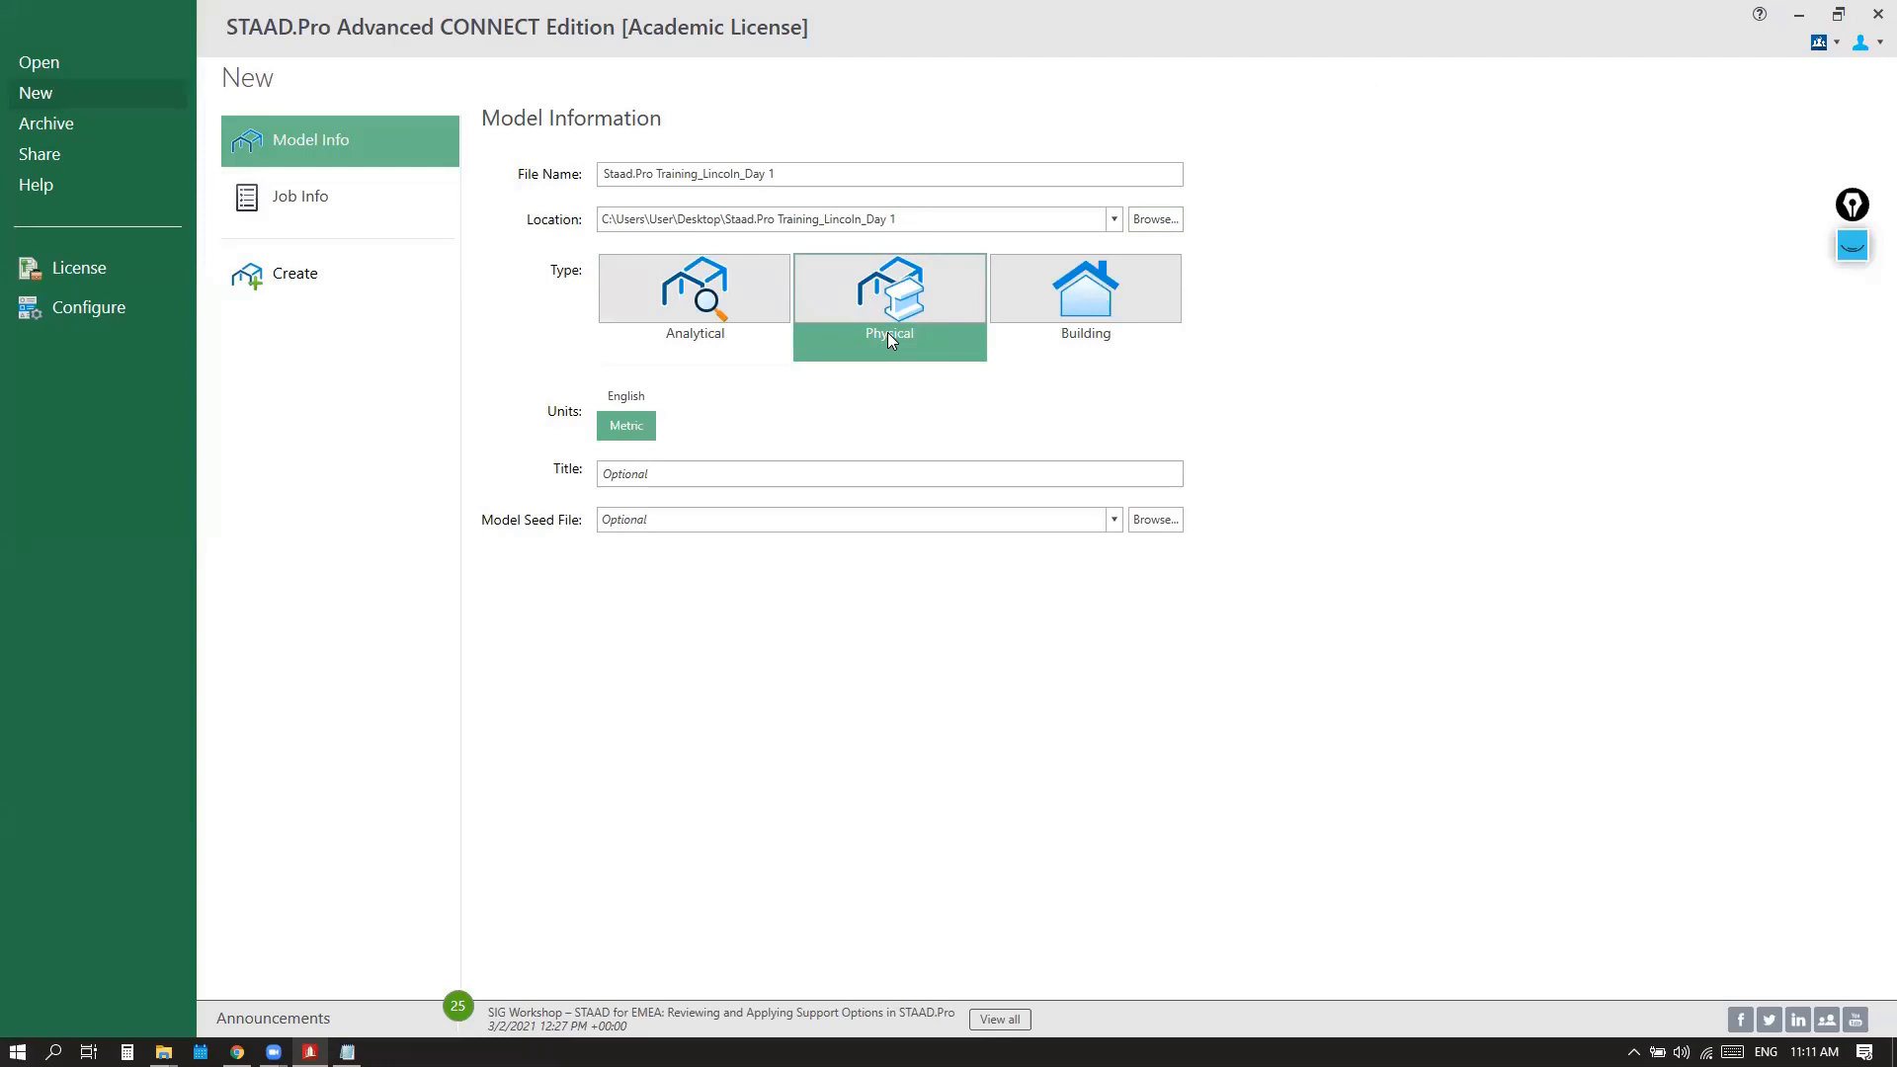
Create the new model "Staad.Pro Training_Lincoln_Day 1" as a Physical type with Metric units
click(761, 326)
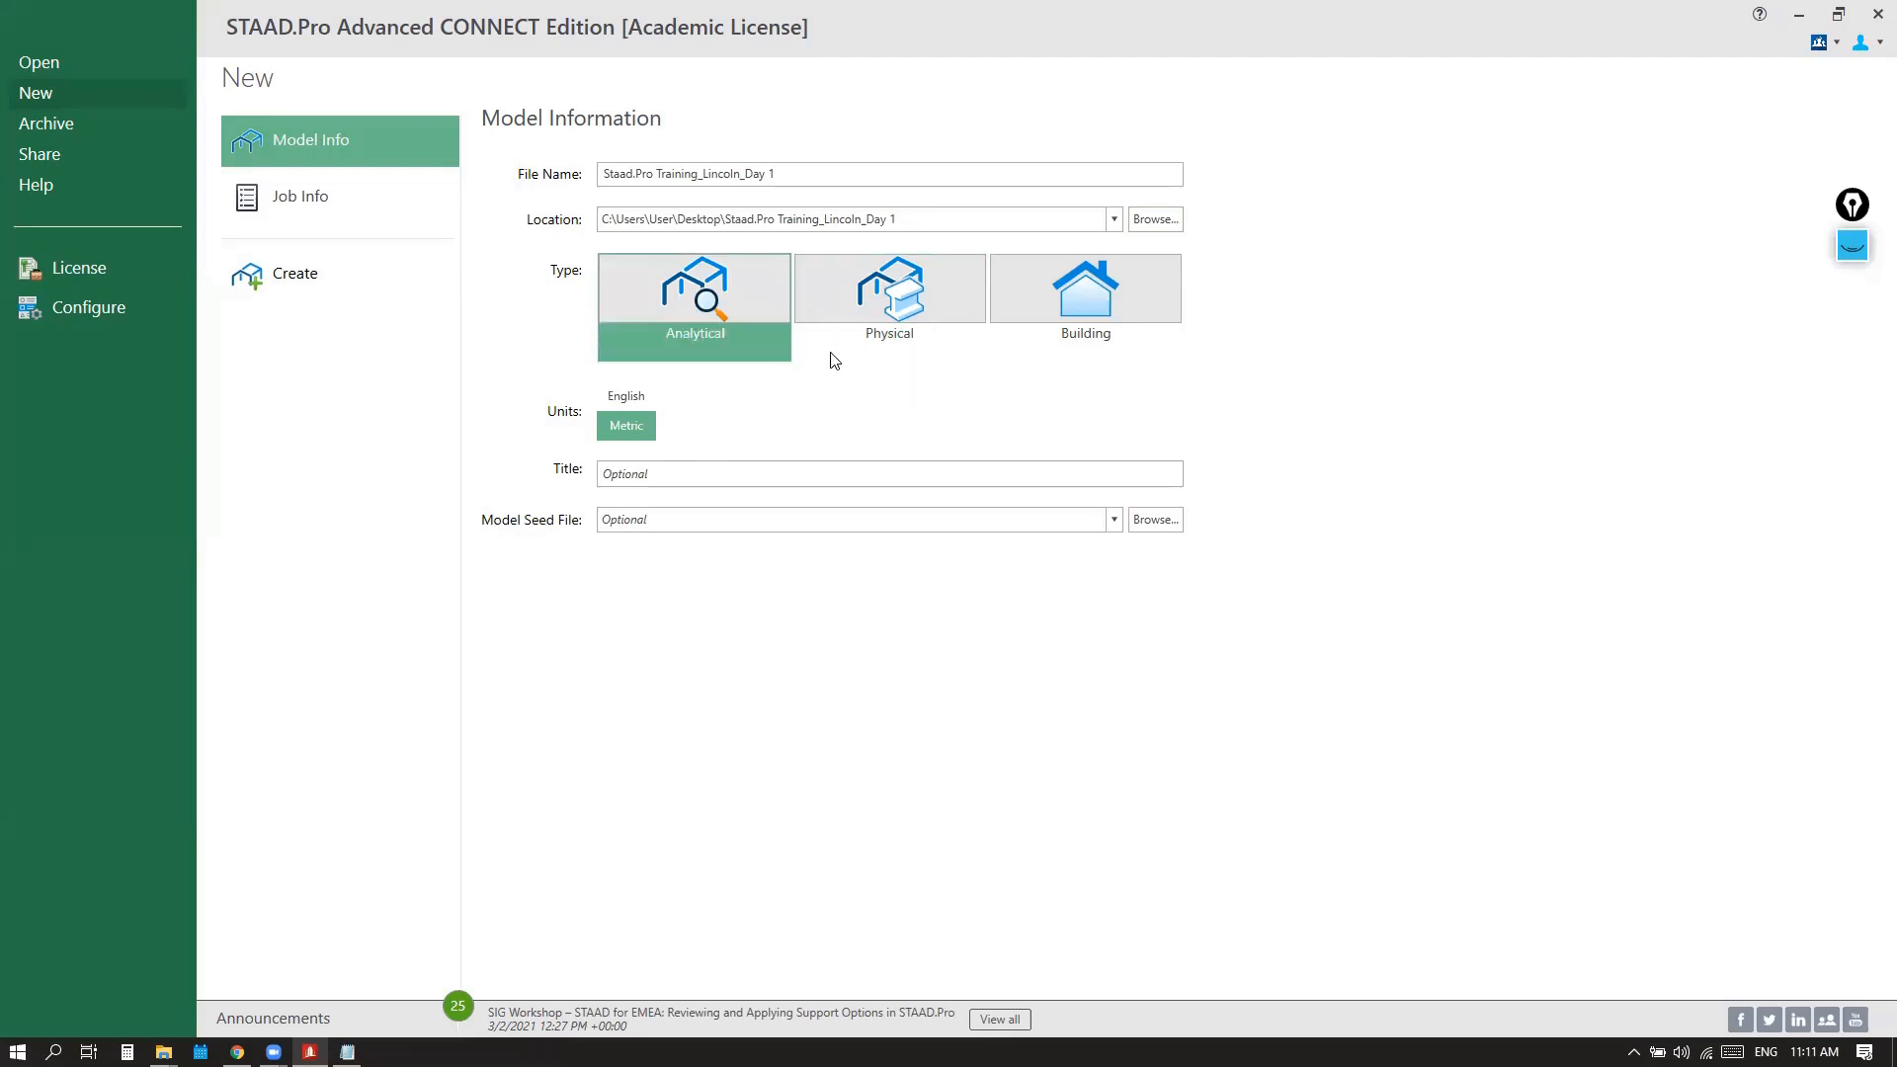
click(894, 340)
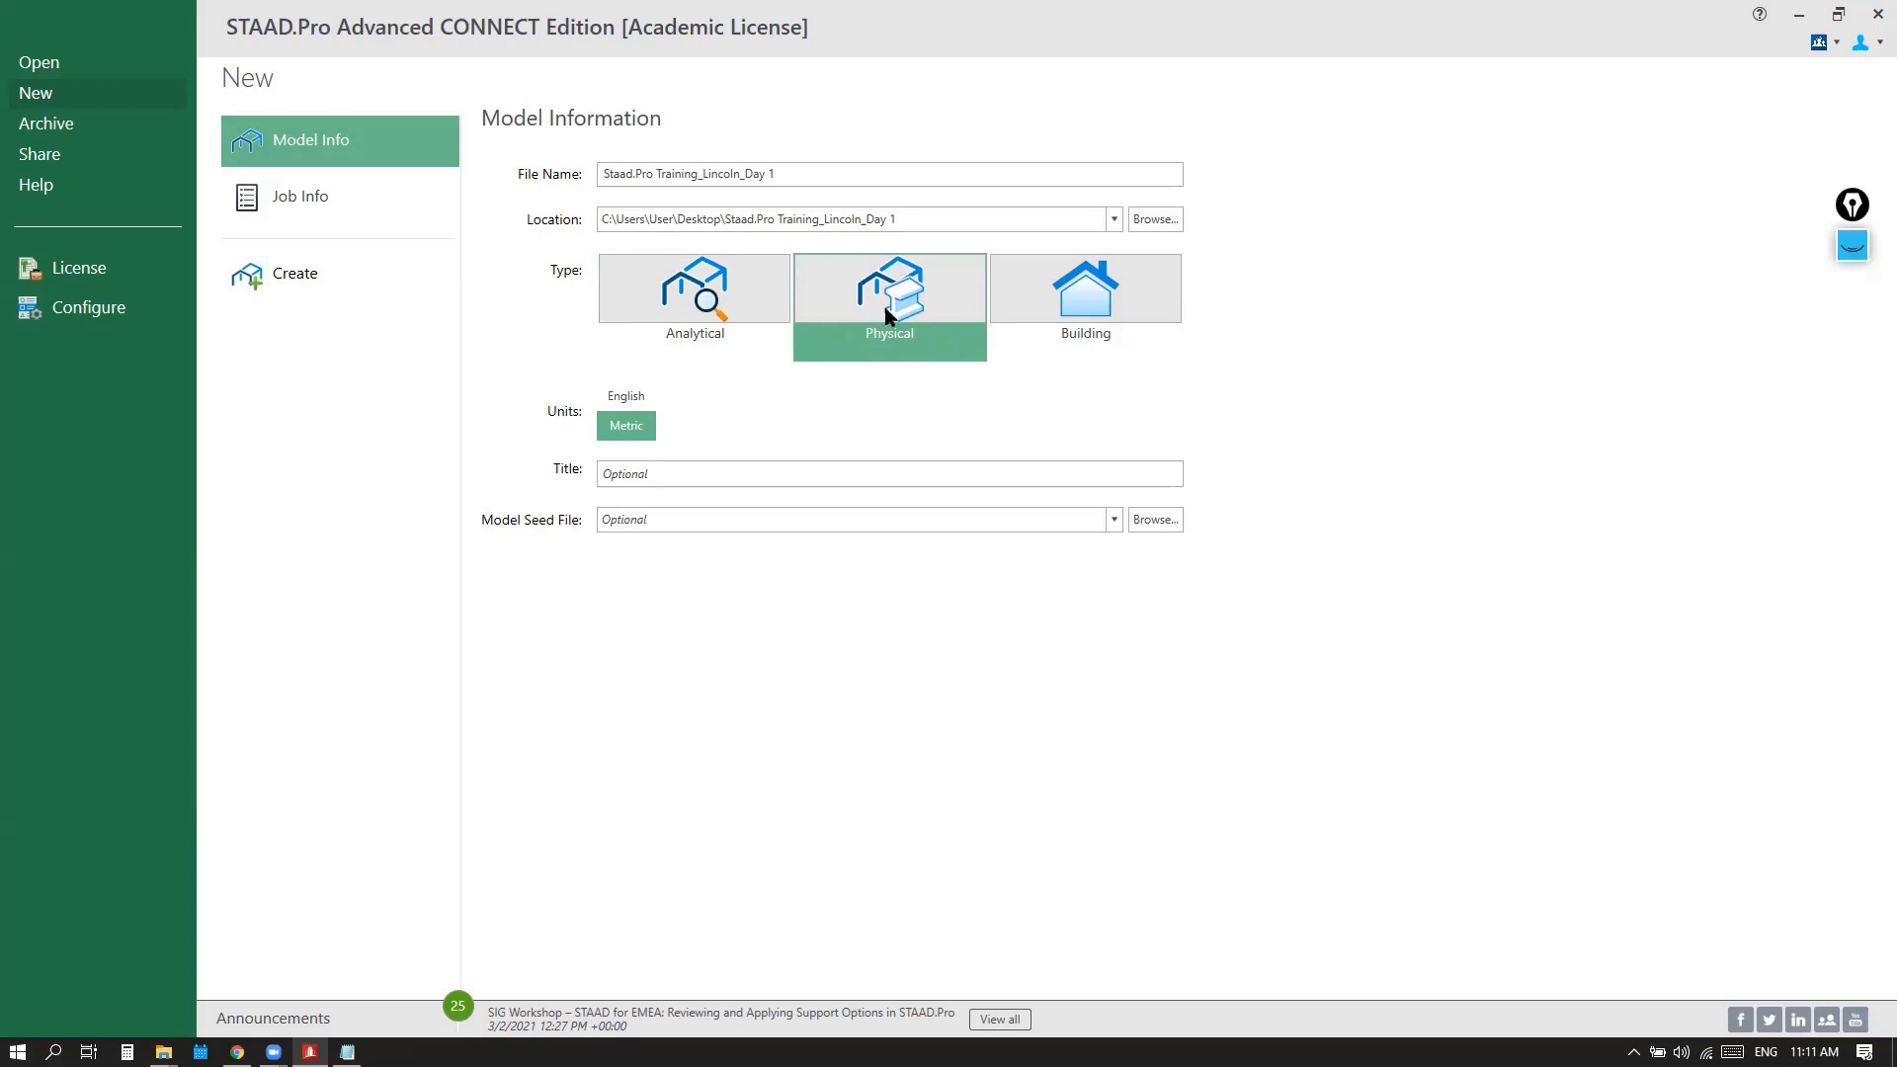
click(632, 419)
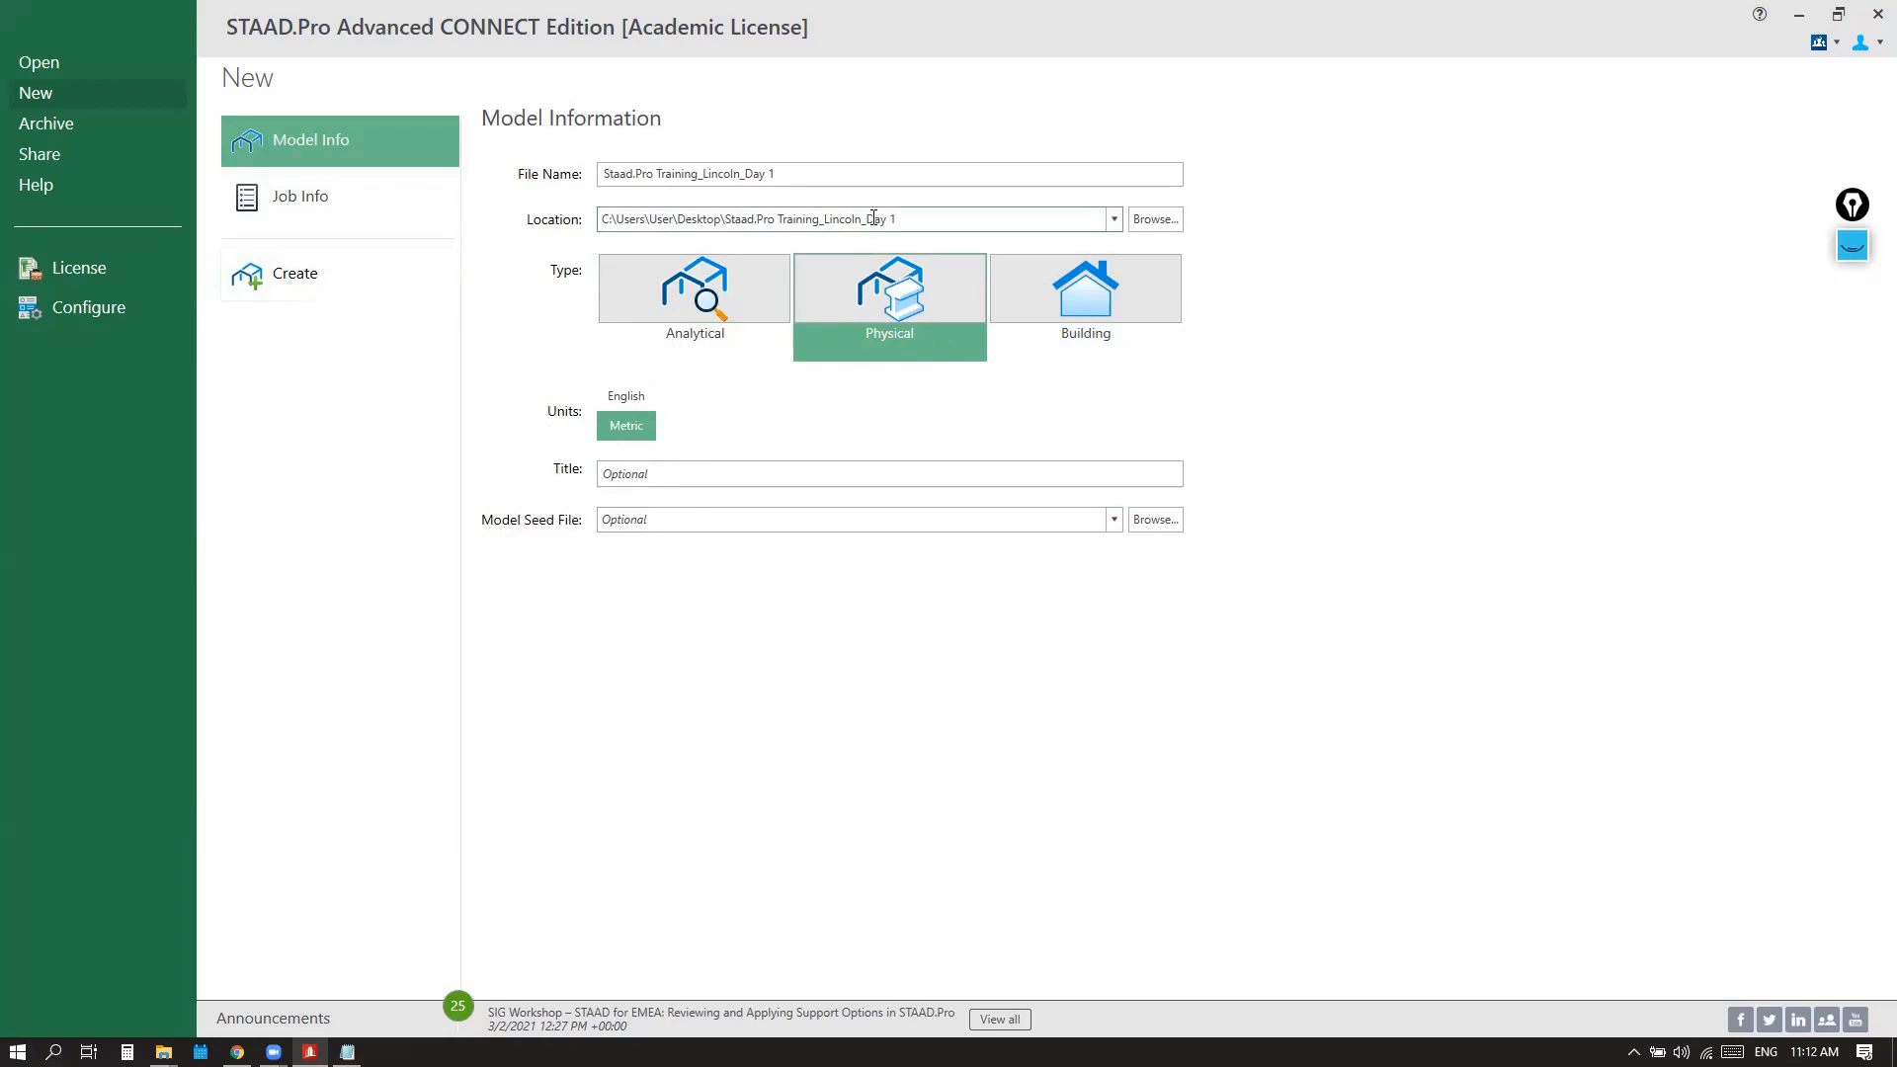
drag(847, 175, 608, 171)
drag(909, 226, 949, 253)
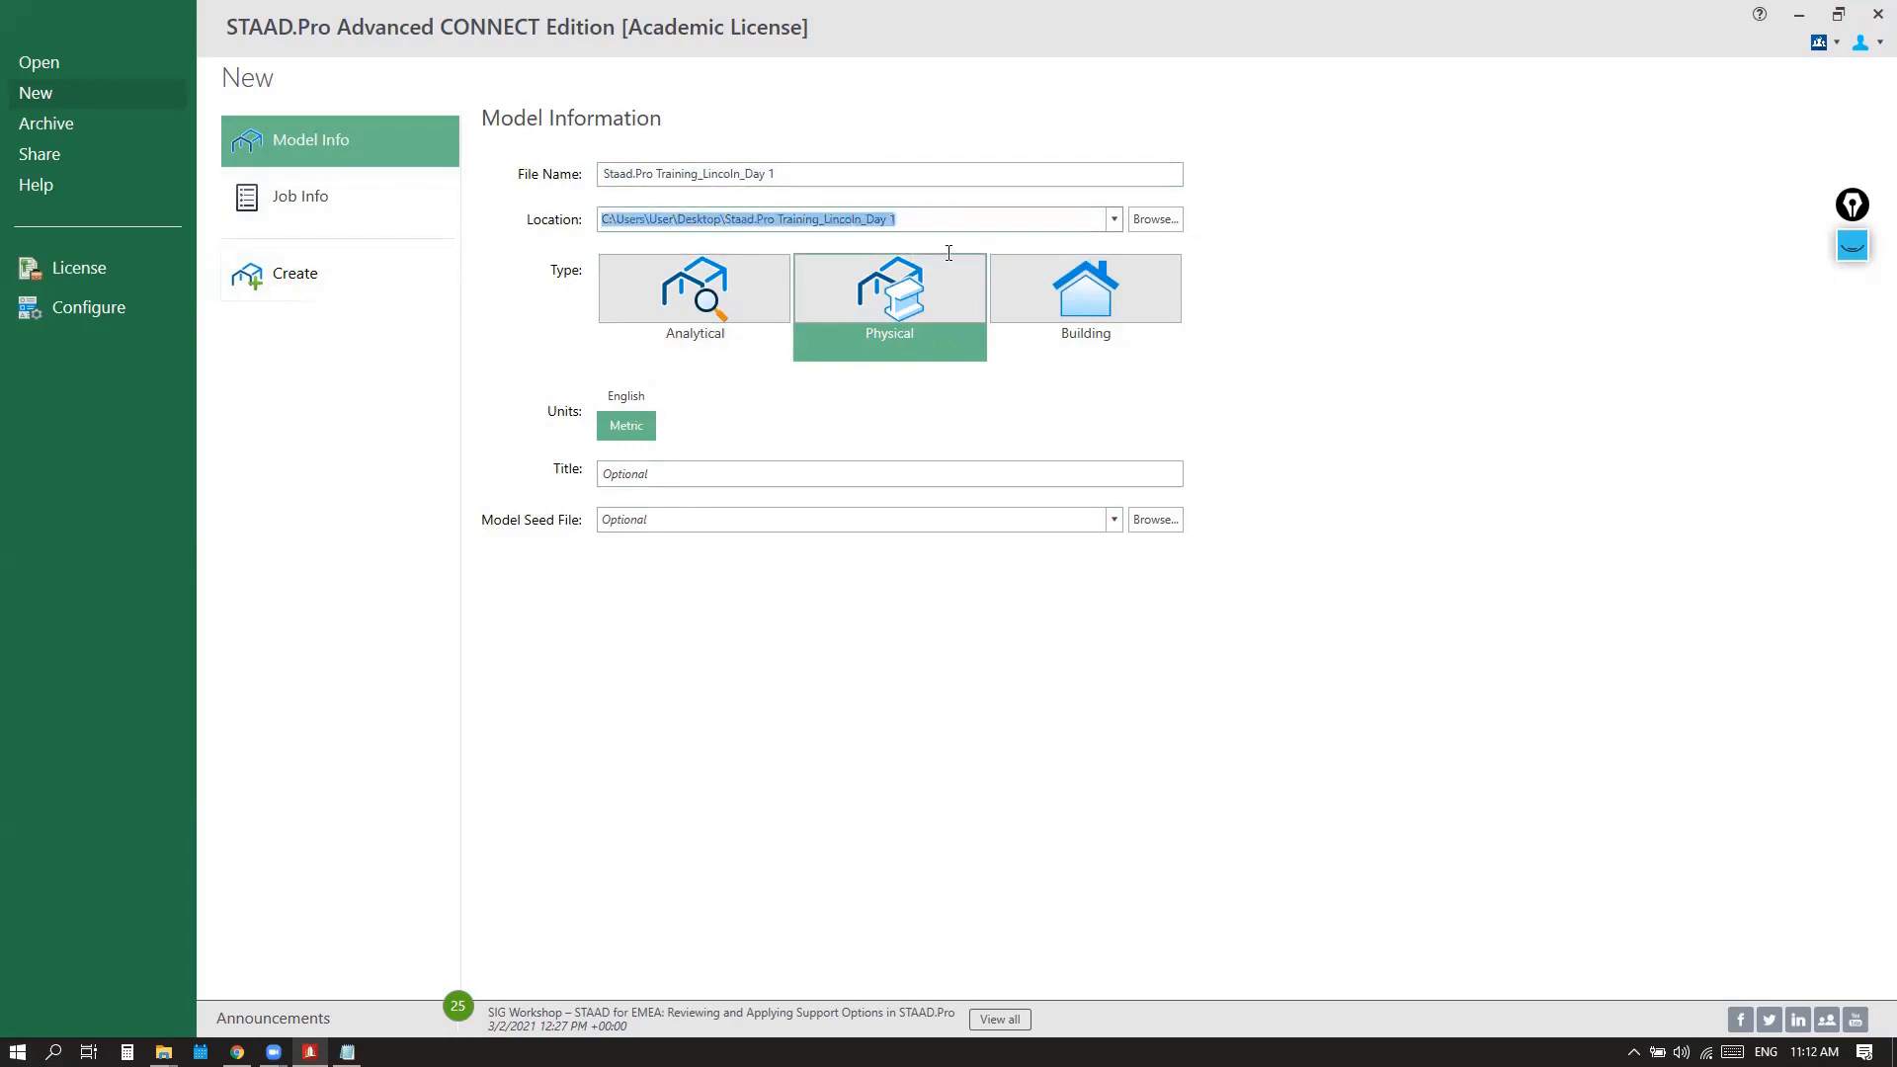
click(906, 308)
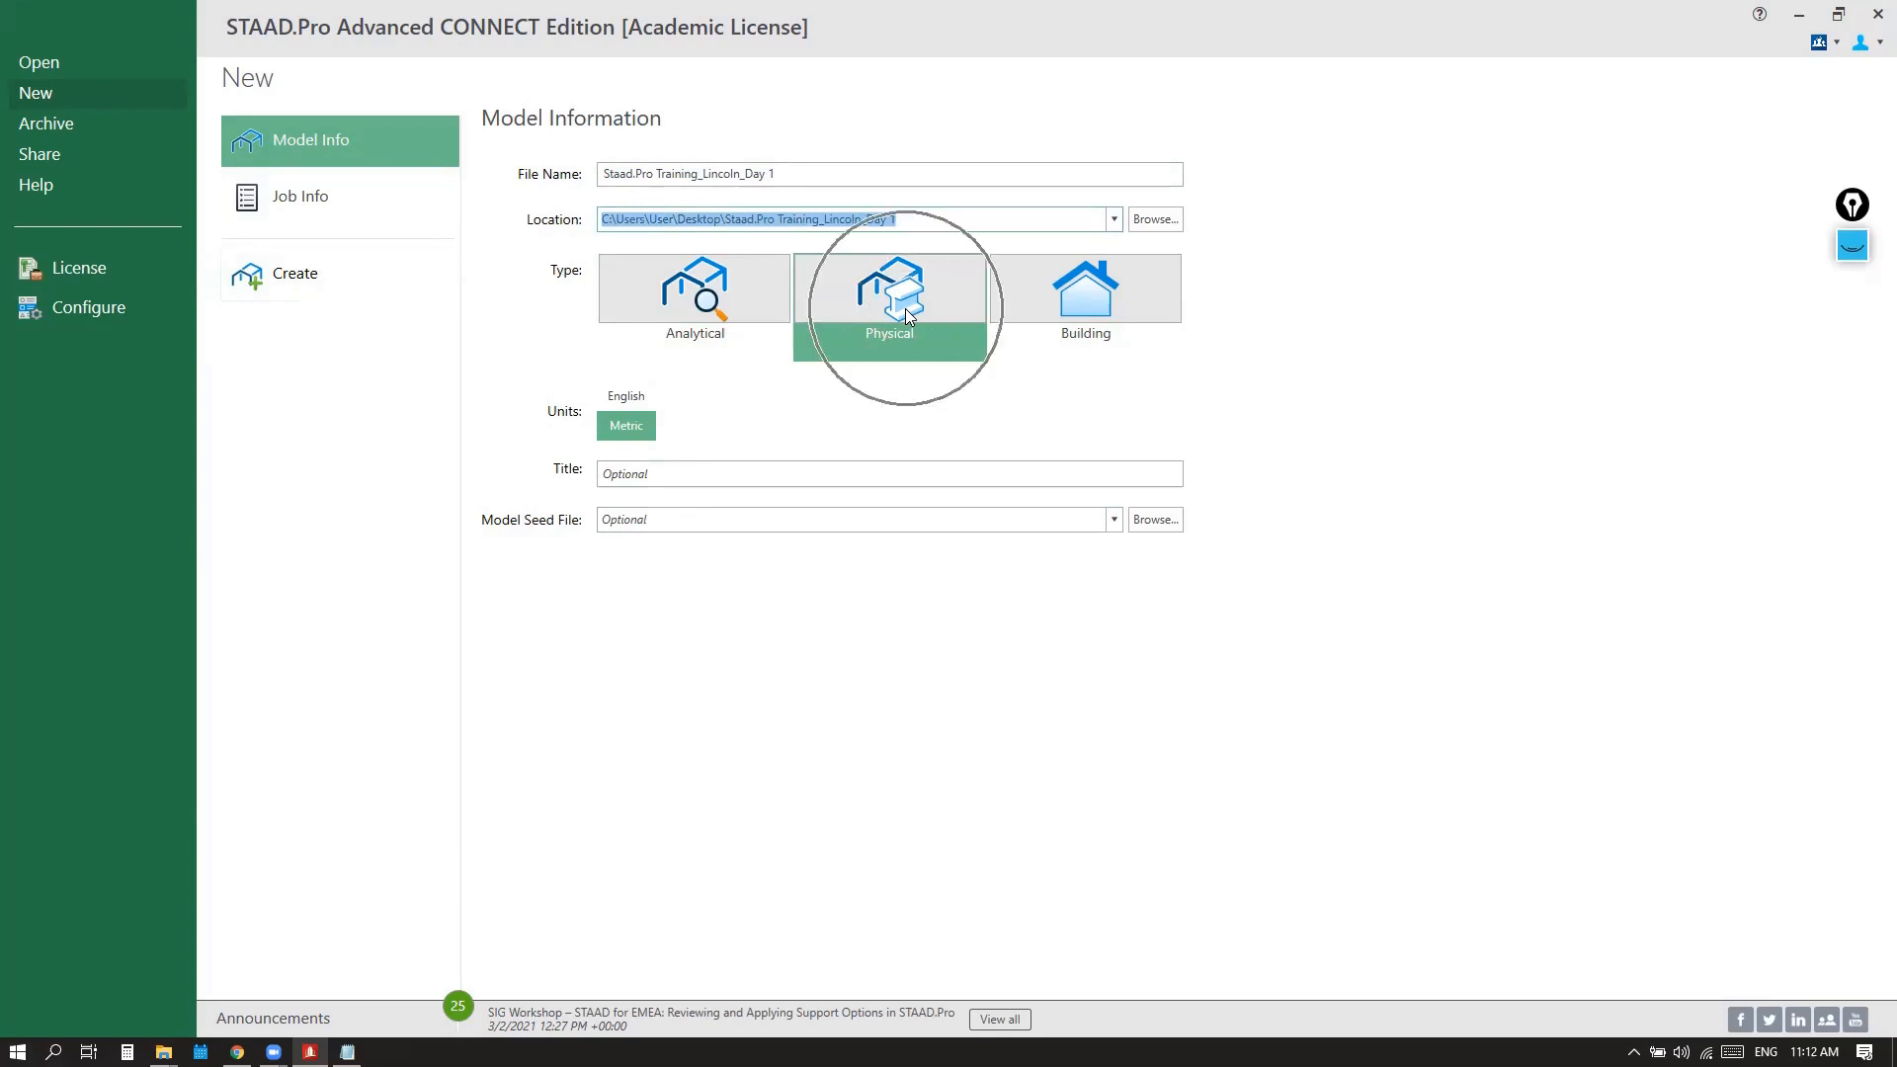
click(628, 427)
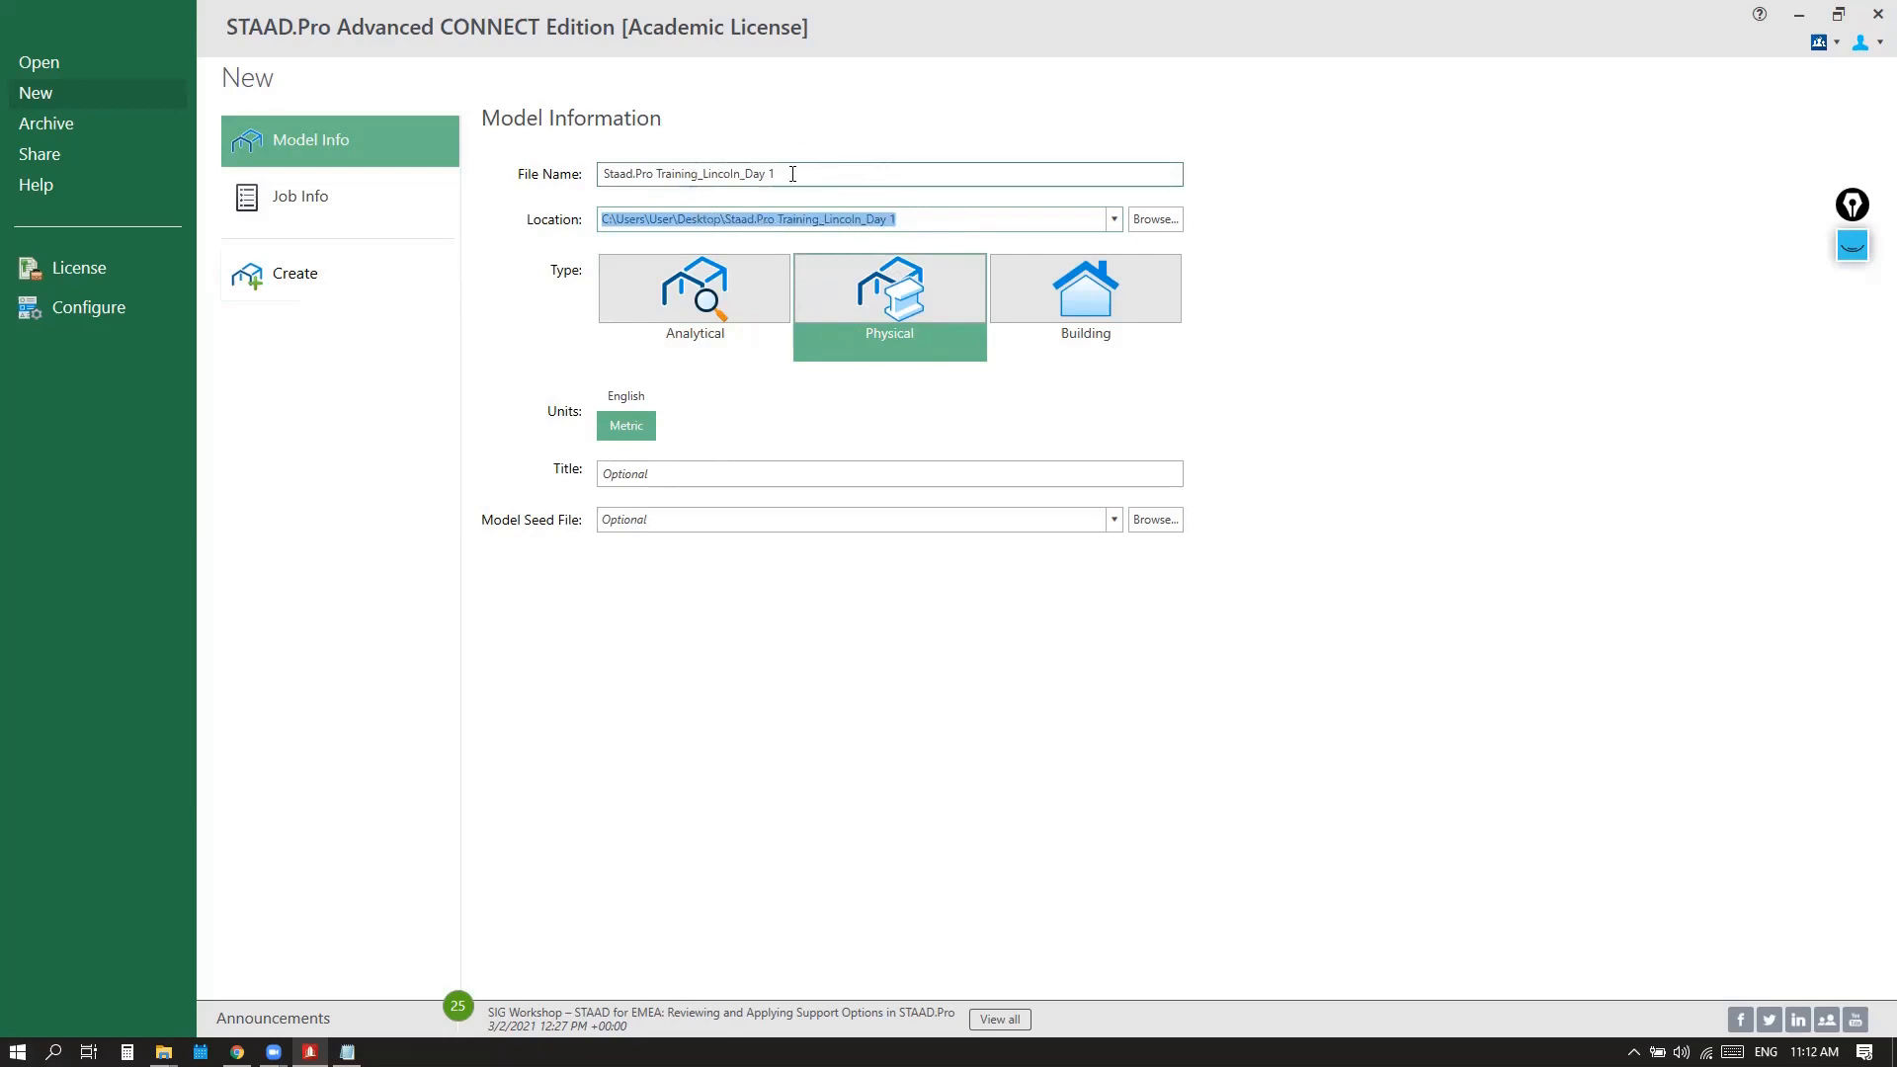
click(820, 220)
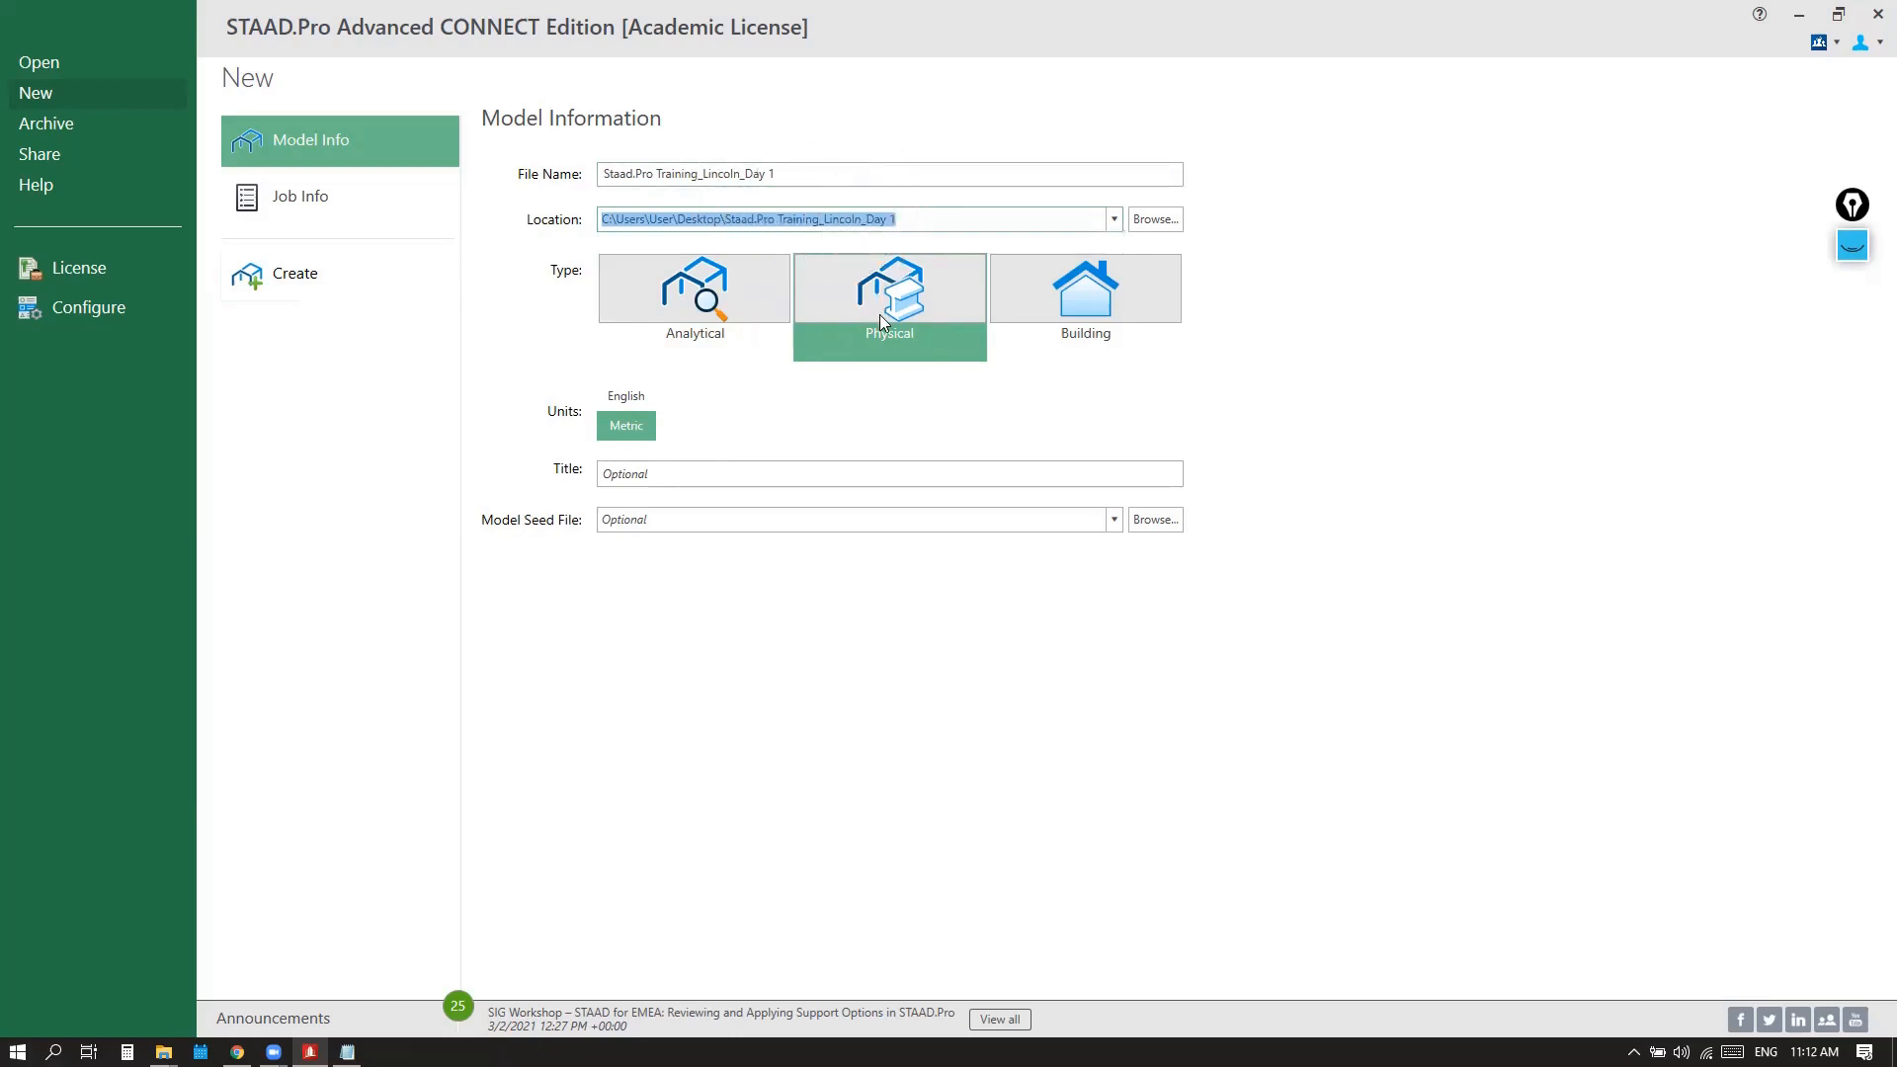
click(836, 322)
click(826, 326)
click(309, 280)
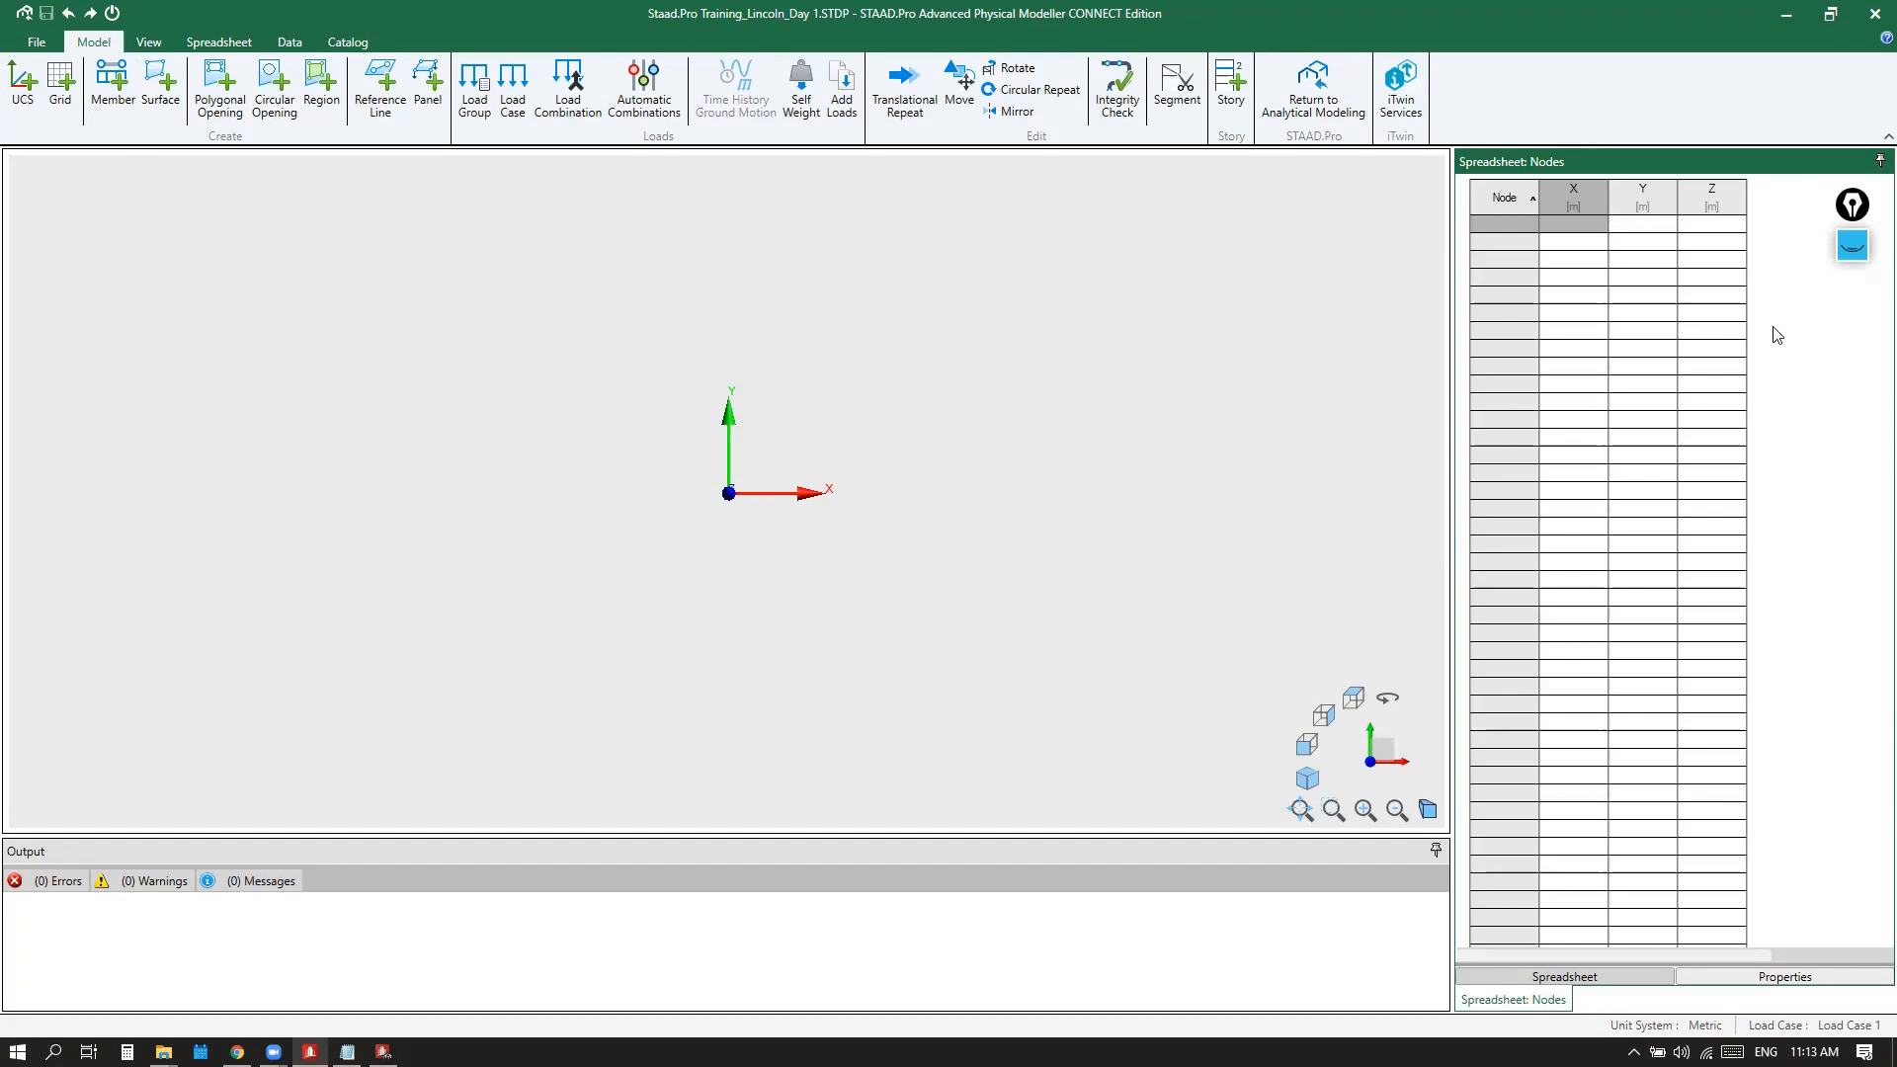
Cross out File and number Model, View, Spreadsheet, Data and Catalog 1 to 5 with the annotation pen, and clear the marks
click(1852, 245)
click(1853, 305)
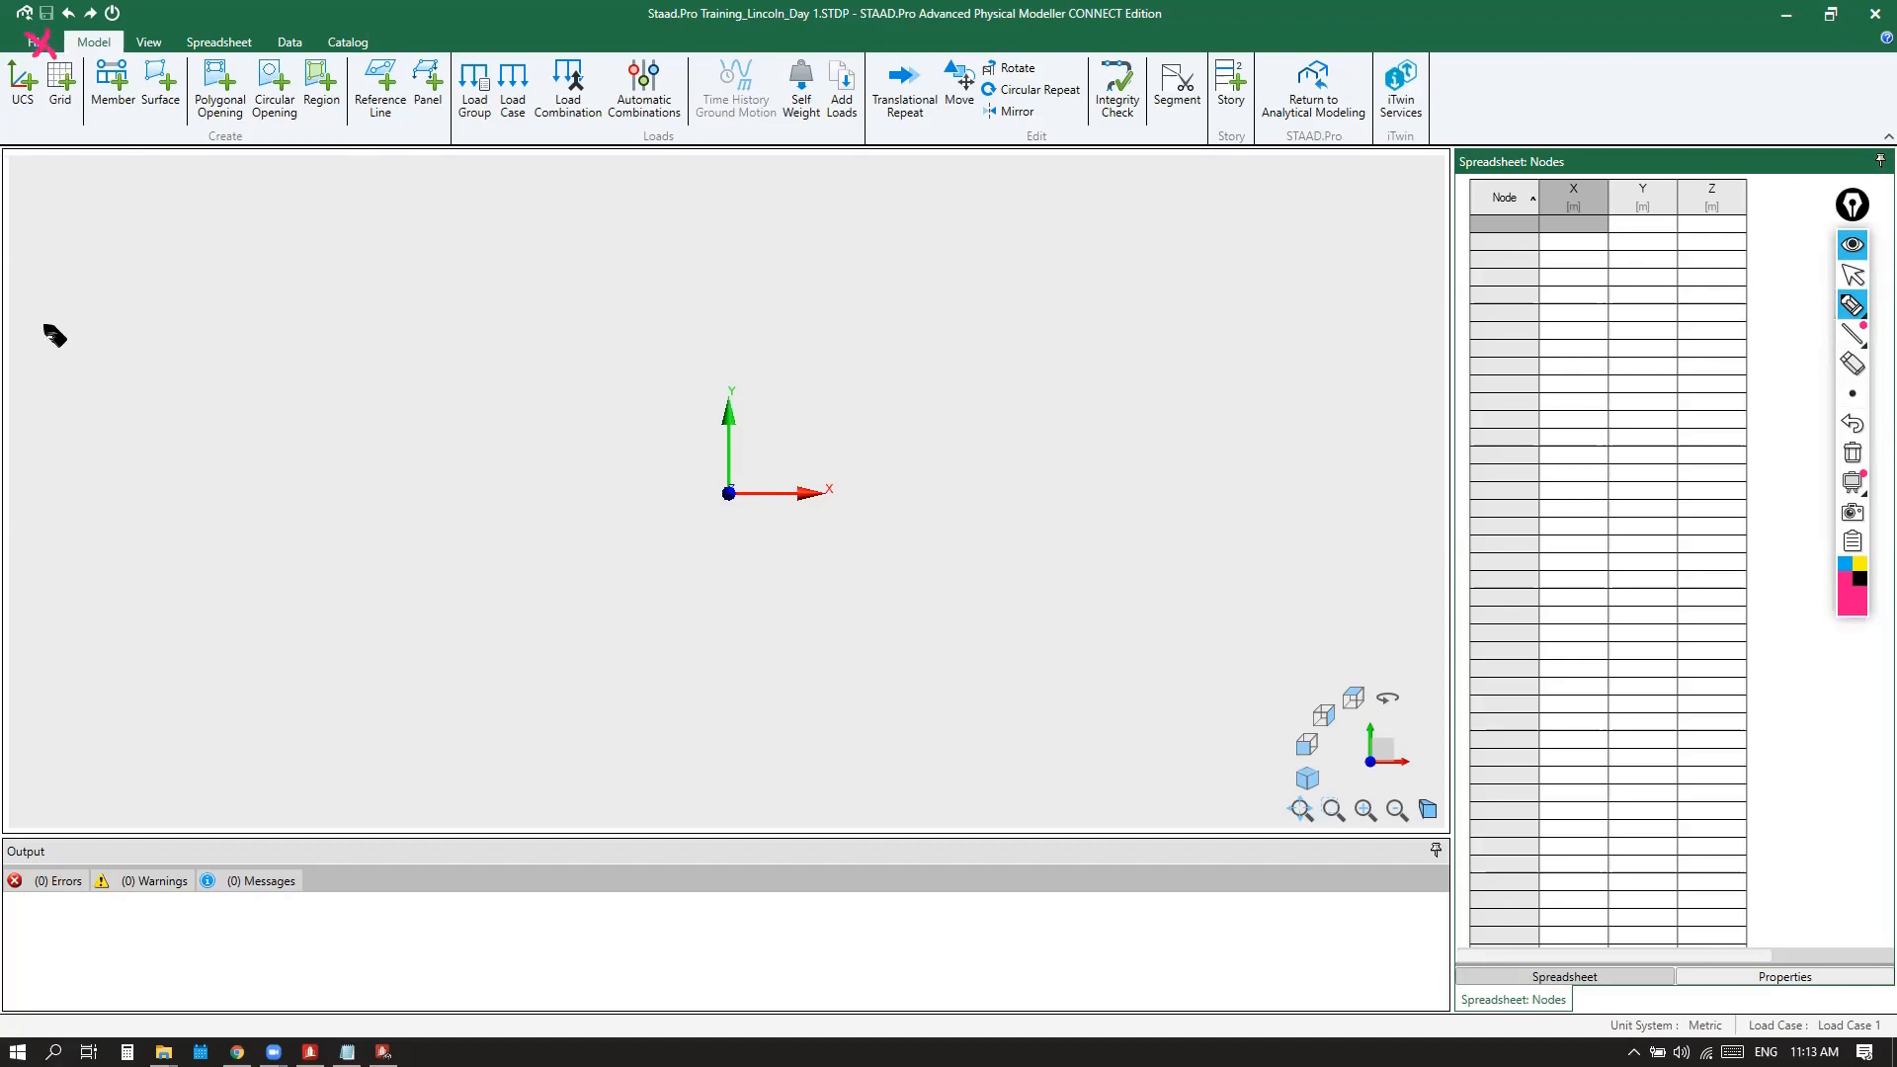
mouse_move(127, 2)
mouse_down()
mouse_move(172, 30)
mouse_move(301, 16)
mouse_move(355, 26)
mouse_move(344, 38)
mouse_move(356, 10)
mouse_up()
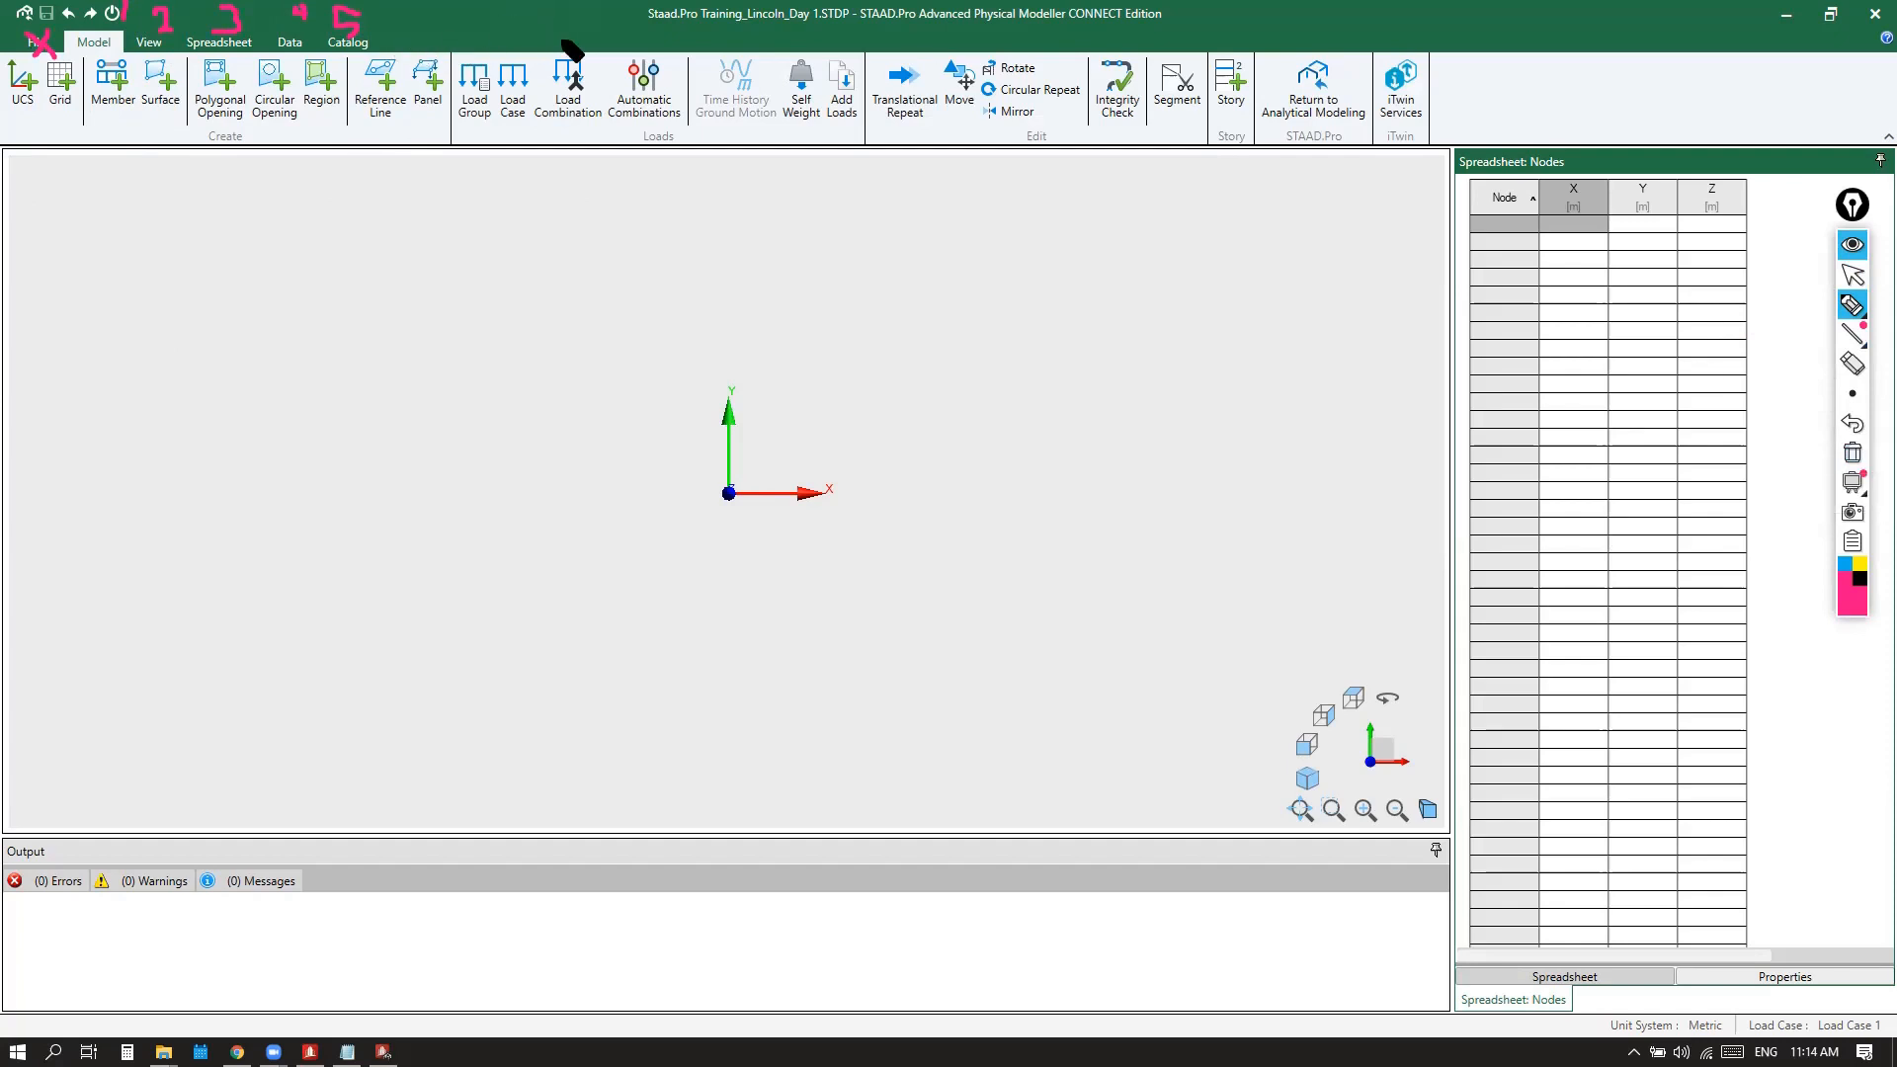
click(1852, 453)
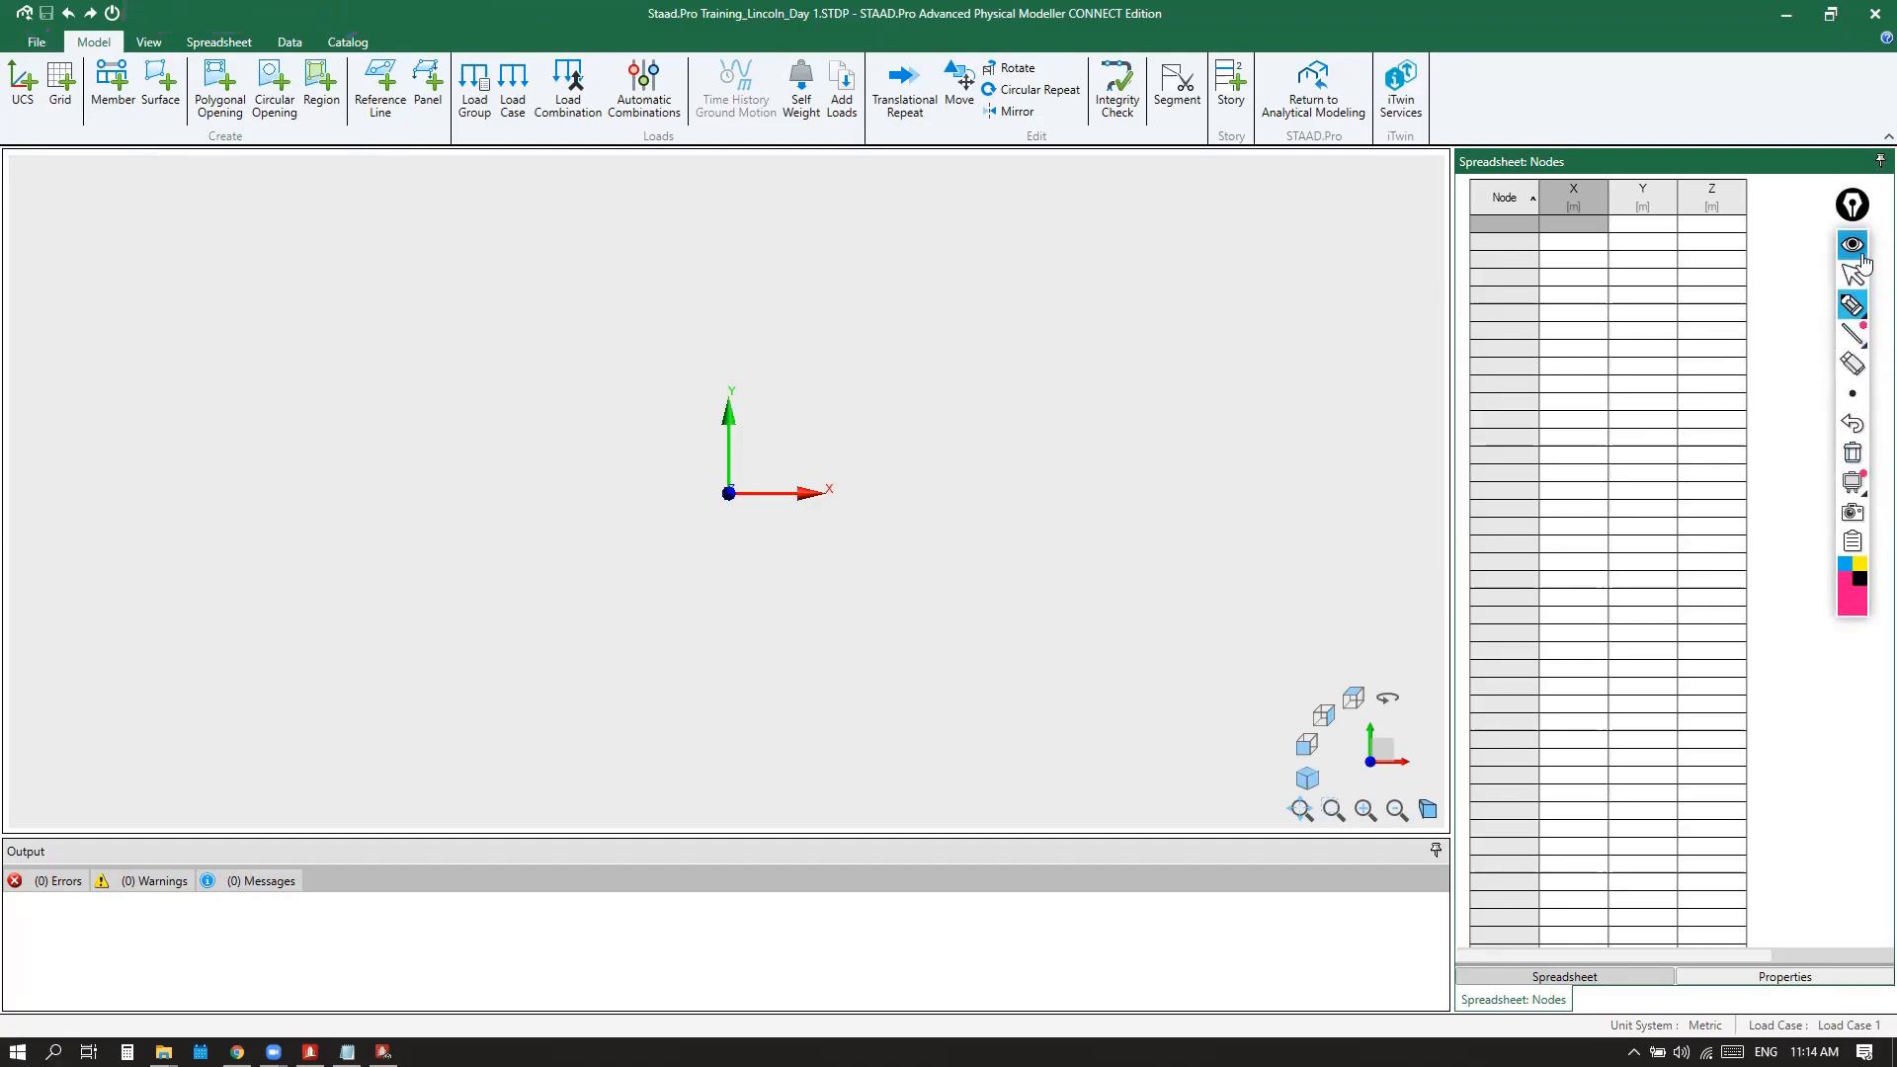
click(1855, 276)
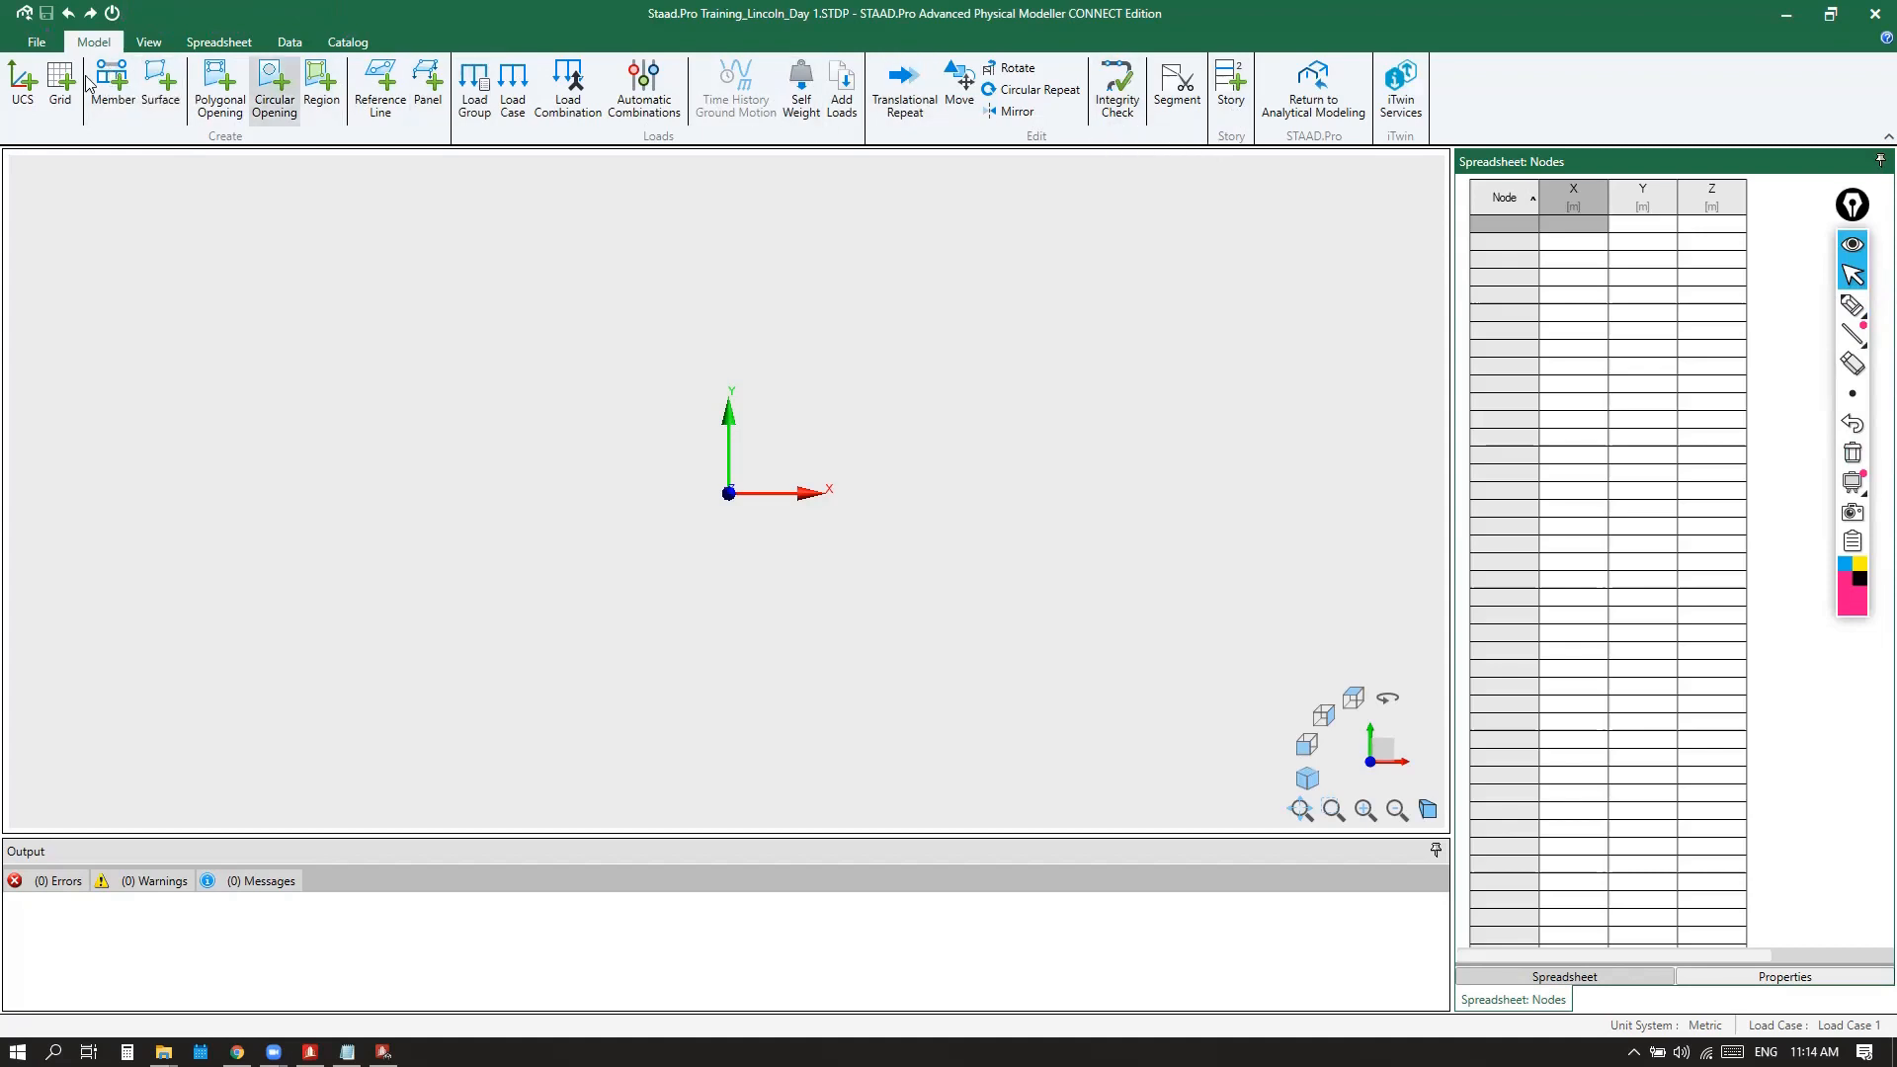
With the view tools shown, circle the coordinate axes in pink and draw an arrow pointing at the UCS display option
click(148, 43)
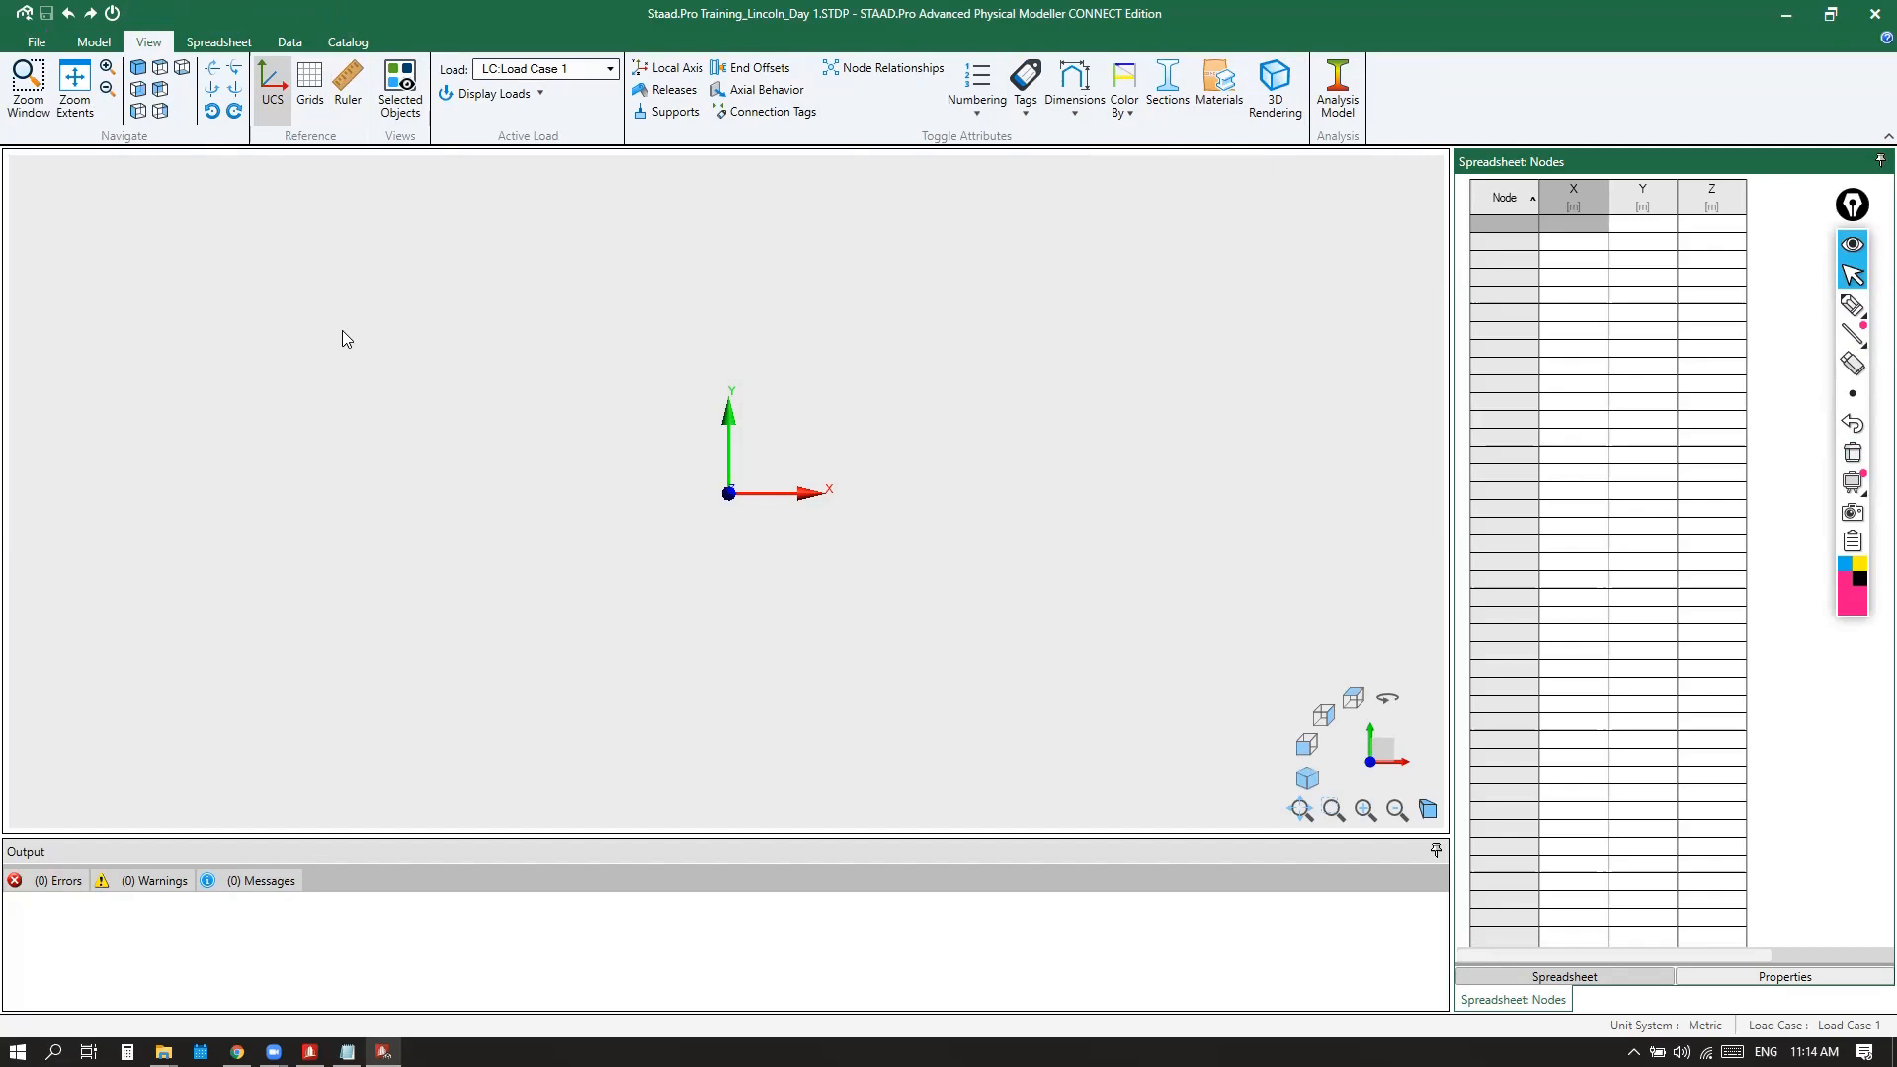
click(1853, 304)
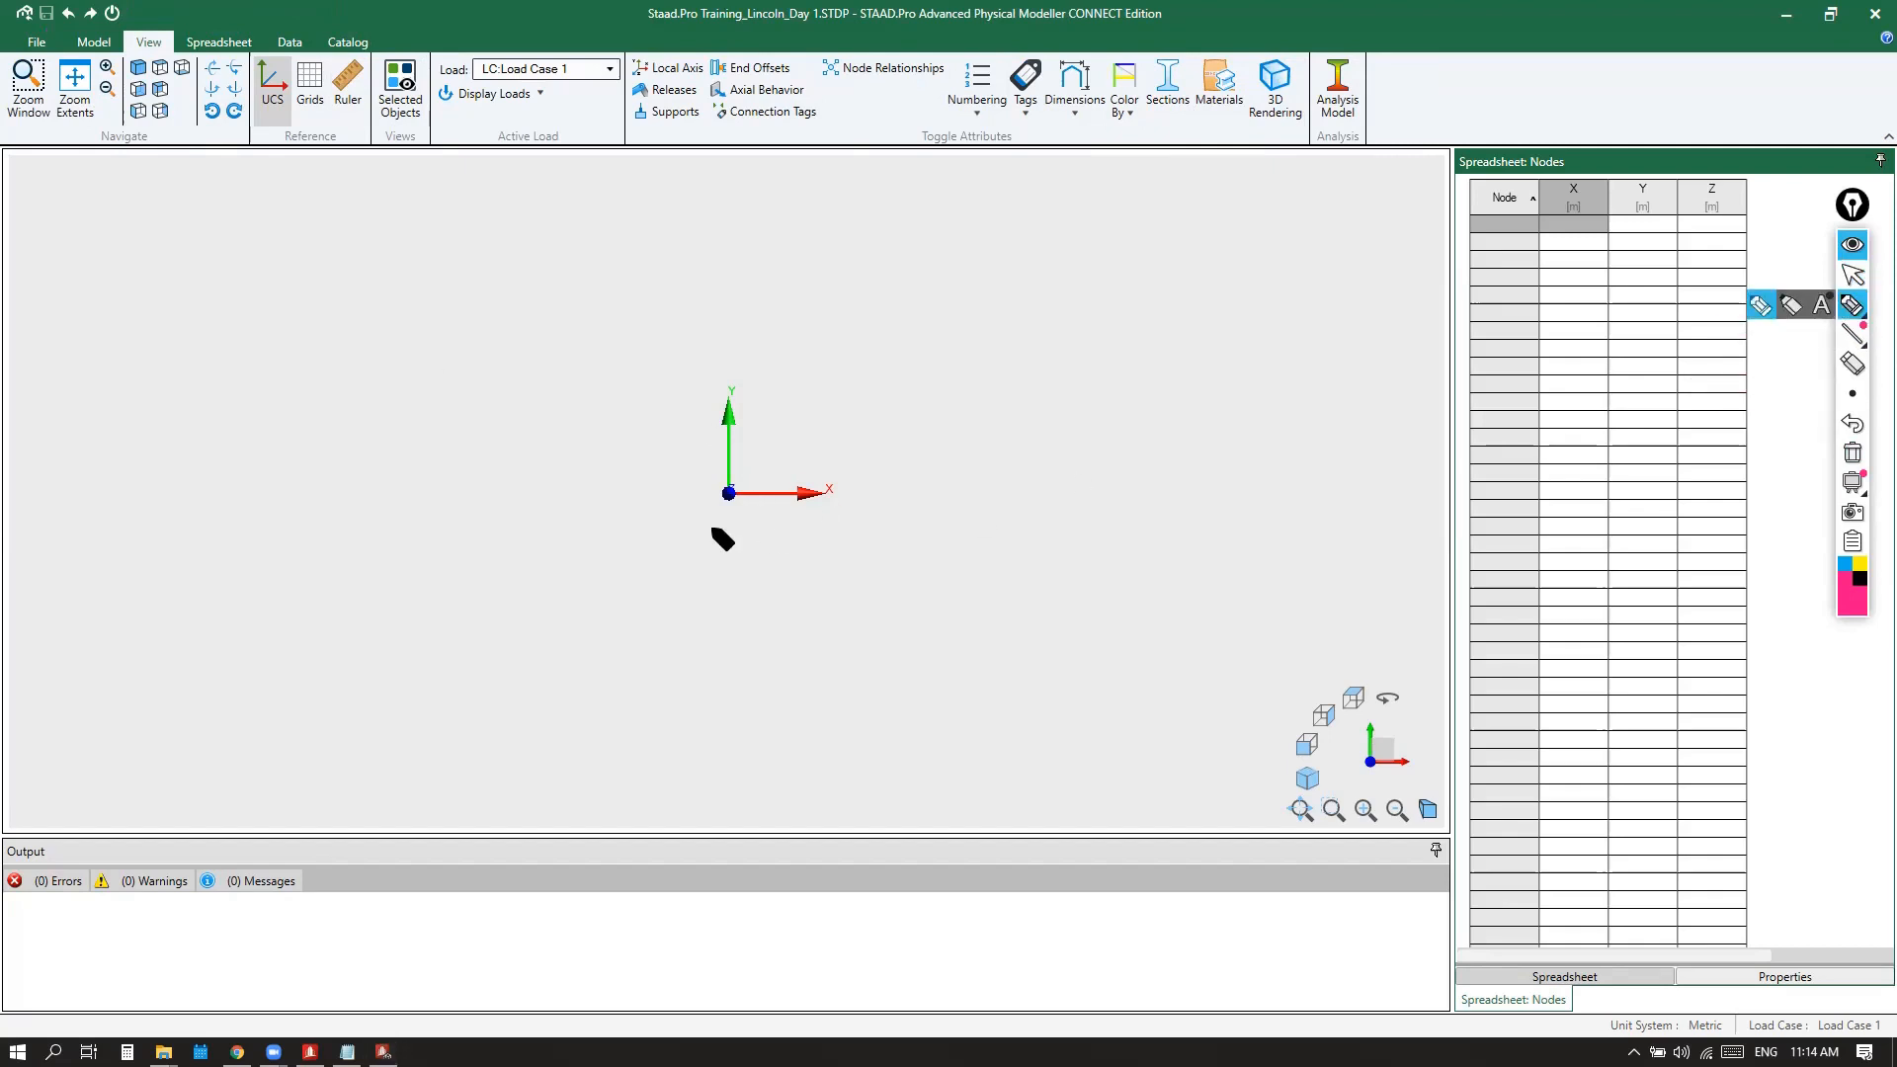
mouse_move(695, 381)
mouse_down()
mouse_move(870, 420)
mouse_move(689, 559)
mouse_move(672, 428)
mouse_move(699, 377)
mouse_up()
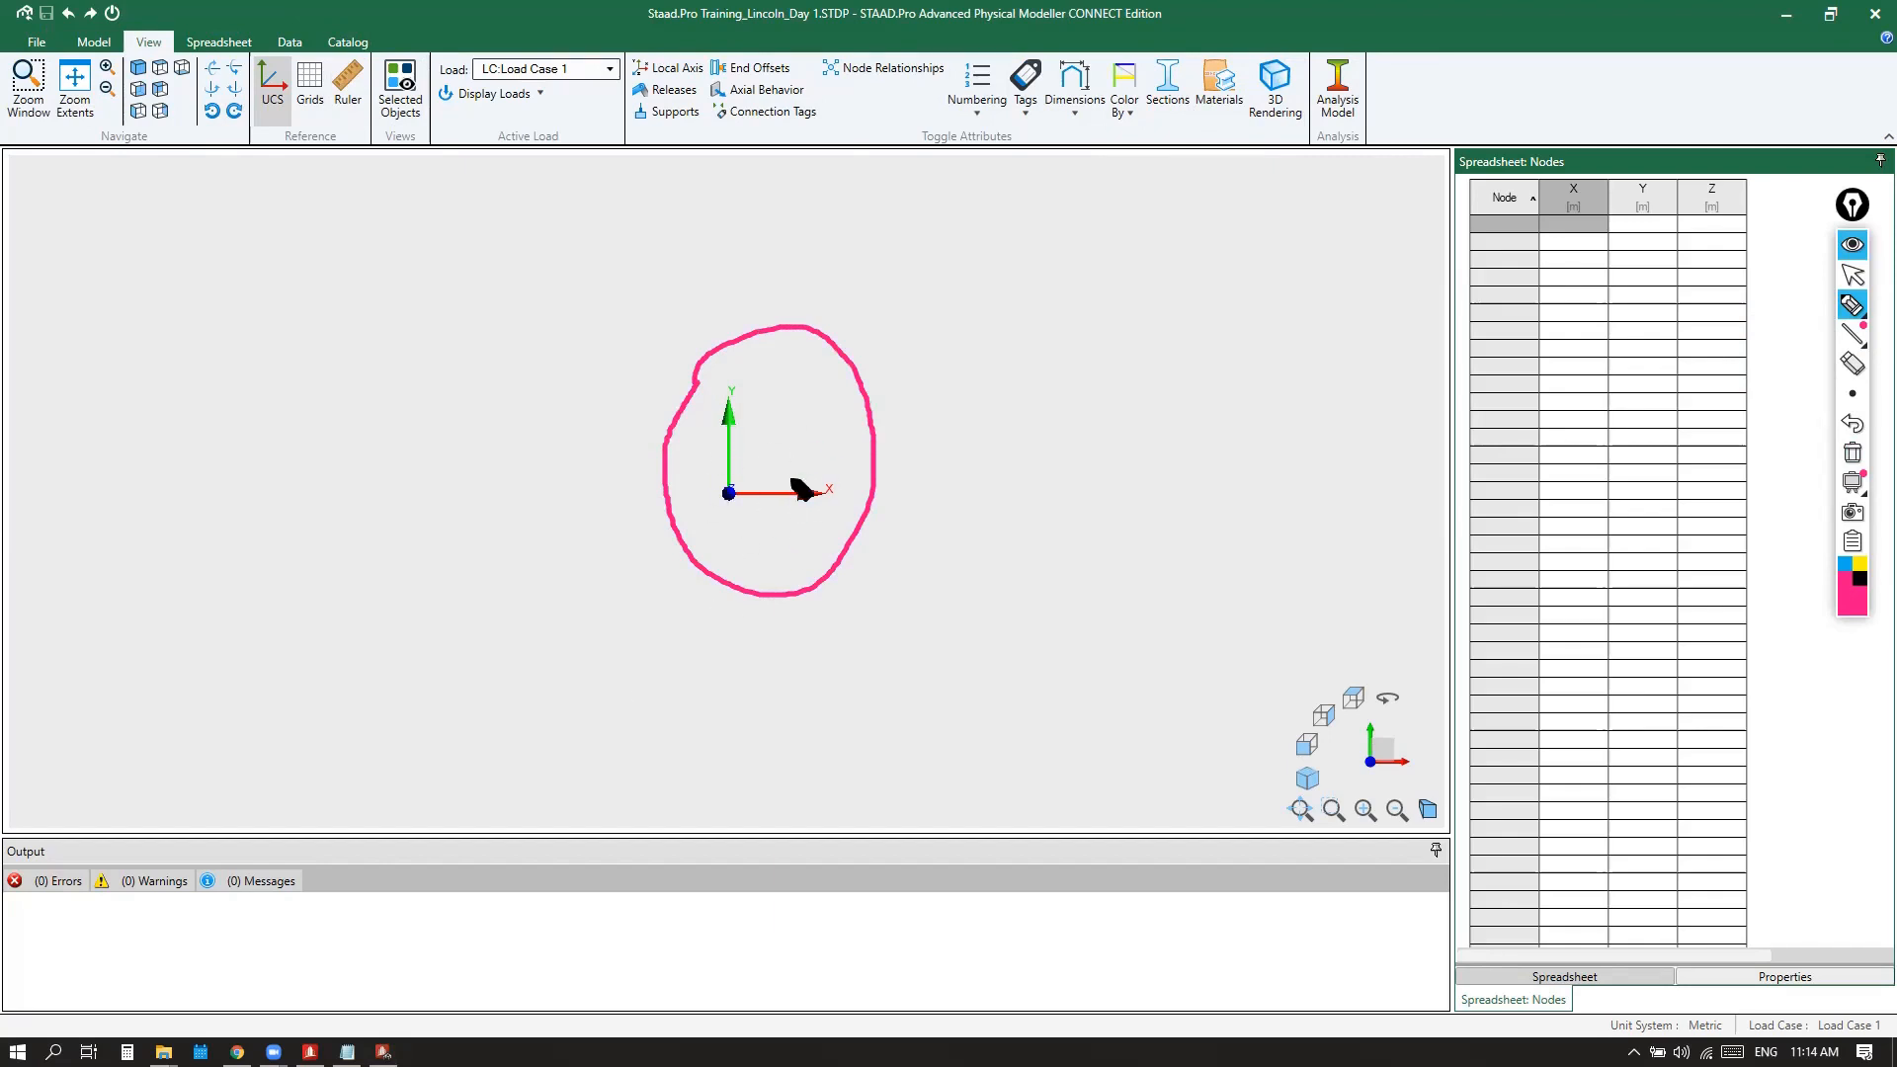
click(1853, 275)
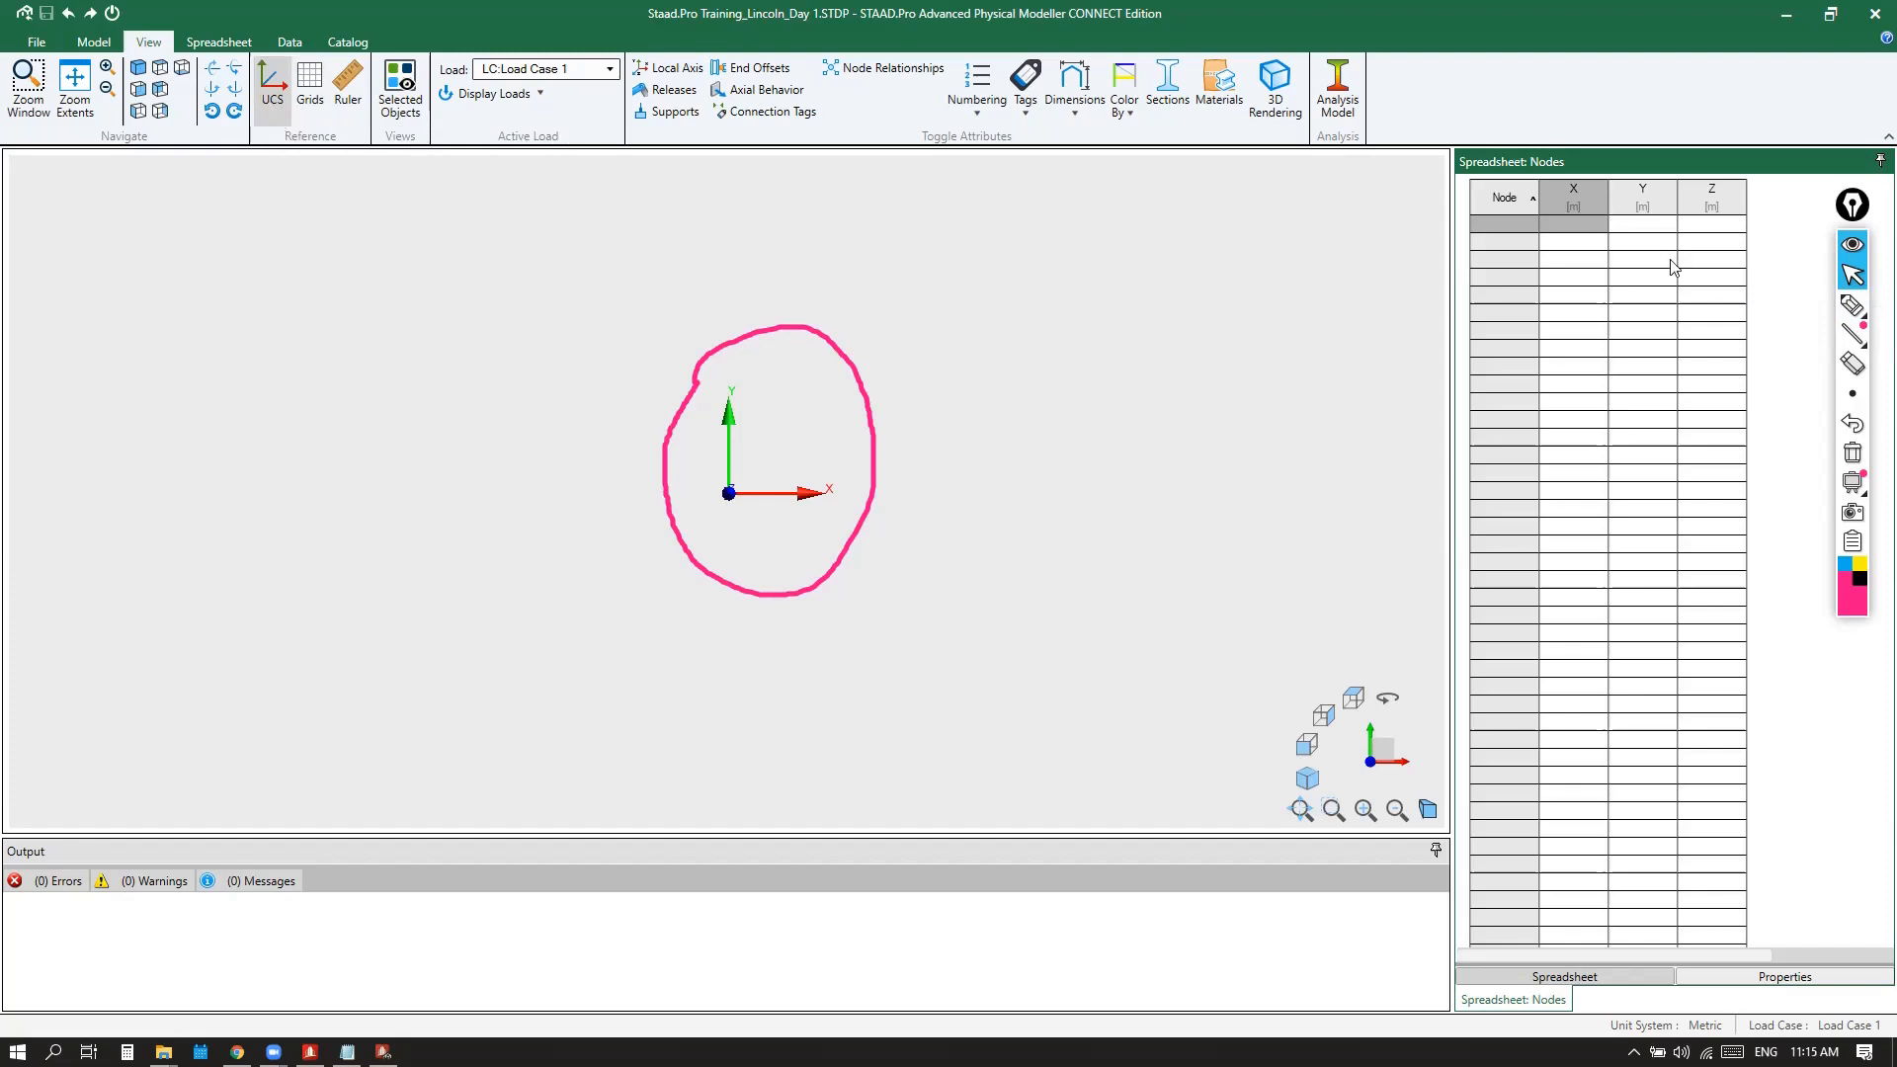
click(1853, 307)
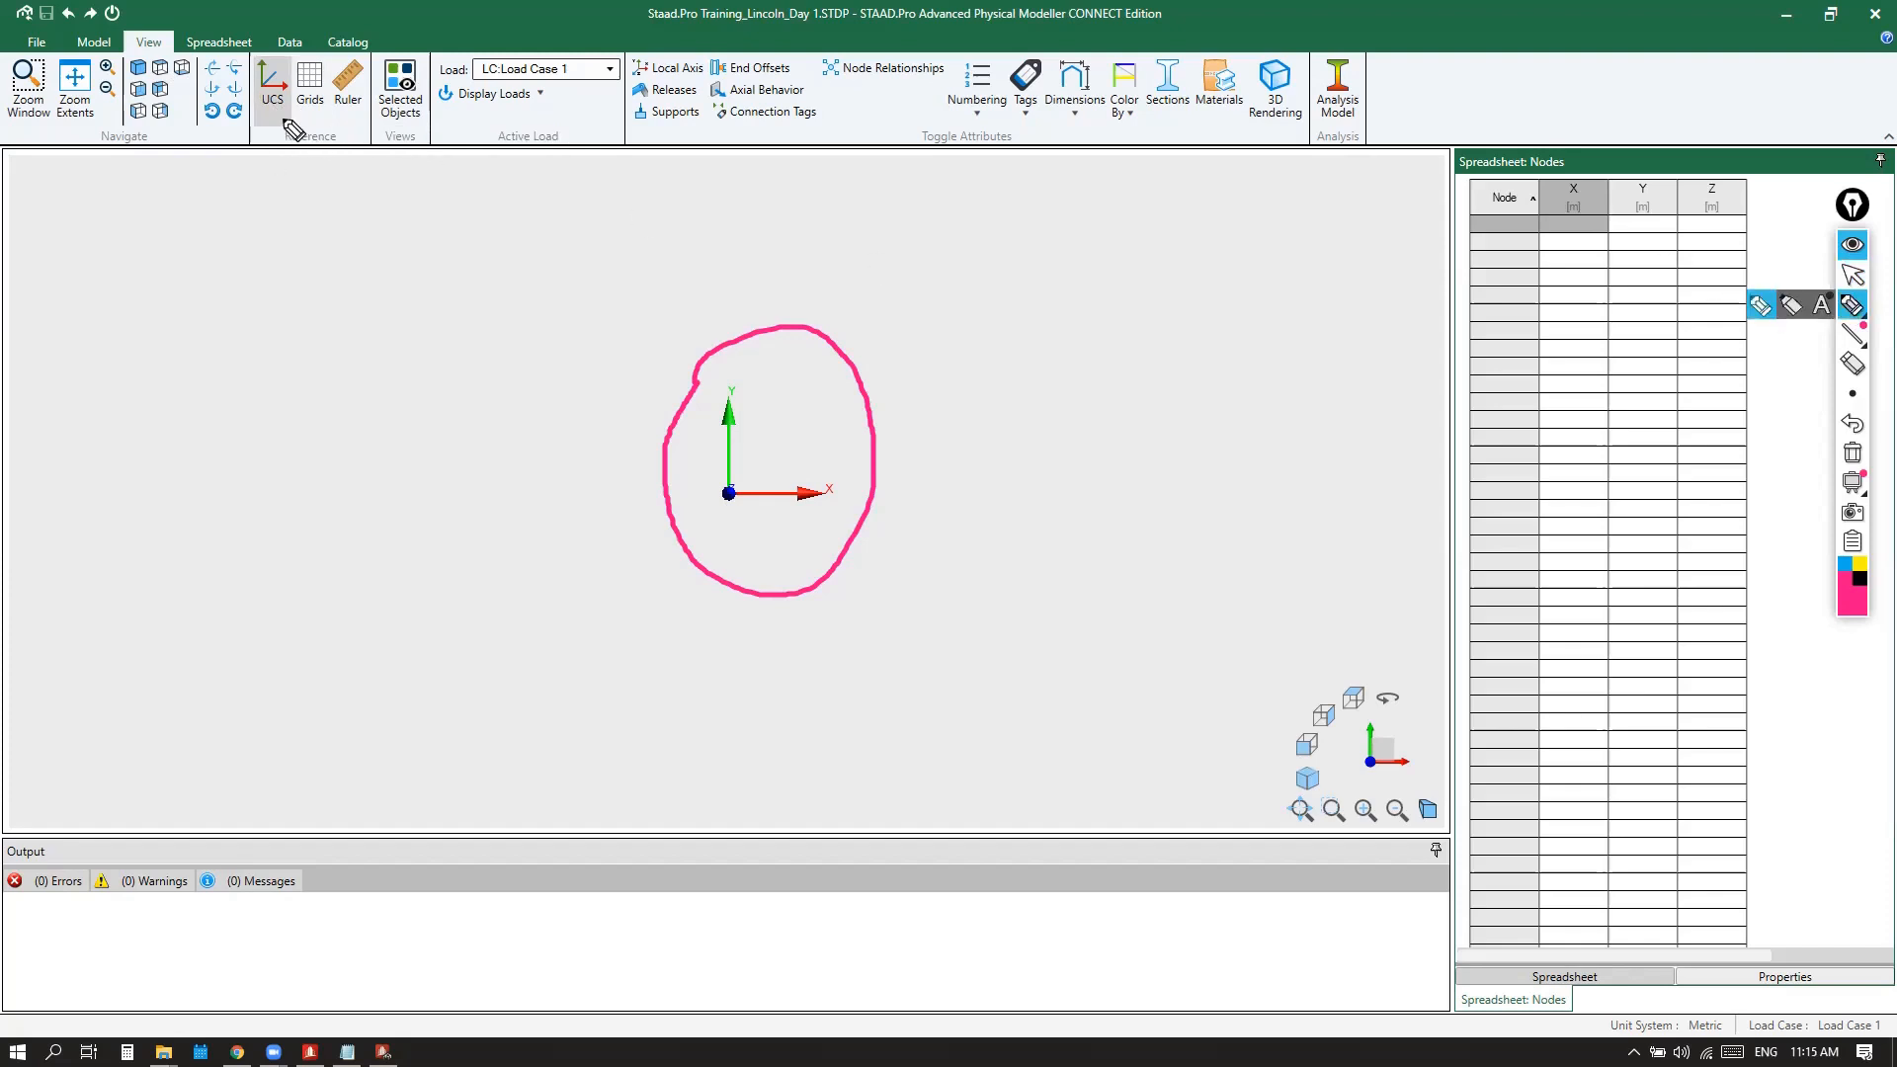
drag(296, 128, 336, 282)
mouse_move(284, 117)
mouse_down()
mouse_move(277, 156)
mouse_move(333, 138)
mouse_up()
click(1853, 274)
Hide and redisplay the UCS axes in the model view, and clear all pen annotations
click(275, 91)
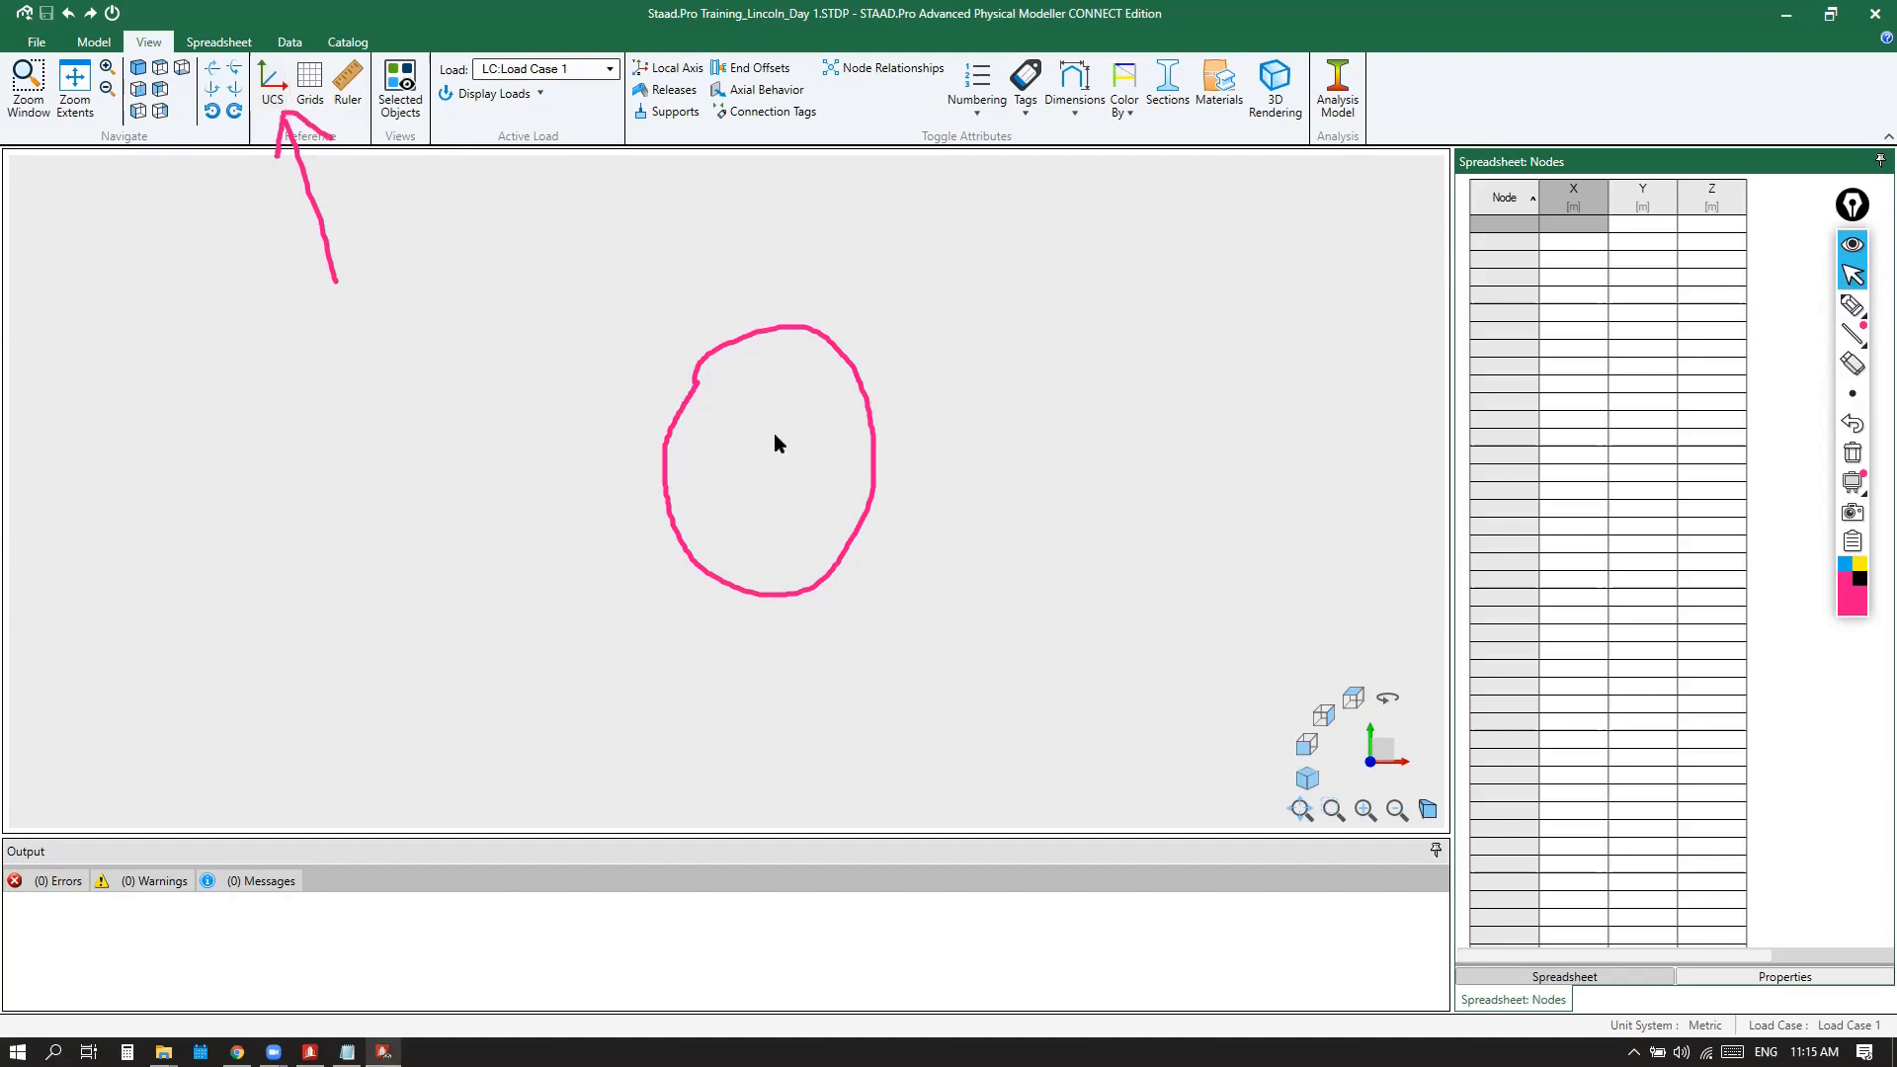
click(271, 84)
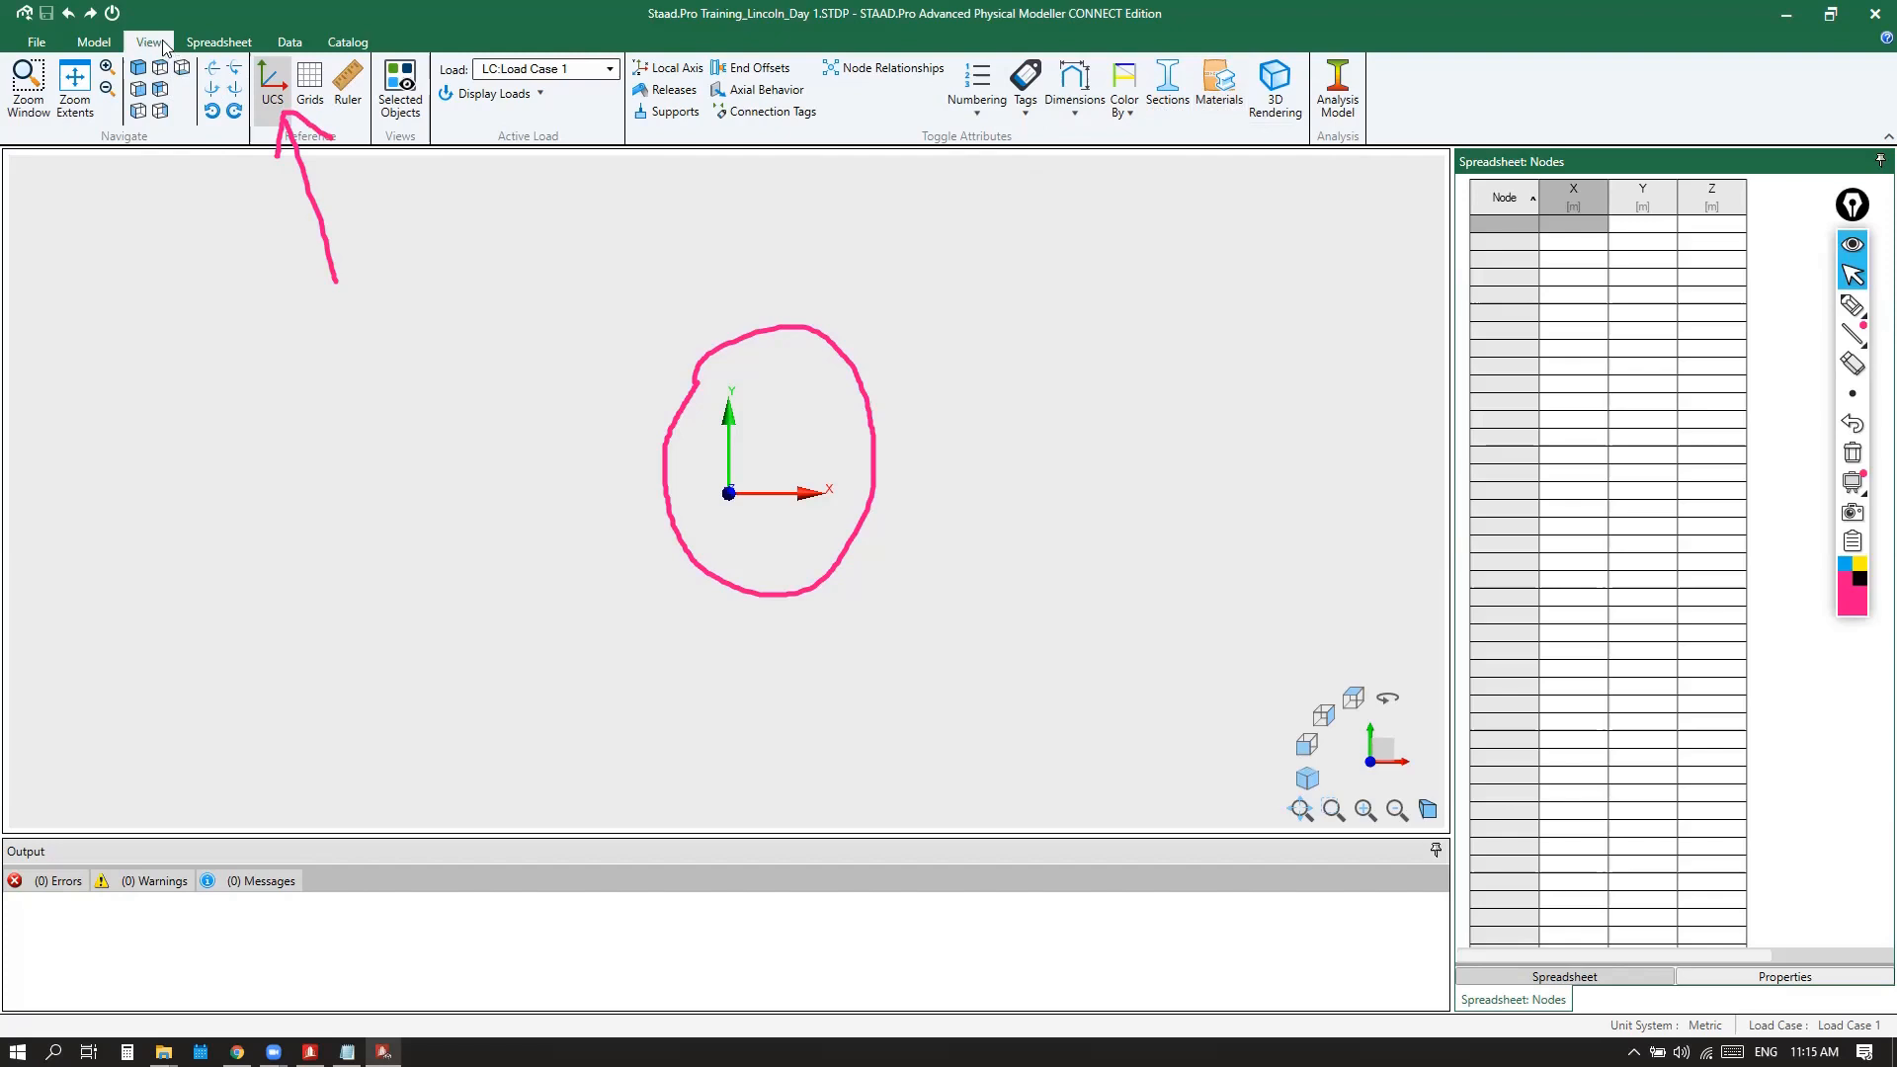
click(1852, 453)
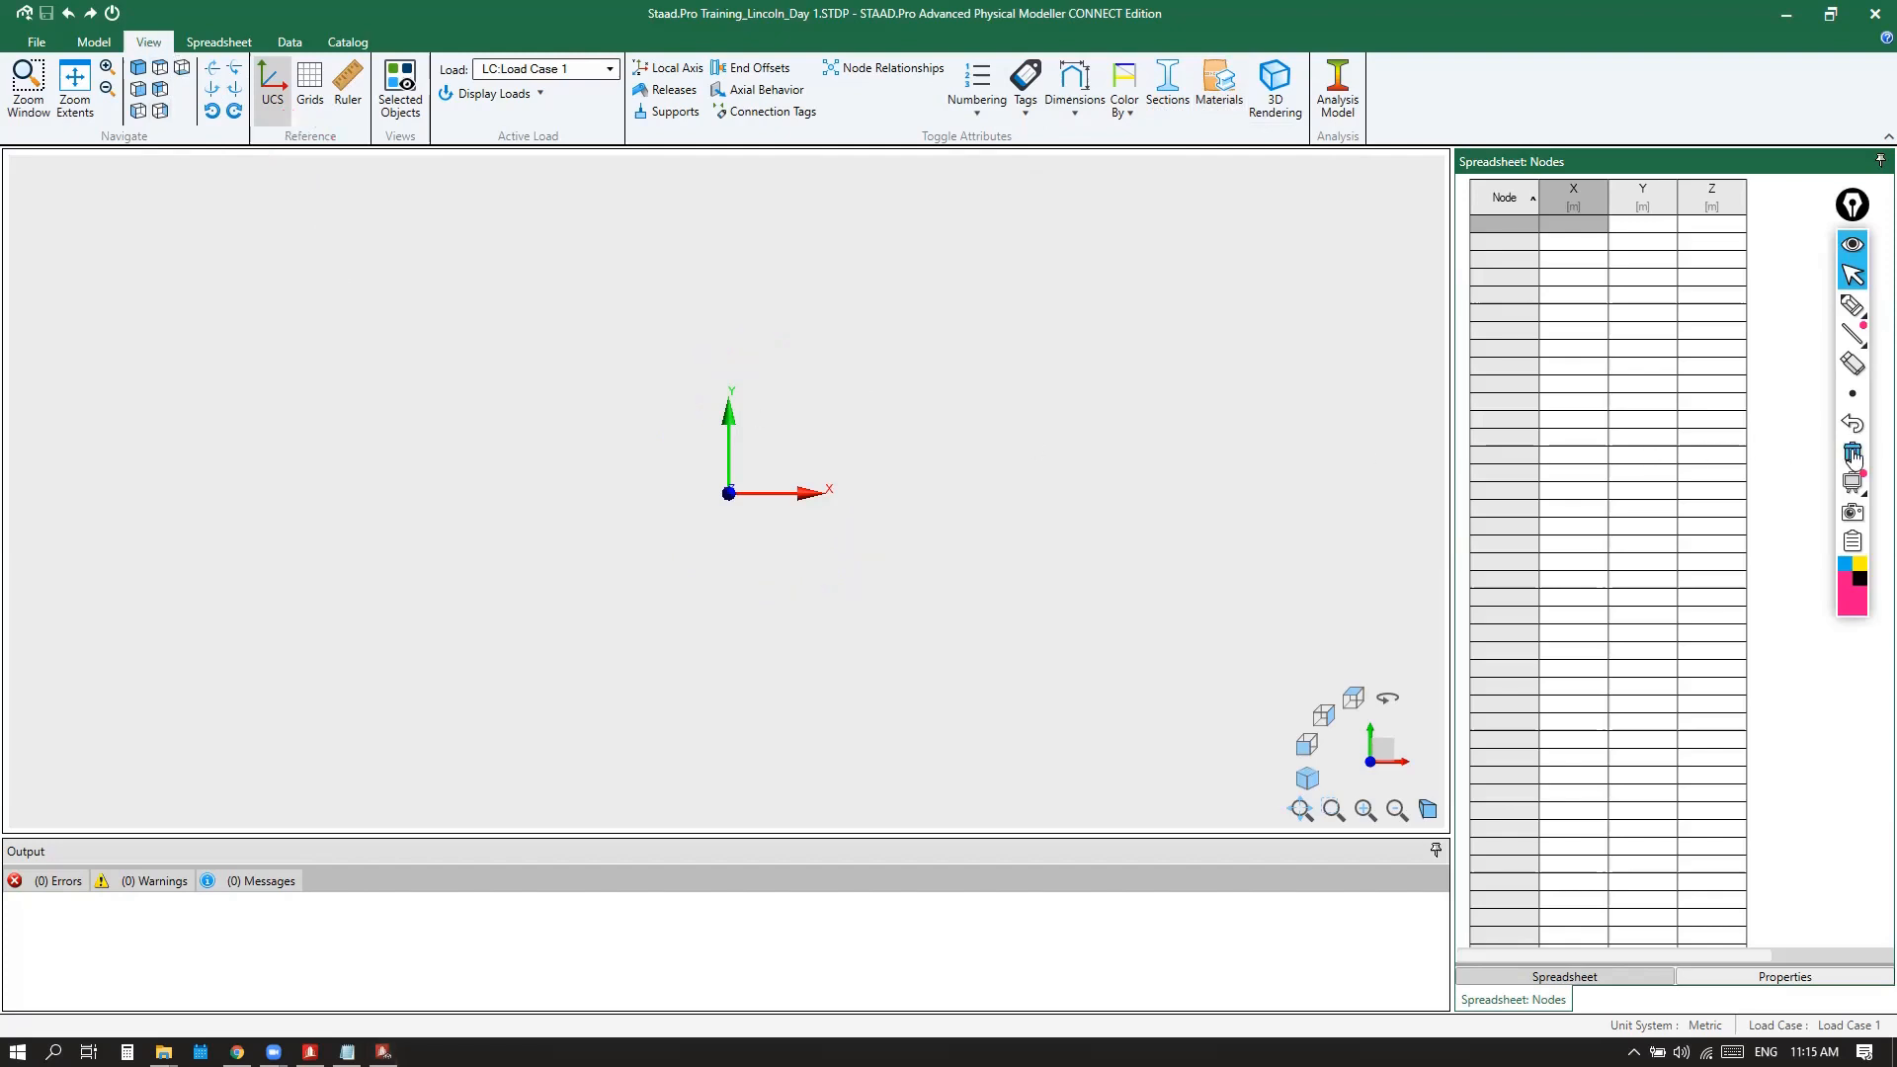
Compare the node coordinates and node supports spreadsheets, leaving the node supports table displayed
click(219, 42)
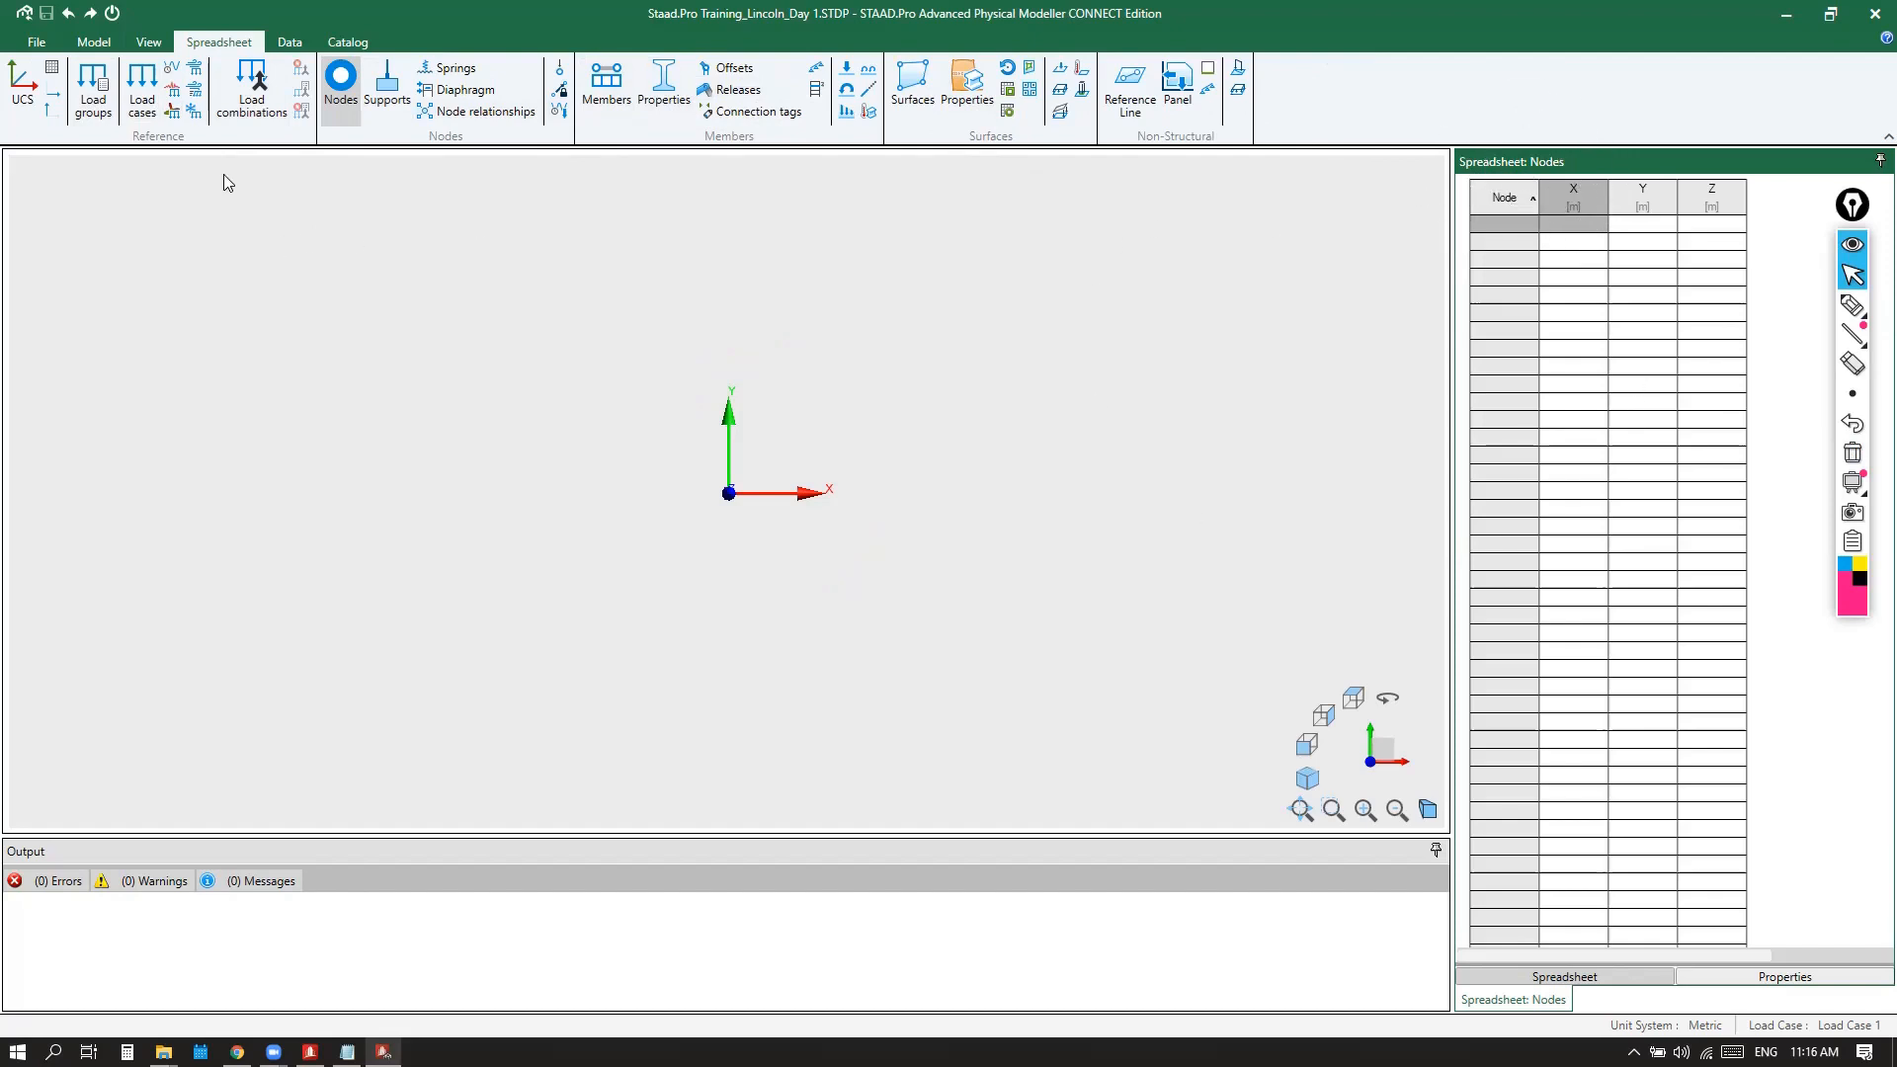
click(386, 91)
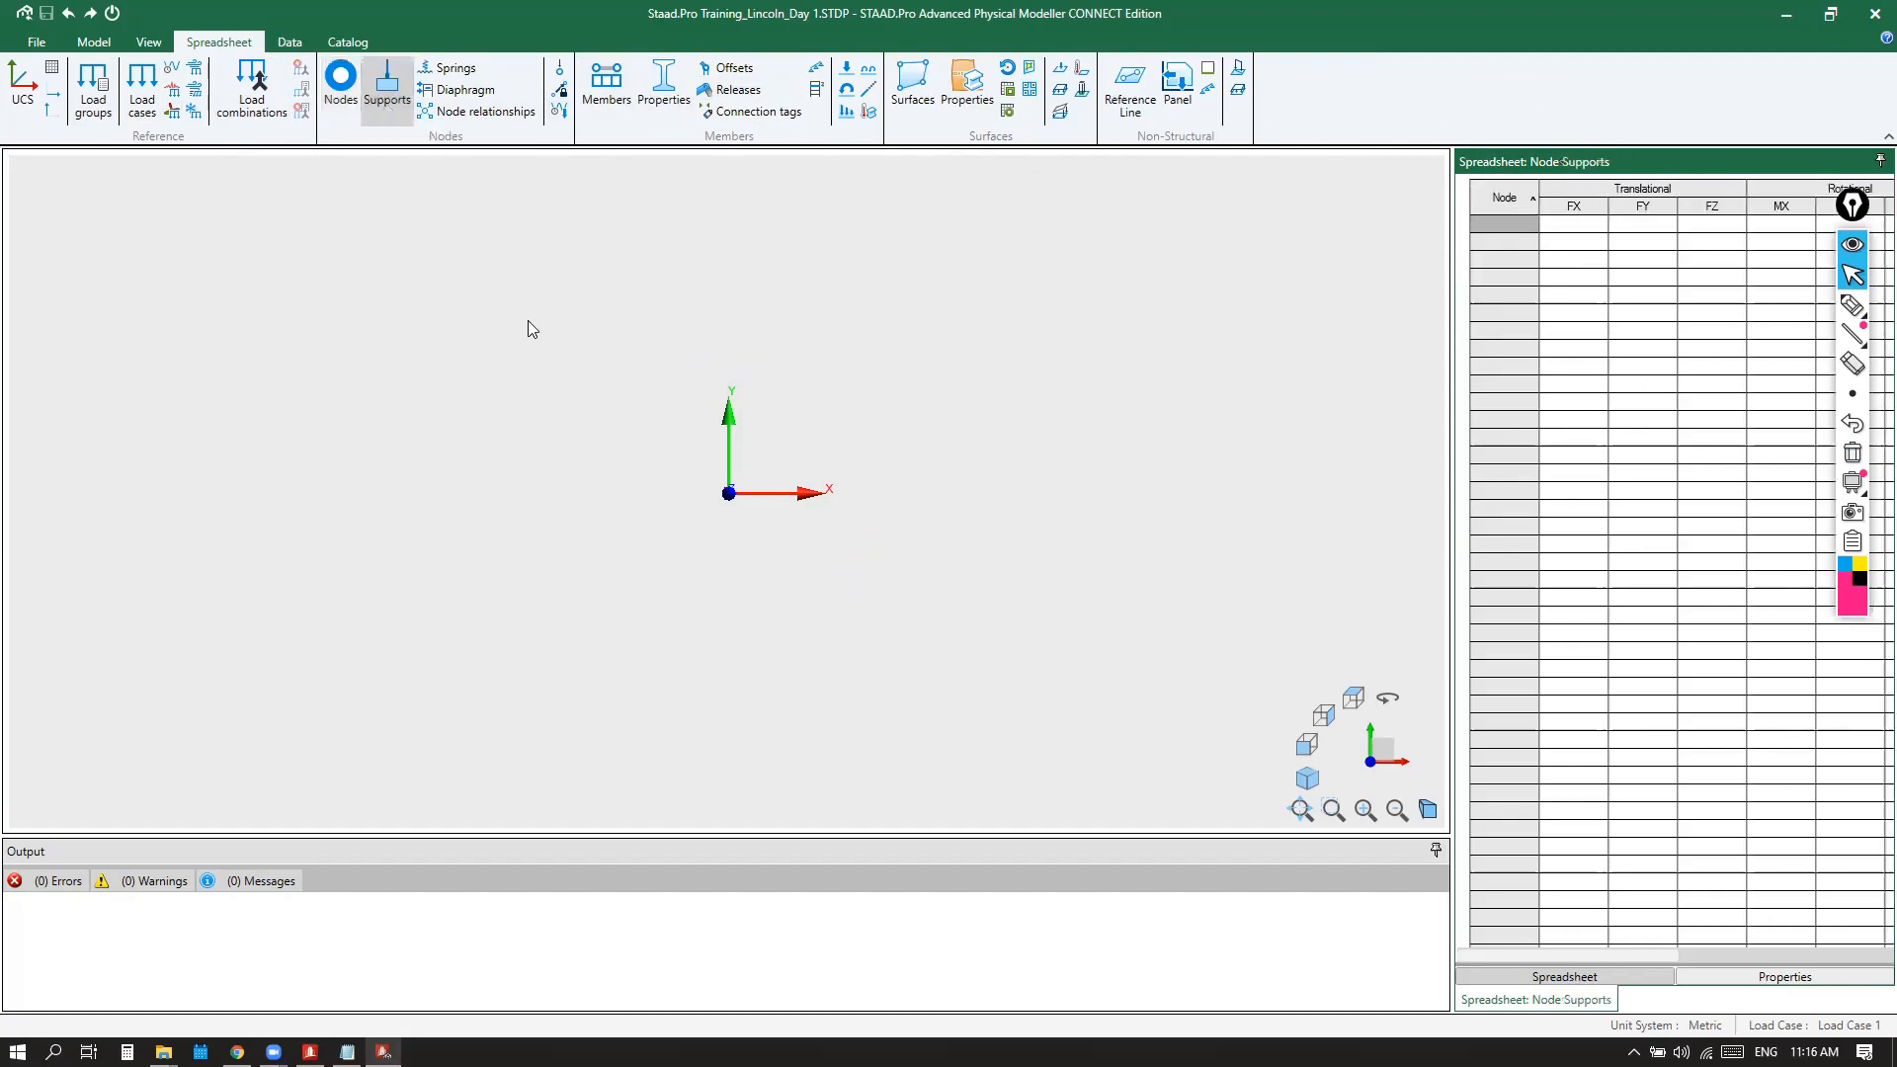
click(340, 87)
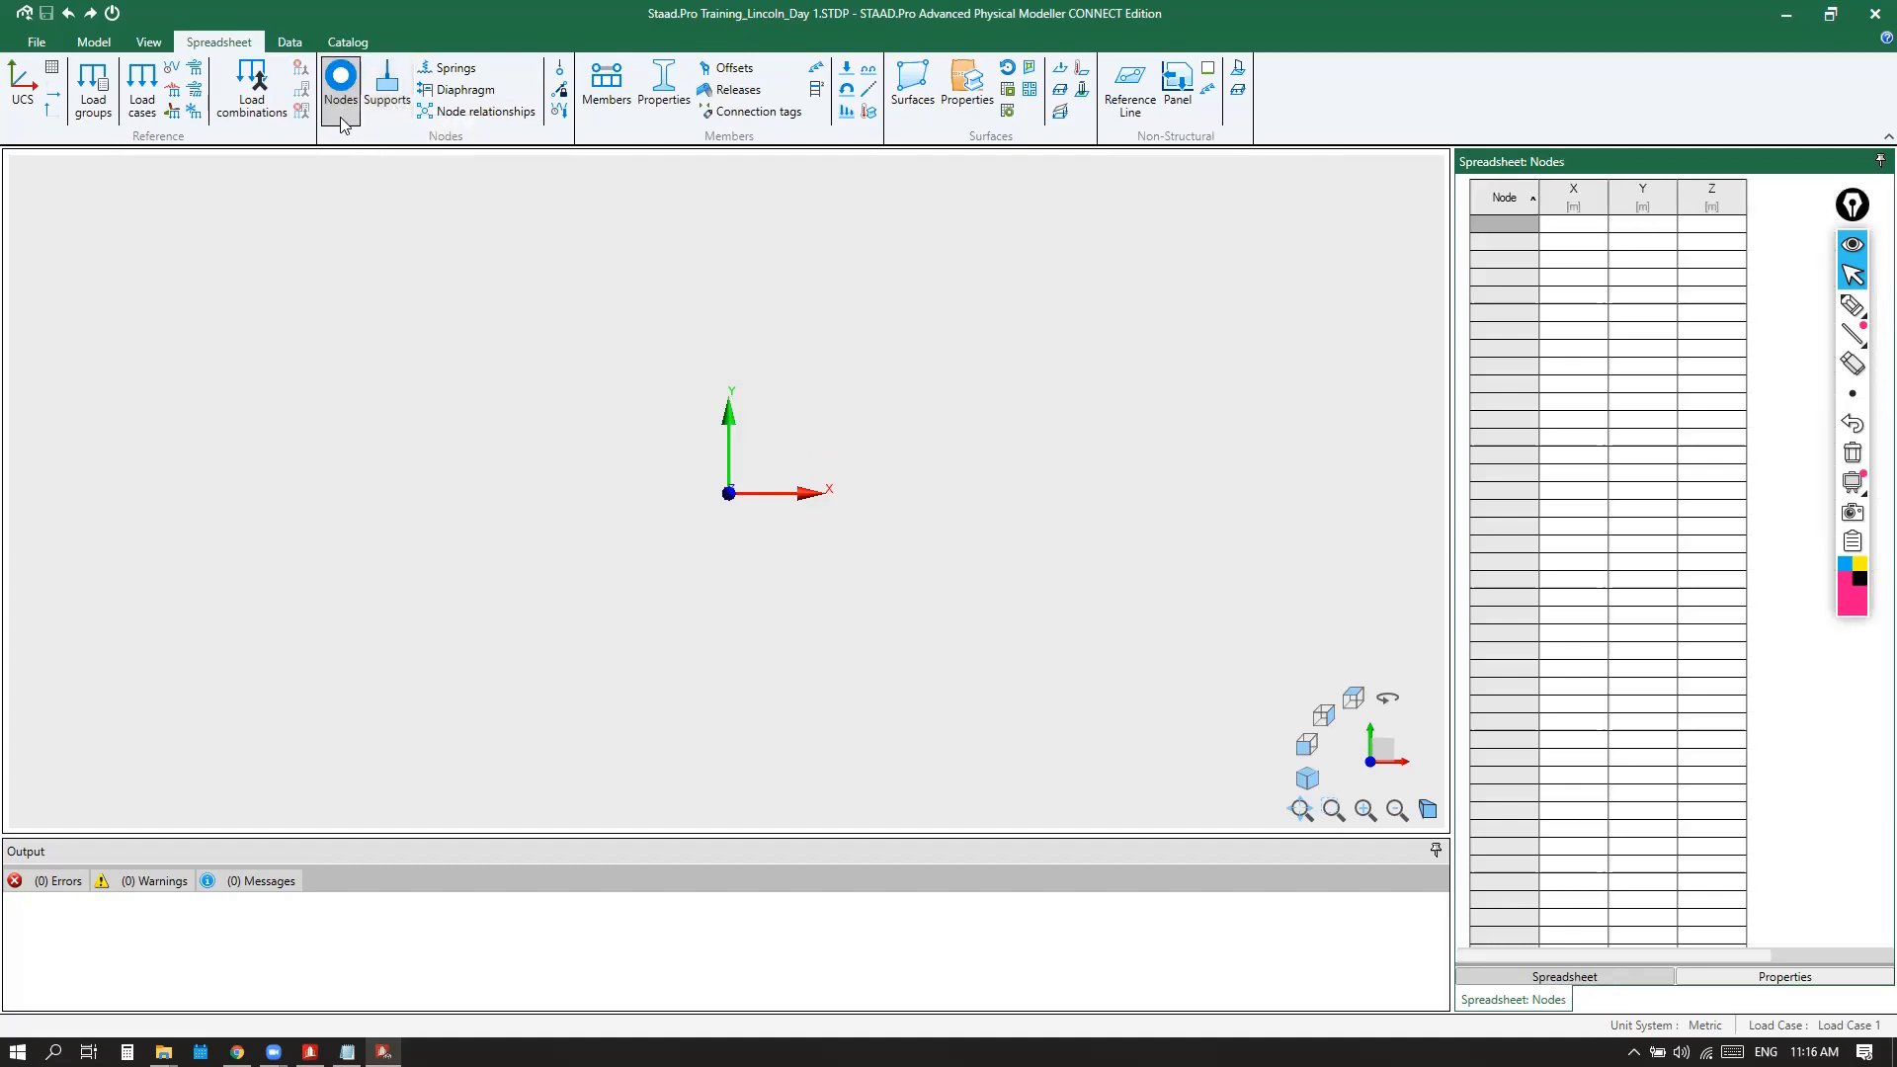
click(387, 104)
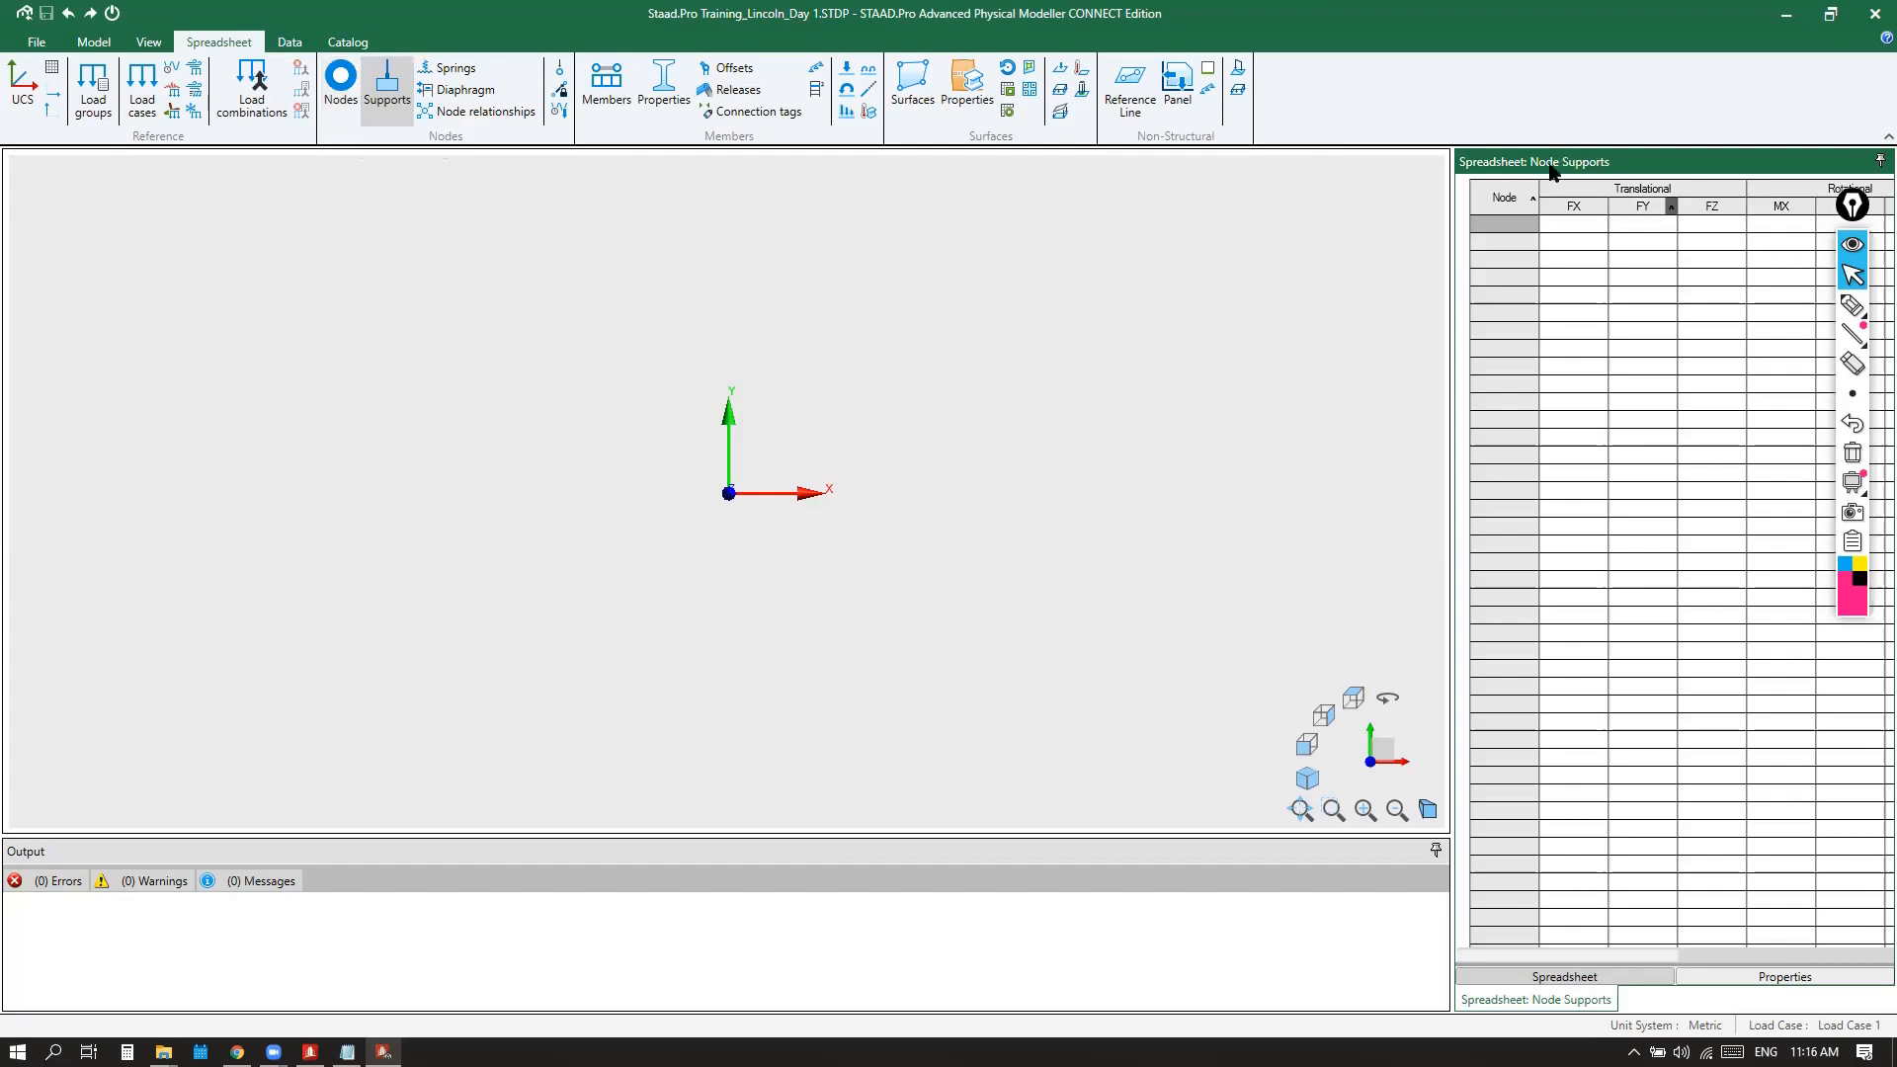
key(ctrl)
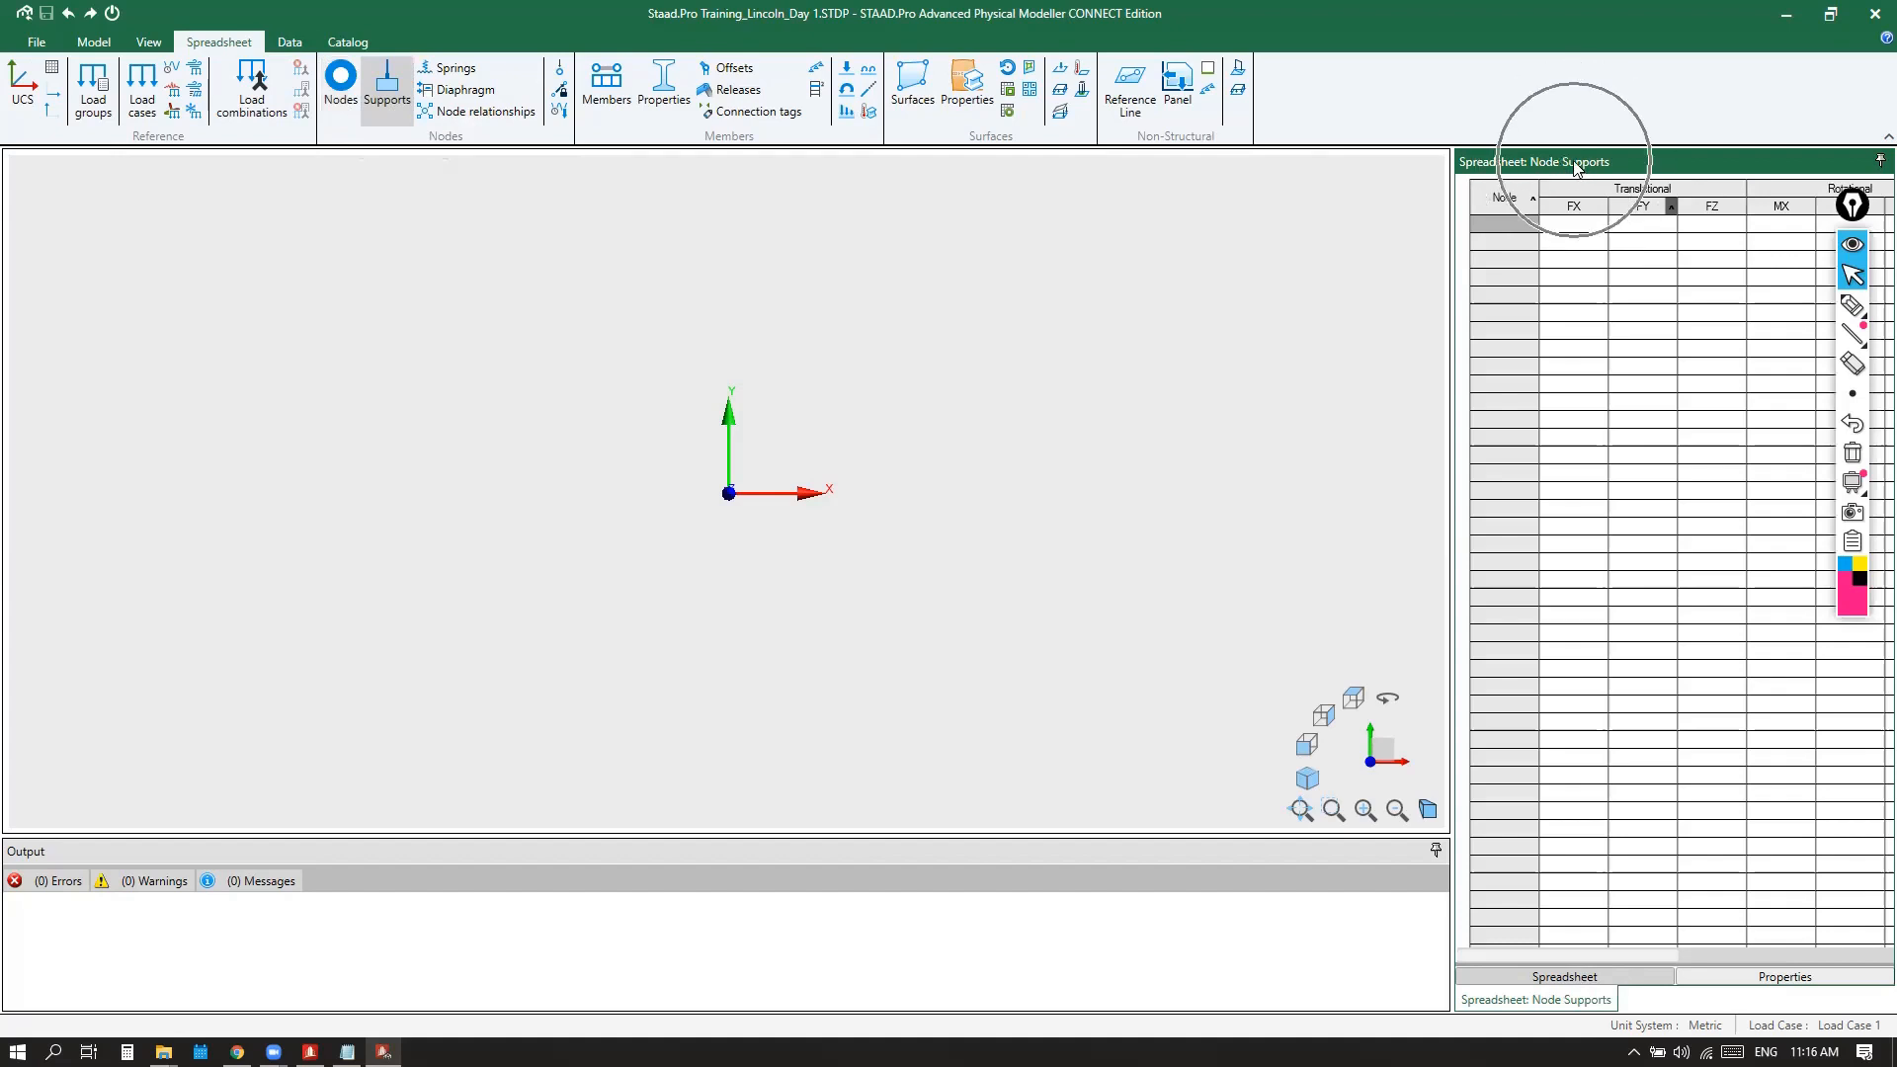
key(ctrl)
key(ctrl)
key(ctrl)
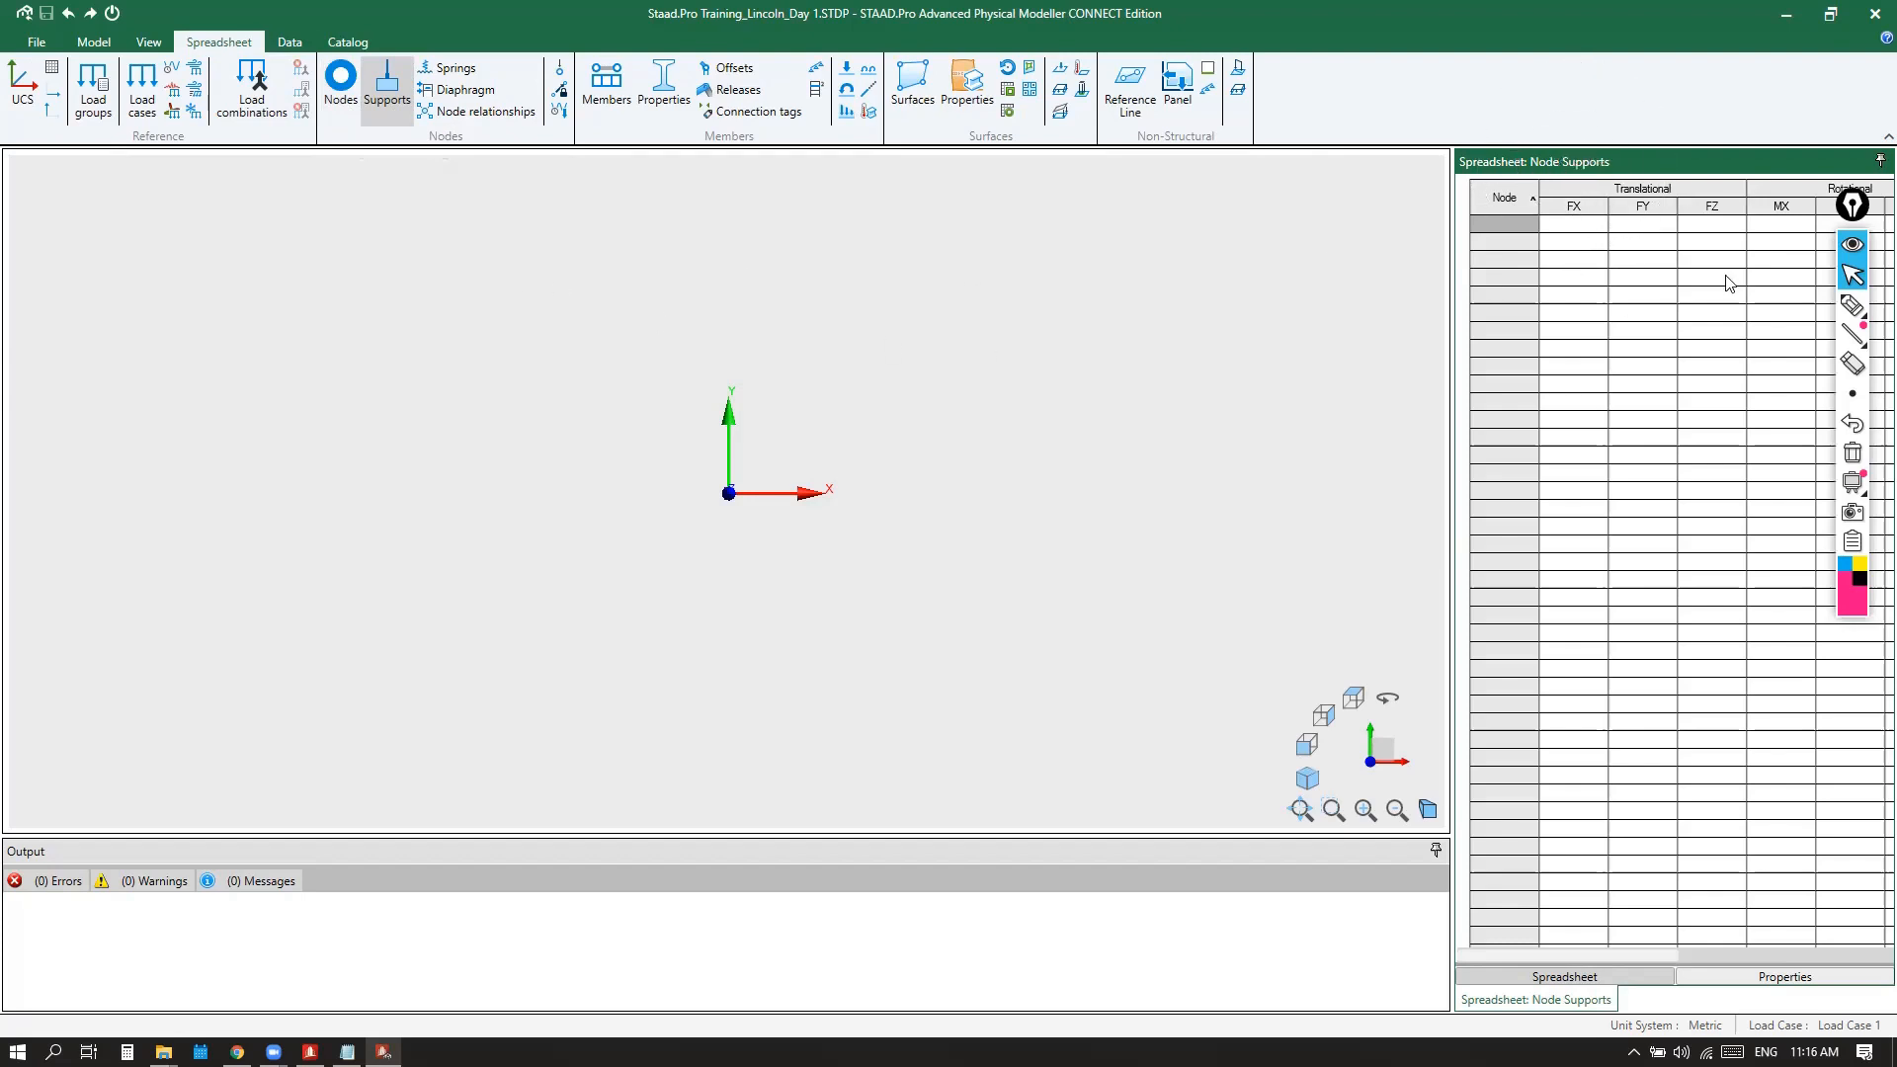
click(1646, 243)
click(1646, 259)
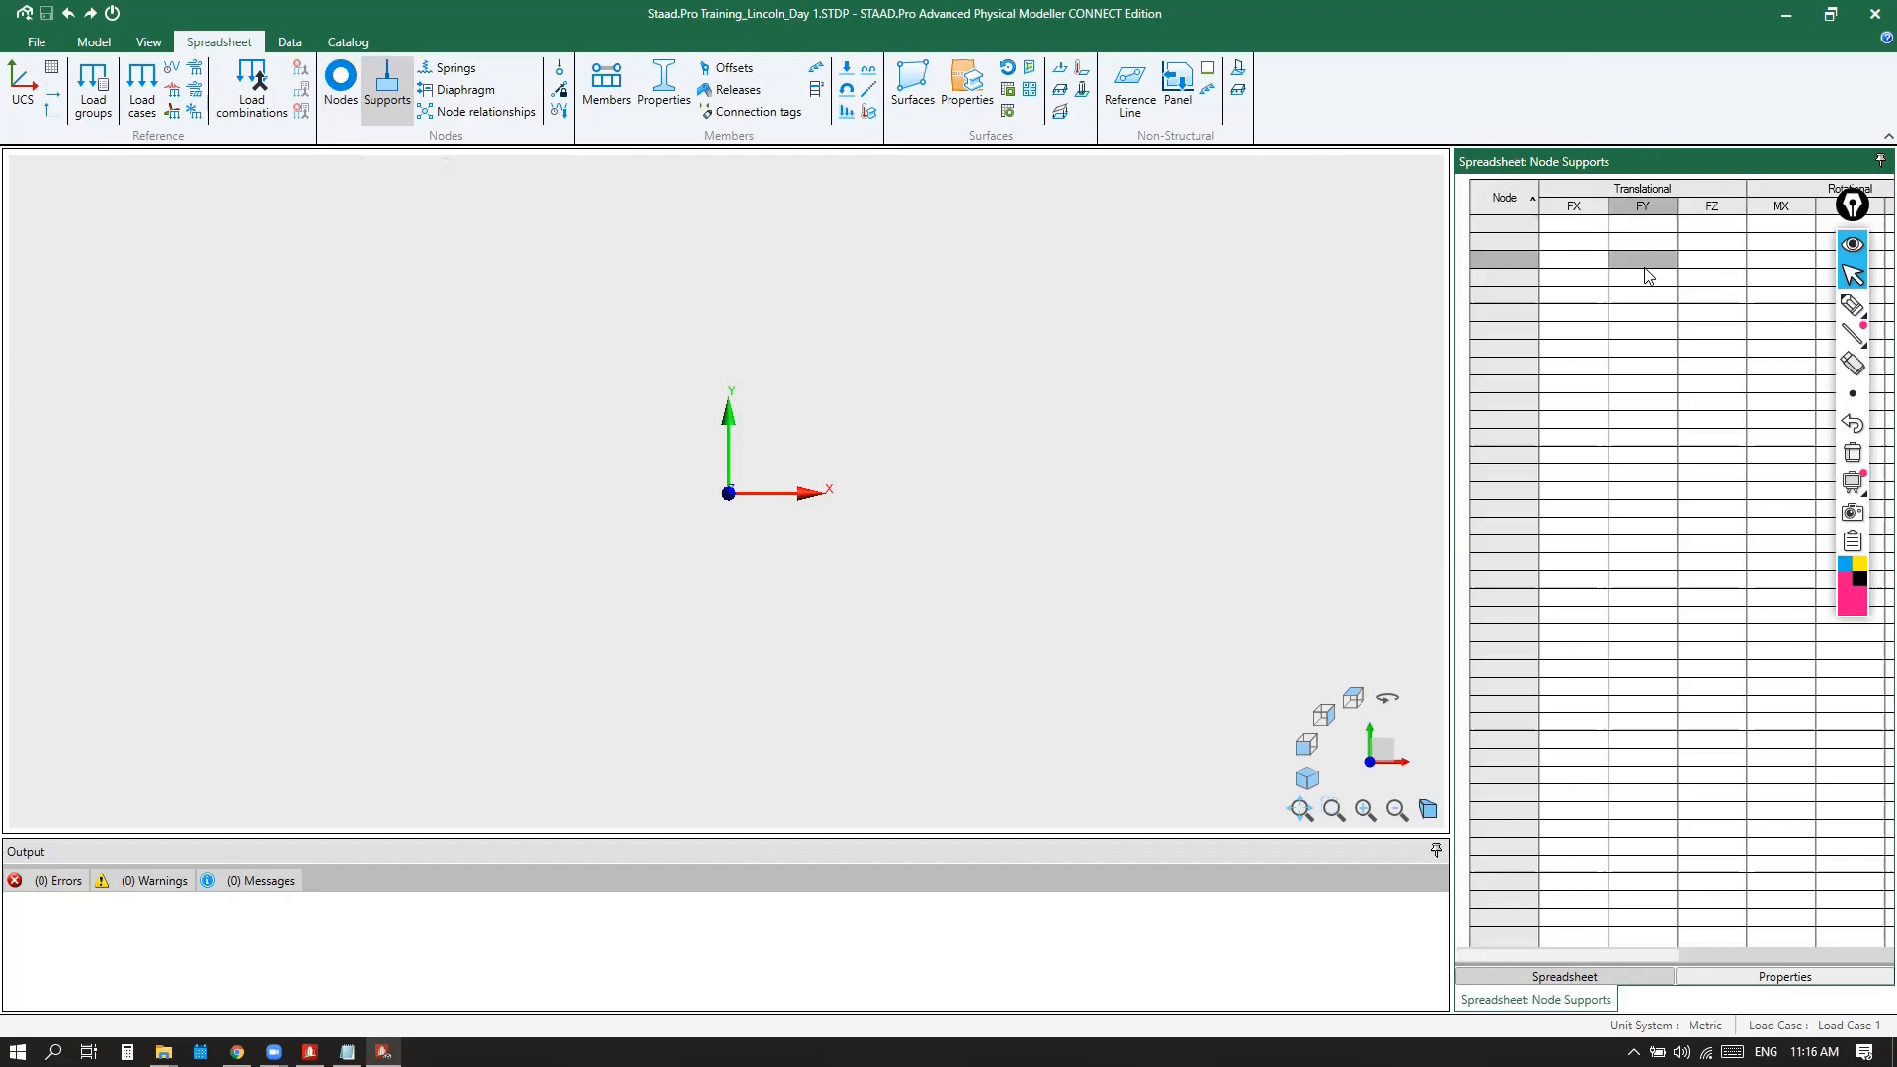
click(1646, 280)
click(1643, 296)
click(1642, 314)
click(1638, 340)
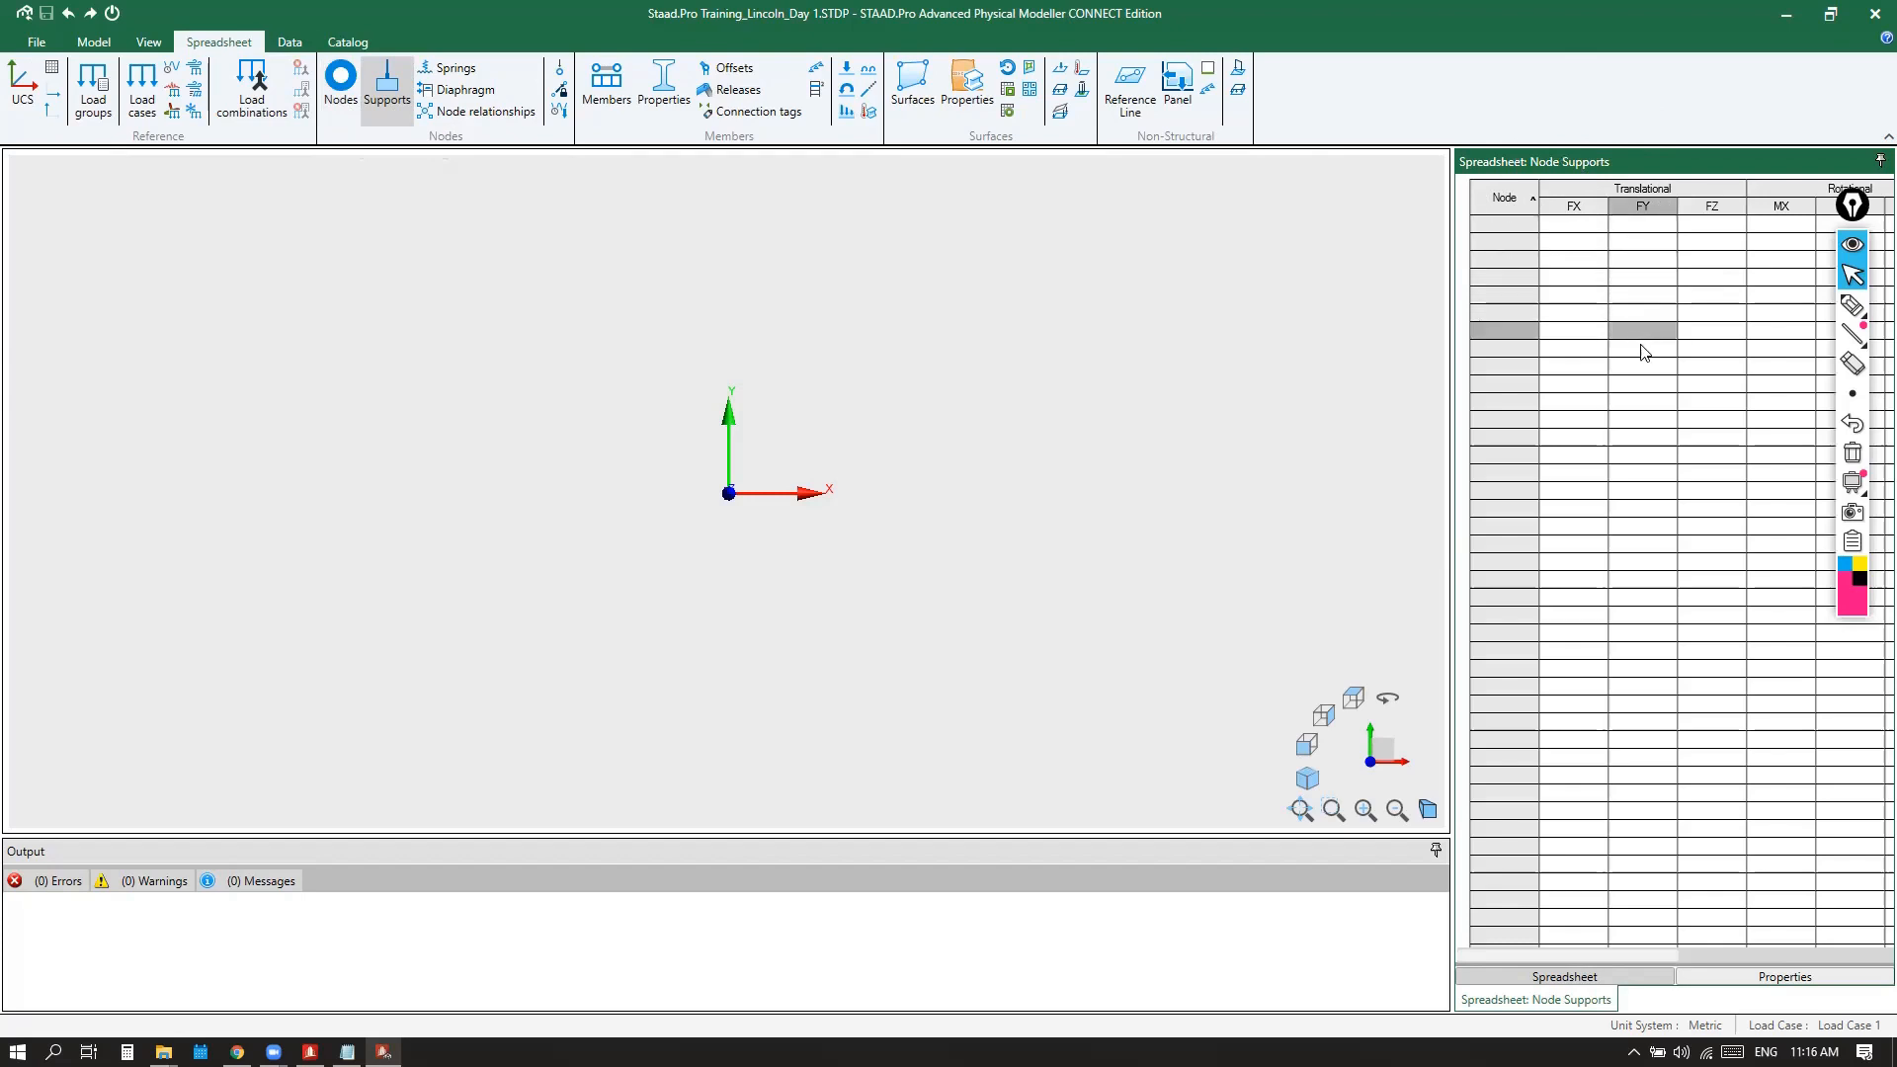
click(1638, 350)
click(1638, 367)
click(1638, 385)
click(1639, 403)
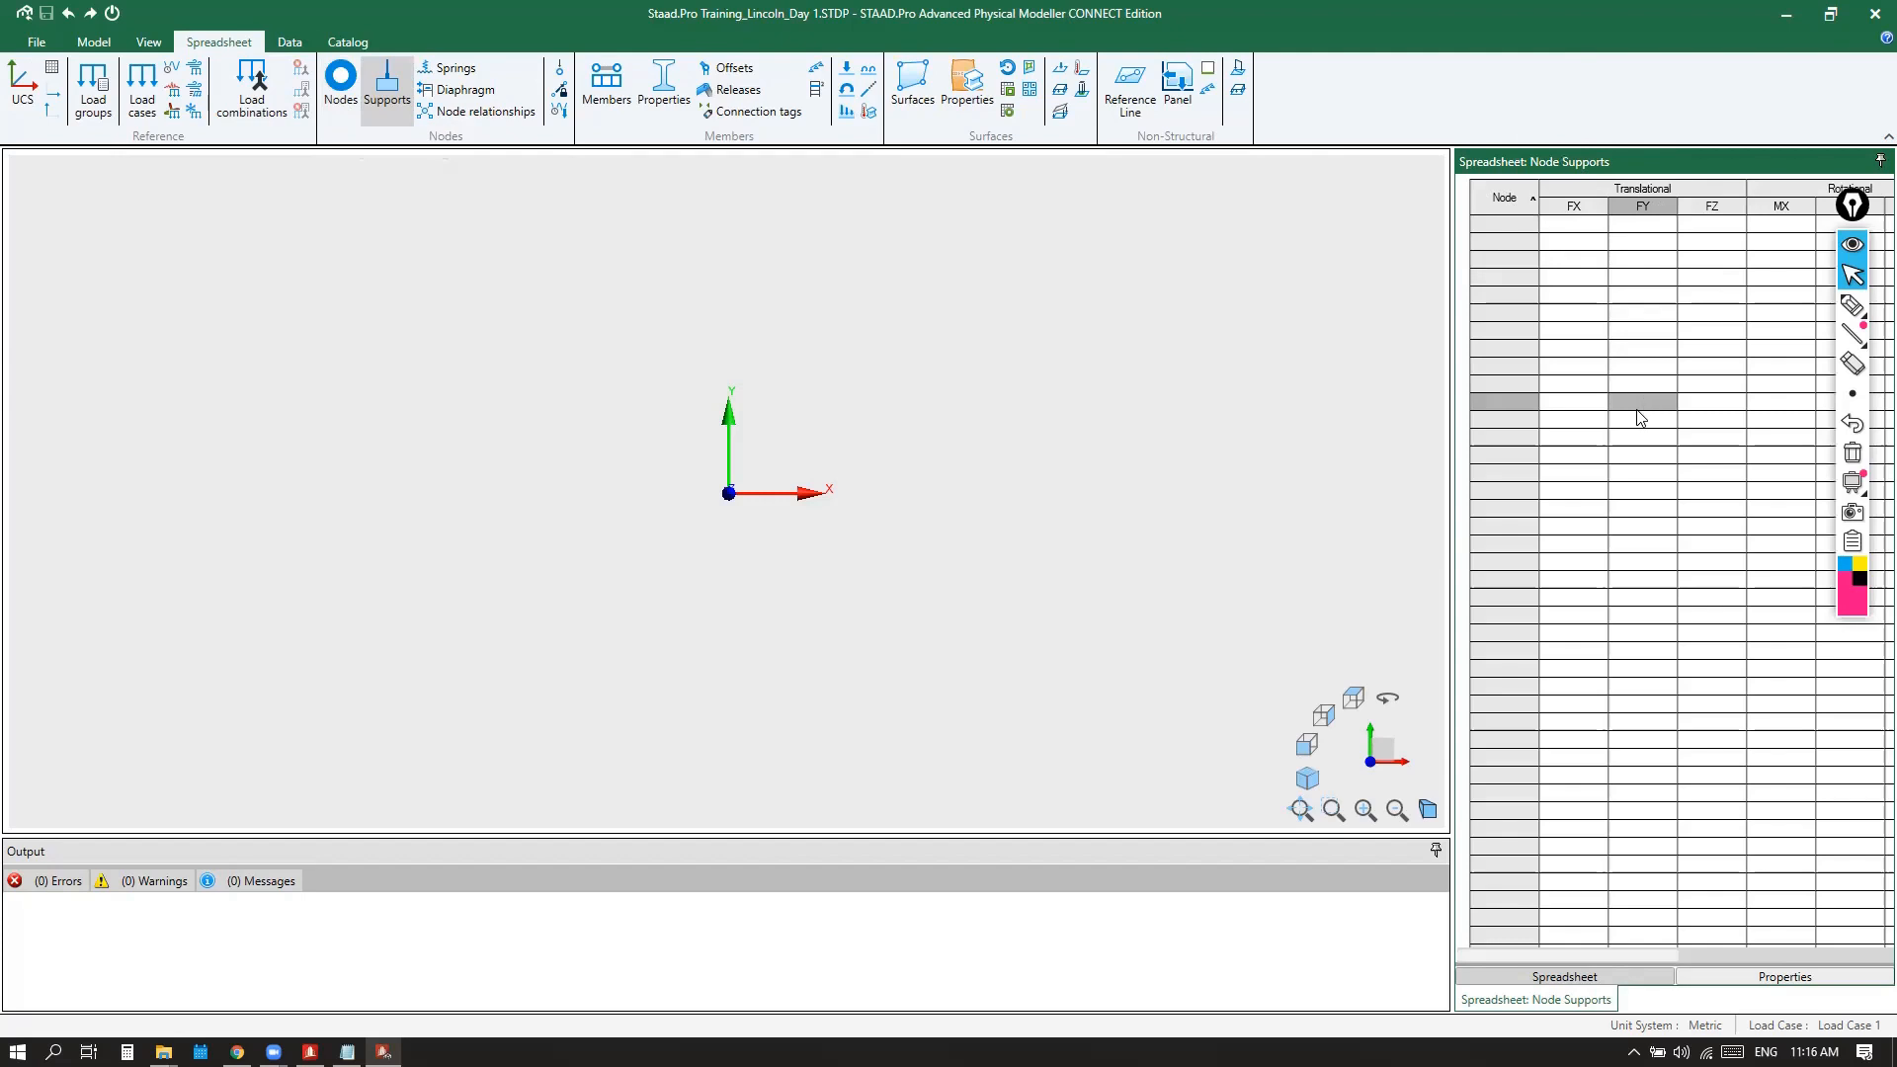
click(1637, 420)
click(1636, 438)
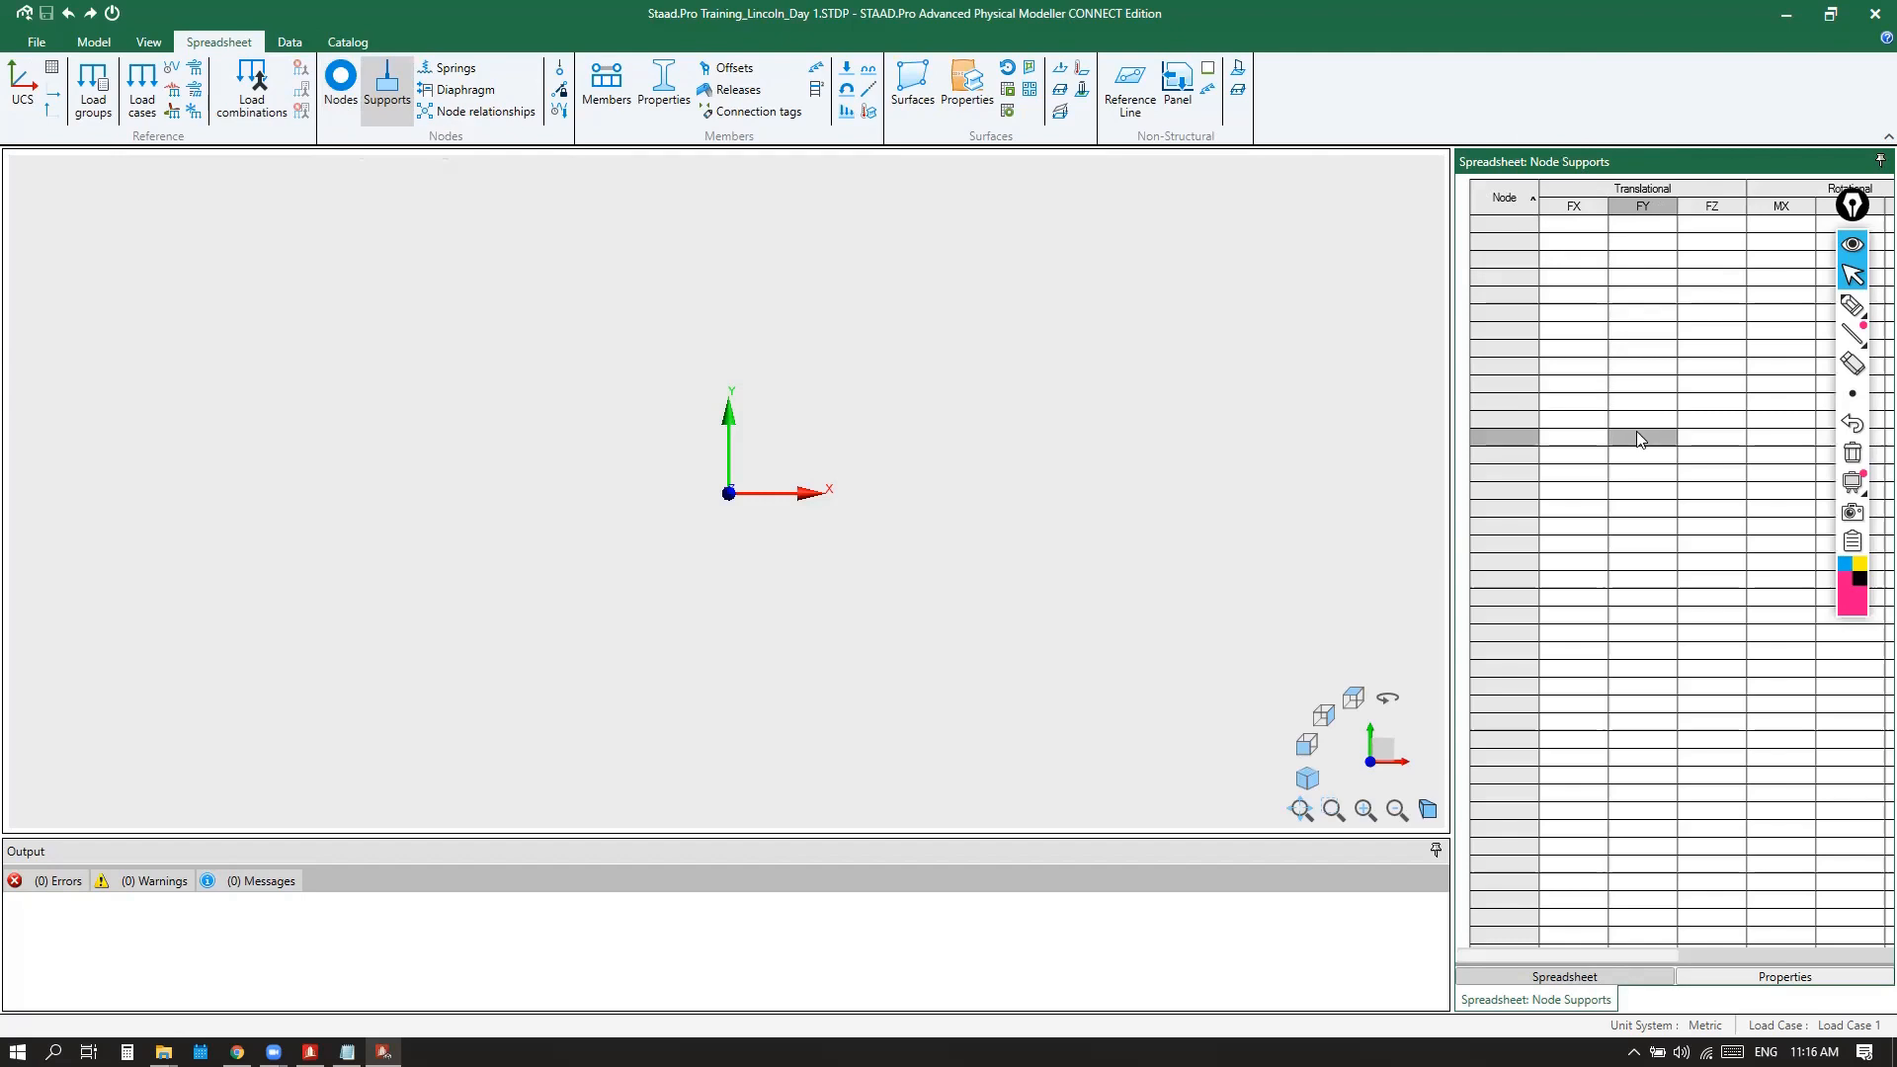
Look over the Data and Catalog tools, and return to the modelling tools
click(390, 111)
click(290, 44)
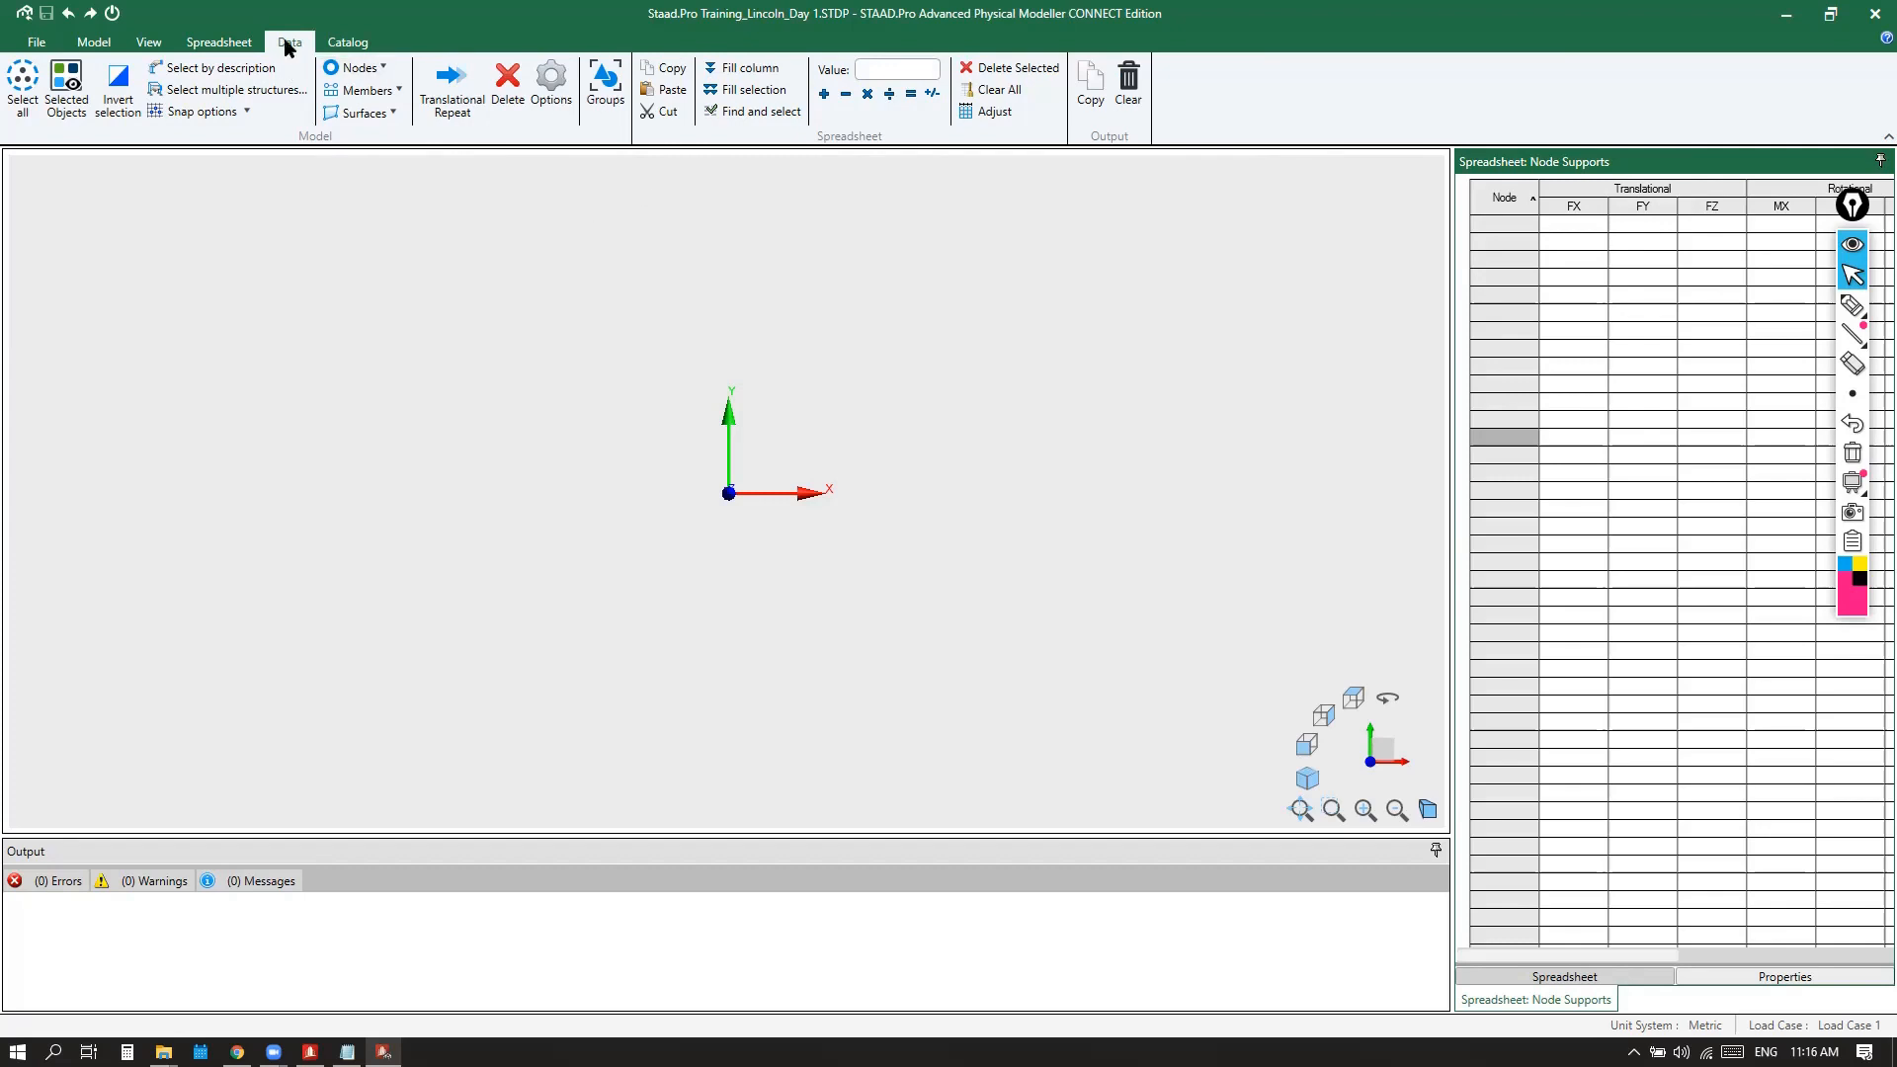
click(352, 42)
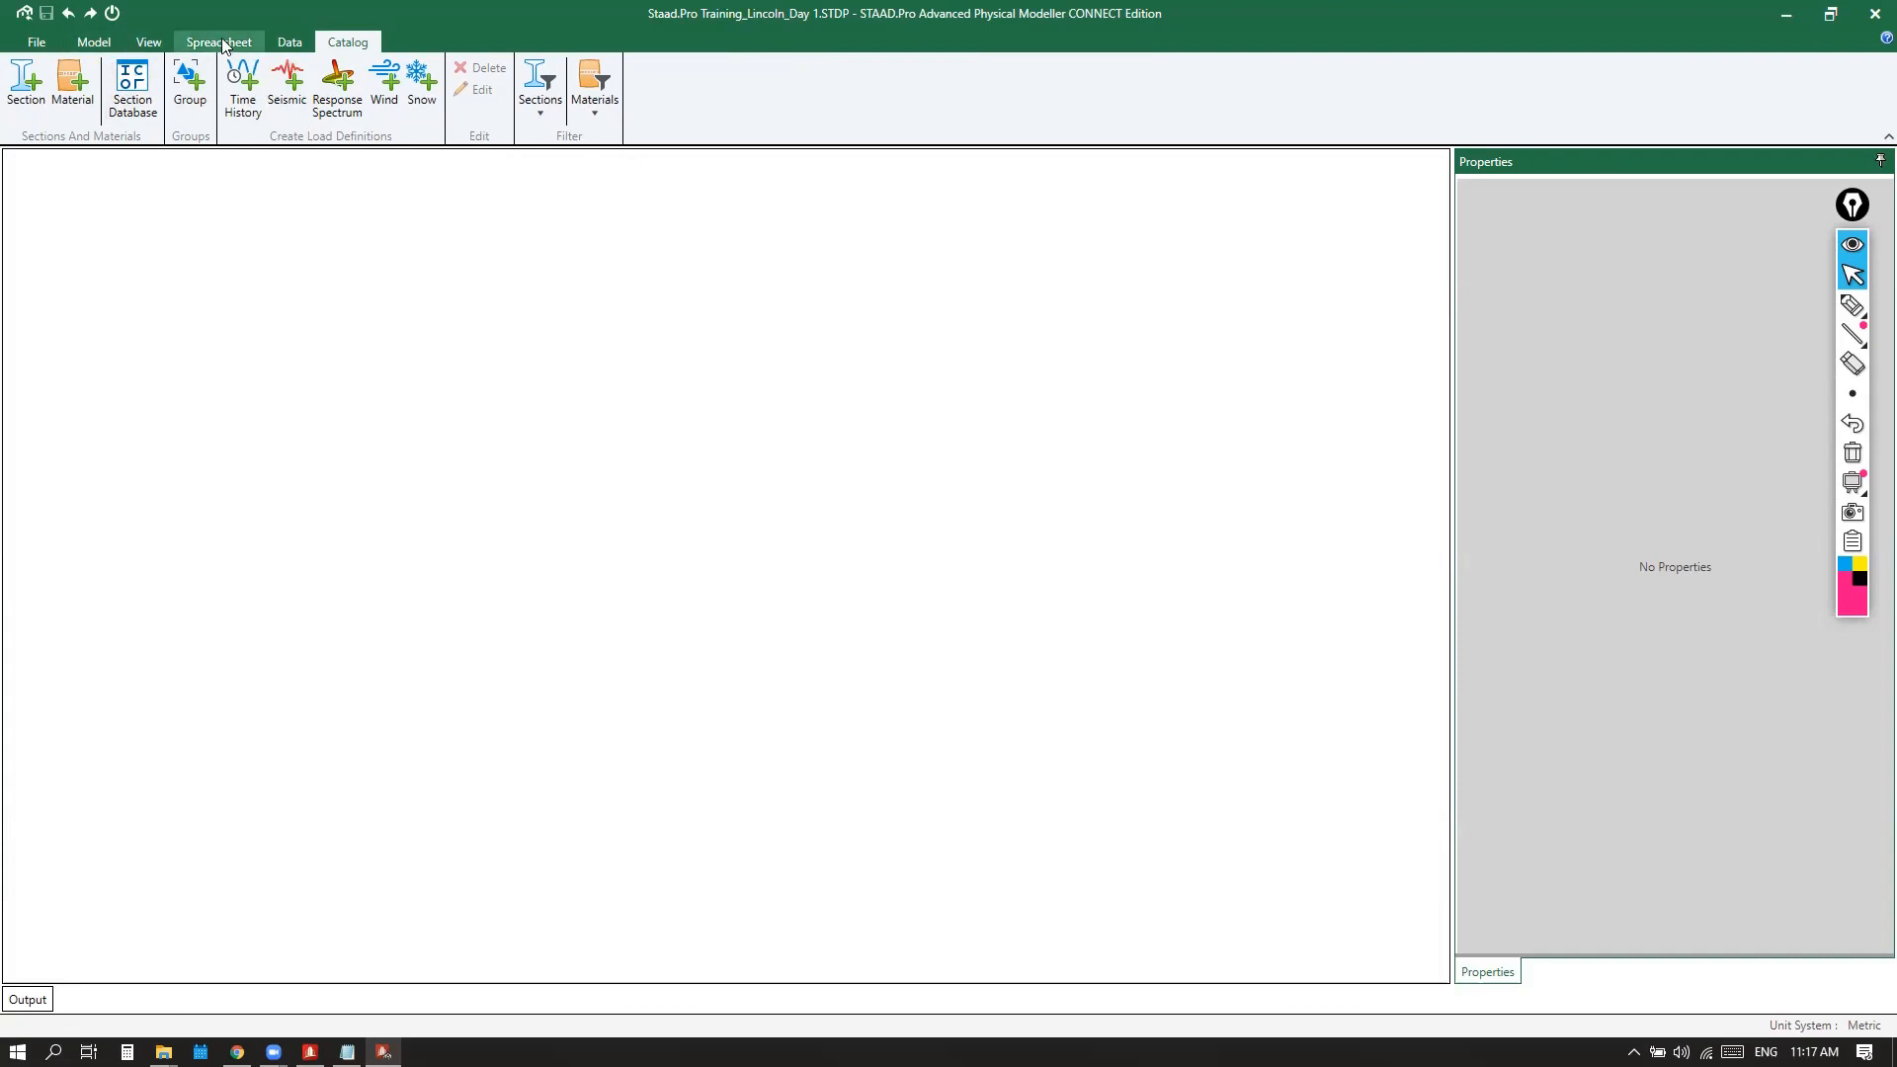
click(94, 43)
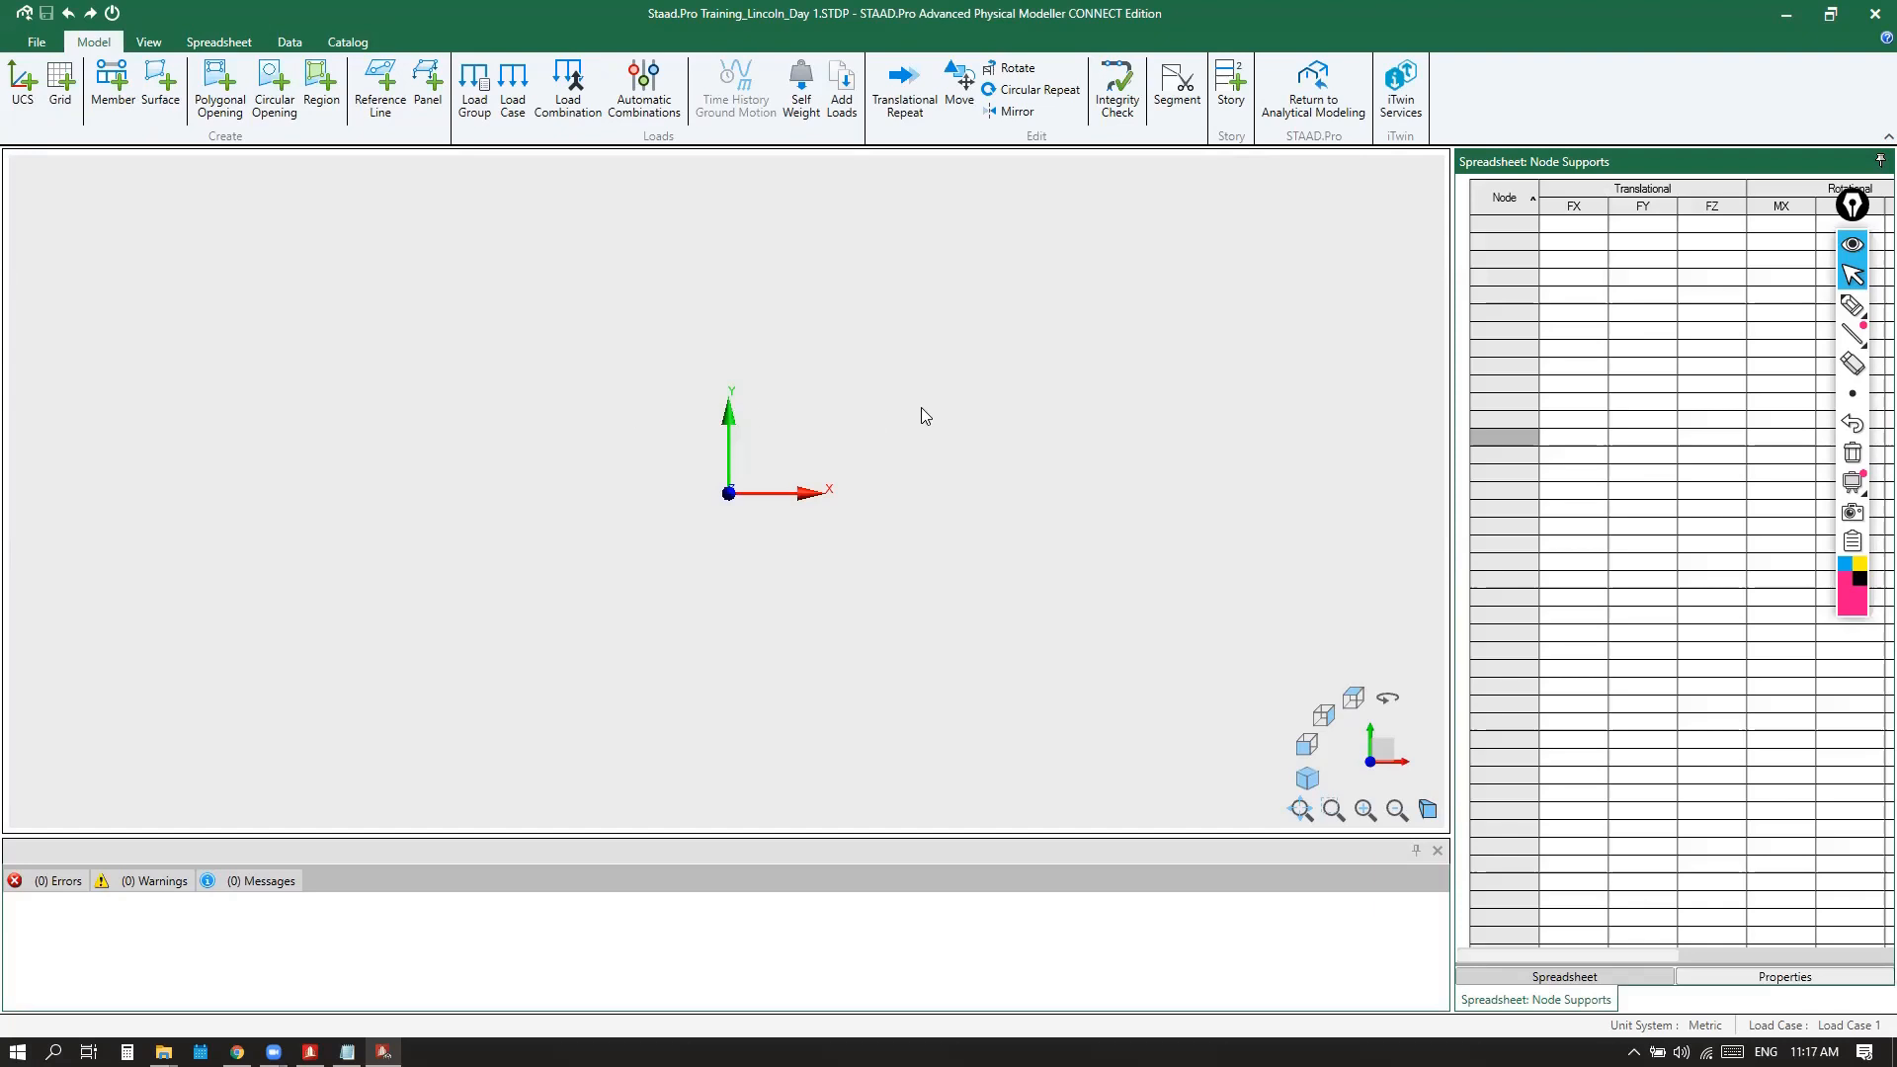
Circle the view orientation and zoom controls in the model view with the pink annotation pen
click(1854, 307)
click(1761, 305)
mouse_move(1403, 622)
mouse_down()
mouse_move(1454, 767)
mouse_move(1257, 823)
mouse_move(1401, 610)
mouse_up()
drag(1464, 682, 1455, 695)
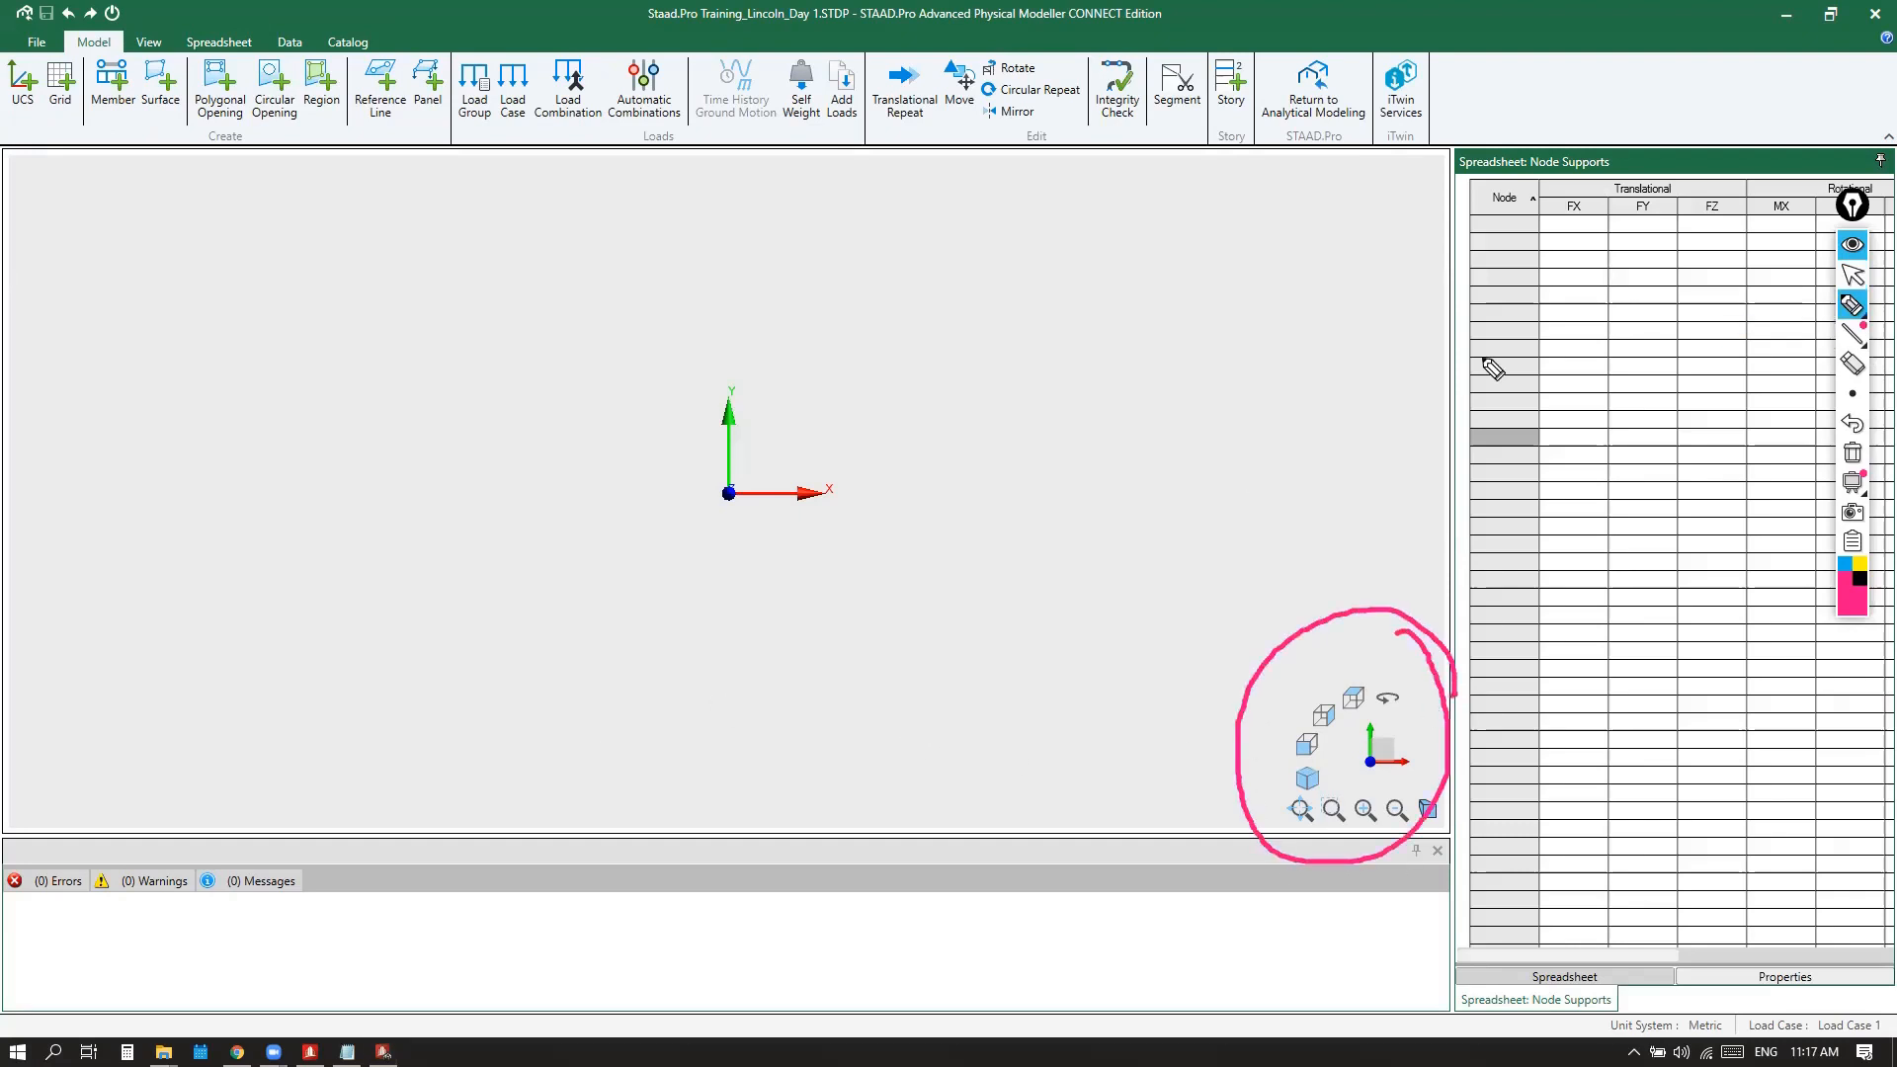
click(1852, 275)
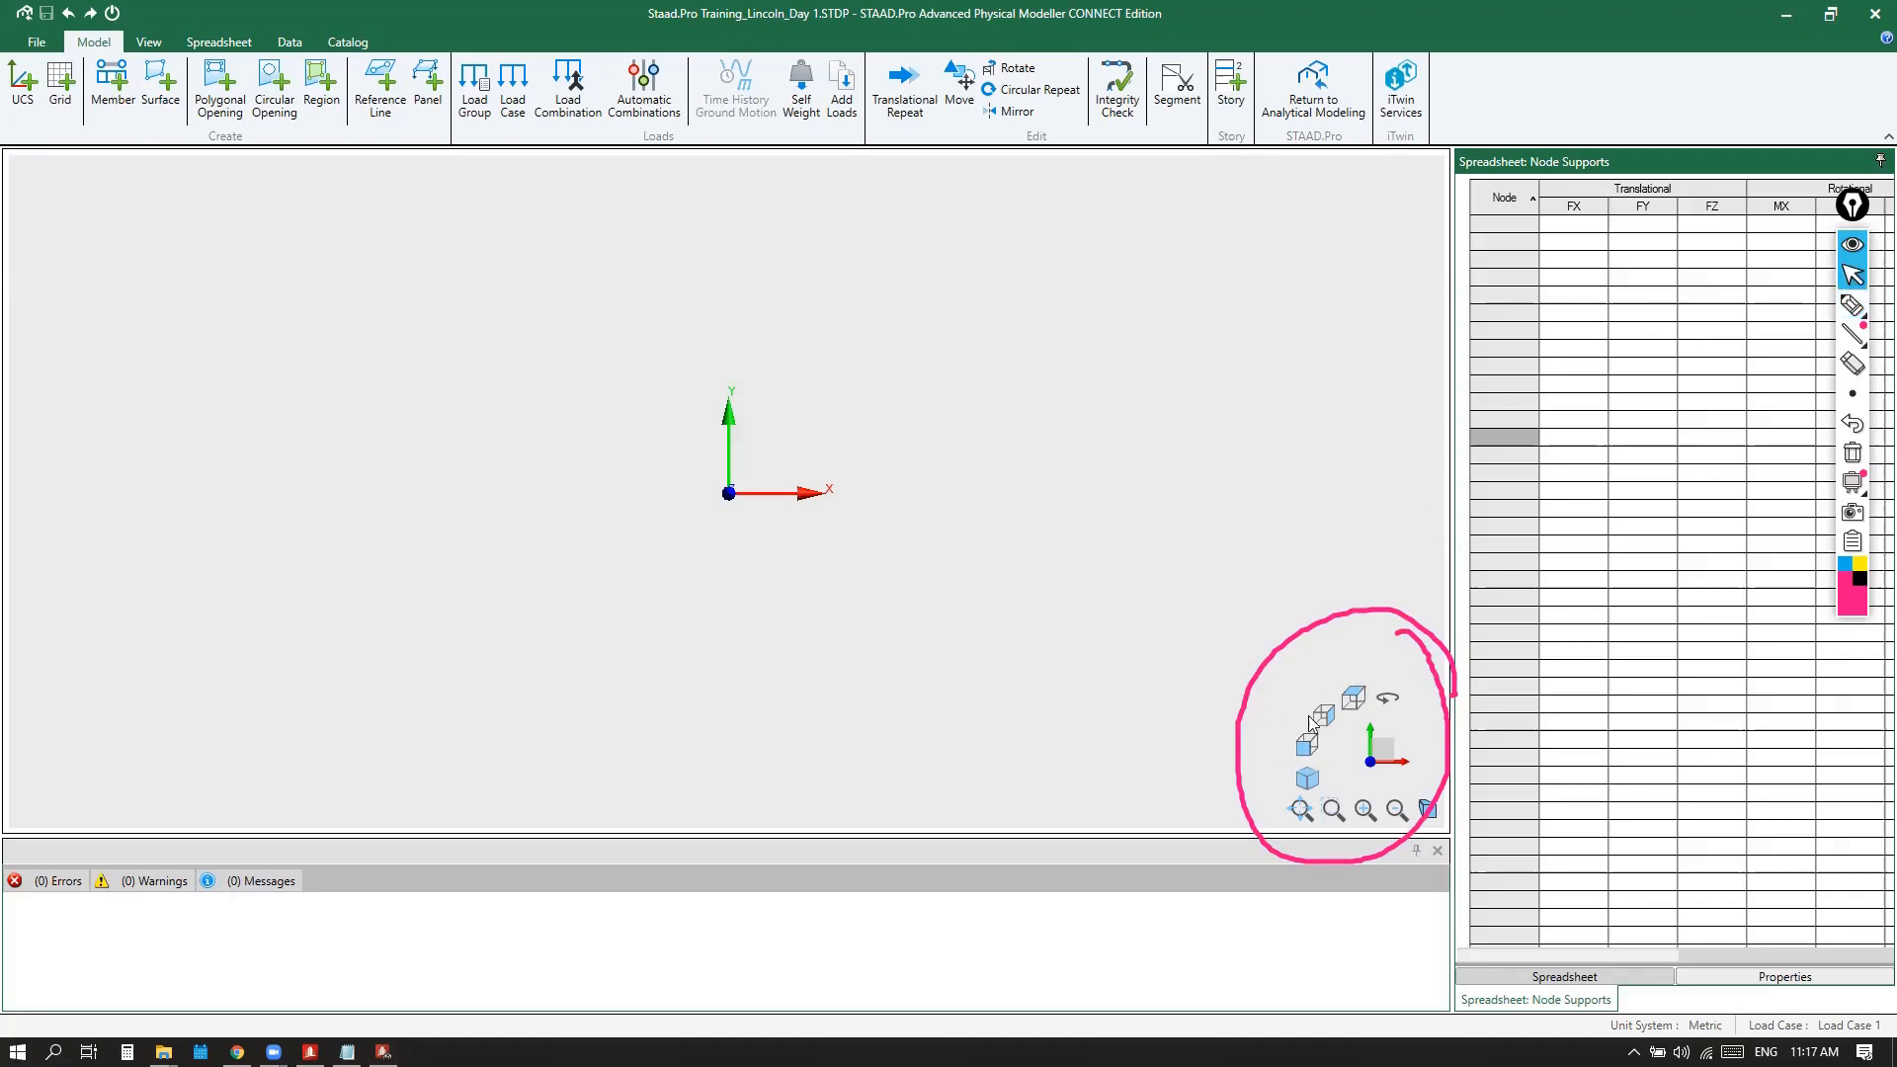
Cycle the model view through the isometric, front, lateral and top orientations, and return it to isometric
click(1309, 780)
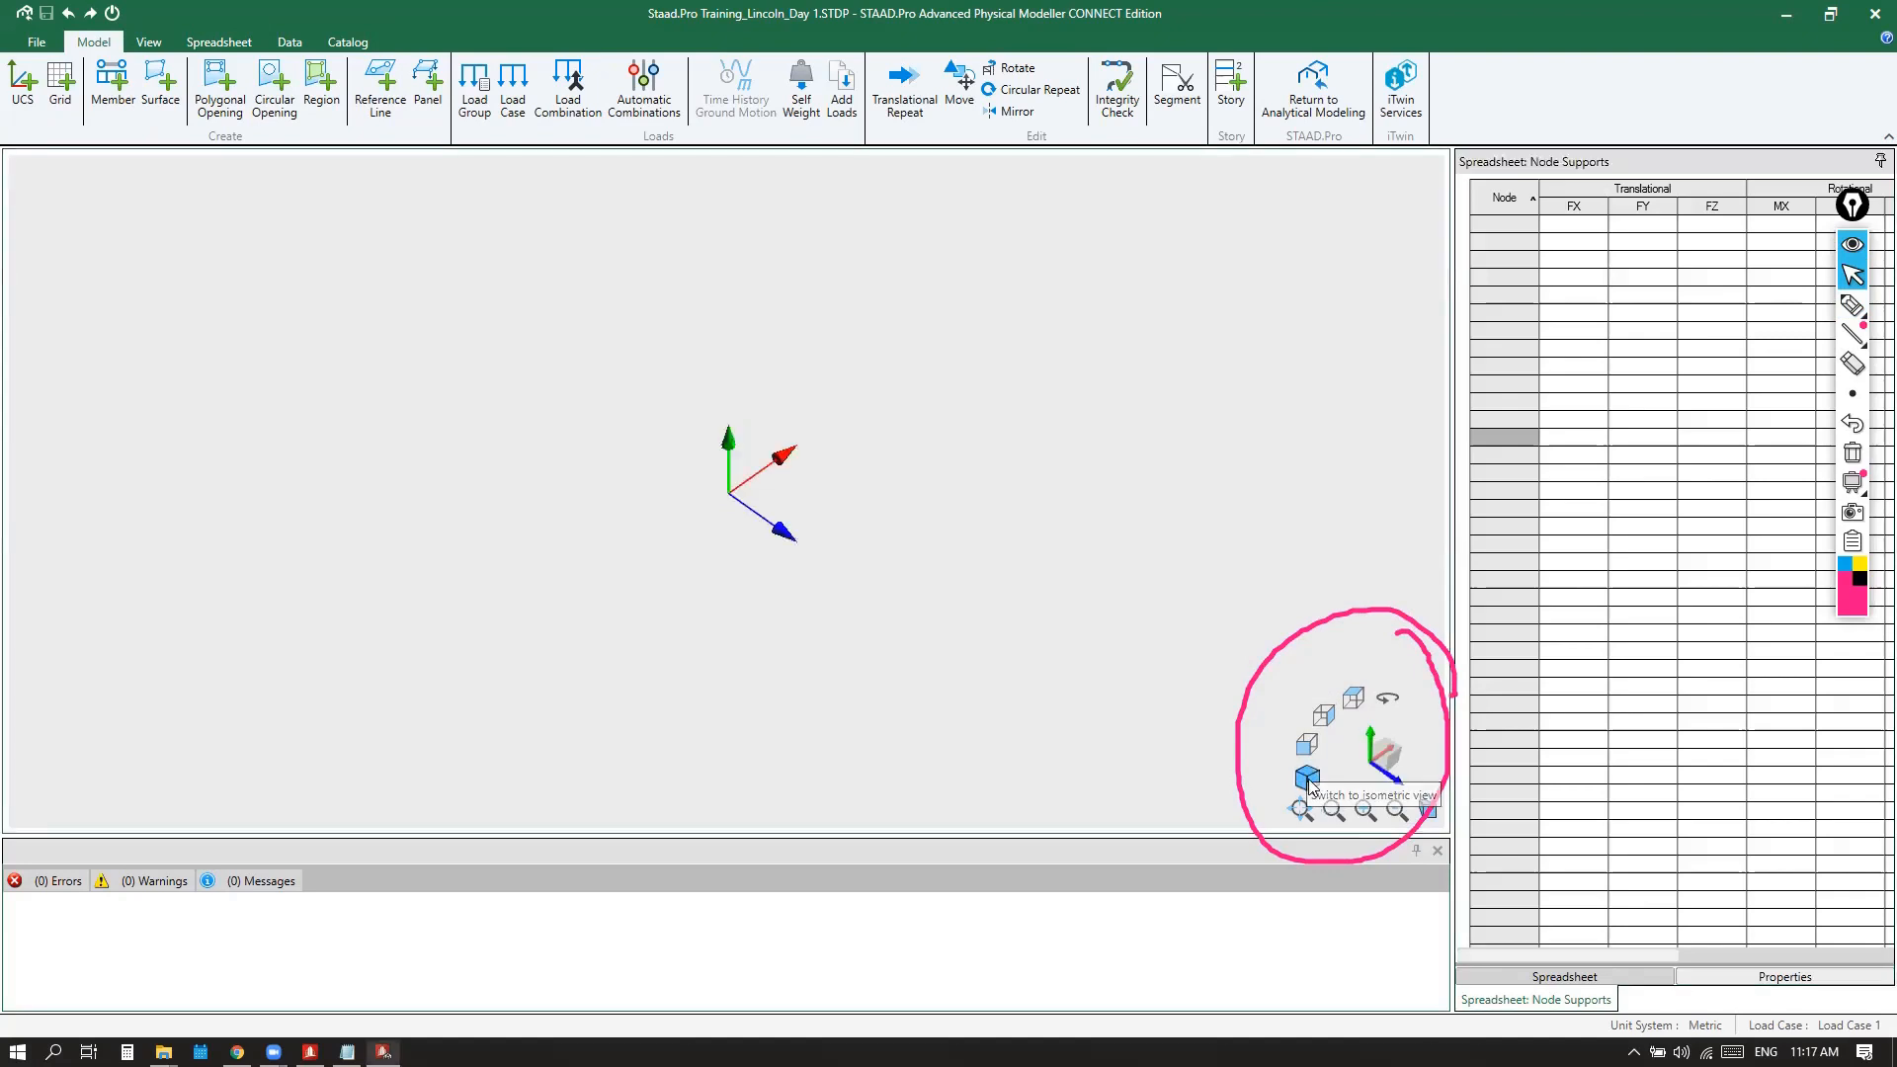
click(1318, 789)
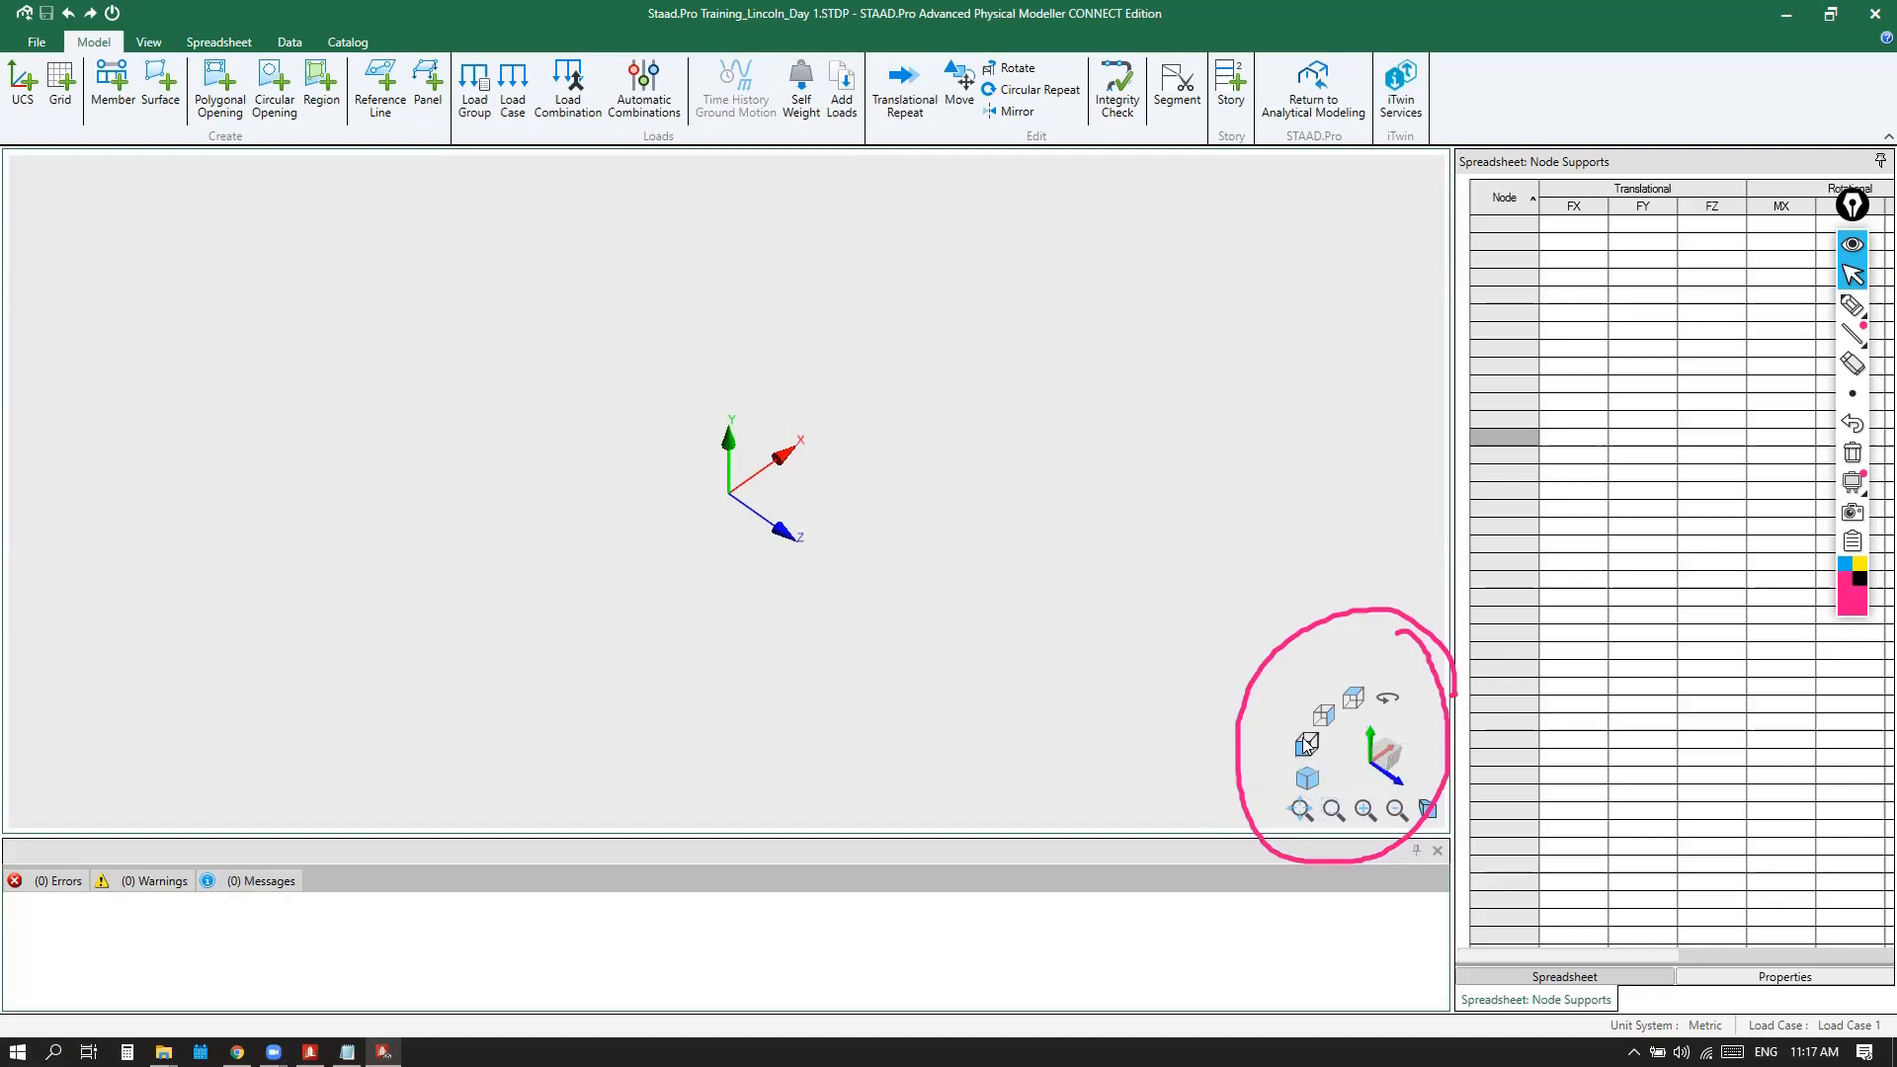
click(1306, 743)
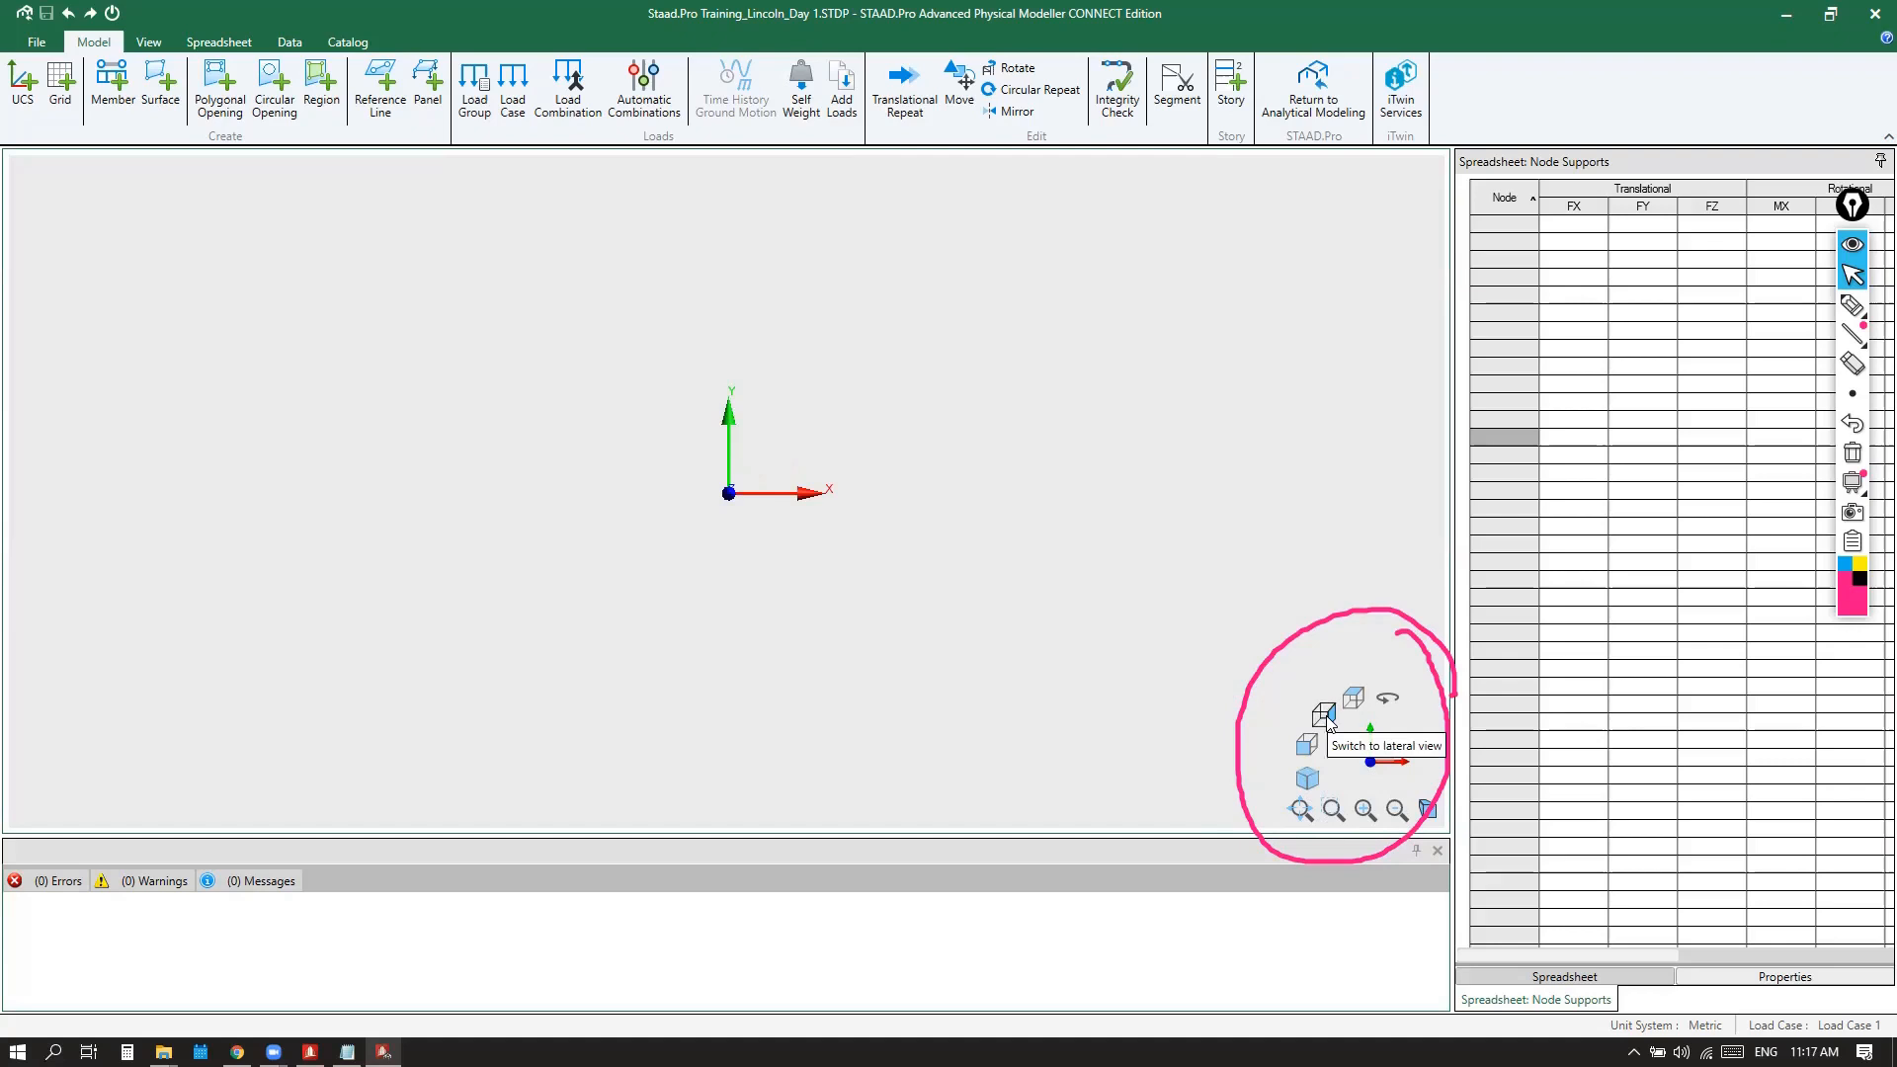
click(1325, 717)
click(1353, 702)
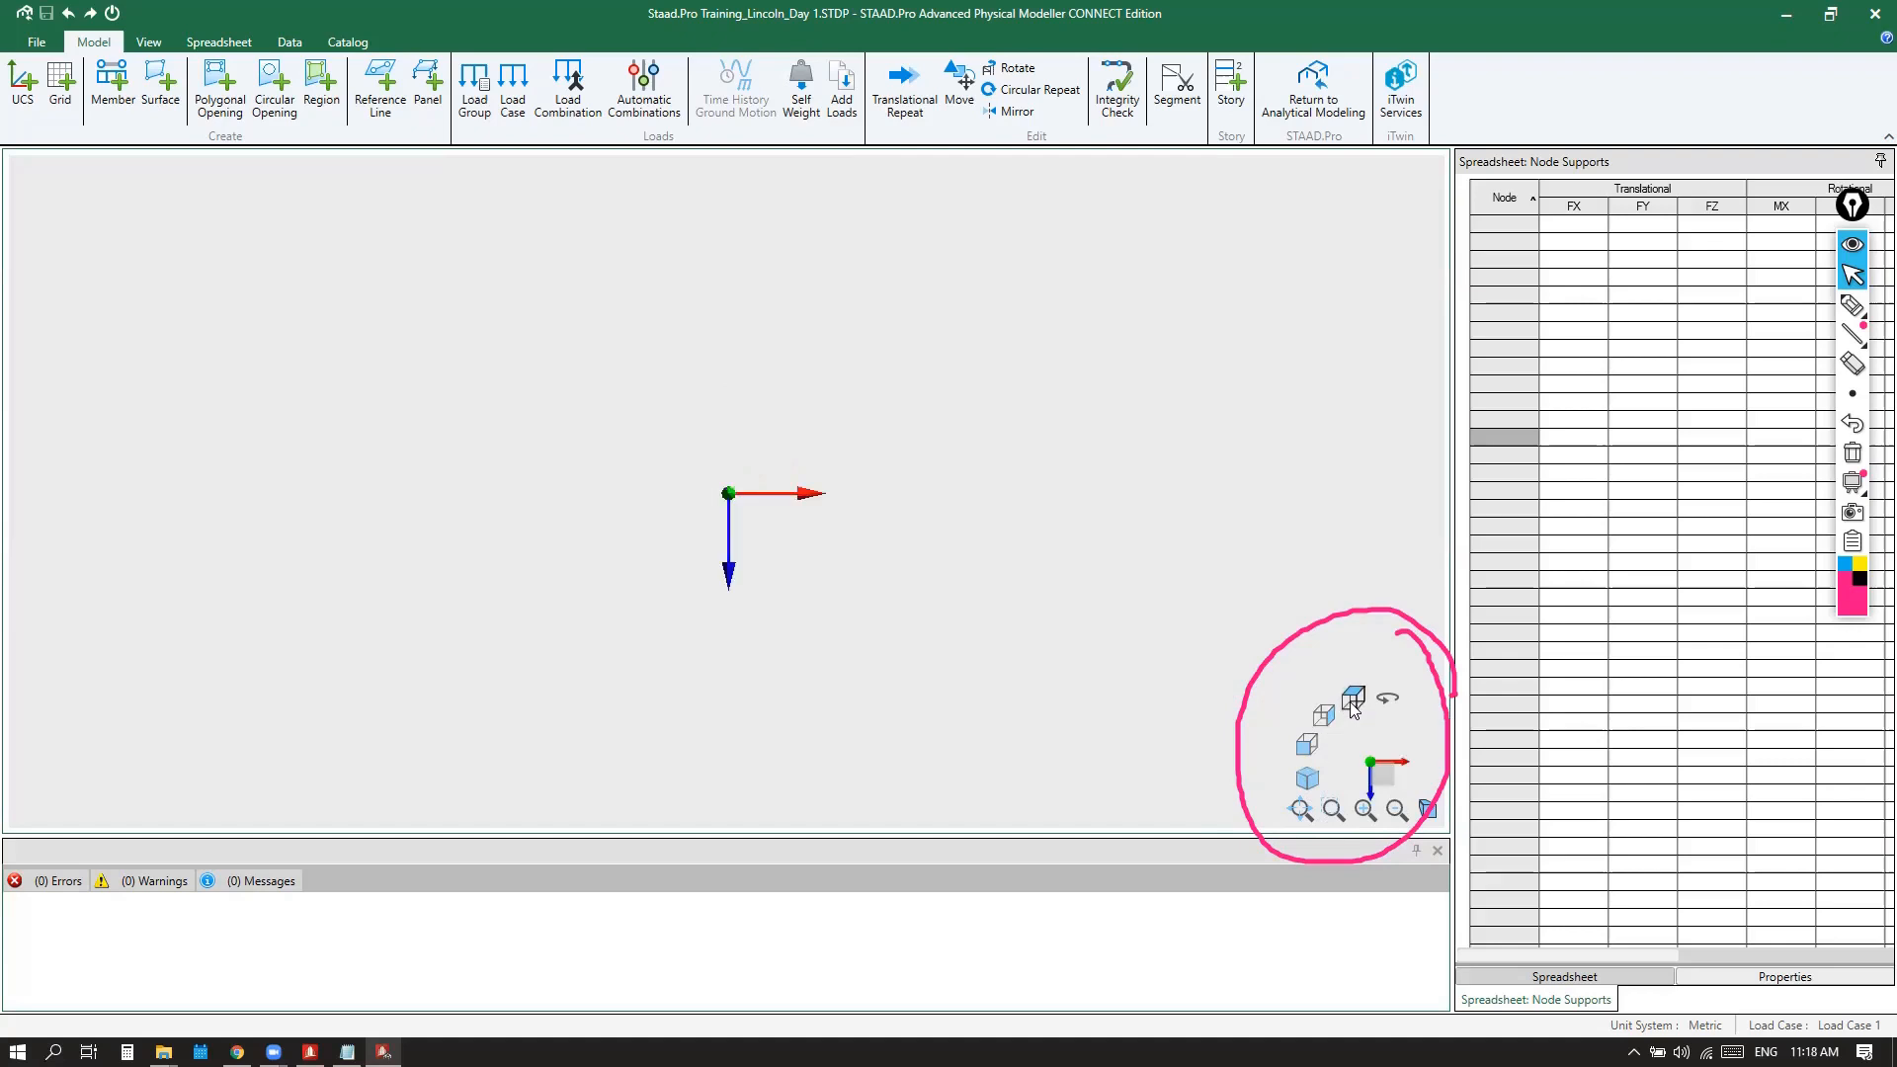
click(1307, 779)
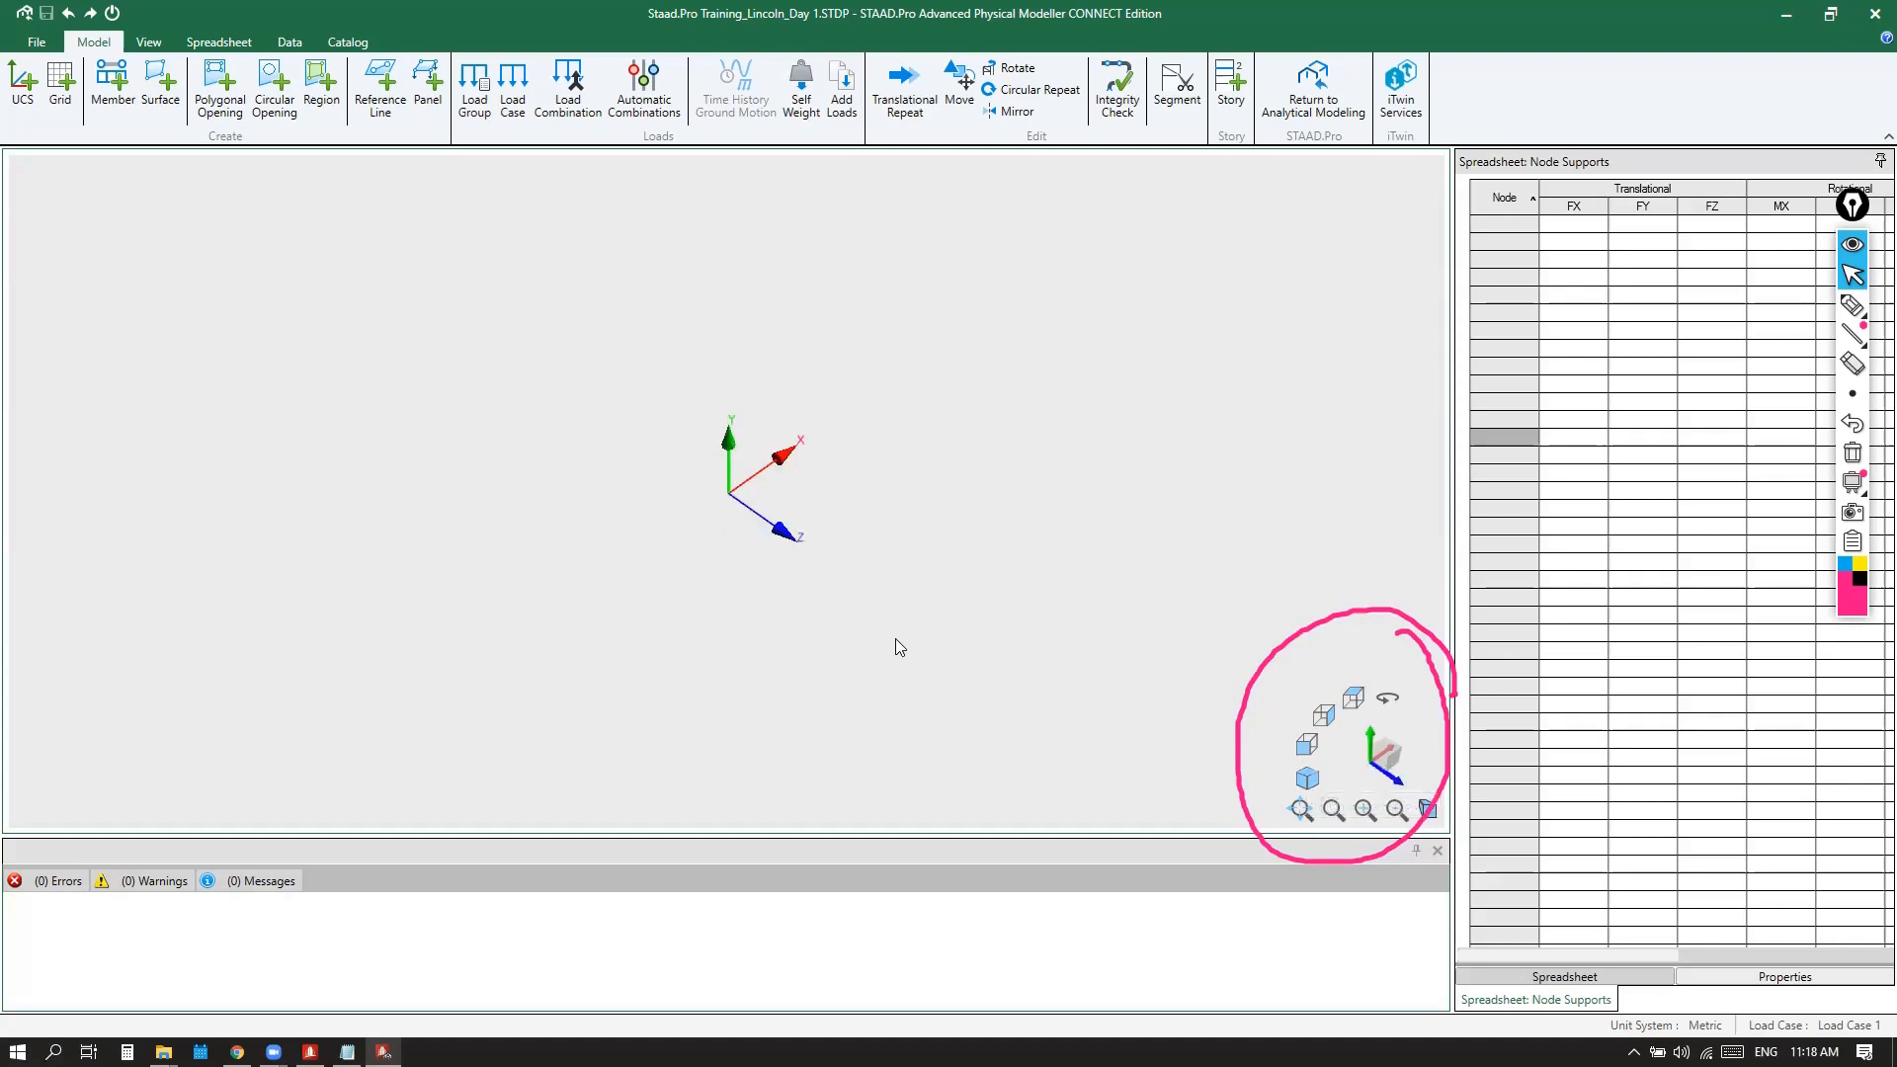
Open the grid creation settings beside the model axes, and clear the pink pen annotation
click(61, 103)
click(61, 105)
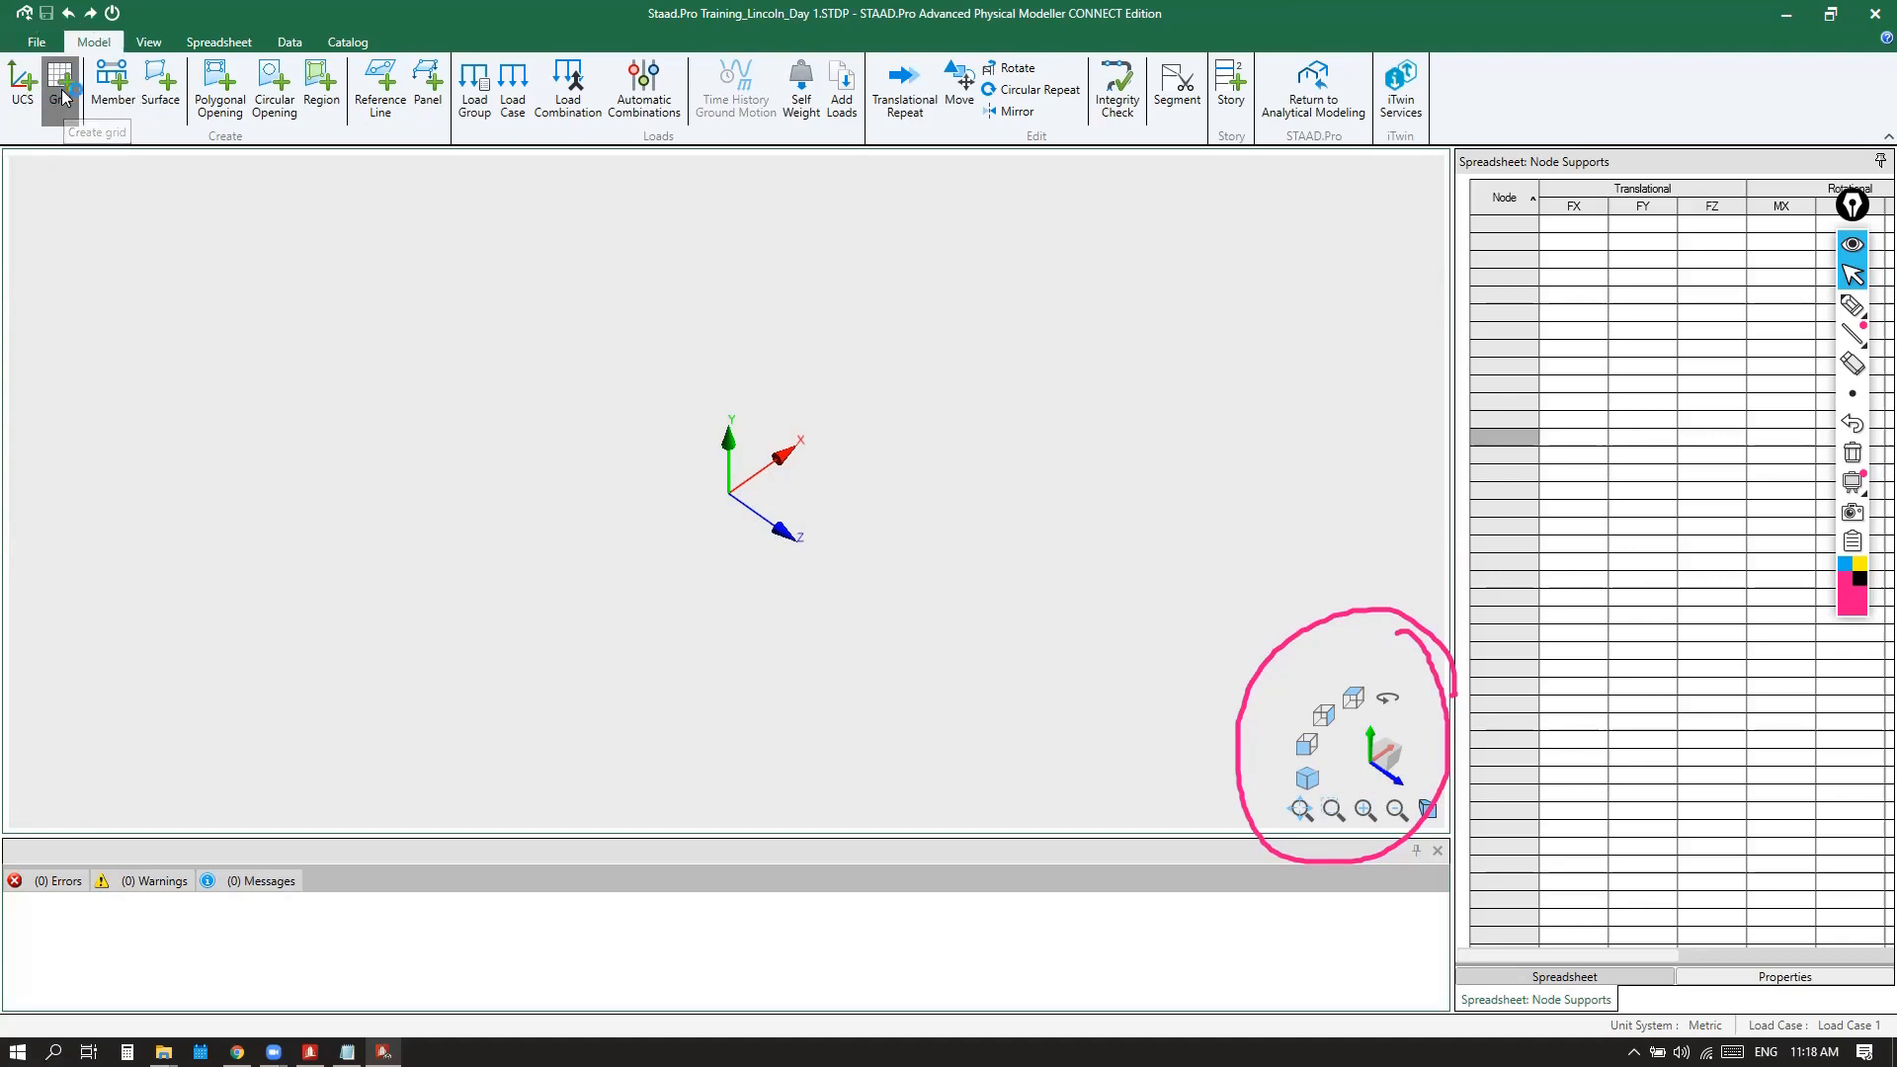
drag(990, 344, 1149, 216)
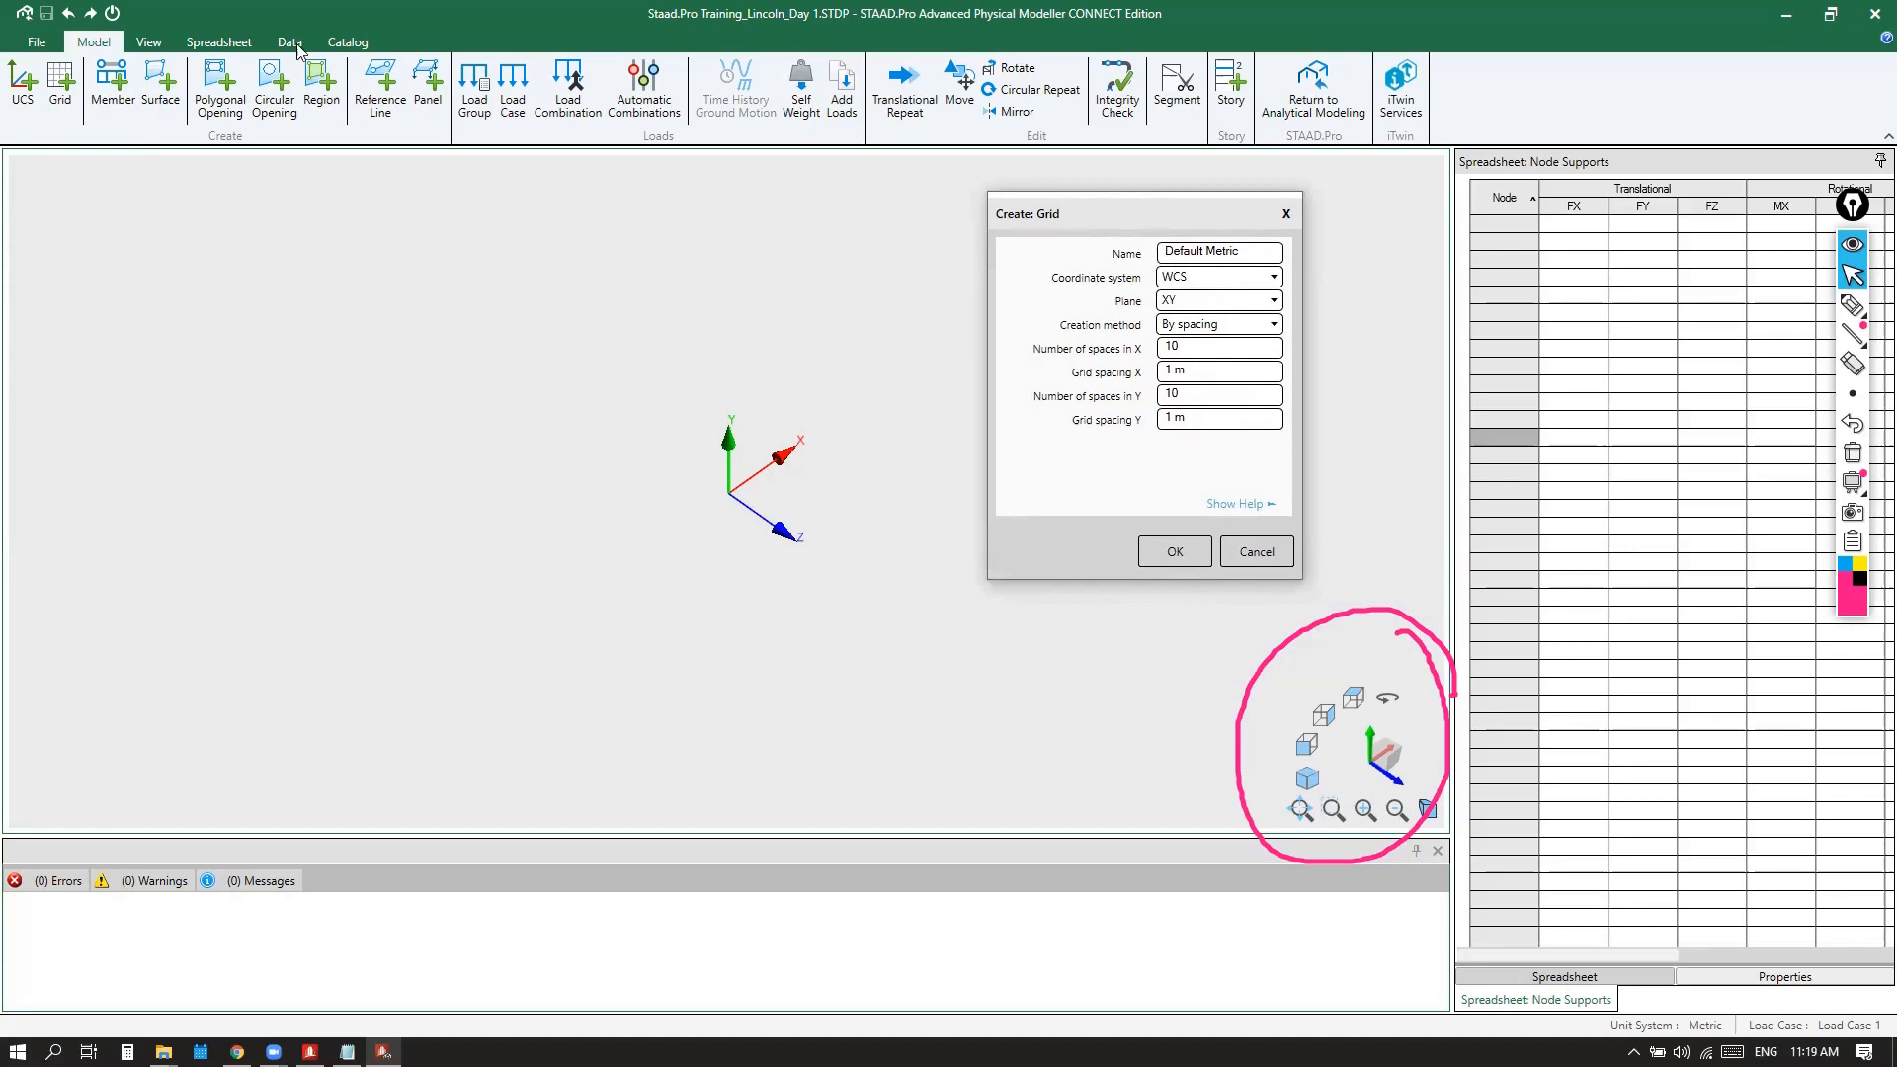
click(63, 91)
mouse_move(1114, 224)
mouse_down()
mouse_move(1126, 206)
mouse_move(1112, 217)
mouse_up()
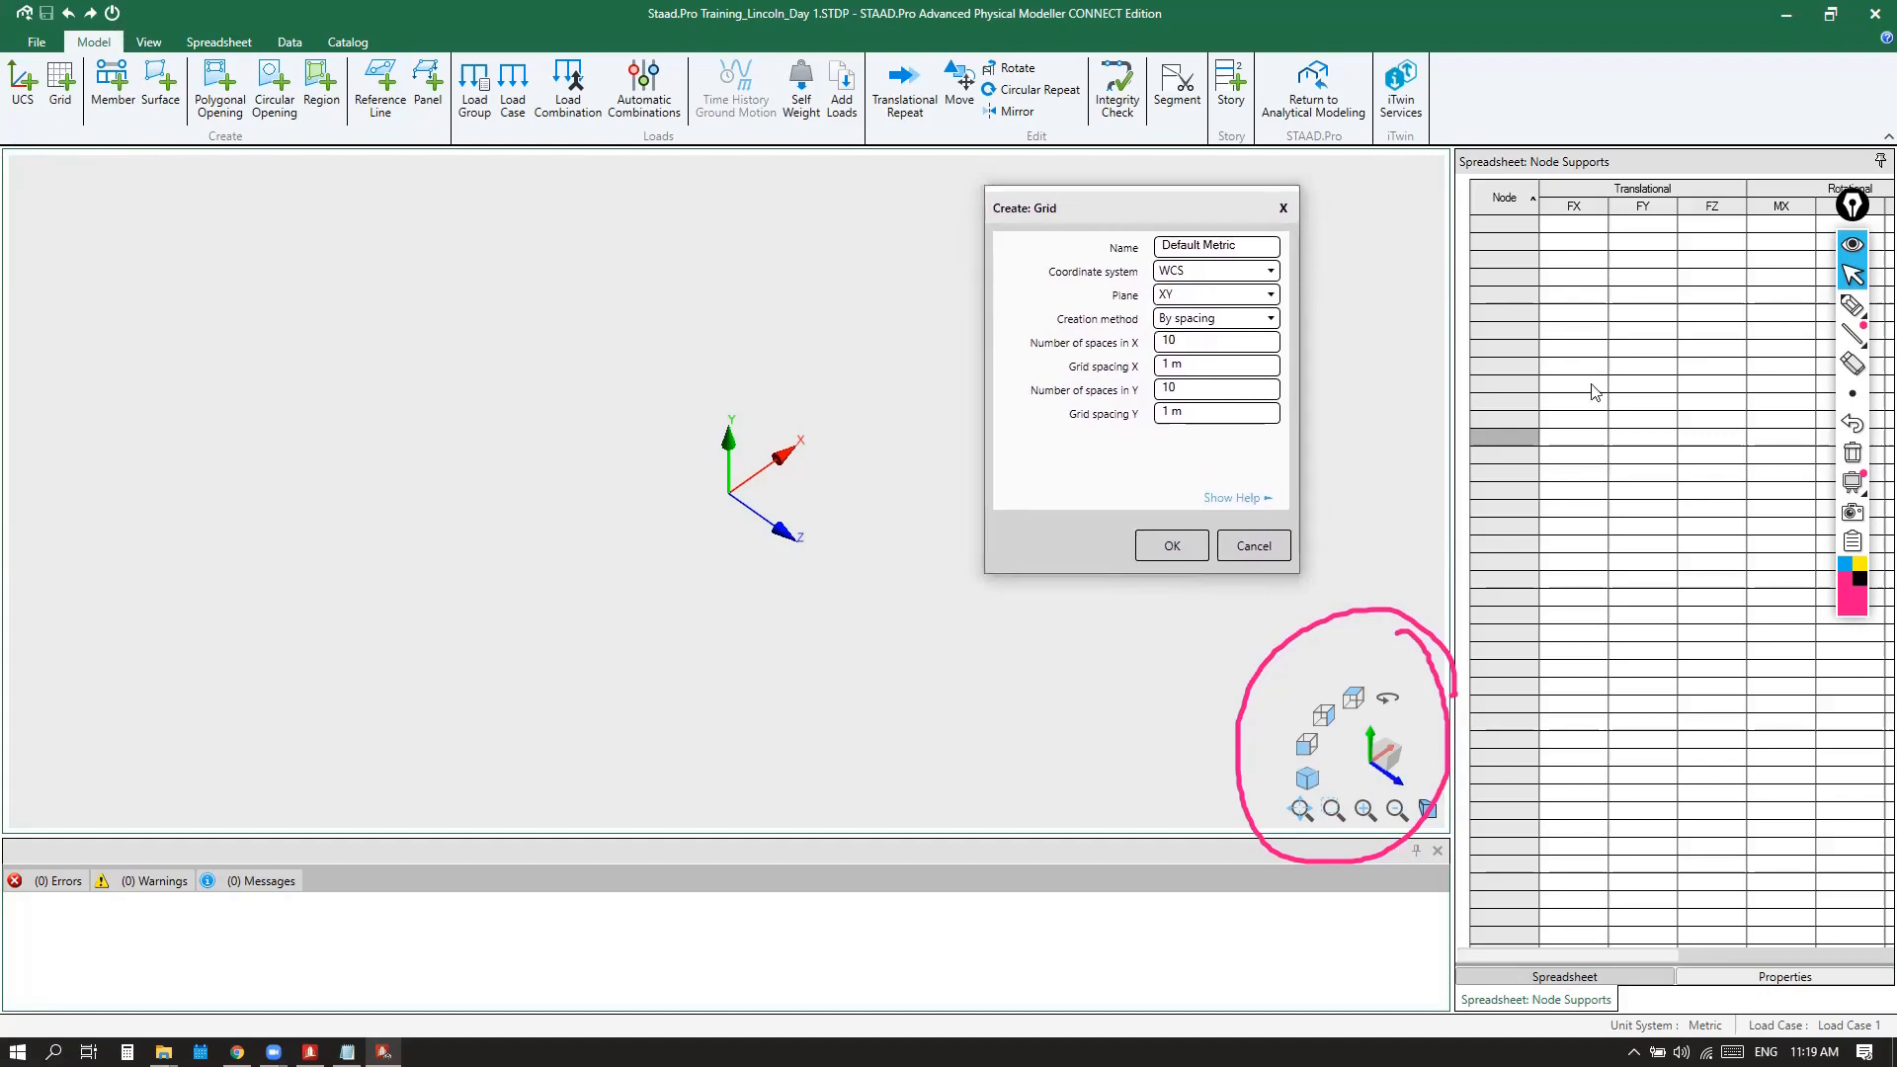
click(1853, 452)
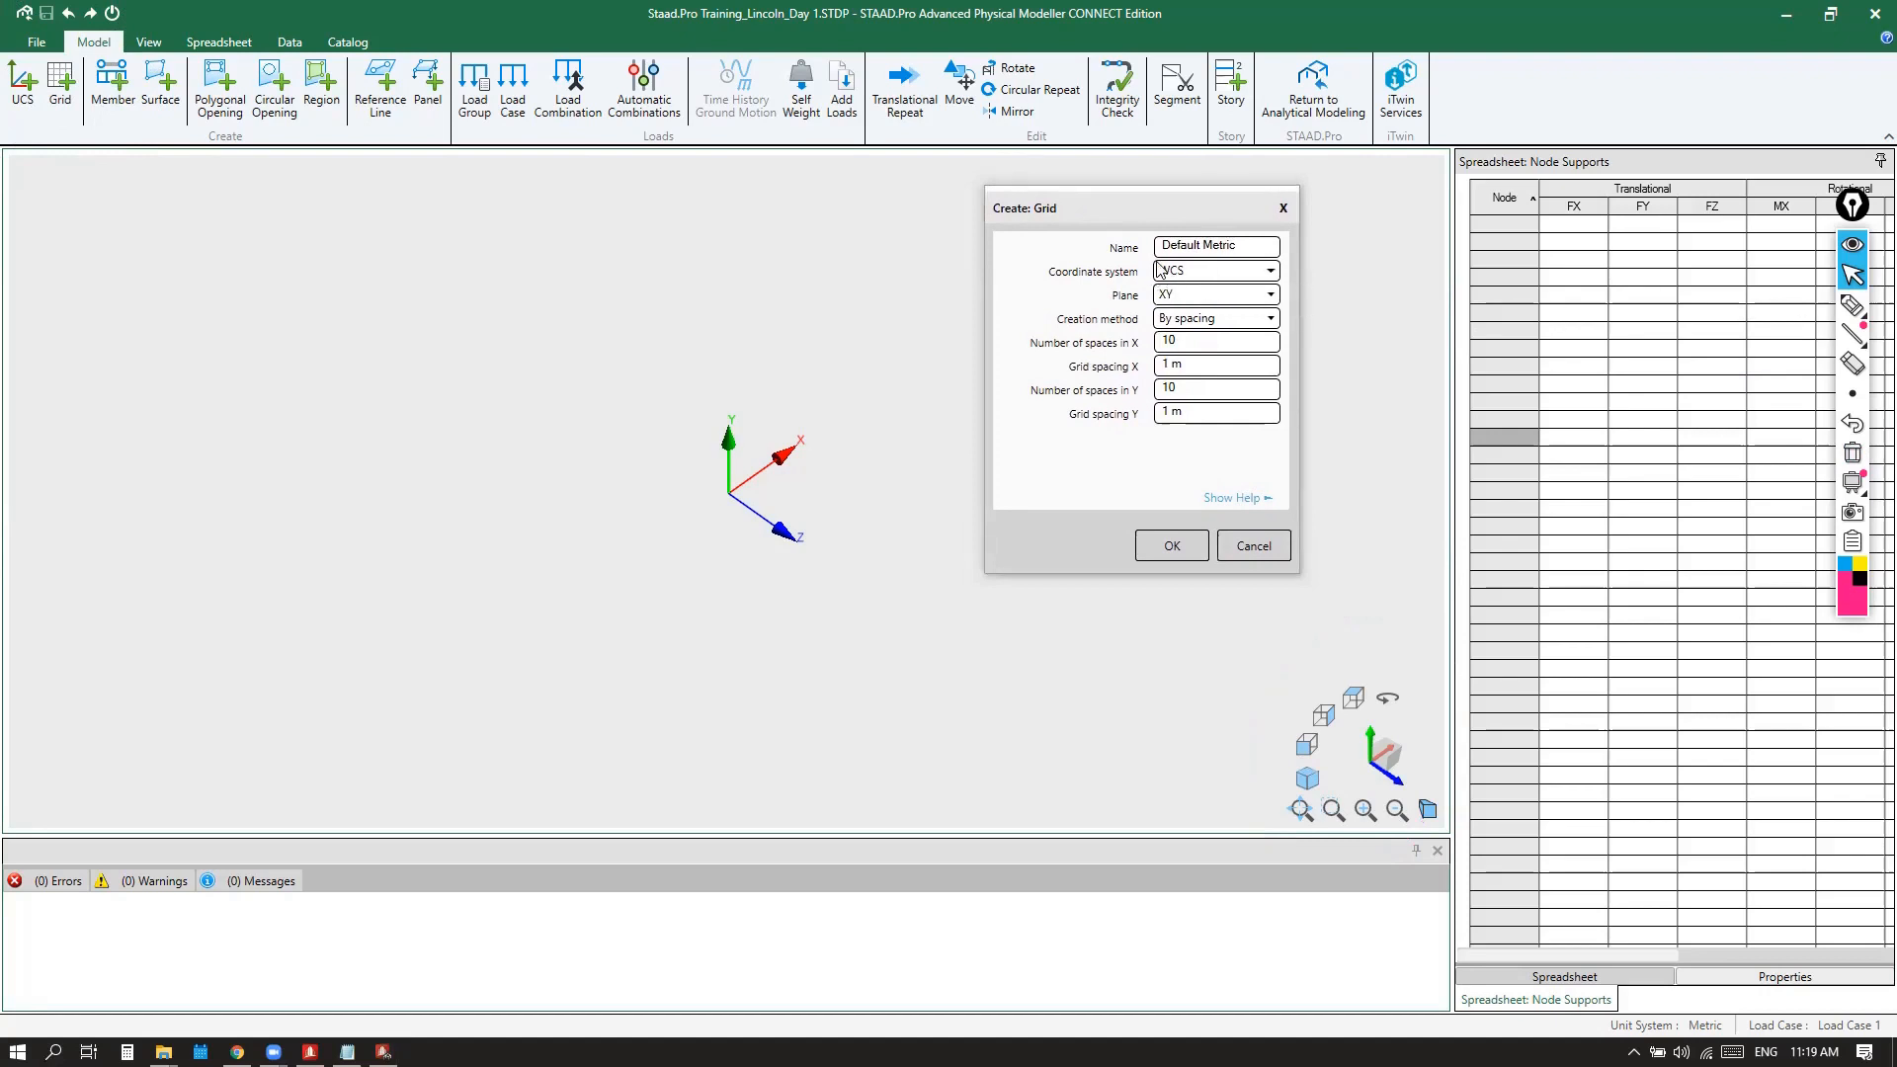
Examine the new grid's name and the available coordinate system options
click(1237, 245)
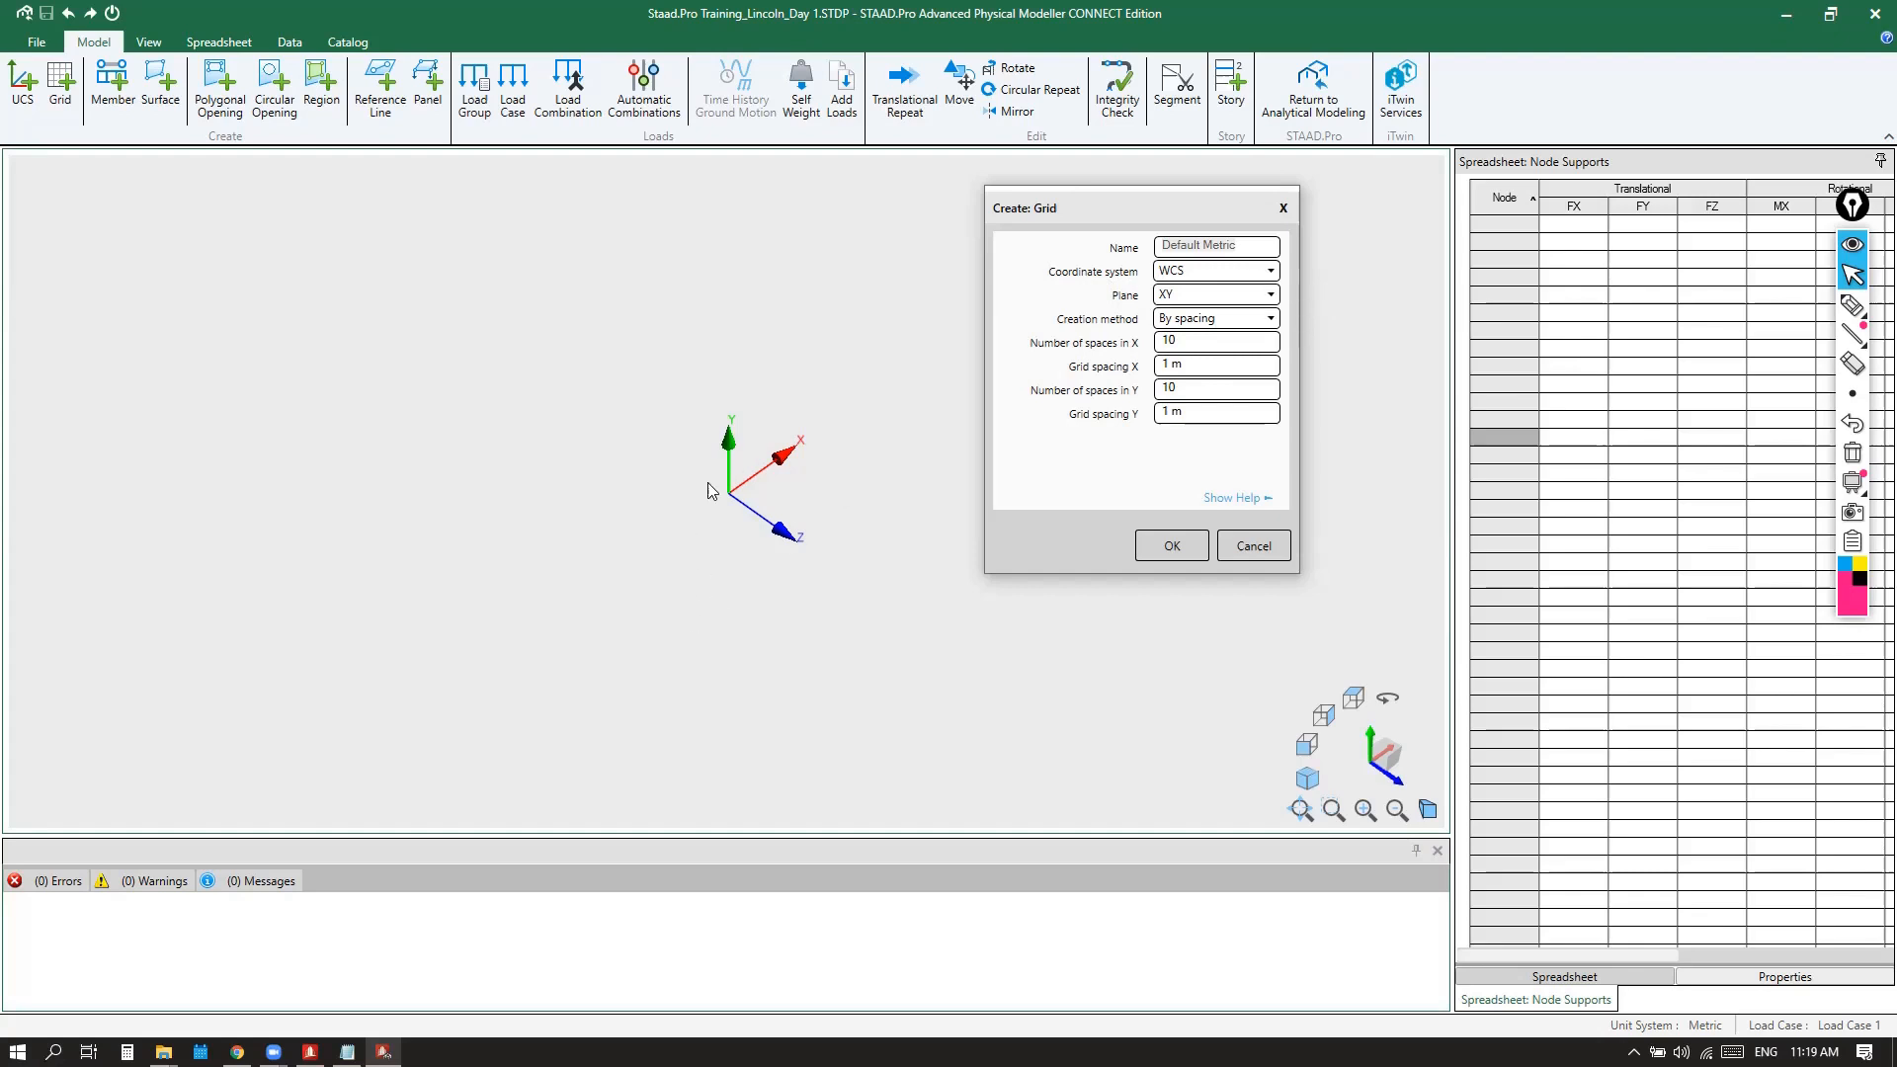
click(736, 510)
click(1263, 273)
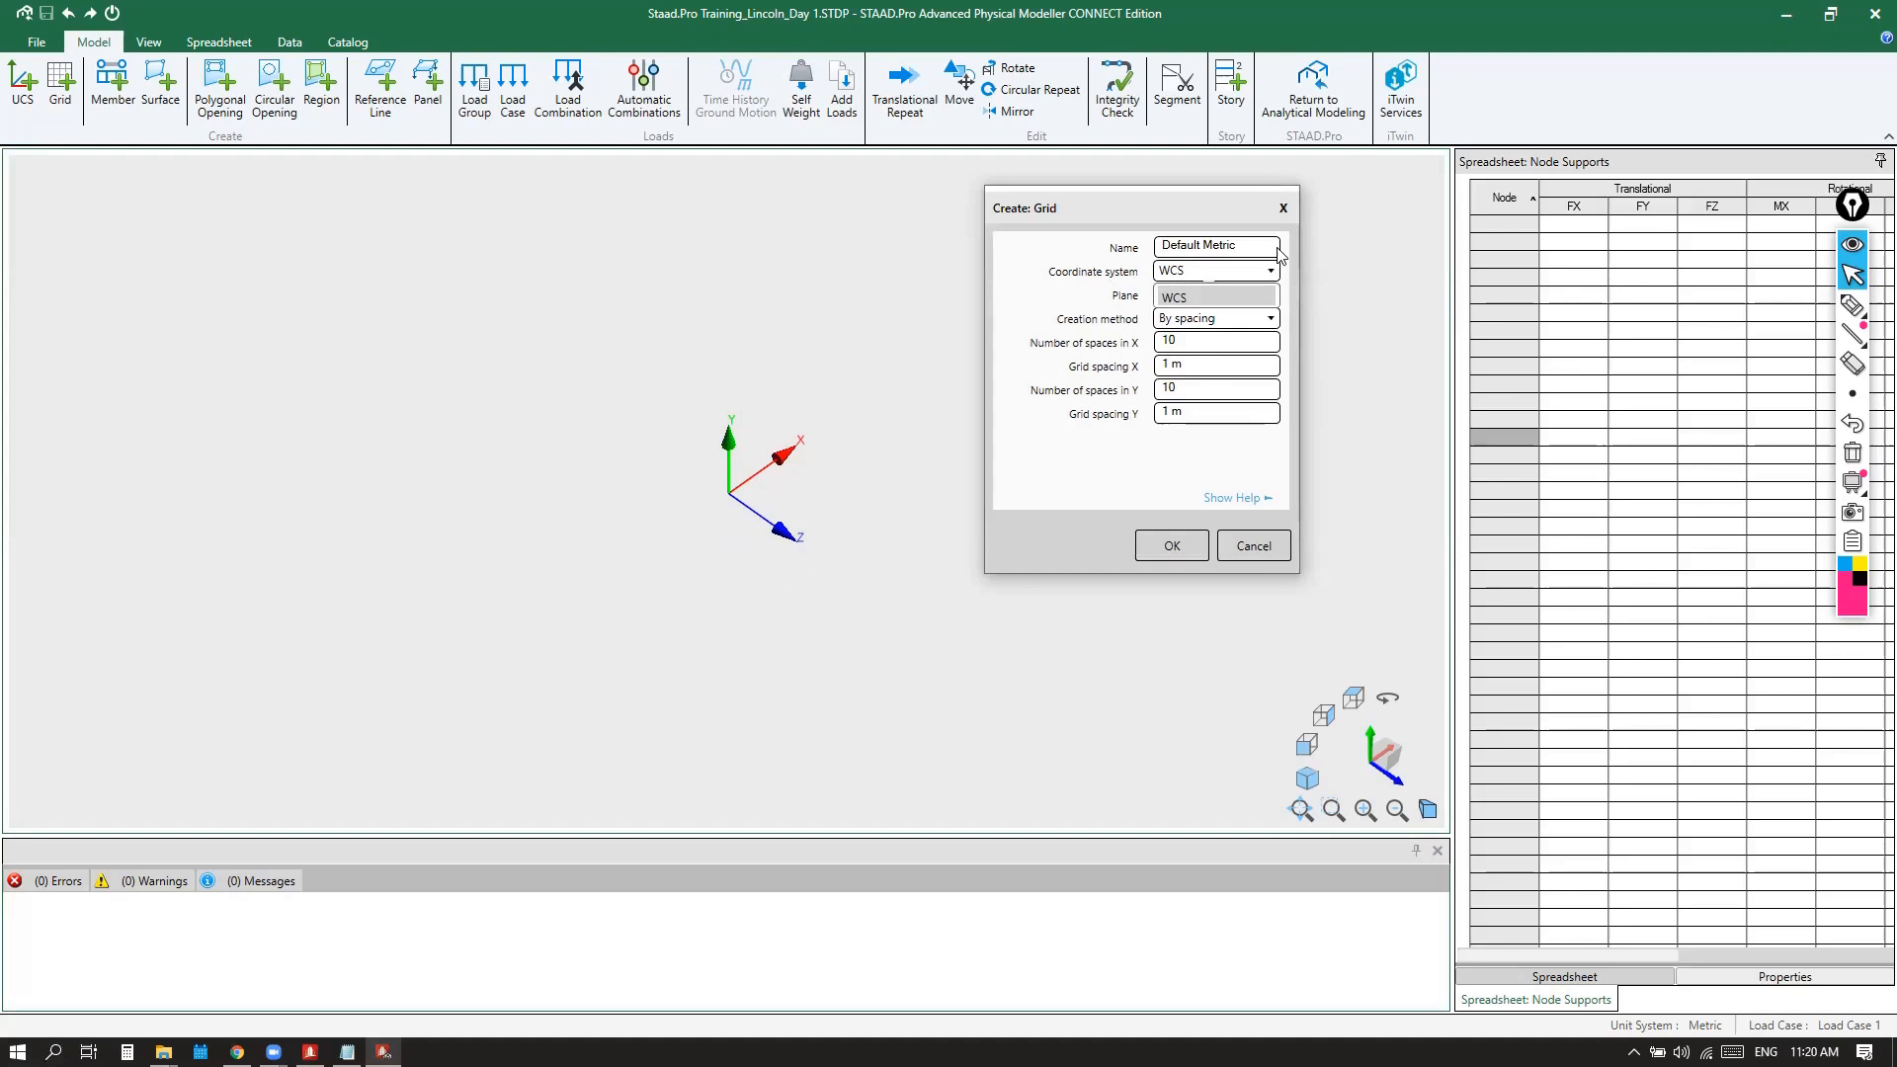
click(1227, 216)
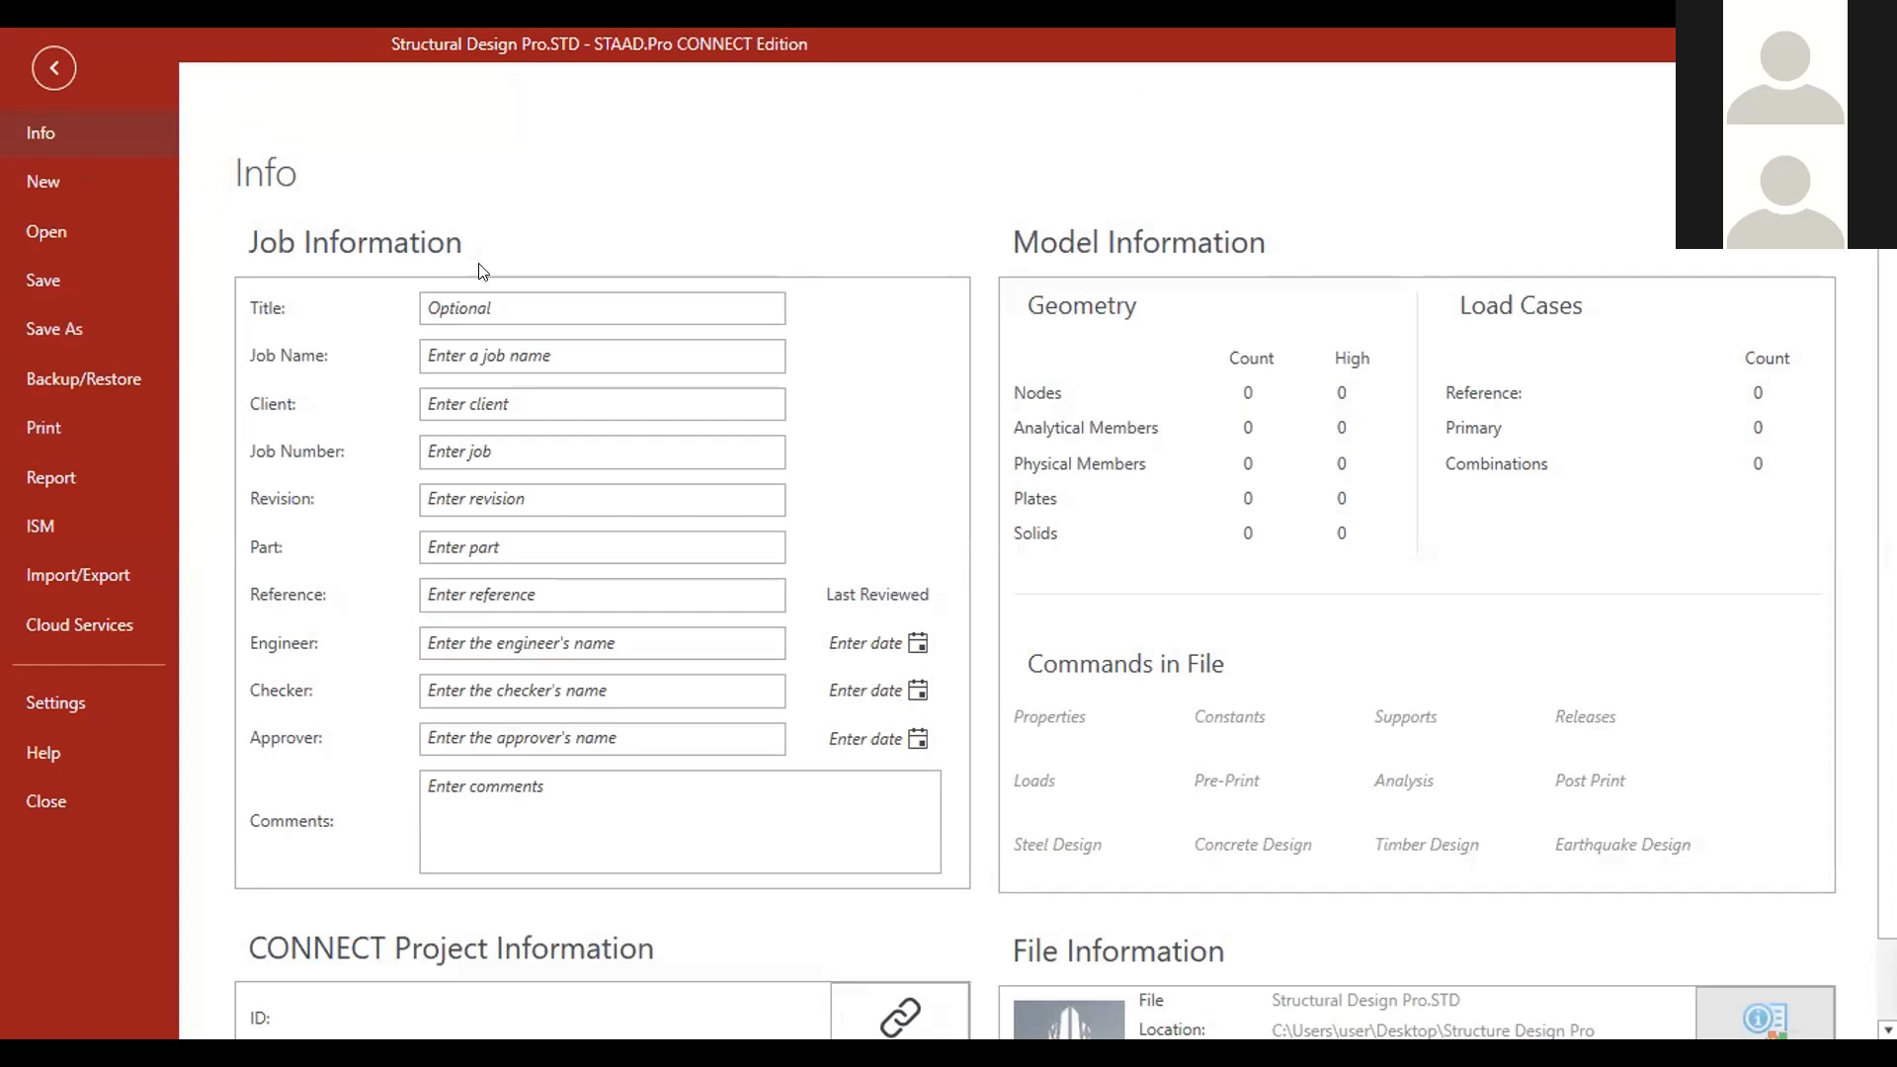
Try to open the recent physical model Structural Design Pro.STD on the shared screen
click(113, 222)
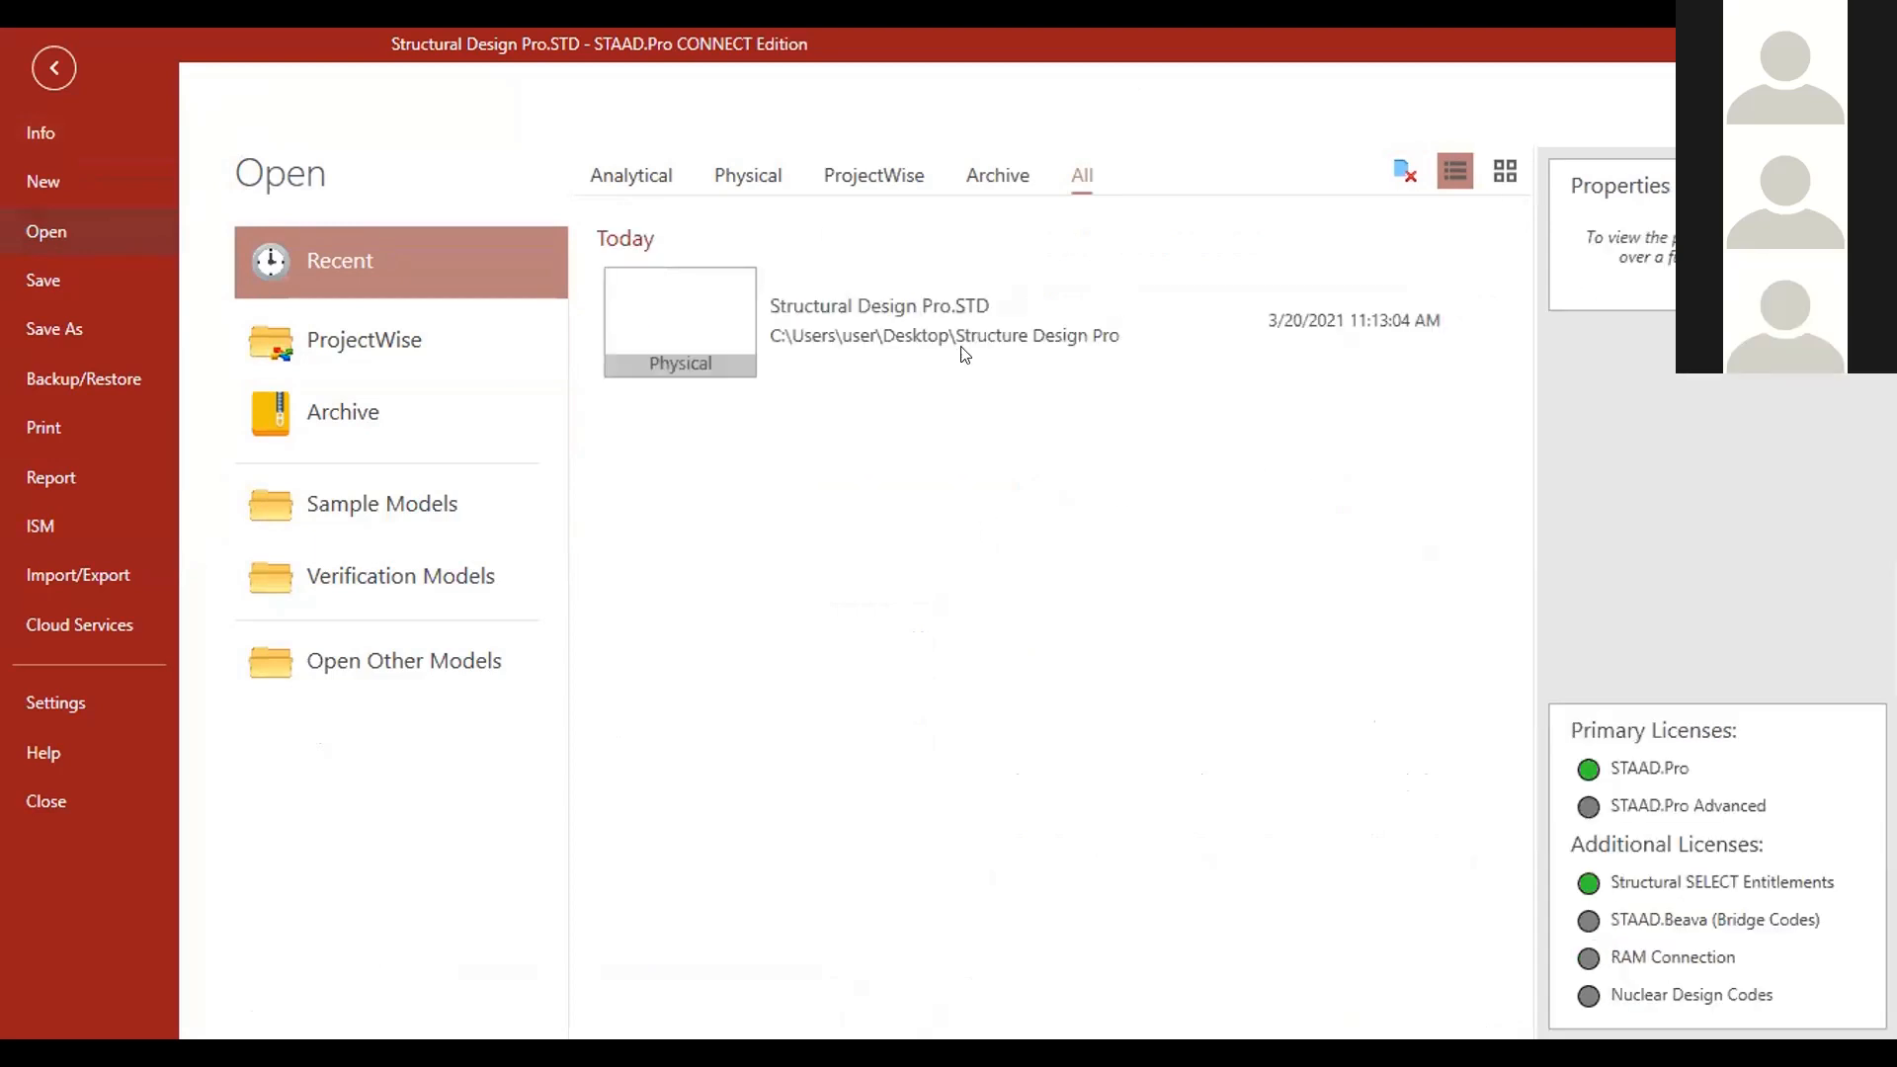
click(954, 374)
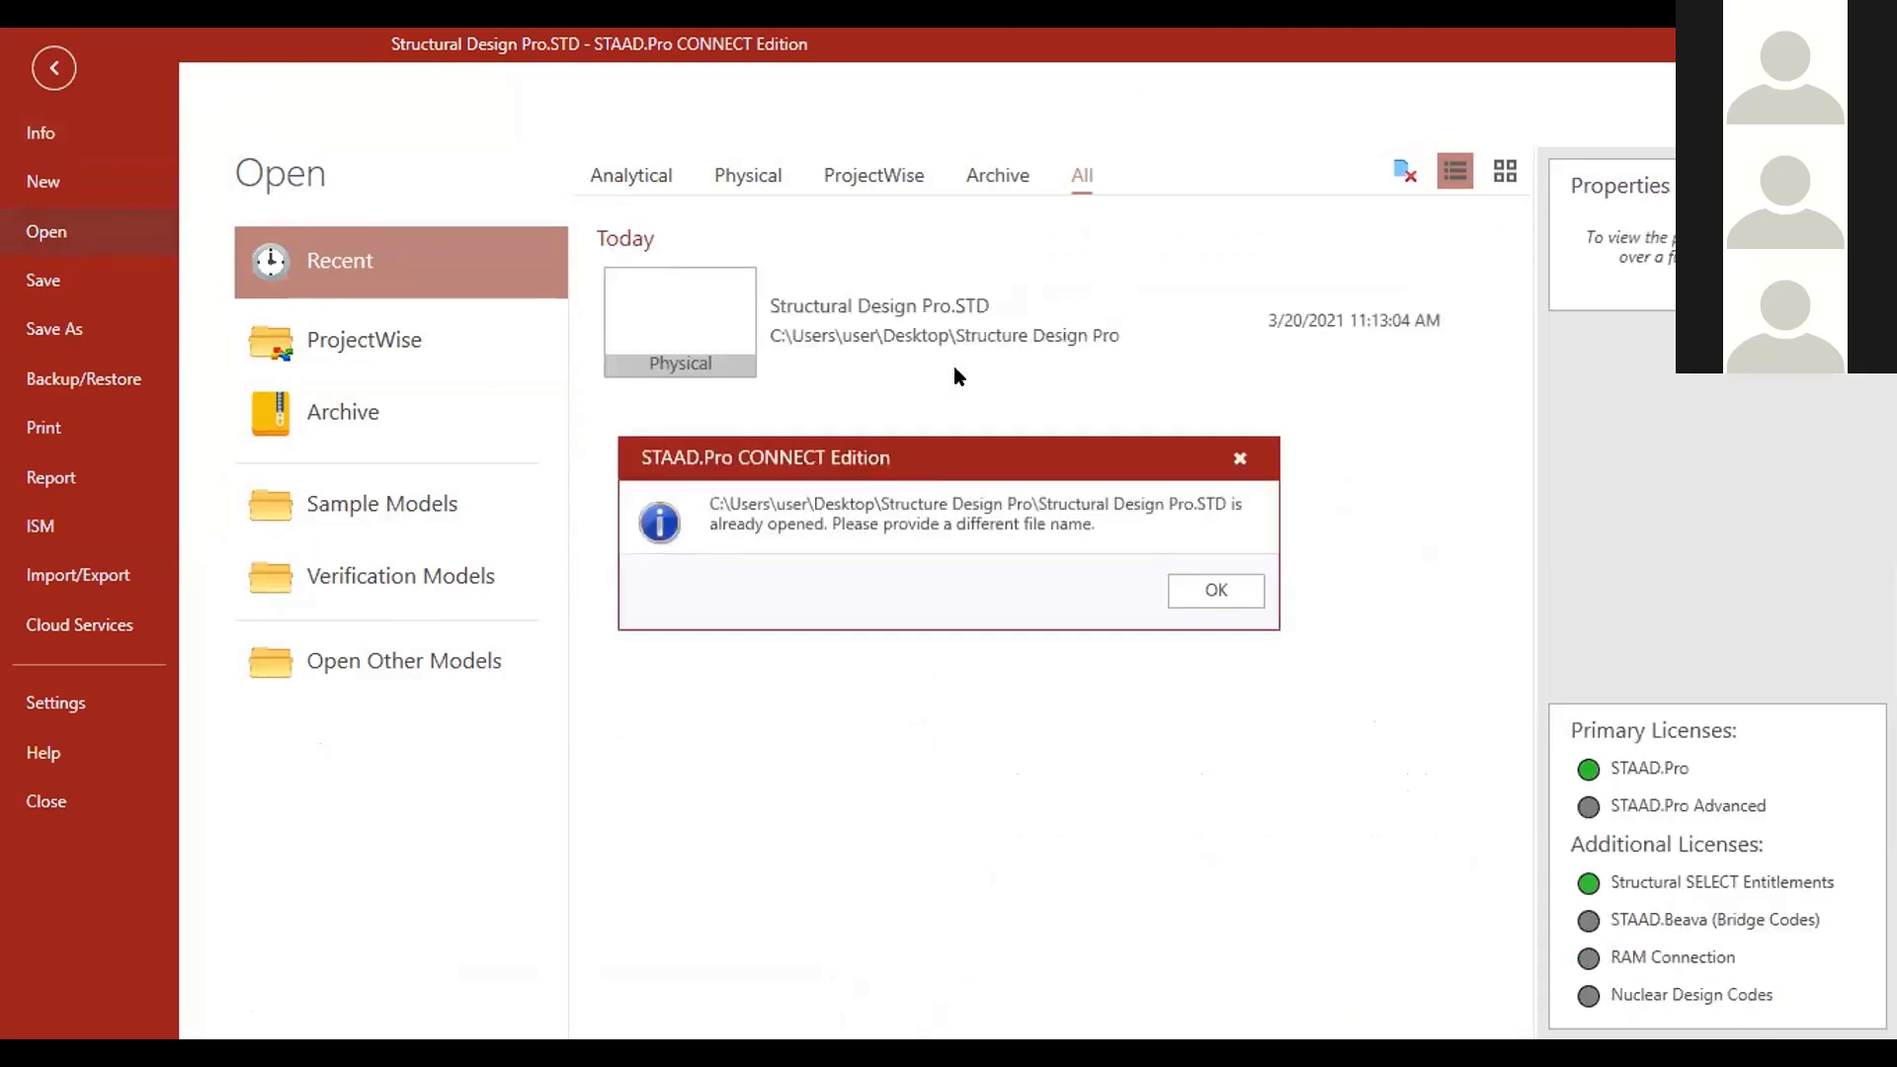
click(1189, 593)
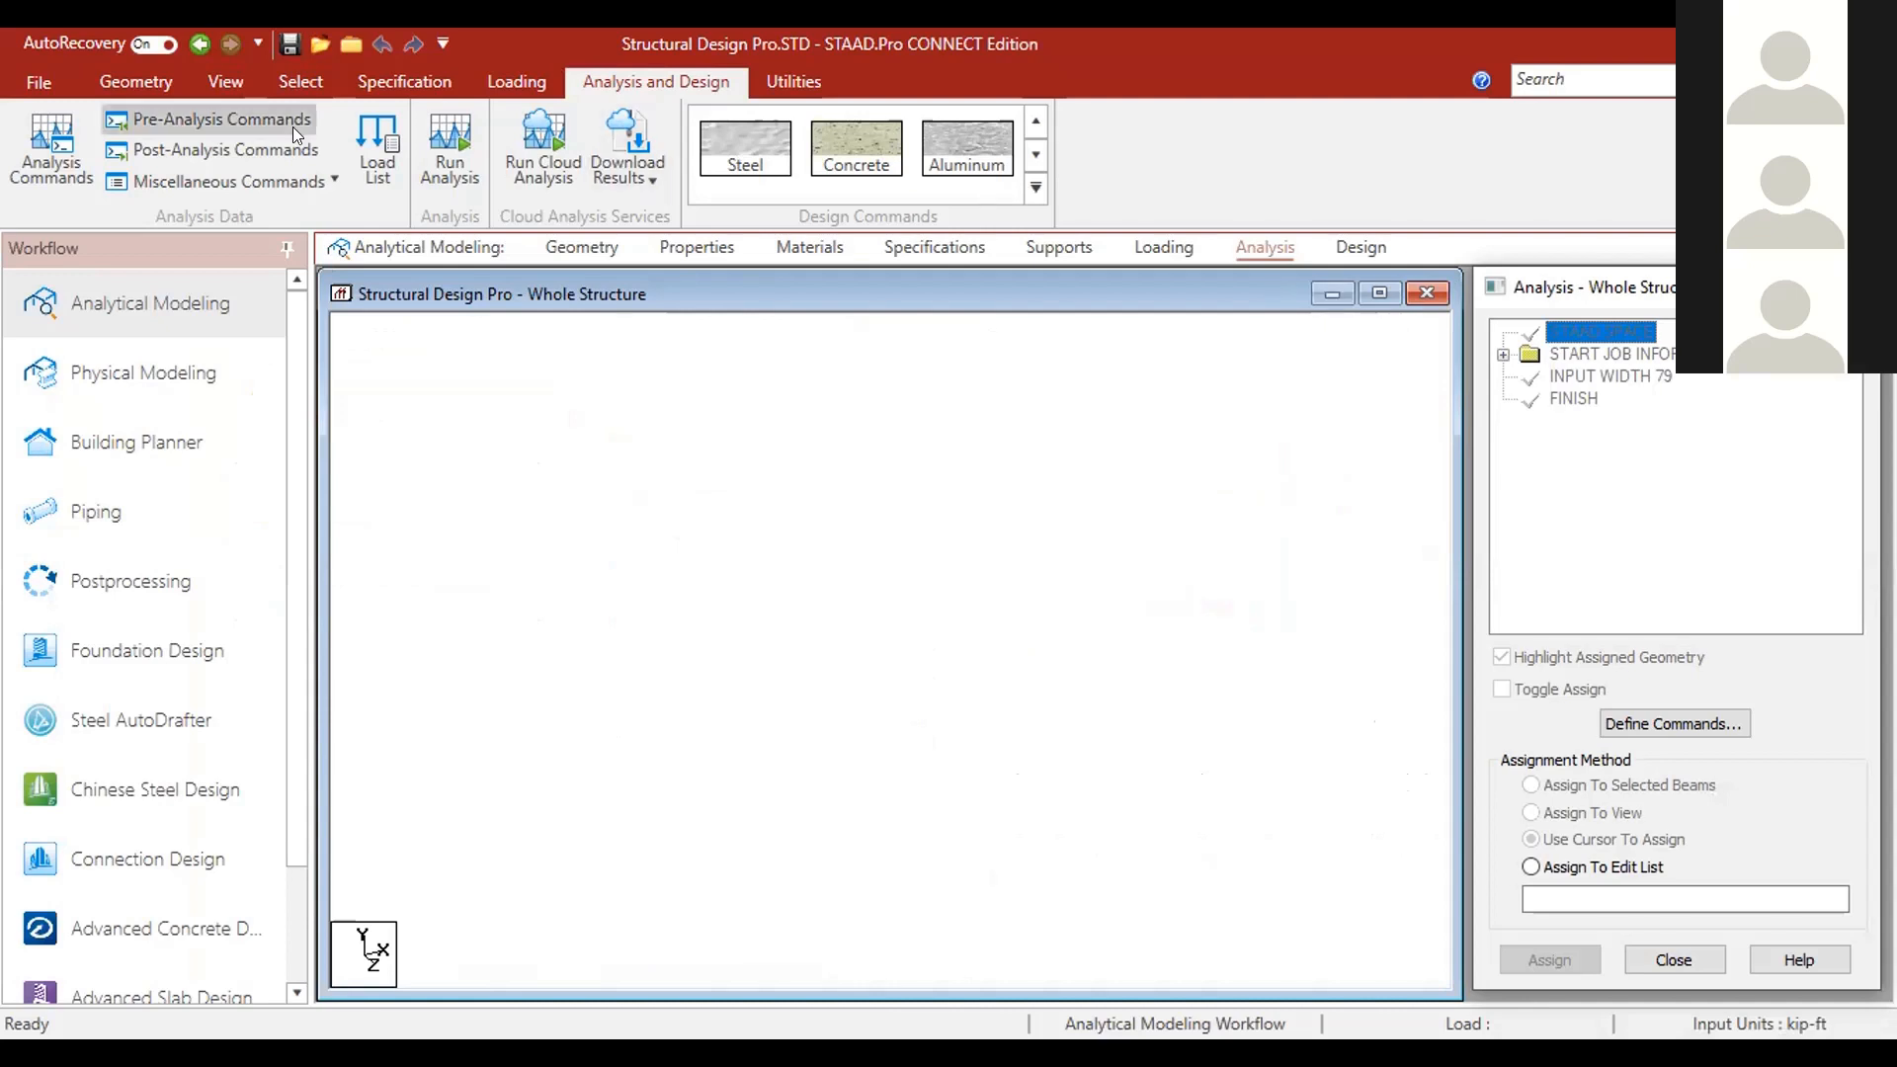
Try to switch Structural Design Pro.STD to the Physical Modeling workflow, minimizing its Whole Structure view
click(135, 376)
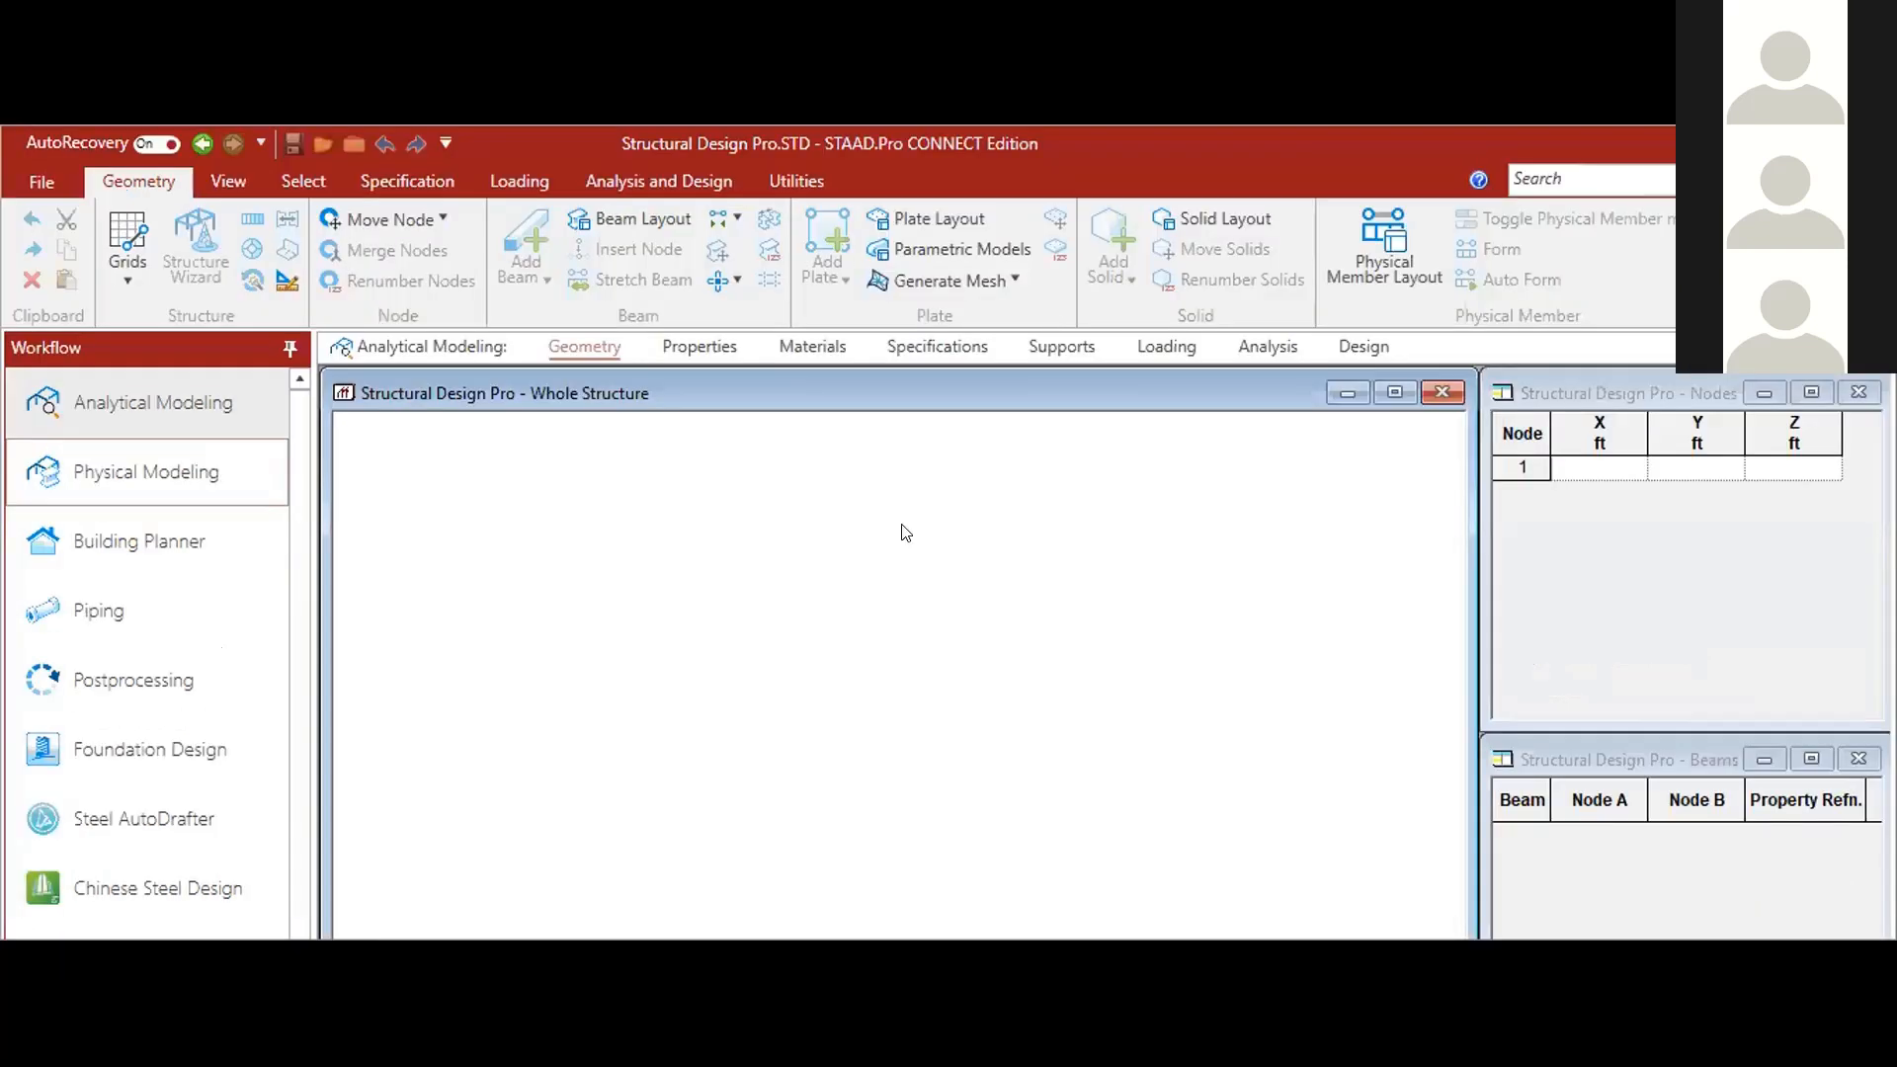
click(1346, 392)
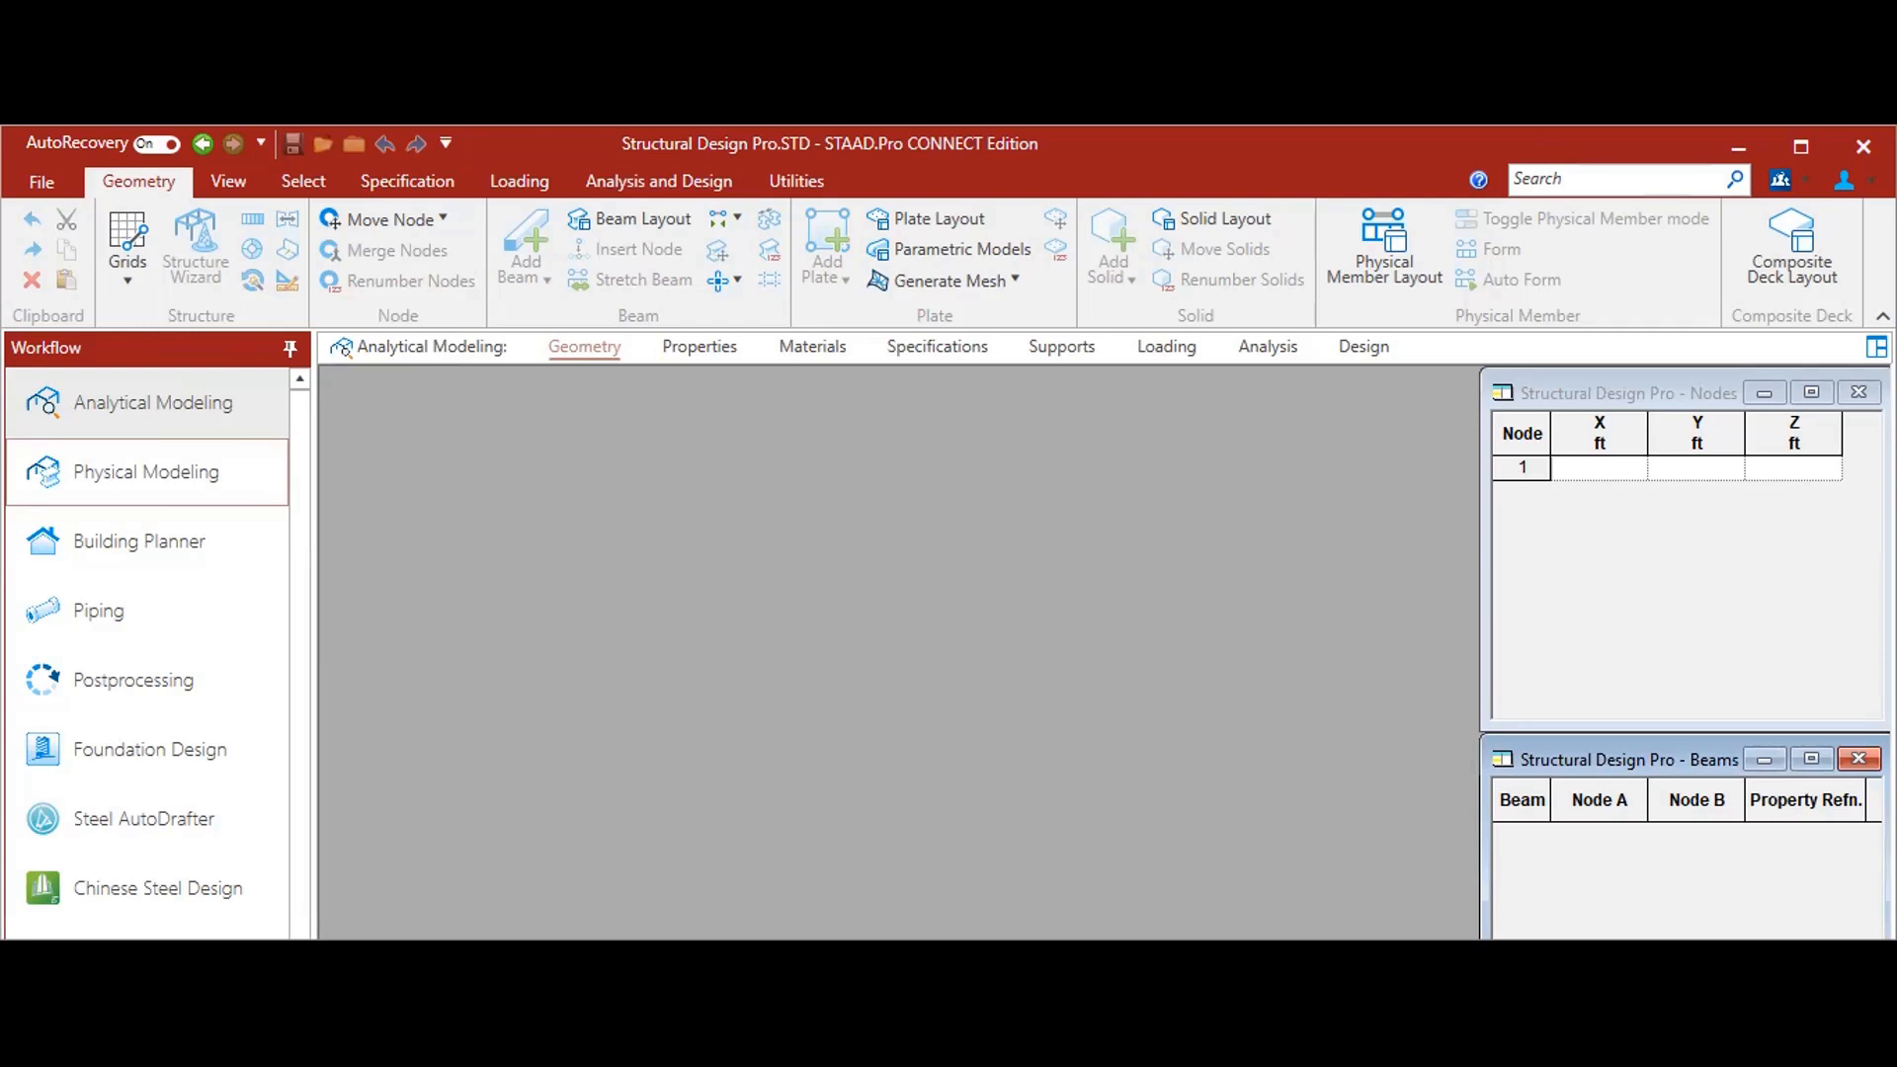
click(1804, 144)
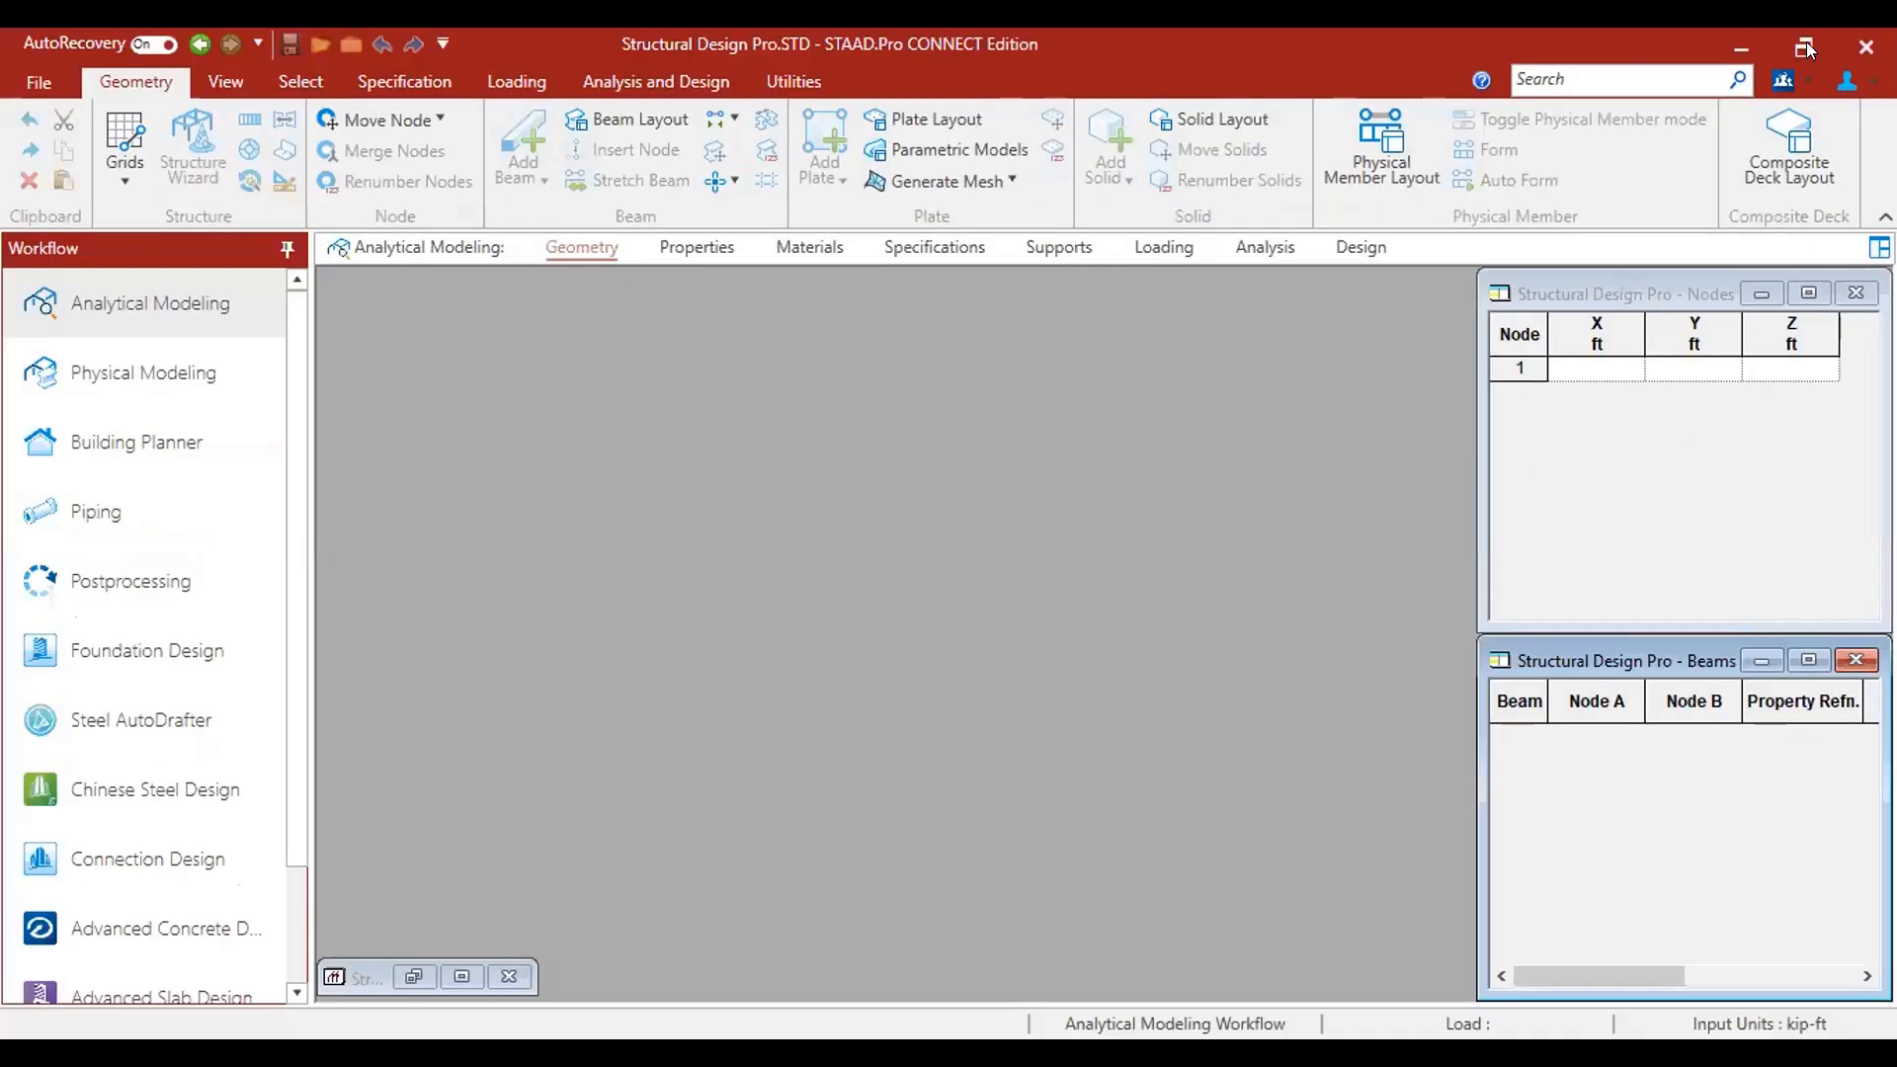
click(16, 75)
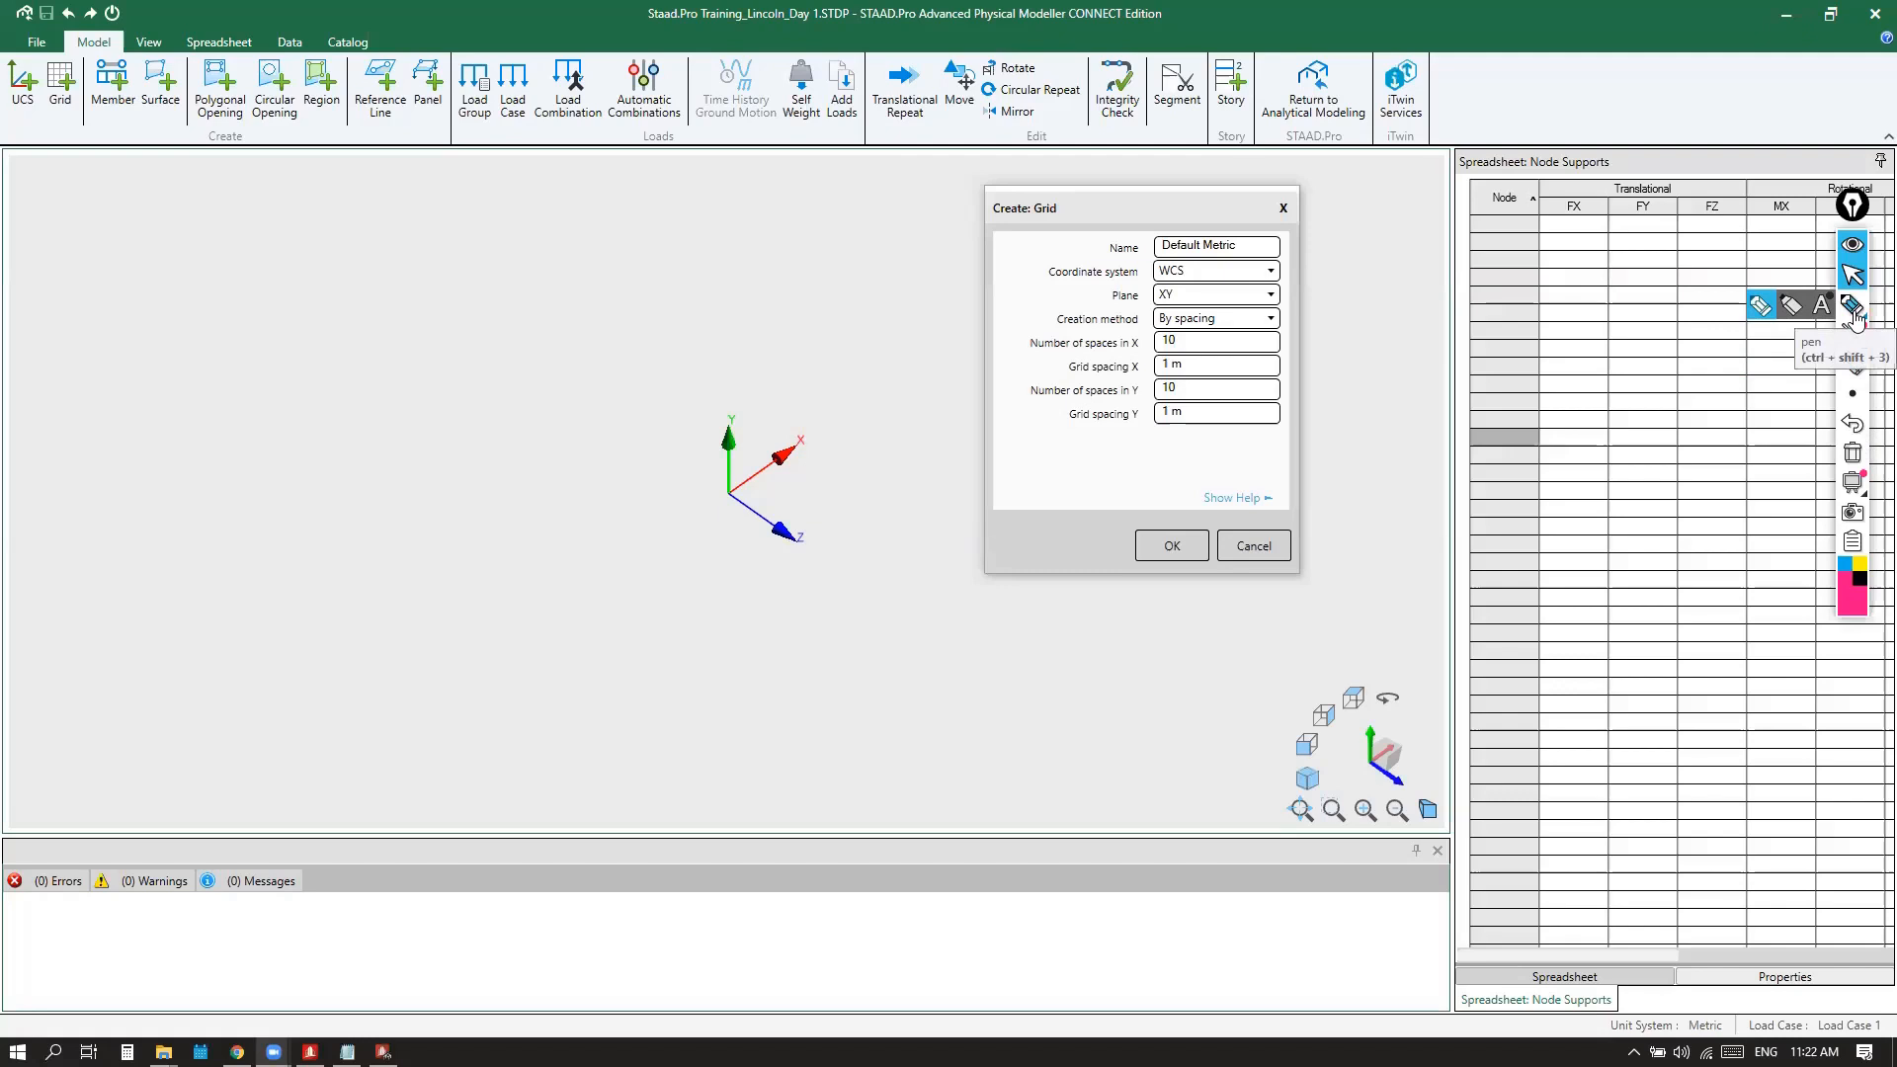
Draw a pink pen arrow pointing at the program's taskbar icon, and erase it
click(1854, 313)
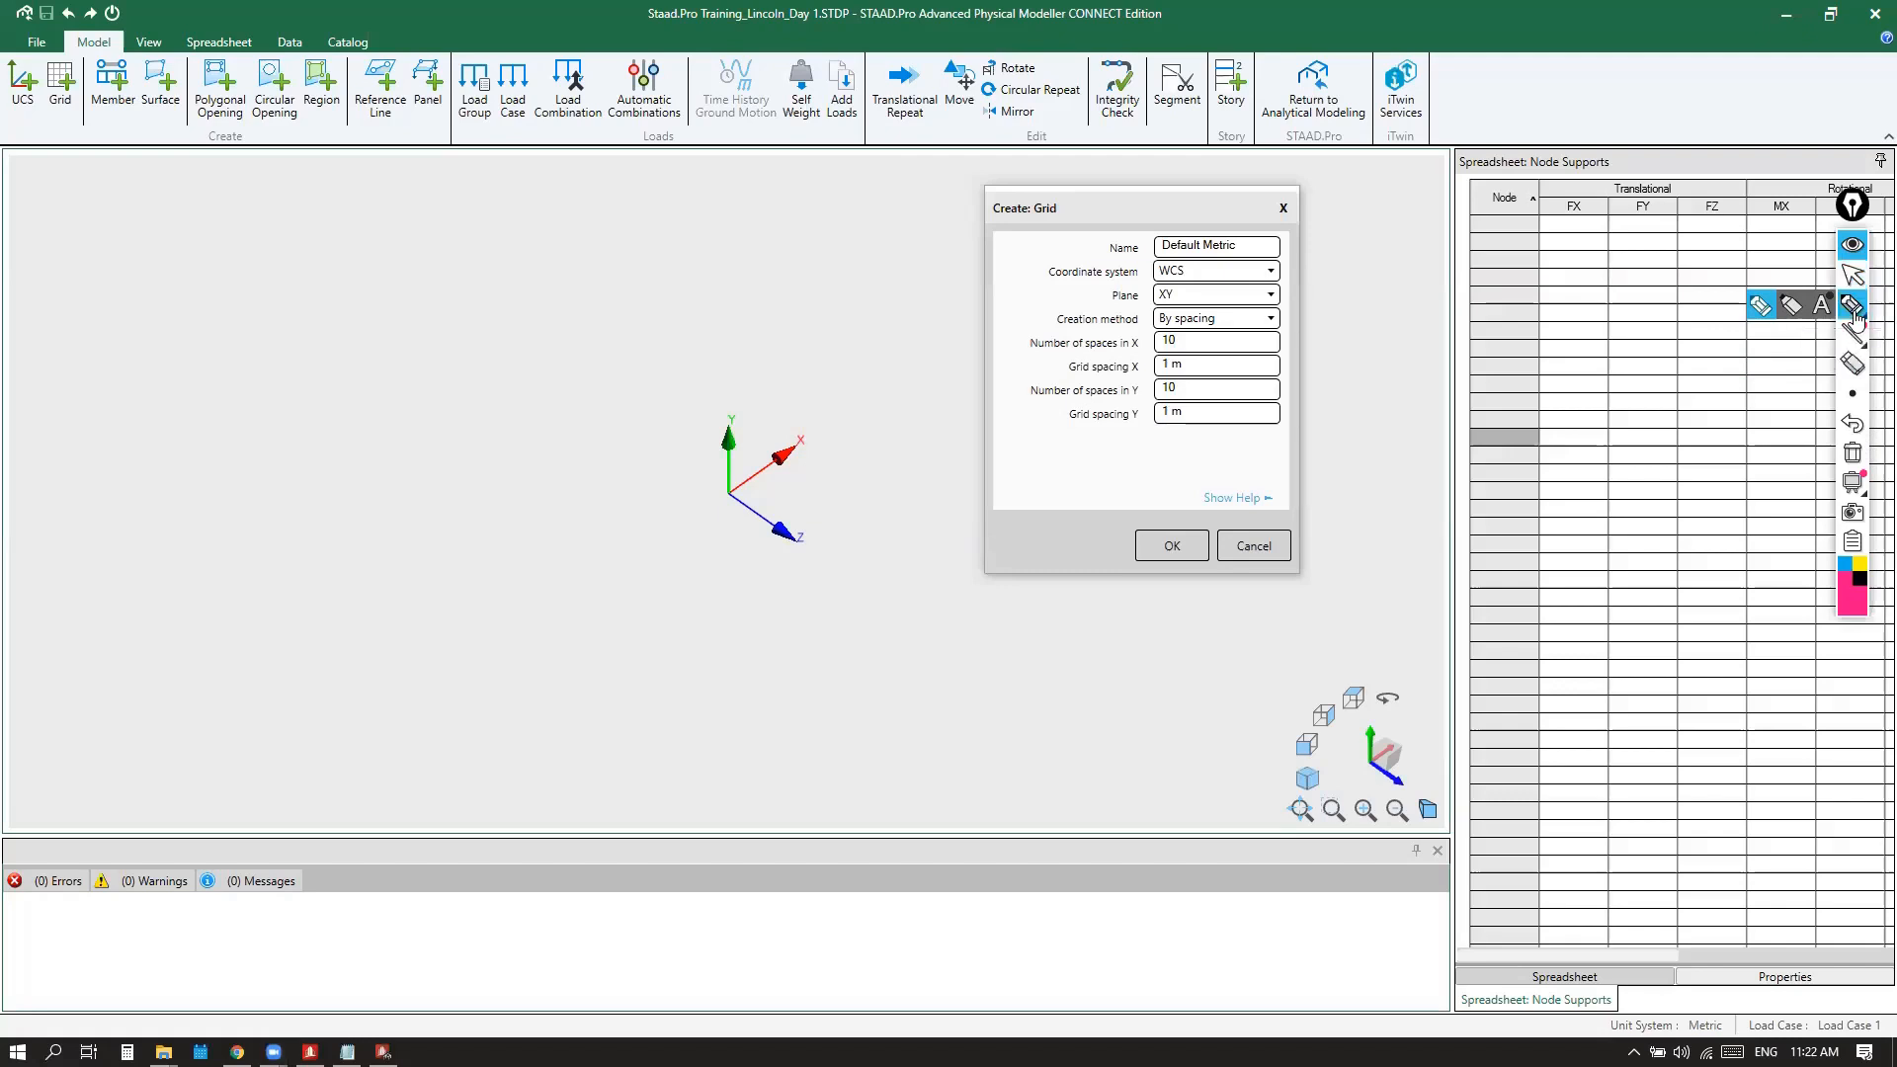
mouse_move(748, 707)
mouse_down()
mouse_move(406, 1033)
mouse_move(405, 972)
mouse_move(477, 1023)
mouse_up()
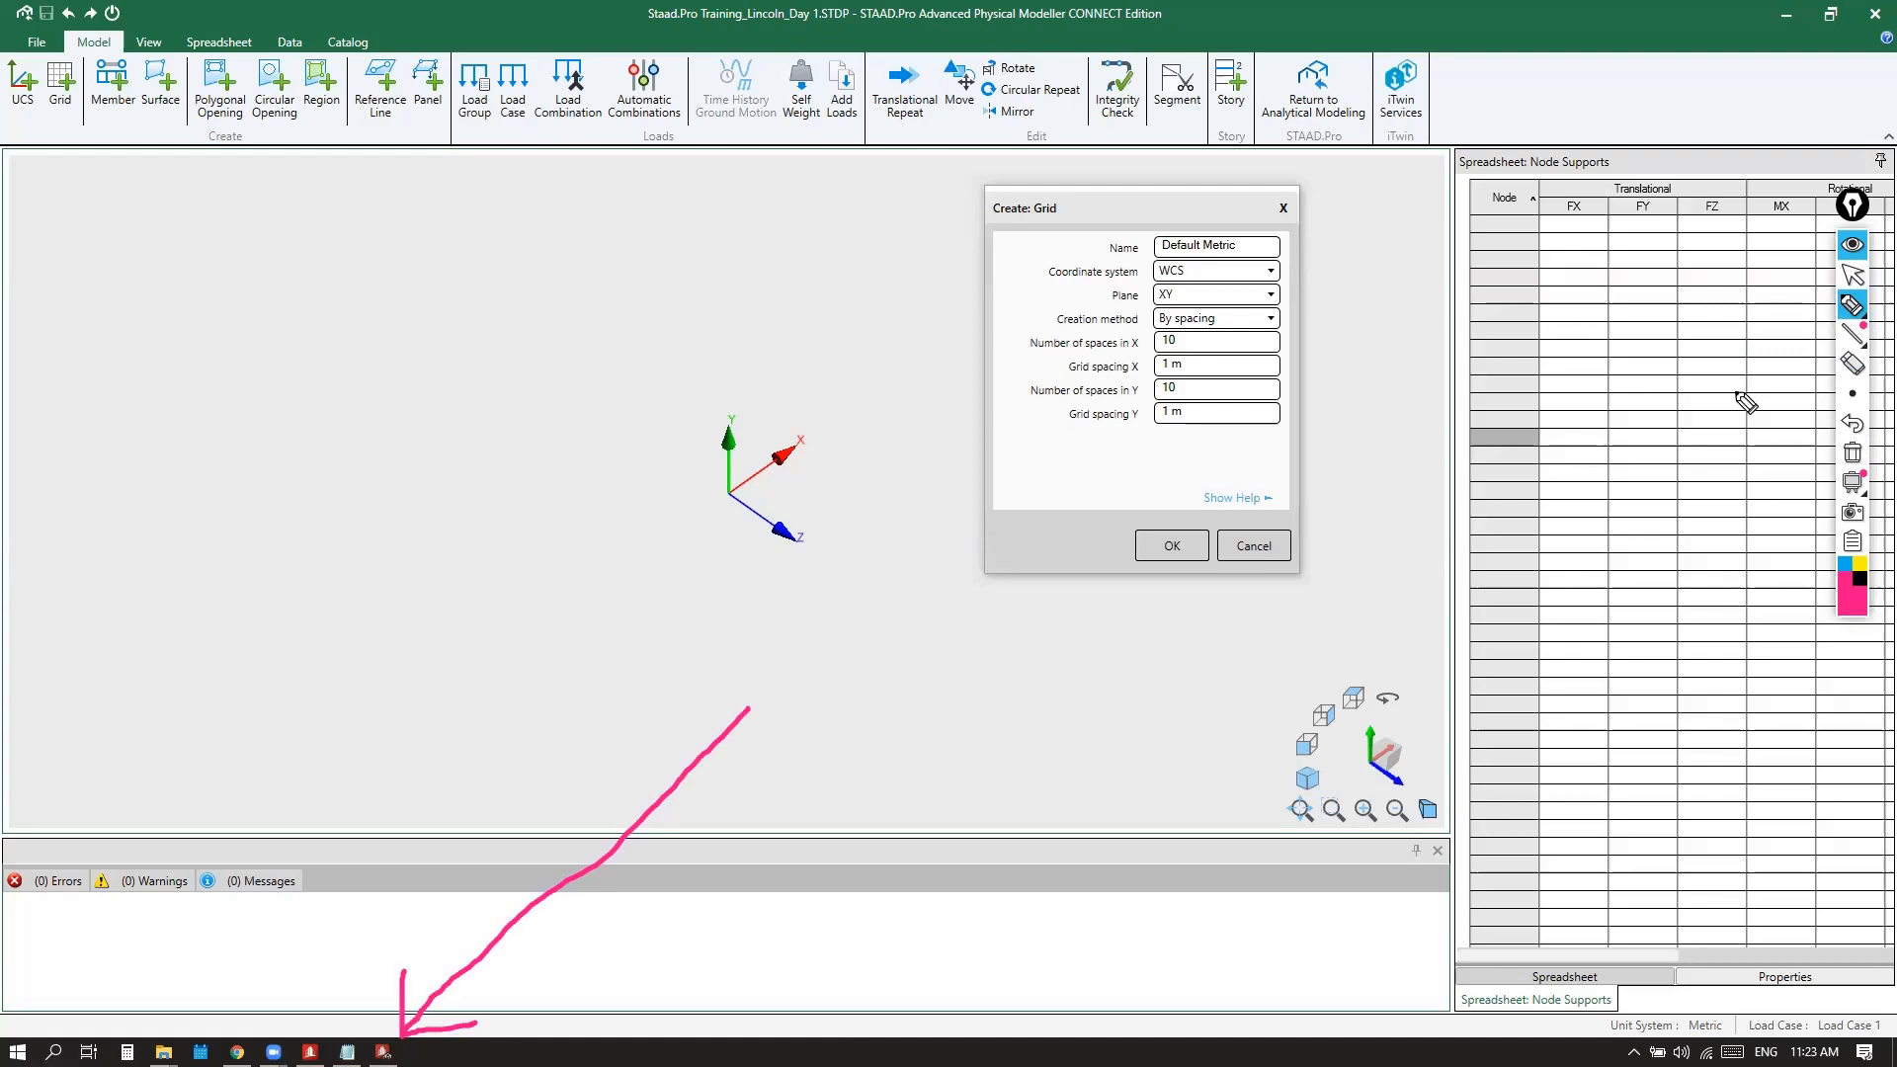
click(1852, 455)
click(1851, 275)
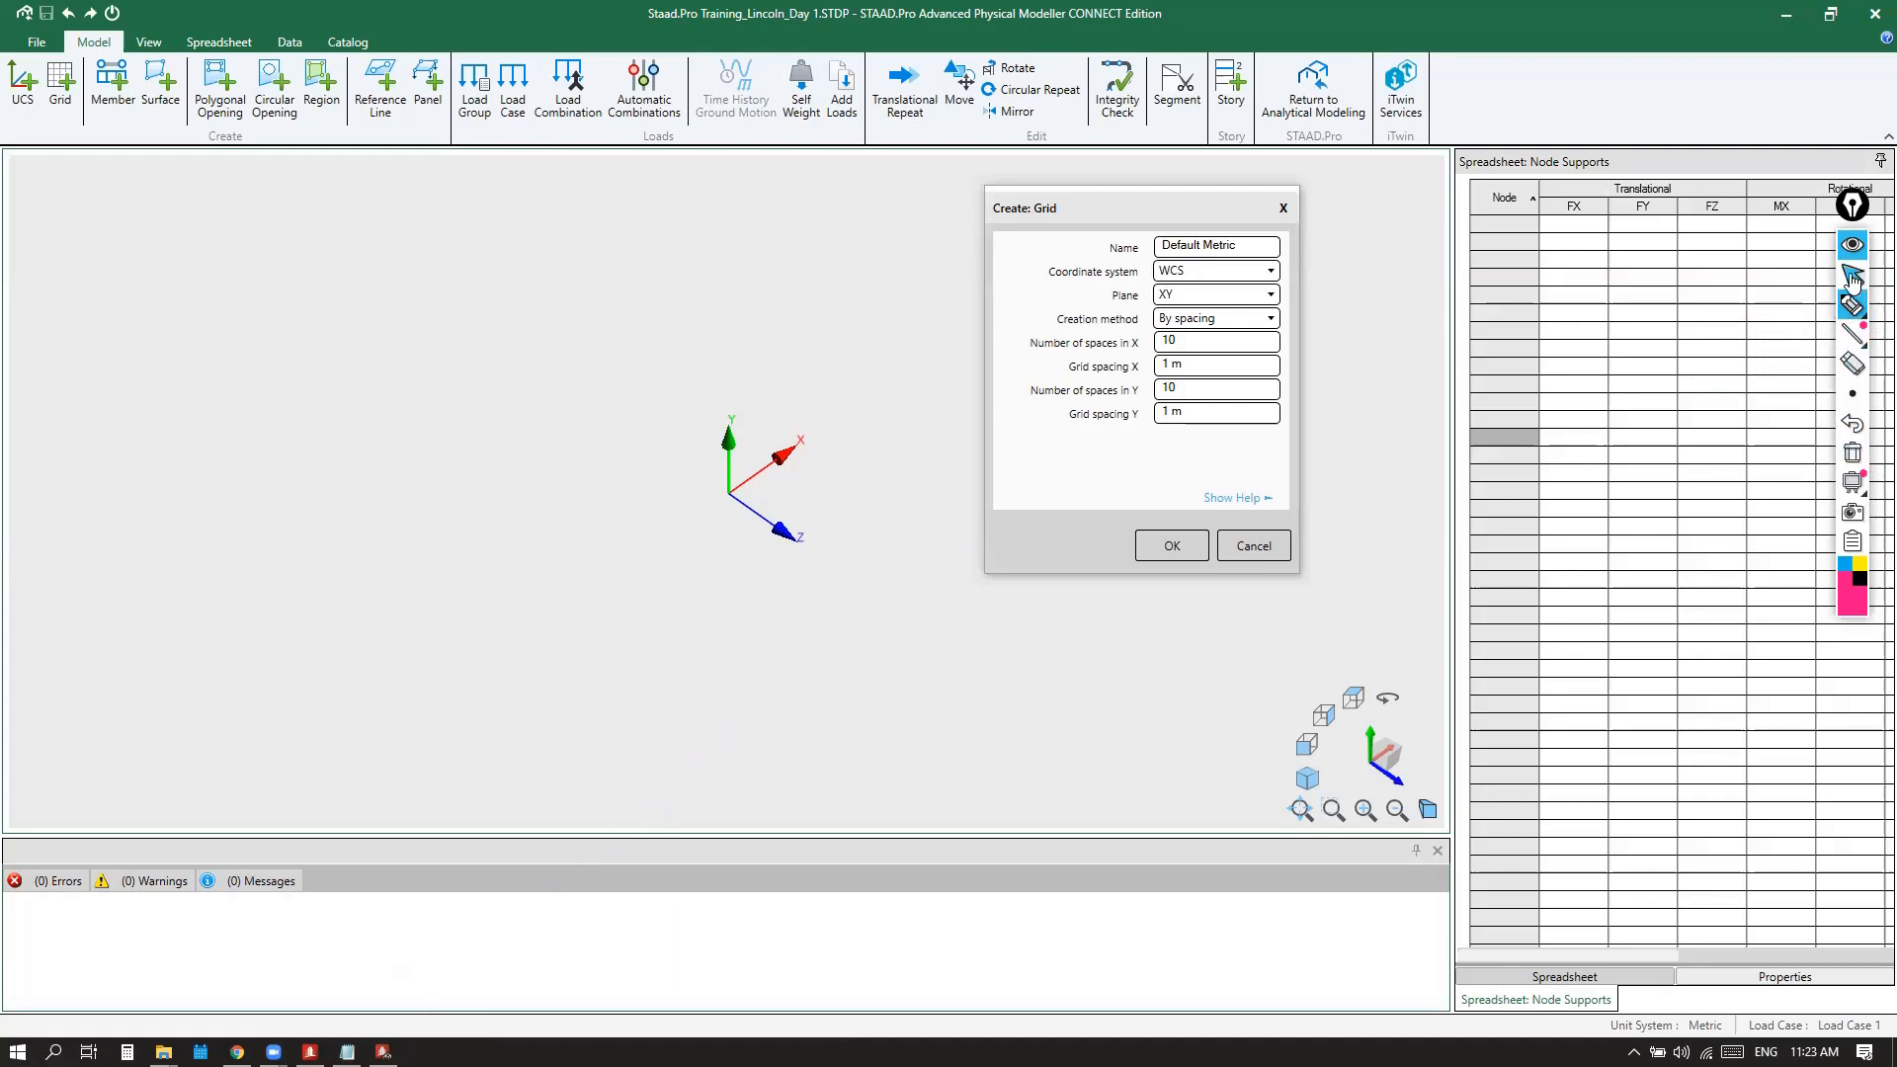
Reposition the Create: Grid dialog clear of the model axes, and highlight the grid's name
drag(1210, 203, 1078, 216)
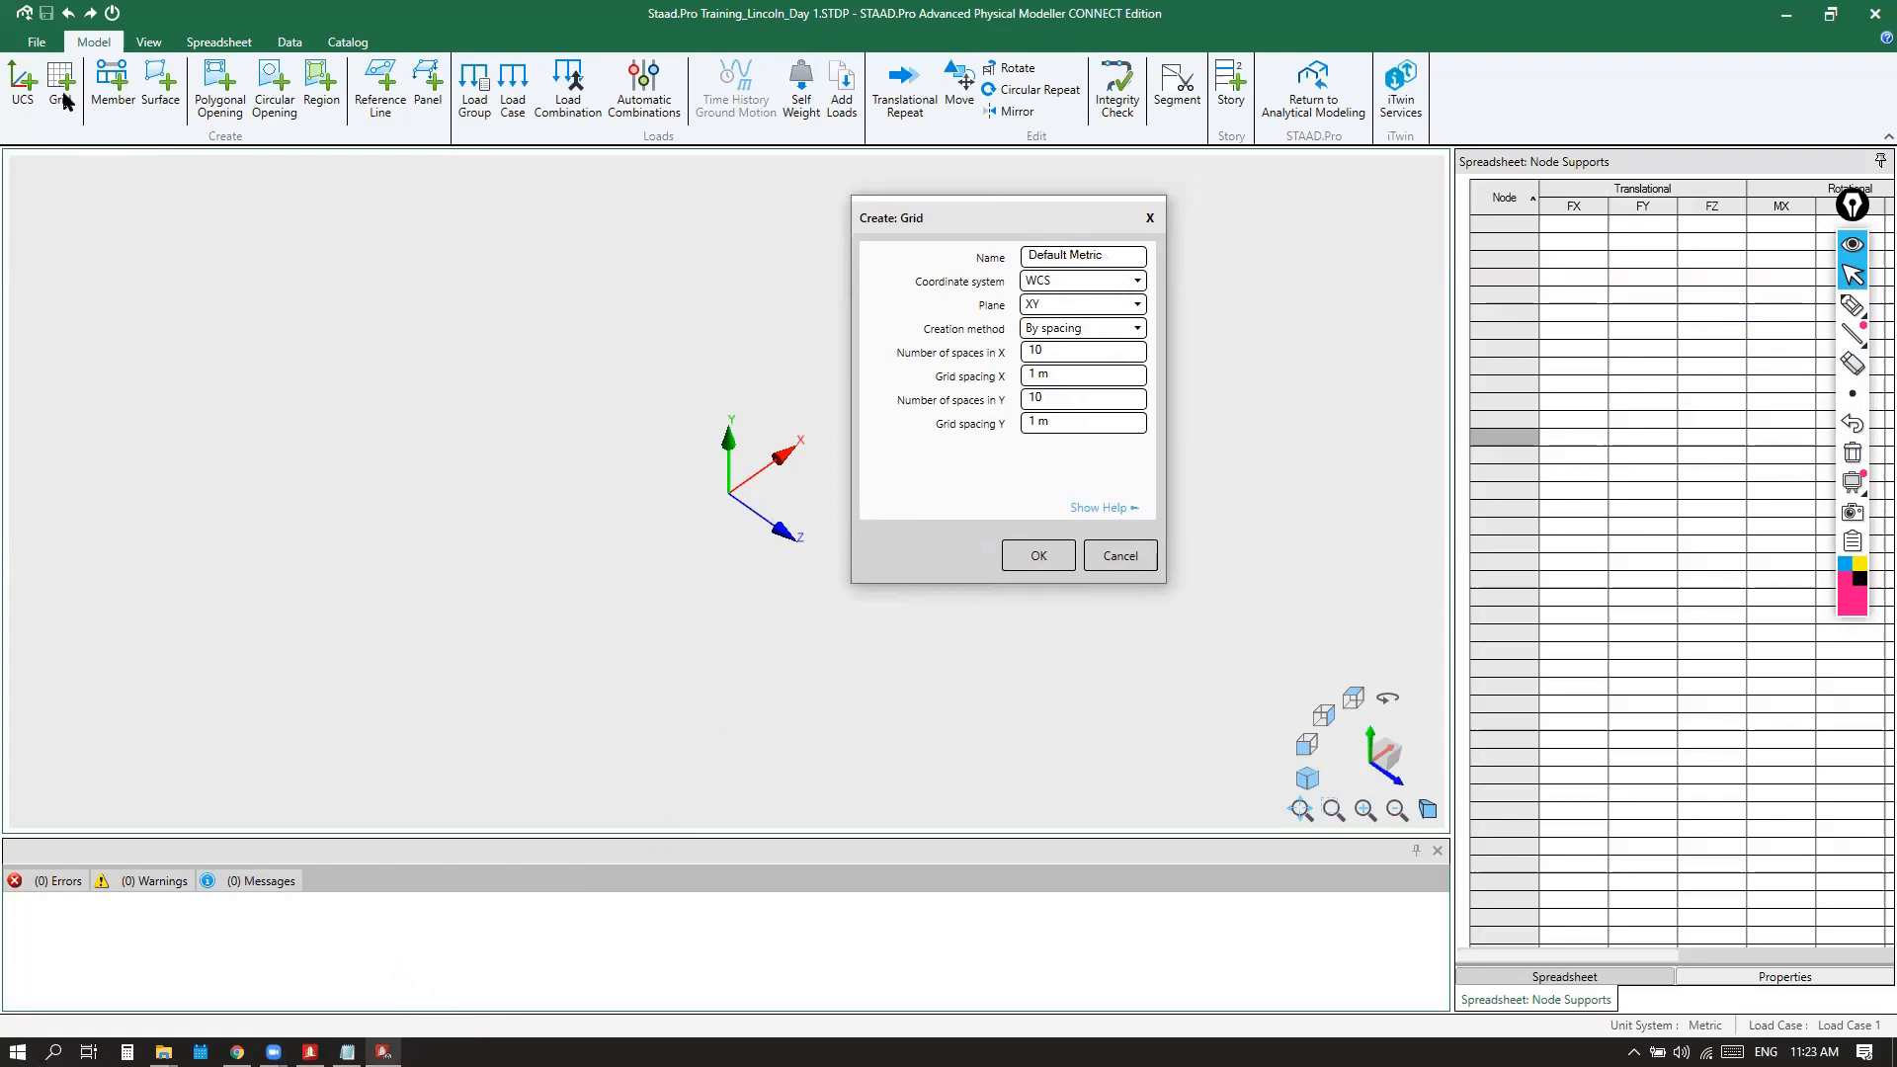
drag(1075, 220, 1108, 216)
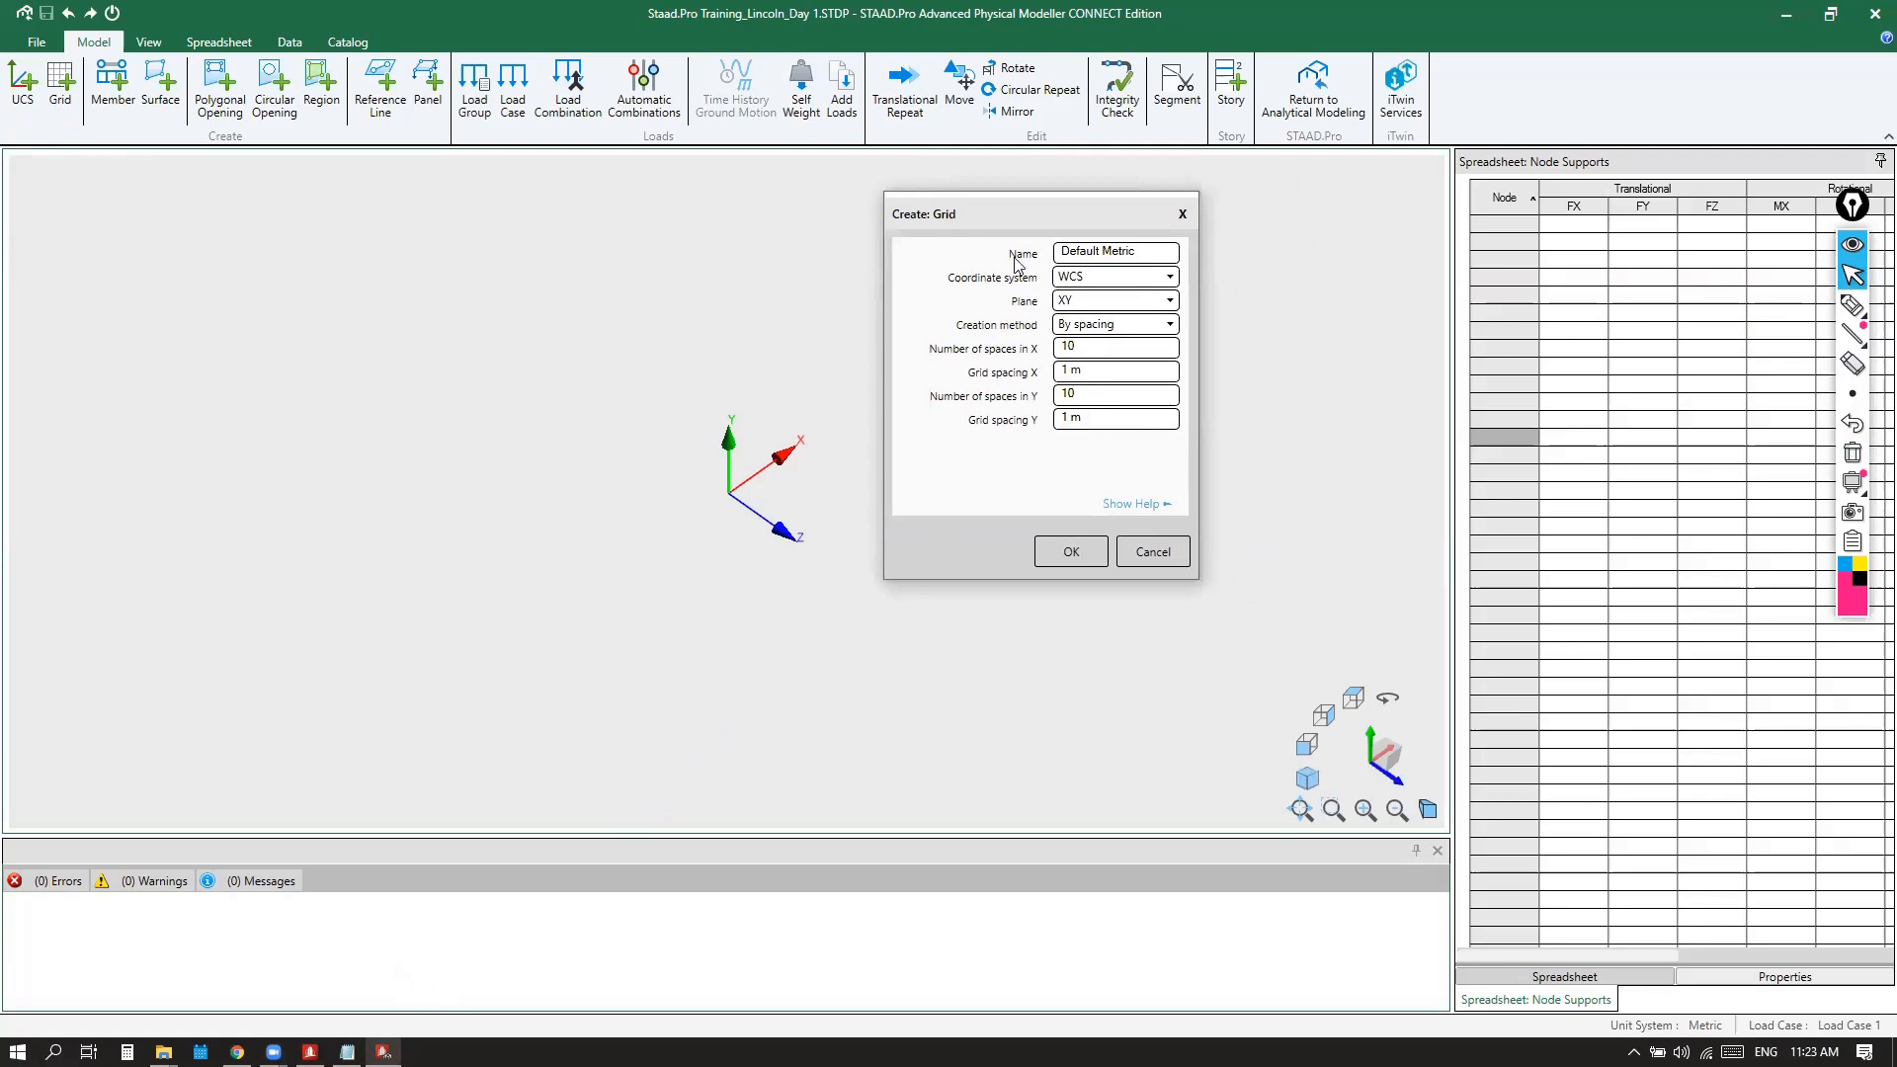
drag(1029, 216, 952, 212)
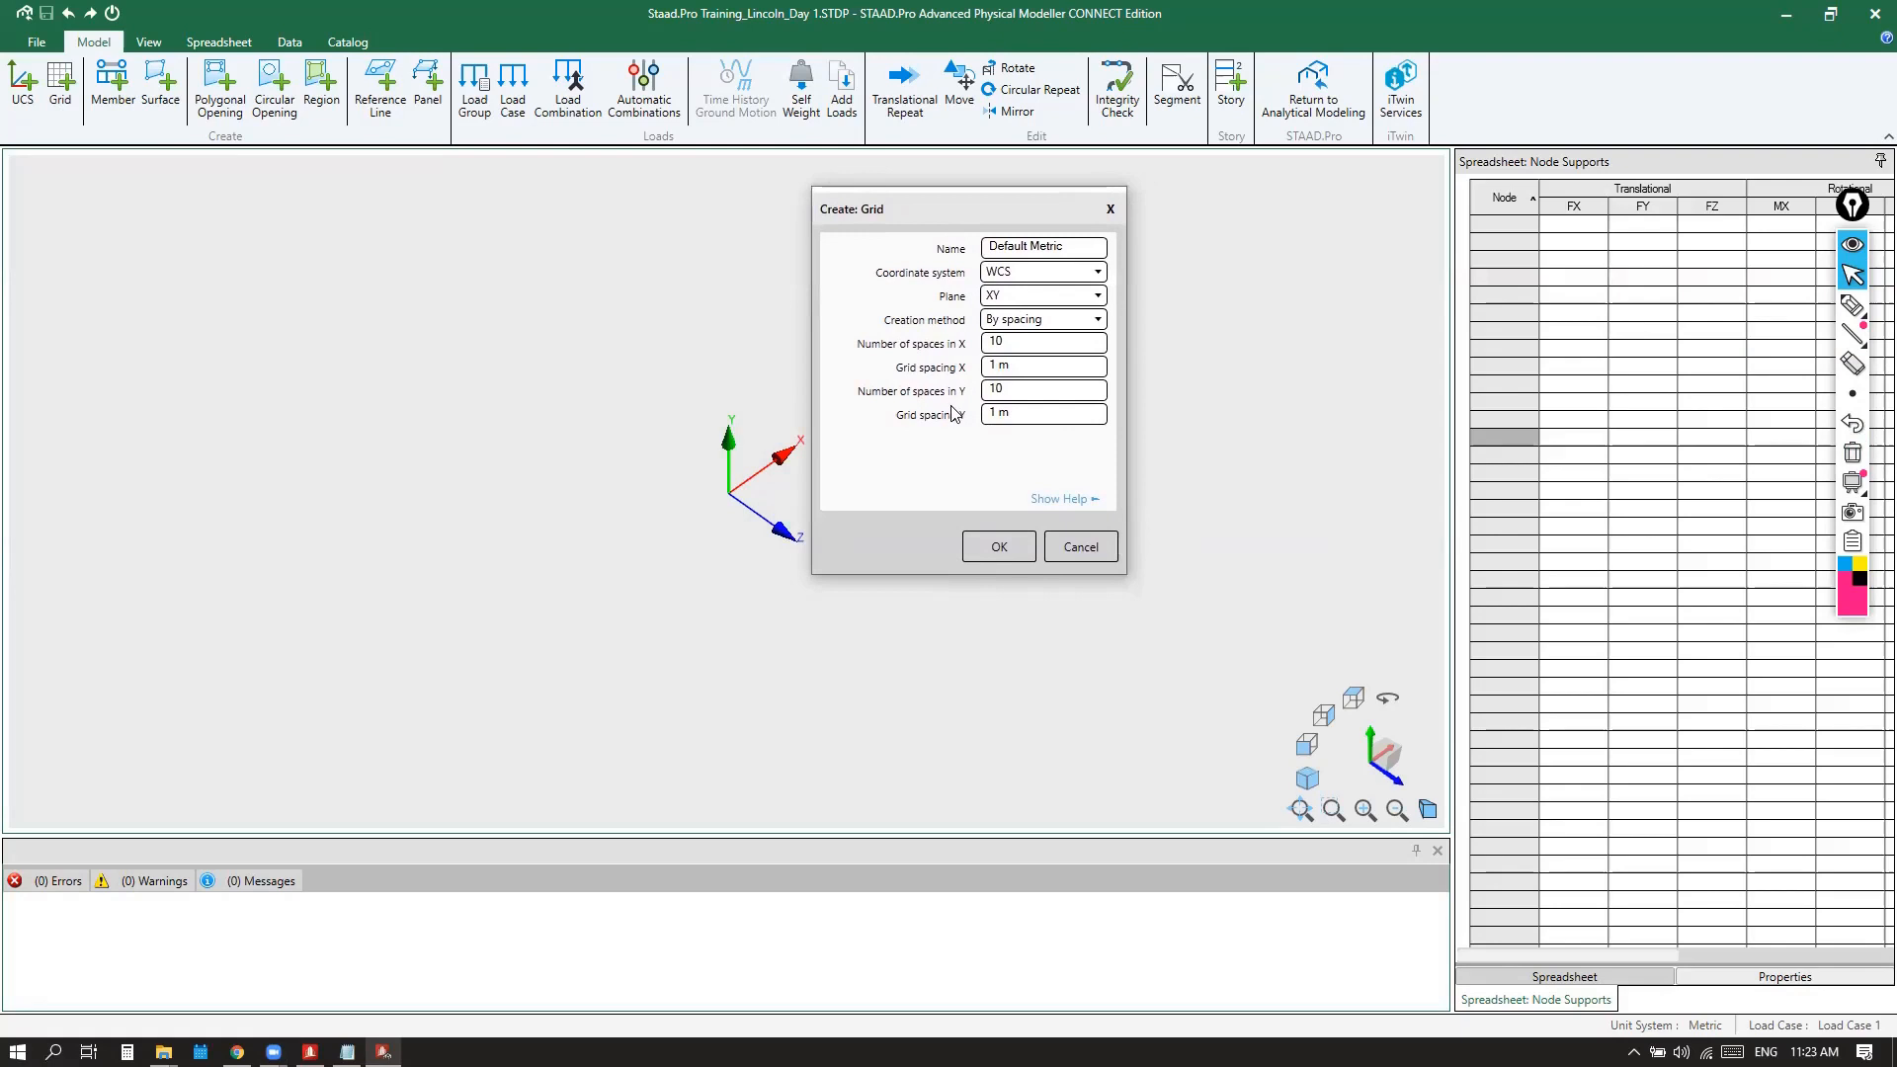
drag(1085, 249, 983, 247)
drag(966, 223, 1079, 229)
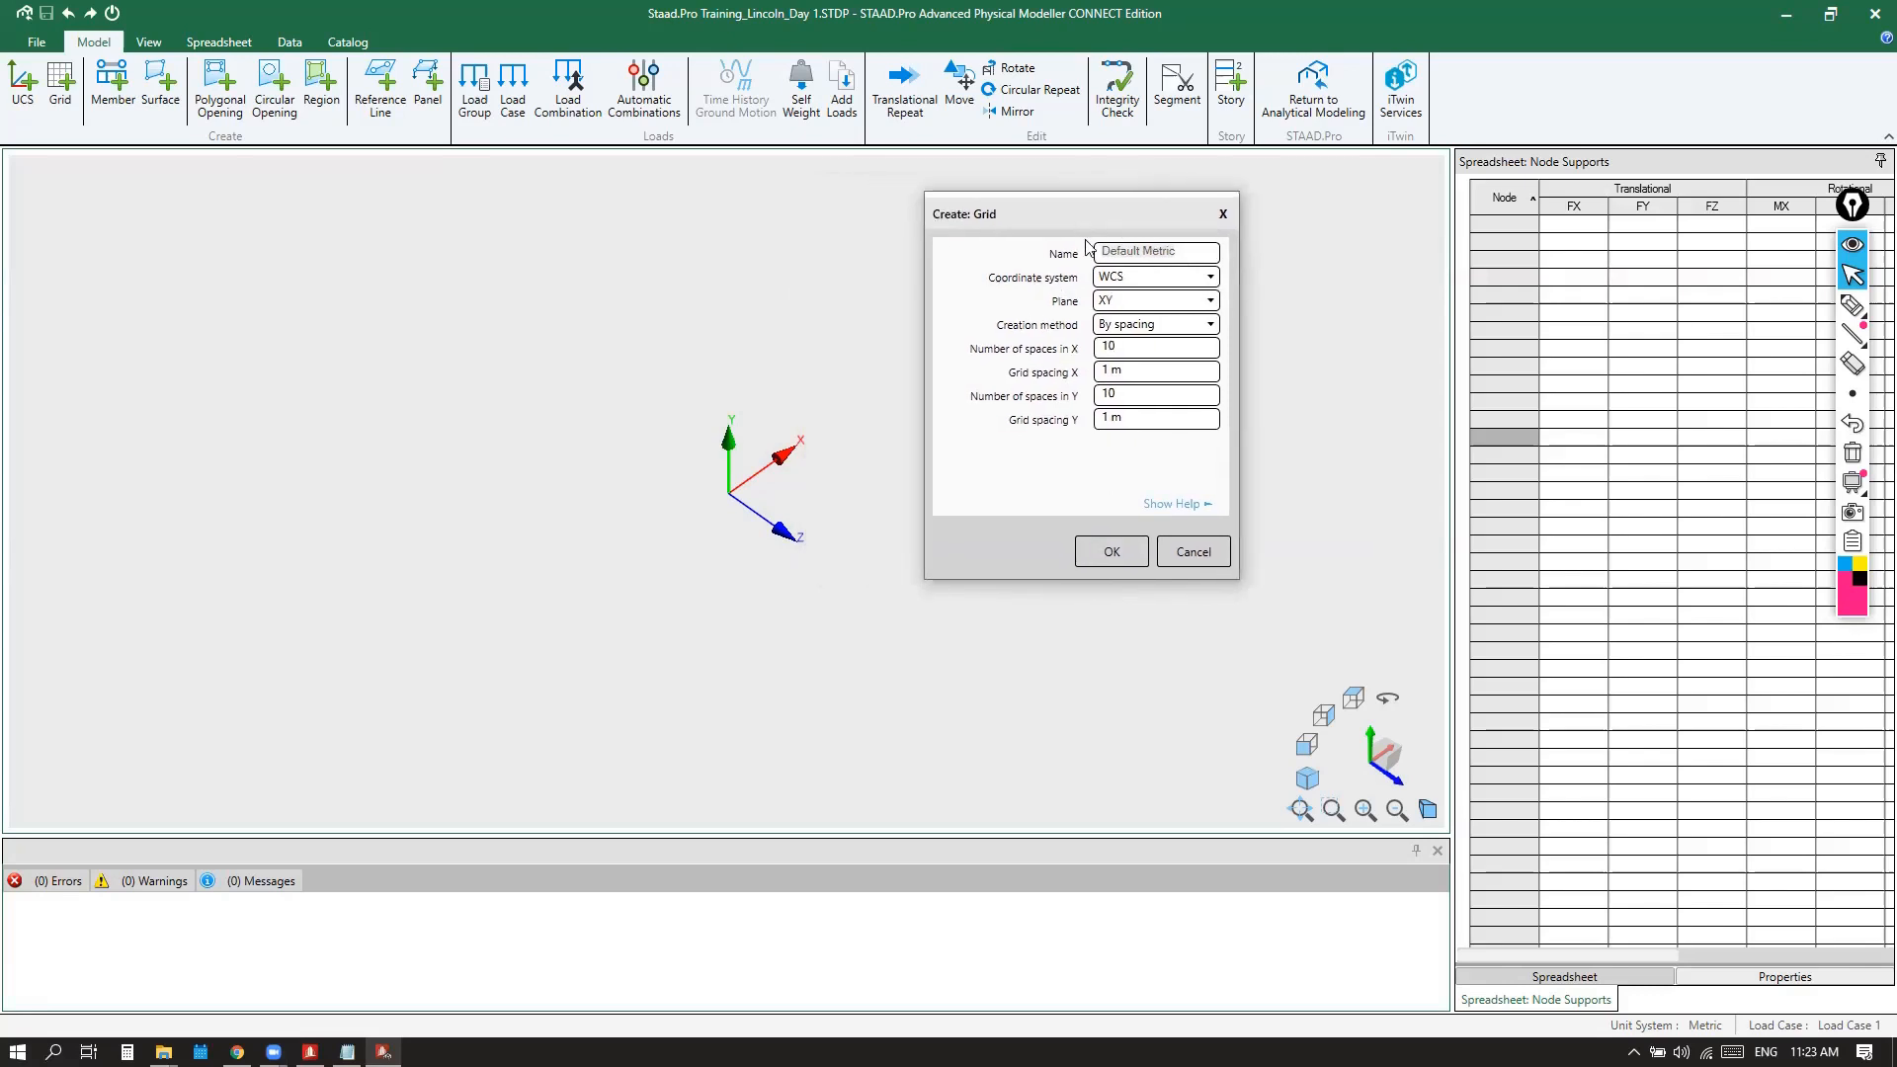
Circle the coordinate axes in the model view with the pink annotation pen
click(1853, 305)
mouse_move(845, 415)
mouse_down()
mouse_move(741, 591)
mouse_move(775, 372)
mouse_move(826, 407)
mouse_up()
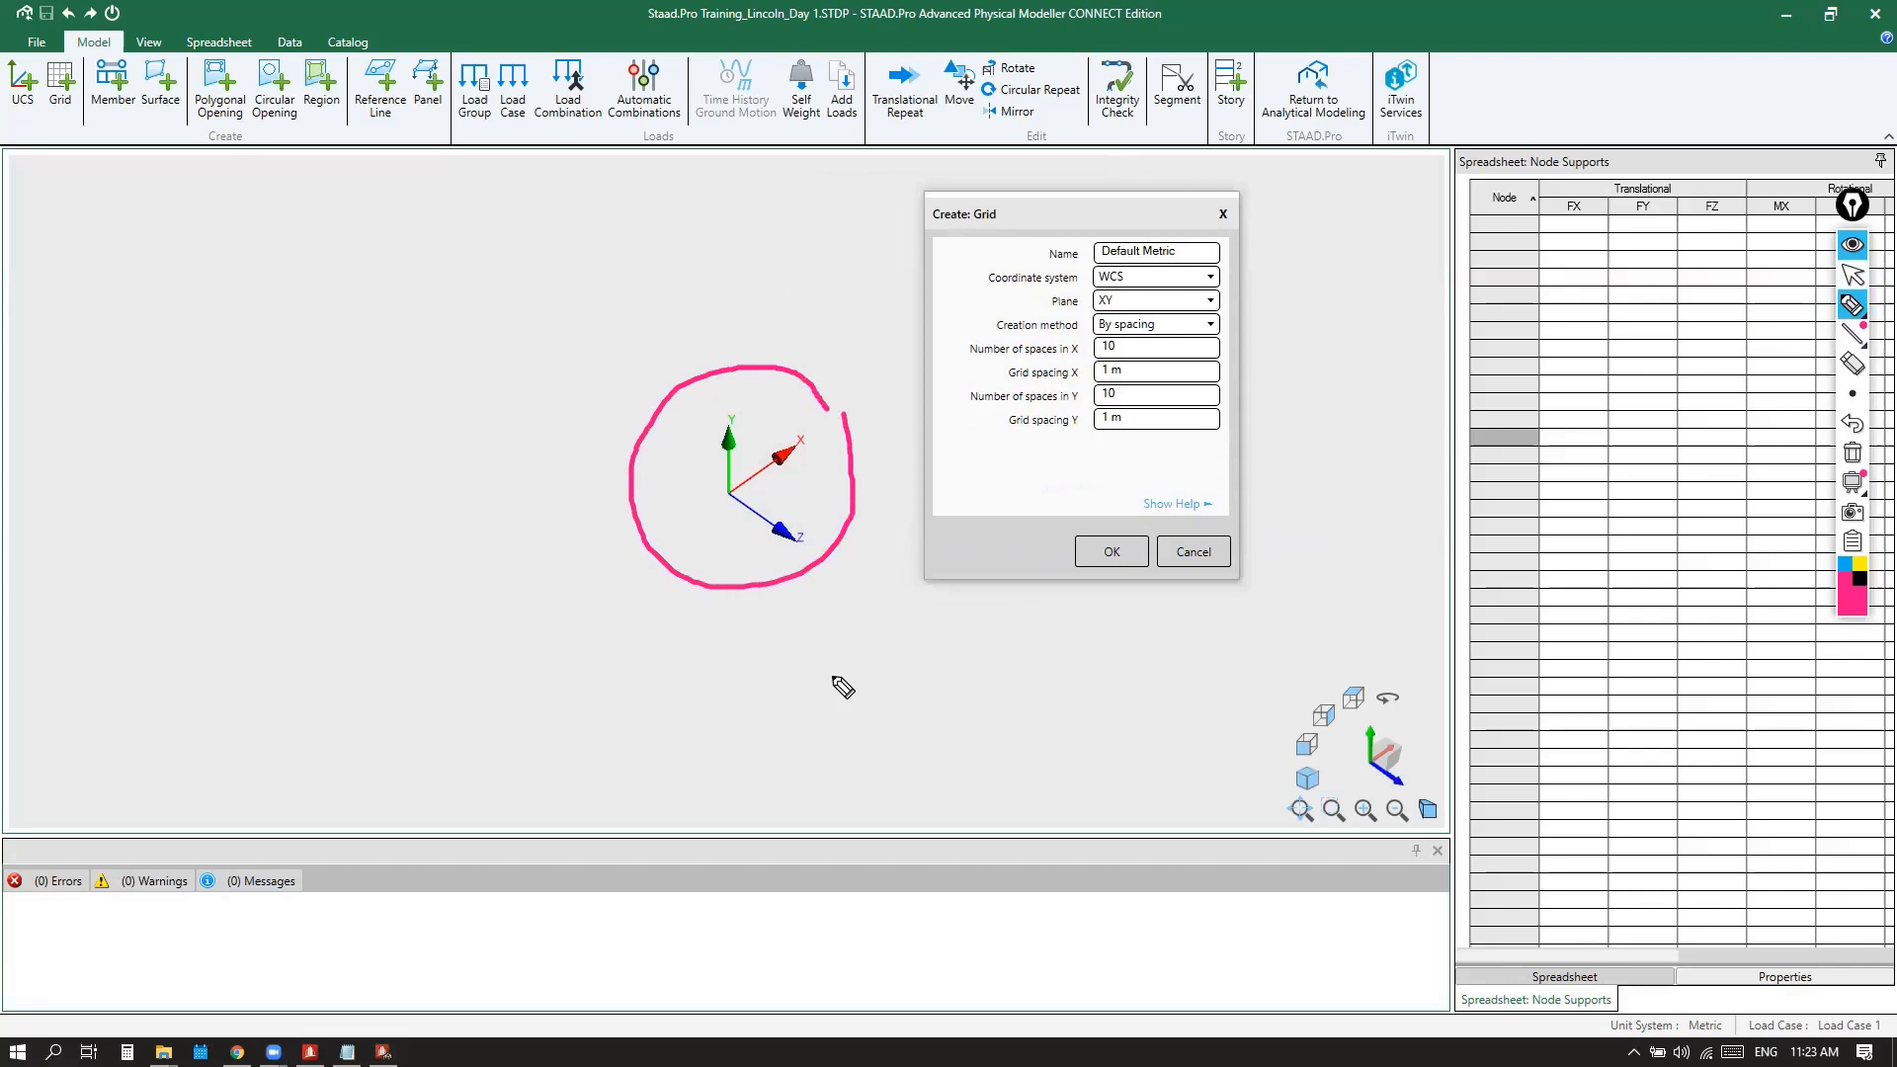
click(1853, 275)
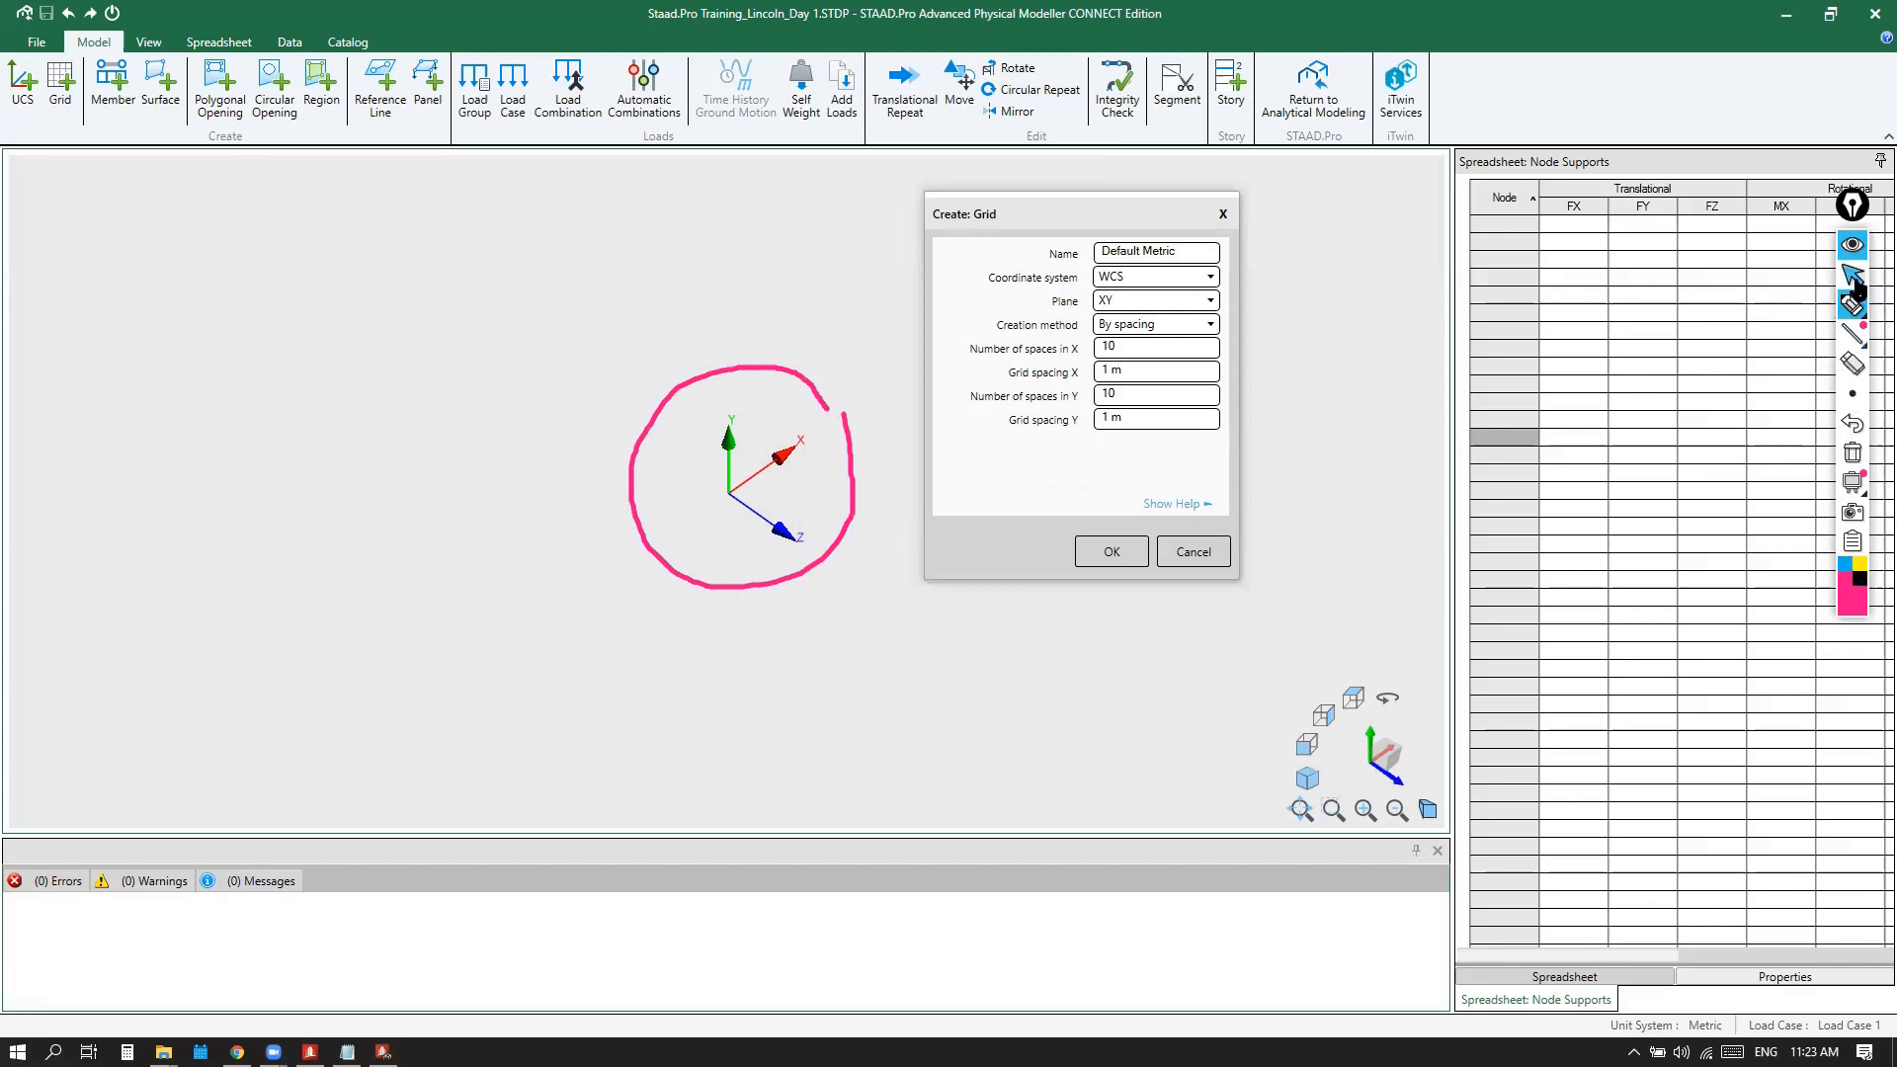
Choose WCS as the grid's coordinate system, and clear the pen circle around the axes
click(1196, 277)
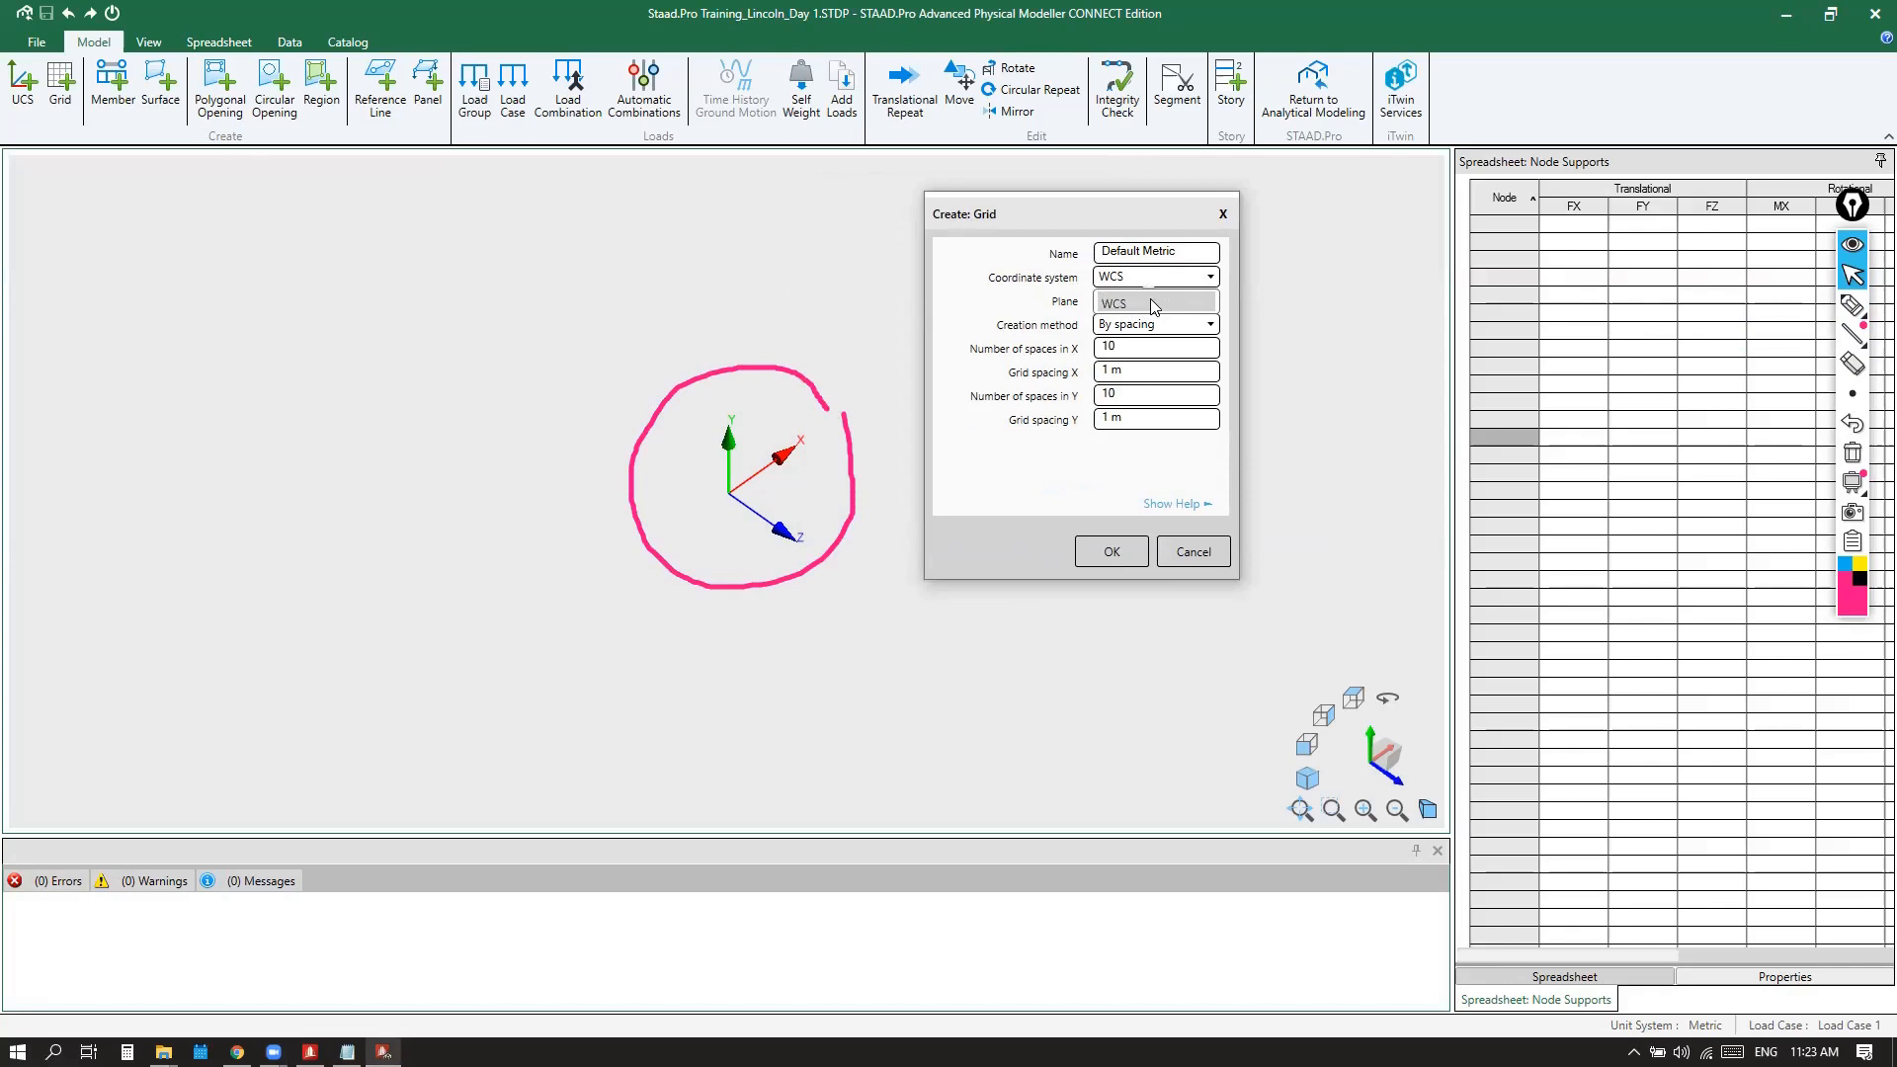
click(1152, 304)
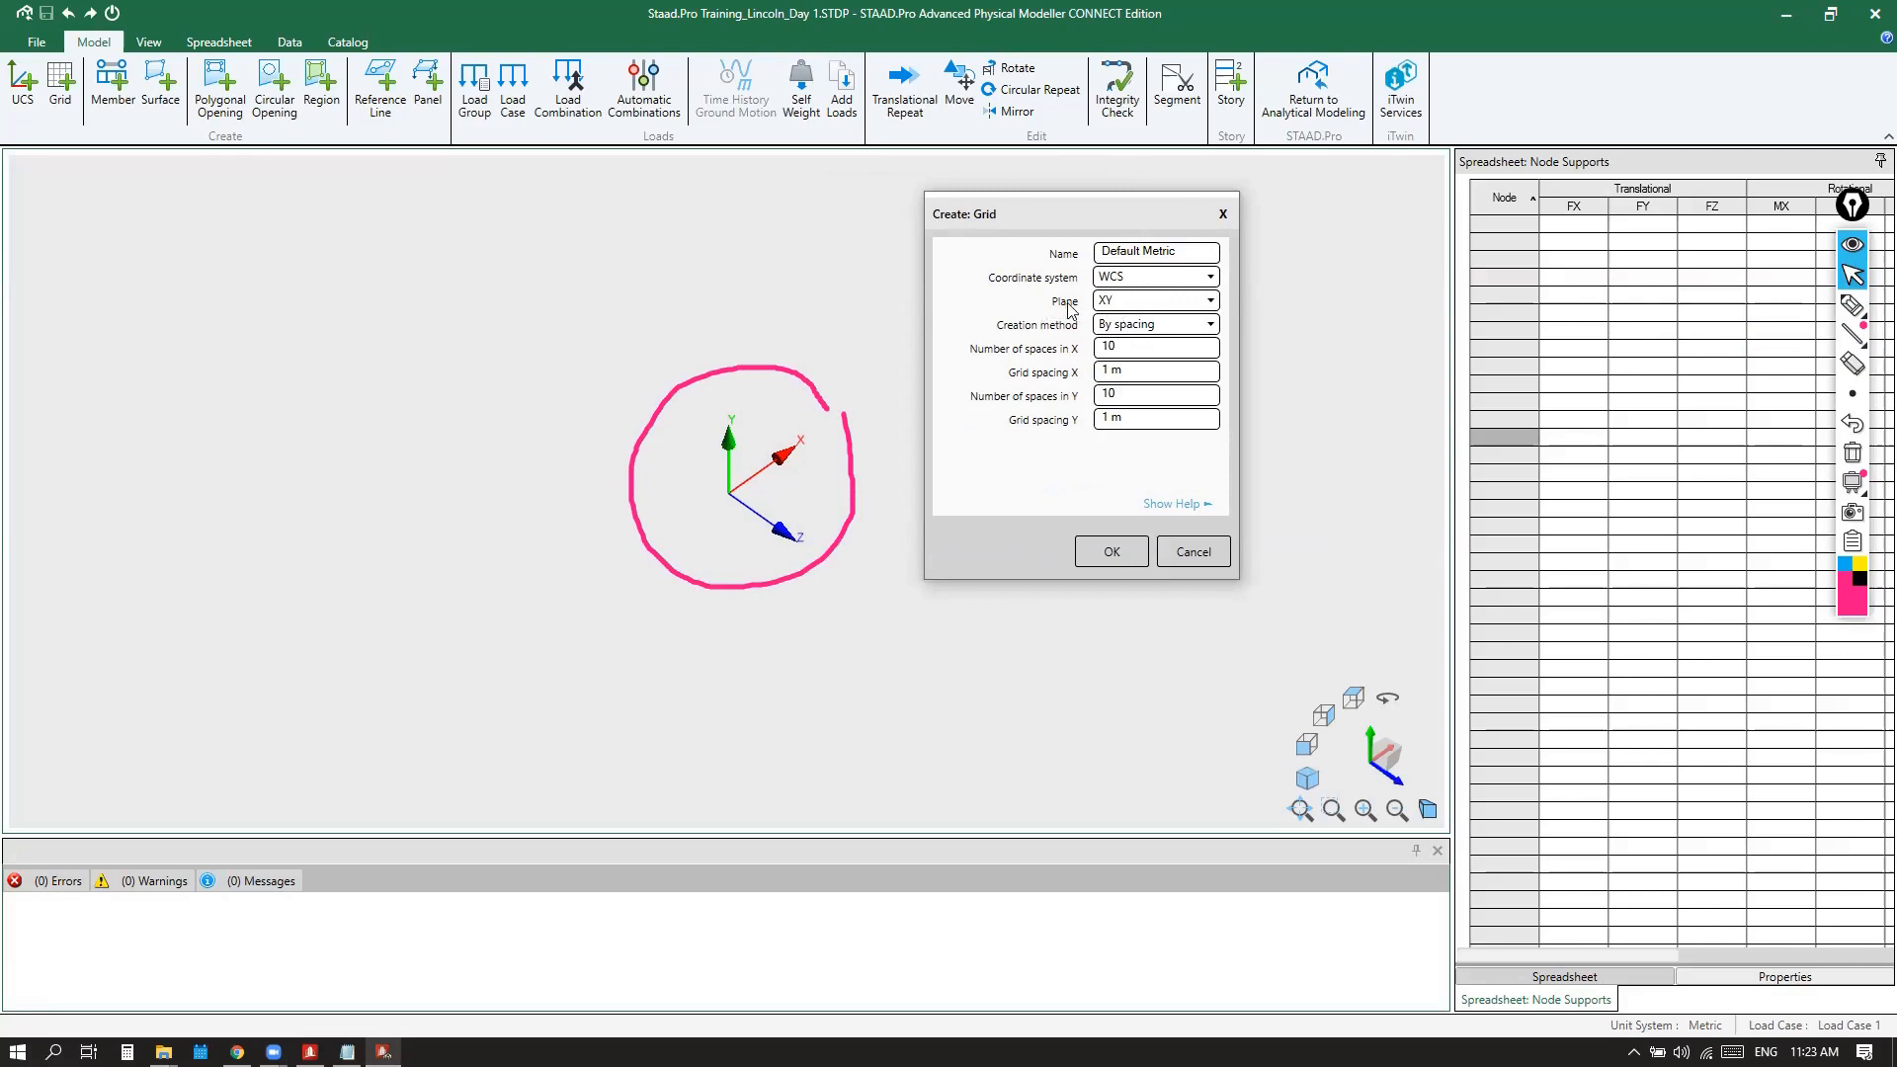
click(1853, 452)
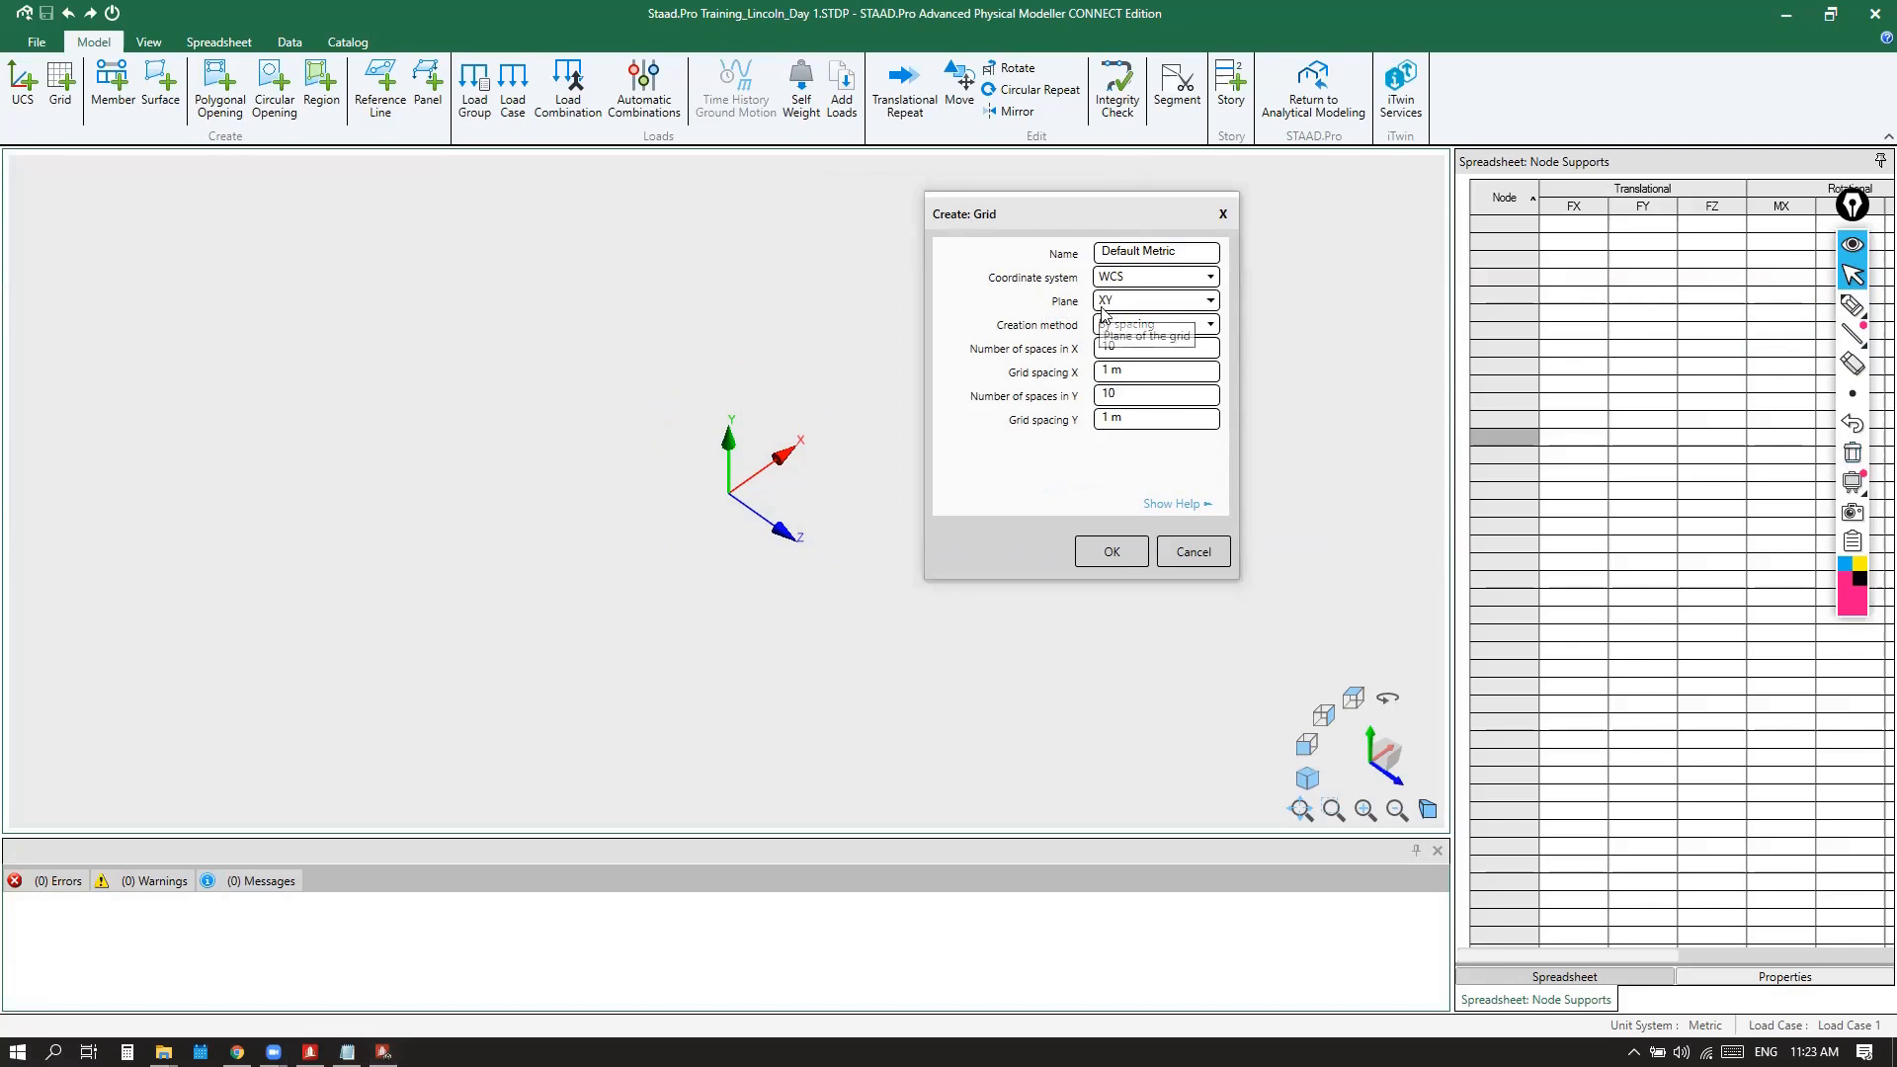
Outline the XY plane from the model axes with the pink annotation pen, and circle the X and Y axis labels
click(1852, 308)
drag(729, 440, 693, 296)
mouse_move(777, 456)
mouse_down()
mouse_move(1134, 268)
mouse_move(1063, 37)
mouse_up()
mouse_move(698, 306)
mouse_down()
mouse_move(642, 161)
mouse_move(935, 51)
mouse_move(1047, 57)
mouse_up()
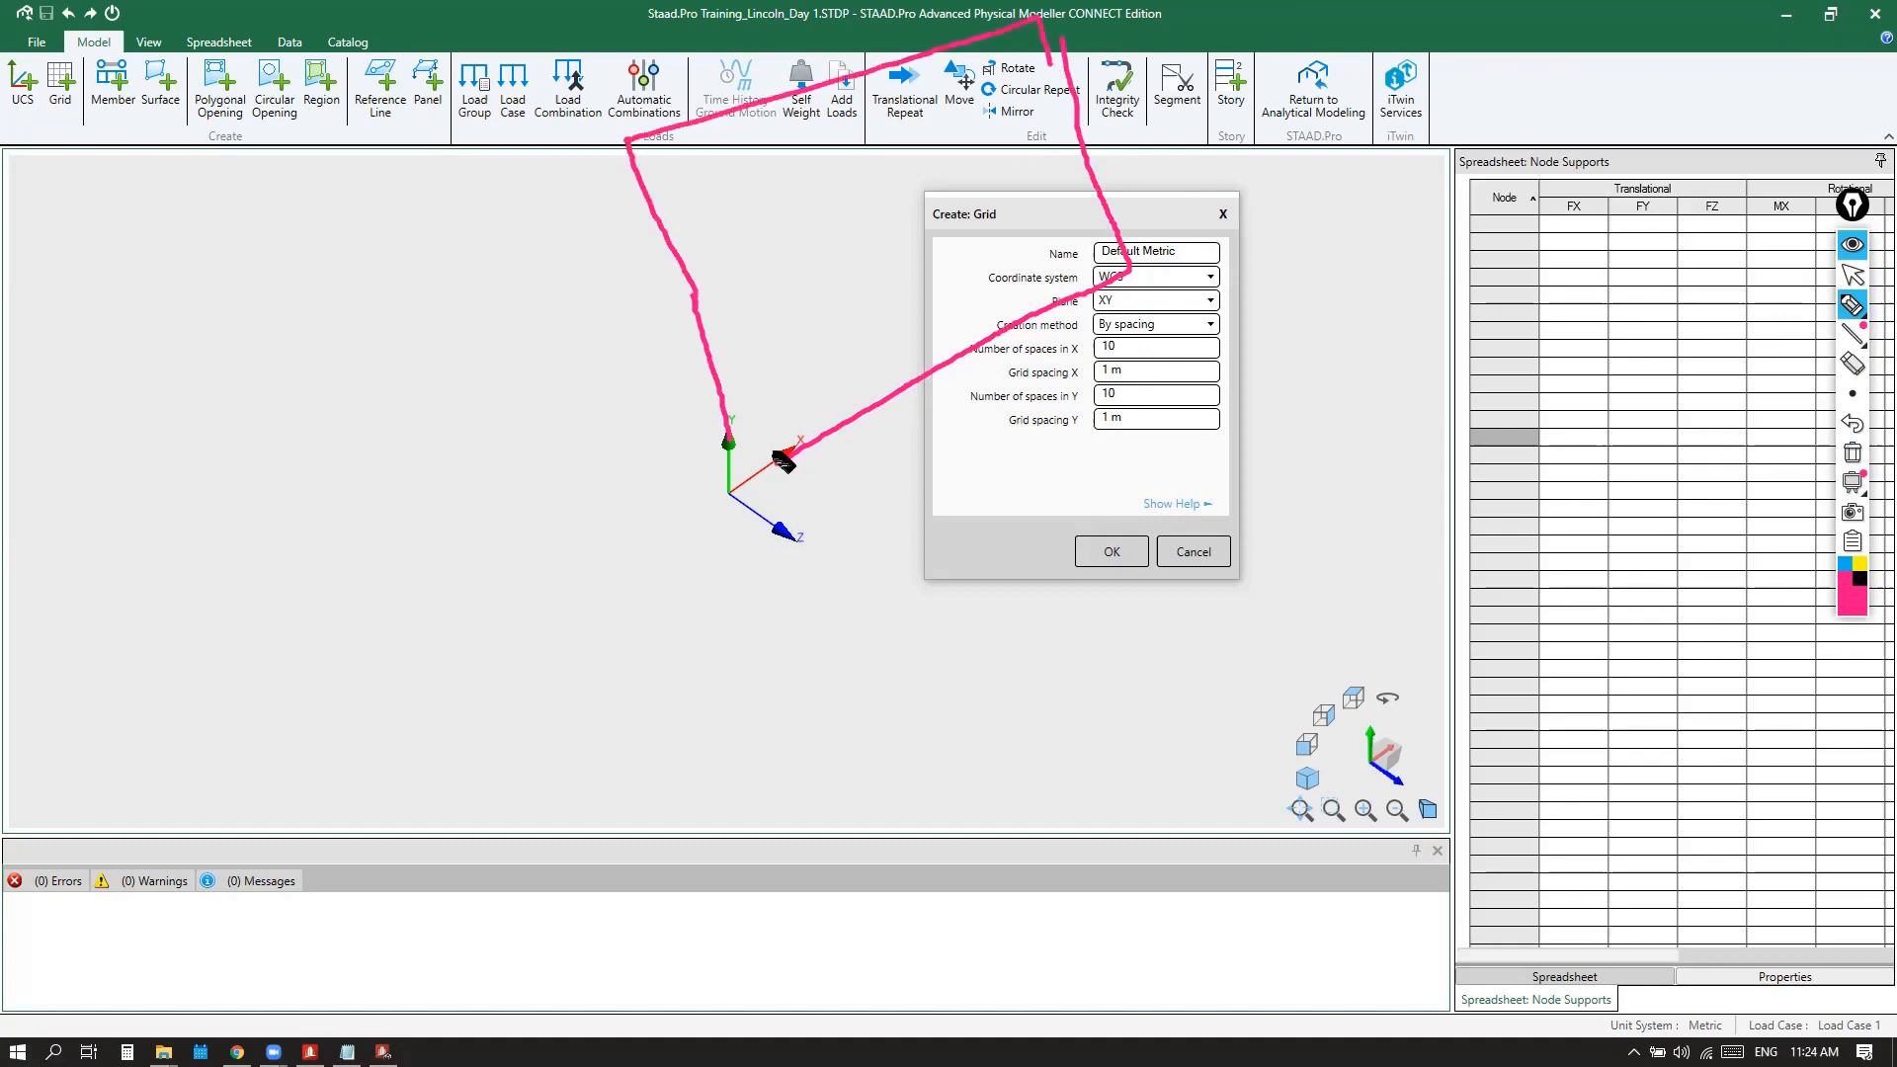
mouse_move(823, 429)
mouse_down()
mouse_move(791, 452)
mouse_move(816, 425)
mouse_up()
mouse_move(694, 407)
mouse_down()
mouse_move(741, 401)
mouse_move(697, 405)
mouse_up()
Hatch the outlined XY plane with diagonal pen strokes, and clear all annotations
drag(1107, 226, 1087, 301)
drag(1095, 178, 1033, 304)
drag(1072, 138, 966, 341)
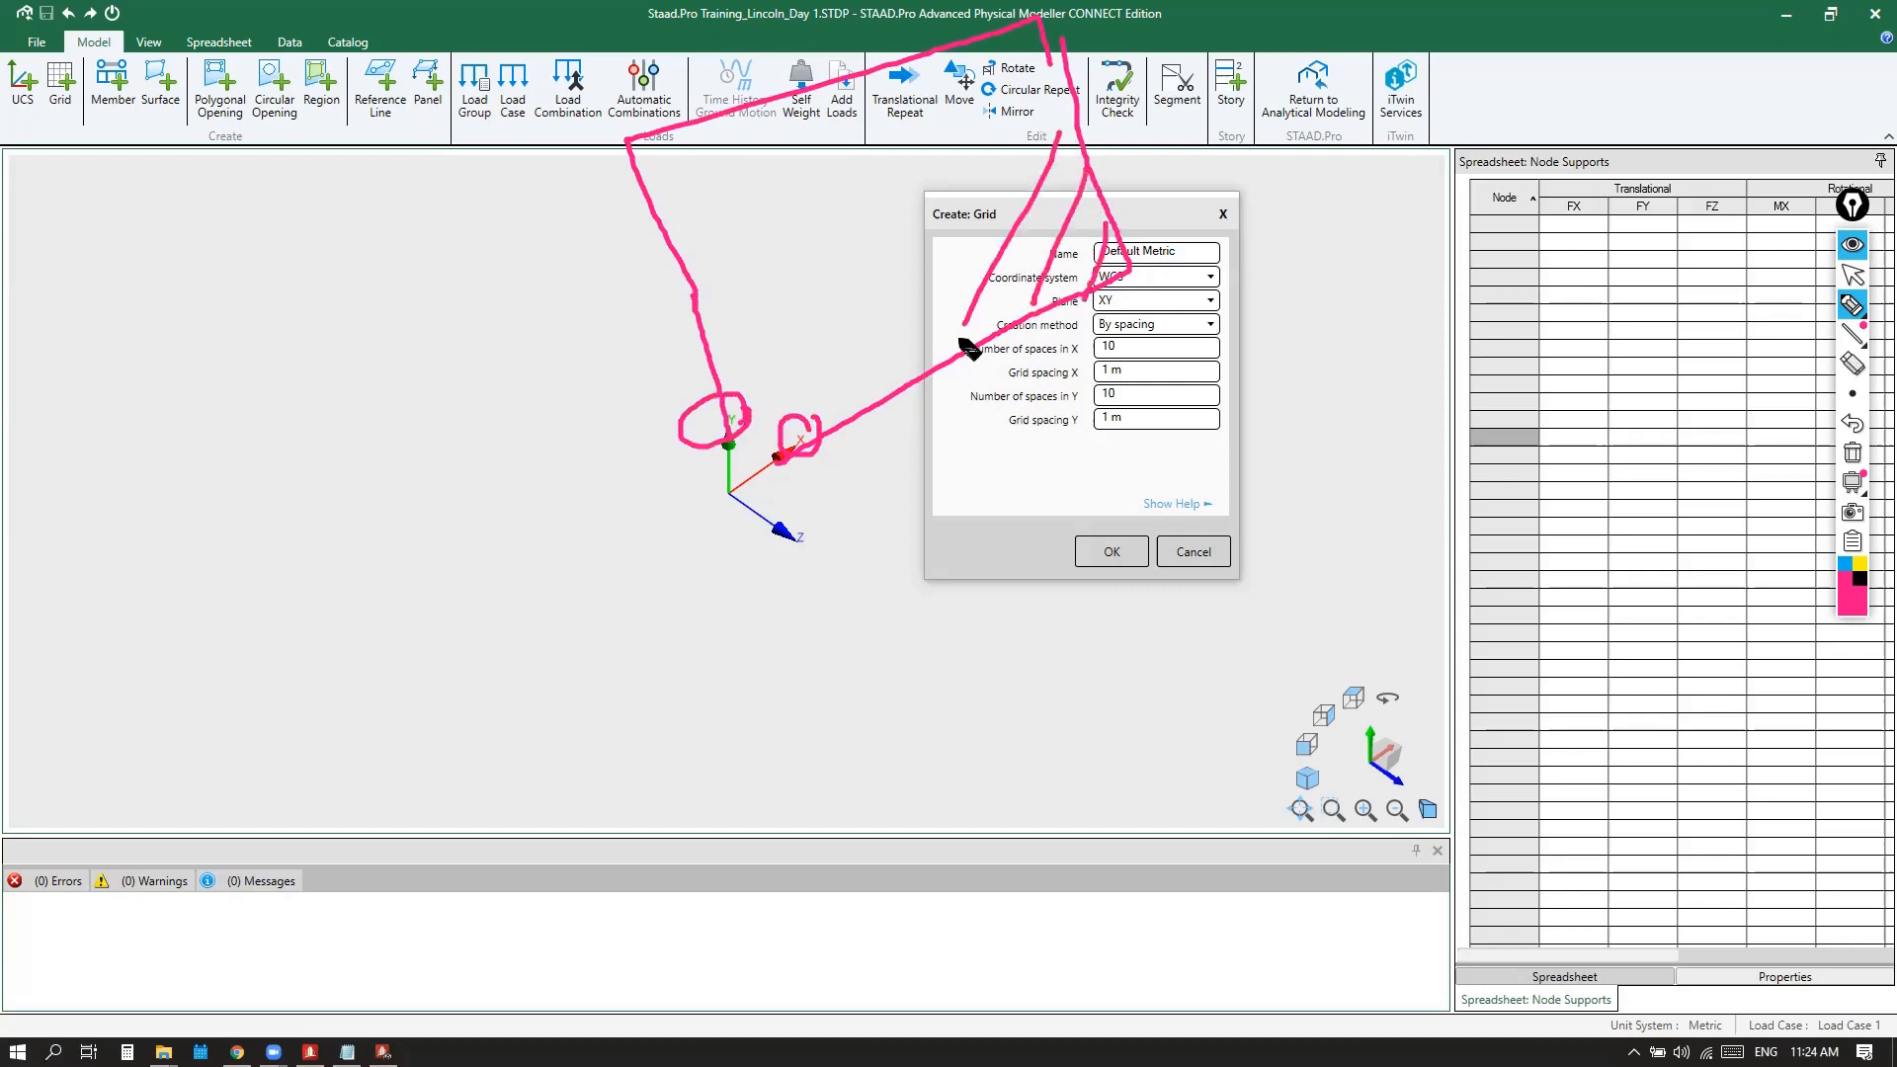
mouse_move(1016, 102)
mouse_down()
mouse_move(904, 348)
mouse_move(820, 374)
mouse_up()
drag(874, 113, 736, 374)
drag(775, 123, 703, 257)
drag(698, 158, 652, 235)
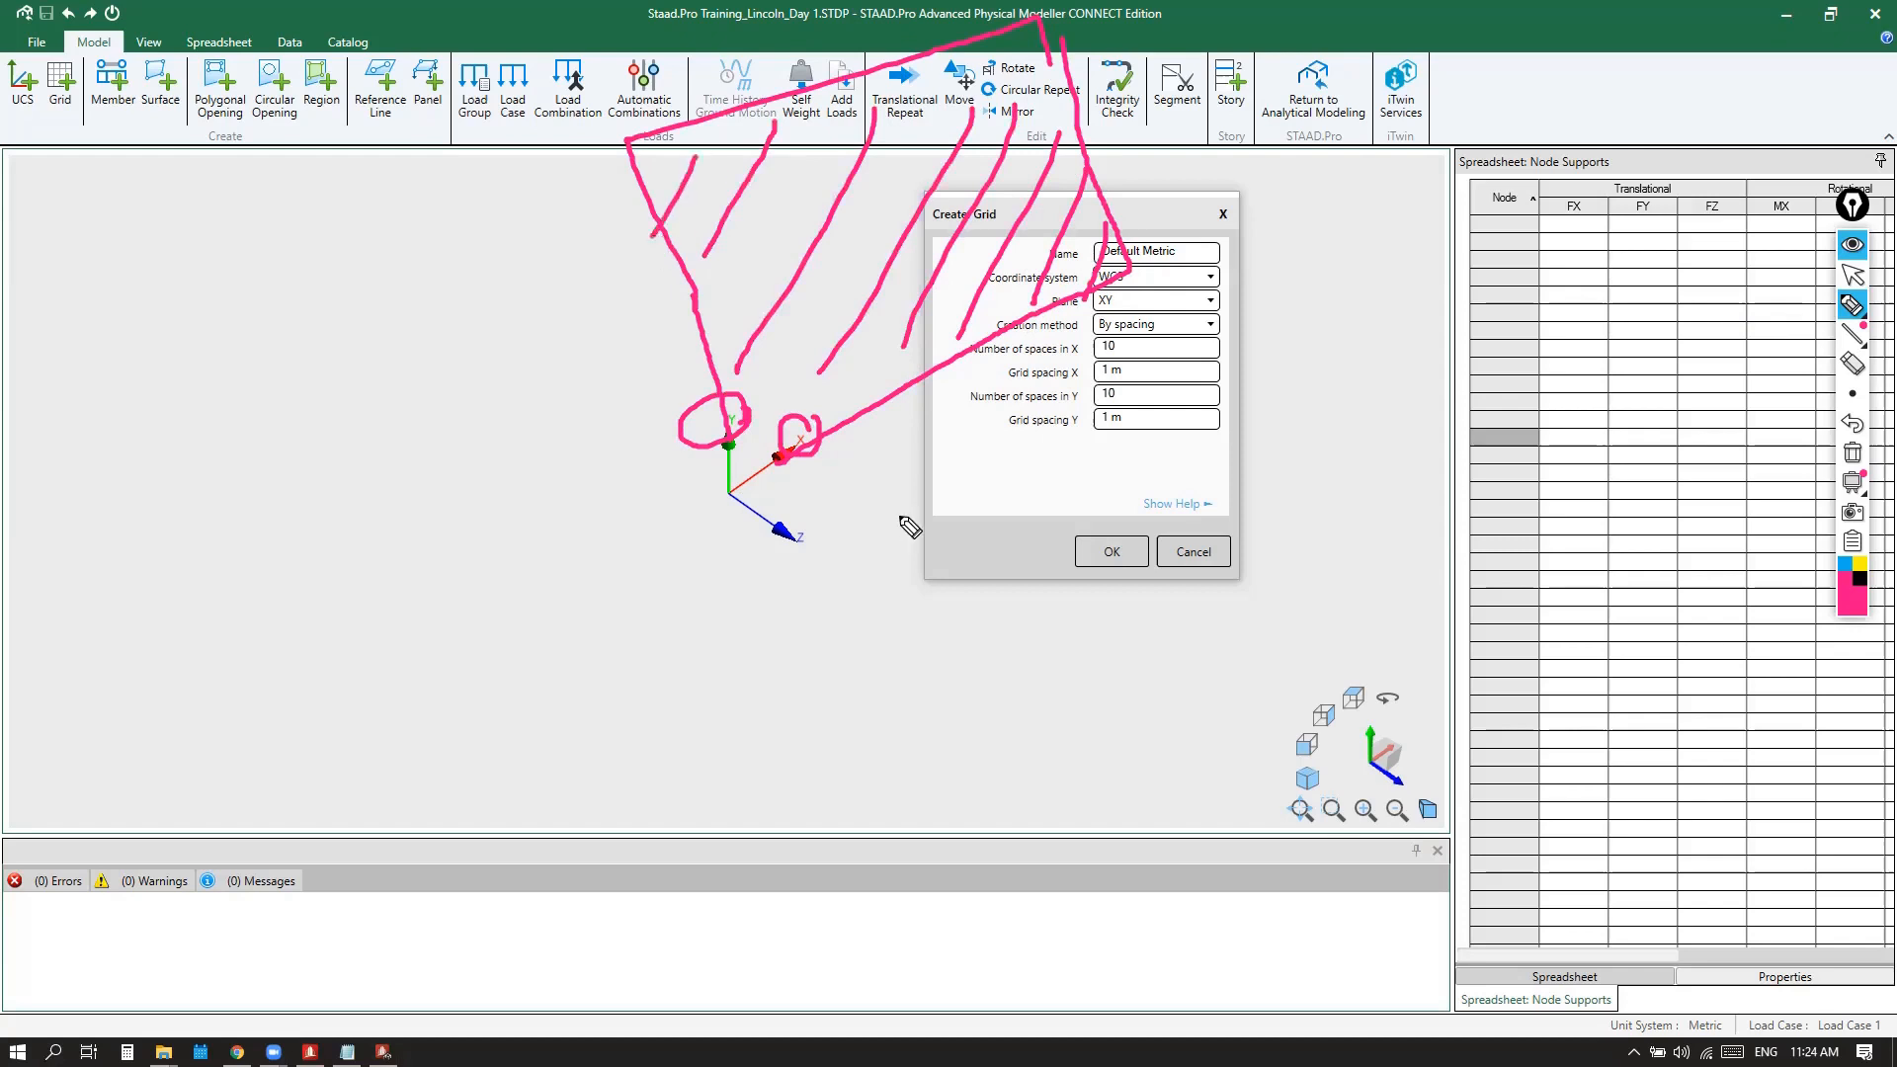
click(1853, 452)
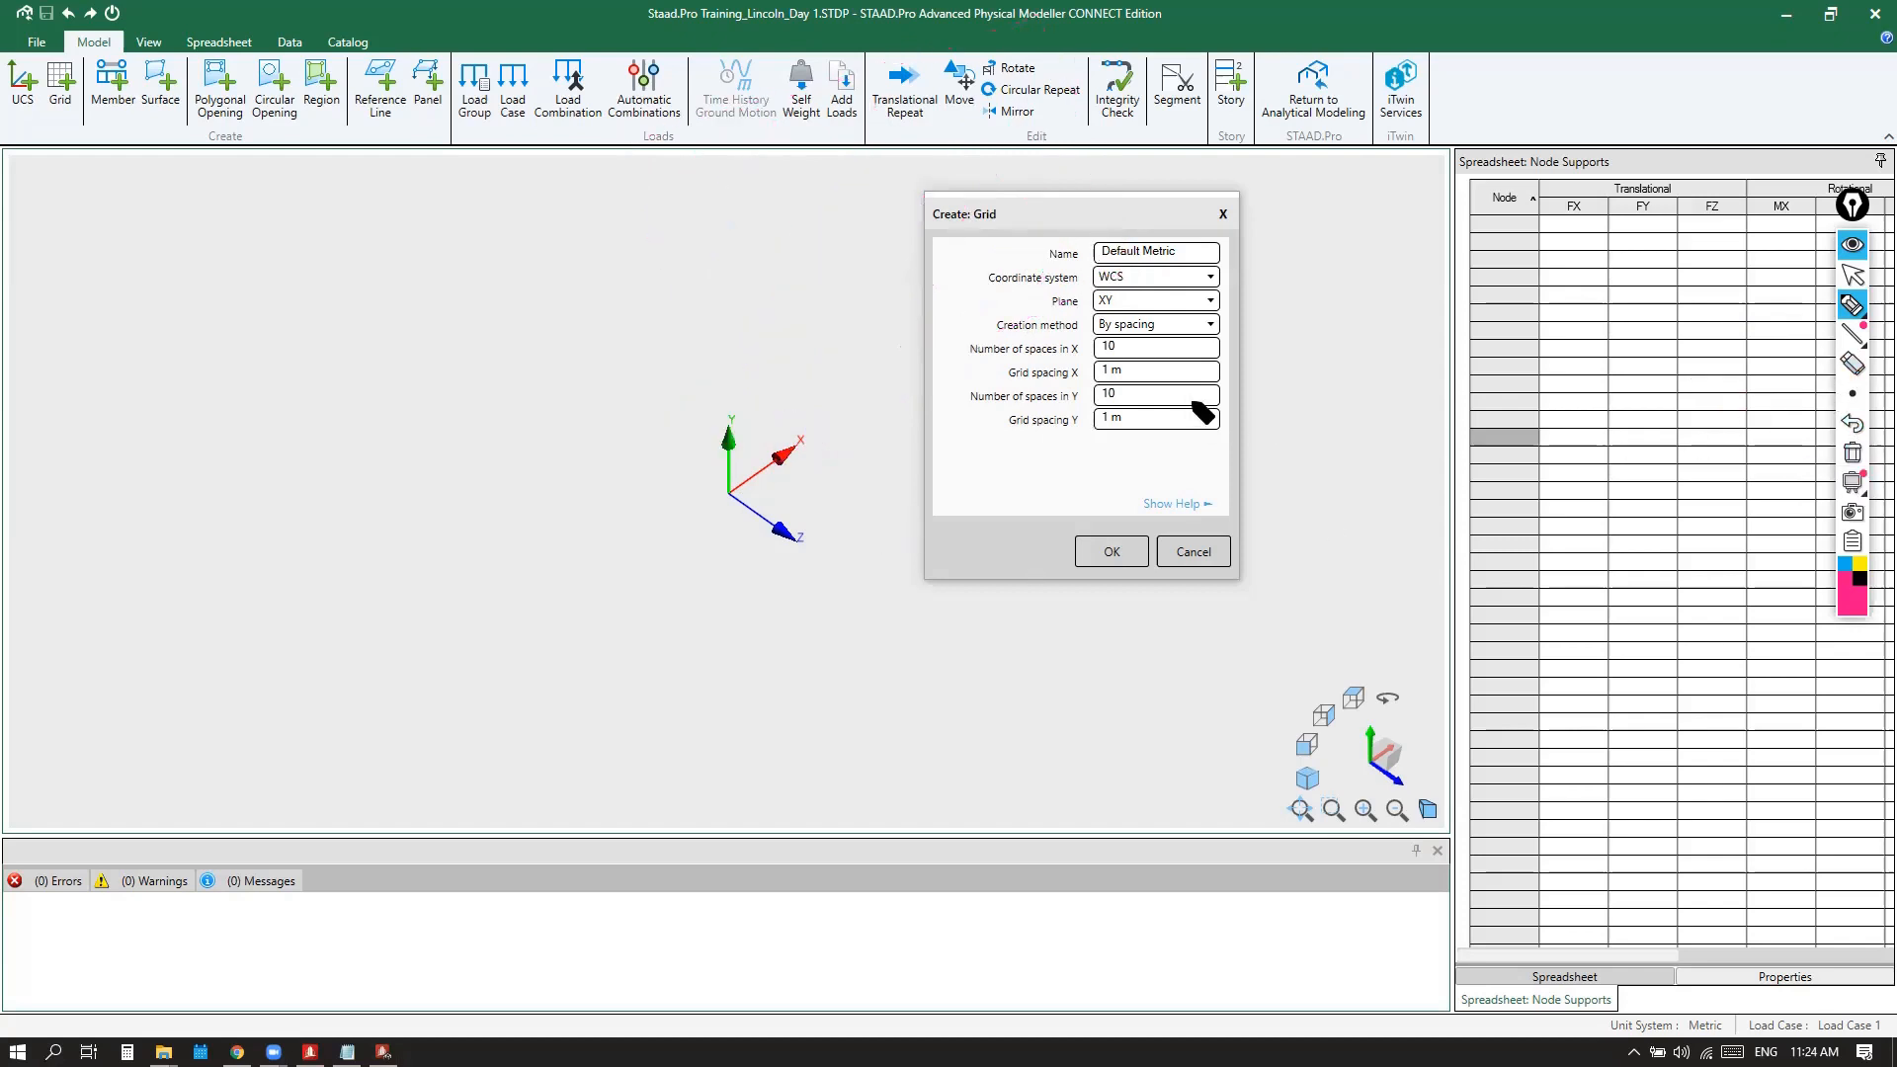
Create the Default Metric grid on the XY plane, with 10 spaces of 1 m in both X and Y
click(1853, 275)
click(1190, 302)
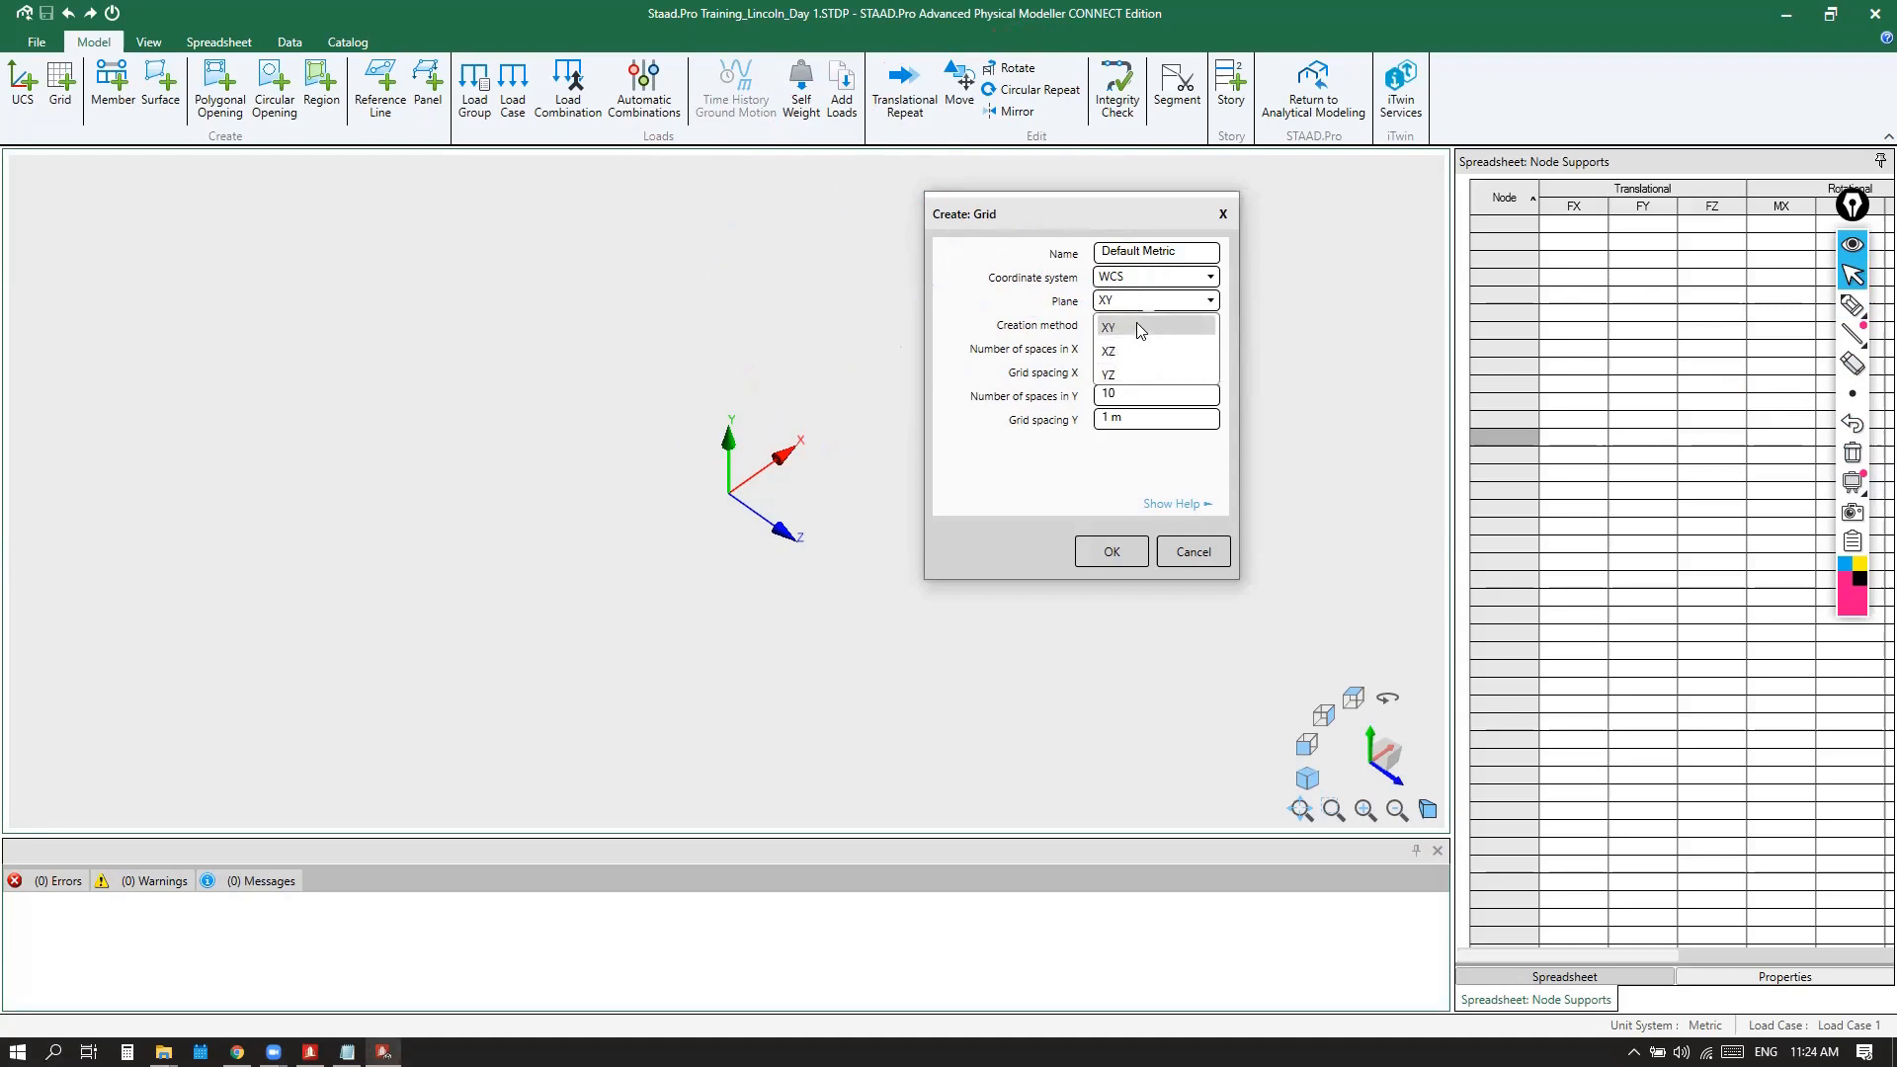
click(1129, 216)
drag(1143, 209, 1123, 214)
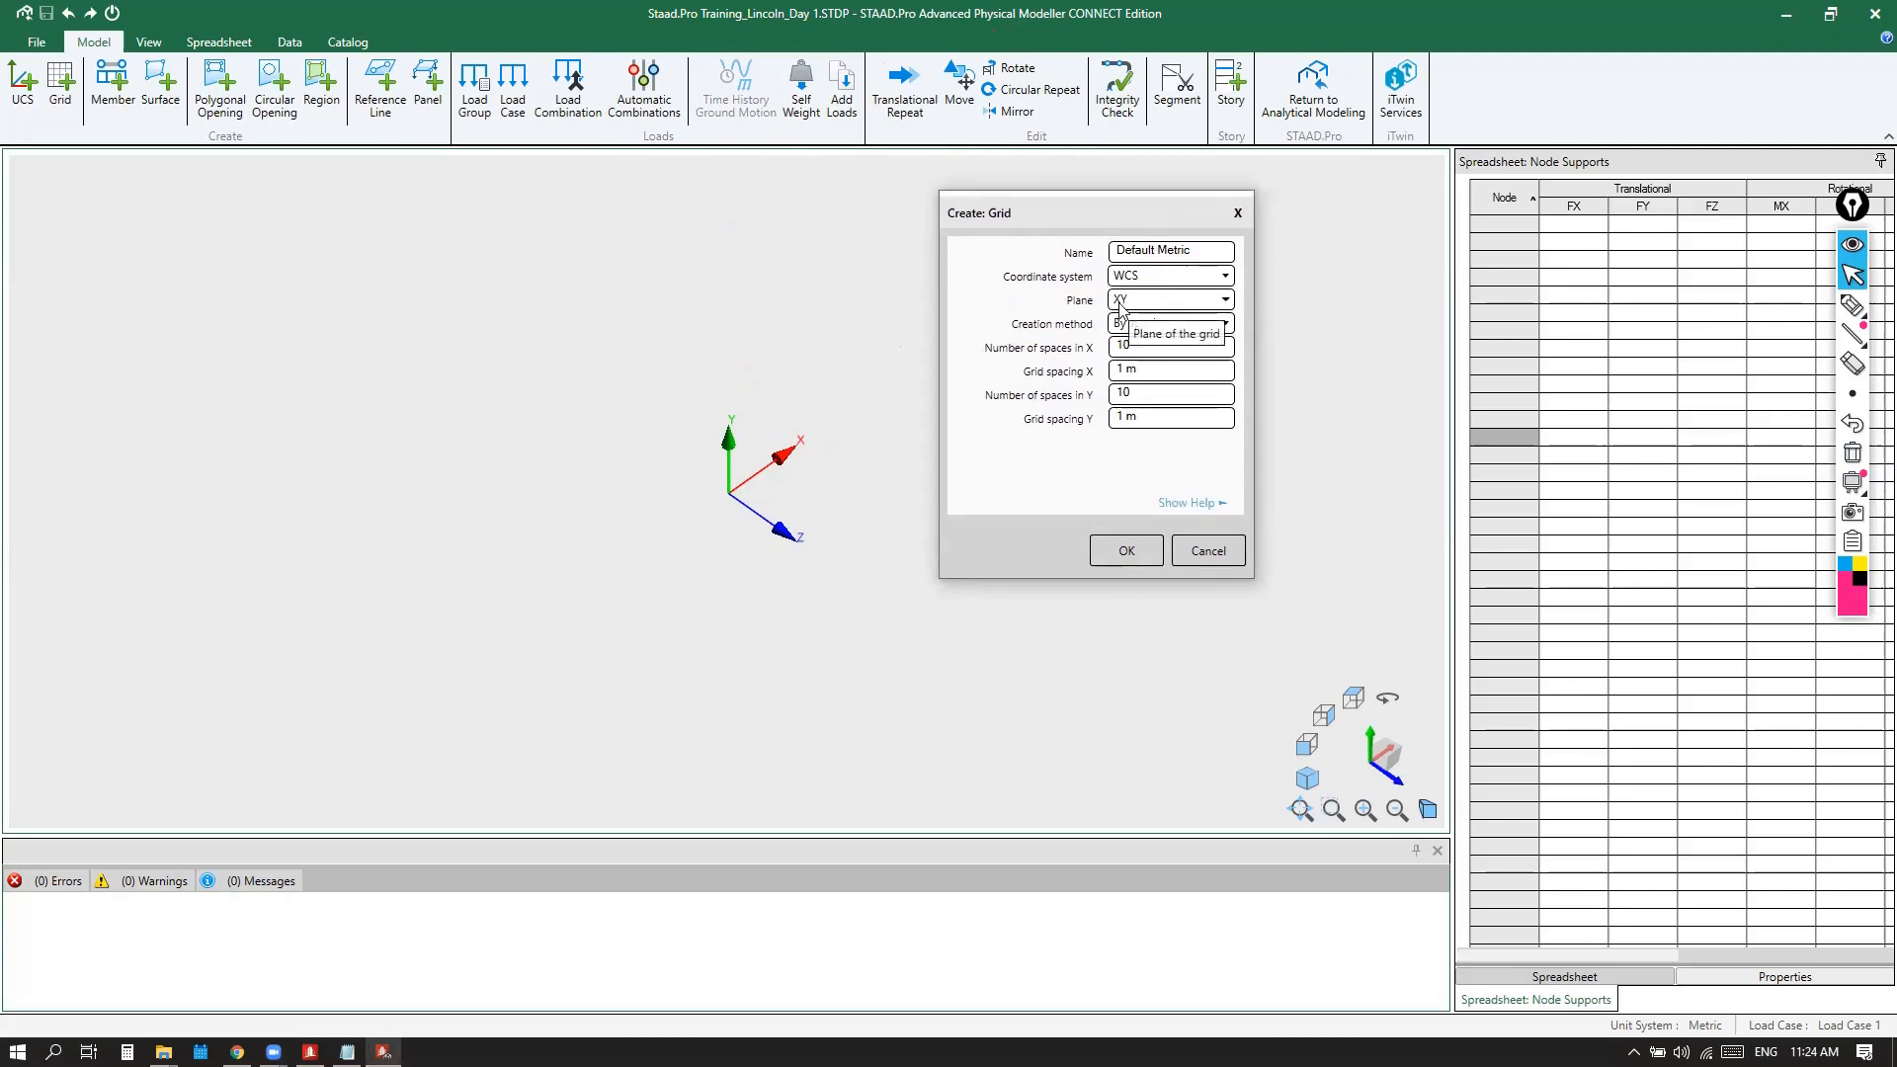
click(1128, 550)
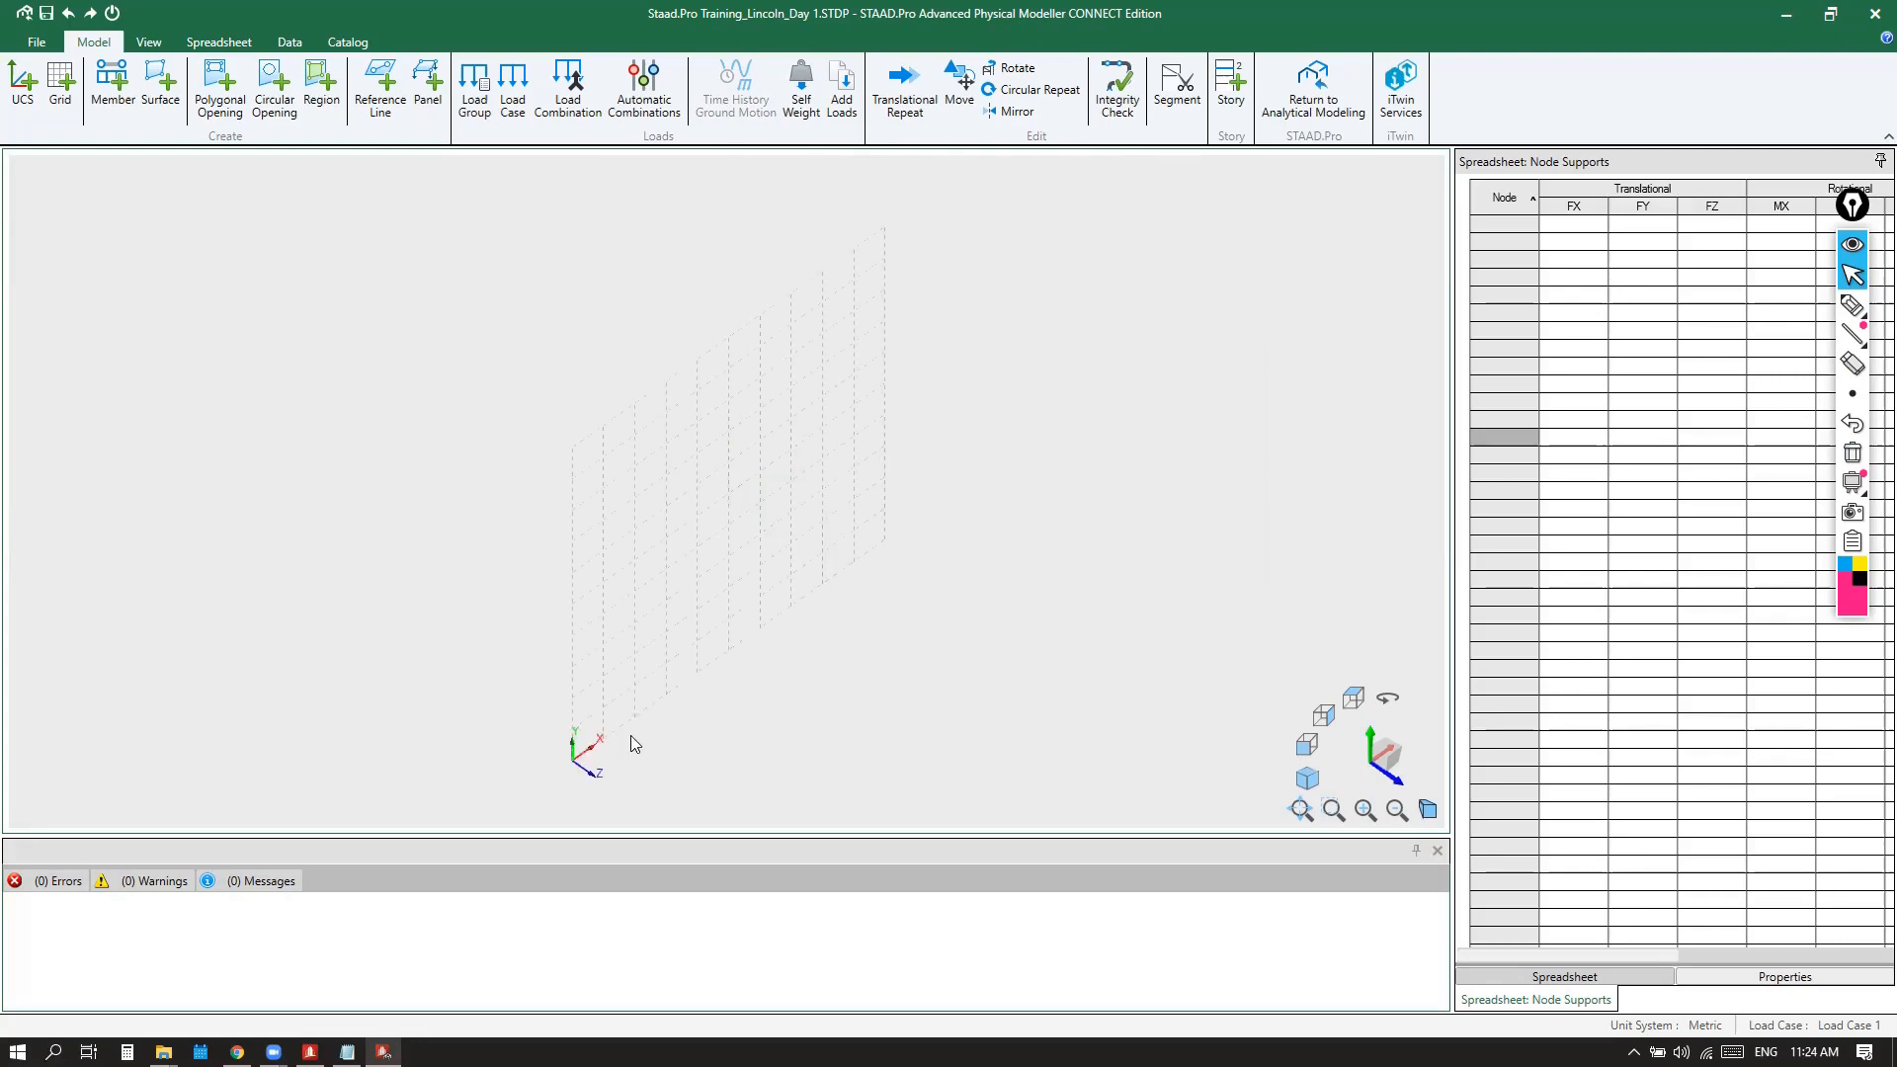
scroll(577, 761, up, 3)
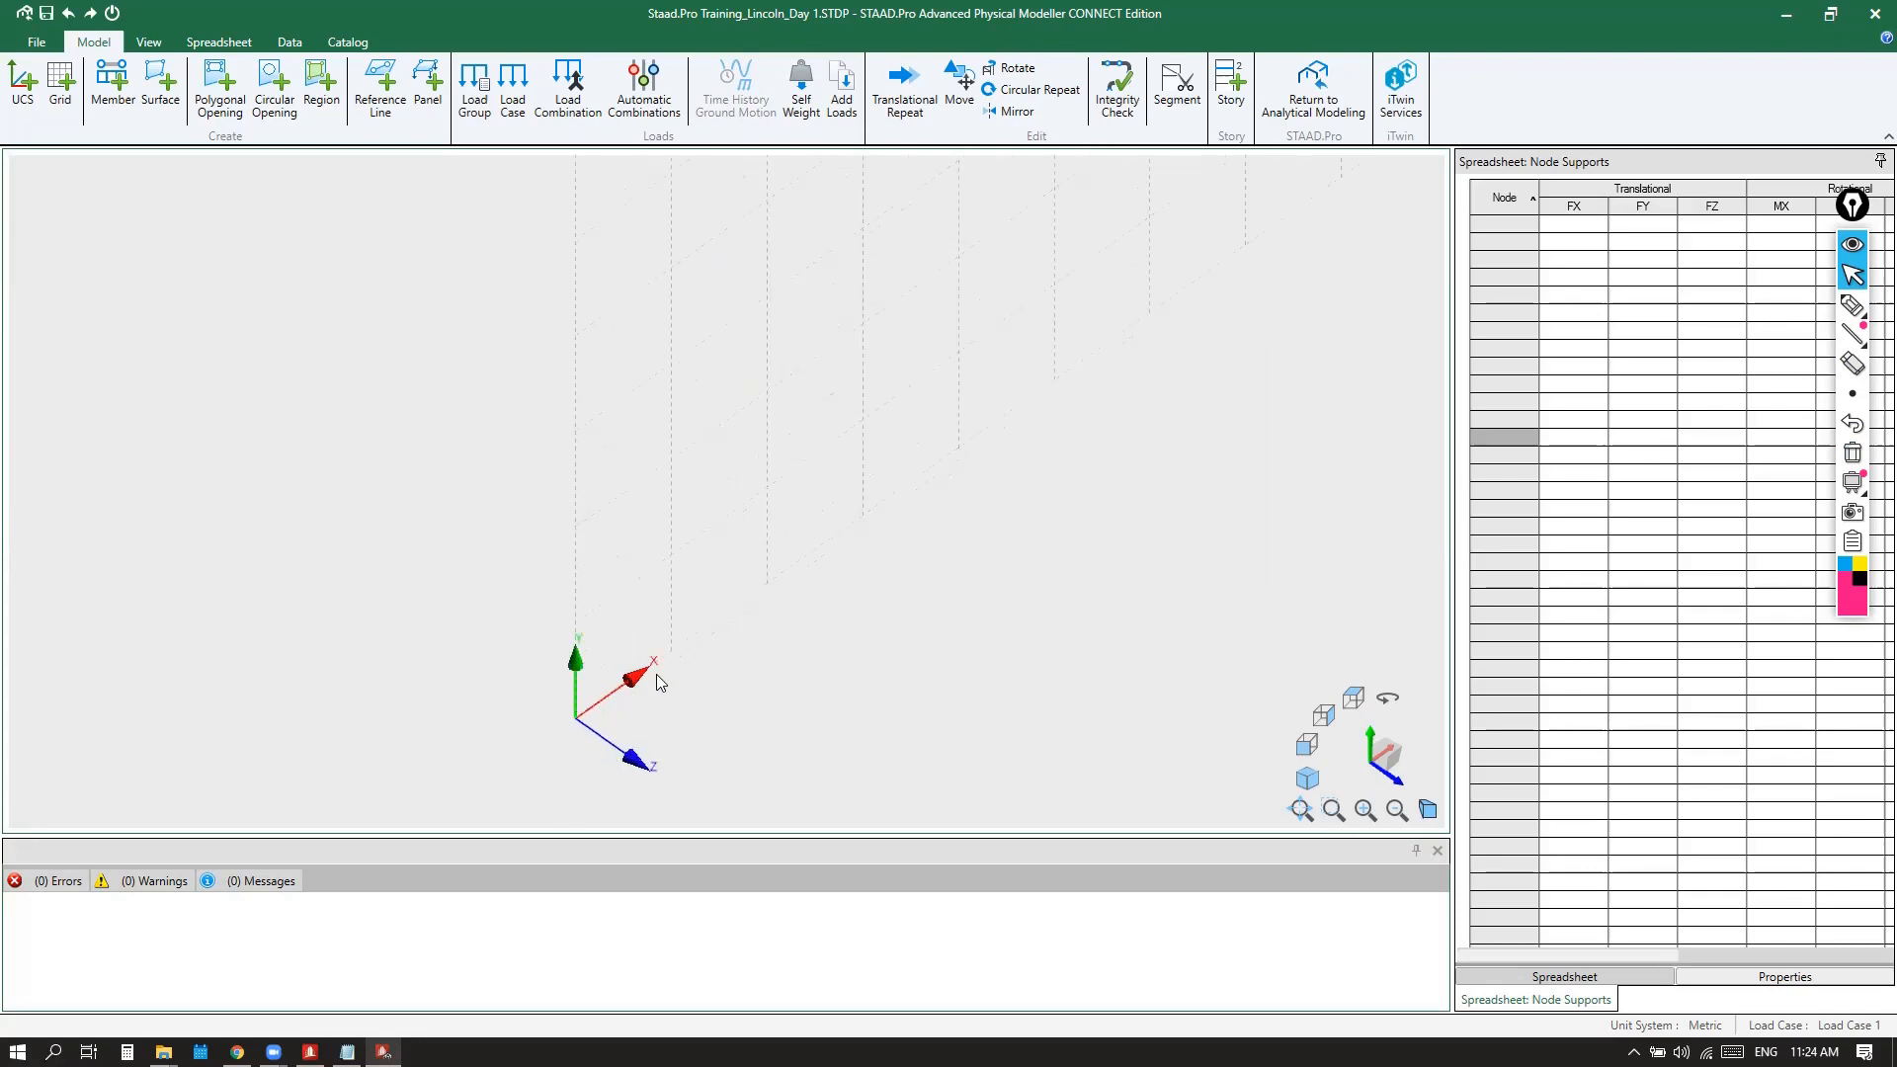
scroll(642, 678, up, 1)
scroll(584, 713, down, 5)
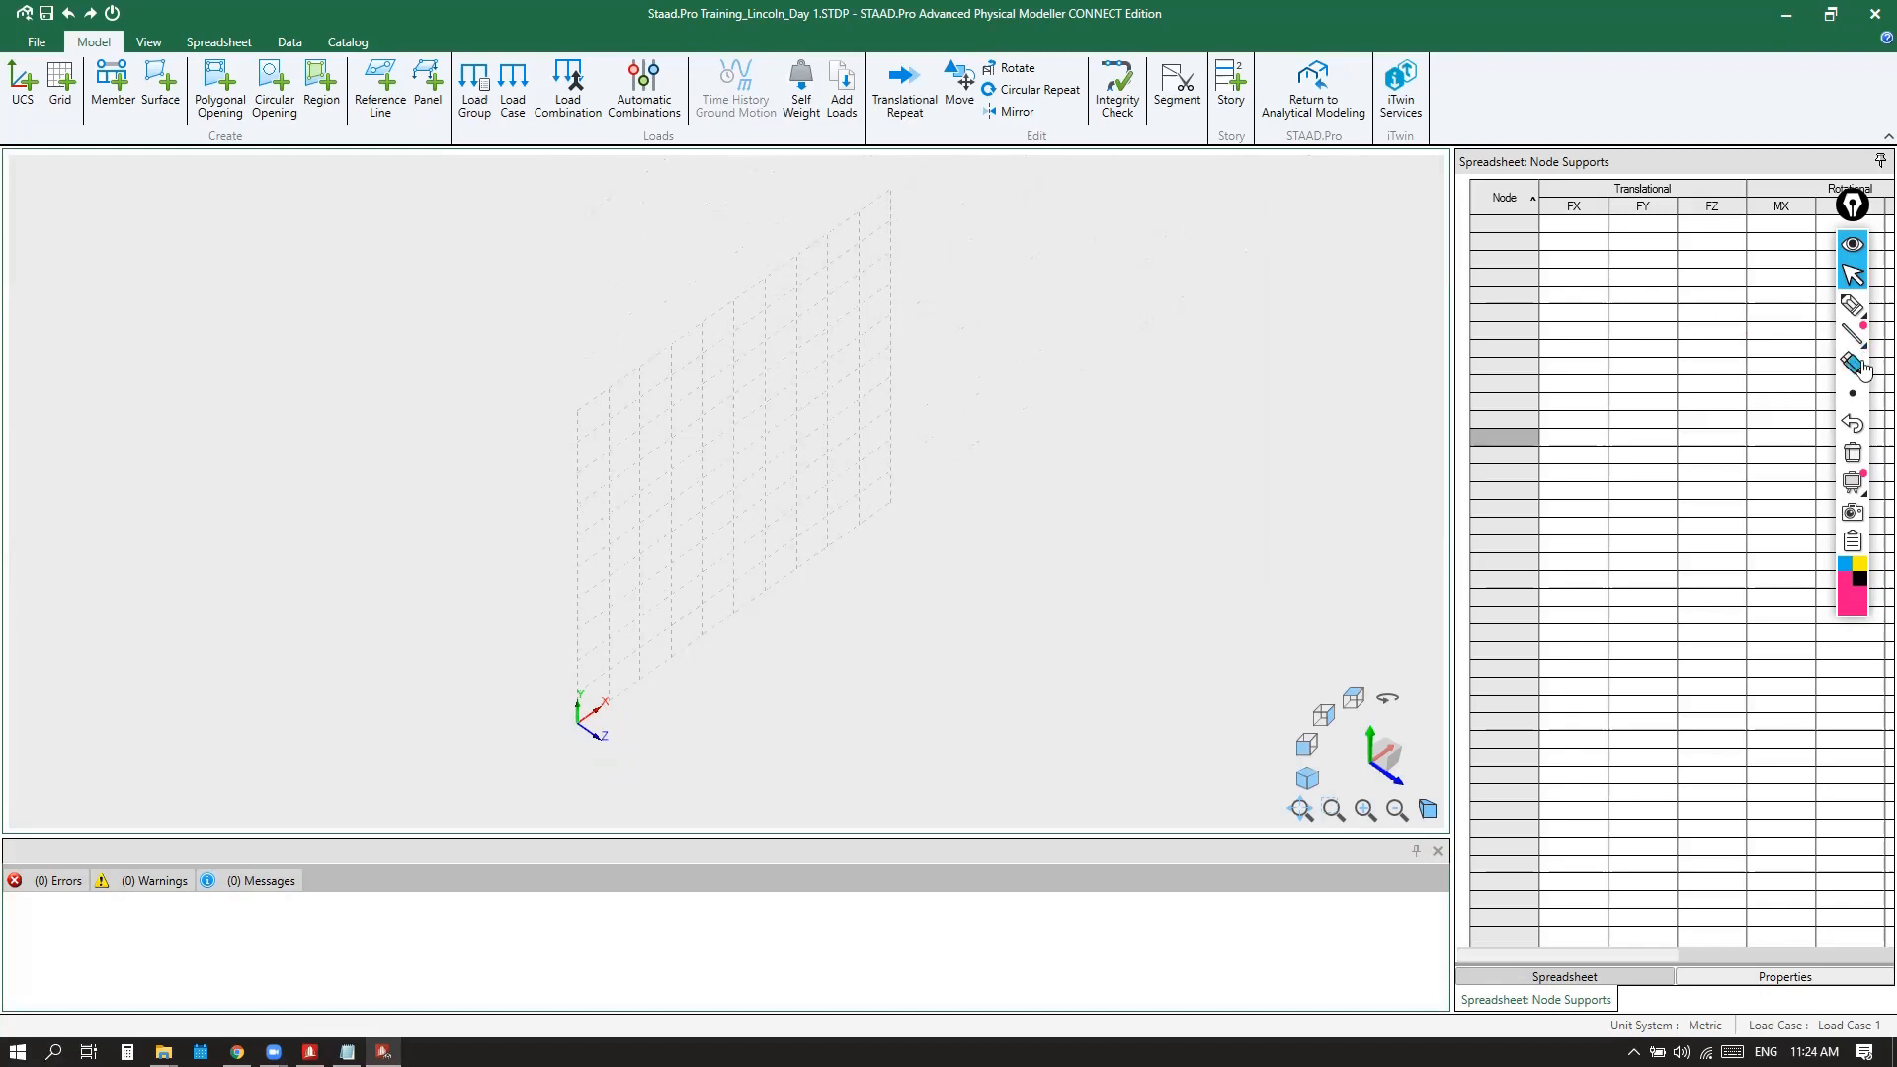
Outline the XY grid's boundary with the pink annotation pen, and clear the outline
click(1853, 306)
mouse_move(578, 409)
mouse_down()
mouse_move(589, 710)
mouse_move(838, 570)
mouse_move(902, 499)
mouse_move(893, 196)
mouse_move(586, 418)
mouse_up()
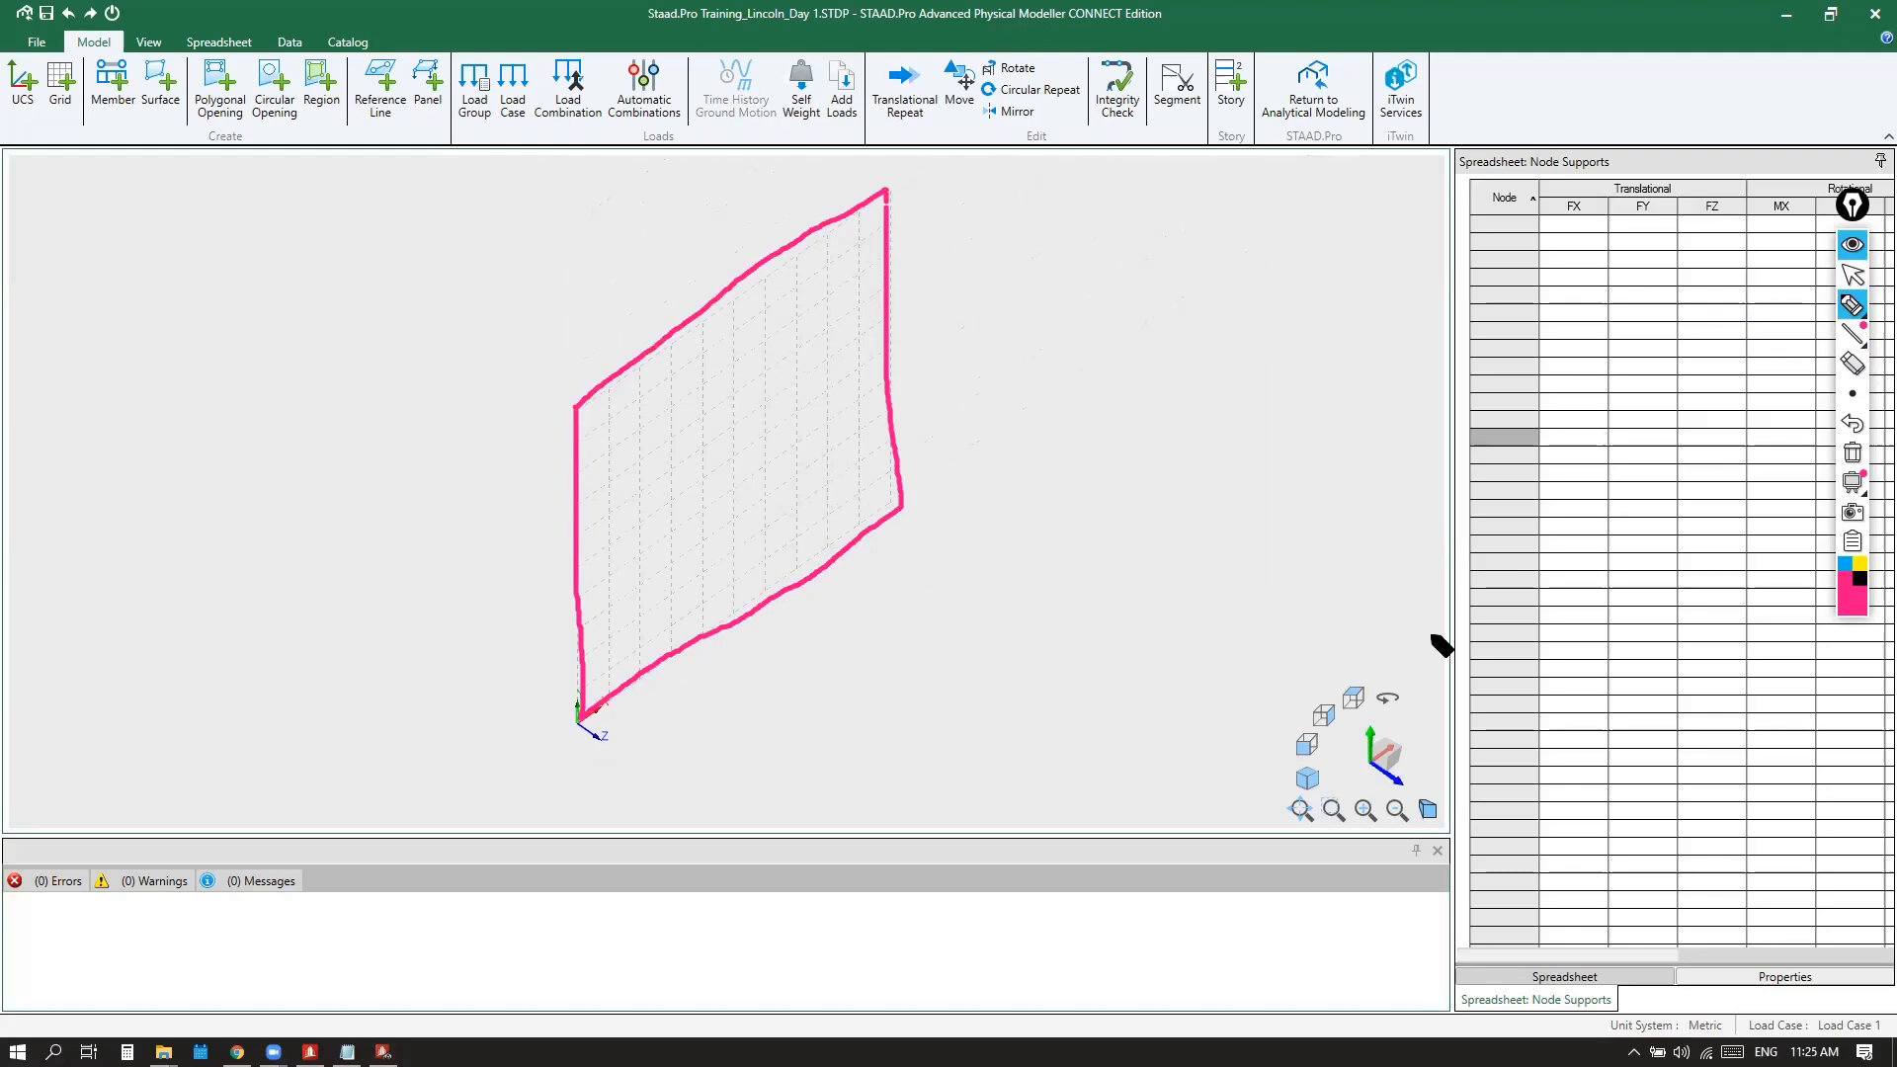
click(1854, 456)
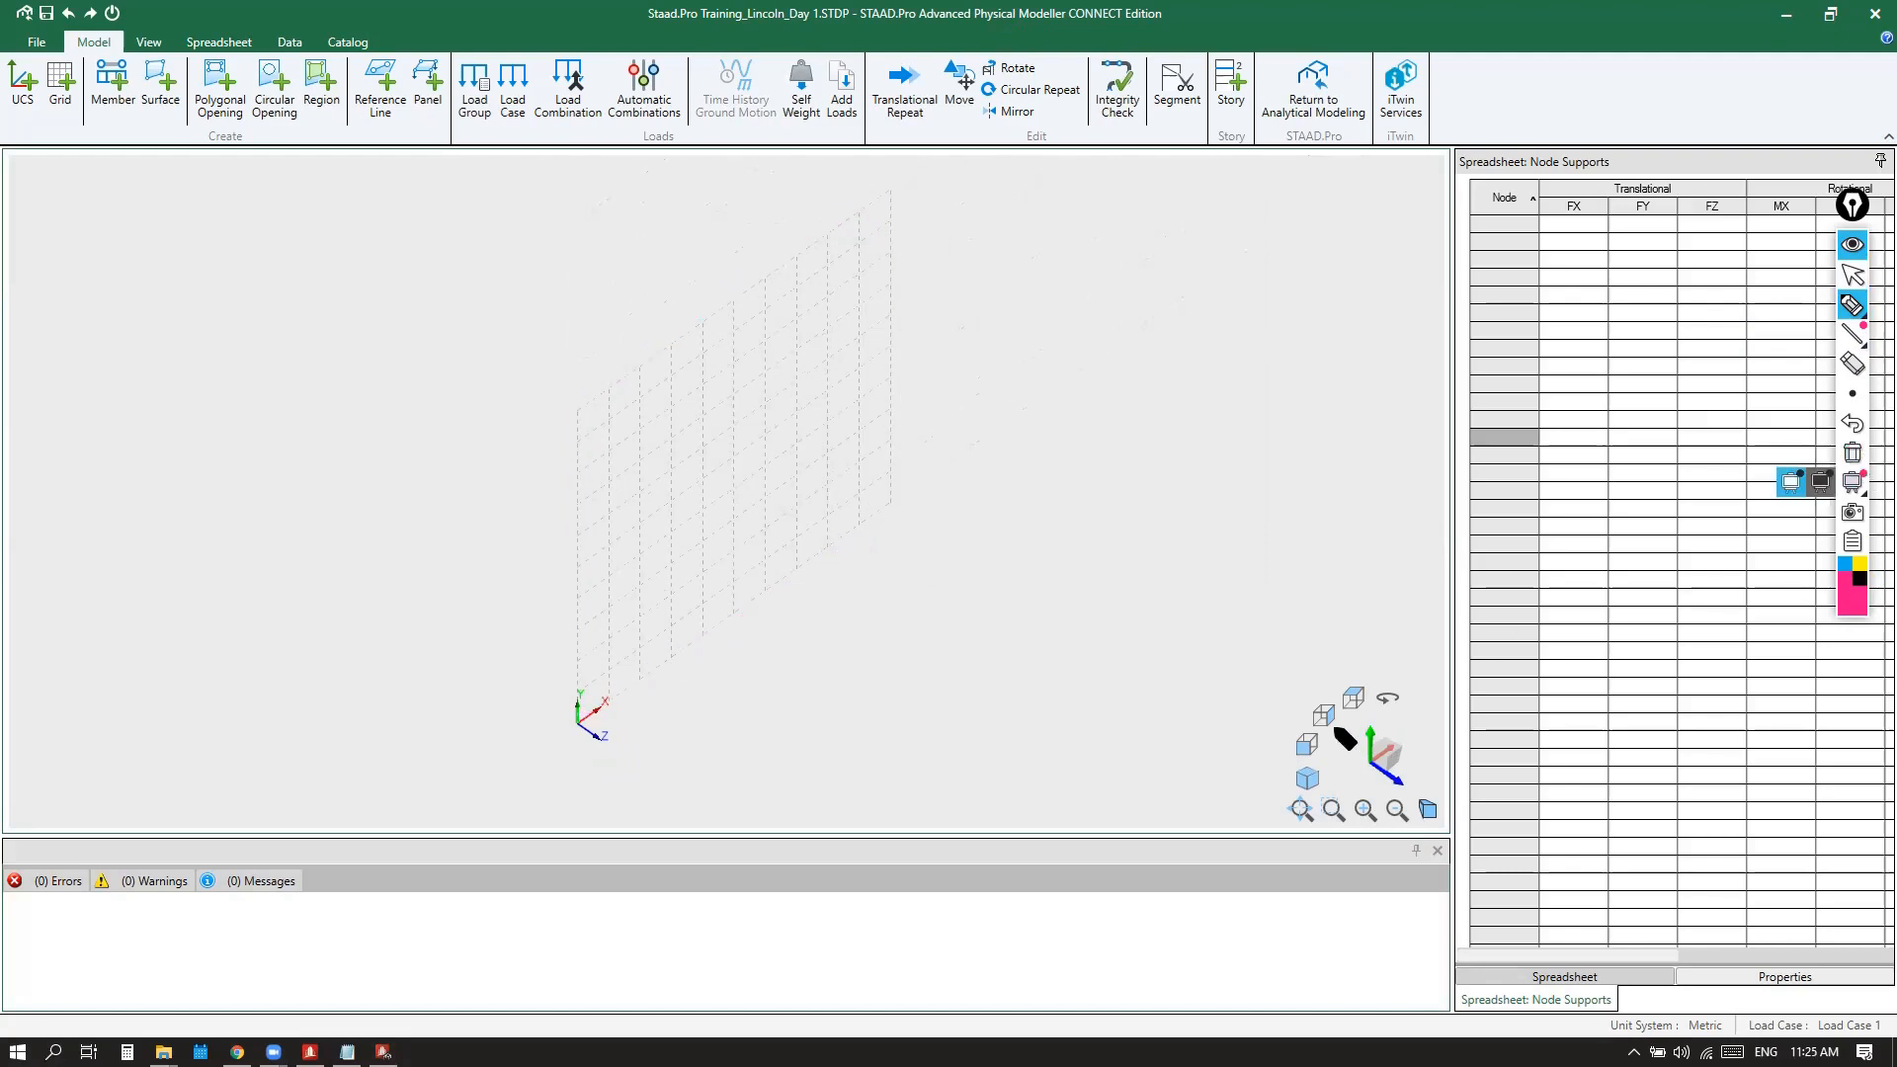
click(1855, 277)
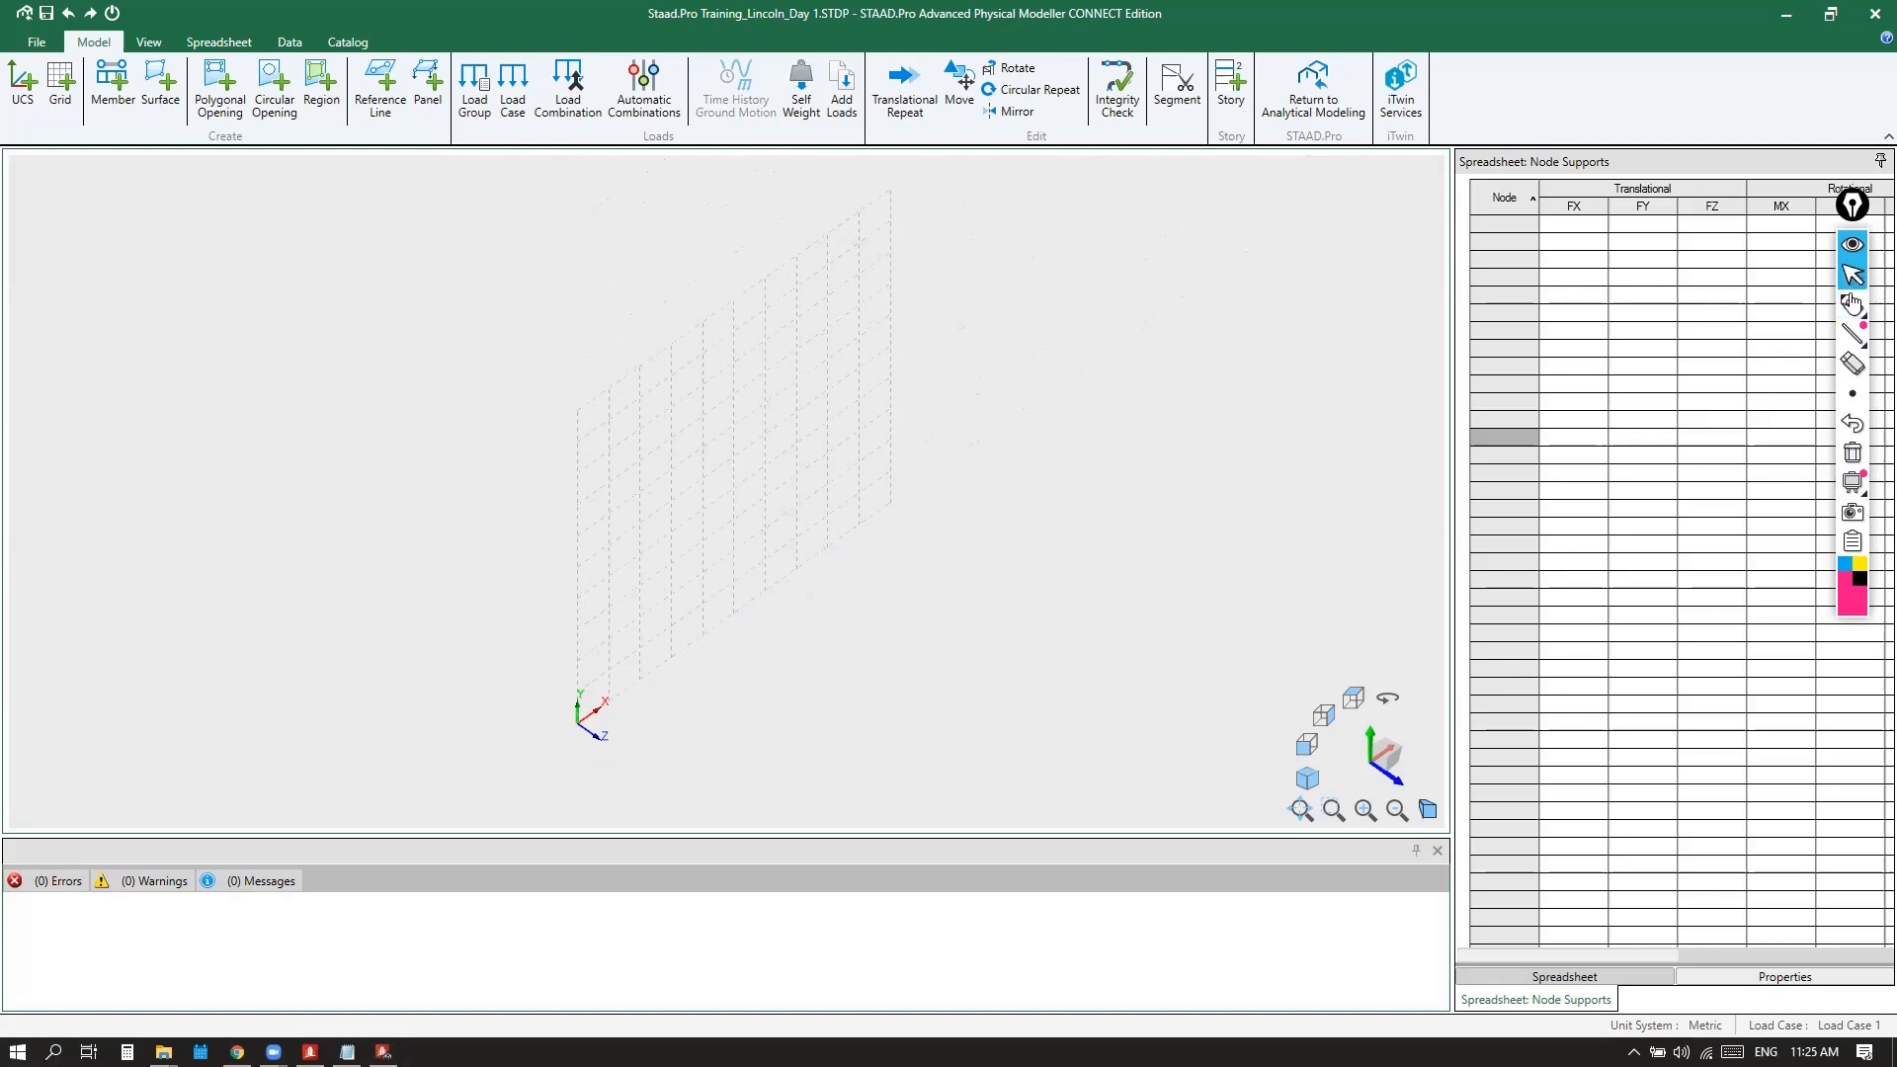
View the XY grid face-on from the front, and return to the isometric view around the origin
click(1329, 721)
click(1307, 748)
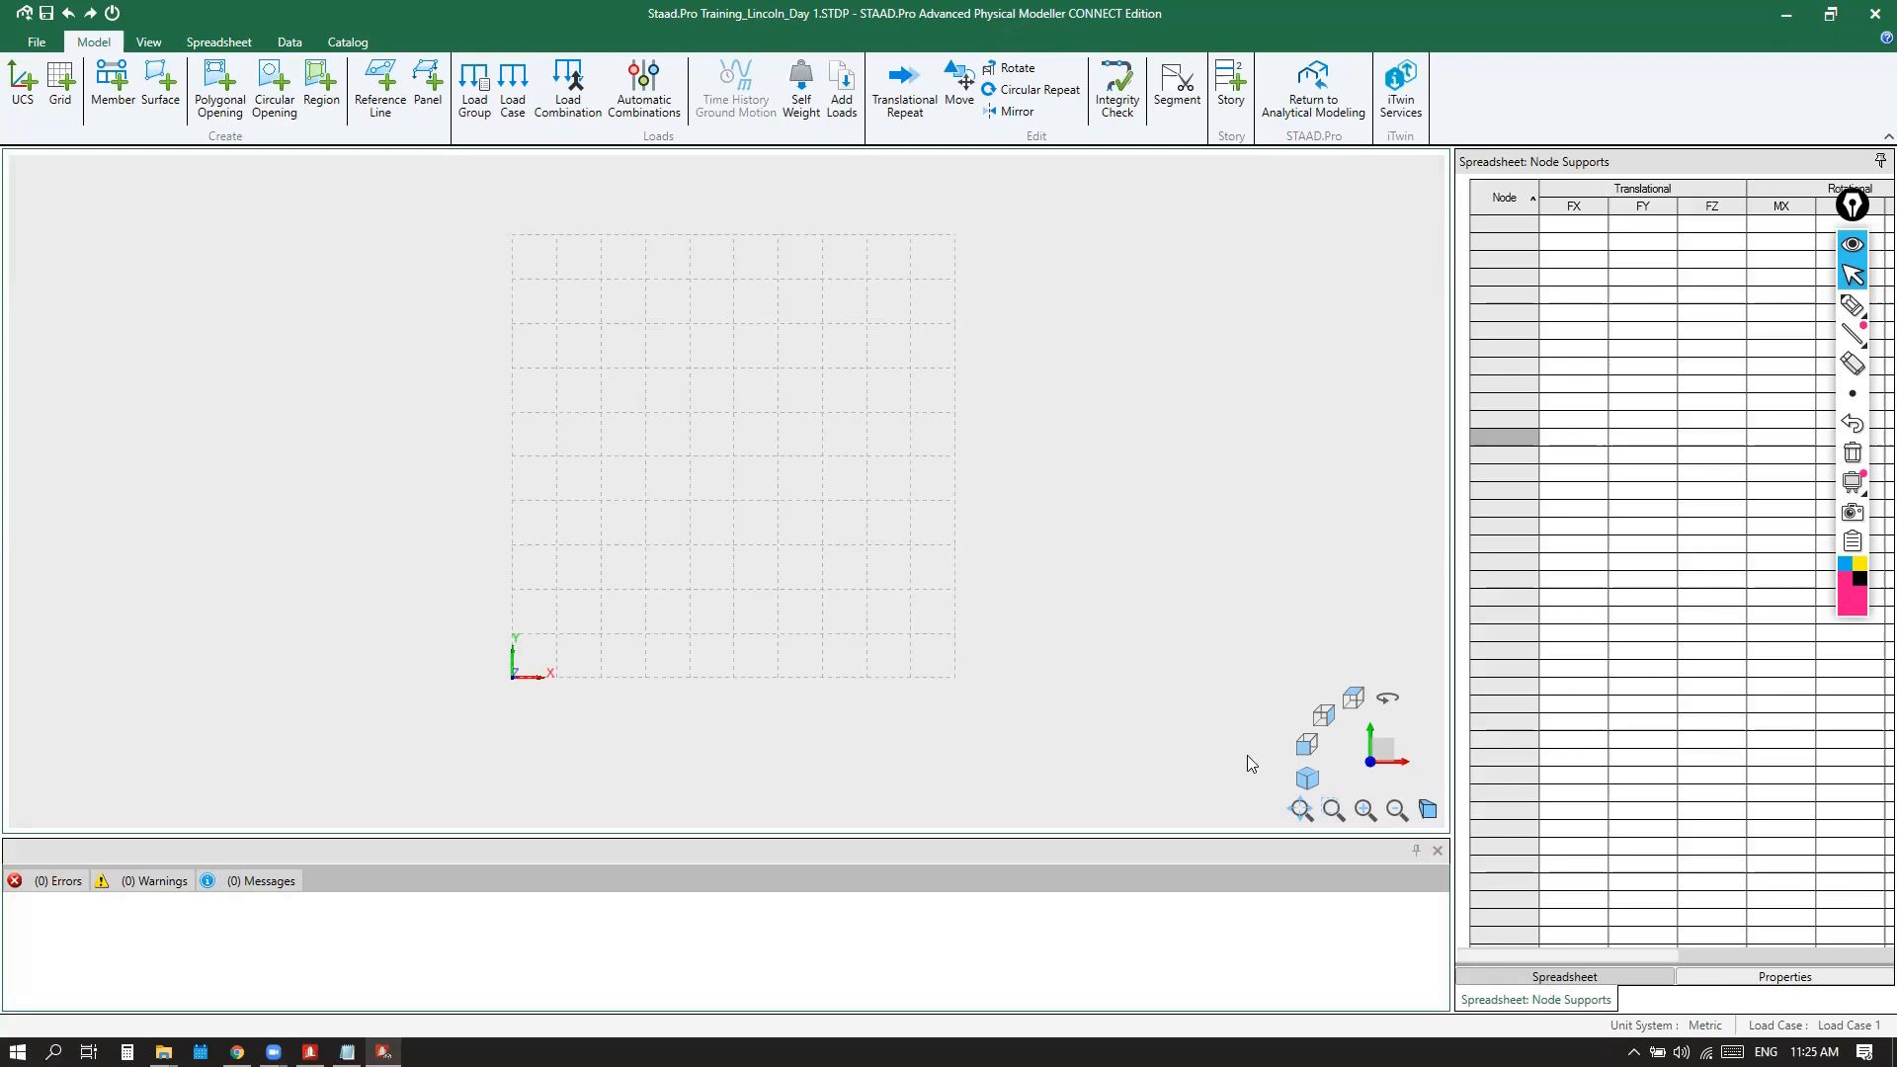
click(1308, 779)
scroll(563, 717, up, 2)
scroll(610, 748, up, 2)
scroll(554, 755, down, 3)
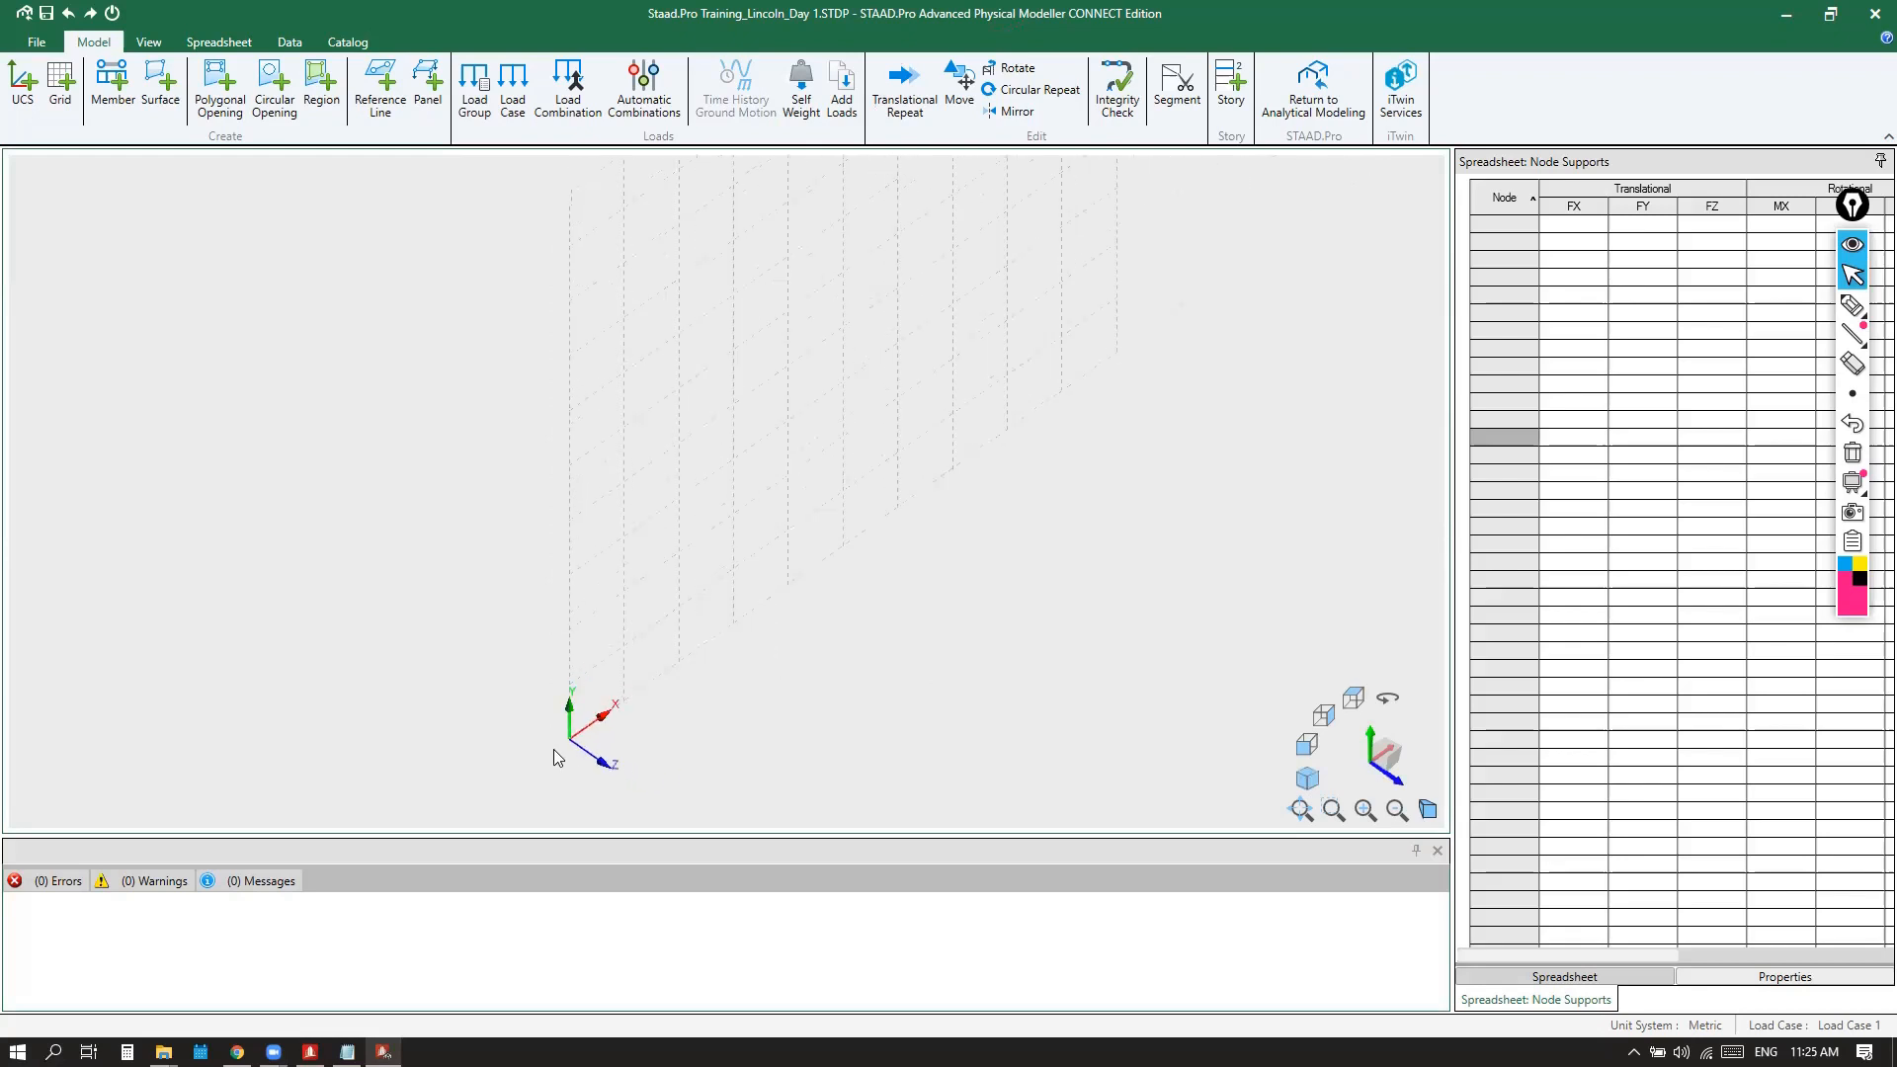
scroll(649, 747, down, 2)
scroll(590, 753, up, 2)
Sketch a vertical member beside the grid with the annotation pen, dotting its ends and labelling them S at the base and E above
click(1852, 304)
drag(241, 734, 235, 599)
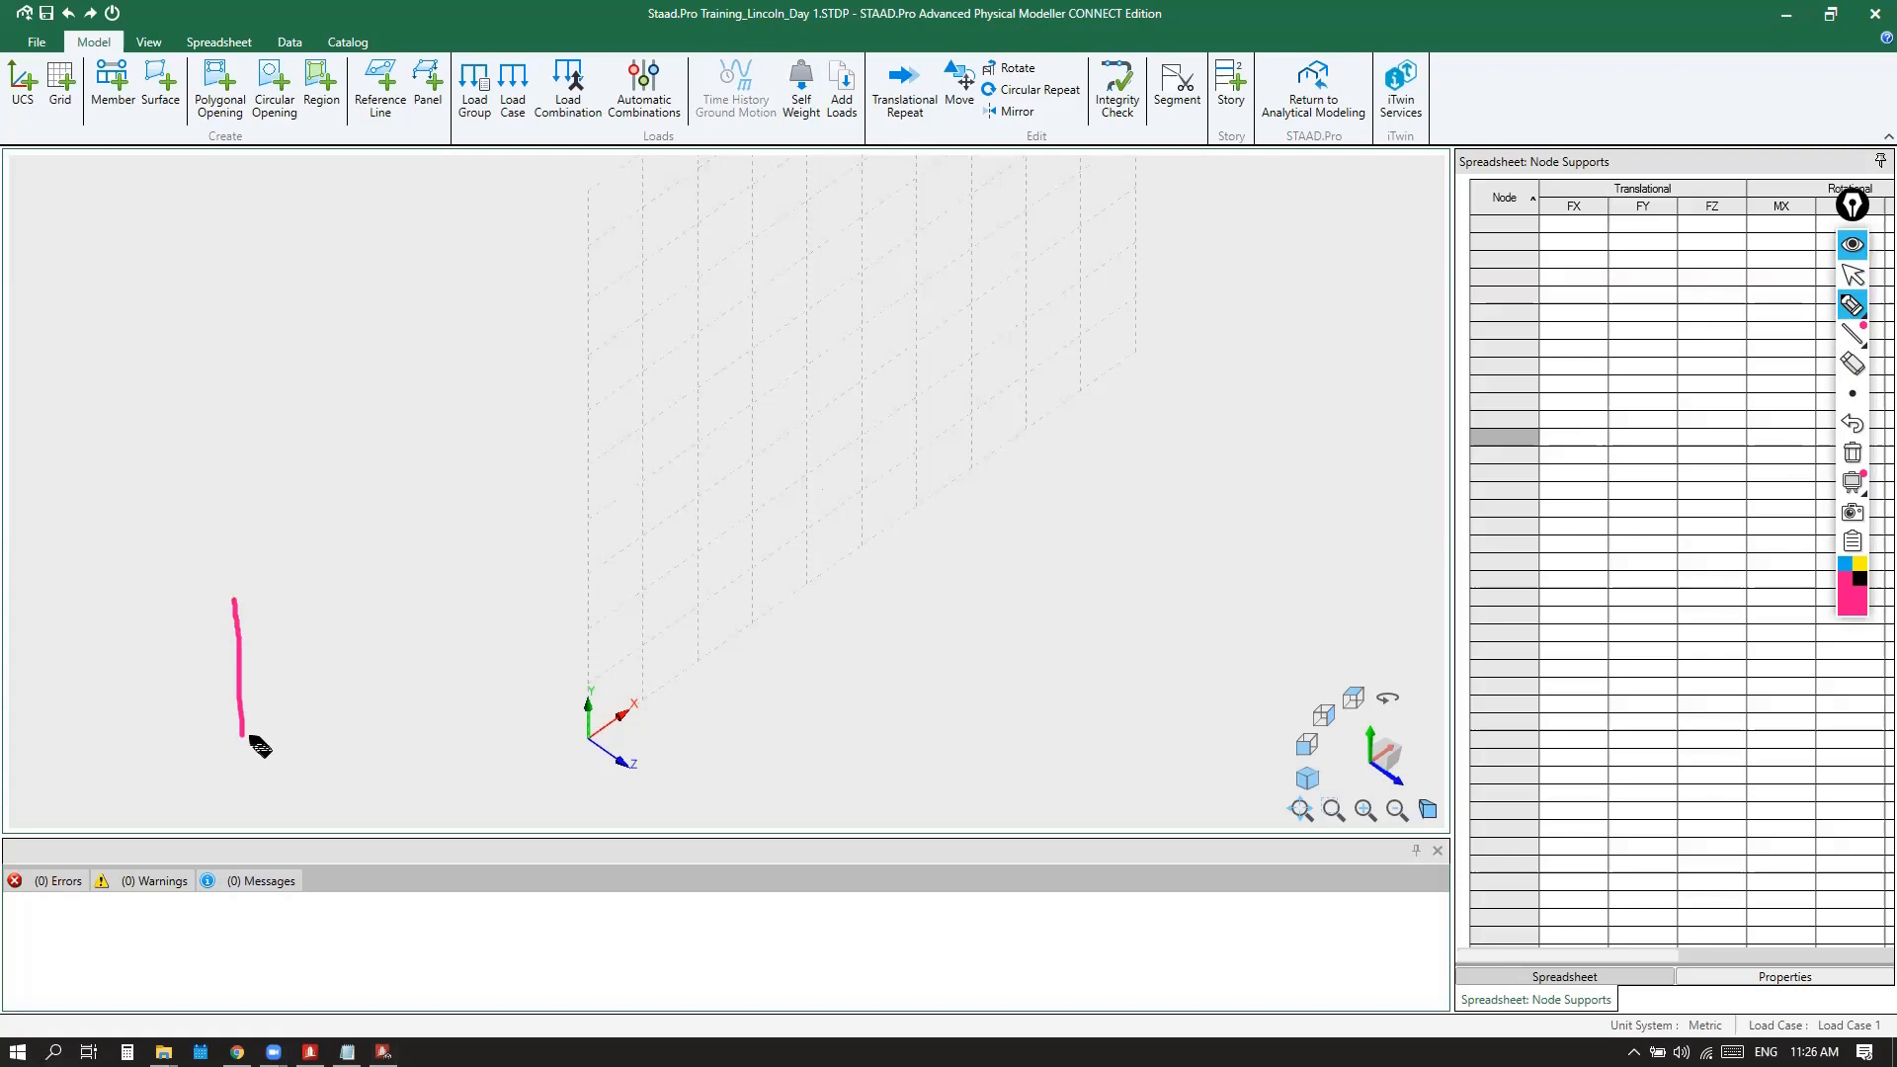
drag(243, 739, 248, 736)
drag(235, 600, 235, 594)
drag(283, 733, 267, 755)
mouse_move(273, 581)
mouse_down()
mouse_move(257, 599)
mouse_move(273, 593)
mouse_up()
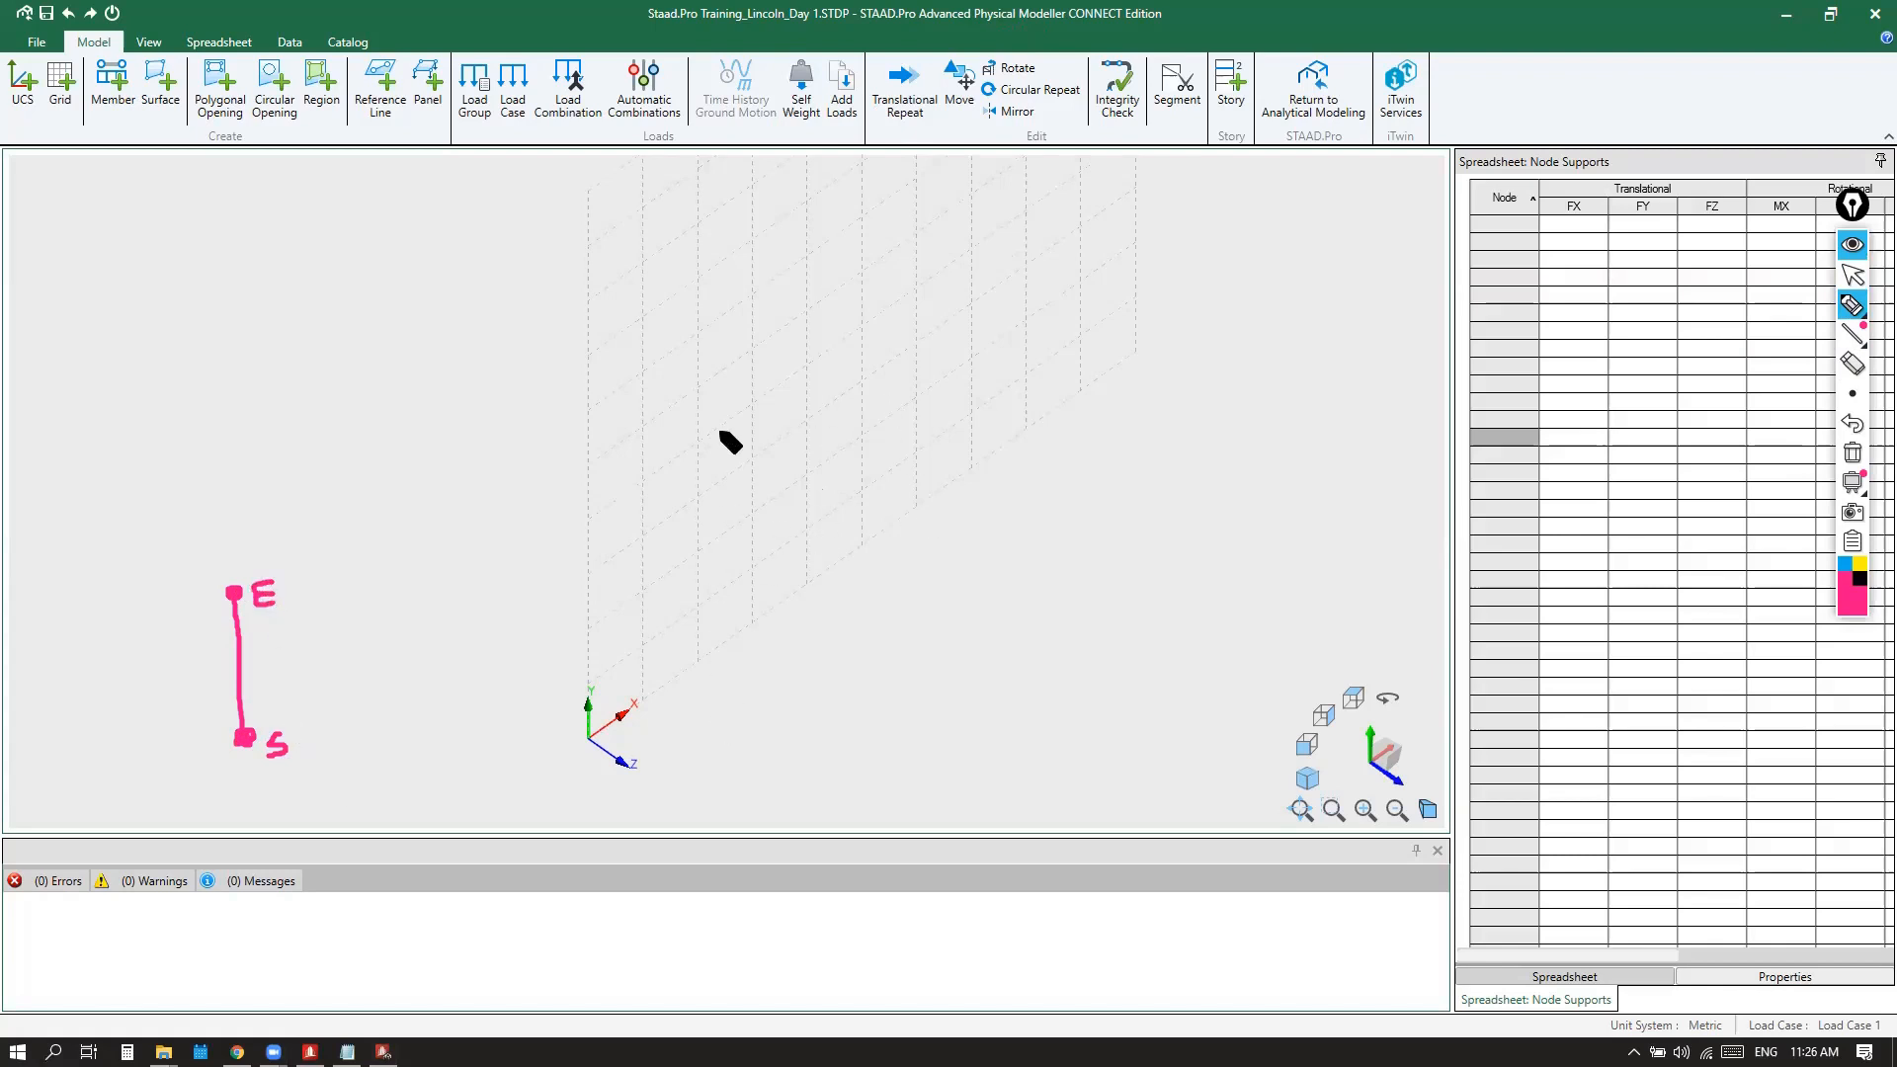
Mark the grid intersections near the origin with pen dots, and clear all annotations
click(808, 583)
click(807, 528)
click(807, 476)
click(751, 511)
click(751, 570)
click(753, 623)
click(701, 603)
click(700, 551)
click(644, 588)
click(643, 645)
click(645, 702)
click(589, 682)
click(589, 573)
click(643, 534)
click(696, 496)
click(752, 456)
click(809, 421)
click(1853, 458)
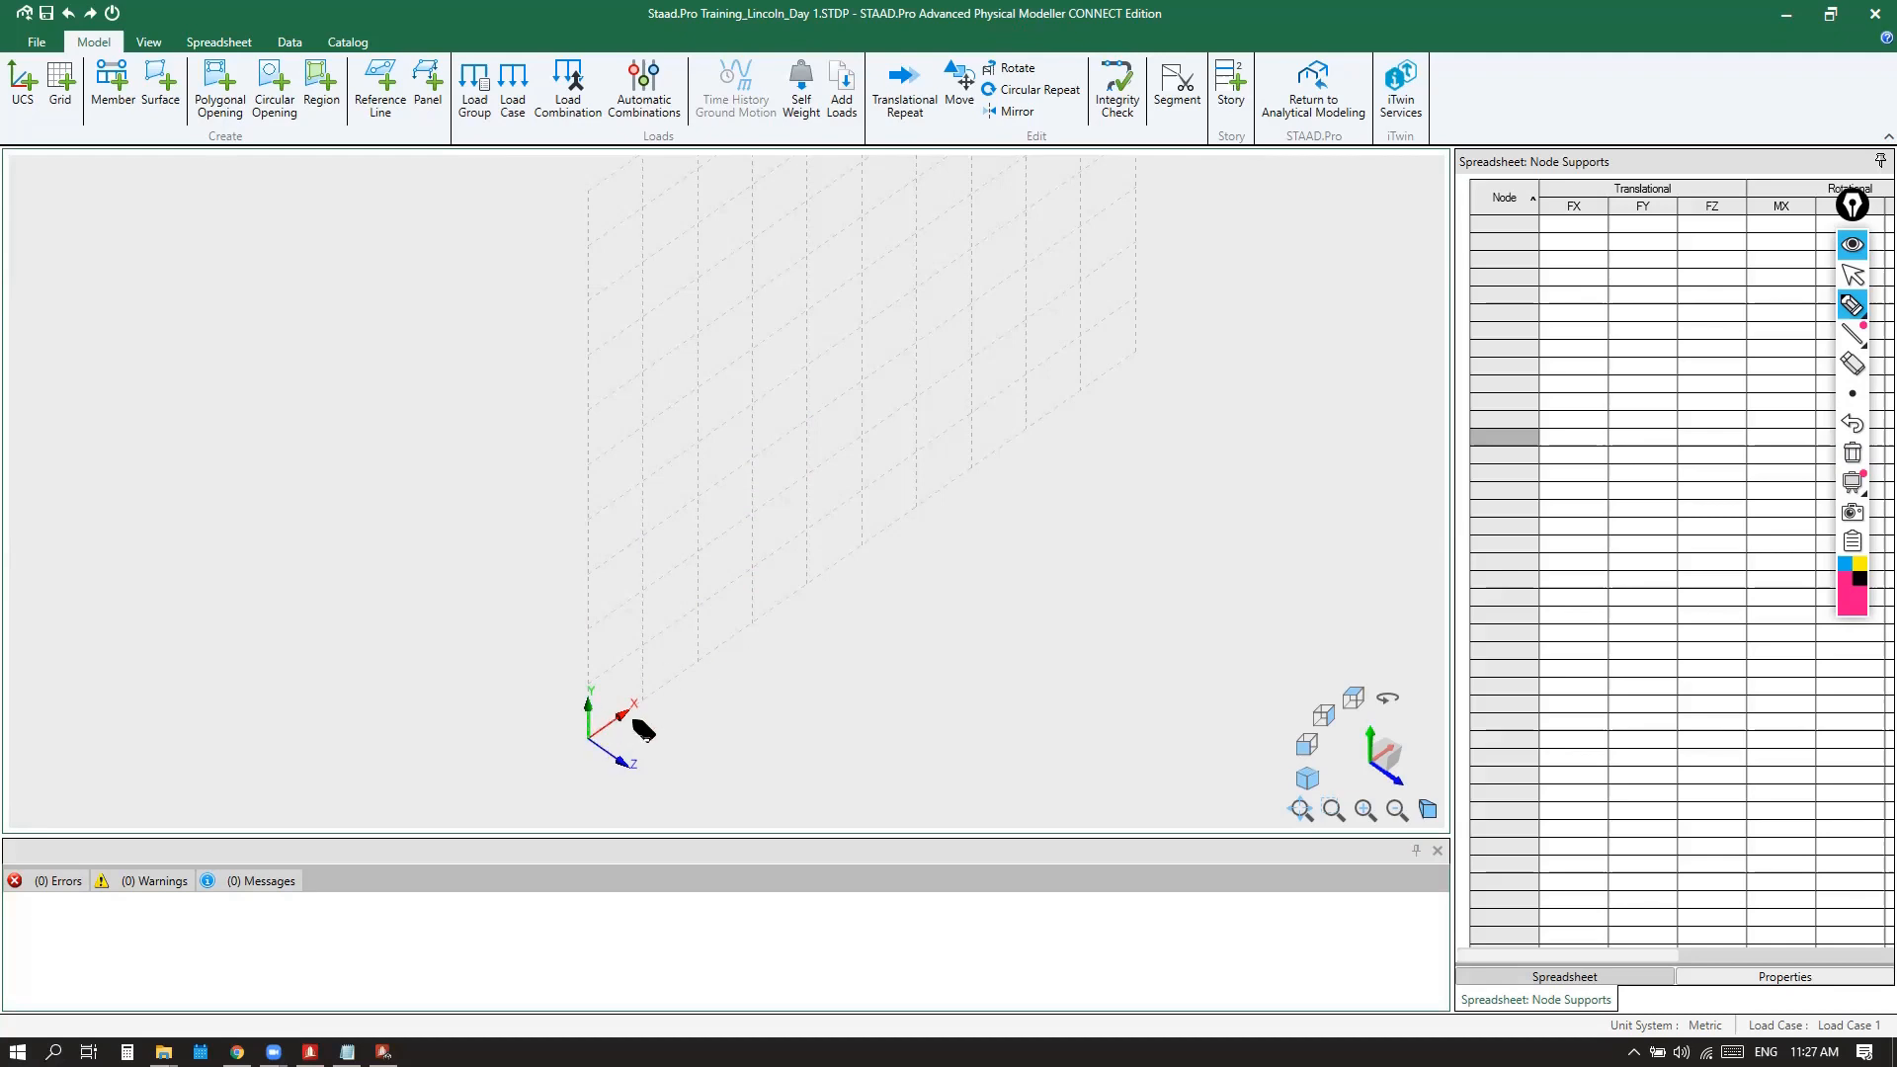
click(1853, 274)
Sketch a portal frame on the XY grid and an arrow along the Z direction with the pen, and undo the arrow
scroll(458, 665, down, 2)
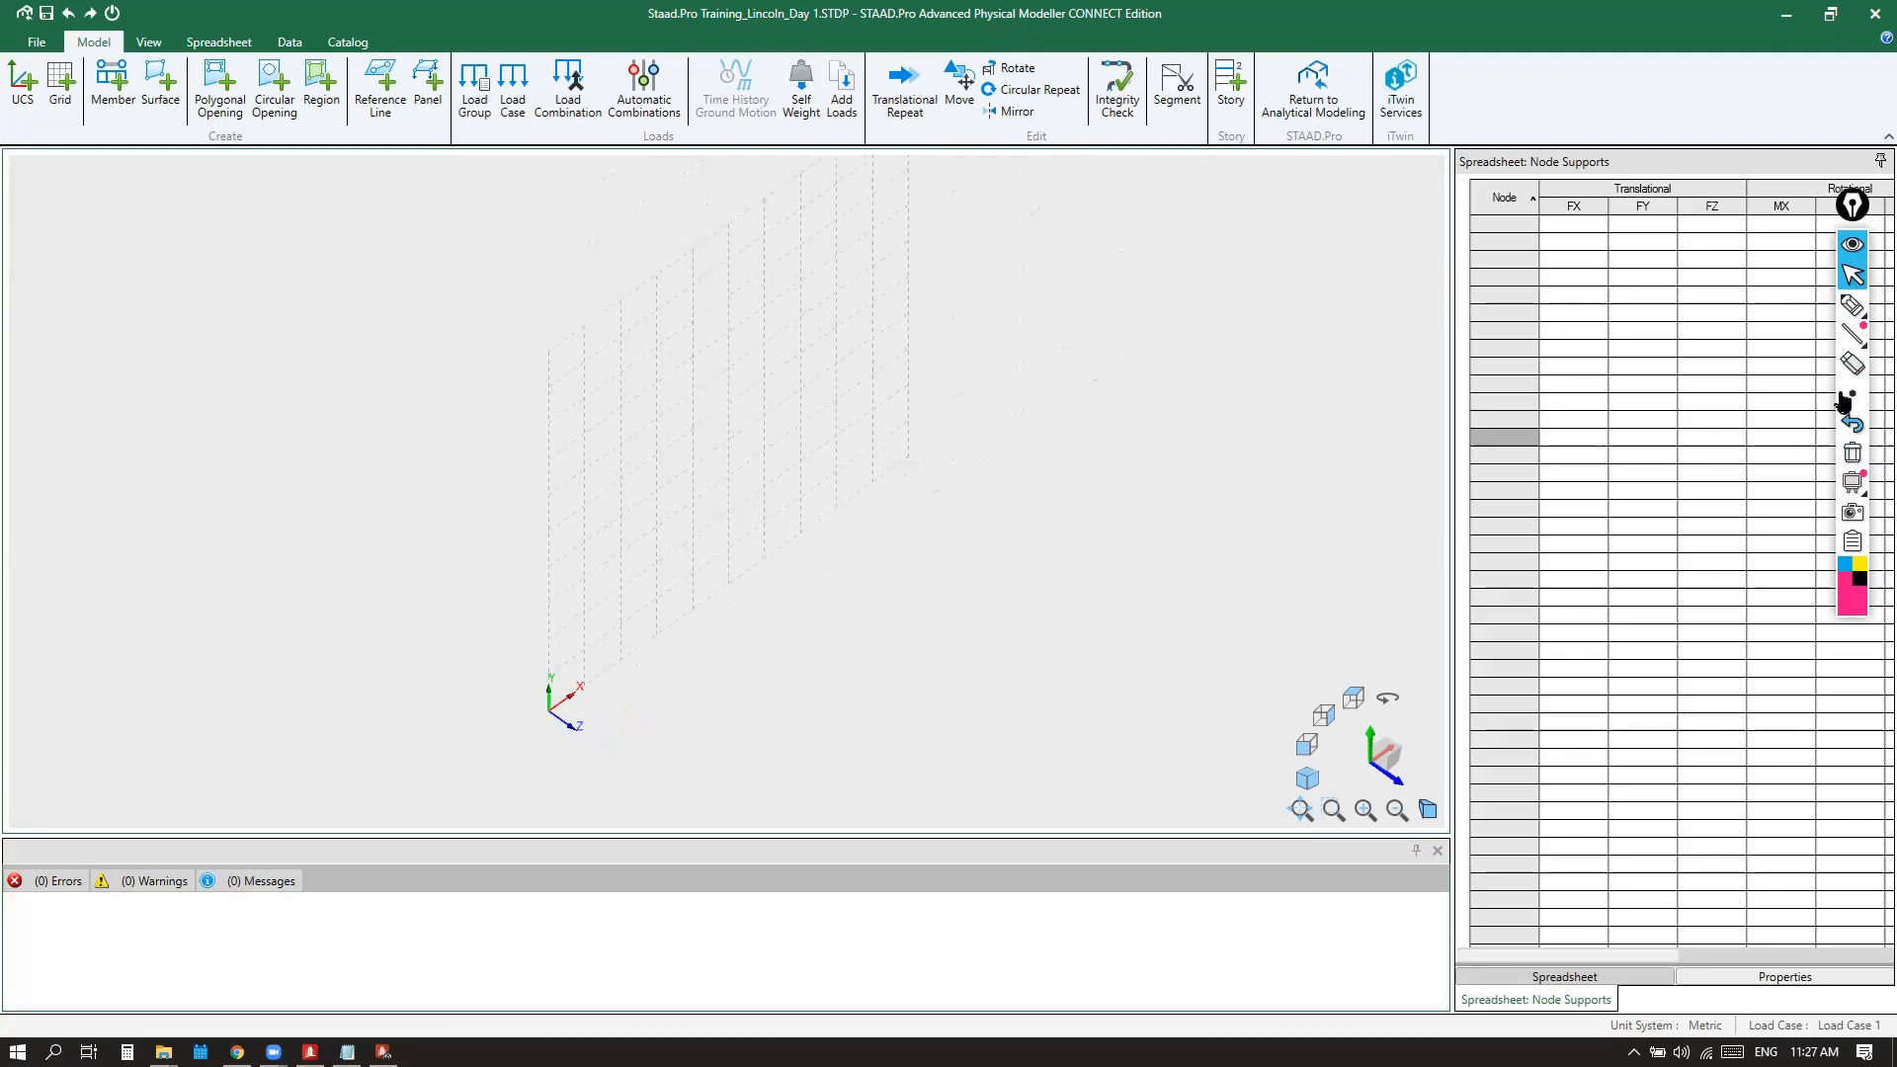
click(1853, 305)
mouse_move(552, 710)
mouse_down()
mouse_move(555, 610)
mouse_move(696, 501)
mouse_move(697, 608)
mouse_up()
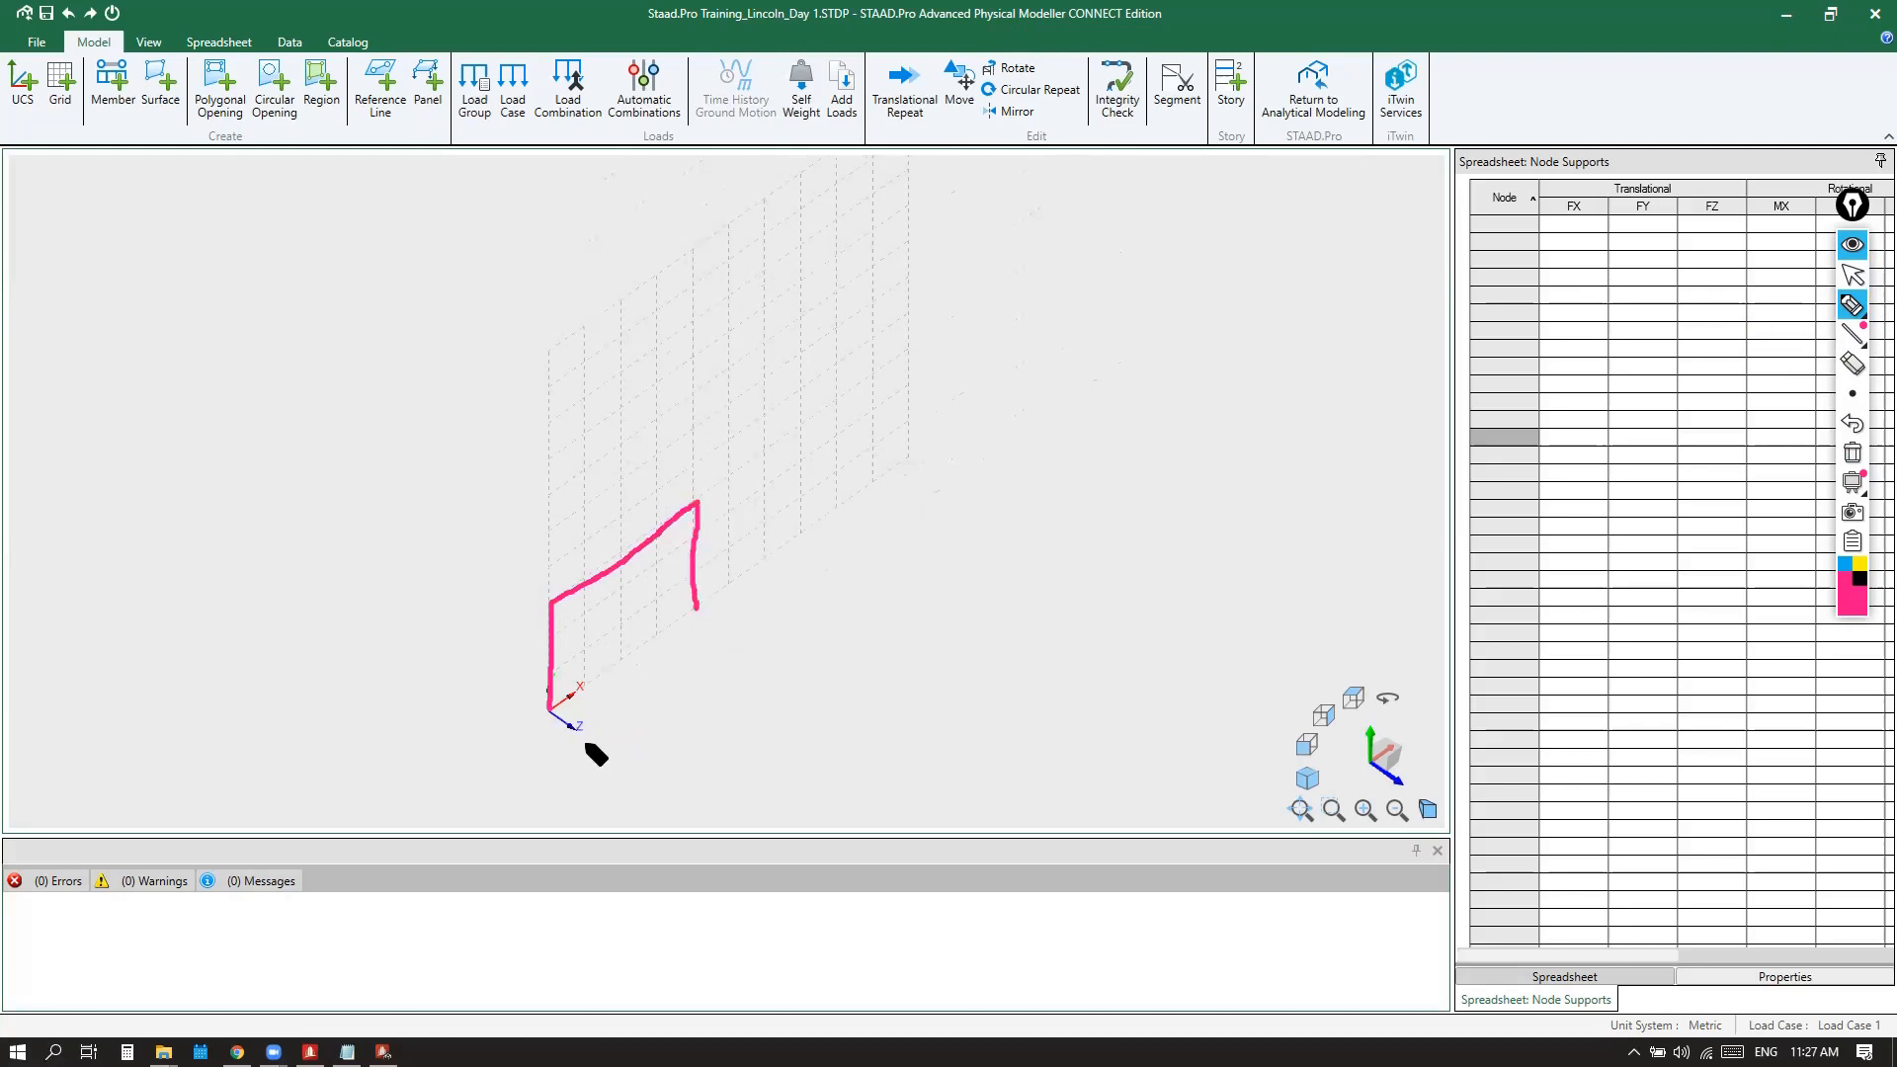
mouse_move(584, 738)
mouse_down()
mouse_move(656, 815)
mouse_move(619, 803)
mouse_up()
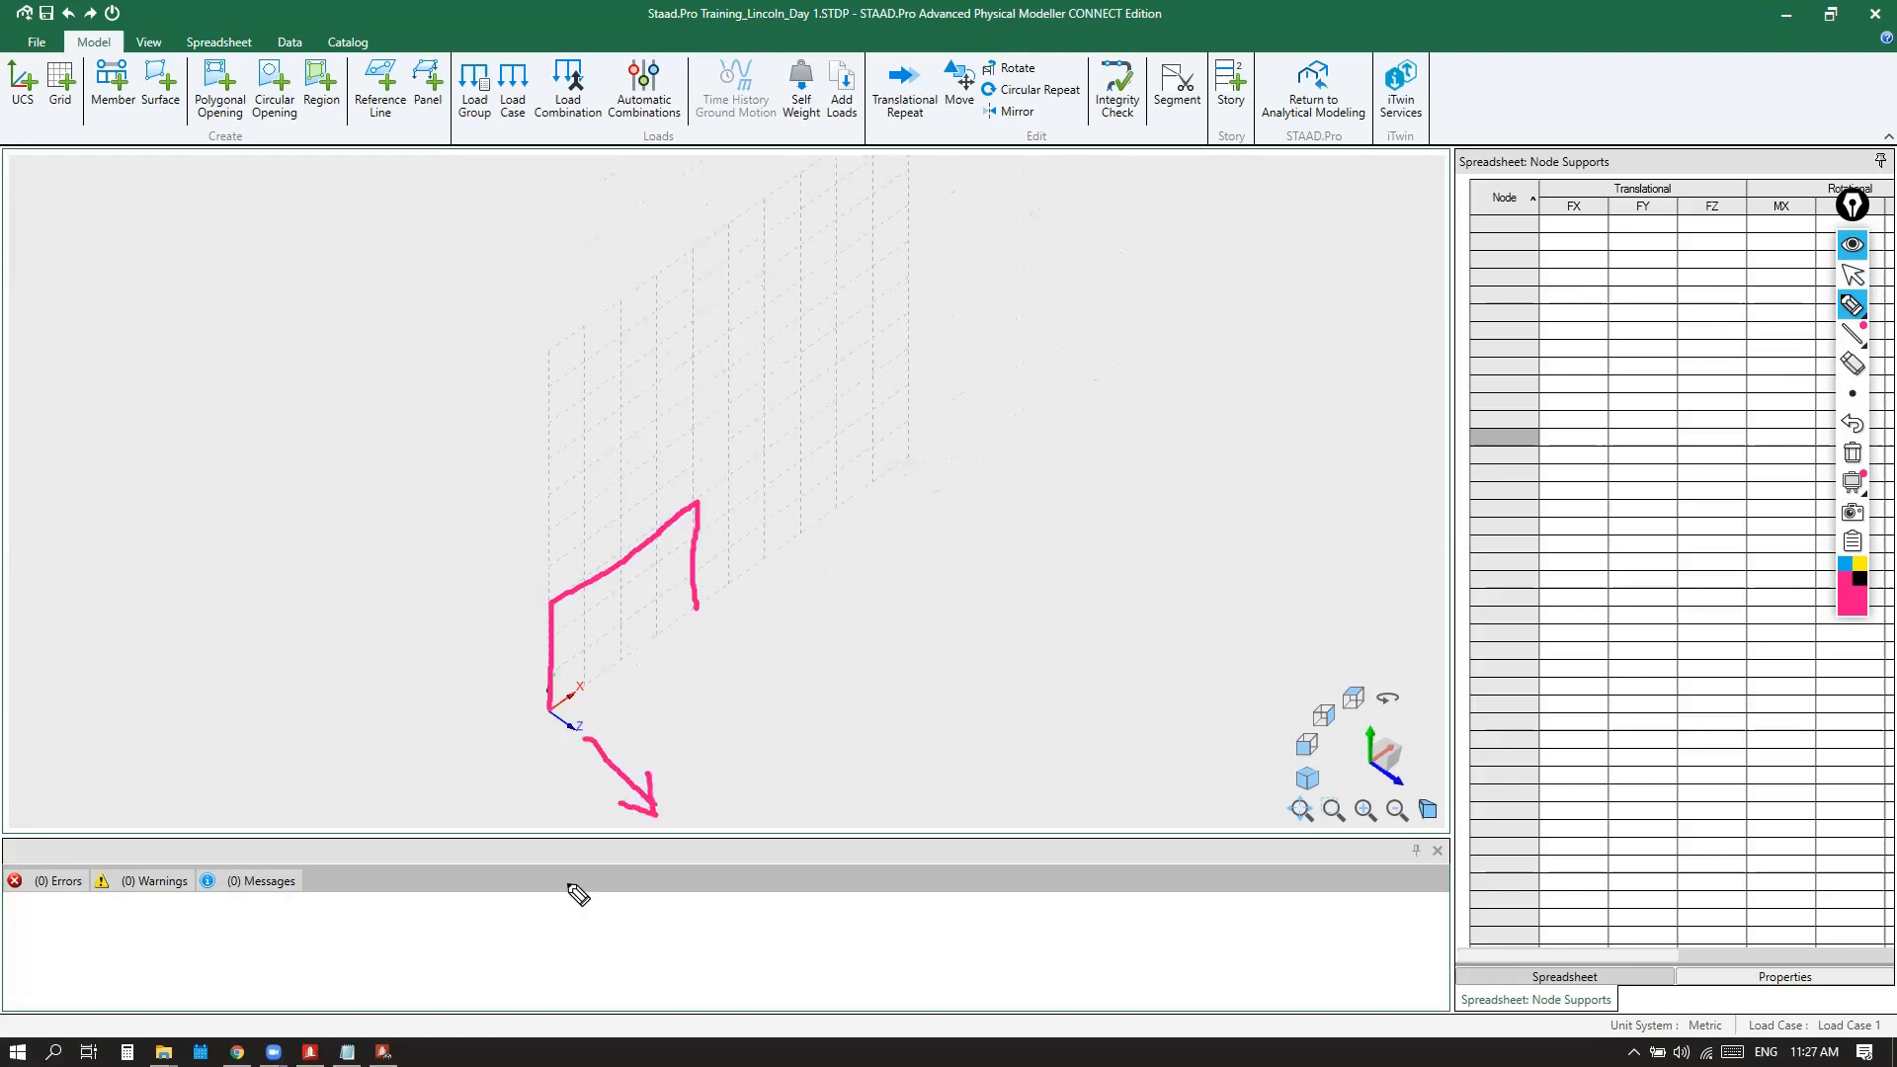
click(1853, 425)
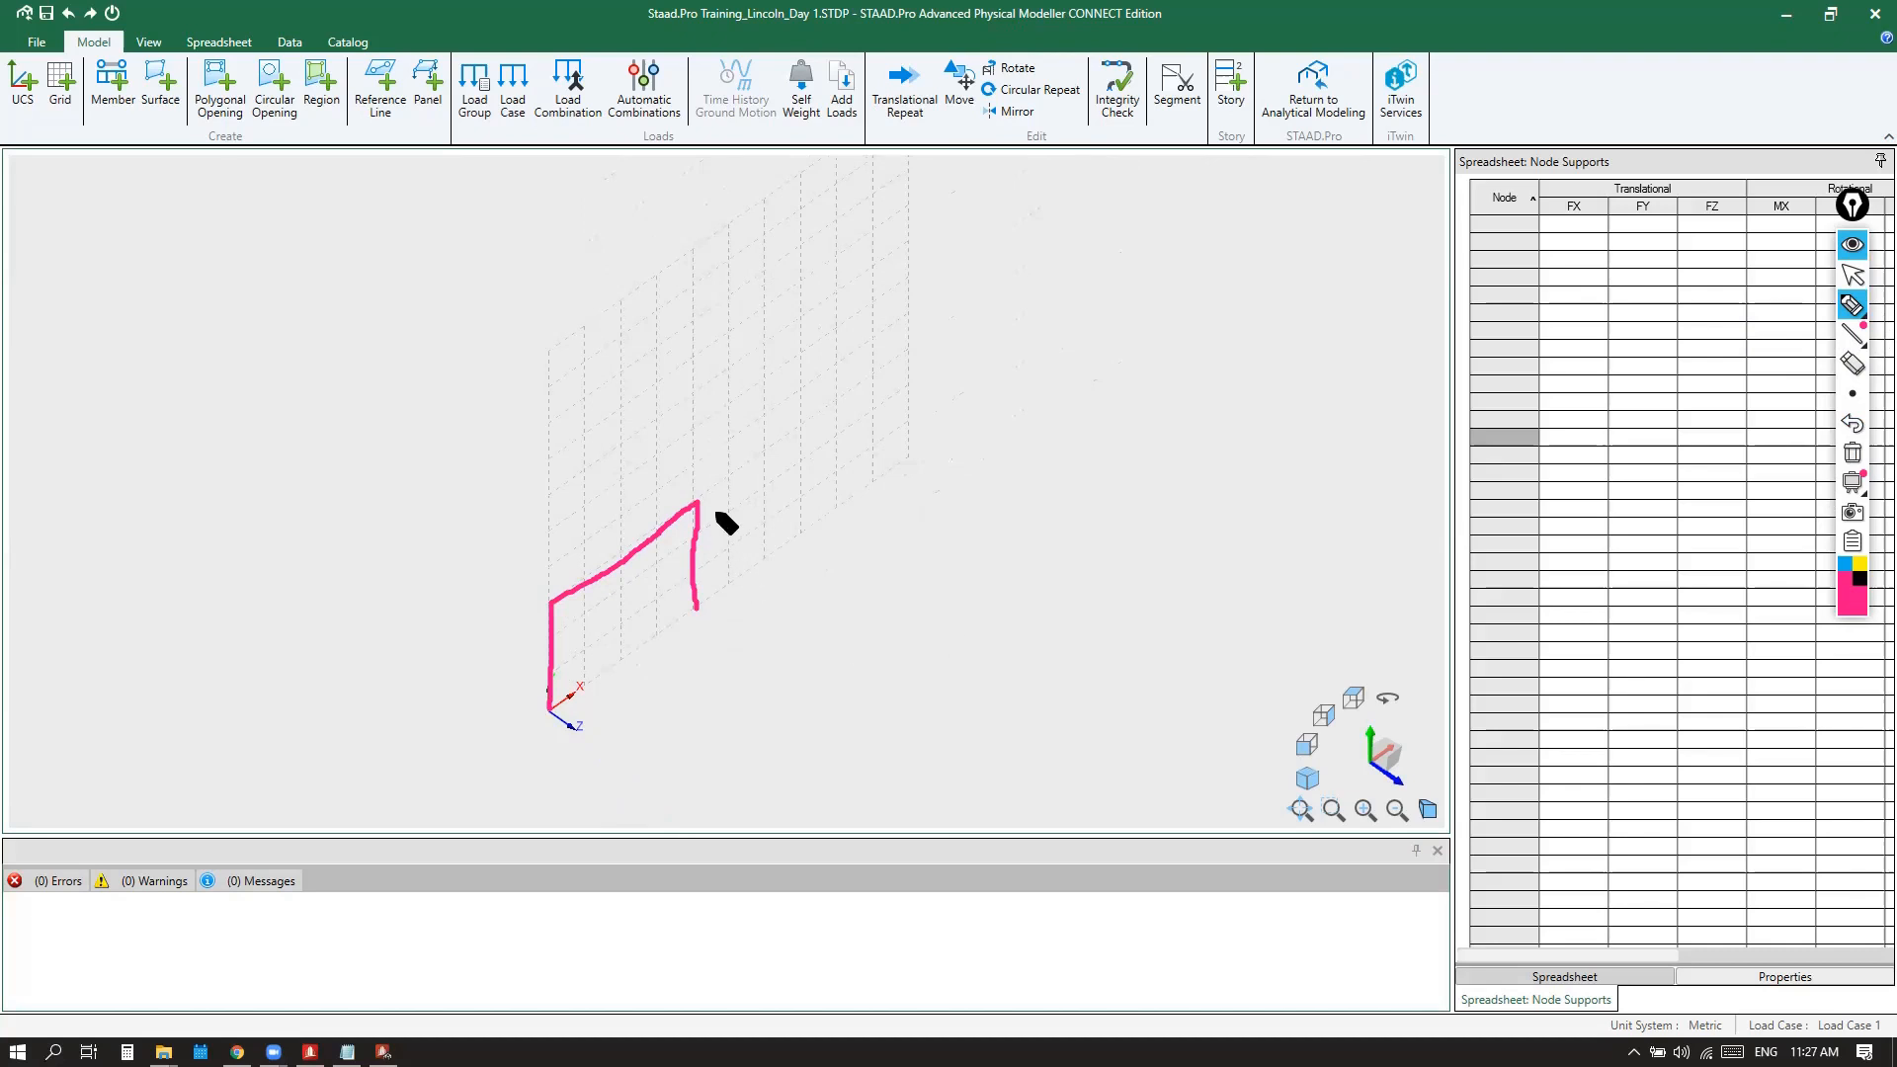
Extend the sketched portal frame along Z into a four-column frame with connecting beams, using the annotation pen
drag(699, 505, 845, 598)
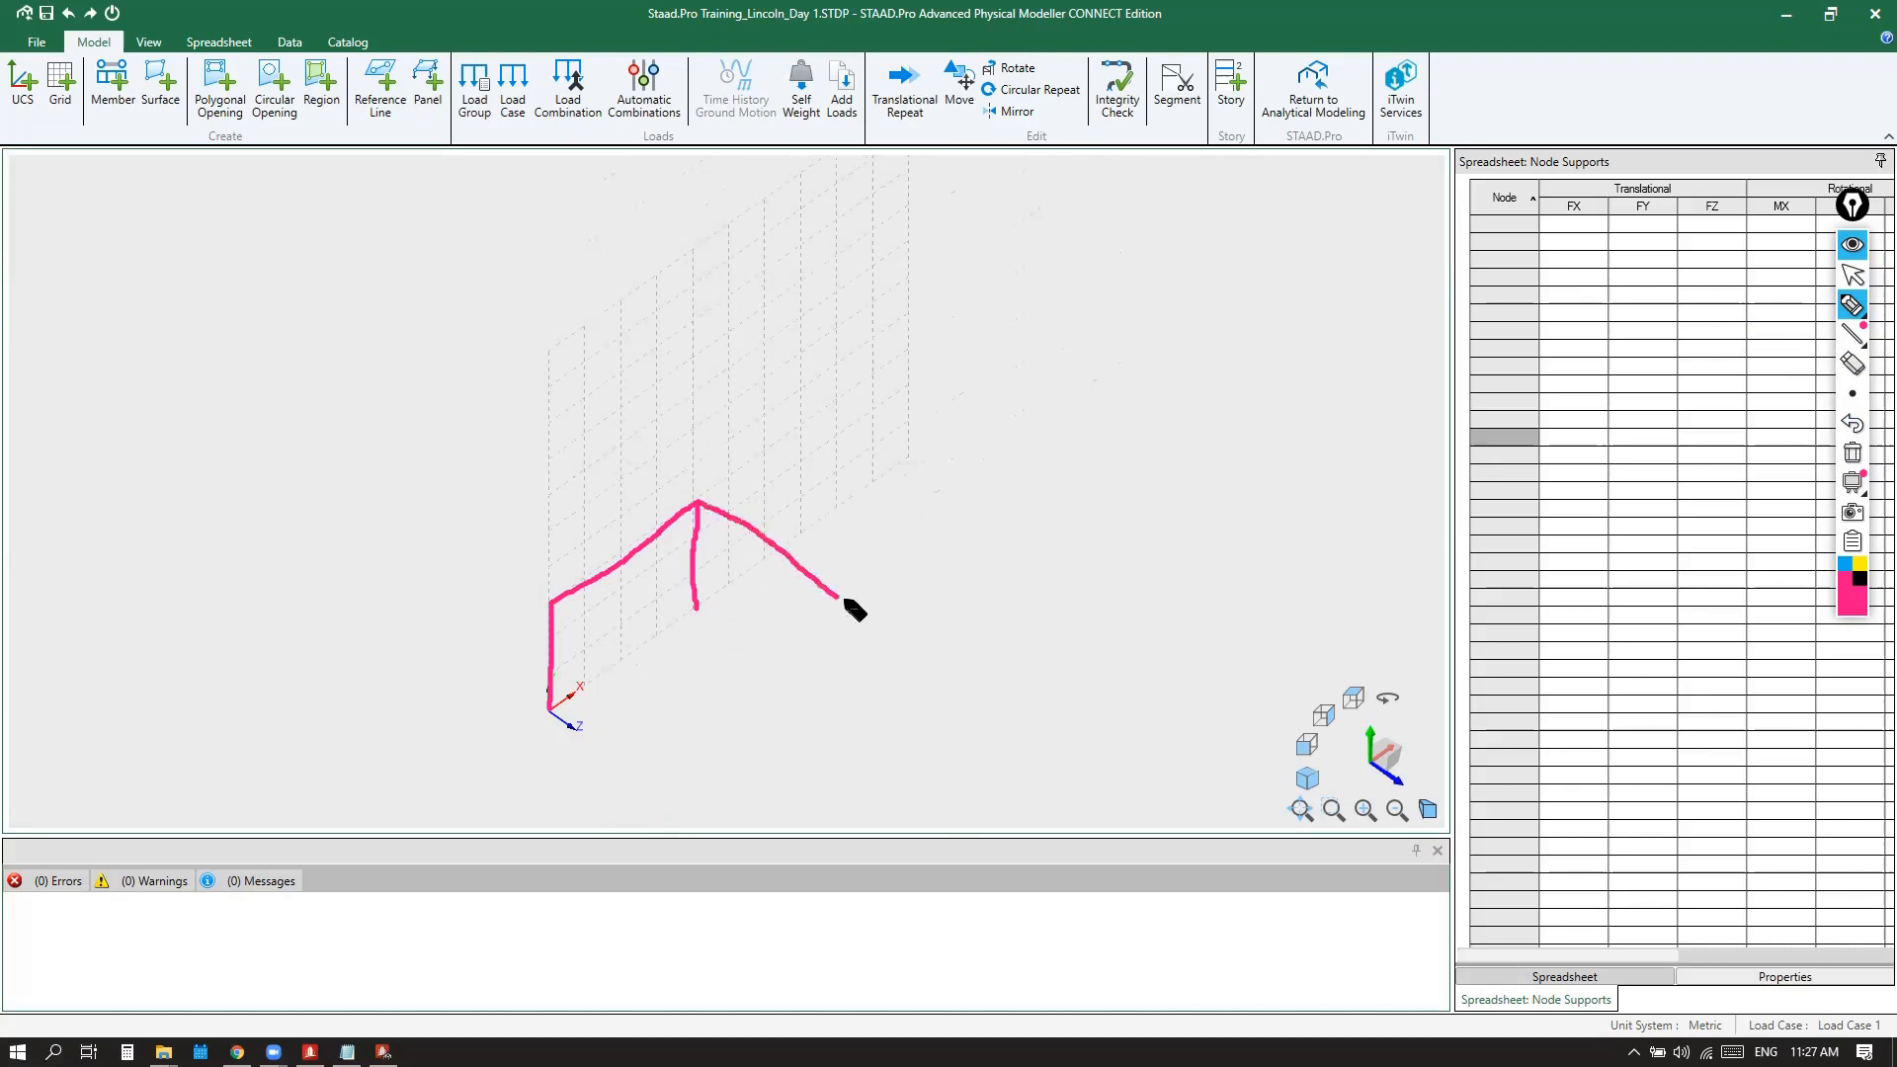
mouse_move(551, 602)
mouse_down()
mouse_move(660, 694)
mouse_move(843, 600)
mouse_up()
drag(673, 705, 671, 766)
drag(843, 601, 846, 704)
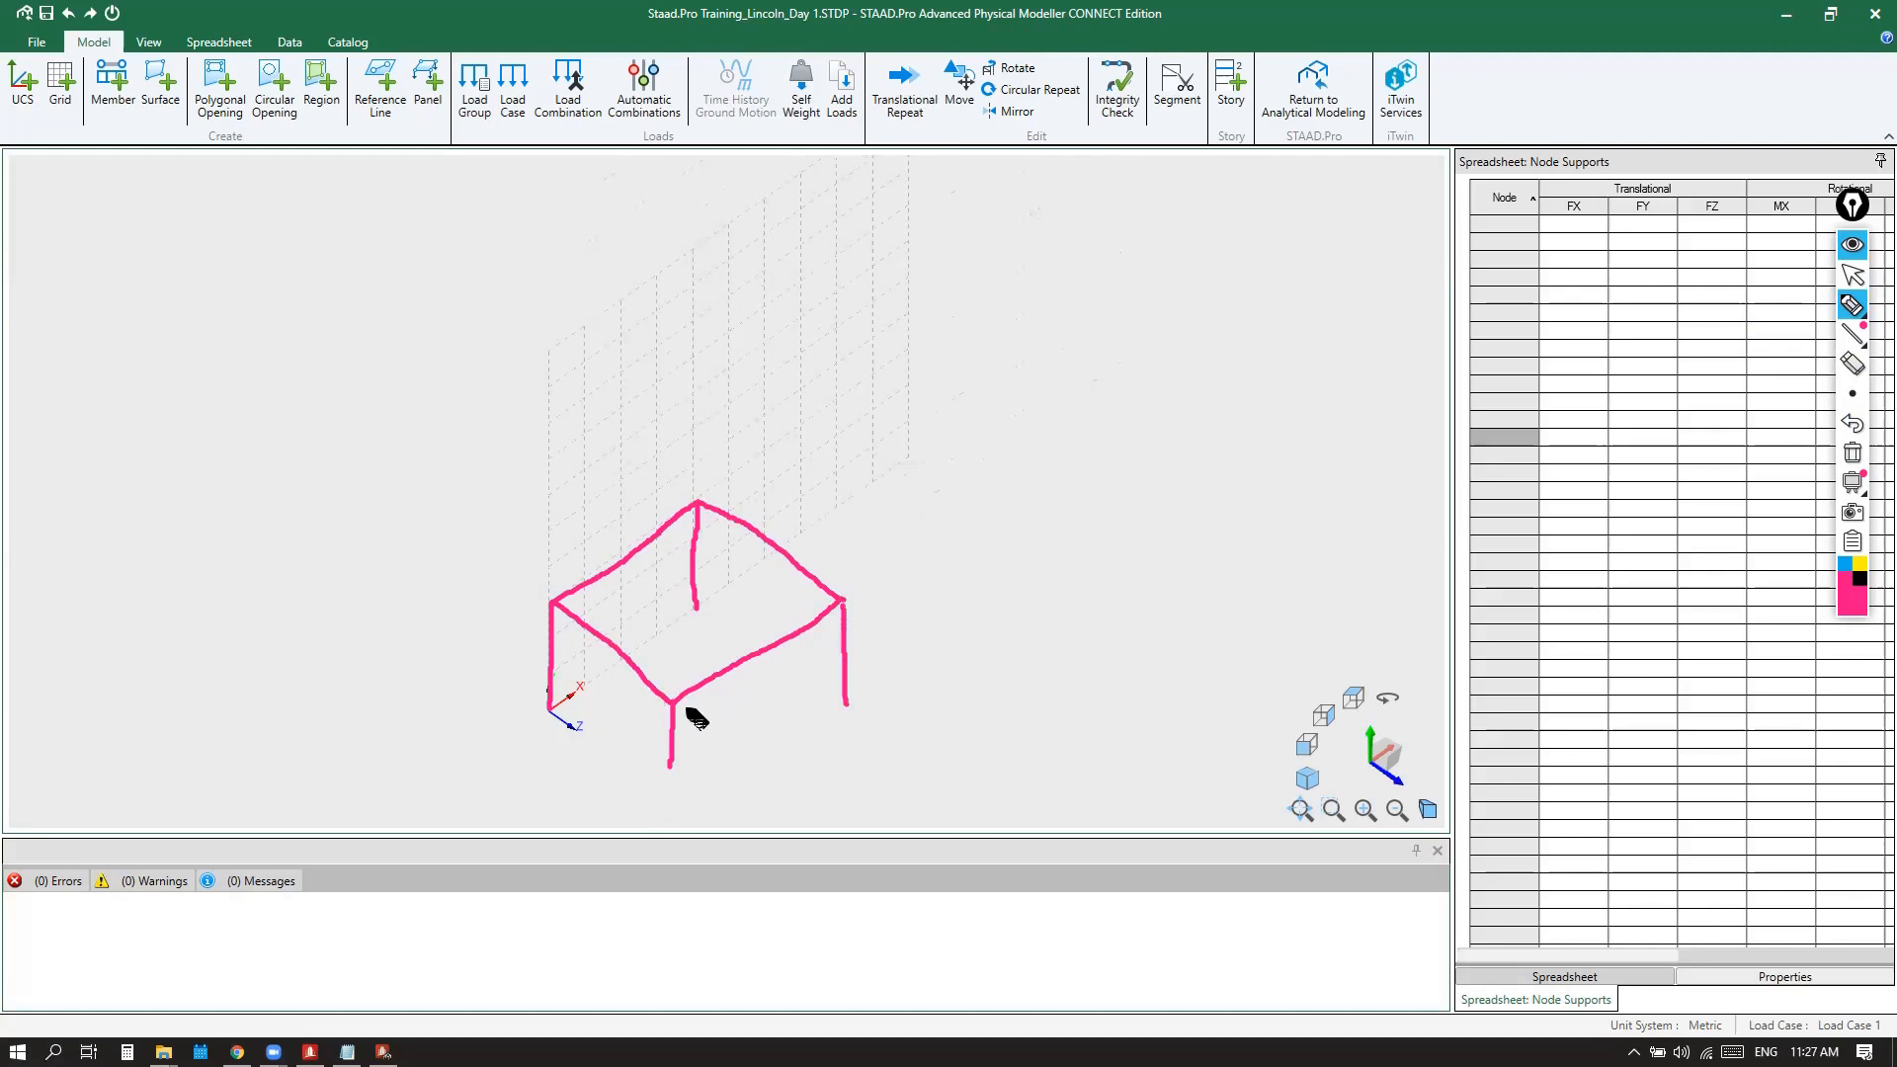
Cross out the upper part of the XY grid with the pen, and clear all annotations
click(846, 248)
drag(847, 249, 785, 373)
drag(737, 284, 866, 342)
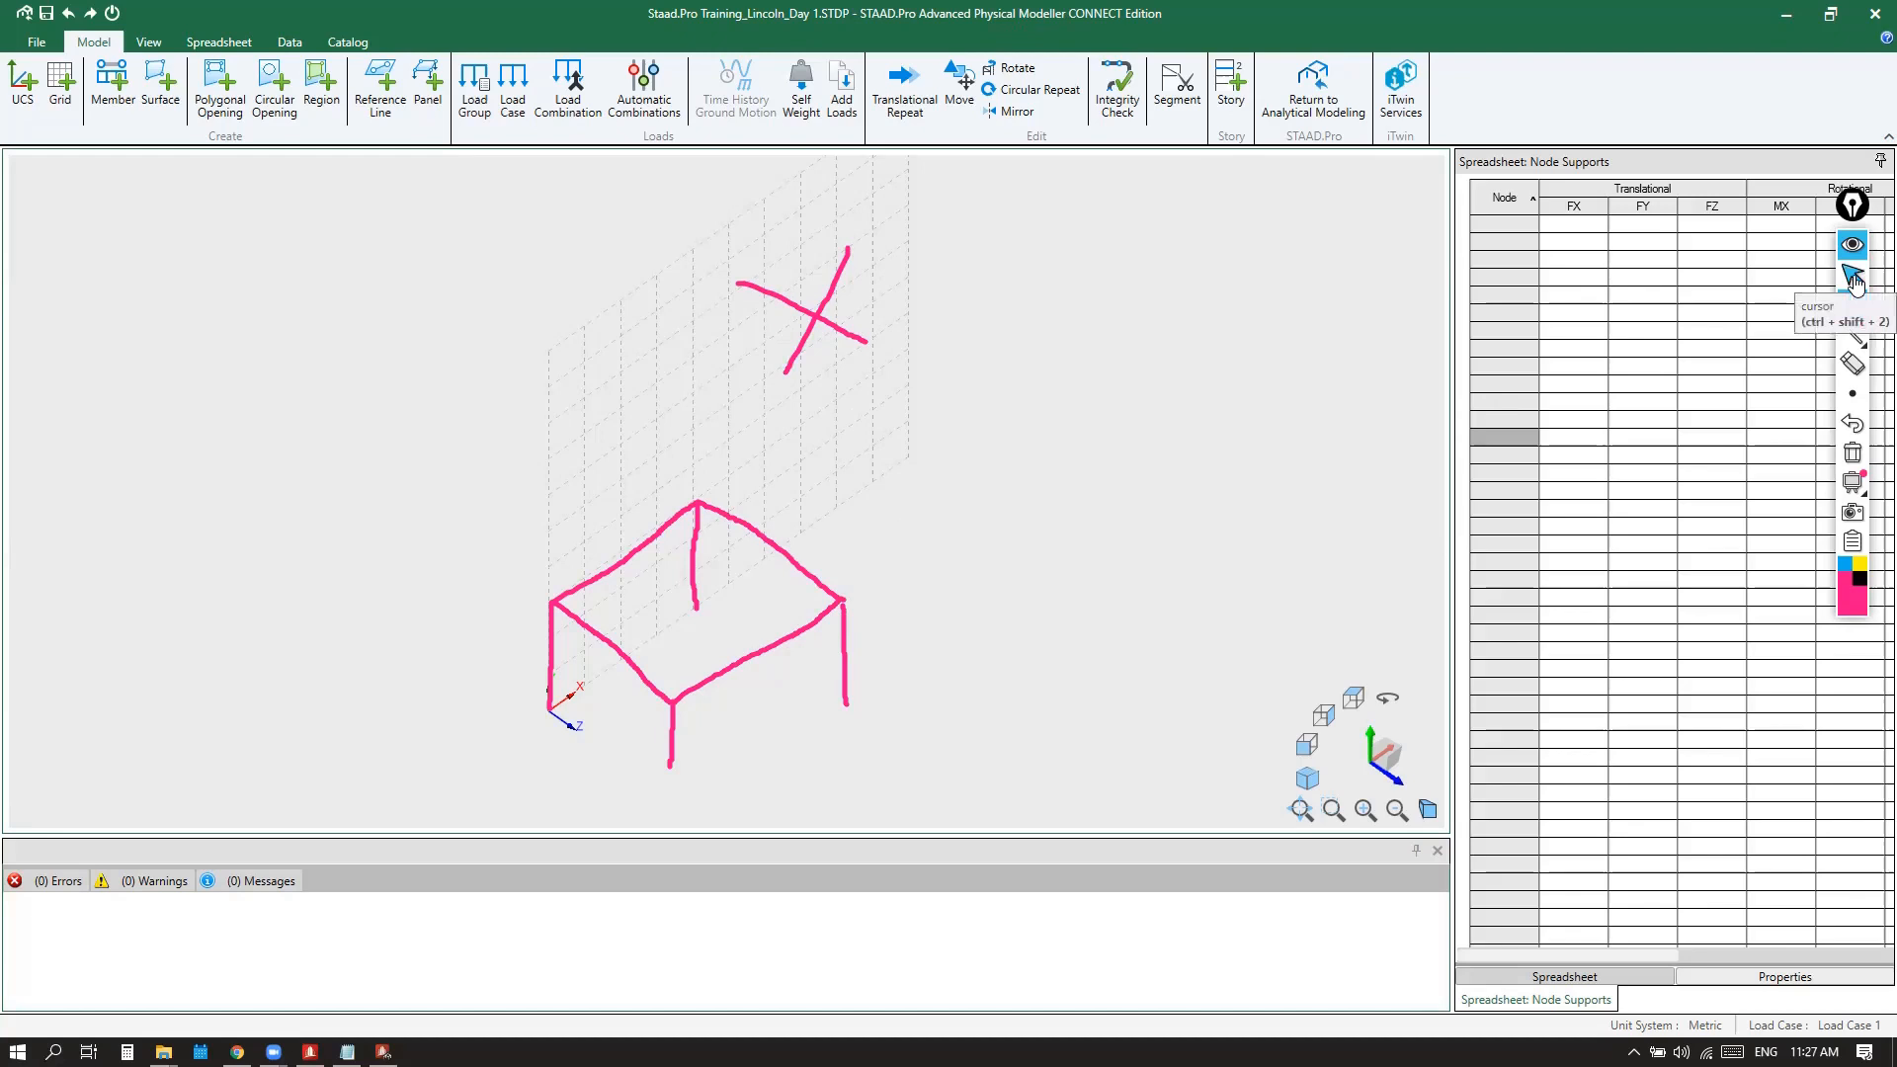
mouse_move(1854, 298)
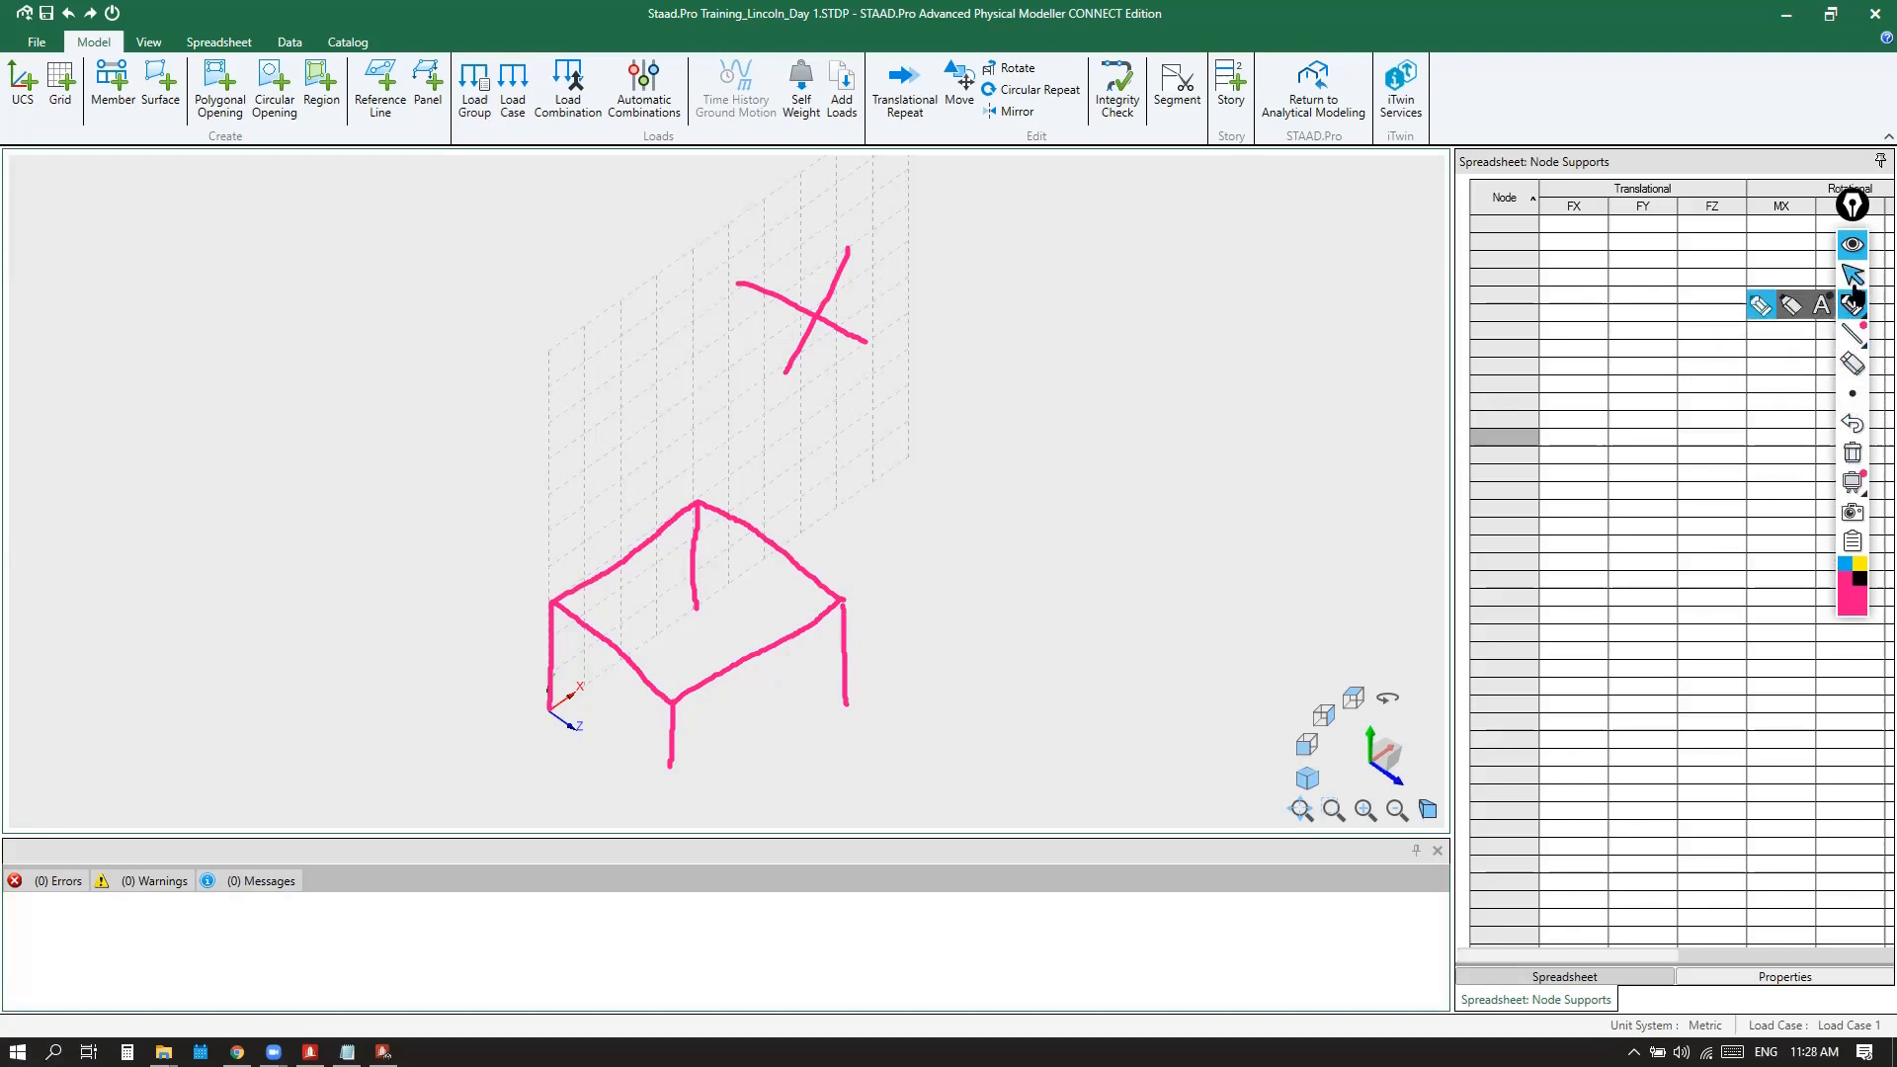
click(1853, 453)
click(1855, 284)
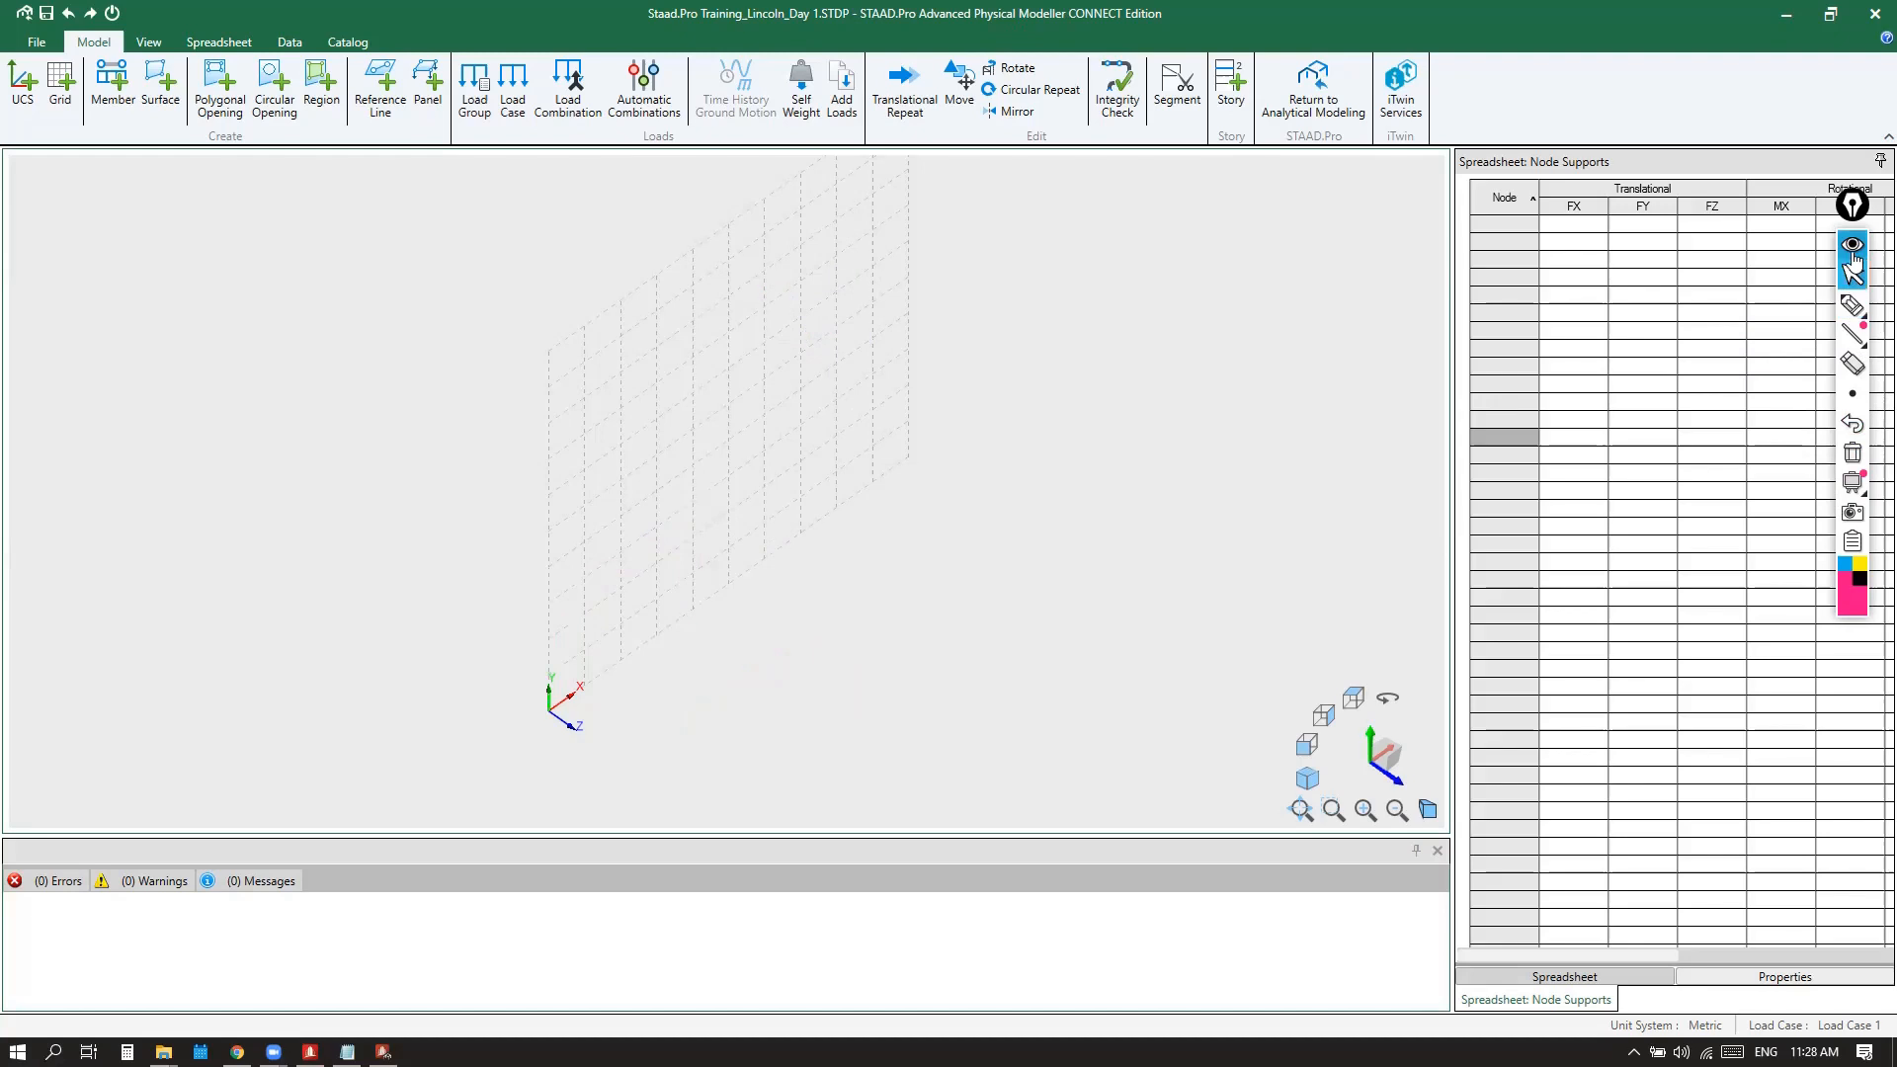
click(148, 43)
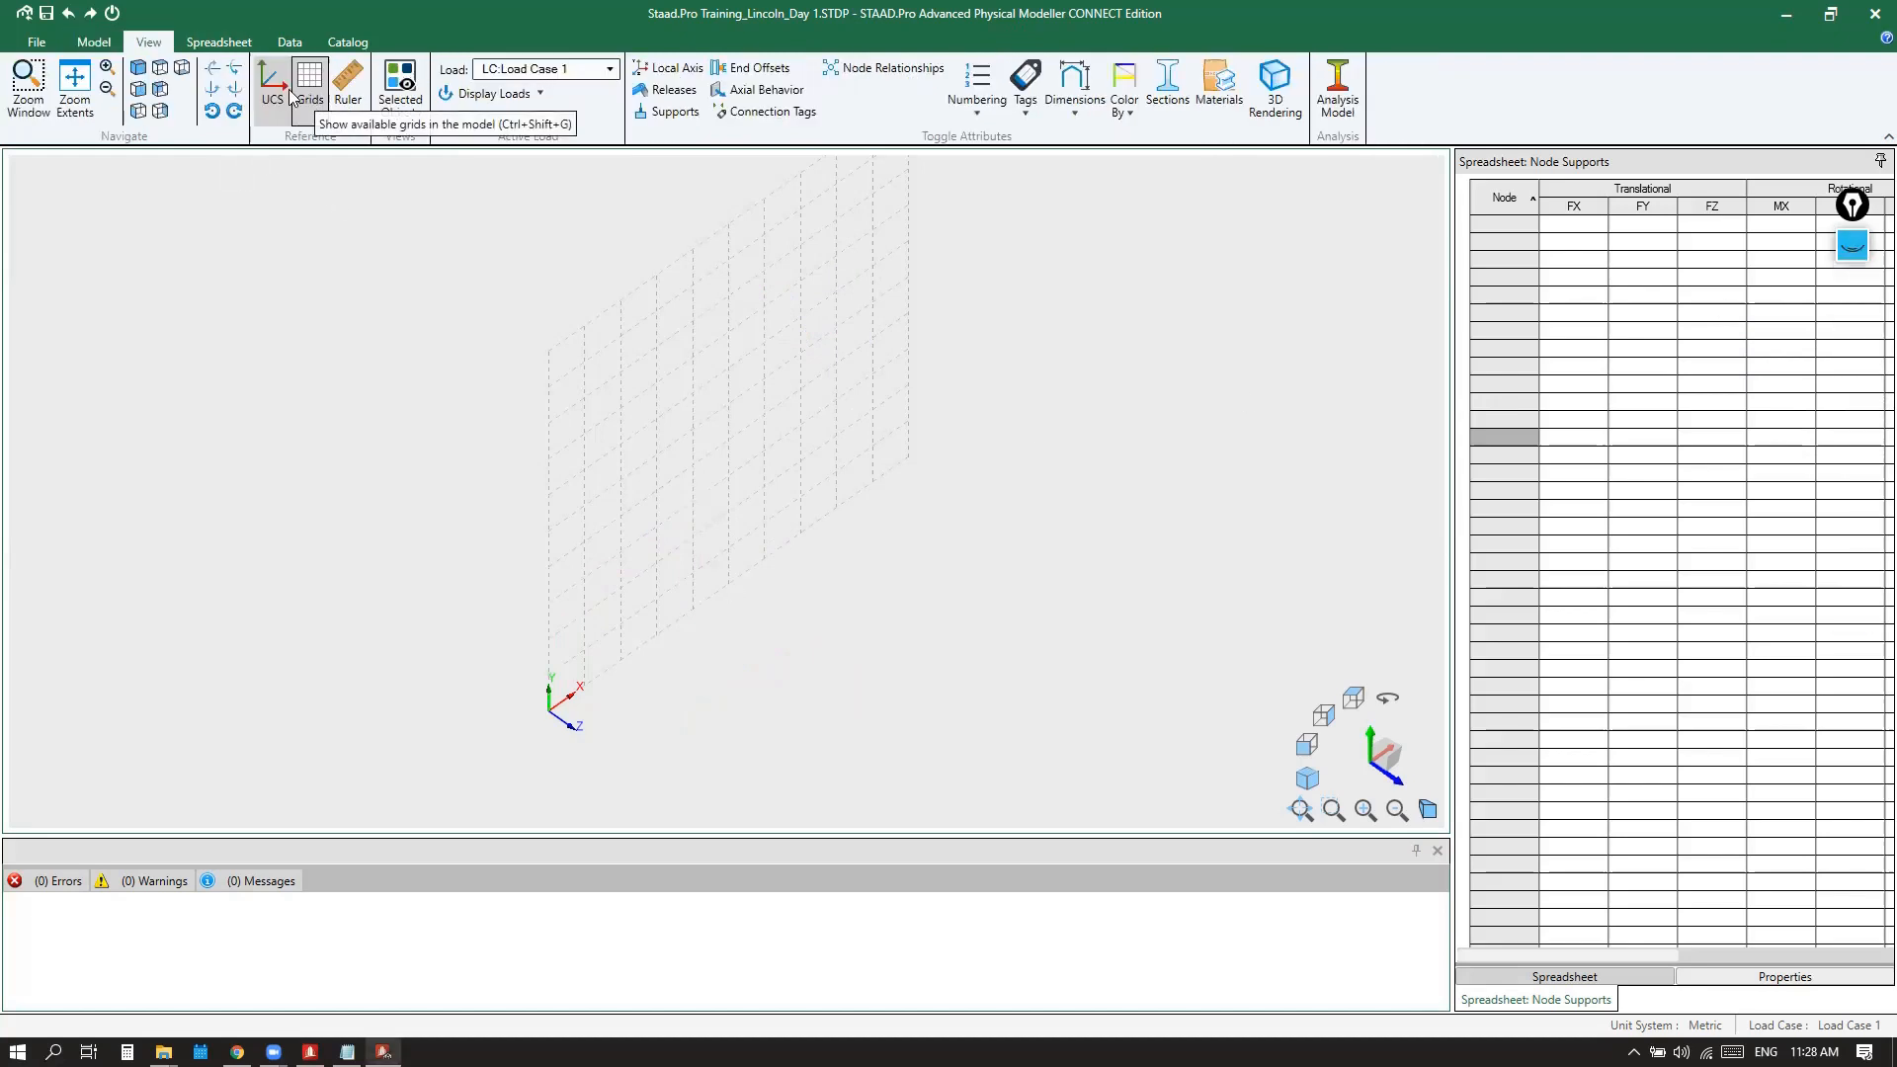
click(94, 41)
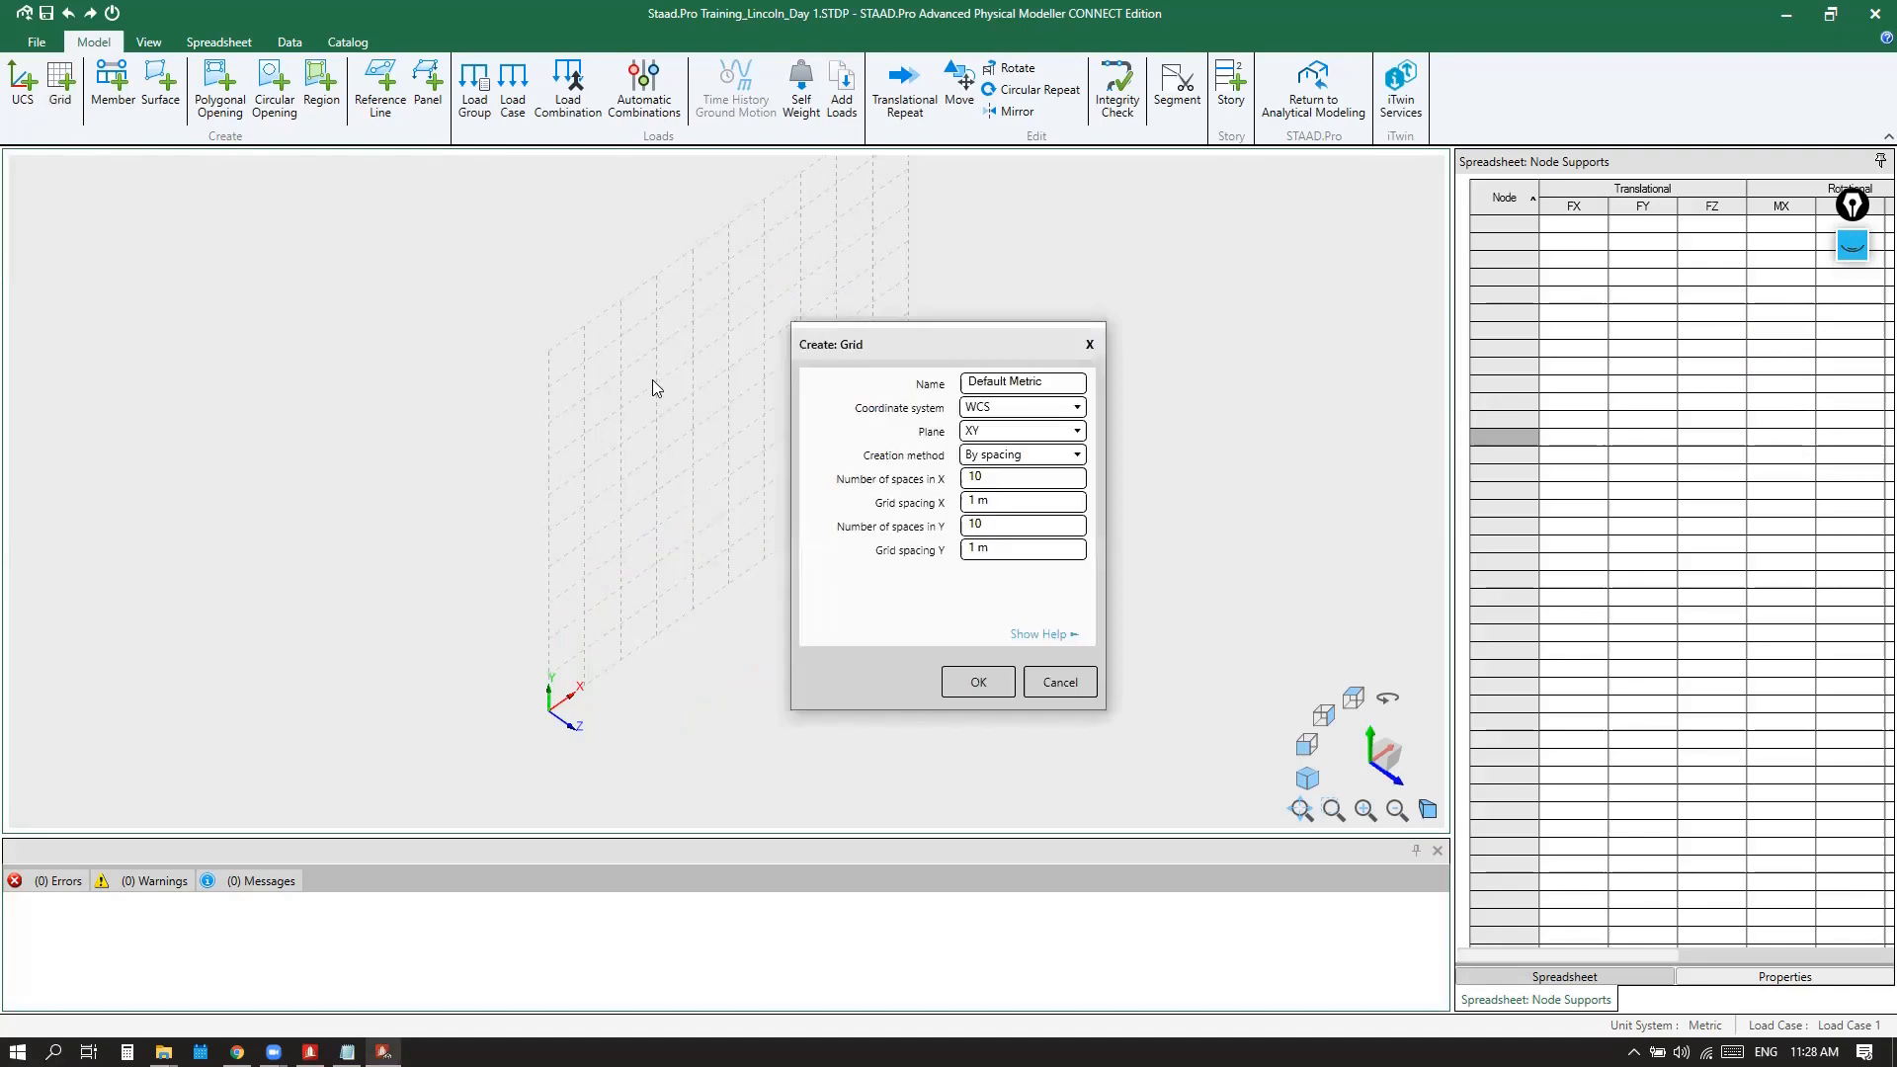
drag(998, 348, 1037, 314)
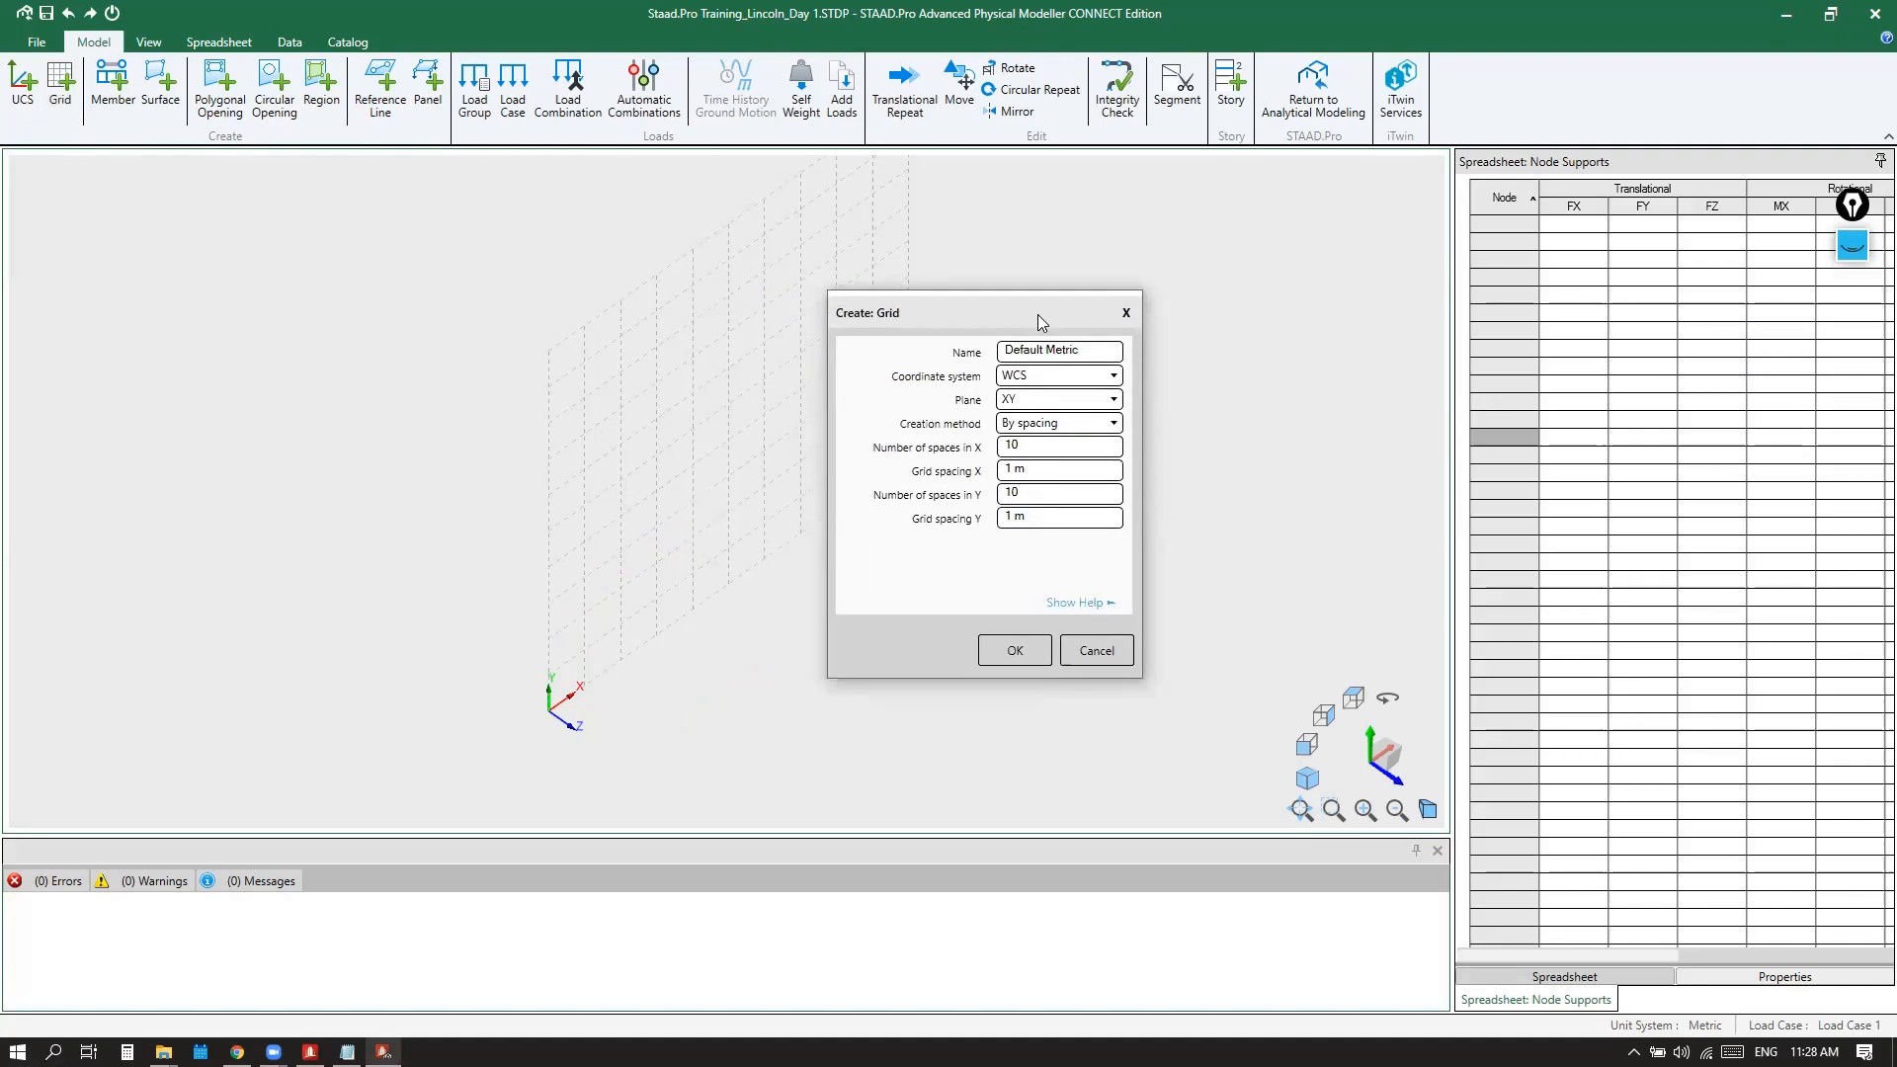
click(1127, 314)
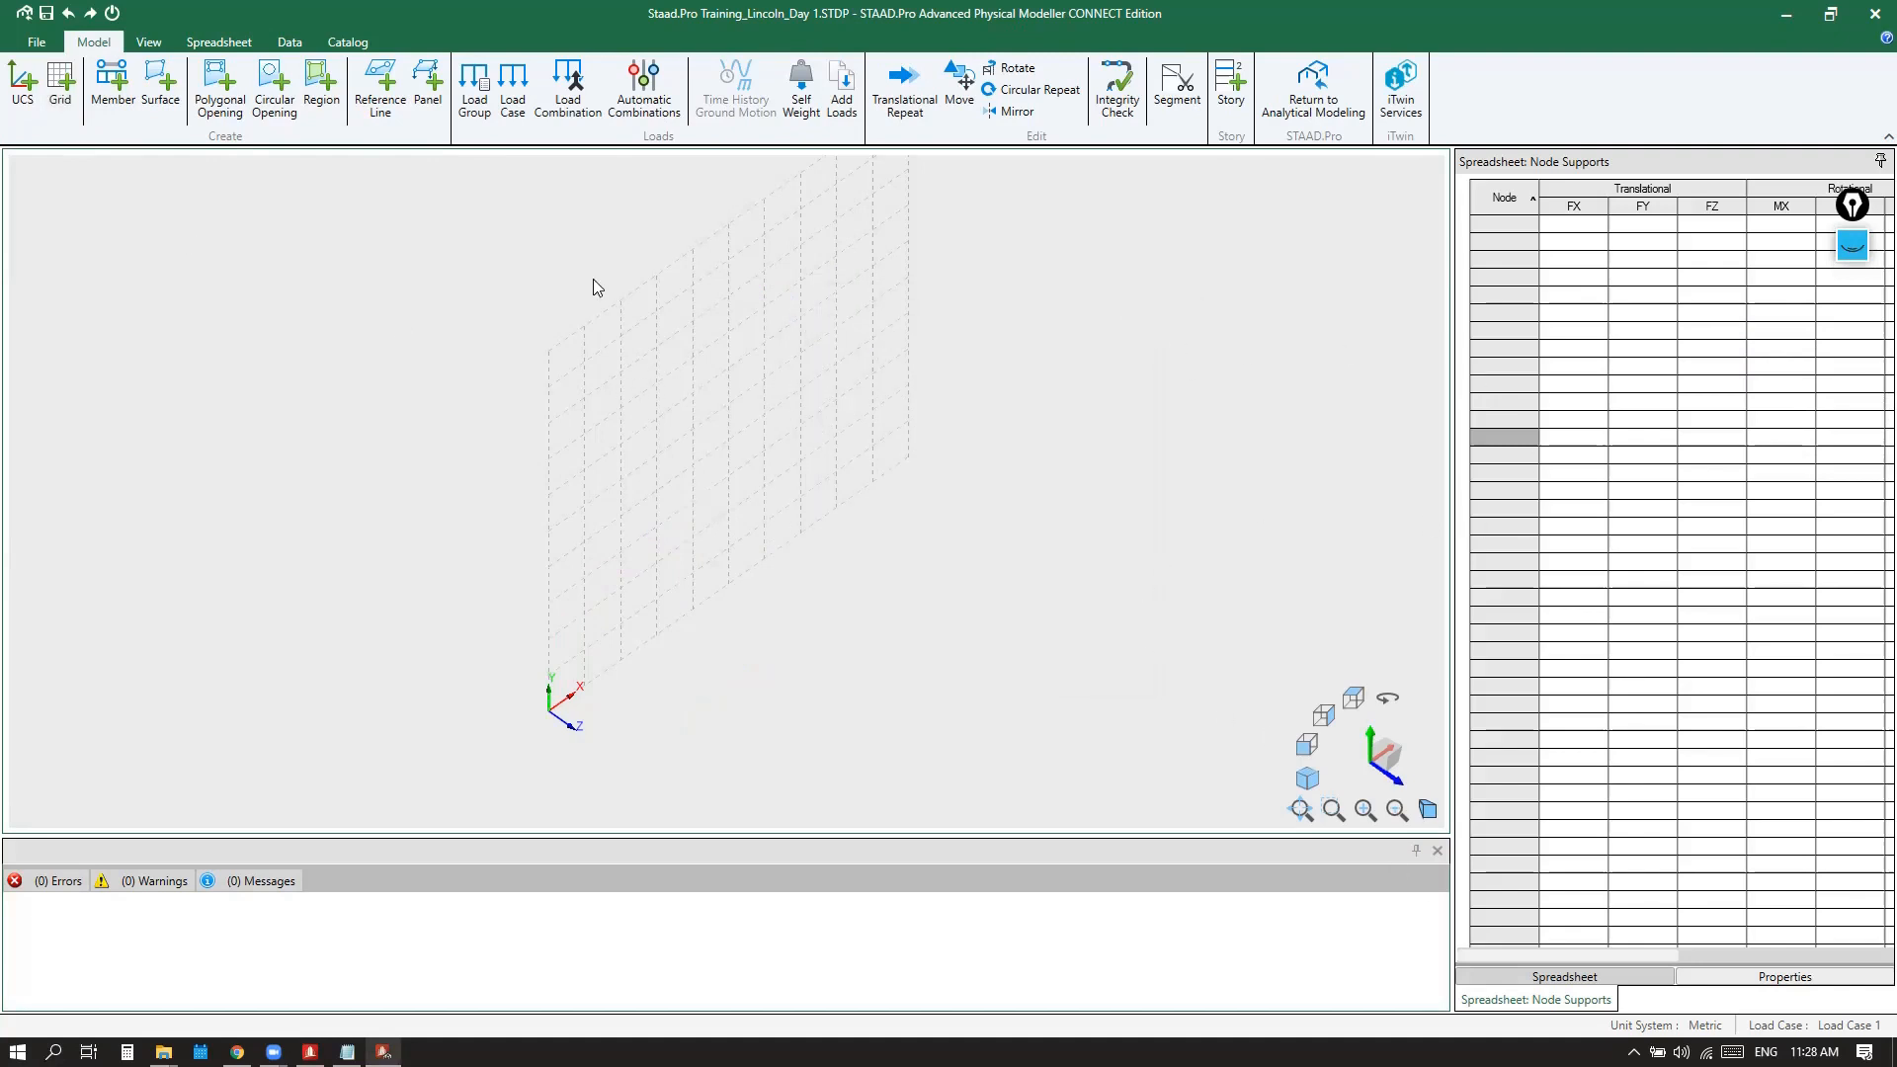
Display the grid spreadsheet and delete the Default Metric grid's row
click(225, 43)
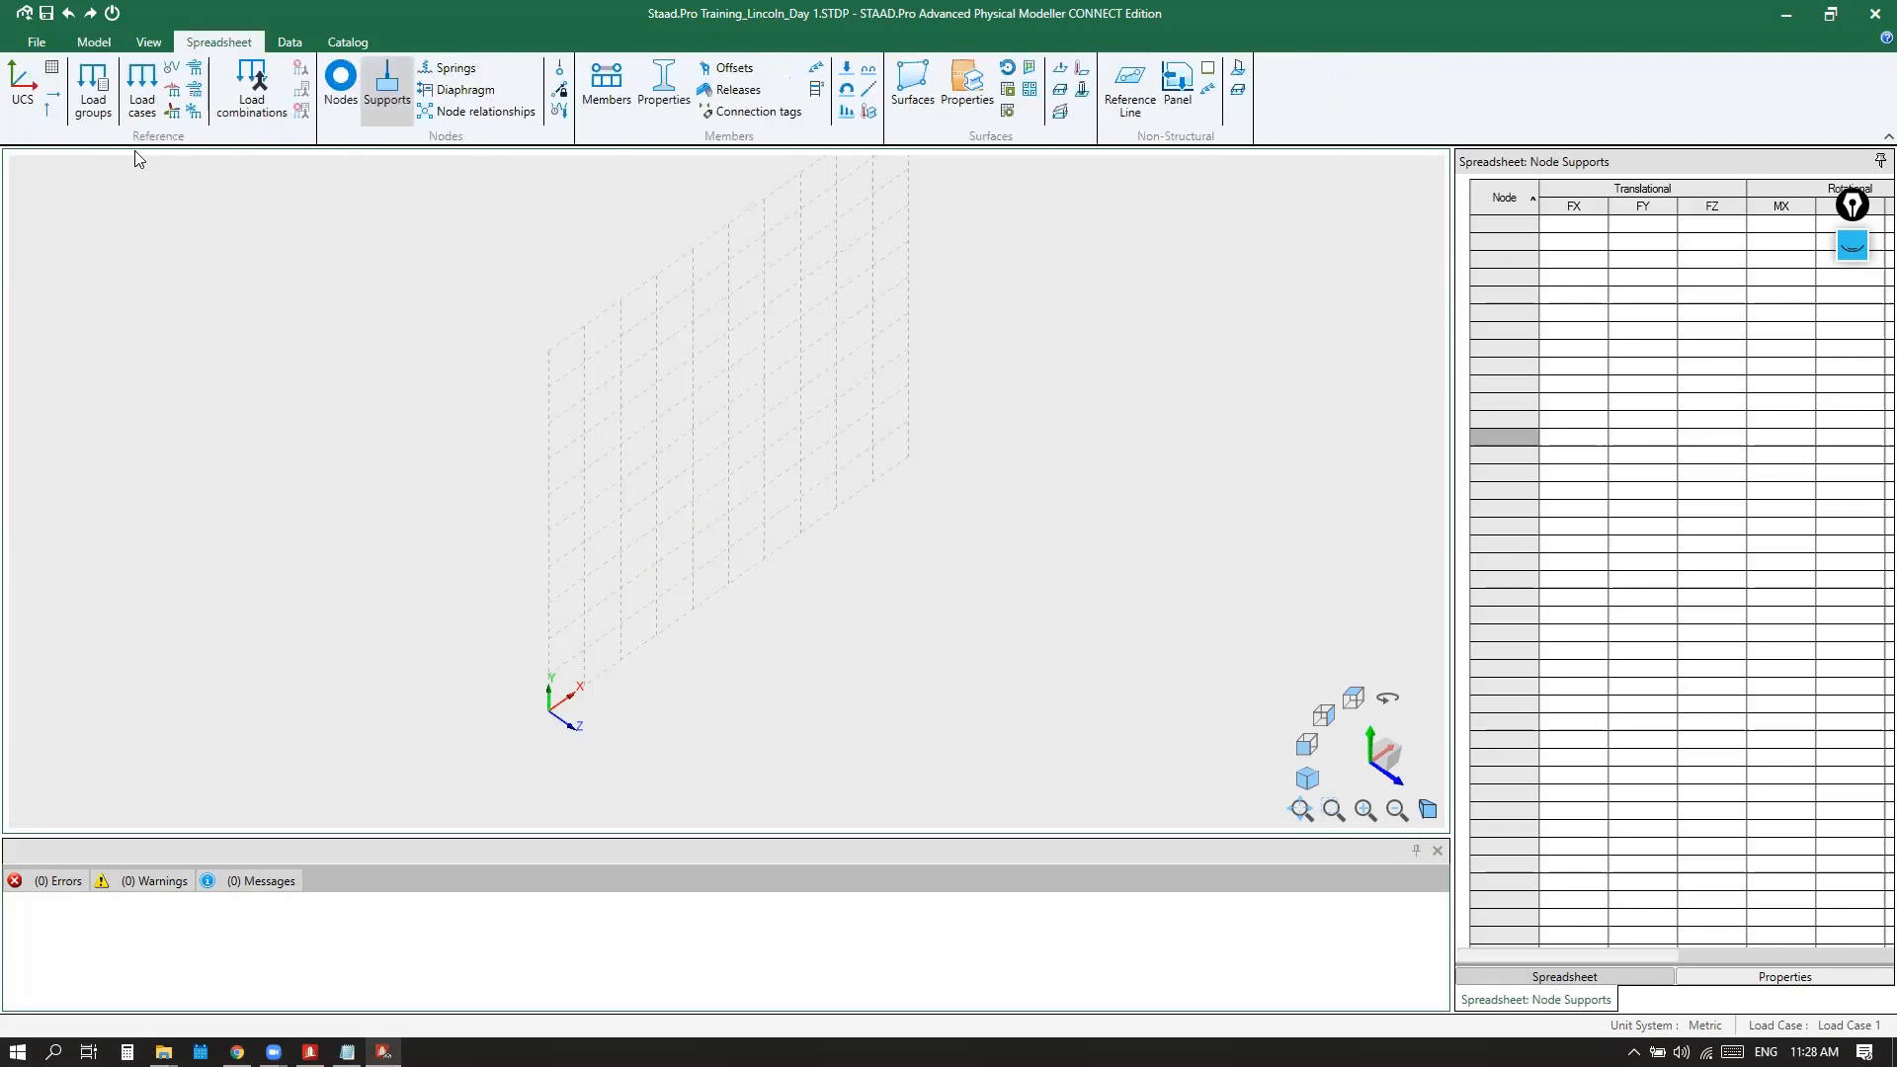
click(53, 66)
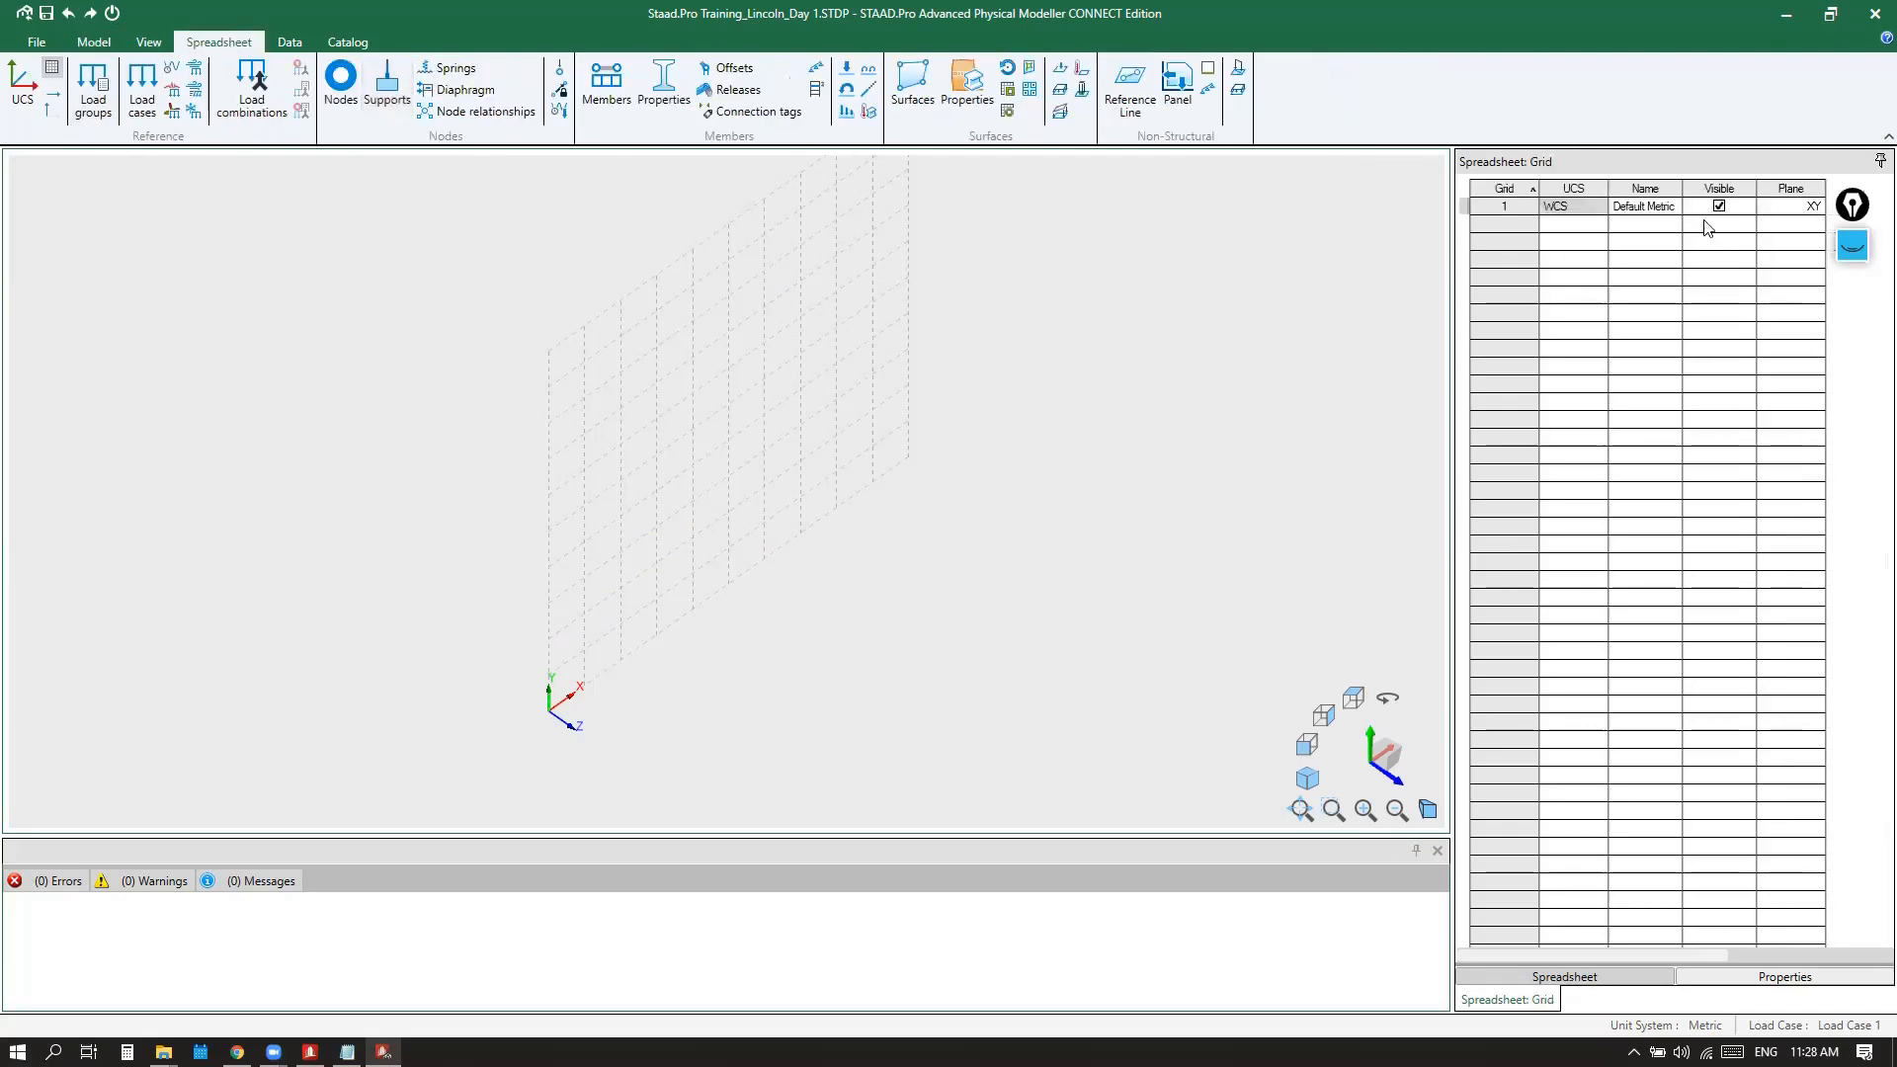
click(1570, 207)
right_click(1571, 206)
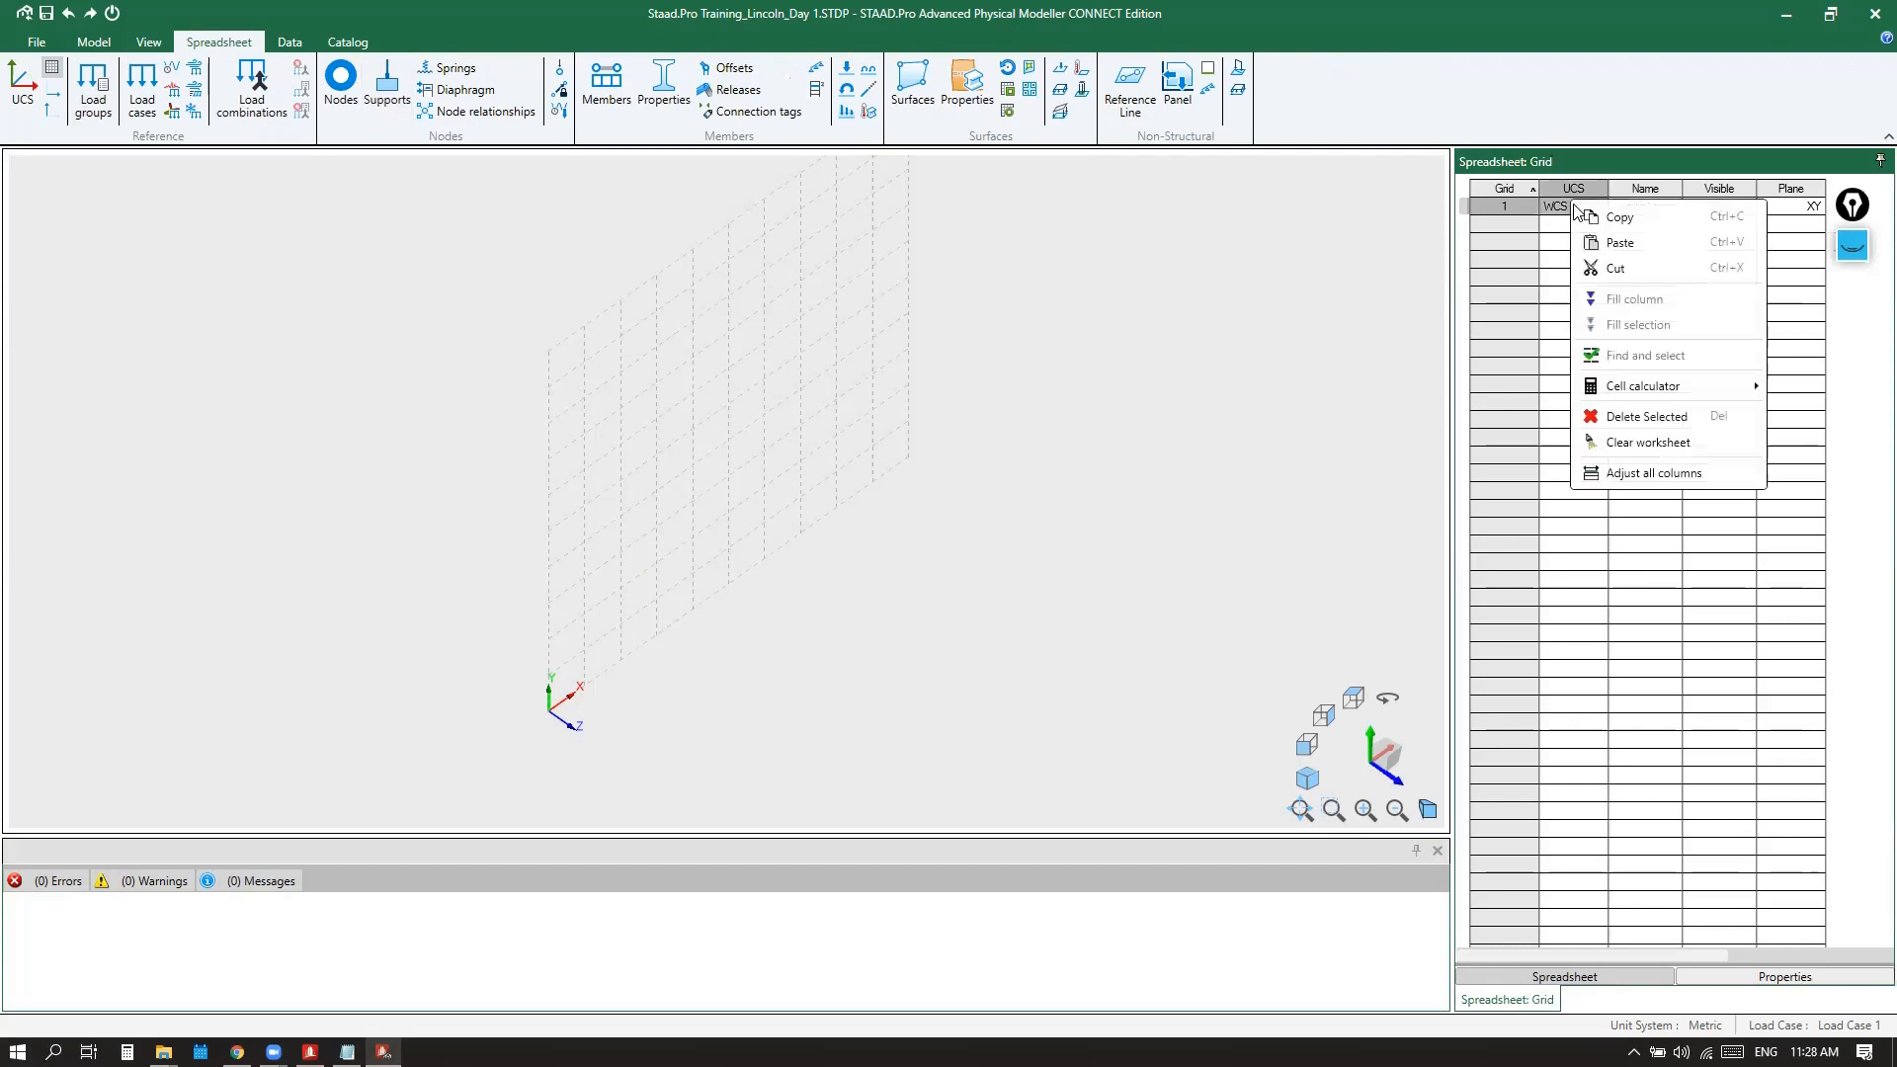
click(1642, 418)
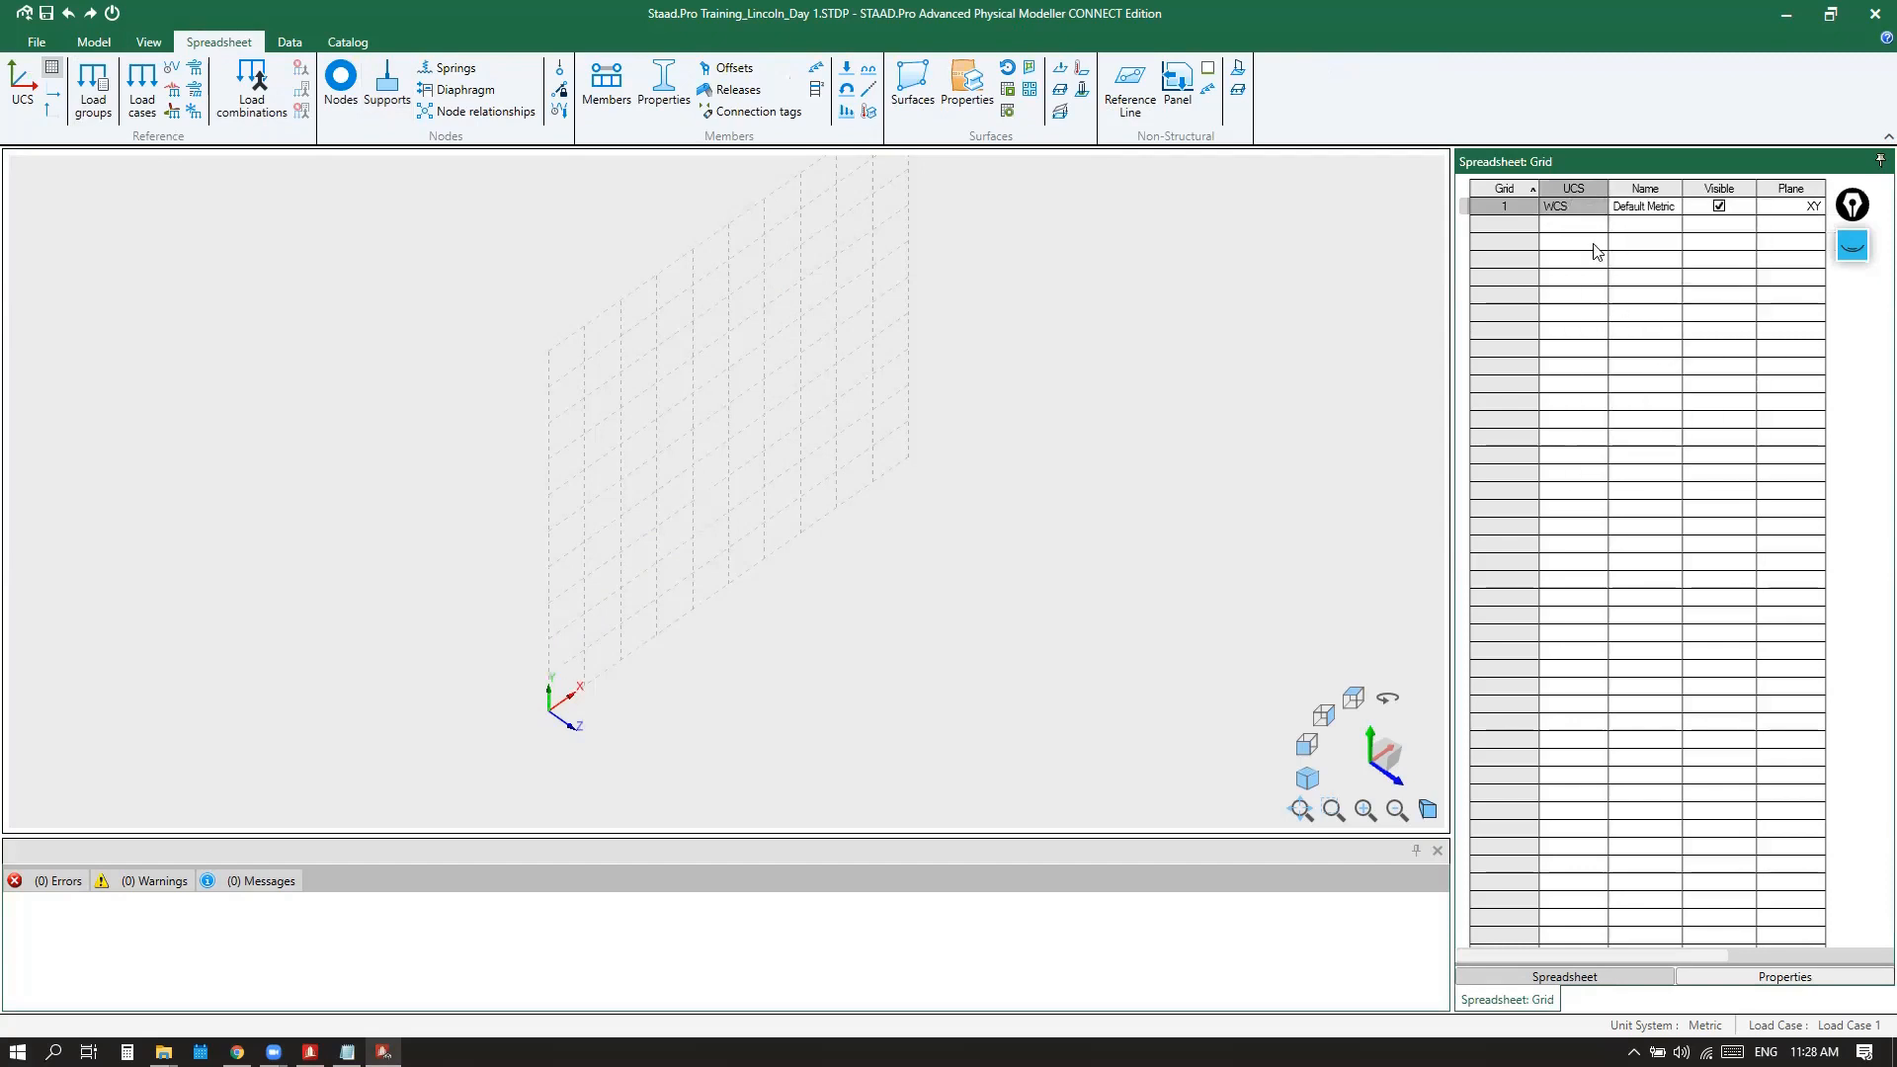
click(1523, 209)
right_click(1510, 208)
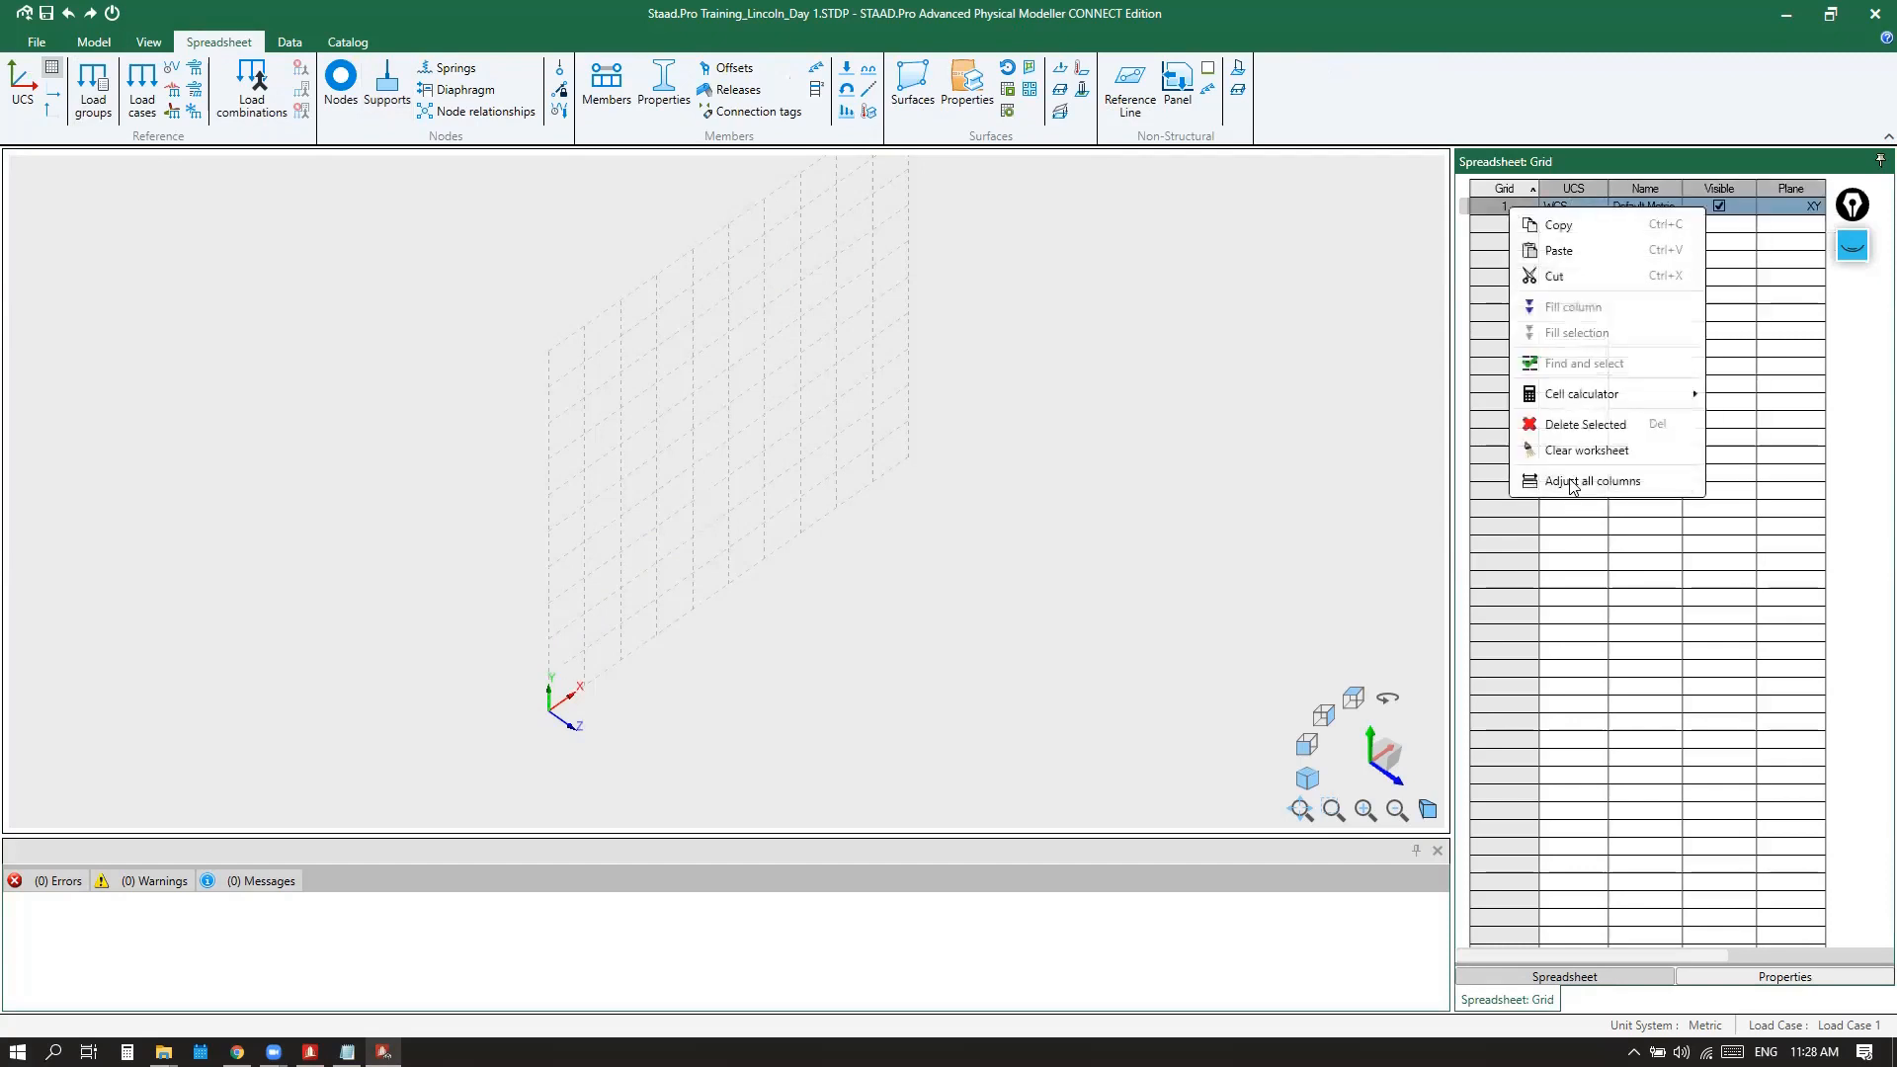
click(1575, 427)
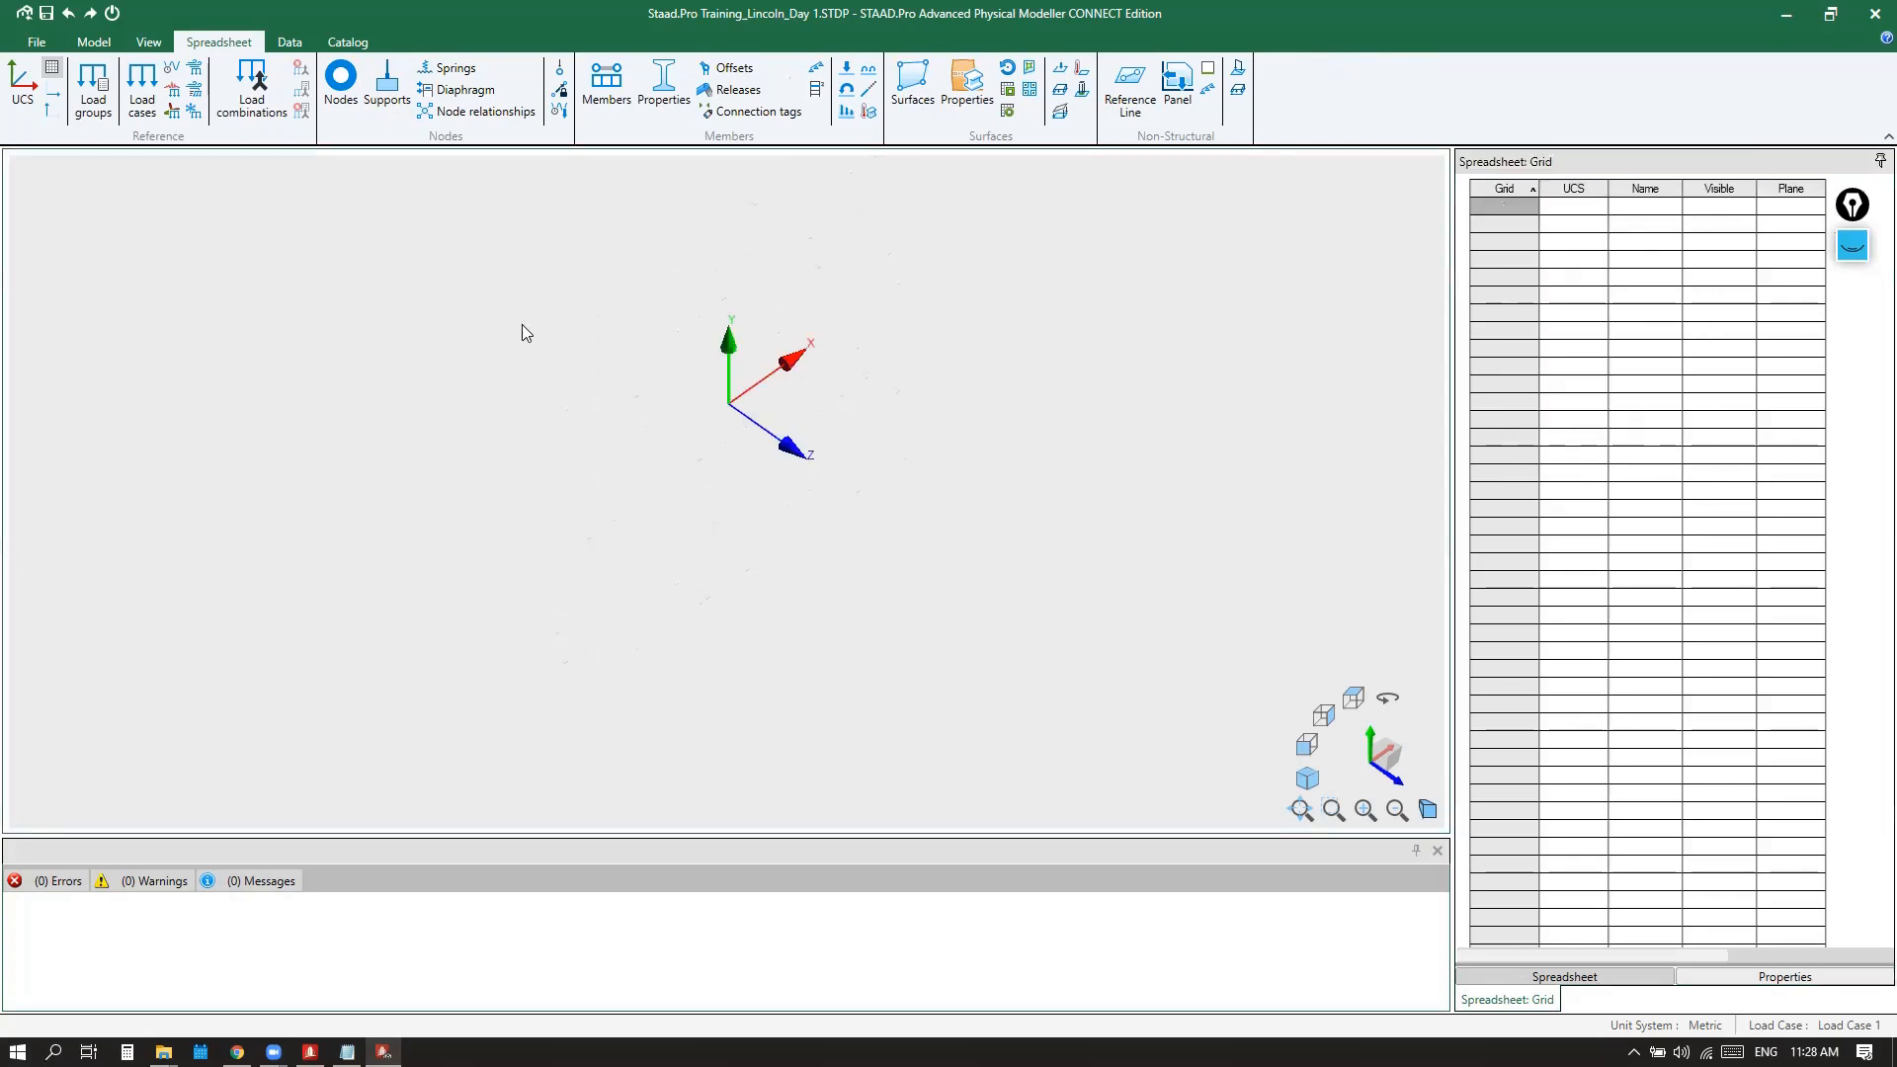
Start creating a new grid and set its plane to XZ
click(94, 42)
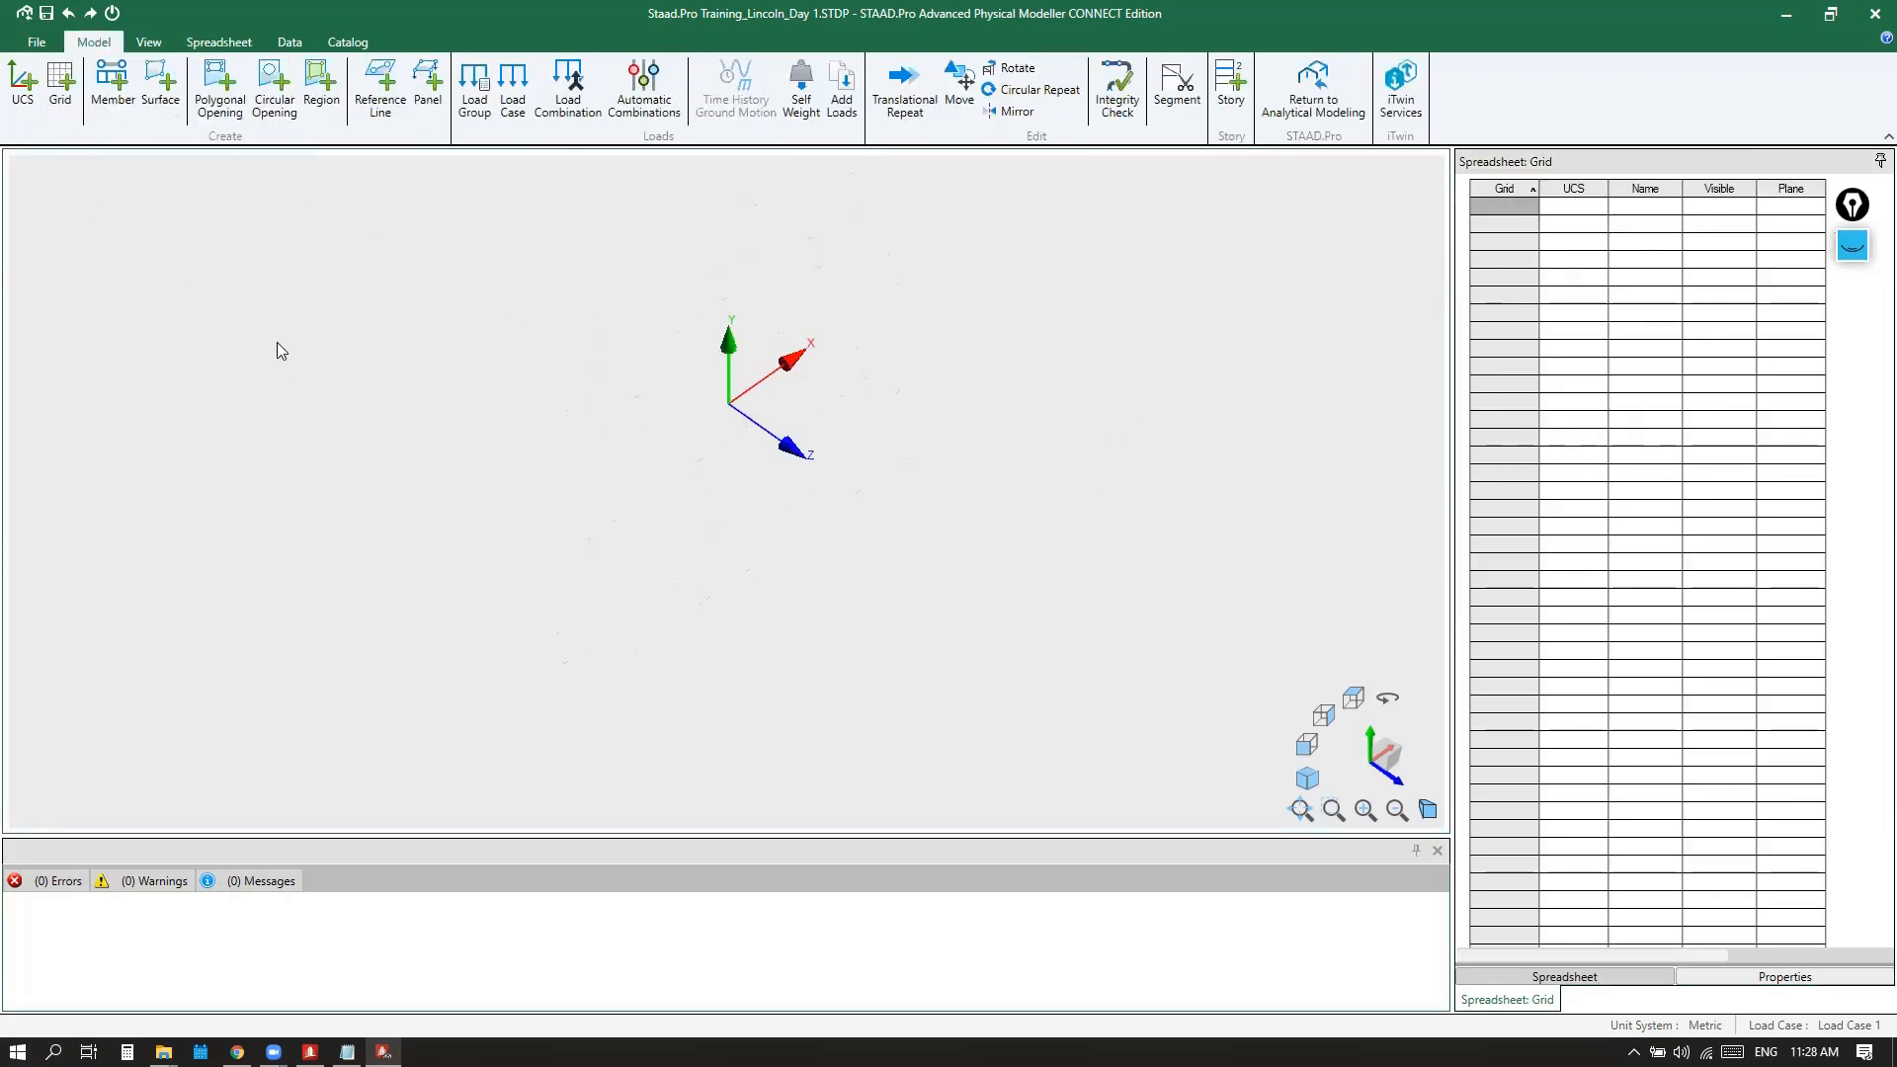
click(60, 99)
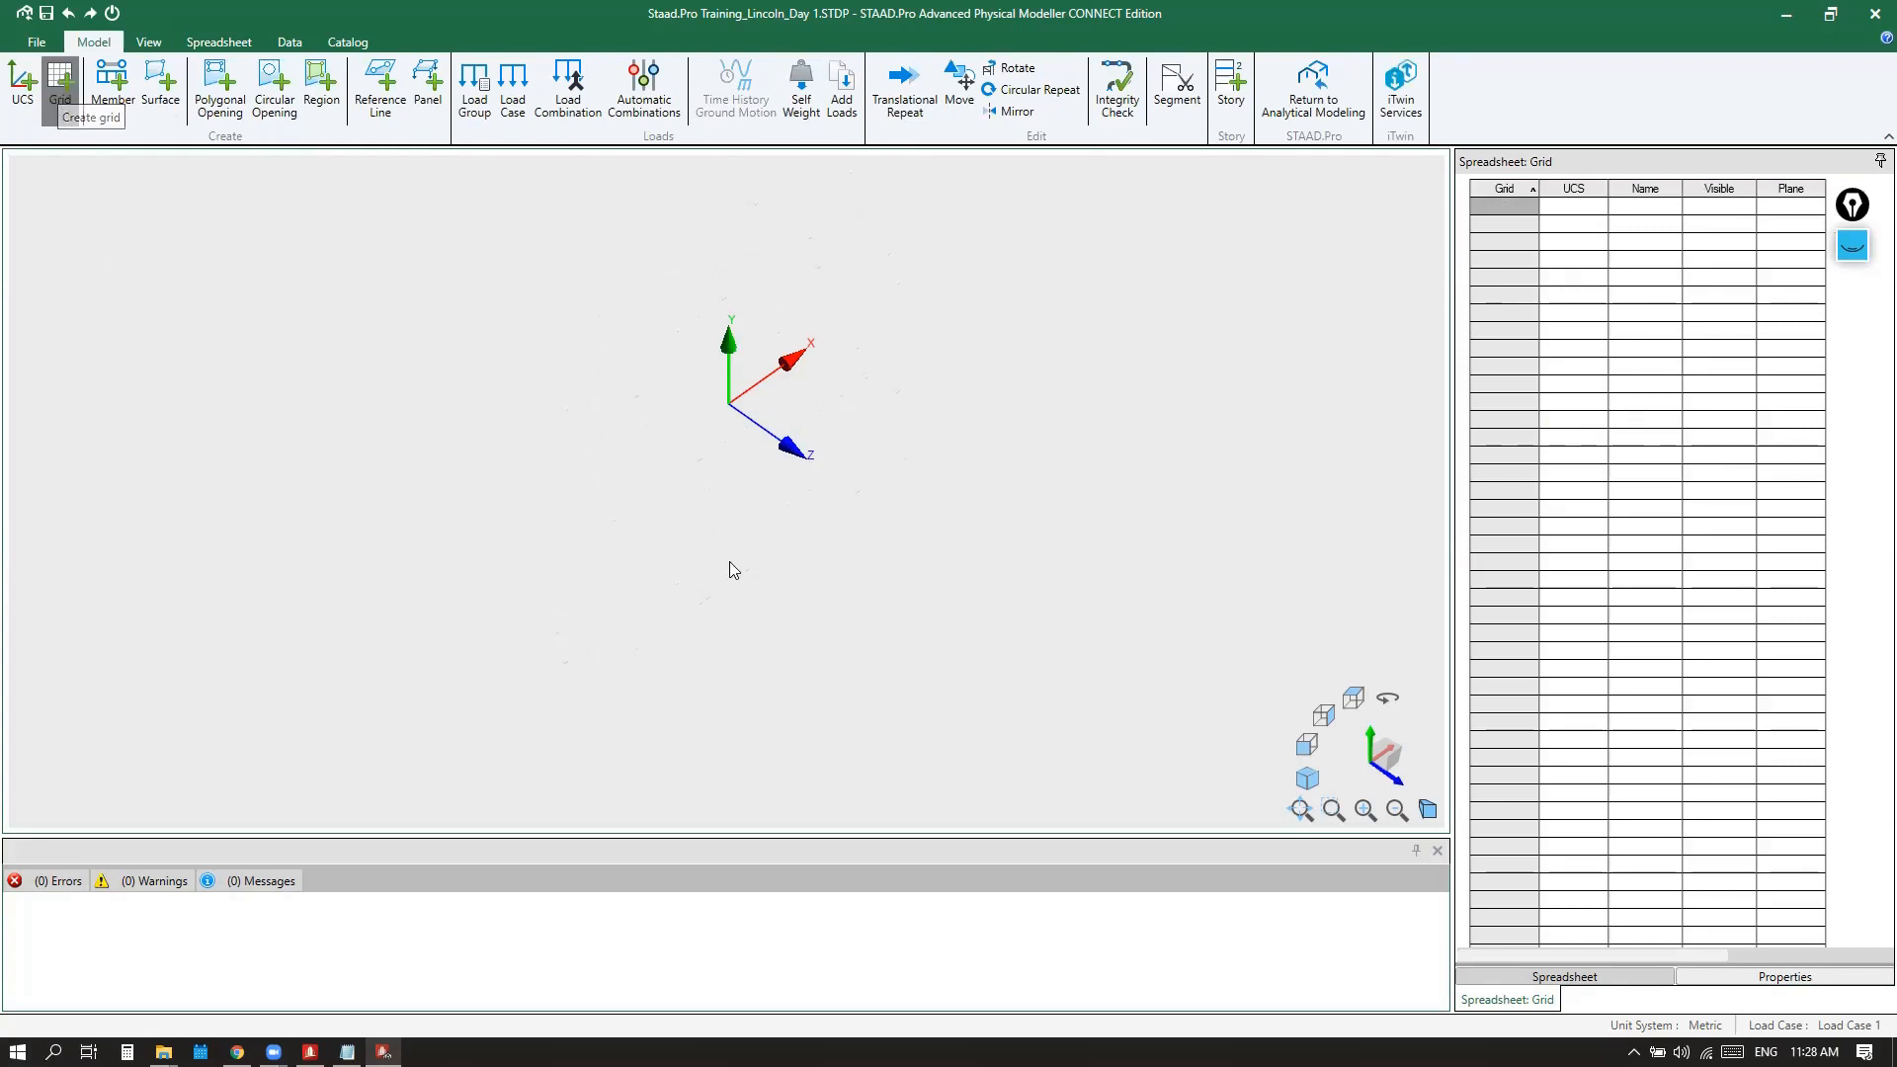
drag(984, 342, 1169, 261)
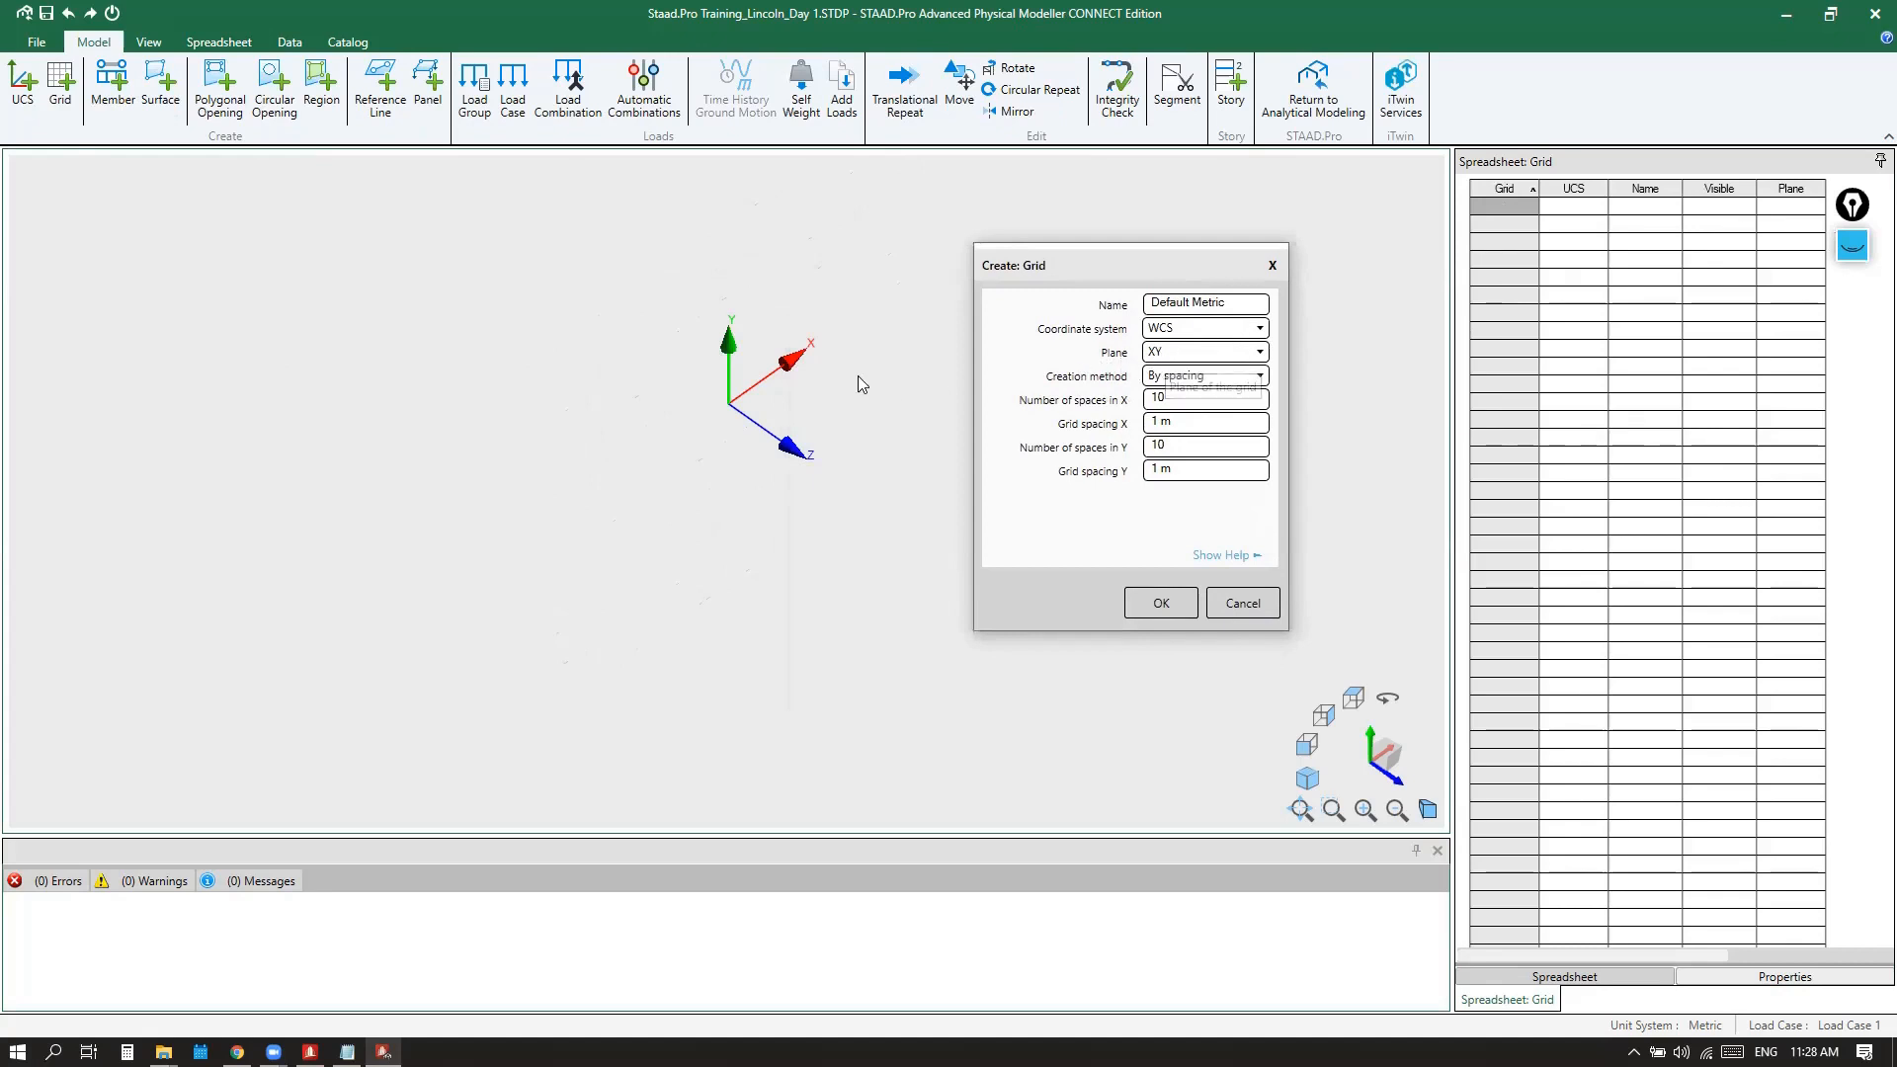
click(1253, 354)
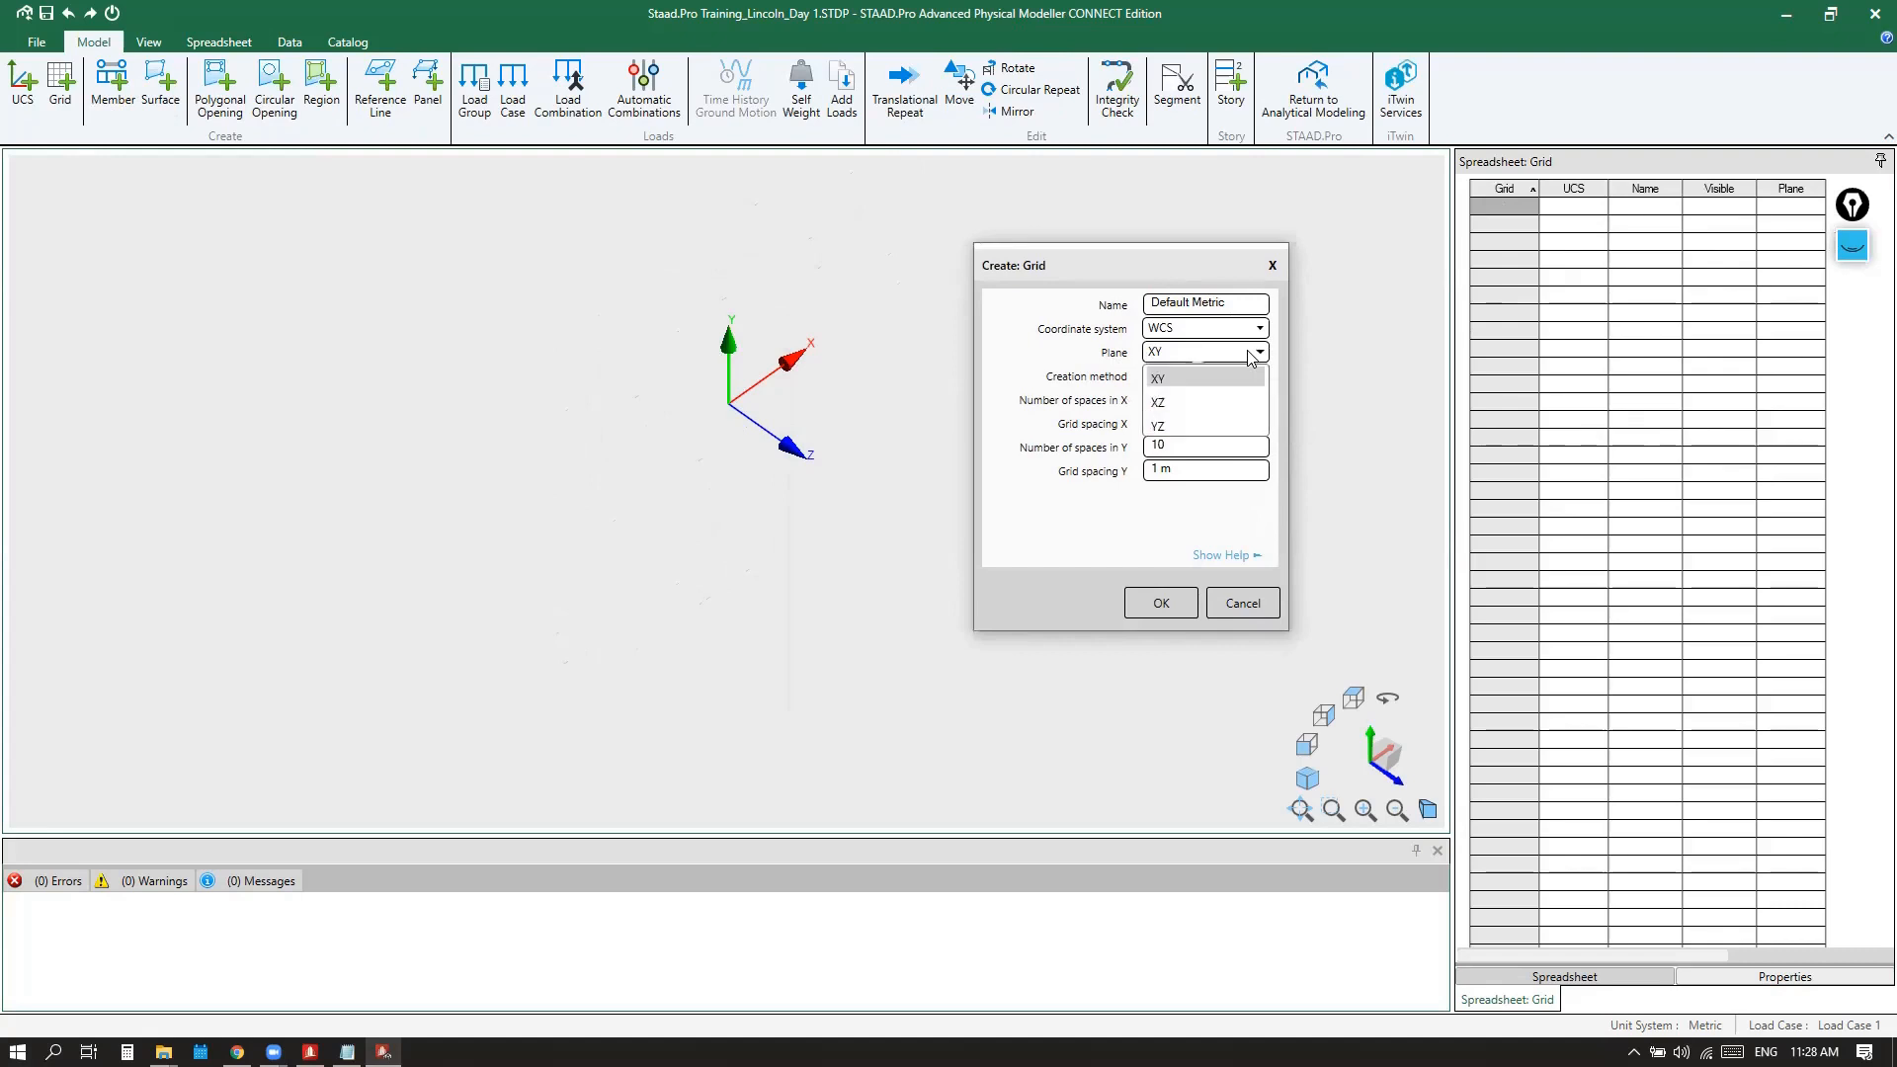
click(1176, 412)
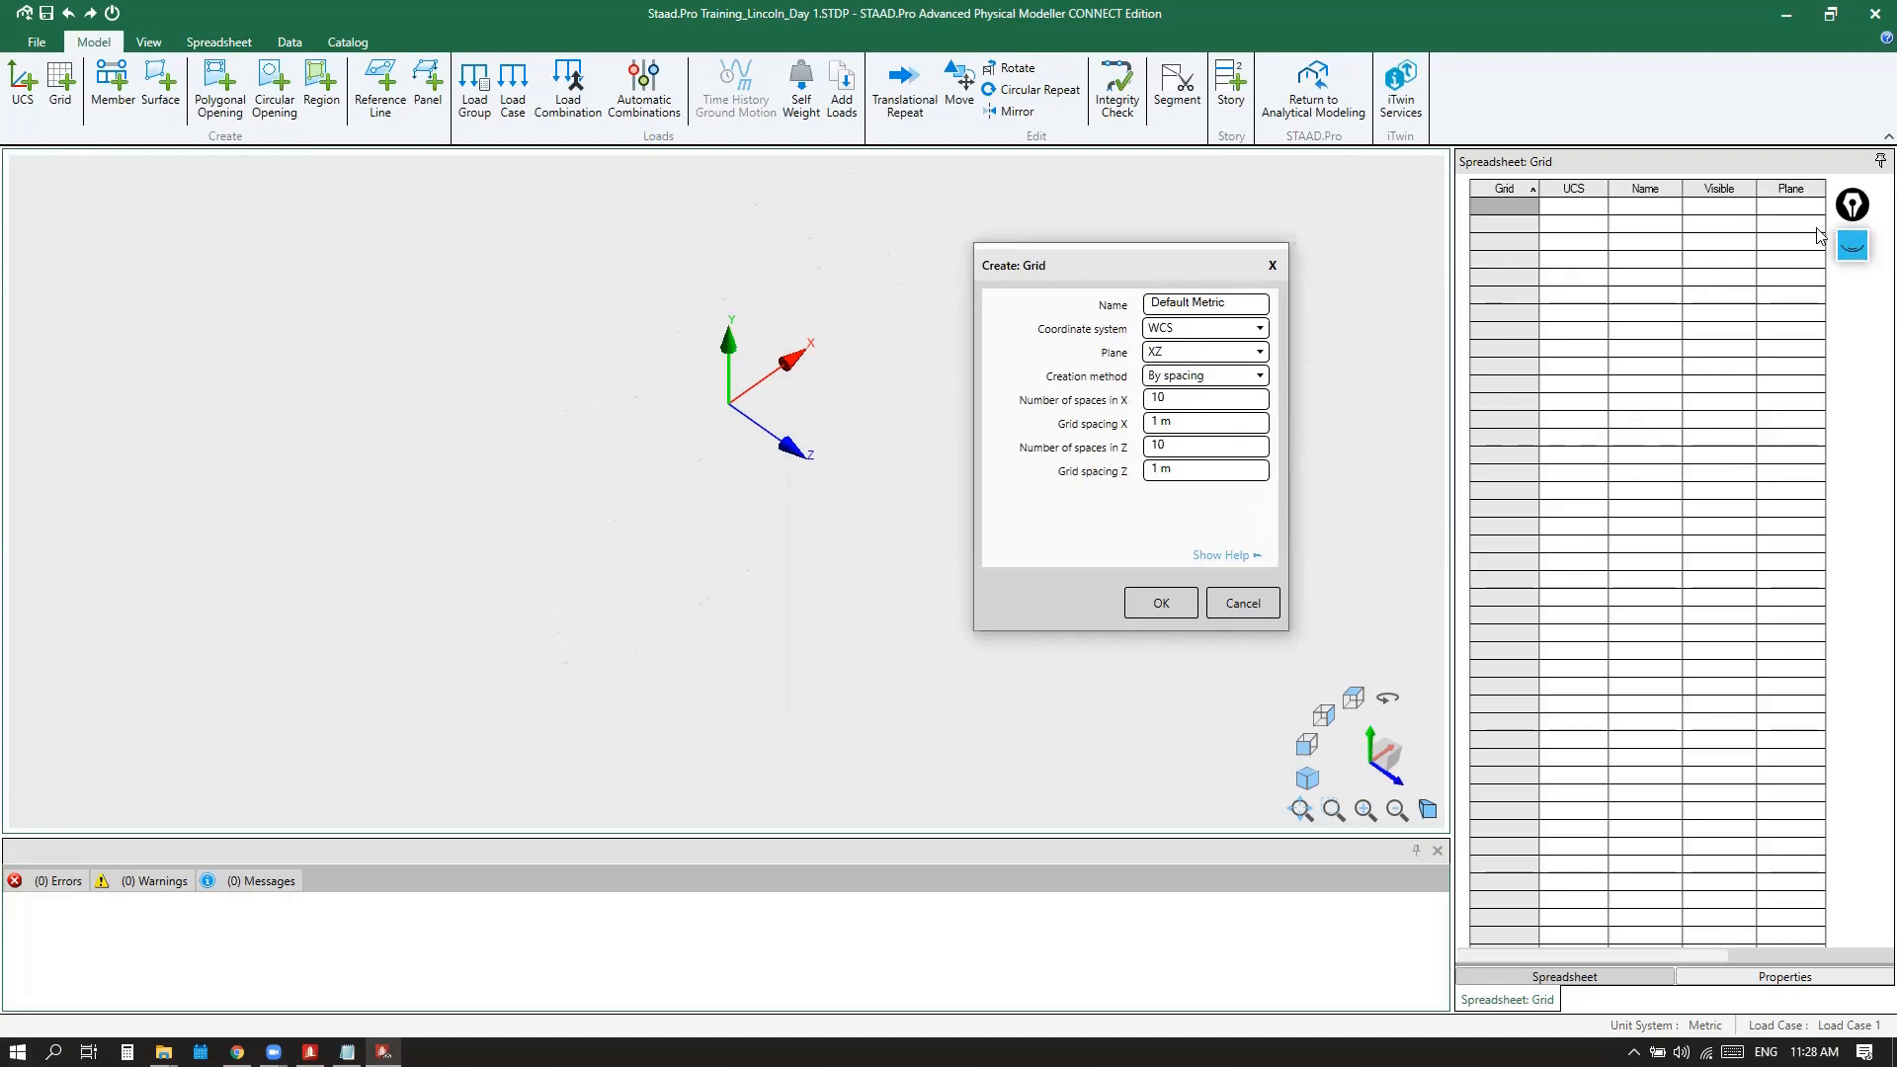
Move the grid dialog clear of the axes and outline the XZ plane from the origin with the pink annotation pen
click(1853, 246)
click(1853, 305)
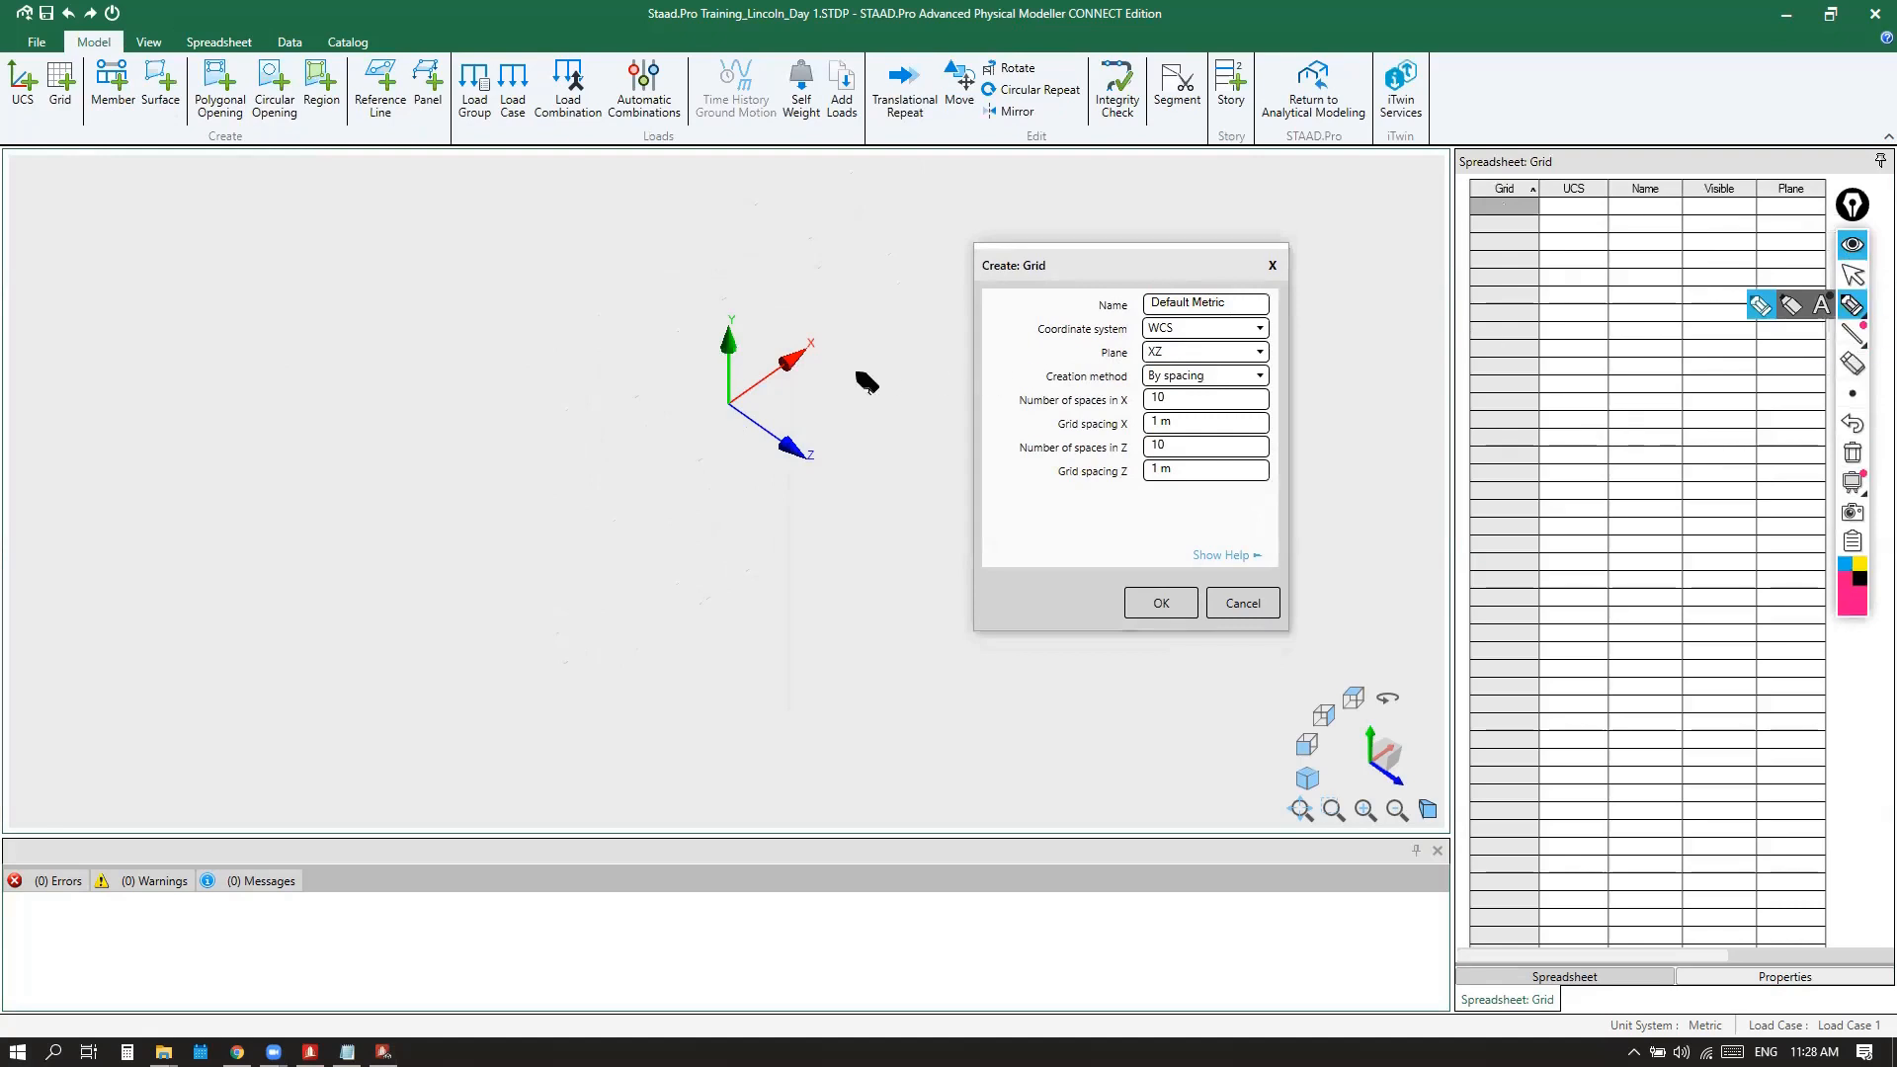
click(1853, 275)
mouse_move(1196, 267)
mouse_down()
mouse_move(1668, 313)
mouse_move(991, 339)
mouse_move(232, 439)
mouse_up()
click(1853, 304)
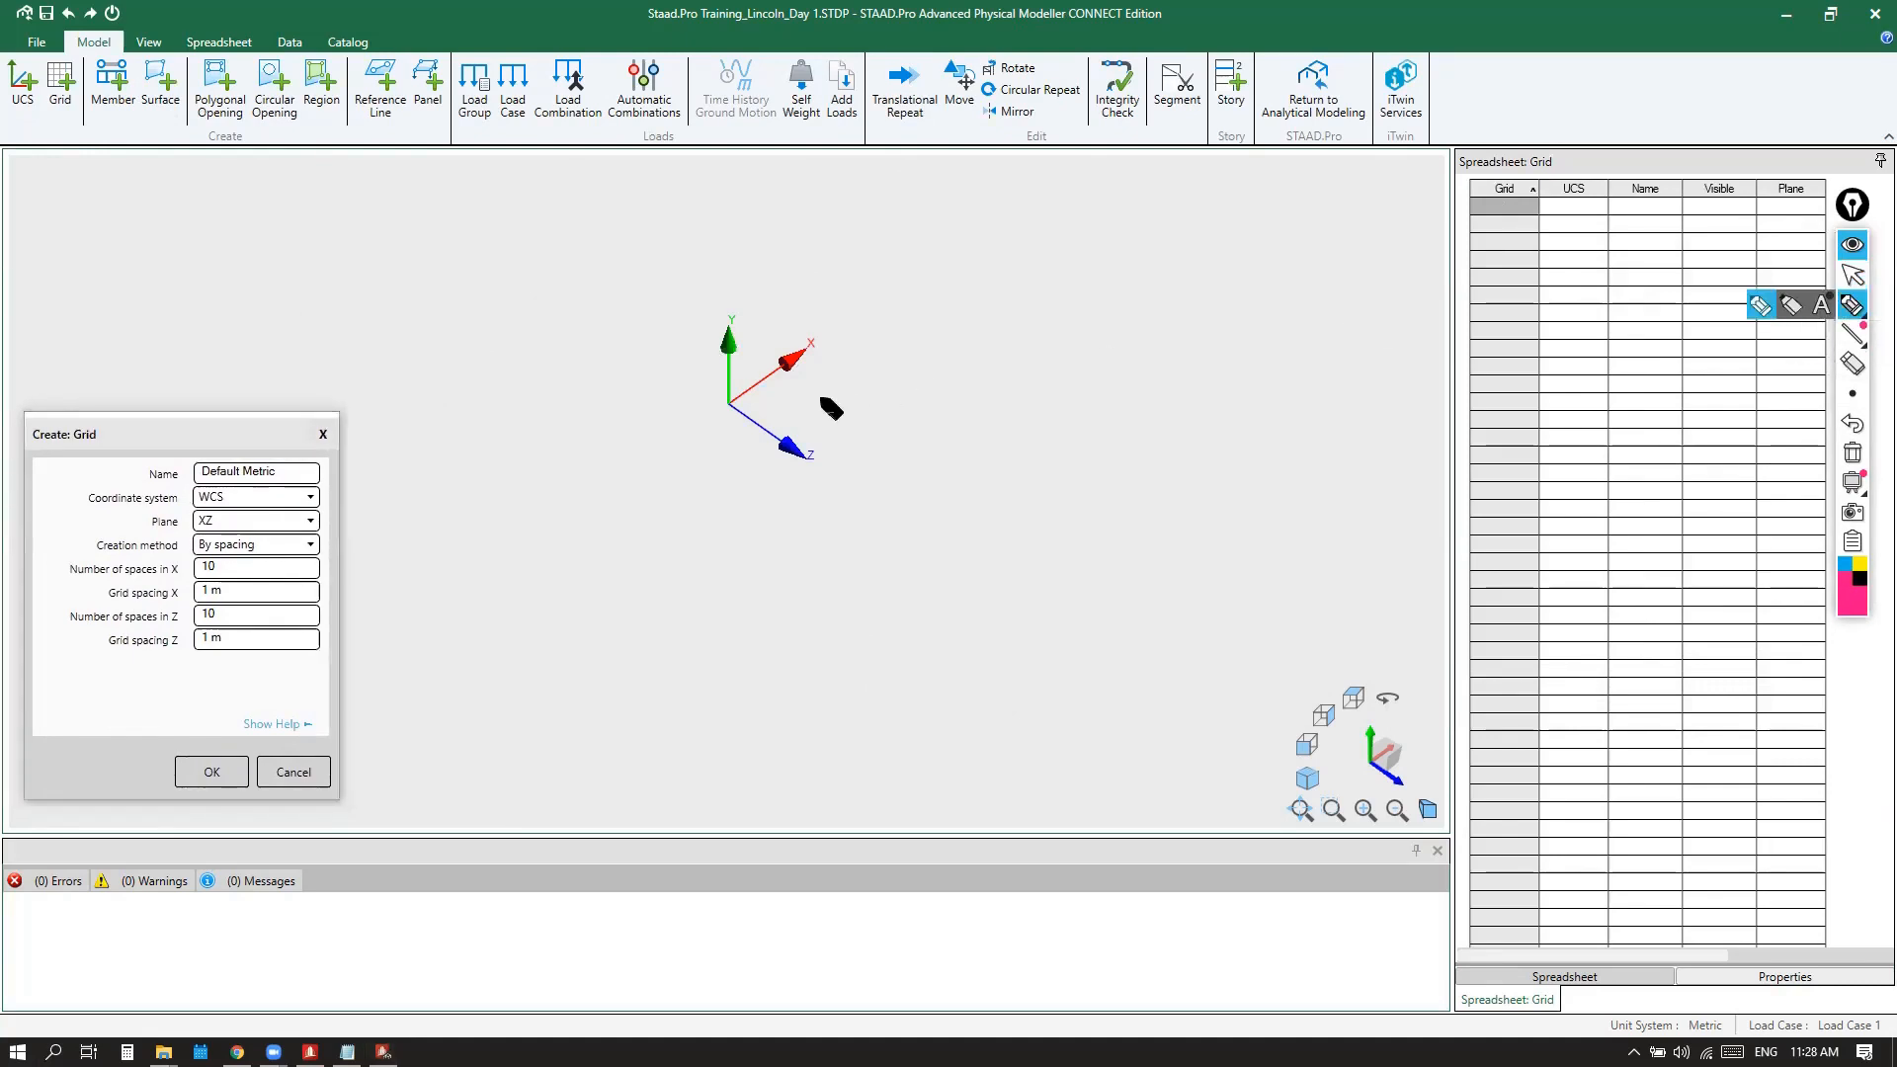
drag(733, 400, 1002, 218)
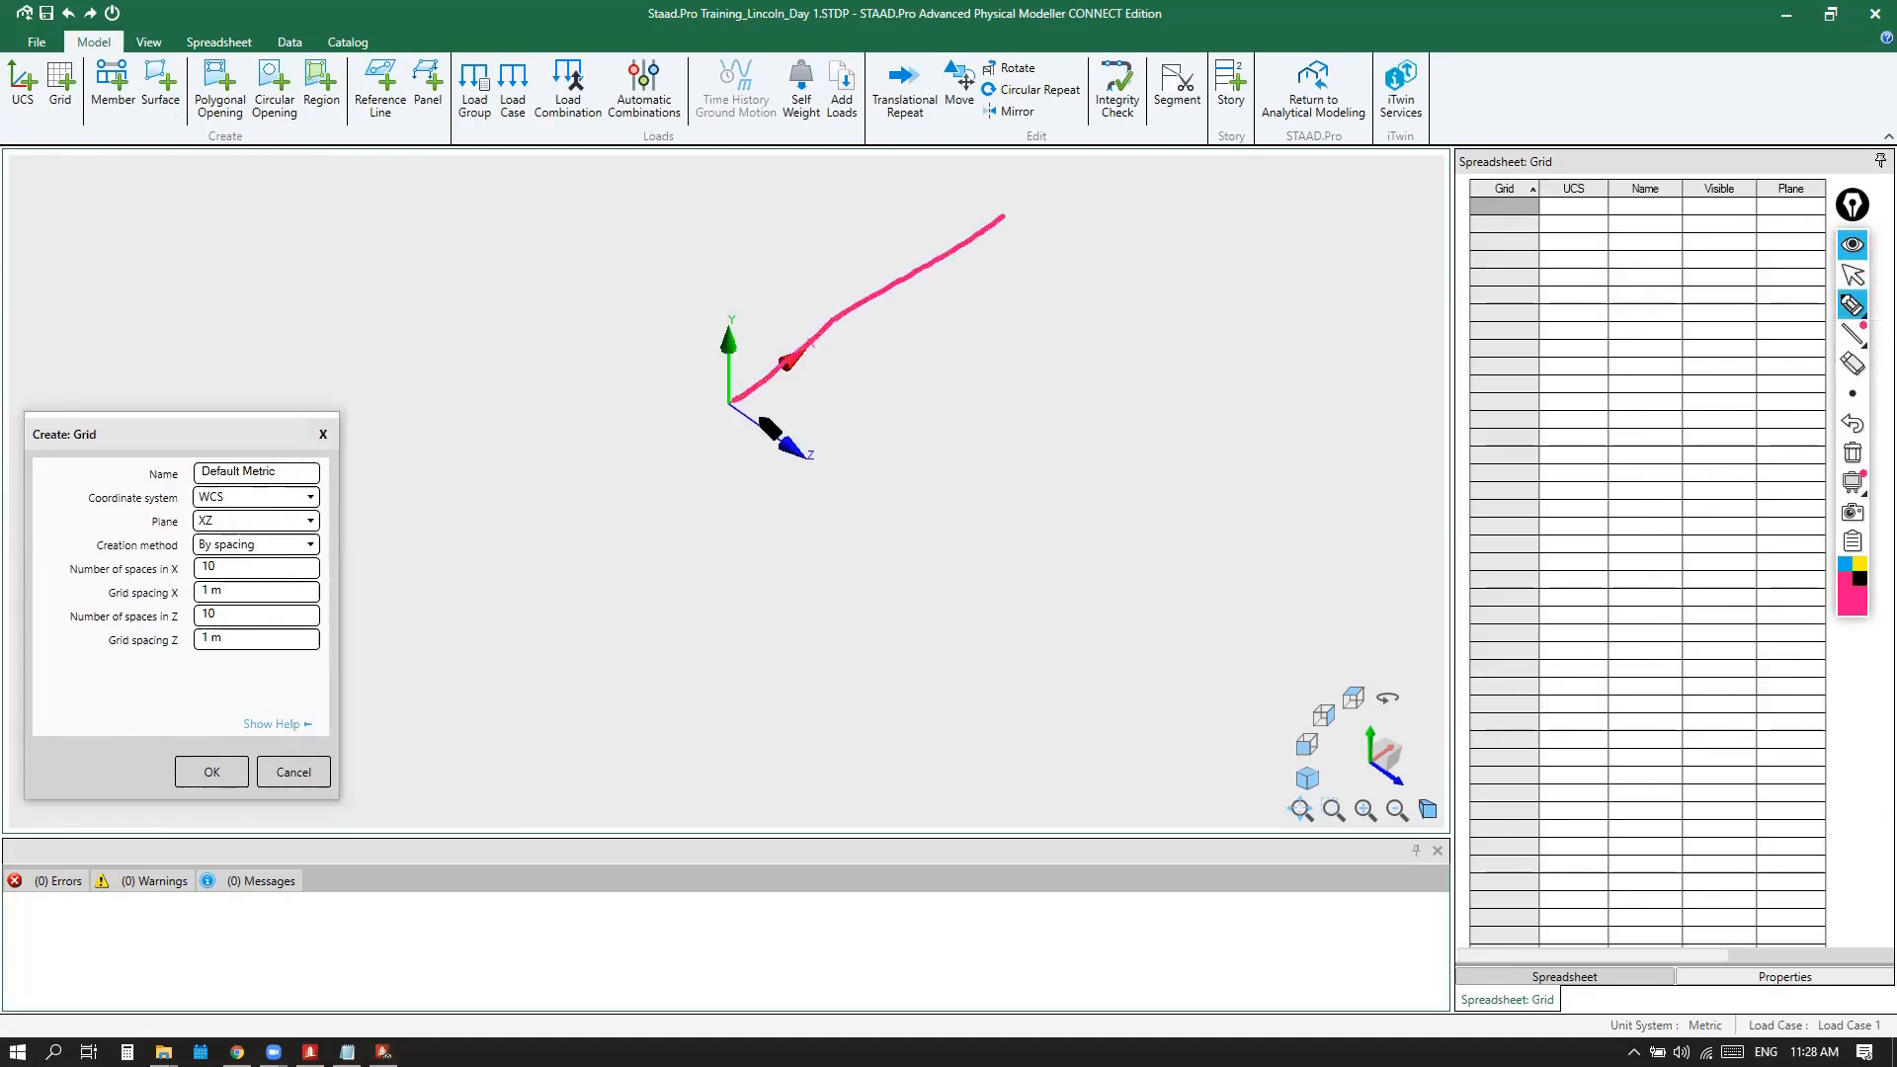
mouse_move(734, 401)
mouse_down()
mouse_move(934, 560)
mouse_move(1159, 354)
mouse_up()
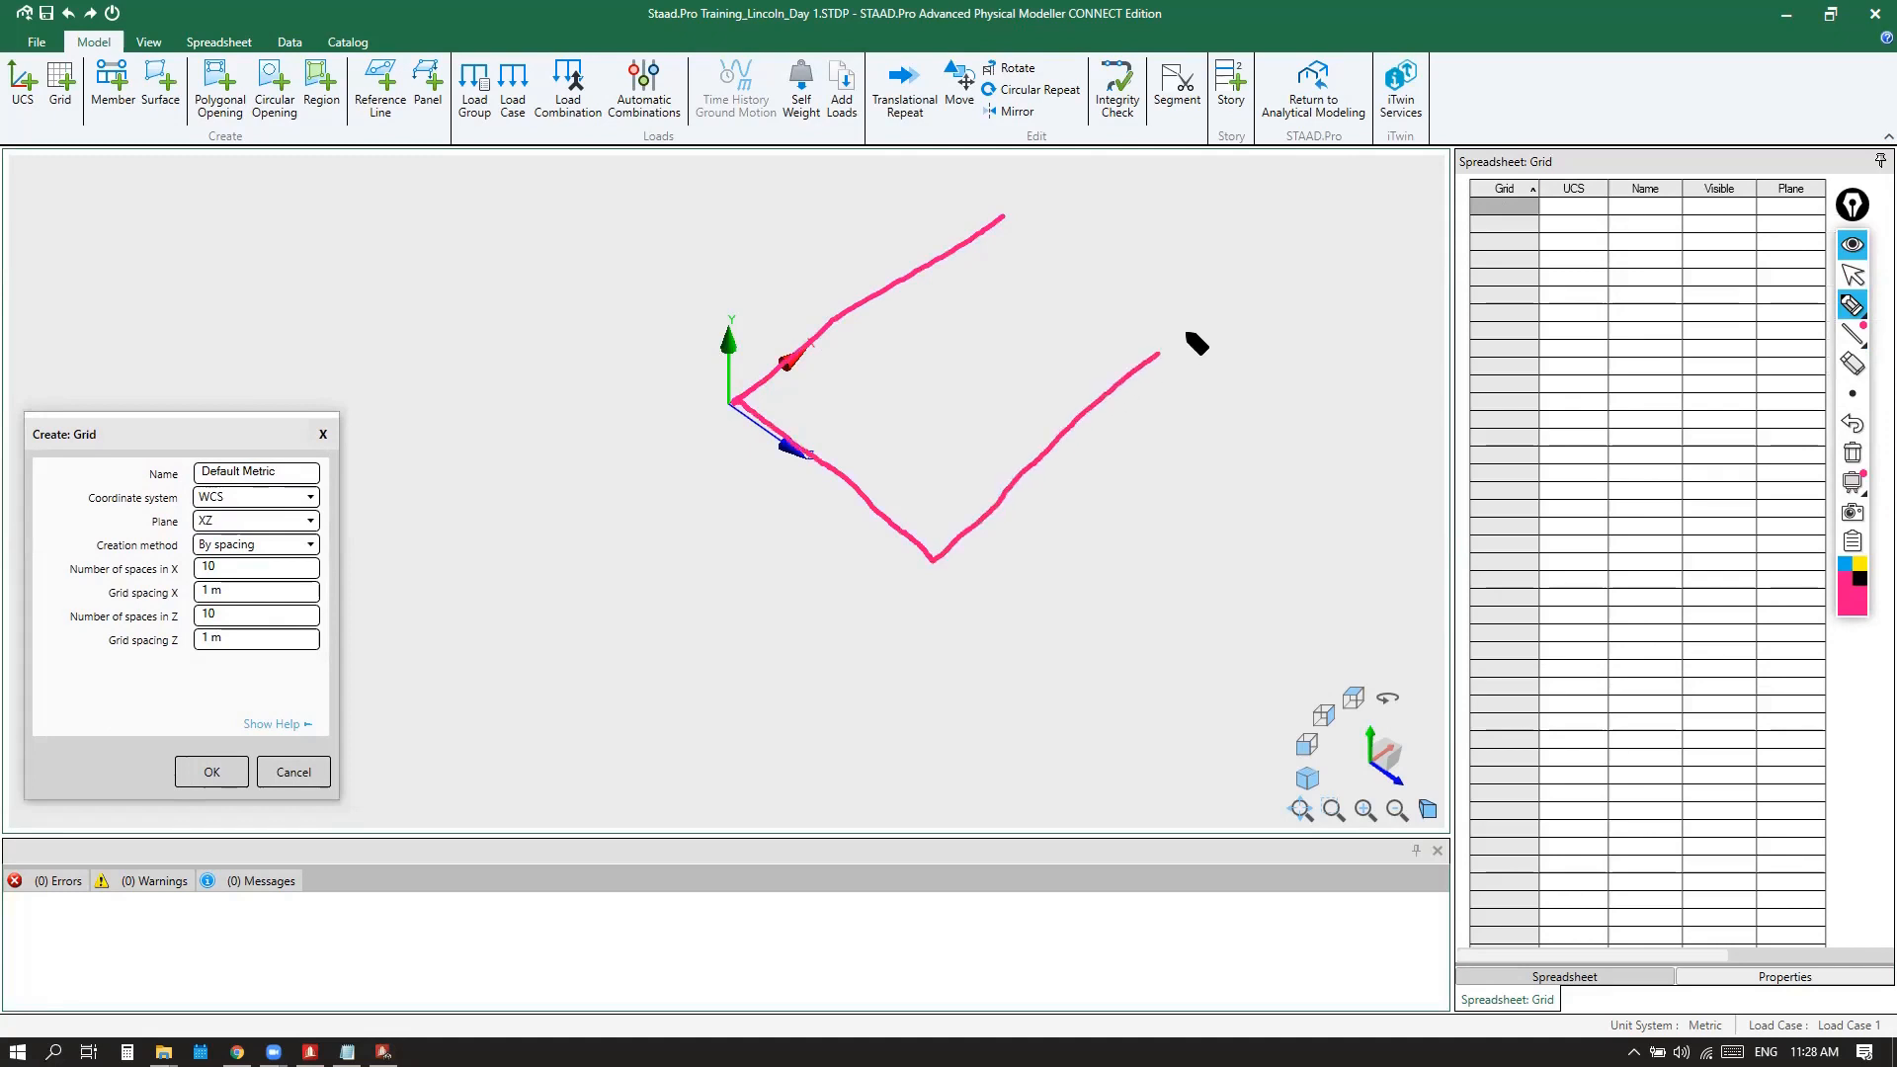
mouse_move(1007, 214)
mouse_down()
mouse_move(1191, 325)
mouse_move(1158, 354)
mouse_up()
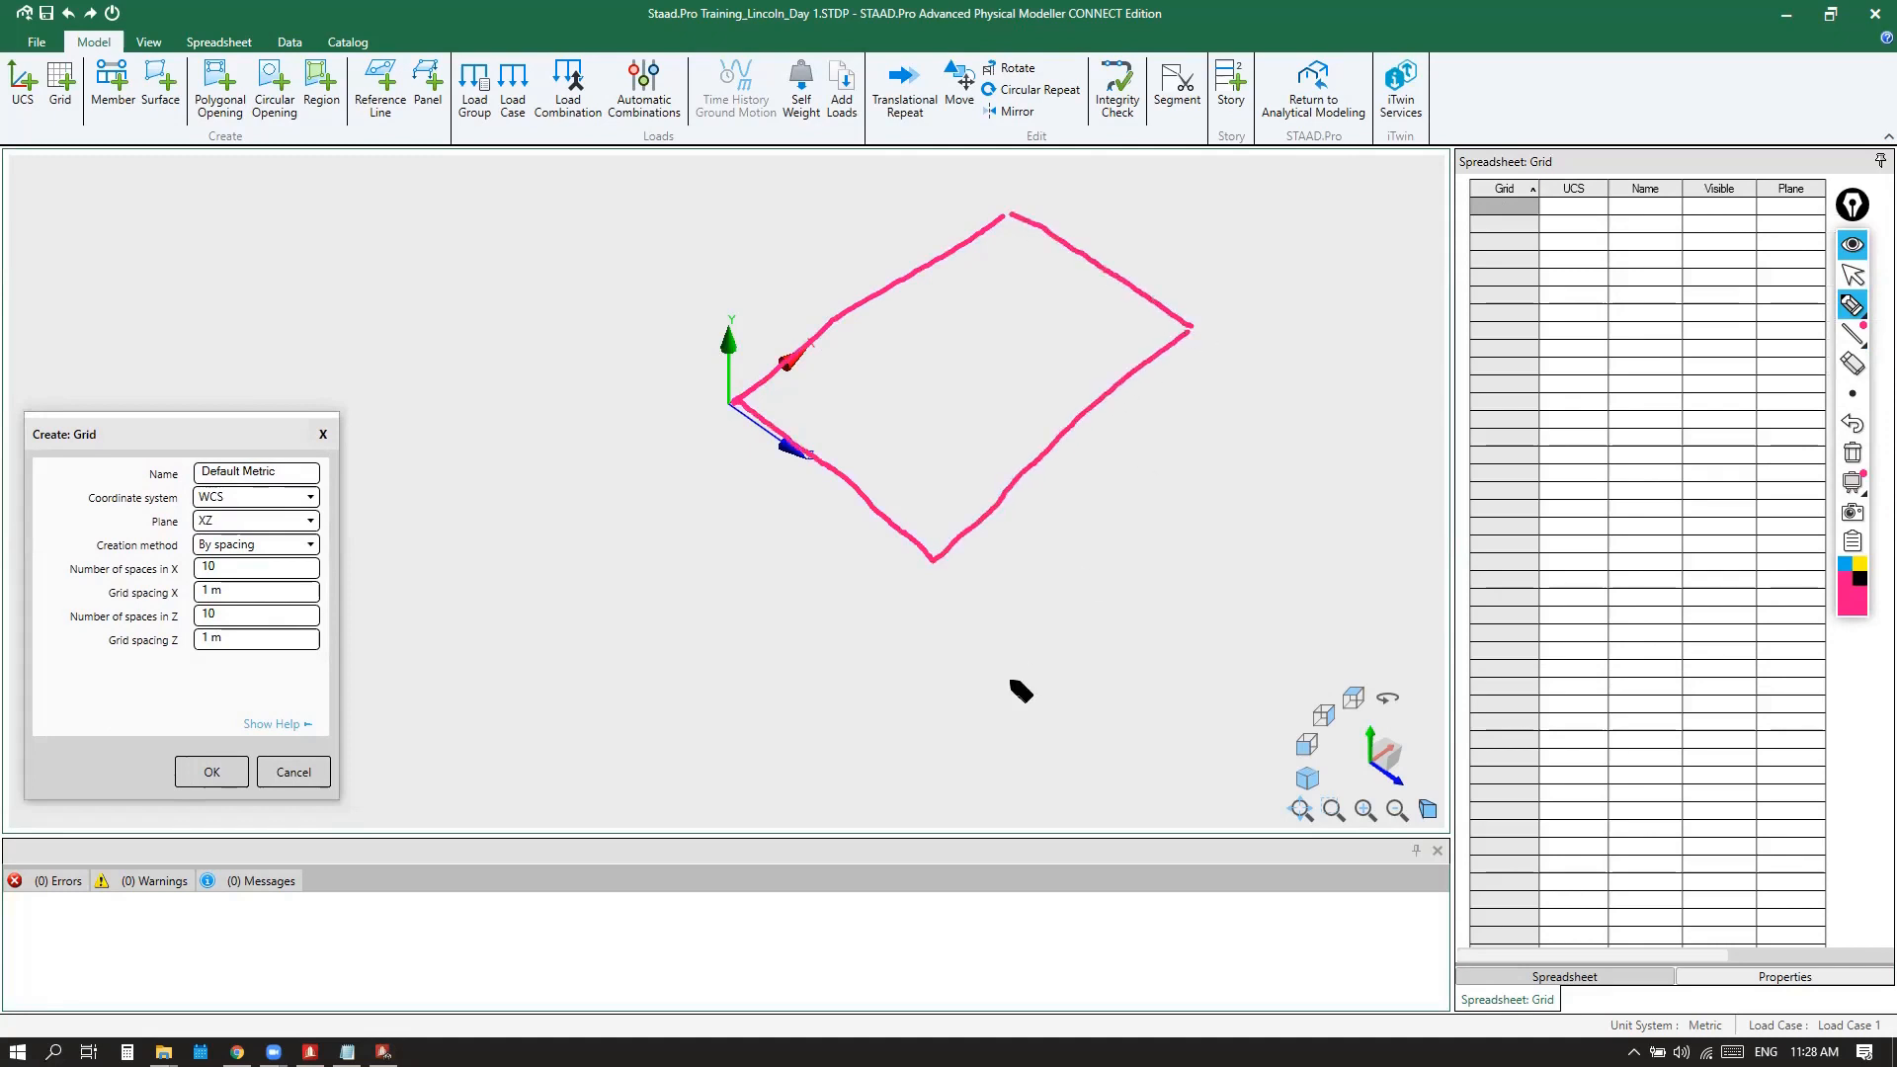
Set the grid plane to YZ and outline that plane from the origin with the blue annotation pen
click(1844, 567)
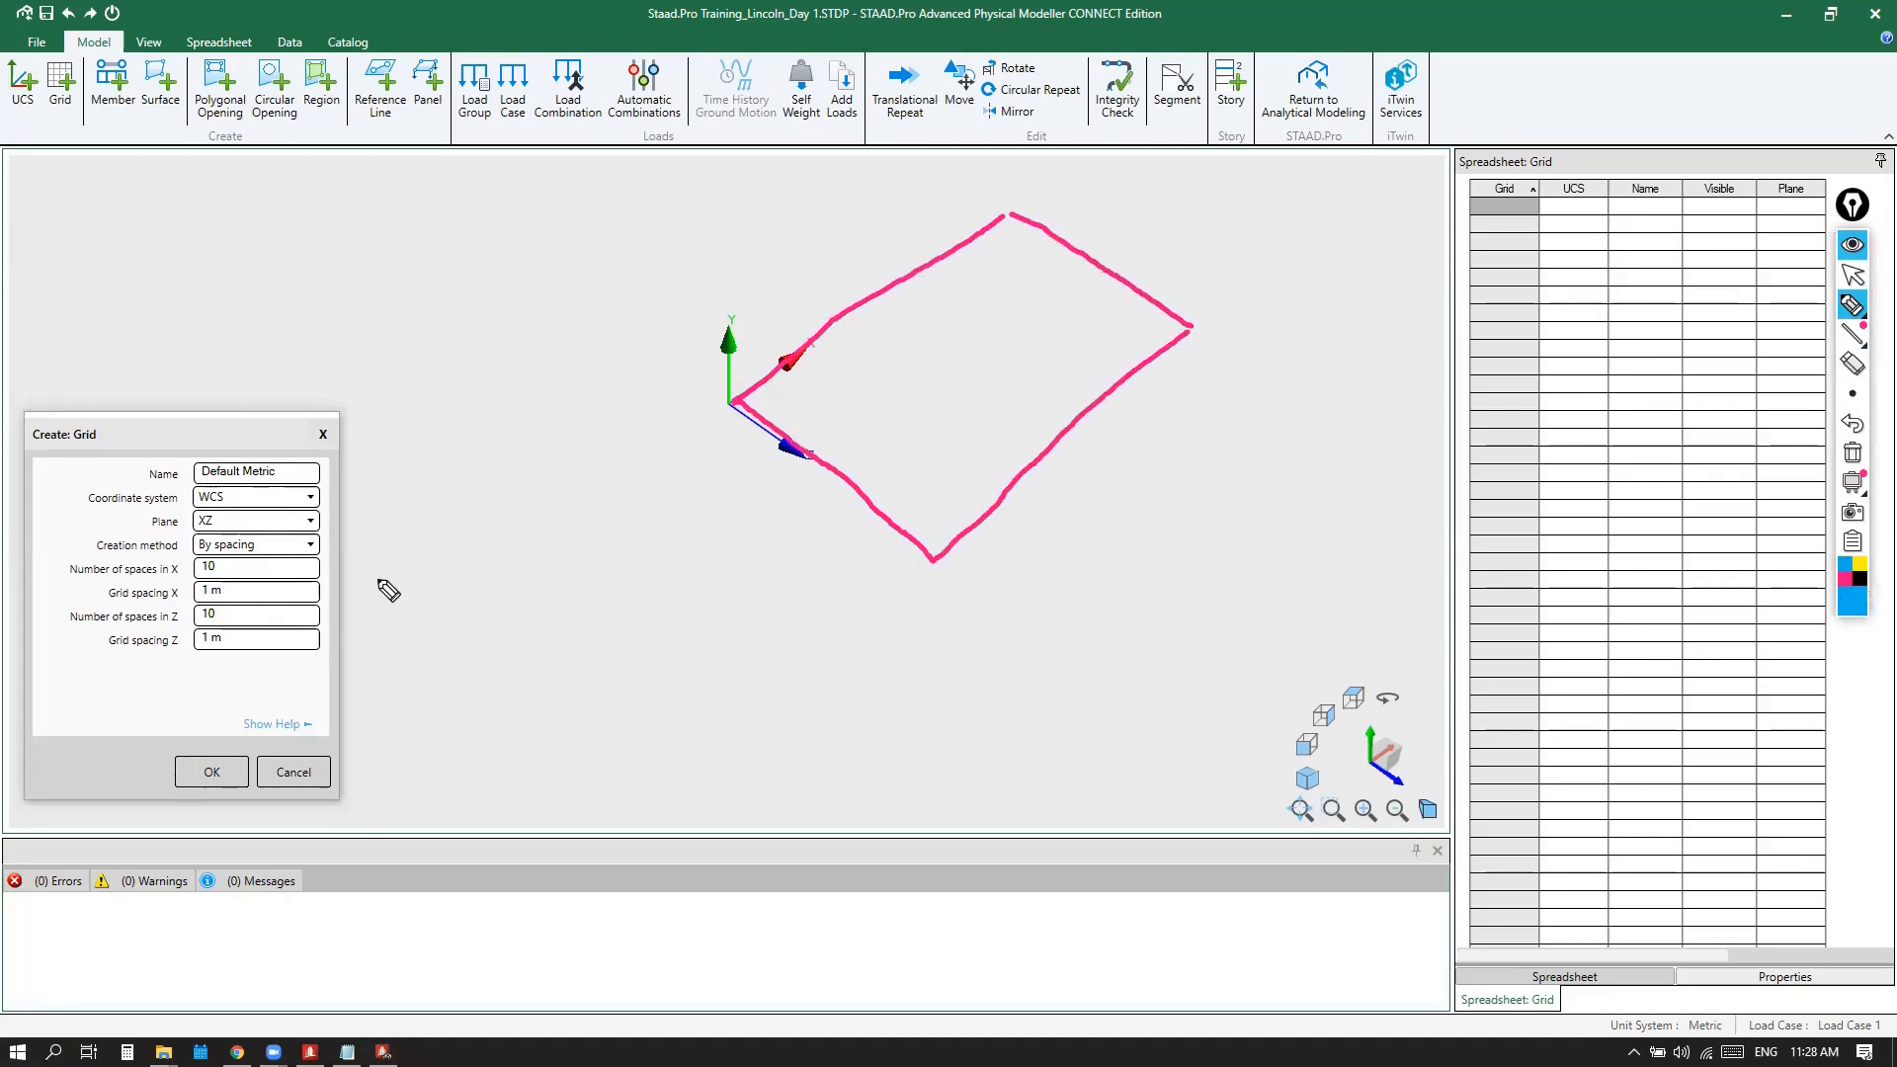
click(1854, 274)
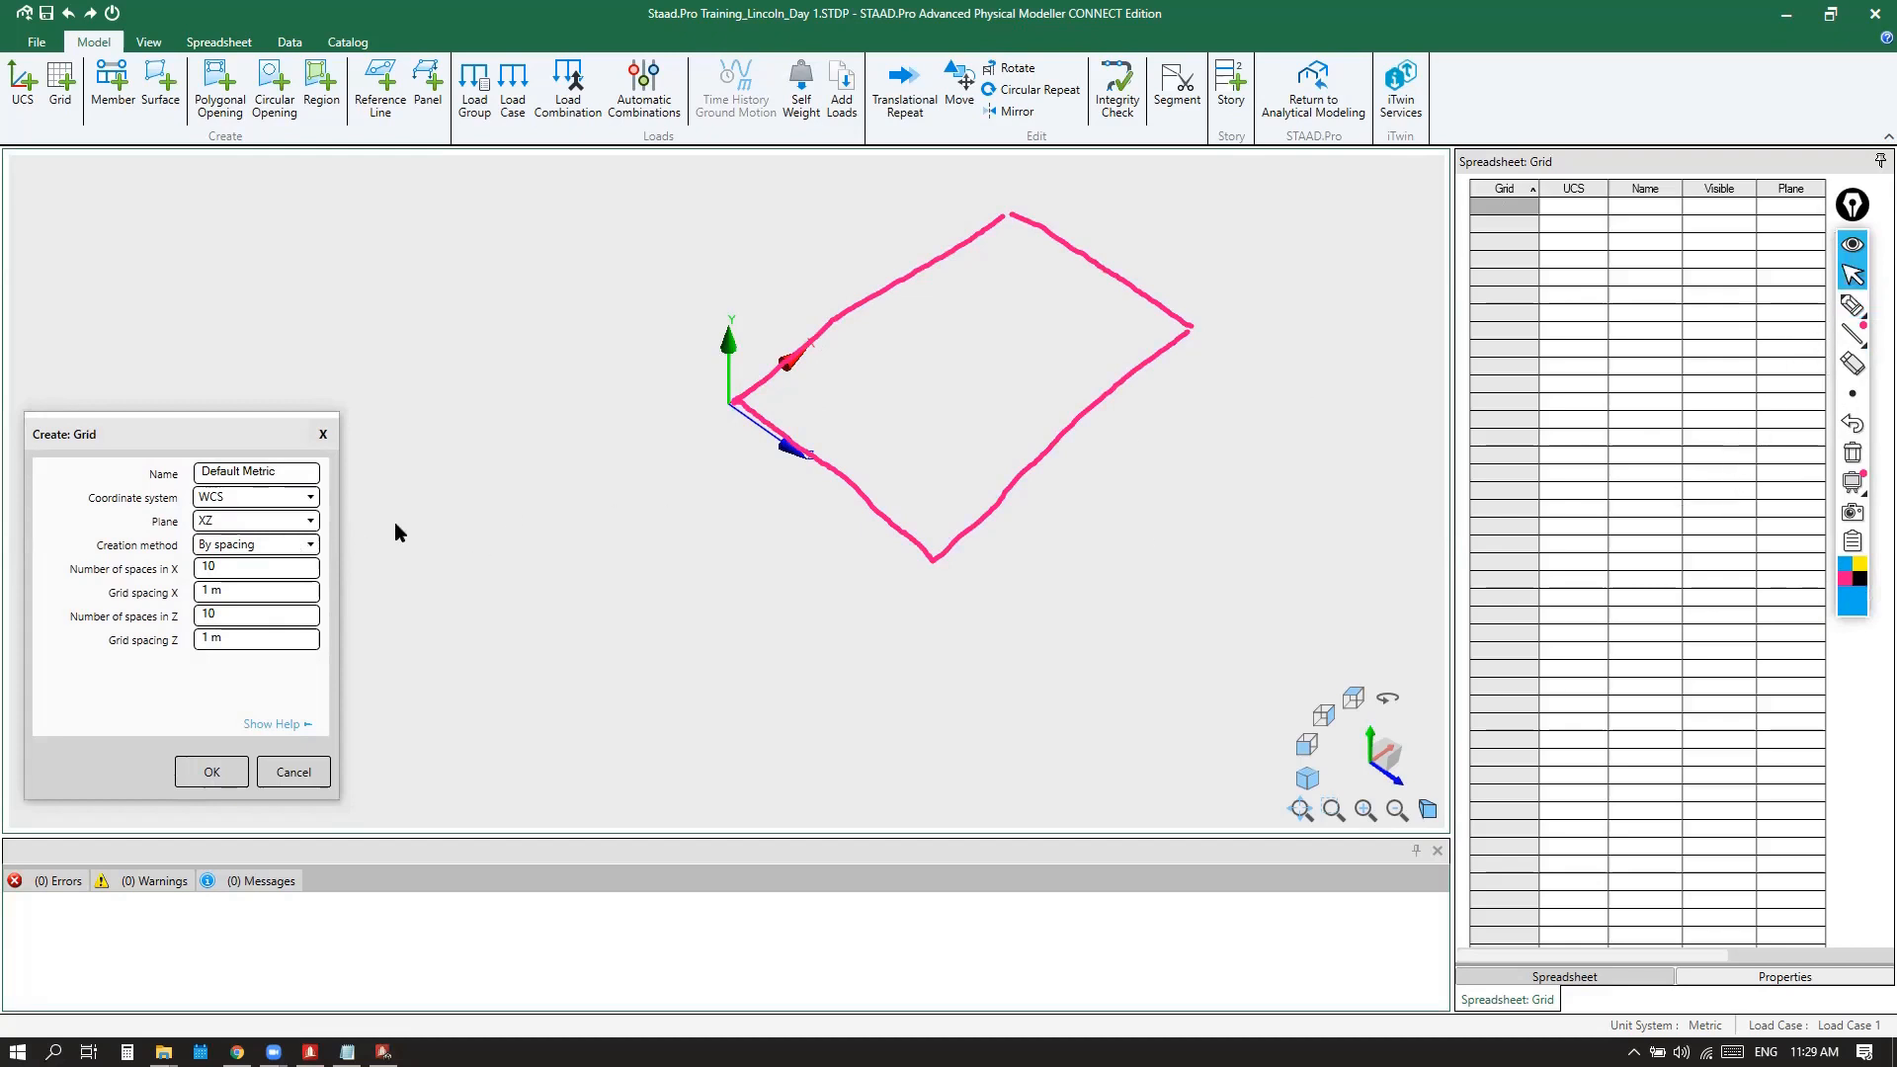
click(305, 521)
click(230, 596)
click(1853, 305)
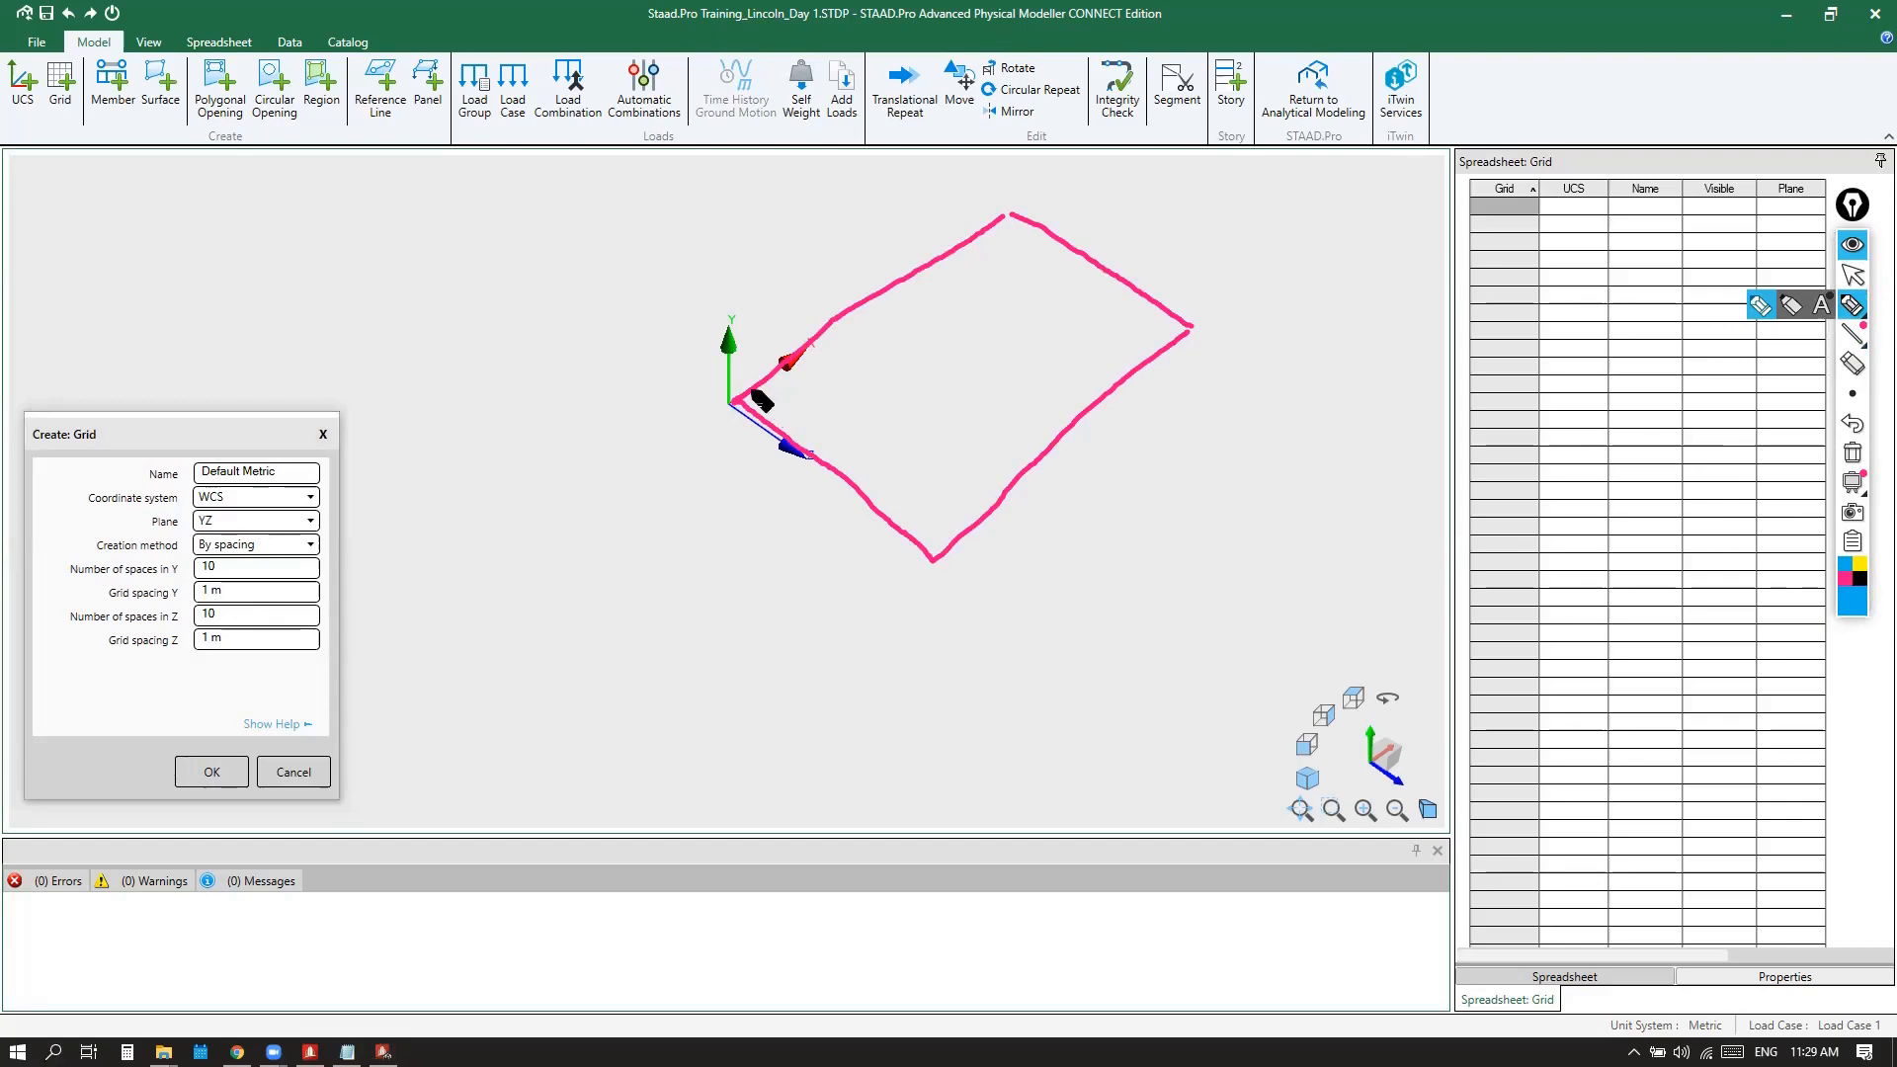
drag(730, 396, 728, 183)
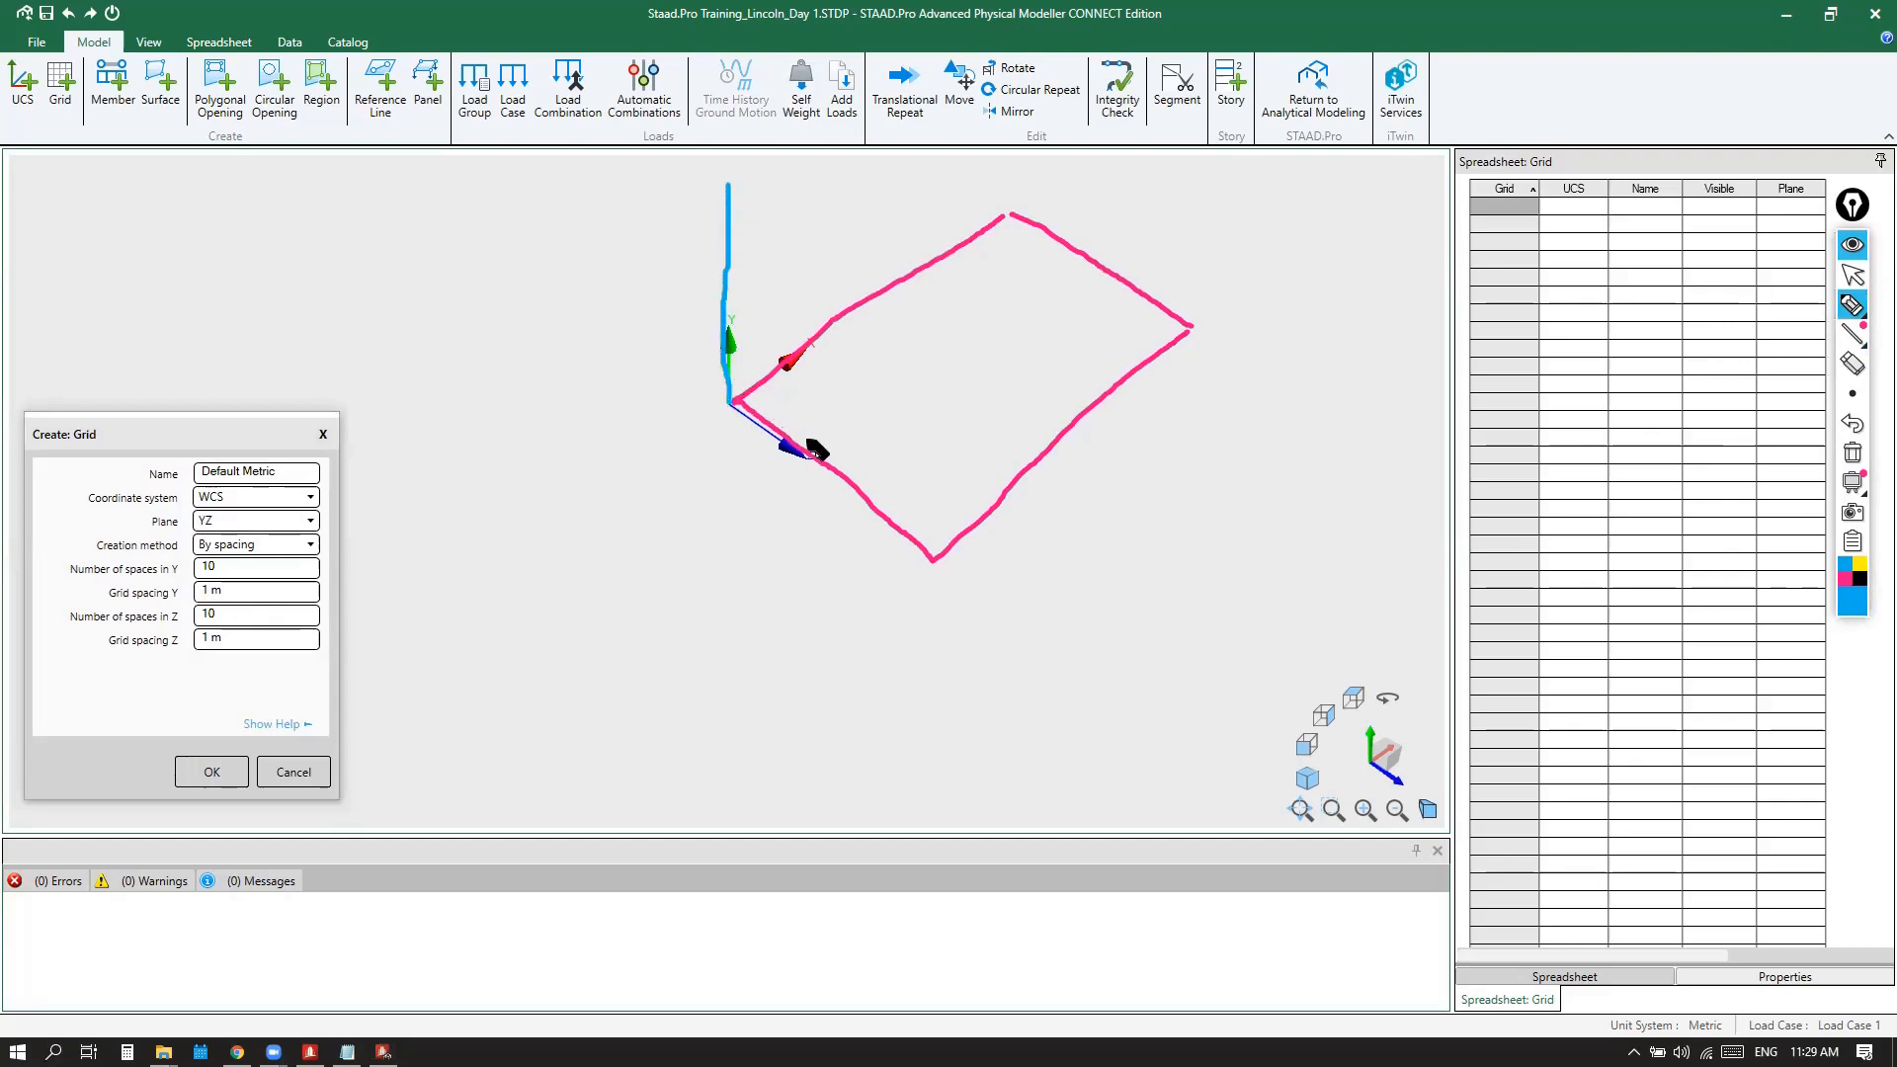
mouse_move(733, 400)
mouse_down()
mouse_move(932, 556)
mouse_move(933, 257)
mouse_up()
drag(732, 182, 926, 281)
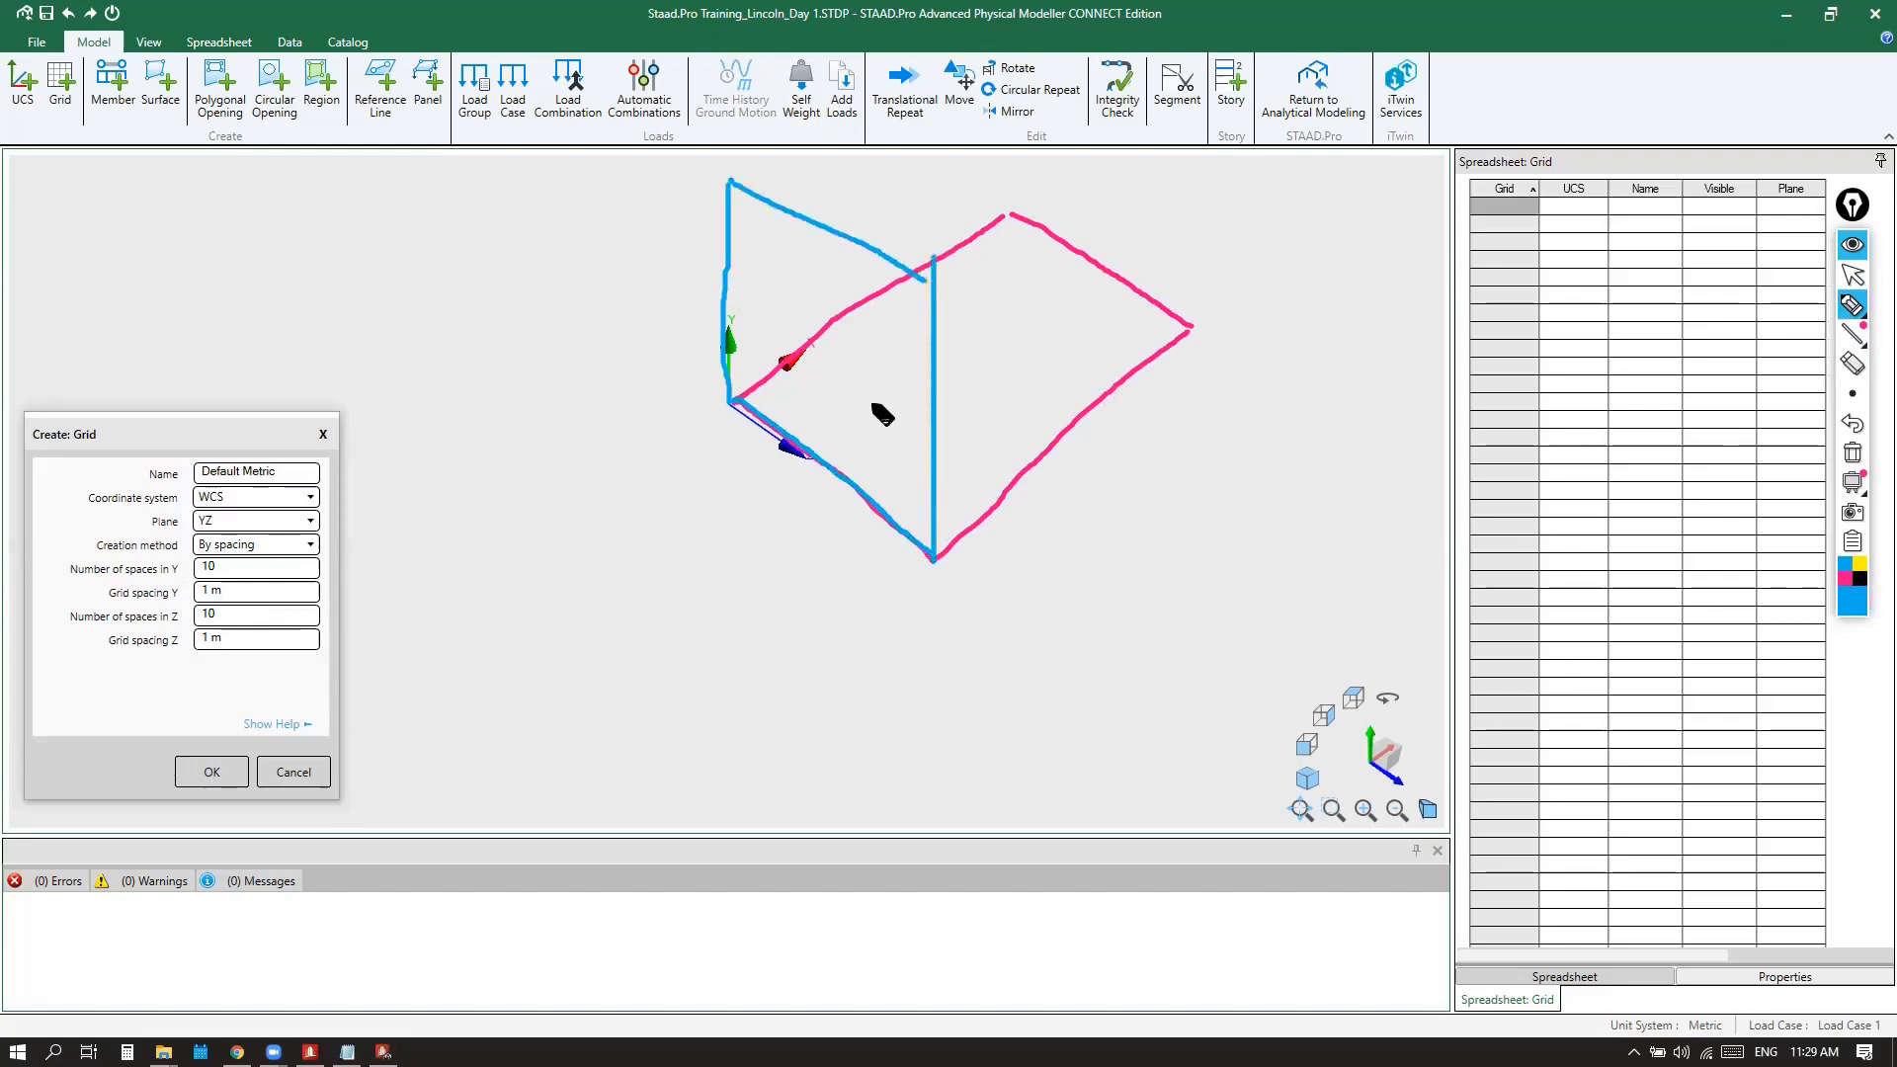
Outline the XY plane from the origin with the yellow annotation pen
click(1860, 567)
mouse_move(737, 402)
mouse_down()
mouse_move(1005, 209)
mouse_move(994, 87)
mouse_up()
drag(732, 184, 991, 87)
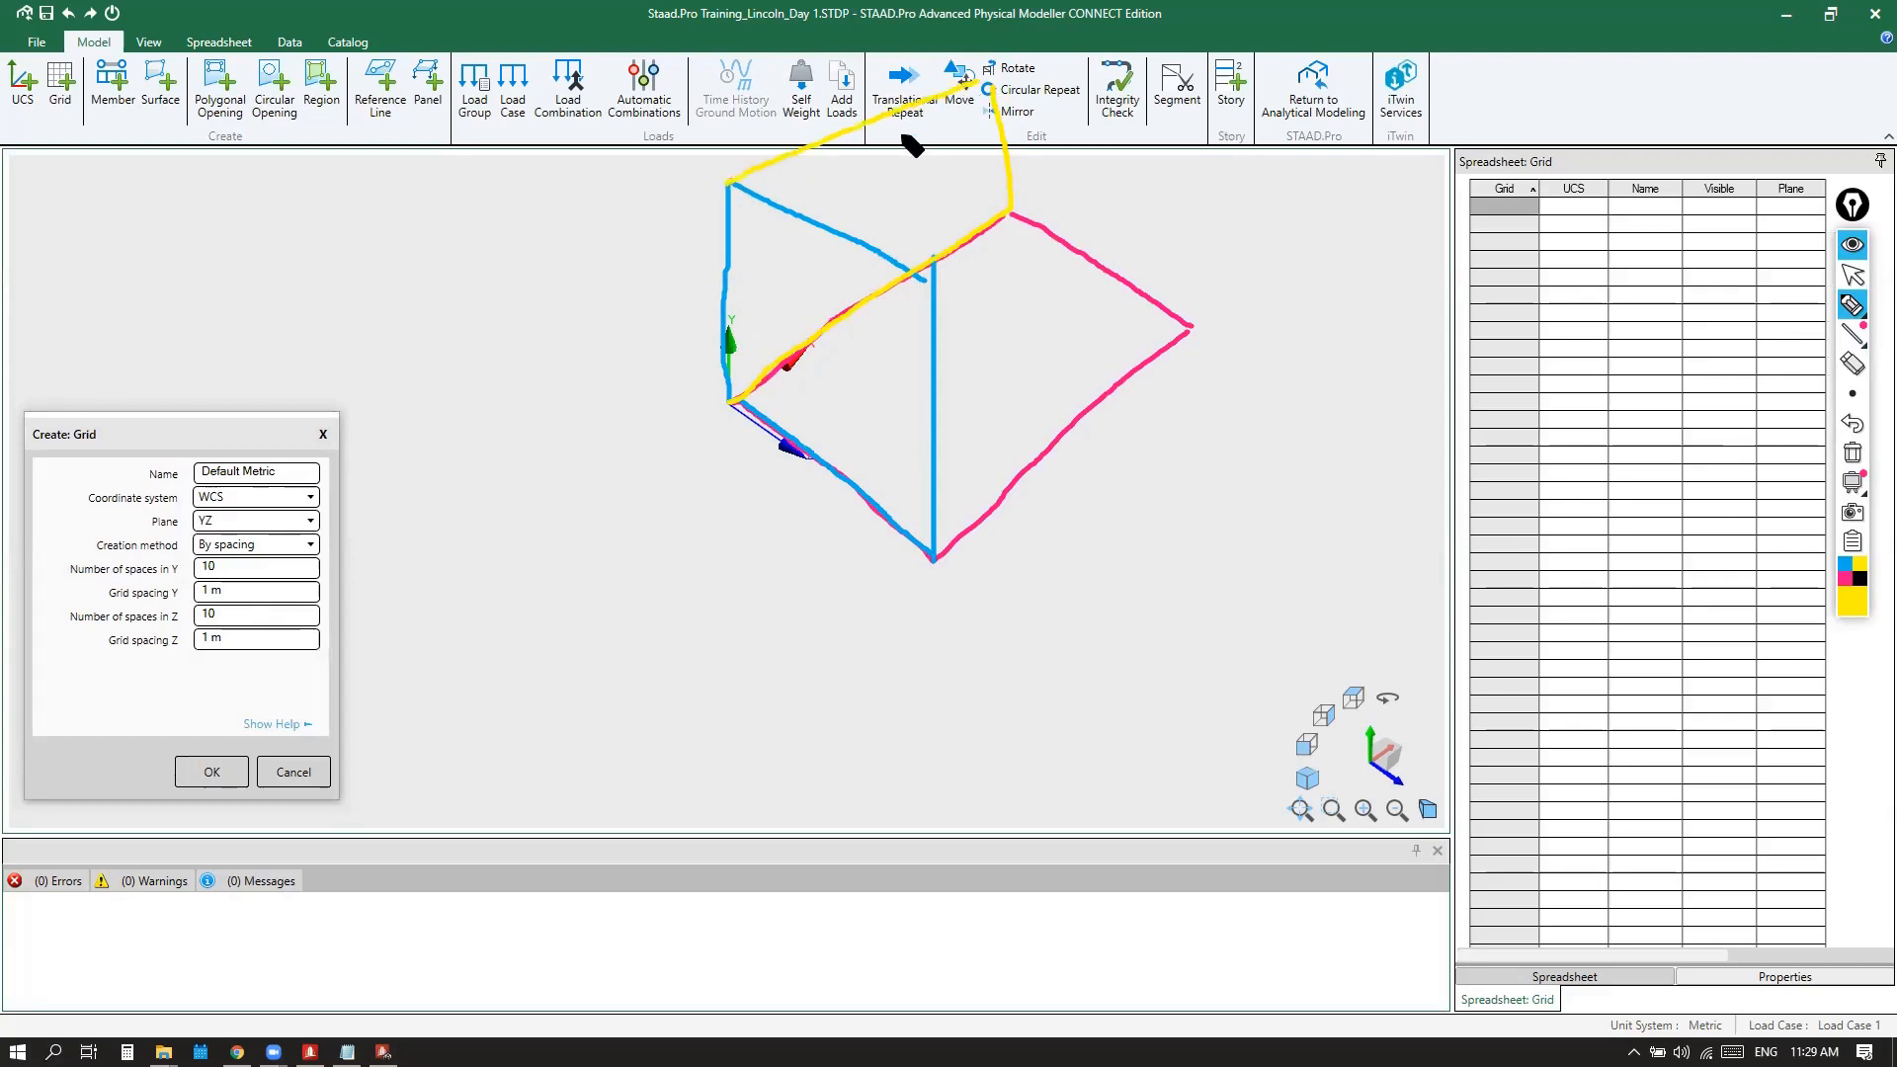
drag(731, 184, 732, 403)
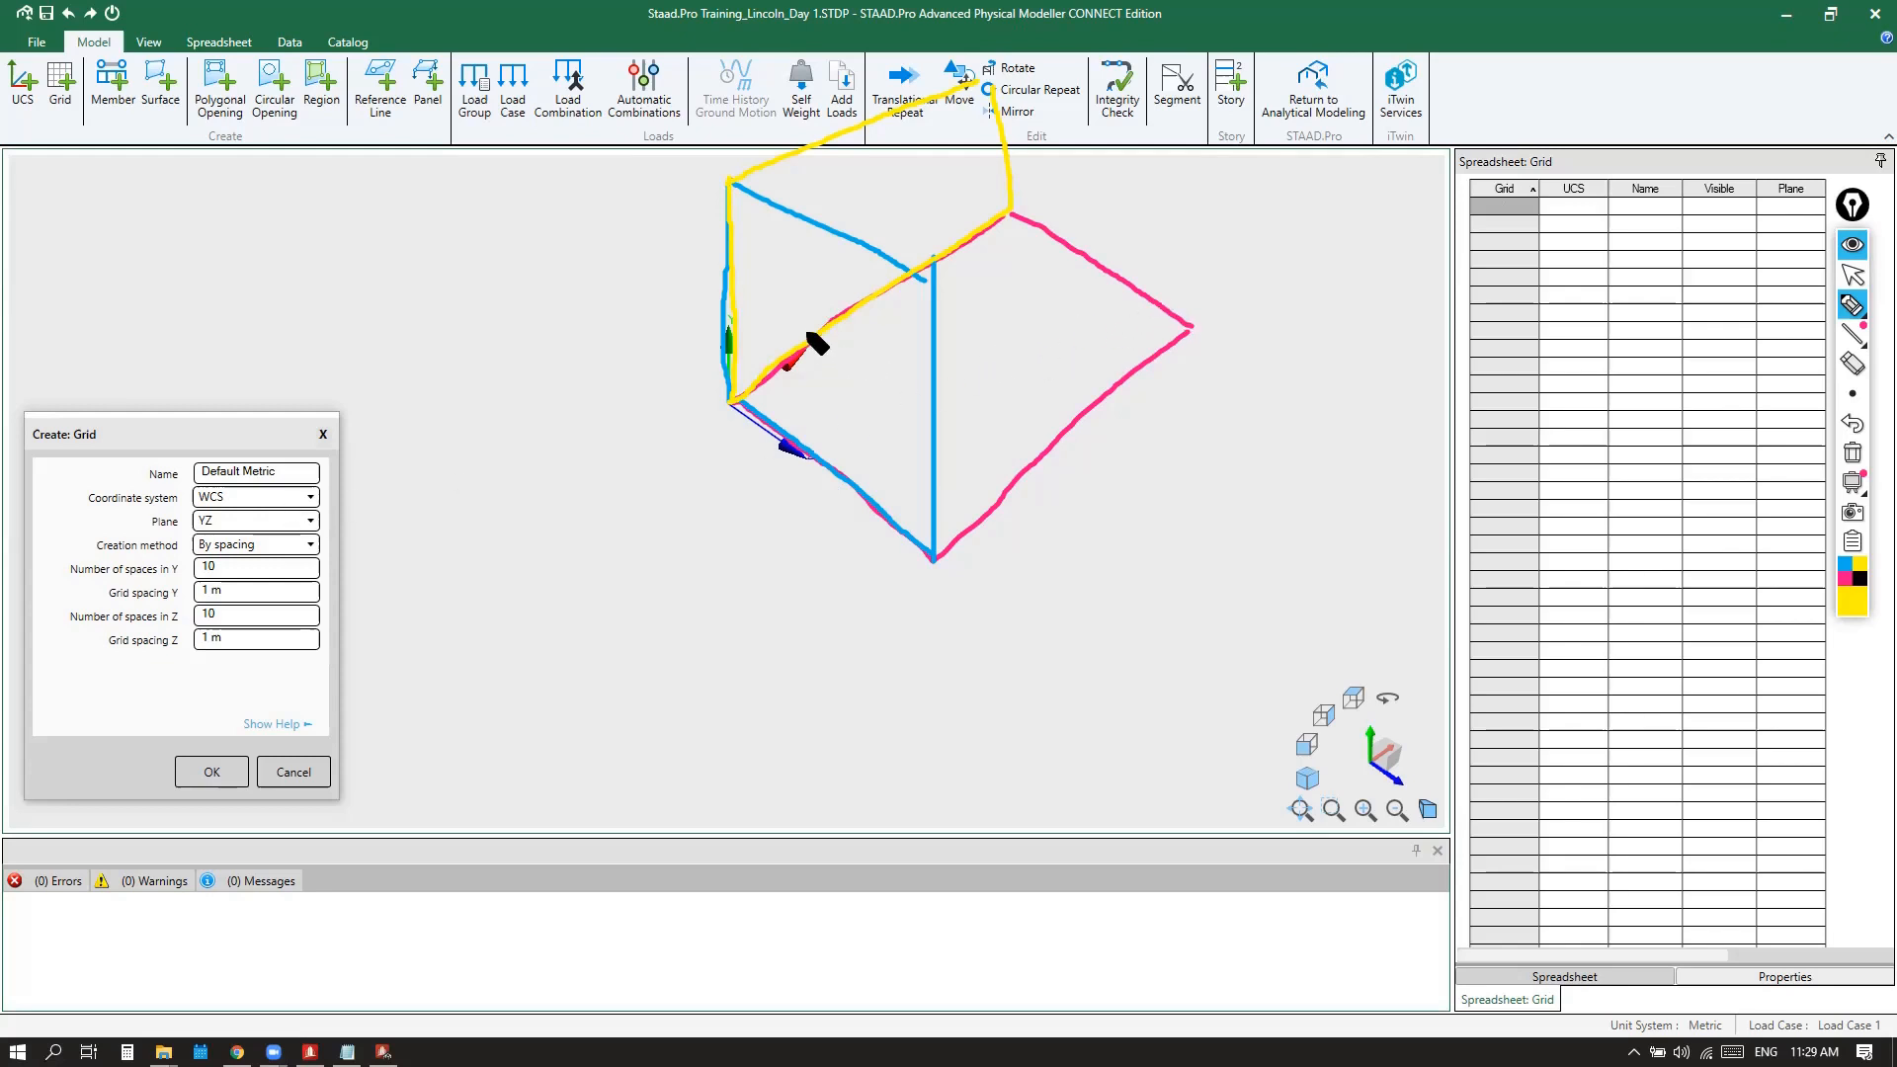
Label the X and Z axes in blue and put a check mark on each of the three sketched planes
drag(820, 314, 820, 360)
click(1844, 566)
mouse_move(819, 312)
mouse_down()
mouse_move(819, 358)
mouse_move(848, 352)
mouse_up()
drag(808, 448, 842, 500)
drag(1053, 365, 1092, 315)
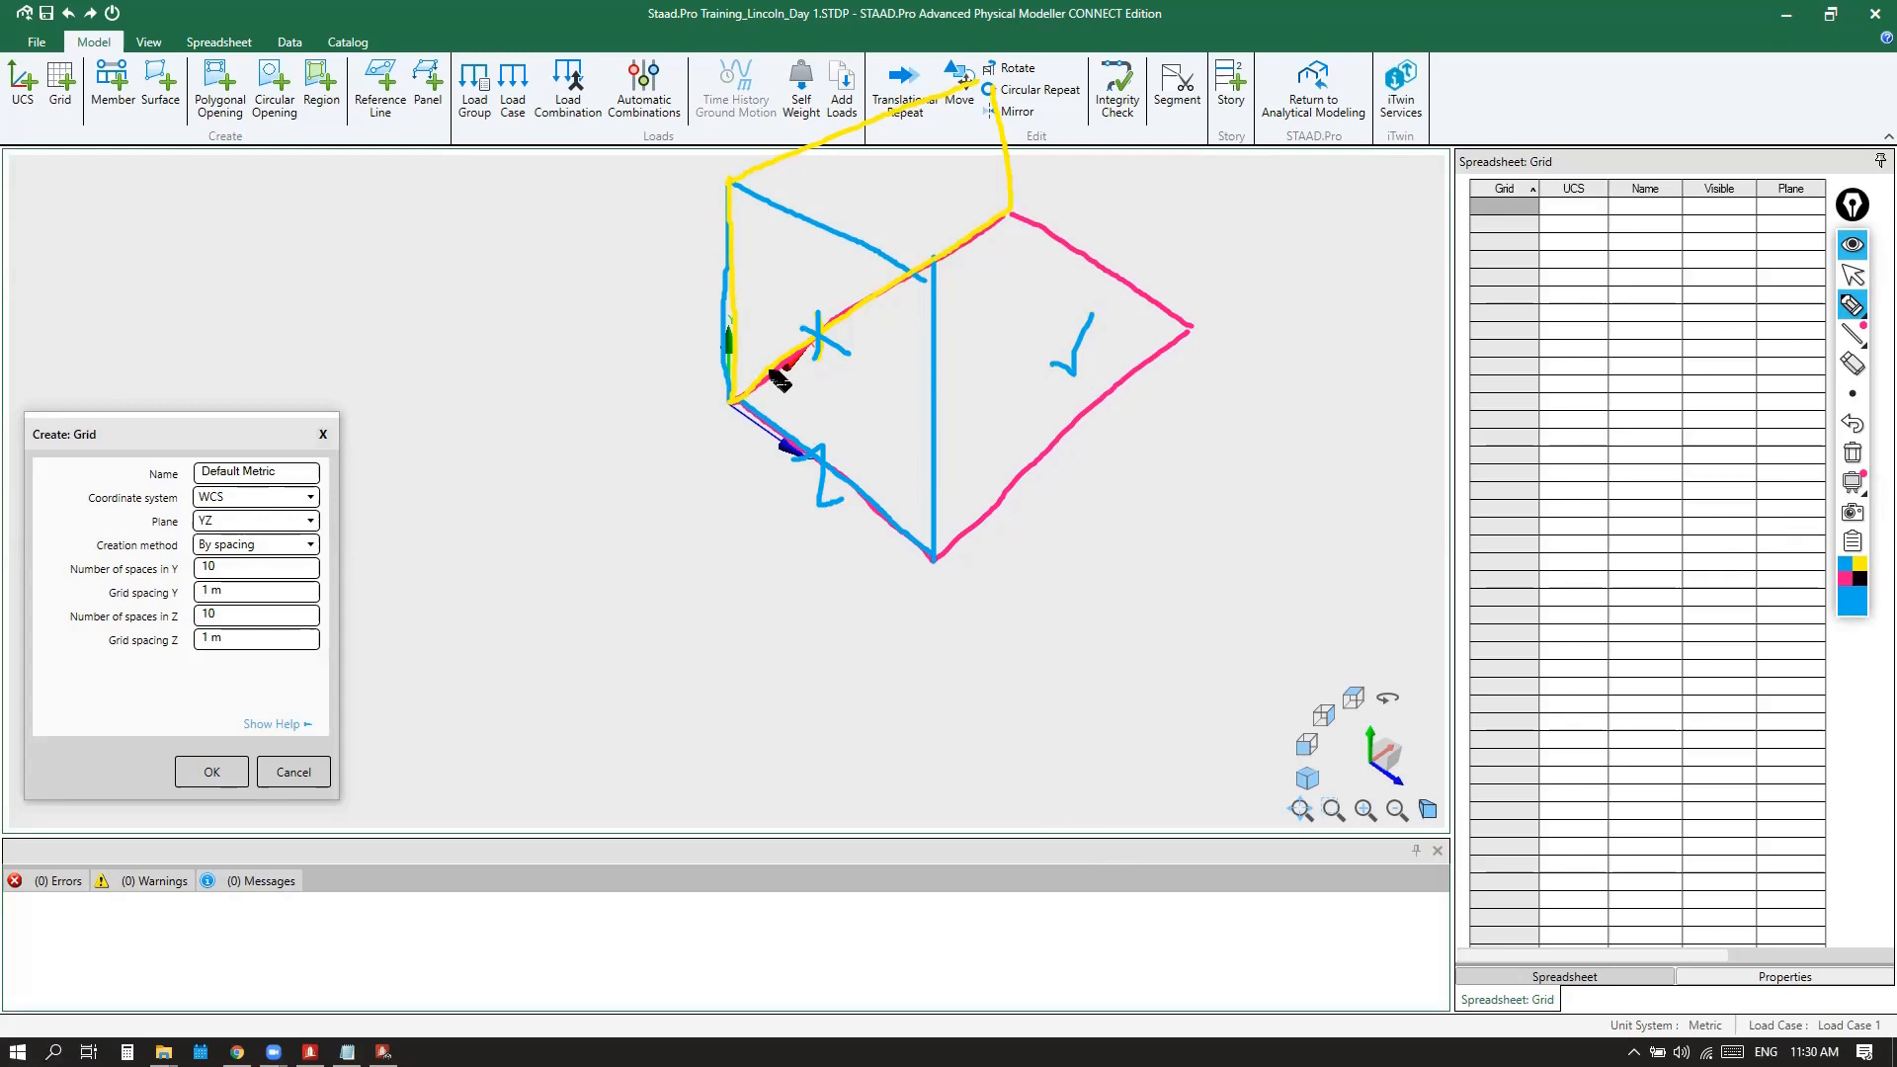
drag(901, 423, 924, 385)
drag(919, 183, 964, 145)
Sketch two small pink panels on the XY plane outline, and clear all annotations
mouse_move(1851, 344)
click(1845, 578)
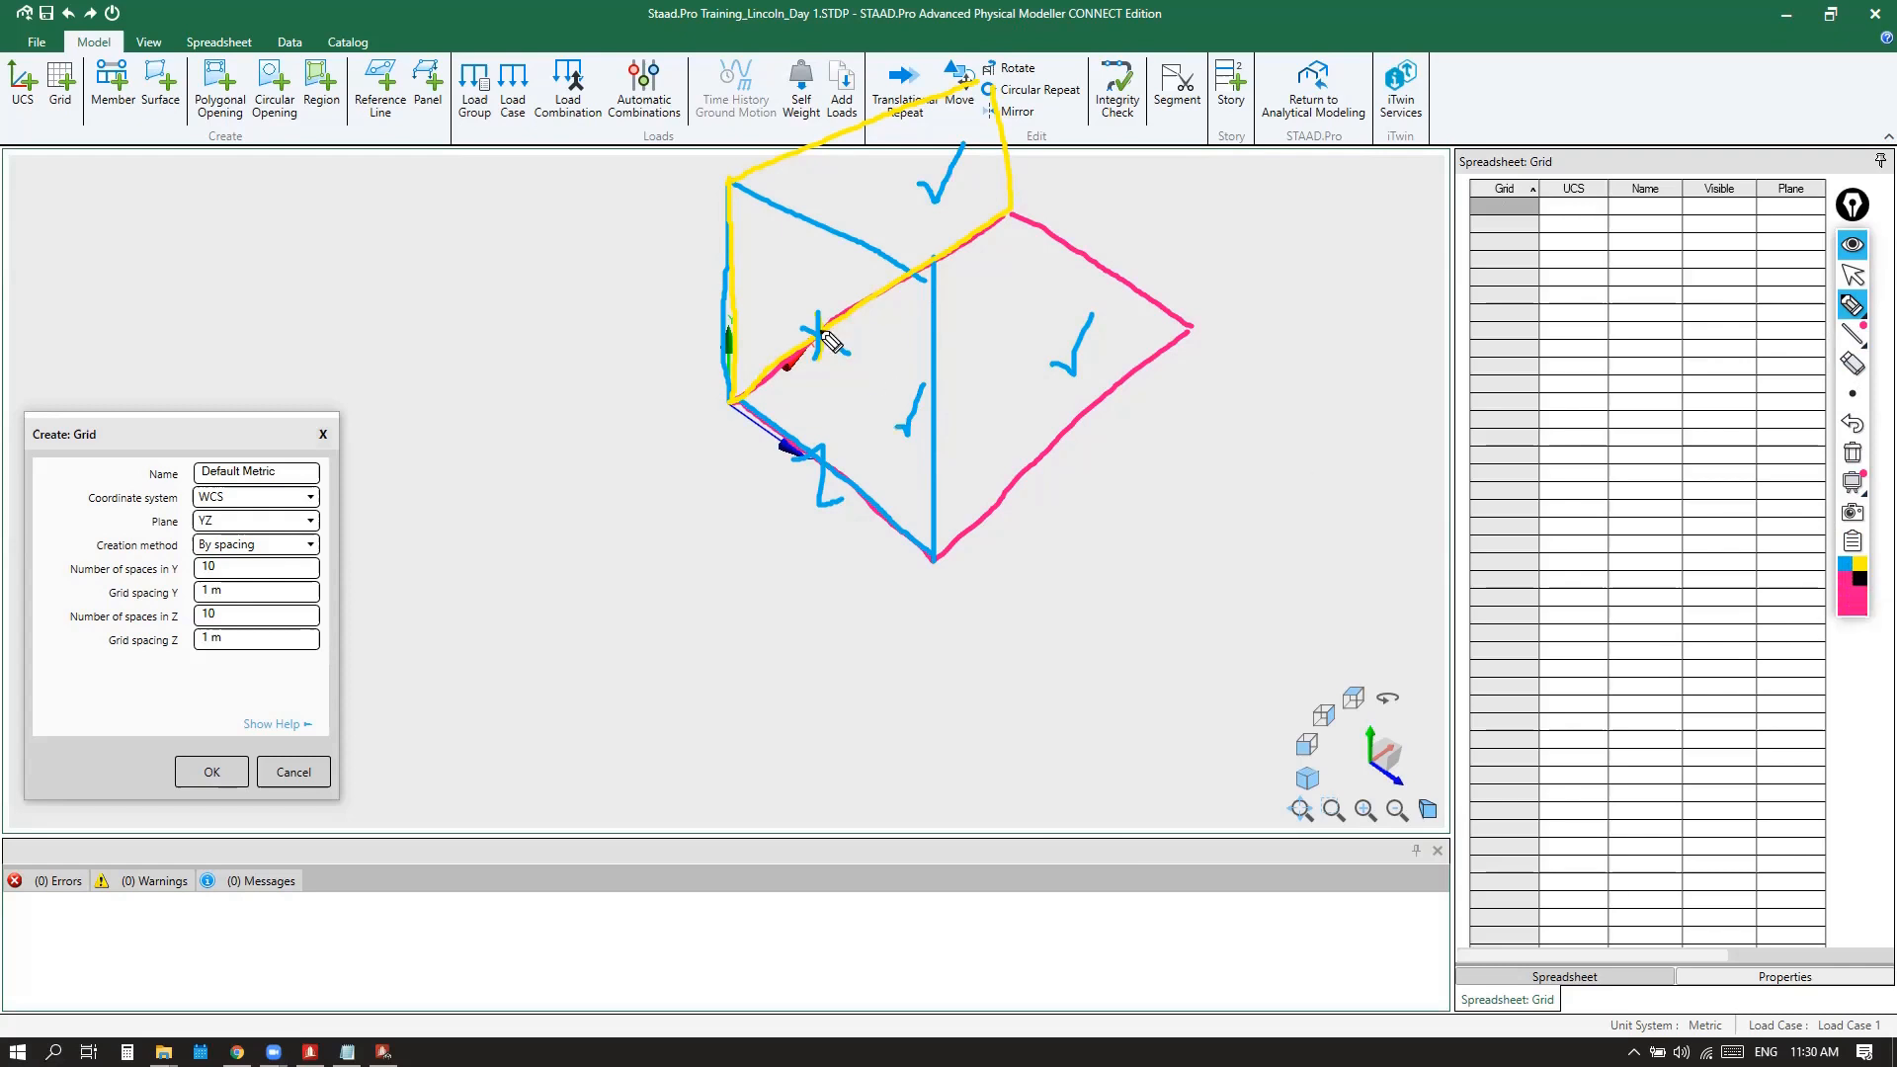
mouse_move(1010, 210)
mouse_down()
mouse_move(993, 131)
mouse_move(890, 136)
mouse_move(923, 271)
mouse_move(859, 309)
mouse_move(835, 188)
mouse_move(753, 238)
mouse_move(746, 393)
mouse_up()
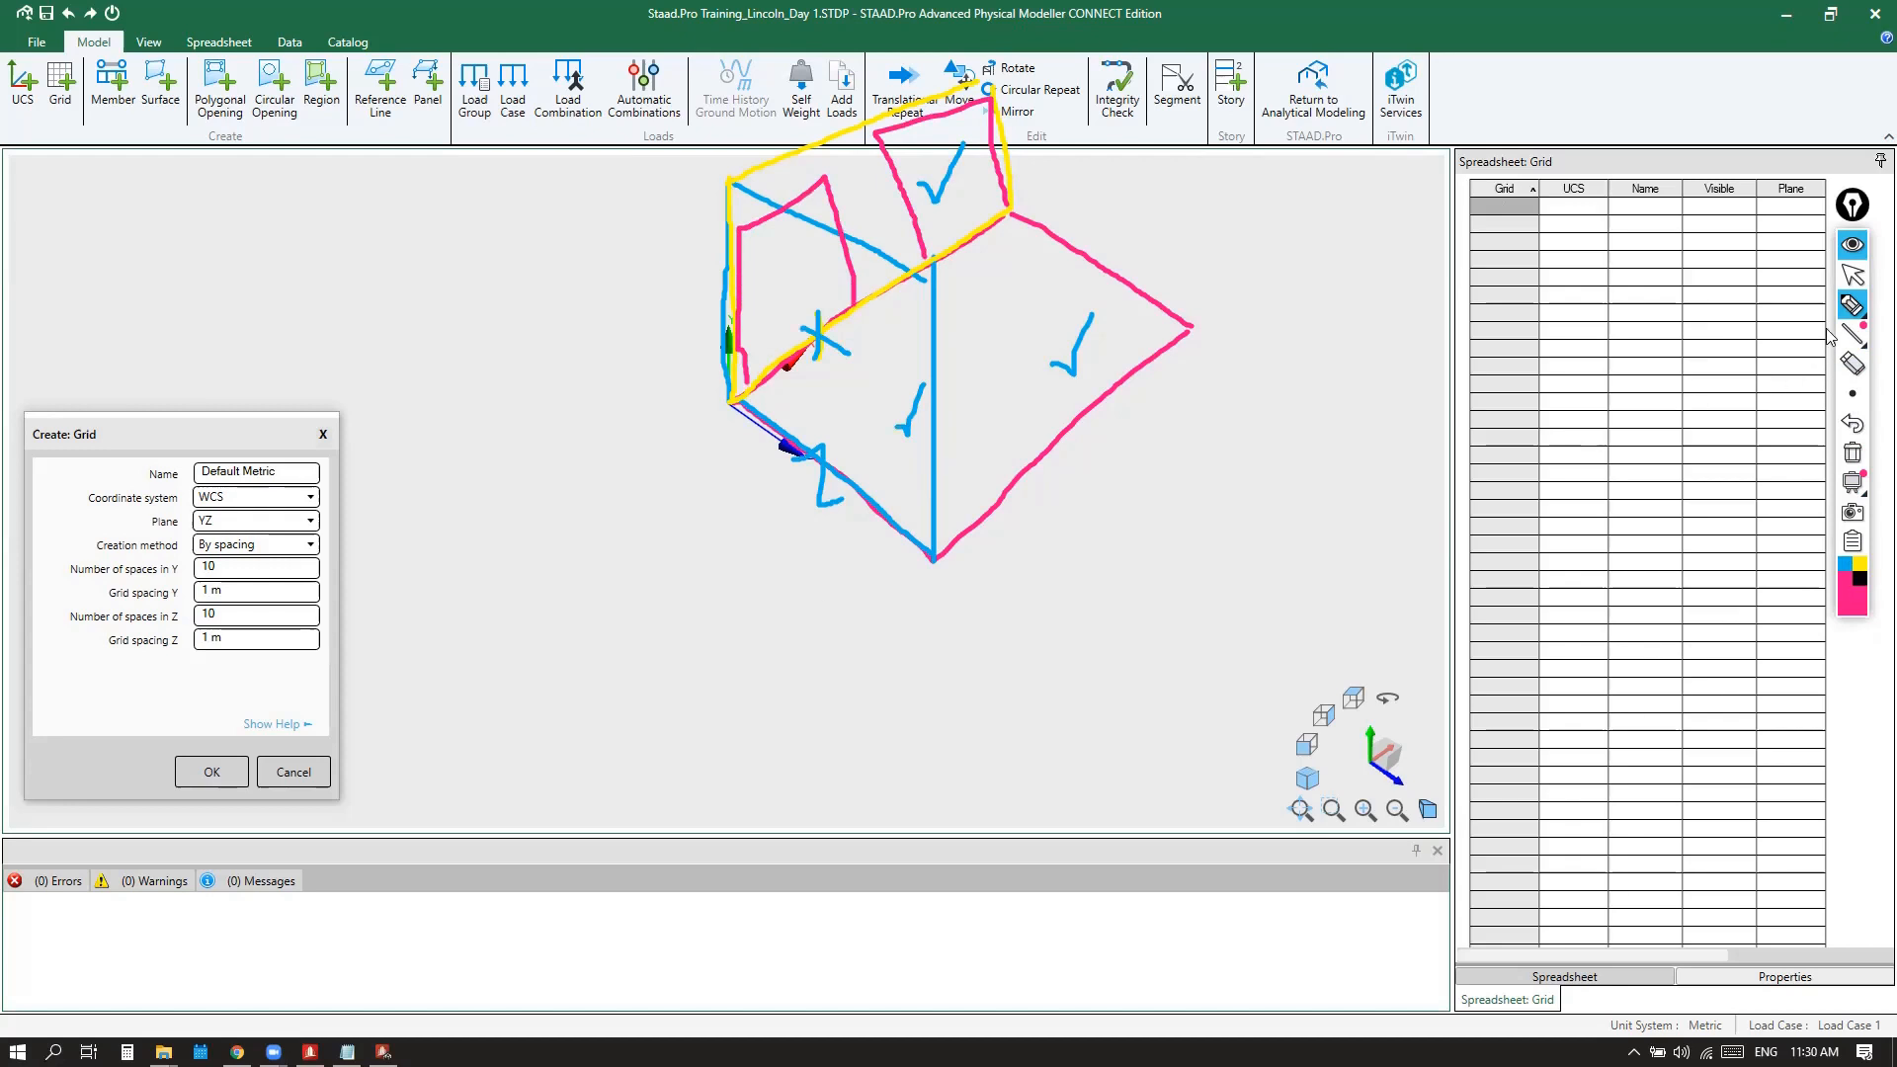
click(1853, 452)
click(1853, 274)
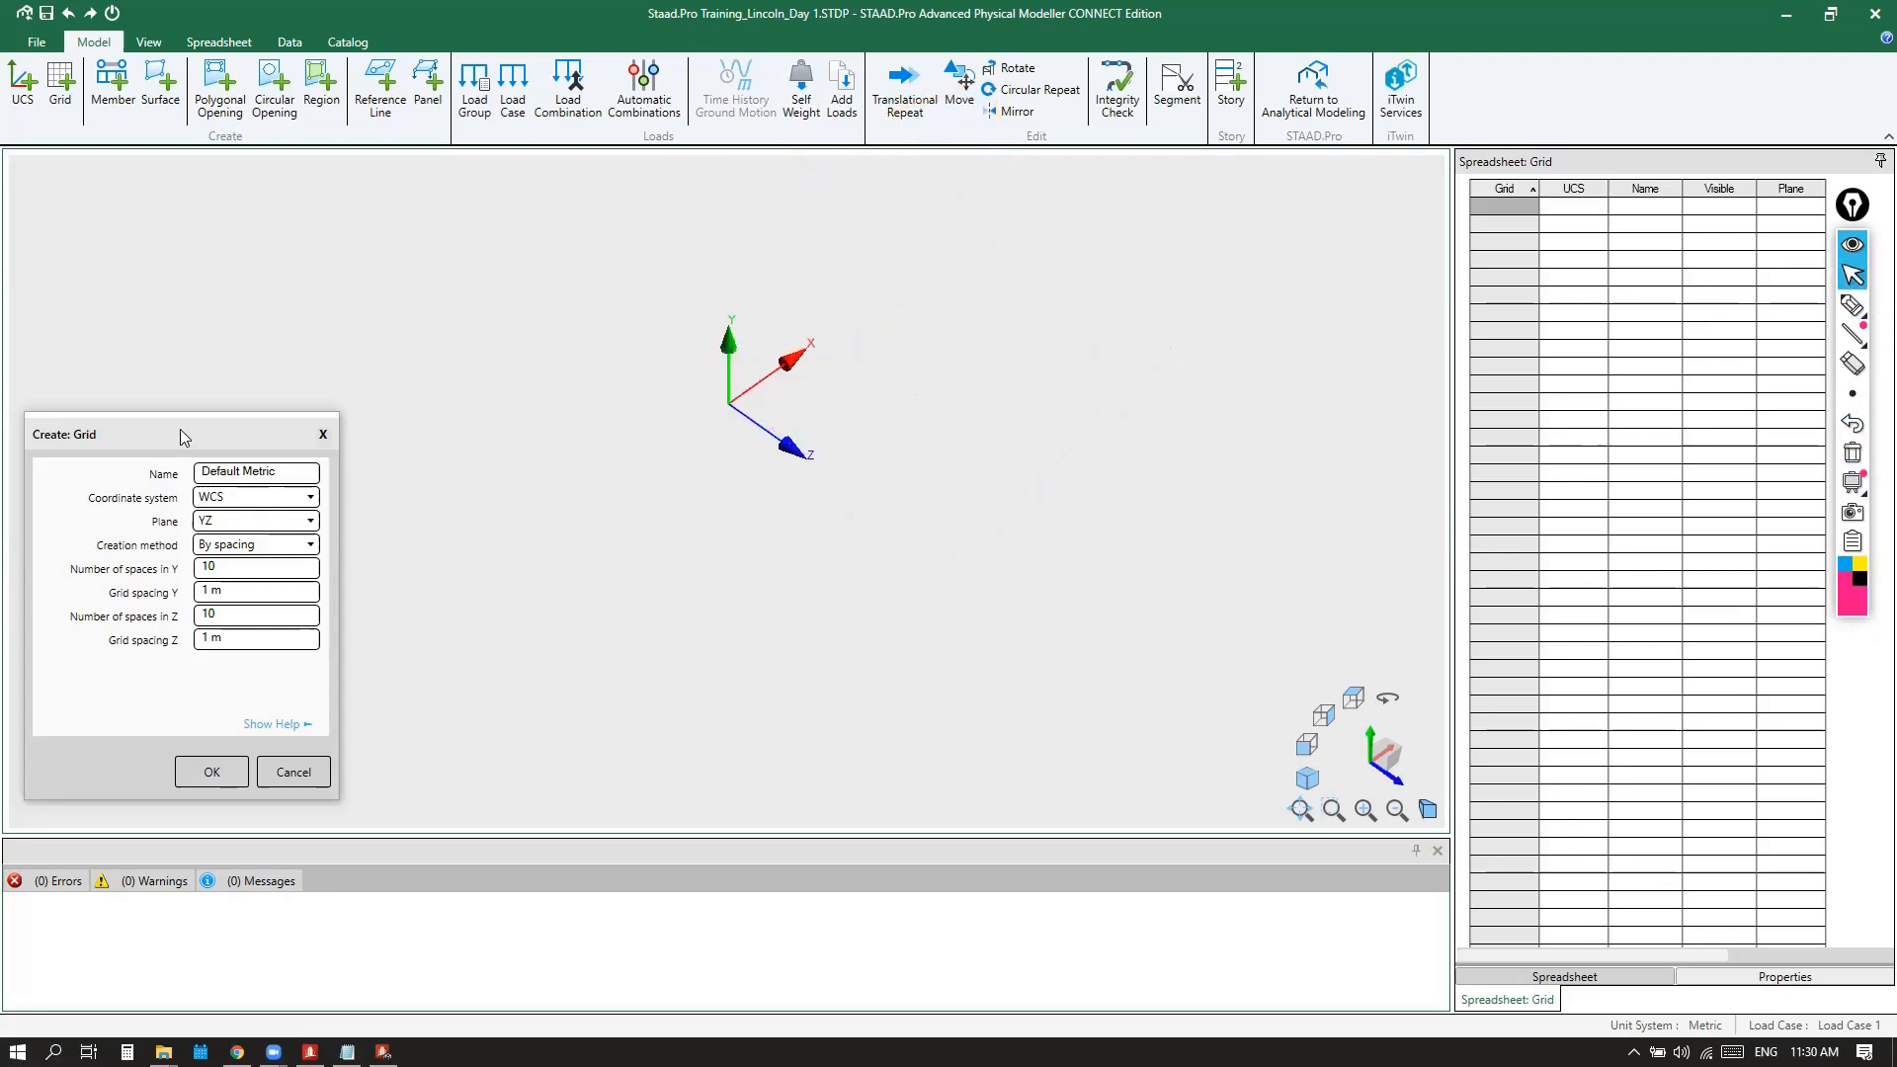
Set the new grid's plane to XY and its creation method to By spacing
drag(182, 432, 367, 294)
click(467, 385)
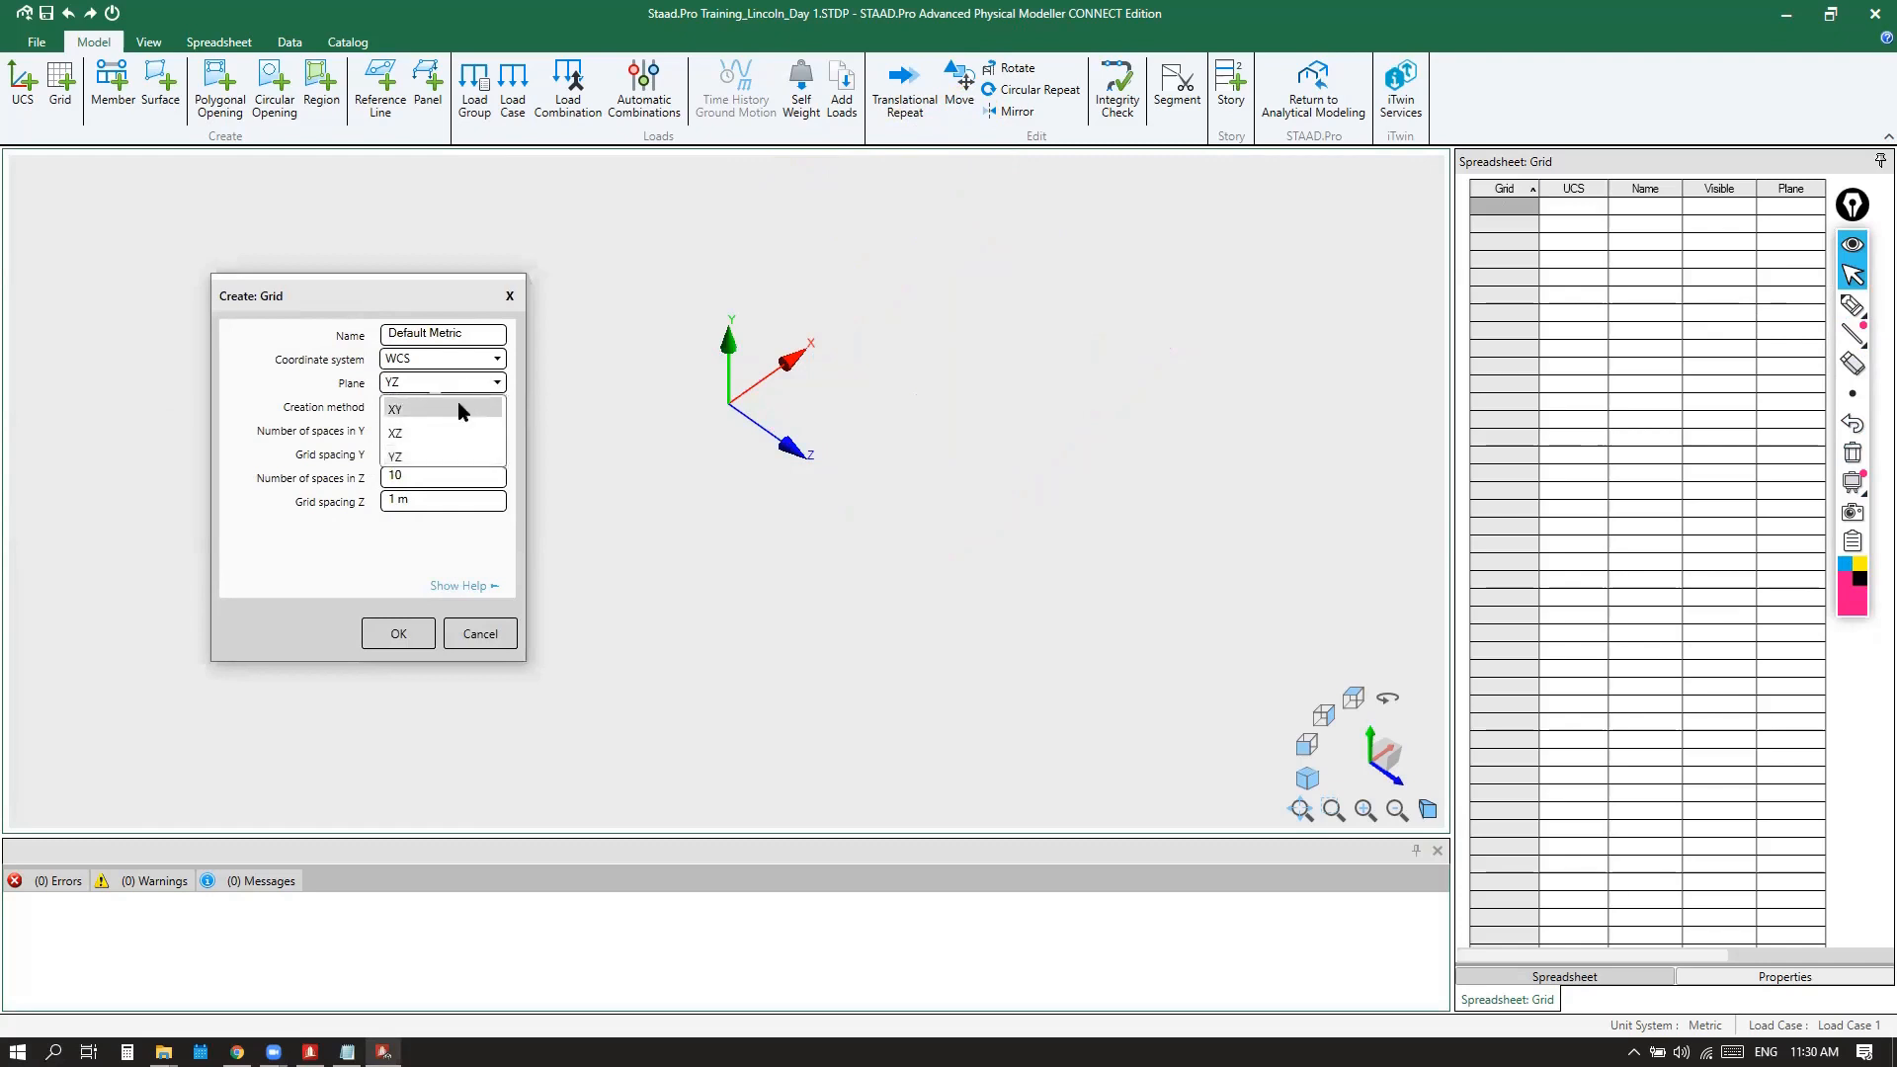
click(406, 411)
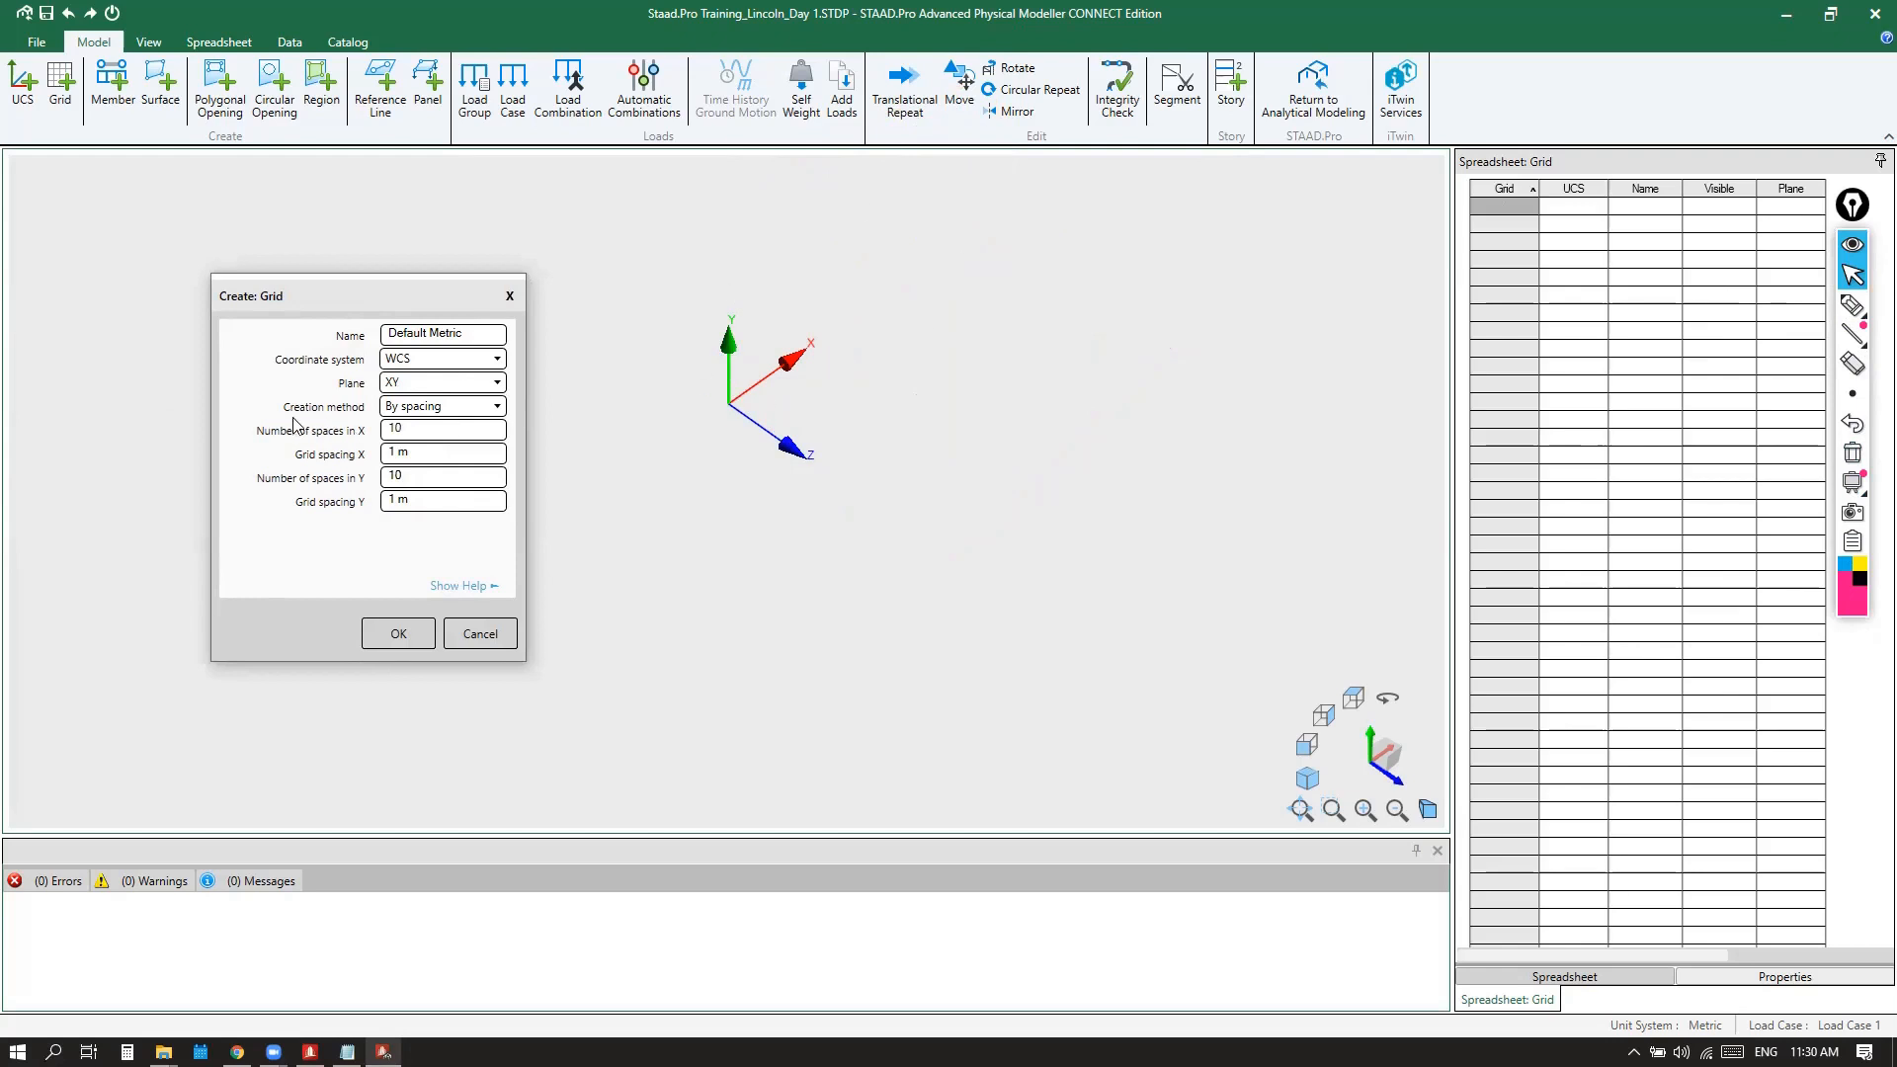
click(490, 409)
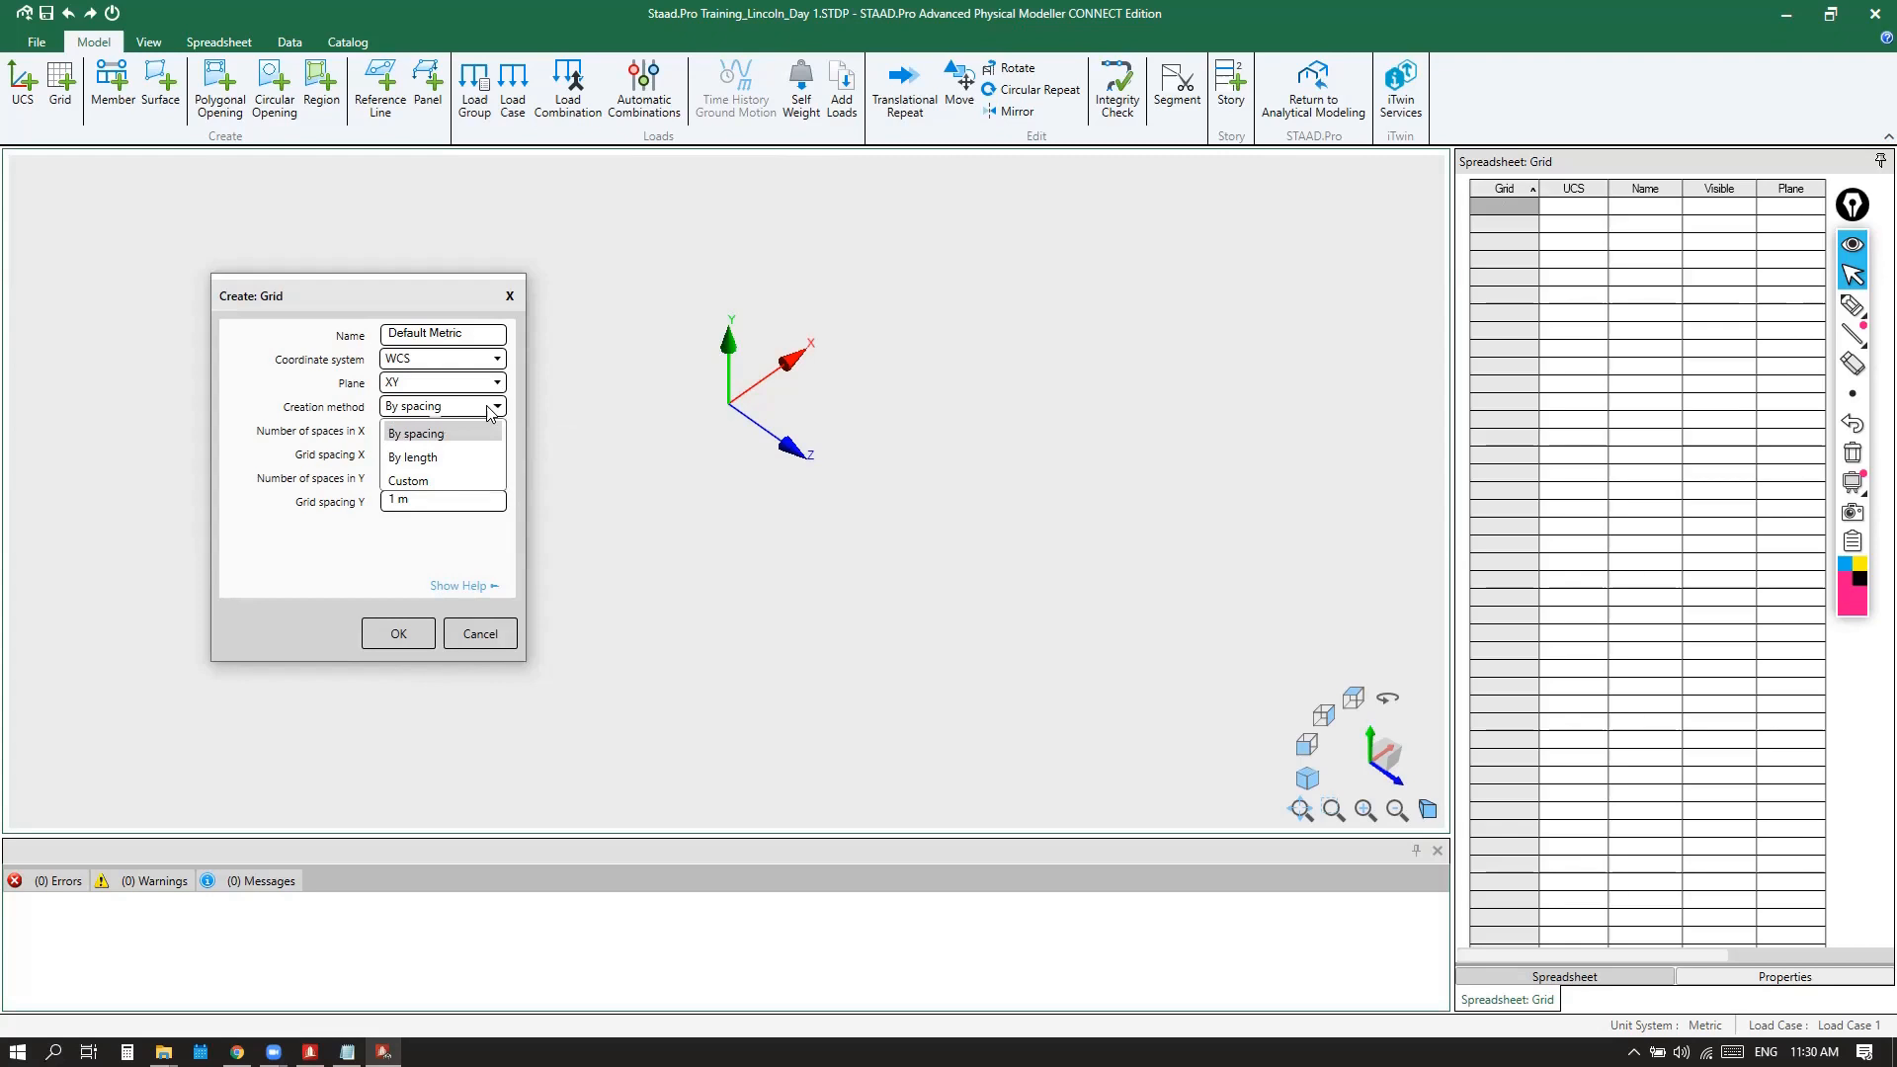
click(417, 434)
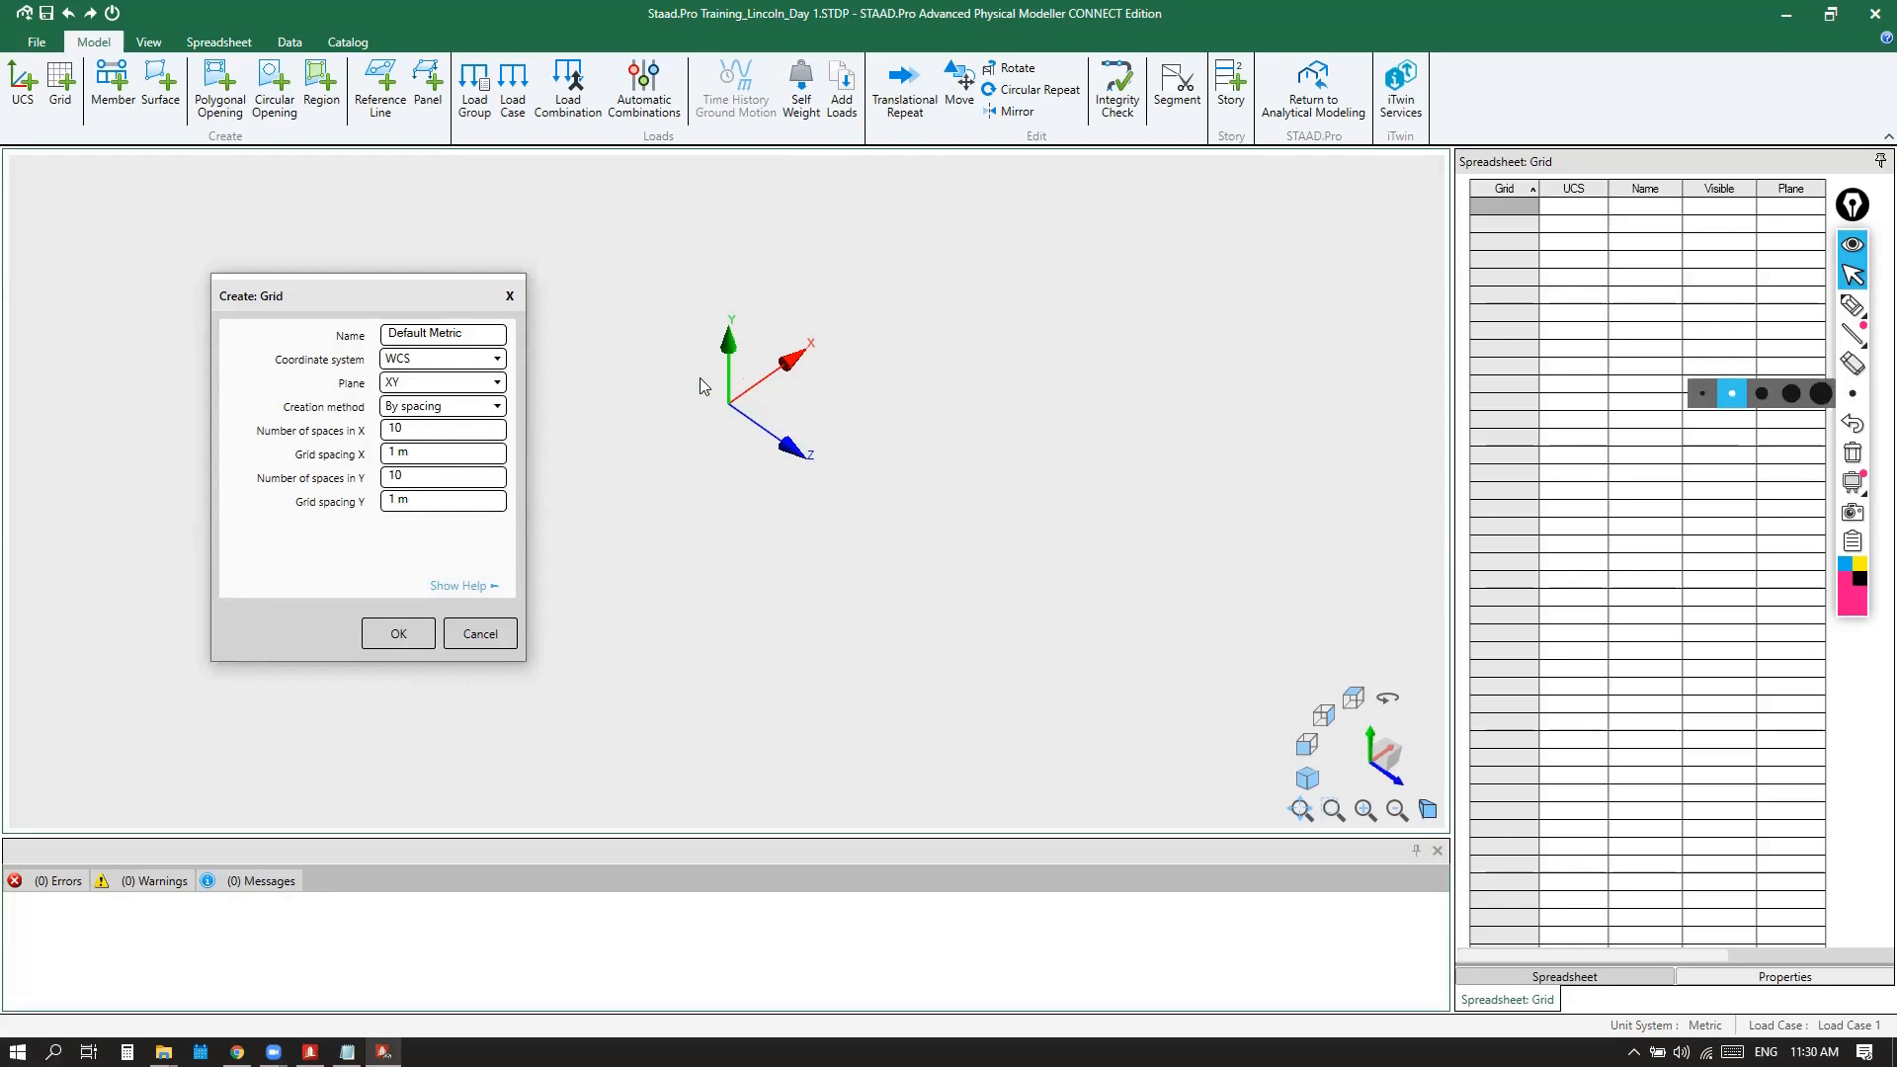
Move the grid dialog away from the axes and outline an XY grid from the origin with the pink pen
drag(465, 297, 284, 322)
click(1853, 304)
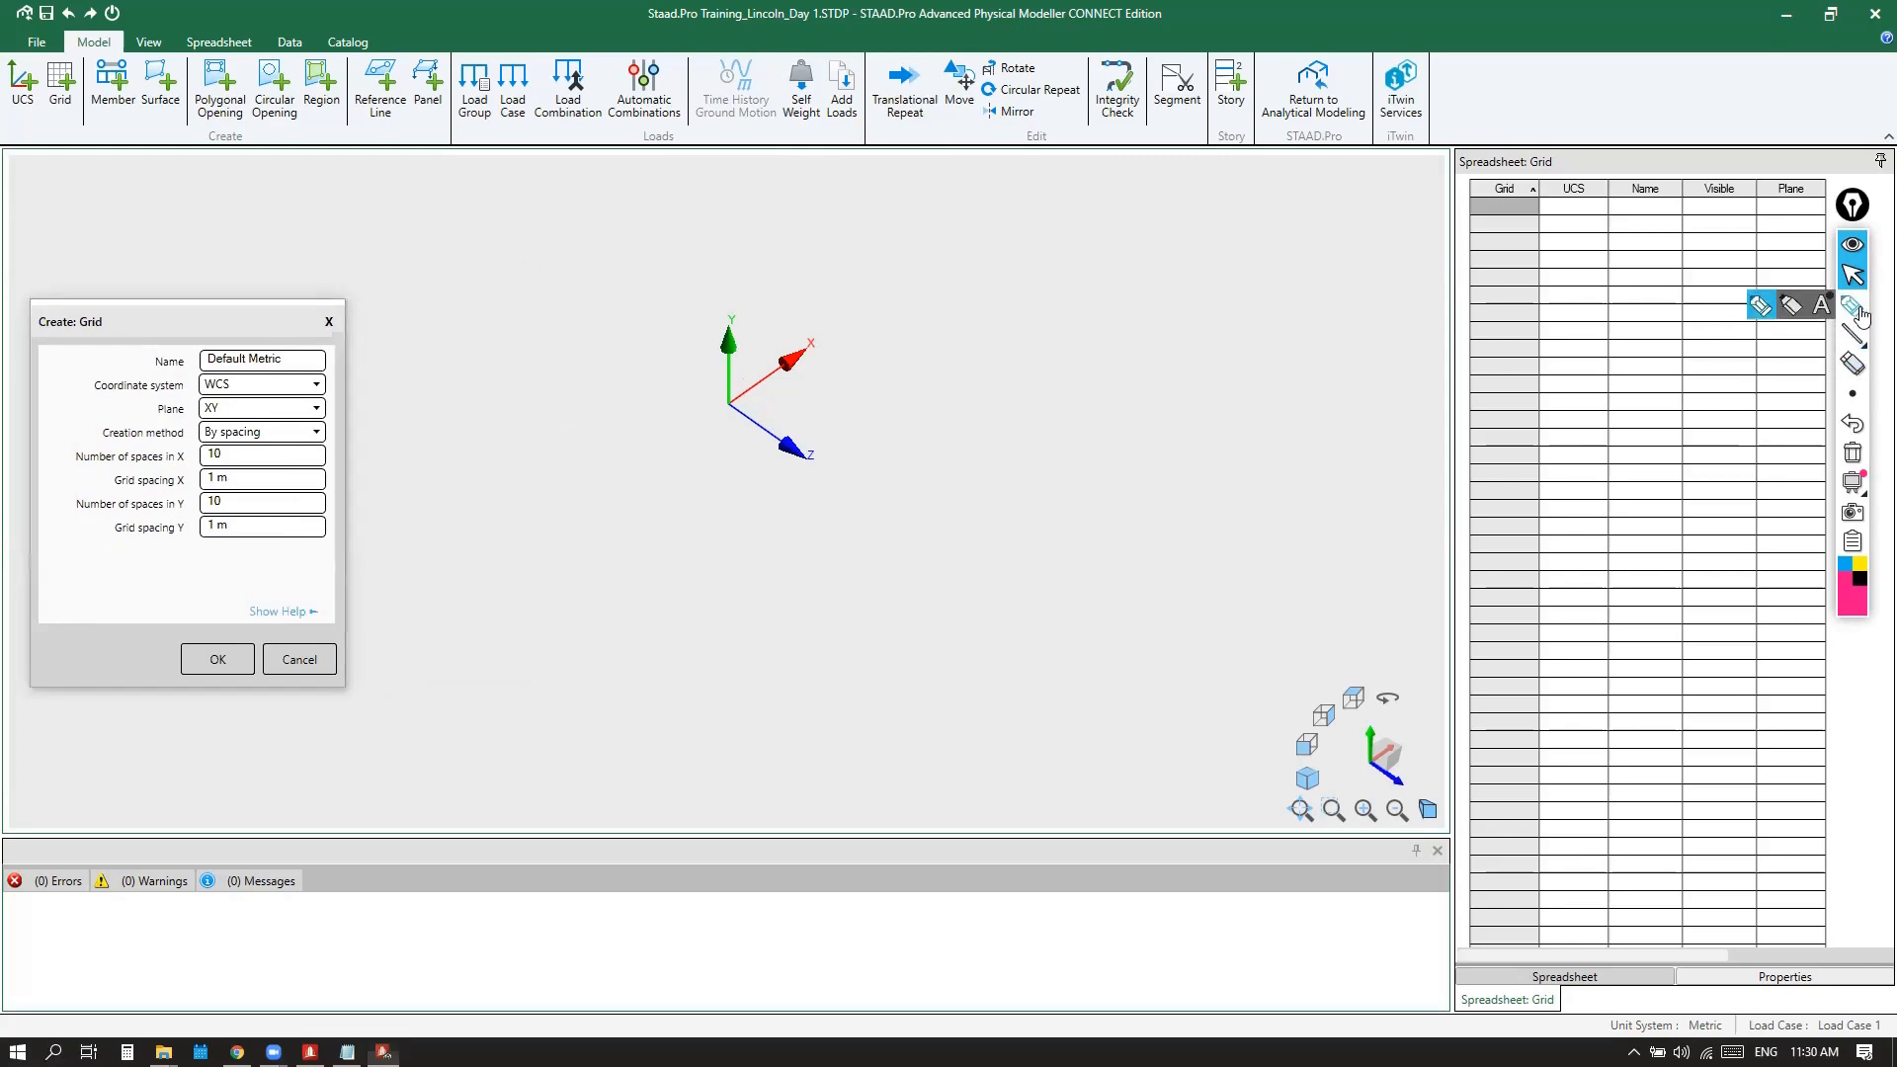
drag(732, 400, 1107, 211)
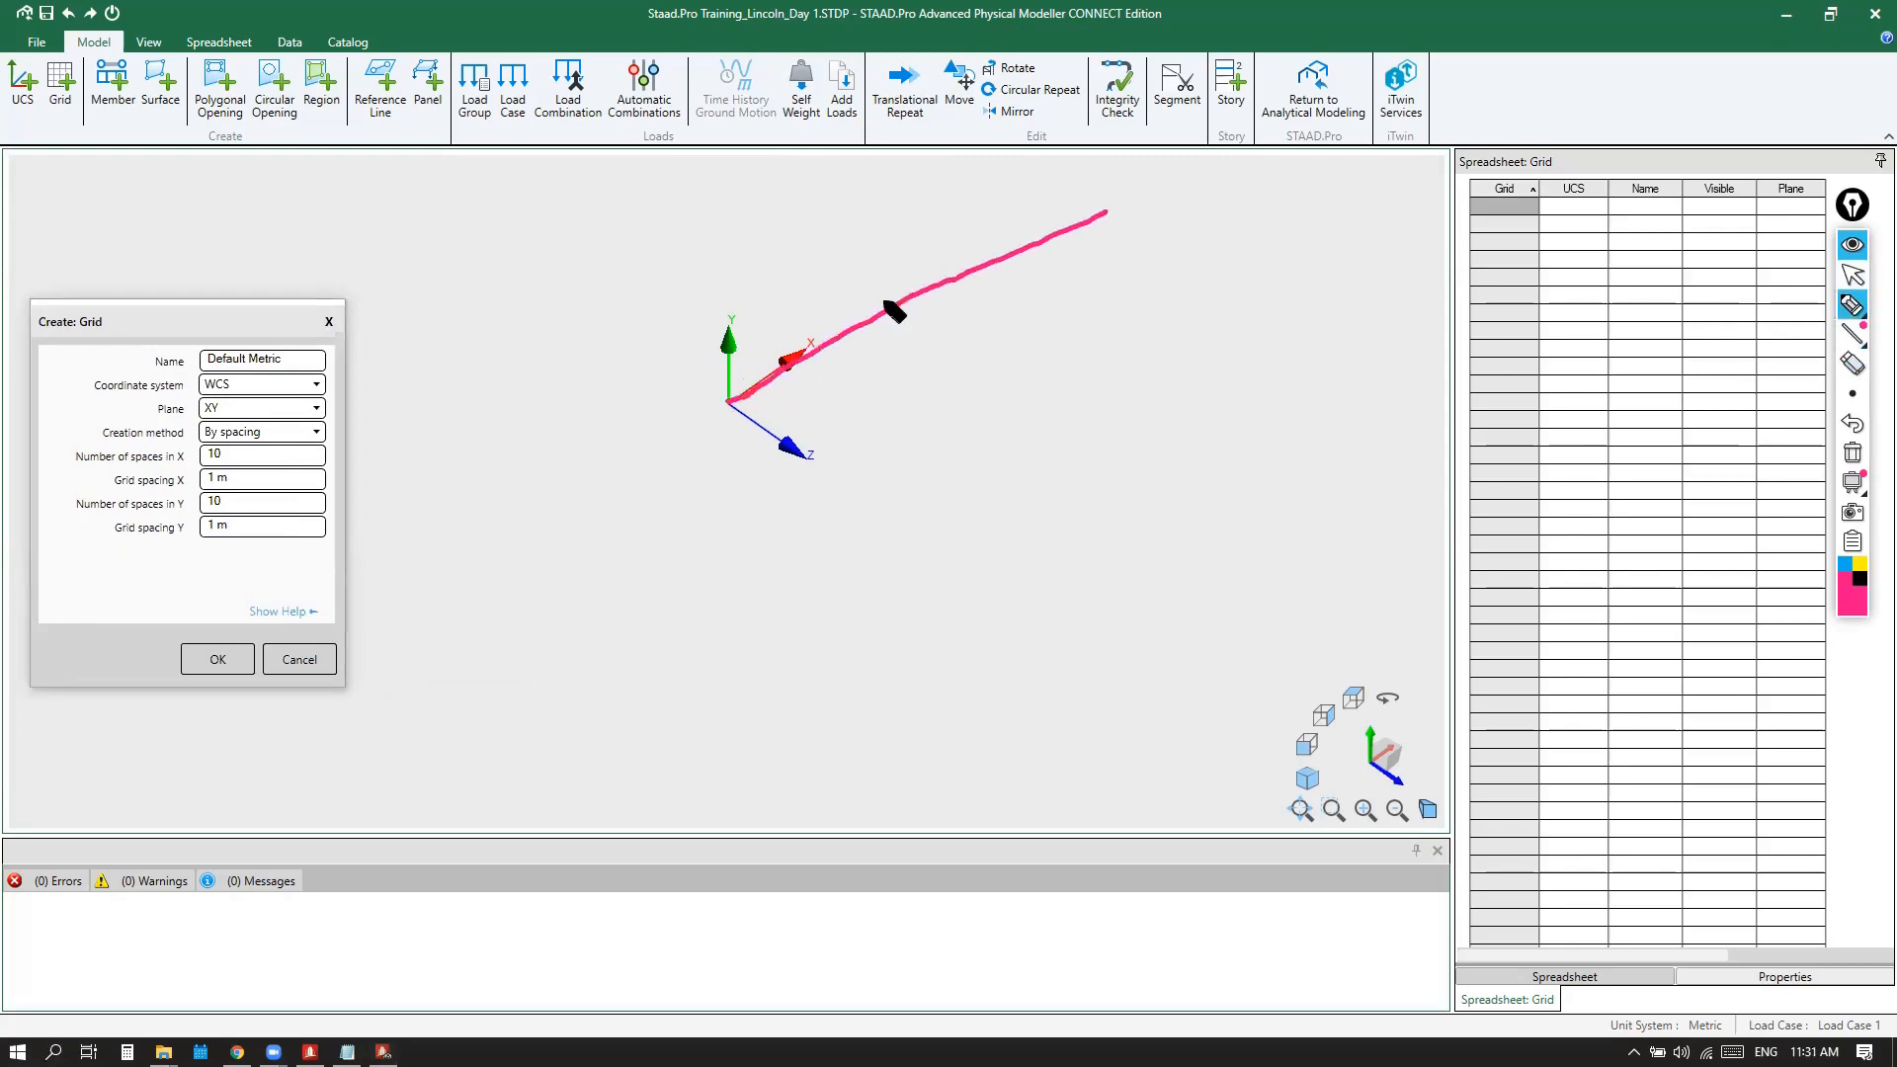
mouse_move(729, 401)
mouse_down()
mouse_move(706, 123)
mouse_move(1049, 24)
mouse_move(1105, 211)
mouse_up()
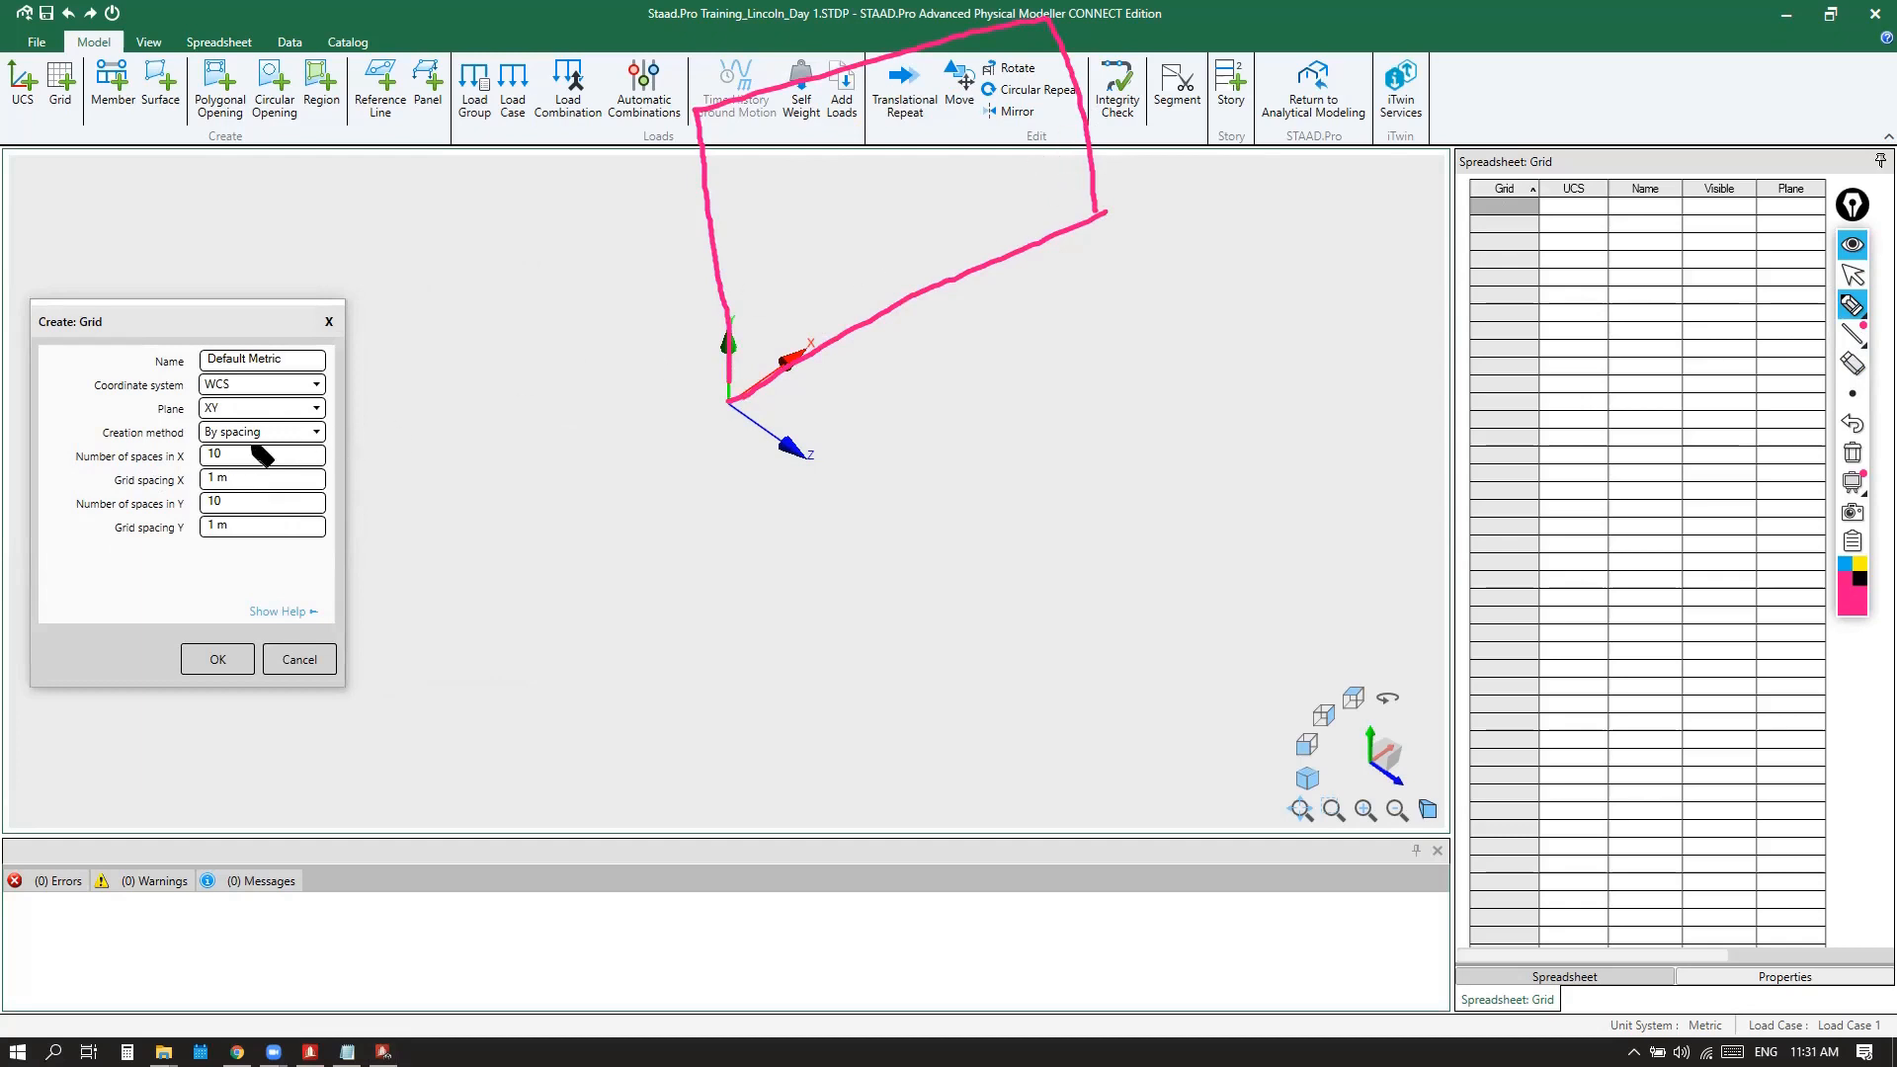
Write 5 over the number of spaces in X and divide the sketched grid into five bays numbered 1 to 5
drag(217, 441, 211, 468)
drag(217, 440, 240, 435)
drag(758, 117, 797, 353)
mouse_move(733, 255)
mouse_down()
mouse_move(767, 237)
mouse_move(780, 261)
mouse_up()
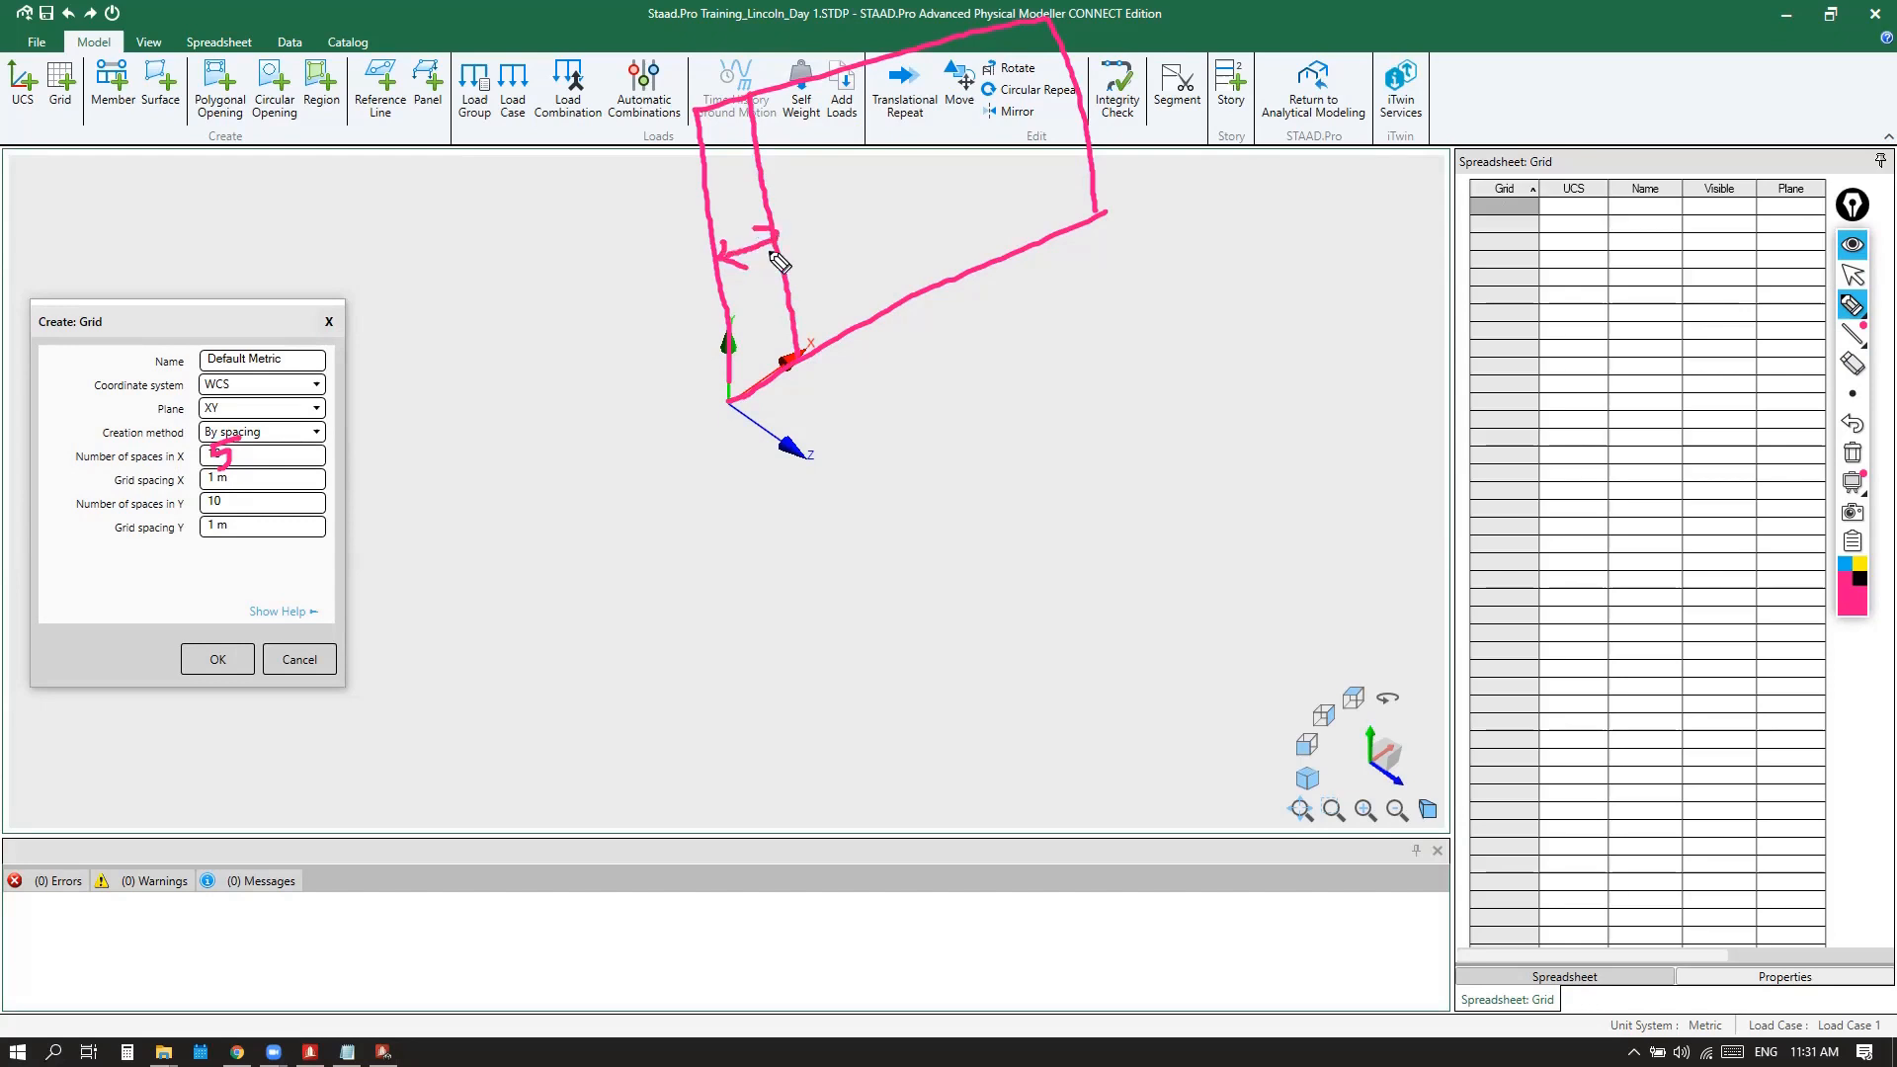
drag(825, 77, 886, 296)
drag(895, 64, 973, 259)
drag(974, 35, 1039, 253)
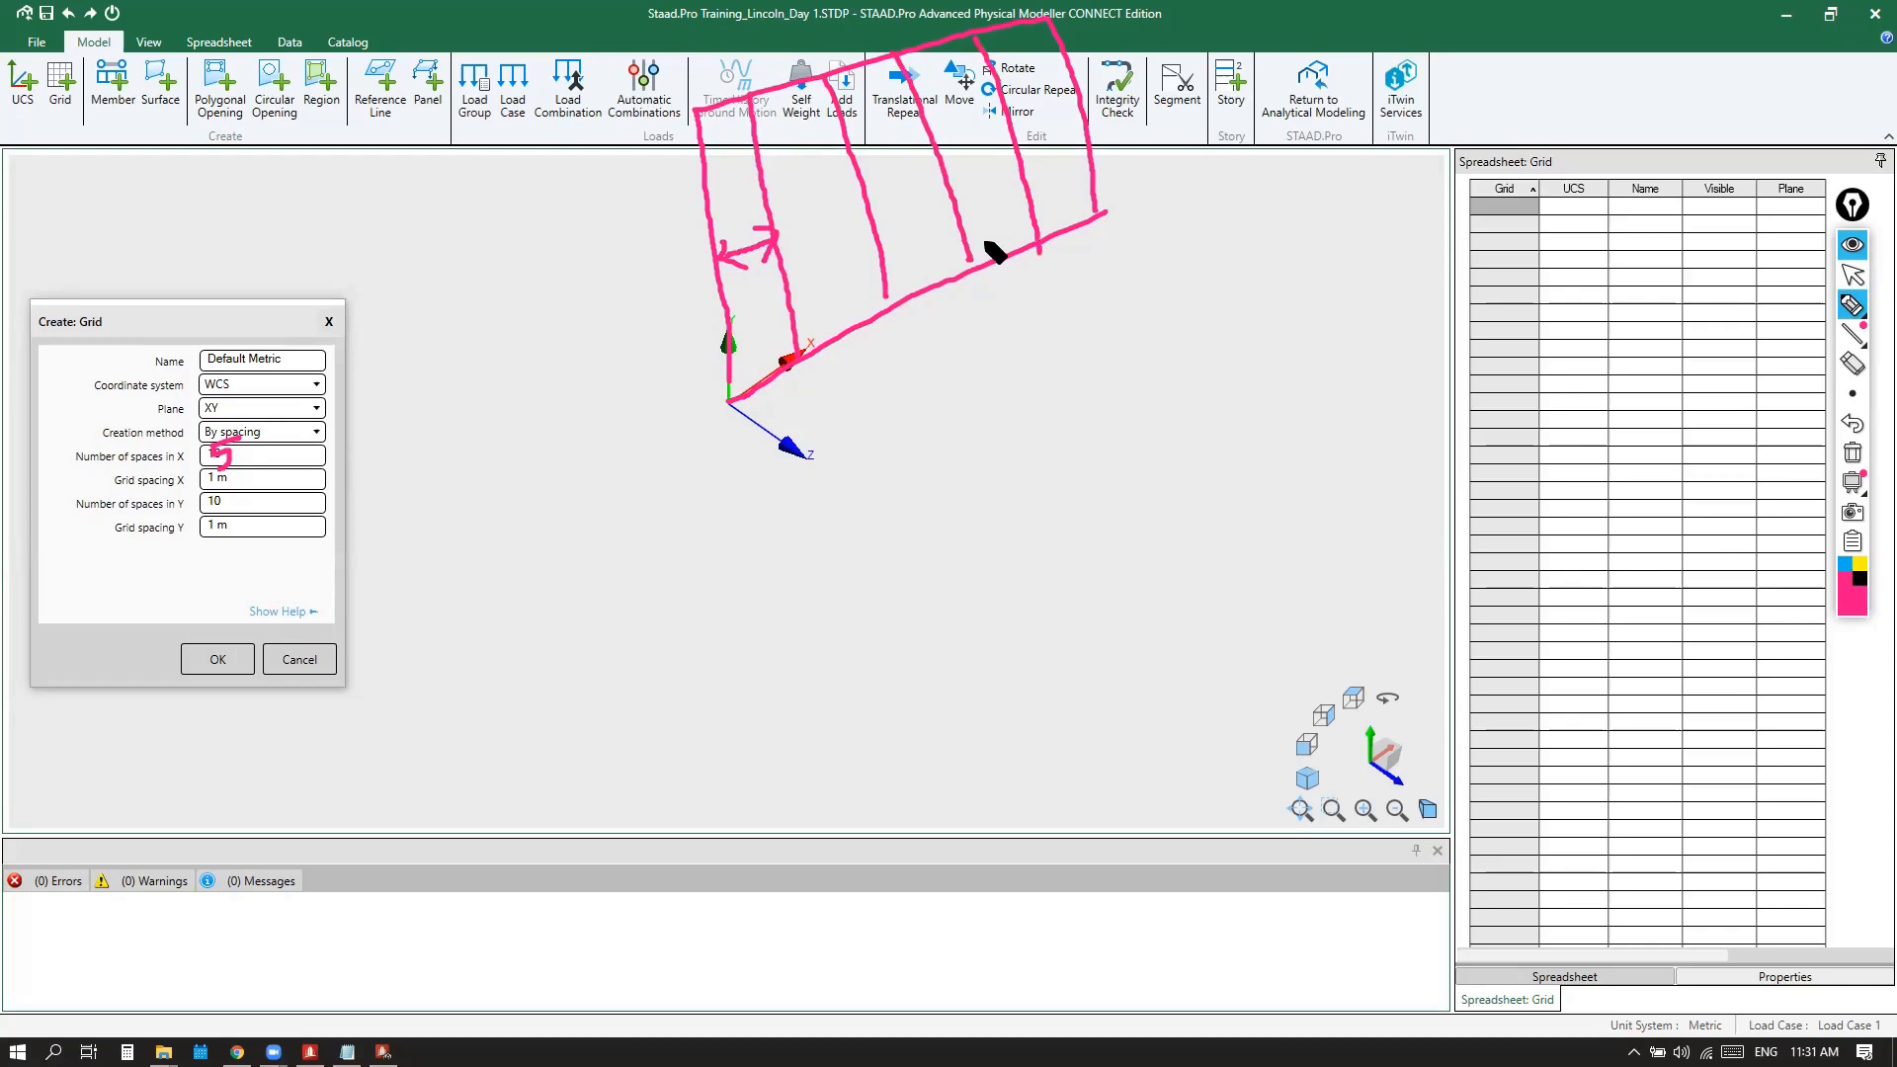
mouse_move(726, 170)
mouse_down()
mouse_move(732, 191)
mouse_move(902, 197)
mouse_up()
mouse_move(963, 111)
mouse_down()
mouse_move(967, 140)
mouse_move(1034, 128)
mouse_move(1042, 89)
mouse_up()
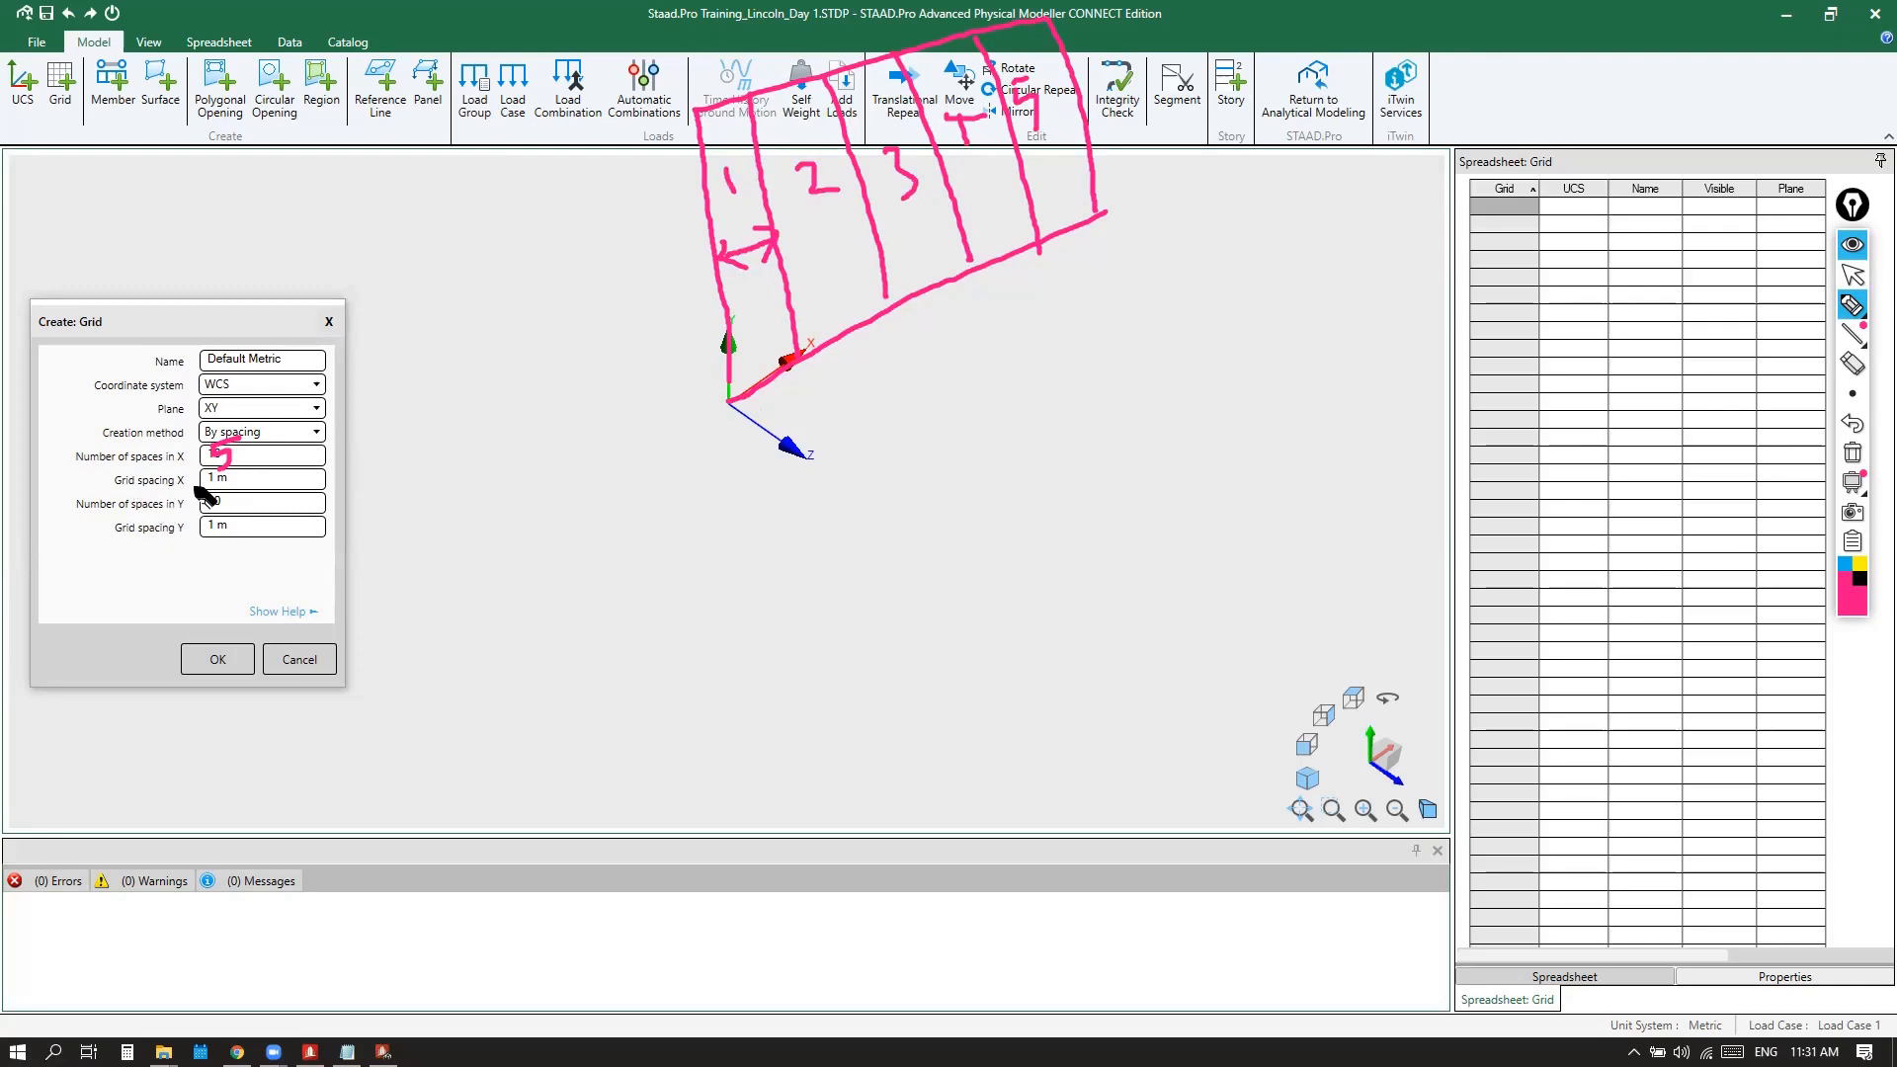
Point an arrow at the X grid spacing and sketch a dimension line below the grid with each bay marked 1
mouse_move(322, 480)
mouse_down()
mouse_move(255, 480)
mouse_move(259, 496)
mouse_up()
mouse_move(731, 382)
mouse_down()
mouse_move(760, 478)
mouse_move(1033, 347)
mouse_move(1144, 311)
mouse_move(1142, 326)
mouse_up()
drag(812, 431, 815, 447)
drag(912, 393, 916, 416)
drag(996, 351, 1000, 378)
drag(1055, 321, 1059, 353)
drag(774, 410, 777, 425)
drag(862, 370, 867, 395)
drag(941, 341, 950, 371)
drag(1011, 306, 1092, 302)
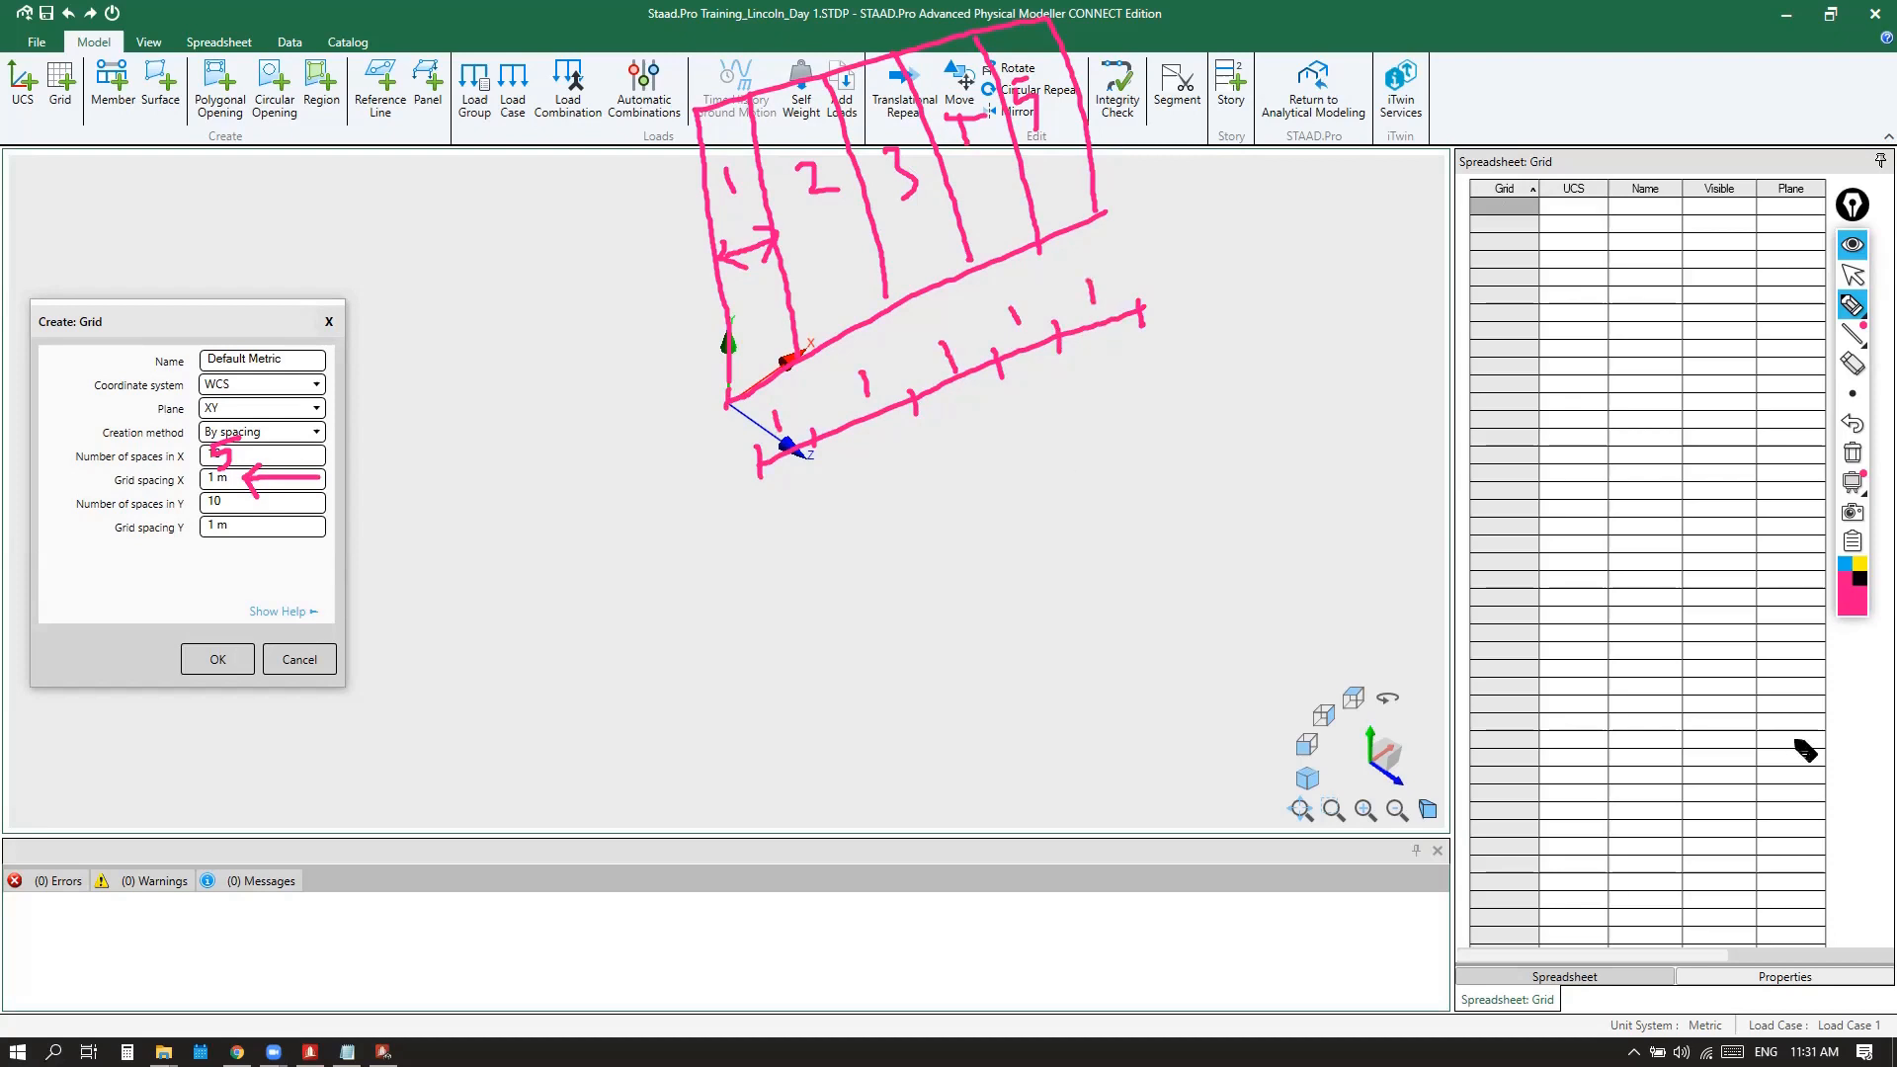
Write 3 in blue over the number of spaces in Y and split the sketched grid into three rows with spacing arrows
click(1845, 567)
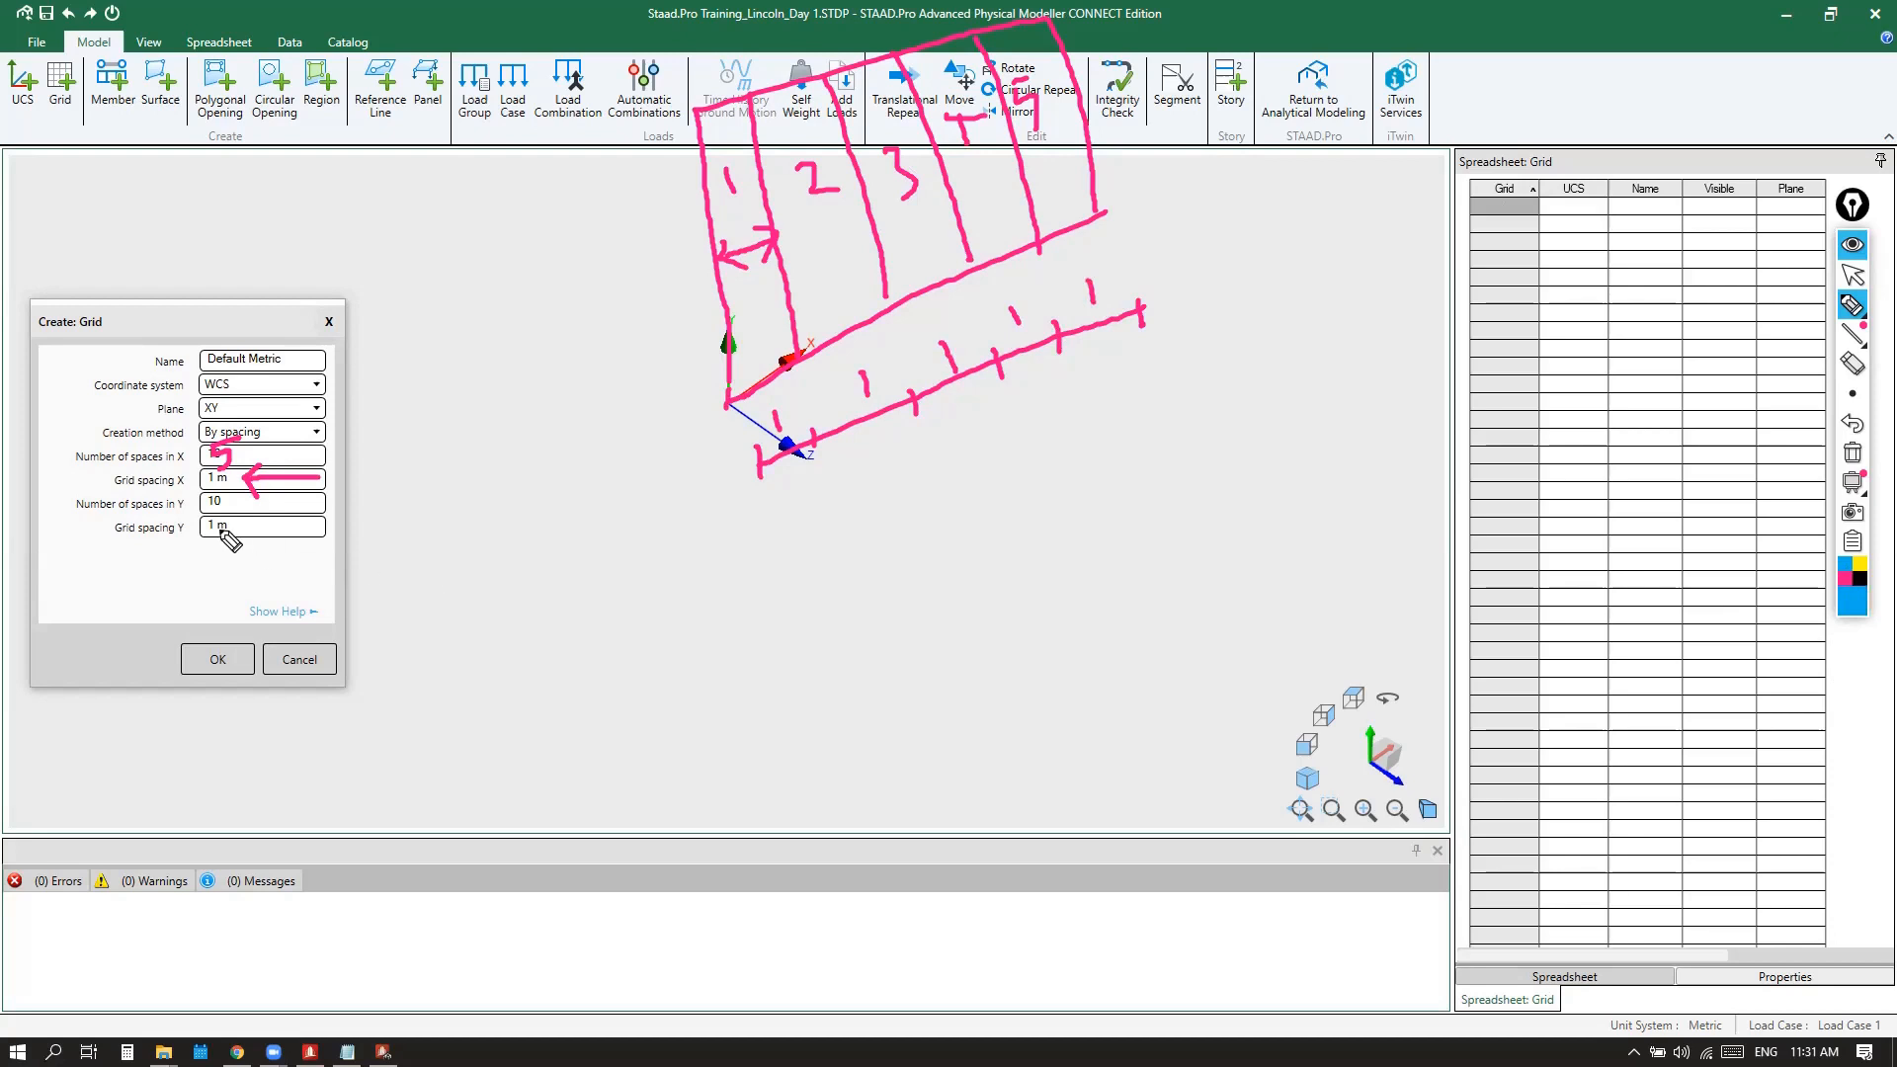
drag(210, 493, 210, 513)
drag(733, 318, 1077, 163)
drag(712, 217, 1062, 92)
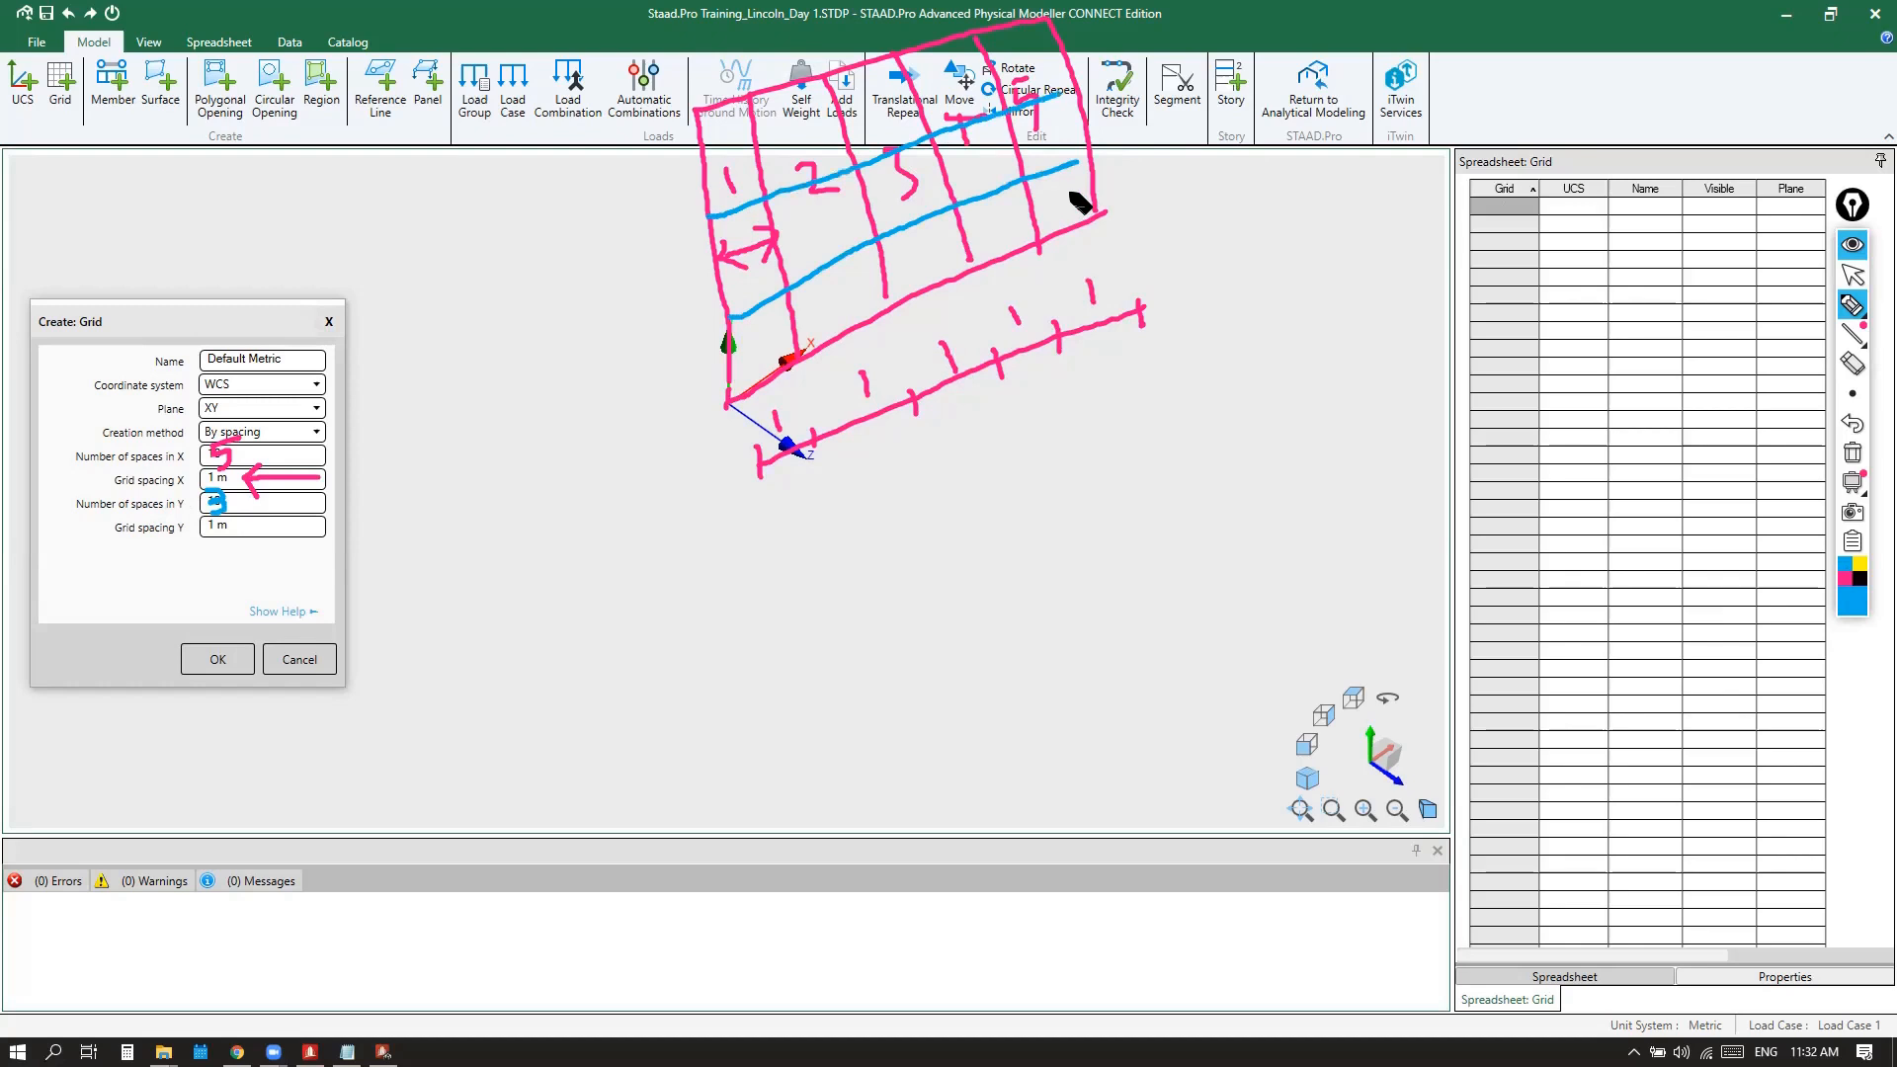
mouse_move(1060, 174)
mouse_down()
mouse_move(1063, 219)
mouse_move(1033, 108)
mouse_move(1055, 129)
mouse_move(1028, 155)
mouse_move(1016, 46)
mouse_up()
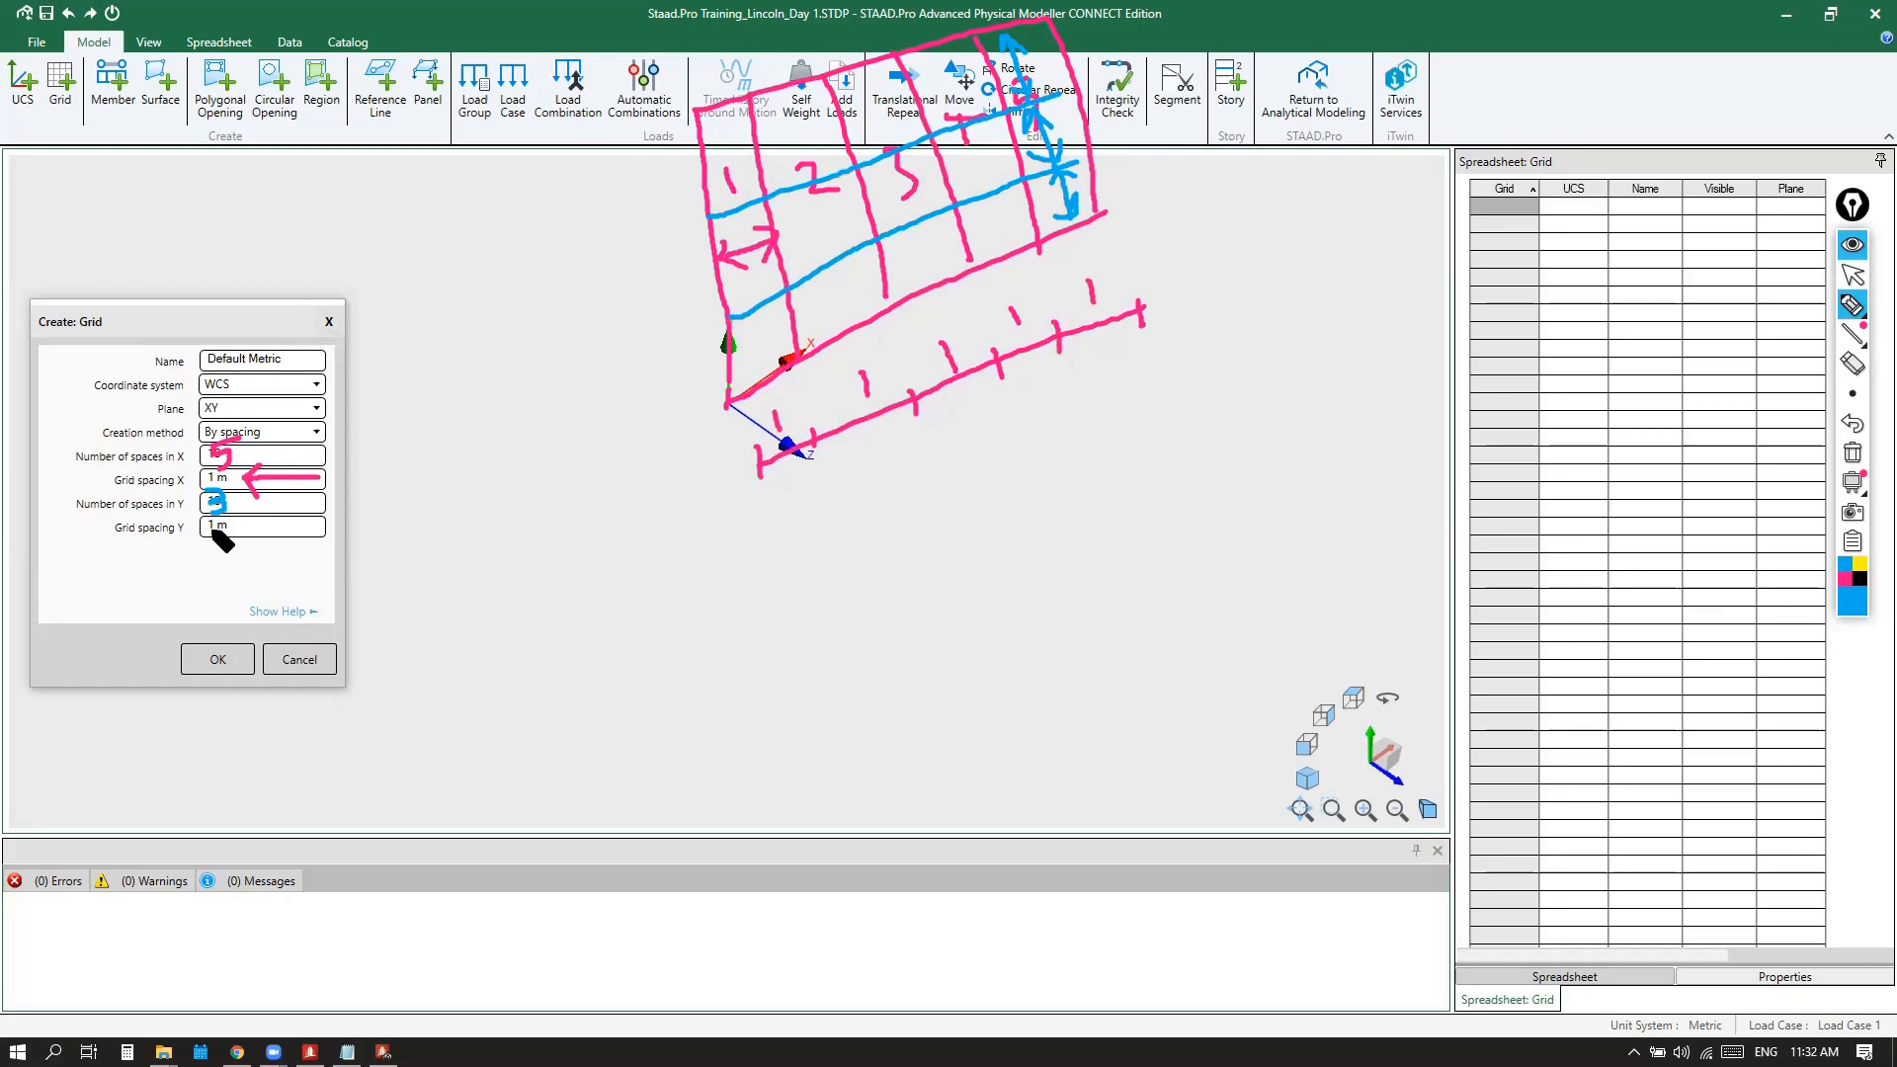
Write 3 in blue over the grid spacing in Y, label the sketched rows 3, and clear all annotations
mouse_move(214, 517)
mouse_down()
mouse_move(233, 532)
mouse_move(214, 543)
mouse_up()
drag(692, 350, 698, 388)
mouse_move(684, 266)
mouse_down()
mouse_move(704, 284)
mouse_move(686, 302)
mouse_up()
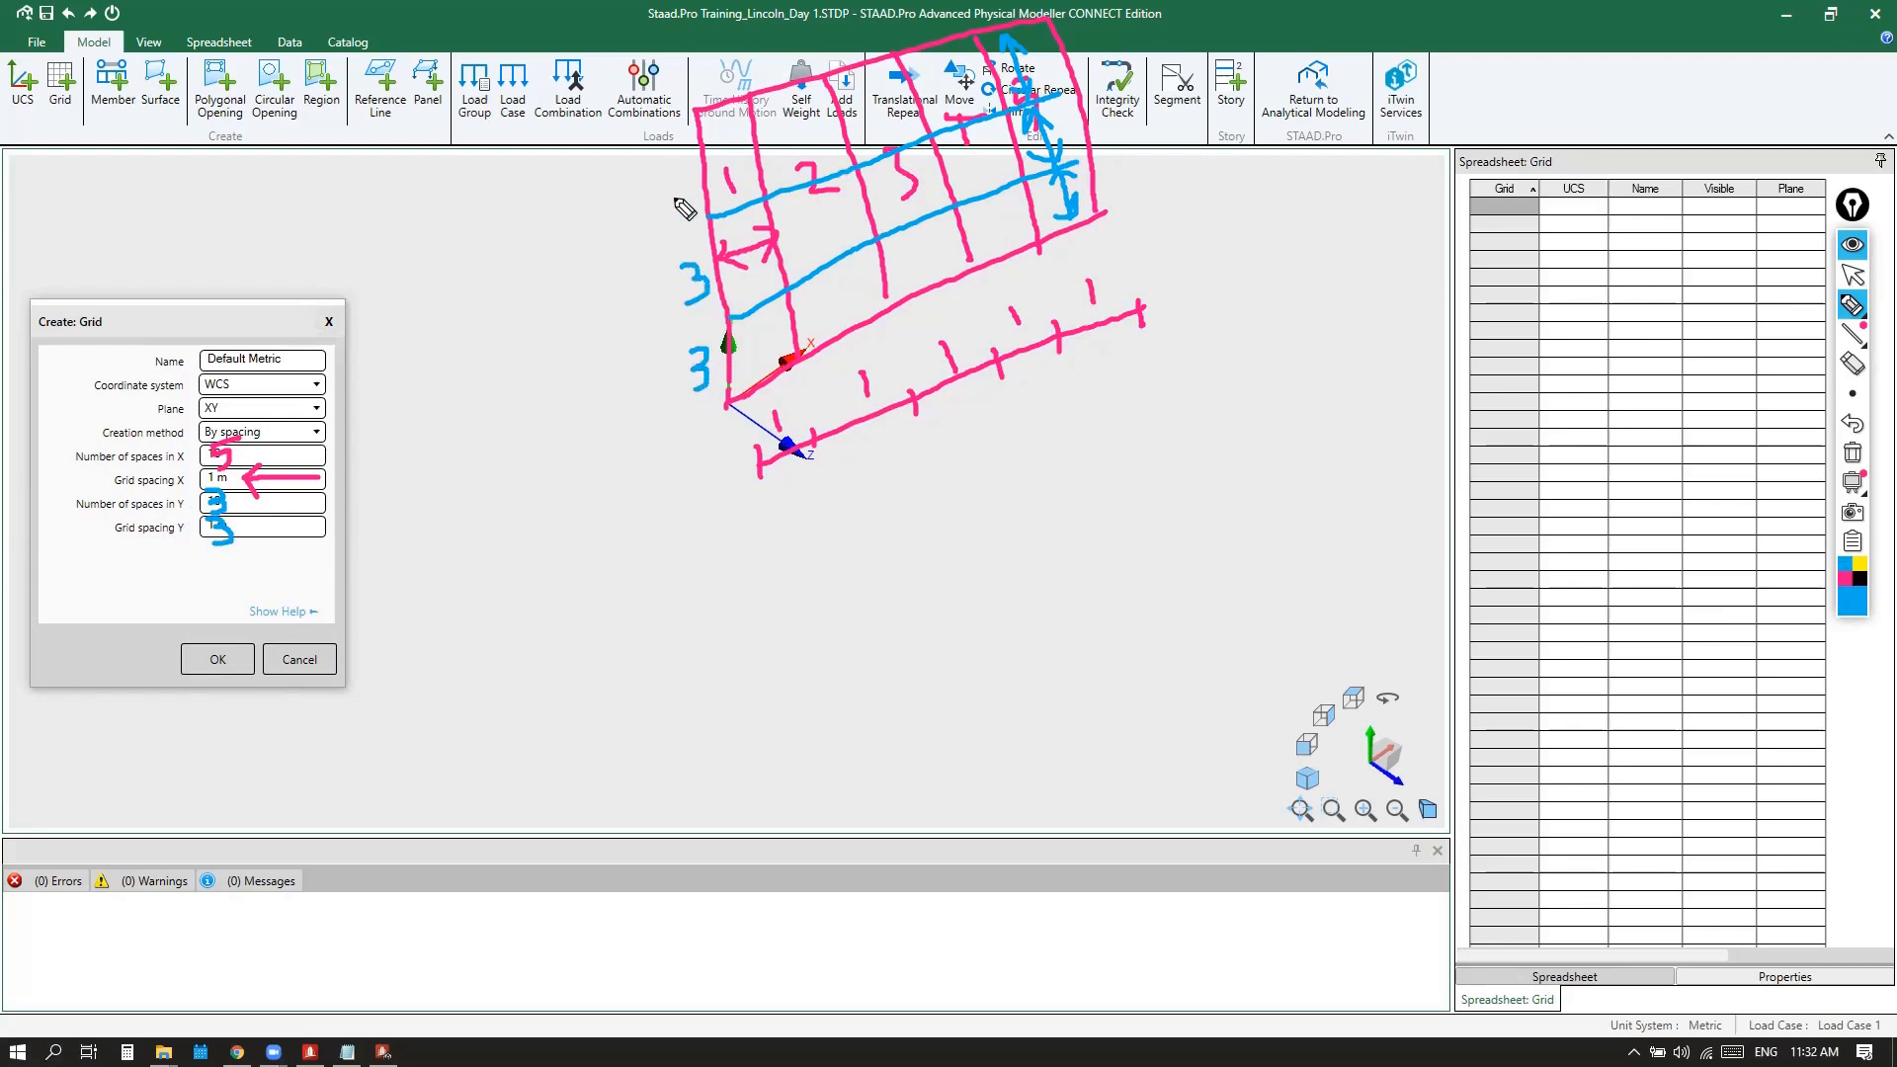
drag(690, 196, 666, 208)
click(1855, 456)
click(1848, 281)
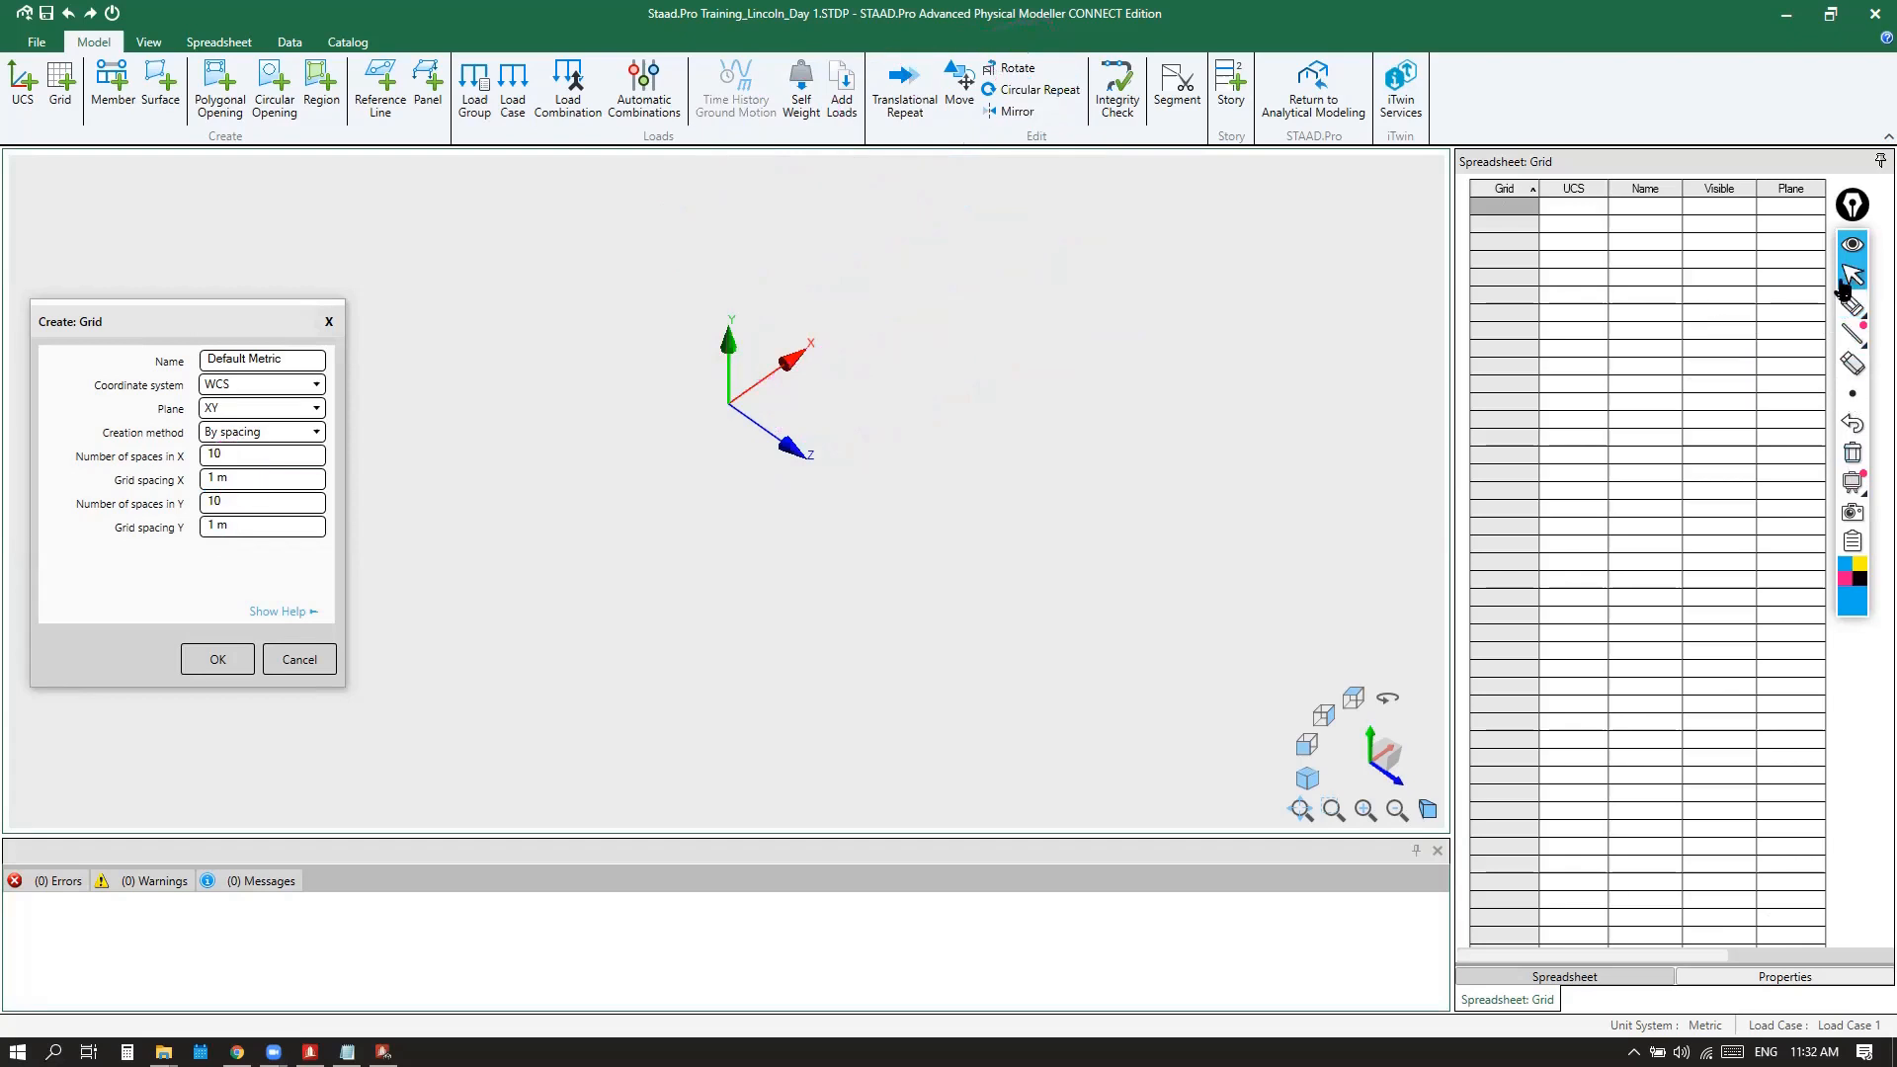
Reposition the grid dialog clear of the axes and outline an XY grid from the origin with the blue pen
drag(206, 328, 194, 314)
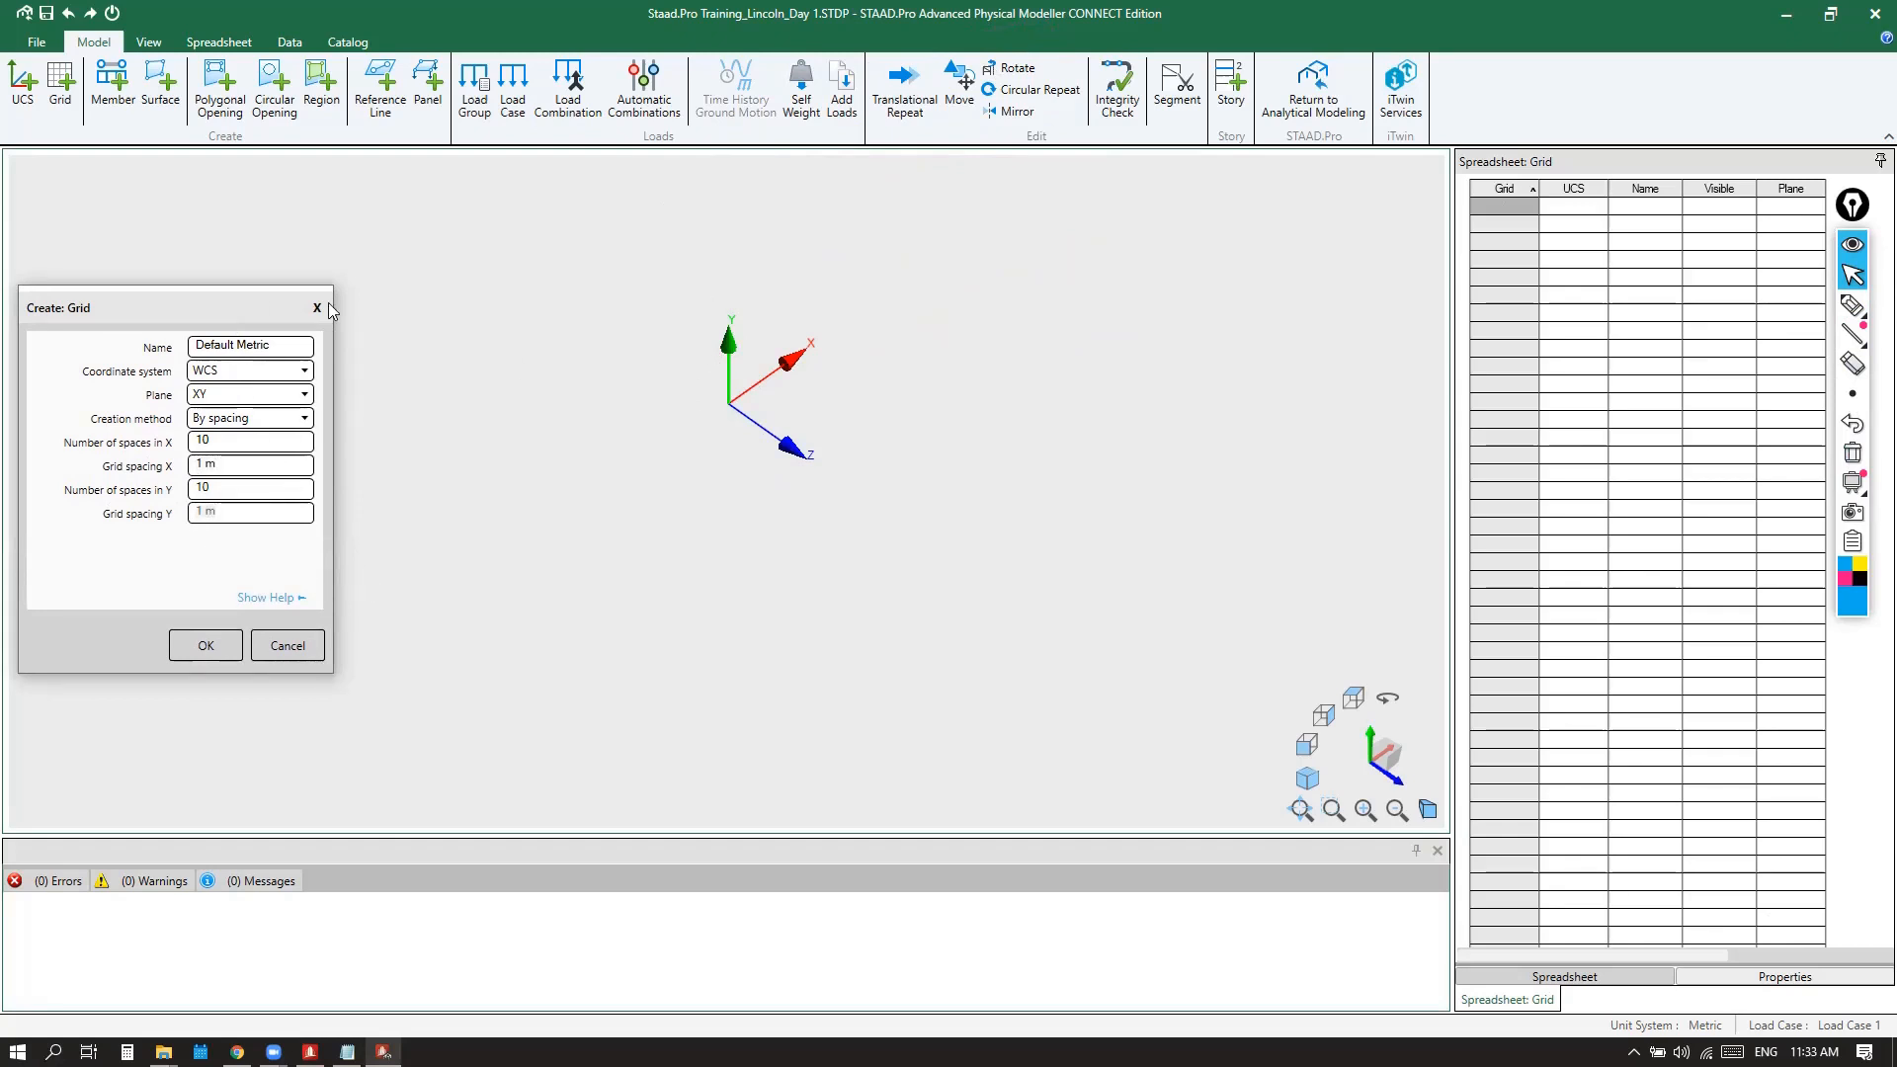
drag(228, 308, 373, 239)
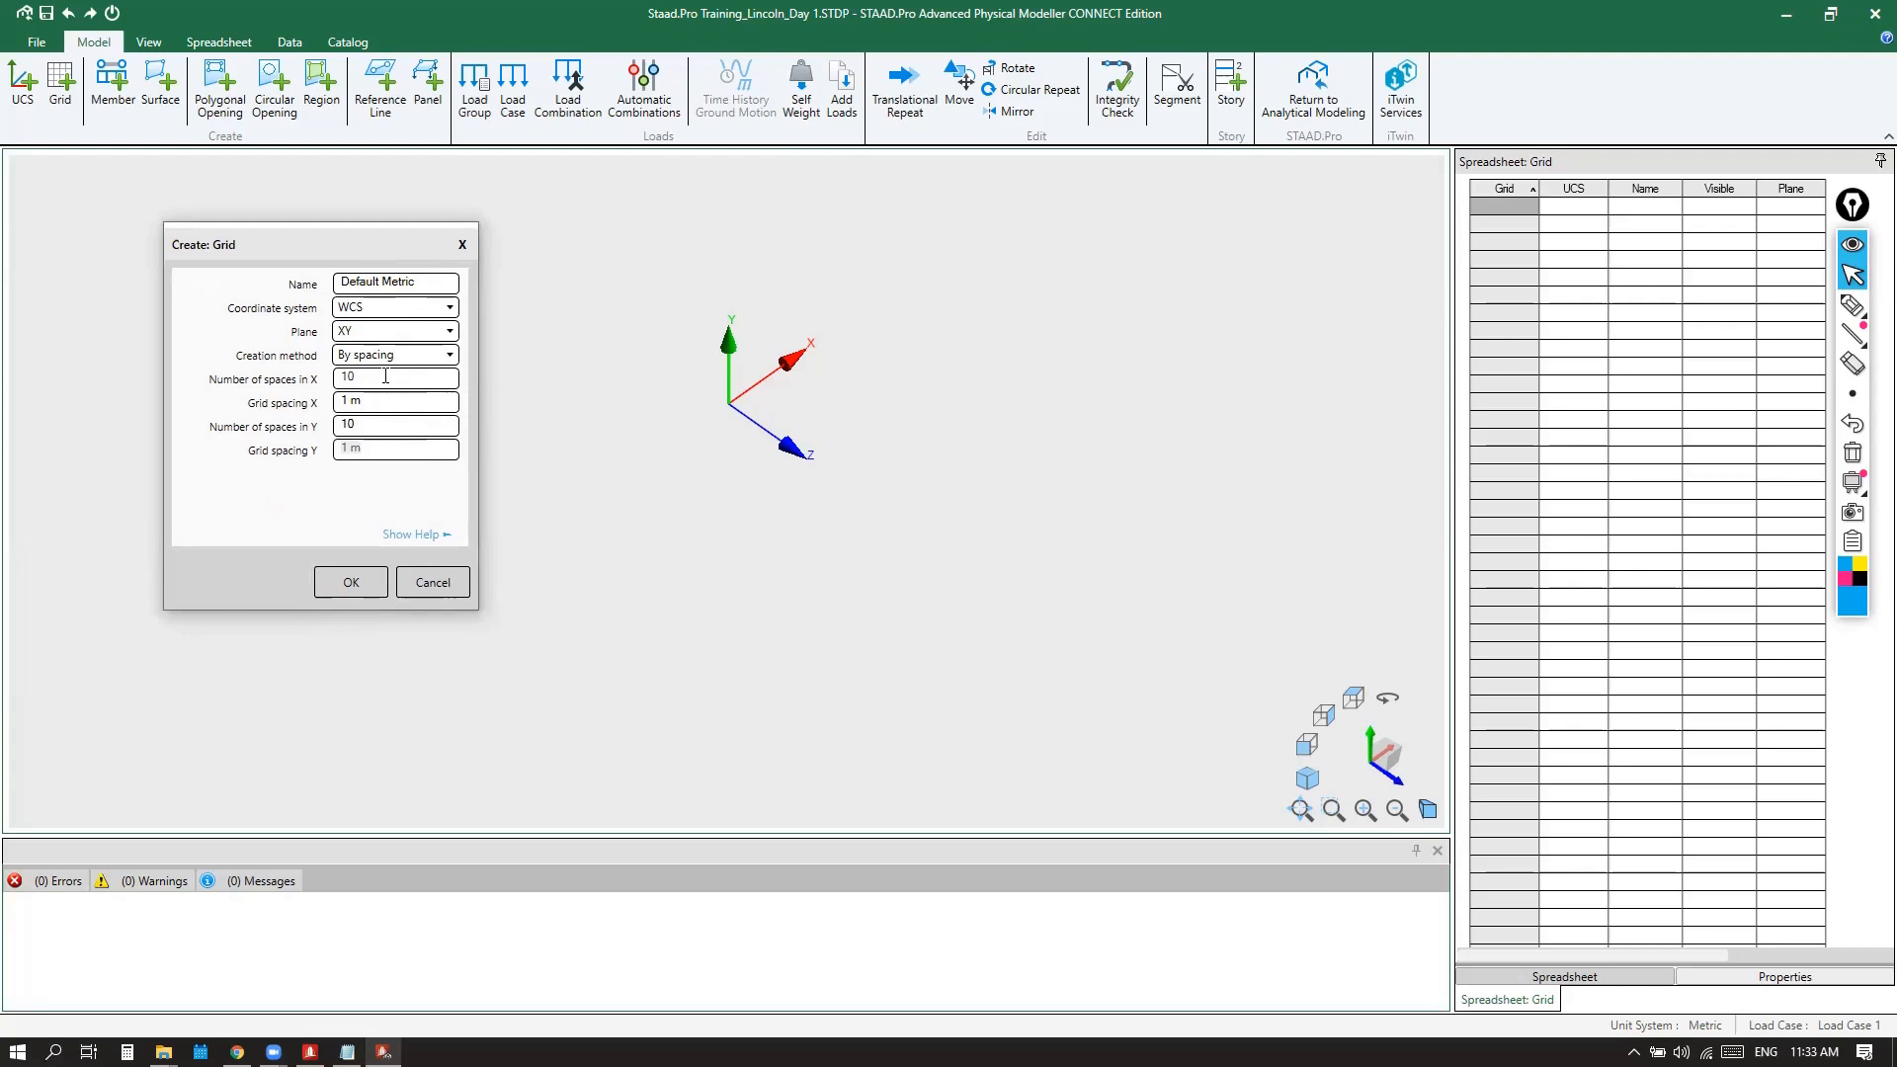
drag(377, 250, 289, 242)
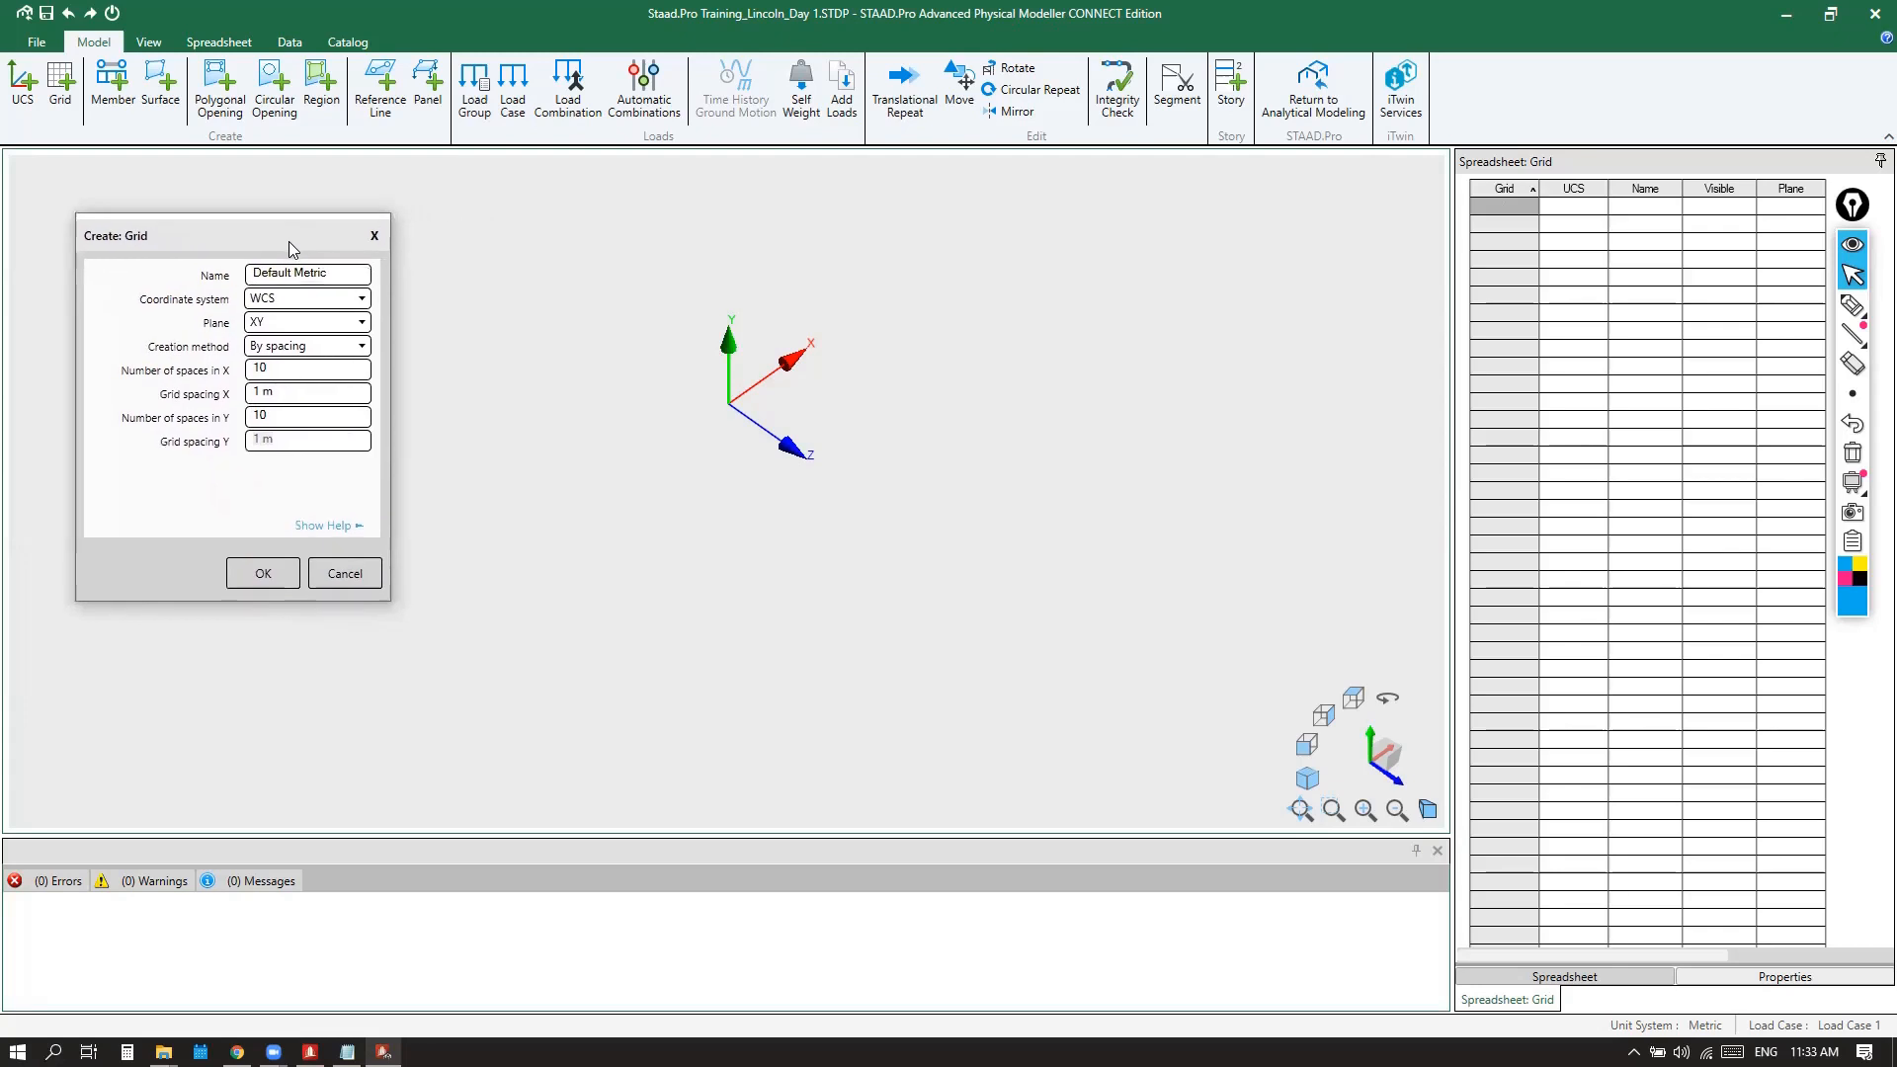
click(1853, 304)
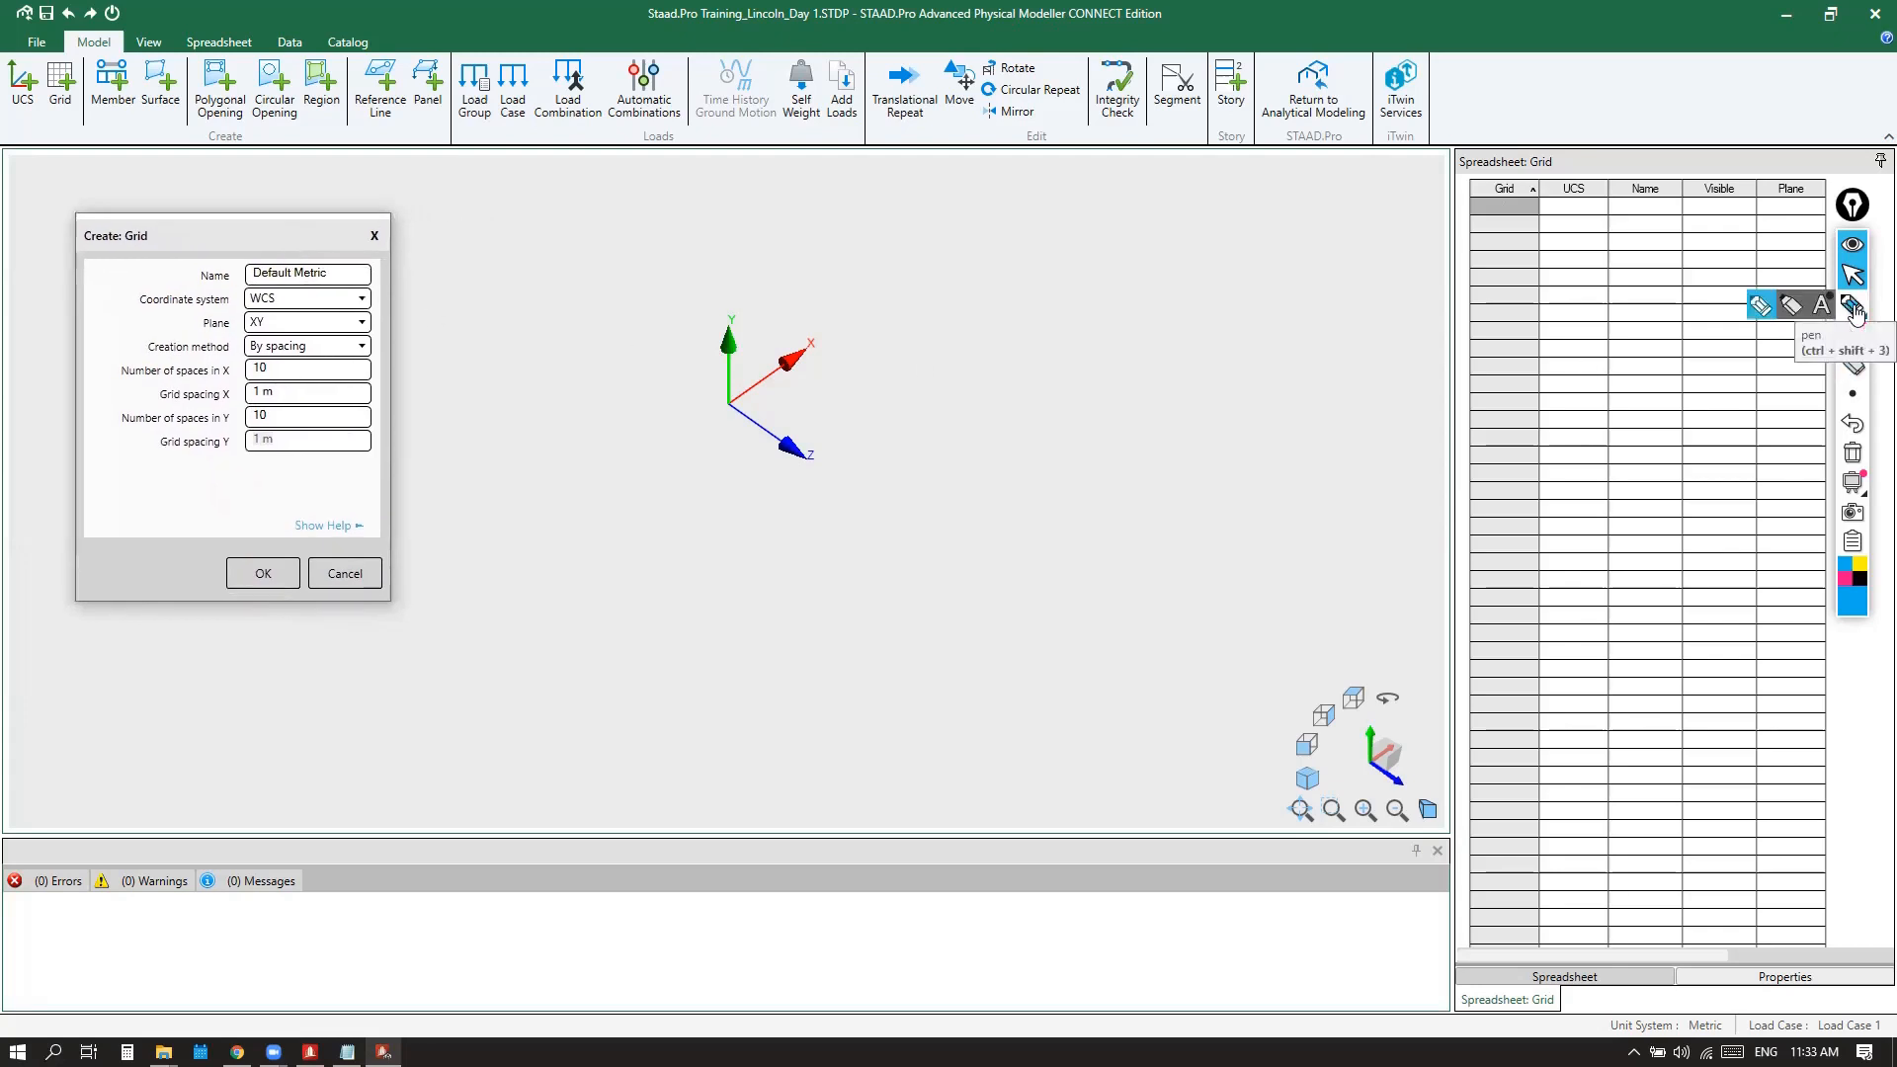
drag(728, 404, 1040, 230)
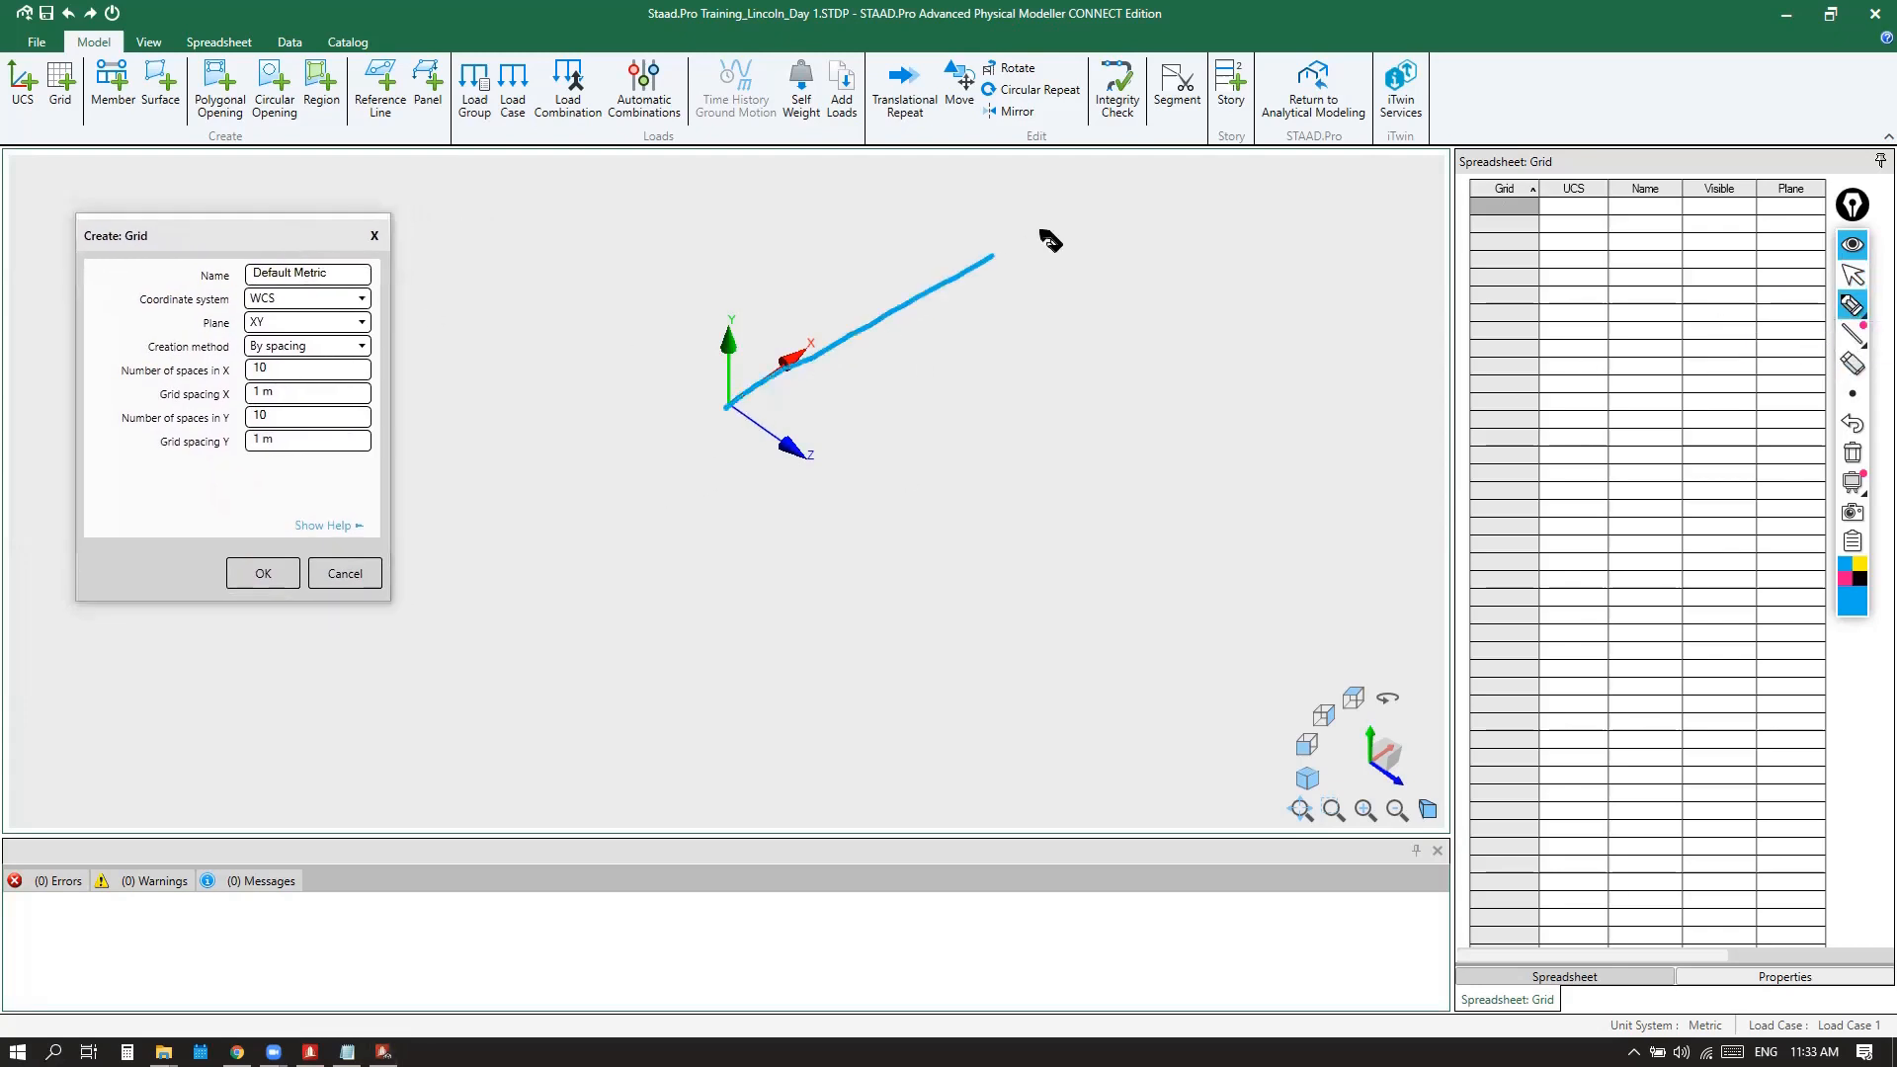
mouse_move(728, 404)
mouse_down()
mouse_move(727, 198)
mouse_move(1038, 99)
mouse_move(1055, 214)
mouse_up()
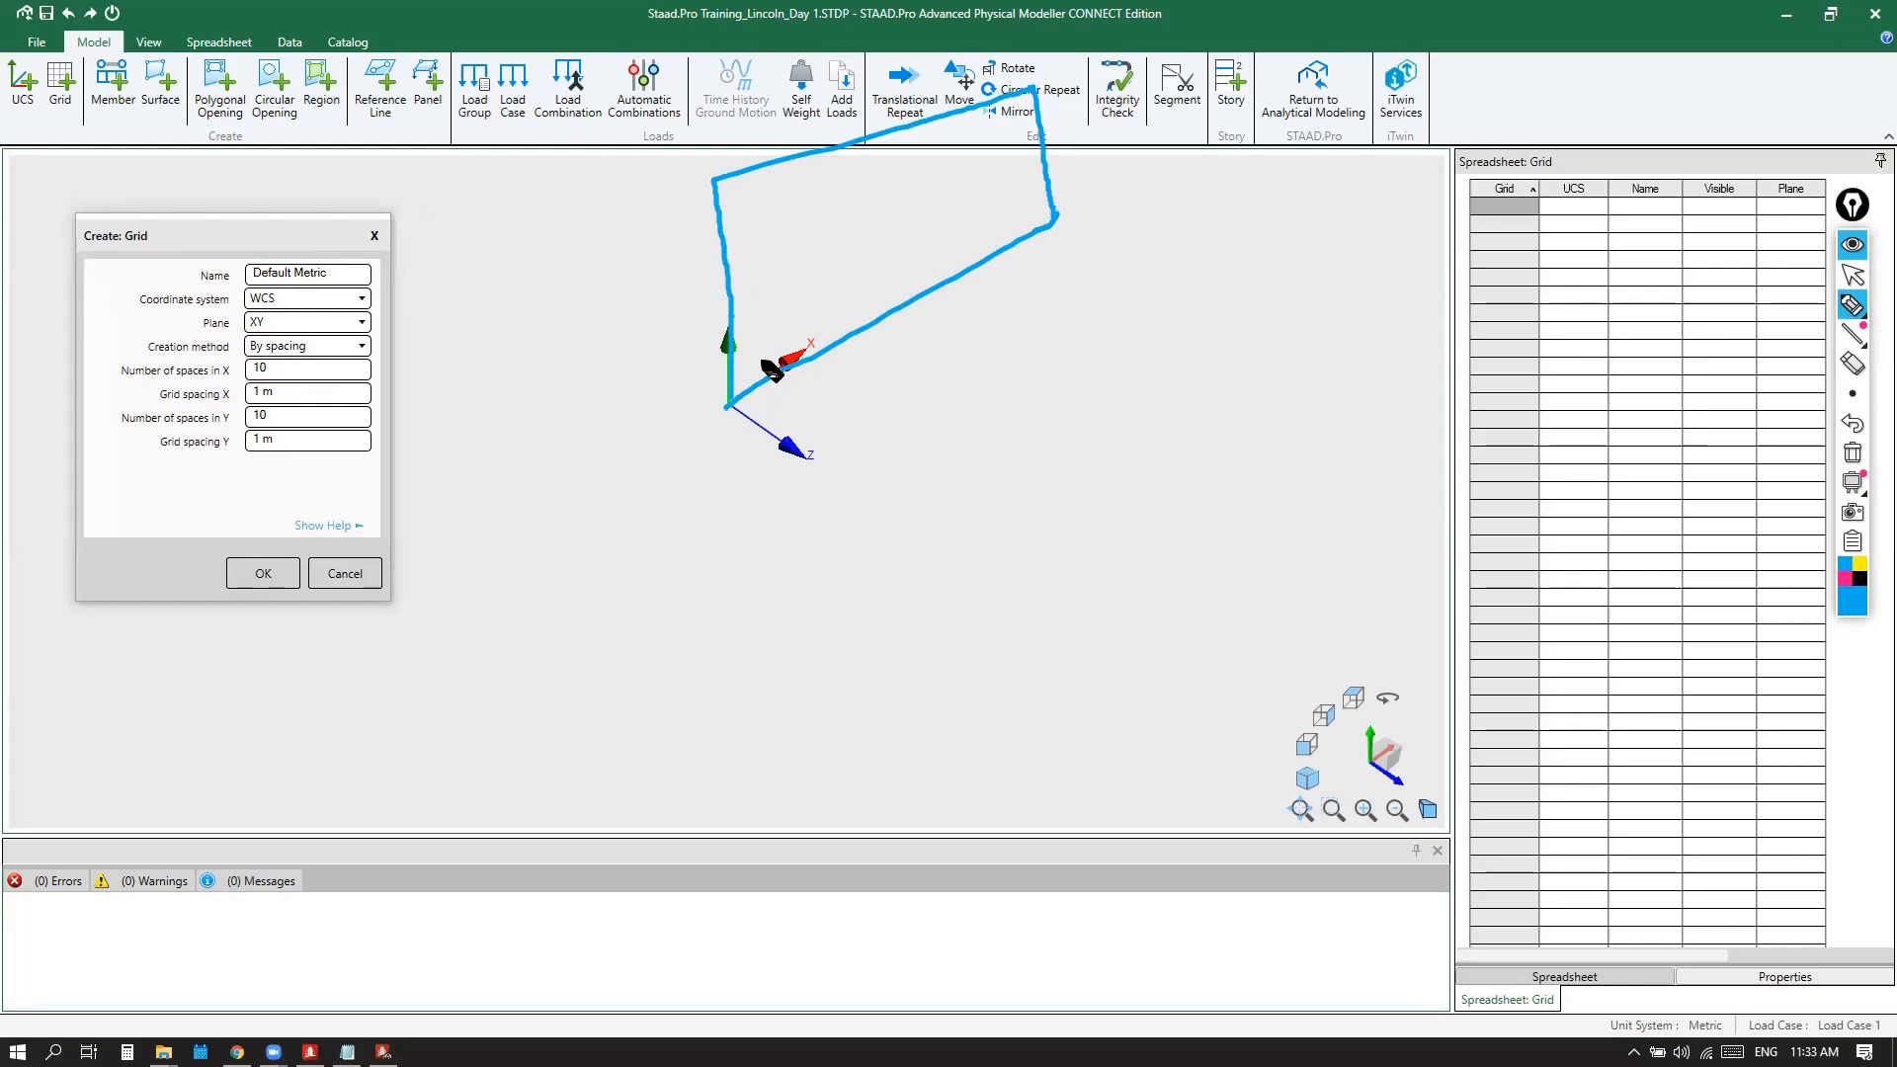
Sketch two unequal bays in pink inside the blue outline, starting at the origin, and label them 0.5 and 3
click(1846, 579)
mouse_move(730, 406)
mouse_down()
mouse_move(736, 298)
mouse_move(776, 286)
mouse_move(734, 251)
mouse_move(771, 255)
mouse_move(760, 269)
mouse_move(772, 237)
mouse_move(773, 373)
mouse_up()
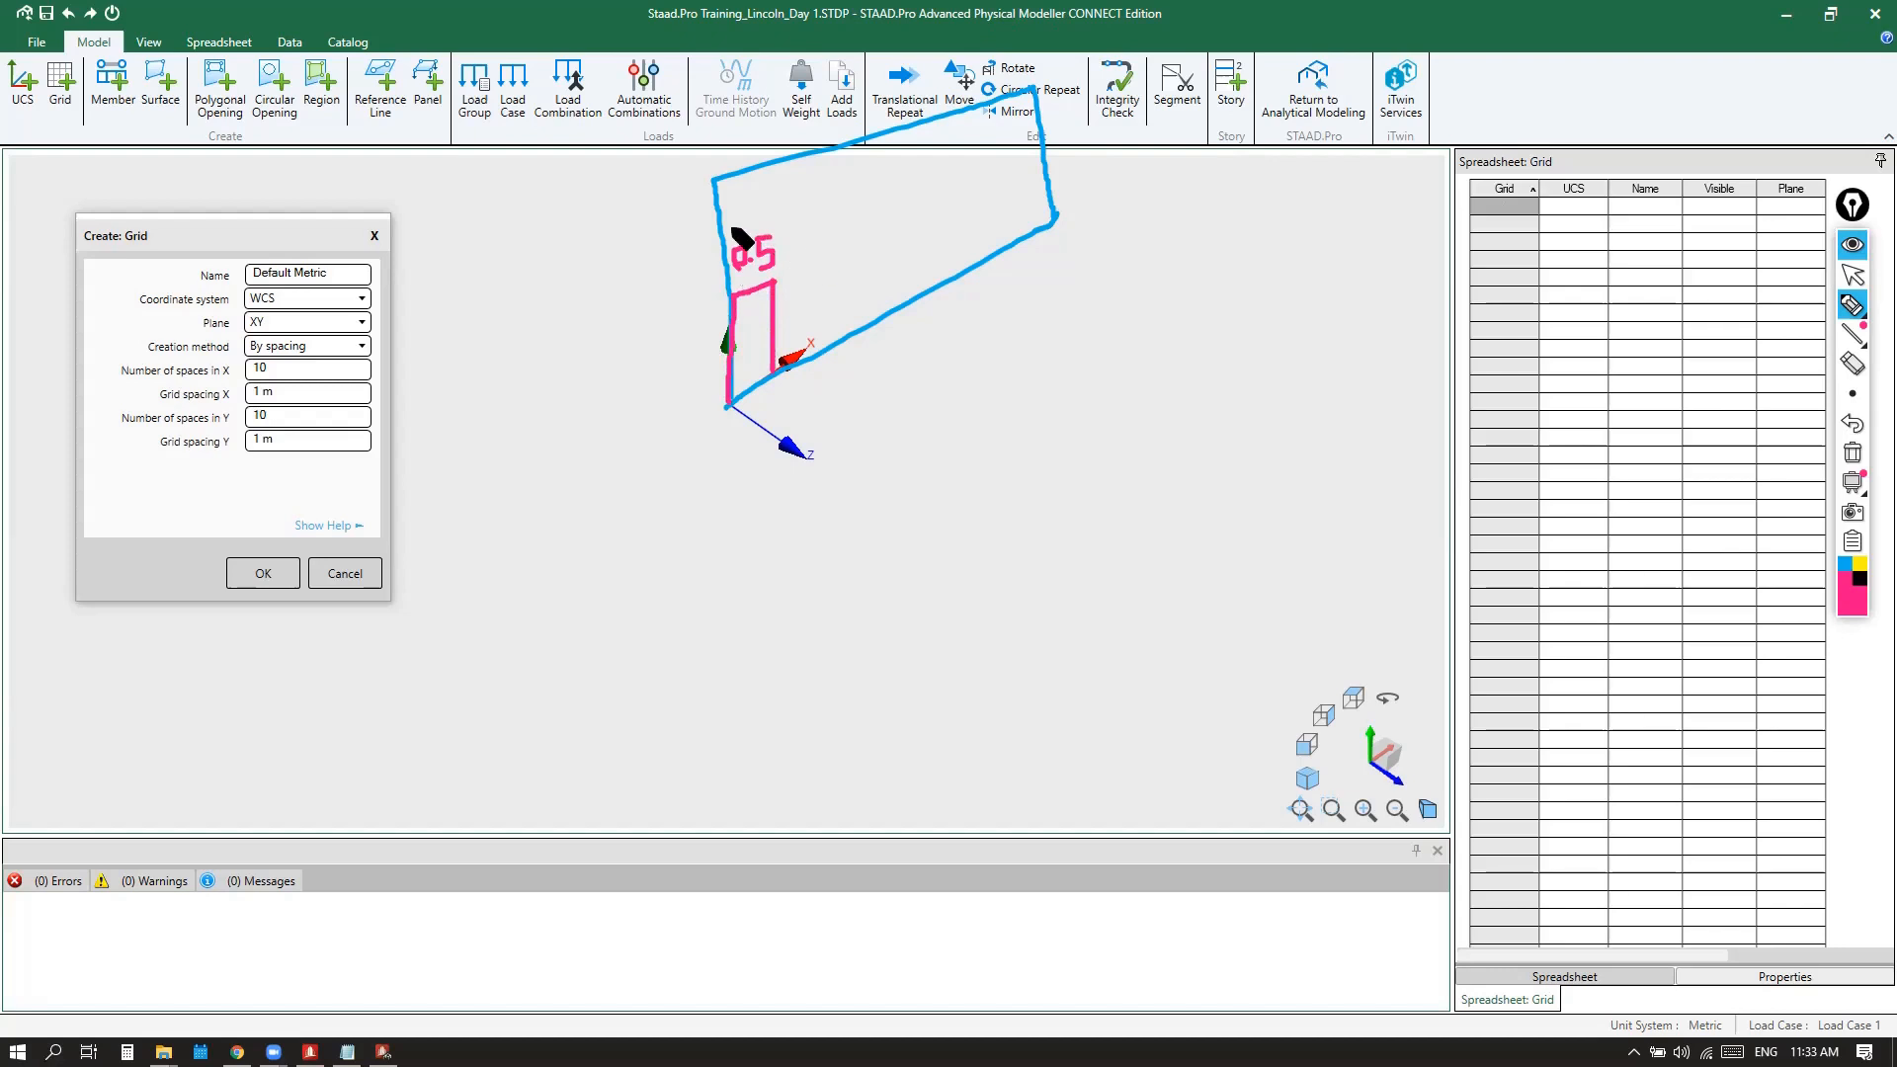
mouse_move(777, 285)
mouse_down()
mouse_move(909, 242)
mouse_move(904, 295)
mouse_up()
click(800, 219)
drag(803, 224, 802, 249)
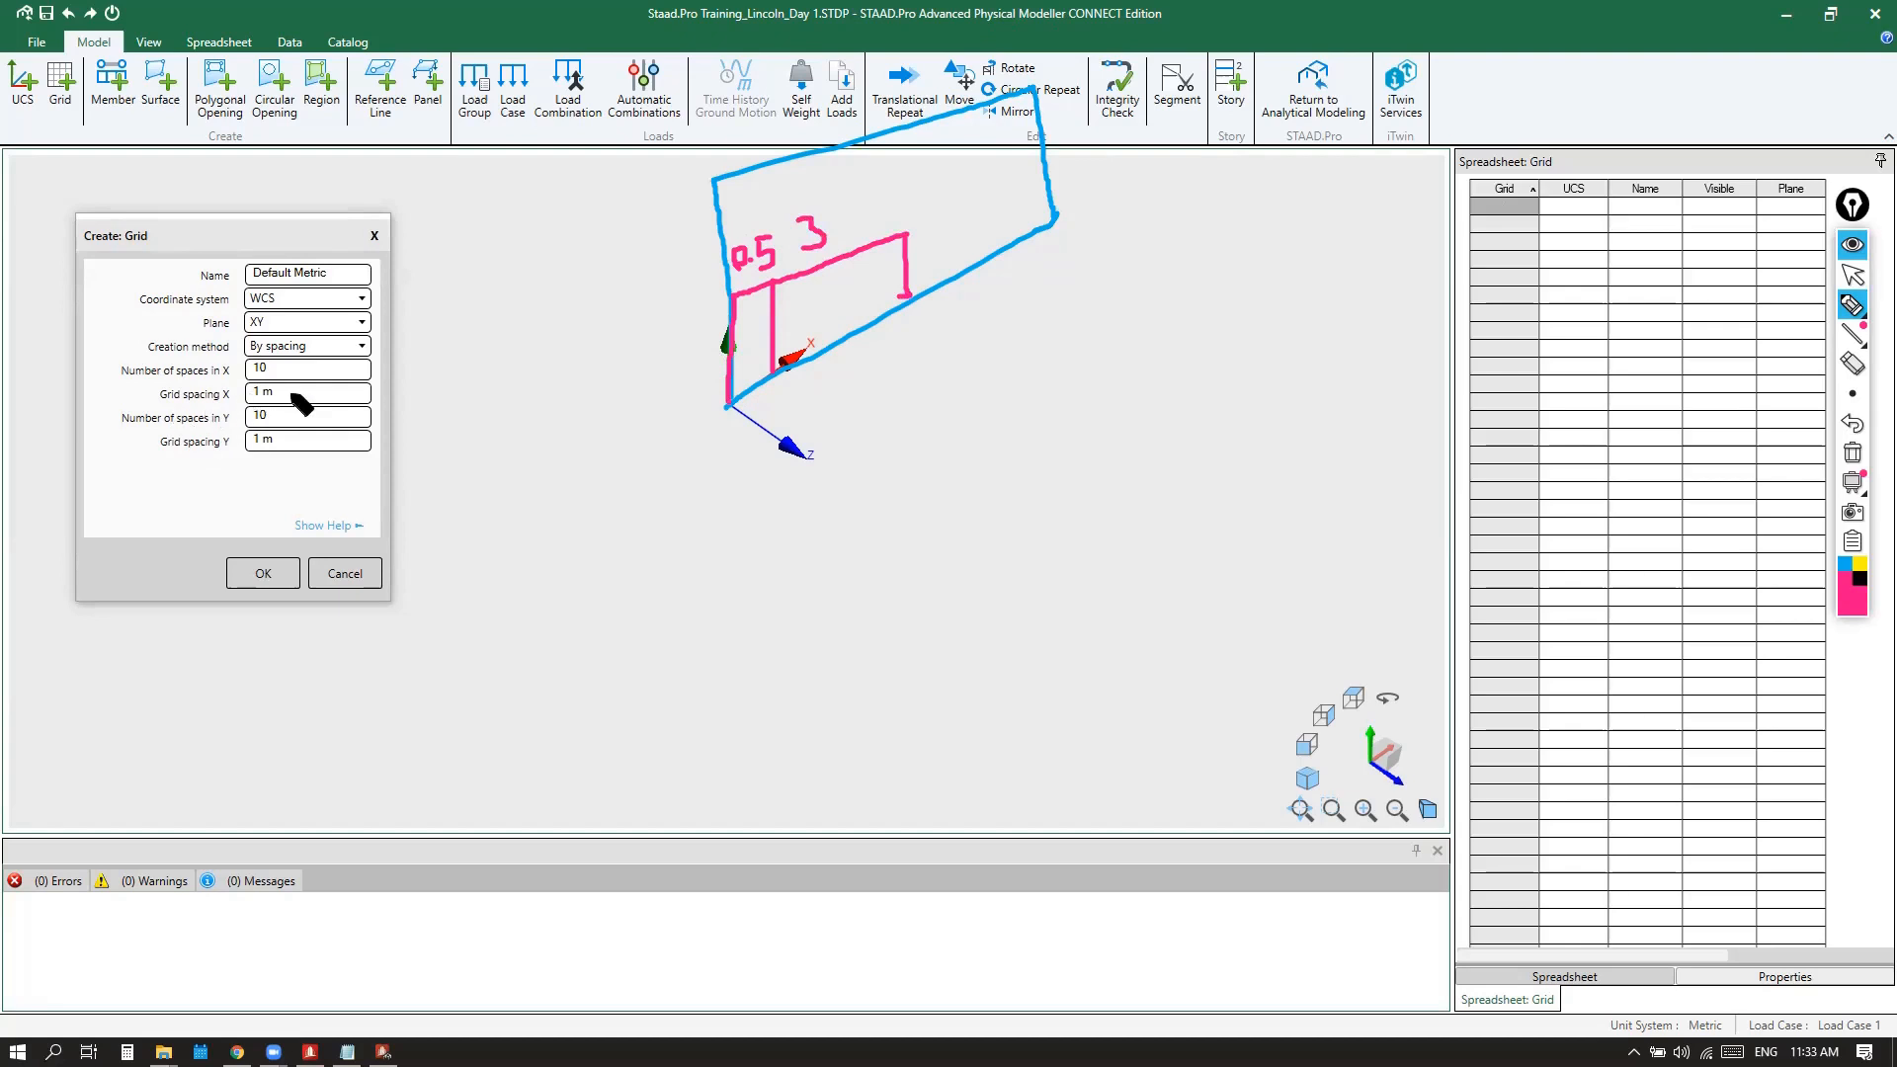
Write 0.5 in pink beside the grid spacing in X, and clear all annotations
mouse_move(309, 386)
mouse_down()
mouse_move(352, 403)
mouse_move(389, 377)
mouse_up()
click(329, 394)
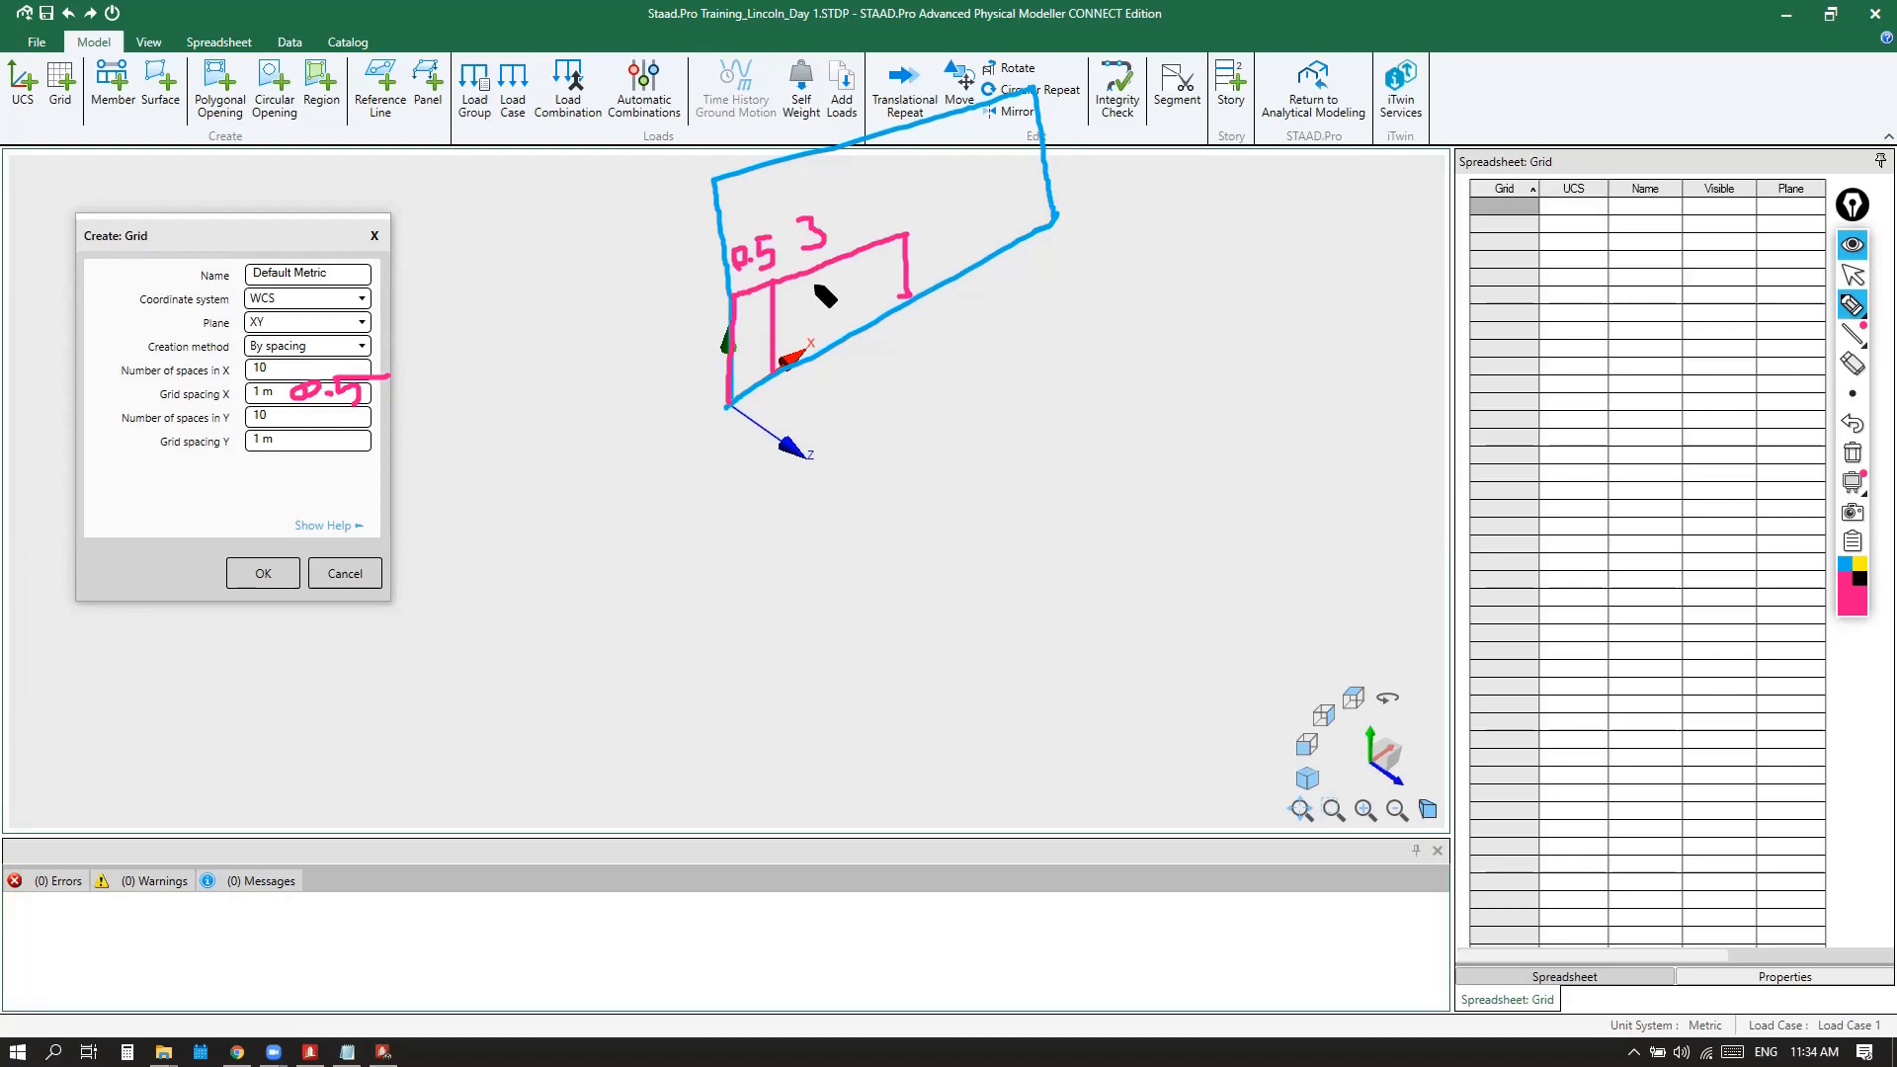
click(1853, 454)
click(1853, 275)
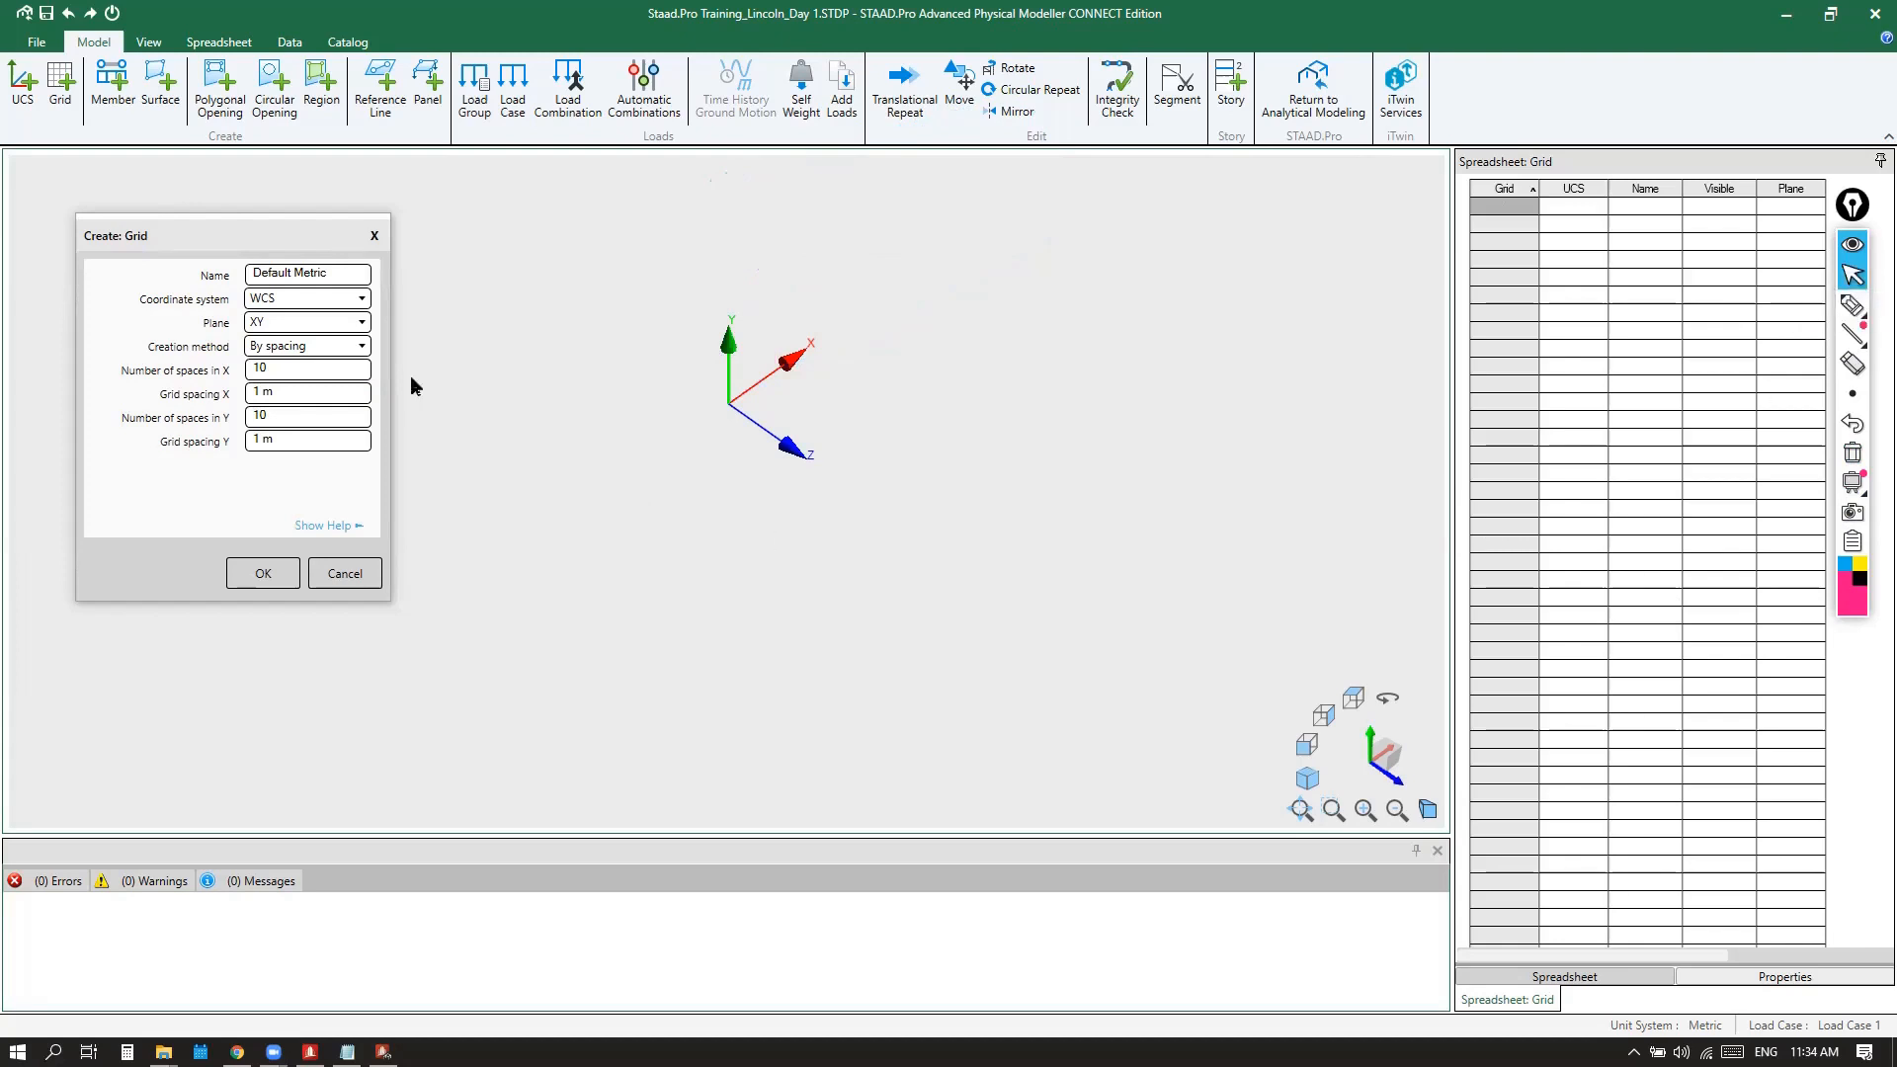
Create the Default Metric grid in the XY plane by spacing, with 10 spaces of 1 m in both X and Y
drag(265, 245, 331, 219)
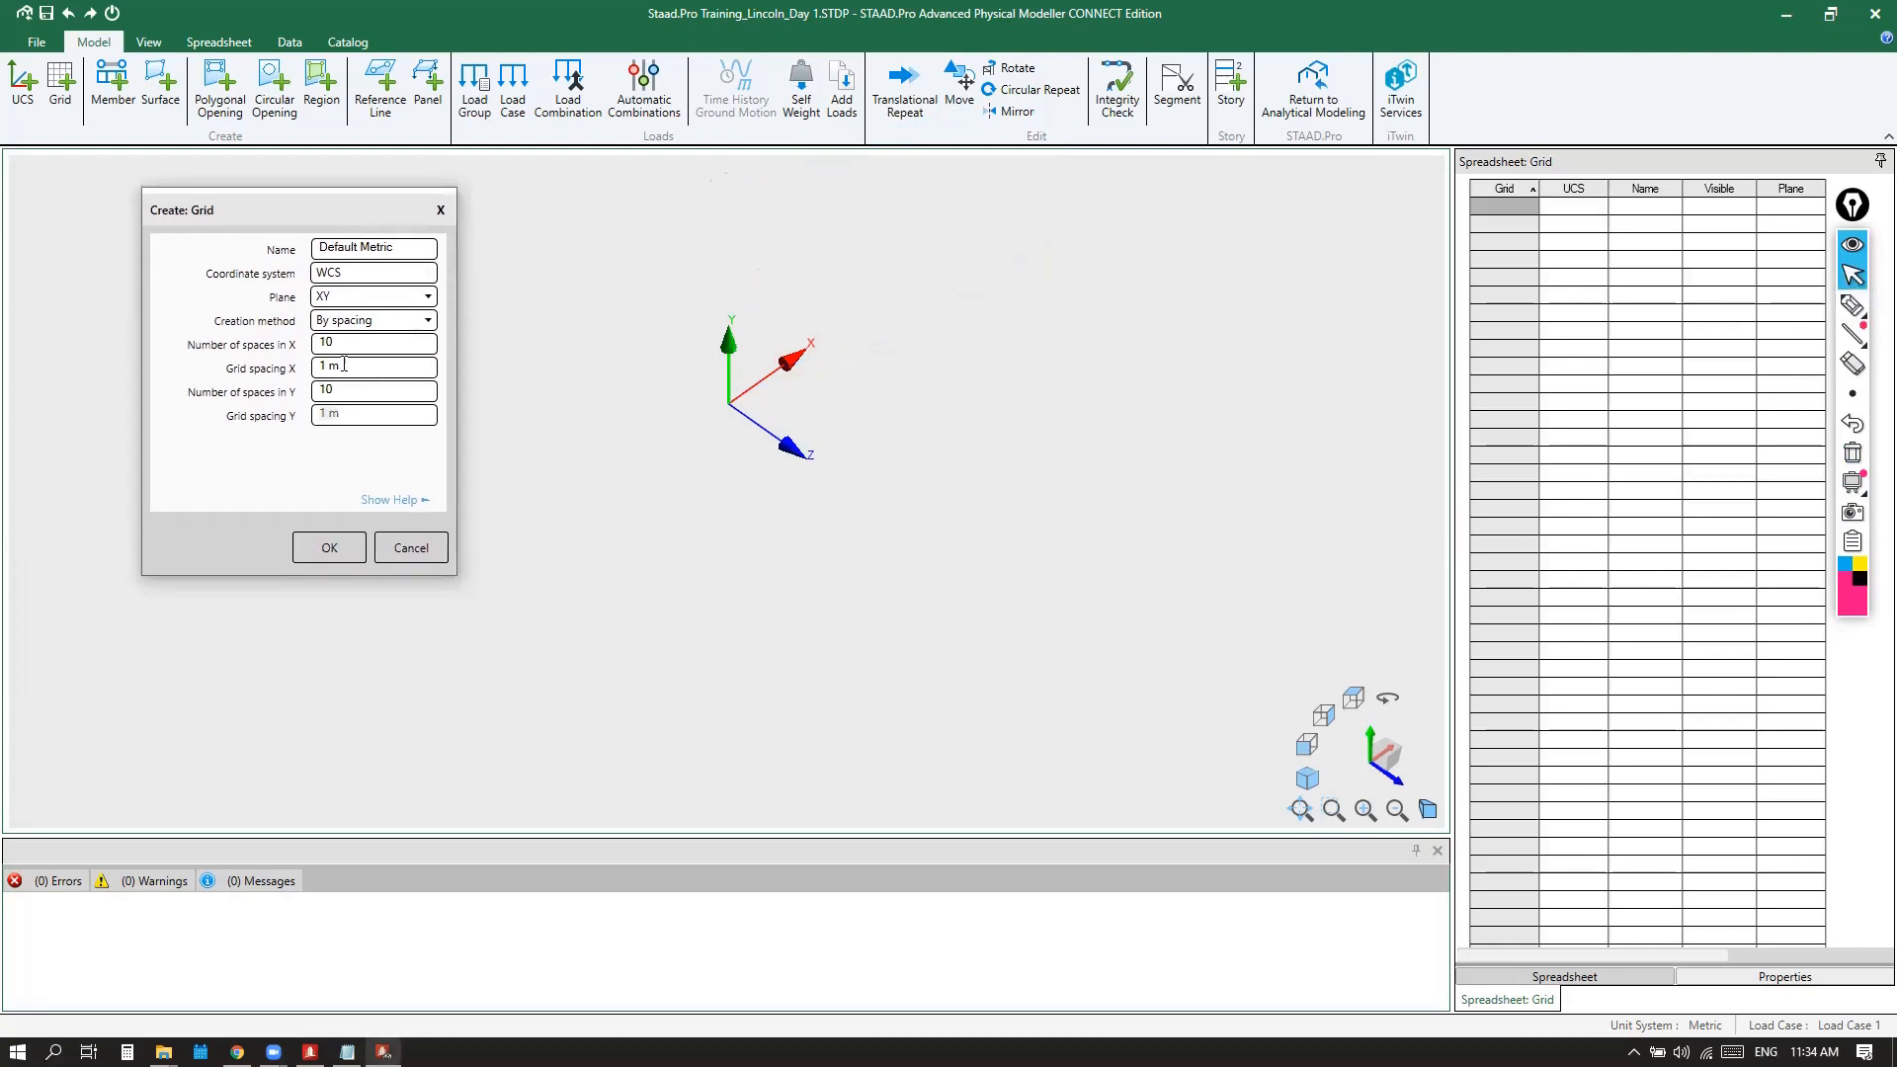
click(329, 550)
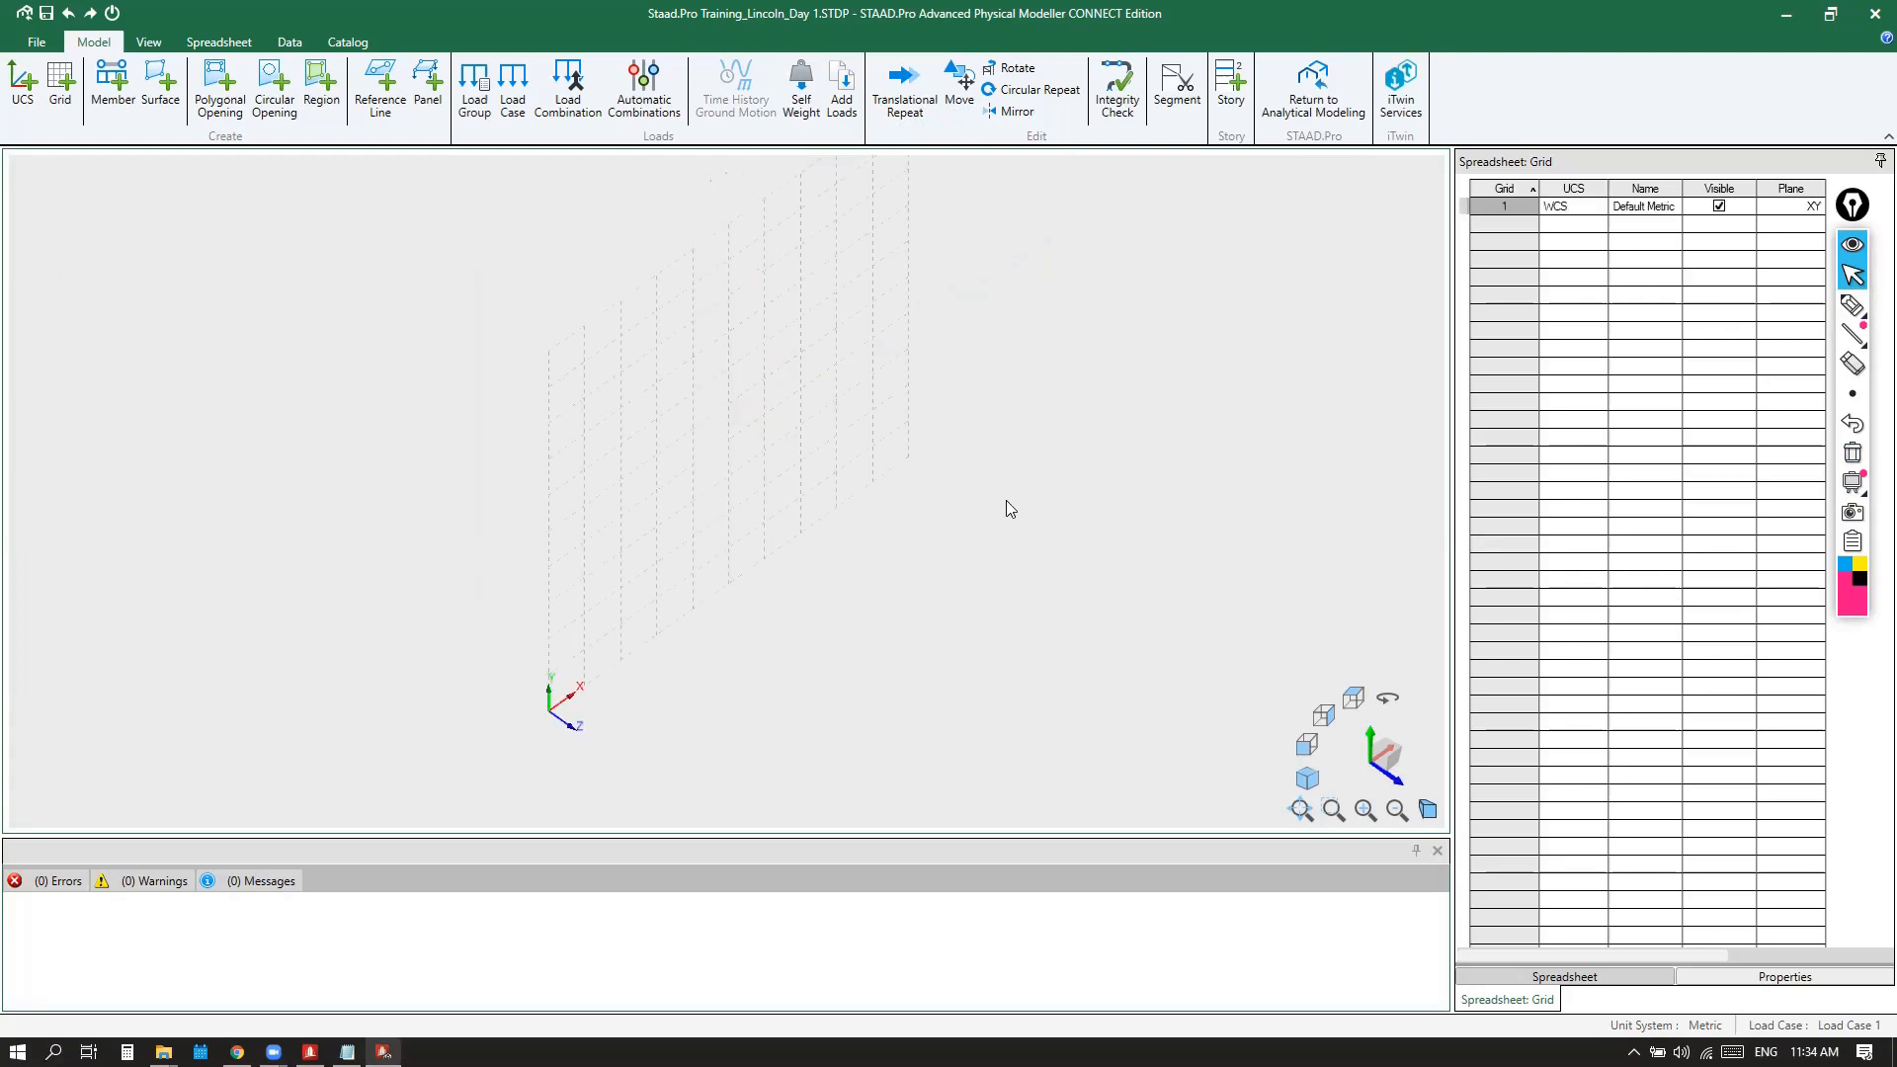
scroll(955, 524, down, 1)
Draw a pink arrow pointing at the front view control and switch the model to the front view
click(1852, 305)
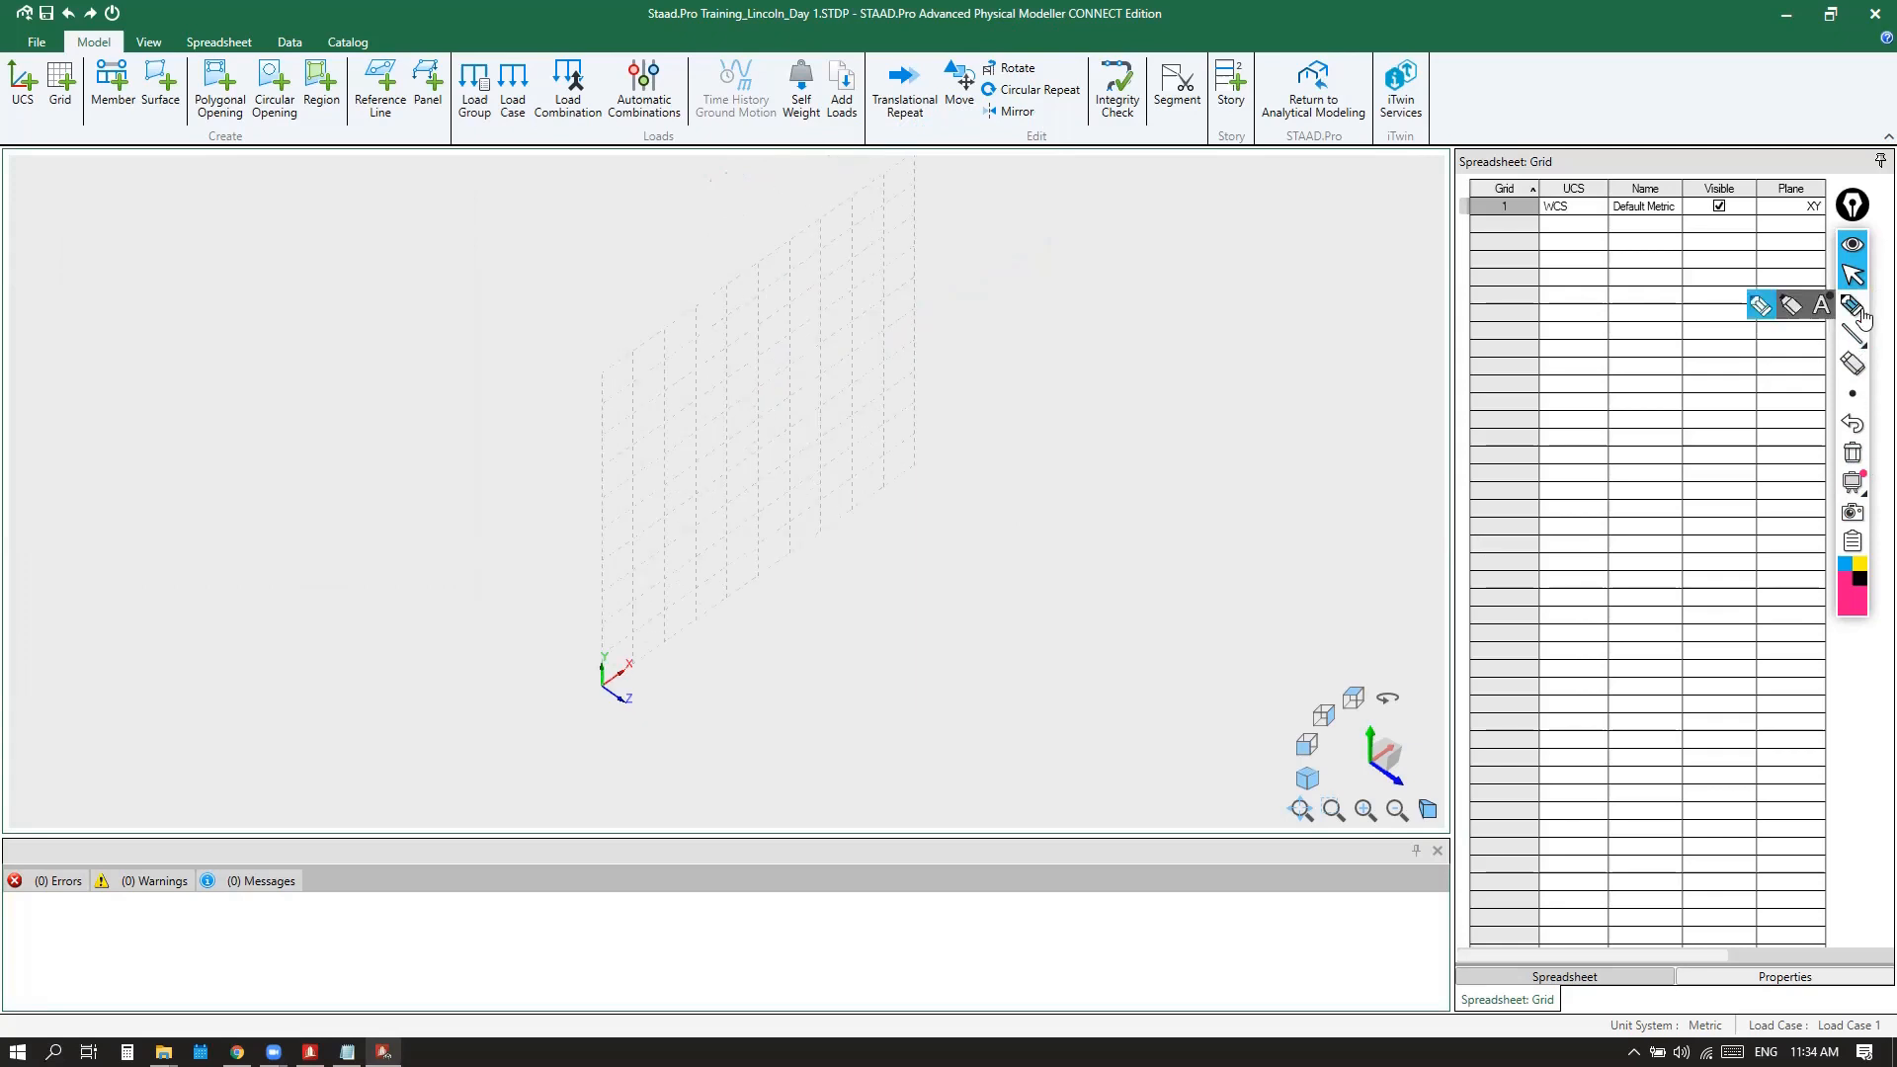
mouse_move(1185, 652)
mouse_down()
mouse_move(1291, 742)
mouse_move(1261, 754)
mouse_up()
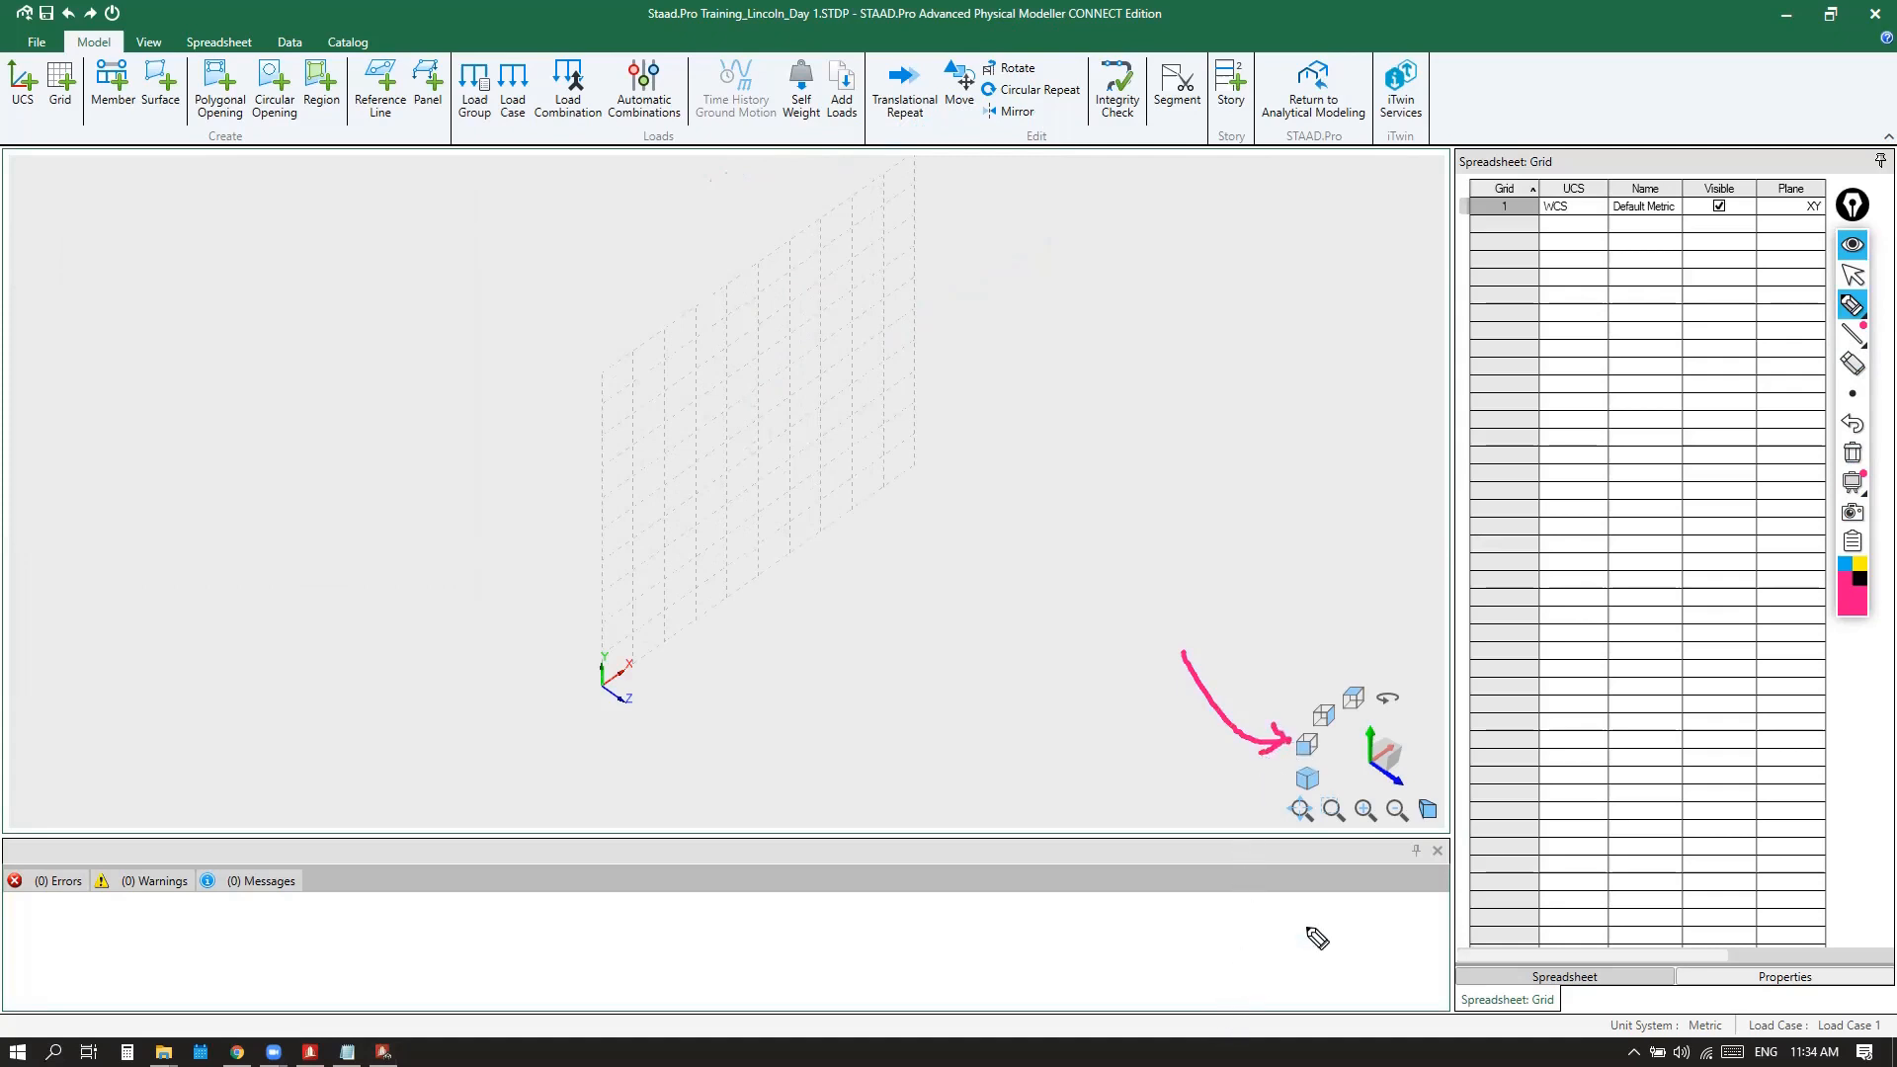
click(1853, 274)
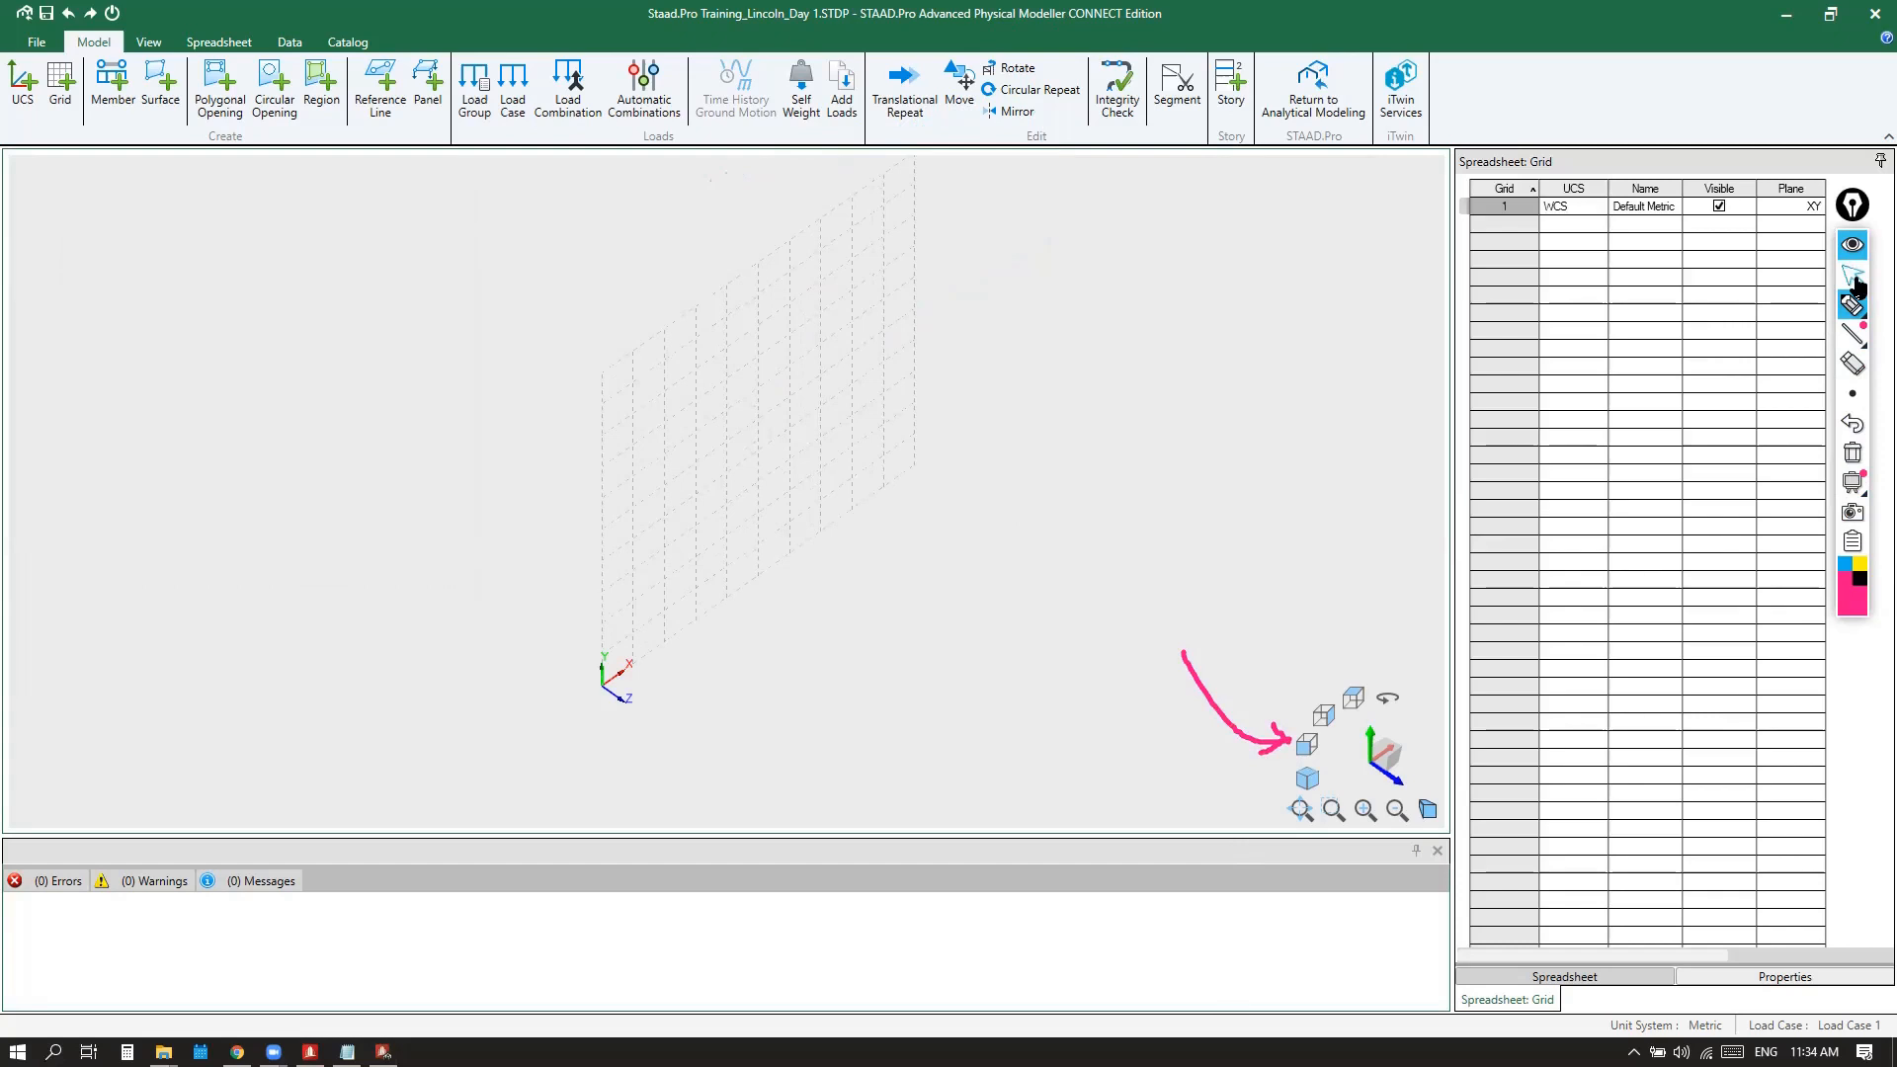
click(1305, 749)
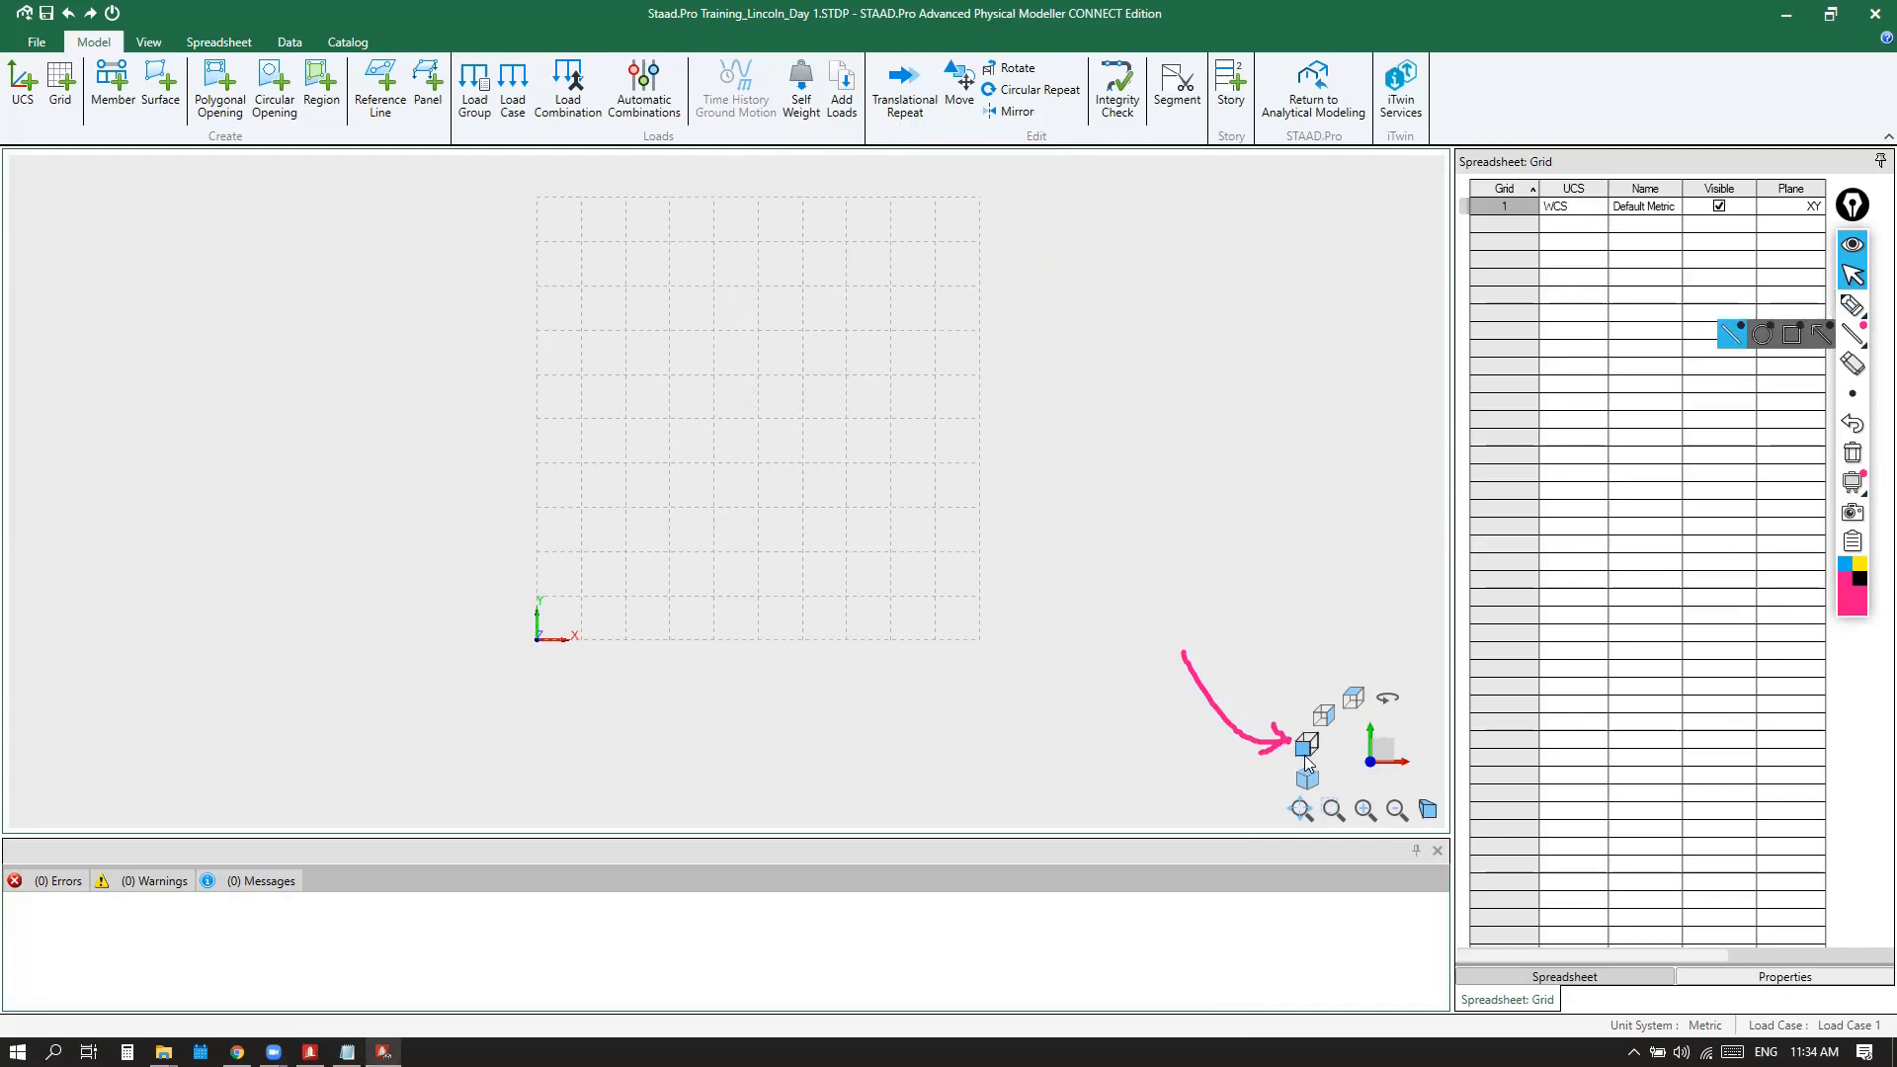
Circle the X and Y axis labels in pink, outline the grid in blue, and letter the axes X and Y
click(1853, 305)
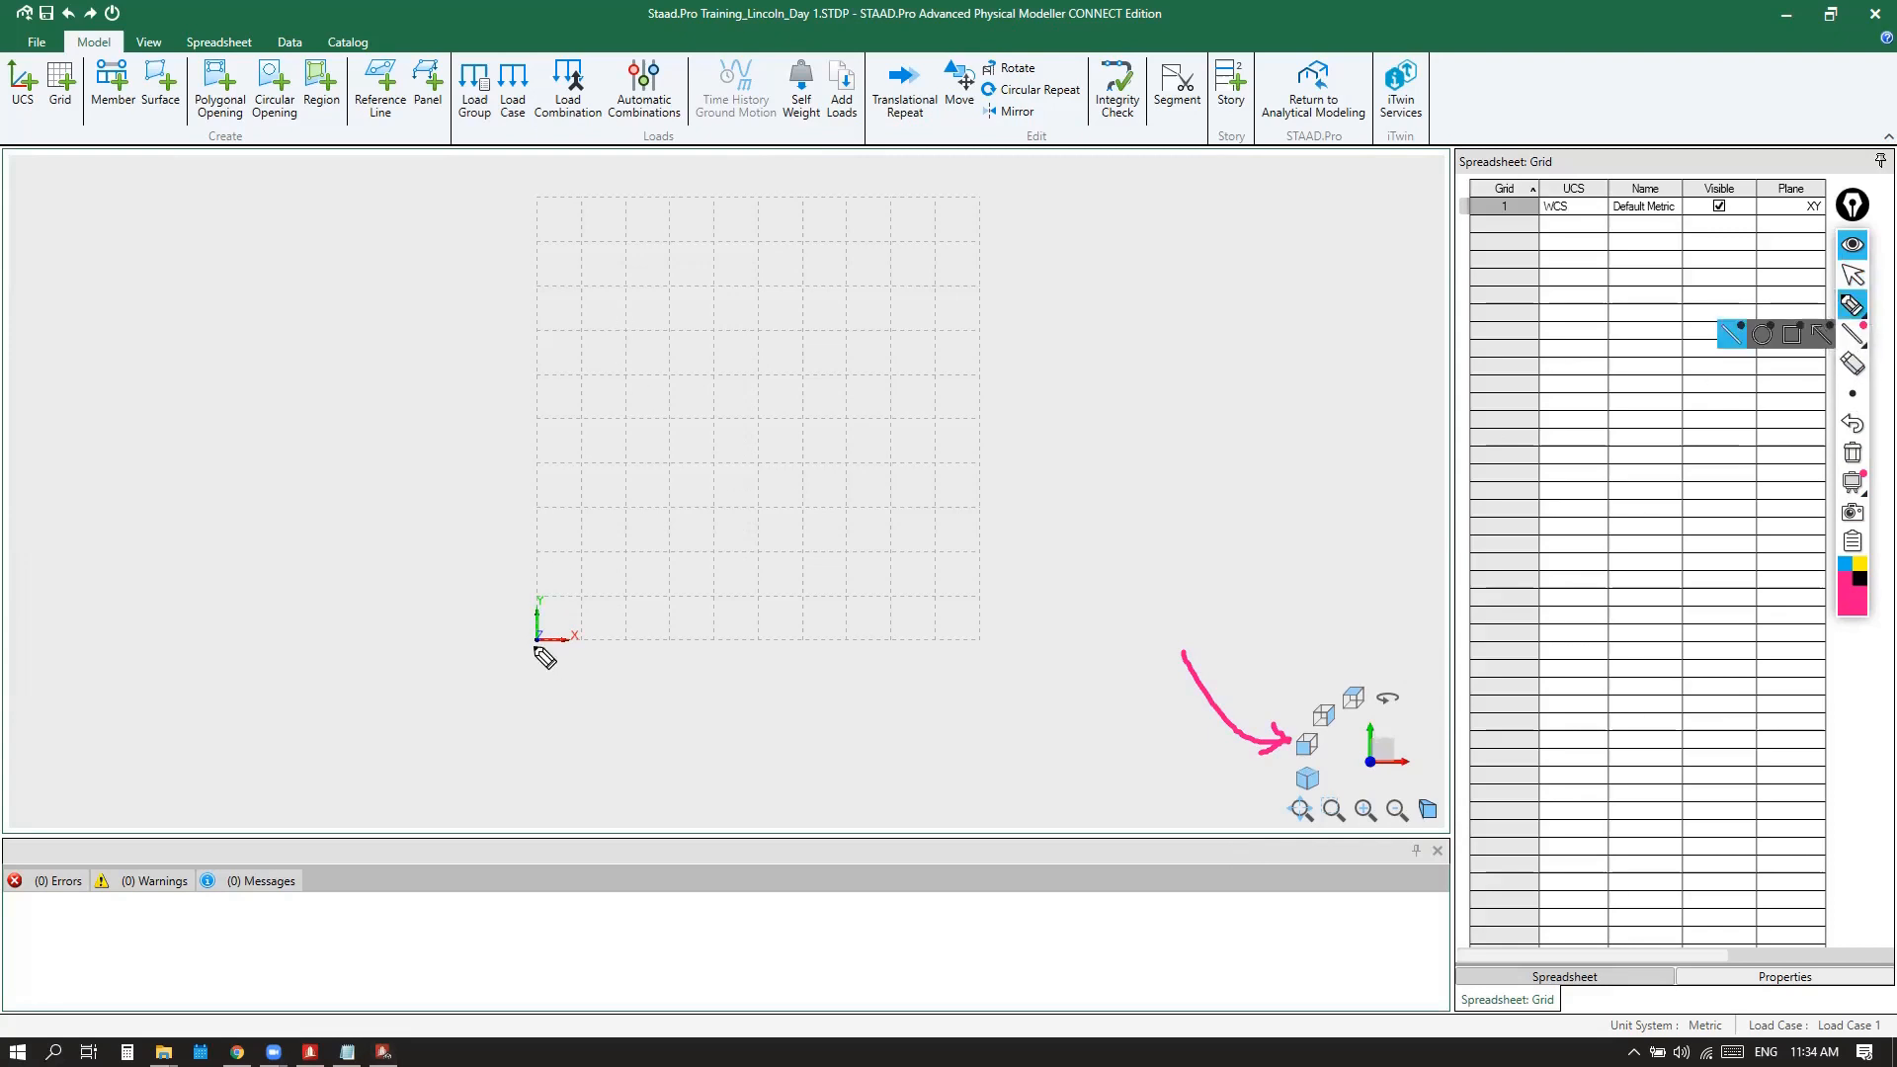
drag(555, 595, 583, 666)
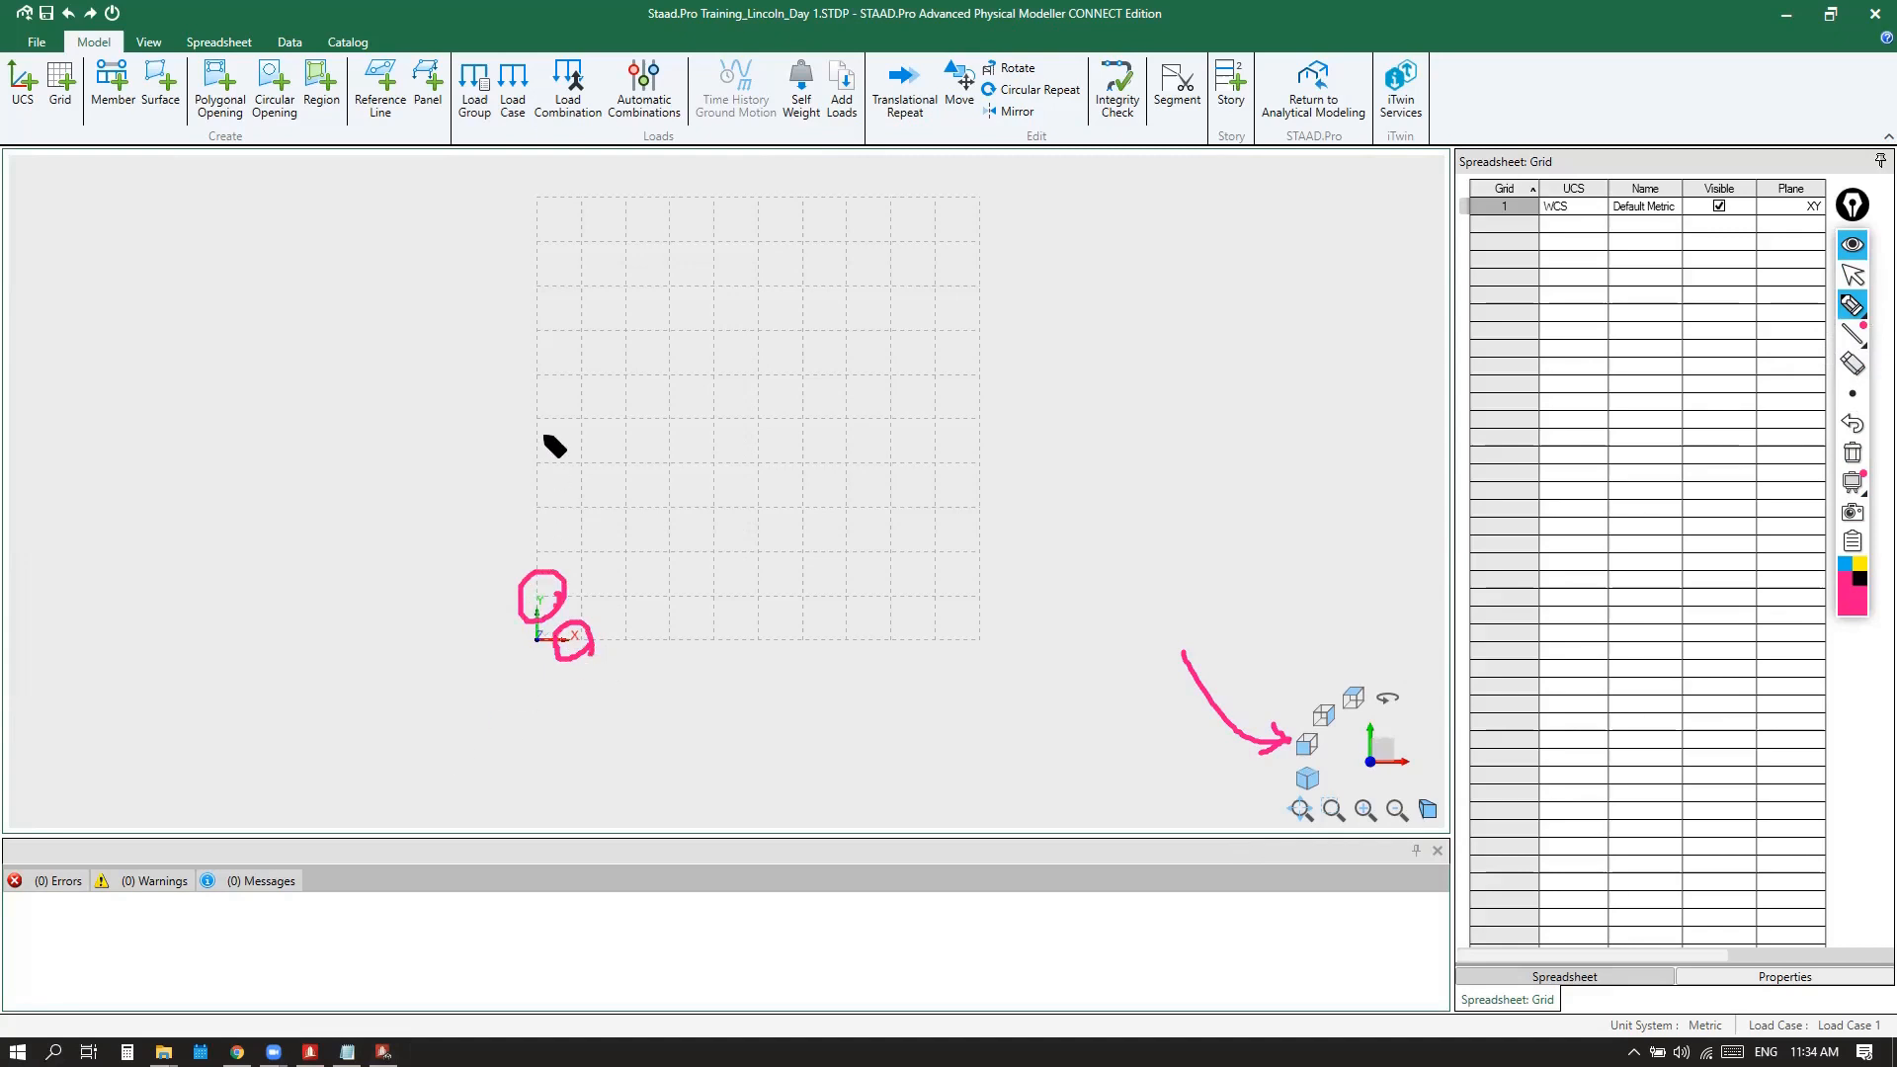
click(1844, 565)
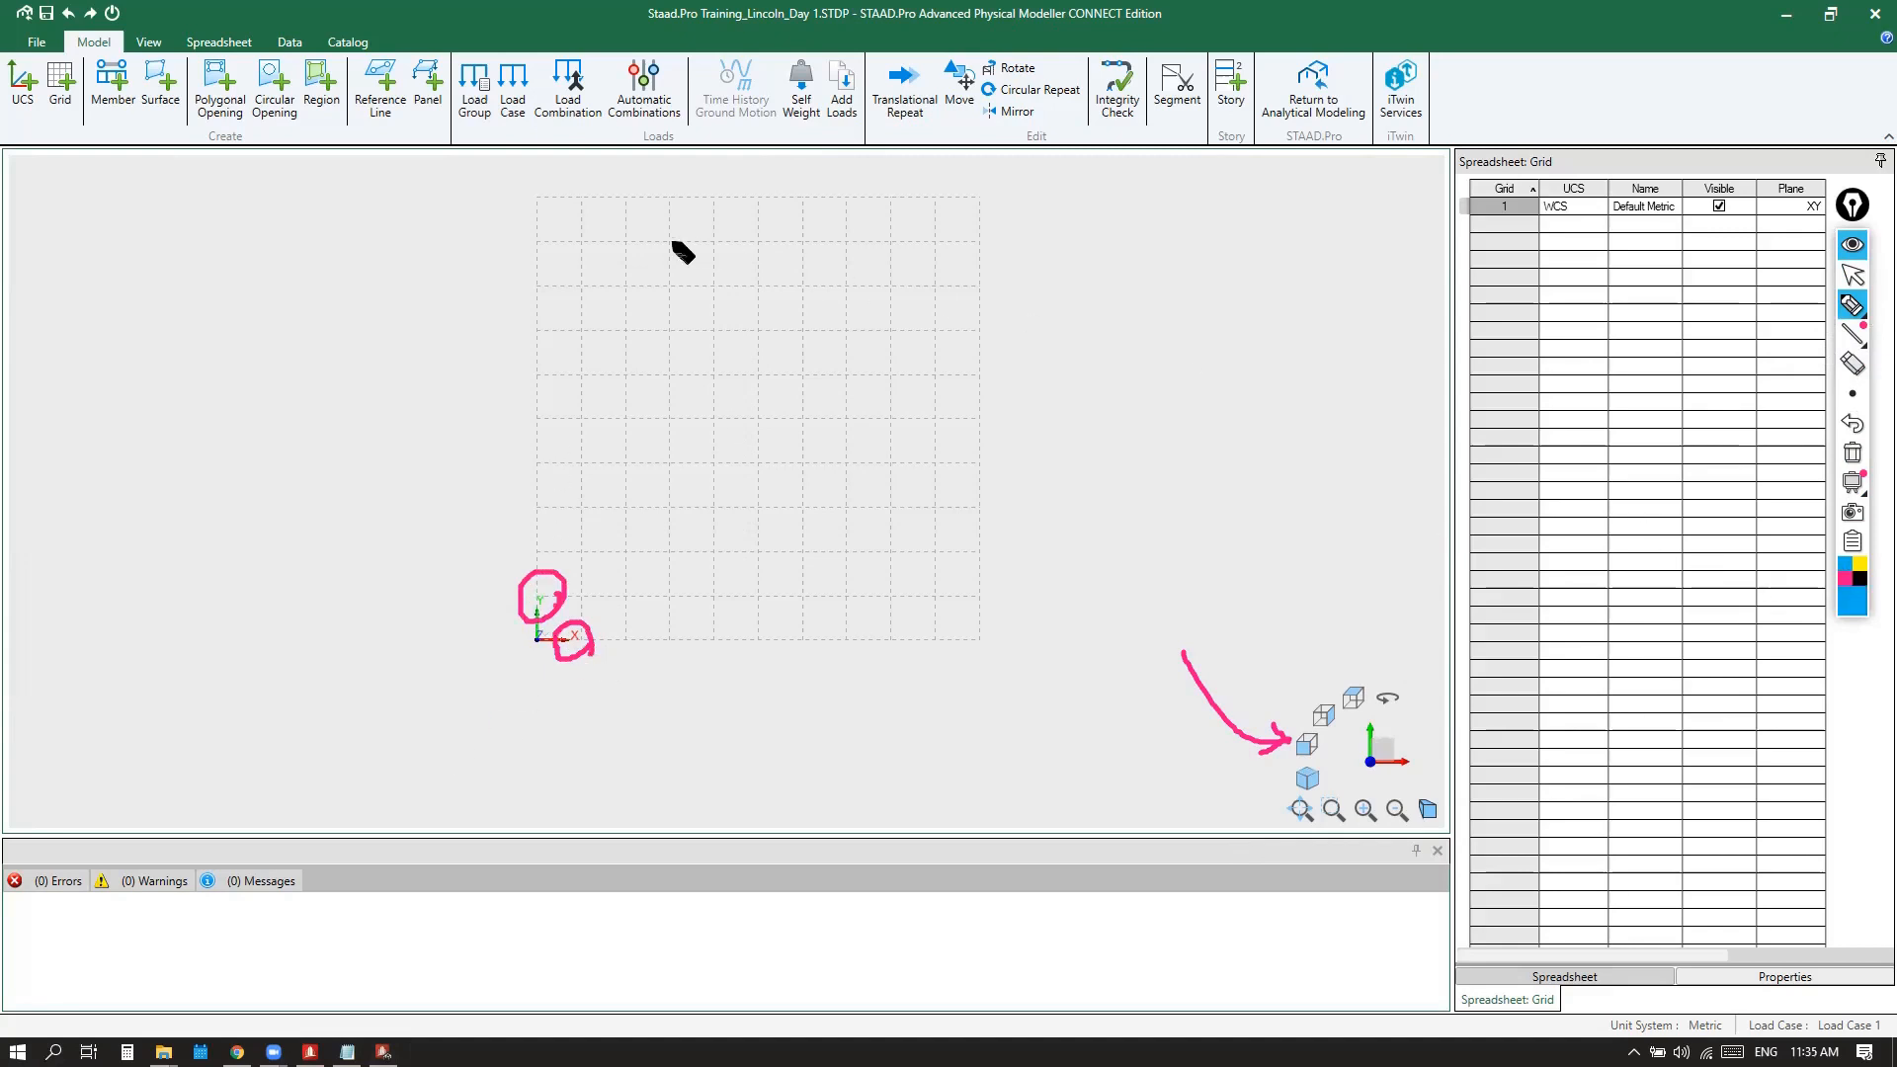
mouse_move(540, 205)
mouse_down()
mouse_move(541, 593)
mouse_move(565, 640)
mouse_move(967, 650)
mouse_move(978, 203)
mouse_move(534, 195)
mouse_up()
drag(605, 656, 587, 692)
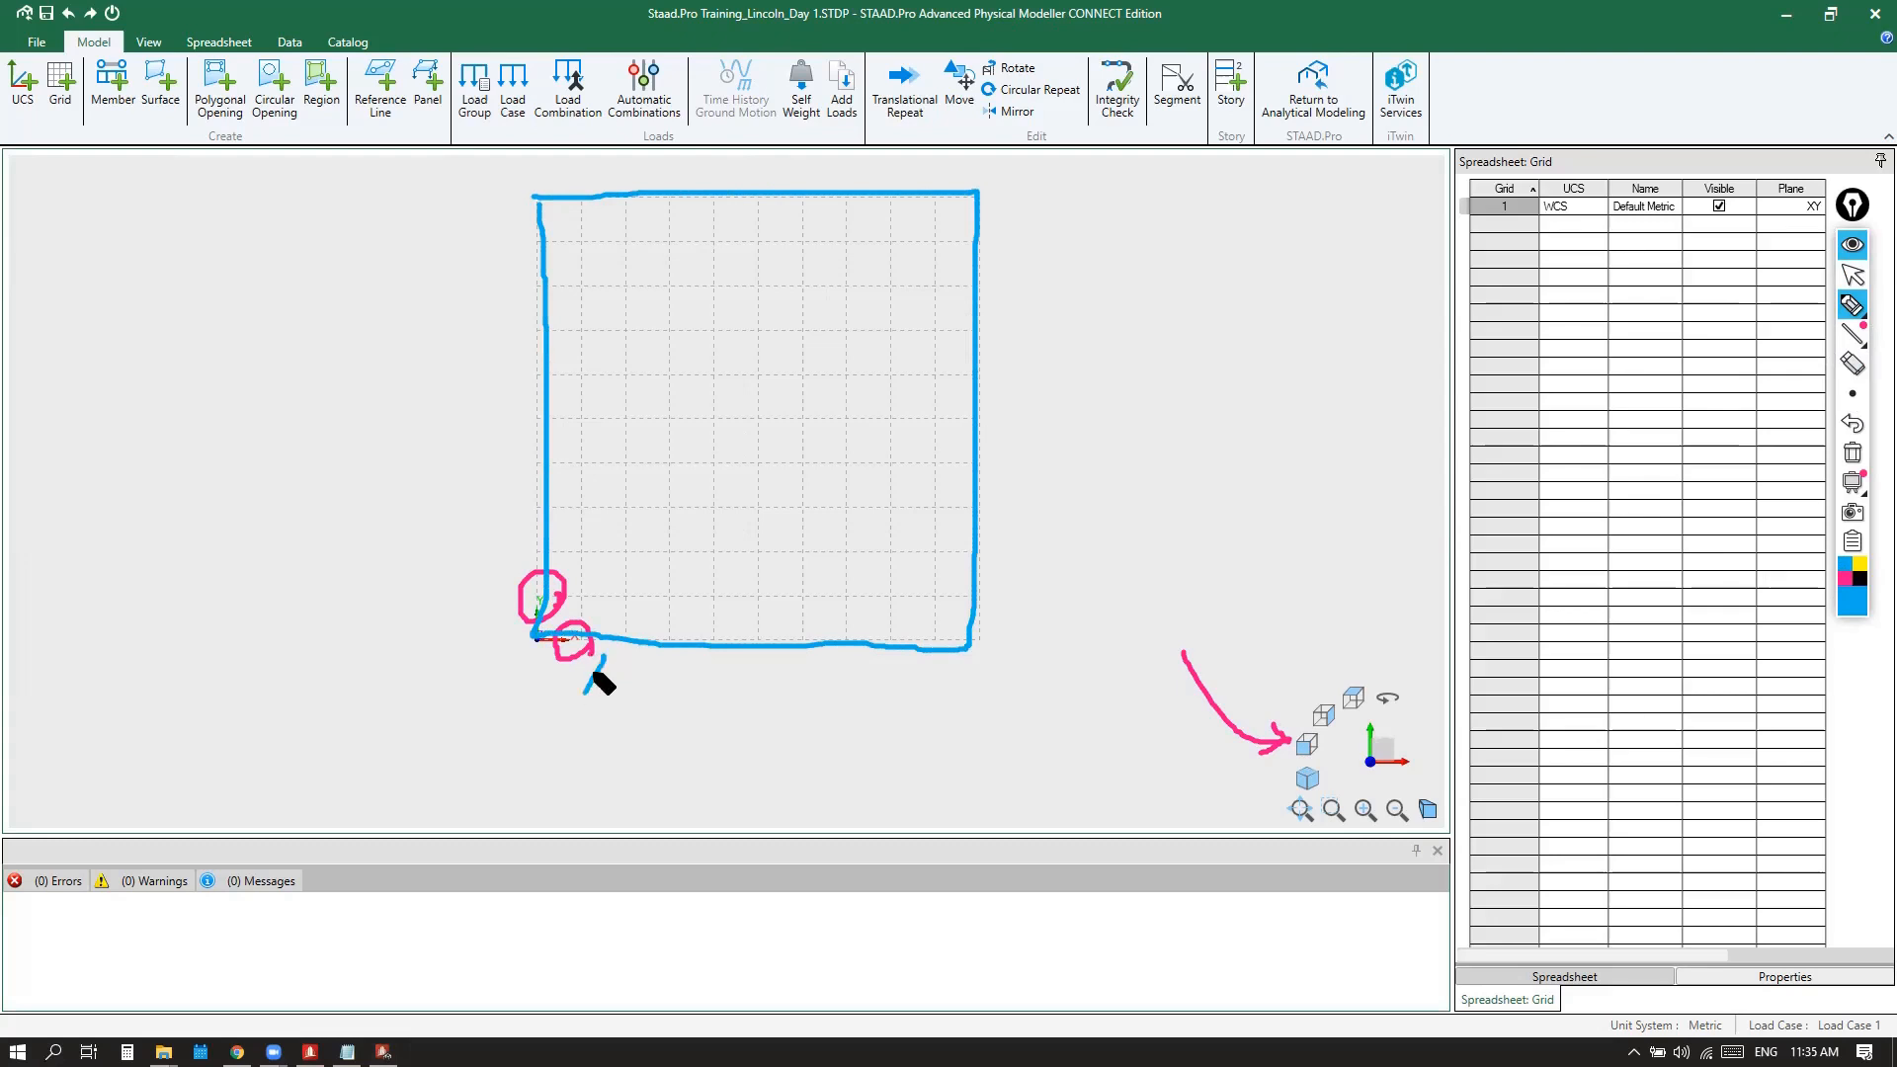
drag(485, 518, 507, 562)
mouse_move(529, 522)
mouse_down()
mouse_move(517, 572)
mouse_move(471, 601)
mouse_up()
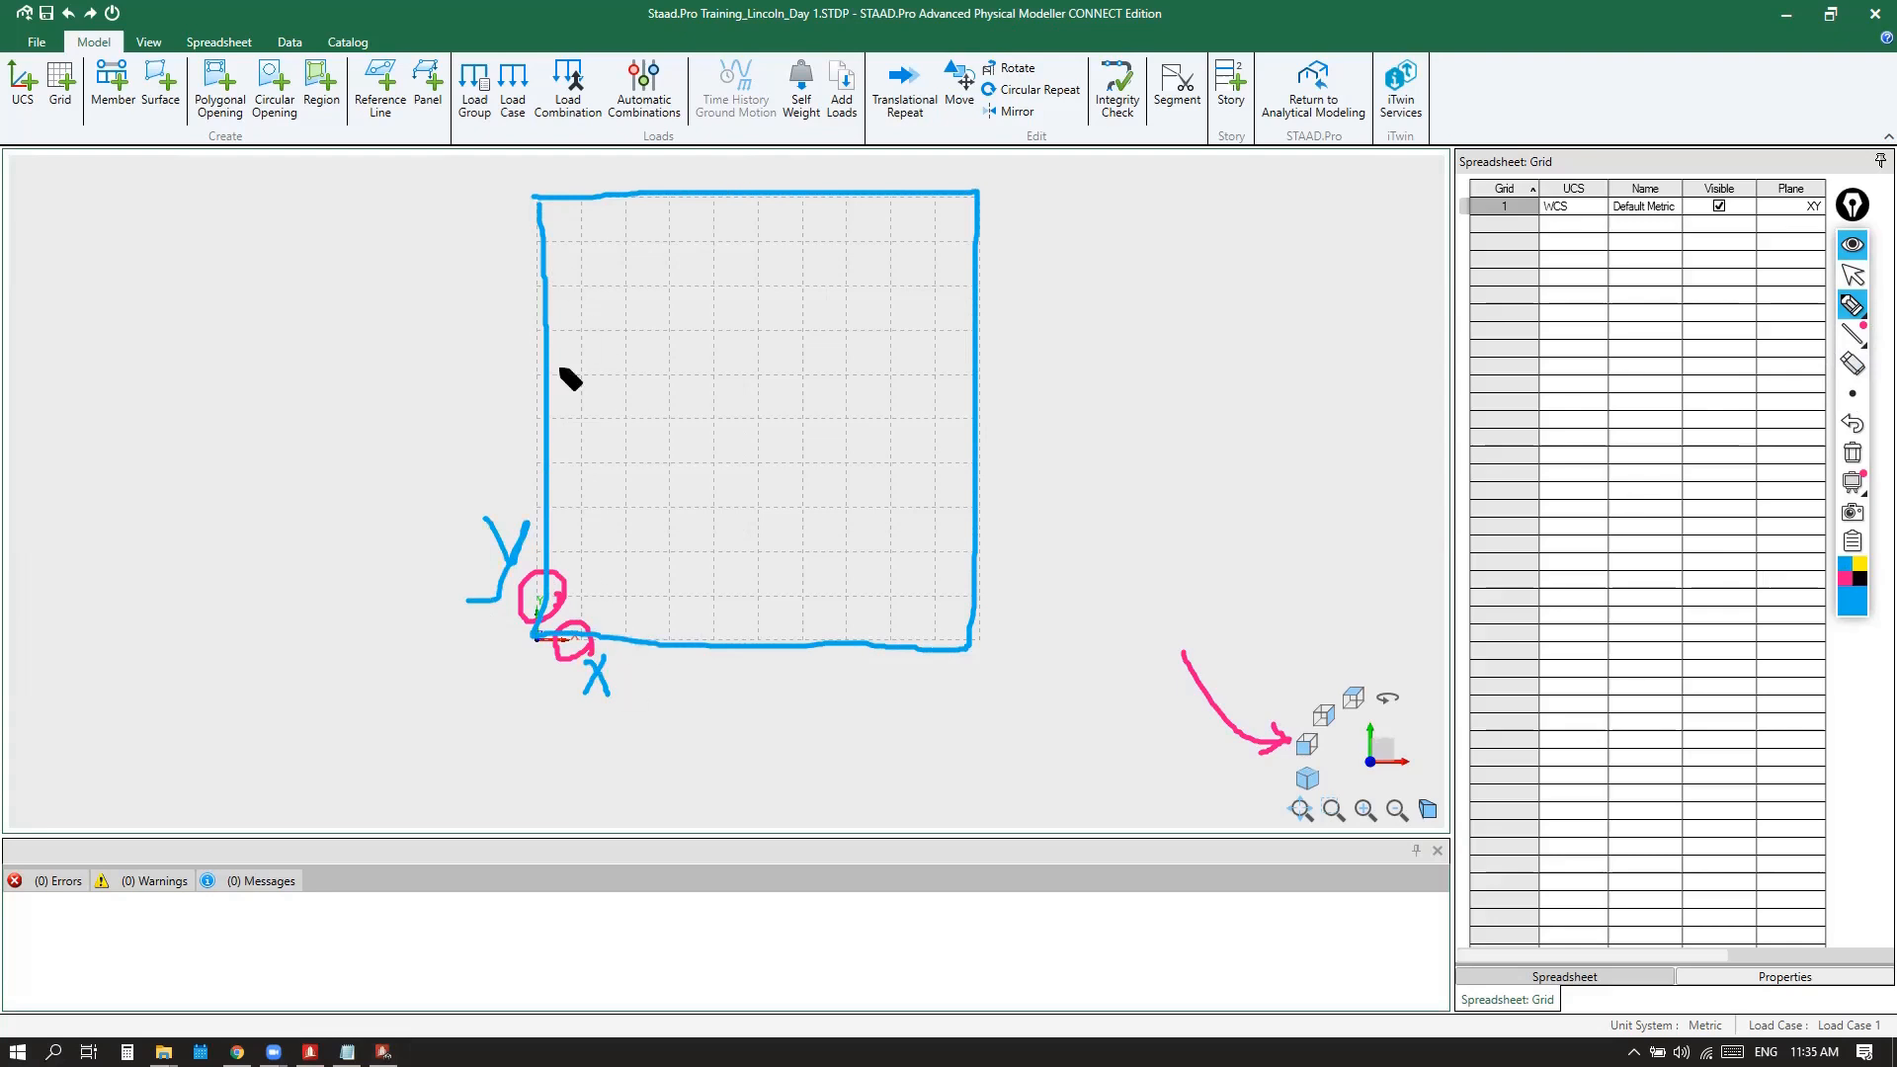
Trace the grid's vertical lines from its first to its last column in blue, and clear all annotations
drag(583, 201, 593, 640)
drag(628, 190, 627, 620)
drag(674, 196, 671, 642)
drag(719, 195, 723, 599)
drag(761, 195, 756, 627)
mouse_move(803, 195)
mouse_down()
mouse_move(803, 595)
mouse_move(848, 237)
mouse_move(845, 509)
mouse_up()
mouse_move(894, 188)
mouse_down()
mouse_move(898, 499)
mouse_move(937, 490)
mouse_up()
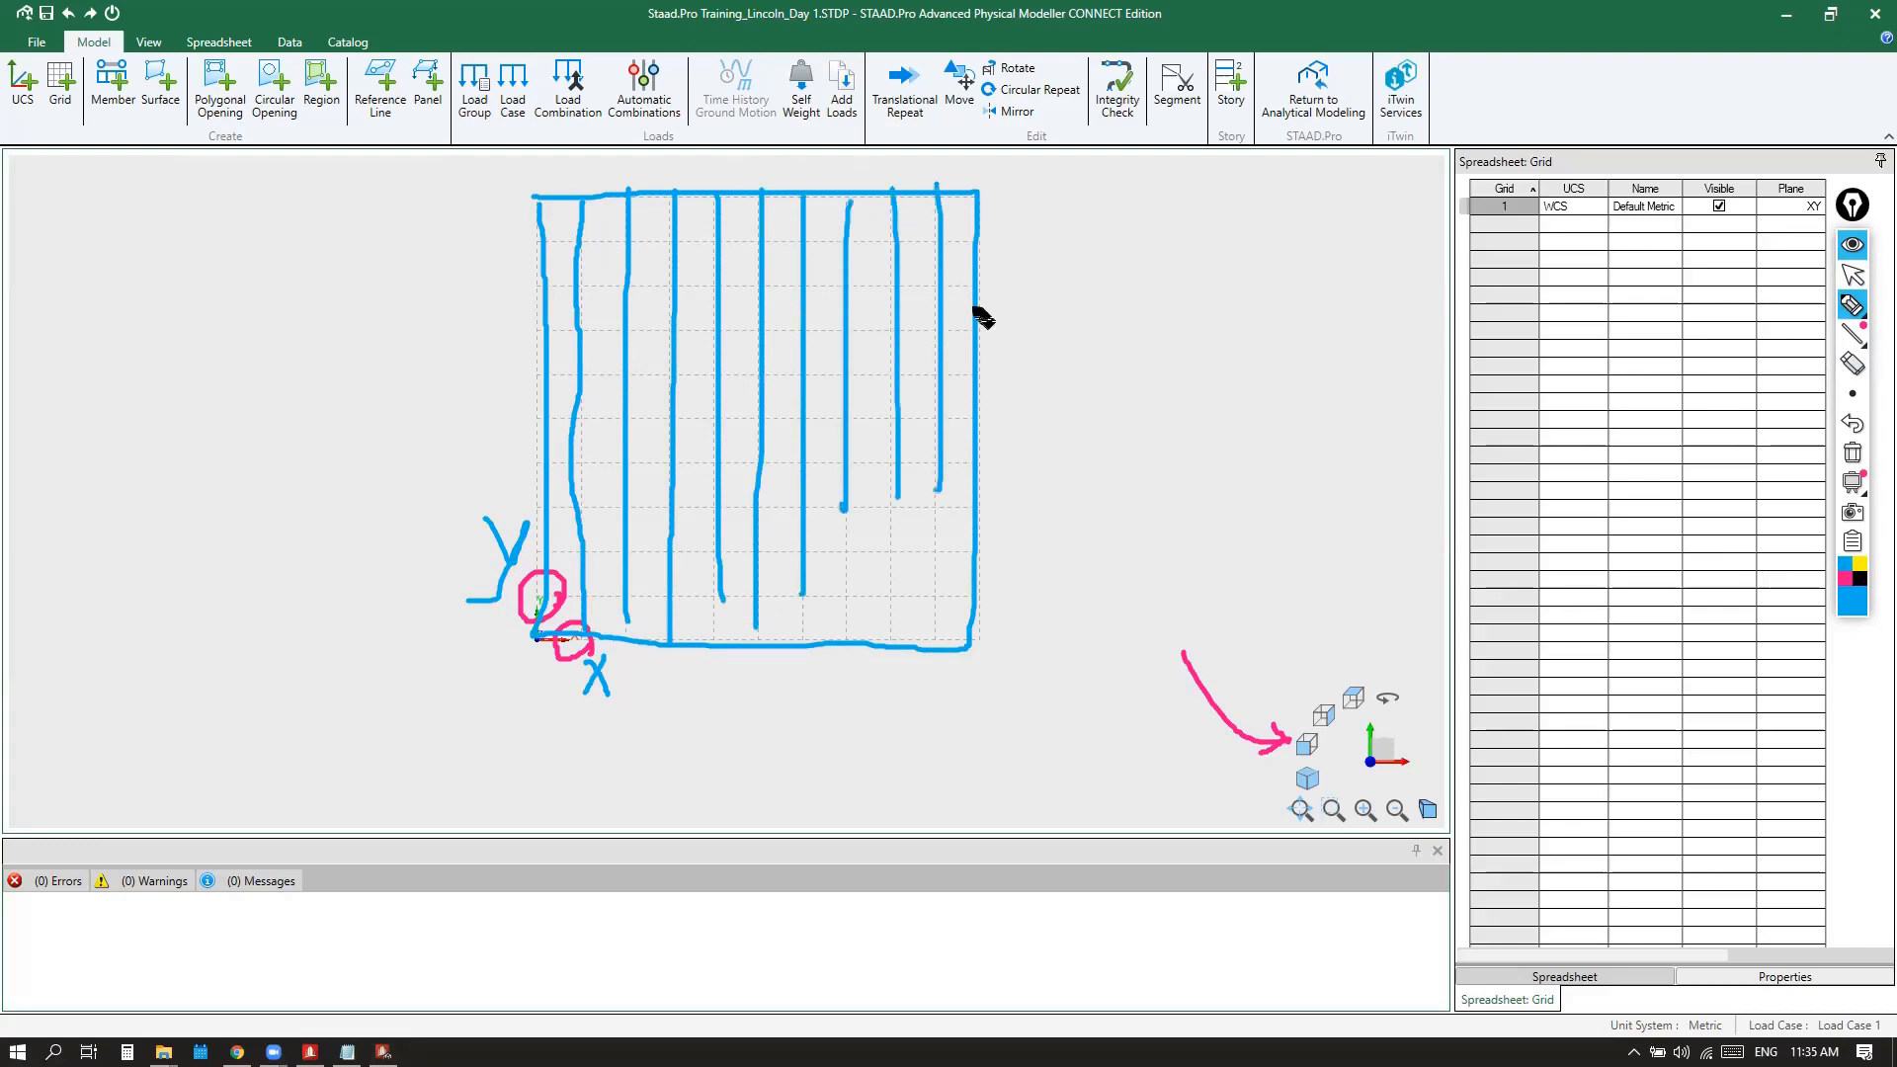
drag(980, 193, 988, 440)
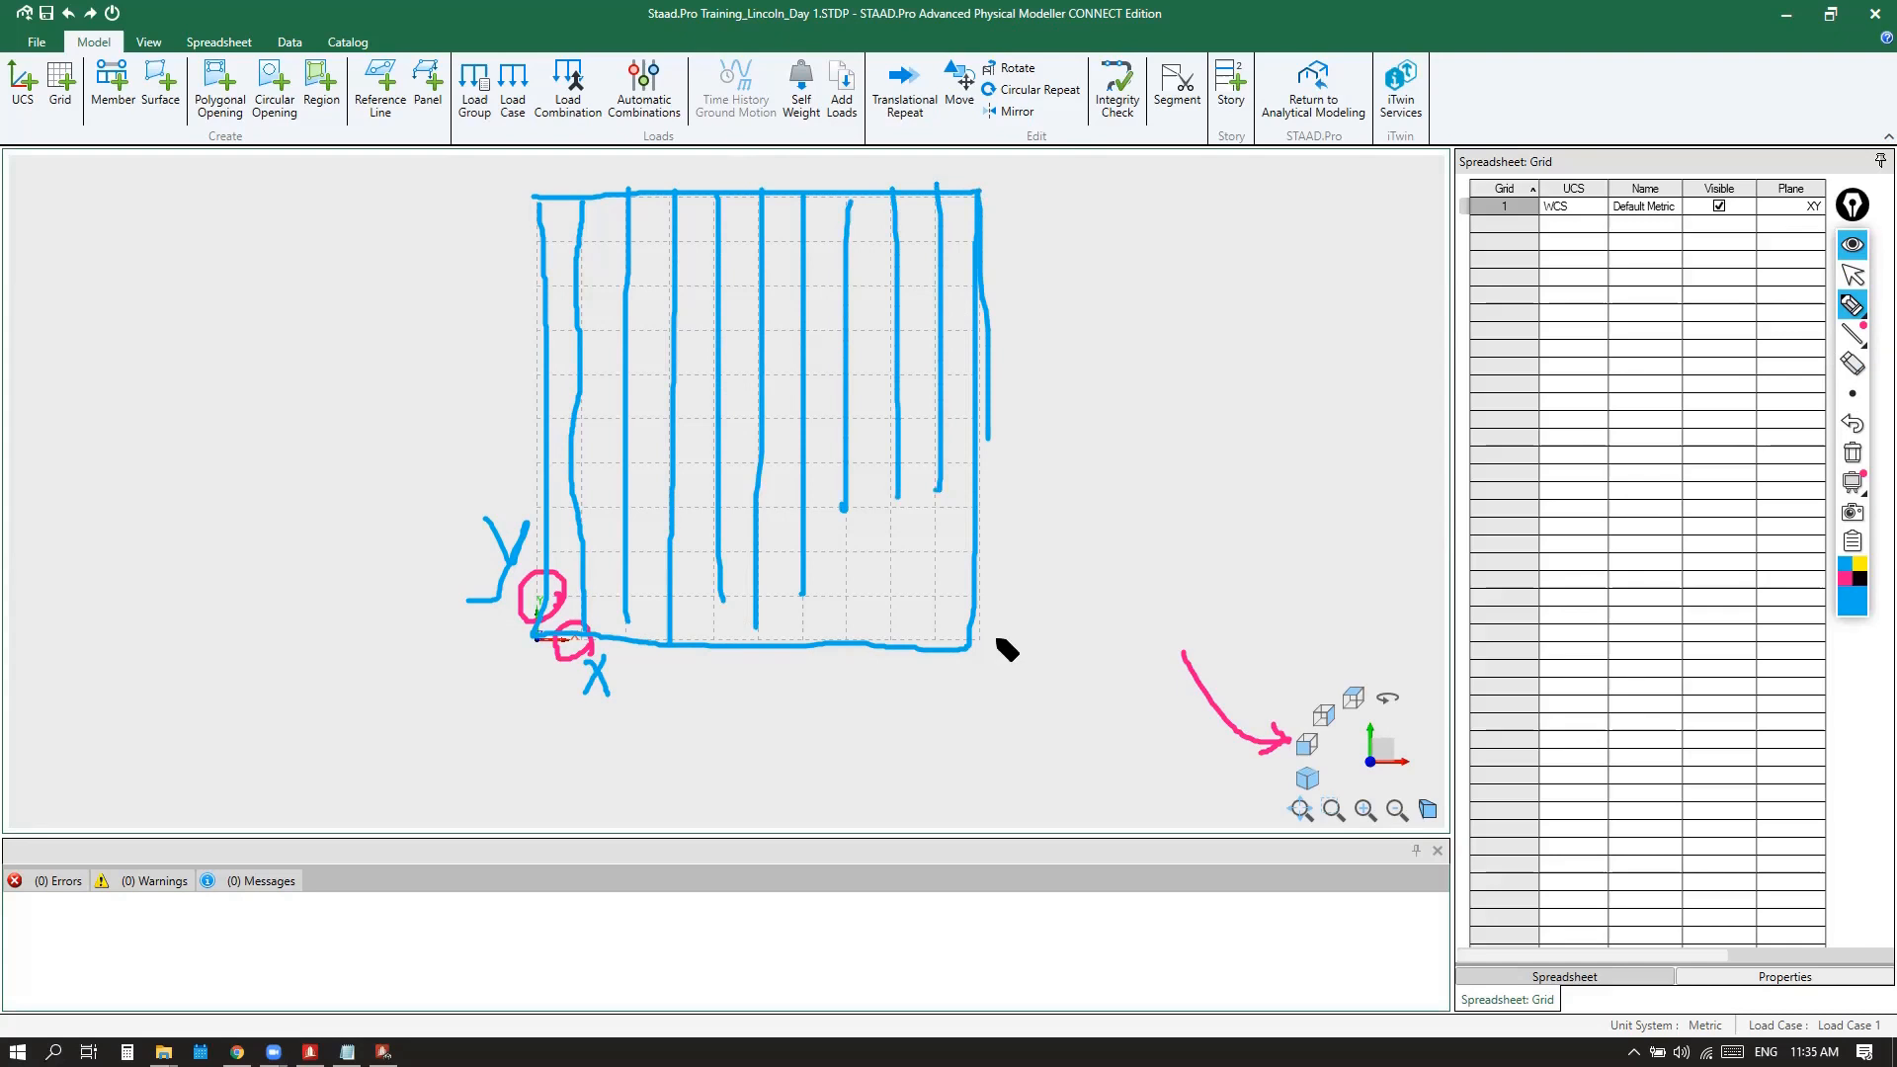
click(1853, 452)
click(1853, 275)
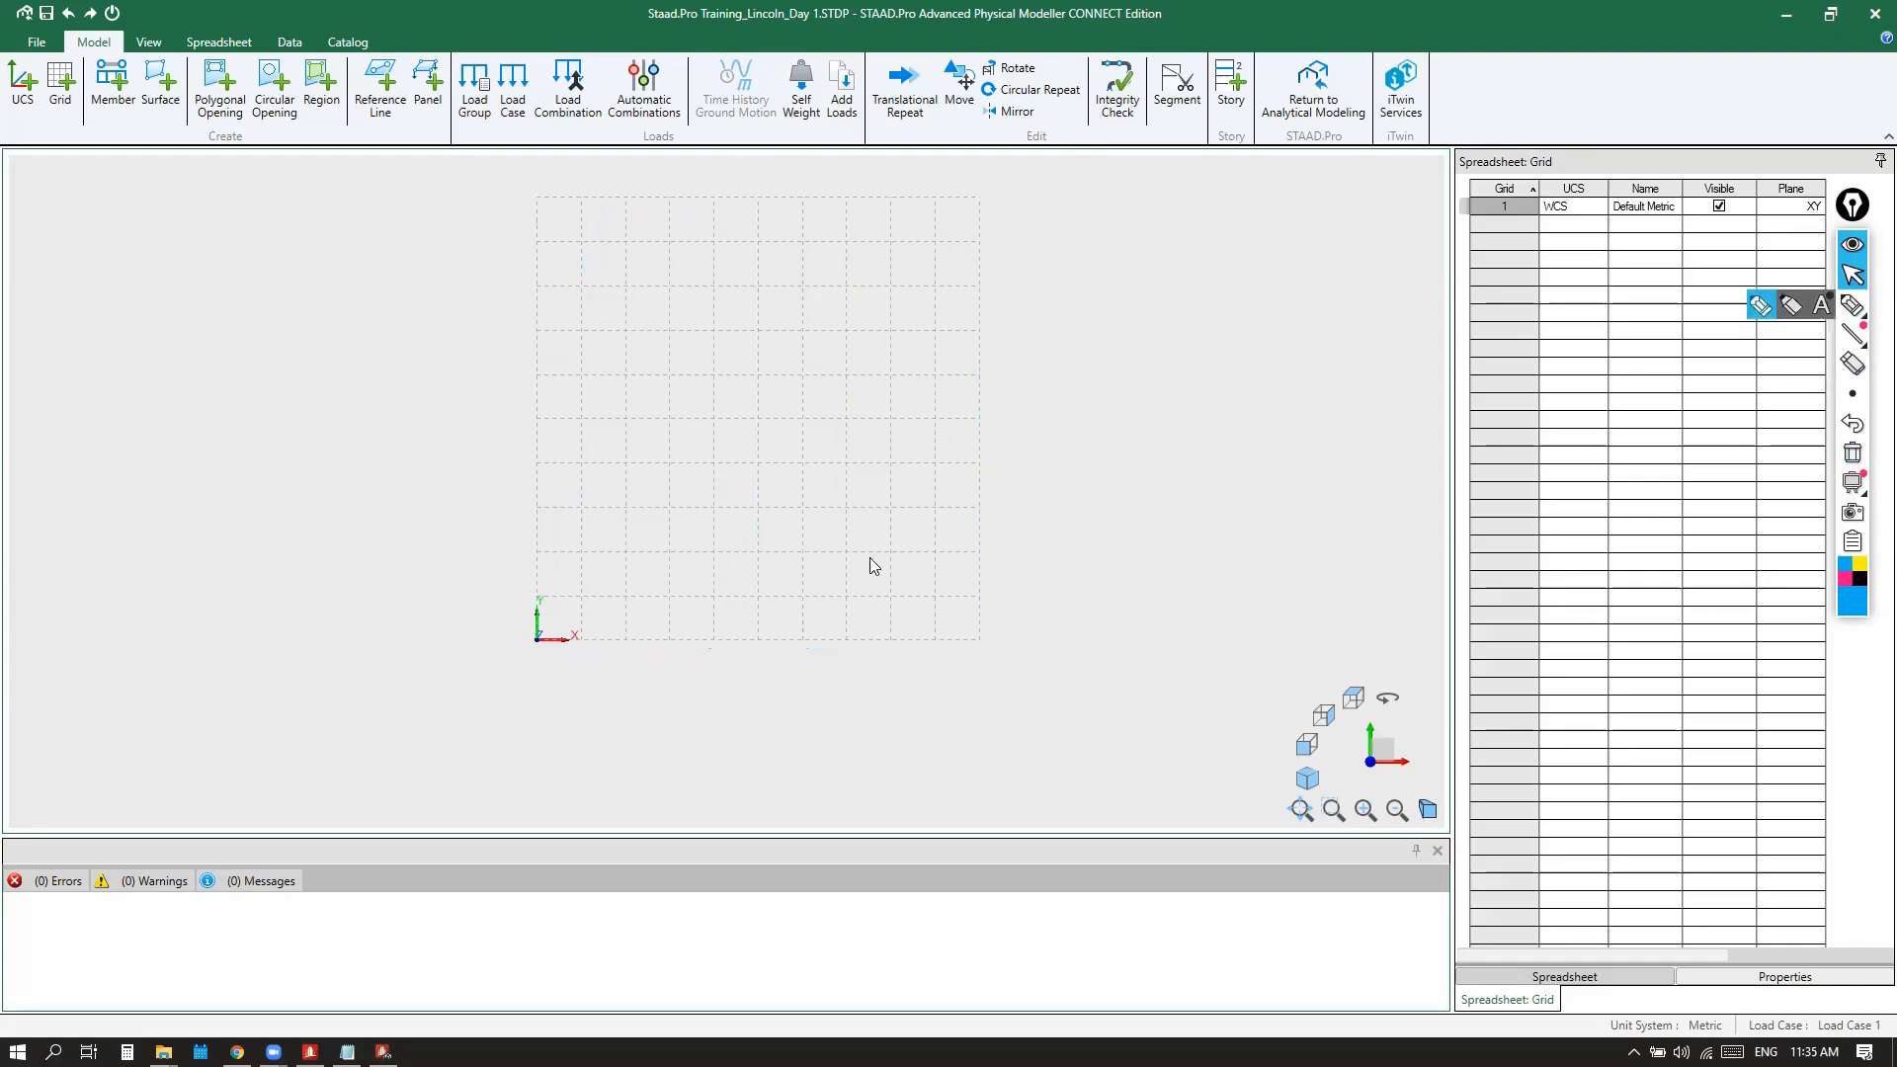
Start a new member with its first end at the grid origin (0; 0; 0)
scroll(548, 591, up, 3)
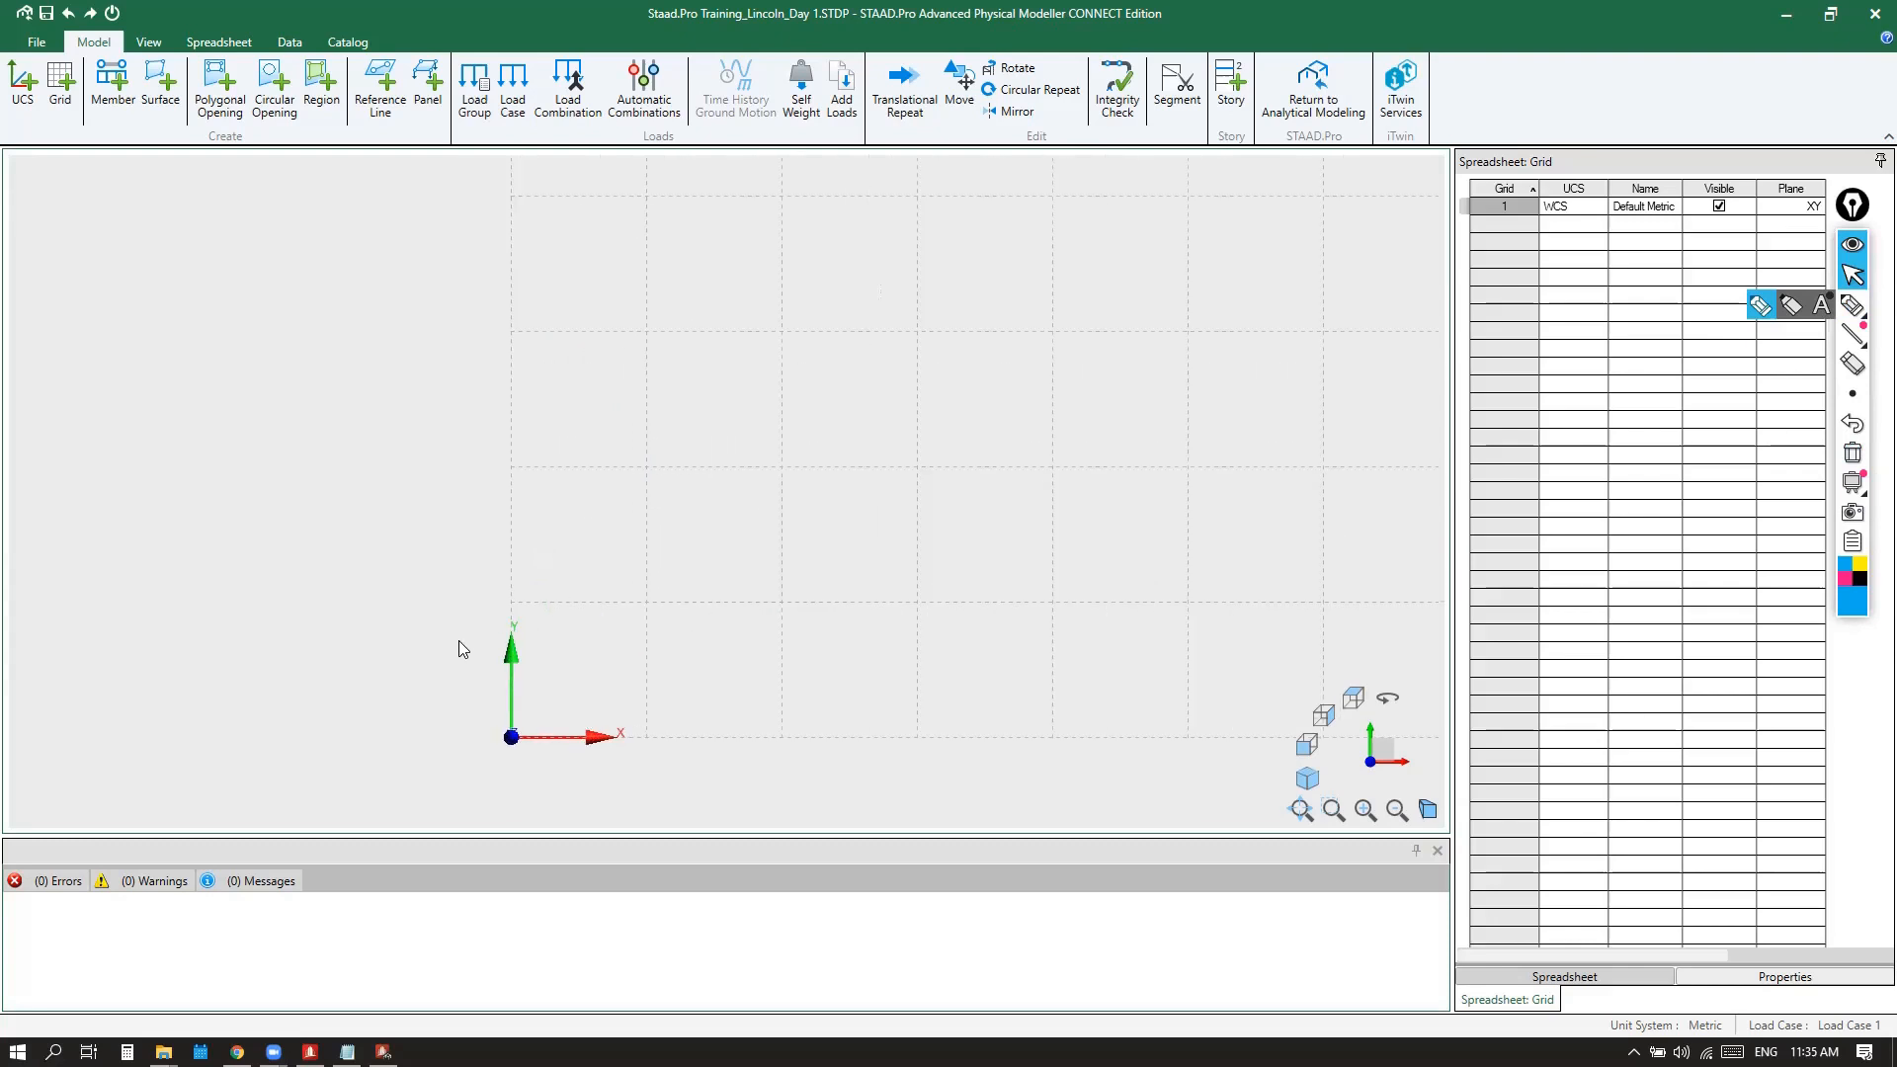
scroll(565, 556, down, 2)
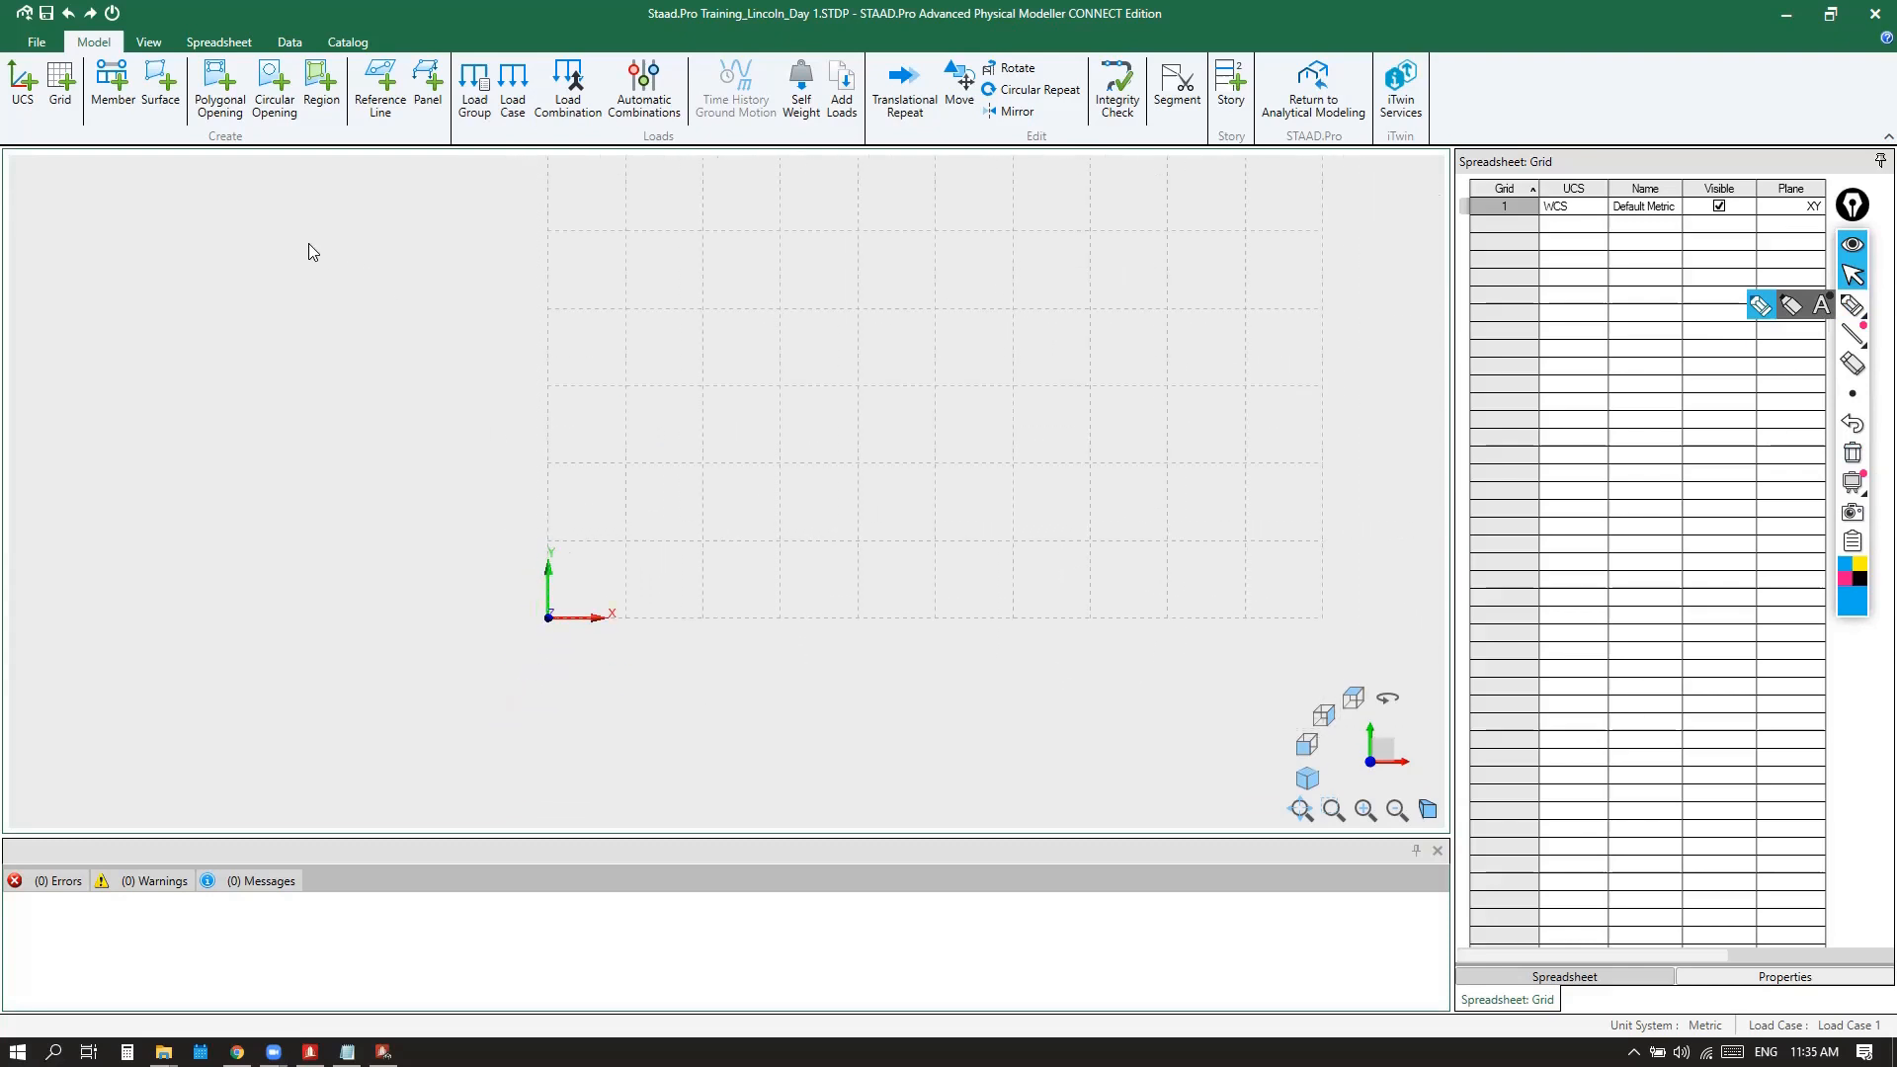
click(116, 103)
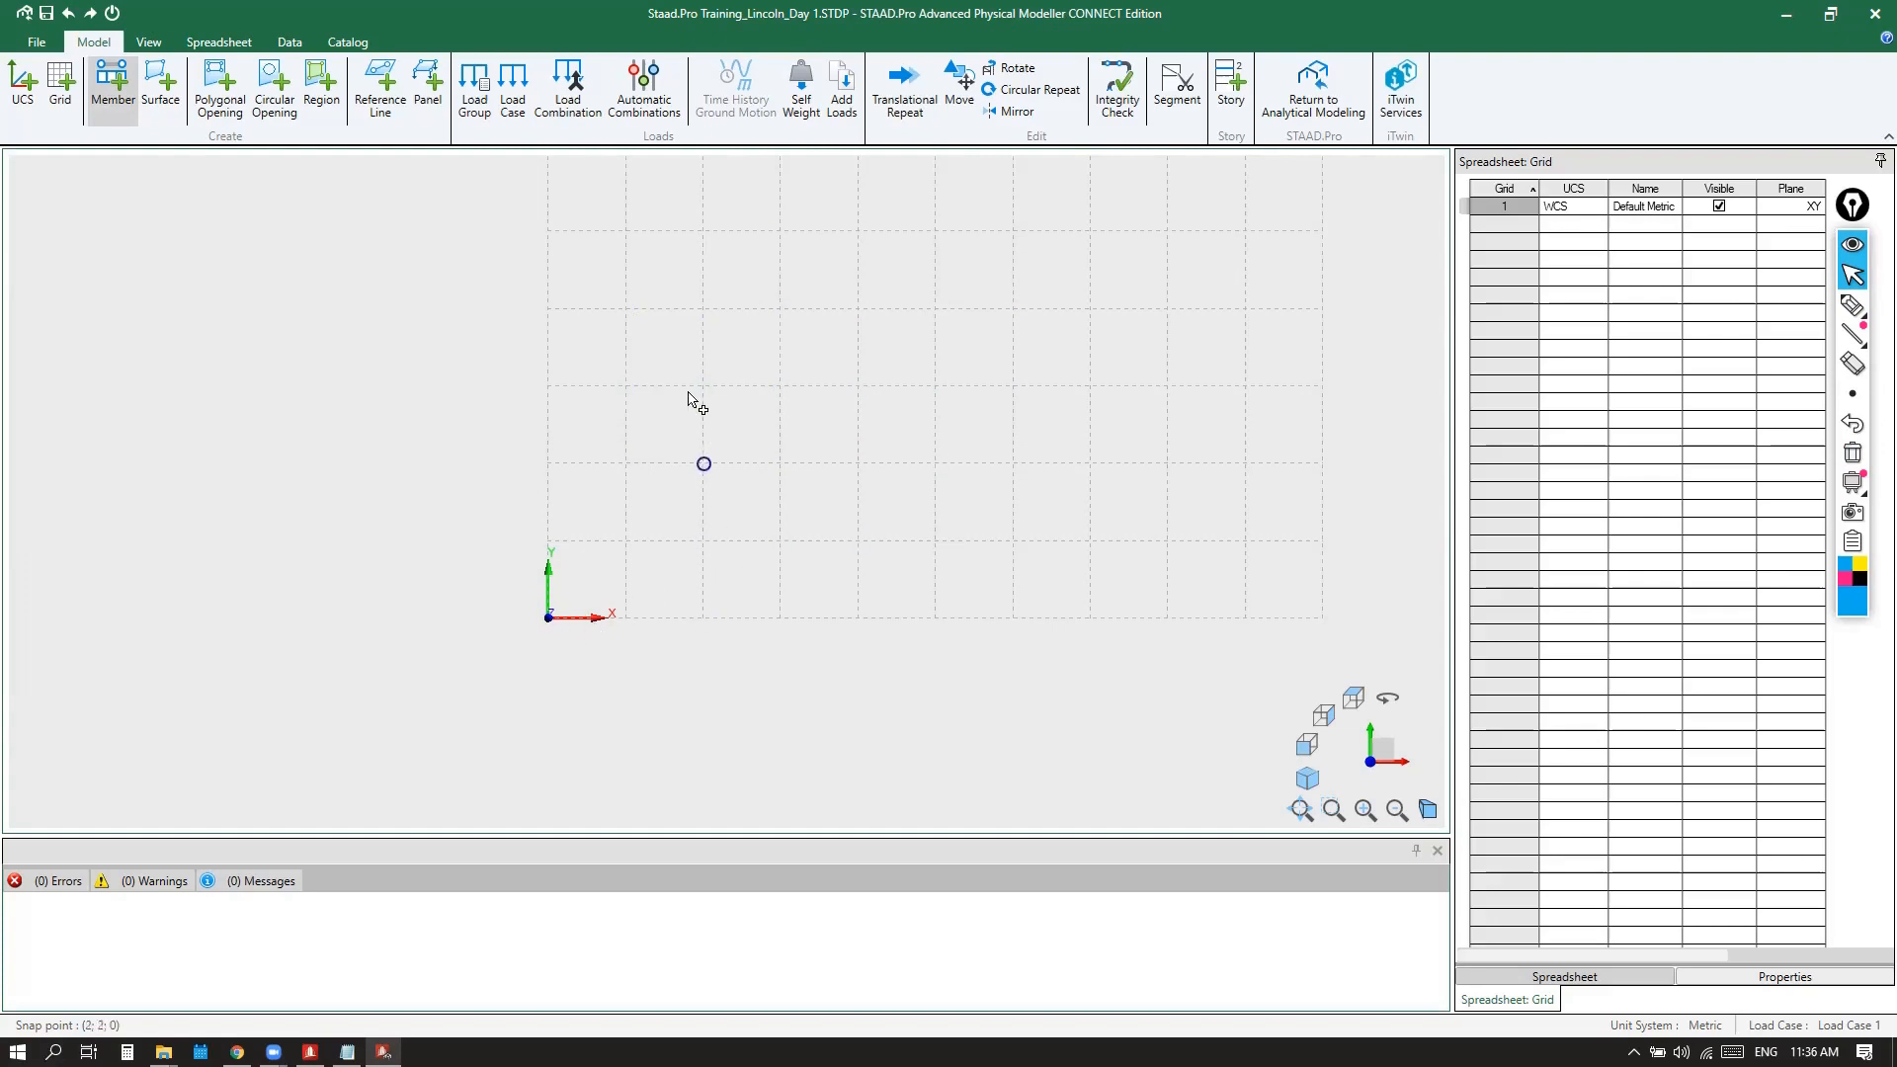
click(549, 619)
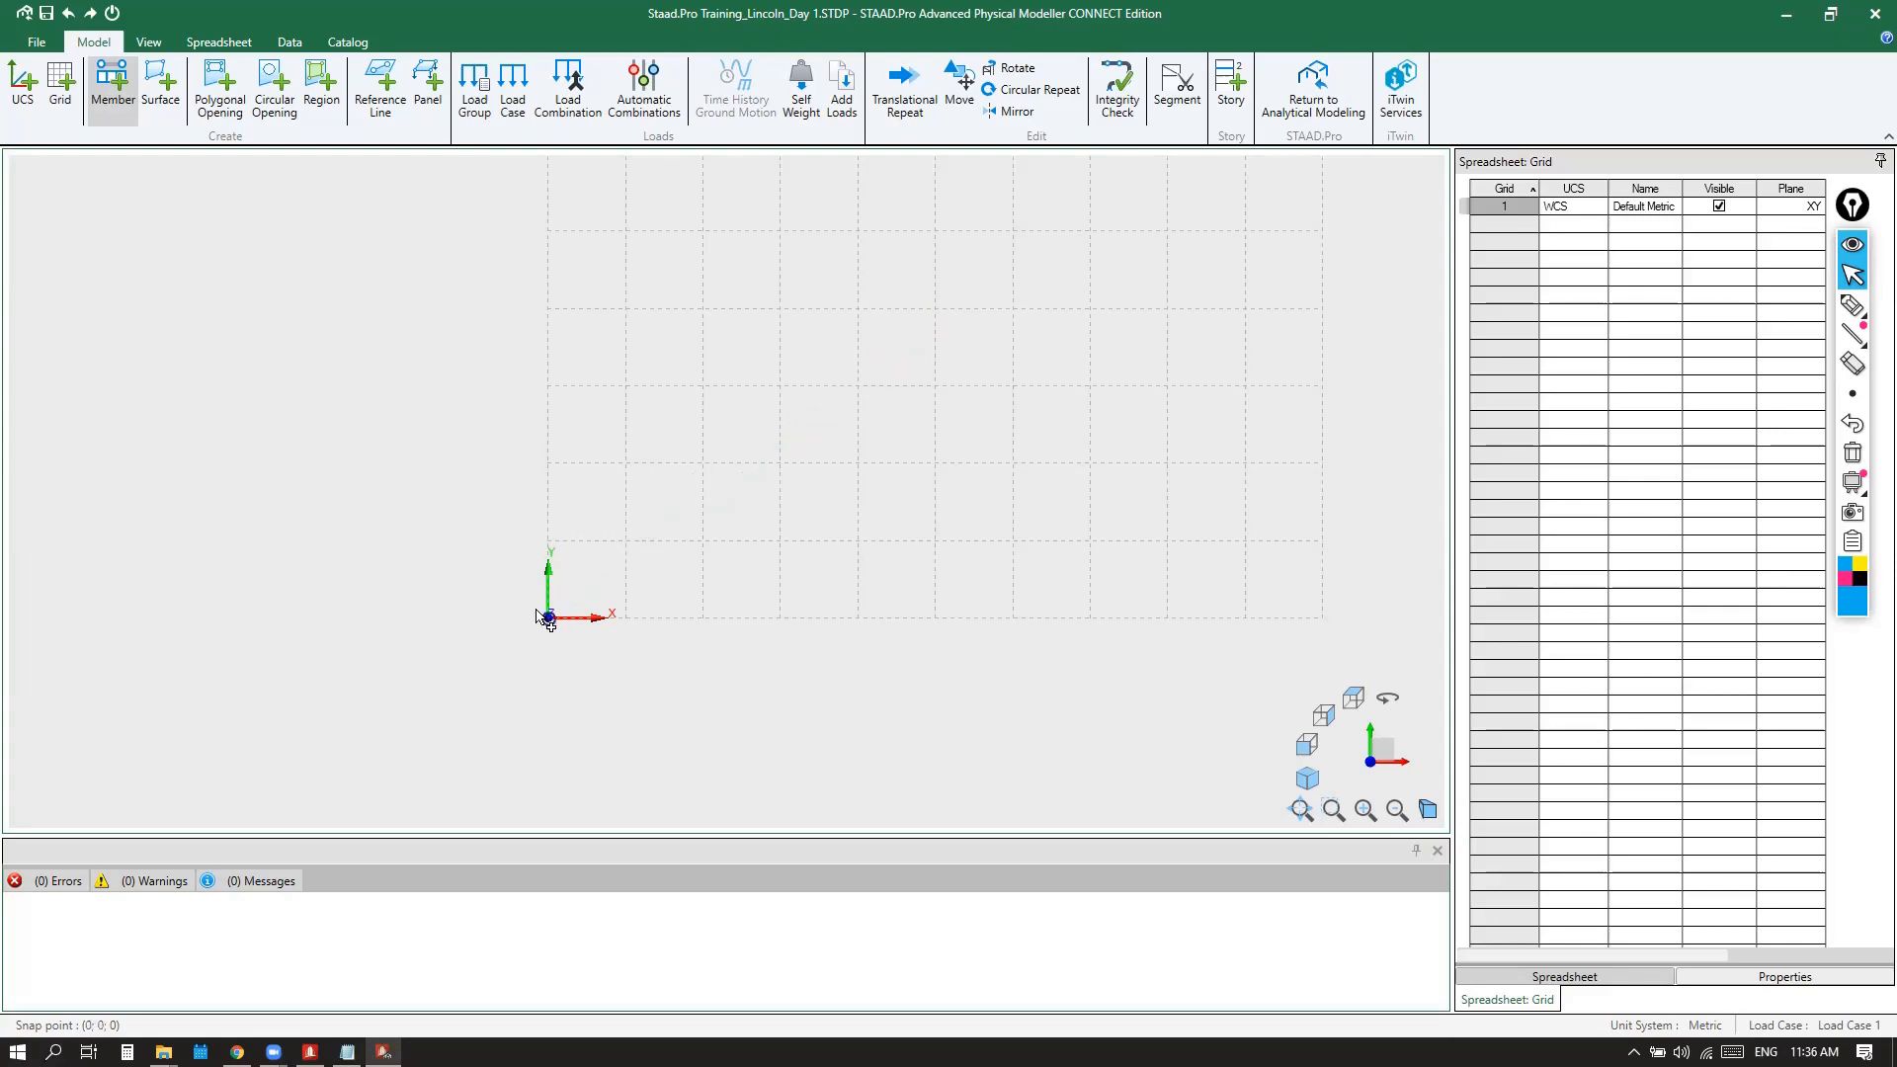
key(ctrl)
key(ctrl)
key(ctrl)
key(ctrl)
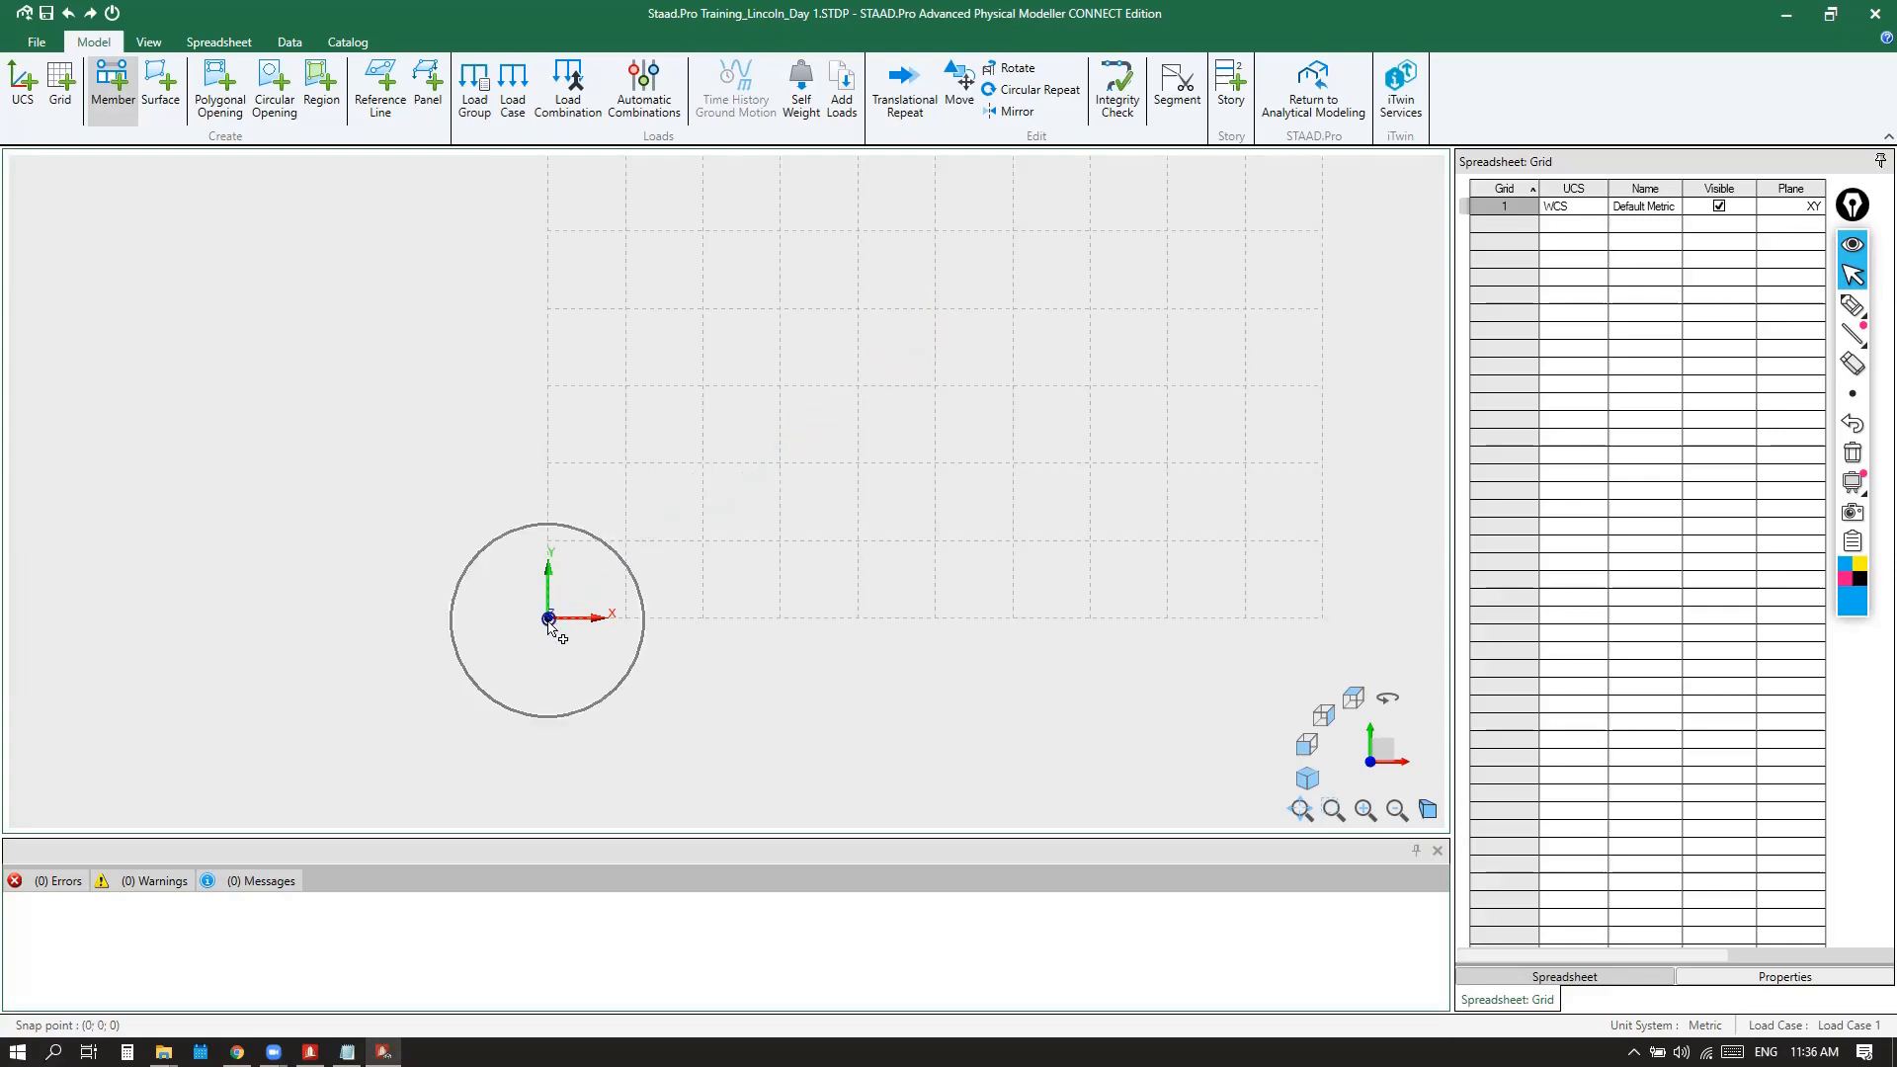
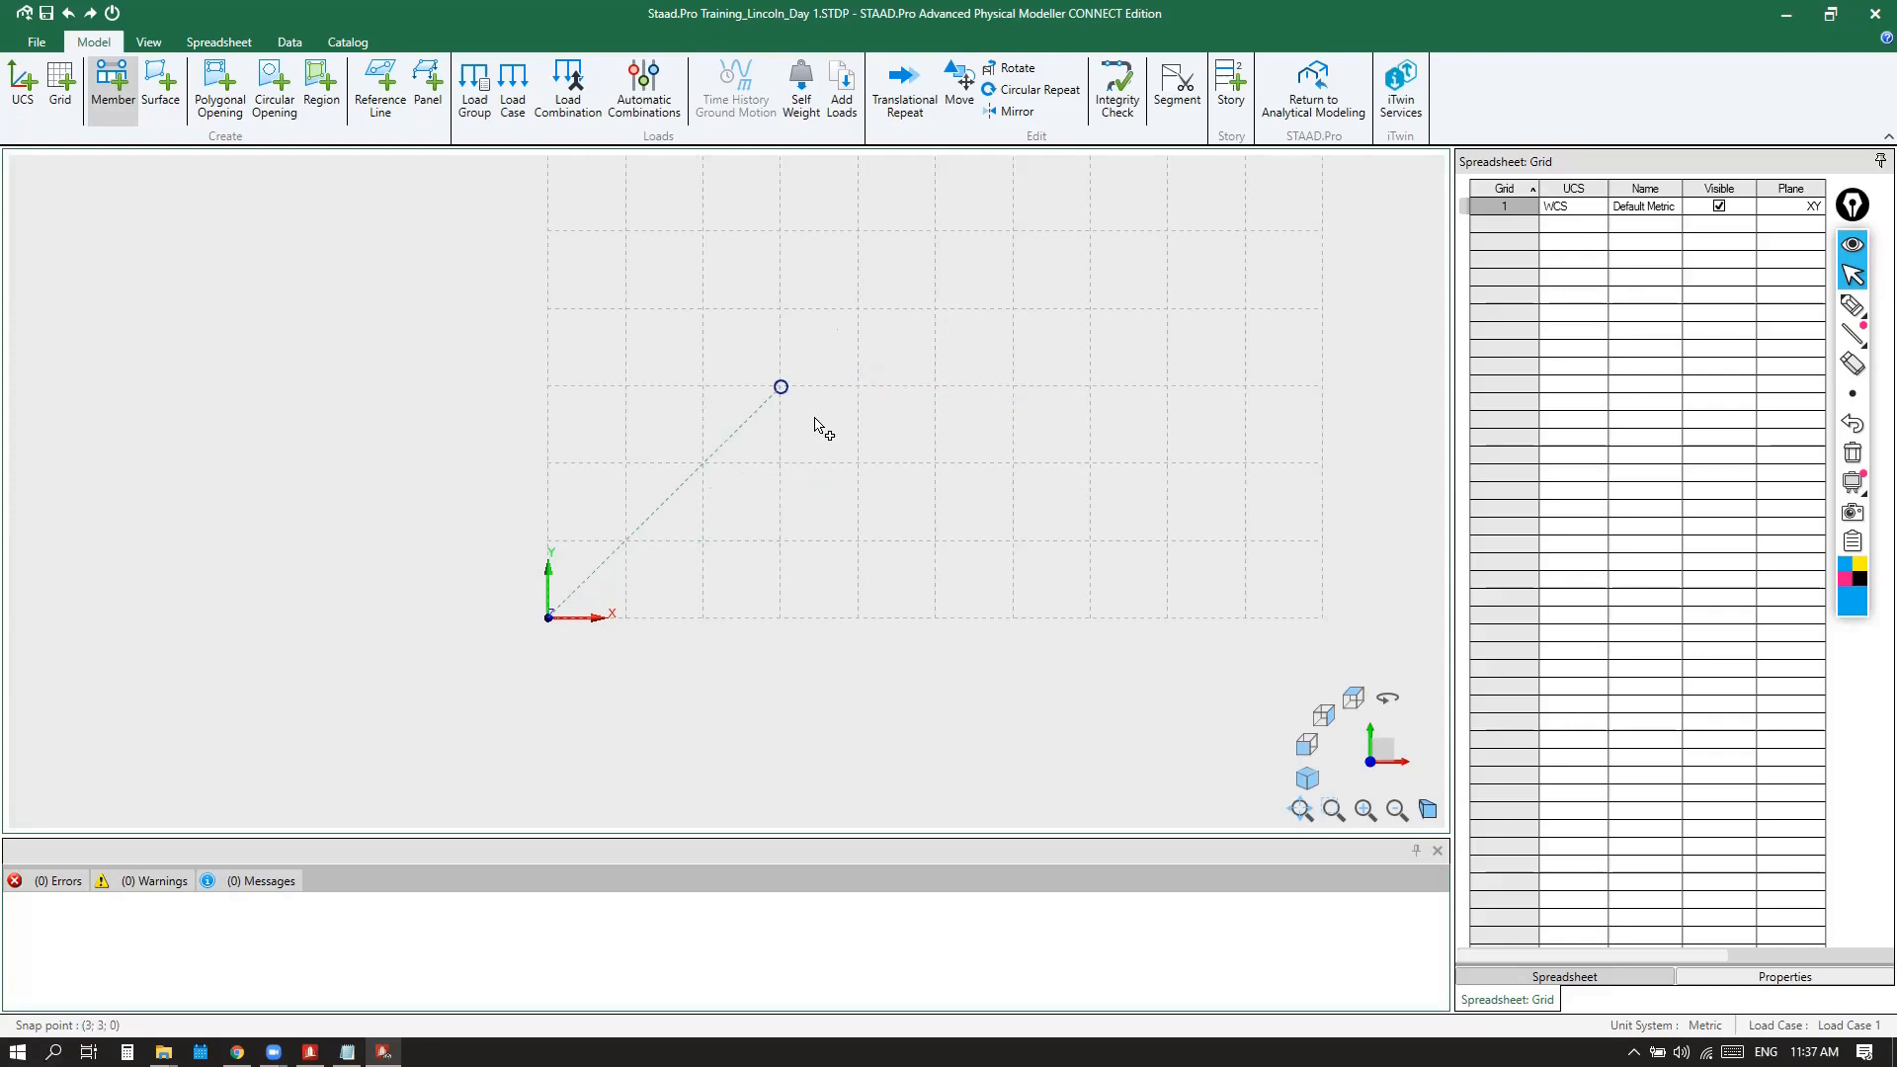
Mark two points inside grid cells in blue and two grid intersections in pink, and return to the normal cursor
click(1852, 305)
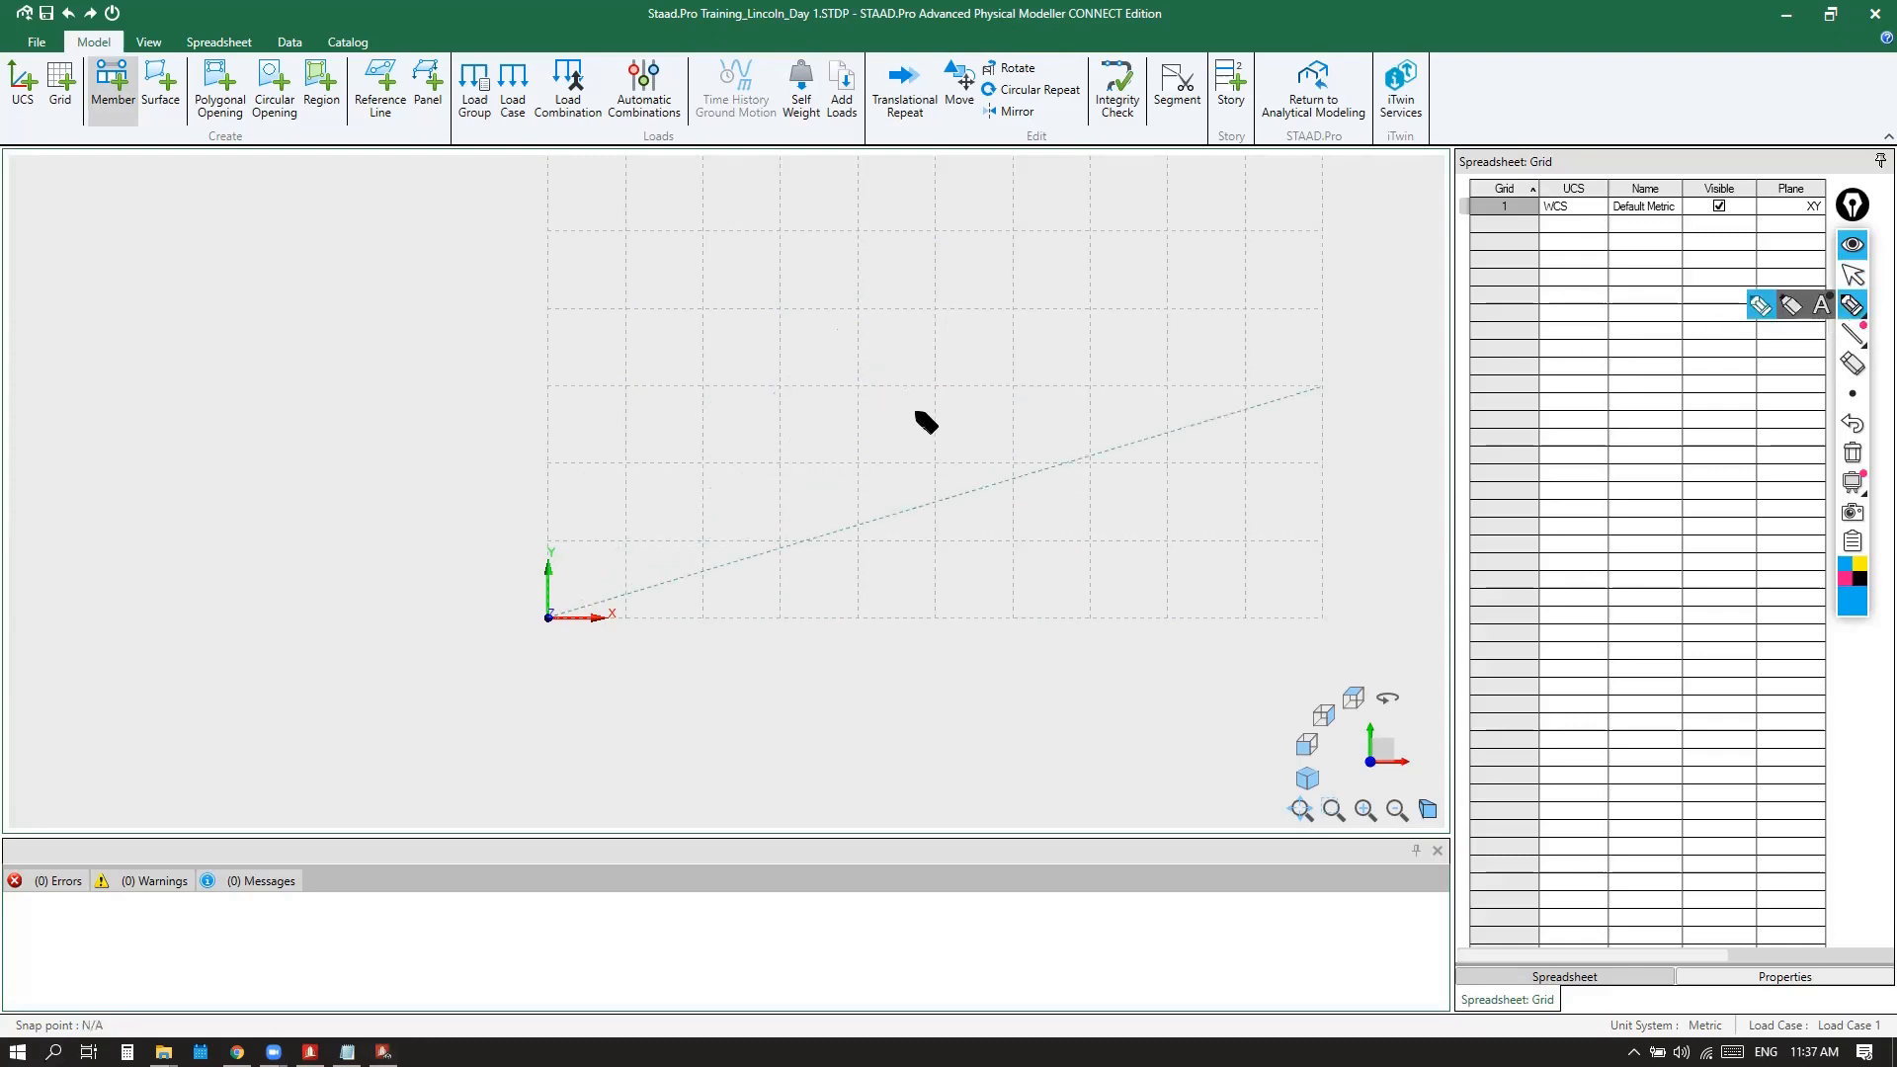
drag(823, 405, 824, 435)
drag(901, 339, 897, 336)
click(1841, 580)
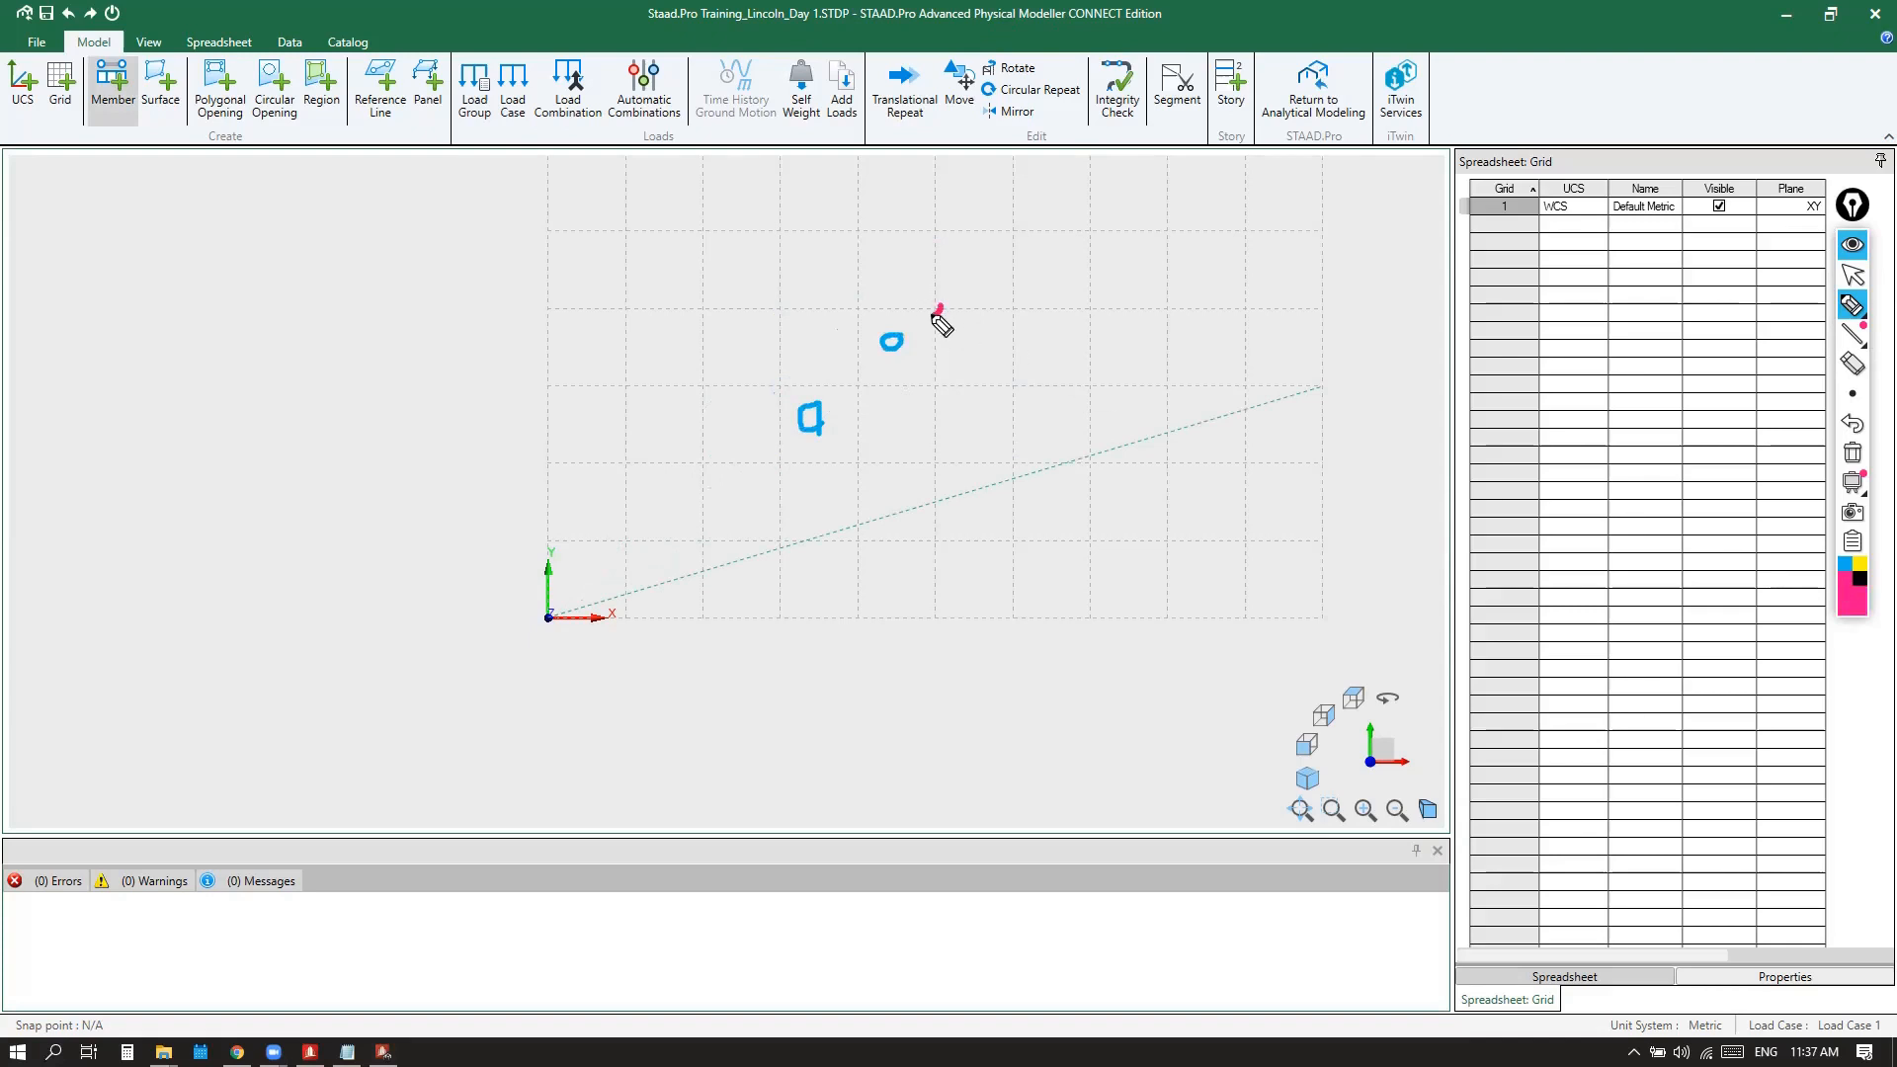
mouse_move(868, 378)
mouse_down()
mouse_move(849, 394)
mouse_move(861, 375)
mouse_up()
click(1853, 275)
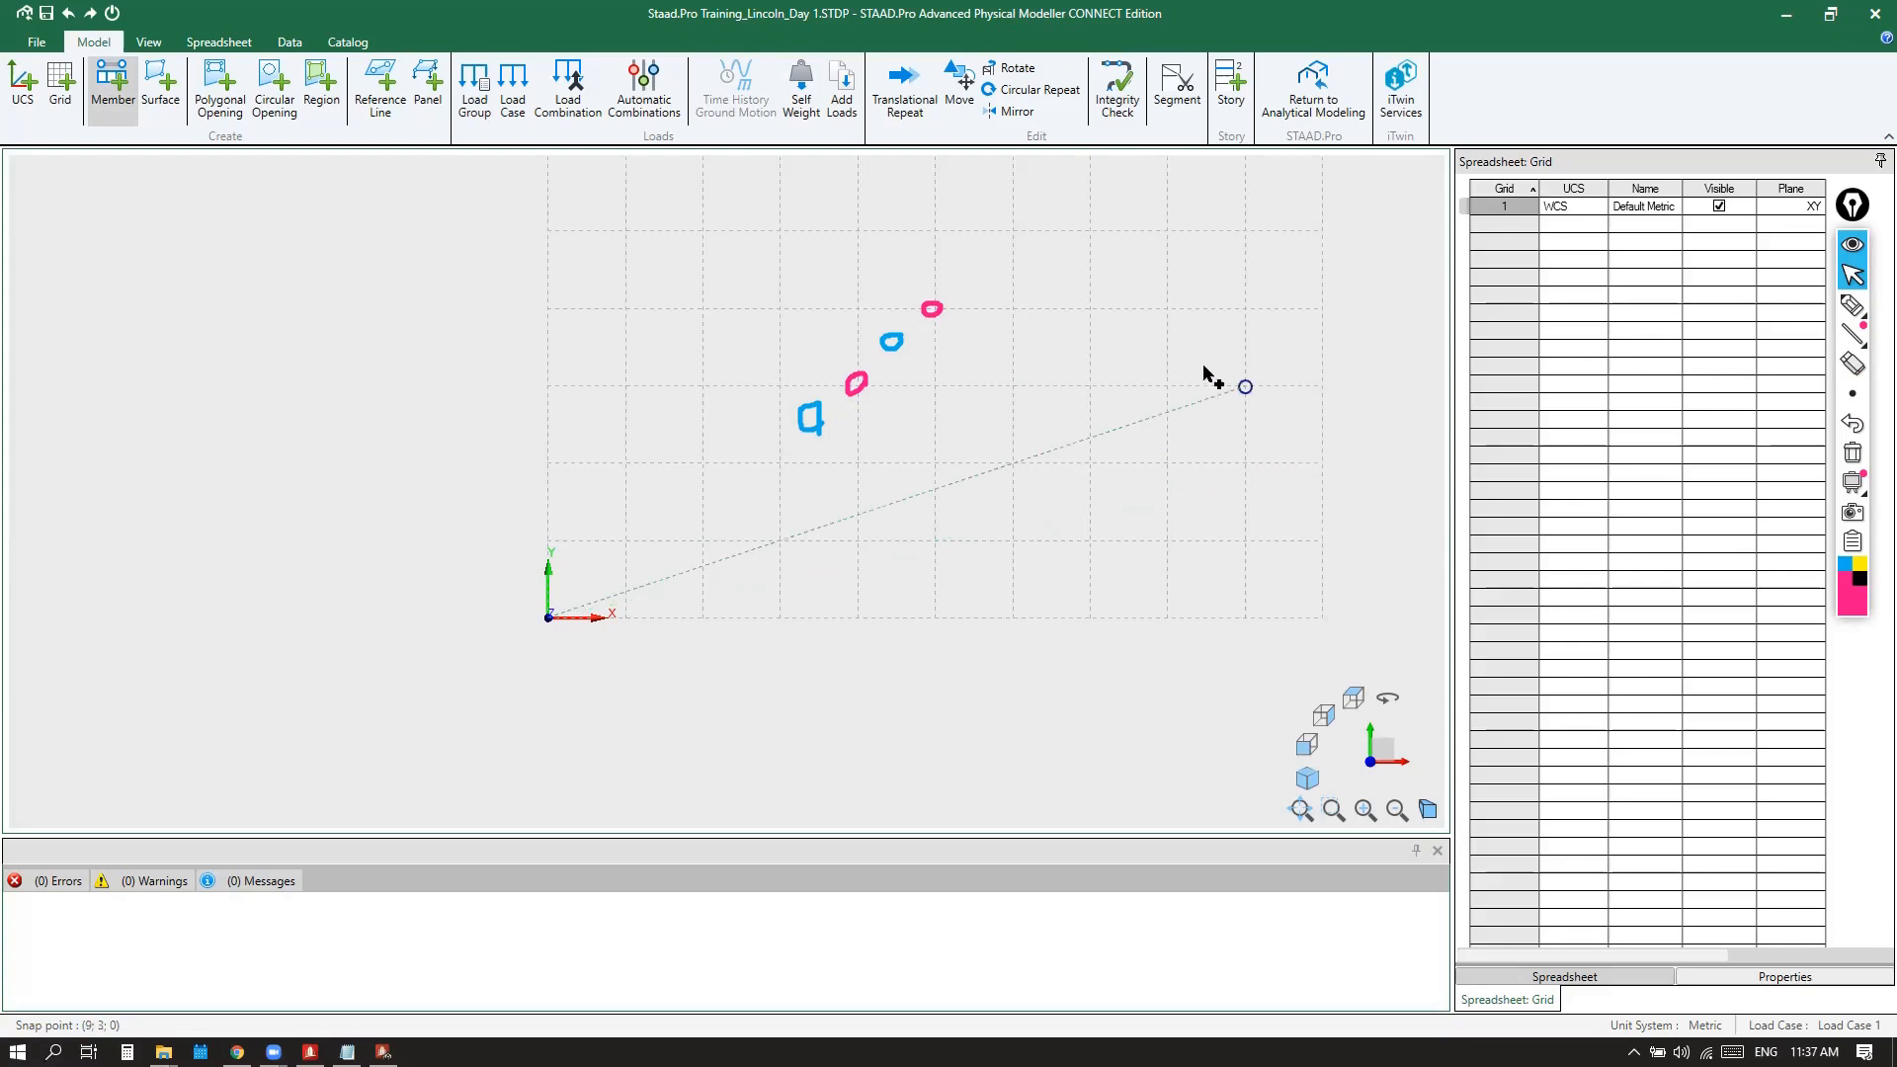
End the member at grid point (7; 4; 0), leave member drawing, and clear all annotations
click(1091, 310)
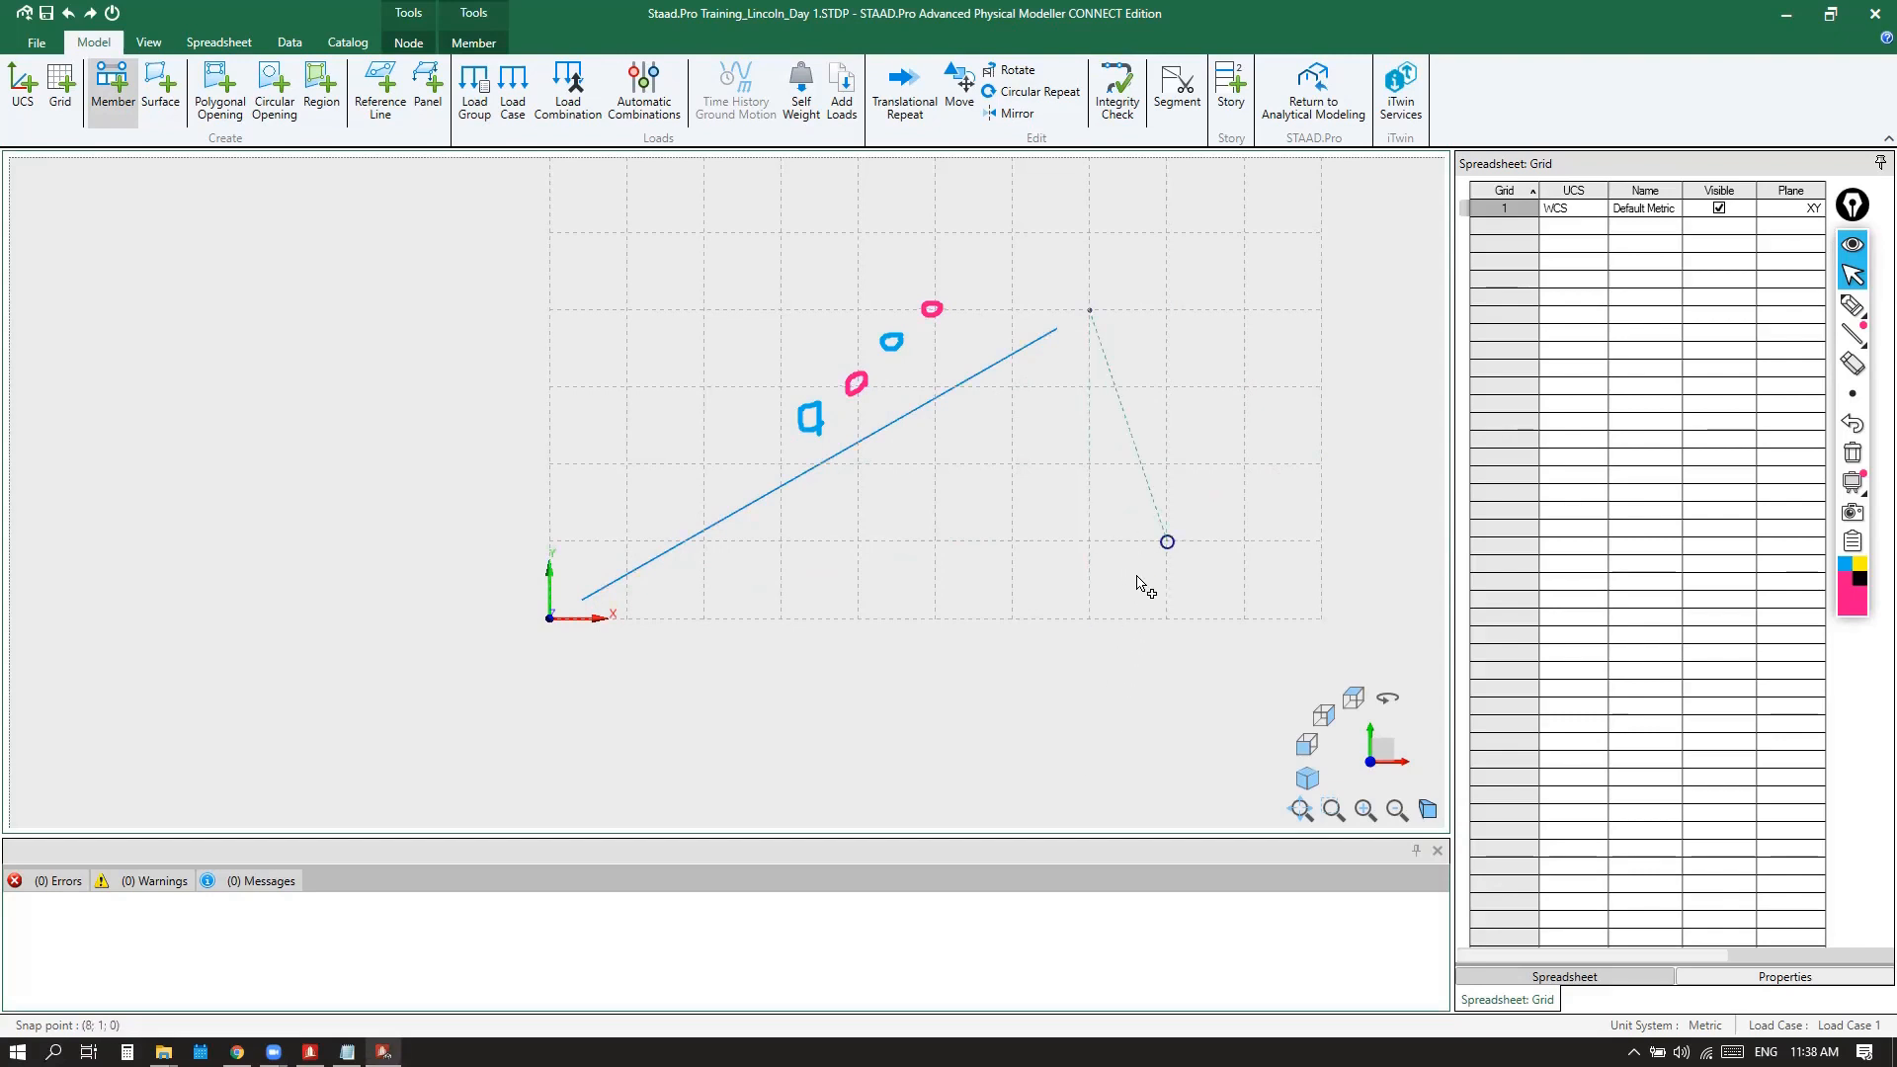
key(Escape)
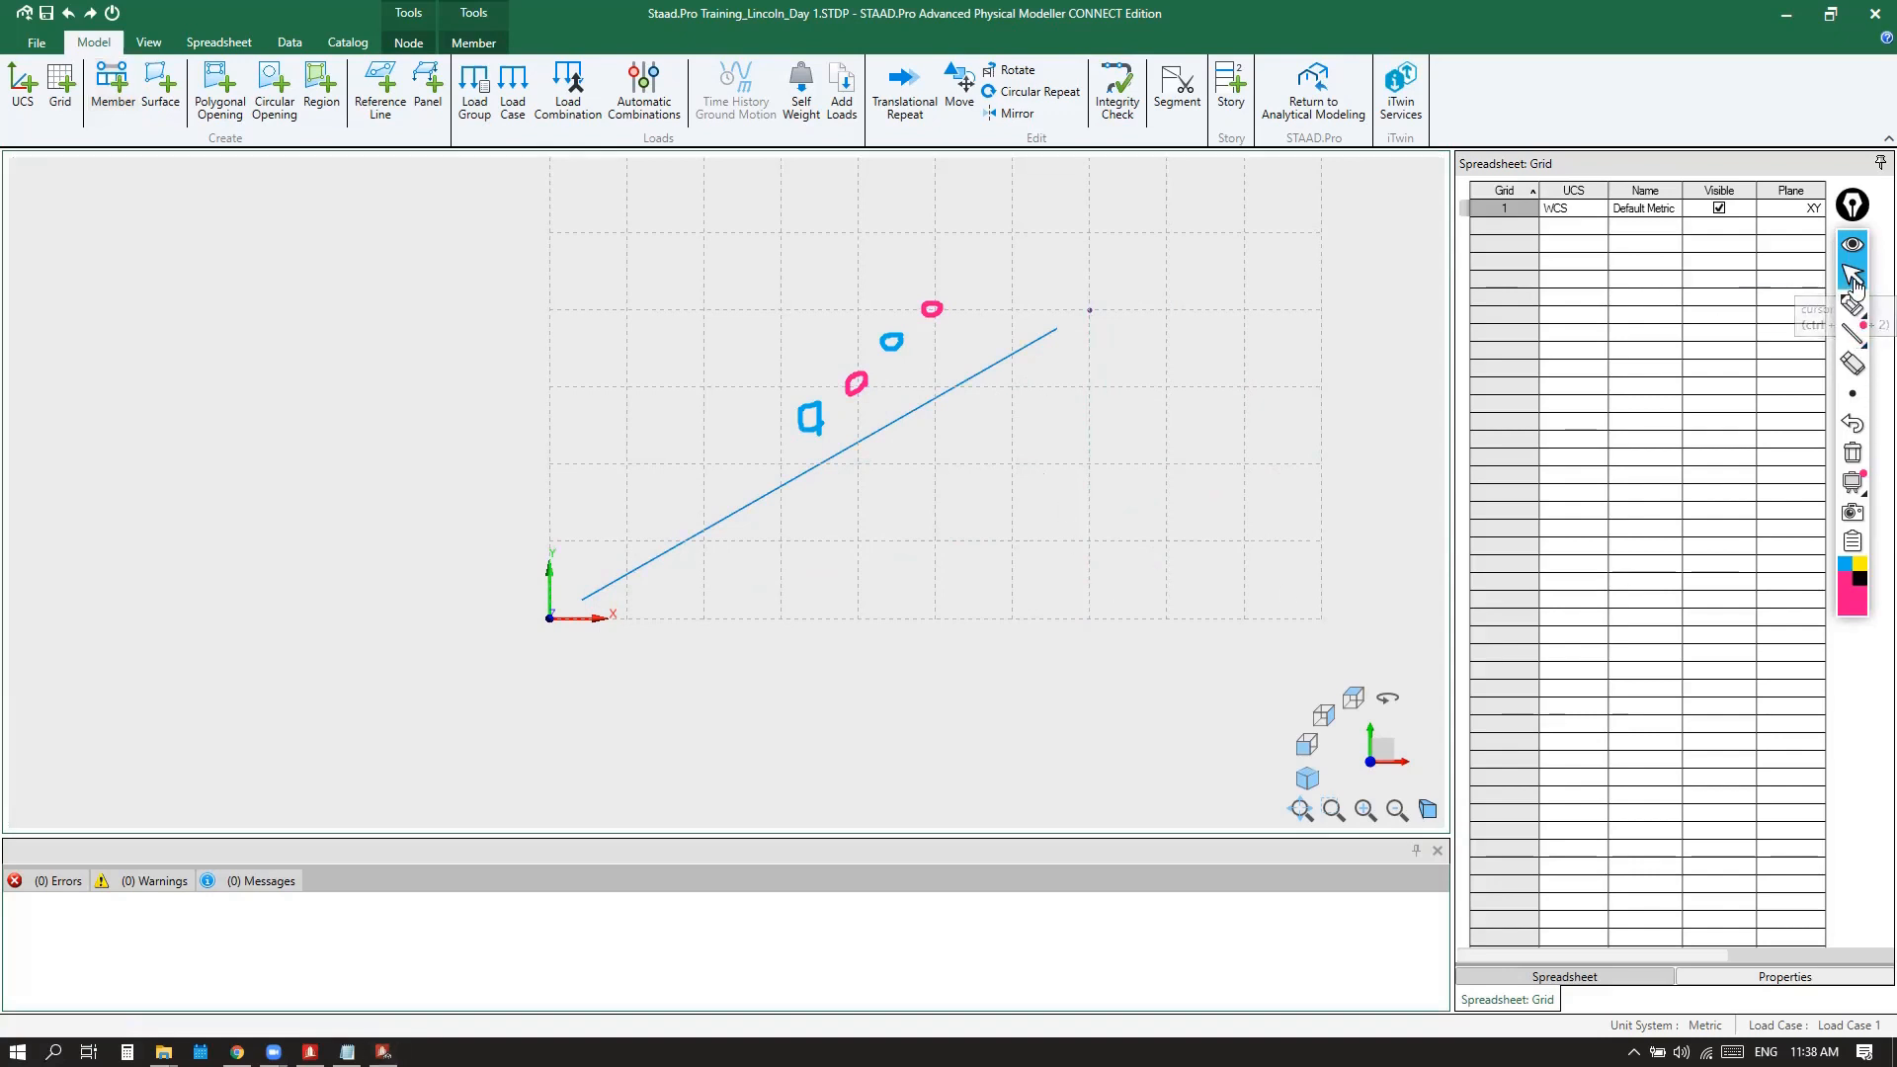
click(1853, 453)
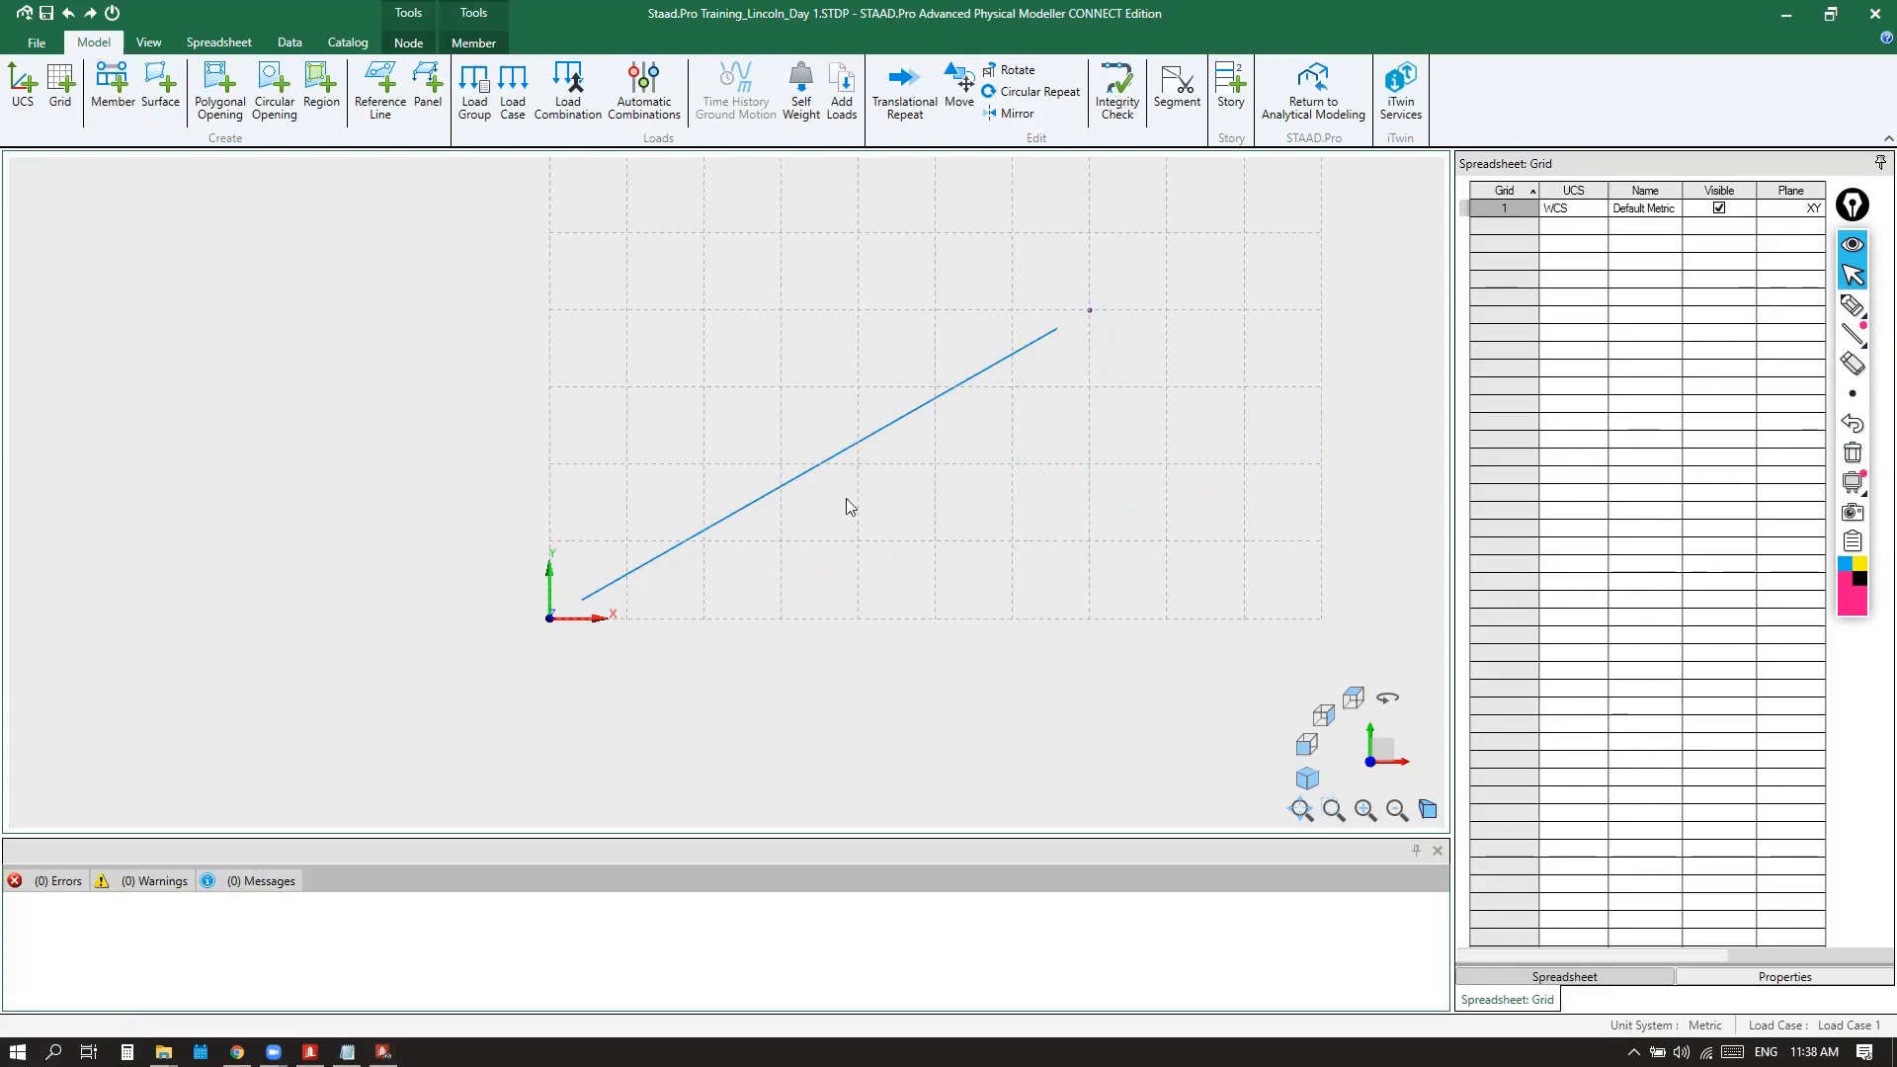
Circle and mark both ends of the diagonal member in pink, and write "Line" along the member
click(1853, 306)
drag(1075, 288, 1099, 322)
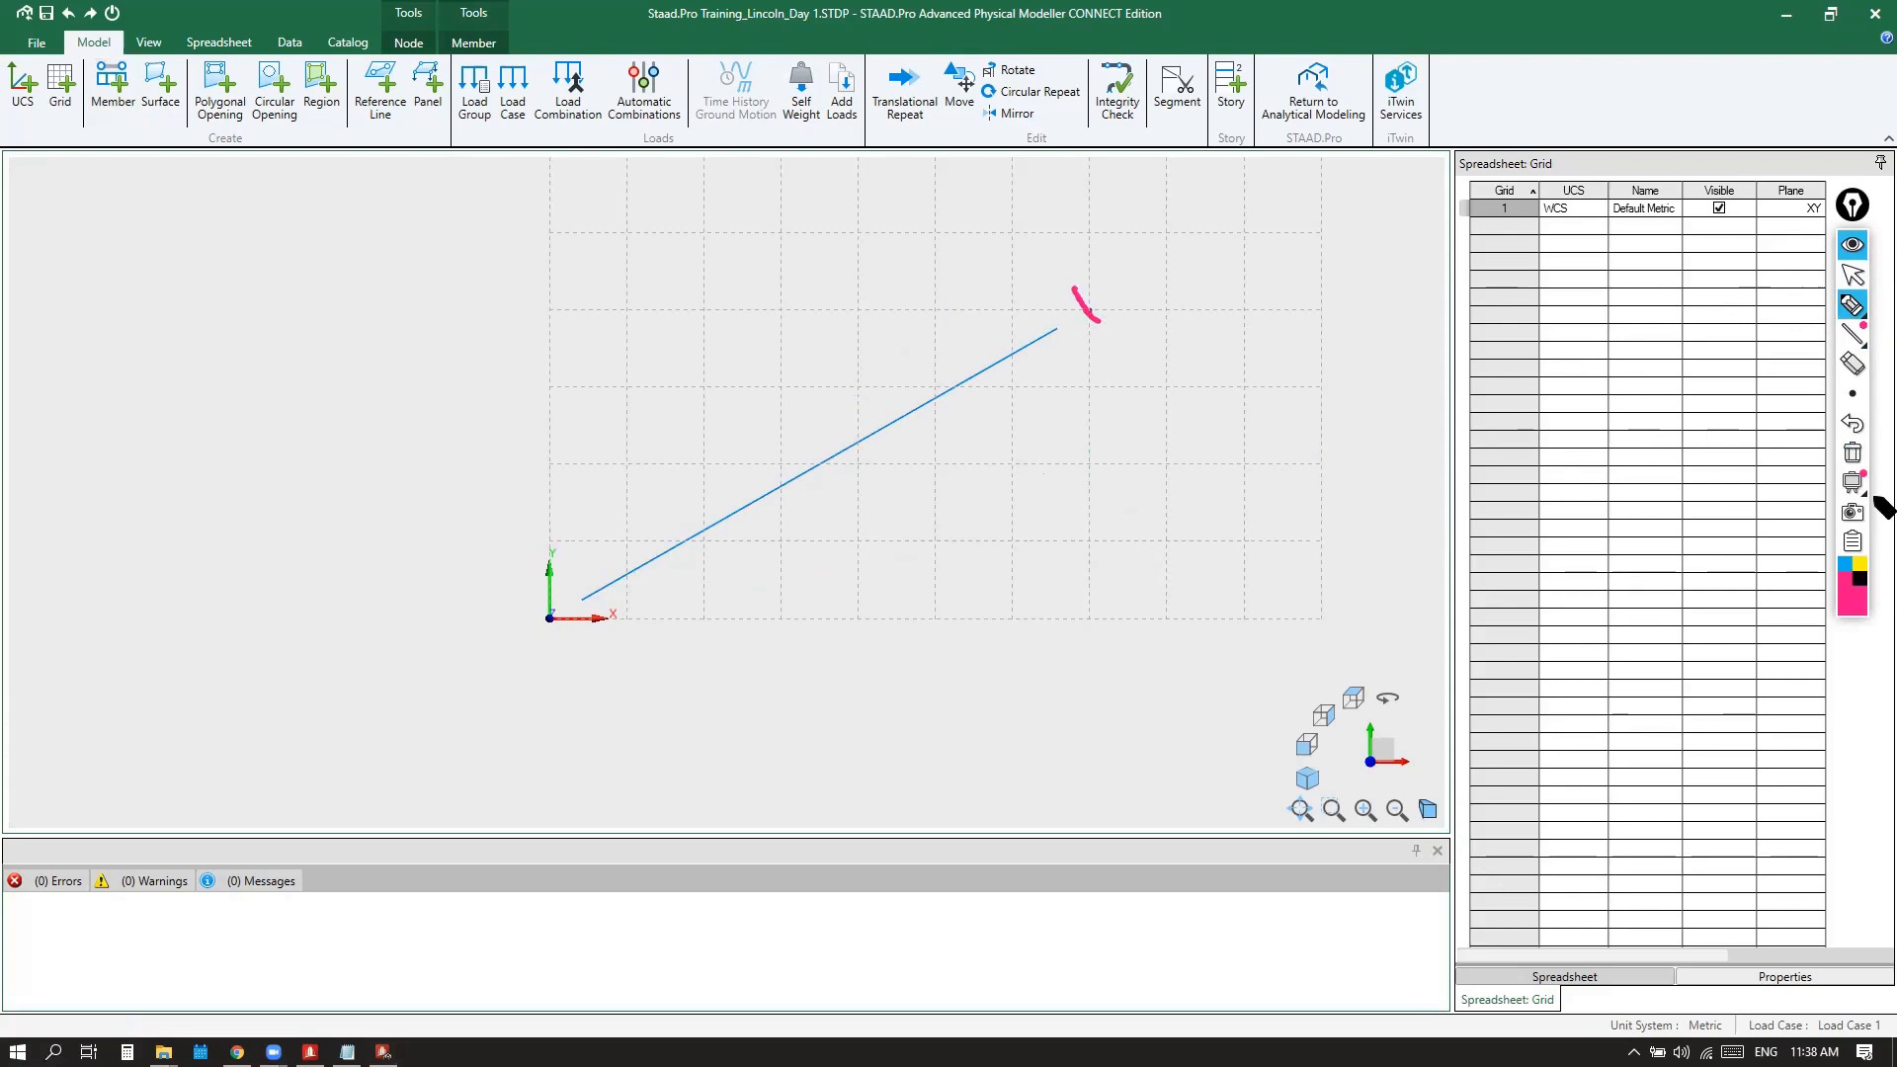
click(1853, 425)
mouse_move(1083, 300)
mouse_down()
mouse_move(1097, 331)
mouse_move(1076, 303)
mouse_up()
mouse_move(560, 620)
mouse_down()
mouse_move(540, 633)
mouse_move(555, 611)
mouse_up()
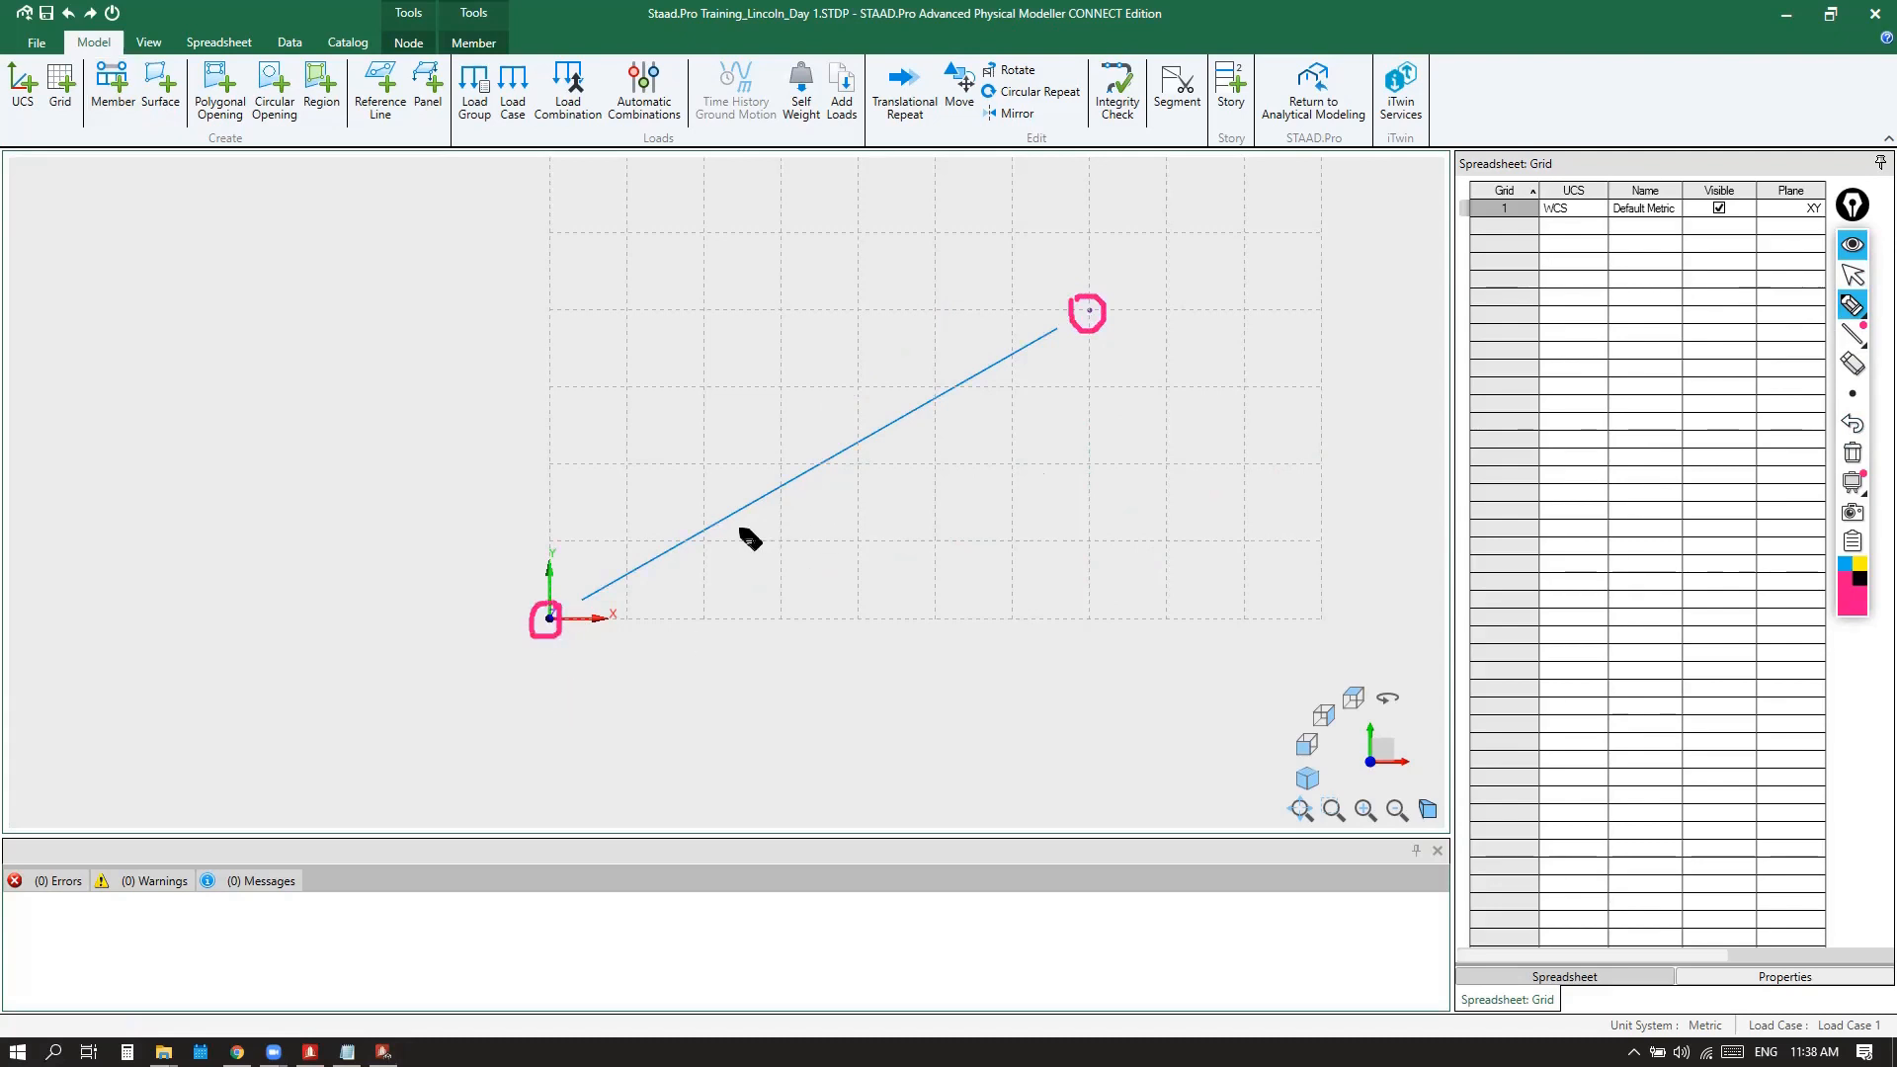
mouse_move(757, 452)
mouse_down()
mouse_move(777, 463)
mouse_move(772, 440)
mouse_move(828, 415)
mouse_move(847, 433)
mouse_up()
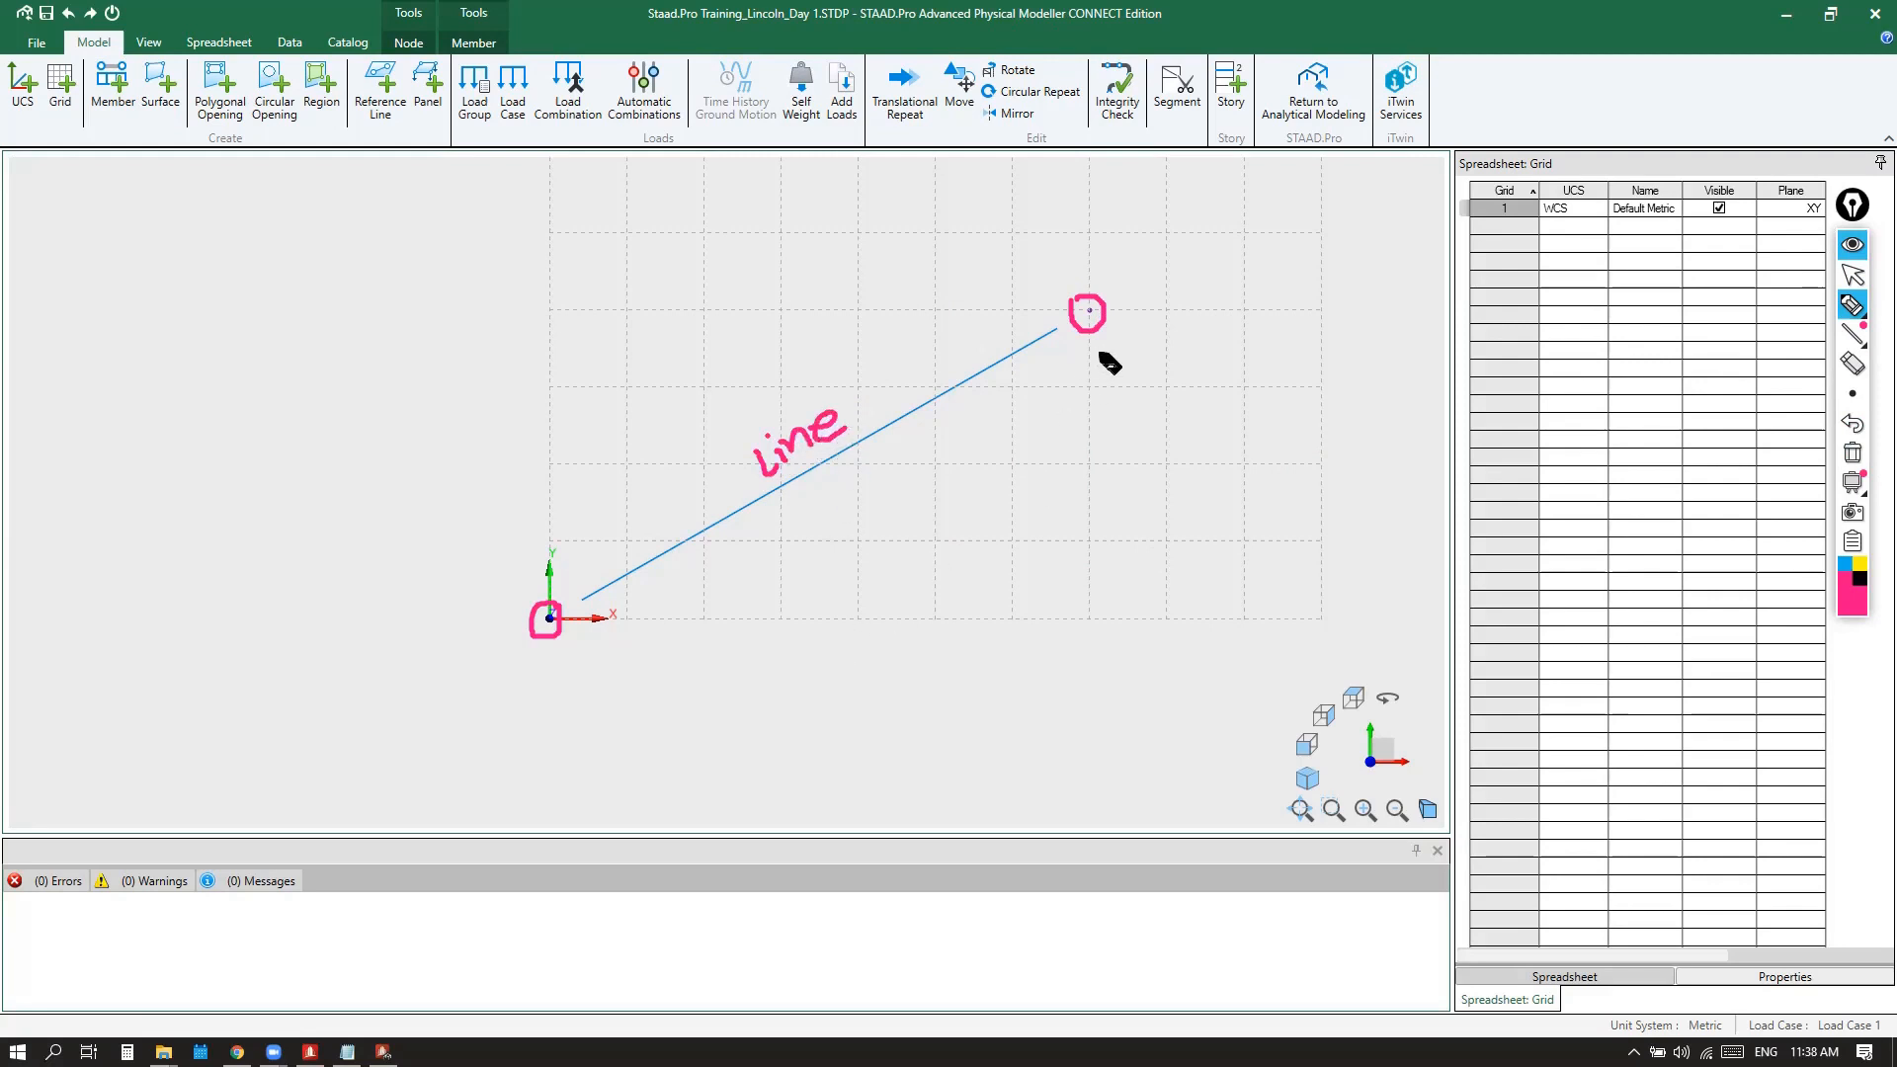
drag(1107, 314, 1114, 358)
drag(565, 660, 590, 628)
Sketch a pink line from the end of the grid's base line into a cell, circle the surrounding intersections, and clear all annotations
click(1321, 617)
drag(1321, 618, 1200, 488)
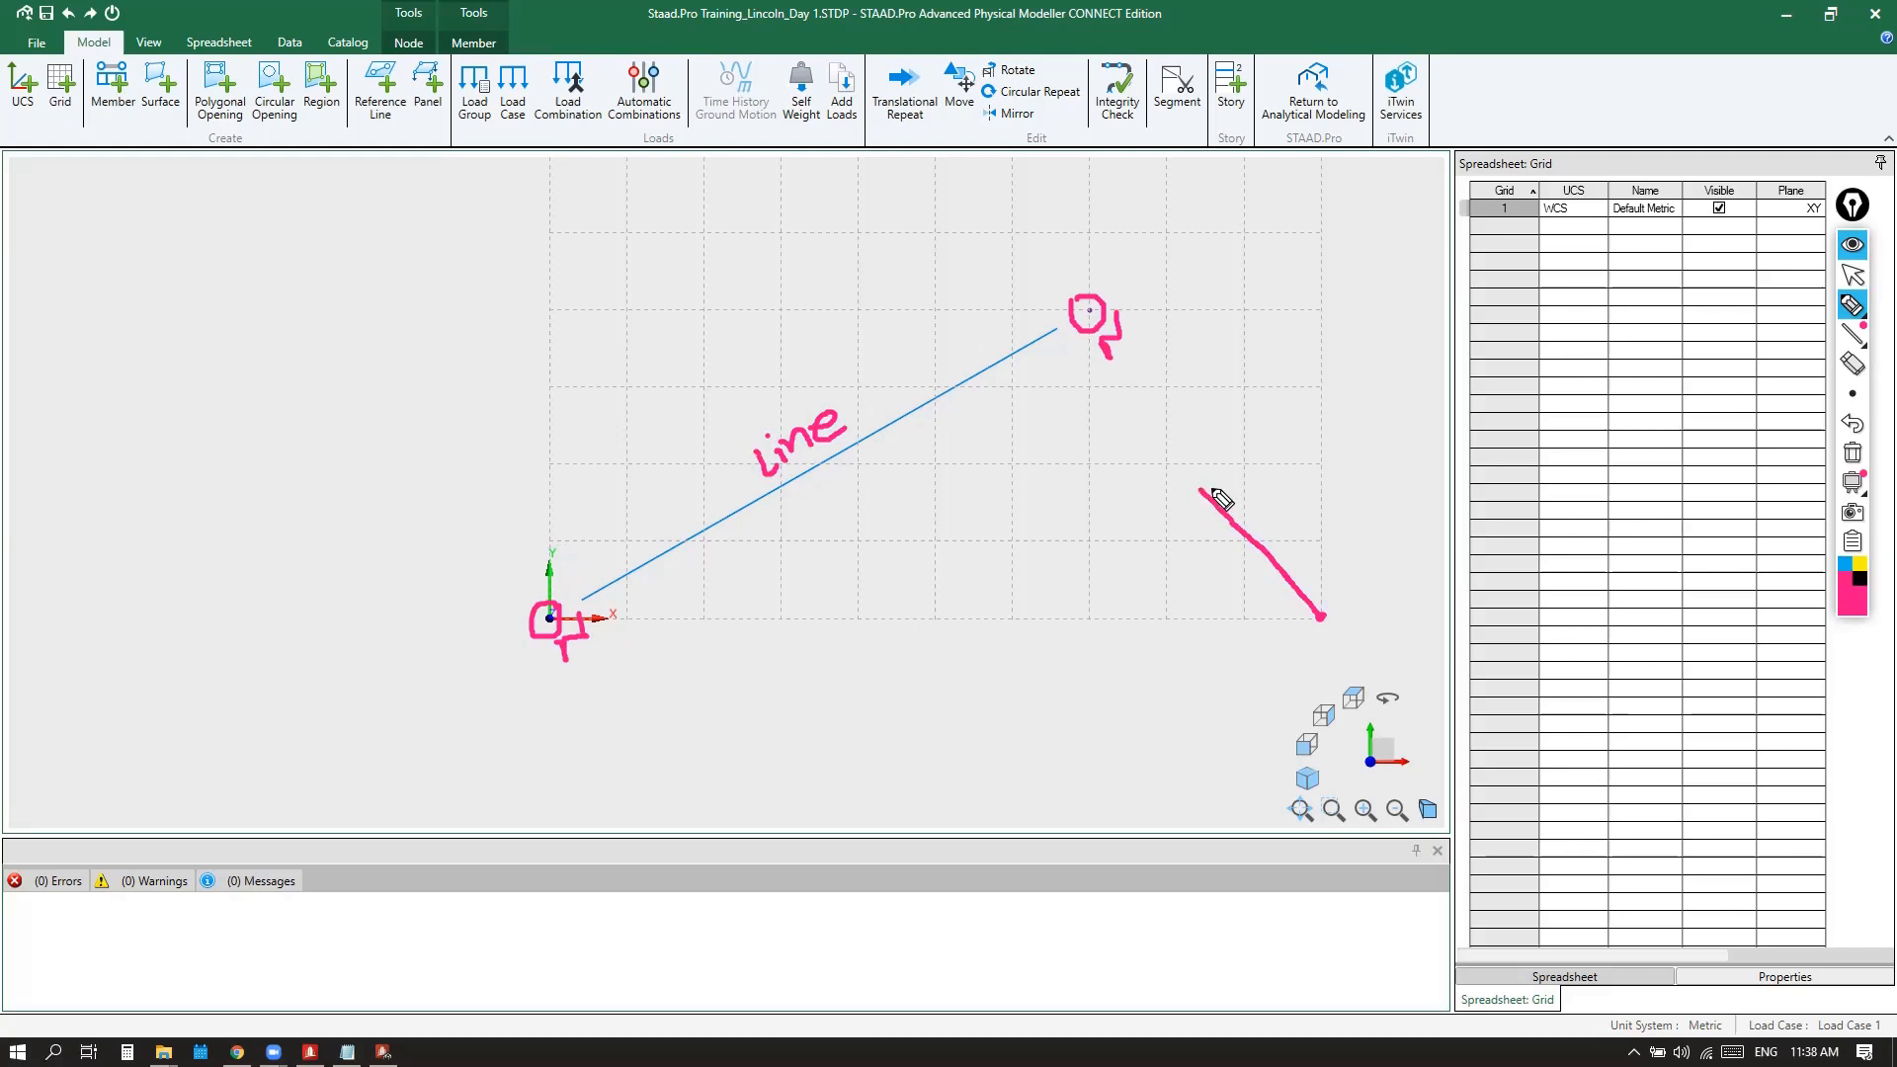
mouse_move(1204, 494)
mouse_down()
mouse_move(1202, 476)
mouse_move(1196, 509)
mouse_move(1217, 494)
mouse_move(1169, 478)
mouse_move(1182, 457)
mouse_up()
mouse_move(1253, 533)
mouse_down()
mouse_move(1251, 549)
mouse_move(1176, 546)
mouse_up()
drag(1265, 459, 1237, 466)
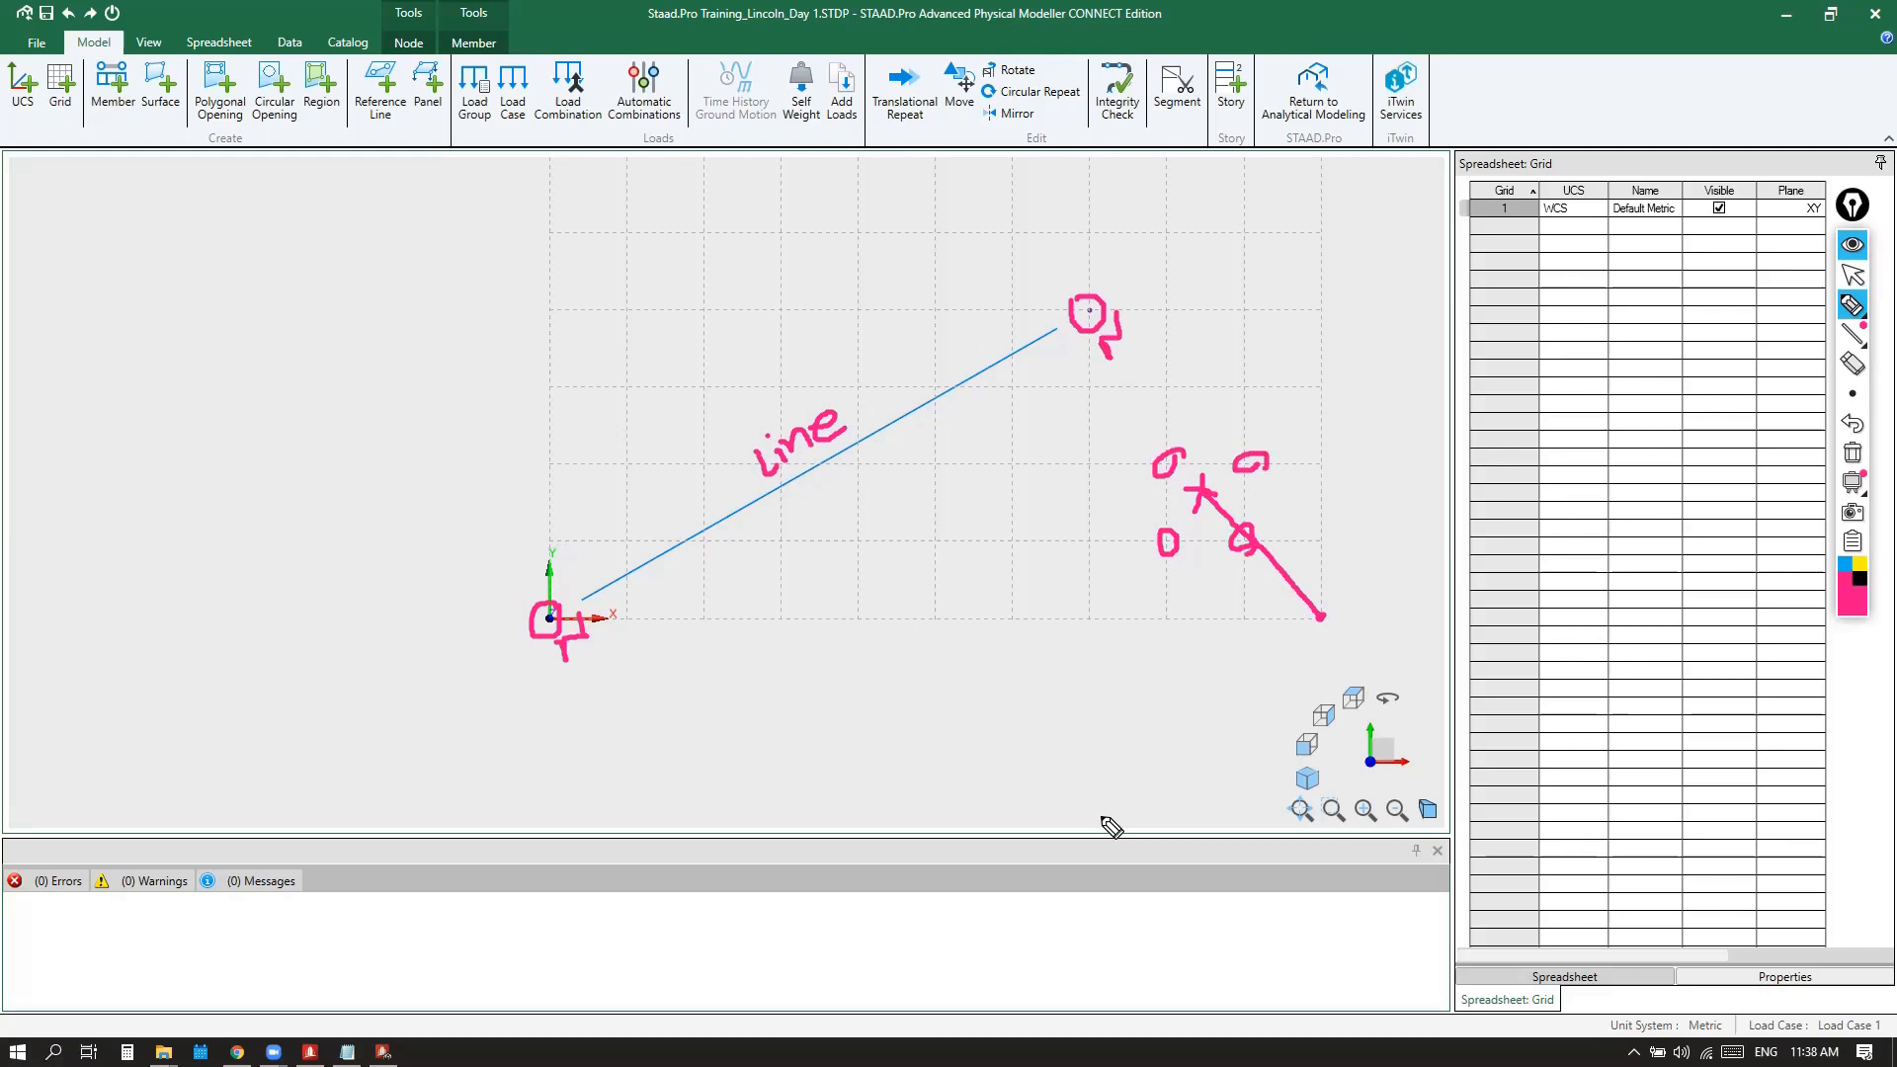
click(1853, 457)
click(1853, 274)
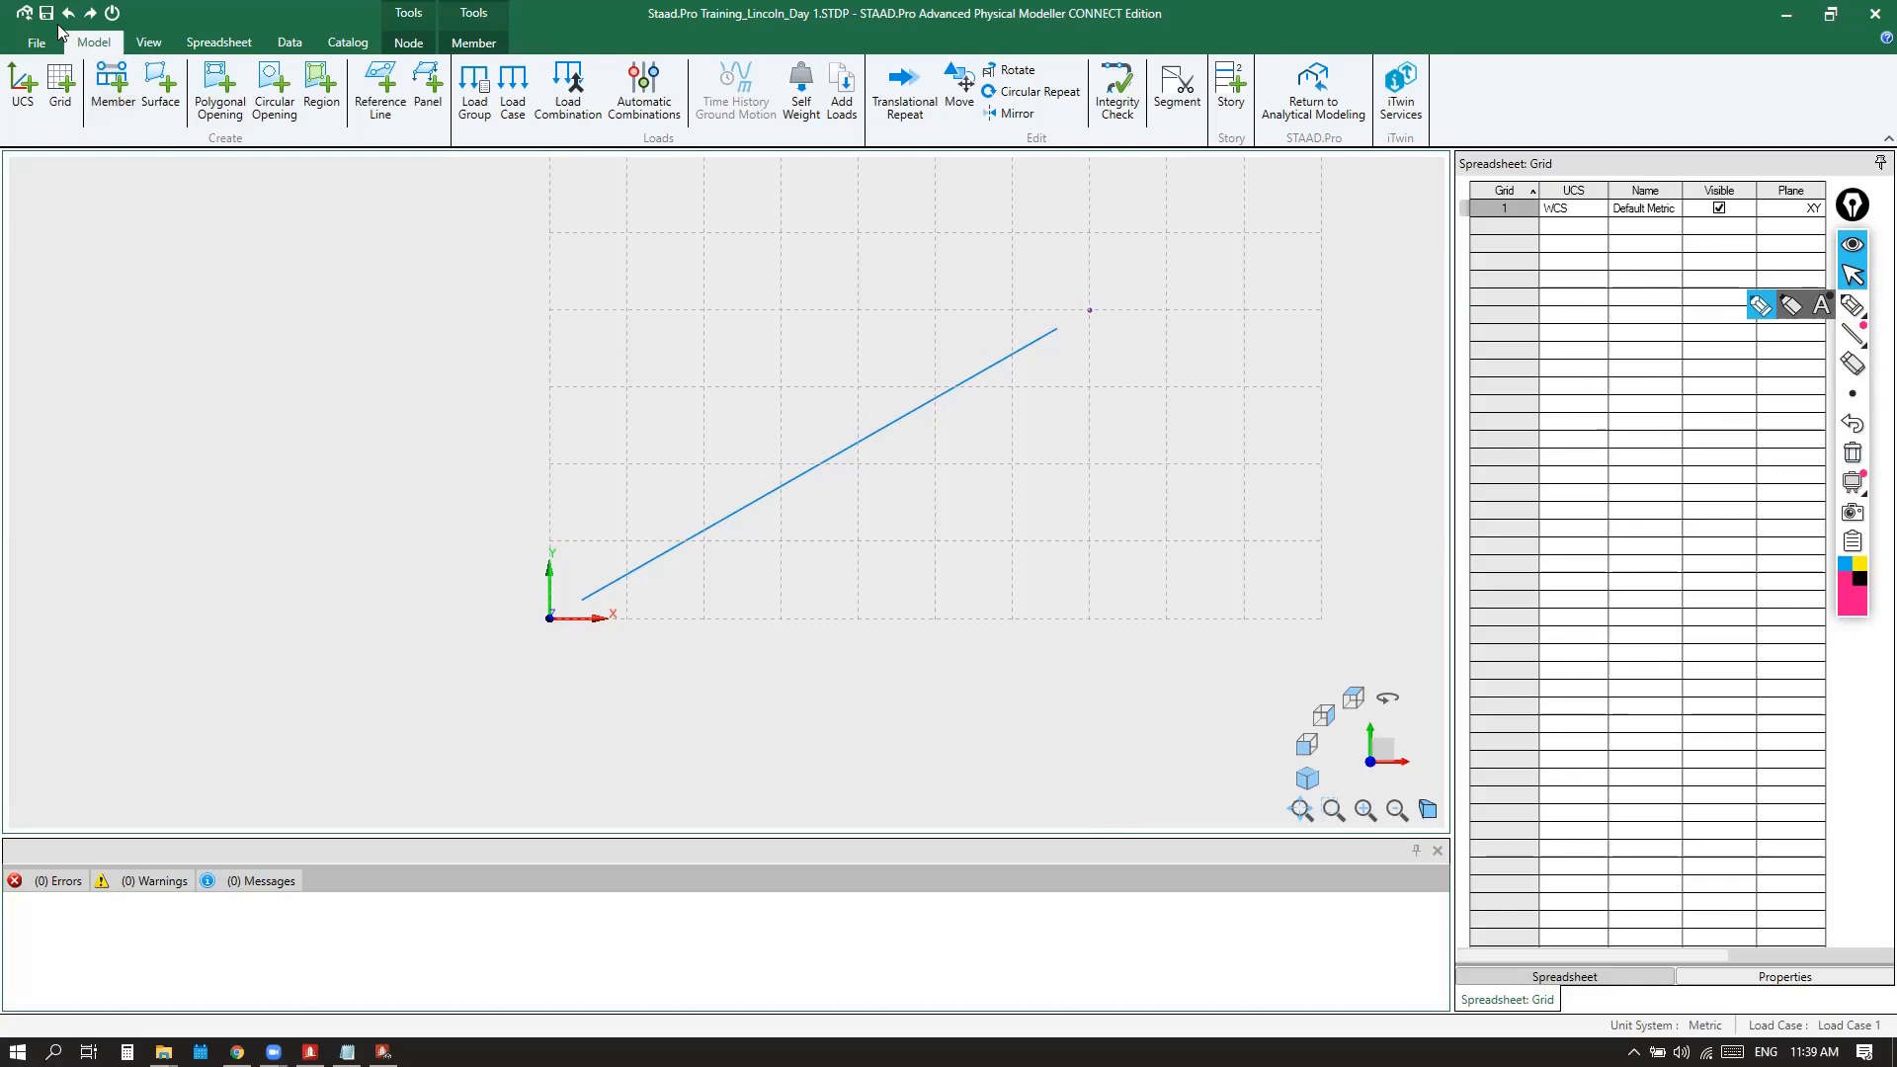
key(ctrl)
key(ctrl)
key(ctrl)
key(ctrl)
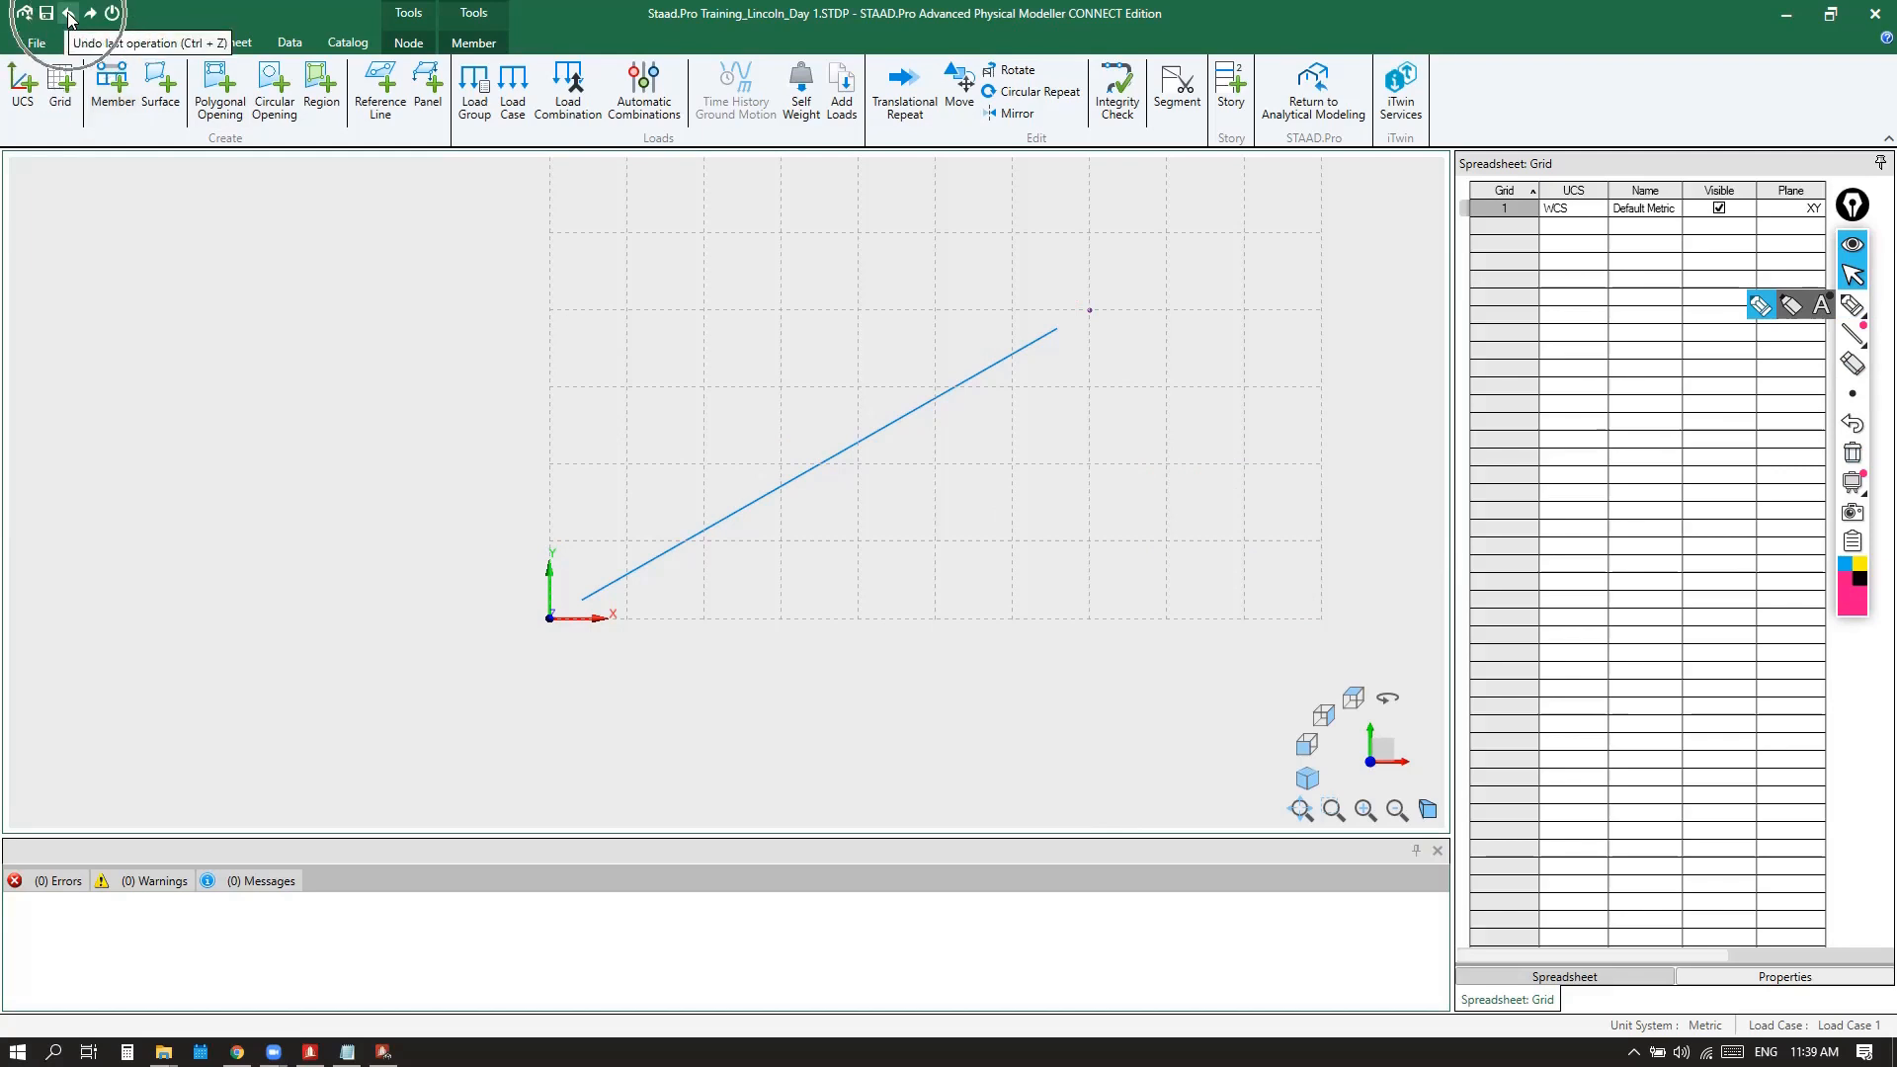
key(ctrl)
key(ctrl)
key(ctrl)
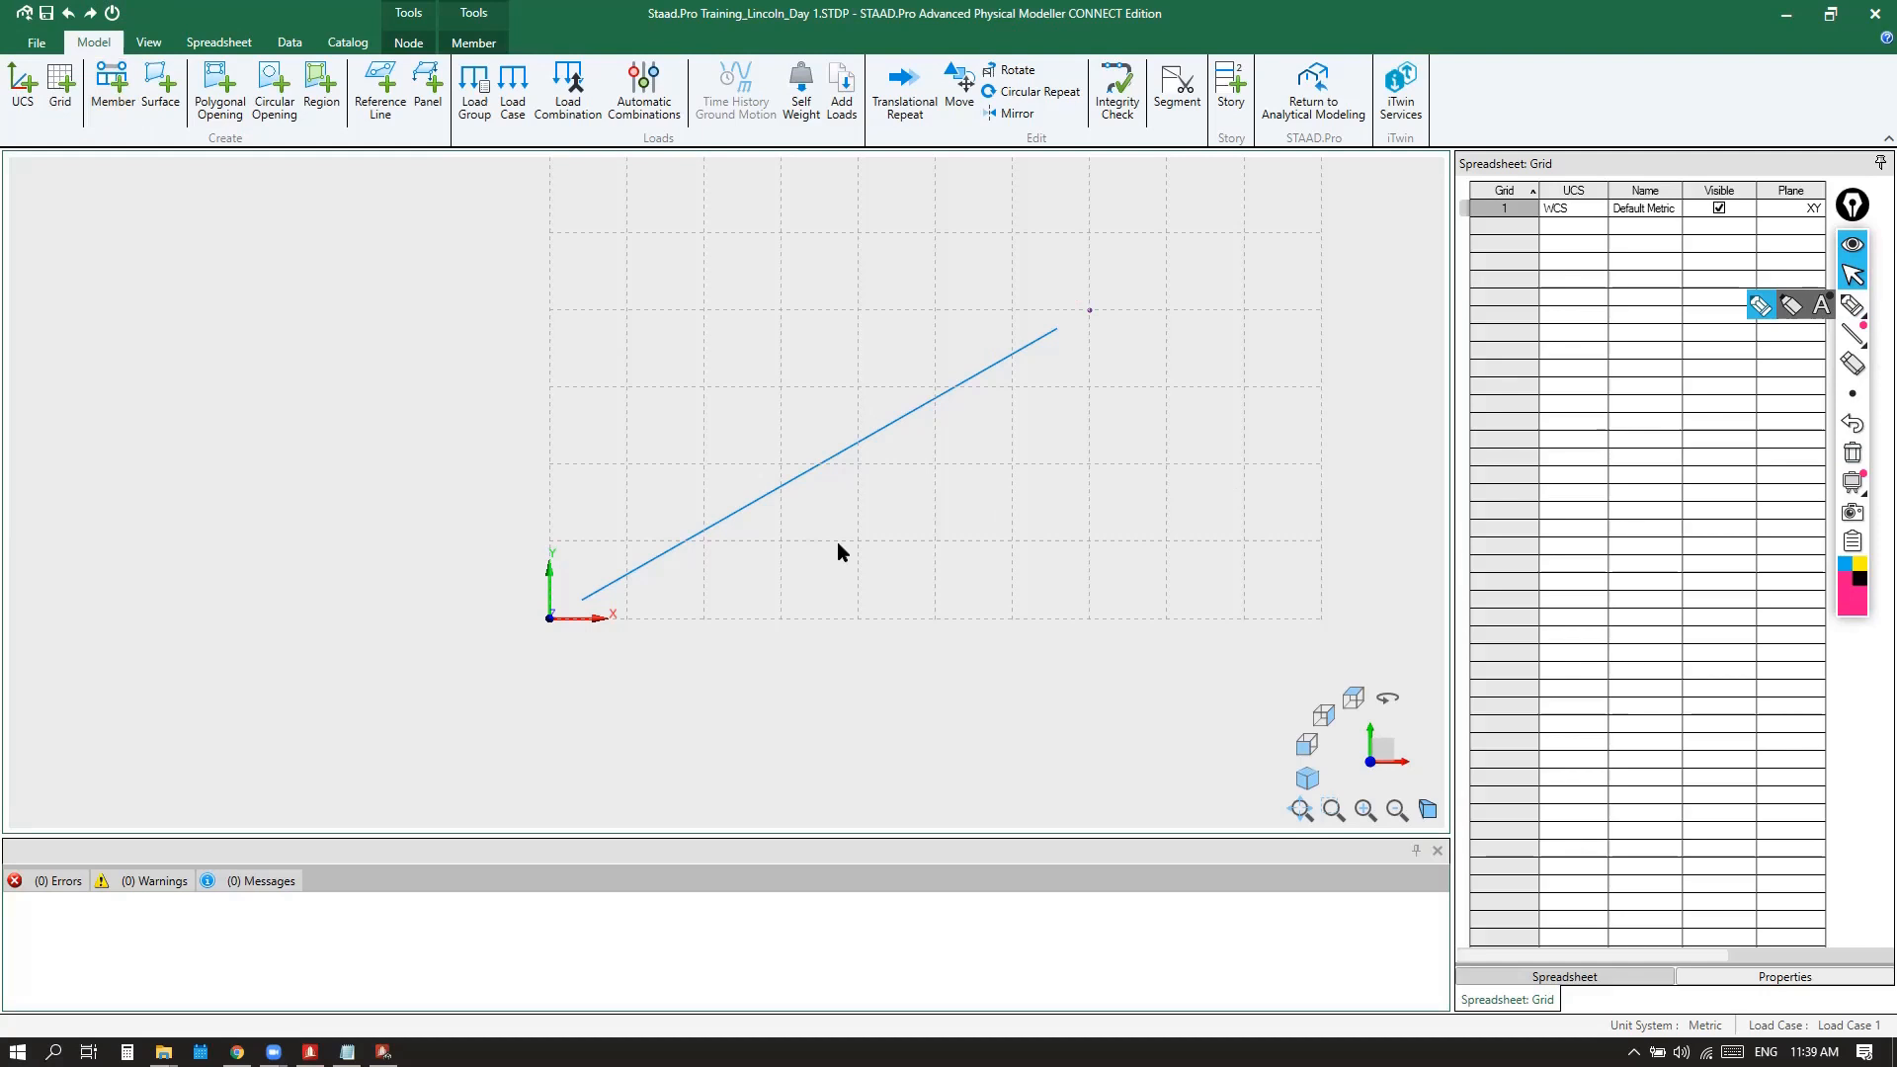
Delete the diagonal member and undo the deletion, twice
click(419, 346)
key(ctrl+z)
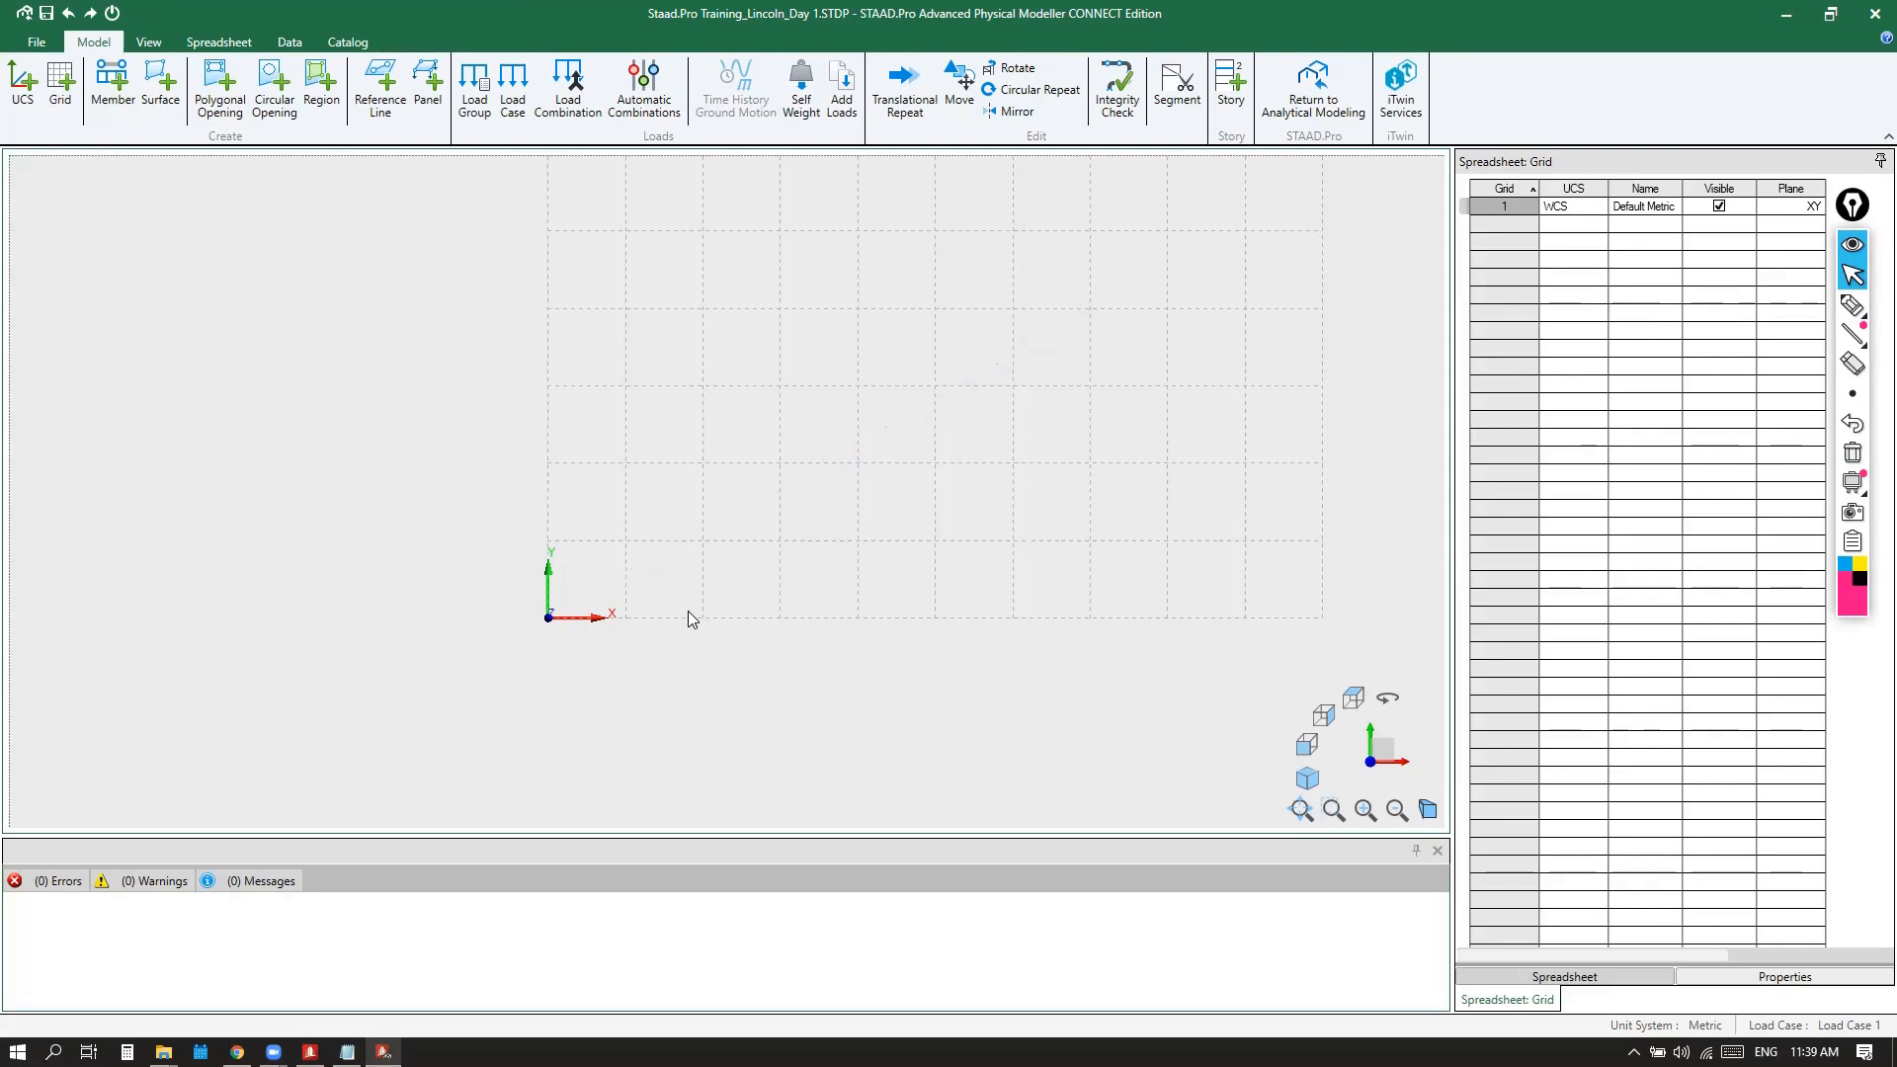
key(ctrl+z)
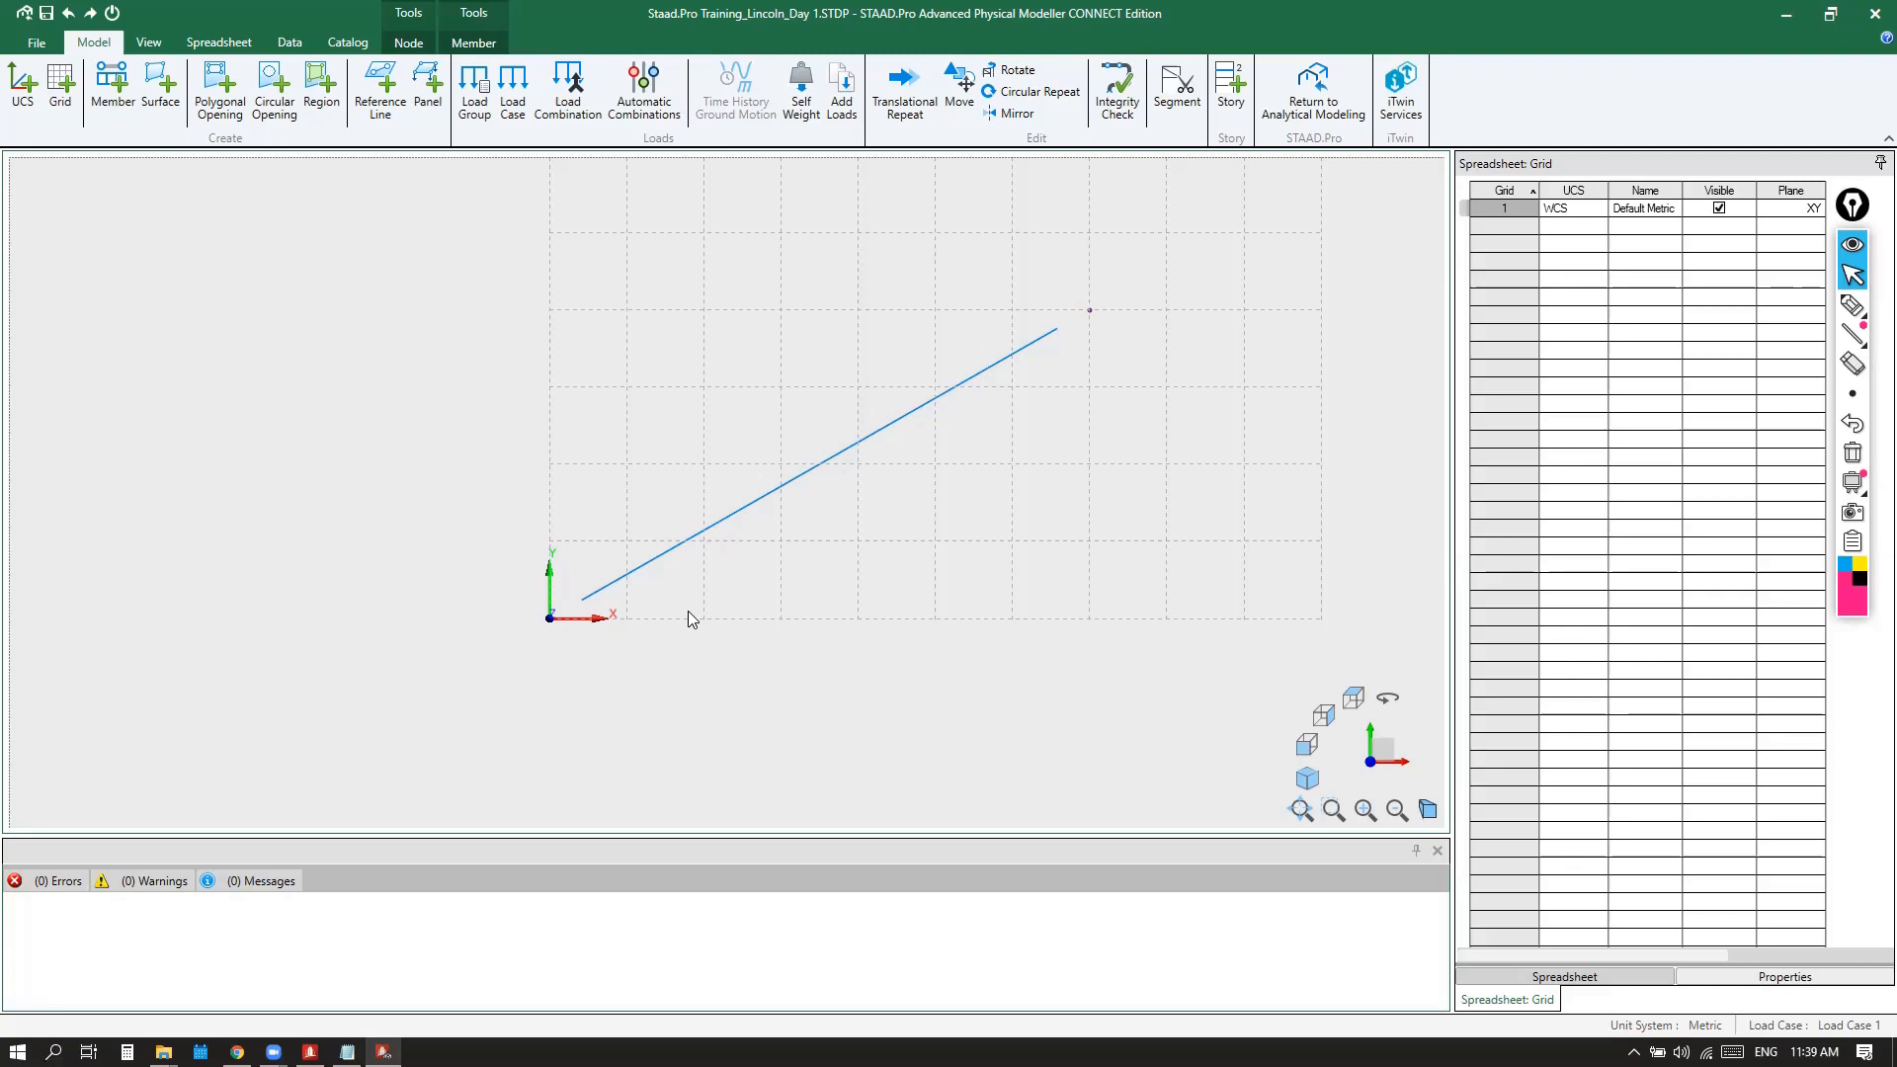
key(Delete)
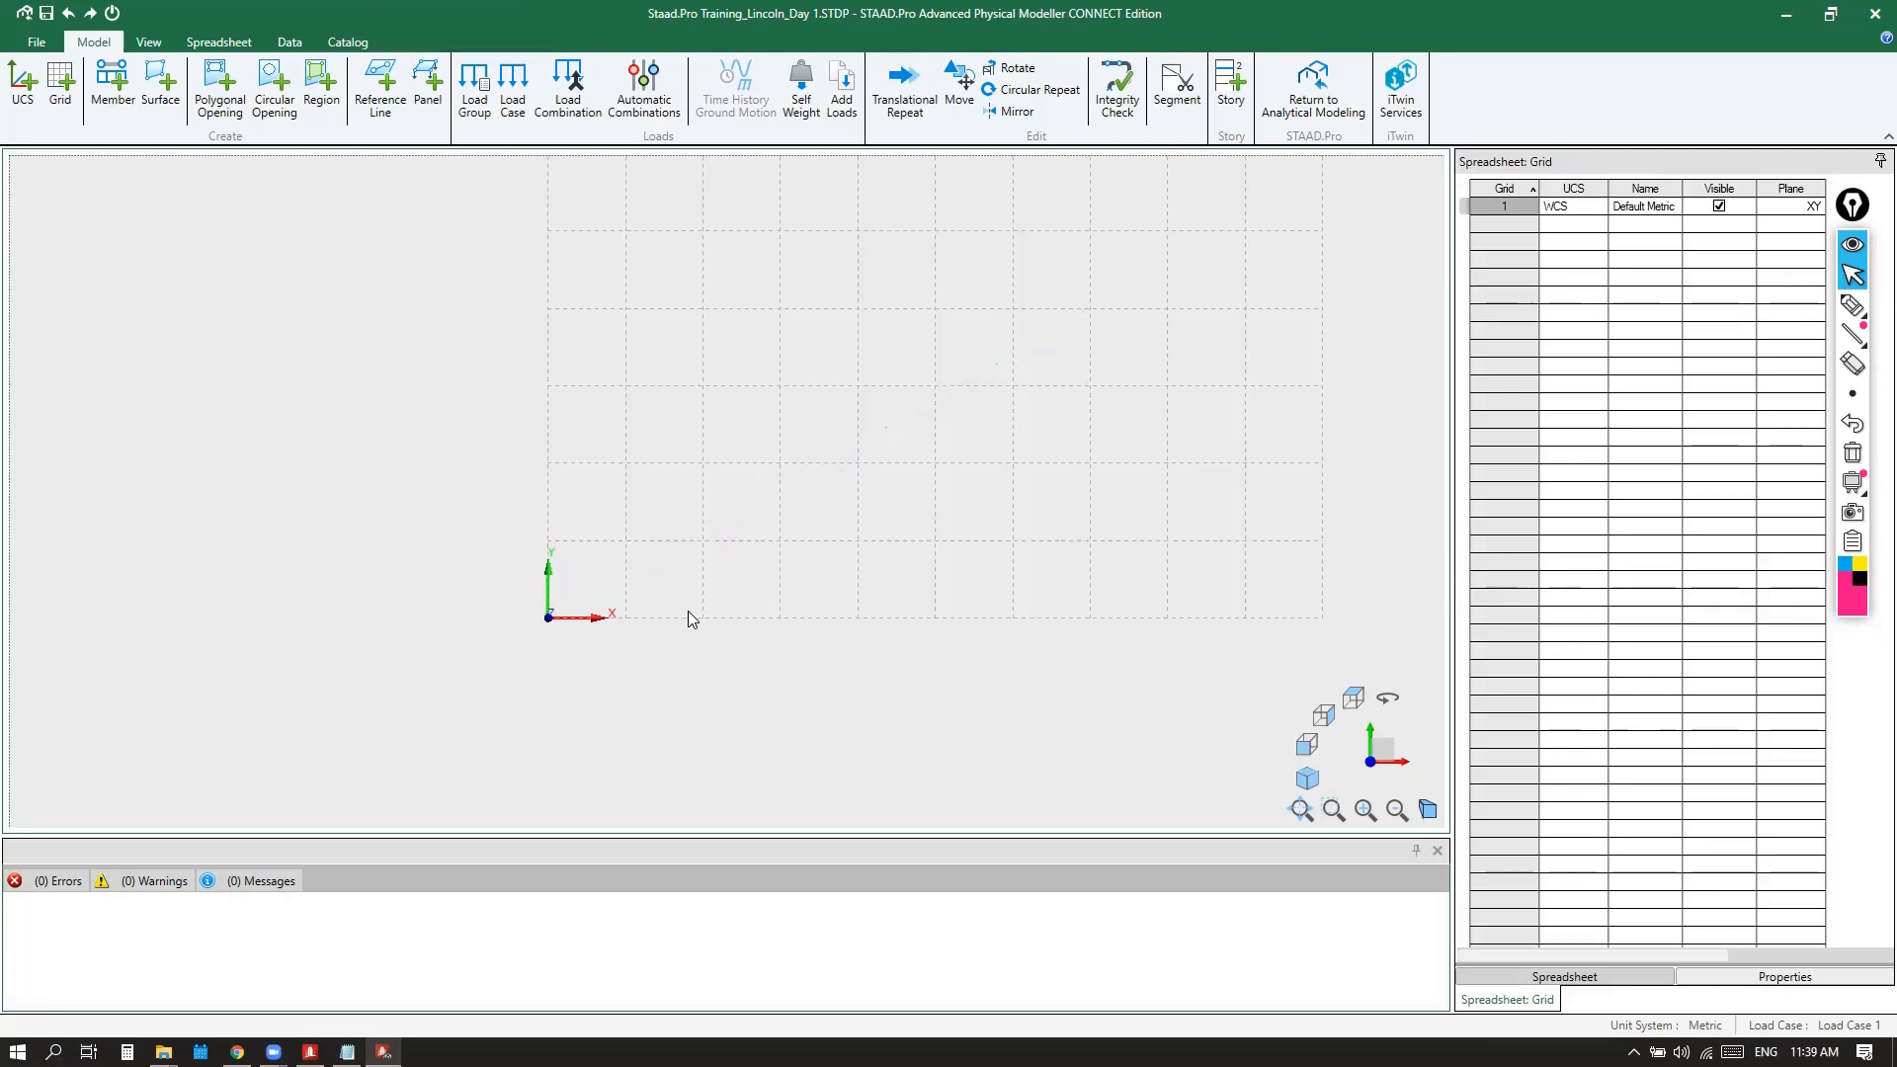
key(ctrl+z)
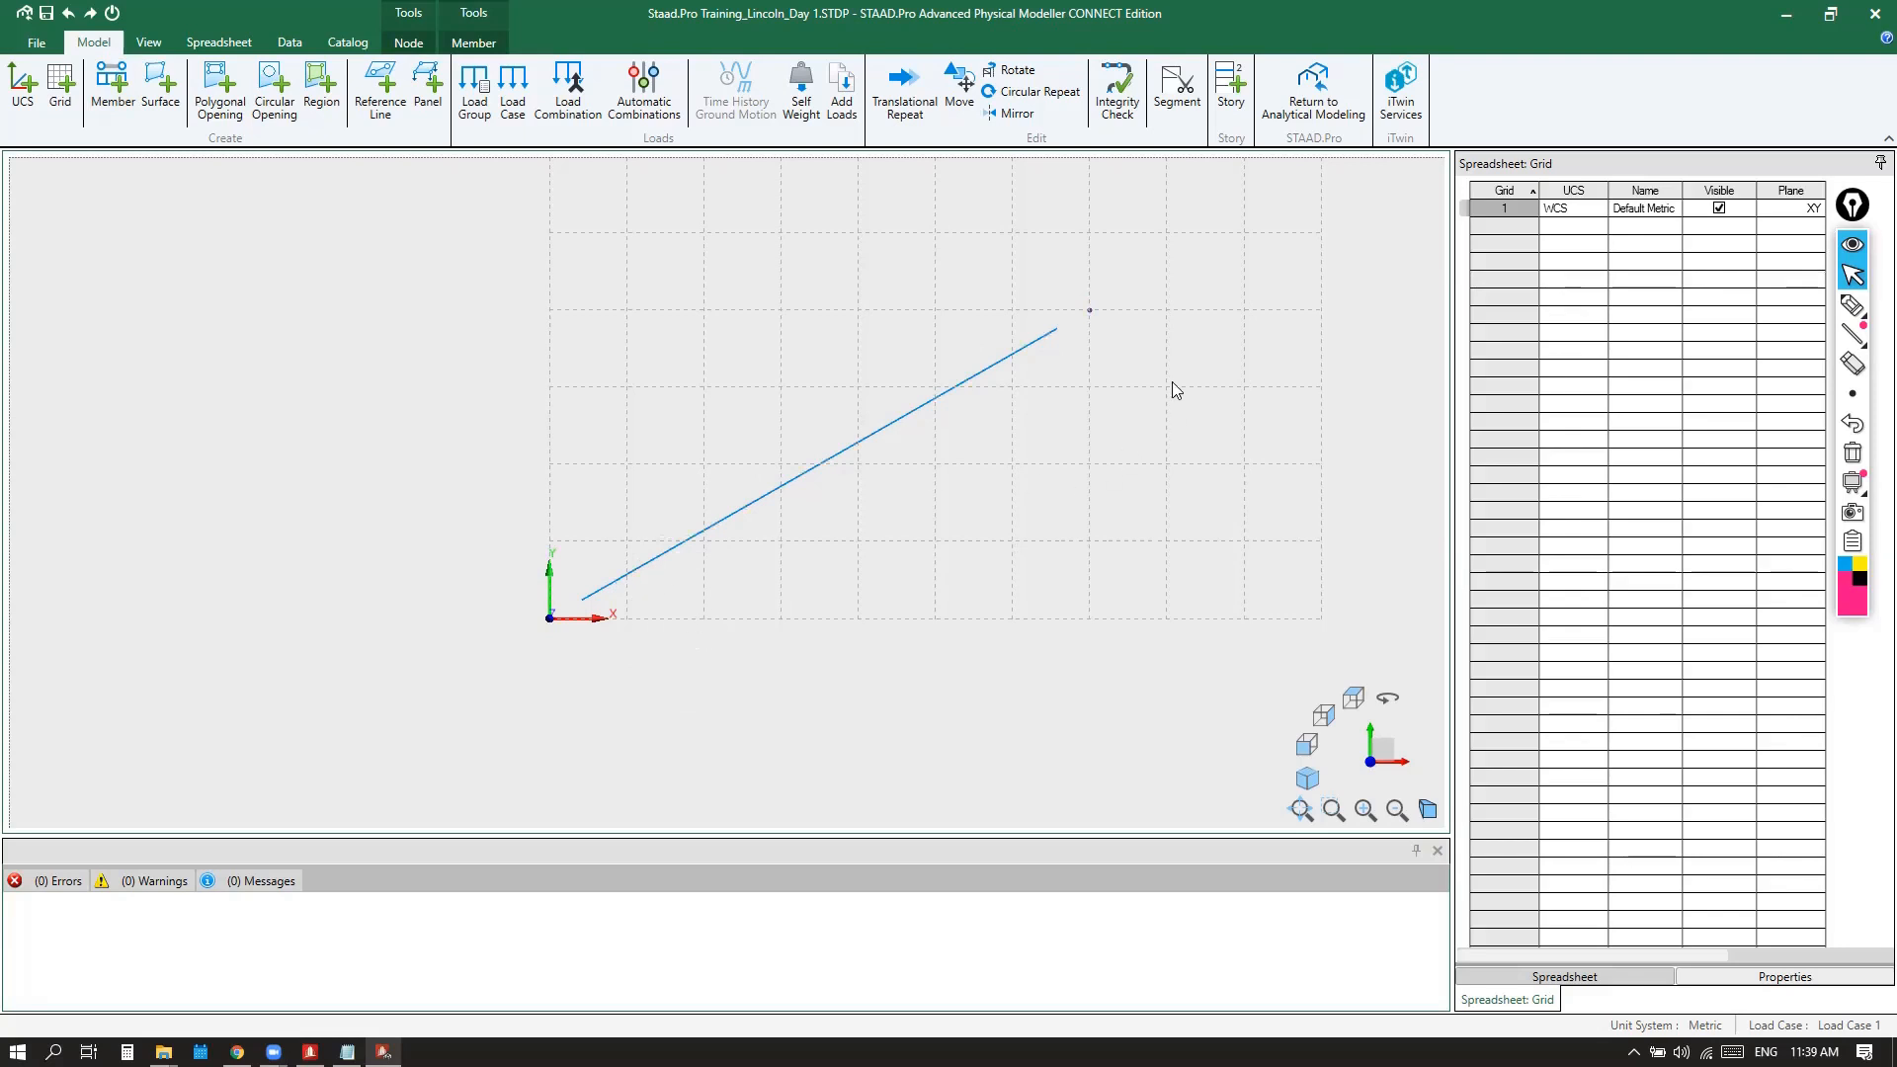
Select only the diagonal member without its nodes, and clear the selection
click(1128, 283)
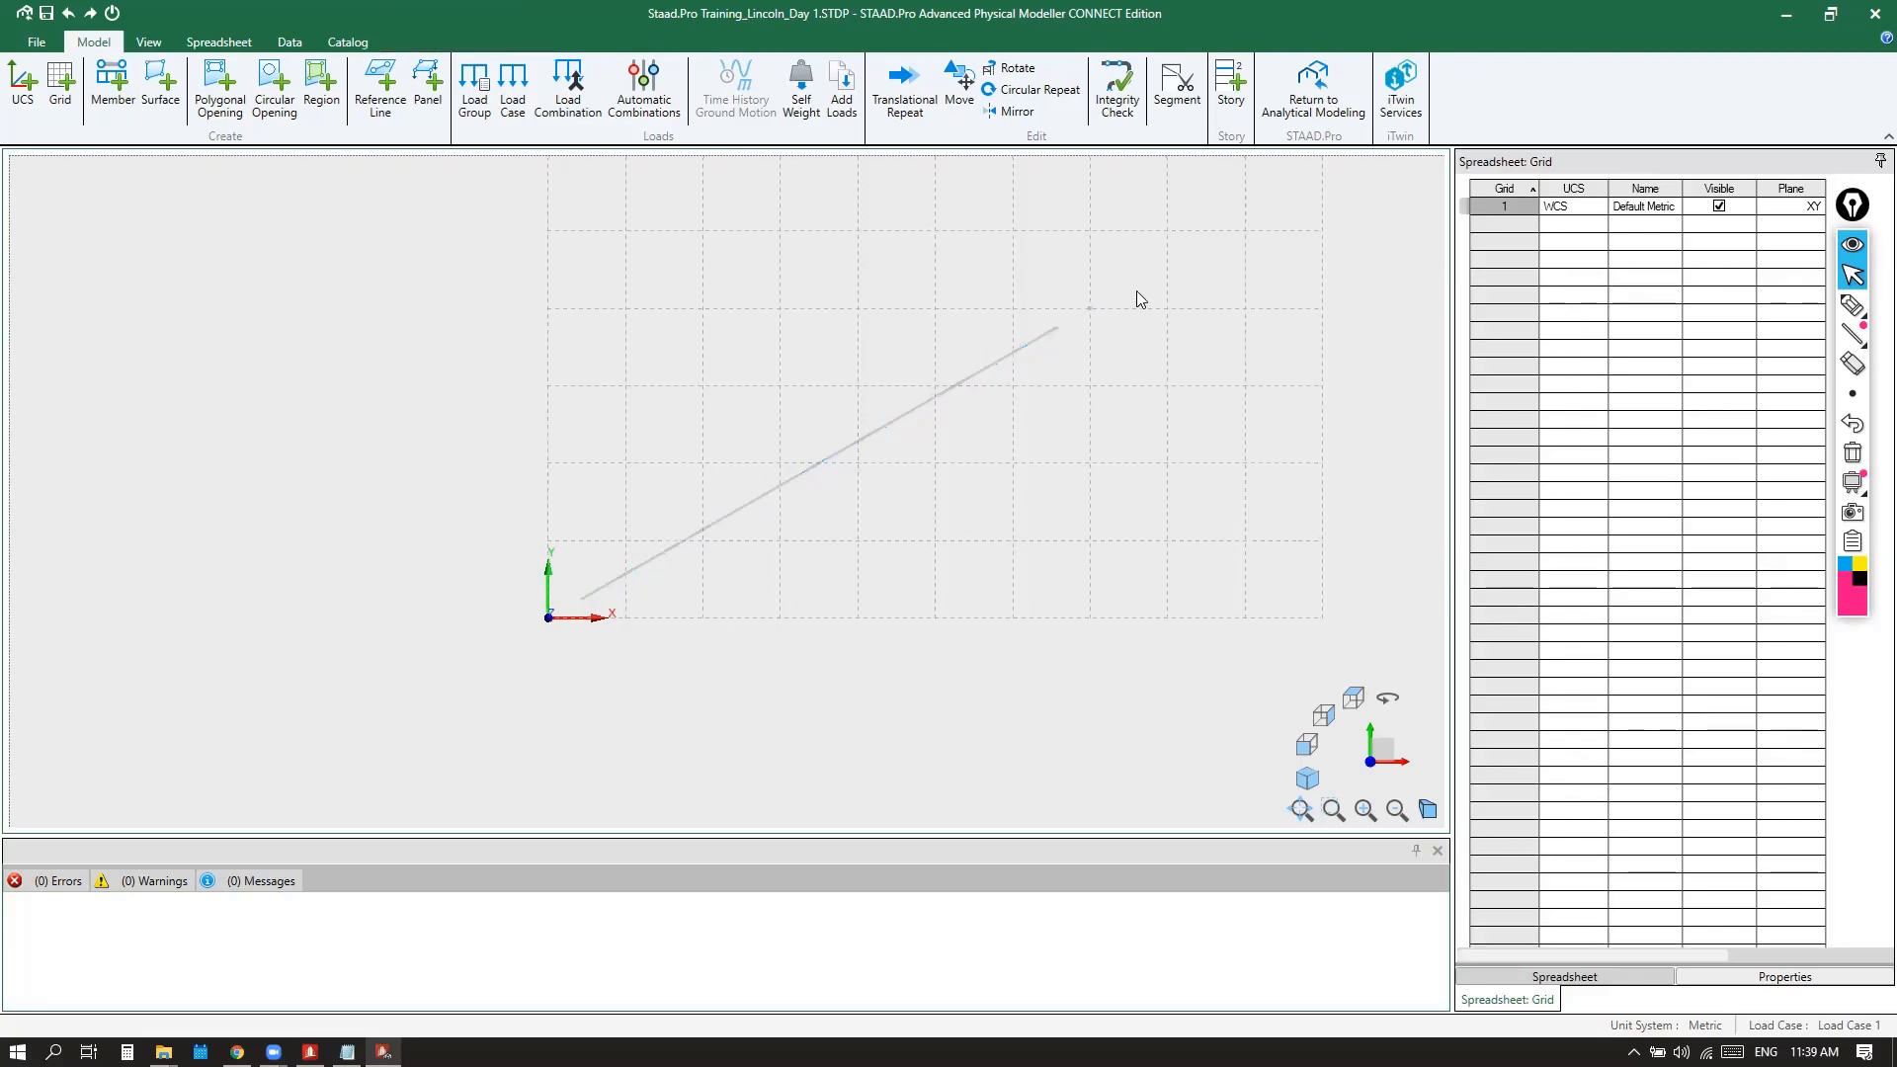
scroll(867, 506, down, 2)
scroll(871, 512, up, 2)
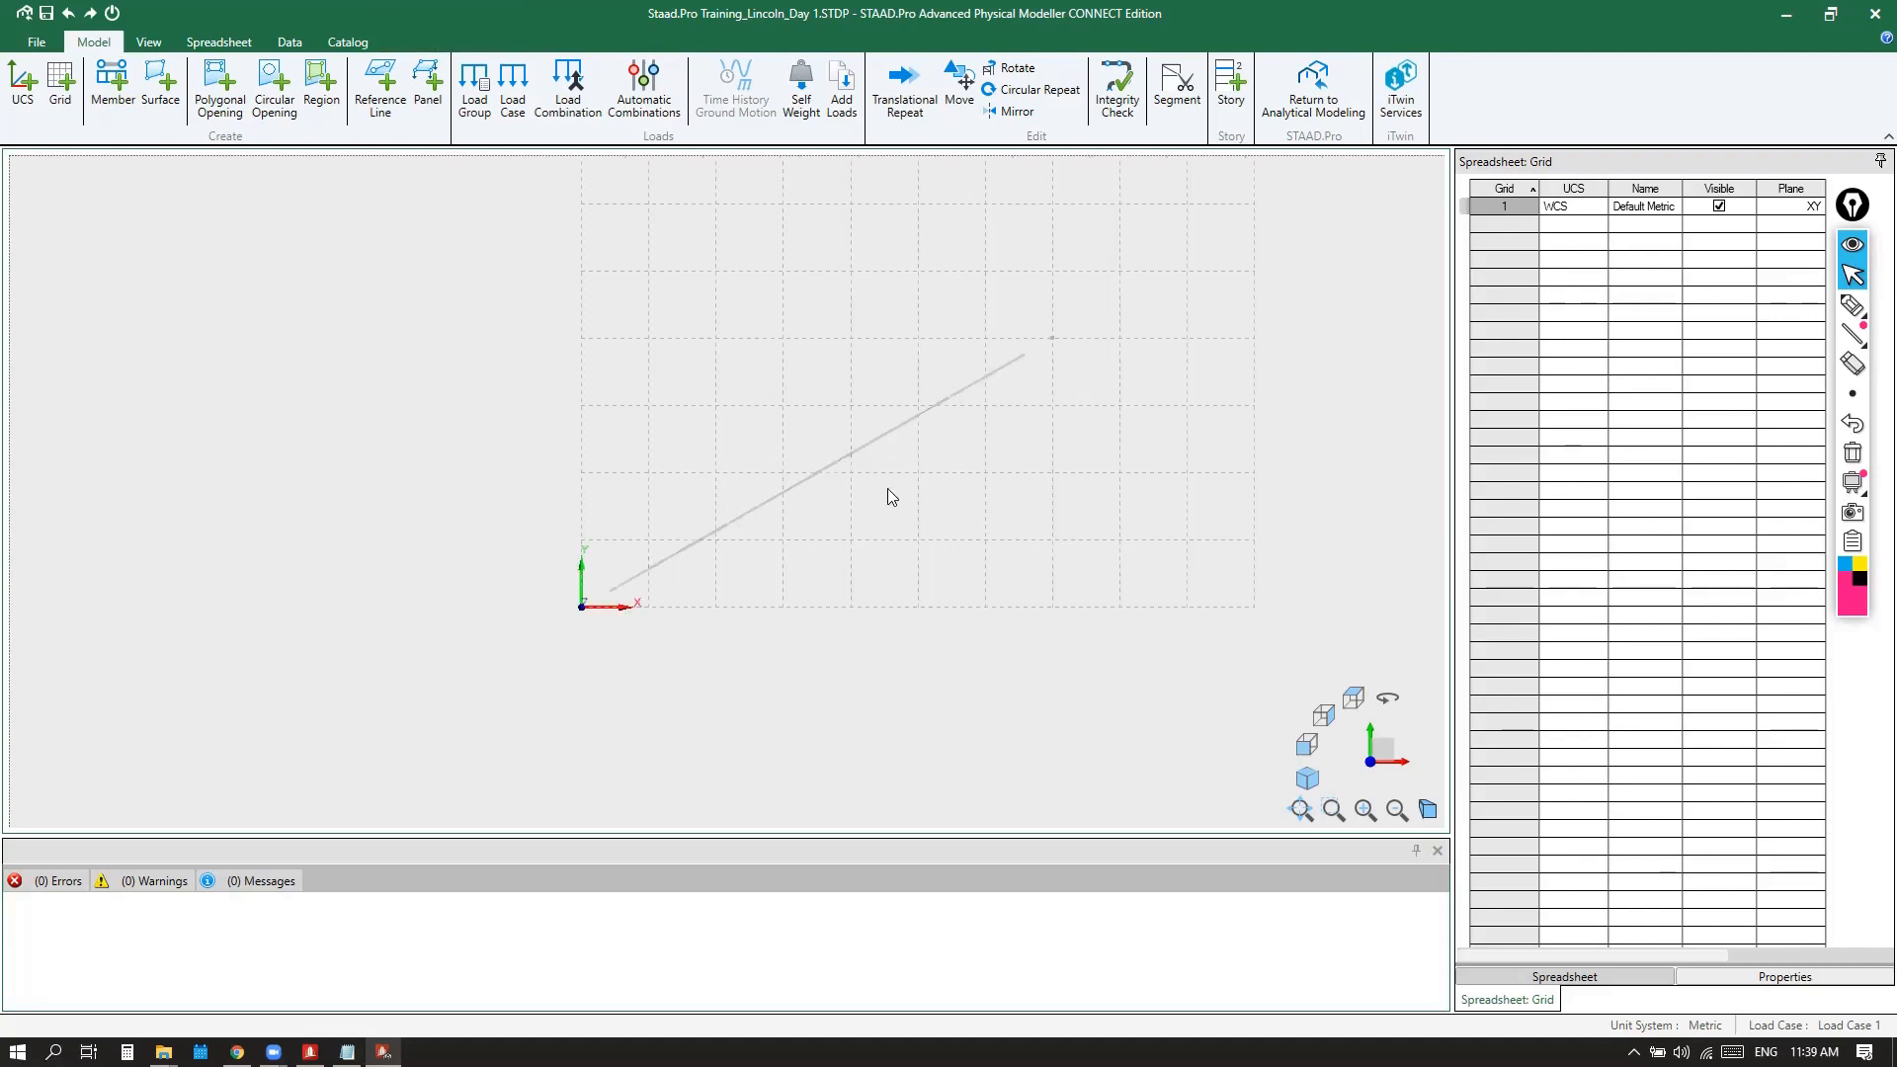
click(388, 383)
click(877, 437)
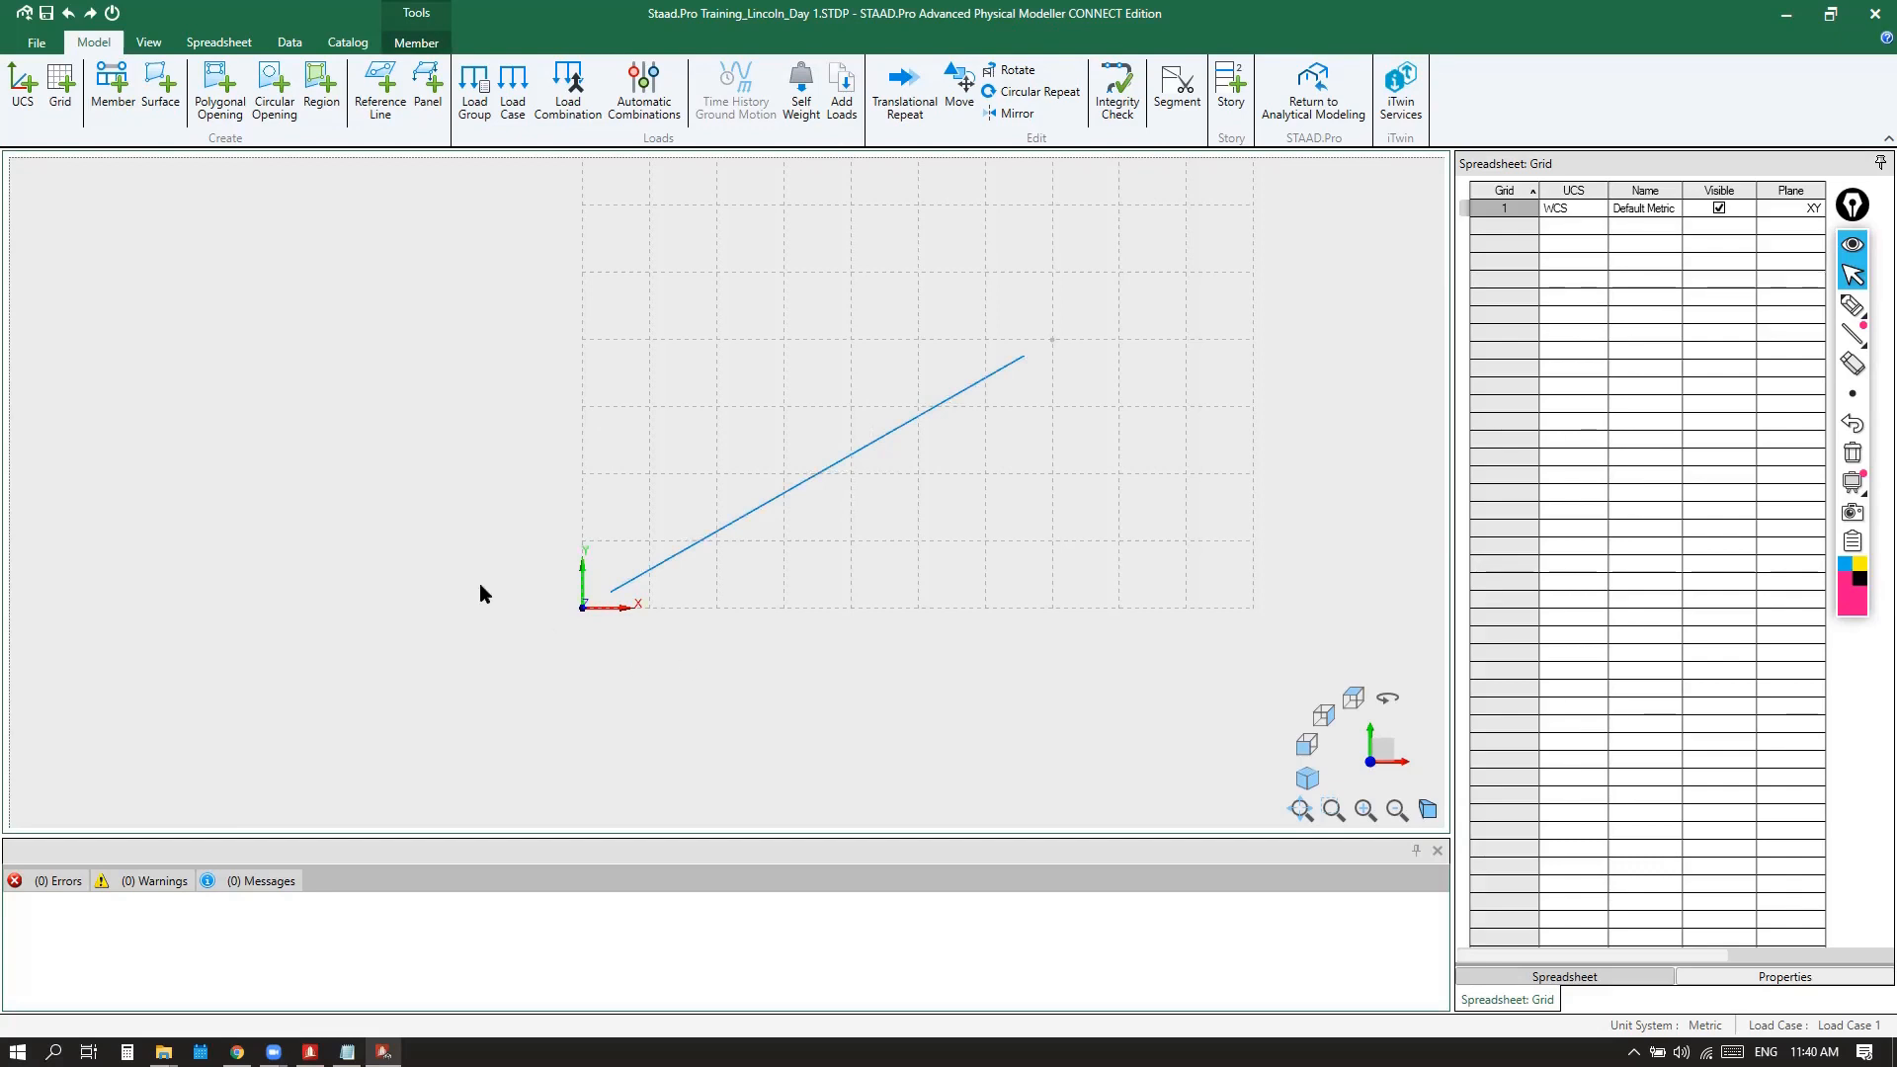
click(344, 403)
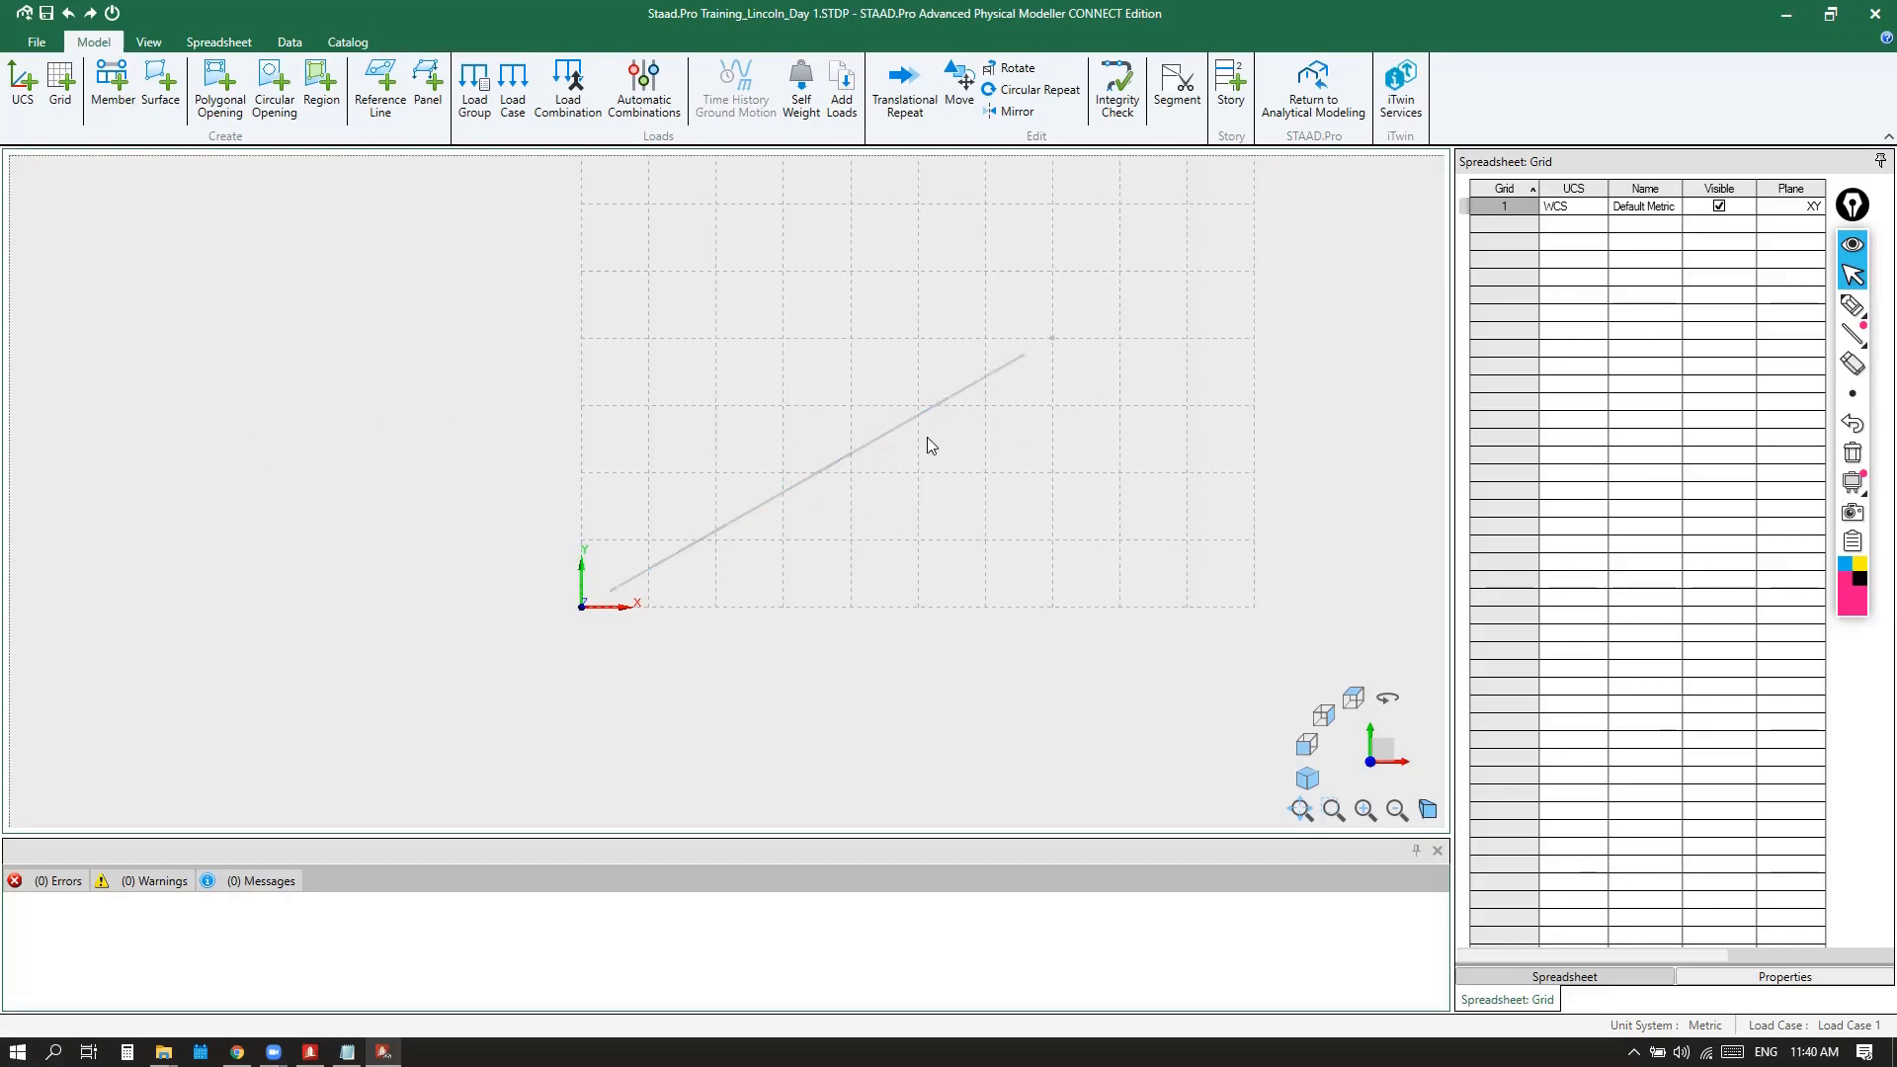
Select the diagonal member together with its nodes using a selection window, and delete them
drag(1322, 228, 380, 680)
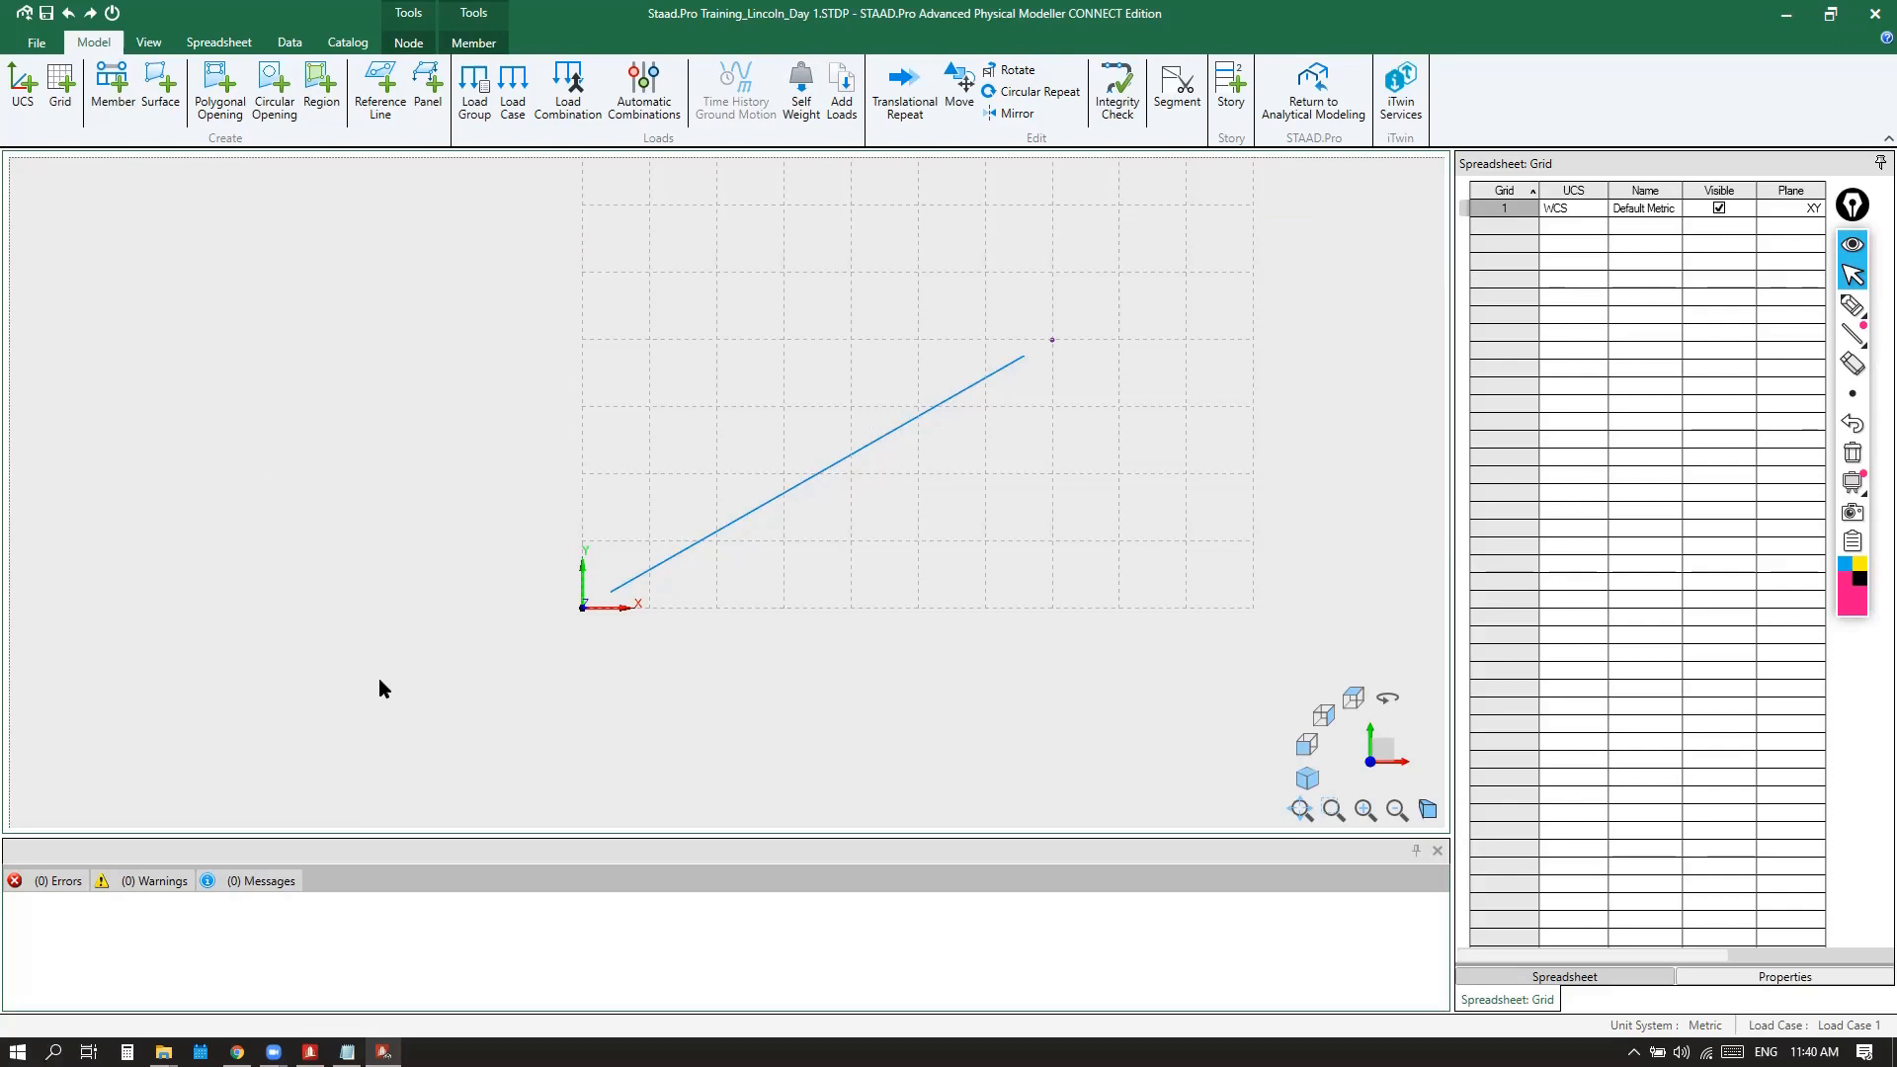
key(Delete)
key(ctrl+z)
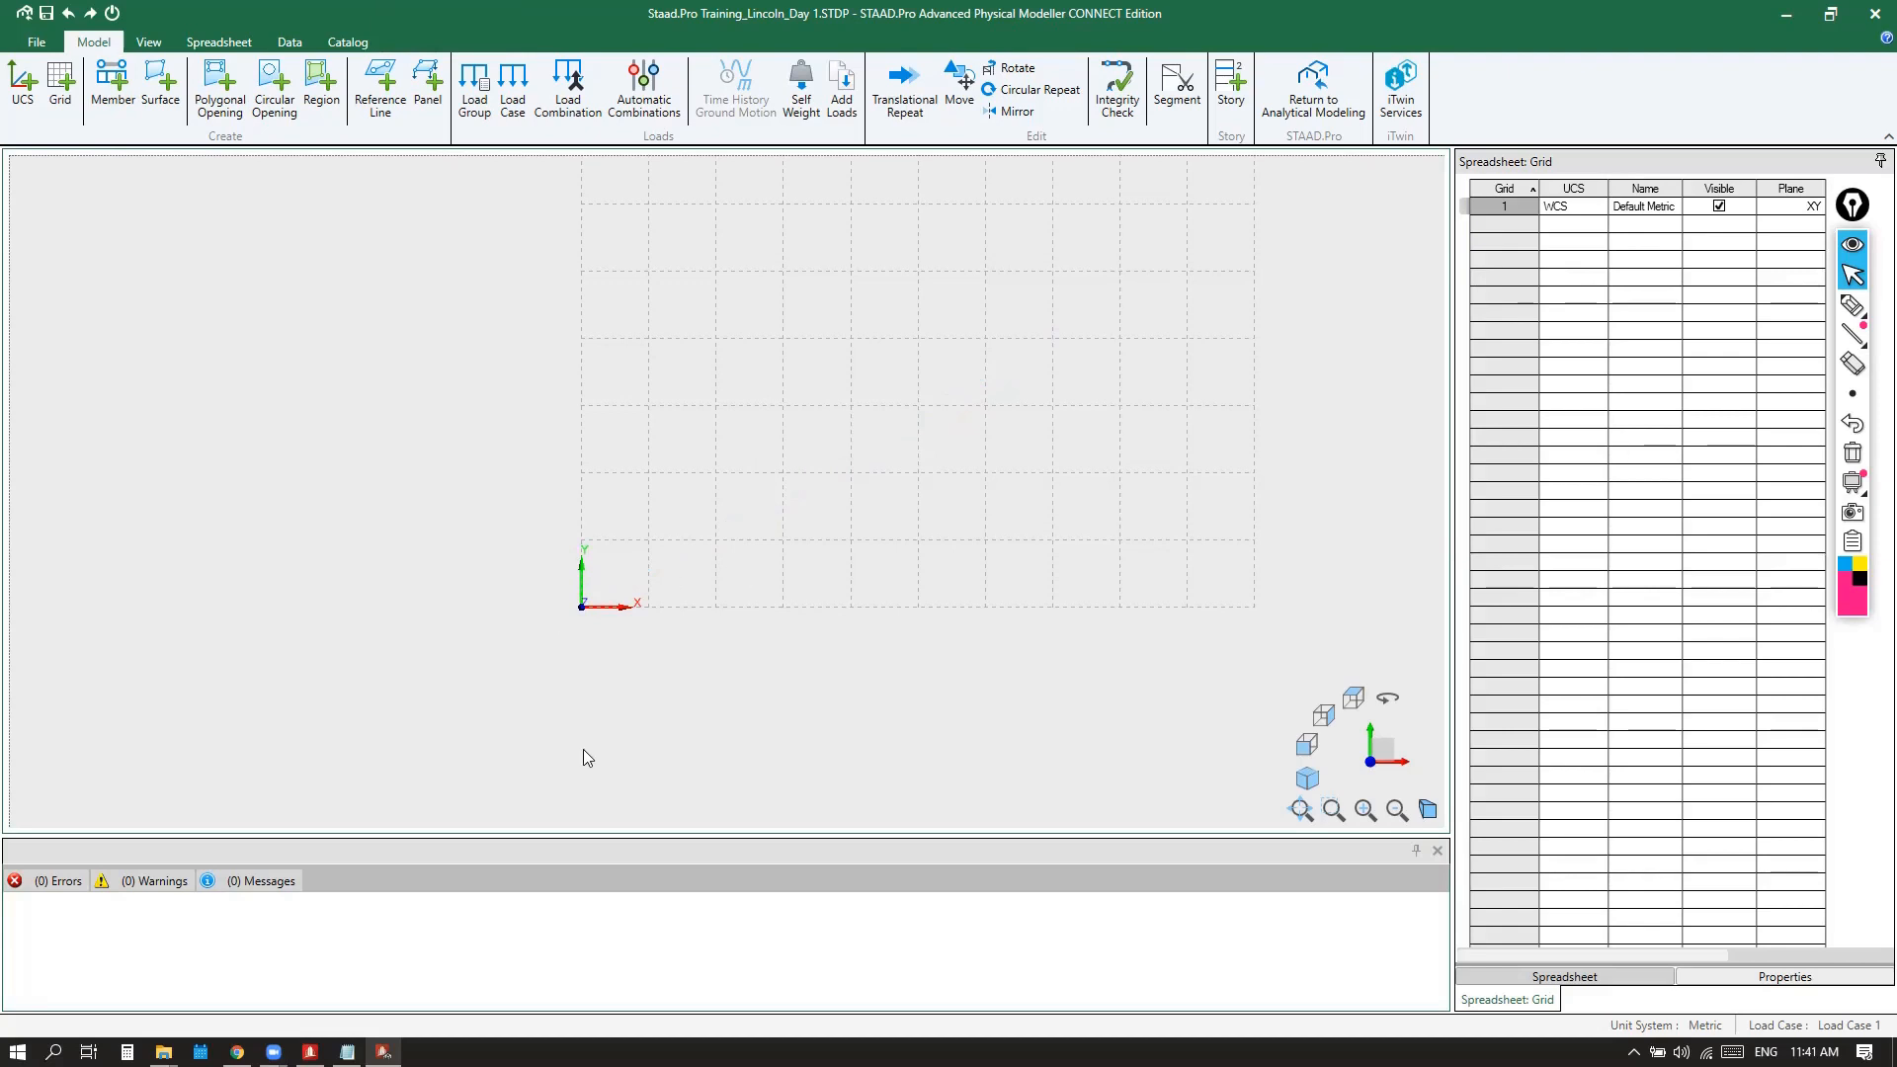
Draw three connected members from (0; 0; 0) to (0; 3; 0), (5; 3; 0) and (9; 3; 0), and end member drawing
scroll(579, 699, down, 2)
scroll(642, 552, down, 1)
click(111, 95)
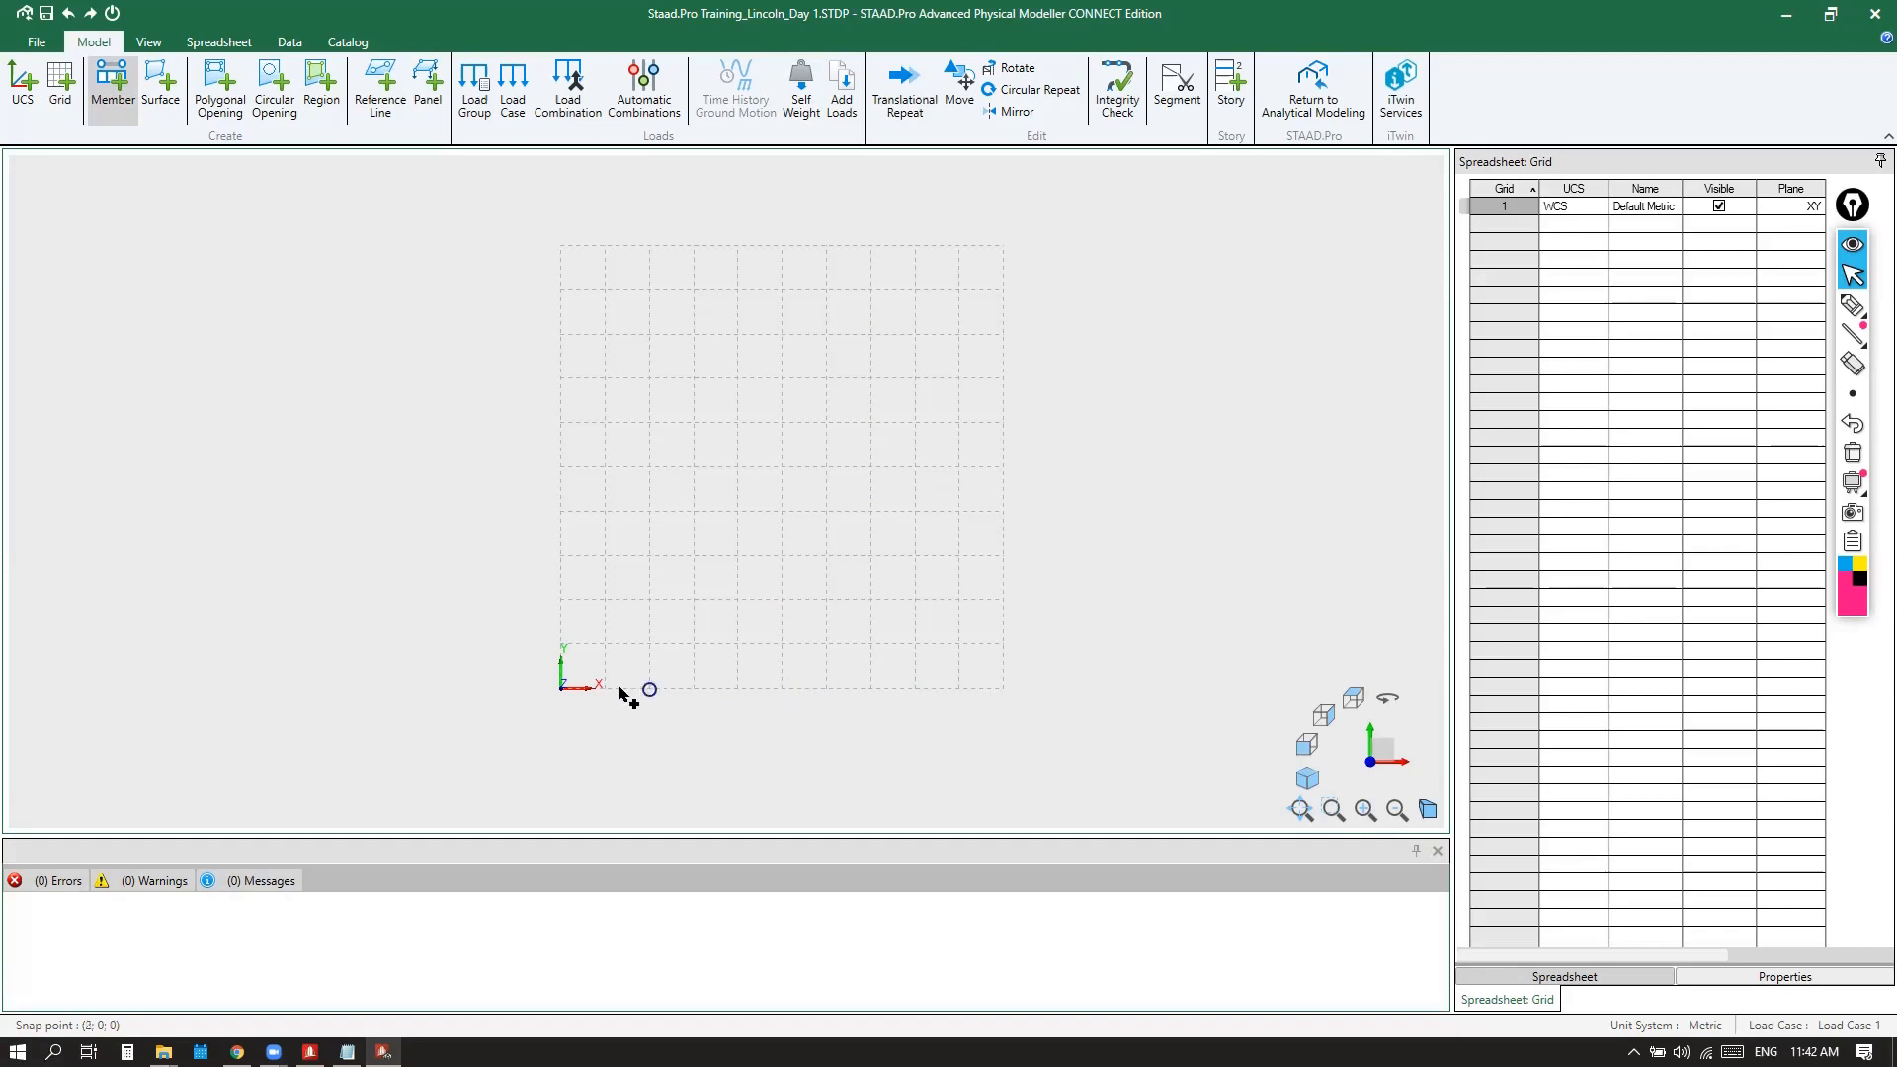
click(561, 689)
click(561, 692)
click(562, 692)
click(562, 558)
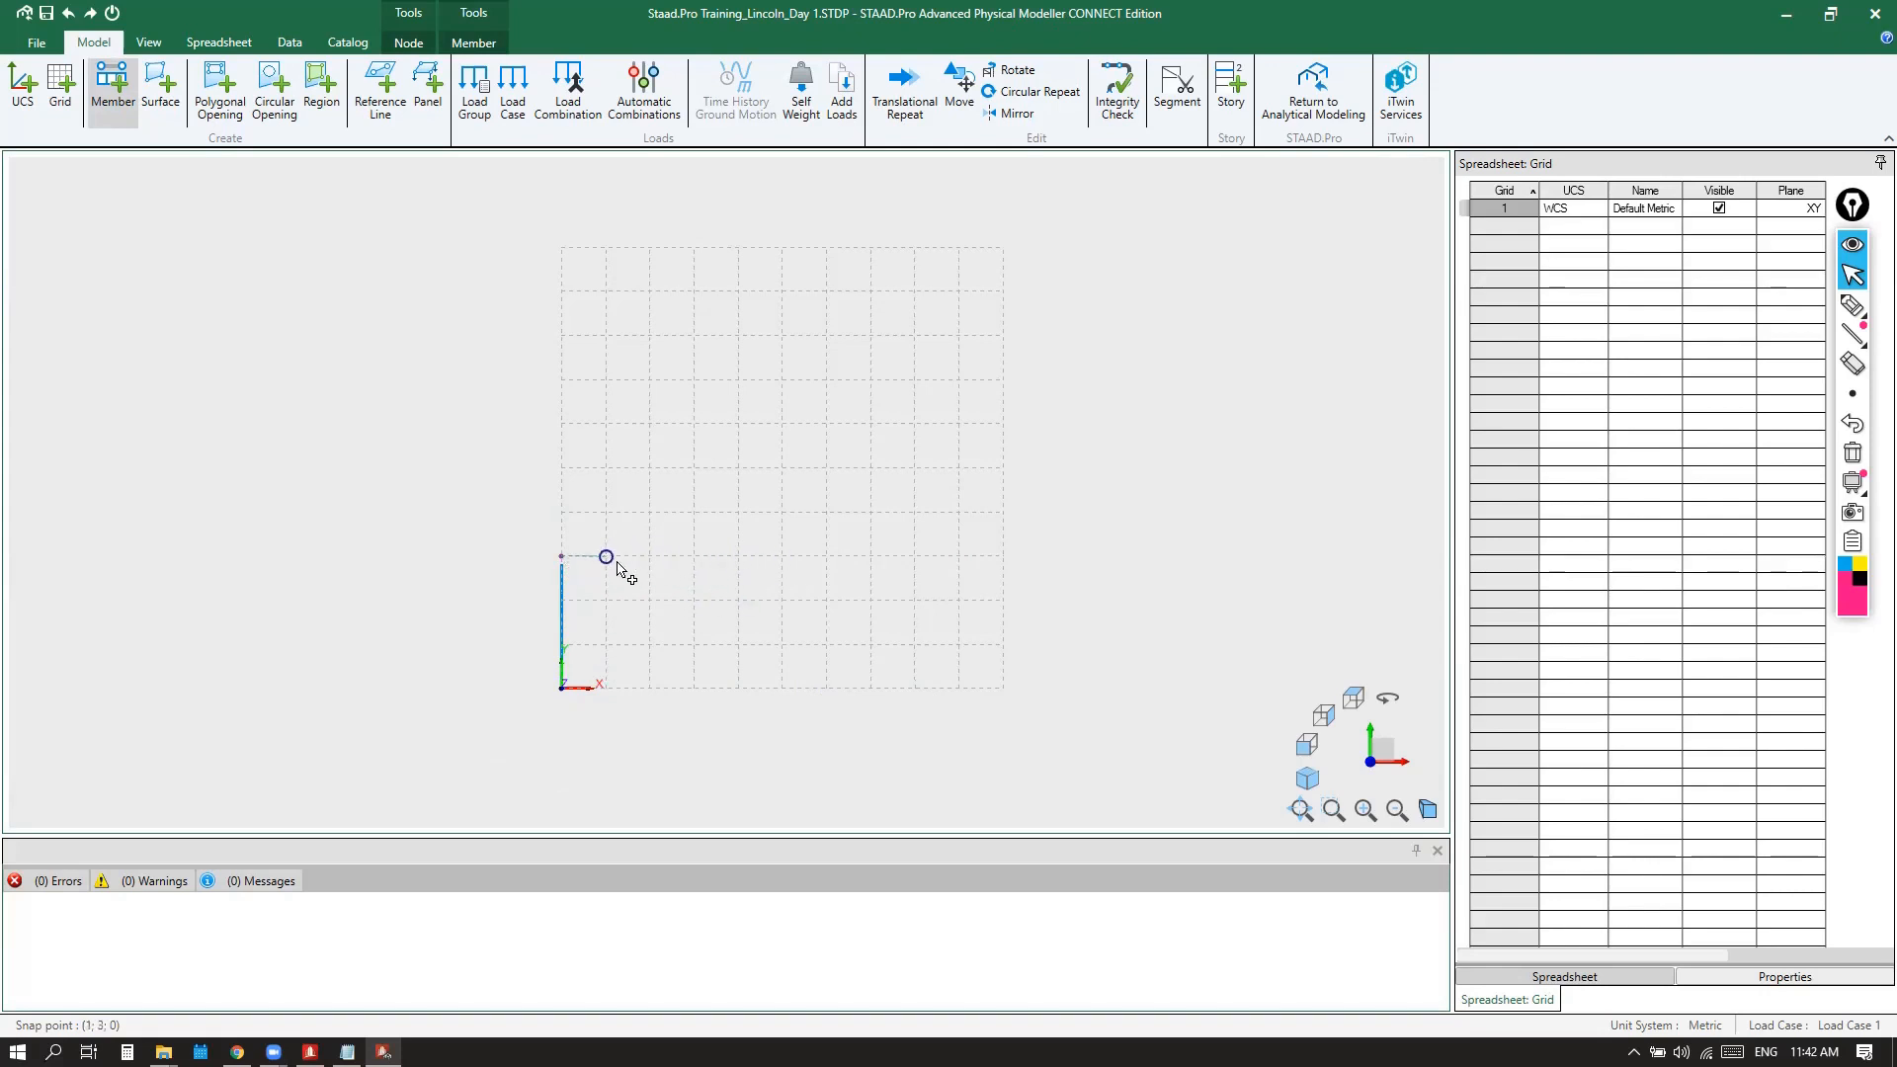
click(785, 561)
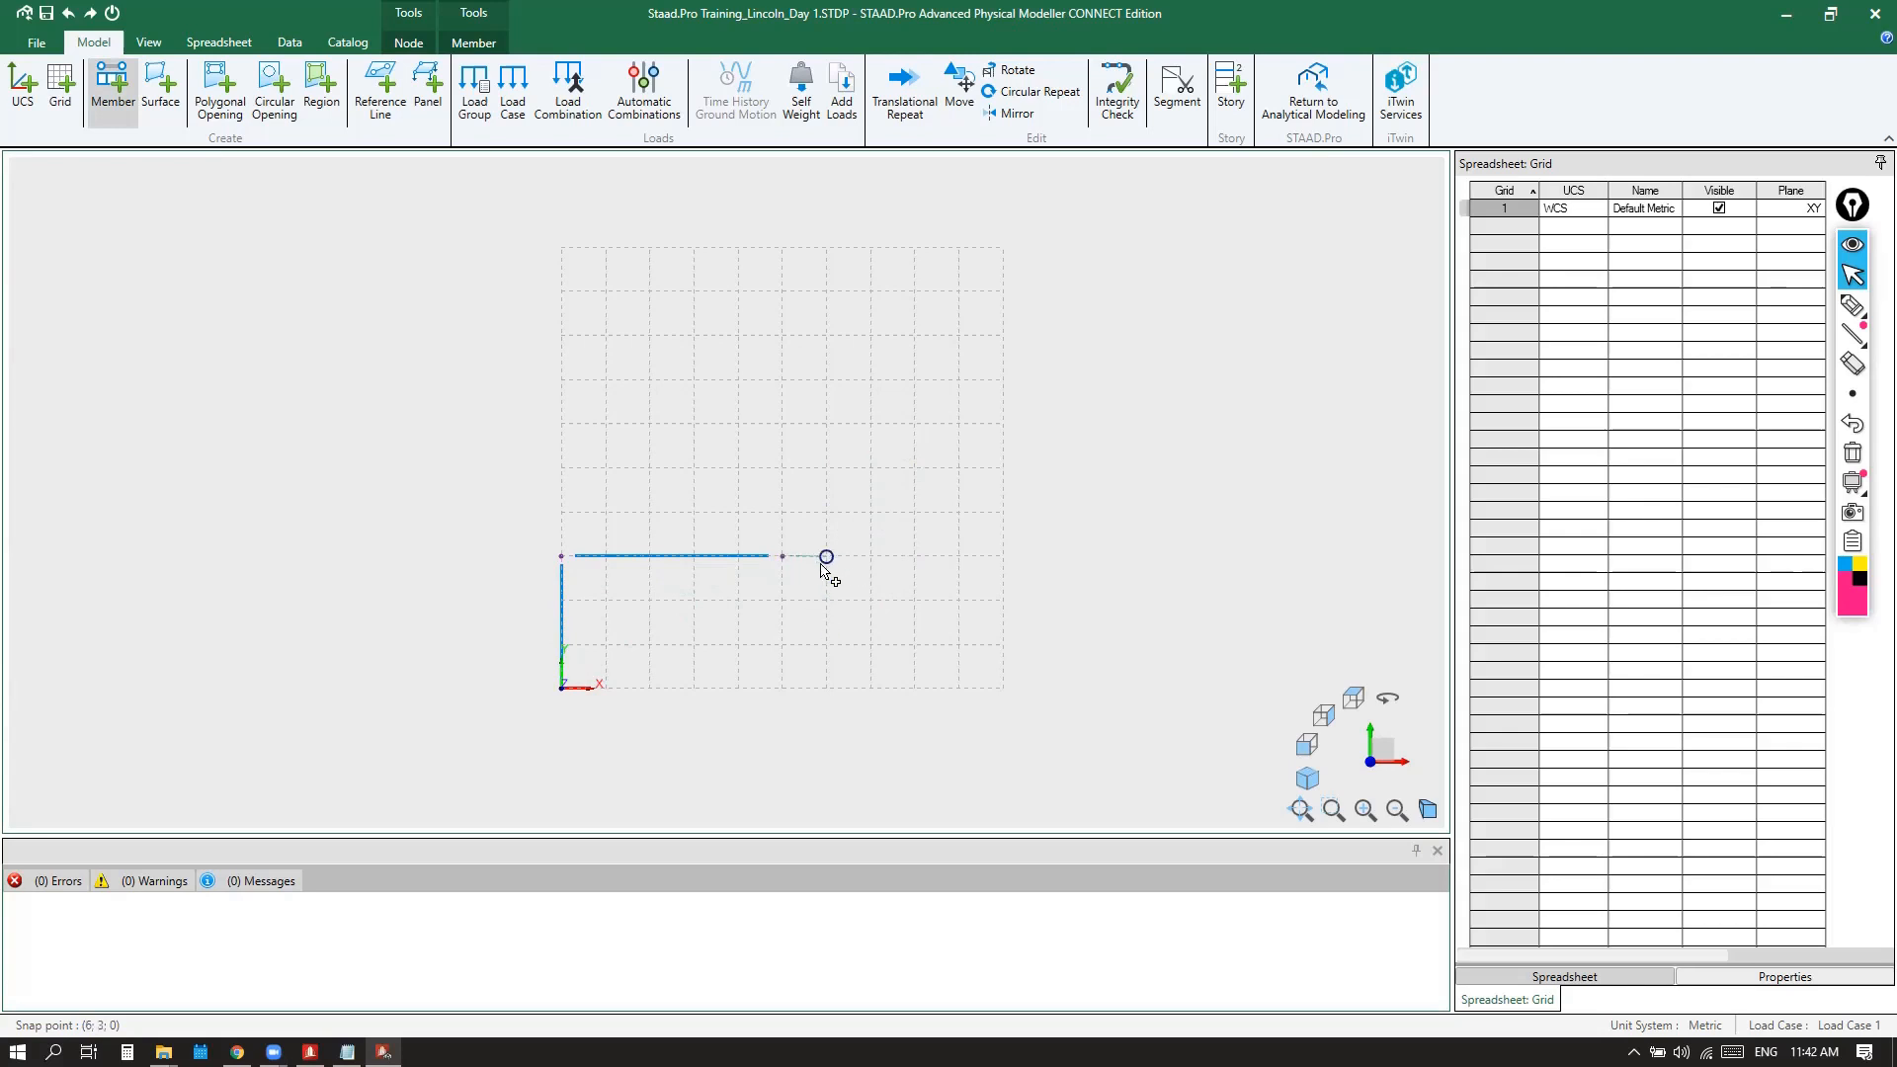
click(958, 557)
key(Escape)
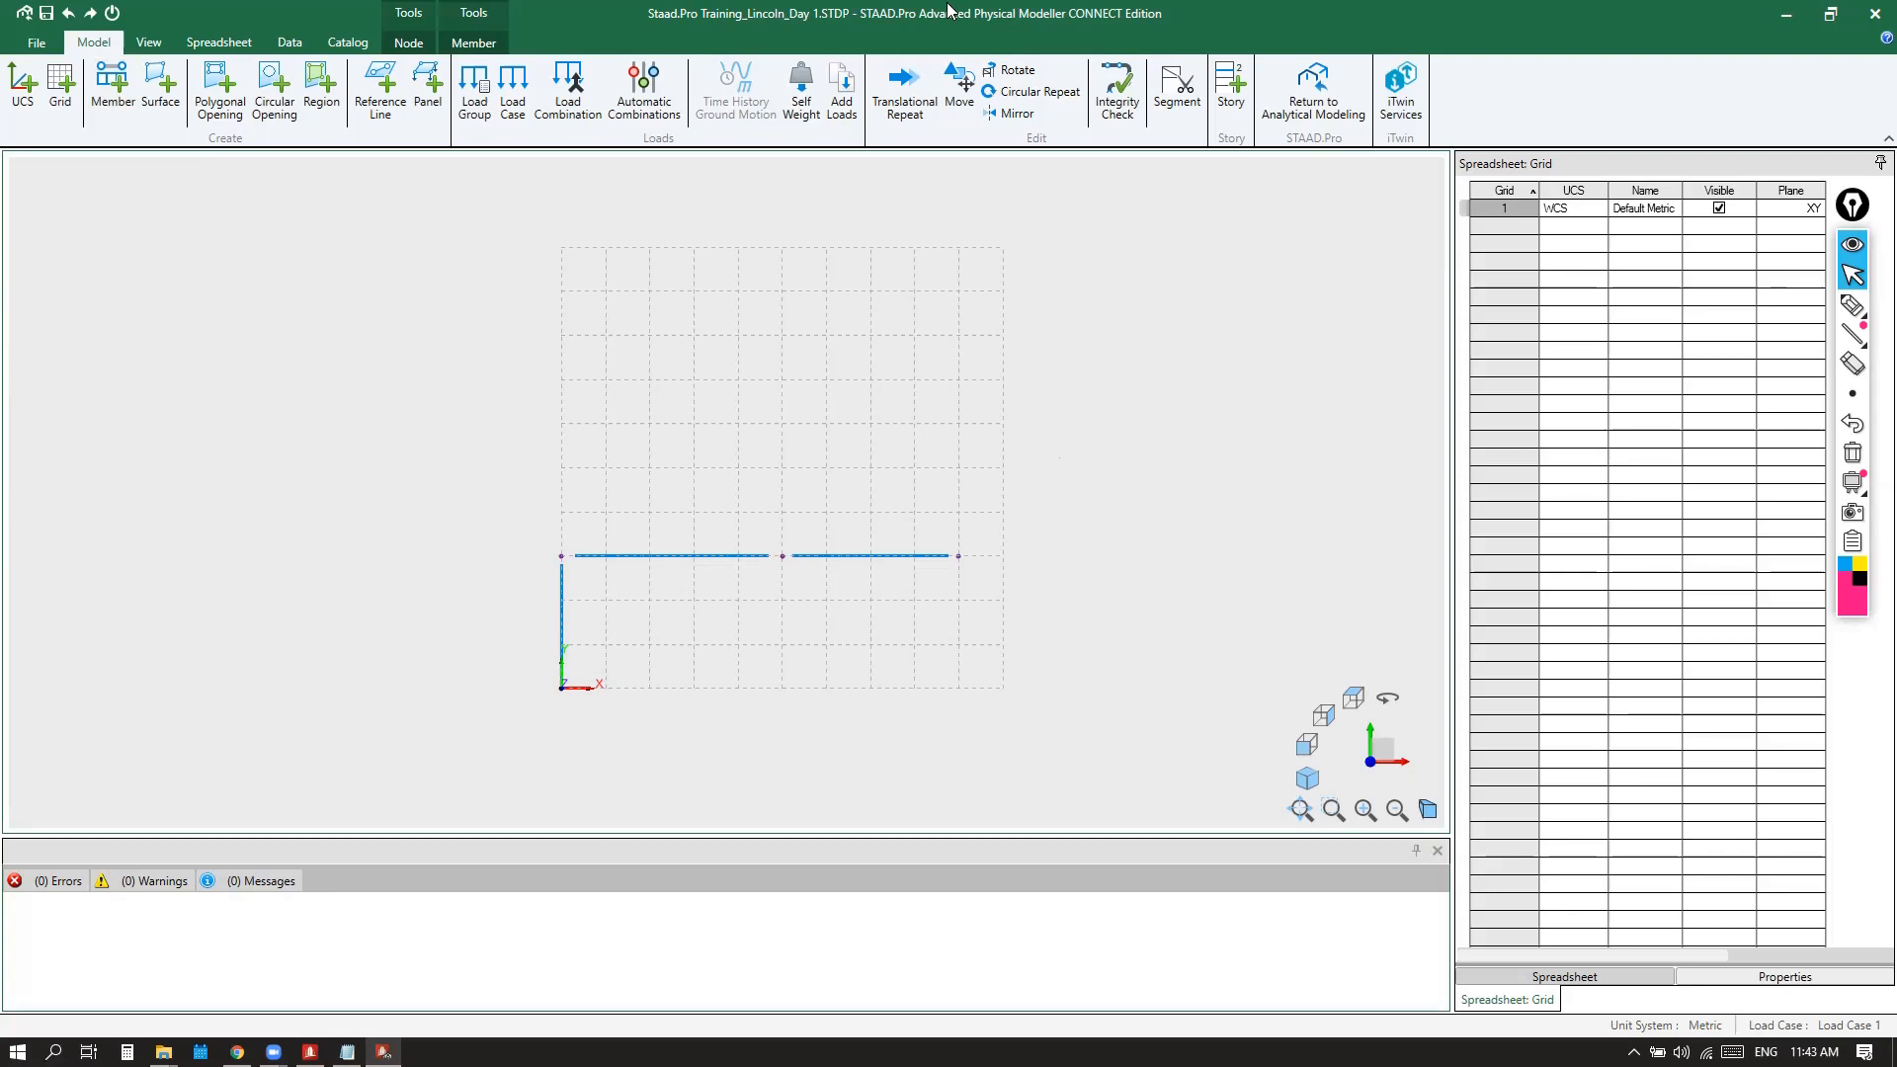
Review the node coordinates spreadsheet, and show the members spreadsheet wide enough to read both incidence columns
click(219, 42)
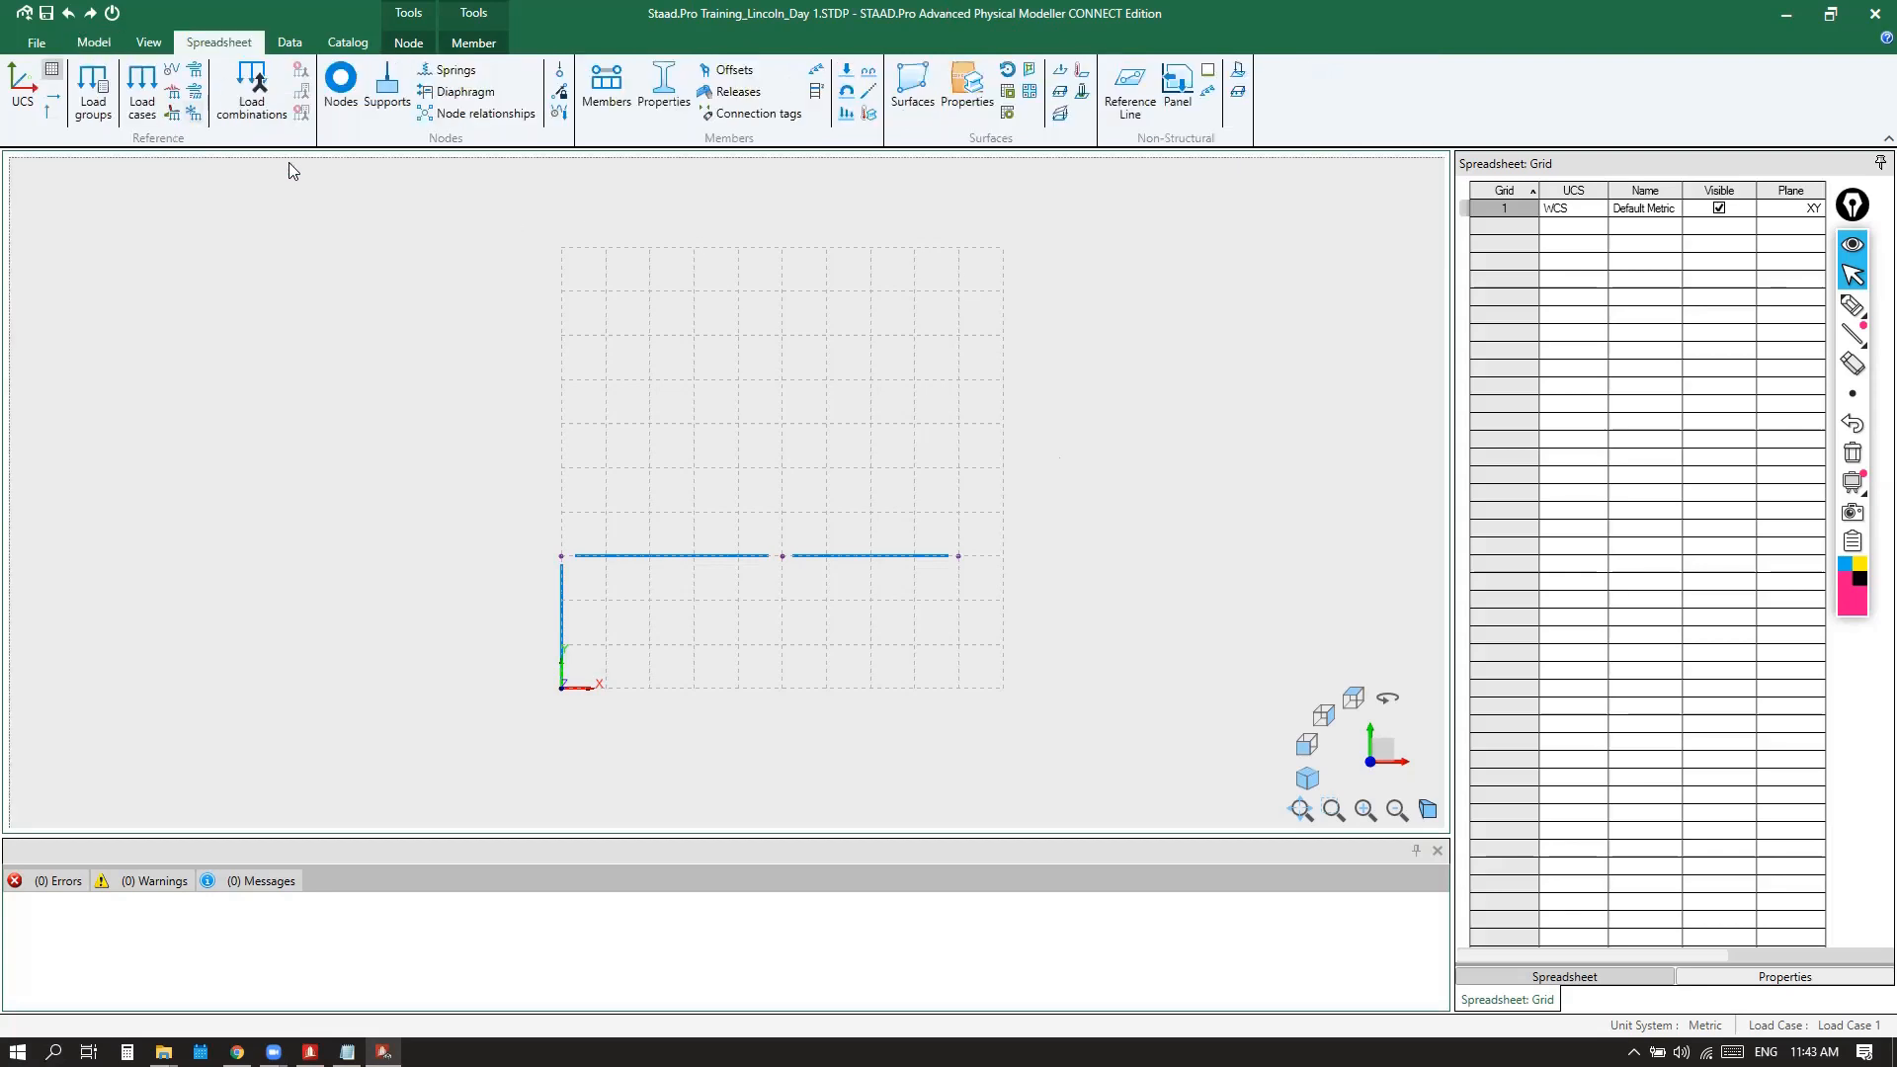
click(341, 87)
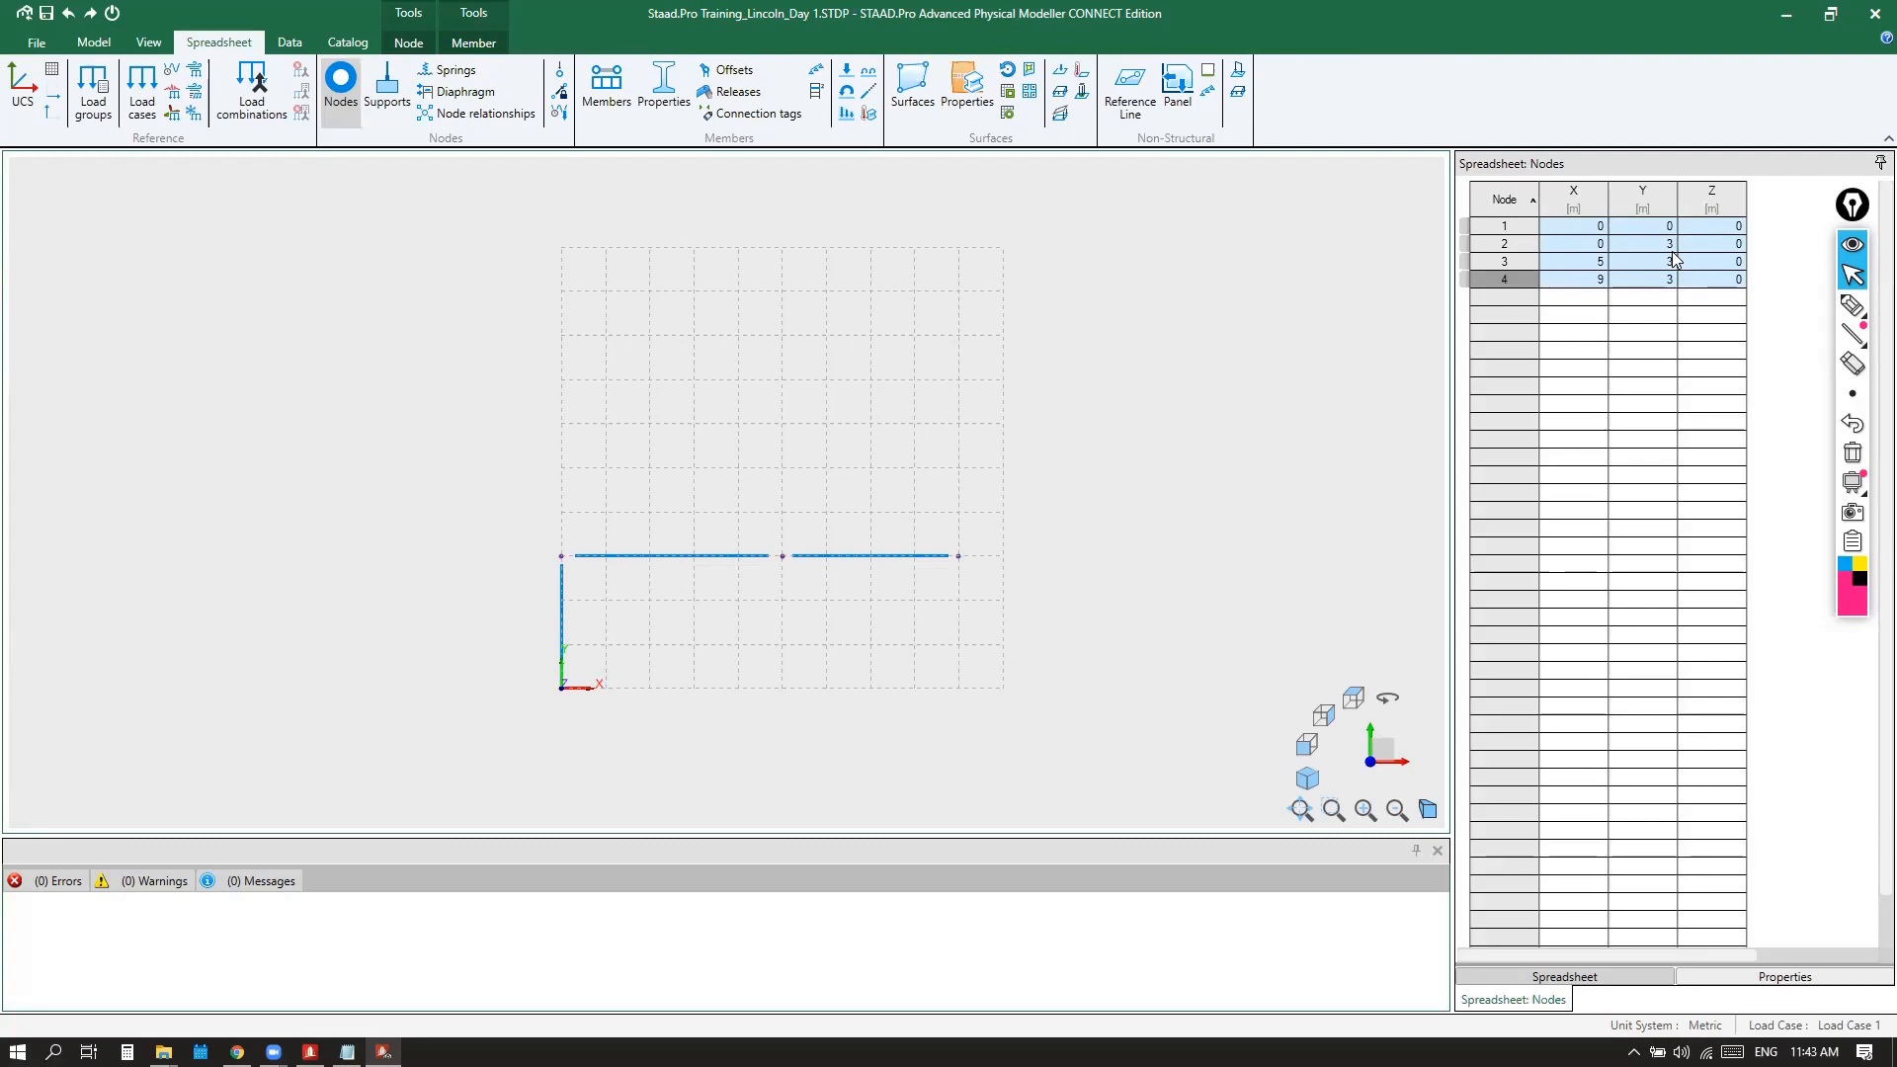
click(605, 89)
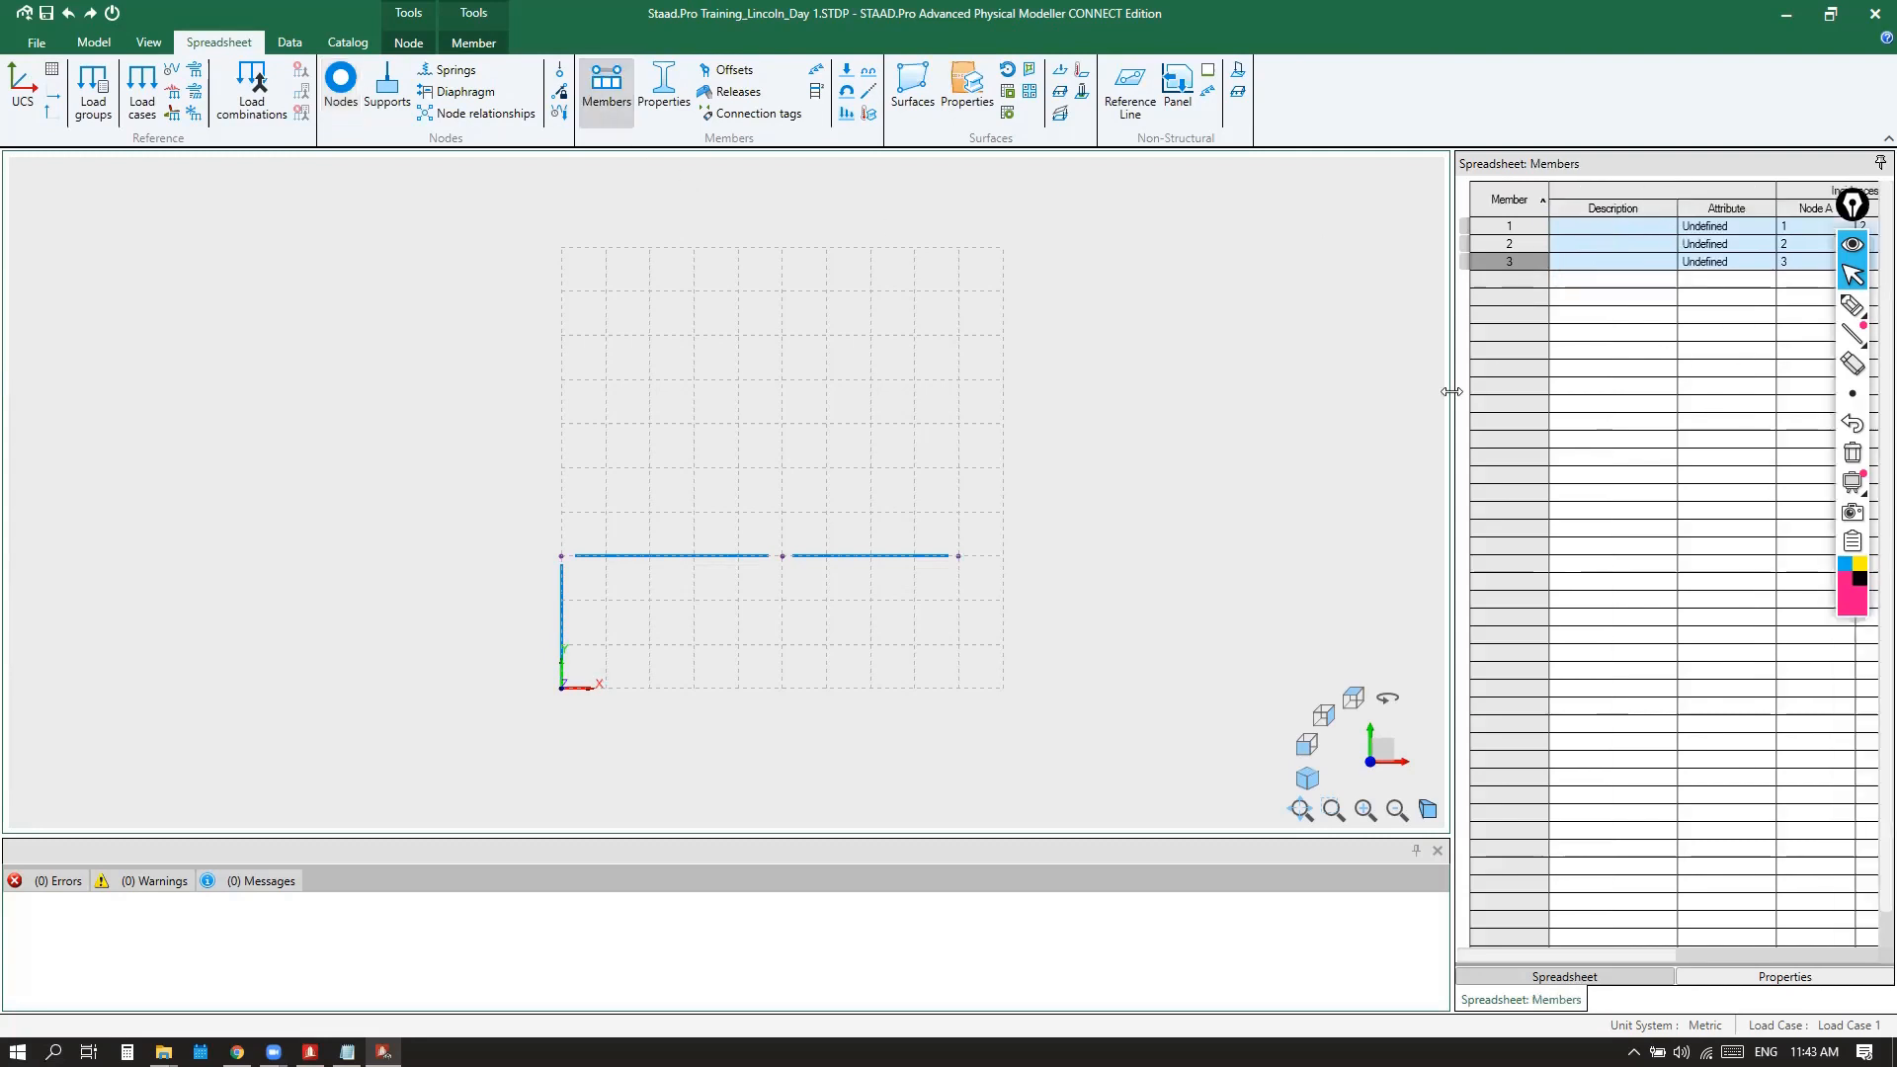
drag(1450, 403, 1120, 386)
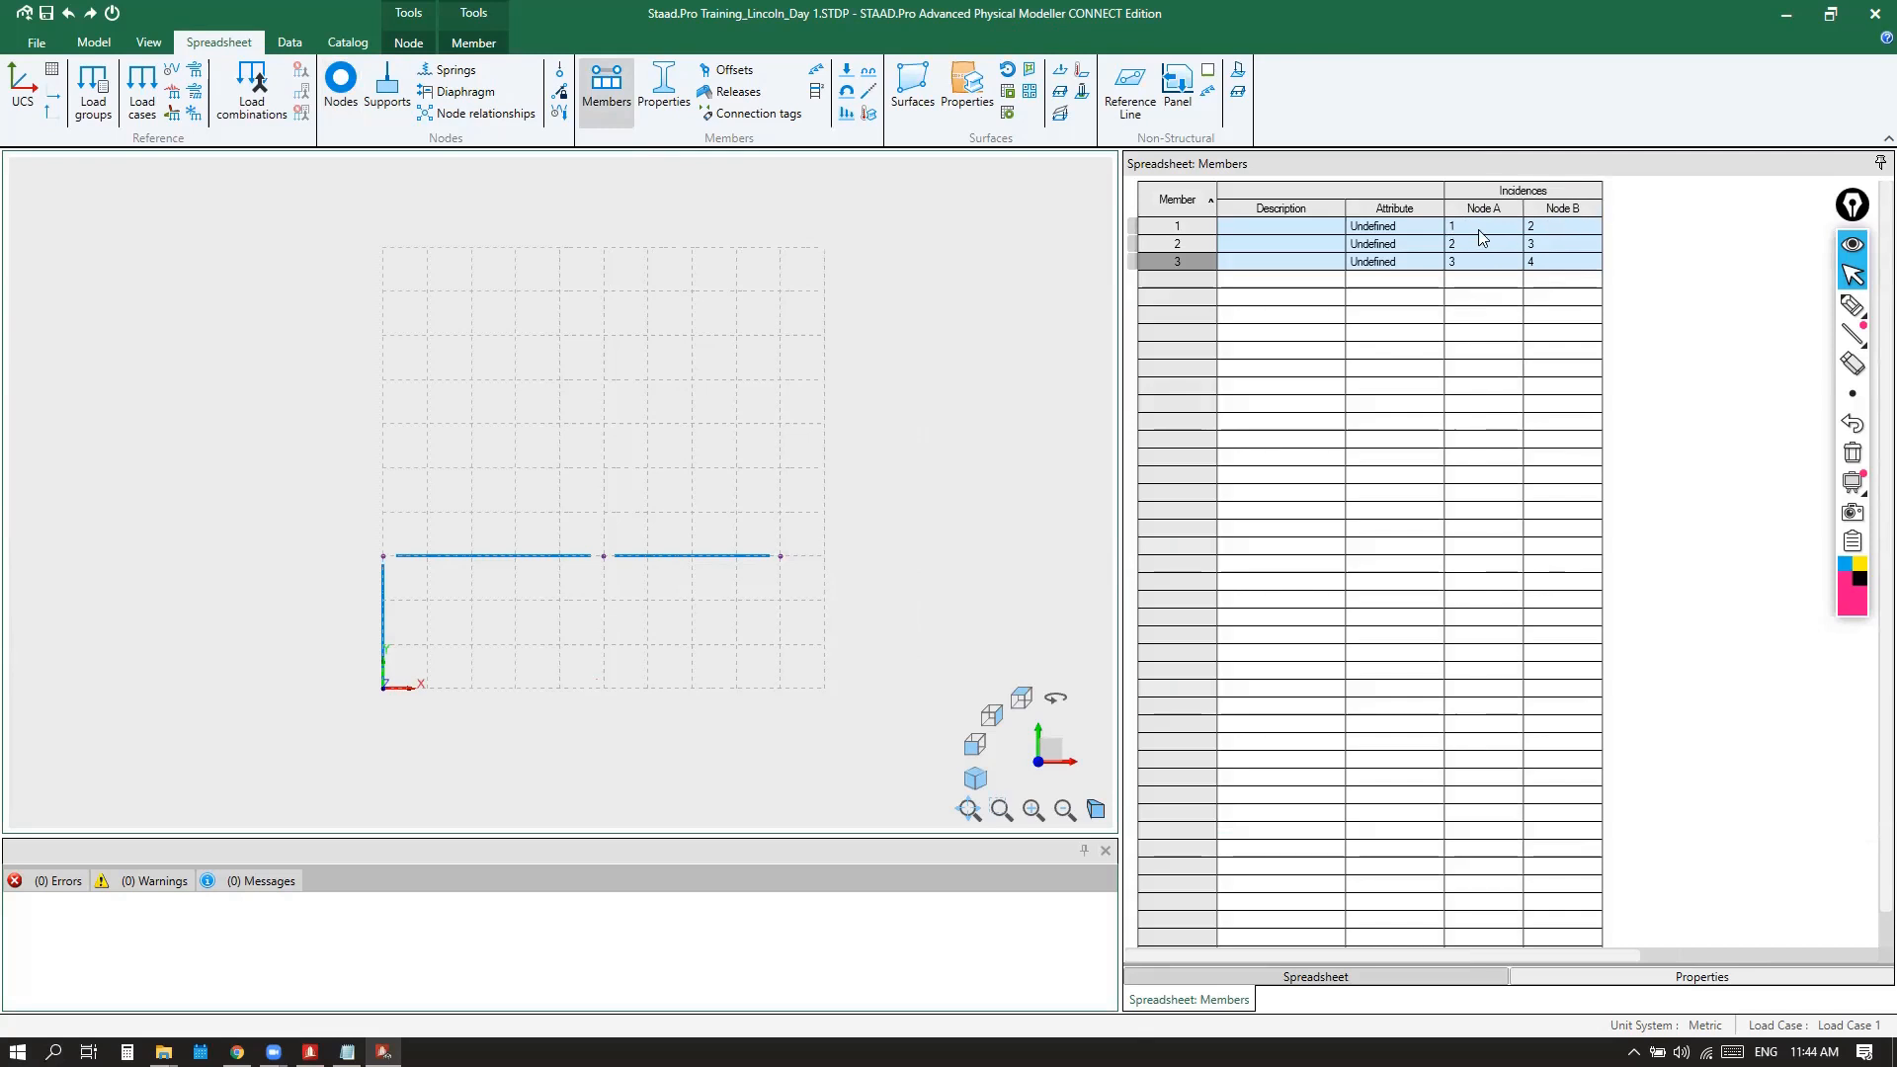
Select members 1, 2 and 3 in turn to match their Node A and Node B incidences with the model
click(384, 609)
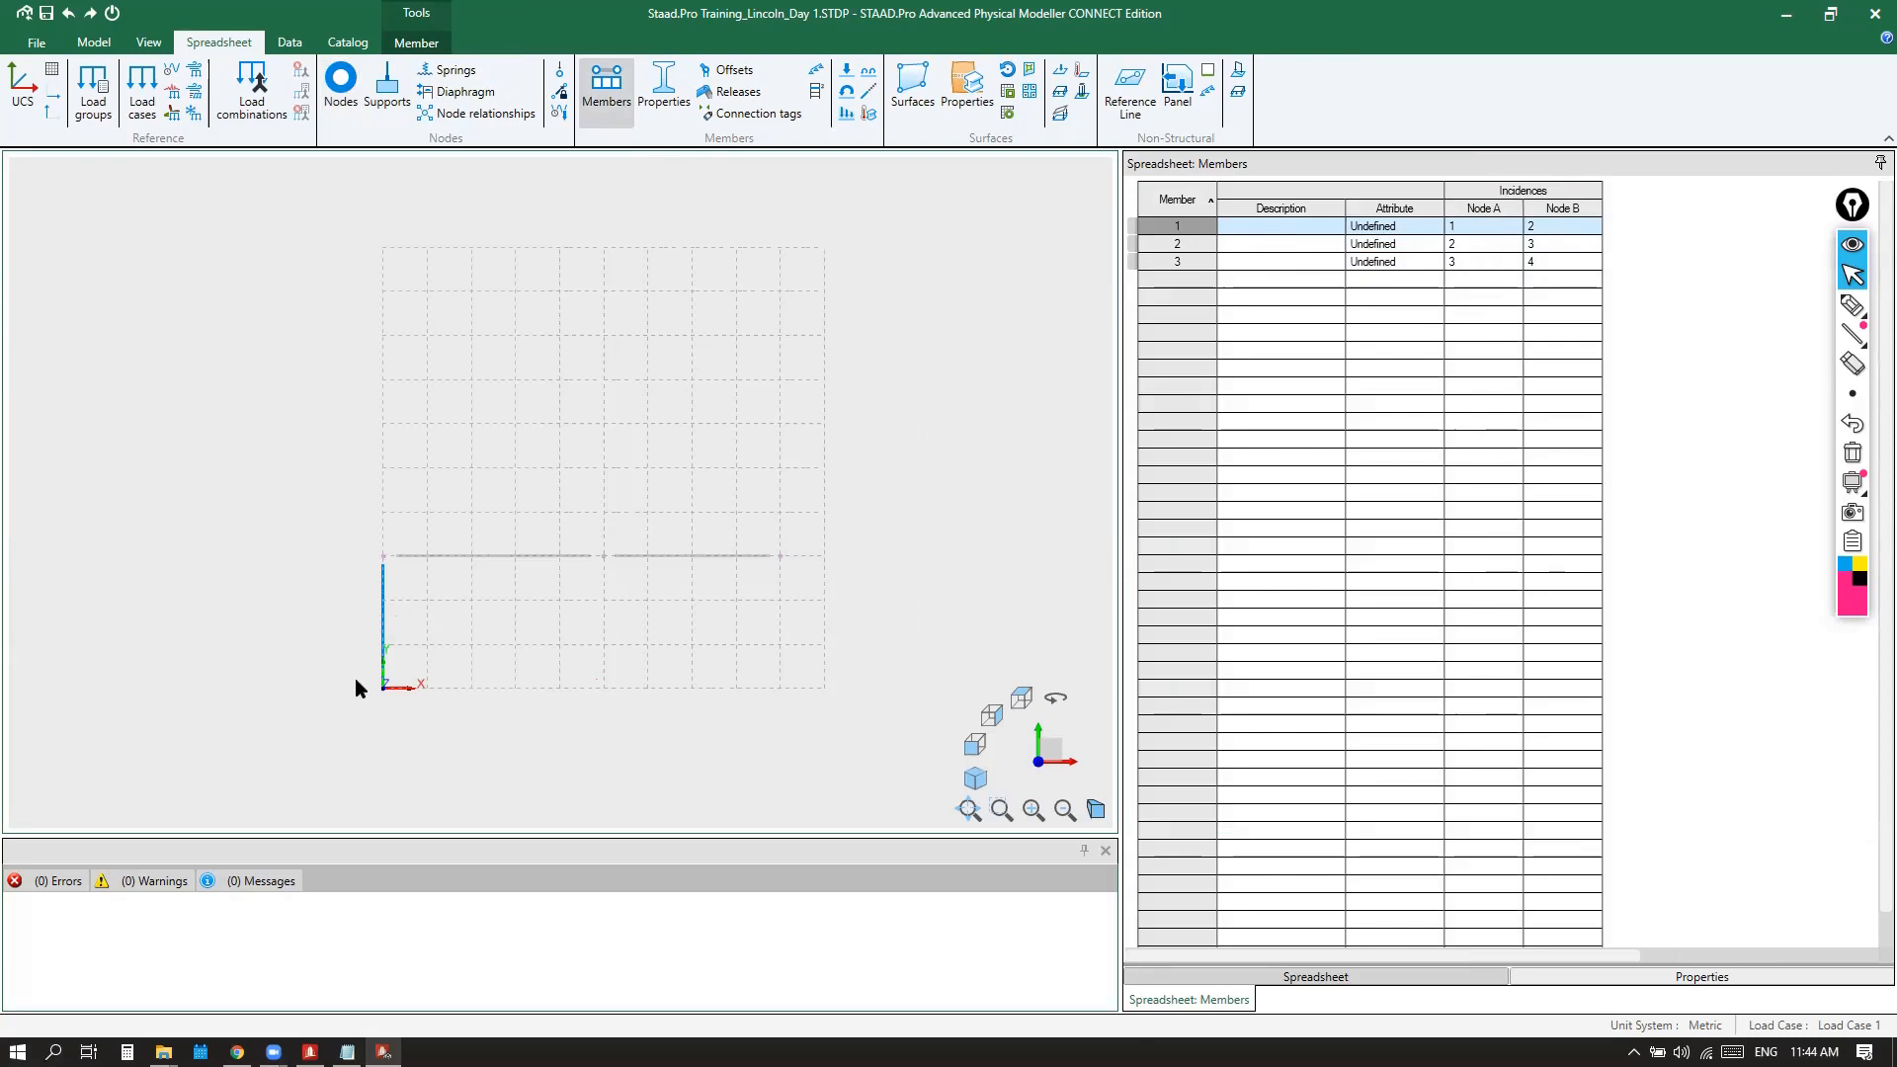
click(383, 689)
click(382, 557)
click(1177, 247)
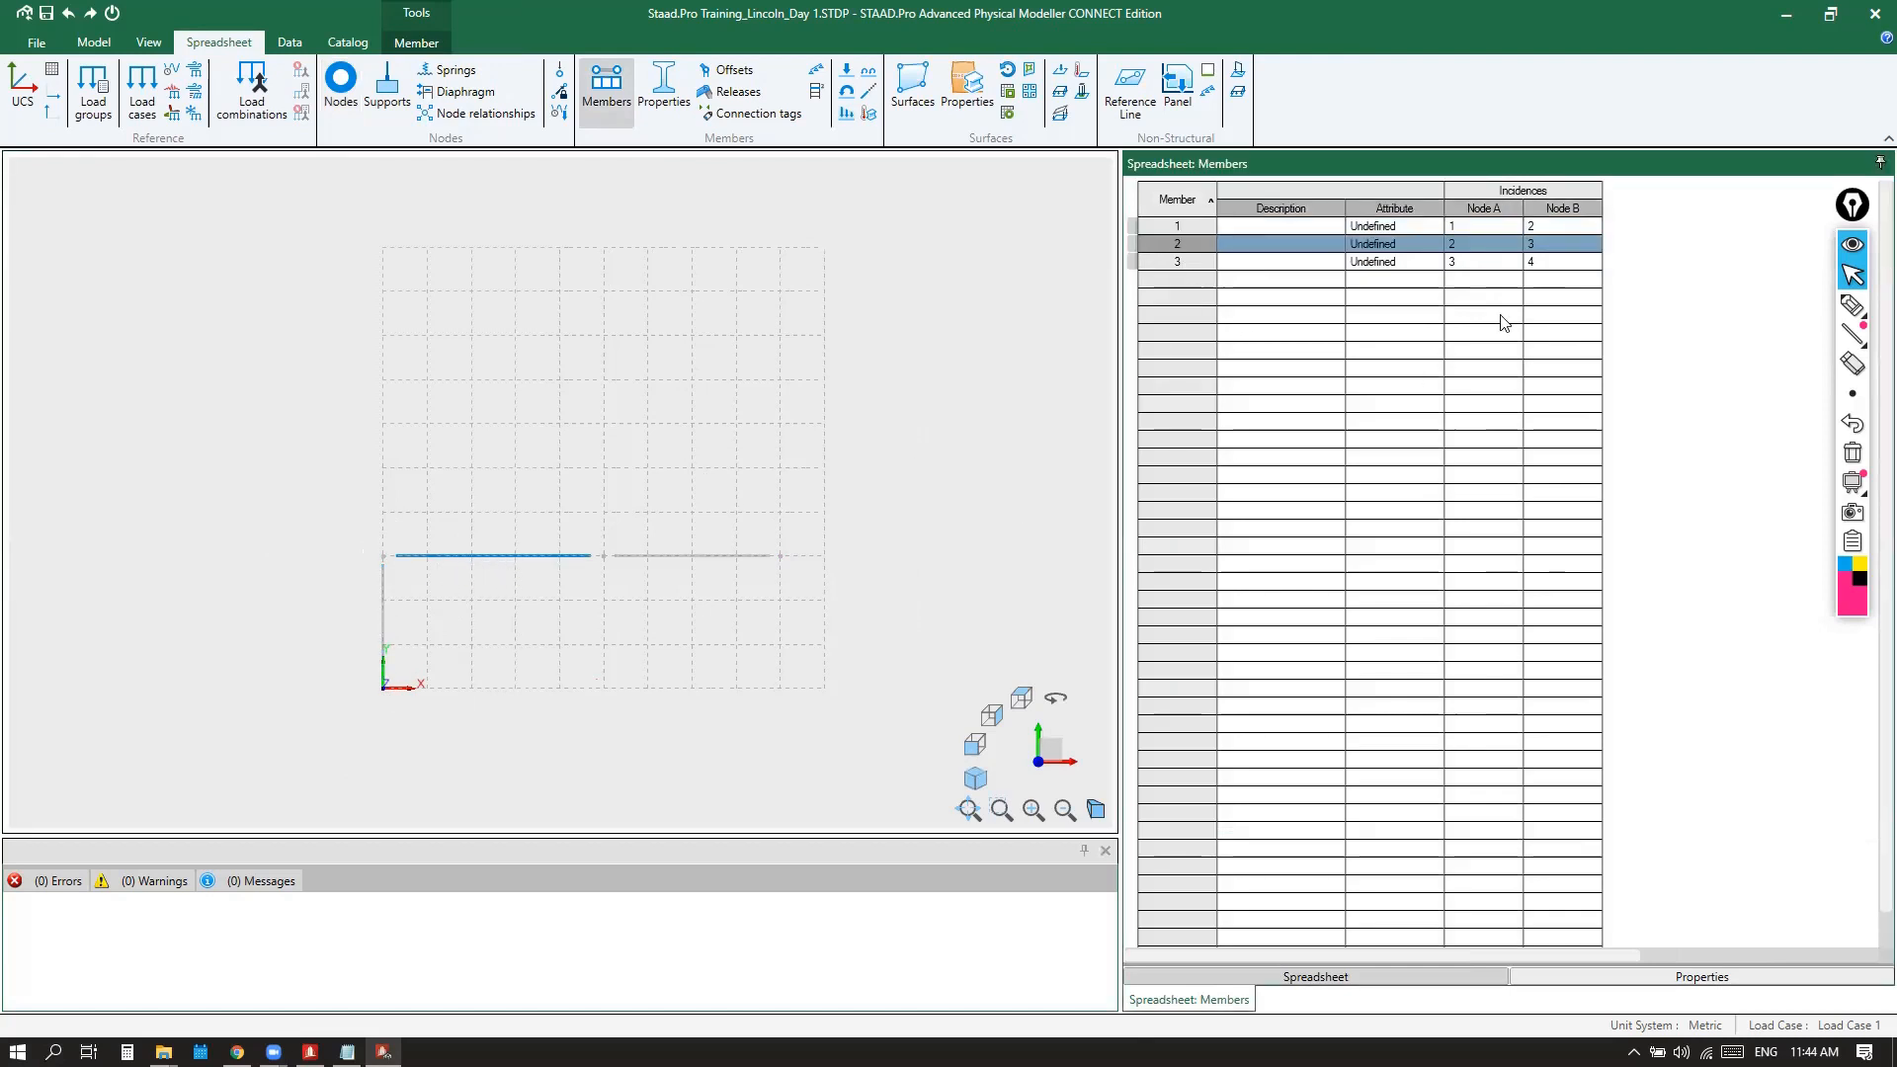
click(381, 563)
click(1308, 265)
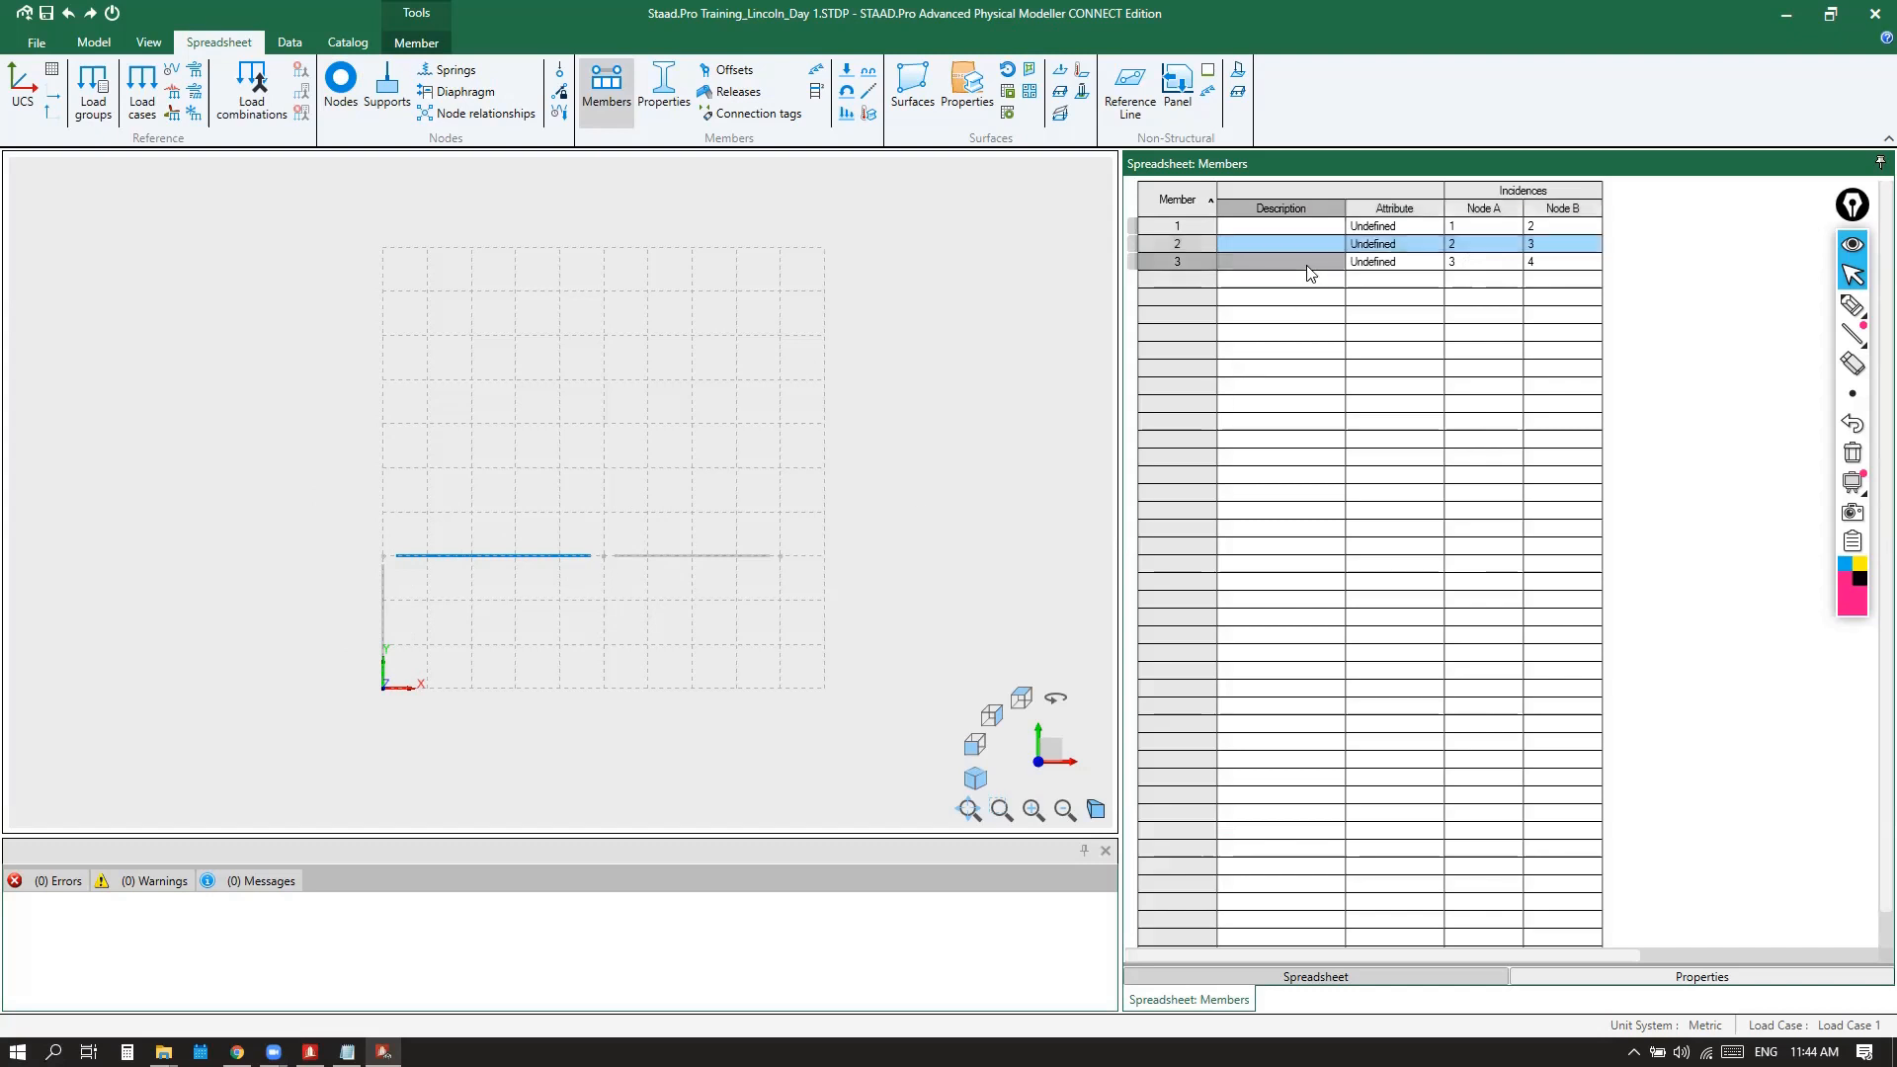
click(1194, 263)
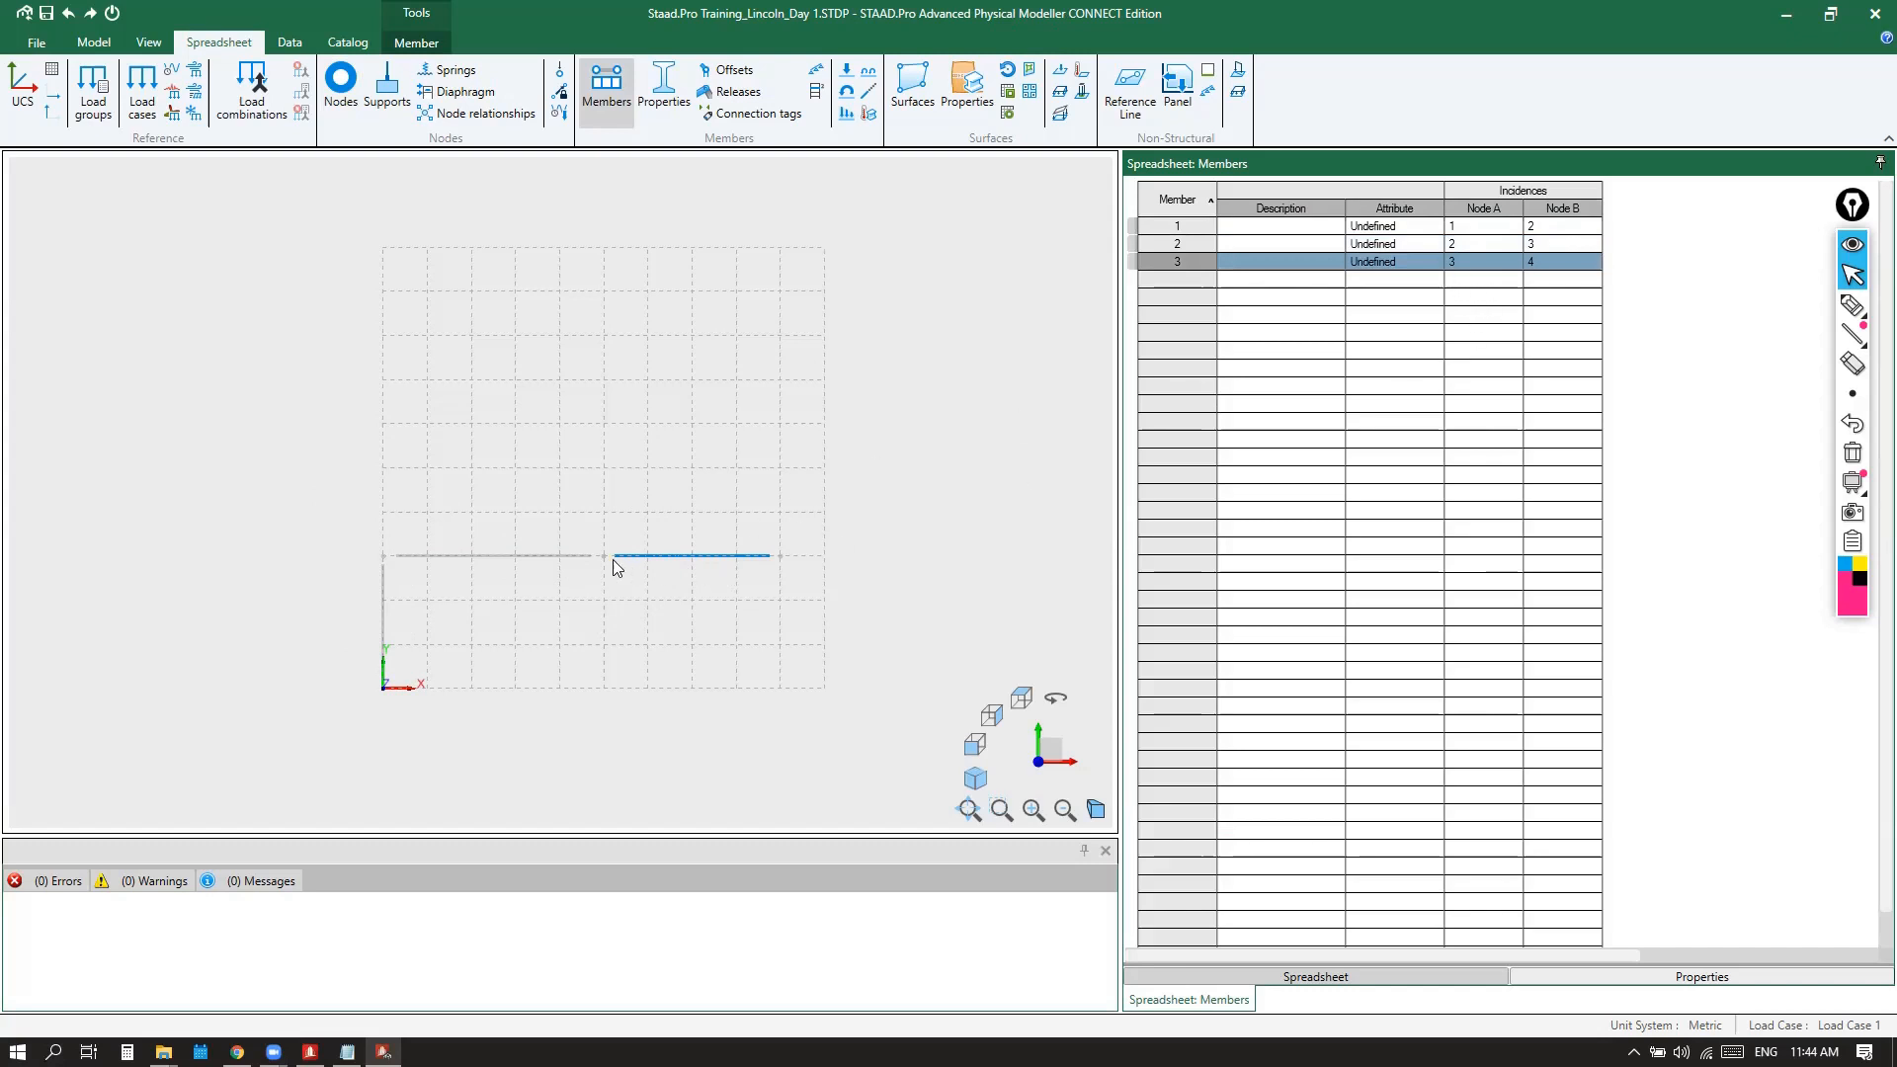
Narrow the members spreadsheet to enlarge the model view, and clear the member selection
key(ctrl)
key(ctrl)
drag(1135, 494, 1449, 517)
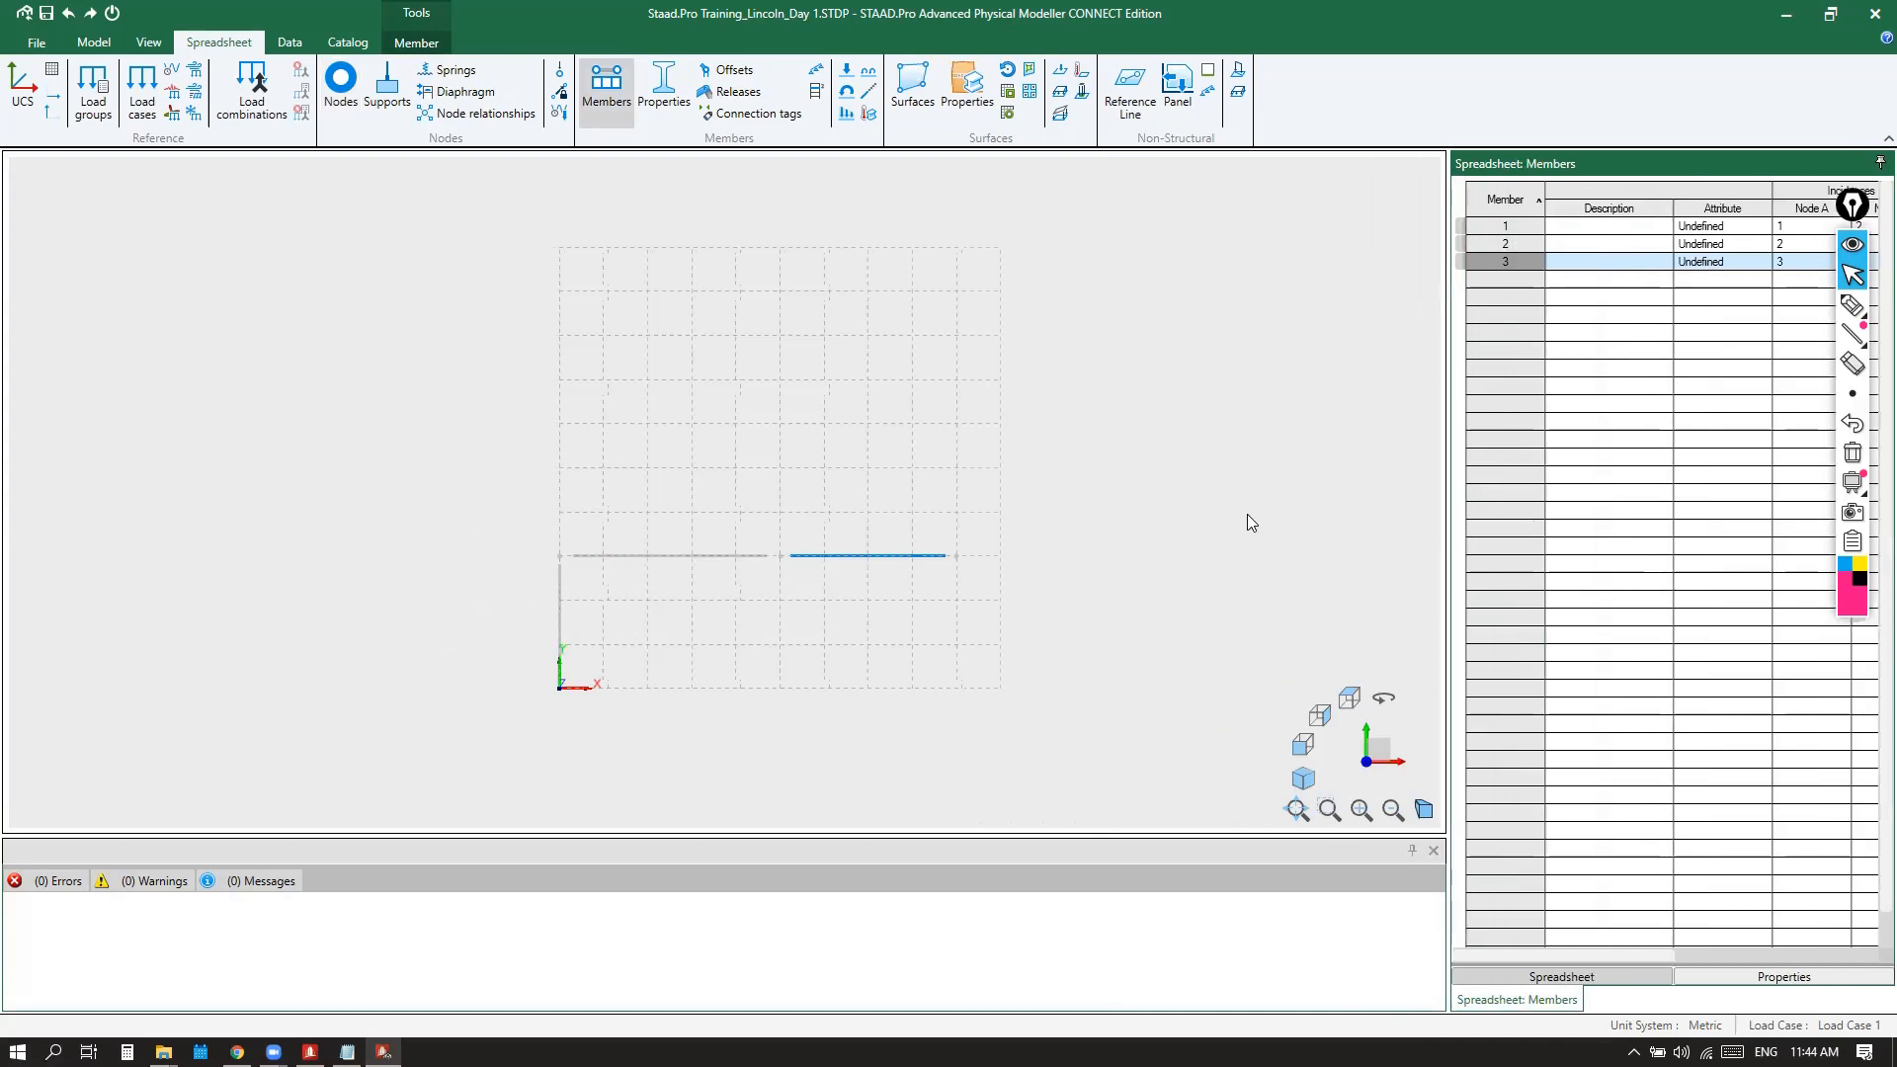
click(1187, 515)
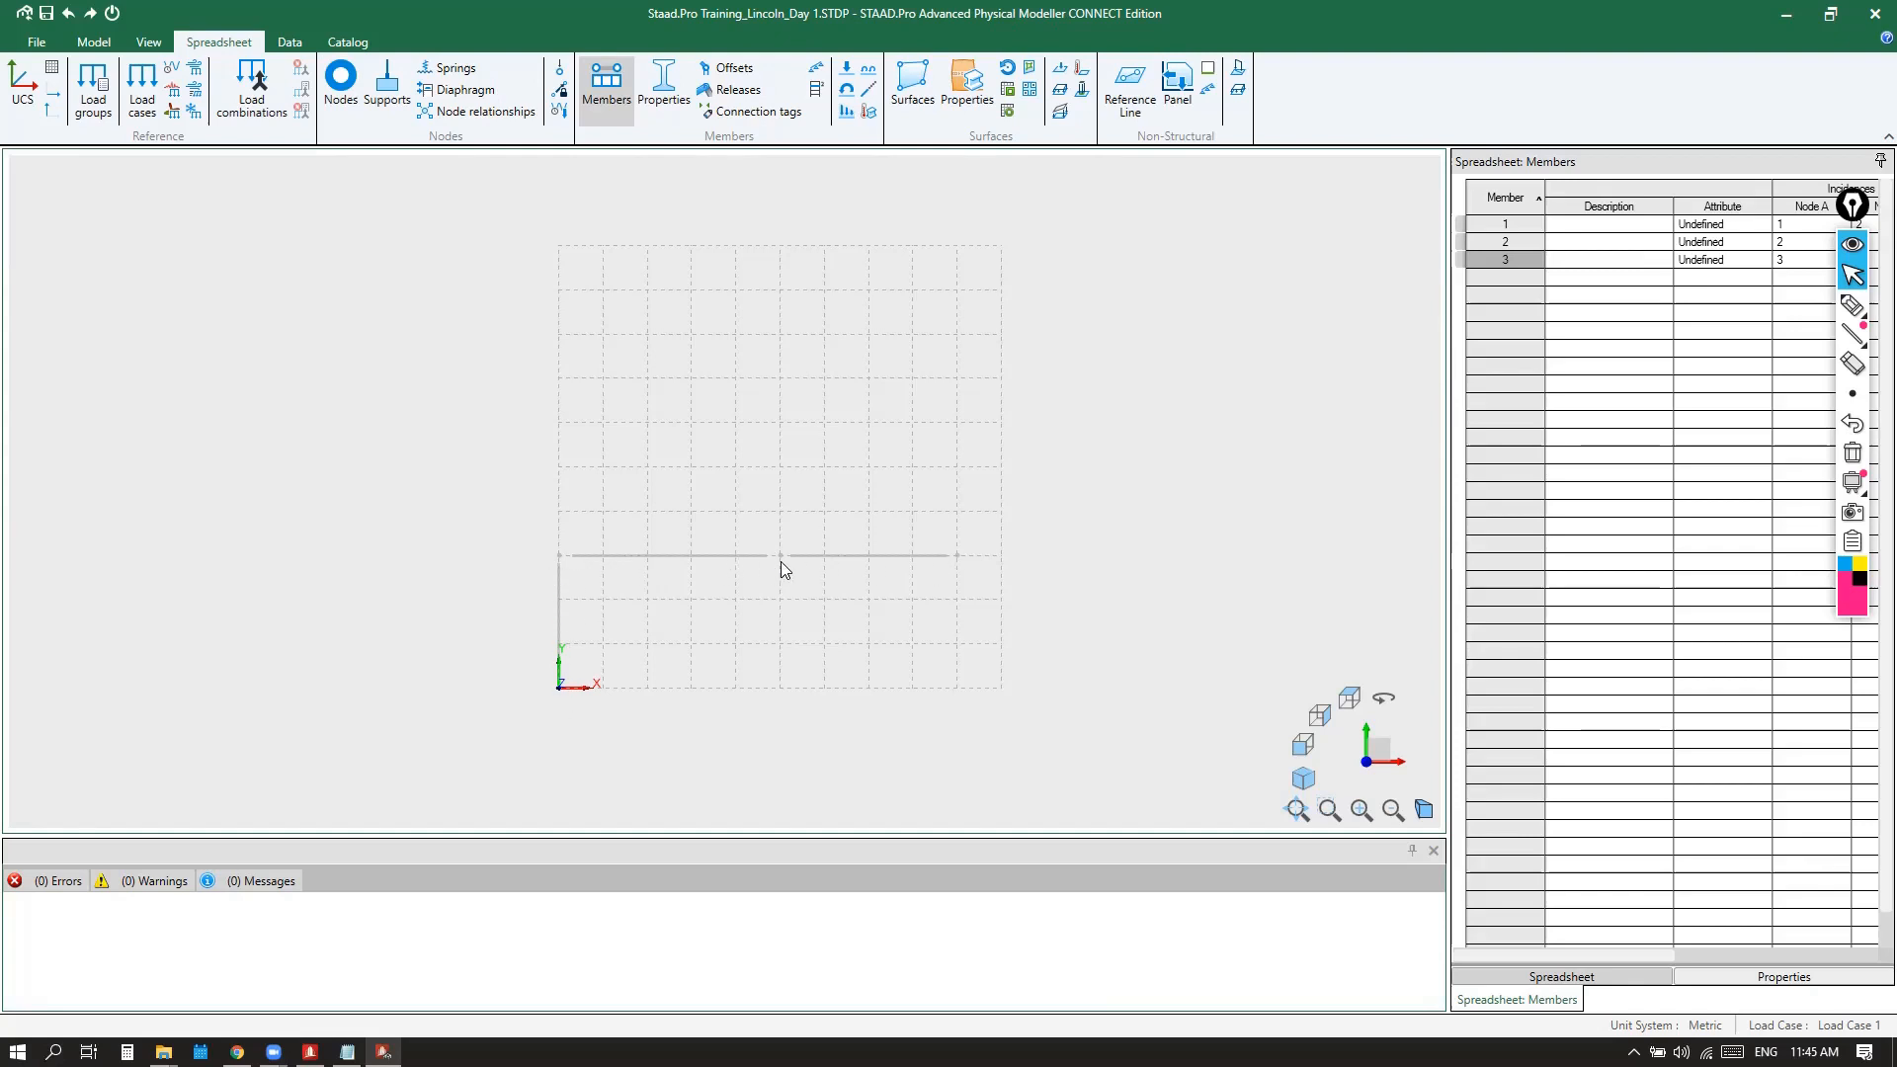
Check both incidence columns of the members spreadsheet, and select all three members in the model view
drag(1449, 425, 1193, 425)
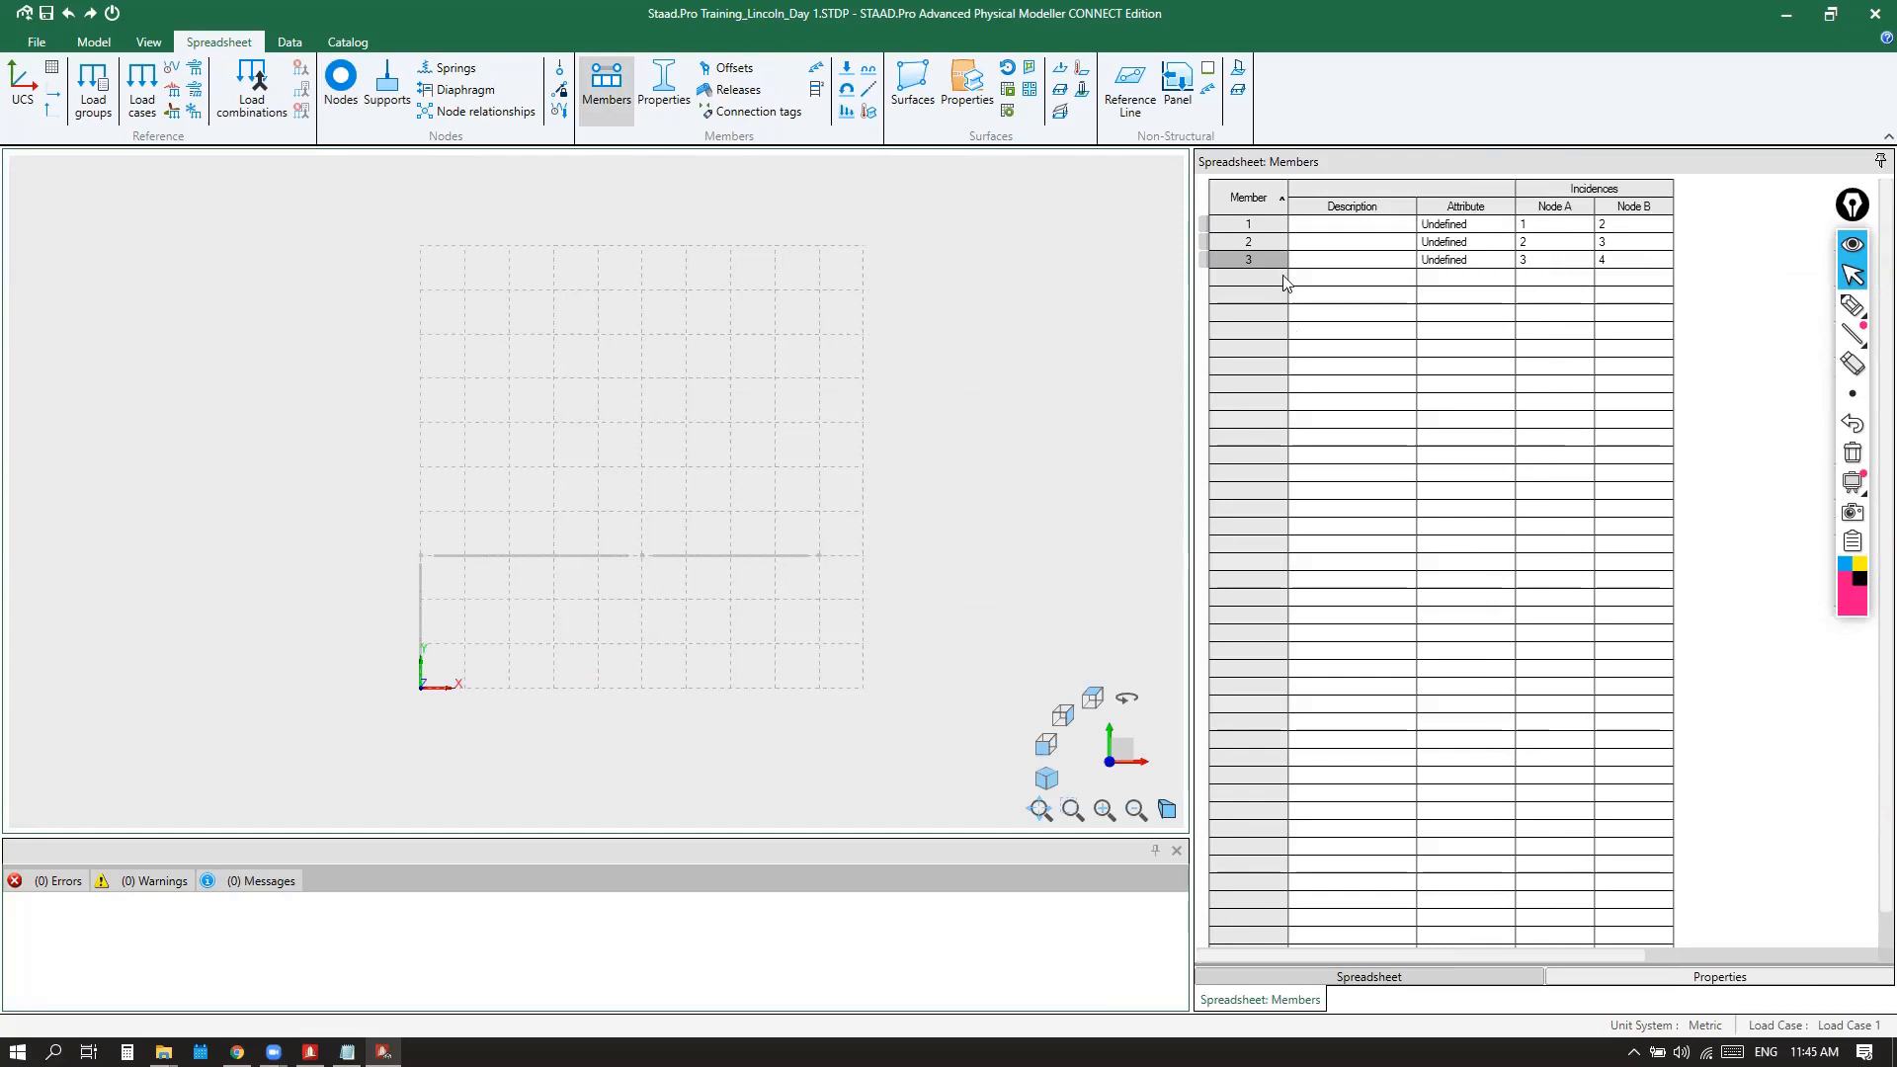
drag(1192, 543, 1440, 544)
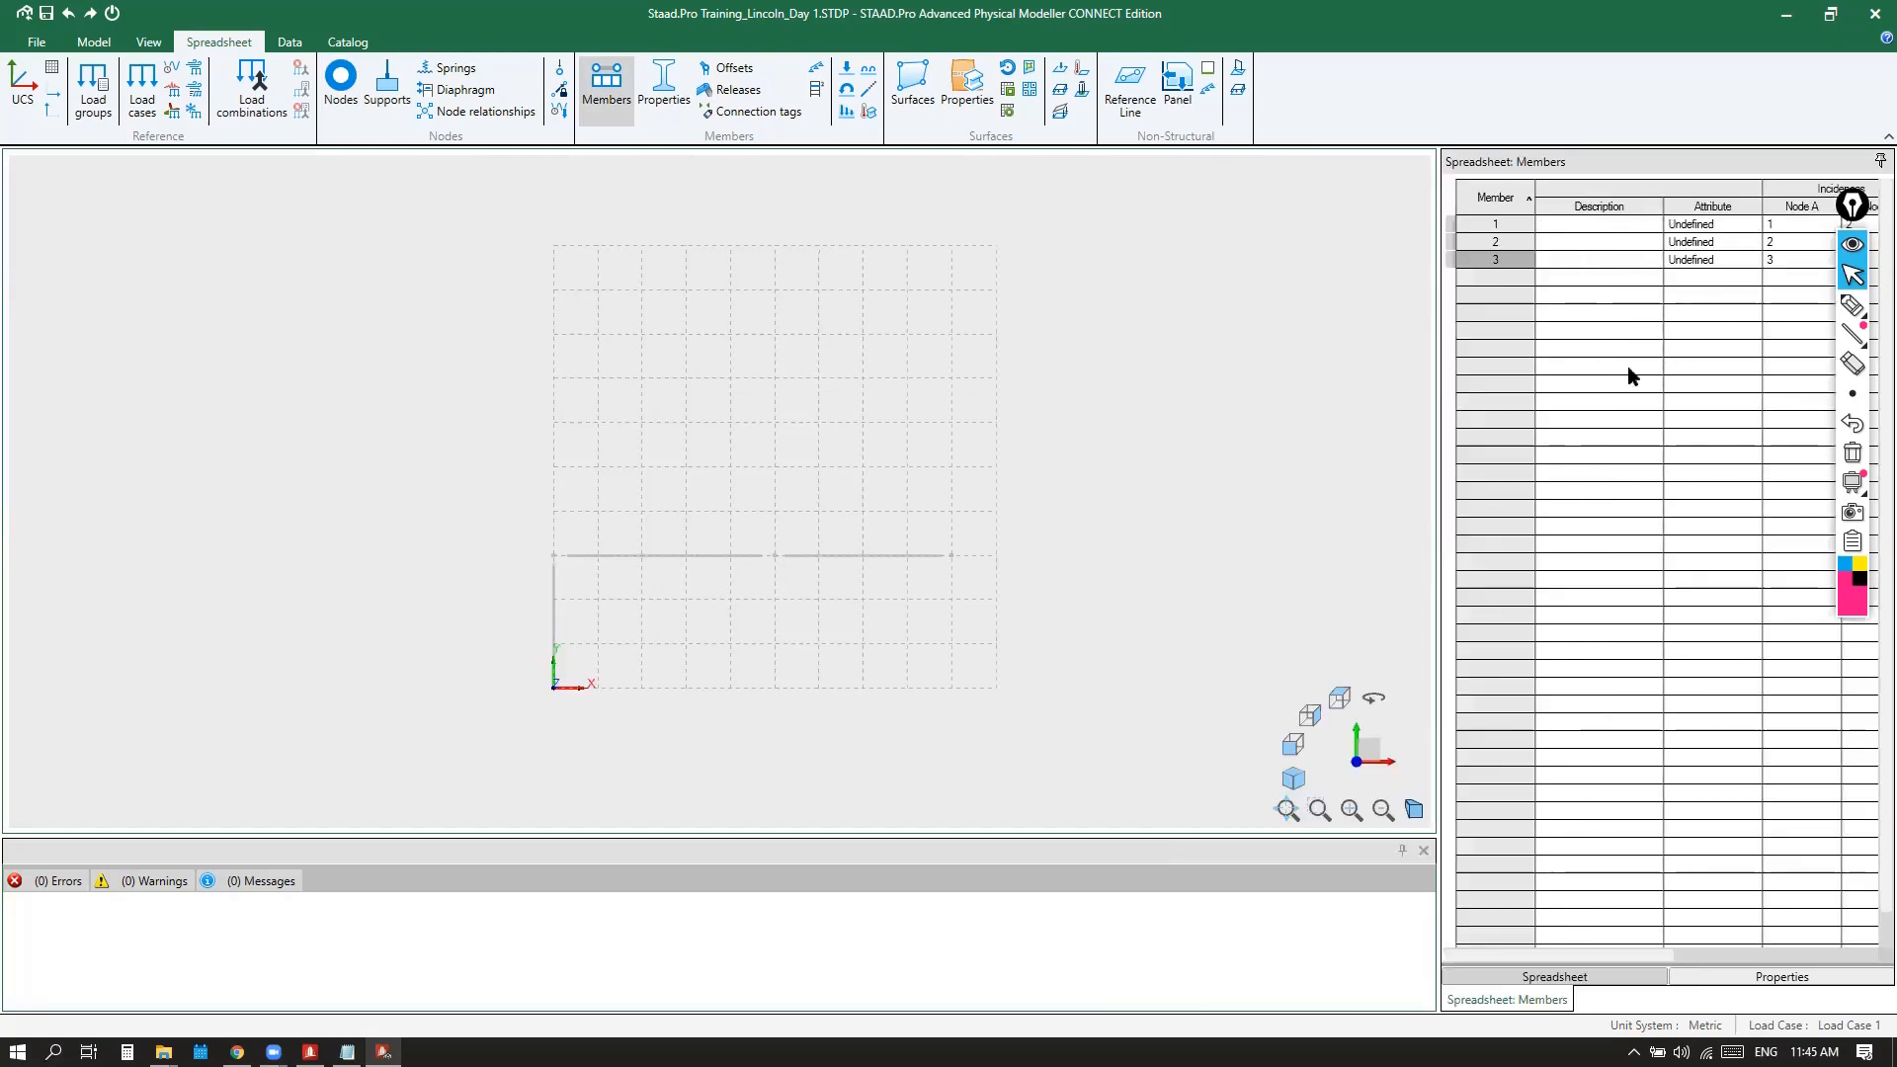
click(94, 42)
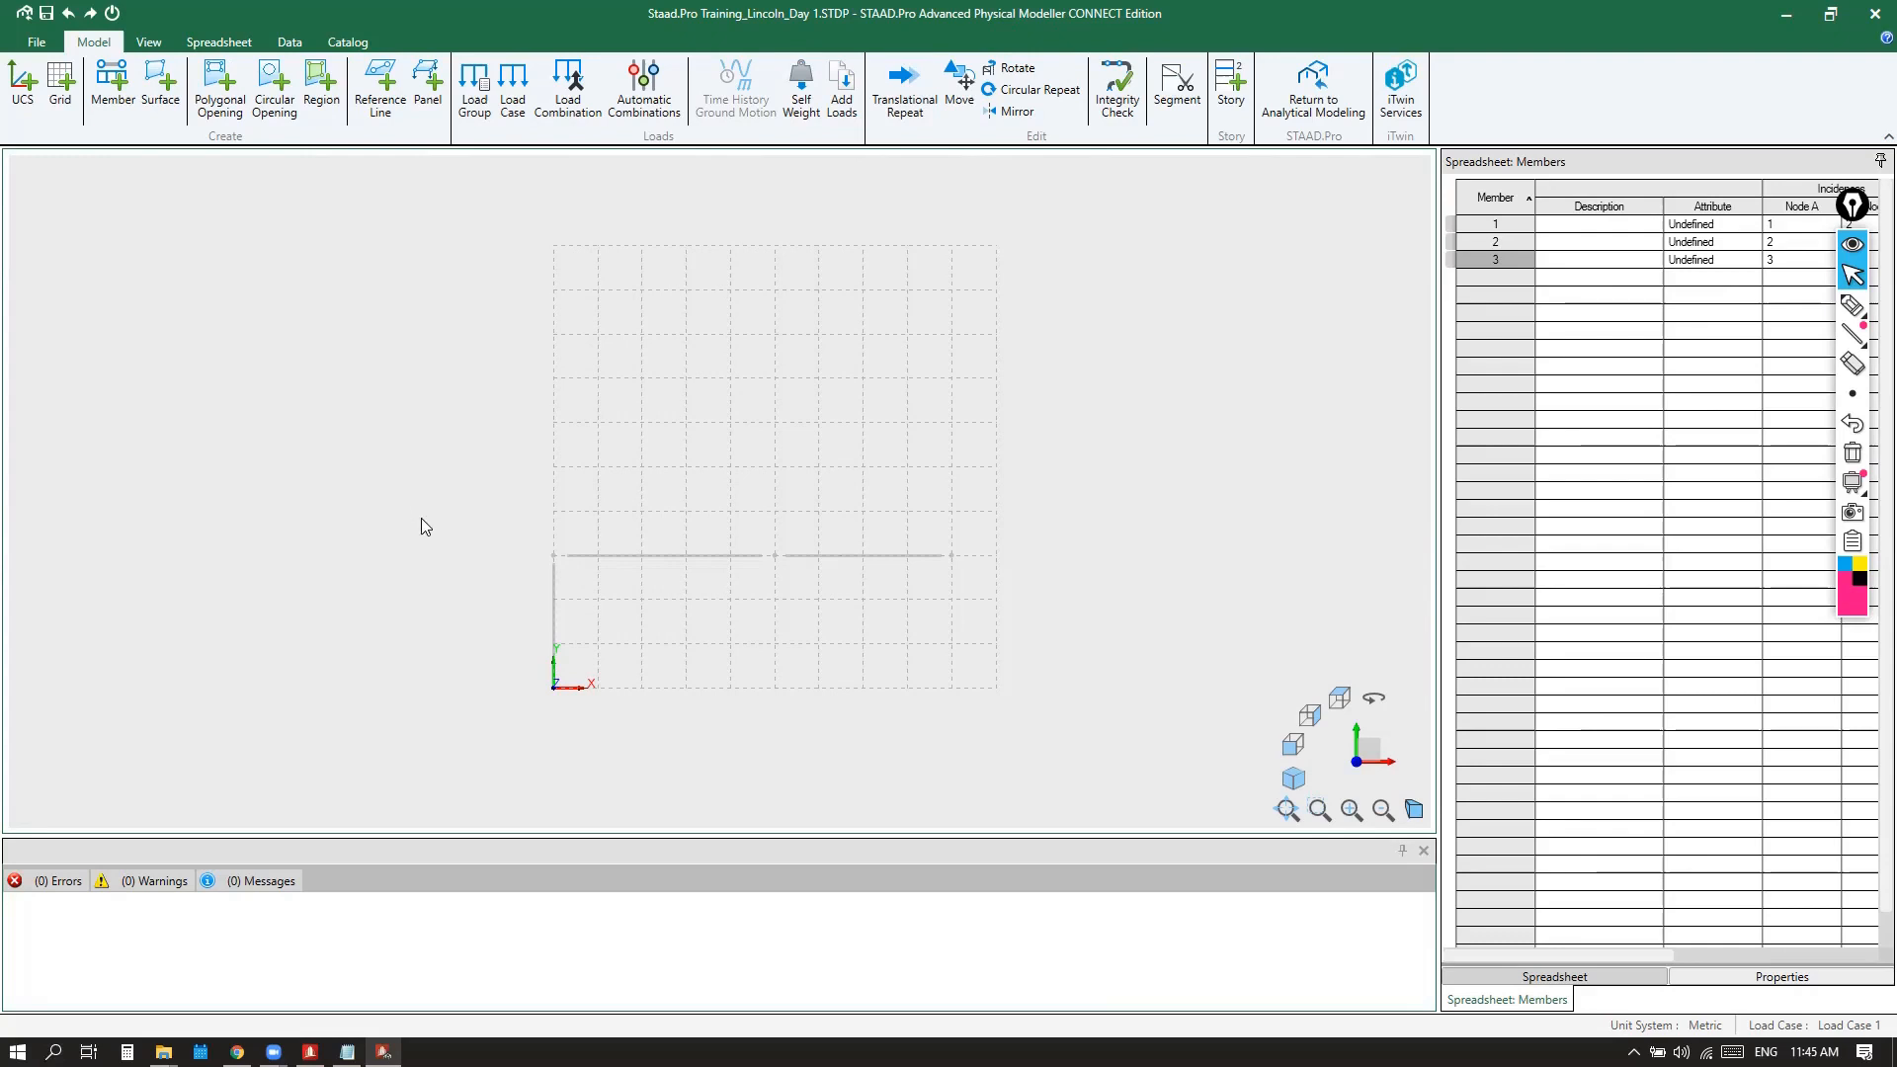
drag(459, 465, 957, 759)
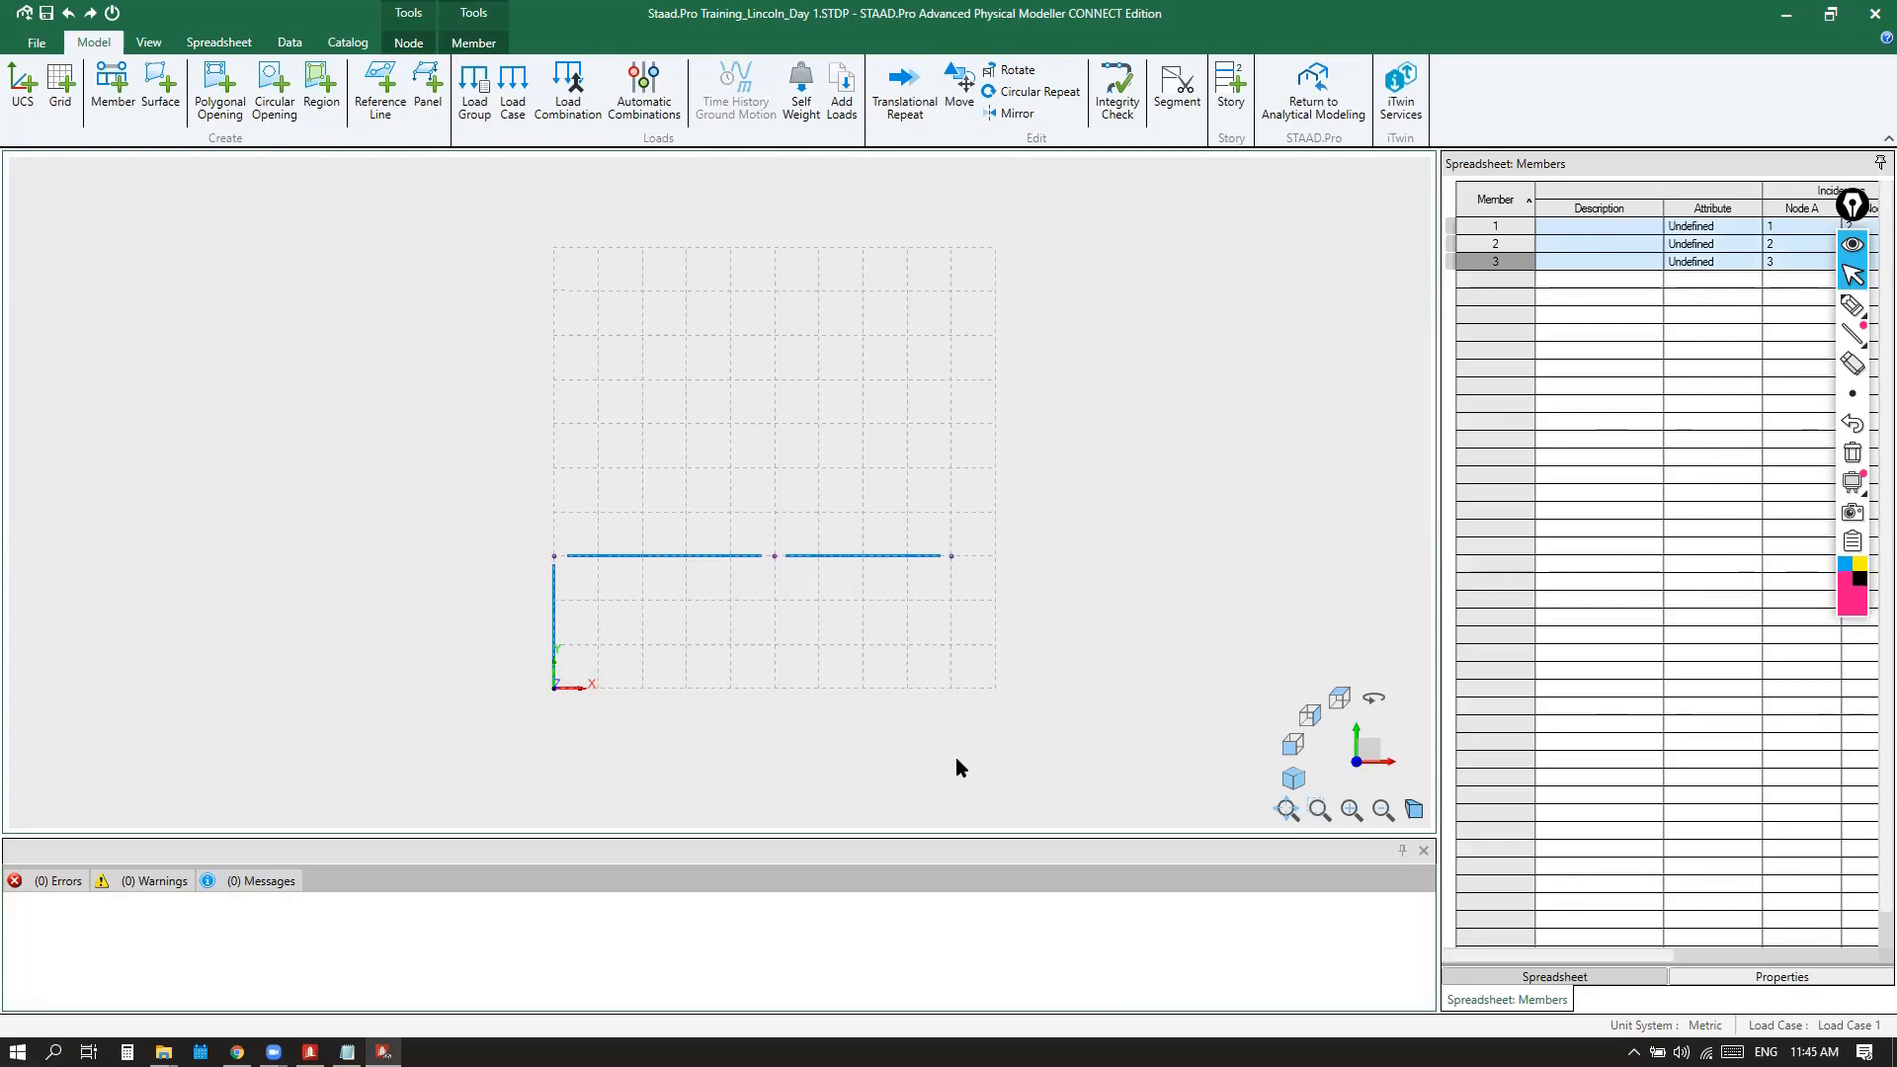
scroll(563, 686, up, 7)
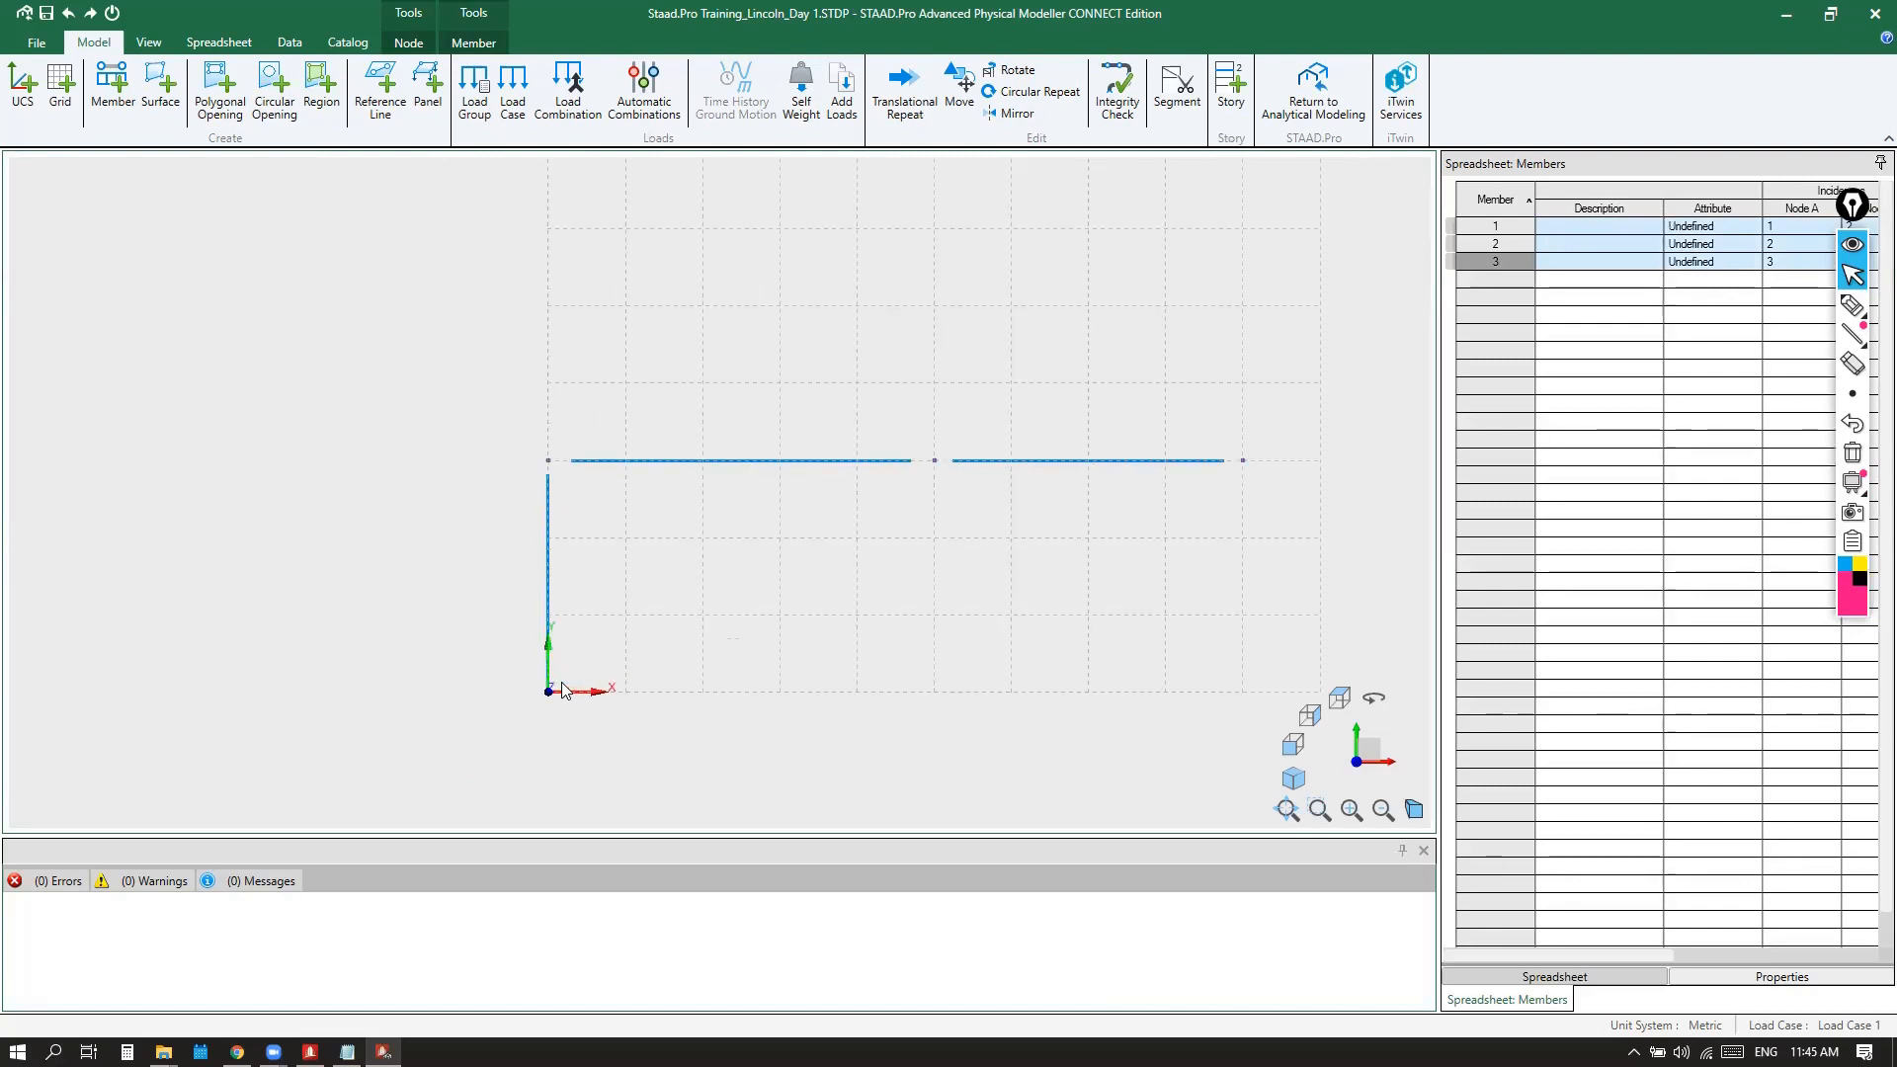
scroll(384, 729, down, 3)
scroll(386, 732, down, 1)
scroll(464, 727, up, 3)
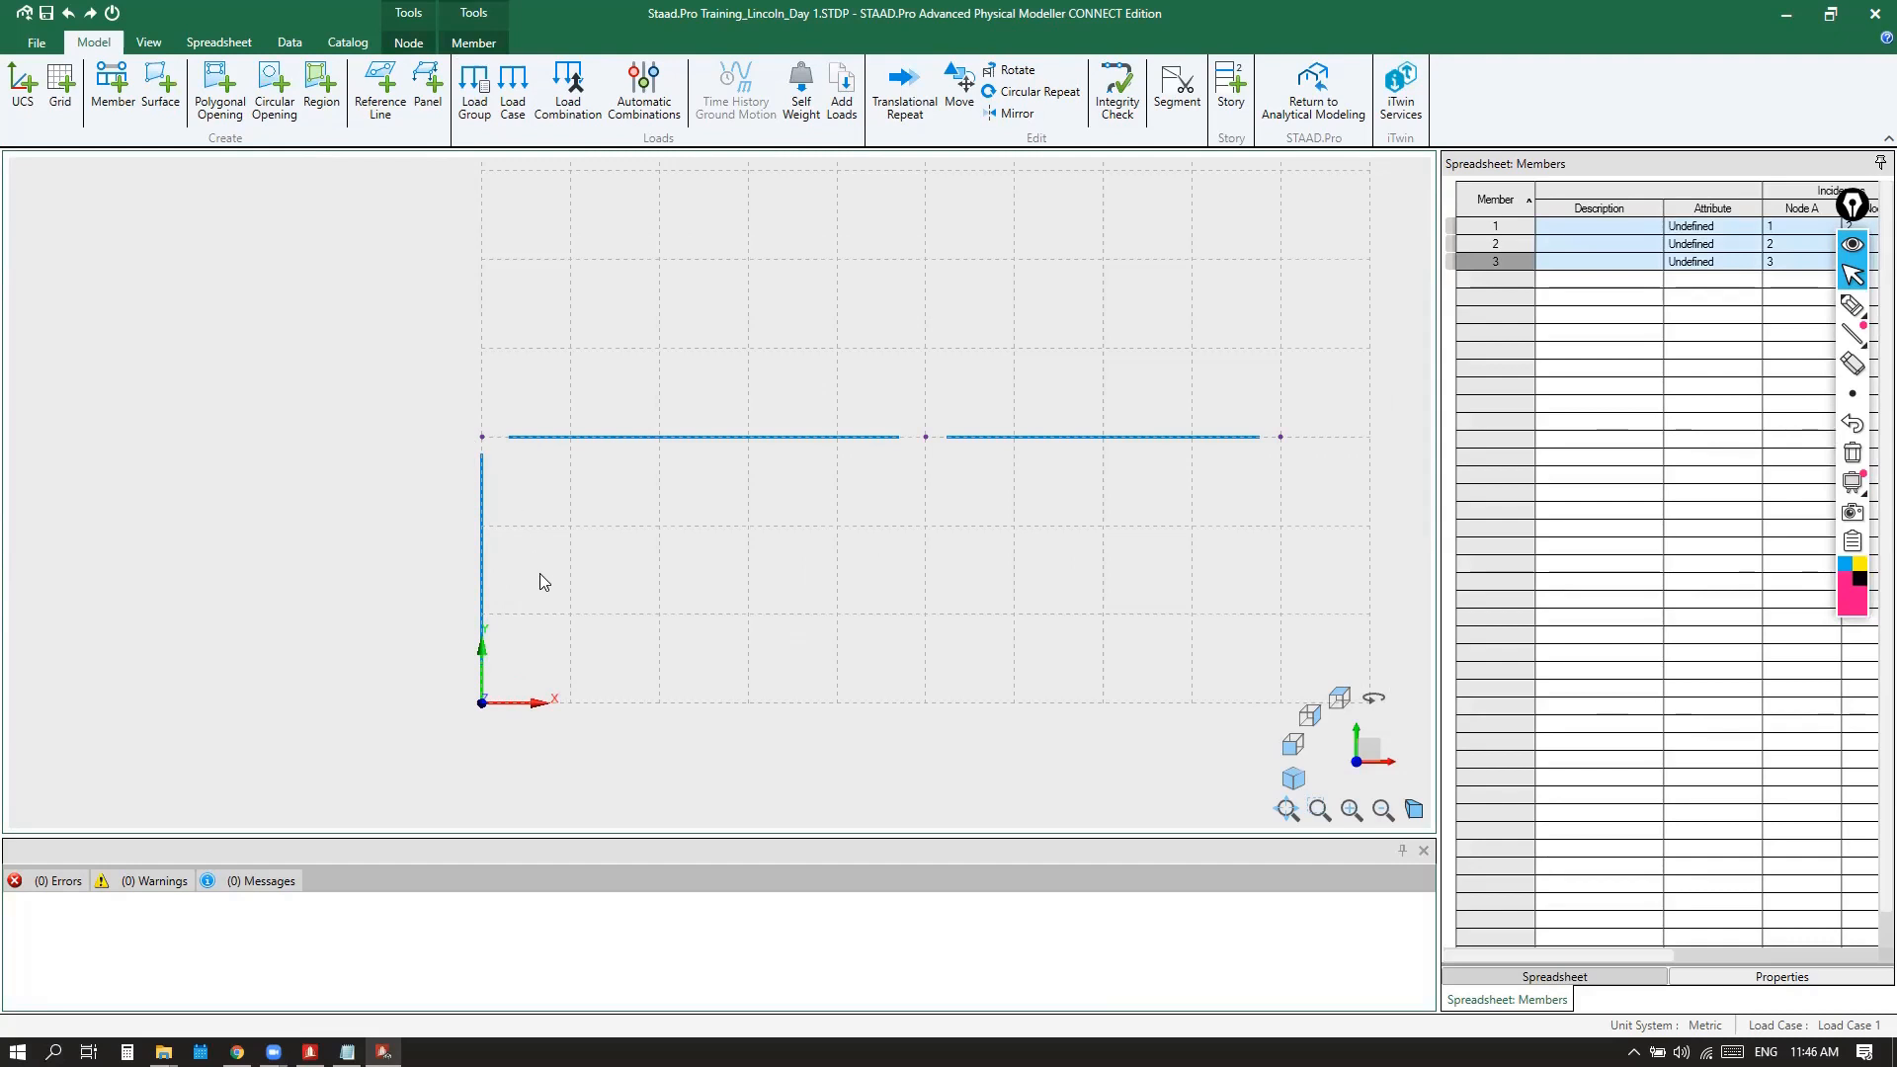
scroll(430, 676, down, 2)
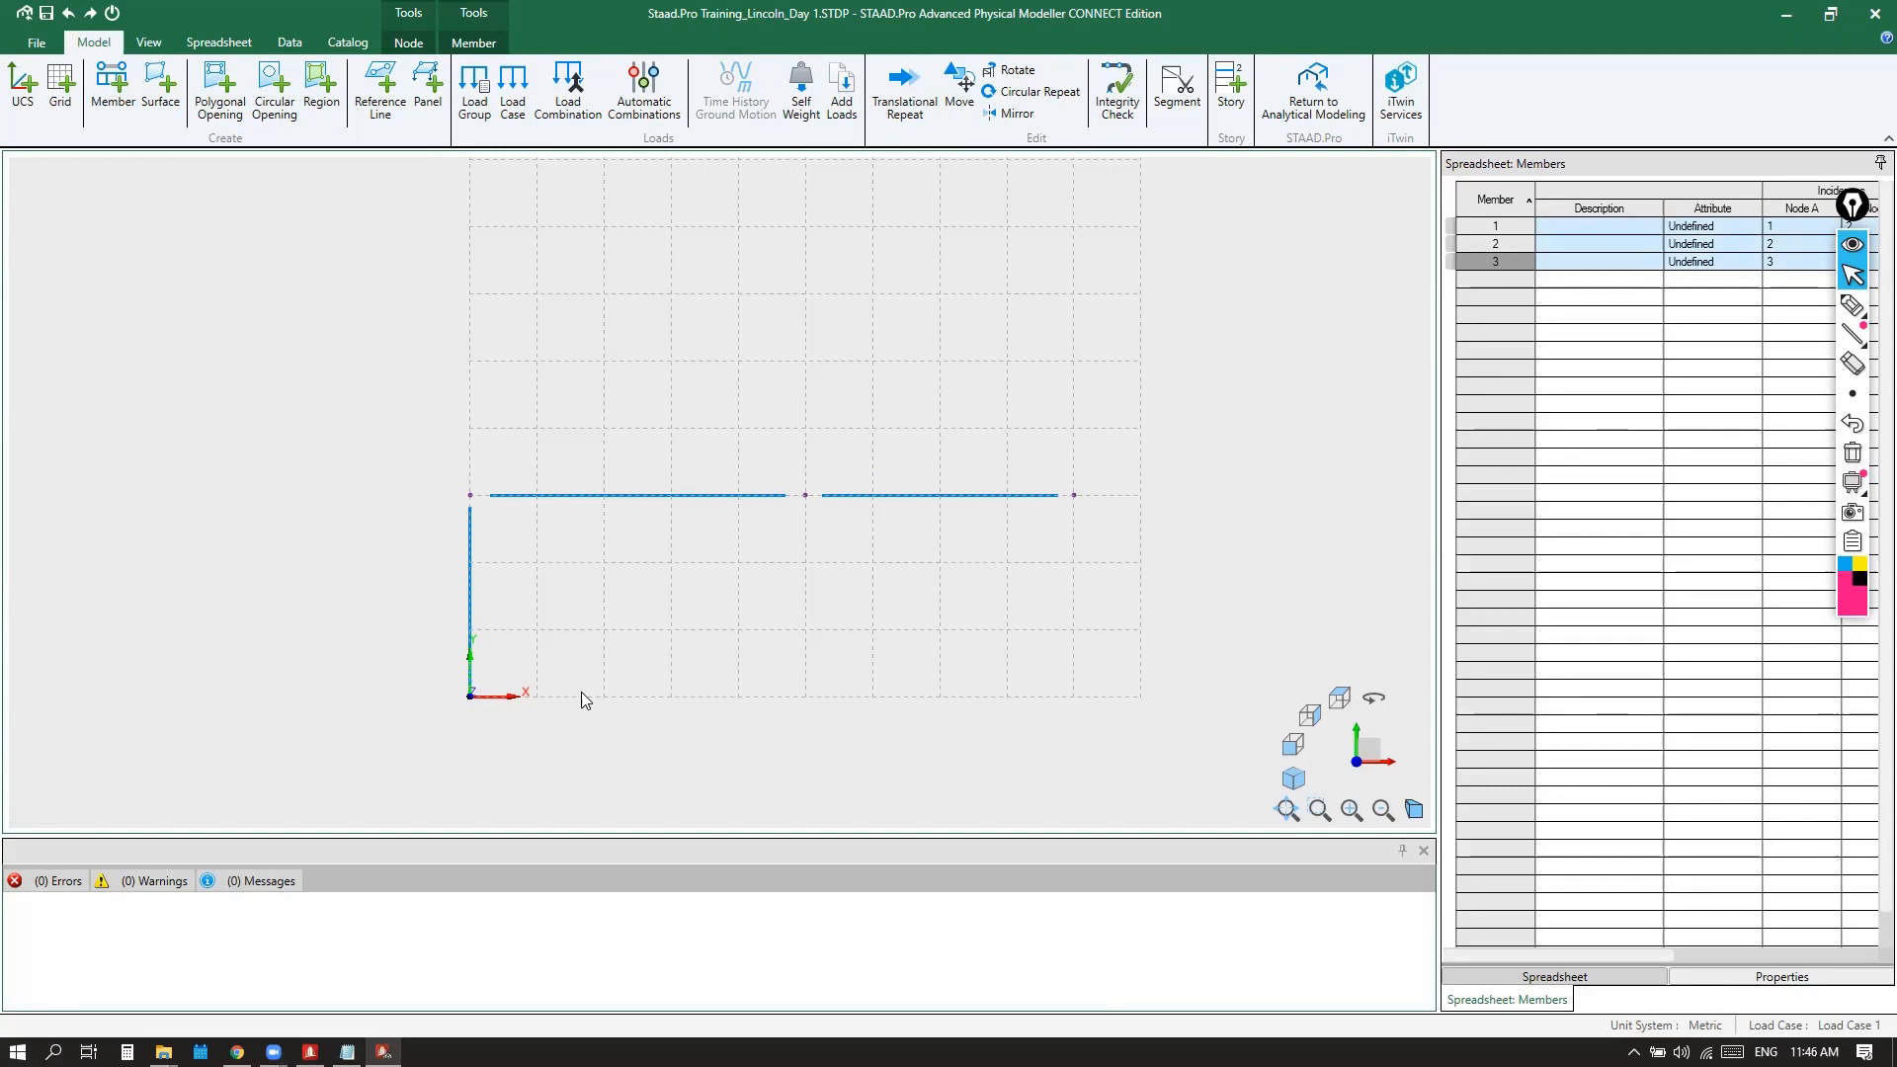
Annotate in pink a right column under the end node, with a marked point and opposite direction arrows on both columns
click(1074, 495)
click(1073, 698)
click(1850, 310)
drag(468, 552, 472, 546)
click(1844, 436)
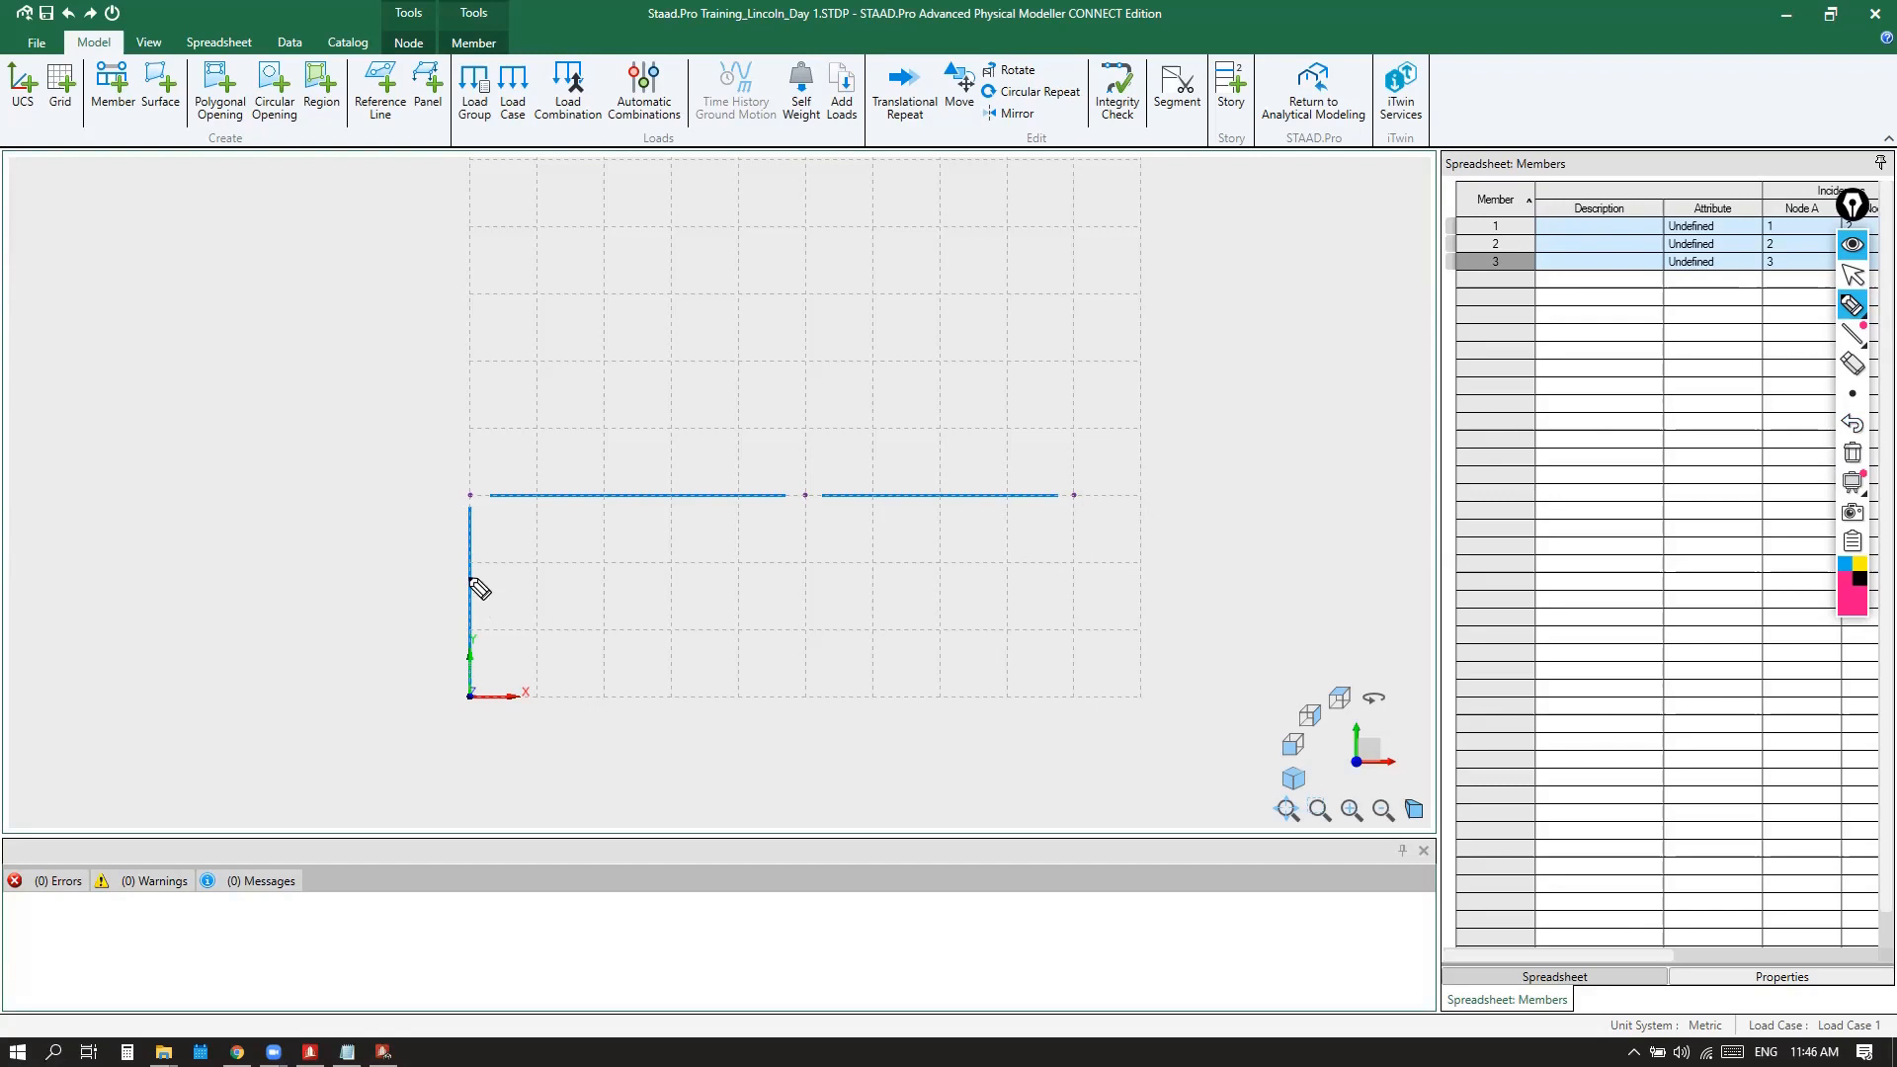
drag(466, 563, 464, 571)
drag(1075, 497, 1073, 700)
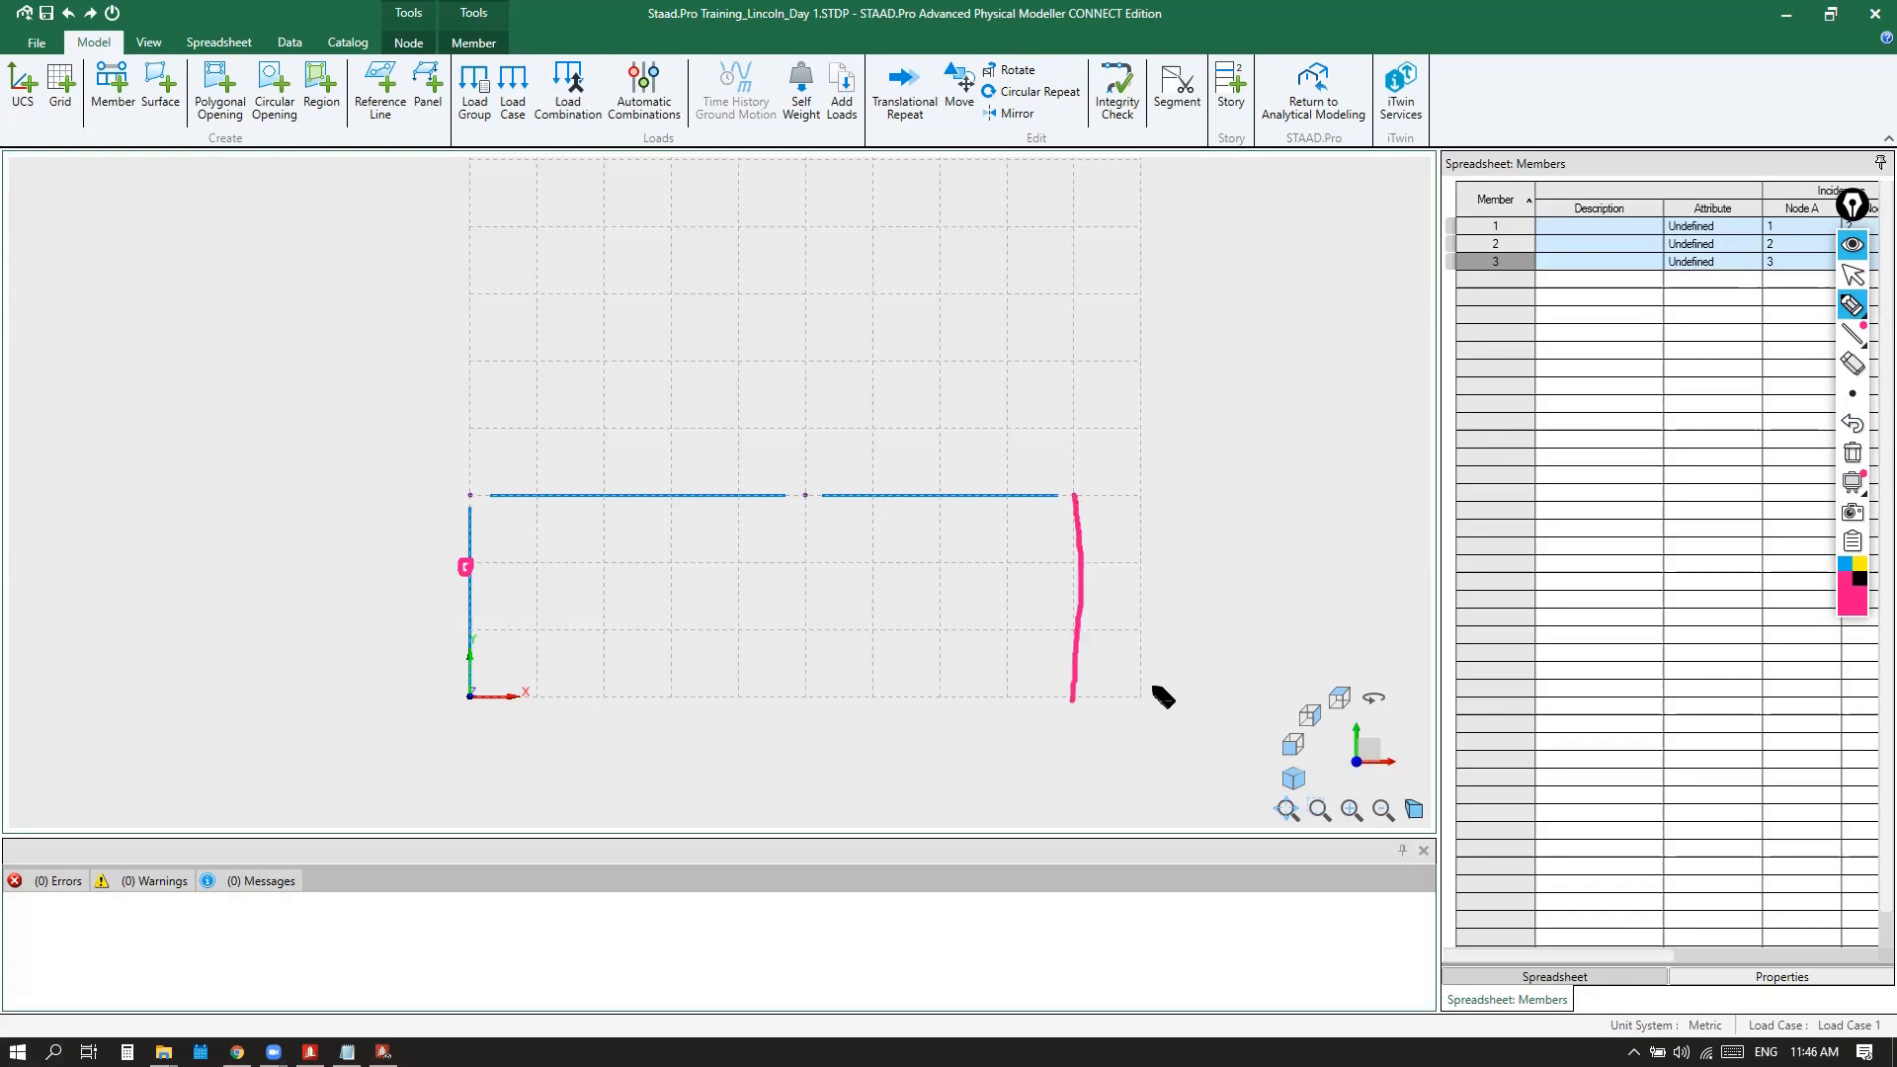
drag(1122, 541, 1108, 598)
mouse_move(420, 657)
mouse_down()
mouse_move(423, 547)
mouse_move(431, 569)
mouse_up()
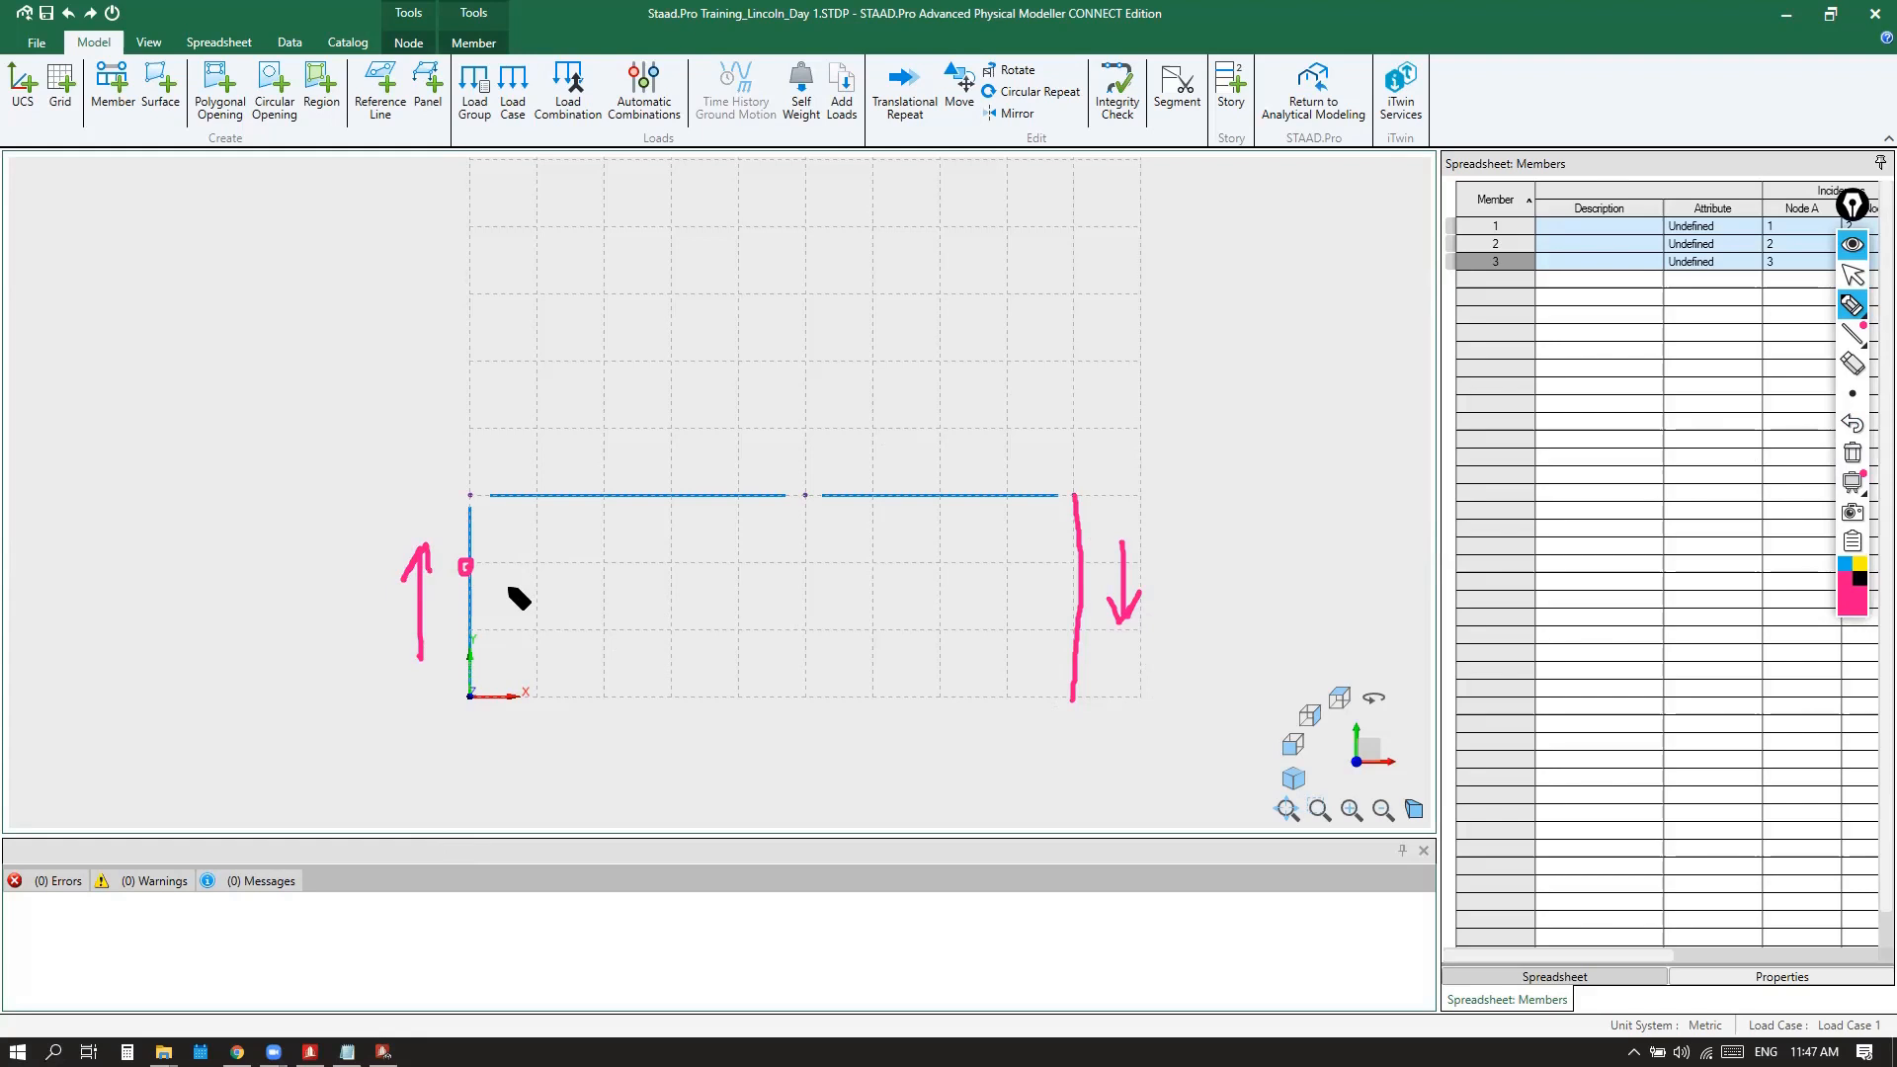
click(1853, 393)
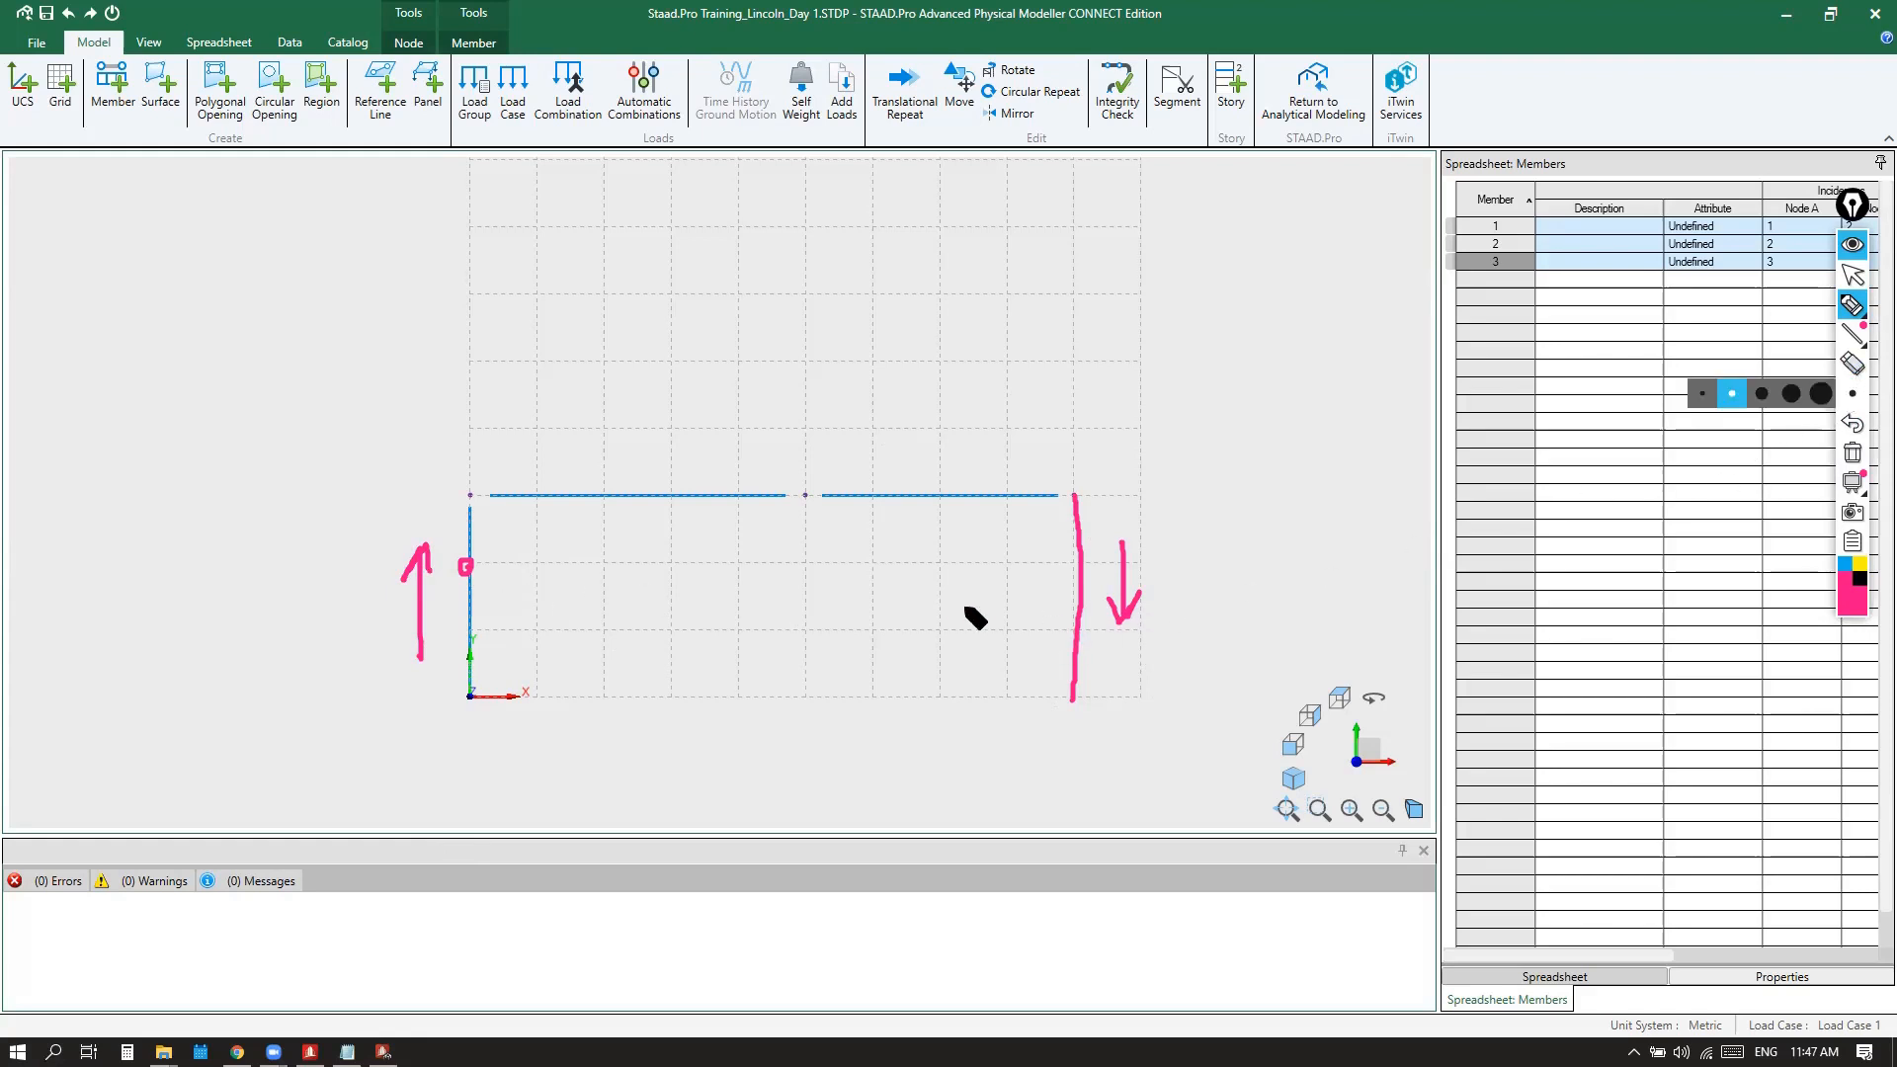
drag(1080, 564, 1087, 560)
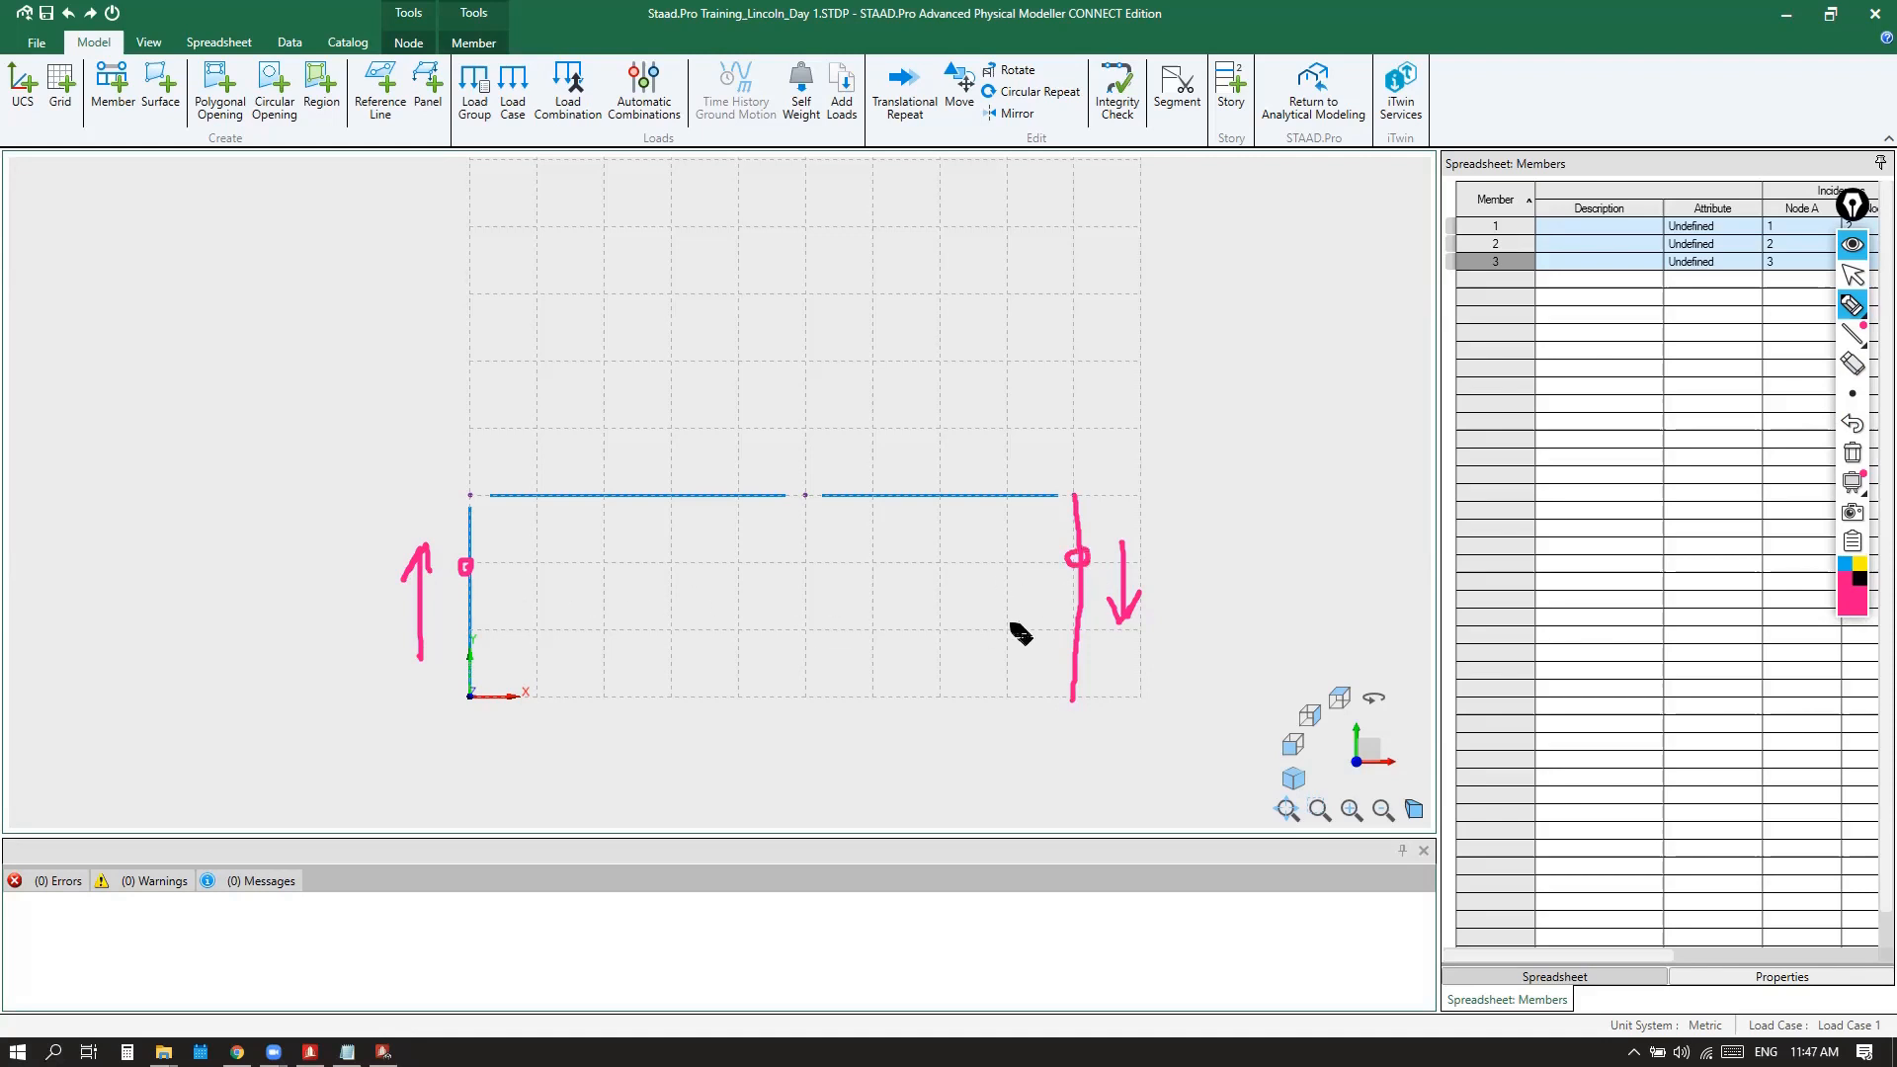
Sketch a blue middle column and lines joining its ends to the marked points on both outer columns
click(1846, 570)
drag(807, 499, 805, 679)
mouse_move(1076, 559)
mouse_down()
mouse_move(812, 682)
mouse_move(965, 543)
mouse_move(814, 501)
mouse_up()
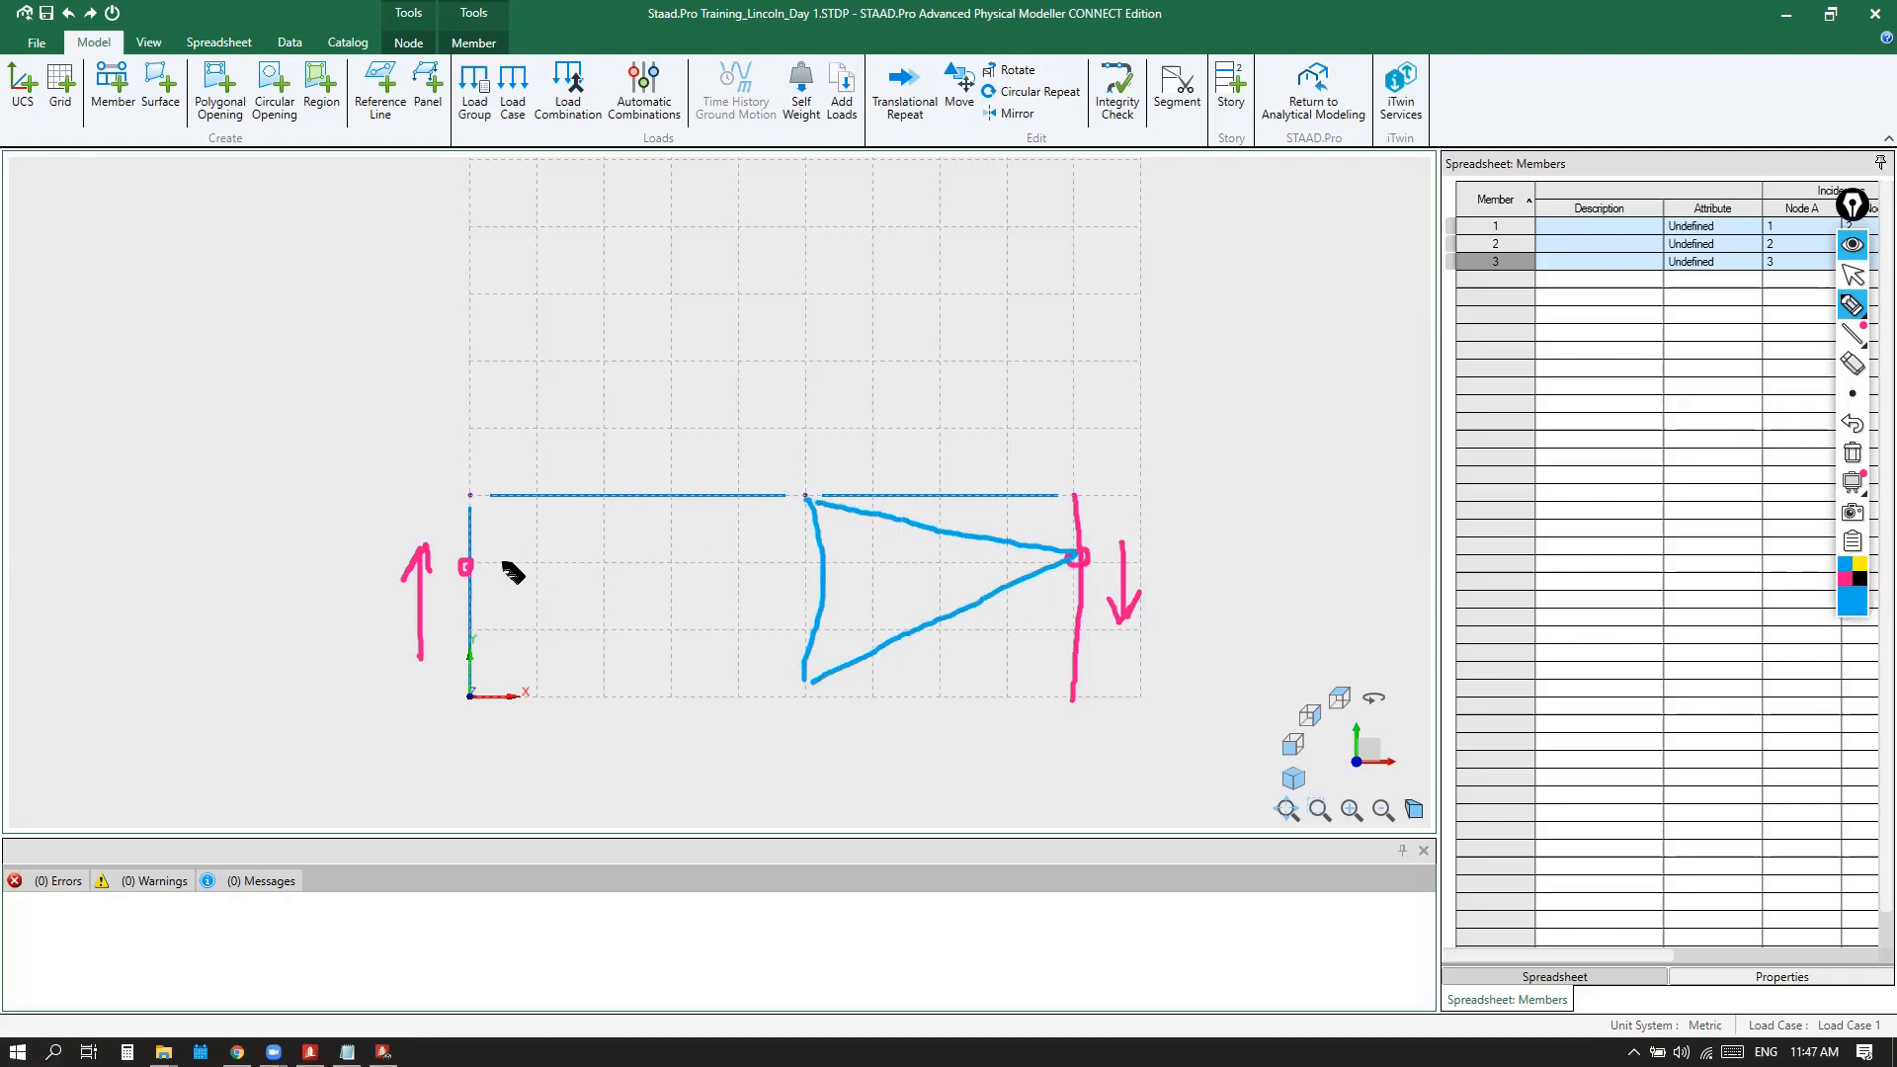
drag(470, 565, 800, 503)
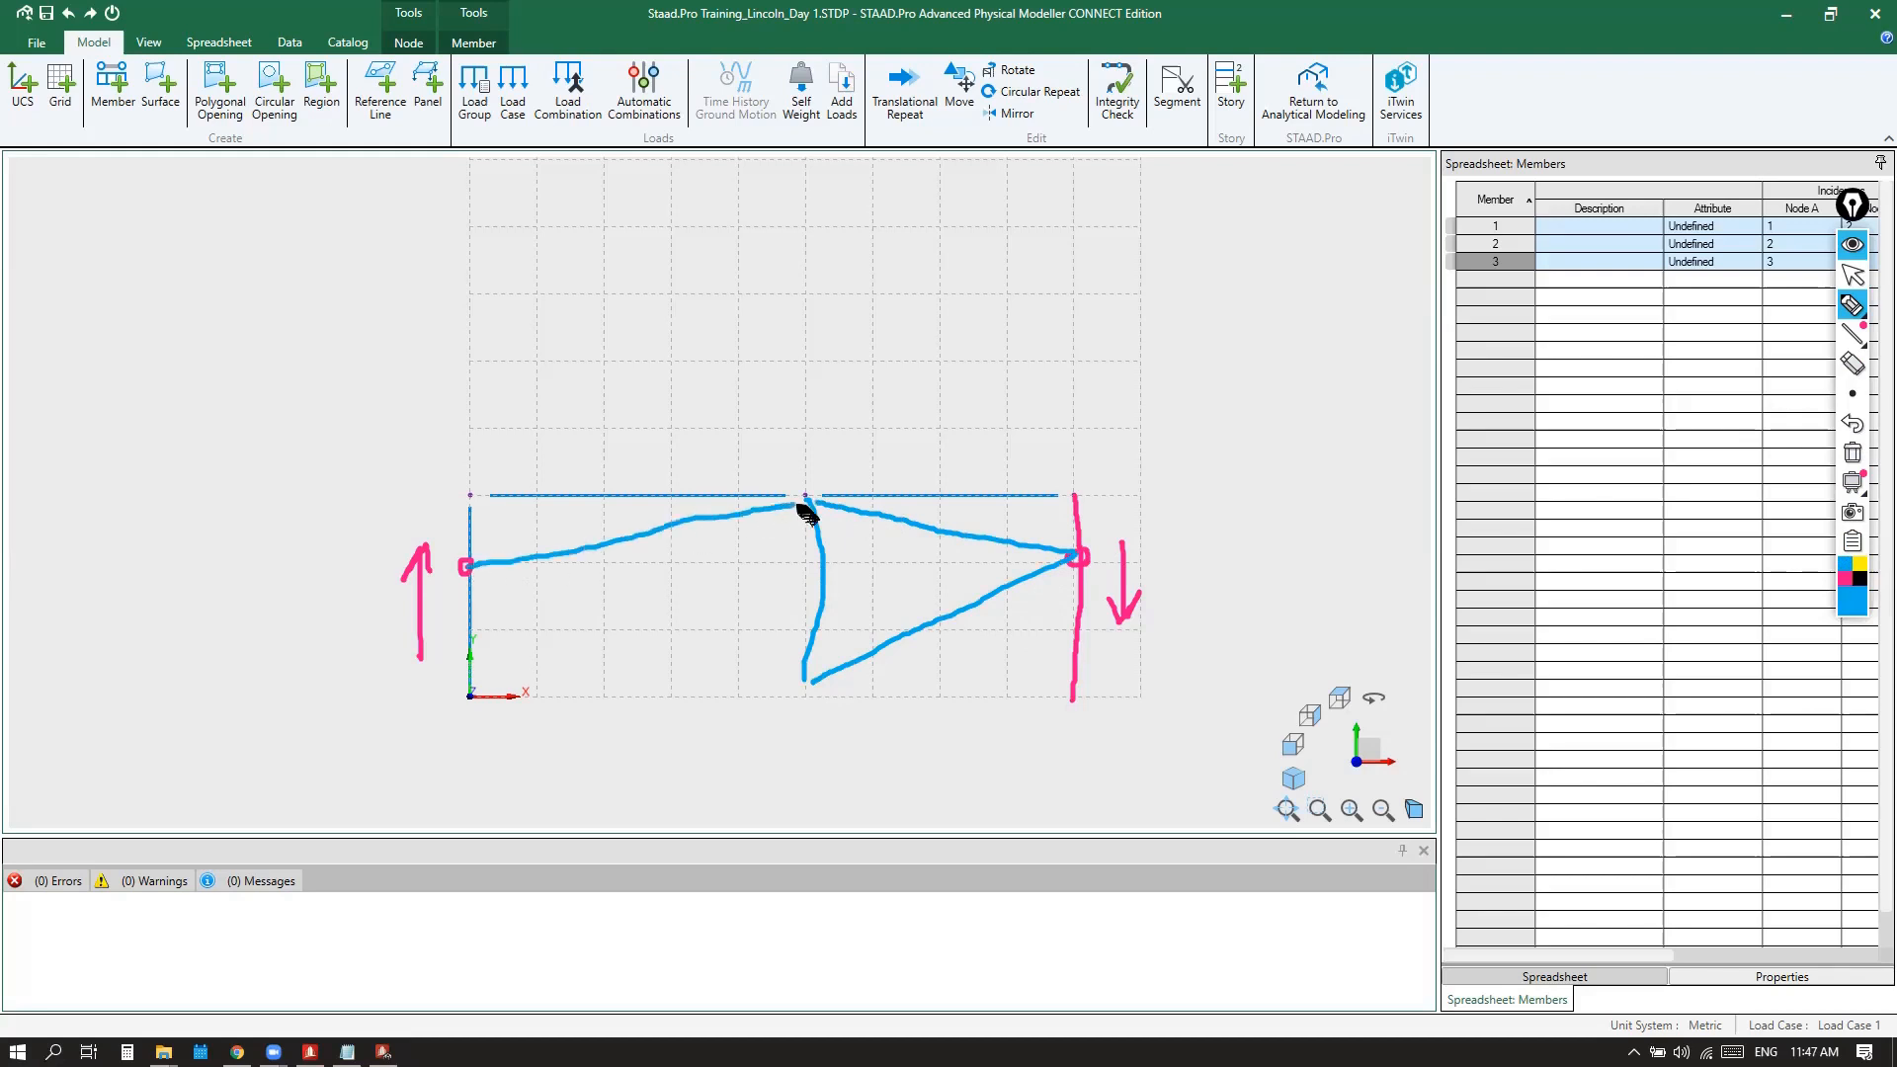
drag(474, 567, 800, 708)
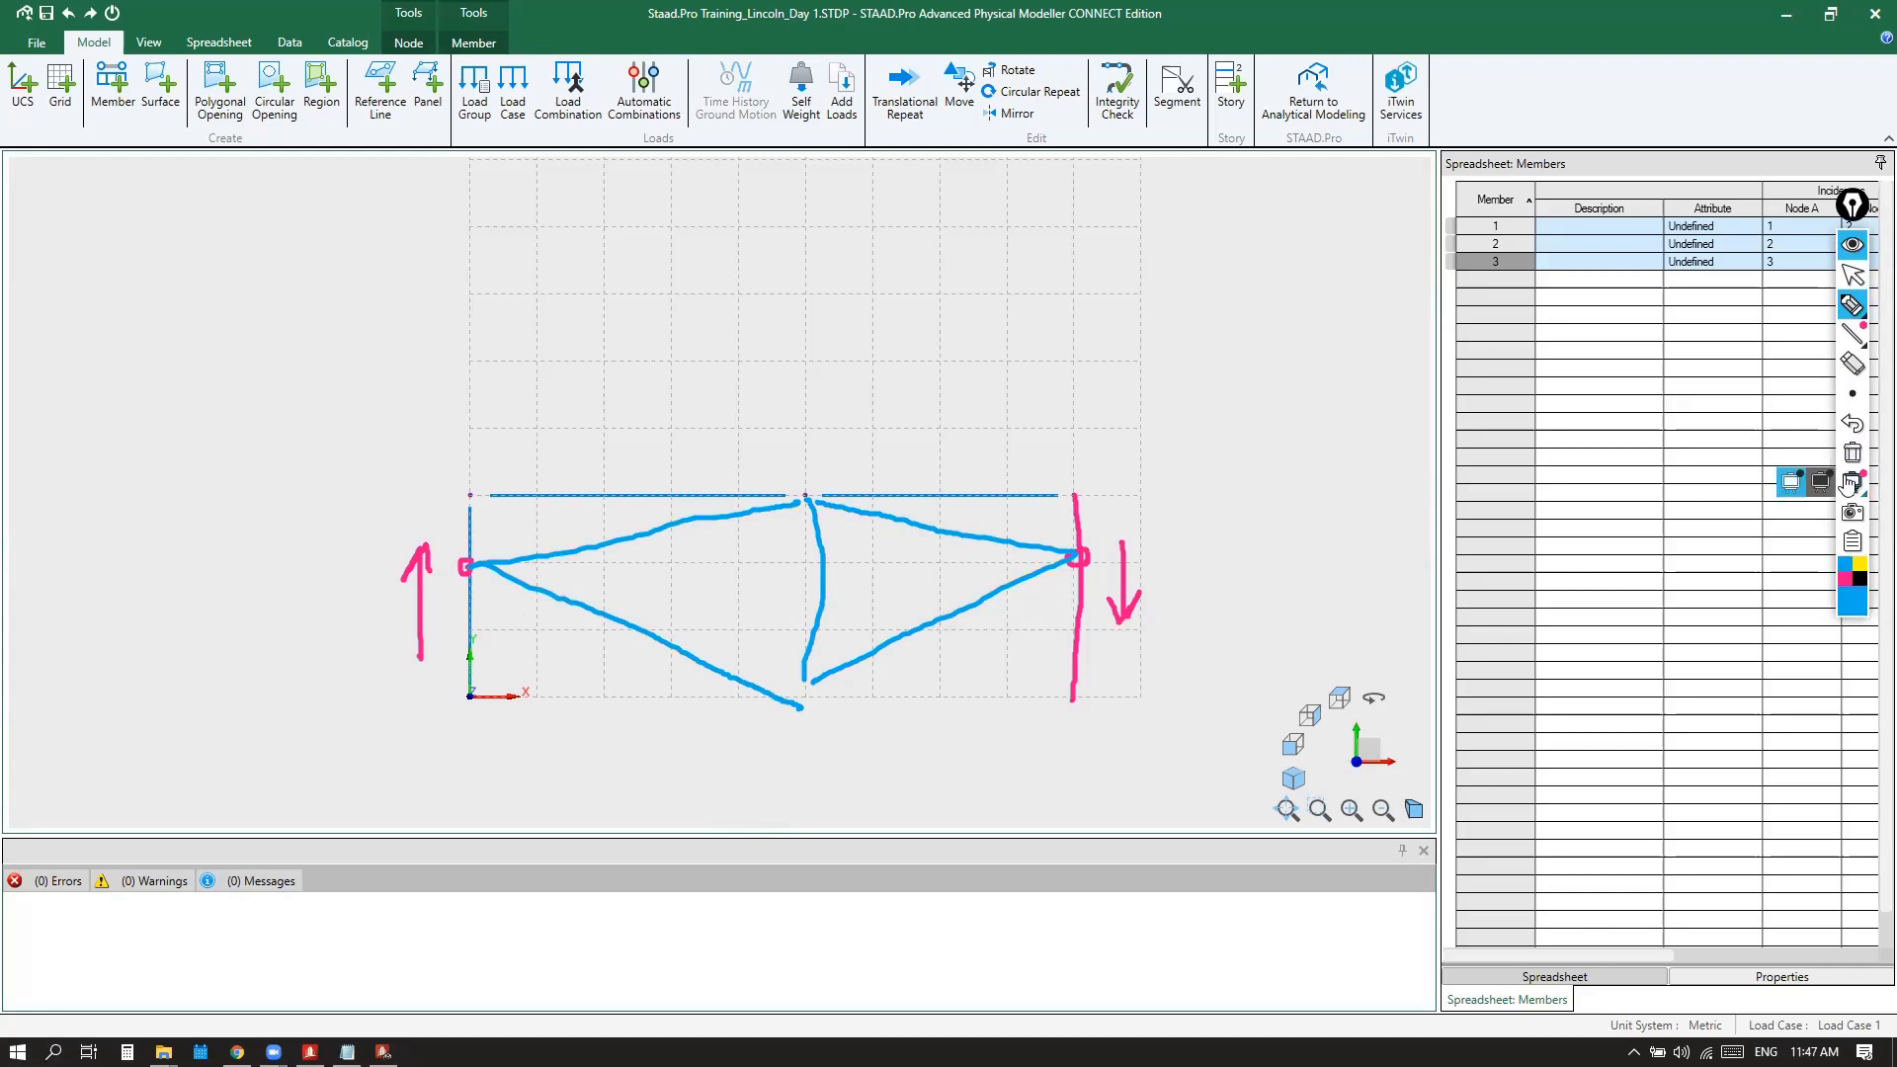
Undo all the annotation strokes drawn over the frame
click(1855, 425)
click(1855, 424)
click(1855, 425)
click(1855, 425)
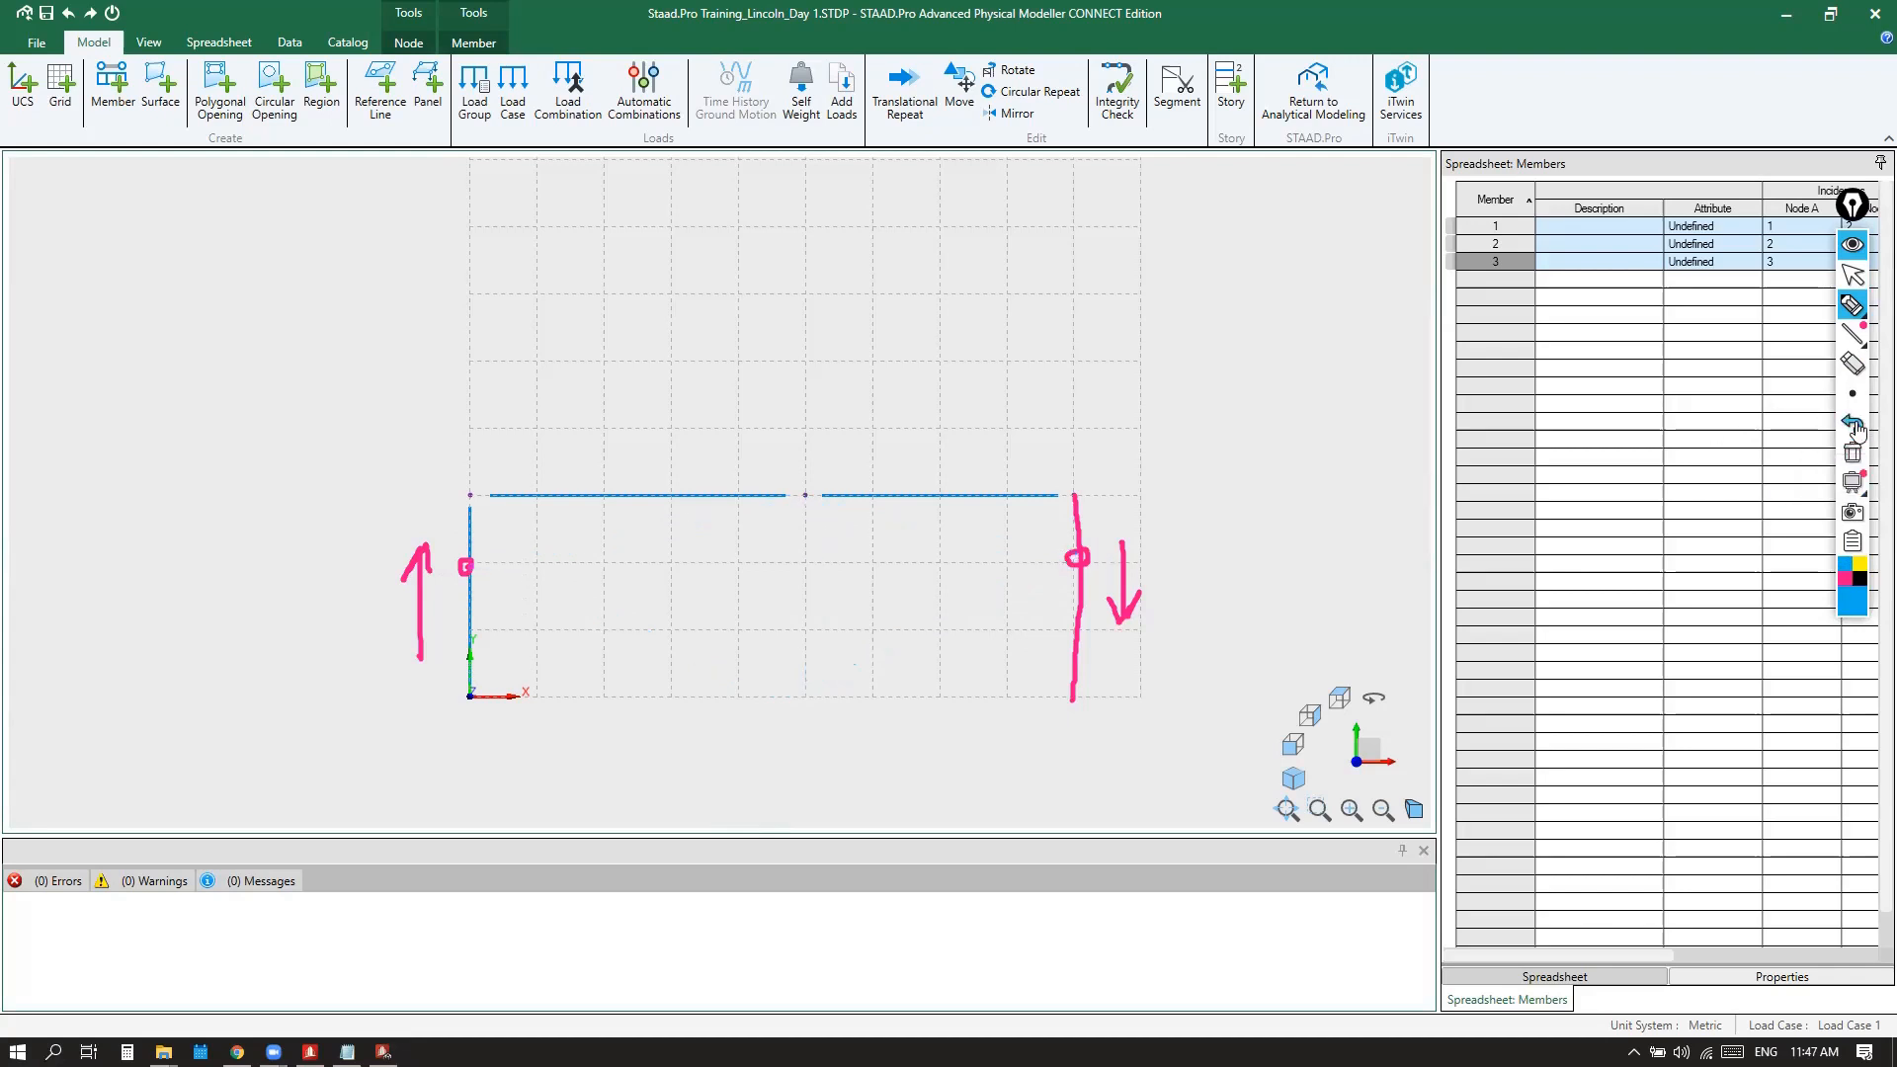
click(1855, 425)
click(1855, 425)
click(1855, 426)
click(1853, 428)
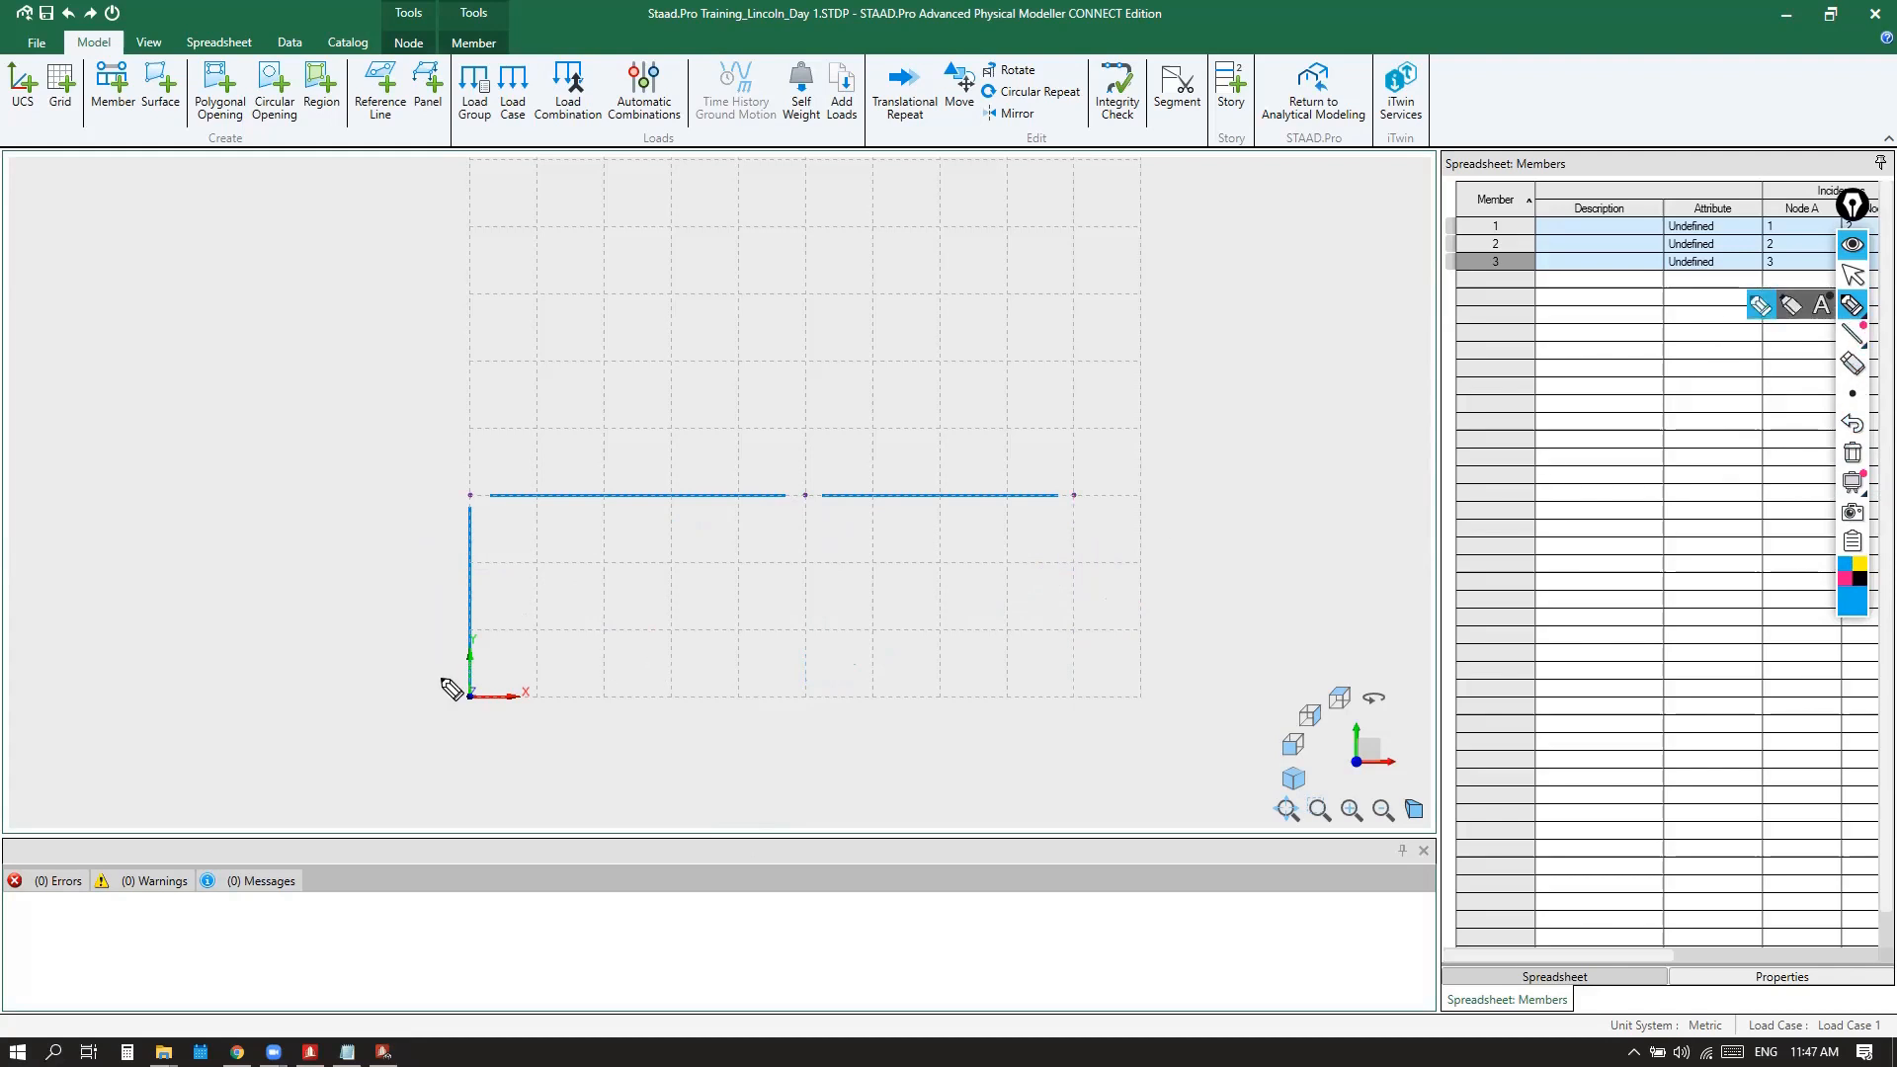
Sketch both outer columns with opposite blue arrows, and mark a point and a direction arrow for each in pink
drag(472, 642, 470, 493)
mouse_move(421, 640)
mouse_down()
mouse_move(405, 589)
mouse_move(433, 582)
mouse_up()
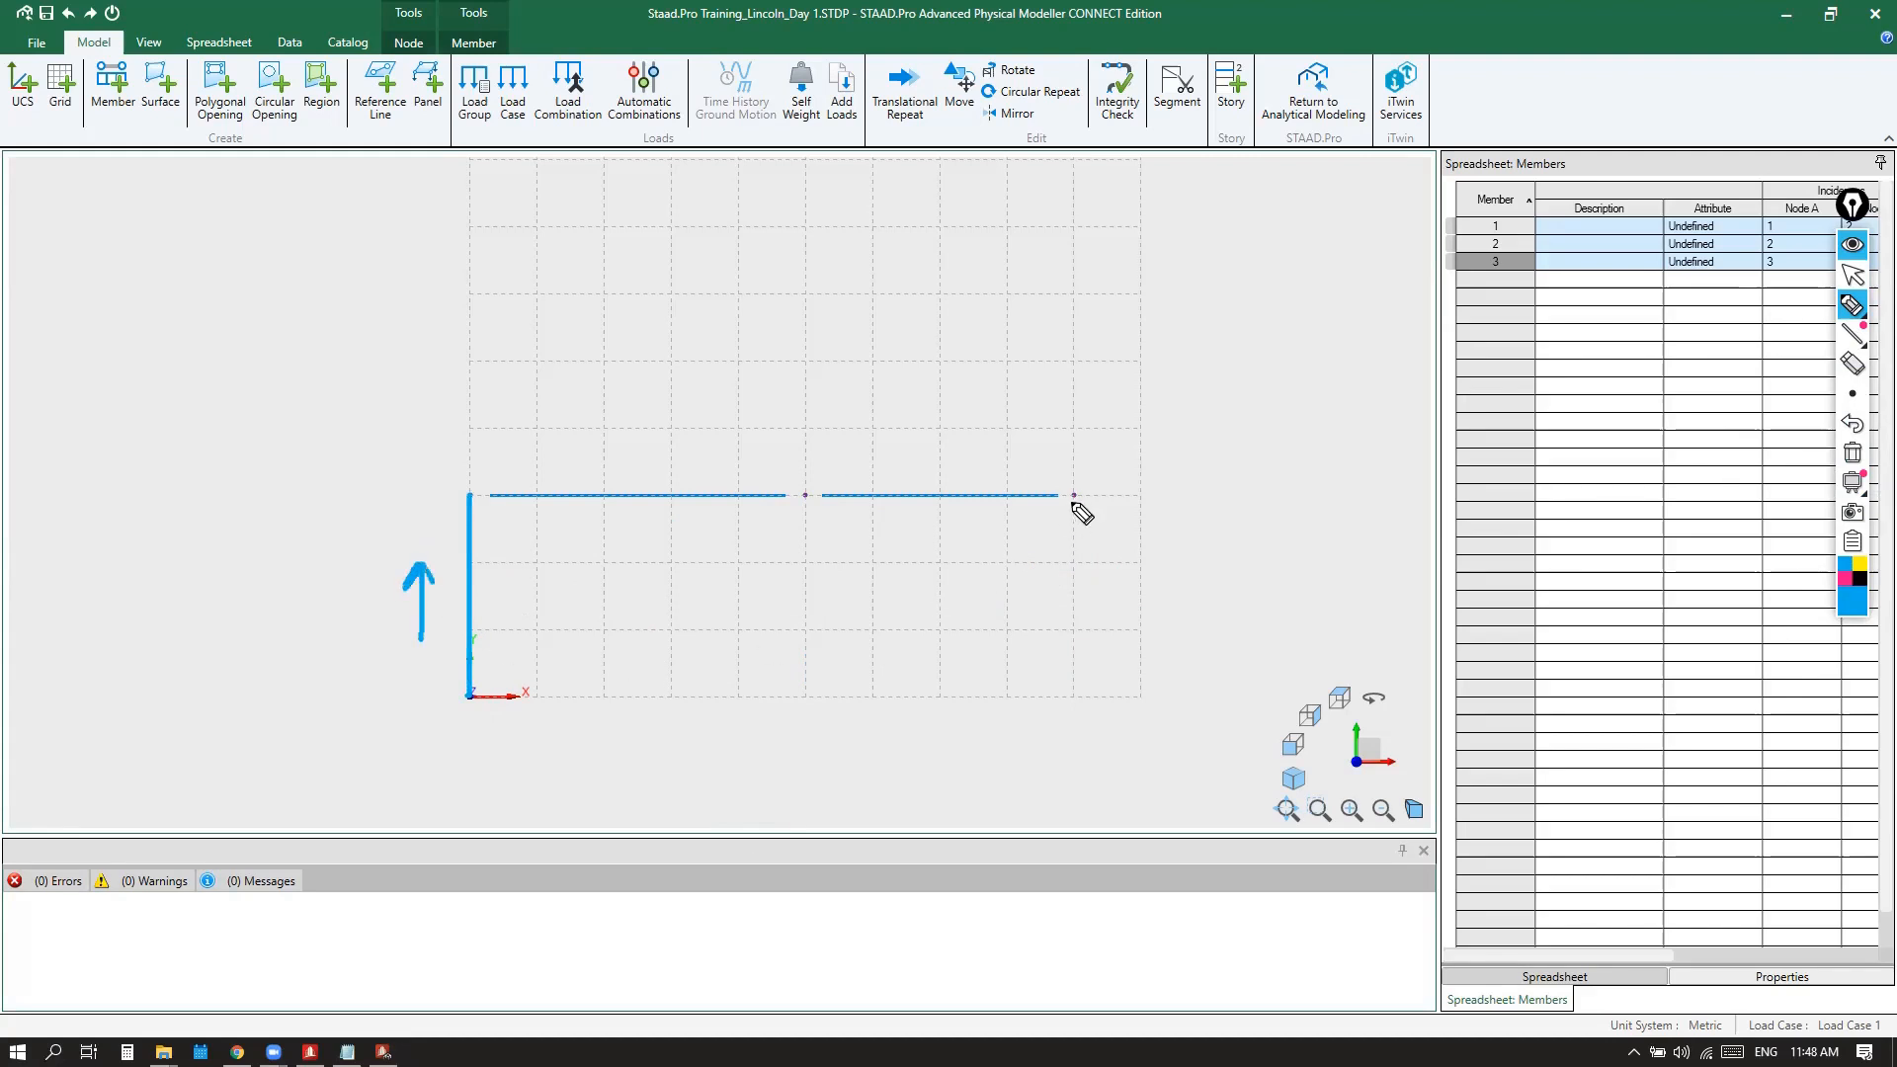
mouse_move(1074, 494)
mouse_down()
mouse_move(1080, 699)
mouse_move(1049, 674)
mouse_up()
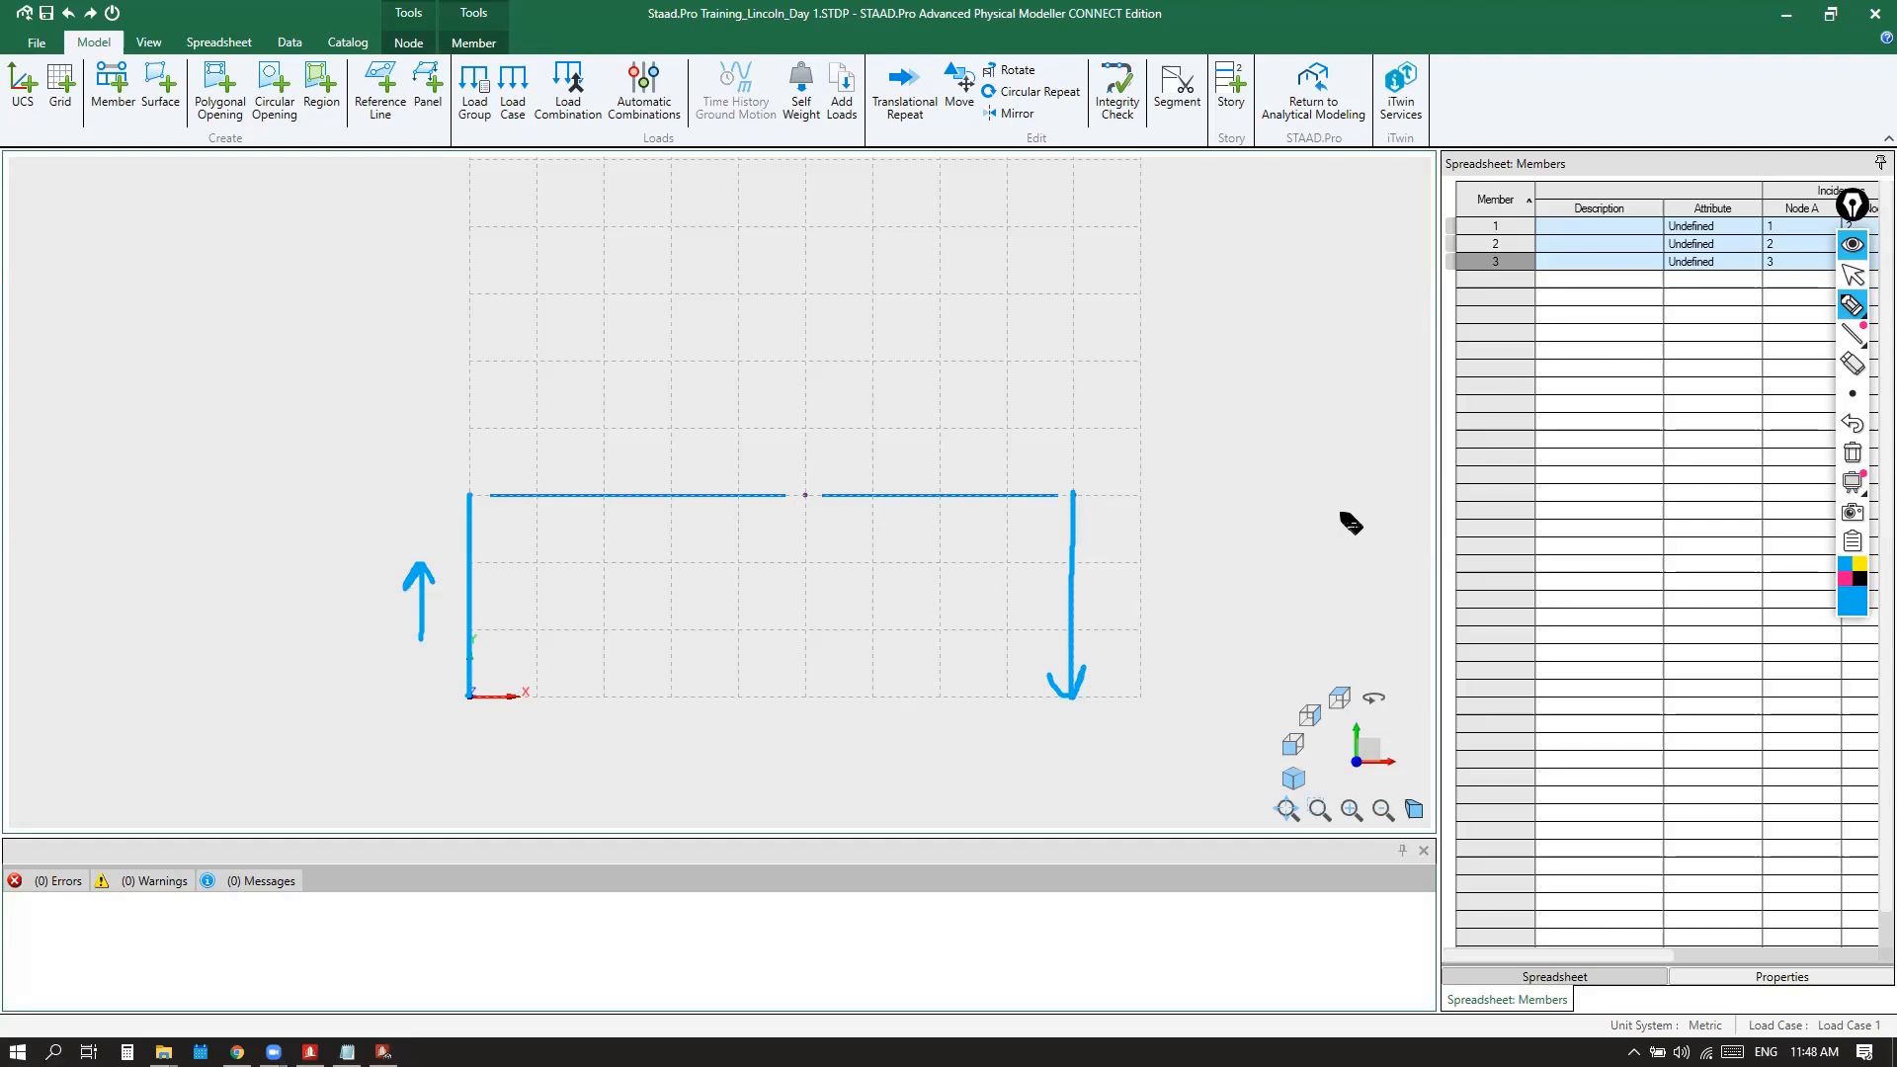
click(1845, 579)
drag(479, 571, 480, 555)
drag(1081, 553, 1079, 556)
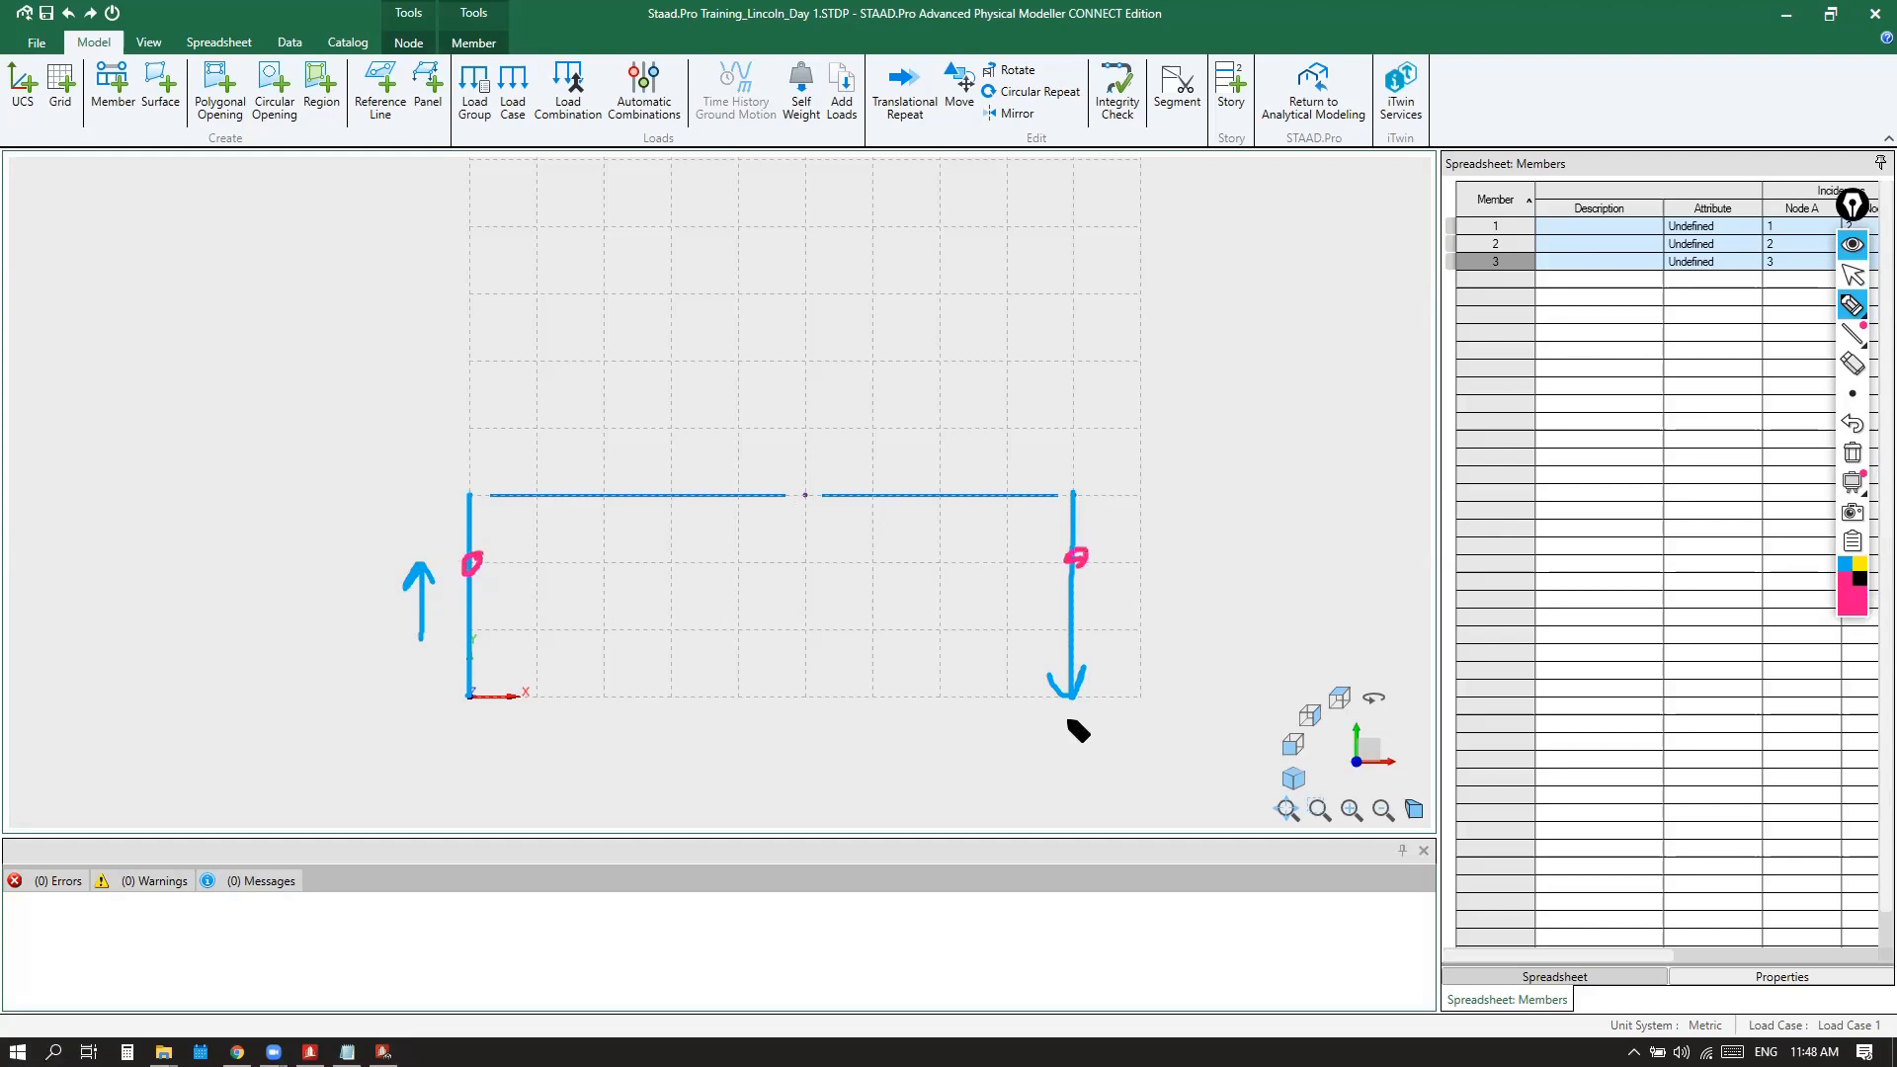
mouse_move(423, 637)
mouse_down()
mouse_move(423, 569)
mouse_move(437, 585)
mouse_up()
mouse_move(1134, 539)
mouse_down()
mouse_move(1137, 627)
mouse_move(1152, 593)
mouse_up()
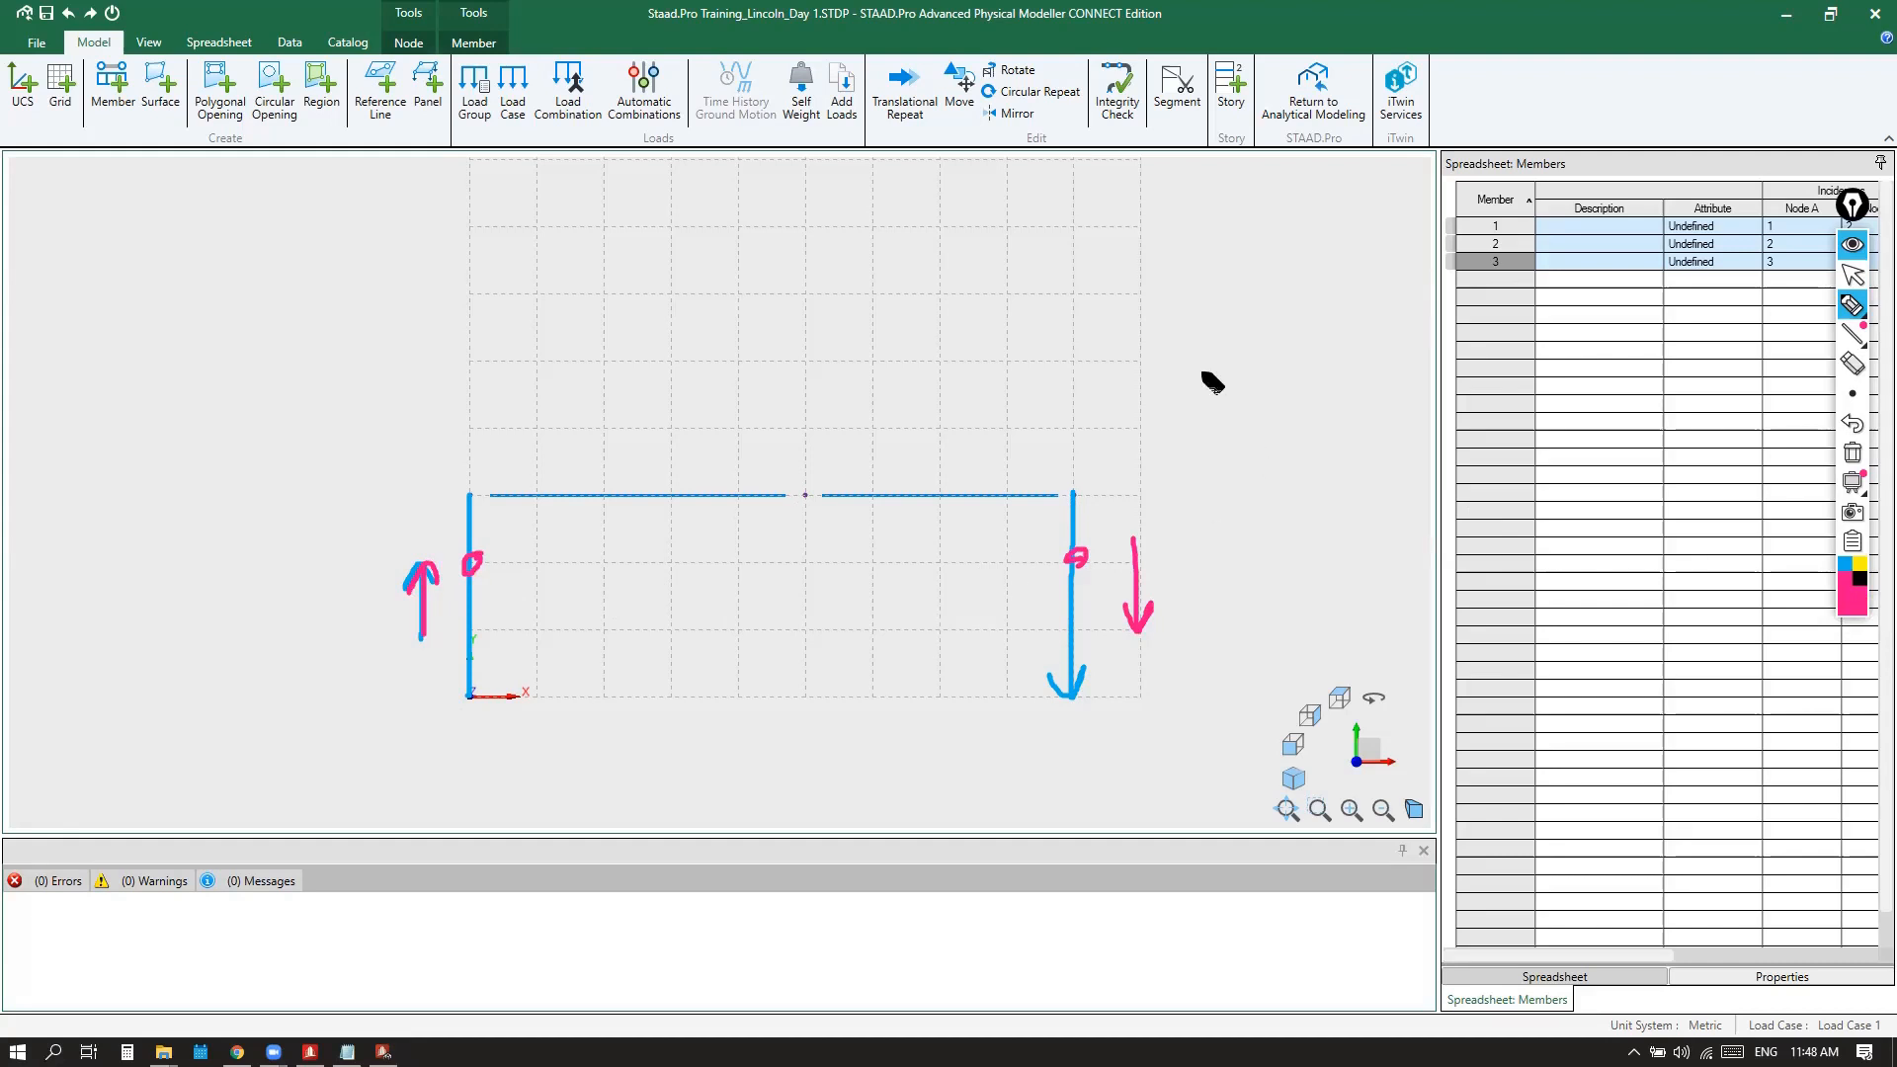
Handwrite a boxed node-creation note with a 1m value above the frame
mouse_move(932, 279)
mouse_down()
mouse_move(1146, 279)
mouse_move(1281, 341)
mouse_move(763, 297)
mouse_move(998, 285)
mouse_up()
mouse_move(826, 327)
mouse_down()
mouse_move(888, 319)
mouse_move(919, 347)
mouse_move(953, 301)
mouse_move(1038, 317)
mouse_move(1129, 297)
mouse_move(1156, 322)
mouse_up()
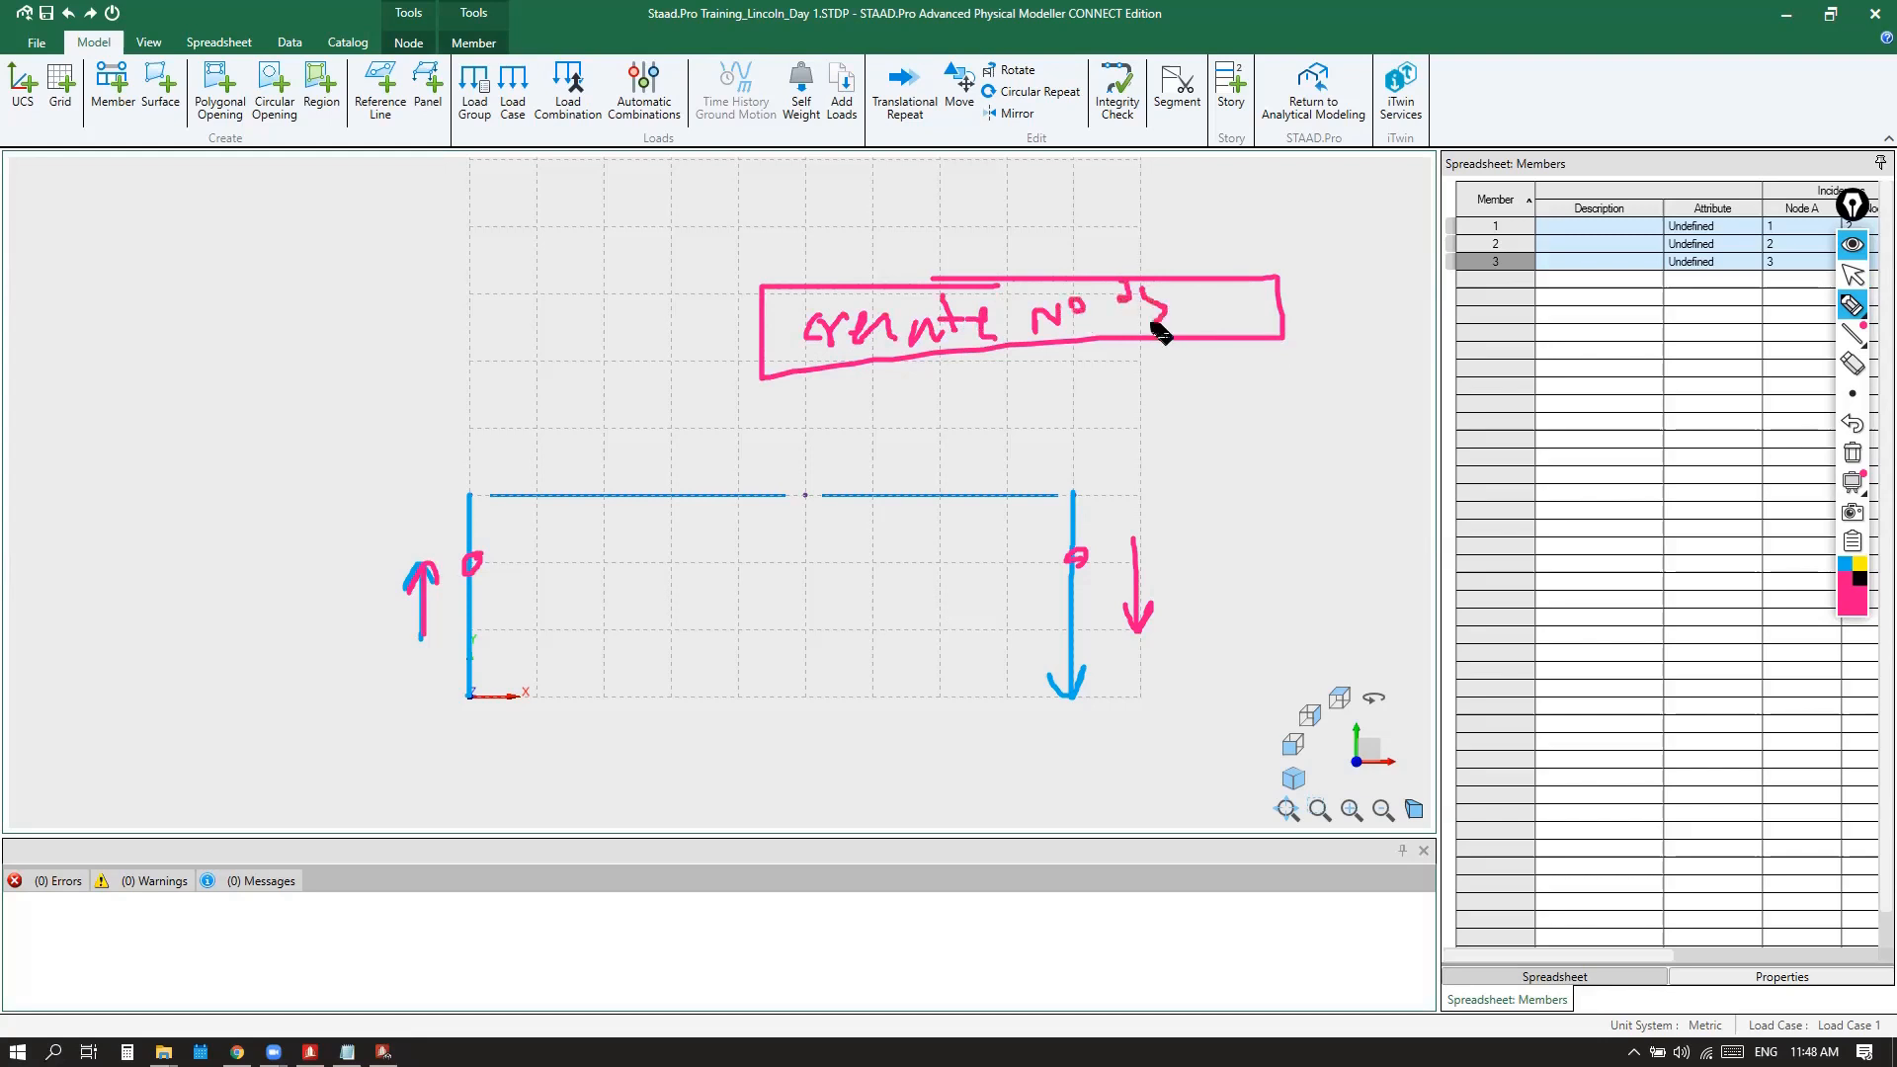
mouse_move(1270, 275)
mouse_down()
mouse_move(1479, 285)
mouse_move(1485, 329)
mouse_move(1284, 335)
mouse_up()
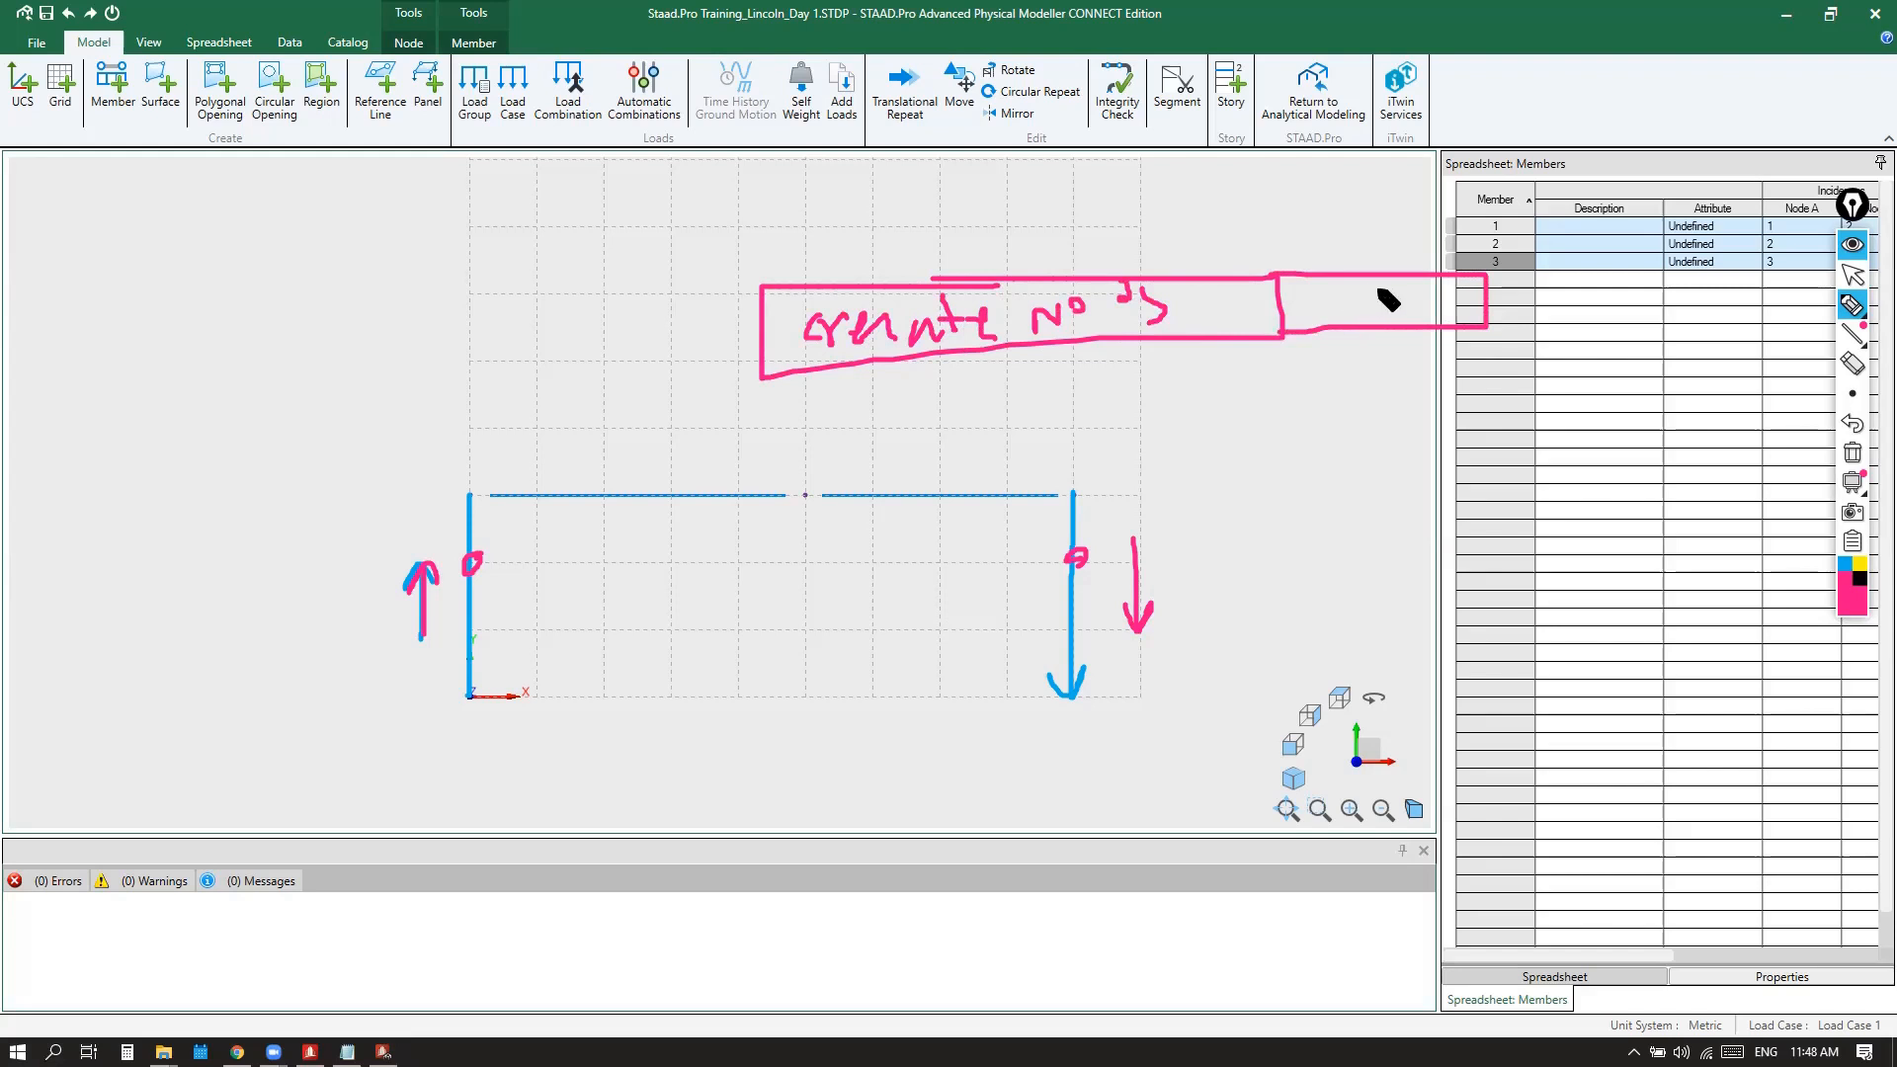
drag(1327, 290, 1388, 303)
Mark the left column's top node in pink and a black point on each outer column, and clear all annotations
drag(474, 492, 472, 498)
click(1861, 579)
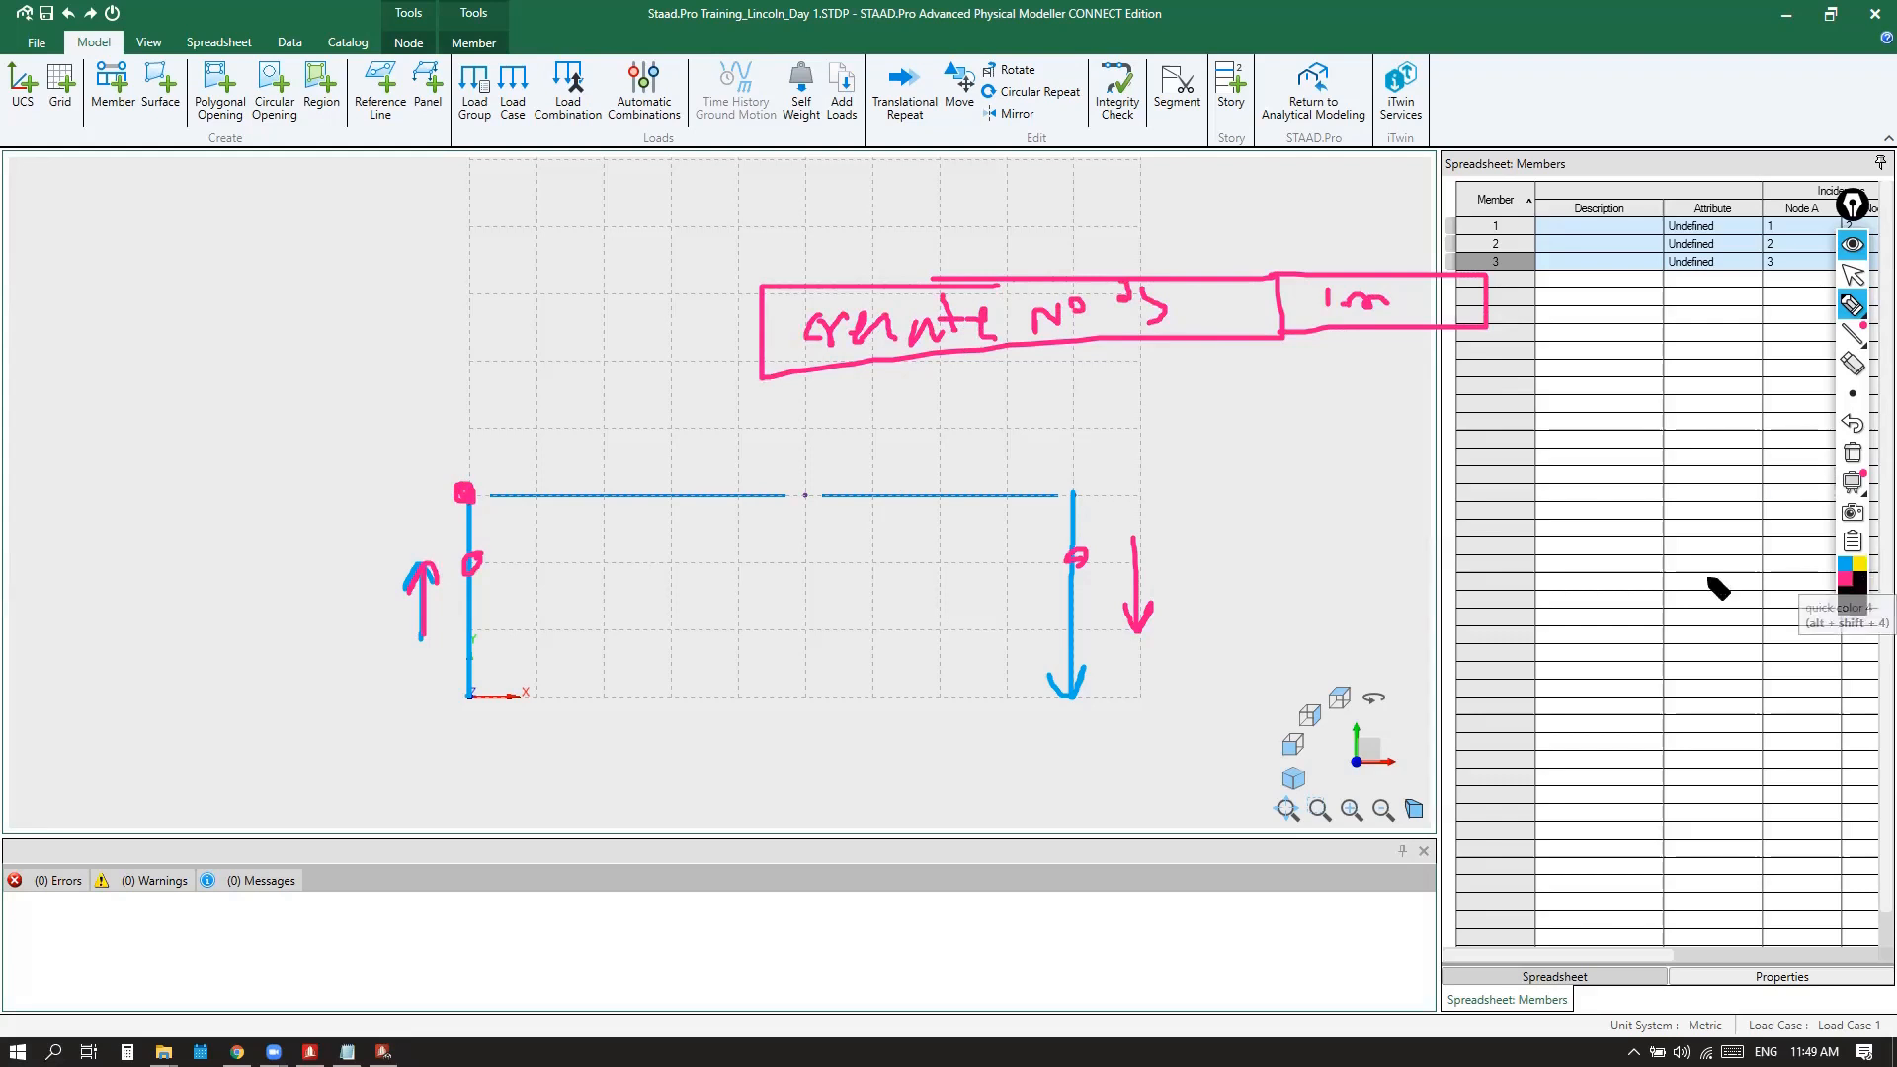
mouse_move(480, 553)
mouse_down()
mouse_move(491, 577)
mouse_move(474, 559)
mouse_up()
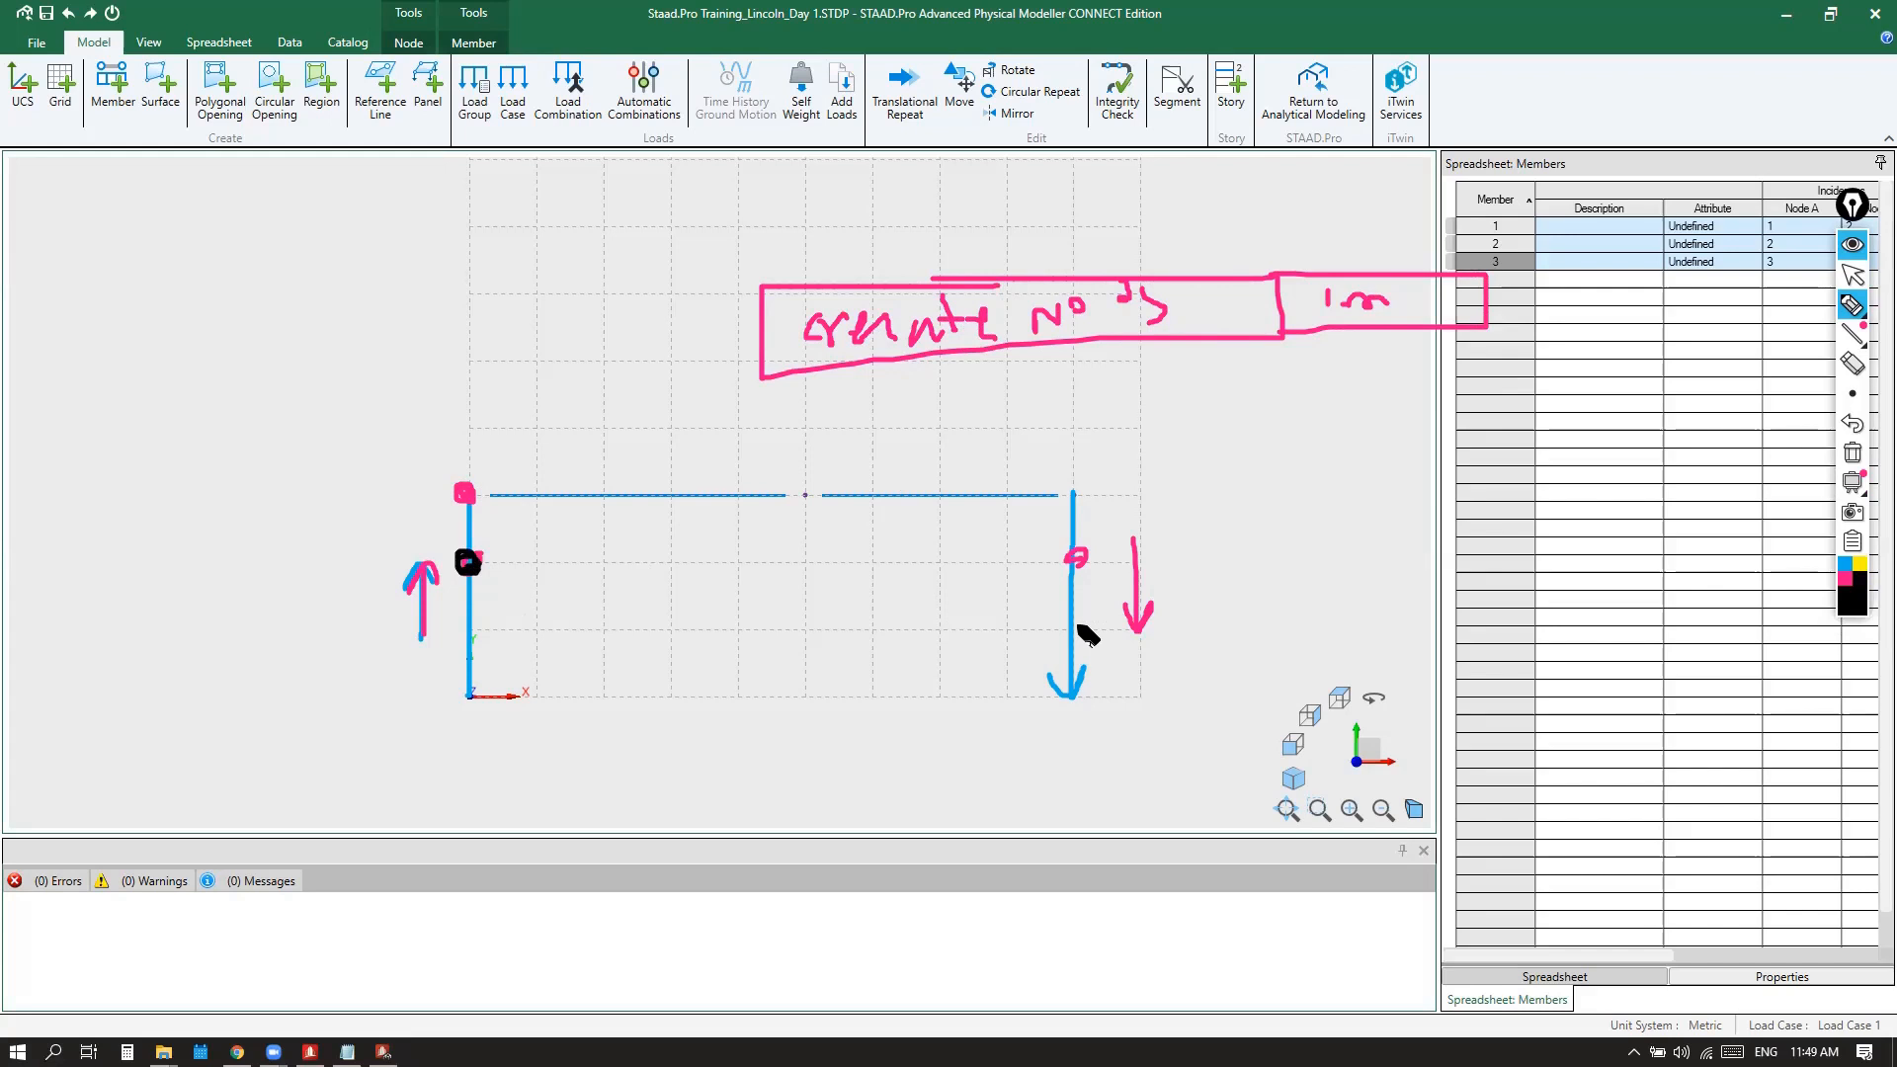
drag(1073, 627, 1067, 635)
click(1854, 455)
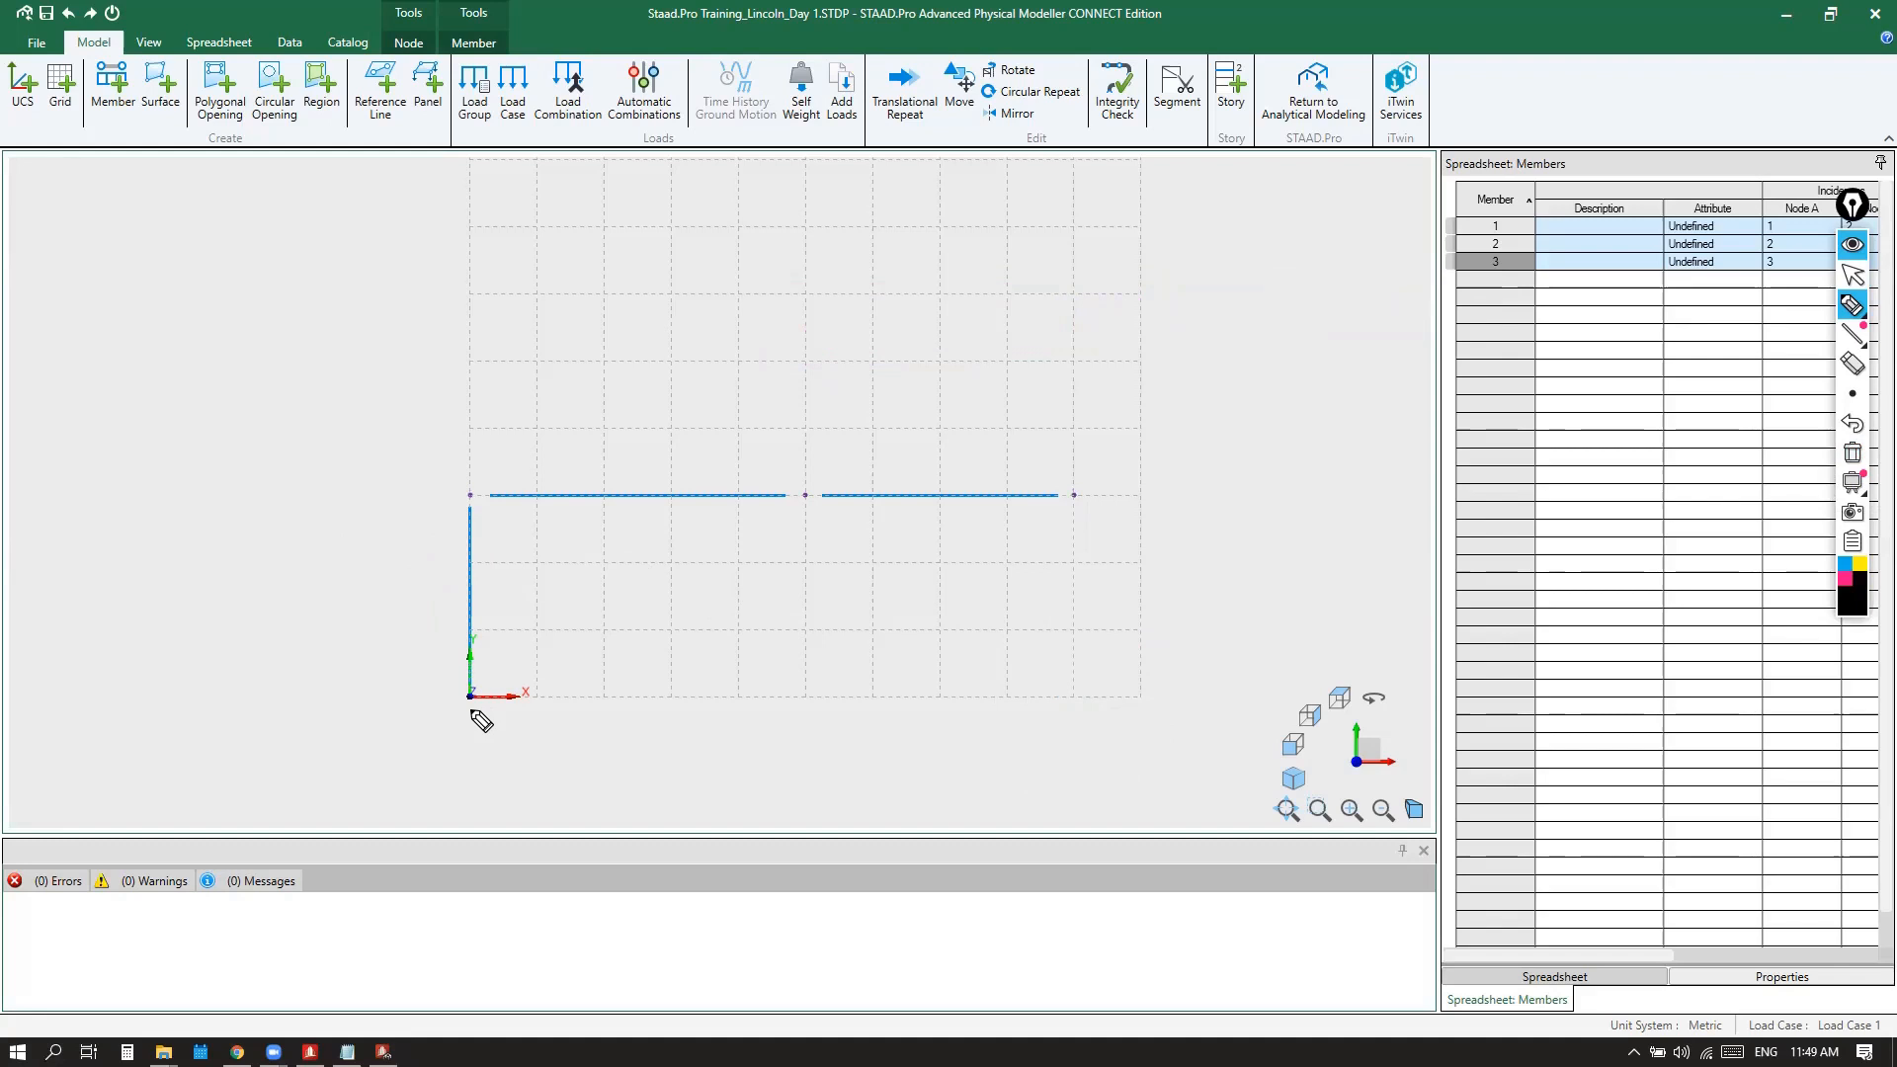
Sketch black direction arrows beside both columns and above both beams, clear them, and return to the normal pointer
mouse_move(431, 652)
mouse_down()
mouse_move(432, 558)
mouse_move(446, 581)
mouse_up()
mouse_move(1111, 507)
mouse_down()
mouse_move(1116, 633)
mouse_move(1132, 599)
mouse_up()
mouse_move(1008, 475)
mouse_down()
mouse_move(923, 461)
mouse_move(929, 487)
mouse_up()
mouse_move(570, 464)
mouse_down()
mouse_move(707, 472)
mouse_move(660, 485)
mouse_up()
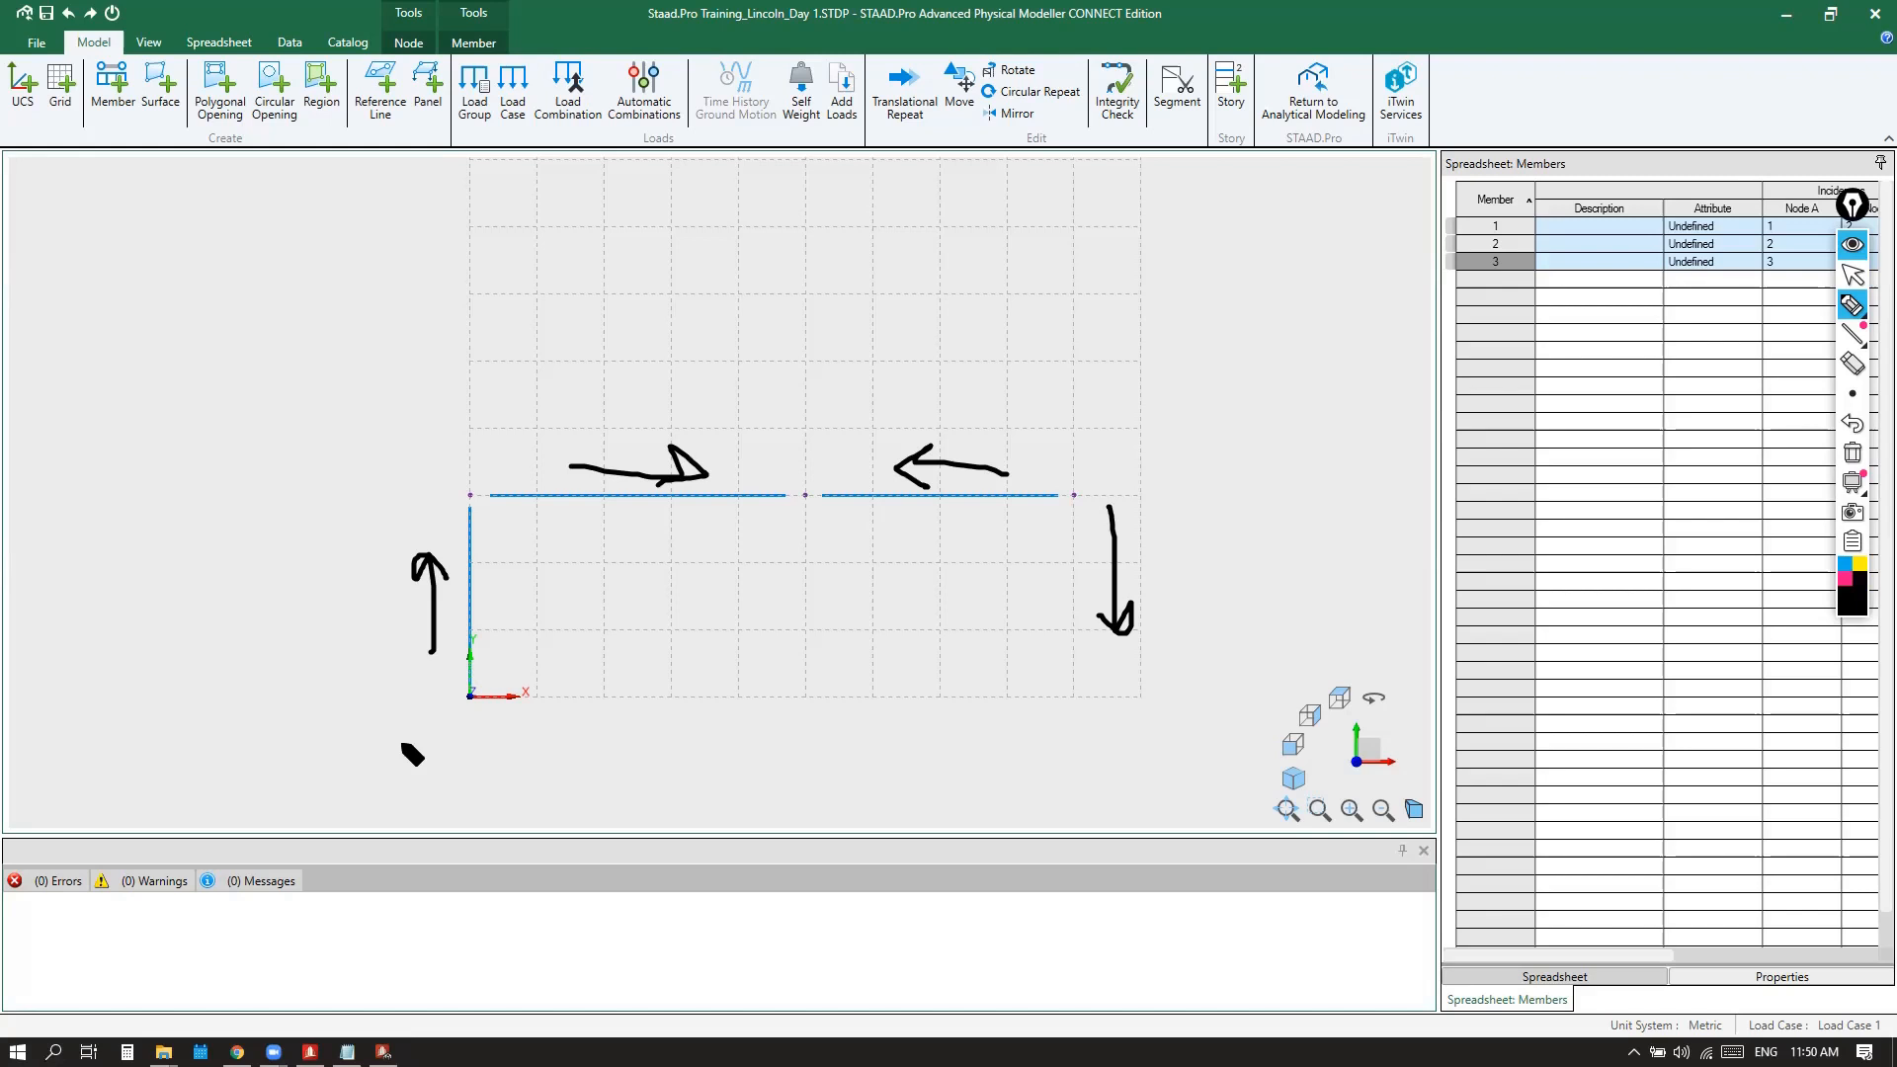
click(1853, 453)
click(1853, 275)
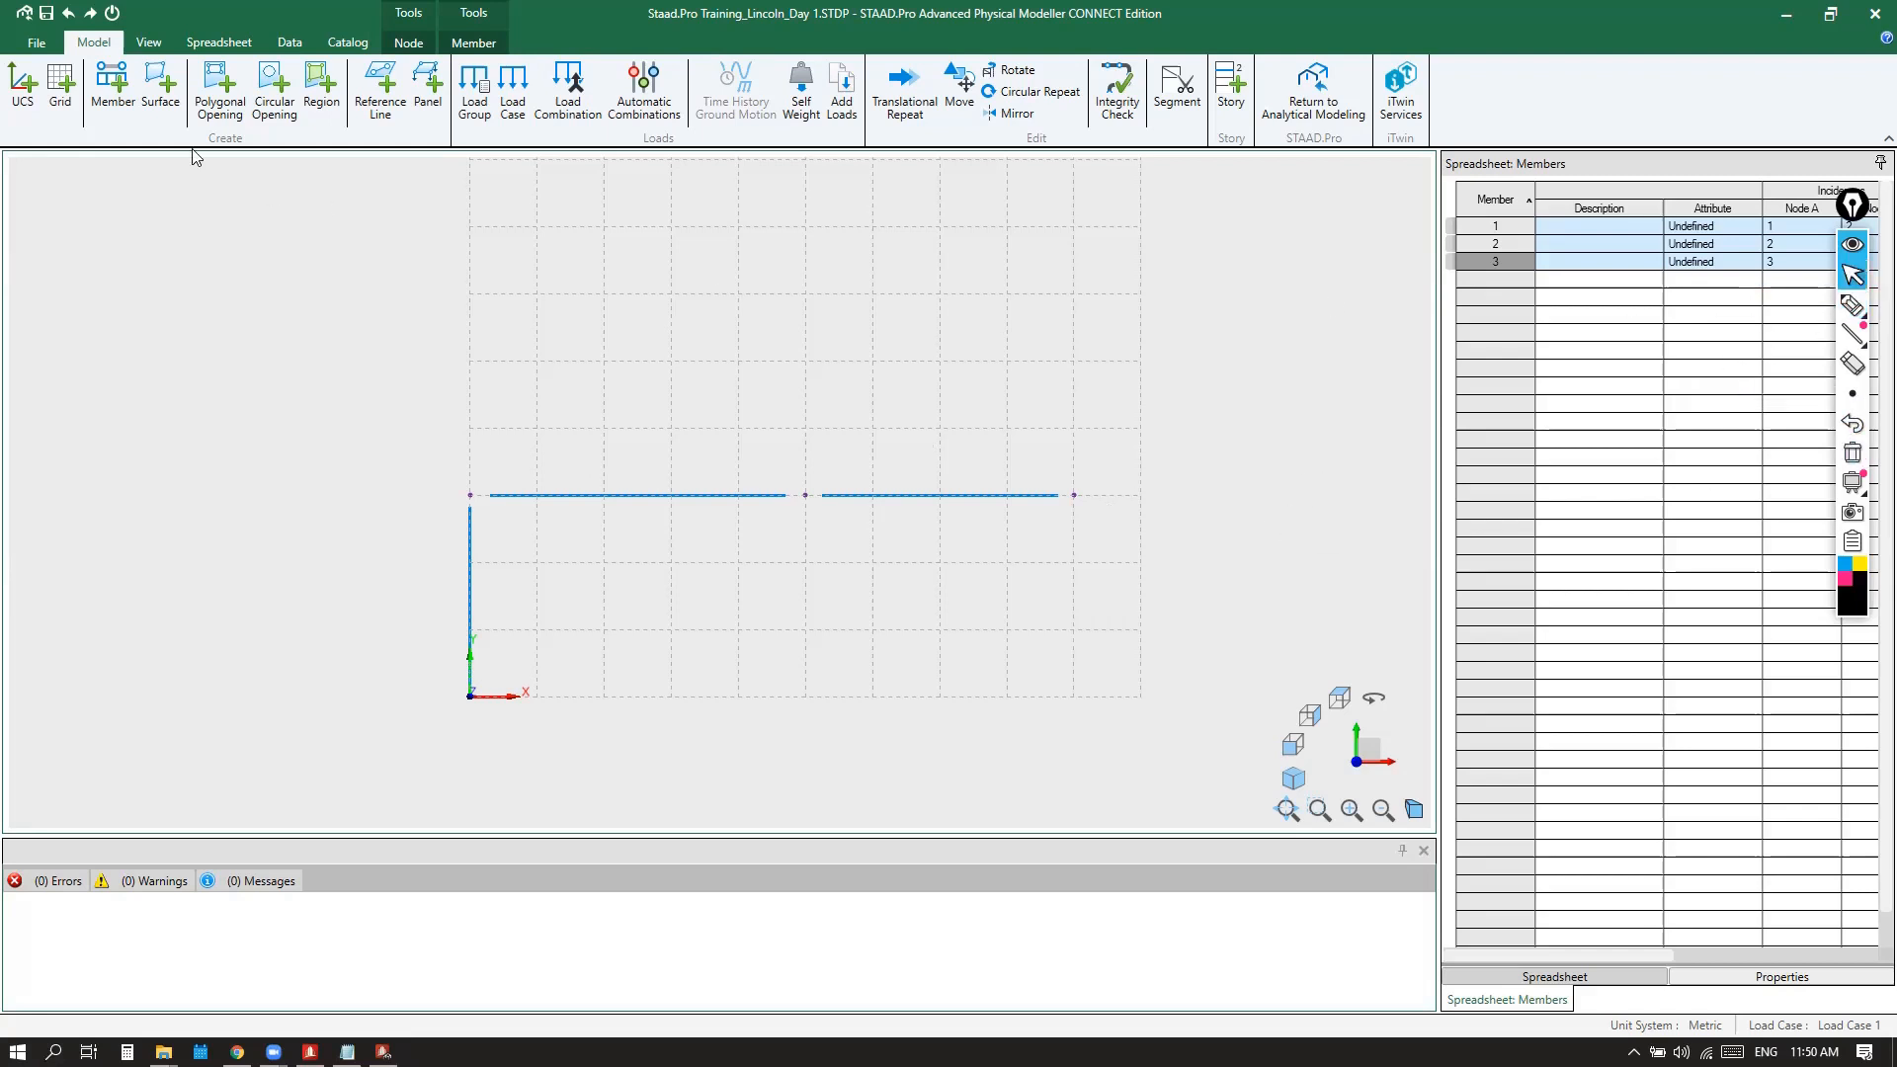
Draw a column member from (5; 0; 0) to the middle beam node at (5; 3; 0)
click(115, 96)
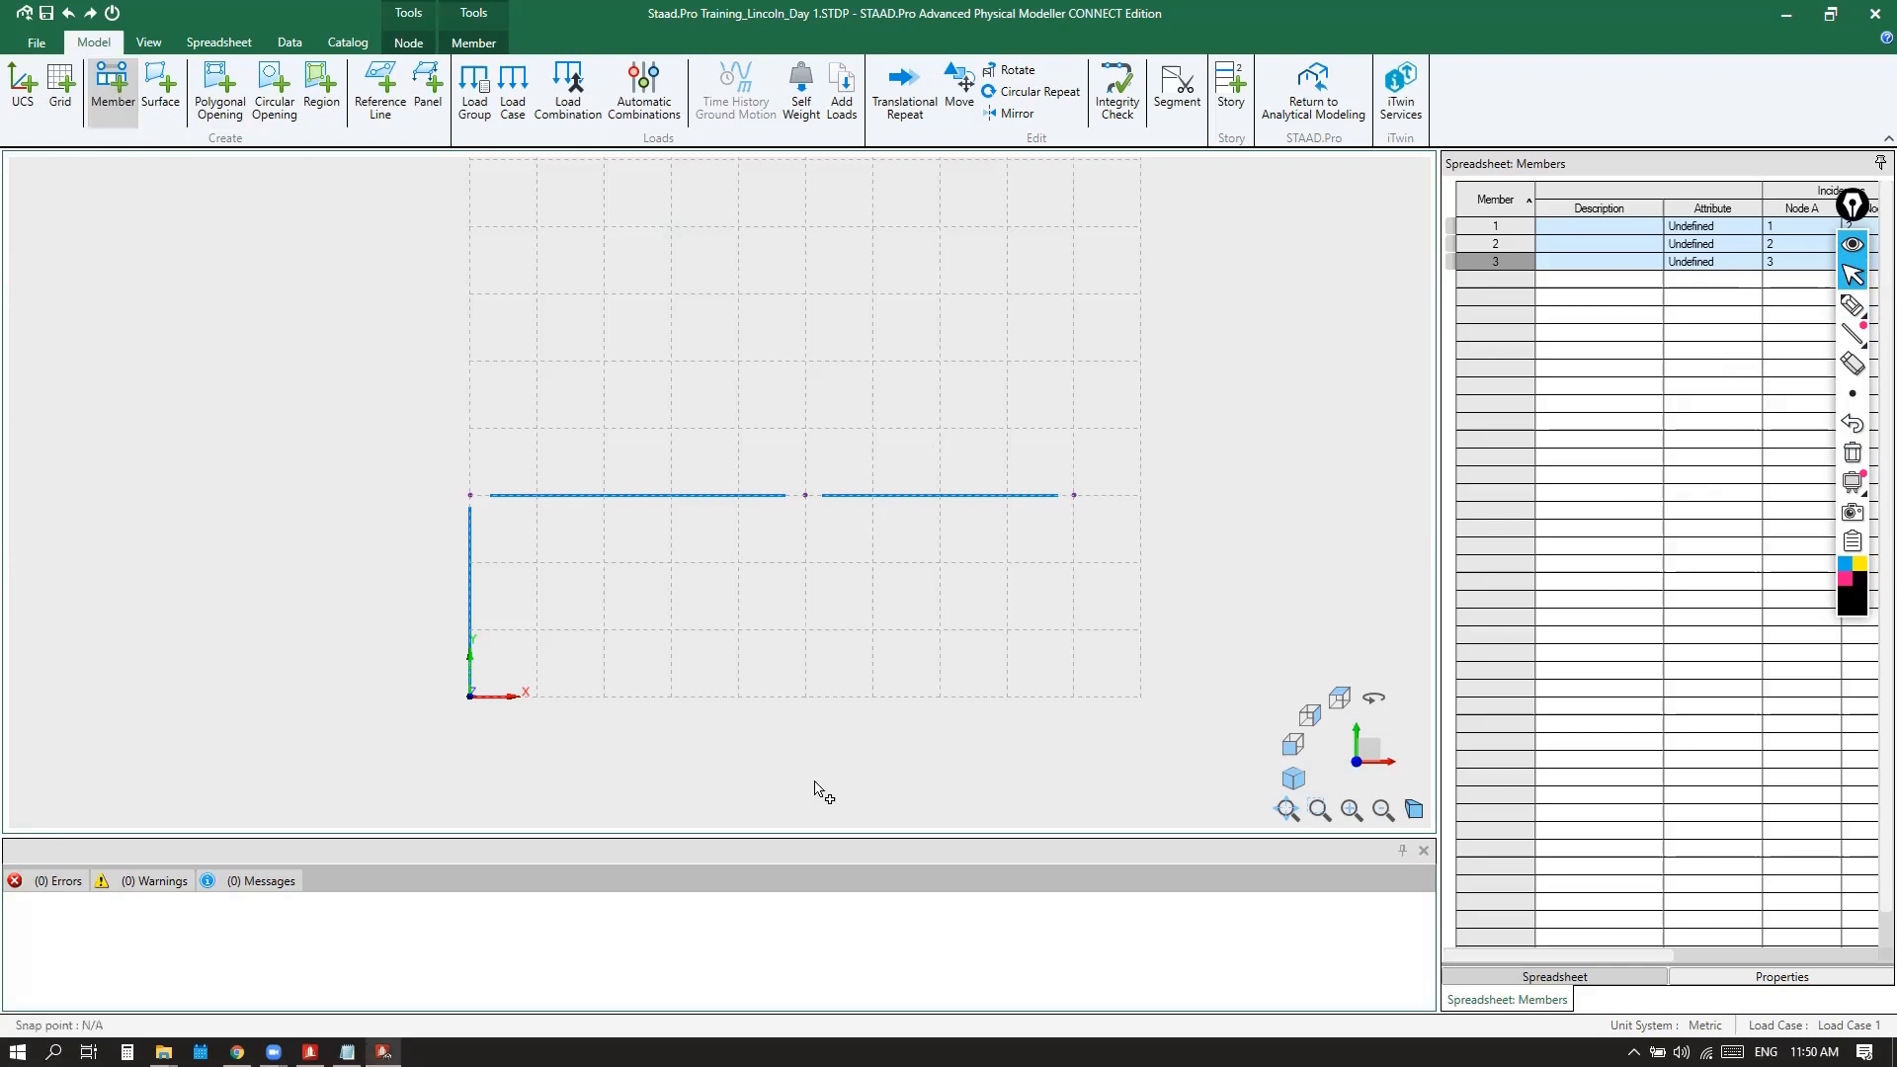
click(805, 698)
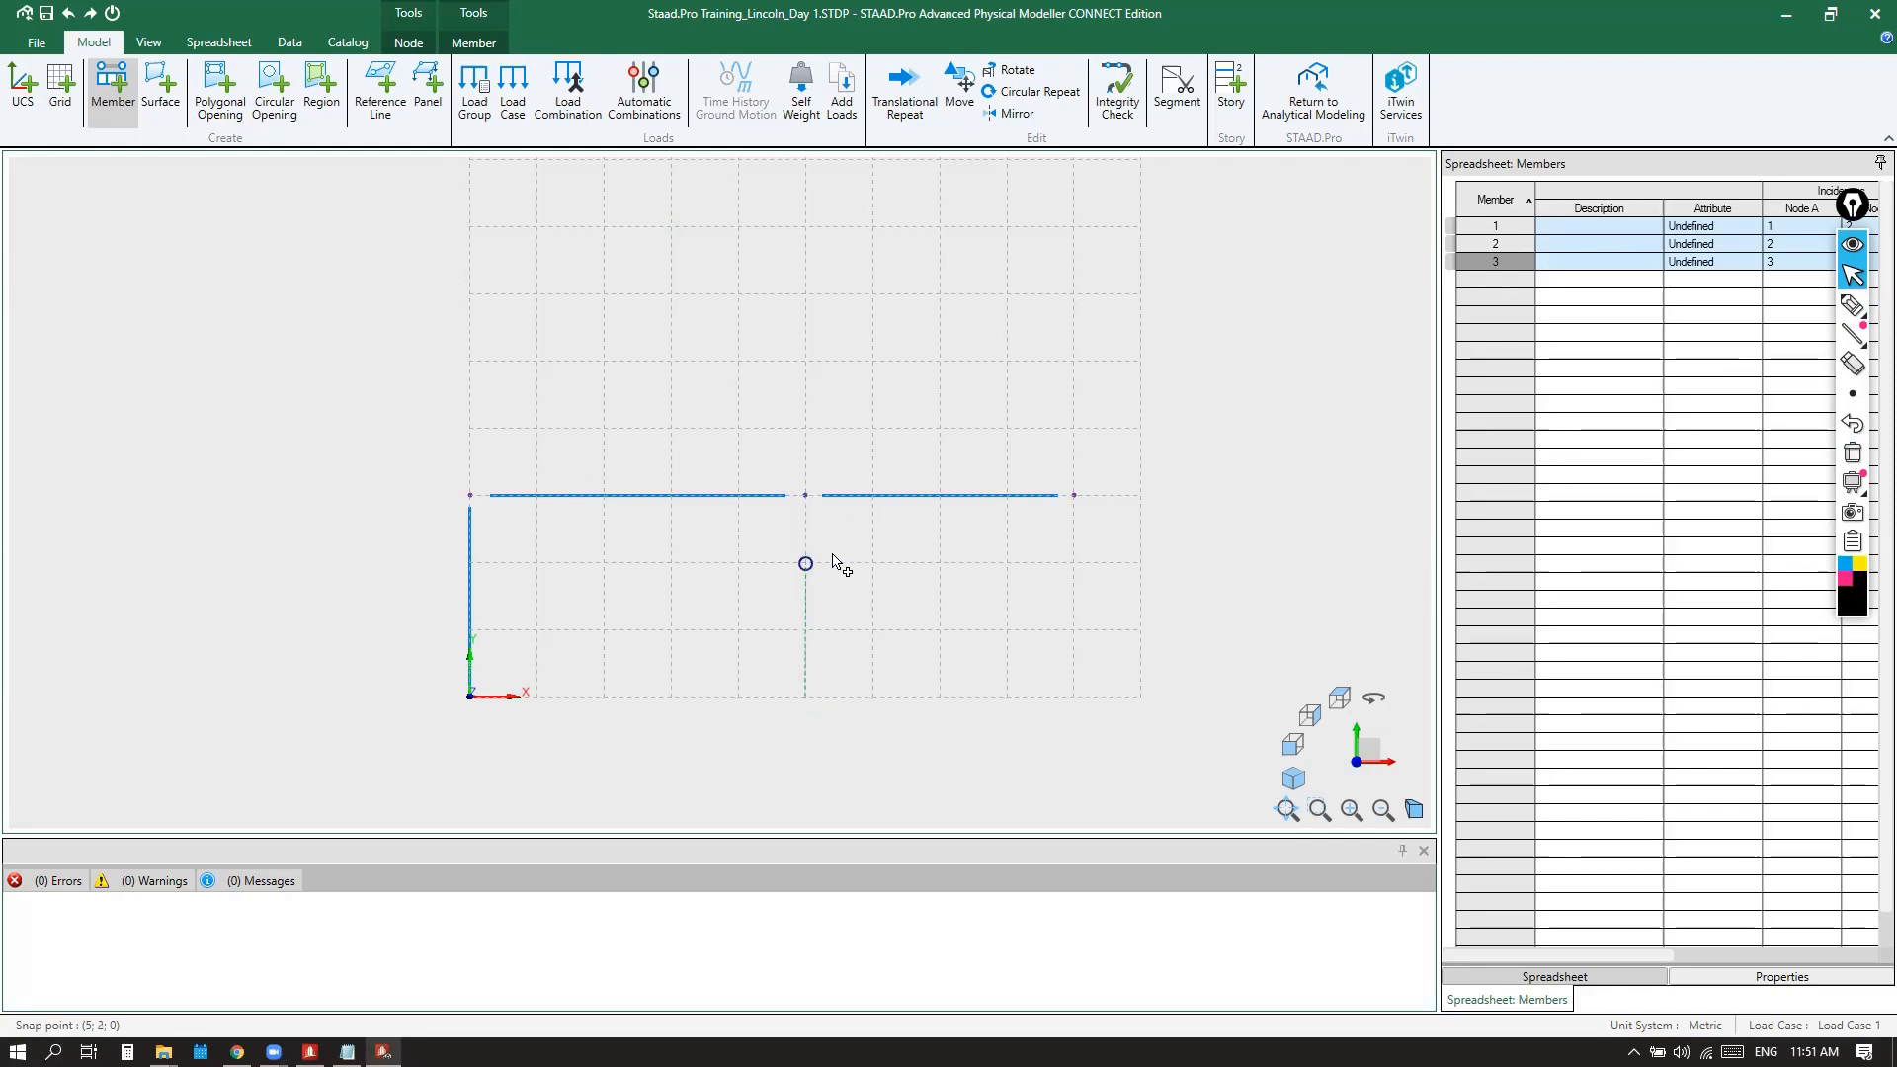
click(807, 497)
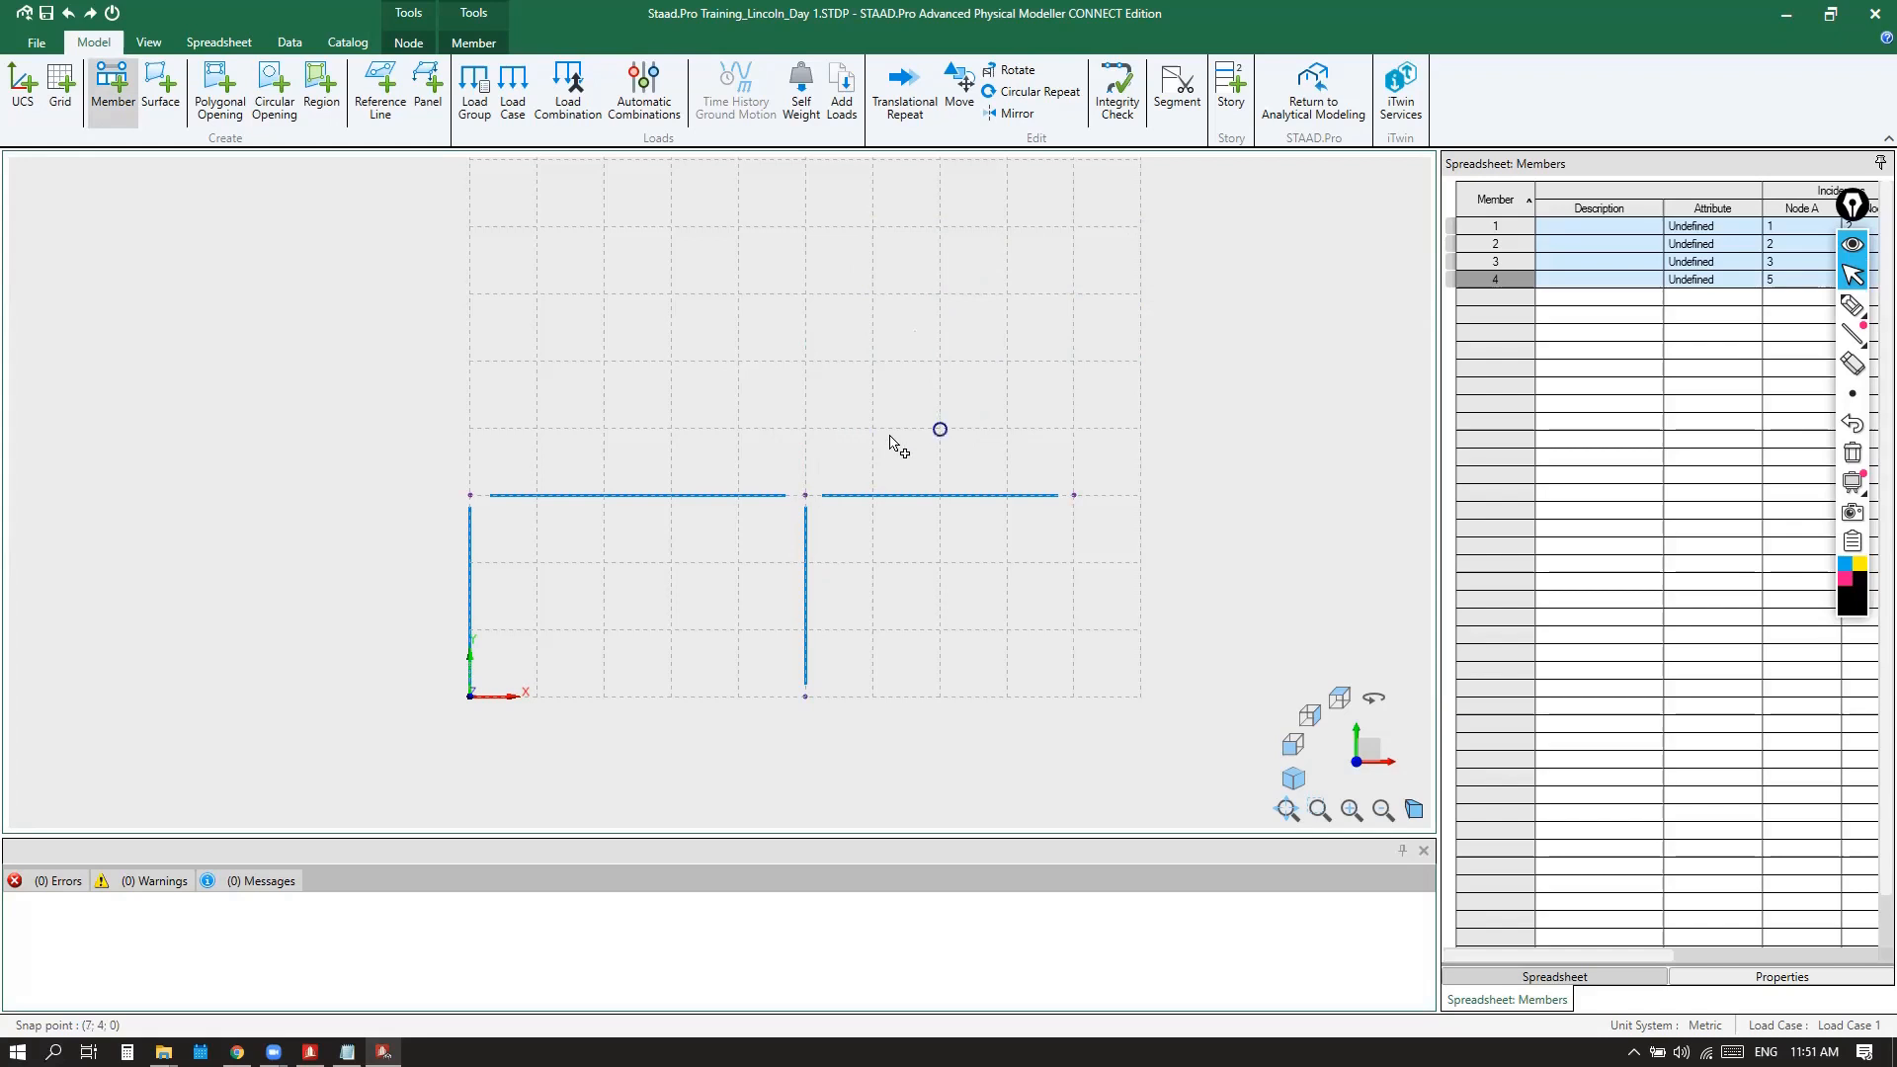
Draw separate members from (4; 5; 0) to (6; 7; 0), (2; 5; 0) to (0; 7; 0), and (8; 7; 0) to (9; 6; 0), and end drawing
click(738, 361)
click(873, 228)
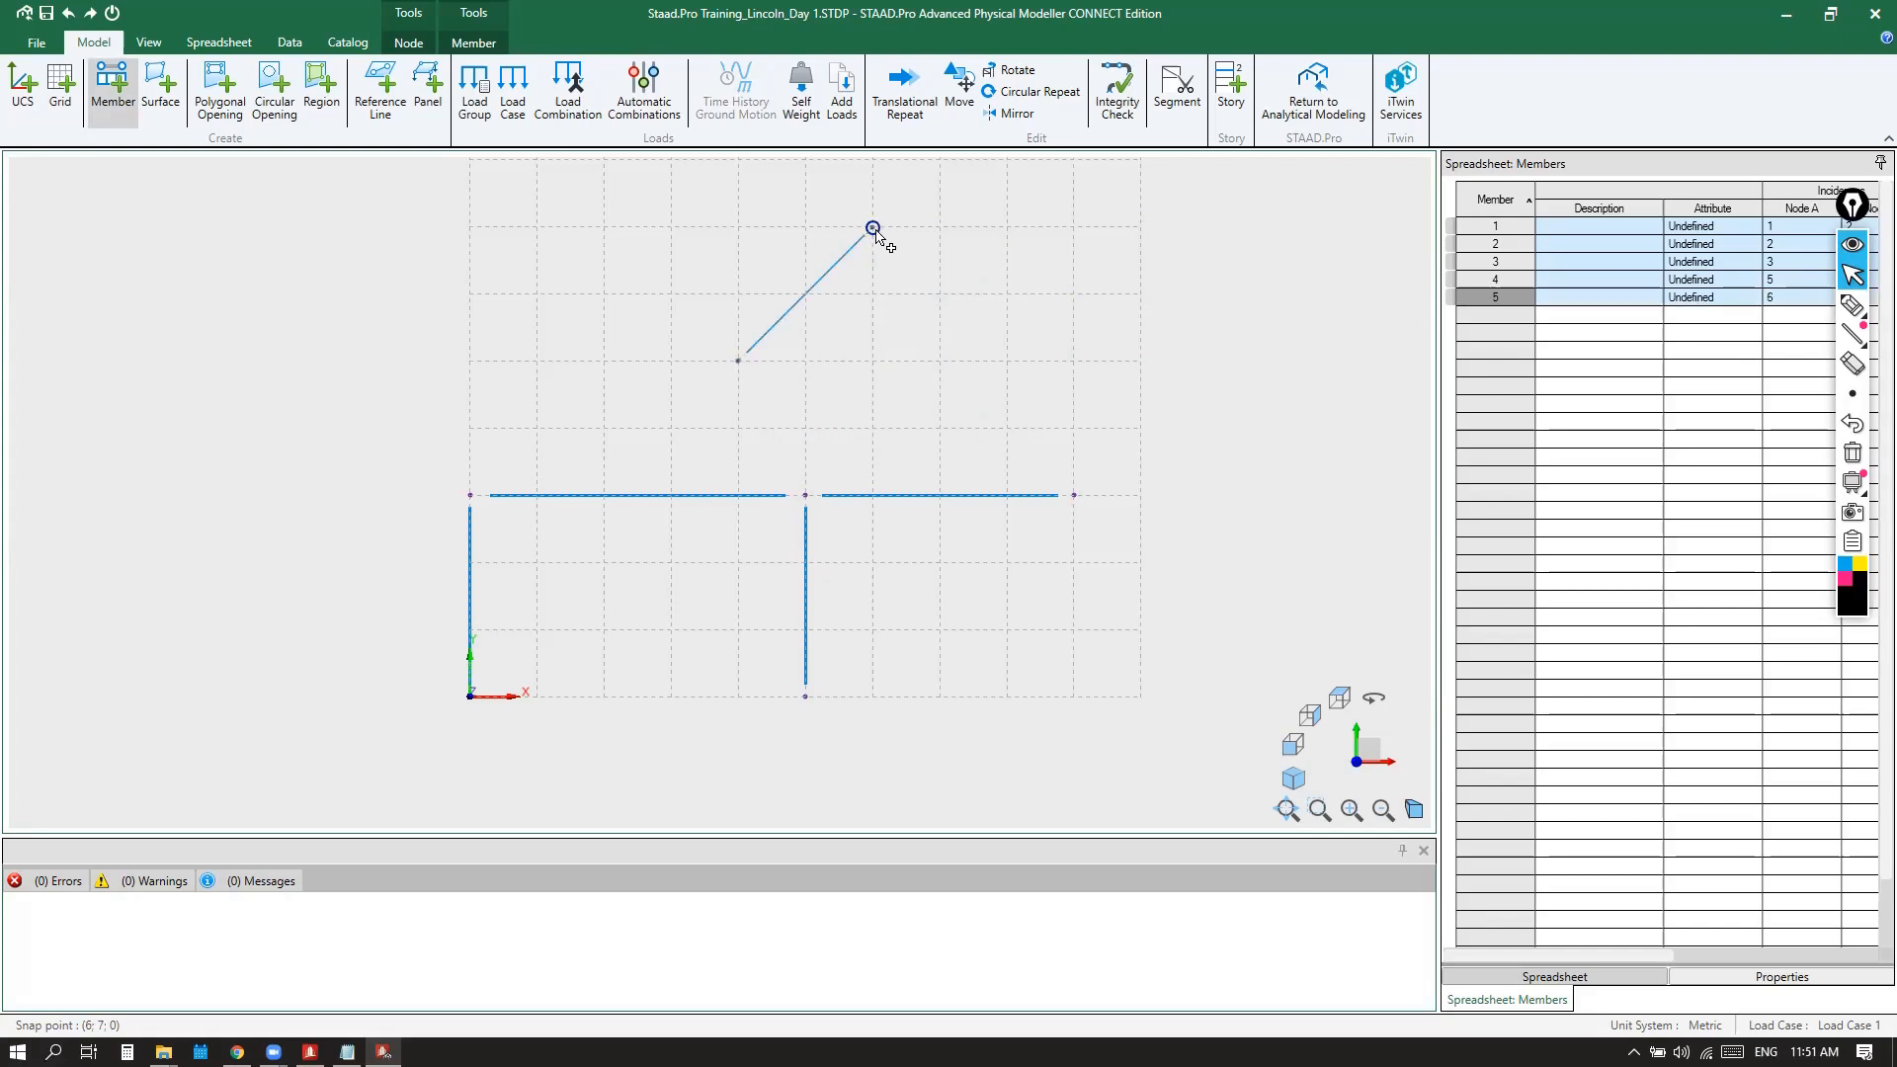
click(606, 362)
click(470, 227)
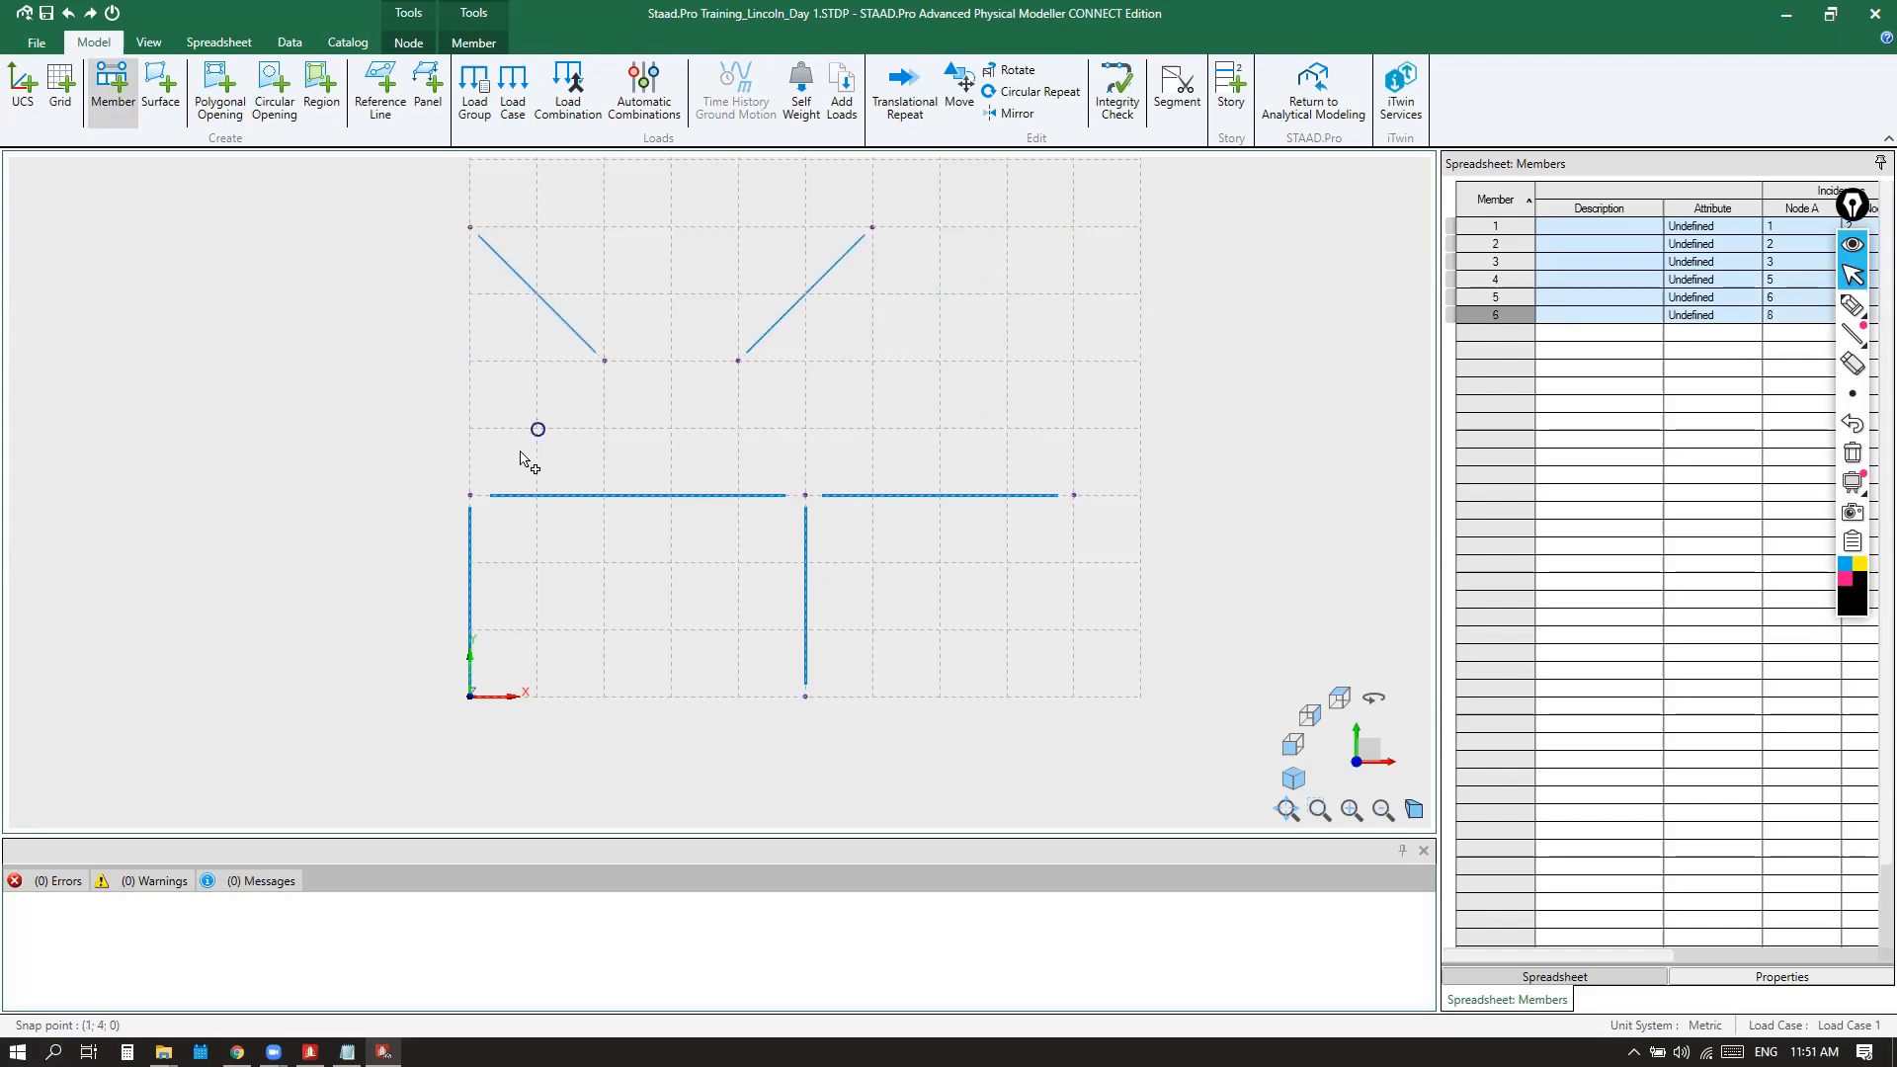
click(1008, 228)
click(1074, 296)
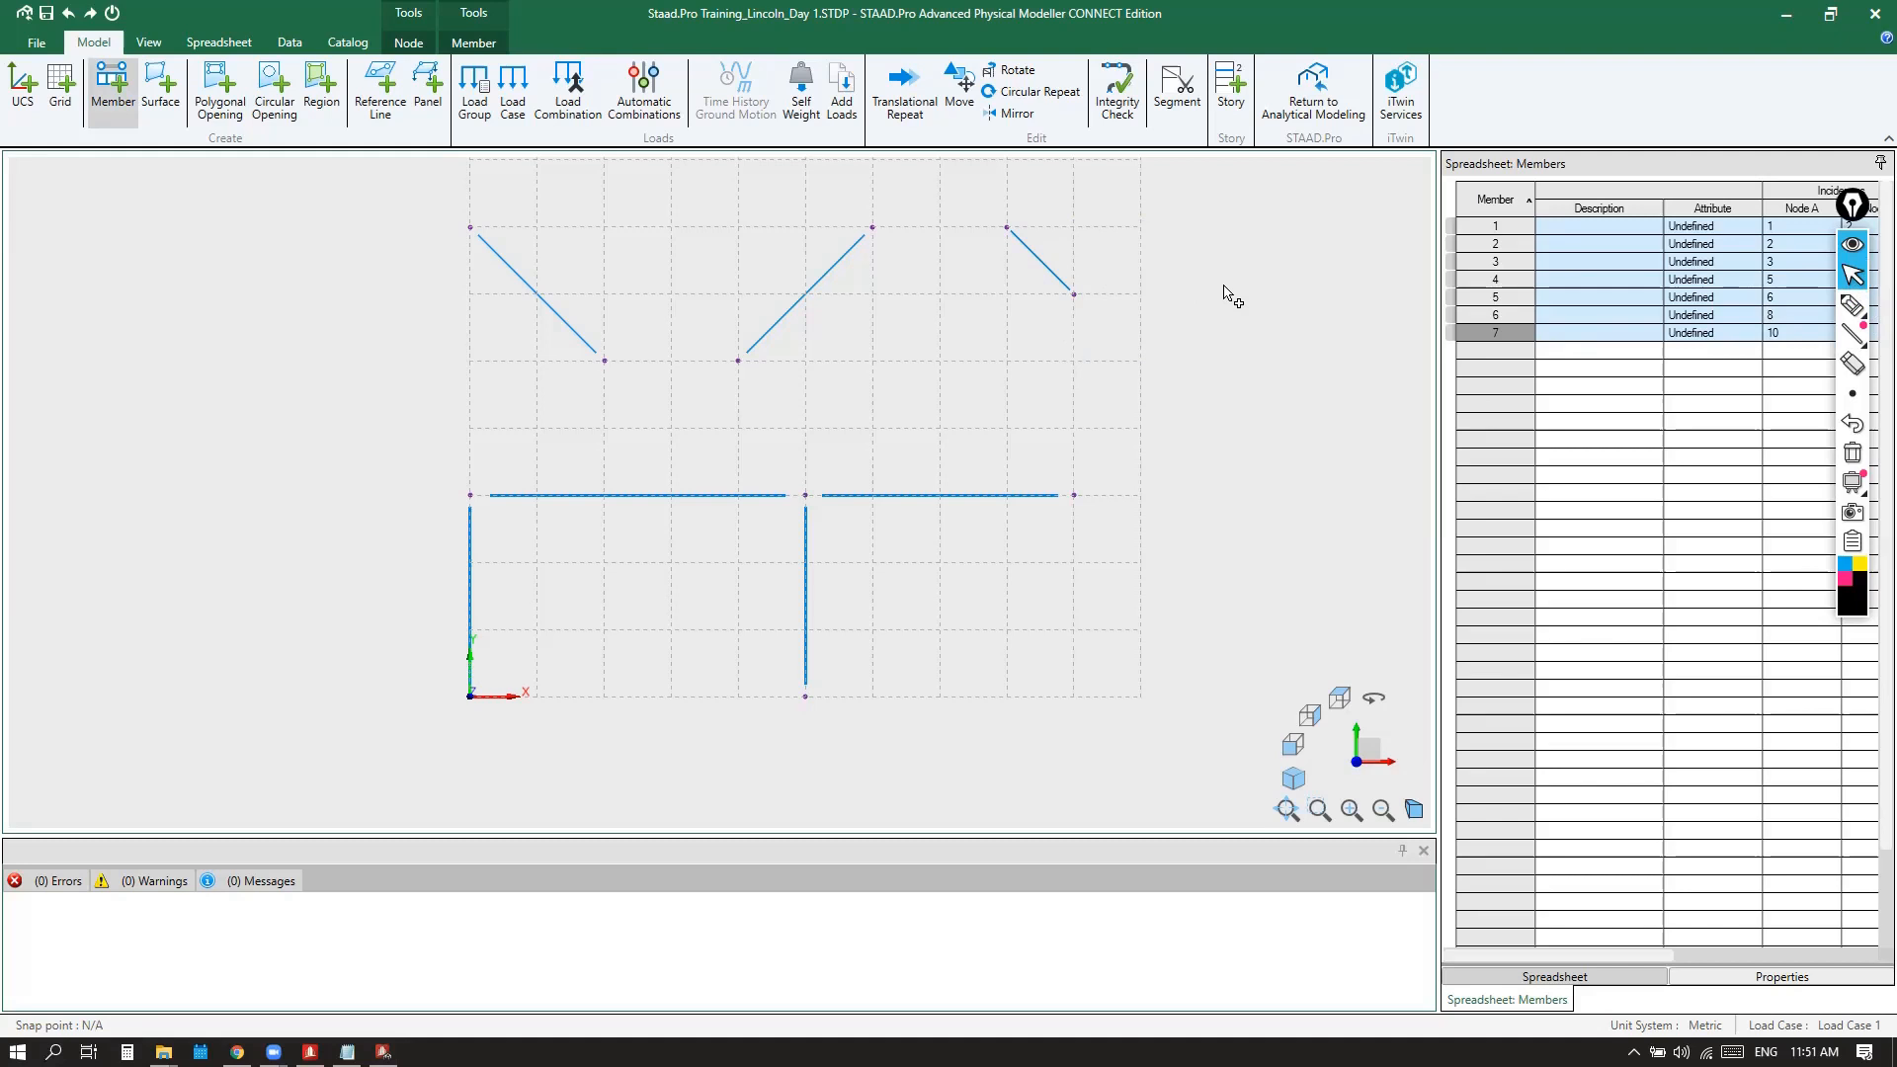
key(Escape)
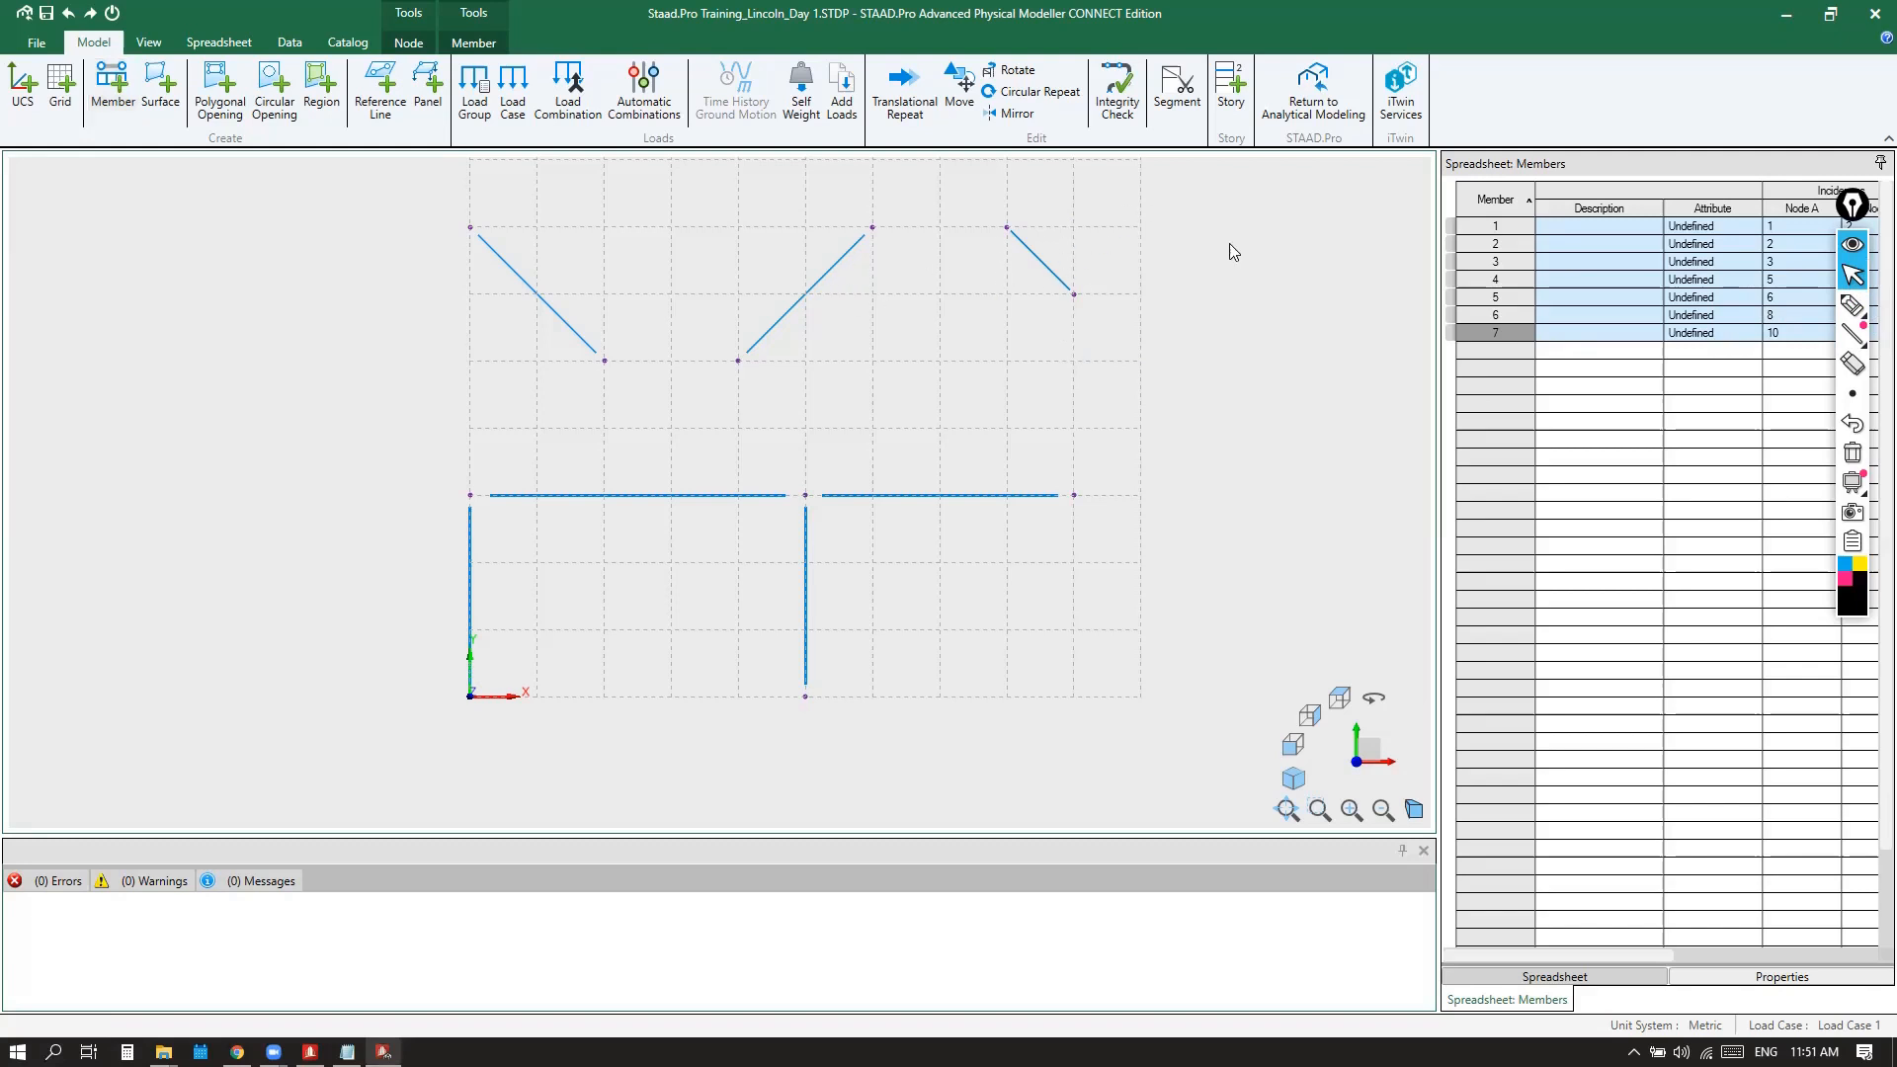
Draw separate members from (6; 5; 0) to (7; 7; 0), (8; 4; 0) to (5; 4; 0), and (2; 7; 0) to (4; 5; 0), and end drawing
click(1195, 316)
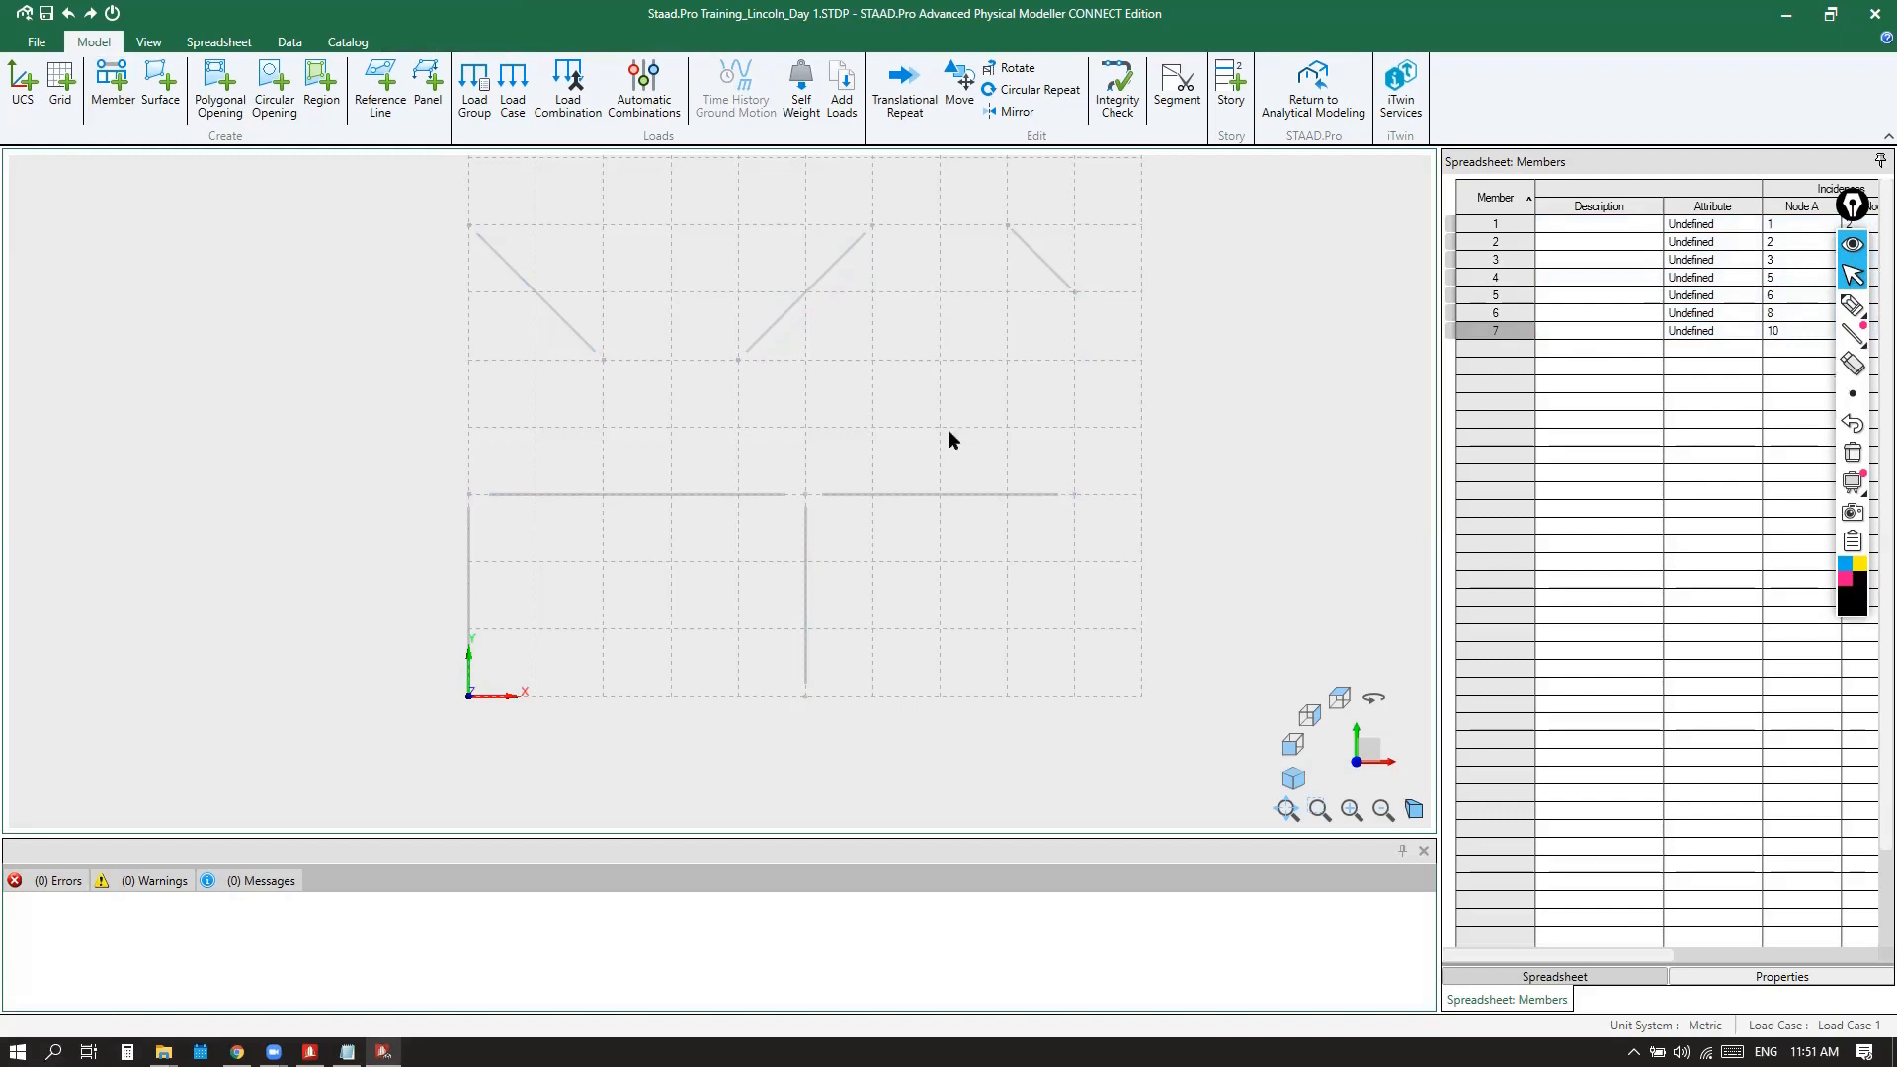
click(122, 97)
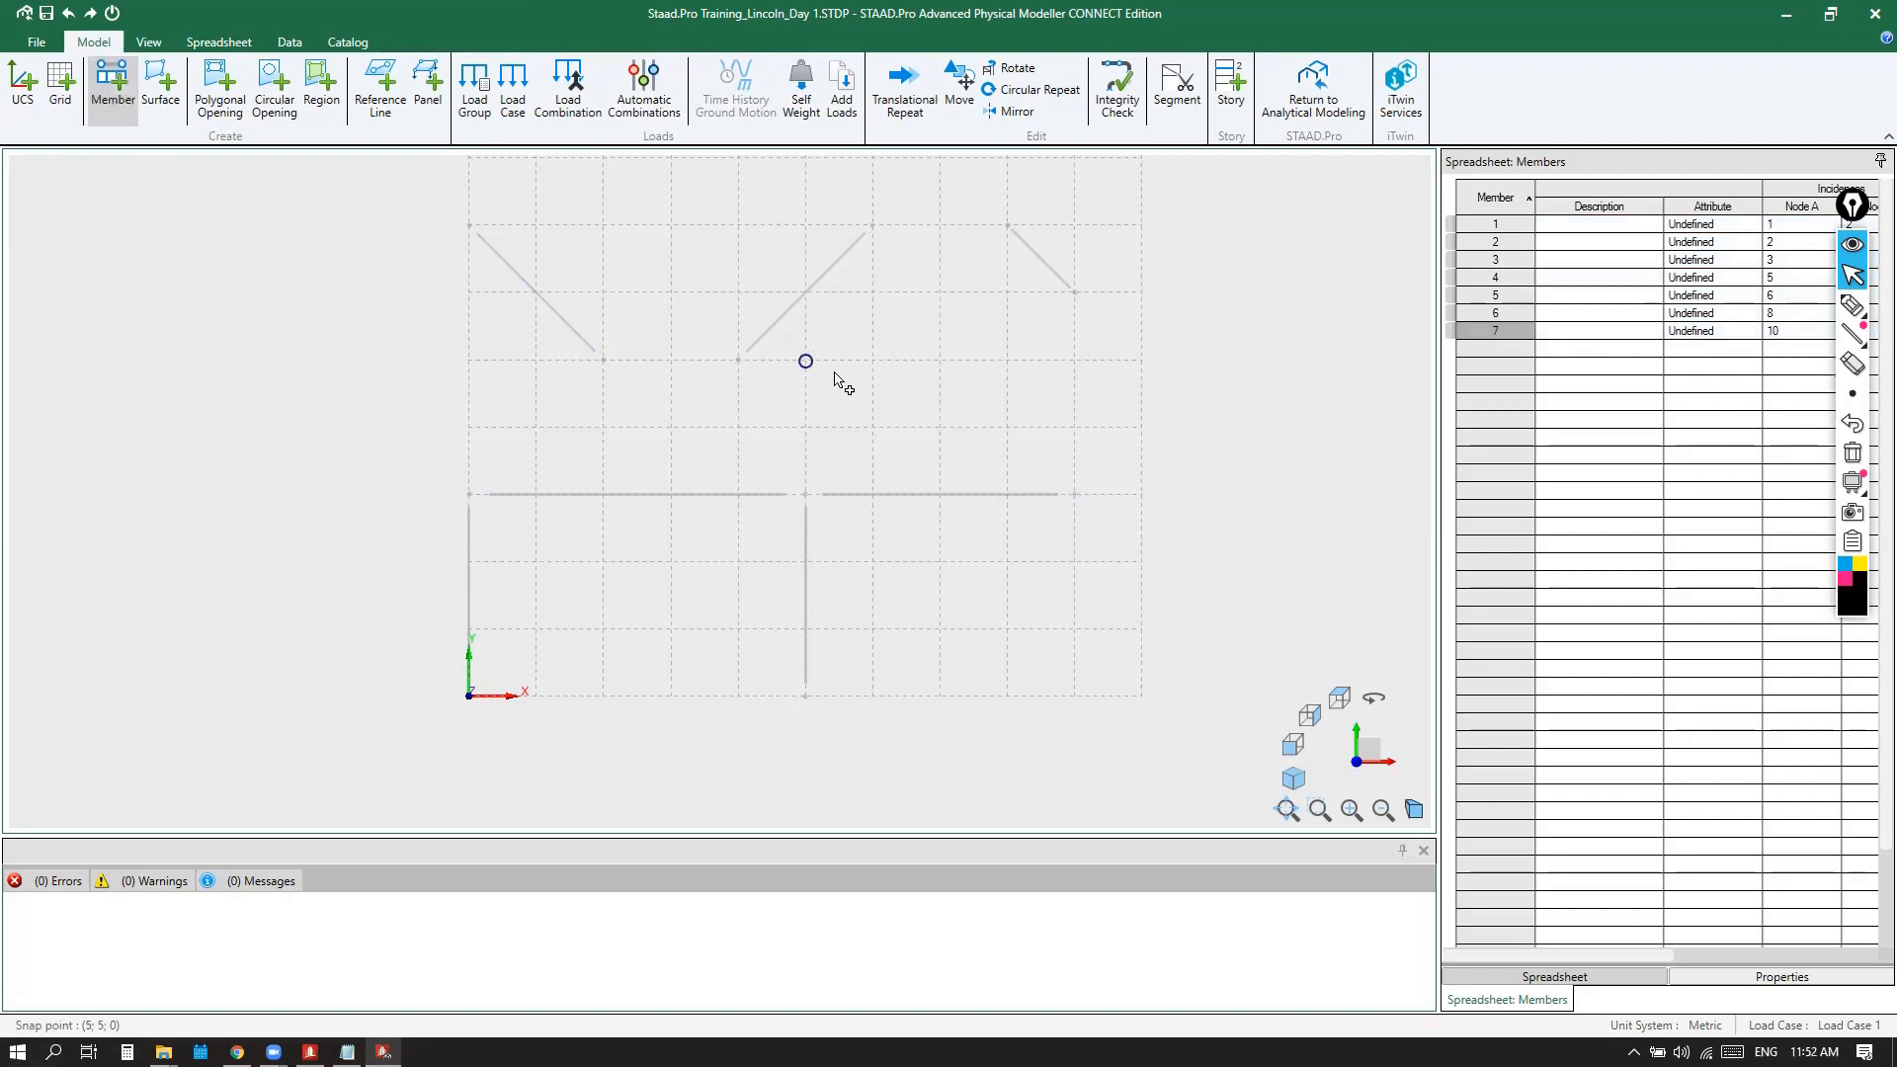
click(874, 364)
click(941, 227)
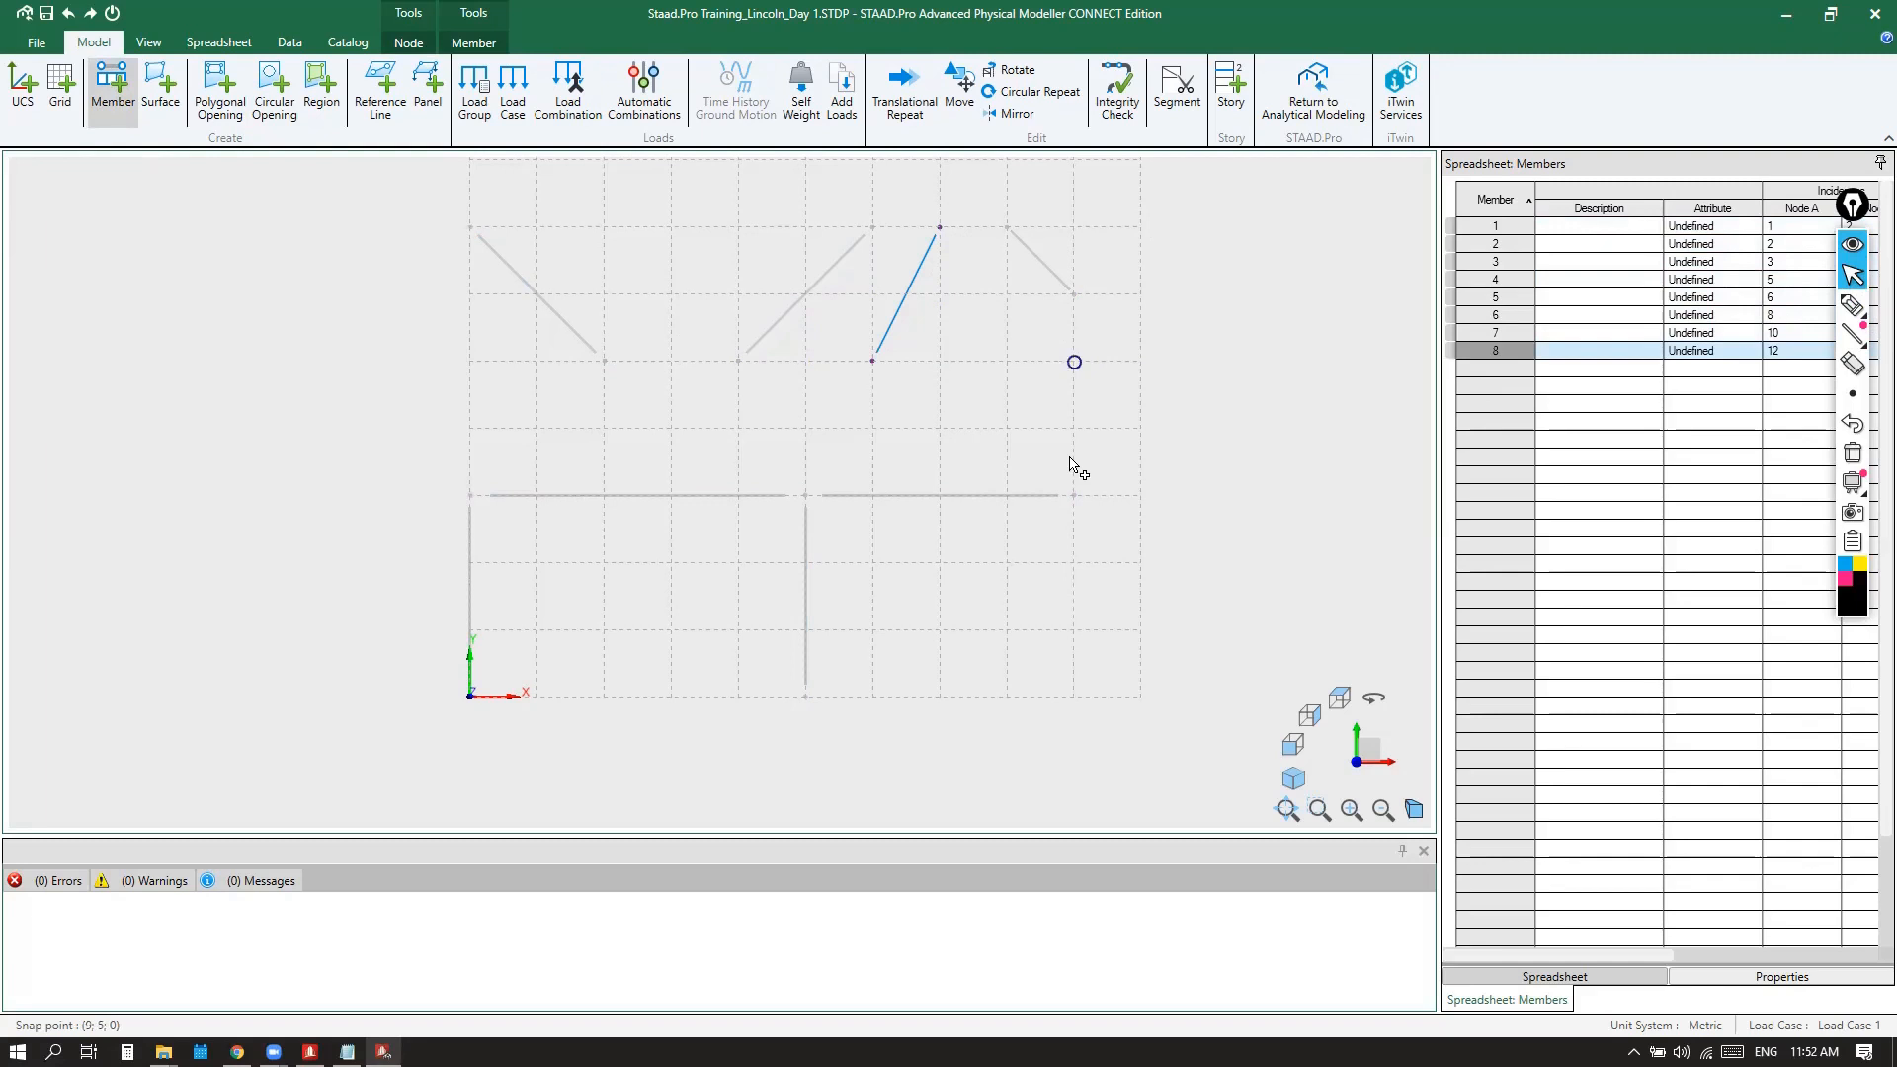
click(1007, 428)
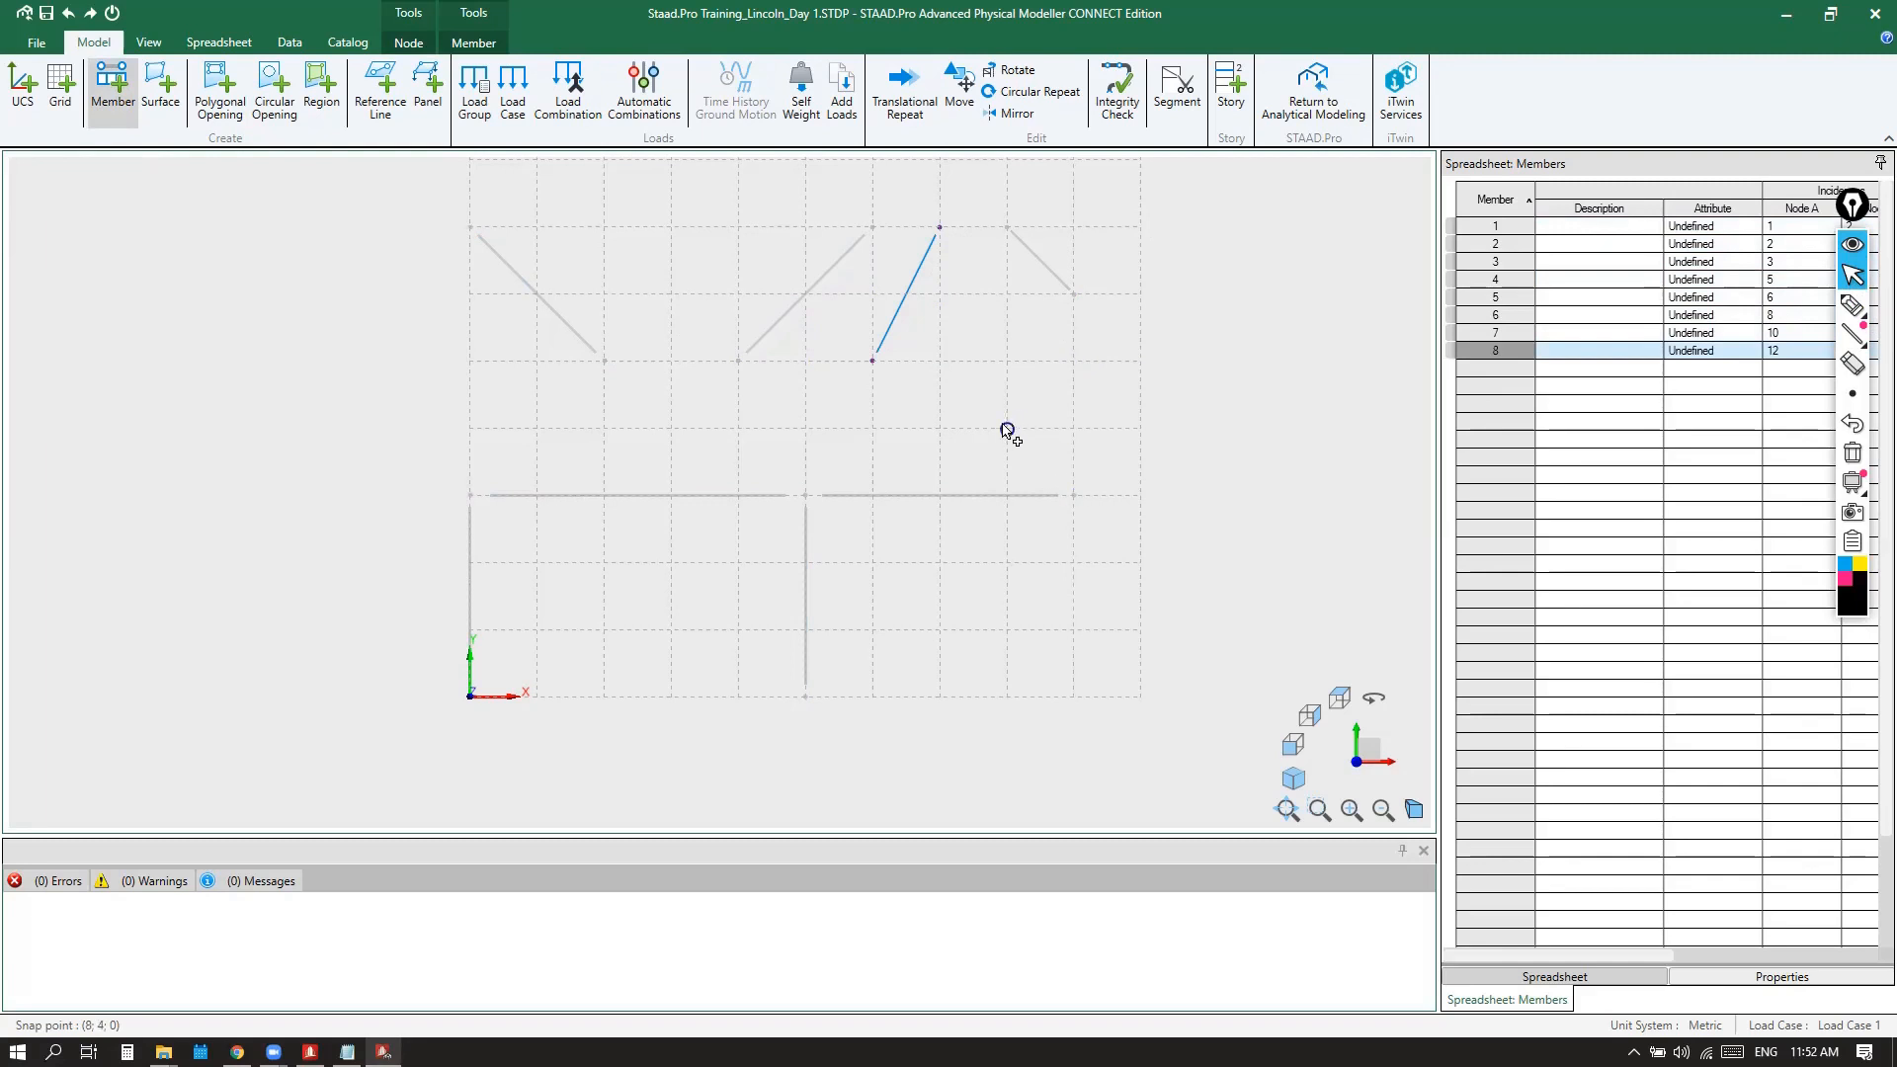
click(806, 429)
click(605, 228)
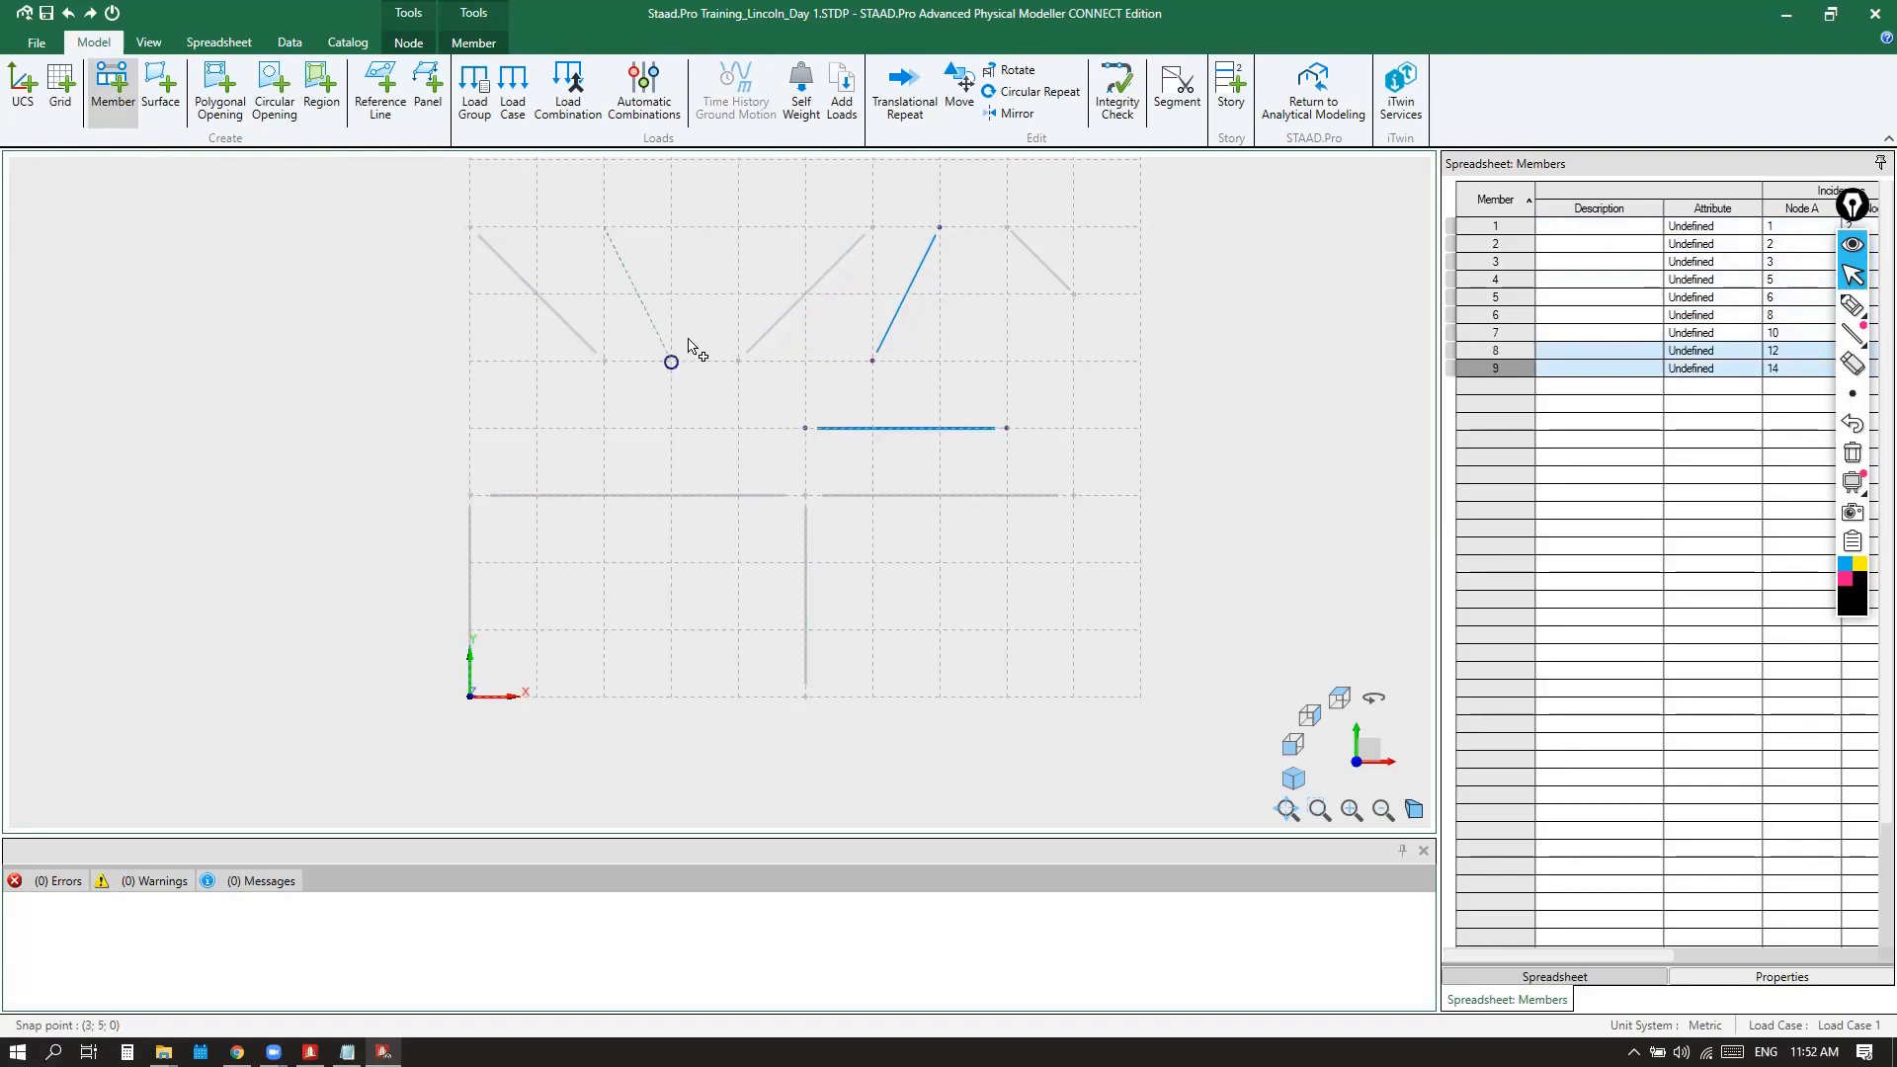
click(738, 362)
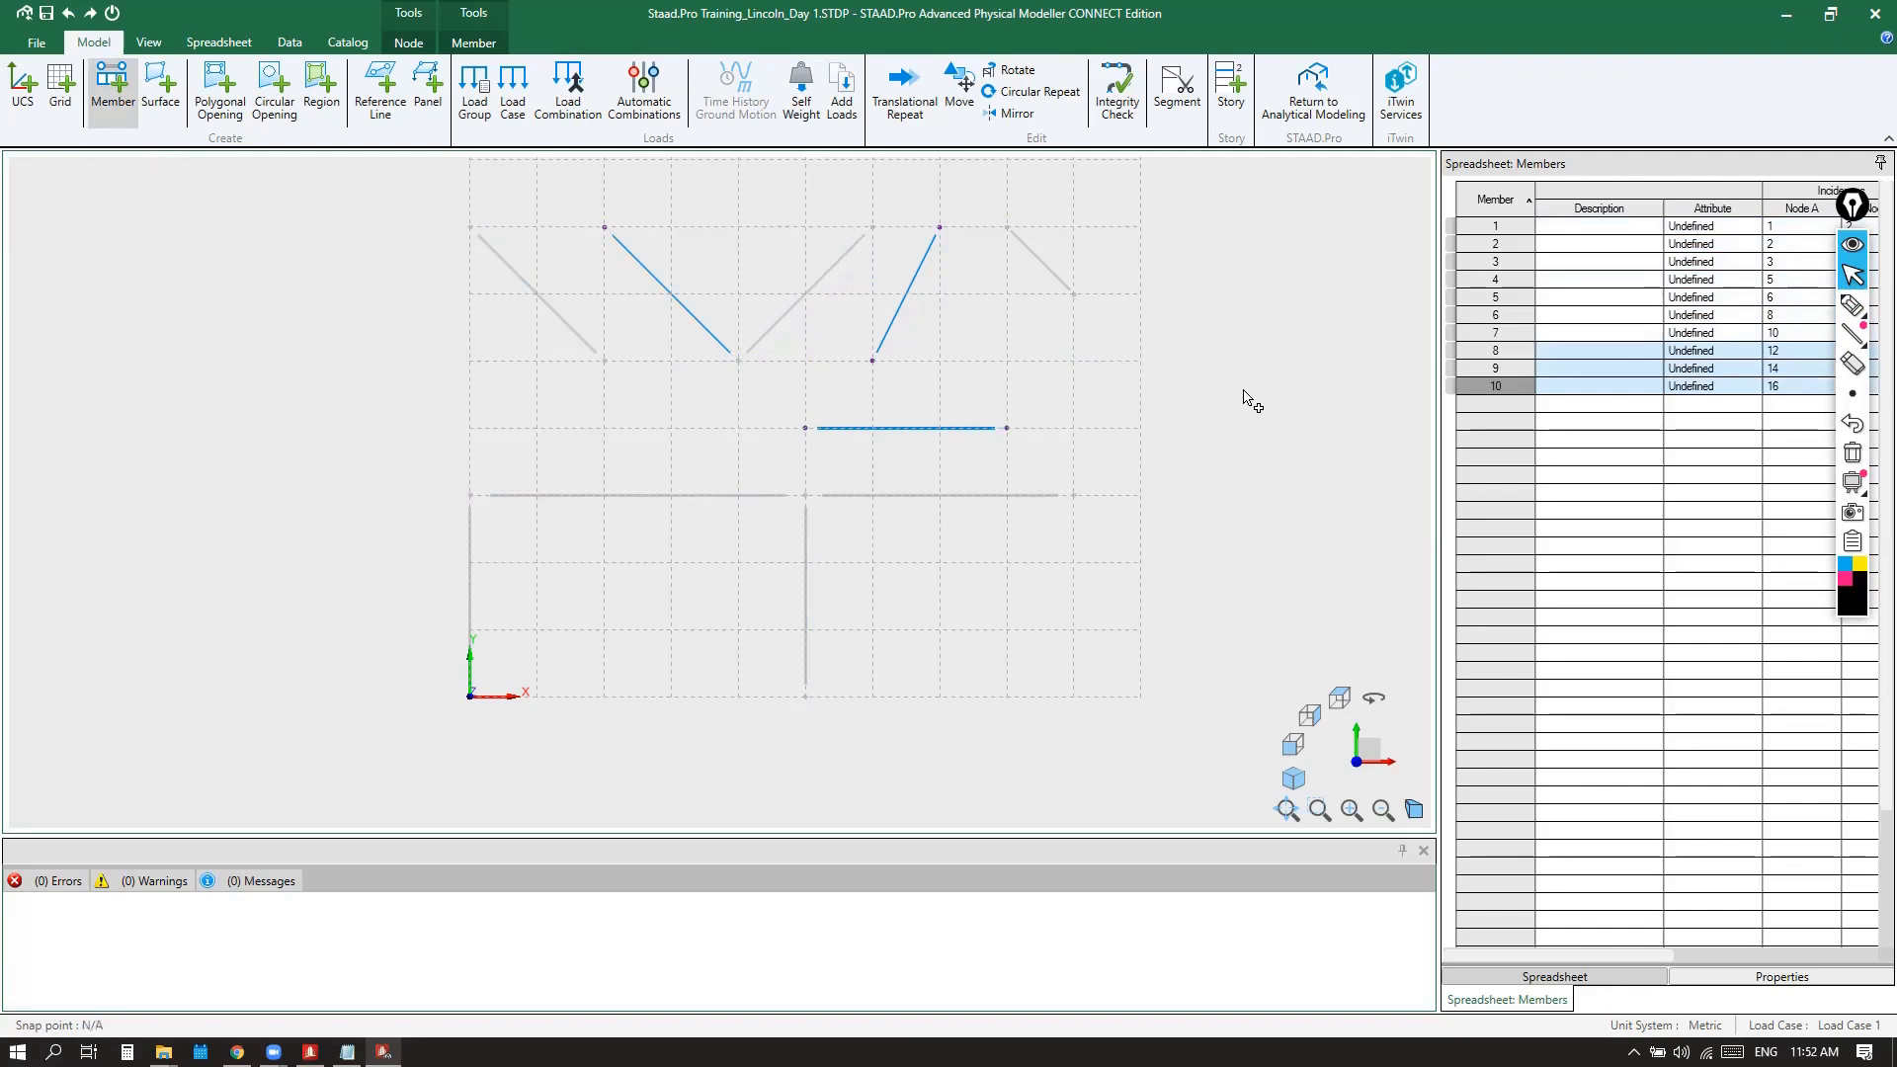
key(Escape)
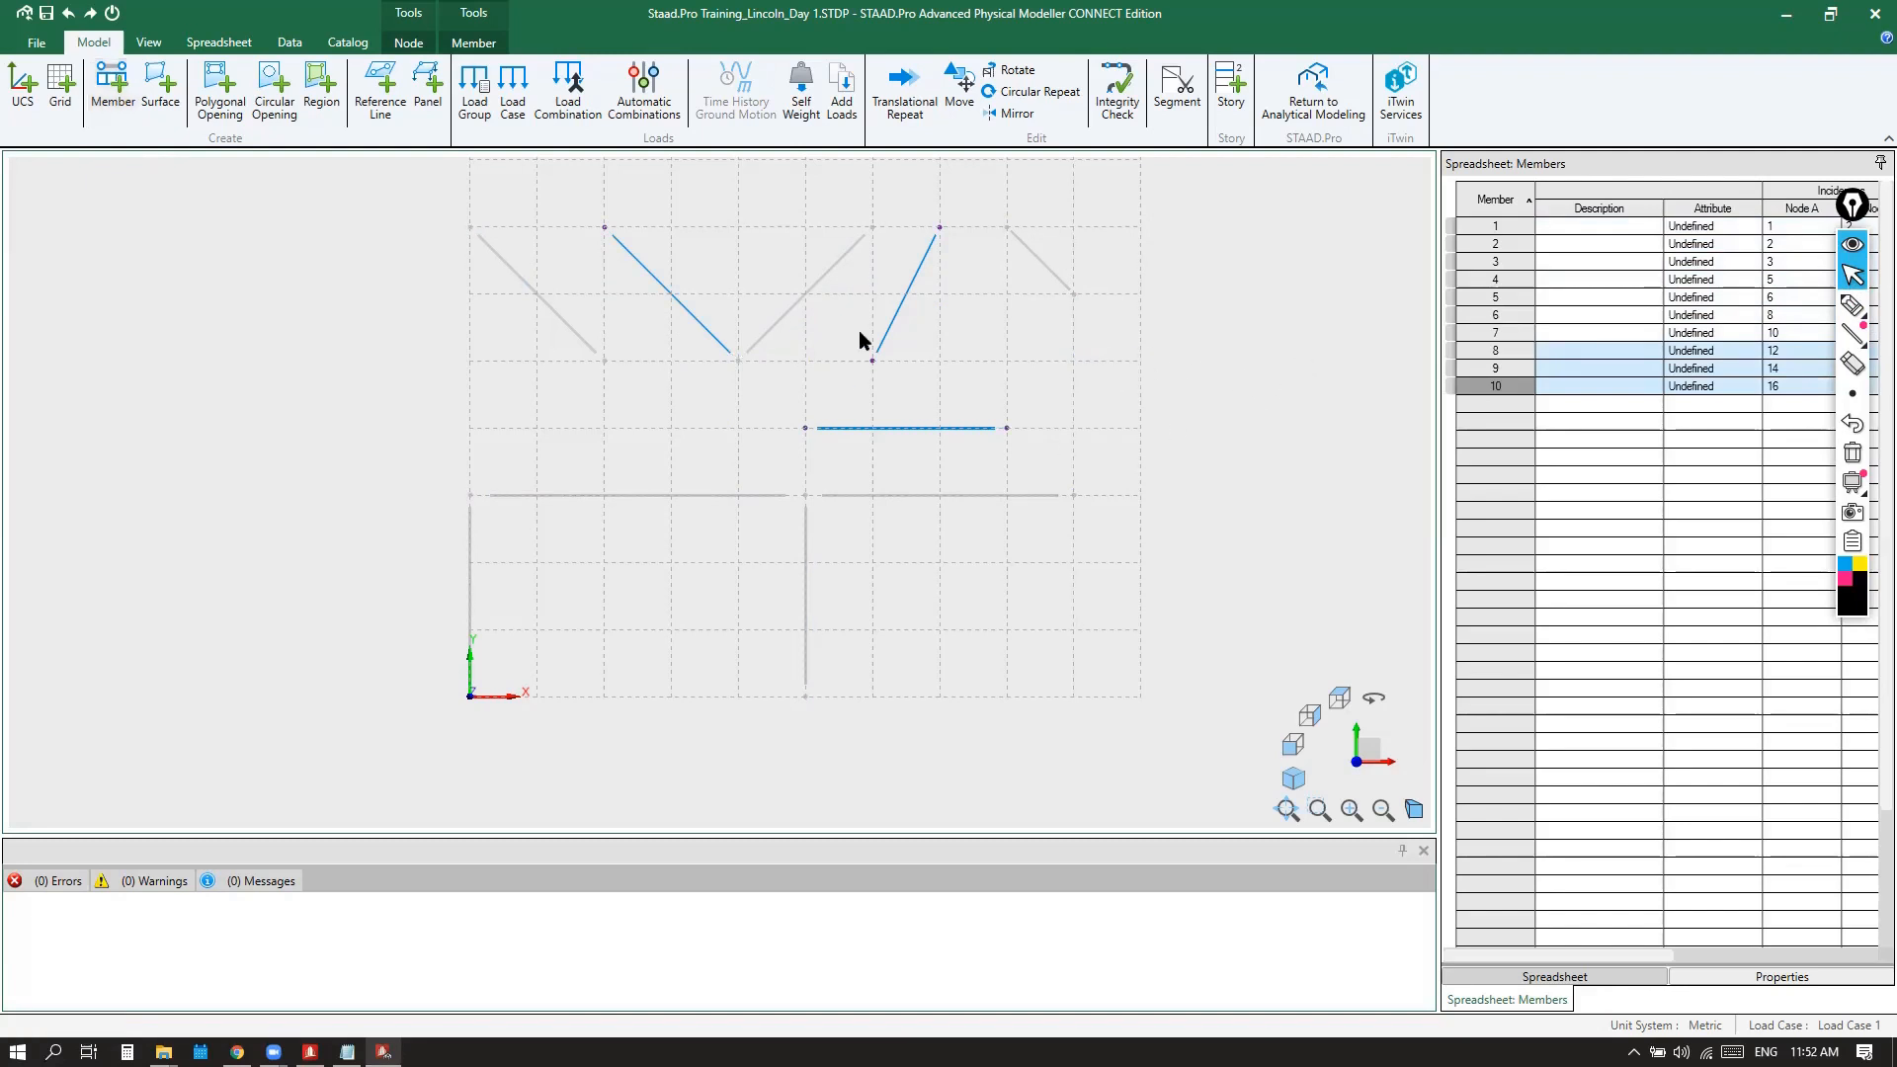
Delete all separate members above the two beams, keeping only the connected columns and beams
click(982, 359)
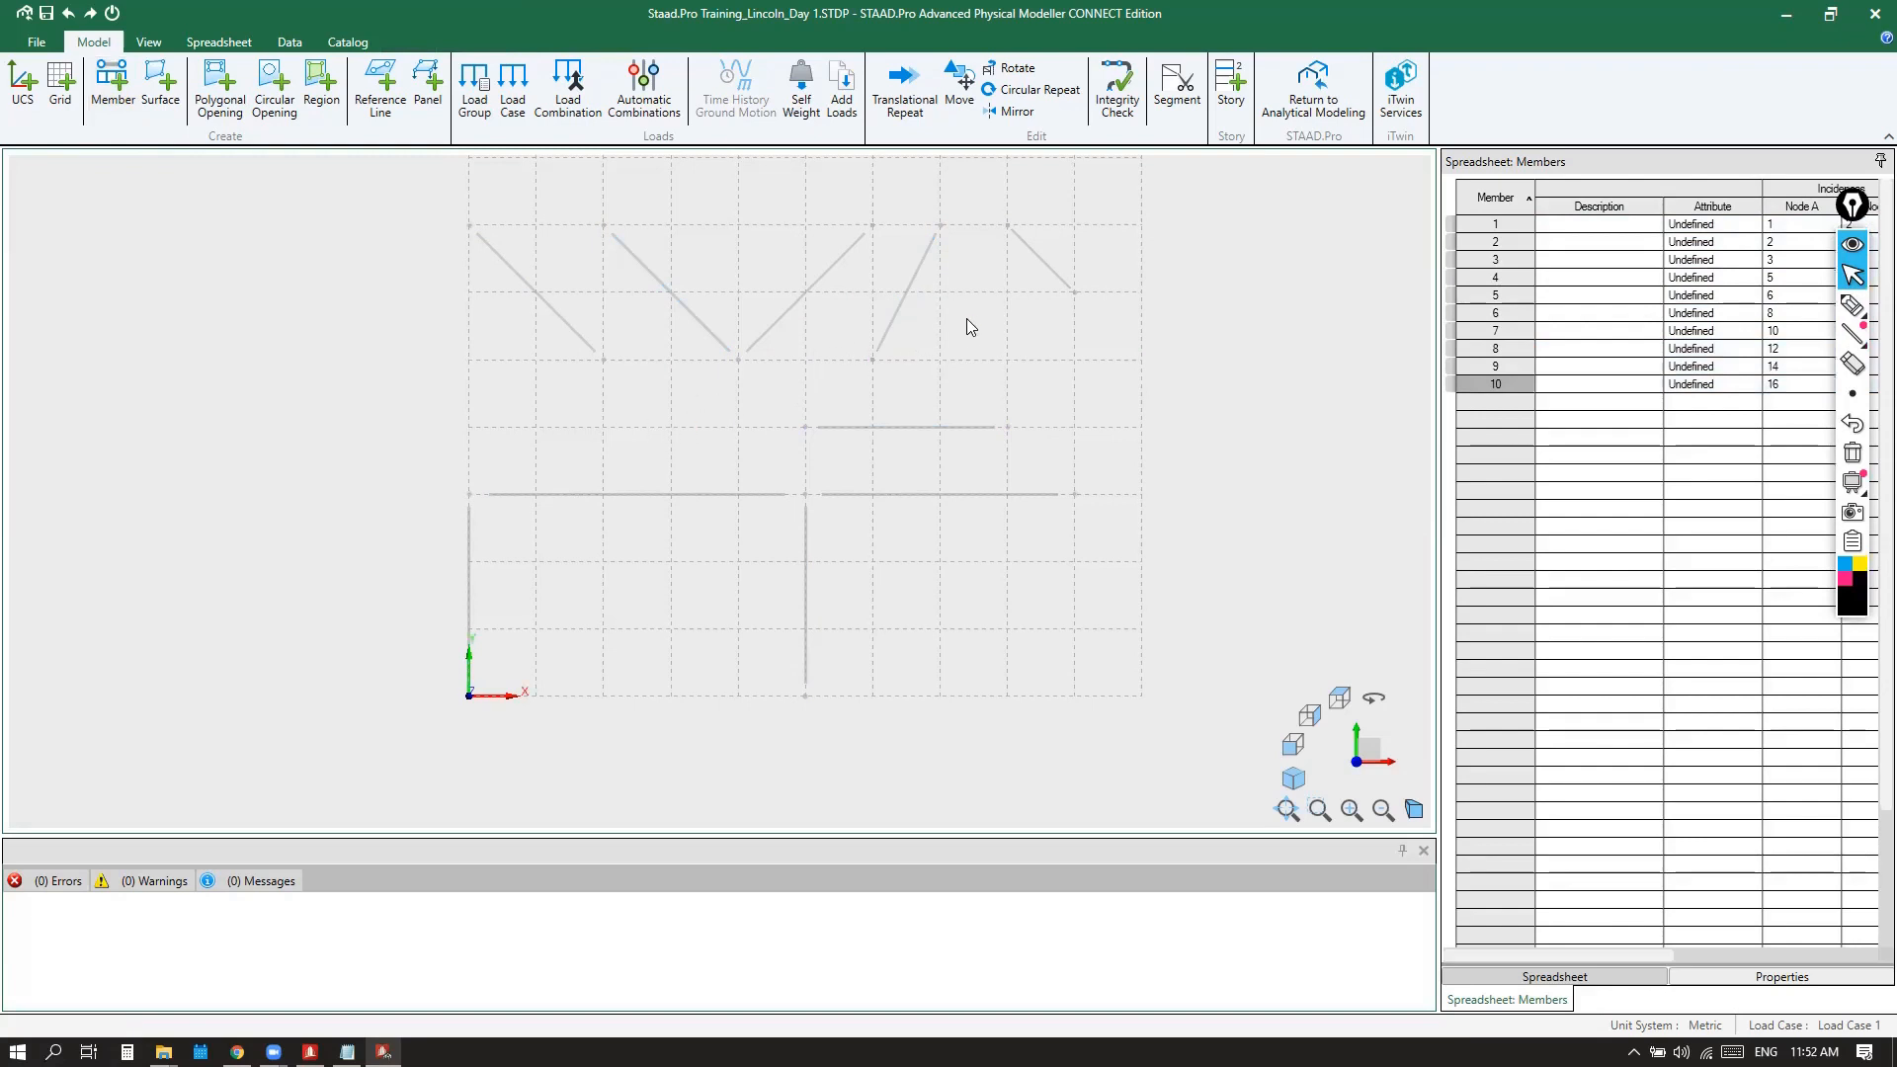
drag(1236, 190, 418, 453)
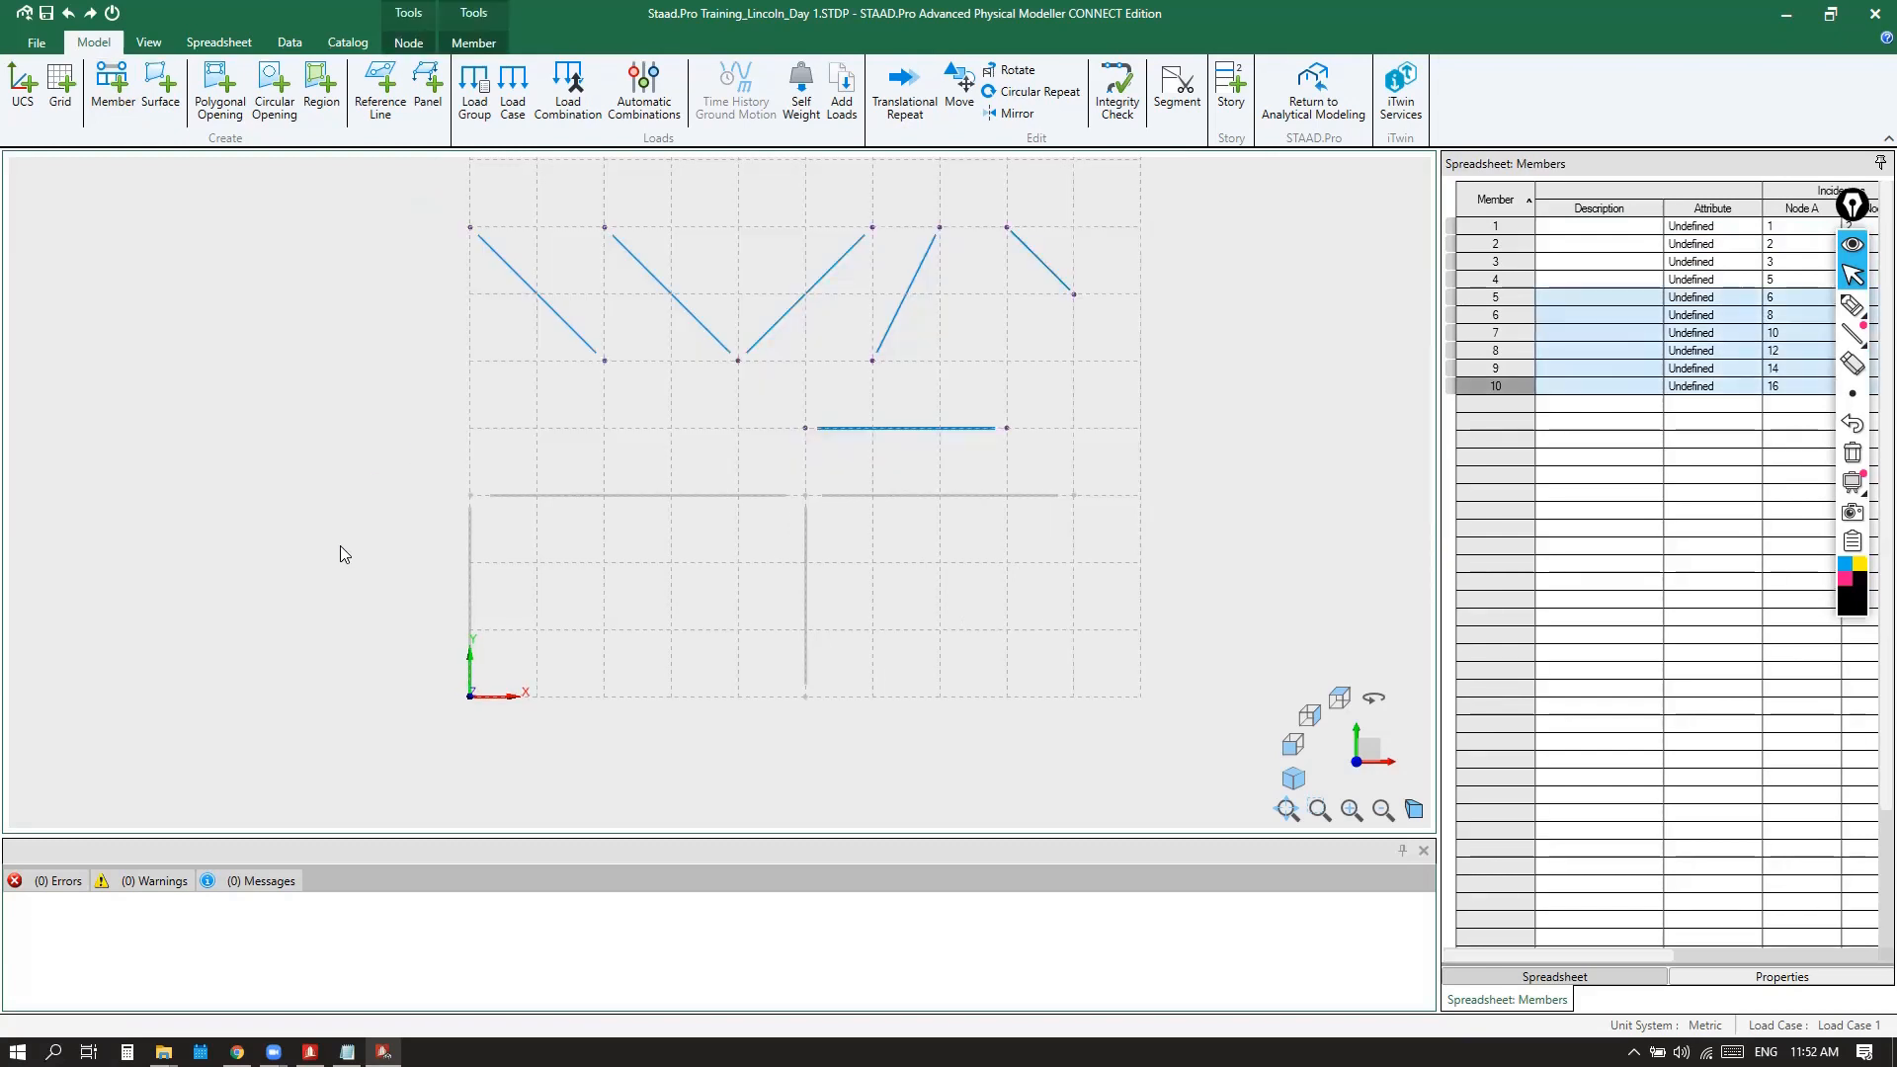
key(Delete)
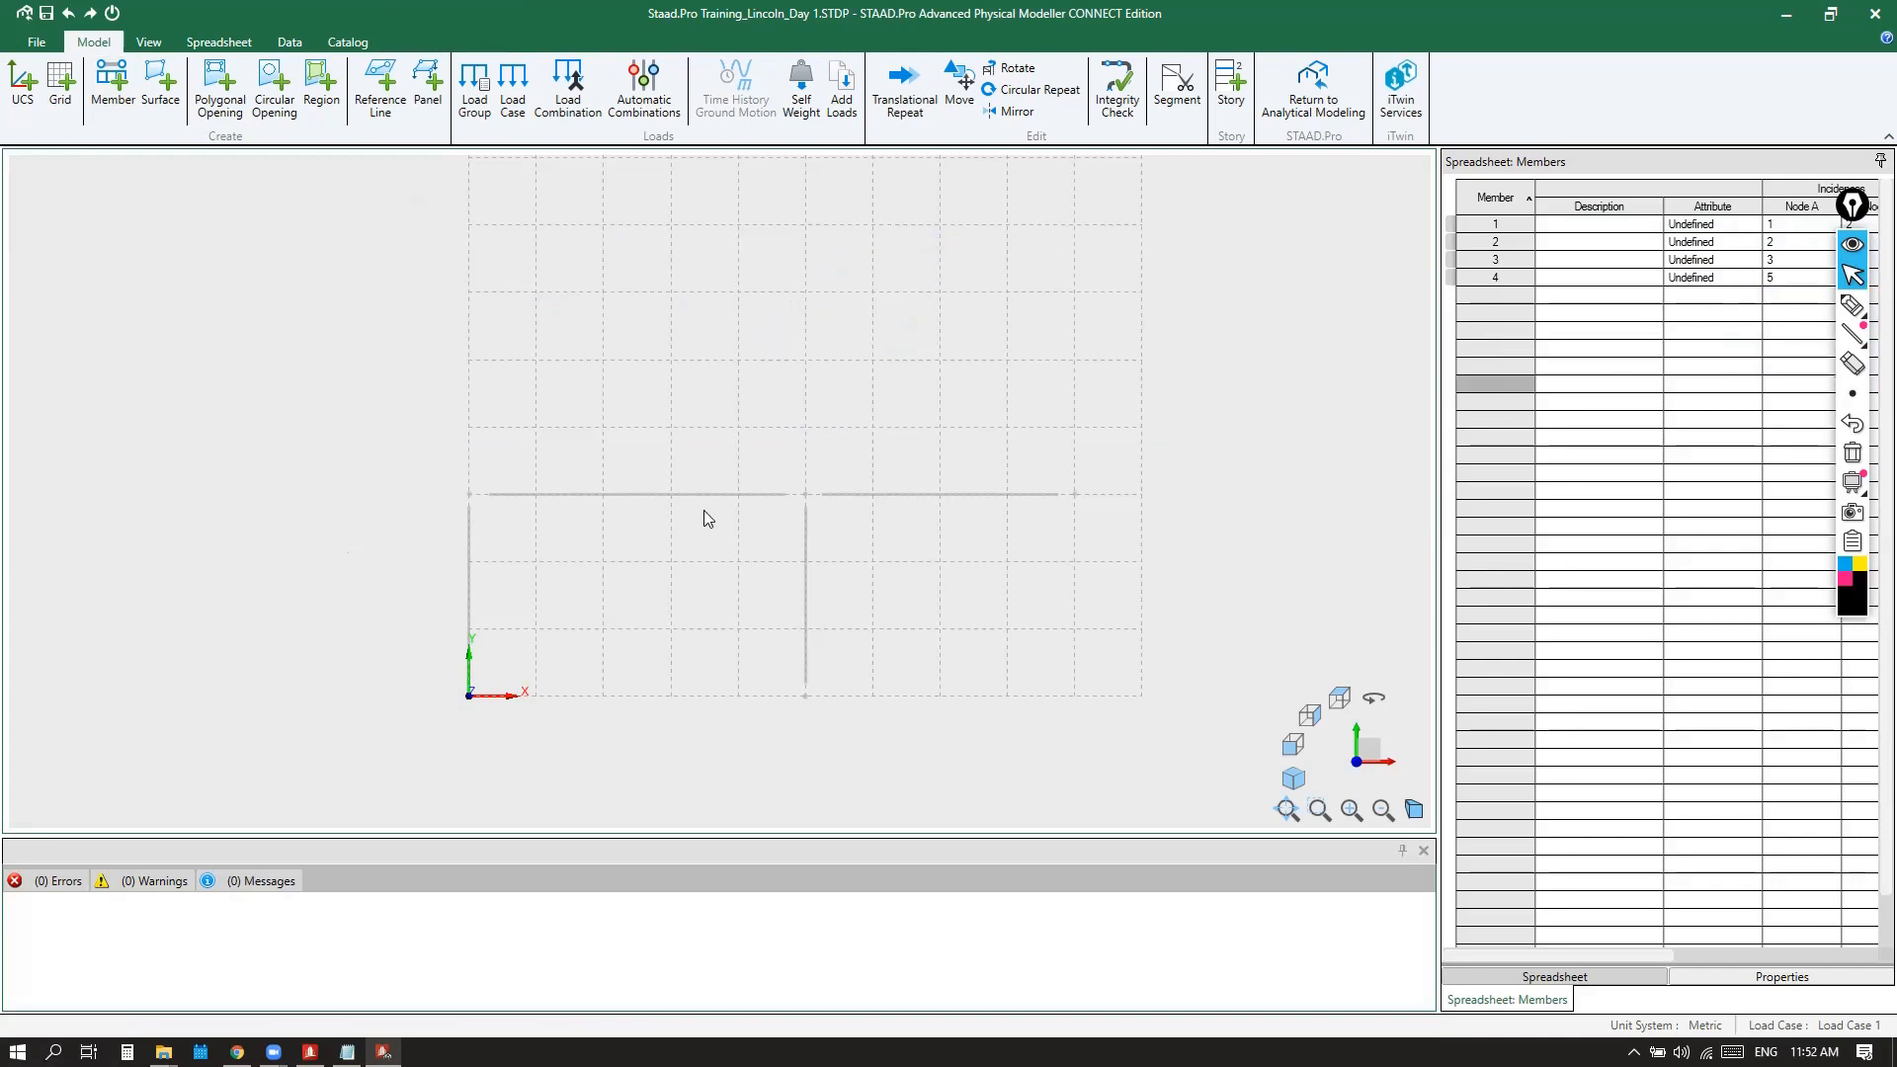
Select the columns and beams, sketch an upward black arrow beside each column, clear the arrows, and hide the annotation tools
drag(1176, 413, 206, 804)
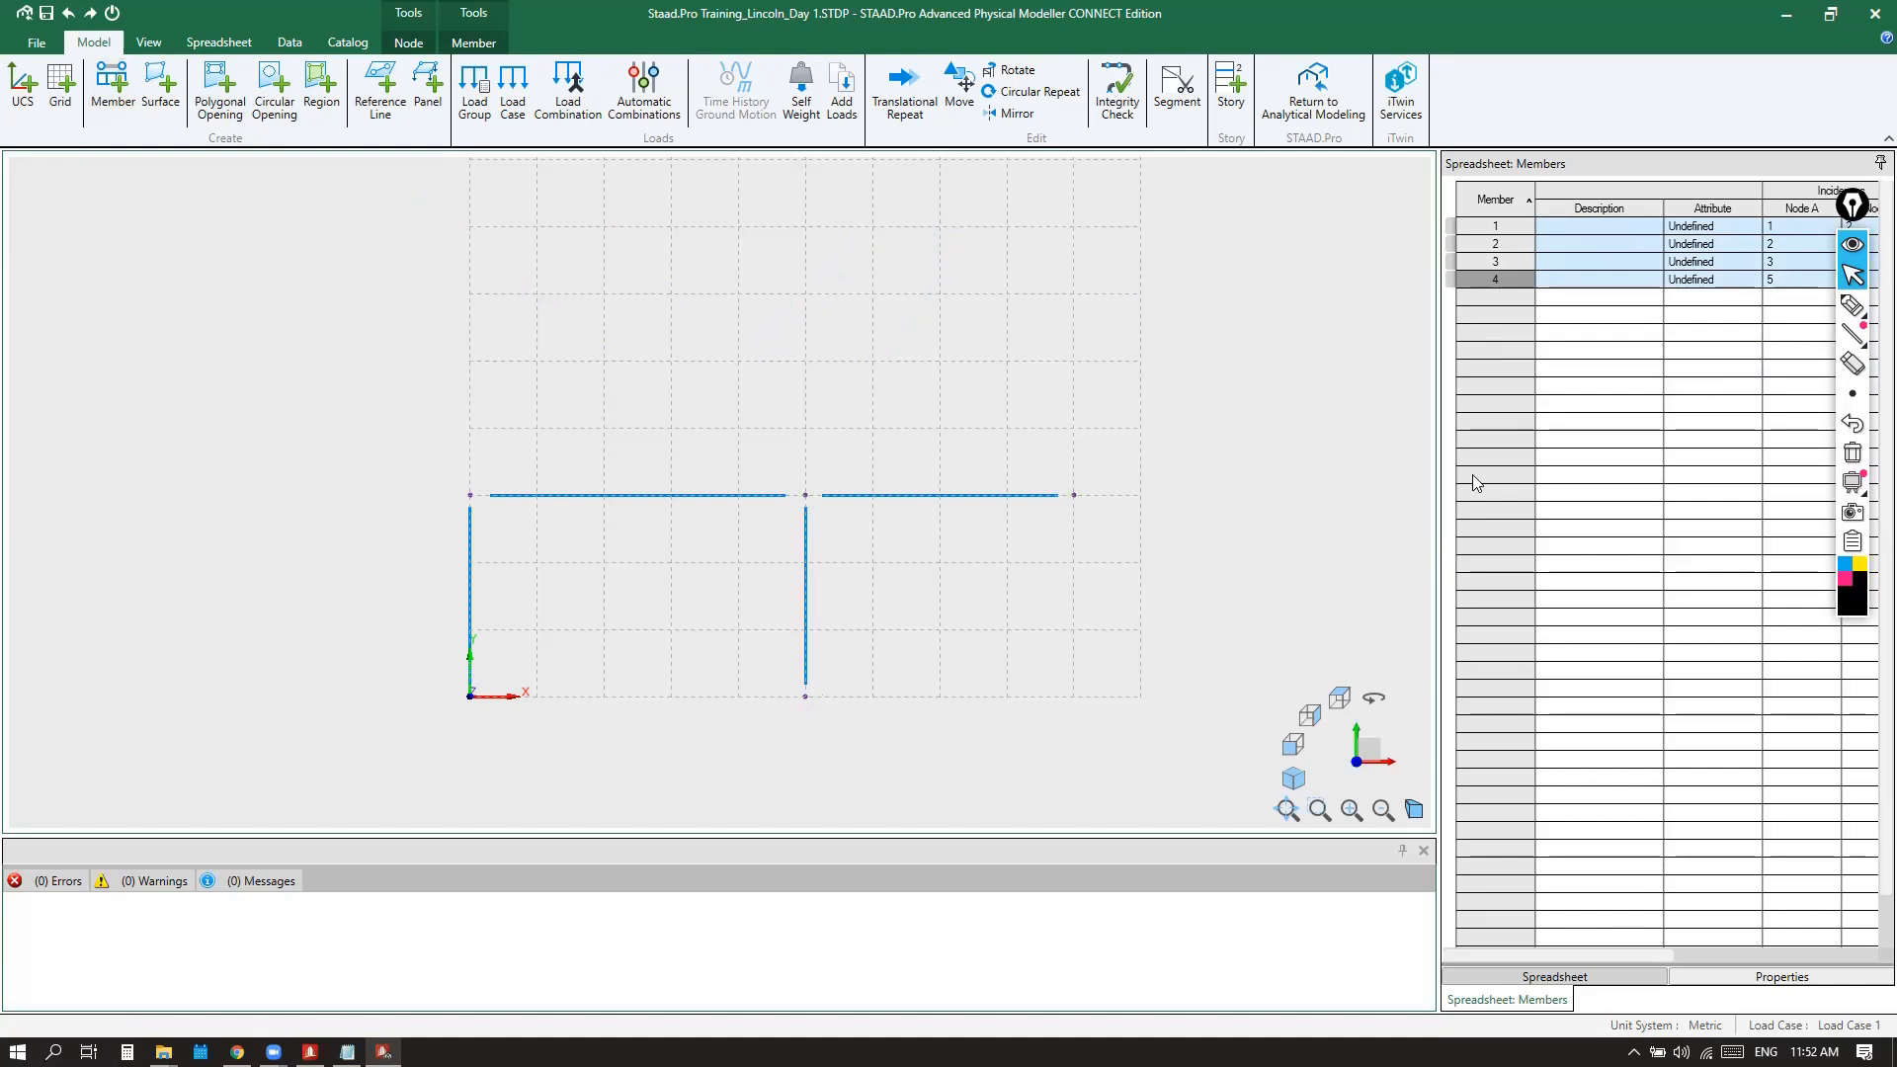
click(1853, 308)
mouse_move(448, 669)
mouse_down()
mouse_move(422, 585)
mouse_move(447, 589)
mouse_up()
mouse_move(768, 662)
mouse_down()
mouse_move(759, 569)
mouse_move(787, 598)
mouse_up()
click(1853, 394)
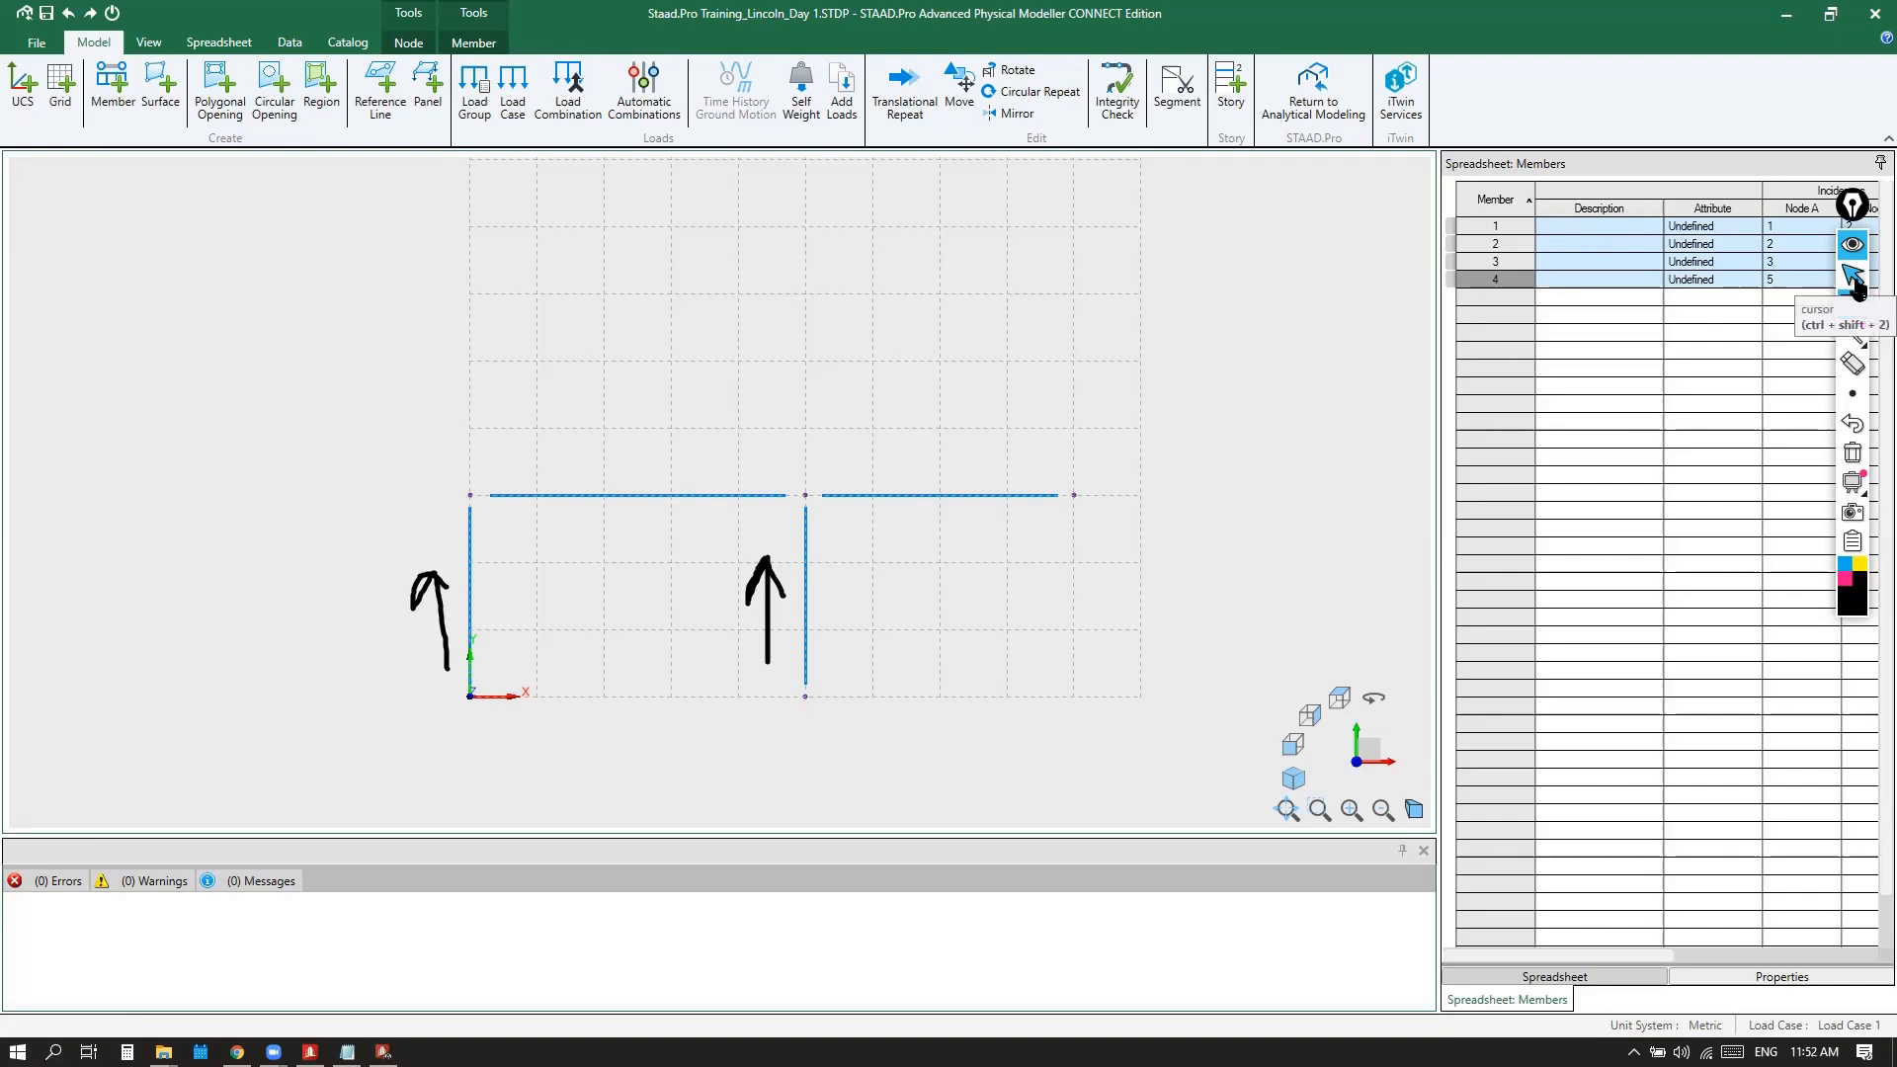
click(1853, 452)
click(1854, 247)
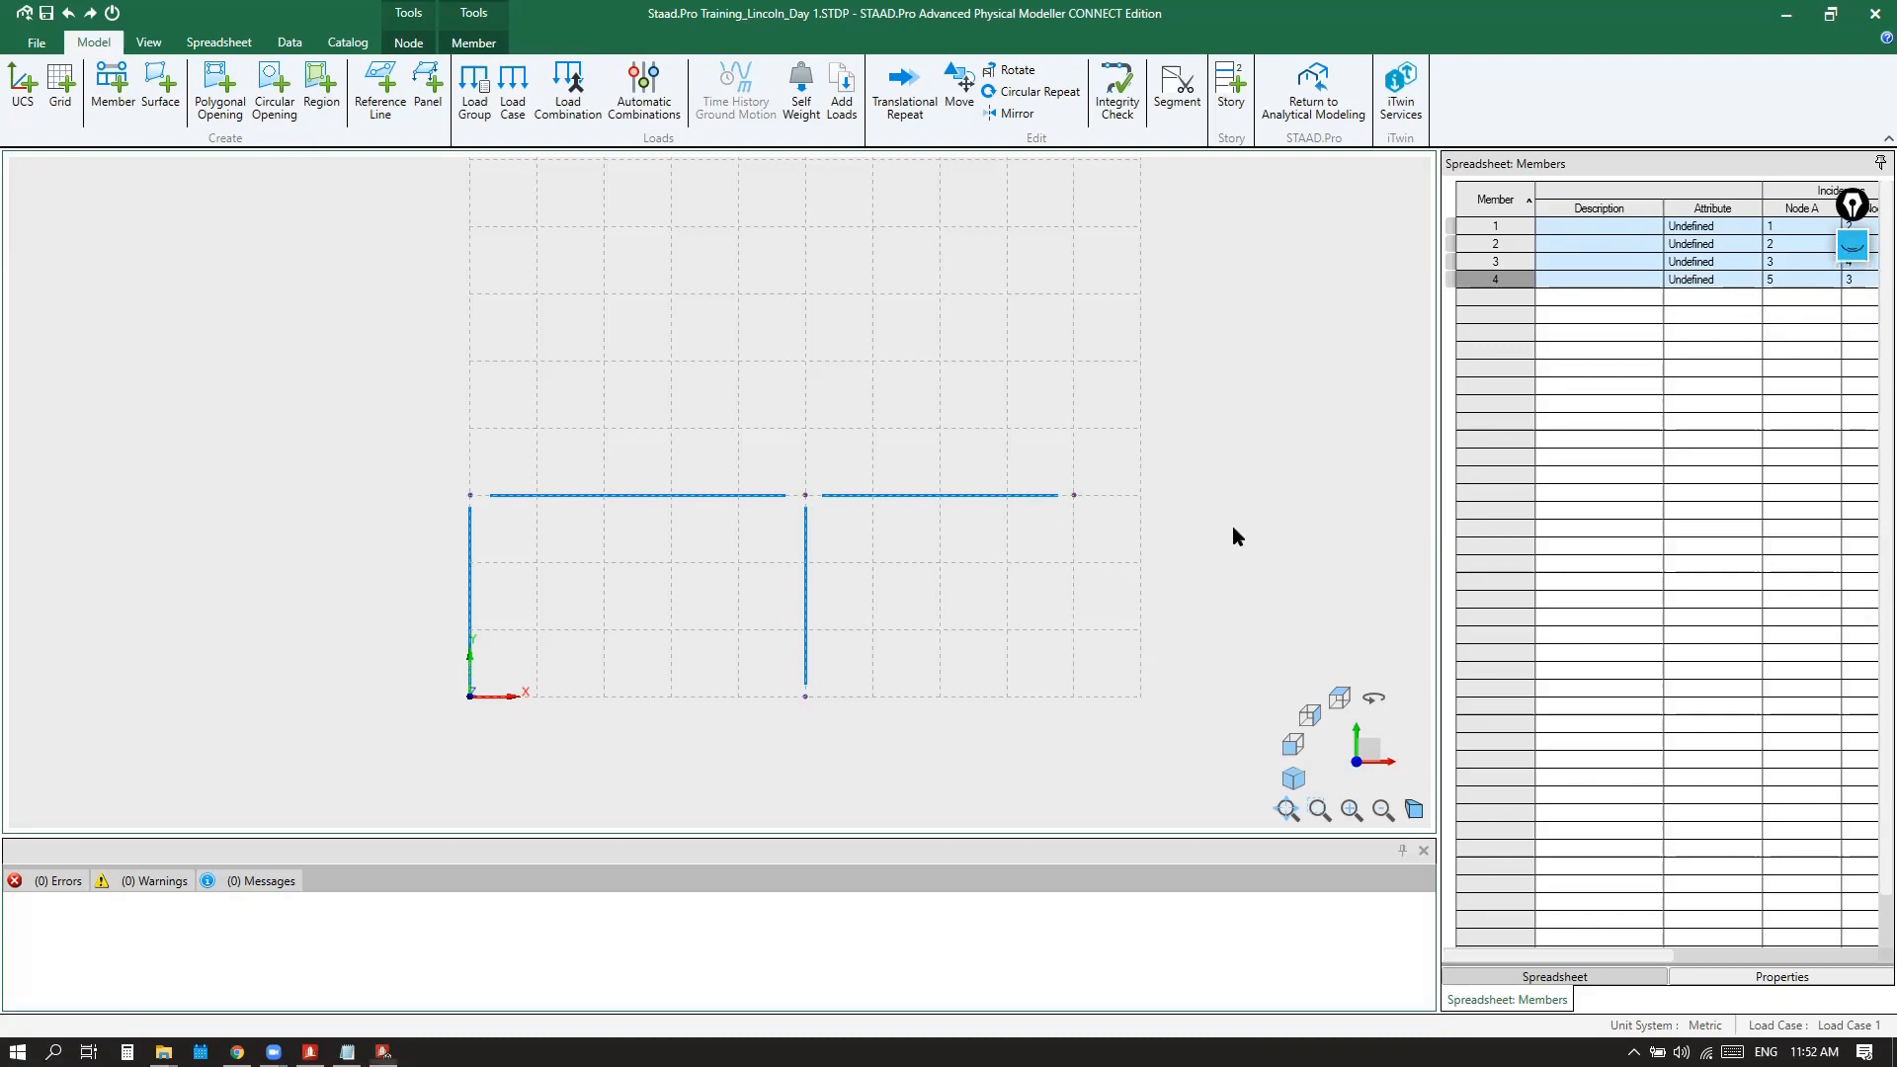
Select only the middle column member between (5; 0; 0) and (5; 3; 0)
click(917, 626)
drag(850, 572, 672, 647)
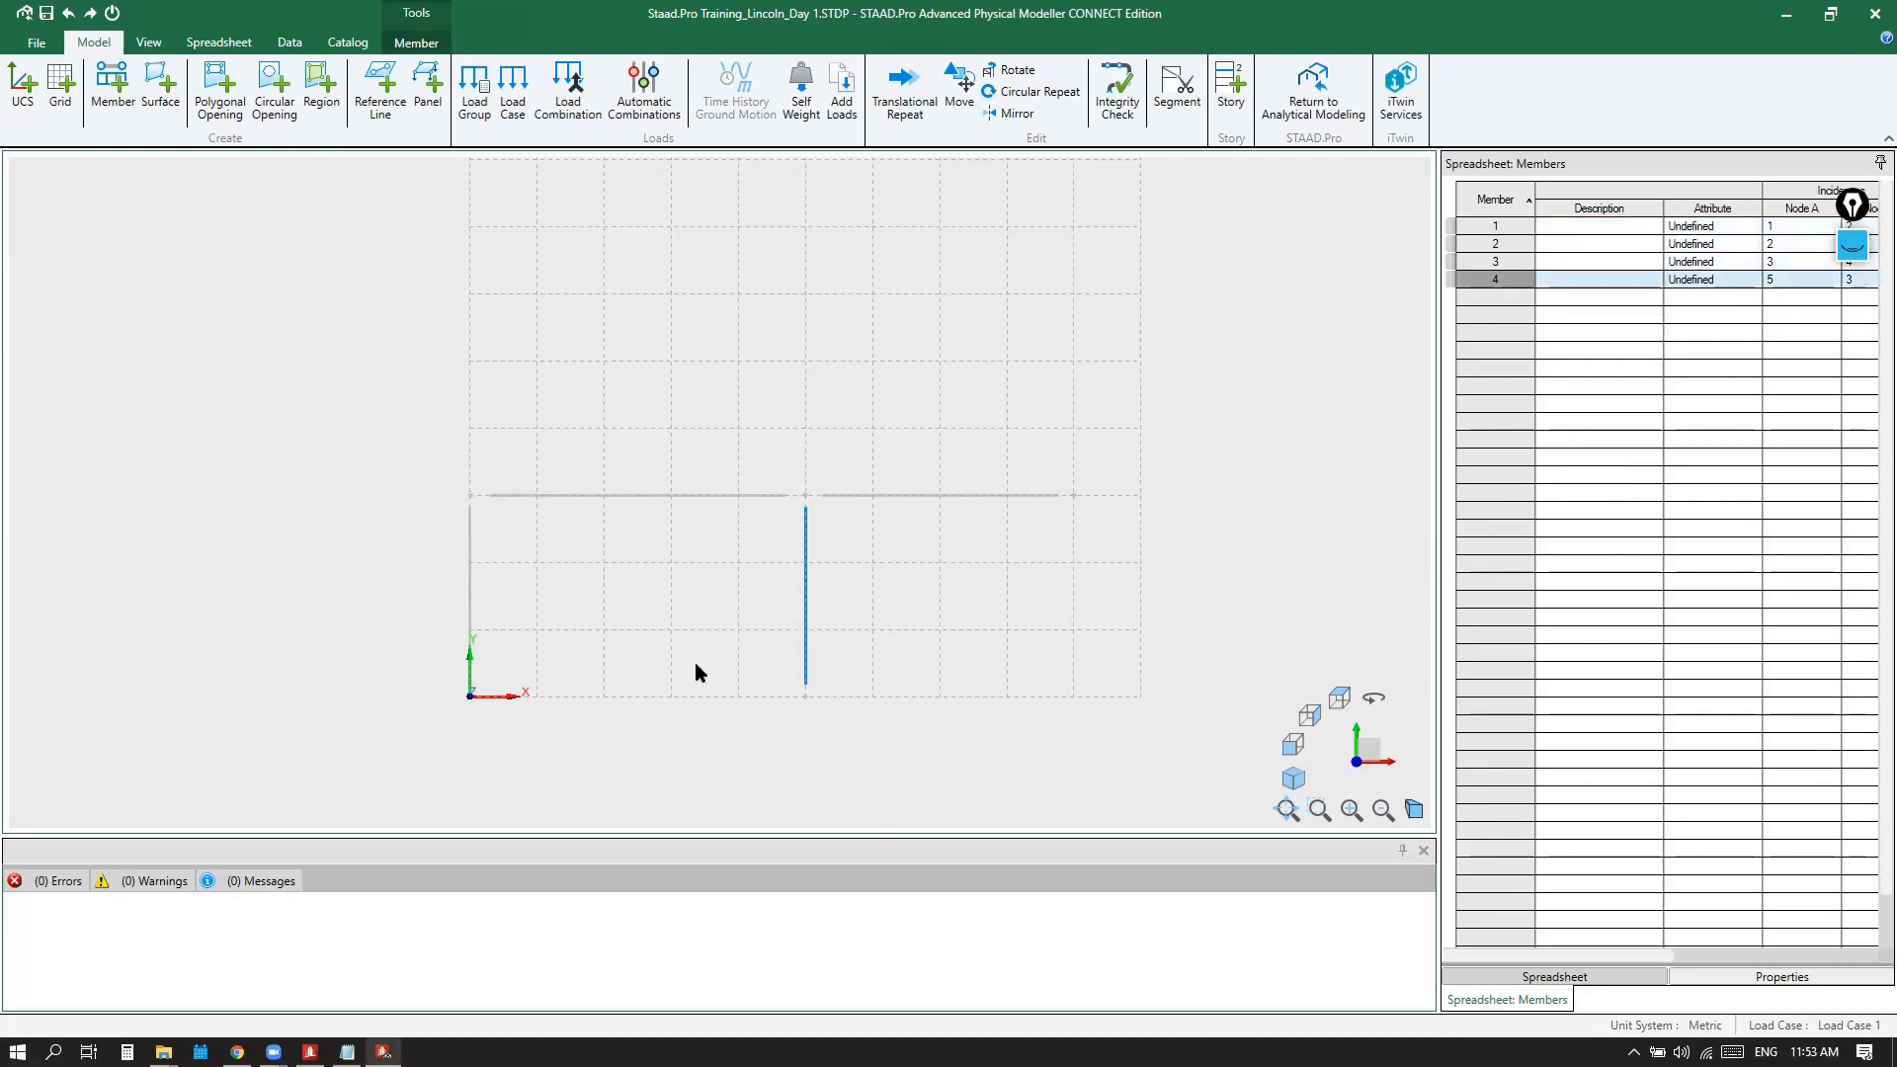
drag(521, 585, 381, 638)
drag(894, 557, 704, 663)
key(ctrl)
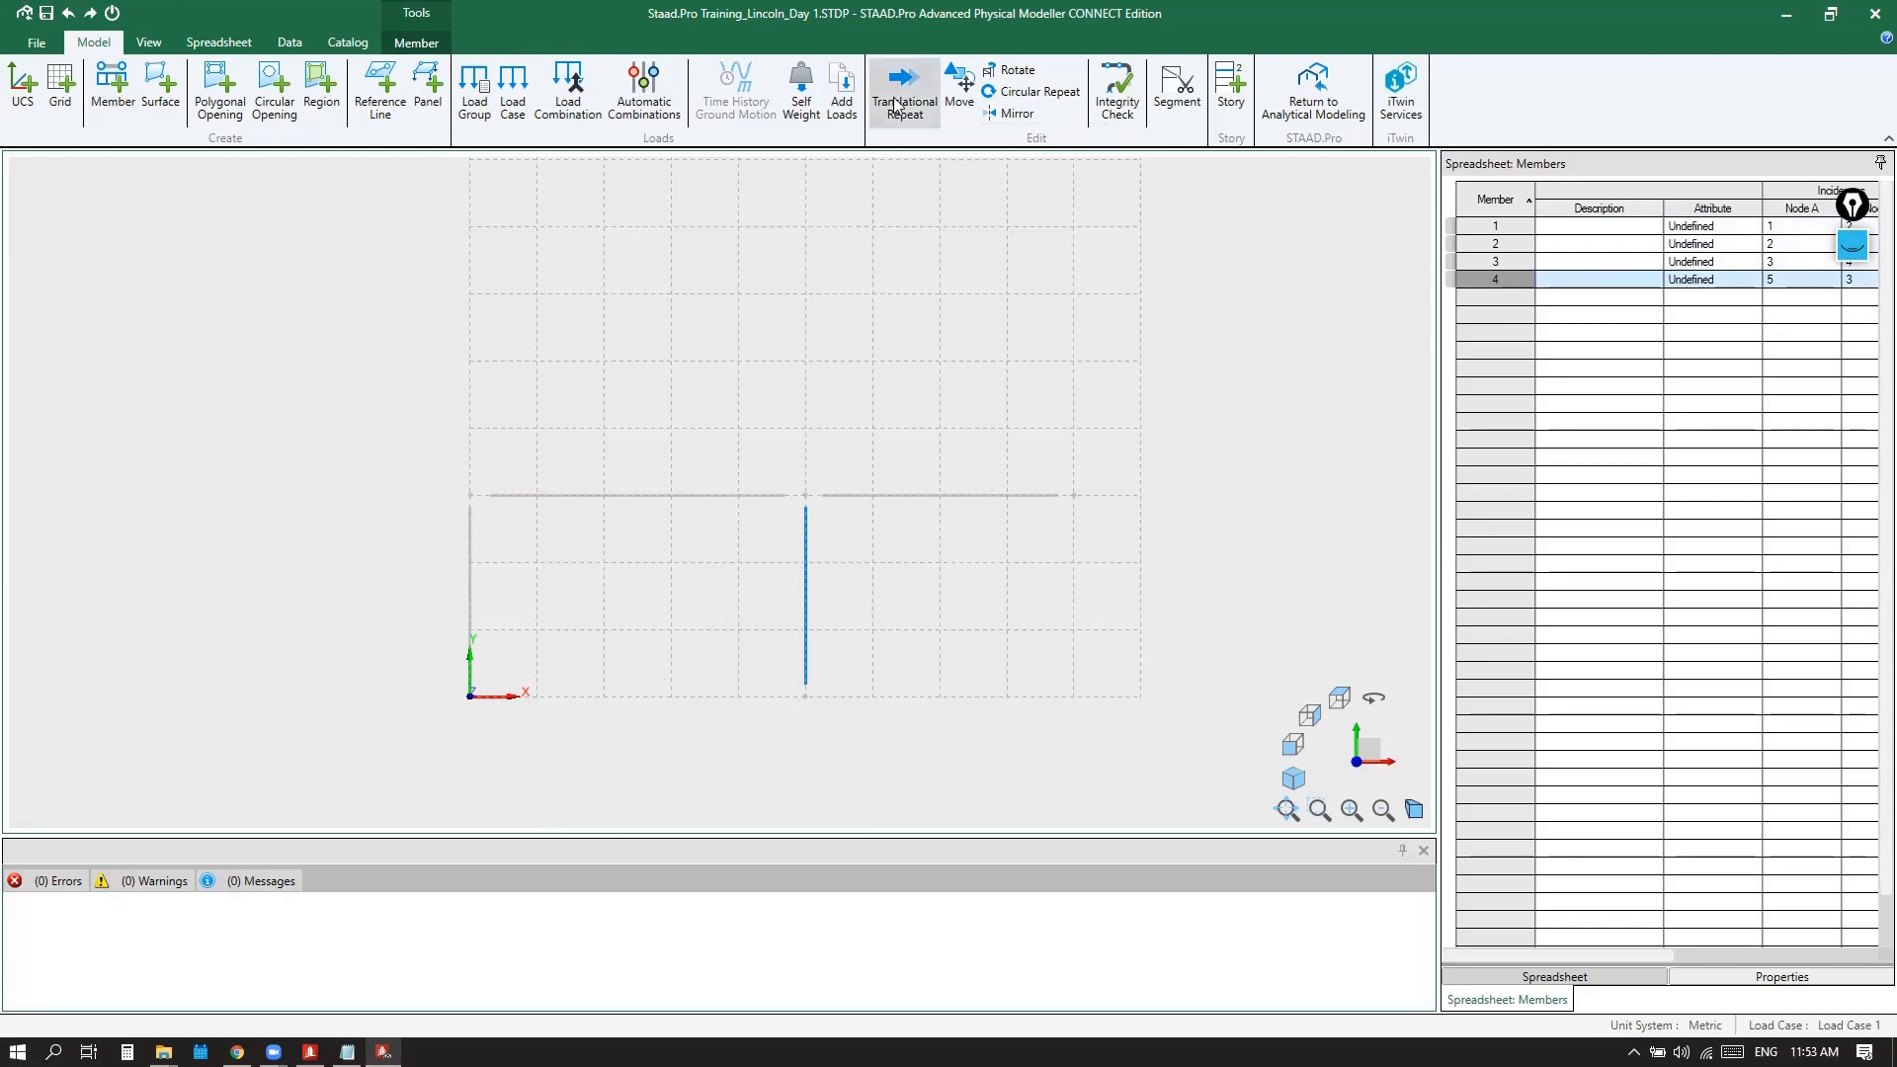
key(ctrl)
key(ctrl)
key(ctrl)
key(ctrl)
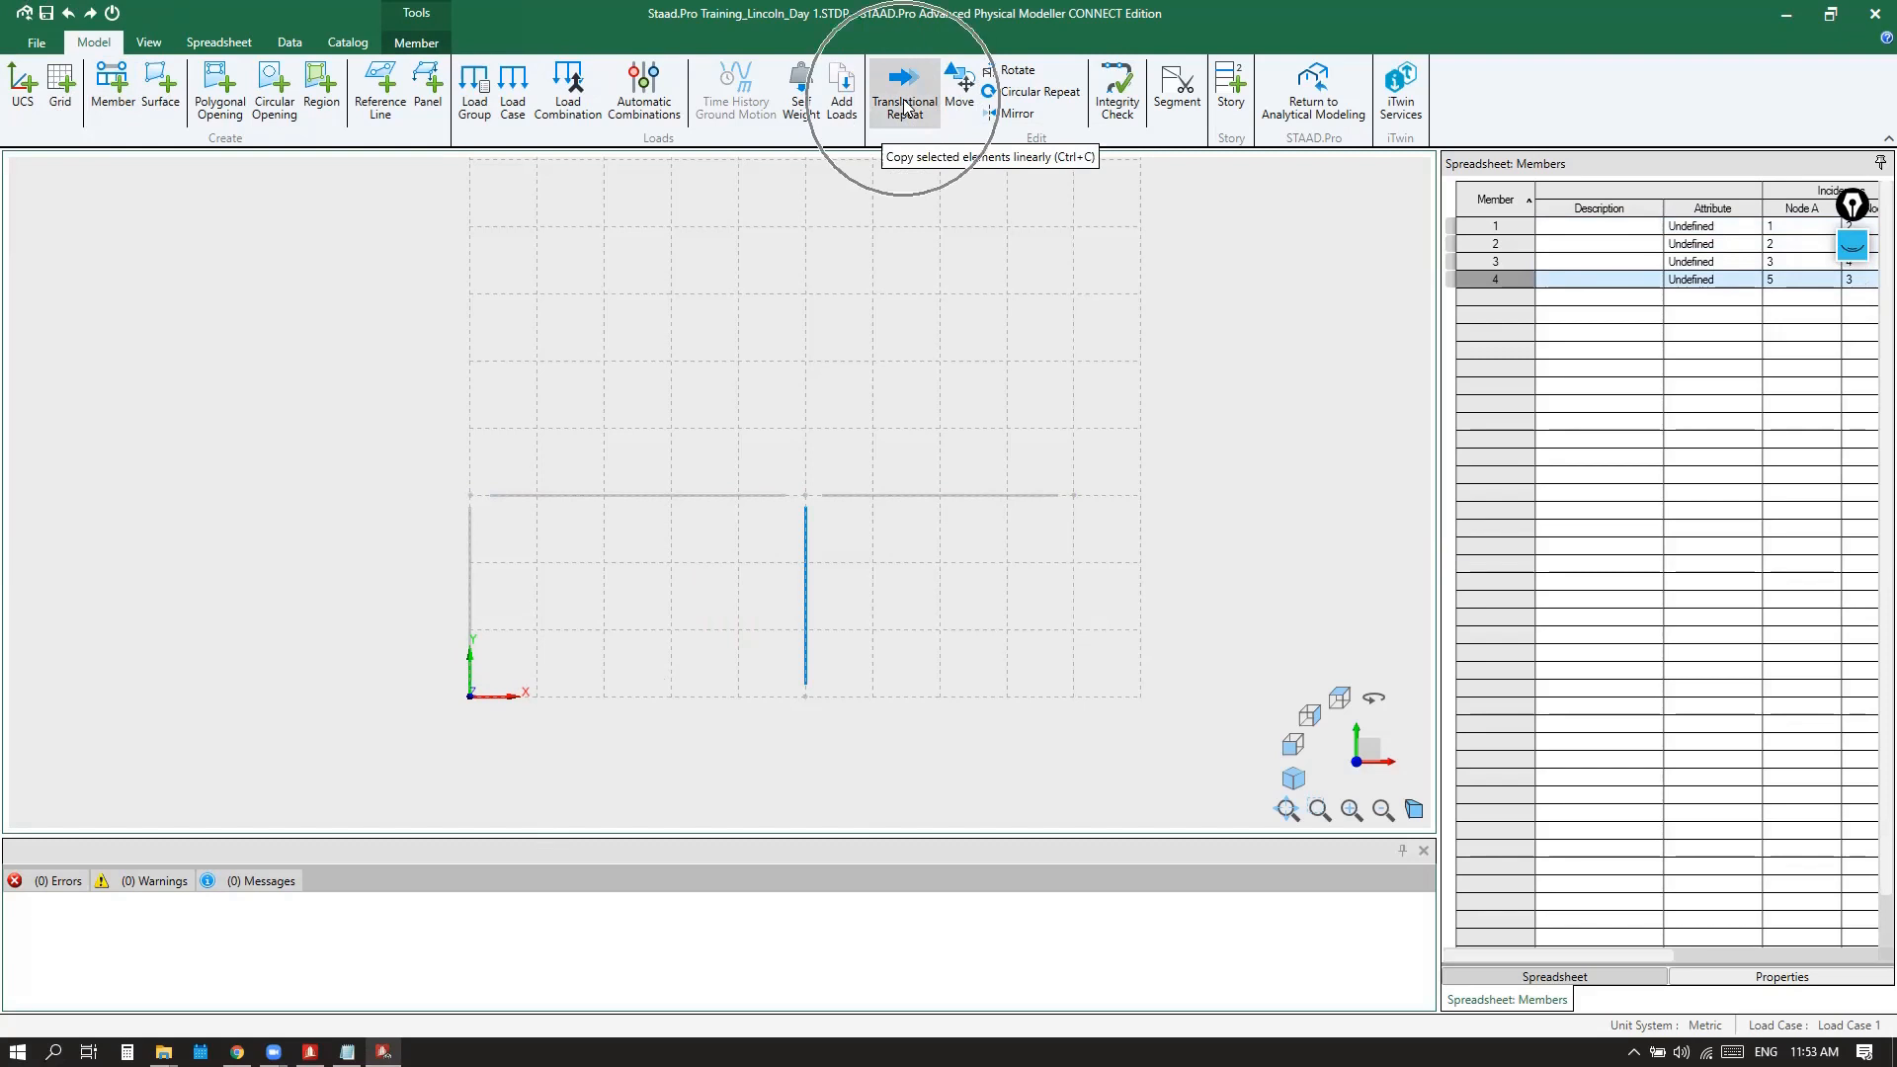
key(ctrl)
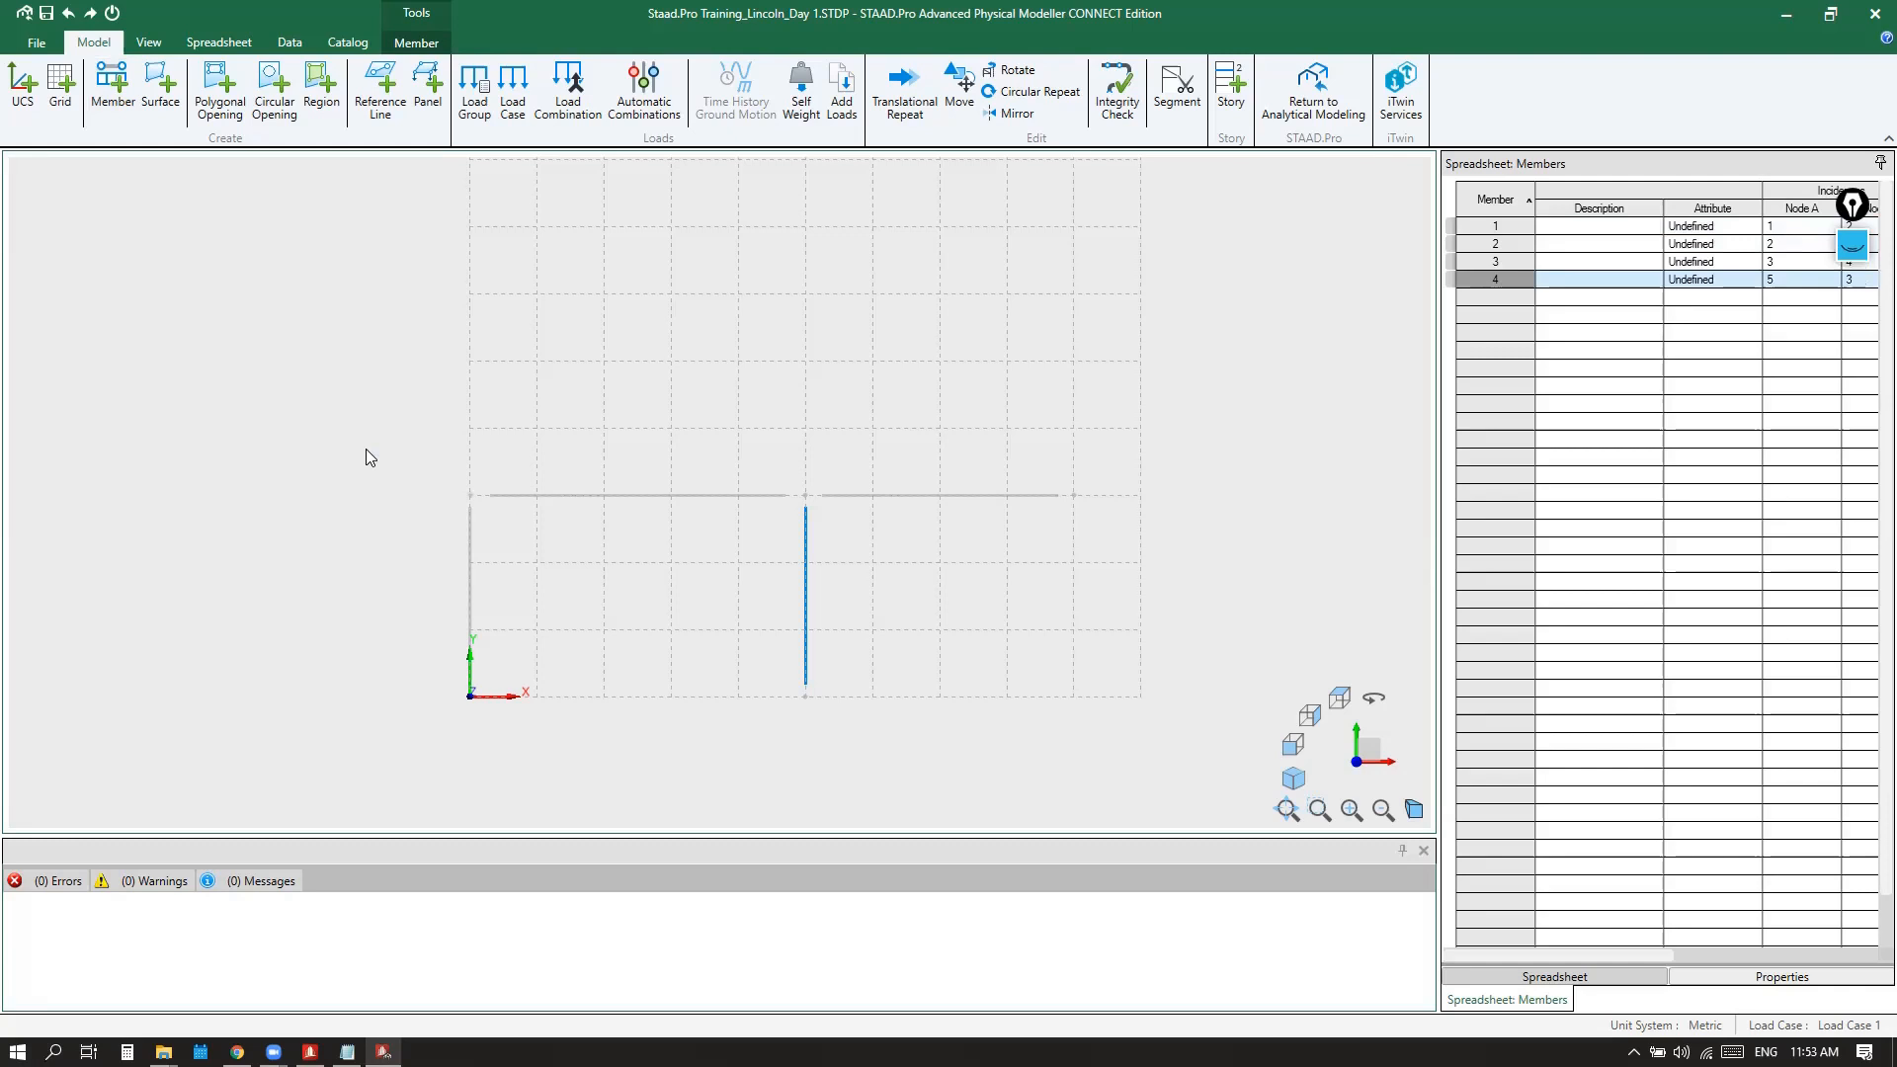
key(ctrl+t)
drag(1016, 360, 327, 258)
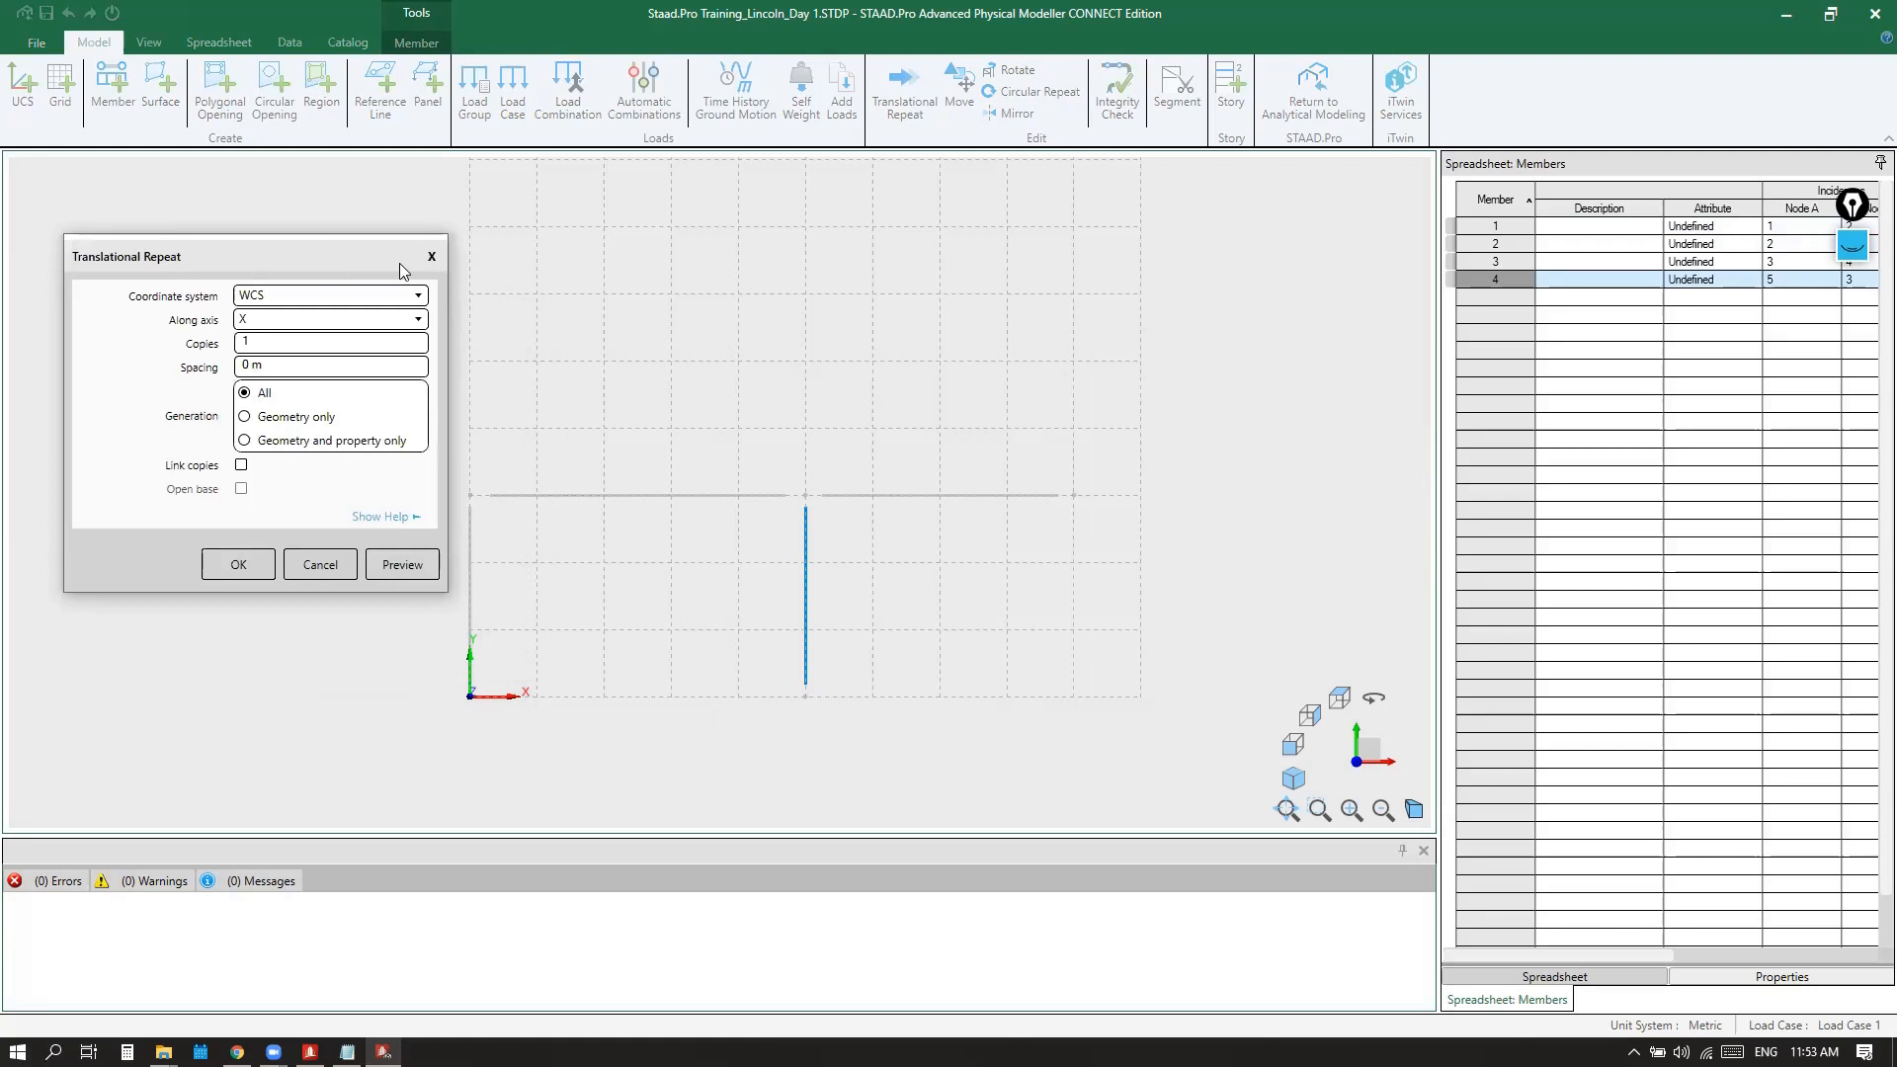
click(432, 256)
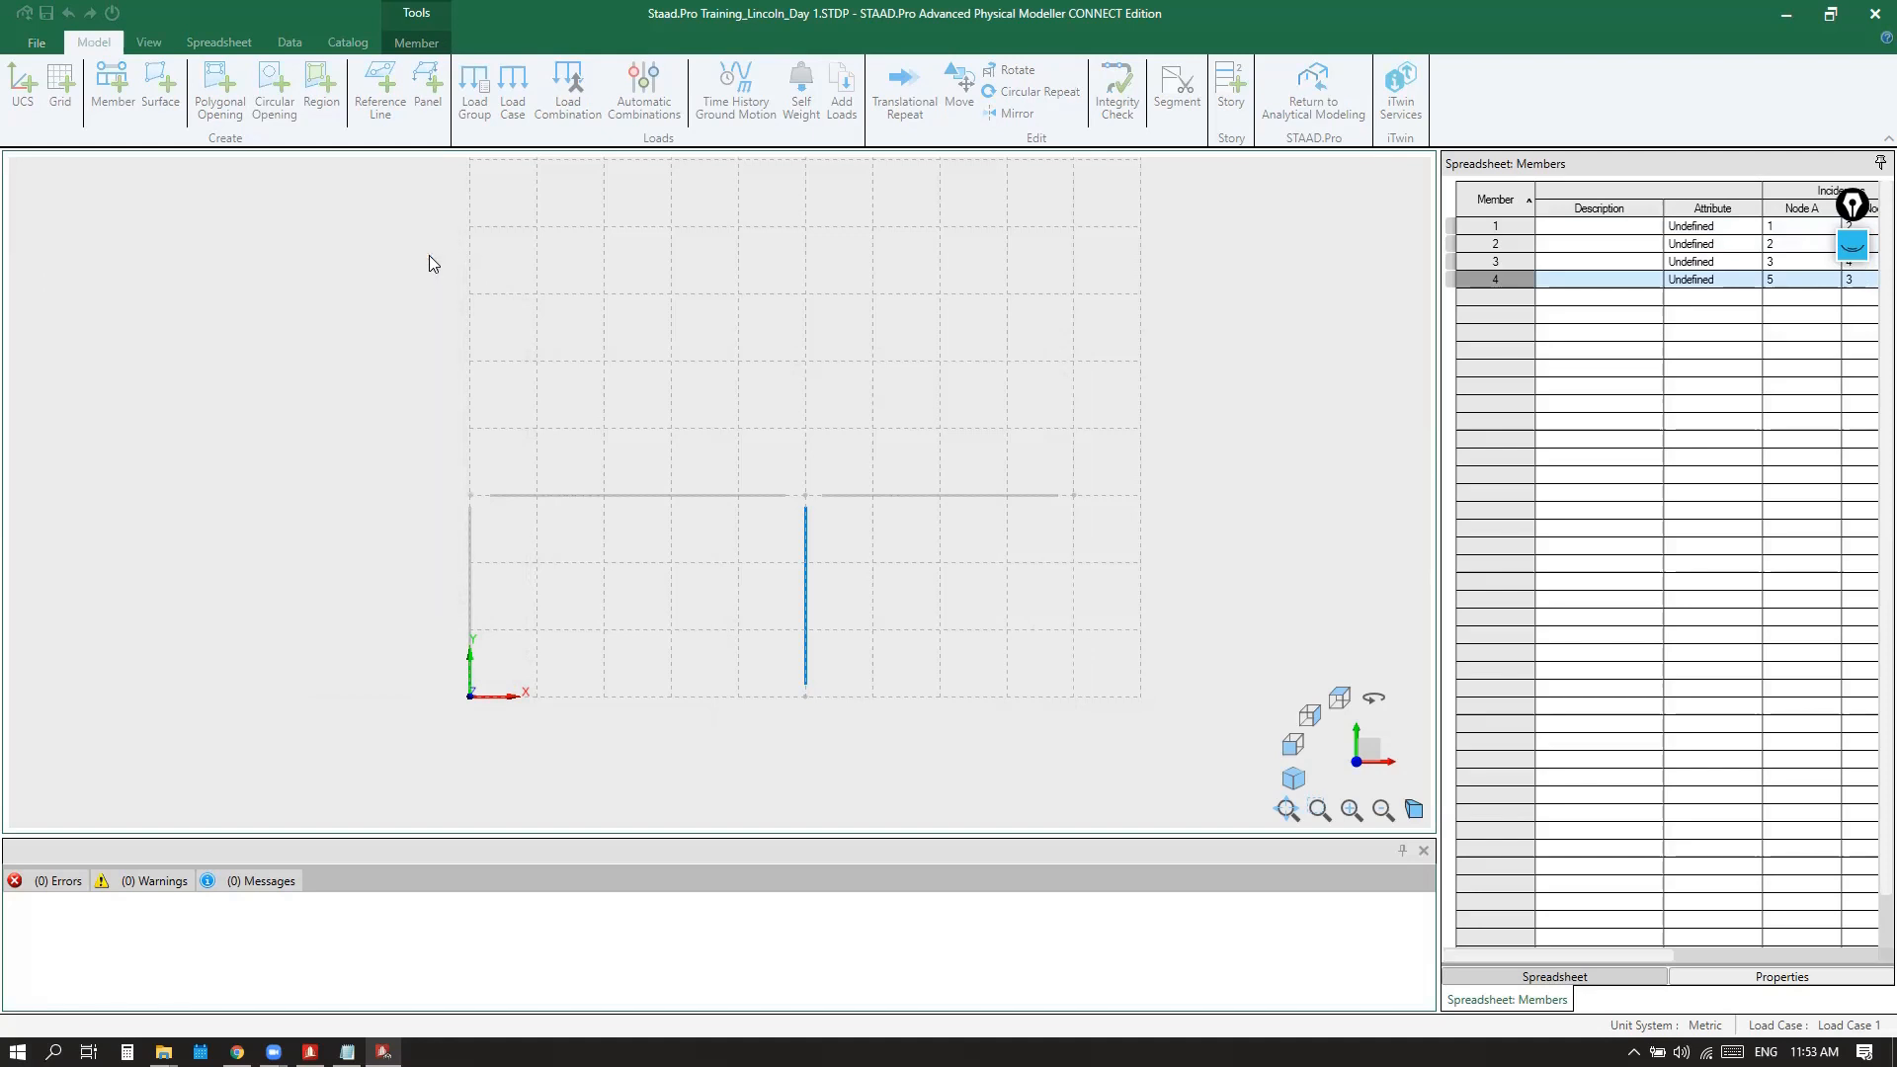
click(902, 100)
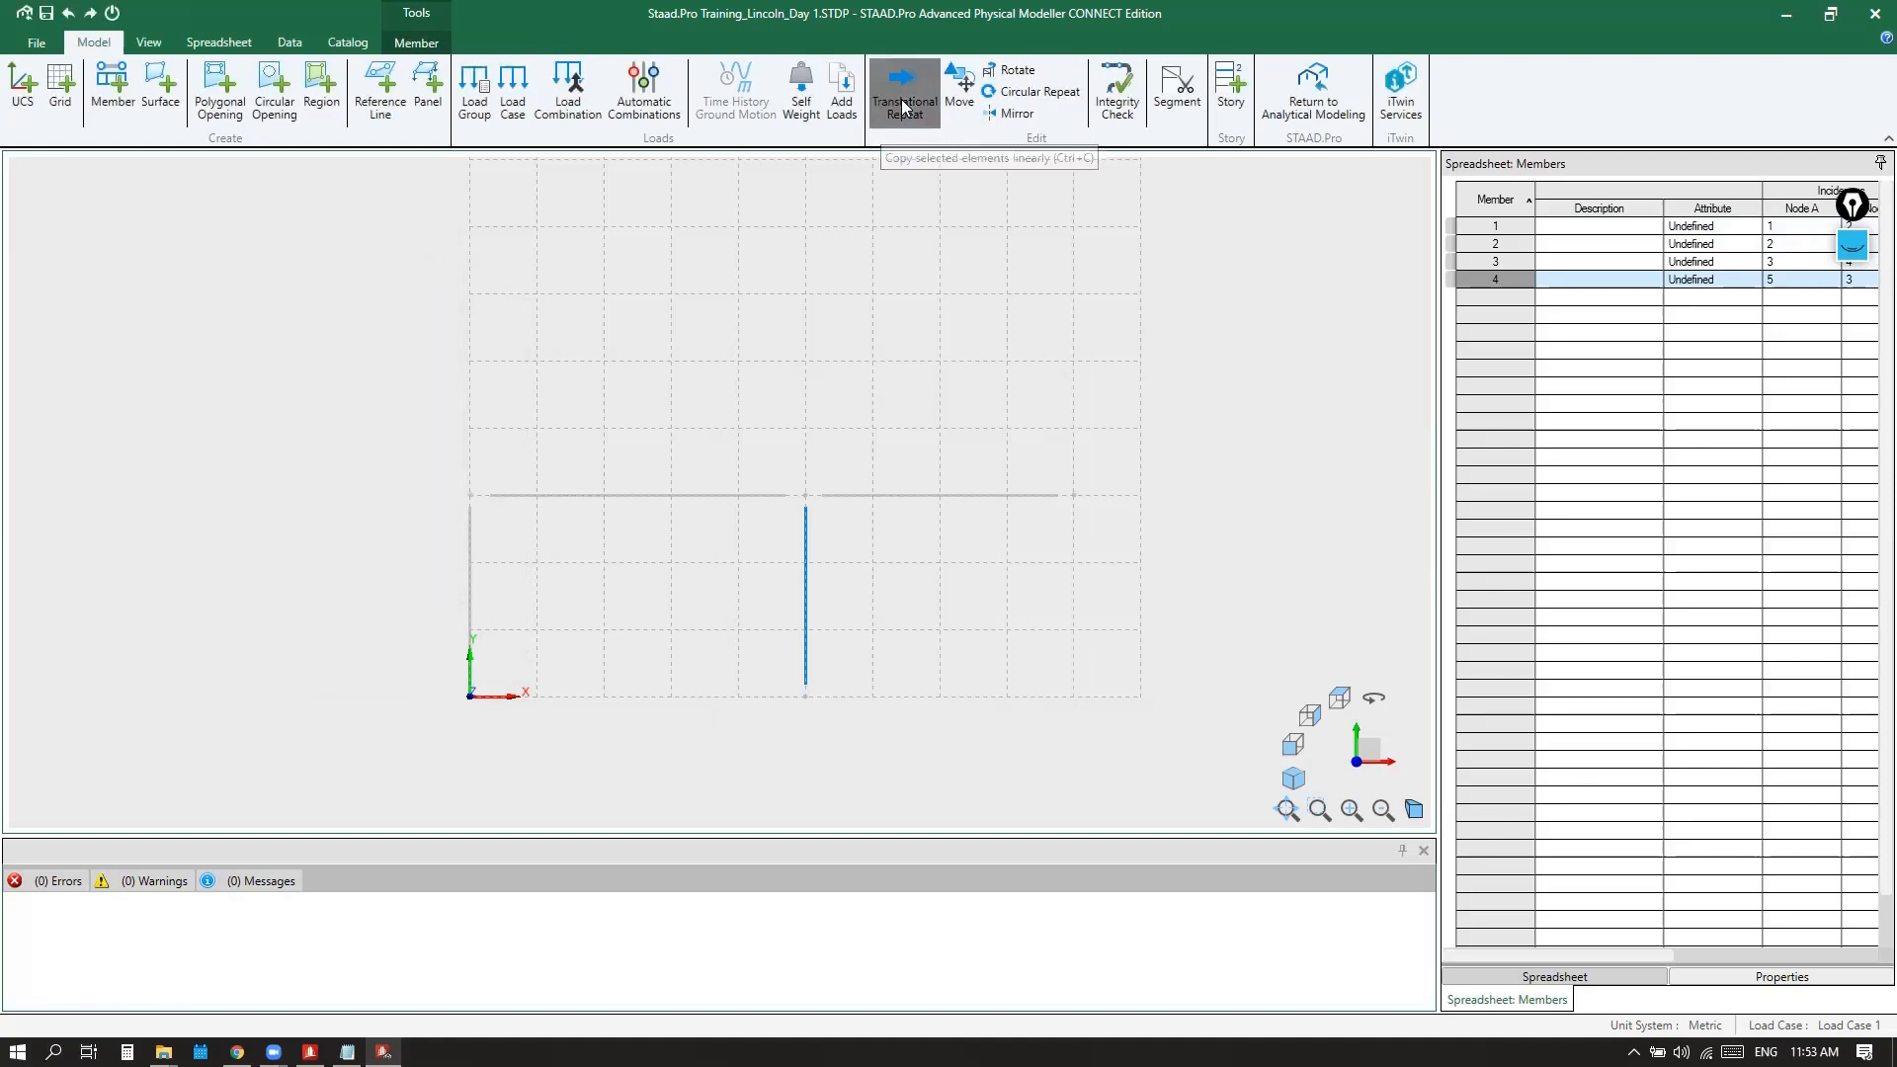
drag(993, 369, 301, 259)
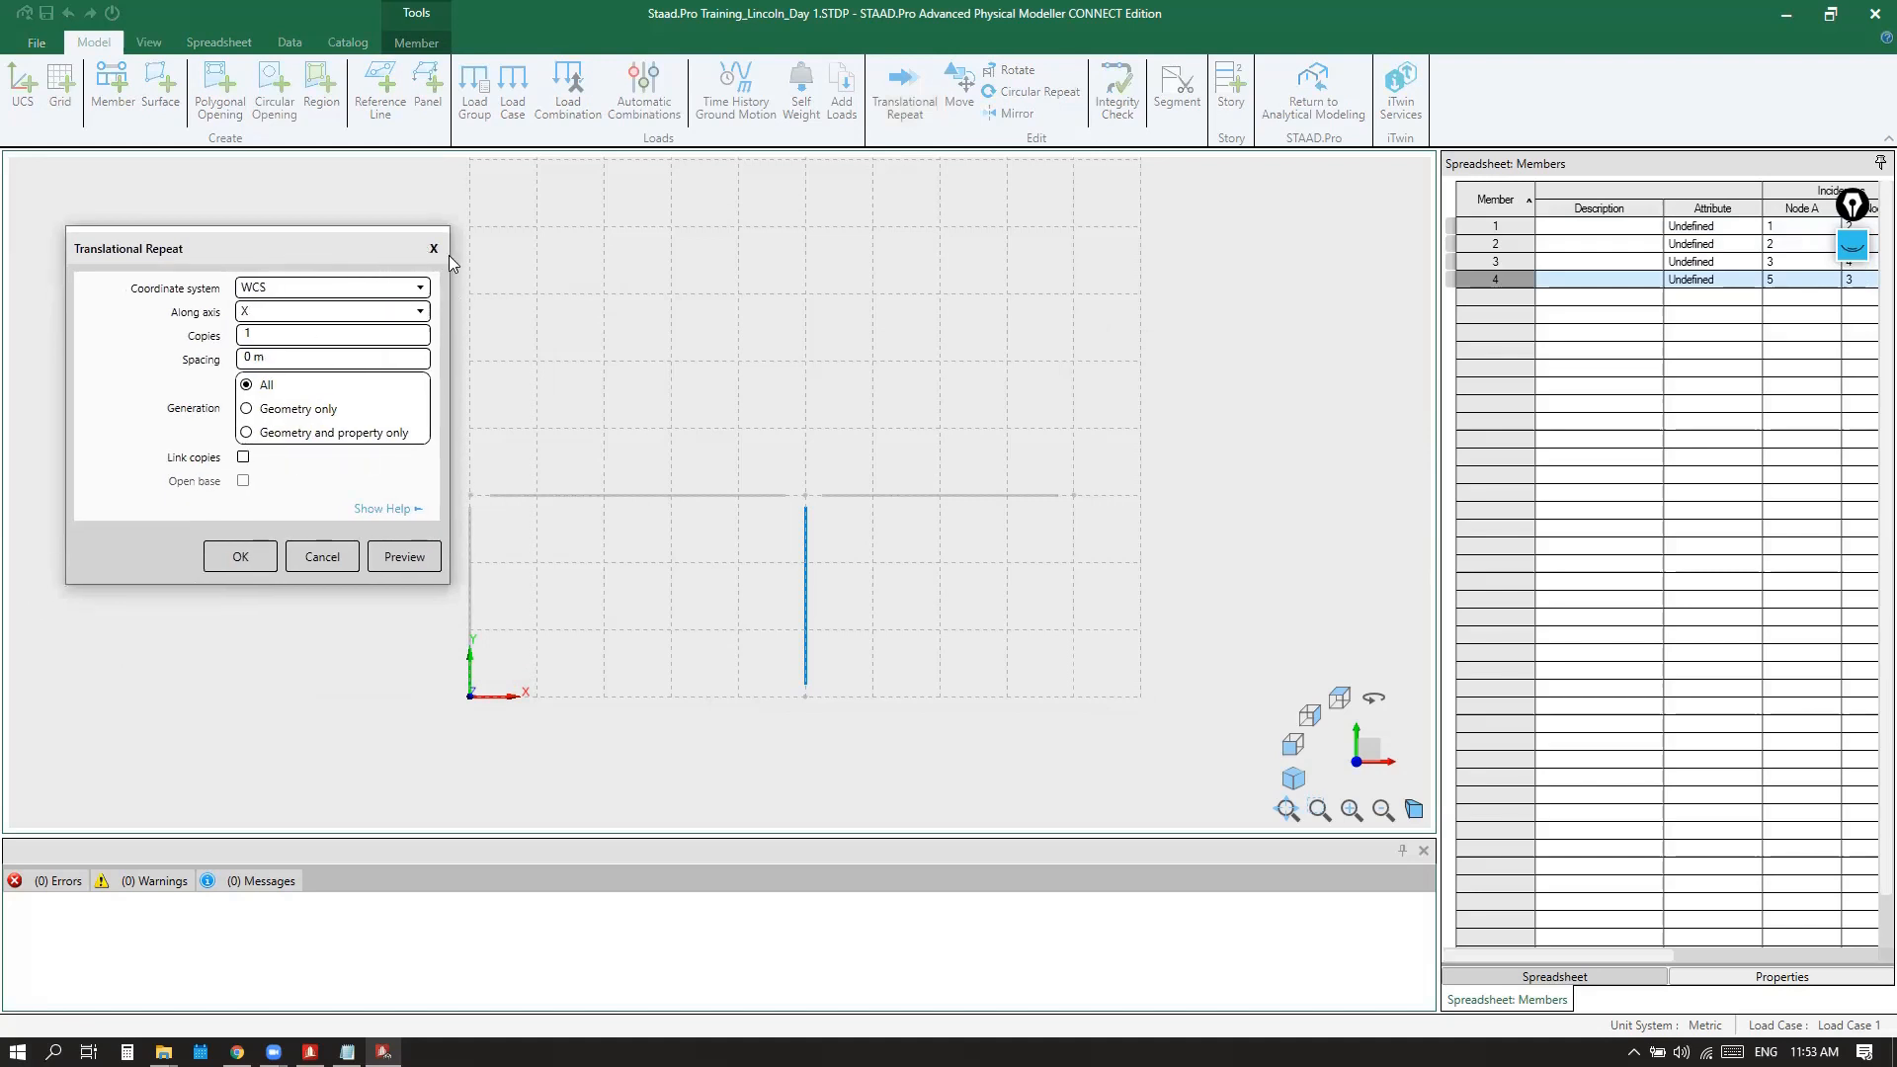
click(433, 248)
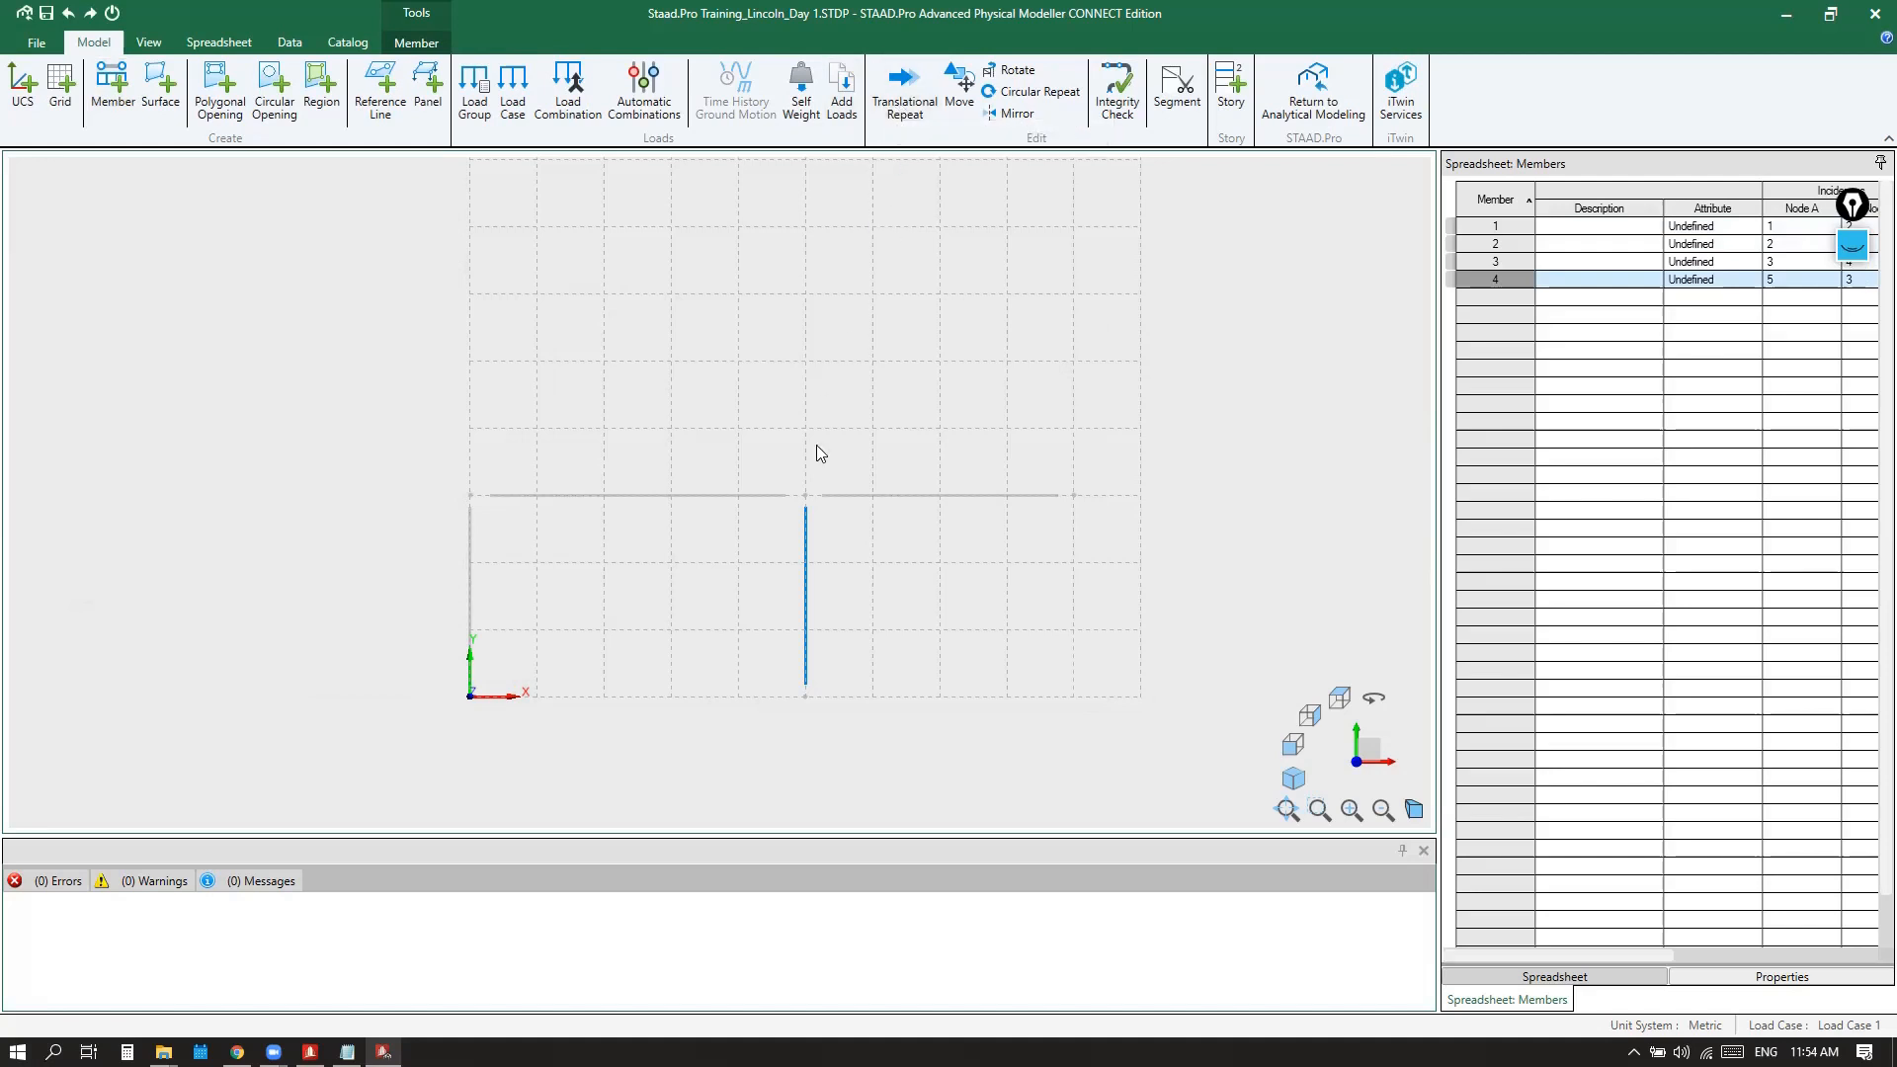
drag(901, 535, 728, 607)
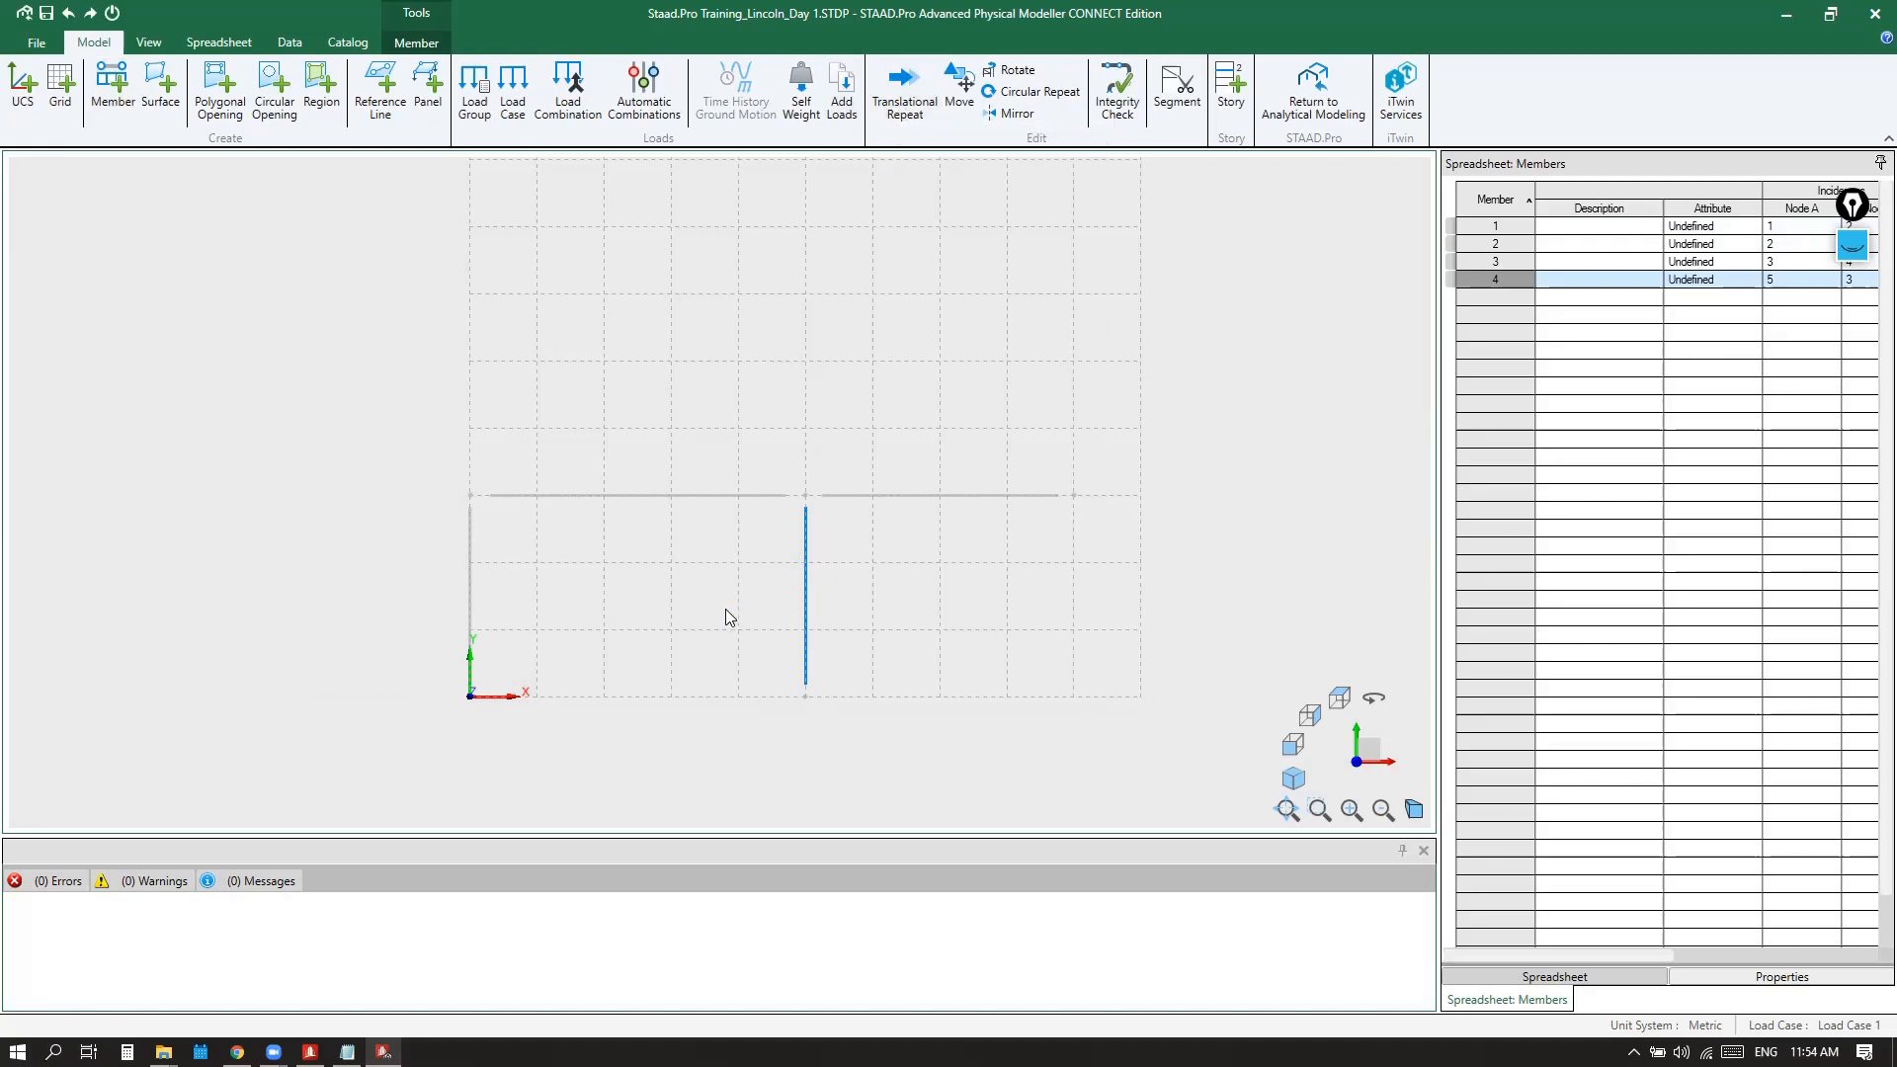
click(908, 102)
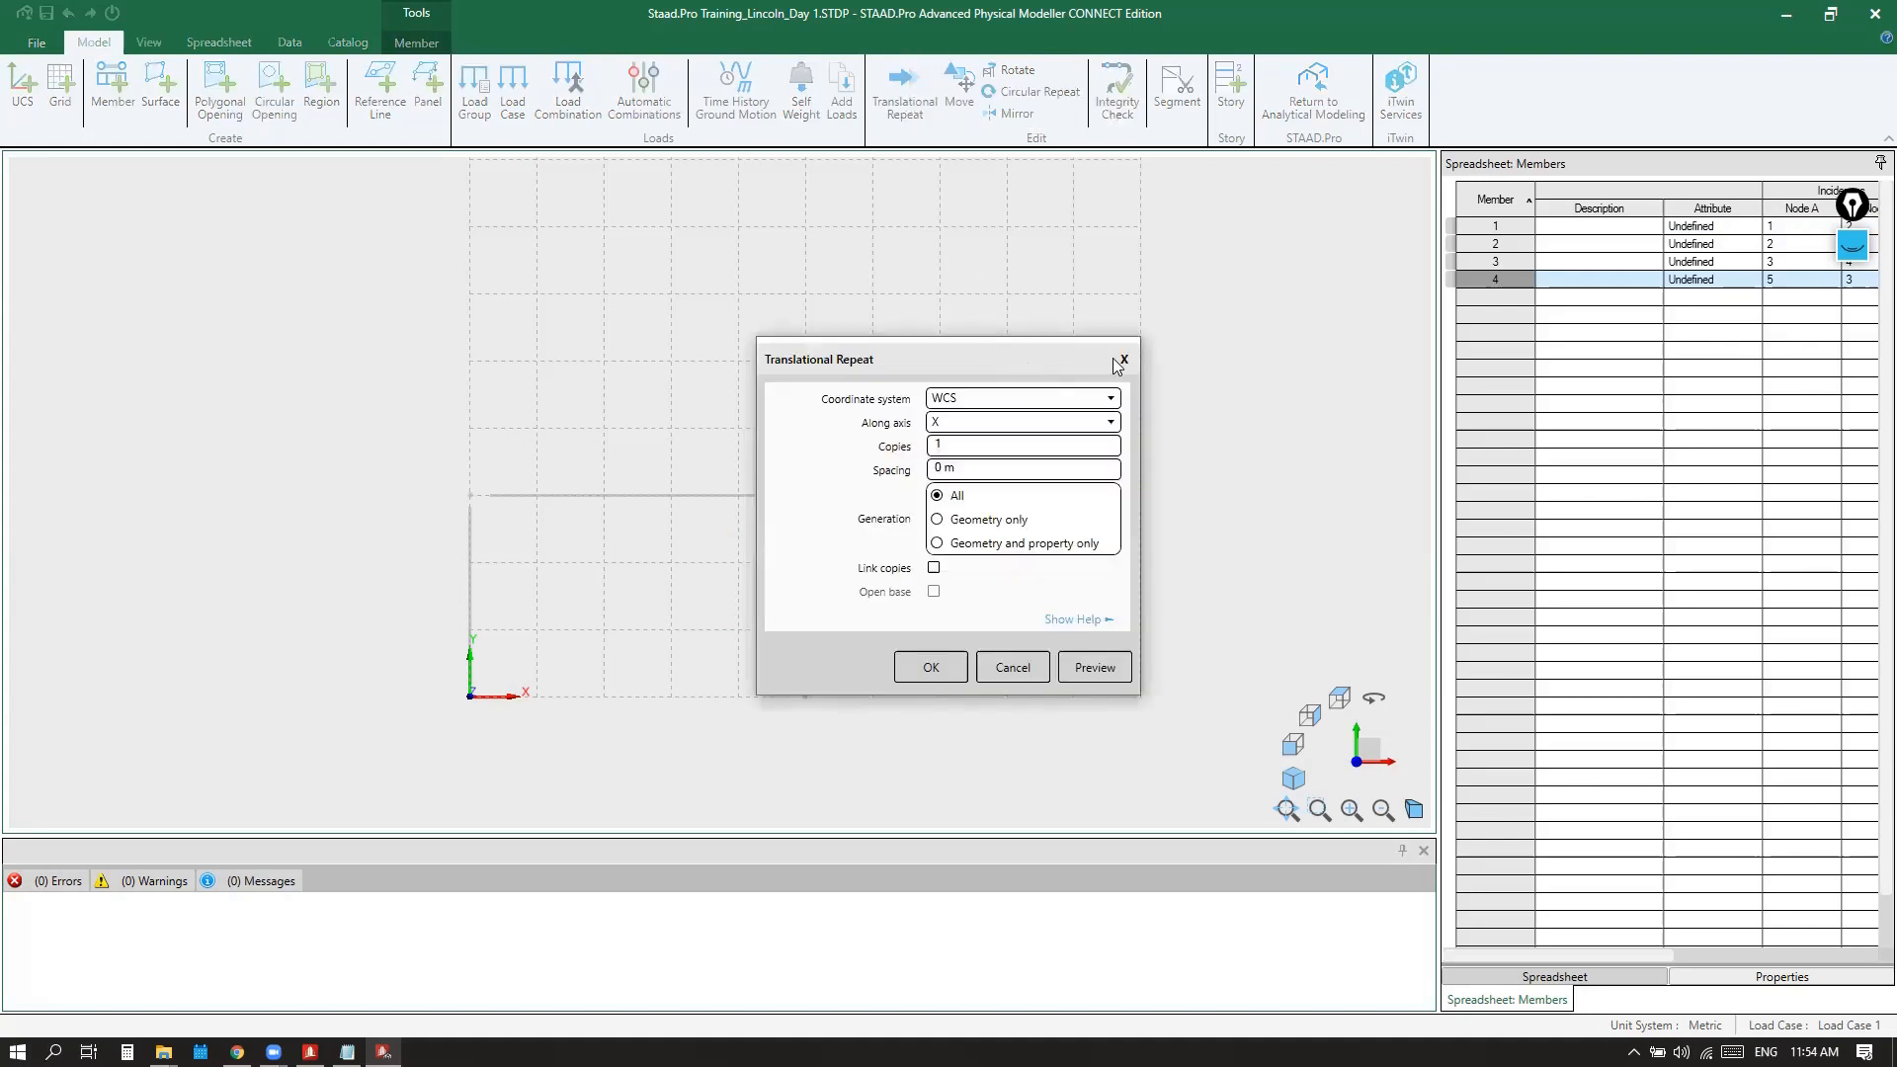
click(1118, 360)
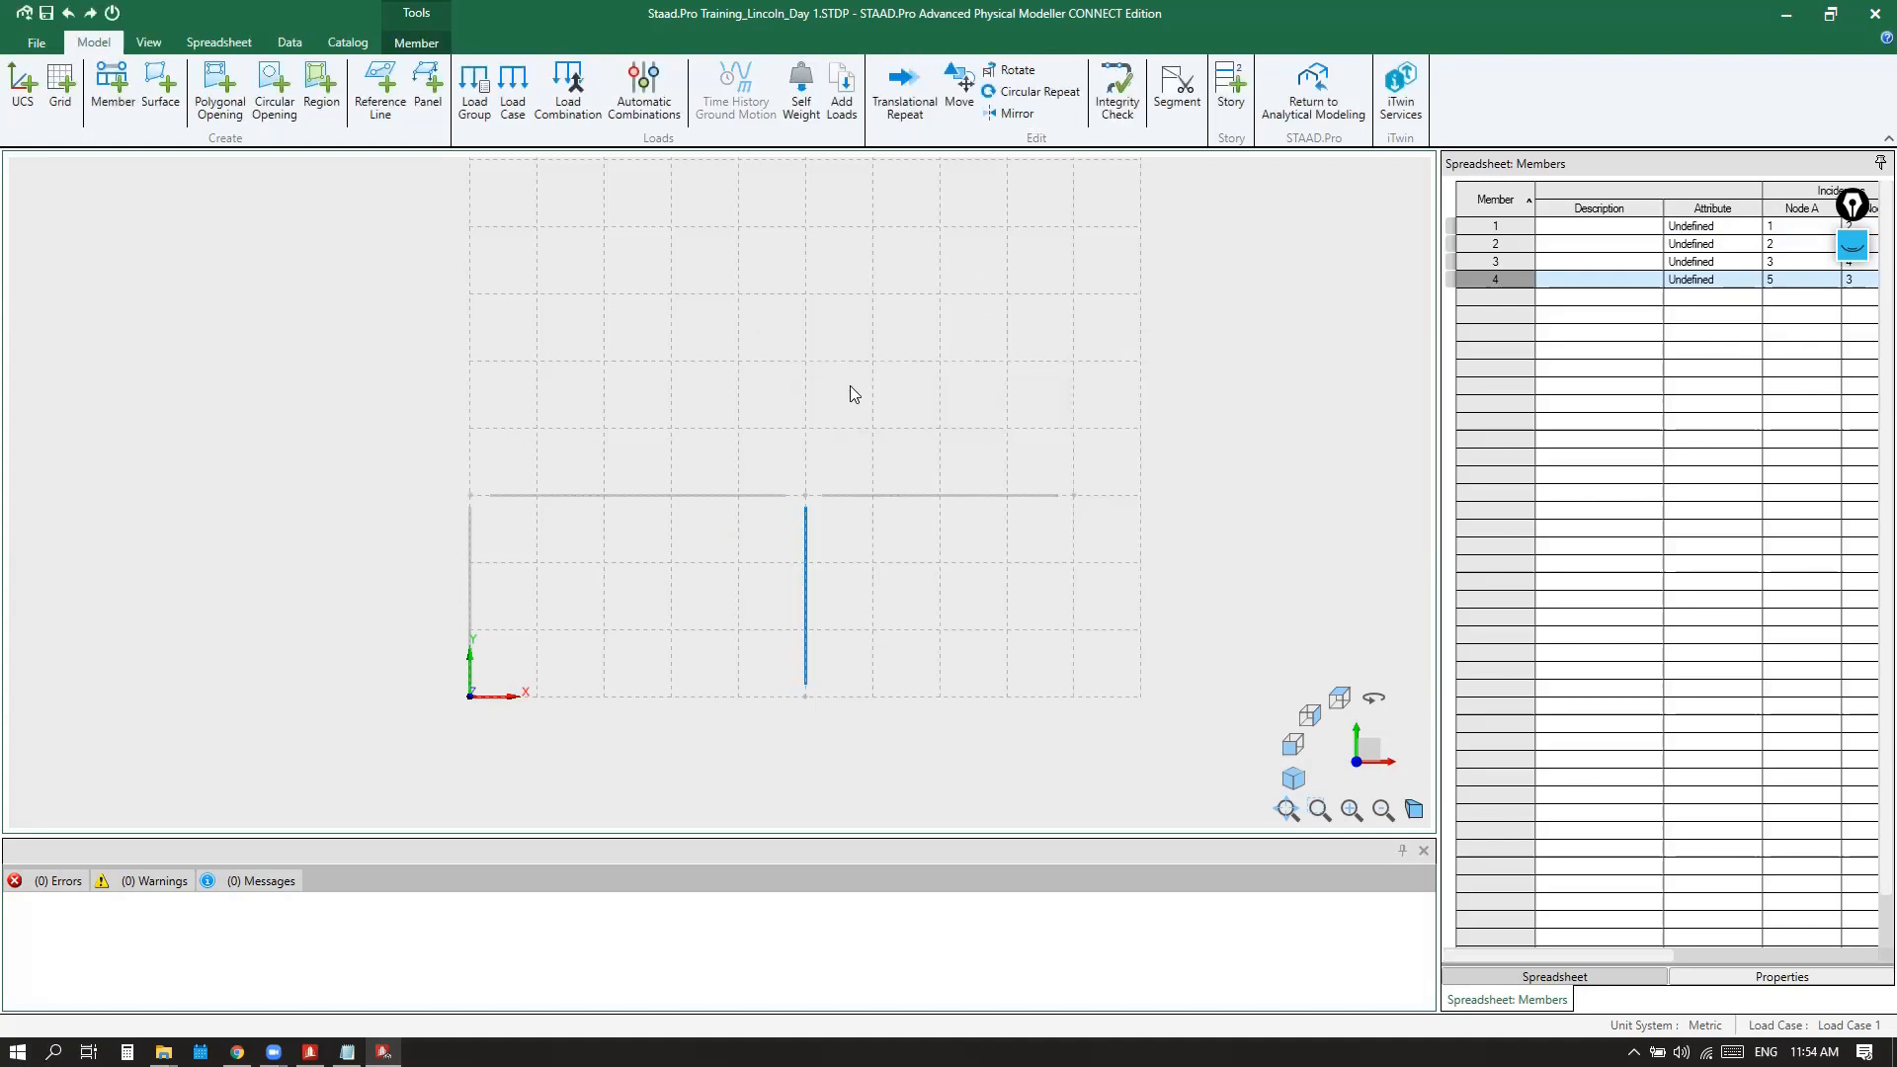
Start Translational Repeat for the middle column, circle the X axis and the Along axis value, and sketch an arrow along positive X
key(ctrl+c)
drag(940, 356, 317, 204)
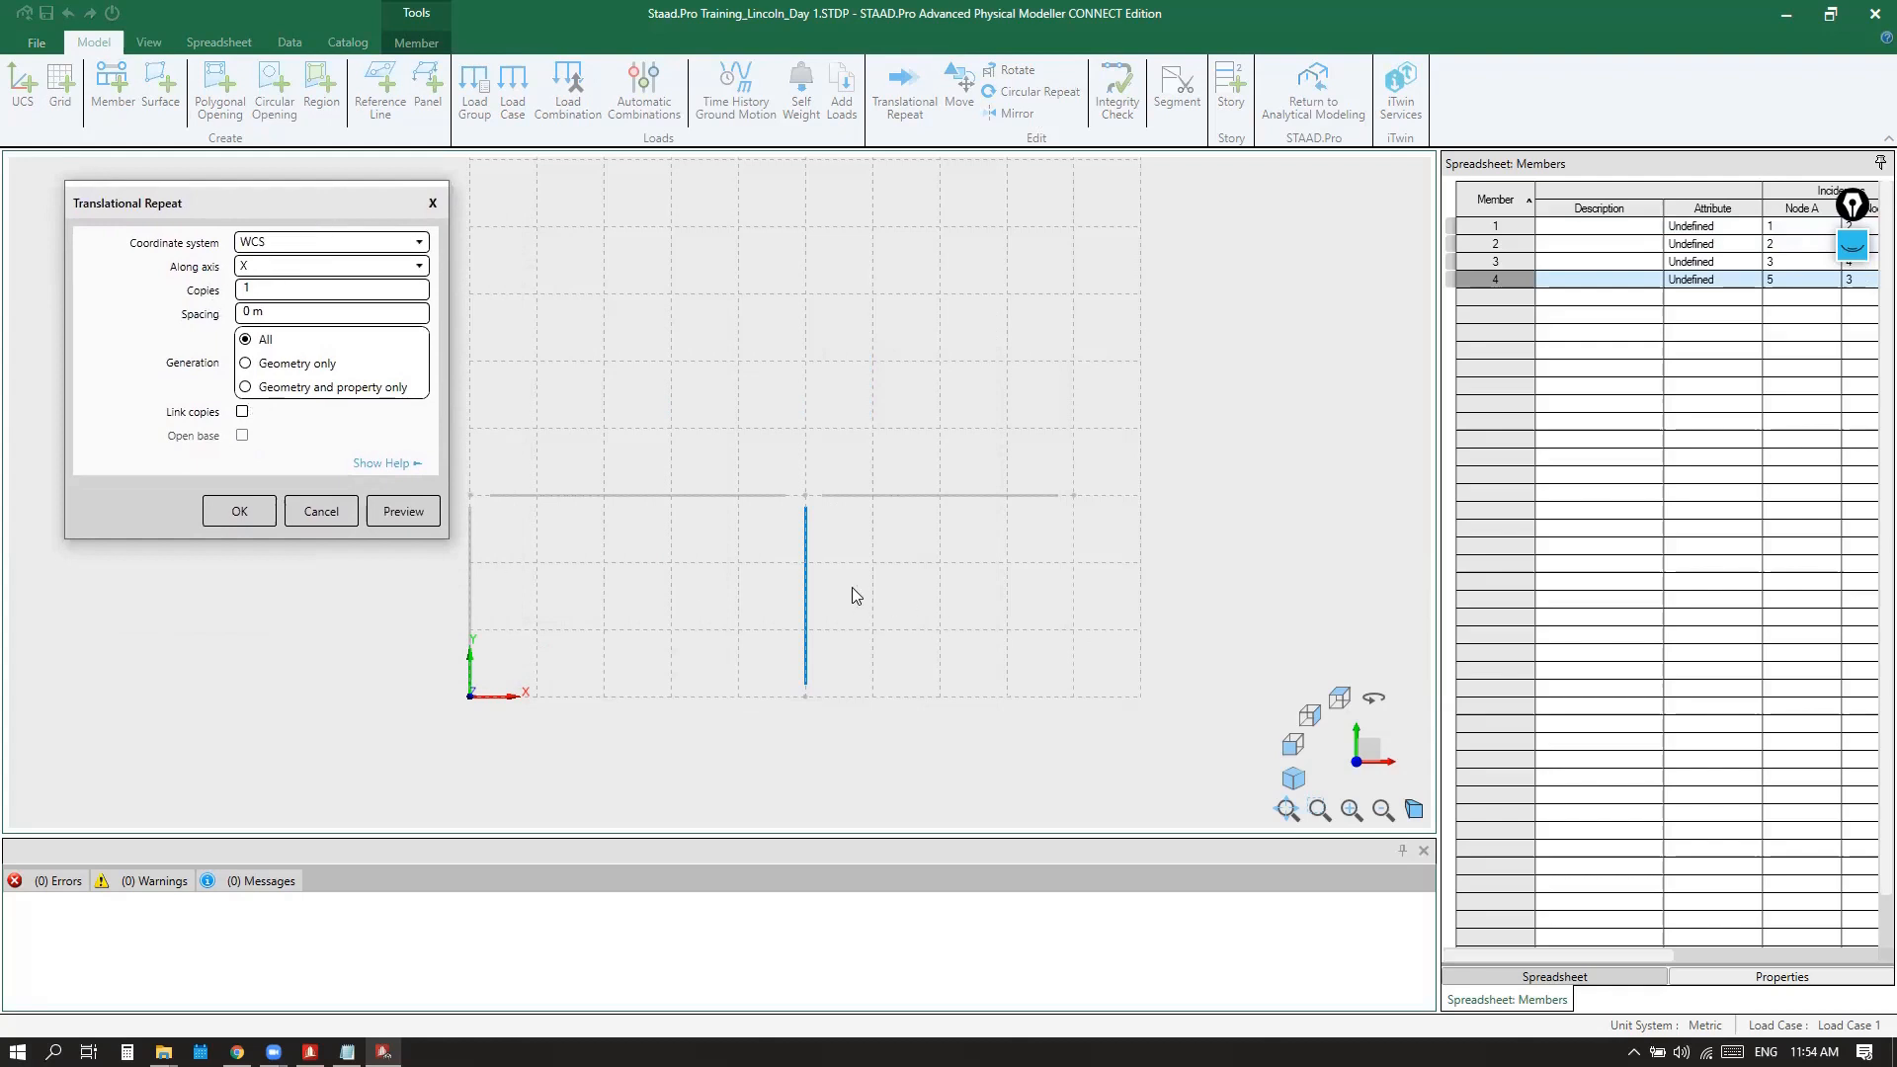
click(1852, 245)
mouse_move(1856, 339)
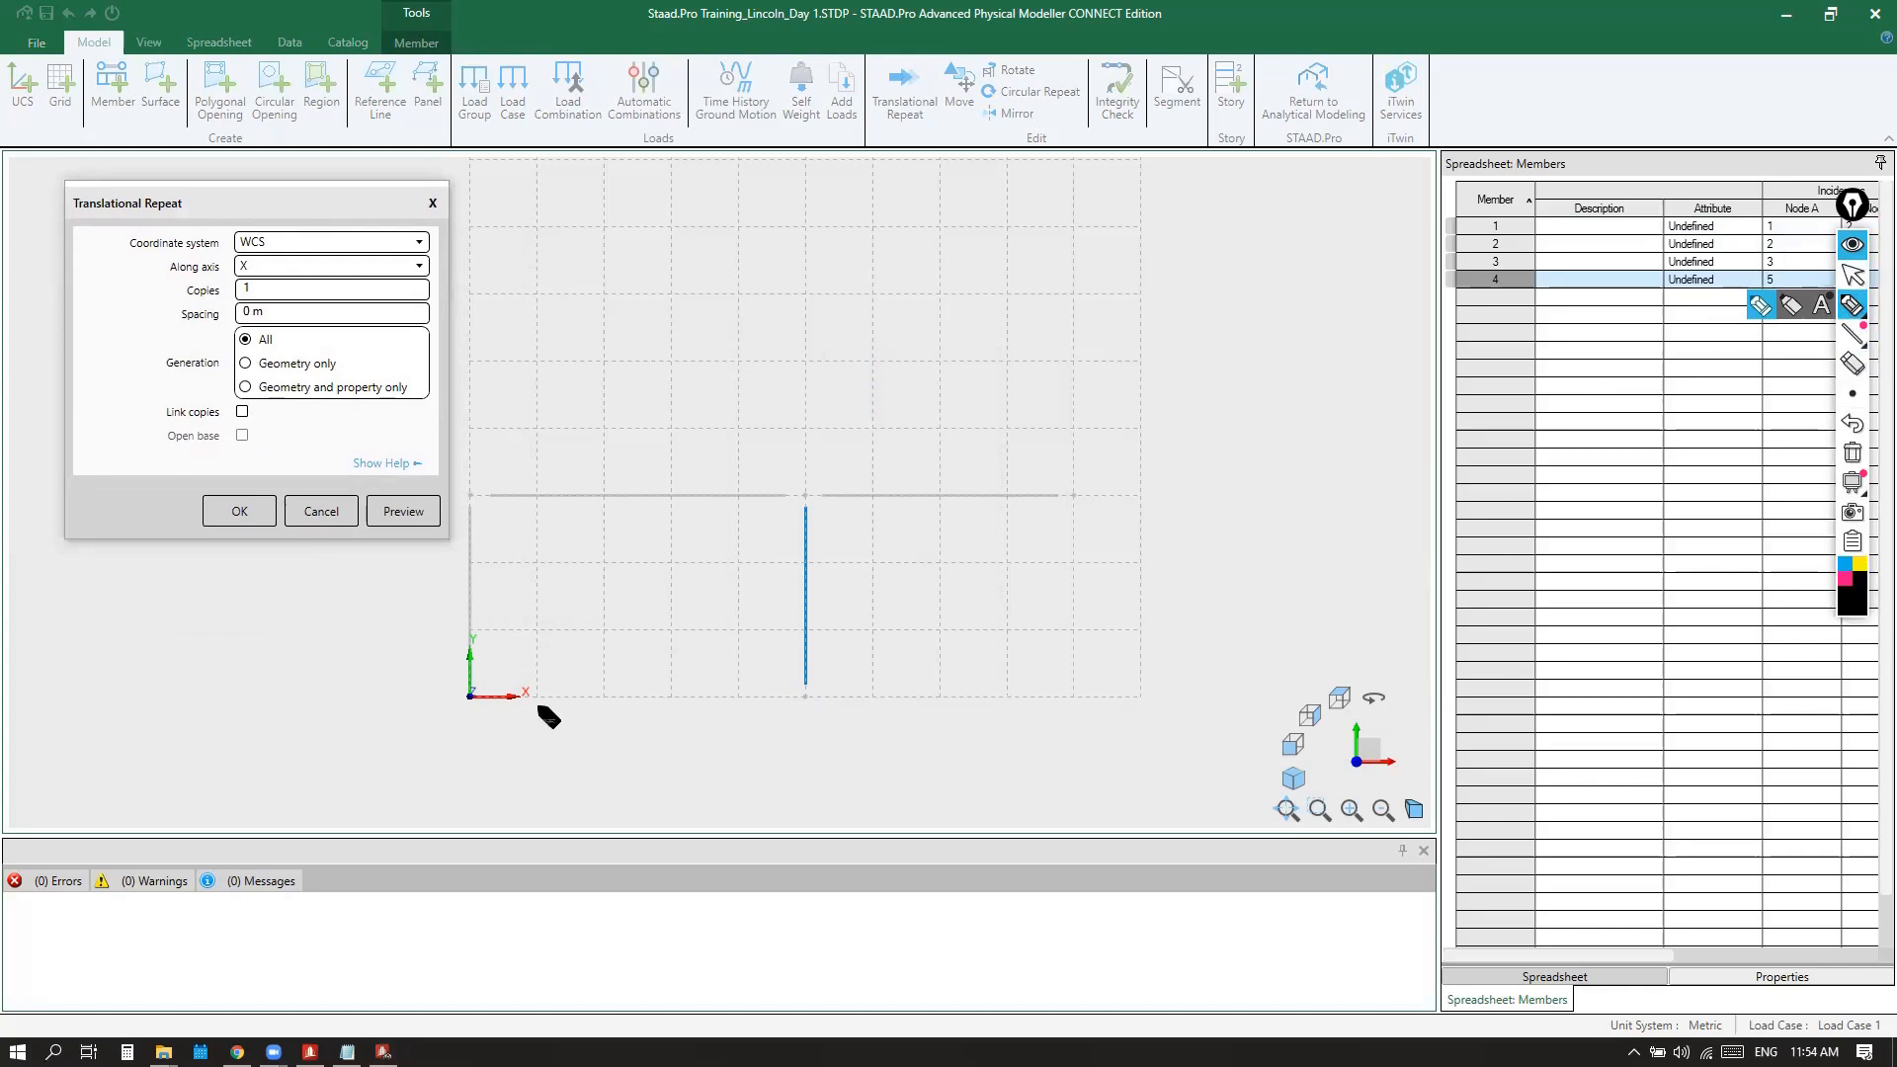
mouse_move(539, 710)
mouse_down()
mouse_move(491, 694)
mouse_move(547, 690)
mouse_move(541, 711)
mouse_up()
mouse_move(835, 698)
mouse_down()
mouse_move(963, 676)
mouse_move(921, 711)
mouse_up()
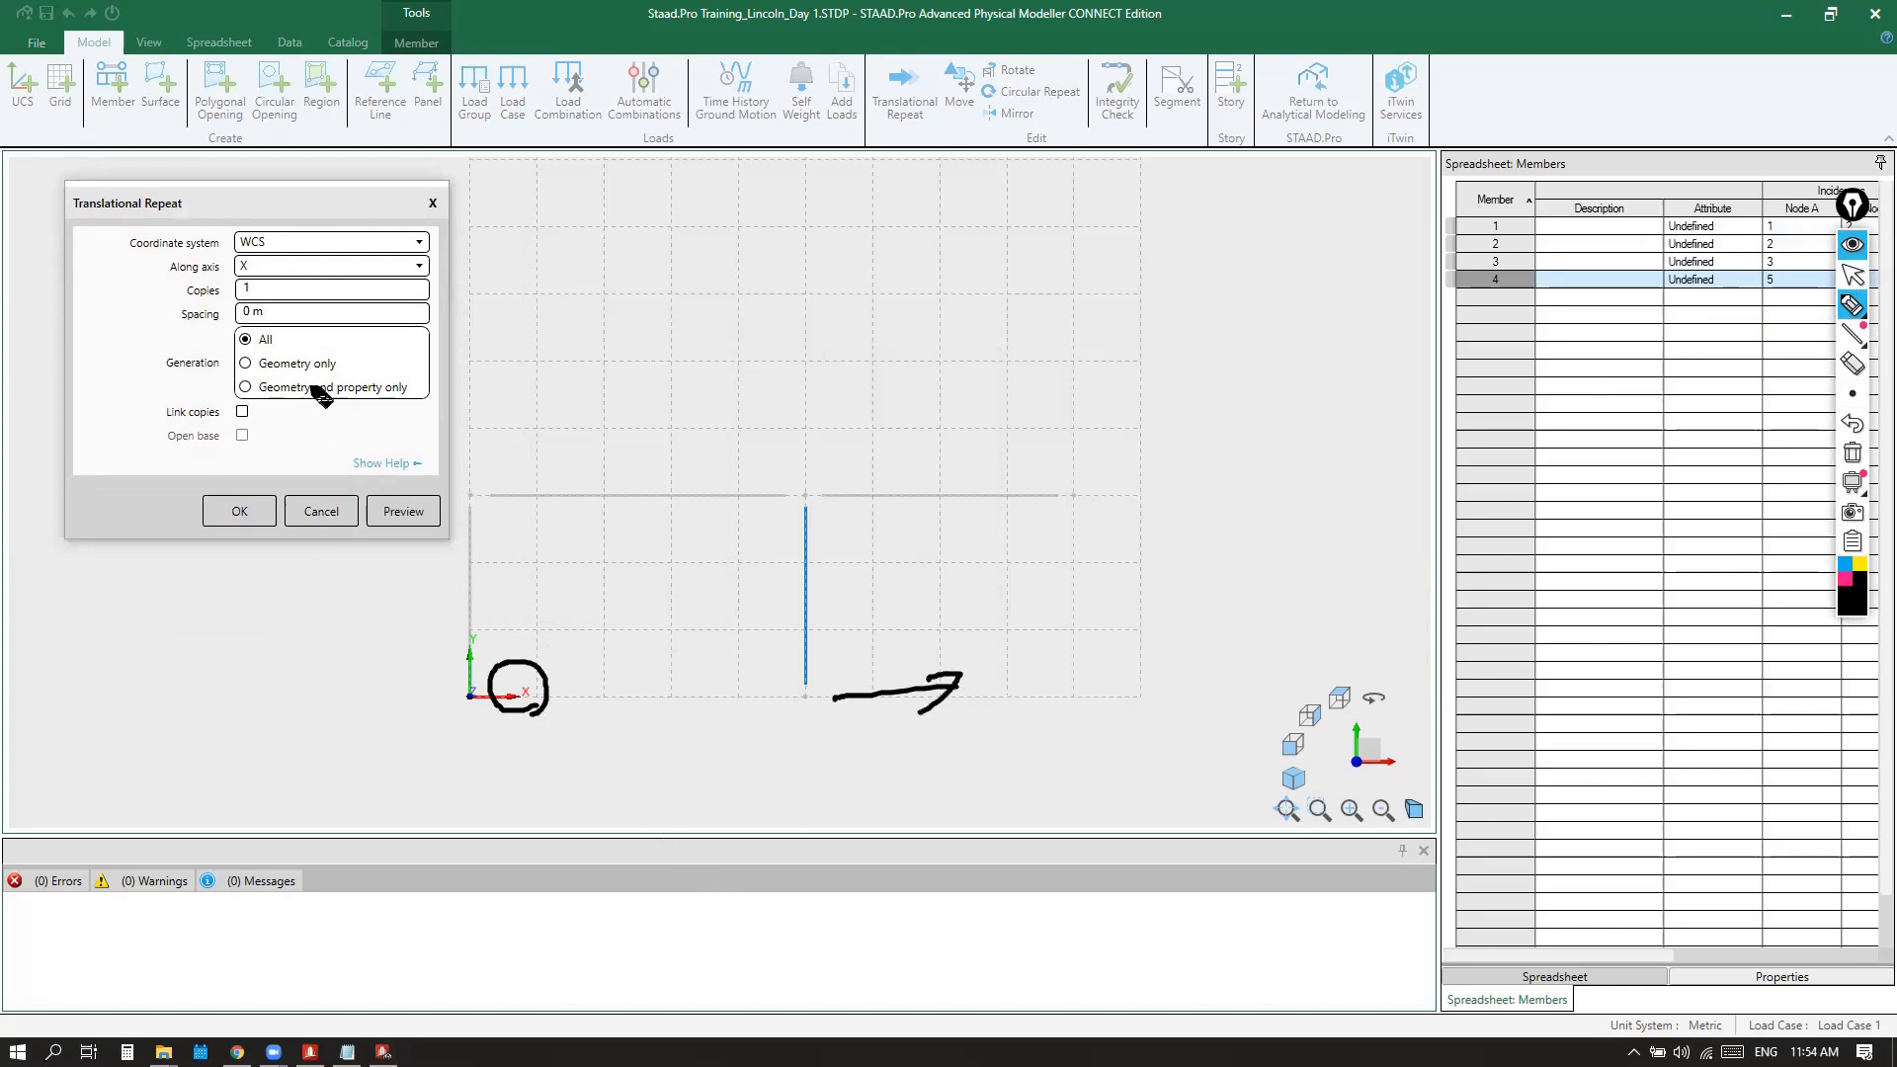
drag(255, 287, 253, 258)
click(1853, 276)
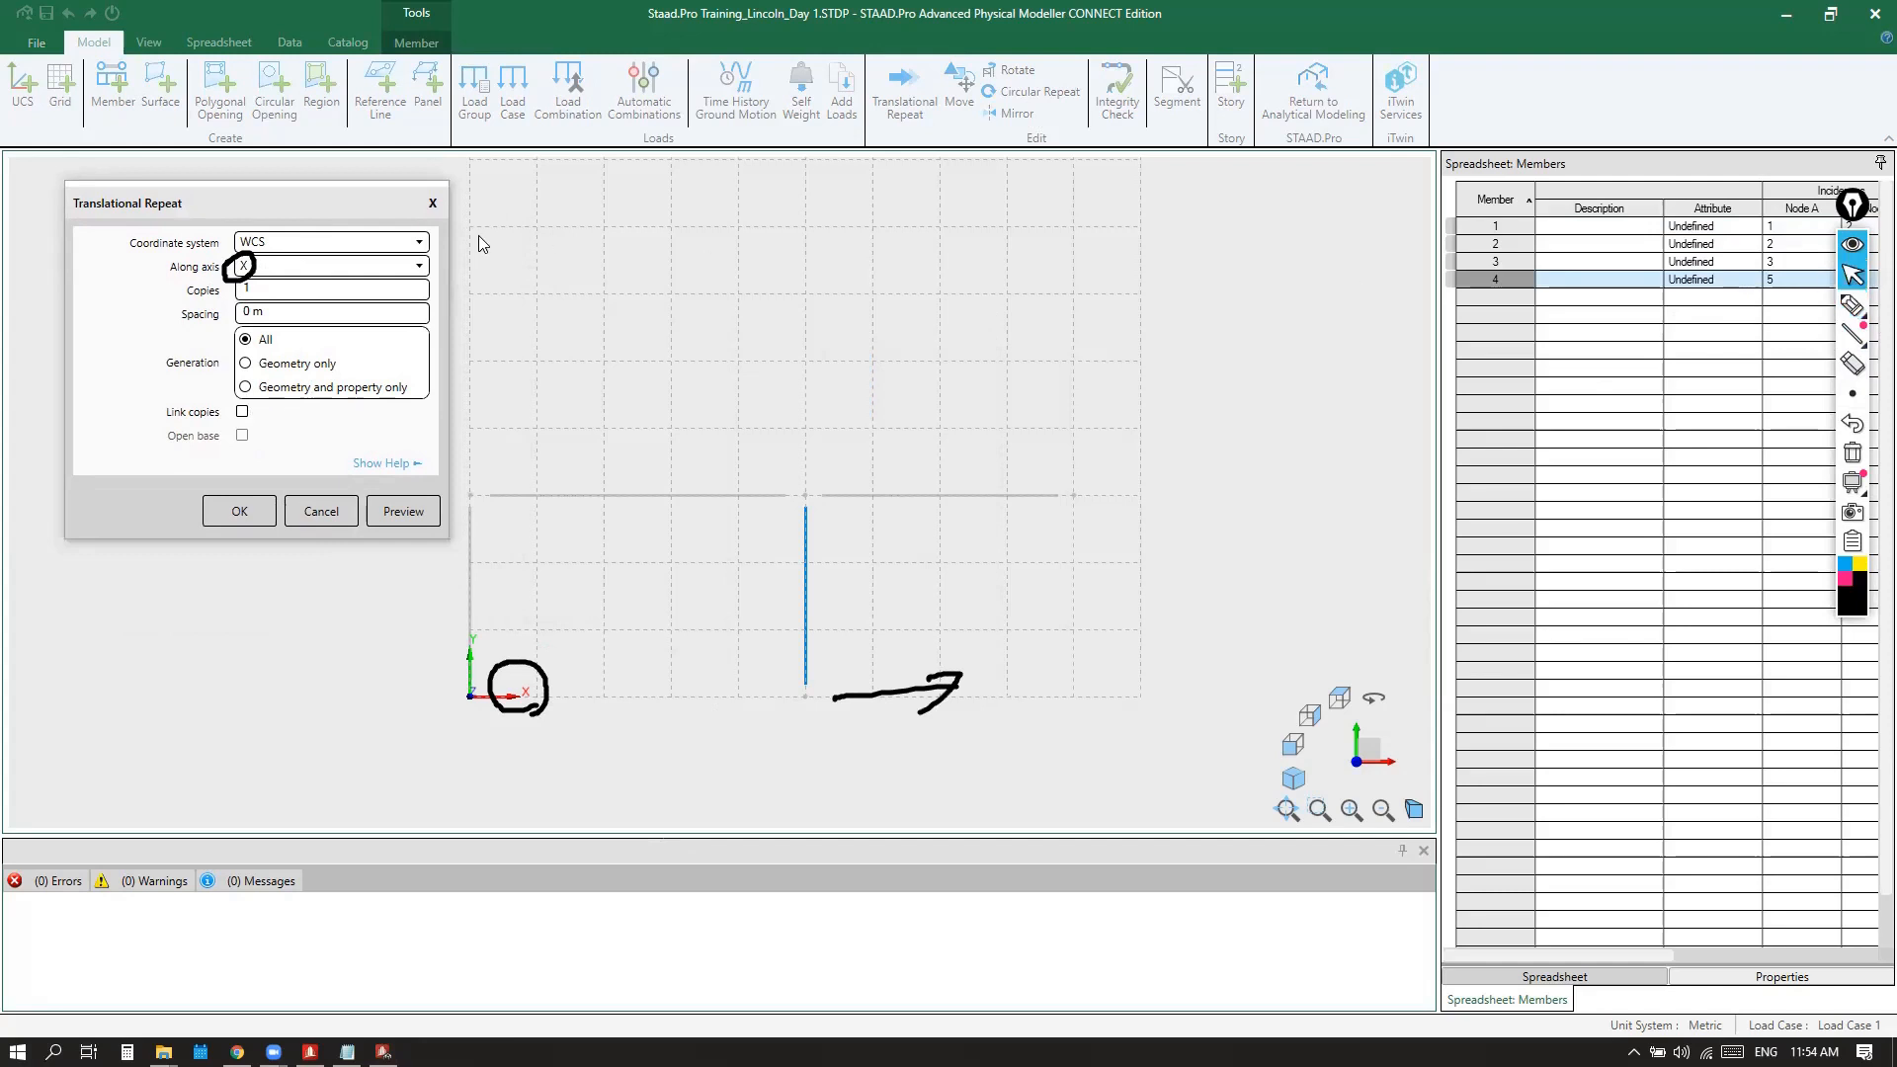
click(423, 267)
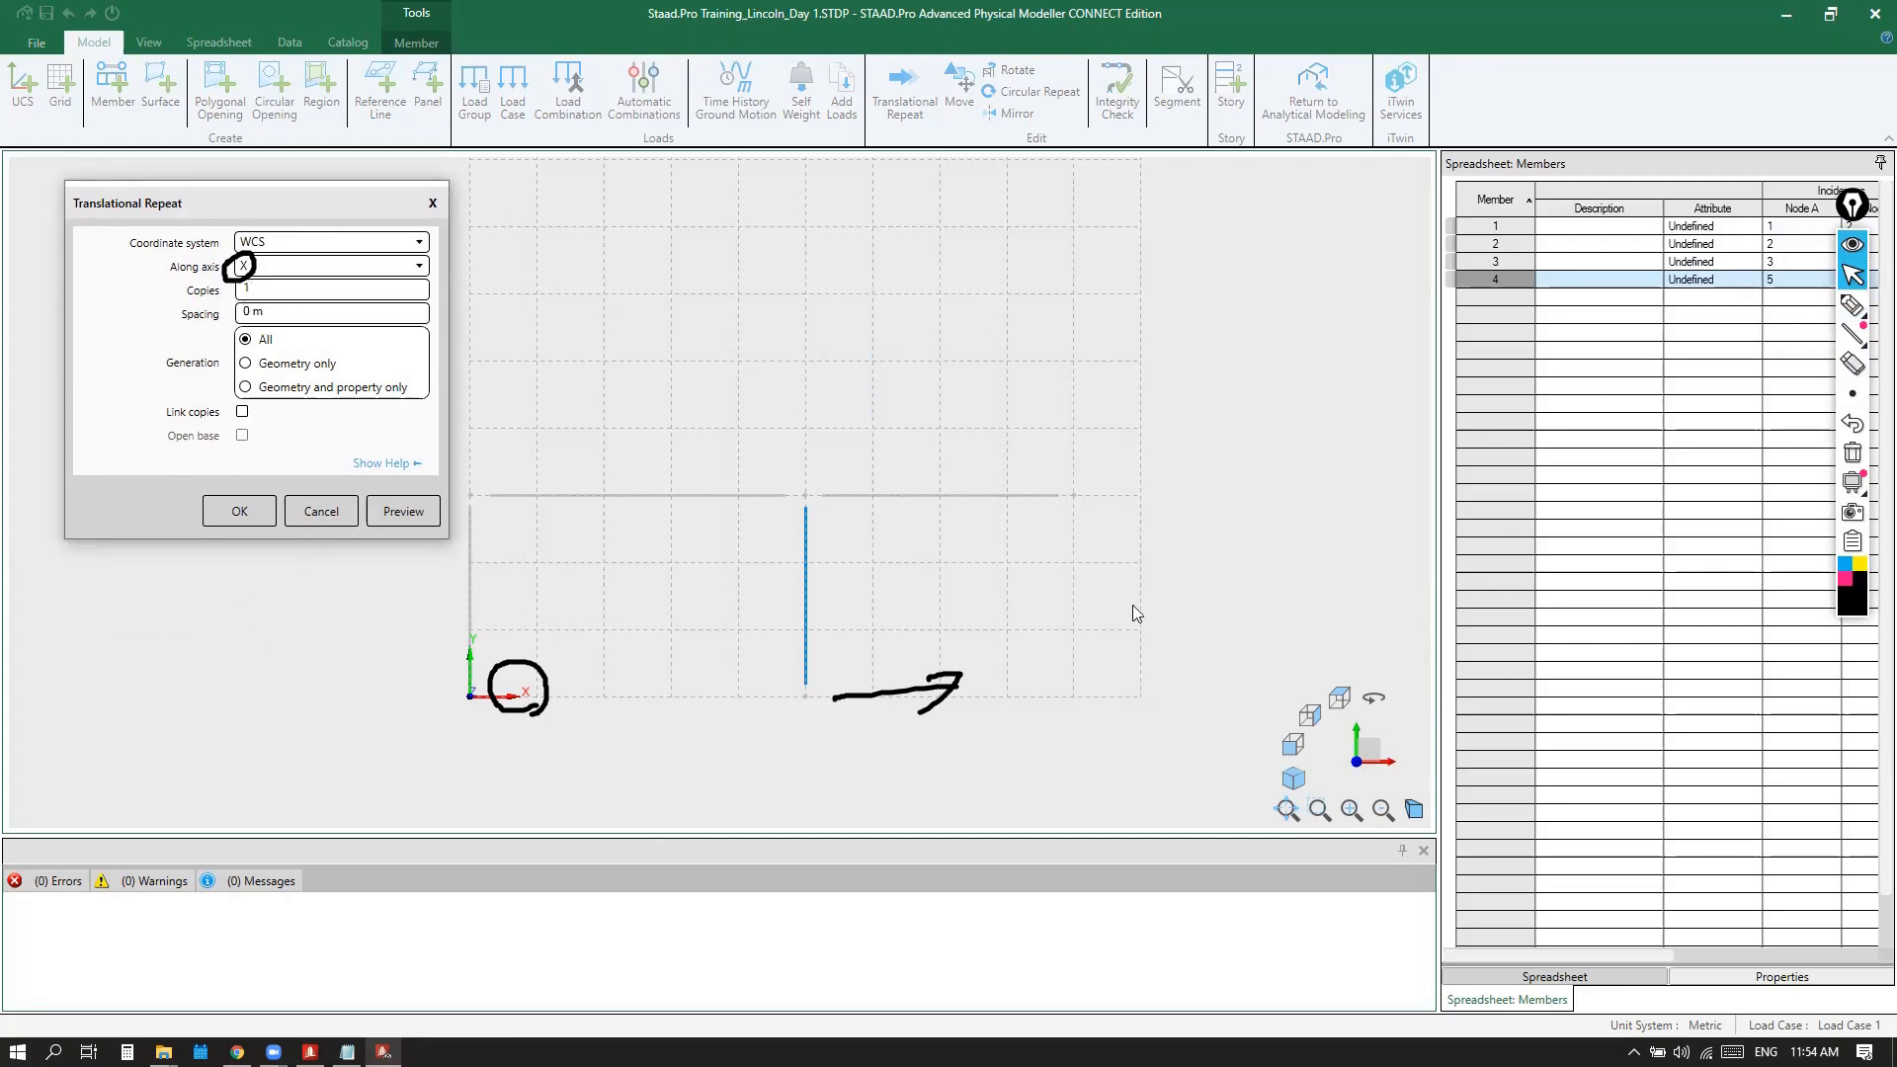
Sketch the copied column at the far beam end, an arrow to Copies, four bay ticks labelled 4m, and a 4 beside Spacing
click(1853, 305)
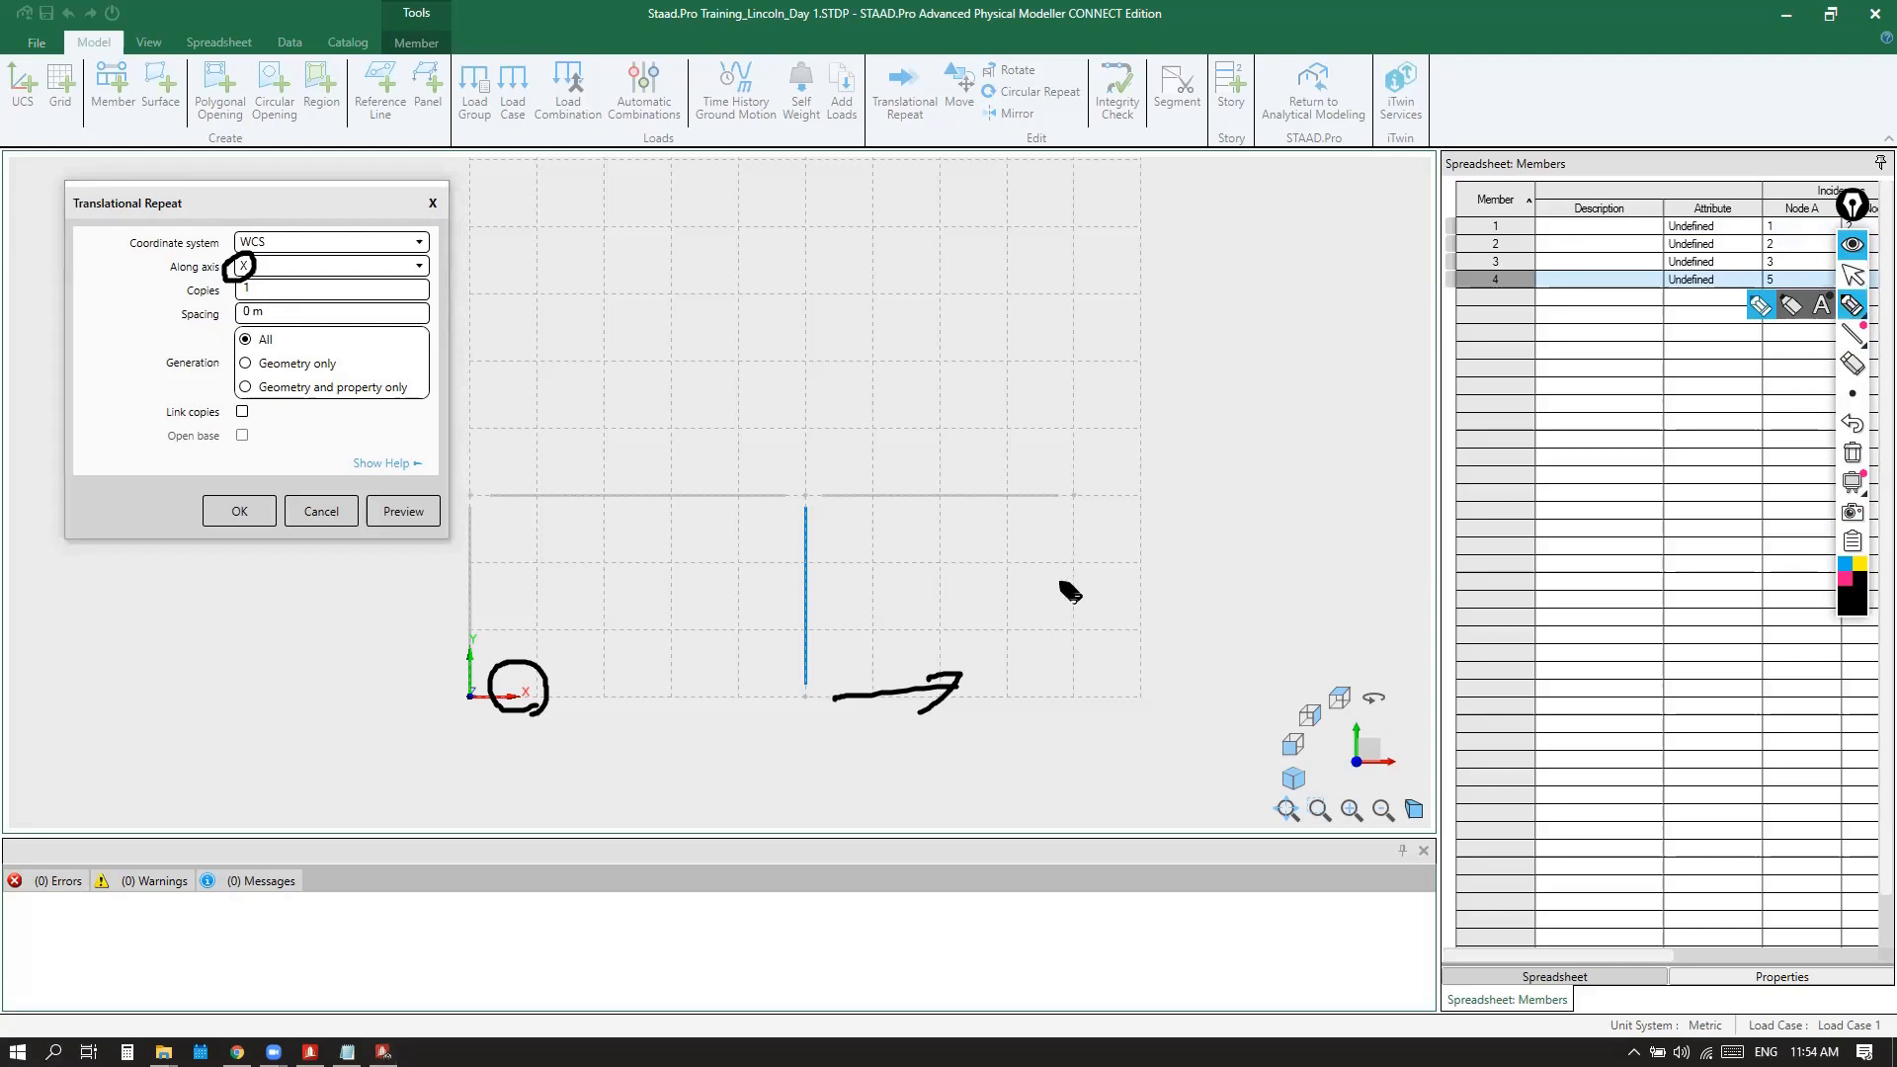
drag(1076, 499, 1070, 697)
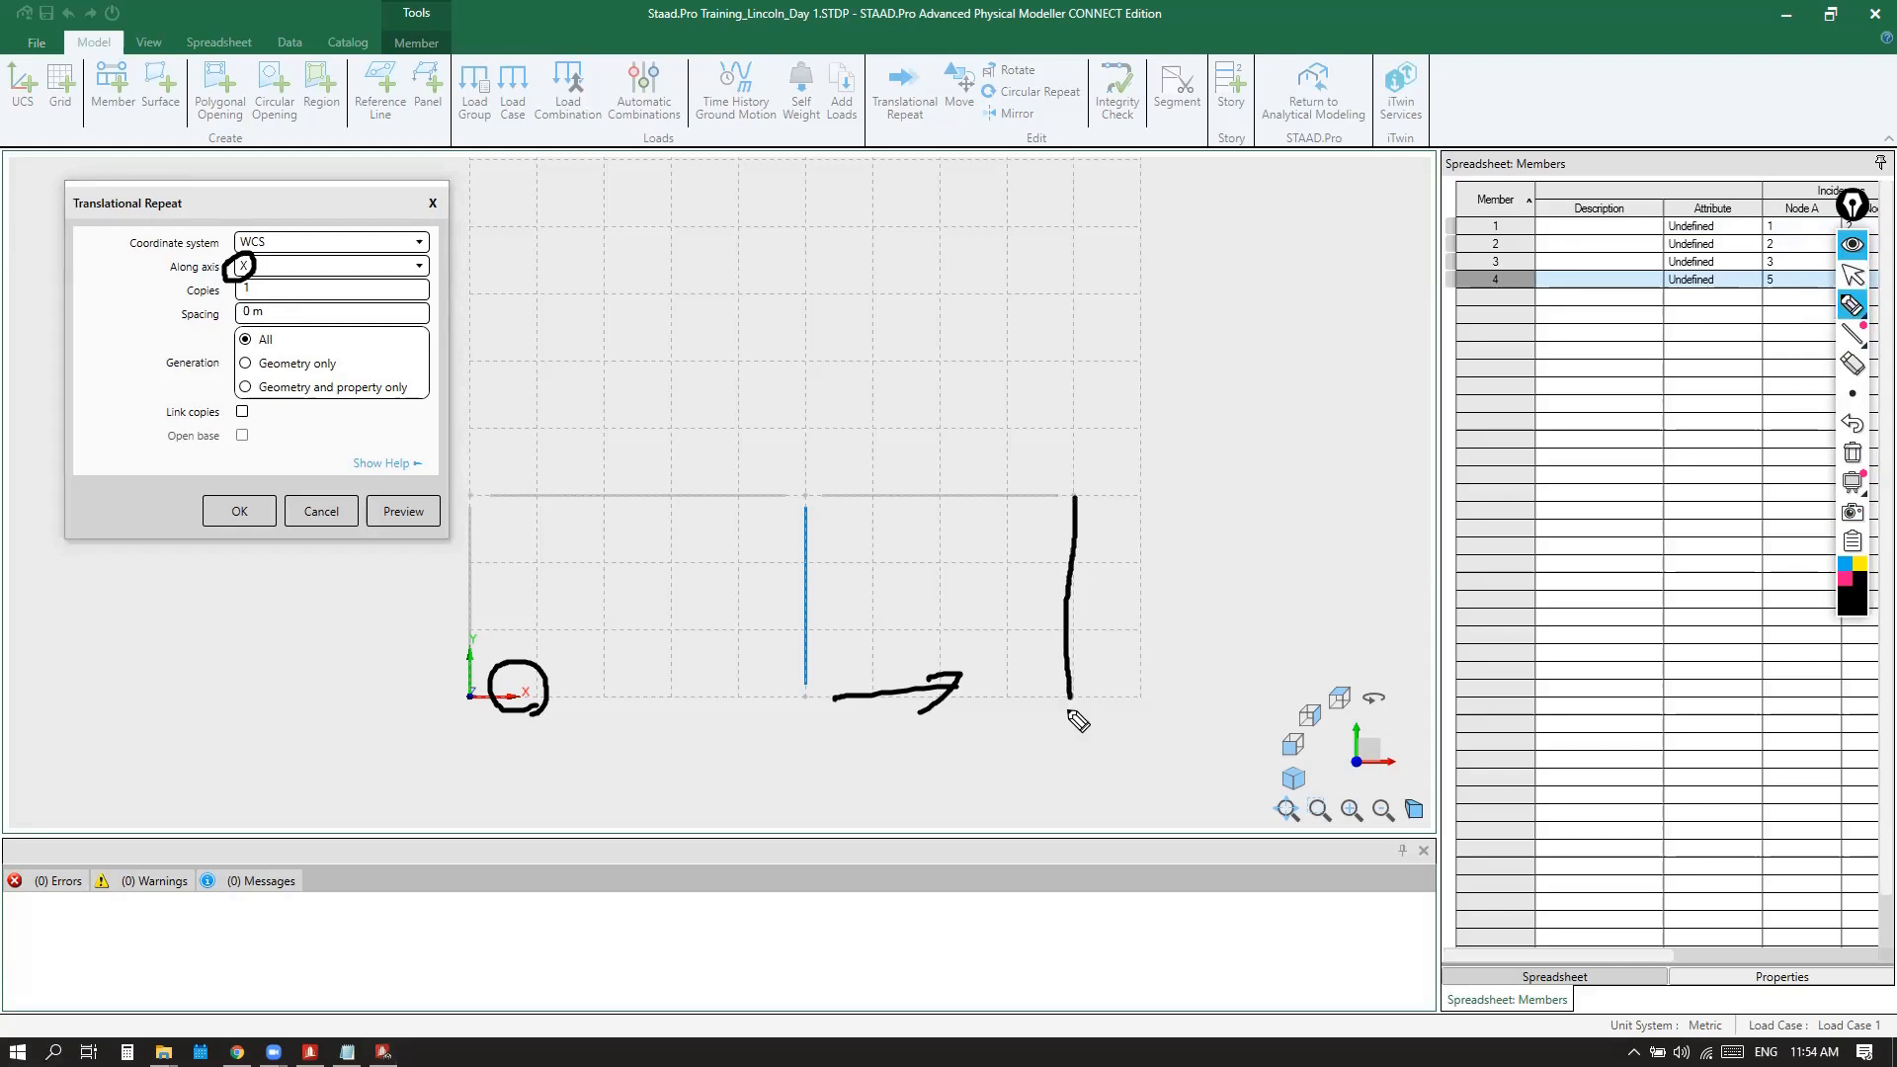
drag(265, 292, 269, 296)
mouse_move(838, 455)
mouse_down()
mouse_move(838, 486)
mouse_move(907, 464)
mouse_move(906, 481)
mouse_move(962, 465)
mouse_move(965, 487)
mouse_move(1027, 477)
mouse_up()
mouse_move(950, 385)
mouse_down()
mouse_move(951, 407)
mouse_move(1032, 401)
mouse_up()
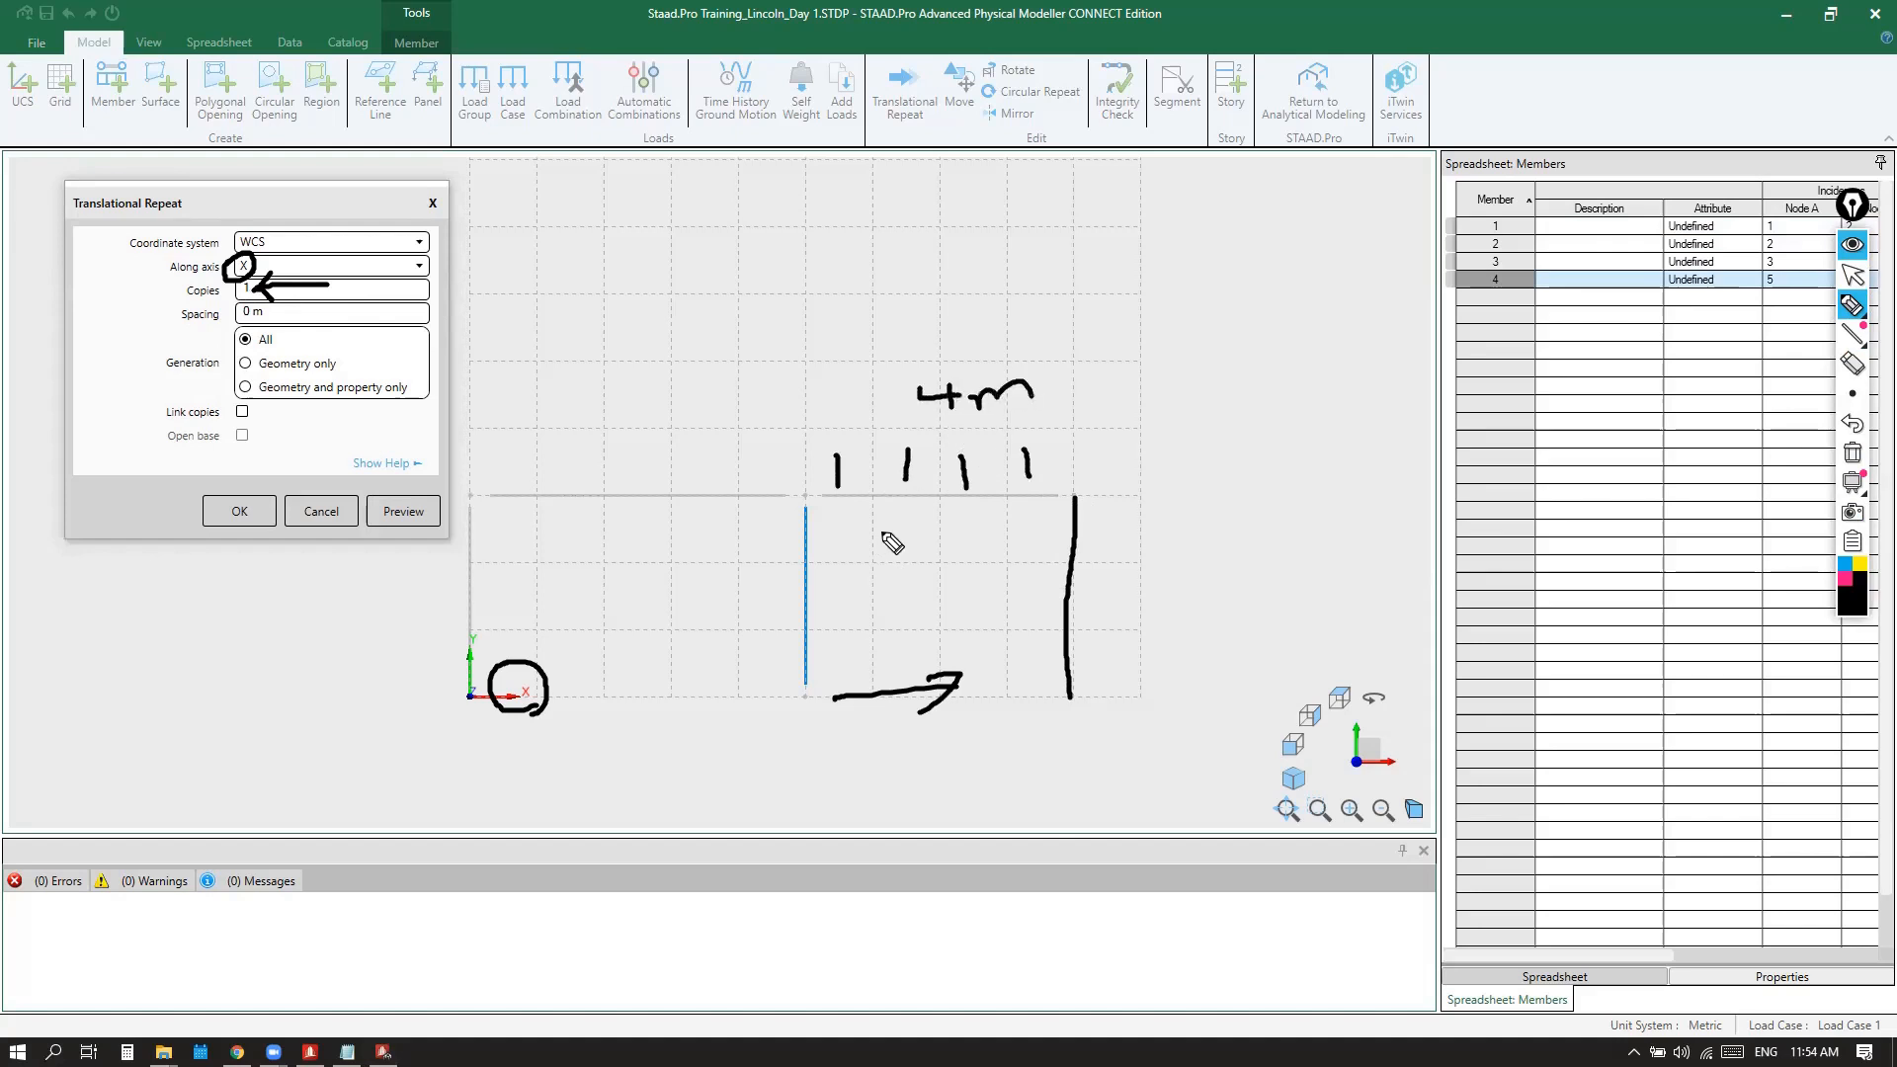
drag(323, 303, 339, 319)
Copy the middle column once along X with a 4 m spacing, and clear the black sketches from the screen
click(1852, 275)
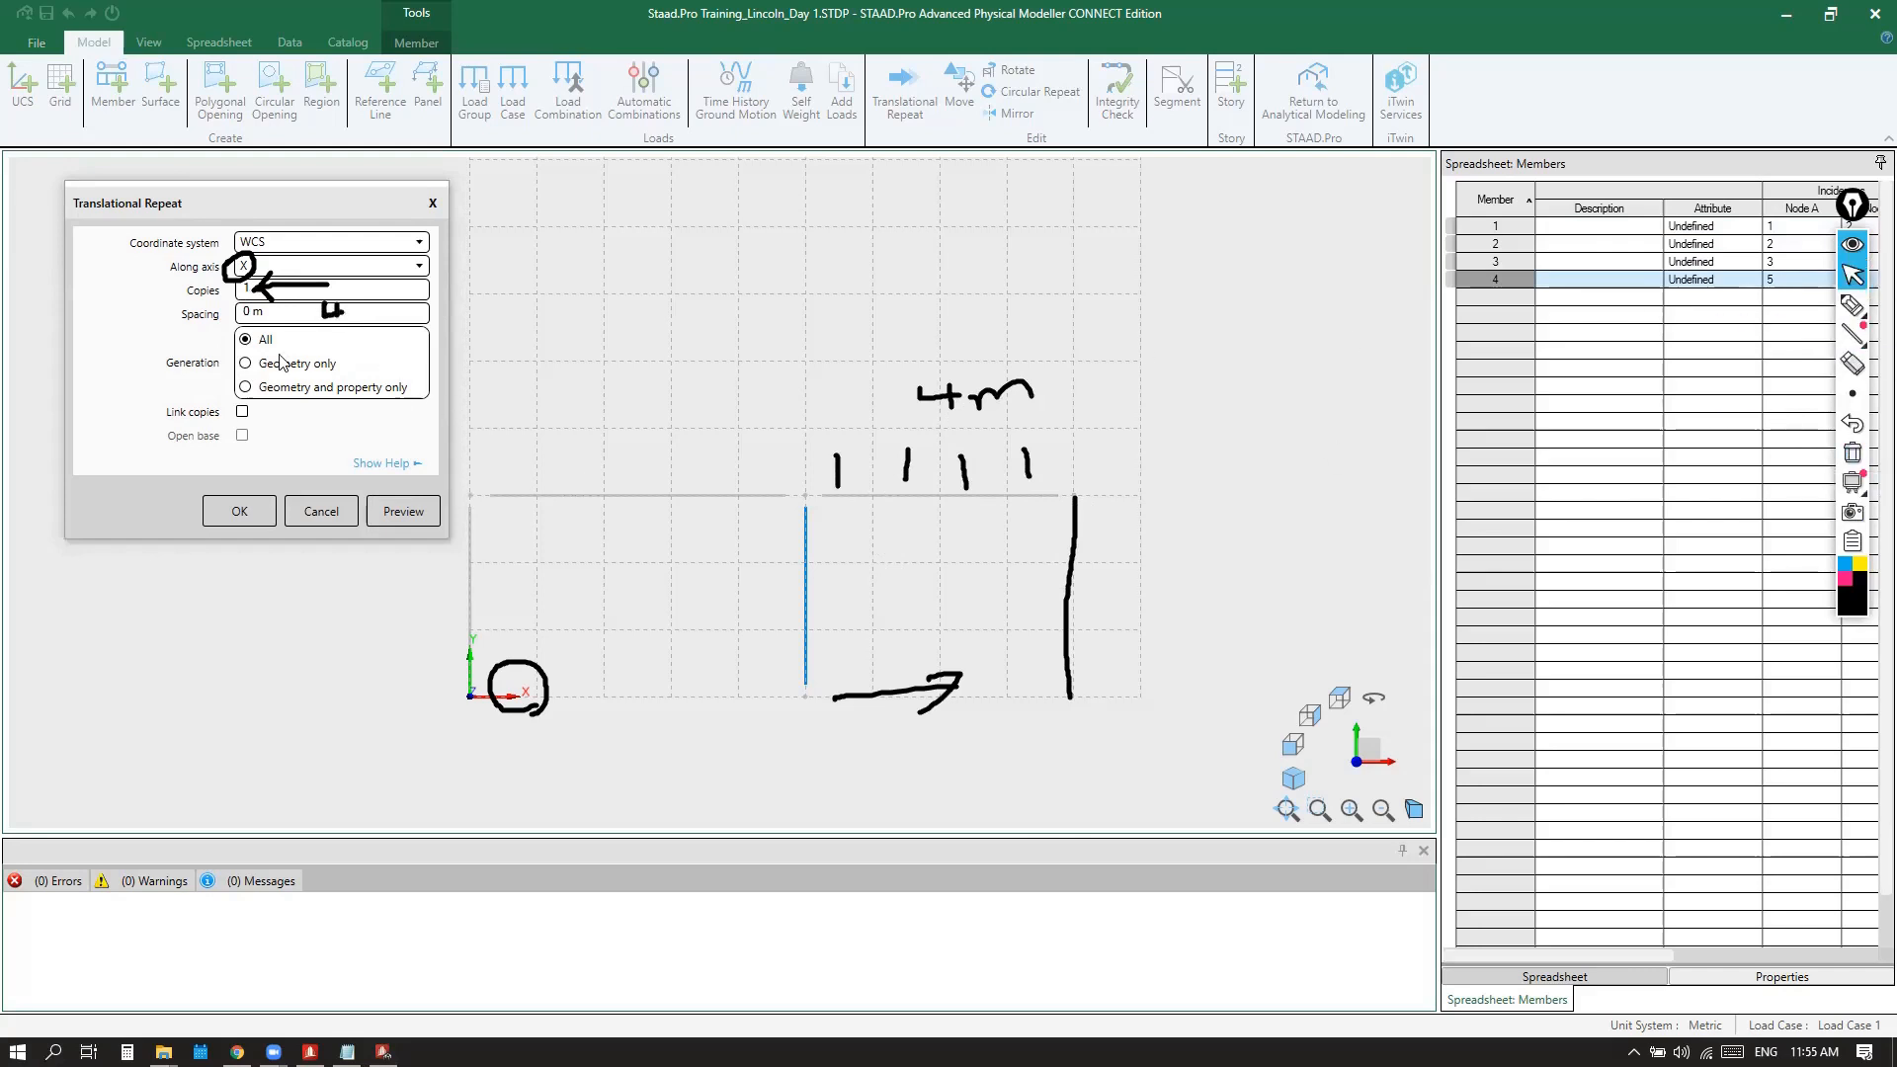
click(260, 313)
text(4)
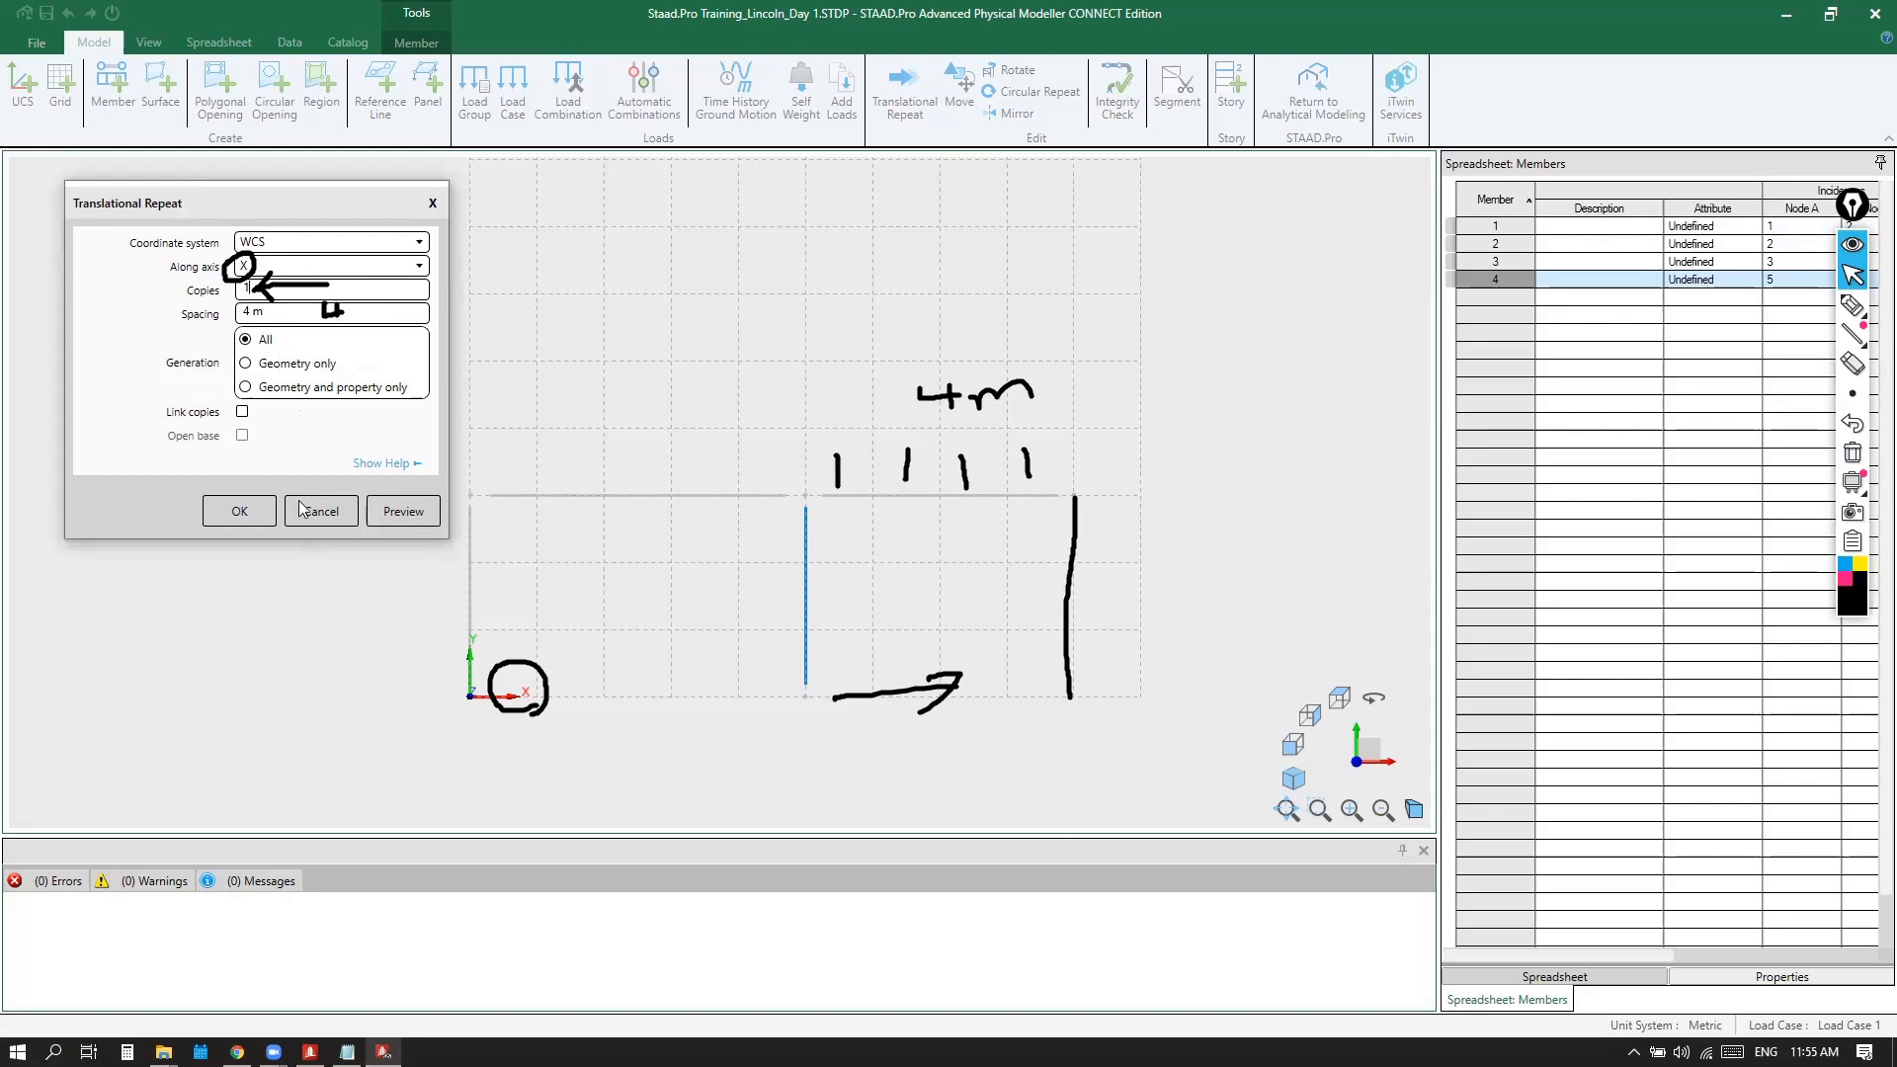
click(234, 512)
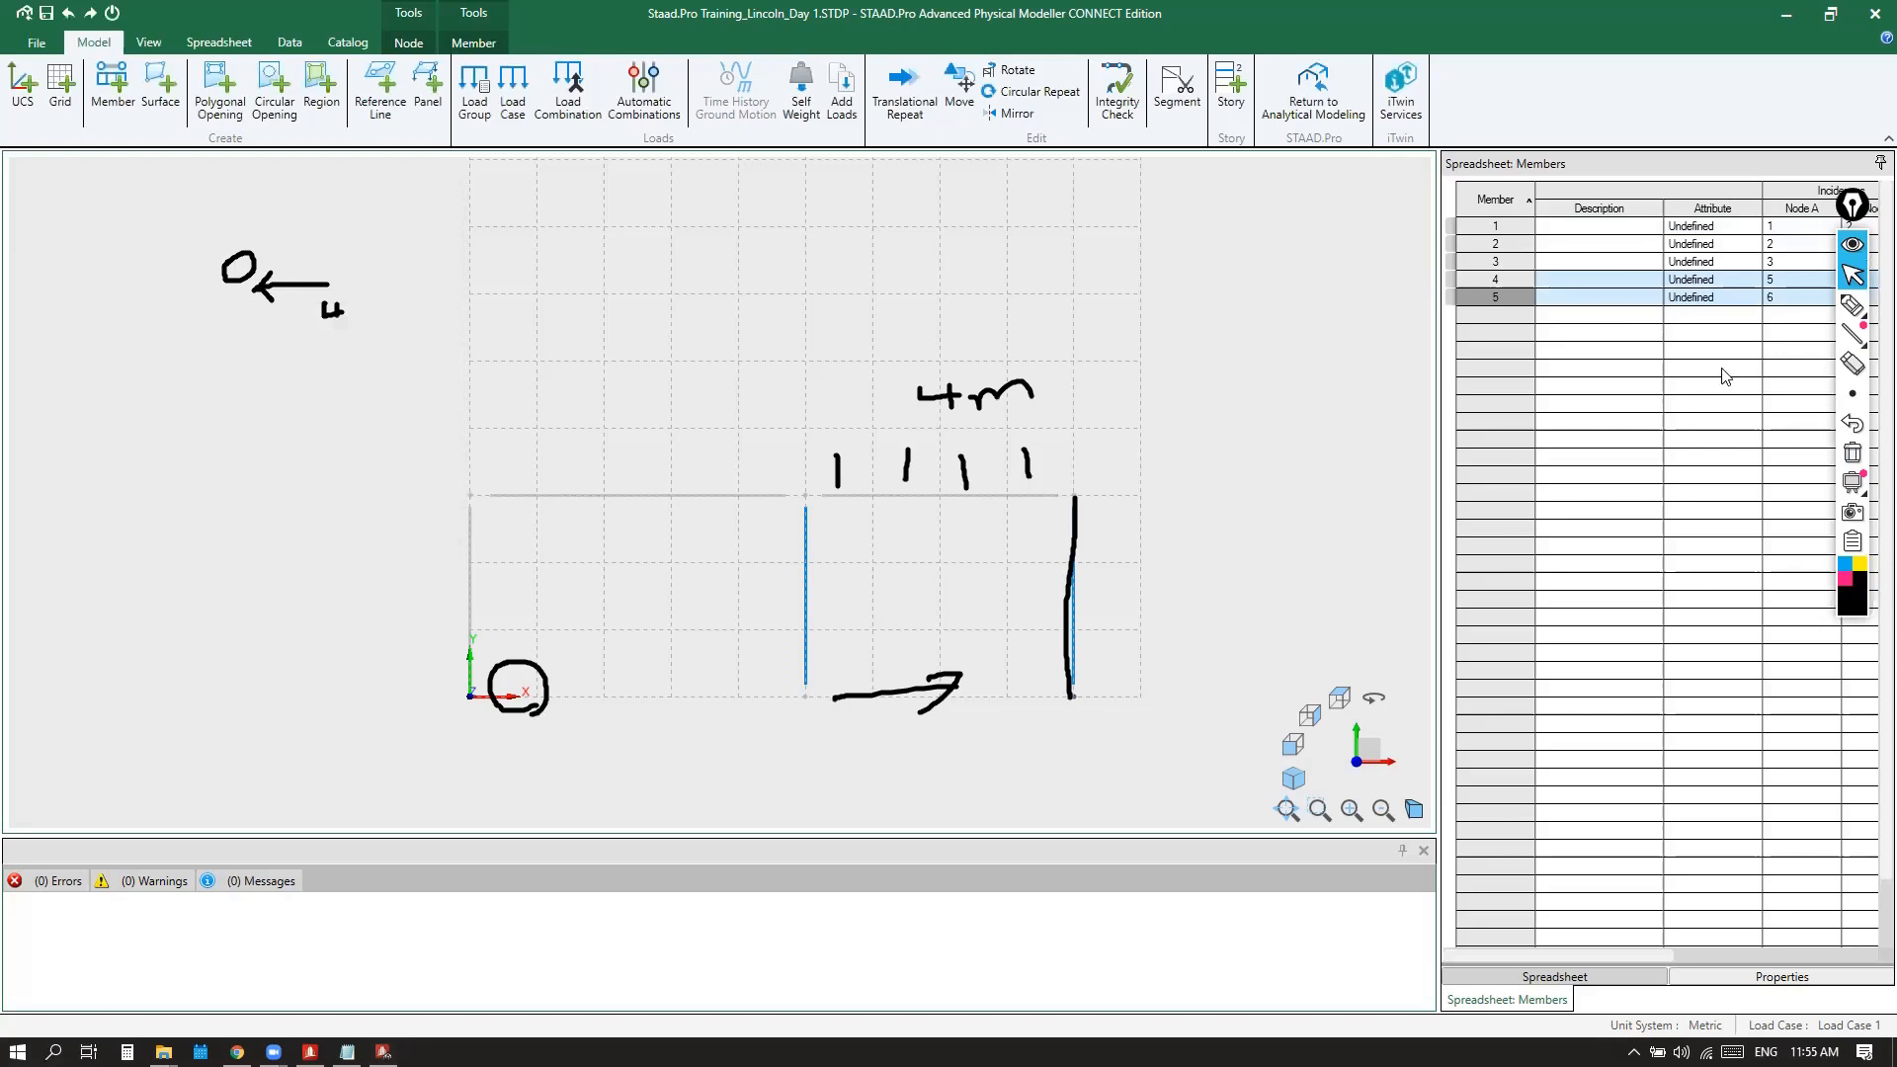
click(1853, 453)
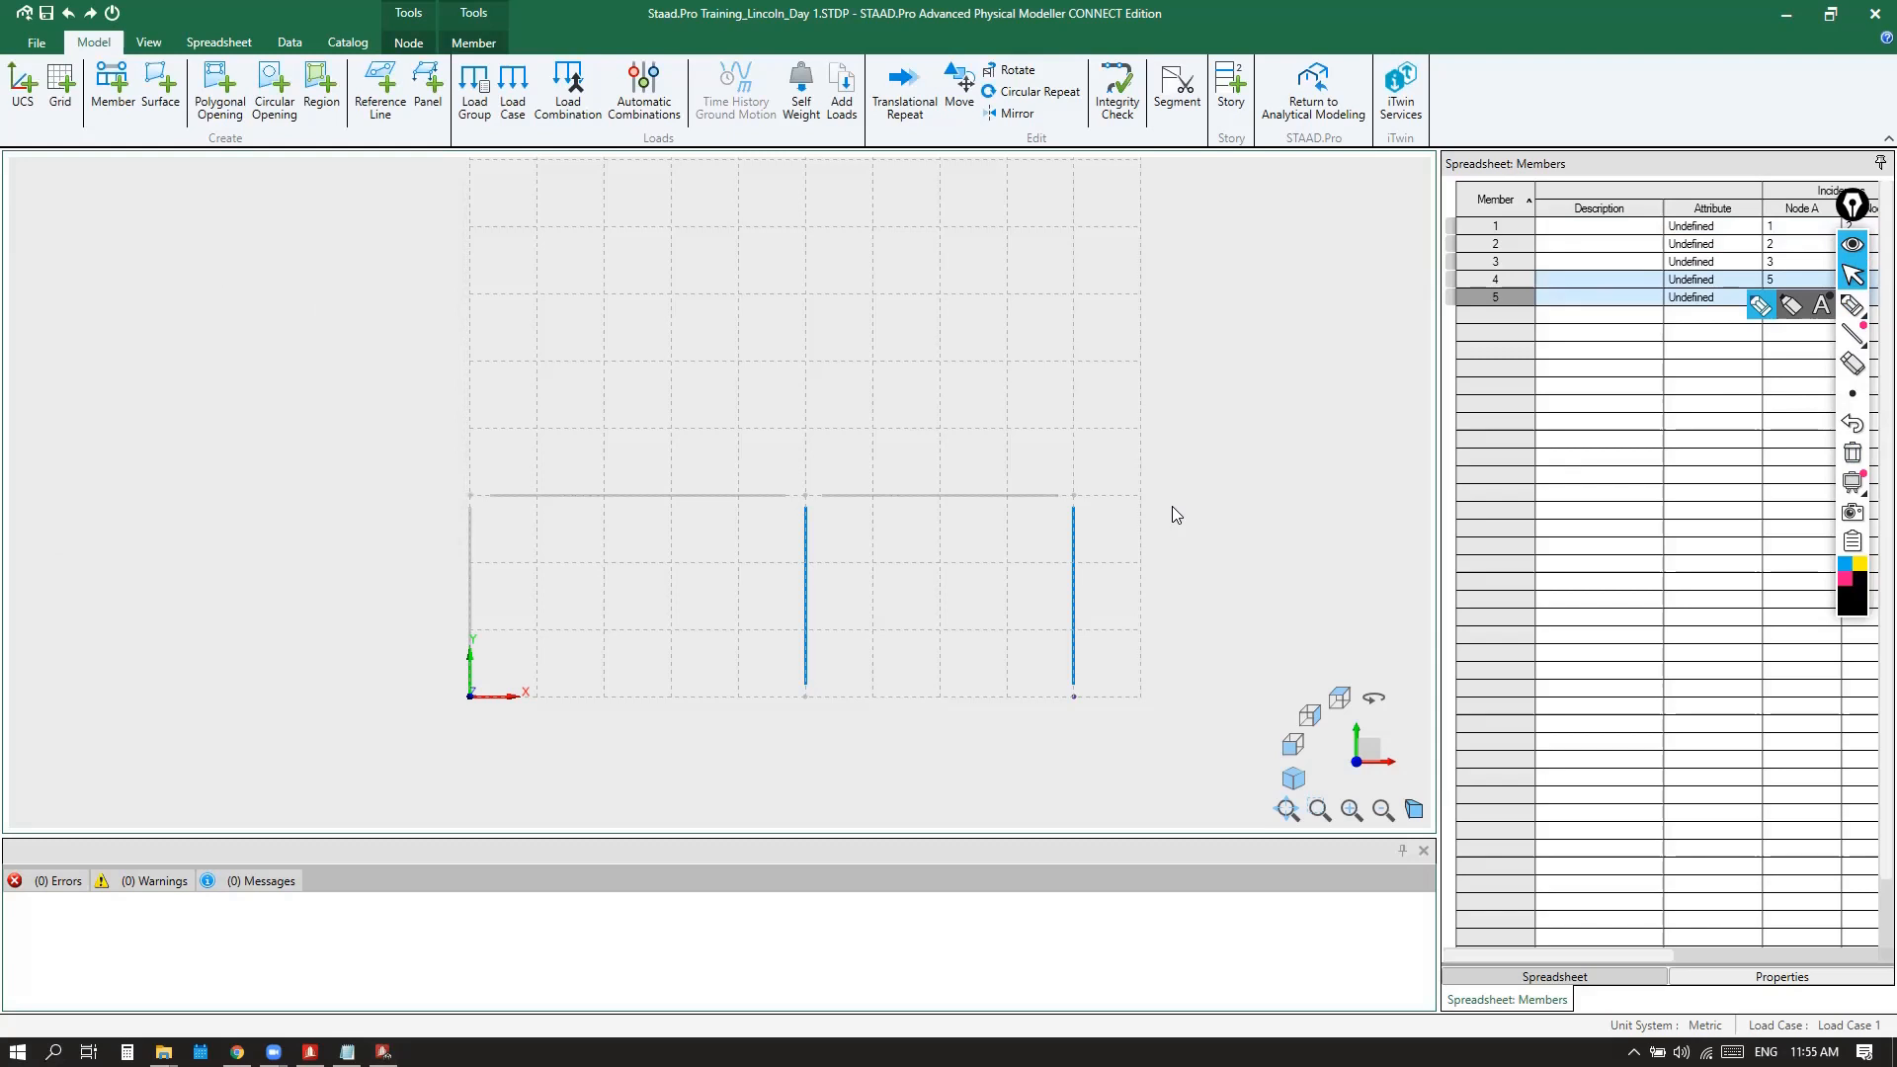
Select all columns and beams of the frame, sketch a black cross over the unused upper grid area, and clear the cross
drag(1180, 420, 410, 743)
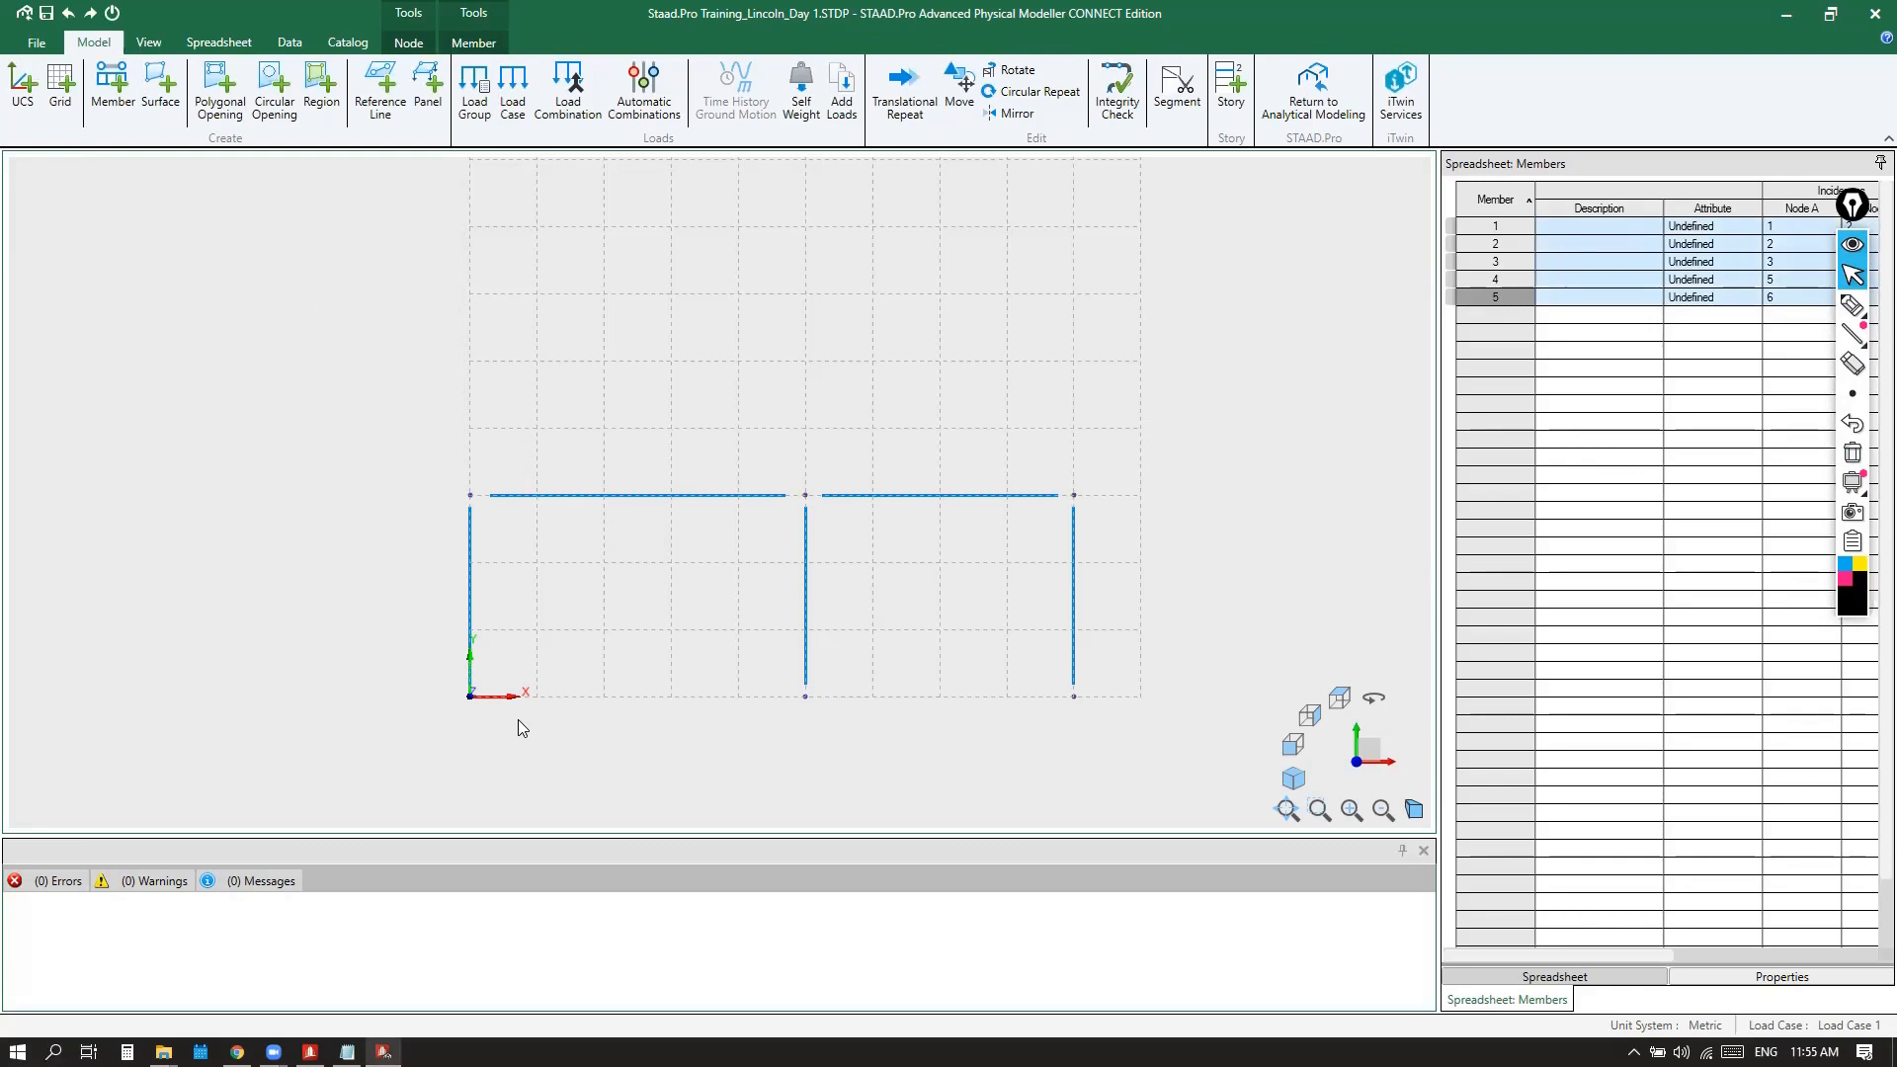
scroll(676, 573, down, 3)
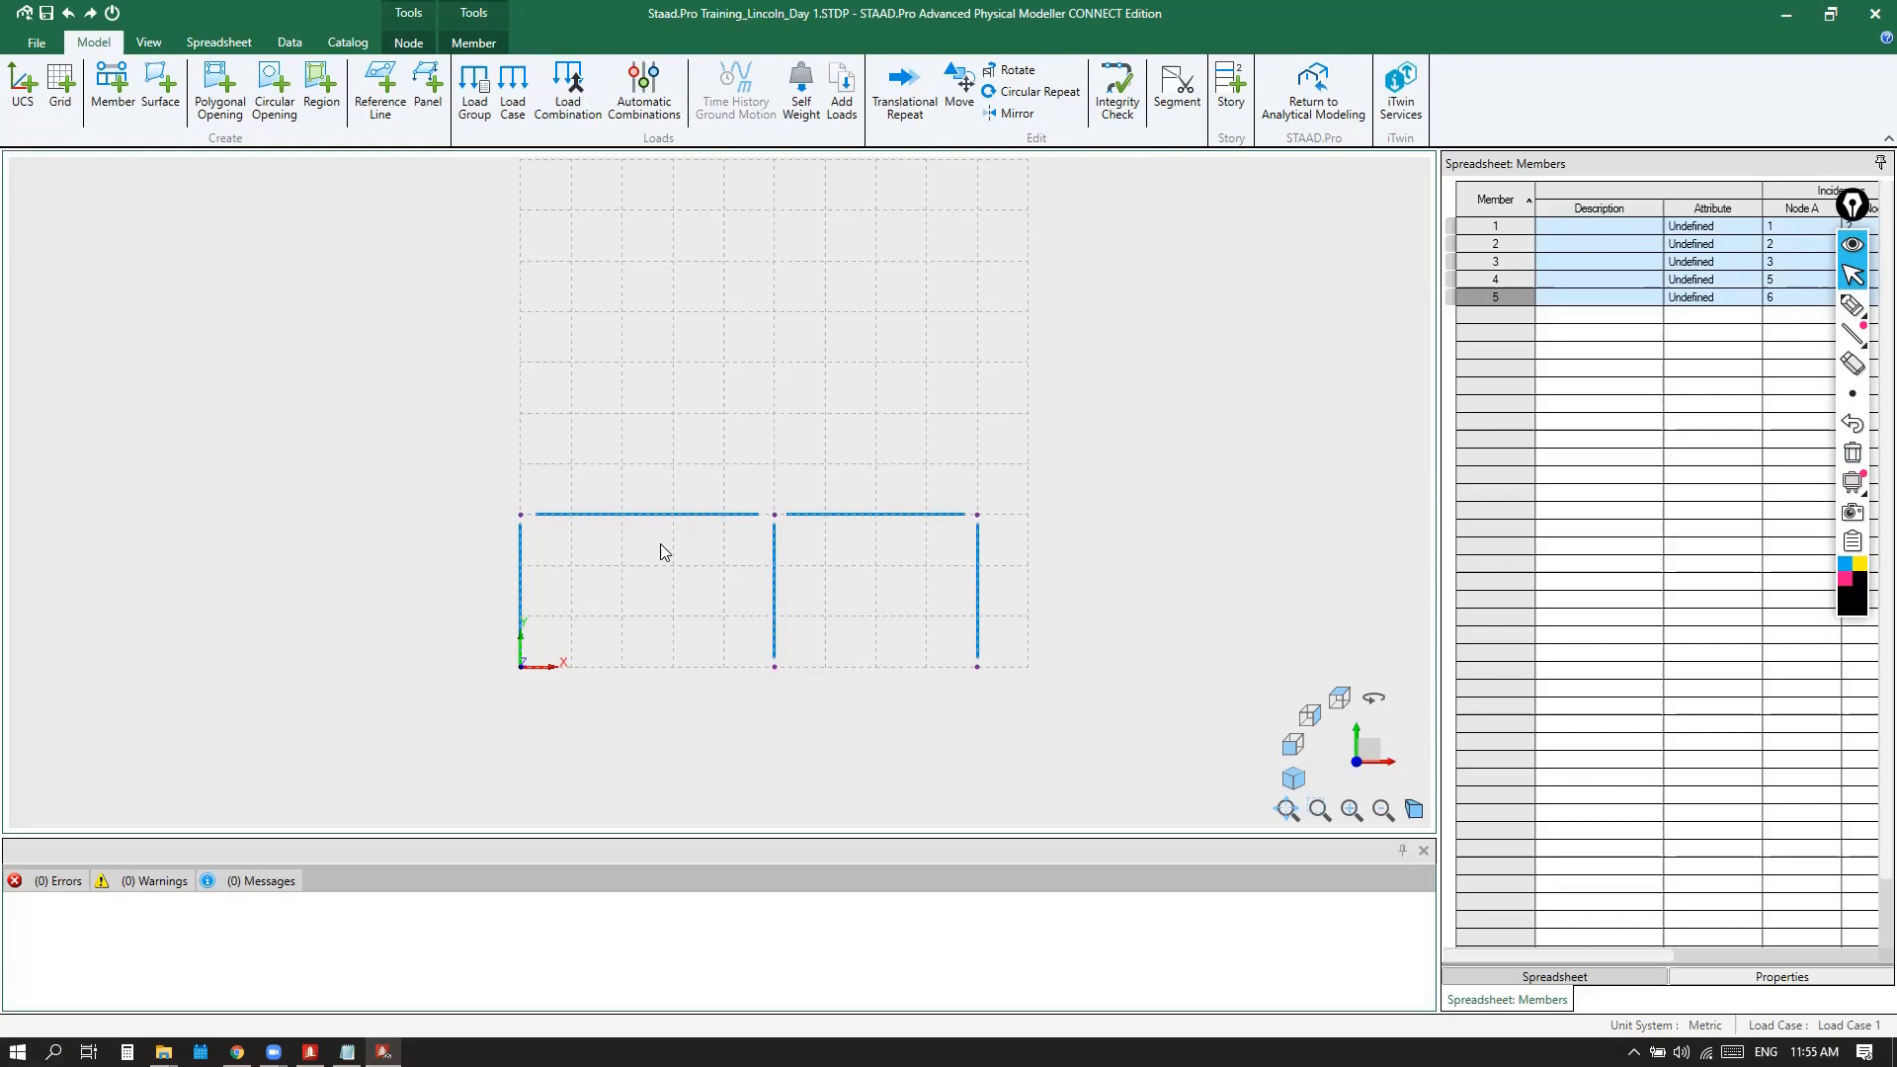
scroll(658, 578, down, 2)
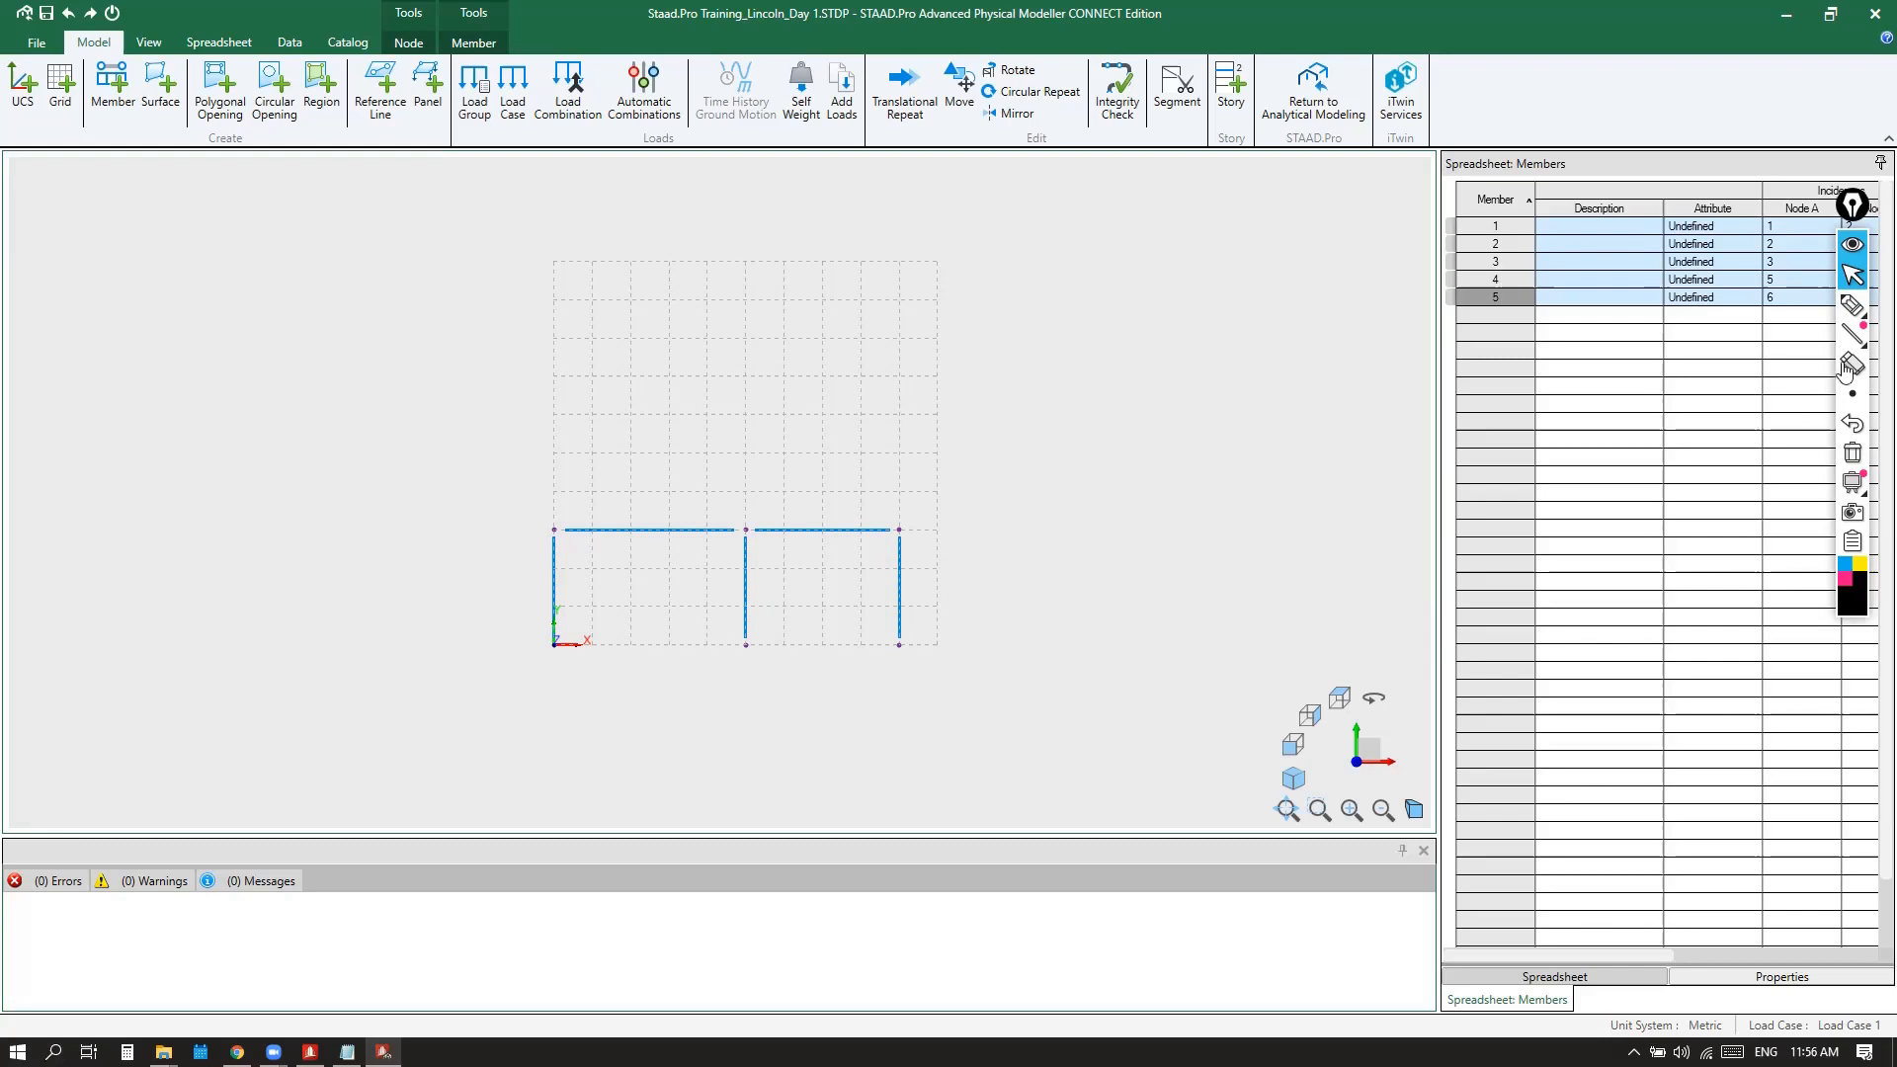
click(1853, 305)
drag(924, 279, 634, 432)
drag(615, 307, 862, 408)
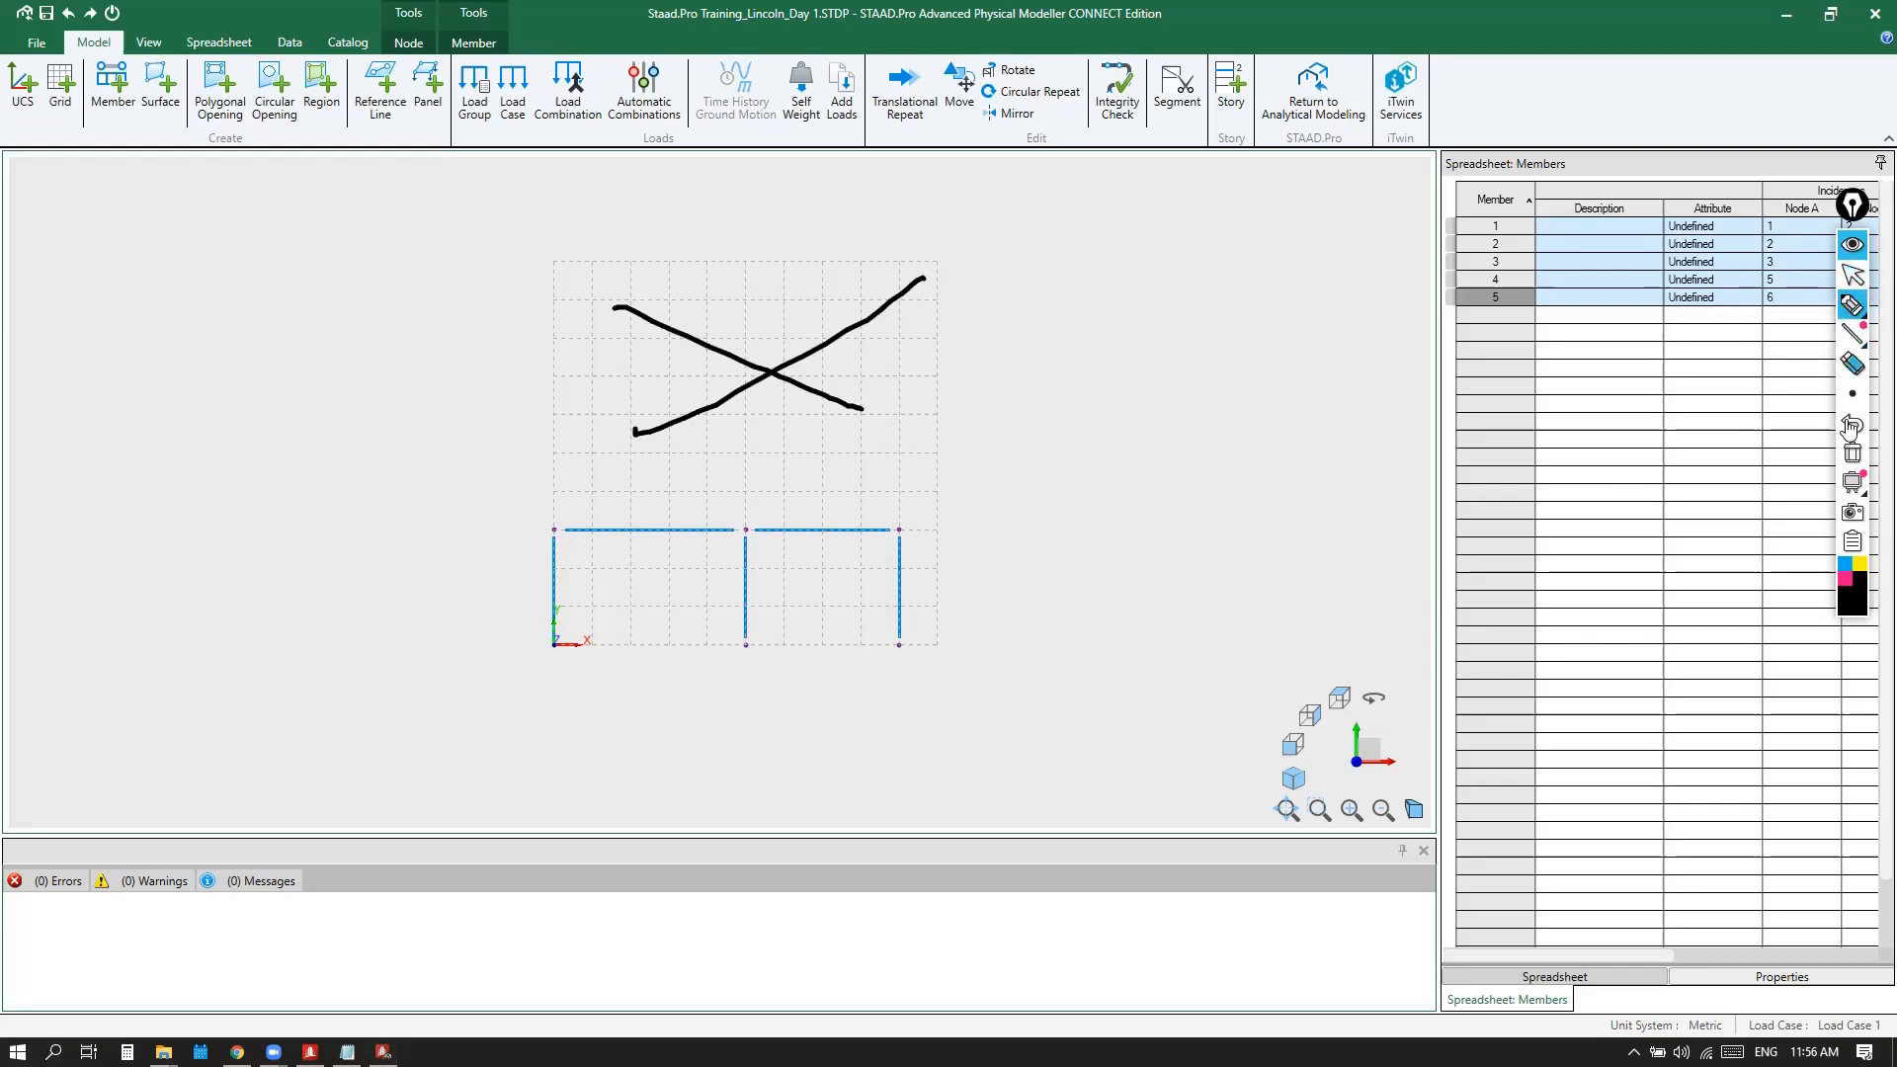
click(1853, 452)
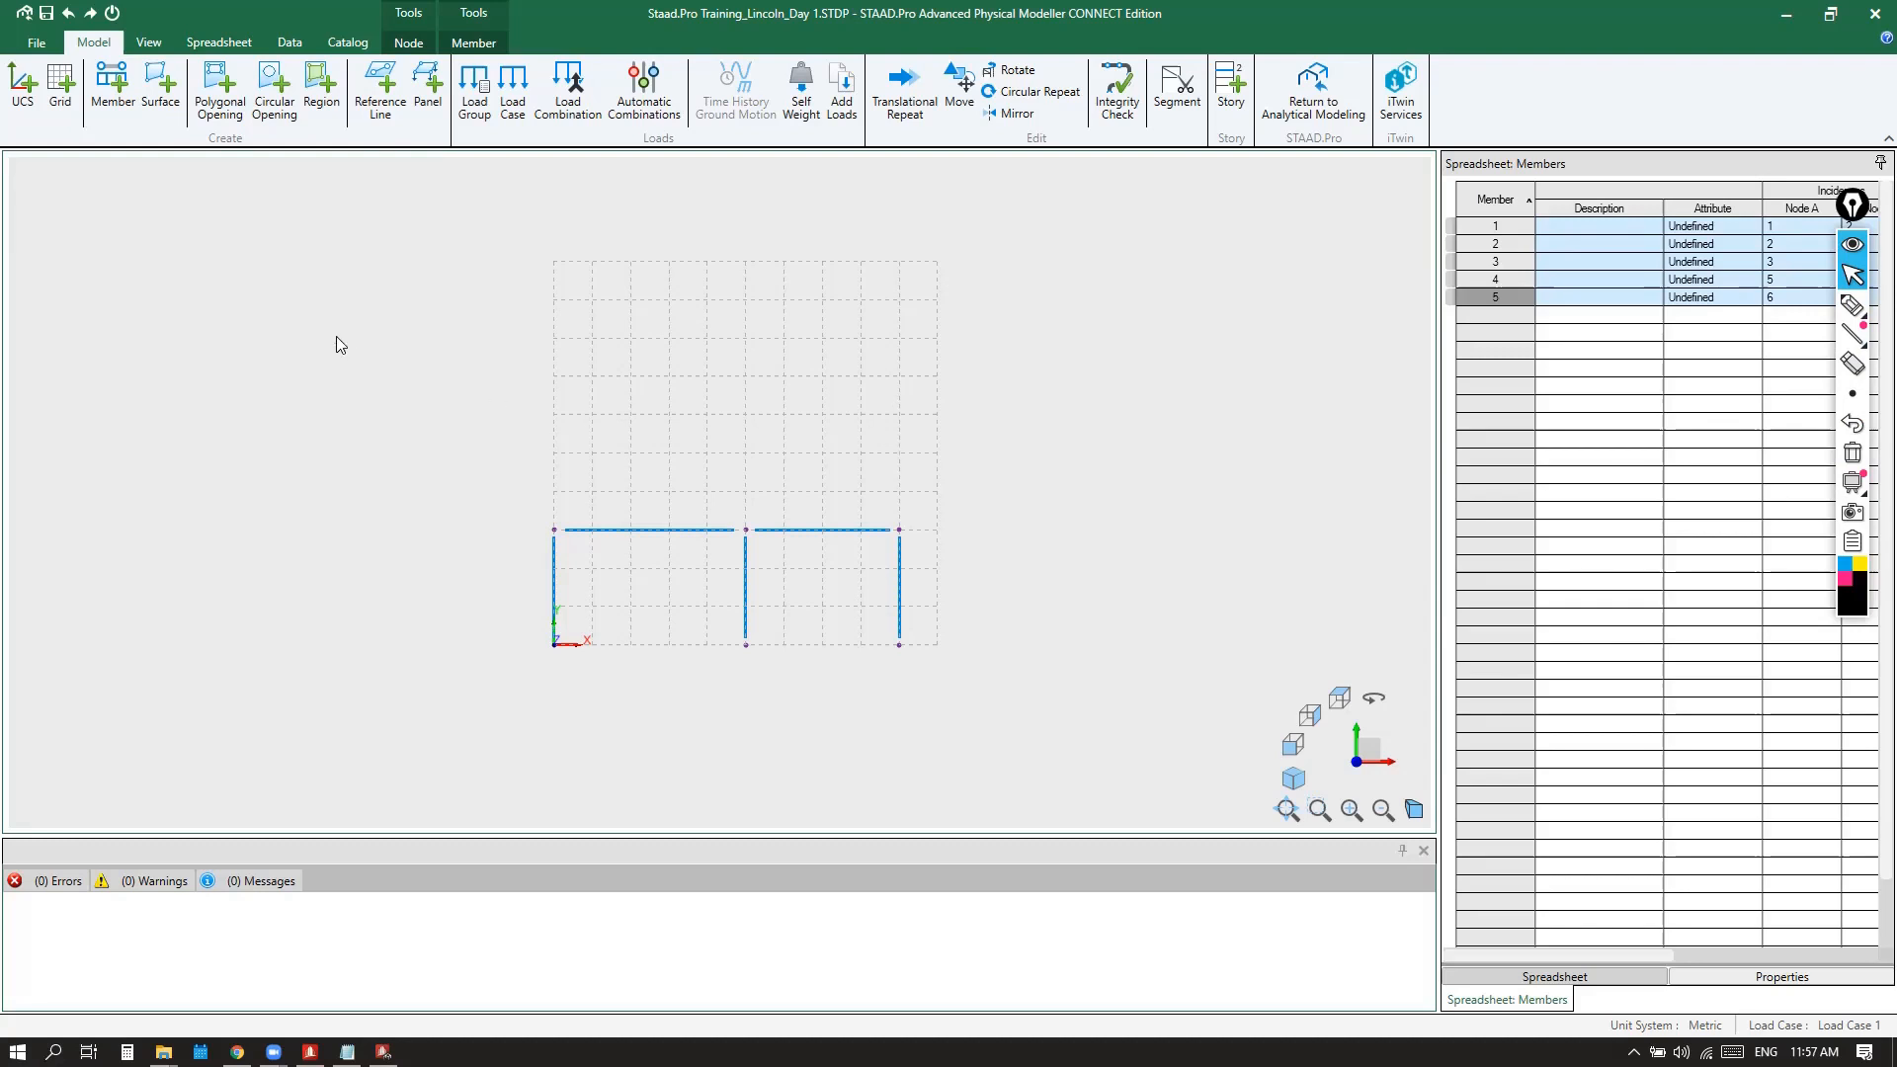
Turn off the display of the grids
click(148, 42)
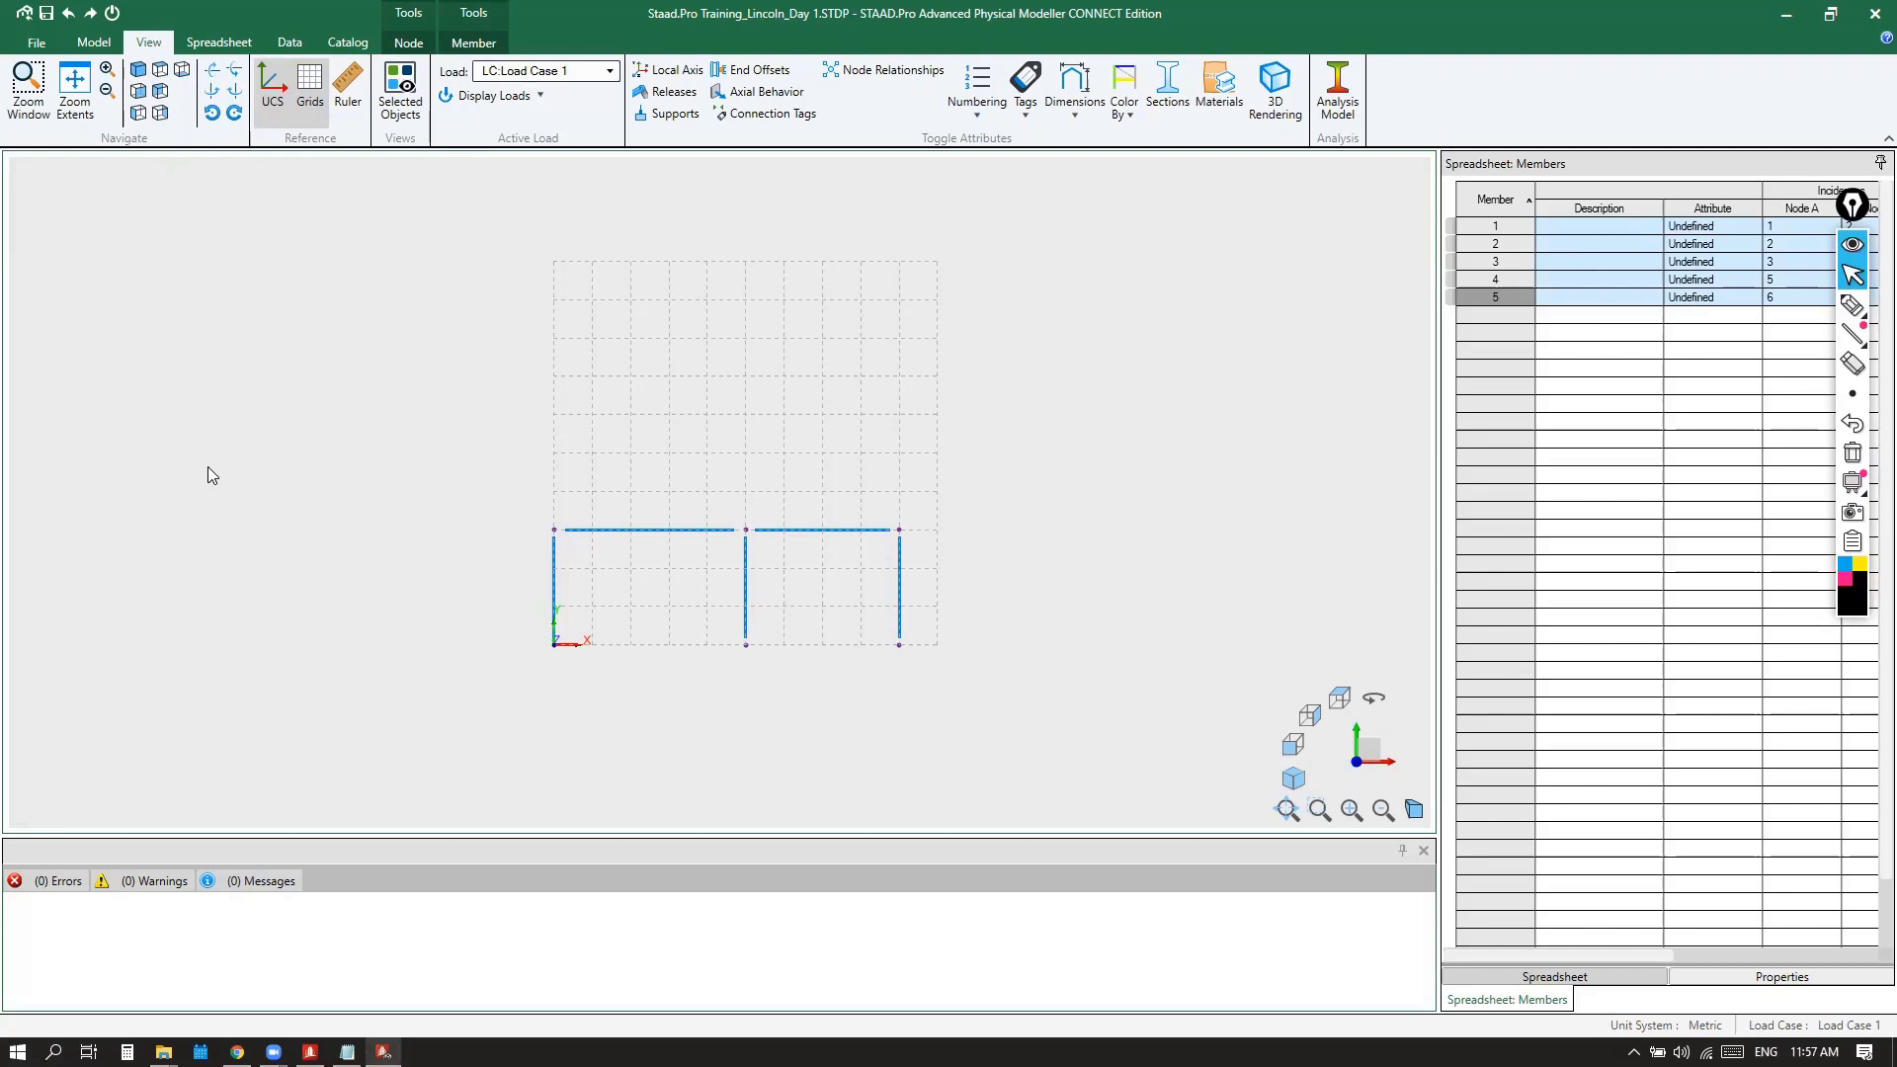
click(311, 116)
scroll(652, 545, down, 2)
scroll(658, 516, up, 2)
scroll(800, 504, down, 1)
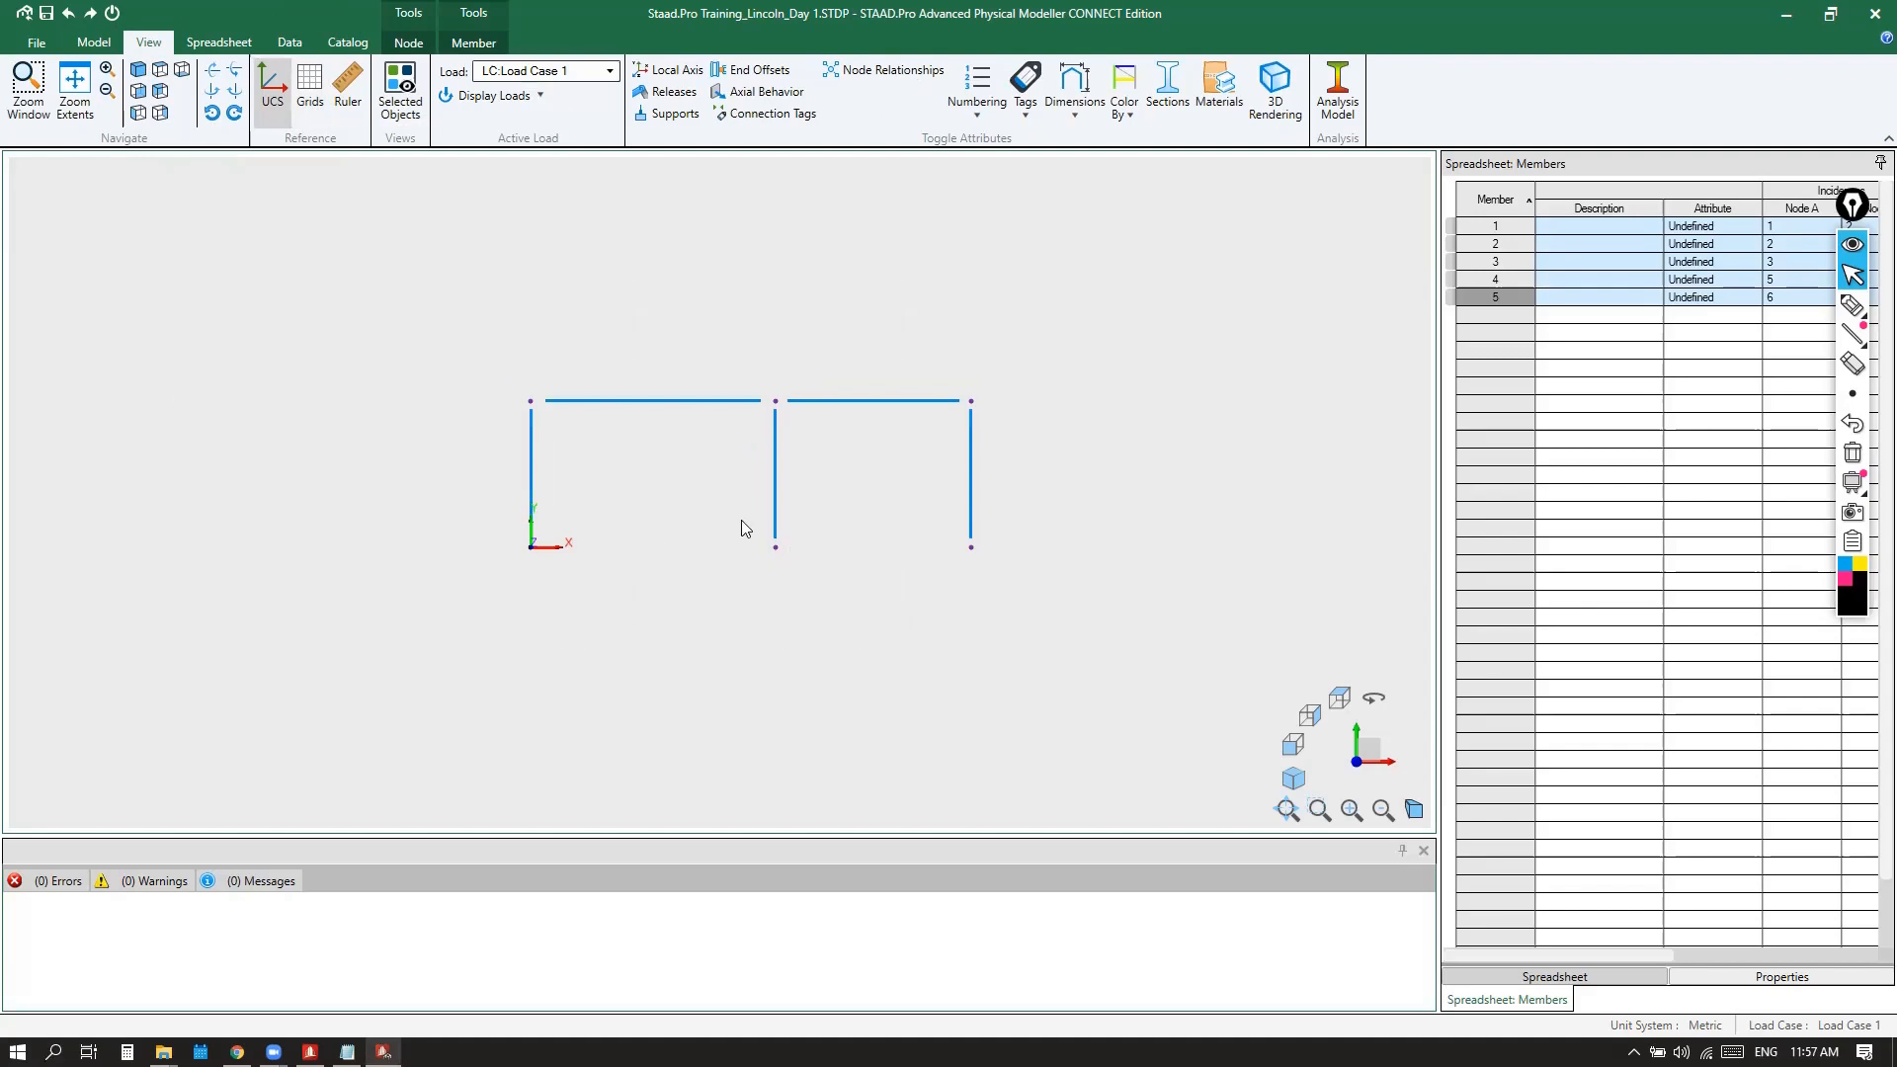
Orbit the frame to examine it in 3D and return it to the isometric view
middle_drag(654, 460, 921, 590)
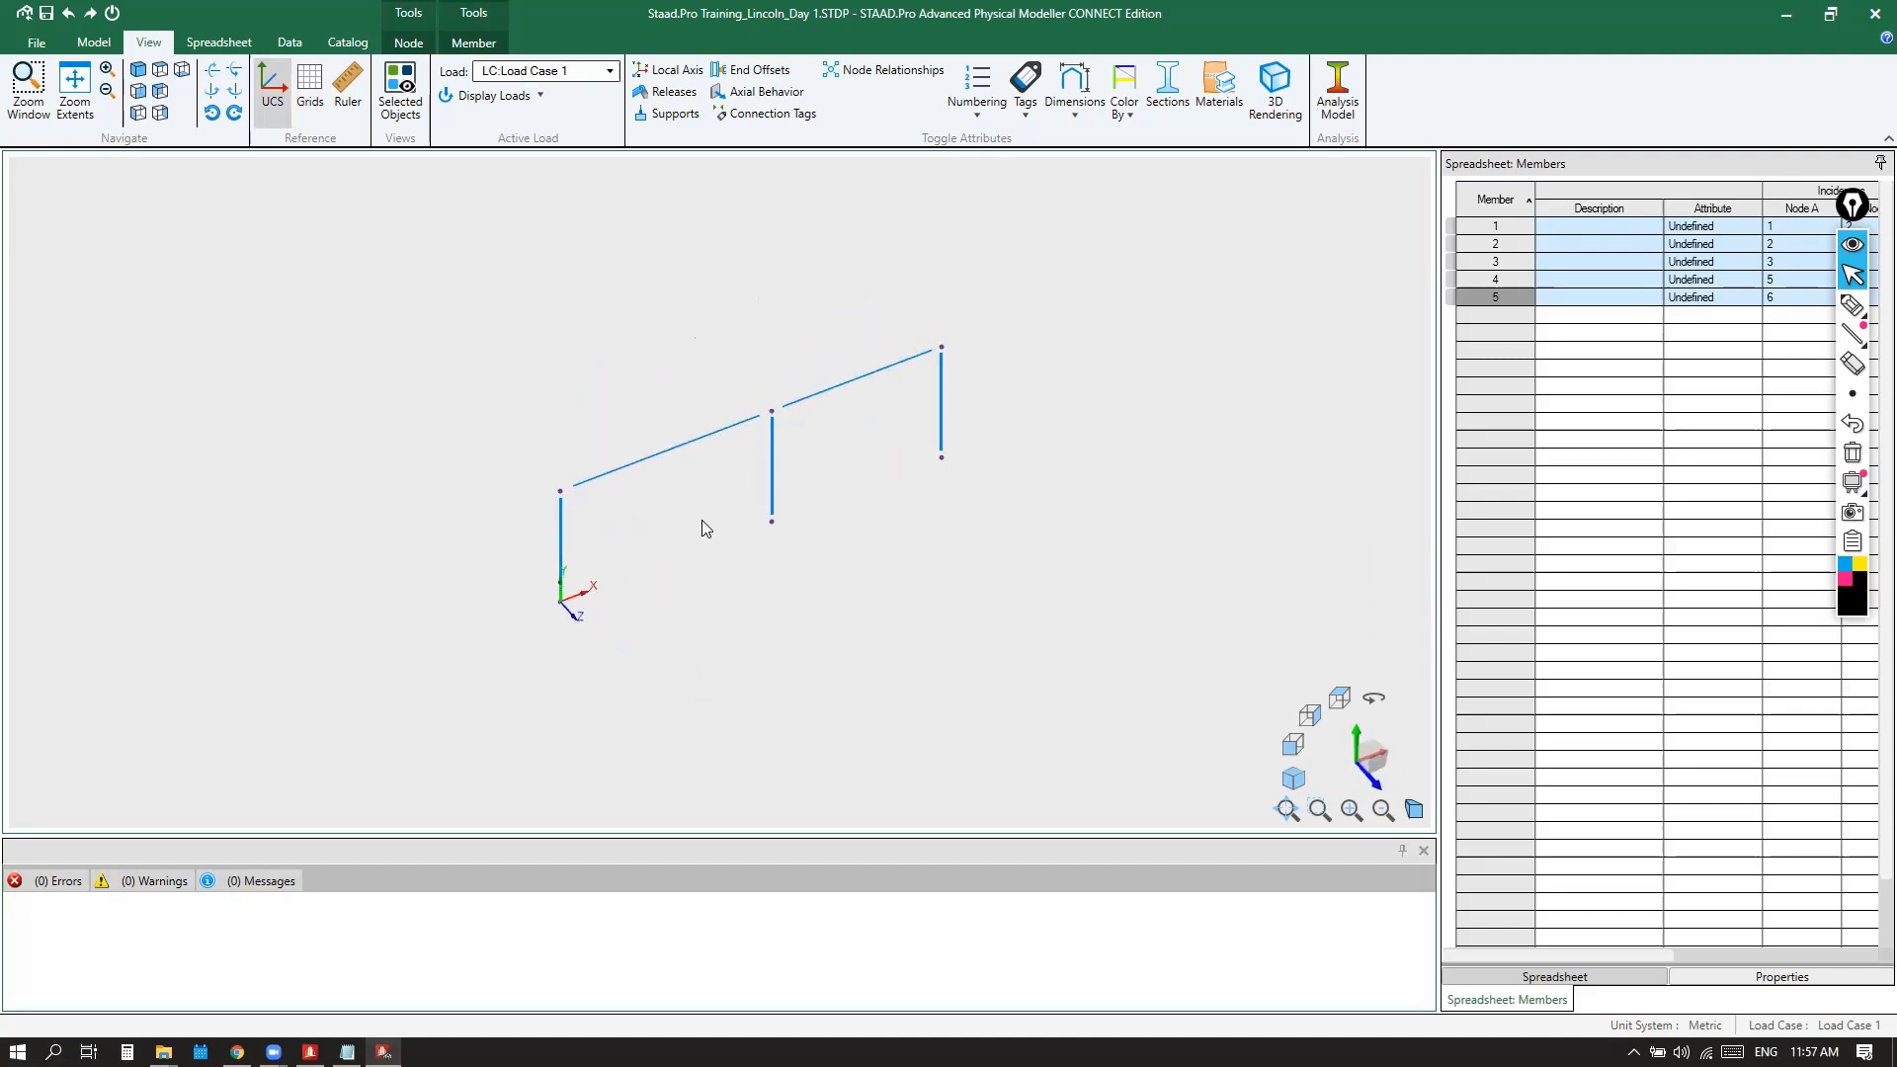
middle_drag(710, 546, 749, 503)
mouse_move(726, 529)
mouse_down()
mouse_move(801, 530)
mouse_move(720, 533)
mouse_move(711, 415)
mouse_move(814, 392)
mouse_move(804, 504)
mouse_move(721, 530)
mouse_up()
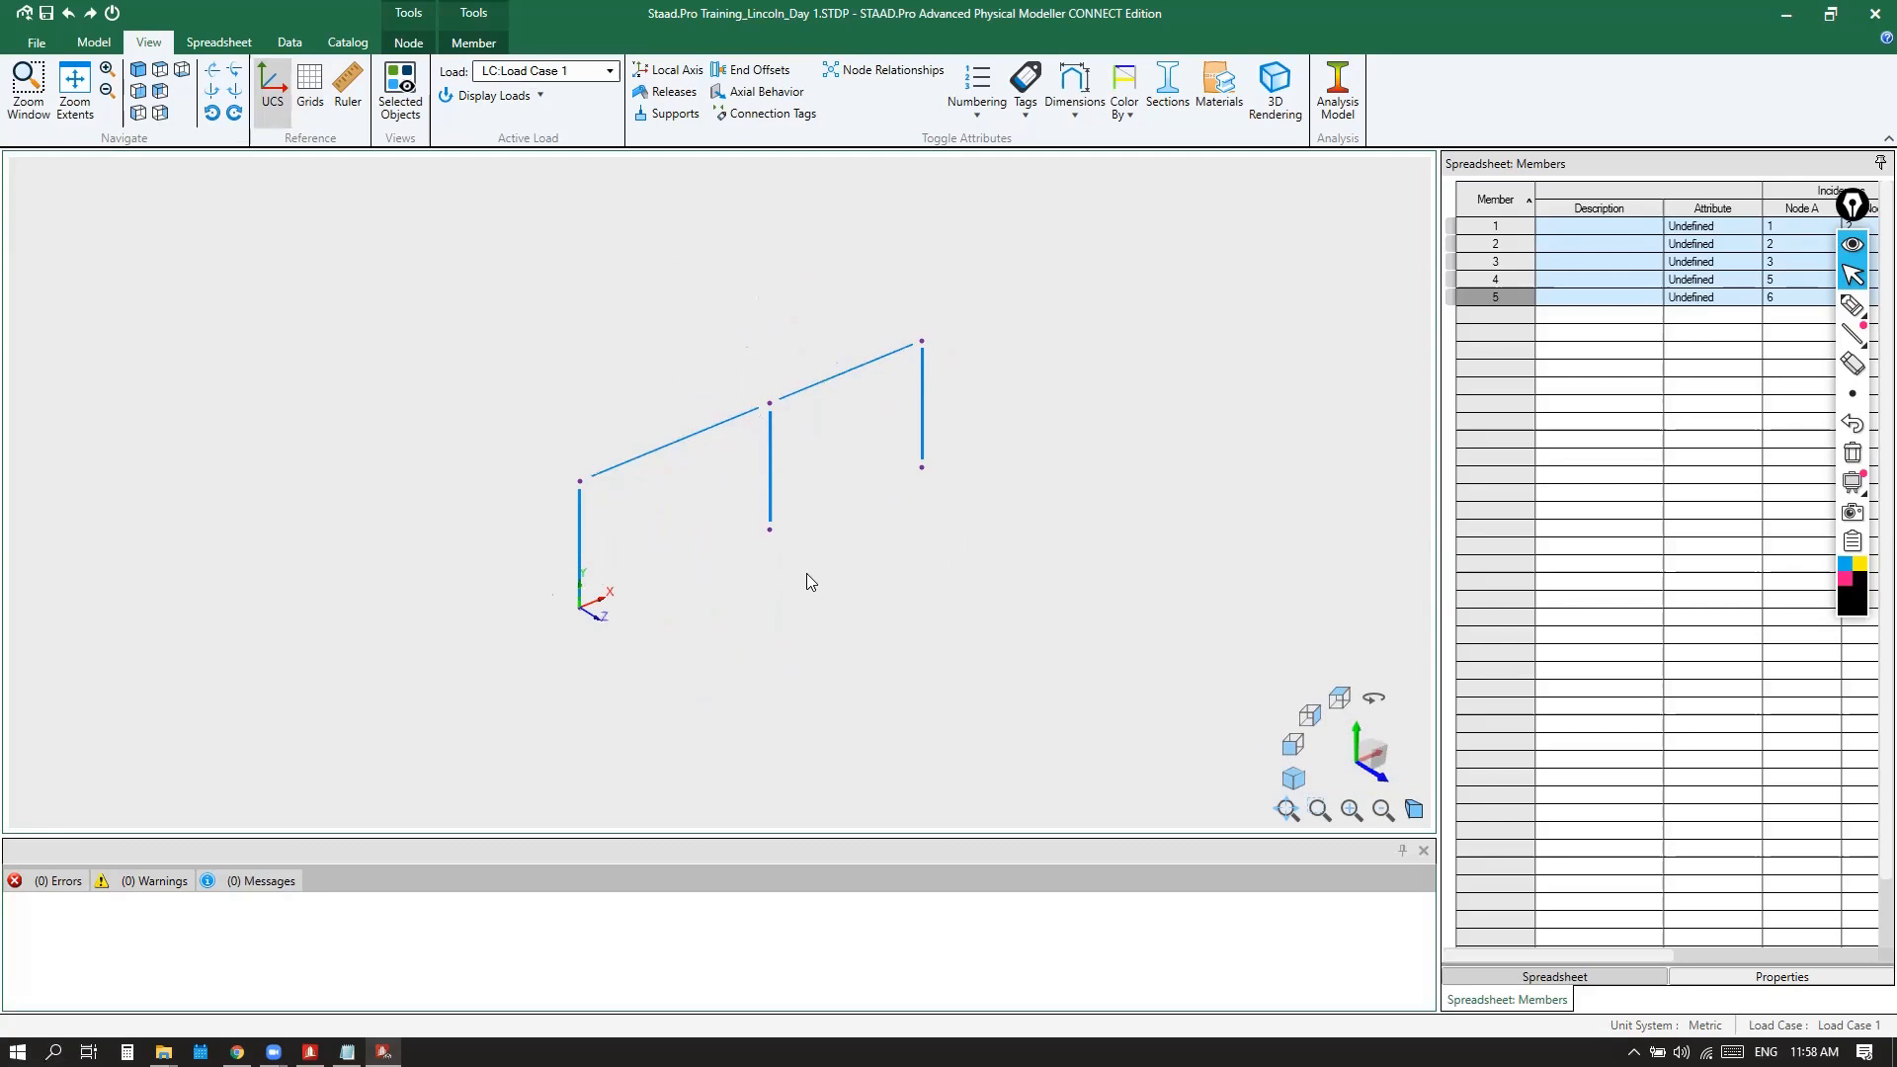
mouse_move(750, 495)
middle_down()
mouse_move(775, 491)
mouse_move(725, 461)
mouse_move(732, 478)
mouse_move(748, 467)
middle_up()
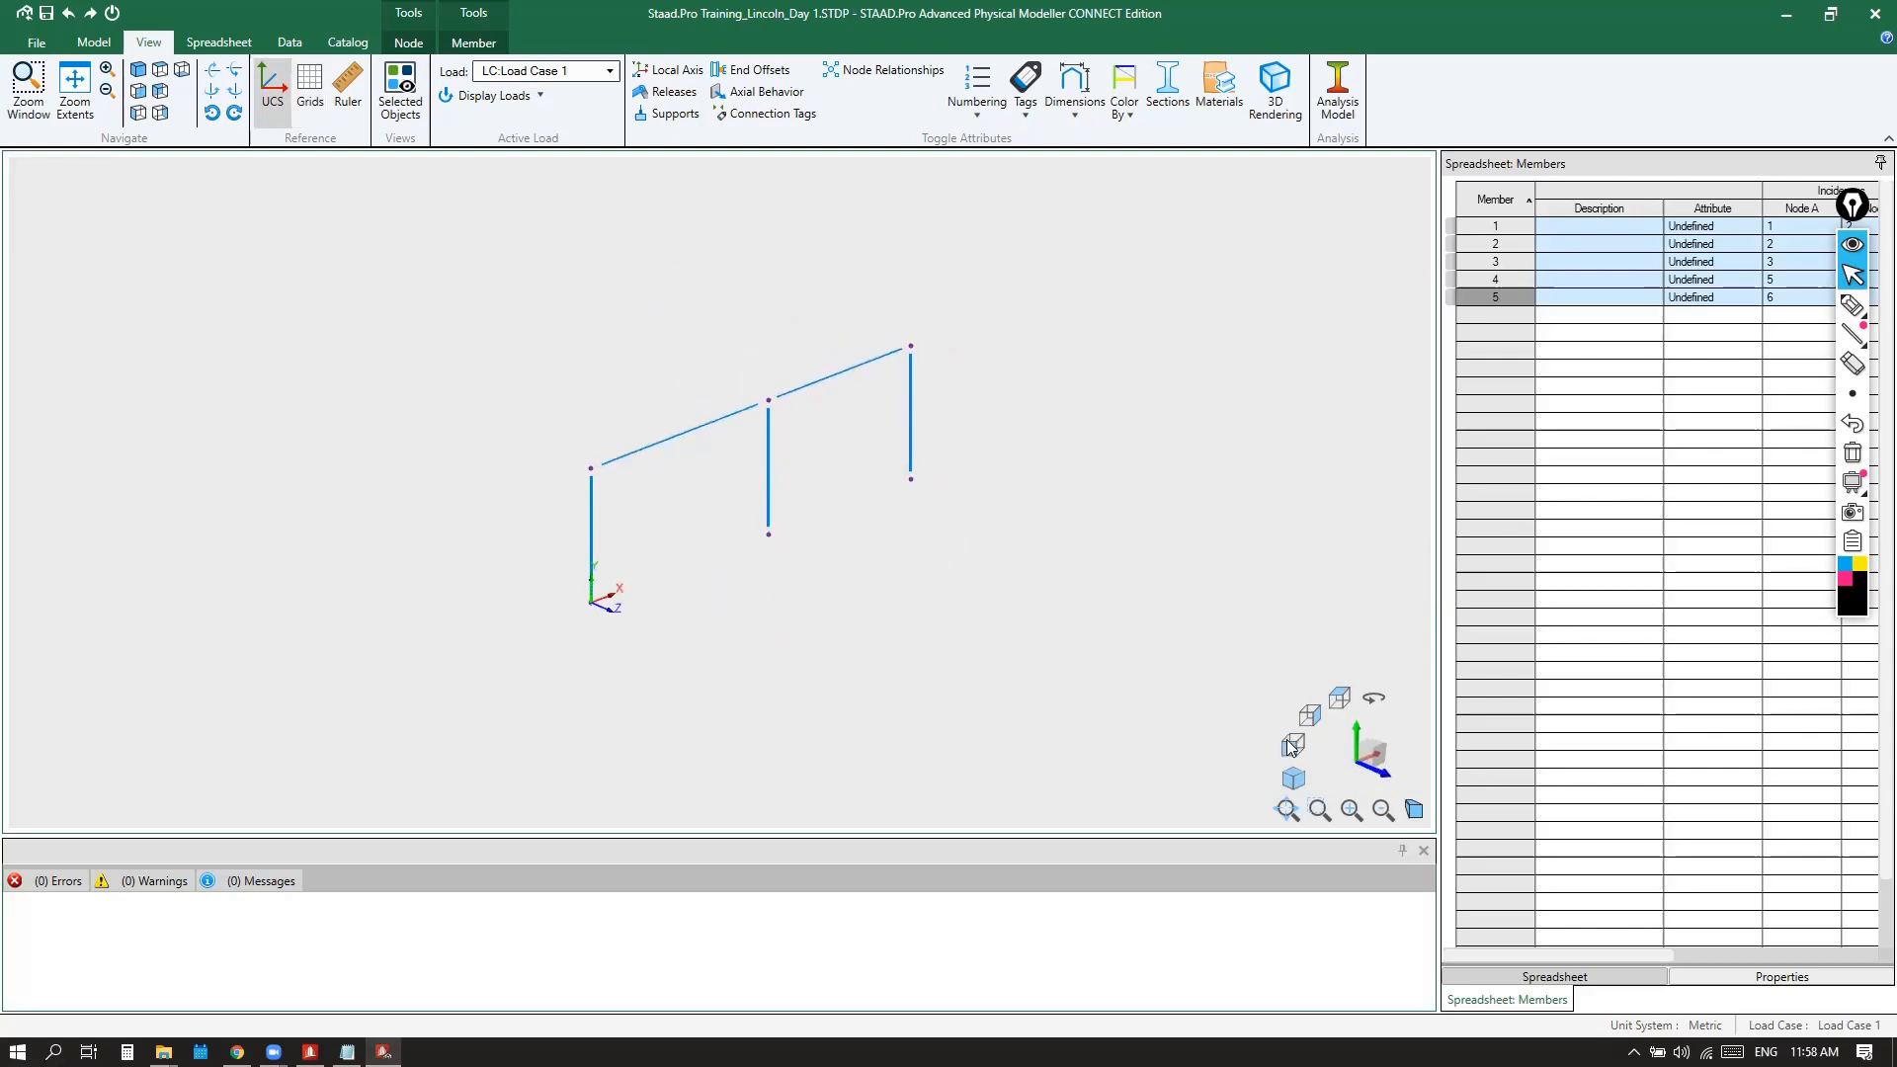
click(1294, 782)
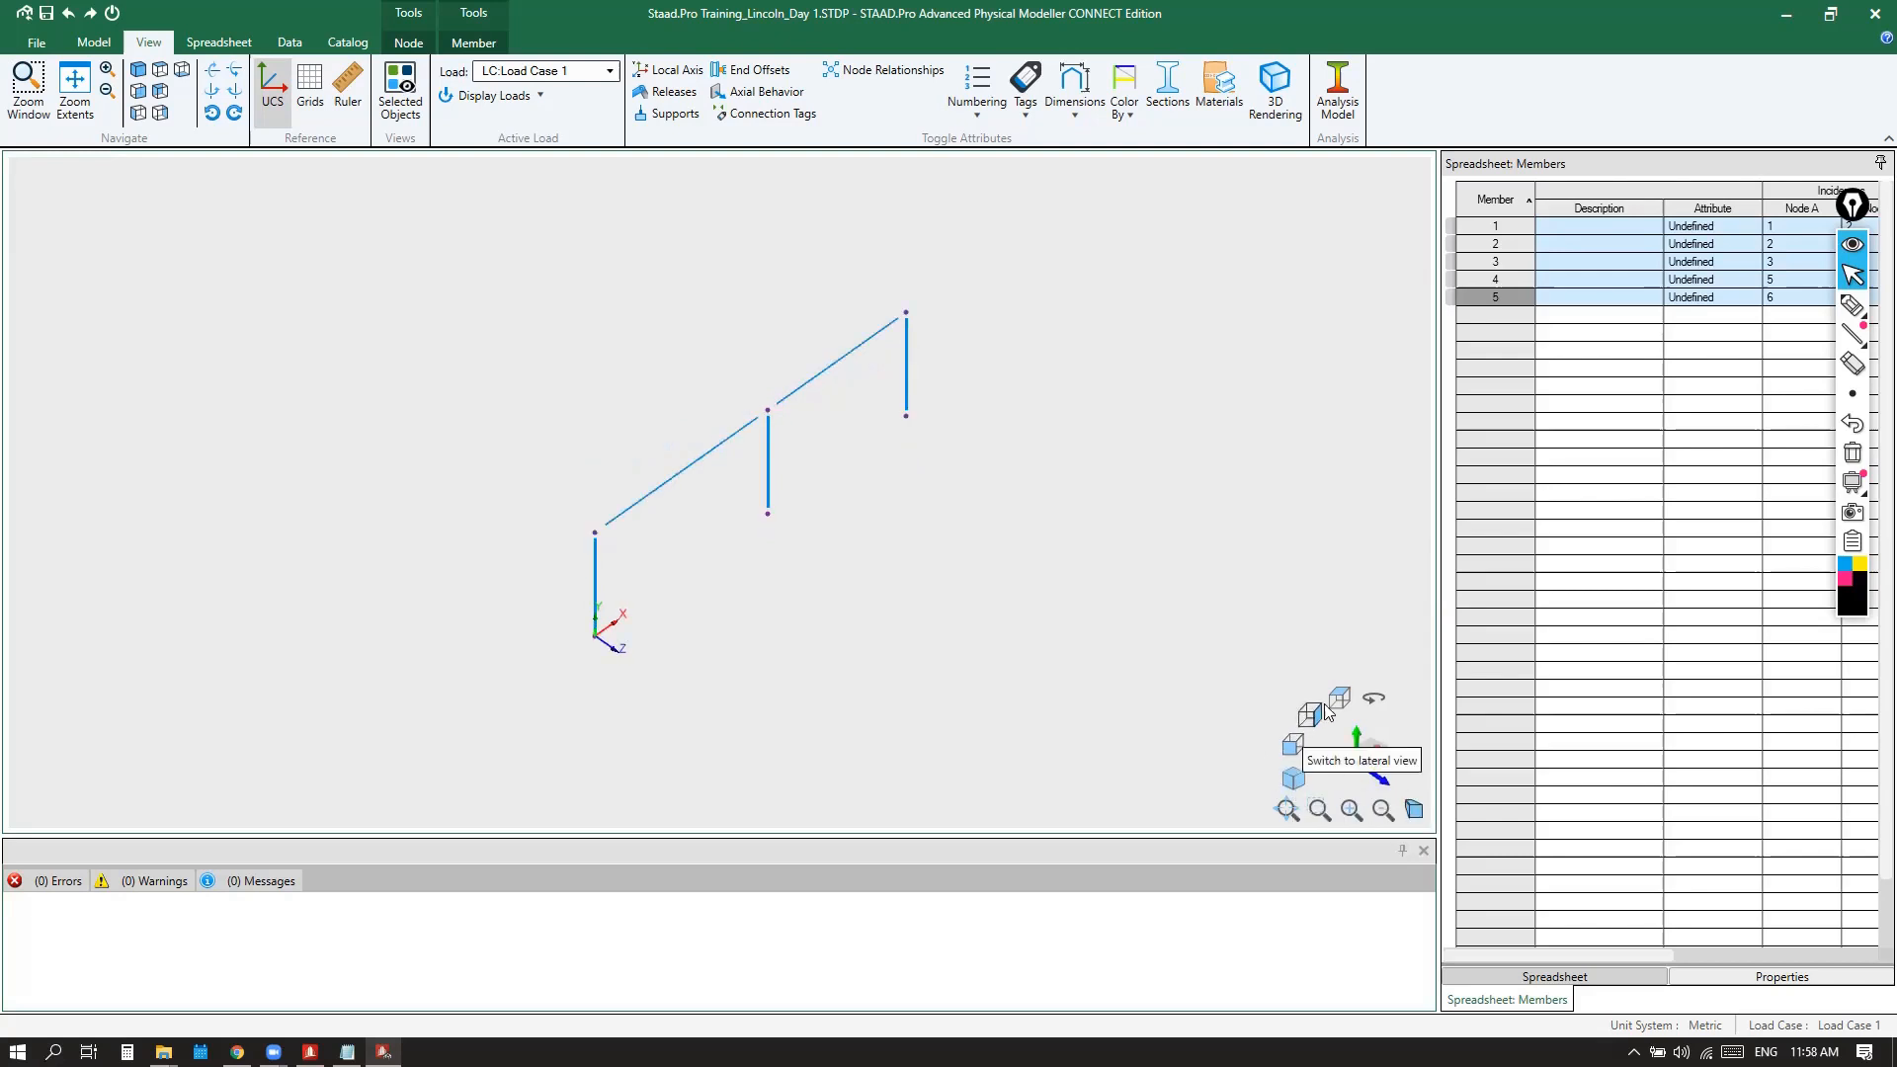
middle_drag(940, 636, 851, 415)
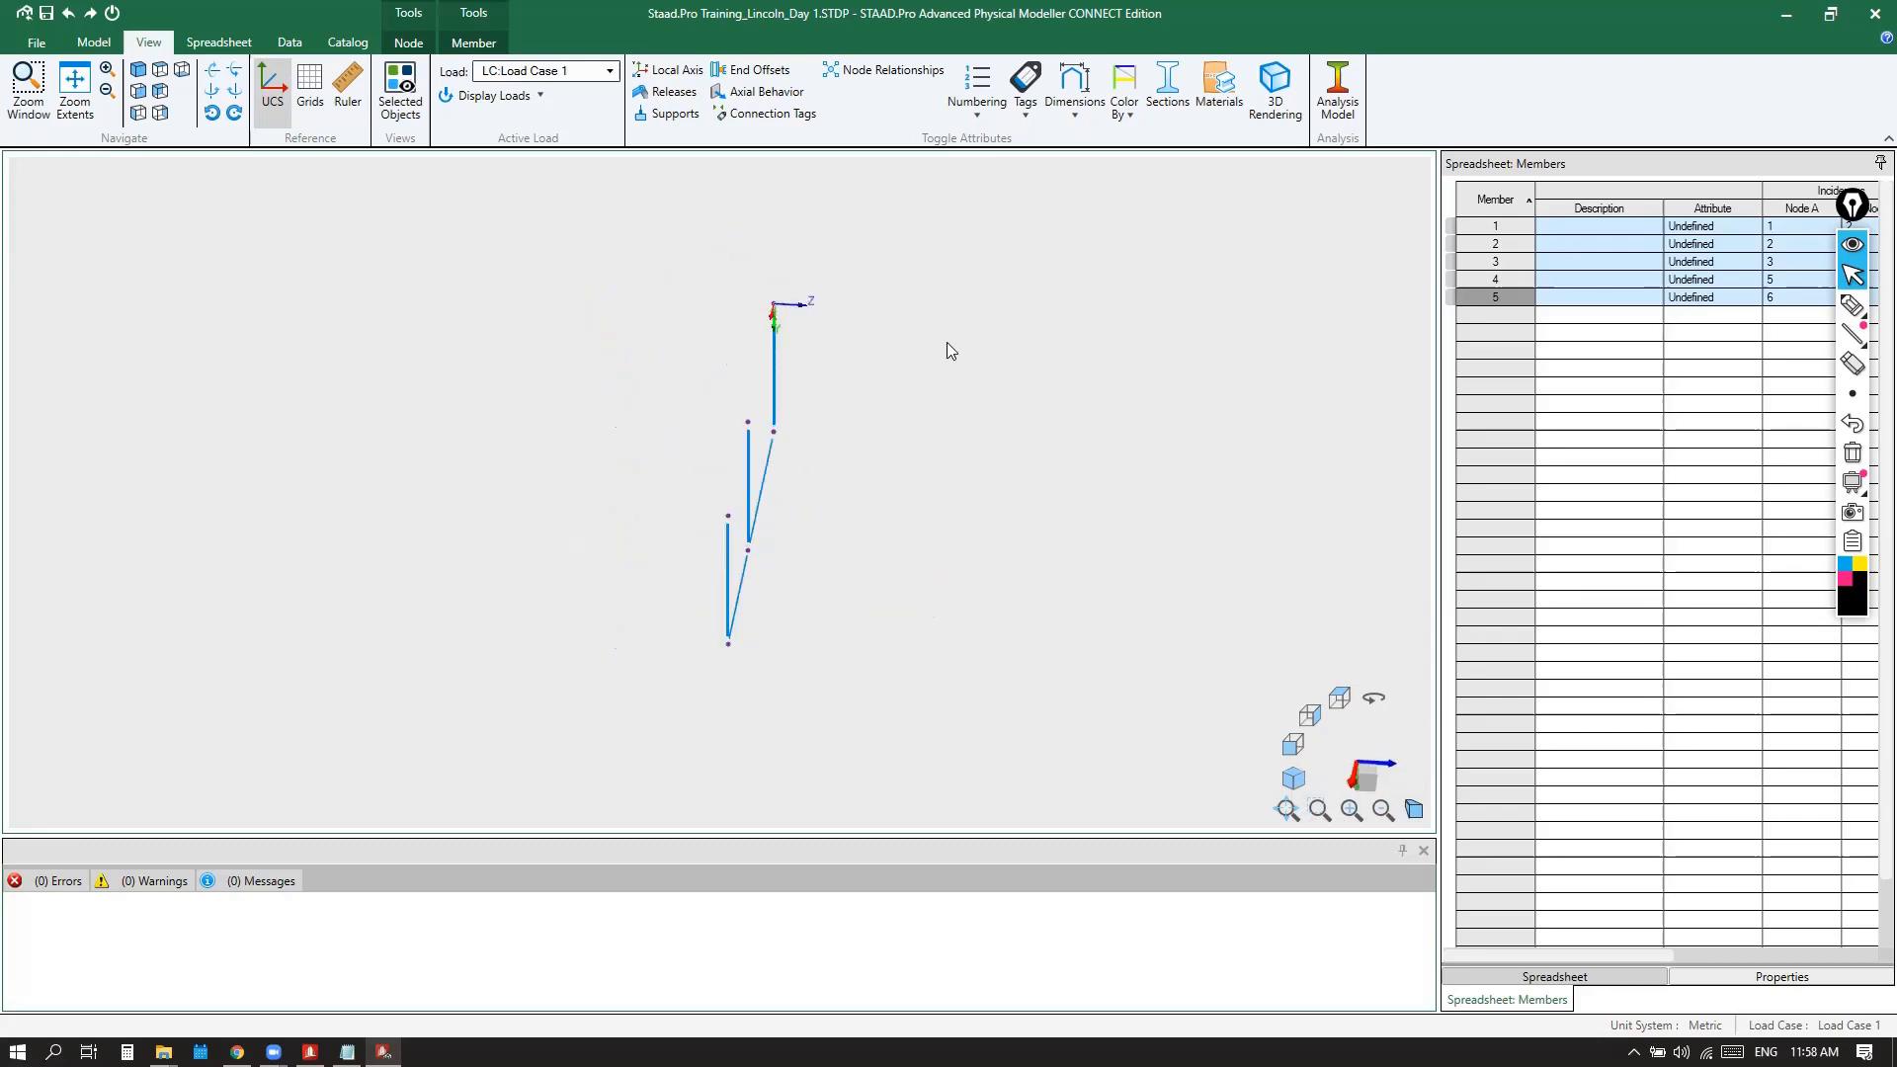
click(1294, 780)
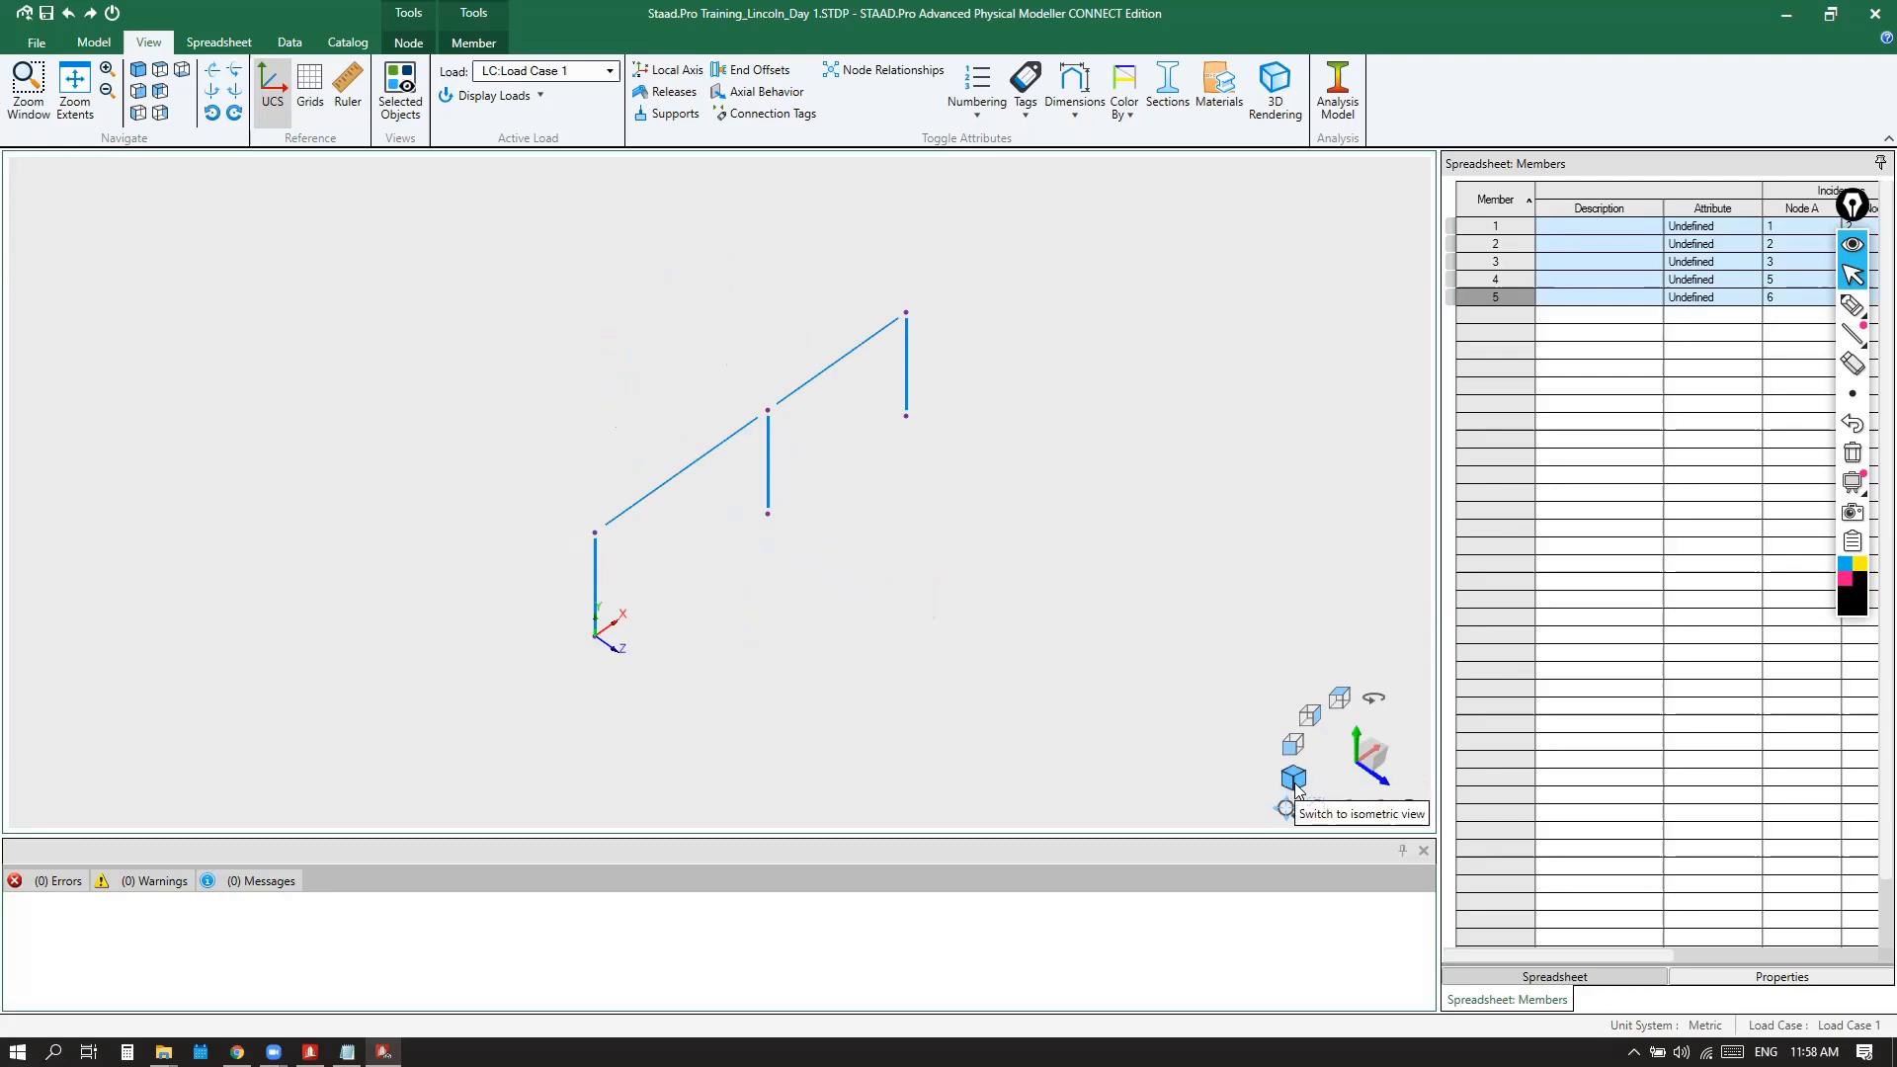
Clear the selection and reselect all columns and beams with one window around the frame
key(ctrl)
key(ctrl)
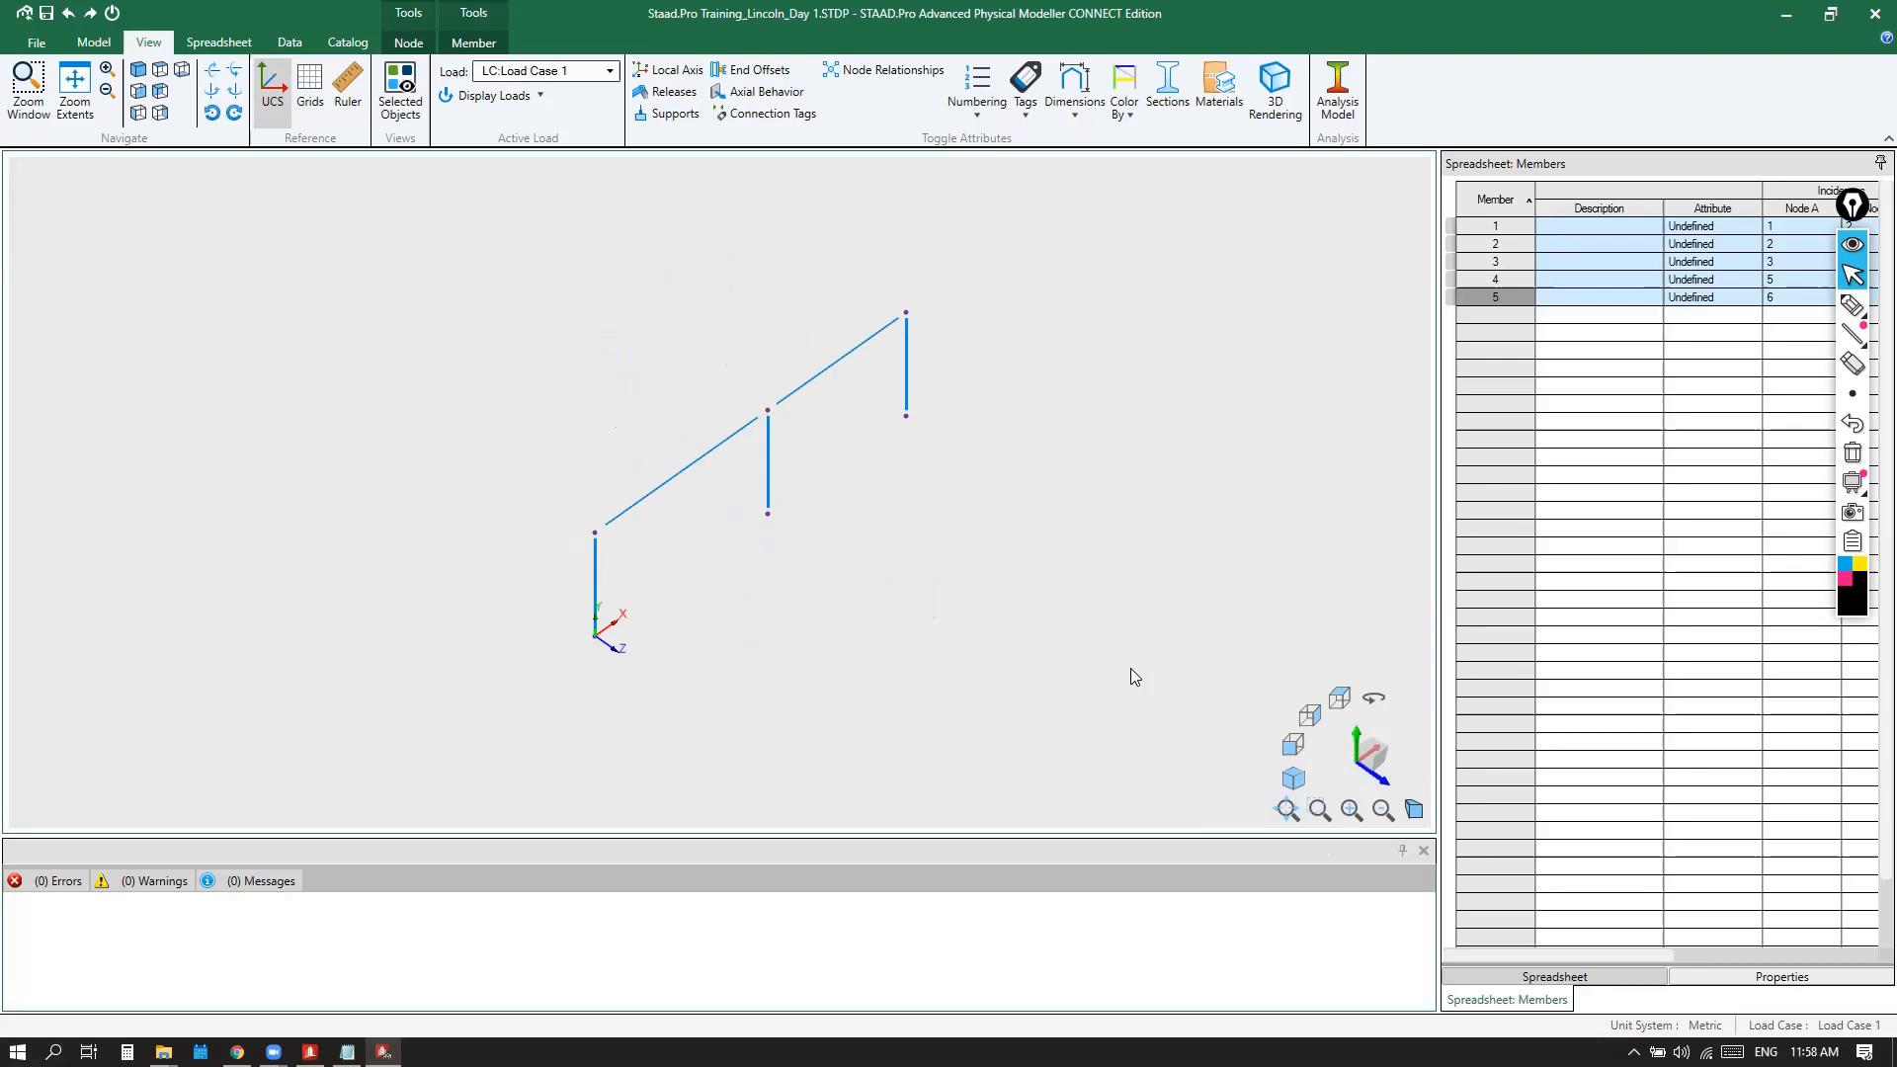
scroll(846, 376, down, 4)
scroll(893, 417, up, 8)
scroll(863, 508, down, 4)
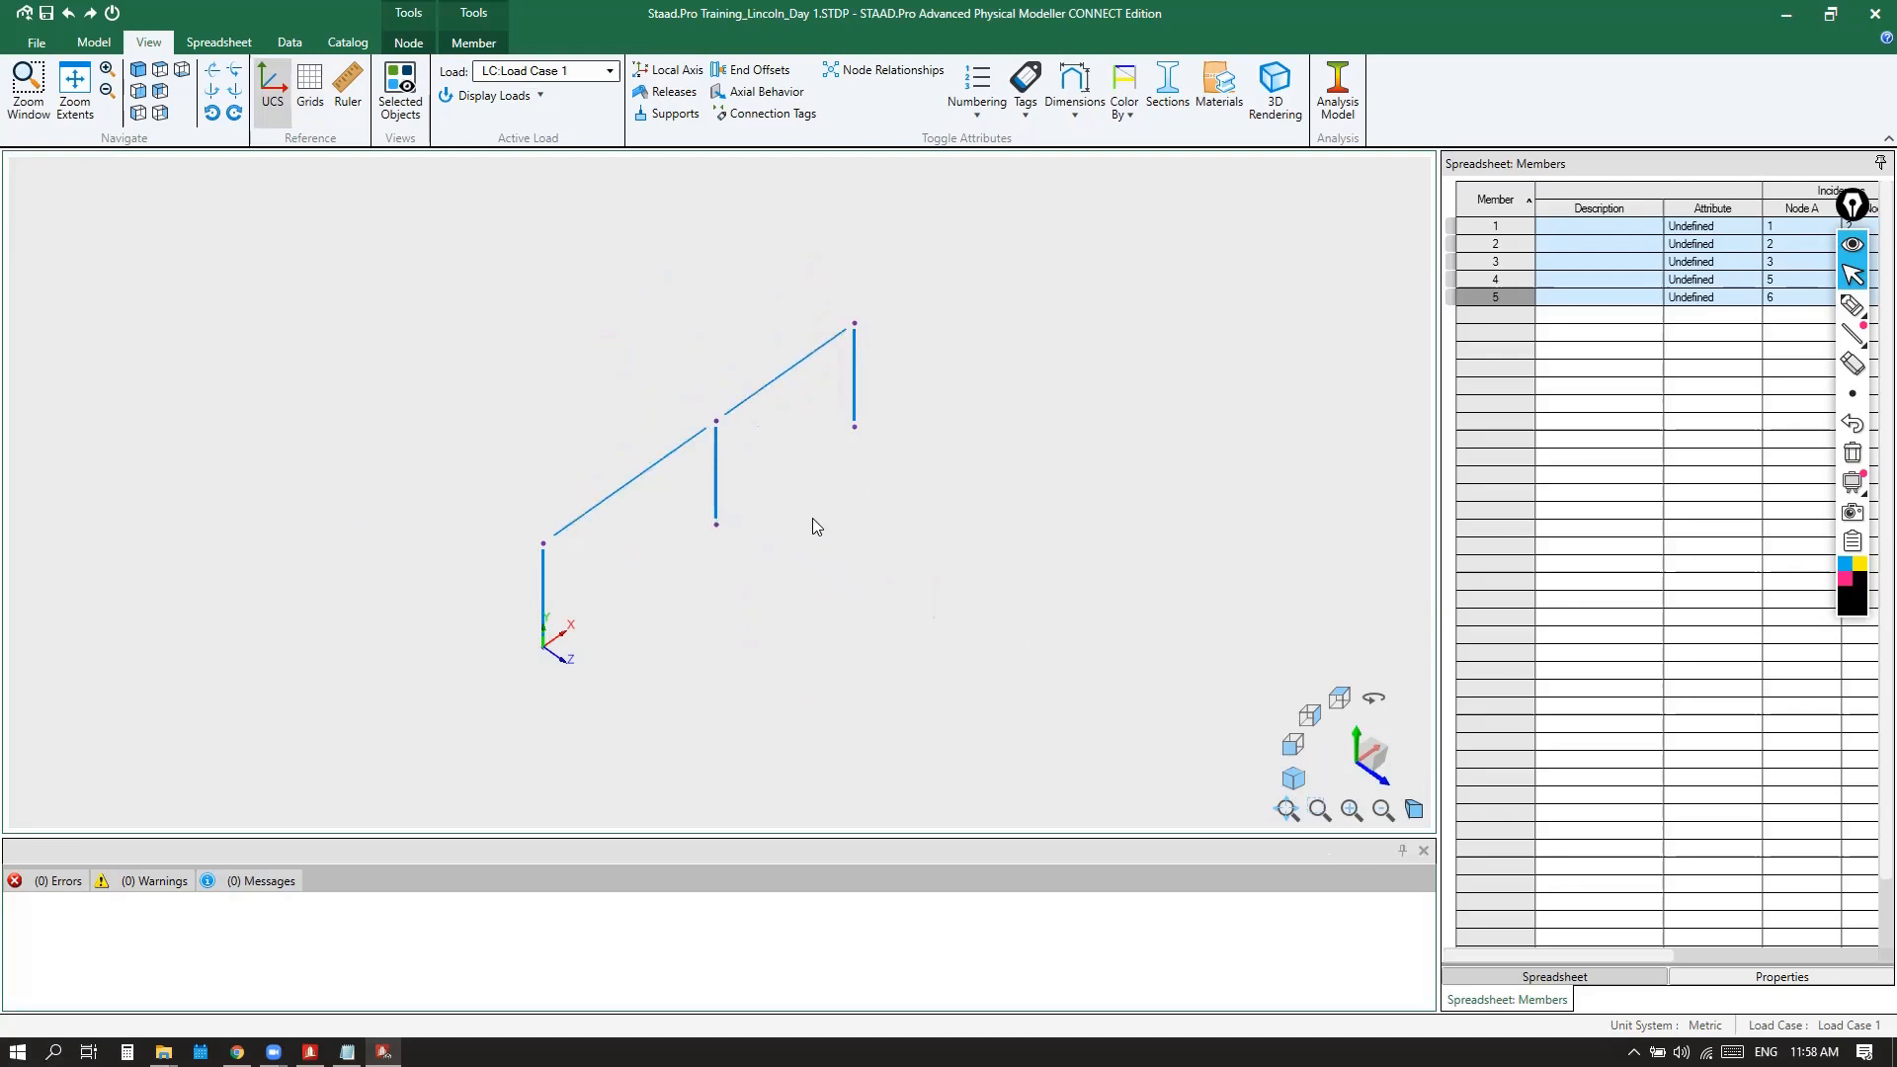
scroll(770, 495, down, 1)
scroll(771, 495, up, 2)
scroll(772, 496, down, 1)
click(753, 358)
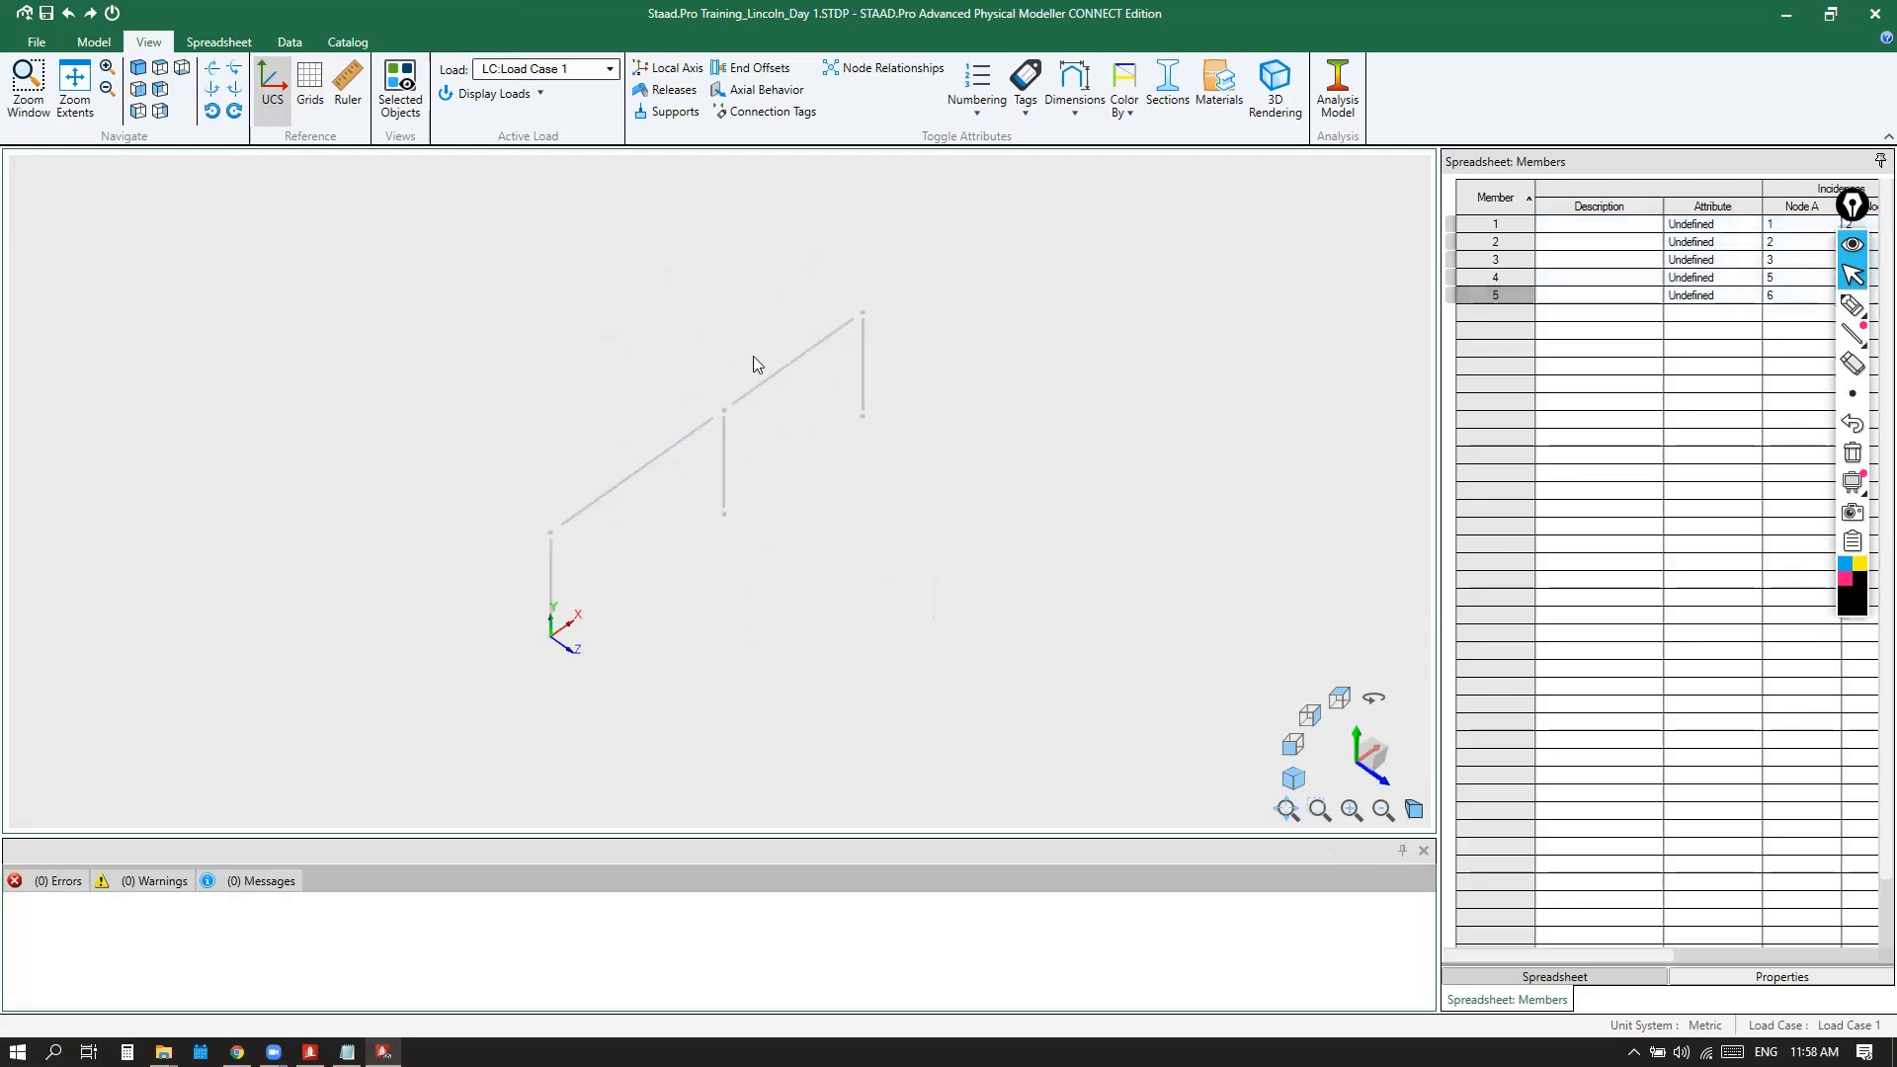
key(ctrl)
drag(1063, 248, 422, 685)
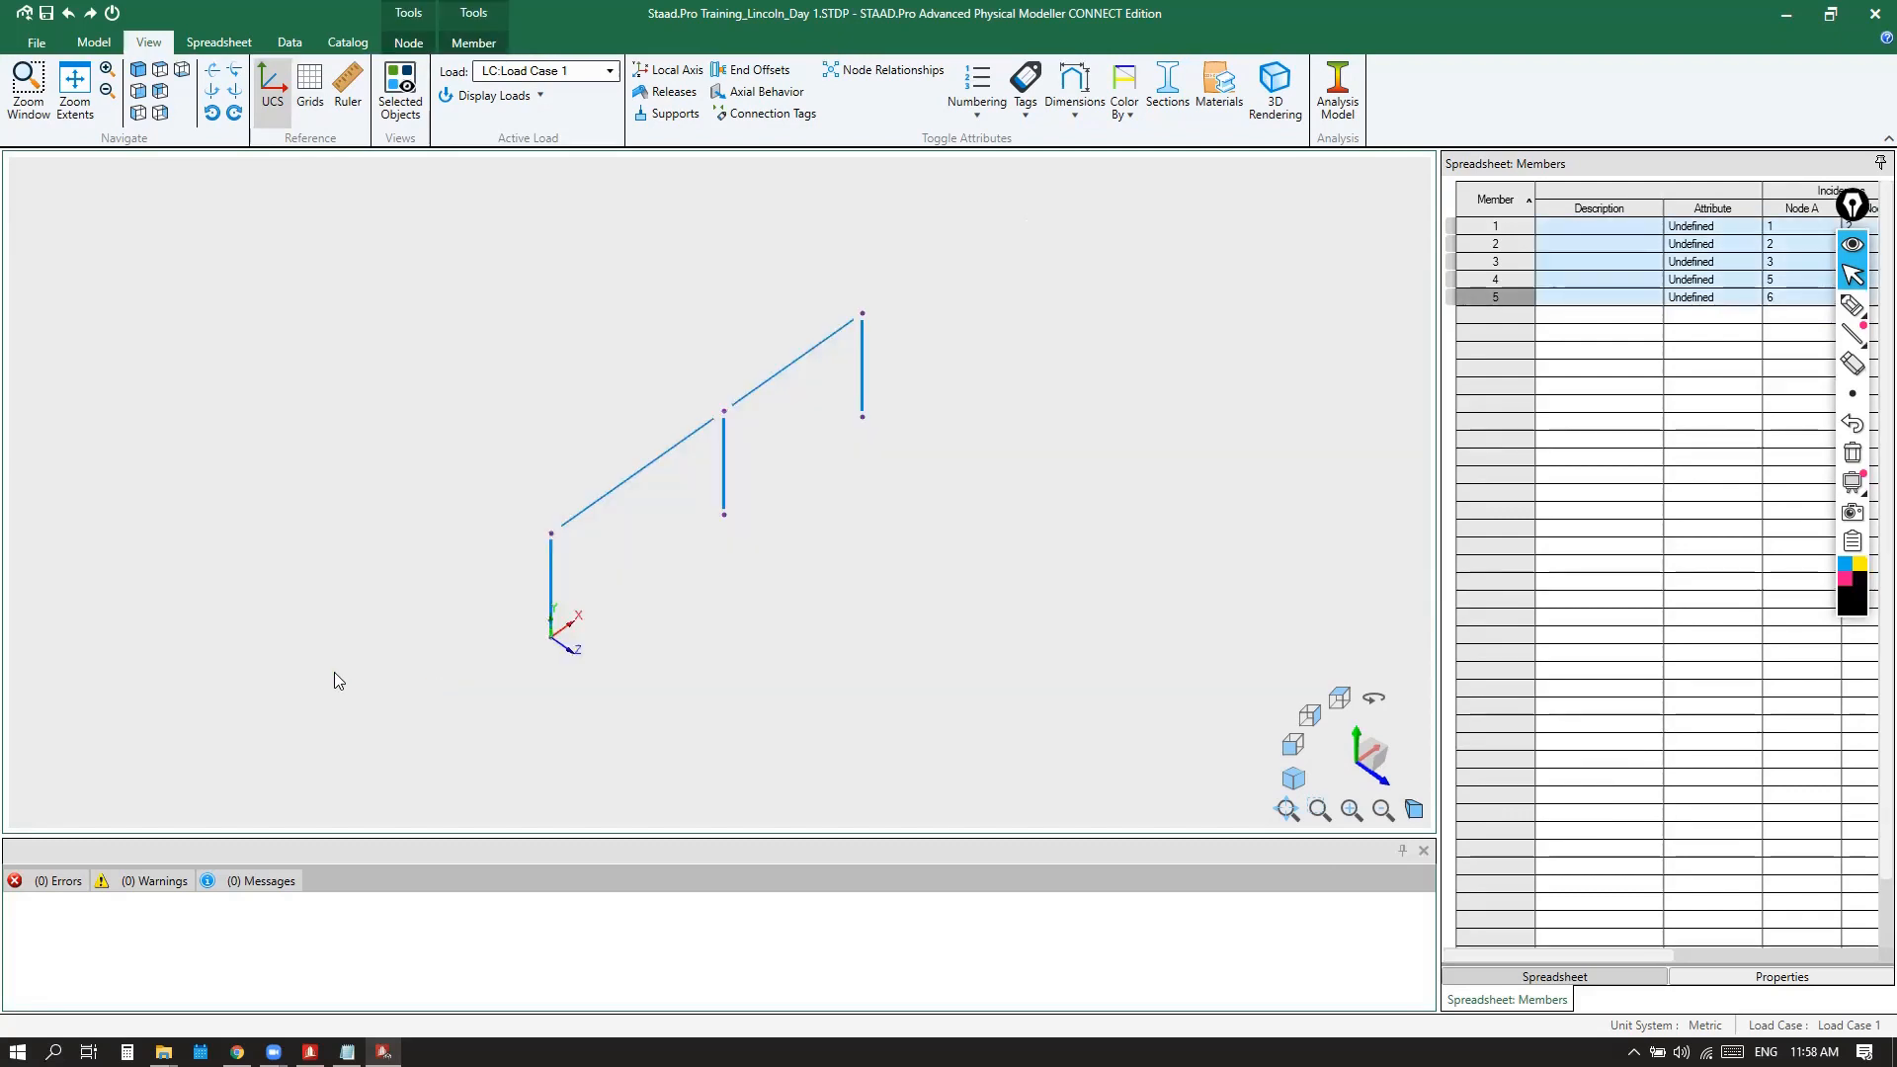
Select the far beam, its column and their shared node with a crossing window, and replace it with an enclosing window around only the node
click(909, 442)
scroll(869, 295, up, 3)
scroll(895, 300, up, 1)
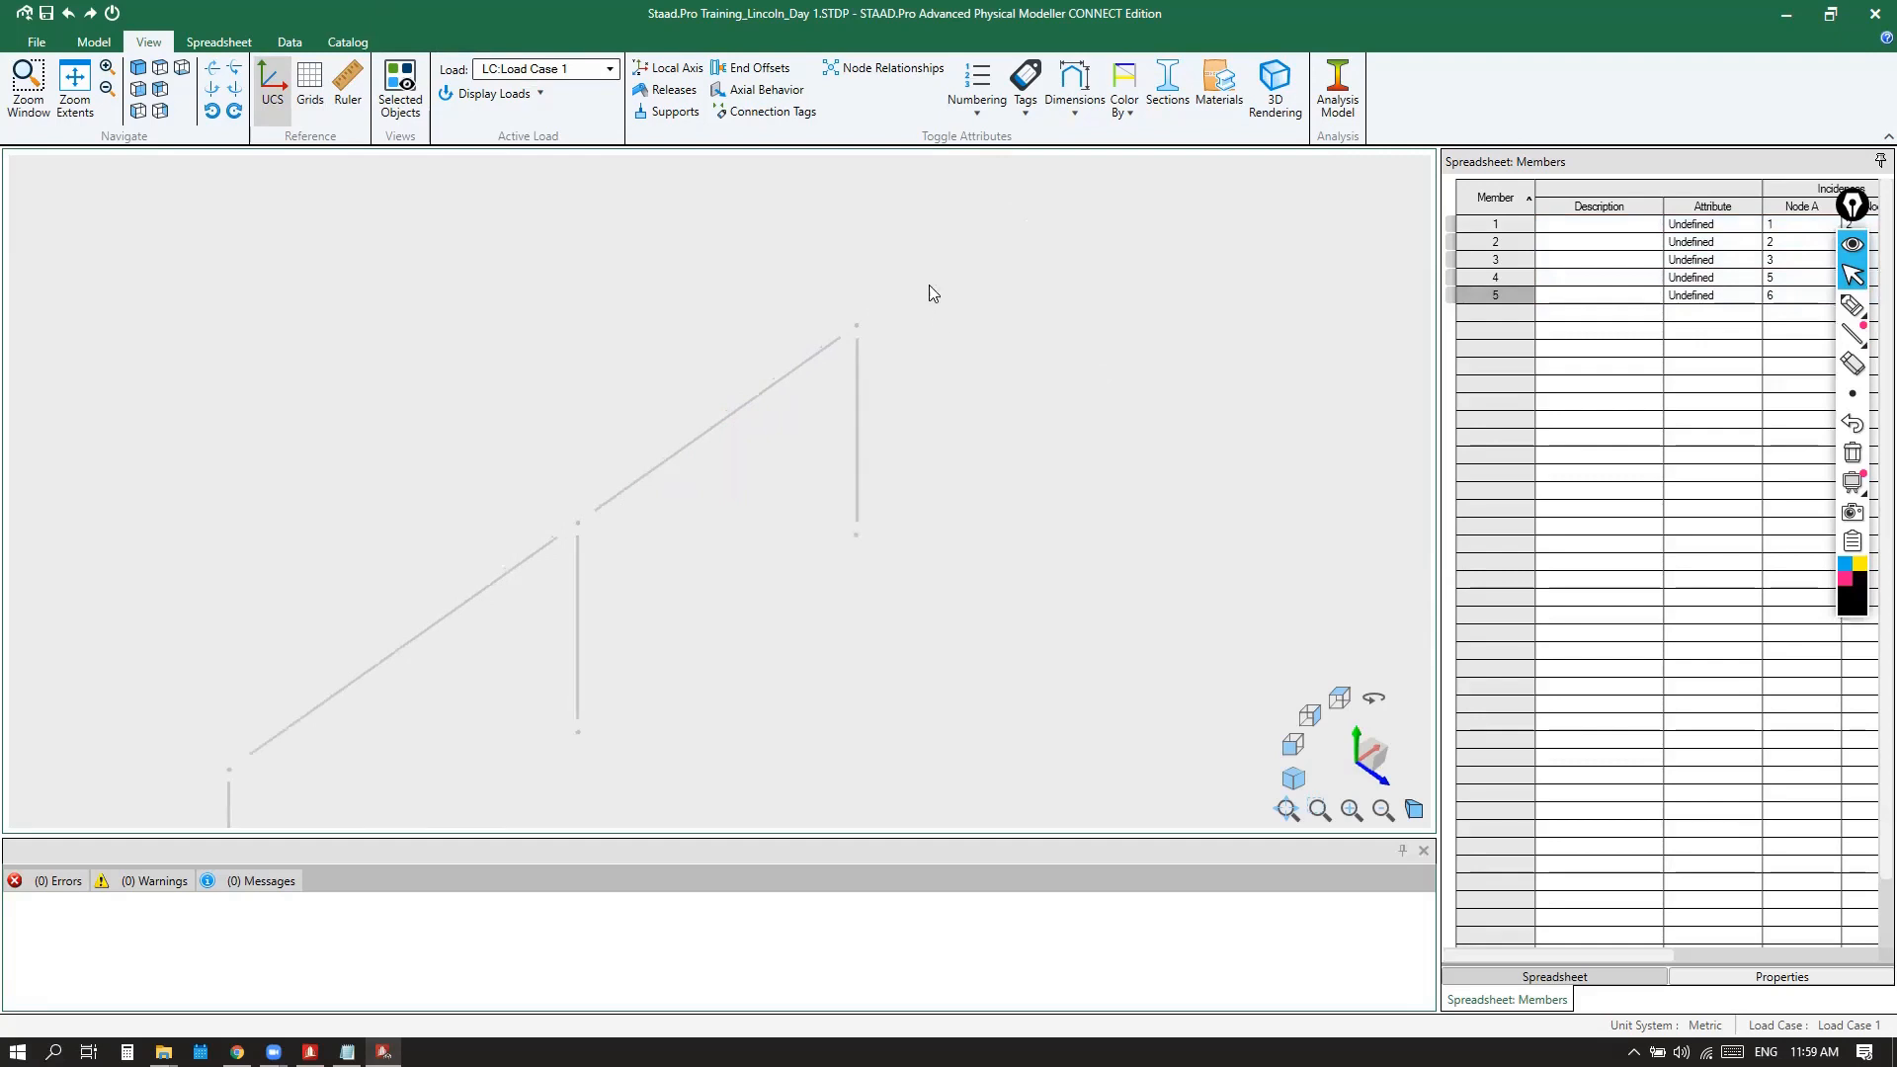
drag(954, 249, 693, 445)
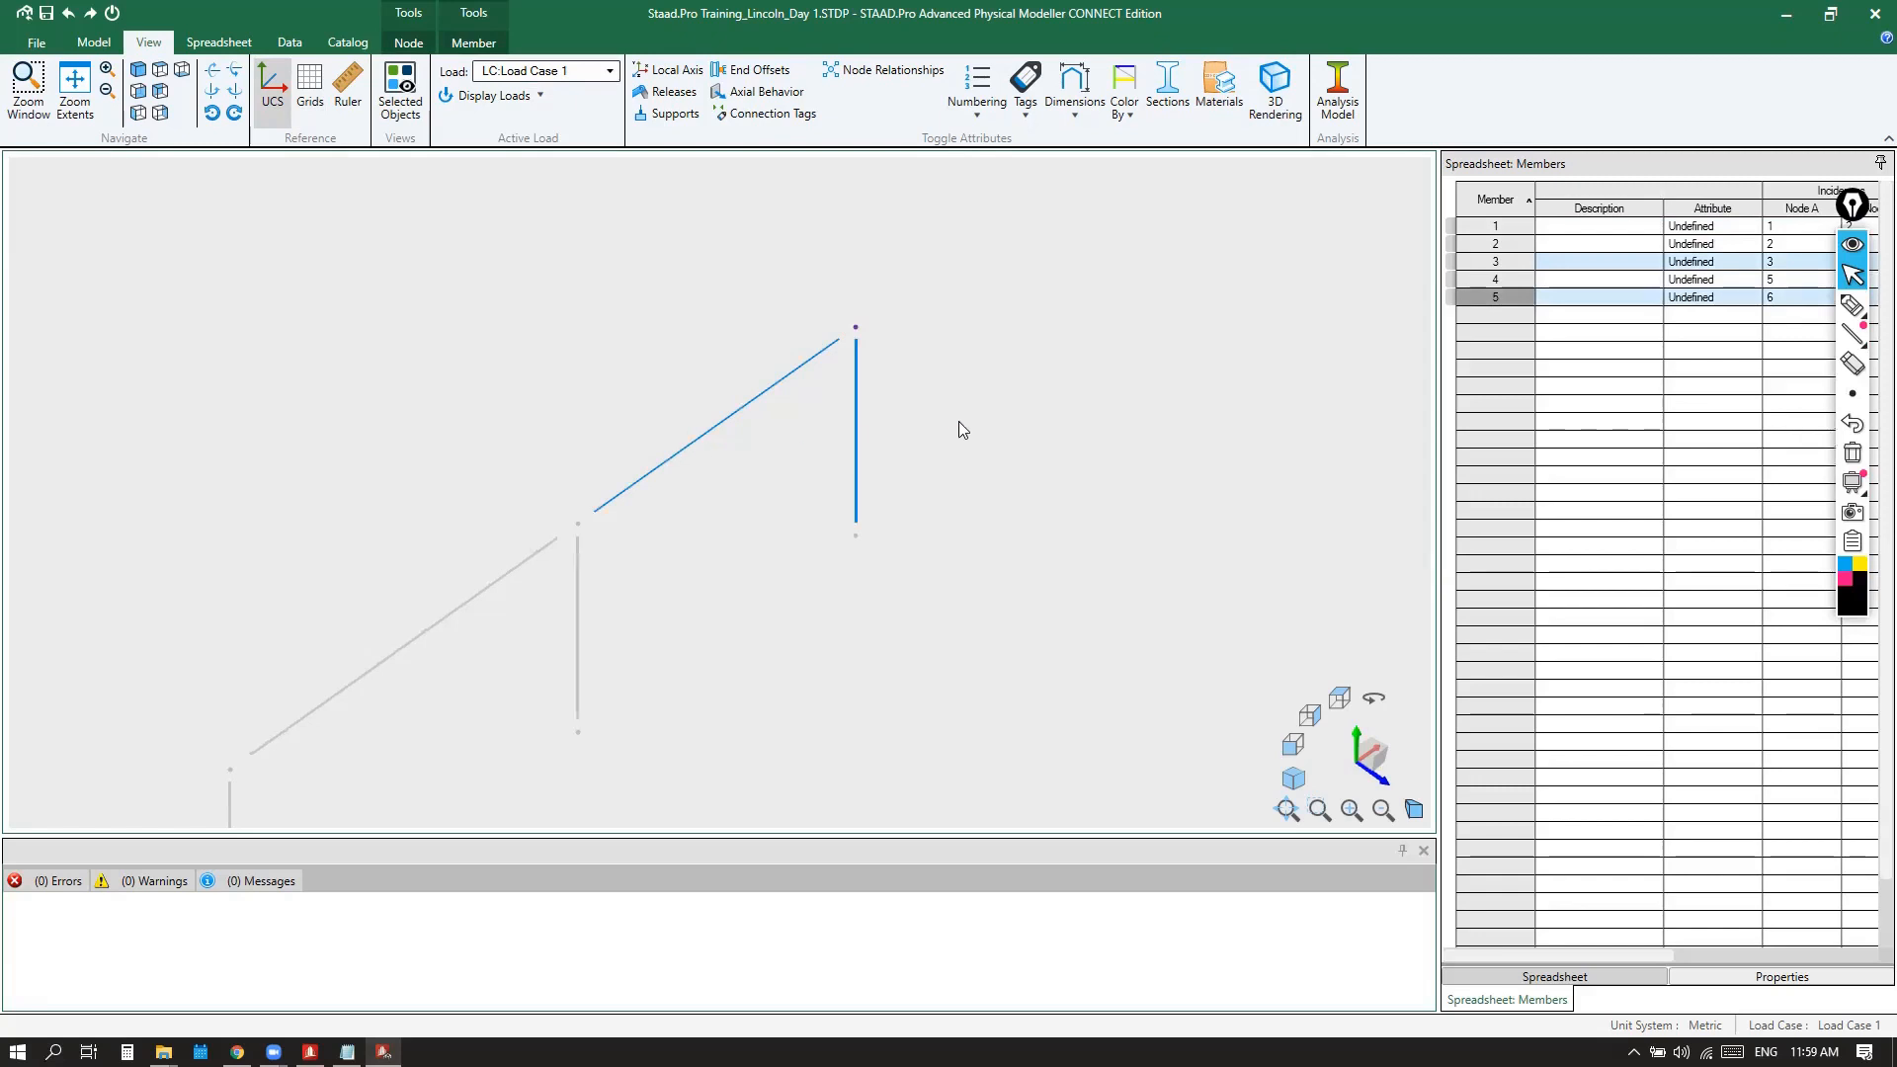
click(1010, 398)
drag(658, 228, 994, 415)
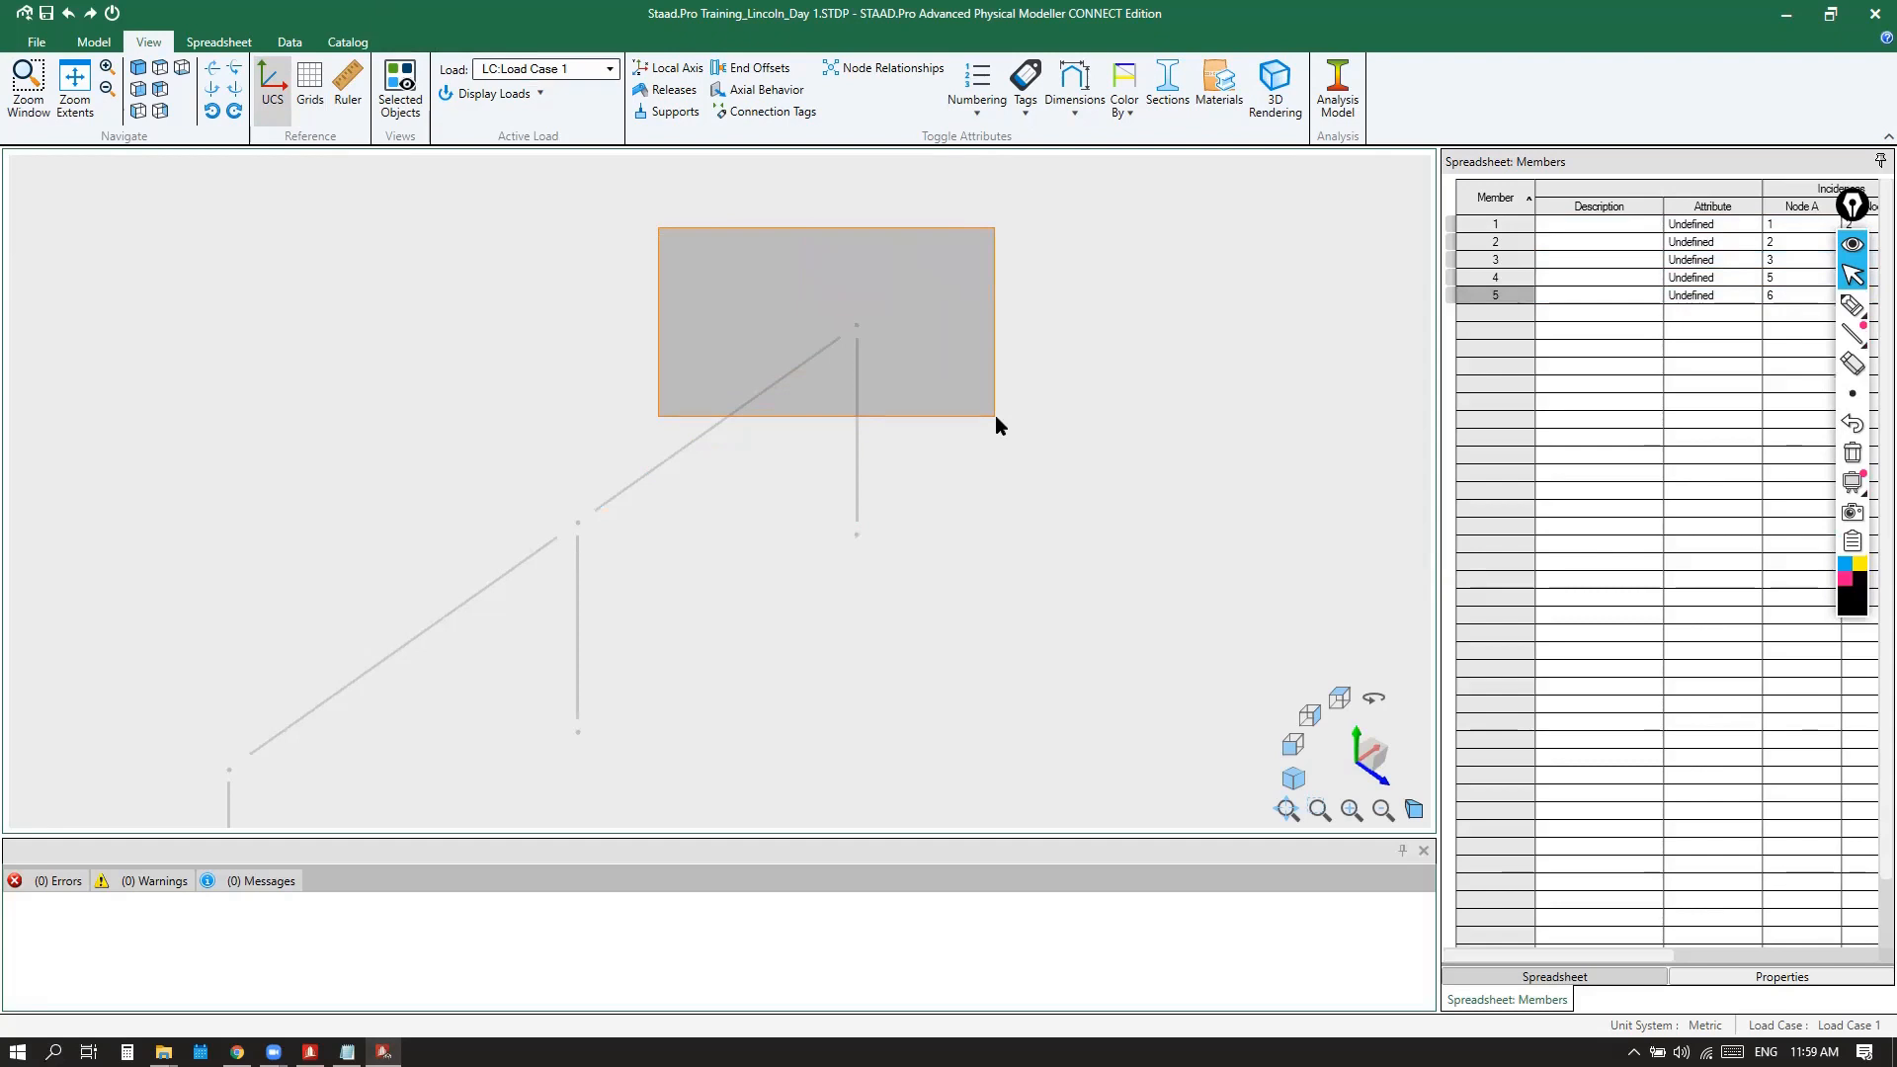
drag(994, 415, 994, 415)
drag(994, 415, 994, 415)
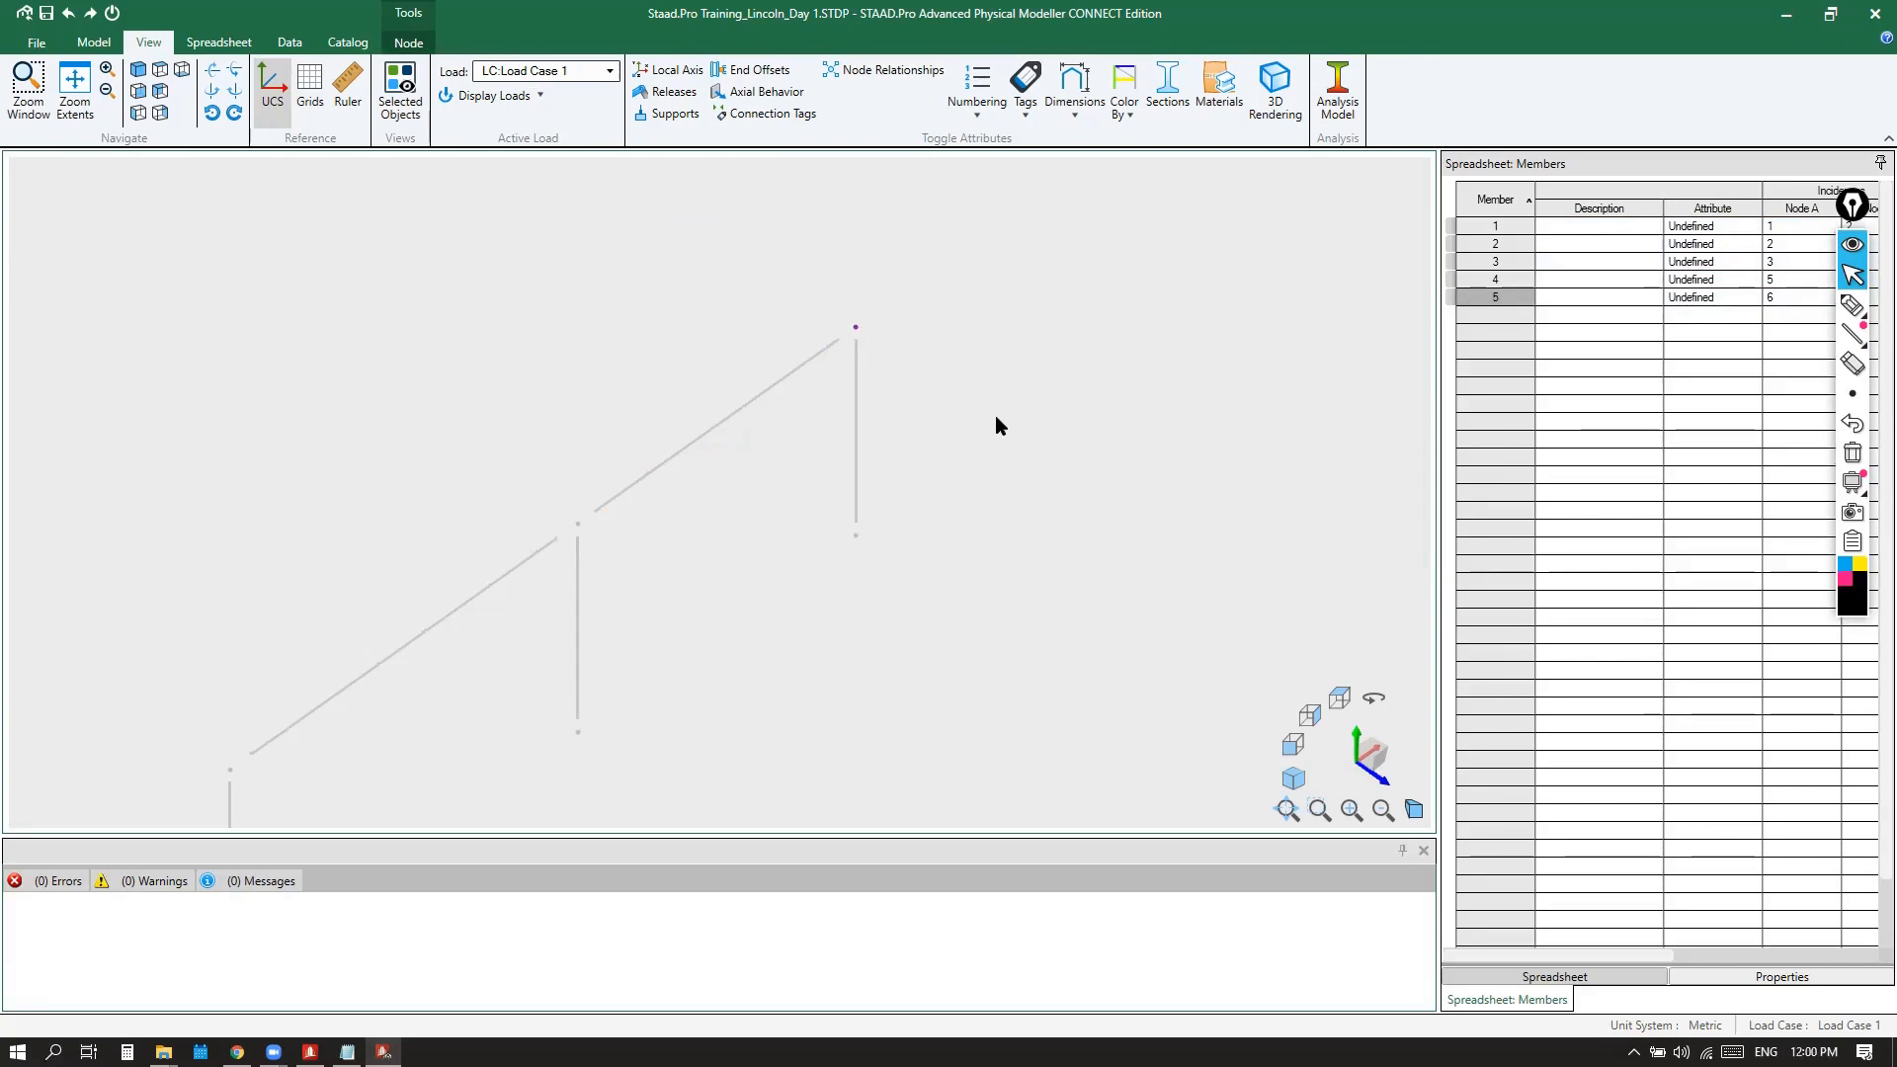
Alternate crossing and enclosing selection windows around the far top node to compare them, and clear the selection
drag(979, 229, 696, 409)
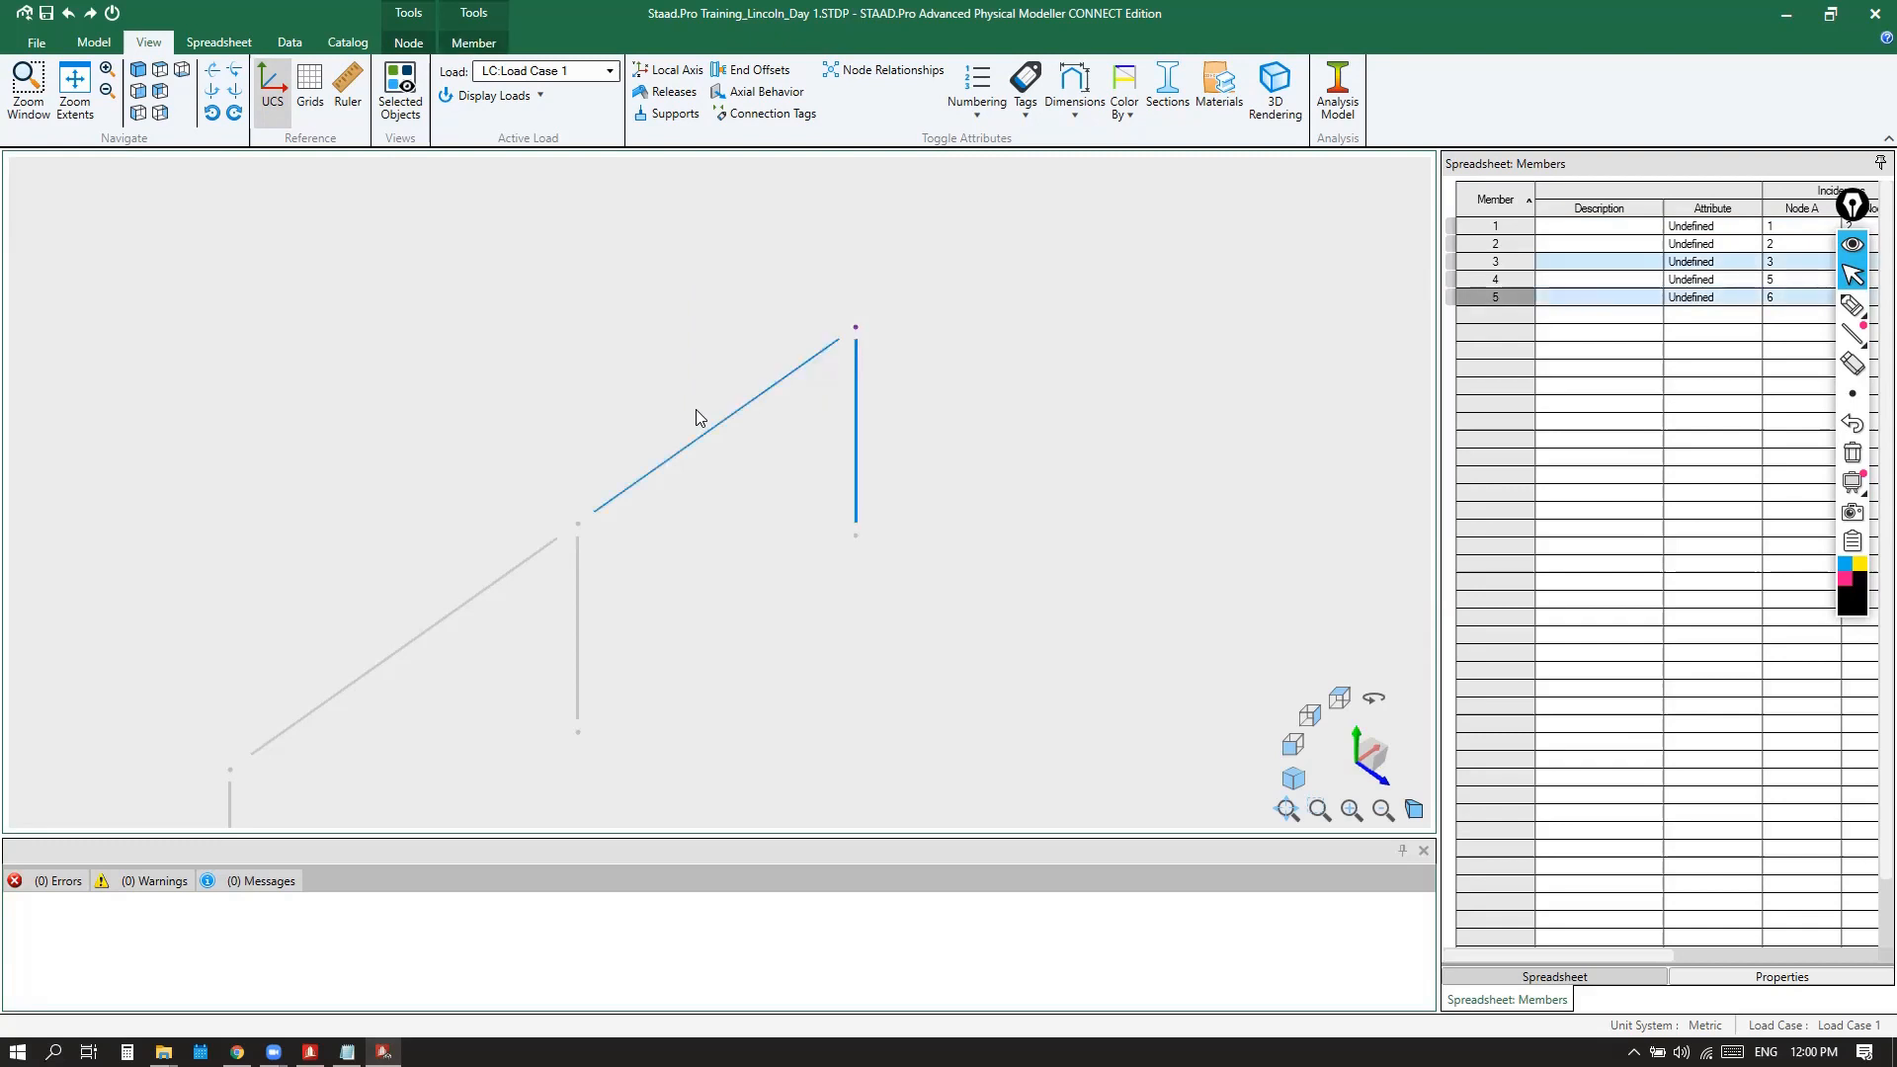
click(1033, 253)
drag(1045, 237, 696, 407)
drag(611, 224, 937, 382)
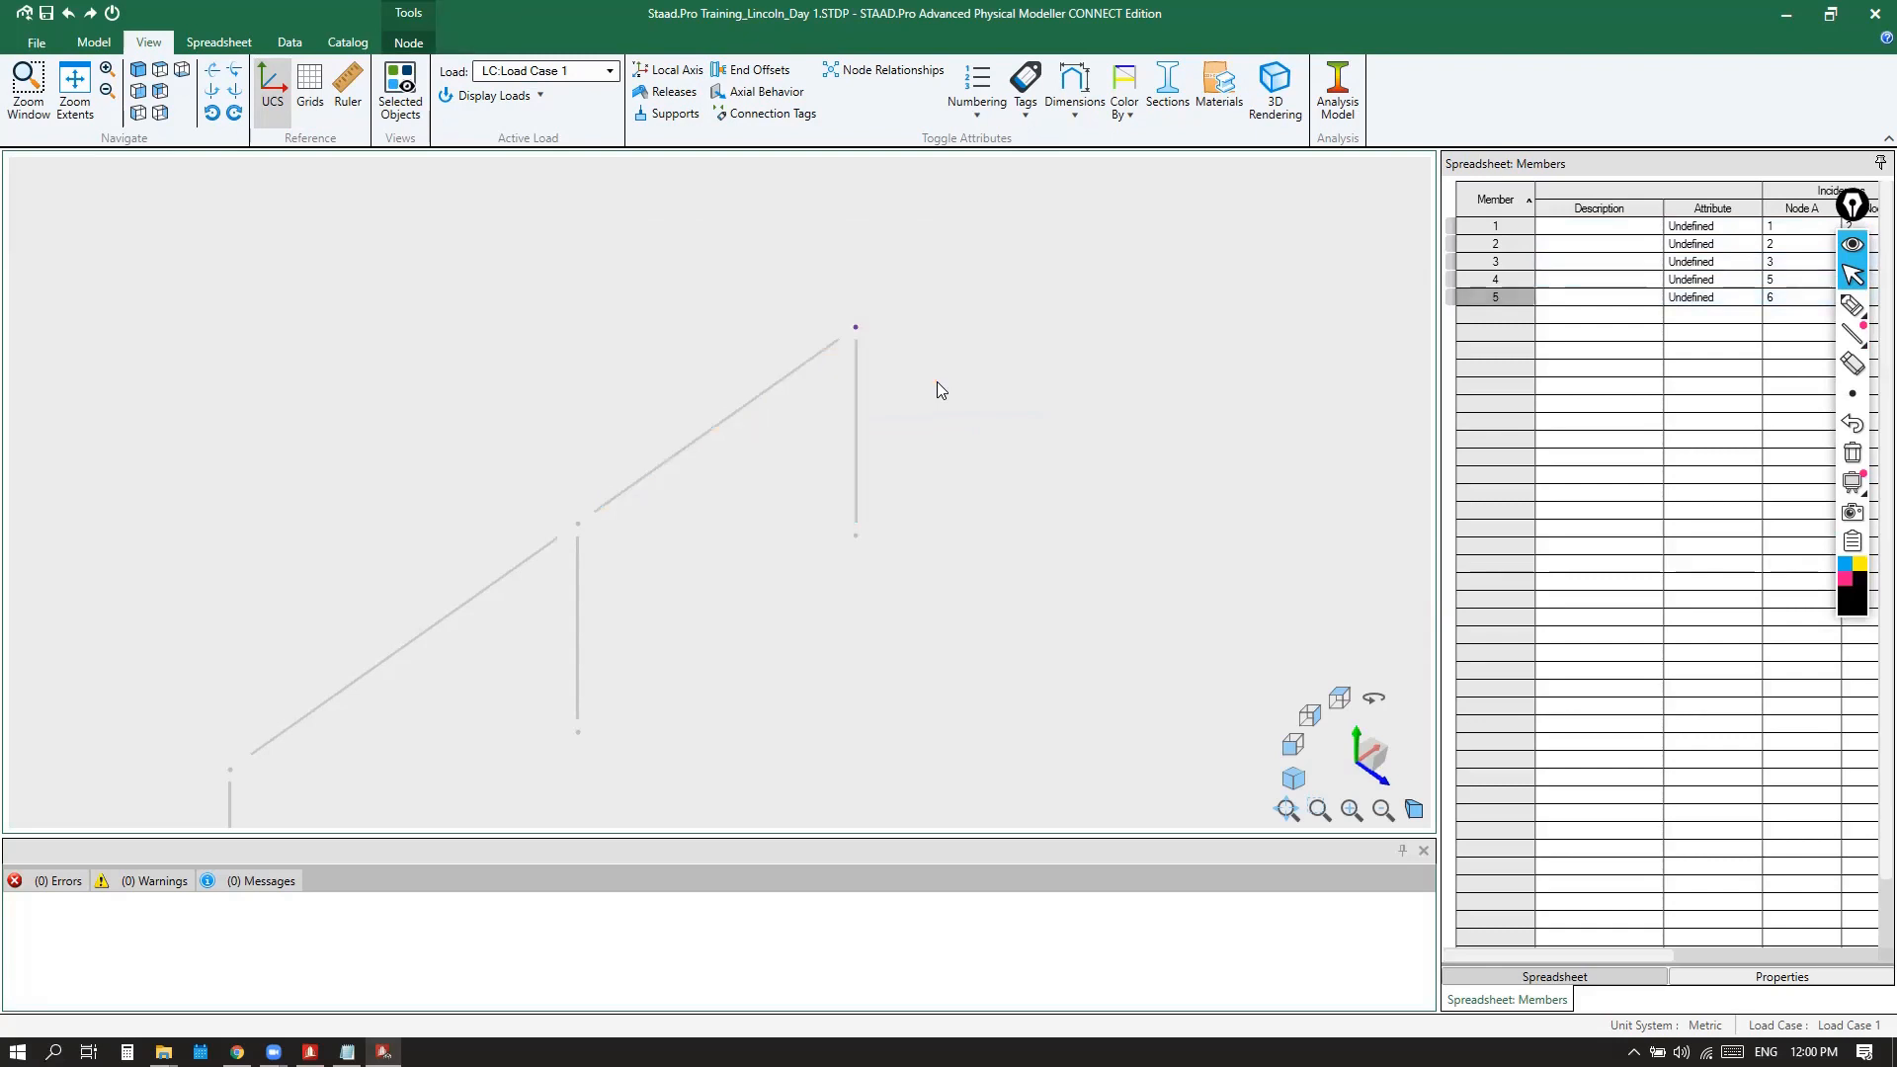
drag(958, 250, 668, 375)
drag(726, 315, 993, 433)
click(990, 425)
Select every column and beam of the frame with a window in the isometric view
scroll(1050, 346, down, 3)
scroll(910, 518, up, 2)
scroll(988, 405, down, 2)
drag(1126, 264, 480, 693)
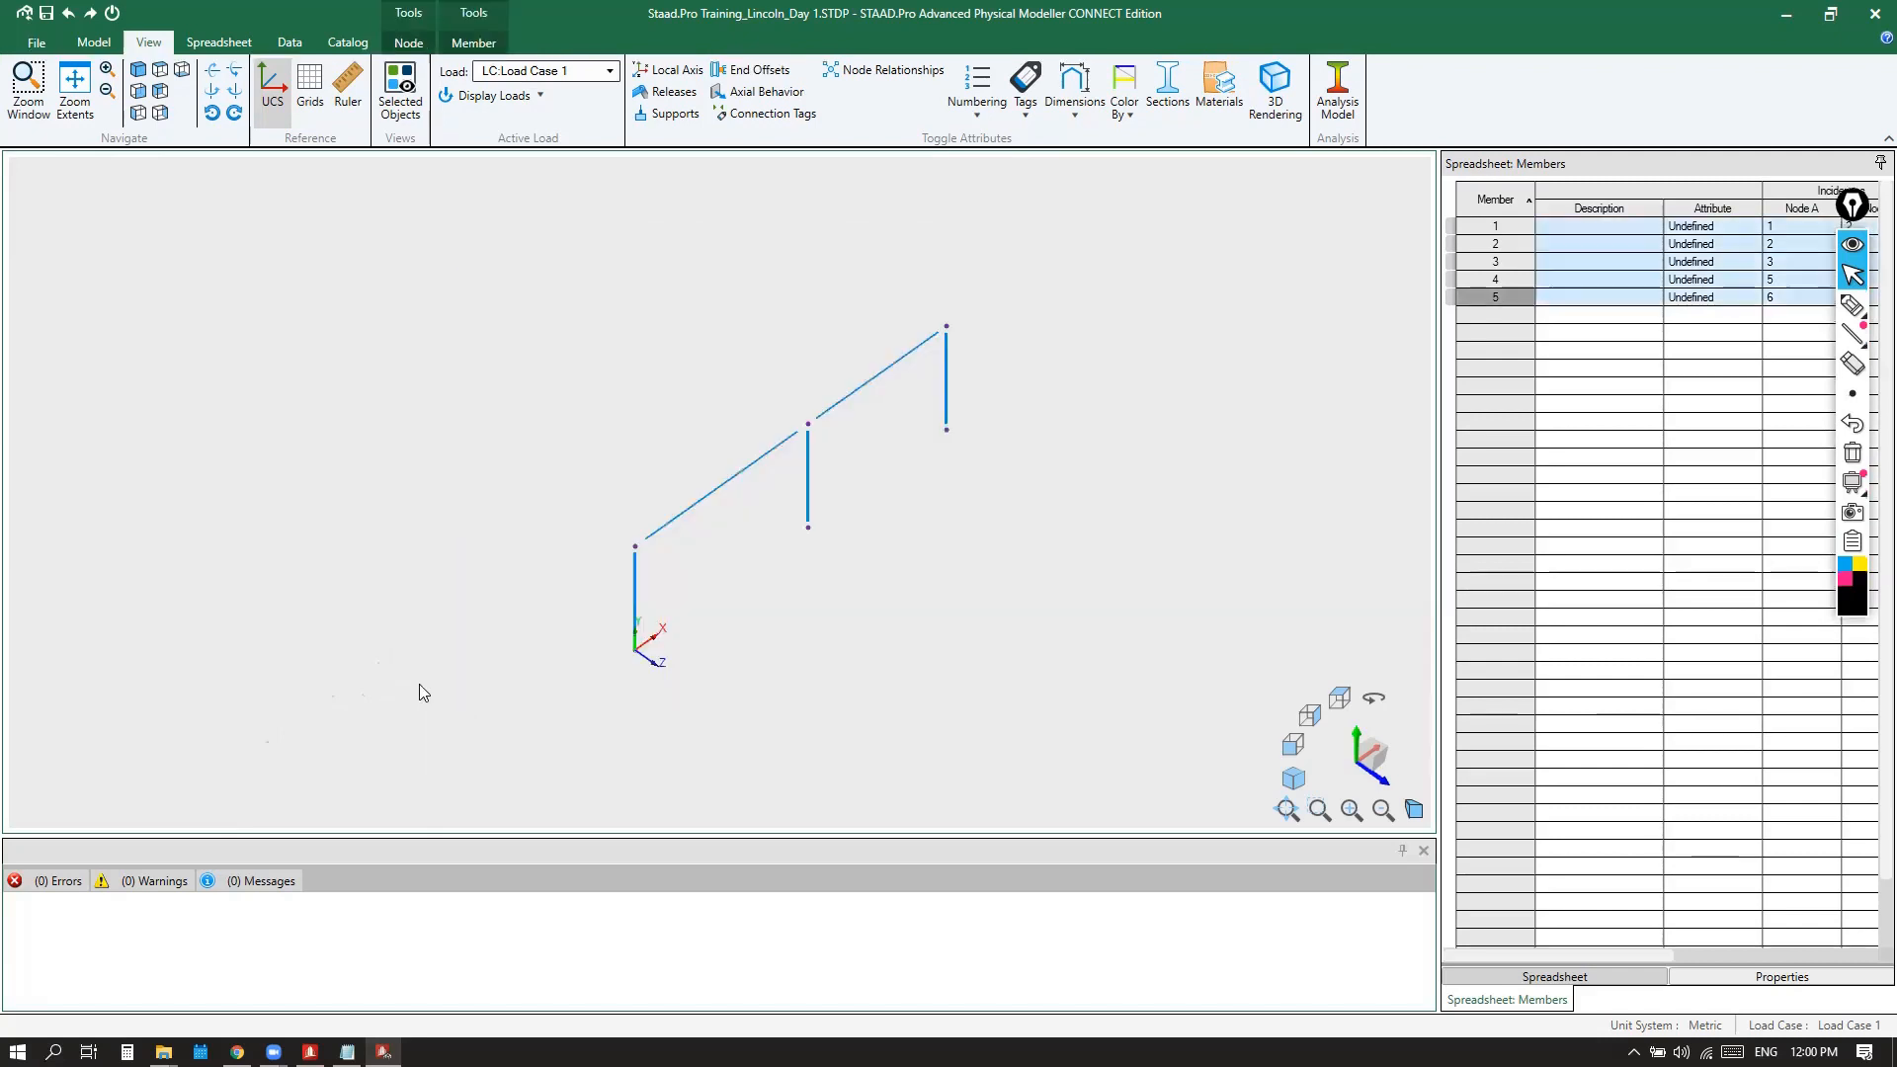
scroll(326, 491, down, 2)
scroll(638, 579, up, 2)
scroll(891, 494, down, 1)
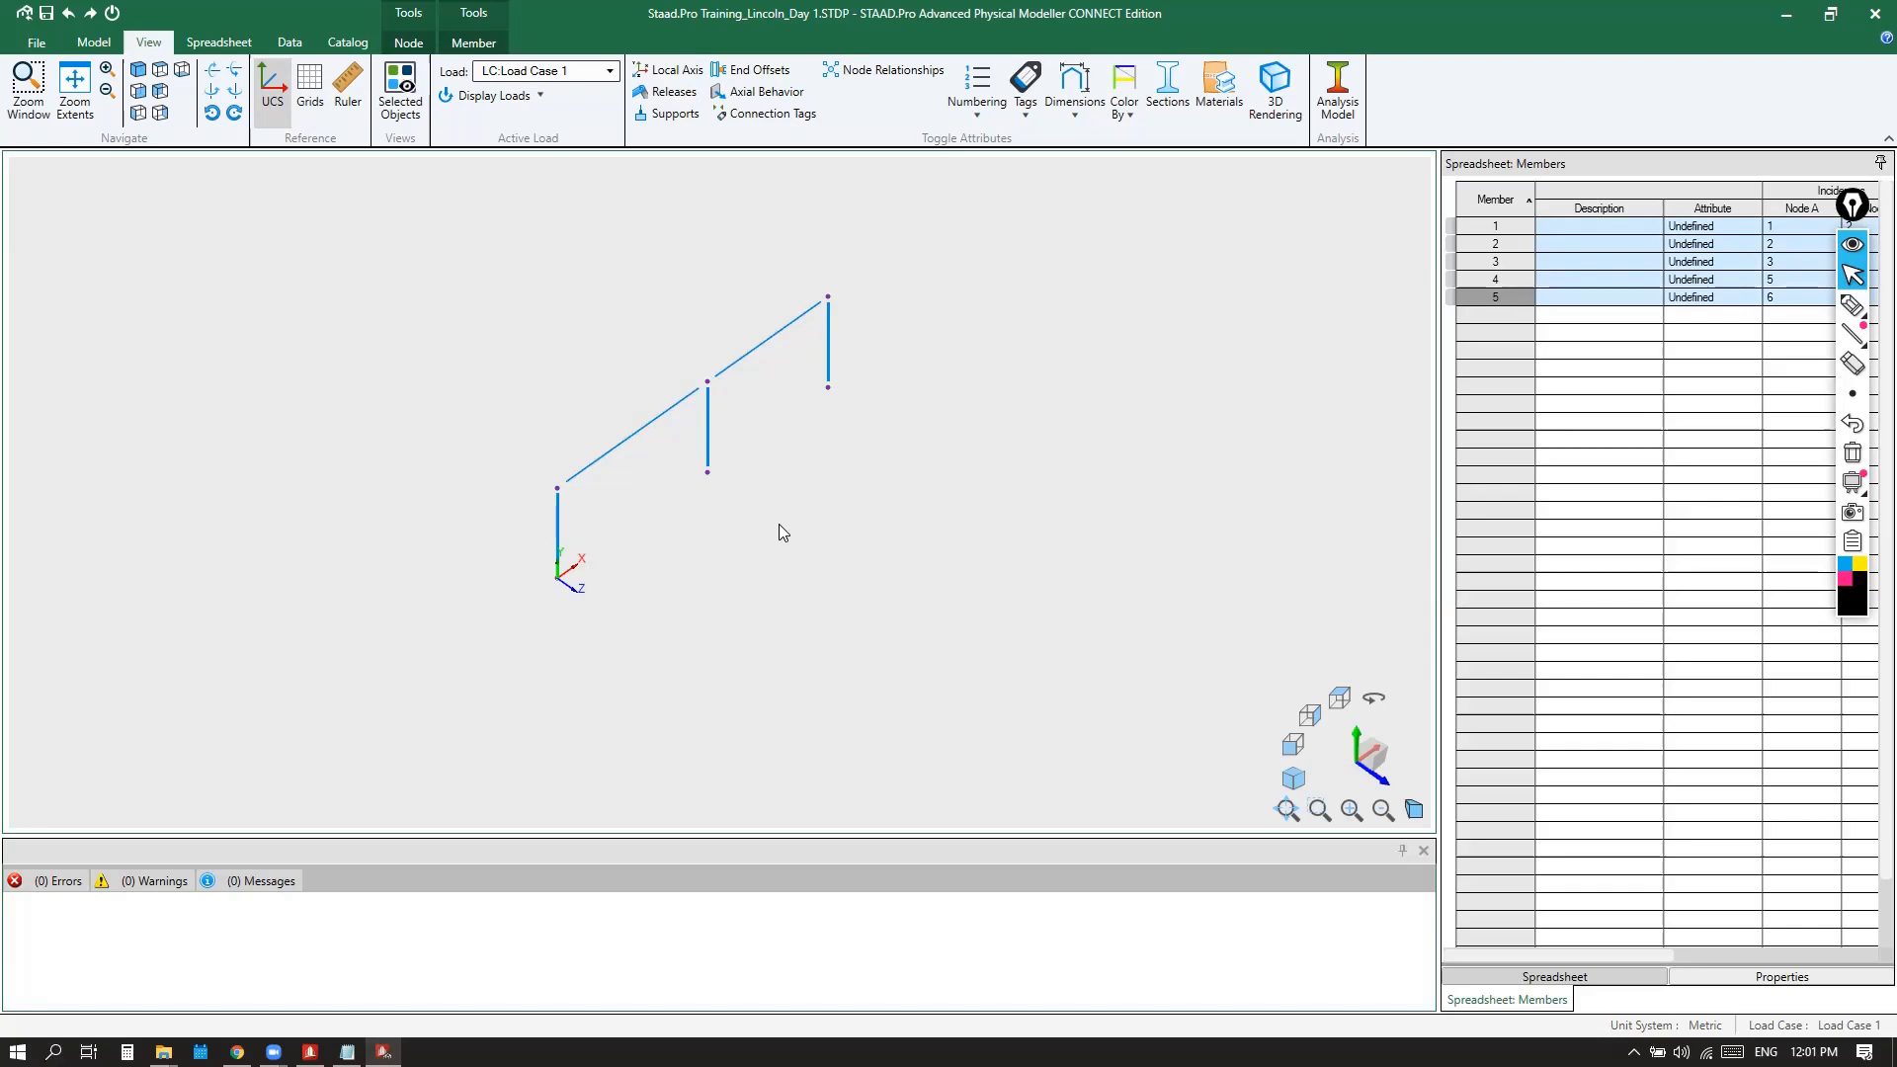
Start Translational Repeat for the whole frame, move its dialog clear of the model, and sketch an arrow along positive Z
click(94, 41)
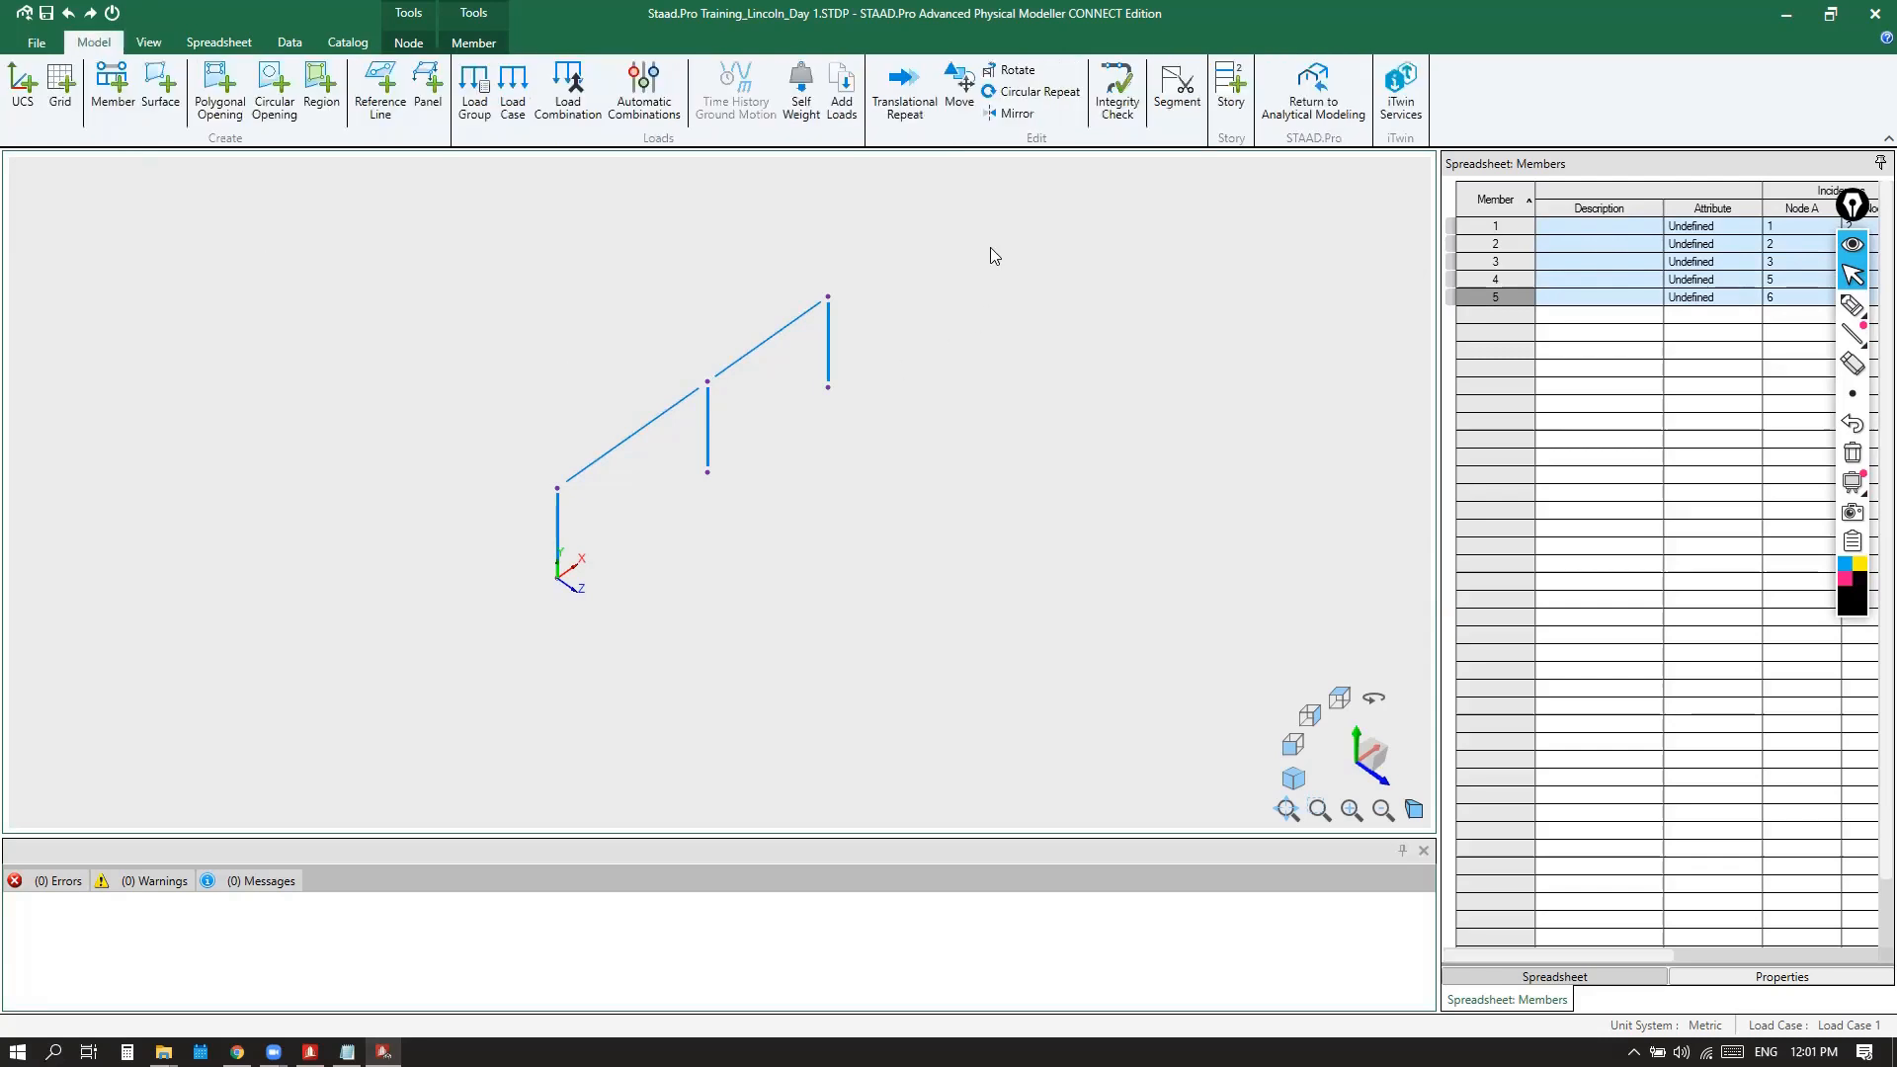
click(902, 98)
drag(1028, 364, 298, 224)
click(1852, 305)
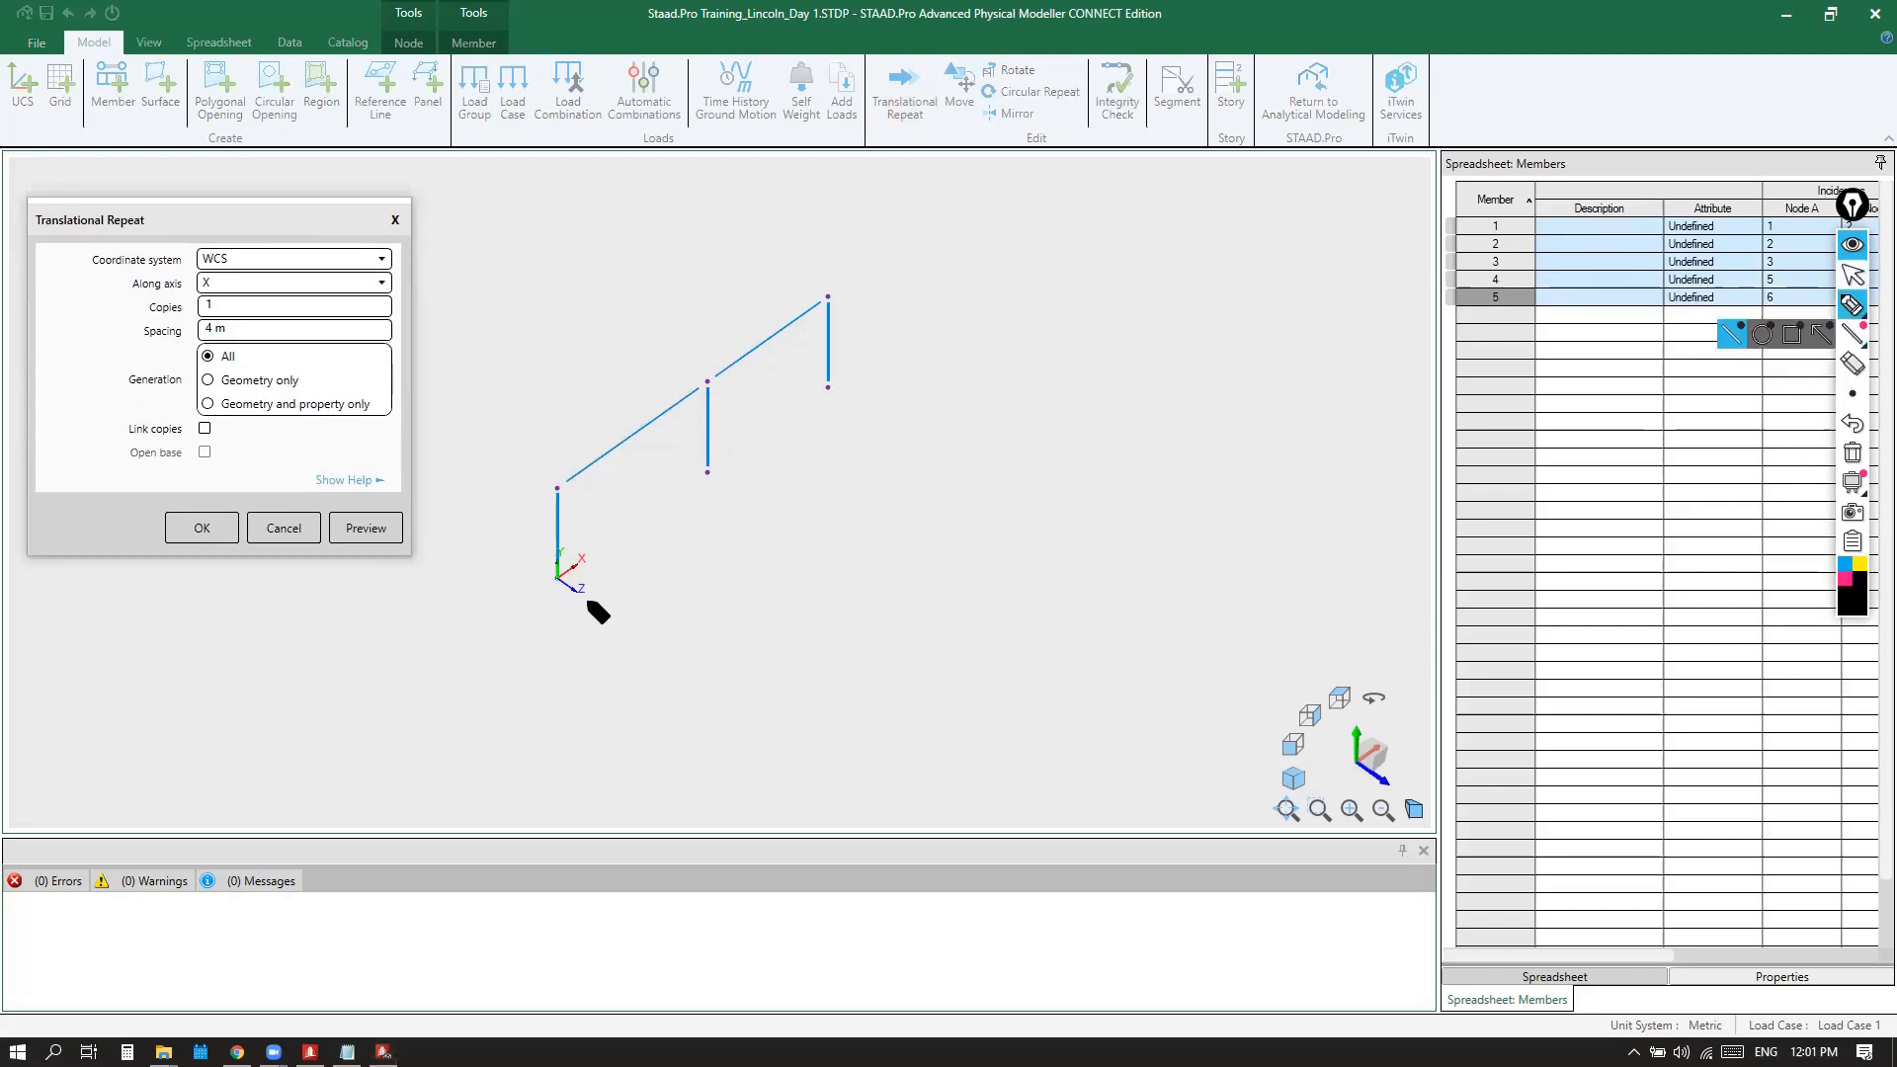
mouse_move(587, 600)
mouse_down()
mouse_move(731, 696)
mouse_move(741, 676)
mouse_move(741, 703)
mouse_move(717, 709)
mouse_up()
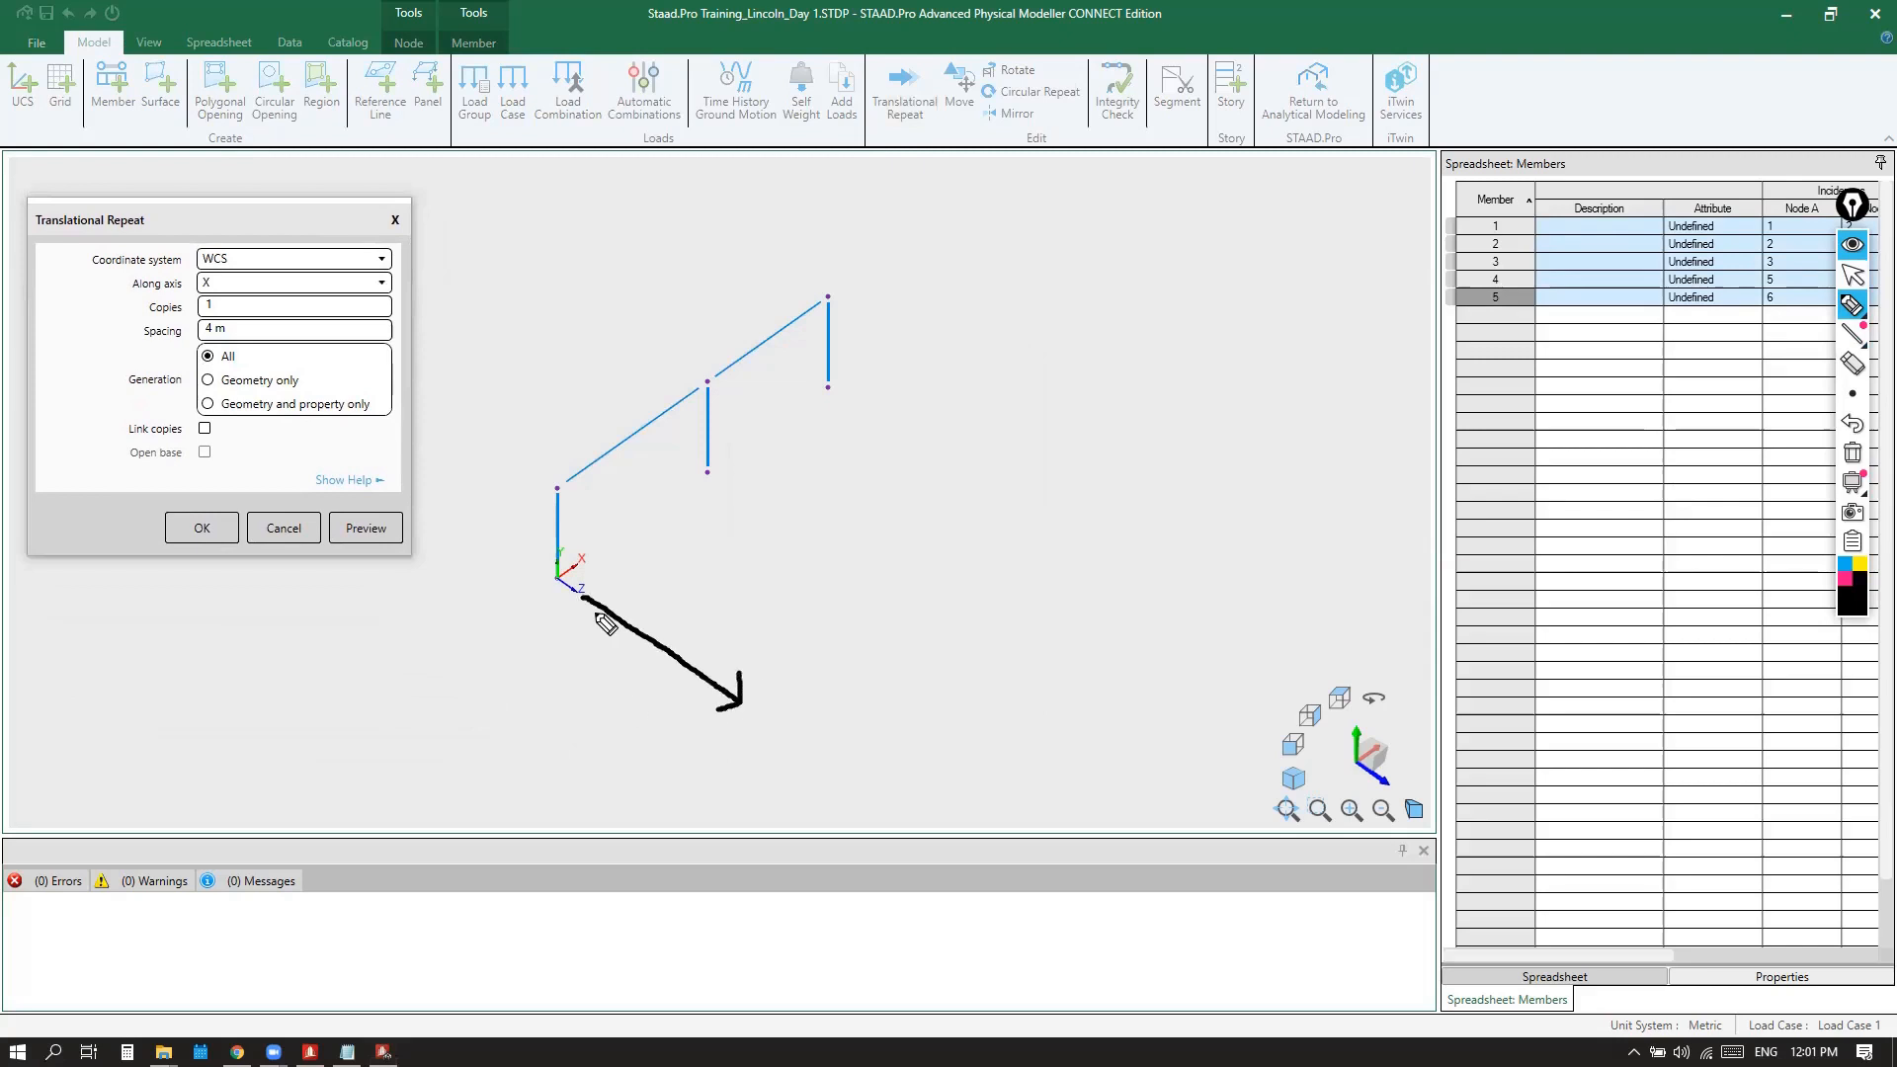
Set the translational repeat to run along Z with 3 copies at 5 m spacing
click(1853, 275)
click(358, 285)
click(272, 364)
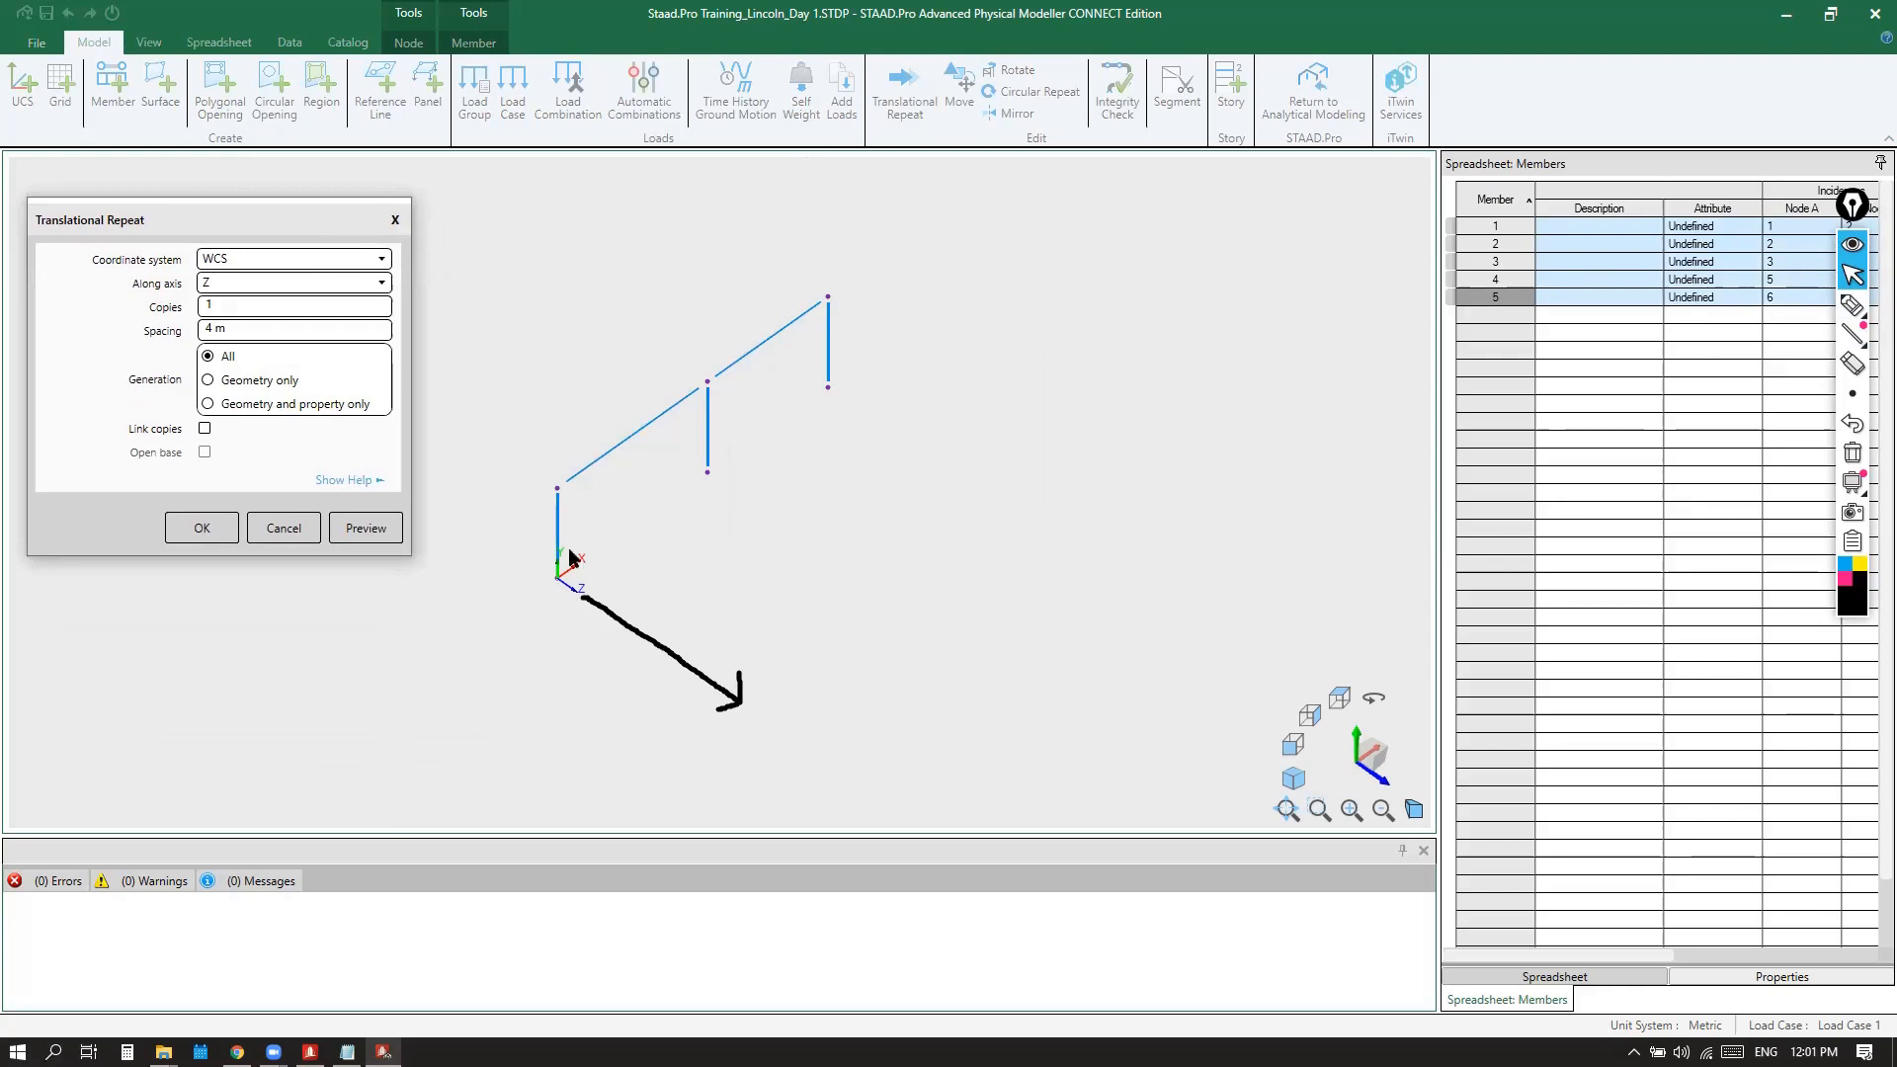
mouse_move(1858, 335)
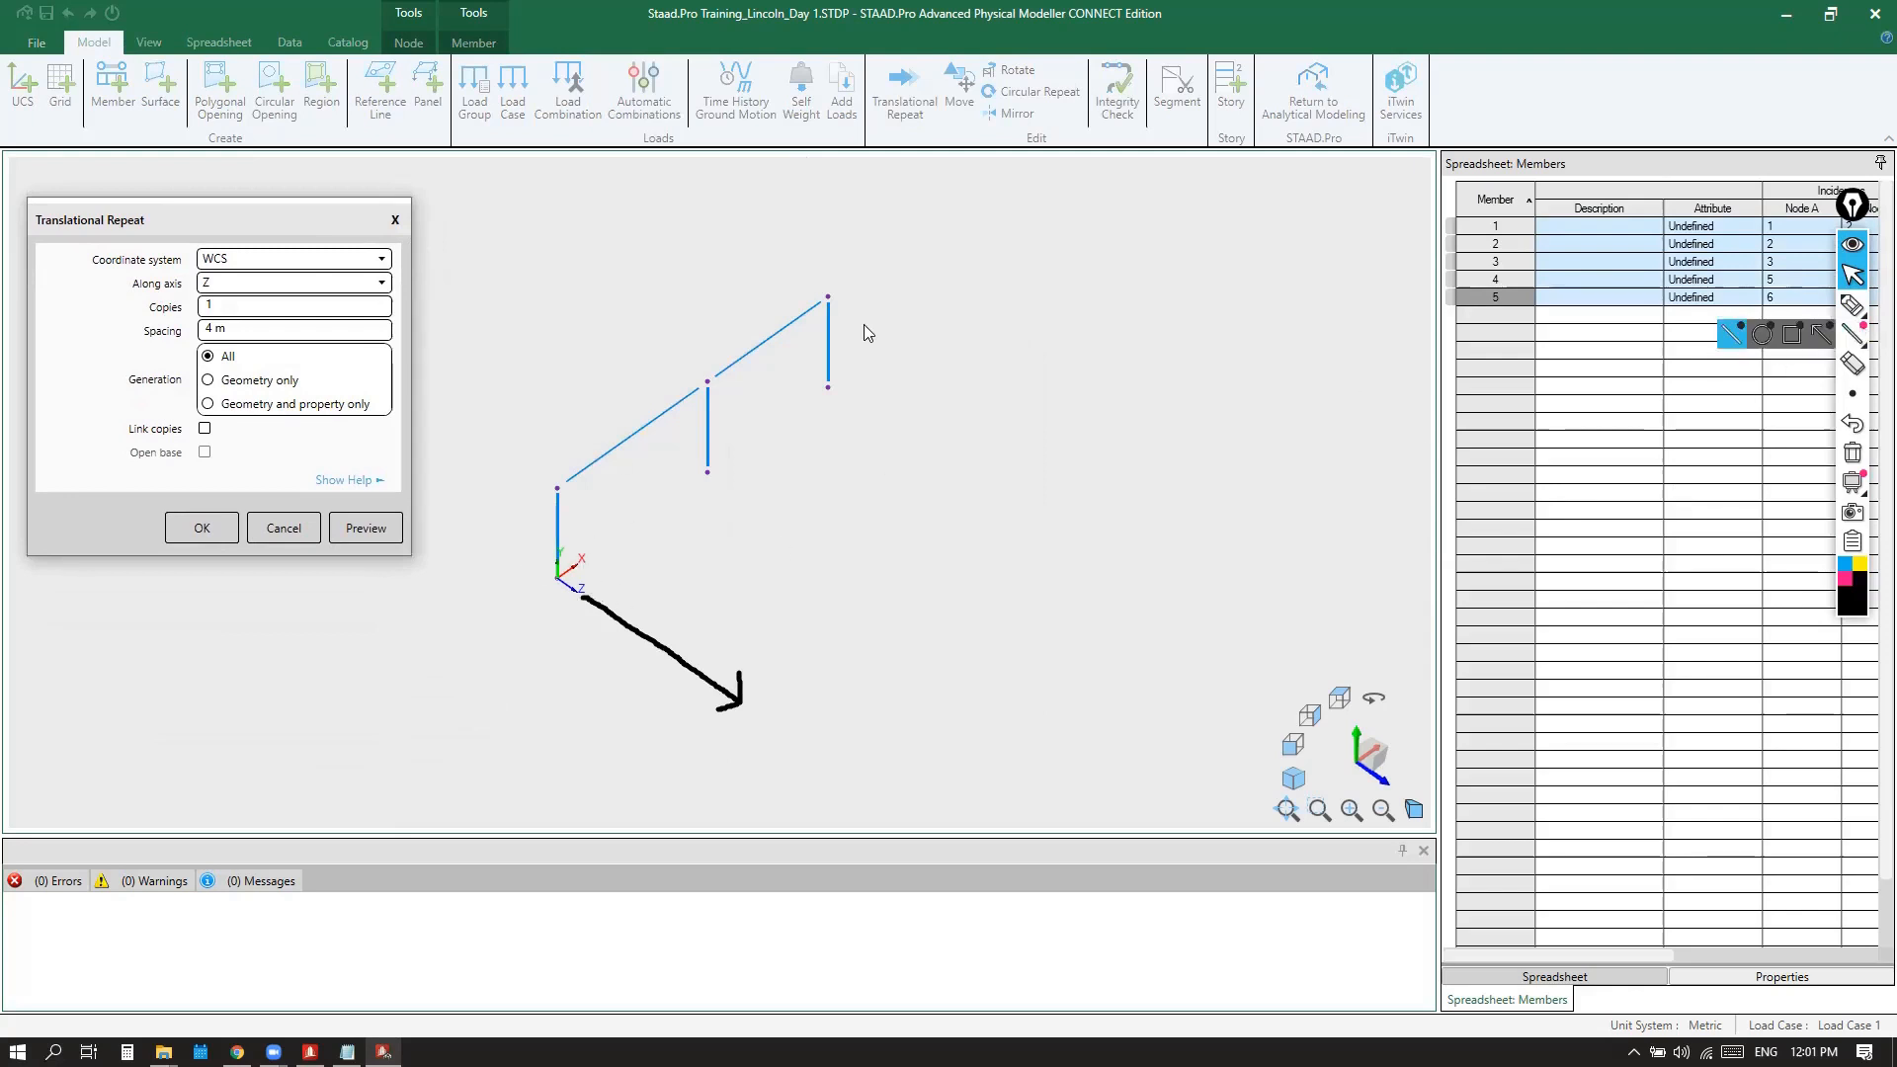
click(255, 308)
text(3)
click(315, 330)
text(5)
Circle the All generation option, underline the two geometry options, and mark crosses at the beam ends and the middle column's head
click(1853, 307)
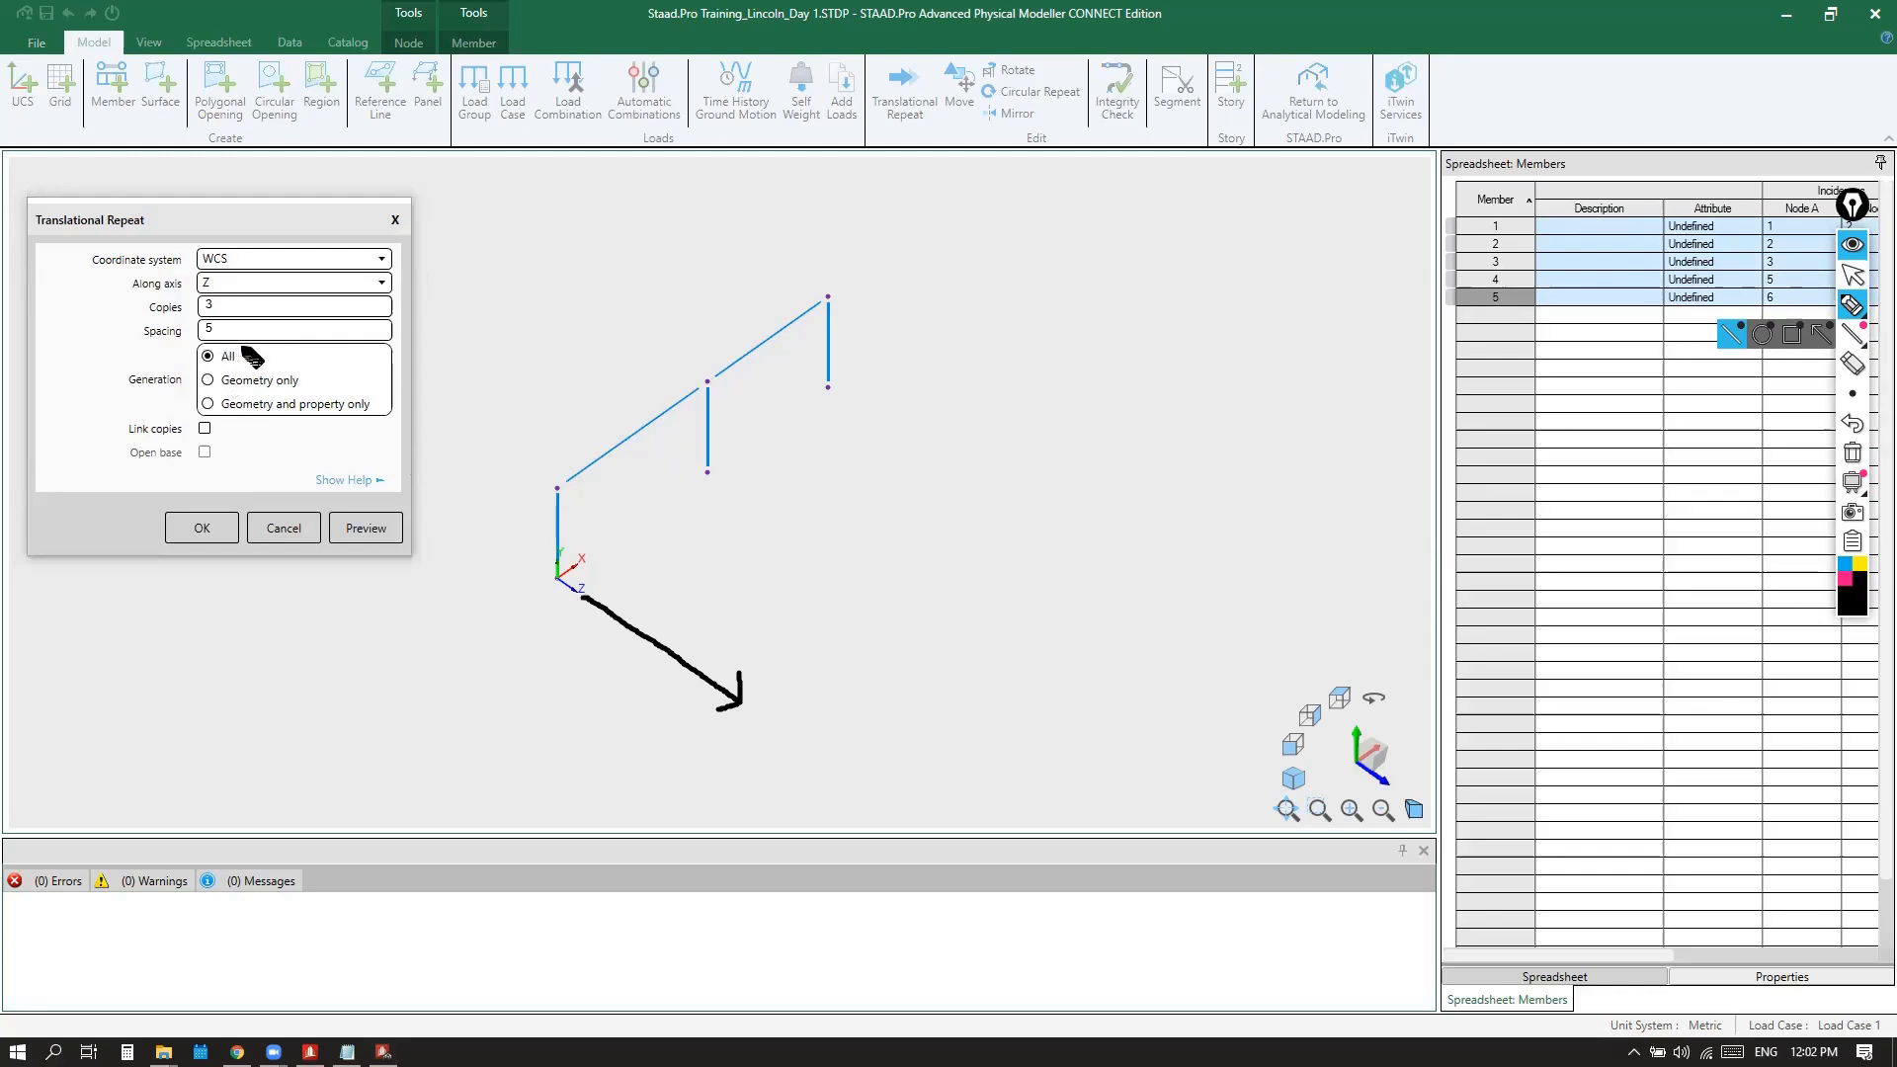
mouse_move(249, 368)
mouse_down()
mouse_move(198, 375)
mouse_move(245, 338)
mouse_move(247, 368)
mouse_move(306, 386)
mouse_move(317, 413)
mouse_move(370, 413)
mouse_up()
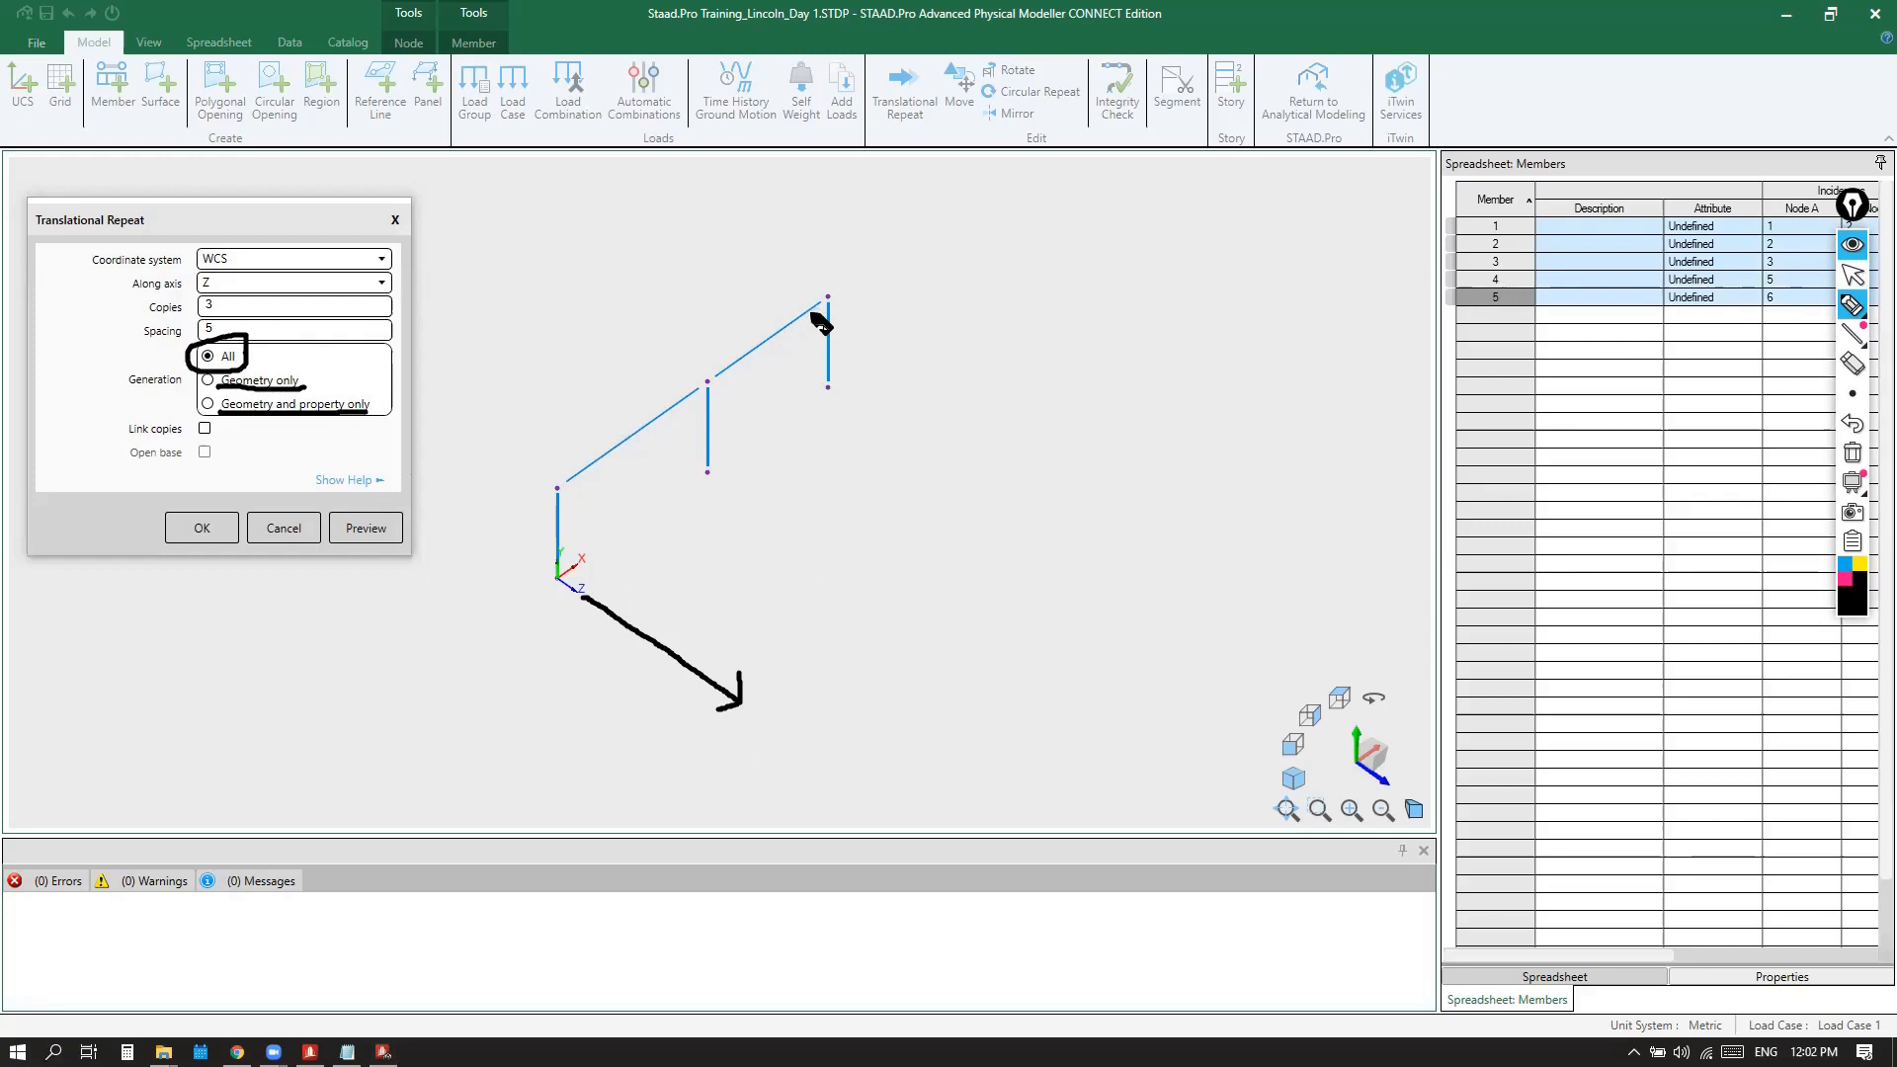
drag(811, 299, 815, 315)
drag(726, 356, 733, 374)
mouse_move(689, 384)
mouse_down()
mouse_move(677, 416)
mouse_move(691, 408)
mouse_up()
mouse_move(581, 456)
mouse_down()
mouse_move(578, 479)
mouse_move(590, 468)
mouse_up()
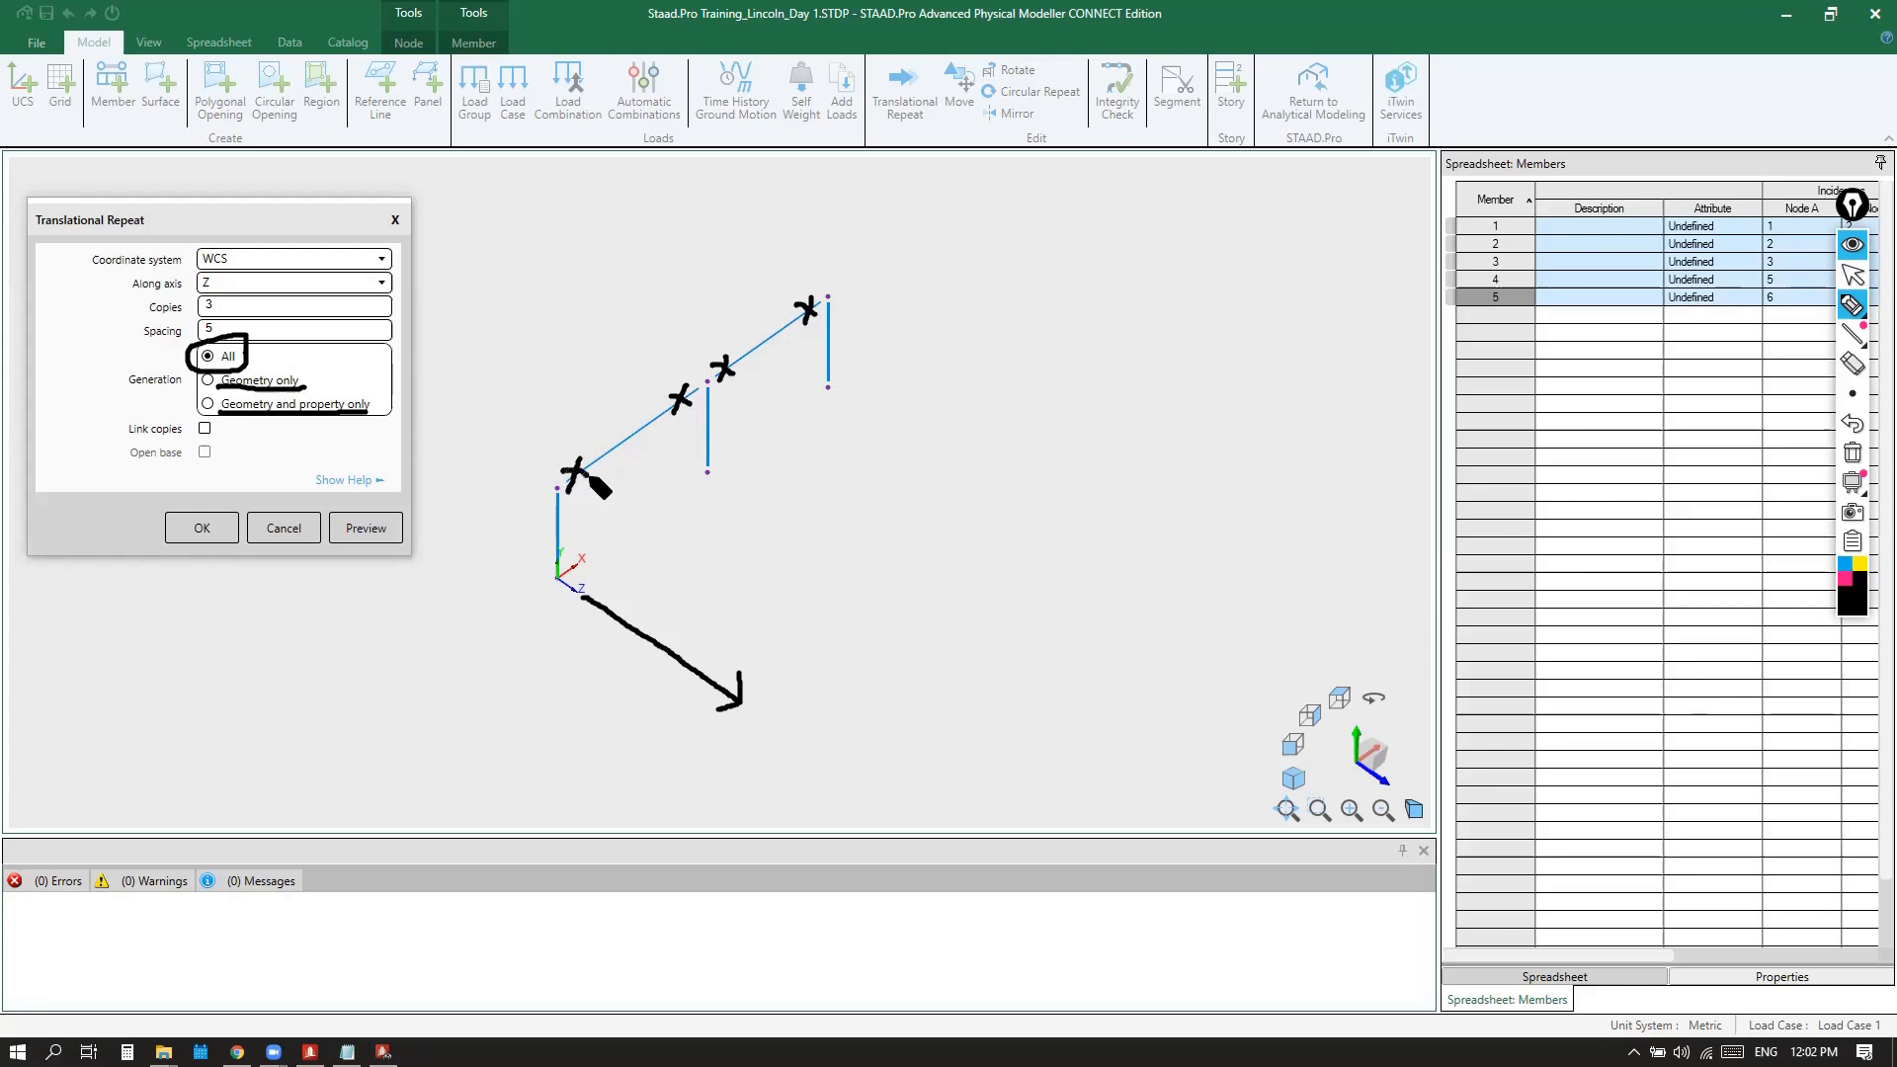
mouse_move(717, 393)
mouse_down()
mouse_move(694, 415)
mouse_move(719, 401)
mouse_up()
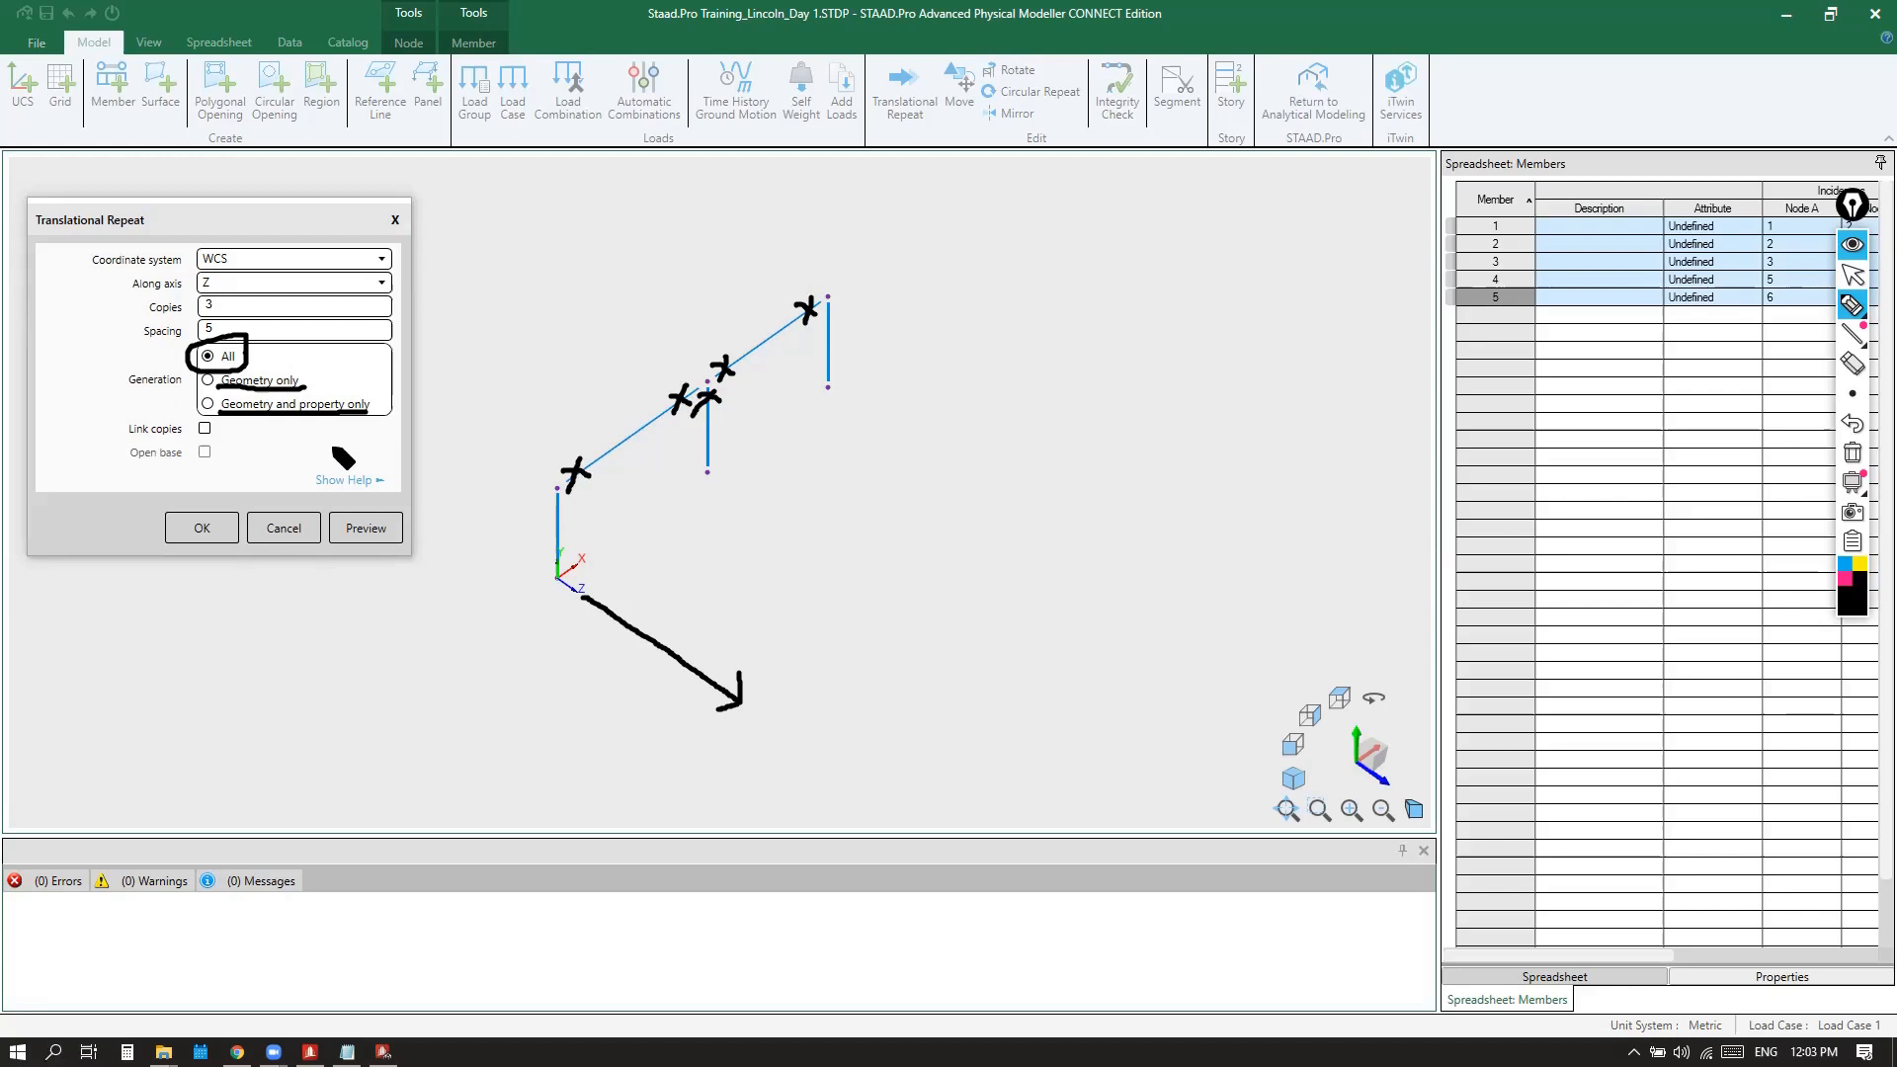
Draw an arrow towards the All generation option, circle it again, and clear all annotations
mouse_move(251, 349)
mouse_down()
mouse_move(322, 346)
mouse_move(291, 326)
mouse_up()
drag(322, 348, 402, 356)
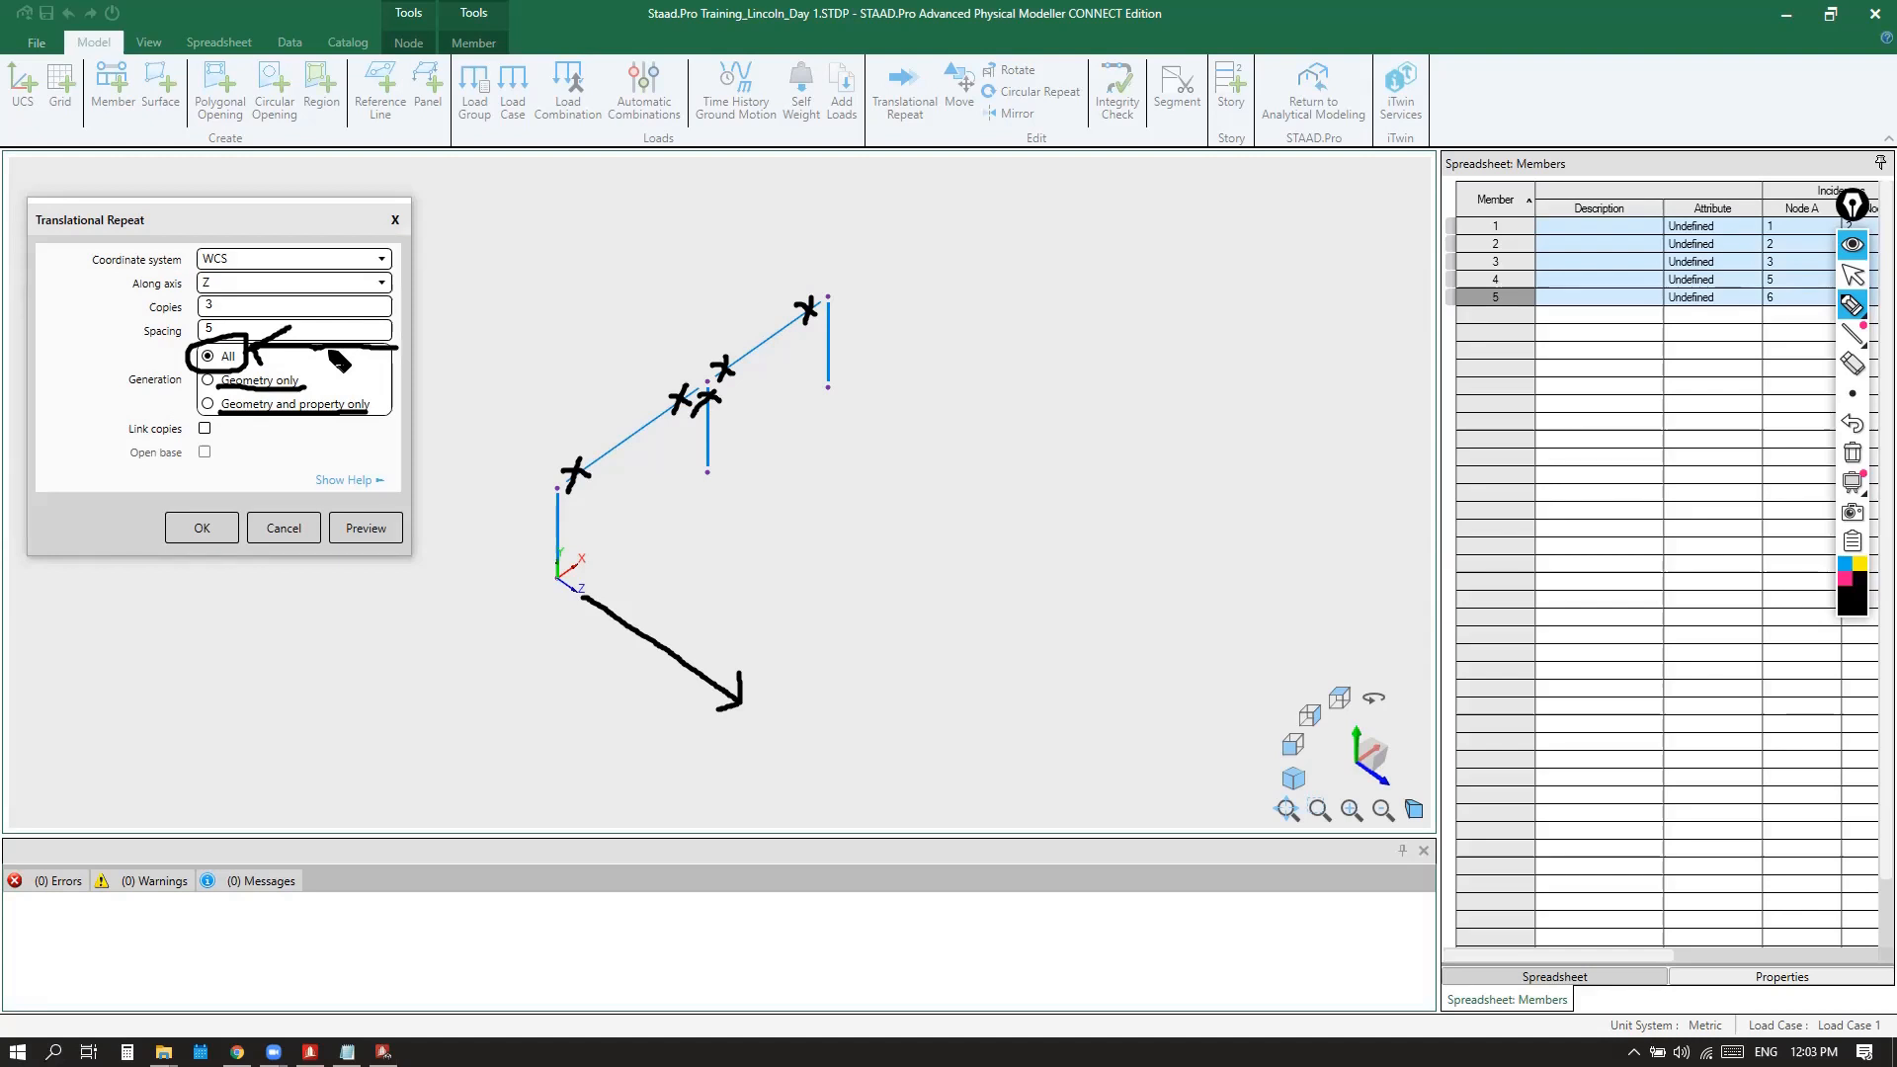
mouse_move(259, 334)
mouse_down()
mouse_move(176, 340)
mouse_move(229, 380)
mouse_up()
click(1854, 393)
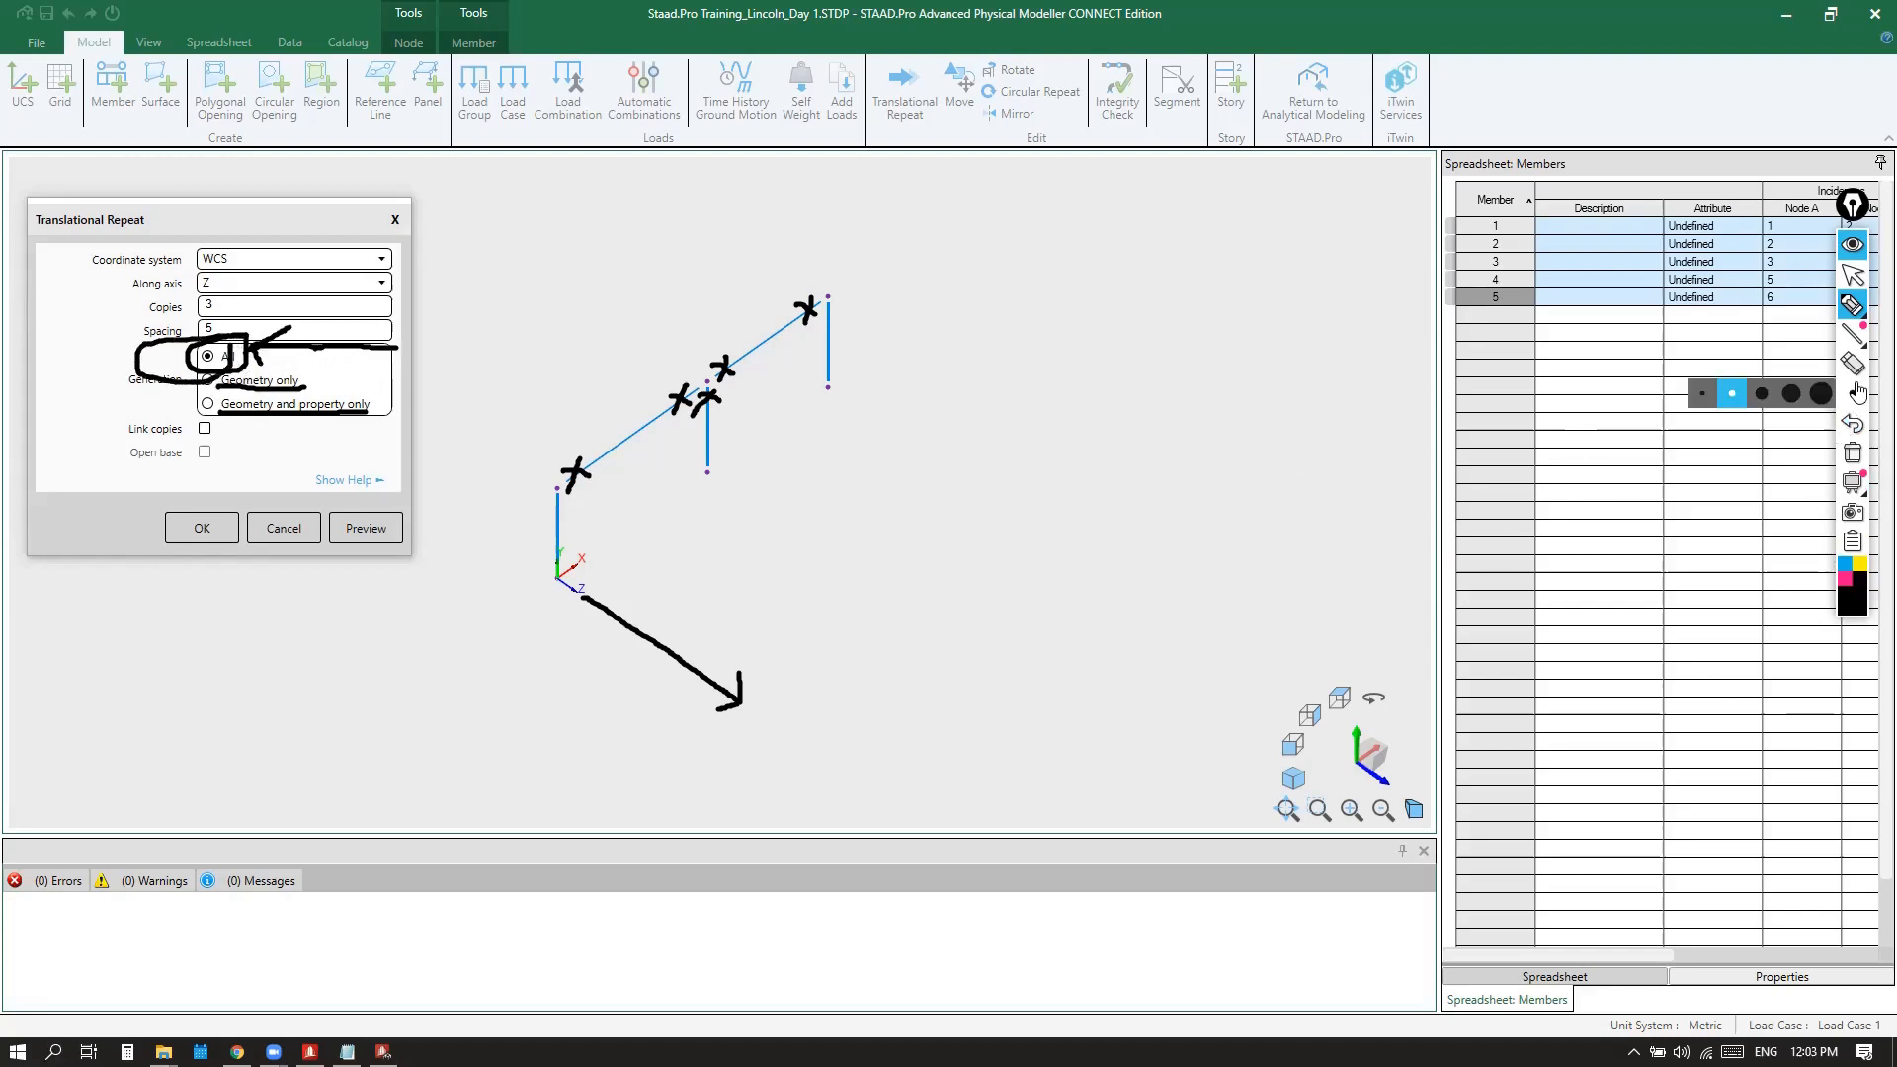
click(1853, 453)
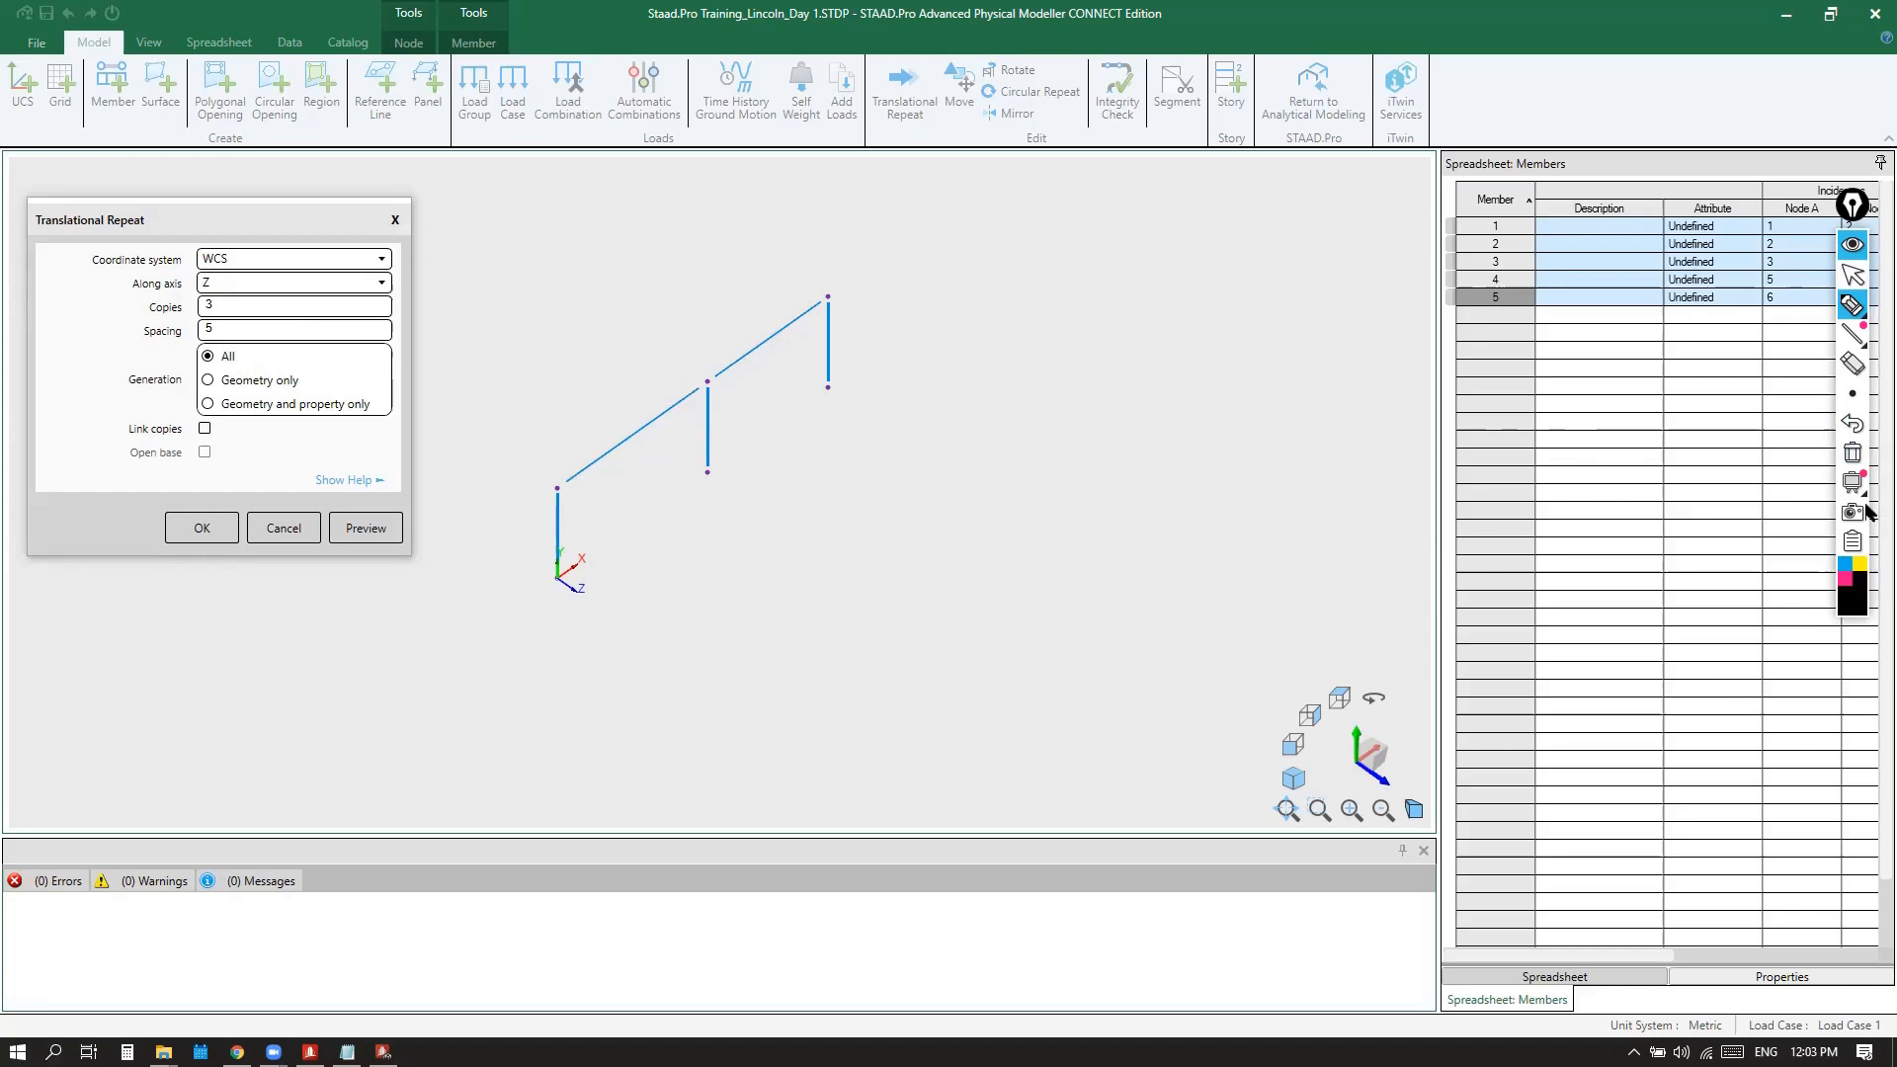
Enable Link copies and Open base for the translational repeat
click(1857, 278)
click(205, 429)
click(205, 453)
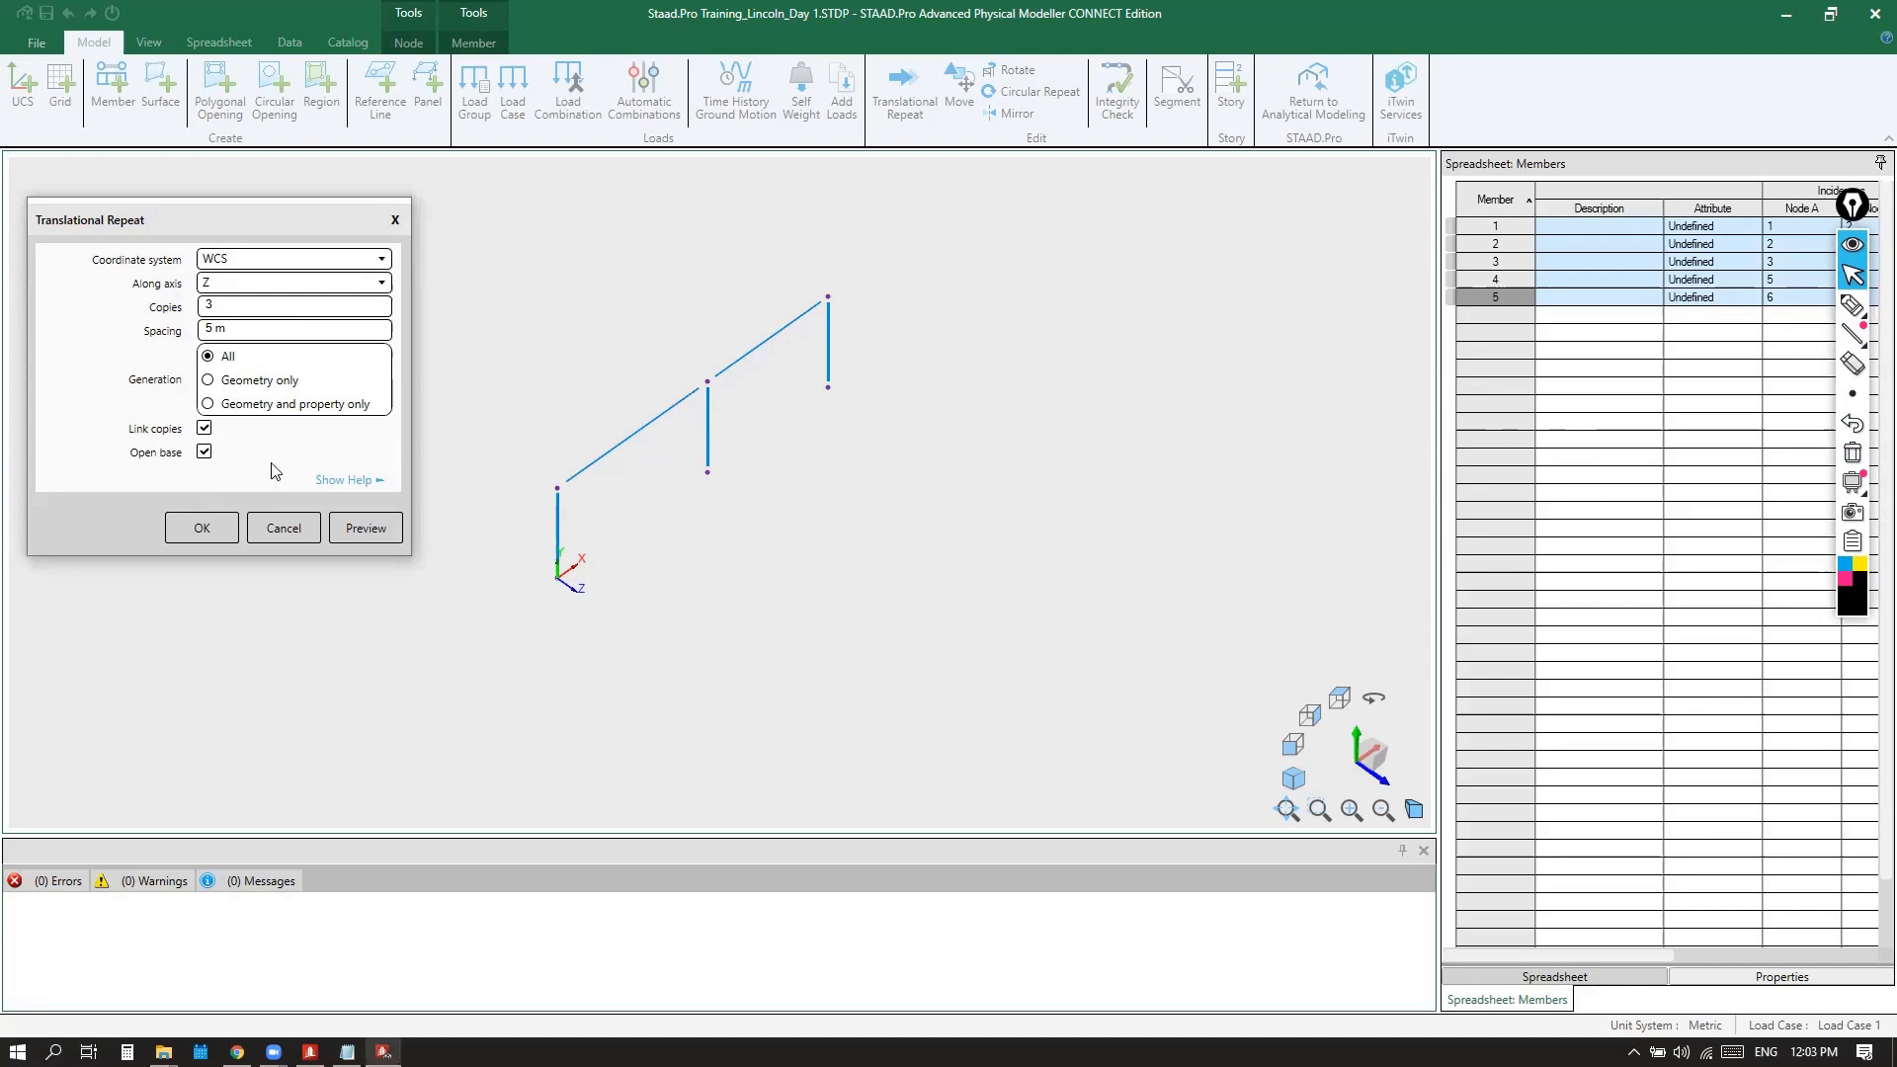
Mark the Open base option with the pen, sketch a copied frame in front of the original, and connect their top nodes
click(1865, 318)
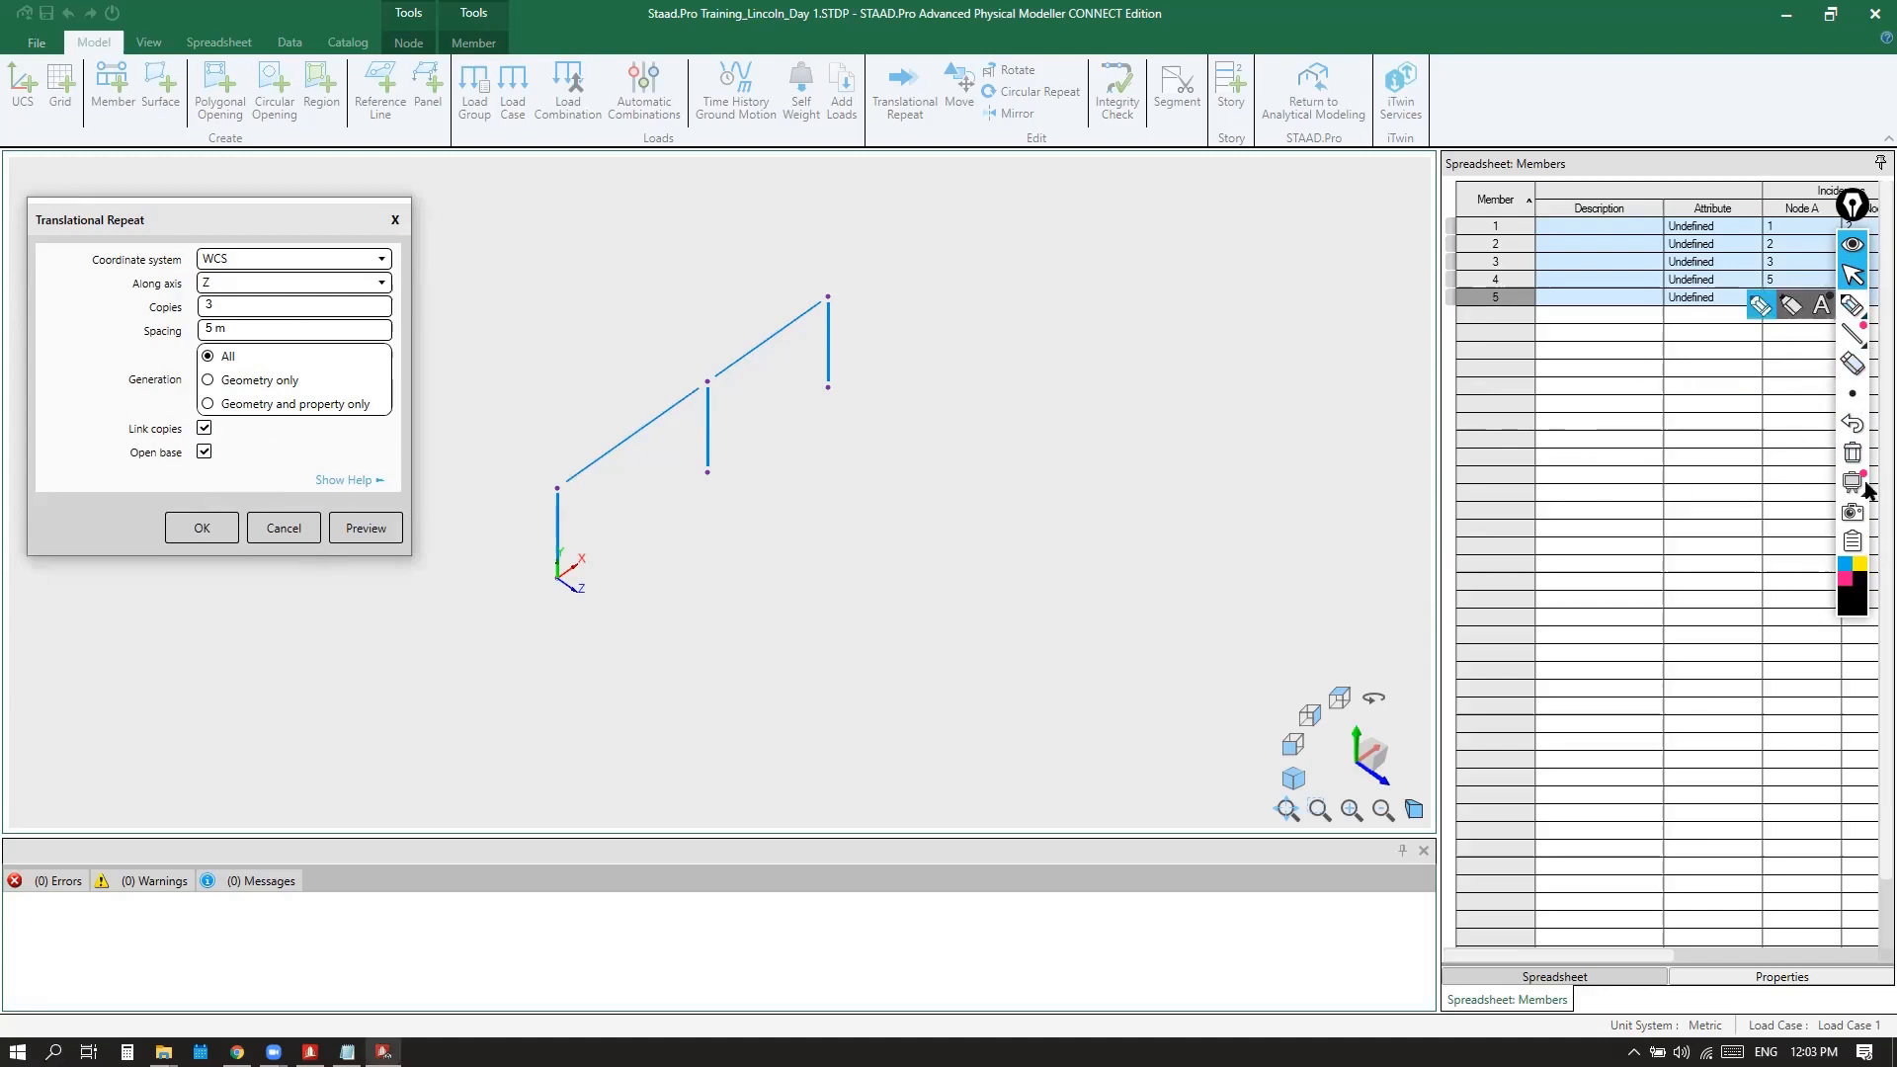
click(1855, 310)
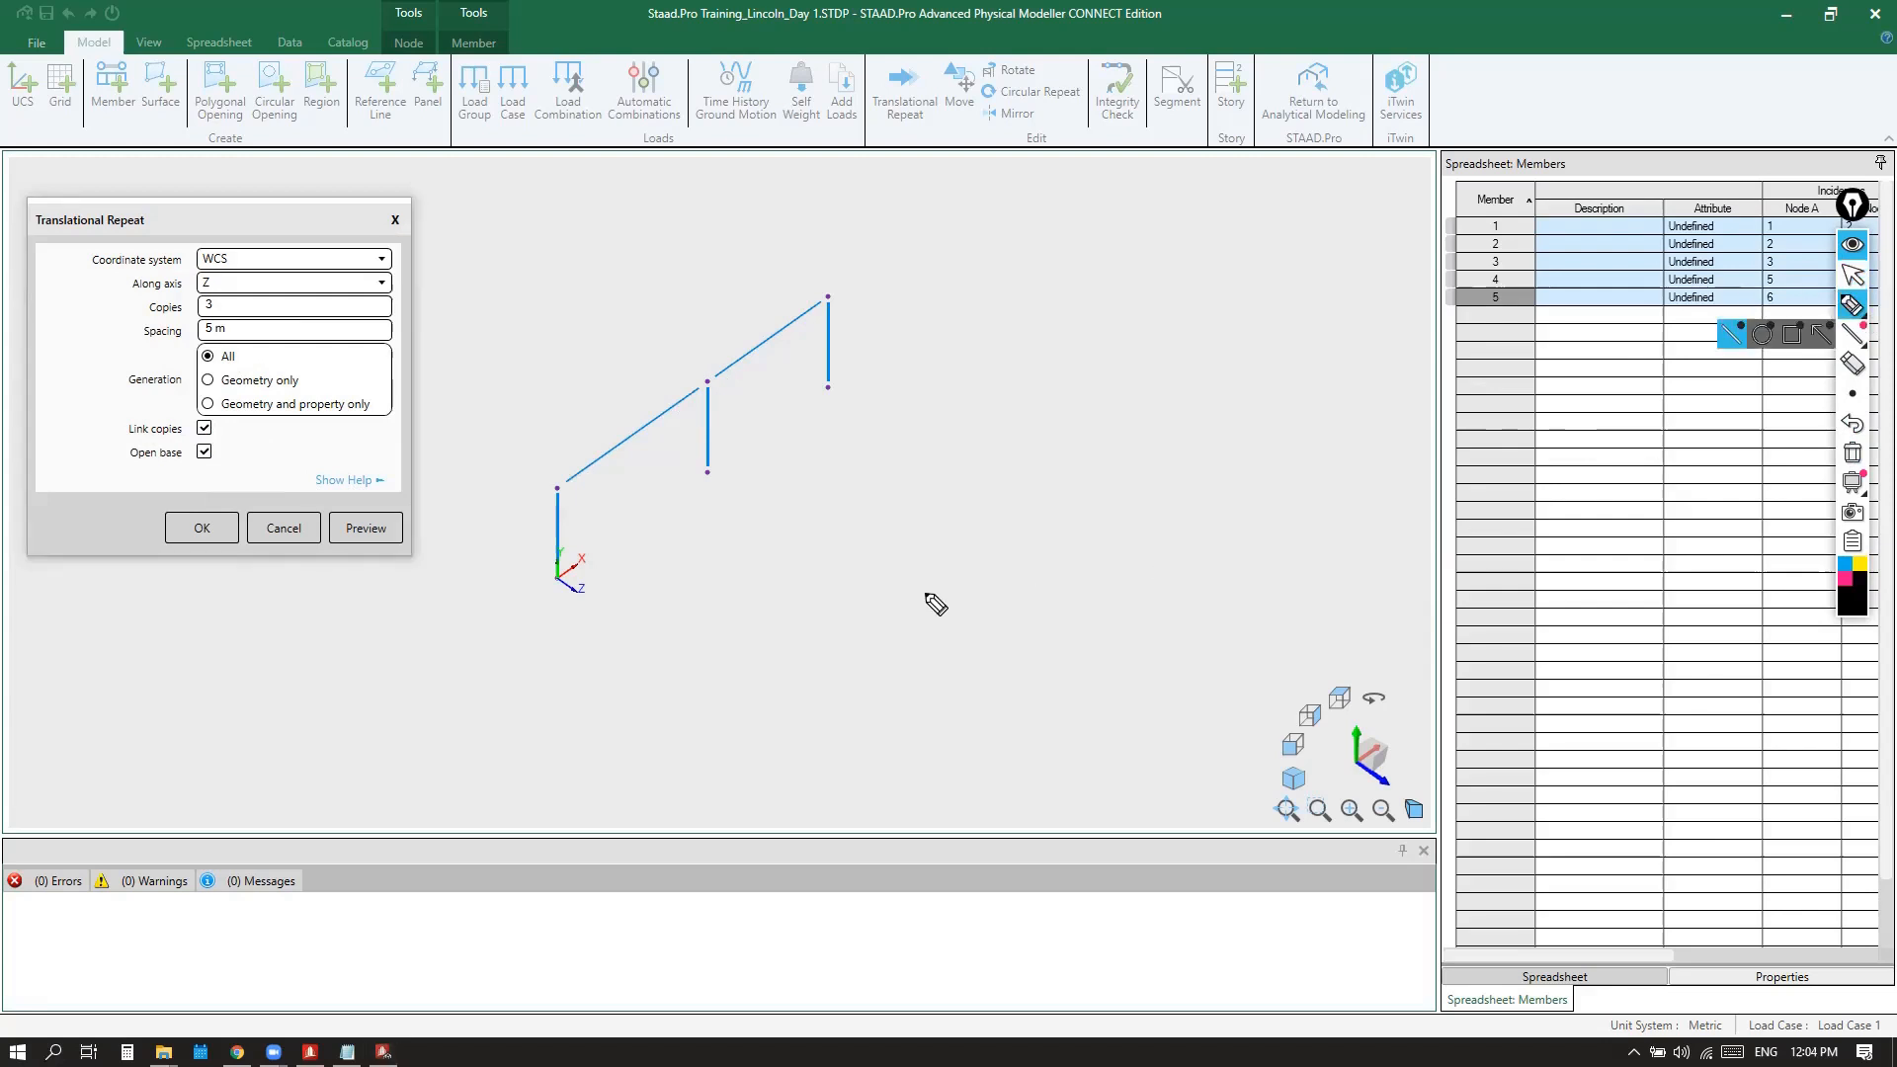
click(204, 452)
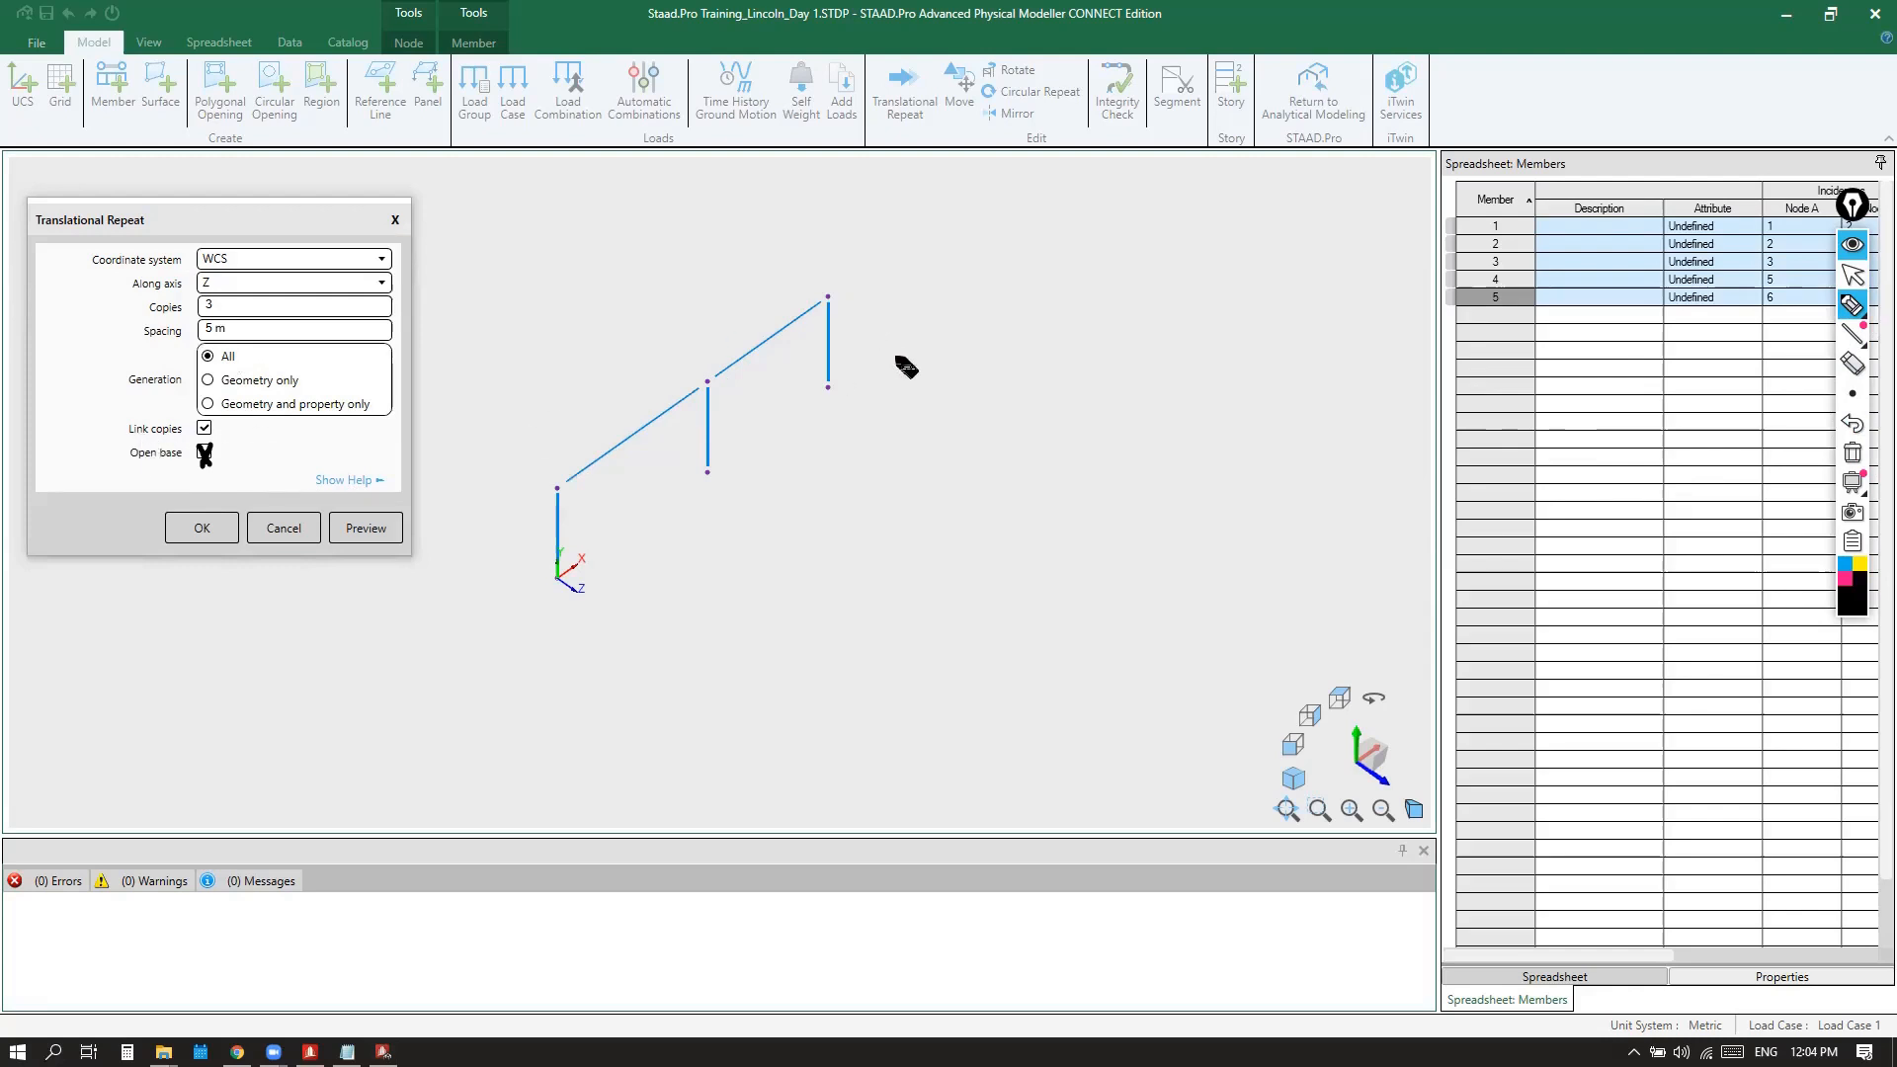
mouse_move(637, 655)
mouse_down()
mouse_move(624, 599)
mouse_move(919, 417)
mouse_move(953, 496)
mouse_up()
drag(767, 499, 794, 584)
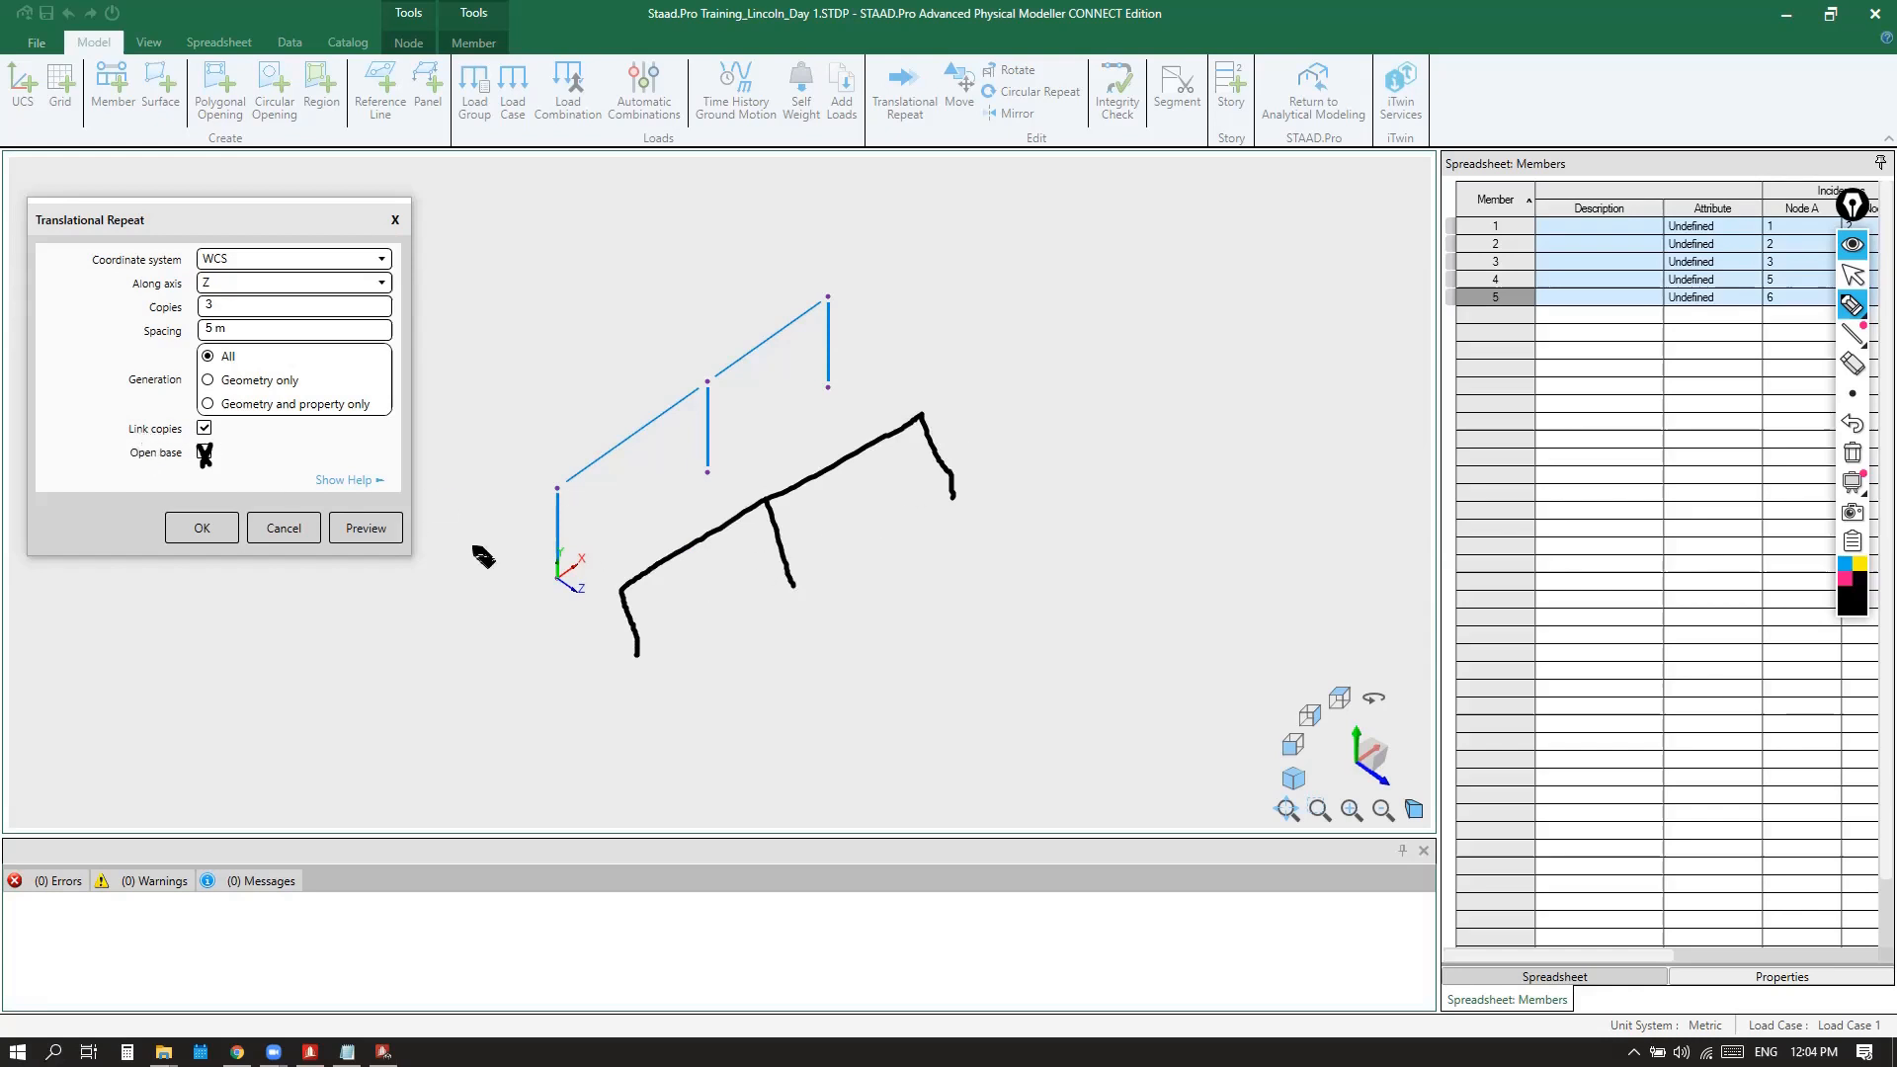
drag(558, 488, 622, 590)
drag(708, 382, 768, 496)
drag(829, 296, 921, 413)
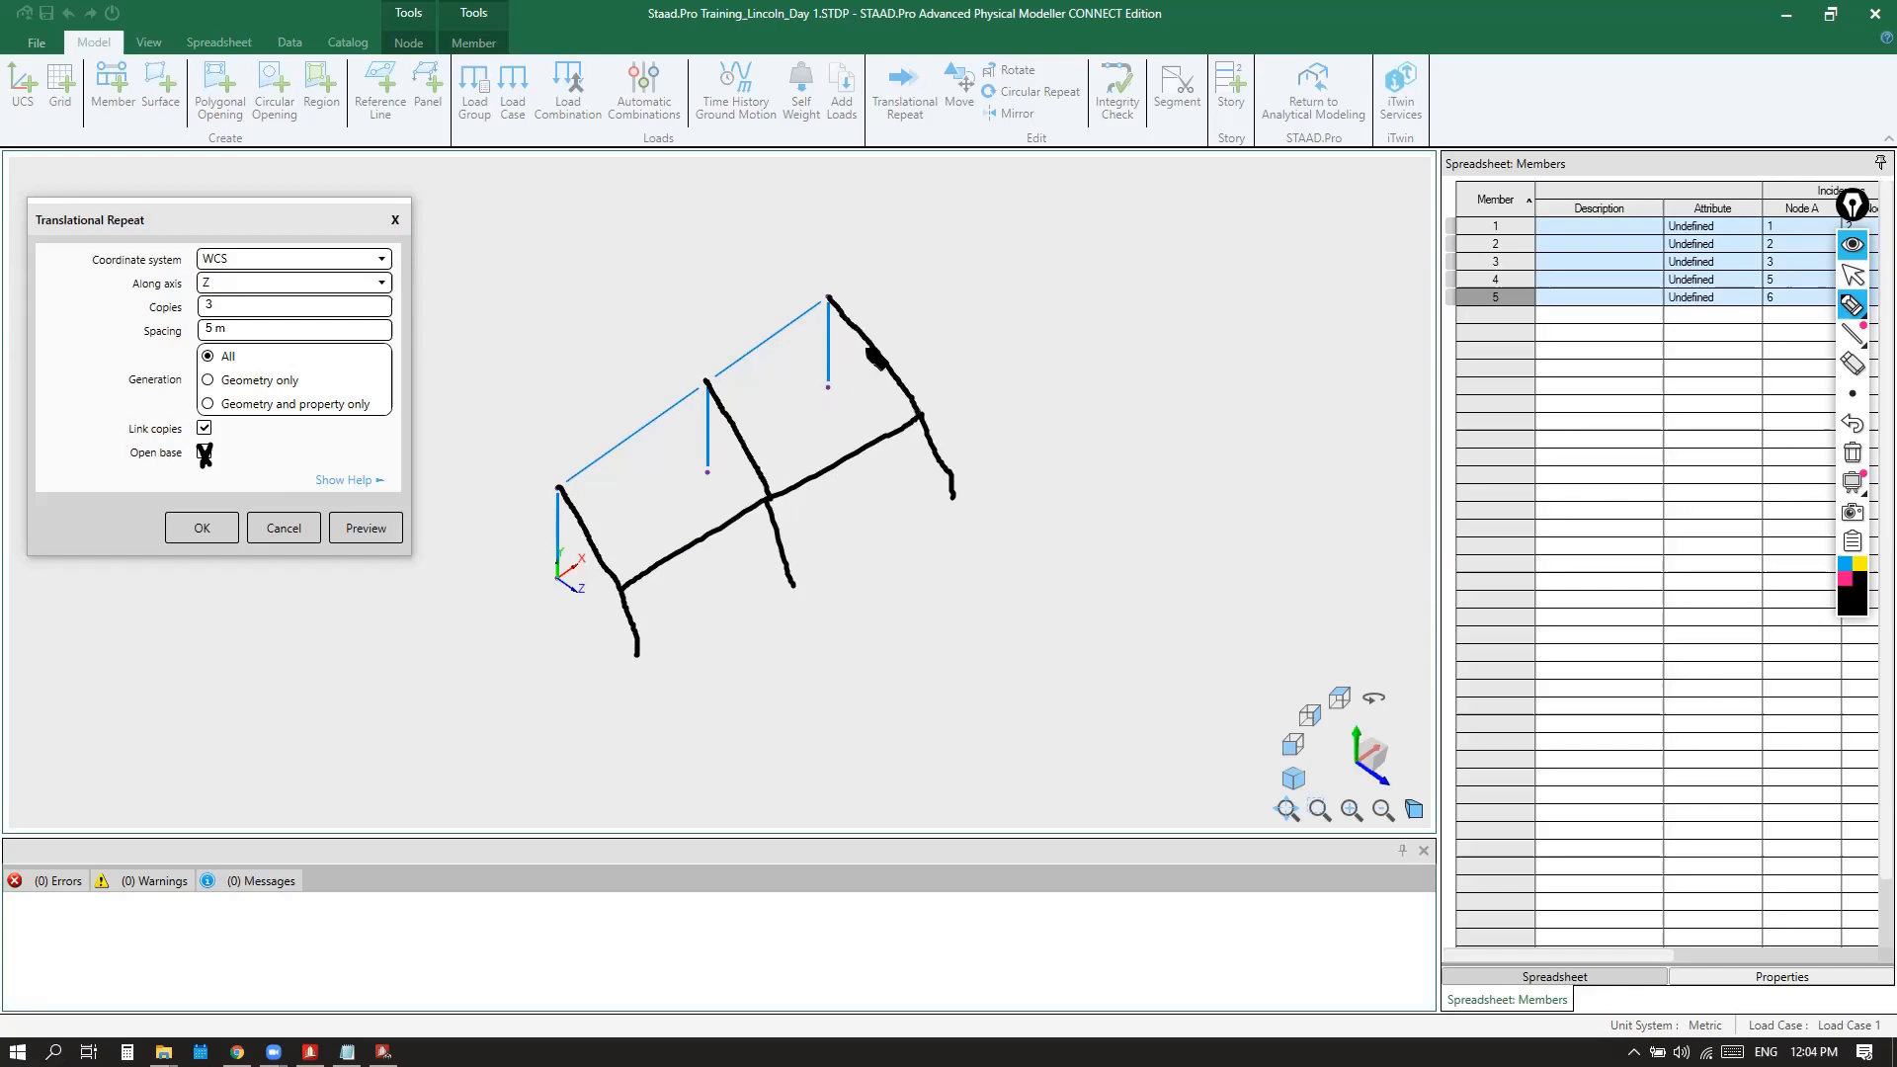
In pink, highlight the far linking beam, tick Link copies, and draw a line at the column base, undoing that base line
click(1844, 578)
drag(830, 299, 919, 412)
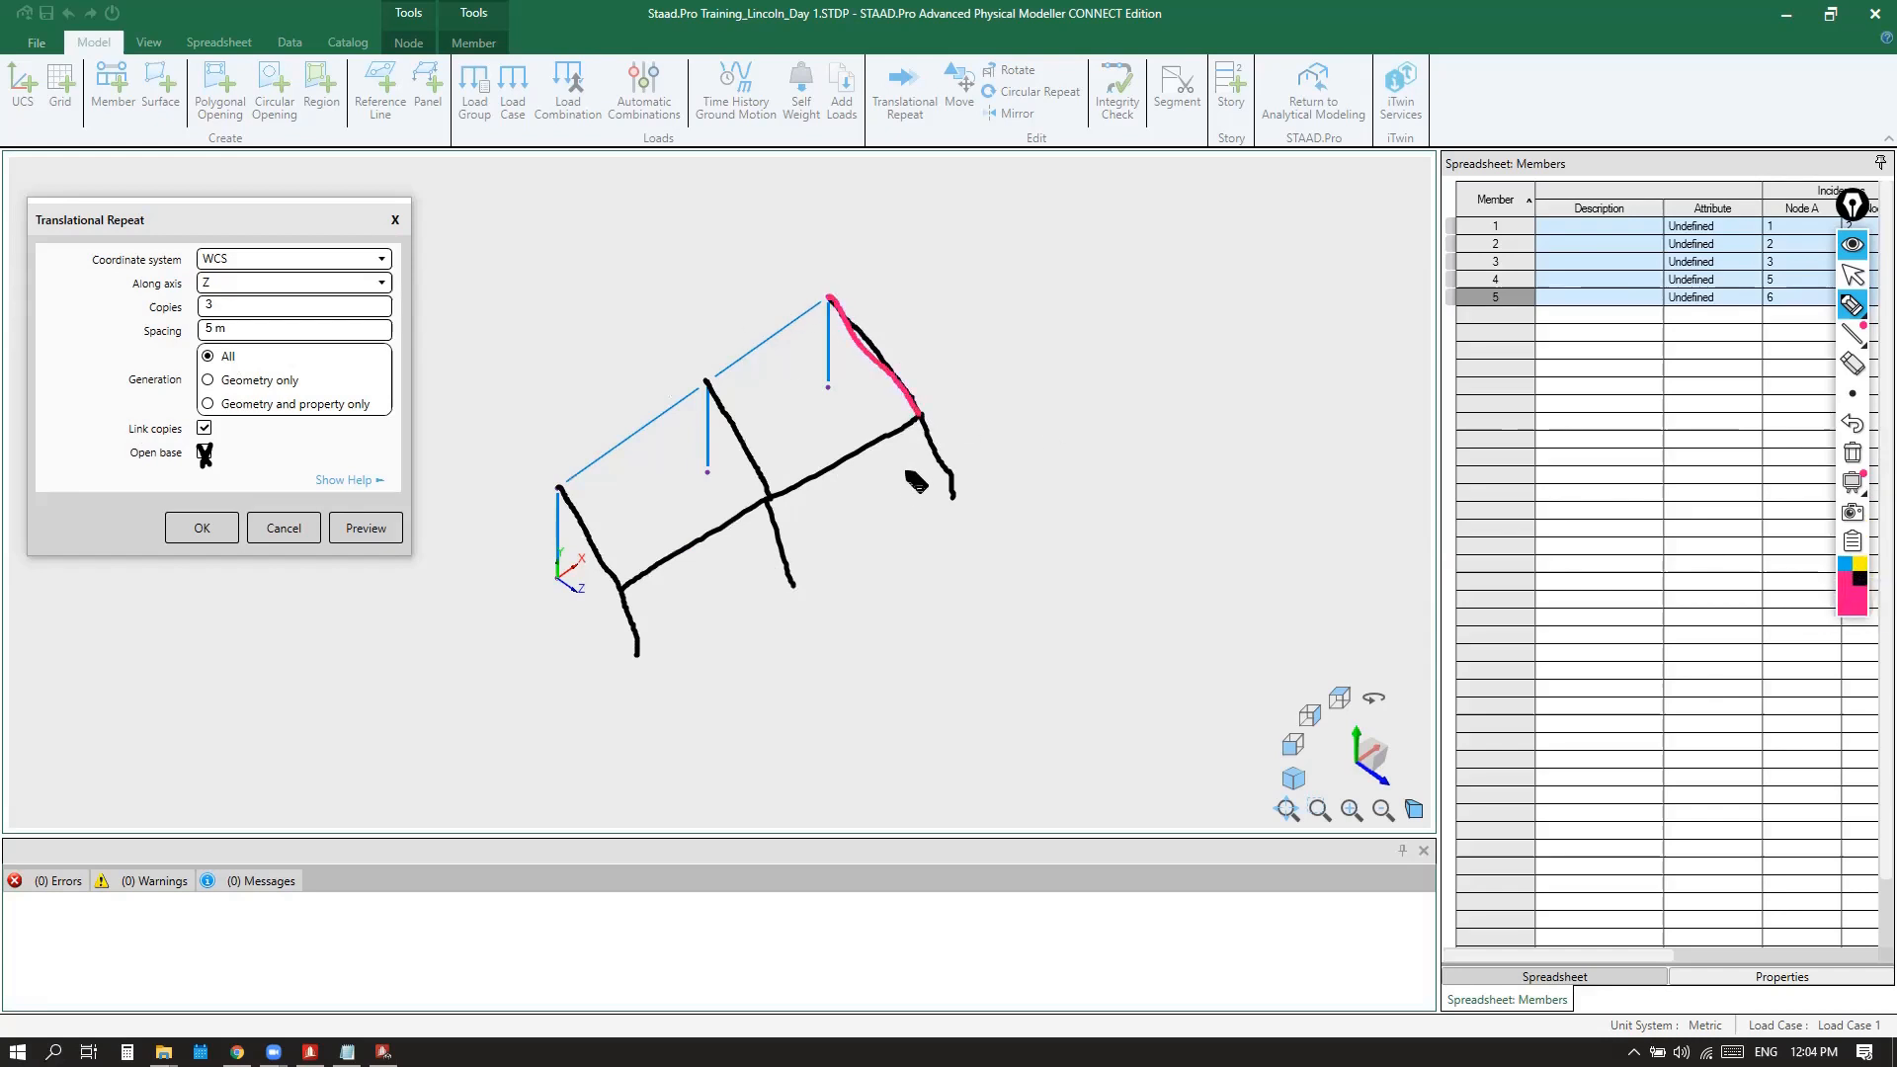
drag(217, 425, 252, 385)
drag(548, 556, 690, 707)
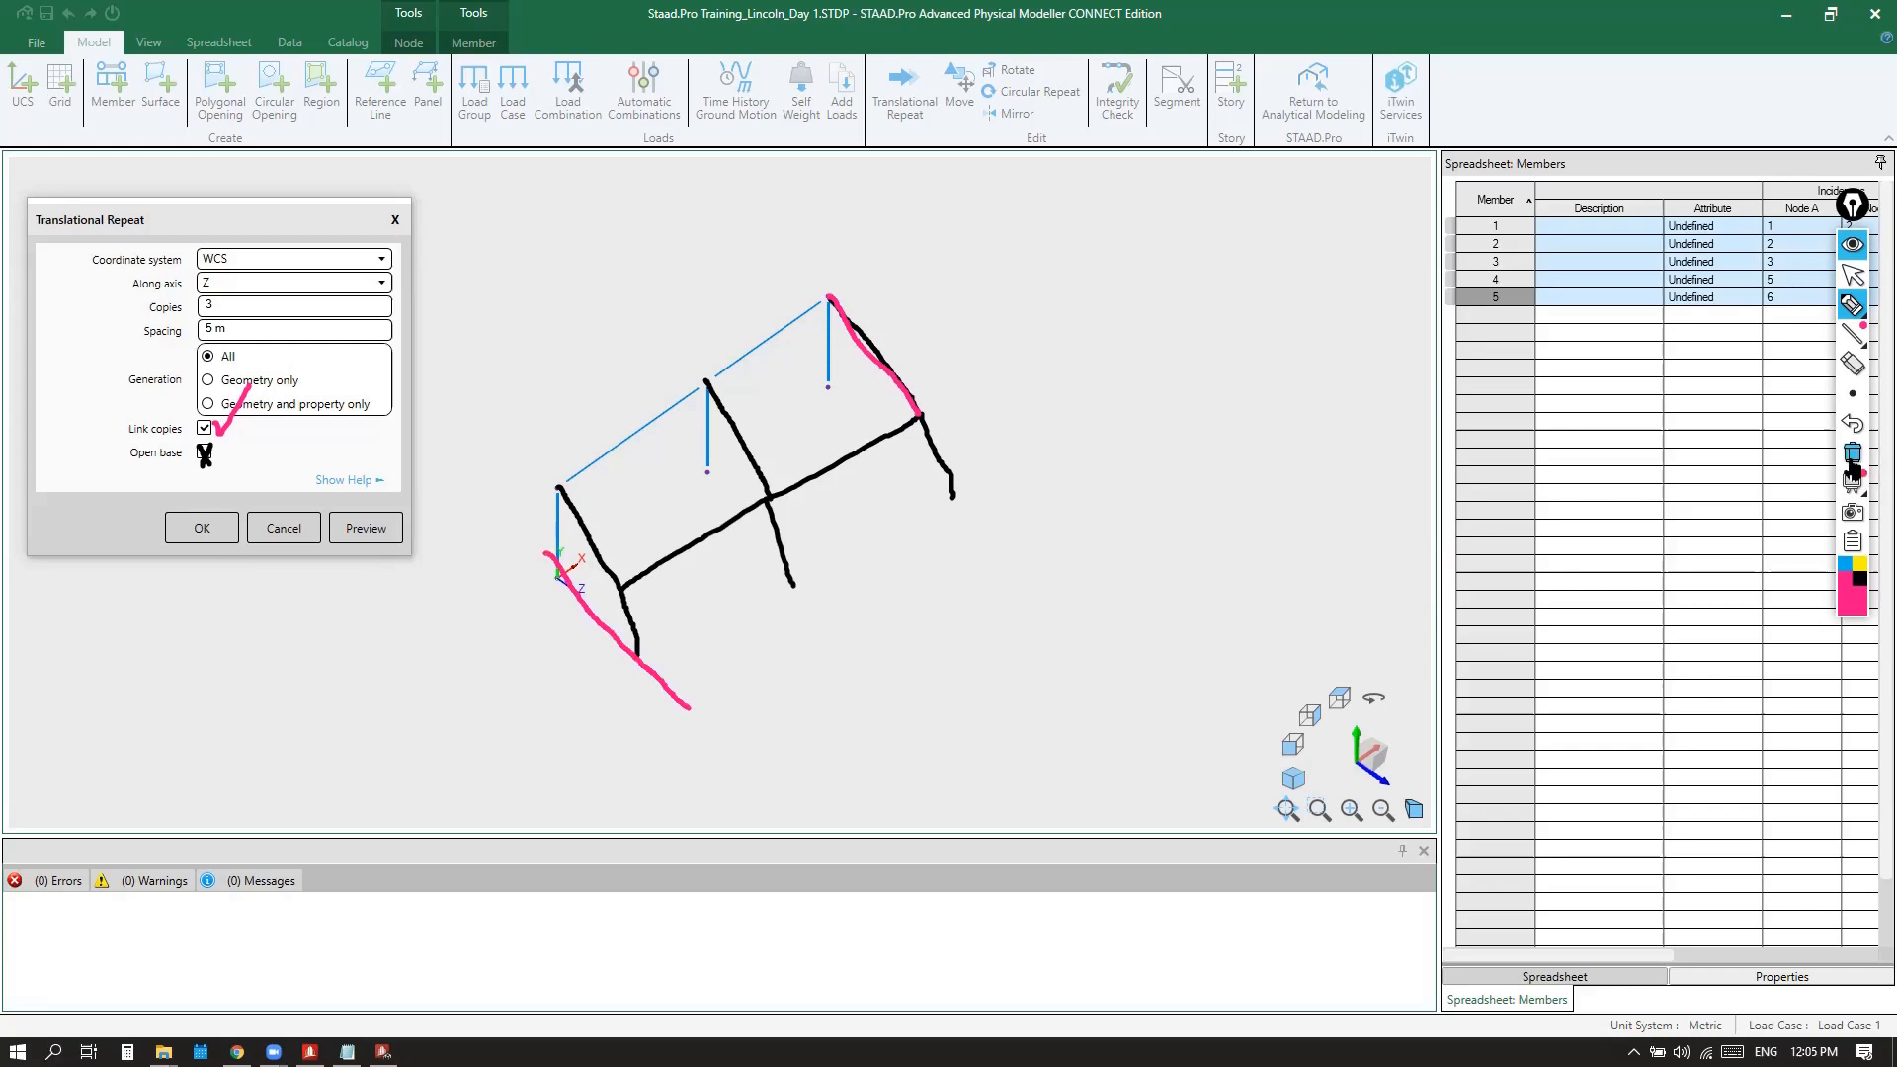
click(1852, 429)
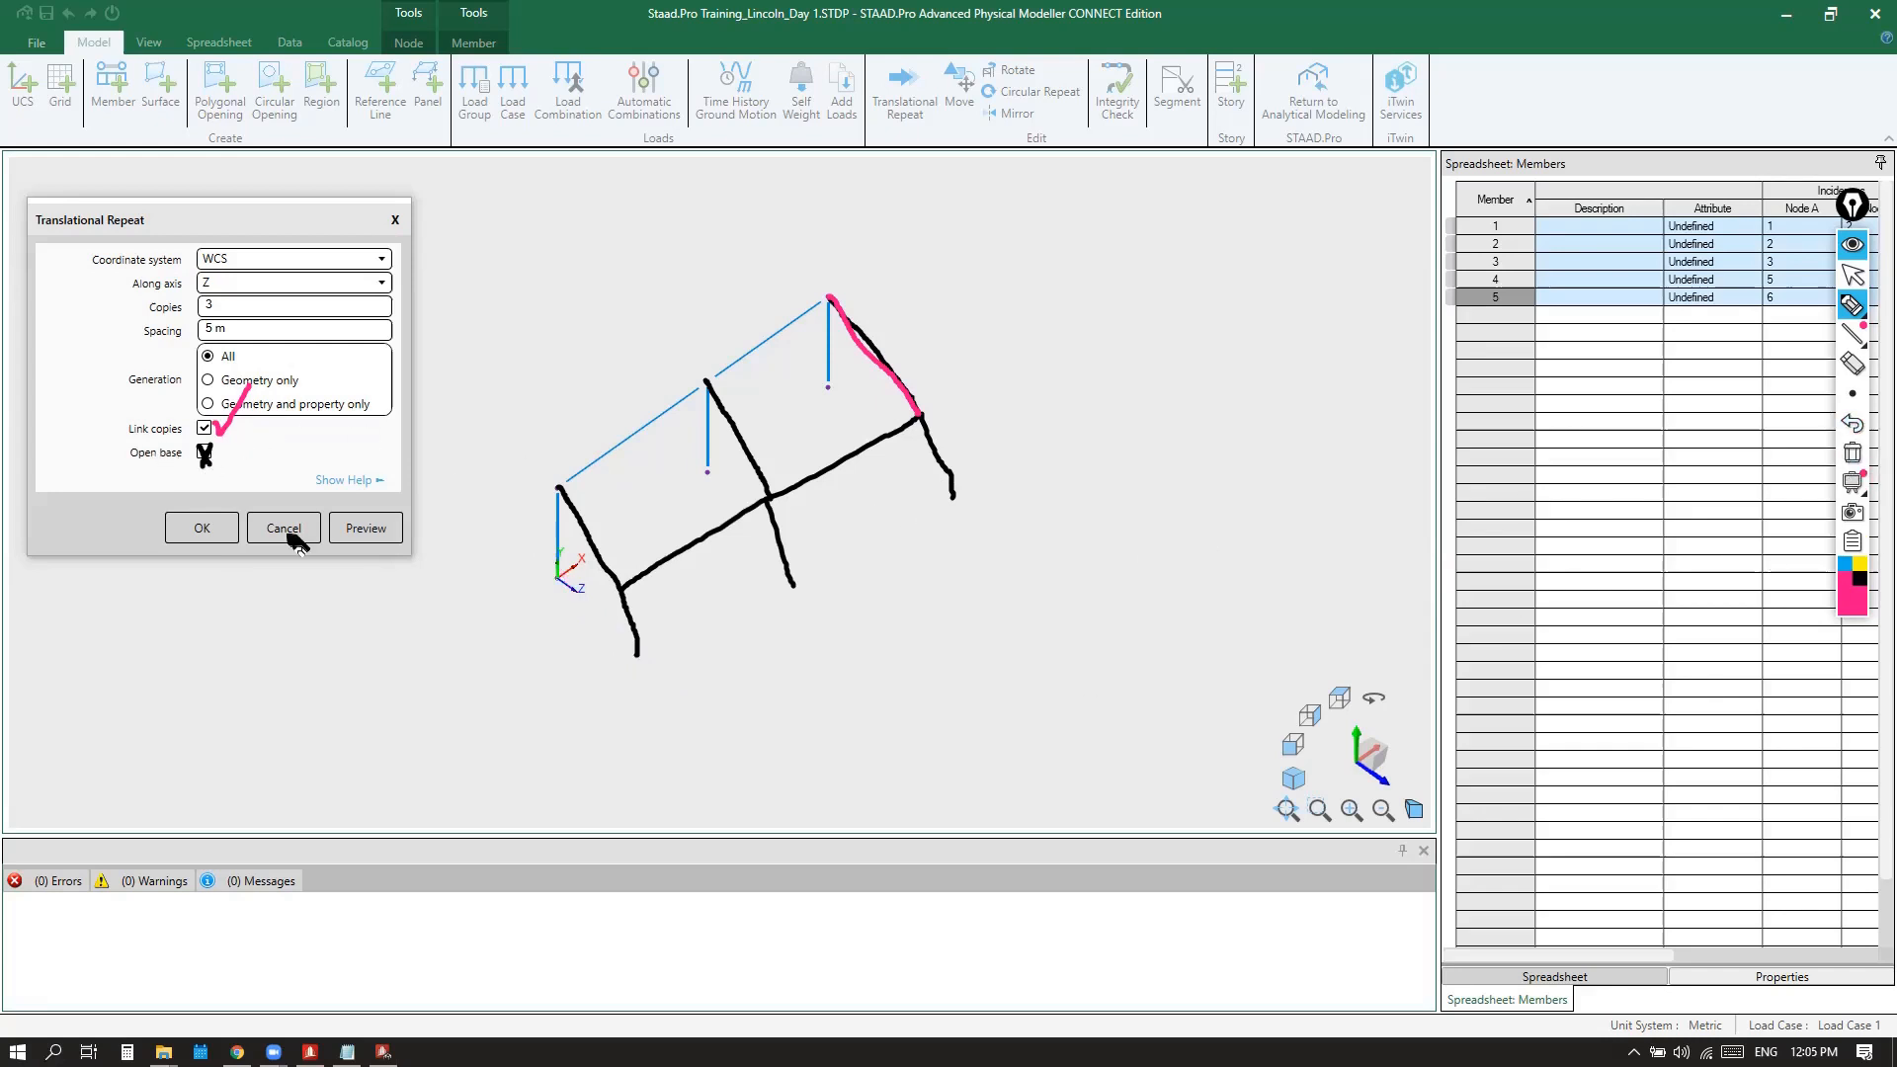
Sketch three black lines linking the column bases to the copied frame, undo them, and clear all annotations
click(1861, 579)
drag(560, 579, 621, 652)
drag(708, 470, 799, 587)
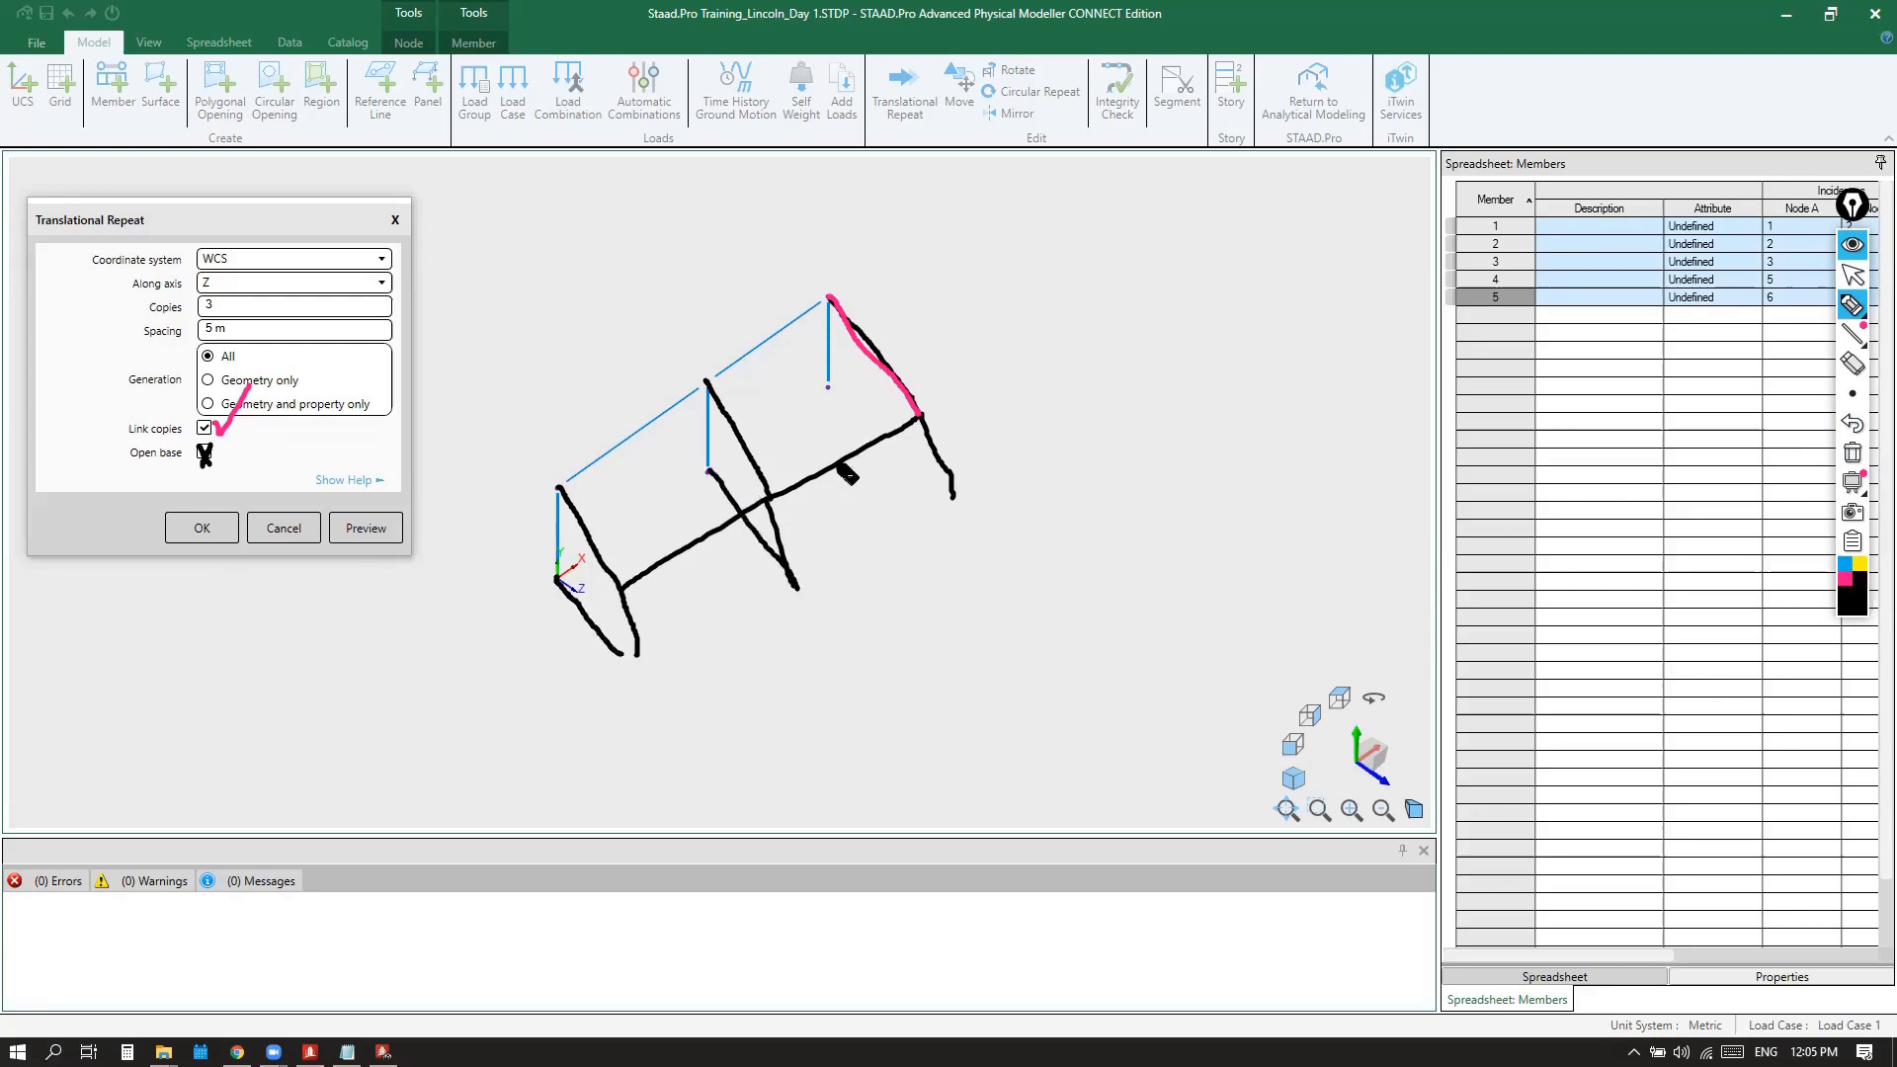
drag(830, 385, 954, 502)
click(1855, 431)
click(1855, 430)
click(1855, 430)
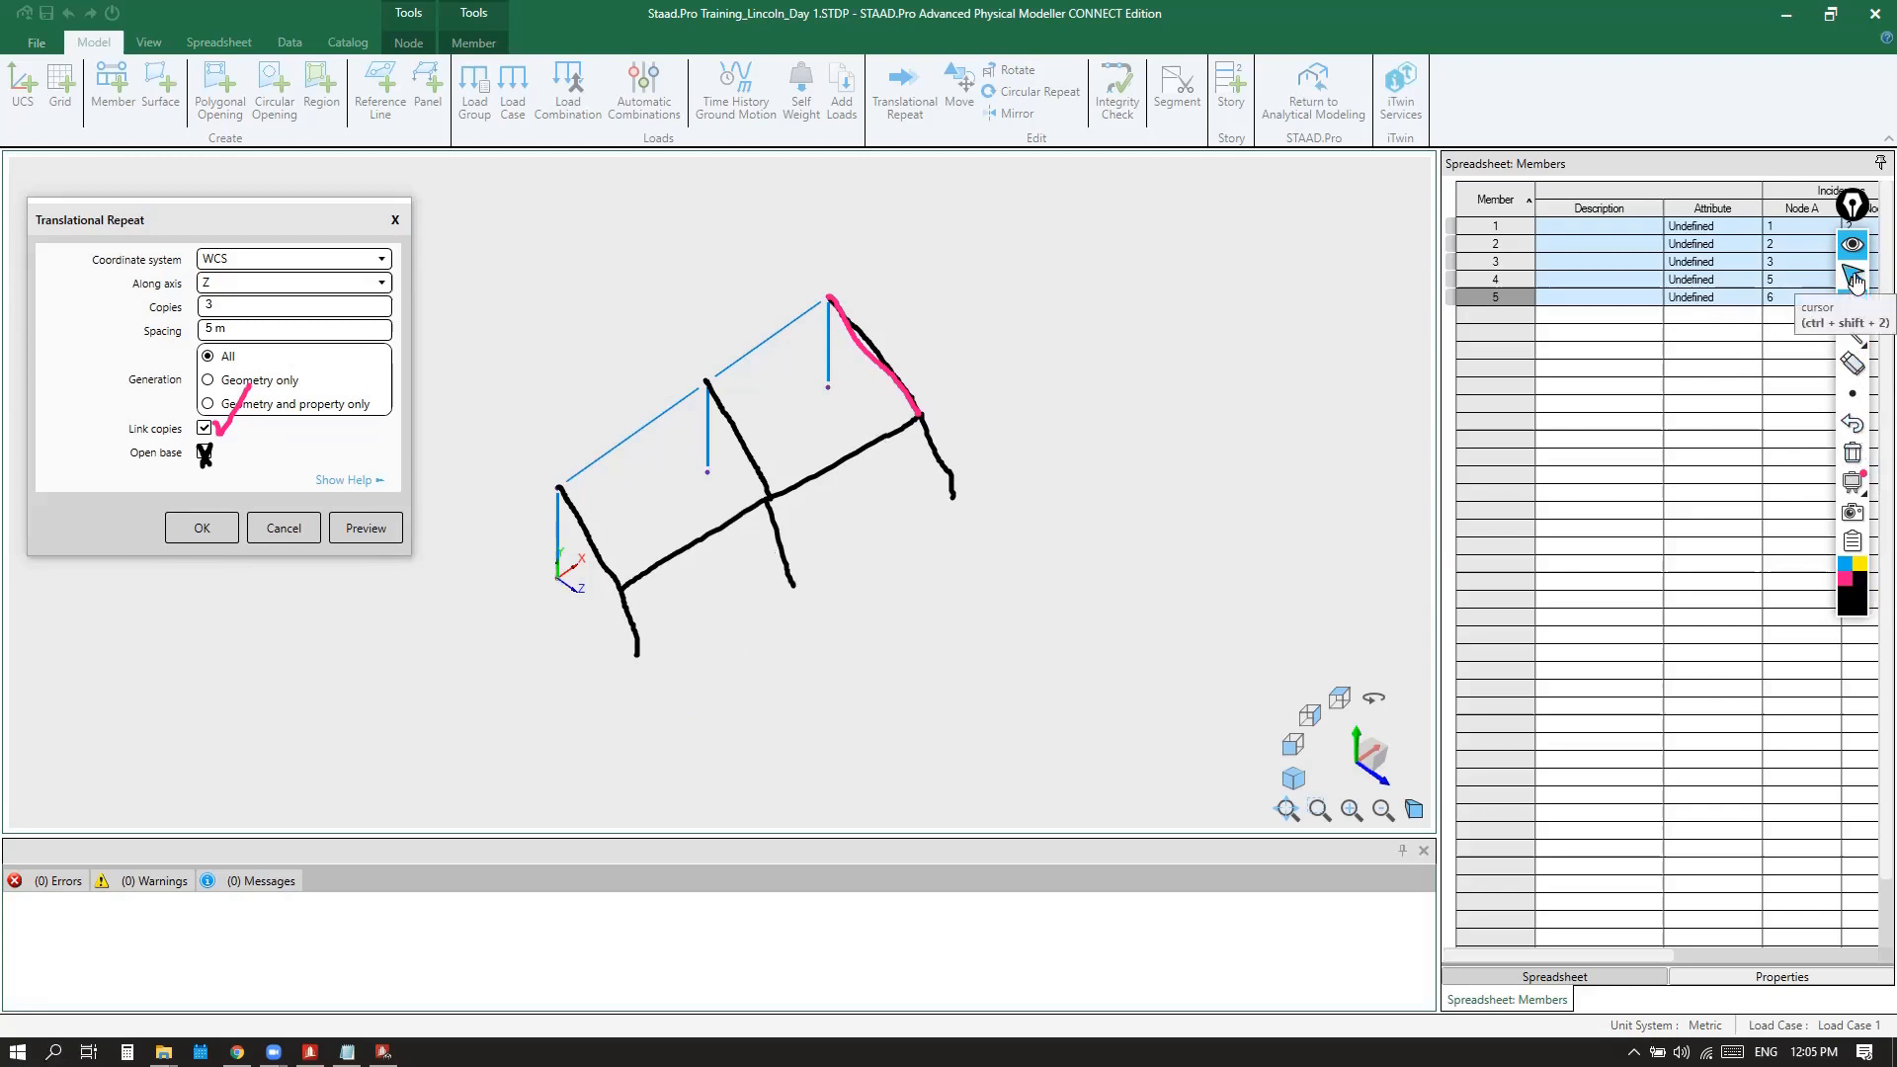
click(1853, 453)
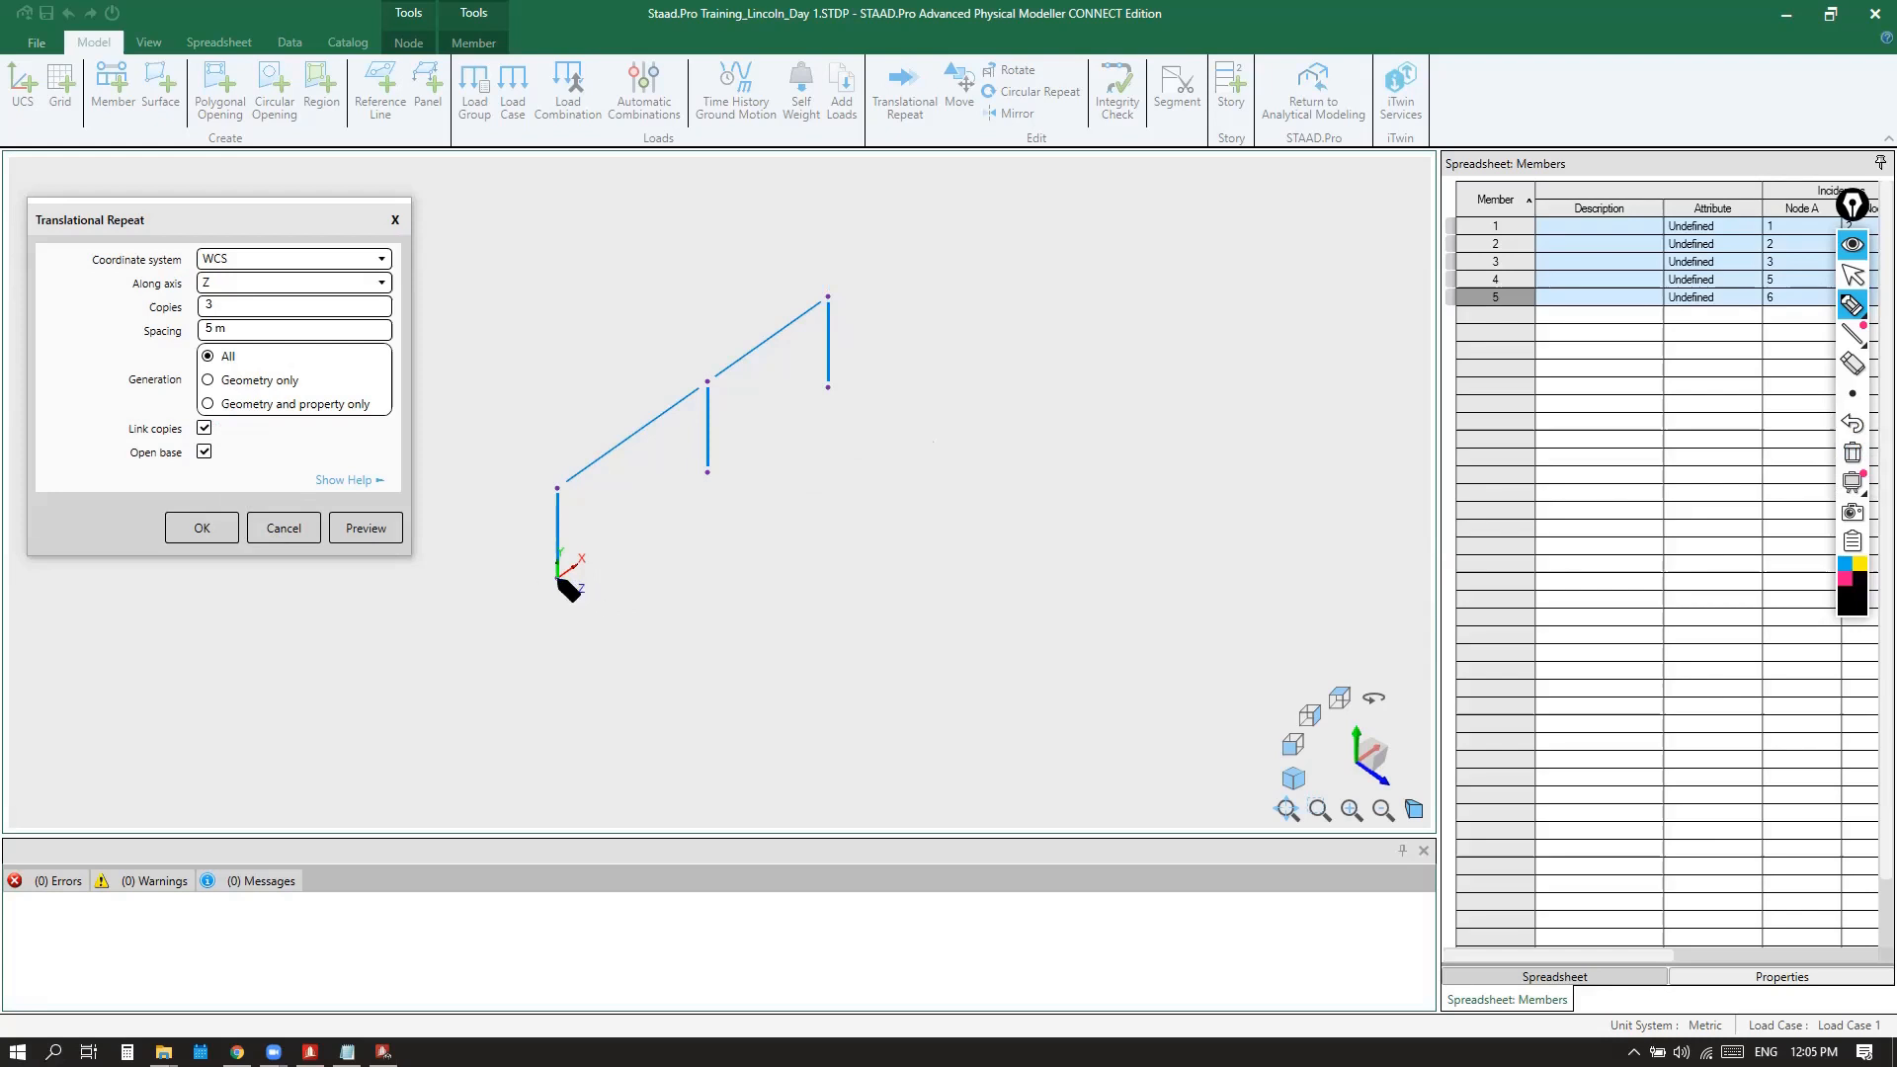
Sketch a copied frame with a base link from the middle column, cross out that link, and clear the annotations
drag(707, 474, 824, 538)
mouse_move(817, 531)
mouse_down()
mouse_move(813, 439)
mouse_move(895, 390)
mouse_move(913, 501)
mouse_up()
mouse_move(812, 432)
mouse_down()
mouse_move(617, 588)
mouse_move(640, 629)
mouse_up()
drag(779, 482, 766, 536)
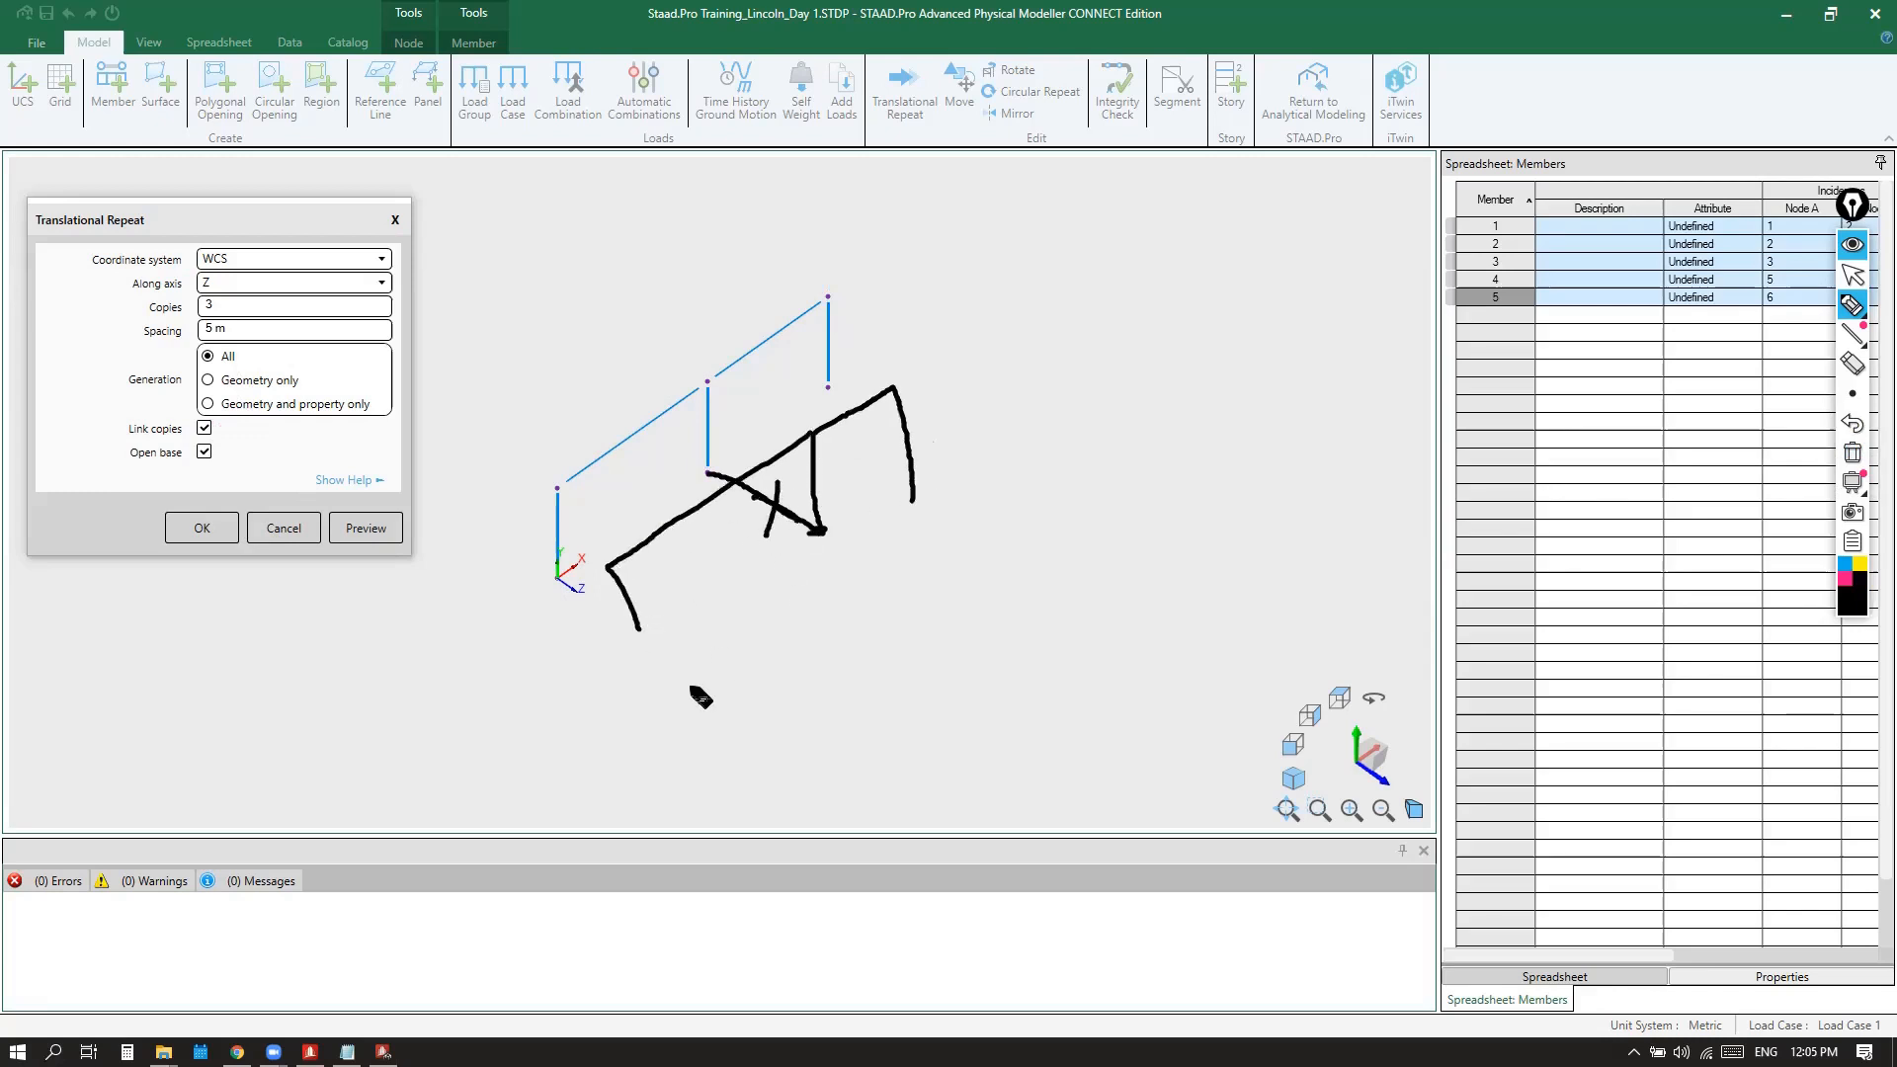
mouse_move(788, 477)
mouse_down()
mouse_move(776, 535)
mouse_move(767, 502)
mouse_up()
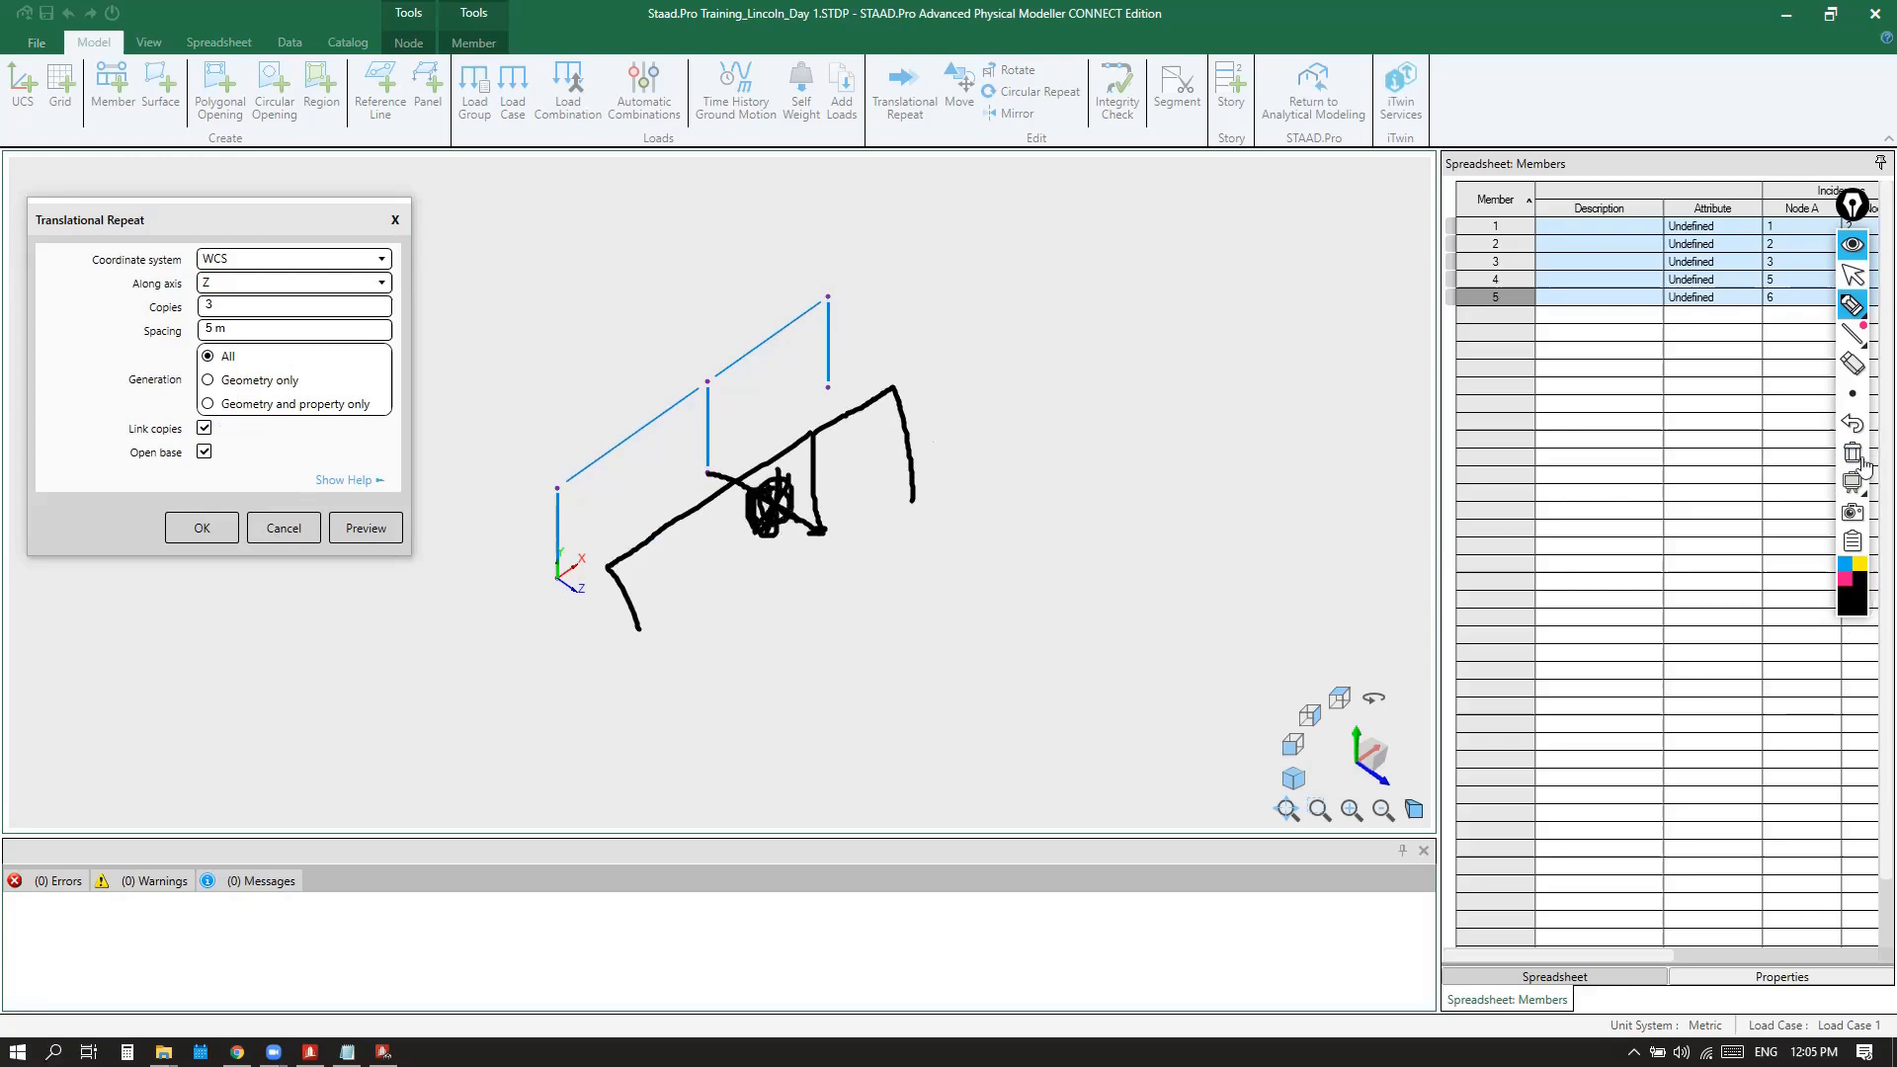
click(1862, 458)
Apply the translational repeat to generate the linked frame copies along Z
click(1853, 276)
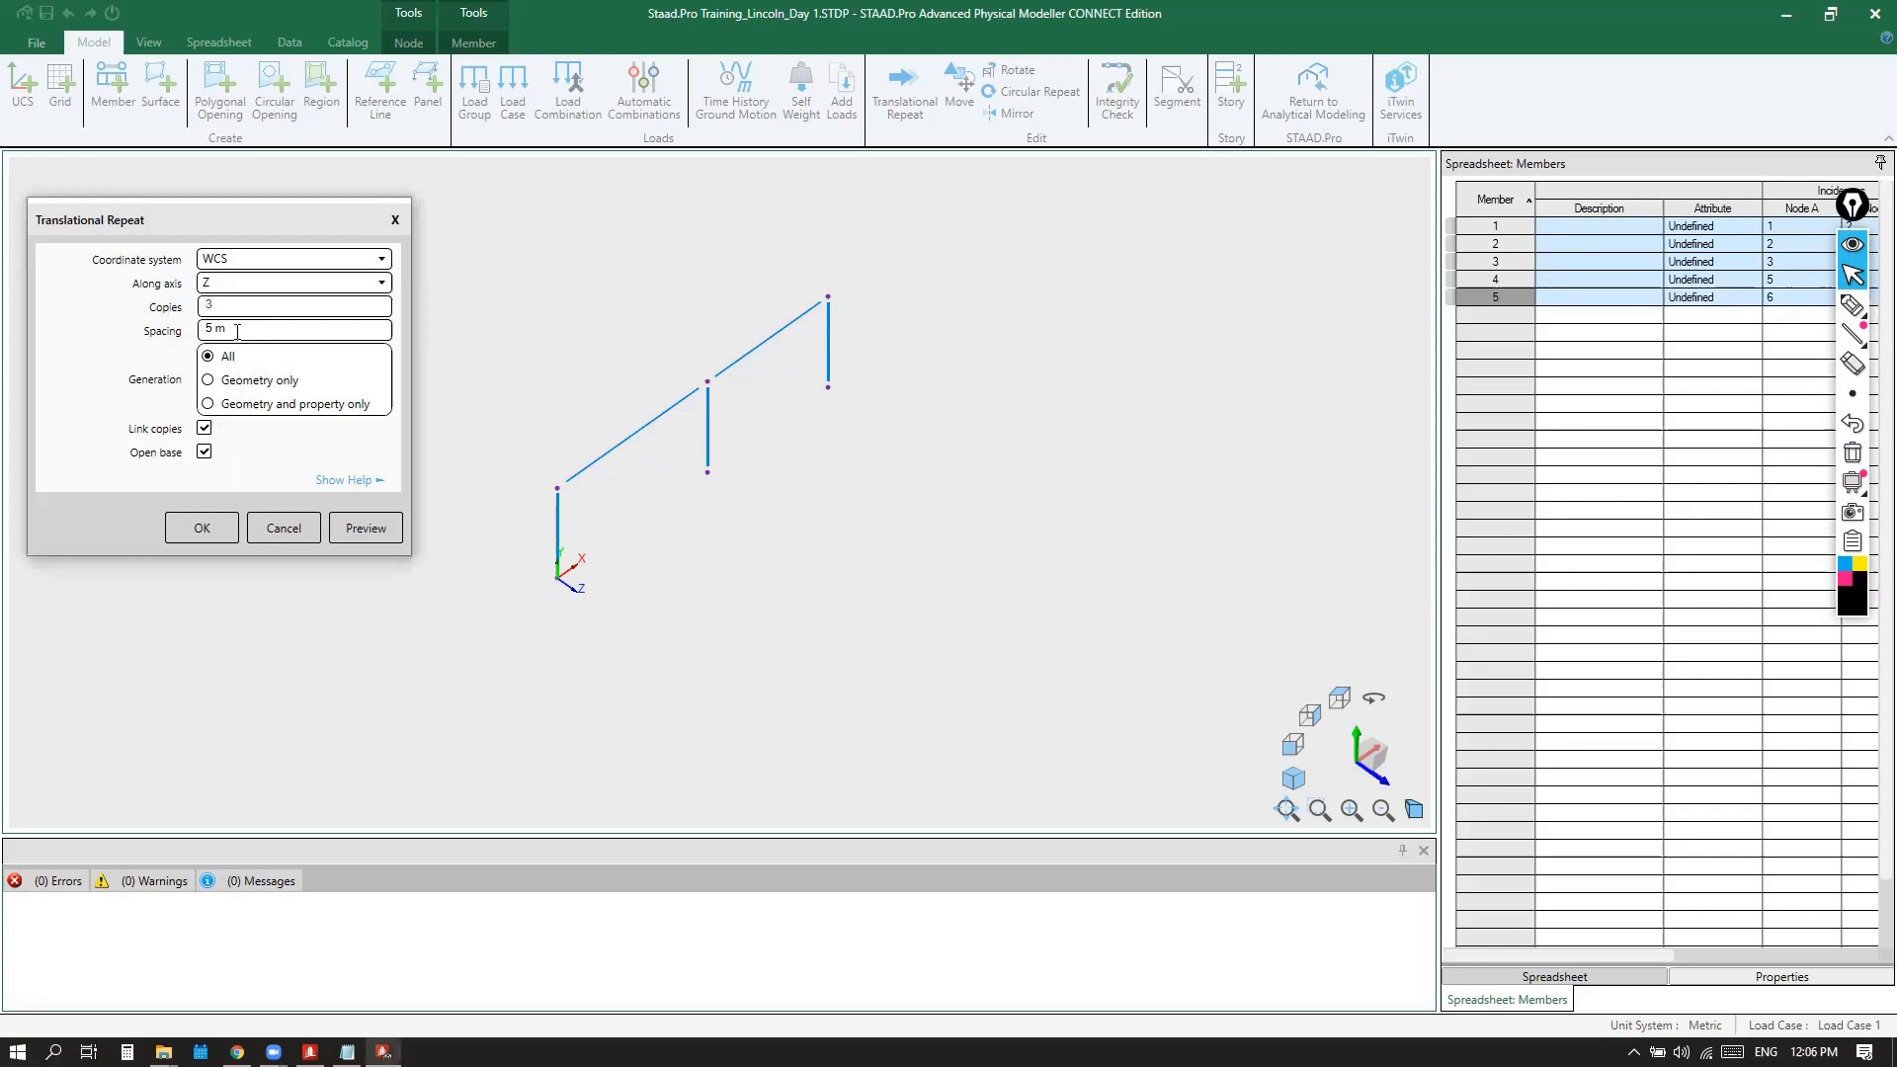
click(202, 528)
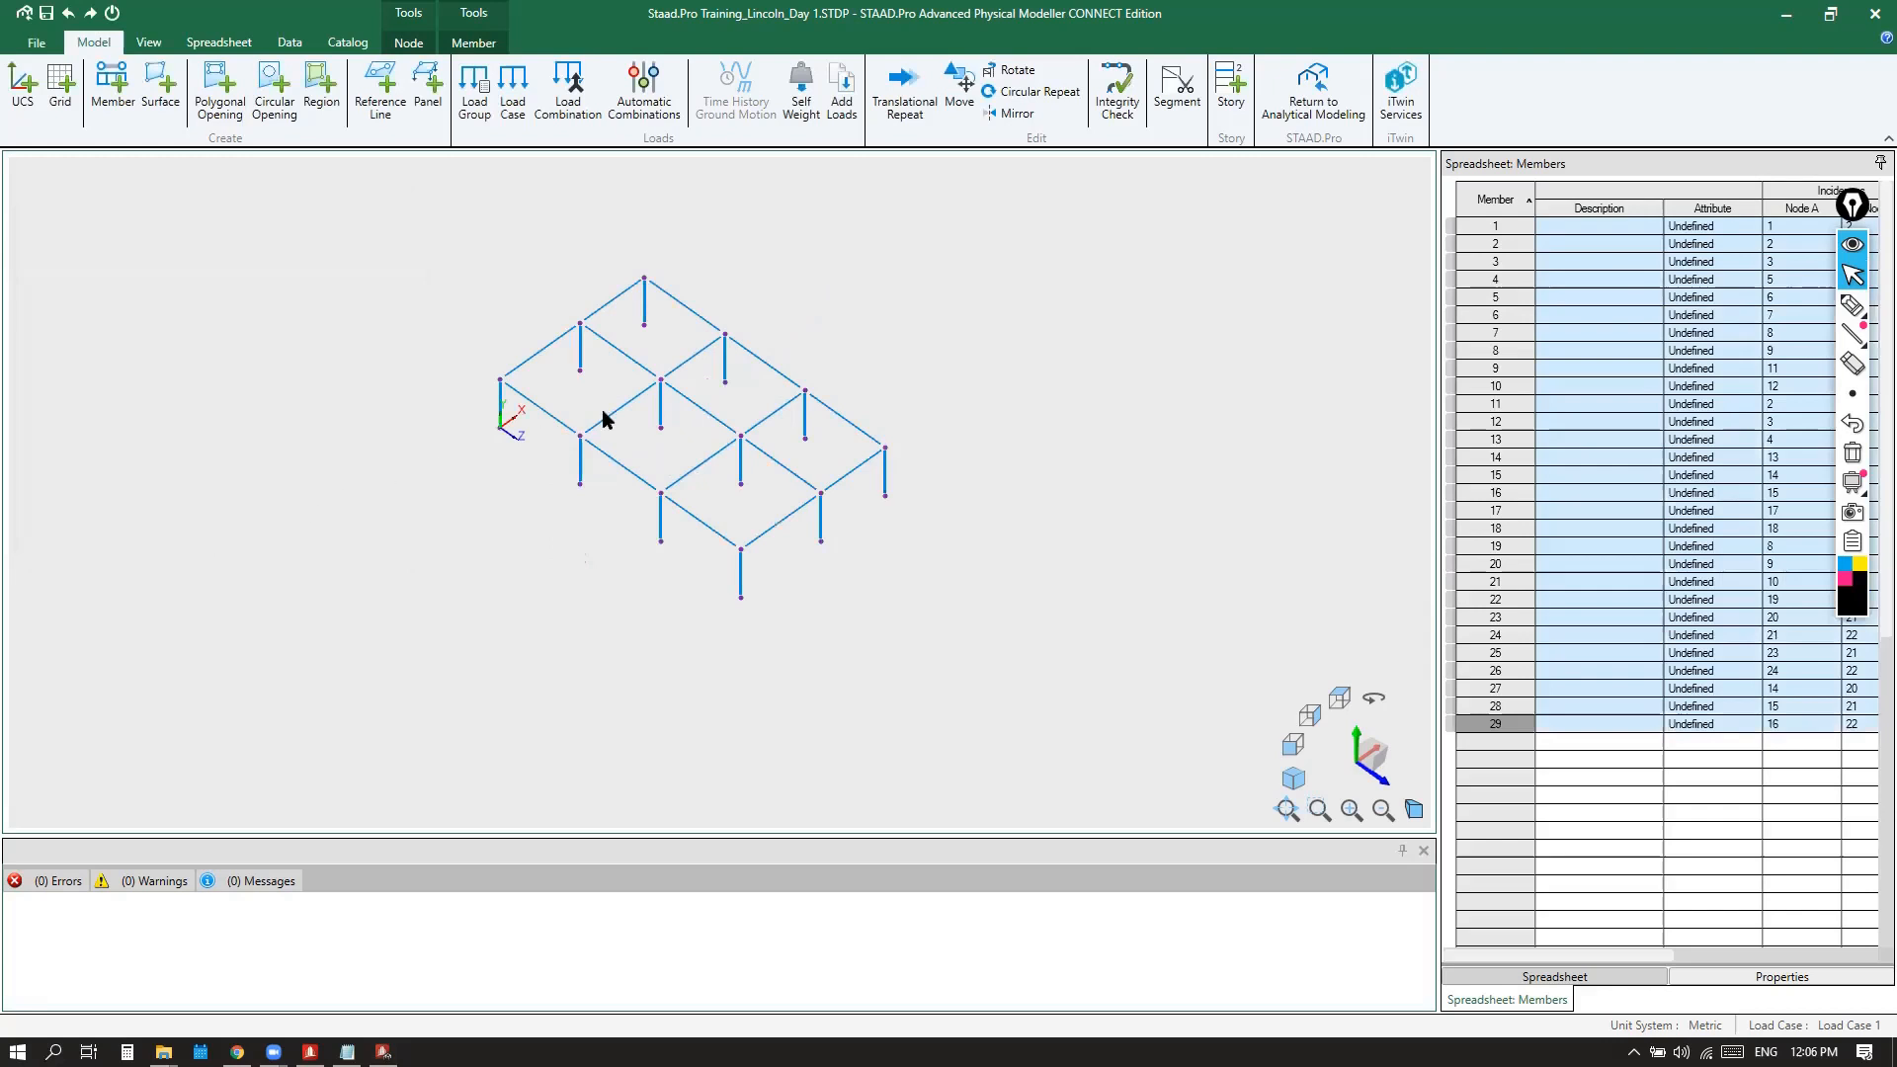
scroll(743, 324, up, 3)
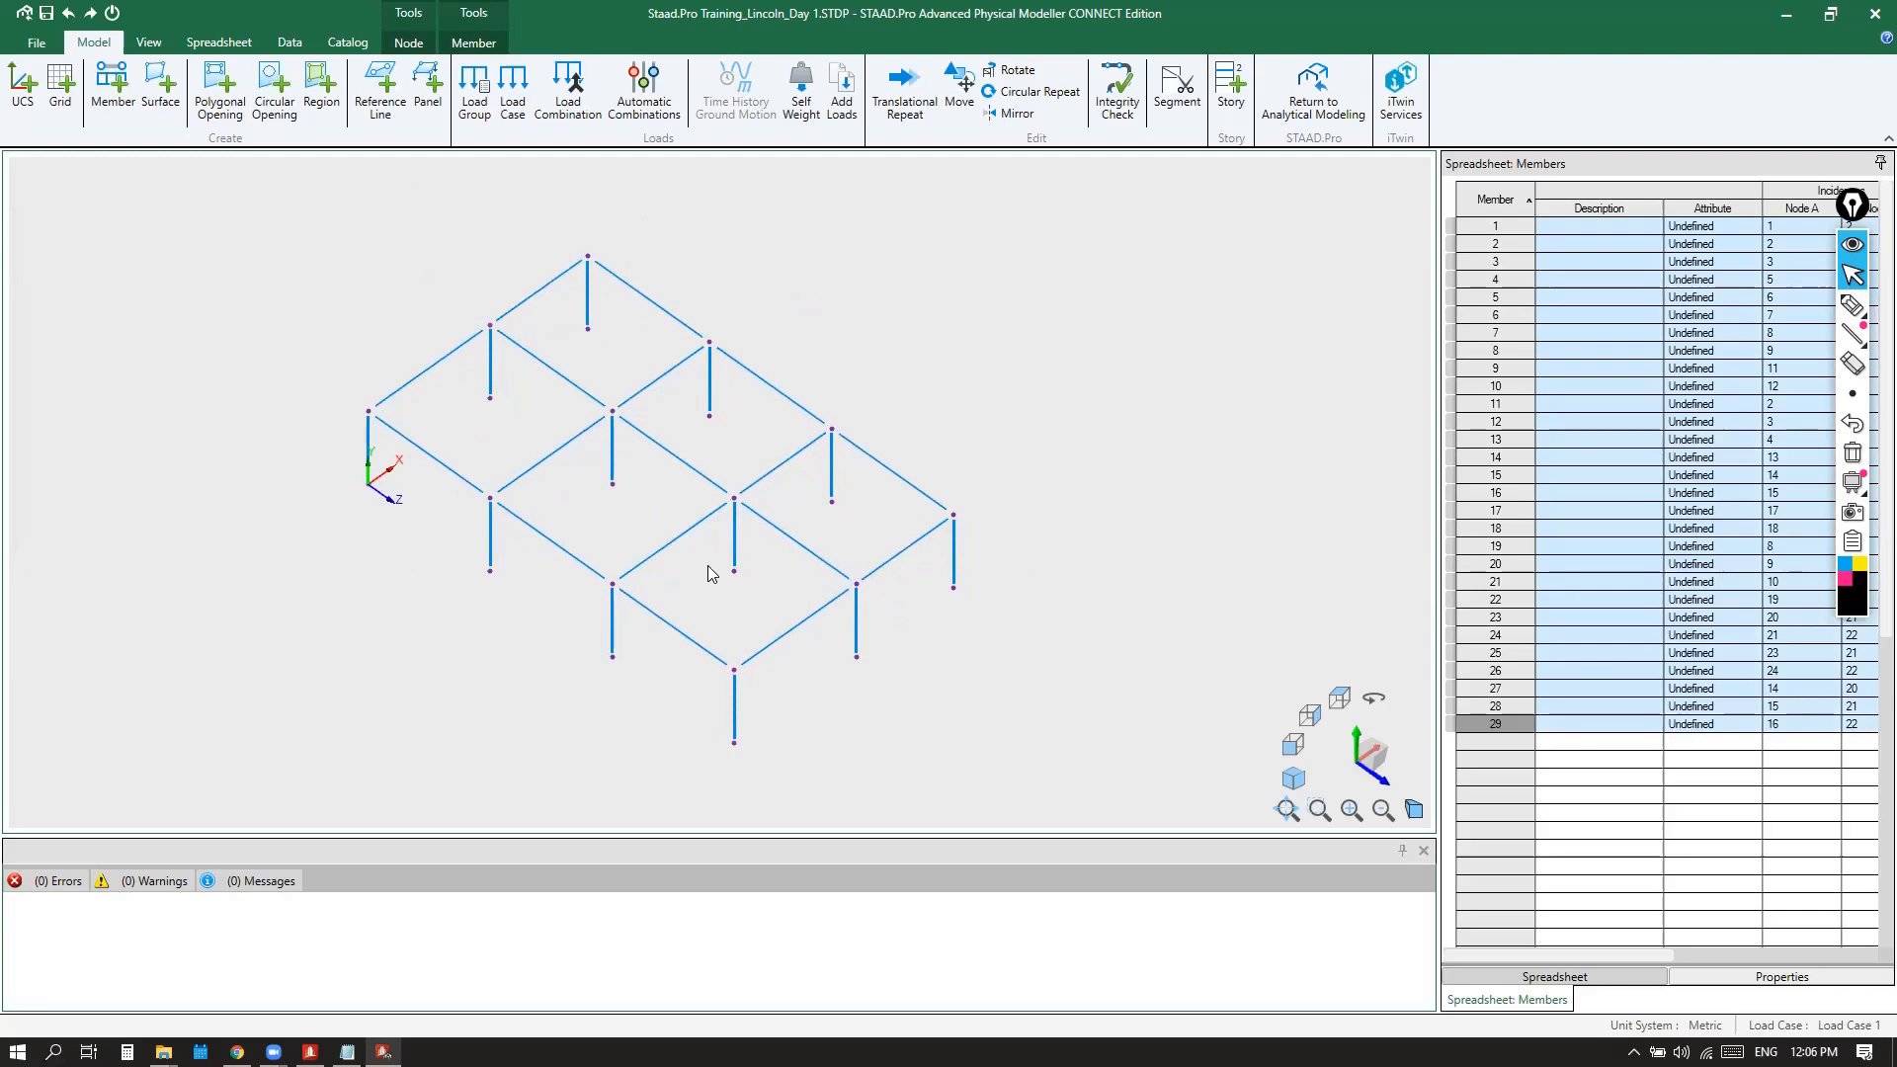
Trace the outlines of the three copied frames in black with the pen
click(1855, 314)
mouse_move(491, 572)
mouse_down()
mouse_move(491, 509)
mouse_move(708, 343)
mouse_move(713, 415)
mouse_up()
mouse_move(613, 657)
mouse_down()
mouse_move(709, 532)
mouse_move(836, 431)
mouse_move(845, 499)
mouse_up()
mouse_move(734, 741)
mouse_down()
mouse_move(740, 682)
mouse_move(954, 534)
mouse_move(957, 585)
mouse_up()
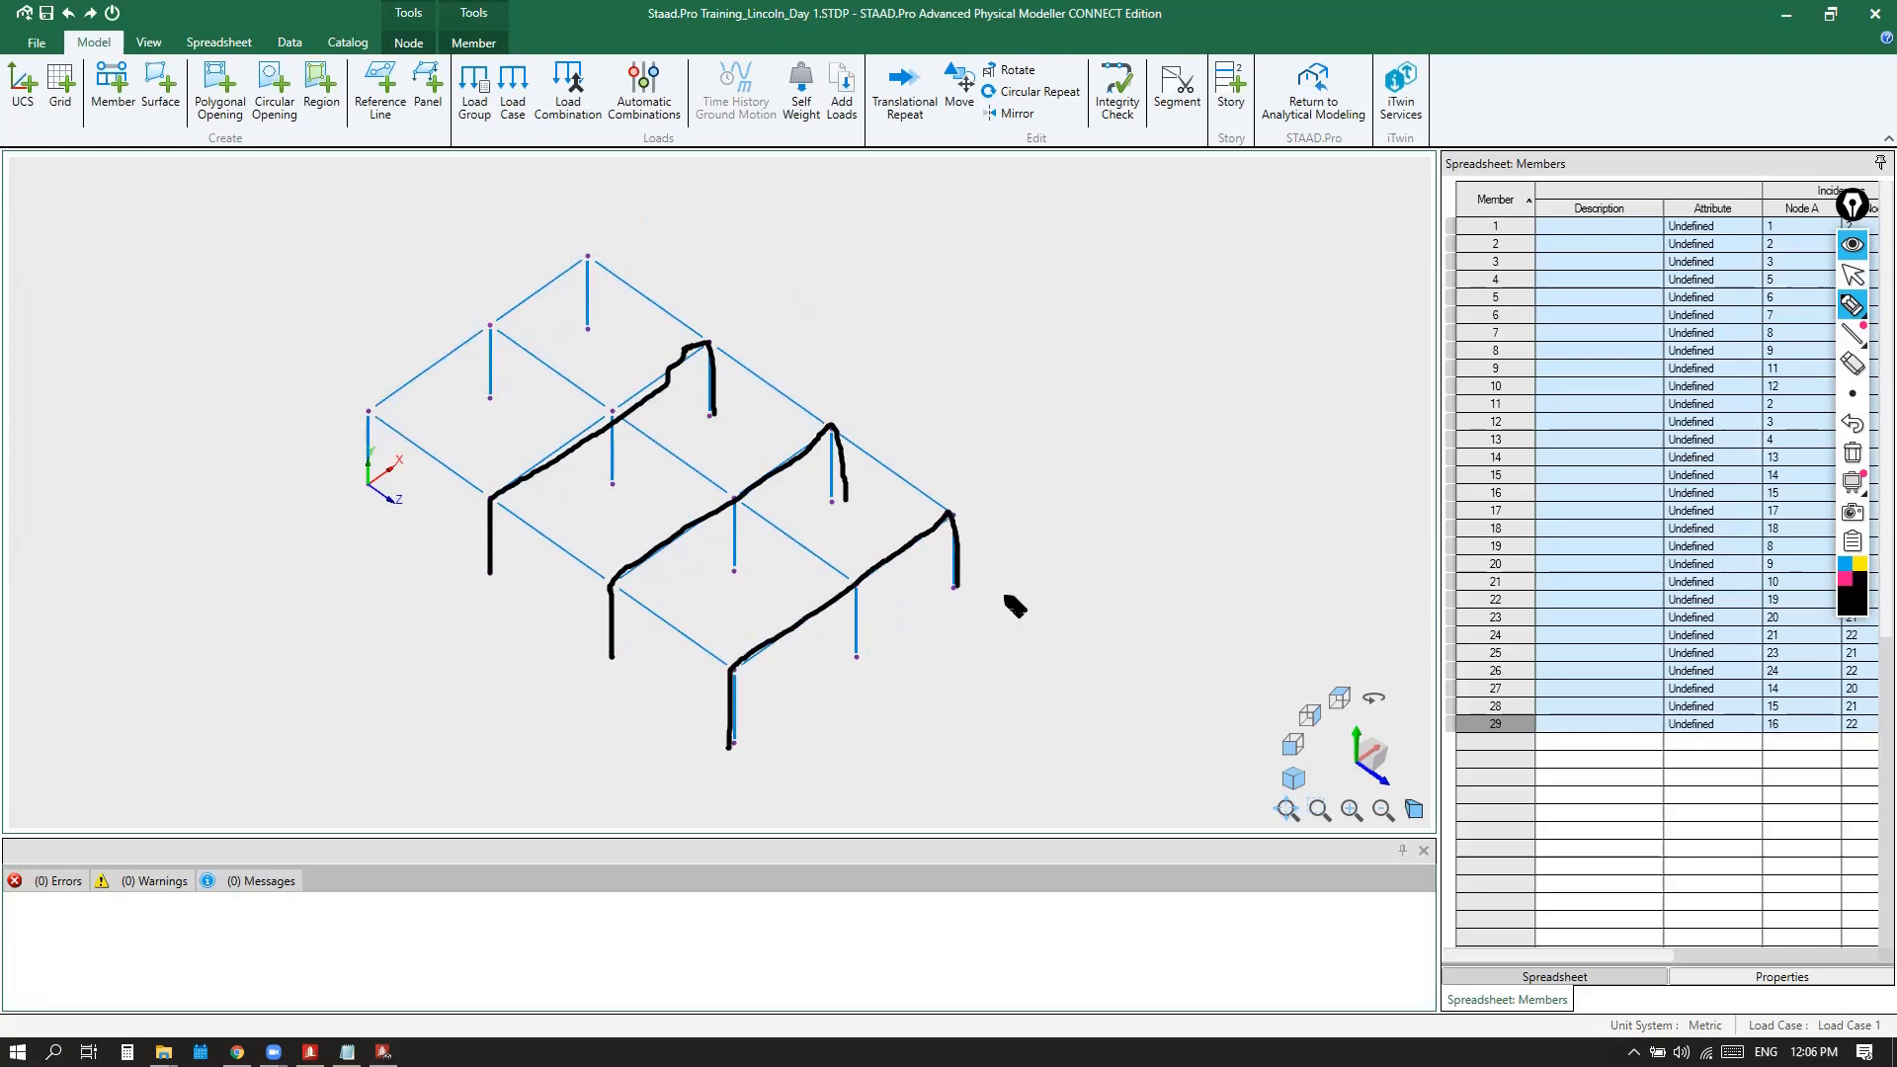
Reopen Translational Repeat, move its dialog clear of the model, and draw an arrow from the Copies setting towards the frames
click(1853, 276)
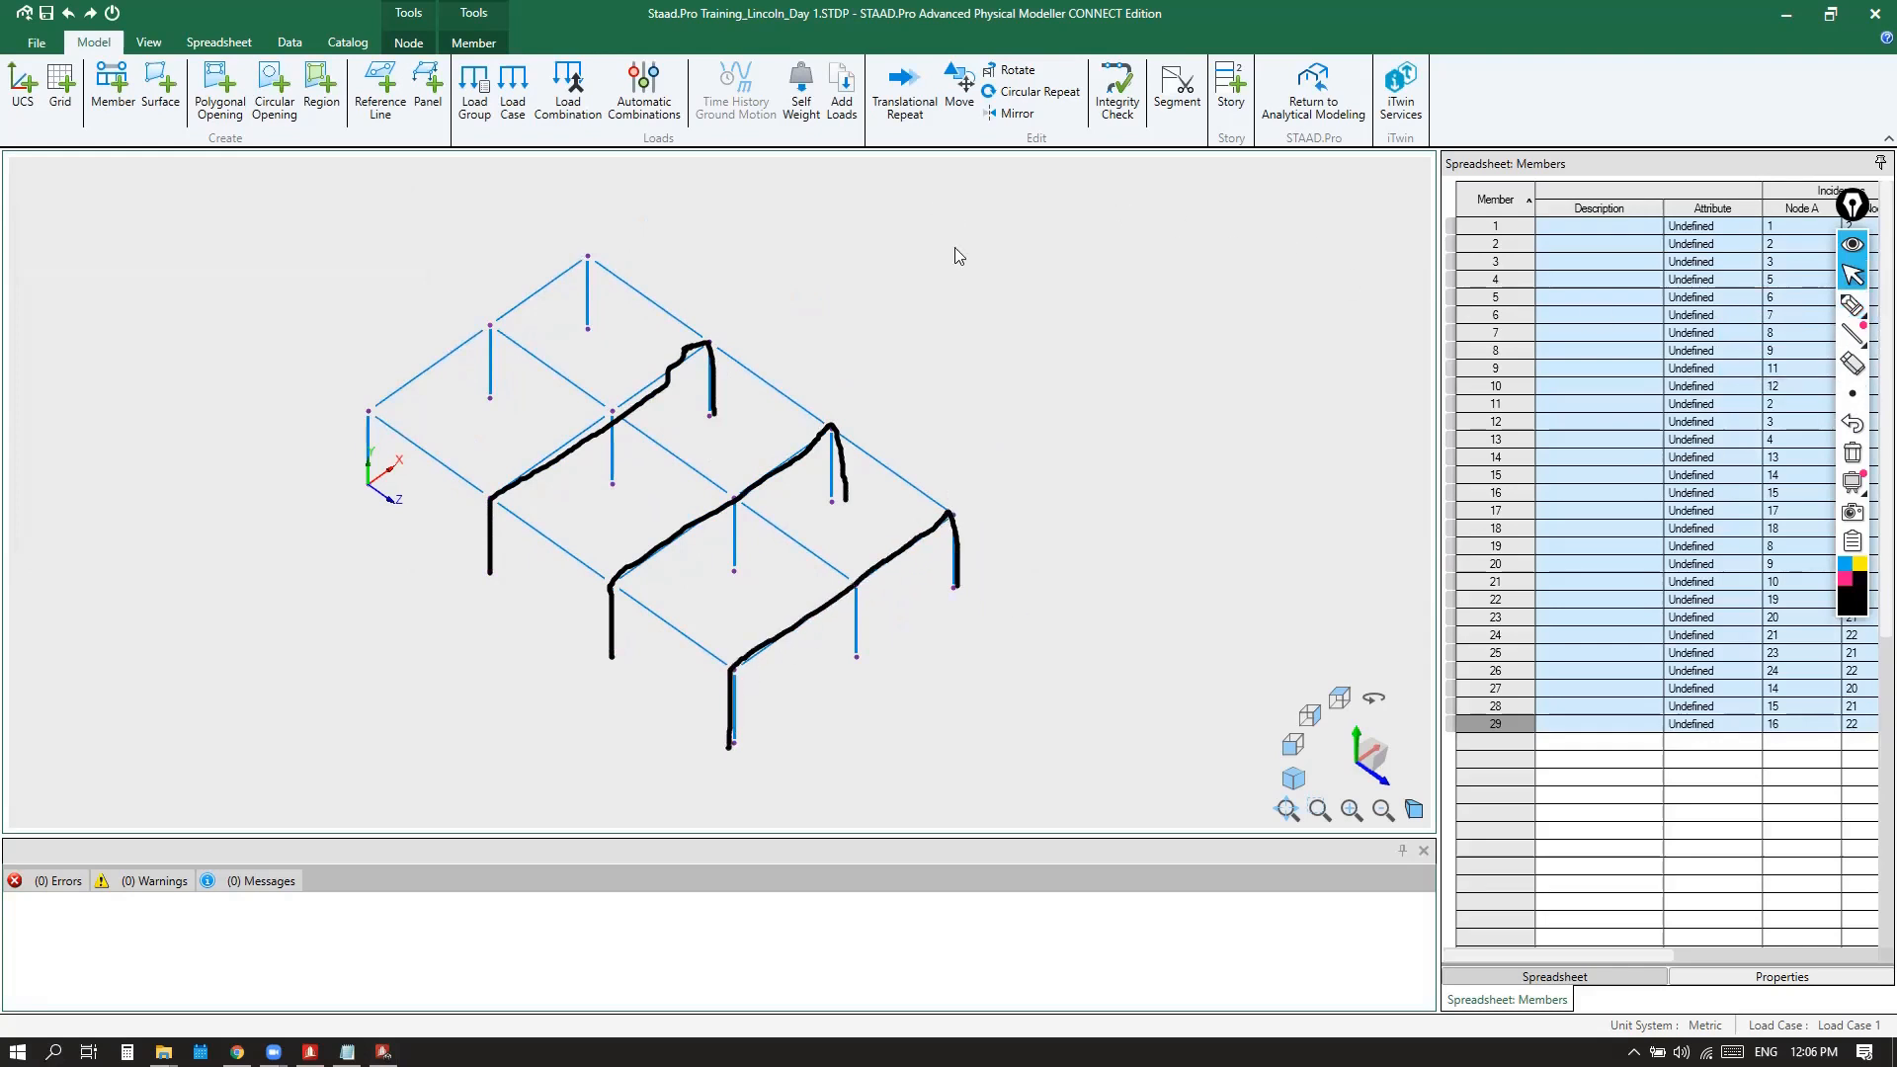
click(907, 87)
mouse_move(936, 373)
mouse_down()
mouse_move(1174, 263)
mouse_move(1201, 210)
mouse_up()
click(1853, 306)
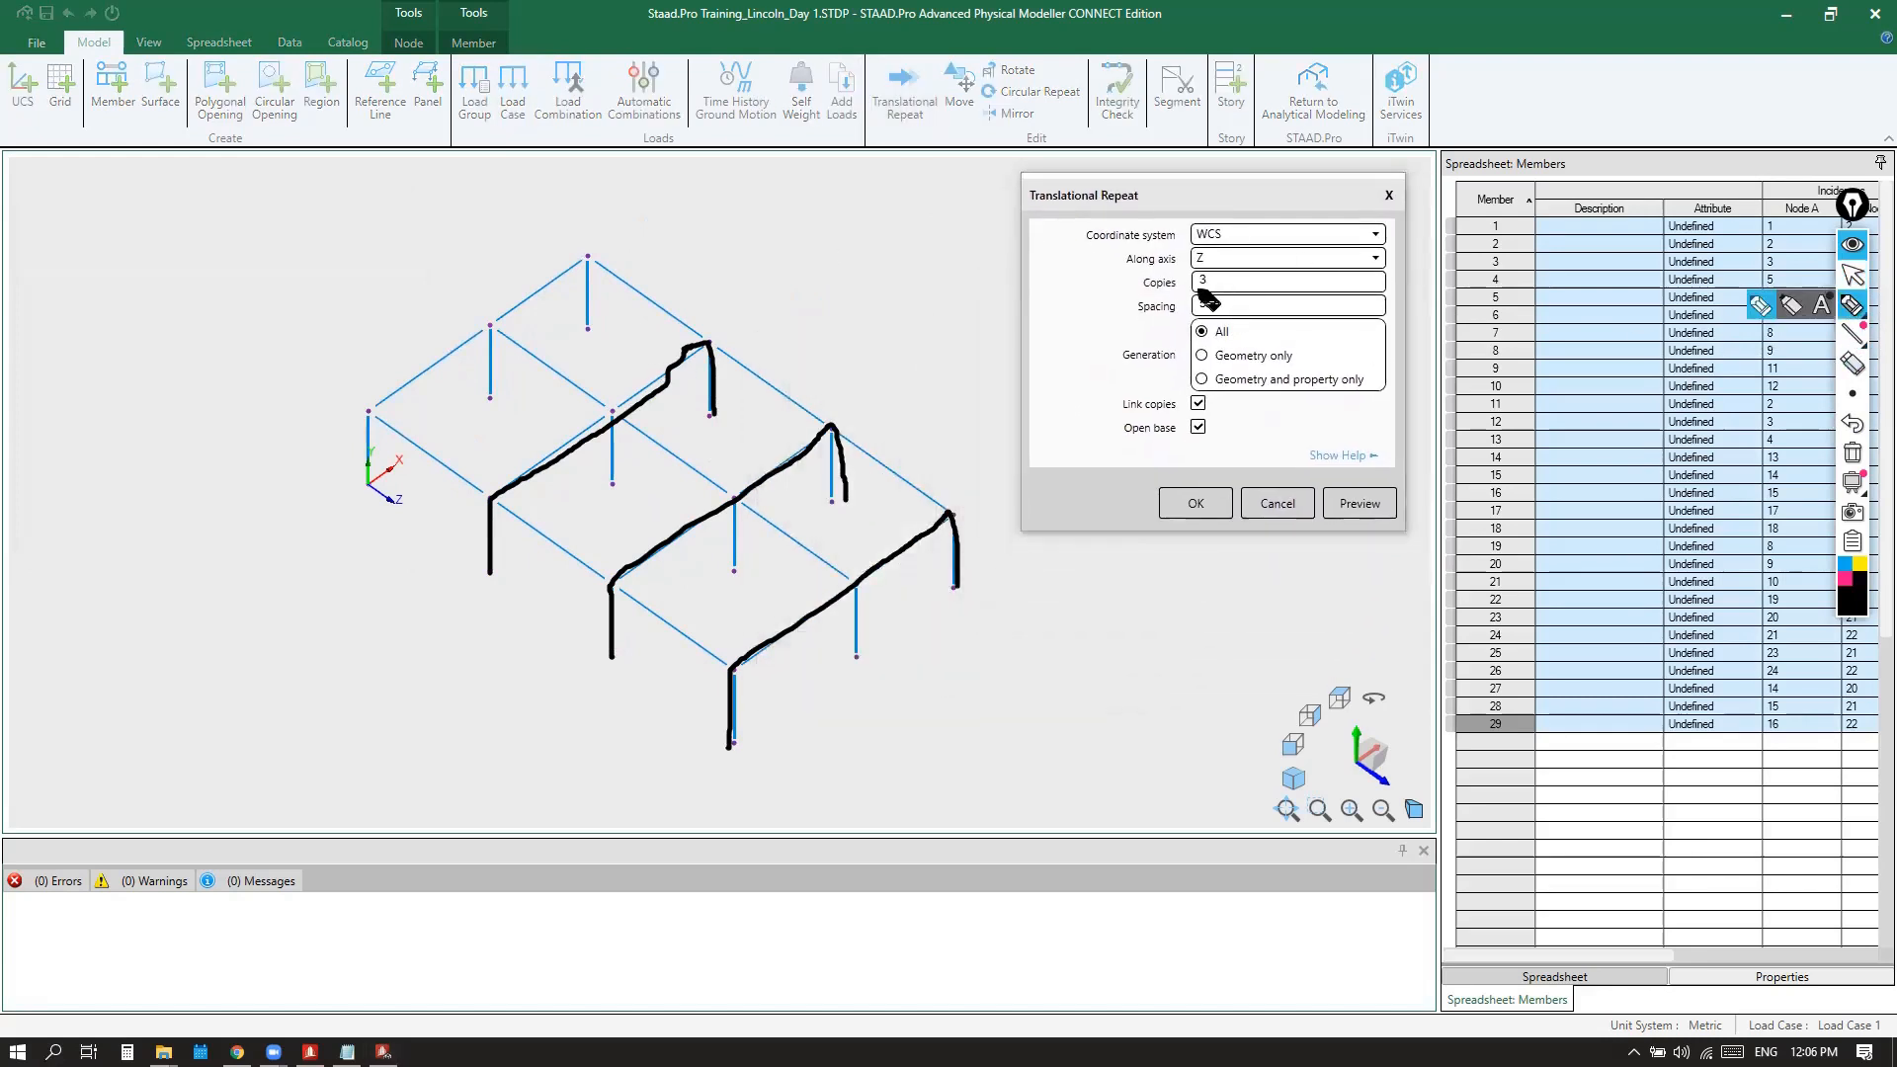
mouse_move(1139, 285)
mouse_down()
mouse_move(878, 358)
mouse_move(895, 358)
mouse_up()
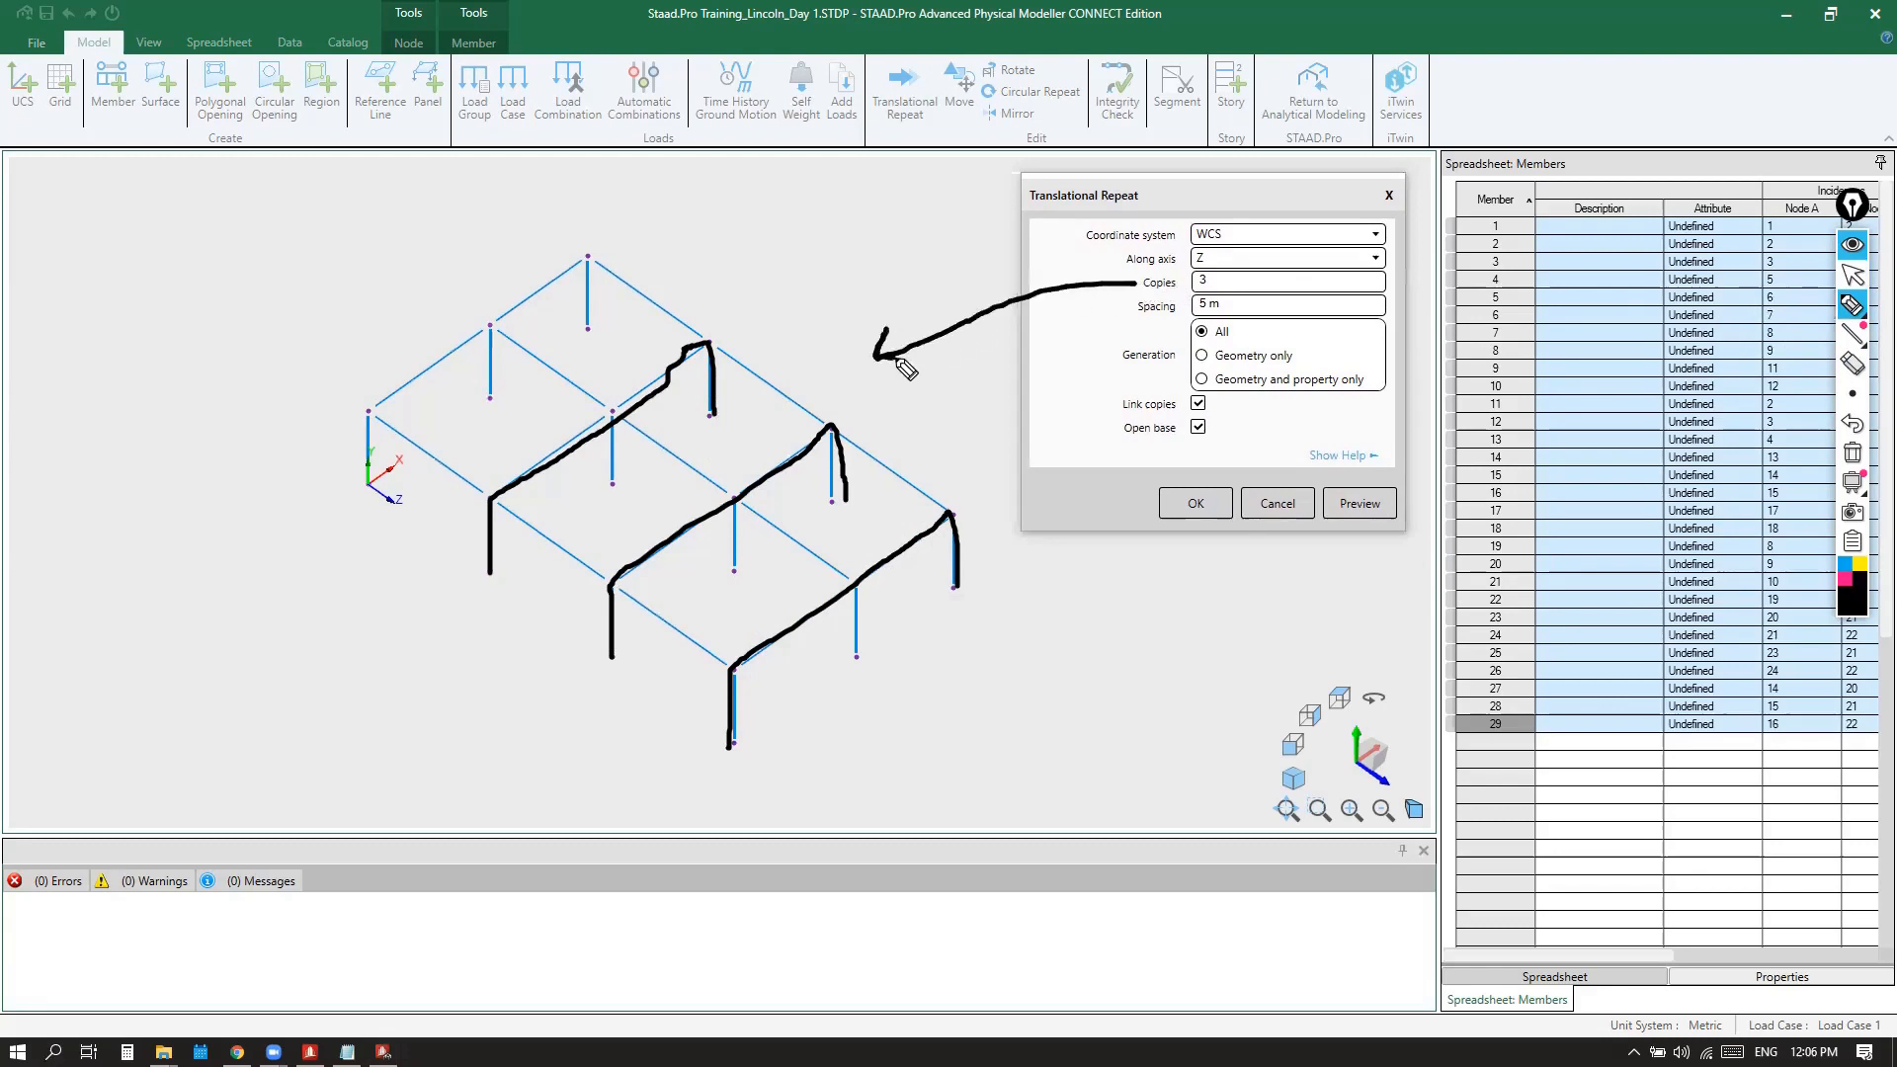
Draw a dimension line along the Z side of the model and label each of the three bays 5
mouse_move(362, 503)
mouse_down()
mouse_move(703, 765)
mouse_move(684, 788)
mouse_up()
drag(607, 671, 588, 700)
drag(485, 585, 464, 620)
mouse_move(423, 521)
mouse_down()
mouse_move(435, 555)
mouse_move(452, 524)
mouse_up()
mouse_move(532, 594)
mouse_down()
mouse_move(534, 638)
mouse_move(569, 591)
mouse_up()
mouse_move(655, 704)
mouse_down()
mouse_move(655, 739)
mouse_move(691, 683)
mouse_up()
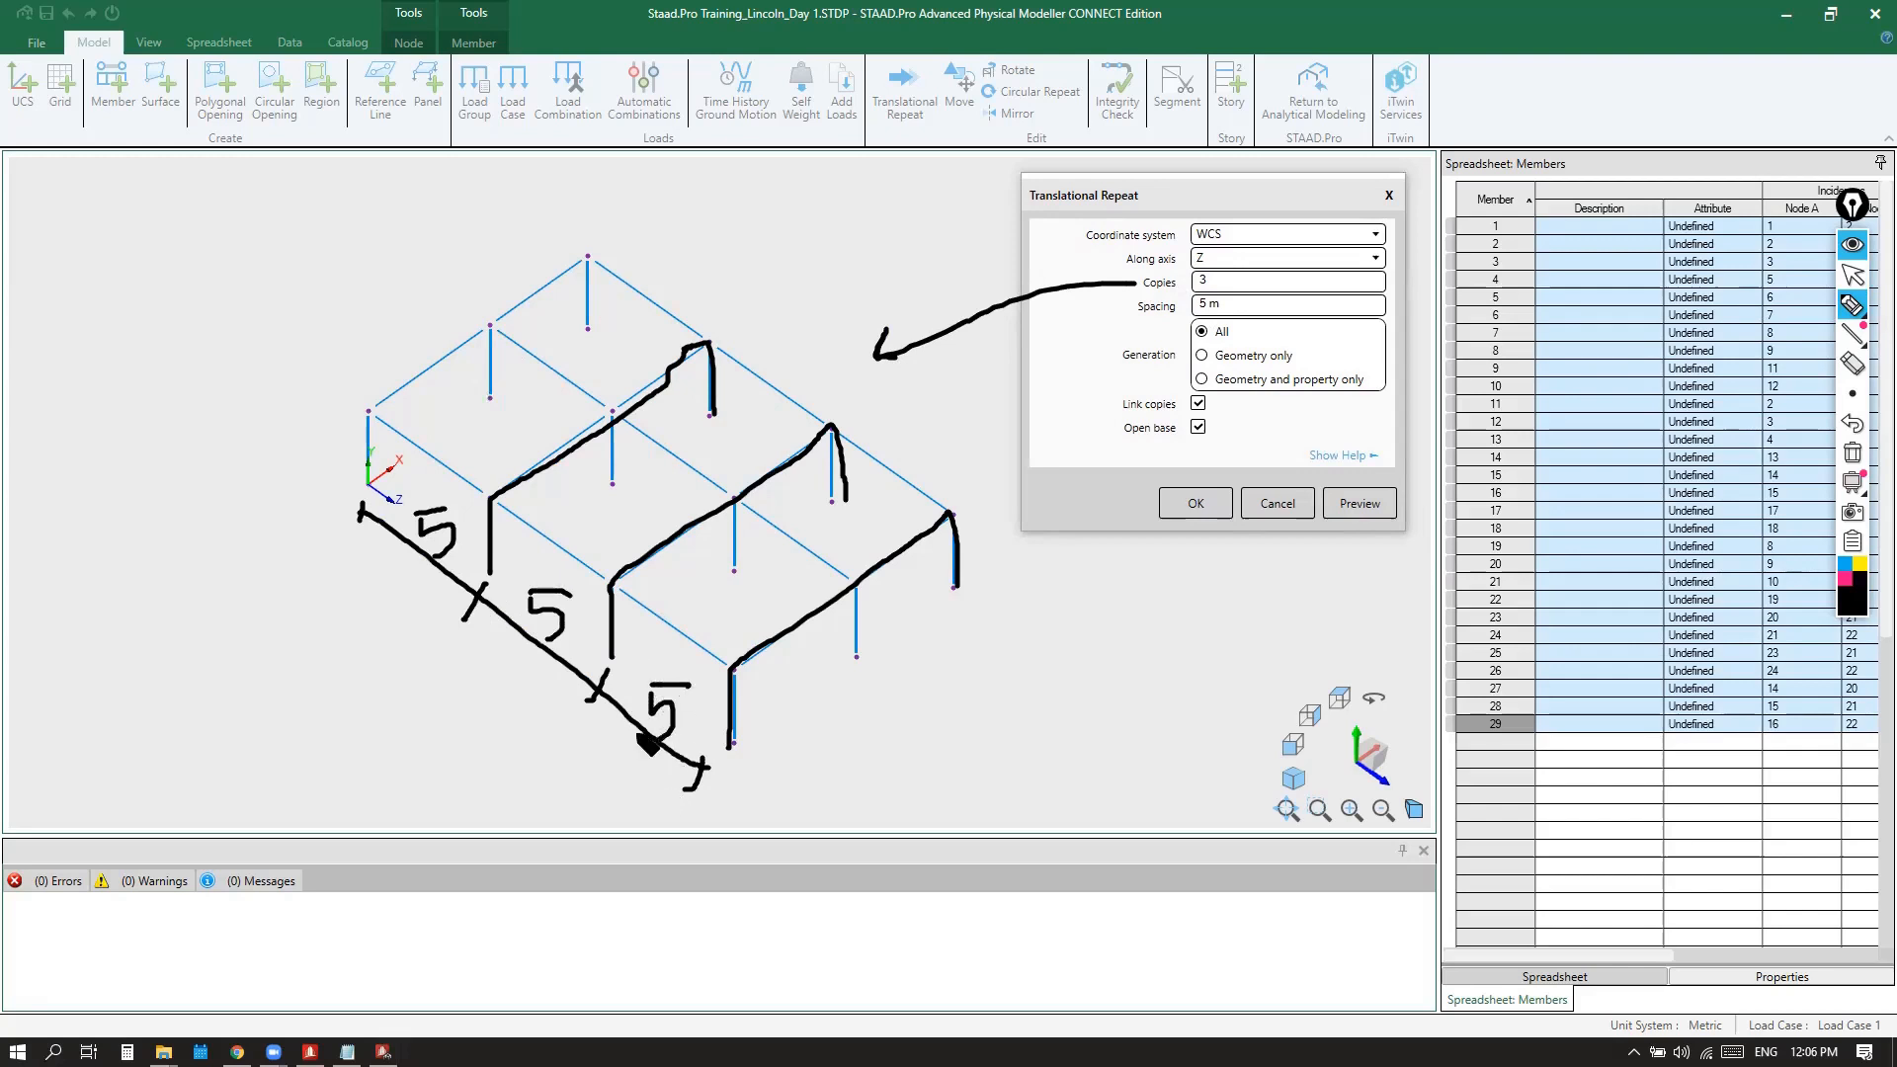
Trace the beams linking the frames along Z in light blue
click(1848, 569)
drag(370, 411, 470, 473)
drag(500, 328, 618, 413)
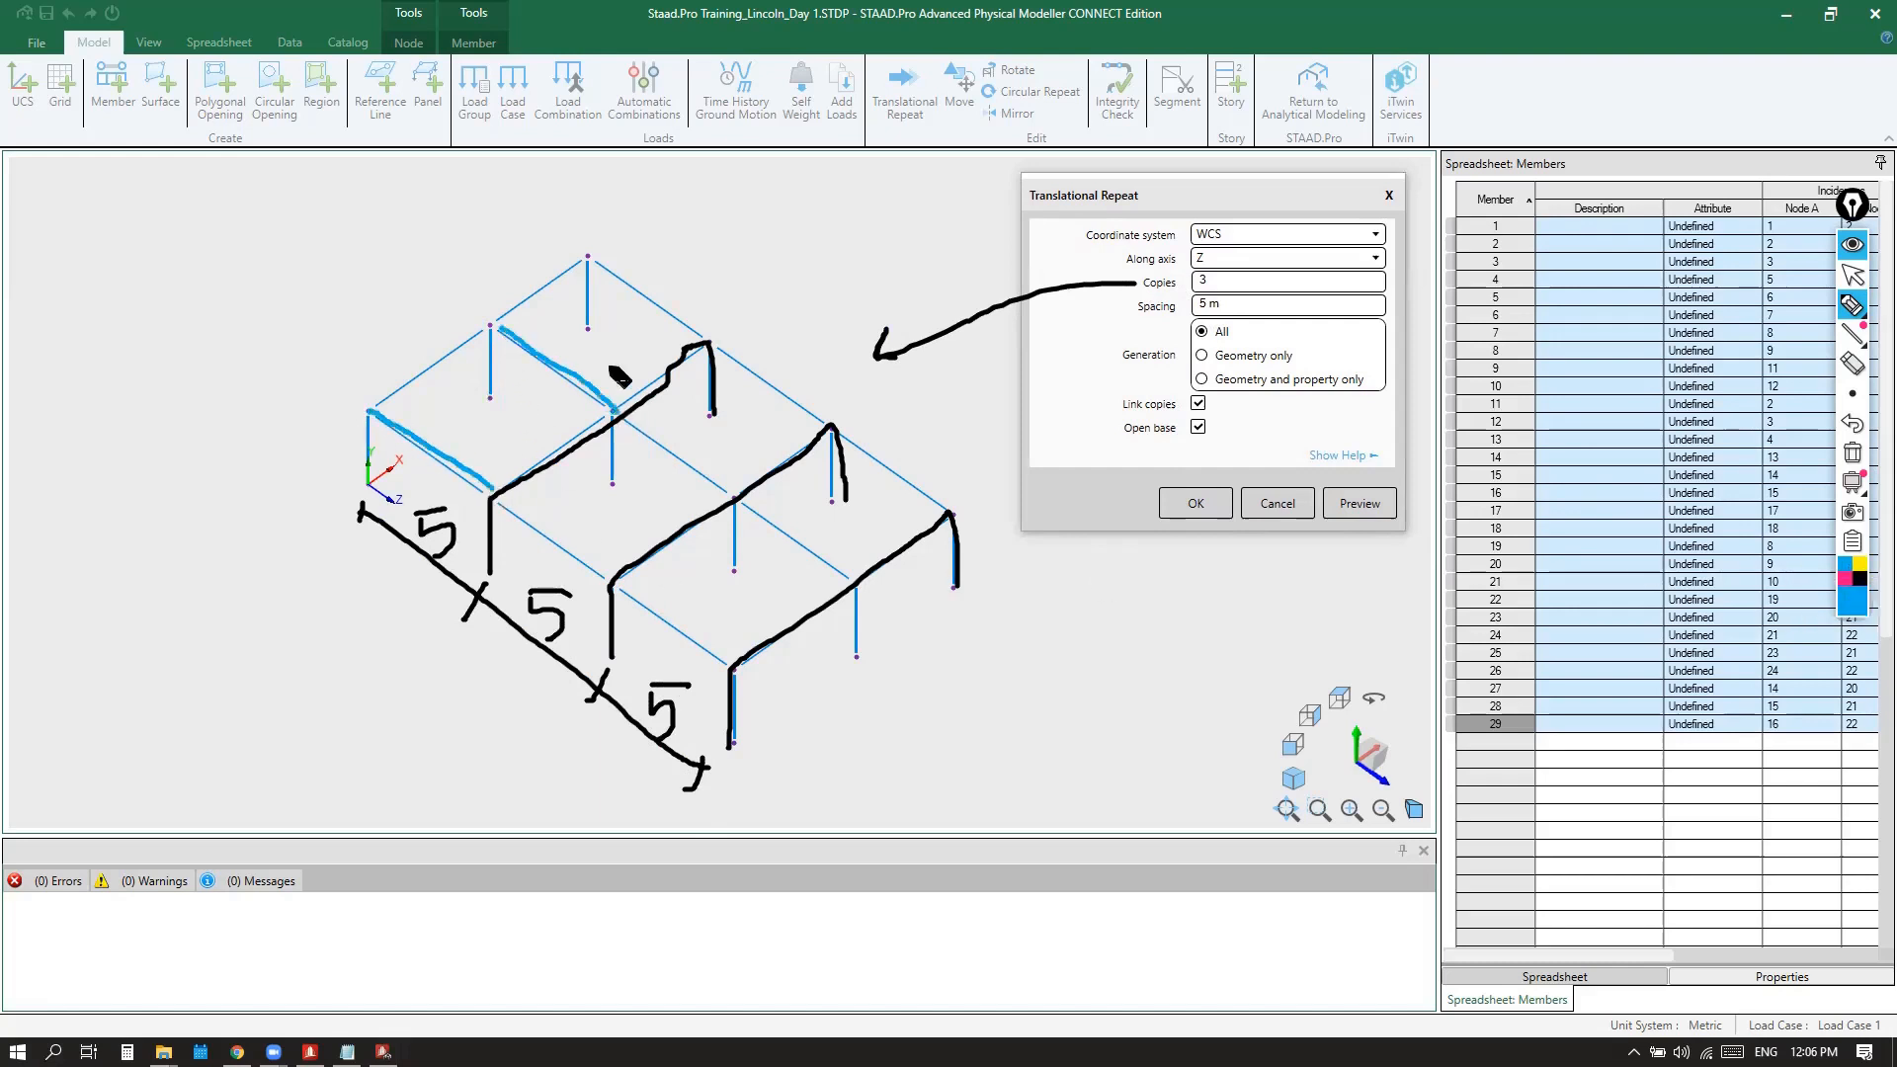
mouse_move(593, 260)
mouse_down()
mouse_move(696, 324)
mouse_move(820, 445)
mouse_up()
drag(619, 415, 689, 474)
drag(500, 494, 711, 661)
drag(733, 504, 848, 588)
drag(826, 427, 946, 512)
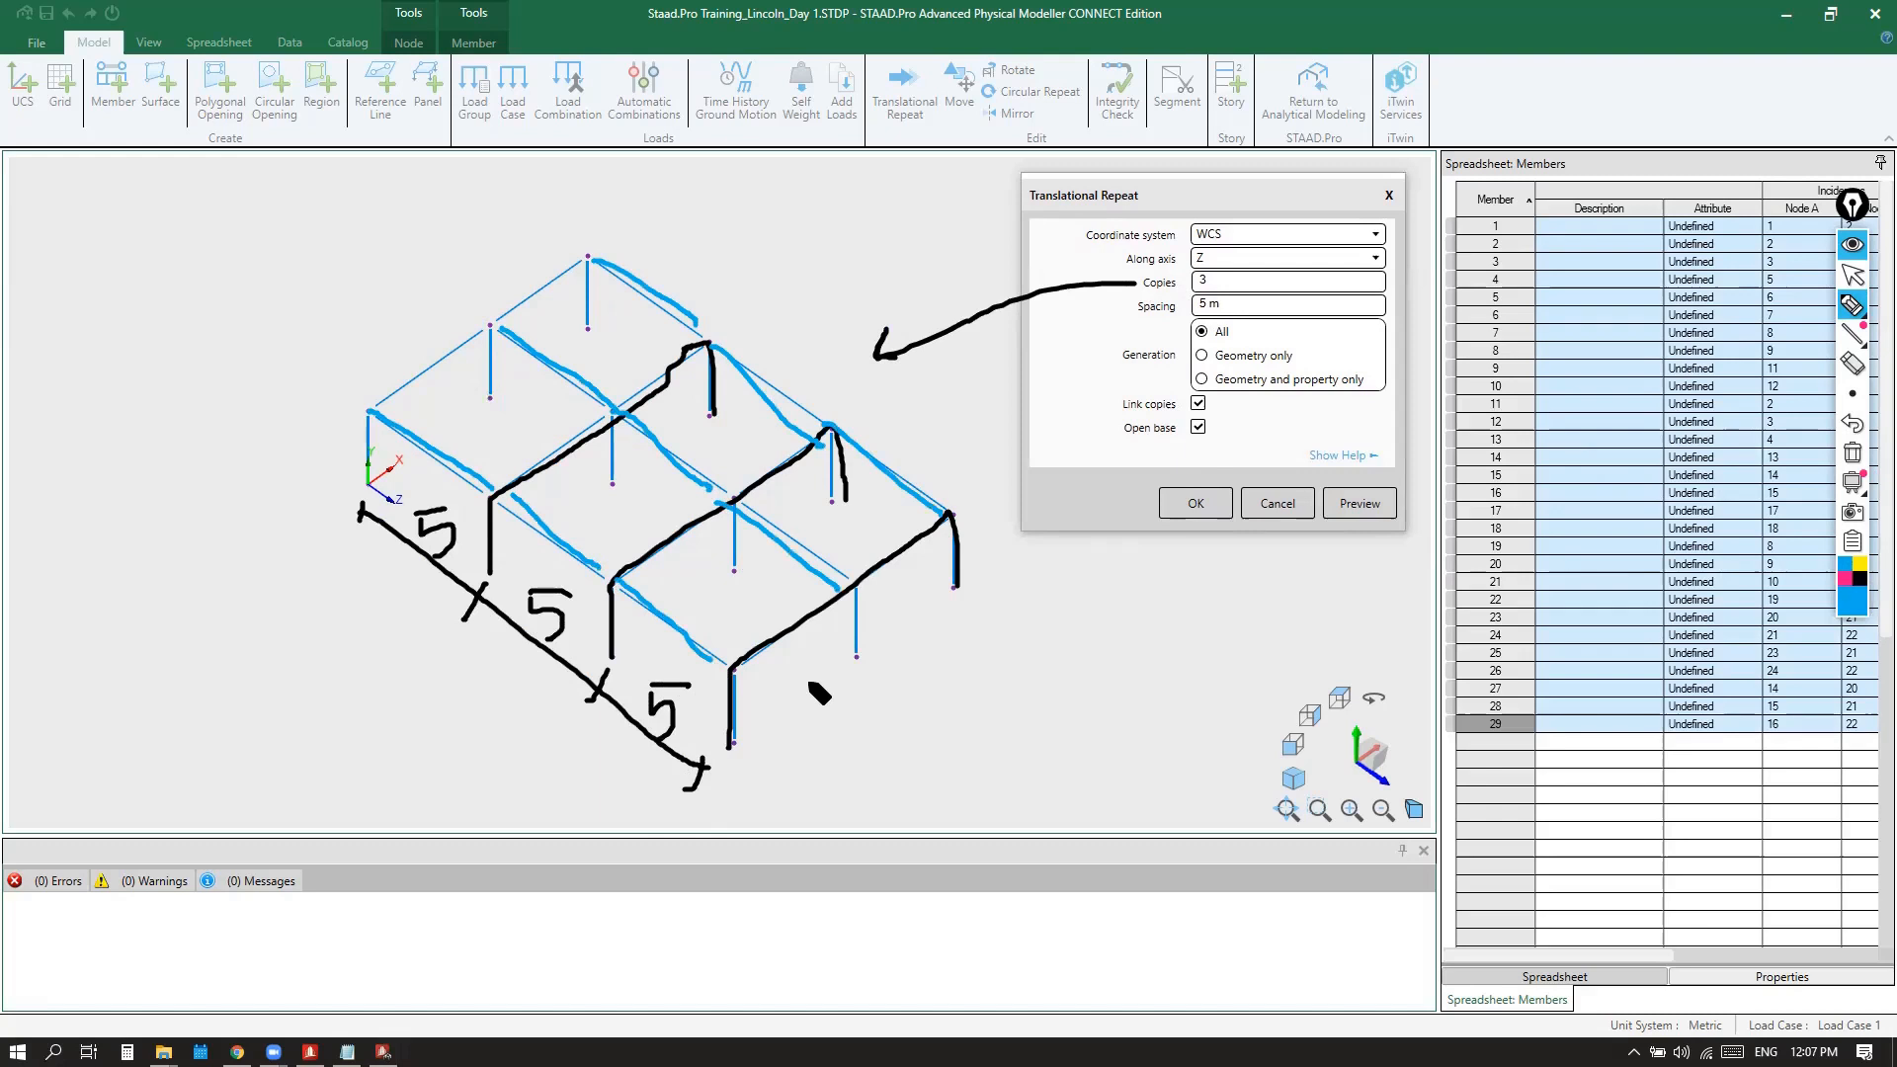
Circle the Open base option and mark a cross at the base of each of the three bays
mouse_move(1194, 450)
mouse_down()
mouse_move(1131, 427)
mouse_move(1240, 429)
mouse_move(1203, 447)
mouse_up()
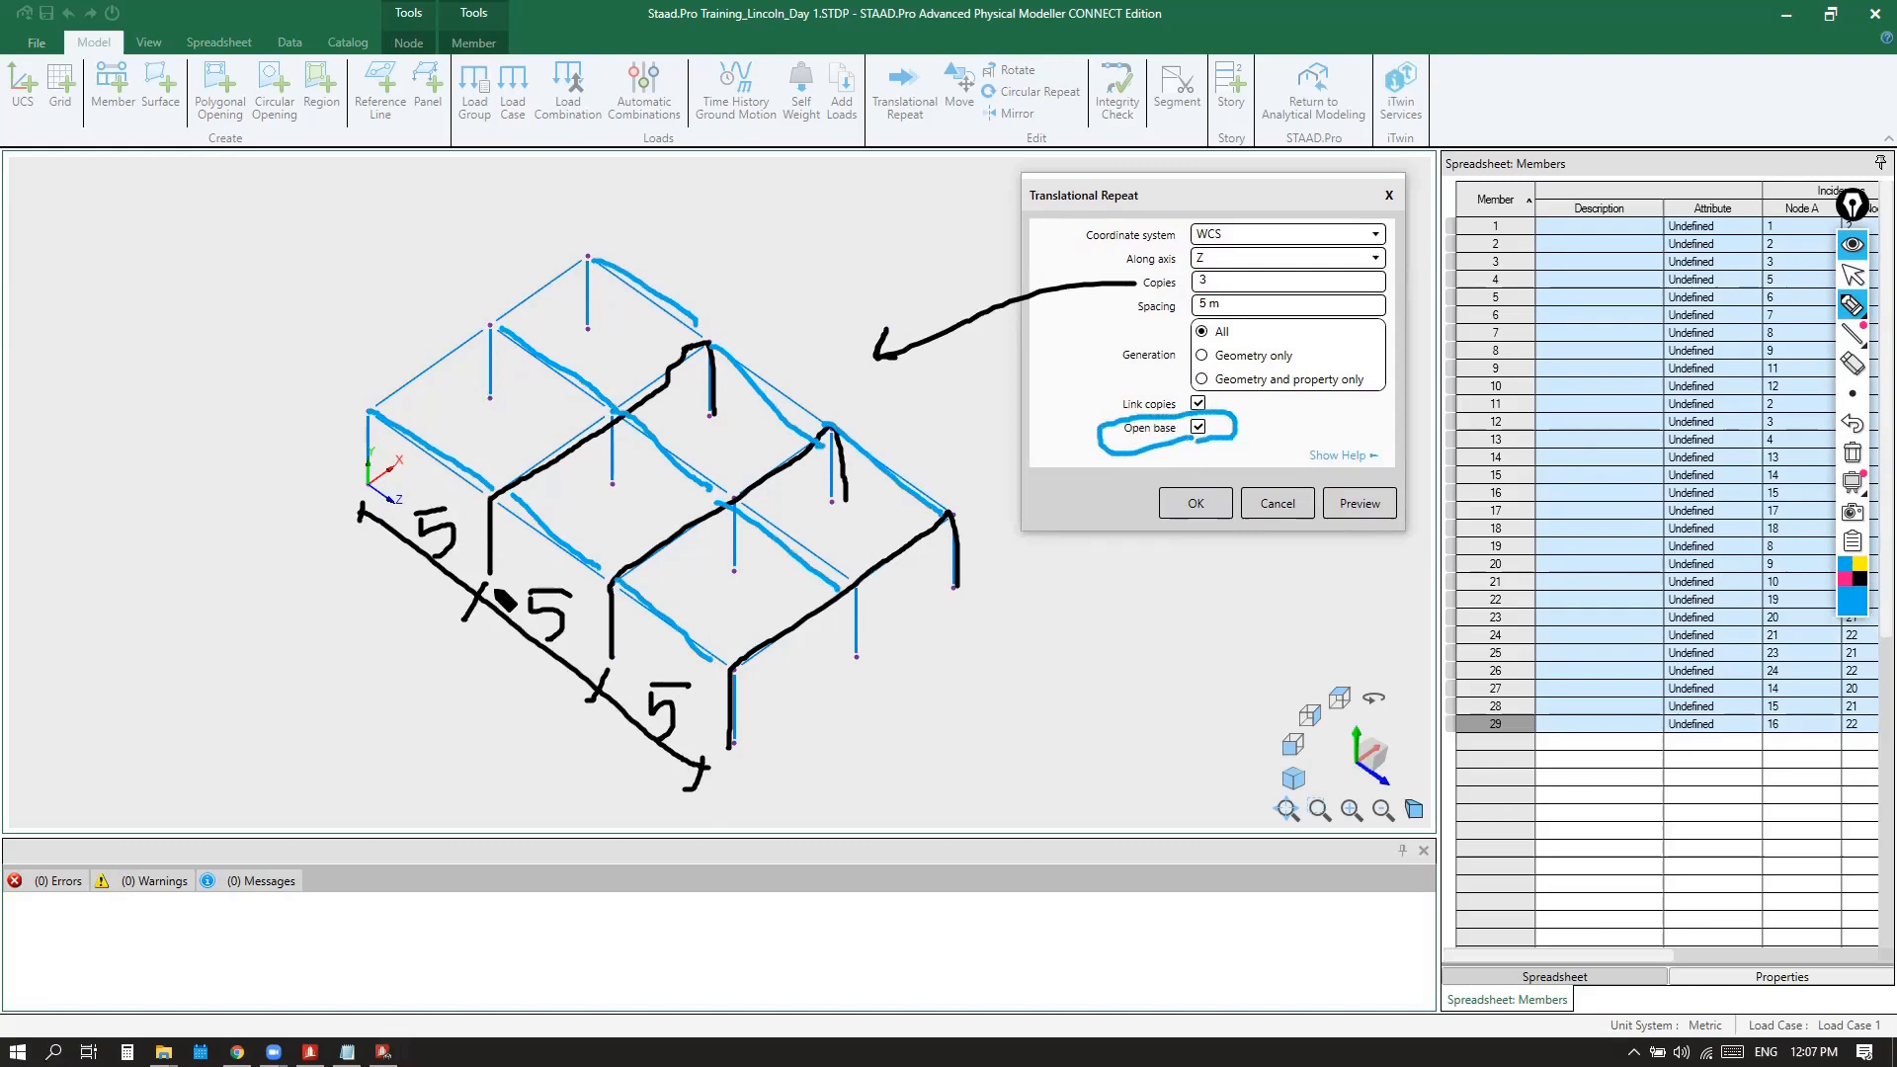
mouse_move(416, 488)
mouse_down()
mouse_move(395, 533)
mouse_move(437, 520)
mouse_up()
mouse_move(559, 569)
mouse_down()
mouse_move(556, 608)
mouse_move(581, 613)
mouse_up()
mouse_move(666, 657)
mouse_down()
mouse_move(678, 706)
mouse_move(702, 704)
mouse_up()
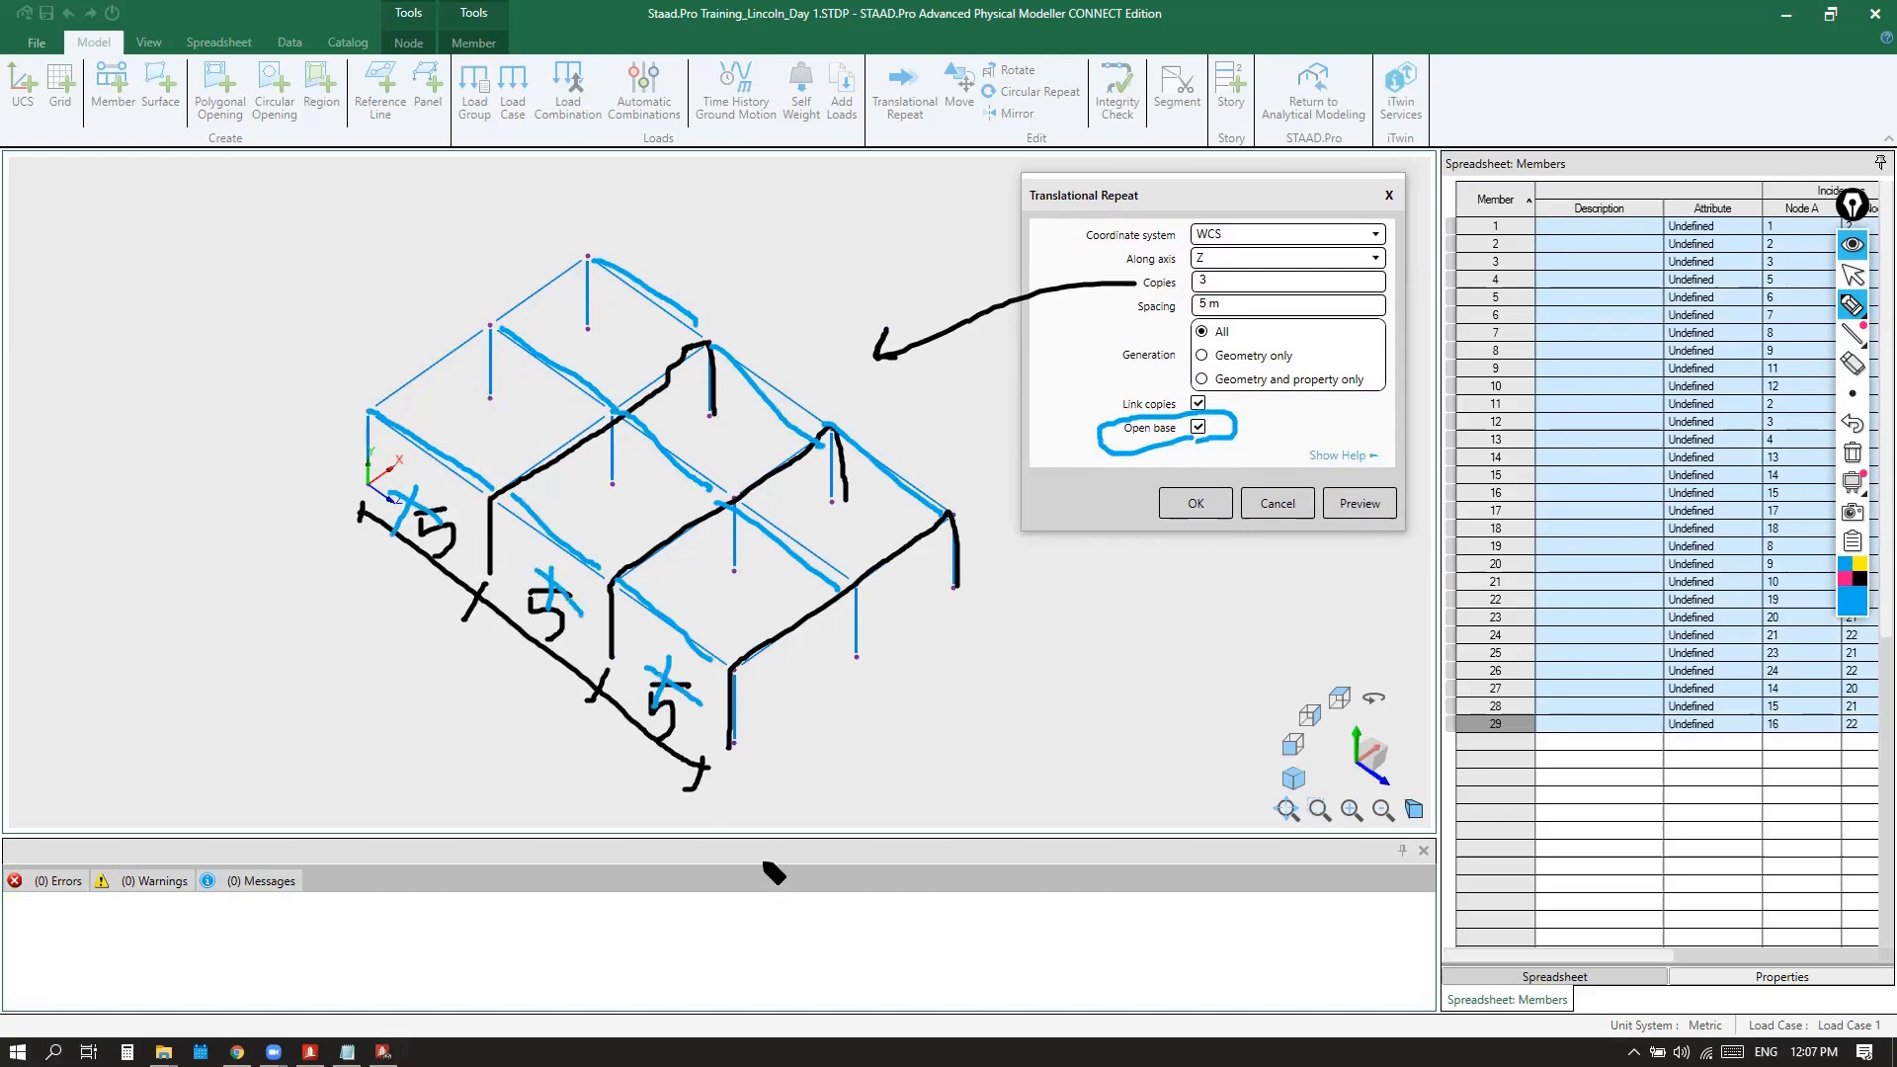
Clear all pen annotations from the model and close the Translational Repeat dialog without applying it
click(1853, 453)
click(1855, 277)
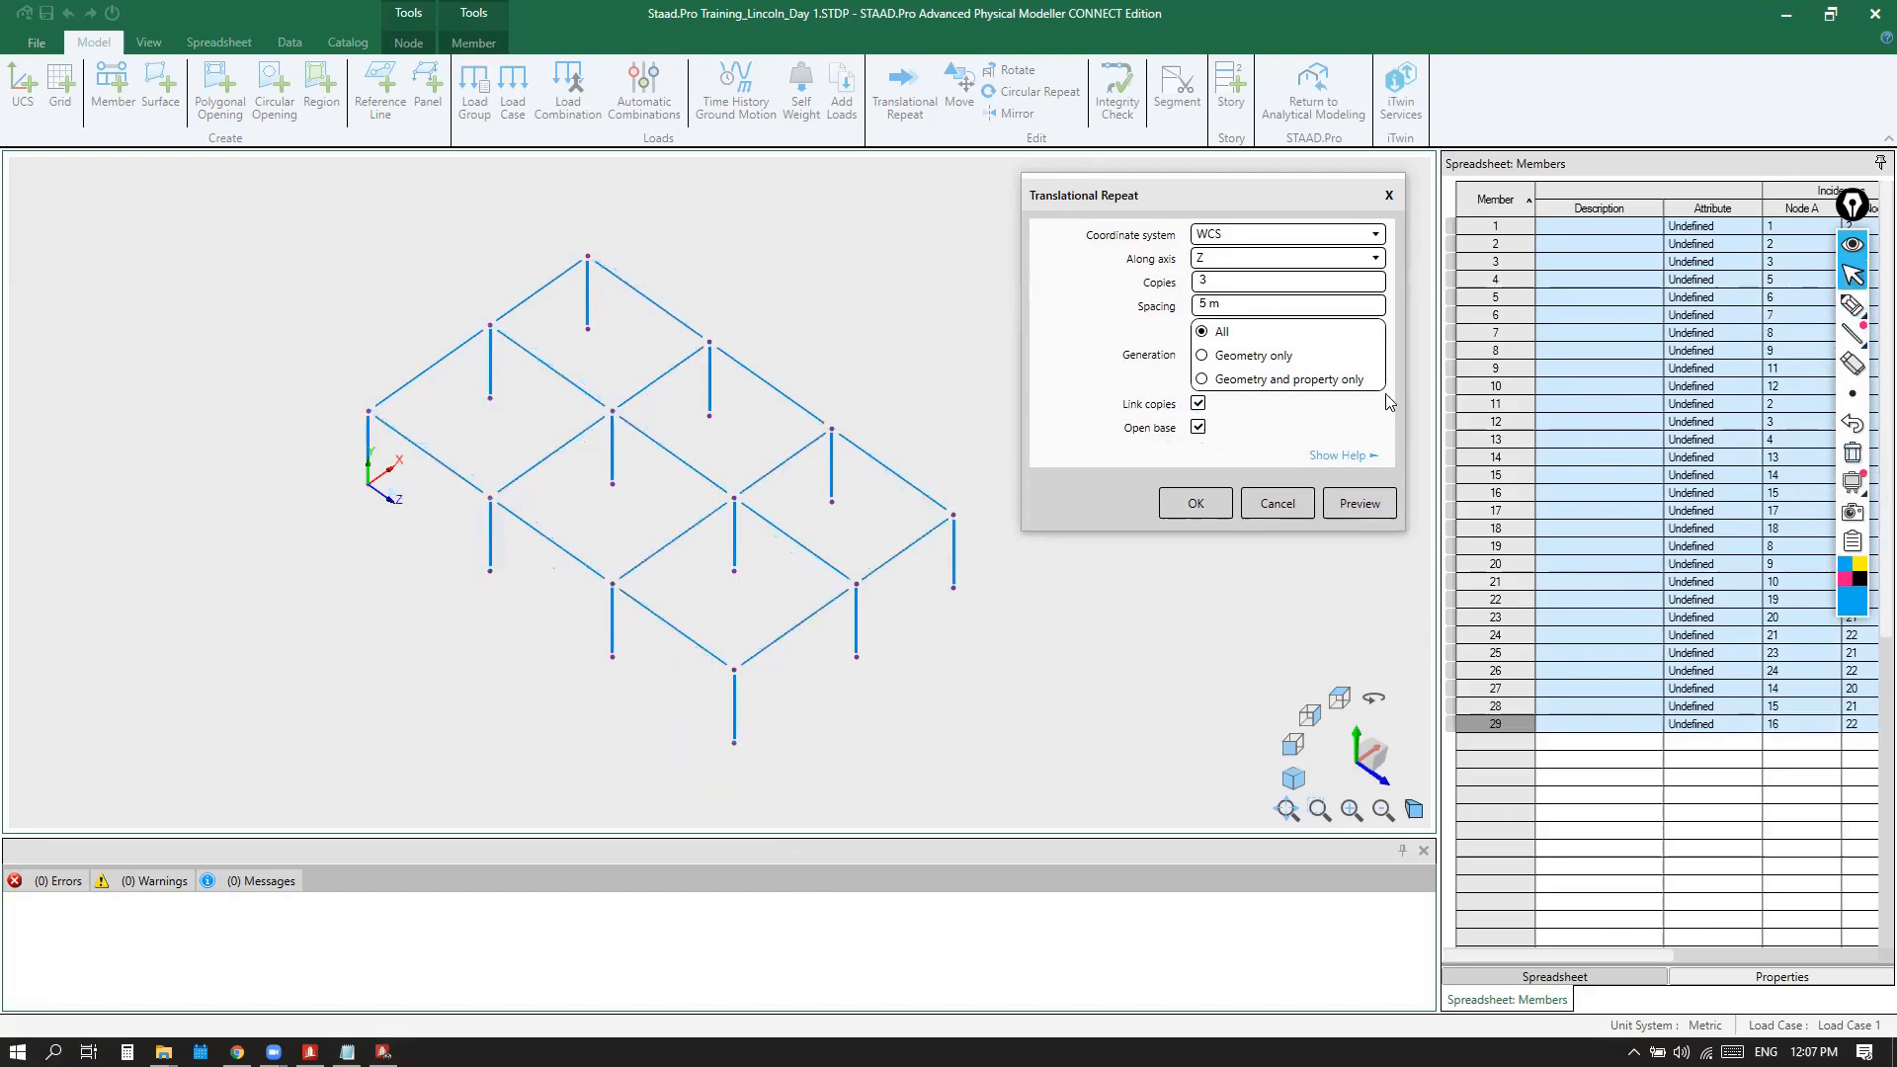
click(1389, 197)
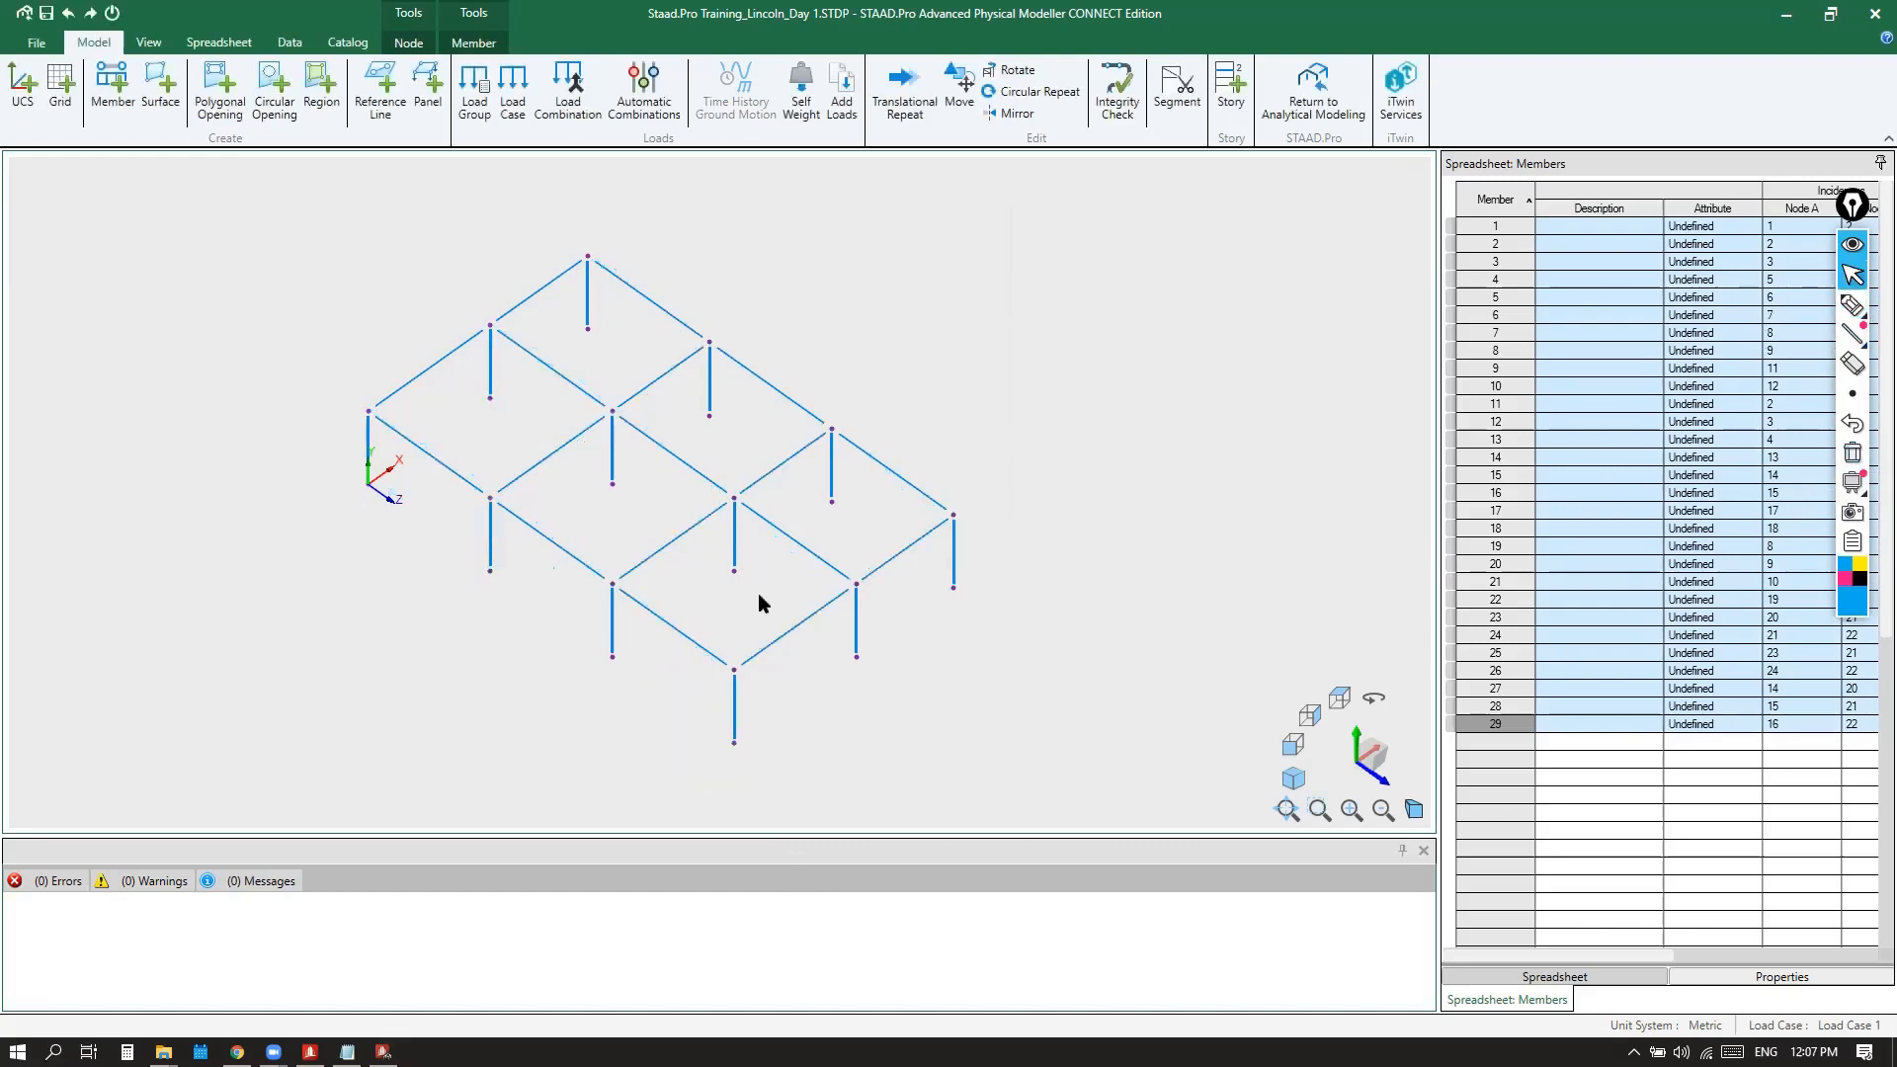
Show the whole frame model in top view
scroll(745, 610, down, 2)
scroll(718, 629, down, 1)
scroll(711, 618, up, 3)
scroll(712, 618, down, 4)
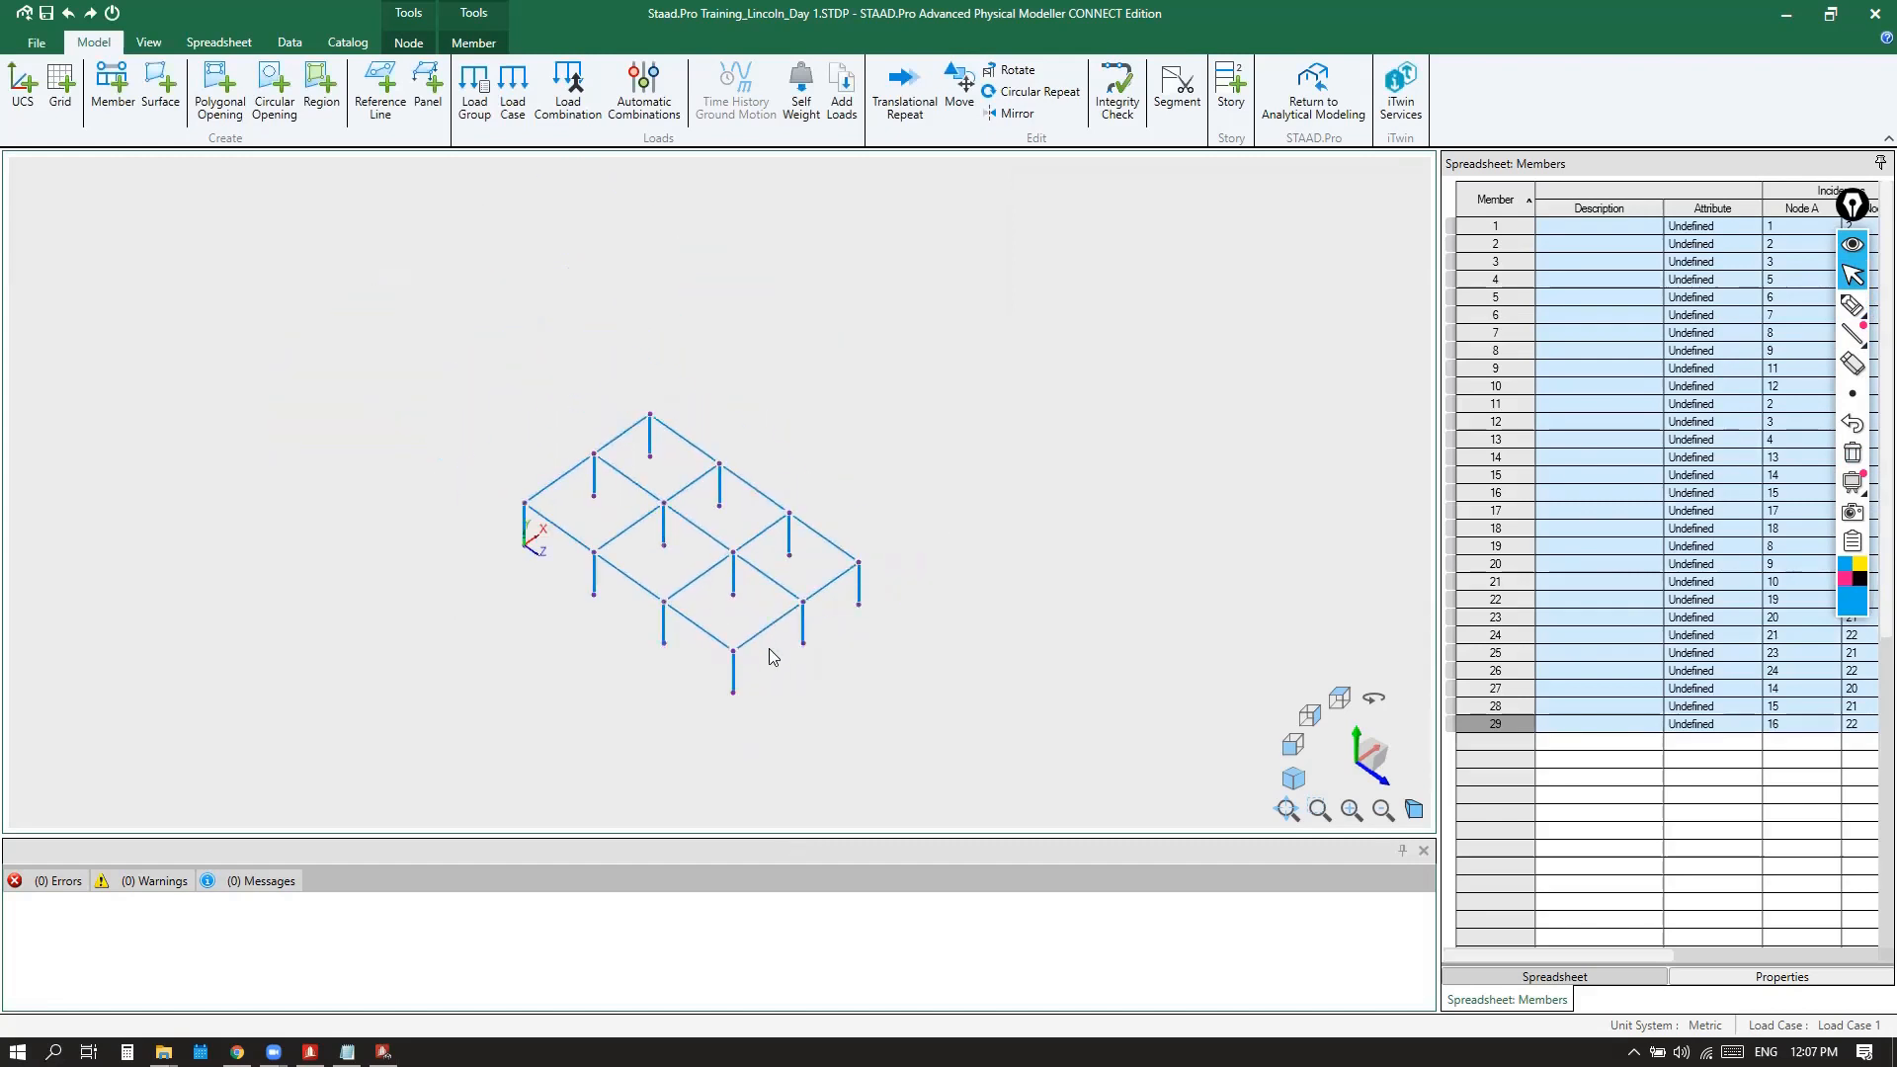
scroll(763, 551, up, 4)
scroll(768, 545, down, 2)
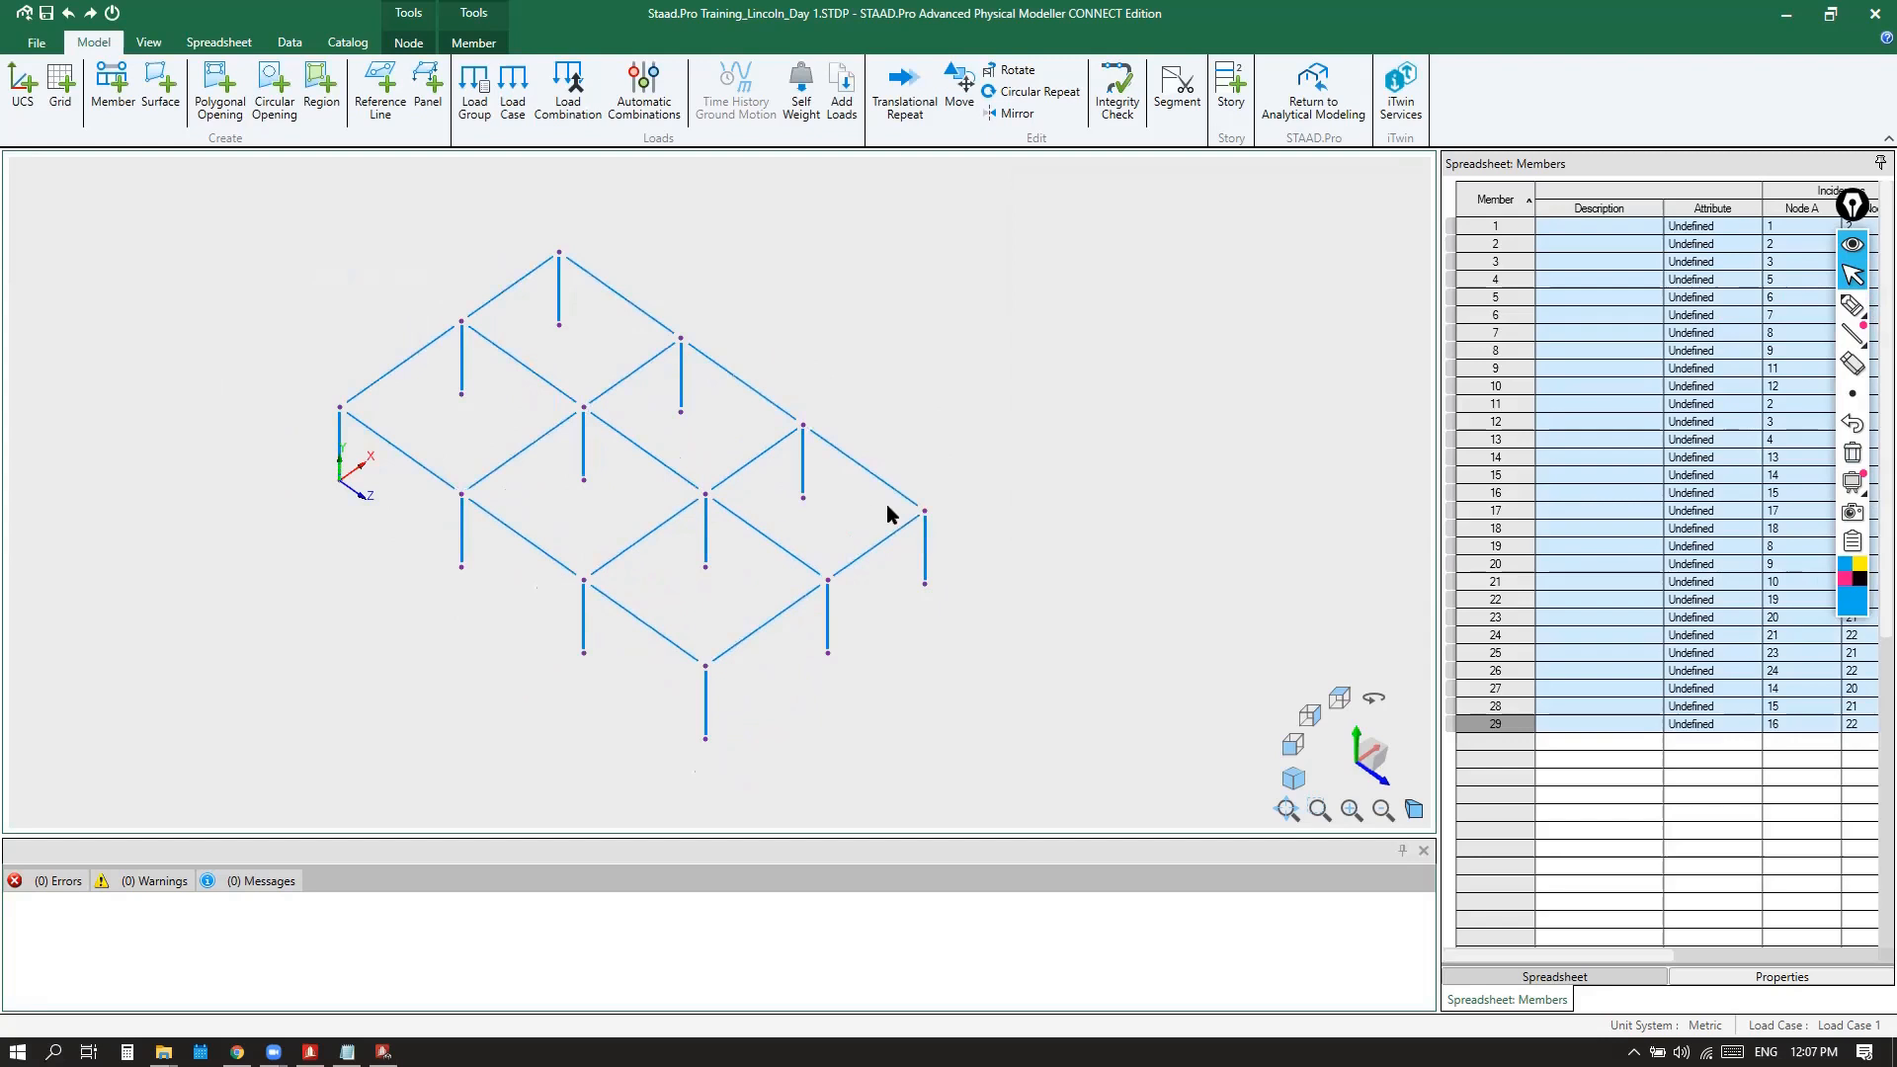
click(1341, 698)
scroll(910, 291, down, 2)
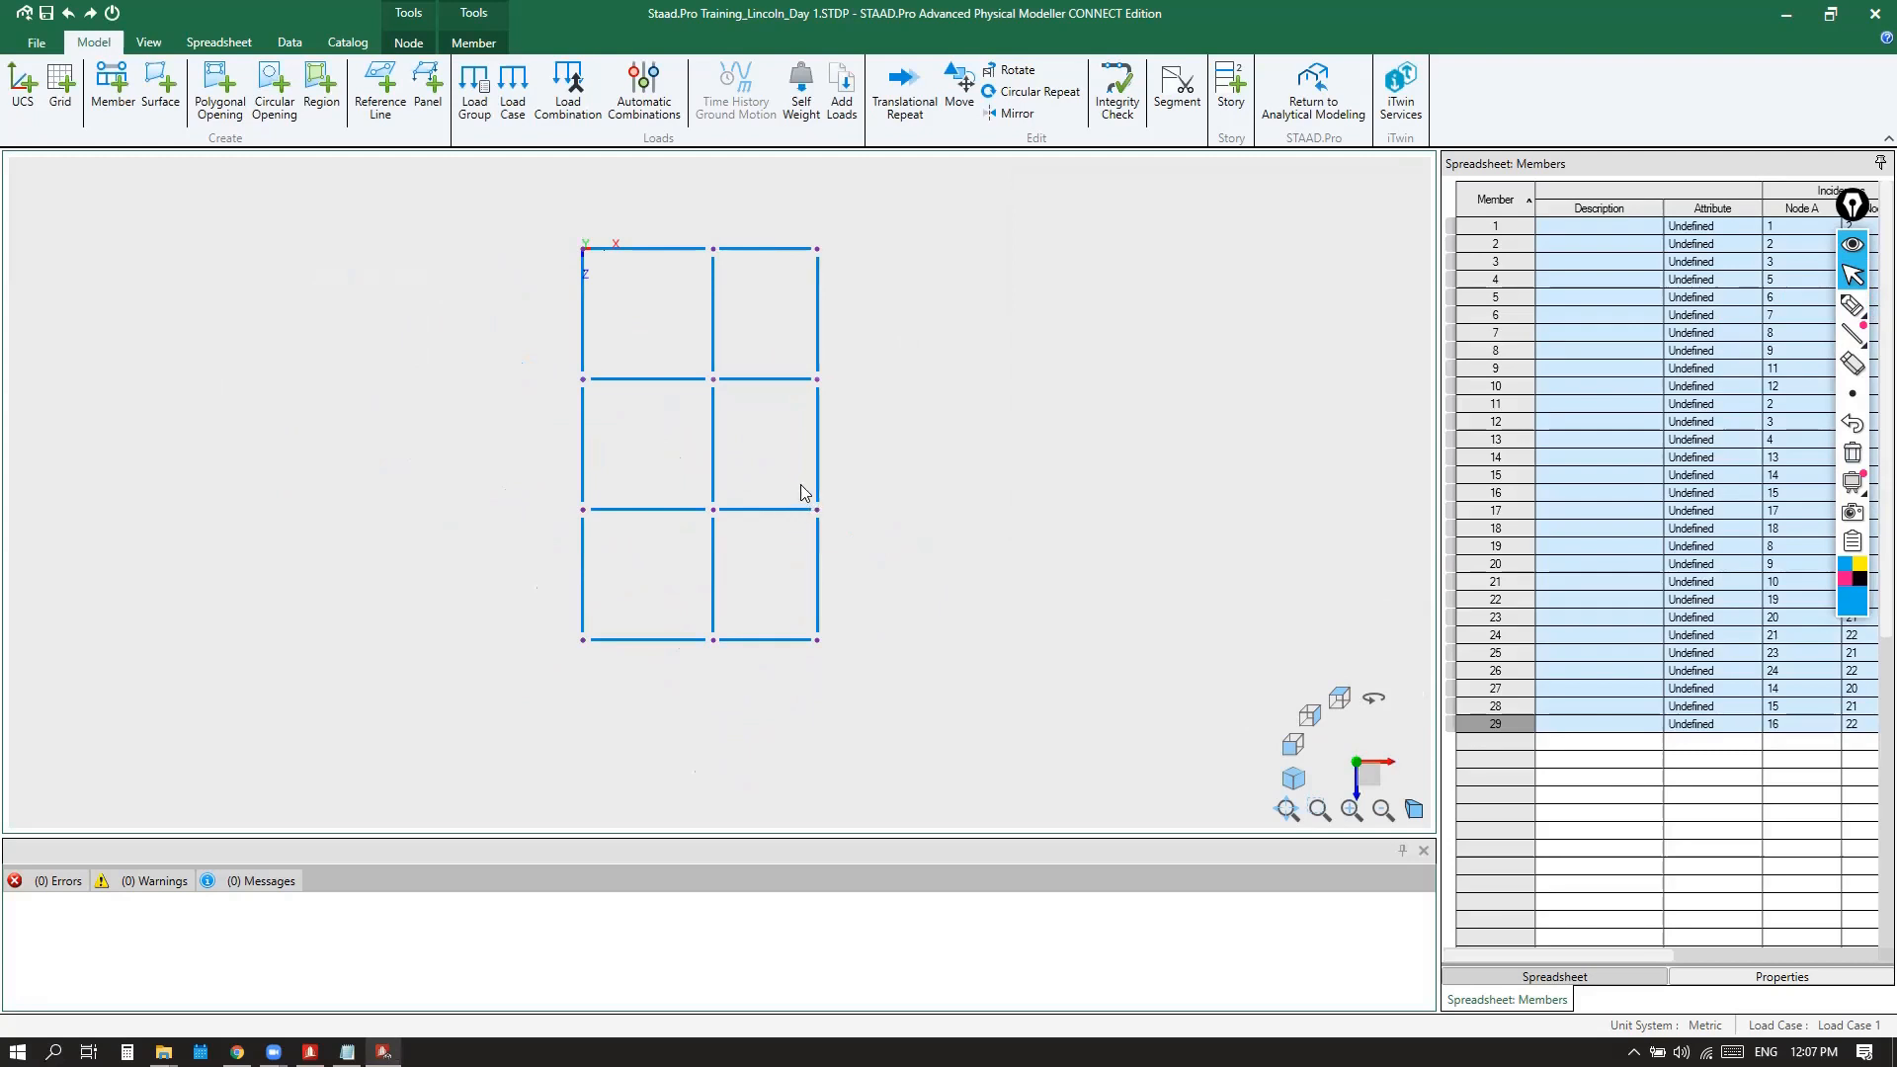
drag(756, 448, 846, 664)
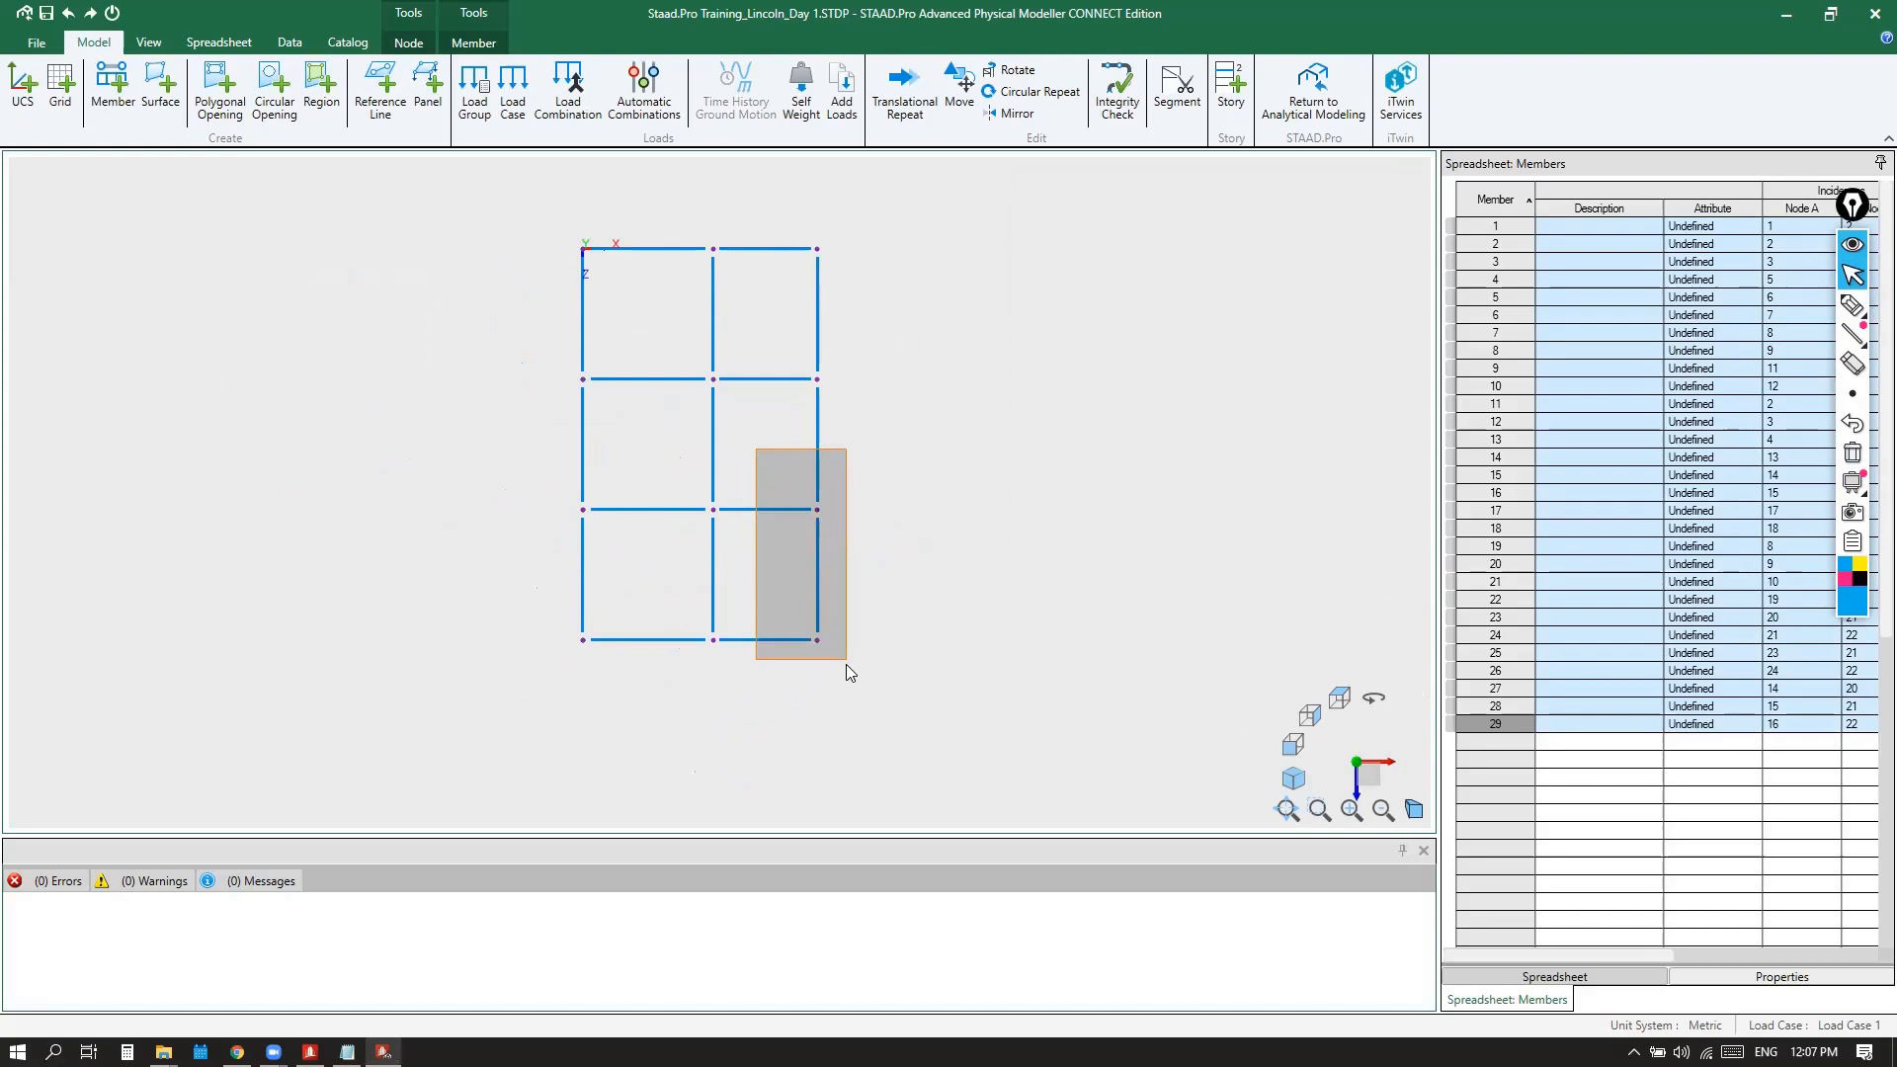
drag(846, 664, 854, 681)
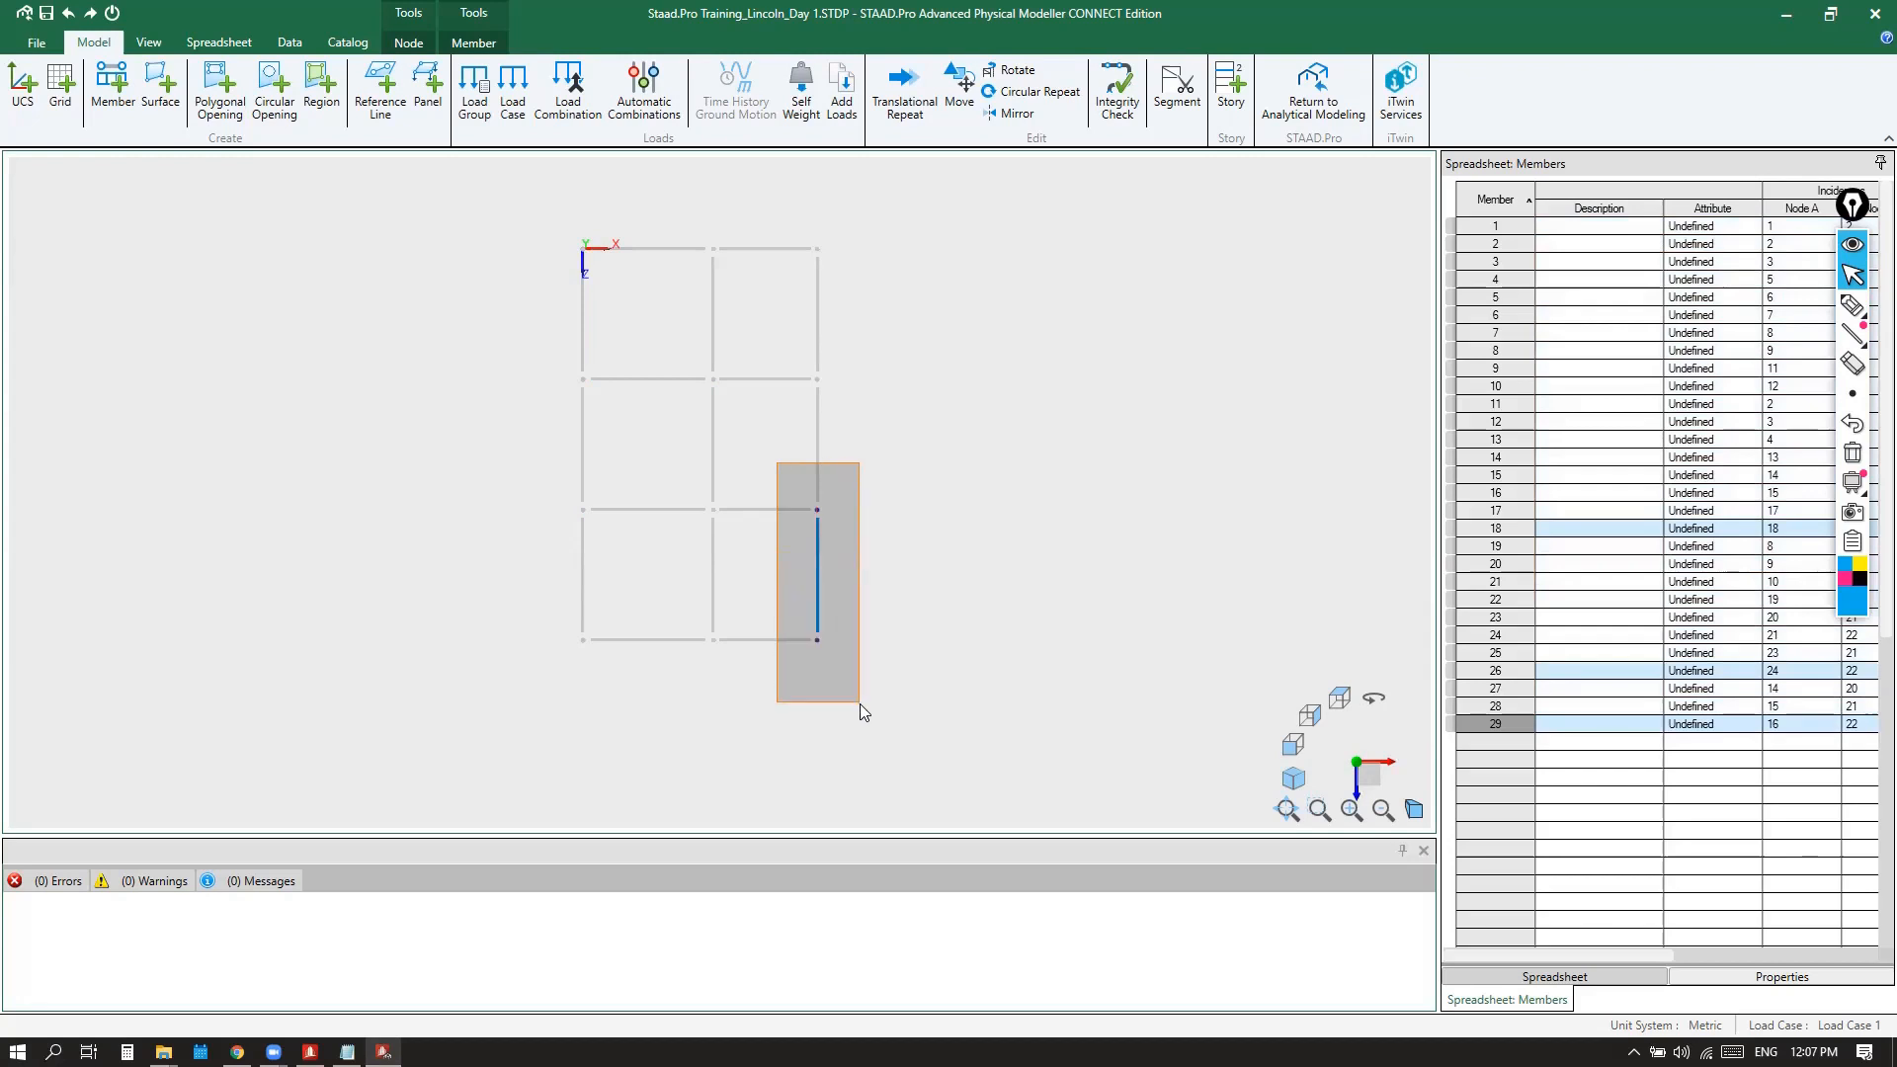
click(893, 614)
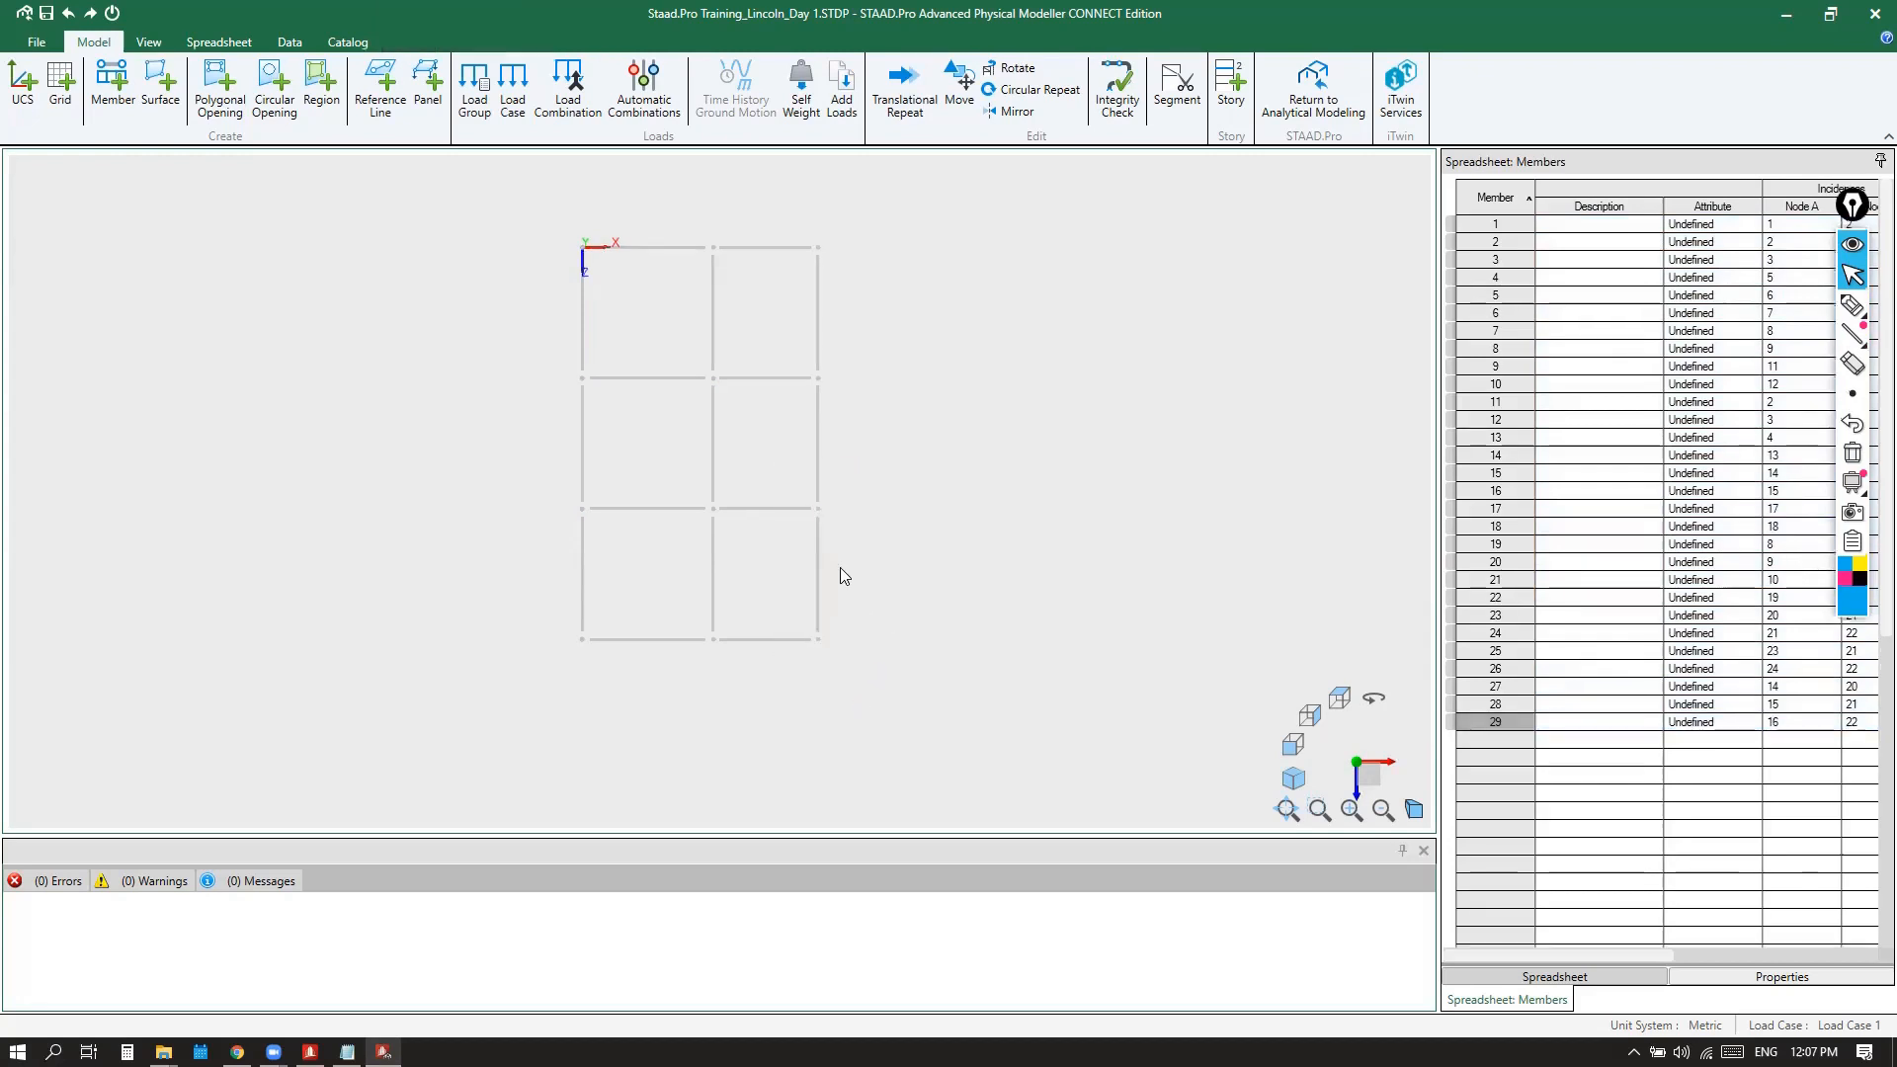
drag(792, 481, 844, 666)
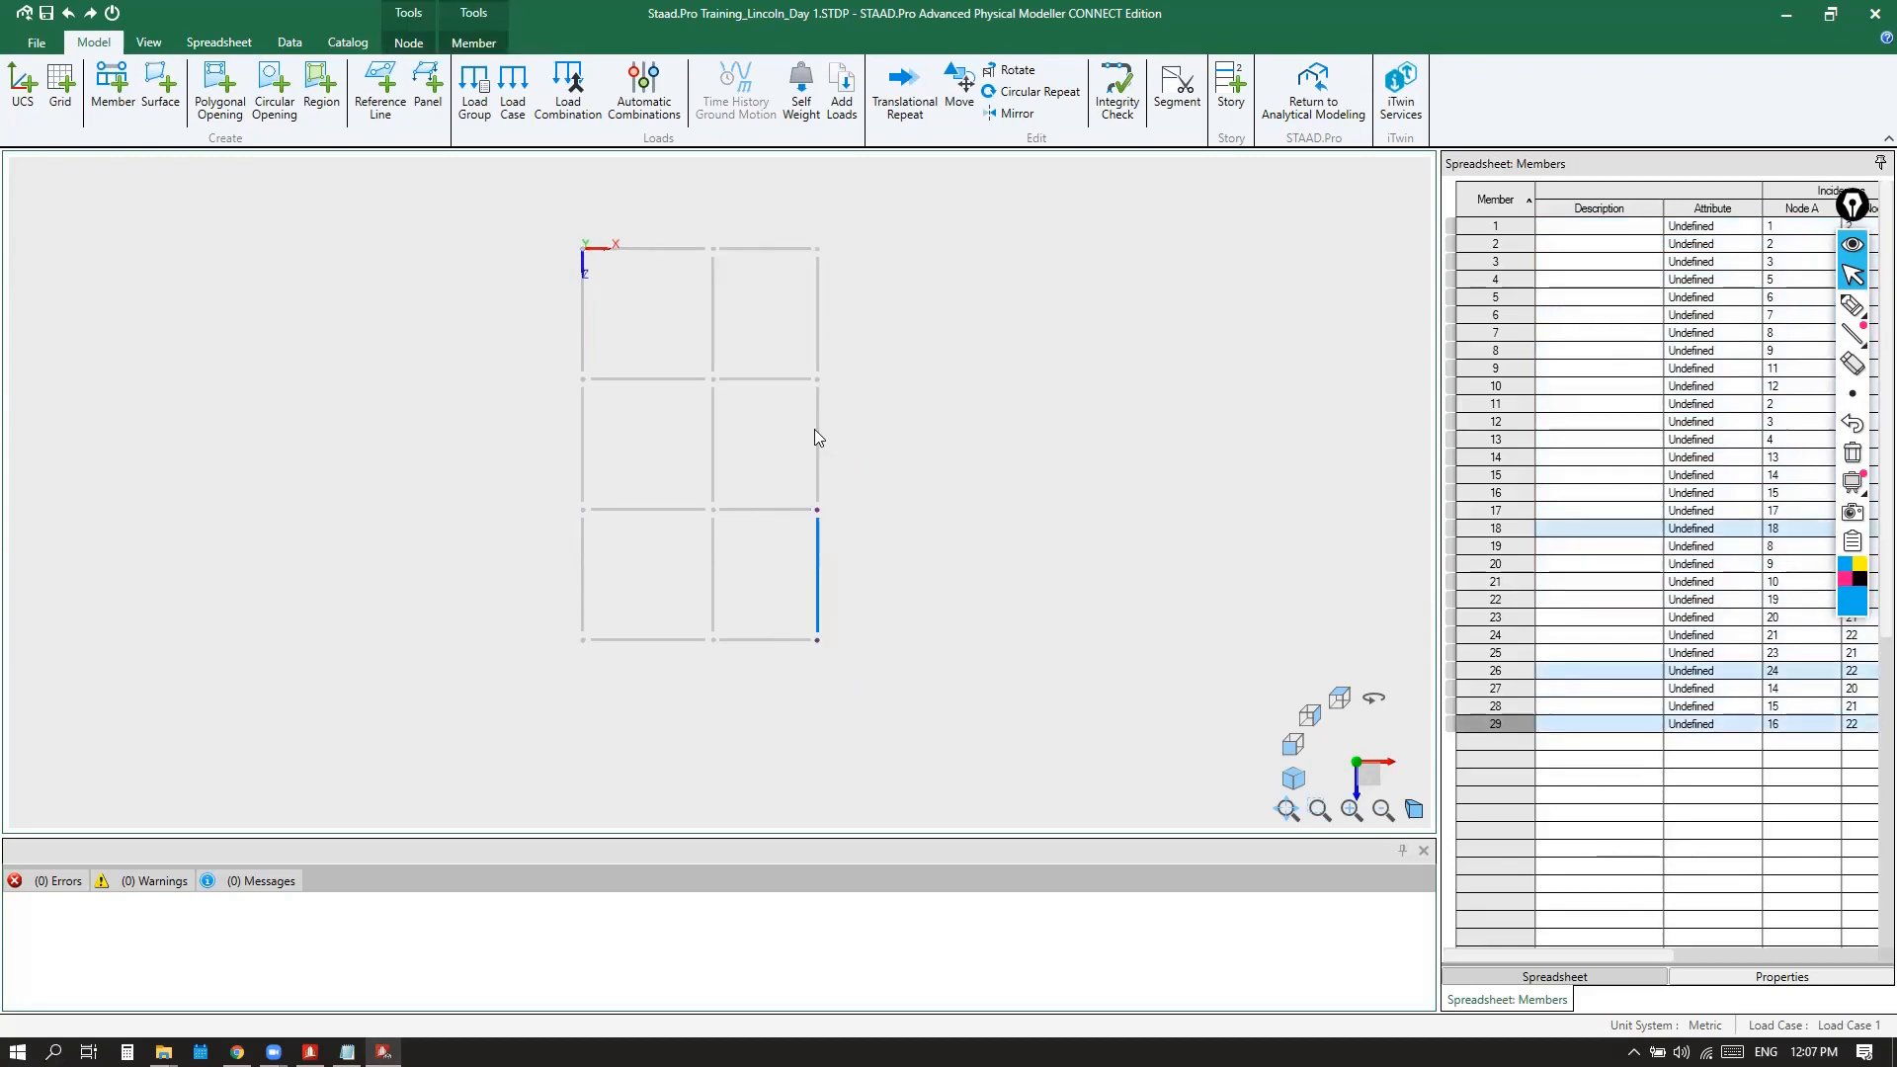
drag(798, 233, 852, 396)
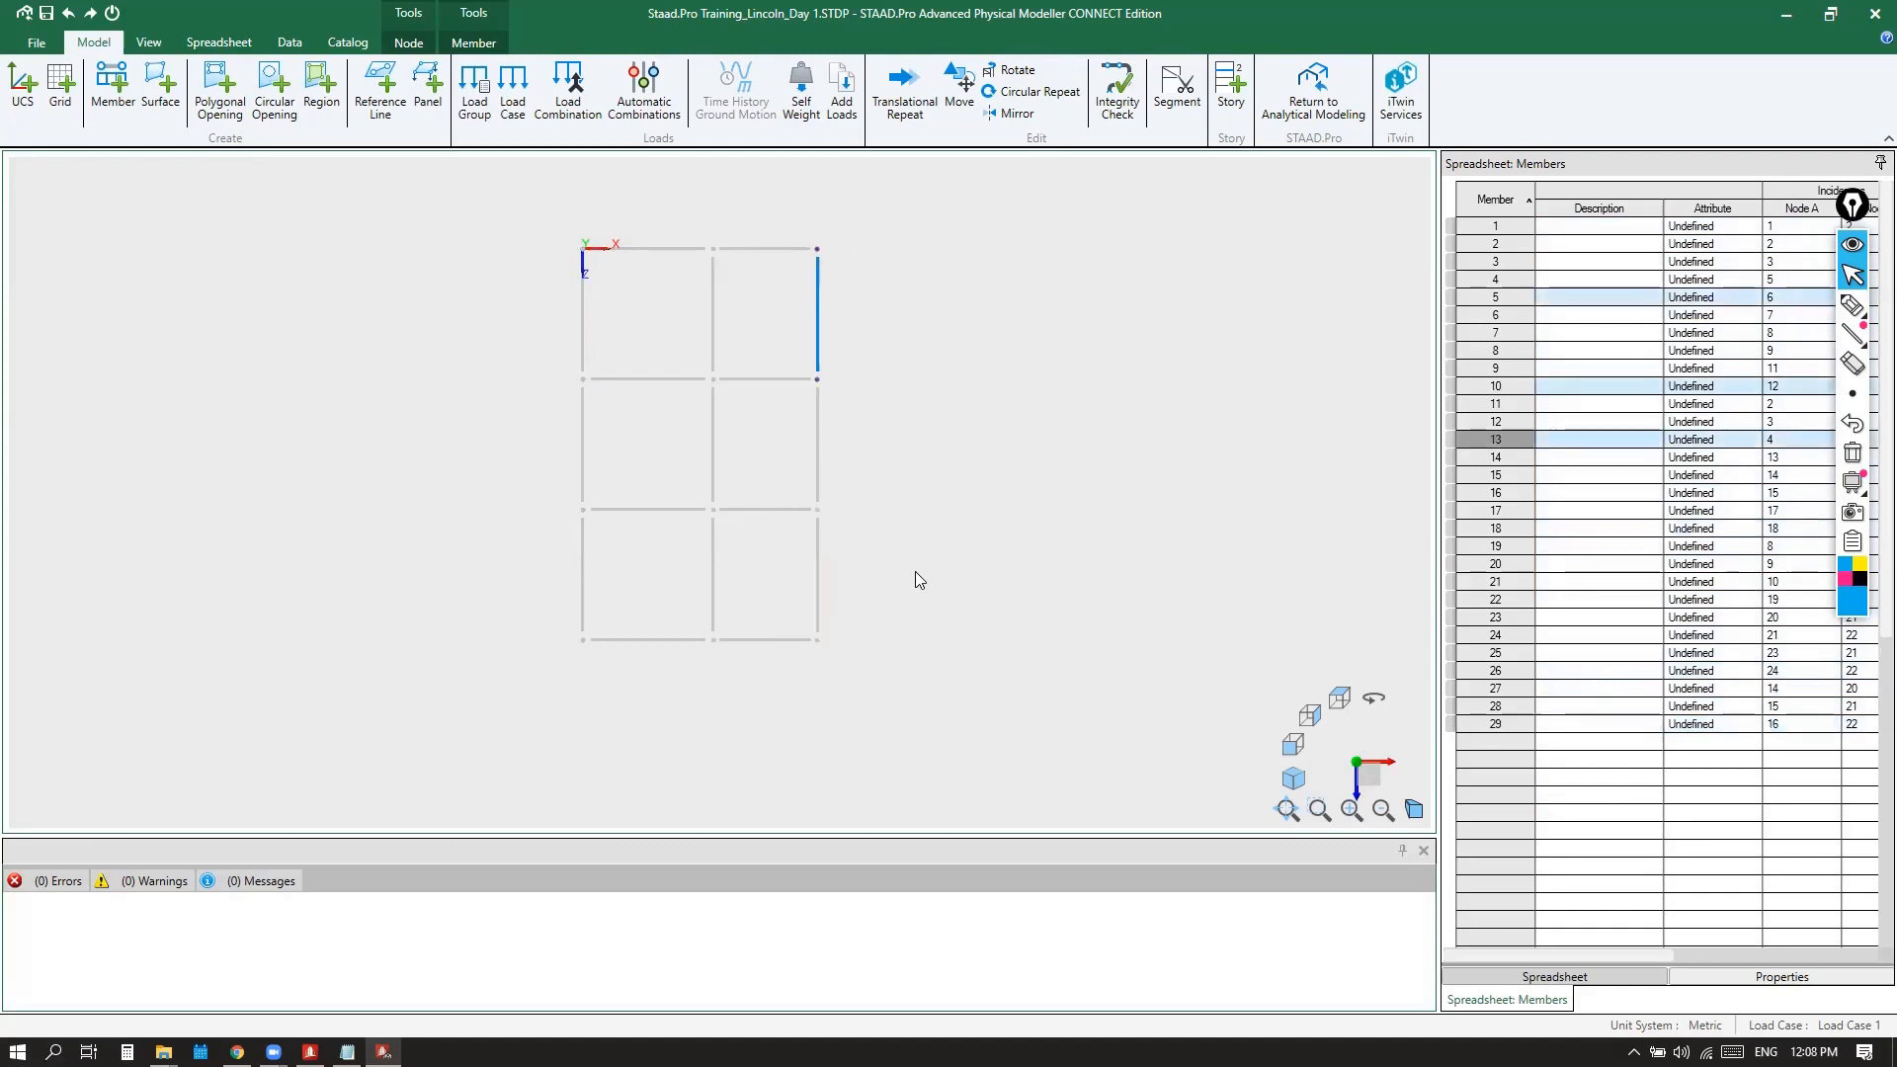
click(967, 478)
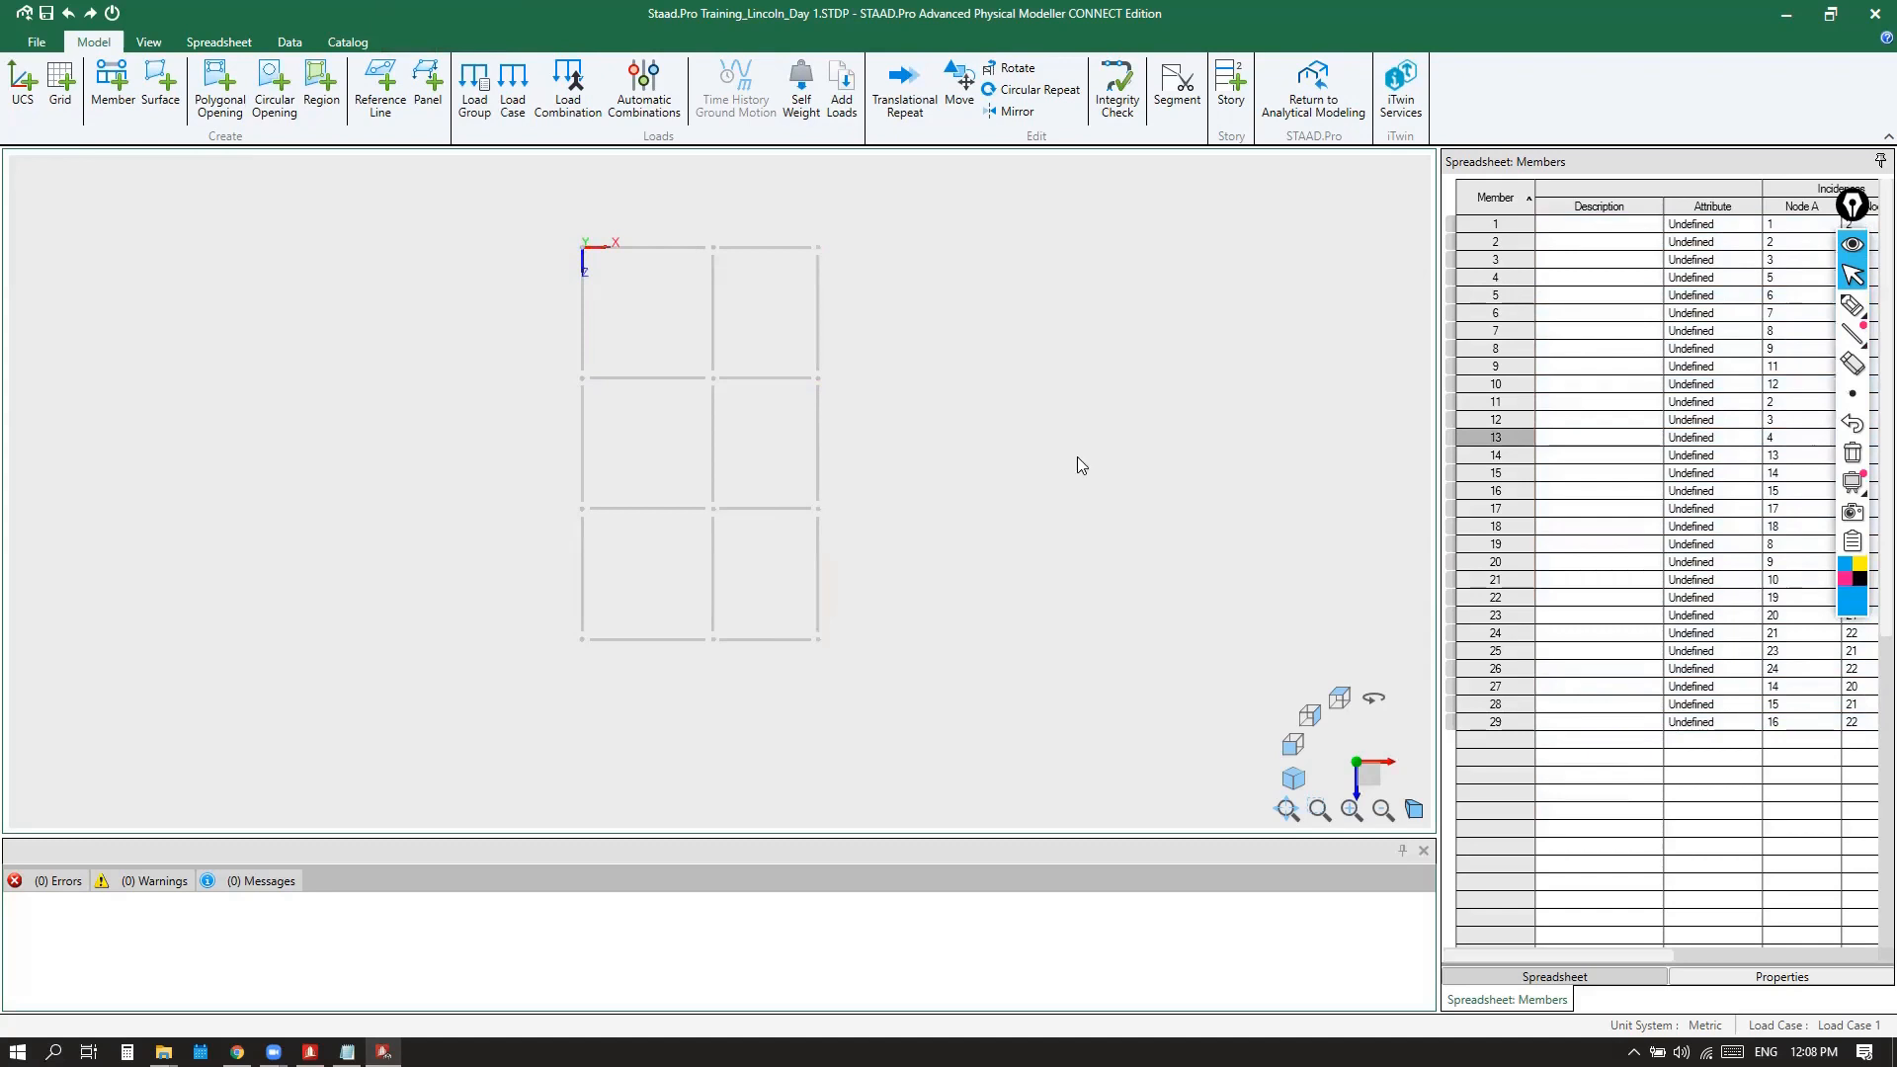
Select the beams and columns along the far X edge in the first and last Z bays, and display the model isometrically
drag(800, 223, 846, 407)
drag(830, 583, 858, 662)
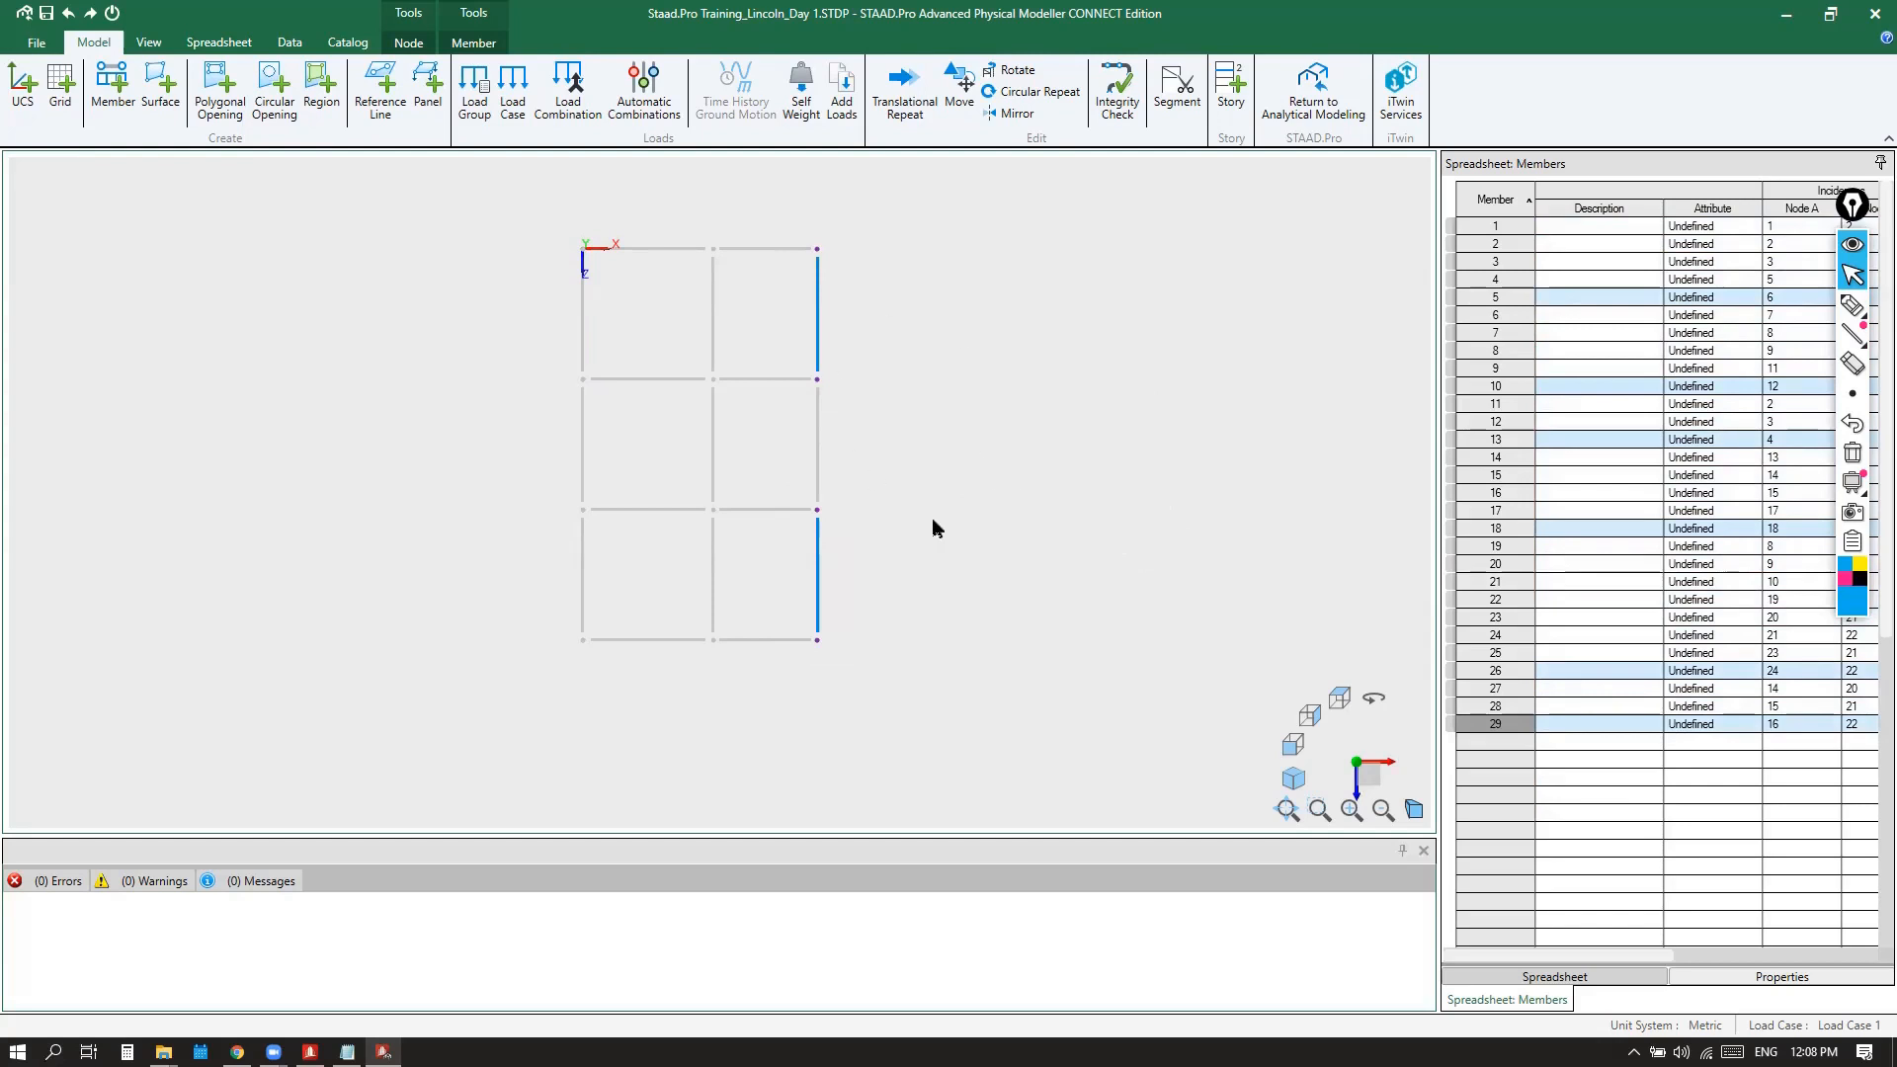
click(1295, 780)
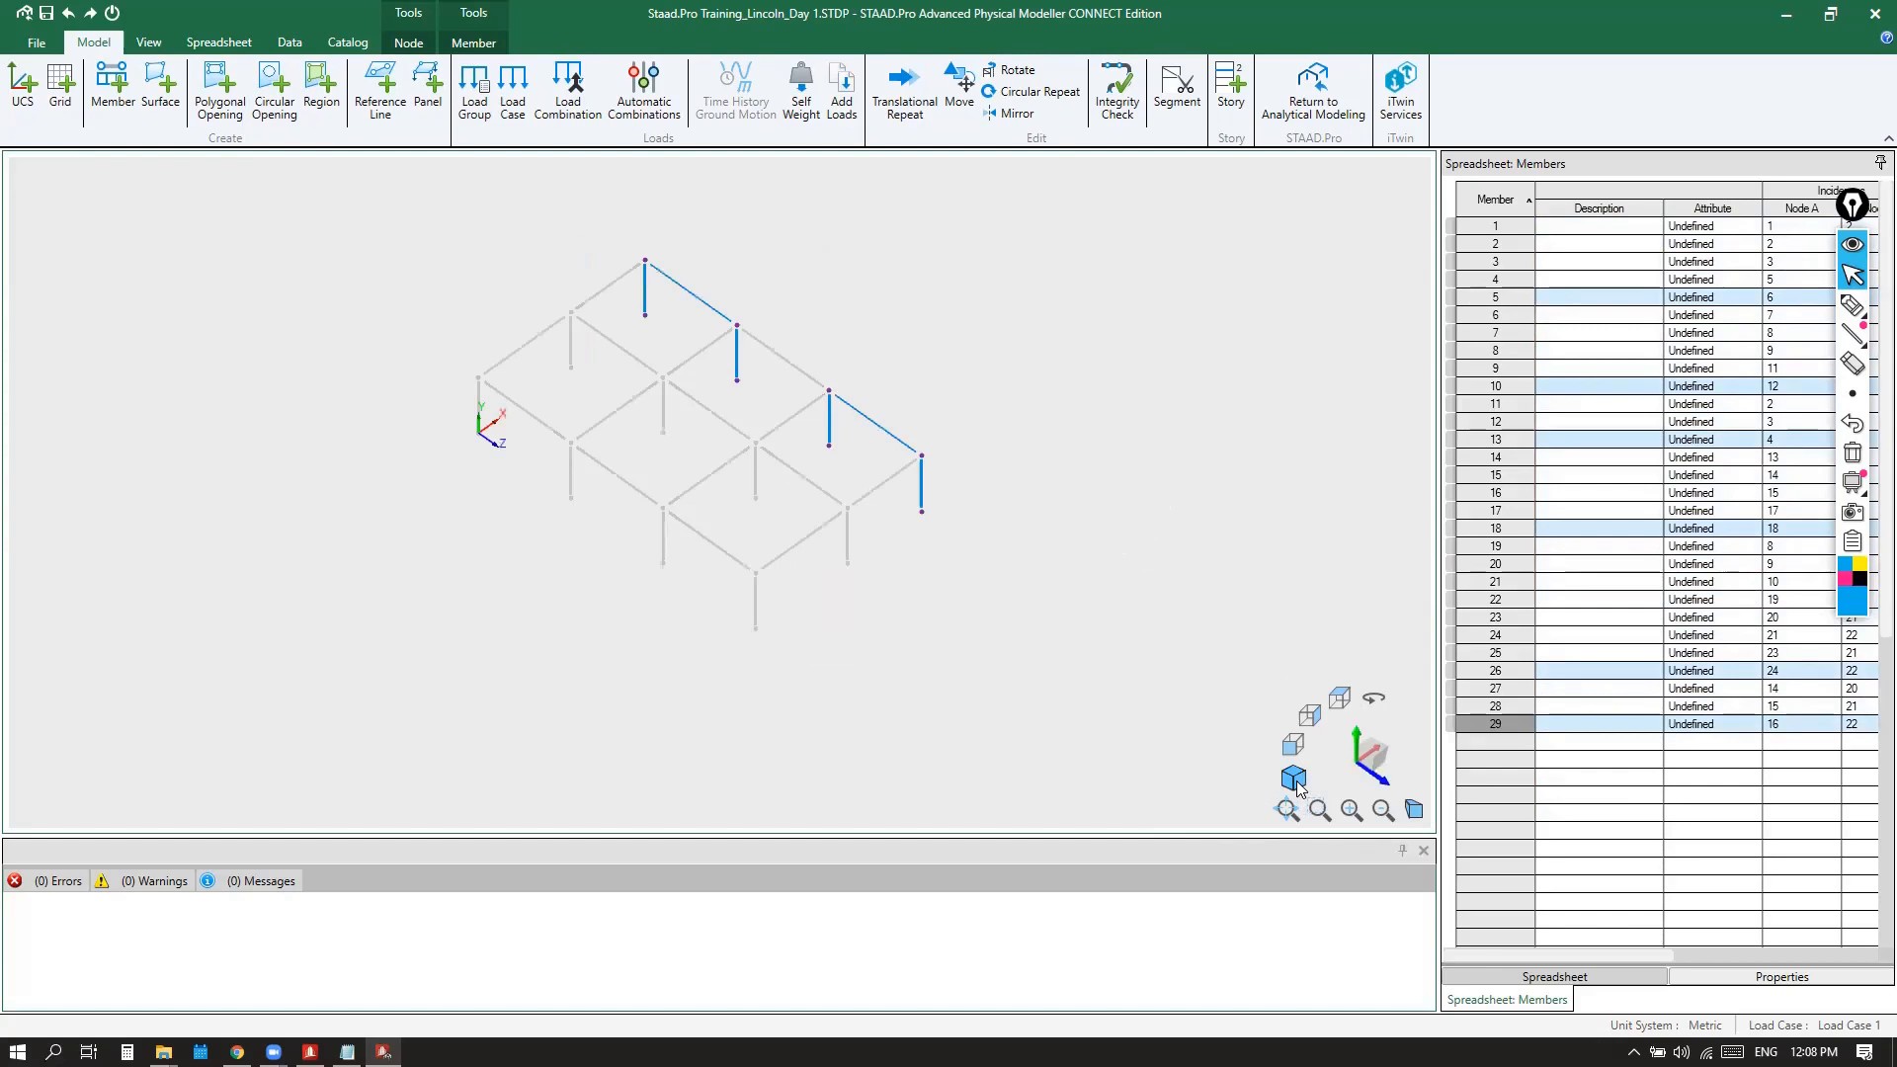
scroll(703, 285, up, 5)
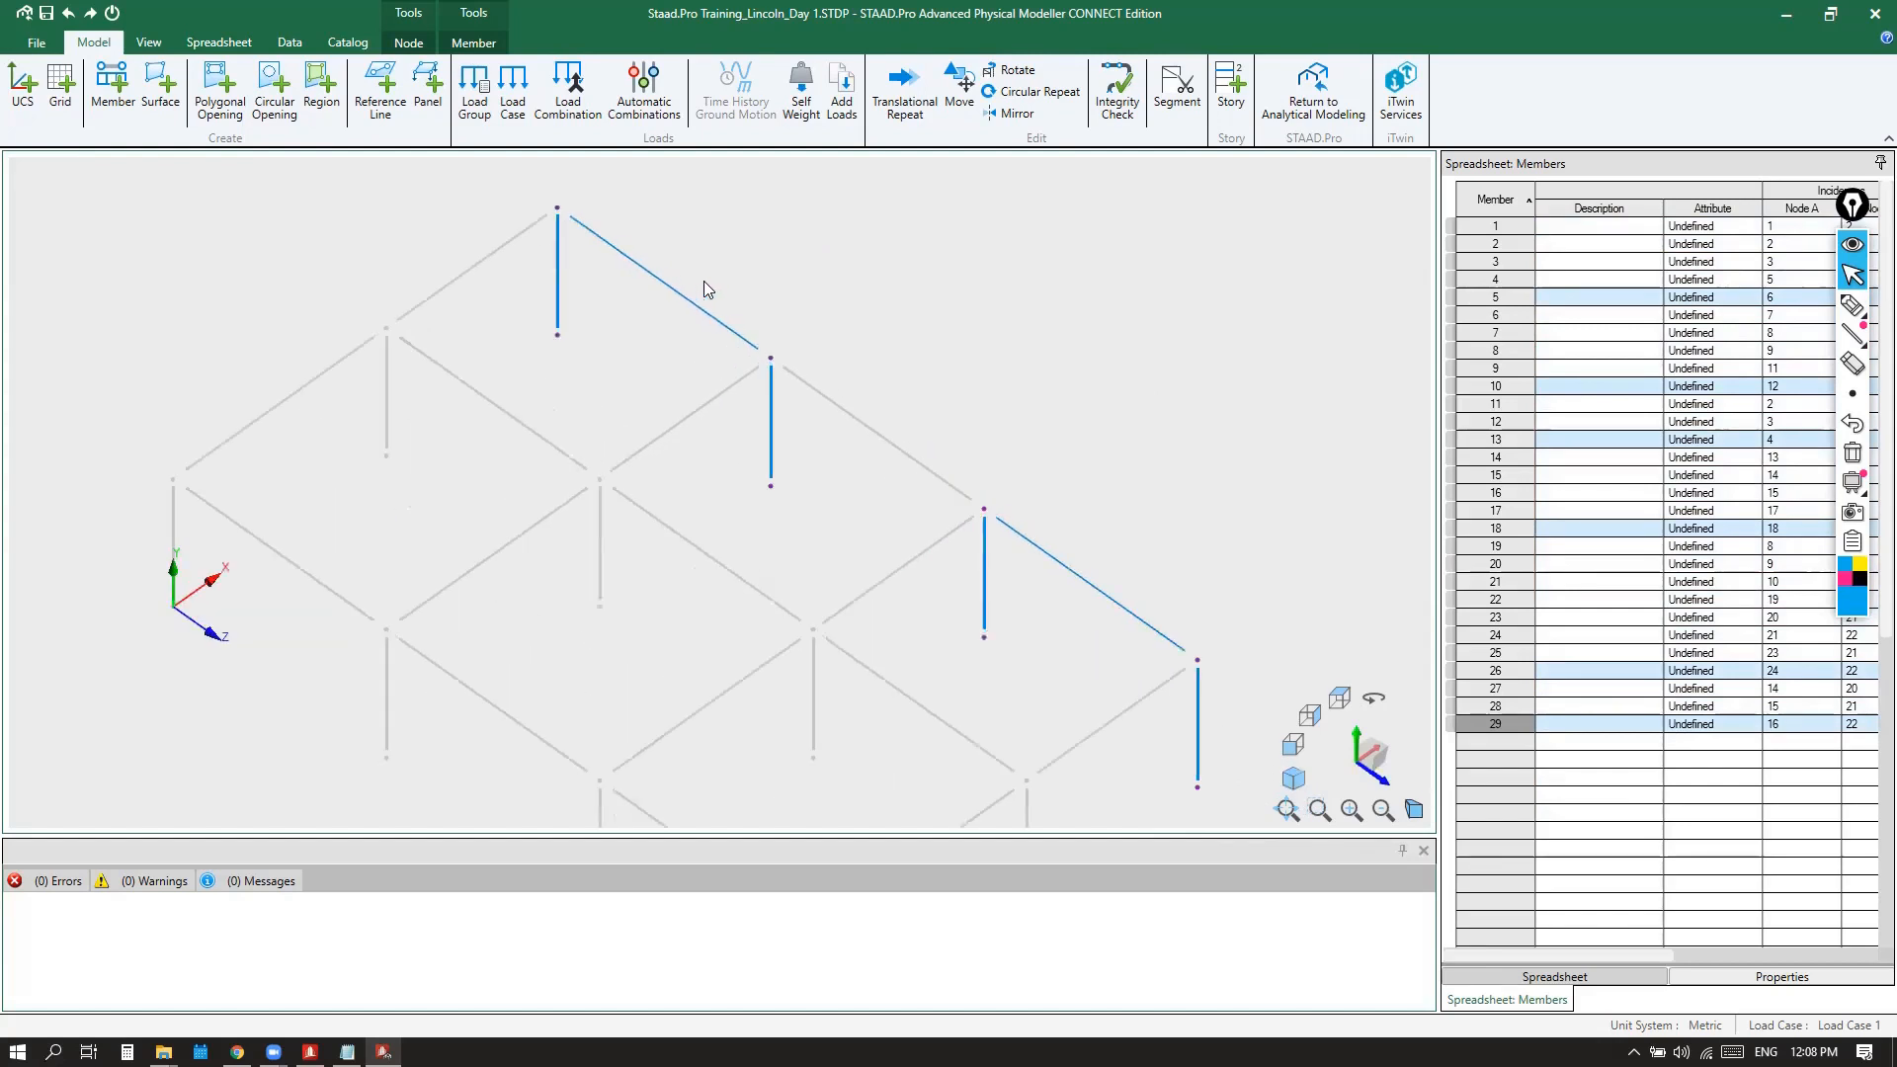
scroll(700, 518, down, 1)
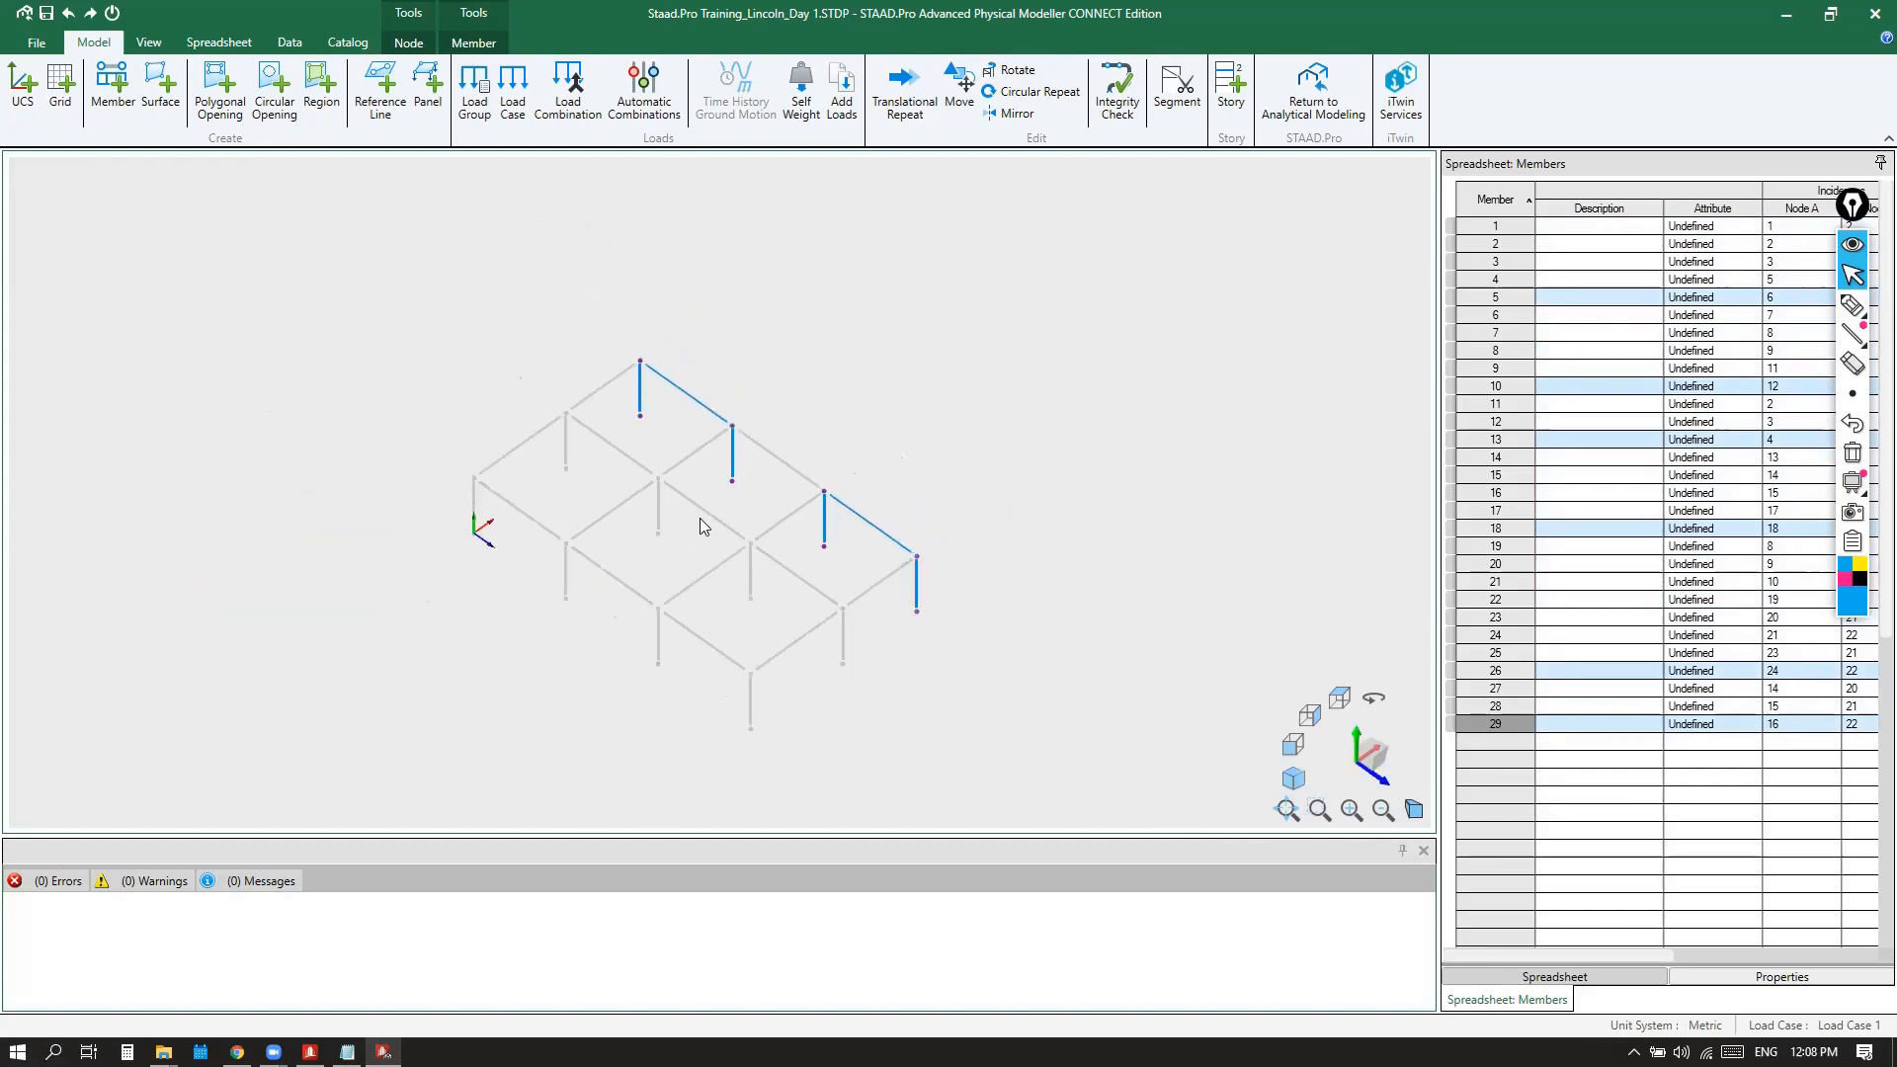
scroll(875, 415, down, 2)
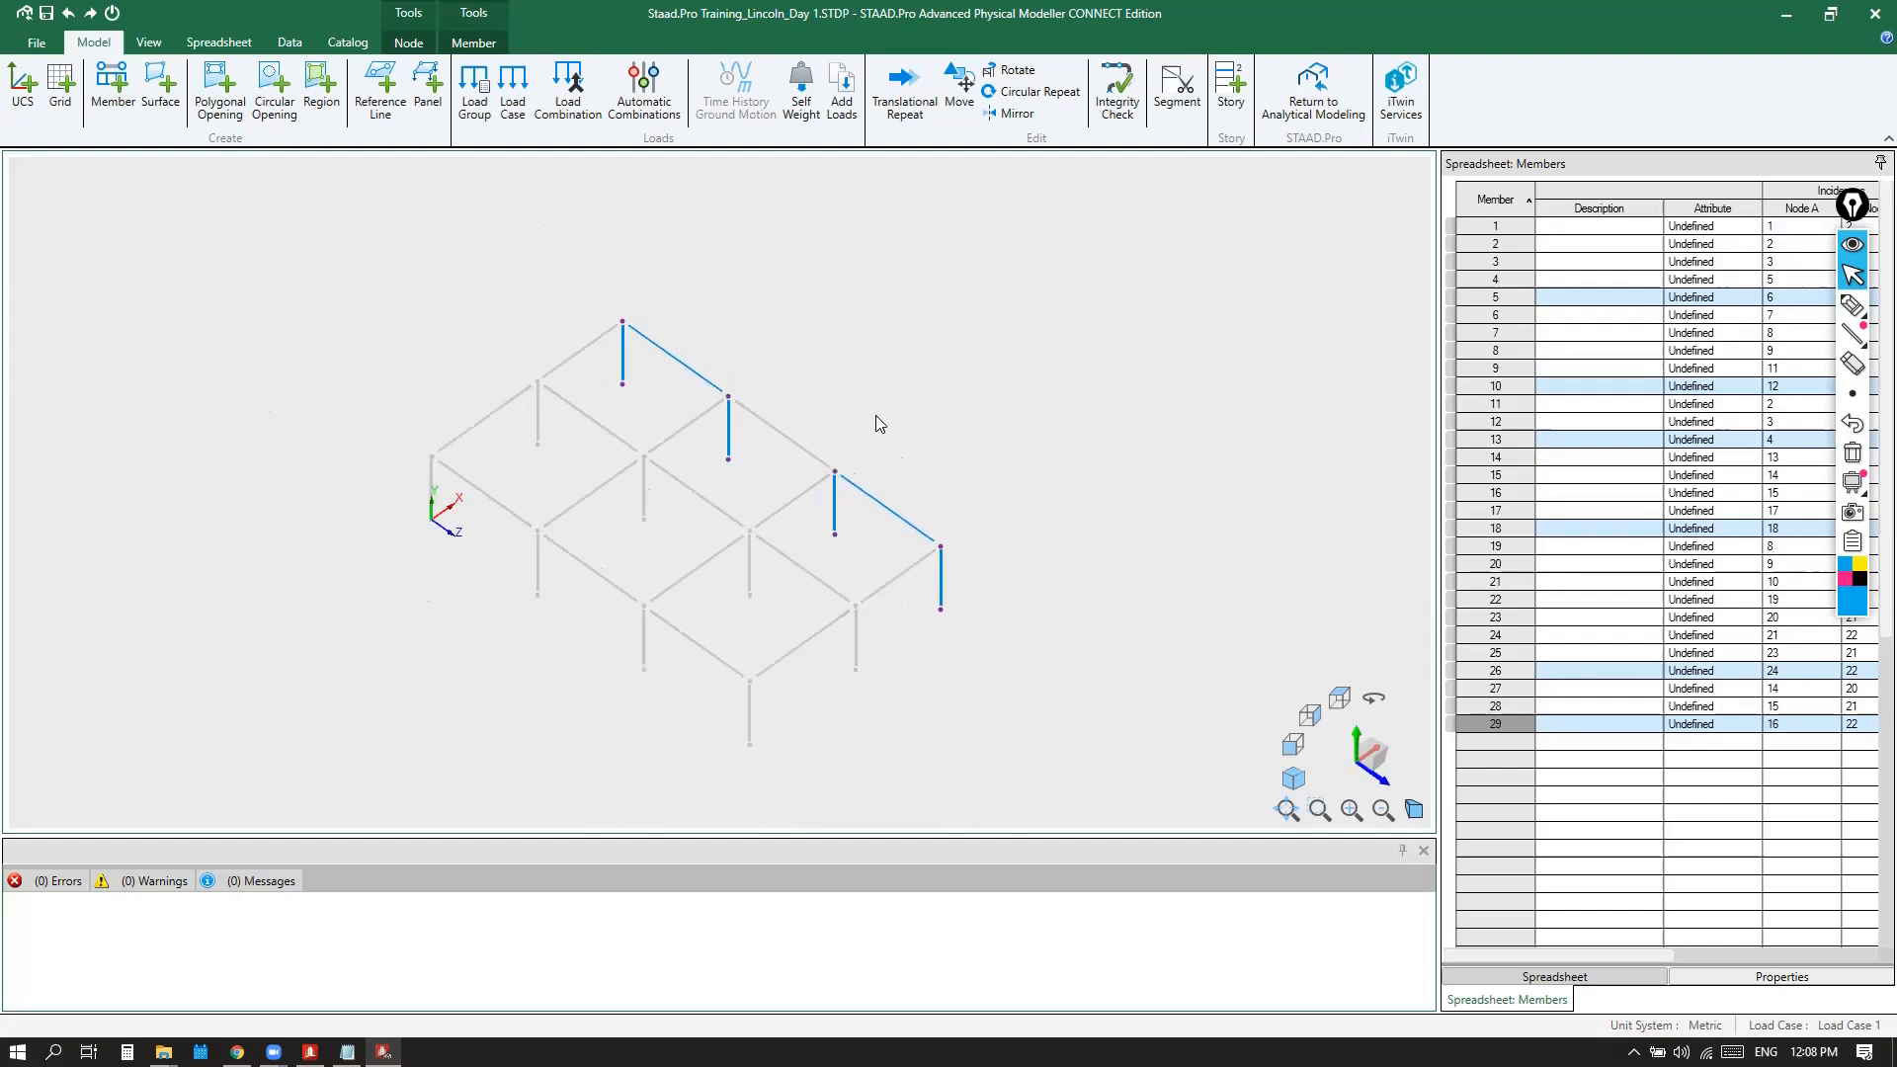
Open Translational Repeat for the selected edge members, sketch an arrow showing the X direction, and erase it
click(895, 107)
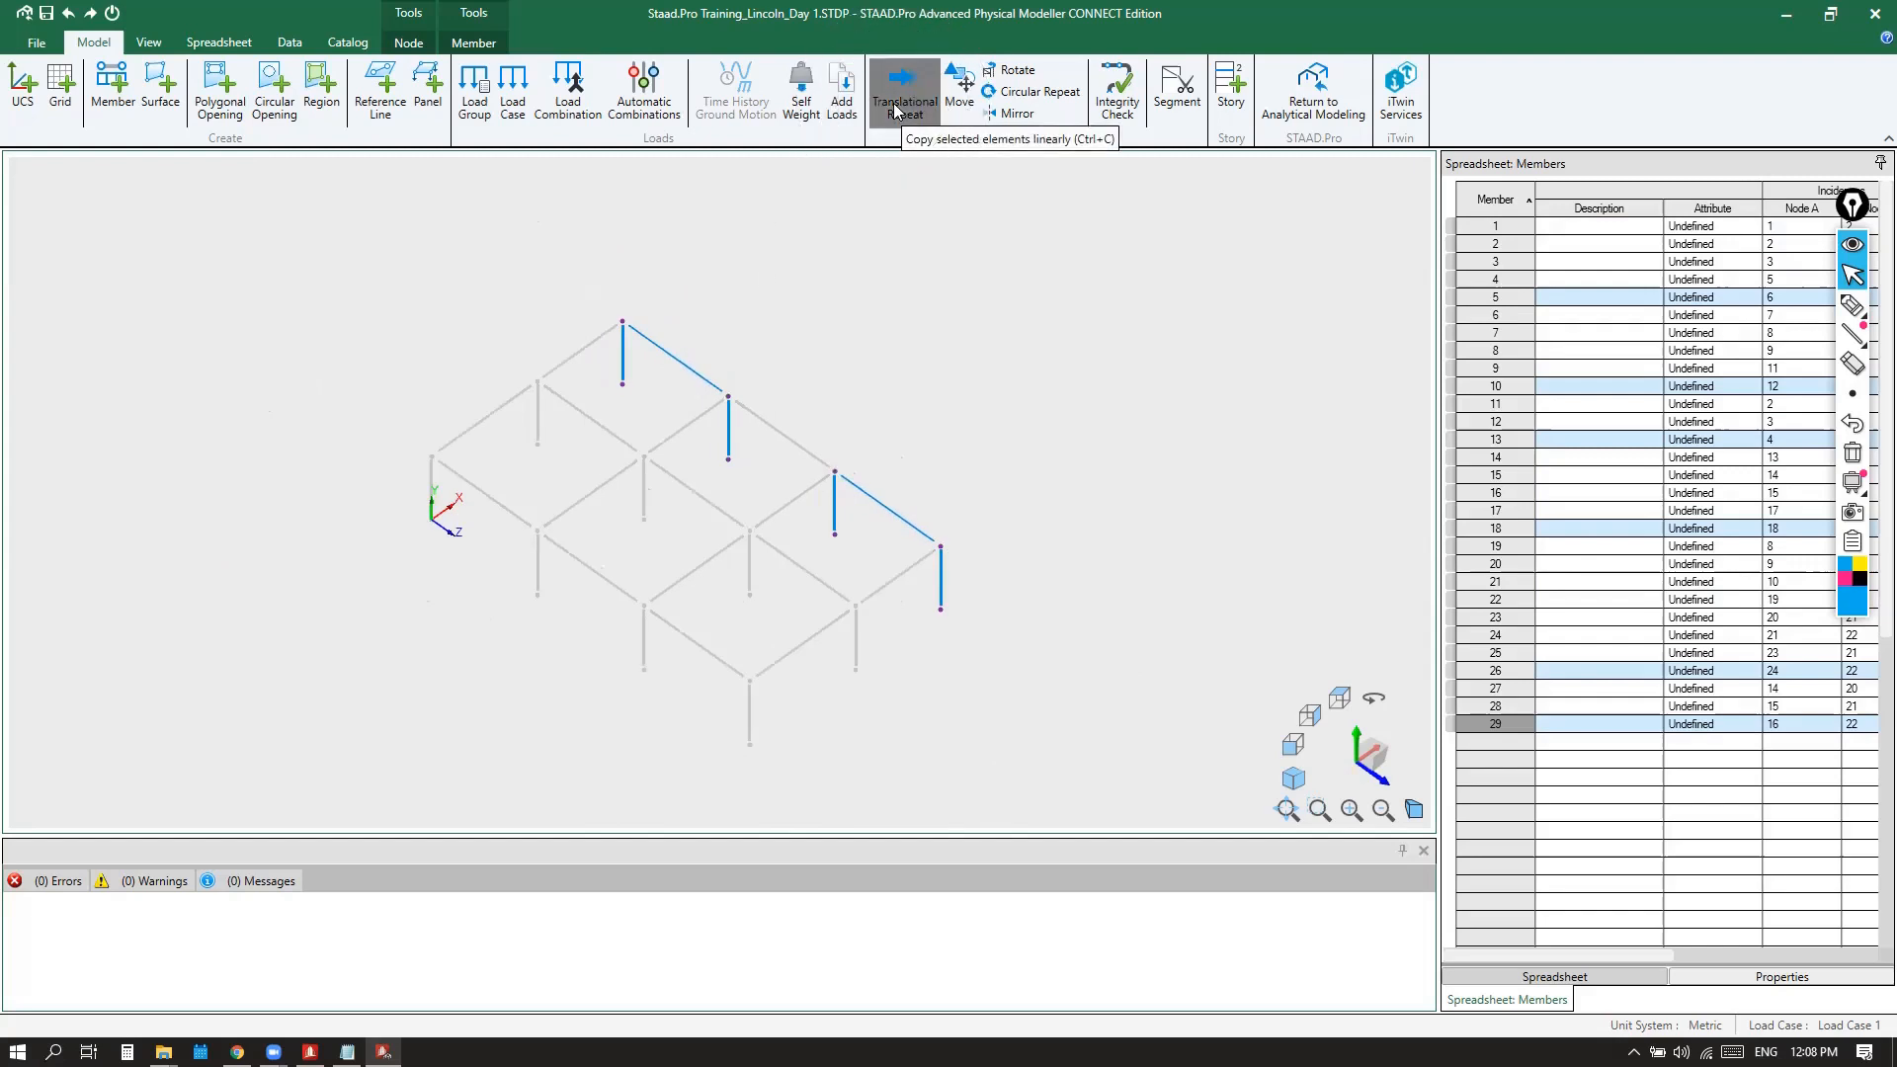
drag(1000, 349, 1264, 203)
click(1853, 305)
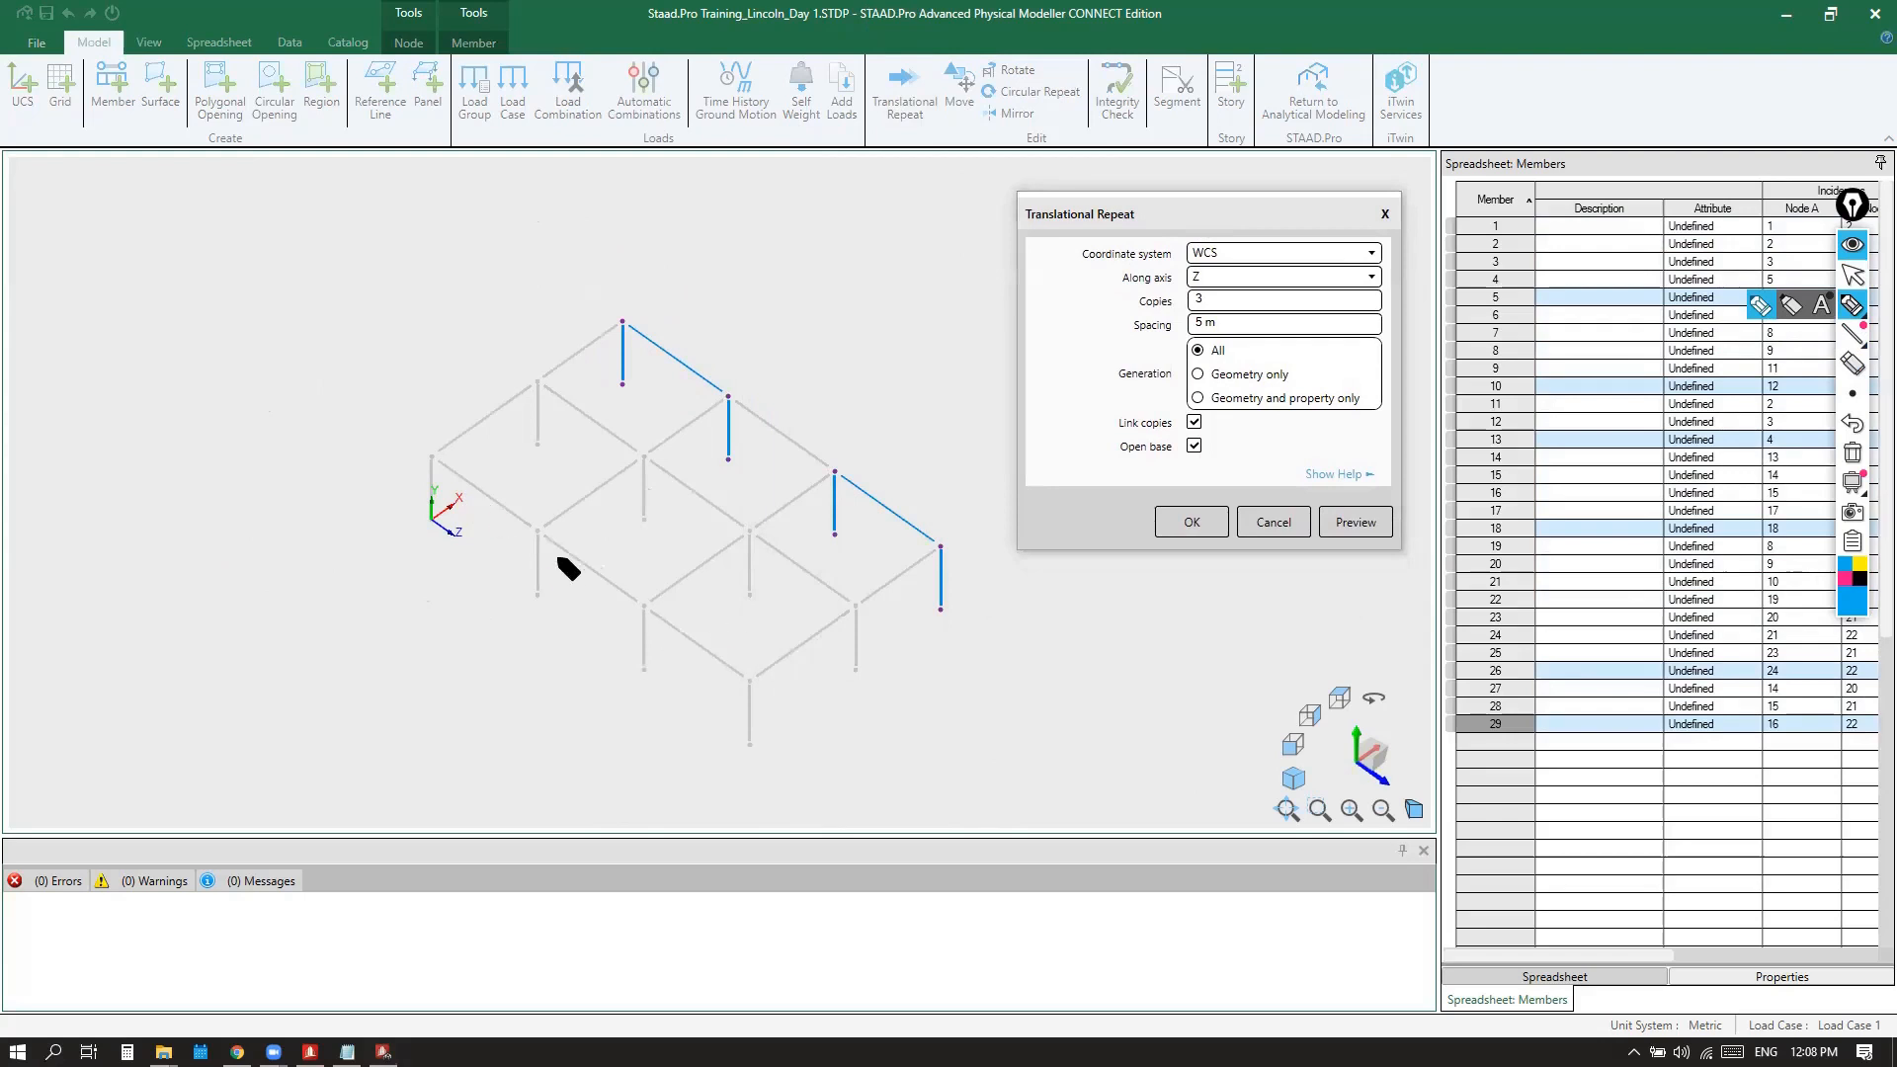
mouse_move(473, 493)
mouse_down()
mouse_move(591, 421)
mouse_move(577, 453)
mouse_up()
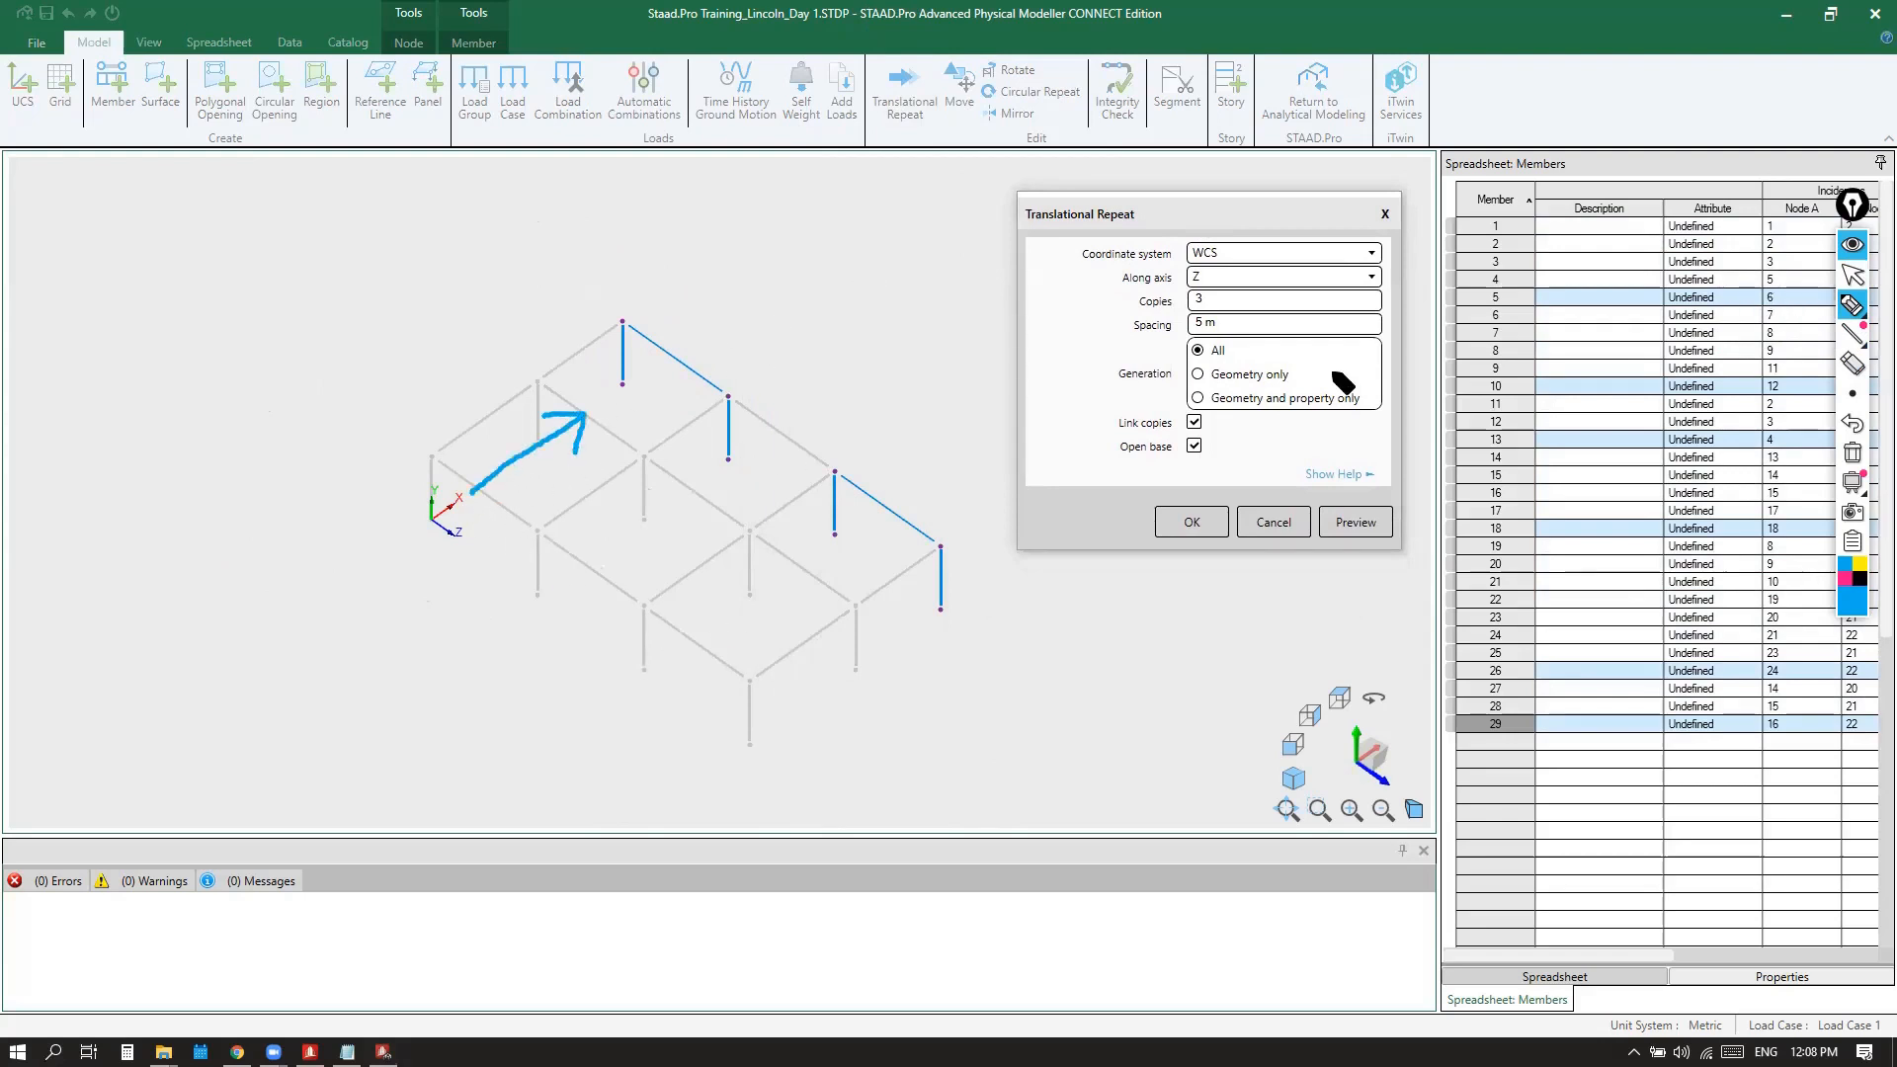
click(1852, 455)
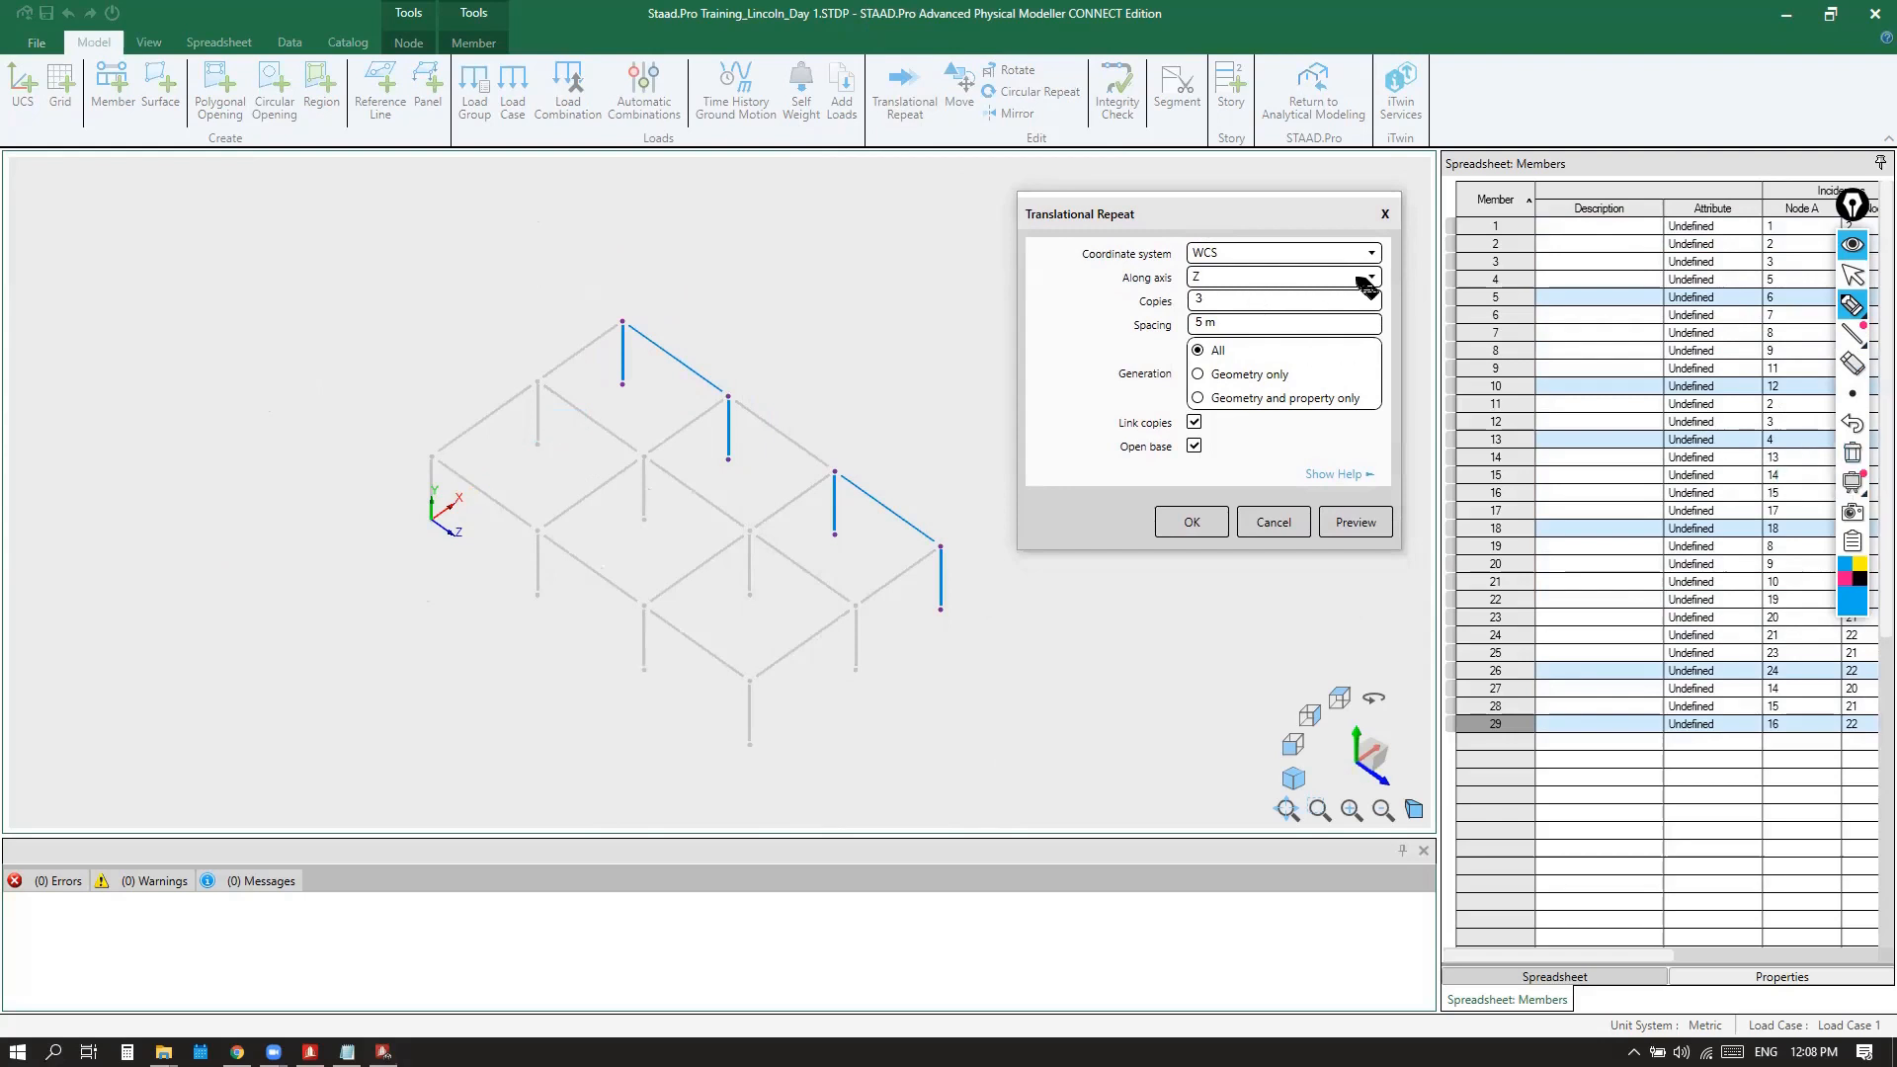
click(1854, 277)
Repeat the selected edge members along X with 1 copy at 3 m spacing, linked and with open base, and deselect everything
click(1268, 278)
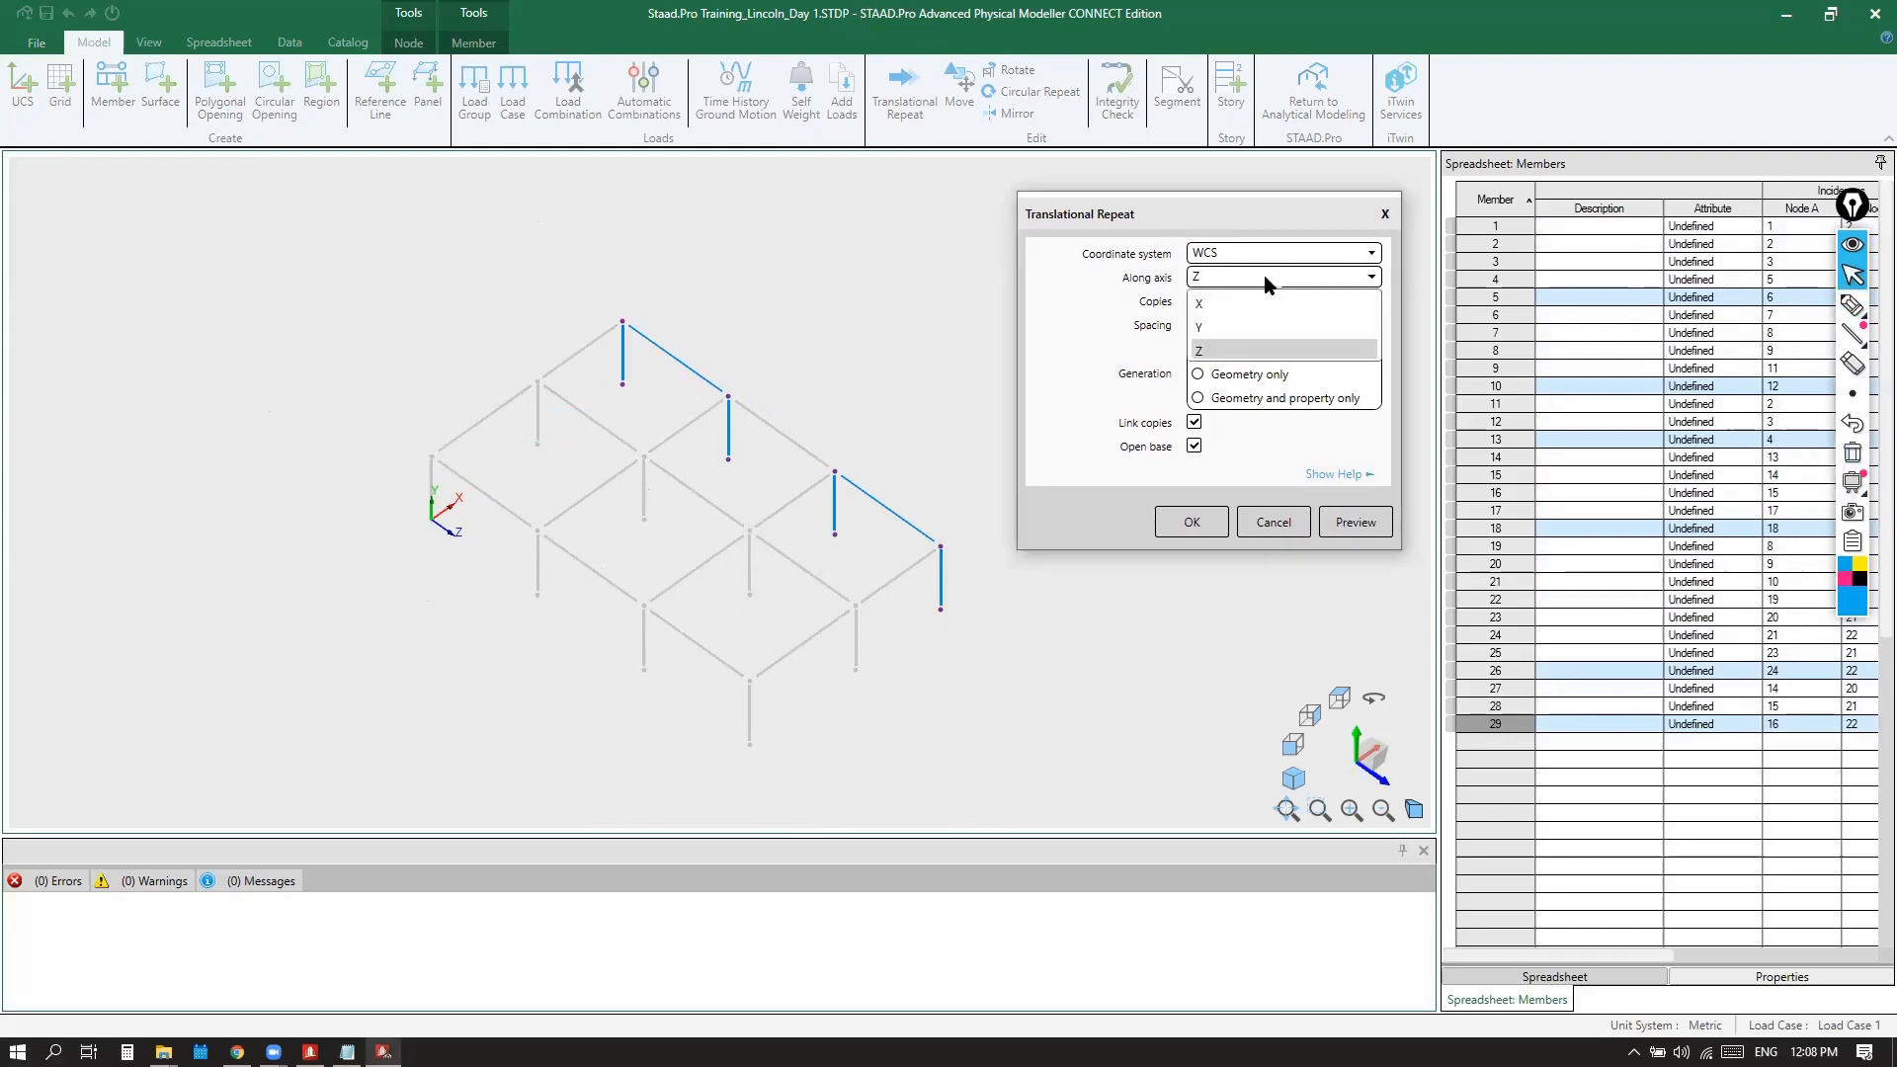
click(1212, 310)
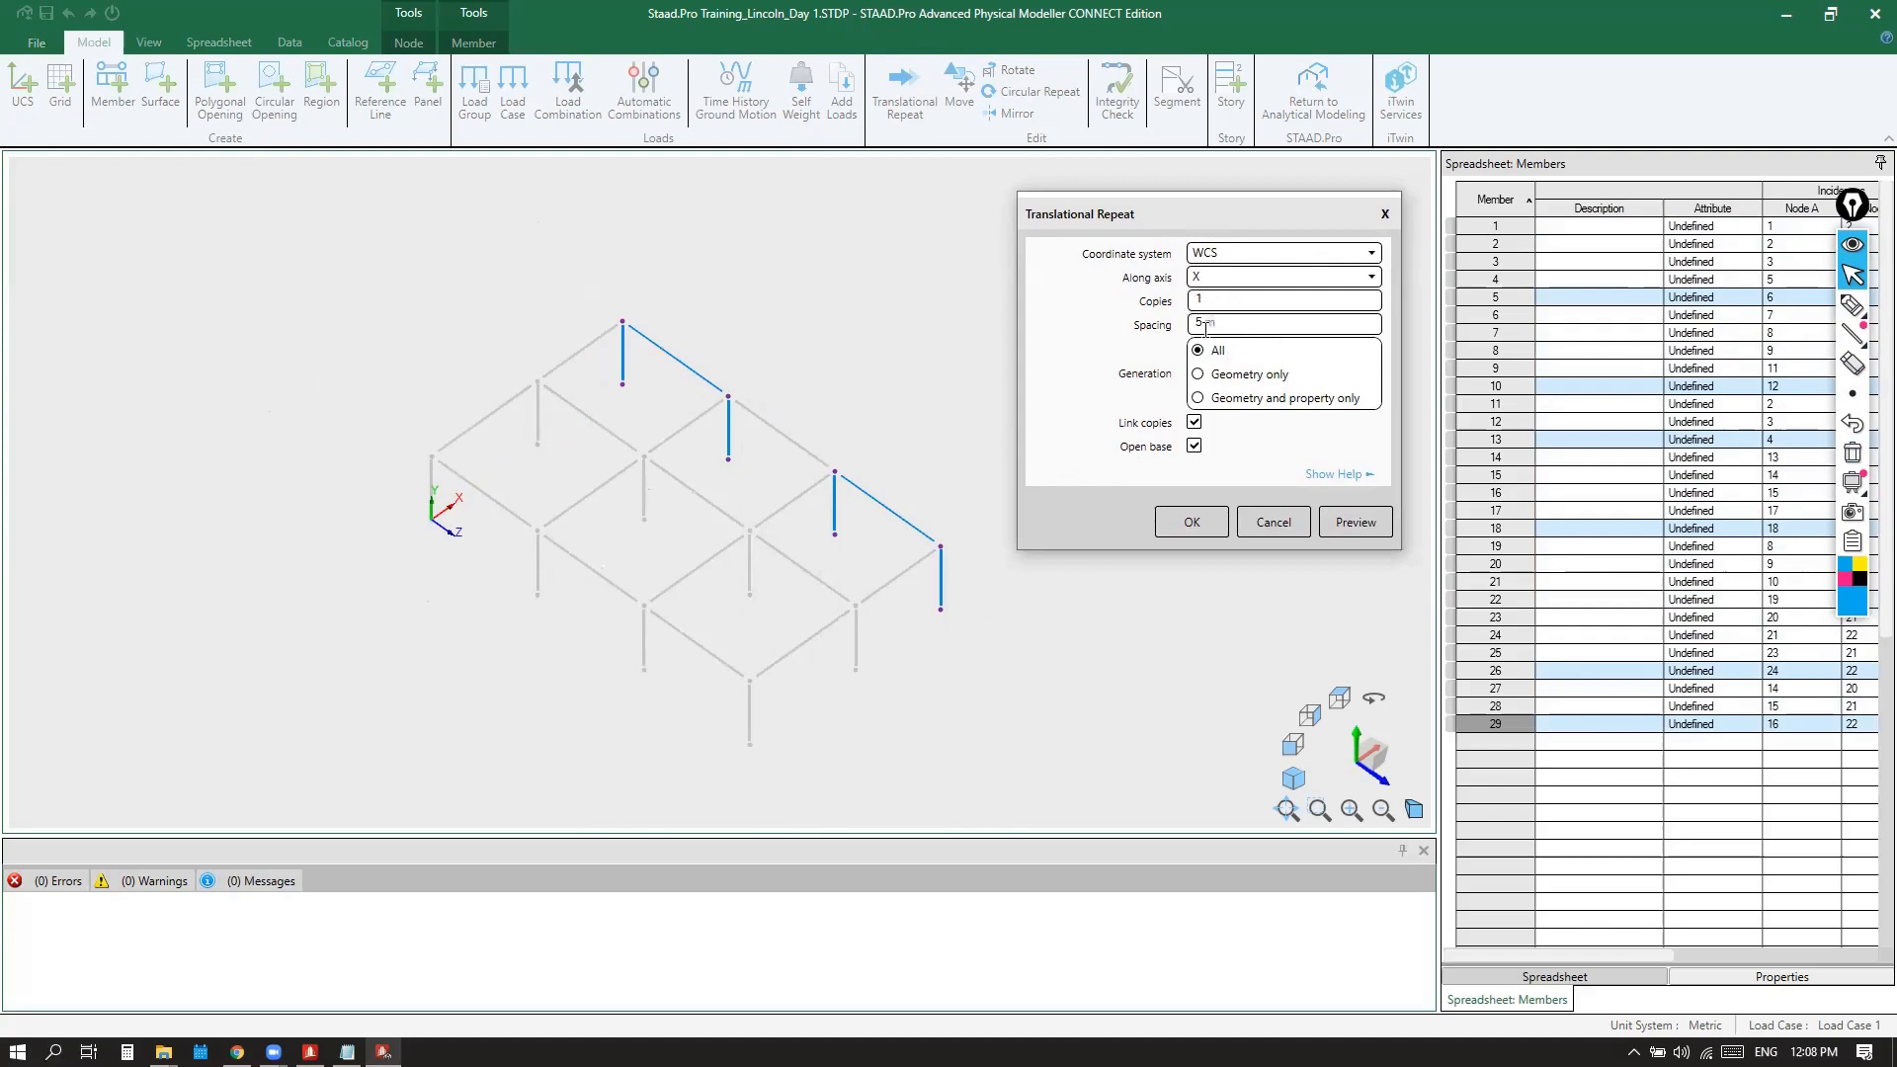
text(3)
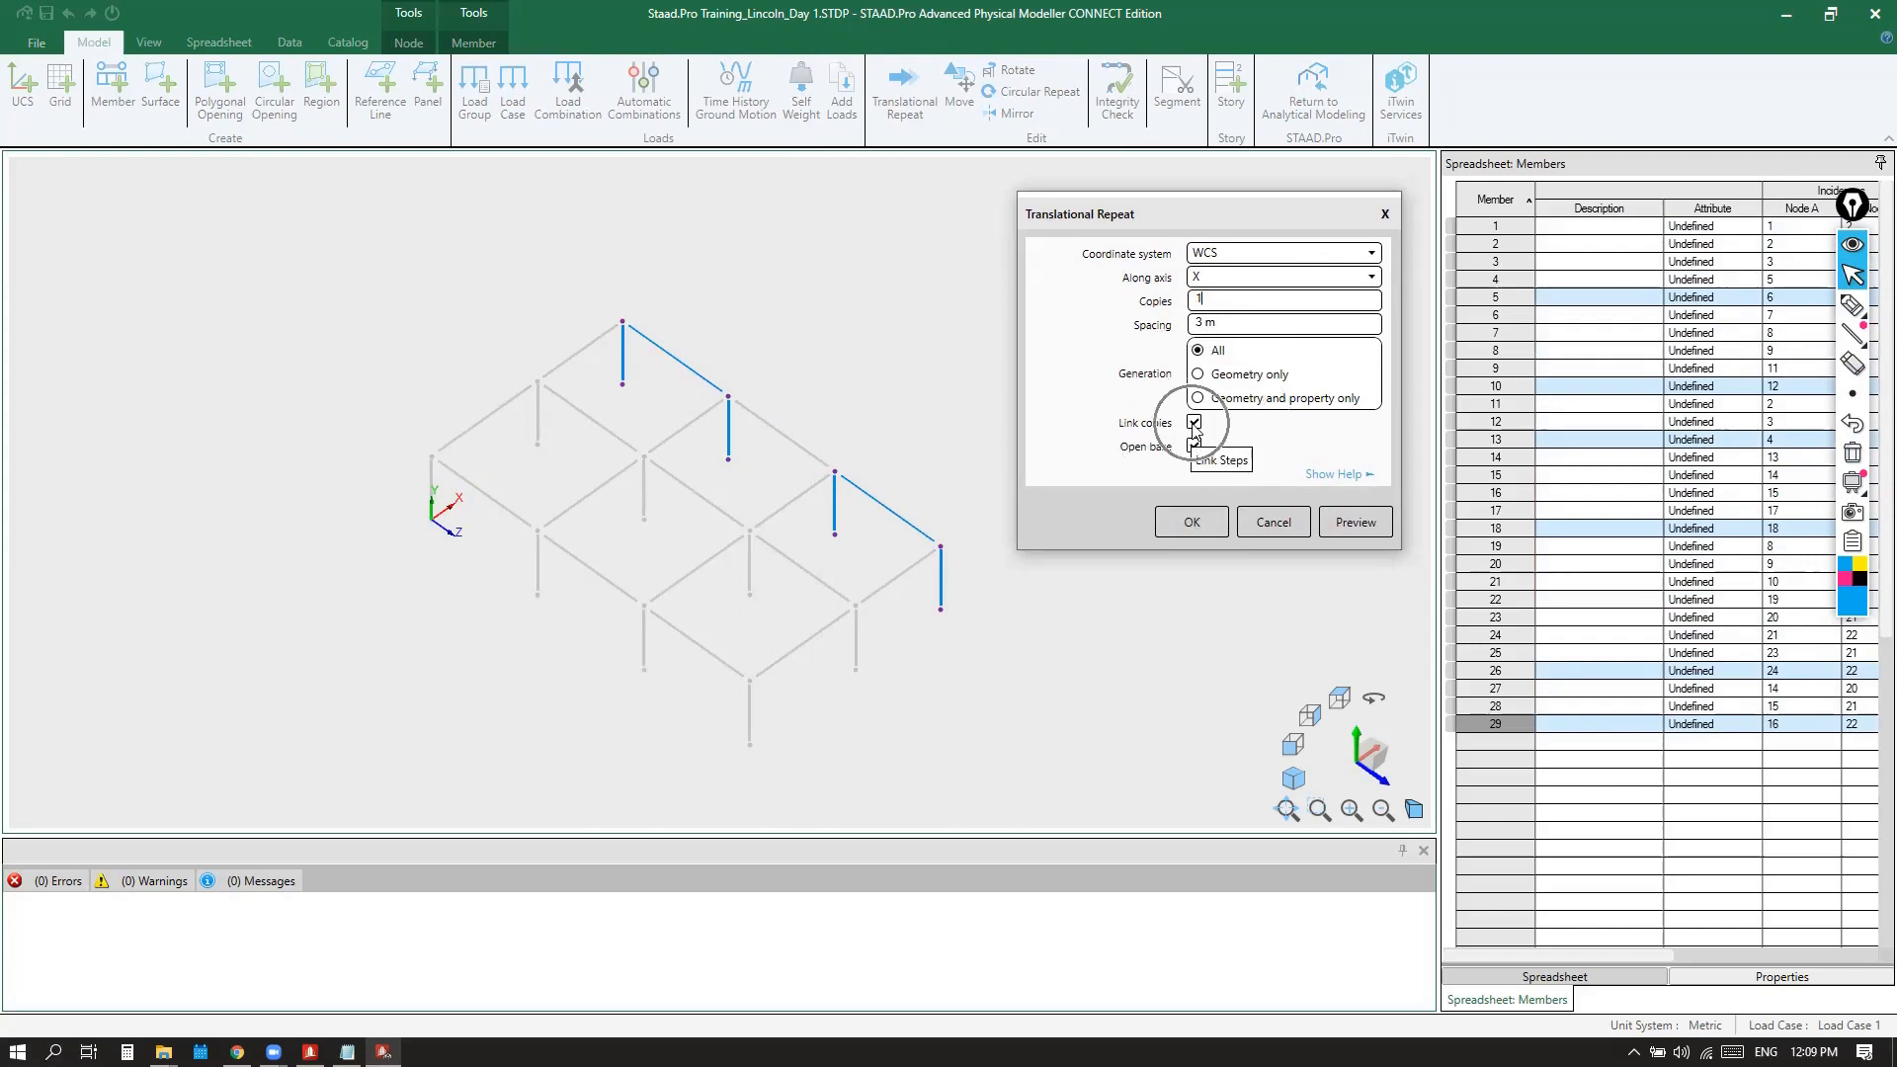
click(1192, 524)
scroll(840, 385, down, 1)
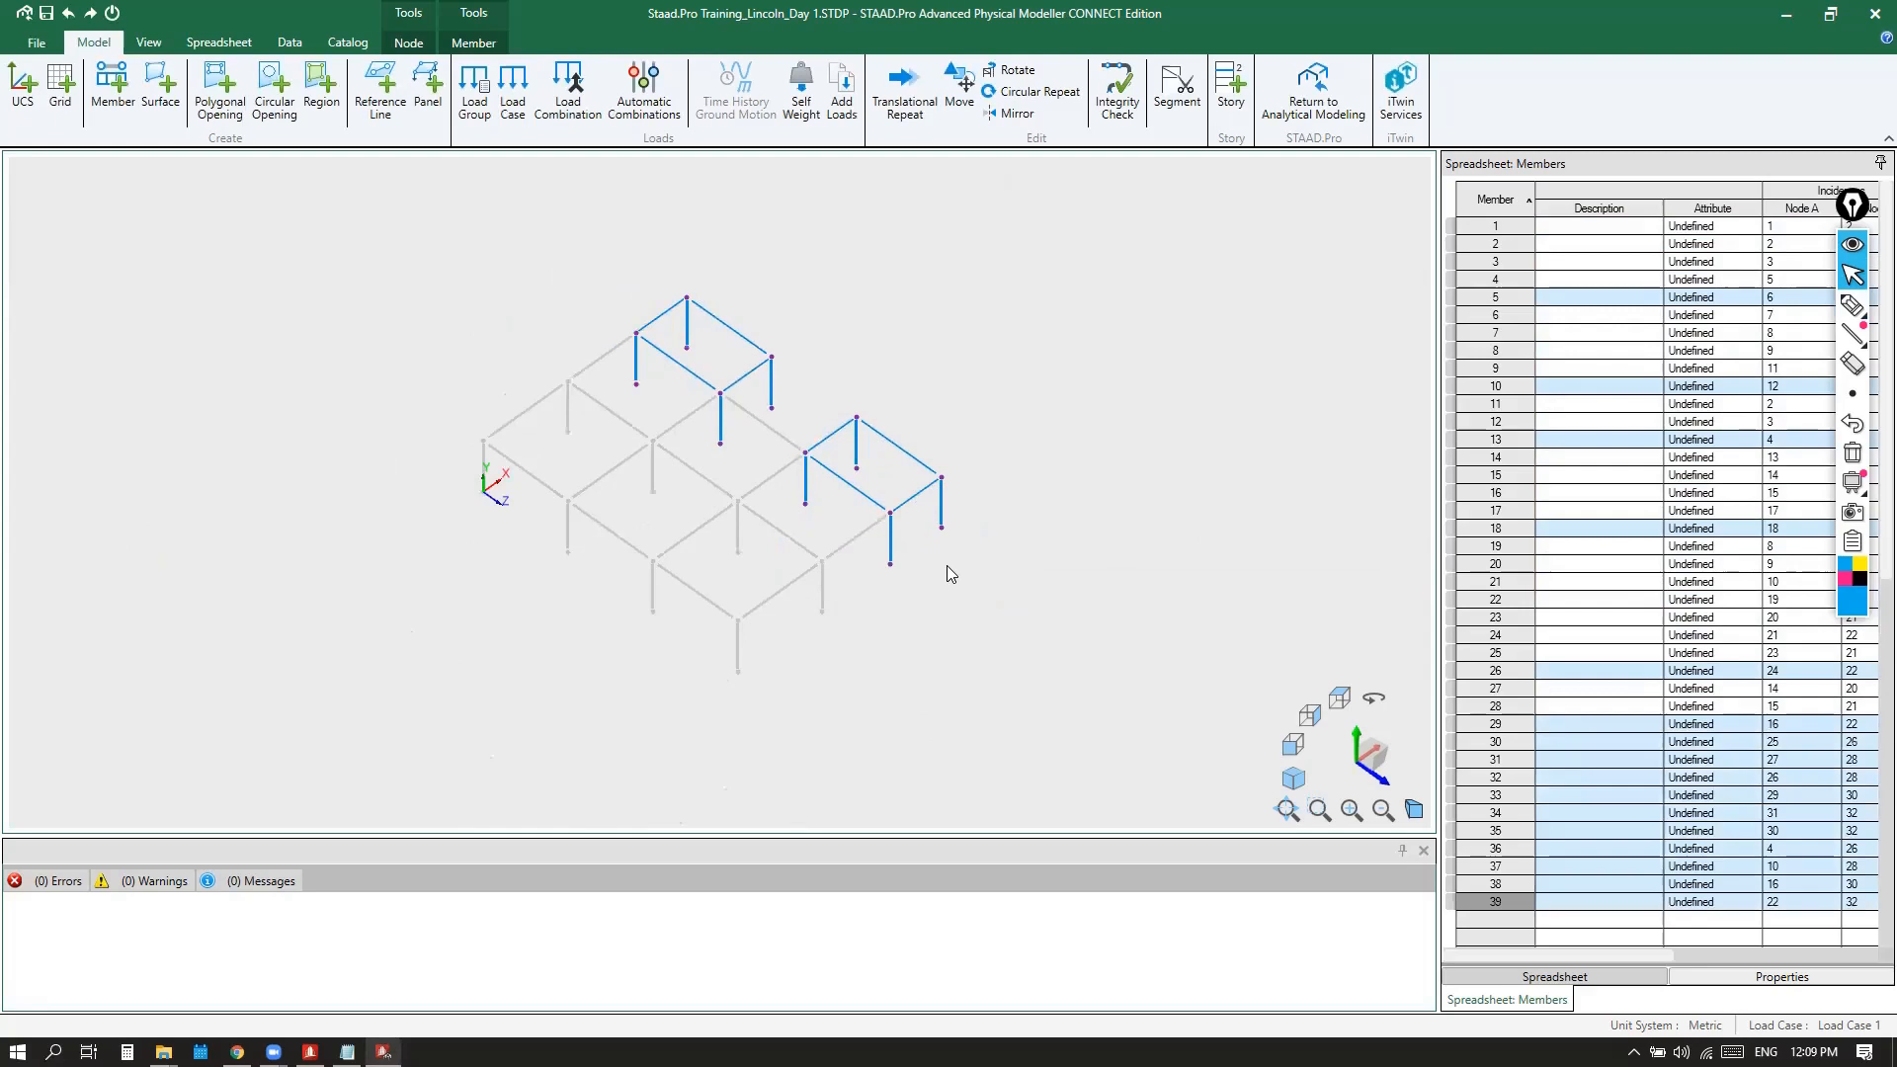
middle_drag(958, 584, 945, 486)
click(974, 492)
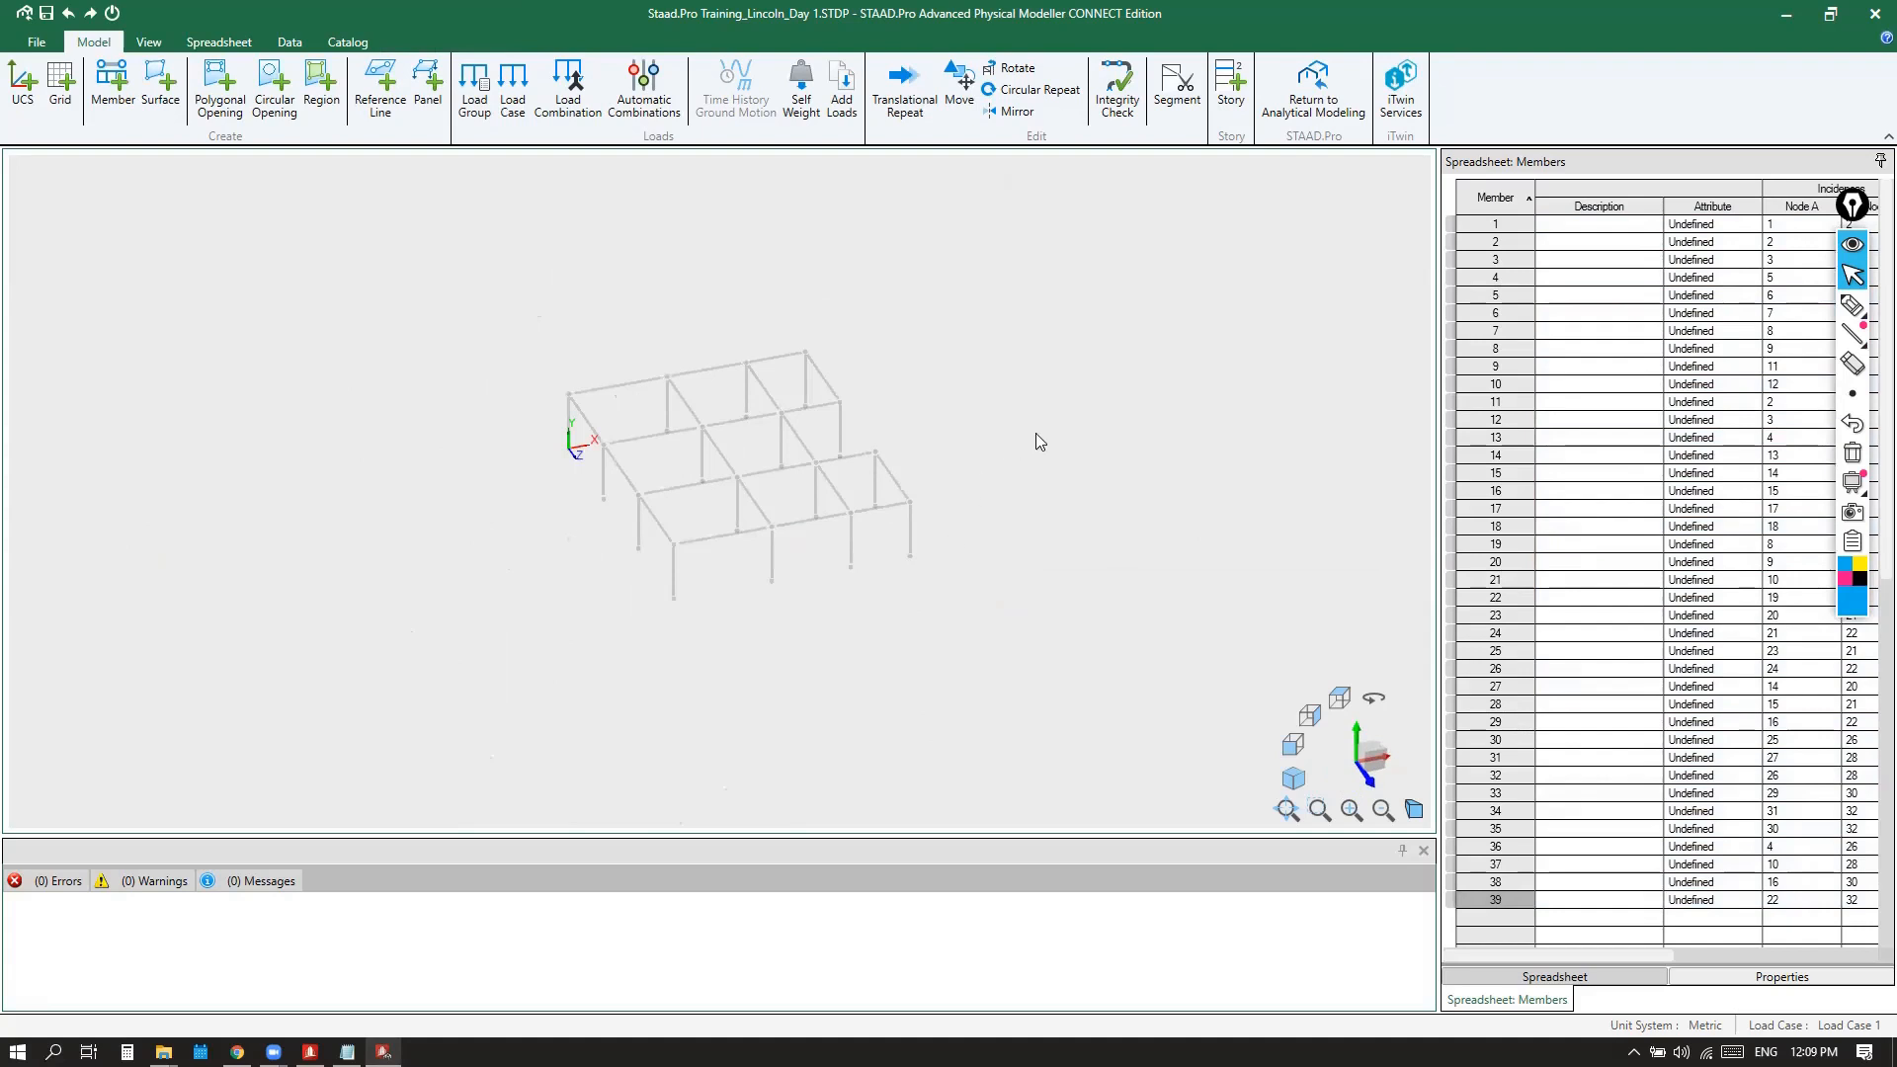
In plan, select the beams and columns of the second and third X bays on the last Z gridline, and return to isometric view
click(1340, 697)
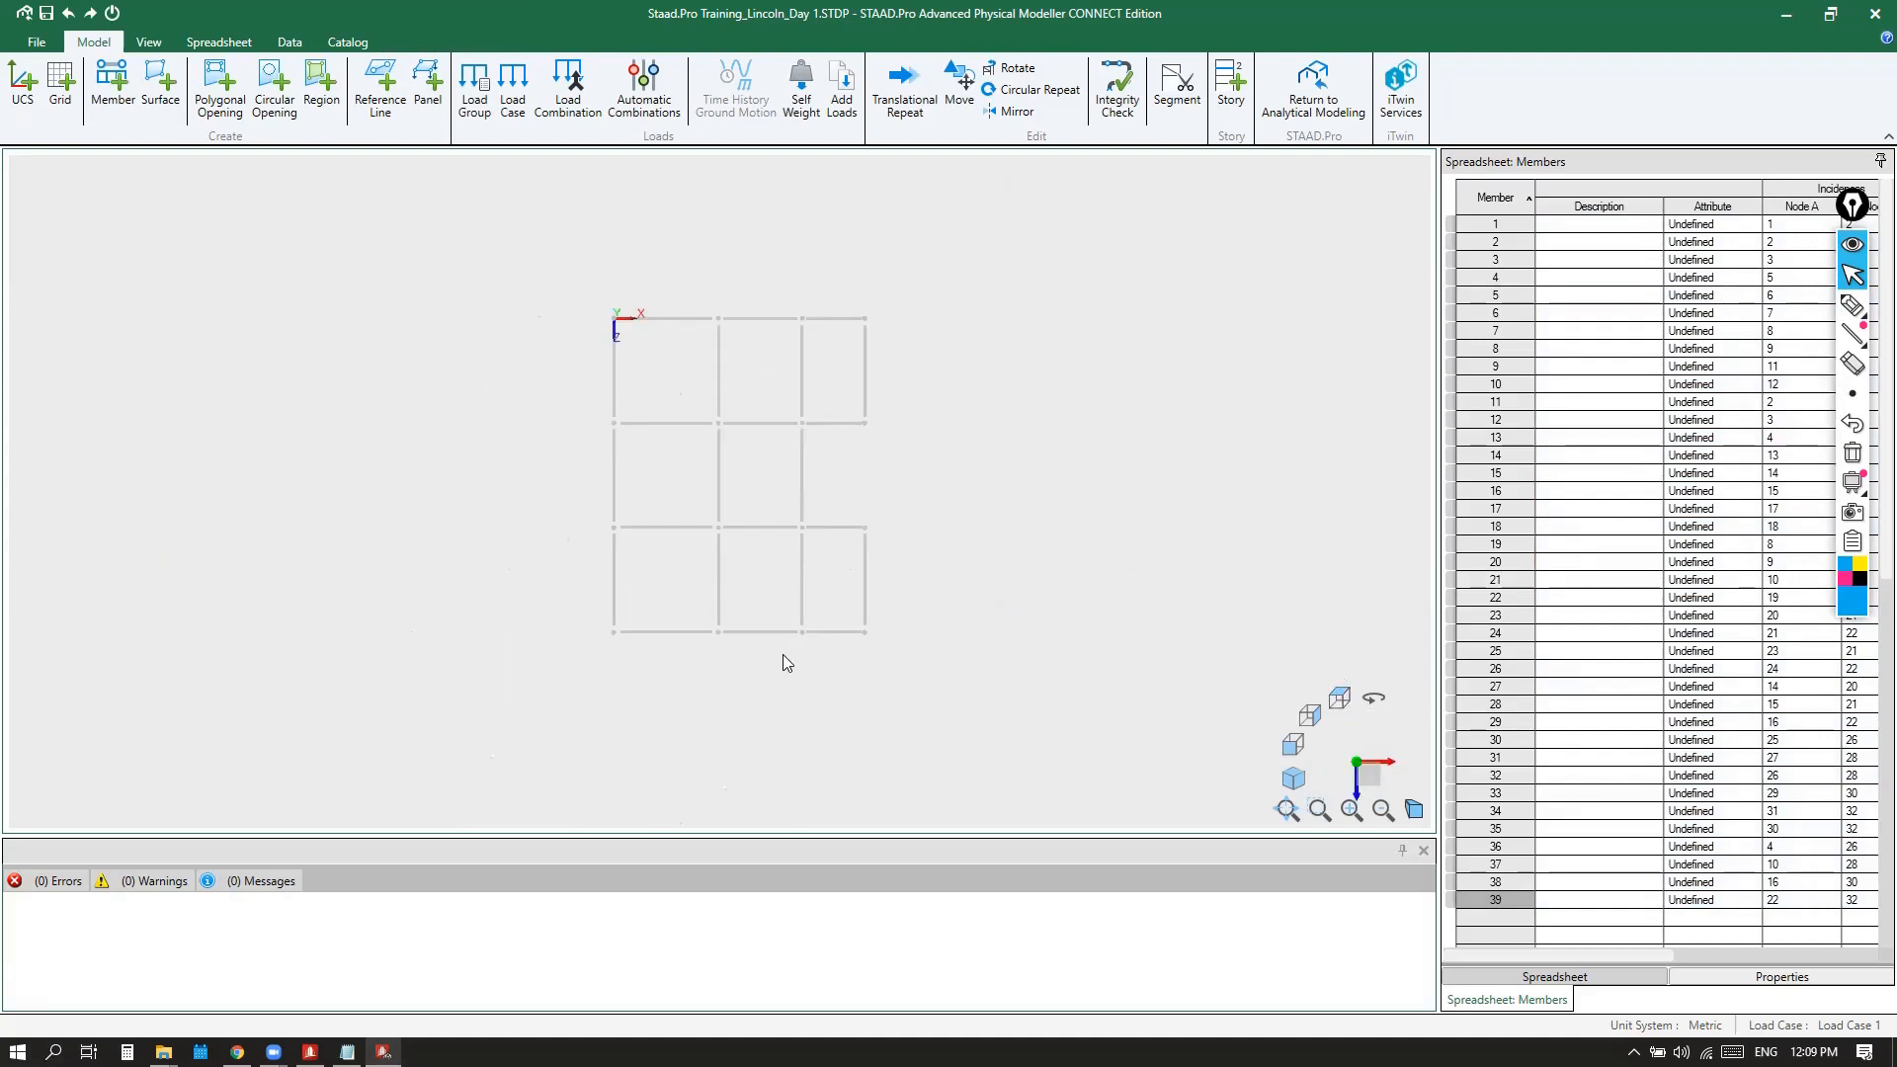
drag(873, 645, 878, 644)
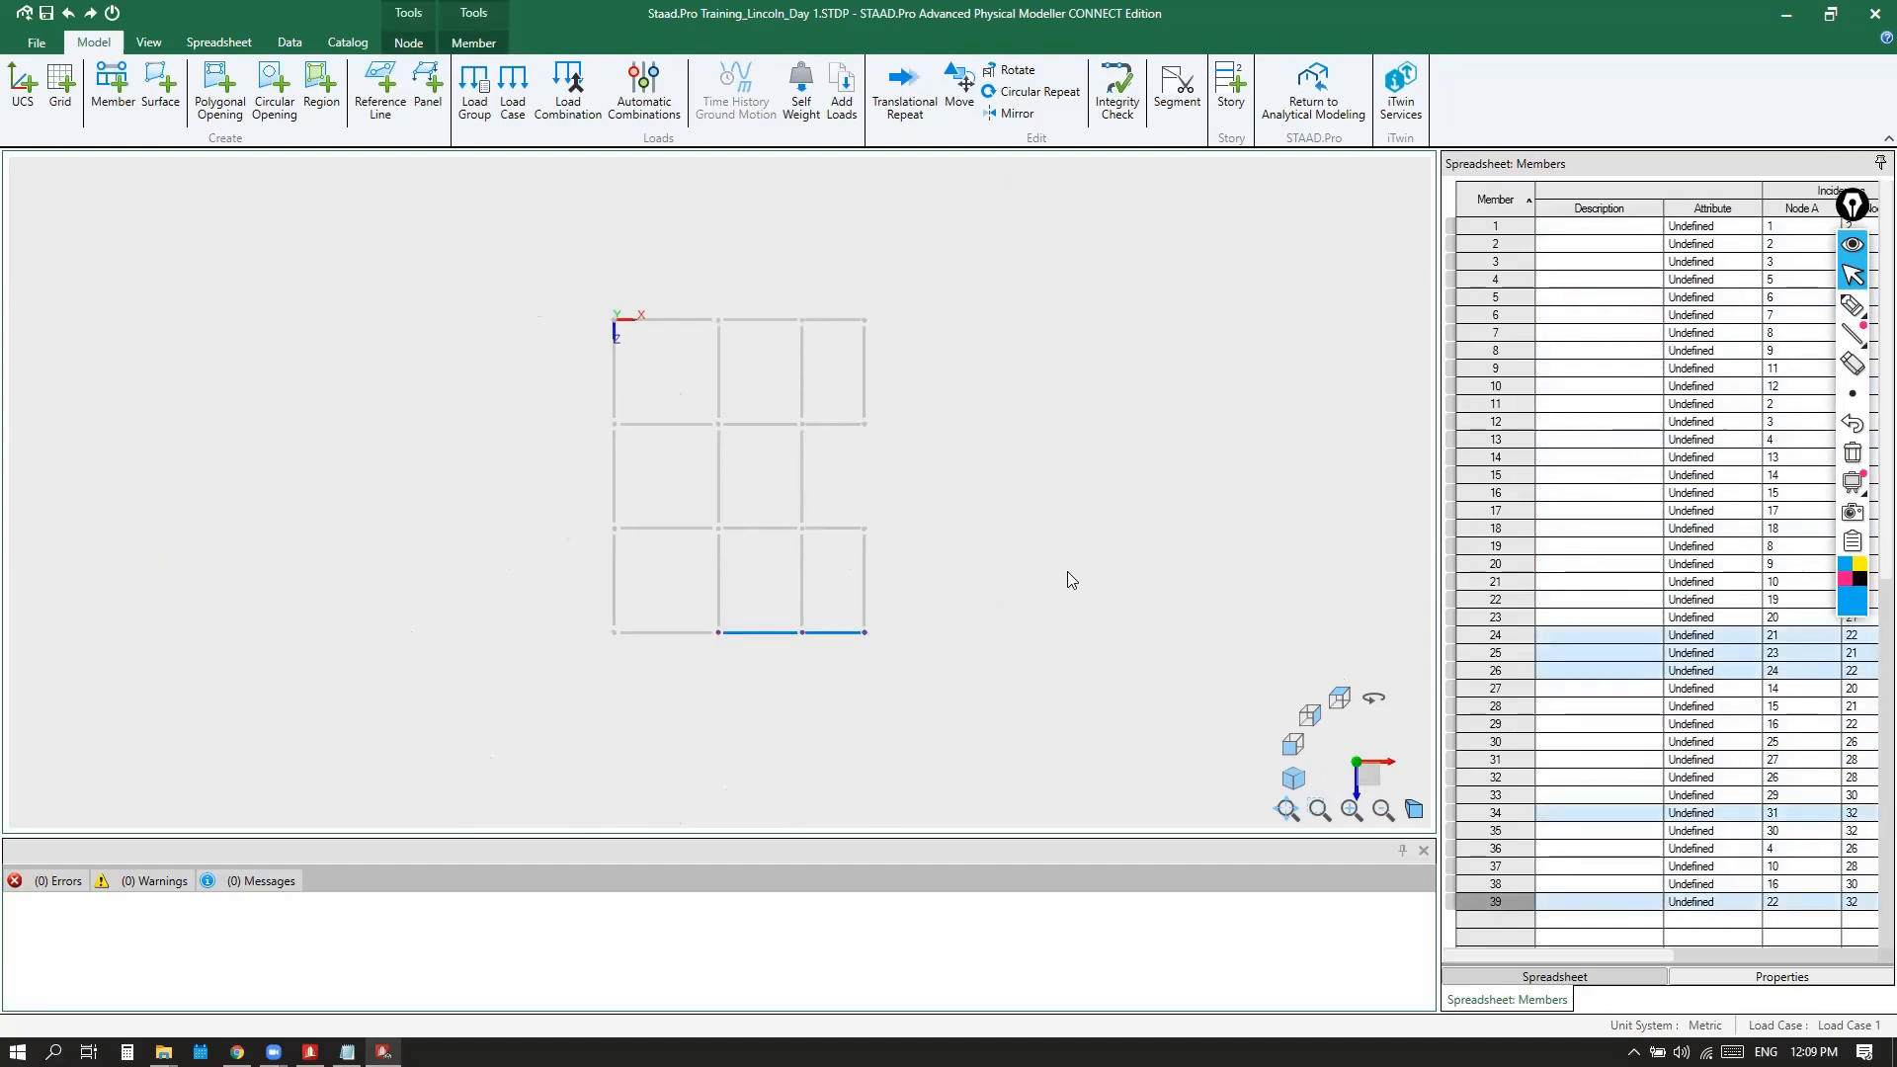
click(1293, 779)
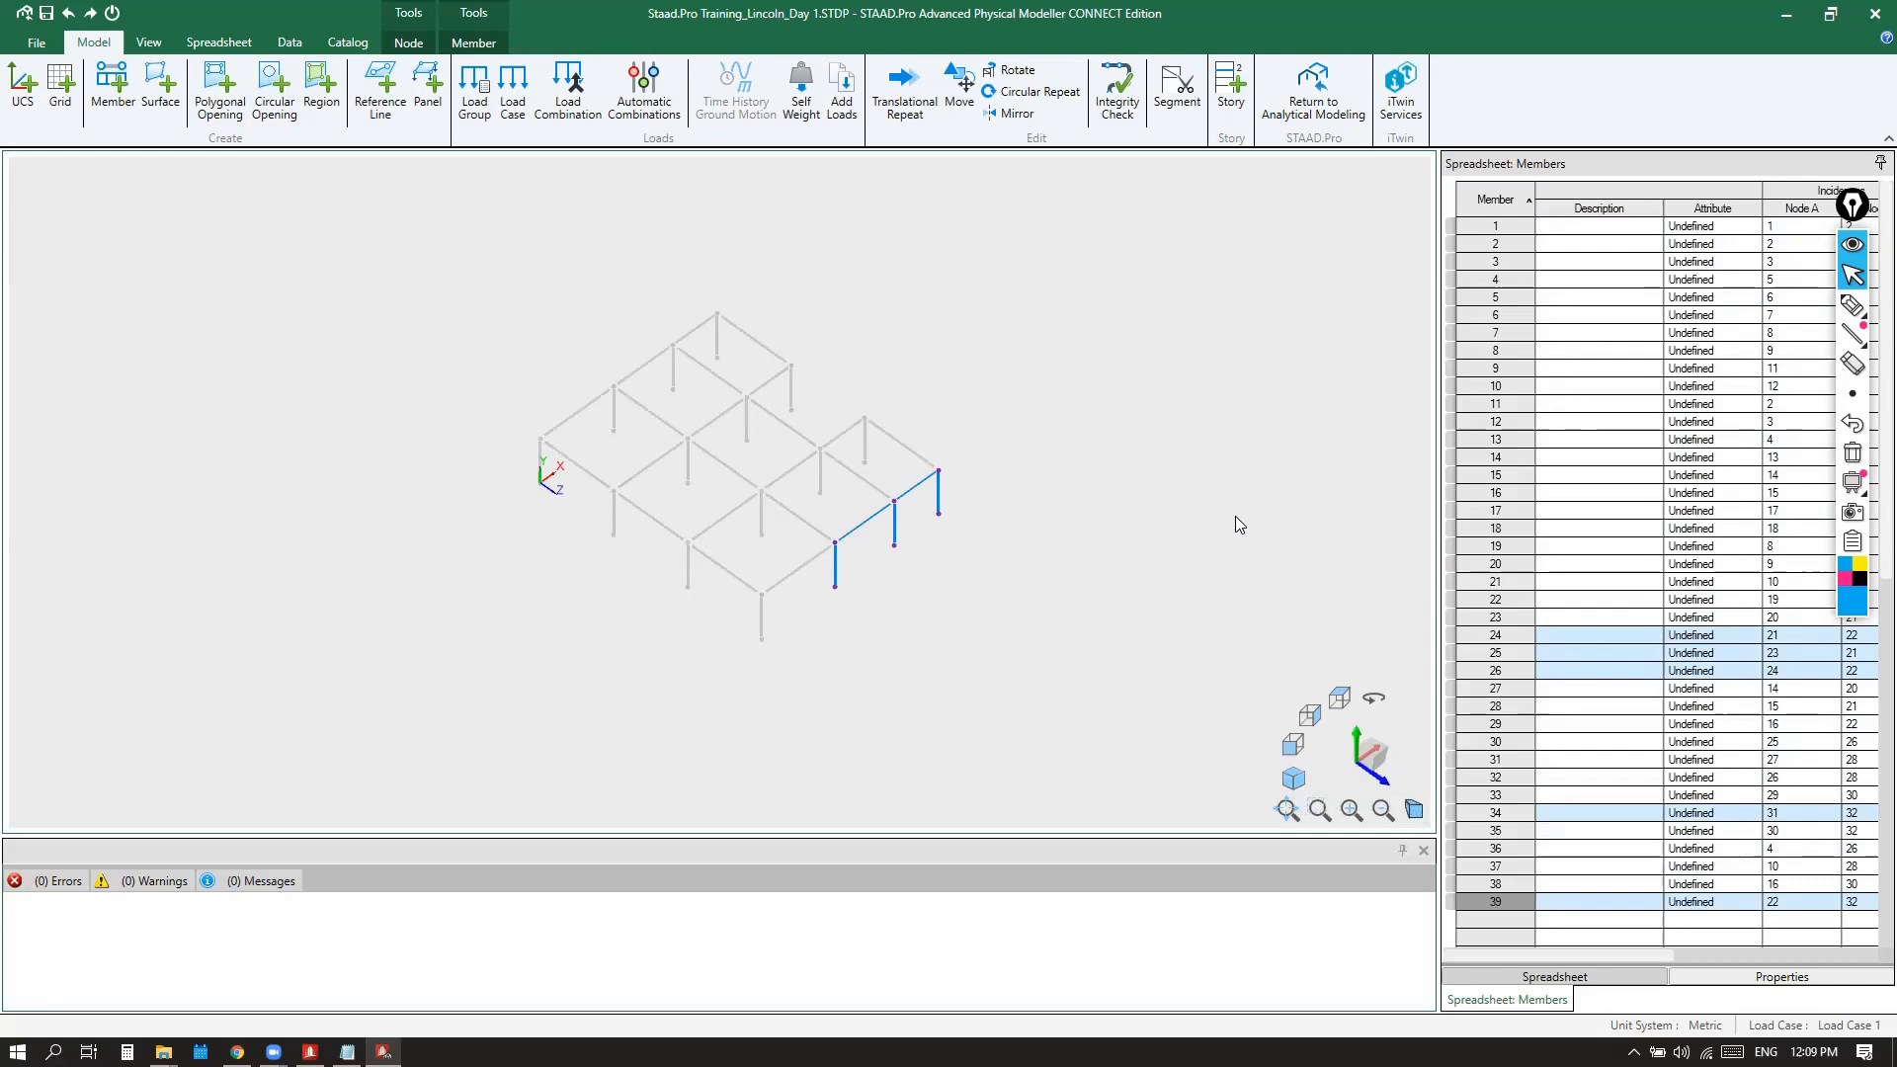
Repeat the selected members along Z with 1 copy at 3 m spacing, linked and with open base, and clear the selection
click(903, 84)
drag(1014, 366, 1254, 230)
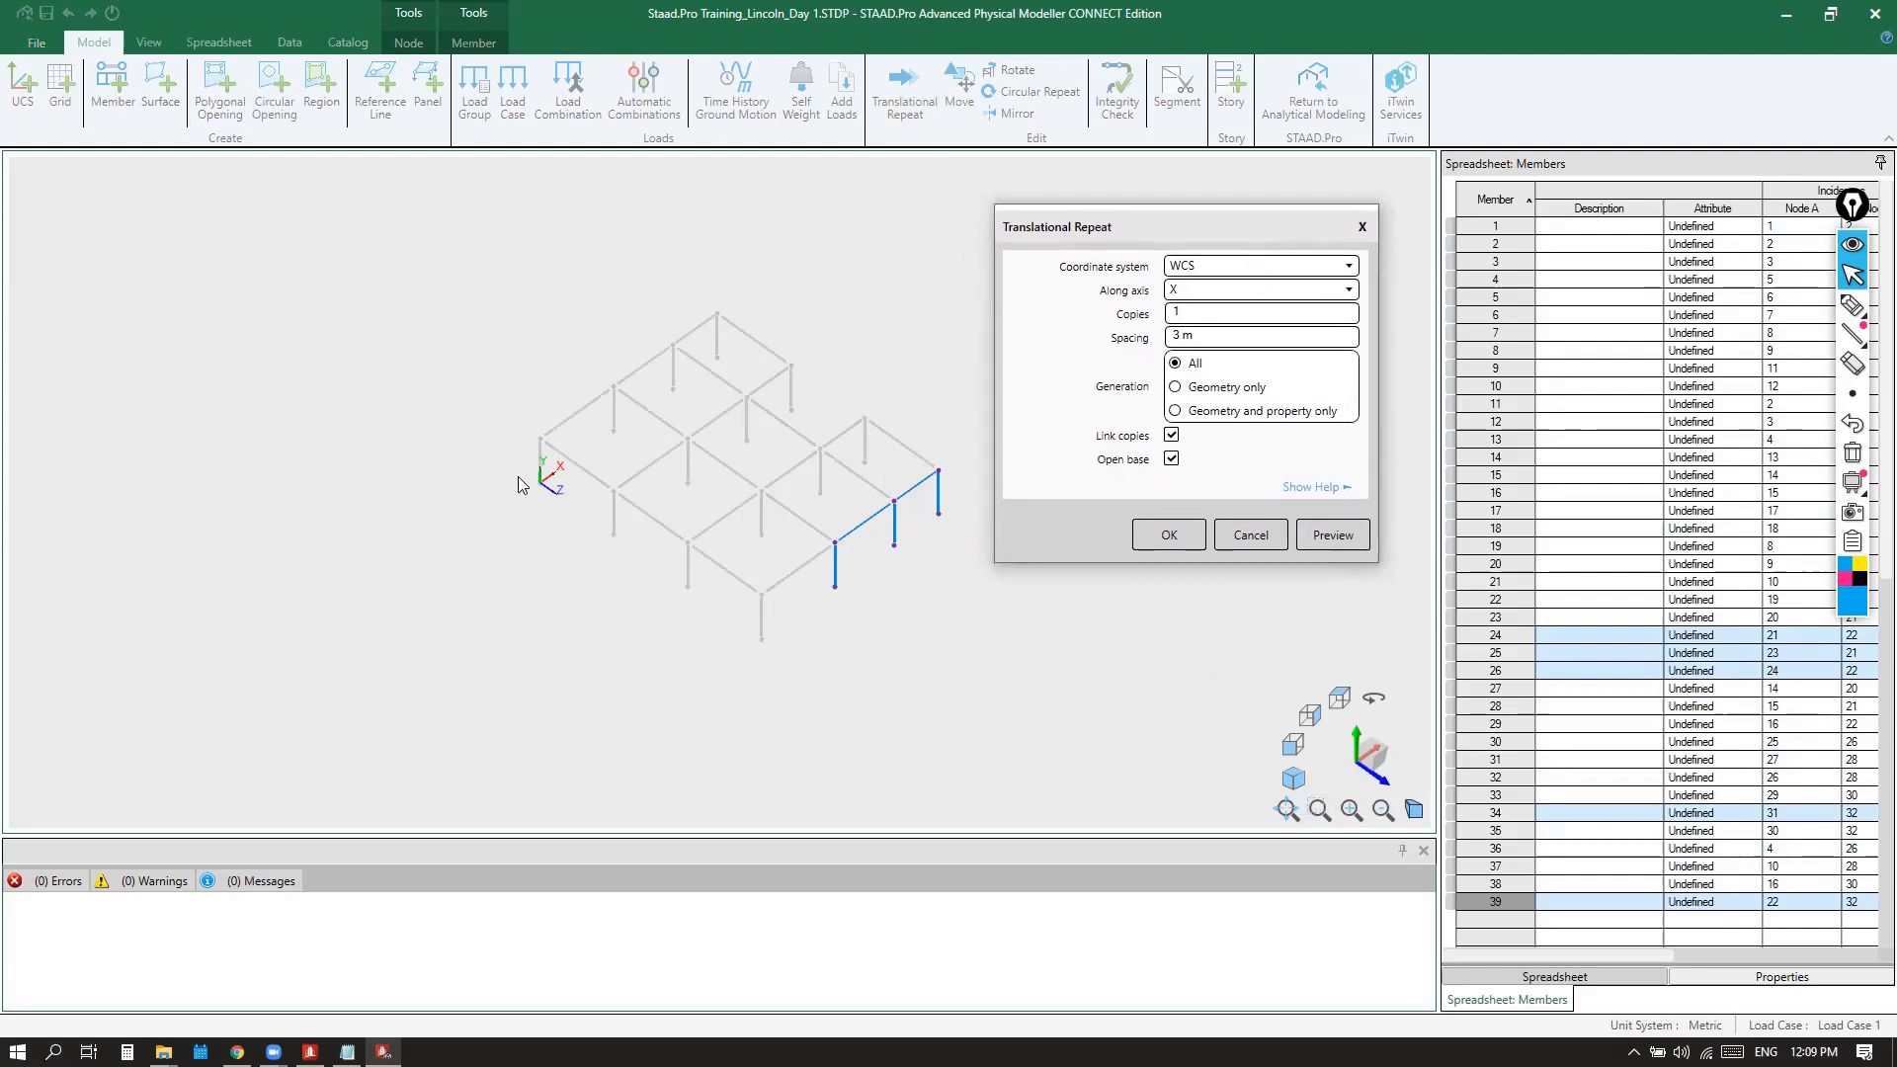
click(1207, 293)
click(1207, 364)
click(1202, 339)
click(1170, 536)
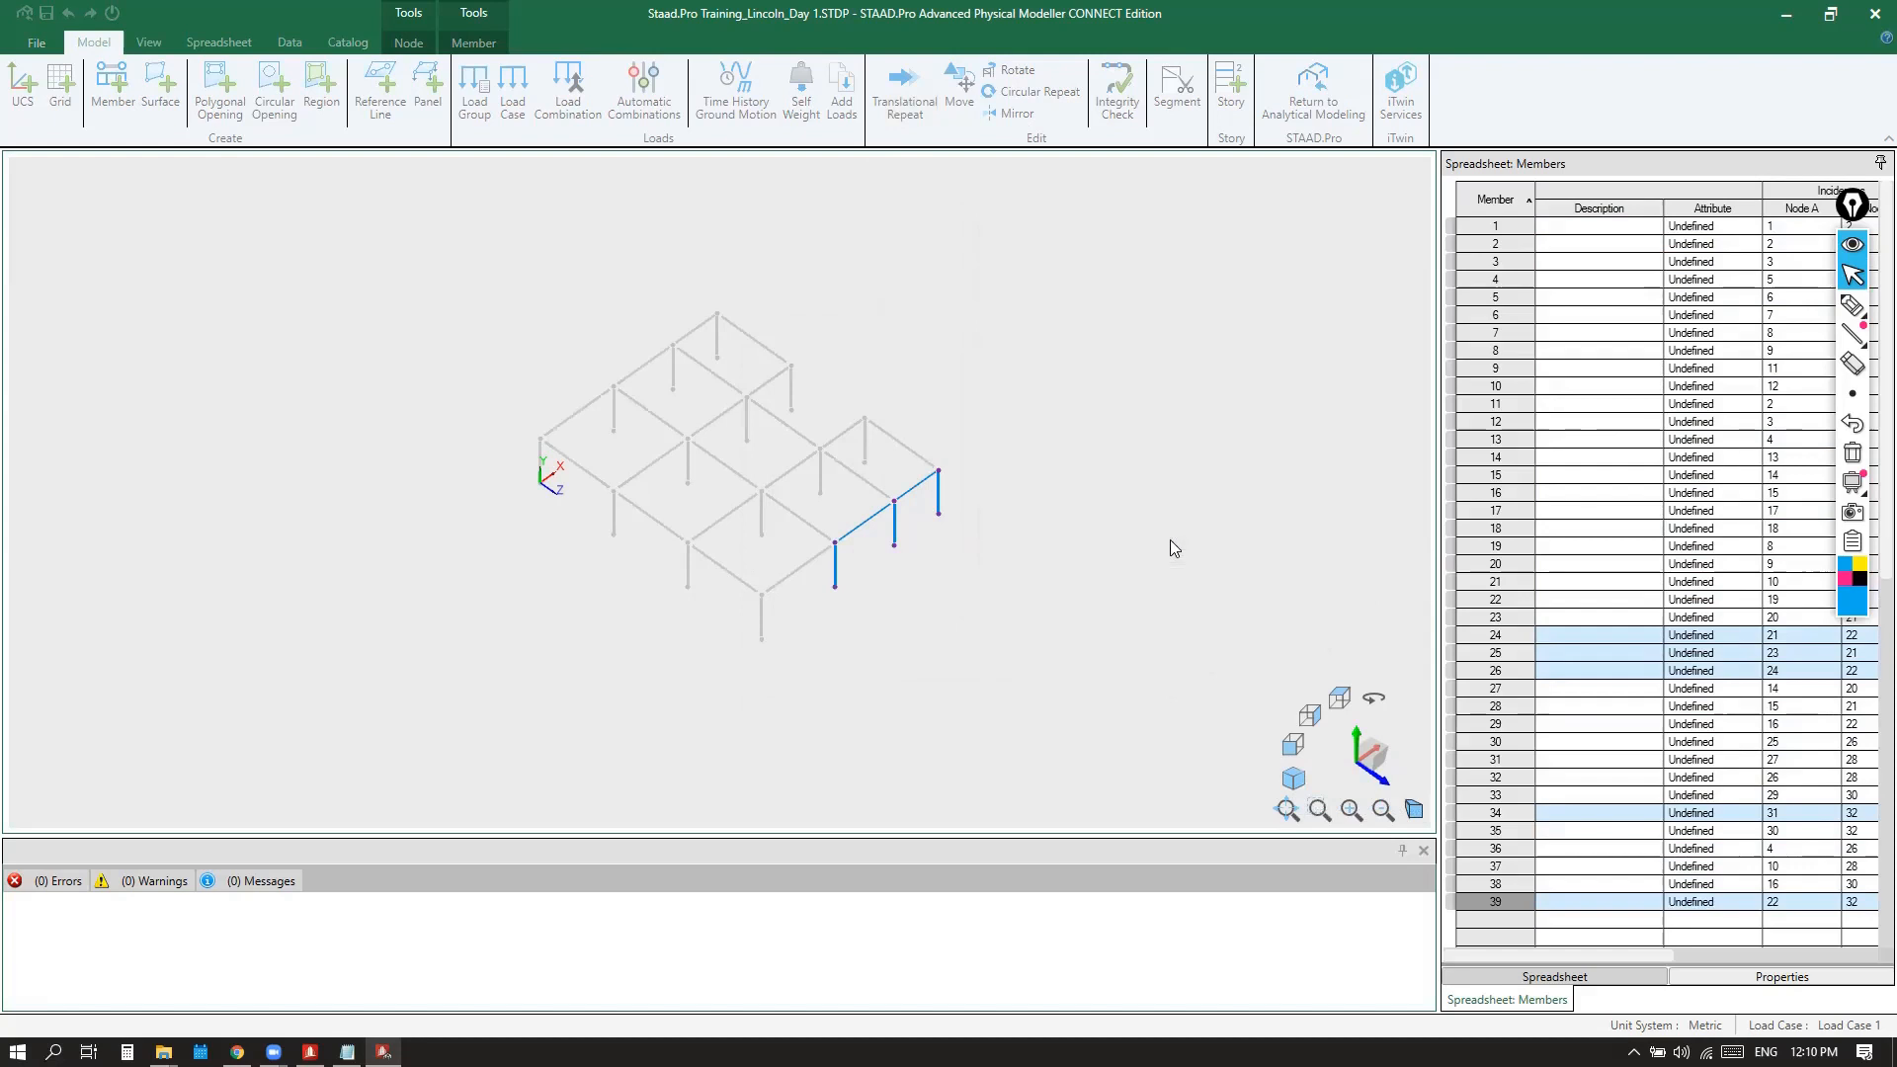
scroll(749, 481, down, 3)
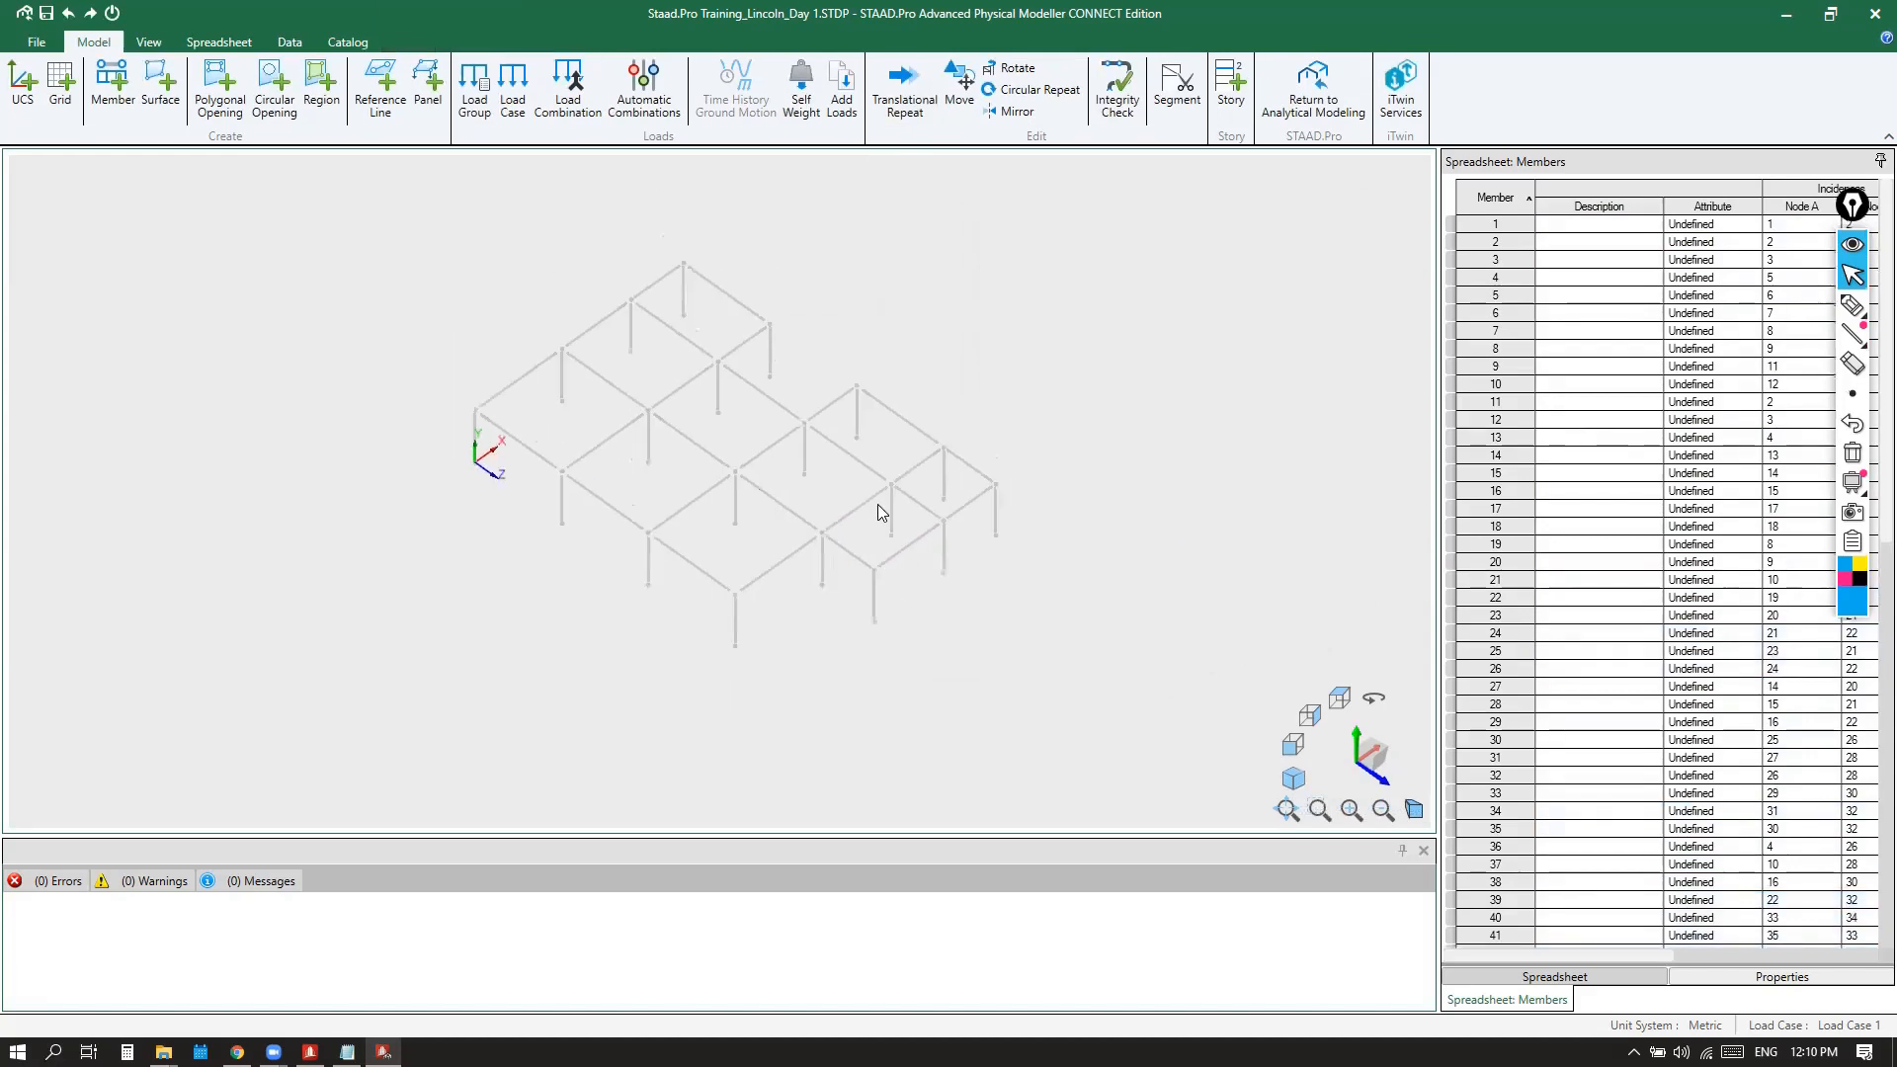
mouse_move(890, 598)
middle_down()
mouse_move(792, 508)
mouse_move(907, 487)
mouse_move(928, 551)
mouse_move(888, 621)
mouse_move(797, 602)
mouse_move(850, 554)
mouse_move(889, 565)
middle_up()
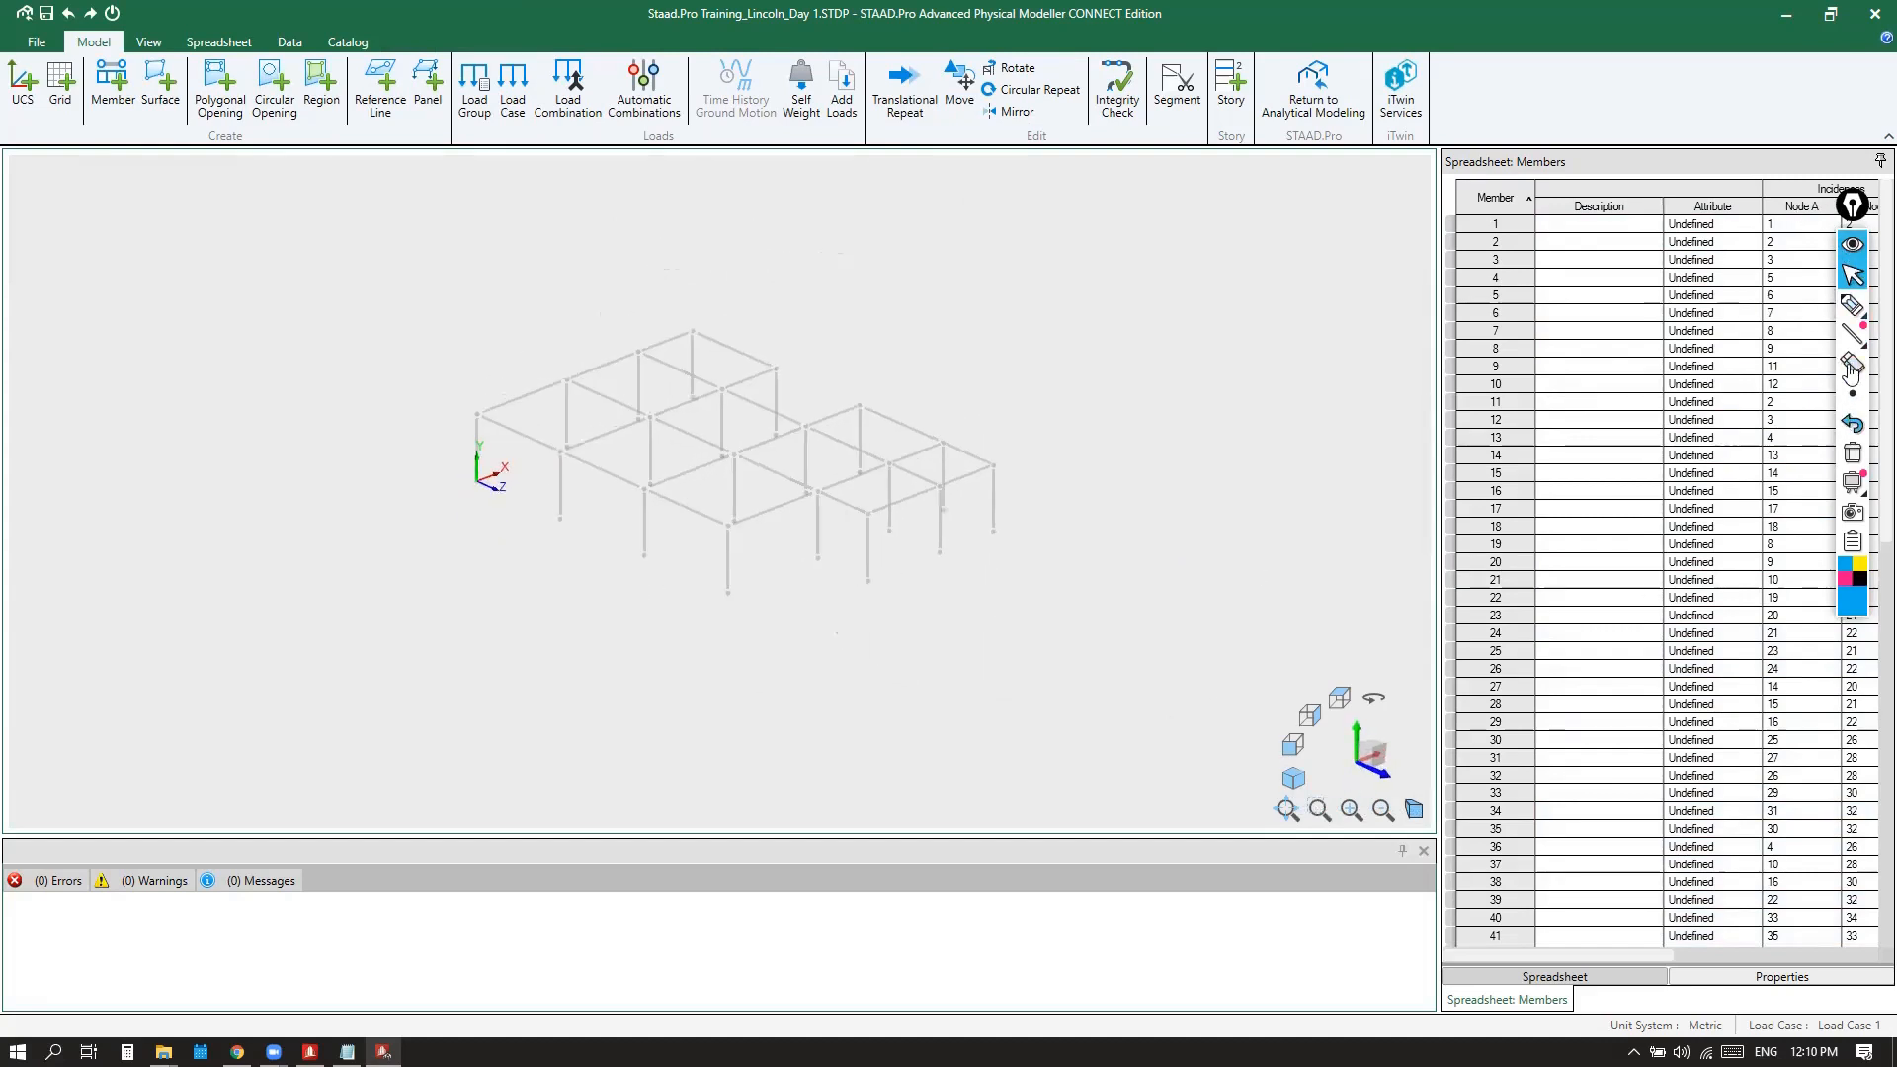
Outline the vertical XY plane at the origin in light blue, trace the frame lying in it, and erase the sketch
click(1852, 308)
mouse_move(478, 486)
mouse_down()
mouse_move(478, 254)
mouse_move(733, 181)
mouse_move(741, 397)
mouse_move(479, 491)
mouse_up()
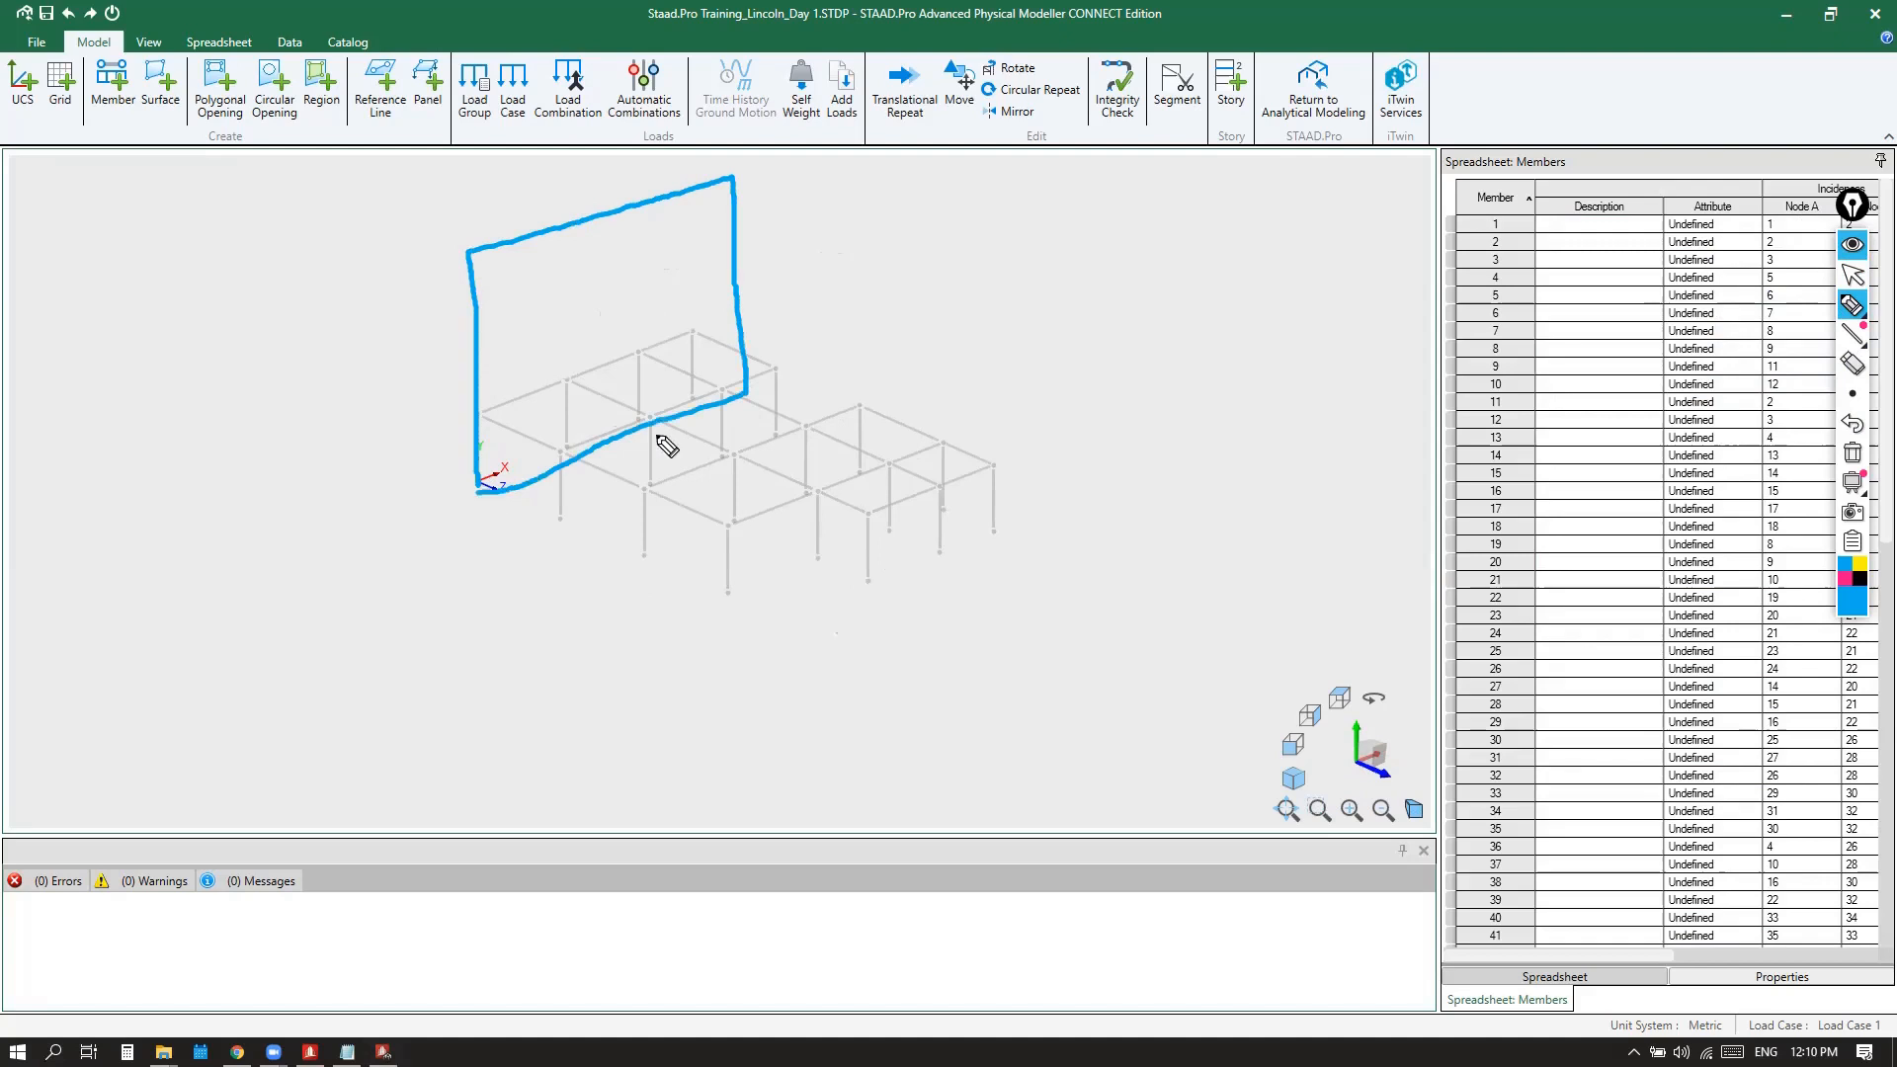
mouse_move(478, 415)
mouse_down()
mouse_move(692, 334)
mouse_move(696, 395)
mouse_up()
drag(491, 423, 491, 499)
drag(575, 403, 585, 469)
drag(652, 361, 647, 475)
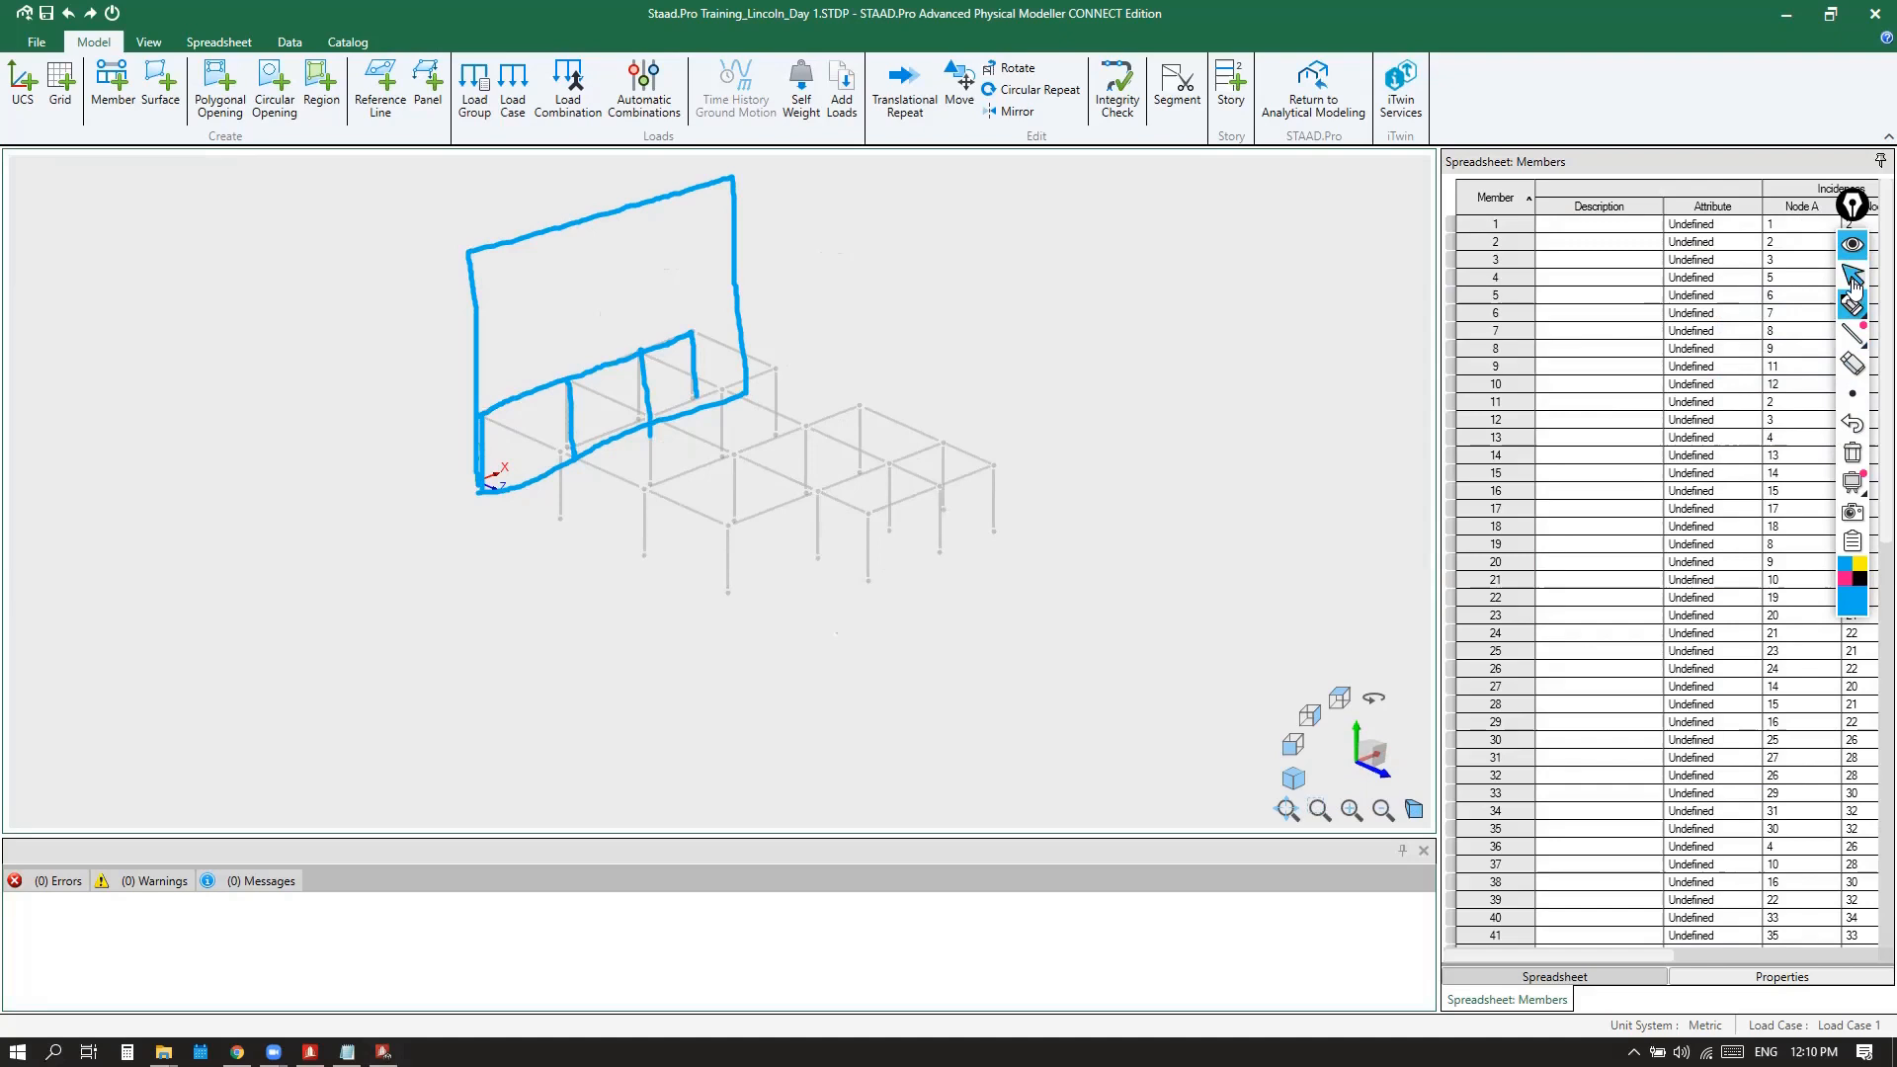
click(1855, 448)
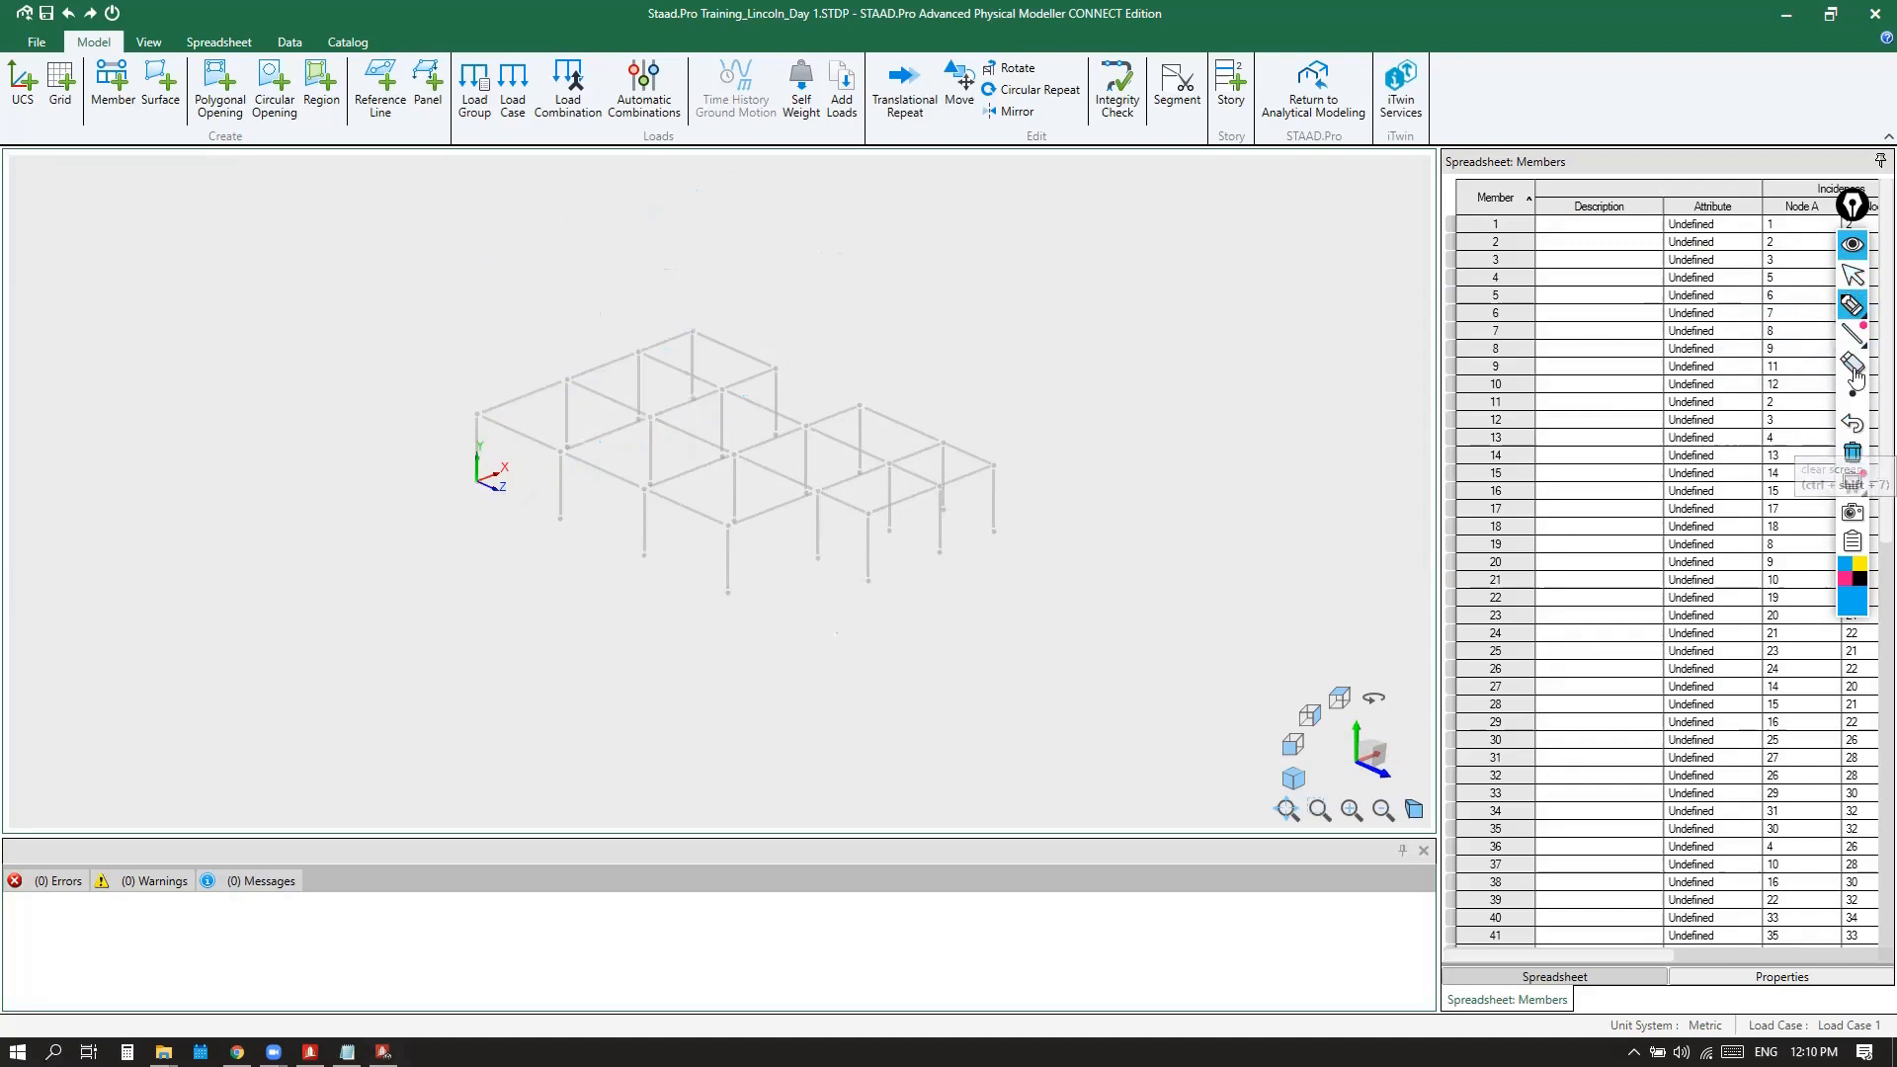
Examine the extended frame from several 3D angles and switch to the plan view
click(1854, 249)
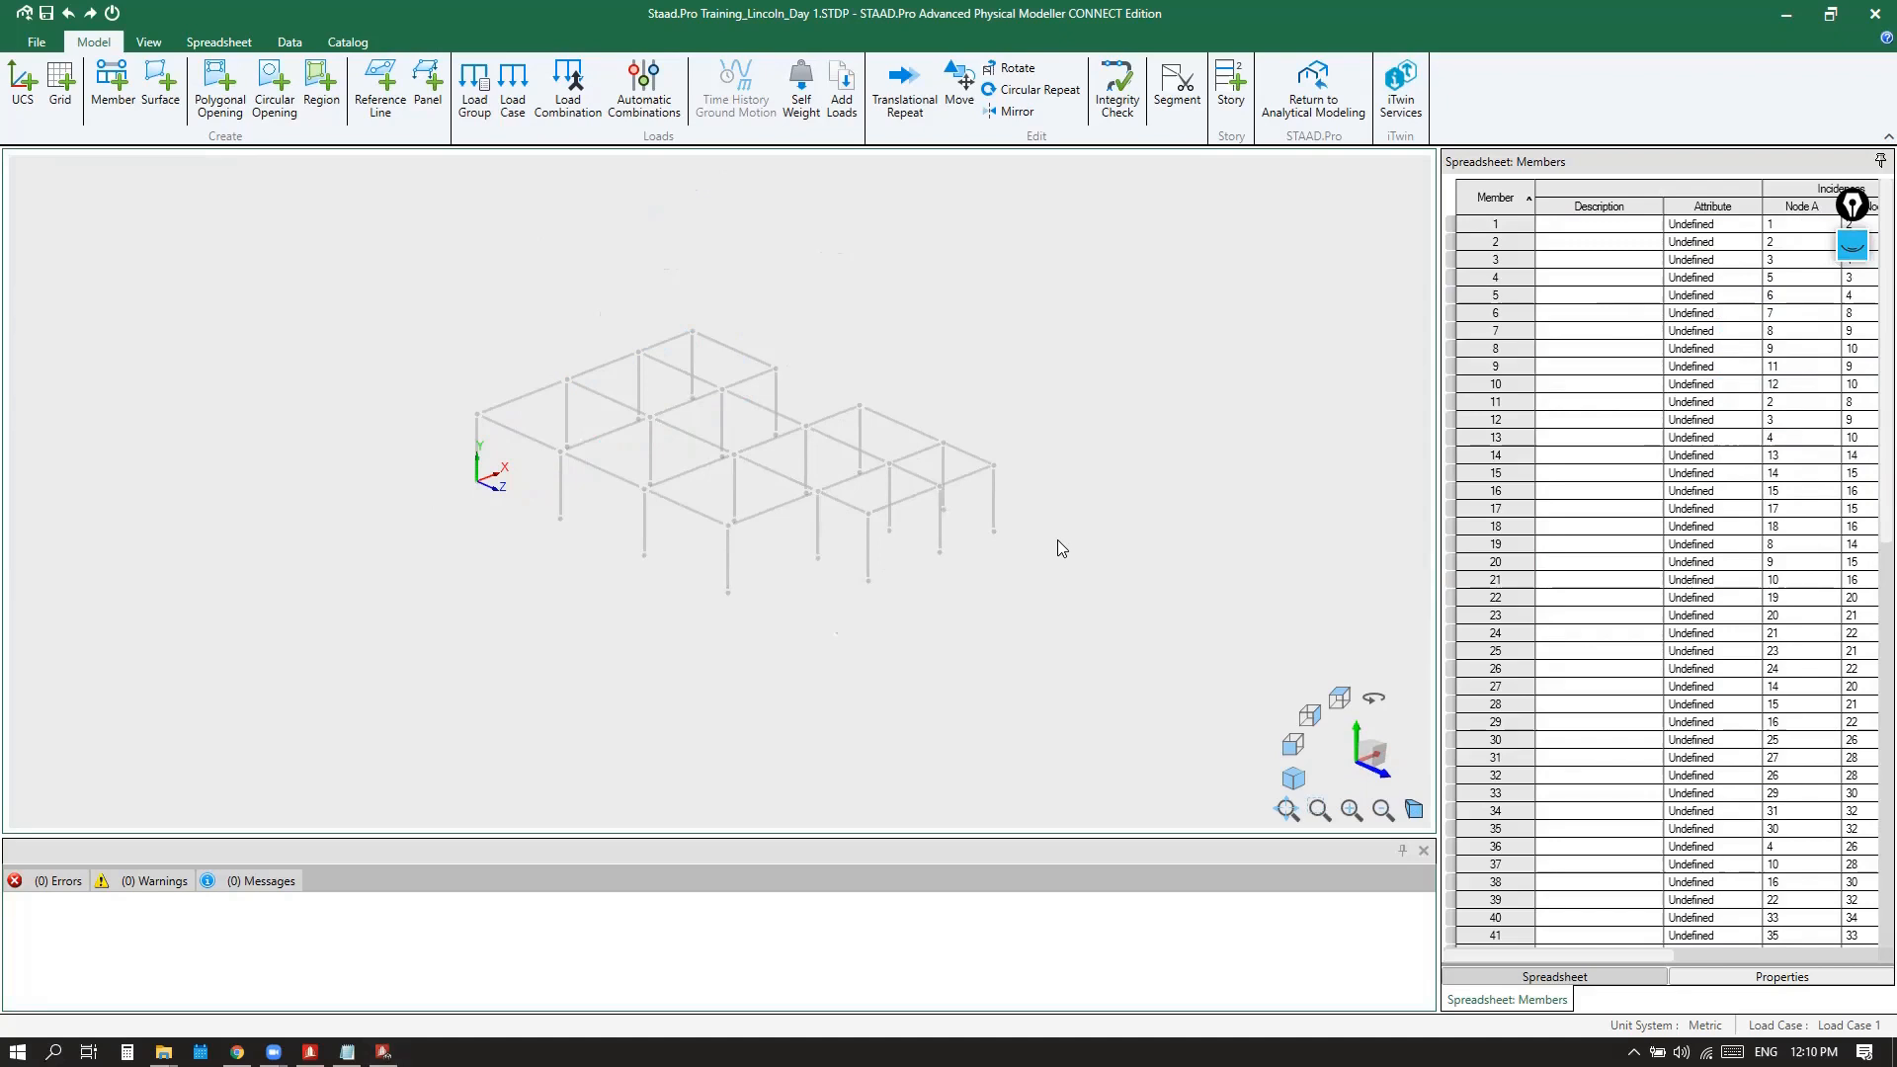
scroll(822, 668, down, 3)
scroll(739, 496, up, 4)
scroll(739, 496, up, 3)
scroll(739, 496, down, 3)
scroll(765, 558, up, 1)
middle_drag(909, 565, 825, 501)
scroll(792, 413, down, 3)
scroll(832, 558, up, 4)
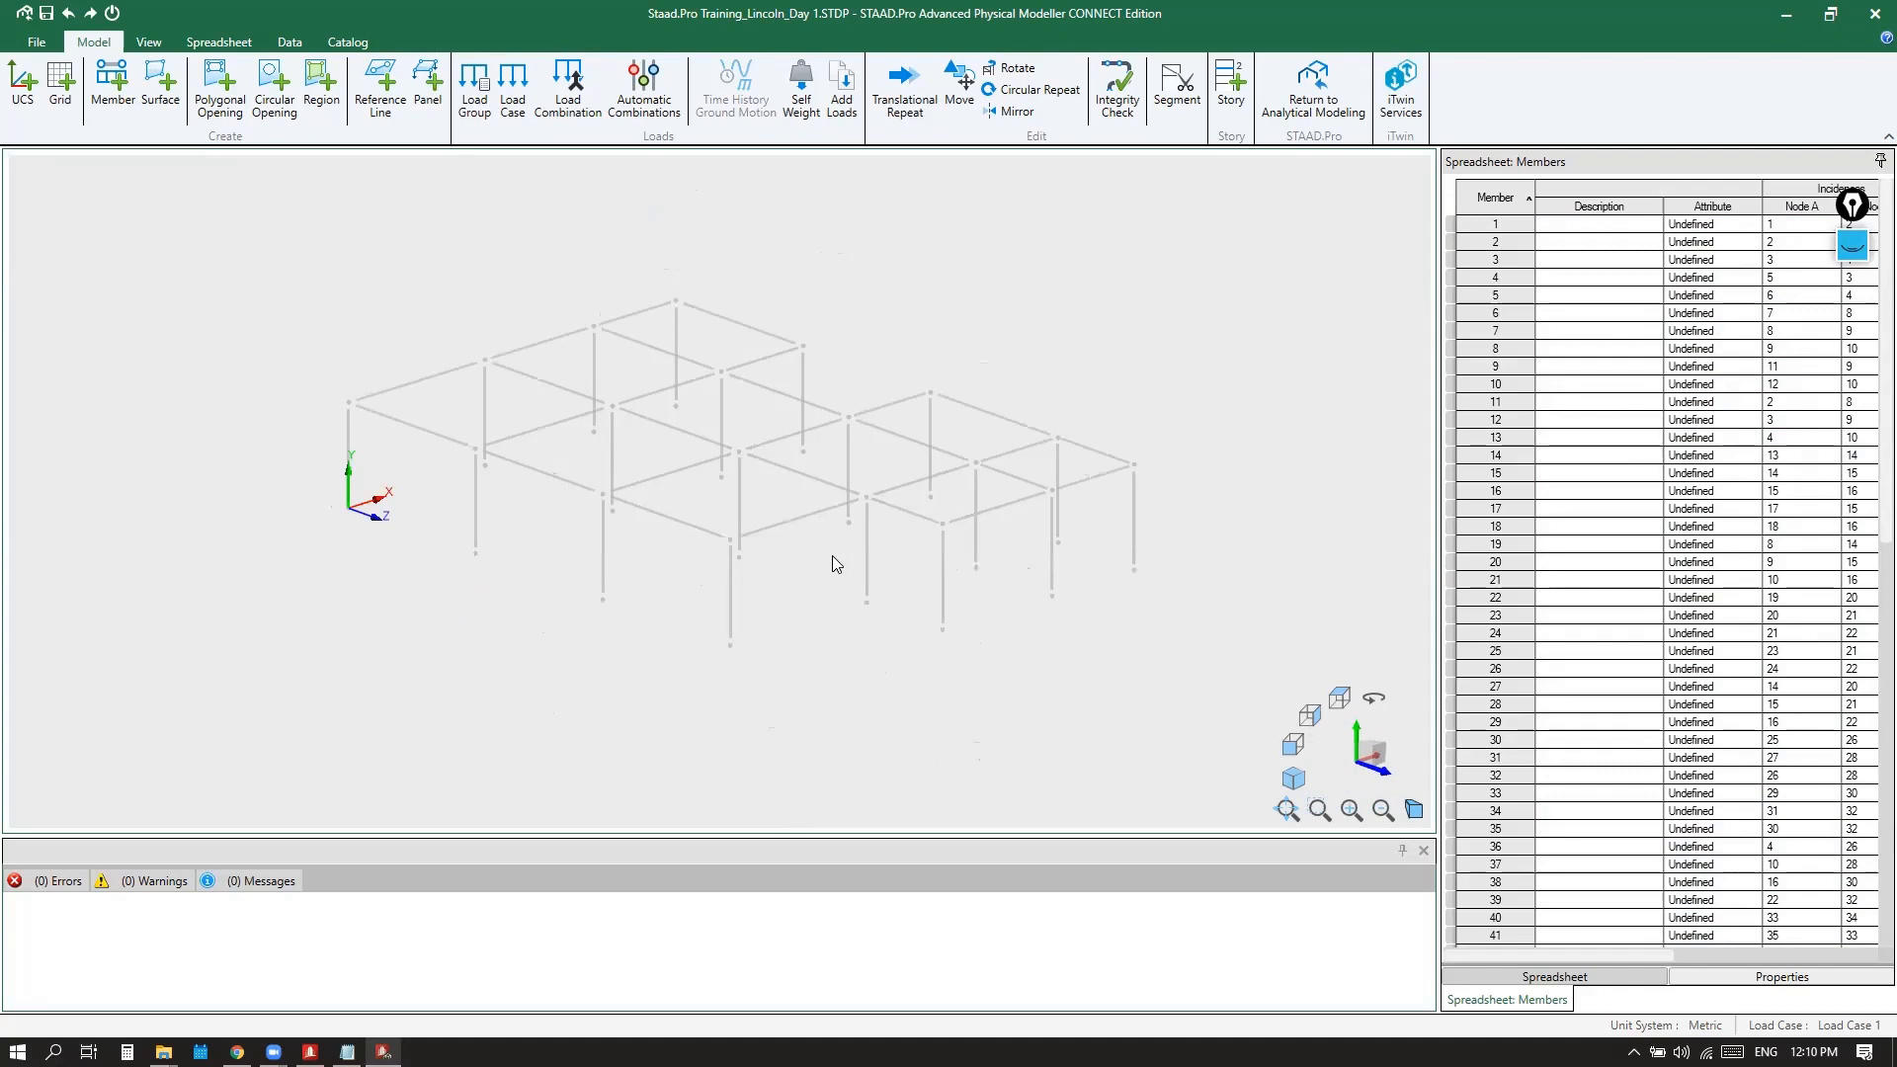
scroll(787, 470, up, 2)
middle_drag(708, 489, 743, 544)
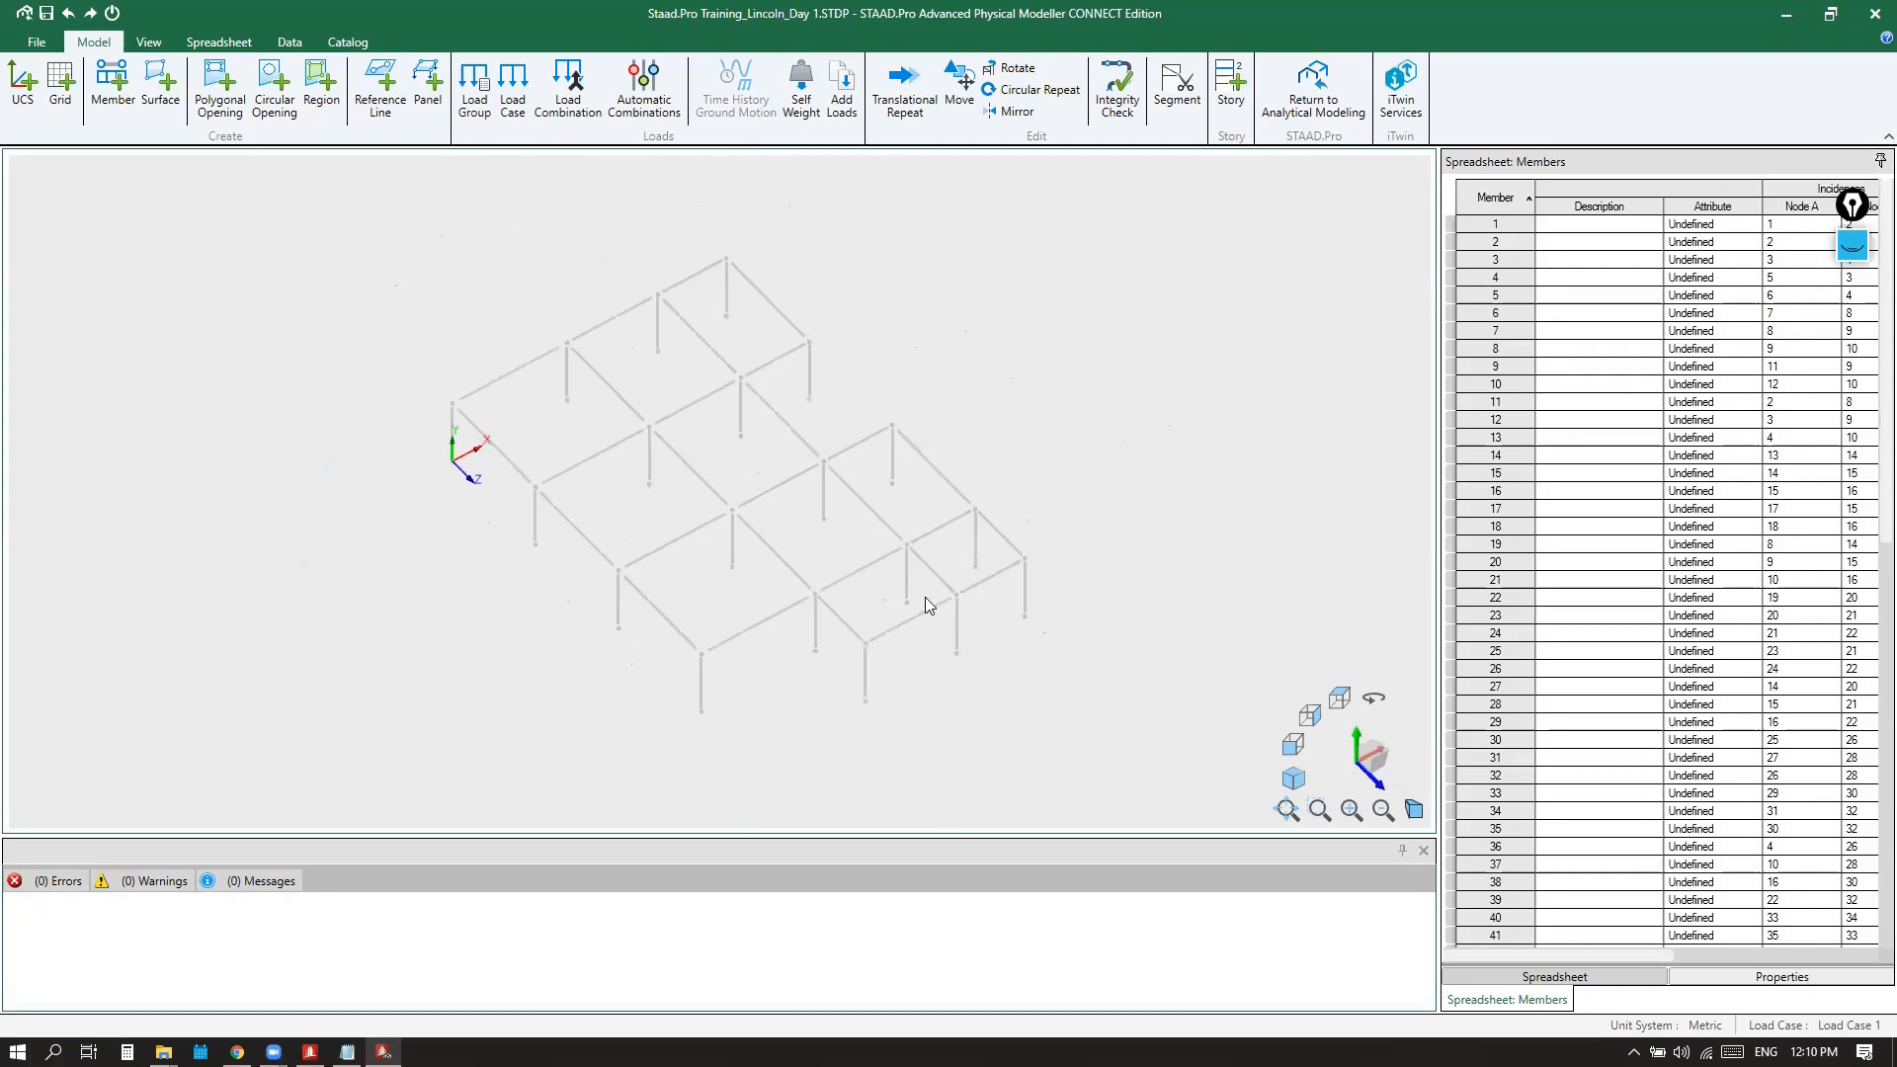
click(1341, 702)
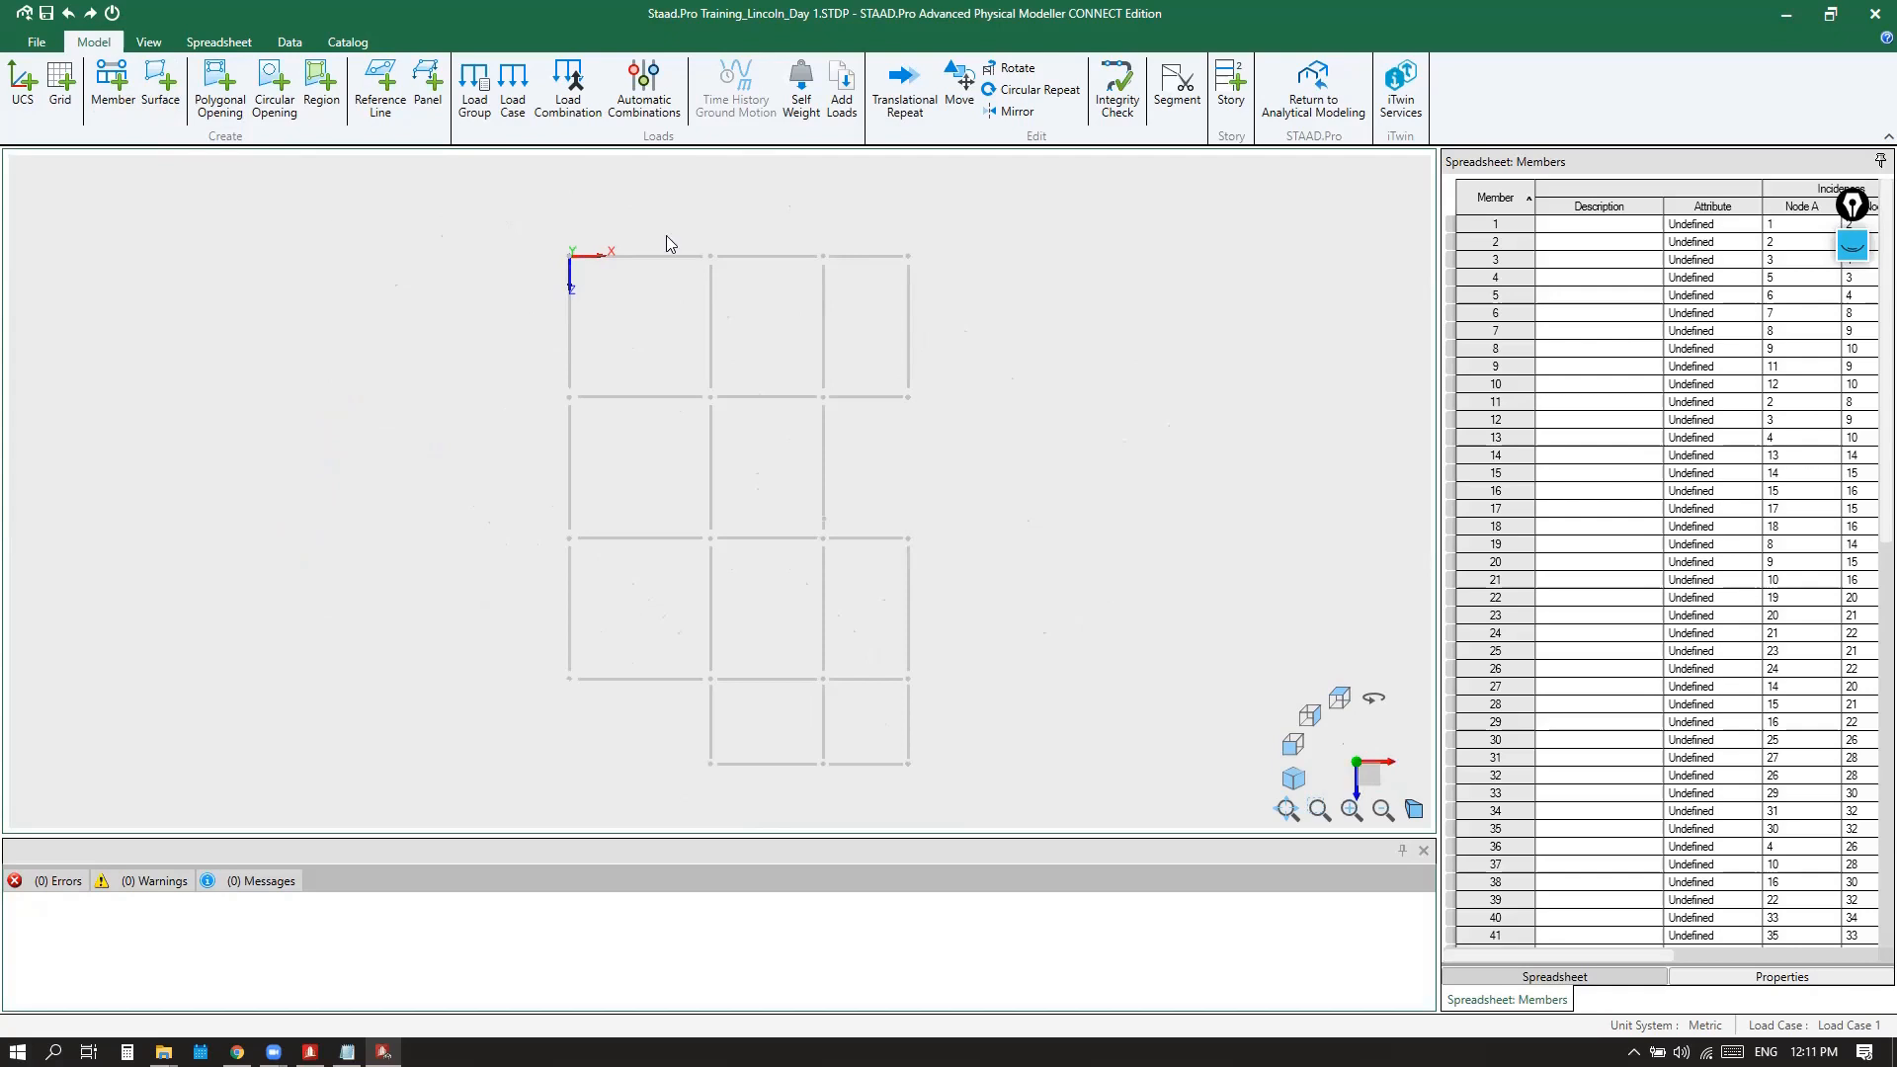
Circle the ribbon headings from Model to Catalog in light blue for explanation and erase the sketch
click(1853, 247)
click(1852, 306)
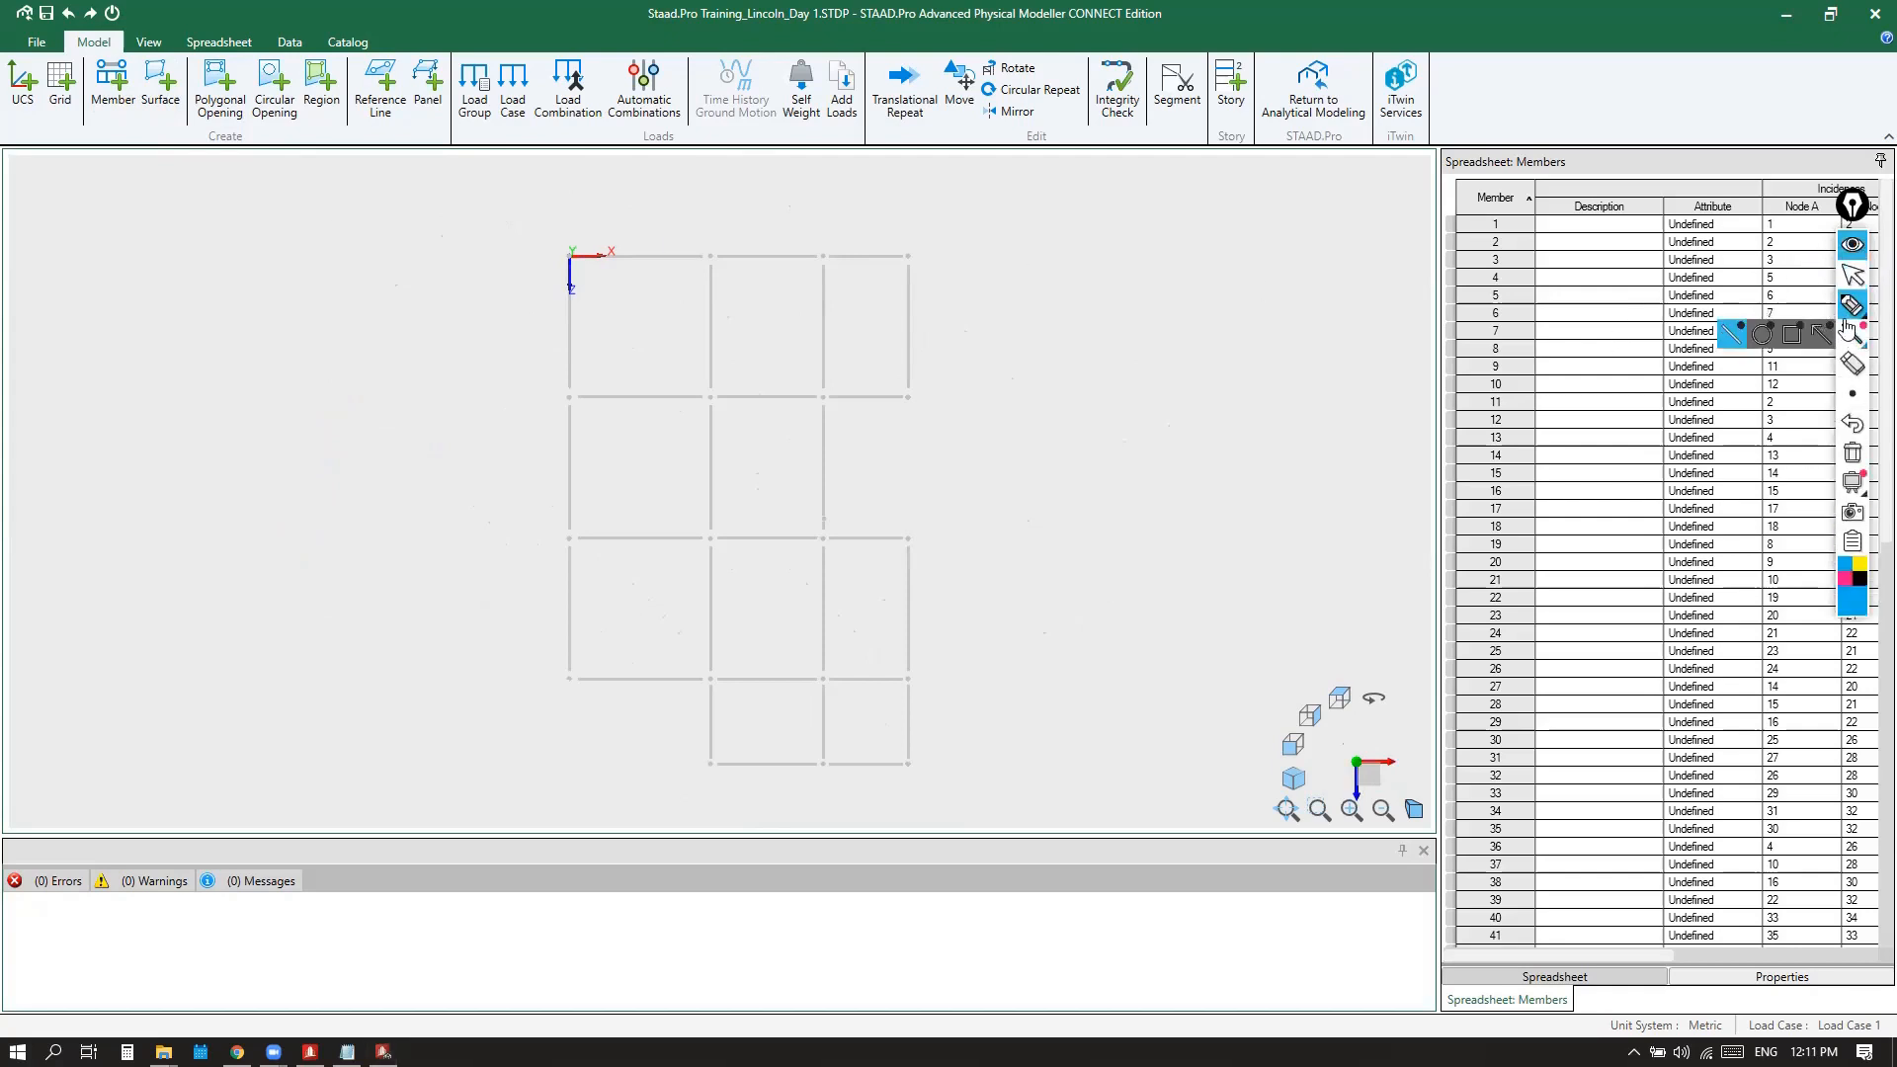
drag(69, 30, 383, 13)
mouse_move(272, 67)
mouse_down()
mouse_move(102, 72)
mouse_move(71, 39)
mouse_up()
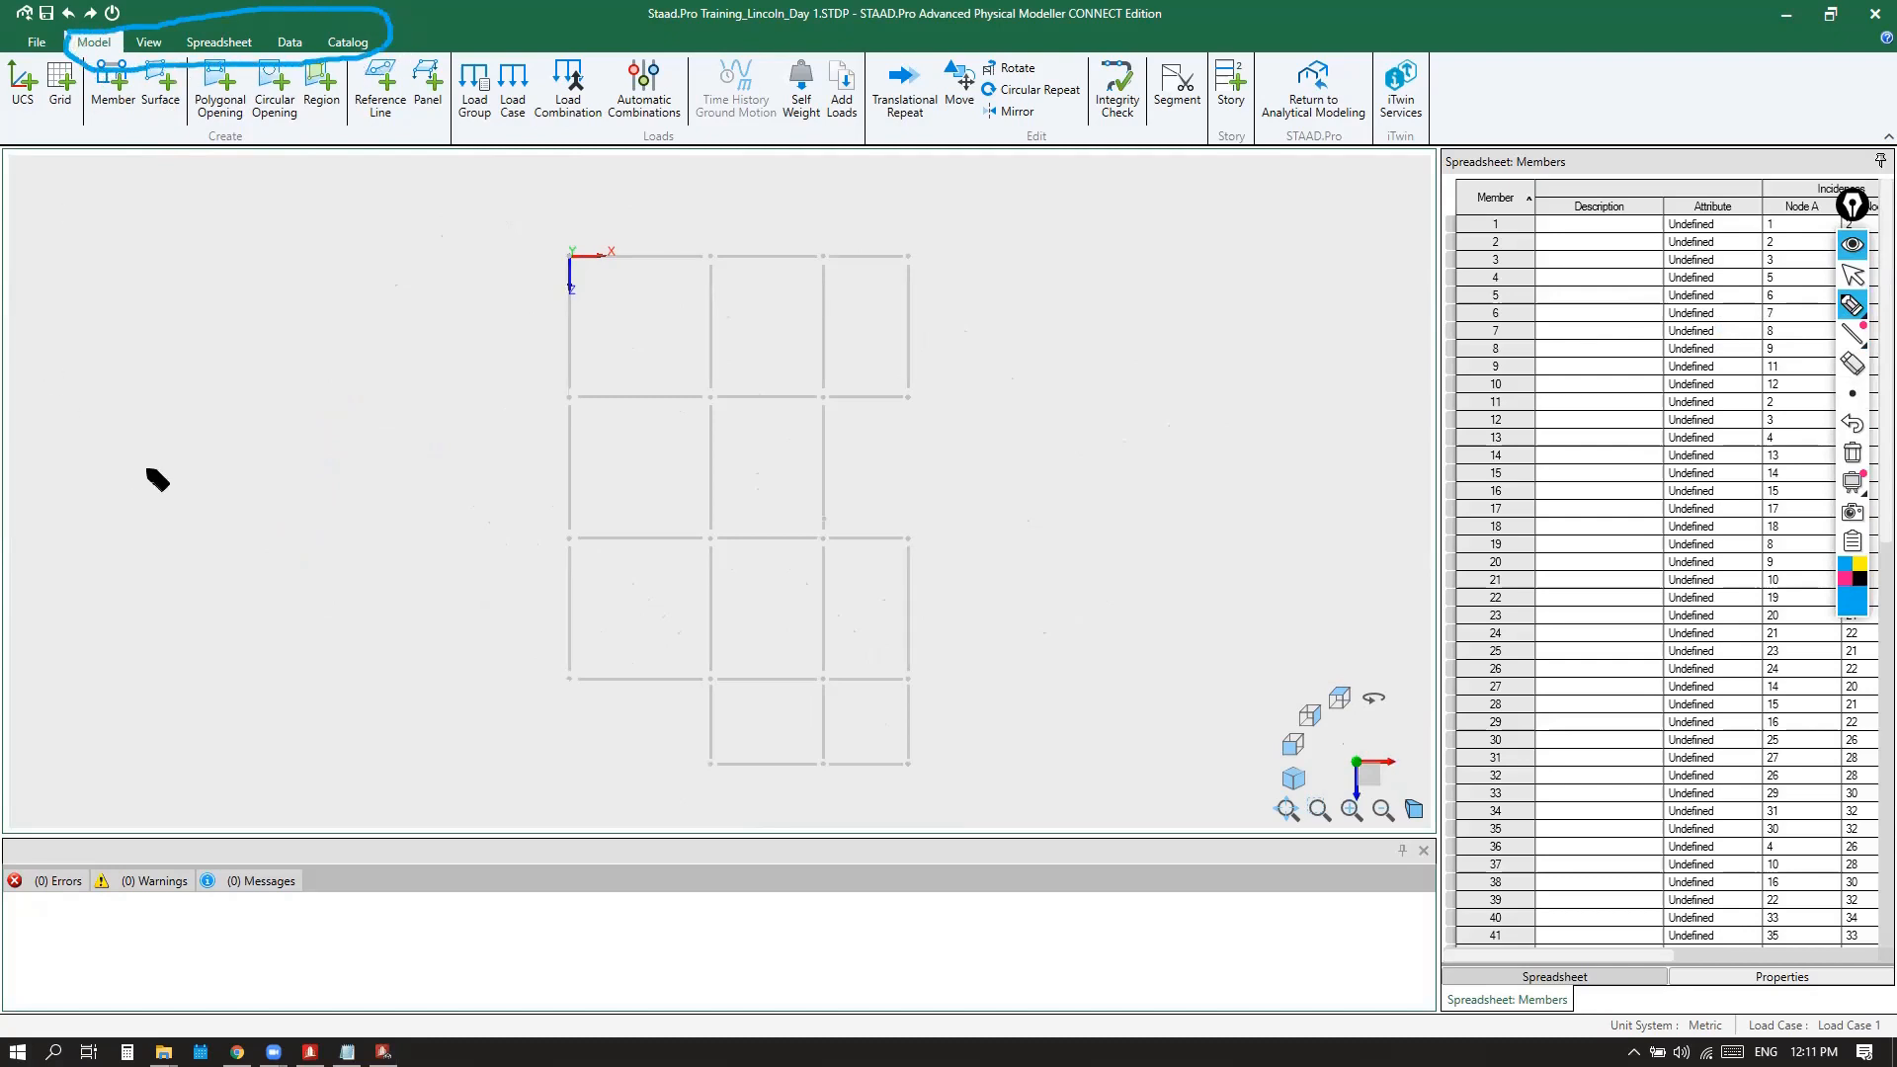
click(1853, 453)
click(1853, 274)
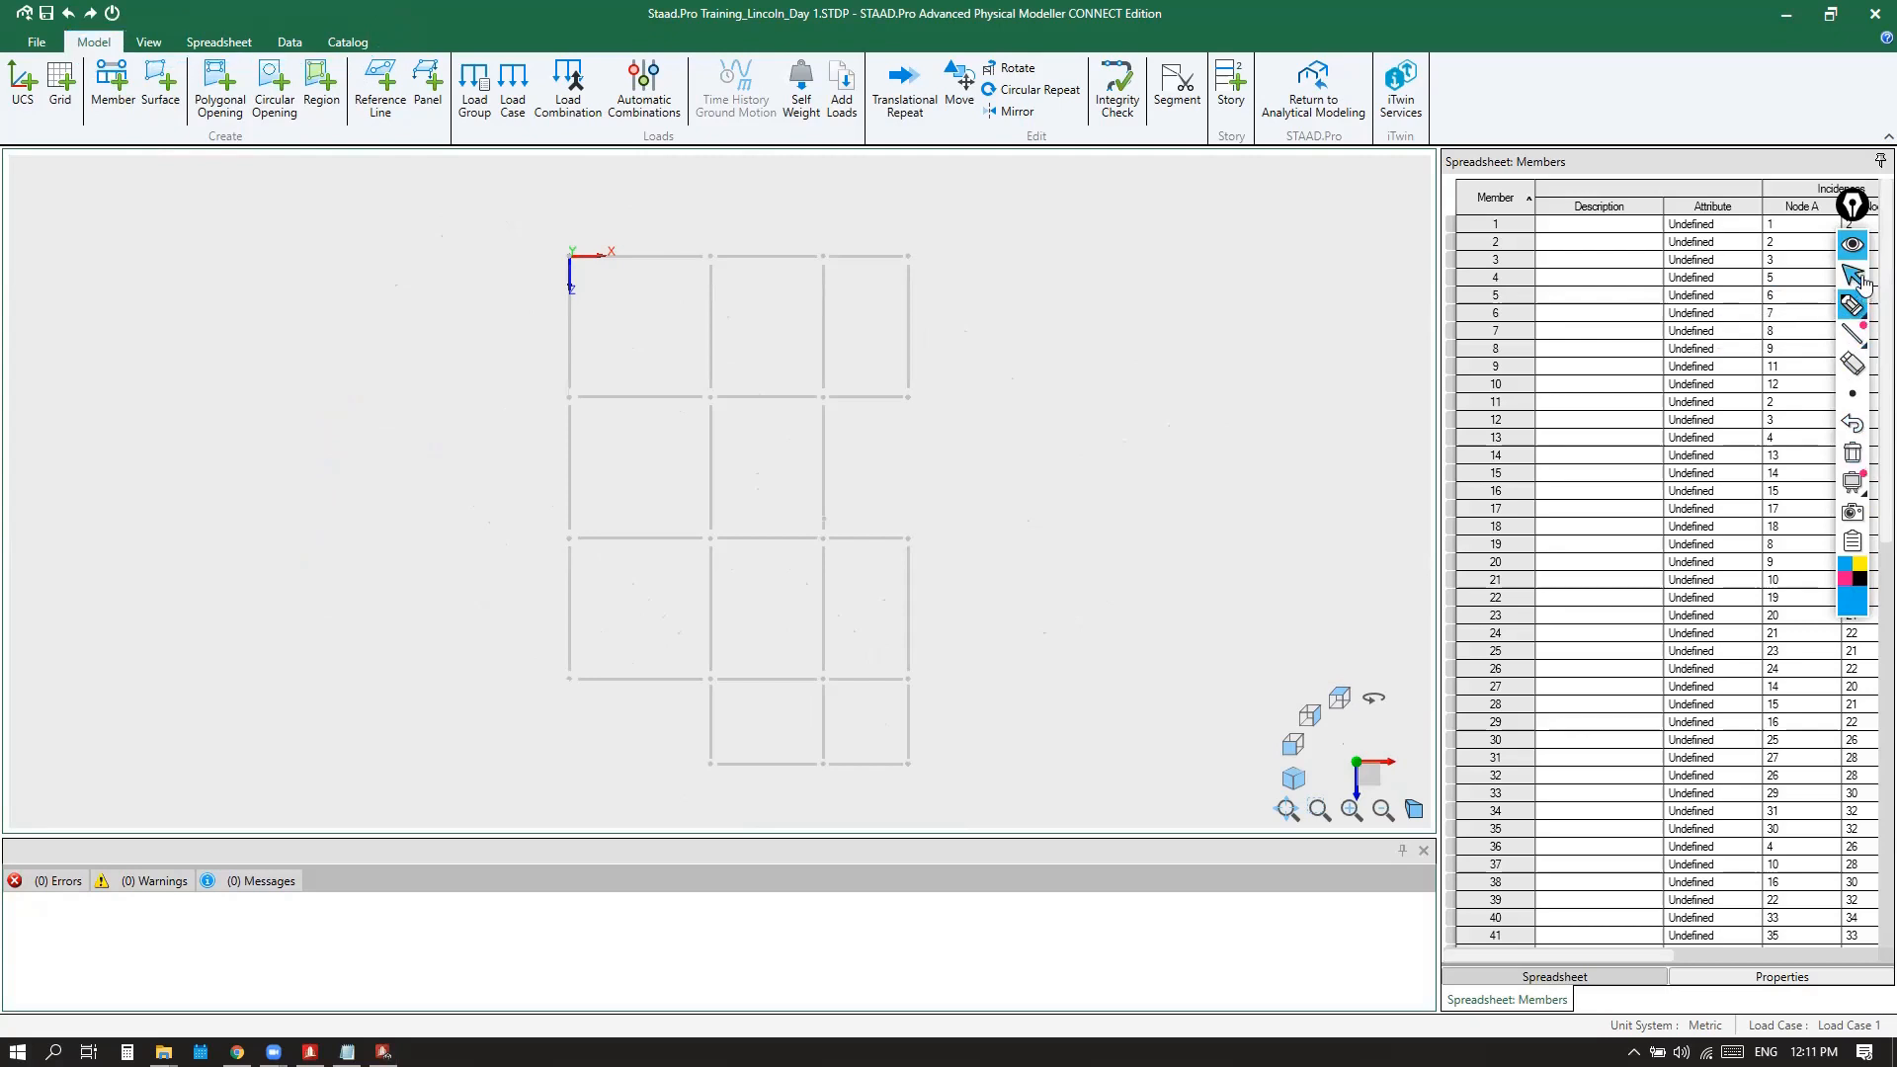
Select the first Z-direction beam at the origin, display the member-specific tools, and clear the selection
click(568, 350)
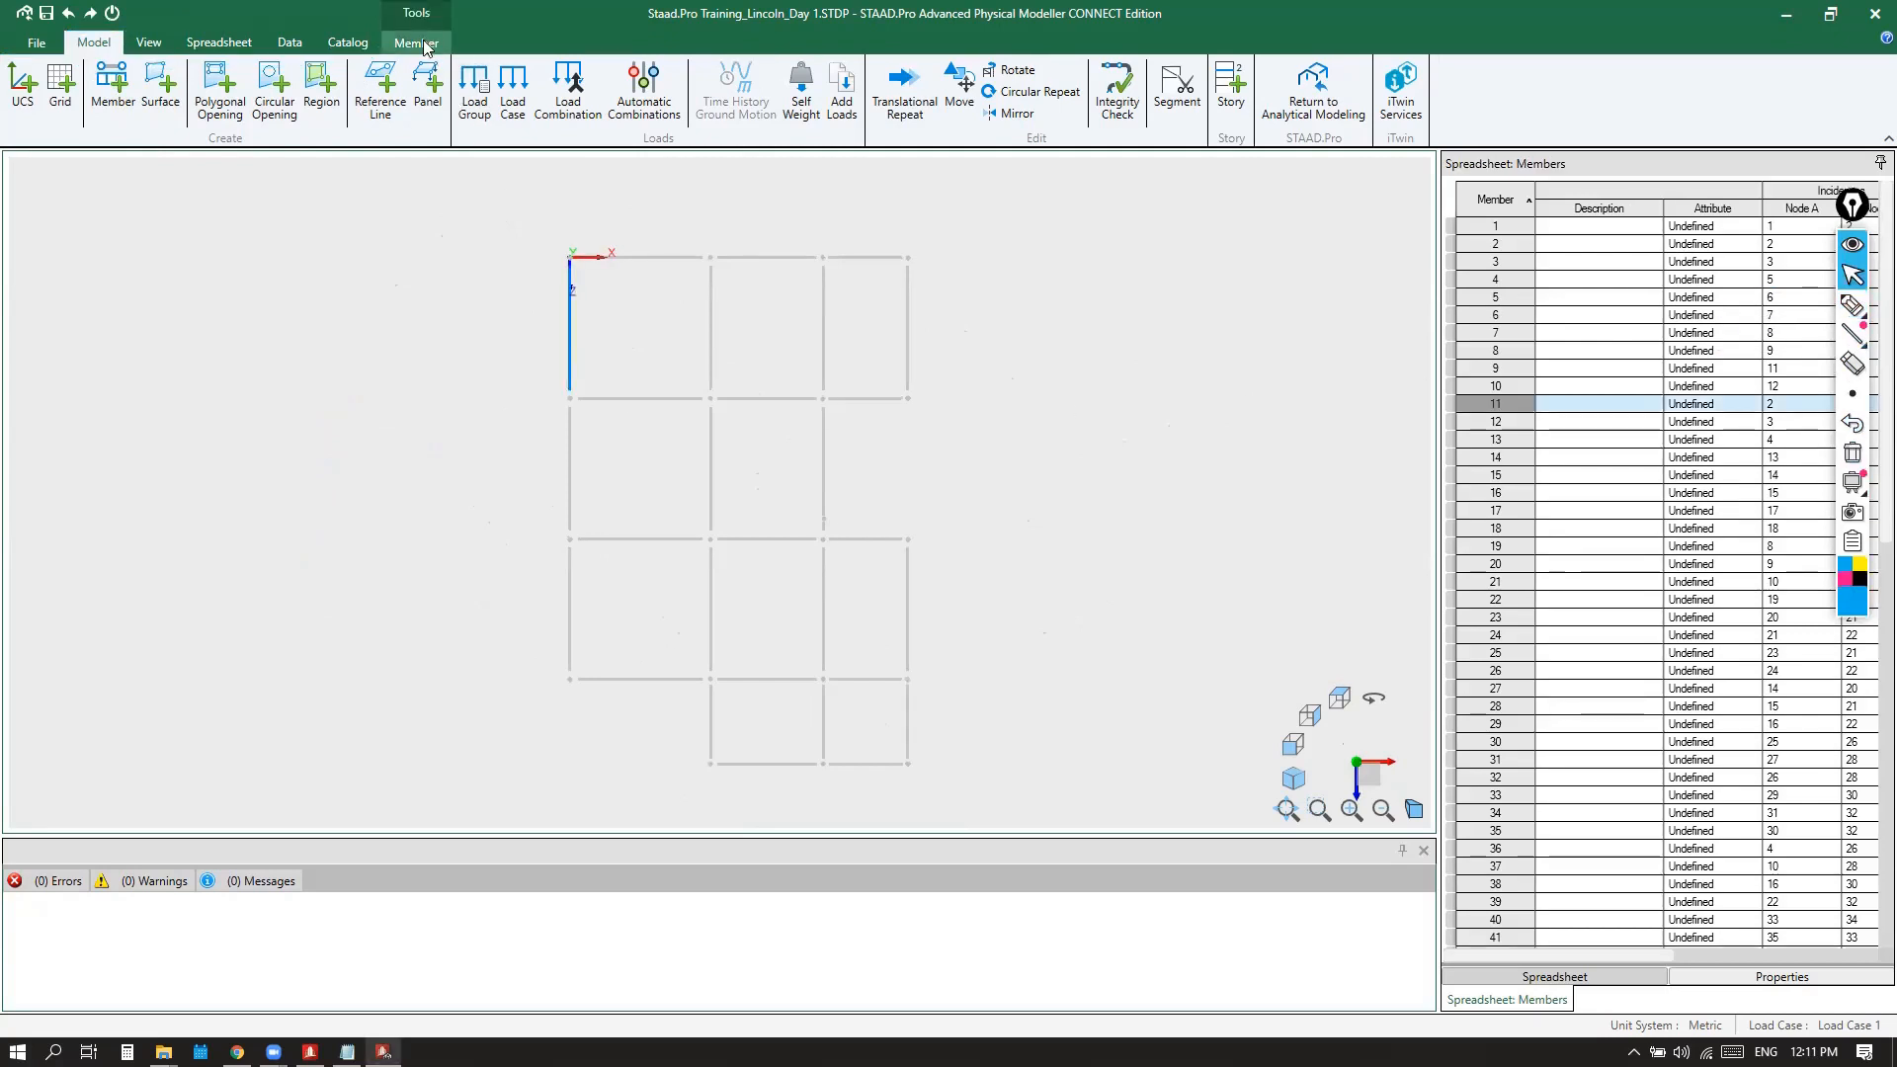
key(ctrl)
key(ctrl)
key(ctrl)
key(ctrl)
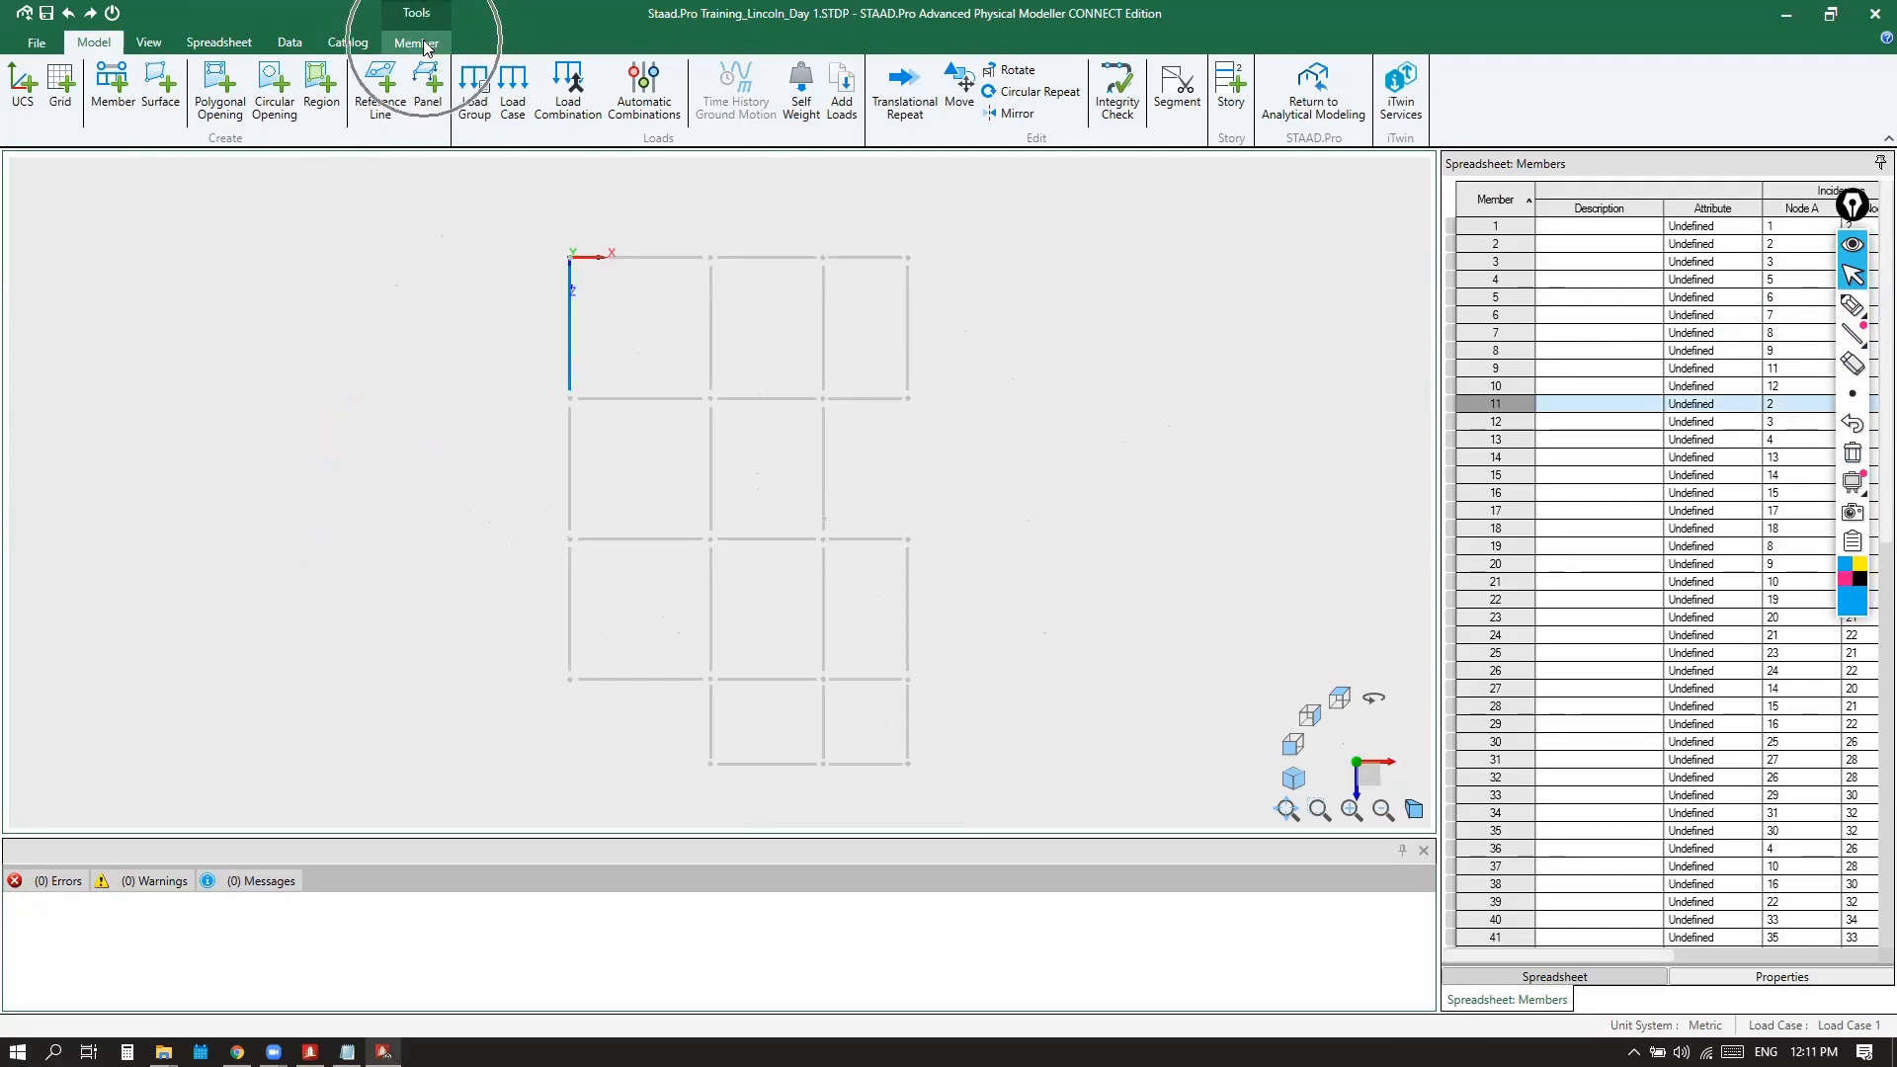
key(ctrl)
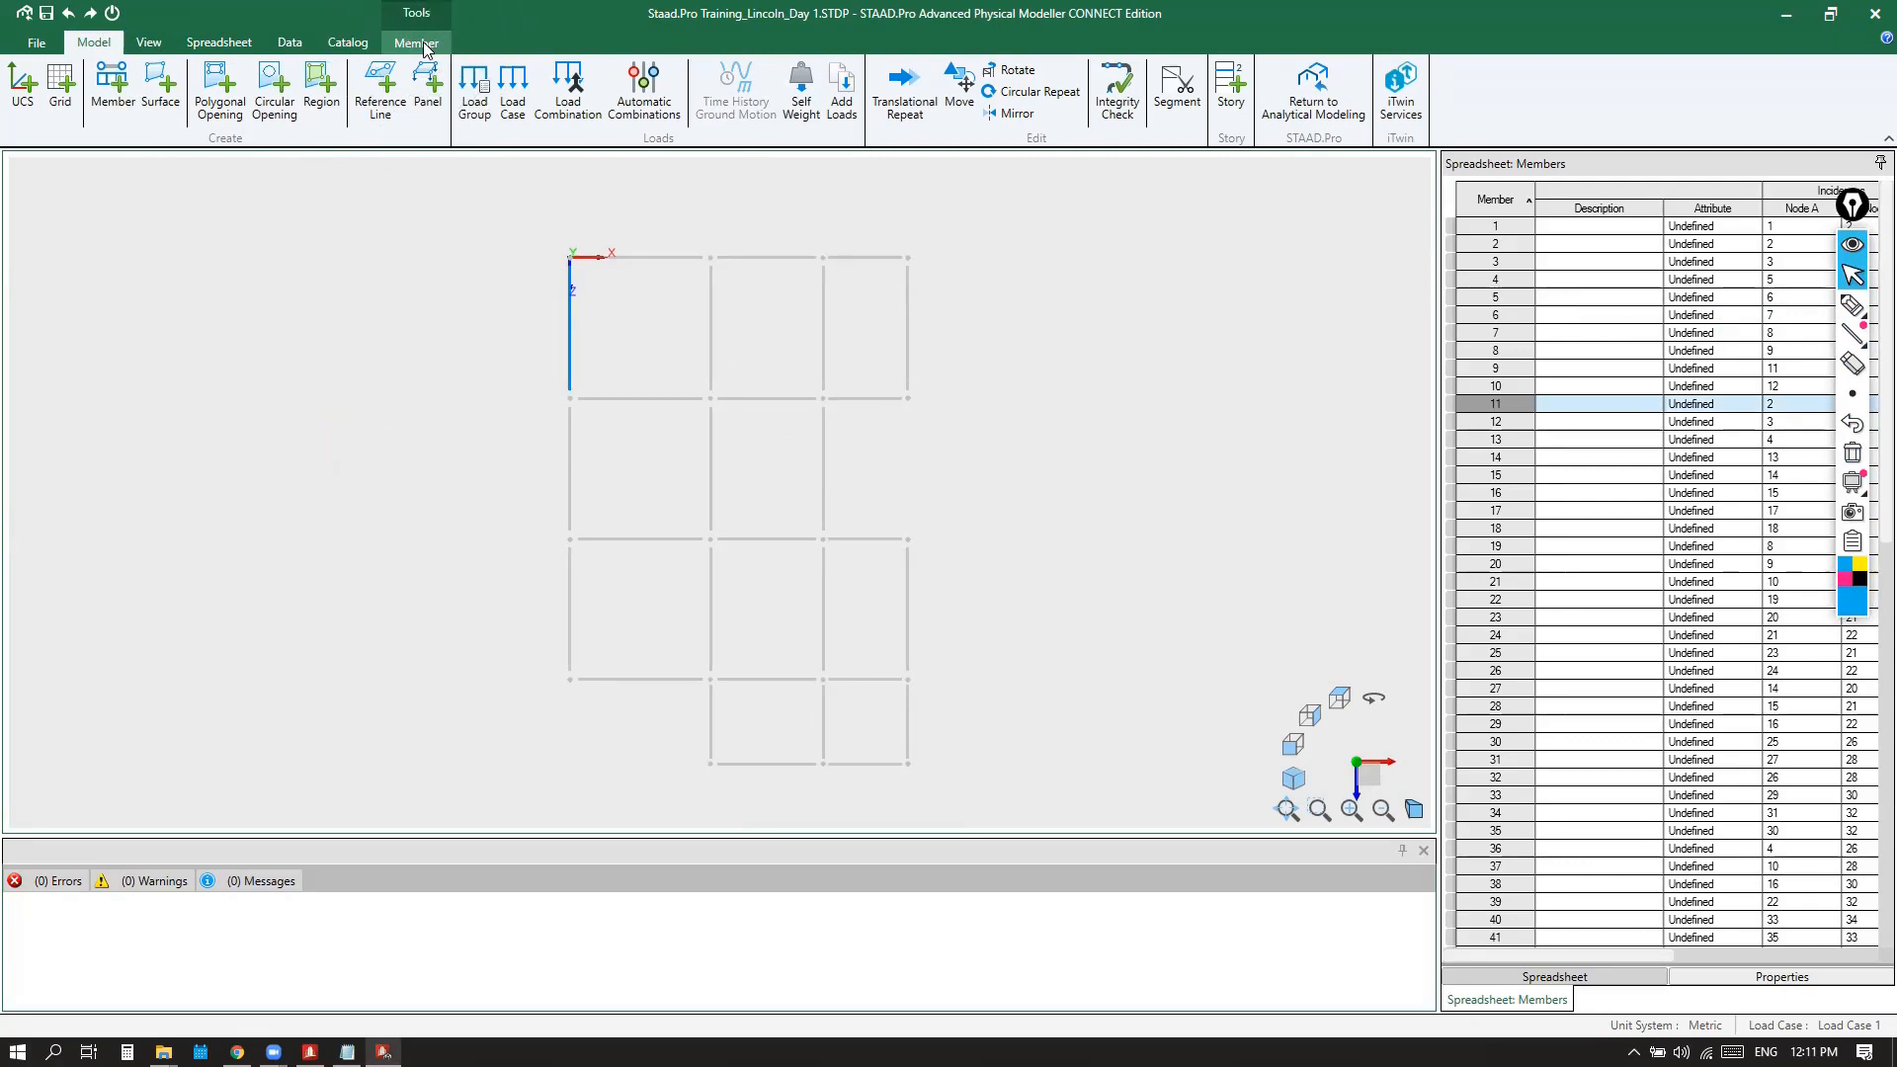
click(416, 43)
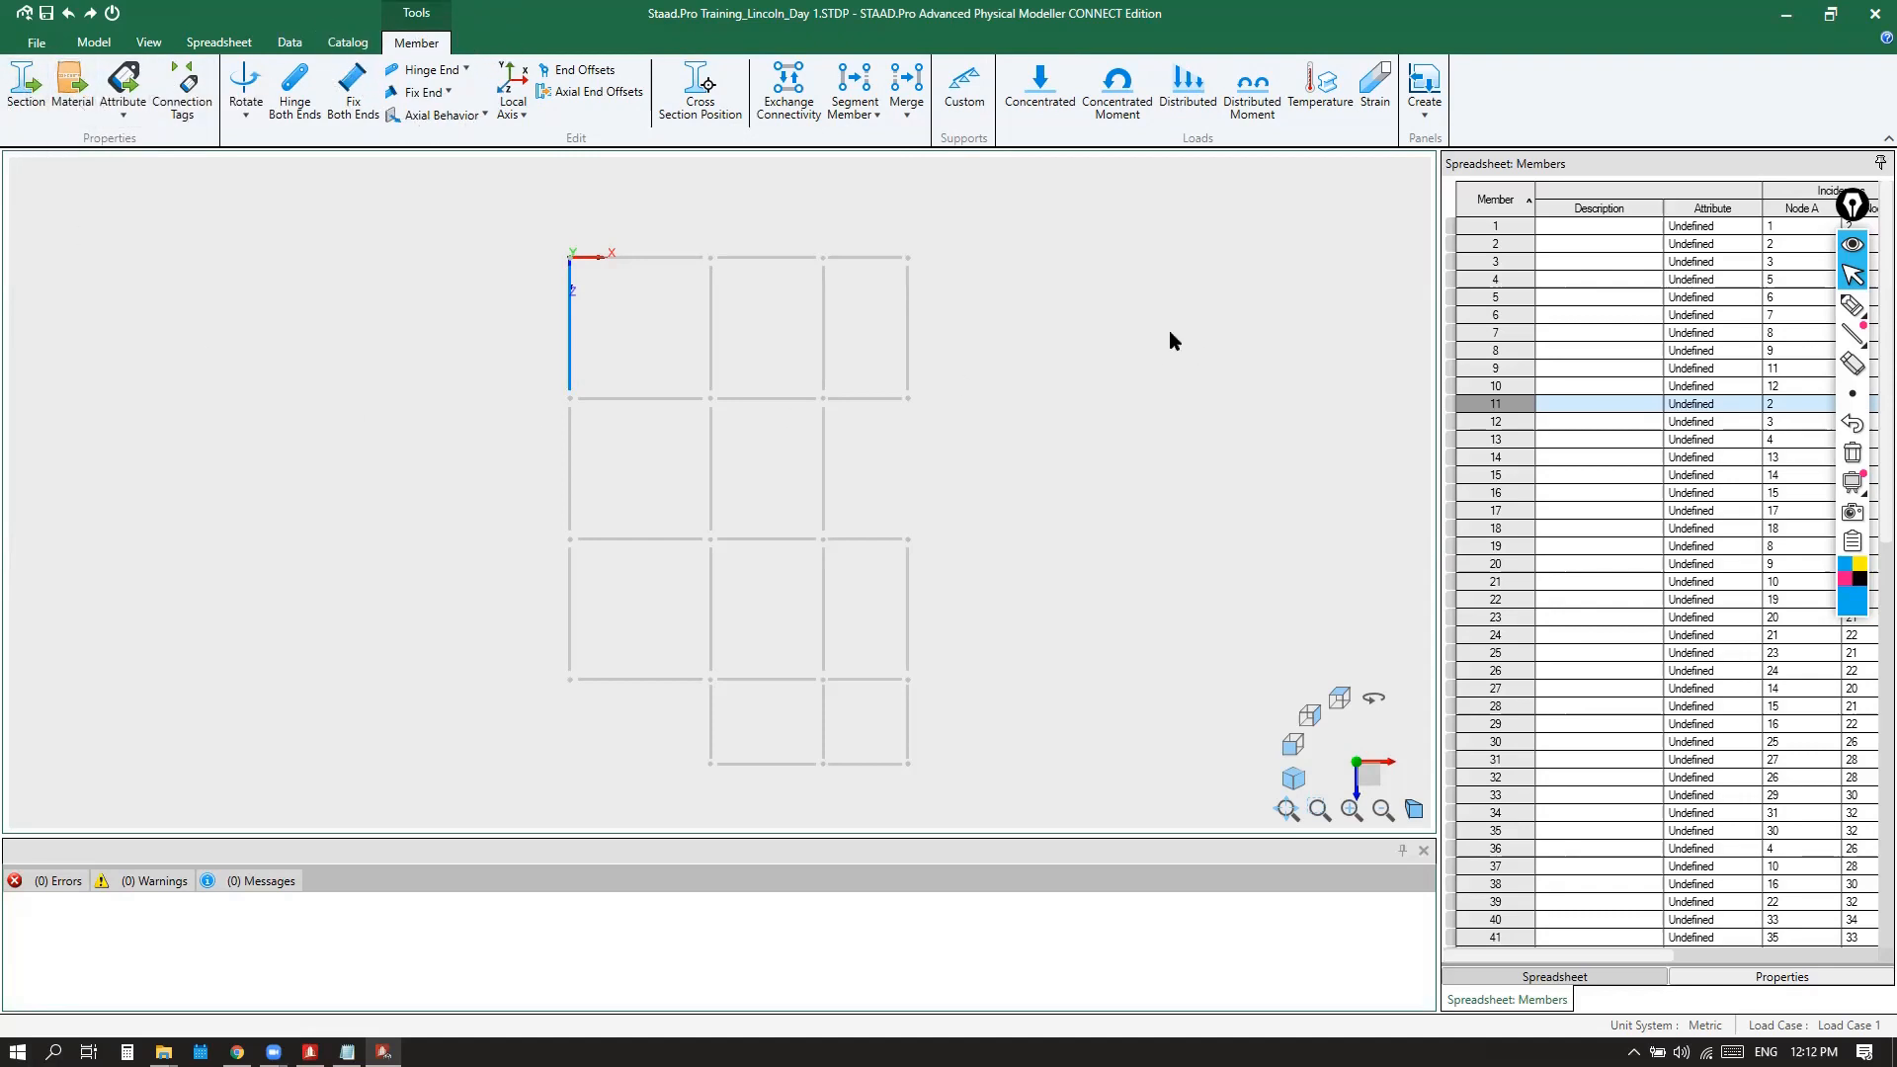
click(868, 288)
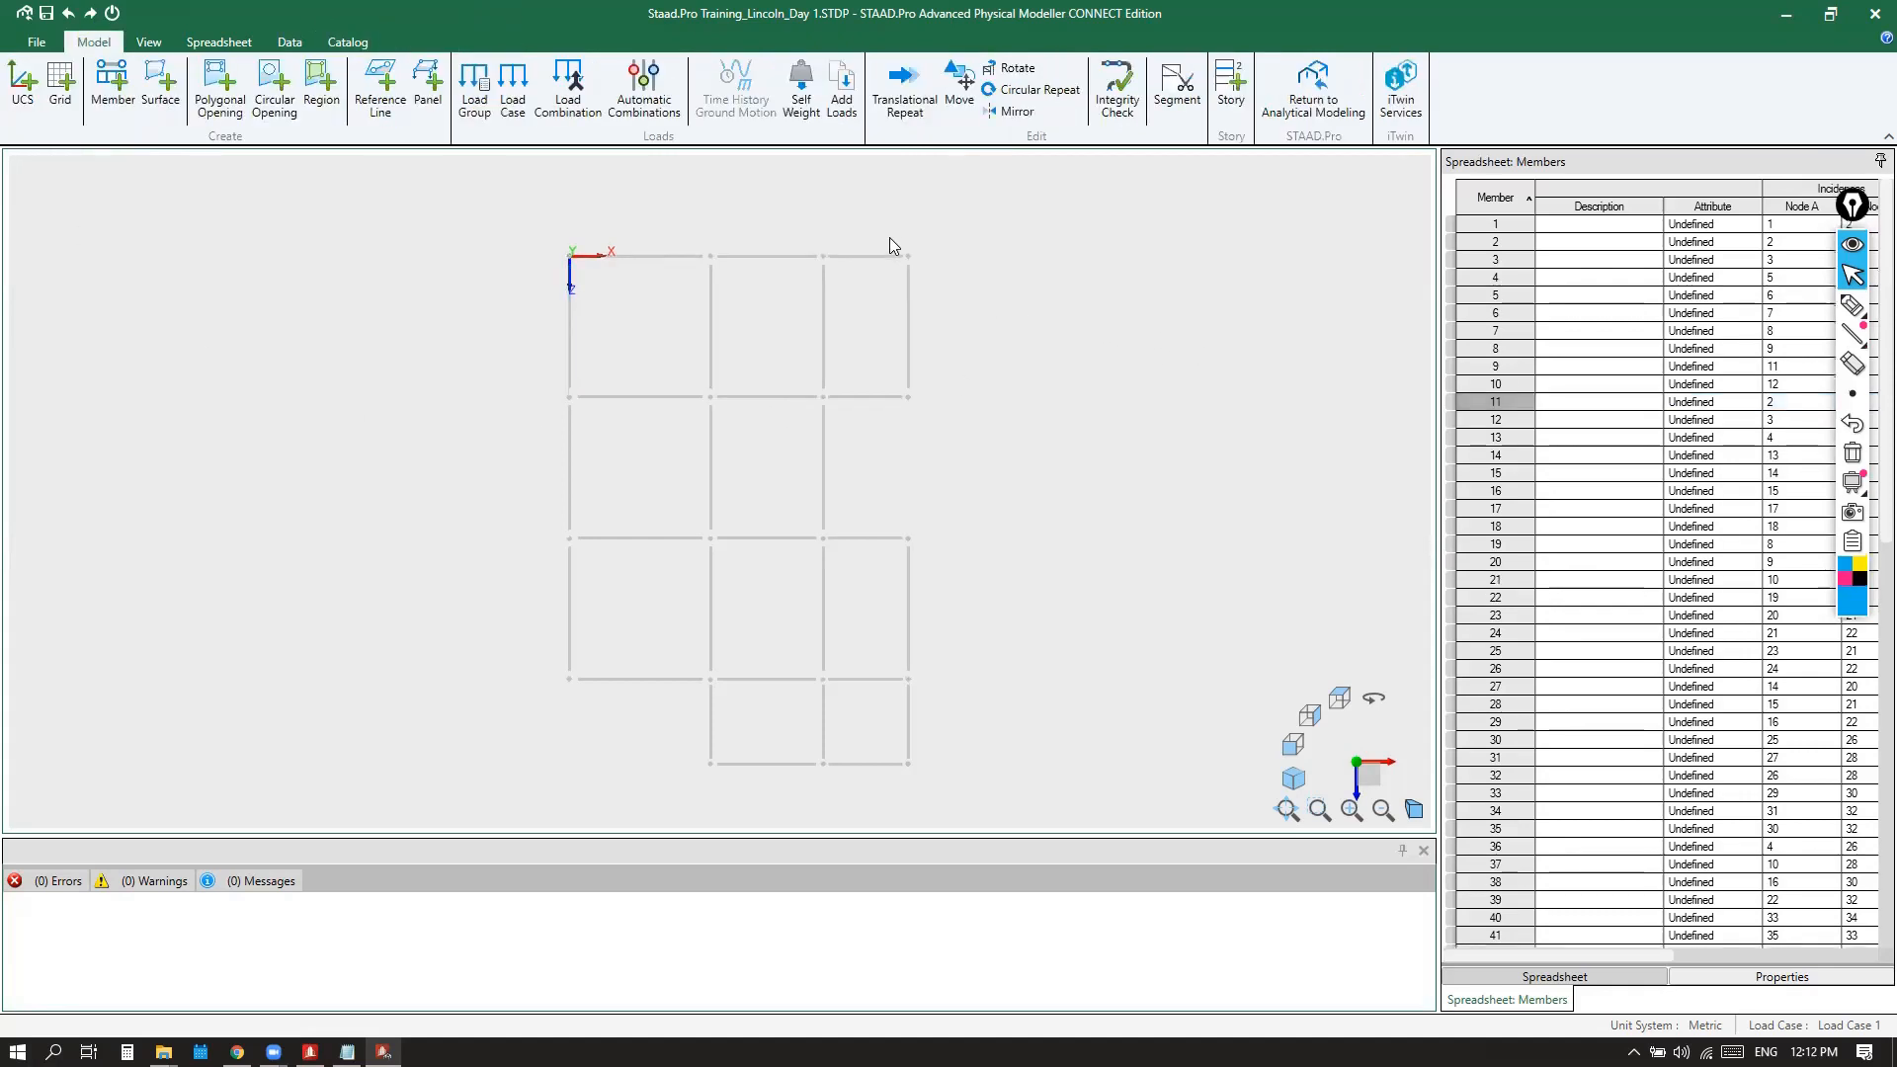
Select the far X corner node and its column on the first Z gridline and display the node-specific tools
click(933, 276)
drag(955, 292, 955, 292)
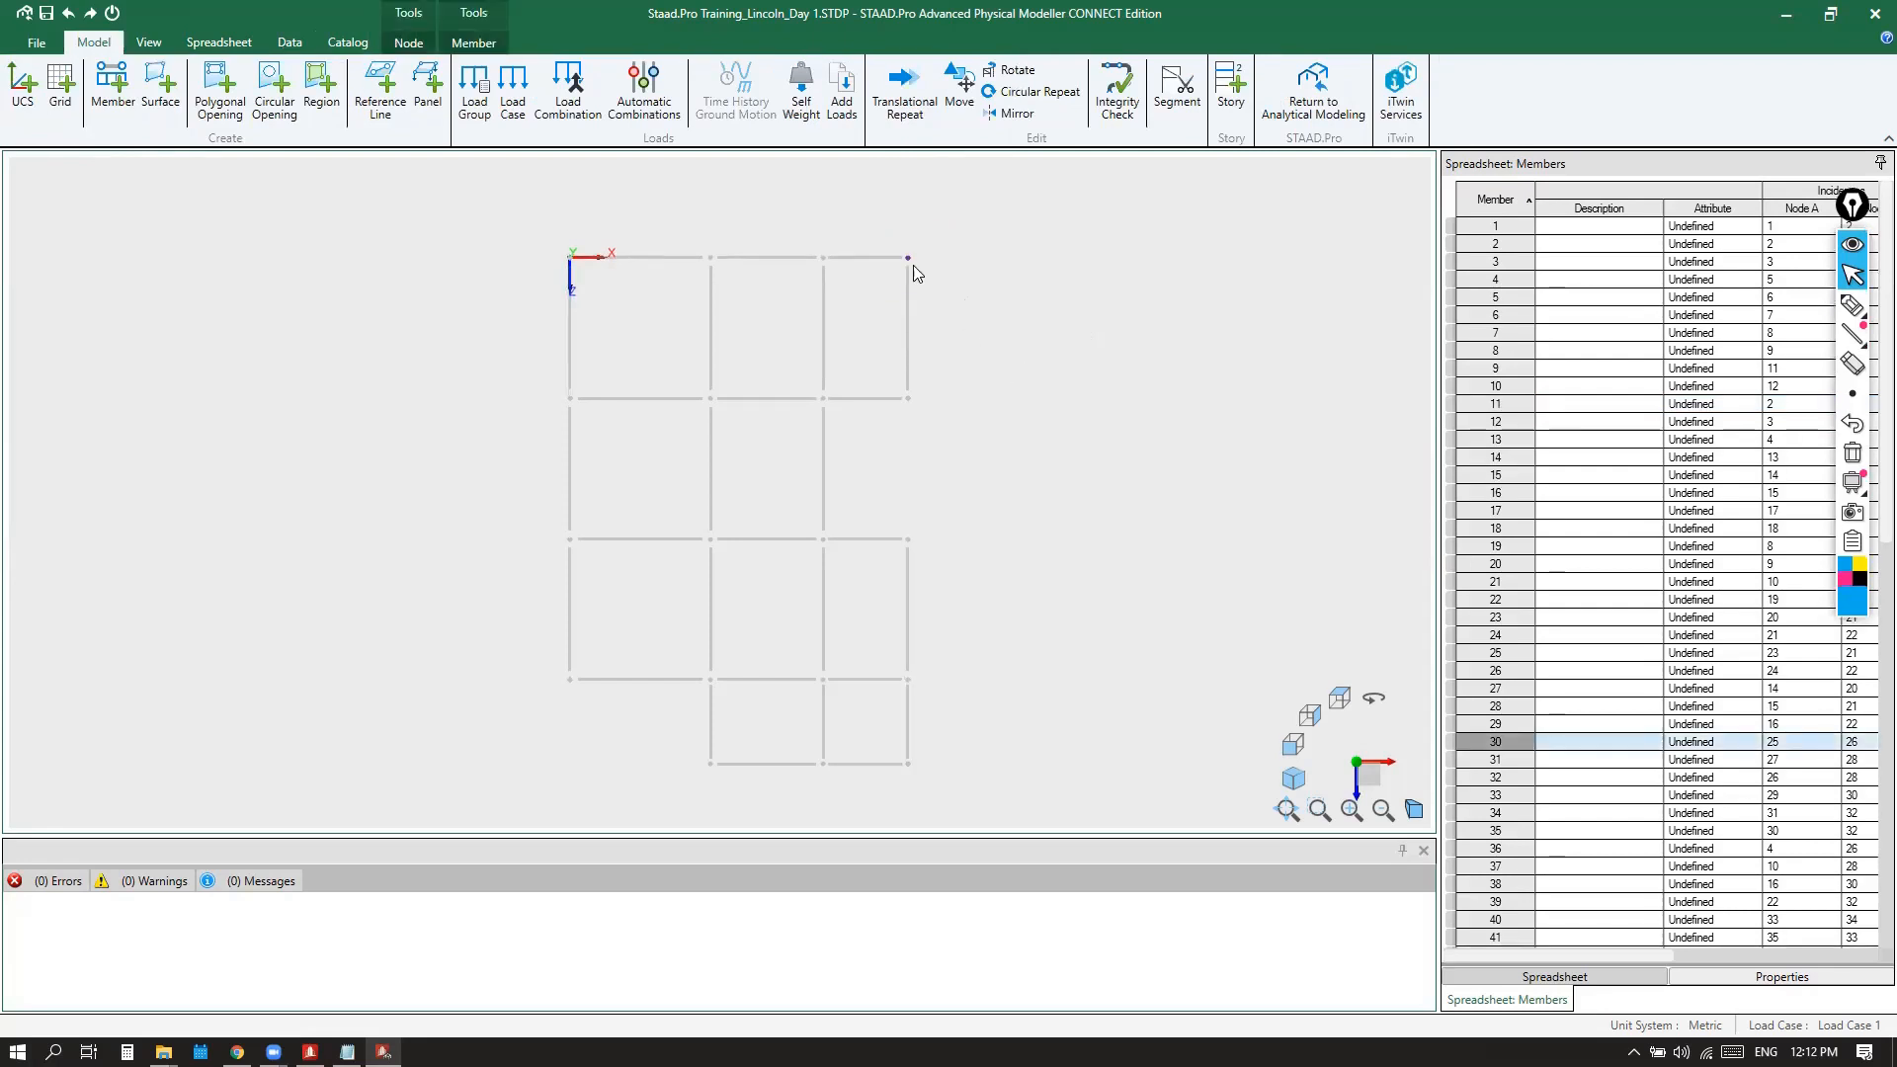
click(409, 44)
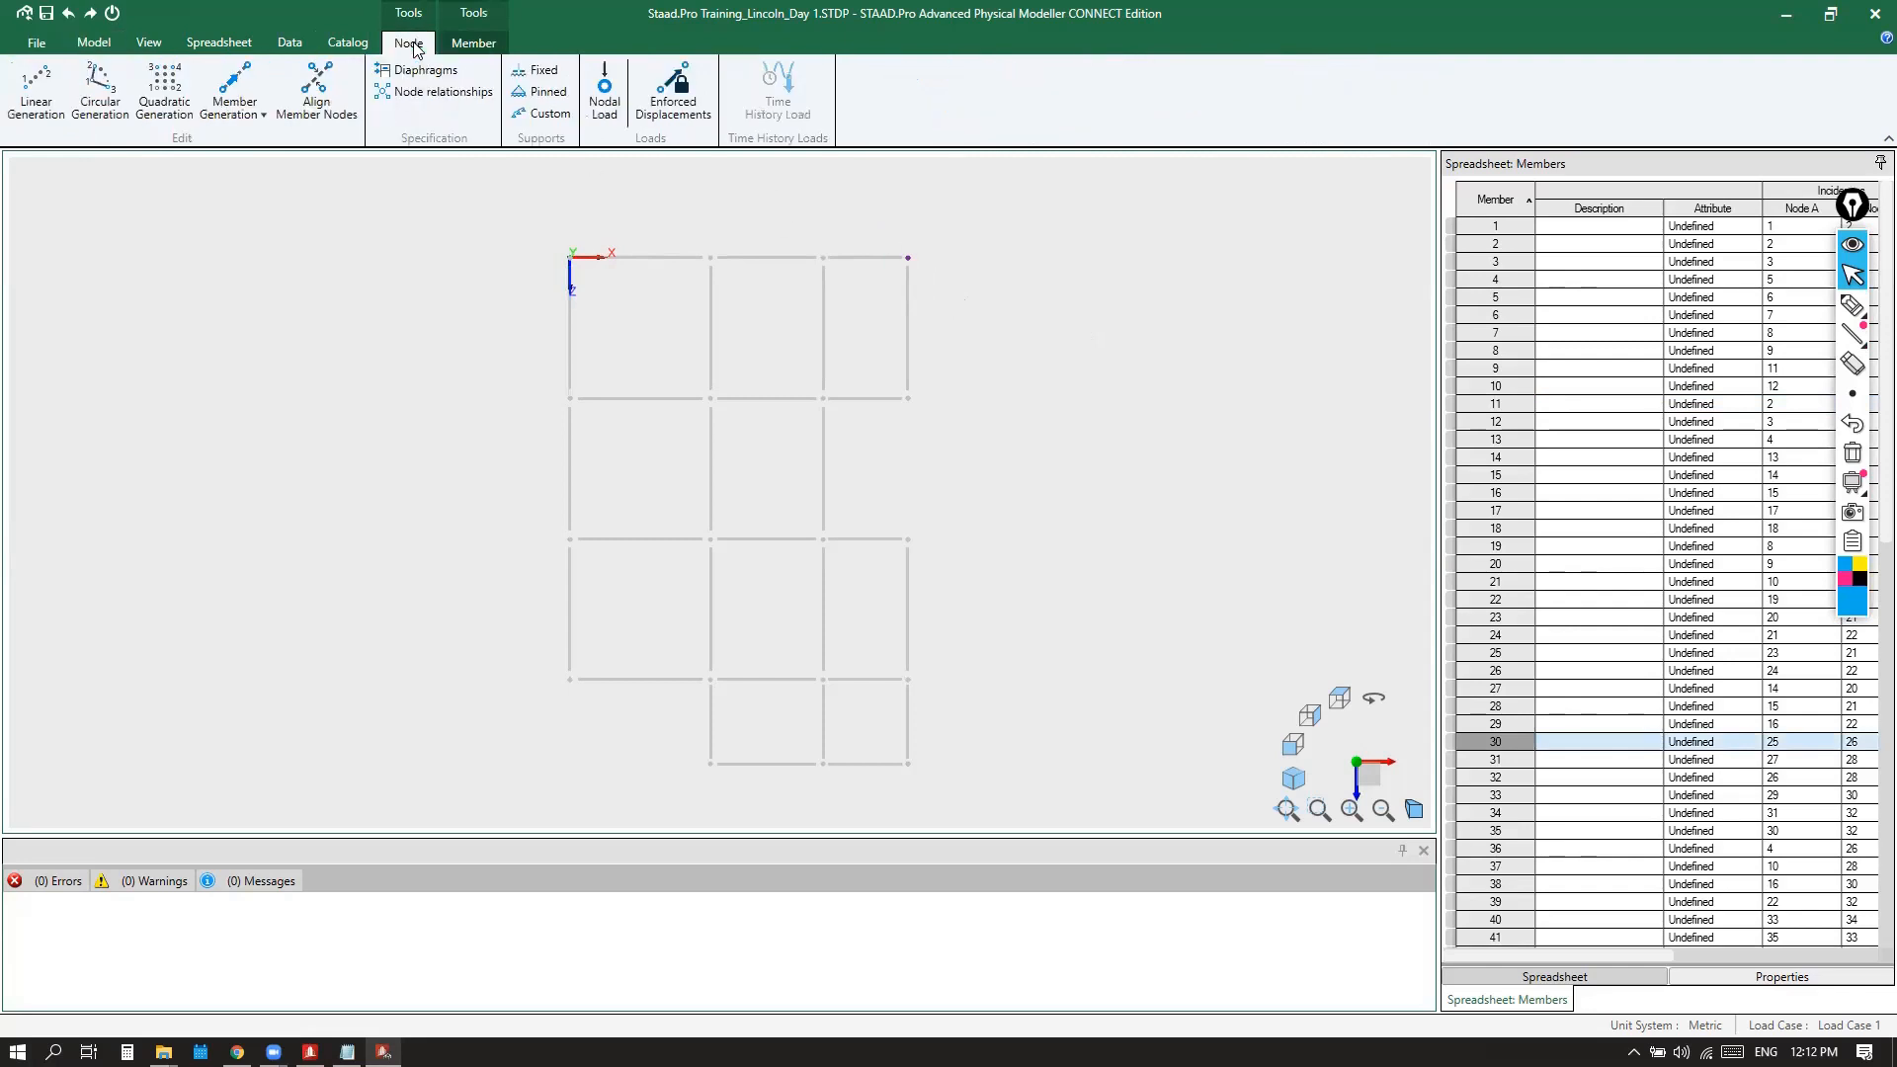
Select the corner node at X 12, Z 0 and examine the node editing, support and load tools
click(955, 272)
click(908, 256)
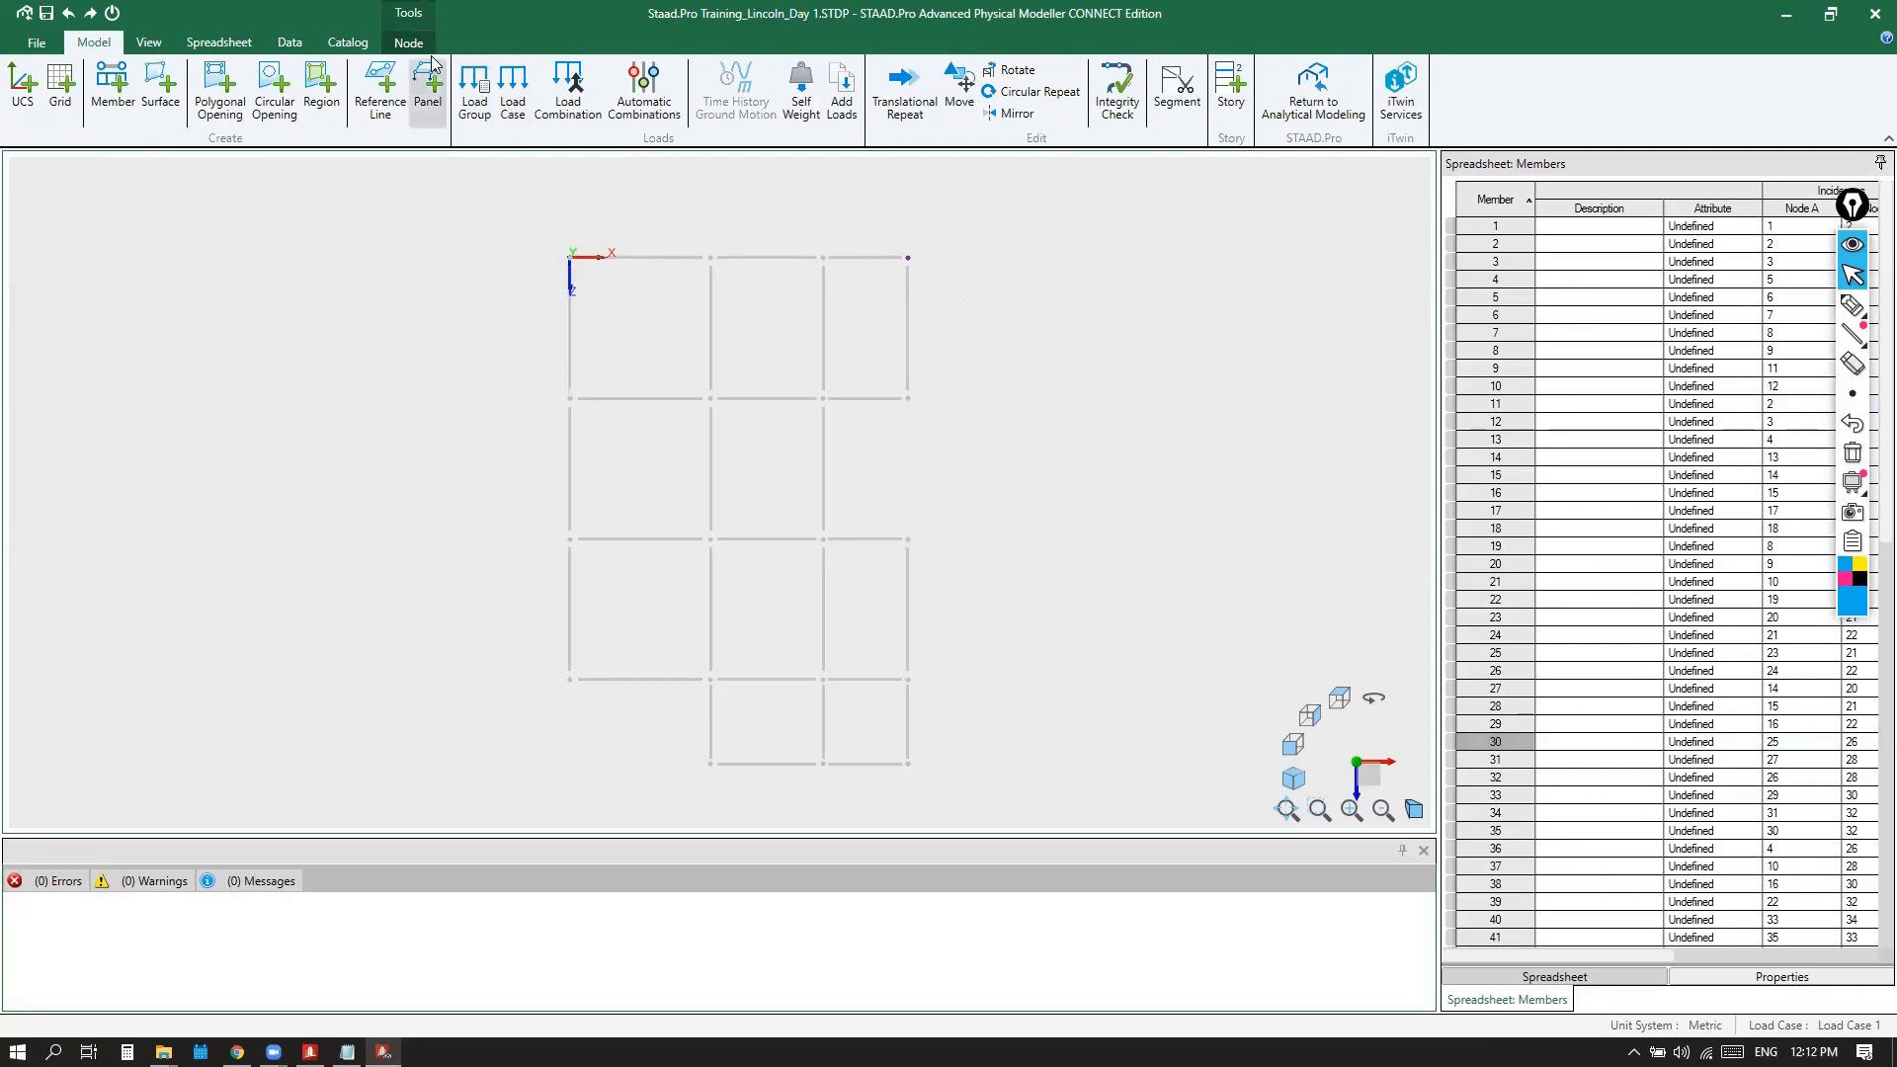
click(427, 46)
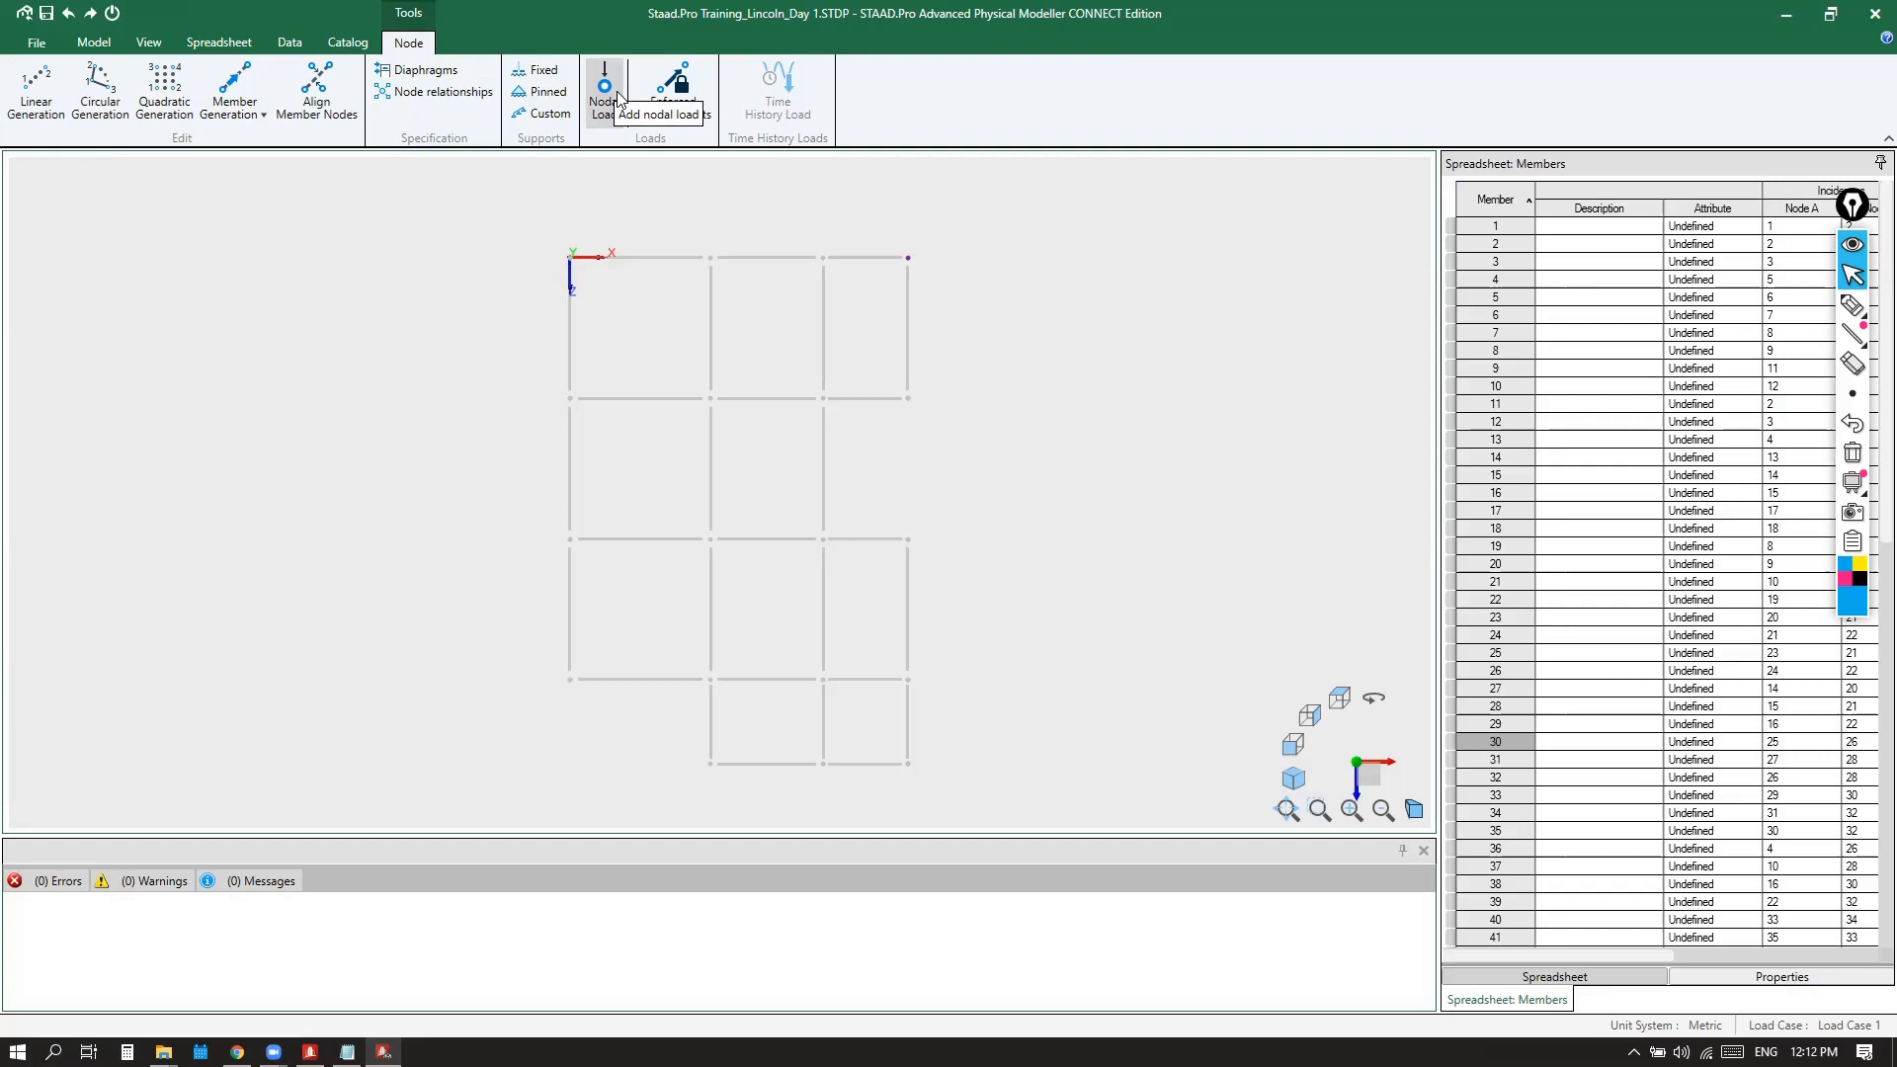
click(945, 236)
Select the beams and nodes along the Z 0 gridline and compare the available node and member tools
drag(492, 210, 991, 296)
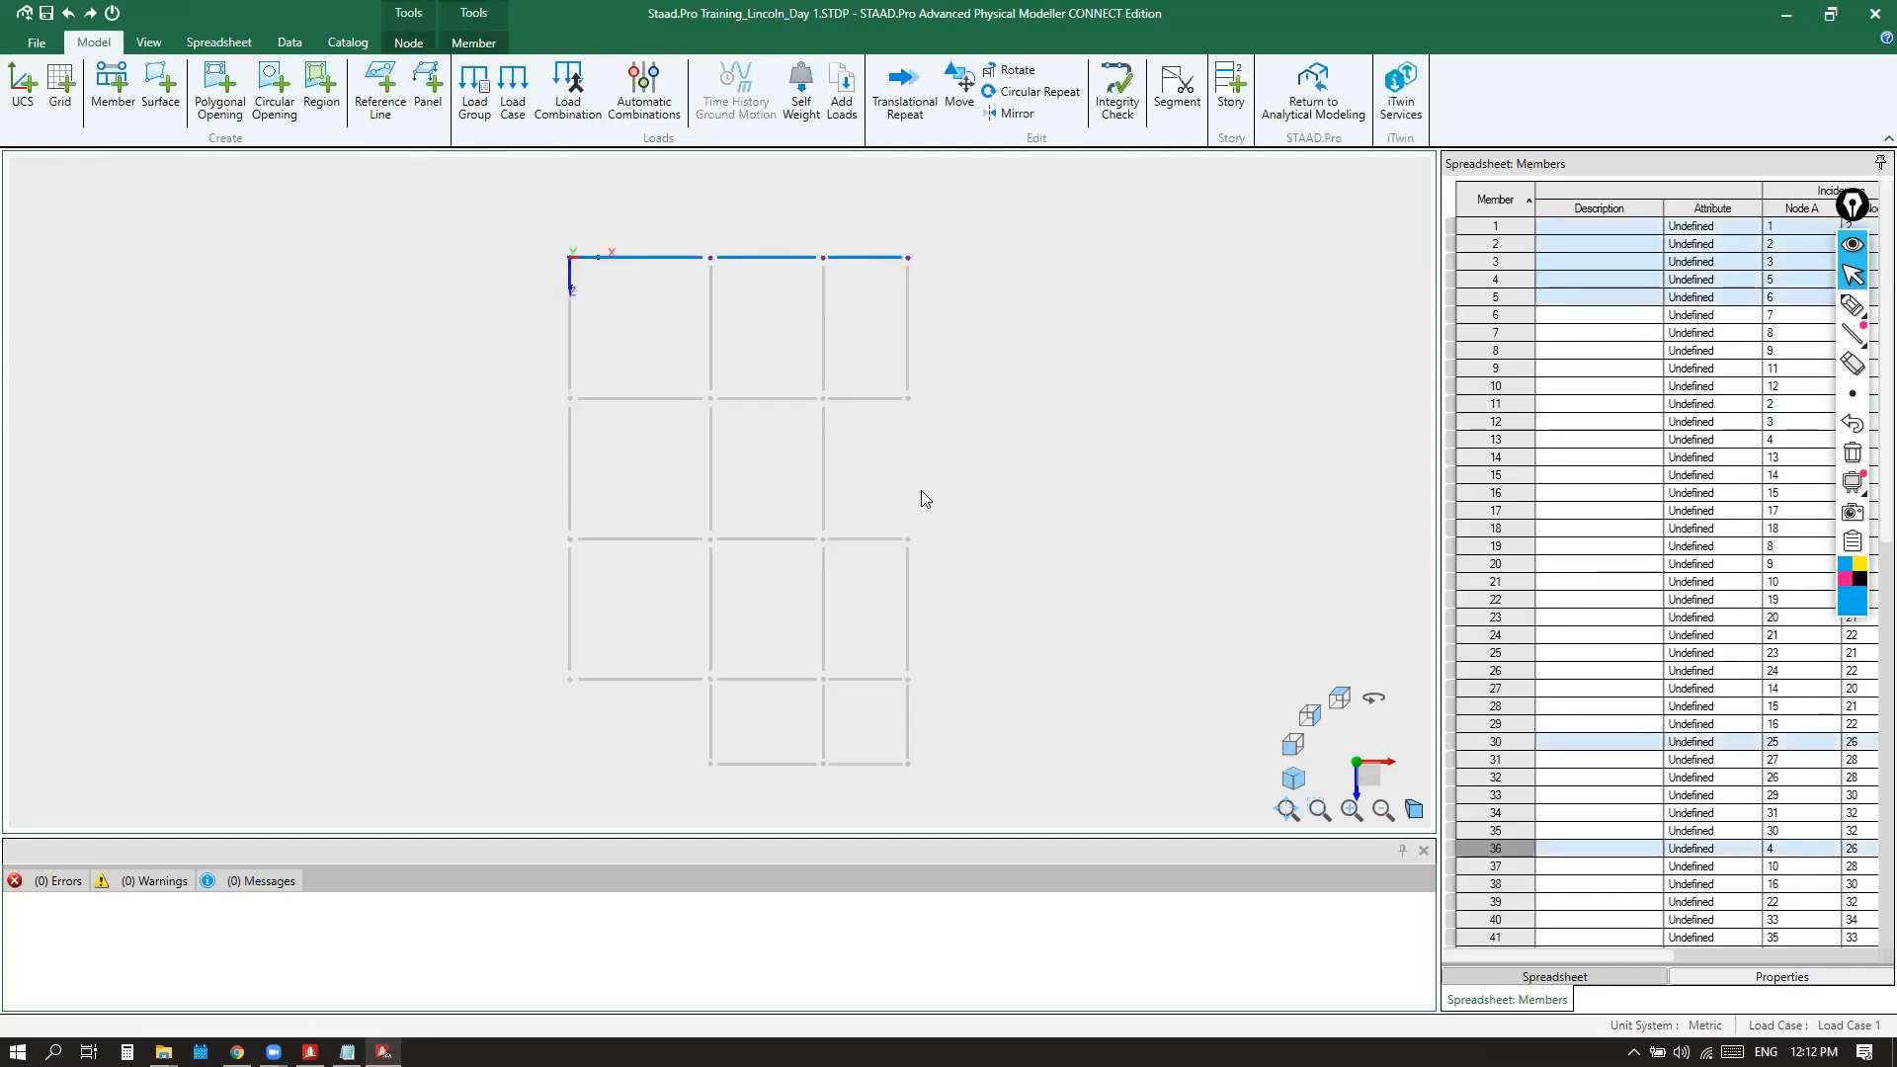
click(409, 43)
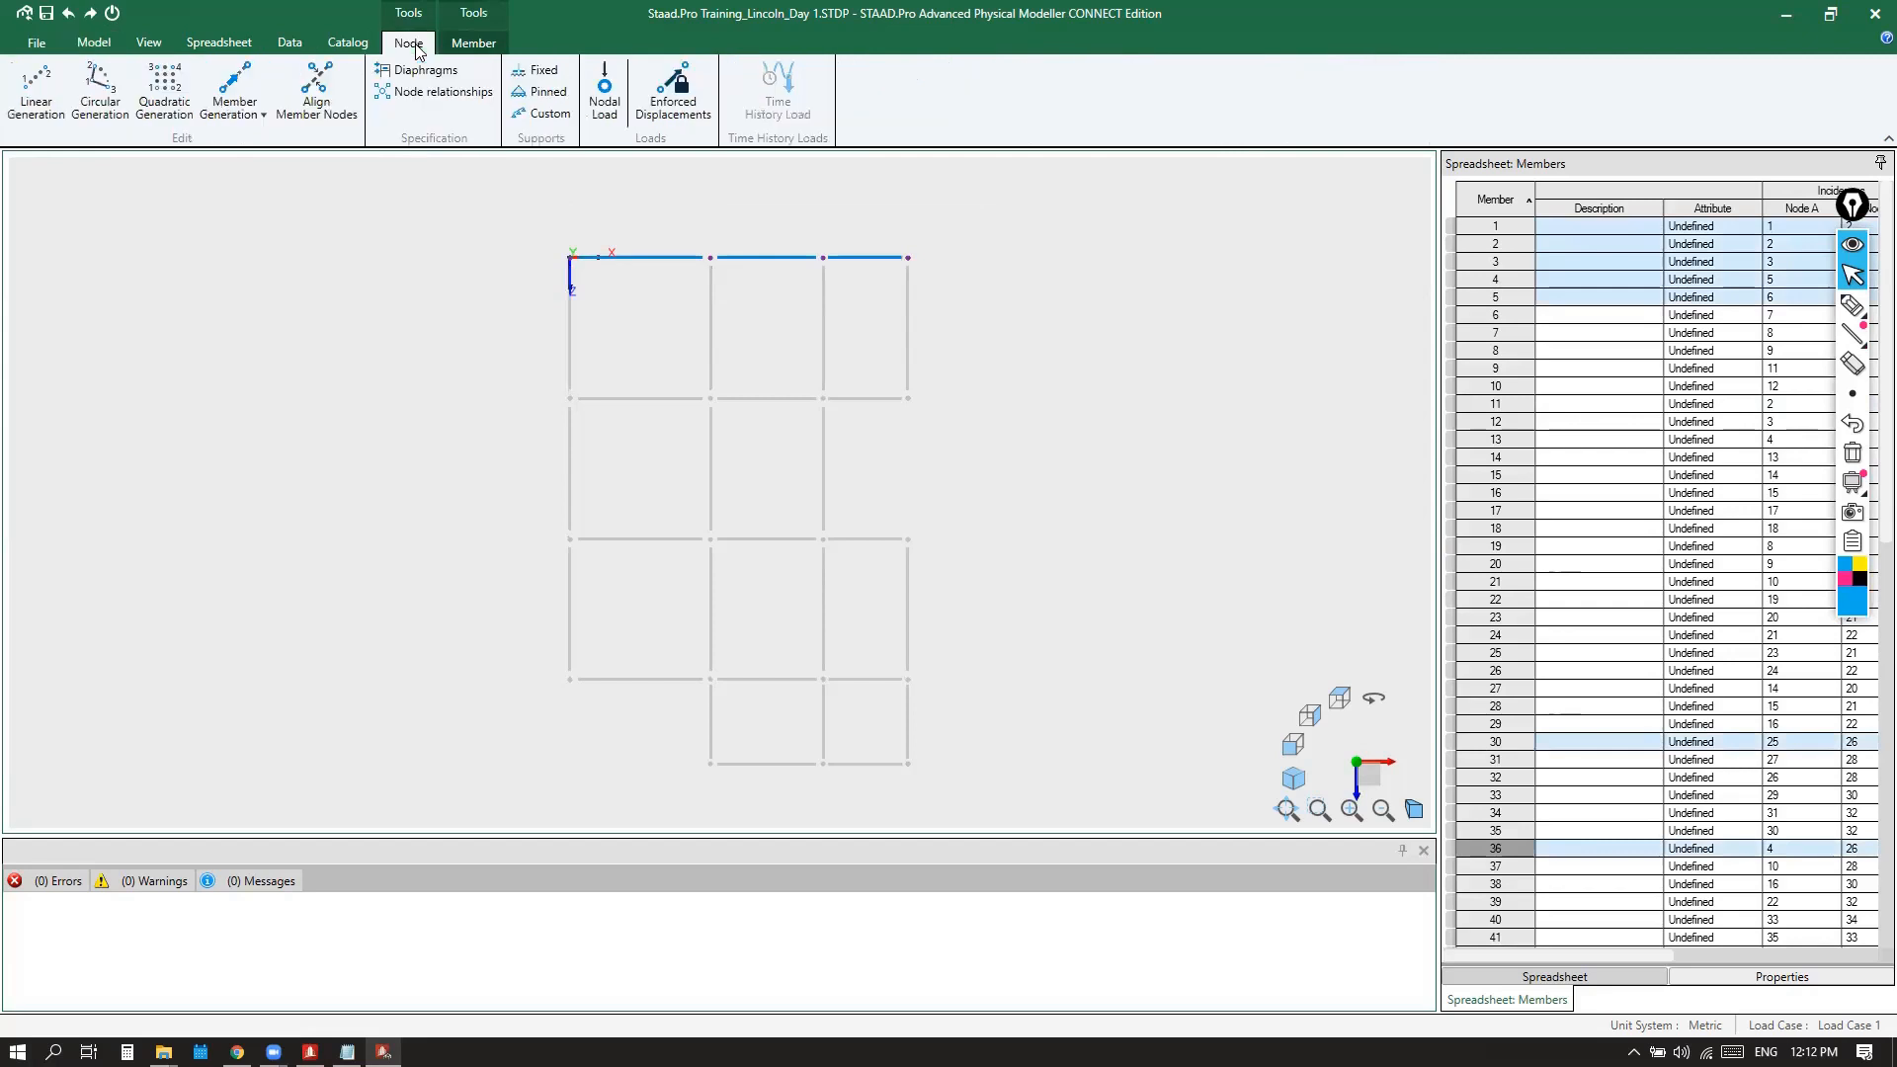
click(470, 44)
click(409, 44)
click(457, 47)
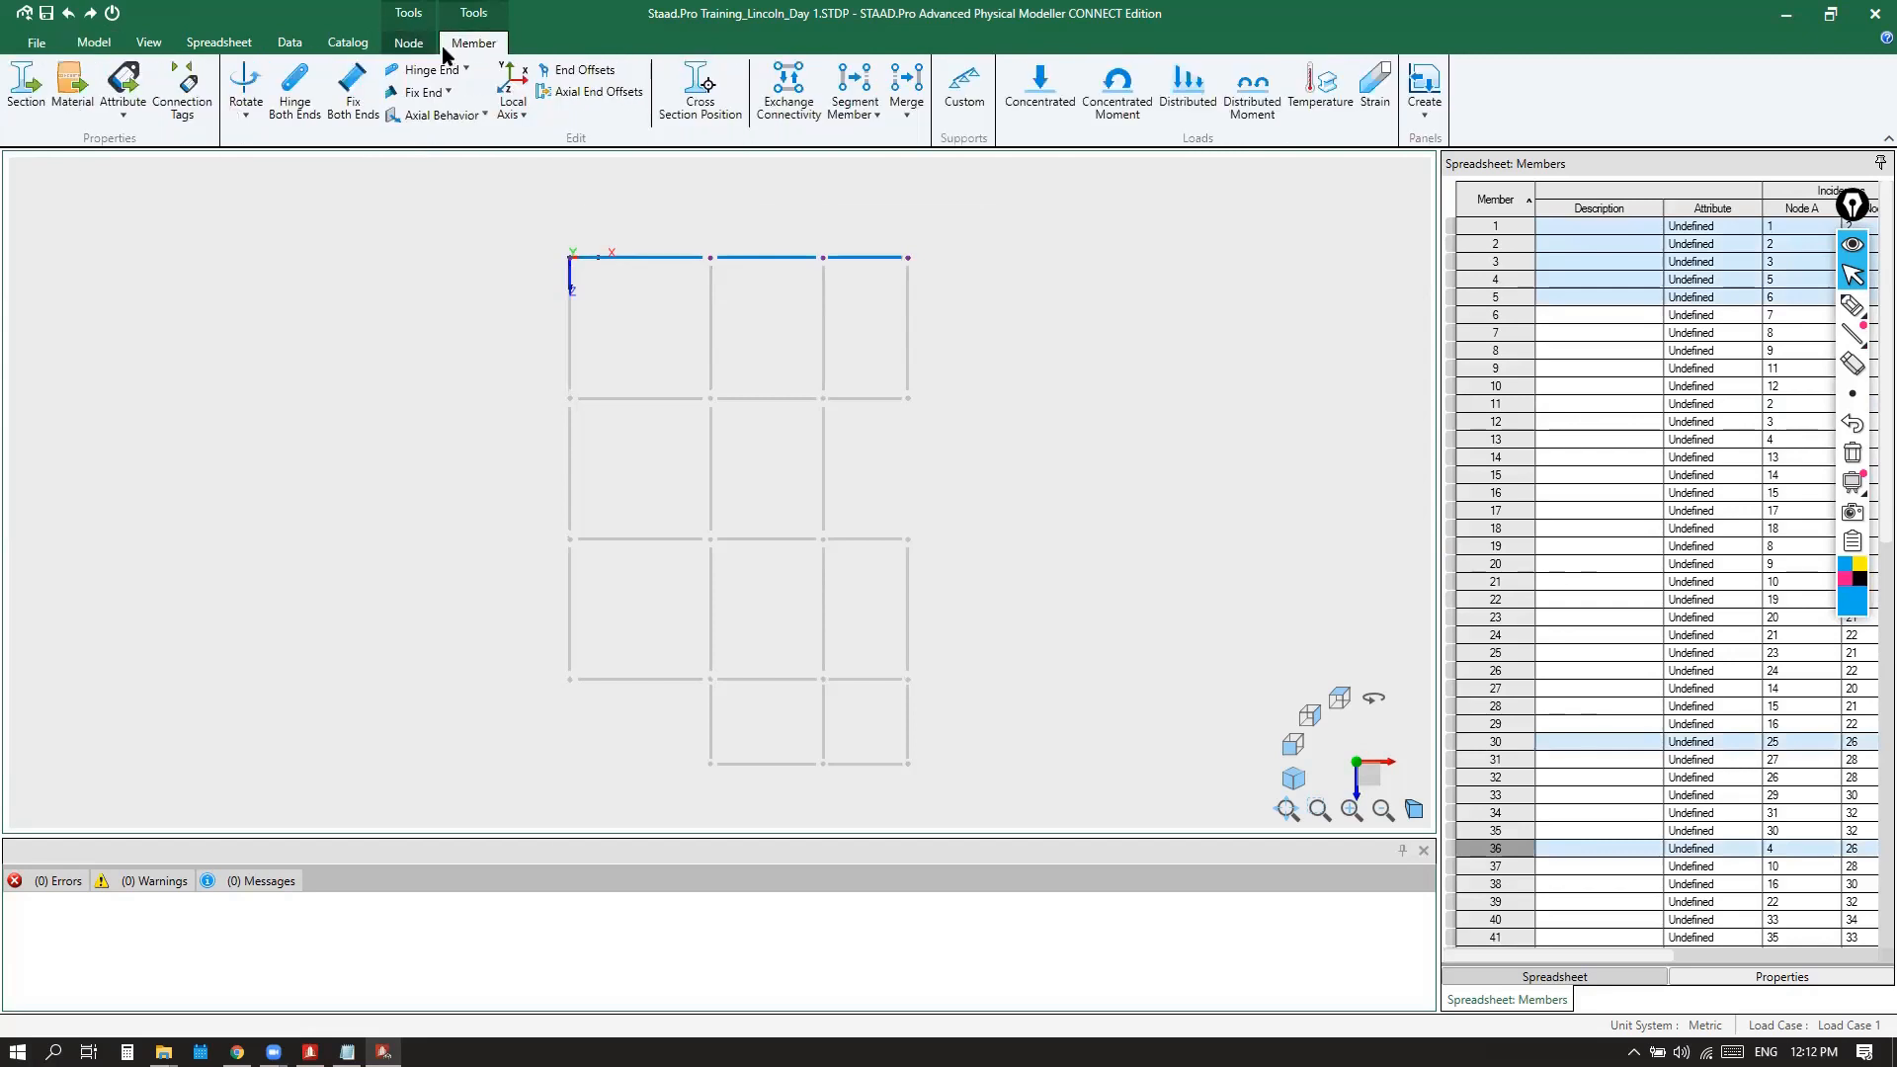
Write the numbers 1 to 7 in pink over the member tools with the annotation pen and erase them
click(1853, 305)
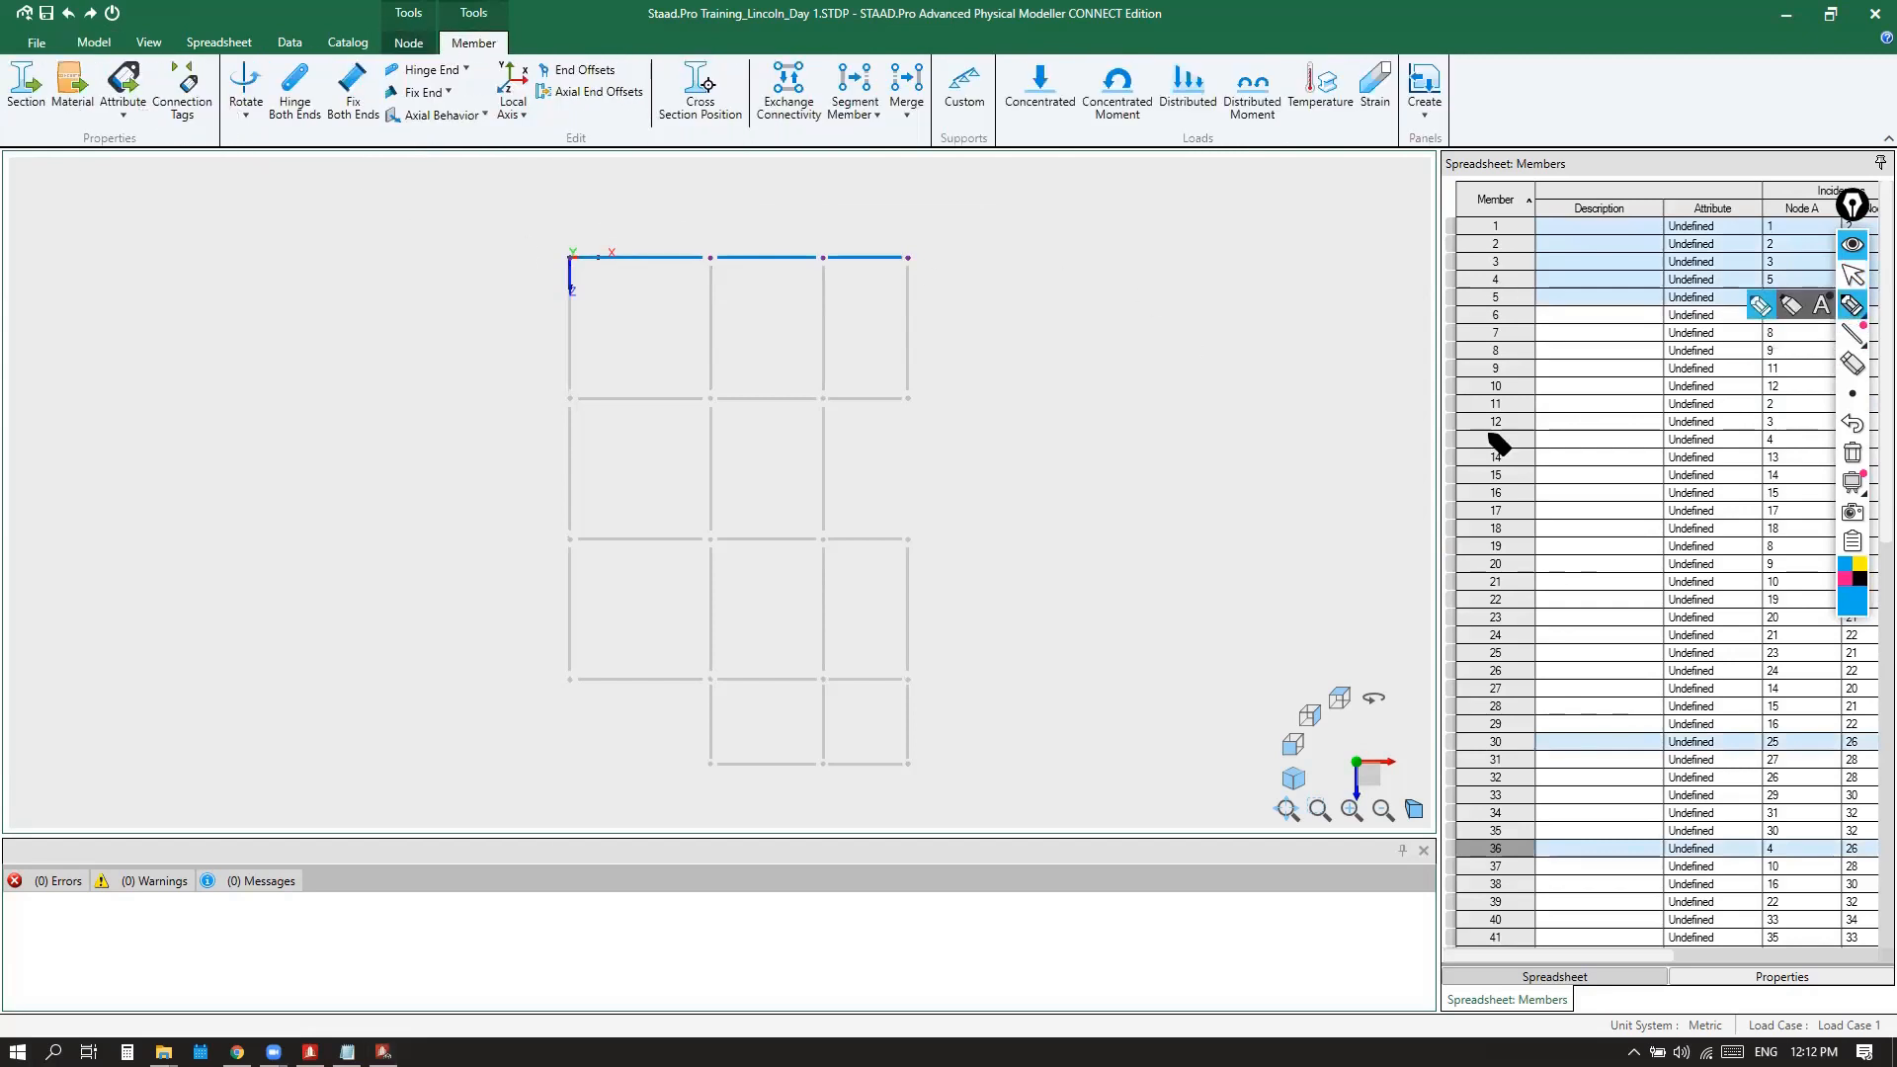
click(1844, 585)
mouse_move(96, 60)
mouse_down()
mouse_move(96, 95)
mouse_move(188, 84)
mouse_move(217, 116)
mouse_move(345, 95)
mouse_move(368, 62)
mouse_move(409, 90)
mouse_move(485, 100)
mouse_move(516, 77)
mouse_up()
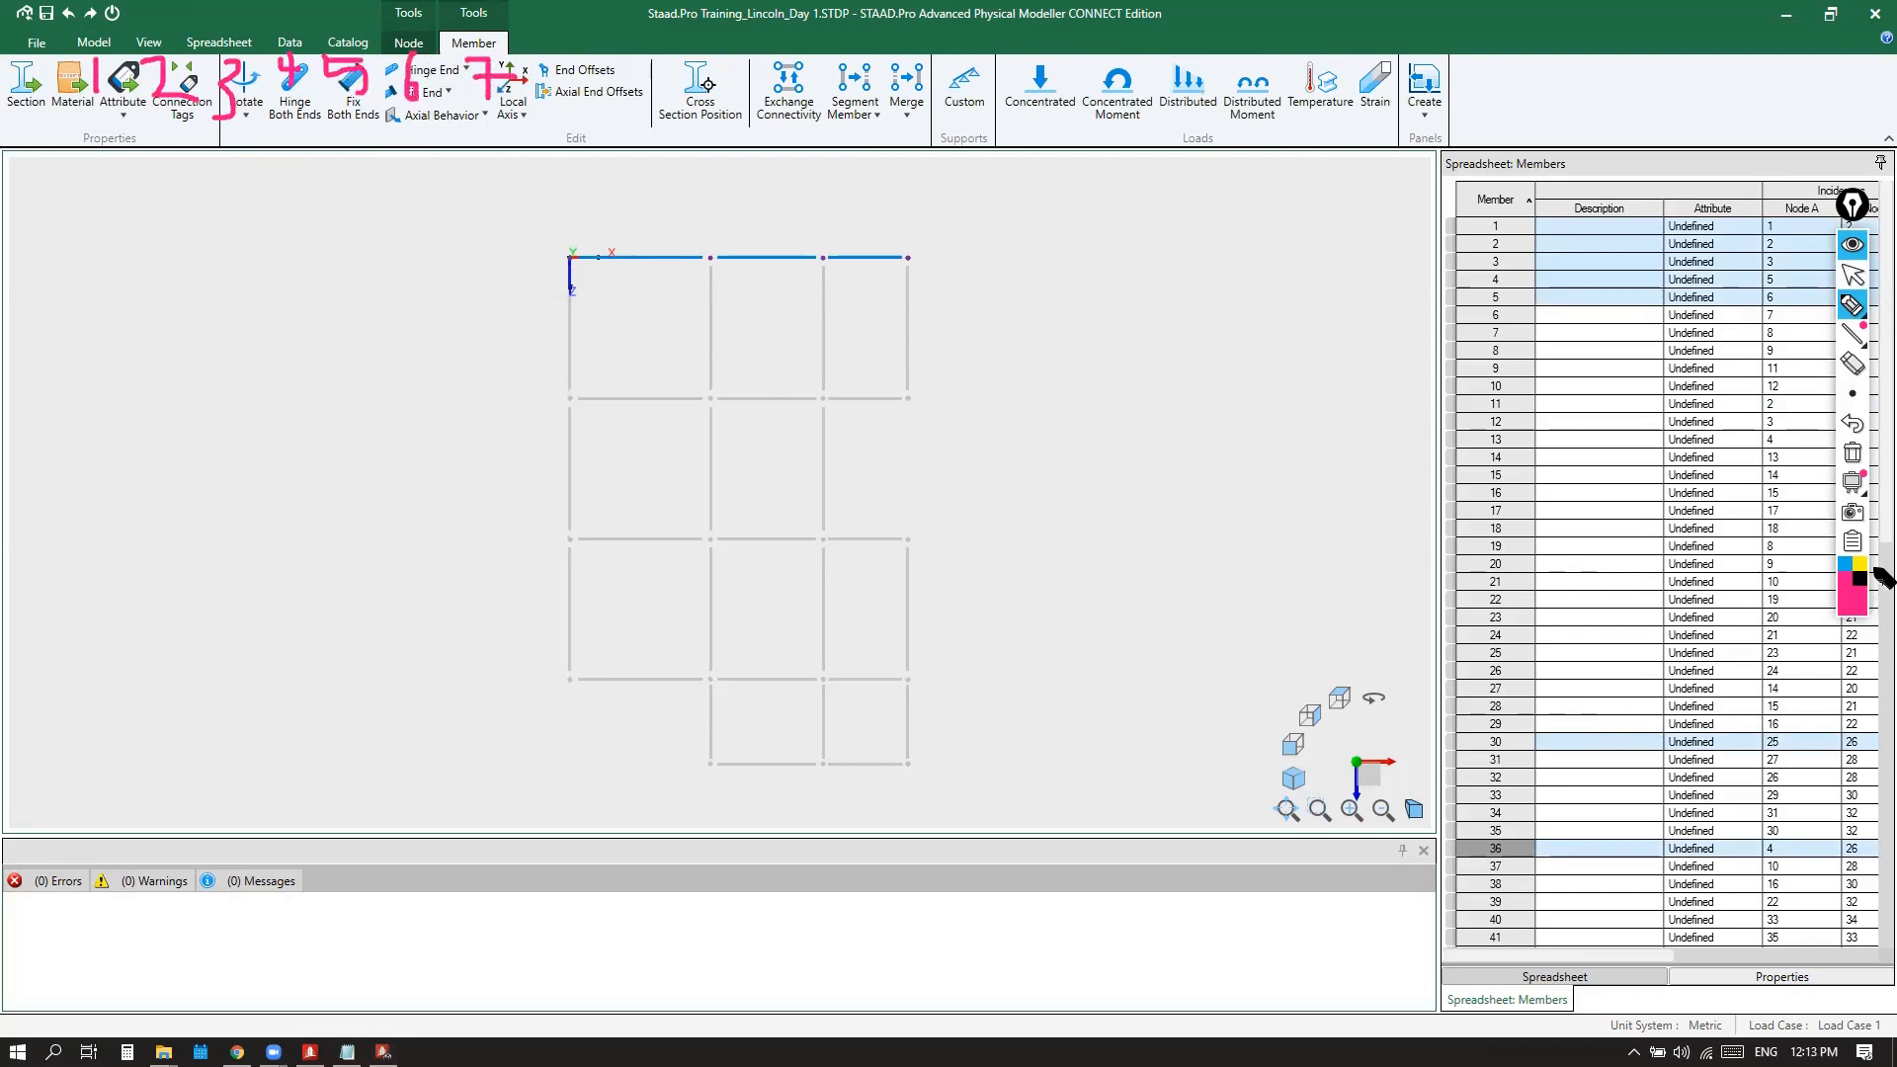
click(1853, 452)
click(1854, 278)
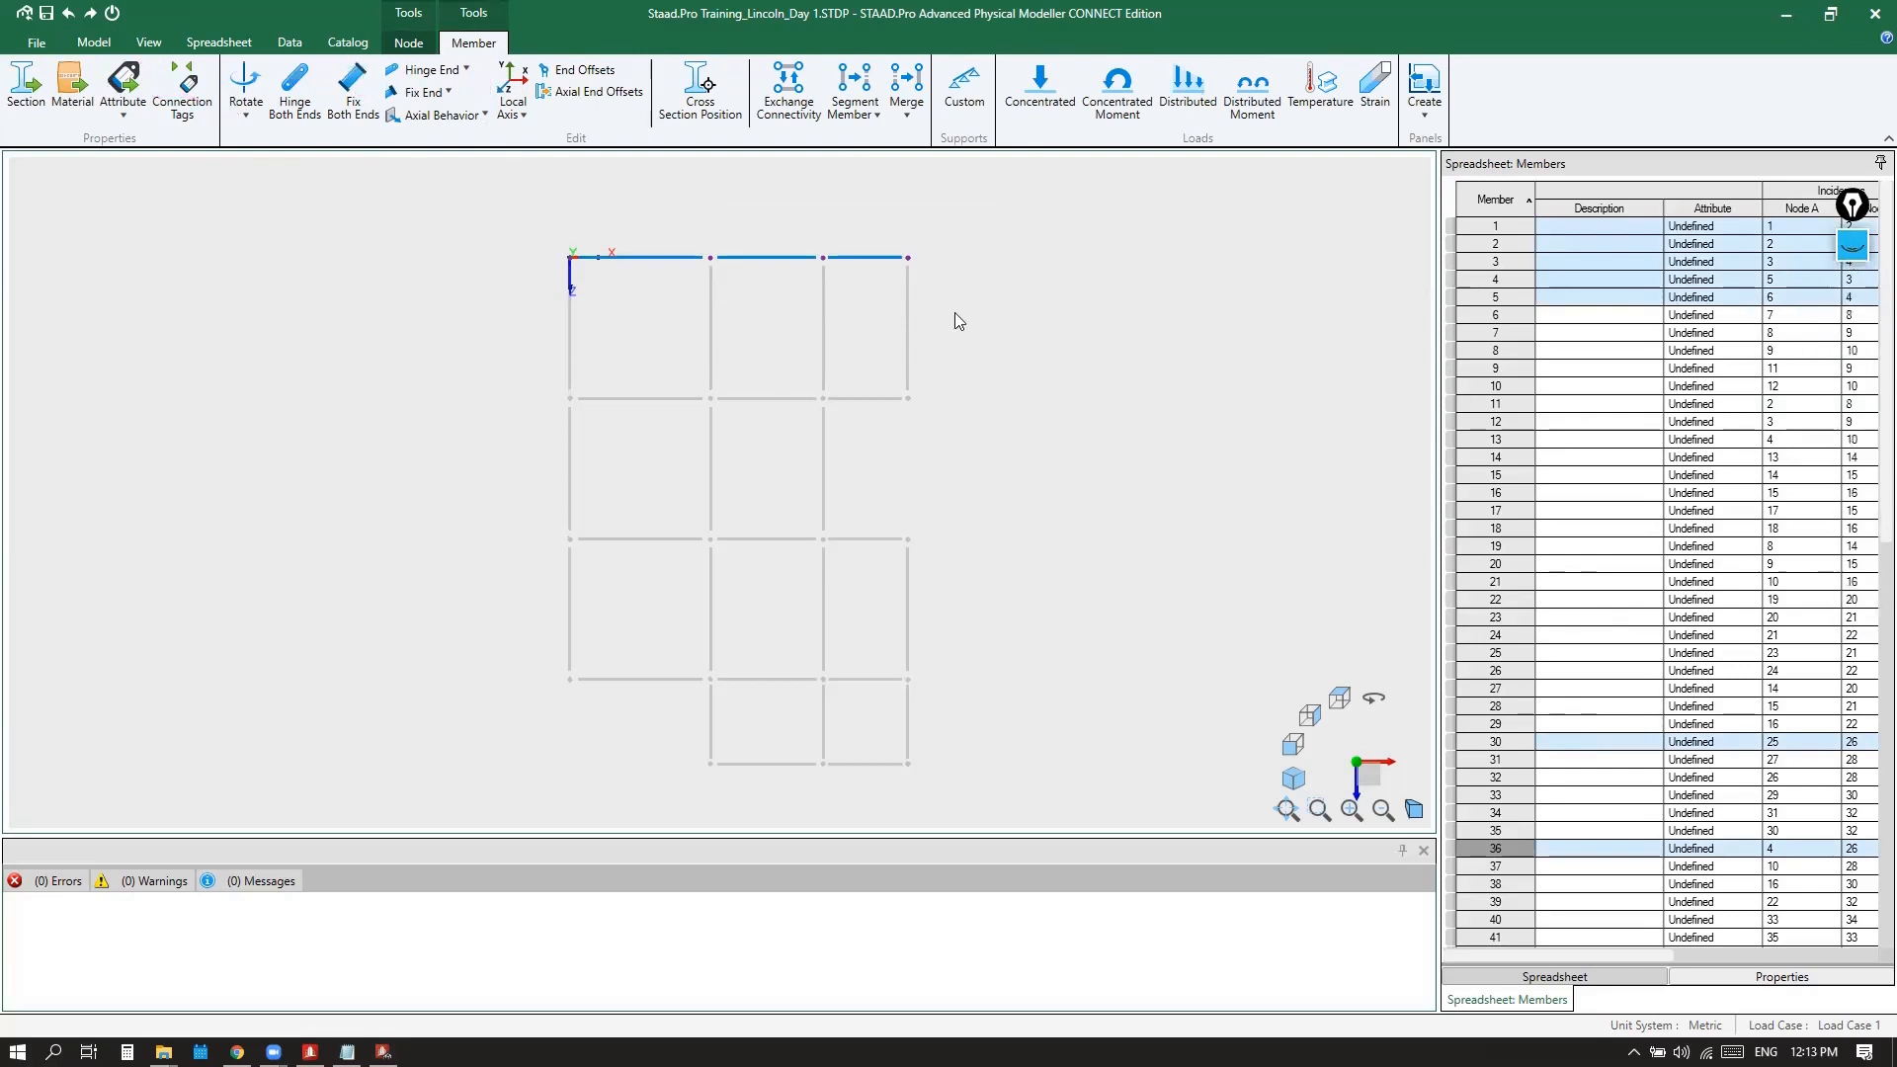
Clear the selection and create a surface in the bay between X 9 and 12, Z 0 and 5, at elevation 3
click(1010, 312)
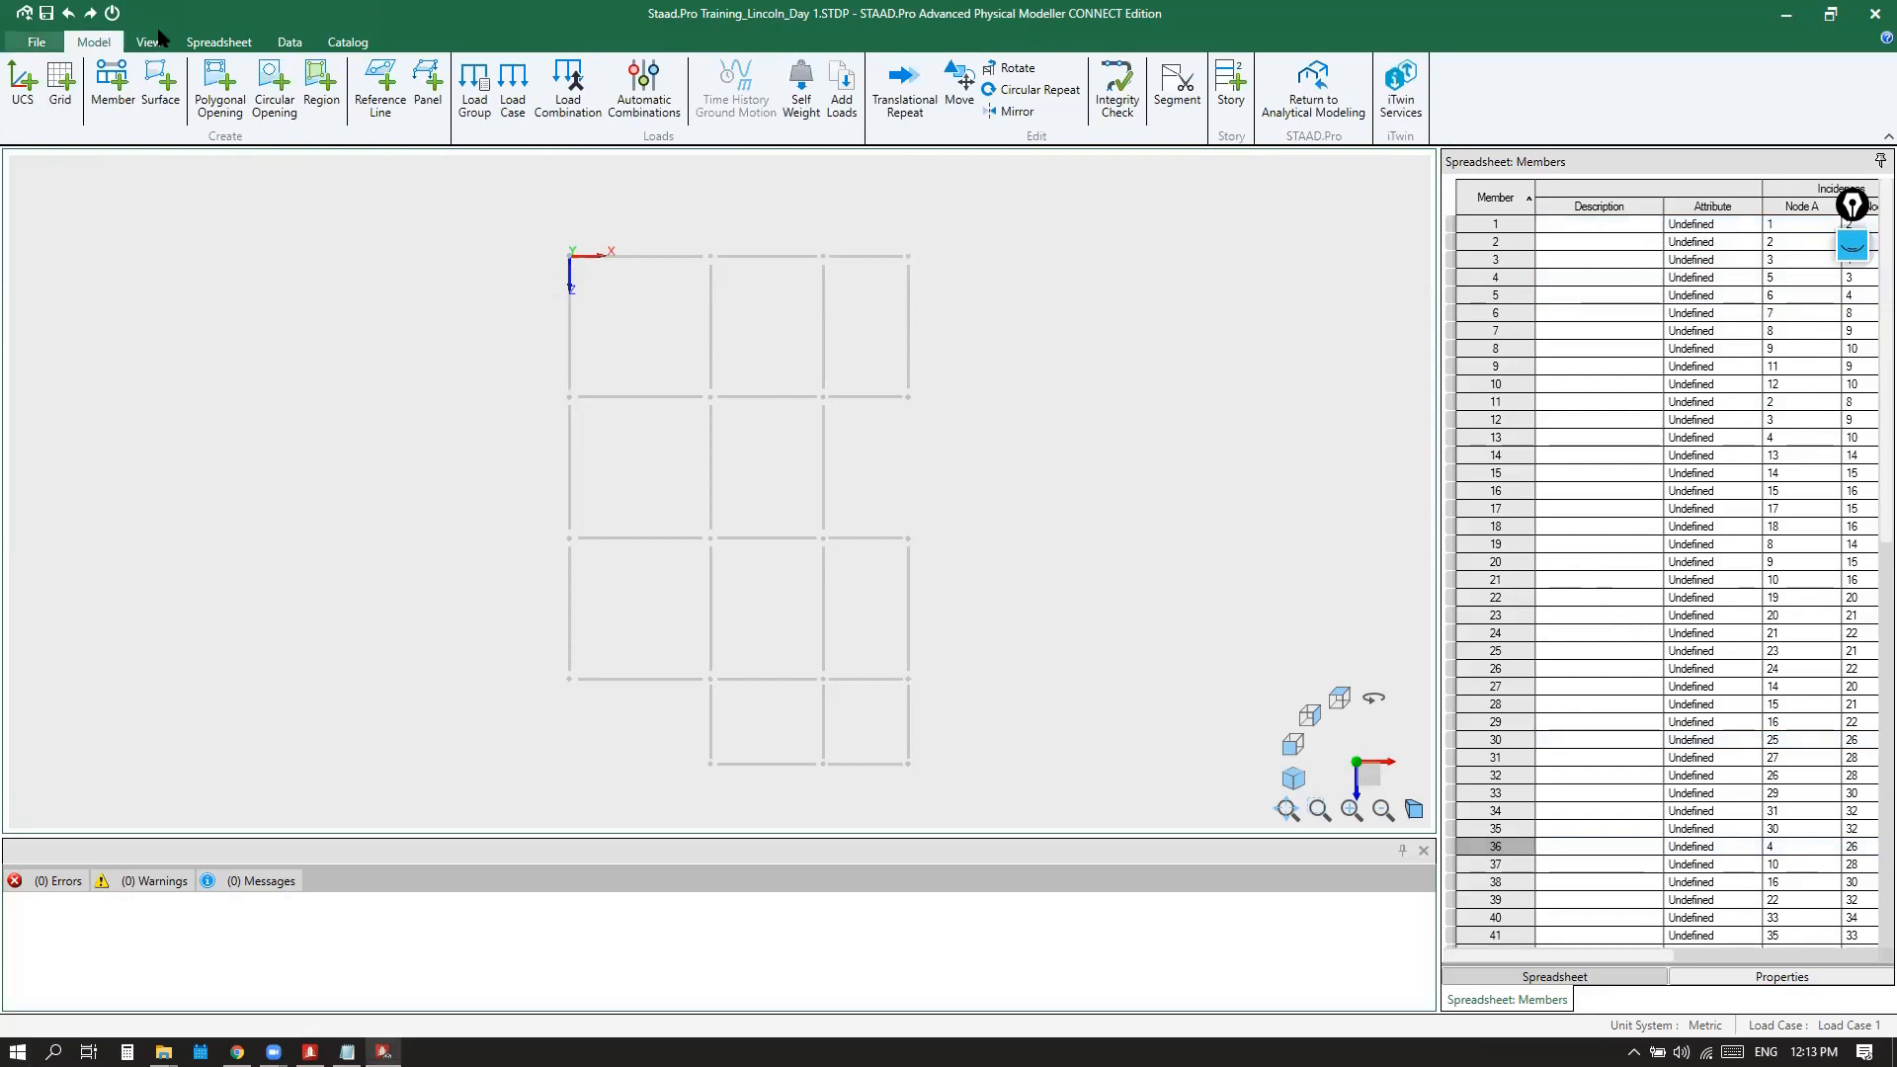
click(159, 89)
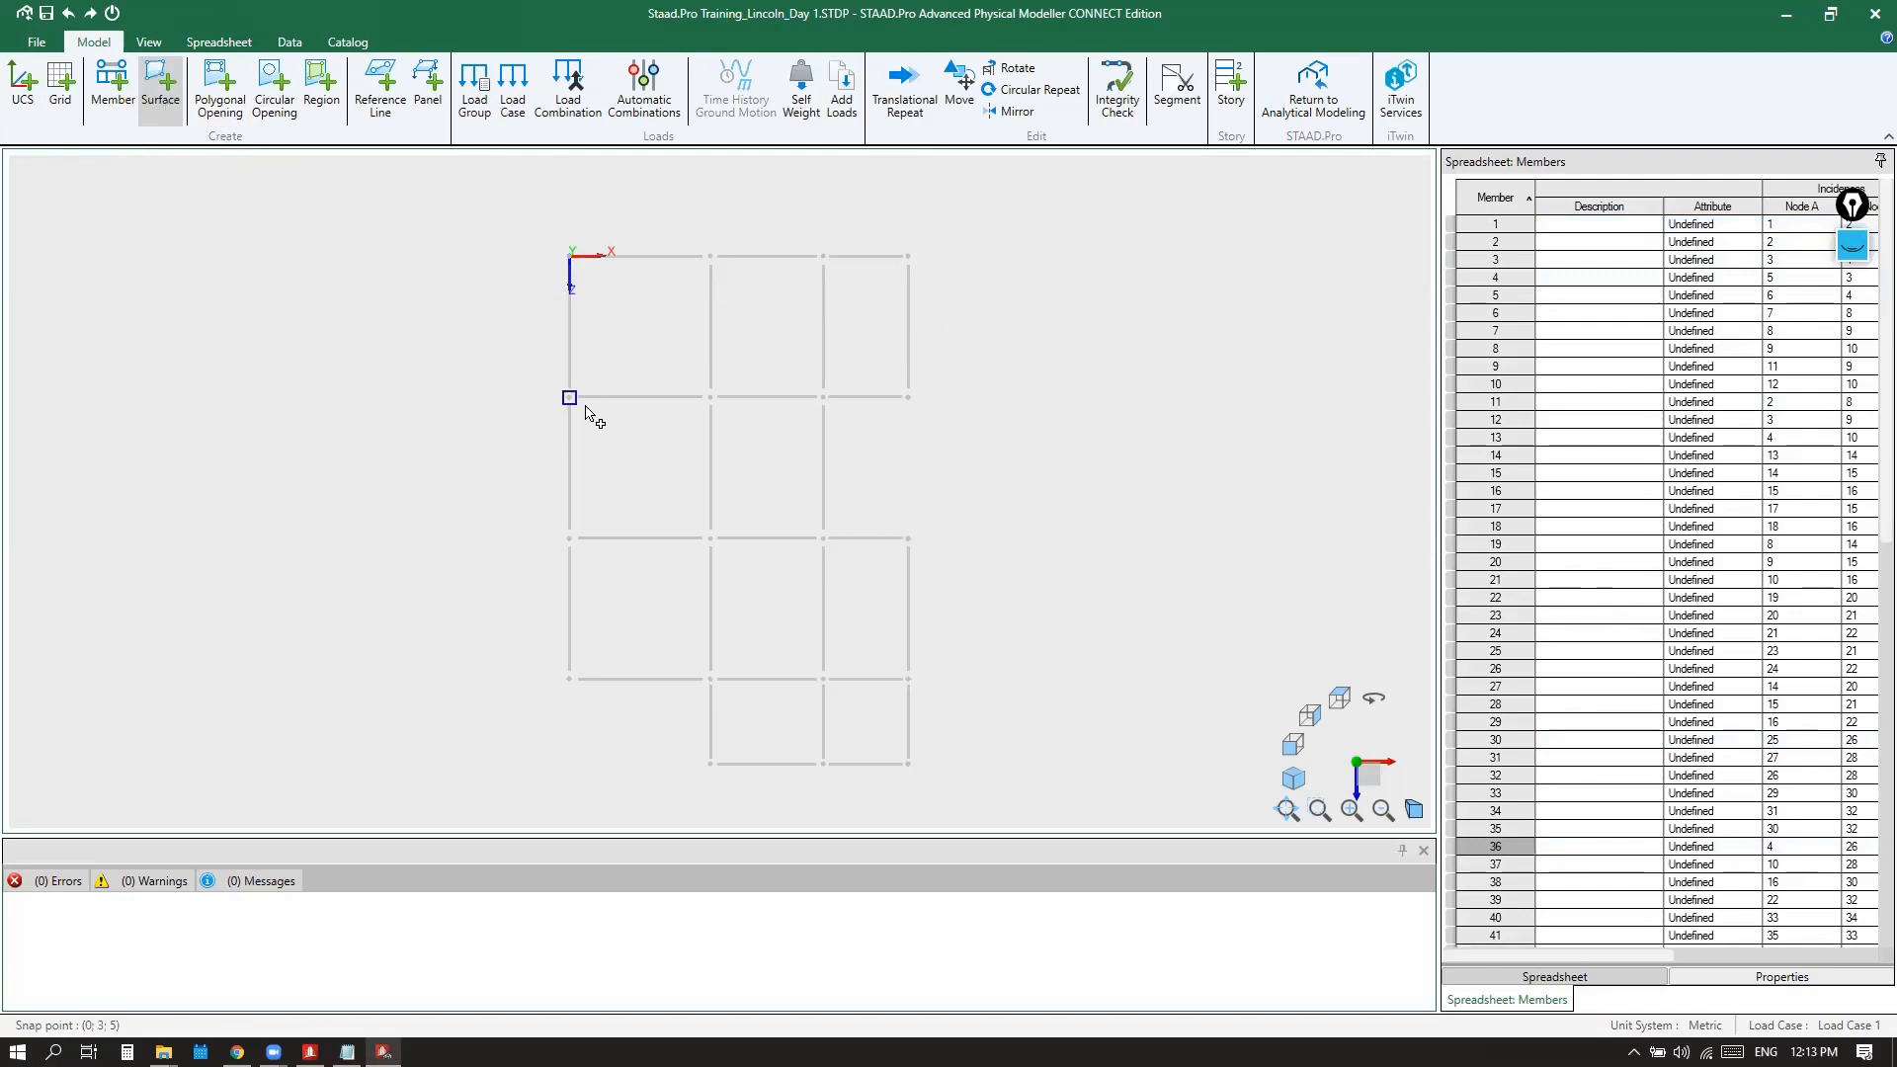
click(910, 258)
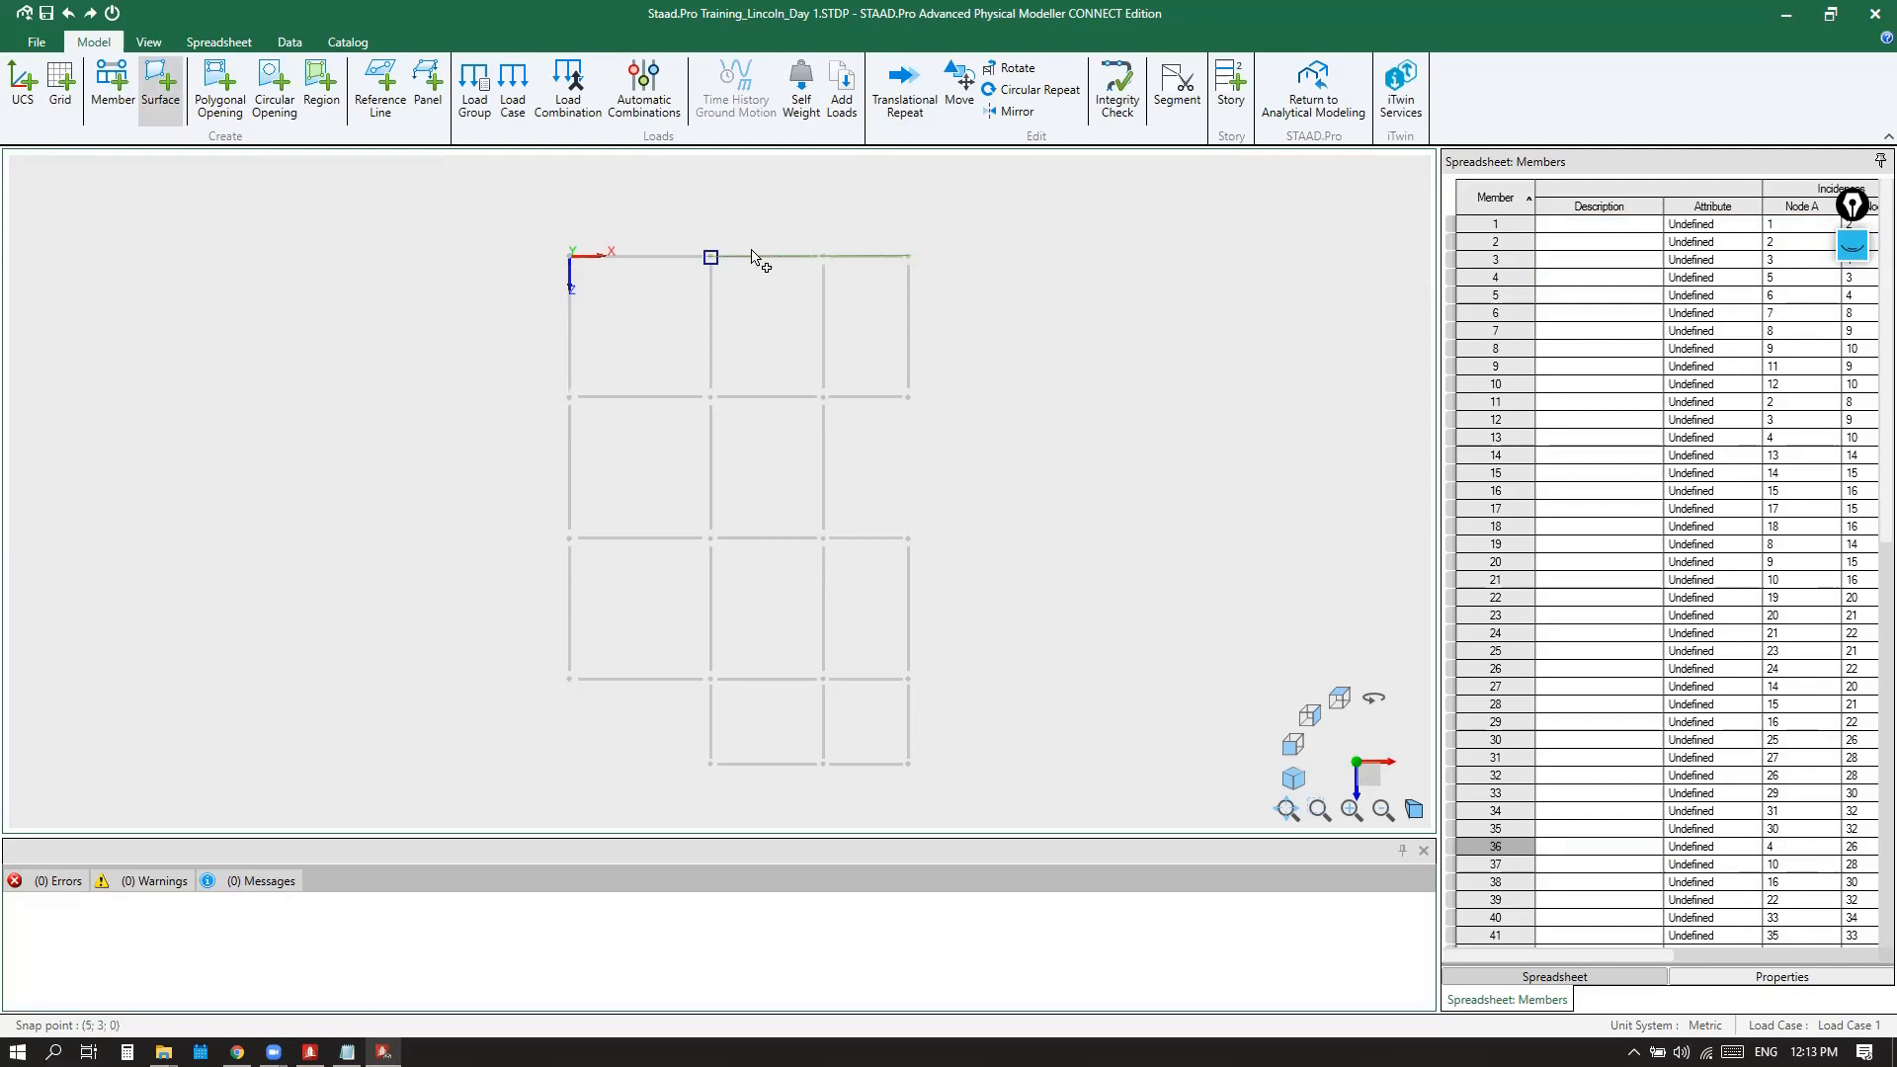
click(825, 280)
click(823, 399)
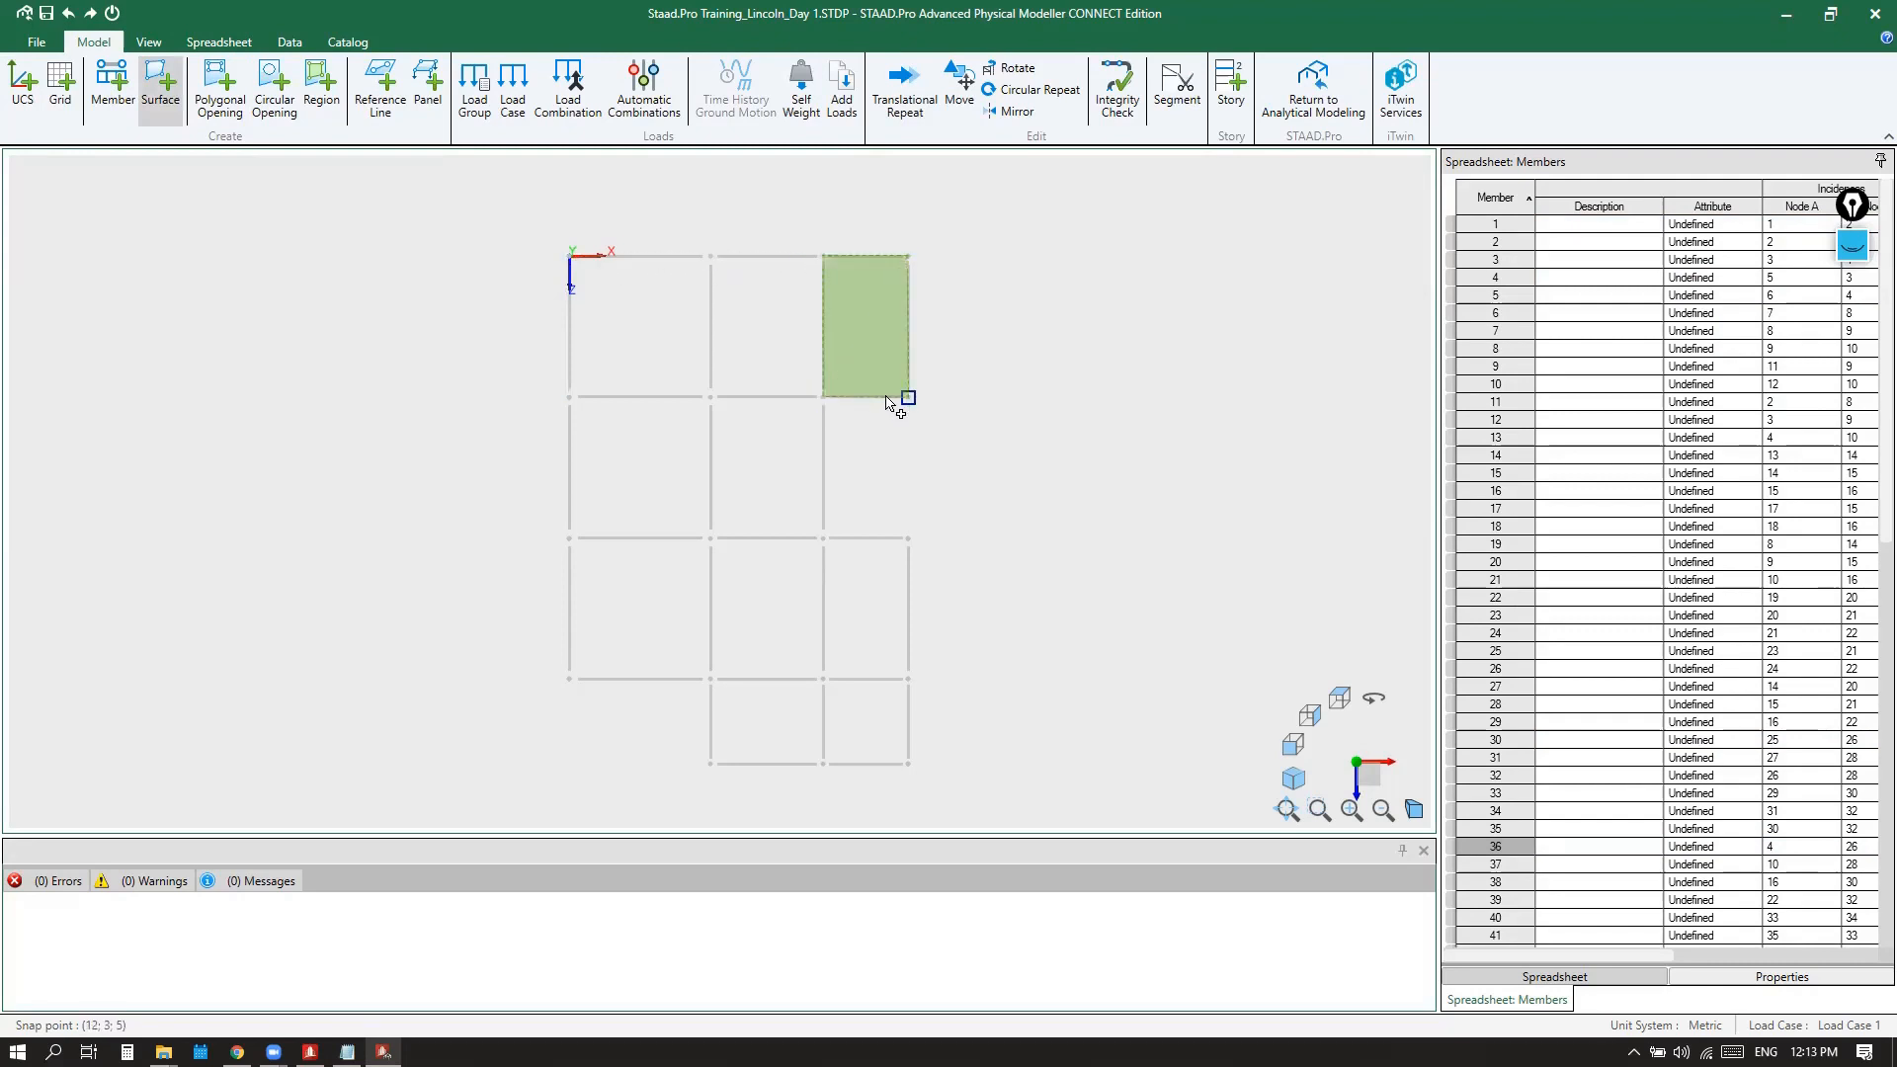
click(907, 373)
click(908, 258)
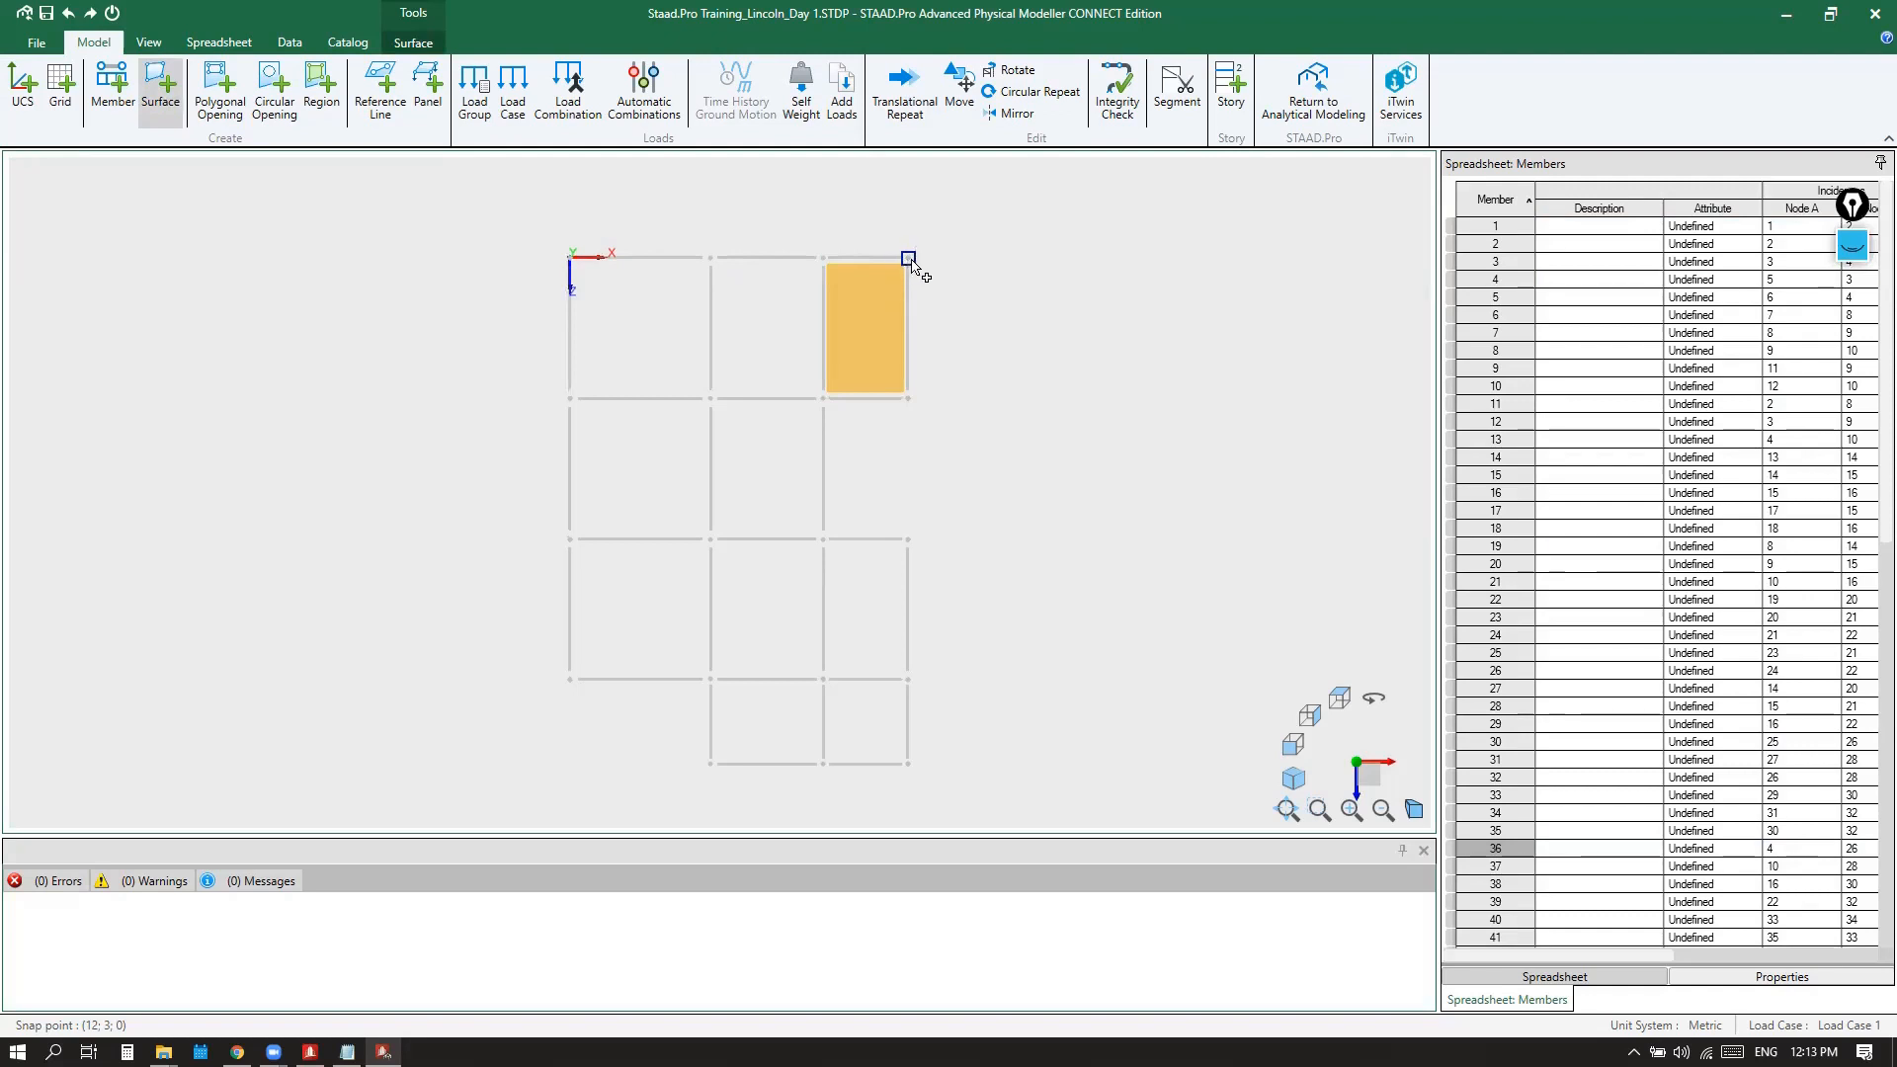
Create one surface across the three middle bays from X 5 to 9 and Z 0 to 15
click(826, 263)
click(716, 264)
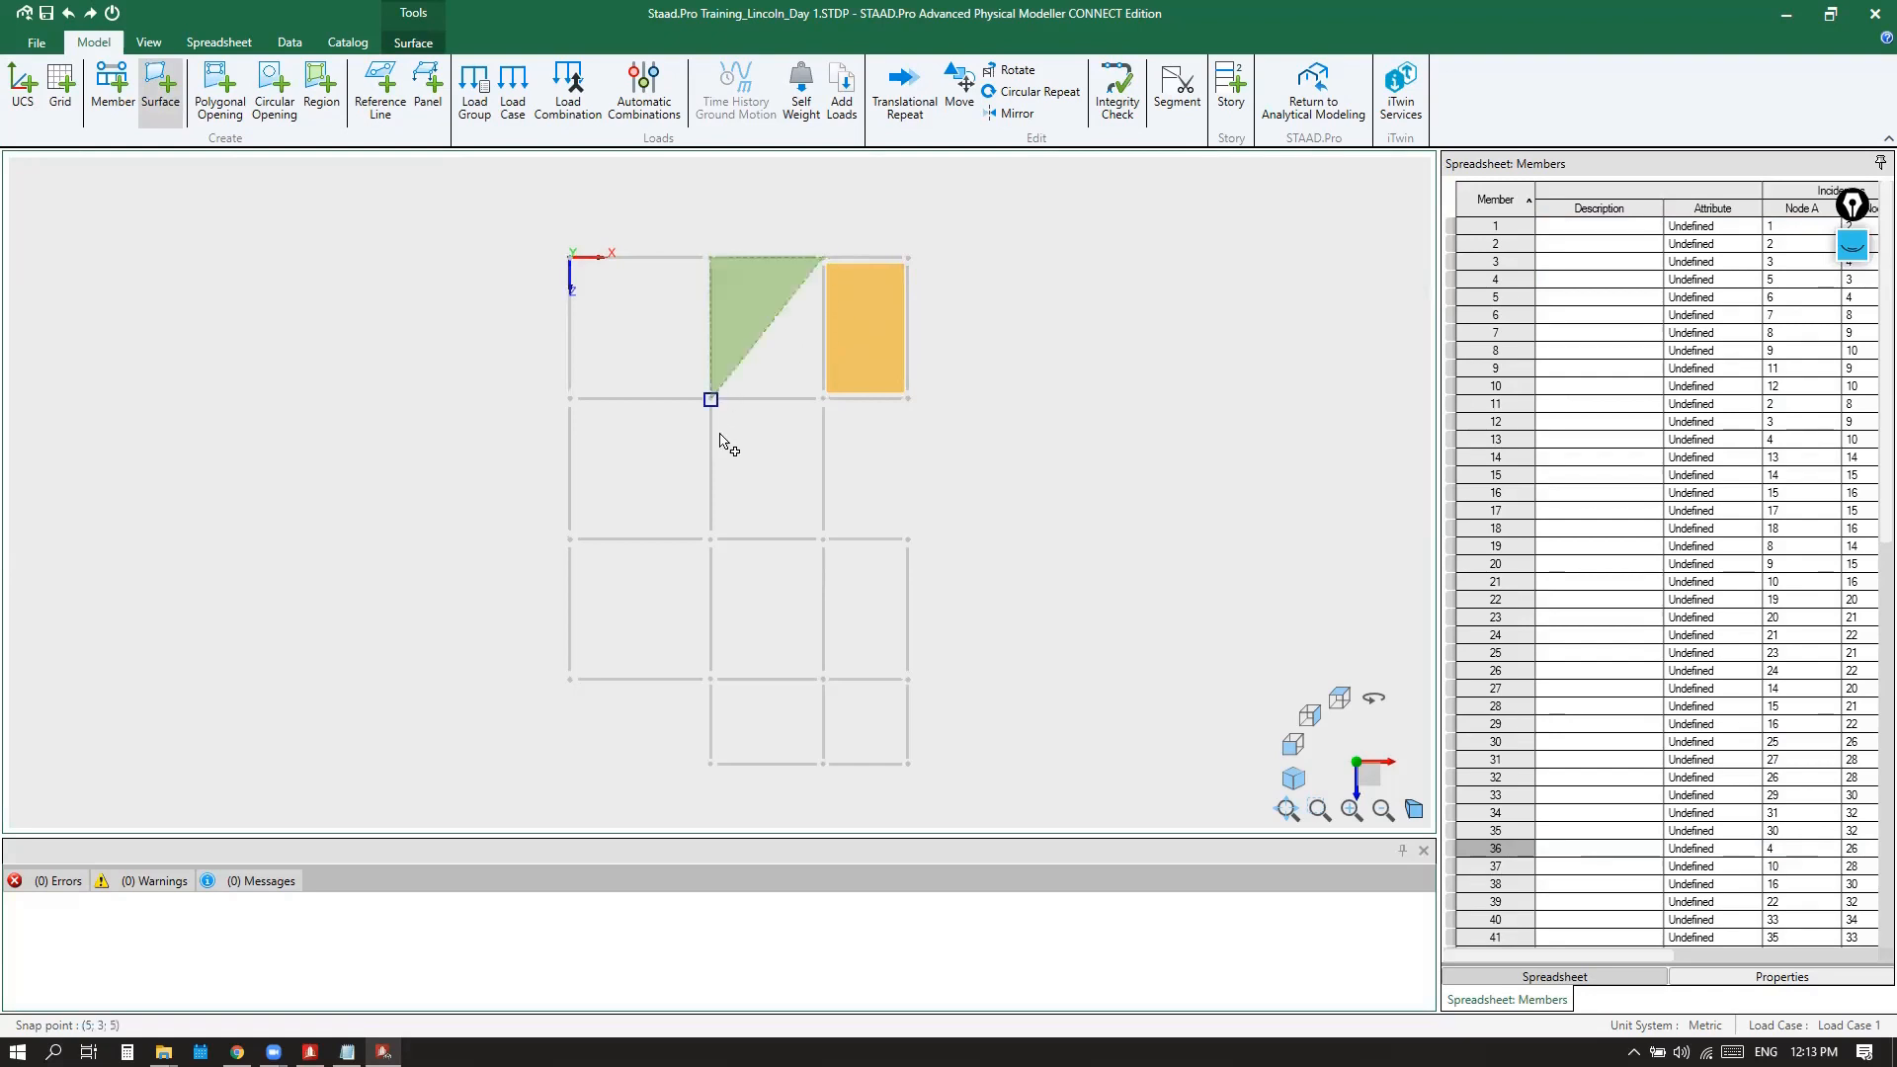
click(717, 681)
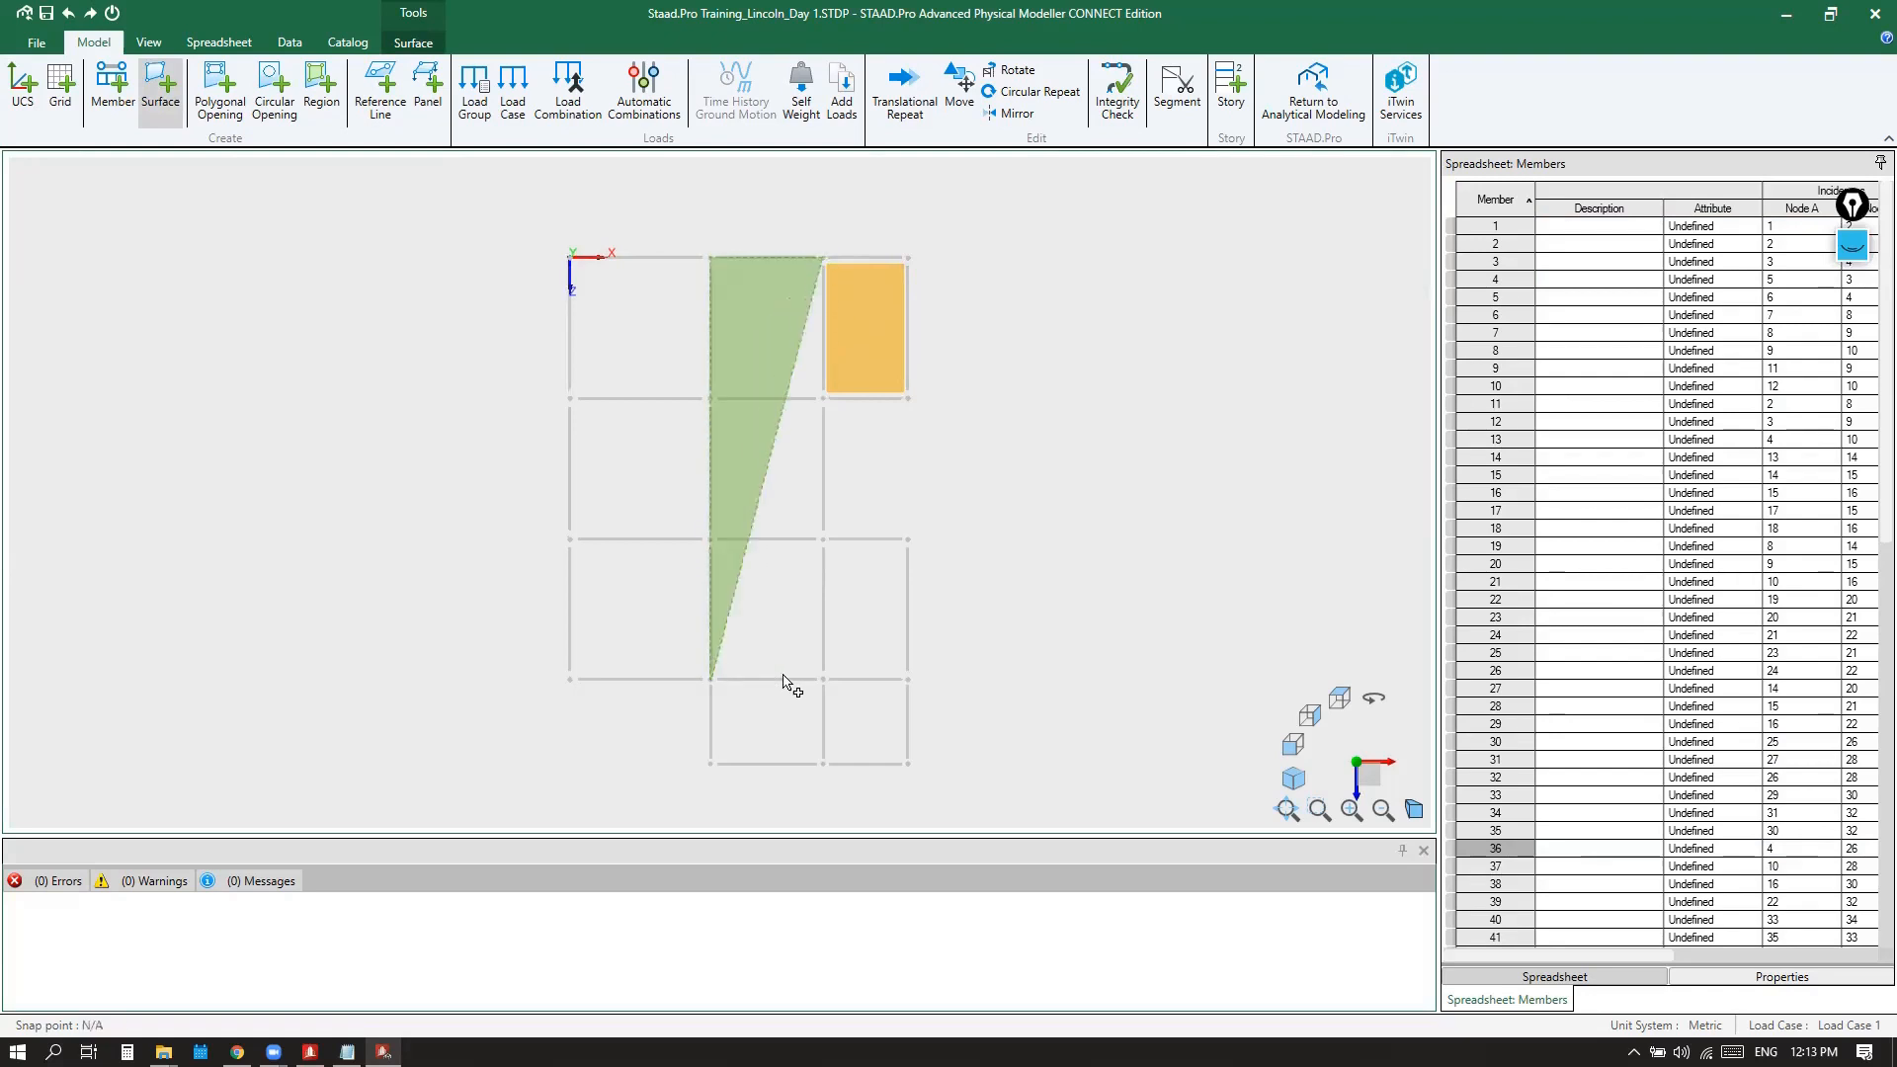
click(821, 680)
click(824, 259)
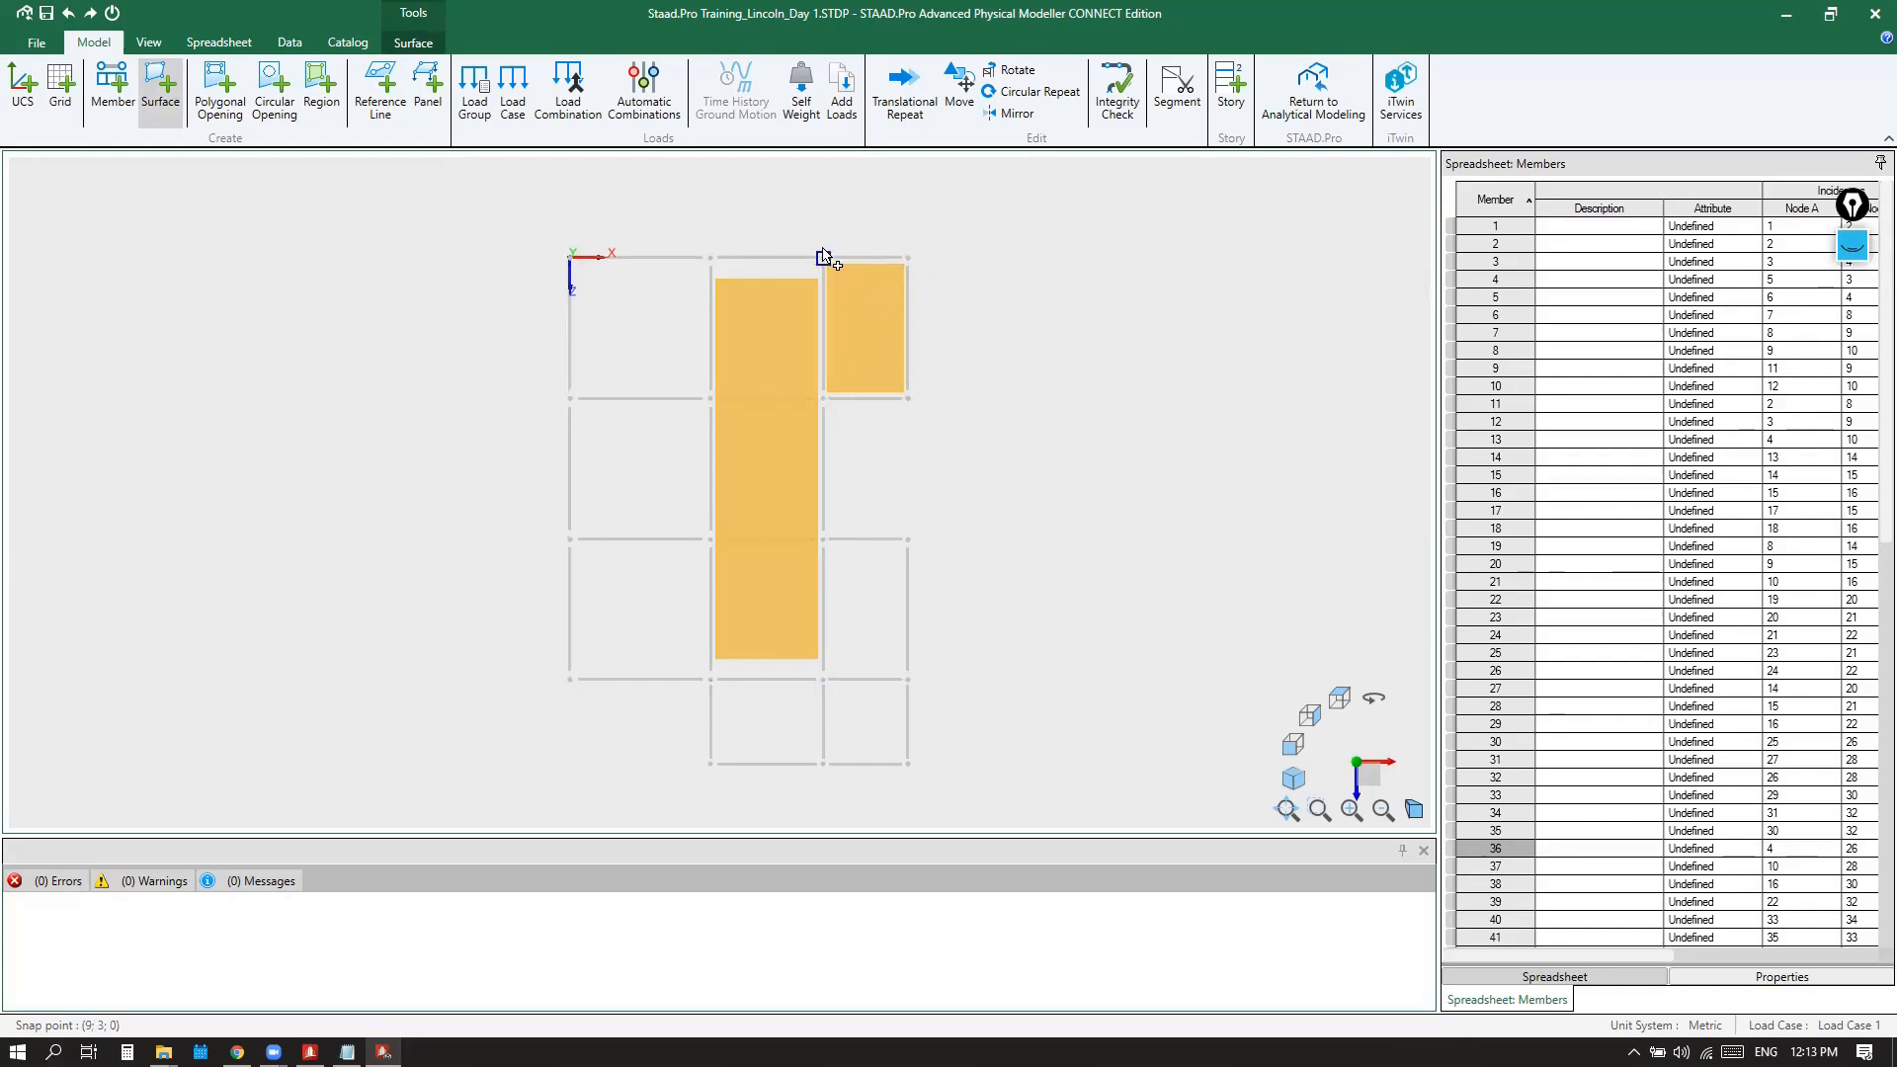
Annotate the surfaces with pen-written division counts: 3 and 5 across the widths, and 5 beside each bay of the long strip
click(1853, 248)
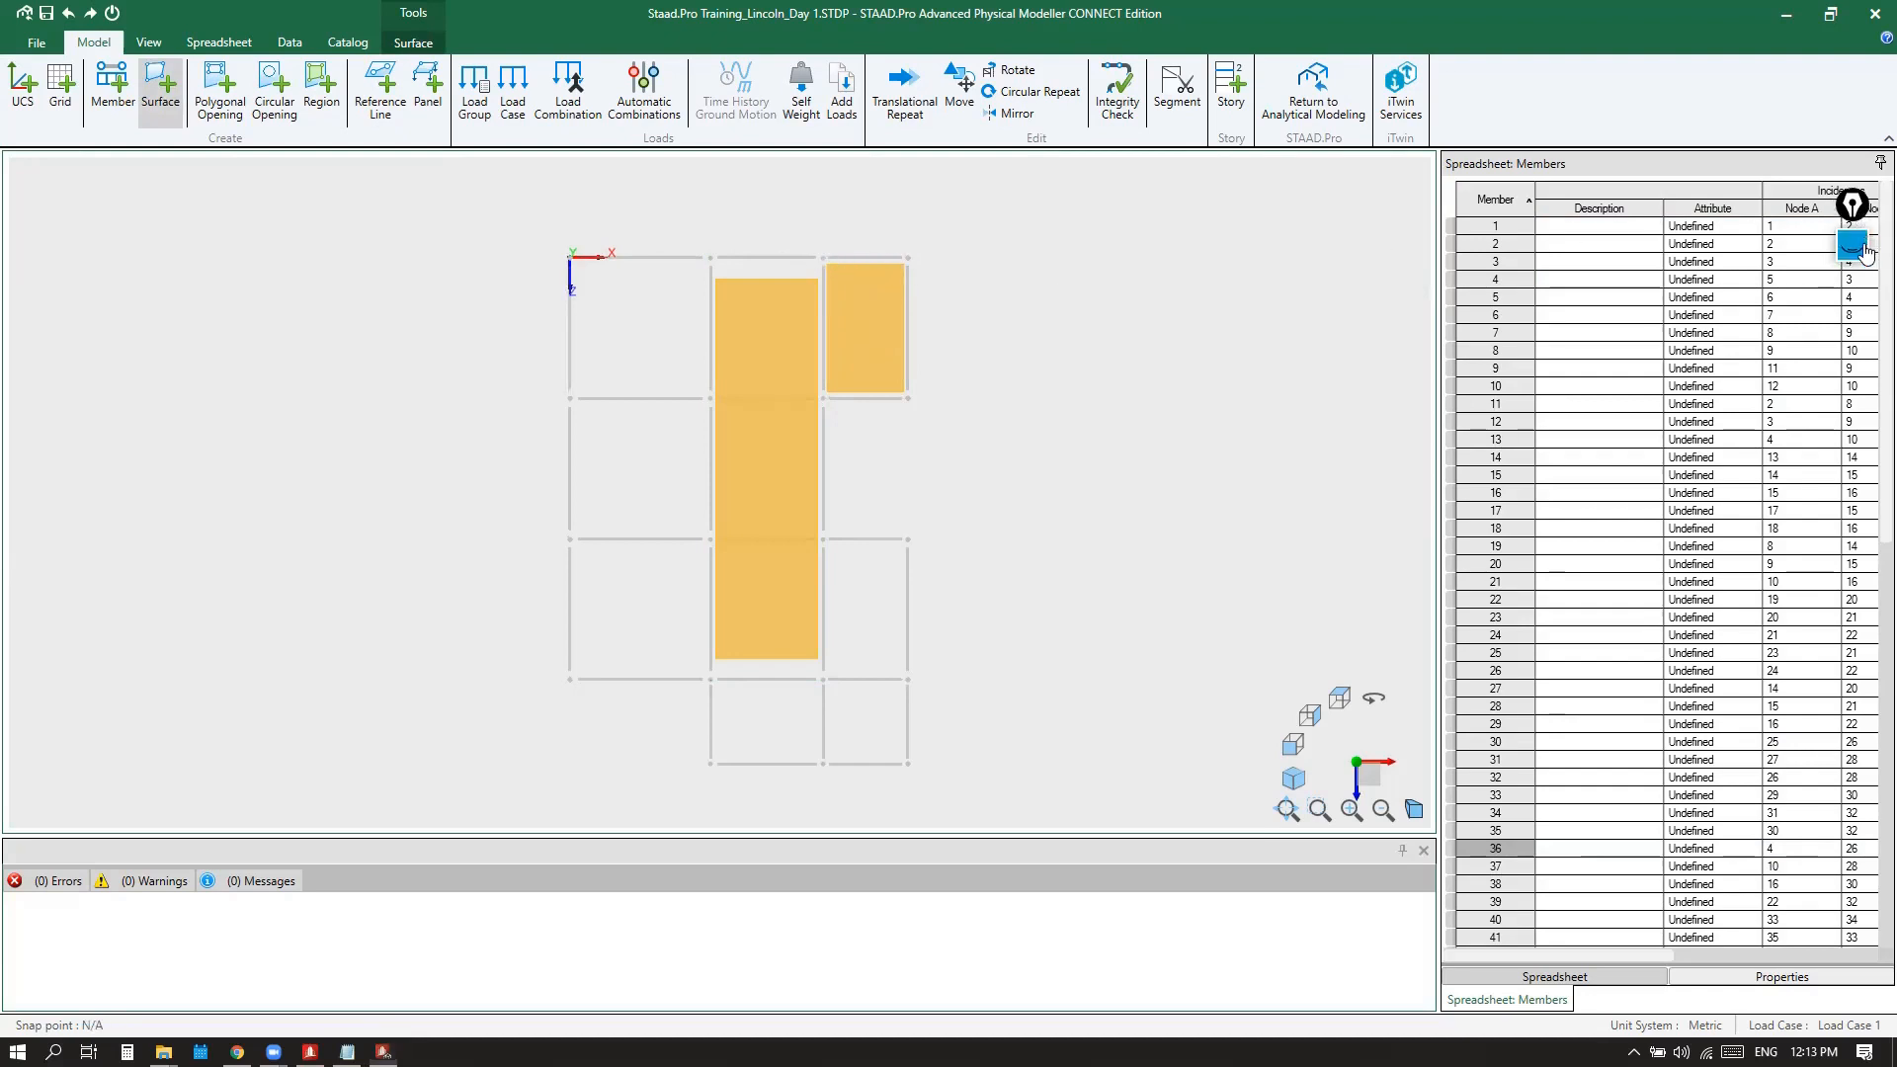
click(1853, 307)
mouse_move(860, 227)
mouse_down()
mouse_move(861, 246)
mouse_move(787, 219)
mouse_up()
mouse_move(694, 317)
mouse_down()
mouse_move(698, 353)
mouse_move(710, 311)
mouse_up()
mouse_move(687, 447)
mouse_down()
mouse_move(693, 481)
mouse_move(706, 443)
mouse_up()
mouse_move(680, 581)
mouse_down()
mouse_move(678, 618)
mouse_move(696, 575)
mouse_up()
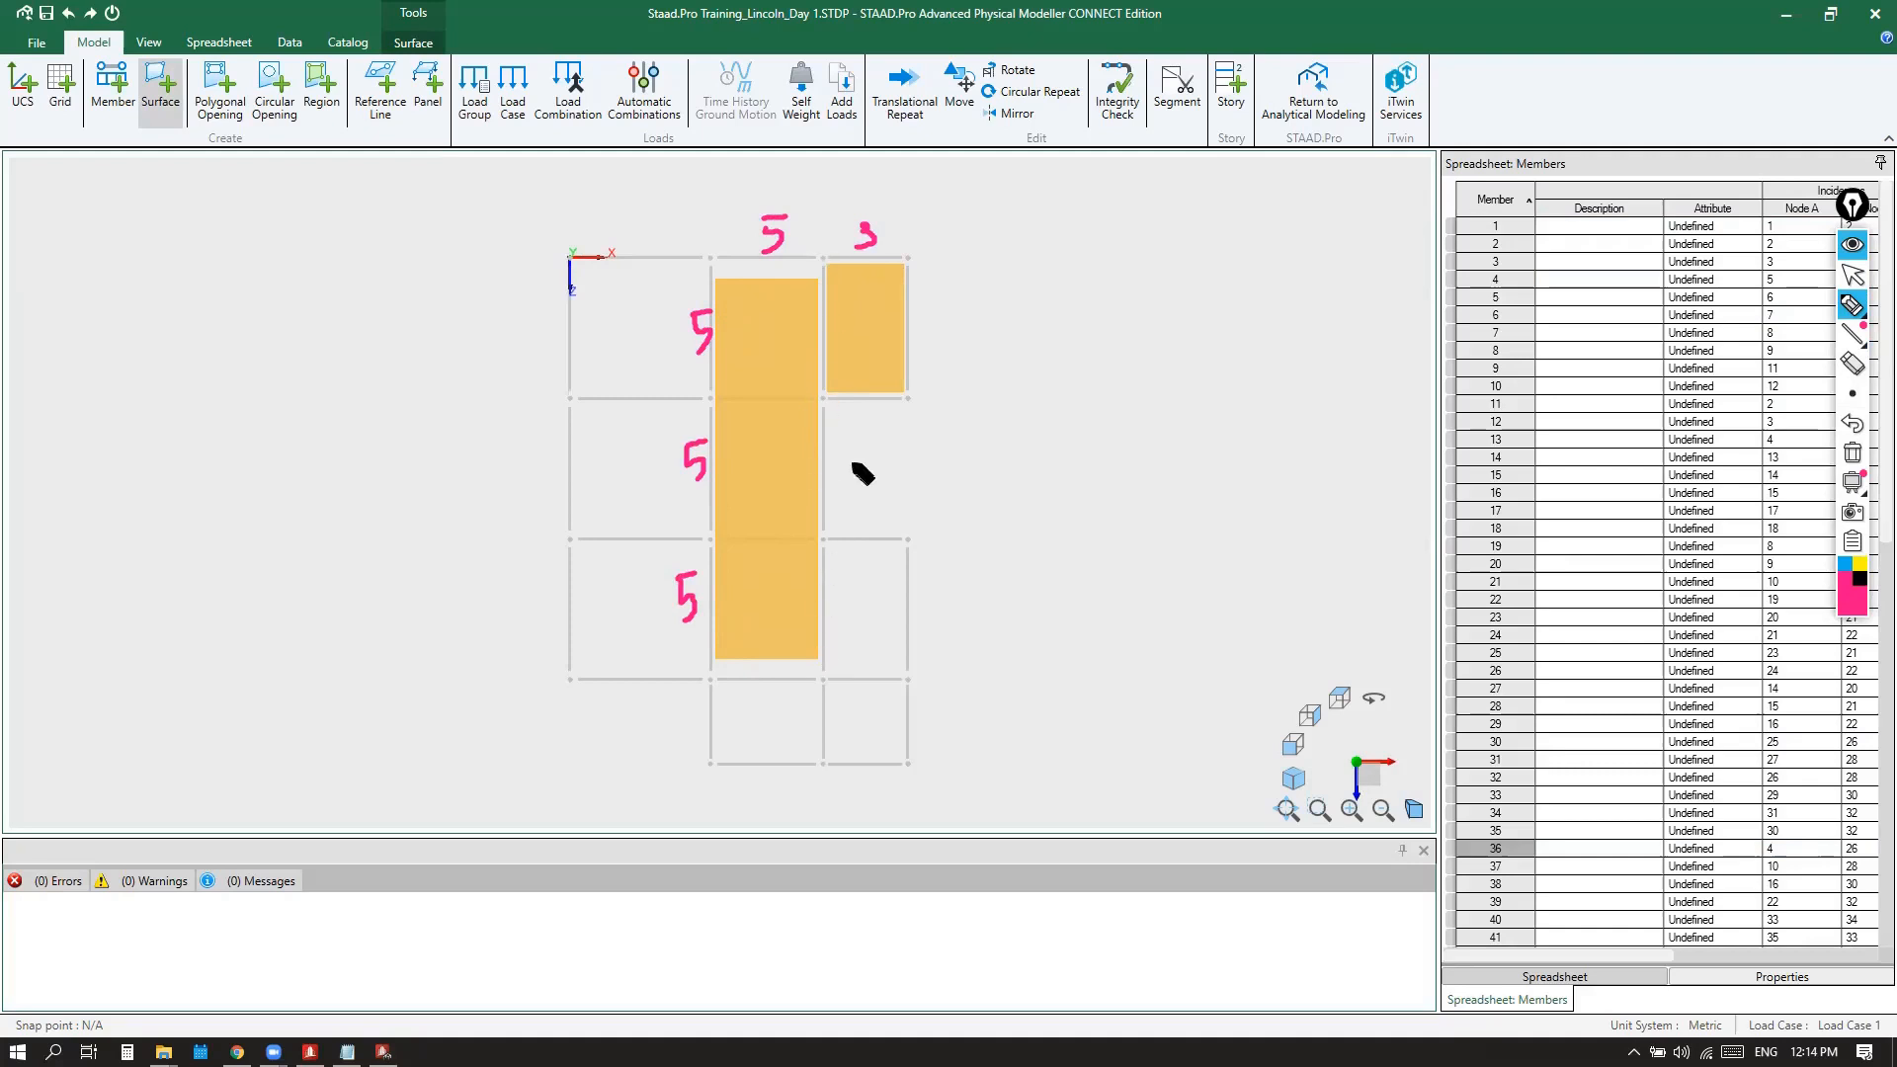
Sketch mesh lines with the pen across the shared edge of the two surfaces and clear all annotations
drag(860, 223, 860, 255)
drag(832, 257, 835, 361)
drag(847, 259, 850, 346)
drag(867, 258, 868, 322)
mouse_move(813, 259)
mouse_down()
mouse_move(814, 311)
mouse_move(869, 287)
mouse_move(872, 307)
mouse_up()
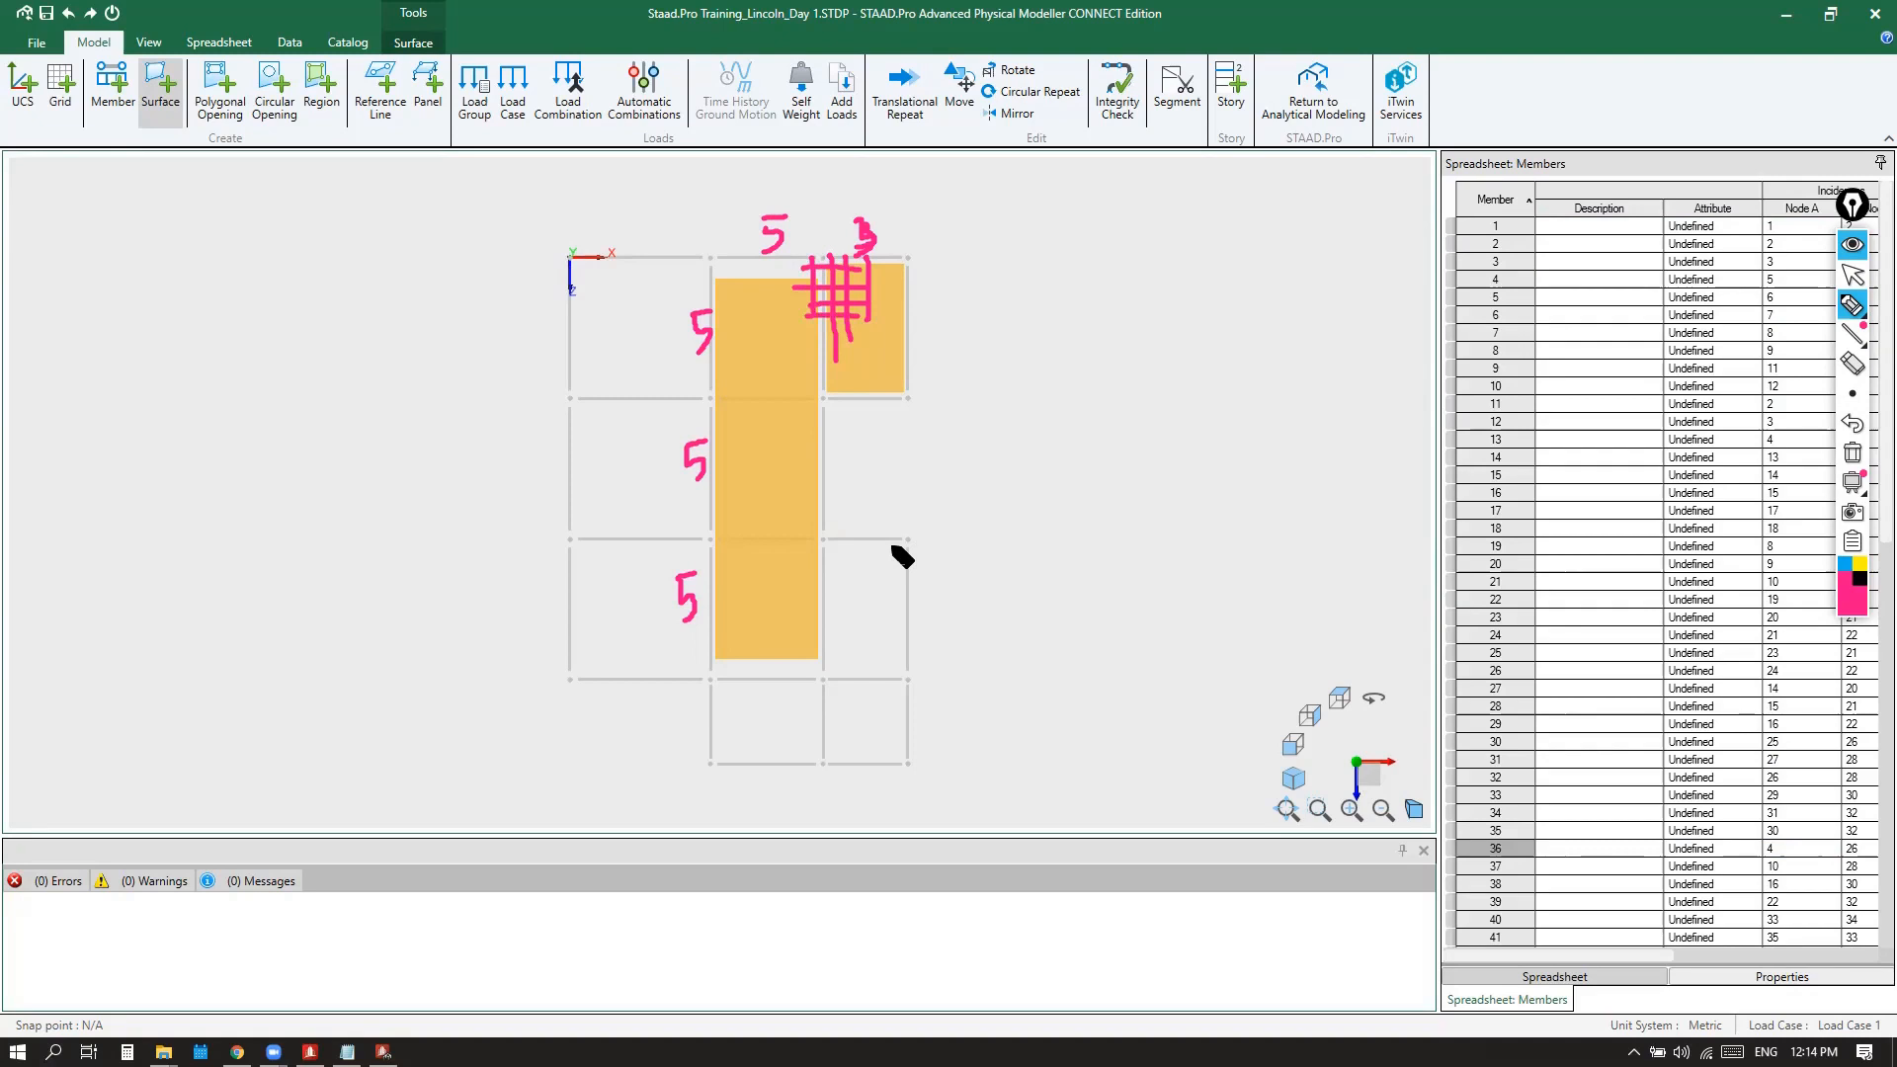
click(1852, 453)
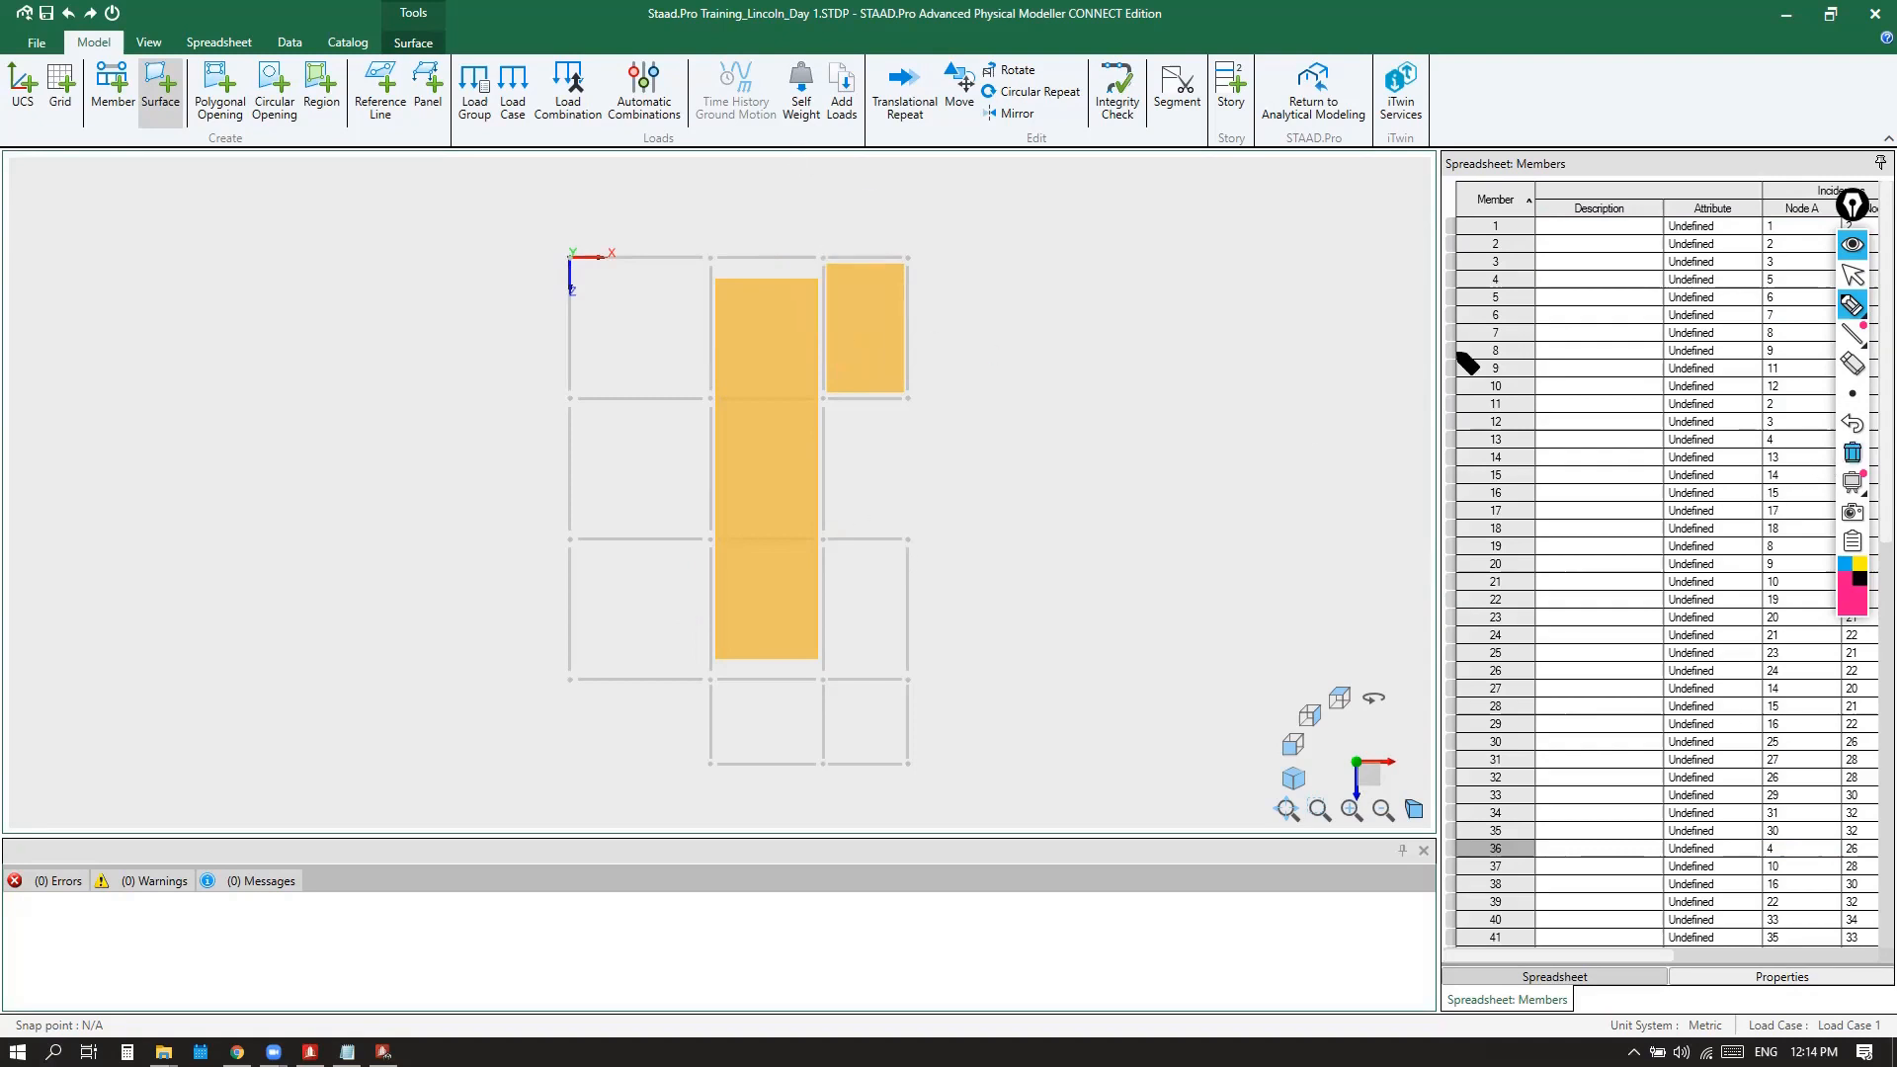
Outline the single-bay surface with the pen, sketch a mesh grid inside it, clear the drawing and return to the cursor
drag(821, 257, 825, 393)
mouse_move(911, 393)
mouse_down()
mouse_move(911, 296)
mouse_move(883, 263)
mouse_move(835, 279)
mouse_move(845, 385)
mouse_up()
mouse_move(861, 258)
mouse_down()
mouse_move(866, 377)
mouse_move(885, 383)
mouse_up()
mouse_move(826, 284)
mouse_down()
mouse_move(920, 284)
mouse_move(901, 295)
mouse_move(910, 327)
mouse_move(881, 344)
mouse_move(941, 390)
mouse_up()
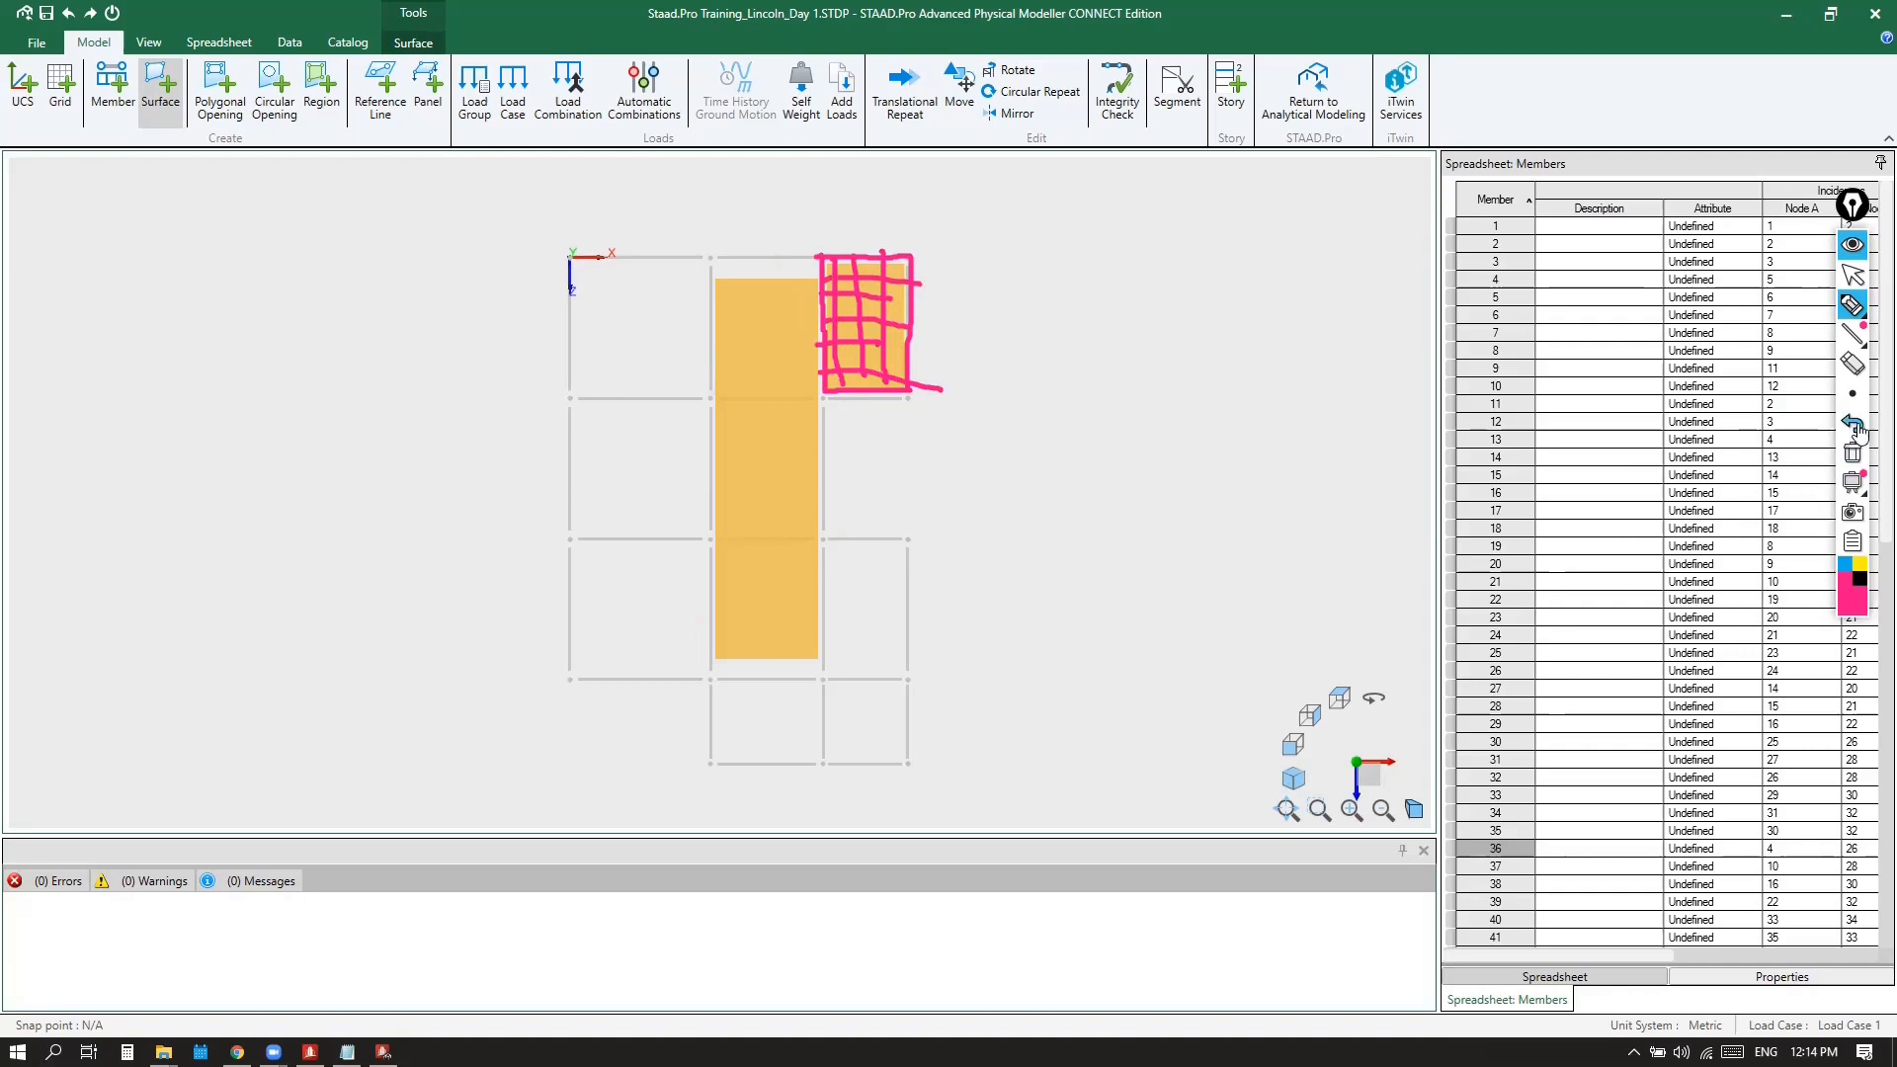
click(1855, 456)
click(1853, 275)
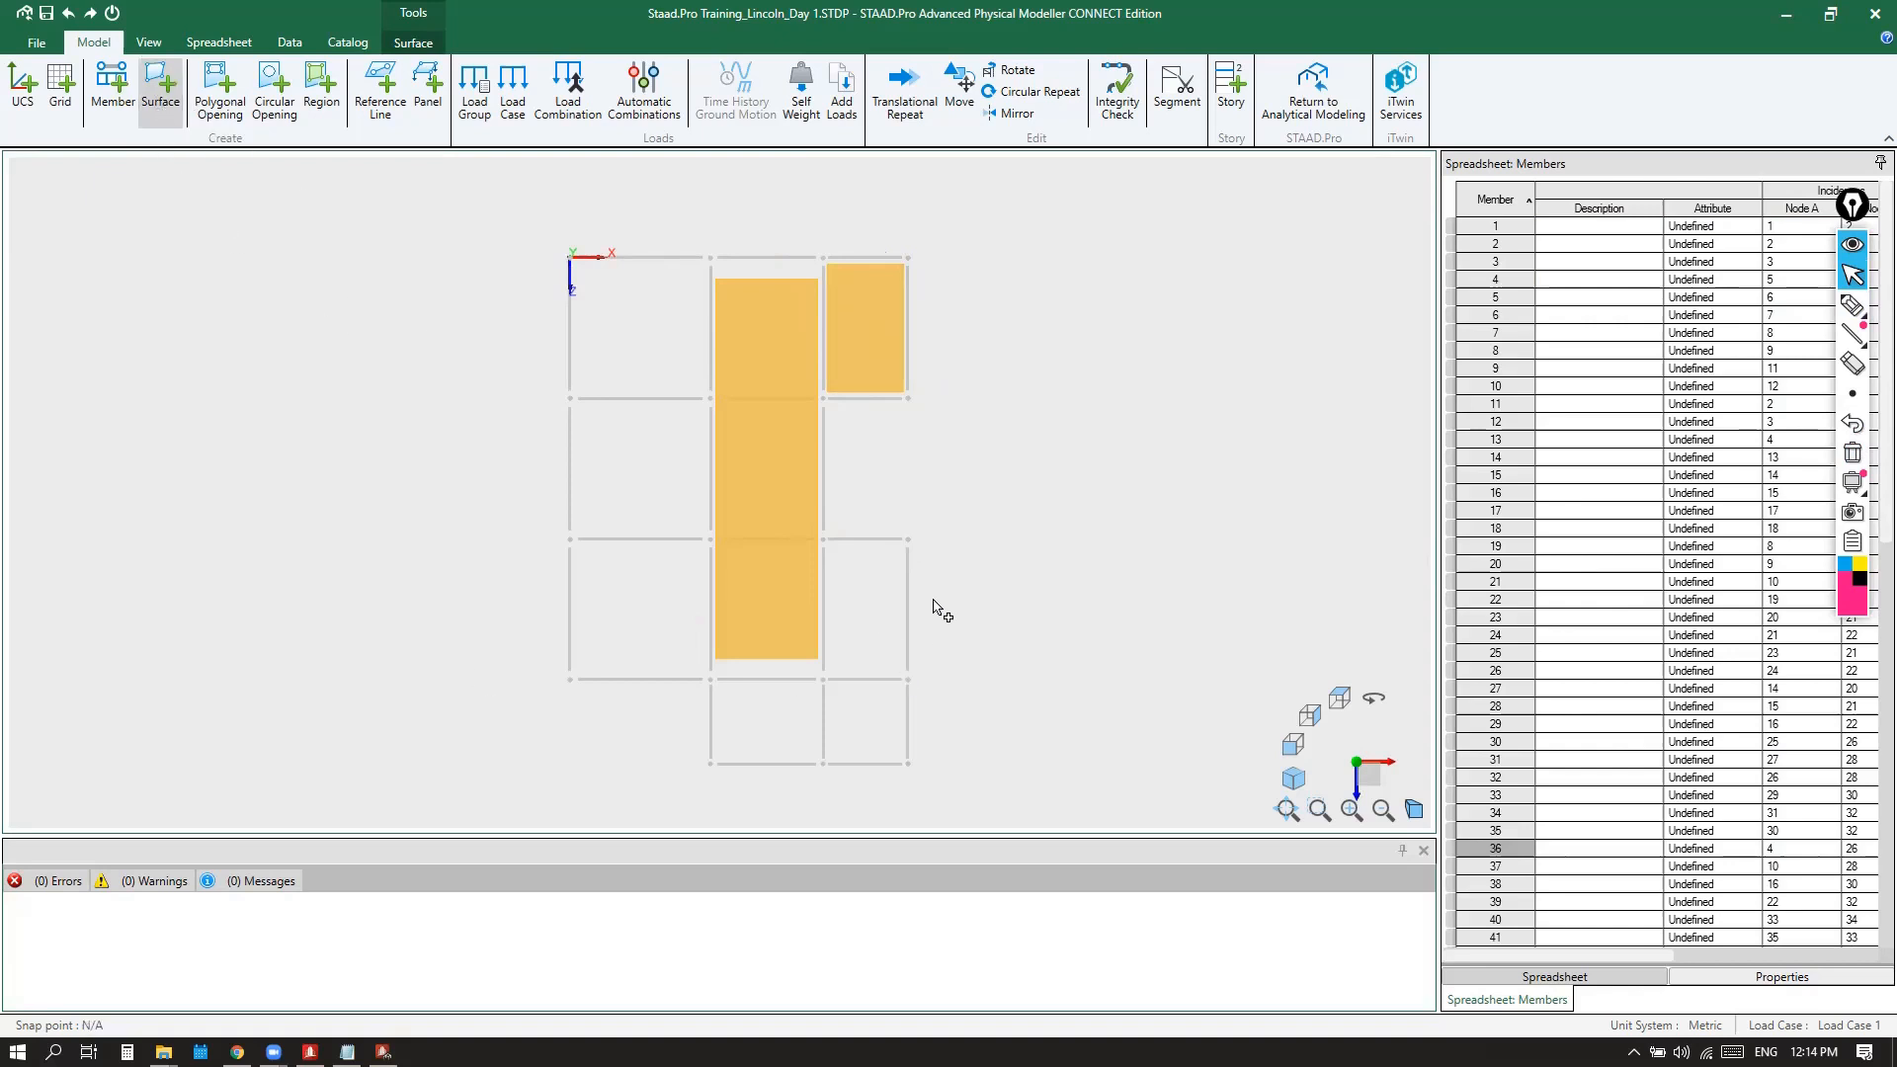
Create one surface across the three bays from X 0 to 5 and Z 0 to 15
click(711, 258)
click(570, 257)
click(570, 680)
click(711, 681)
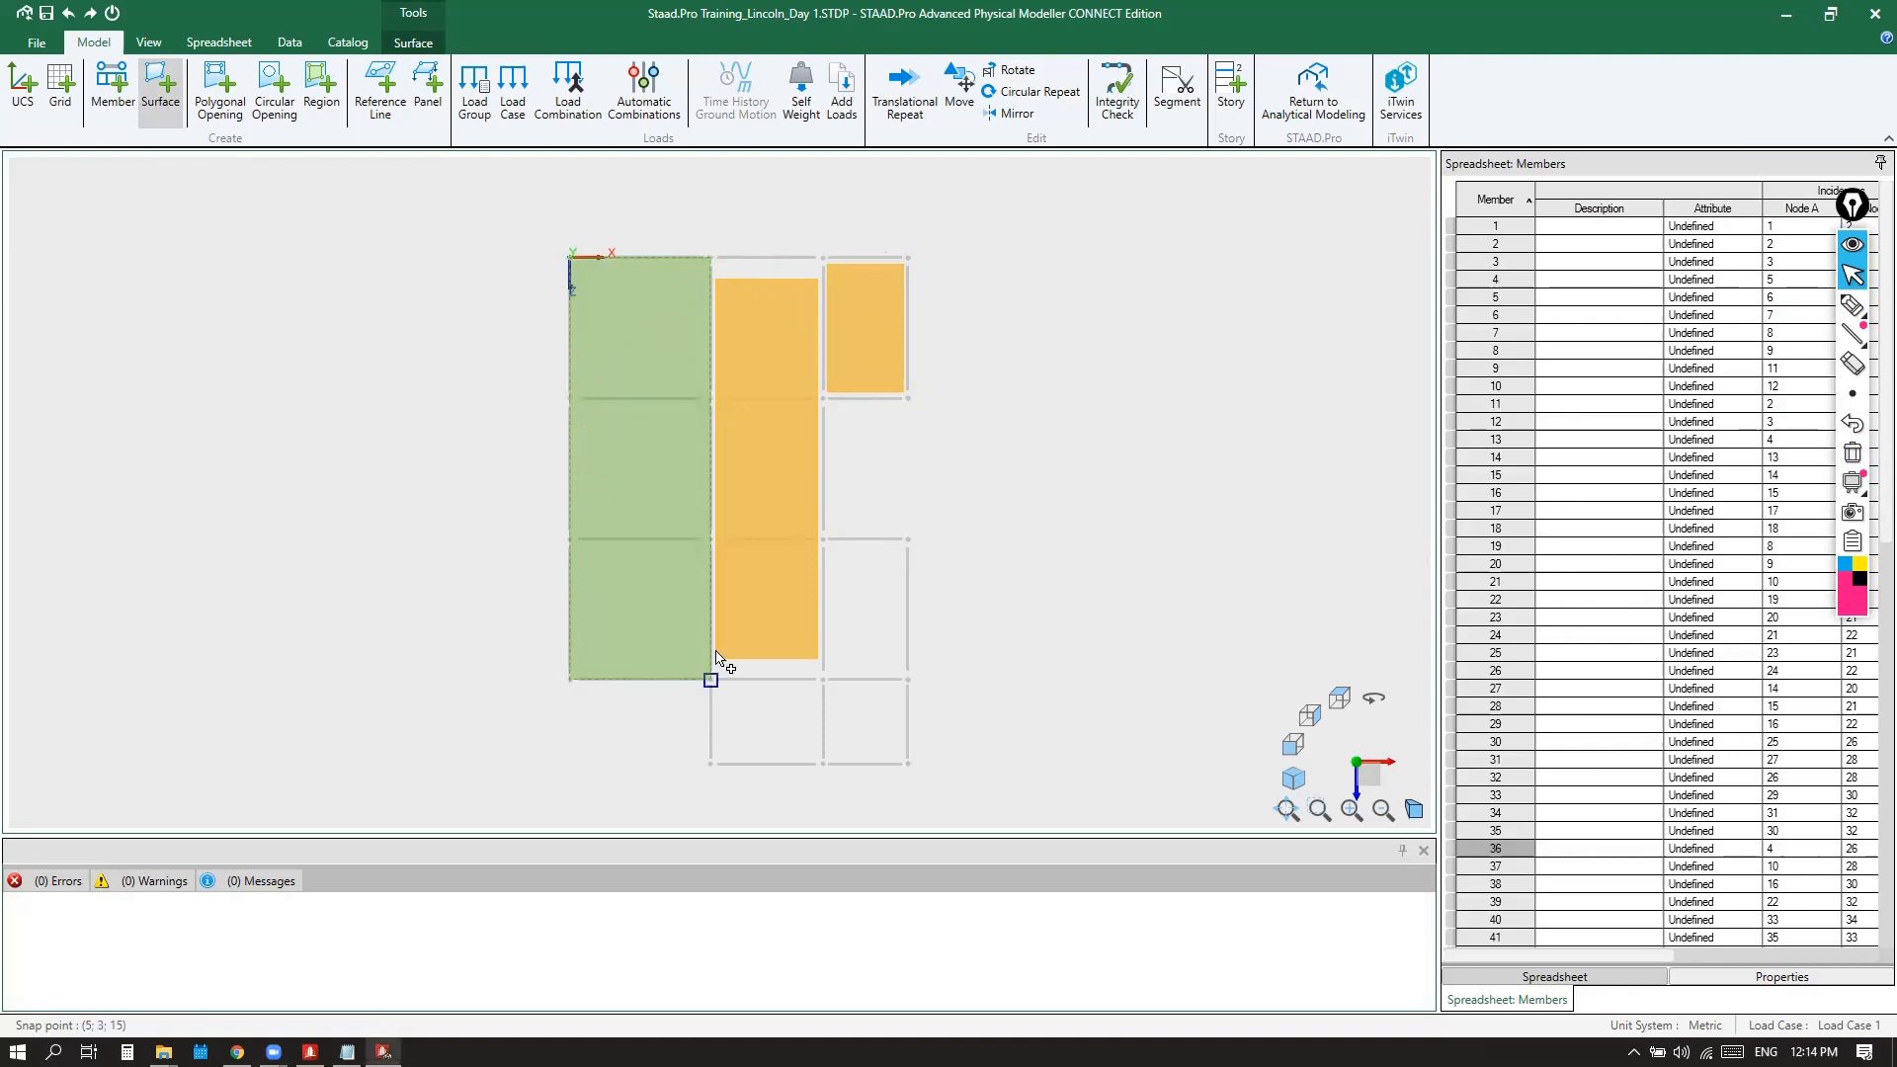
click(710, 259)
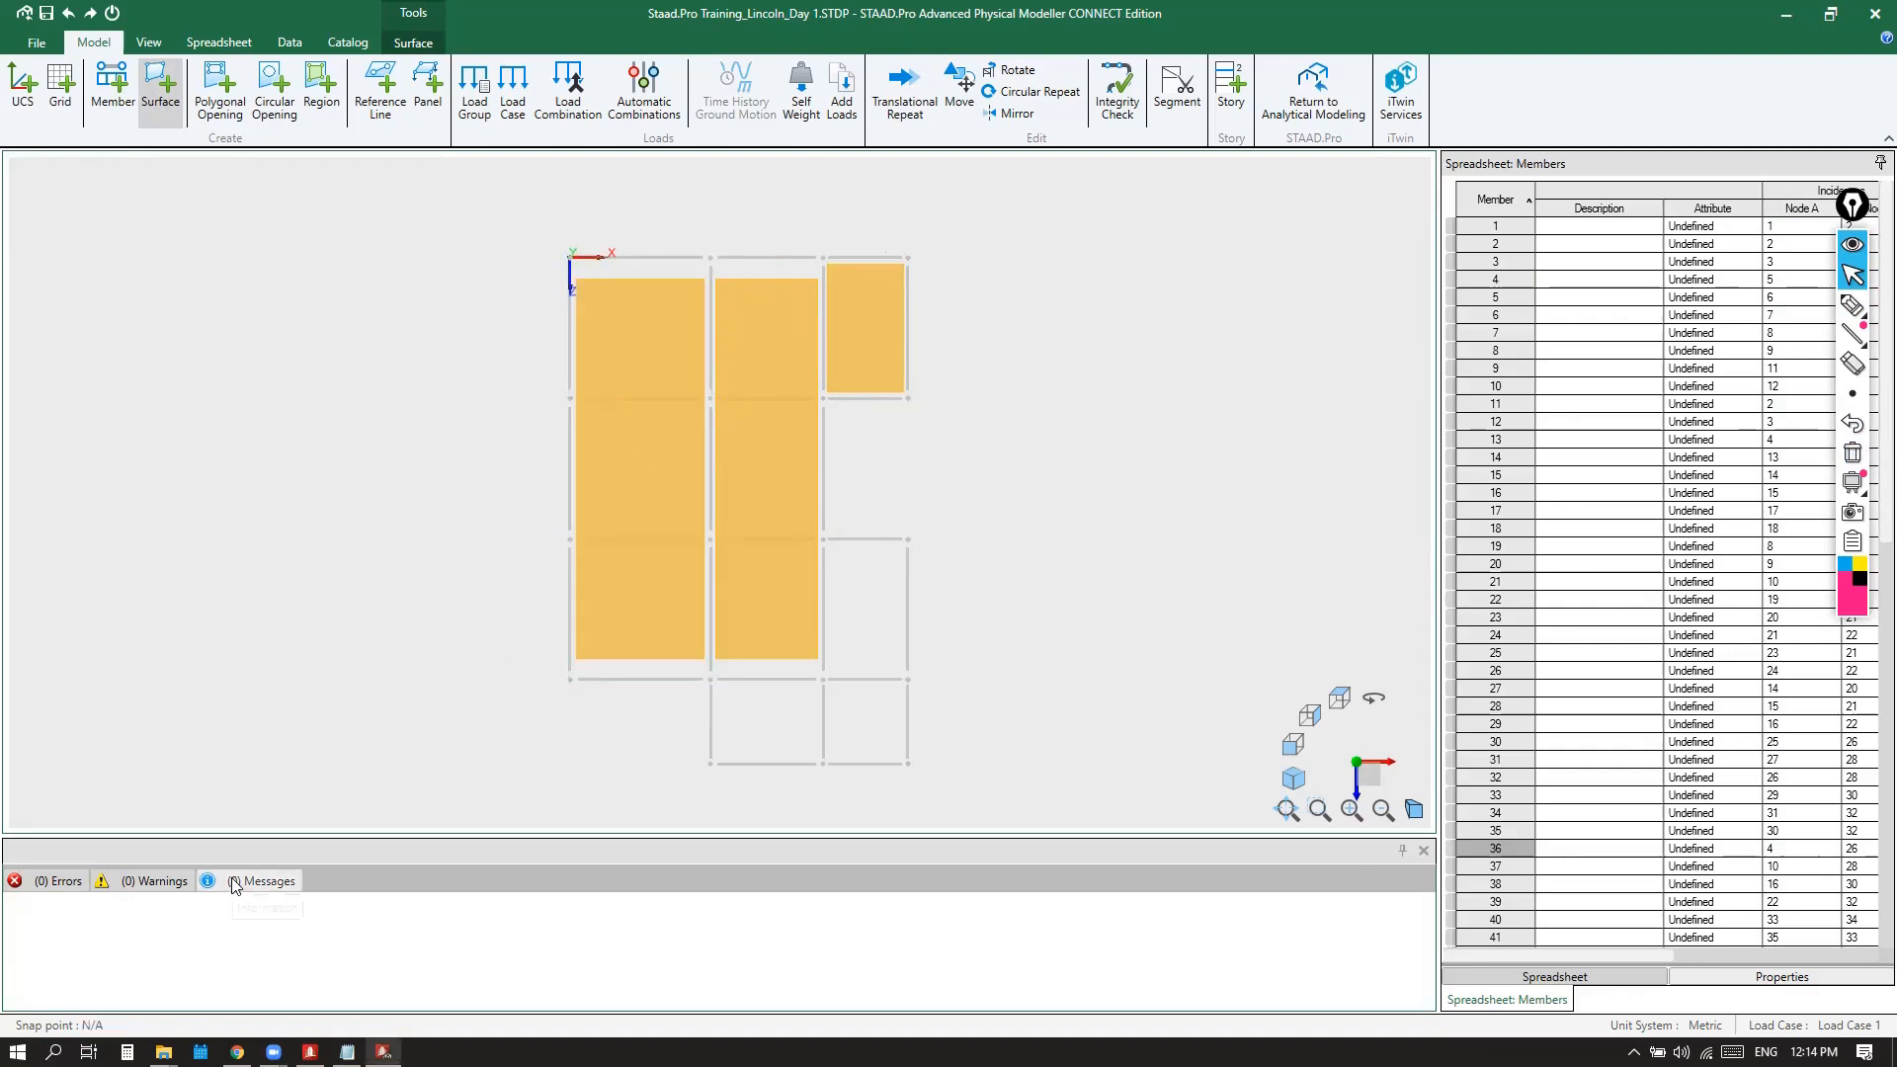
Create a surface in the bay between X 5 and 9, Z 15 and 18
click(710, 681)
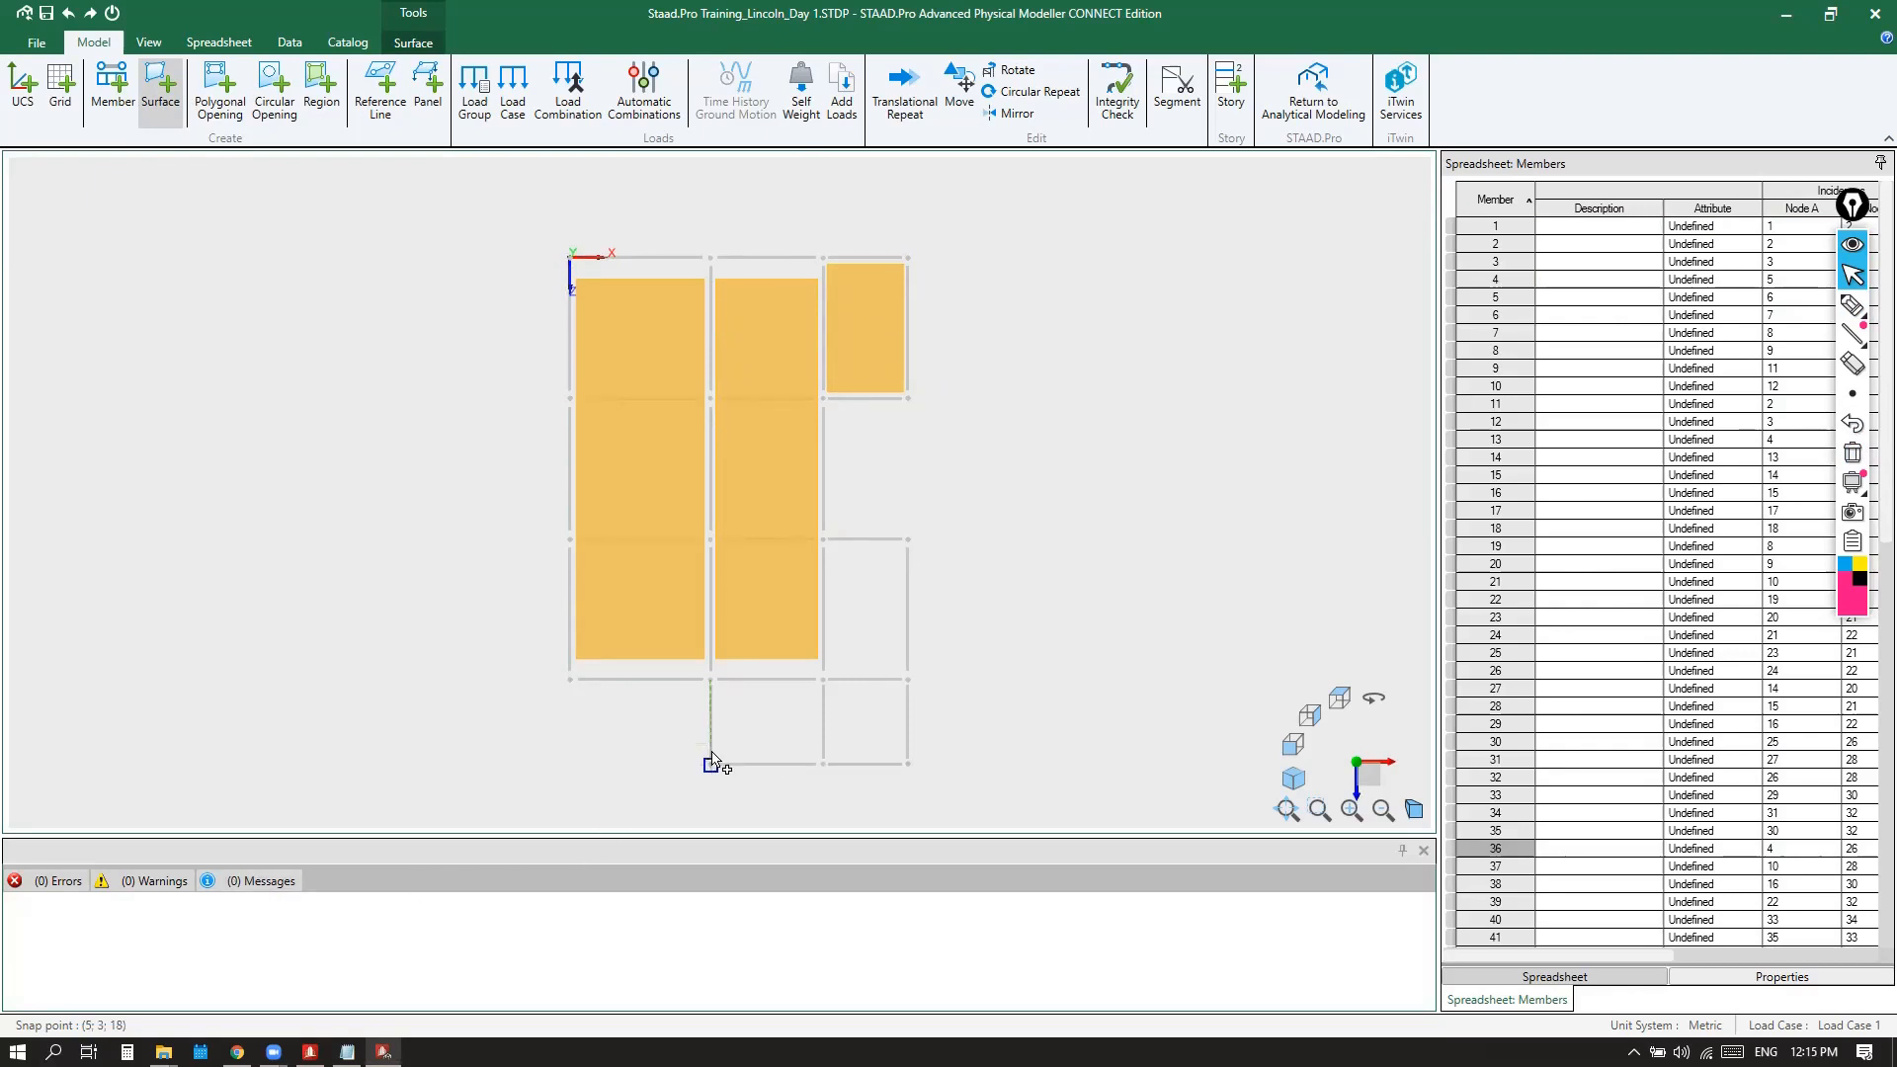
click(710, 763)
click(826, 764)
click(826, 680)
click(710, 681)
Create a surface in the bay between X 9 and 12, Z 10 and 15
click(824, 539)
click(824, 680)
click(908, 680)
click(908, 540)
click(824, 540)
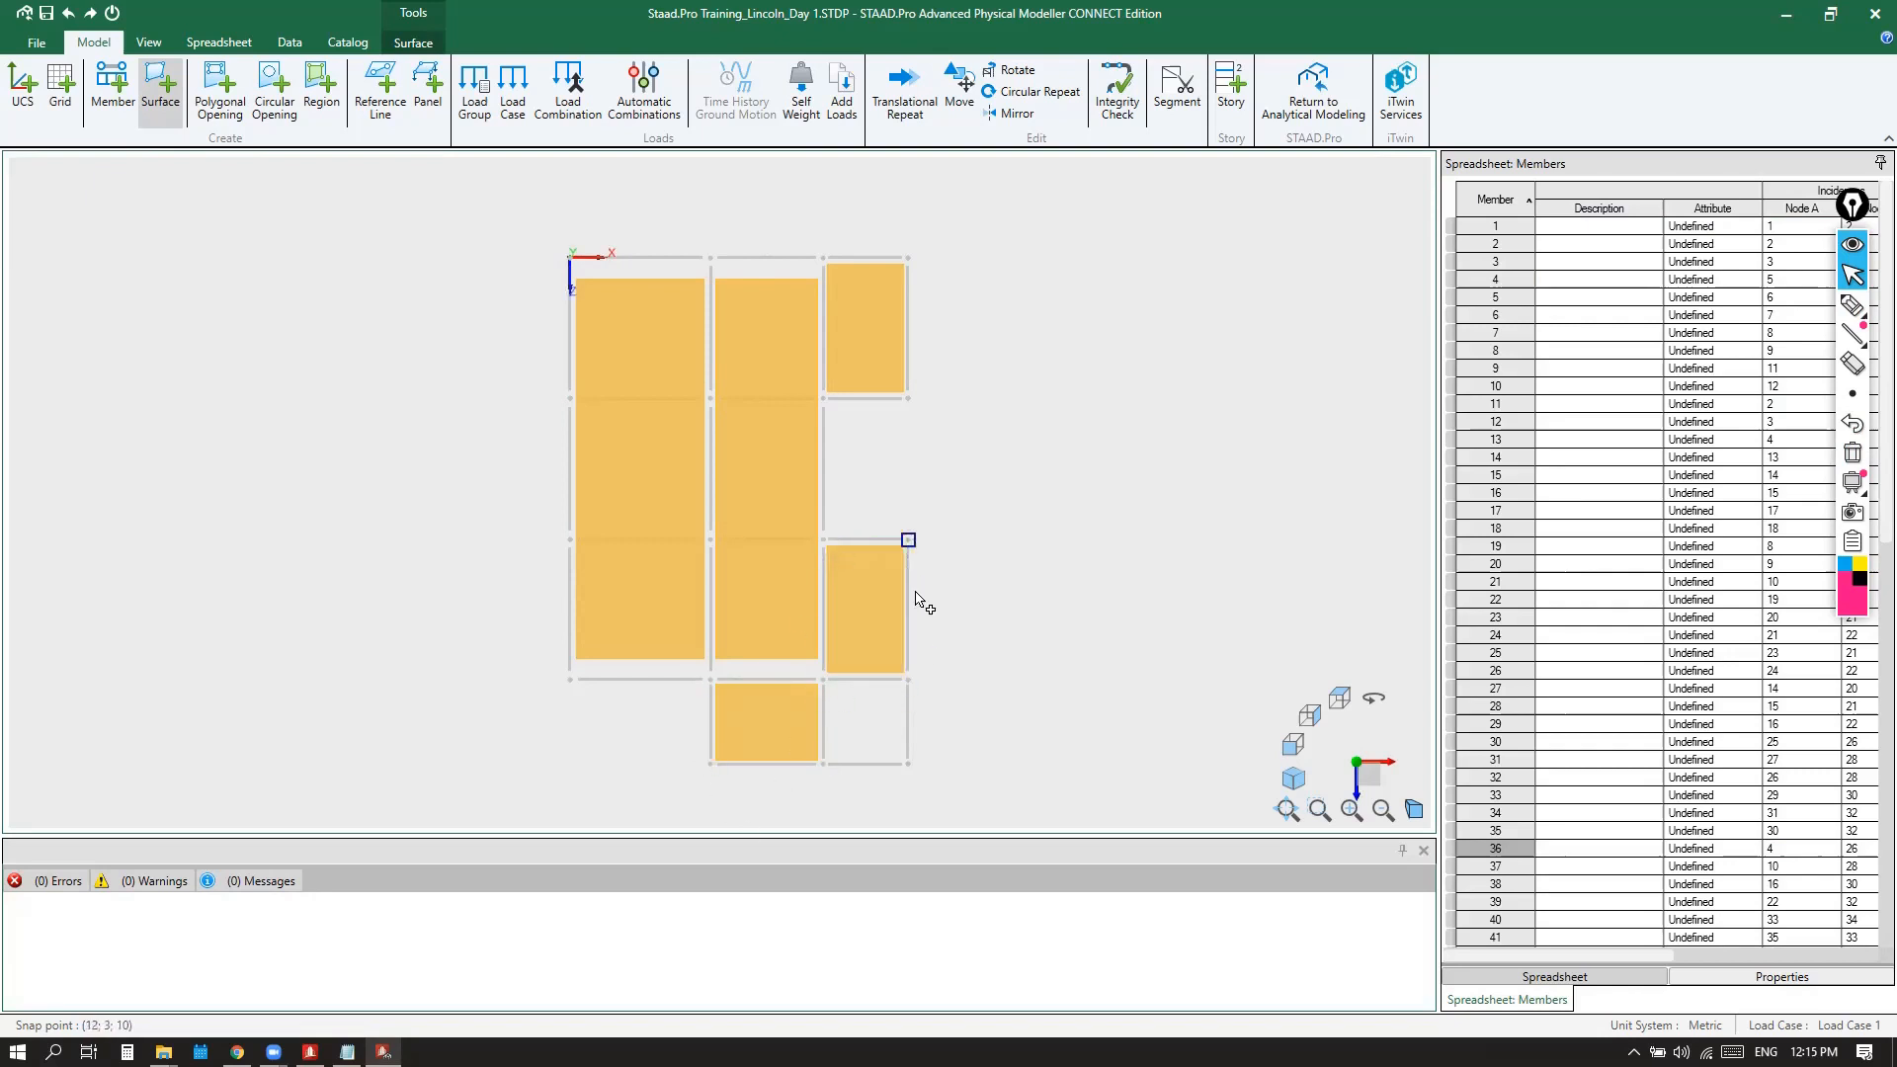
Create a surface in the corner bay between X 9 and 12, Z 15 and 18, and finish surface creation
click(824, 680)
click(824, 764)
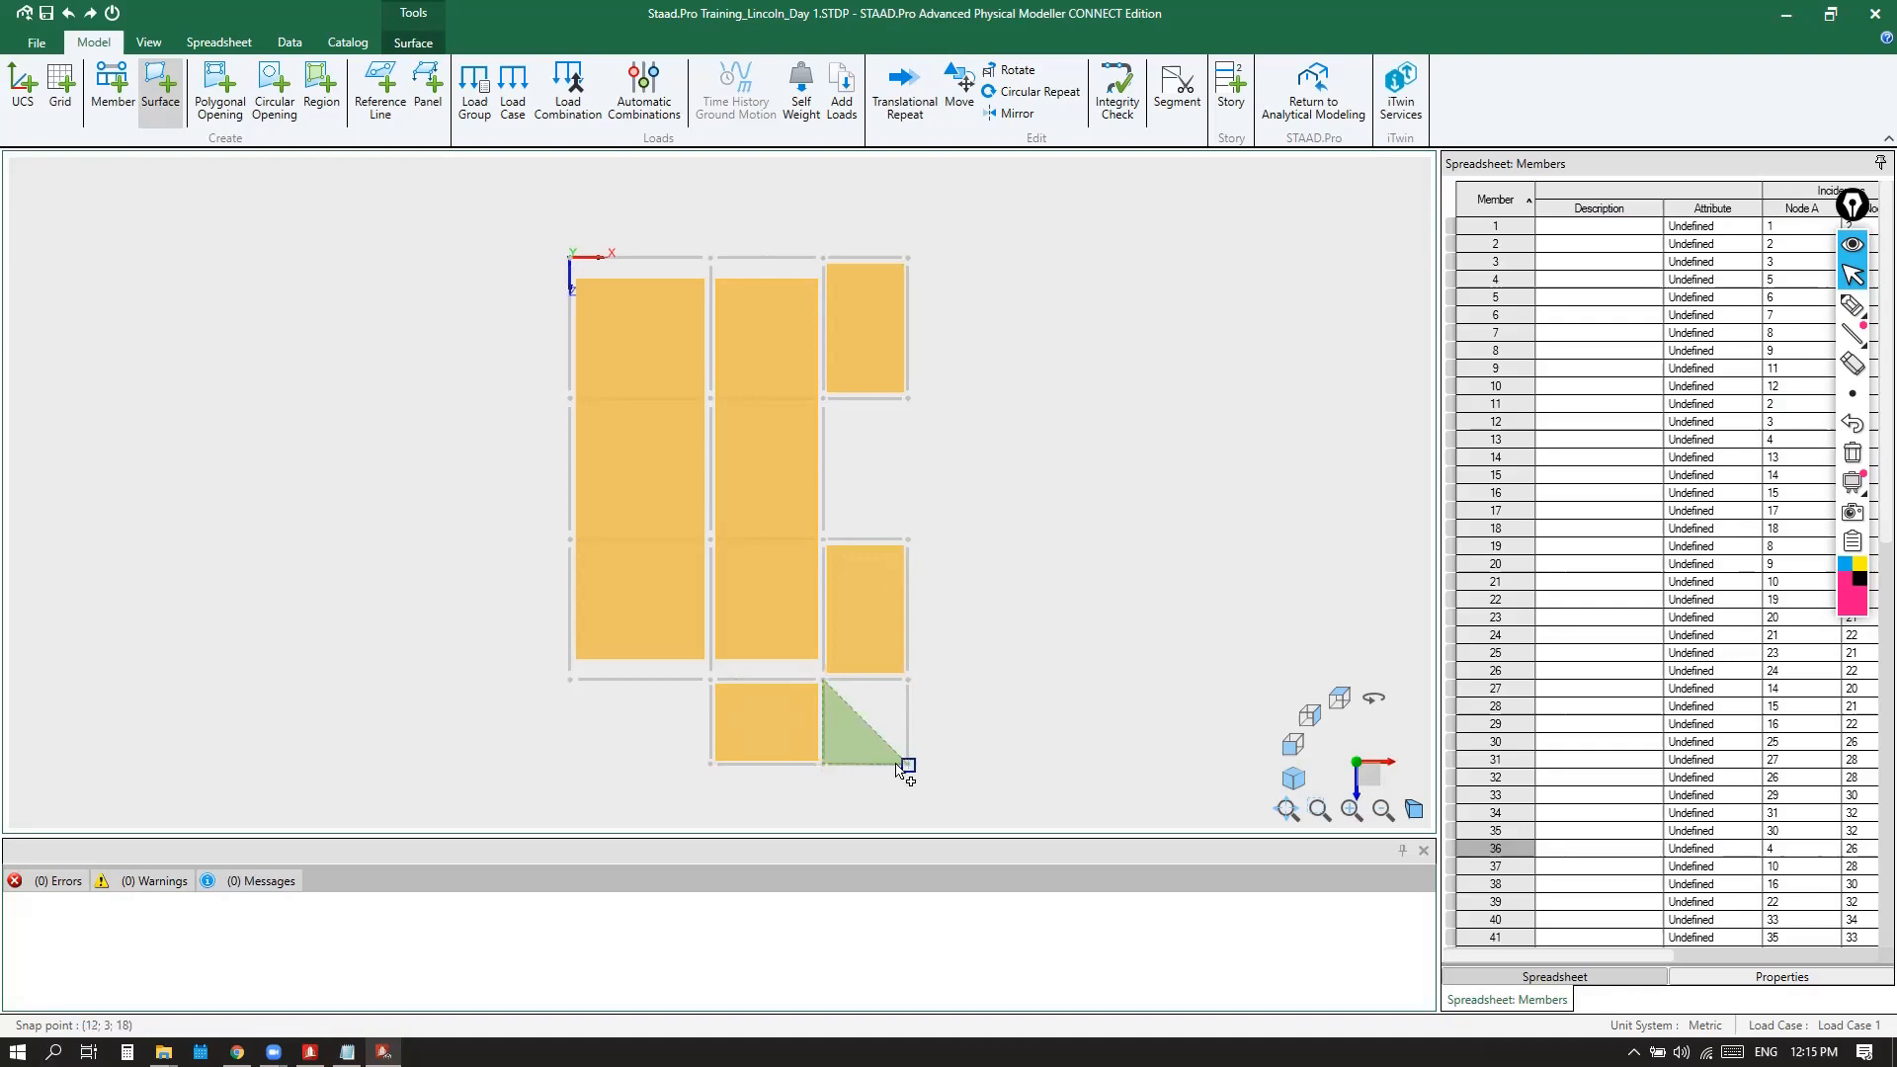
click(908, 764)
click(908, 680)
click(824, 680)
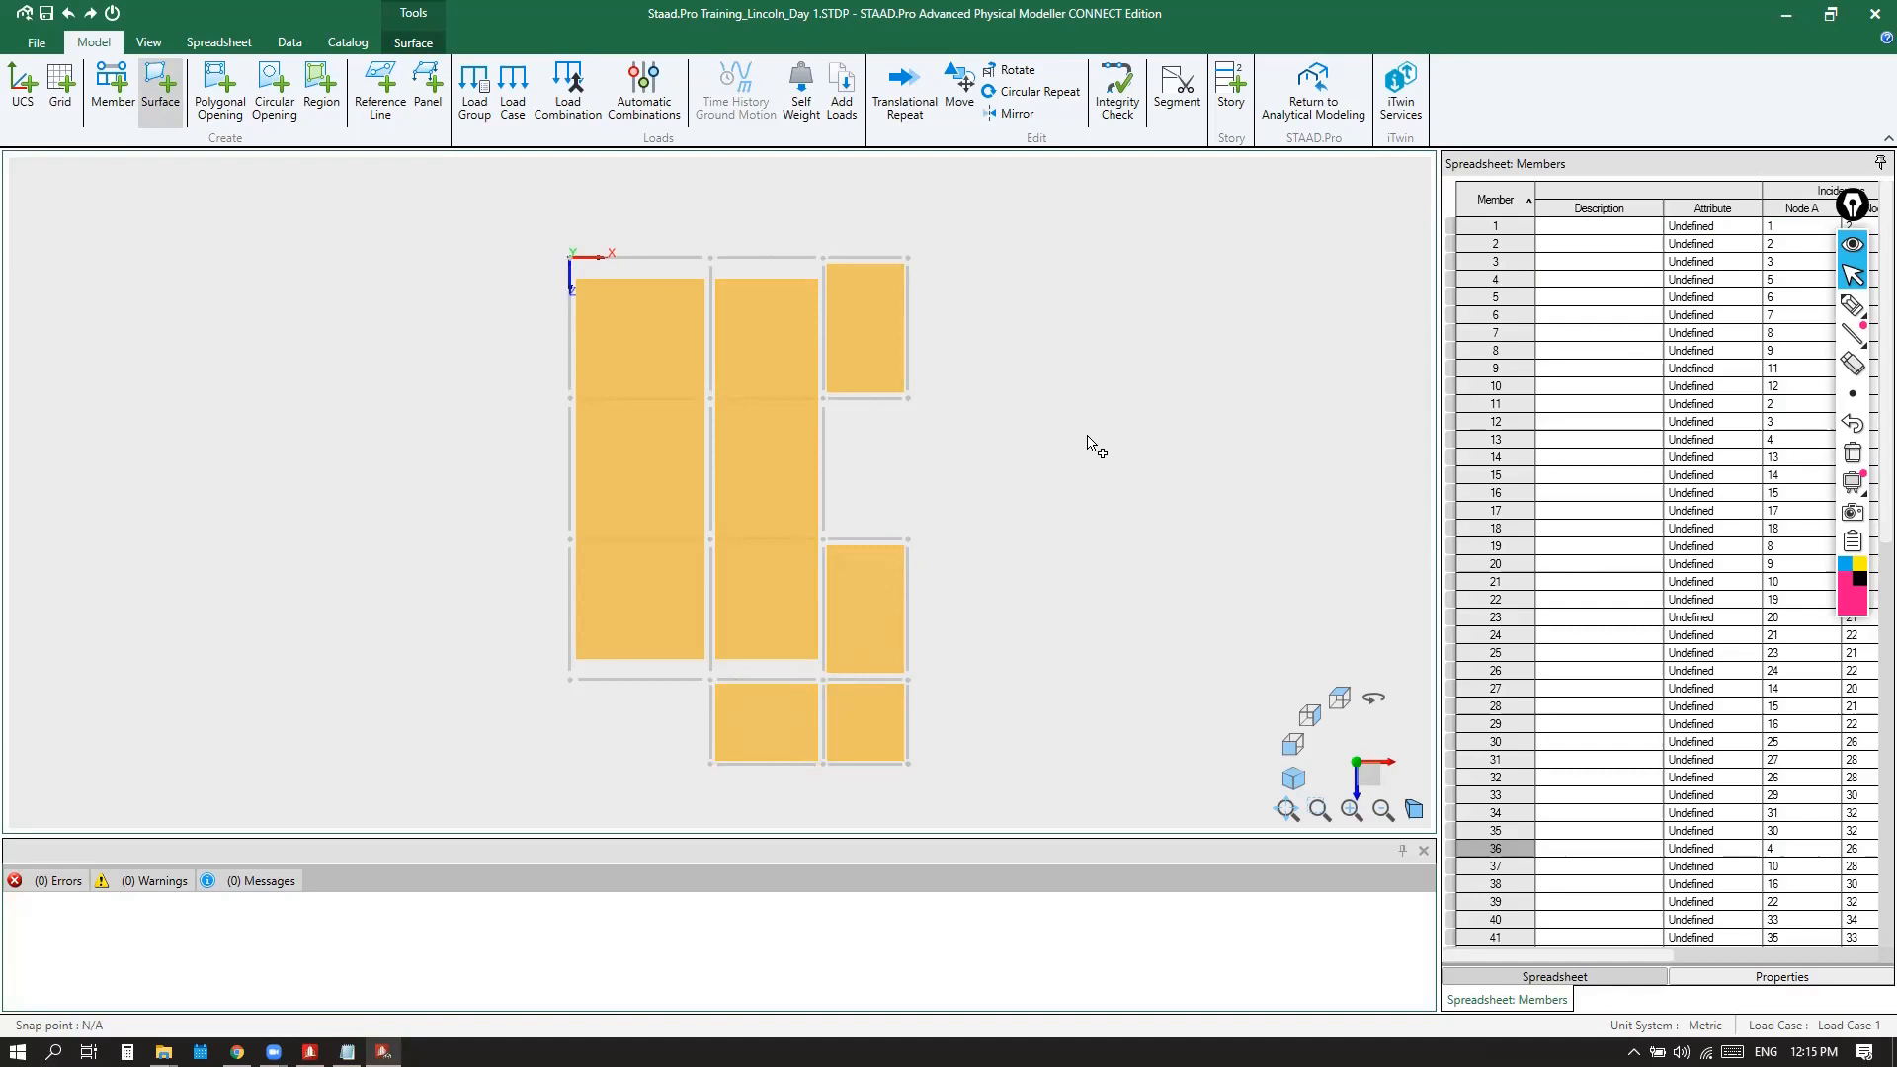
key(Escape)
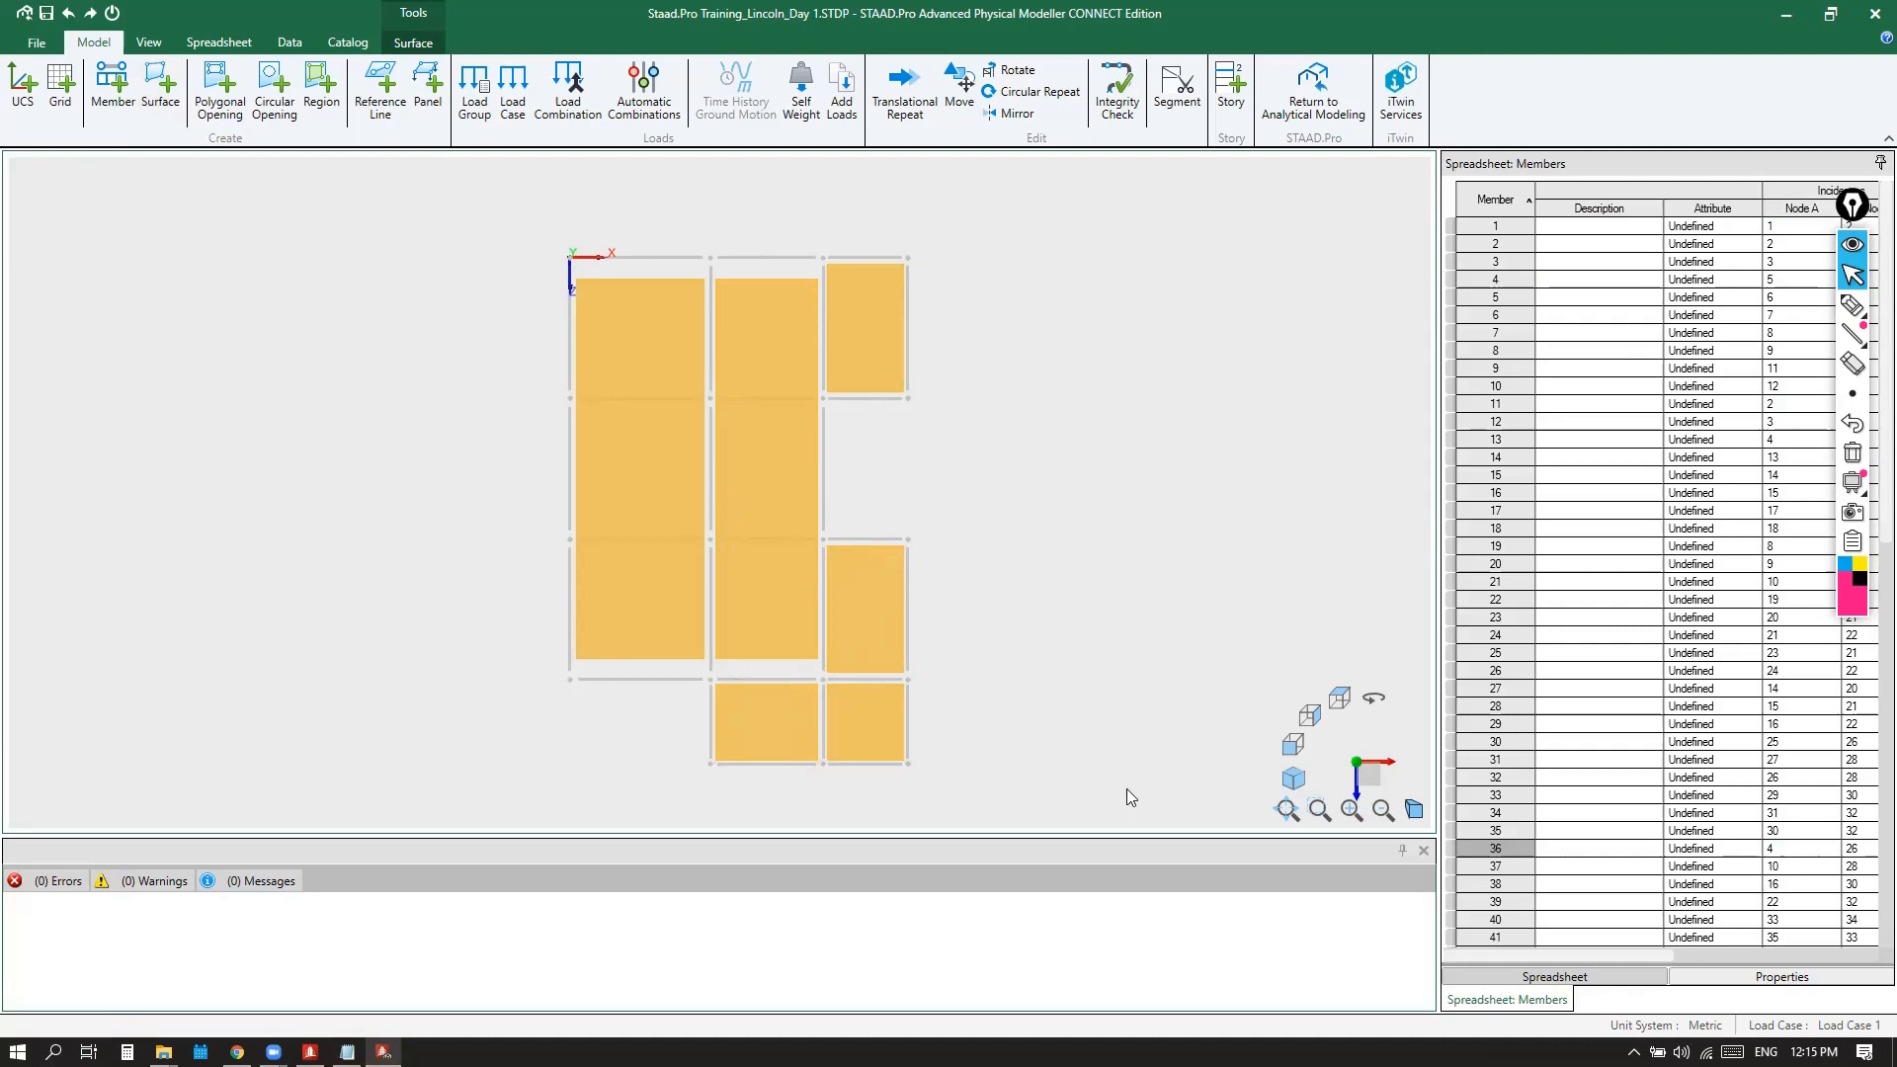
View the frame isometrically, select the whole model and examine the tool sets for nodes, members and surfaces
click(1294, 779)
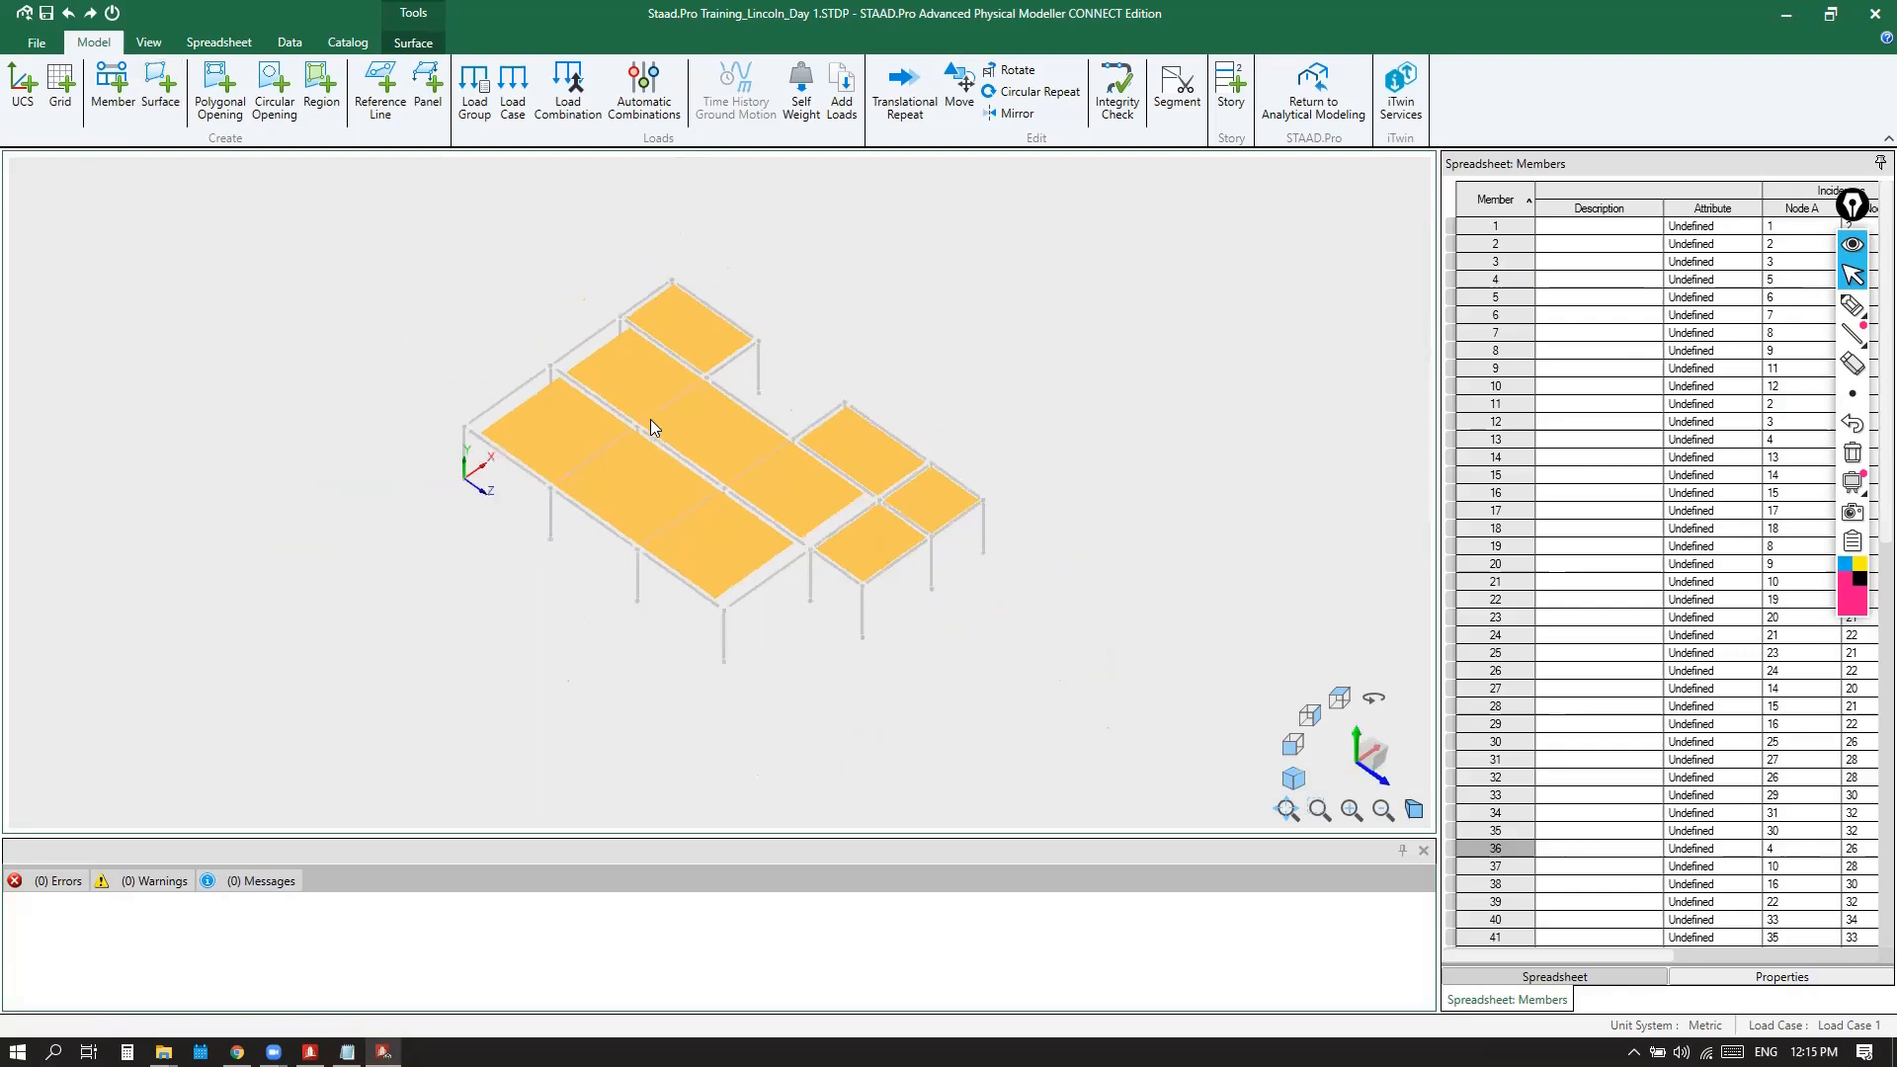
drag(298, 164, 1244, 763)
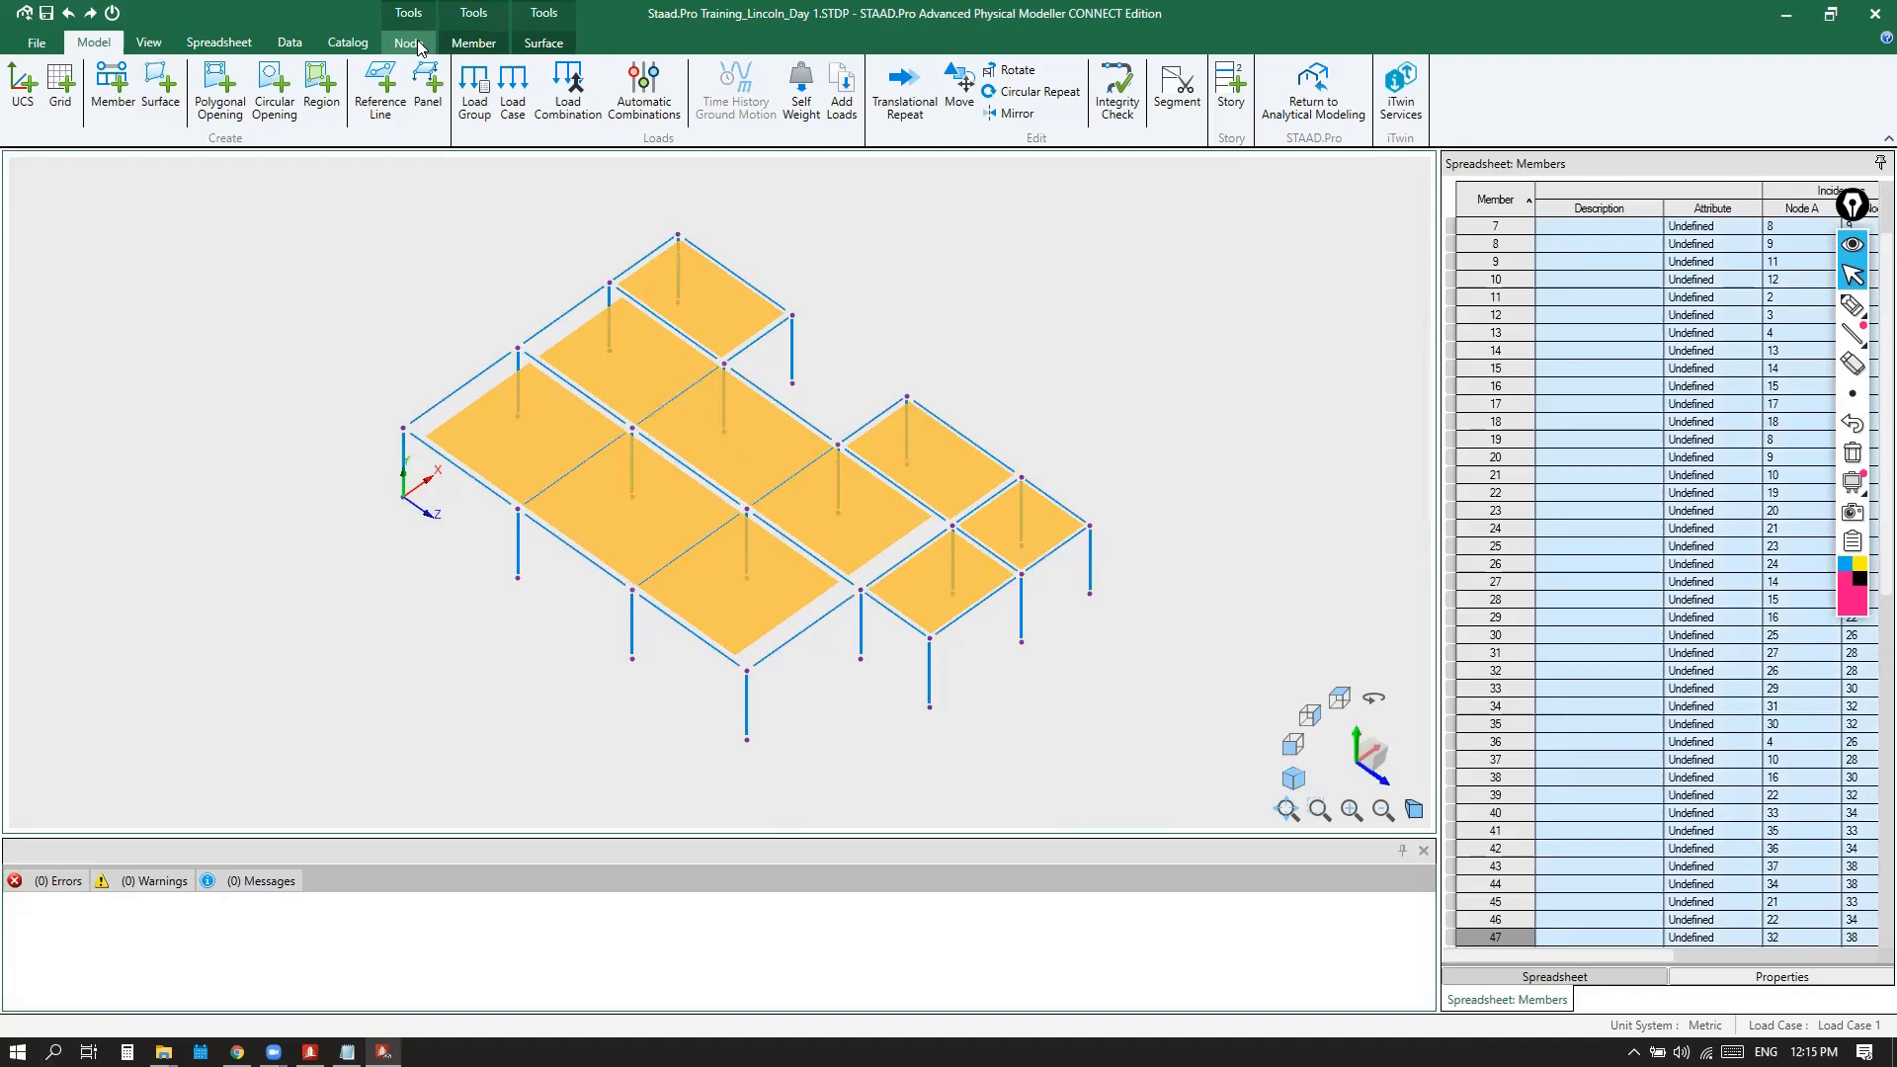
key(ctrl)
key(ctrl)
key(ctrl)
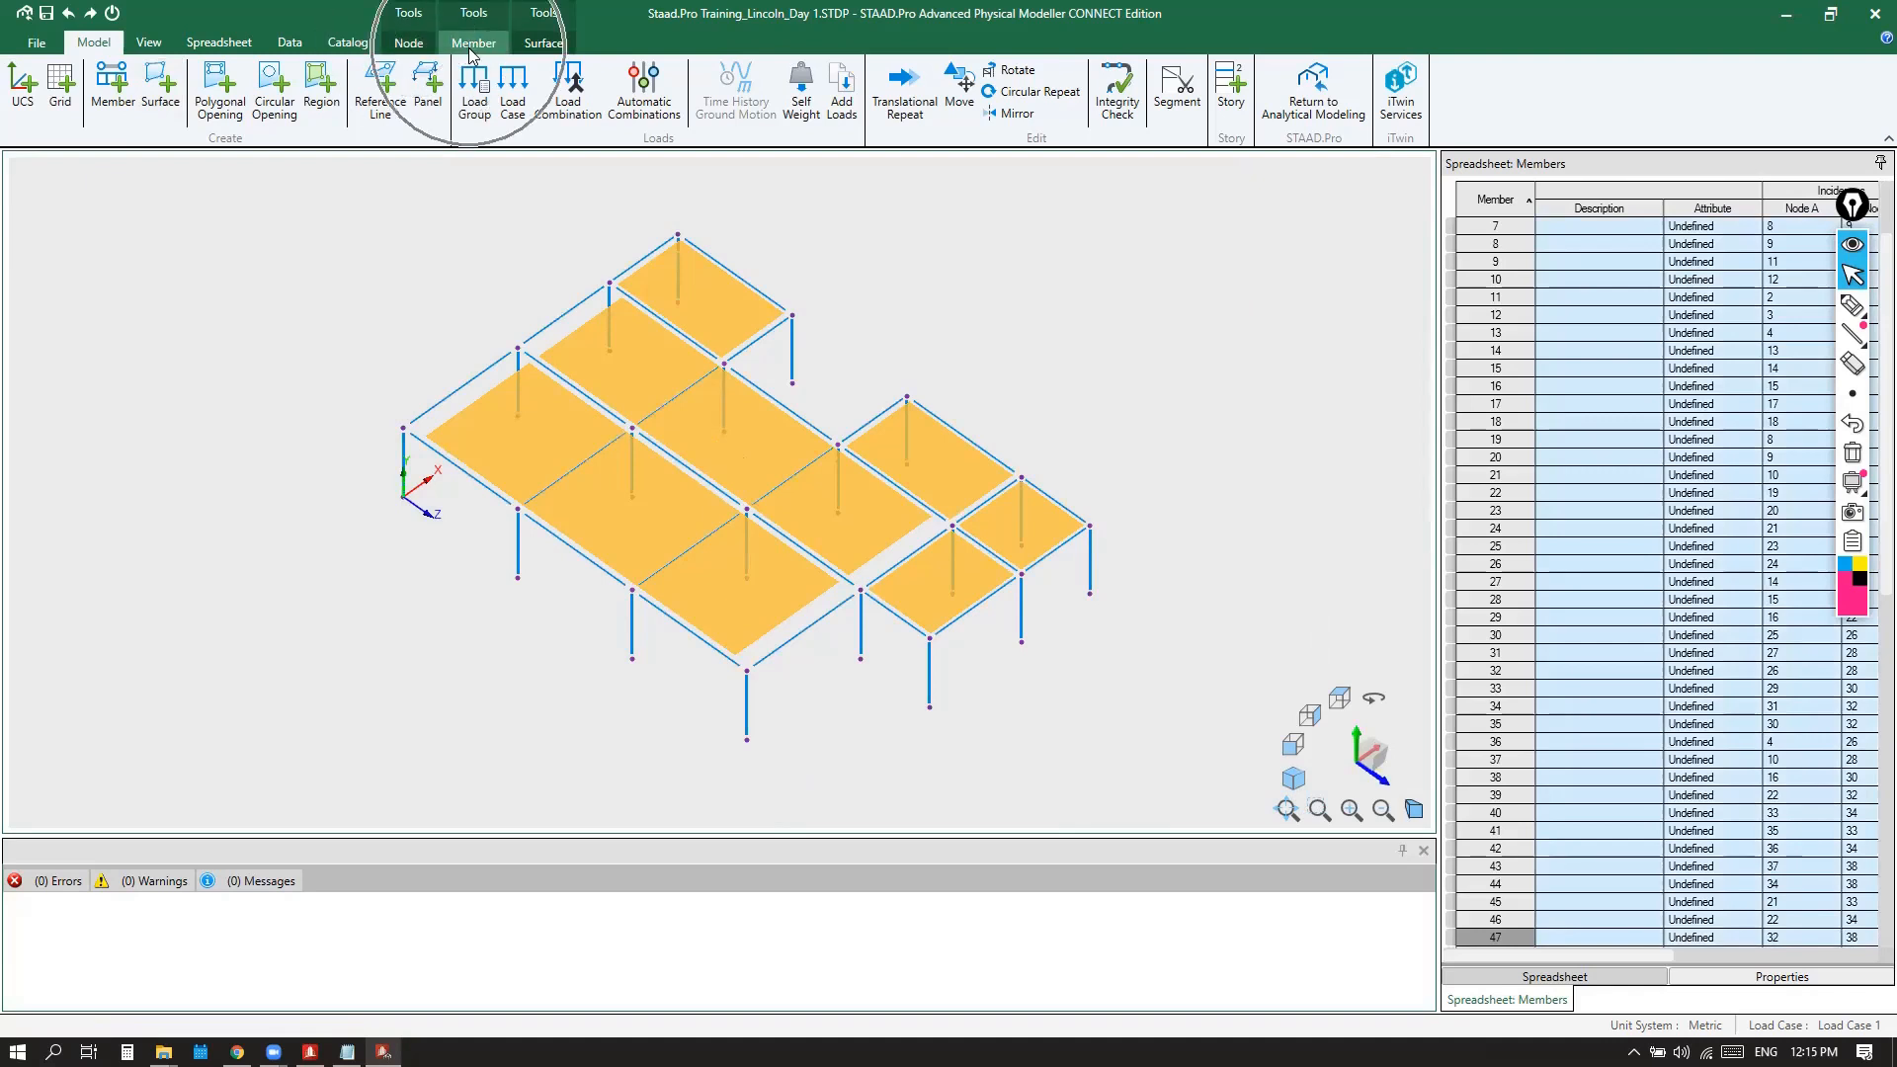
key(ctrl)
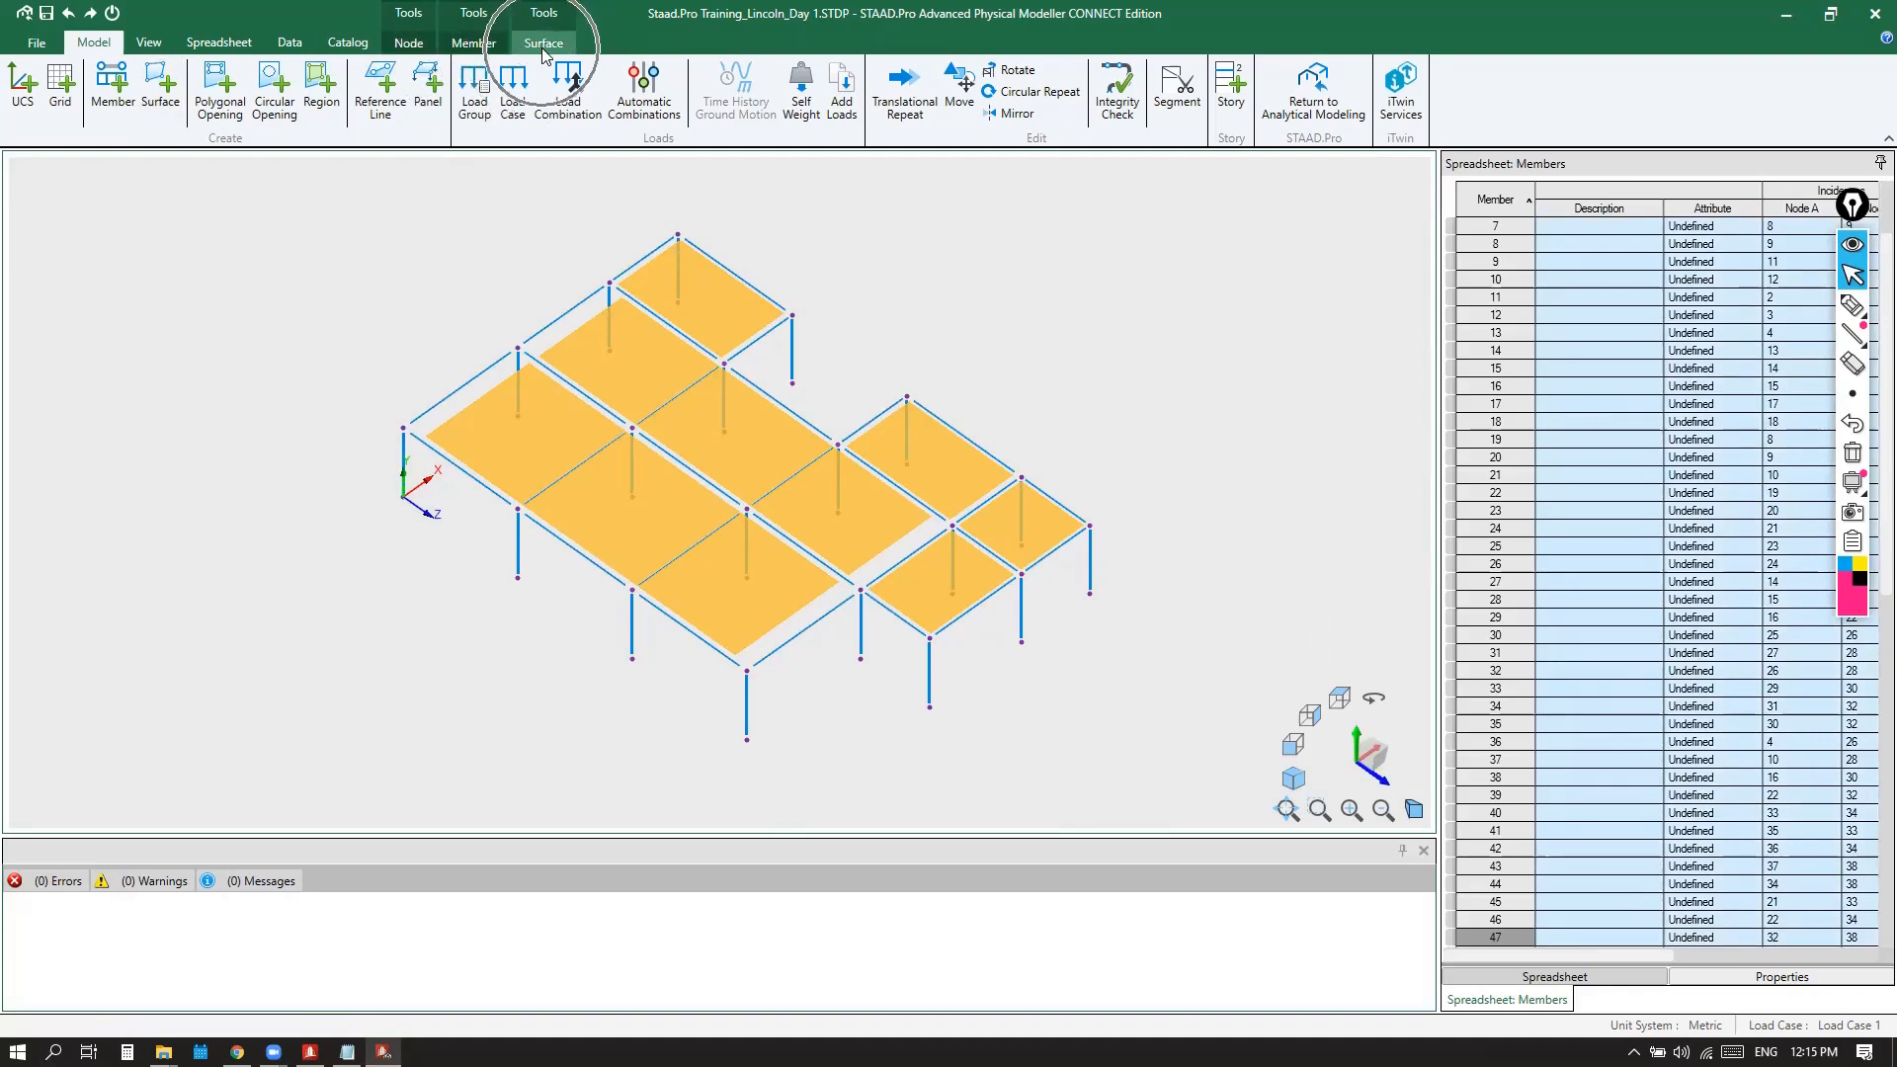
key(ctrl)
key(ctrl)
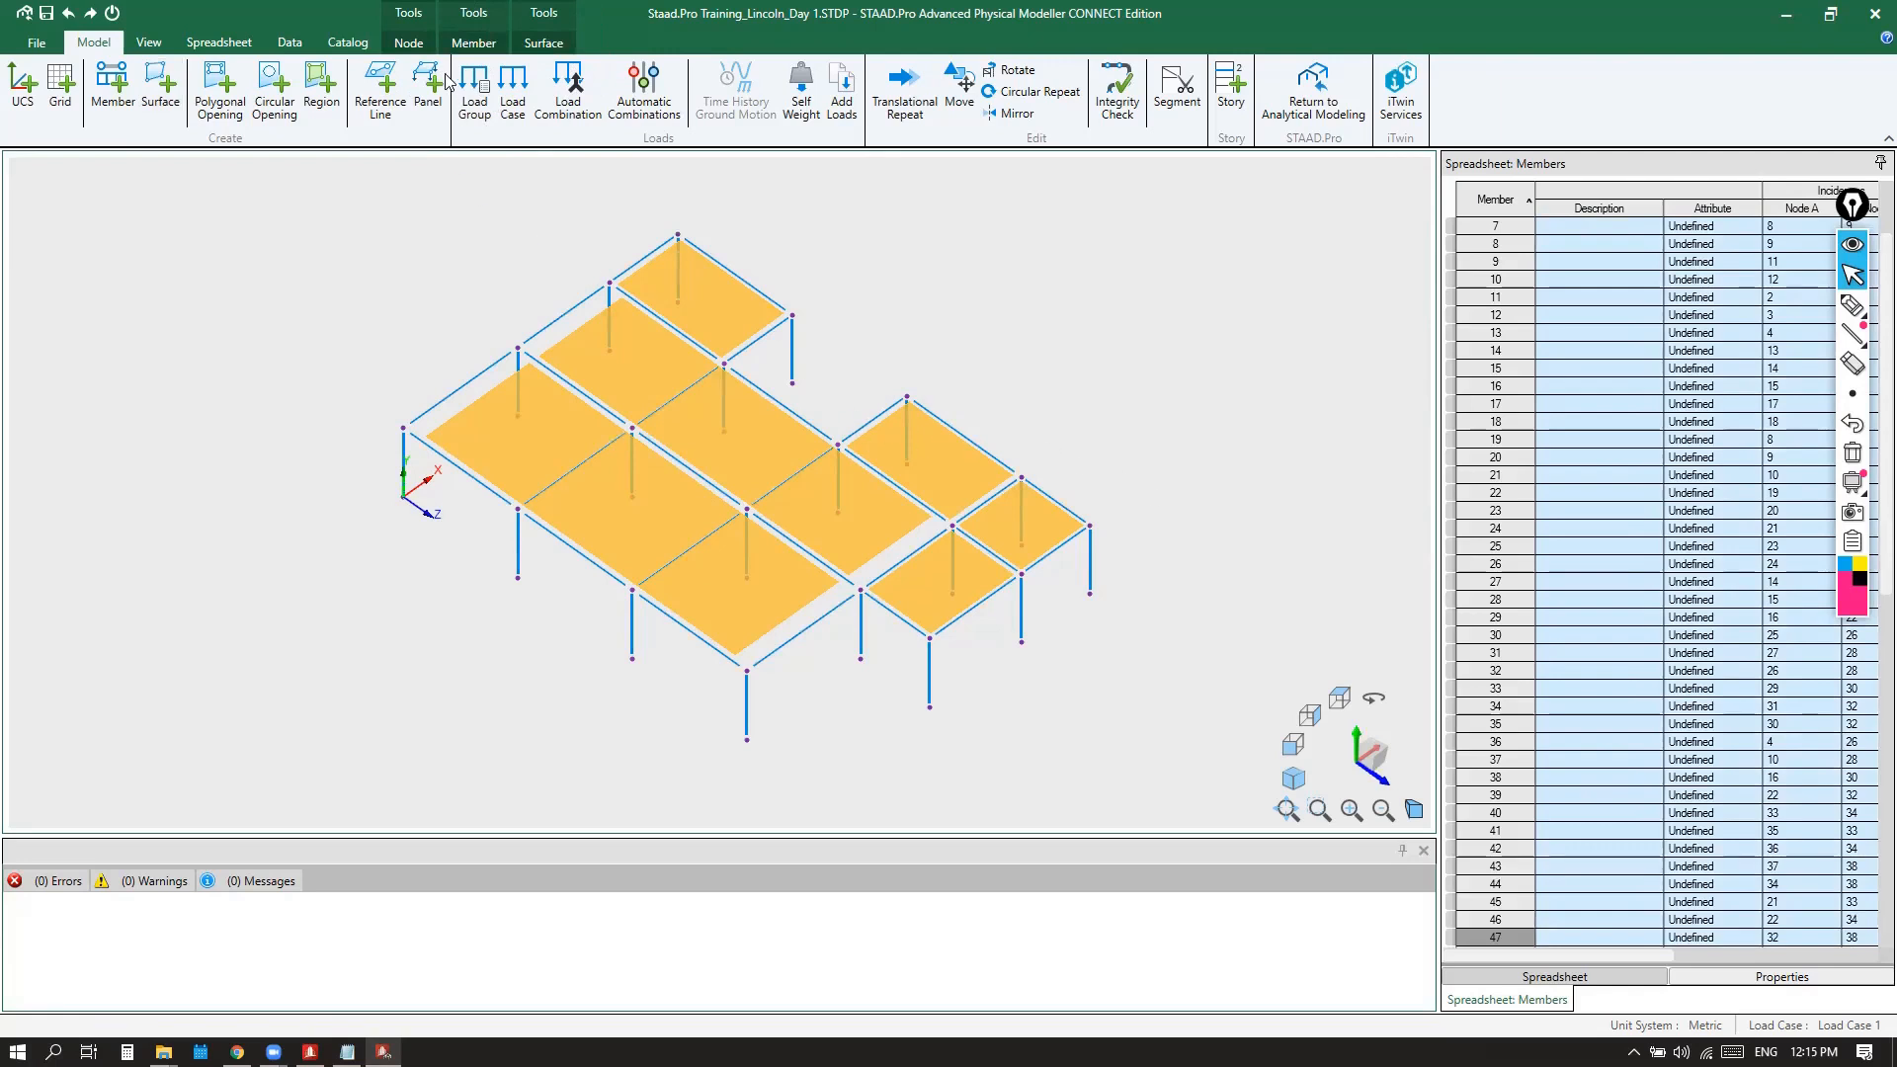
click(407, 44)
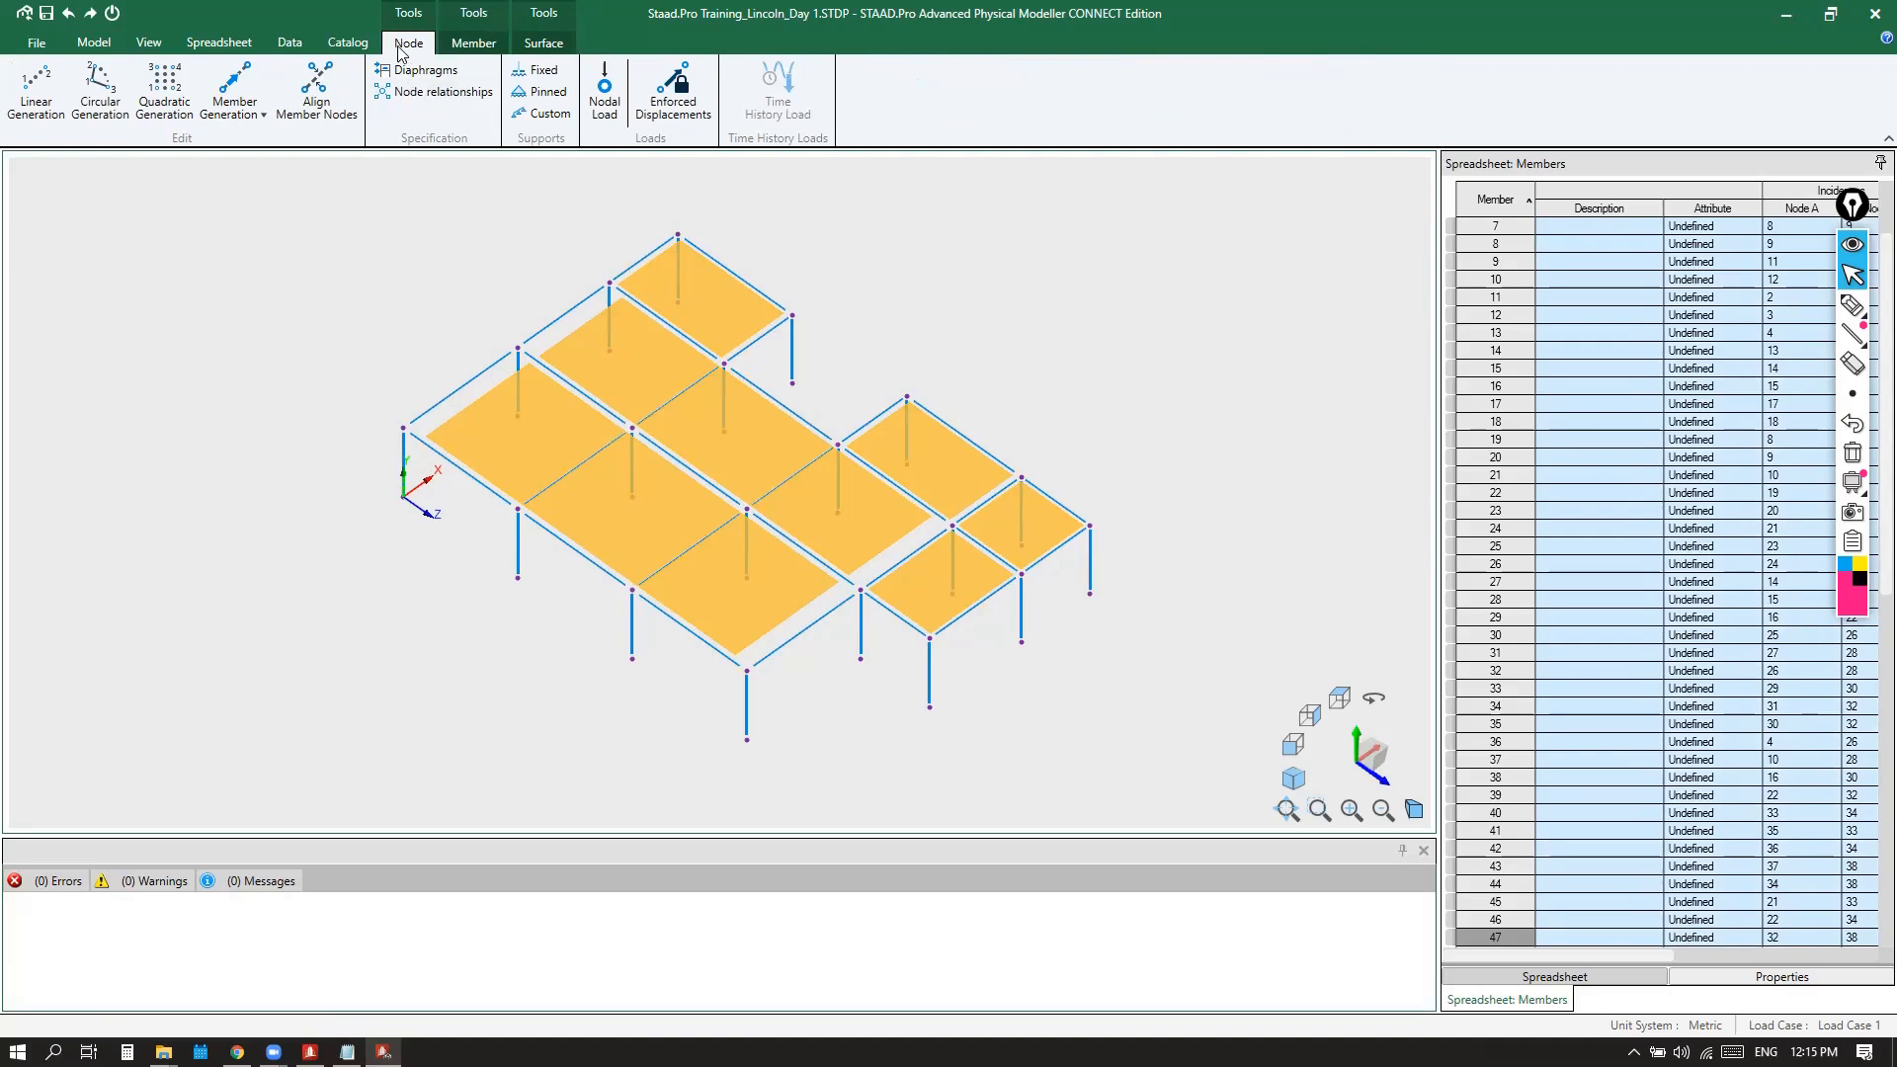
Assign fixed supports to all the nodes at the bases of the columns
click(1295, 747)
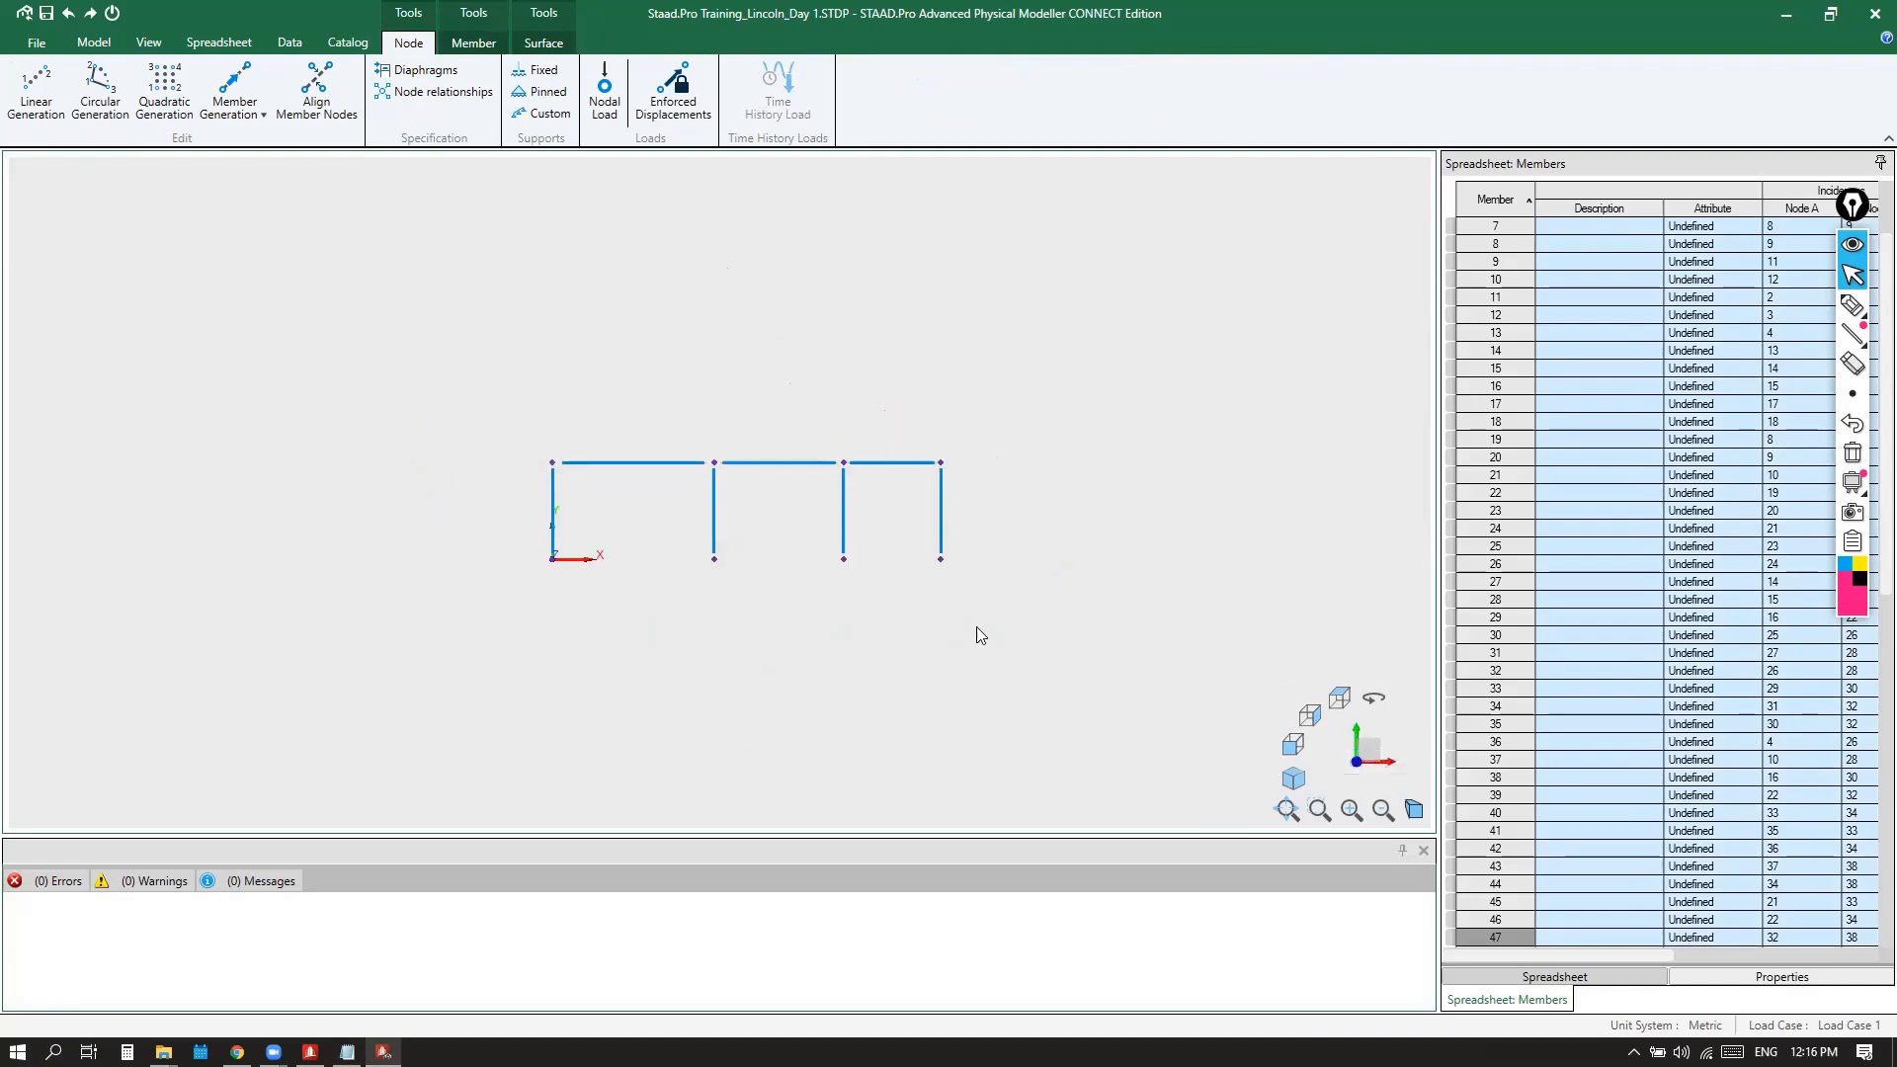
scroll(822, 599, up, 5)
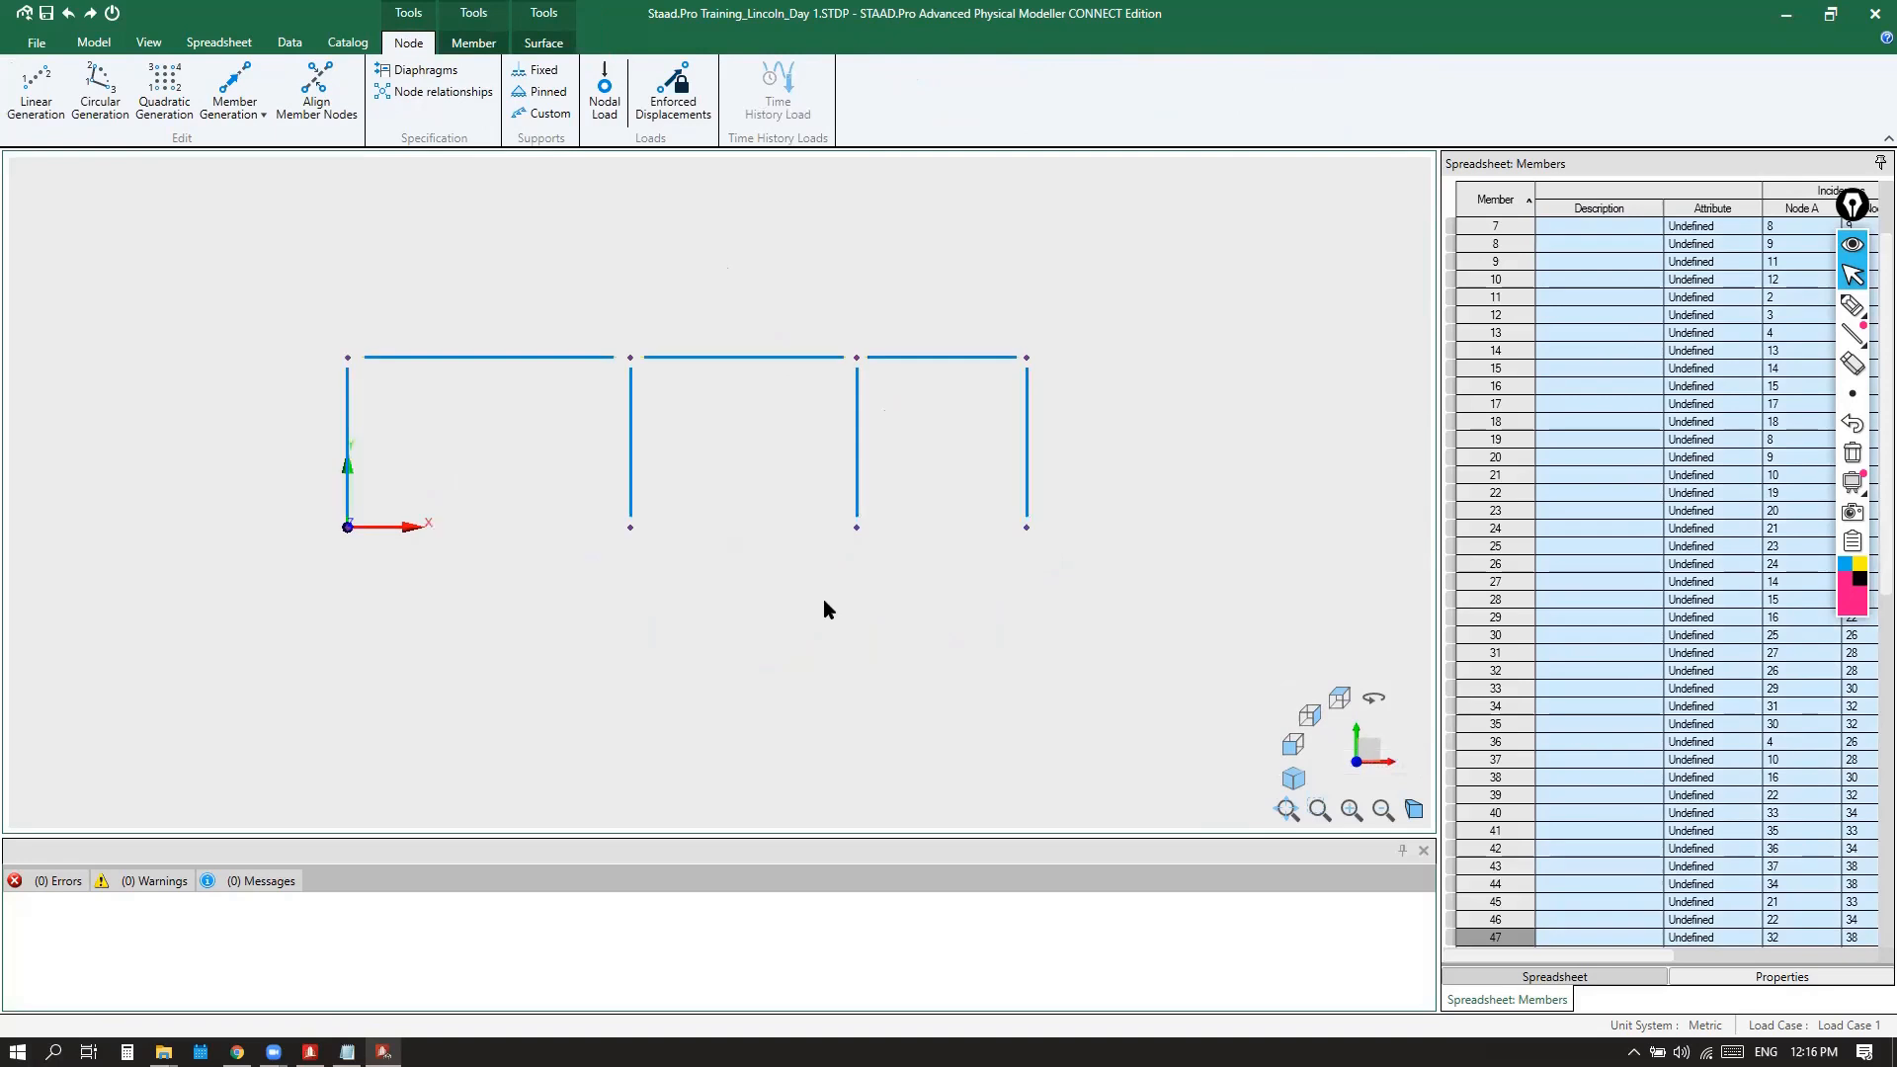
click(822, 598)
scroll(1060, 704, down, 2)
key(ctrl)
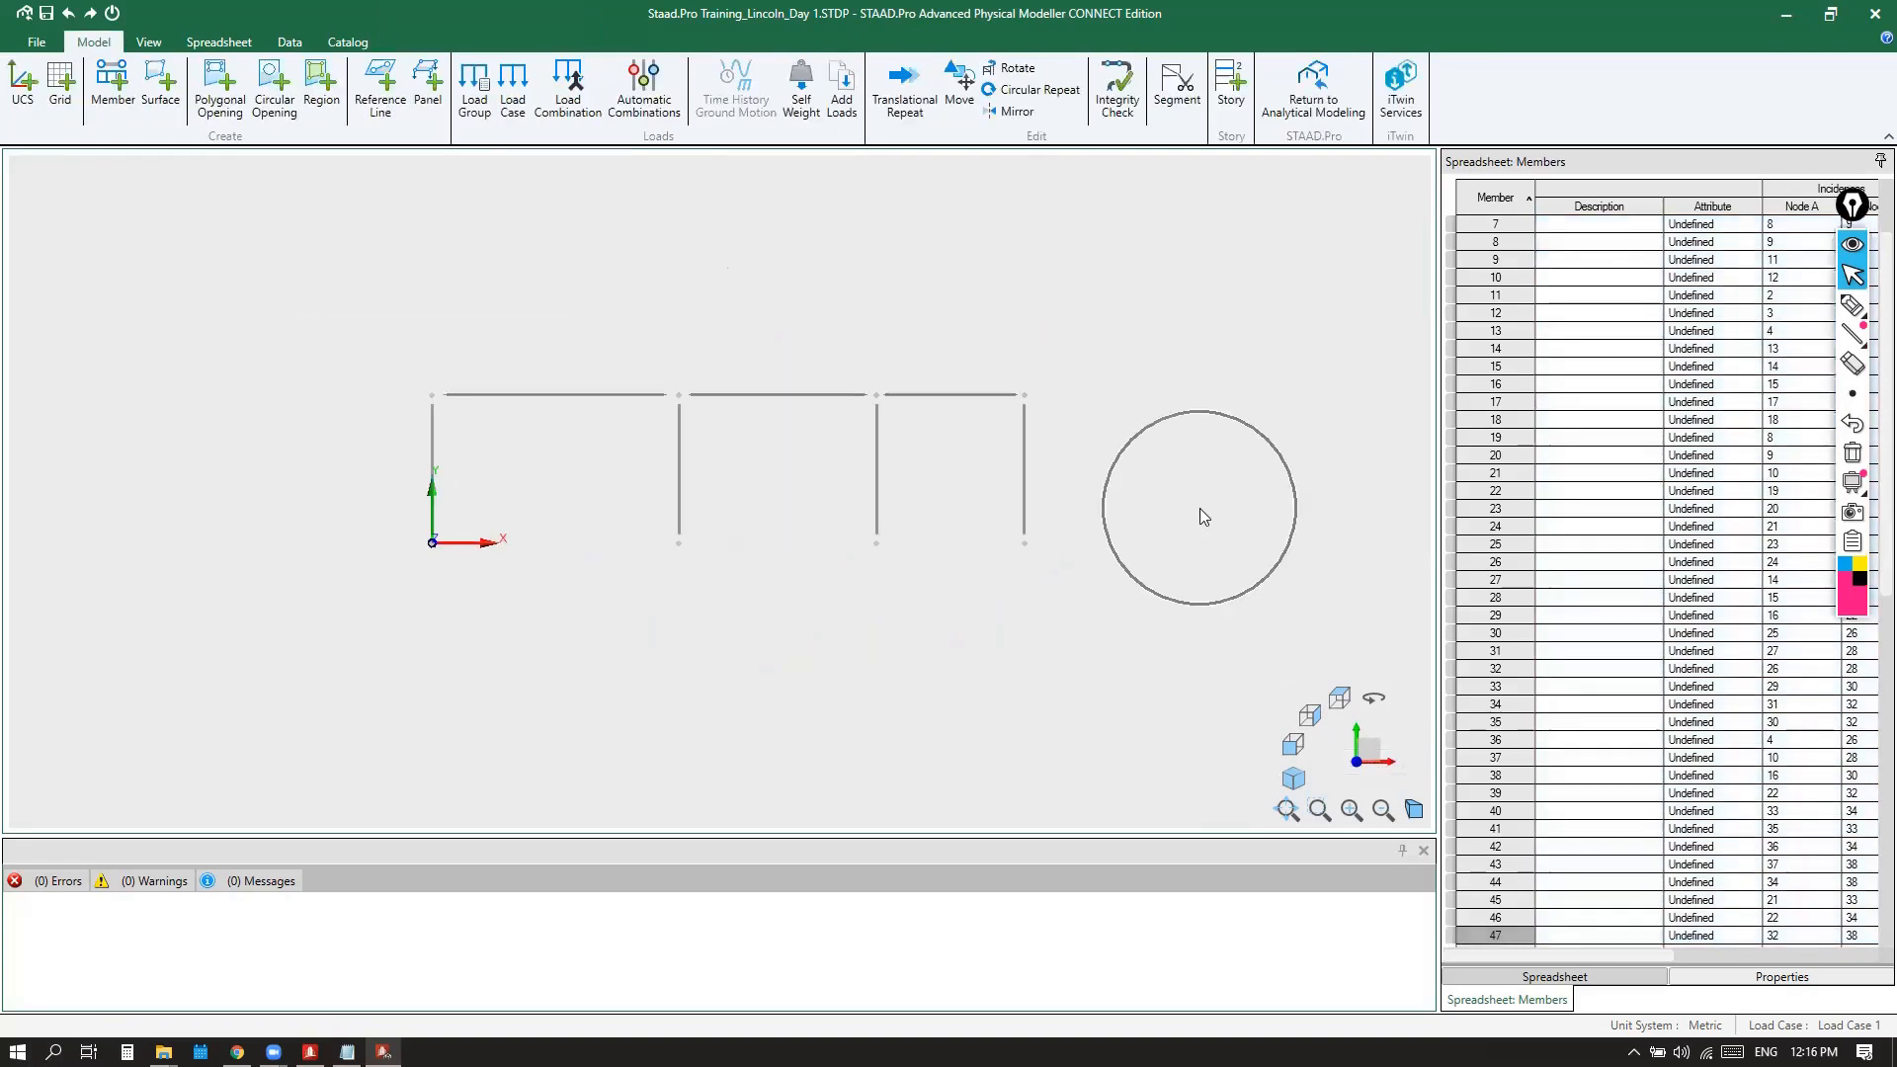
key(ctrl)
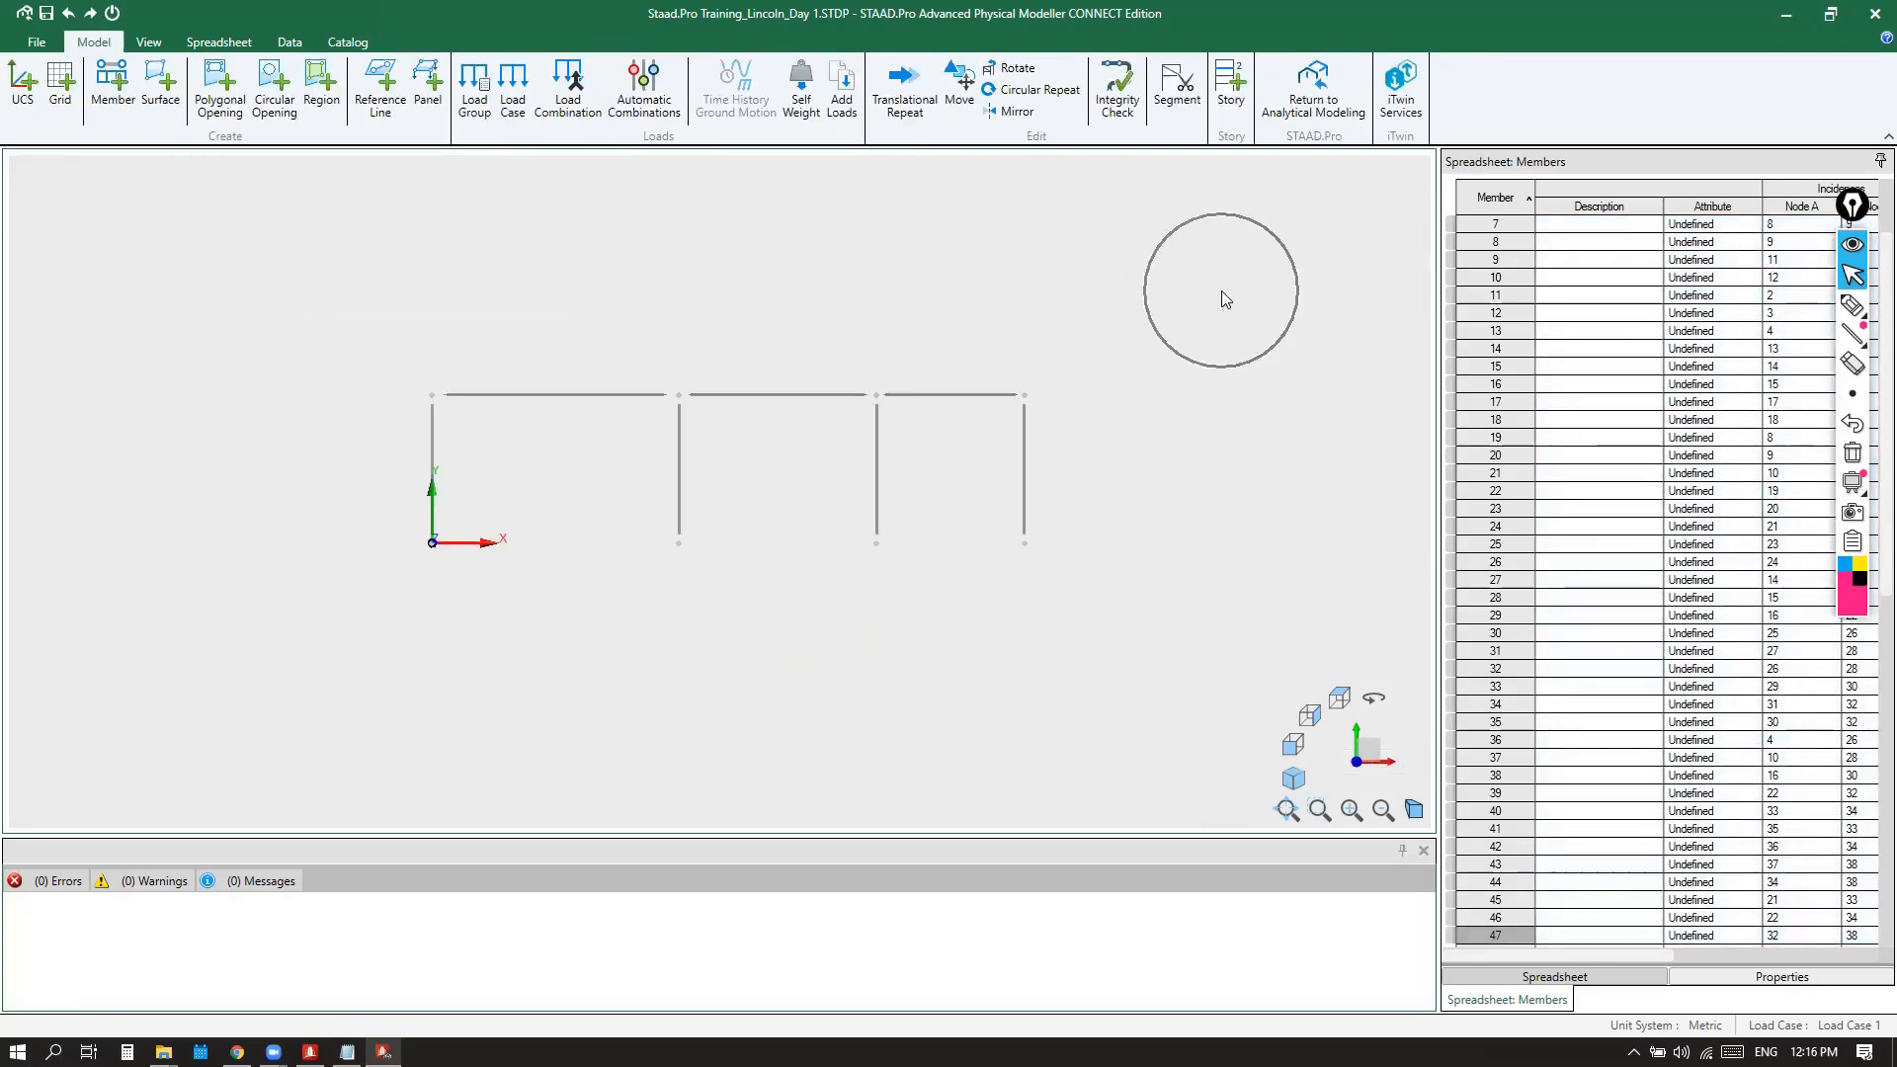
key(ctrl)
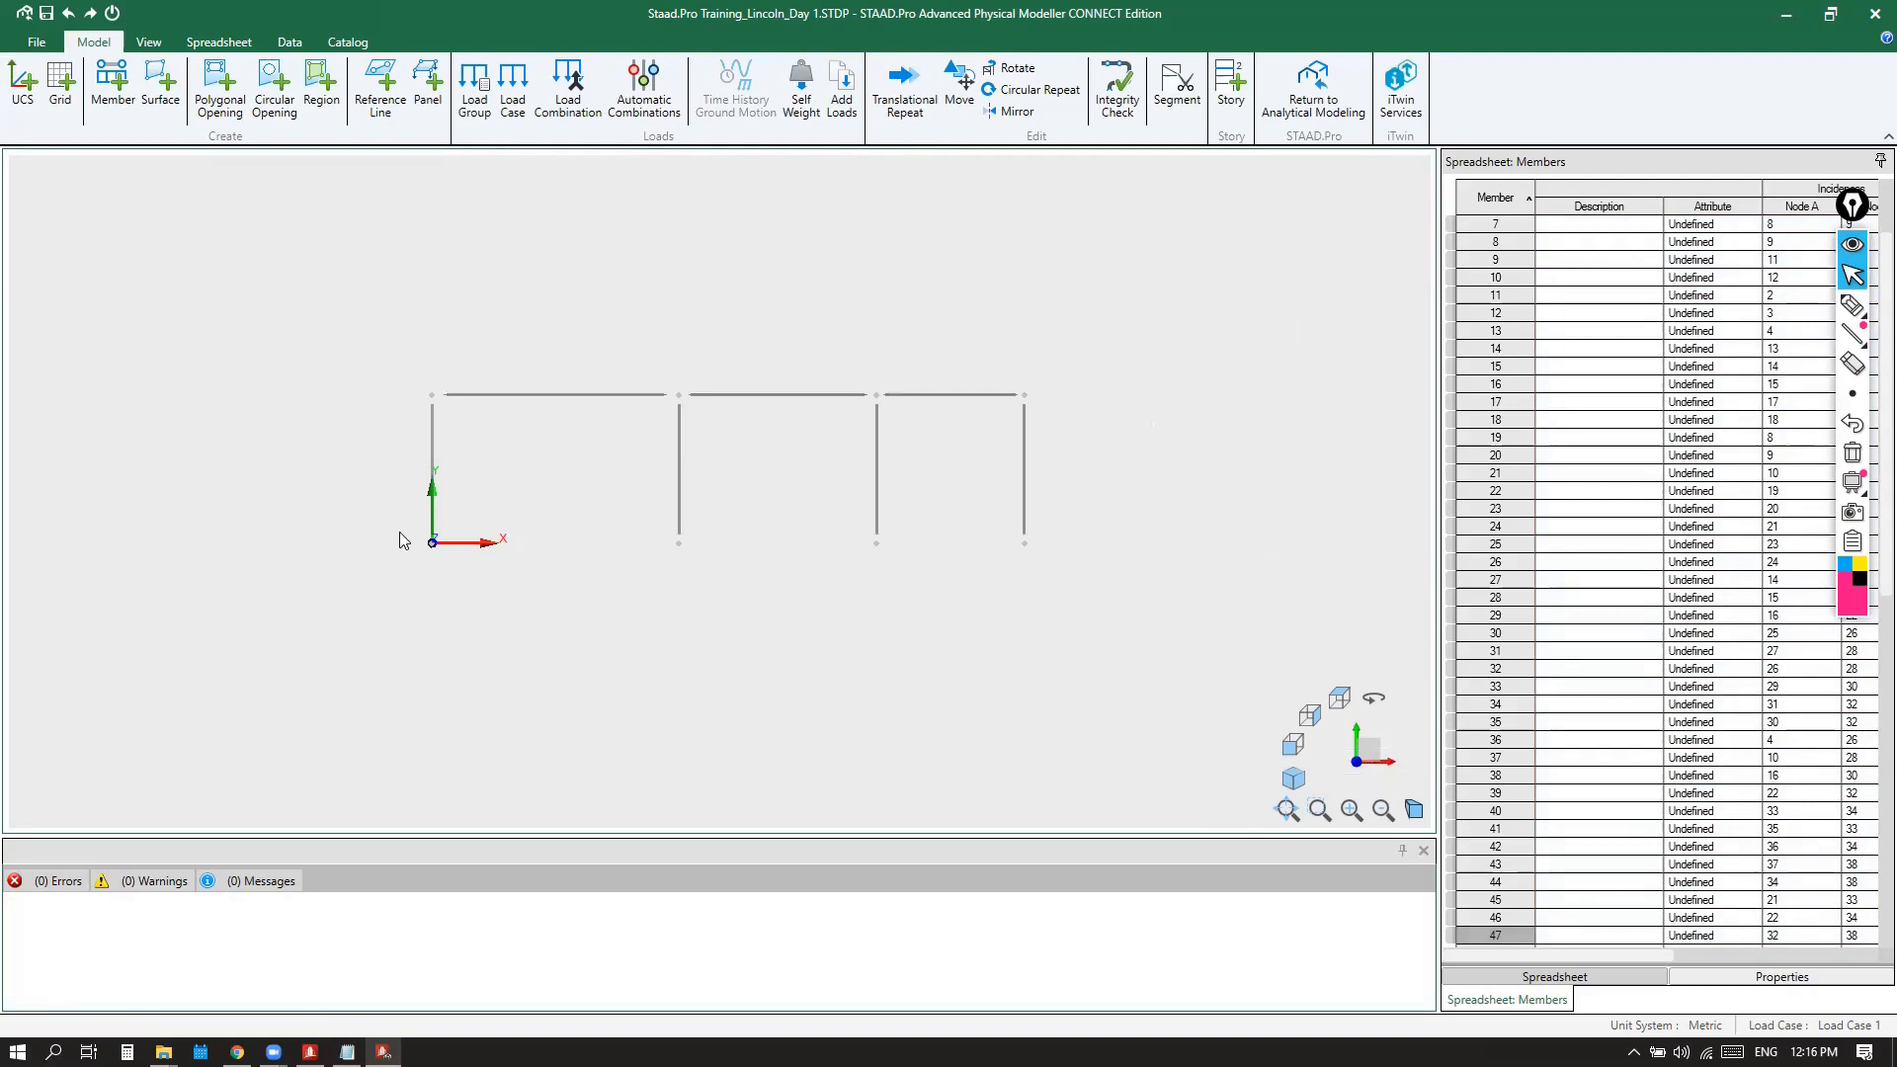
drag(385, 514, 1097, 583)
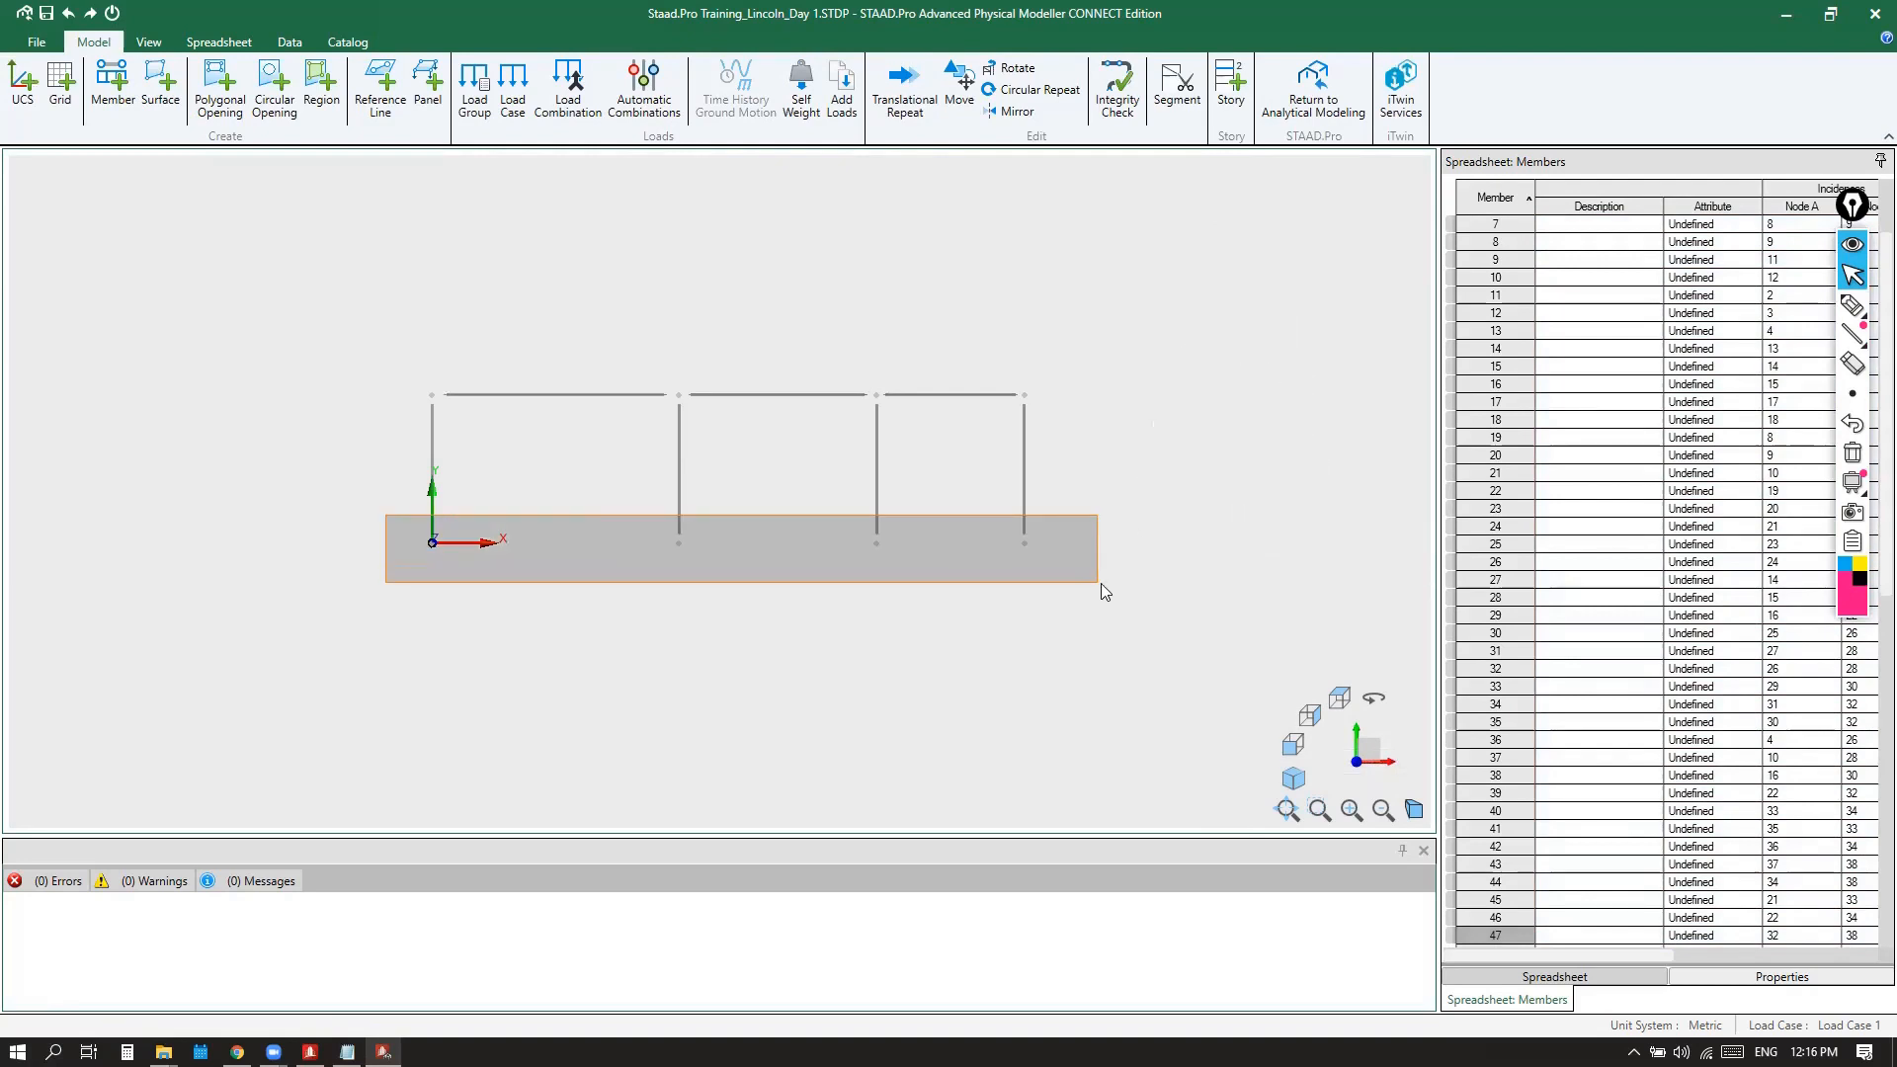
drag(1097, 583, 1101, 583)
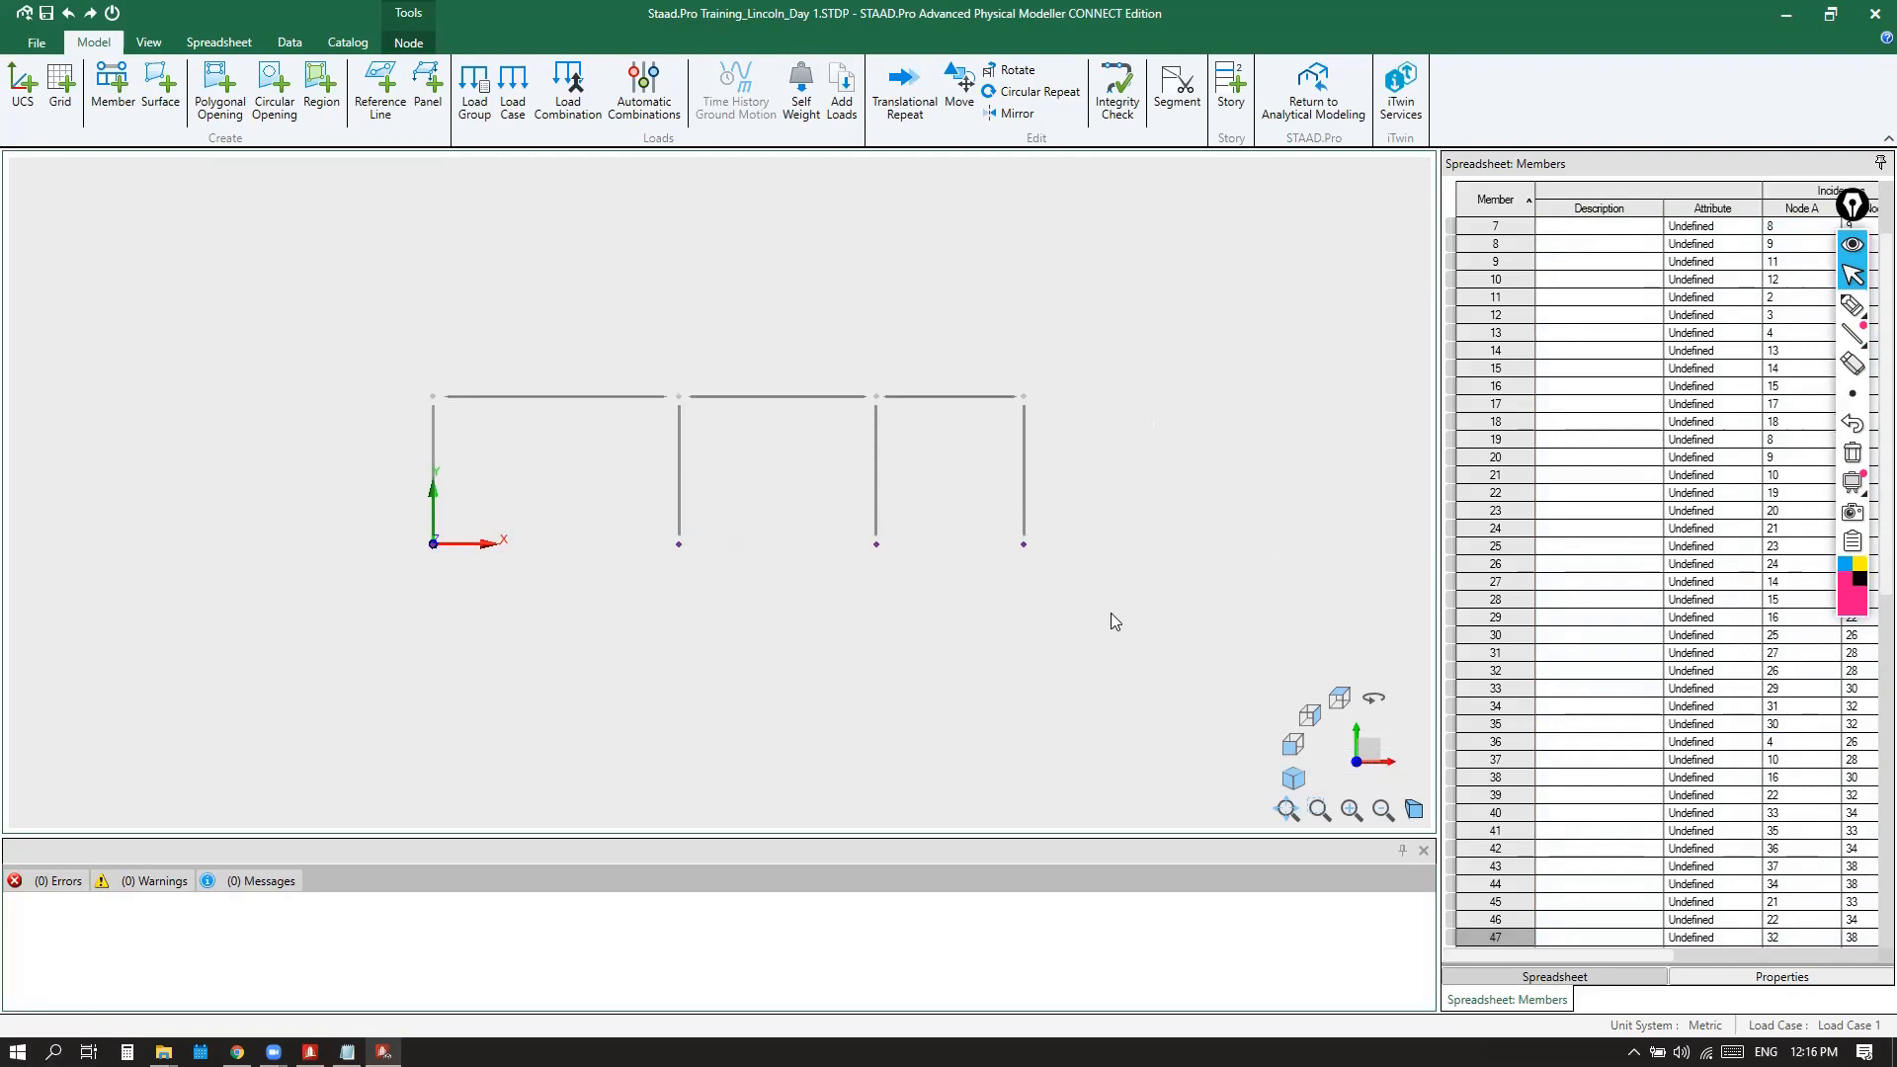
click(1294, 780)
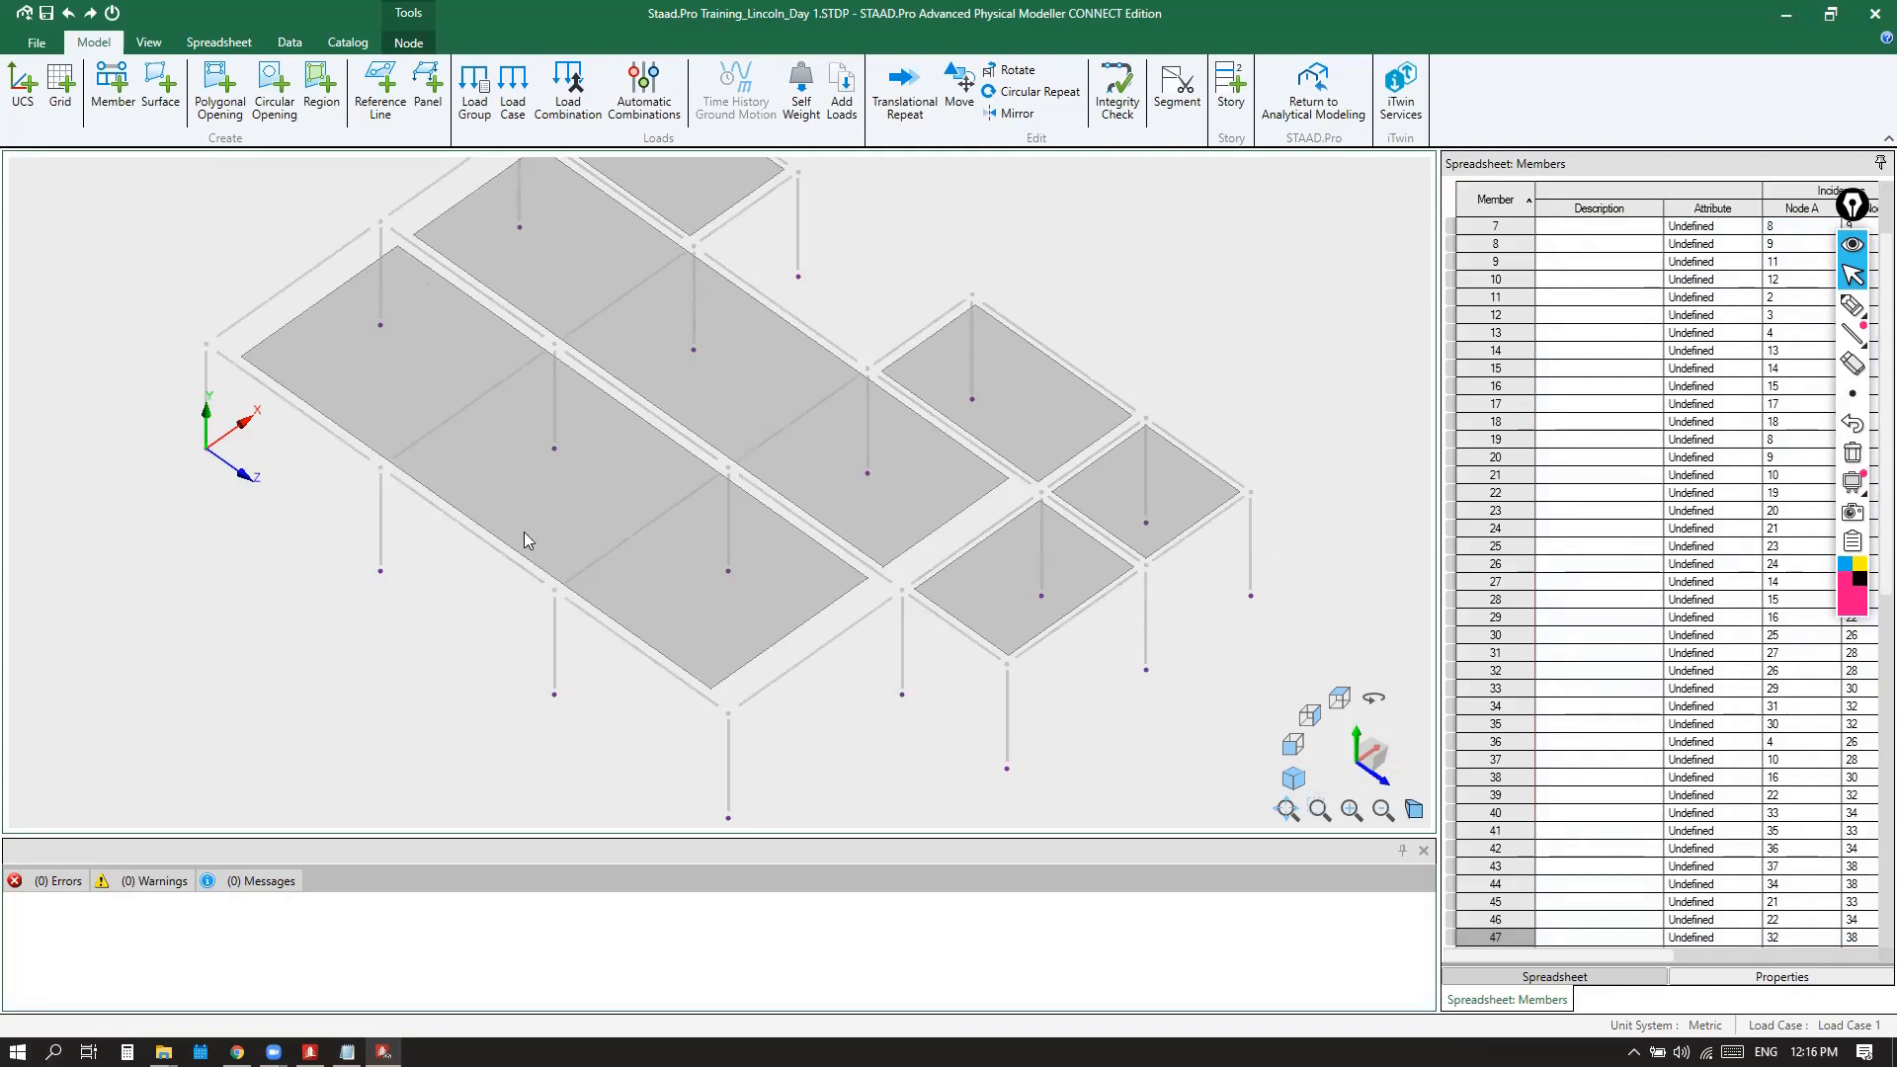
click(409, 45)
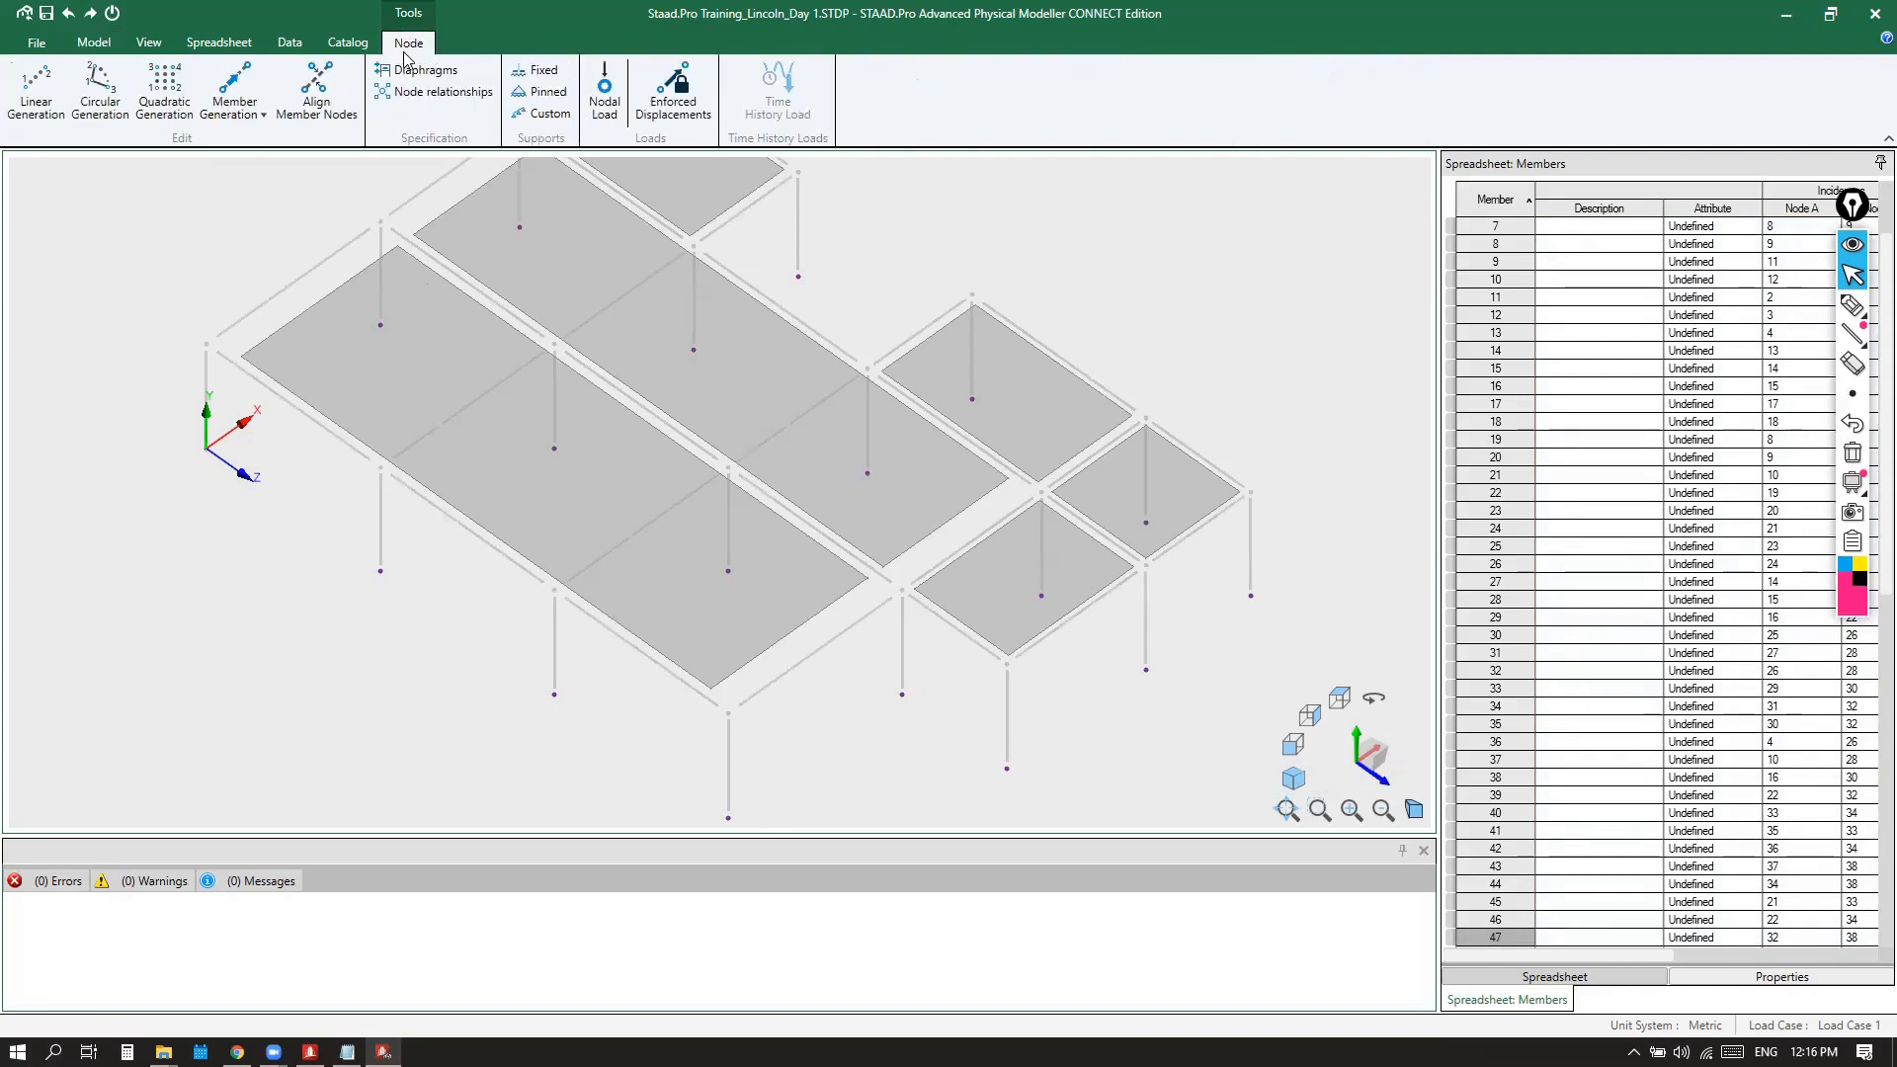
click(536, 77)
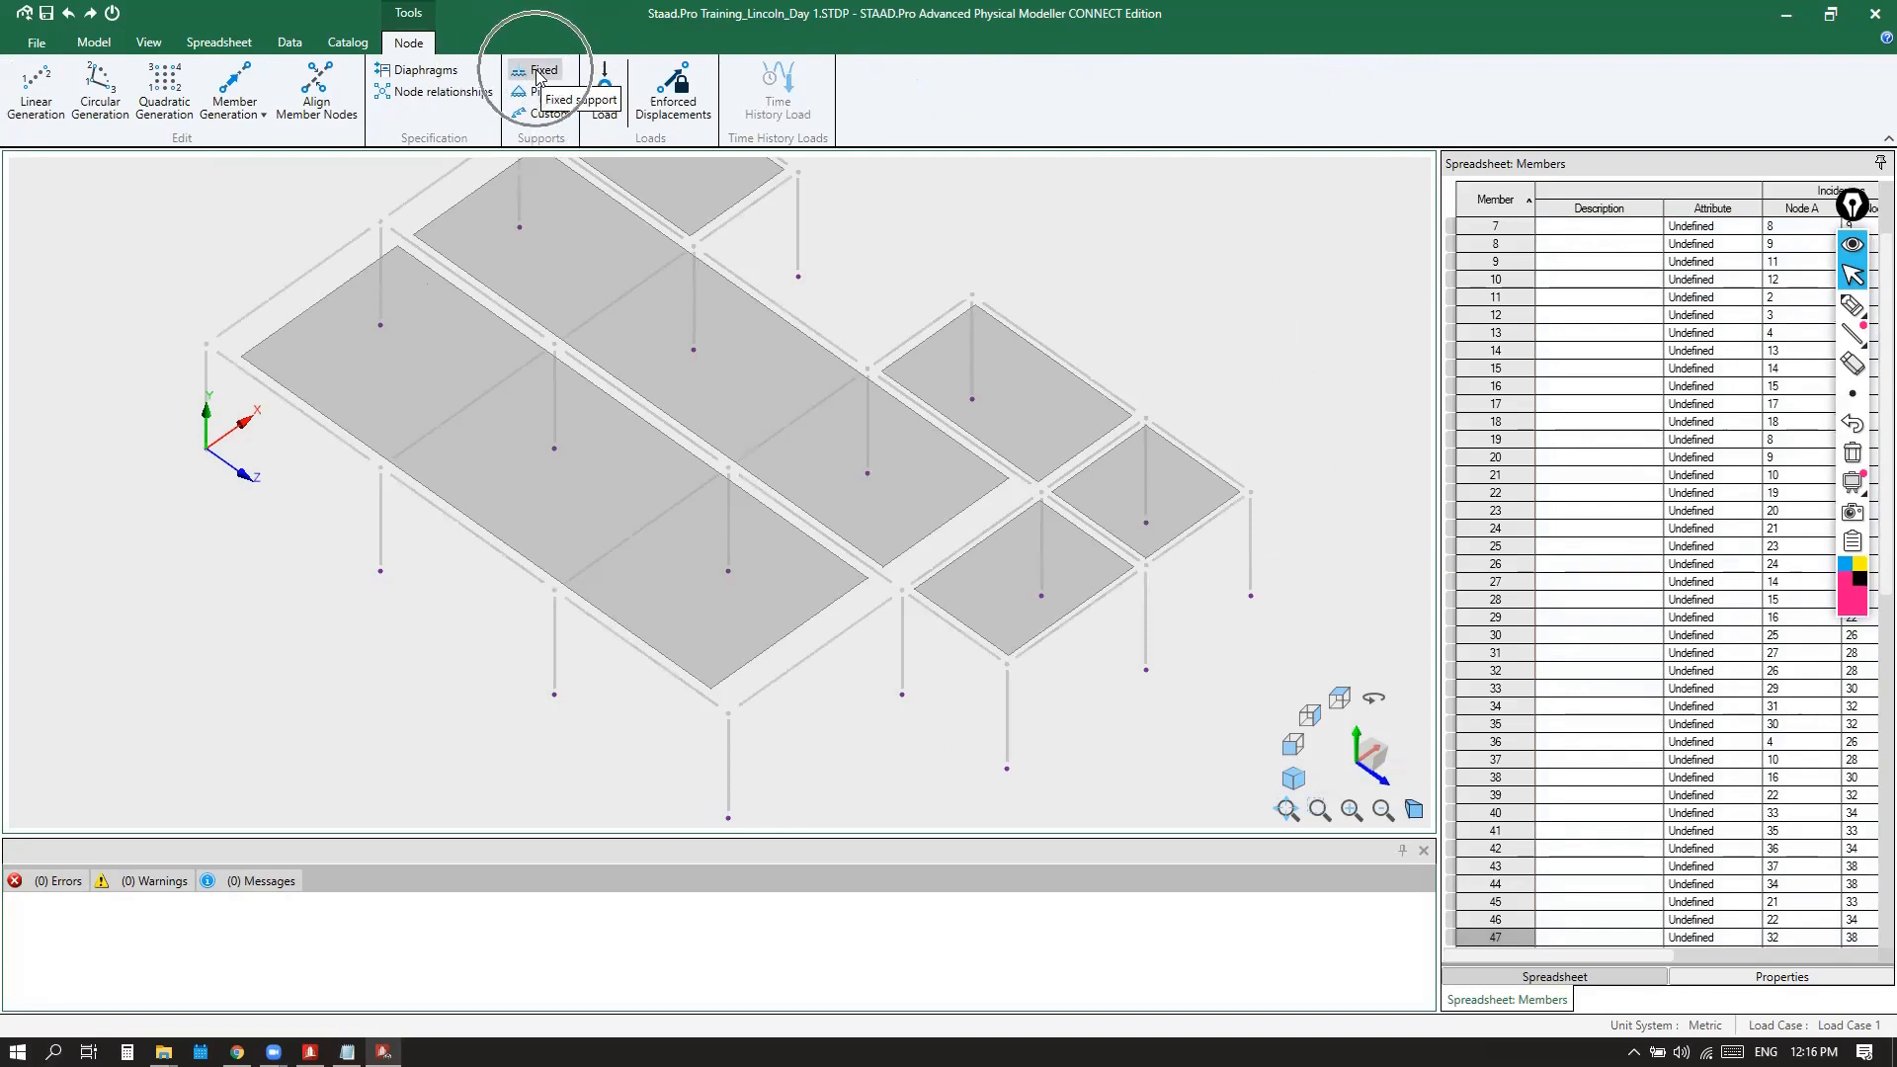
click(538, 76)
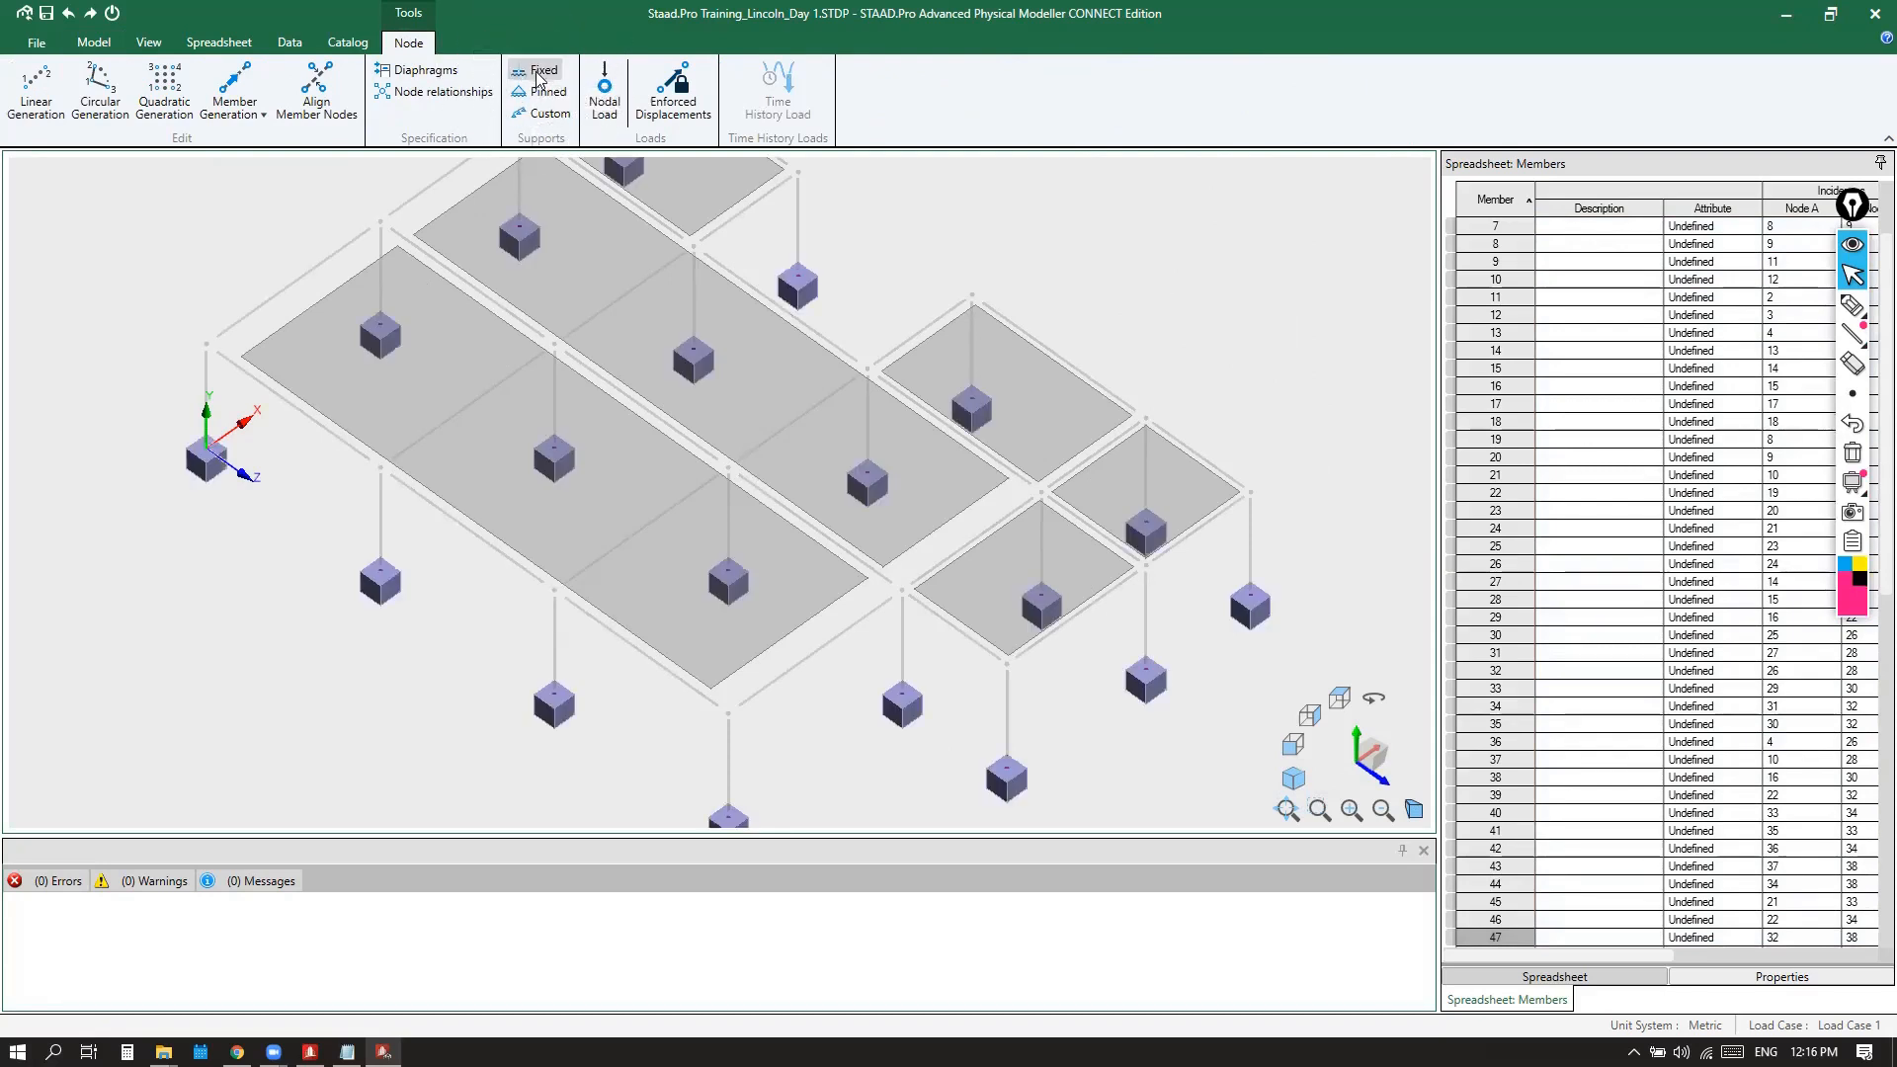
Select all the columns of the frame and open the section assignment for them
scroll(751, 425, down, 4)
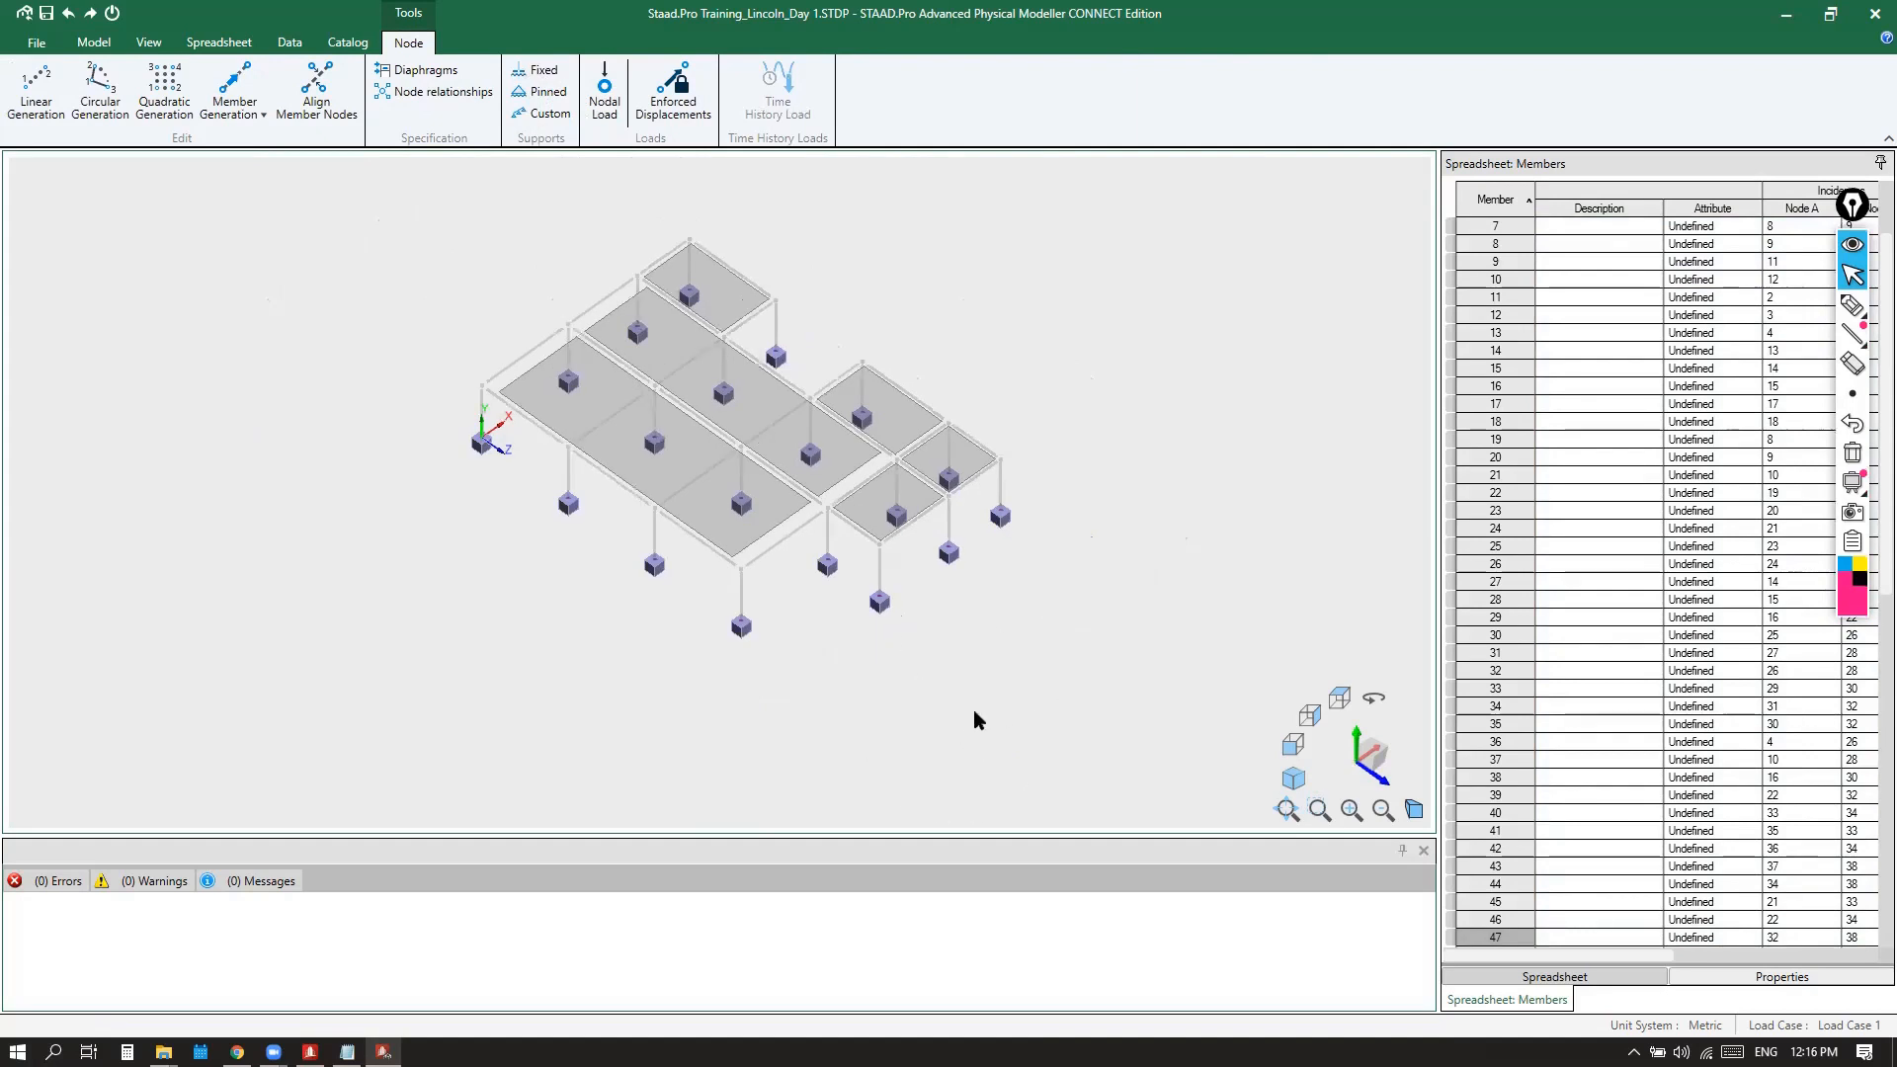
scroll(974, 709, up, 3)
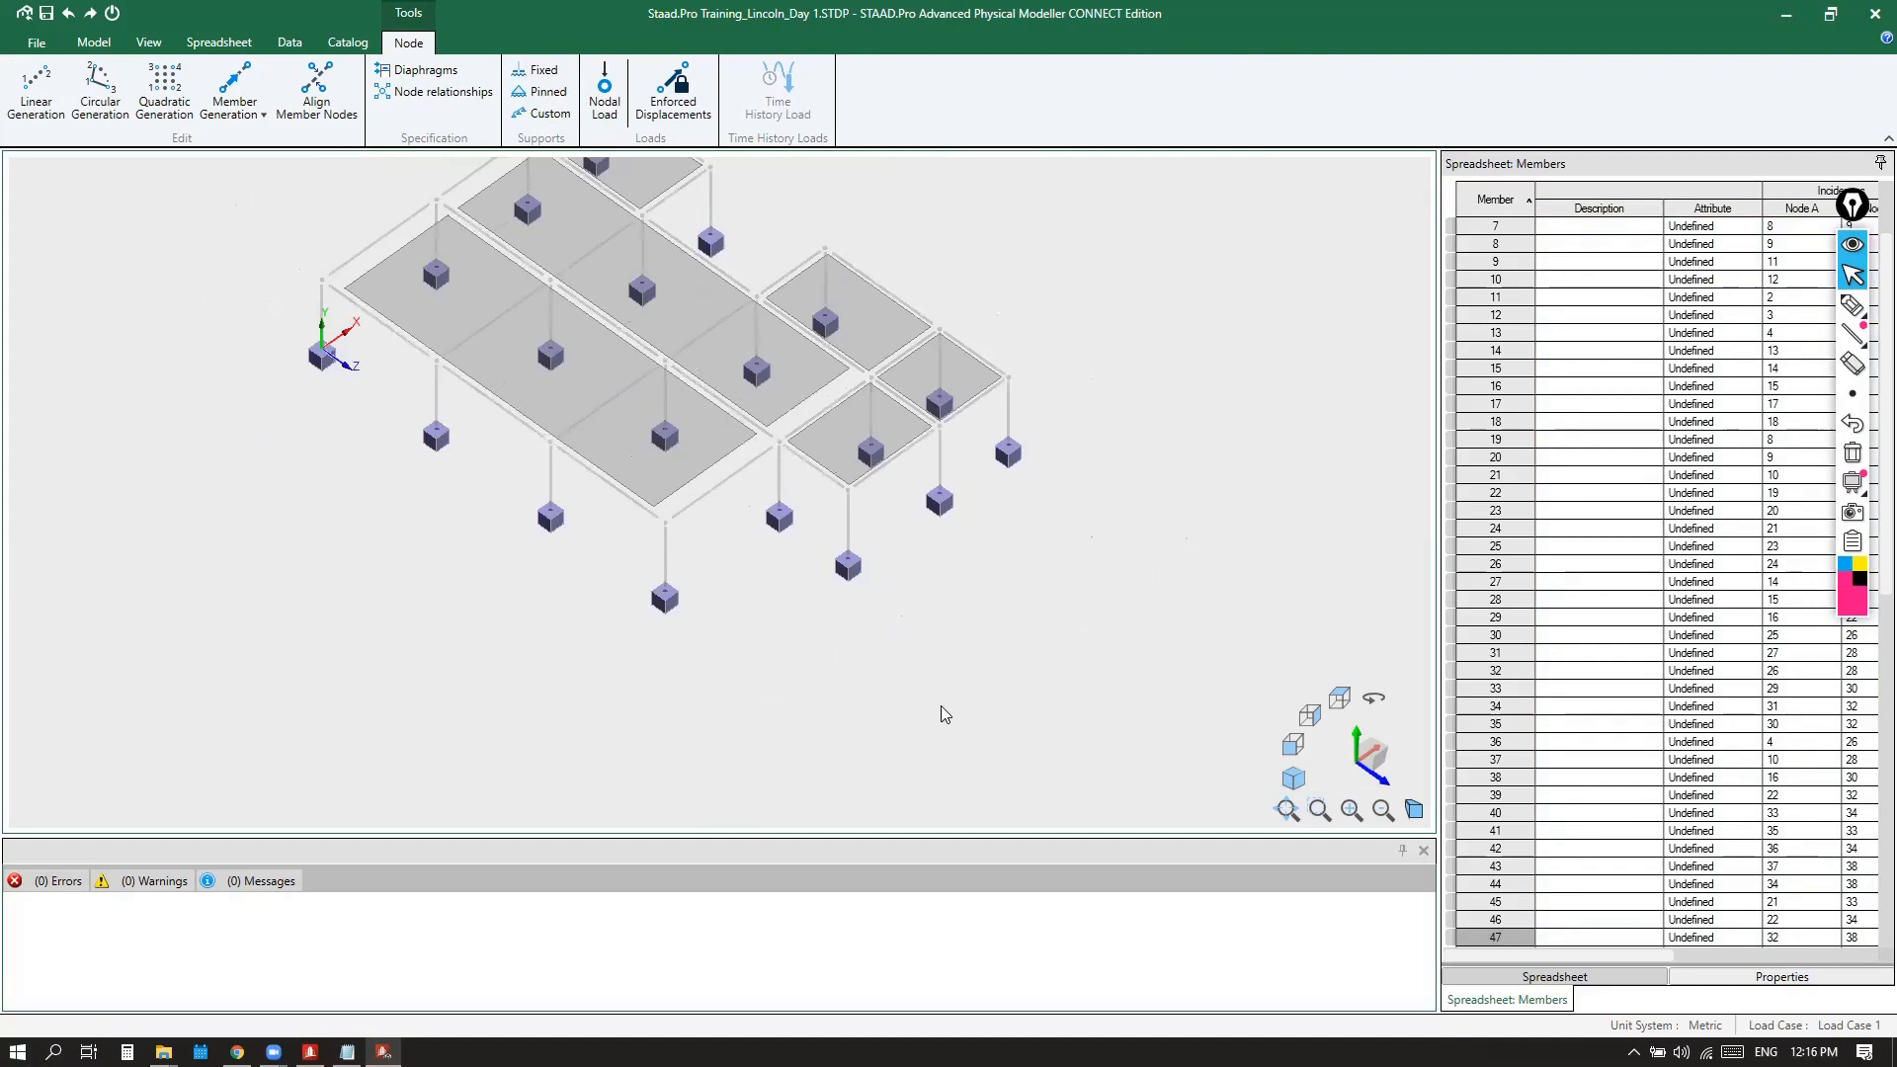
middle_drag(945, 725, 894, 688)
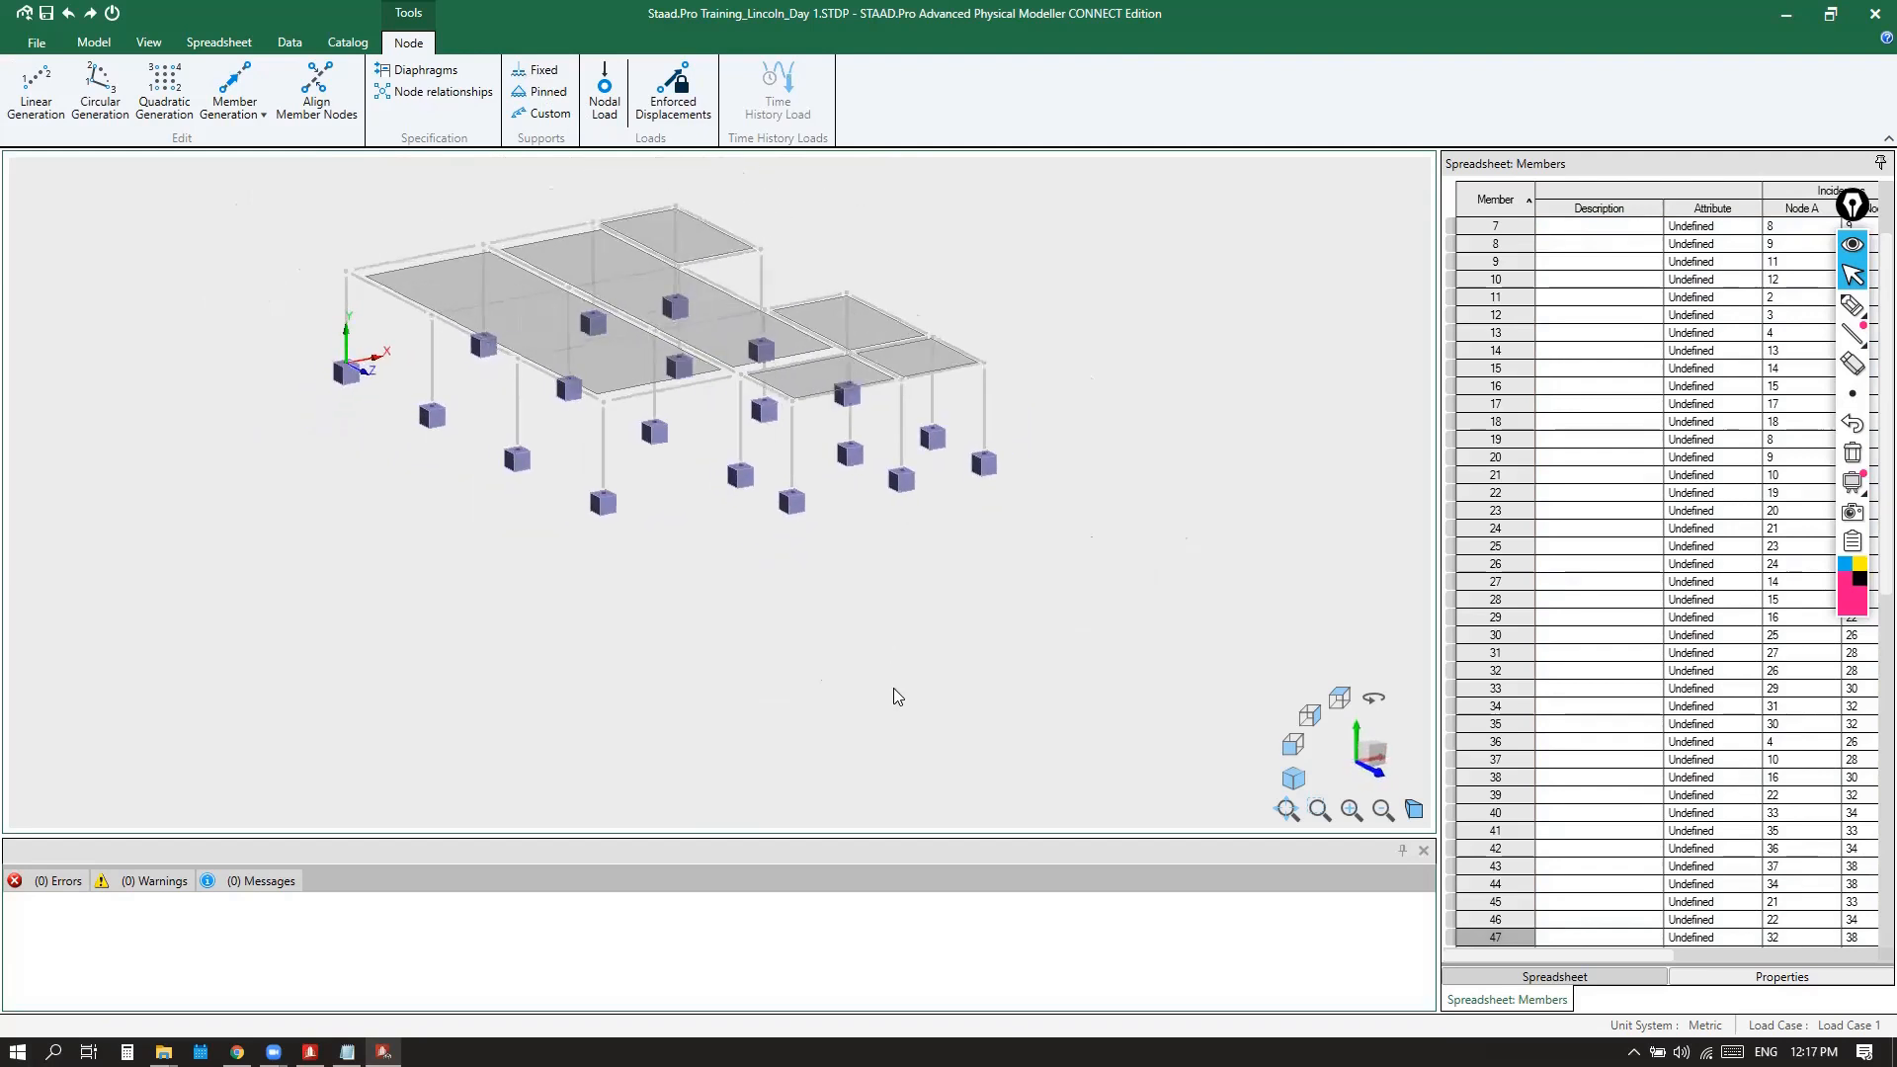
click(1292, 748)
click(934, 509)
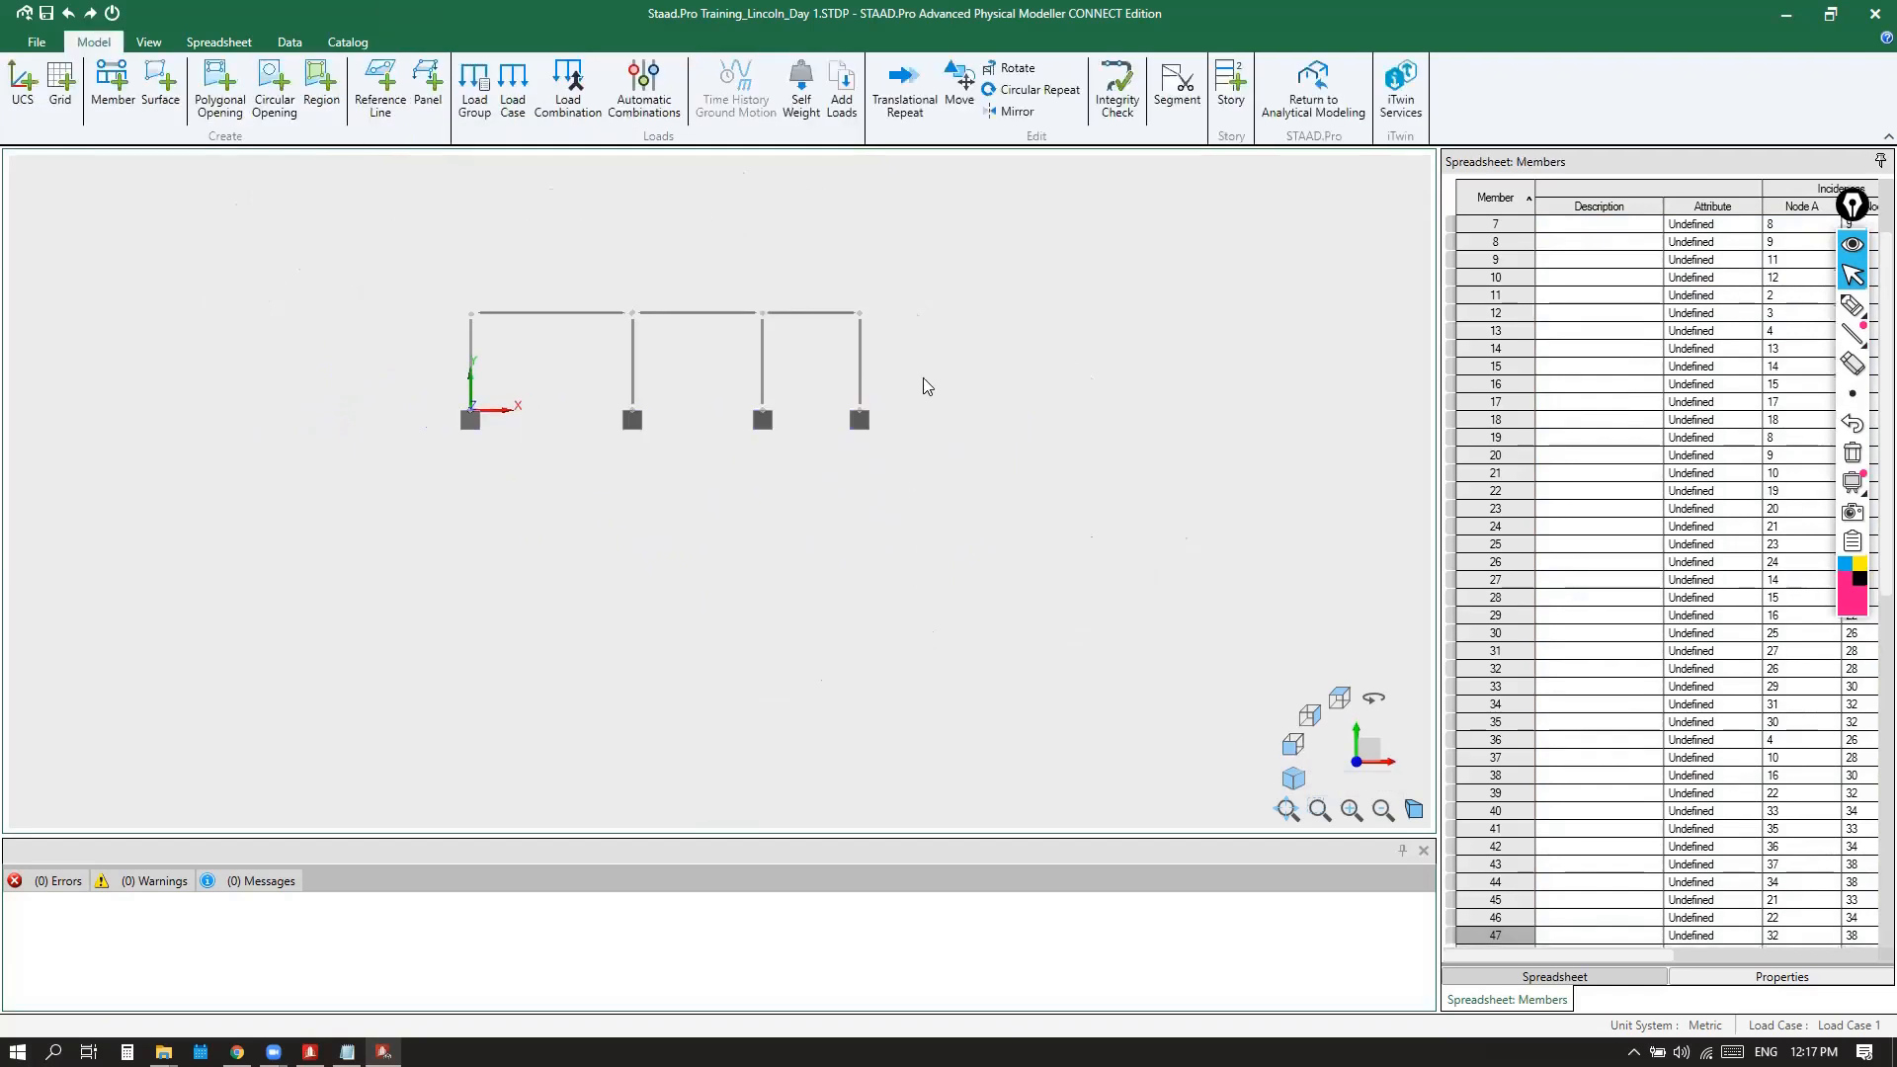
drag(930, 345, 445, 389)
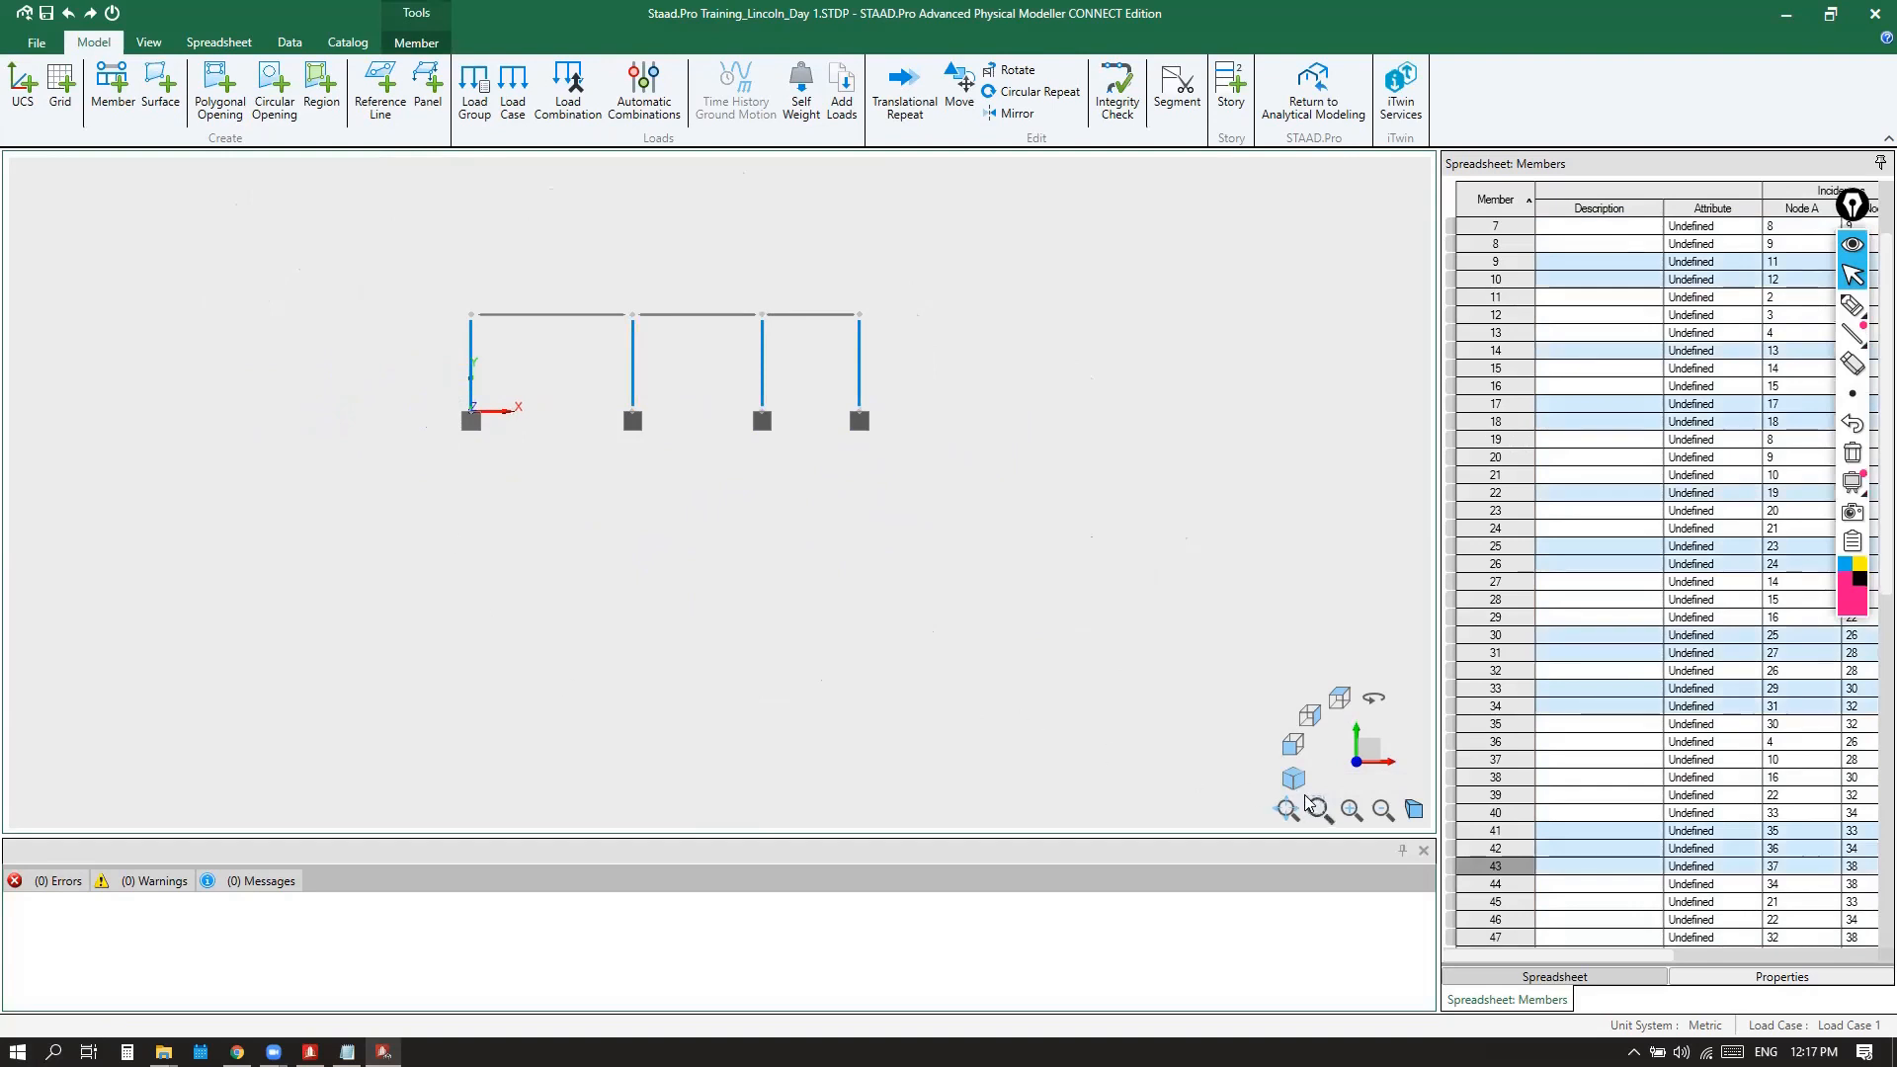
drag(931, 343, 413, 385)
click(1293, 780)
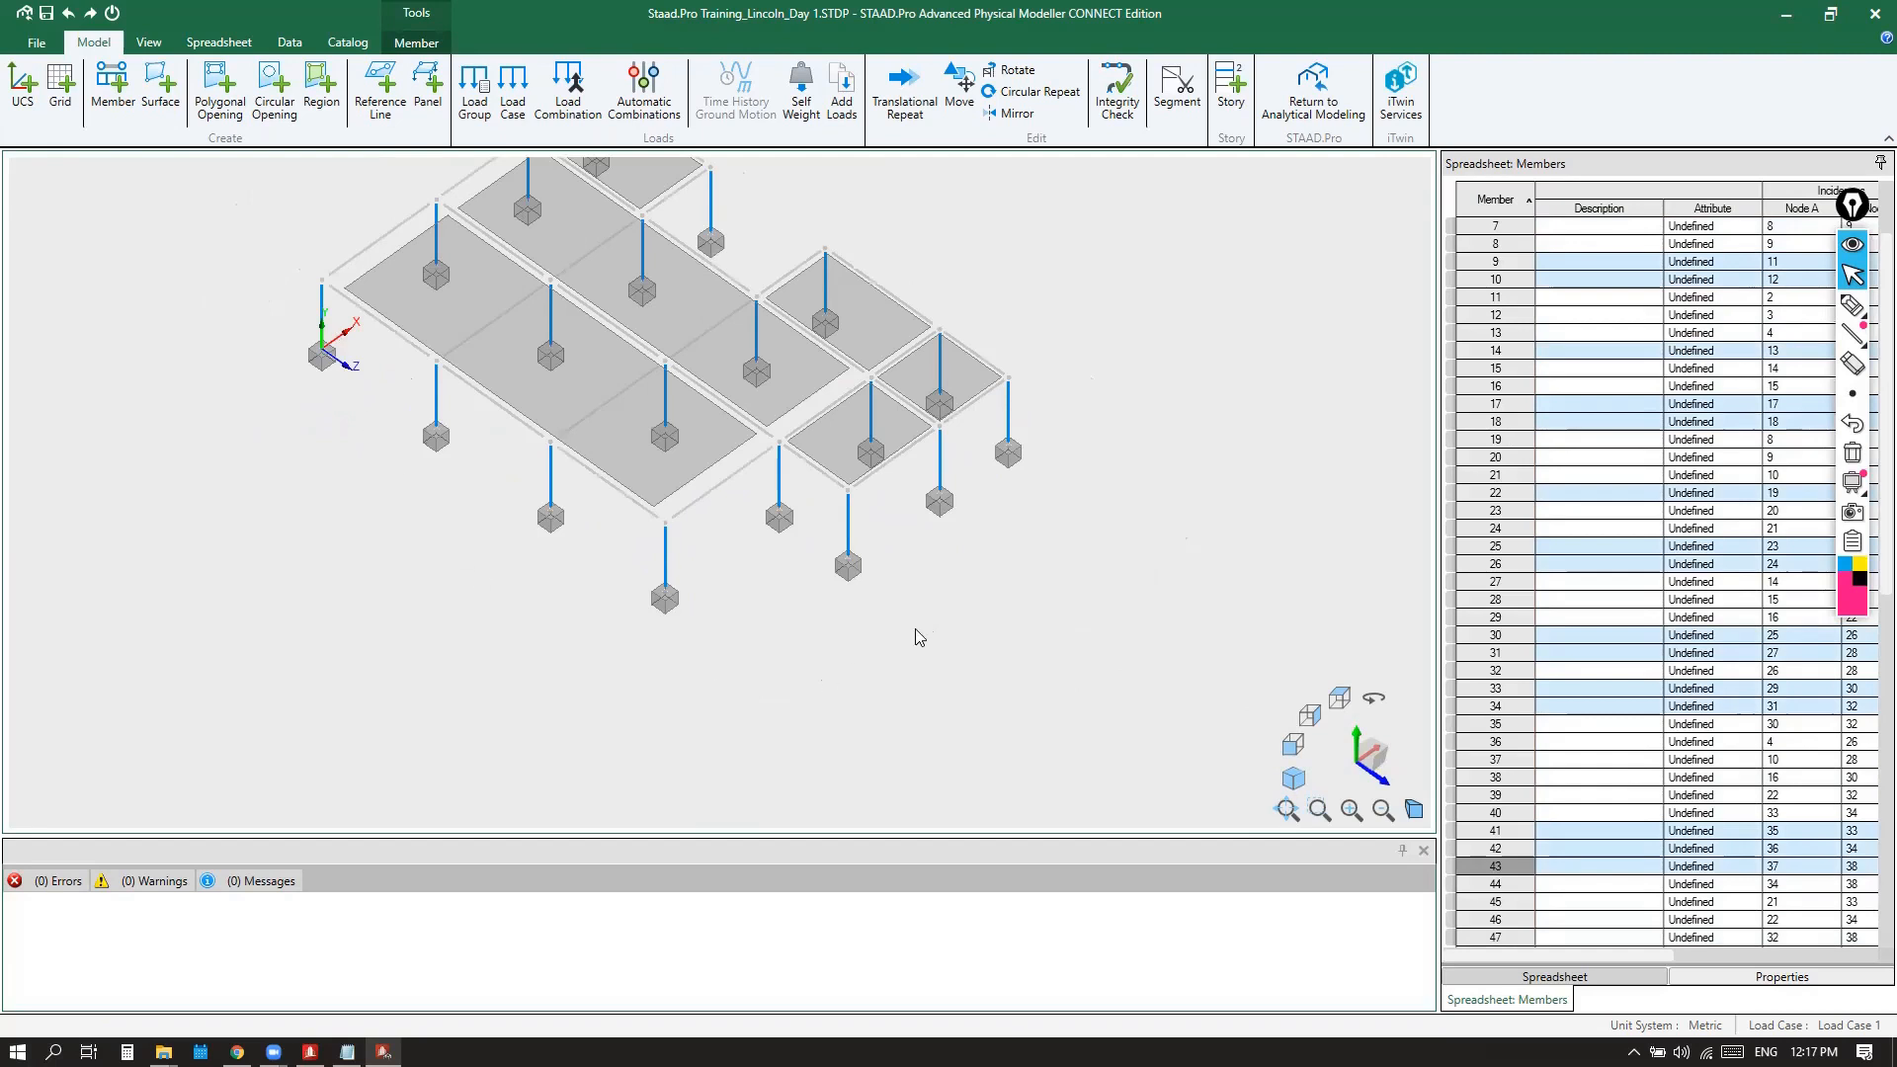
scroll(830, 721, down, 1)
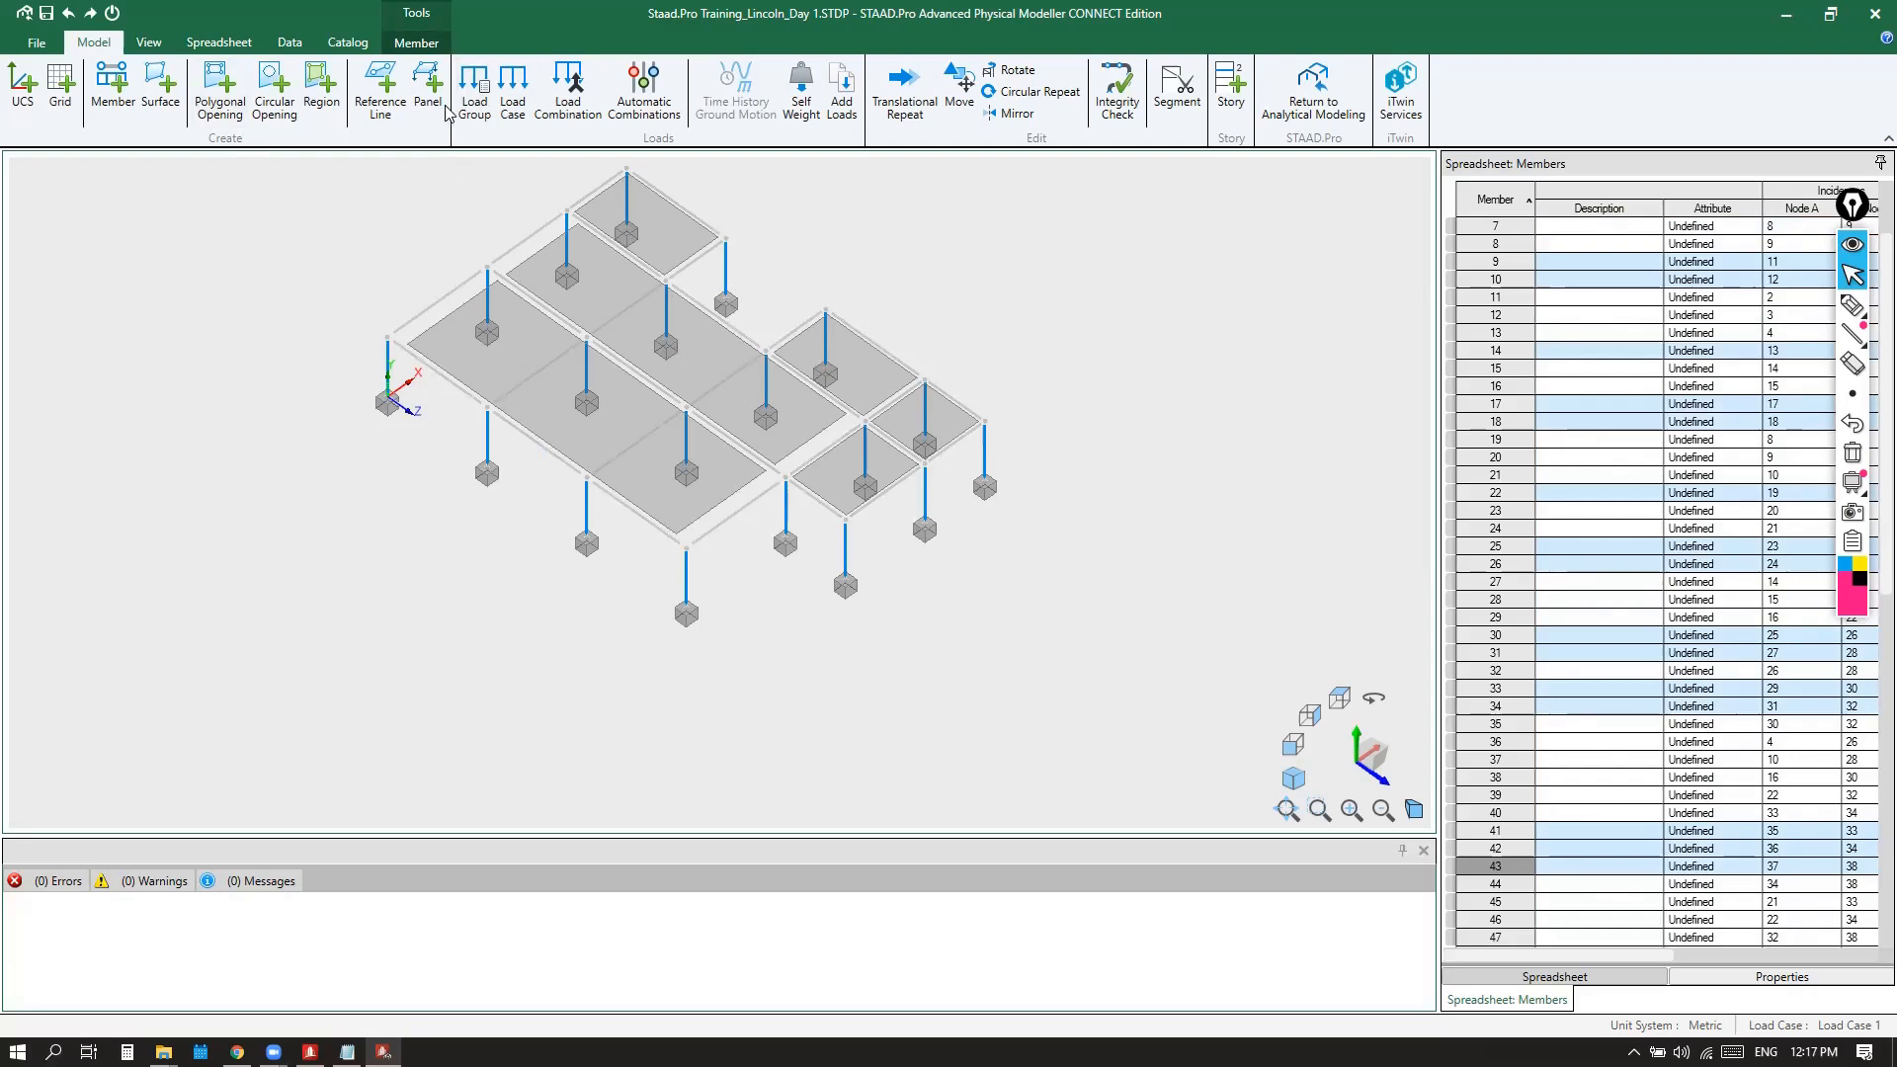
click(416, 43)
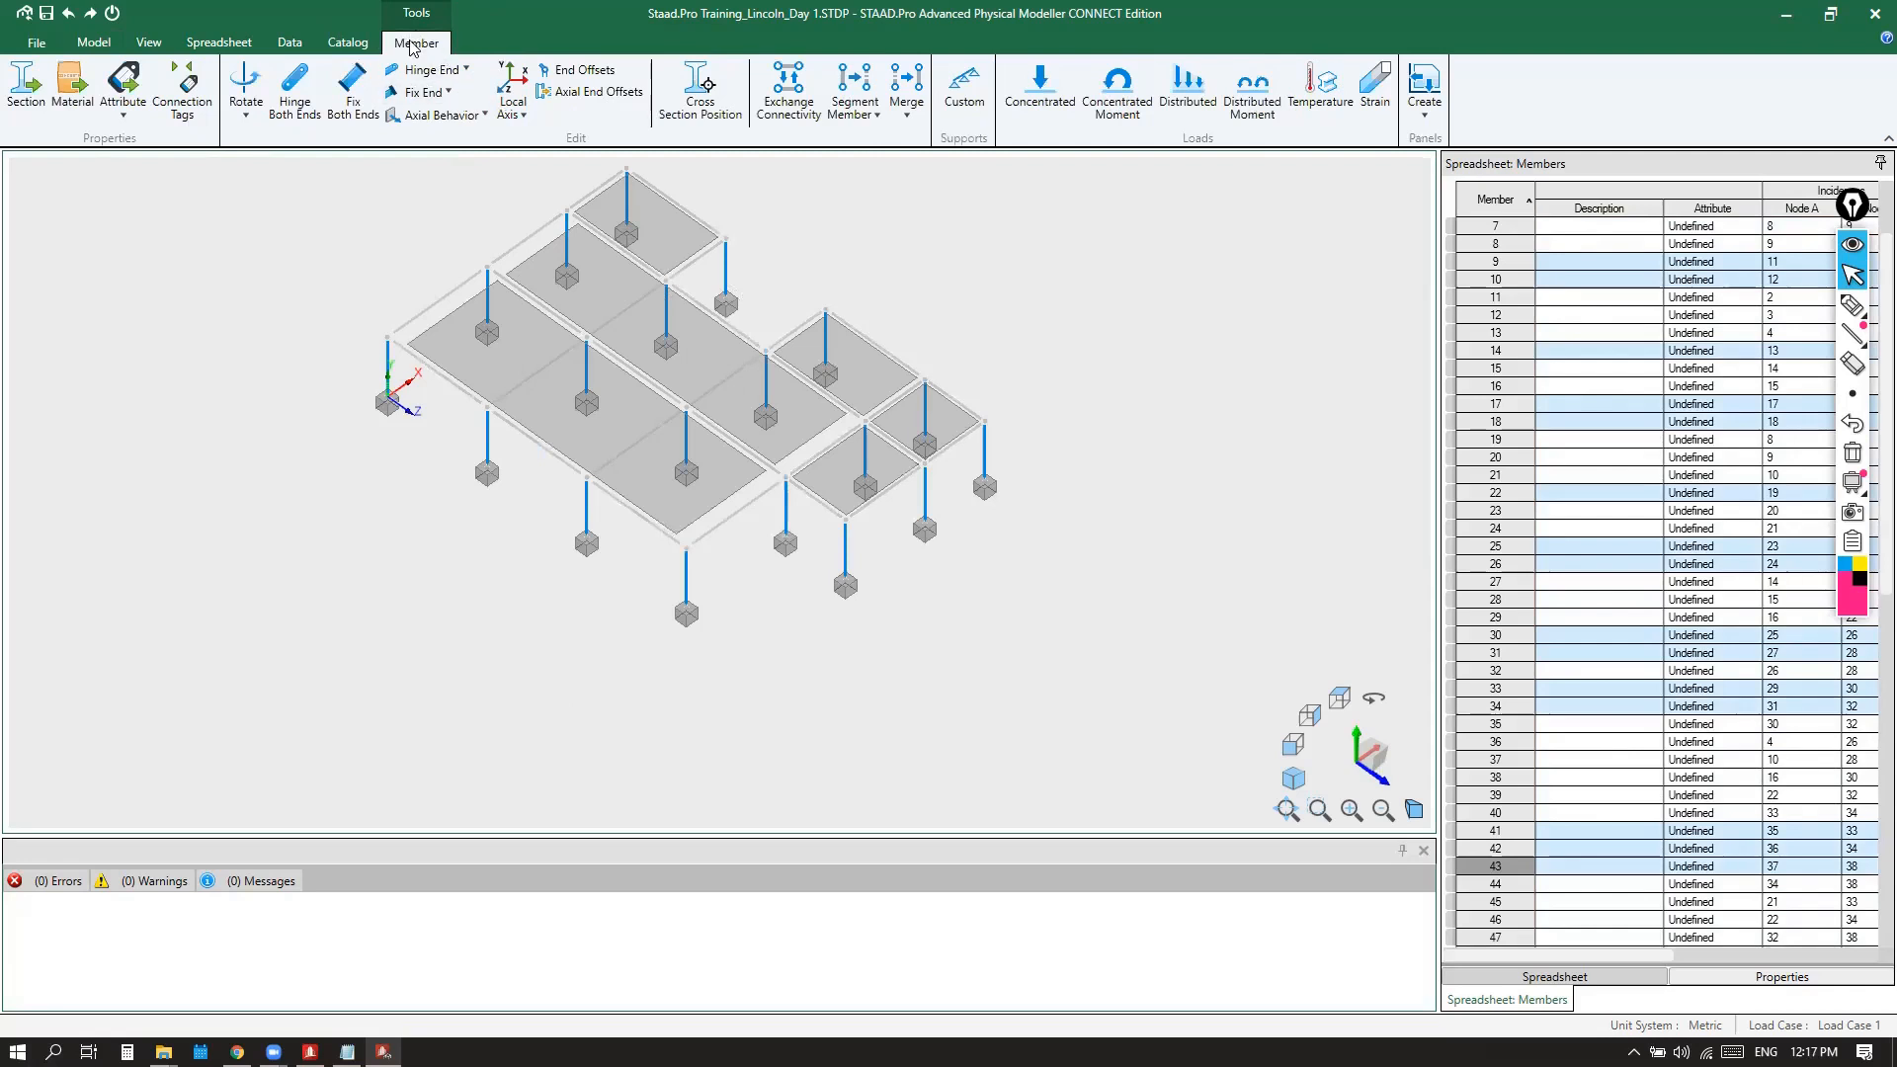
click(25, 104)
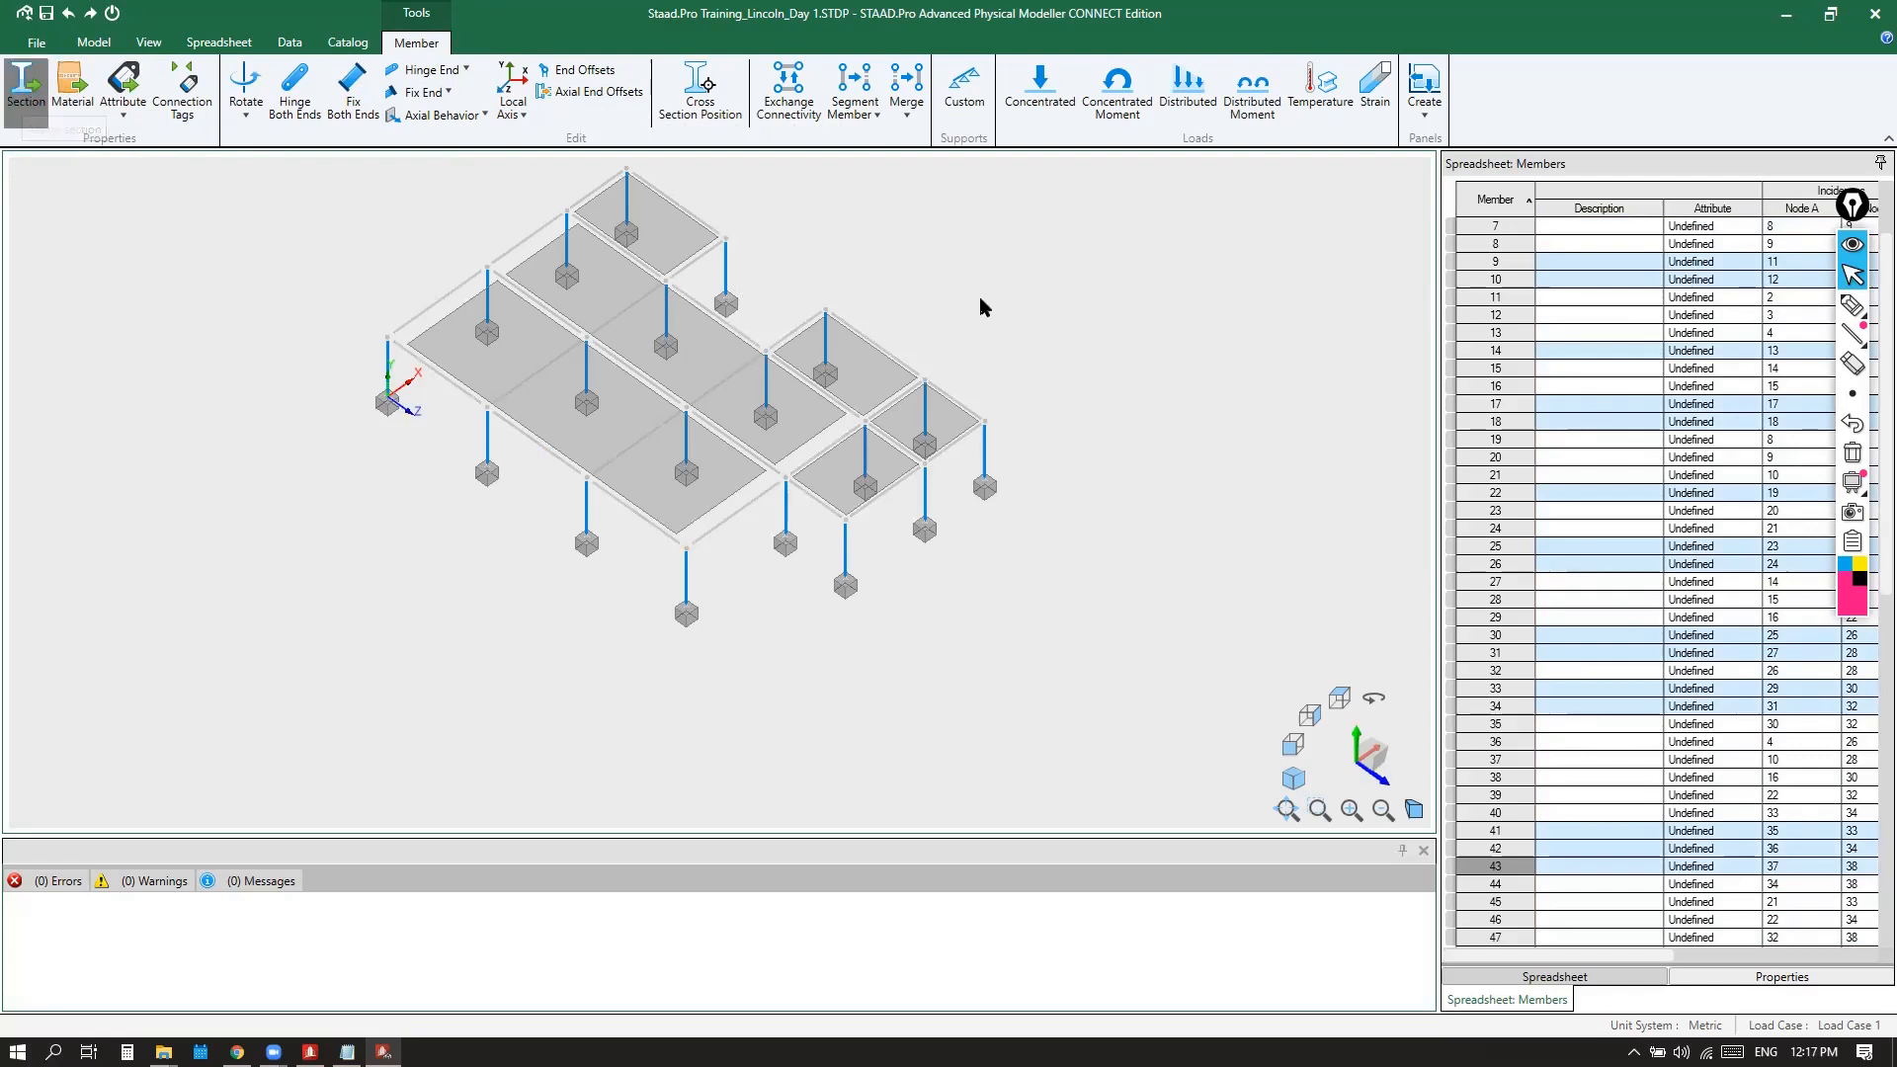
drag(1042, 184, 1363, 184)
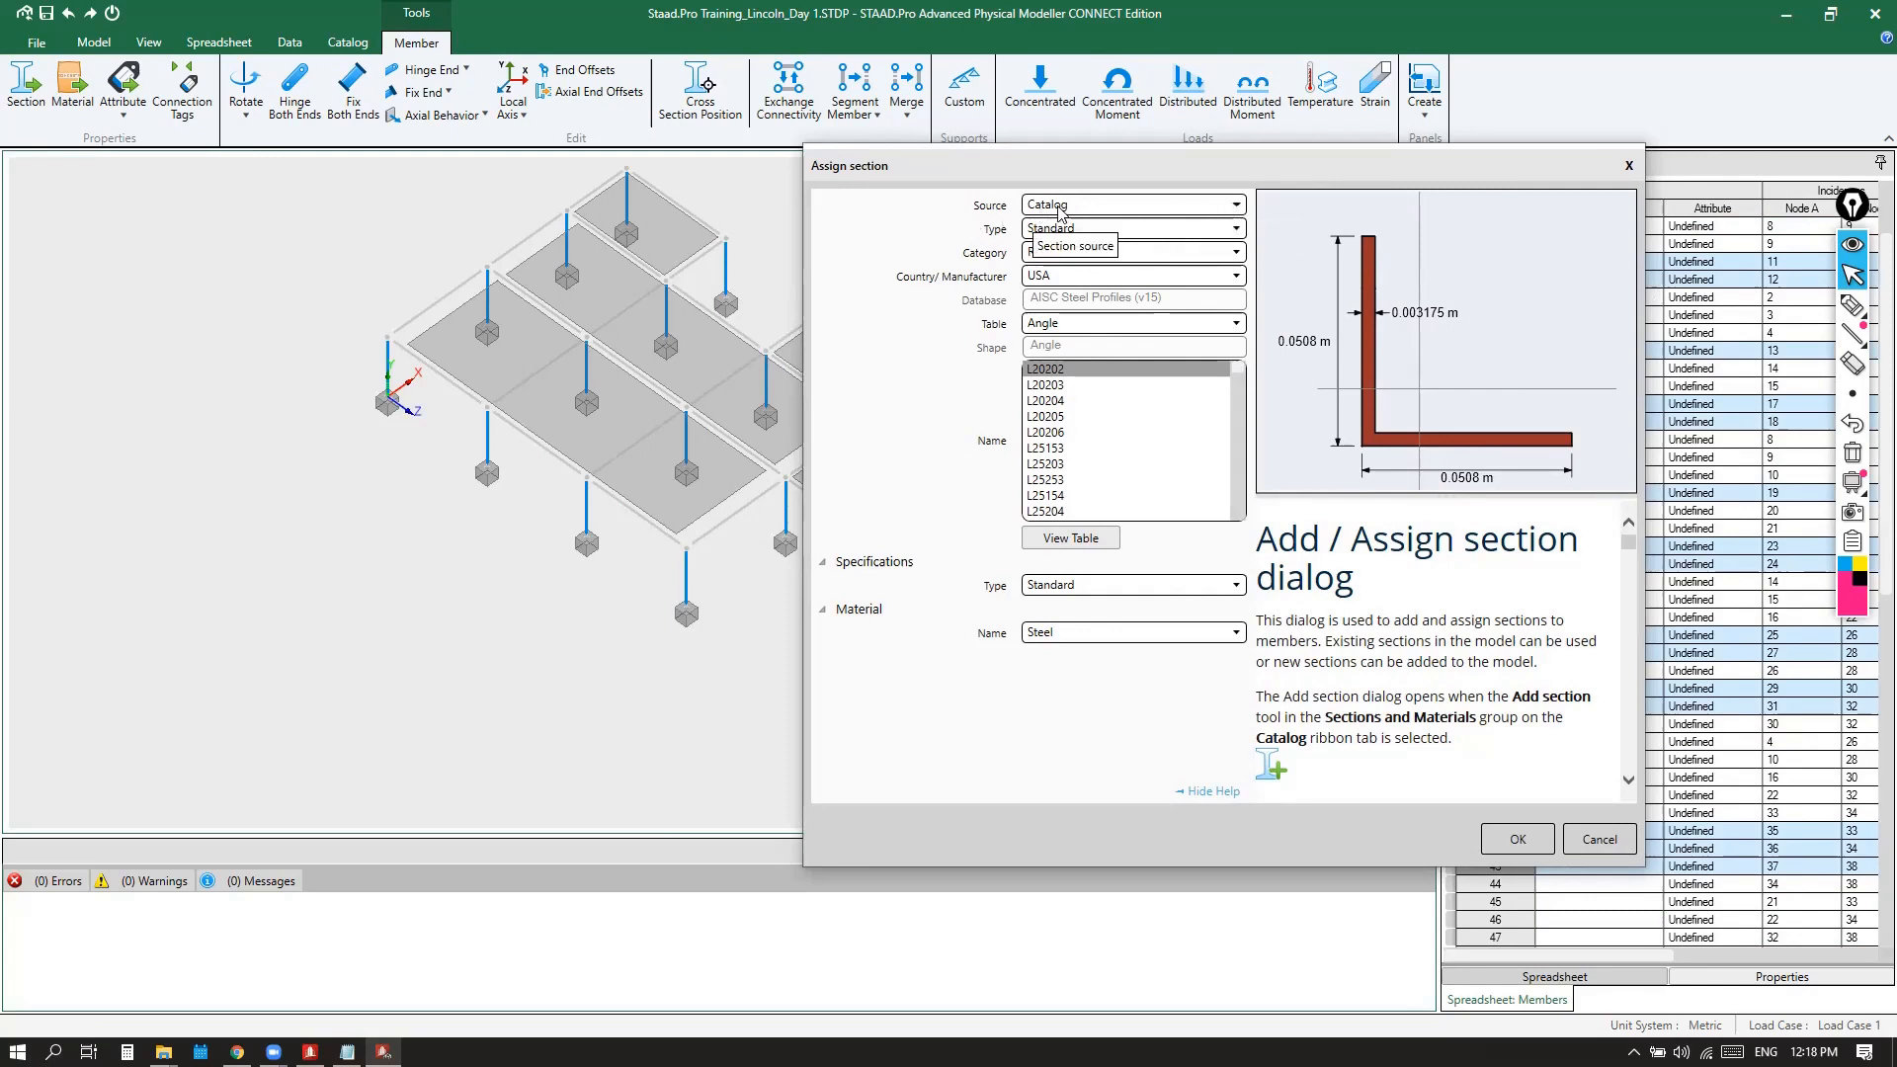
Define the catalog section as a prismatic rectangle named COL 500x500
click(1233, 230)
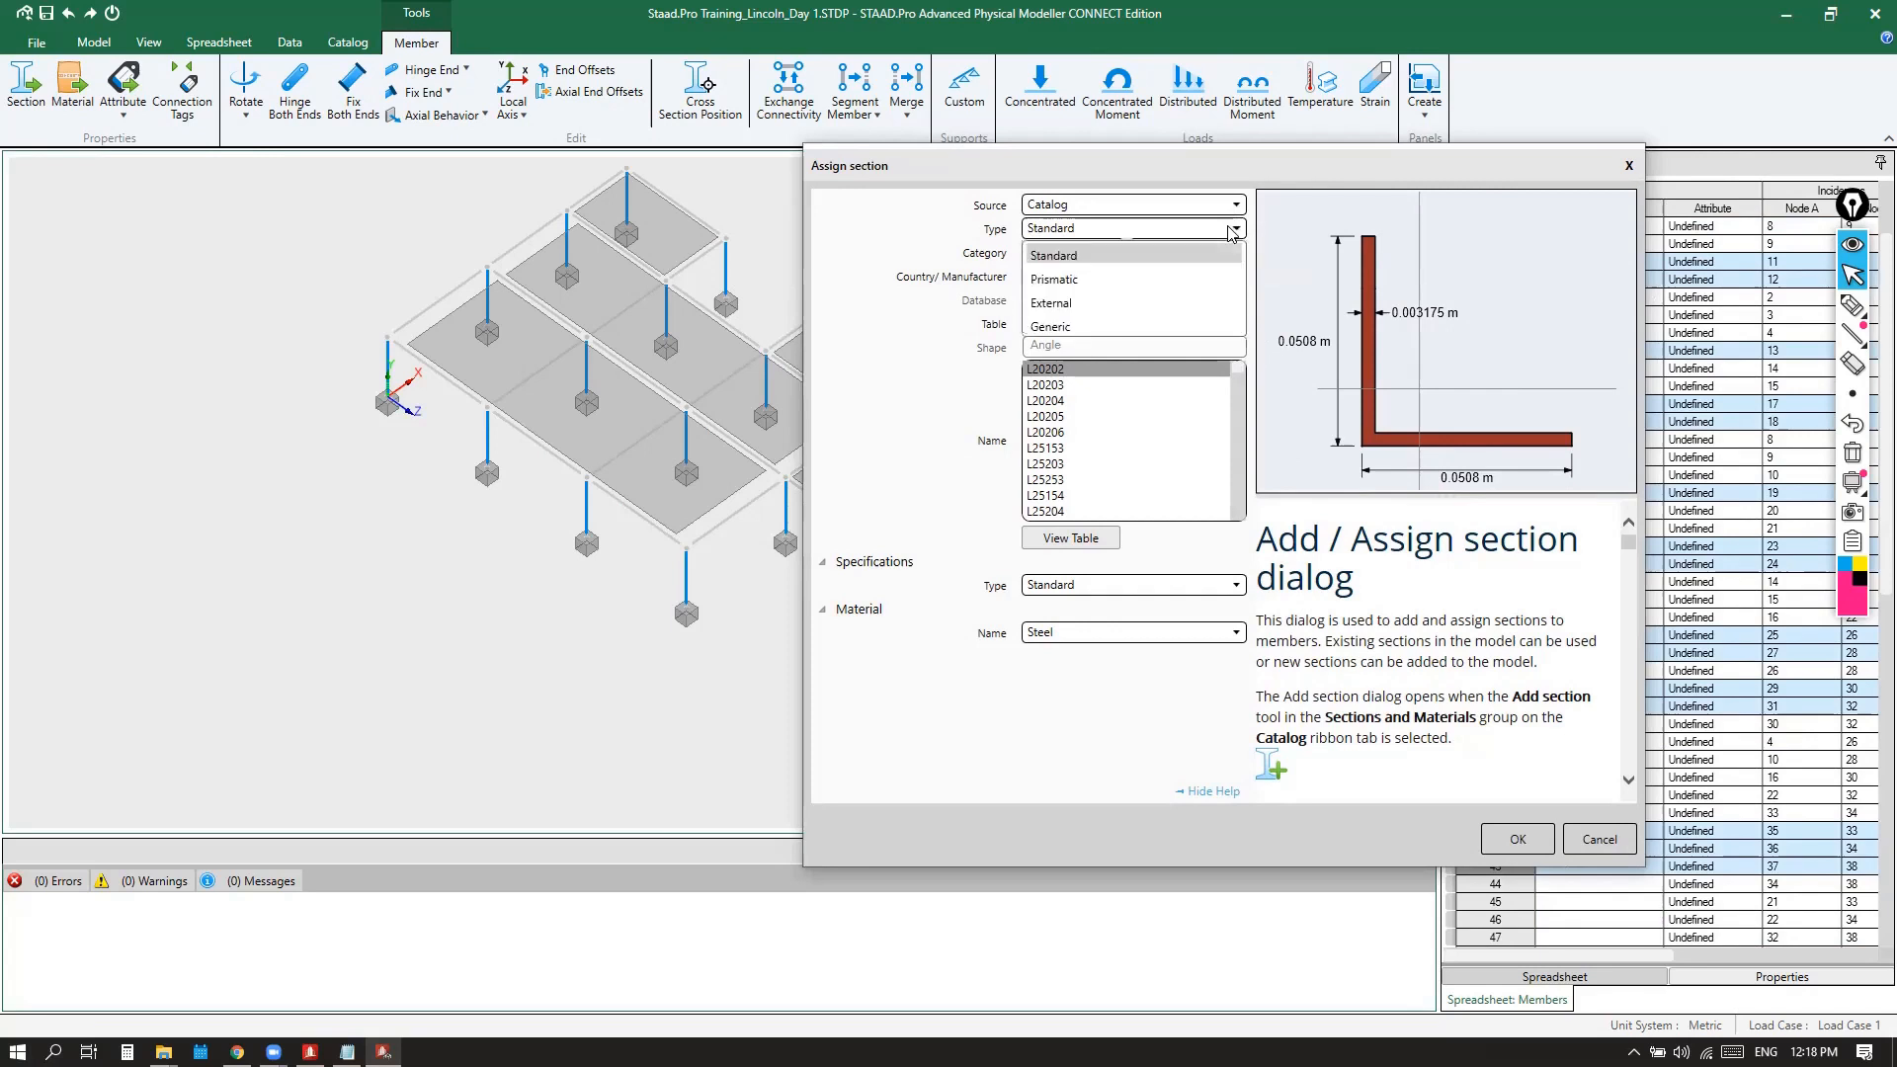
click(1064, 282)
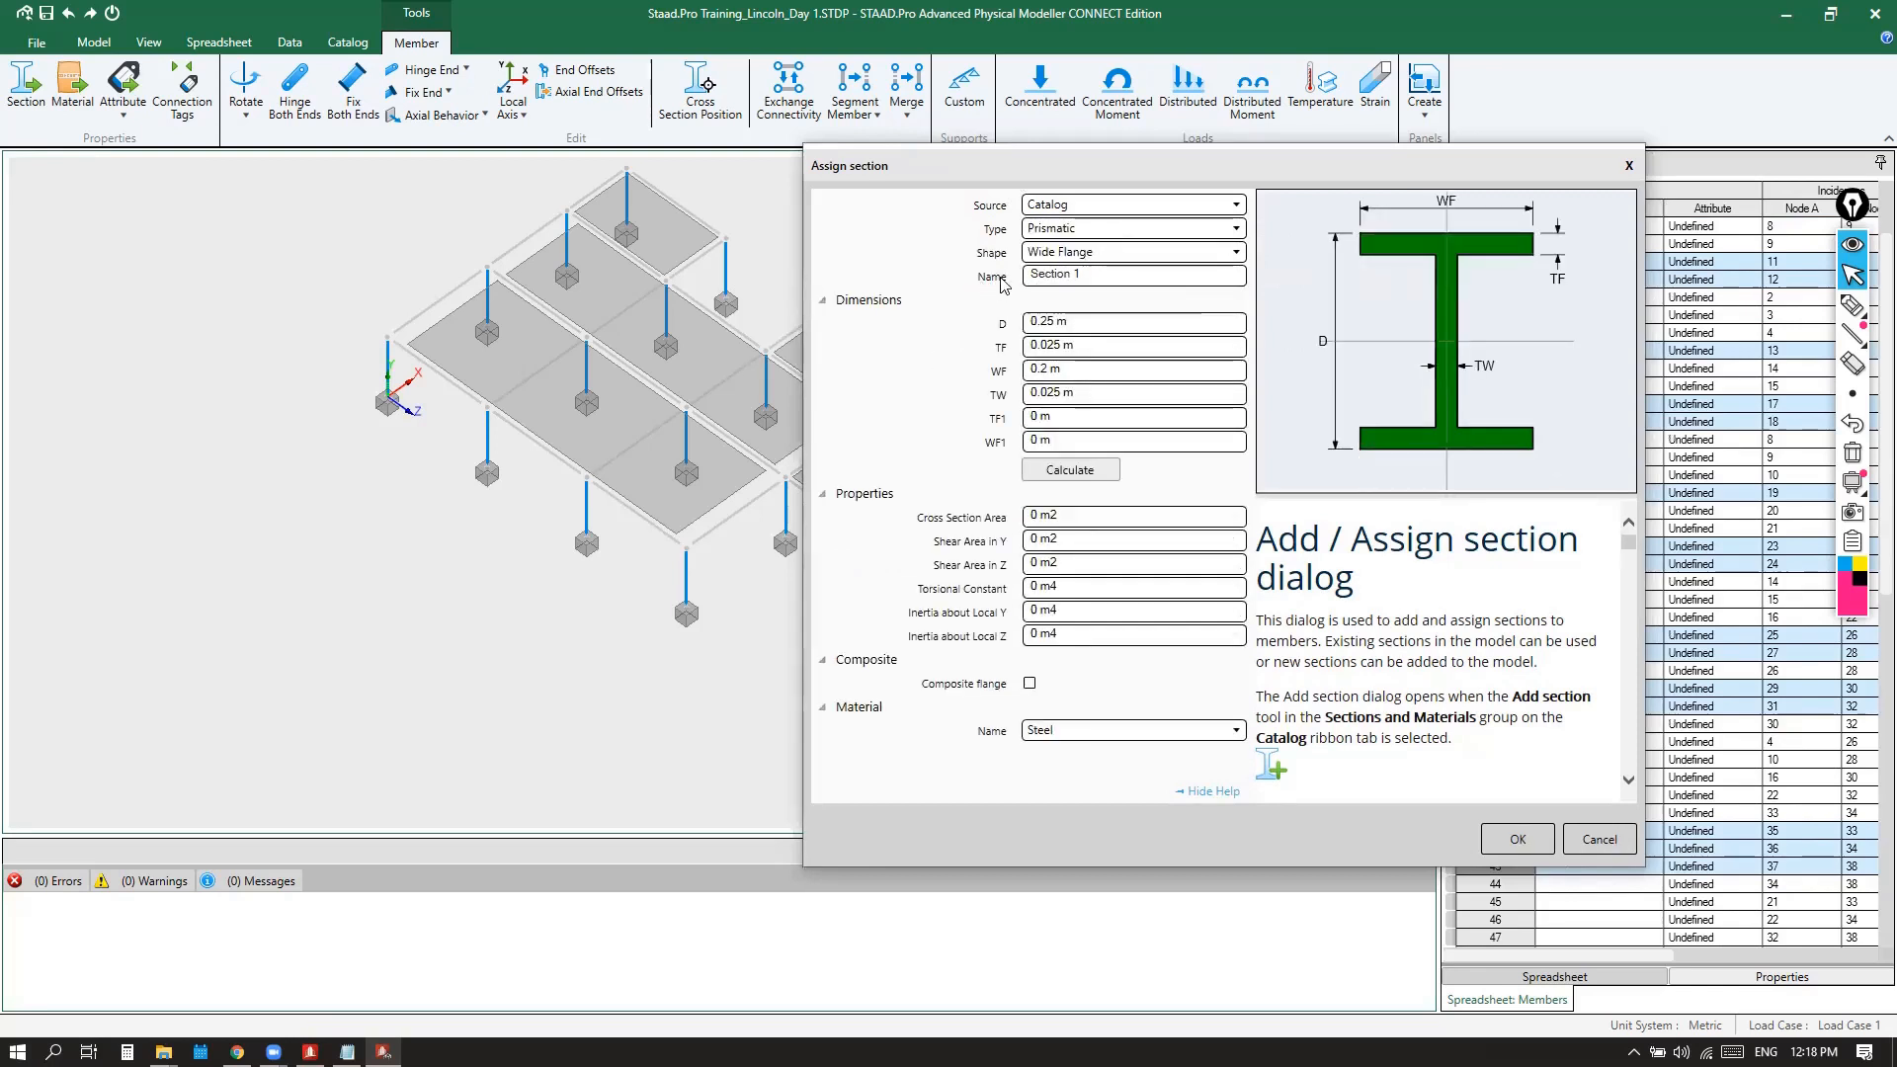
drag(1048, 273, 1013, 280)
text(COL 500x500)
click(1235, 253)
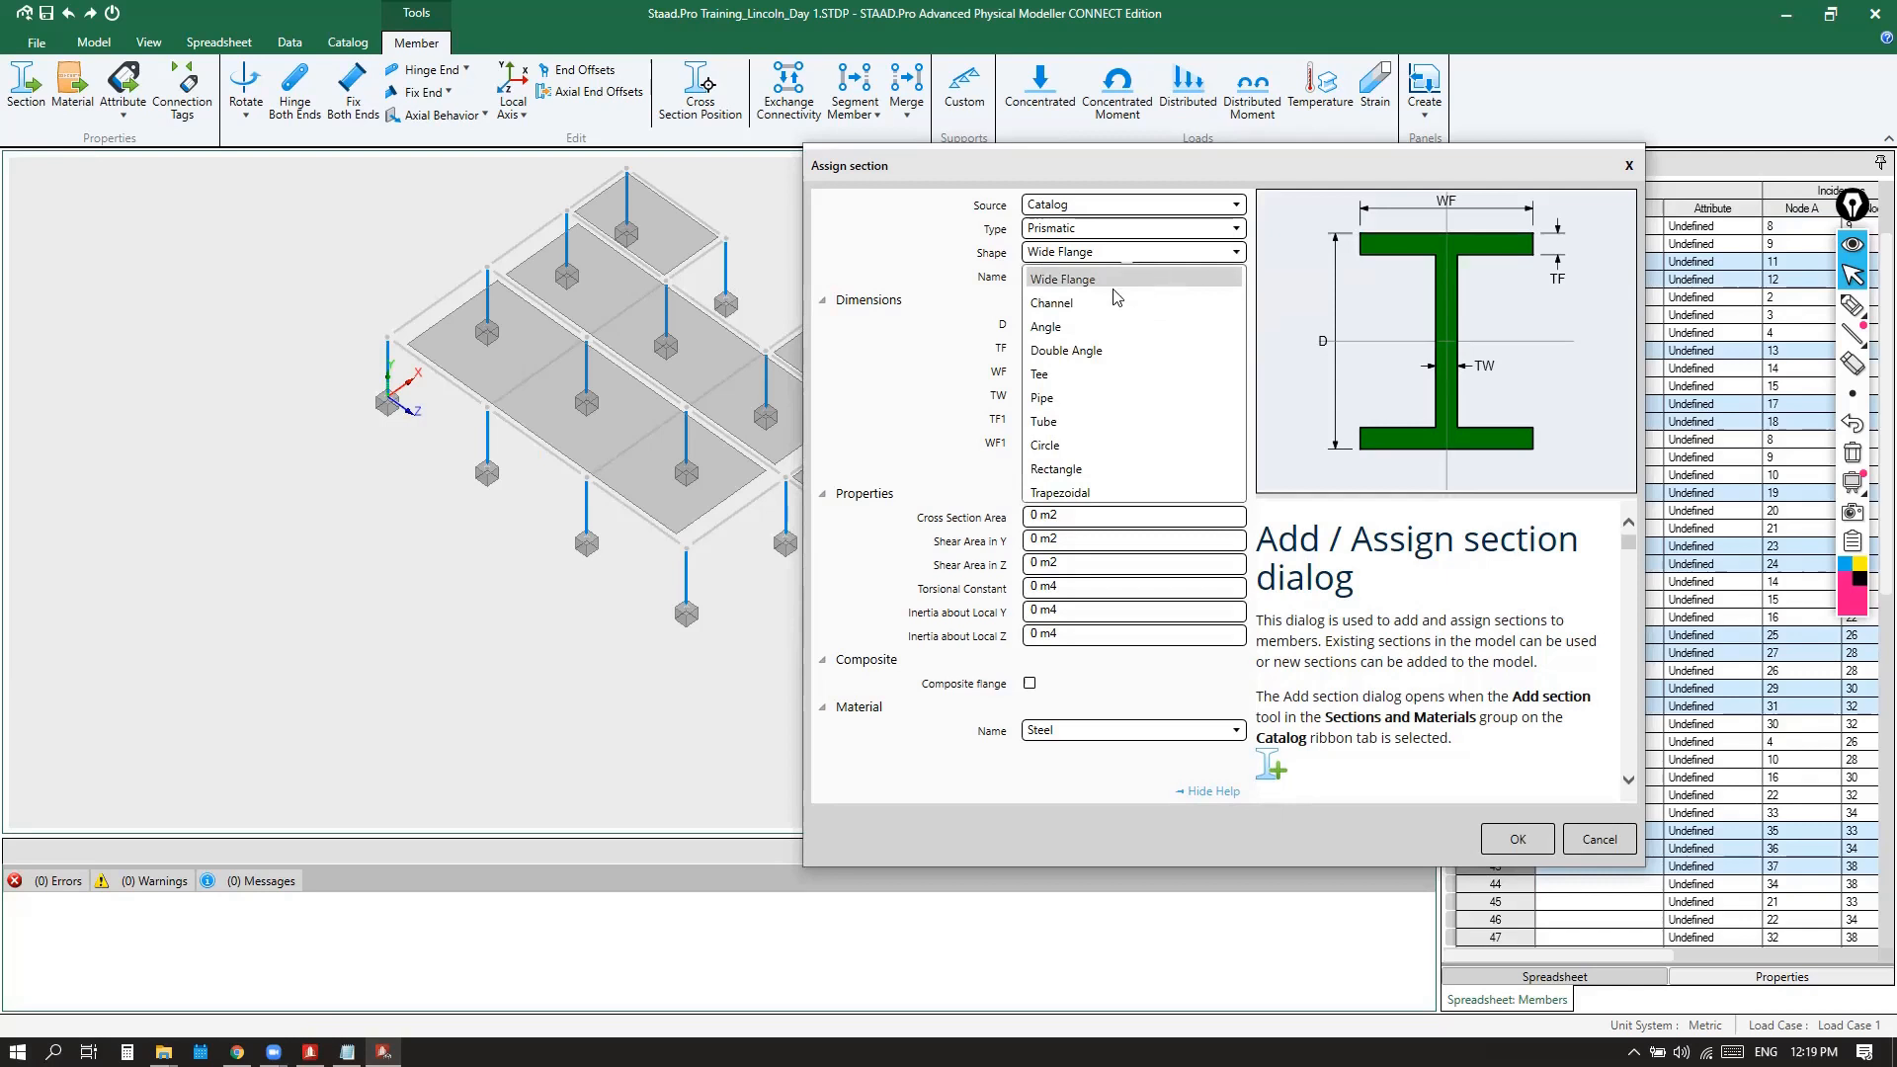
click(1066, 470)
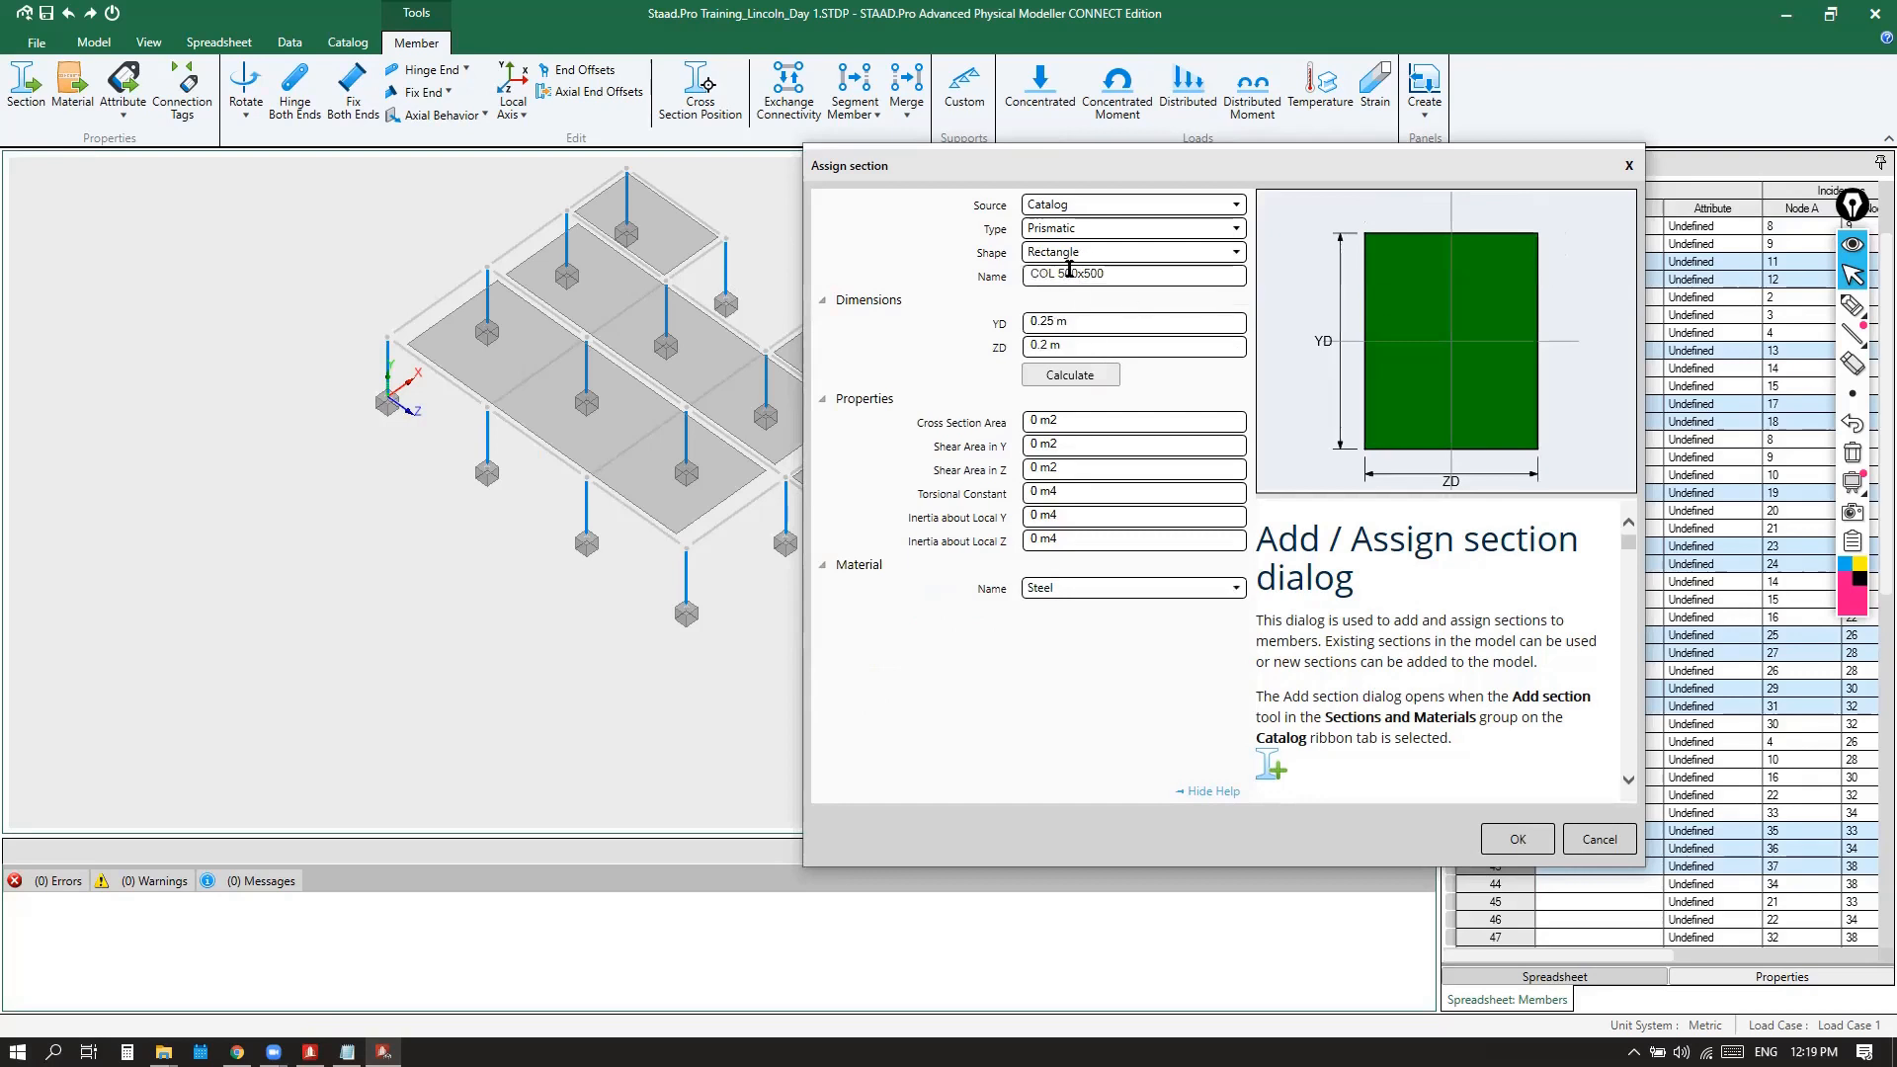
click(1115, 277)
Set the column section's YD and ZD dimensions to 0.5 m each
click(1075, 323)
click(1852, 305)
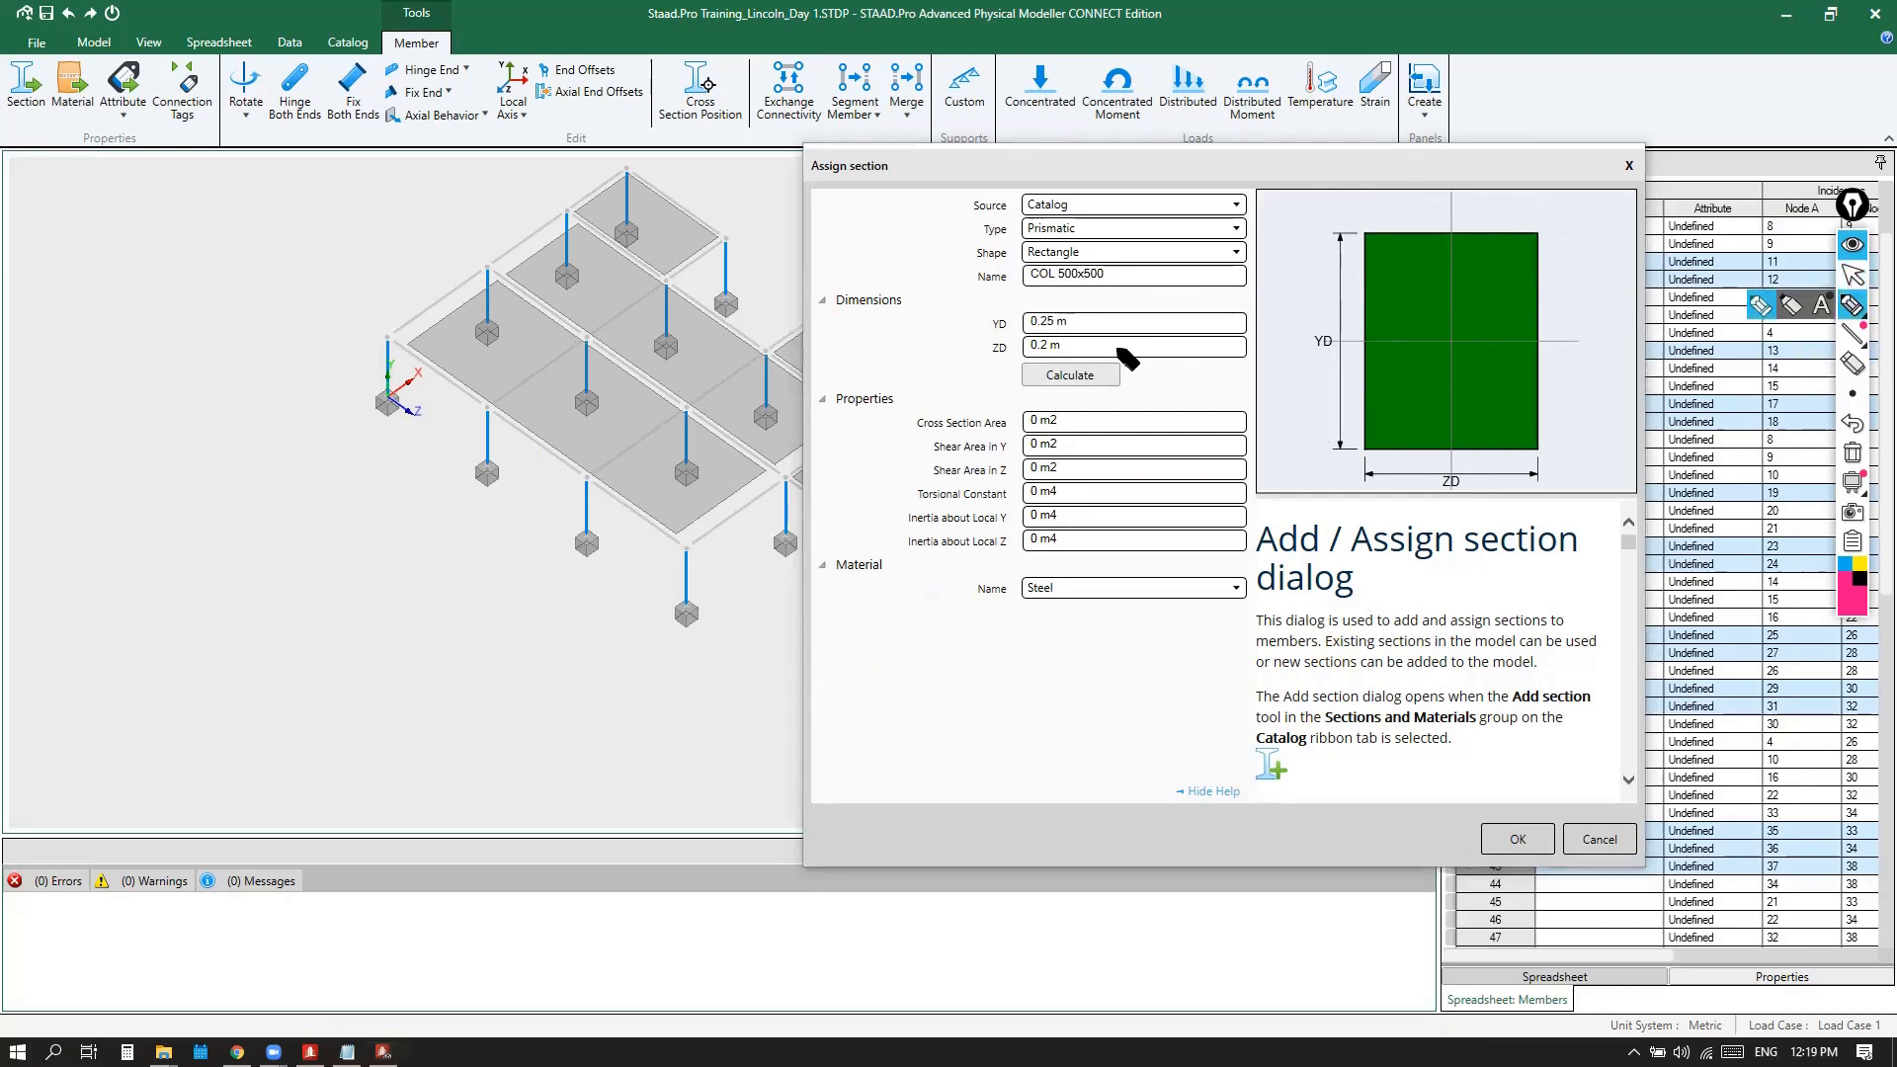
drag(1063, 304, 1054, 341)
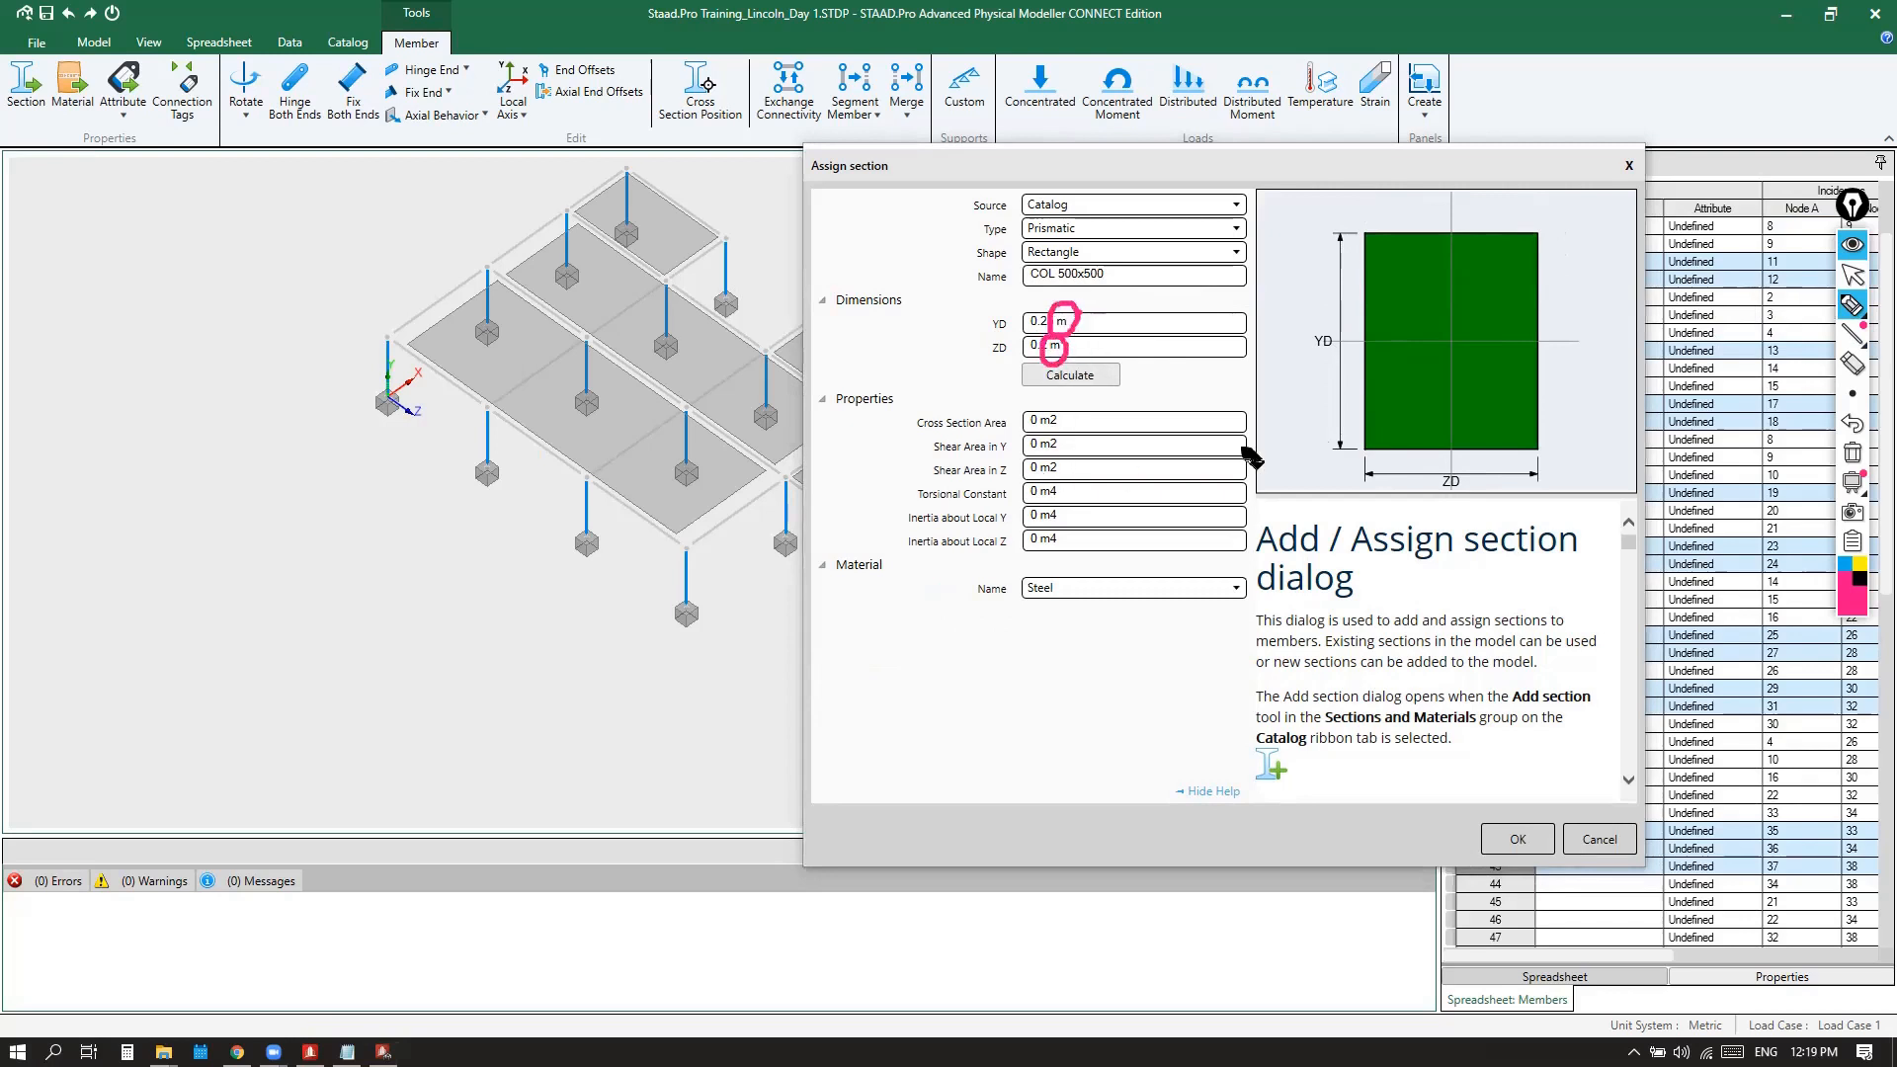
click(1853, 456)
click(1853, 275)
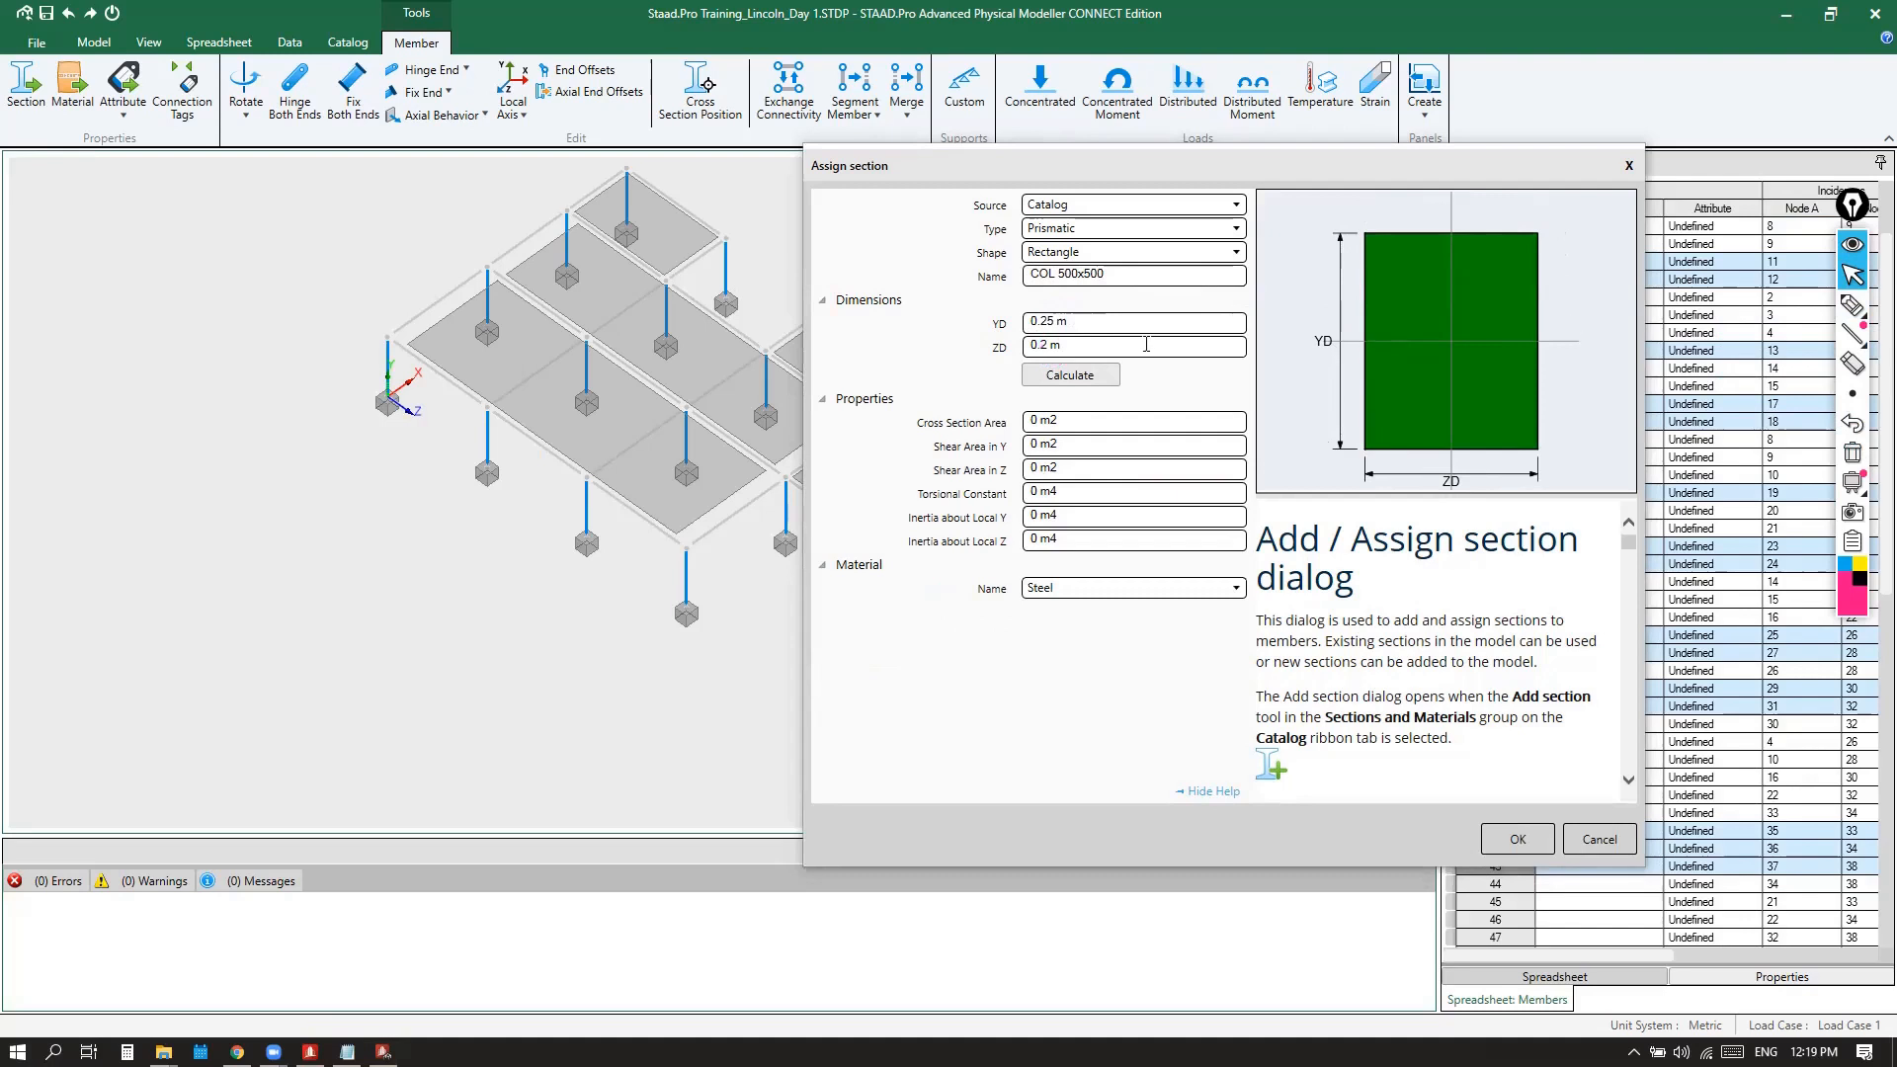
text(0.5)
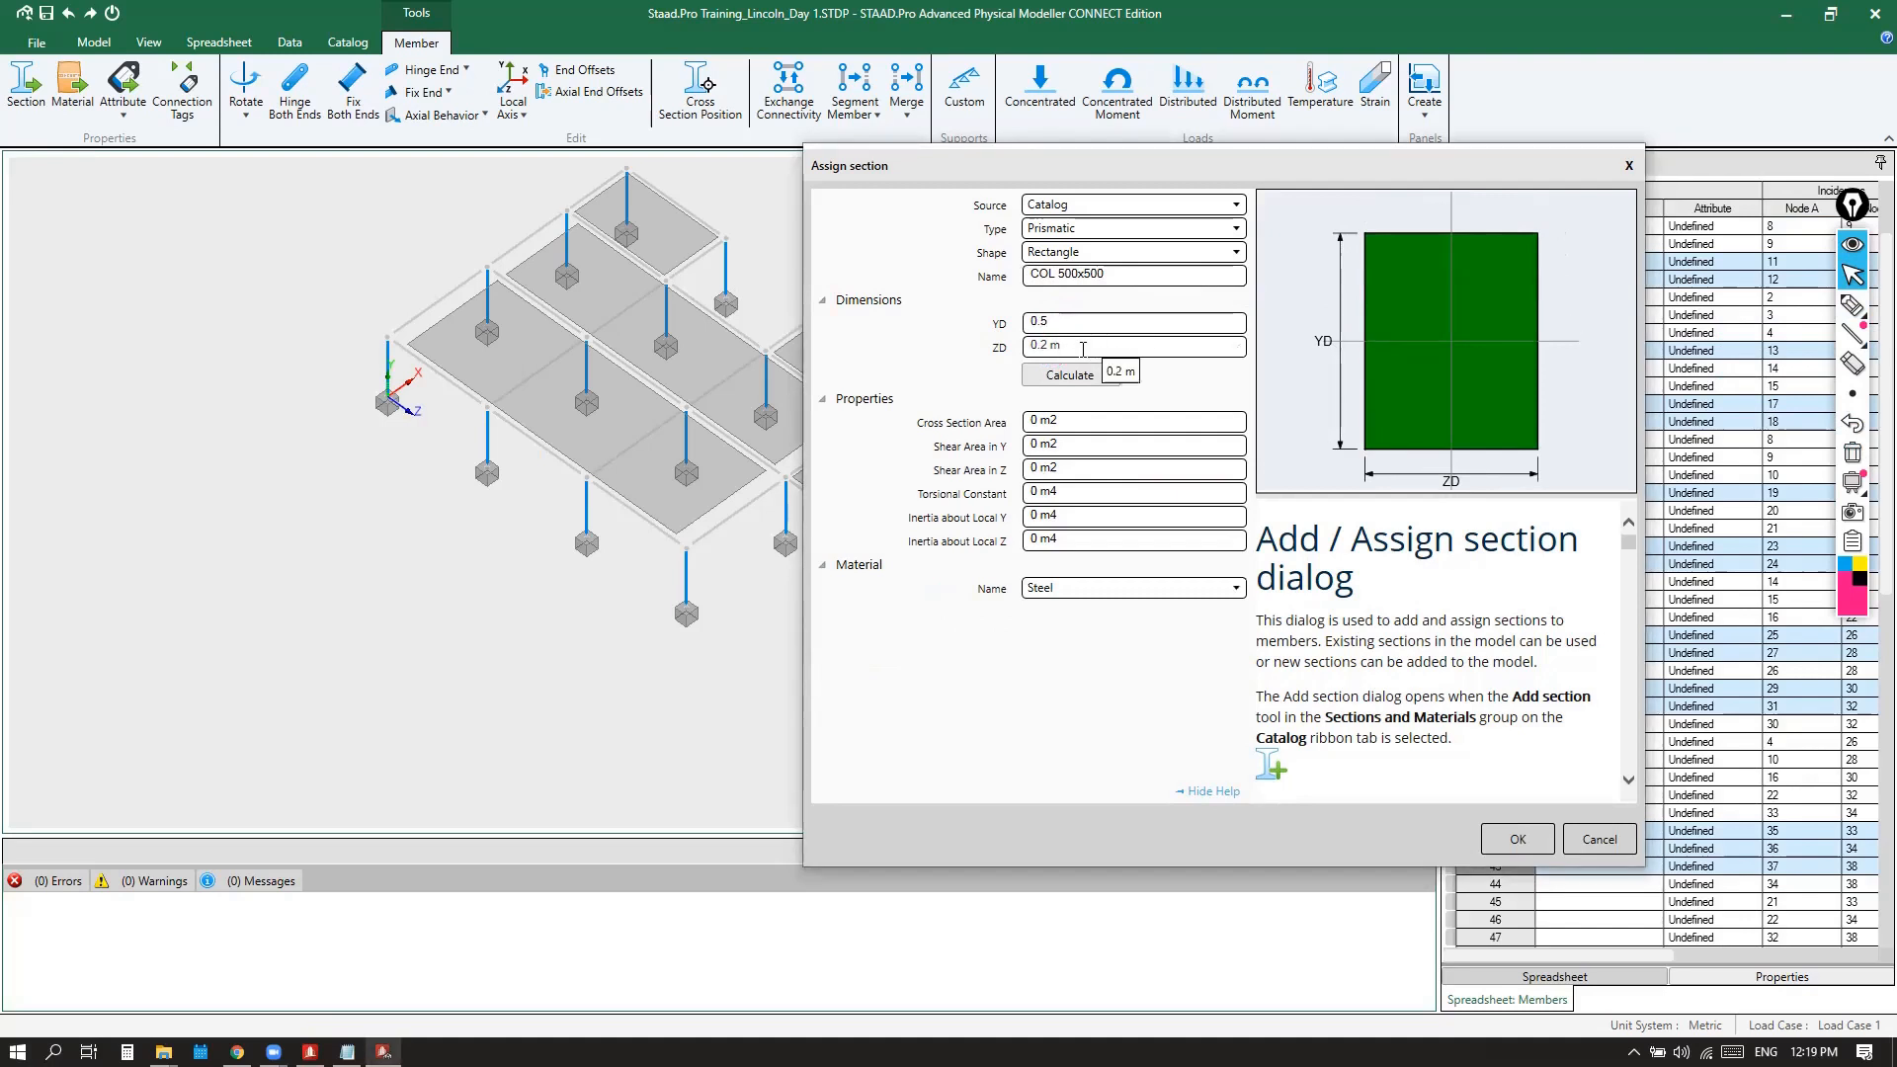
click(1085, 349)
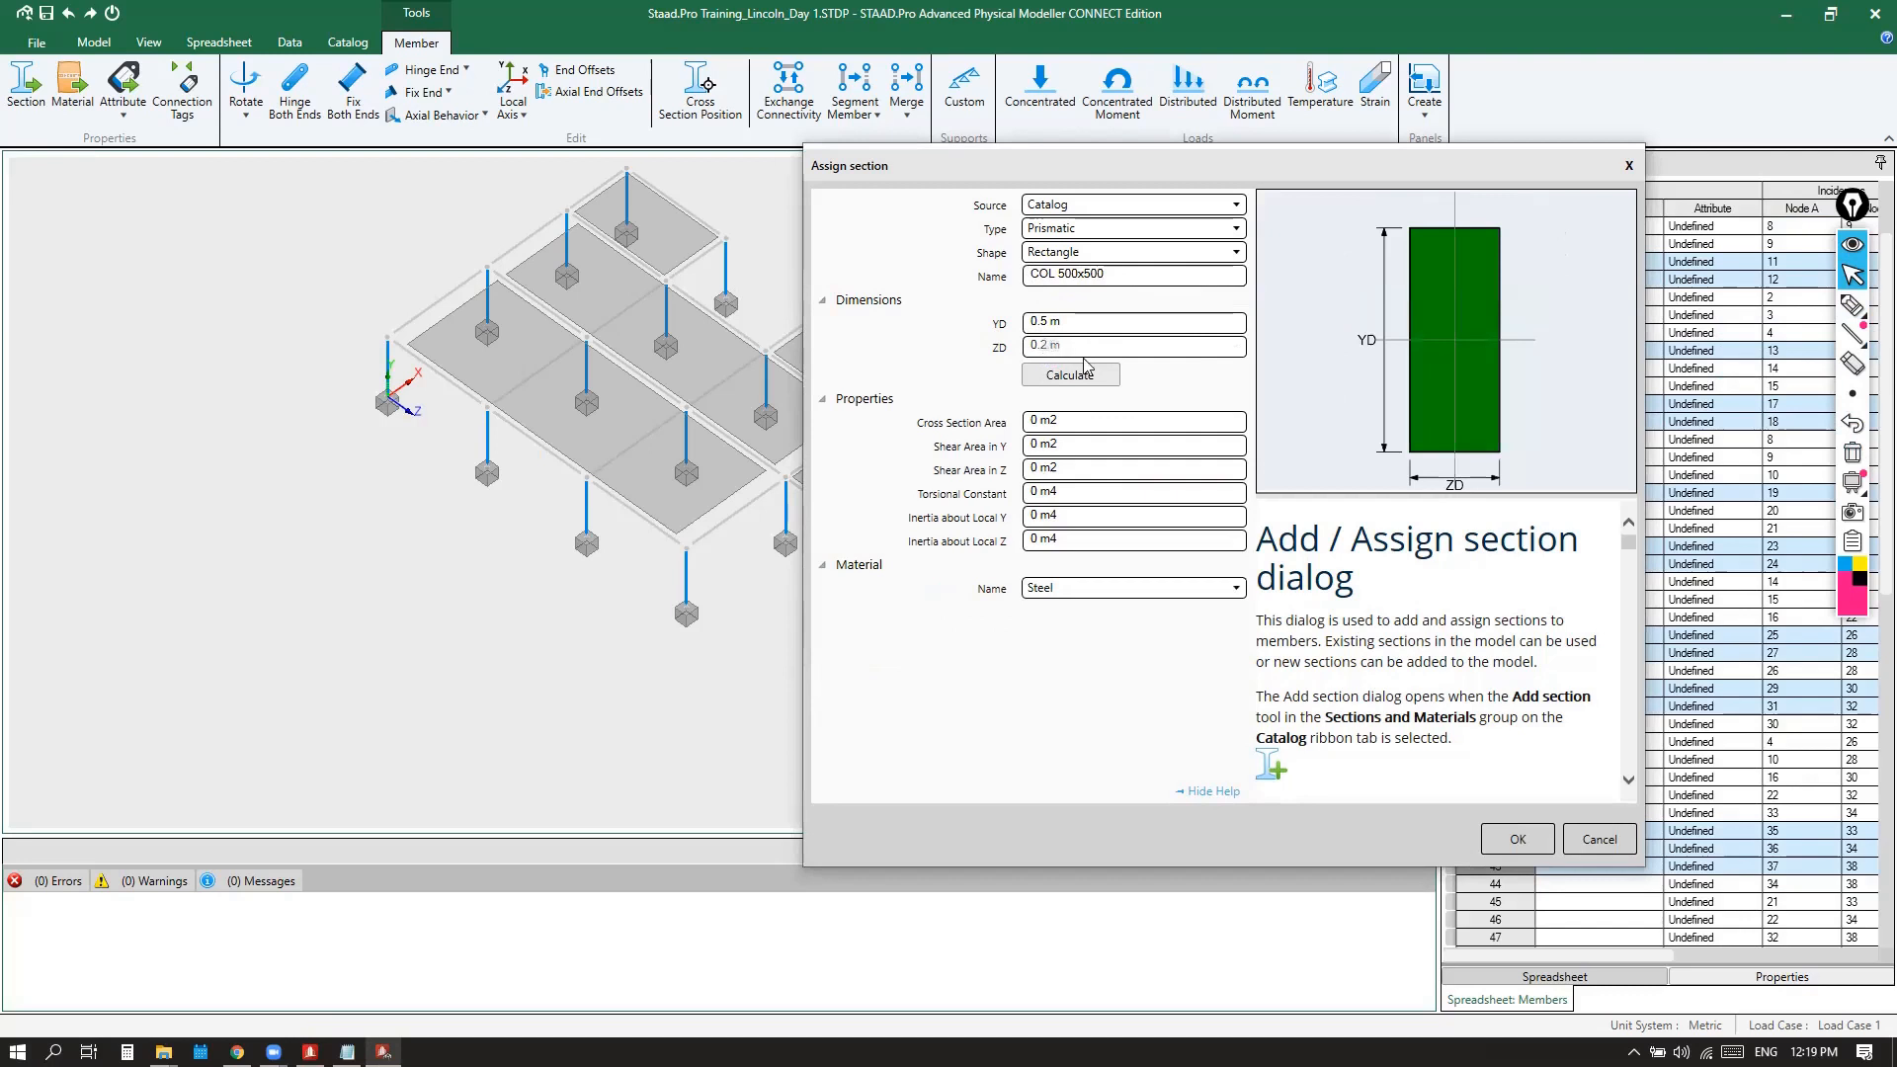
text(0.5)
click(1097, 330)
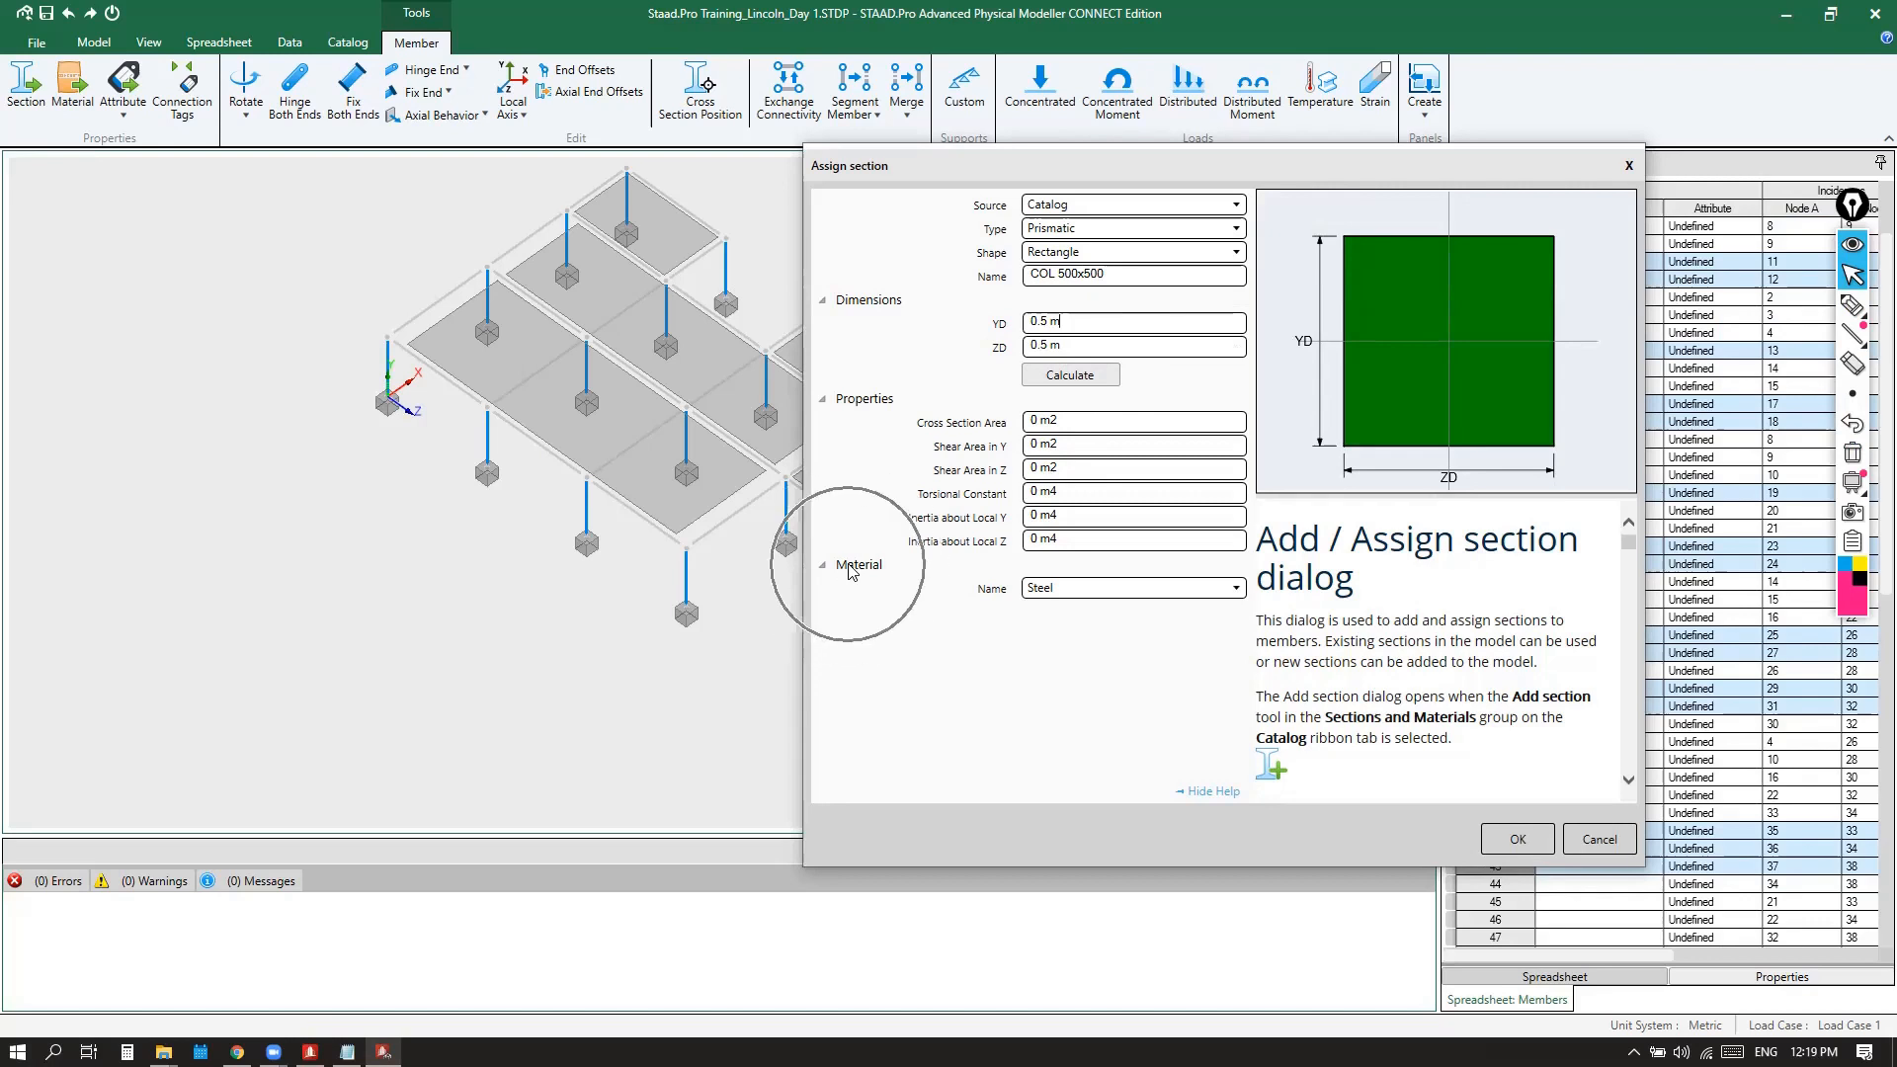
Set the column section's material to Concrete and calculate its section properties
click(1222, 590)
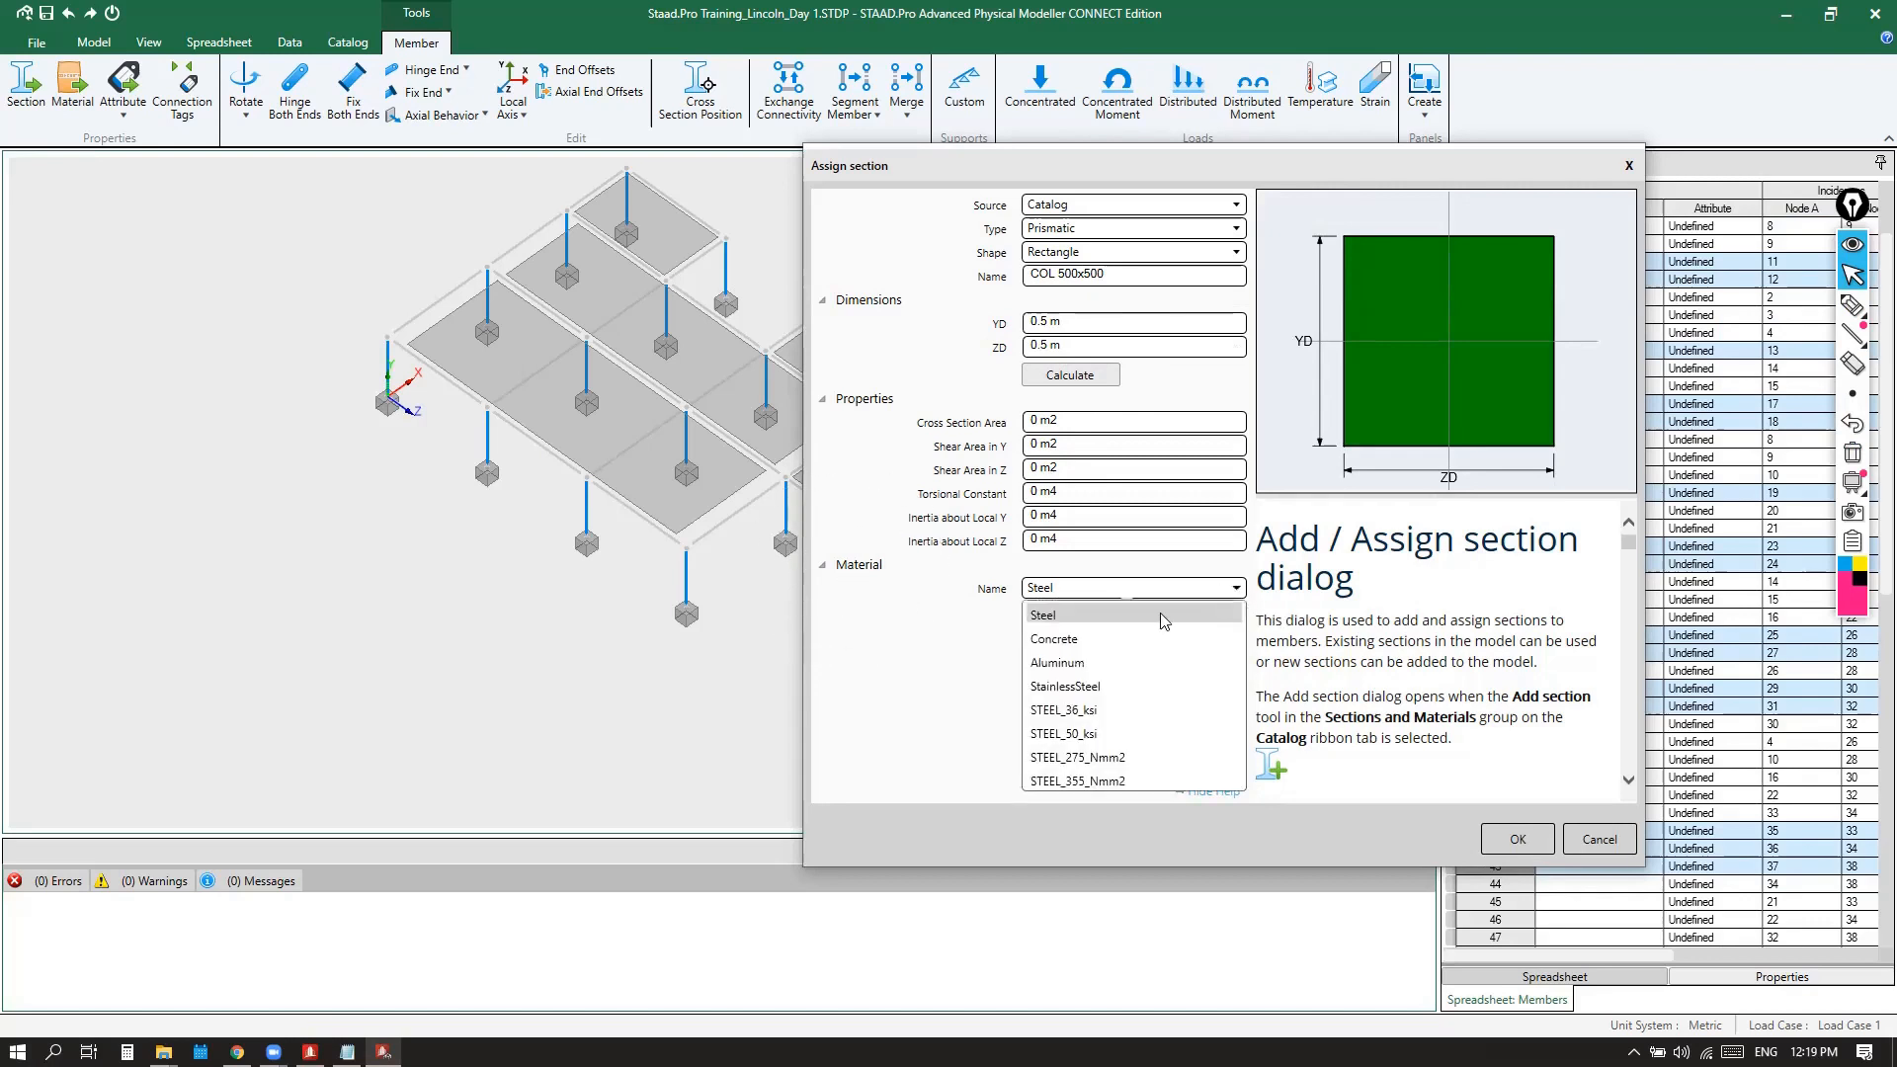
click(1072, 644)
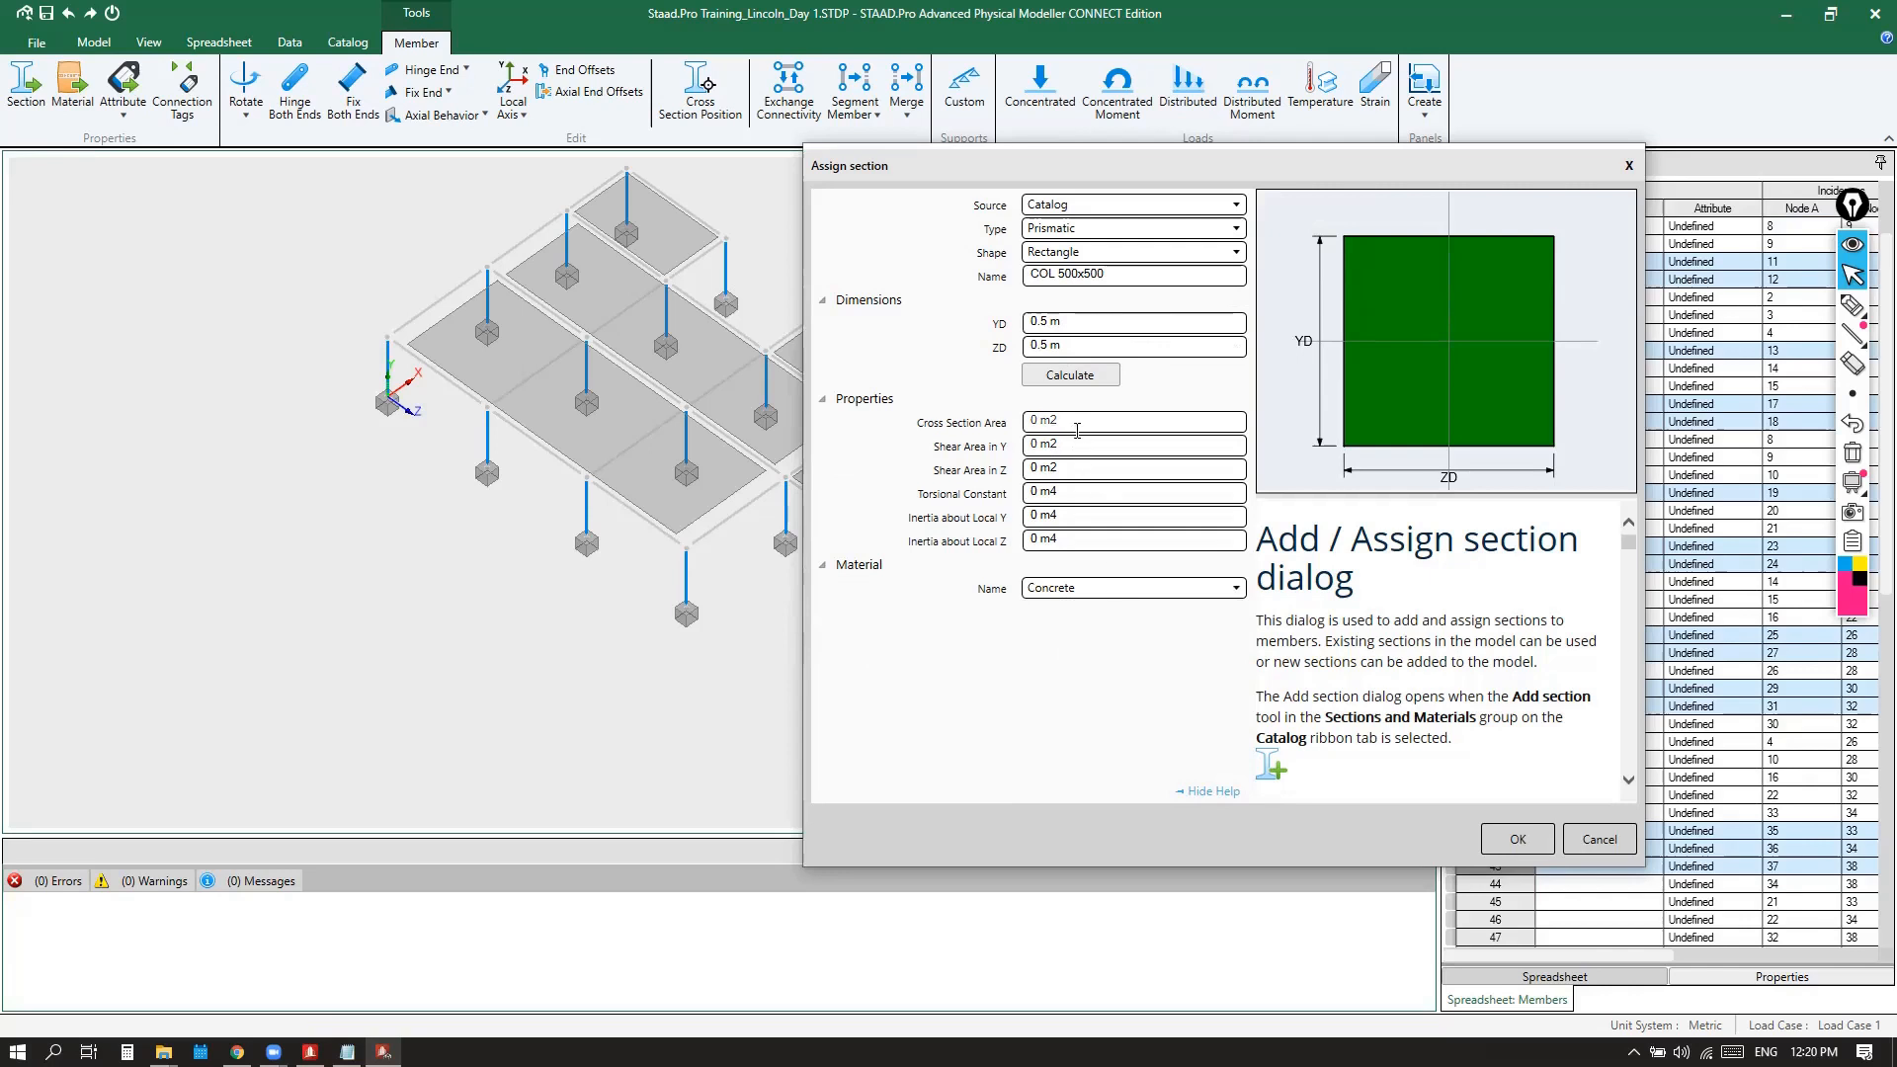
drag(1075, 445, 1012, 494)
click(1053, 516)
click(1054, 536)
click(1087, 382)
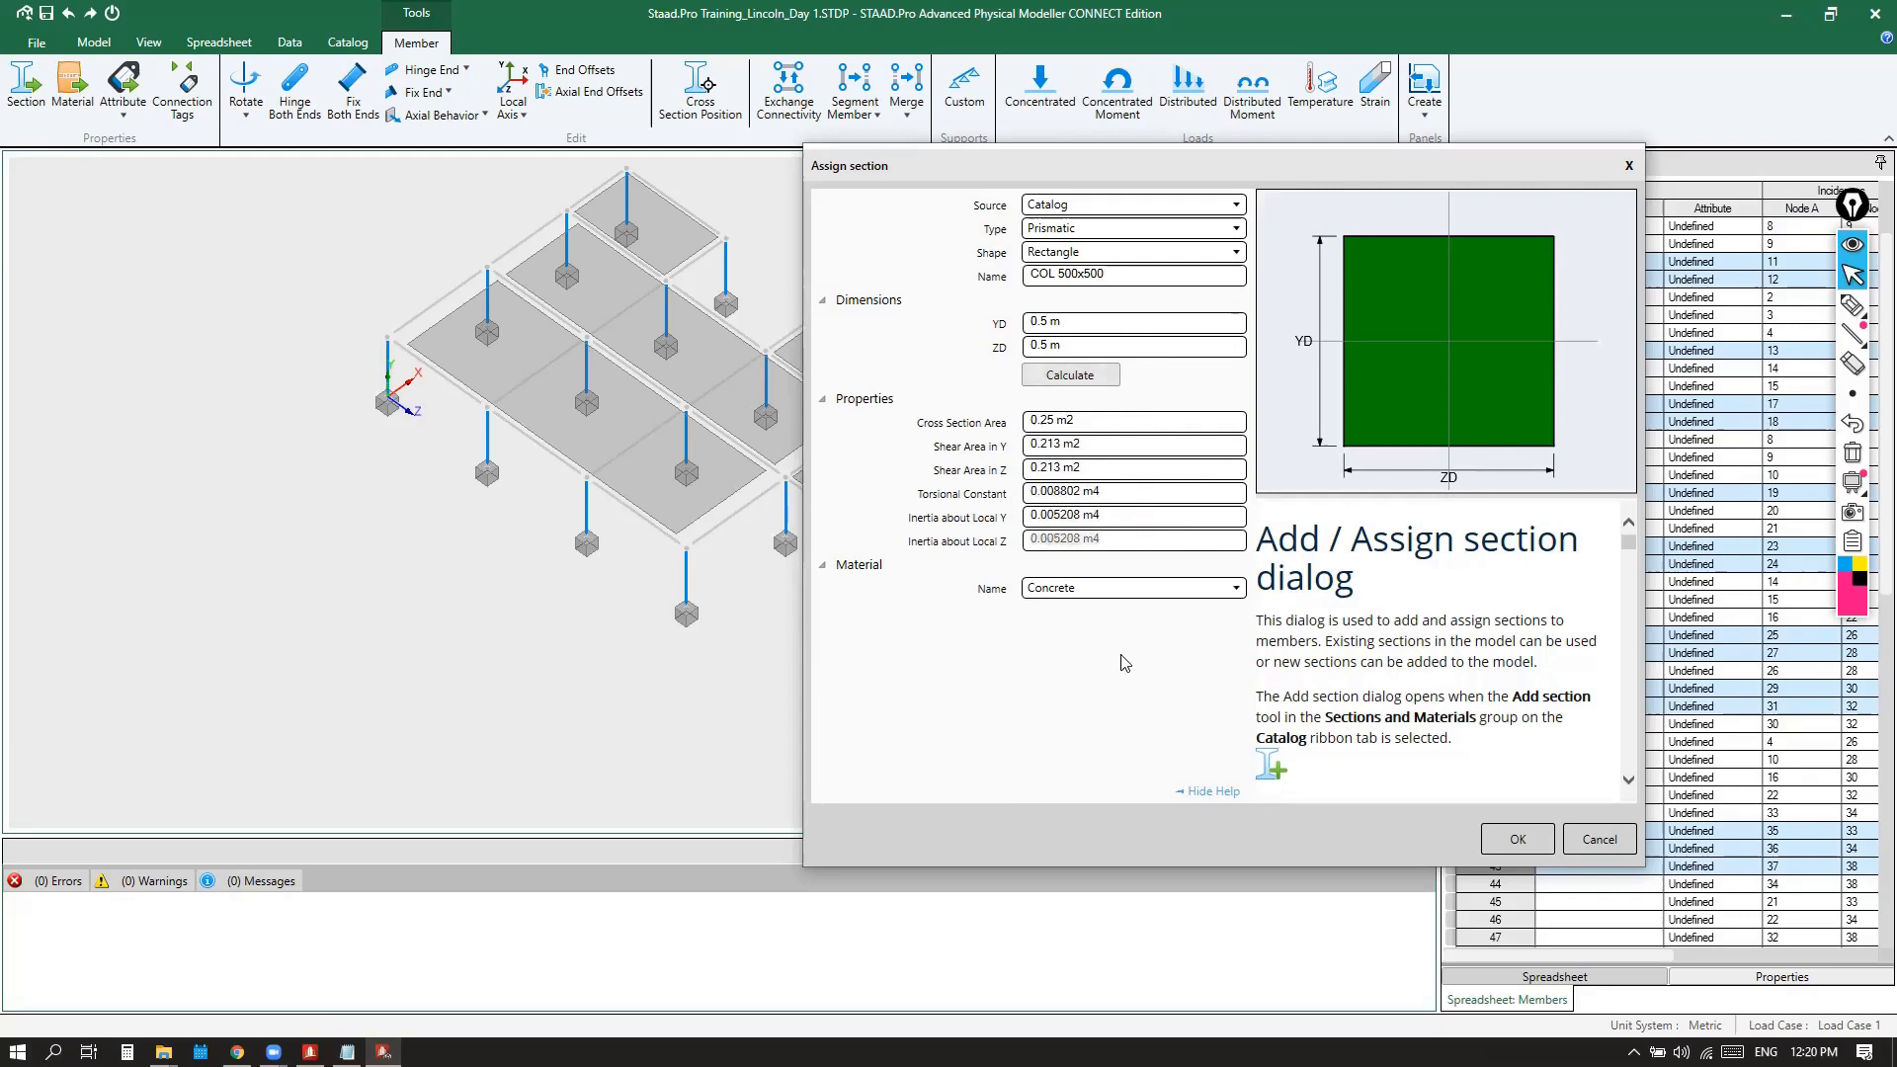
drag(1111, 166, 927, 166)
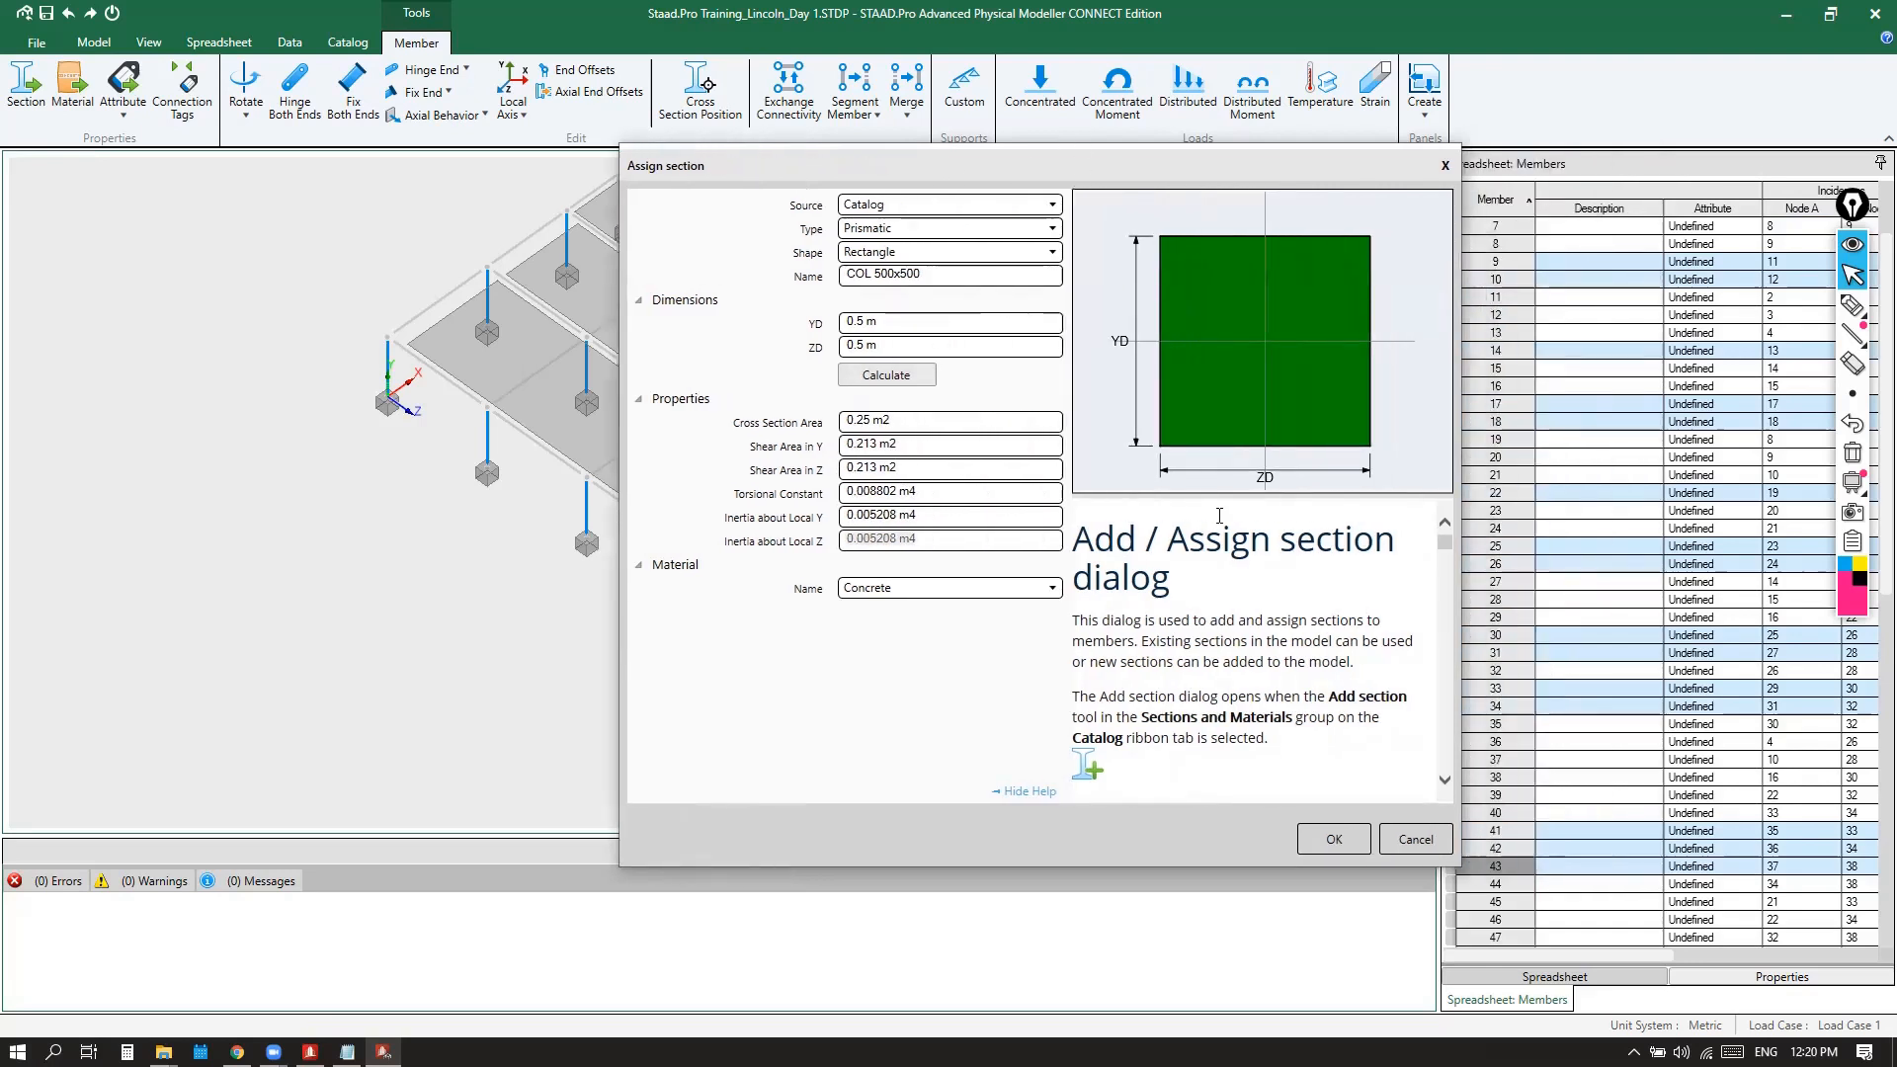
Assign the COL 500x500 concrete section to the selected columns and check its label on the corner column
click(1333, 841)
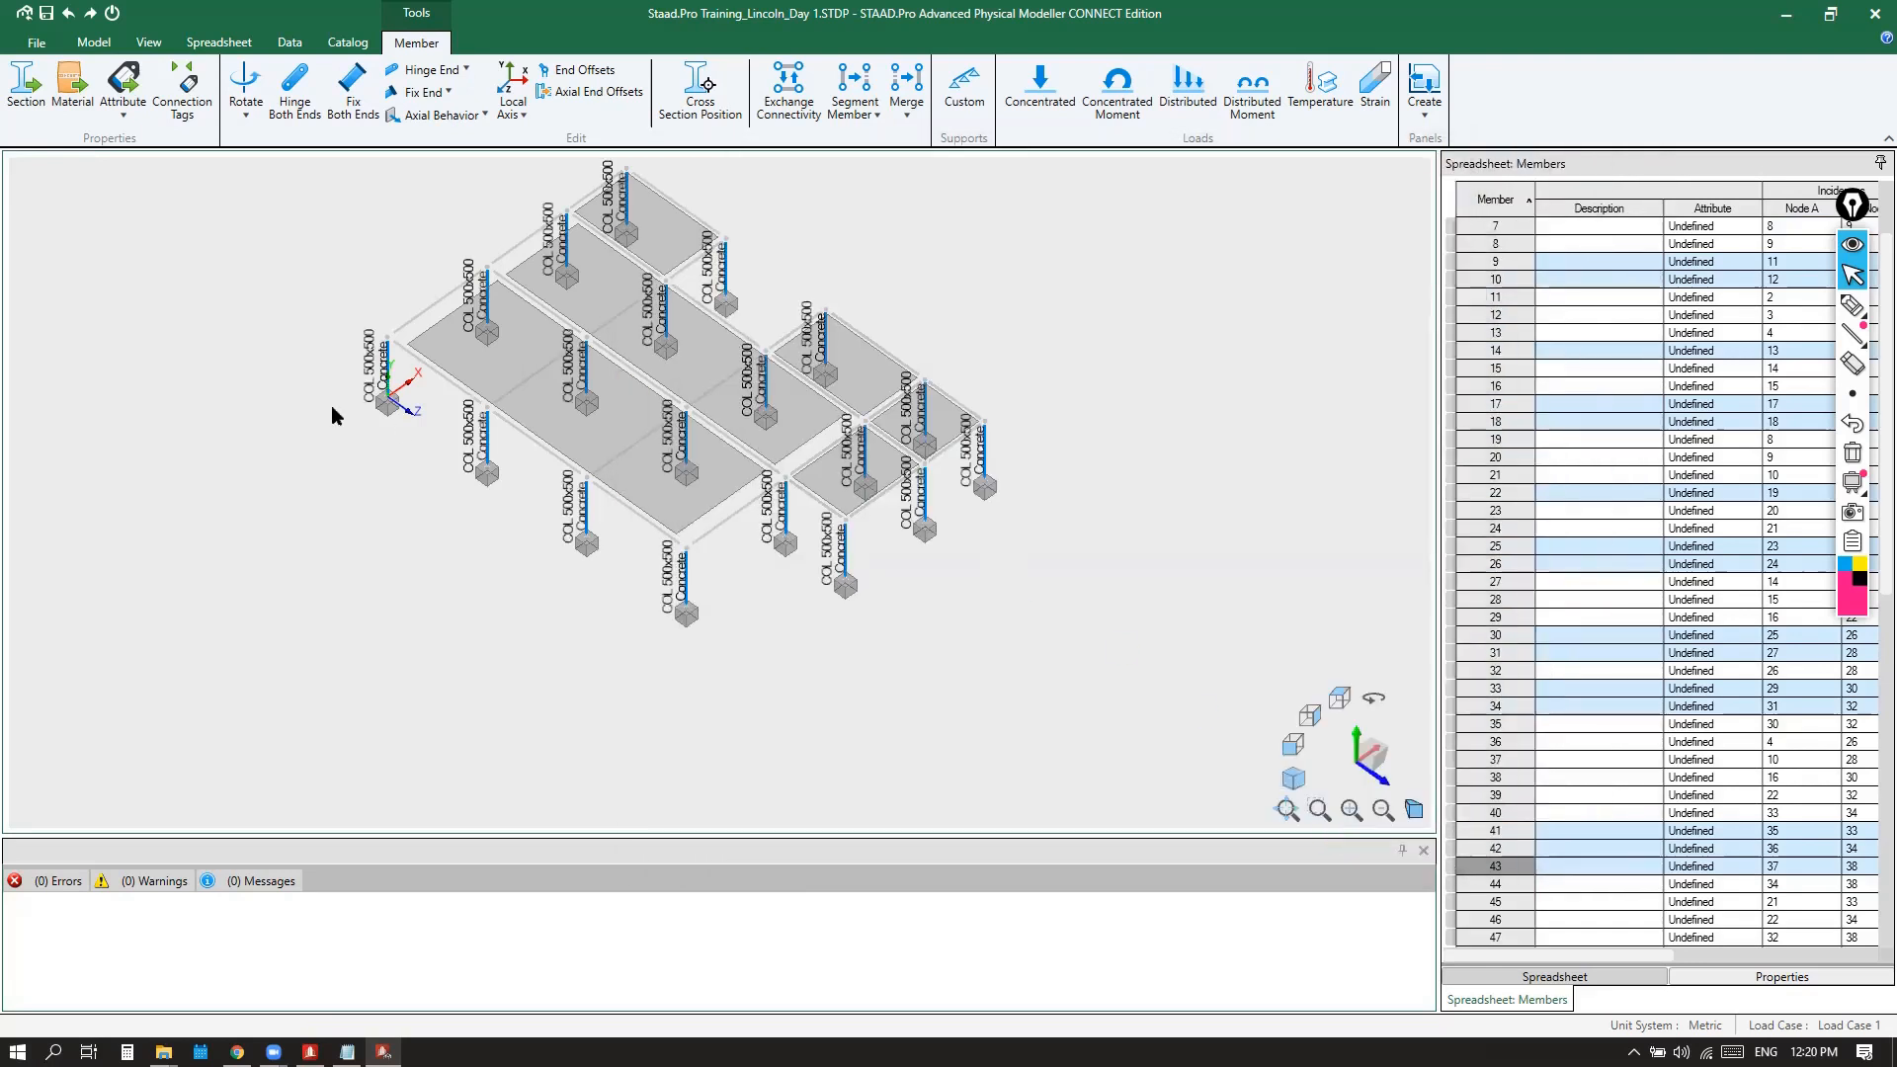
scroll(386, 367, up, 6)
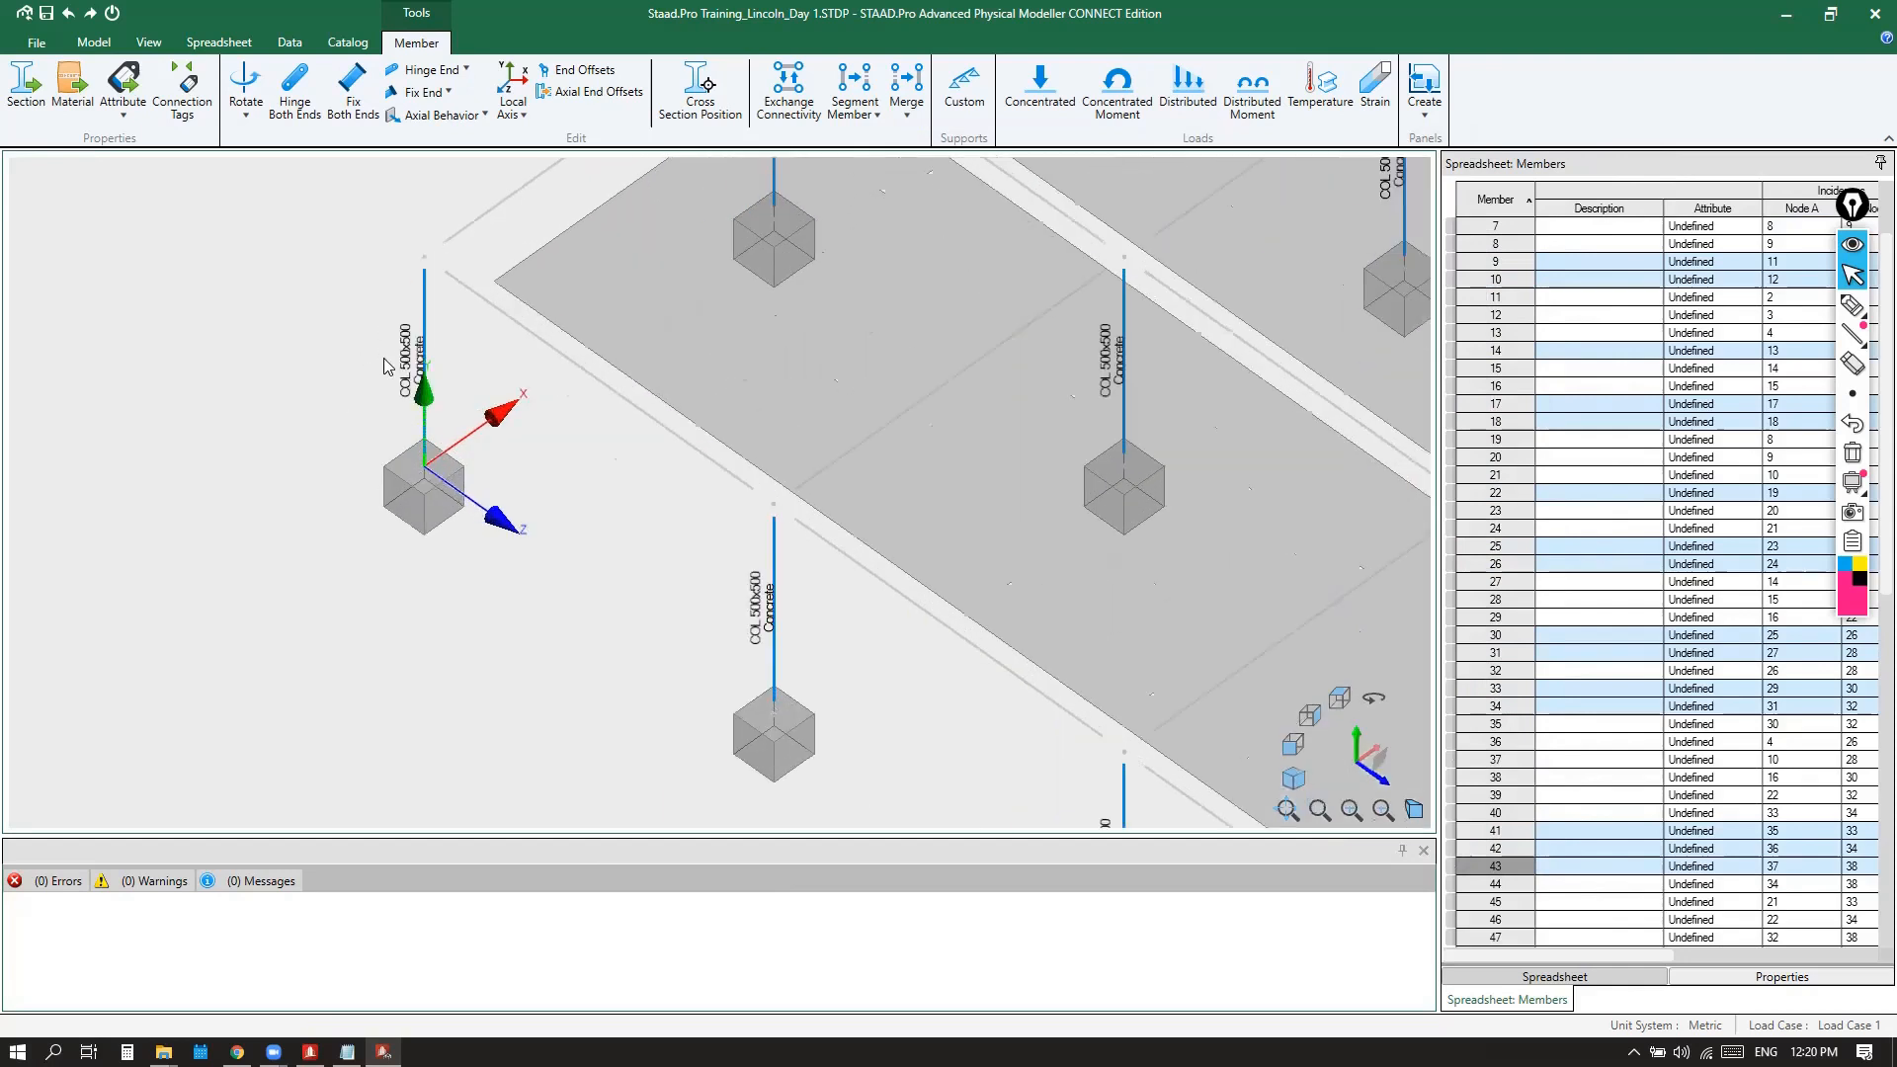
scroll(412, 381, up, 2)
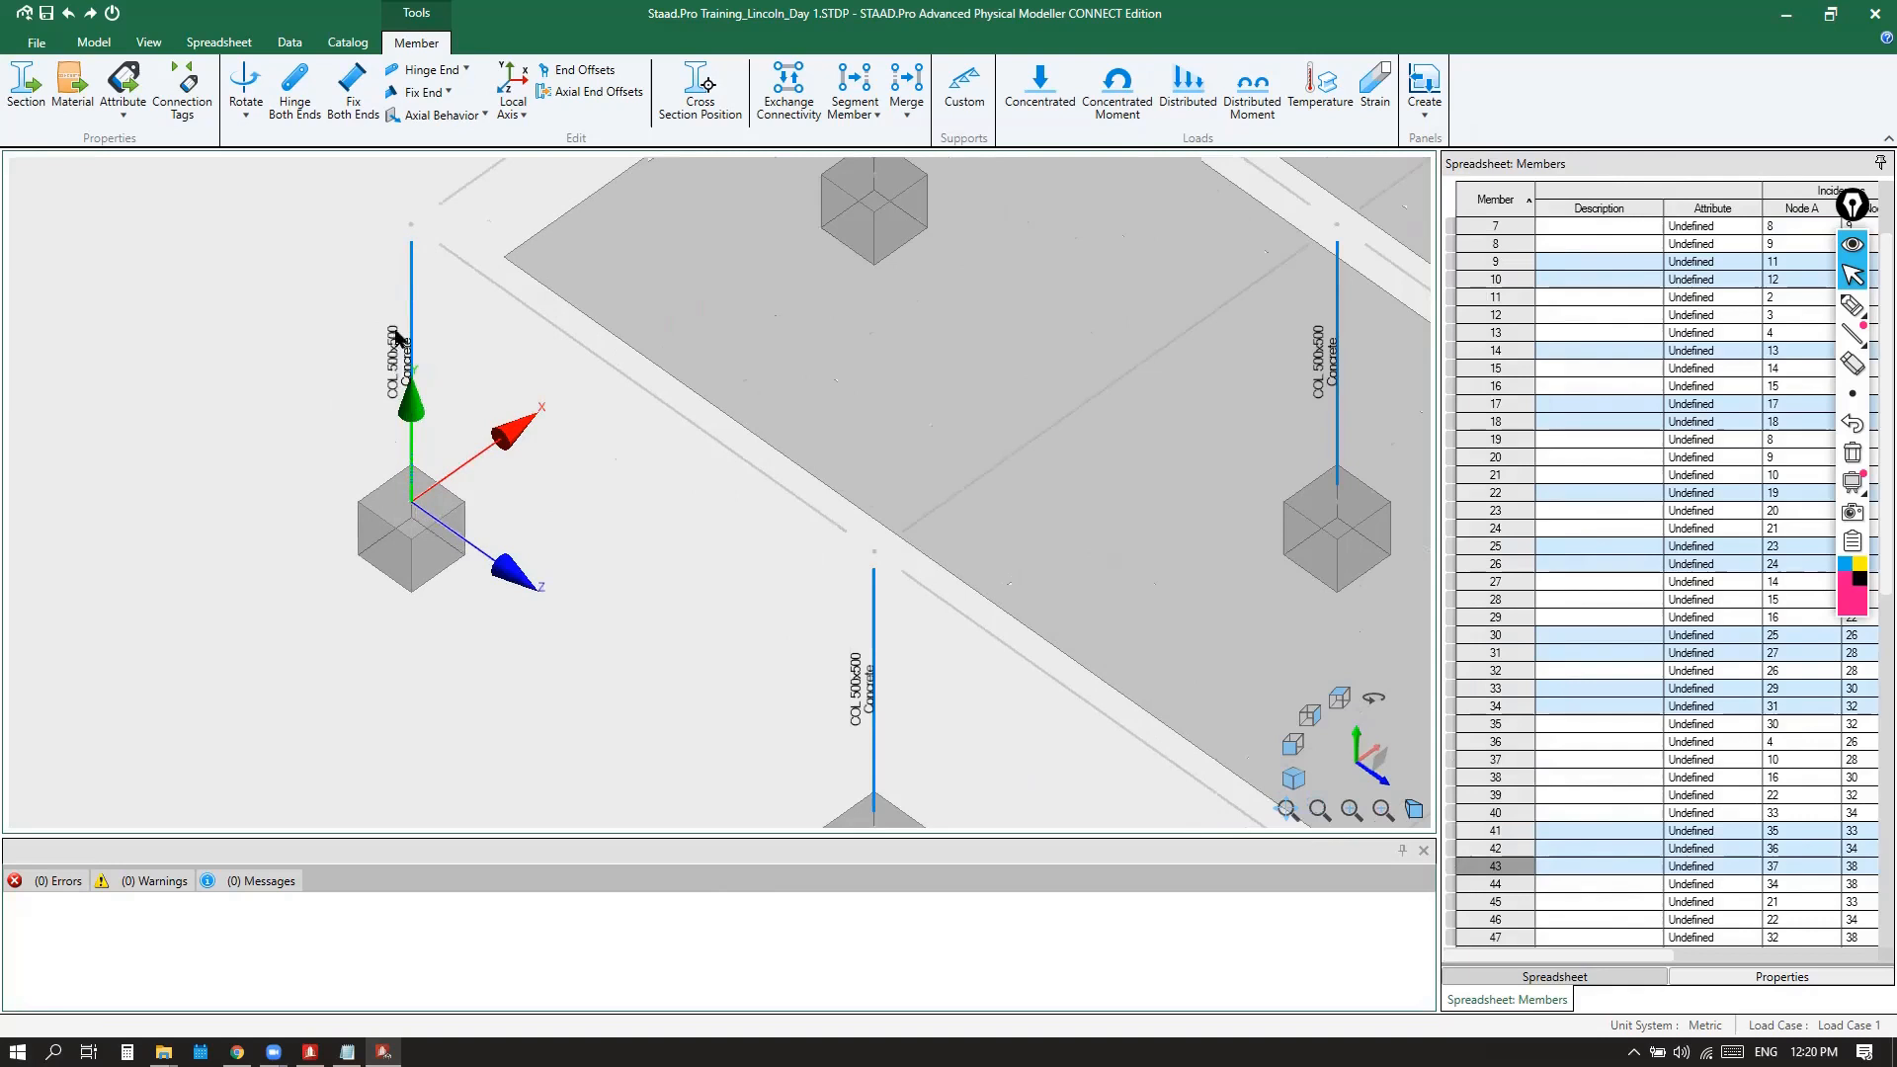
click(1853, 305)
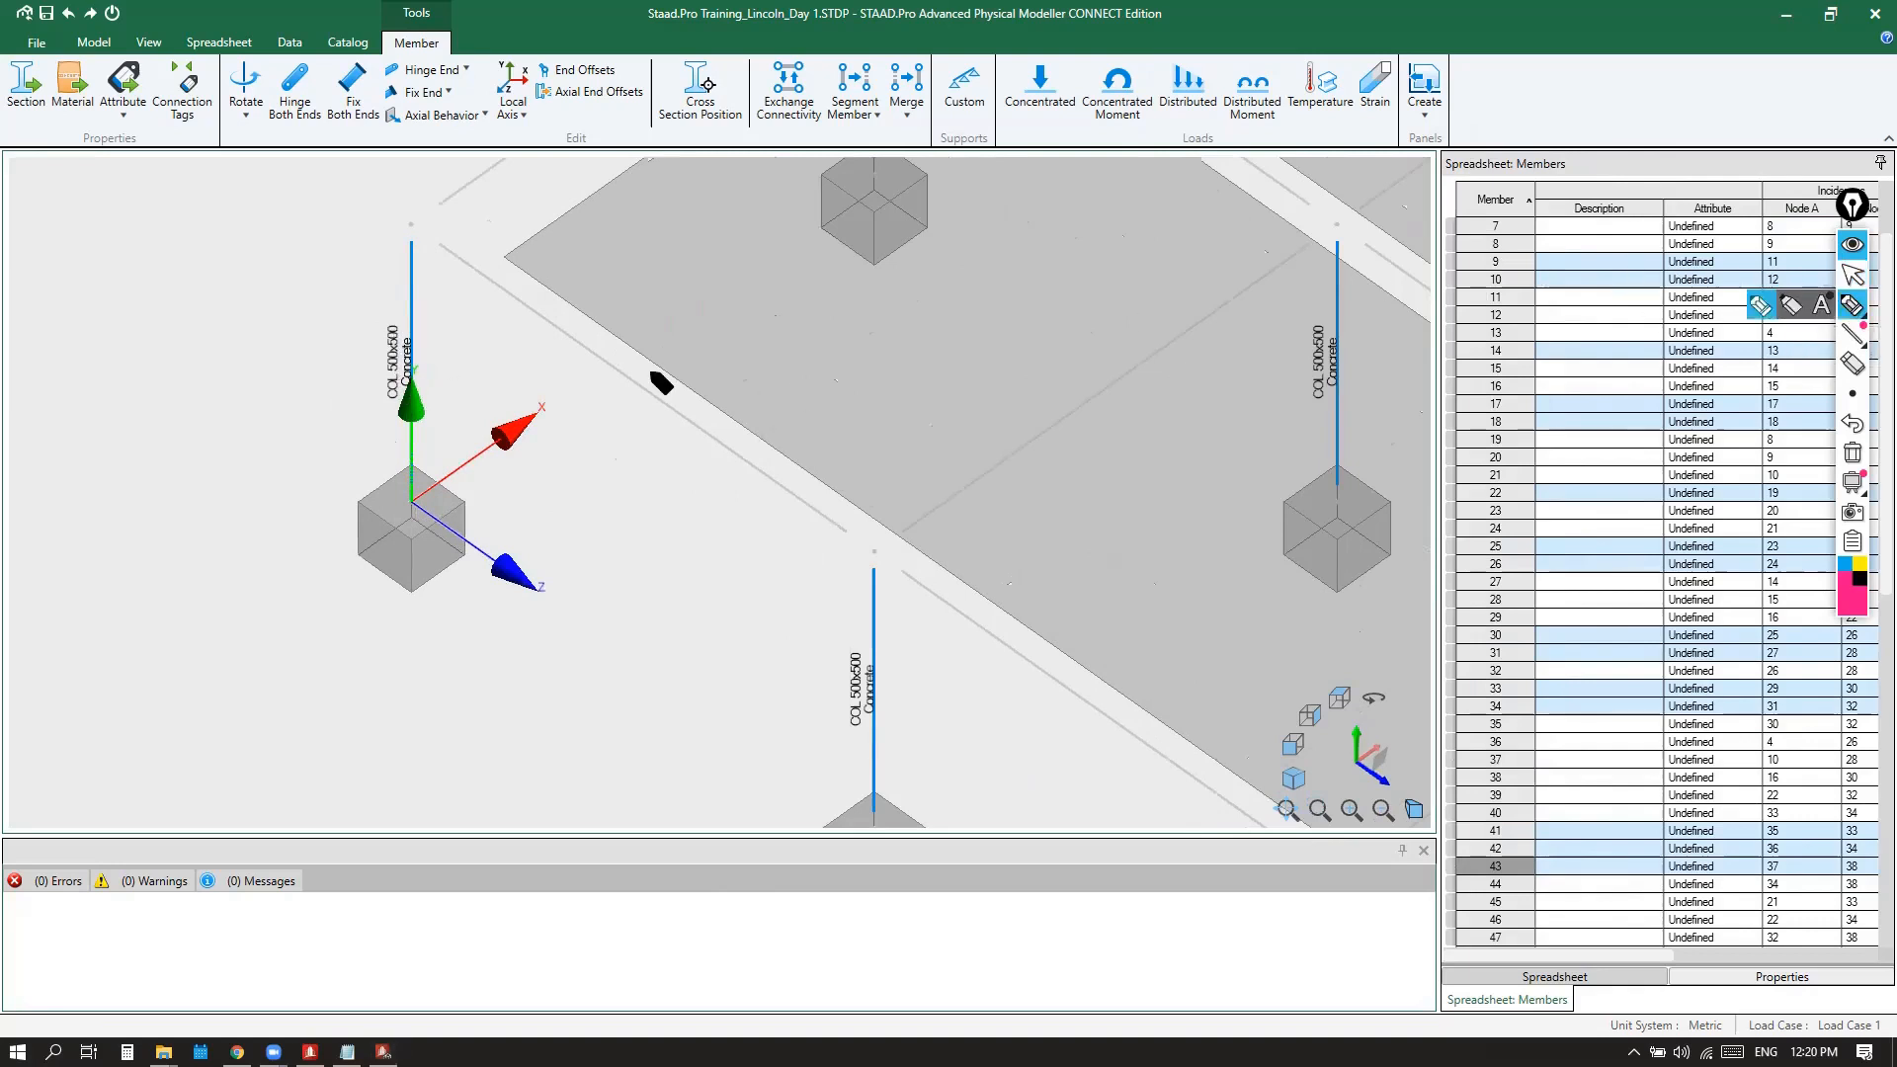
mouse_move(450, 321)
mouse_down()
mouse_move(356, 434)
mouse_move(435, 317)
mouse_up()
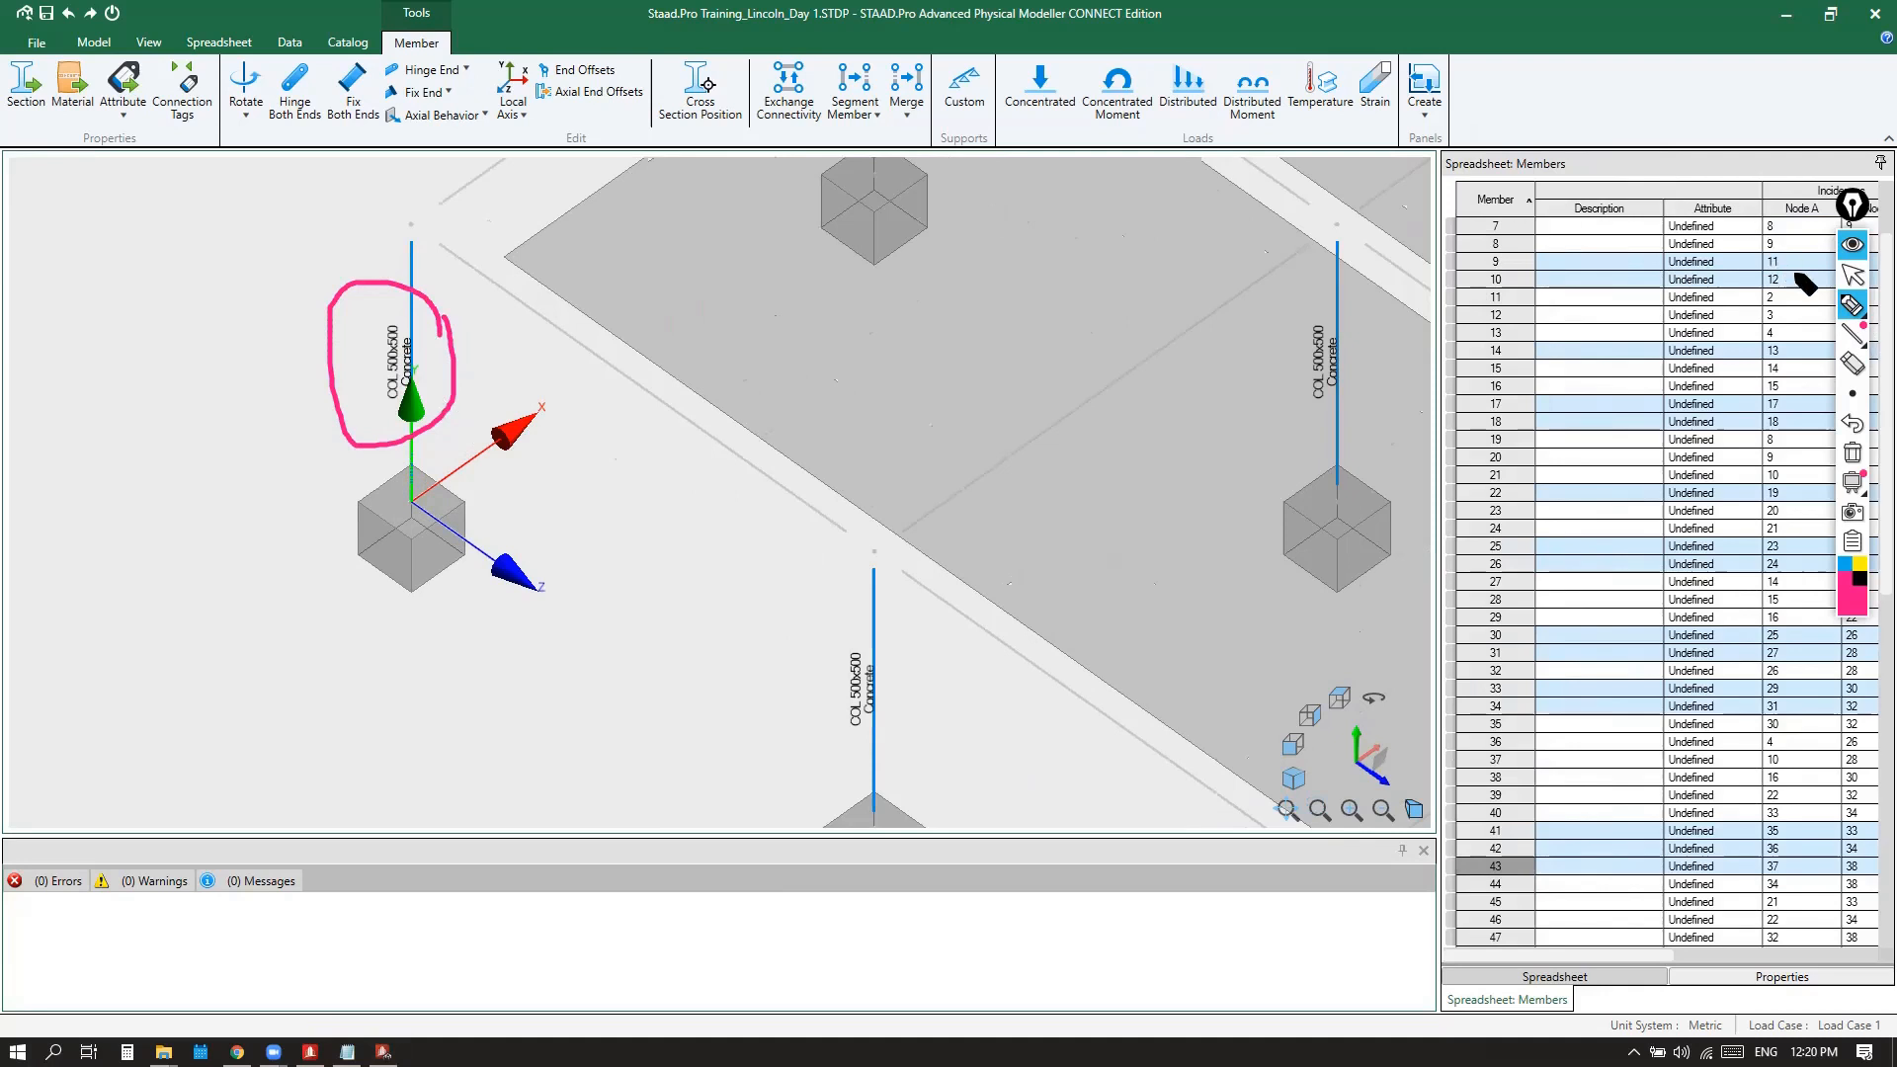
click(1853, 453)
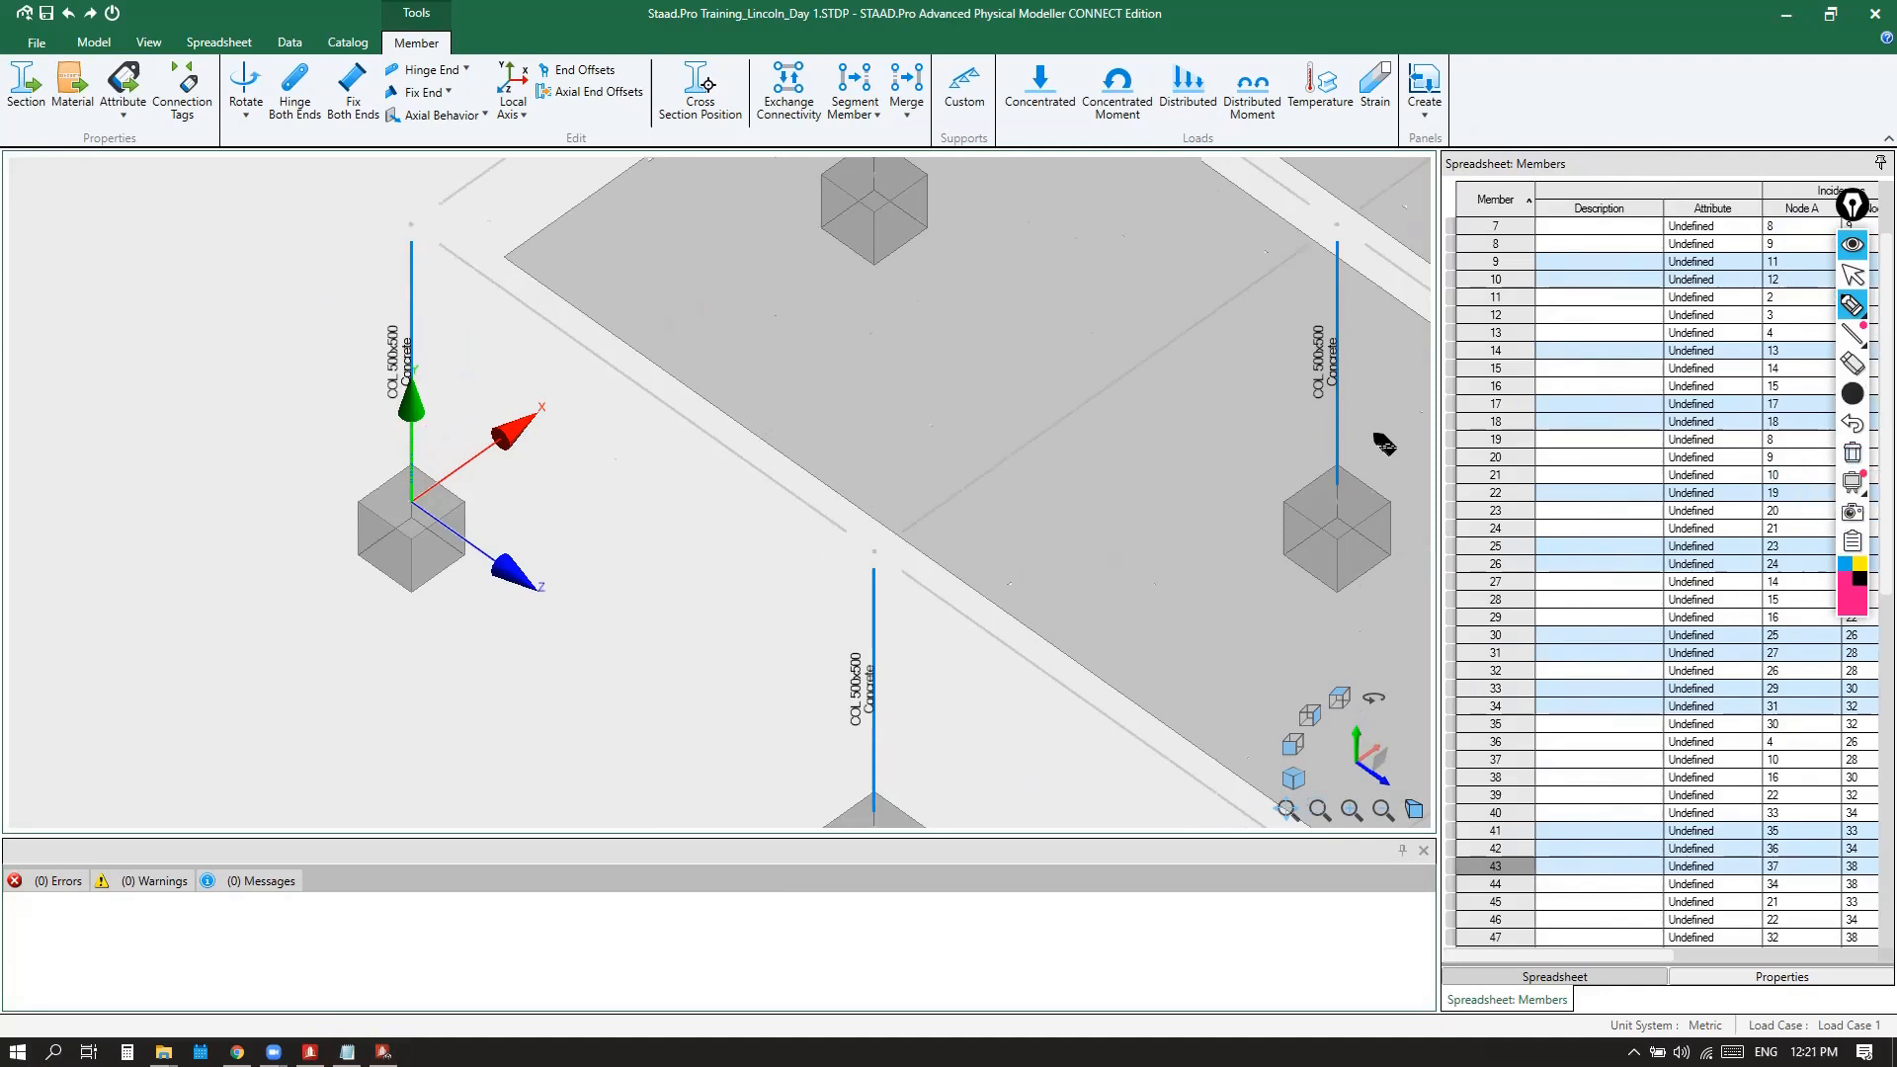
click(1853, 245)
scroll(793, 382, down, 3)
scroll(604, 366, down, 3)
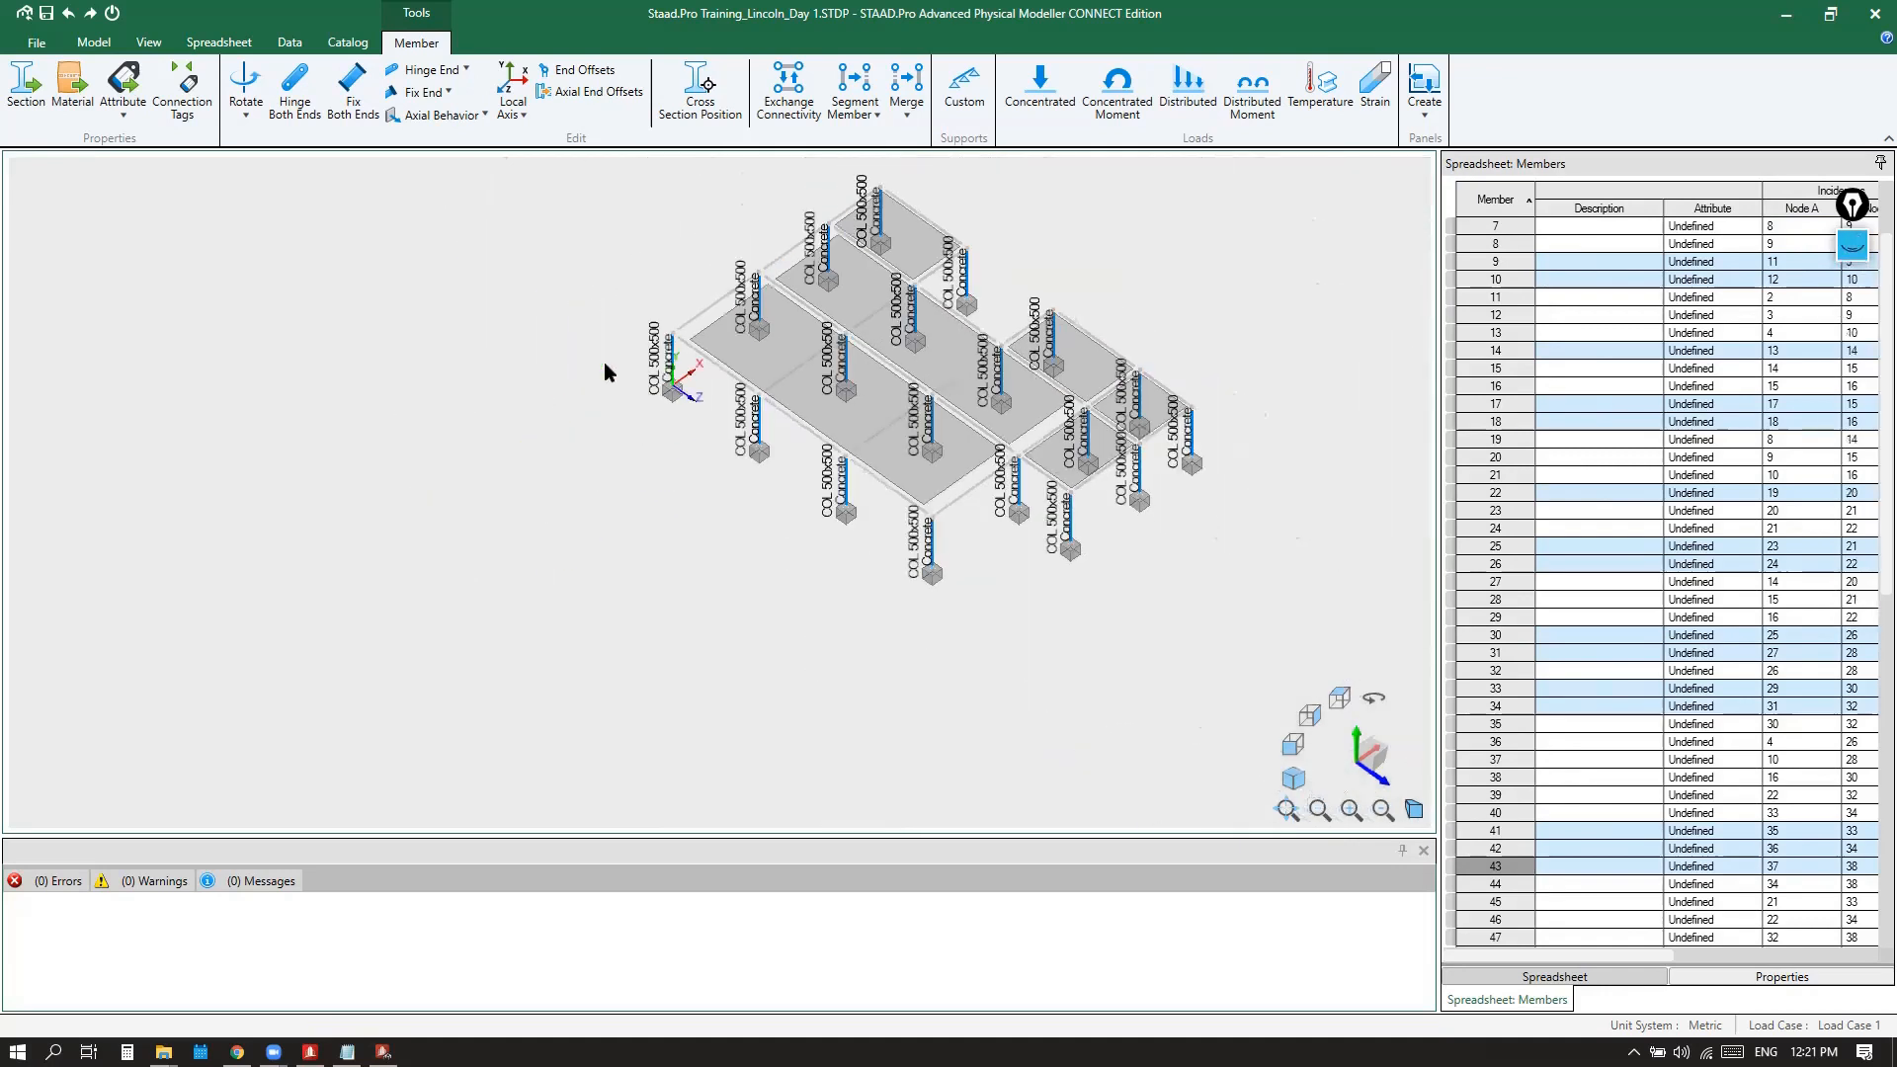
Clear the selection, reselect all the frame's columns in the front view, and return to the isometric view
click(569, 372)
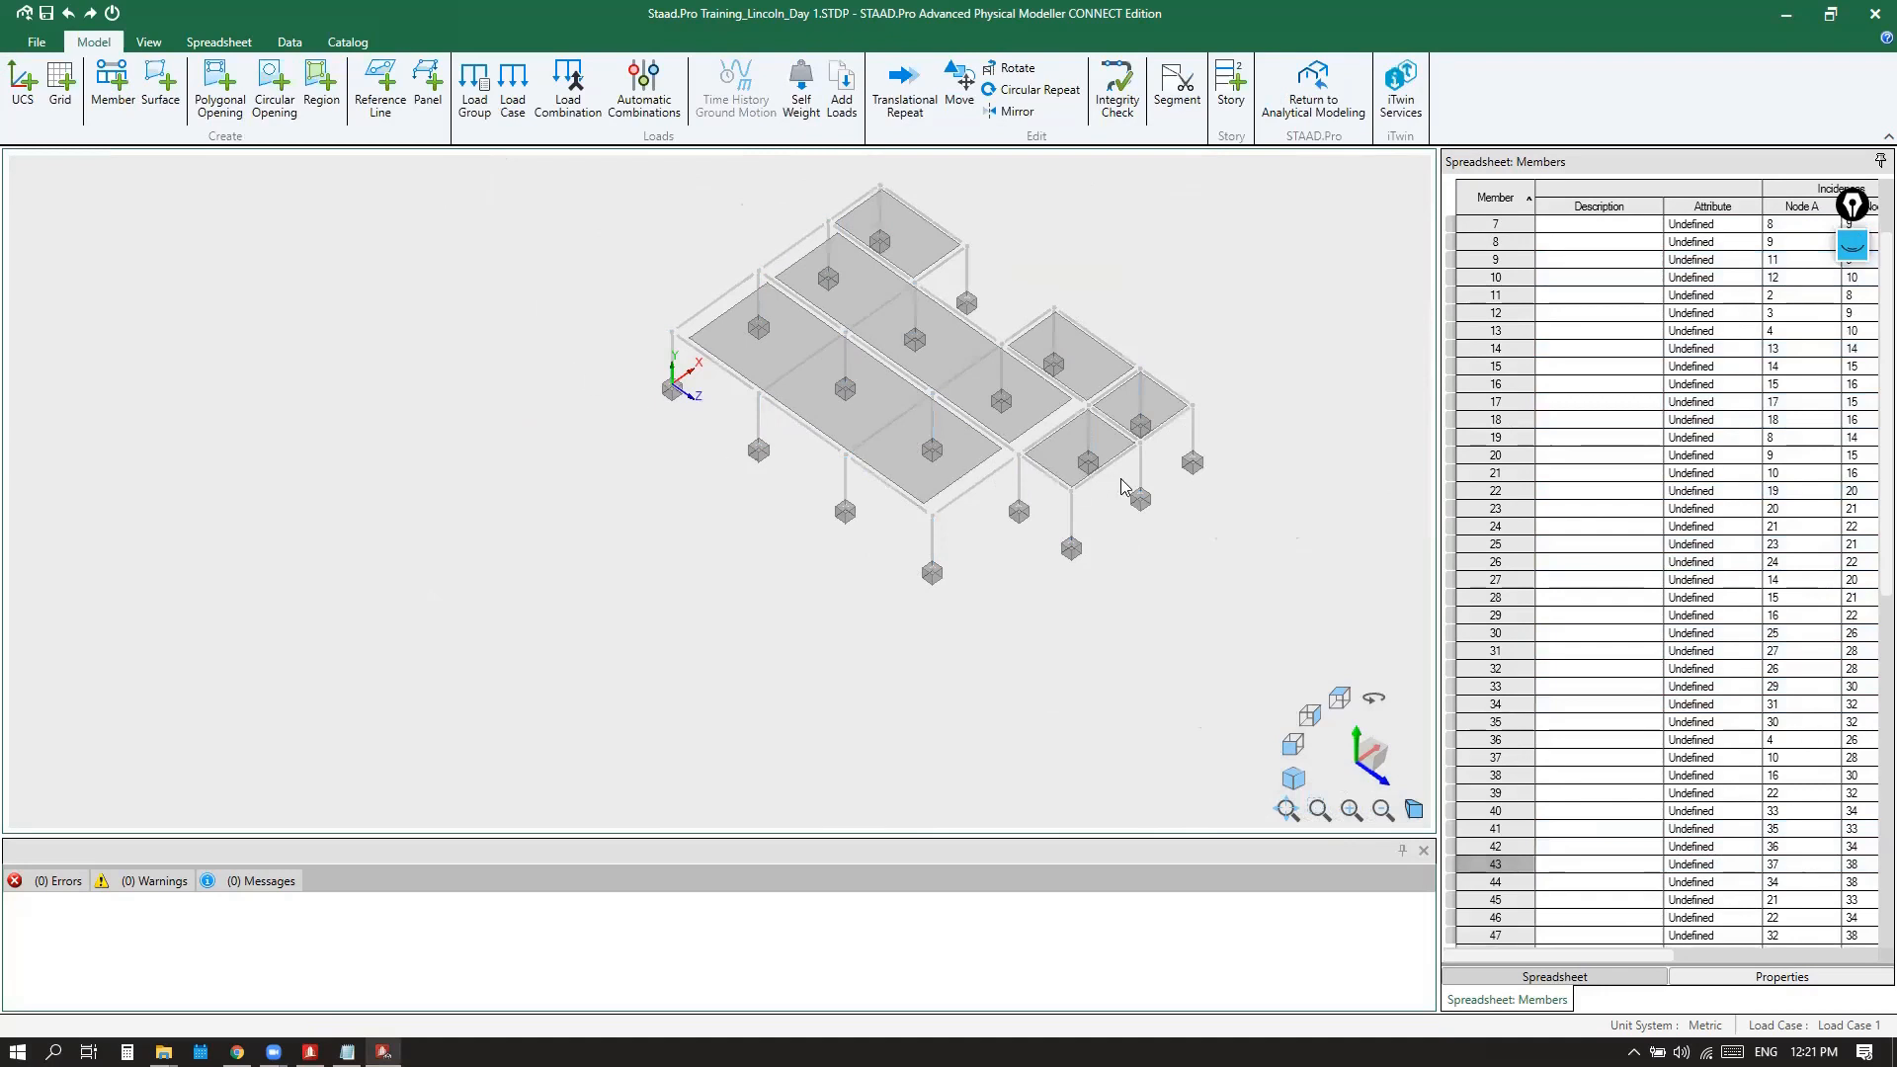
scroll(1121, 477, up, 1)
click(1293, 744)
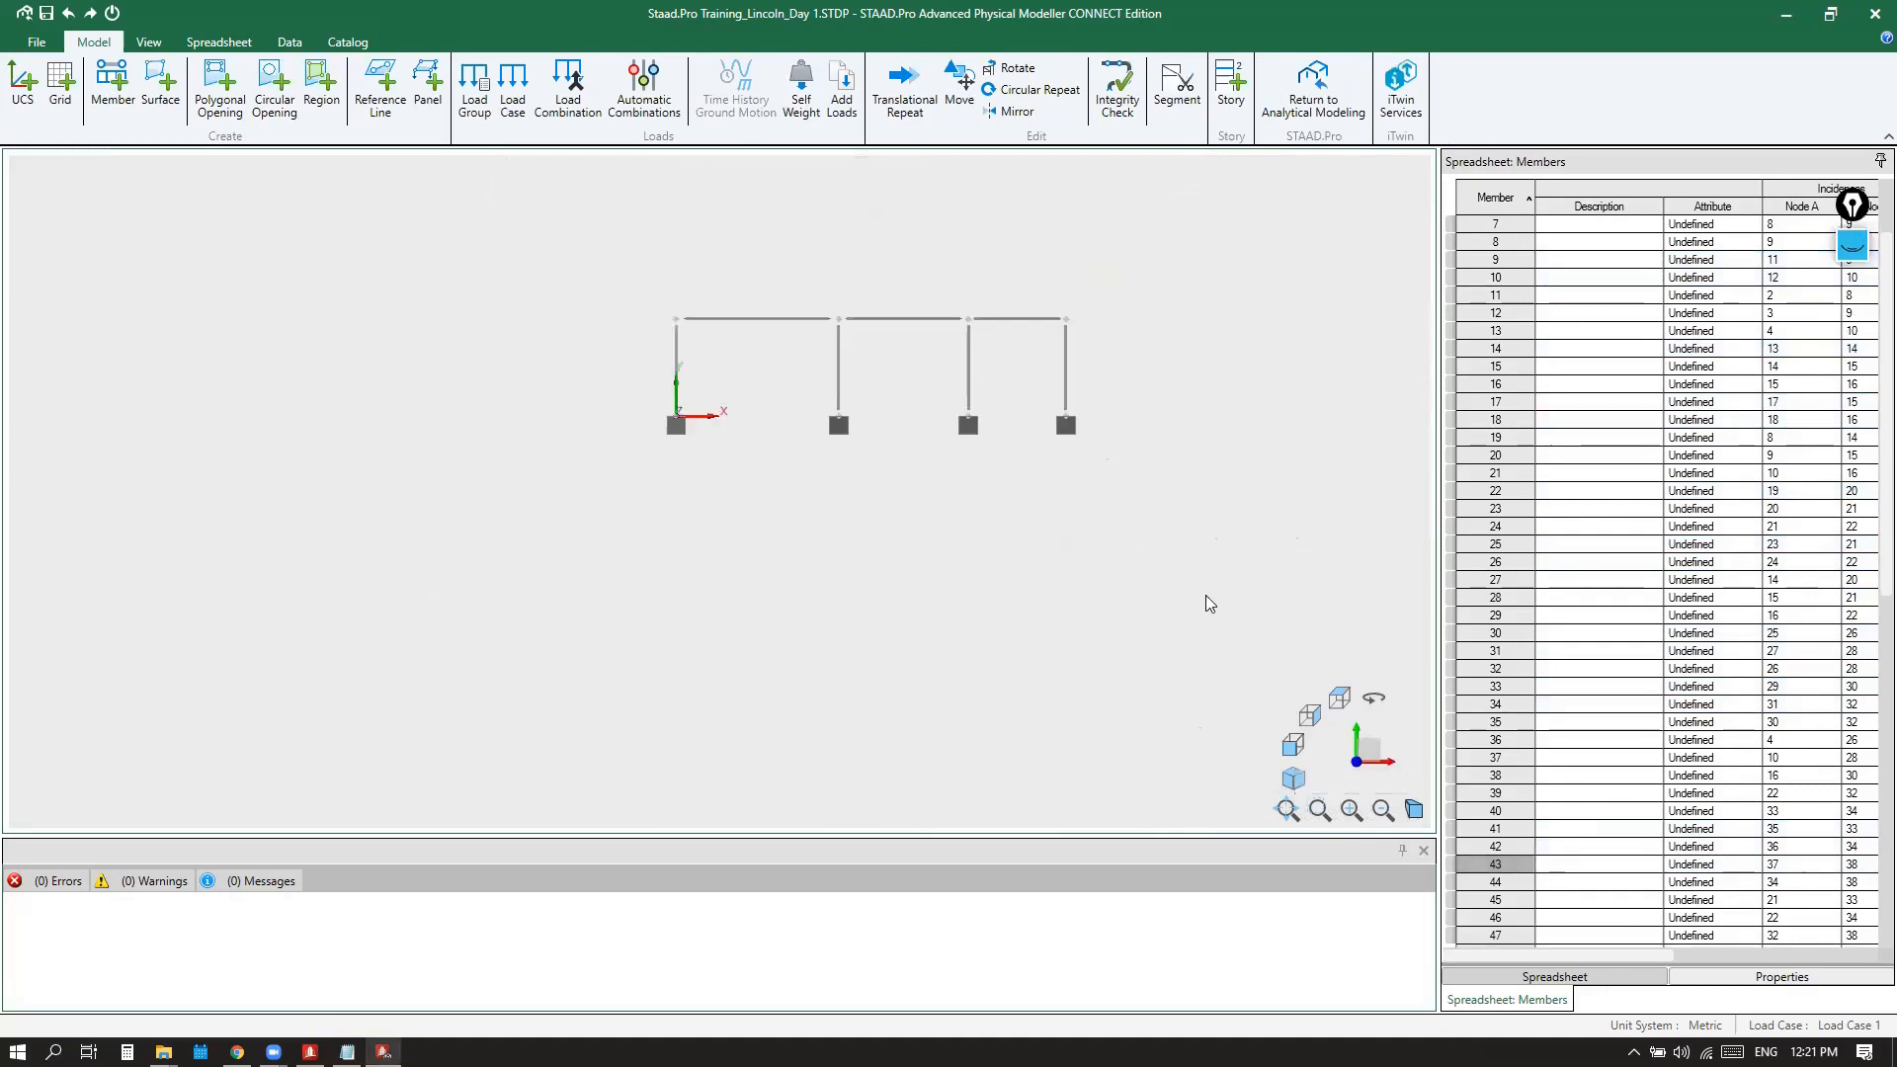
drag(1115, 364, 737, 410)
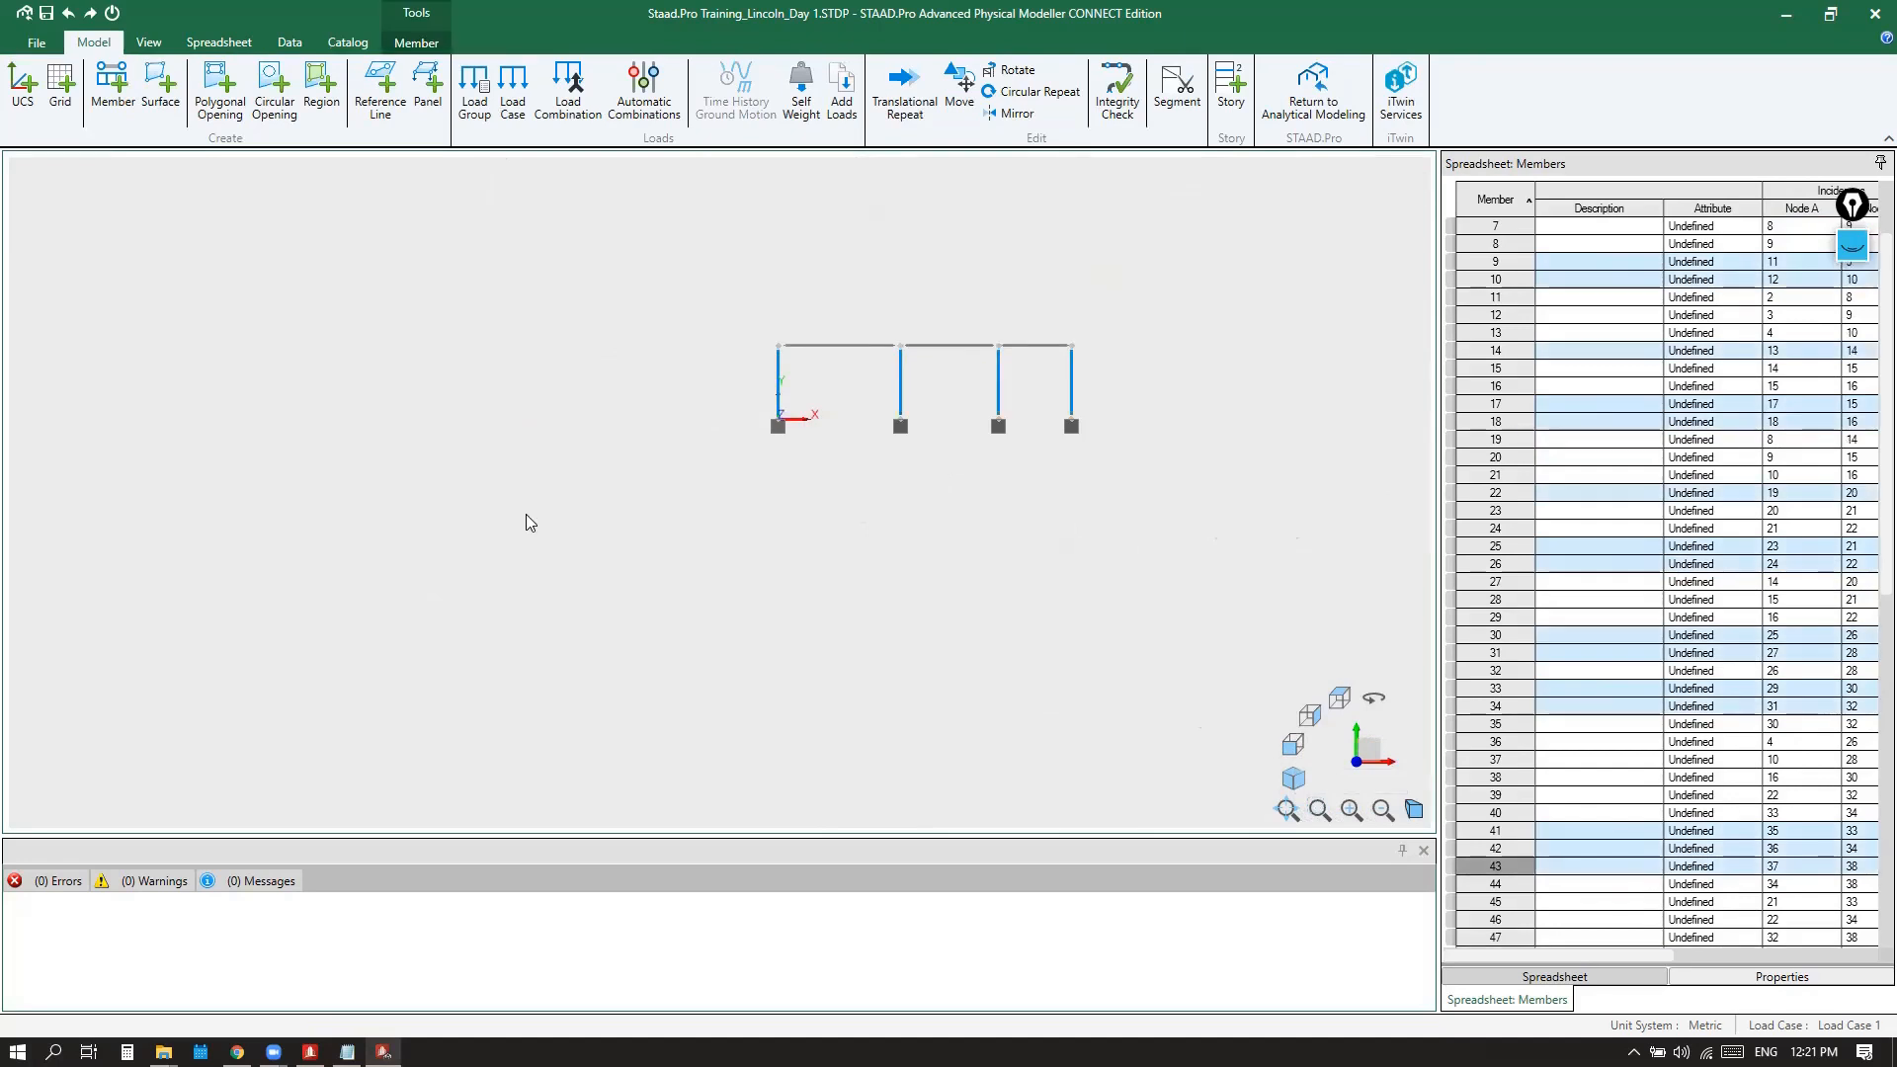
click(1294, 778)
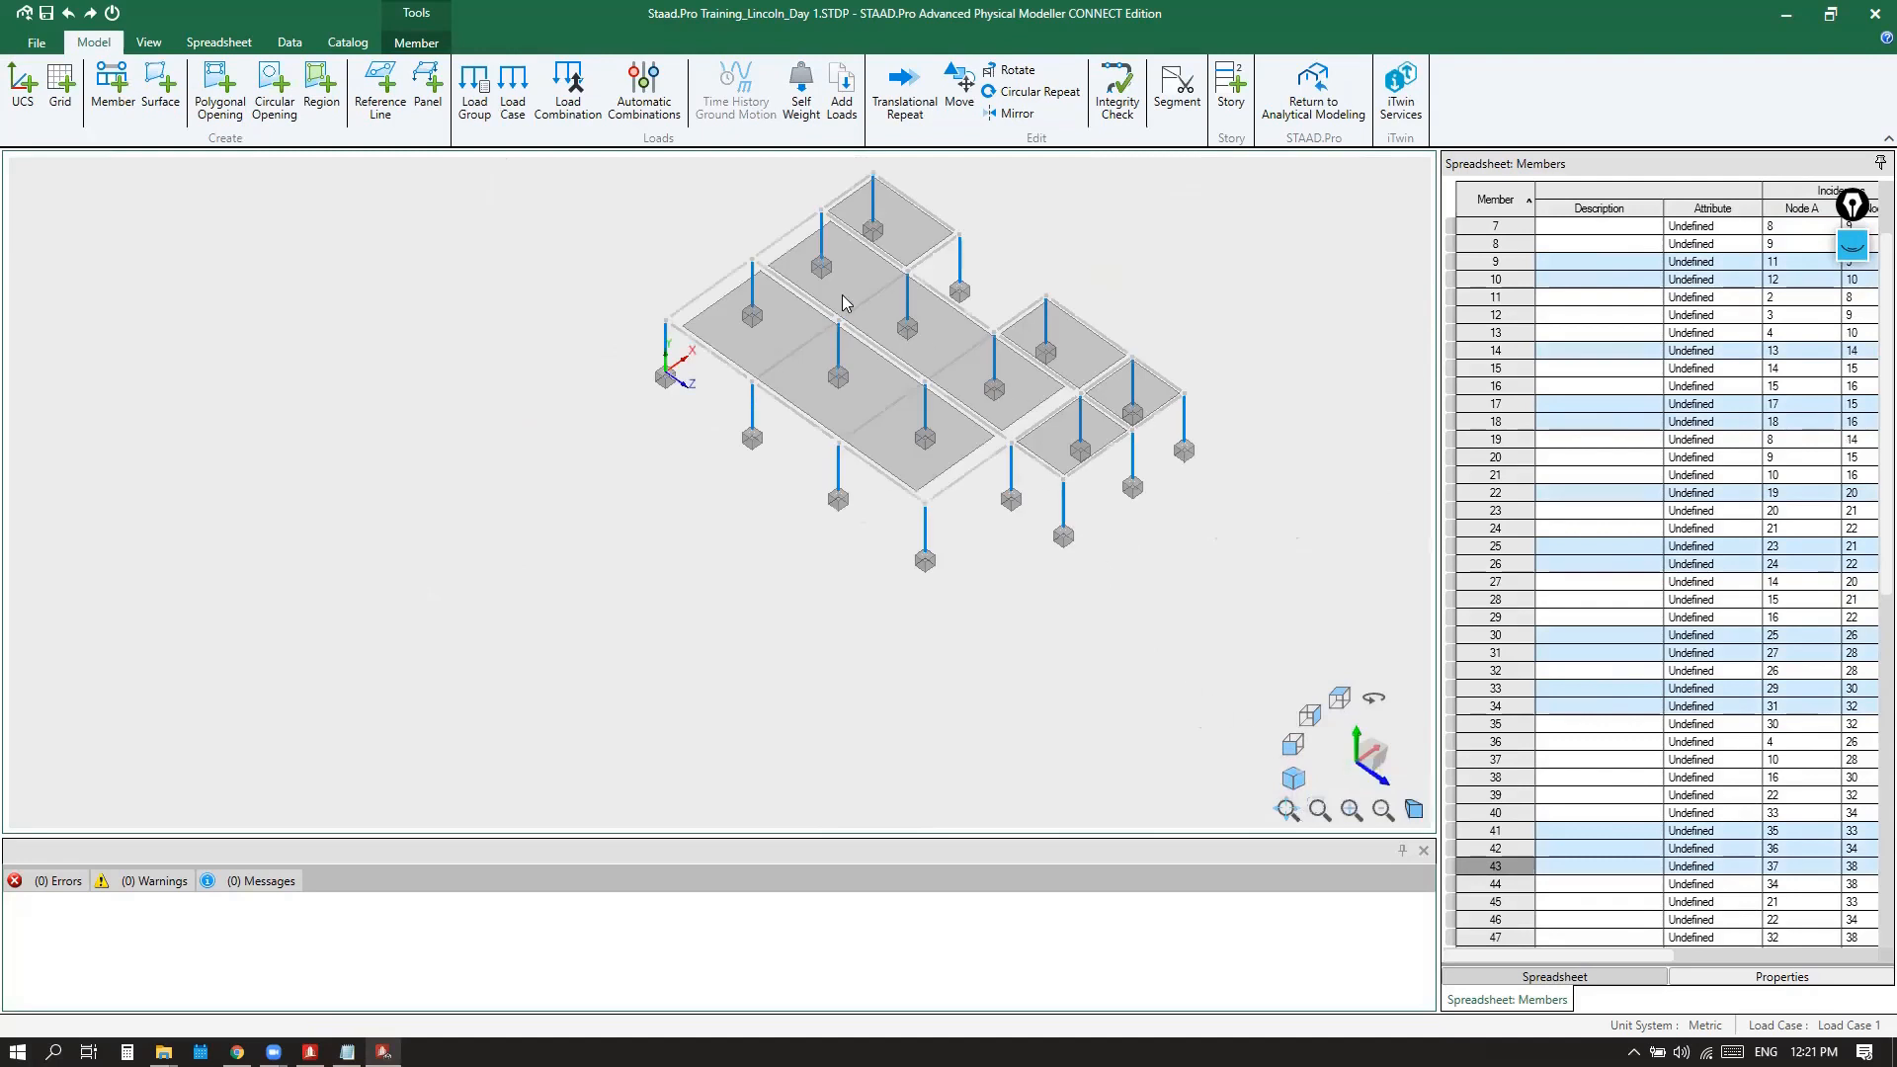
scroll(842, 294, up, 3)
scroll(595, 401, down, 1)
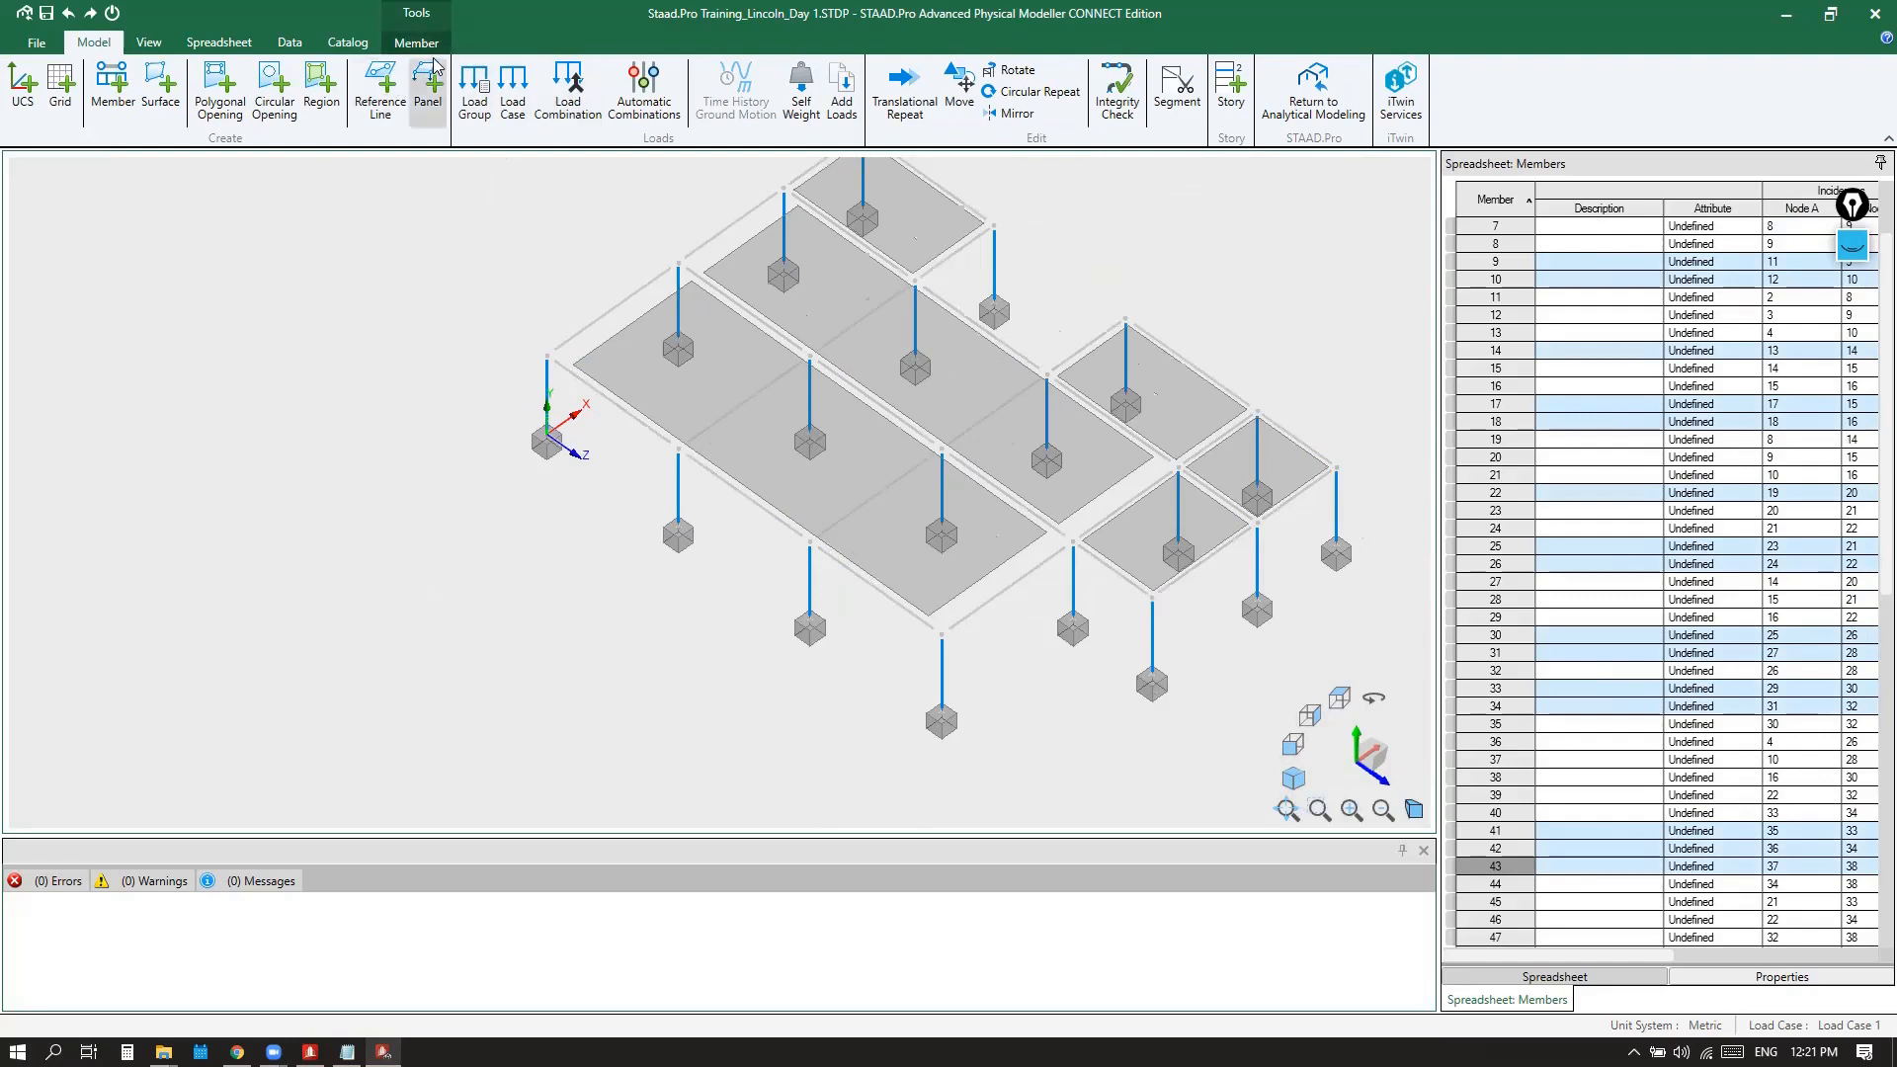
click(1854, 248)
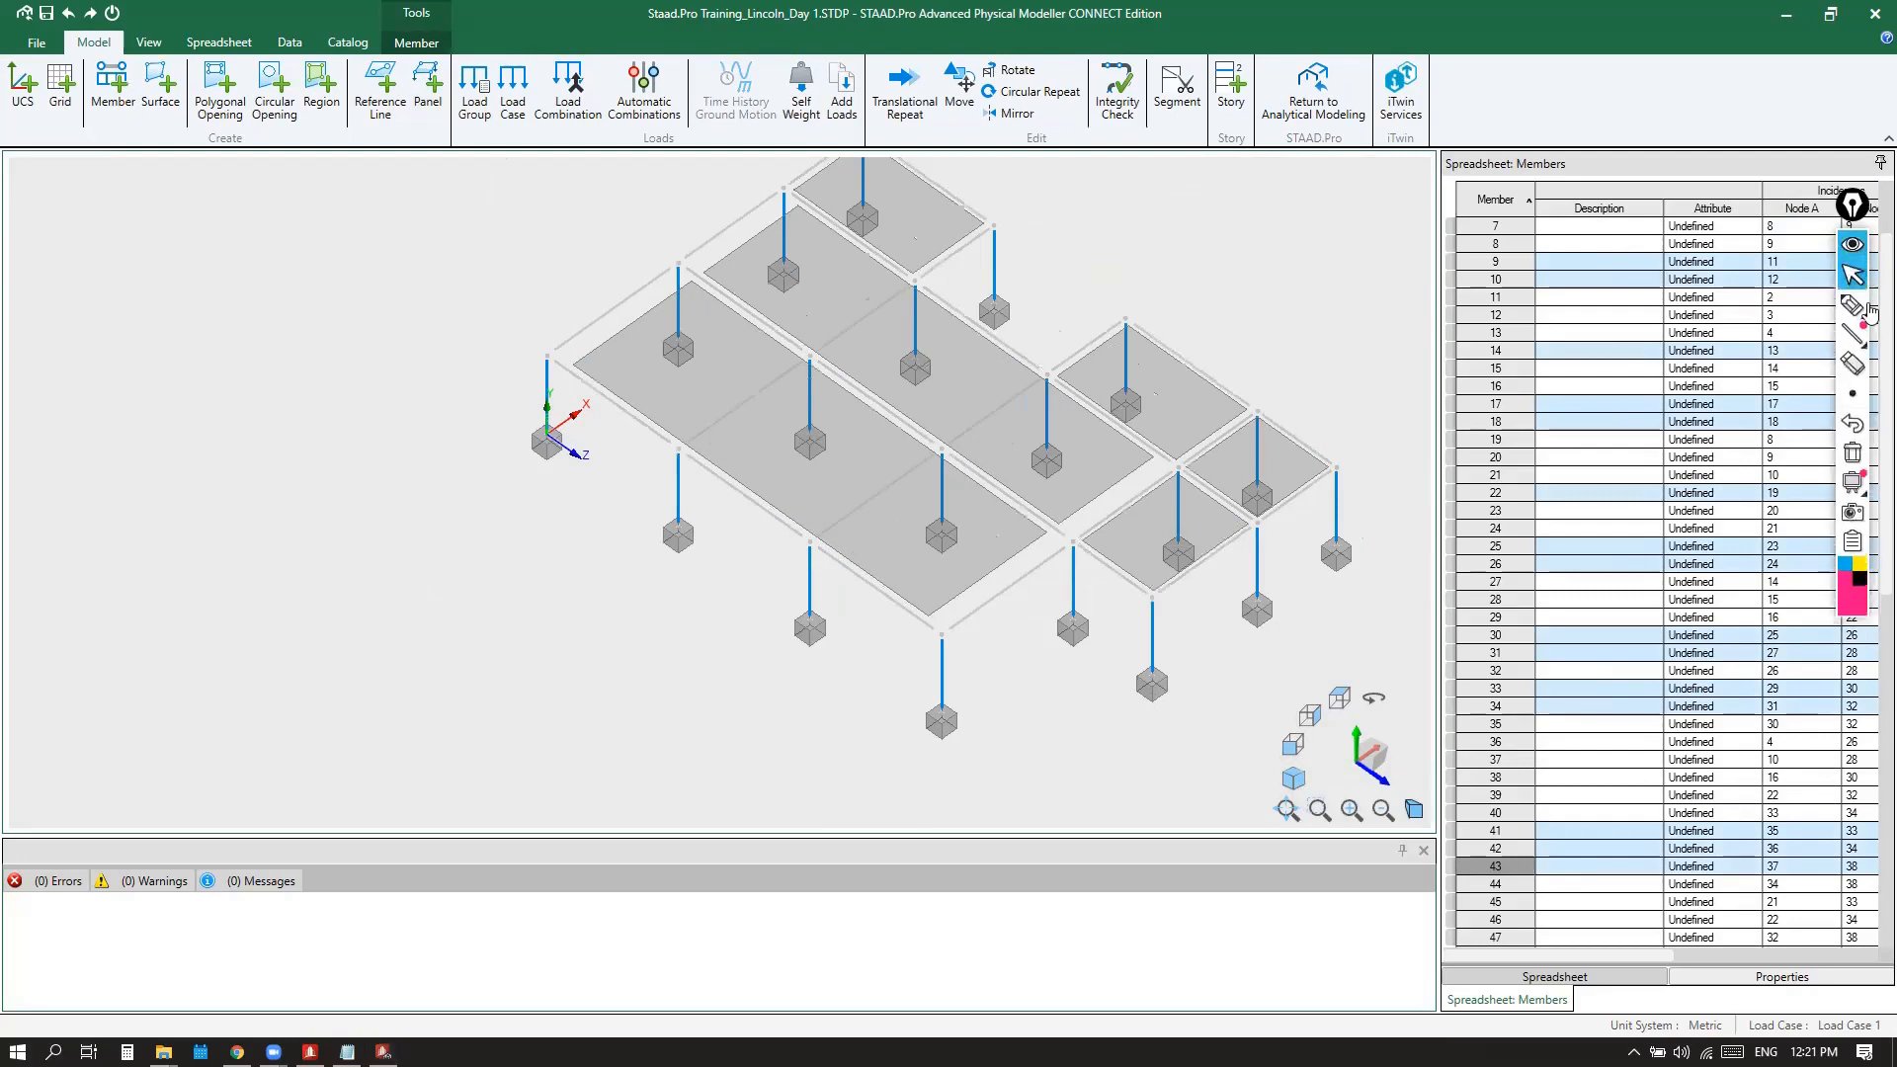
click(1852, 305)
mouse_move(472, 50)
mouse_down()
mouse_move(396, 65)
mouse_move(440, 8)
mouse_move(466, 51)
mouse_up()
click(1854, 244)
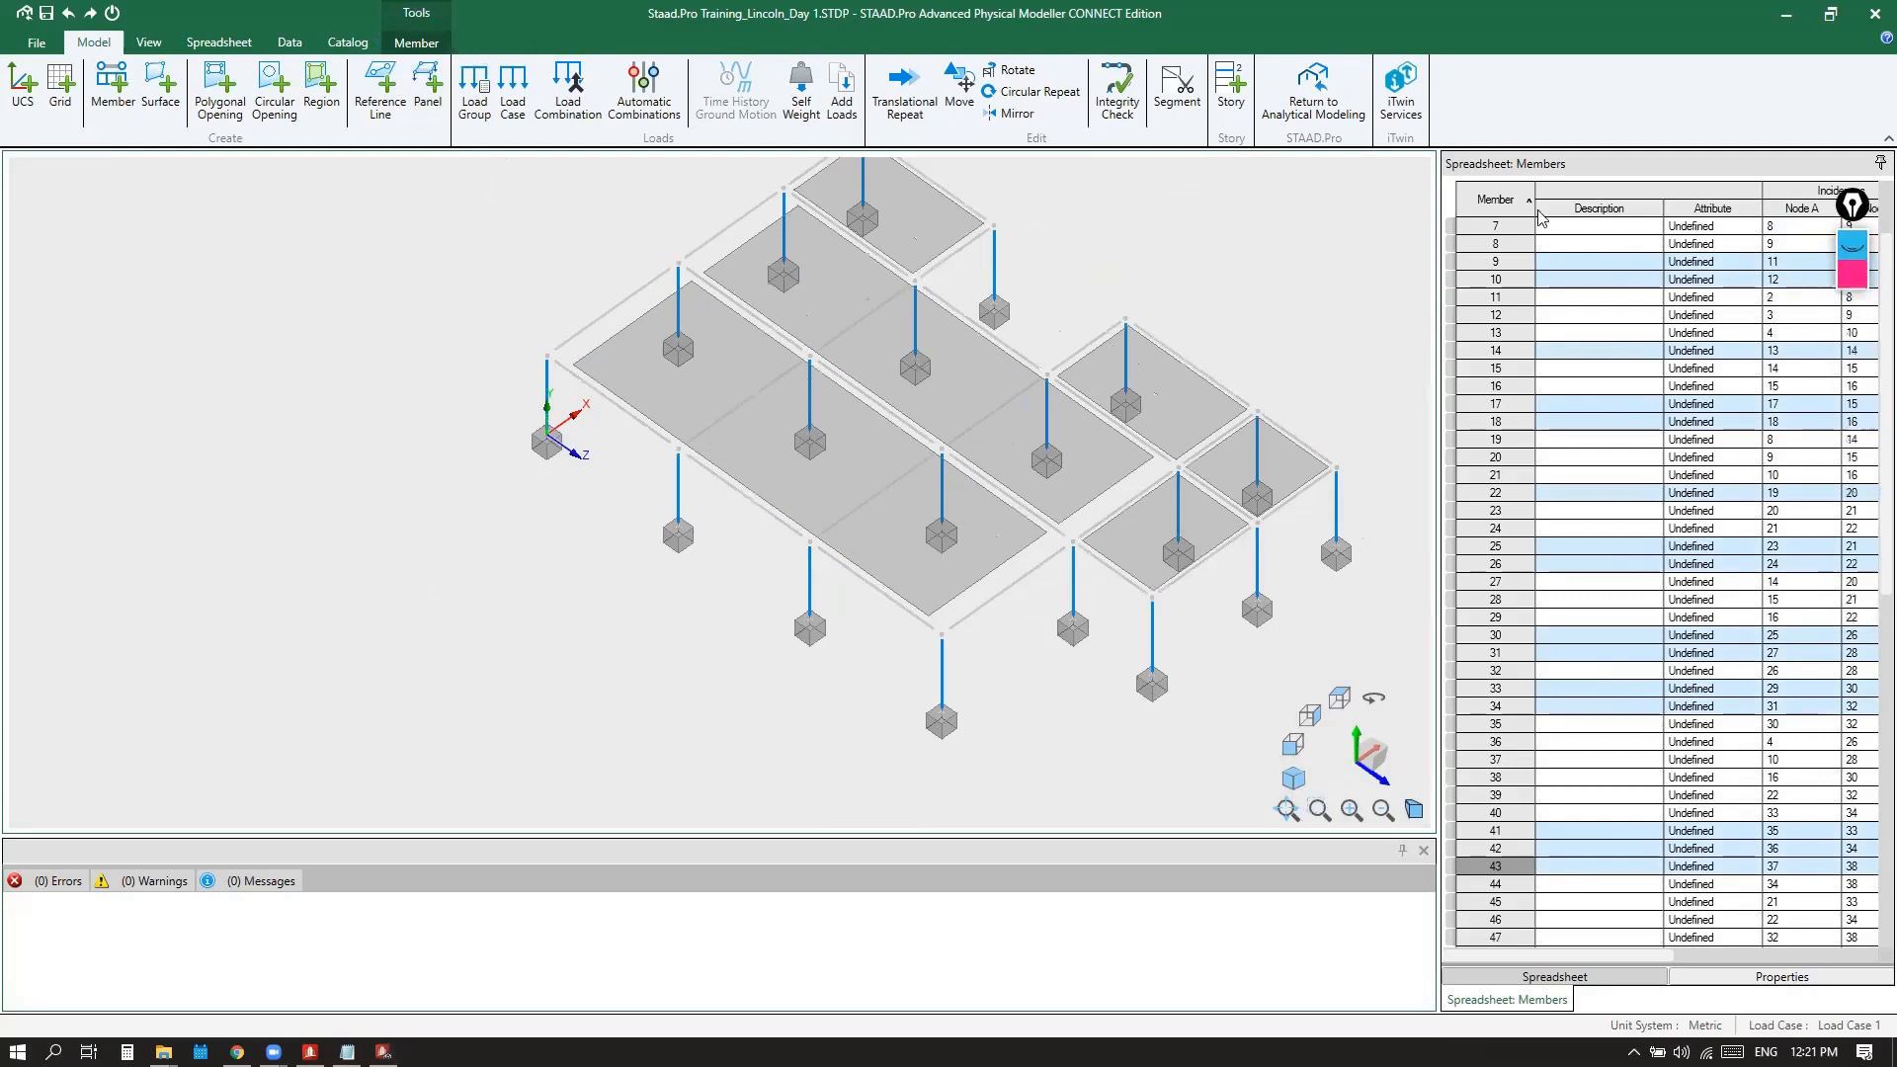
Open the section assignment for the selected columns and switch the catalog type to Standard and back to Prismatic
click(416, 42)
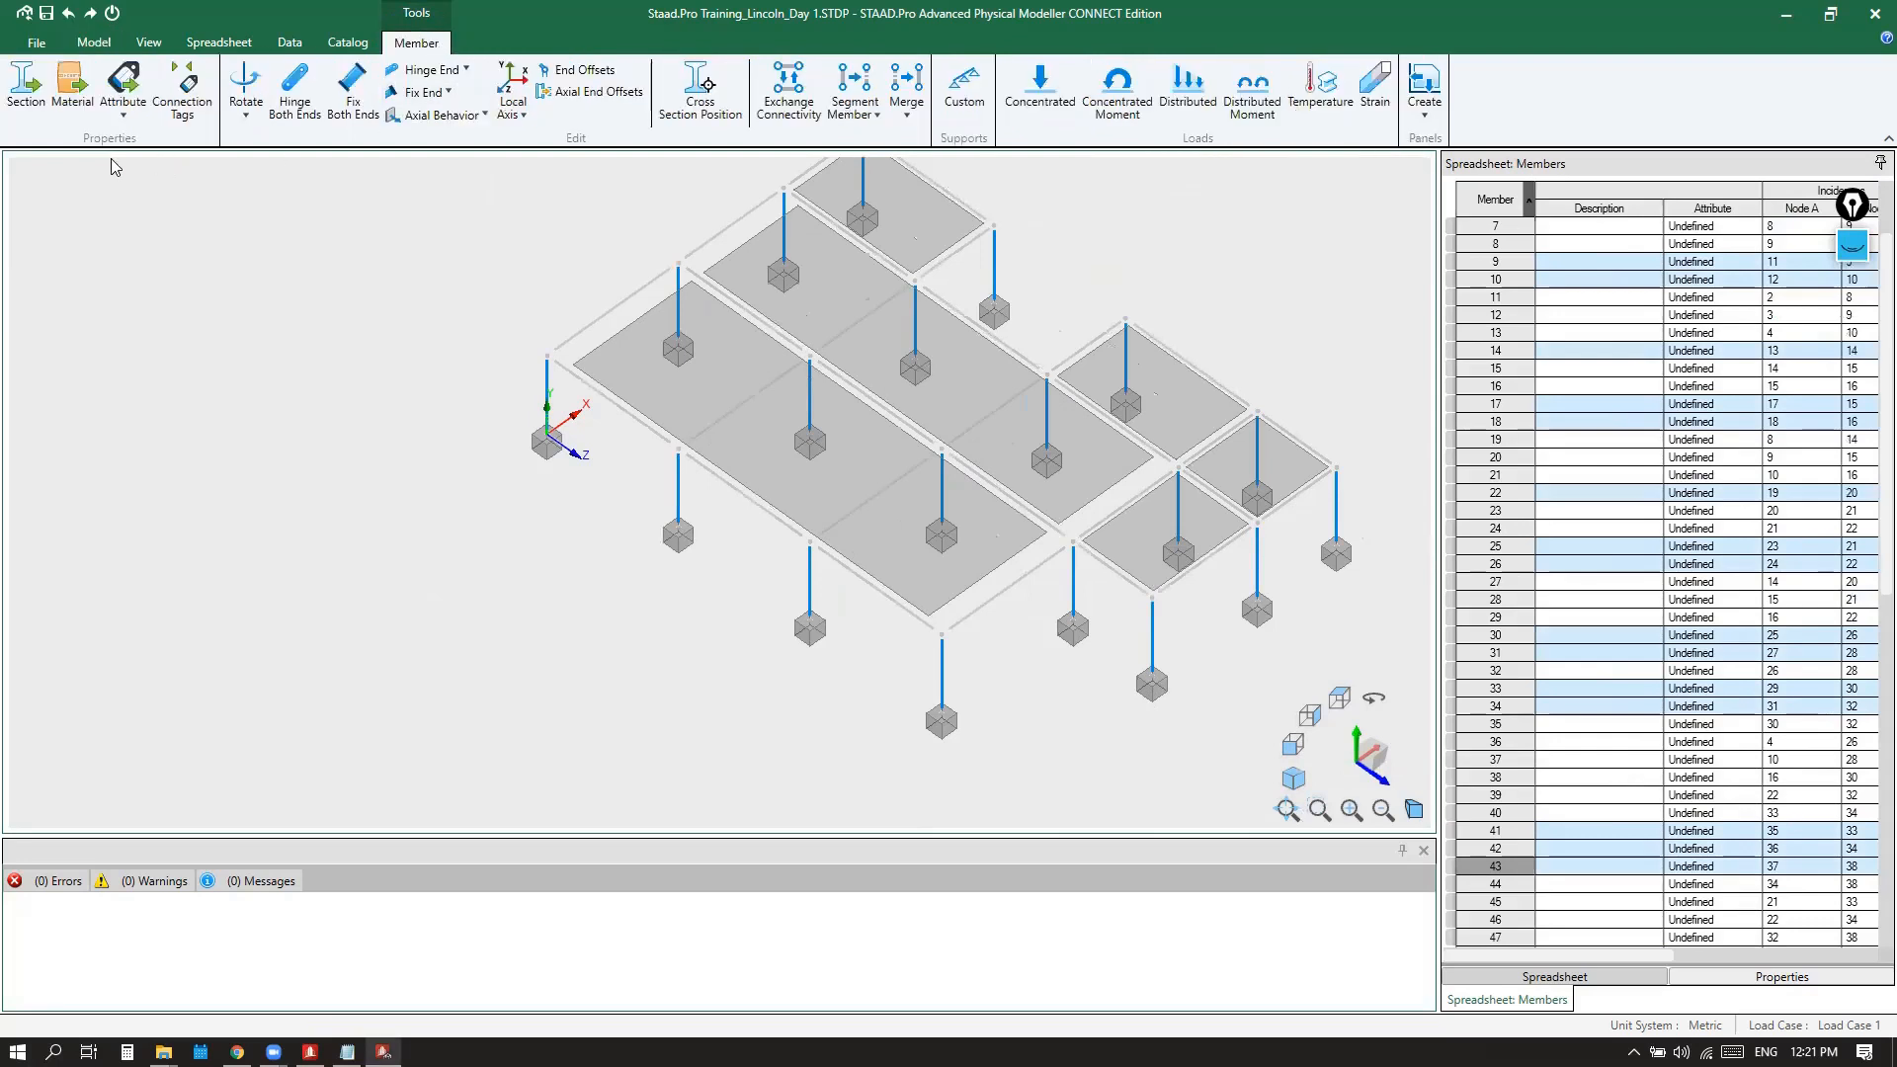
click(22, 99)
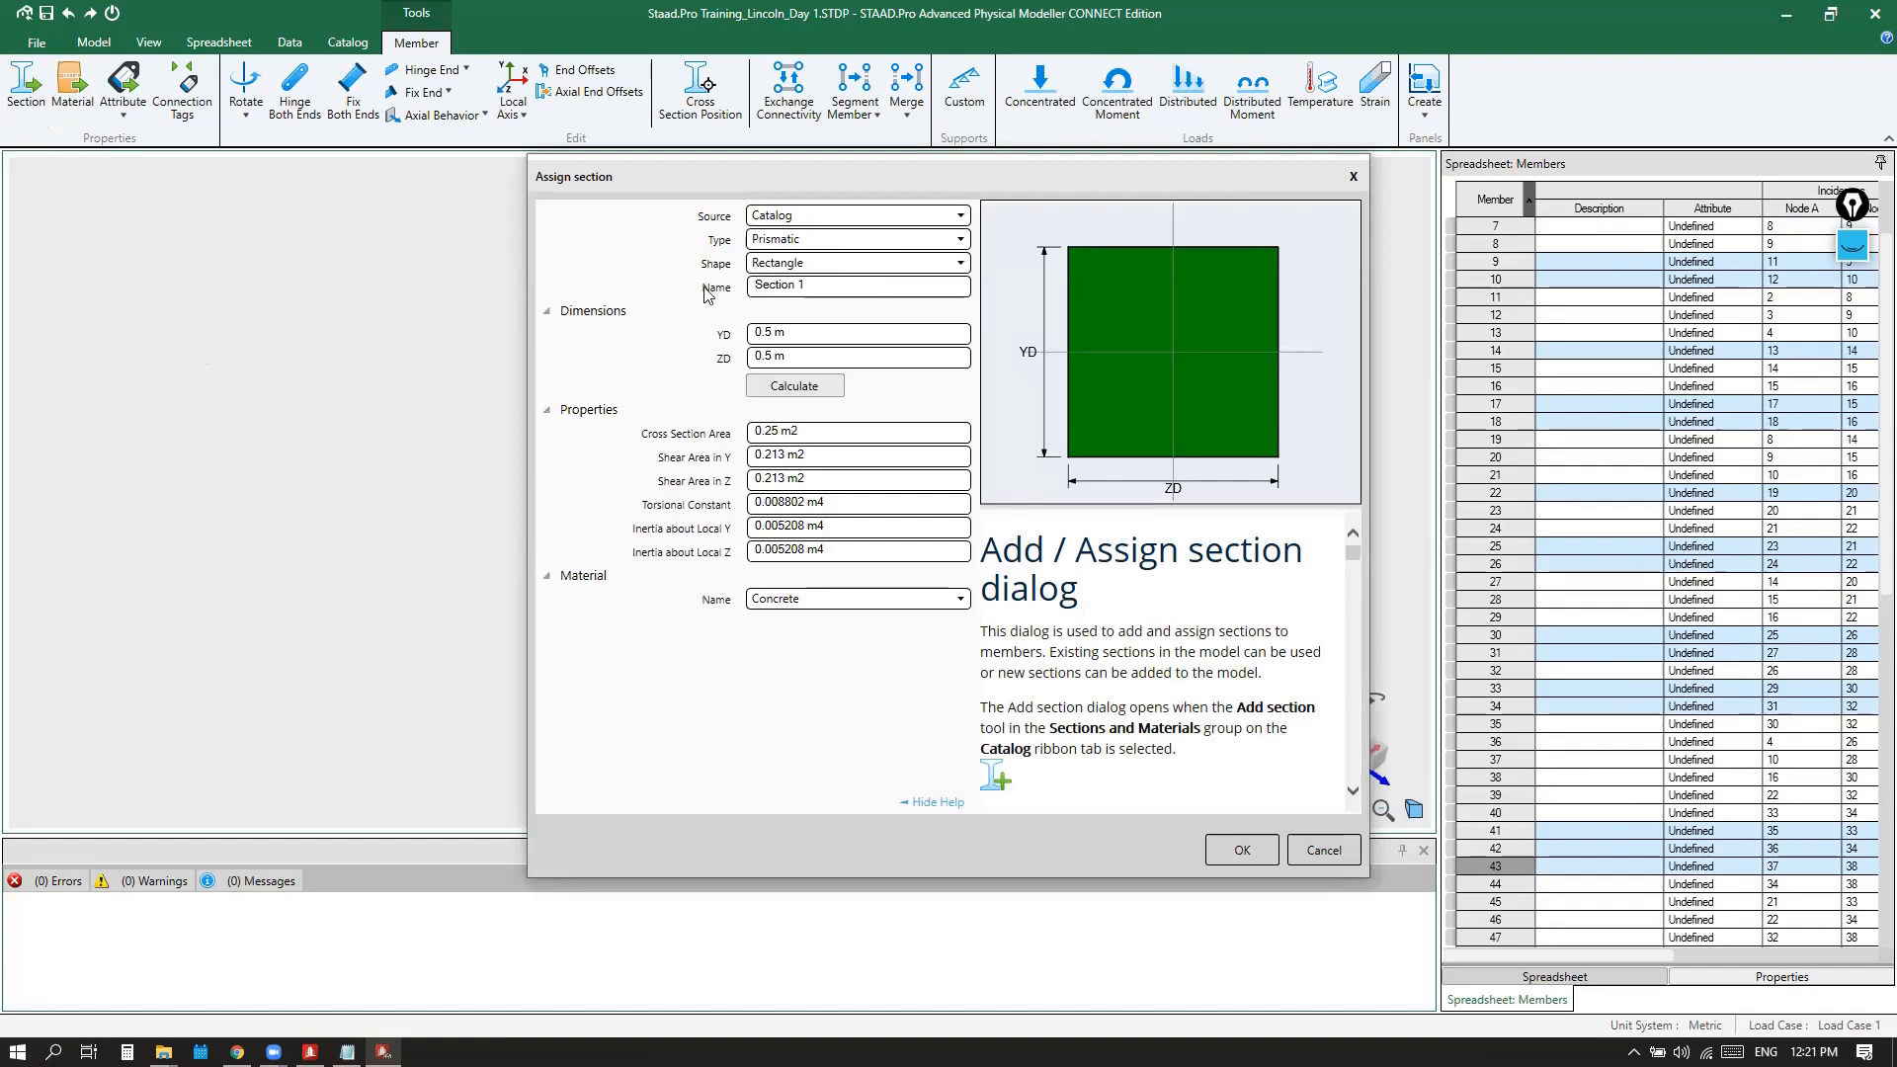
click(855, 241)
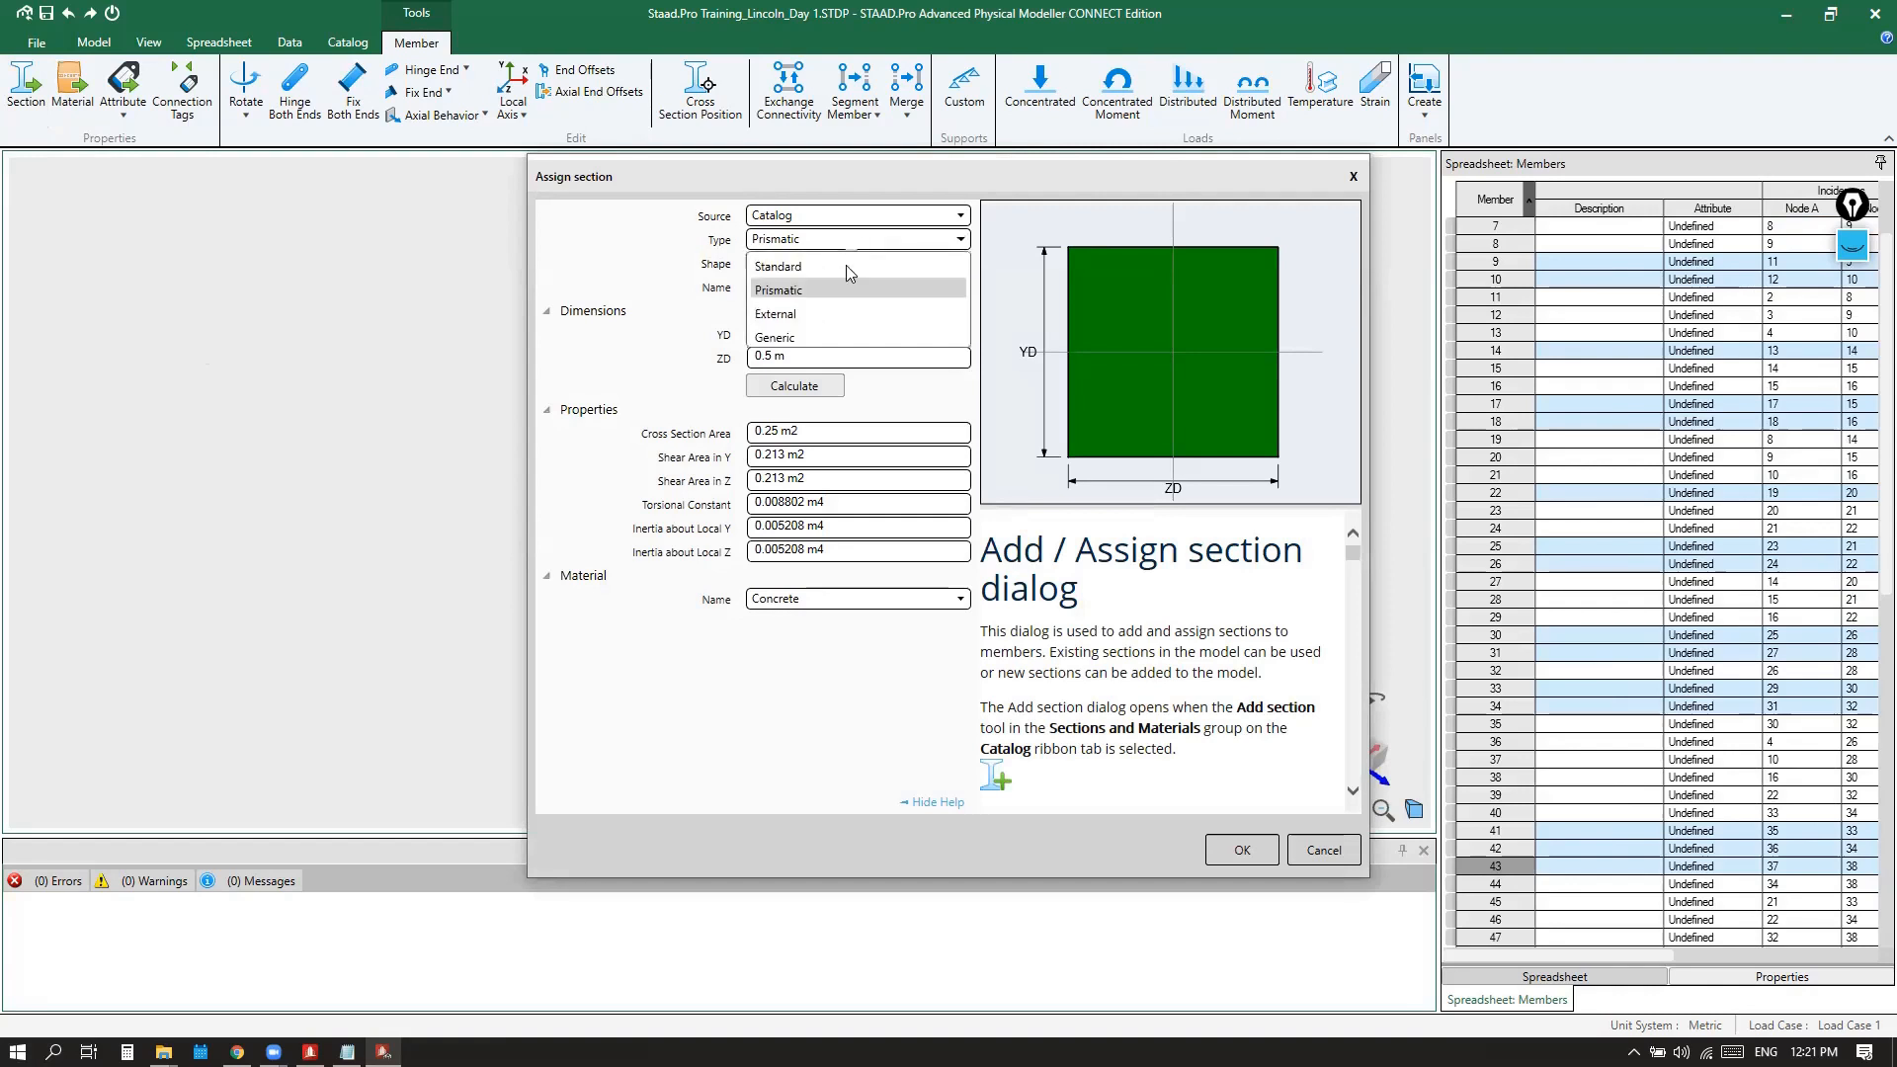
click(778, 268)
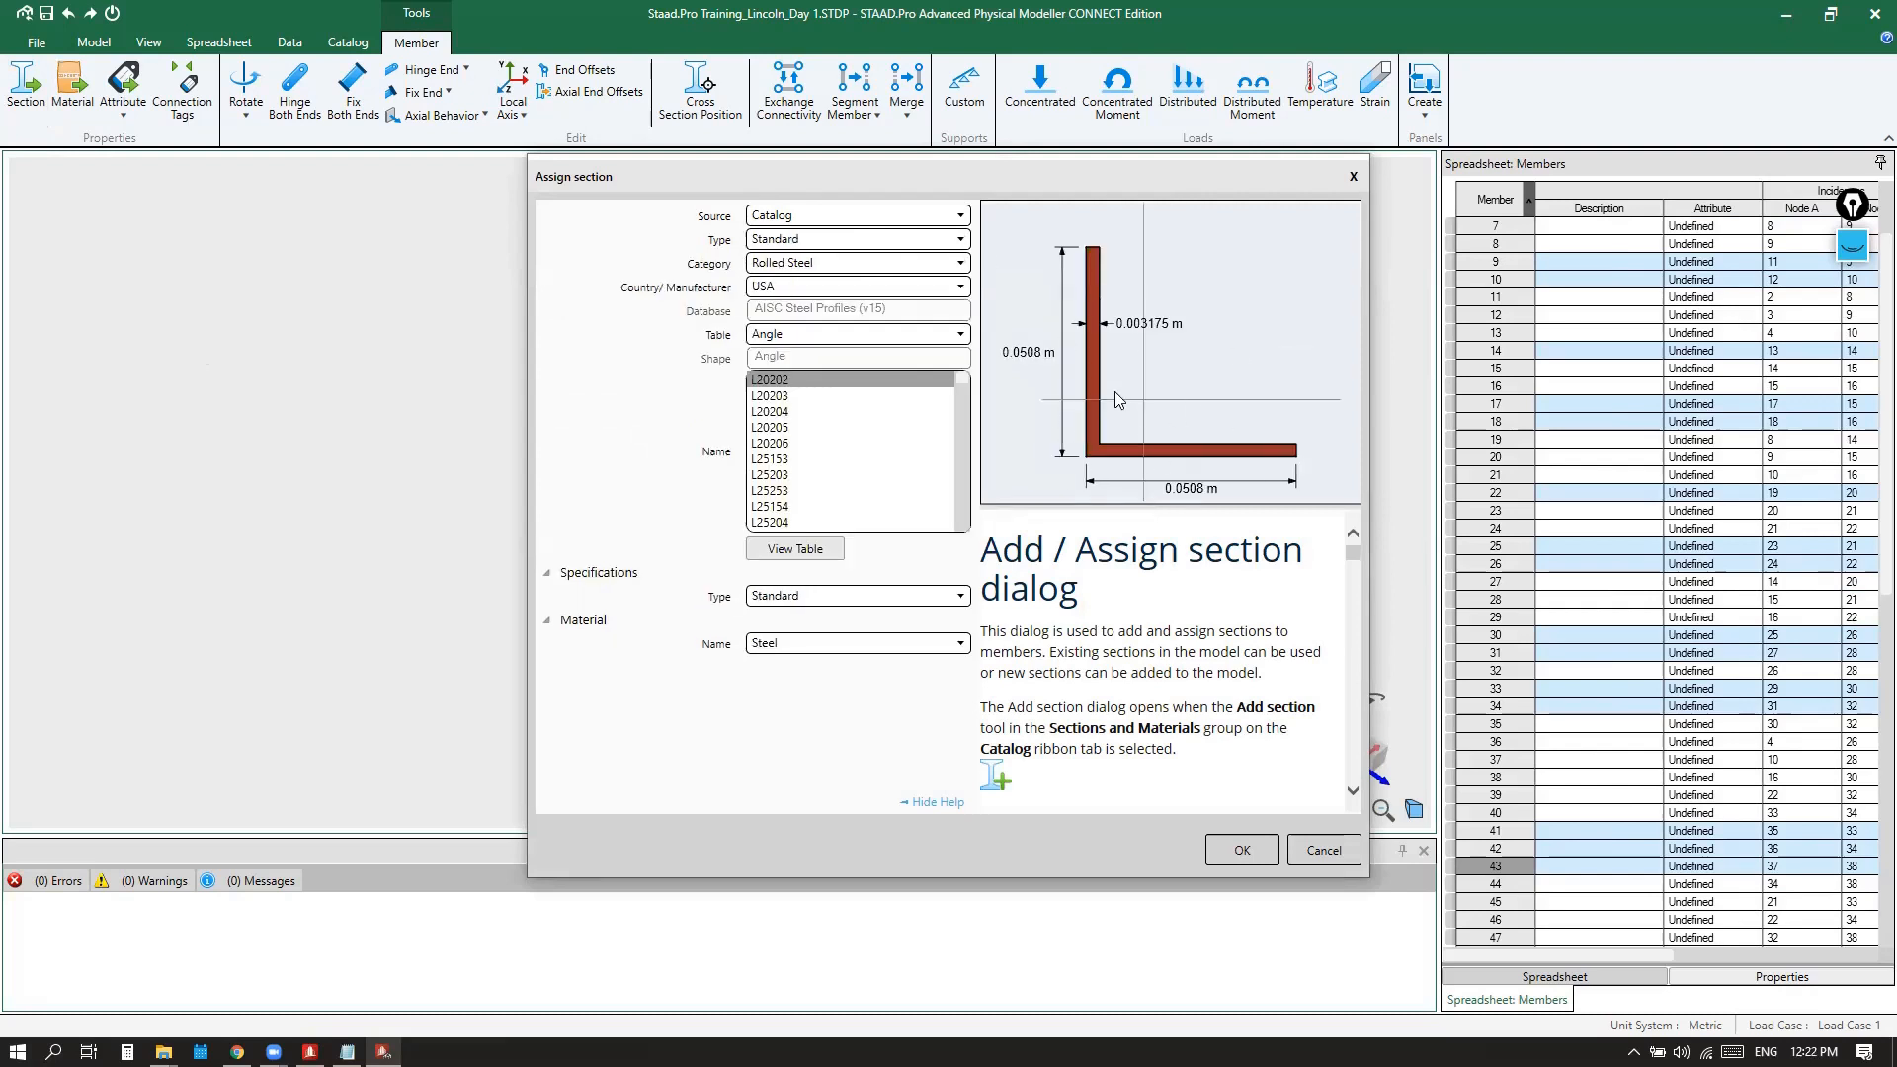
click(917, 243)
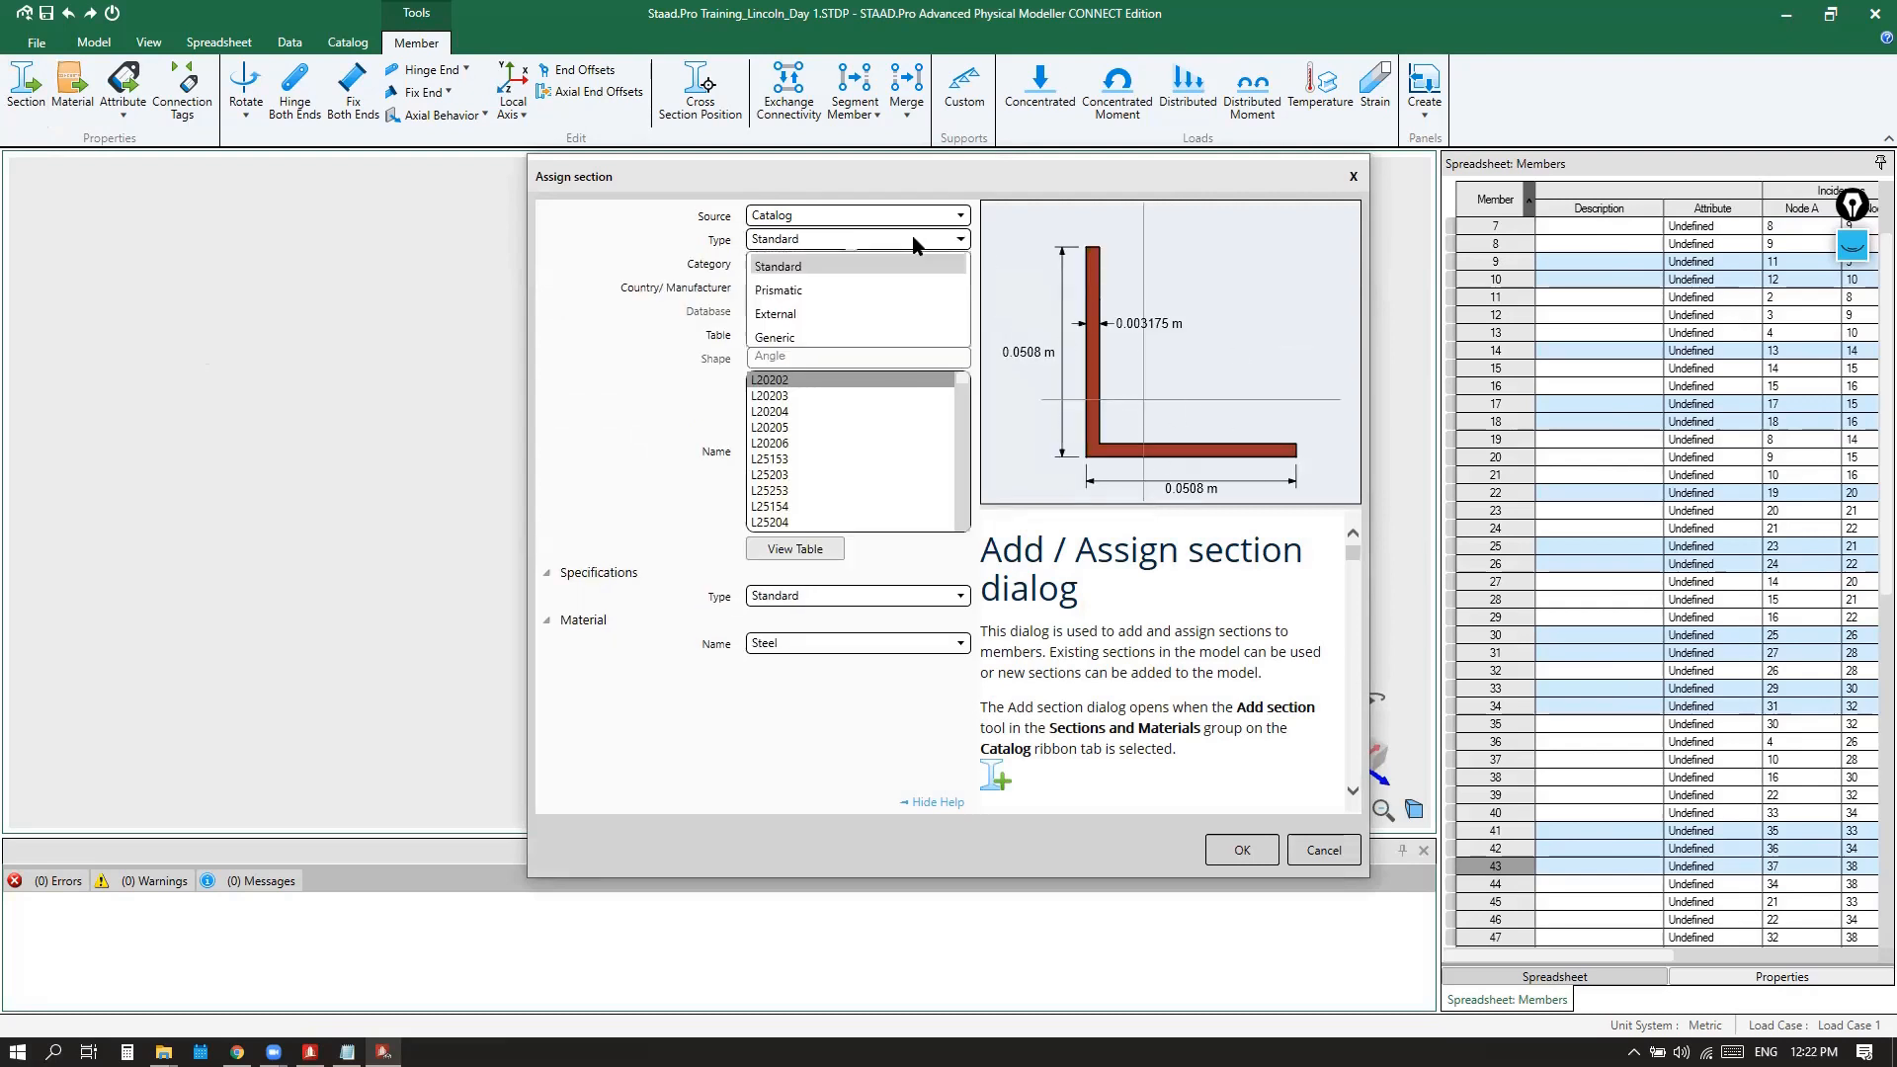
click(787, 293)
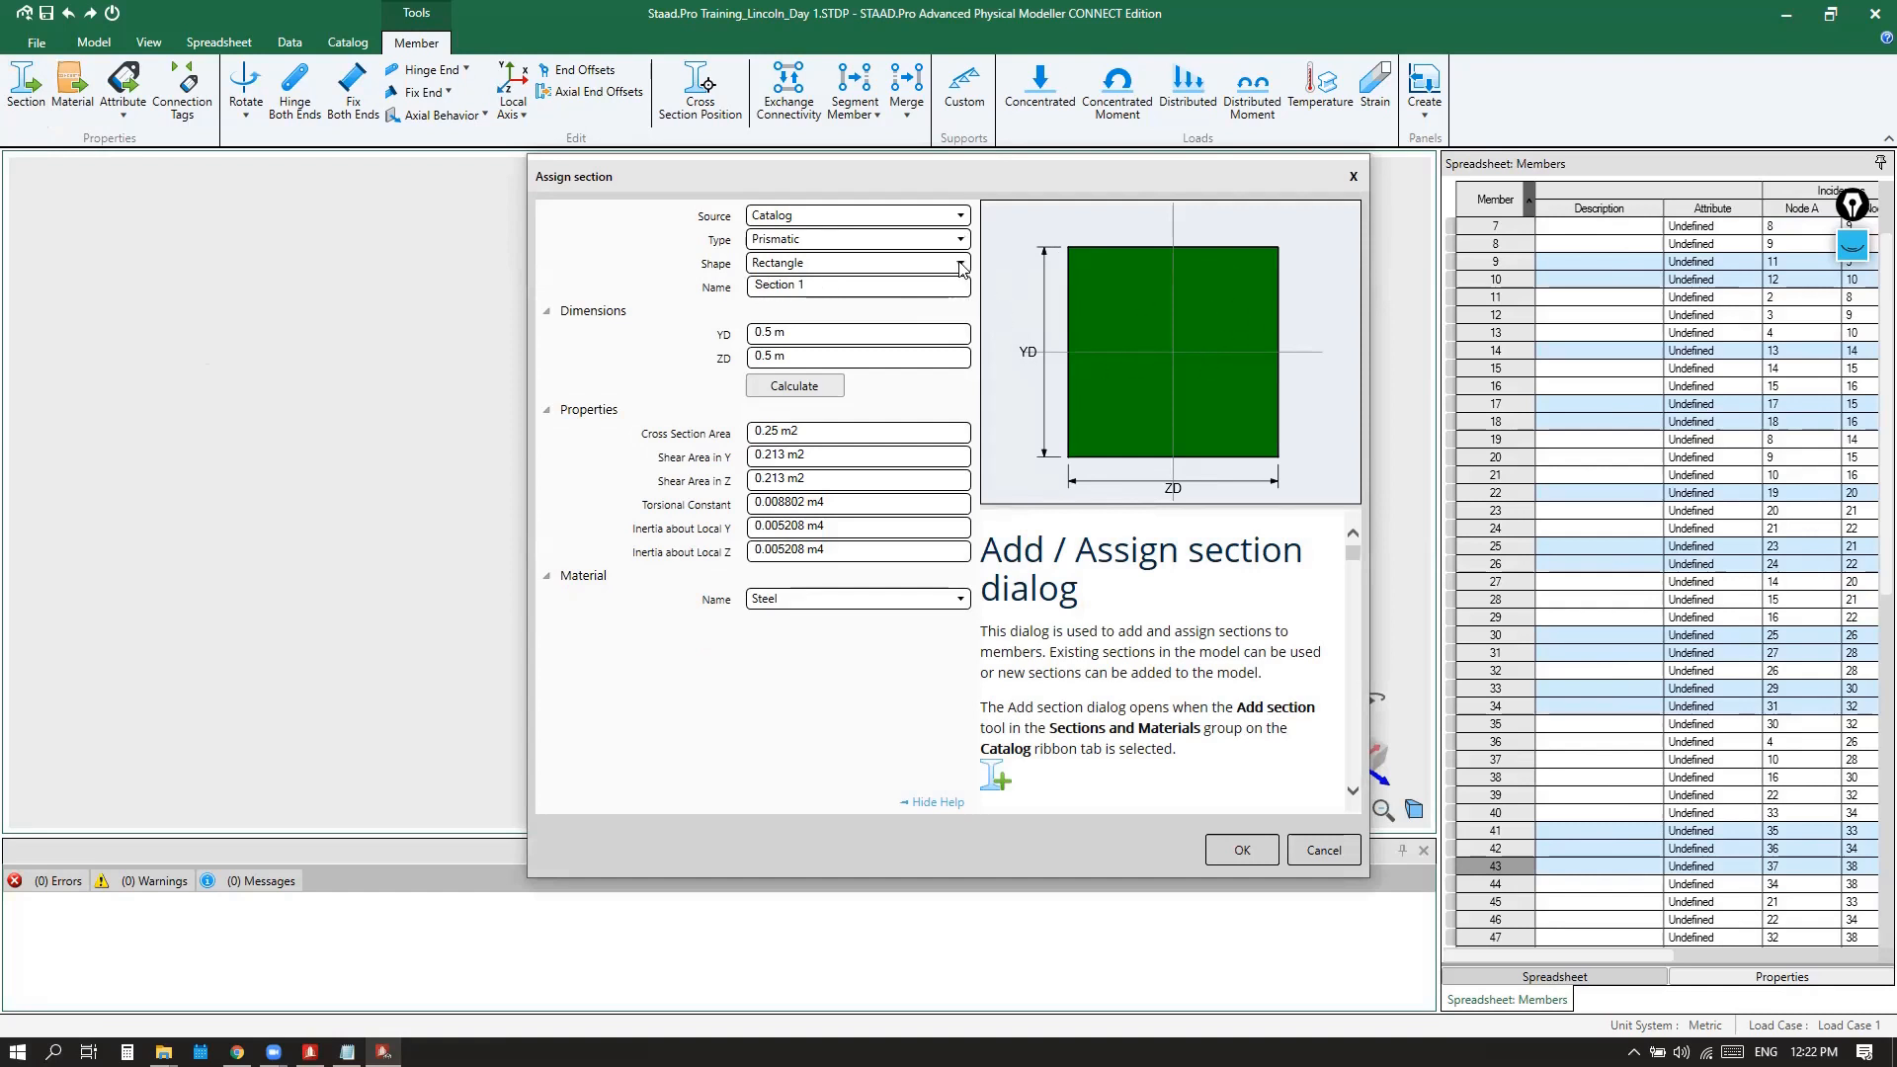
Choose the Rectangle shape for the prismatic section and name it Col 500x500
click(960, 263)
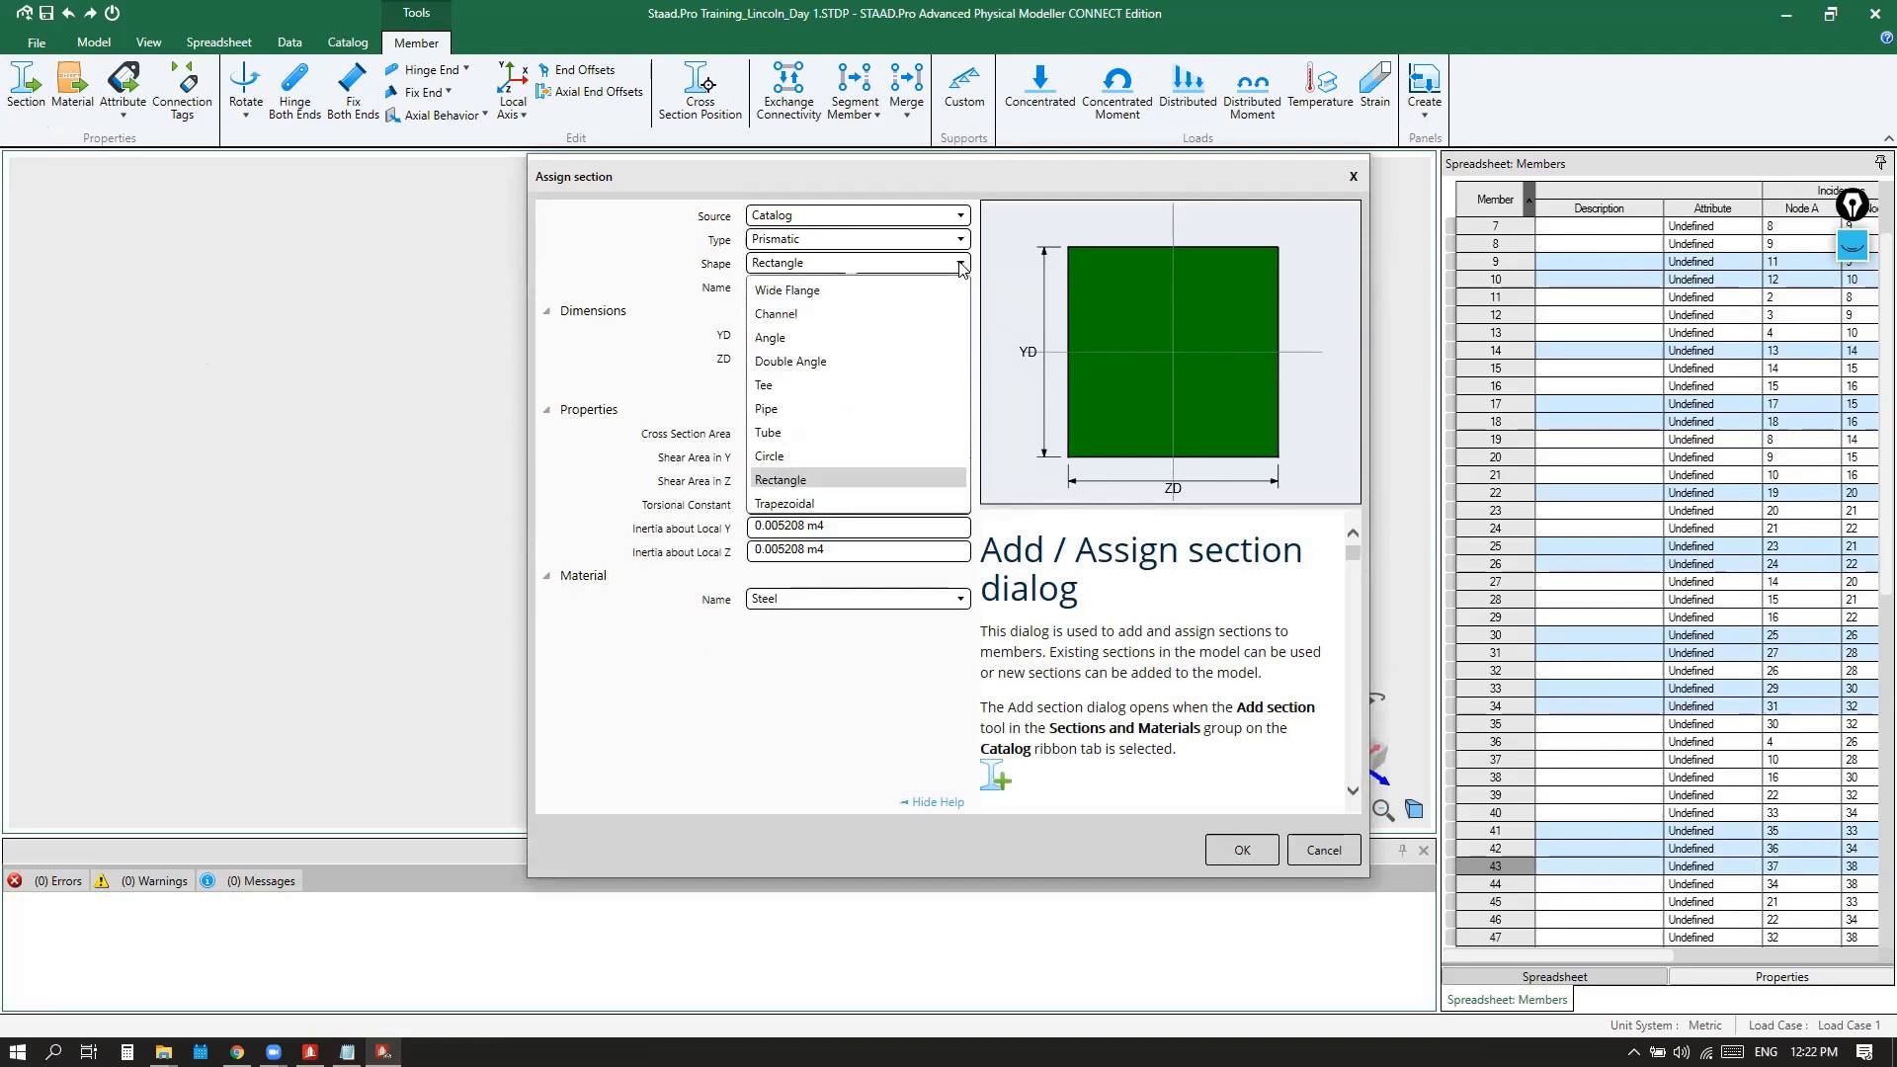
click(790, 483)
click(770, 266)
click(800, 480)
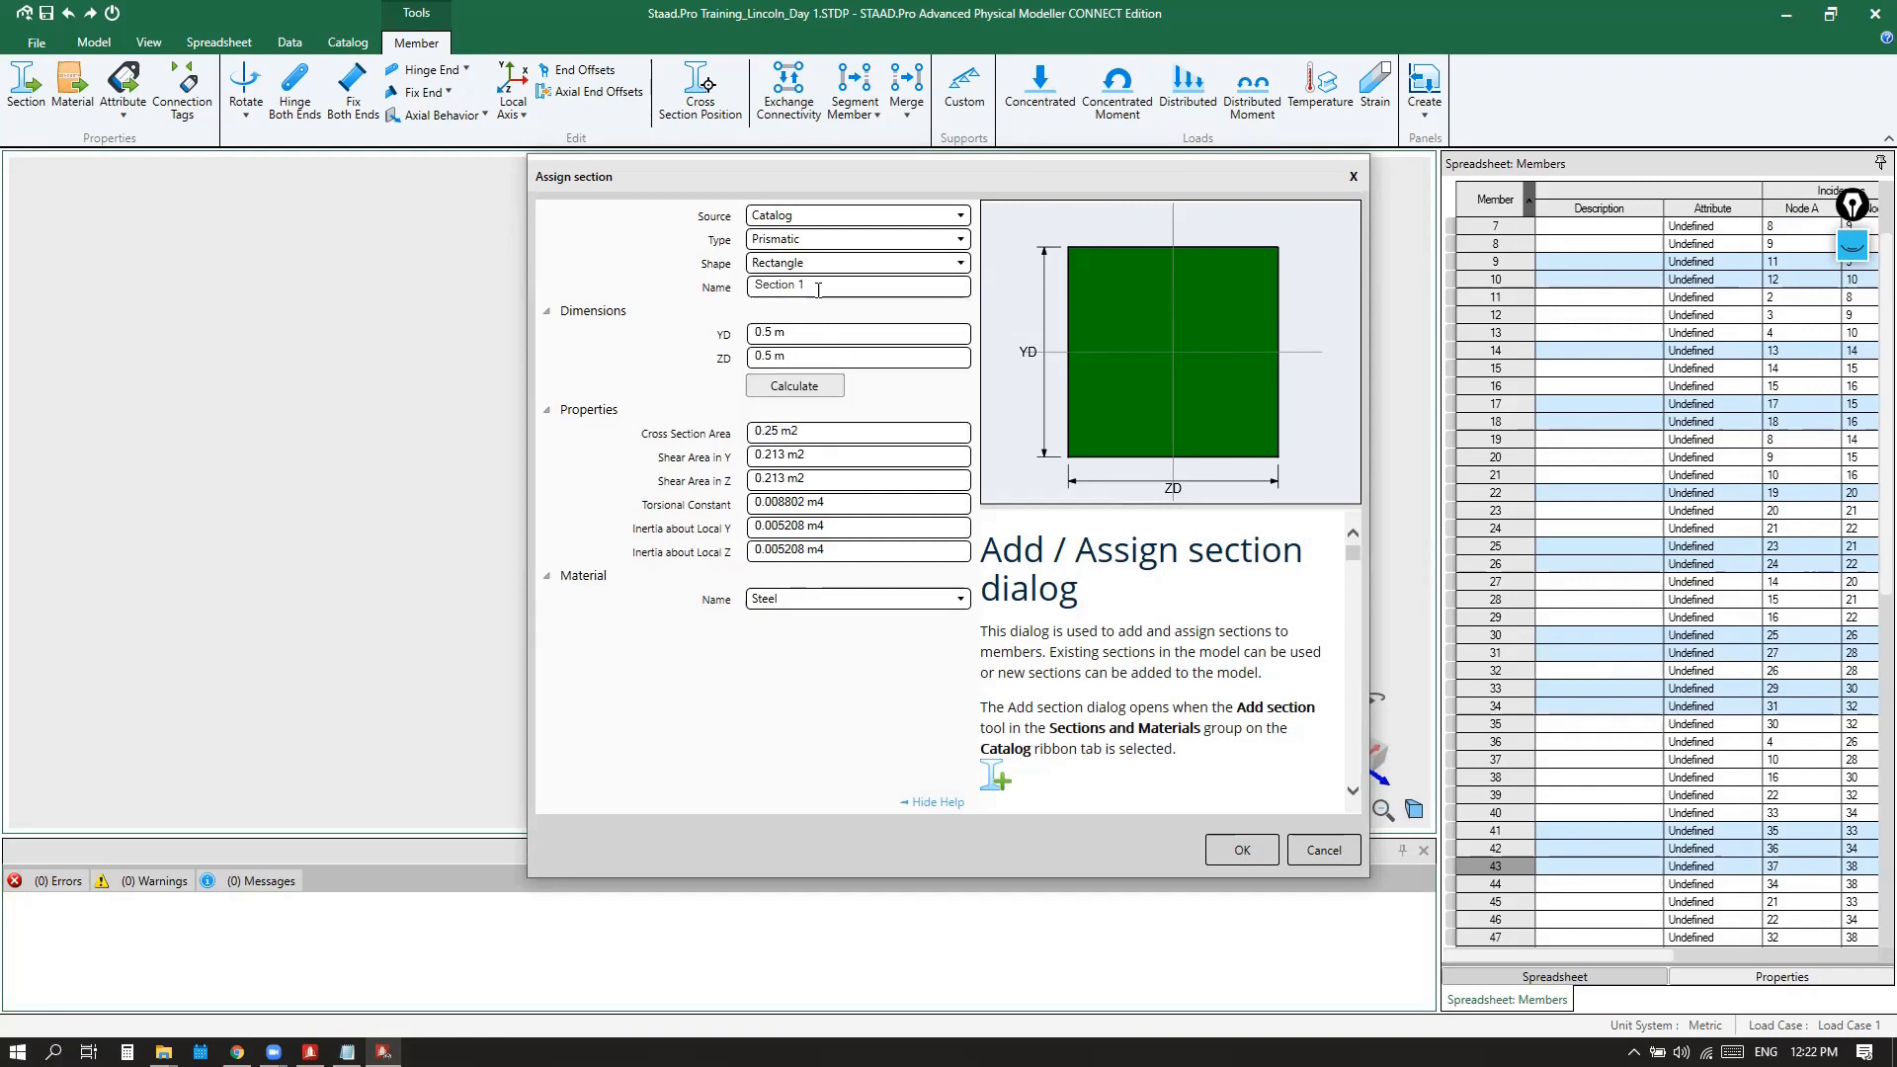
drag(843, 288, 732, 285)
text(Co)
text(l 500x)
text(600)
key(BackSpace)
key(BackSpace)
key(BackSpace)
text(500)
Calculate the section properties with Concrete as the material, and close the section assignment without applying it
click(772, 332)
click(814, 388)
click(814, 389)
click(807, 601)
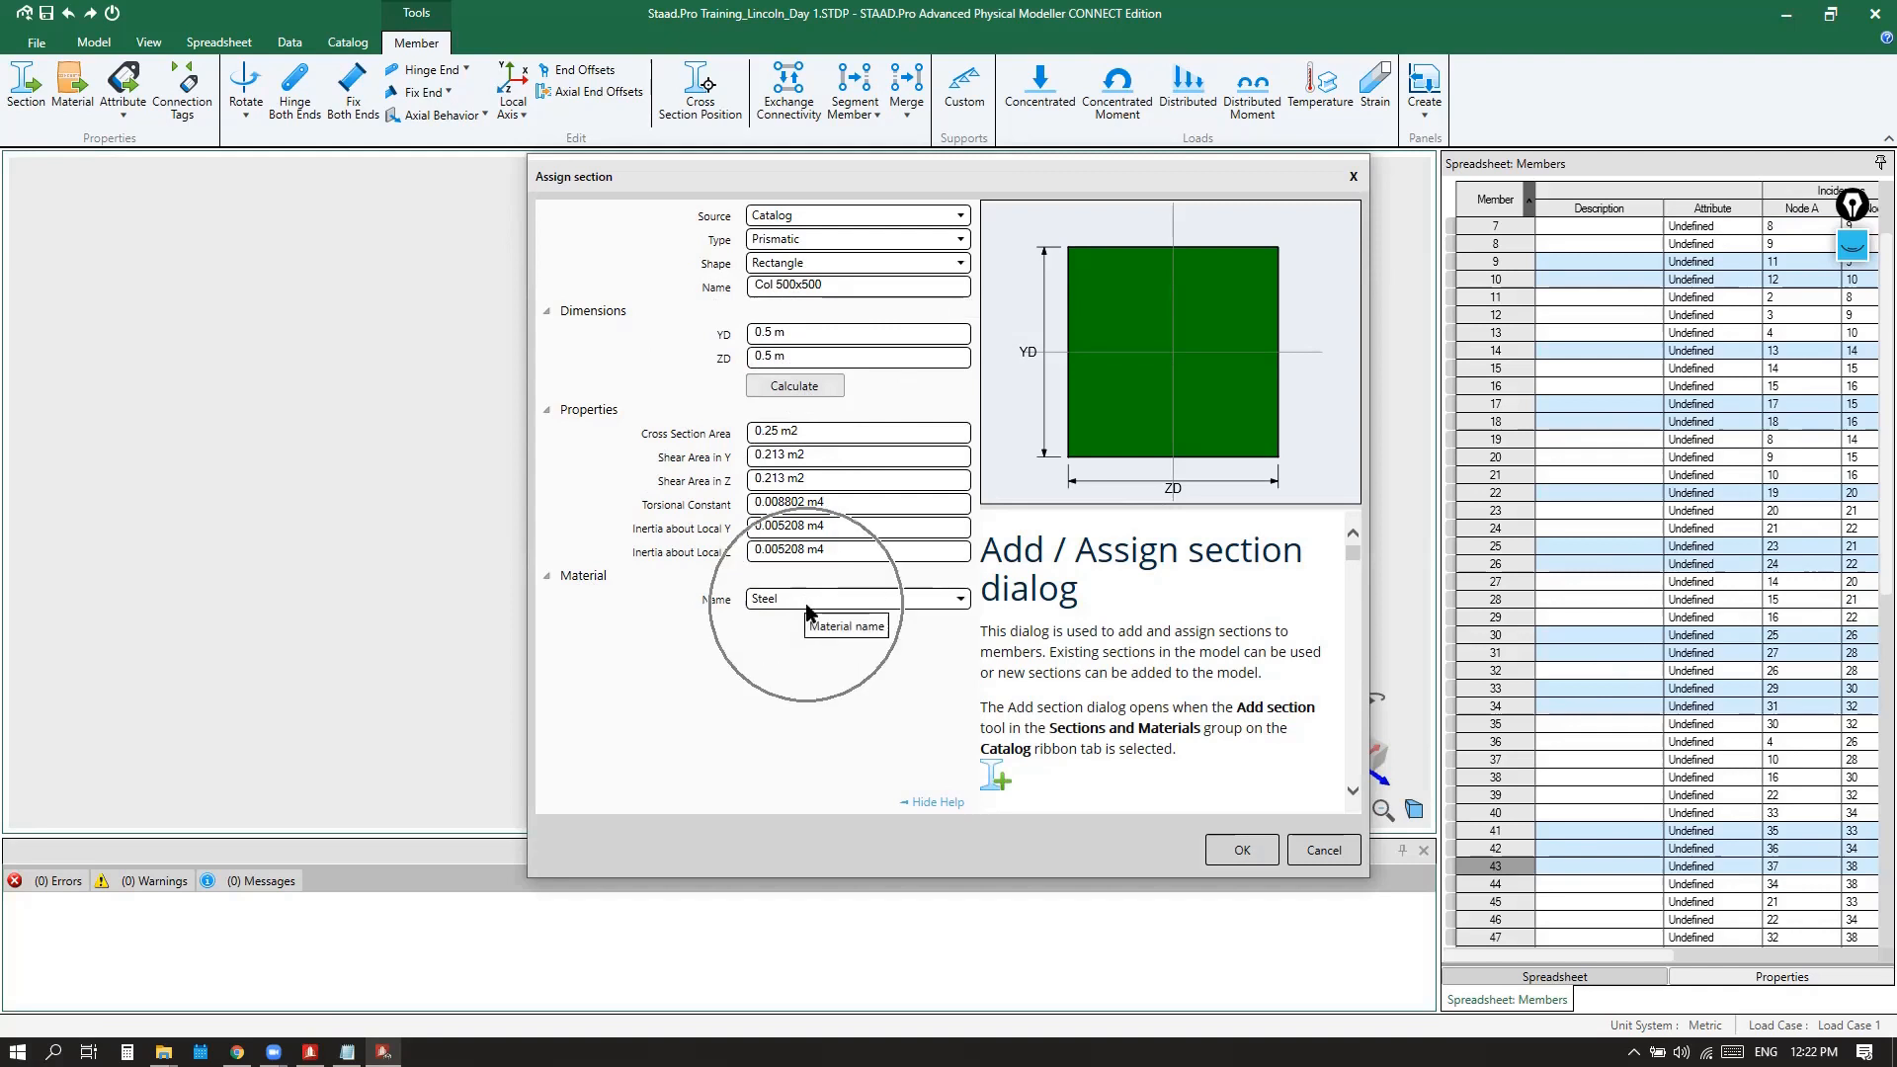
click(806, 652)
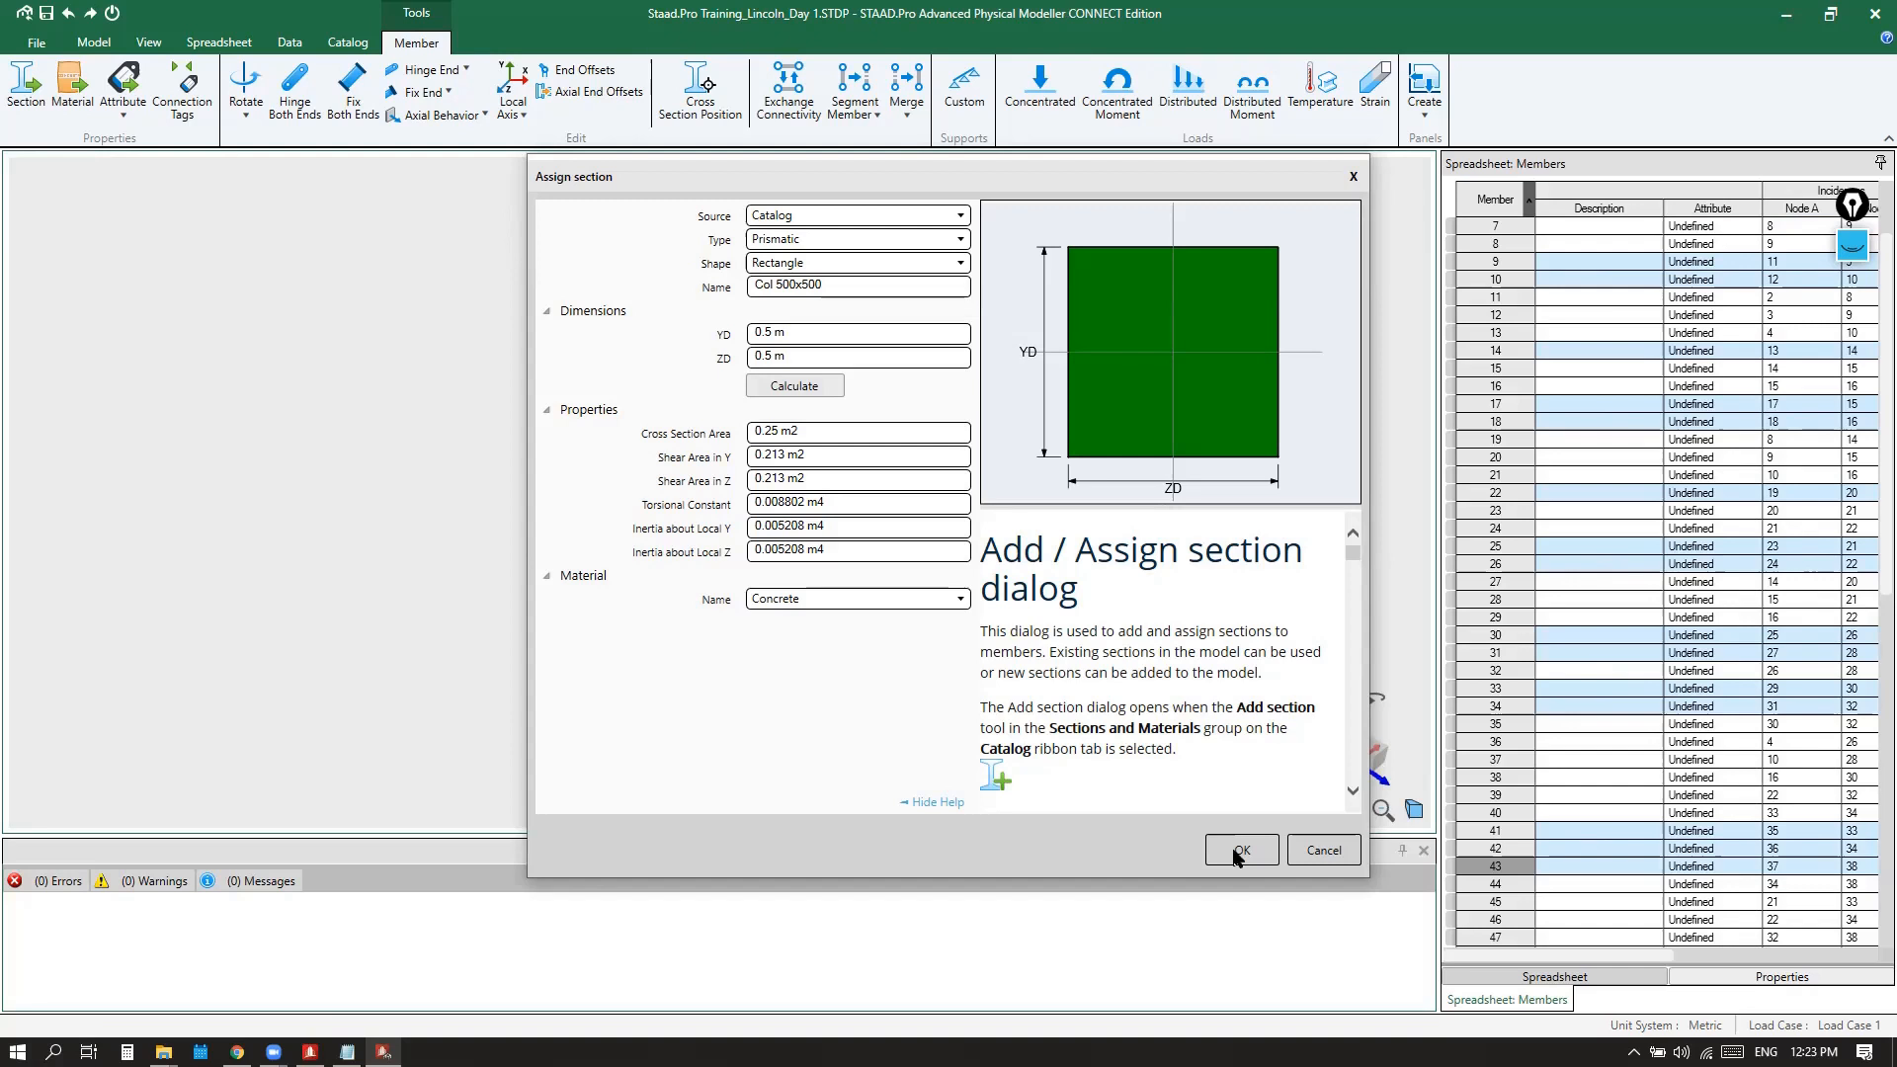
drag(1299, 178, 694, 337)
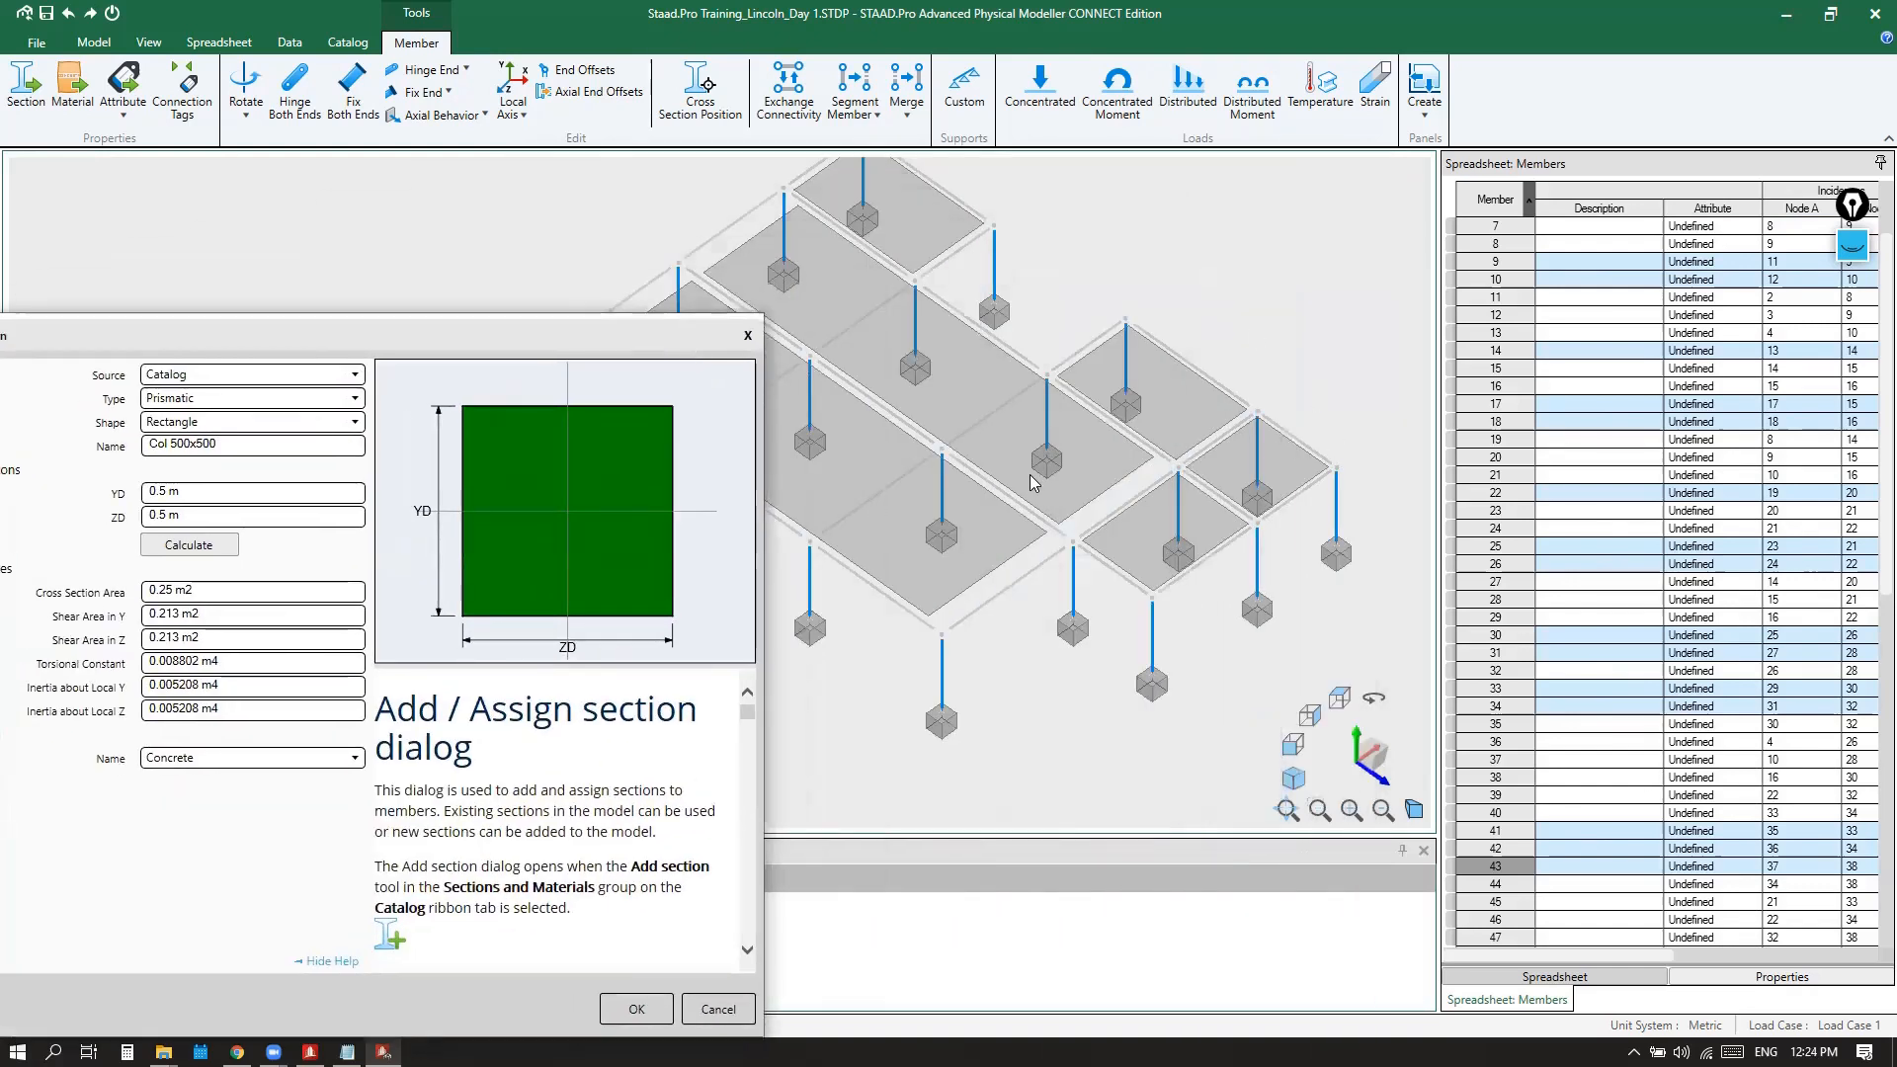
click(748, 338)
Remove the fixed supports from all the column bases using the front view
scroll(830, 447, down, 3)
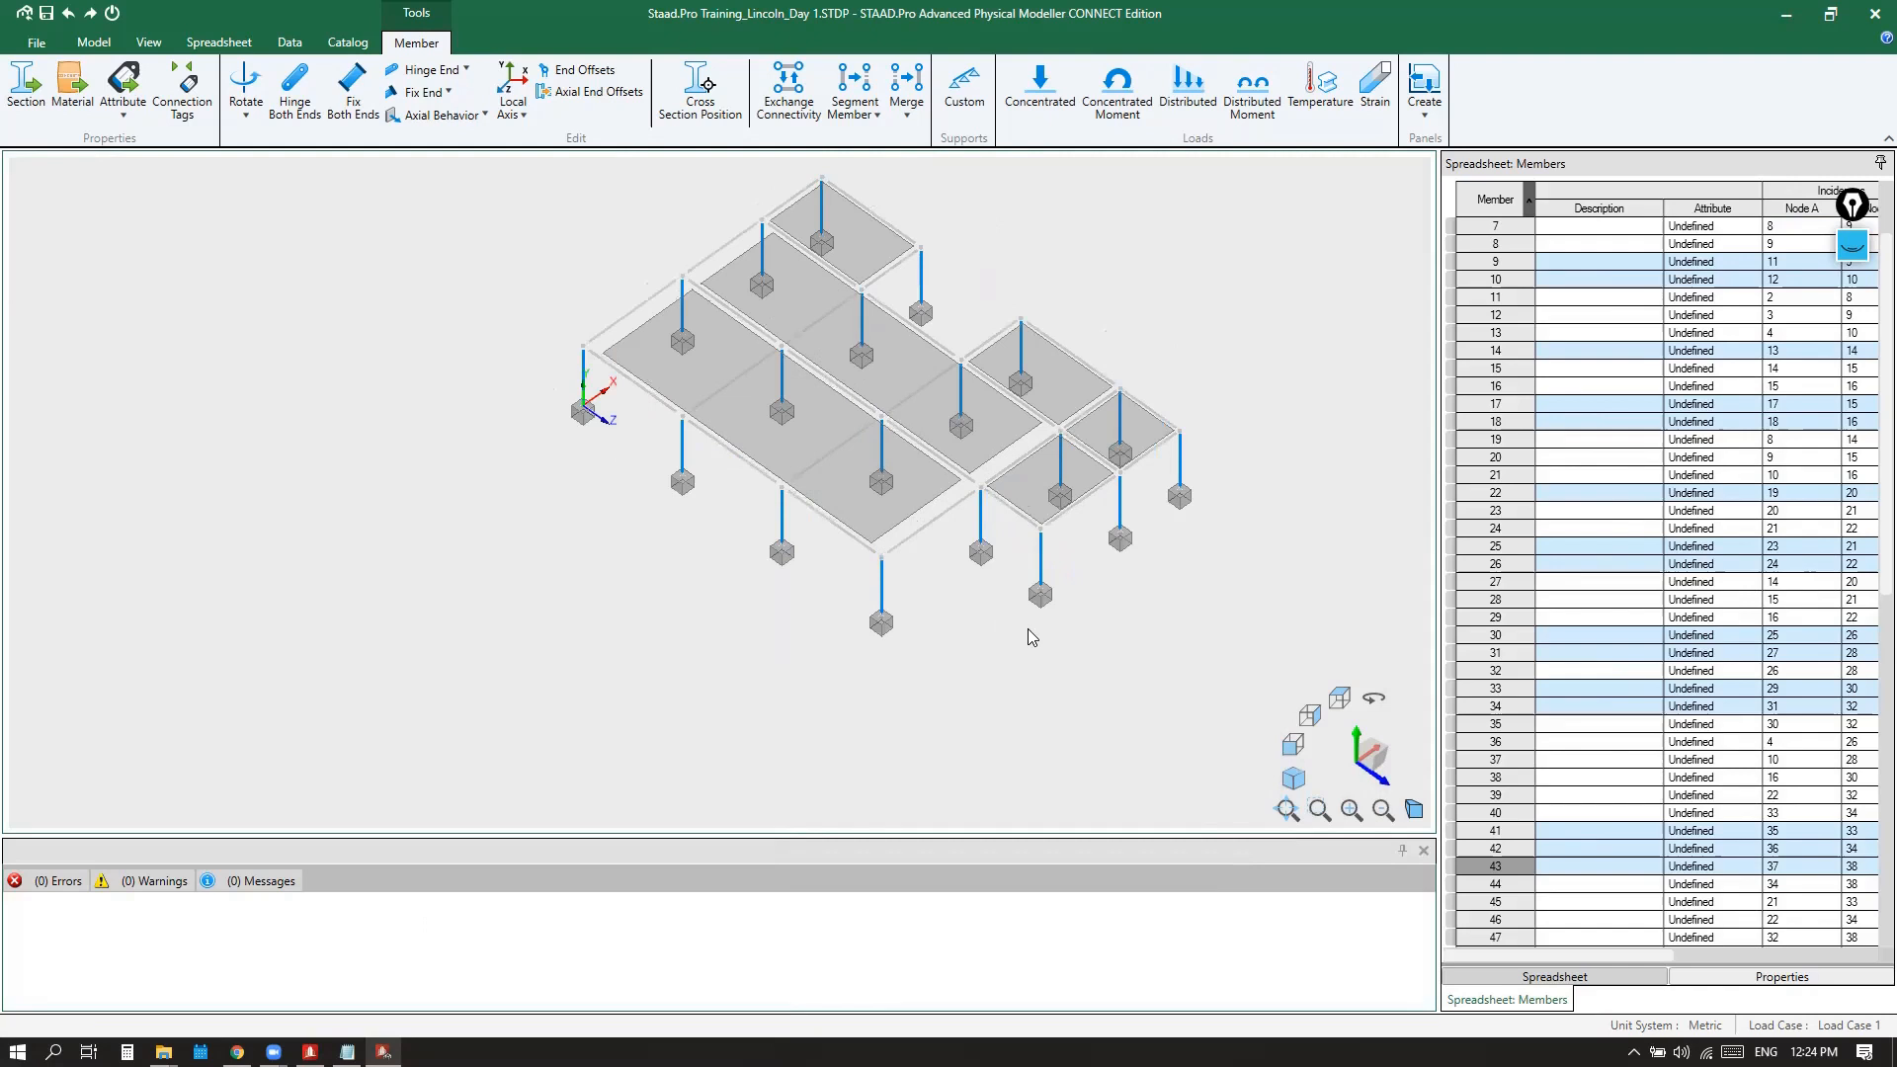
click(1293, 747)
click(1111, 583)
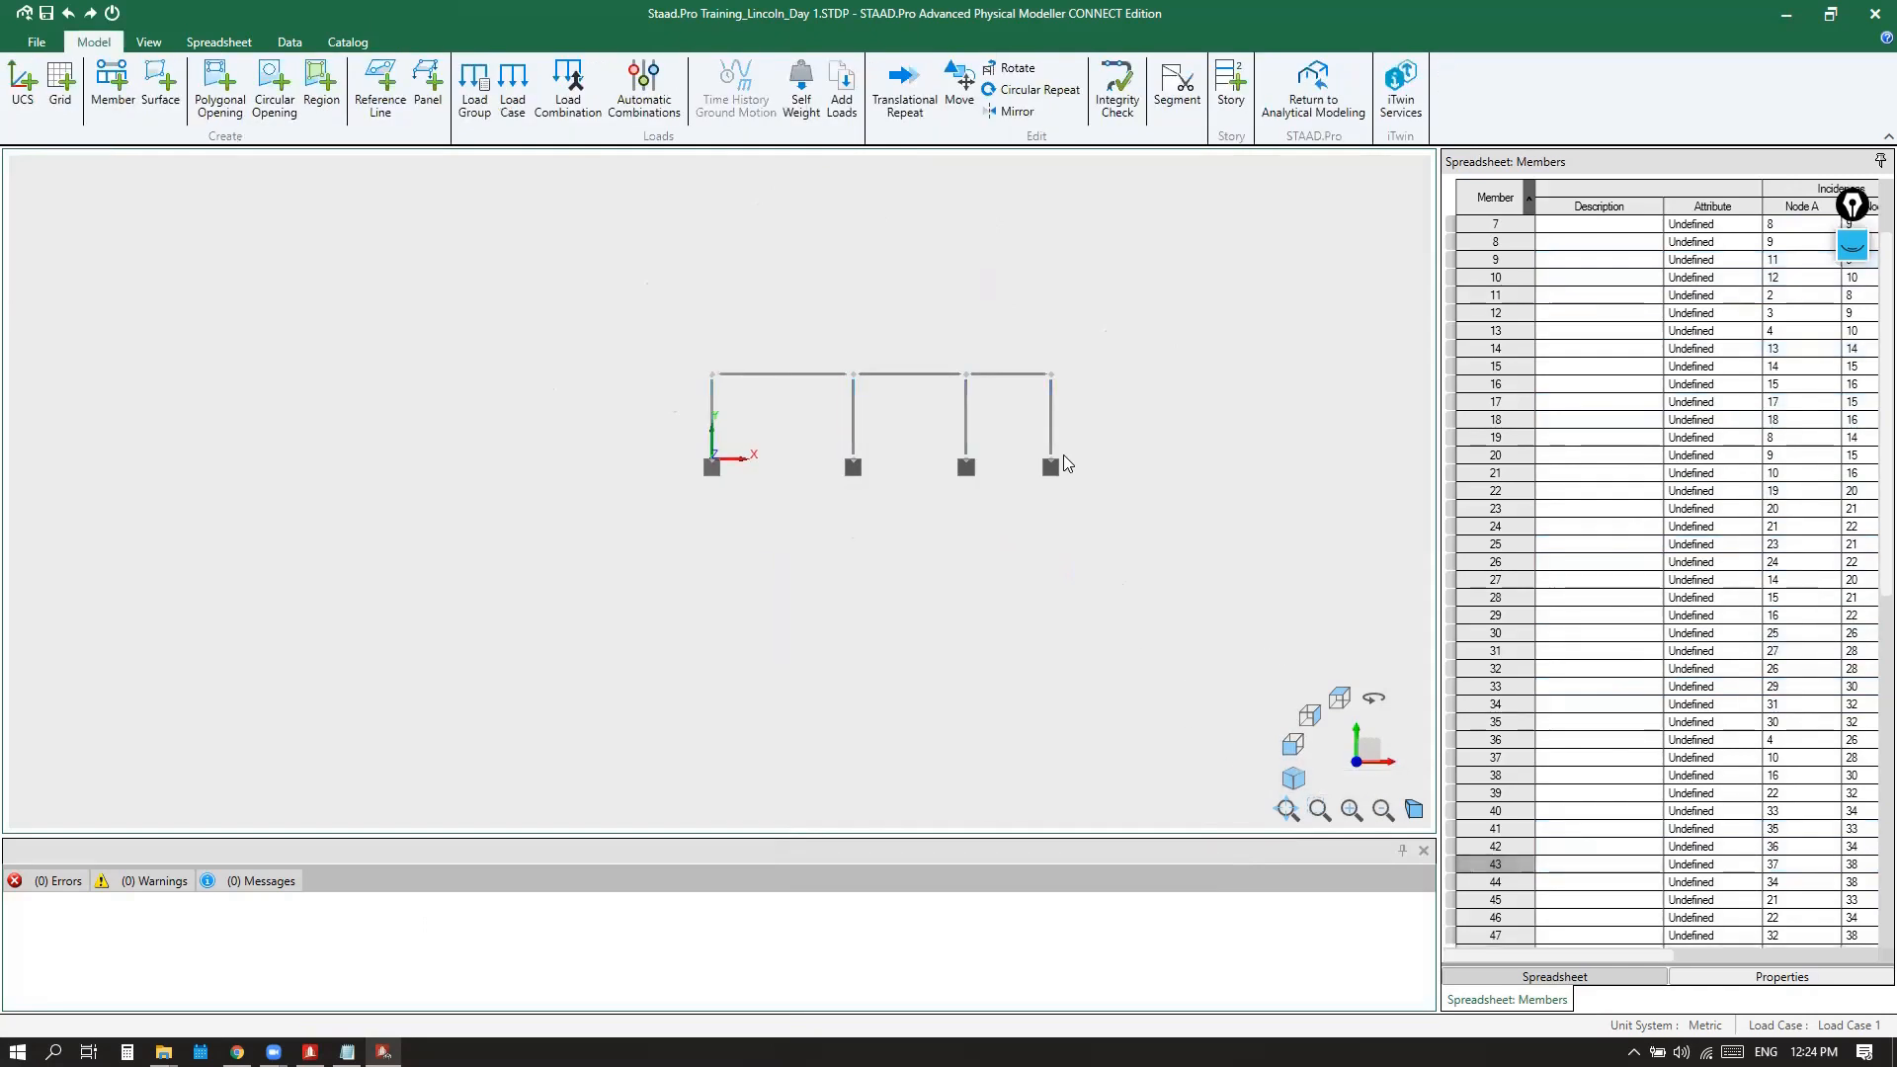
drag(672, 439, 1142, 518)
click(1107, 554)
Select all the column base nodes in the front view and return to the isometric view
scroll(1013, 429, up, 2)
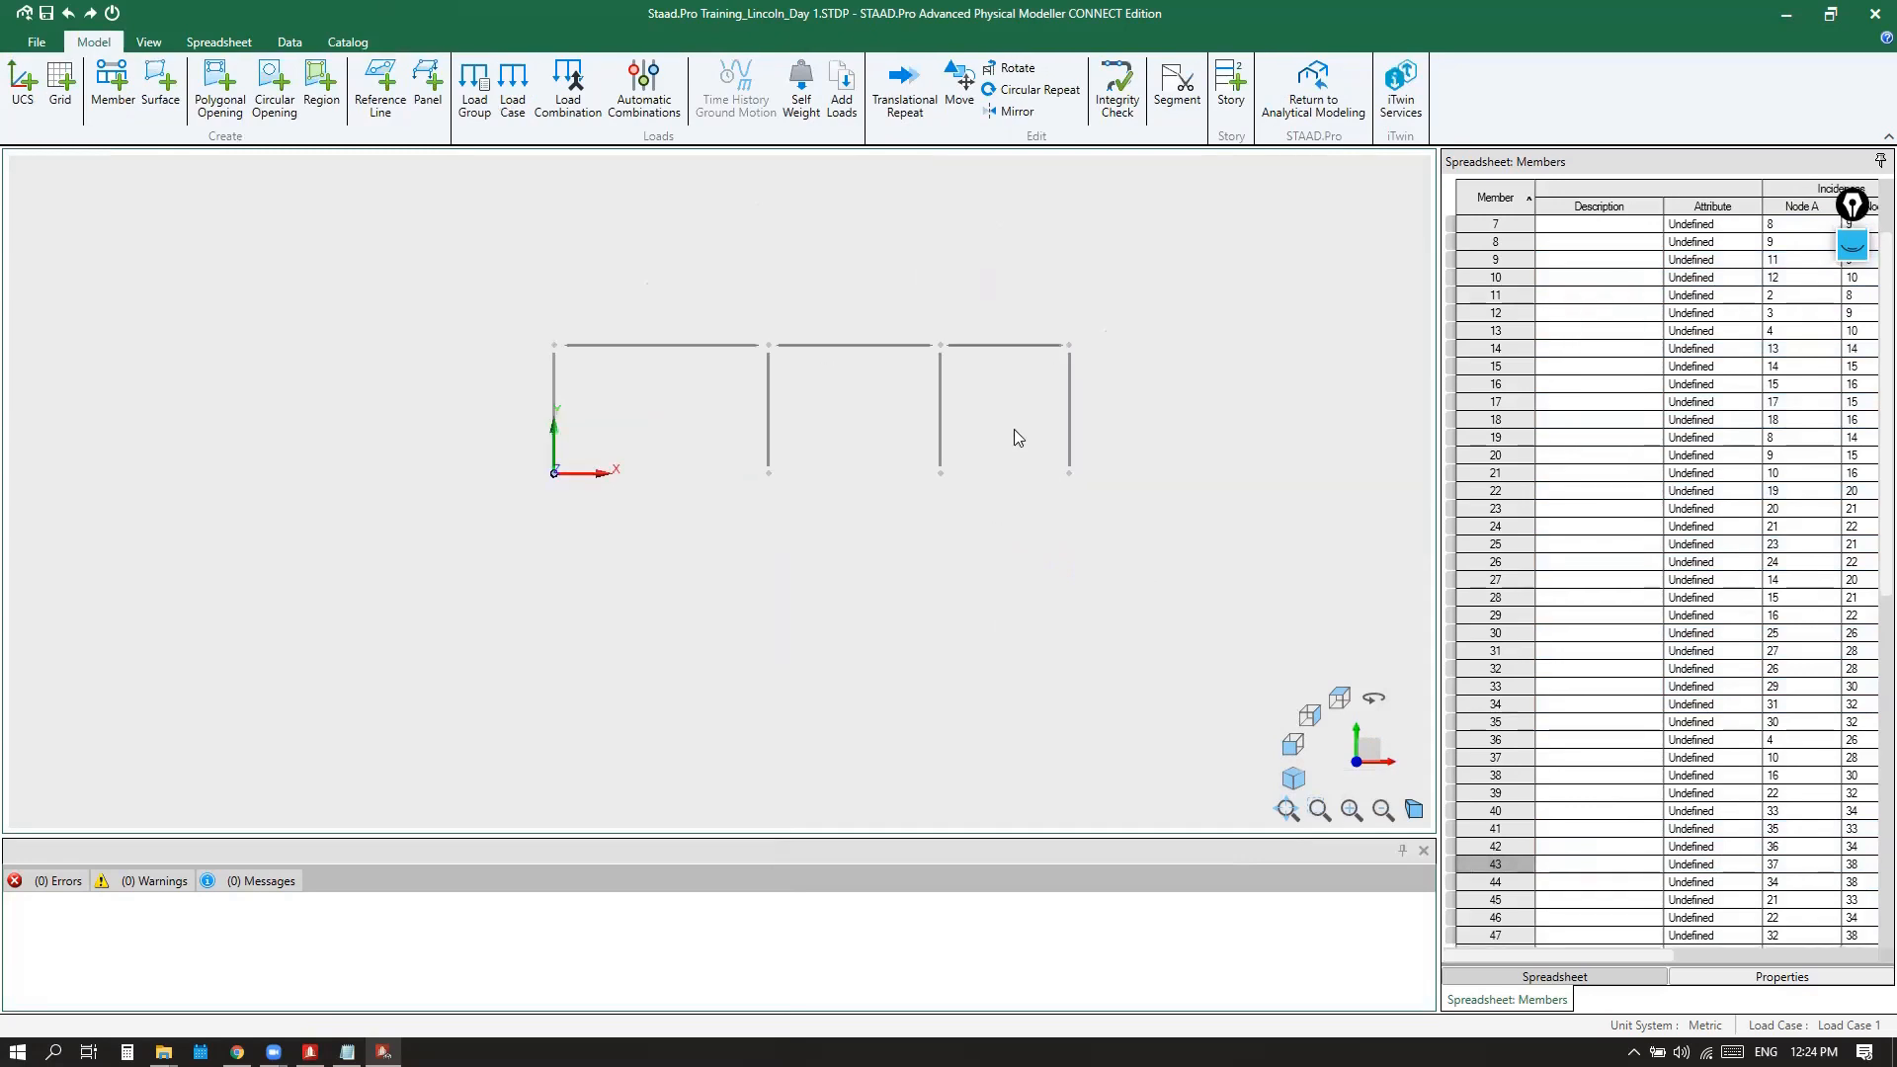
scroll(1014, 429, up, 2)
scroll(1014, 429, down, 2)
drag(468, 438, 1152, 518)
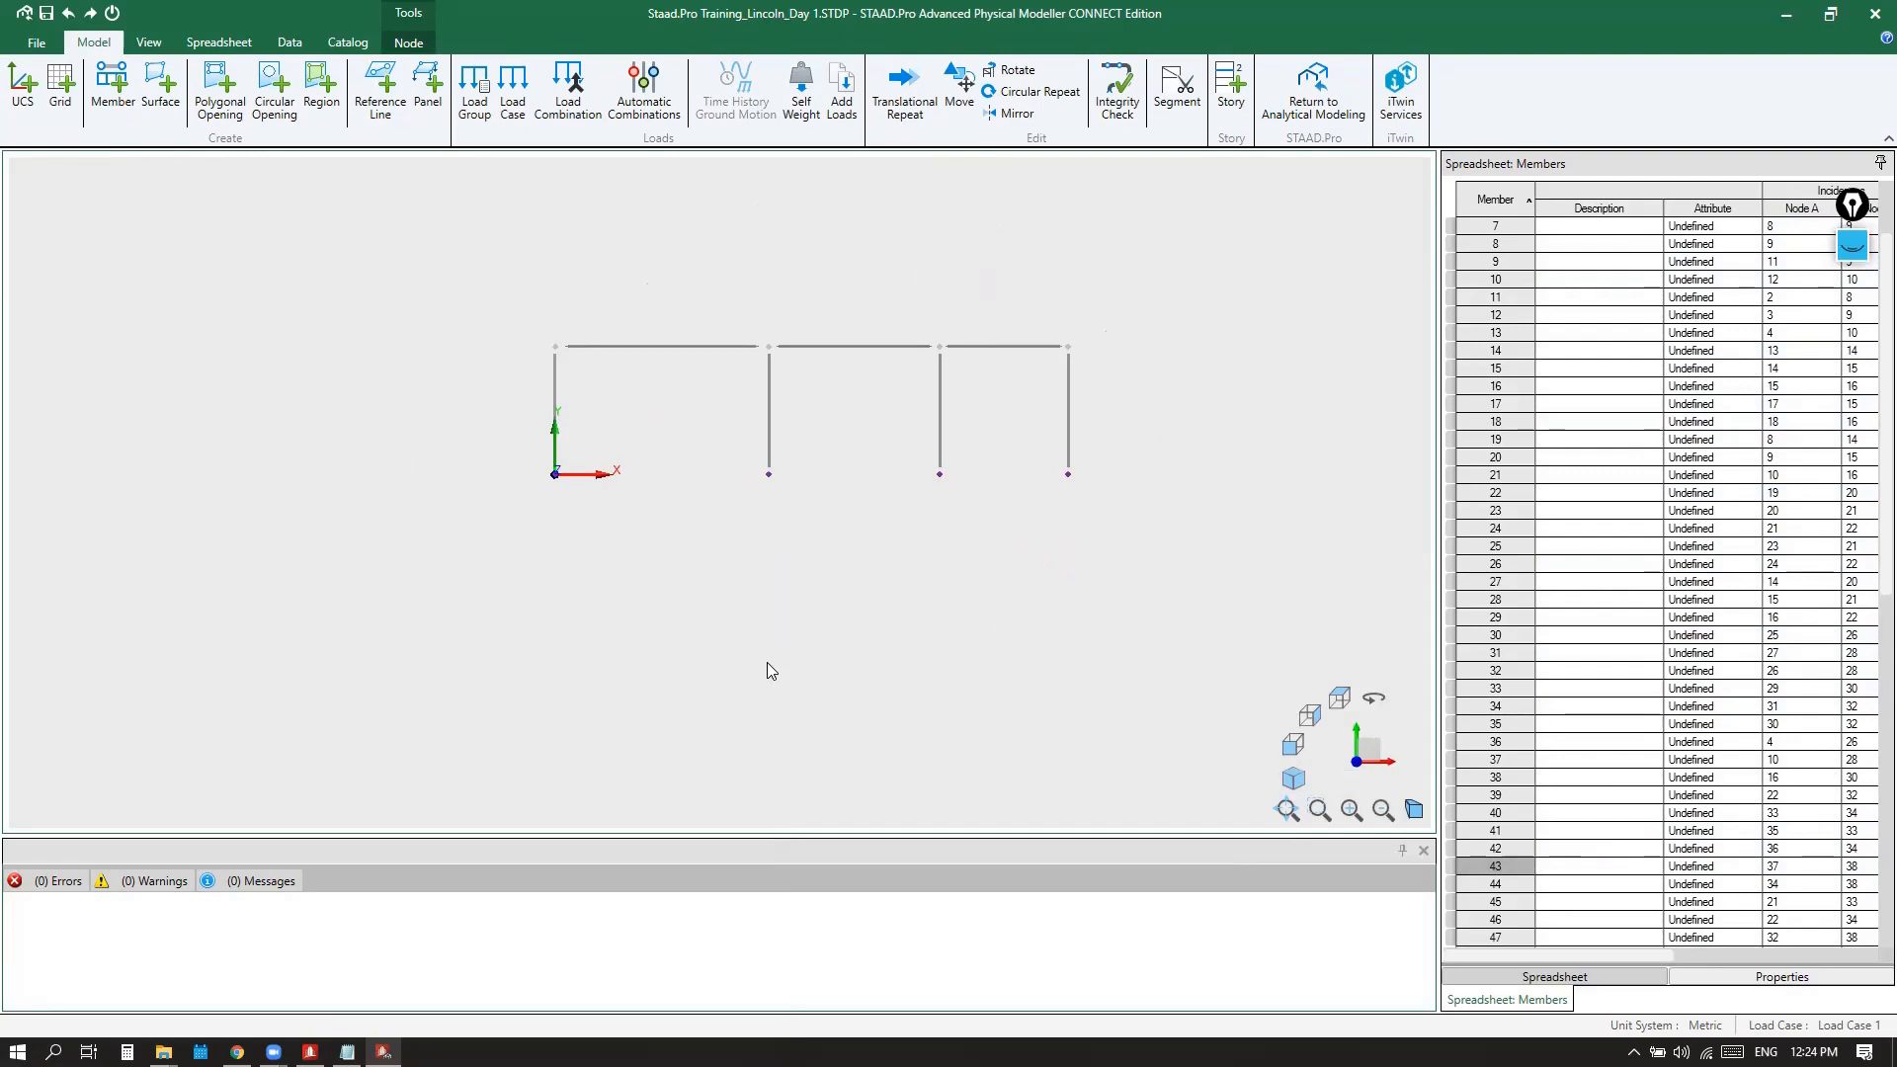
click(1293, 778)
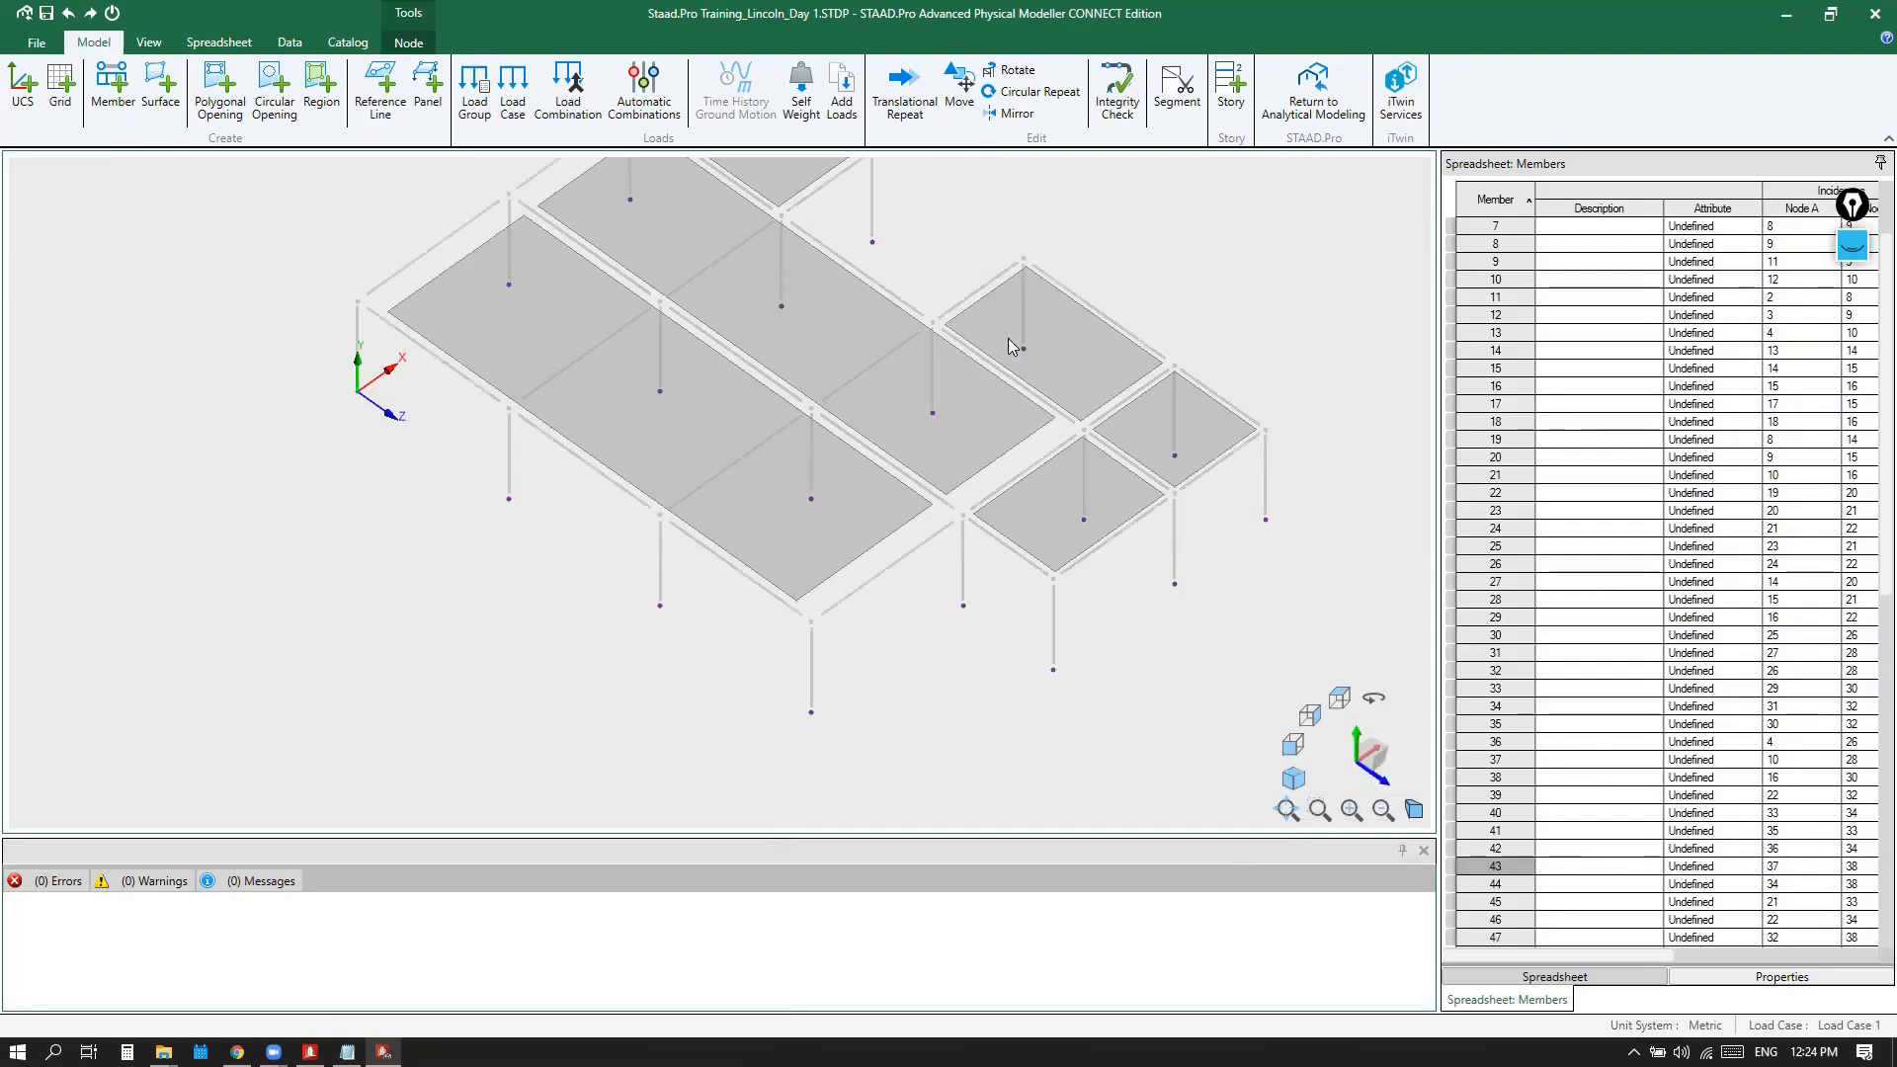
scroll(695, 678, down, 2)
scroll(778, 358, up, 1)
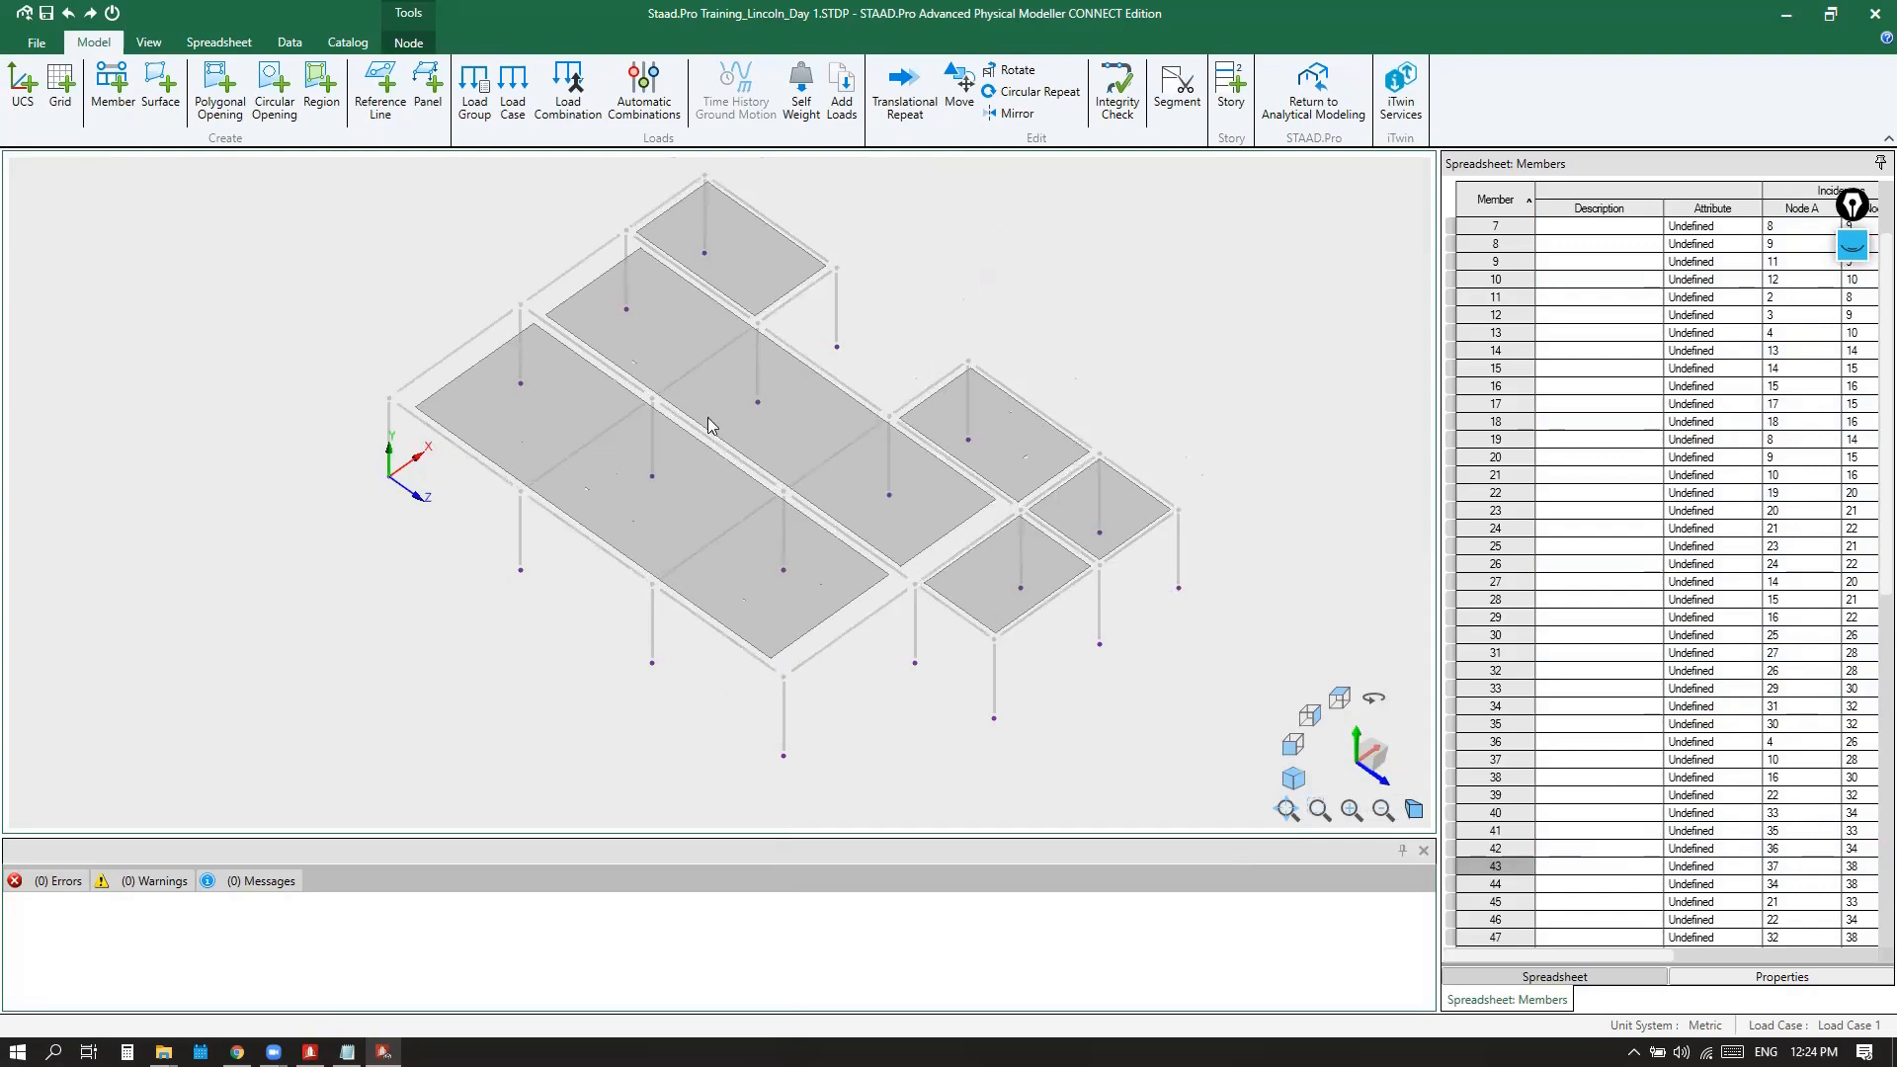
Assign fixed supports to the selected column base nodes
click(411, 45)
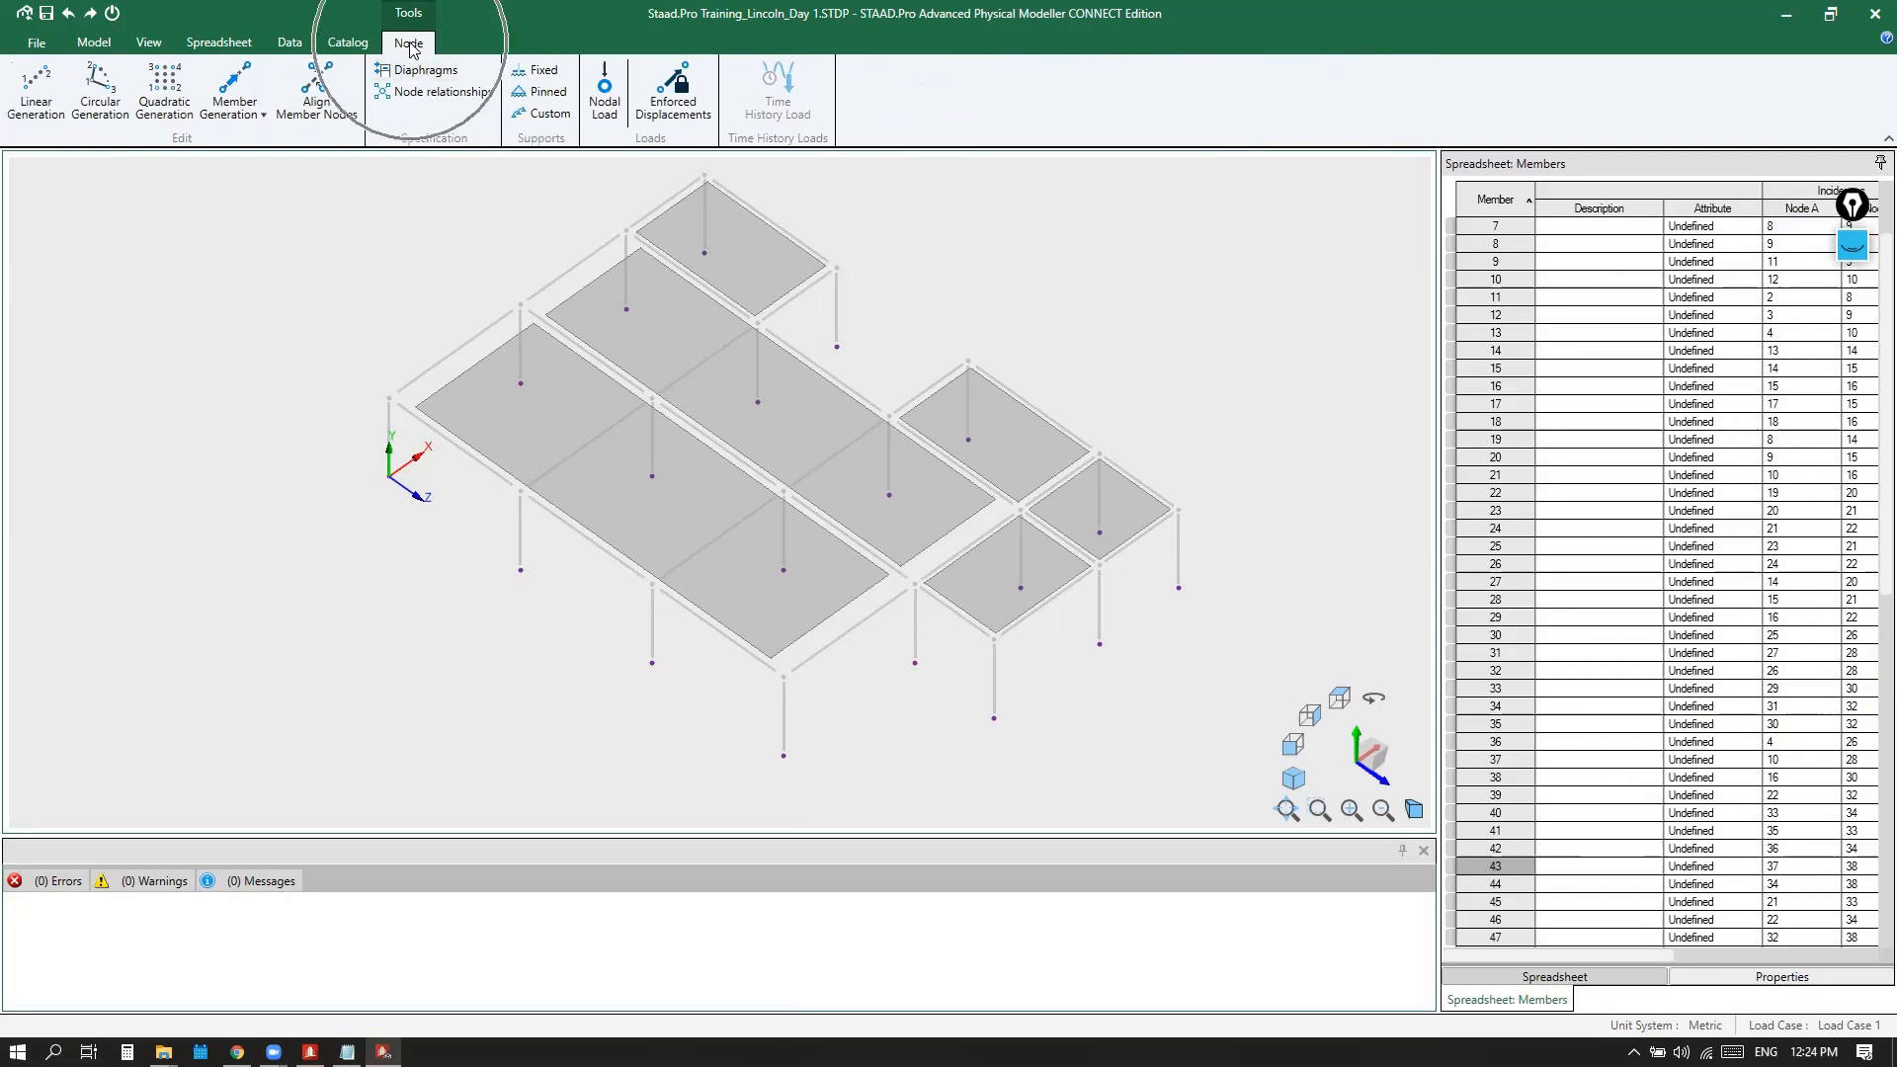
click(542, 75)
key(ctrl)
key(ctrl)
key(ctrl)
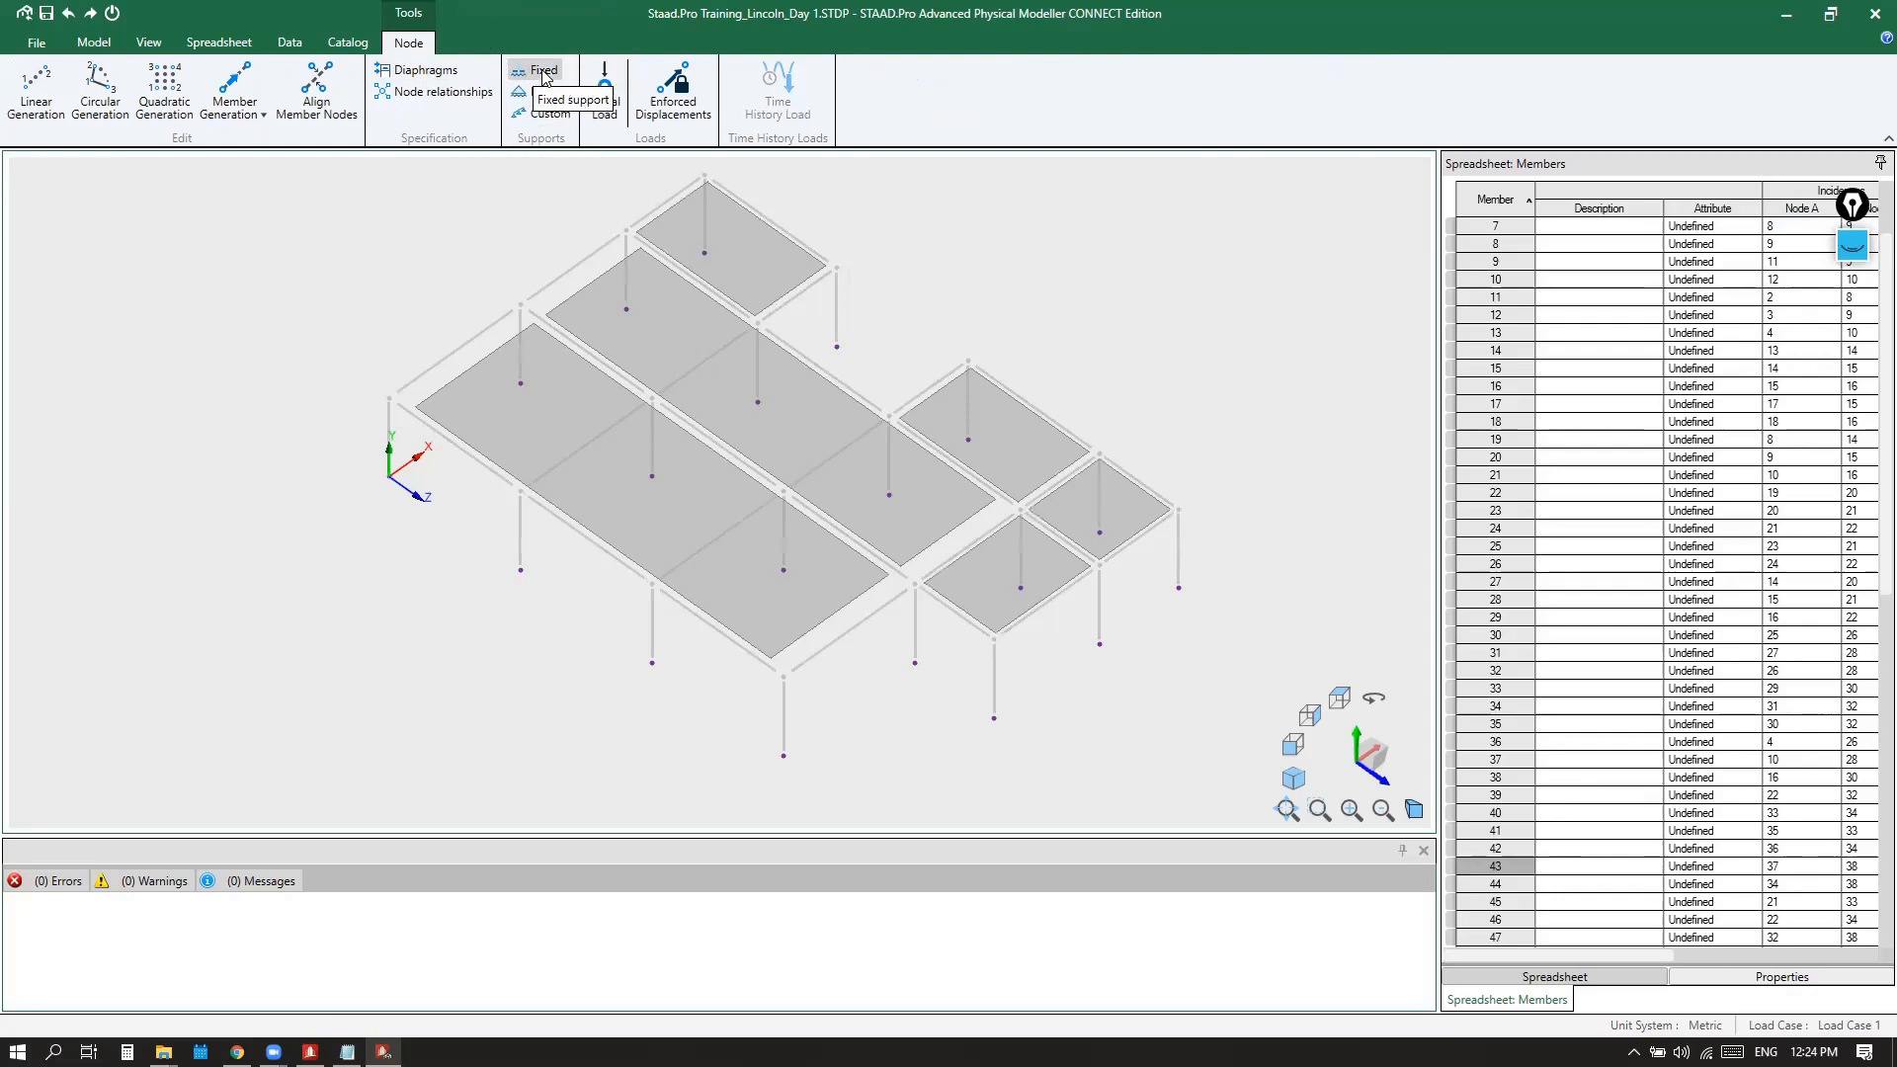
click(543, 75)
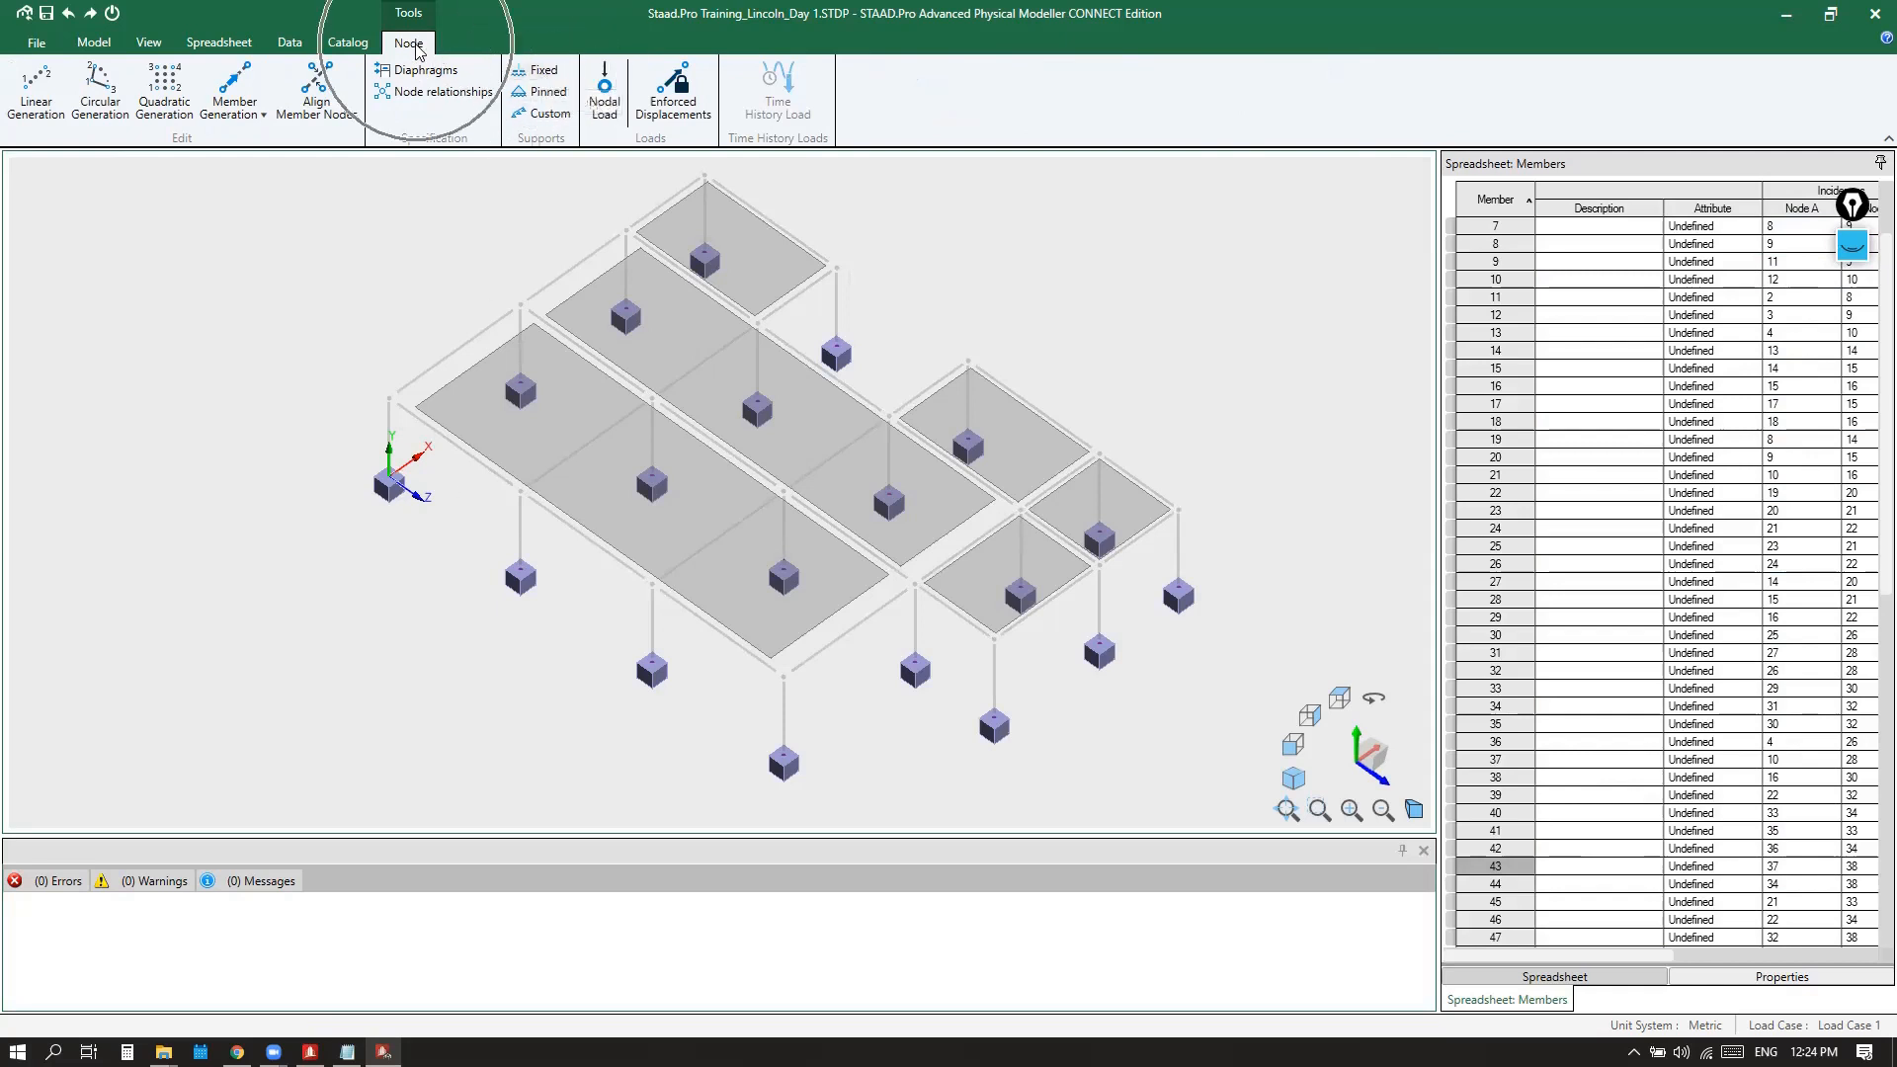
click(542, 77)
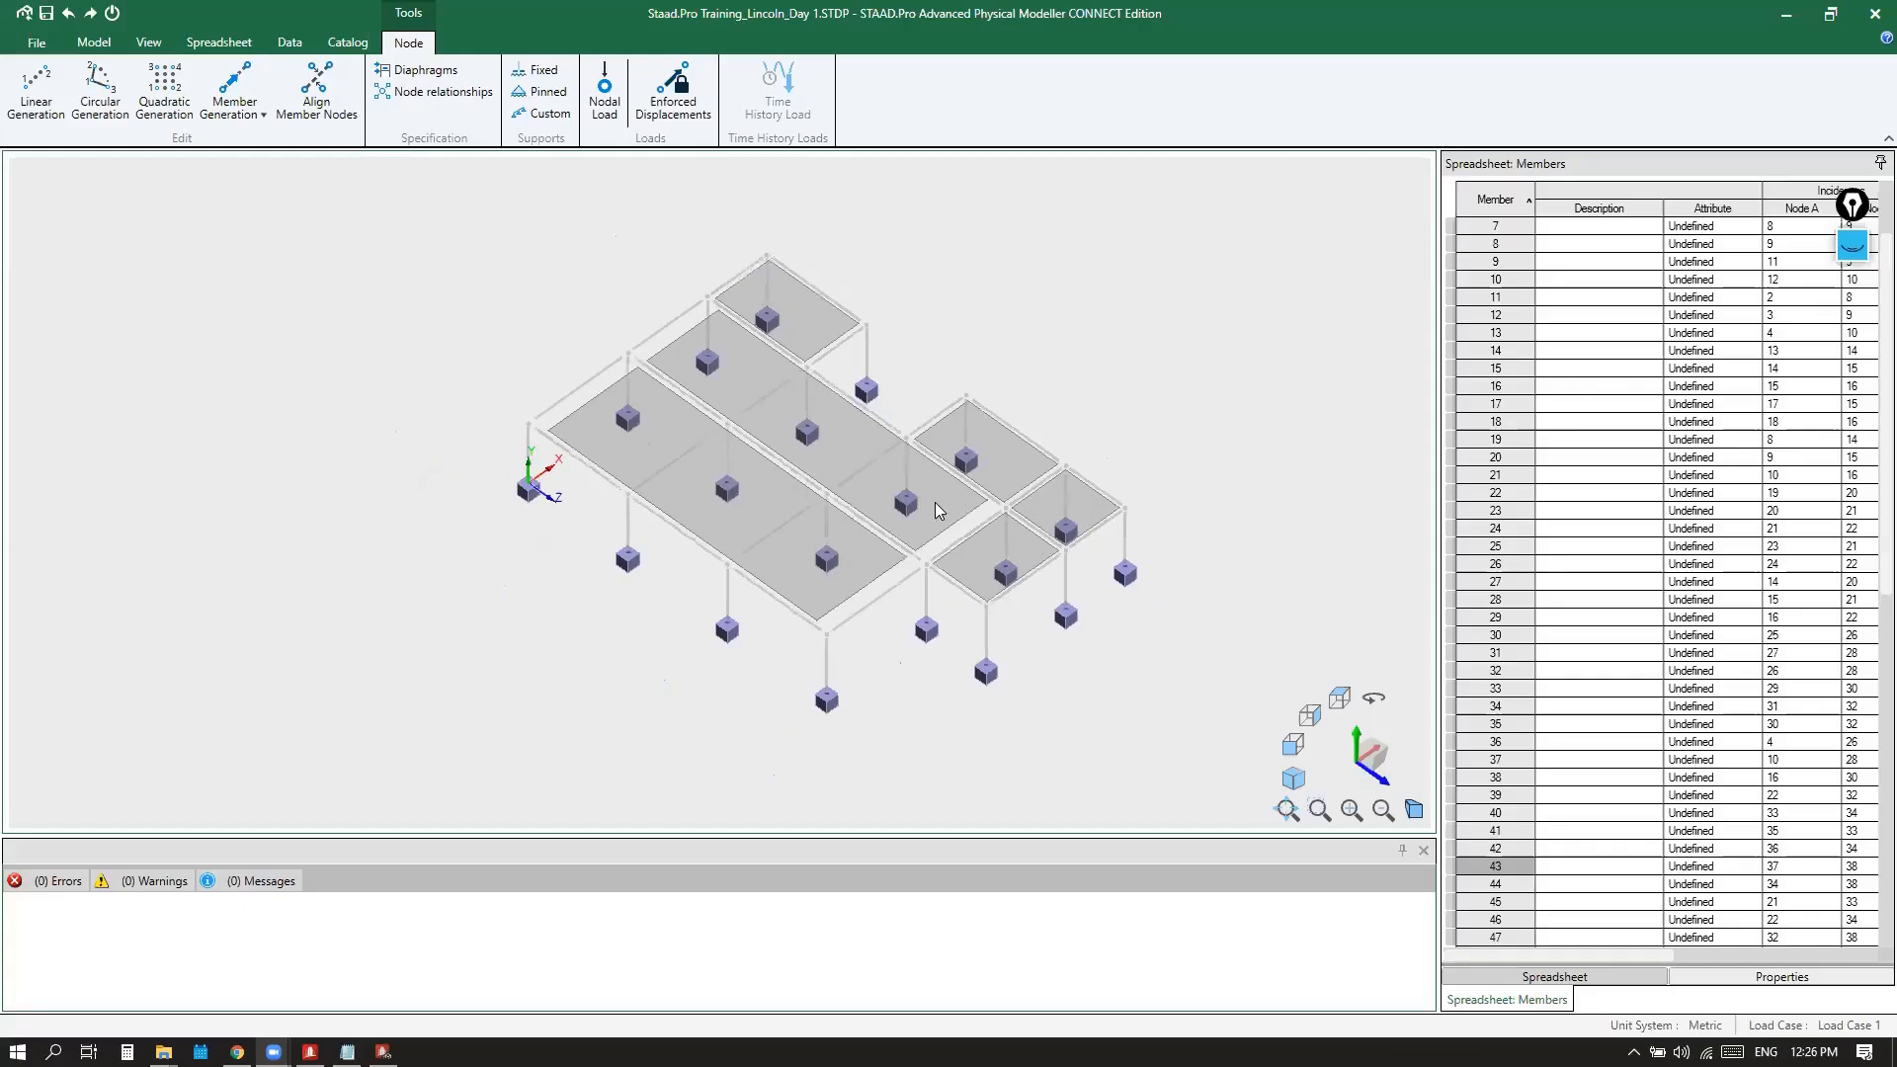
Select all the column members of the frame in the front view and return to the isometric view
middle_drag(935, 502, 790, 559)
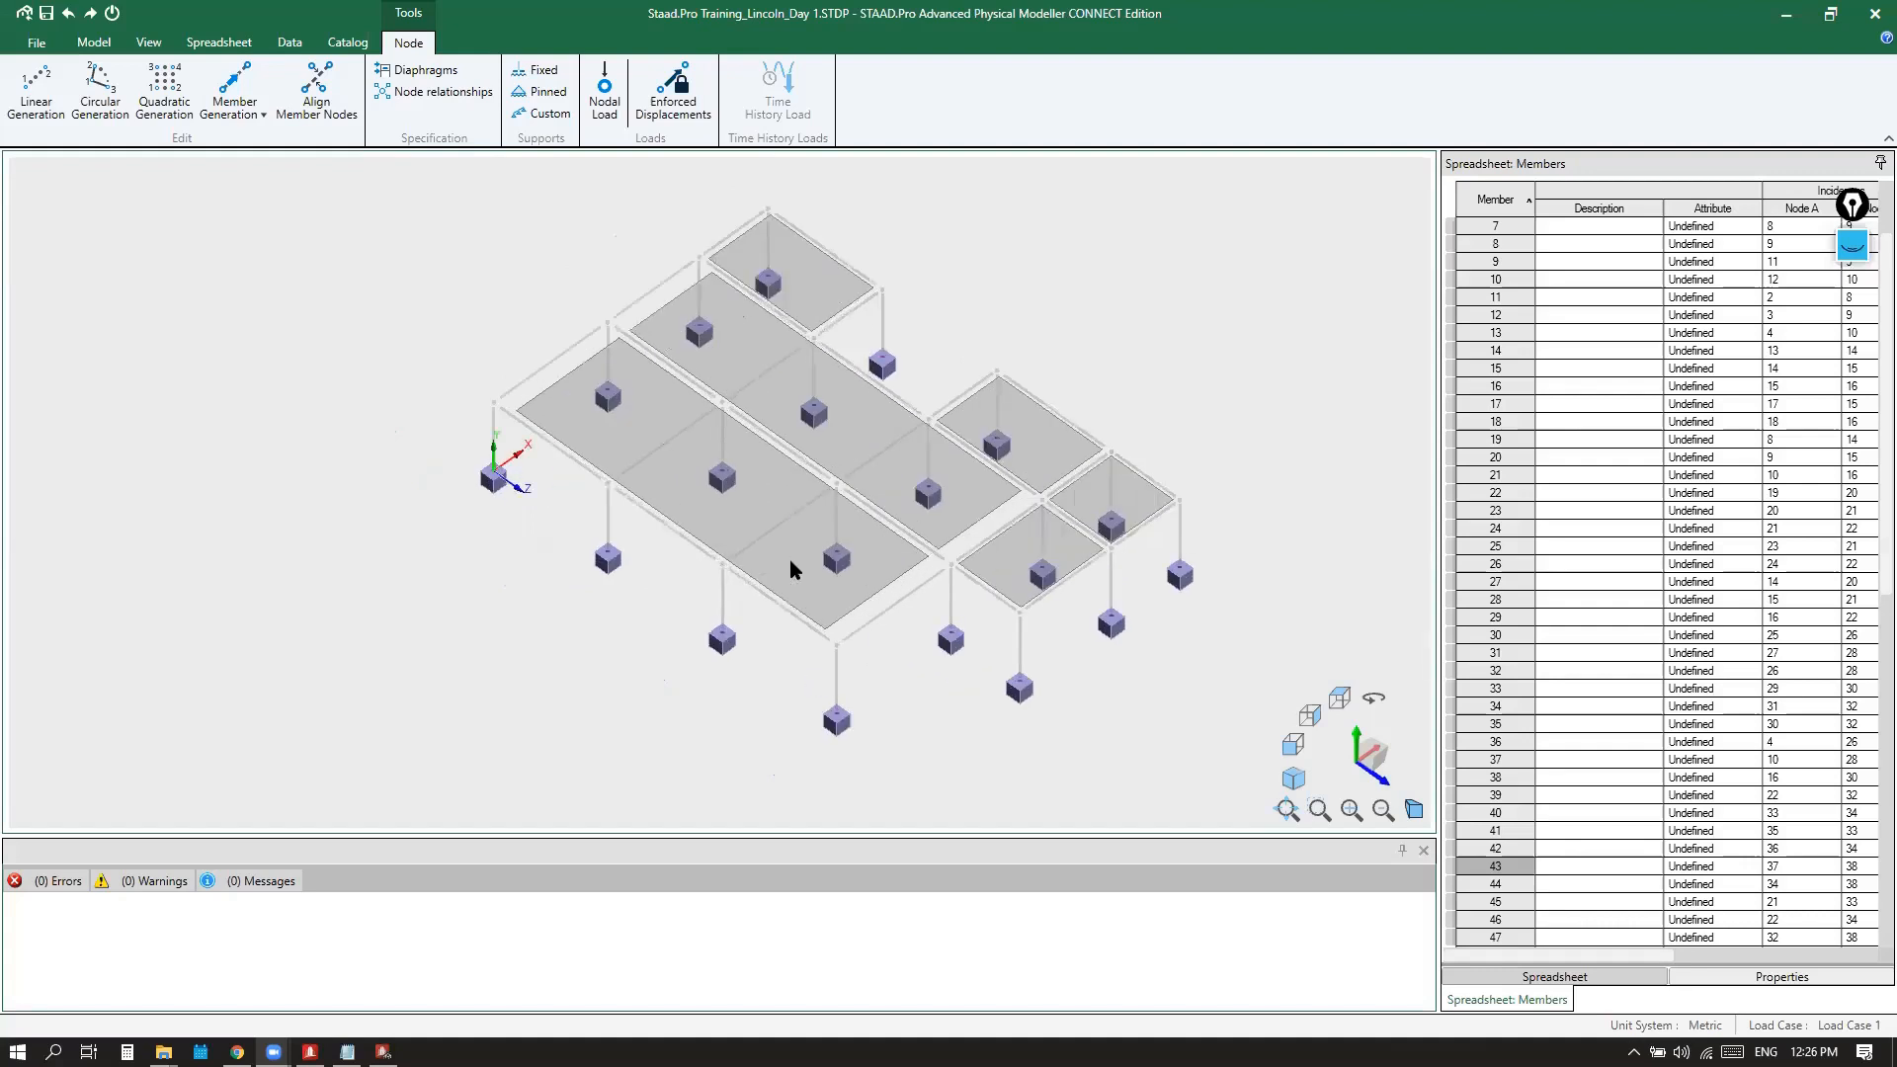
click(1293, 749)
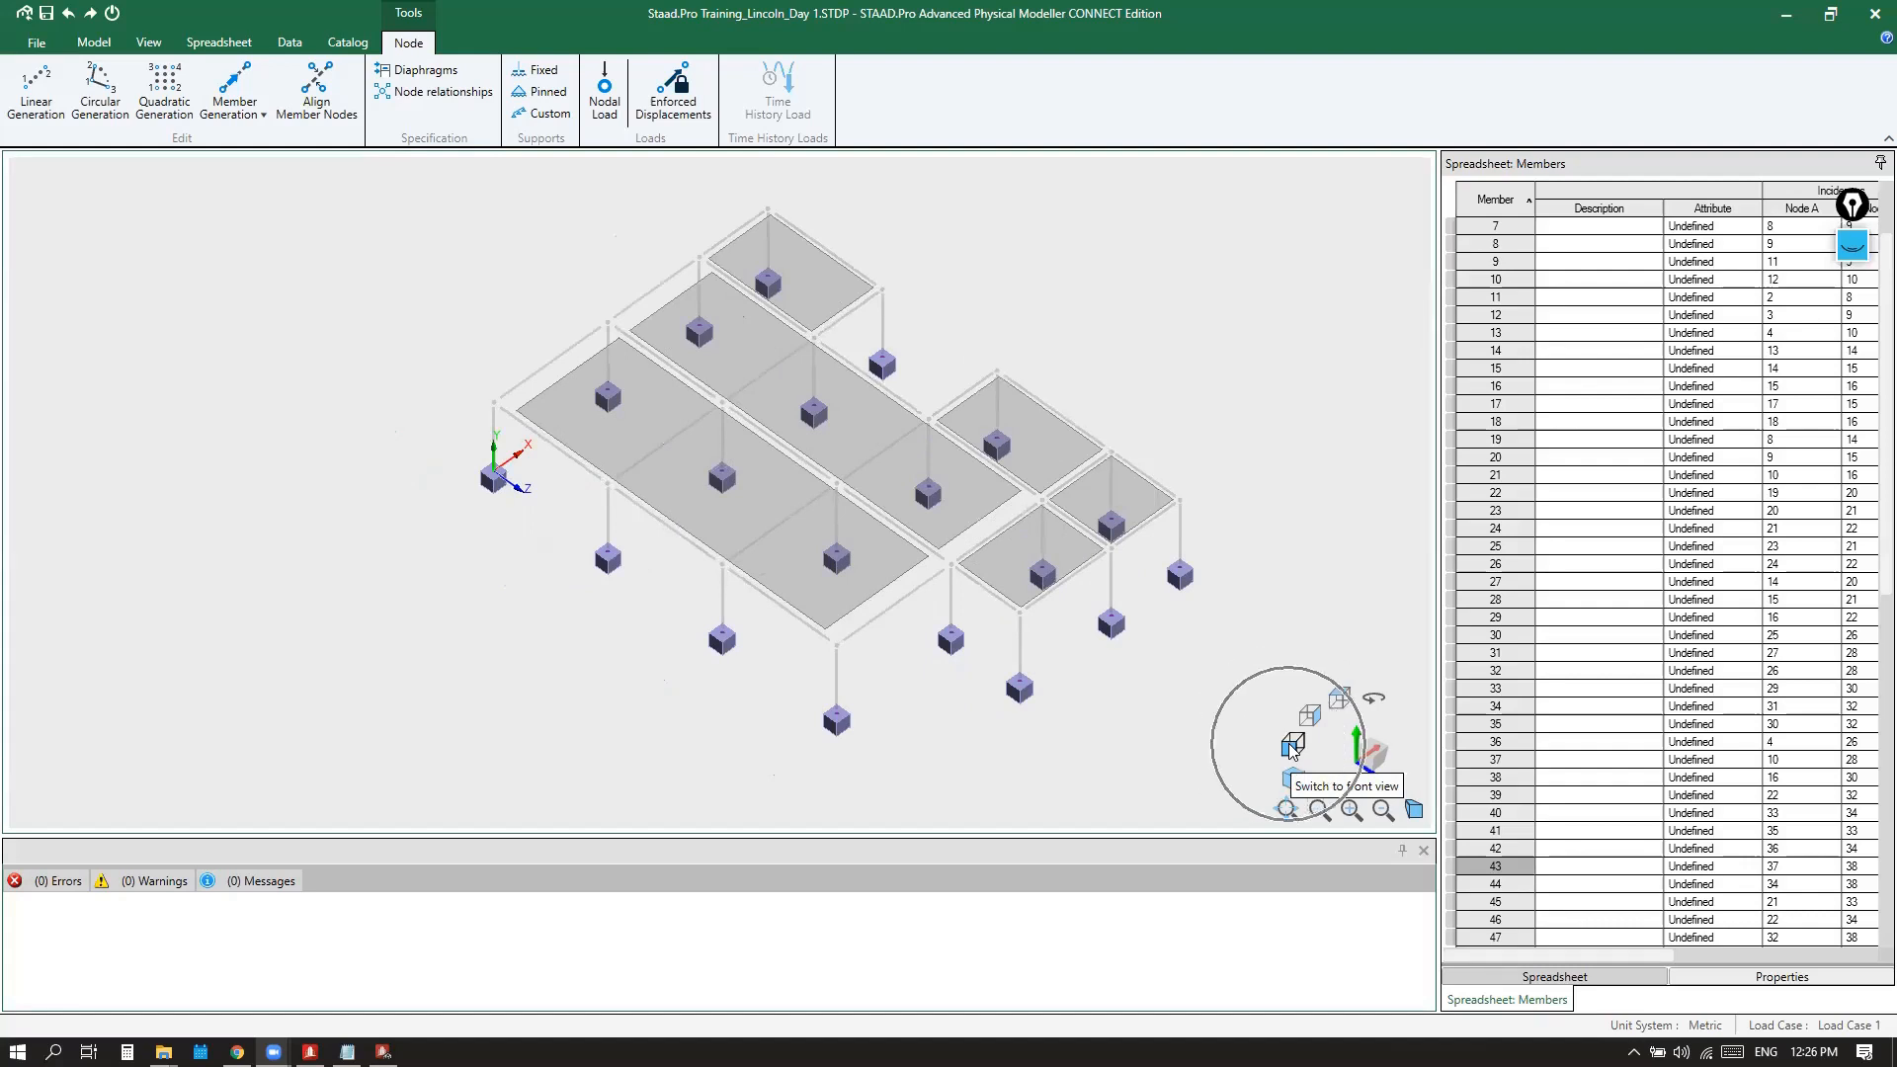
drag(1070, 472, 556, 515)
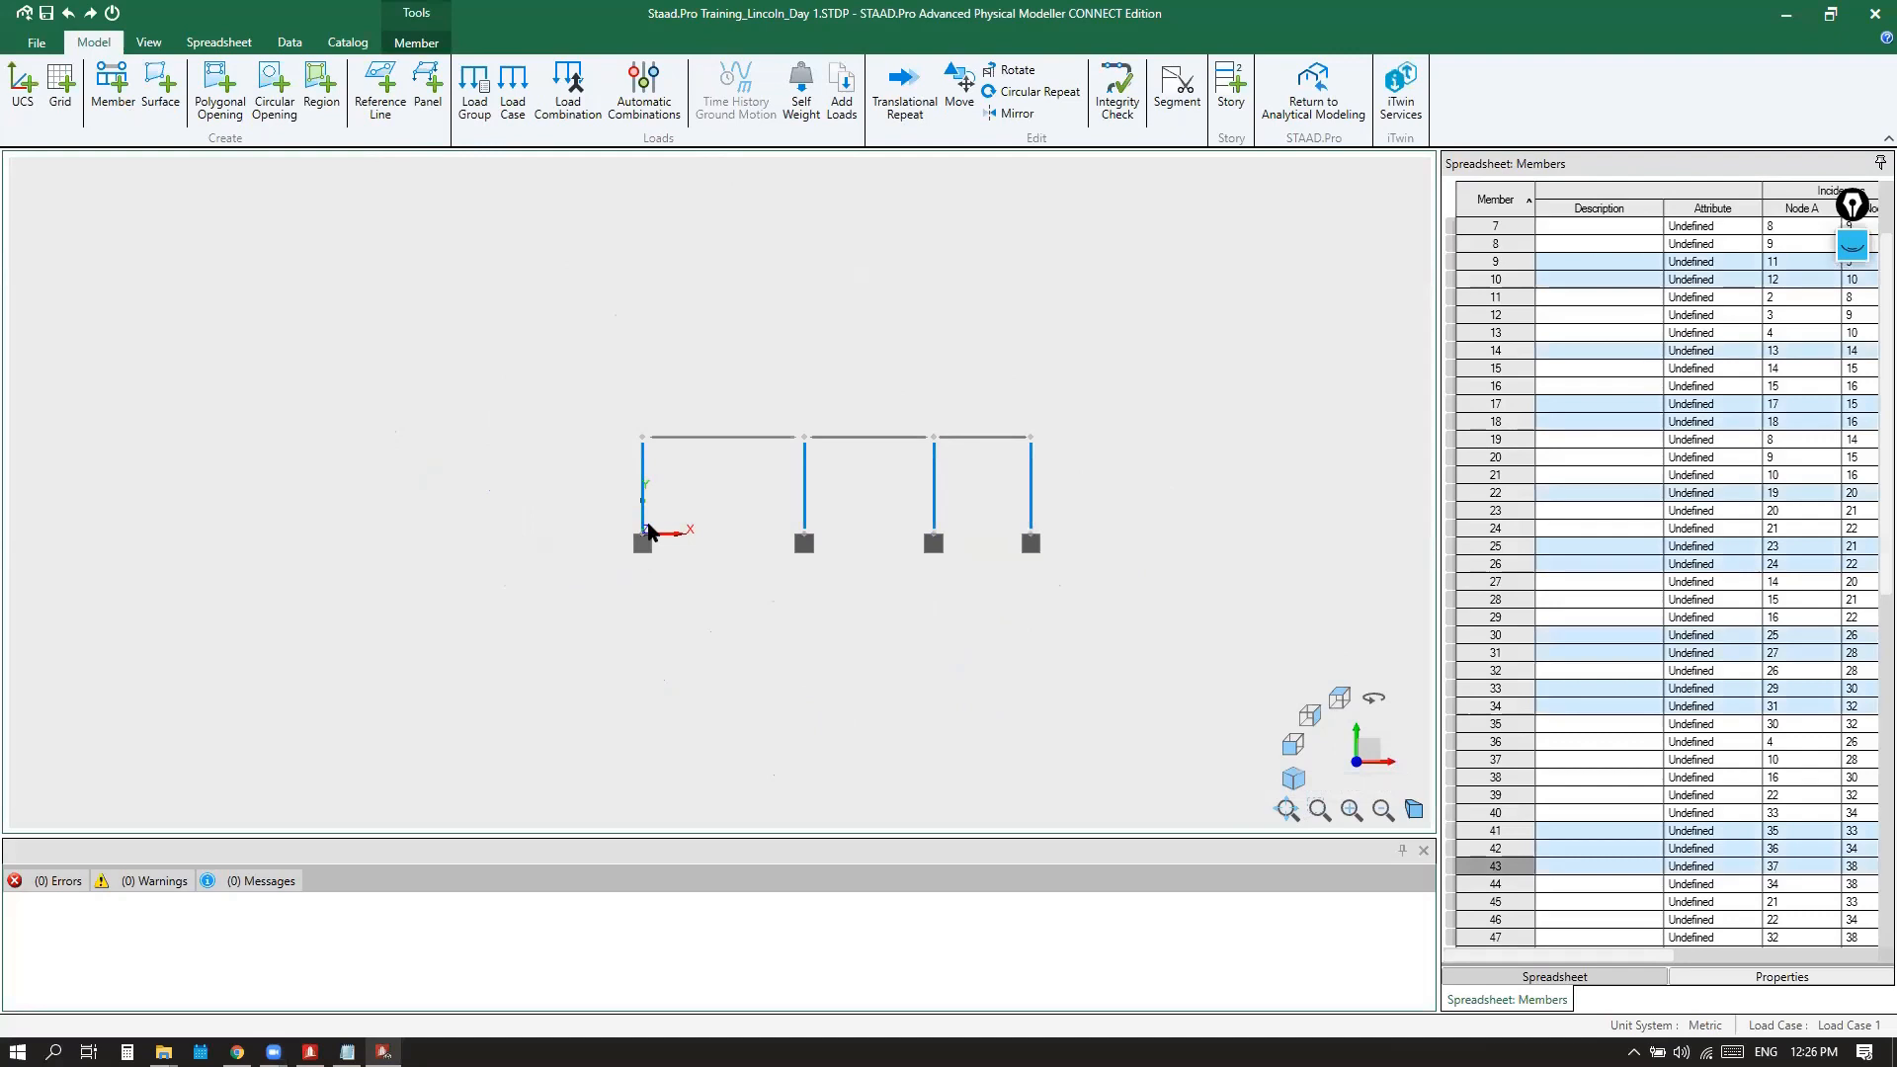
drag(1071, 466, 566, 524)
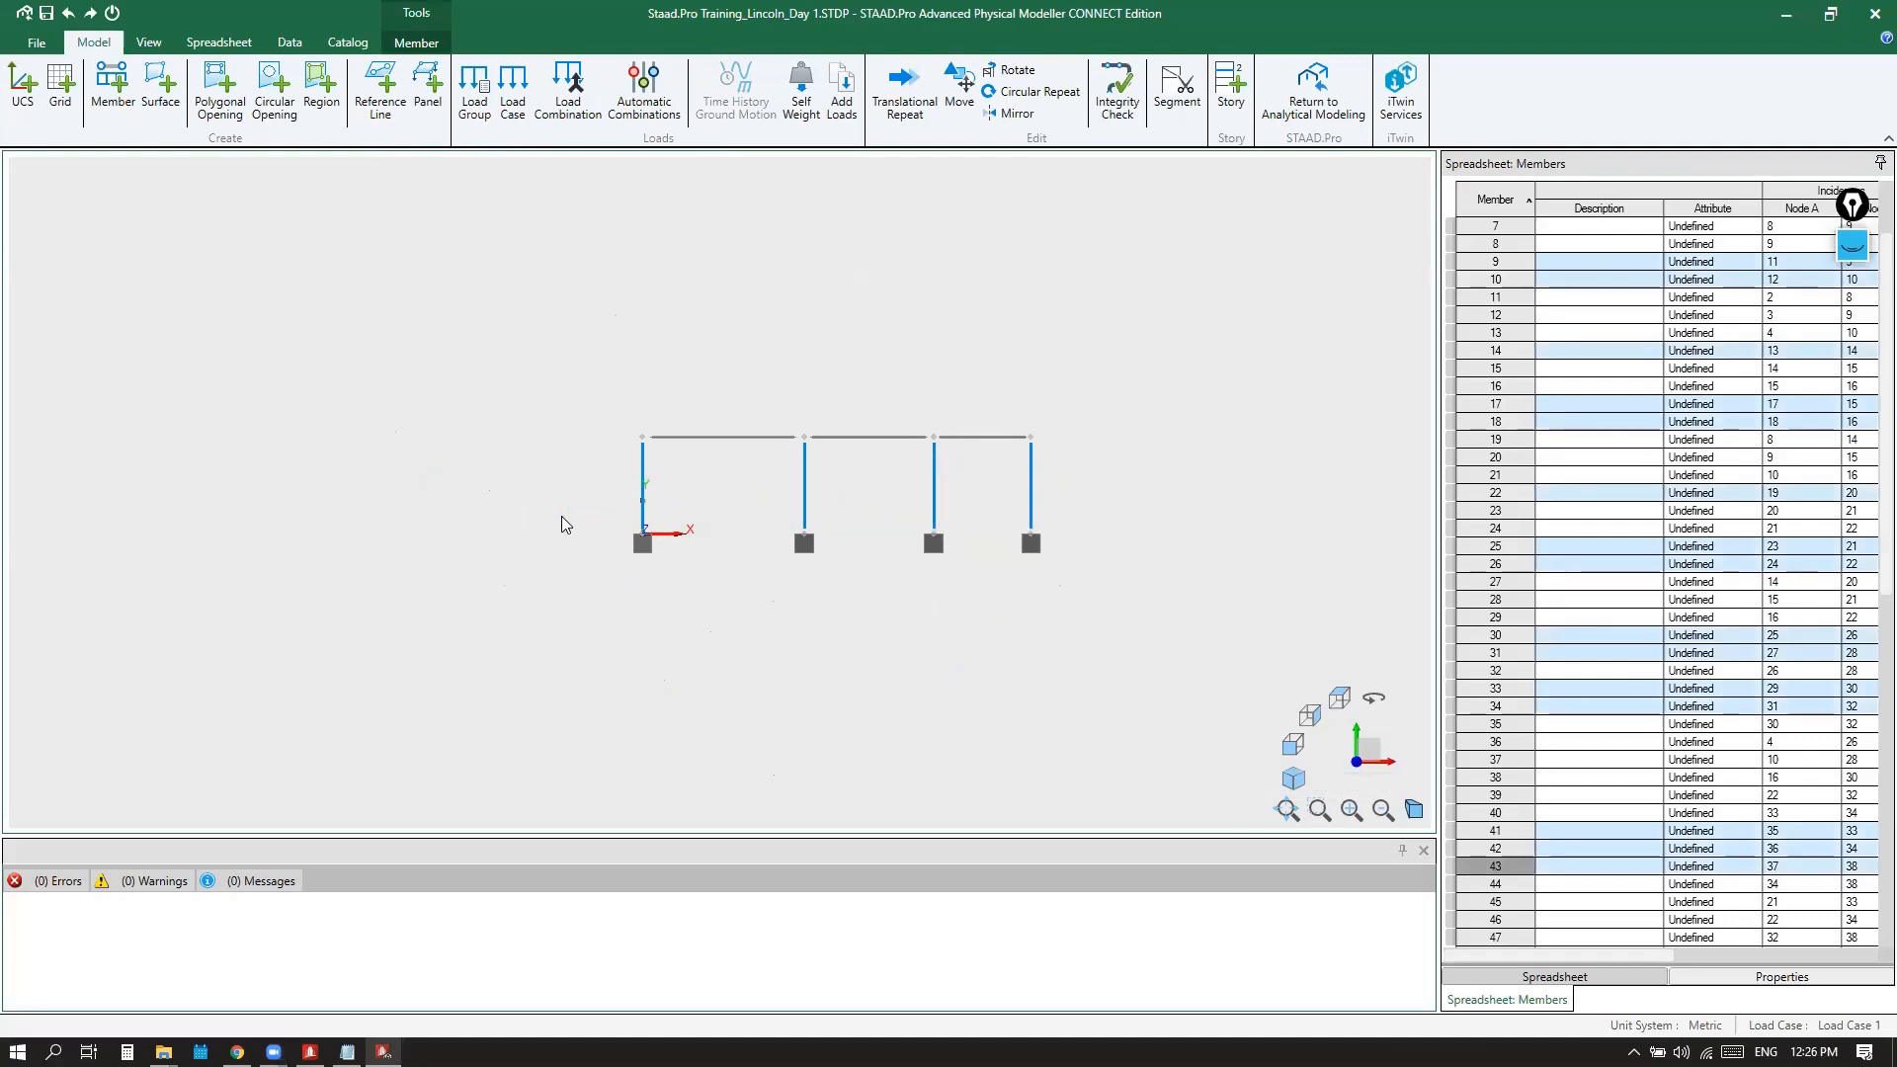
click(1294, 780)
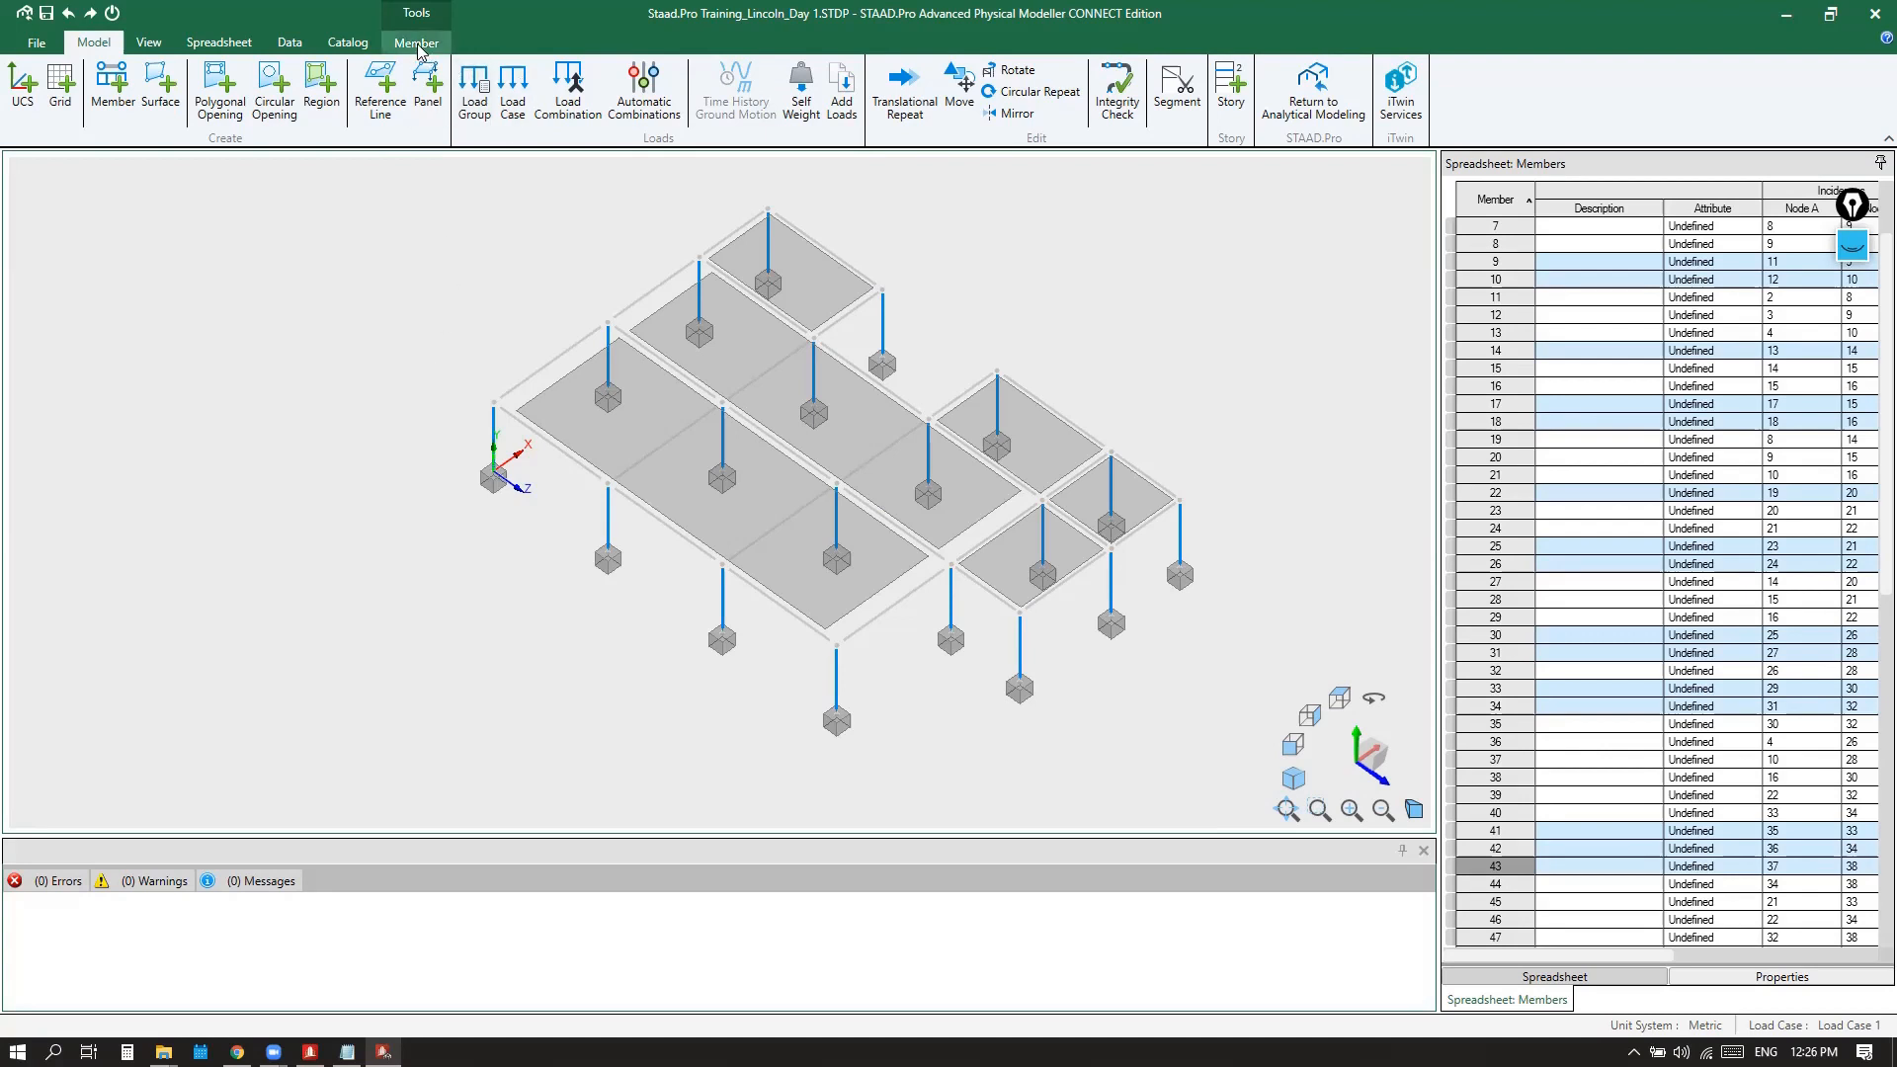
Open the section assignment for the selected columns and move its dialog clear of the model
key(ctrl)
key(ctrl)
key(ctrl)
key(ctrl)
key(ctrl)
key(ctrl)
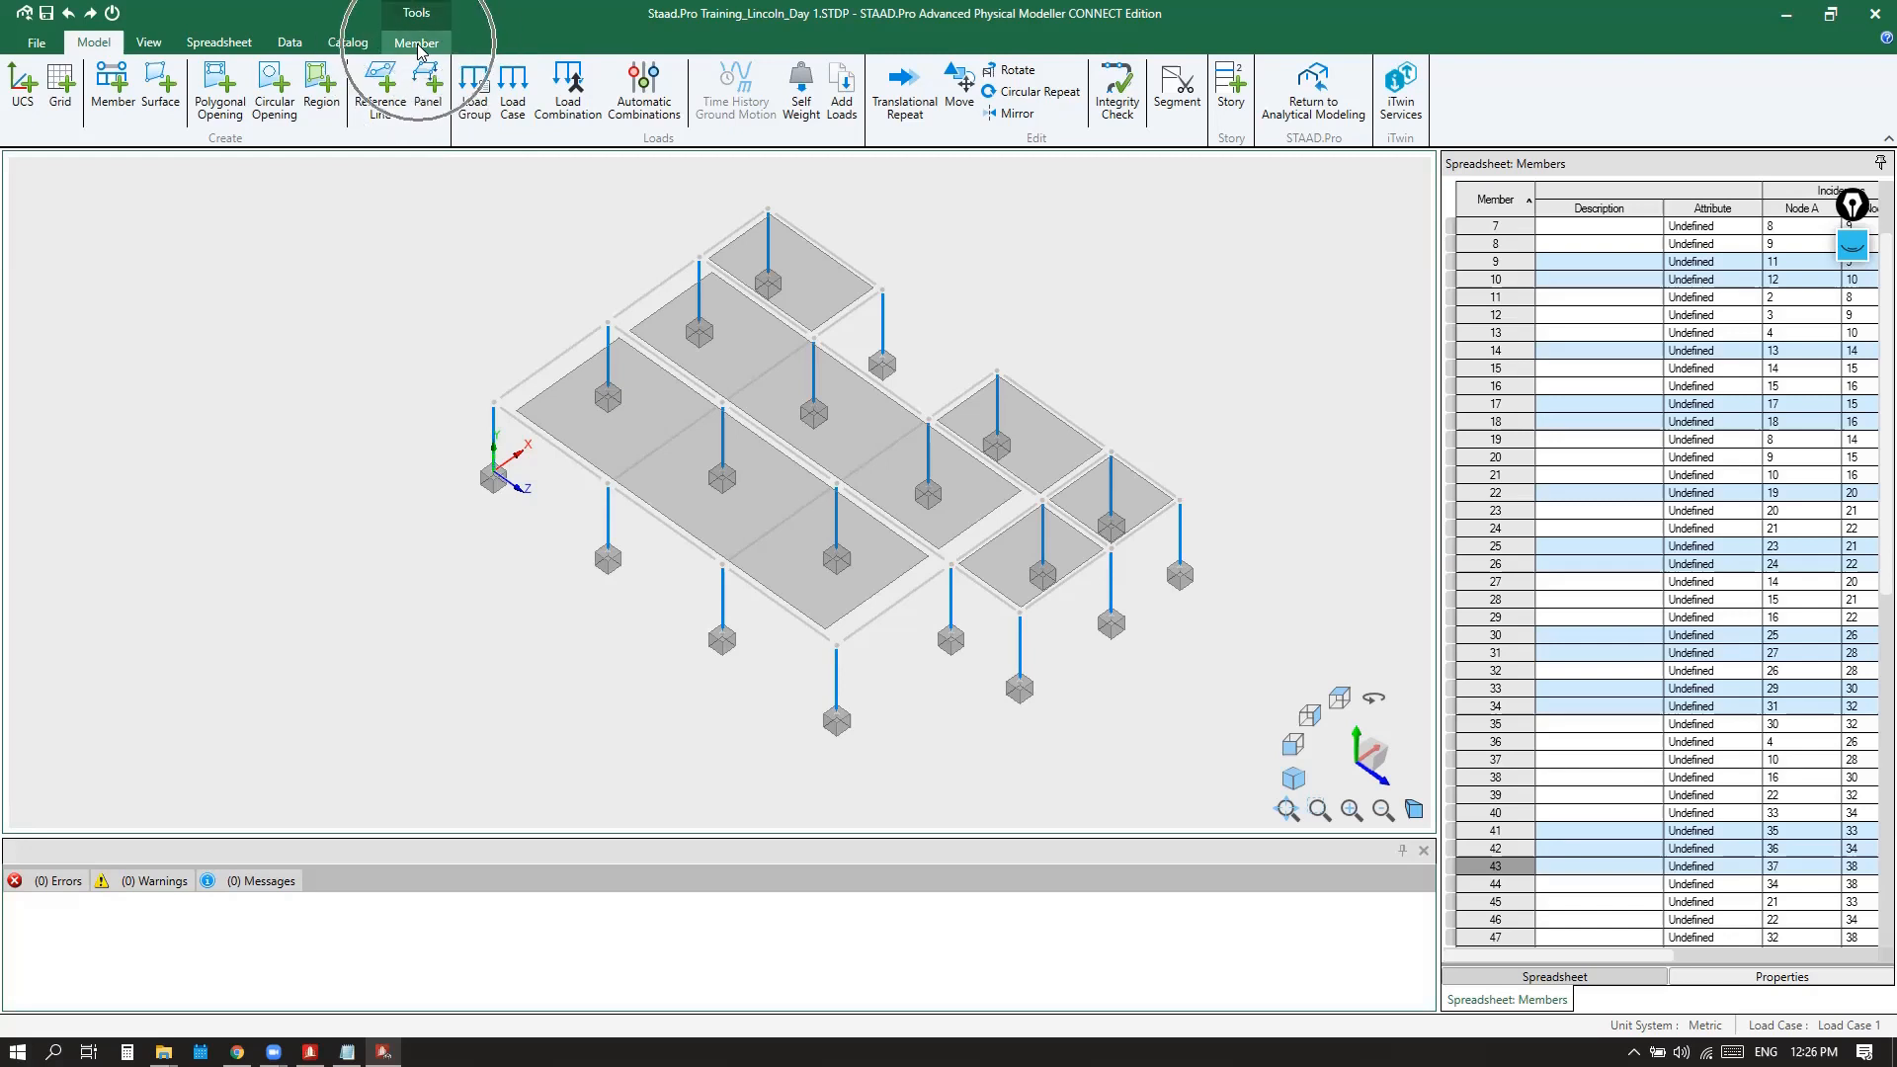
click(417, 44)
key(ctrl)
key(ctrl)
key(ctrl)
key(ctrl)
key(ctrl)
key(ctrl)
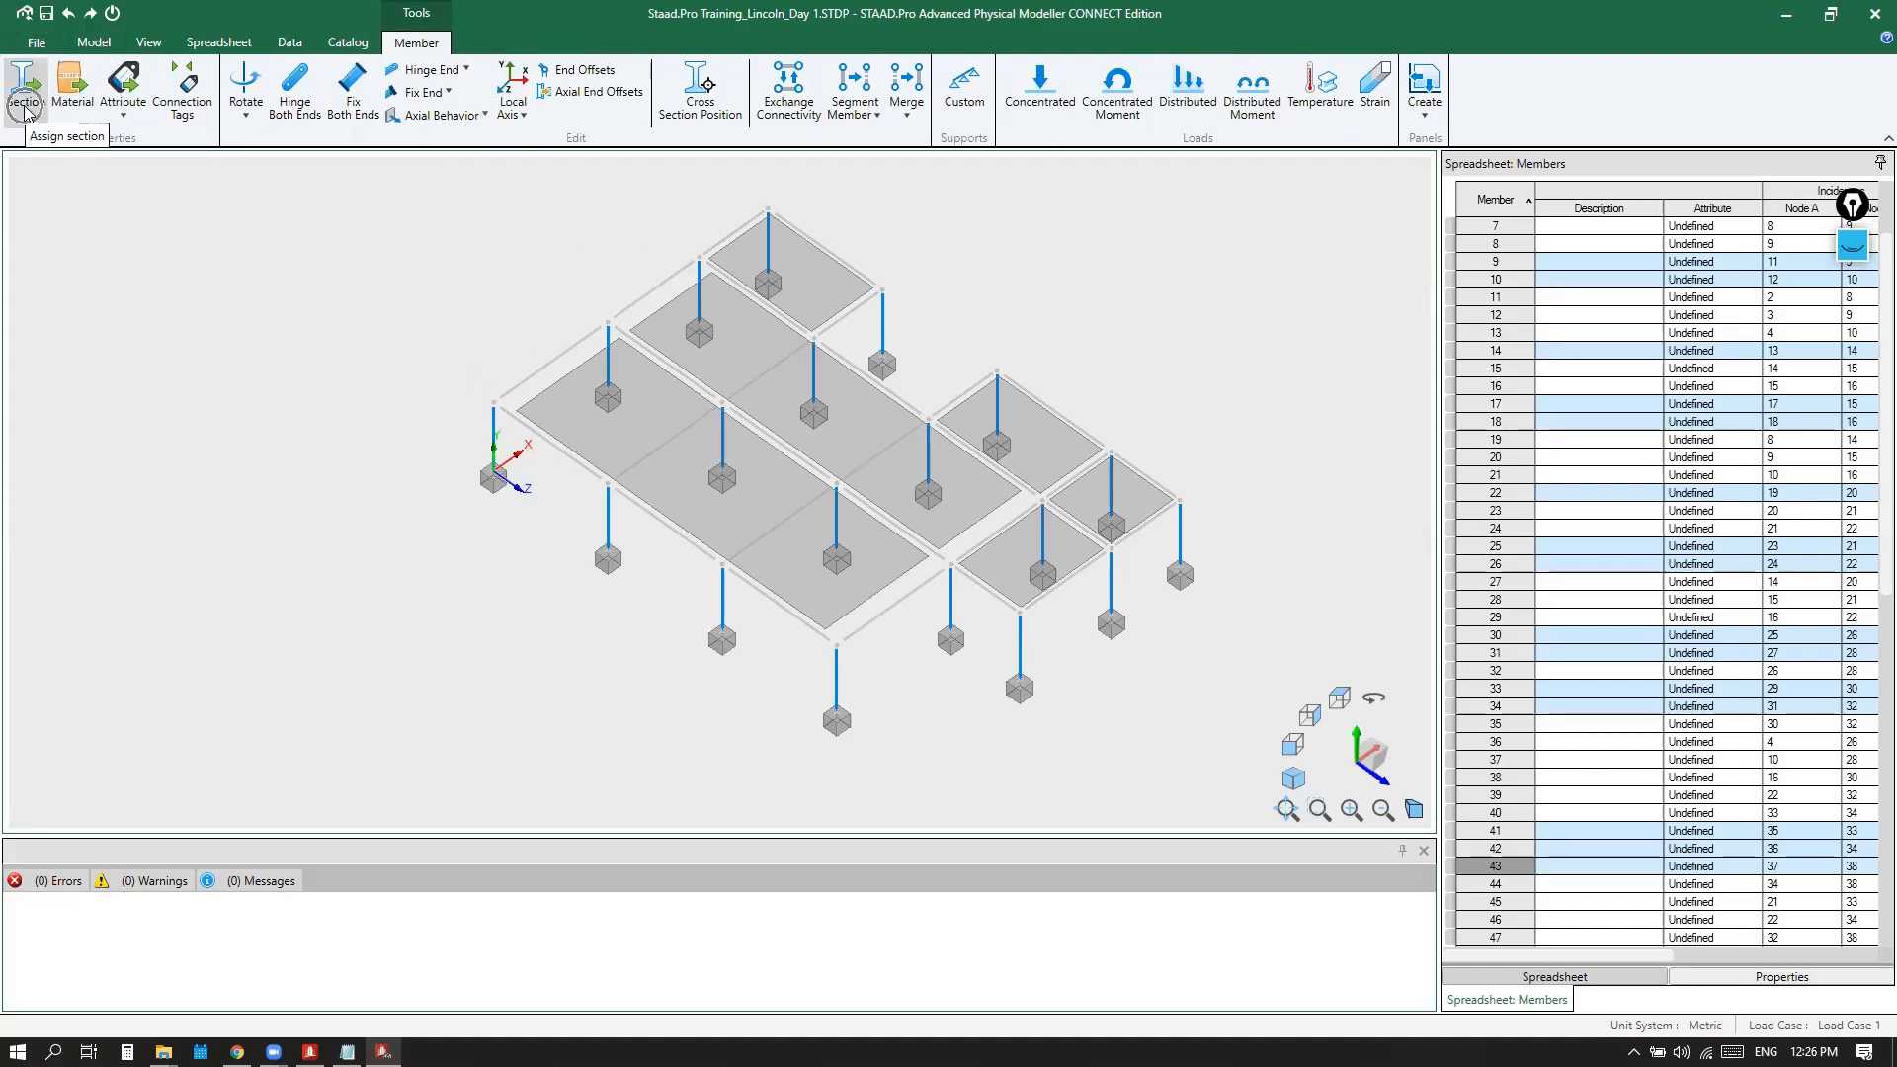
click(24, 104)
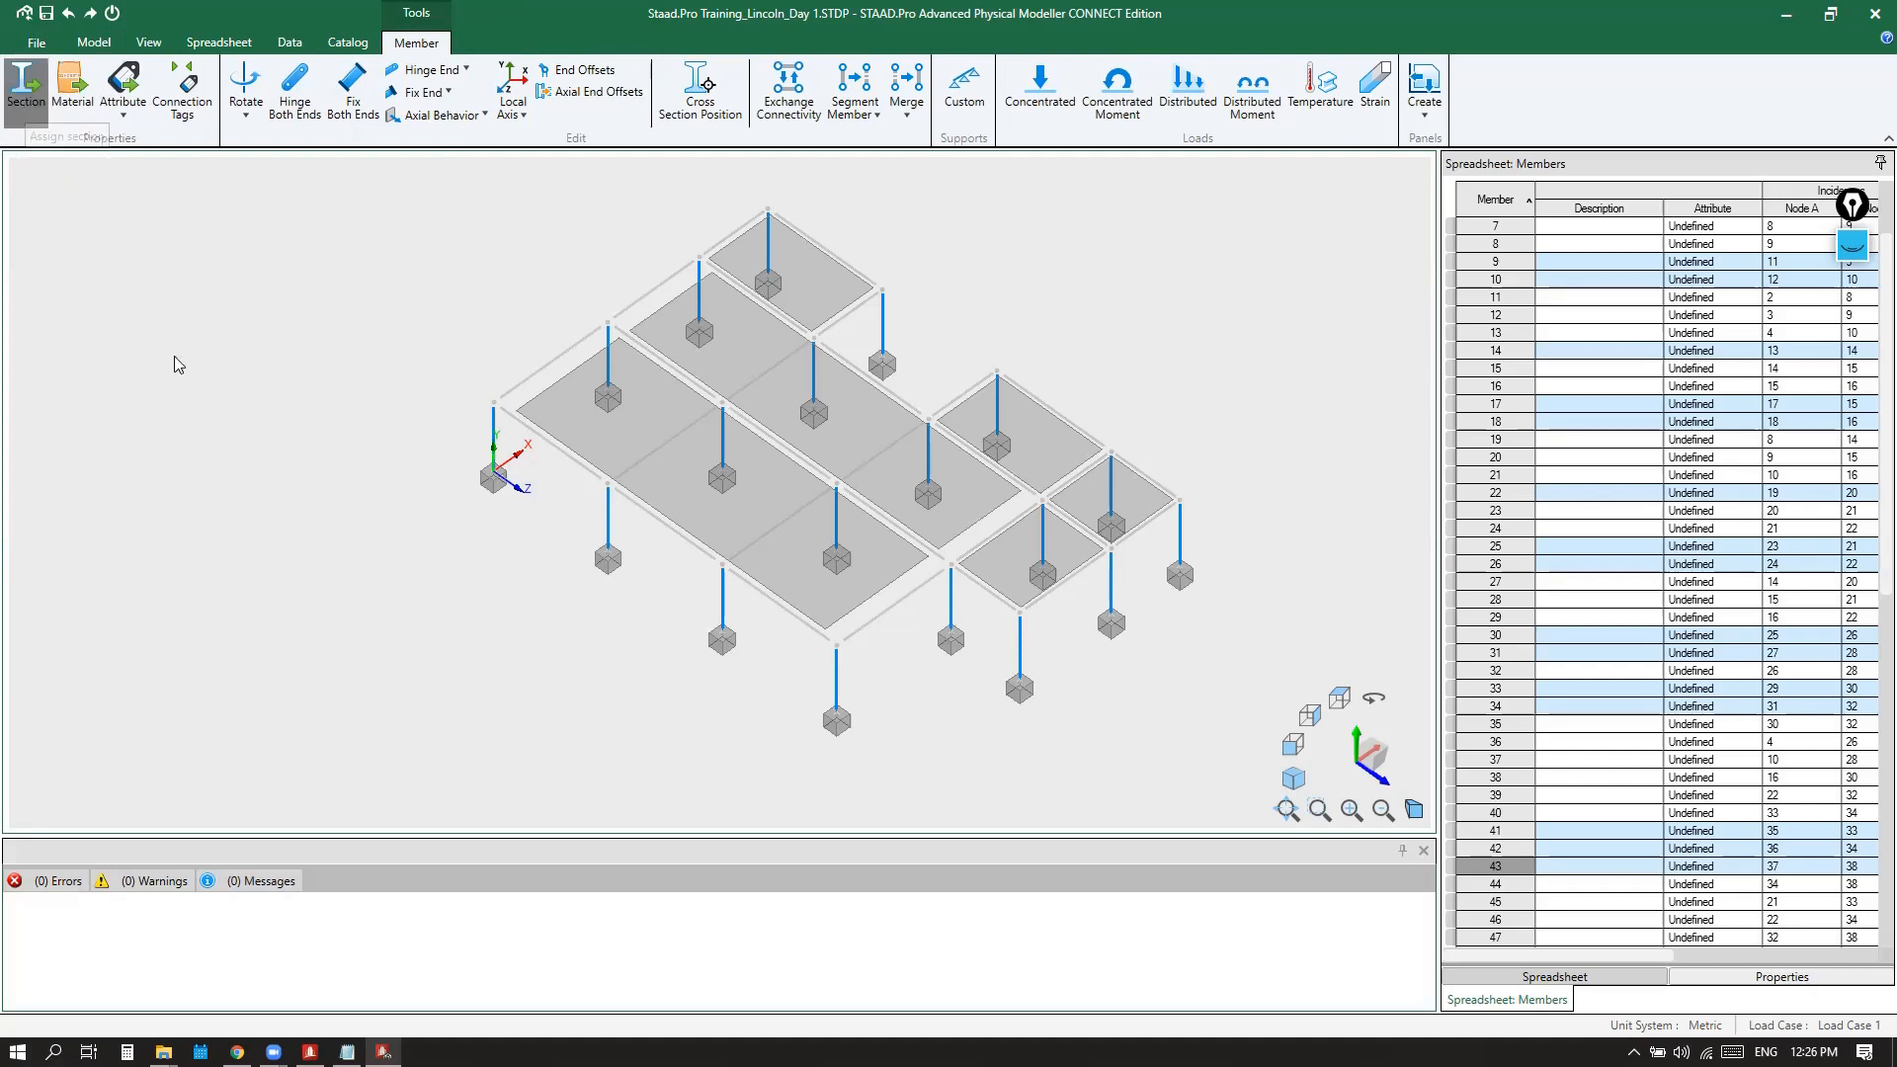
drag(963, 183, 656, 148)
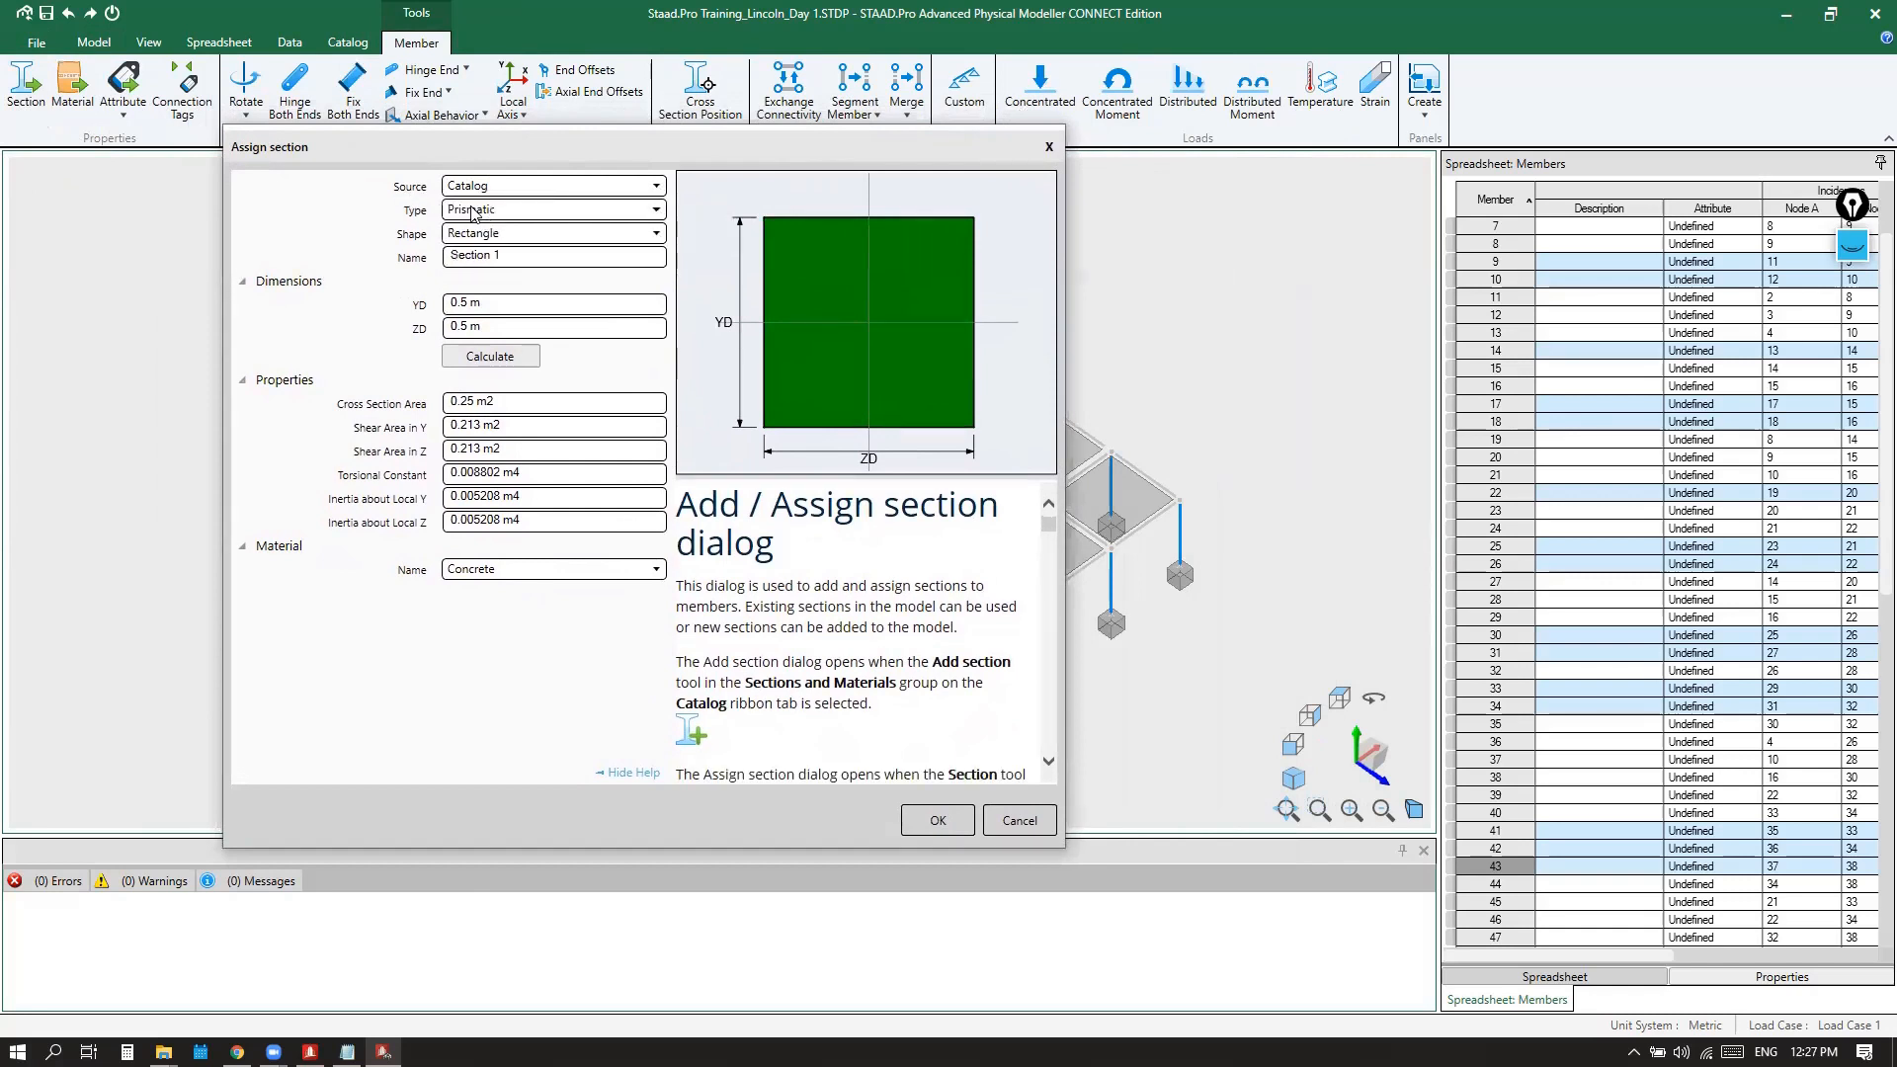
Set the section type to Prismatic with a Rectangle shape and name the section COL 500x500
click(655, 214)
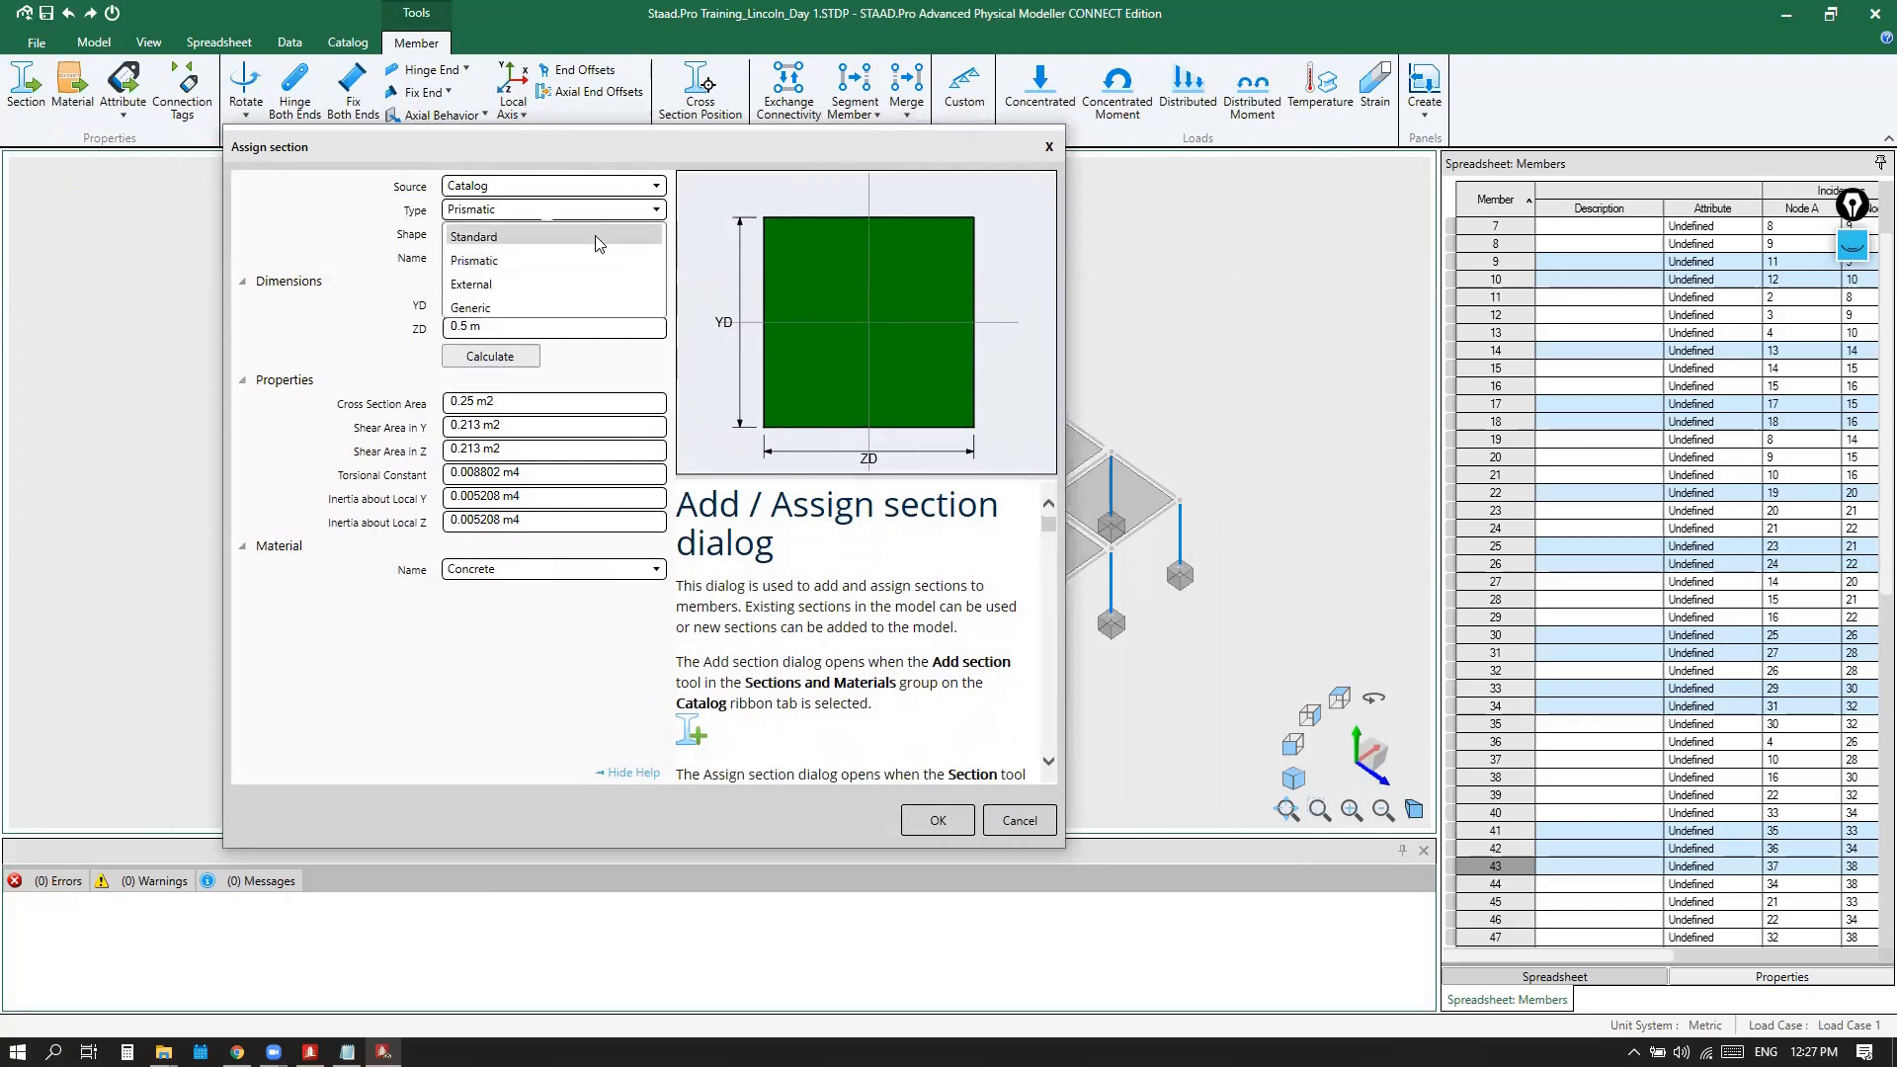
click(483, 262)
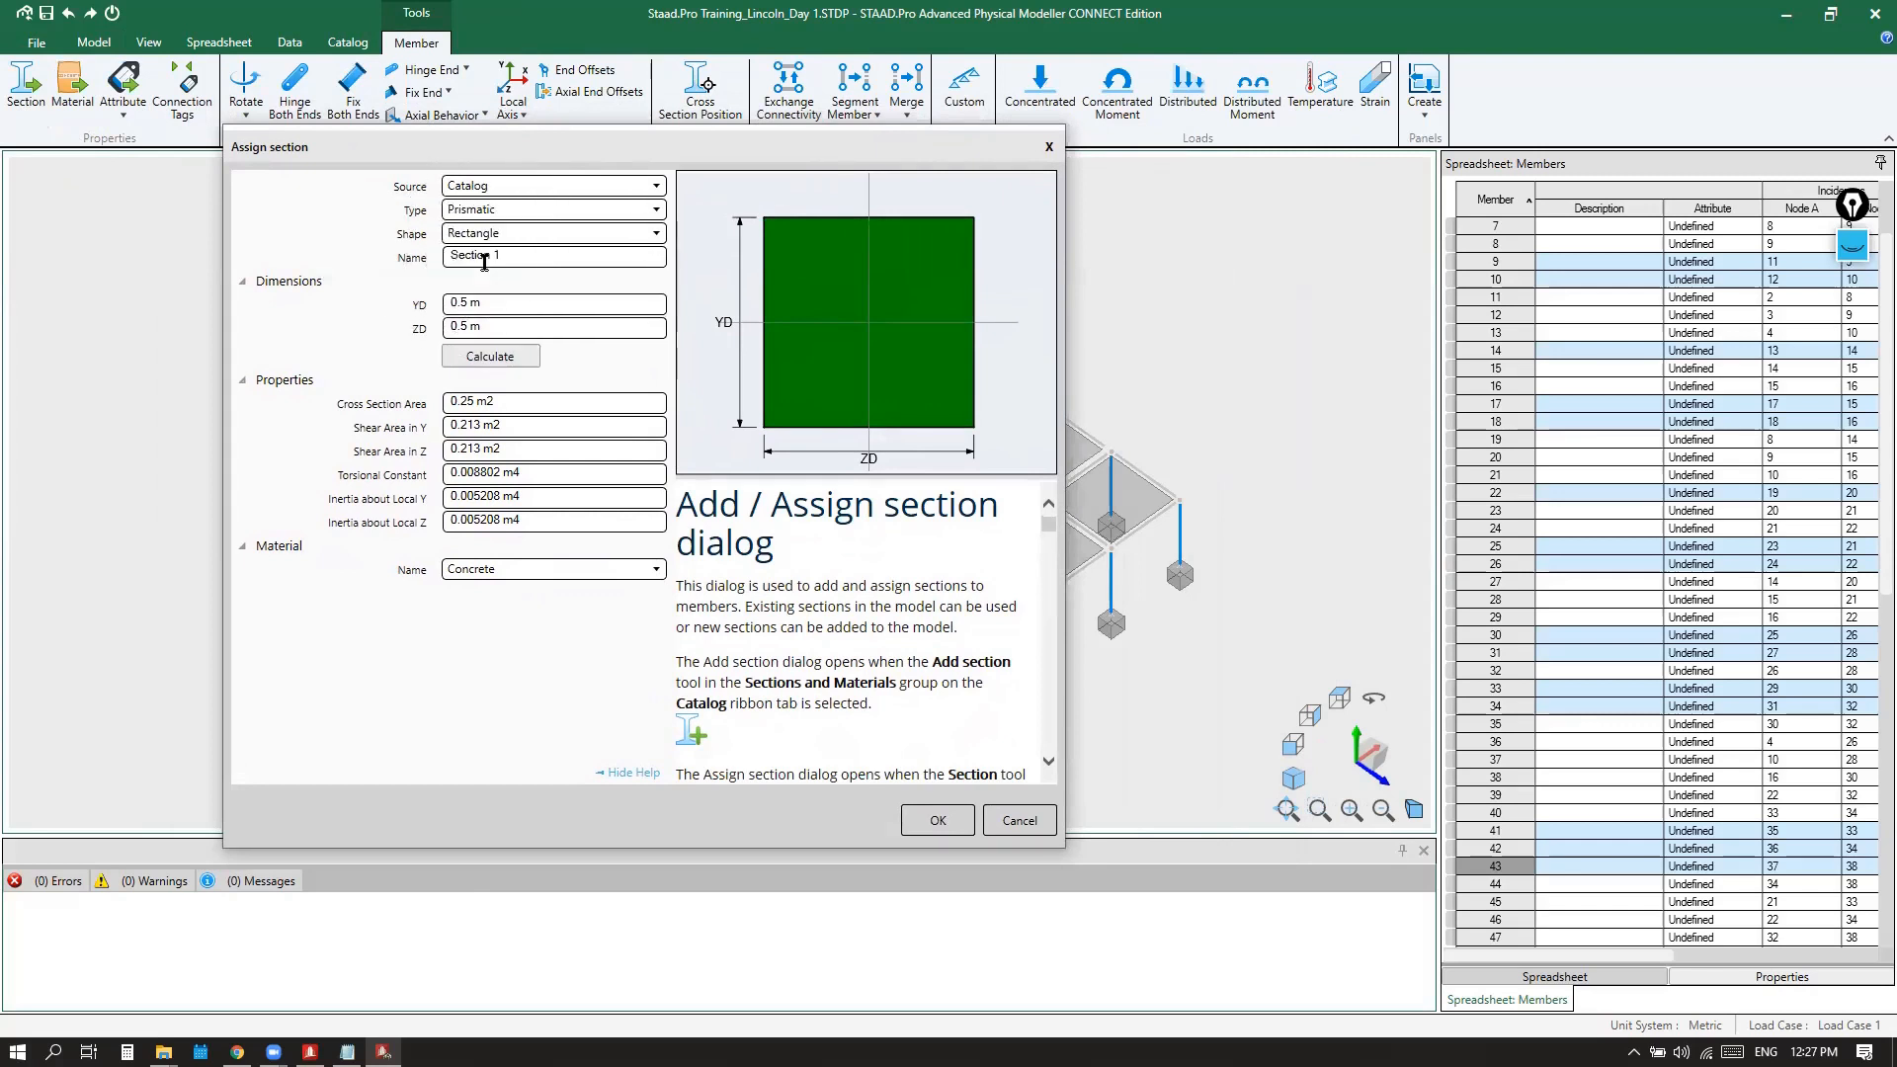
click(656, 239)
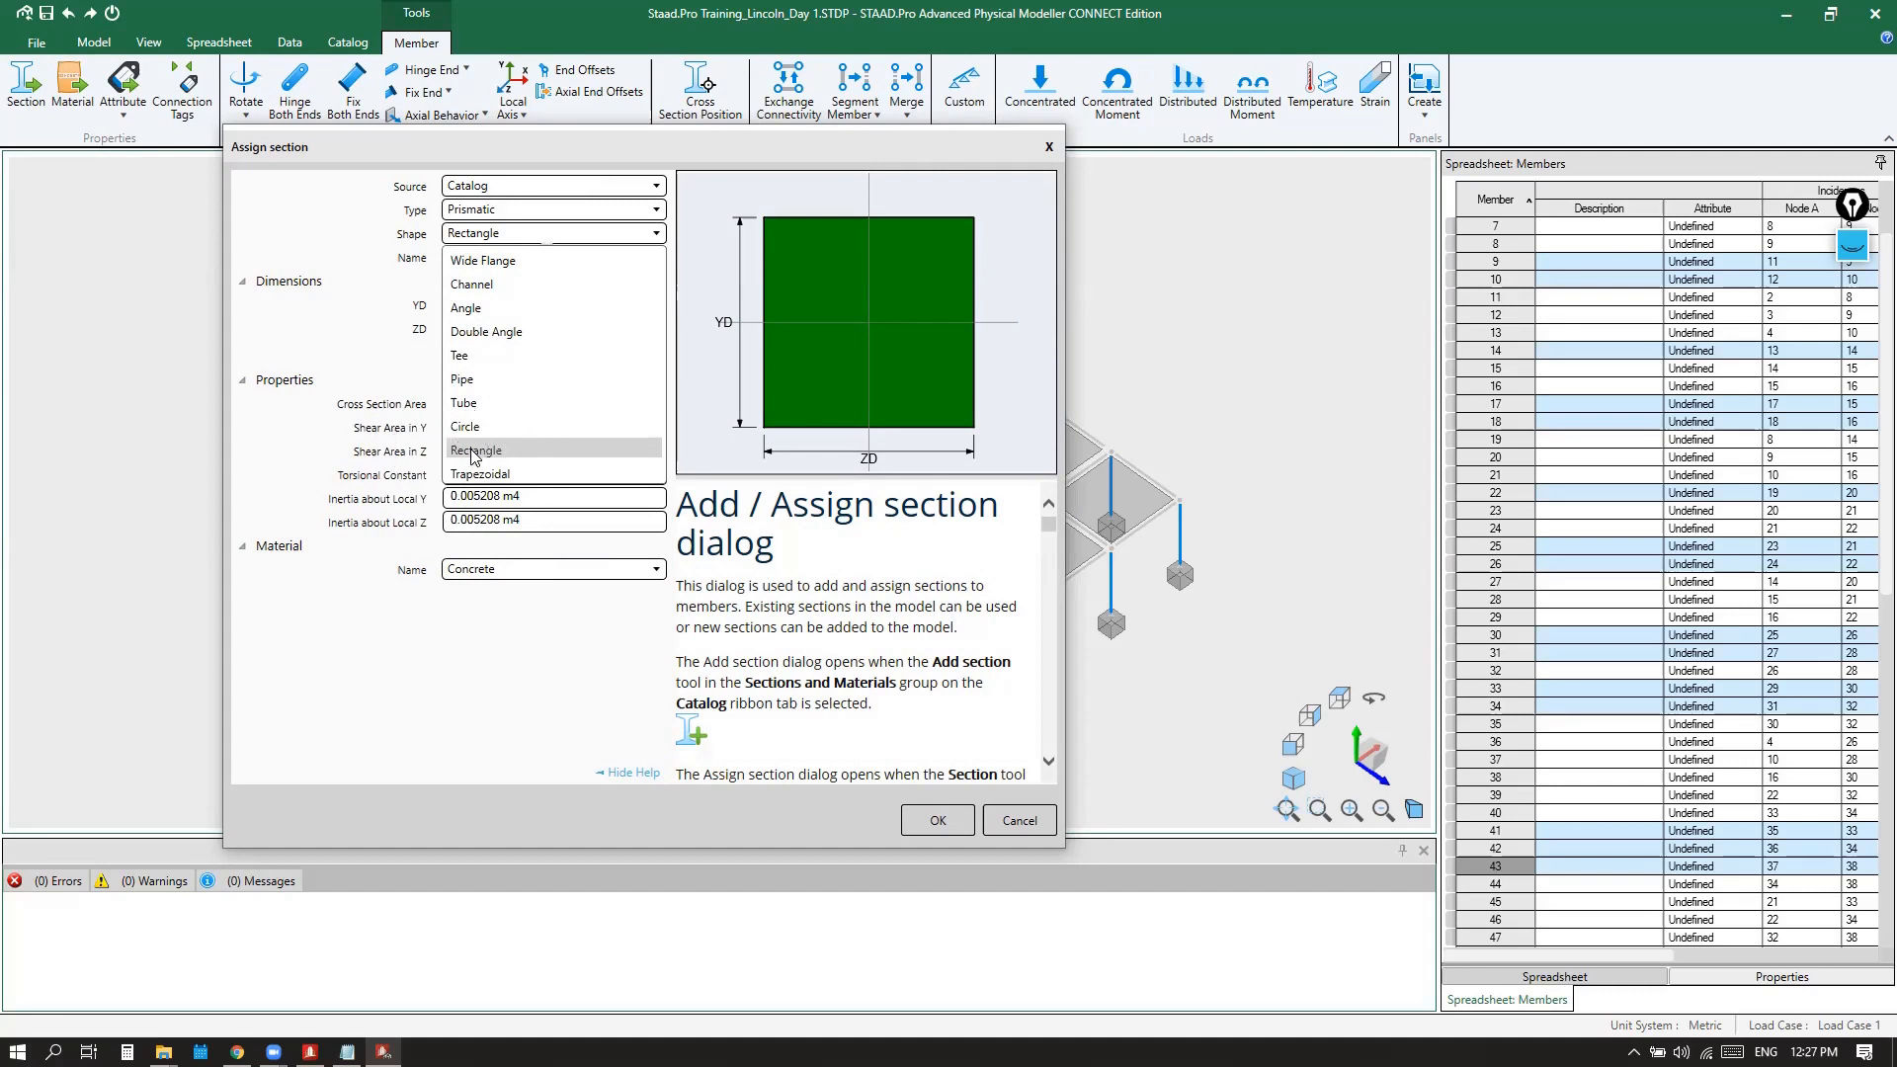
click(474, 451)
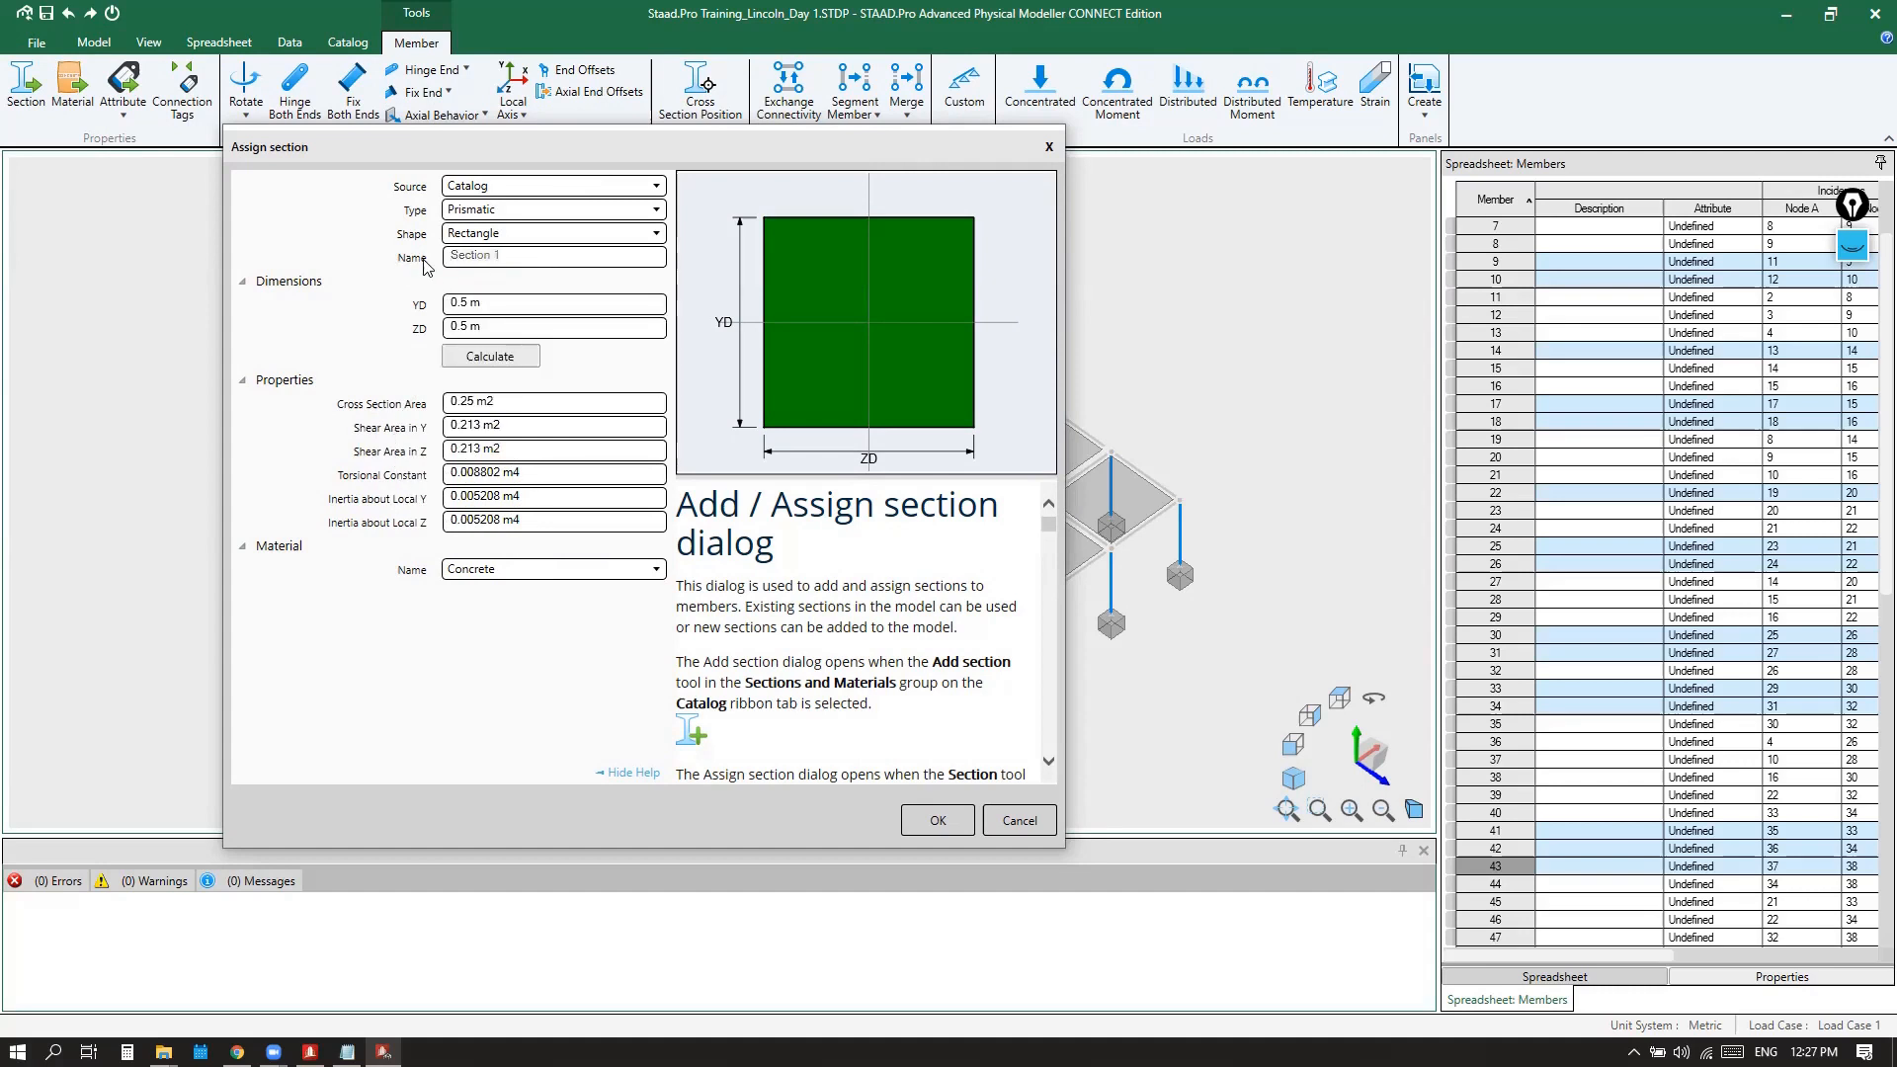
text(COL 500x500)
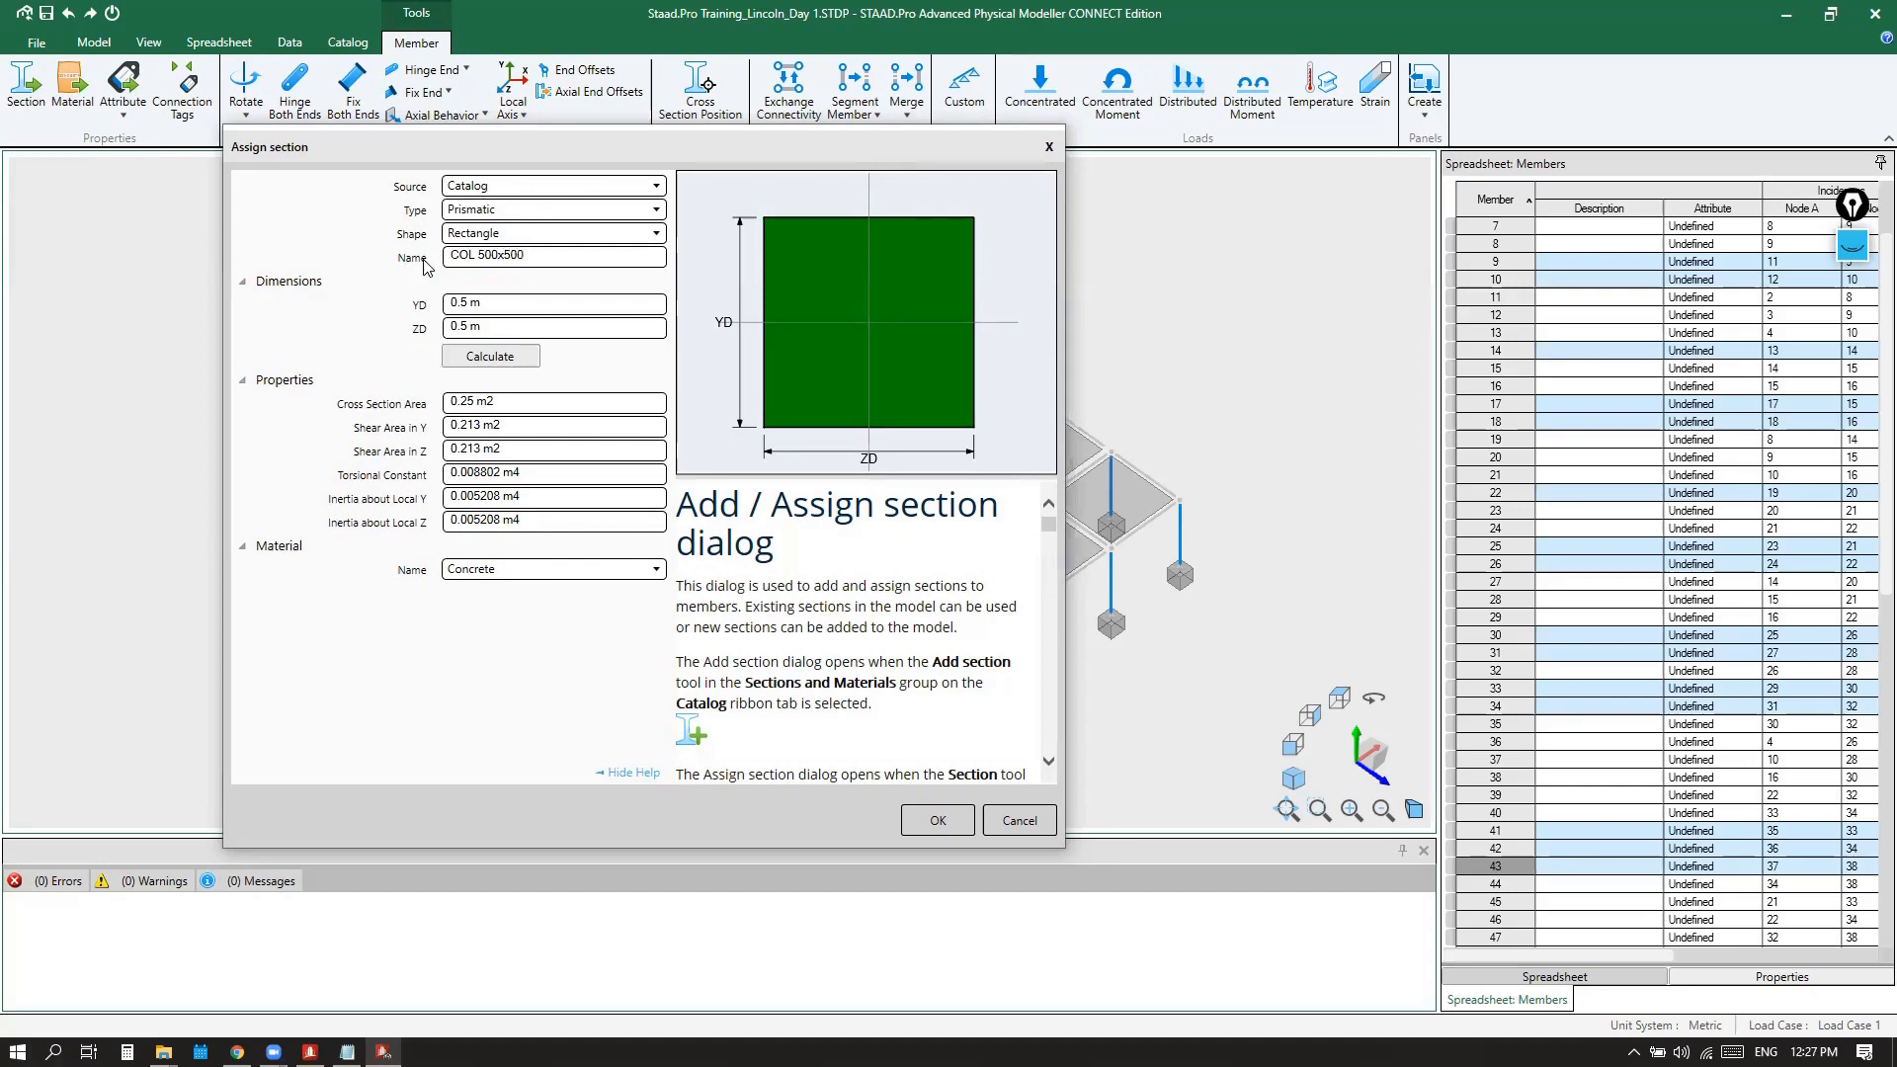
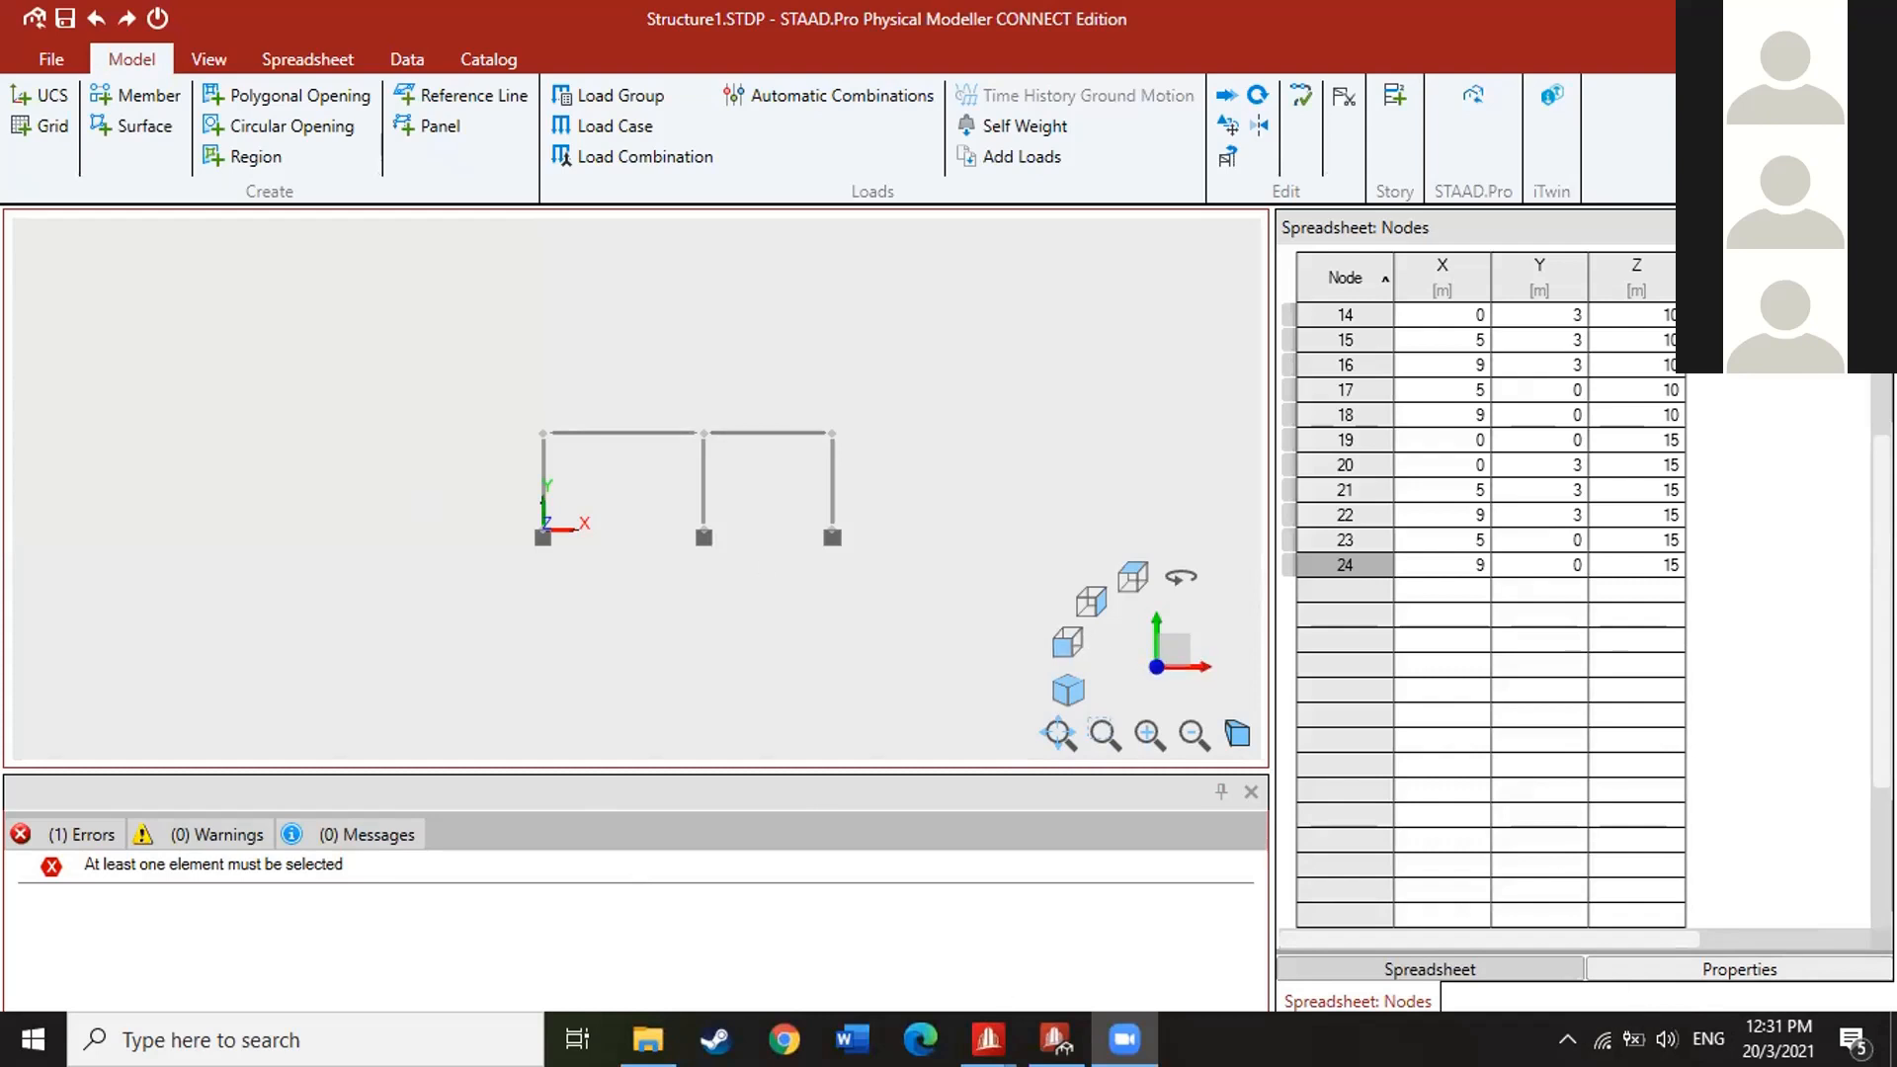
click(1068, 690)
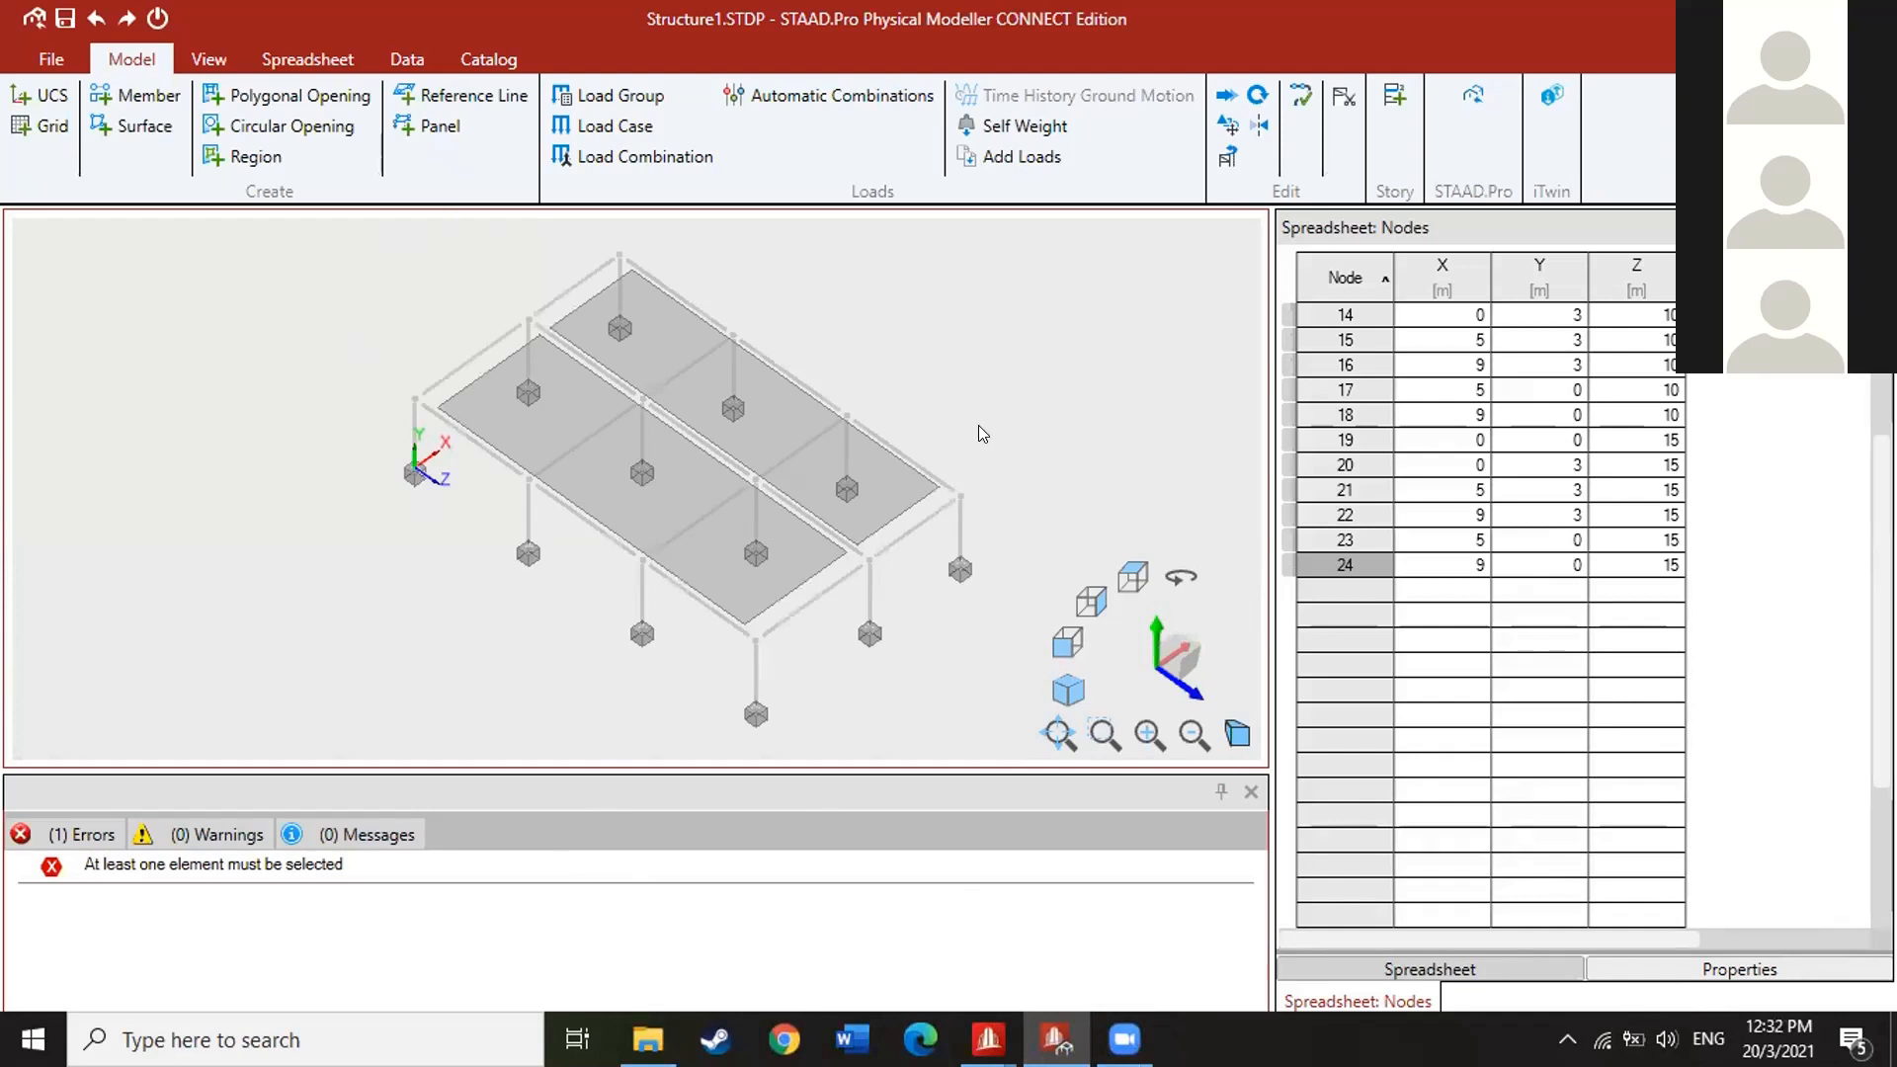
click(1071, 649)
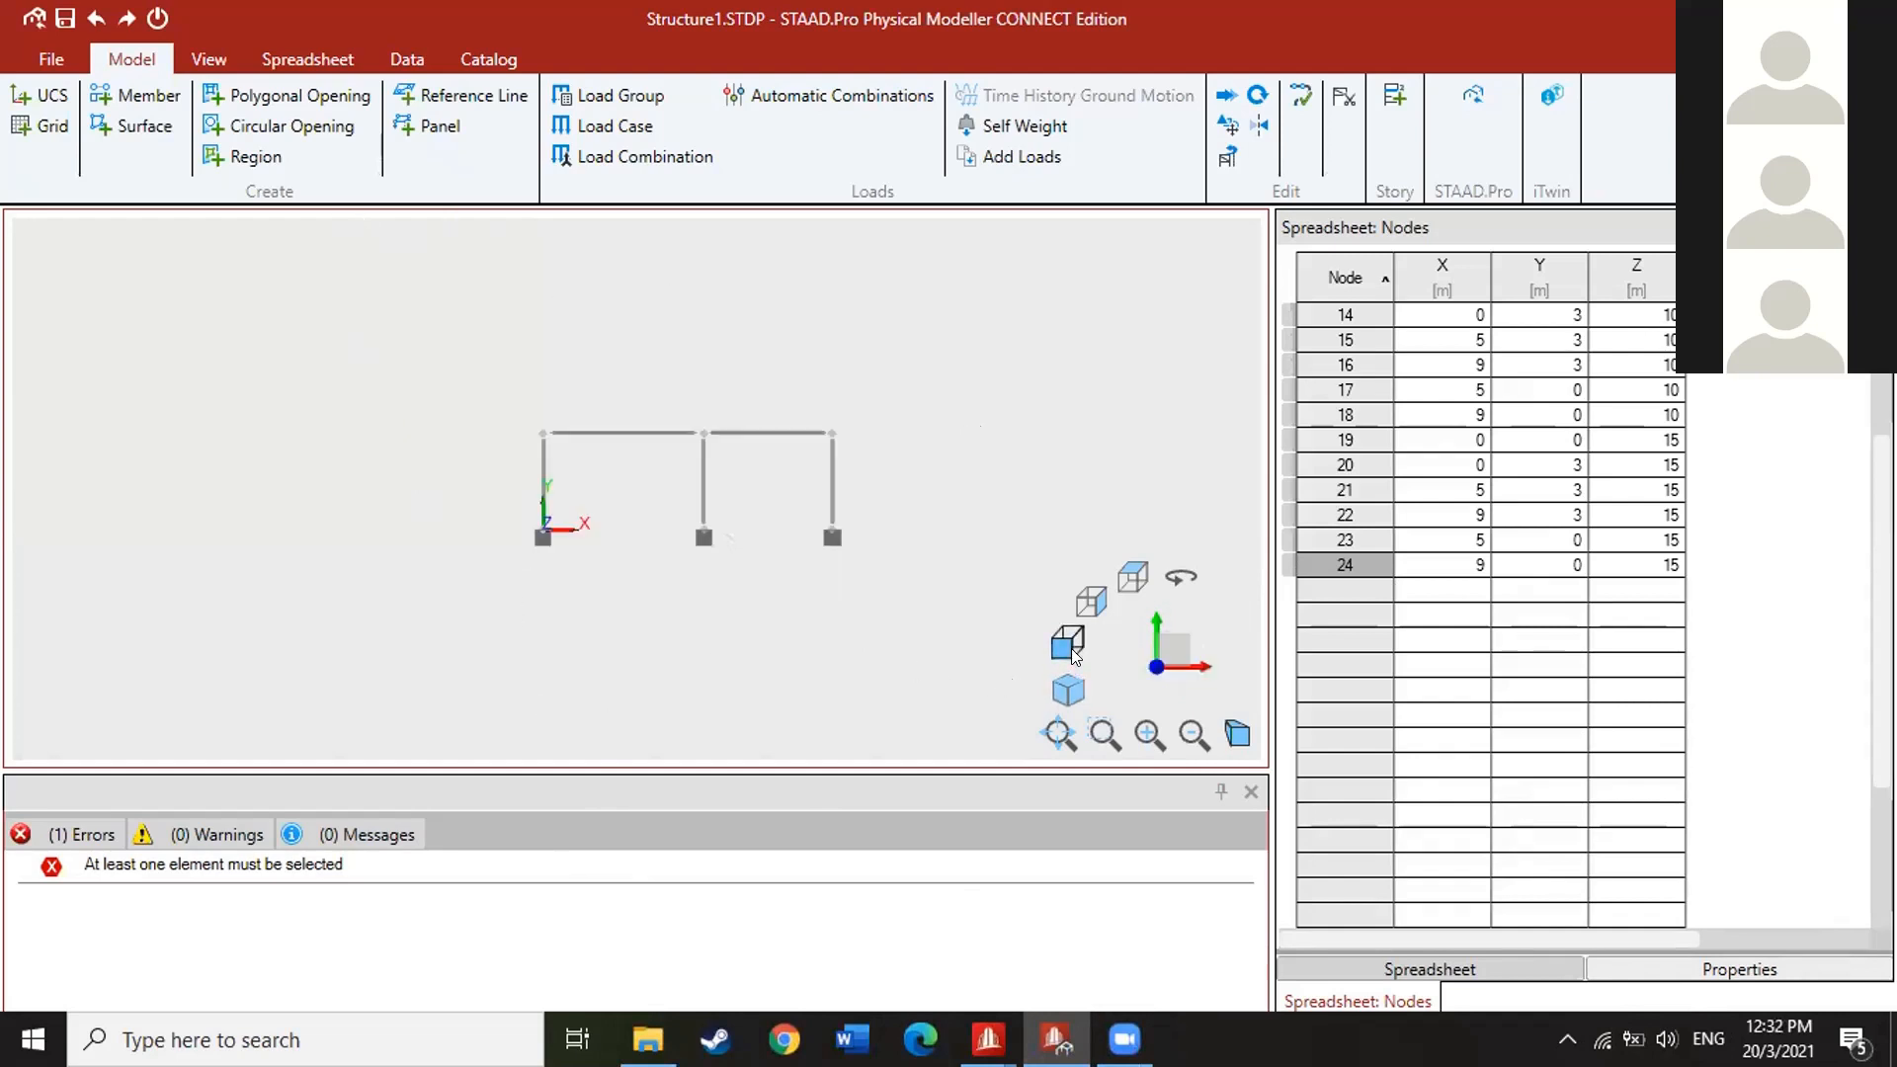
mouse_move(922, 599)
mouse_down()
mouse_move(758, 501)
mouse_move(485, 500)
mouse_move(951, 611)
mouse_up()
click(899, 496)
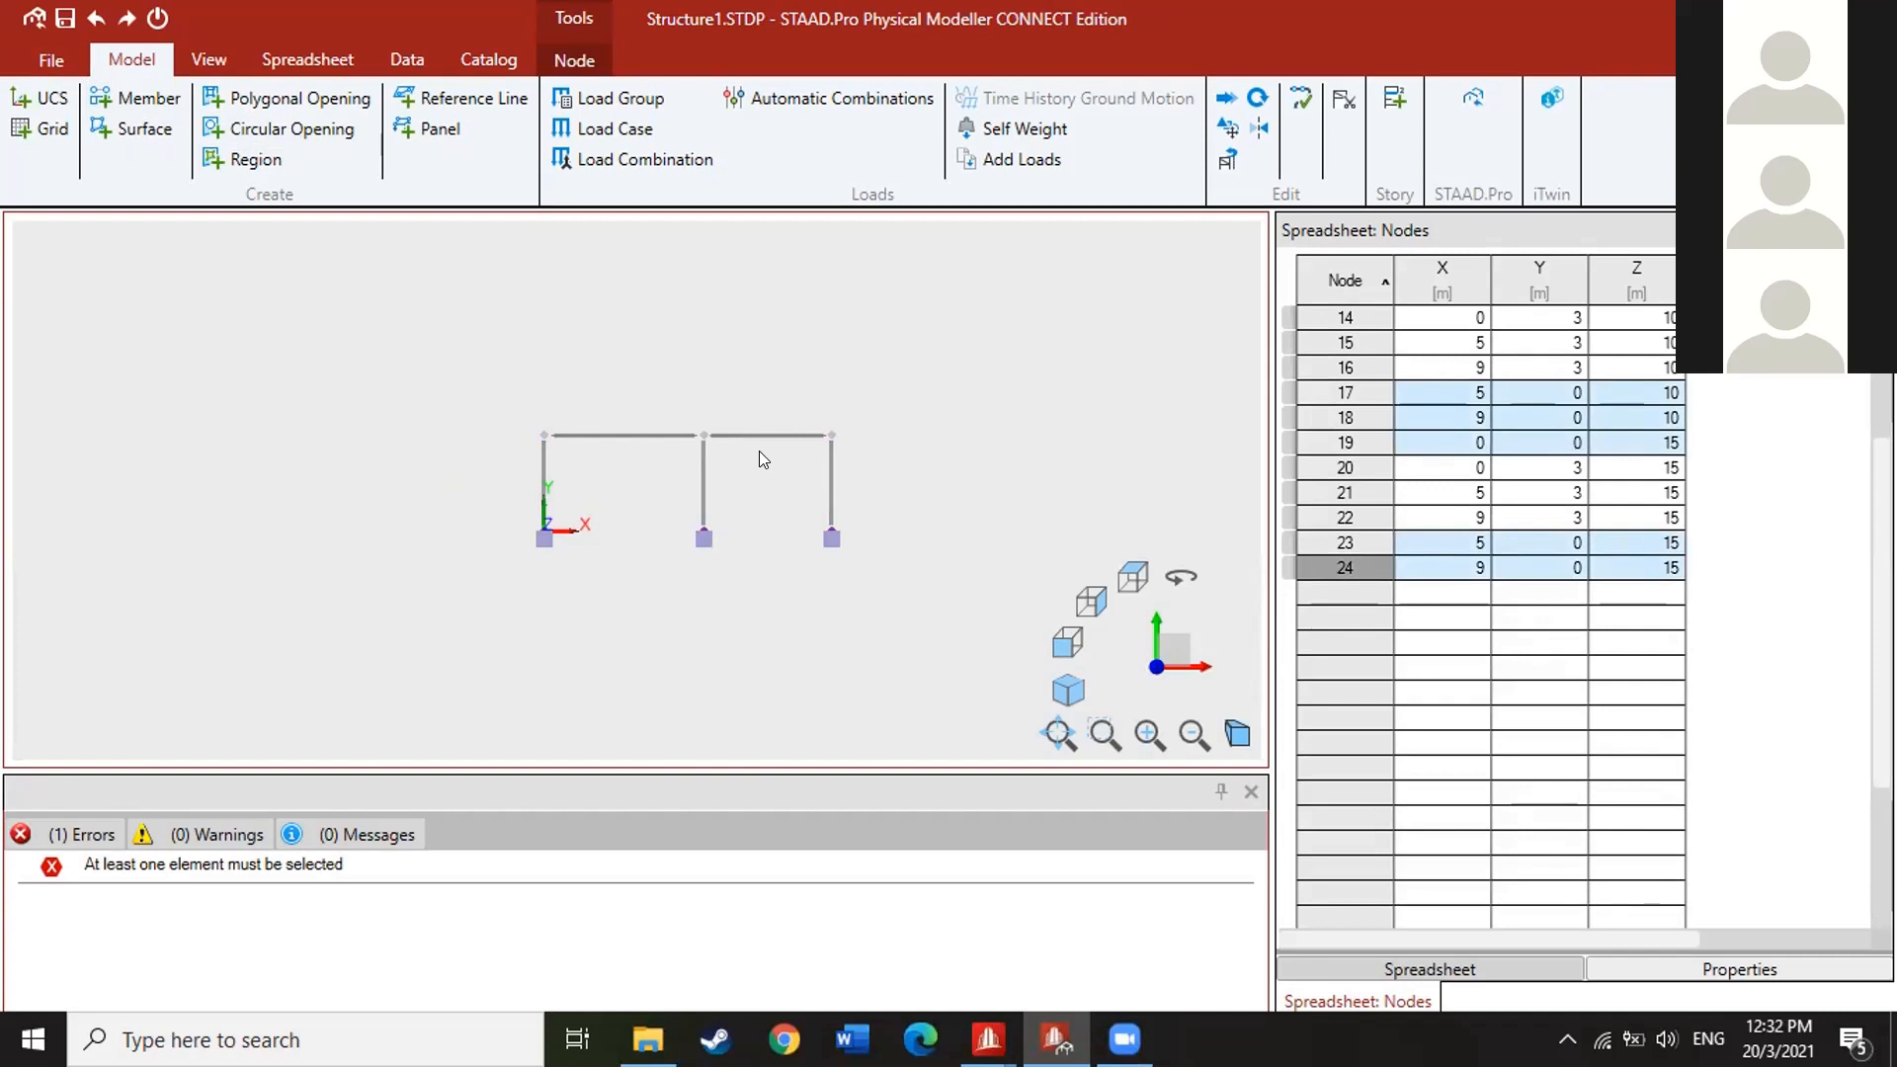
key(XF86AudioMute)
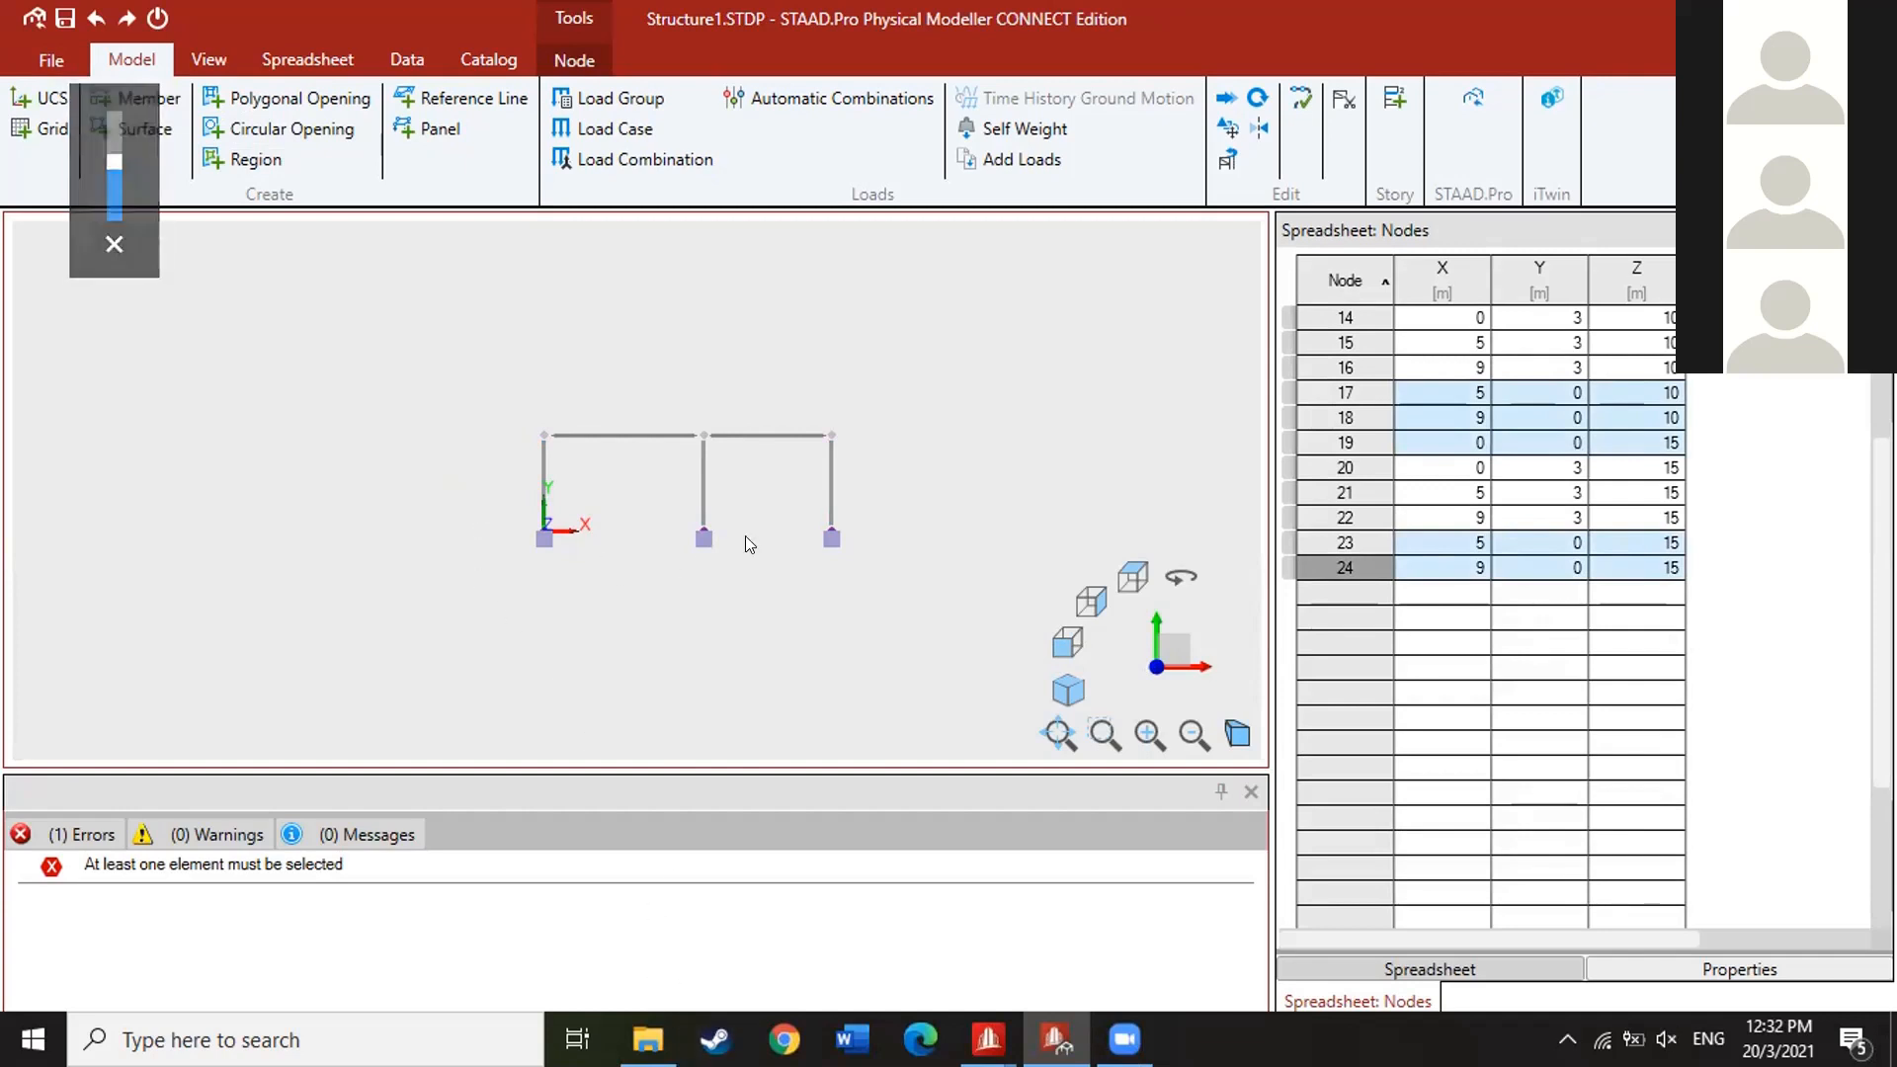
drag(676, 544, 474, 555)
click(1050, 589)
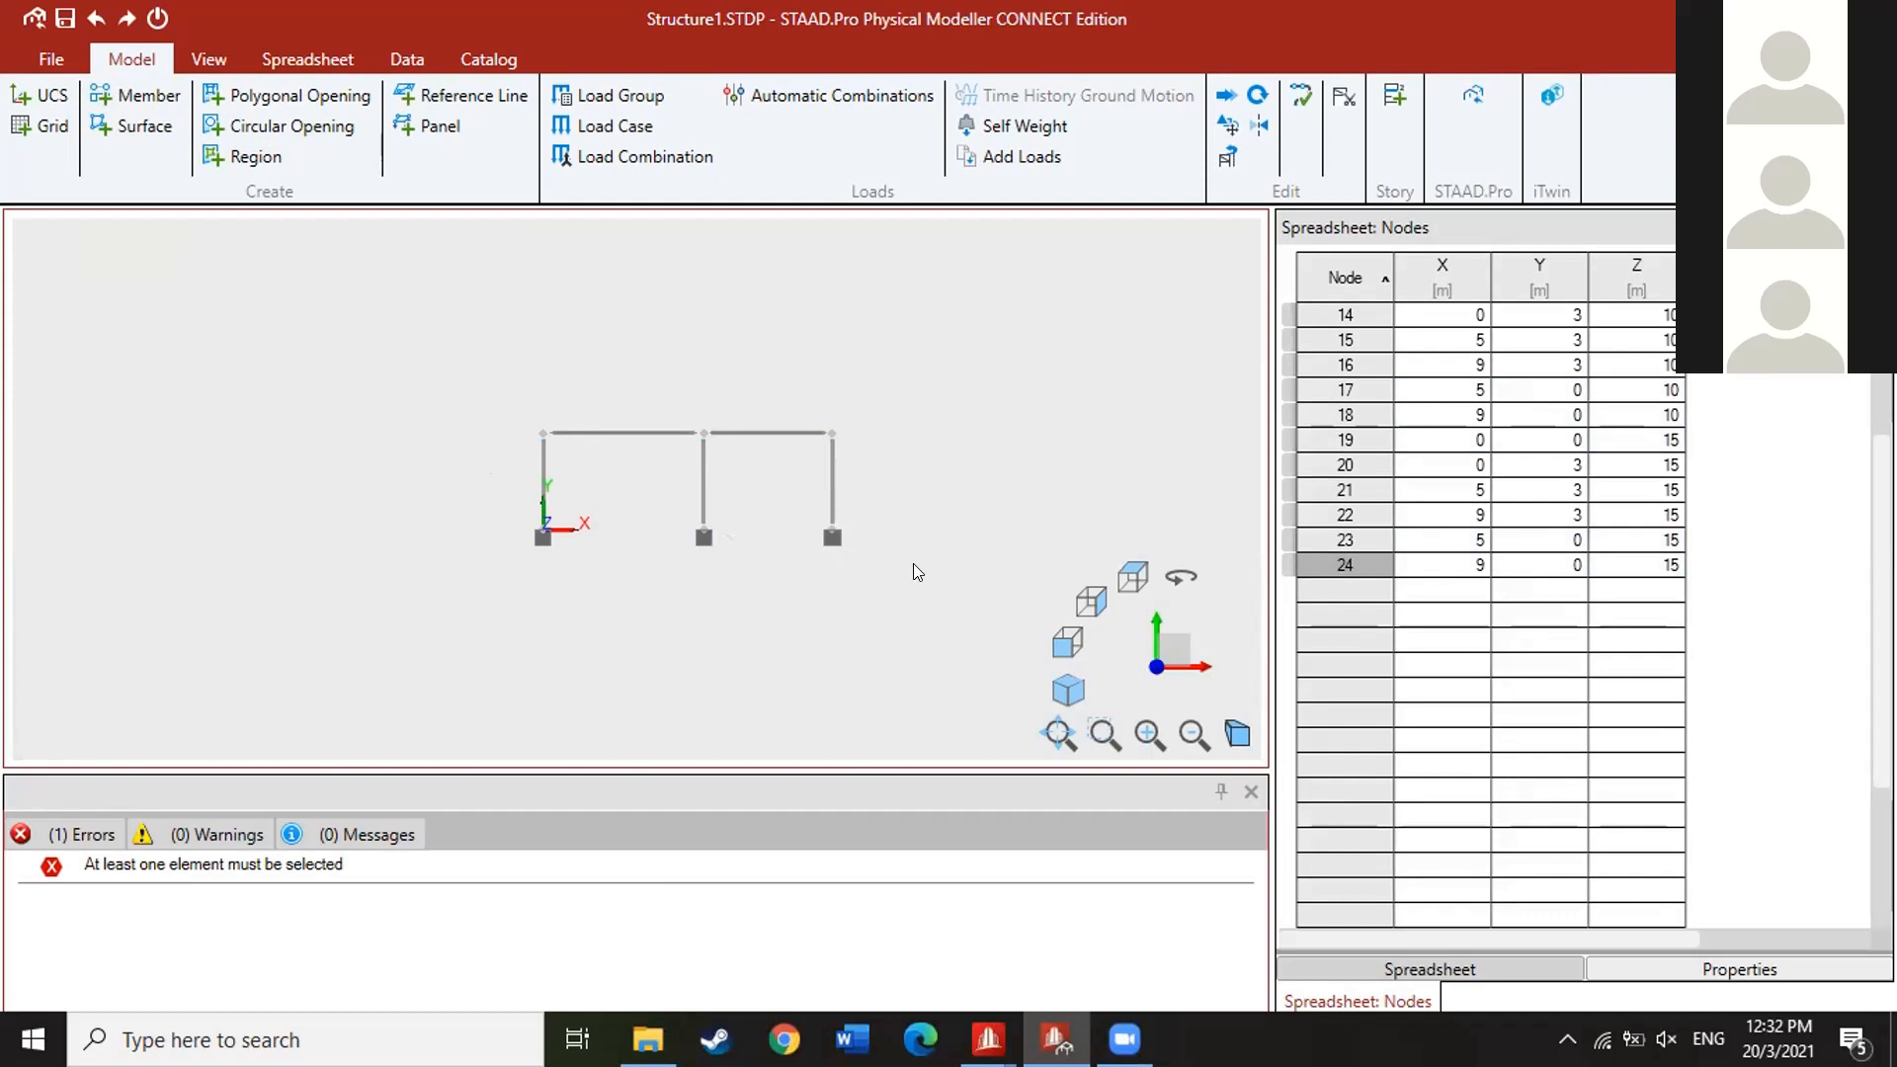
In the Structure1 model, select all the columns with their base nodes in the front view and open the section assignment
drag(869, 506, 455, 563)
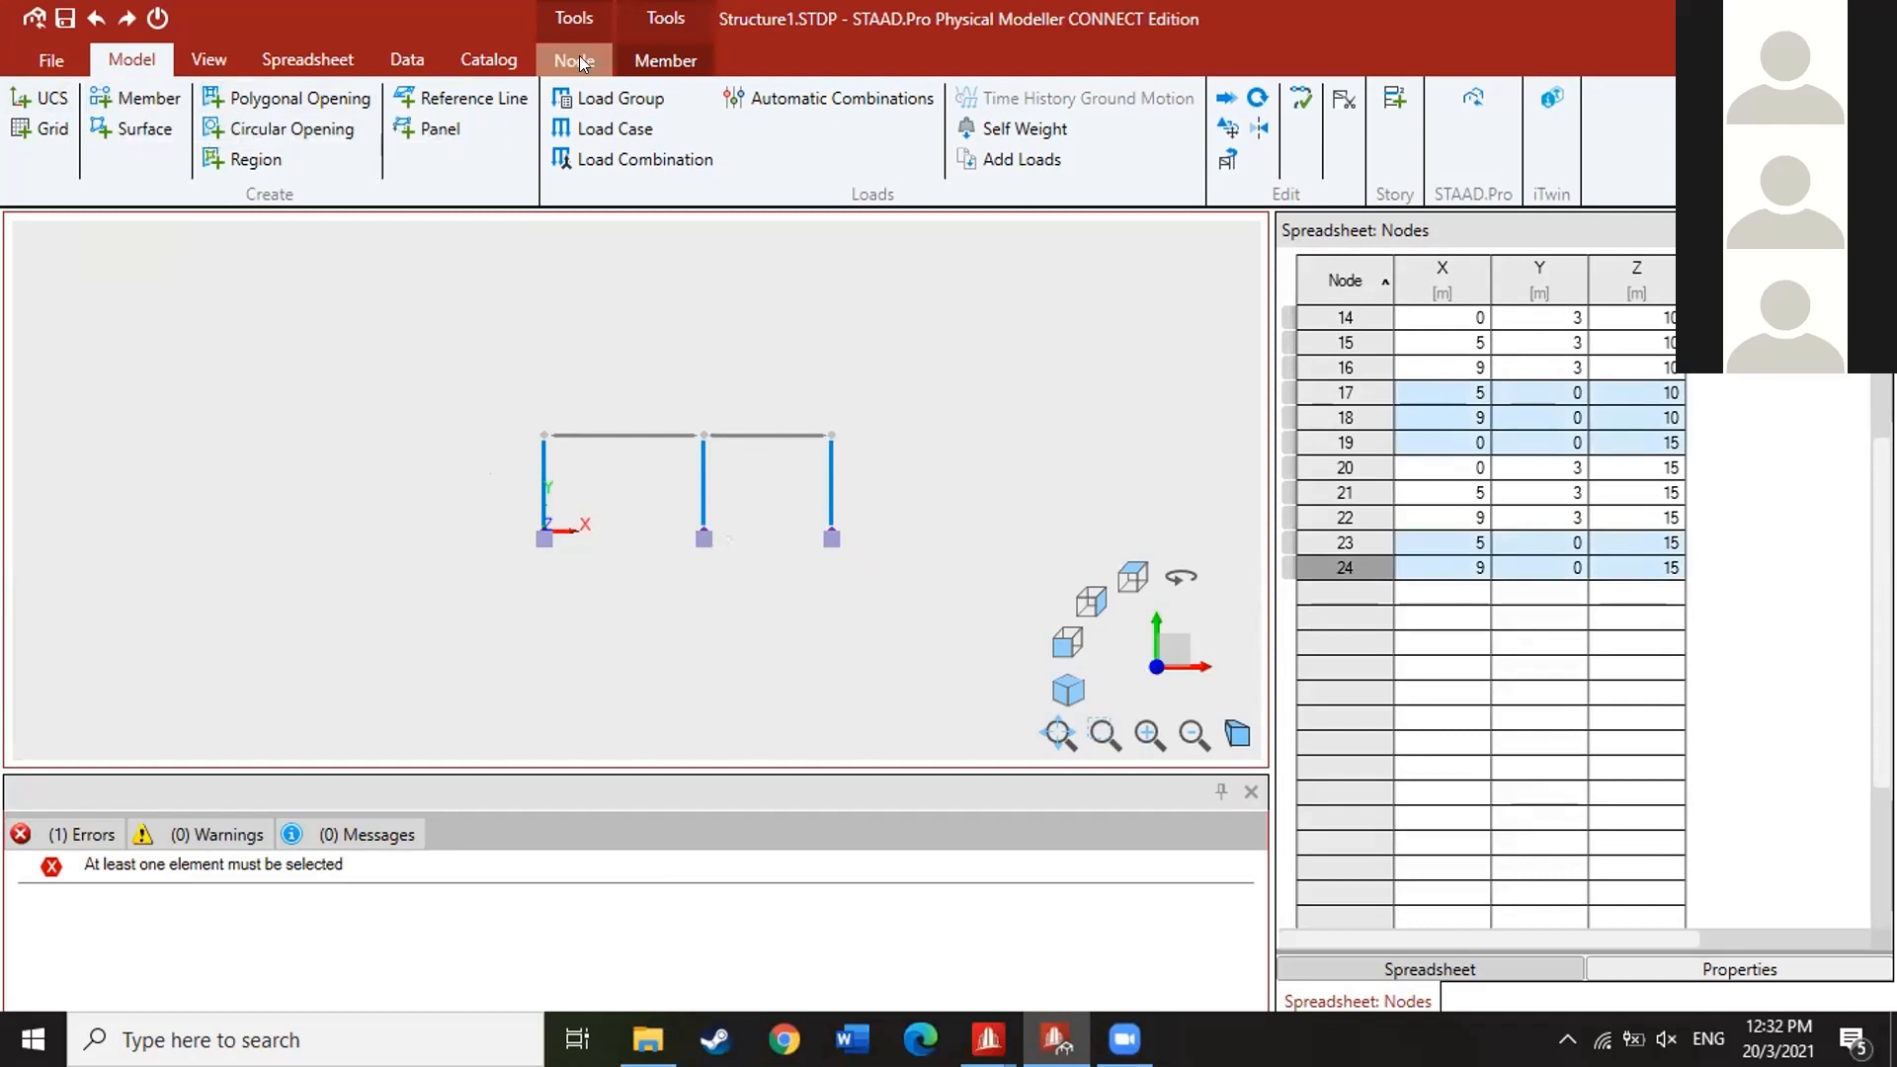
click(644, 60)
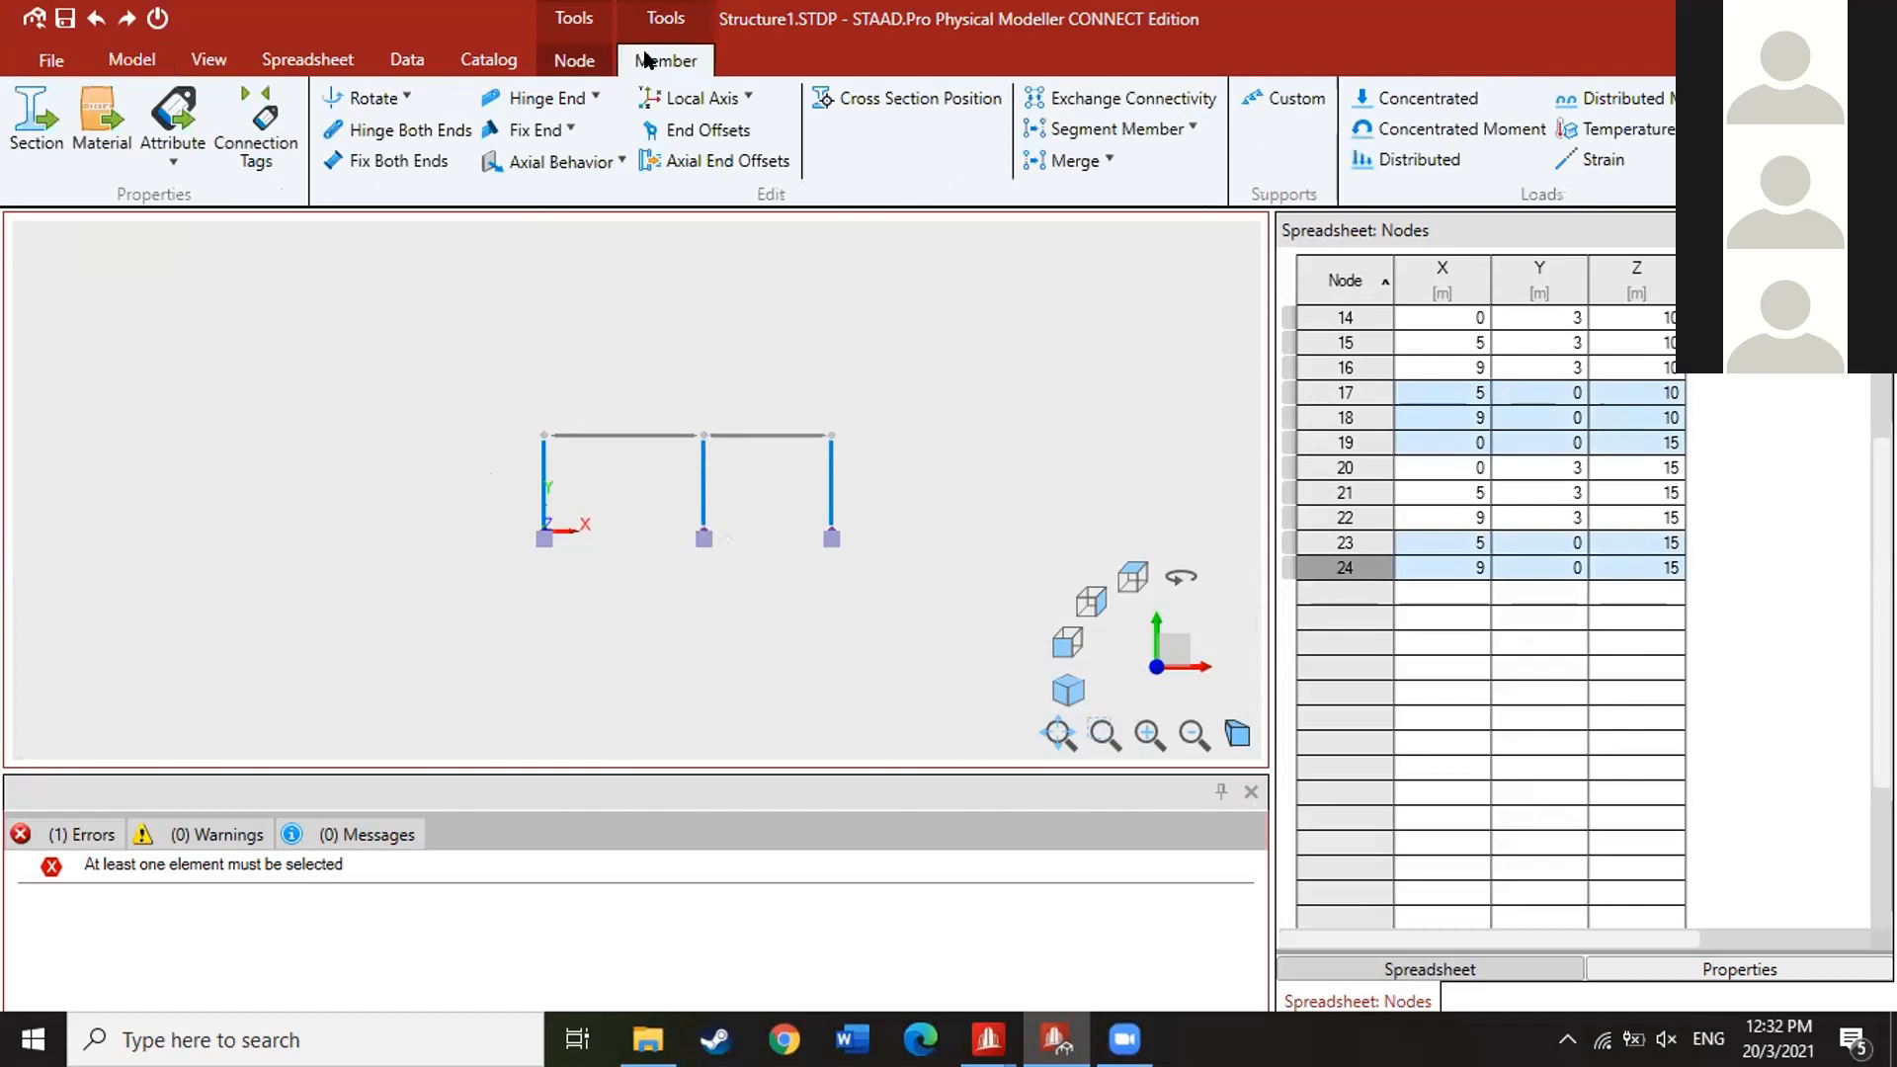
click(33, 111)
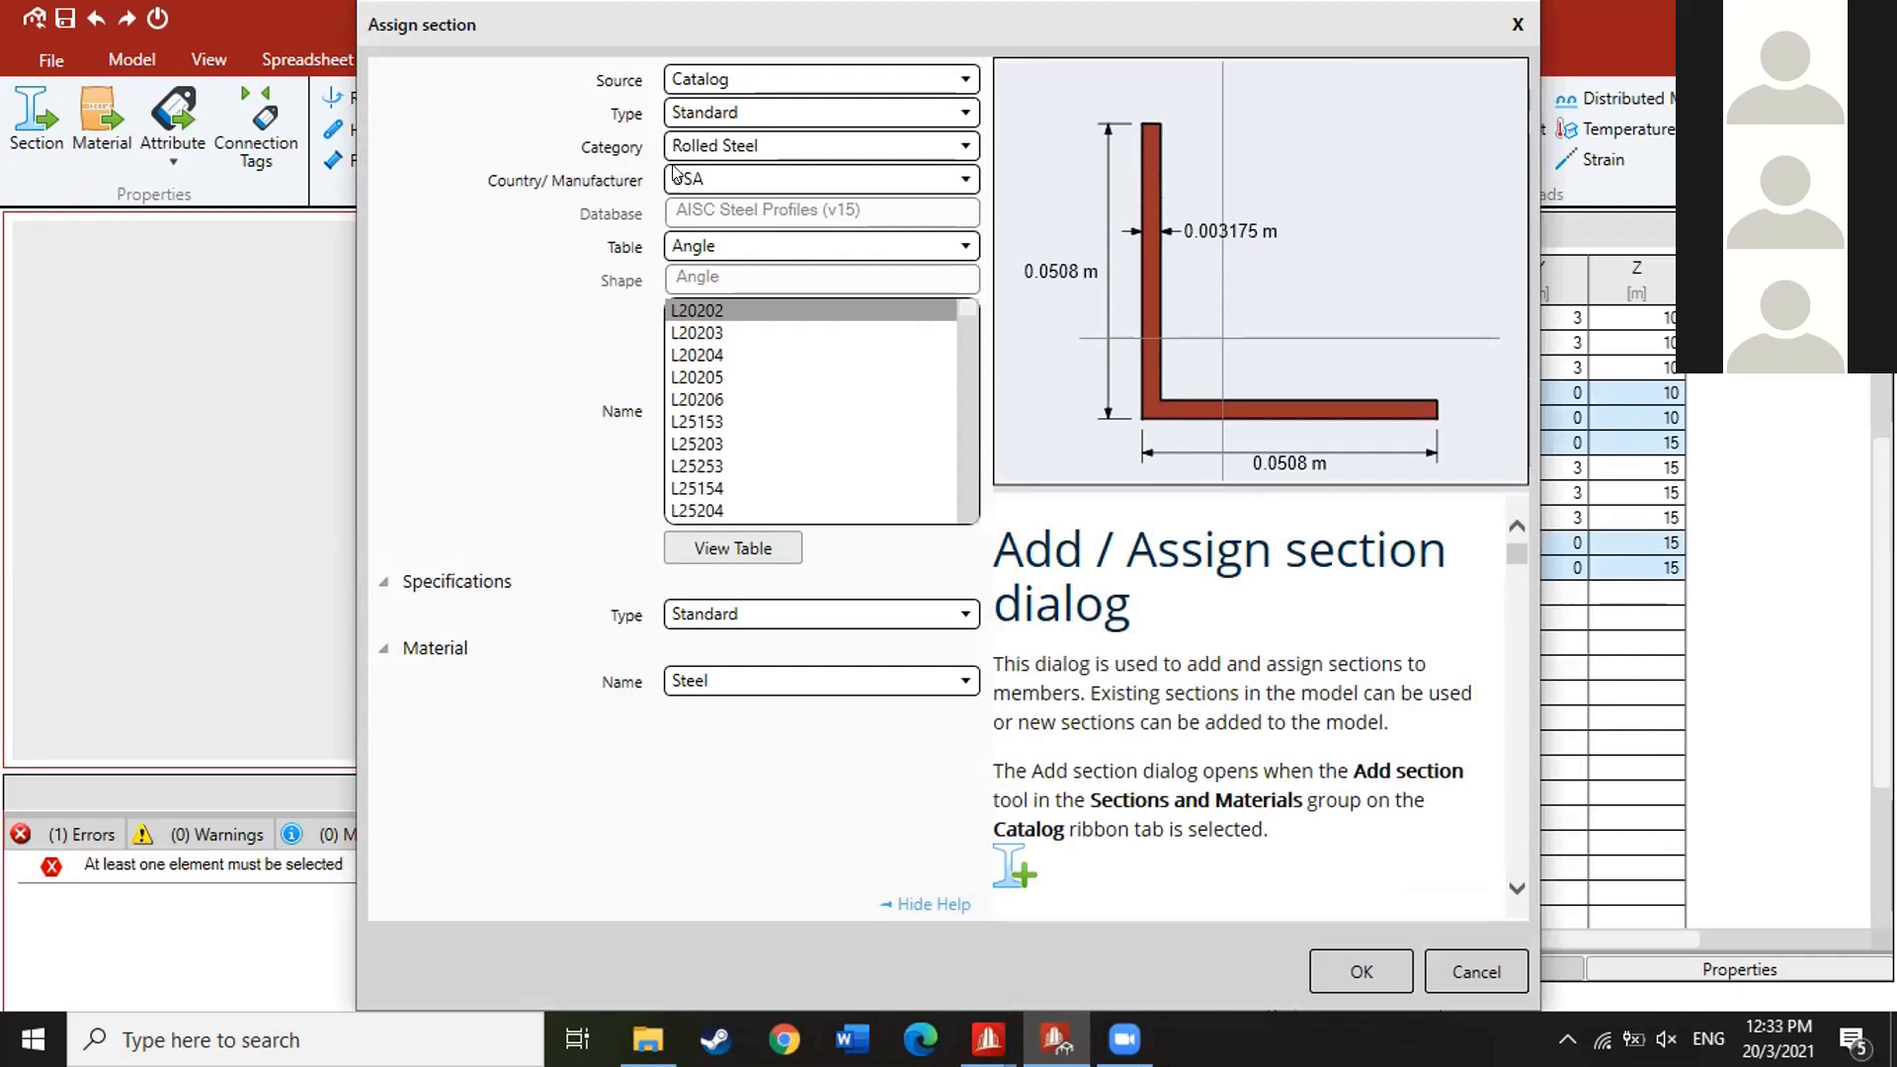
Choose a Prismatic section with a Rectangle shape and name it col500x500
click(743, 117)
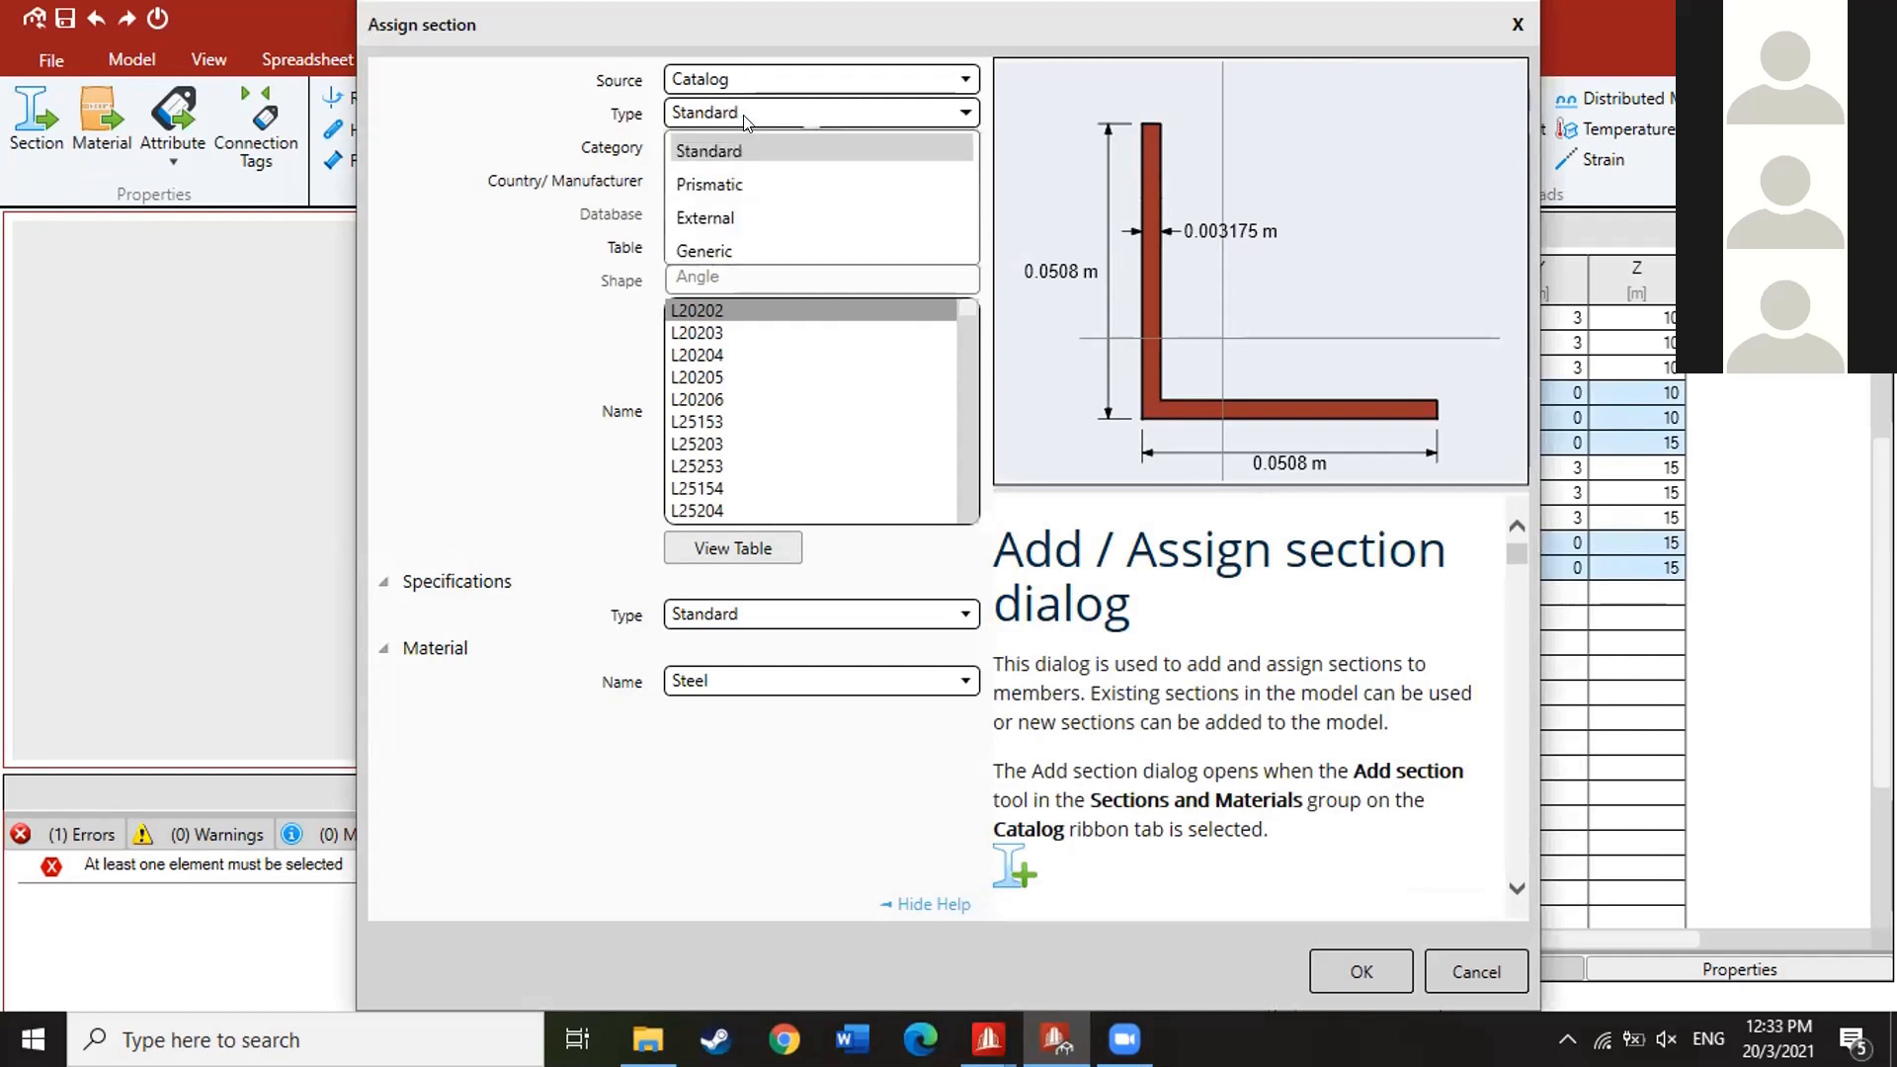
click(812, 178)
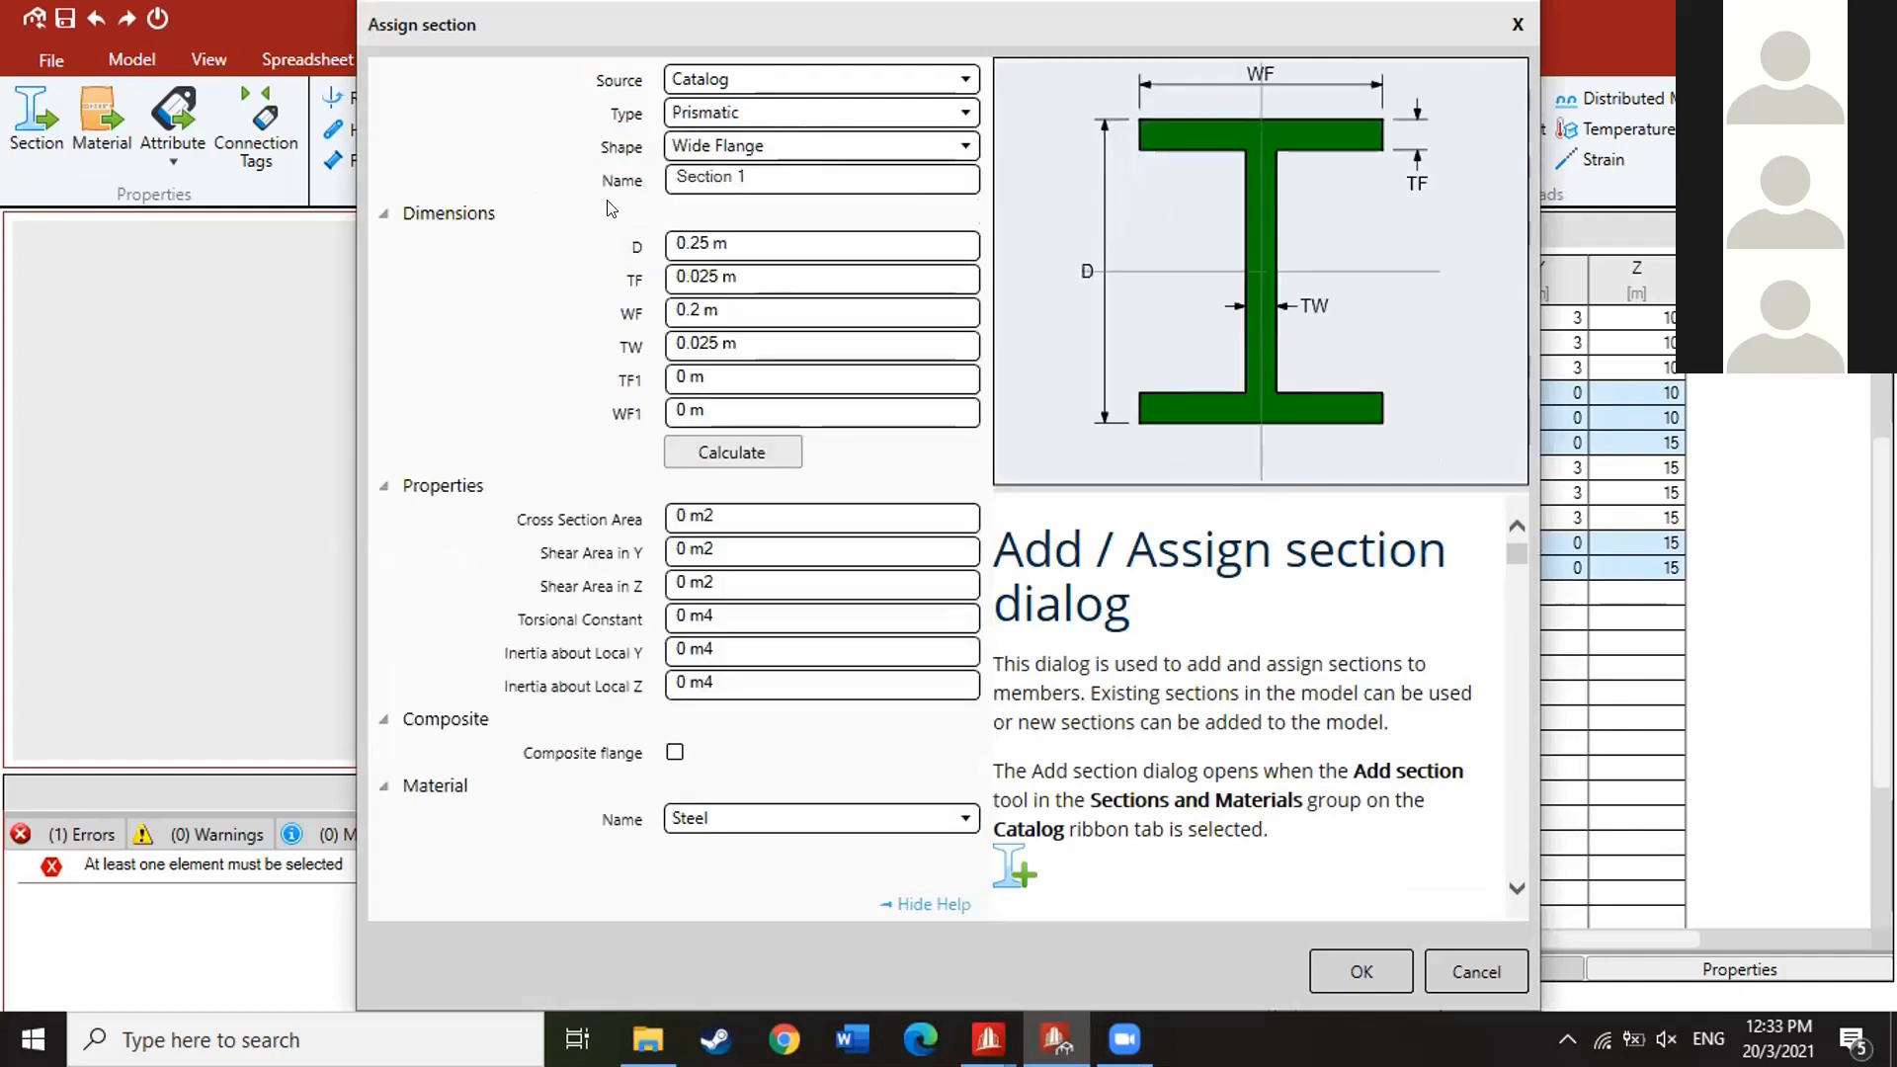
click(732, 146)
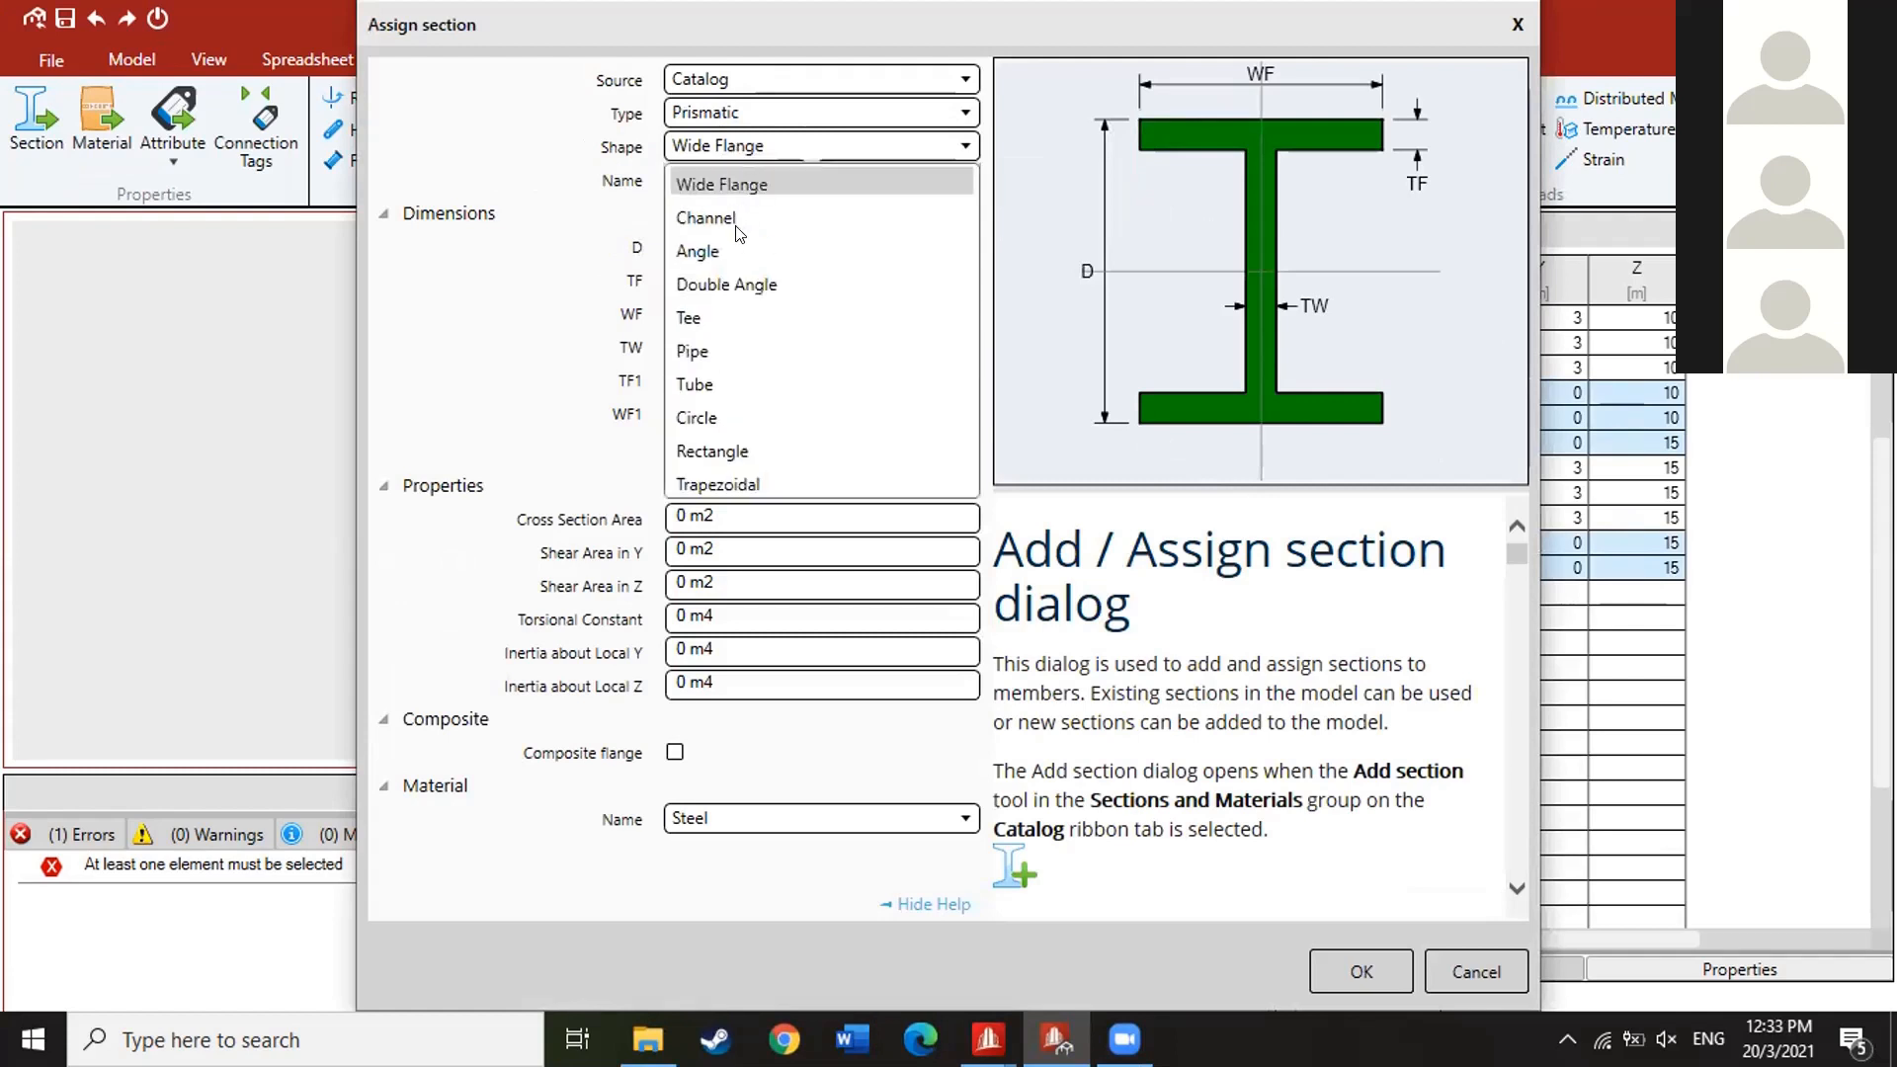
click(743, 447)
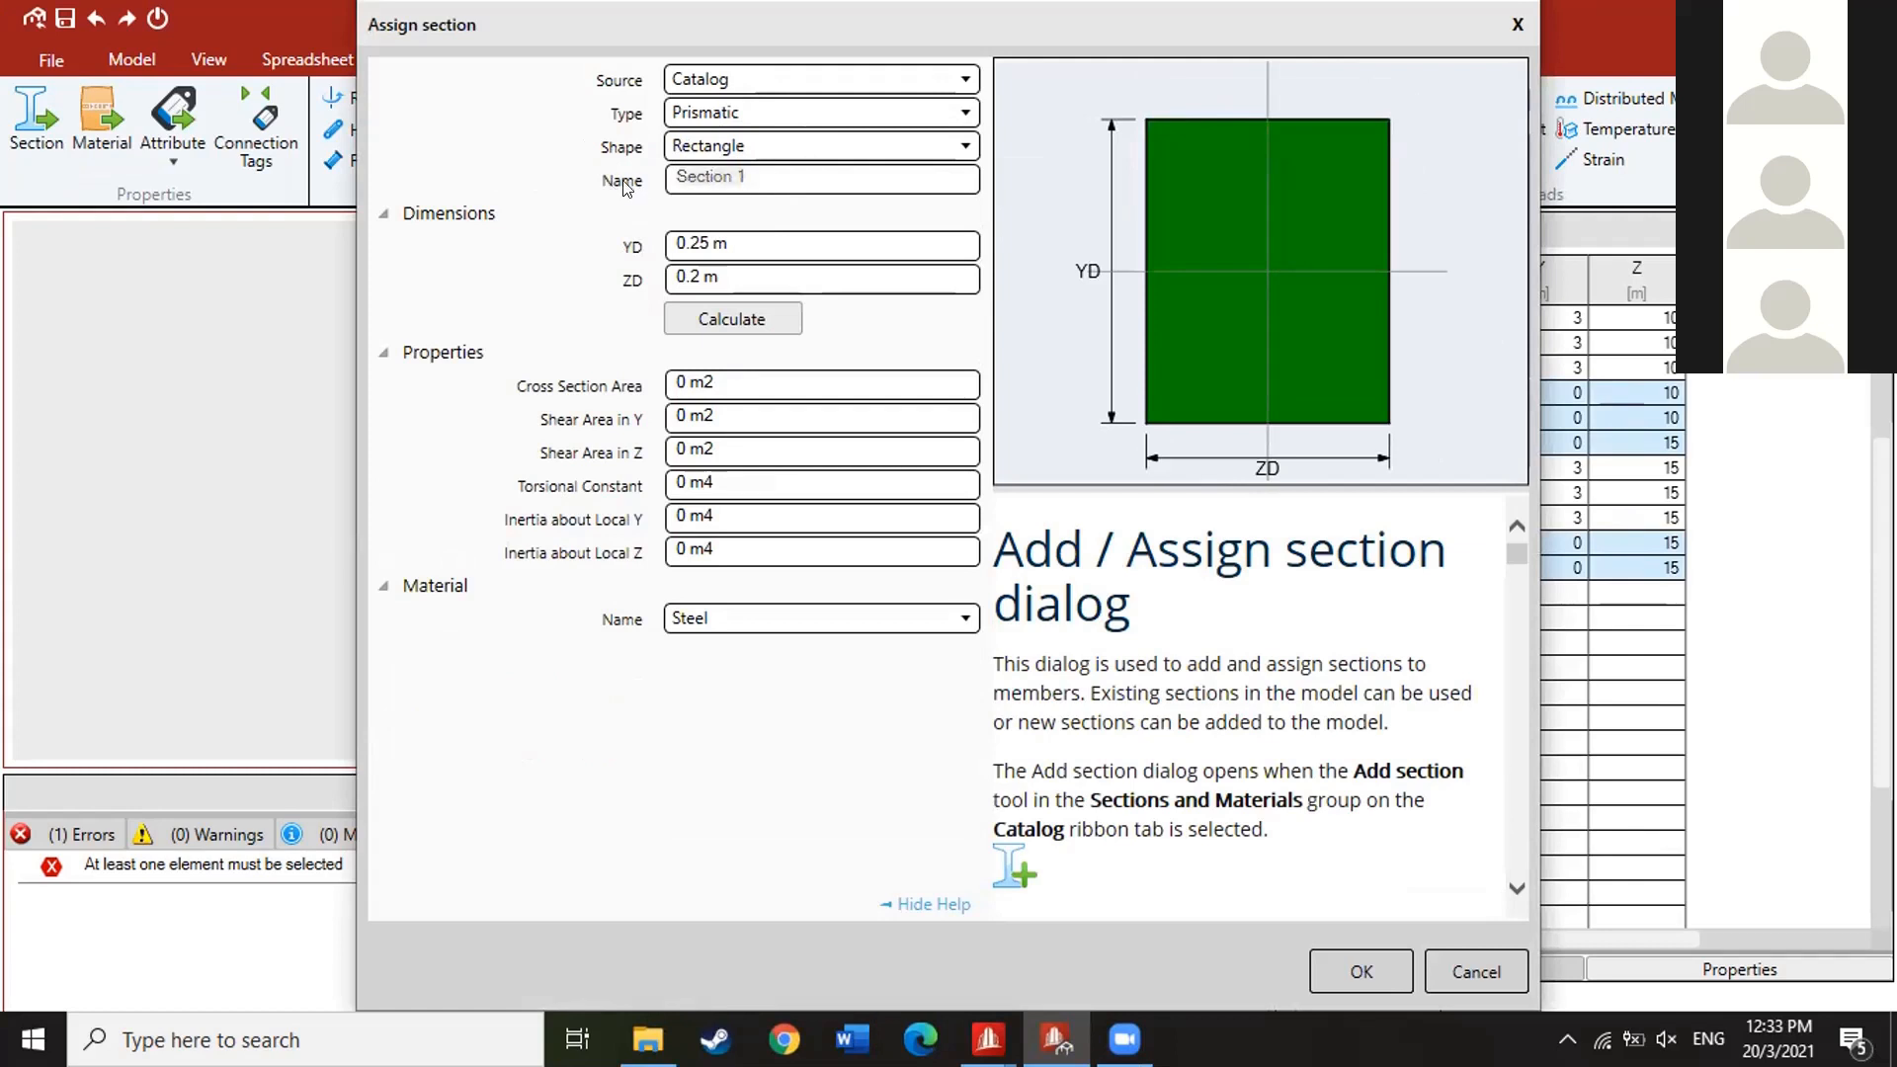
text(col500x500)
Set the section dimensions YD and ZD to 0.5 m each and accept the section
click(700, 237)
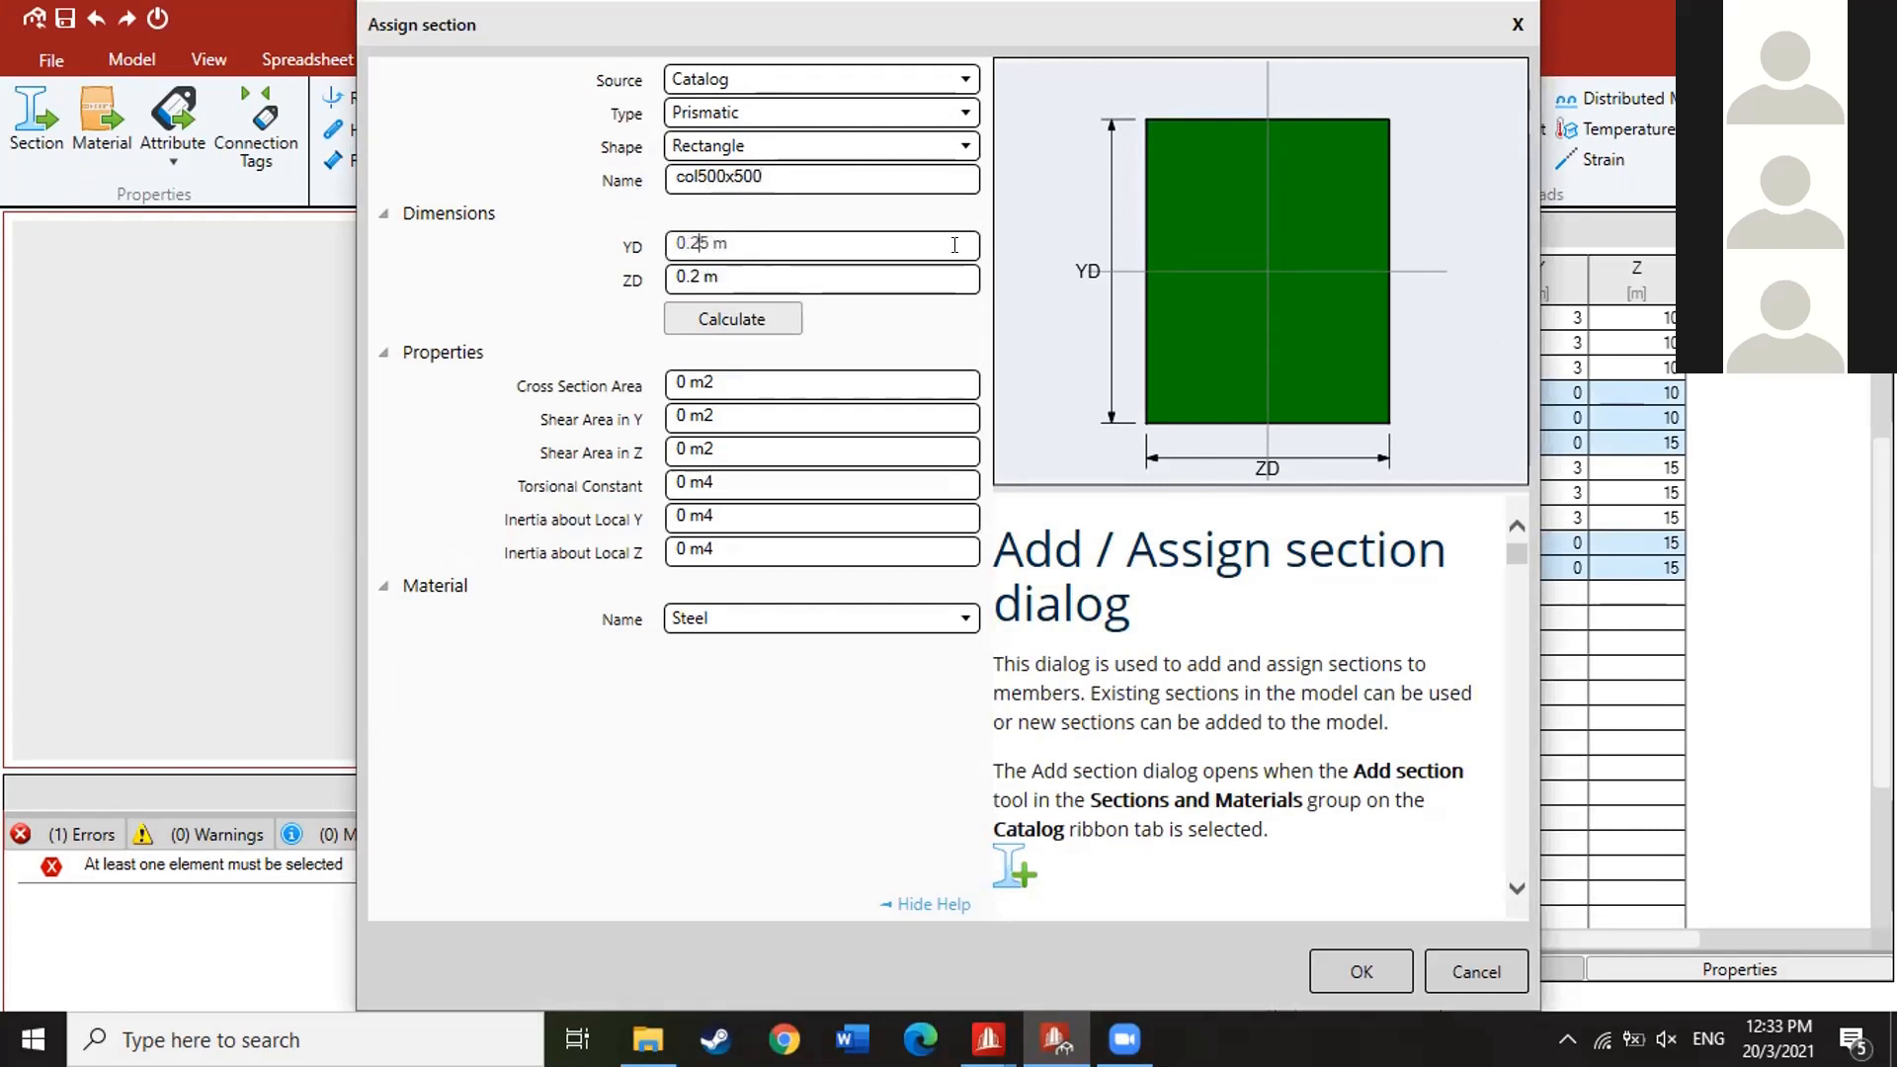
key(BackSpace)
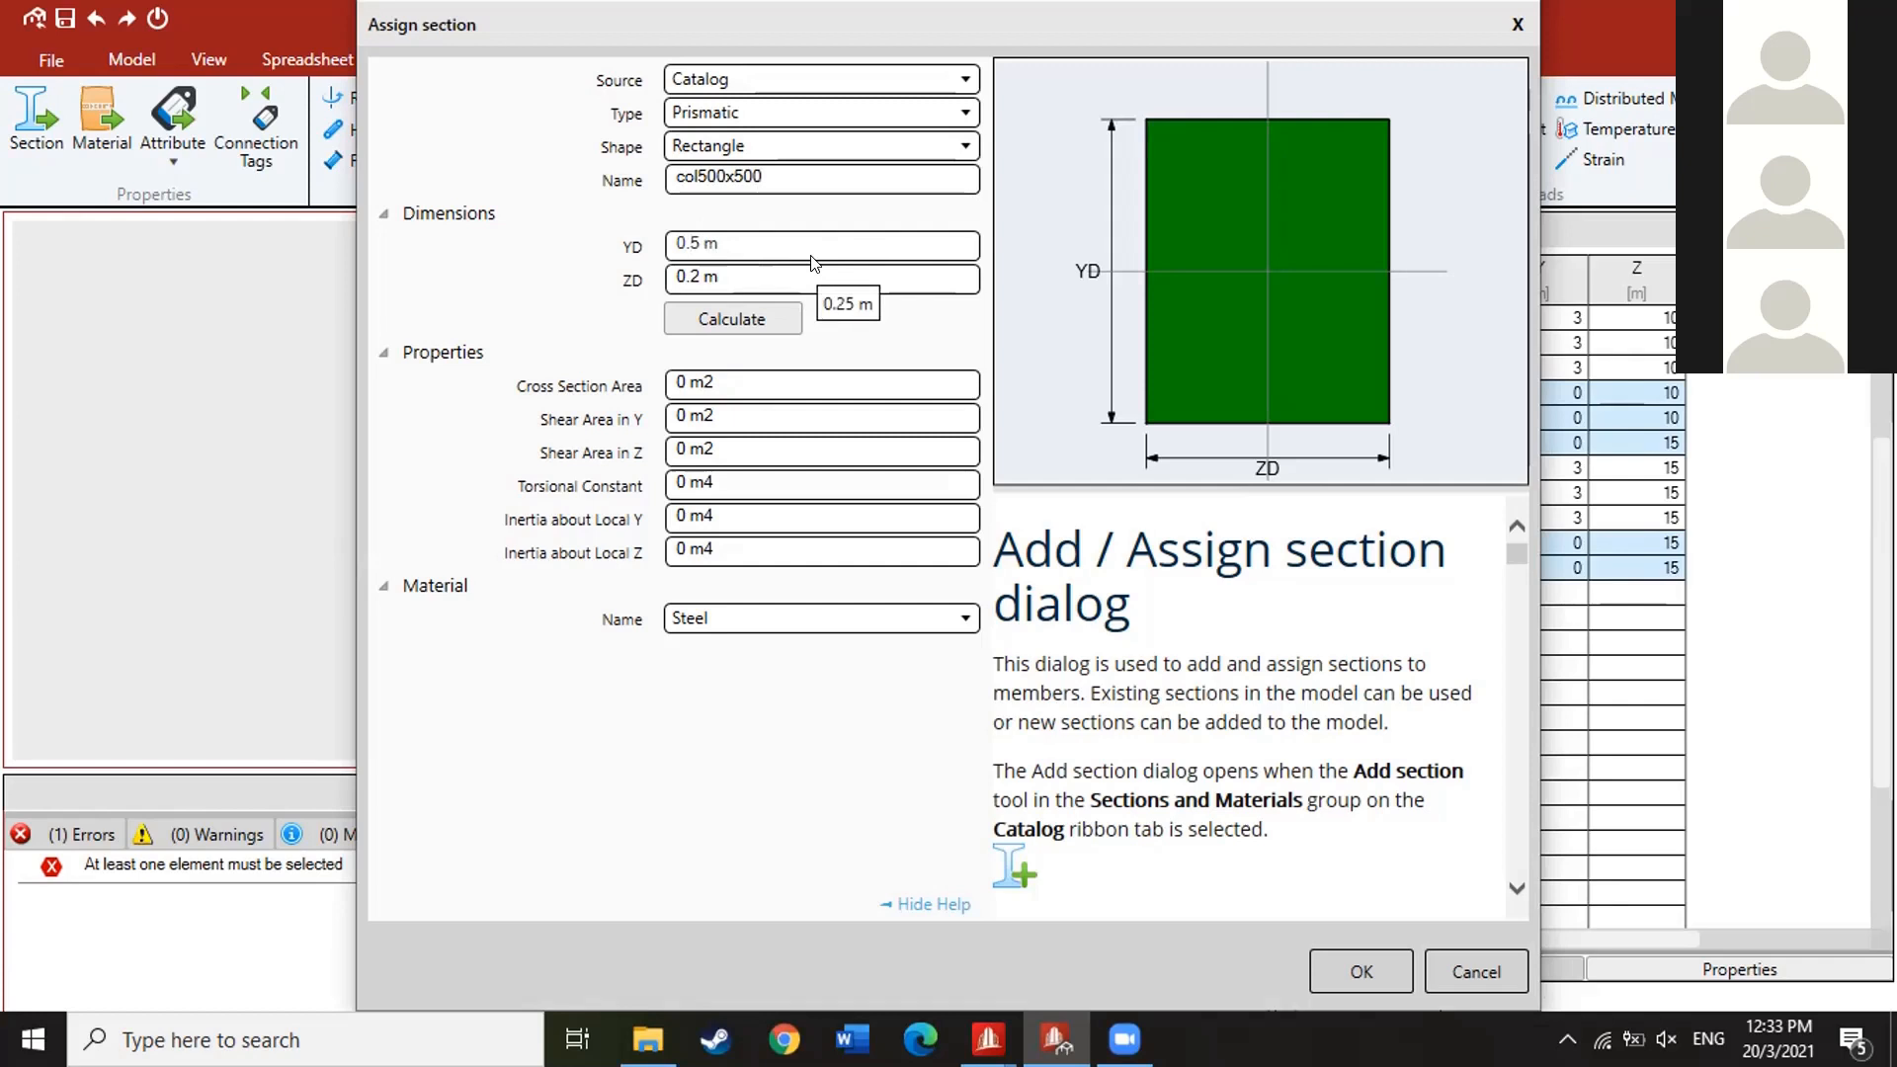
click(698, 279)
key(BackSpace)
text(5)
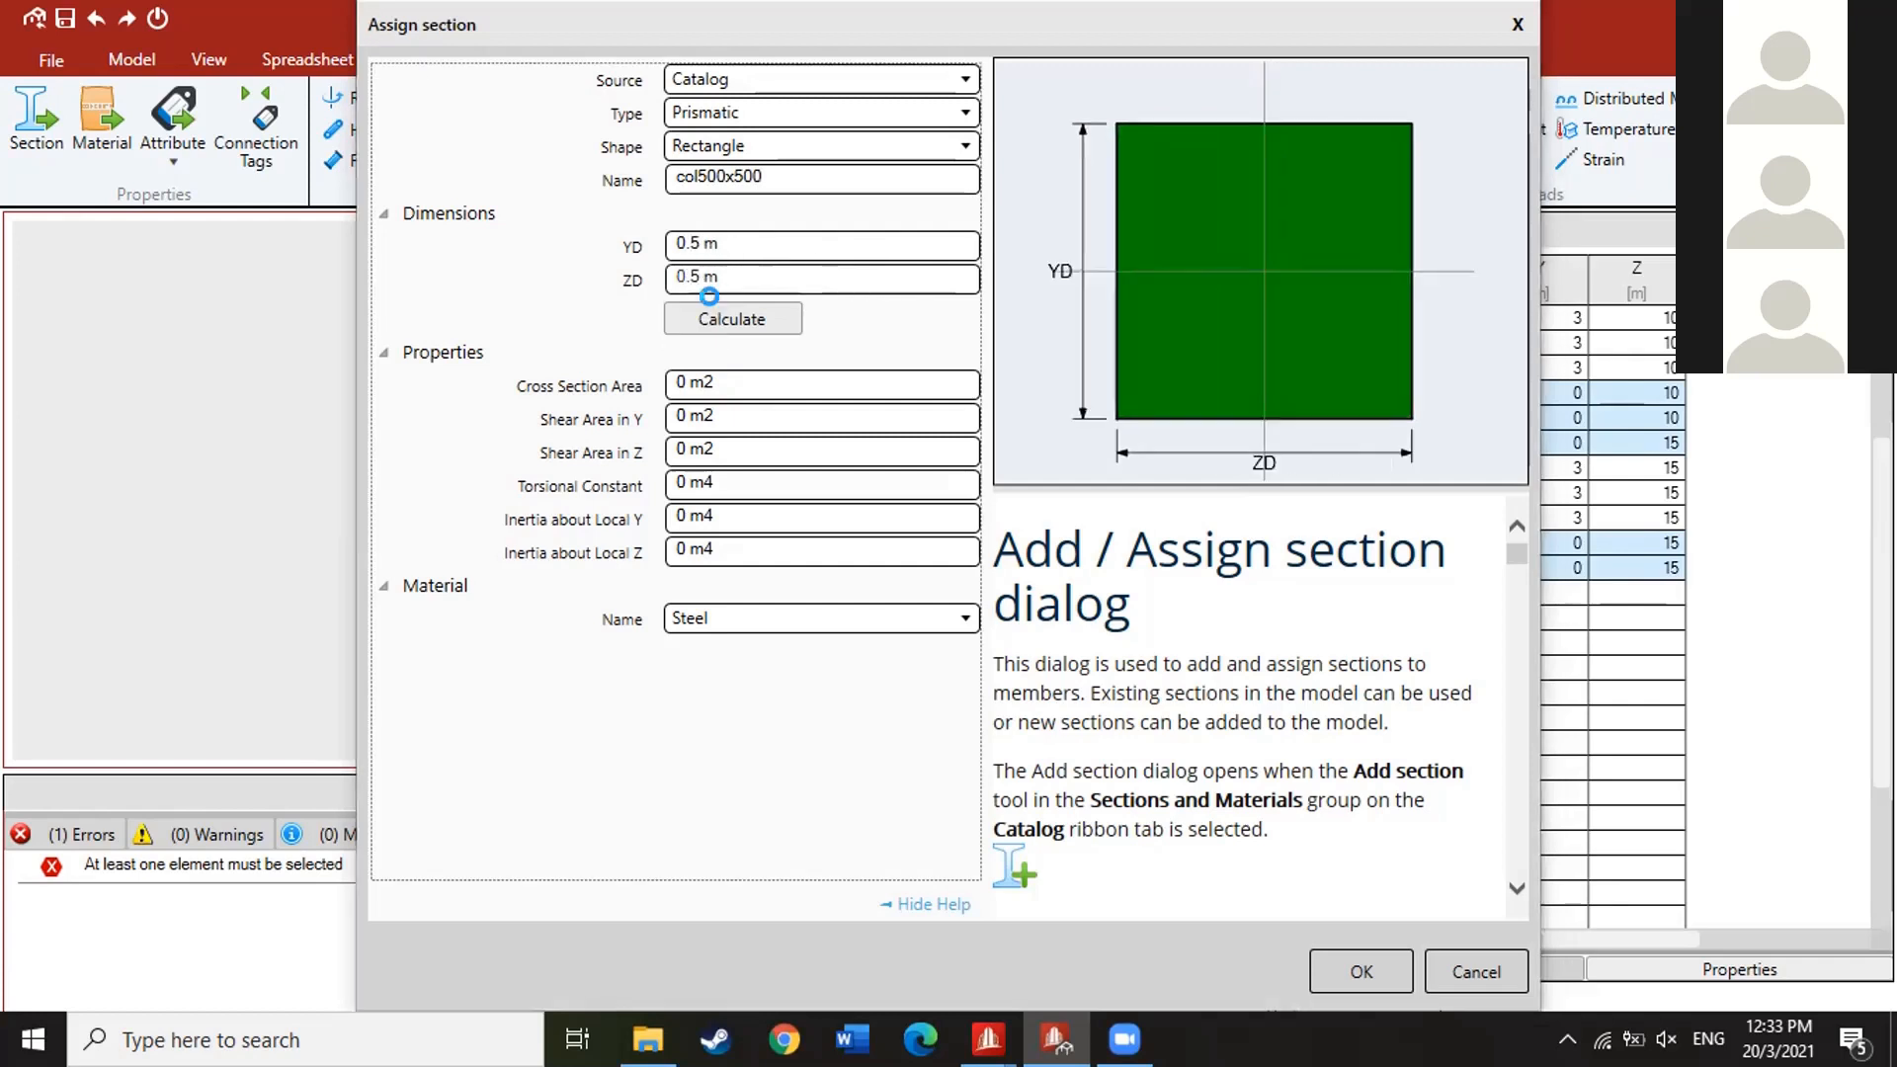
key(Return)
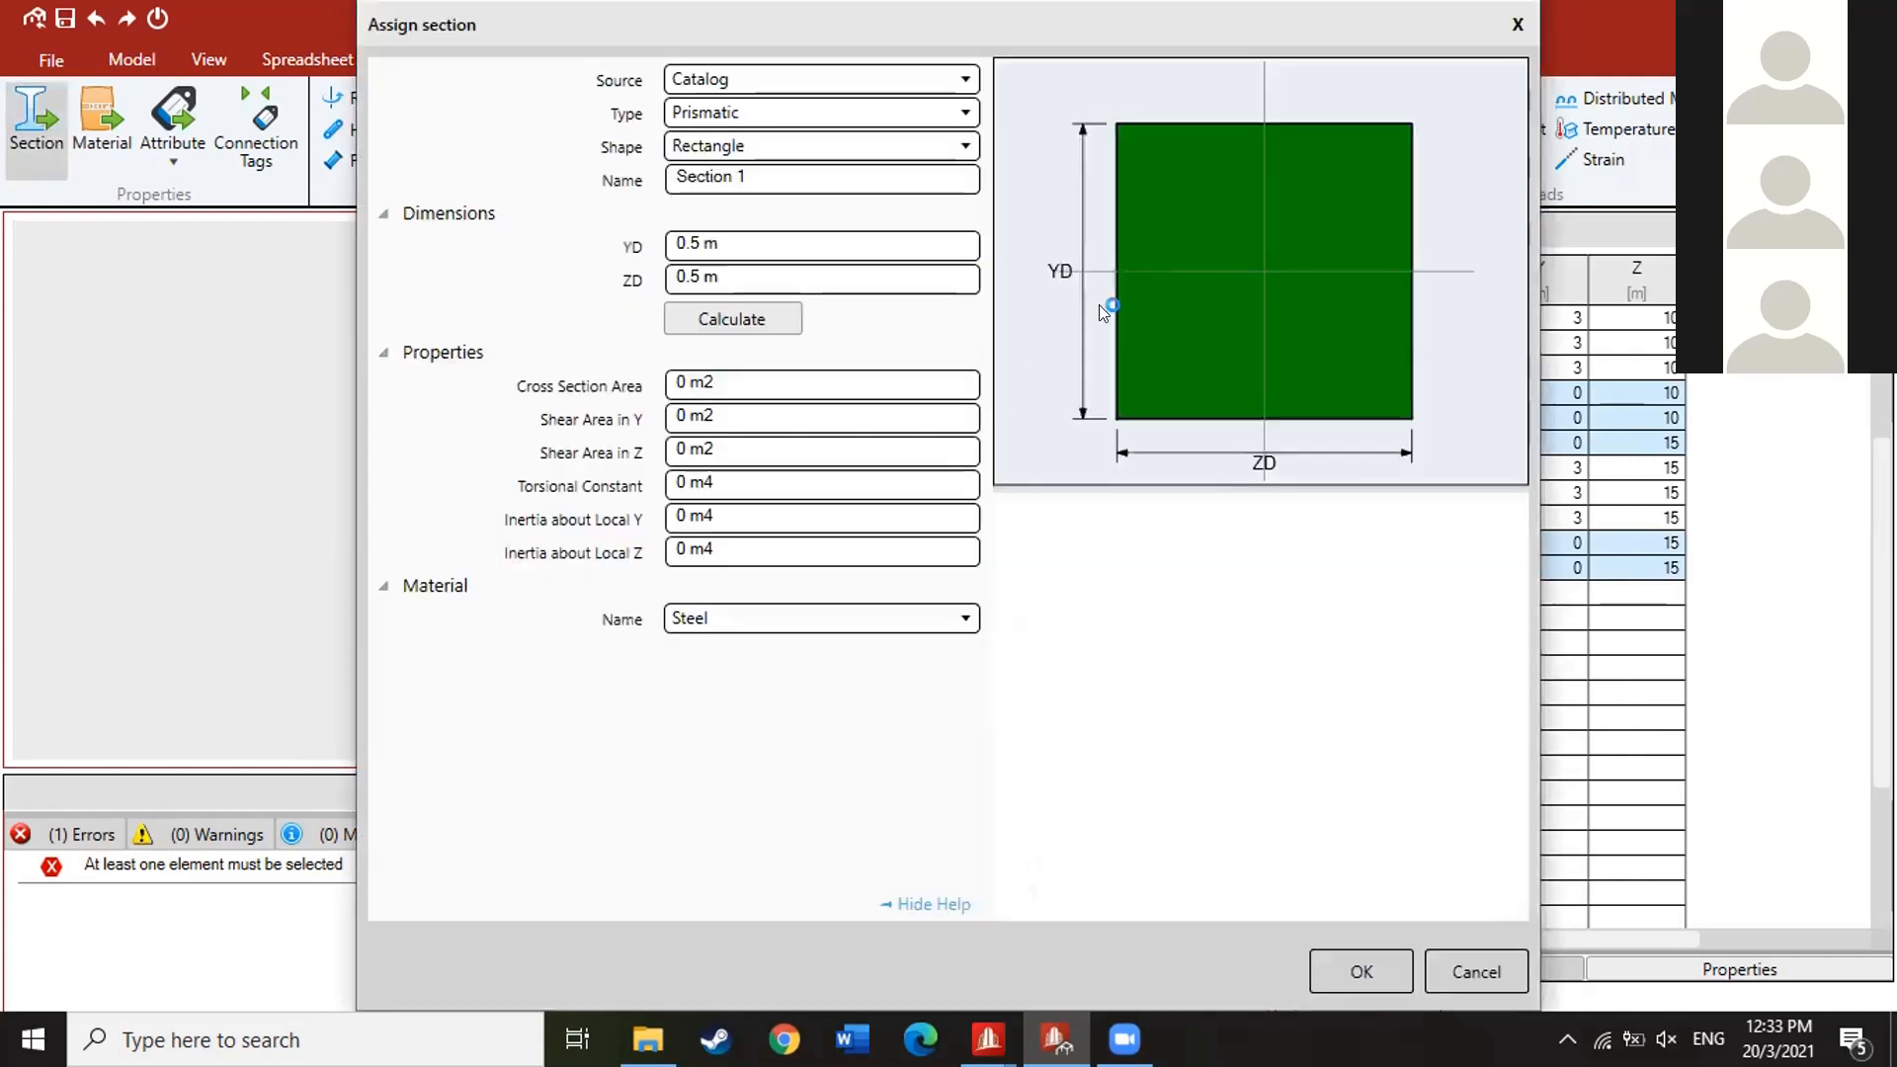
Undo the last section assignment on the columns and reopen the section assignment for the same columns
click(1513, 24)
click(96, 20)
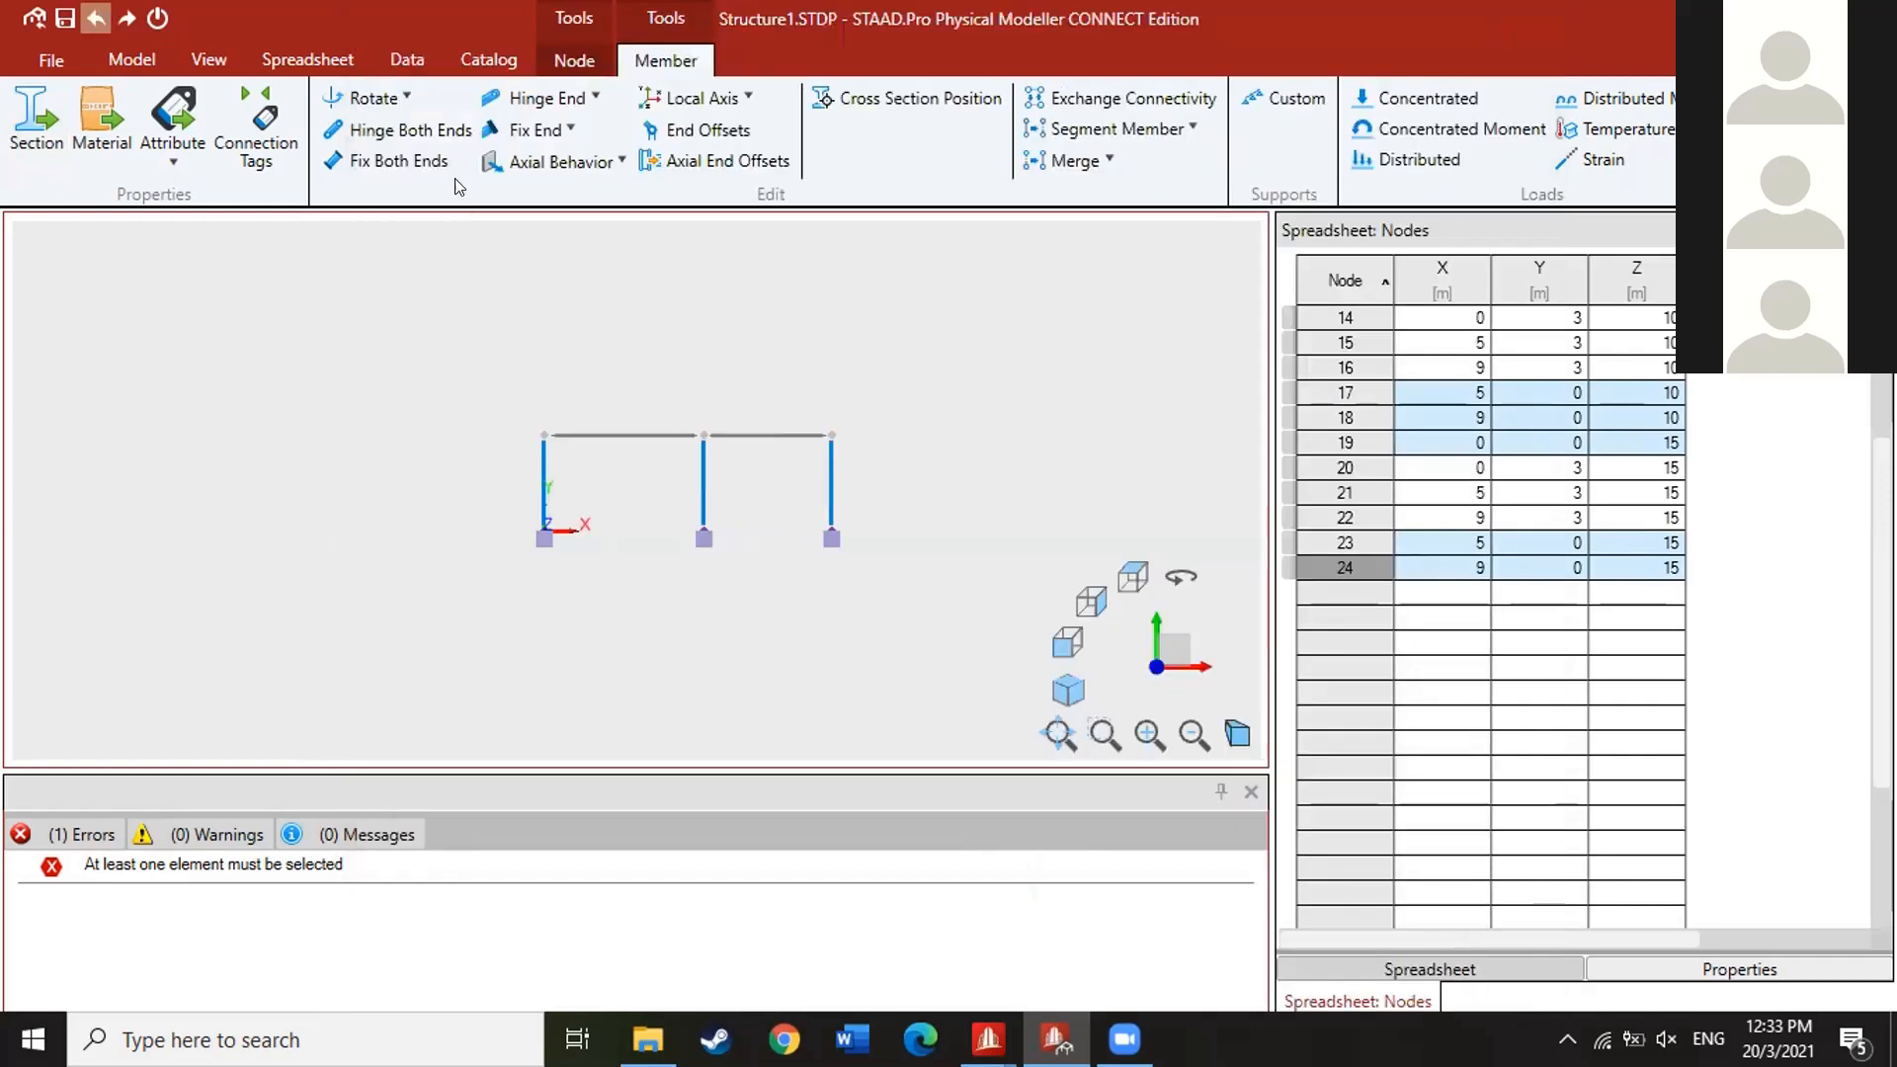
click(36, 129)
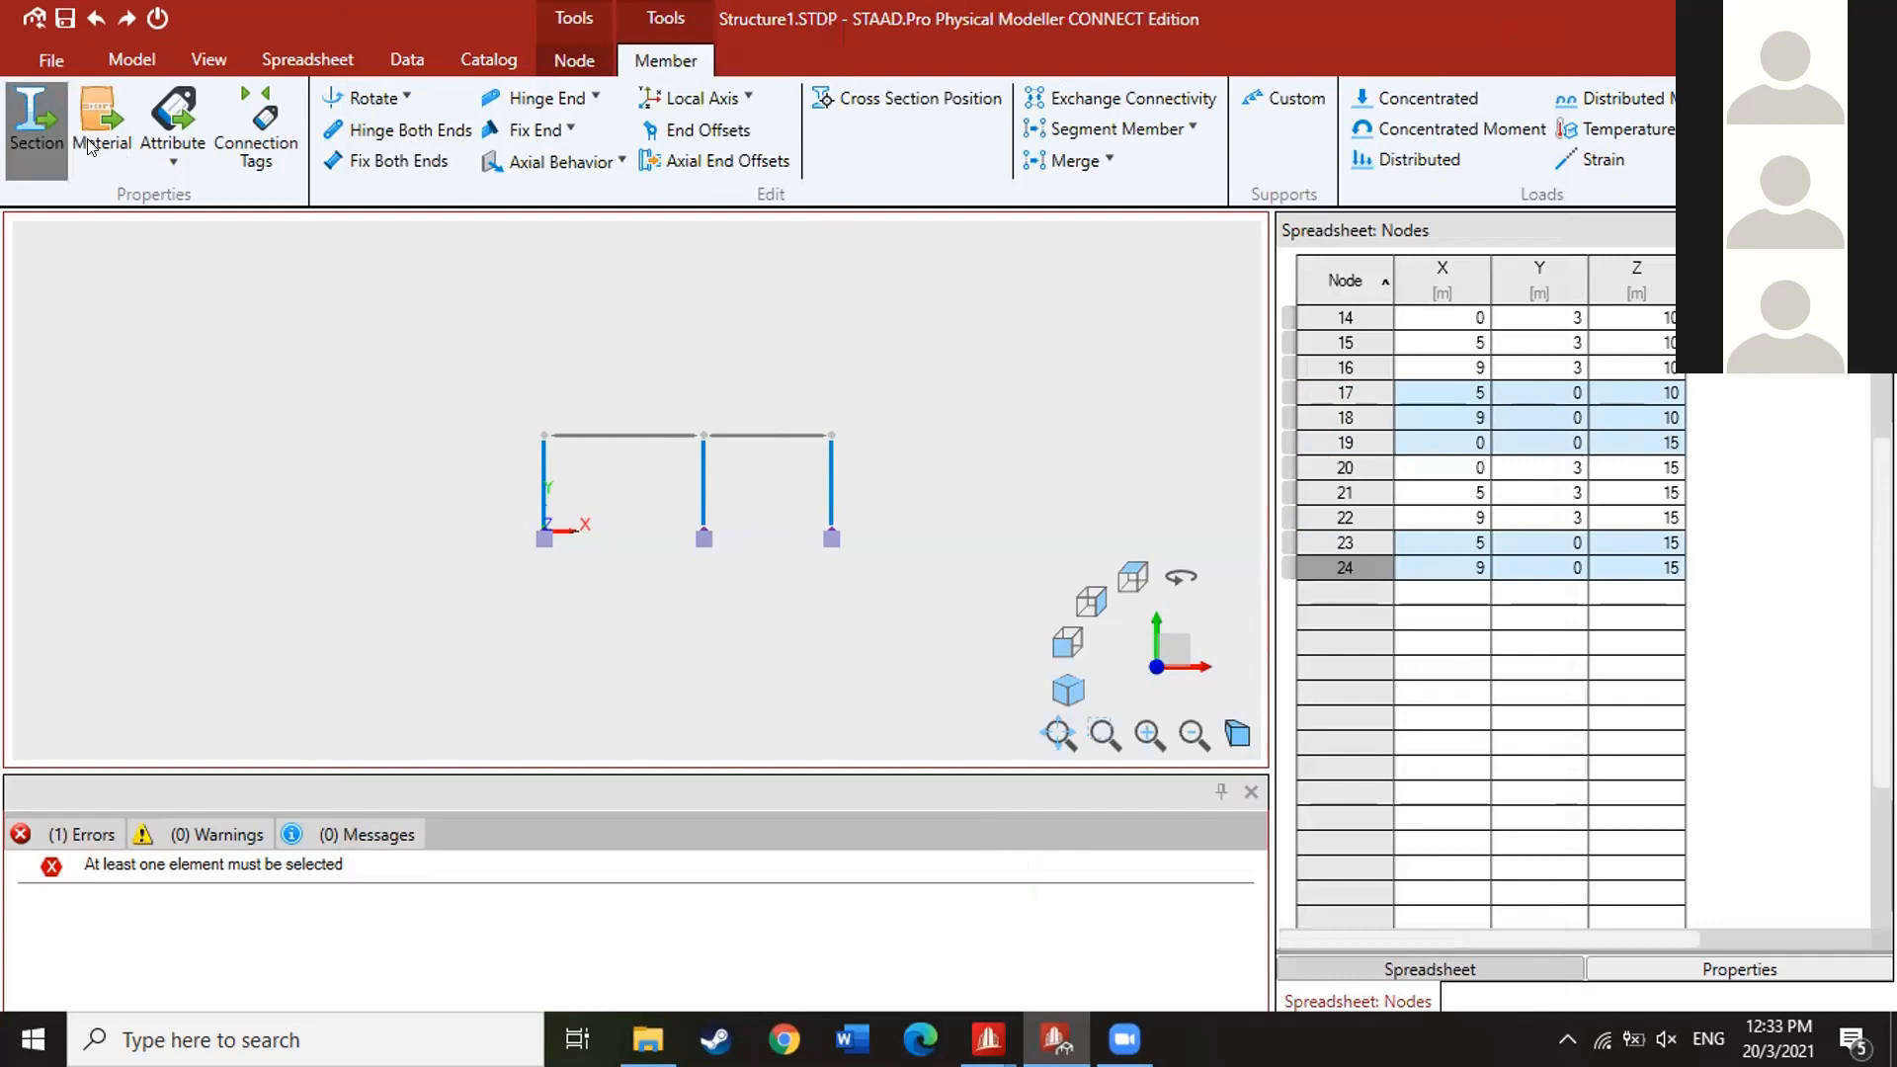
click(36, 118)
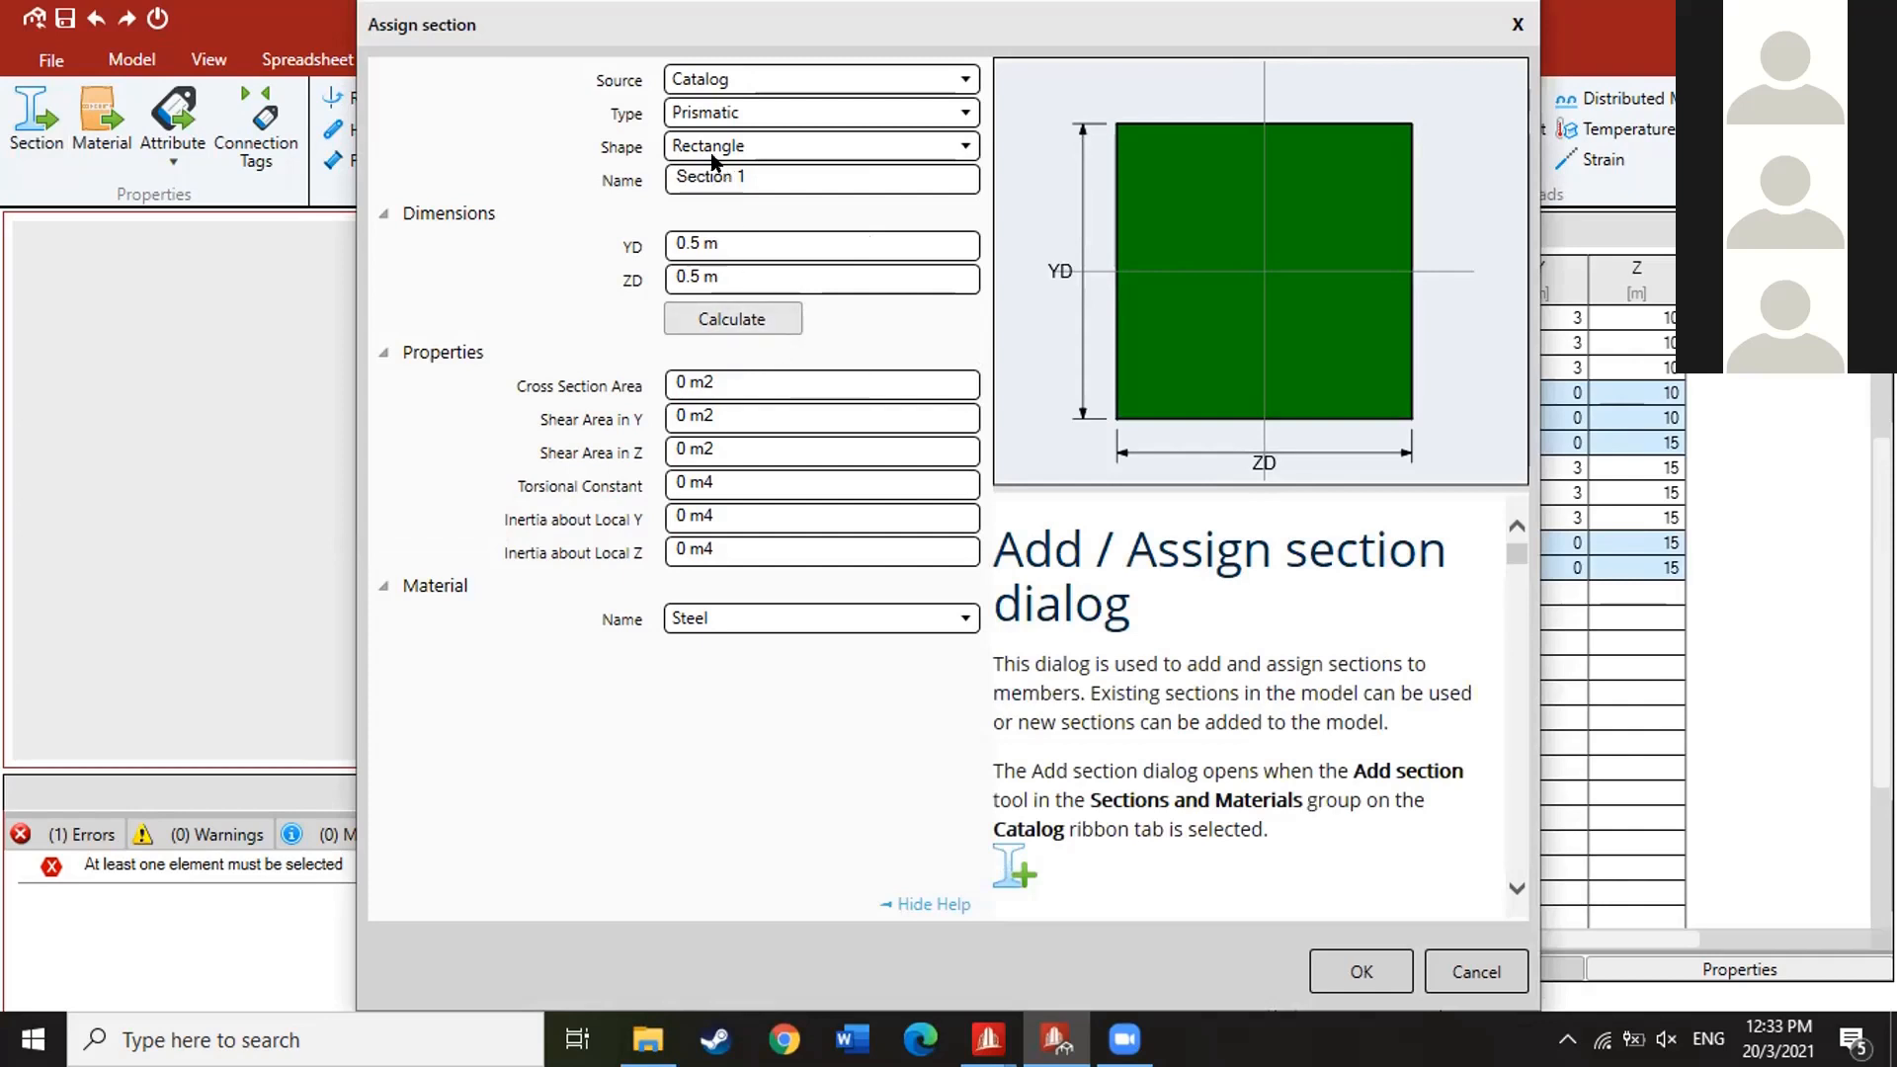
Name the section col500x500, calculate its properties and assign it to the columns in Concrete without overwriting the database entry
text(col500x500)
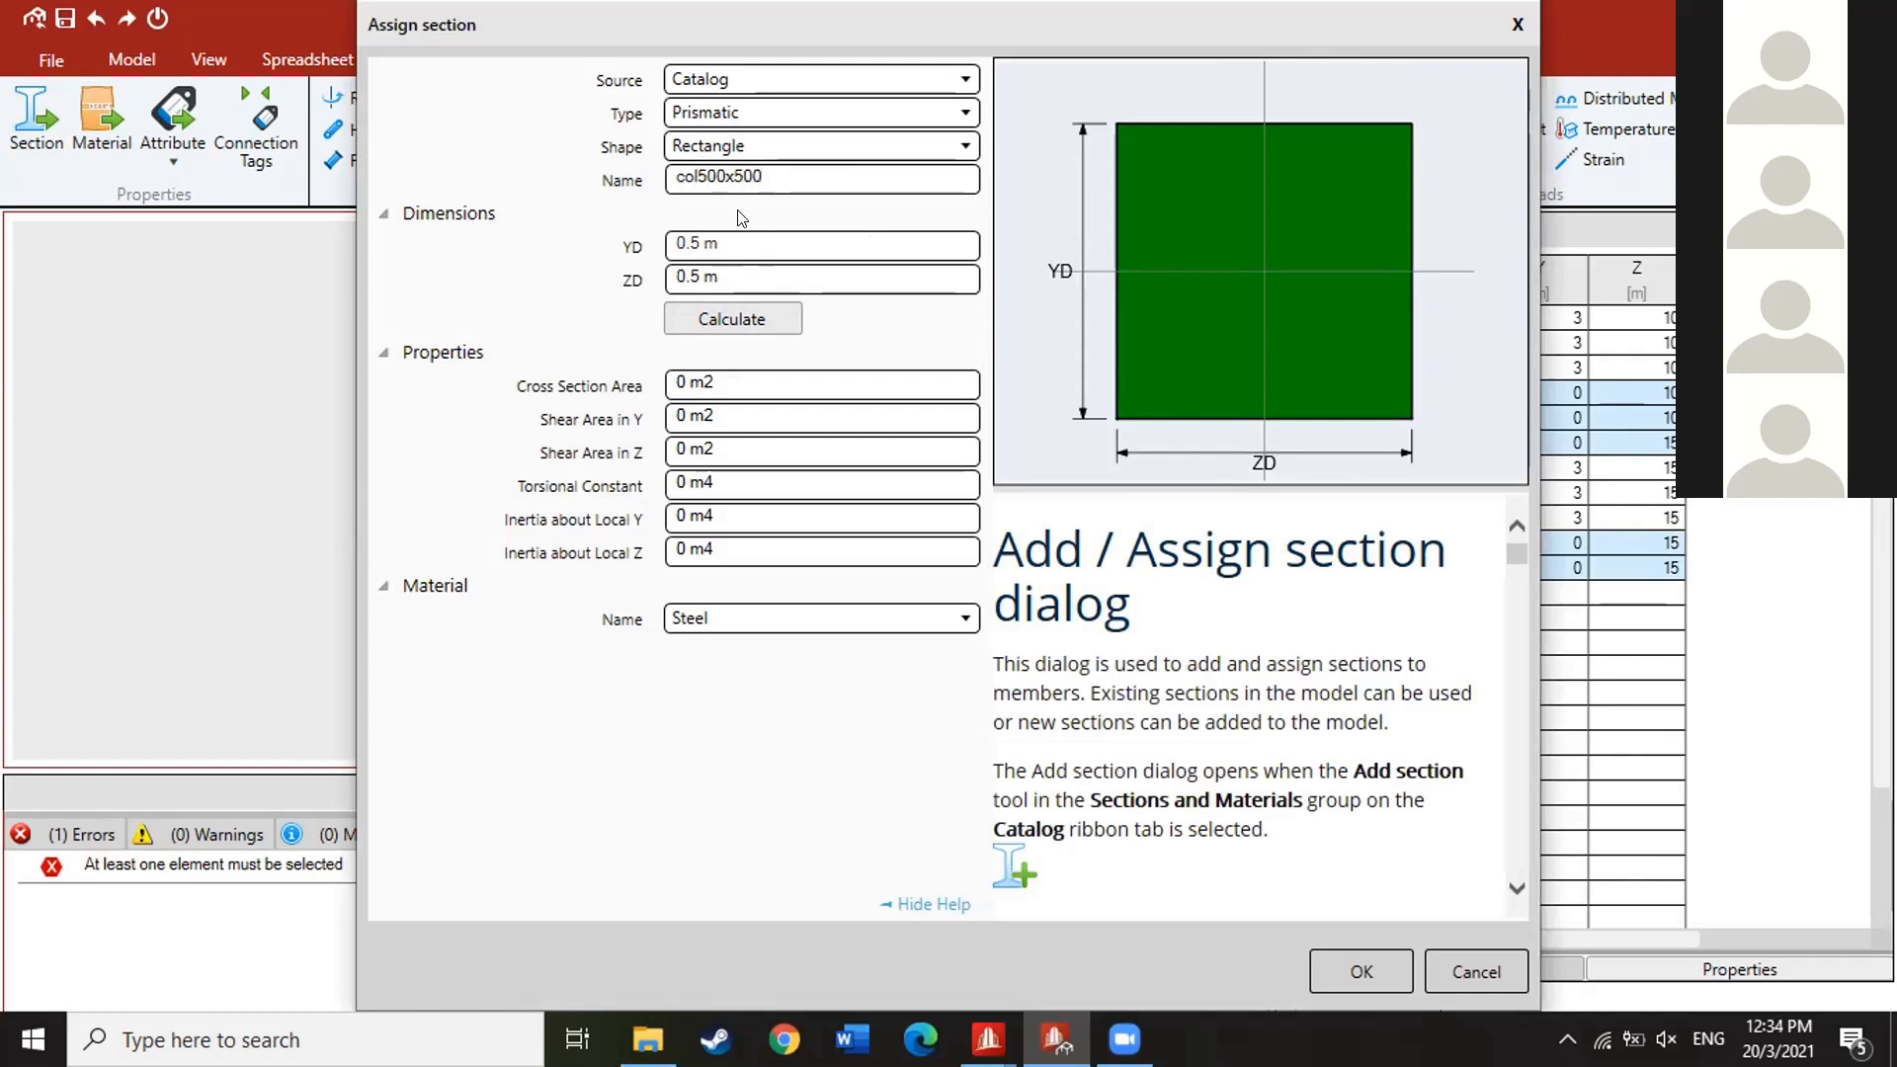
click(761, 327)
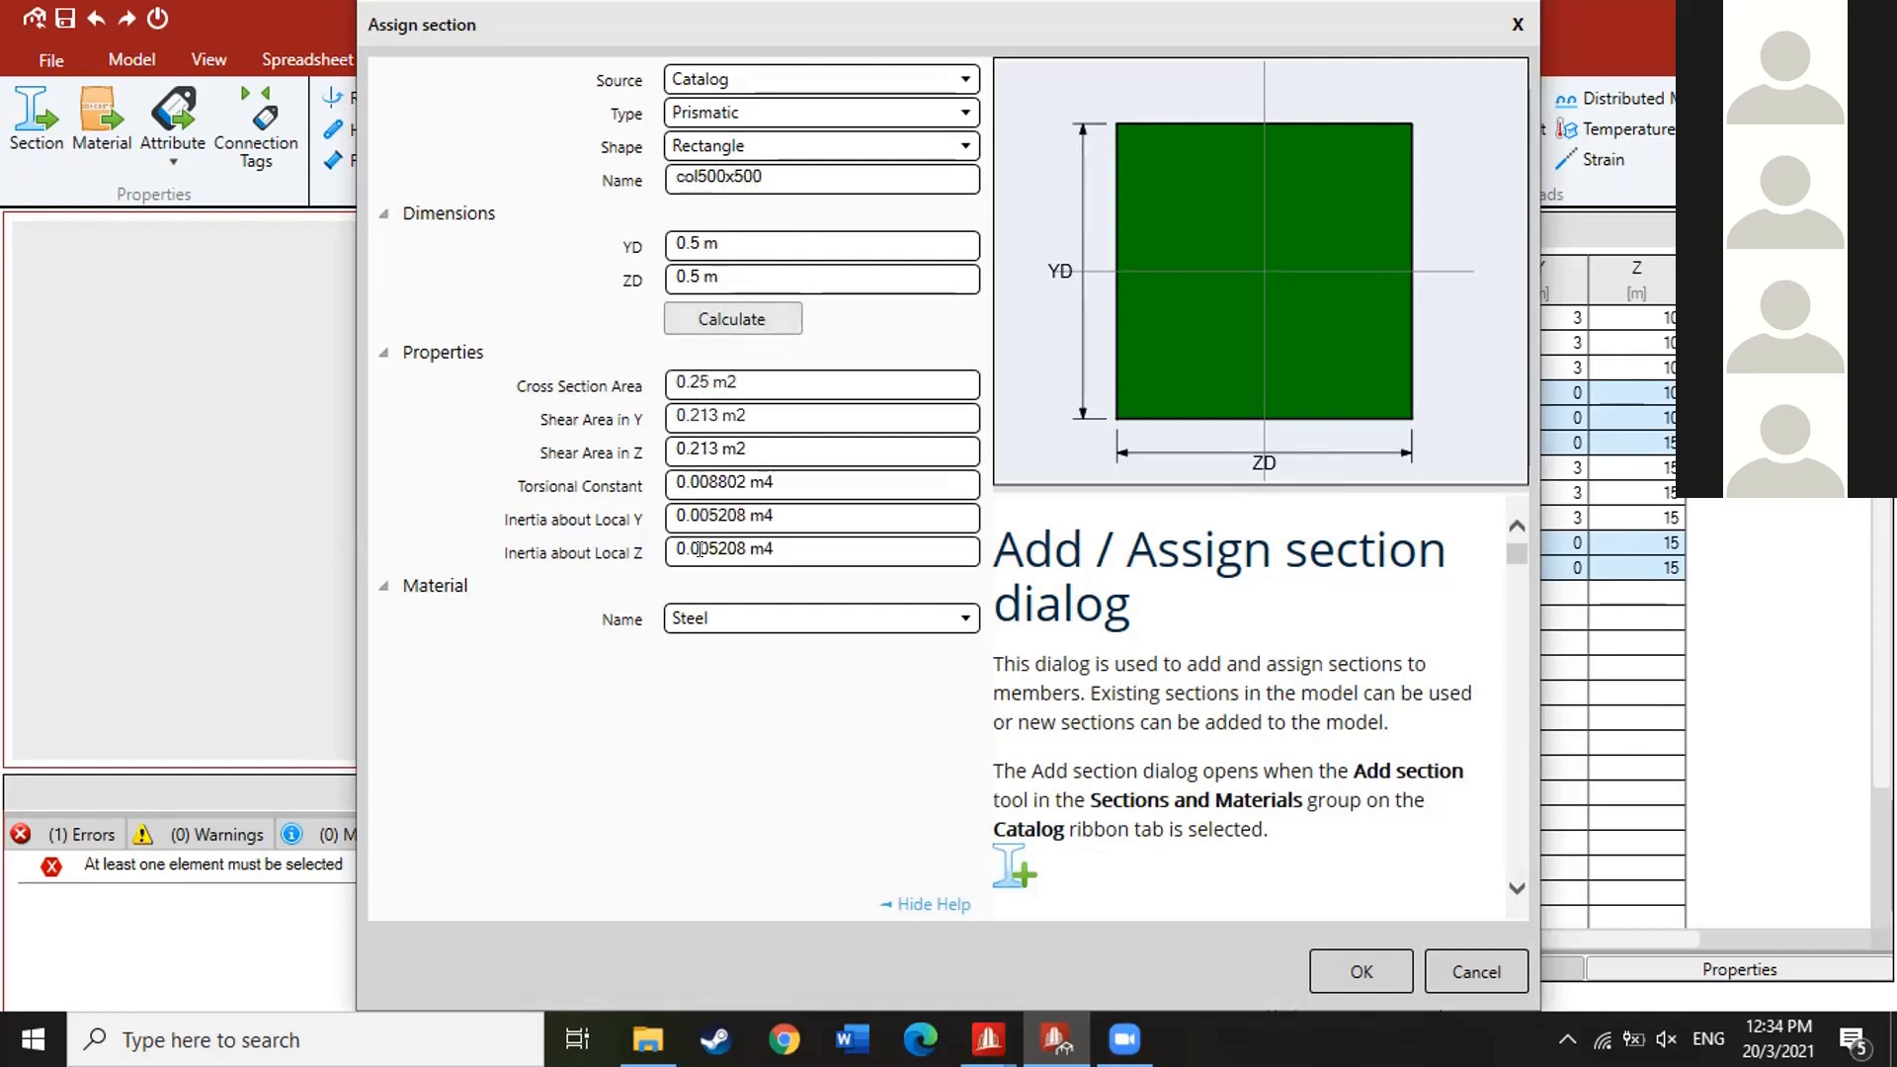
click(714, 623)
click(719, 689)
click(1352, 969)
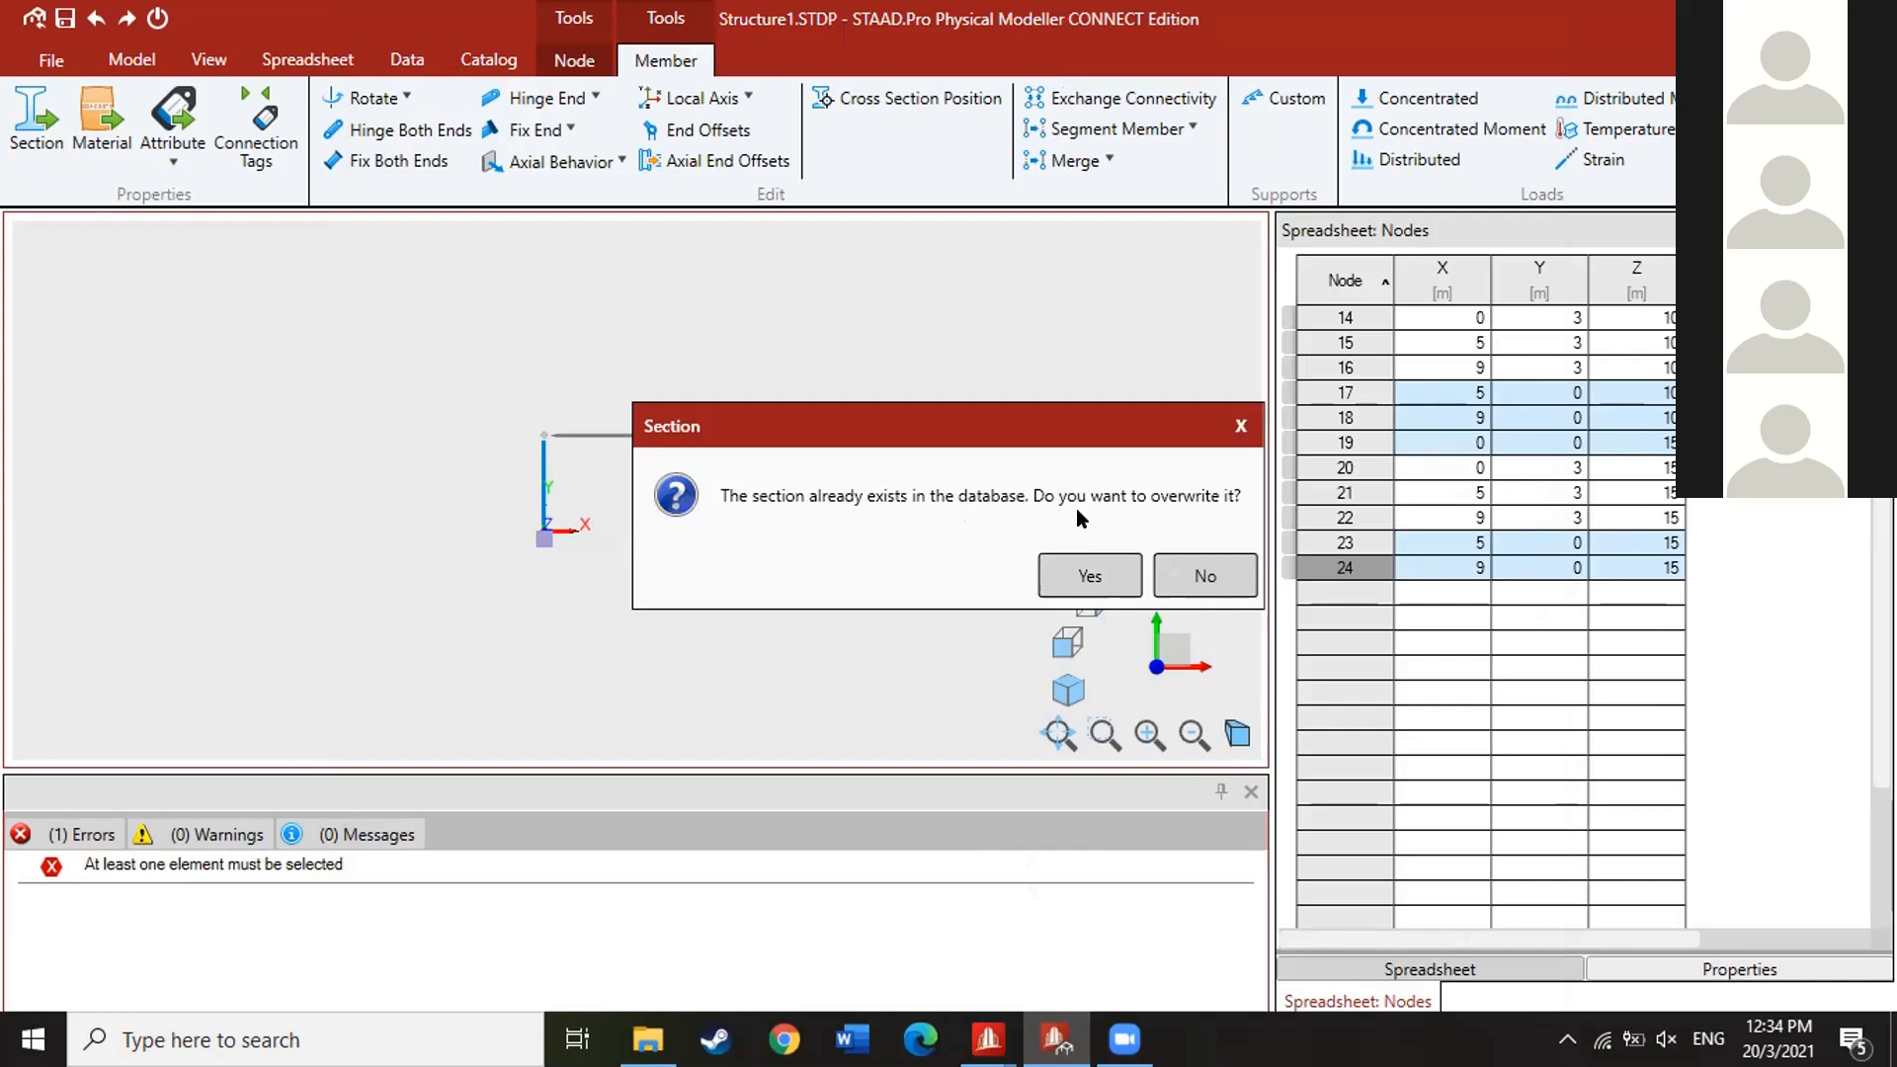
click(1190, 575)
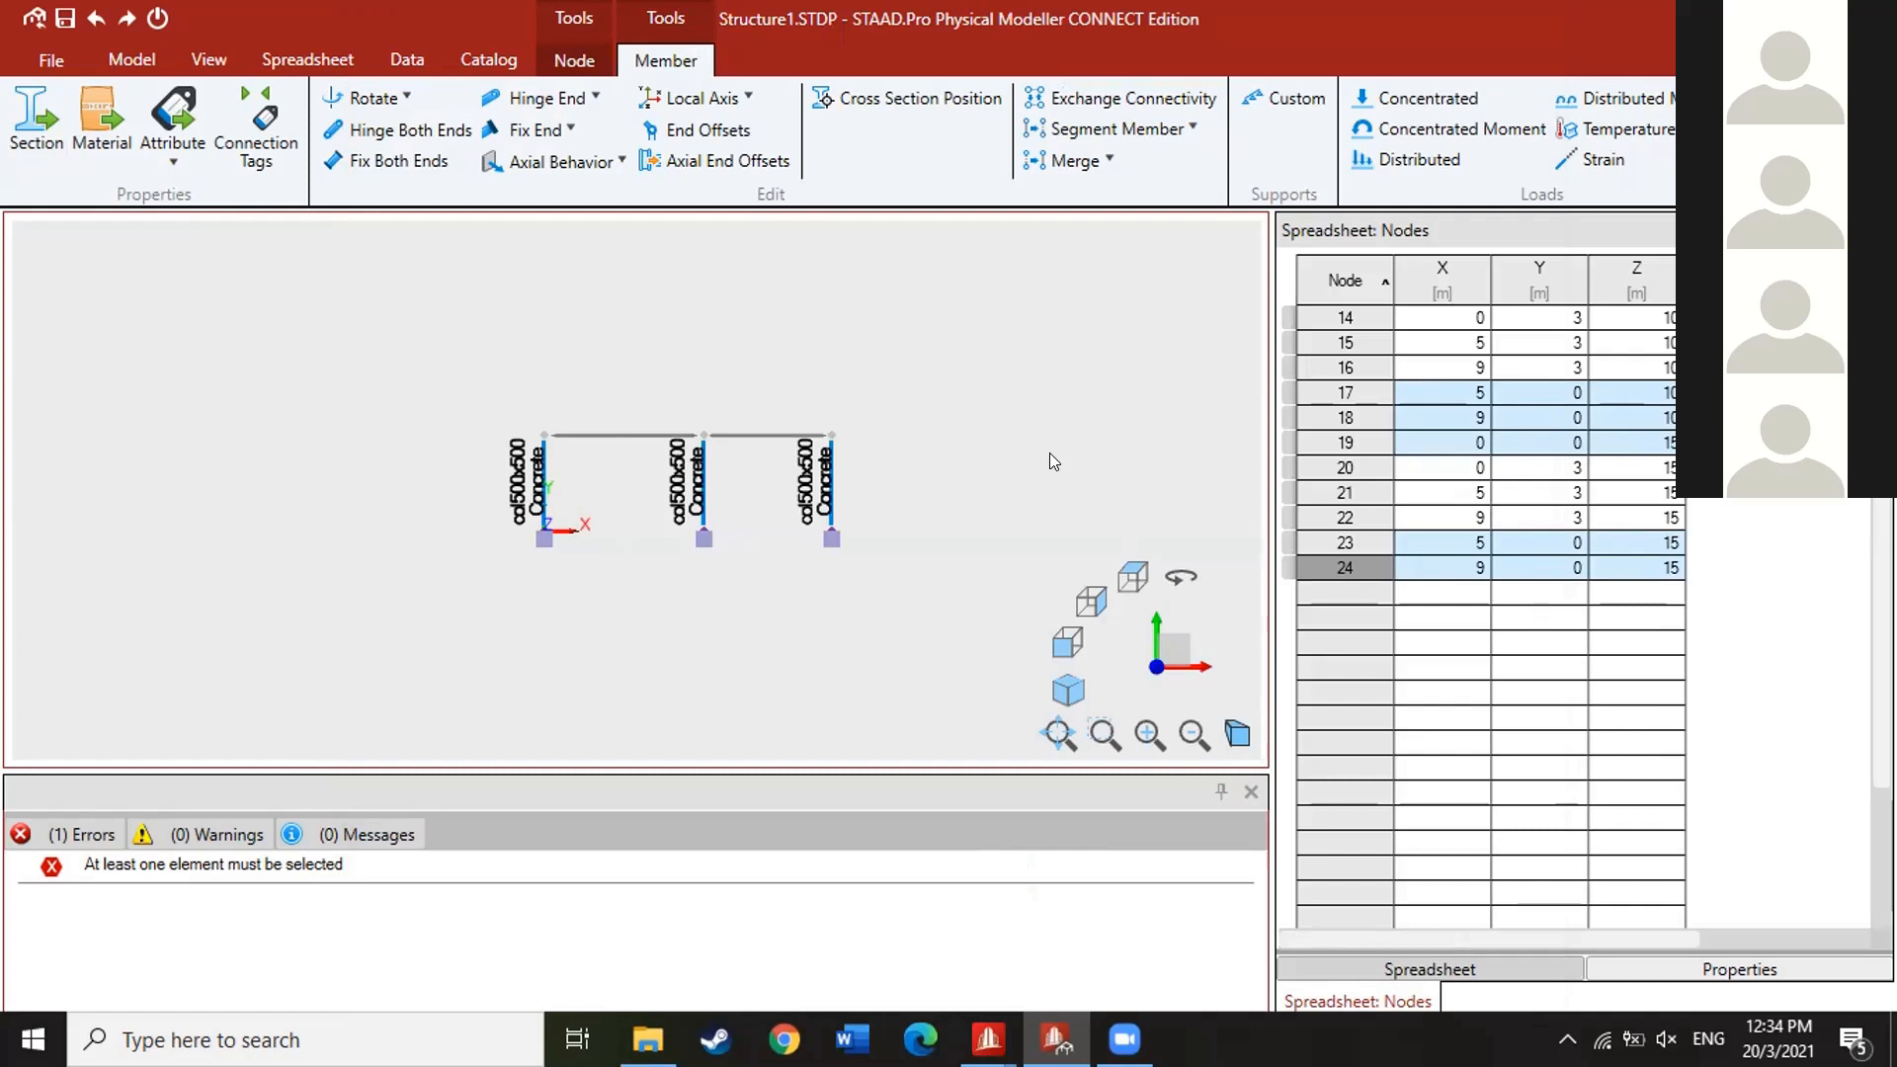
Assign the existing col500x500 section with Concrete material to the selected columns, using the Model source
click(25, 119)
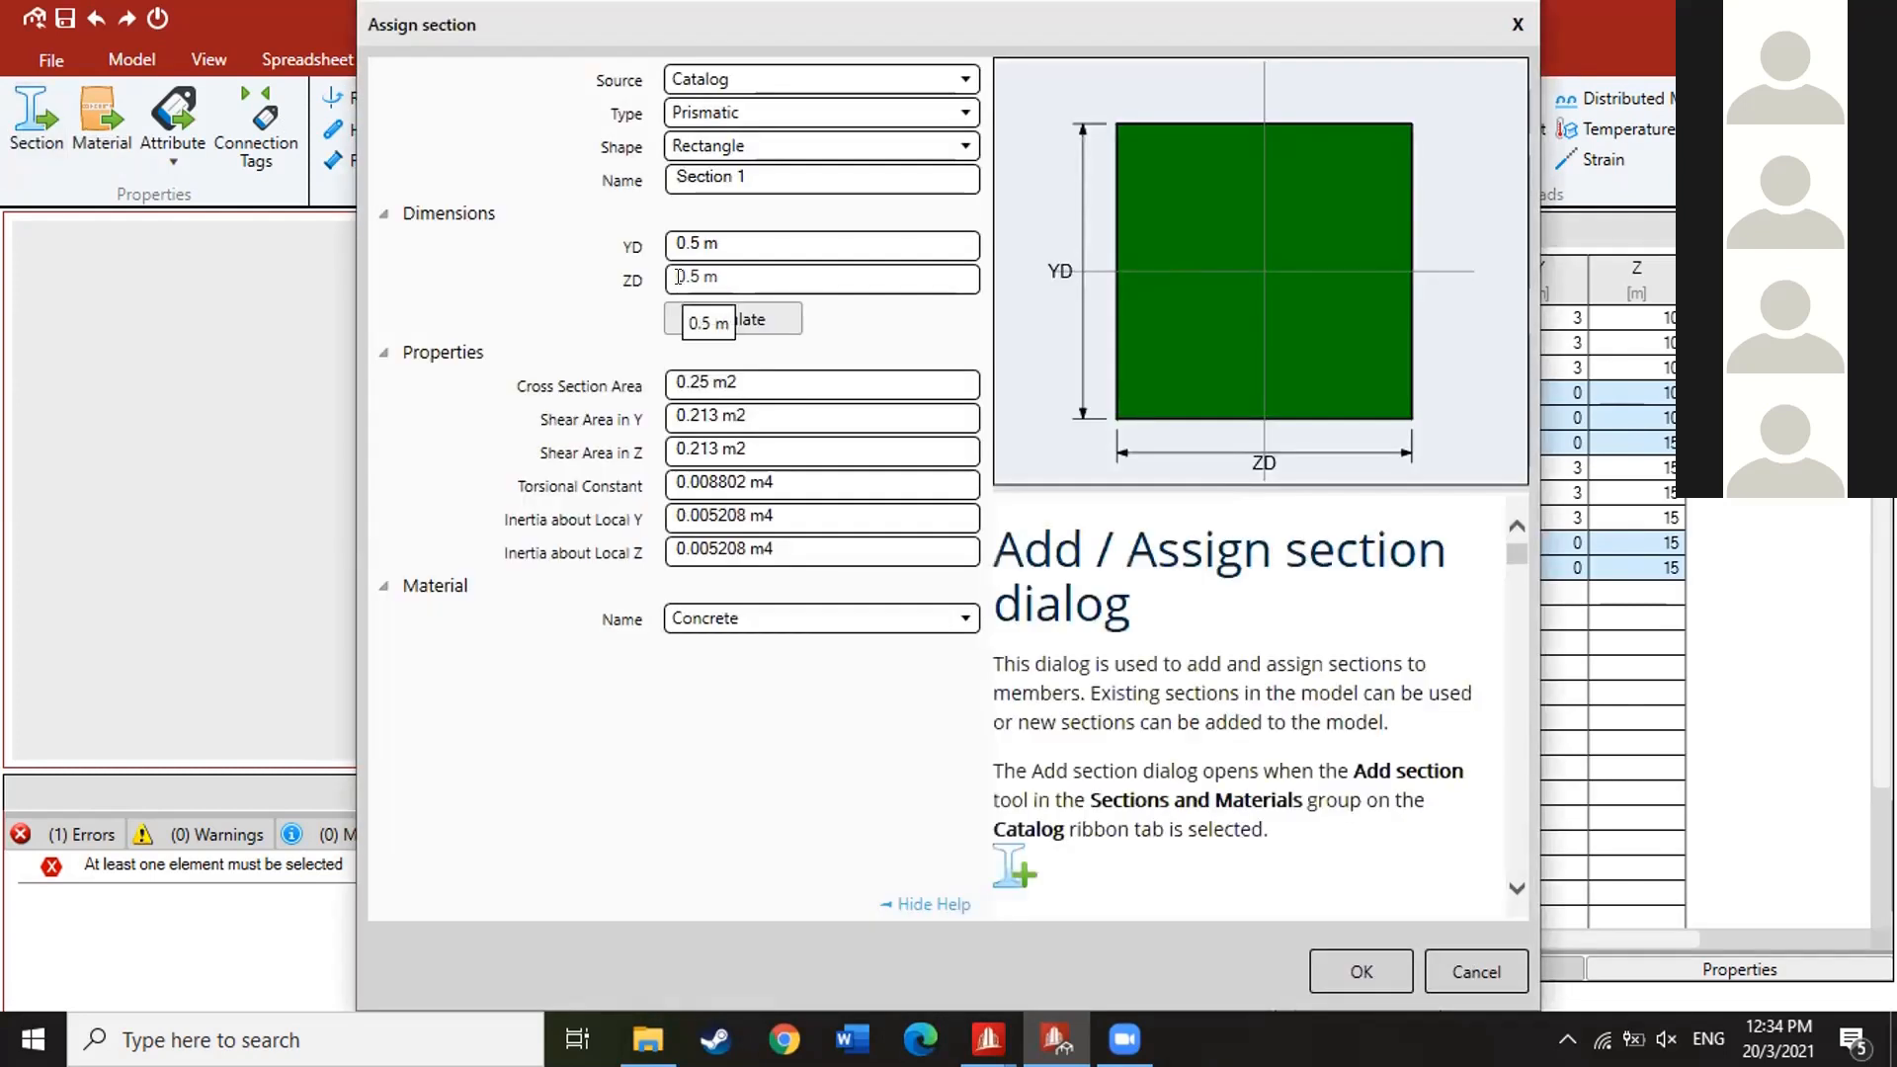
click(835, 78)
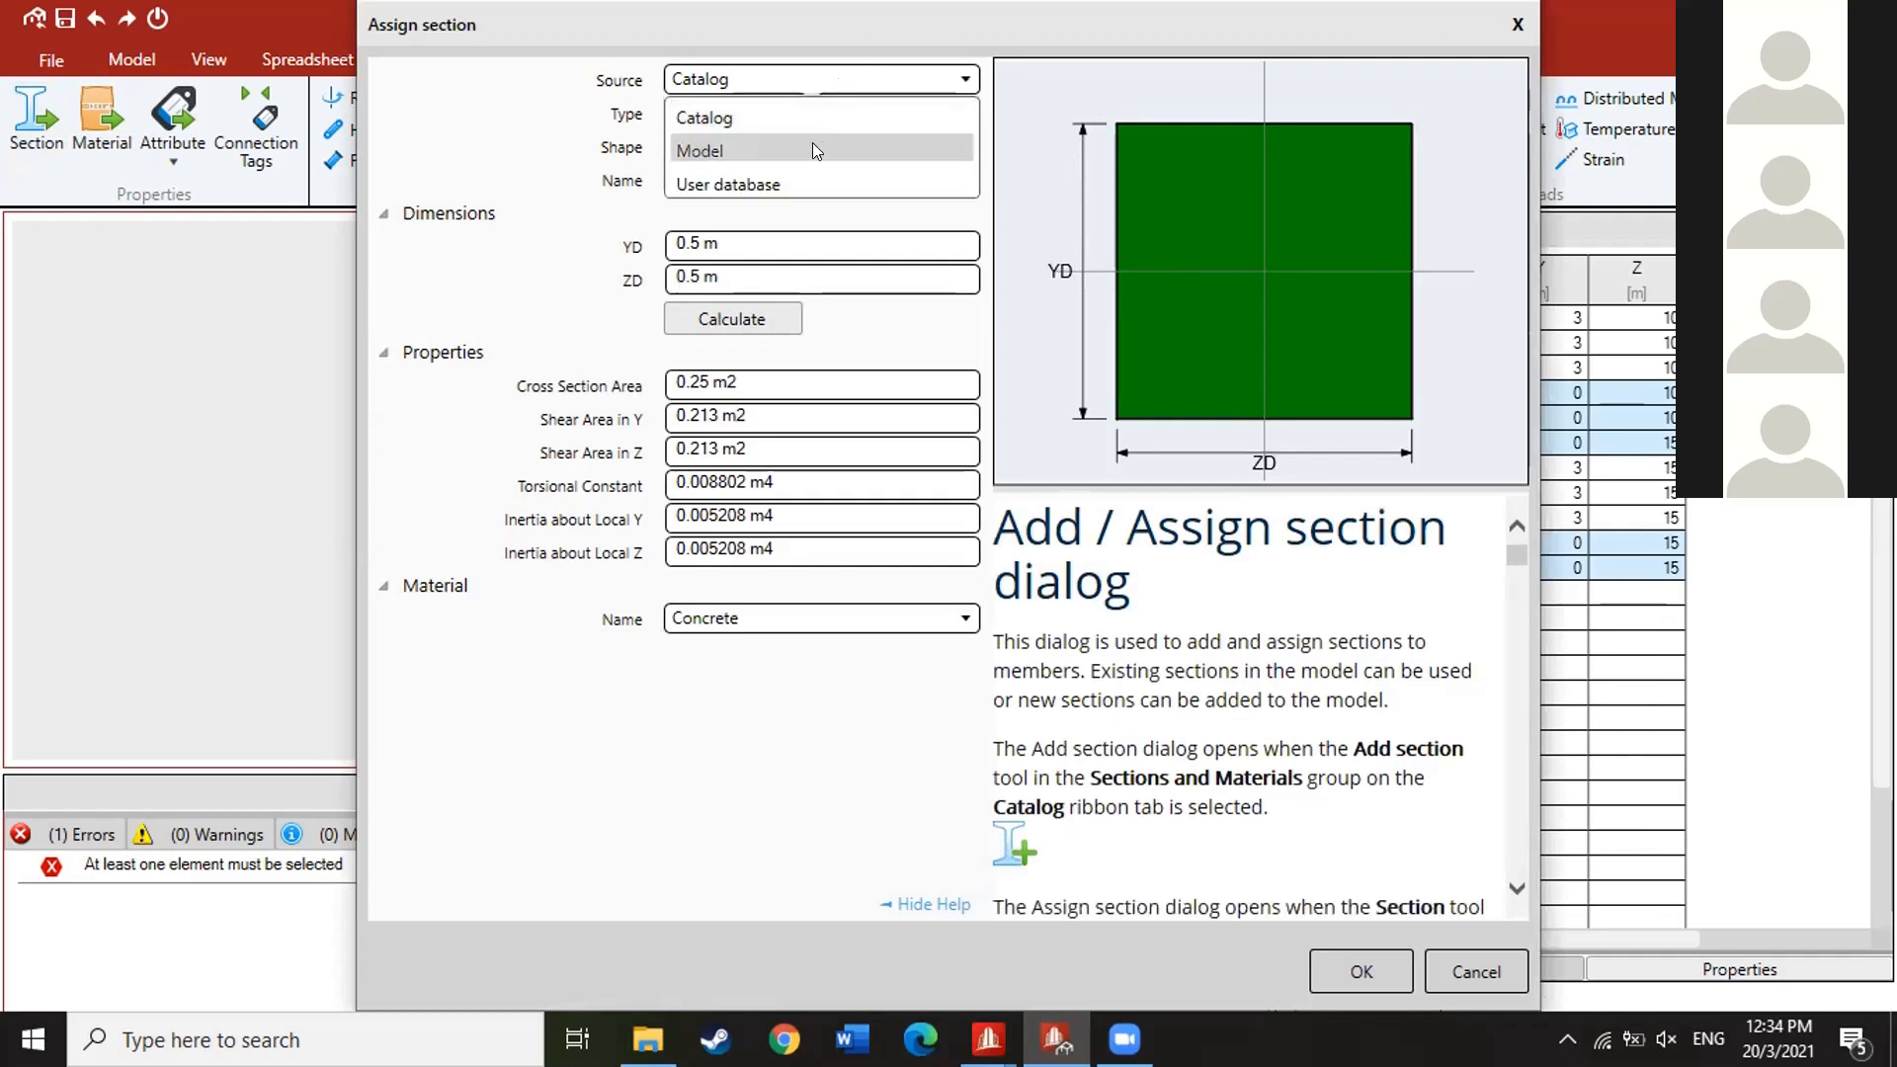
click(812, 148)
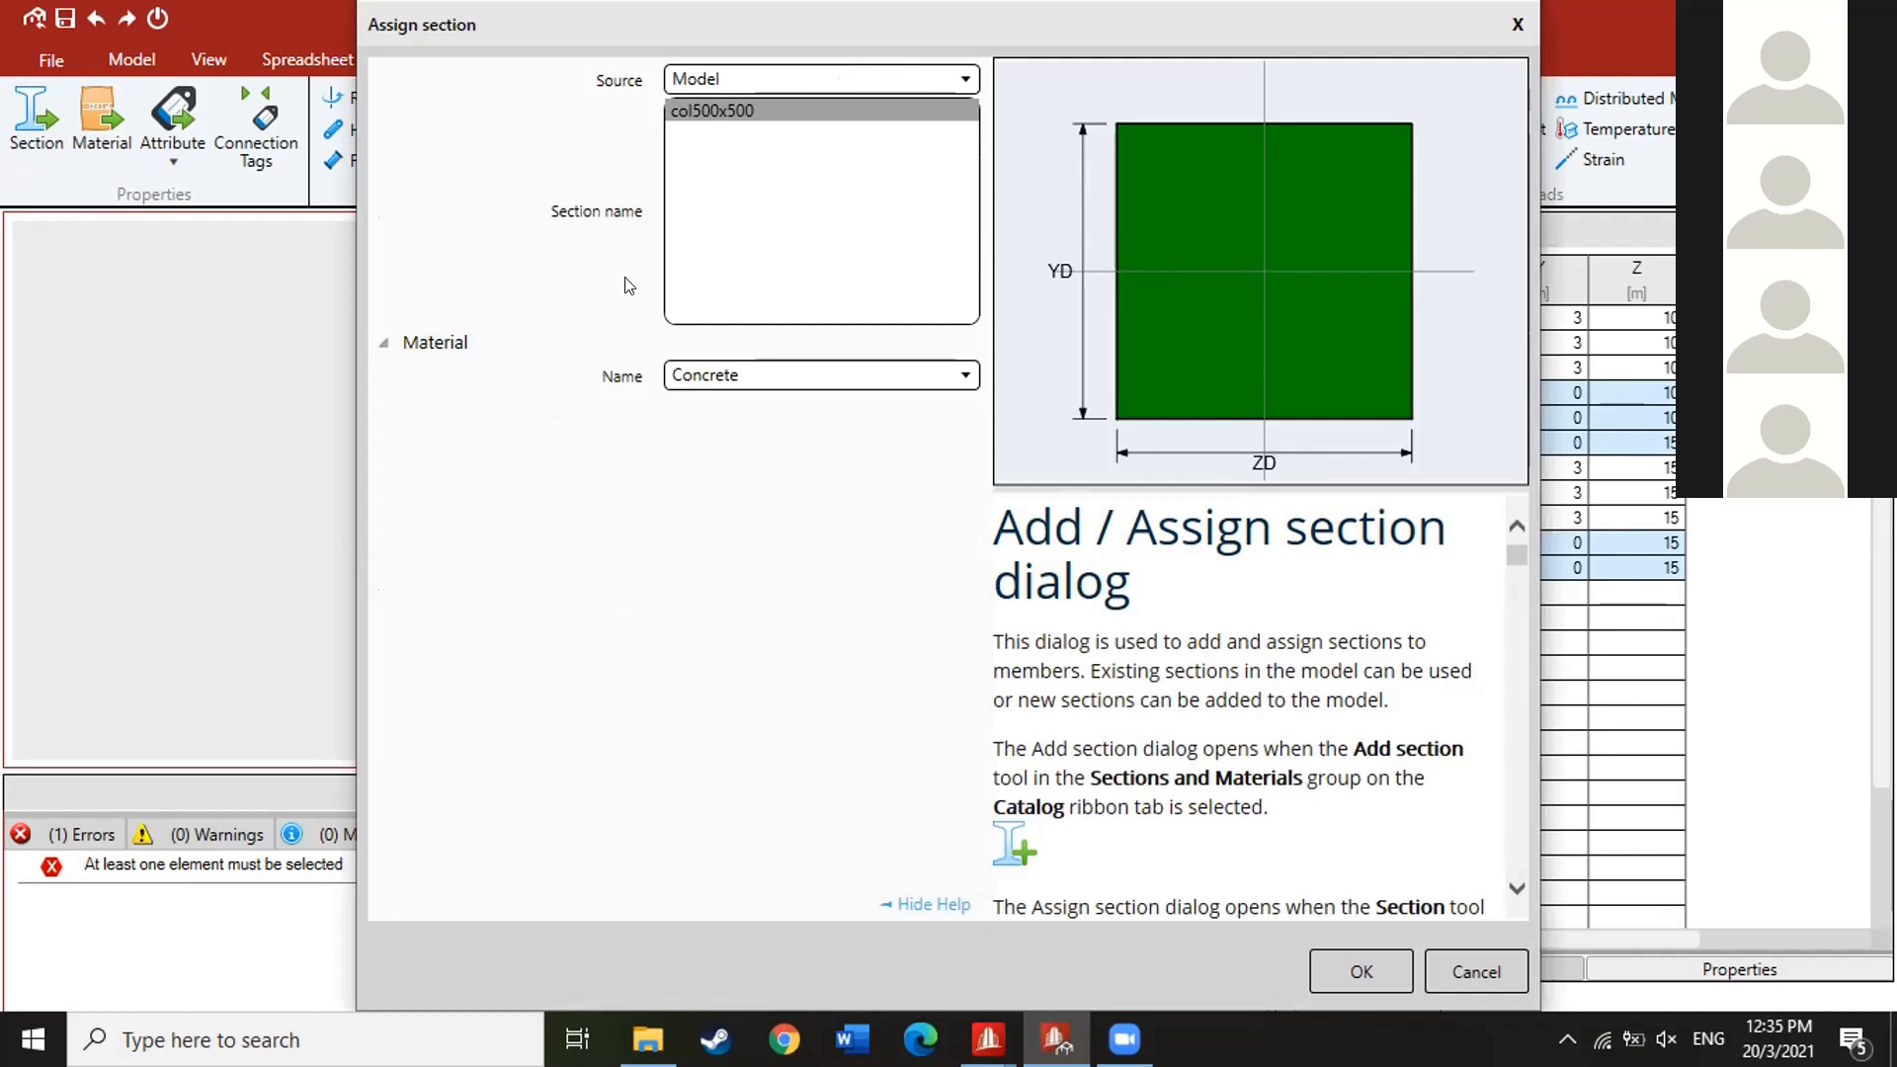
click(802, 83)
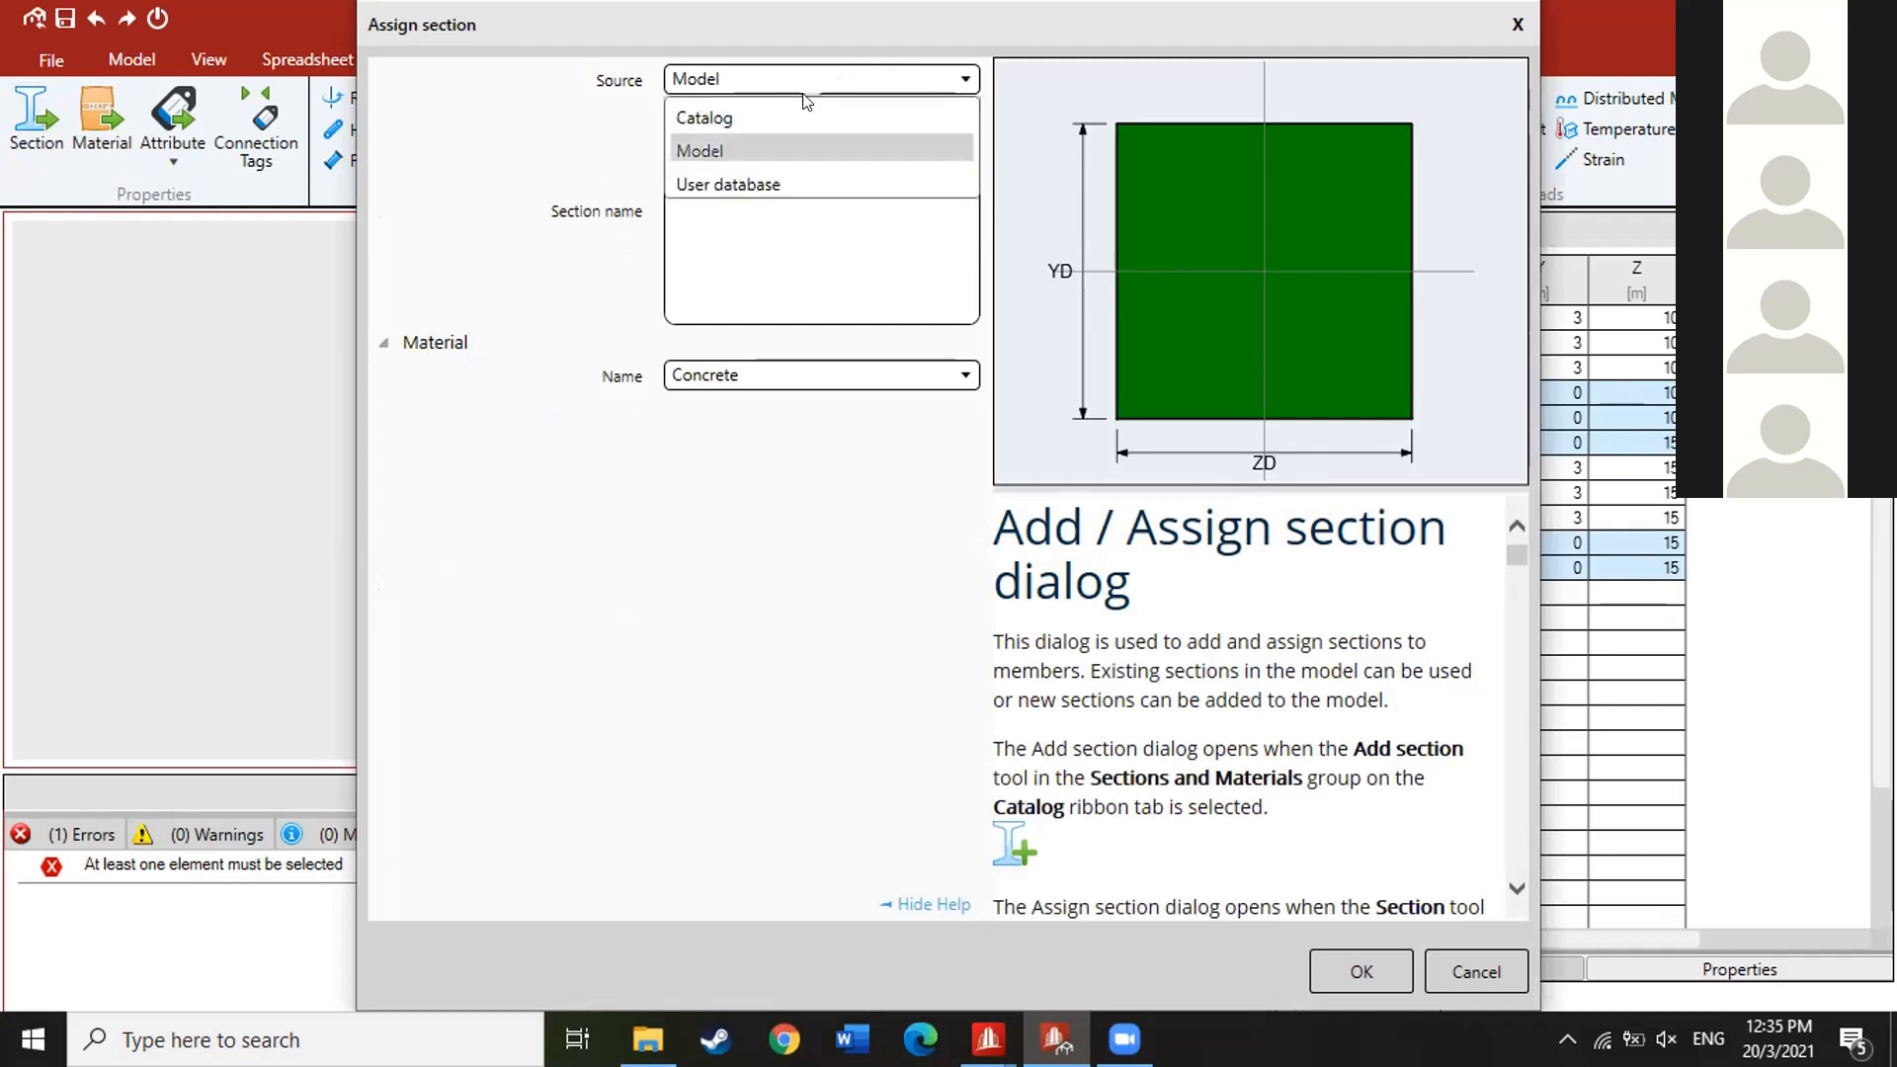
click(731, 150)
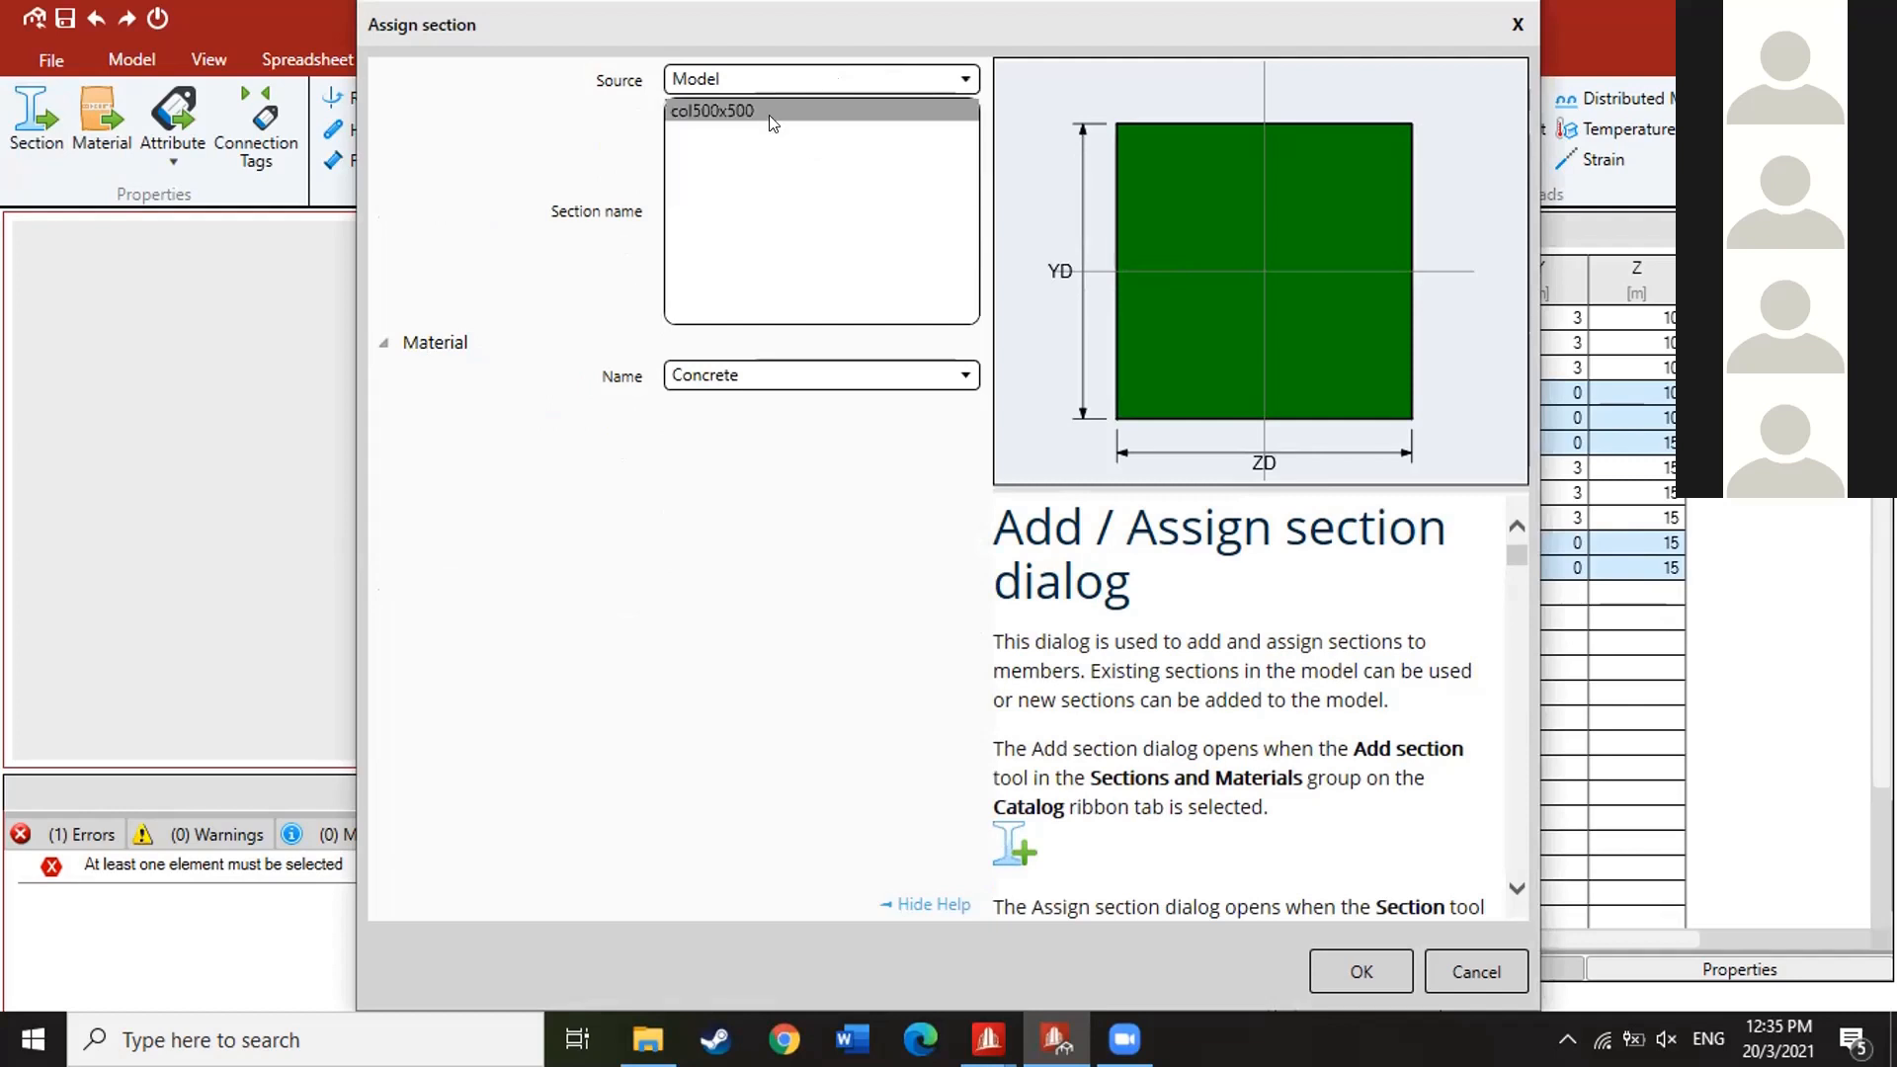
click(1361, 975)
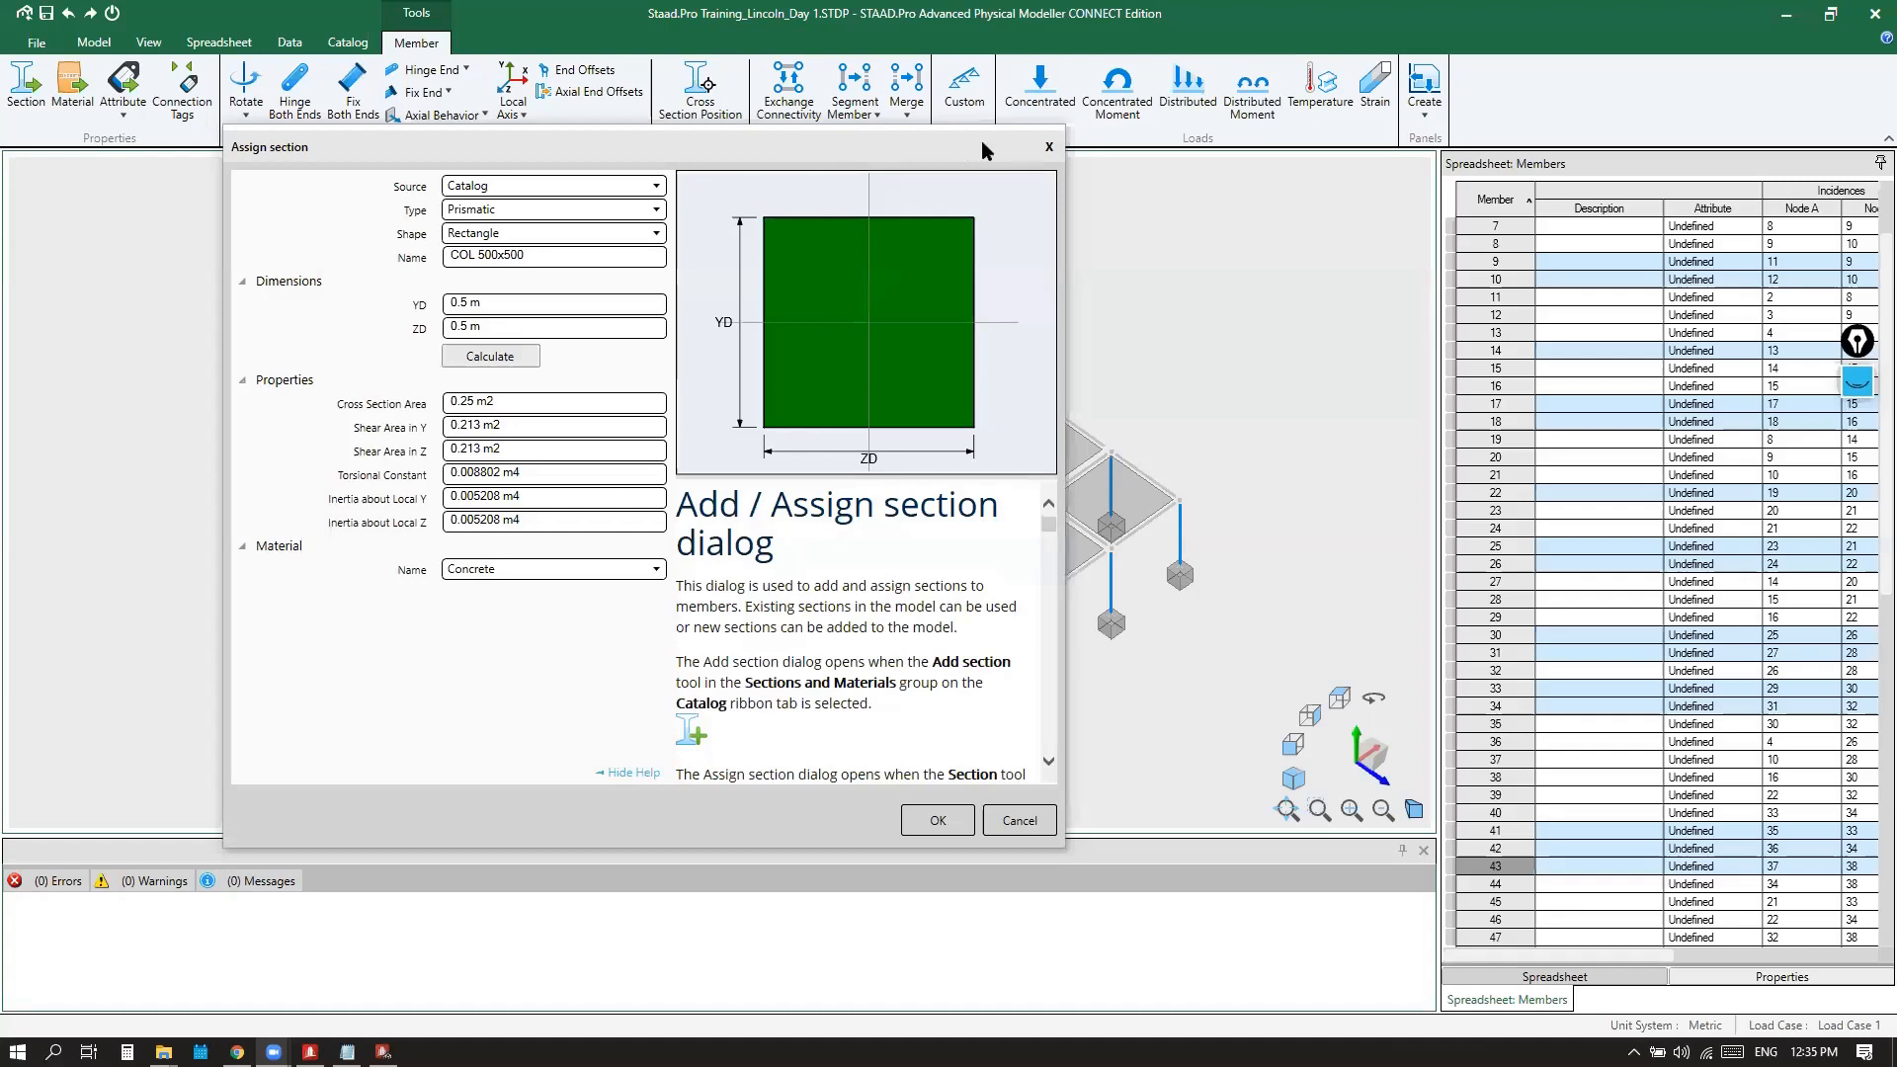
In the Staad.Pro Training_Lincoln_Day 1 model, assign the COL 500x500 section from the Catalog source to the columns without overwriting the database entry
drag(959, 147, 1033, 158)
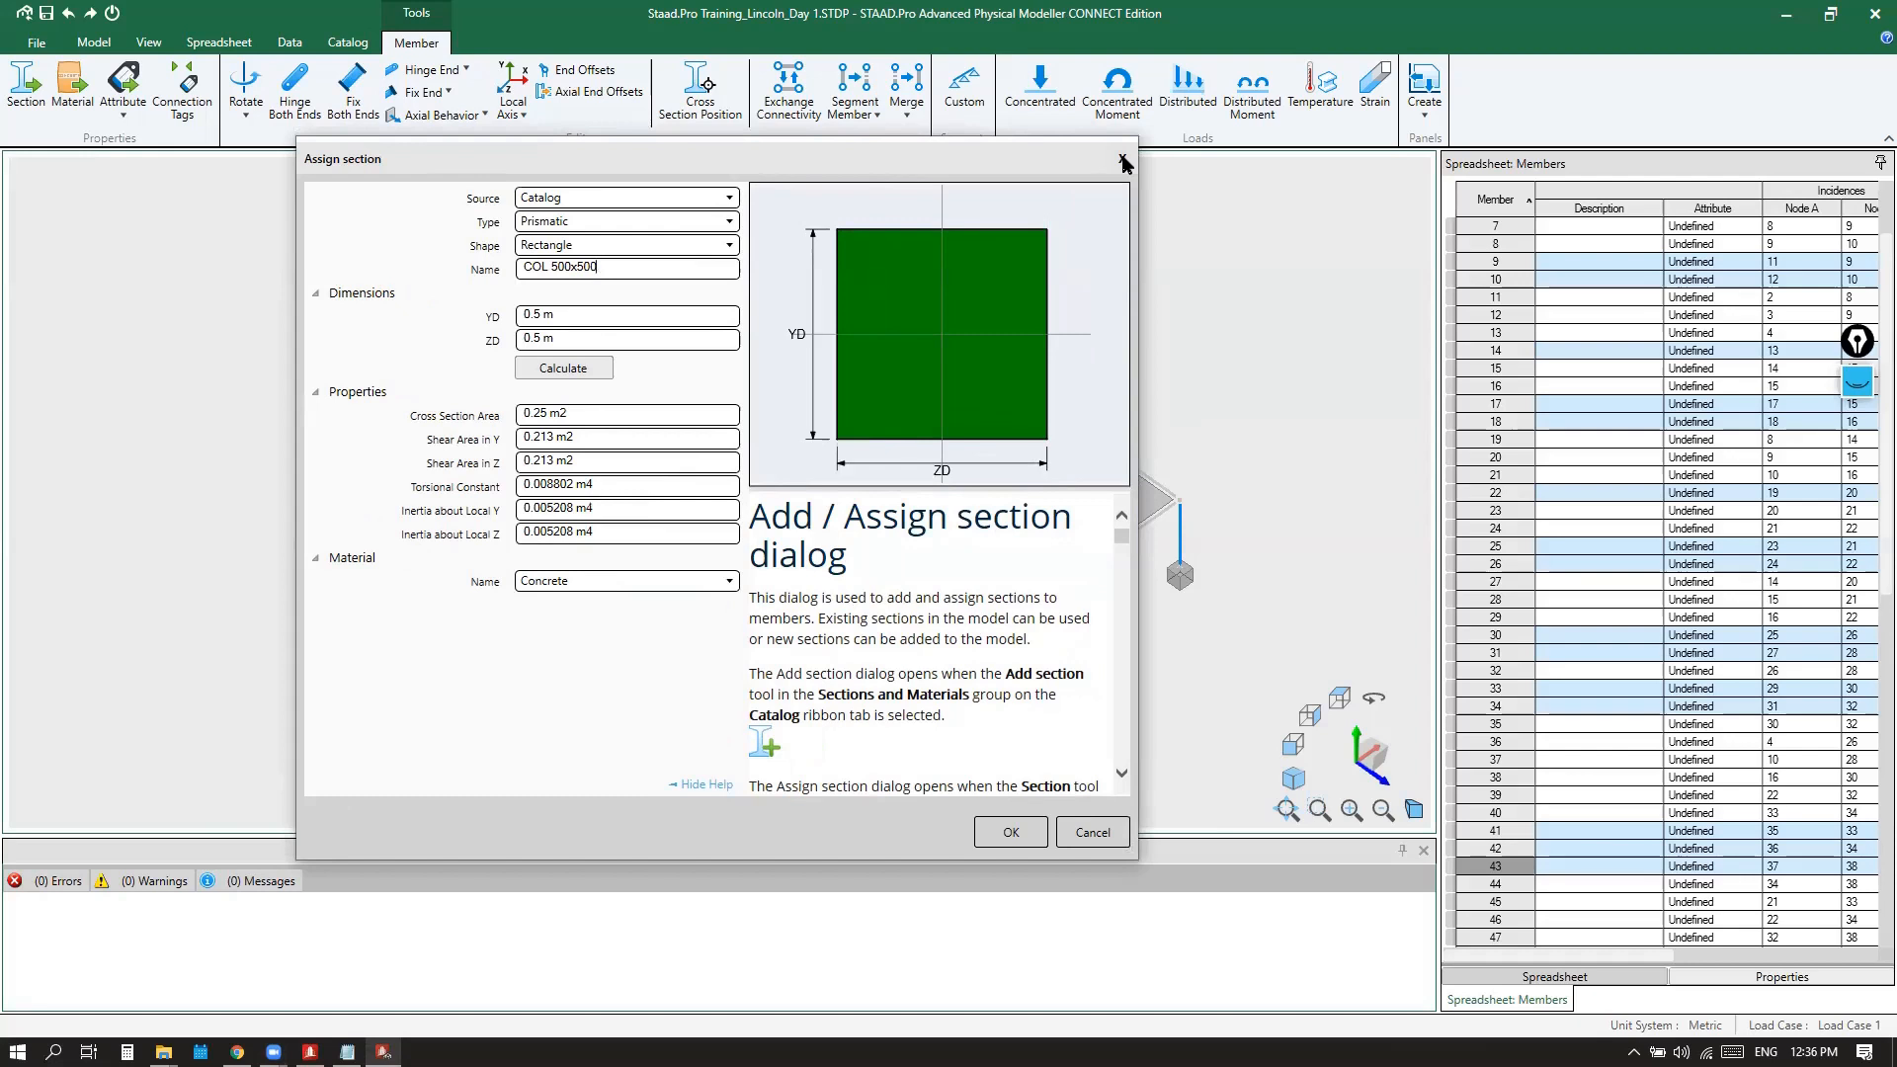
drag(1013, 166, 1074, 169)
click(785, 203)
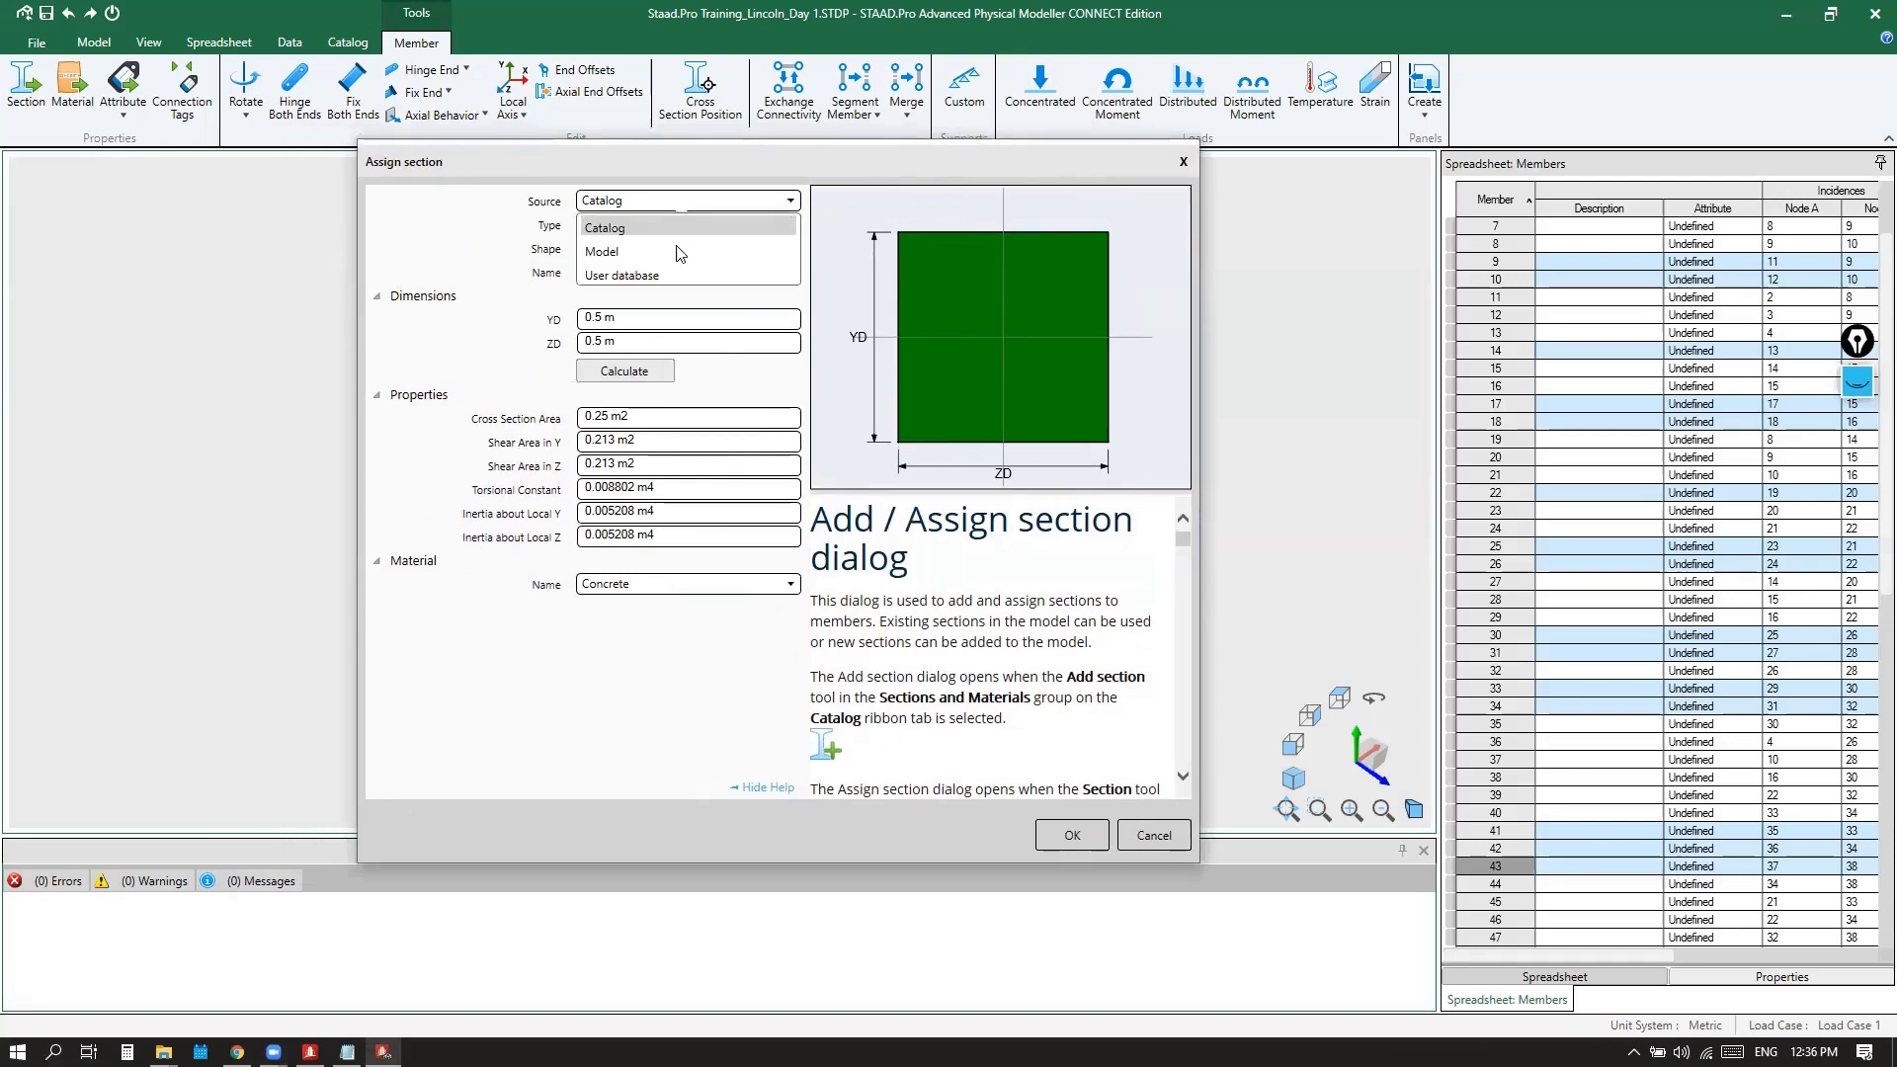
click(681, 250)
click(790, 201)
click(678, 233)
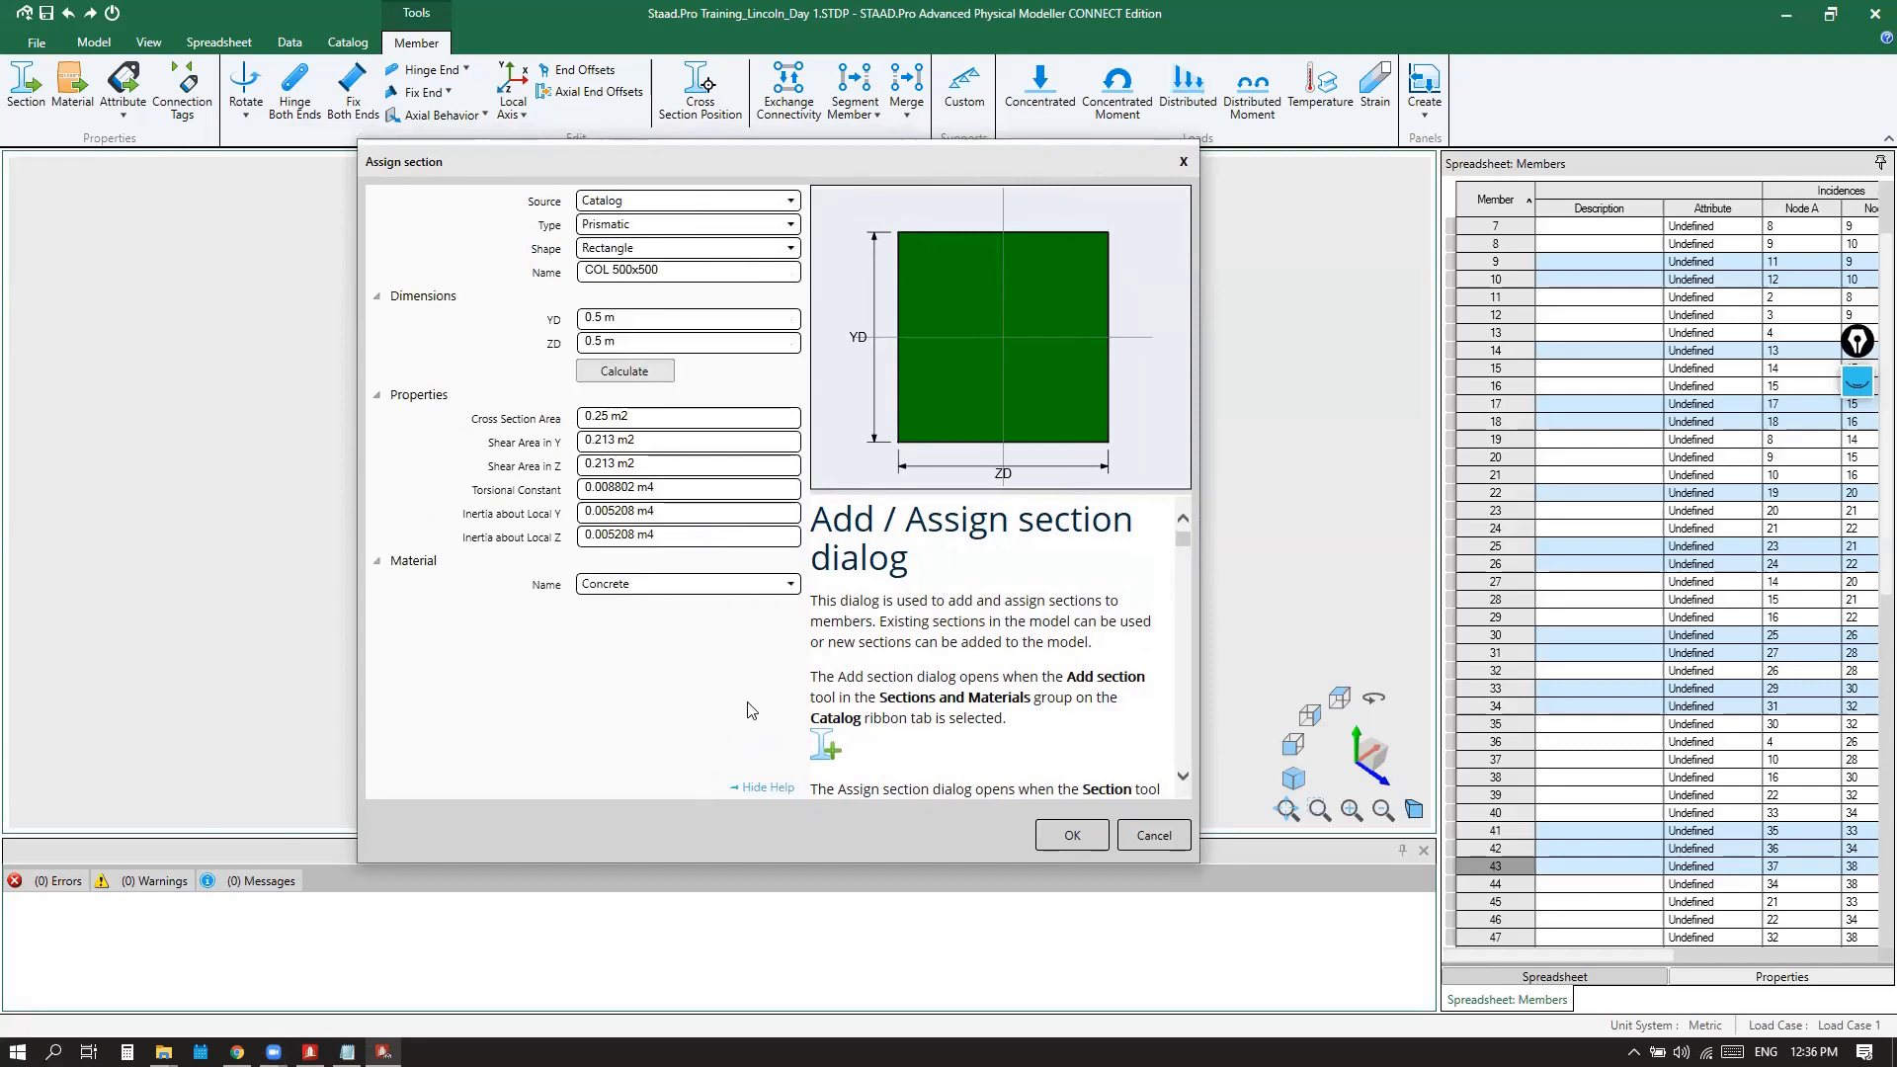
drag(1003, 170, 1345, 241)
click(1424, 904)
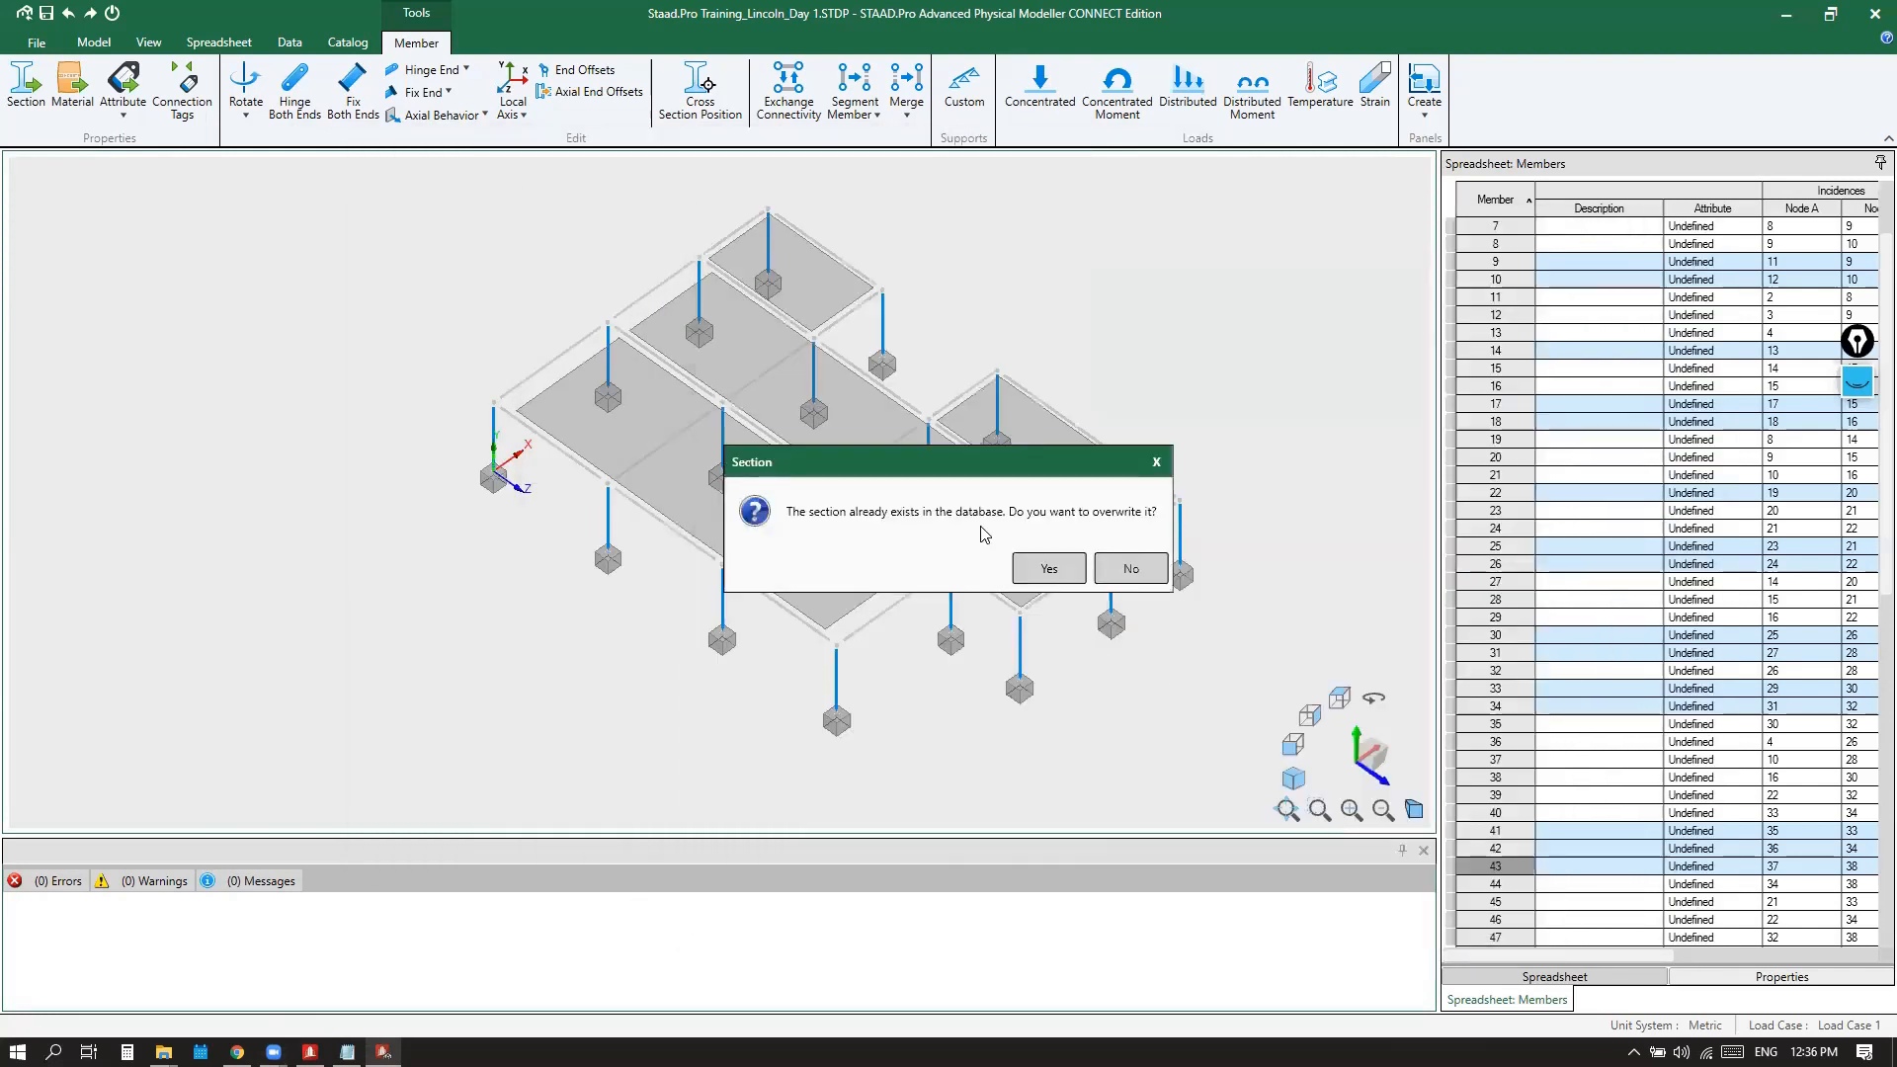
click(1129, 569)
Examine the section and material labels on the columns throughout the isometric view of the frame
scroll(901, 476, up, 1)
scroll(901, 477, up, 3)
scroll(901, 476, down, 3)
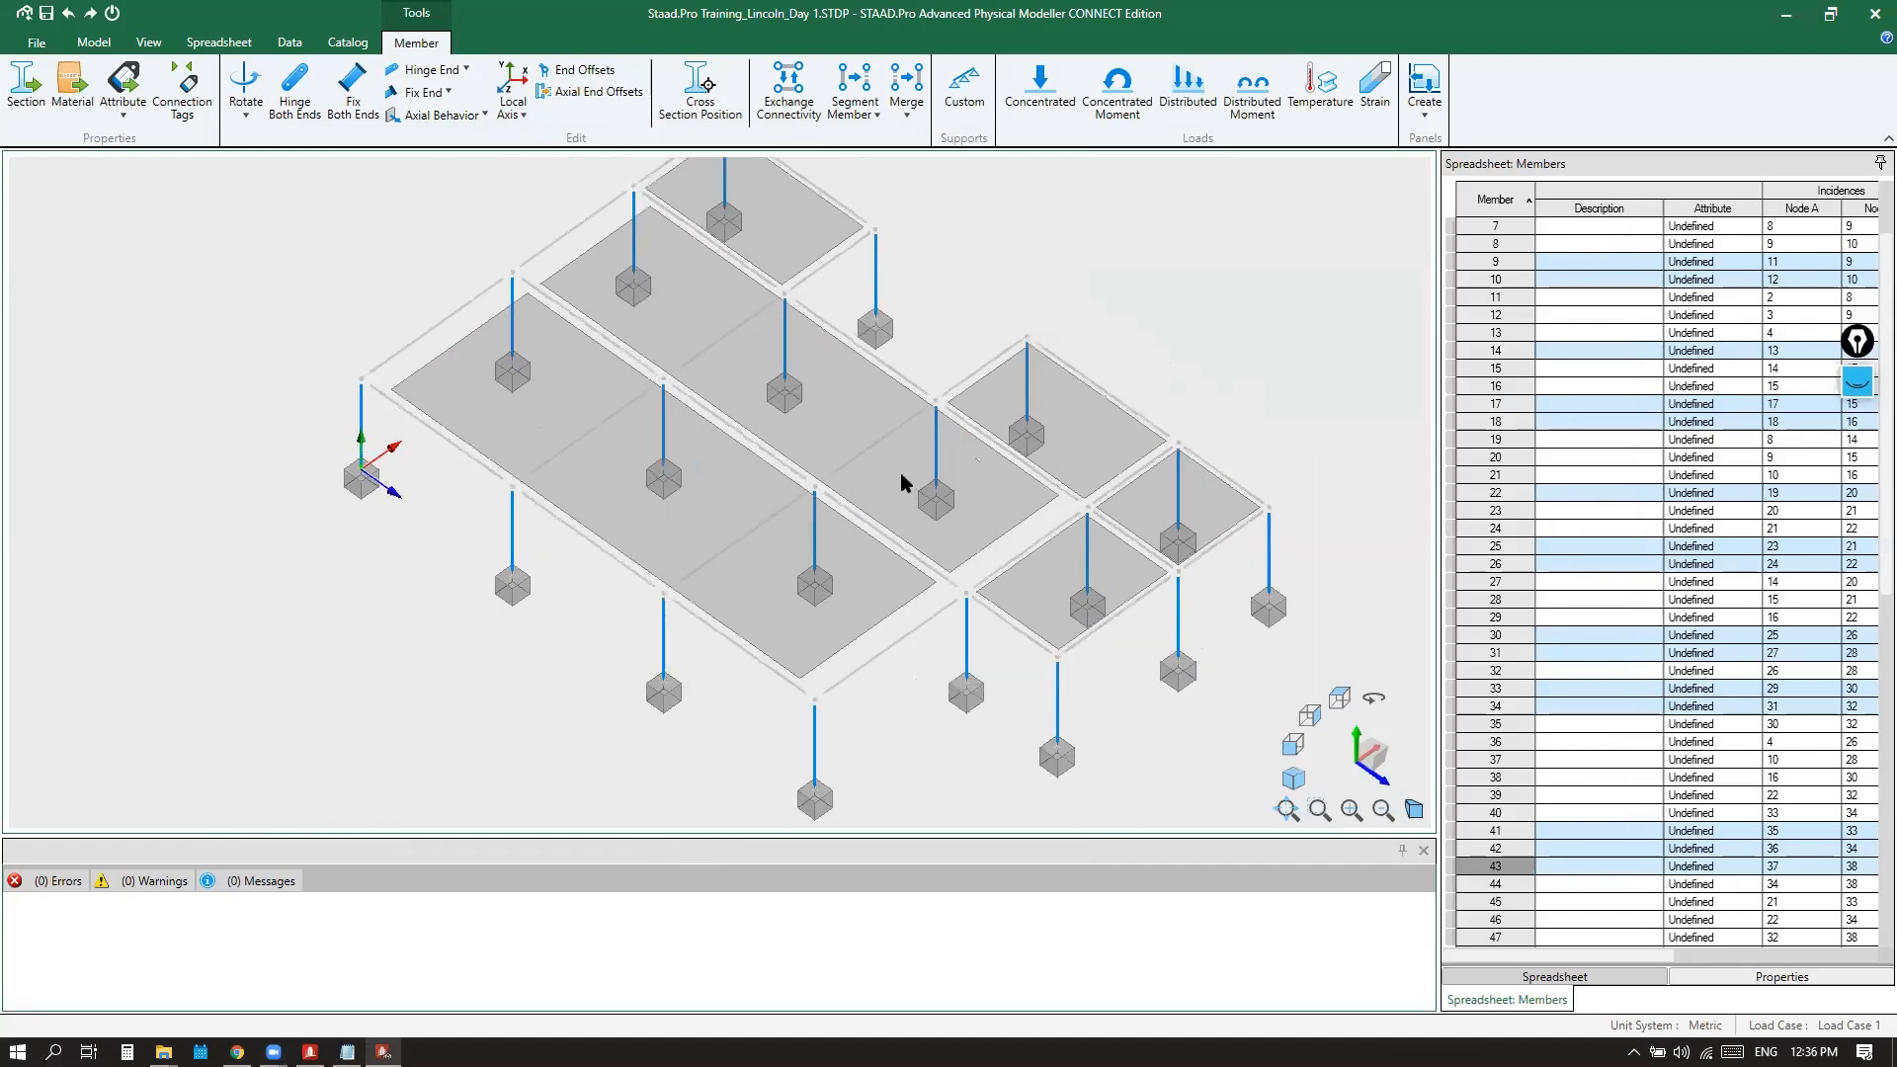
scroll(542, 336, up, 3)
scroll(528, 447, down, 2)
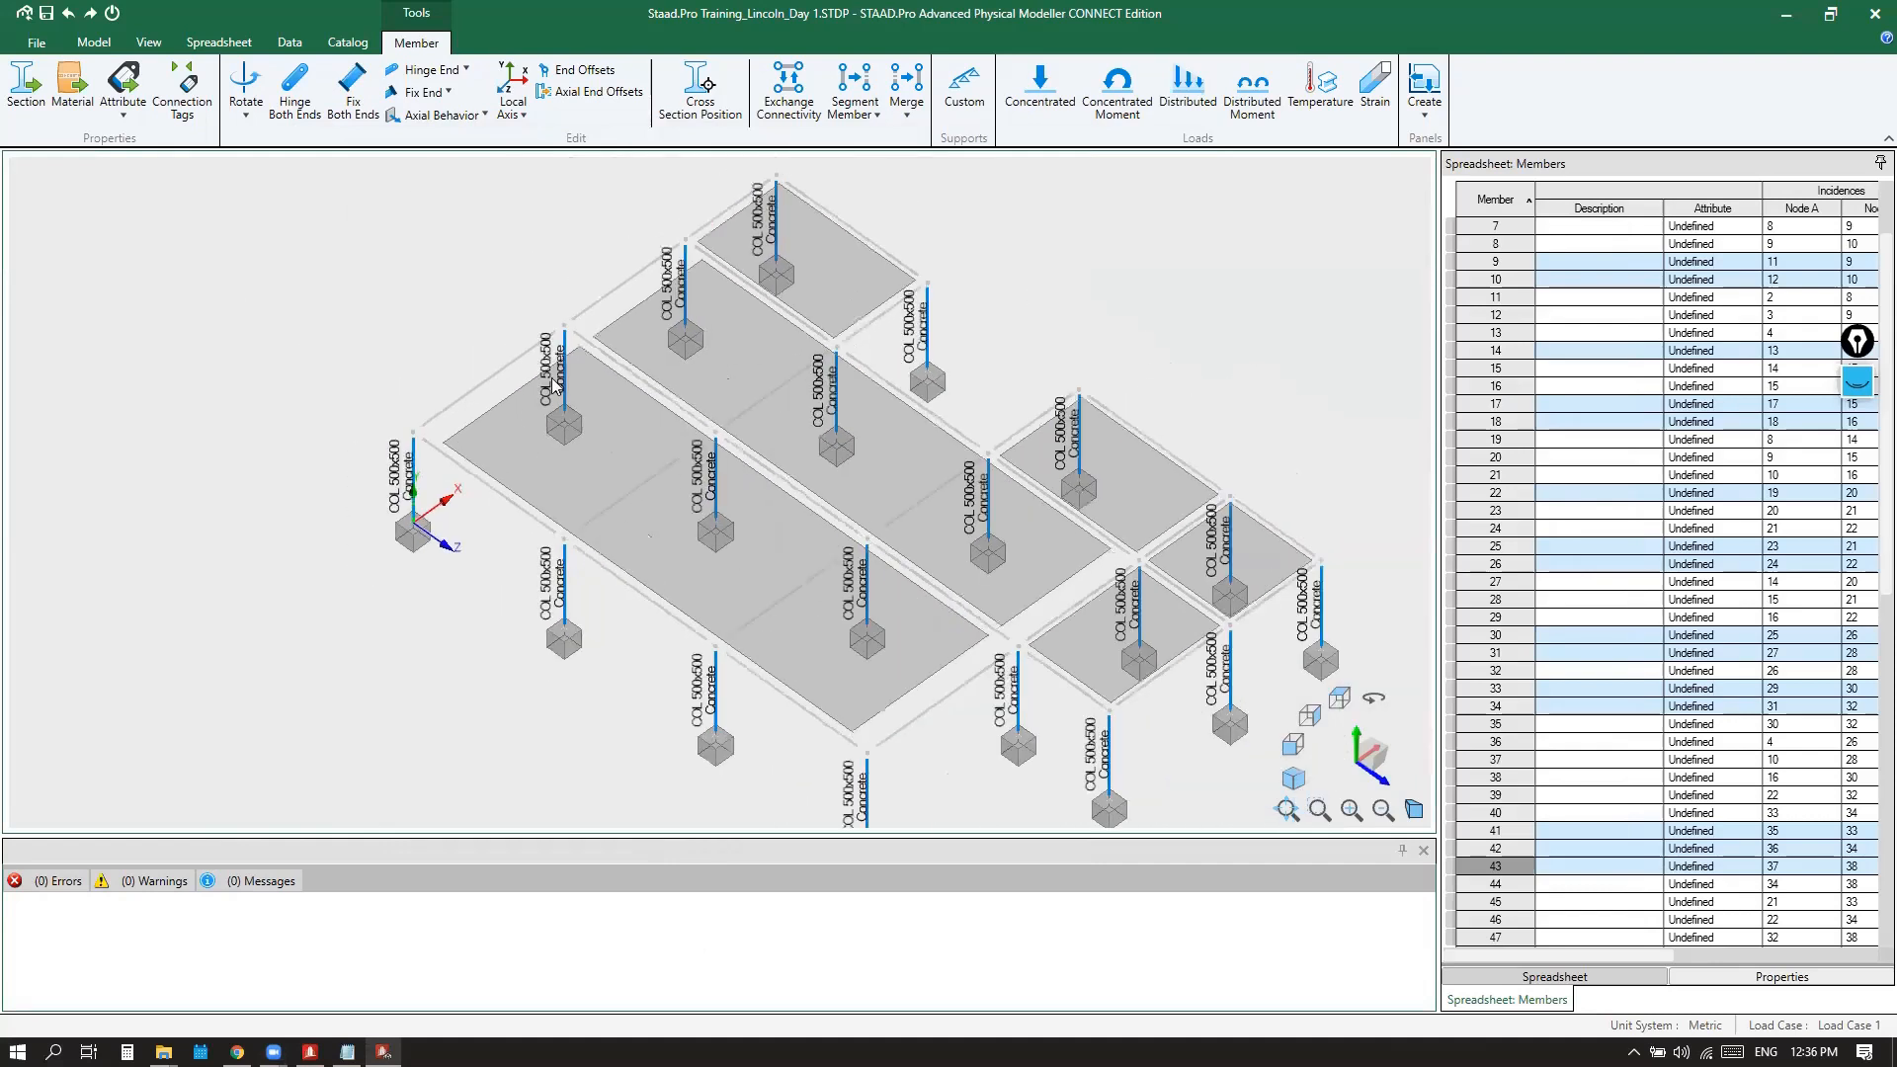
scroll(565, 397, up, 2)
scroll(565, 397, down, 3)
scroll(566, 397, up, 2)
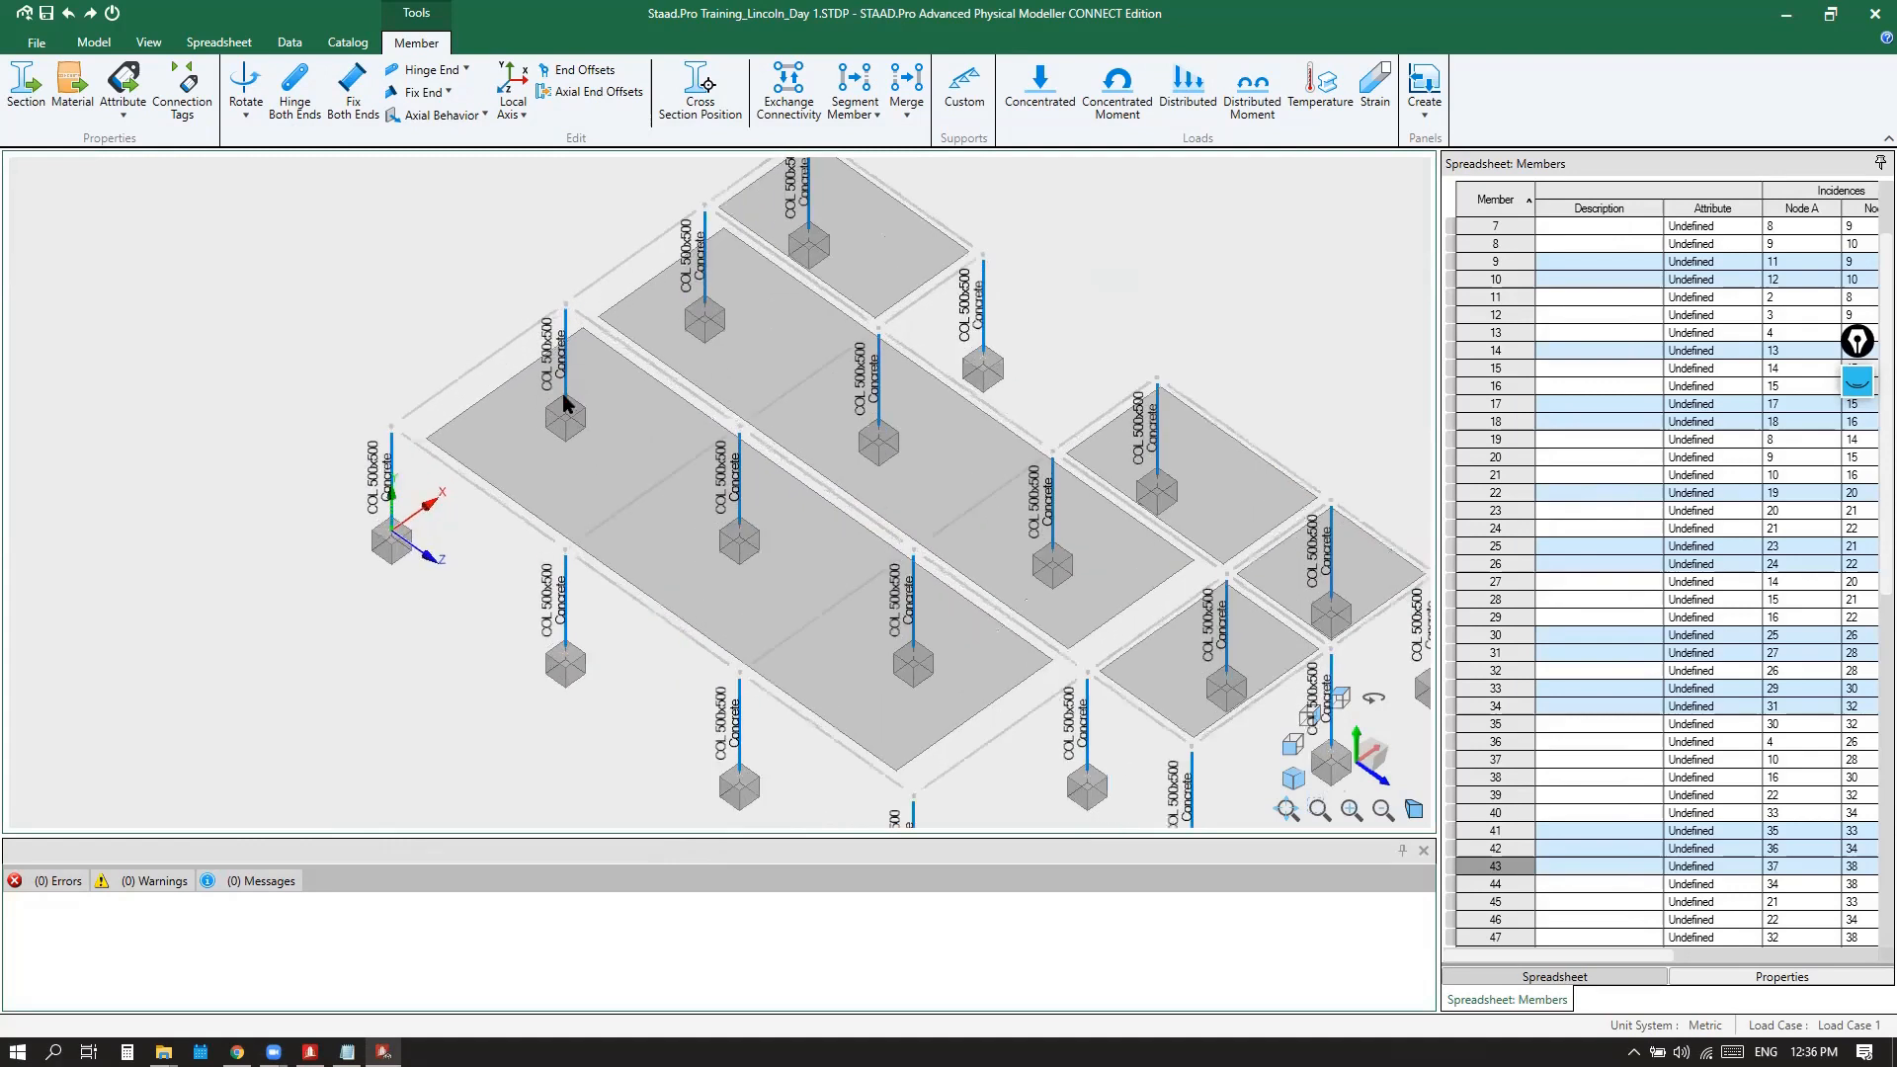
scroll(568, 367, down, 1)
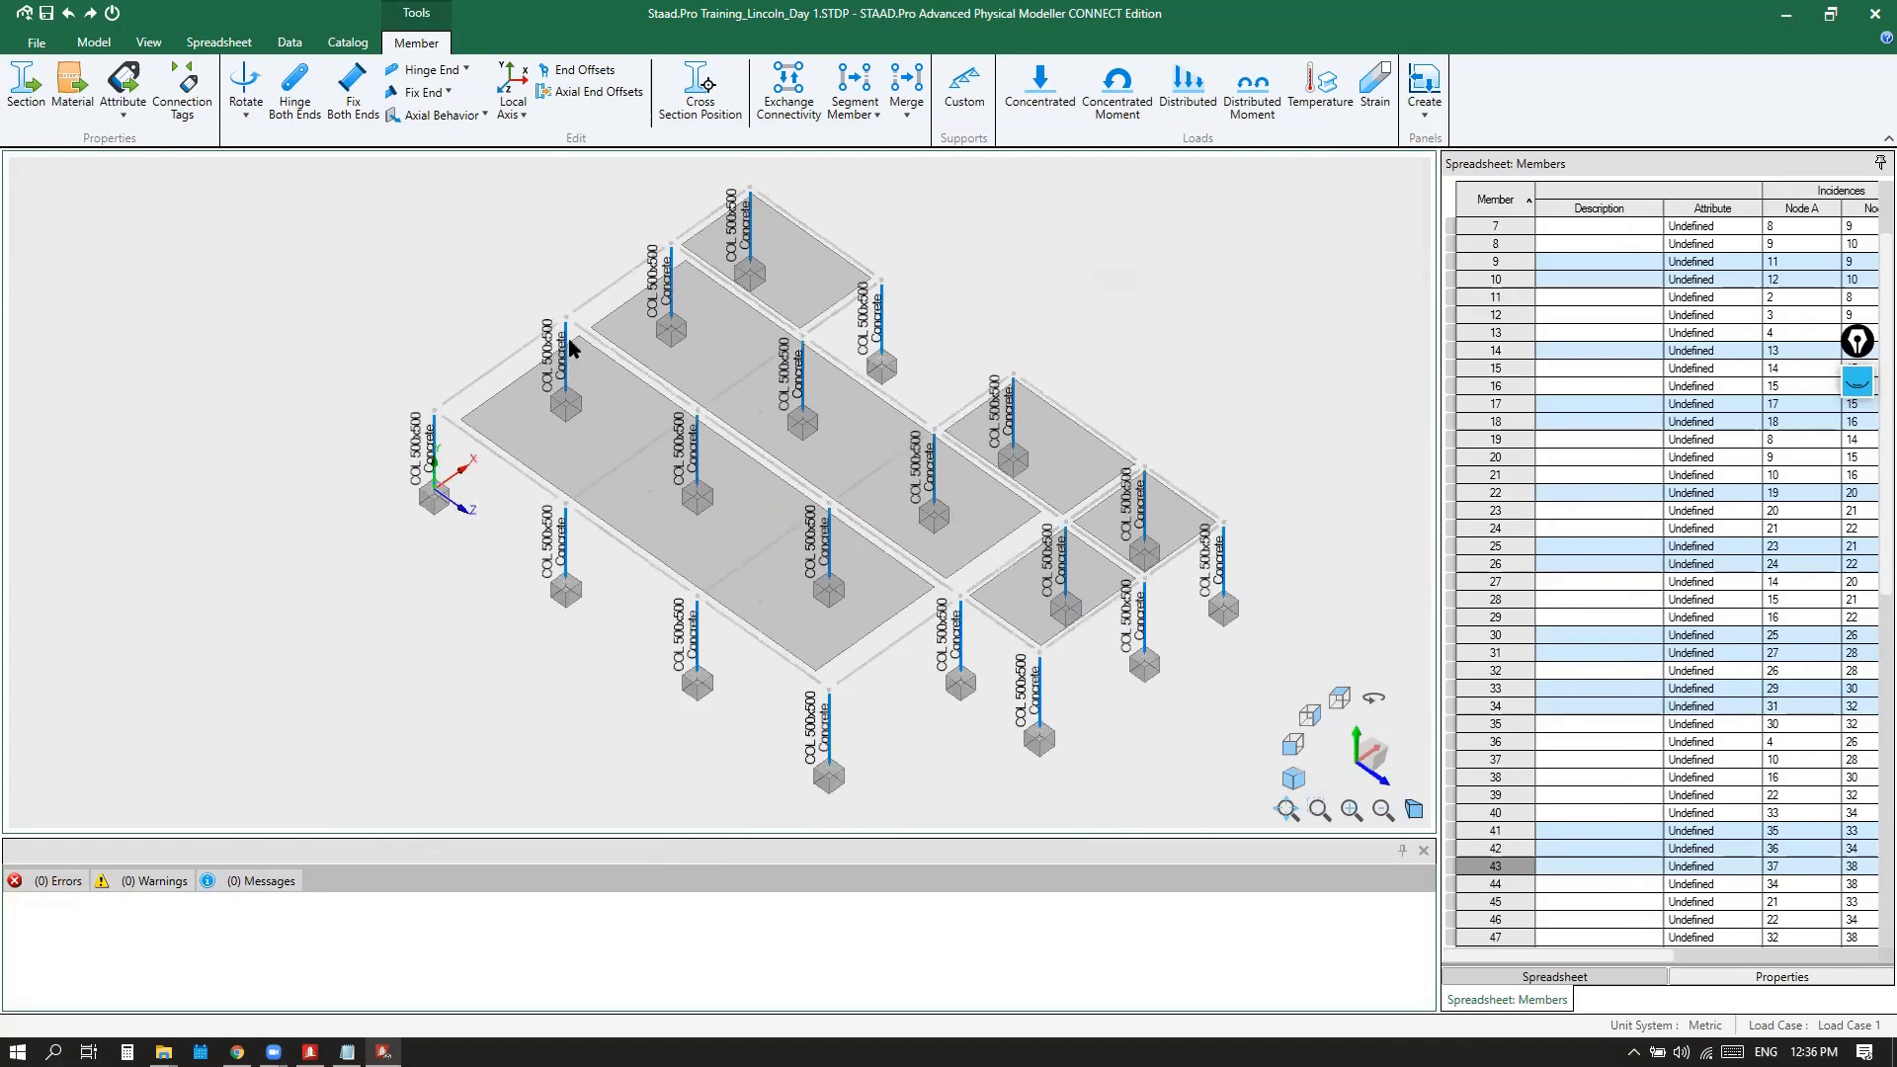
scroll(568, 338, down, 1)
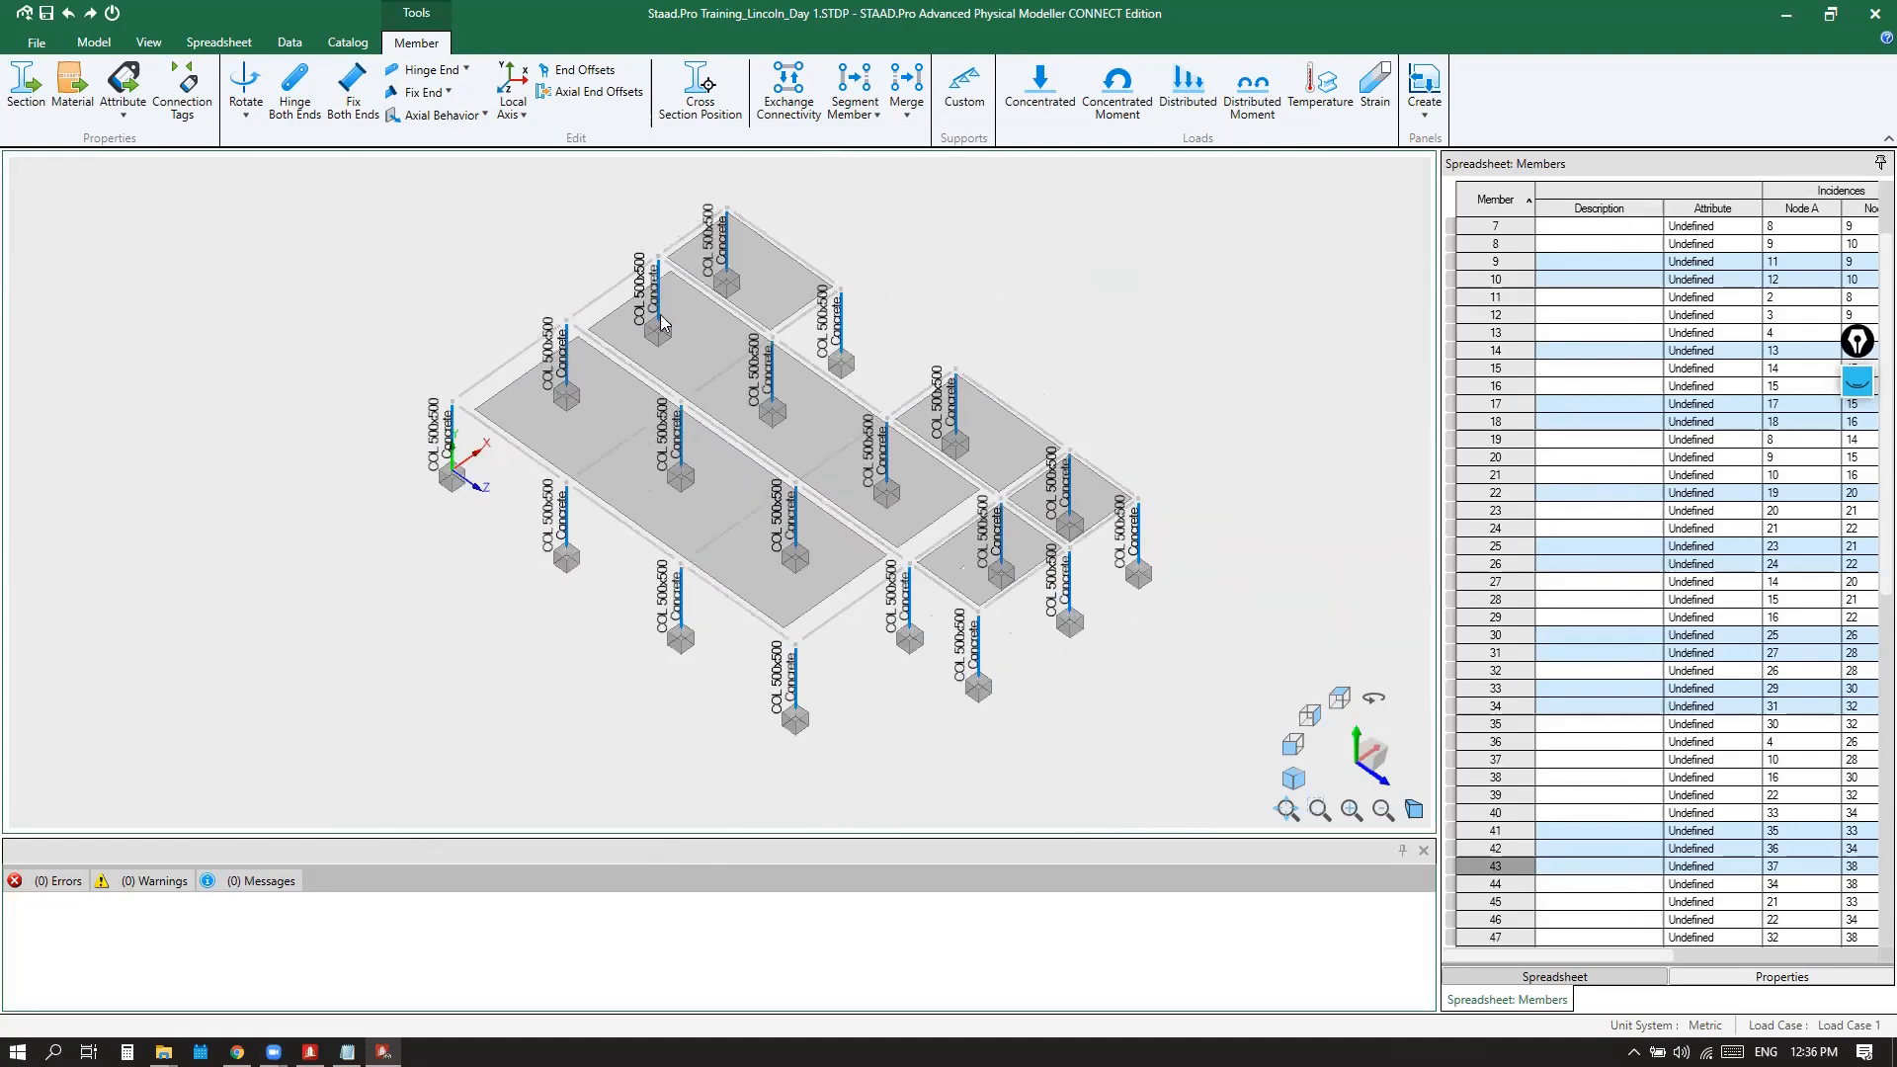
Select everything at beam level in the front view, leaving out the columns, and return to the isometric view
click(1291, 753)
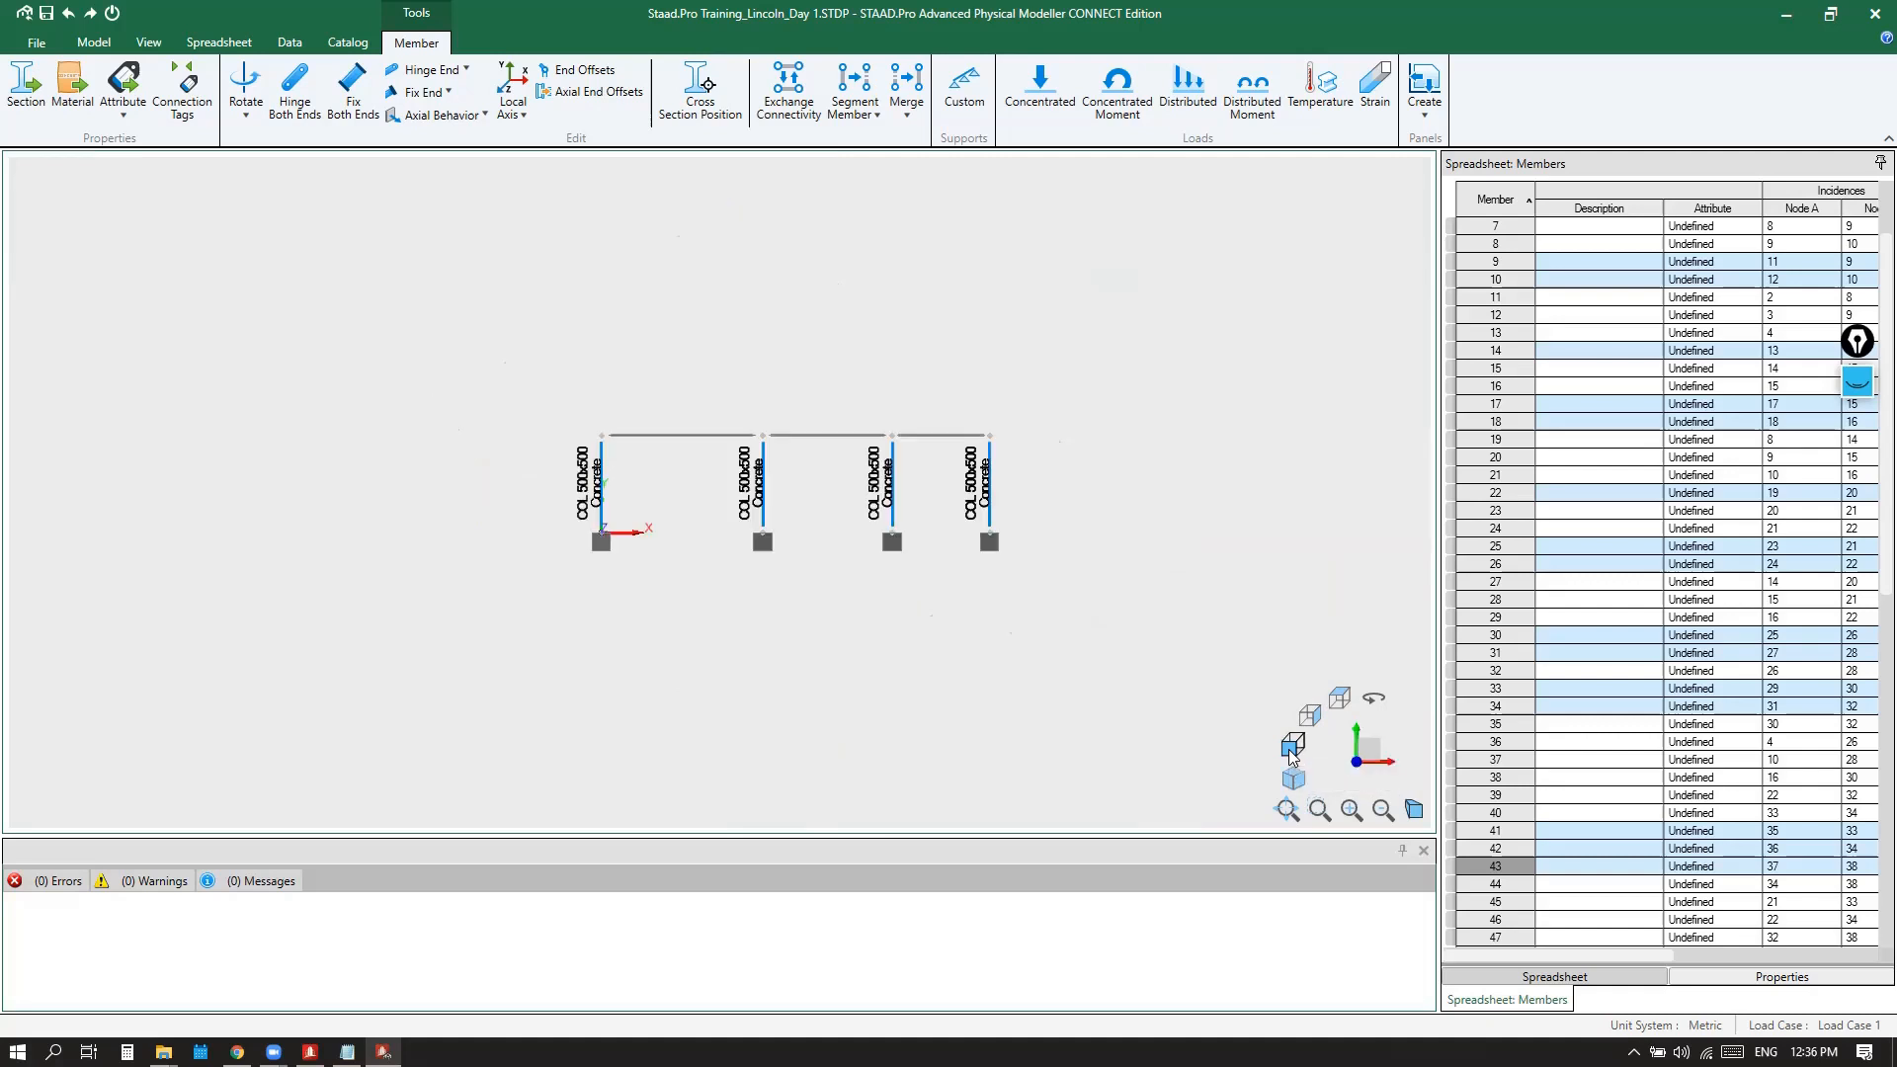
click(1050, 447)
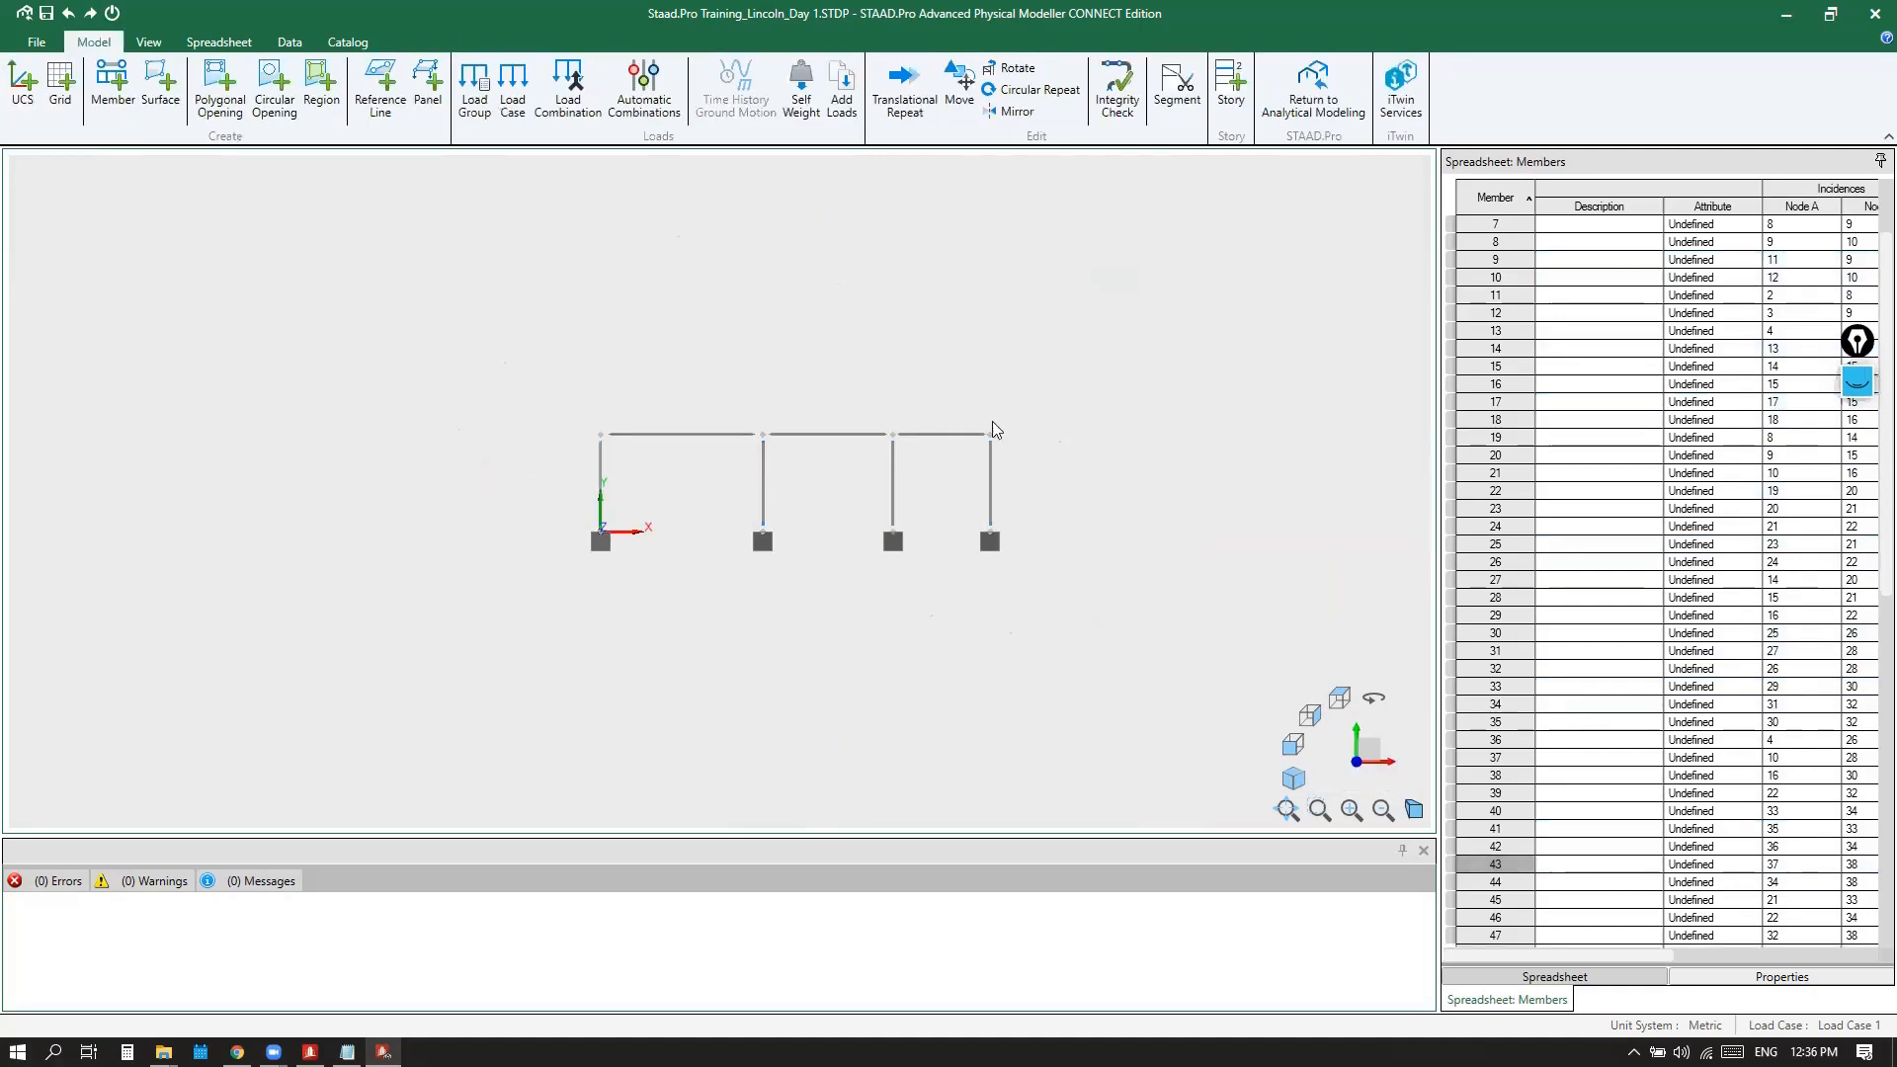
drag(566, 399, 1048, 456)
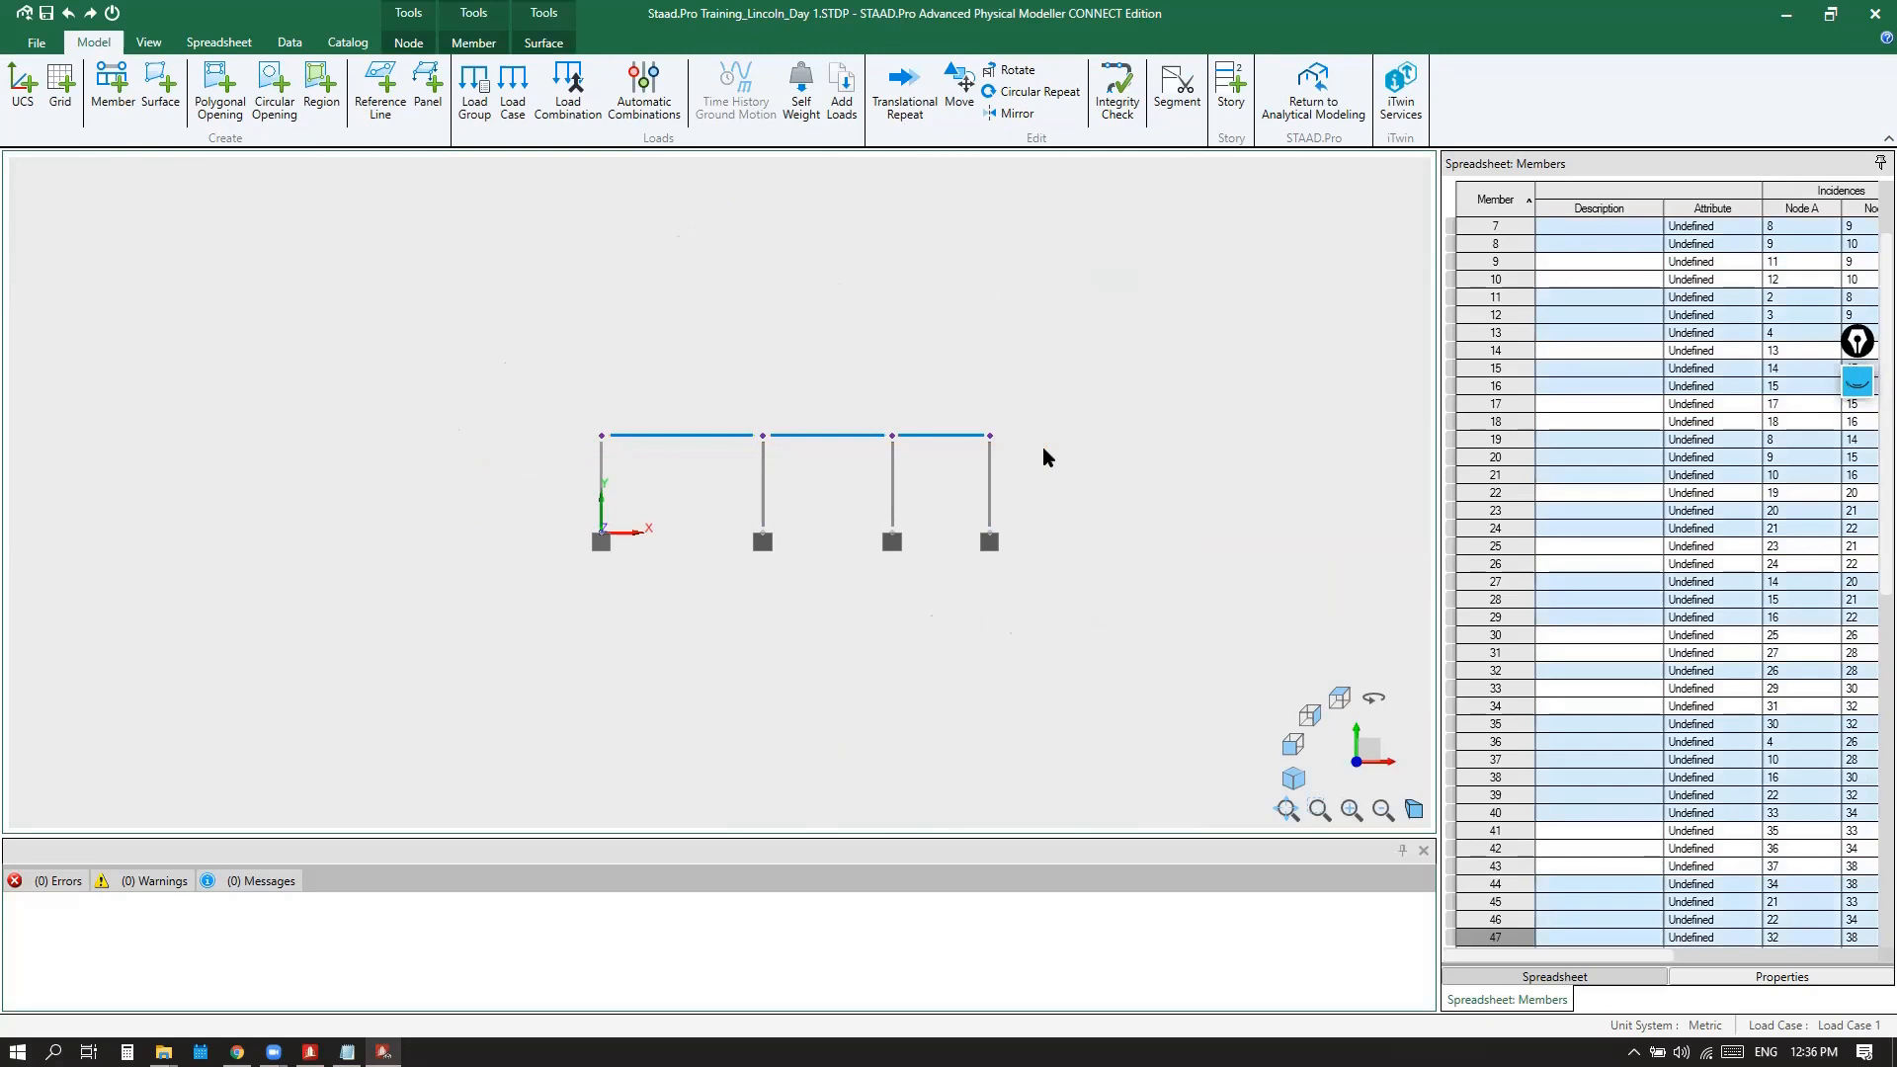
click(1293, 779)
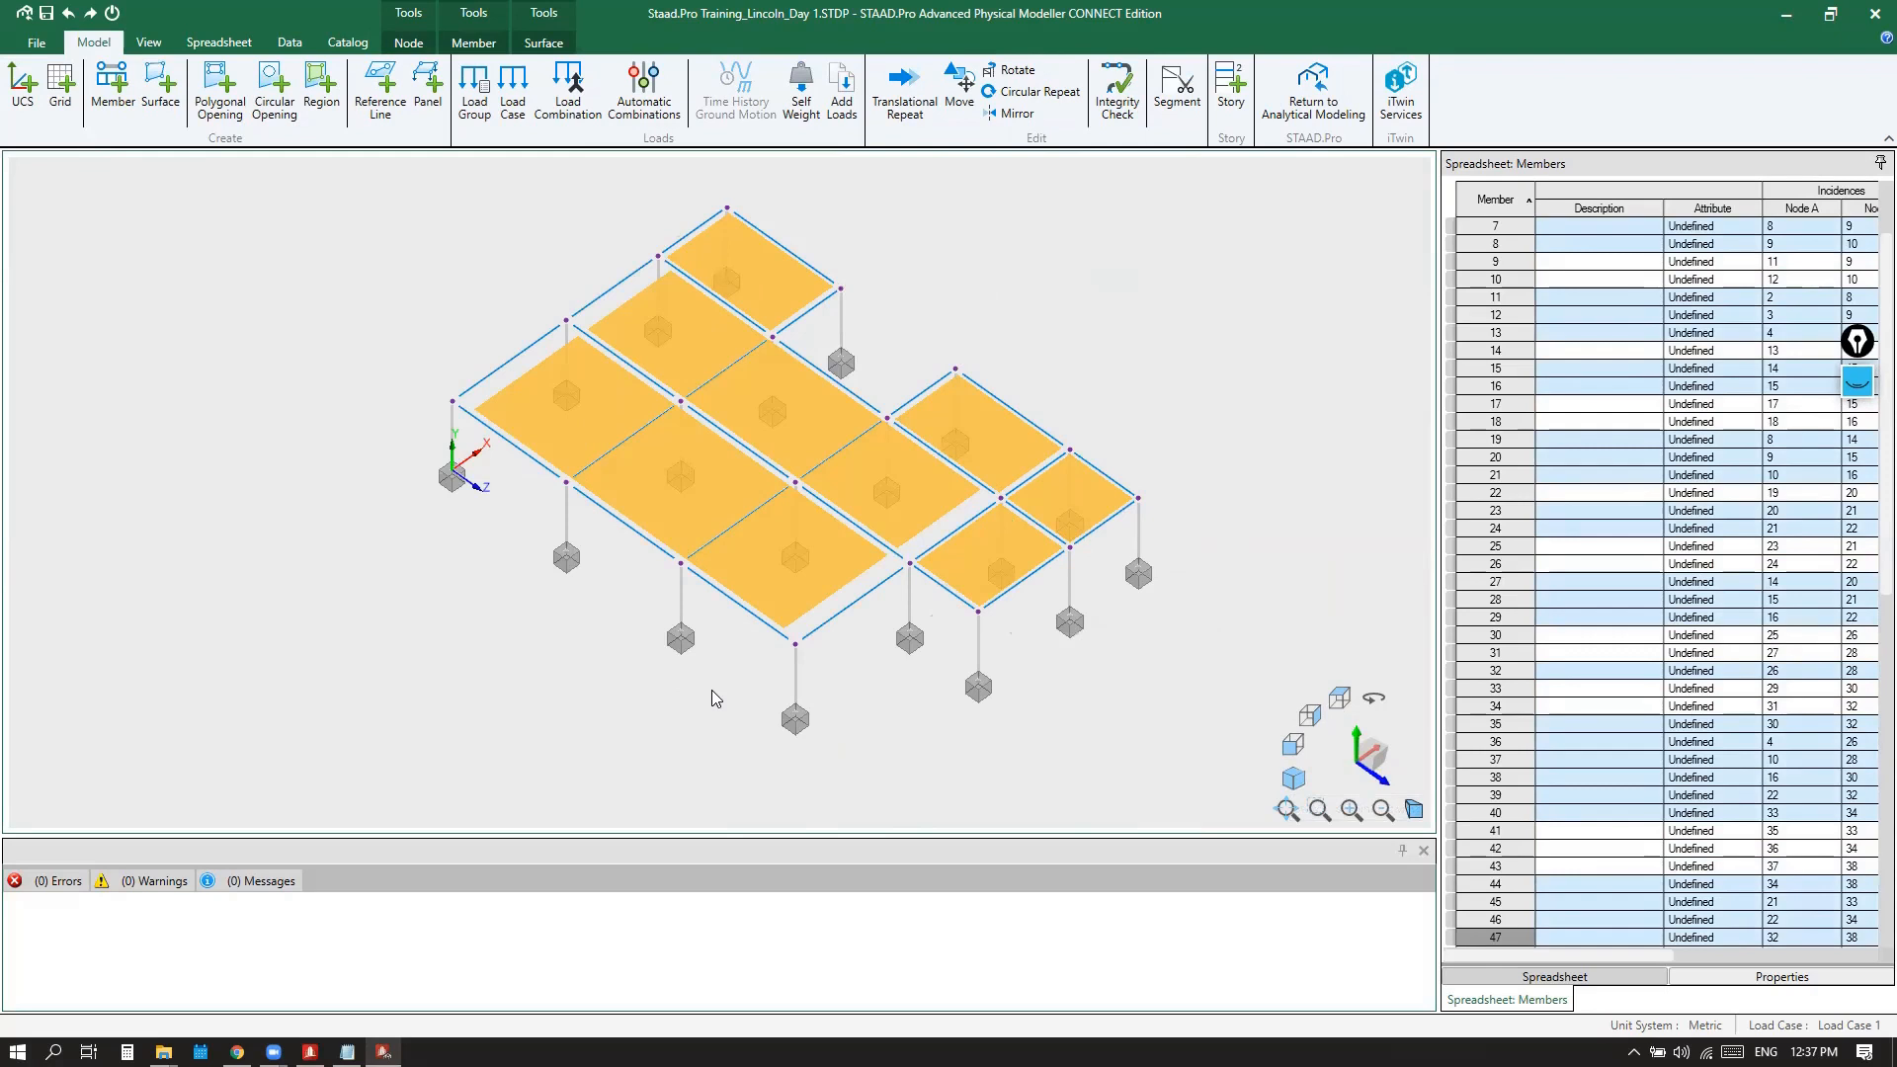
Open the section assignment for the selected beams and name the Prismatic Rectangle section Beam 400x500
click(476, 46)
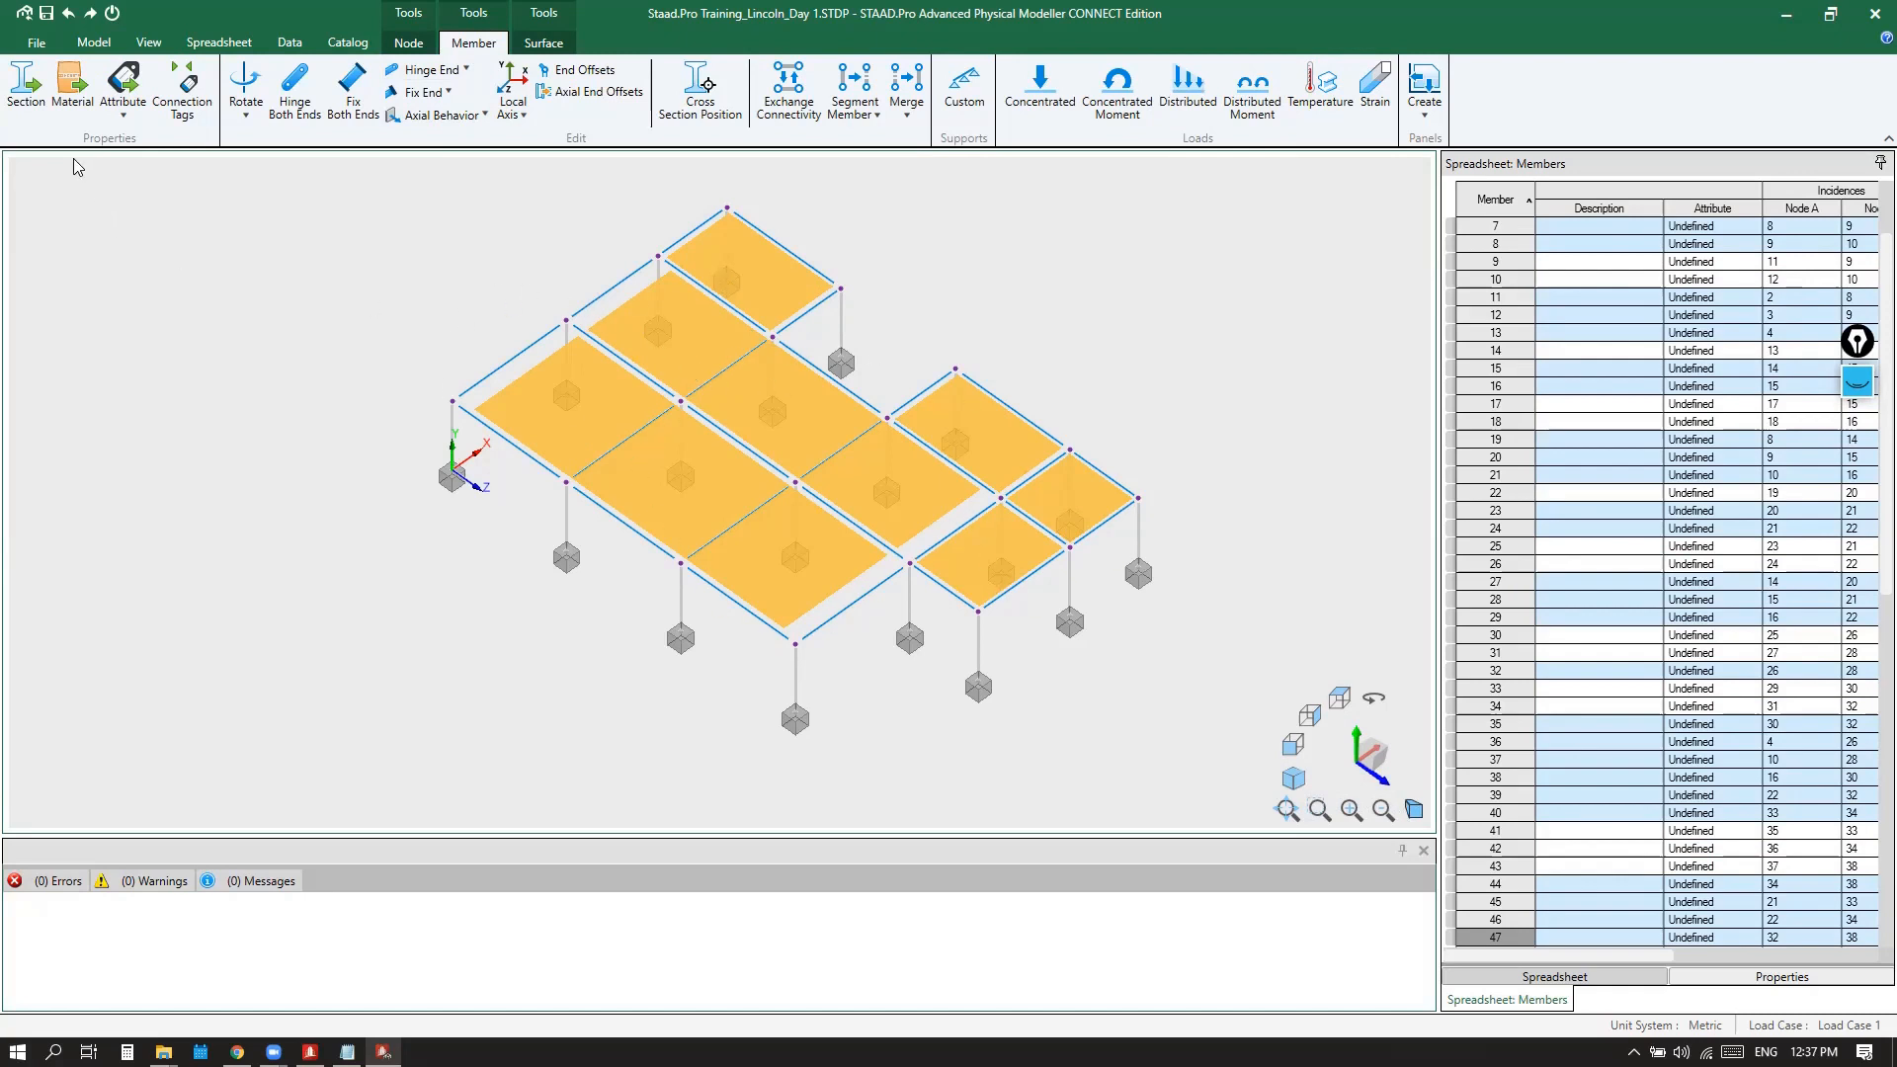
click(26, 97)
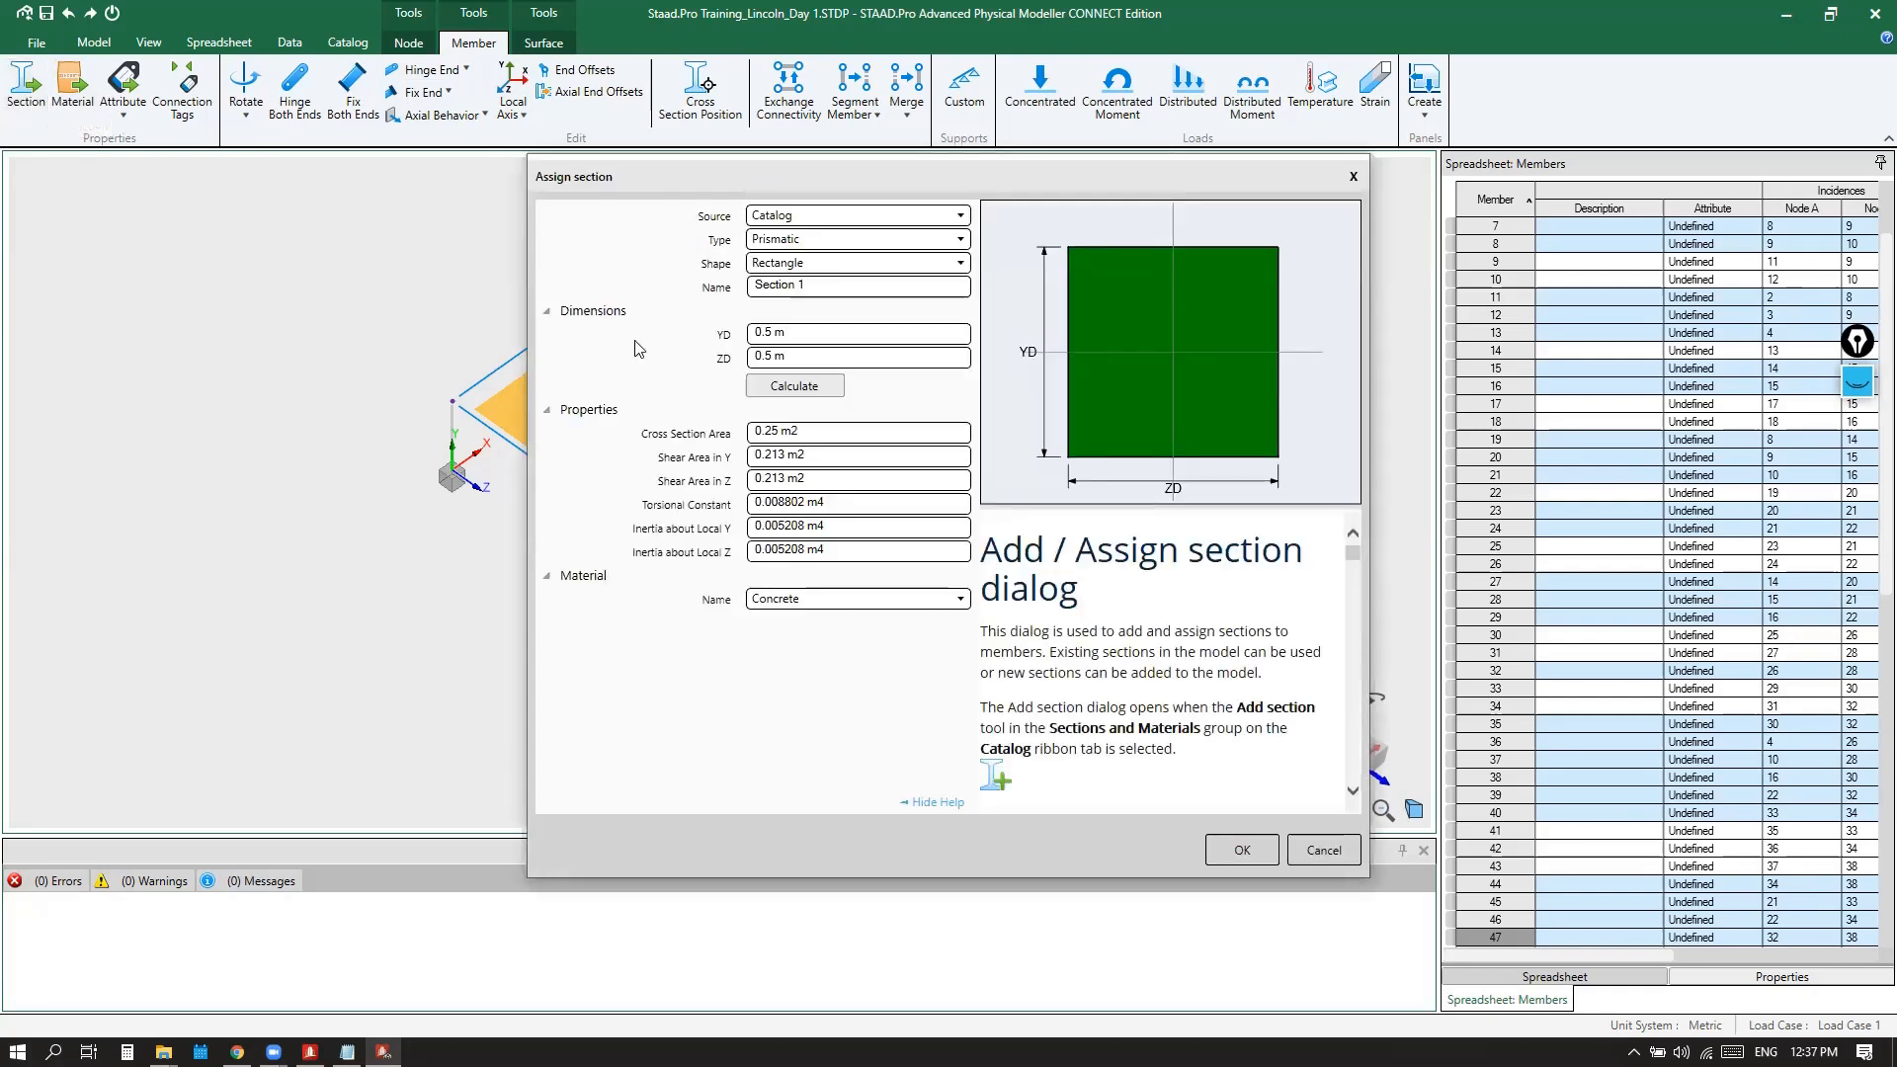
mouse_move(1013, 178)
mouse_down()
mouse_move(1064, 180)
mouse_move(1022, 182)
mouse_up()
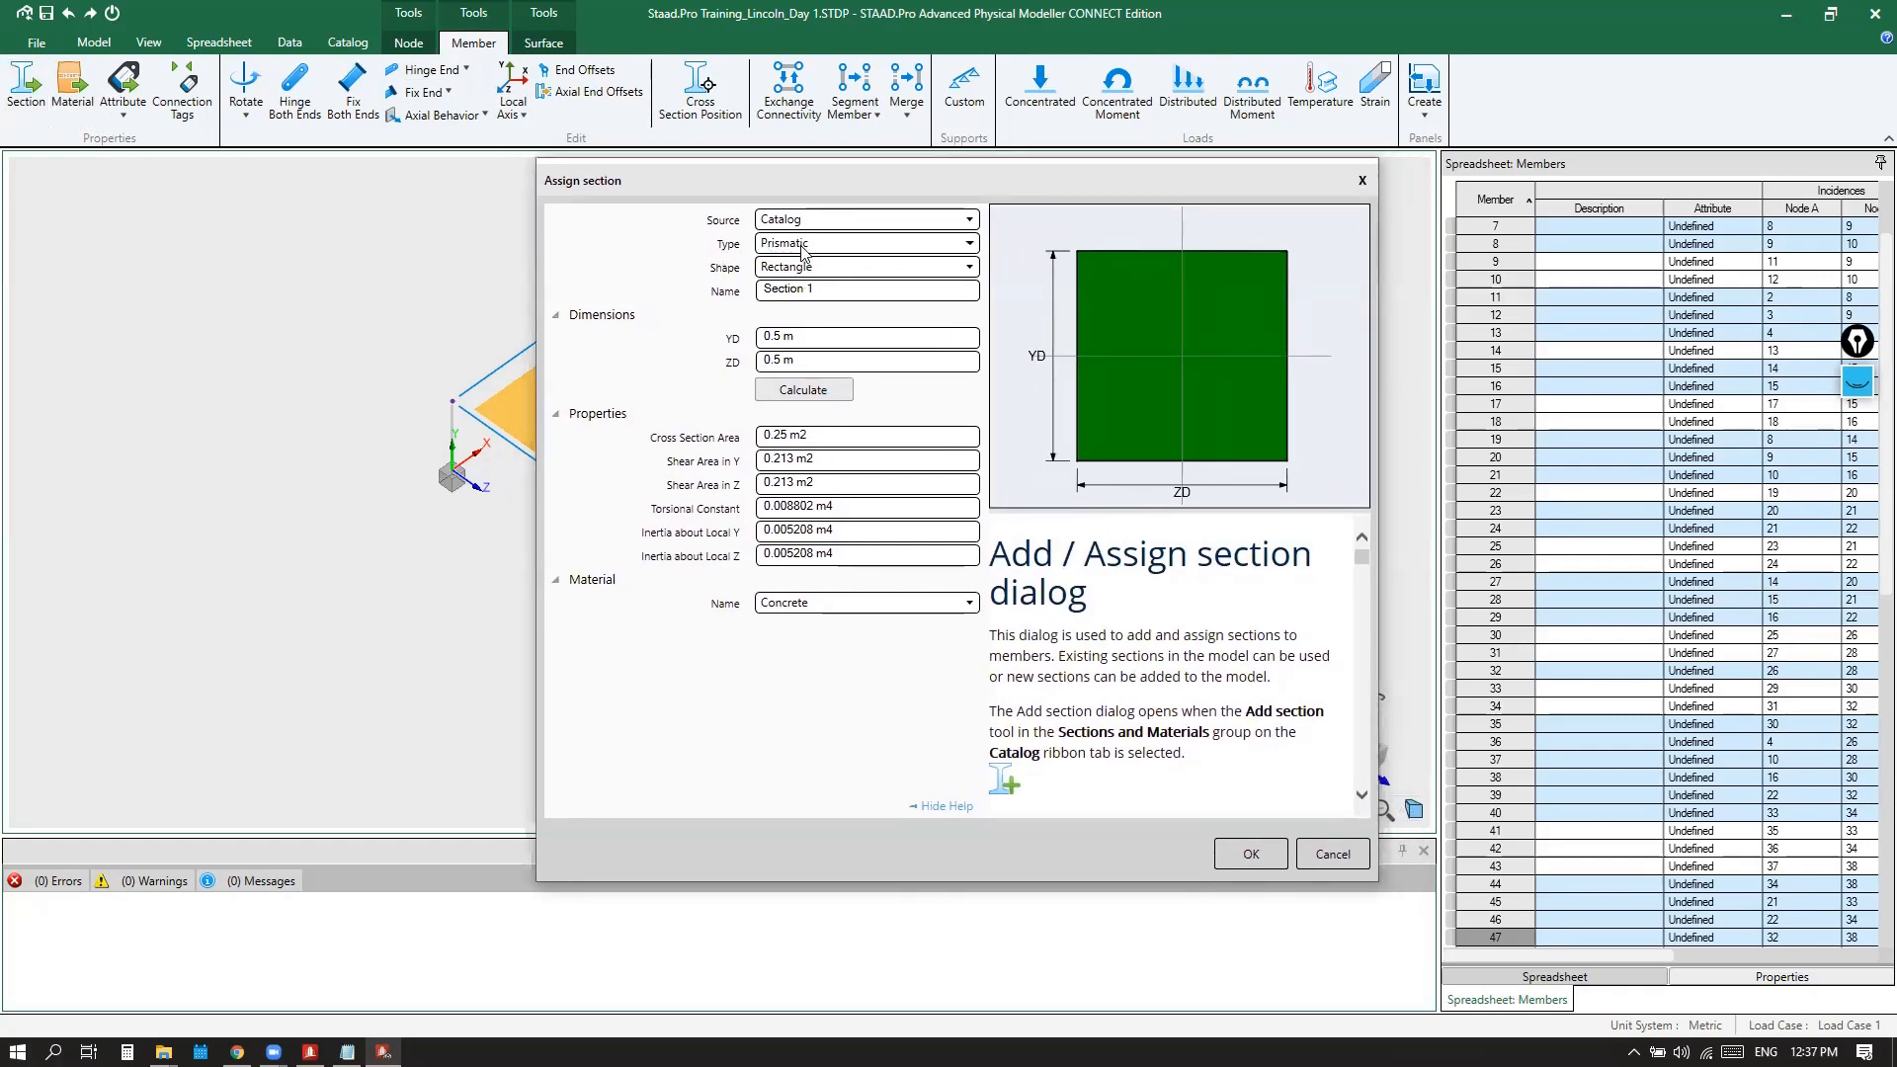
click(844, 289)
drag(844, 291, 749, 301)
text(Beam)
text(400x500)
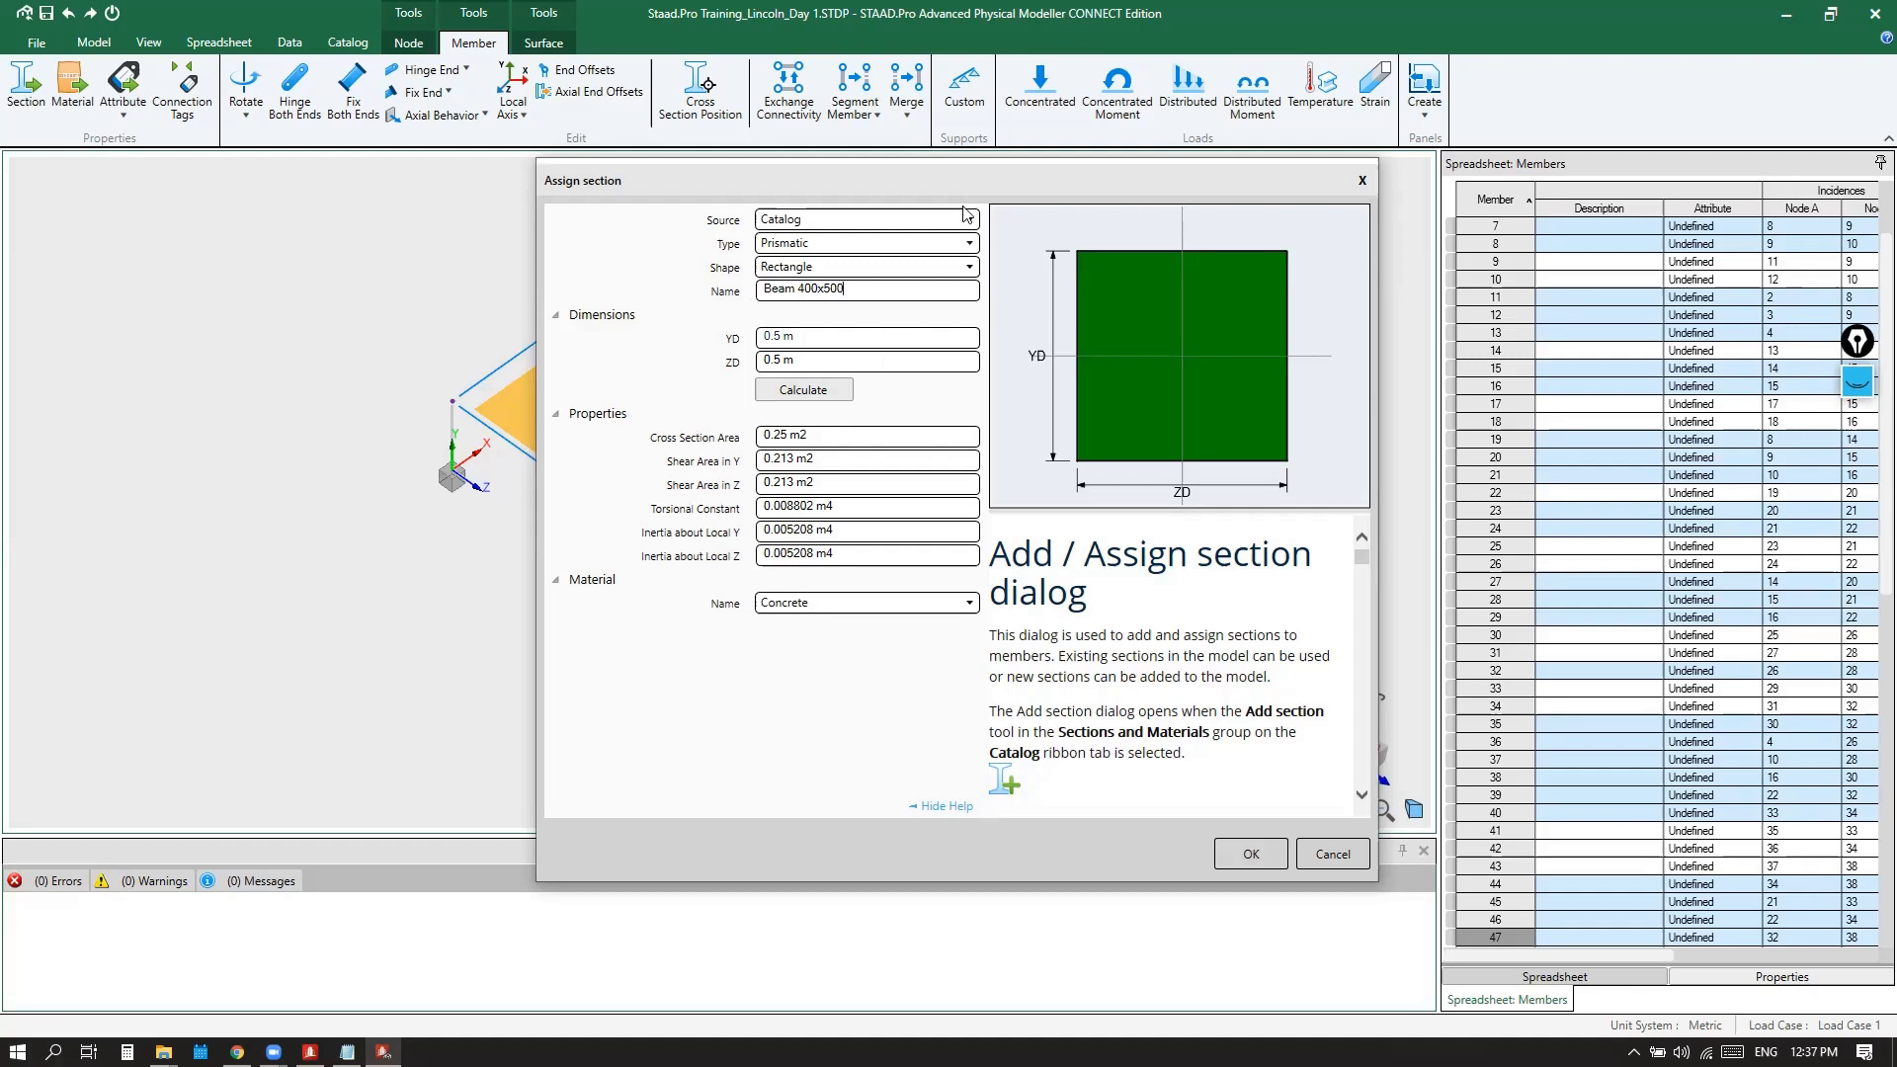
drag(974, 180, 943, 181)
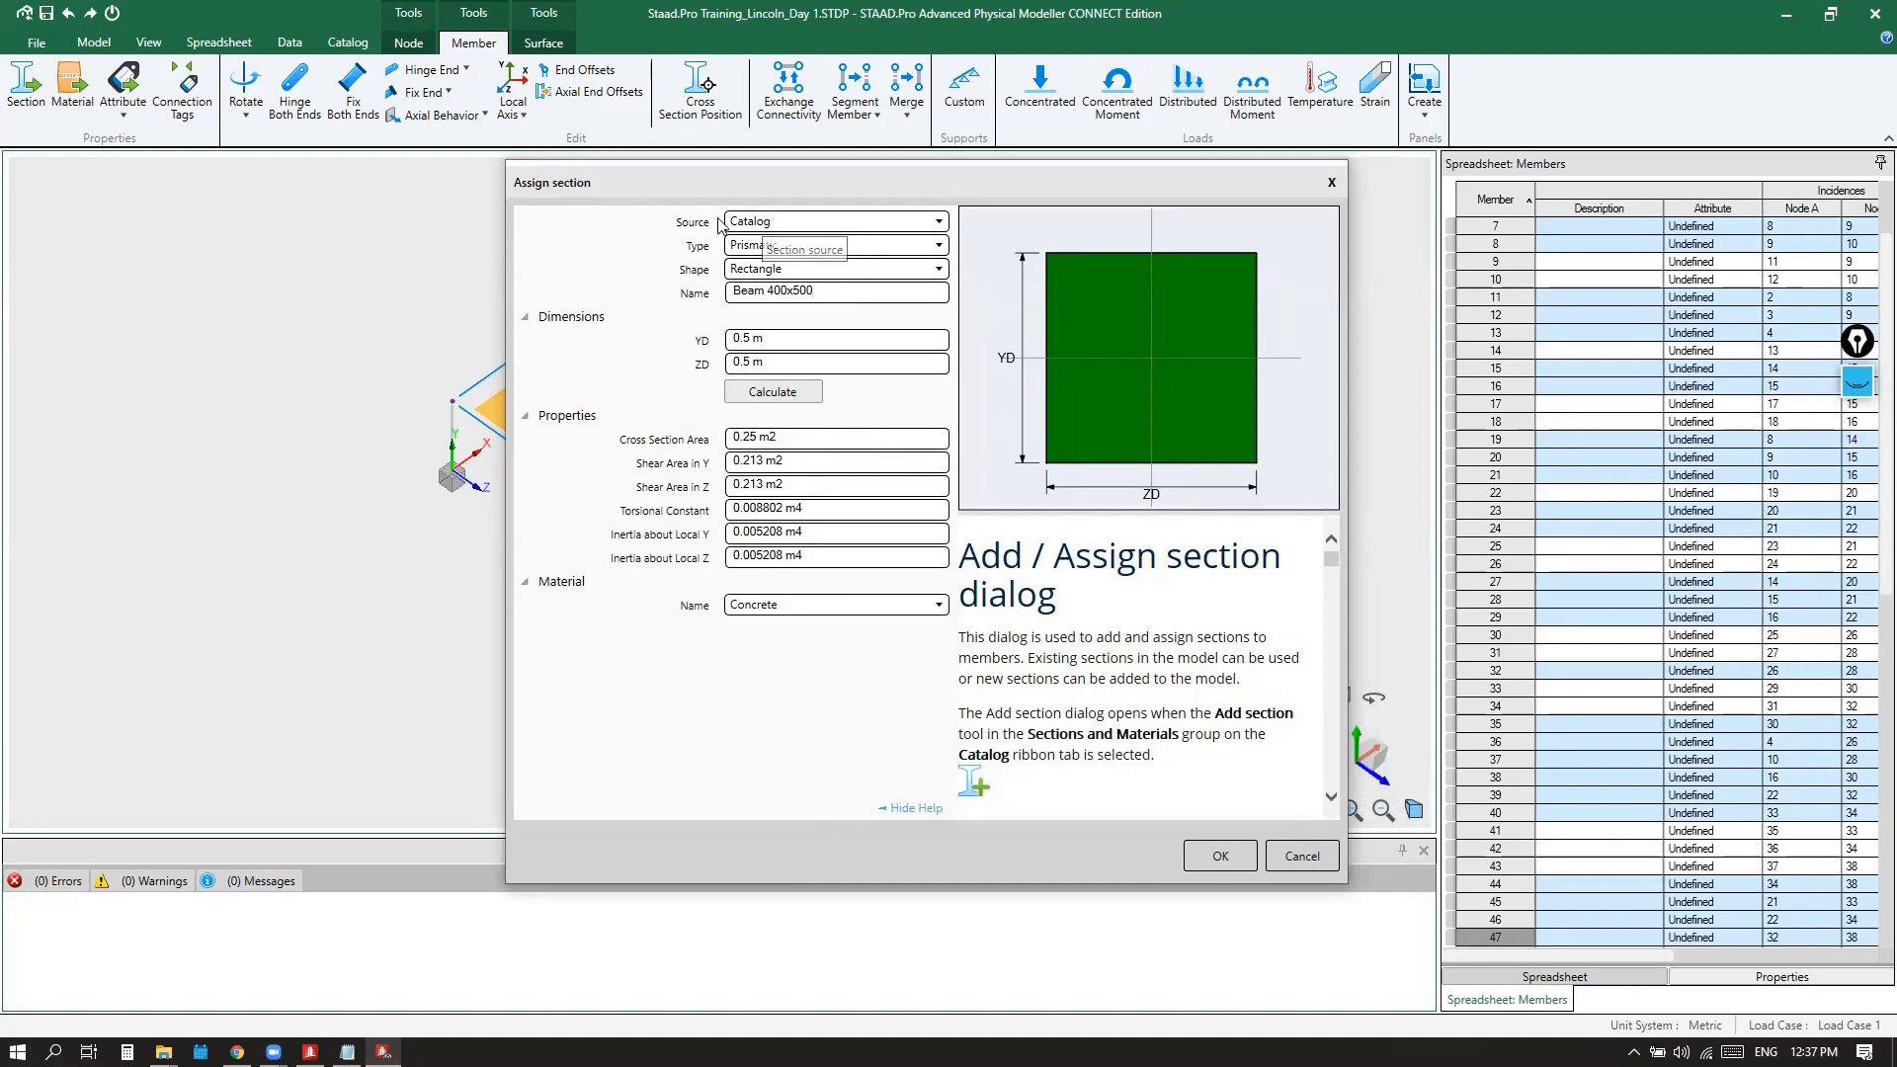
key(ctrl)
key(ctrl)
key(ctrl)
key(ctrl)
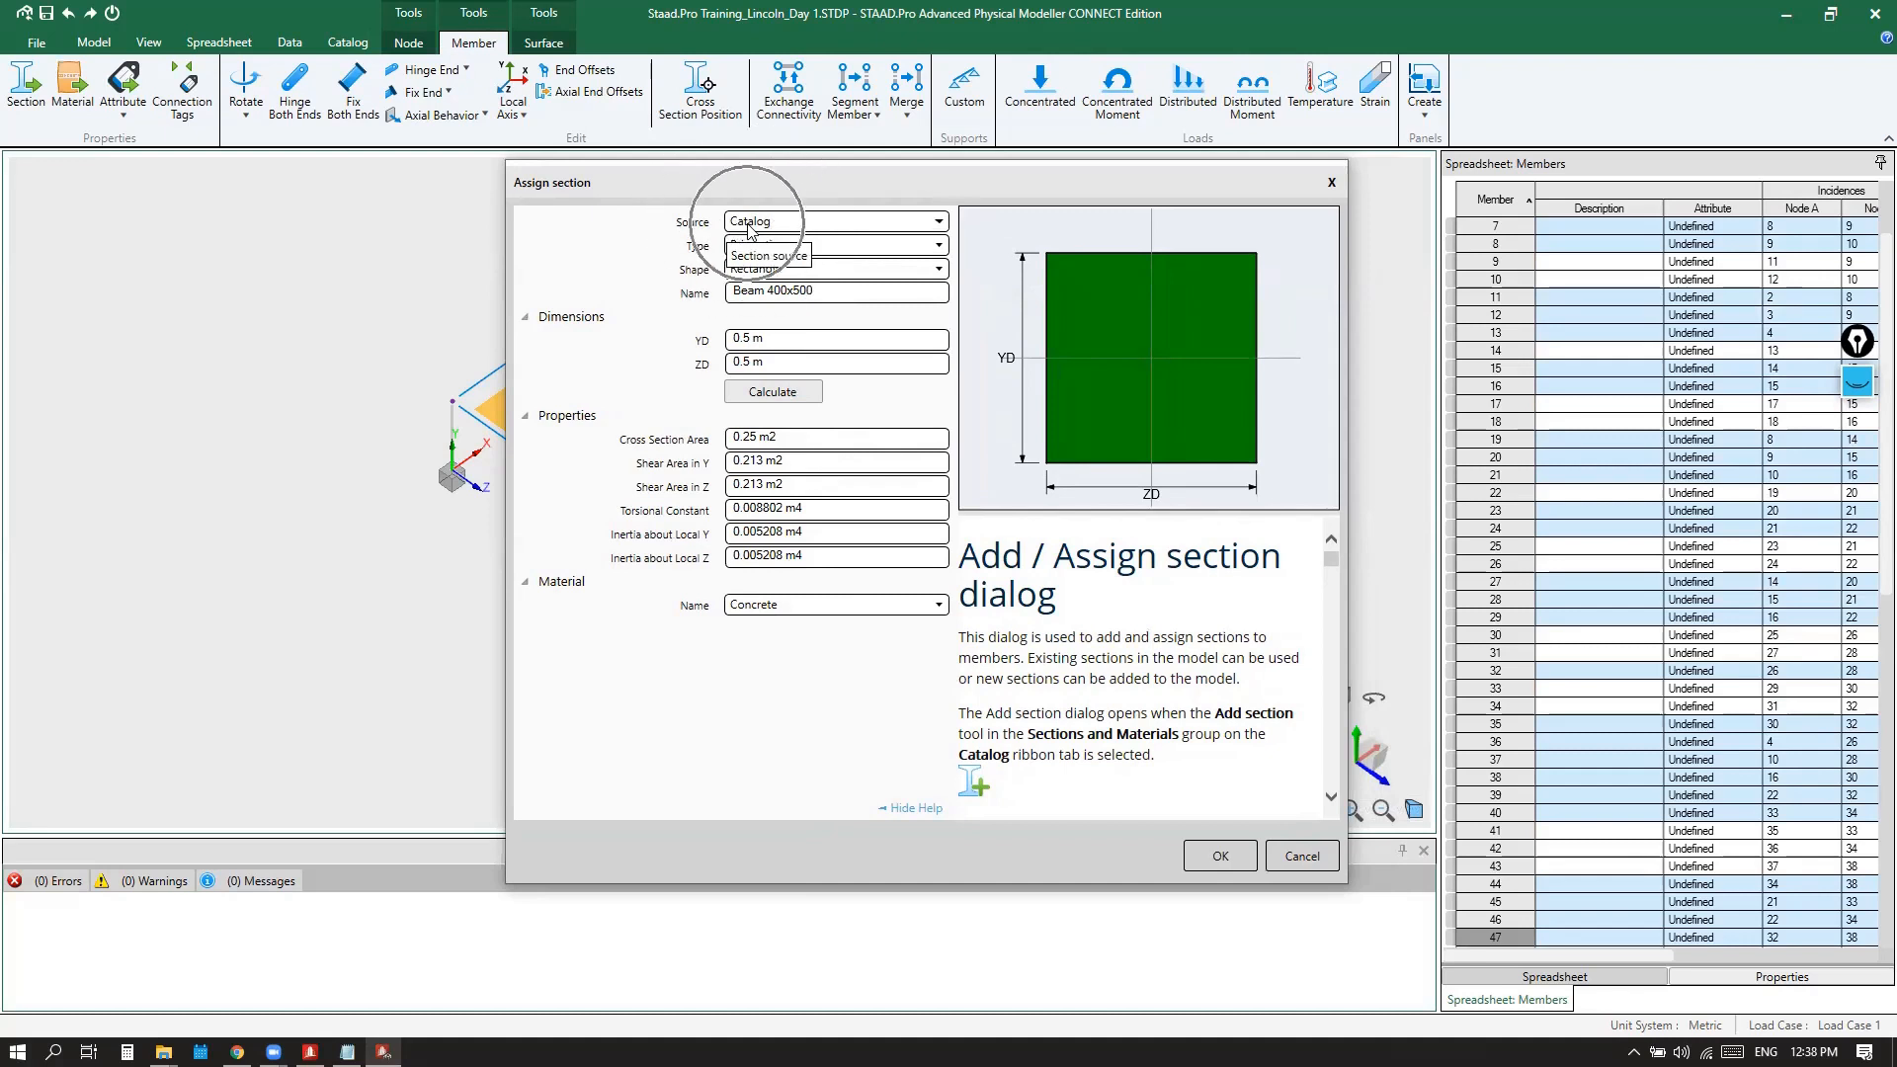
key(ctrl)
key(ctrl)
key(ctrl)
key(ctrl)
key(ctrl)
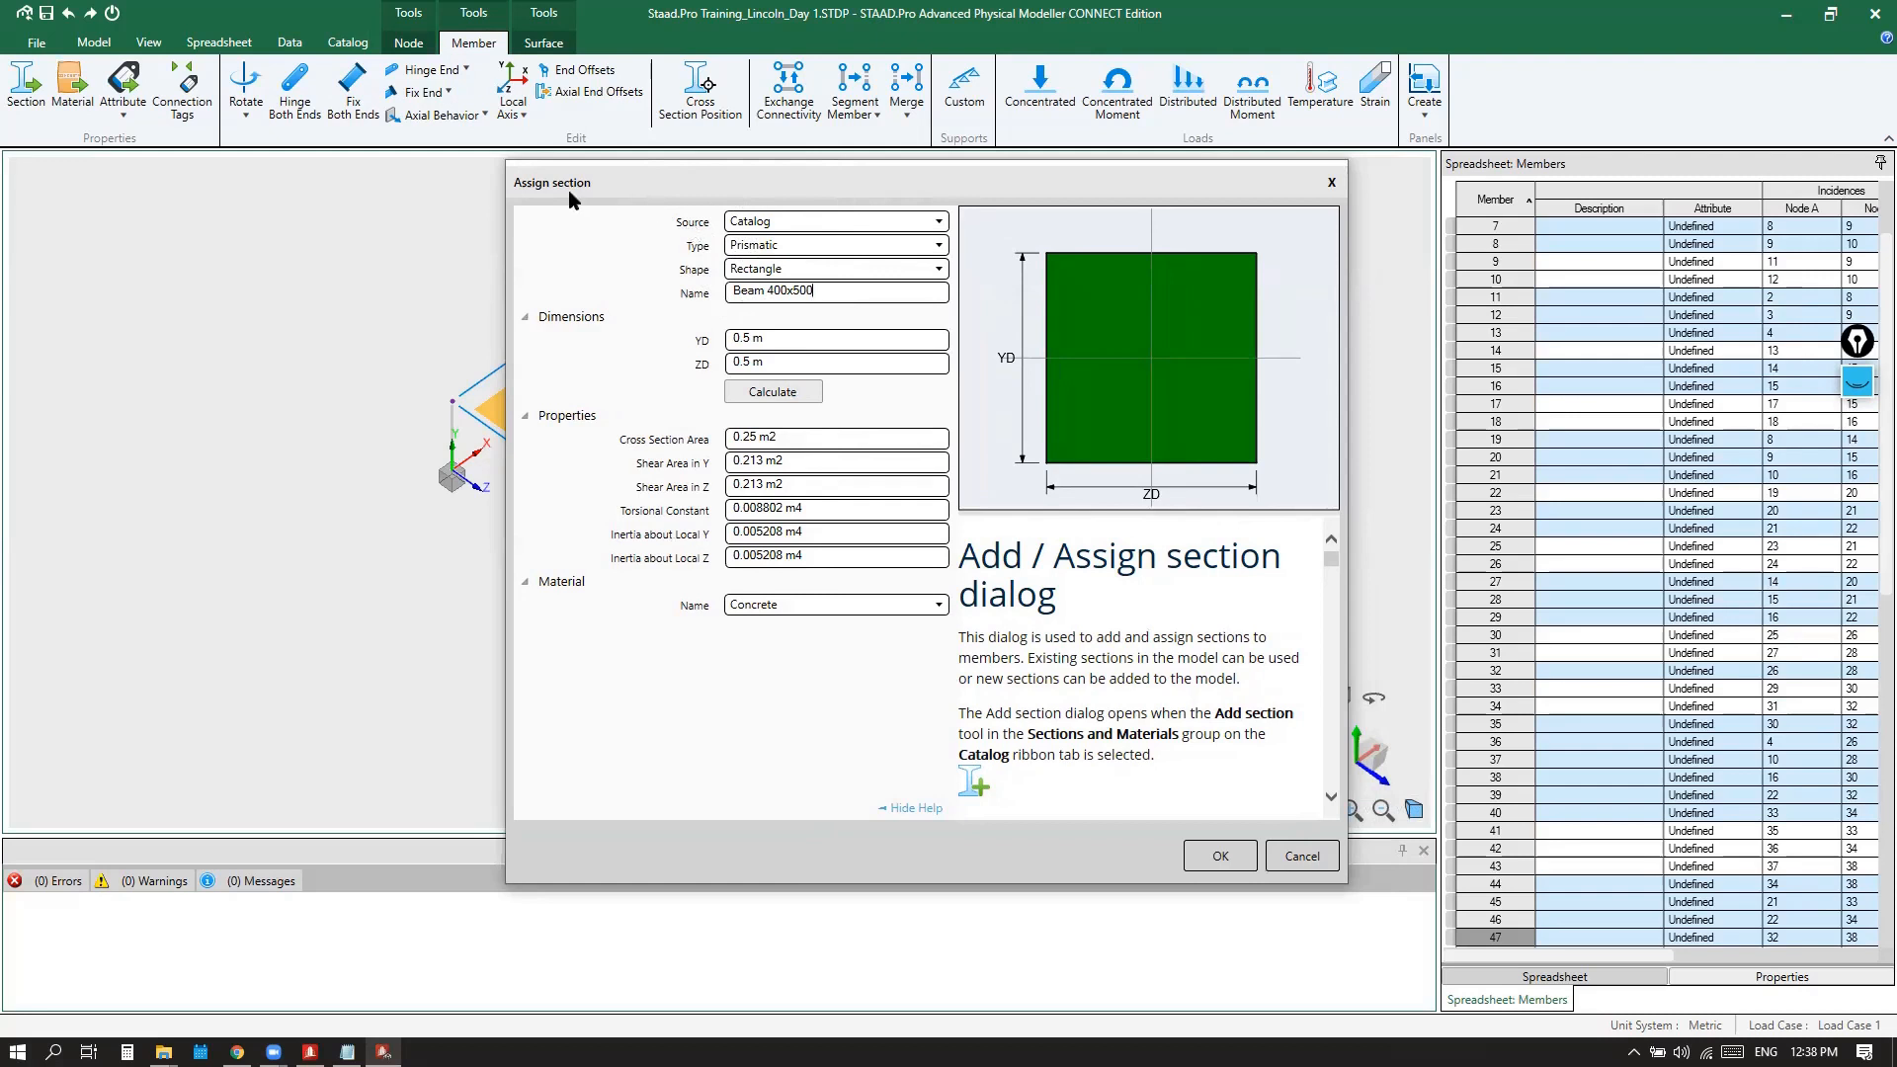
key(ctrl)
key(ctrl)
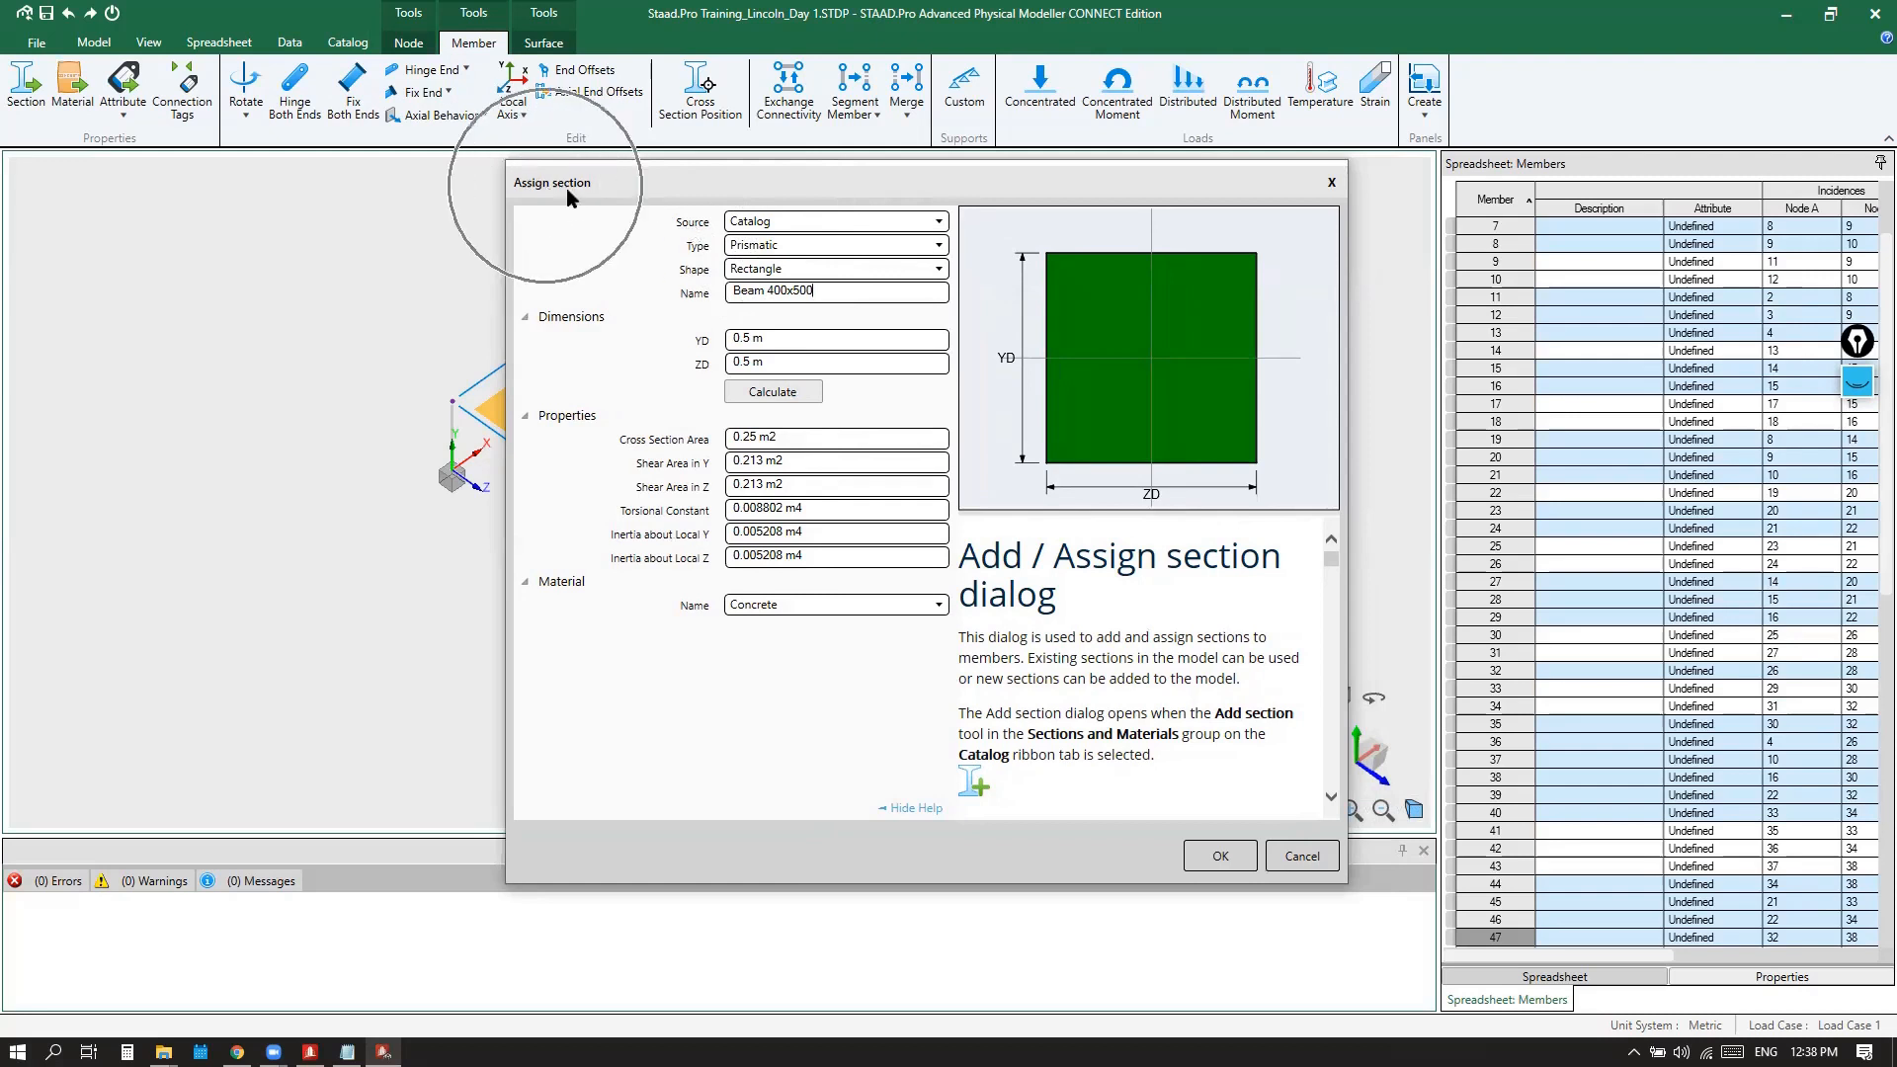
key(ctrl)
key(ctrl)
key(ctrl)
key(ctrl)
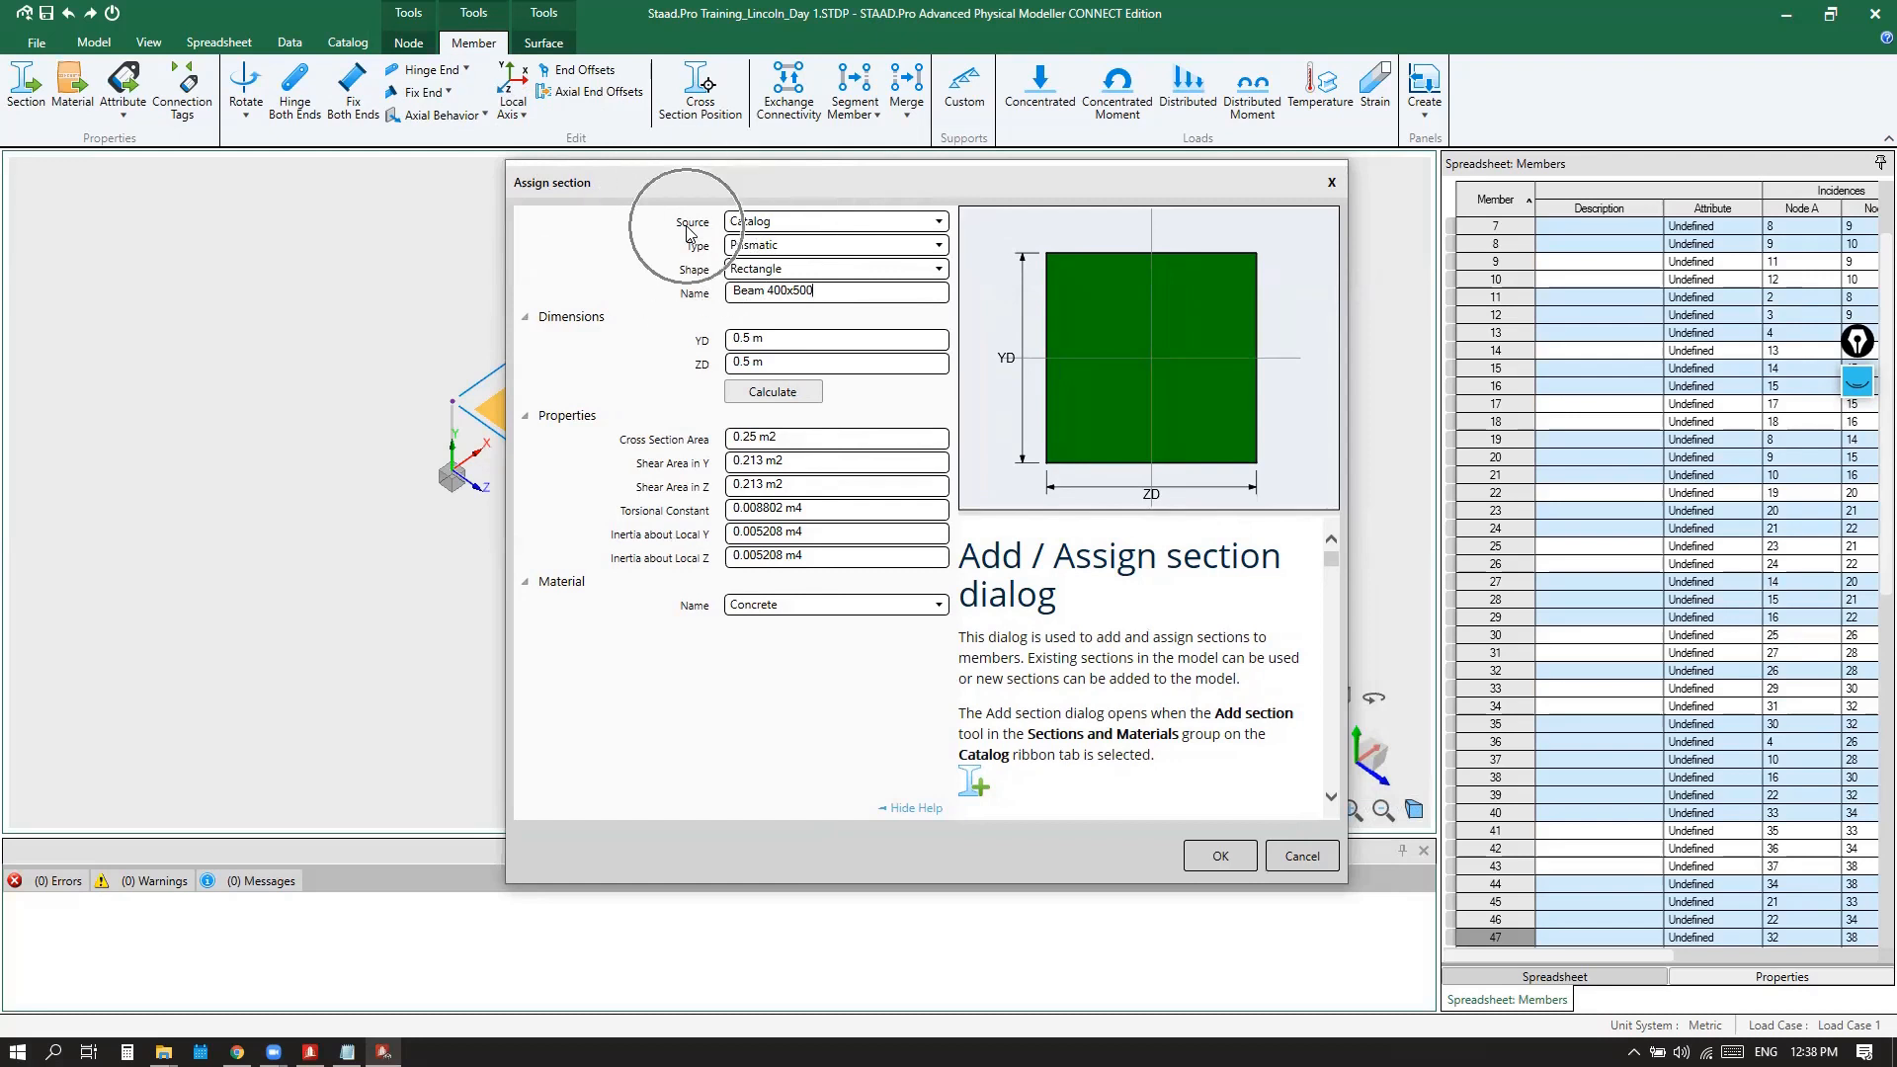
key(ctrl)
key(ctrl)
key(ctrl)
key(ctrl)
key(ctrl)
key(ctrl)
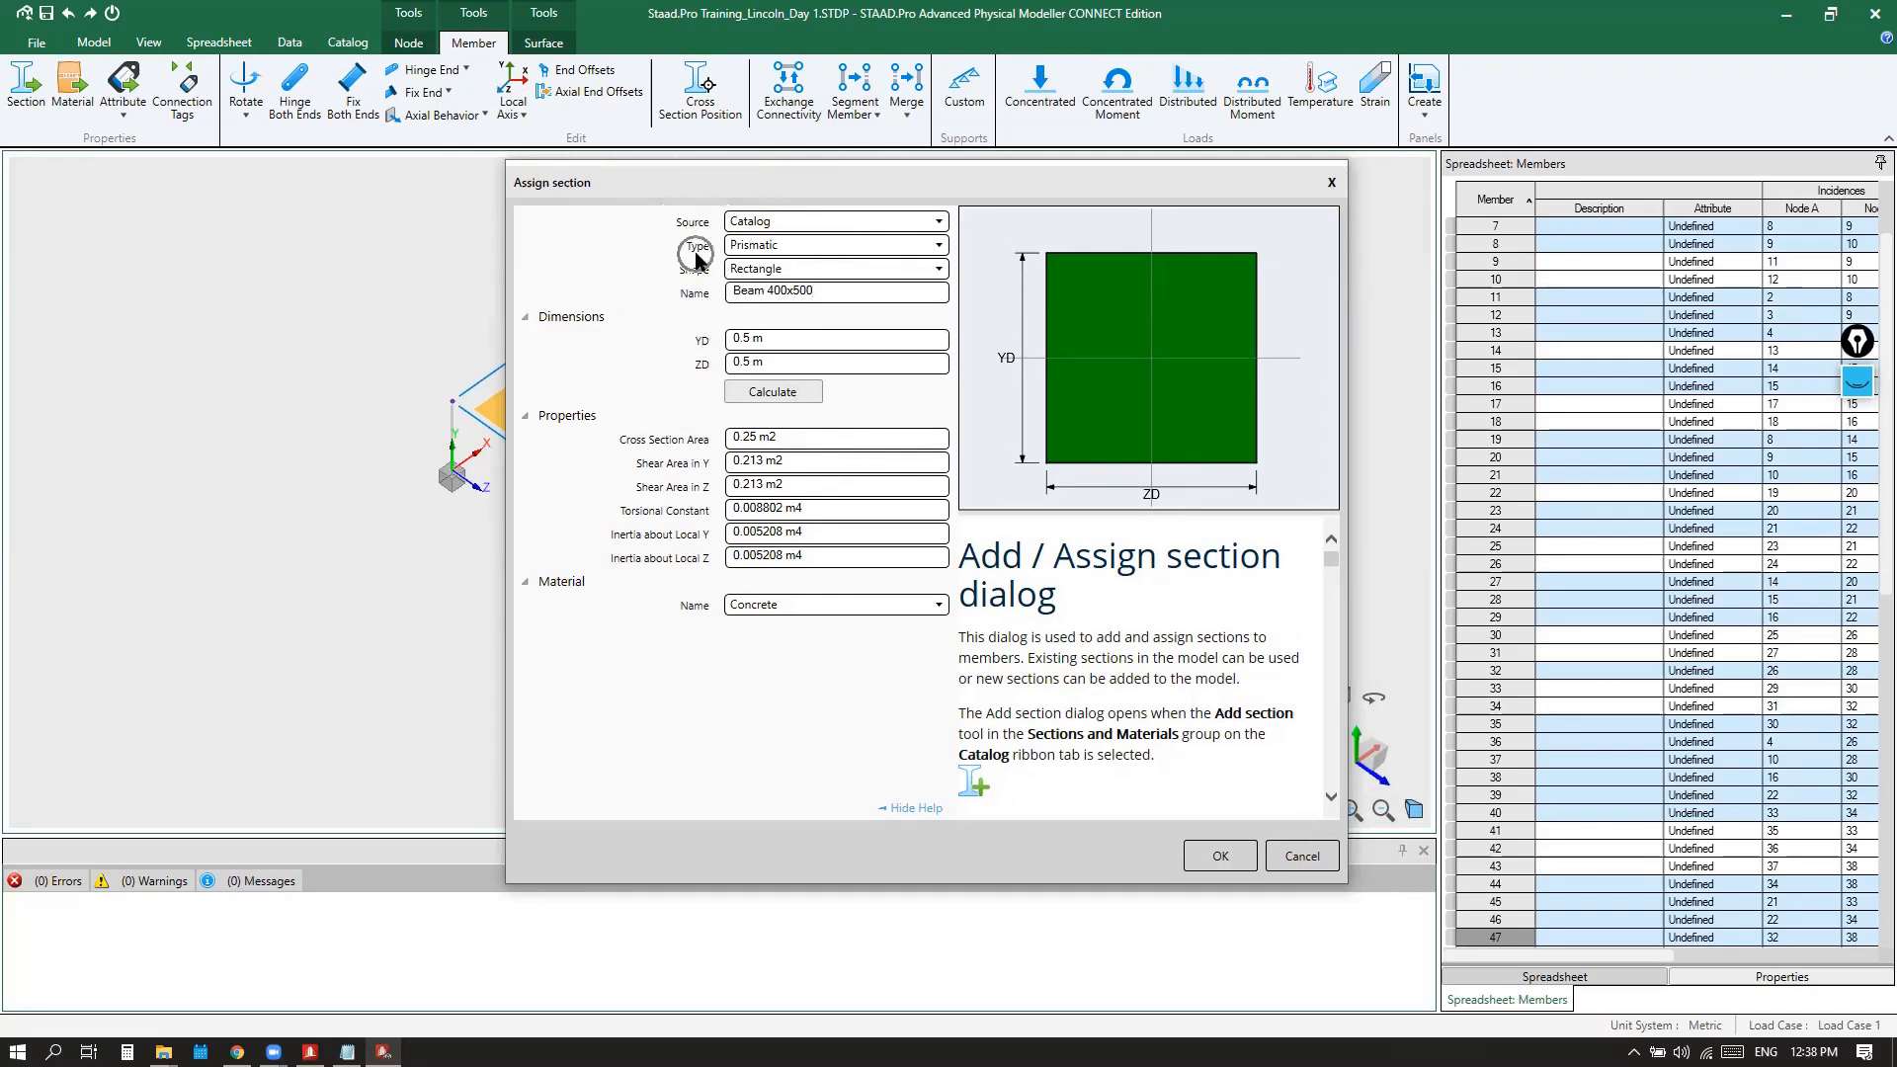
key(ctrl)
key(ctrl)
key(ctrl)
key(ctrl)
key(ctrl)
key(ctrl)
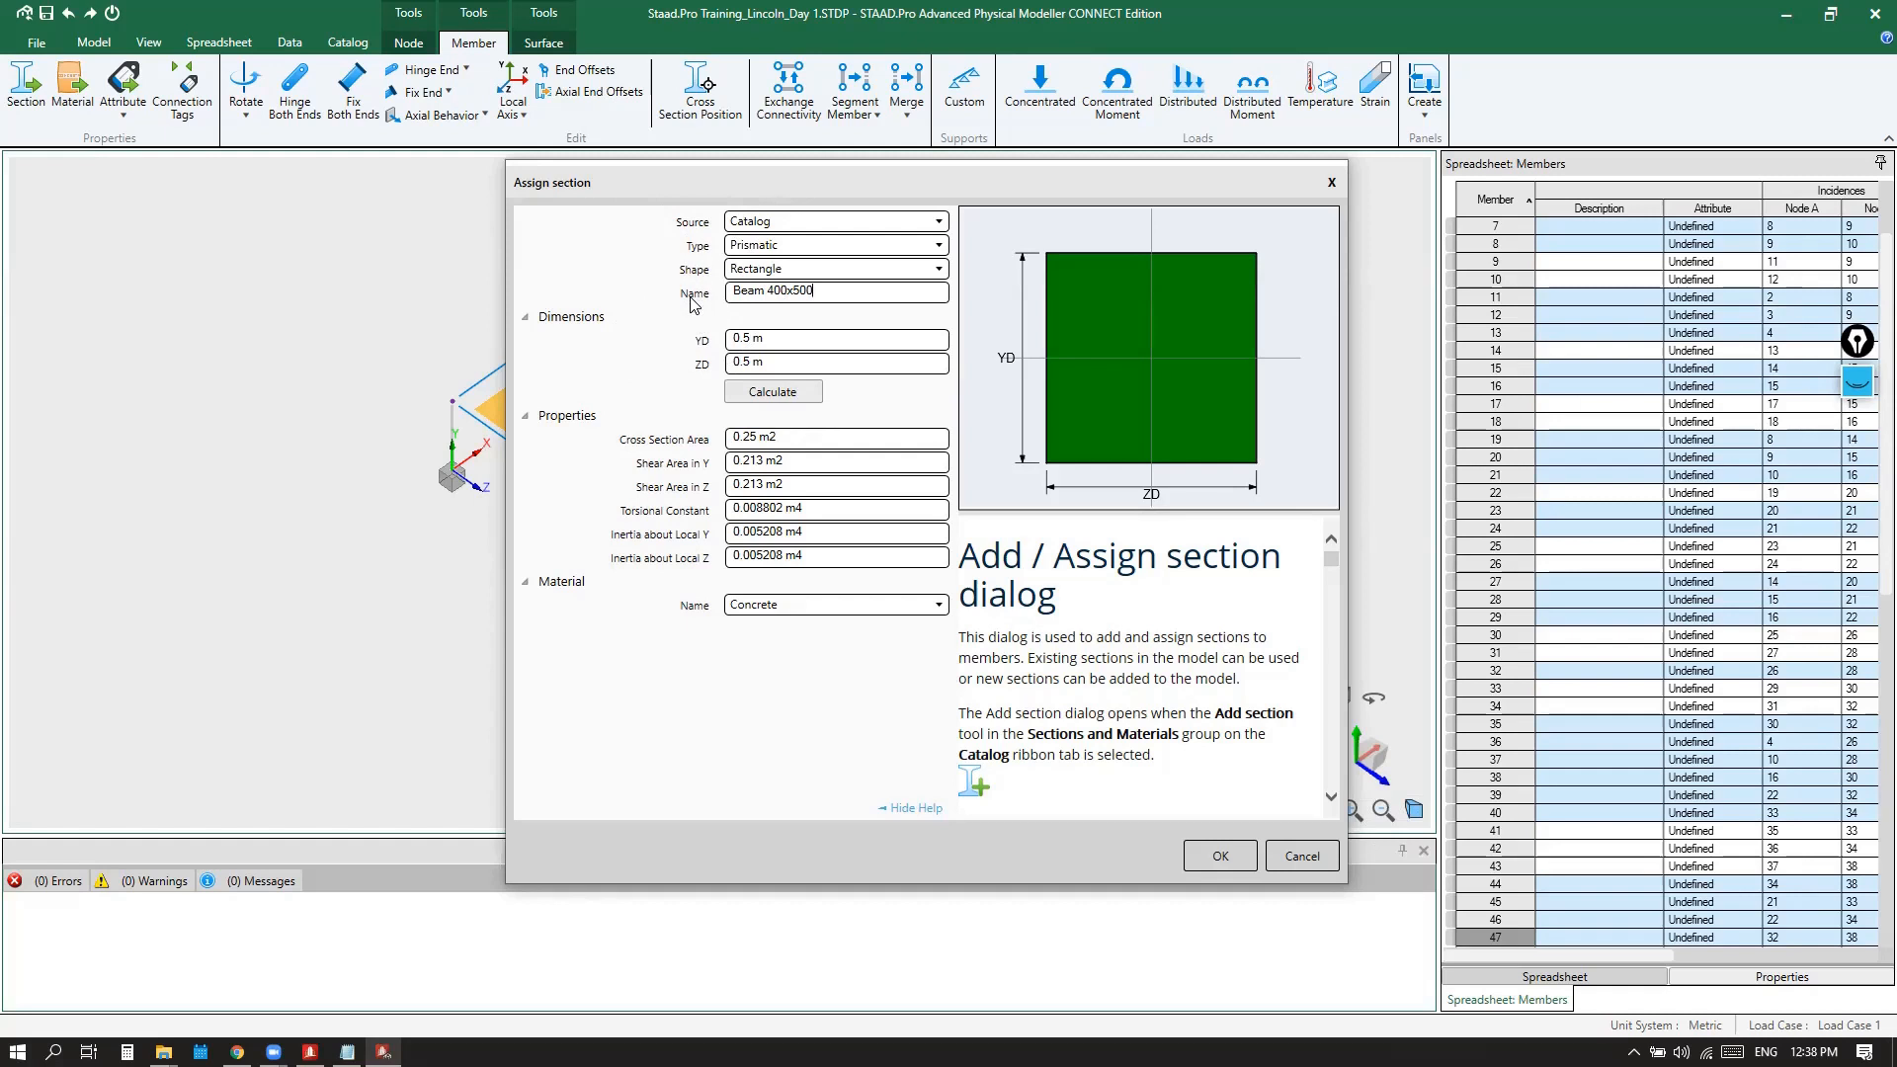
Set the beam section's dimensions to YD 0.5 m and ZD 0.4 m and recalculate its properties
click(818, 293)
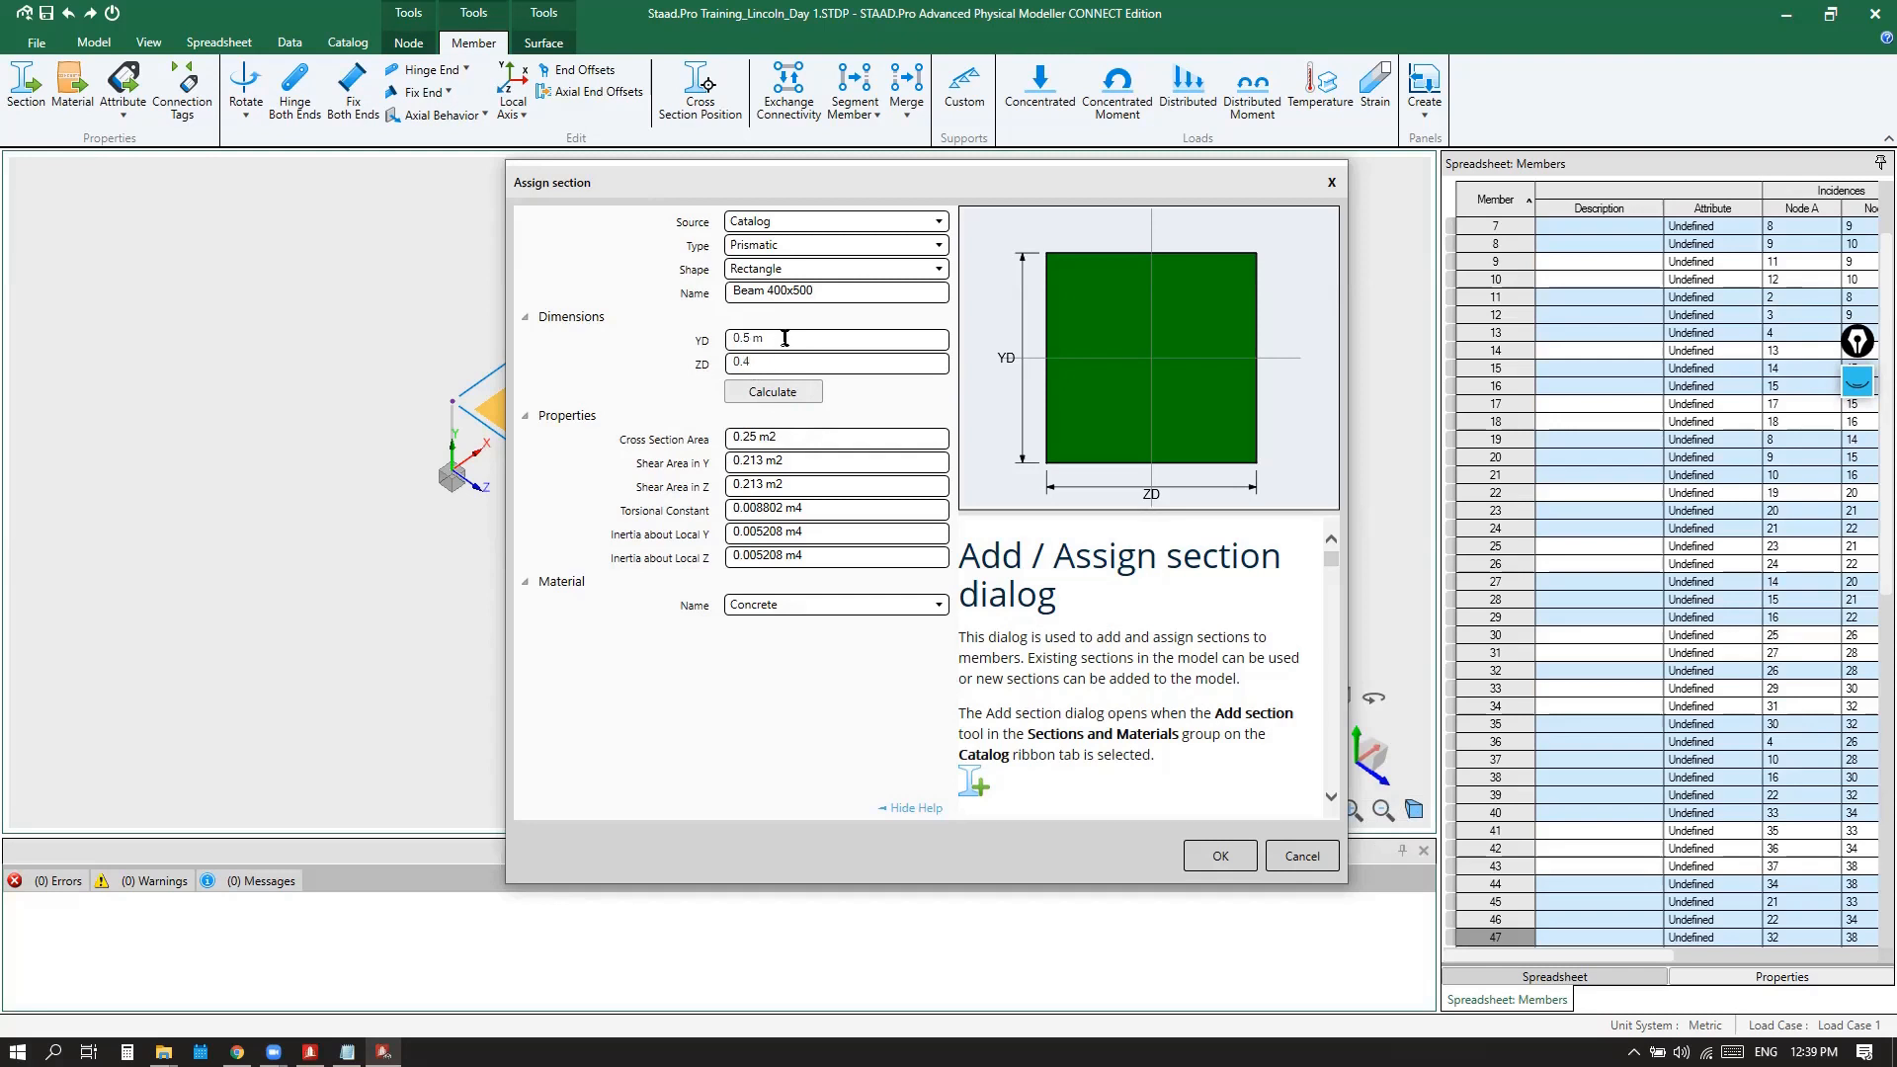
click(789, 340)
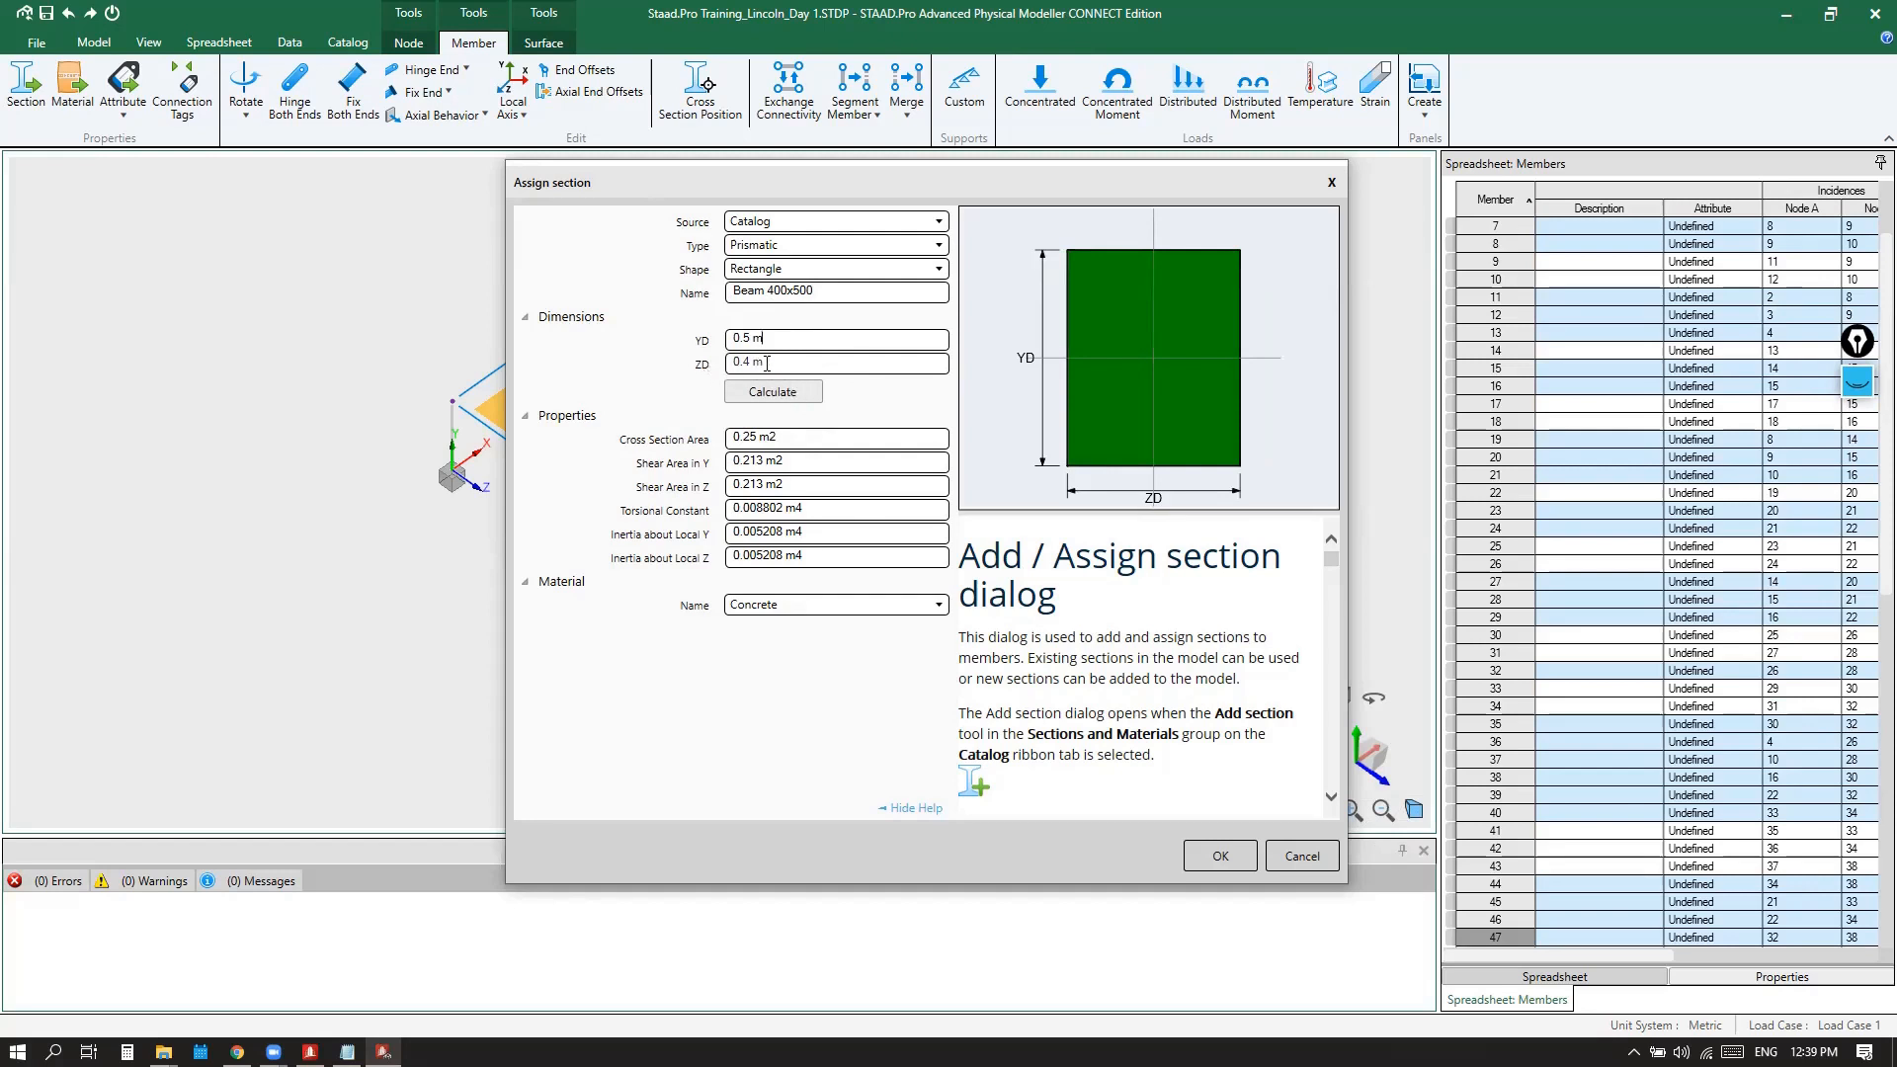
drag(794, 338, 736, 355)
click(782, 395)
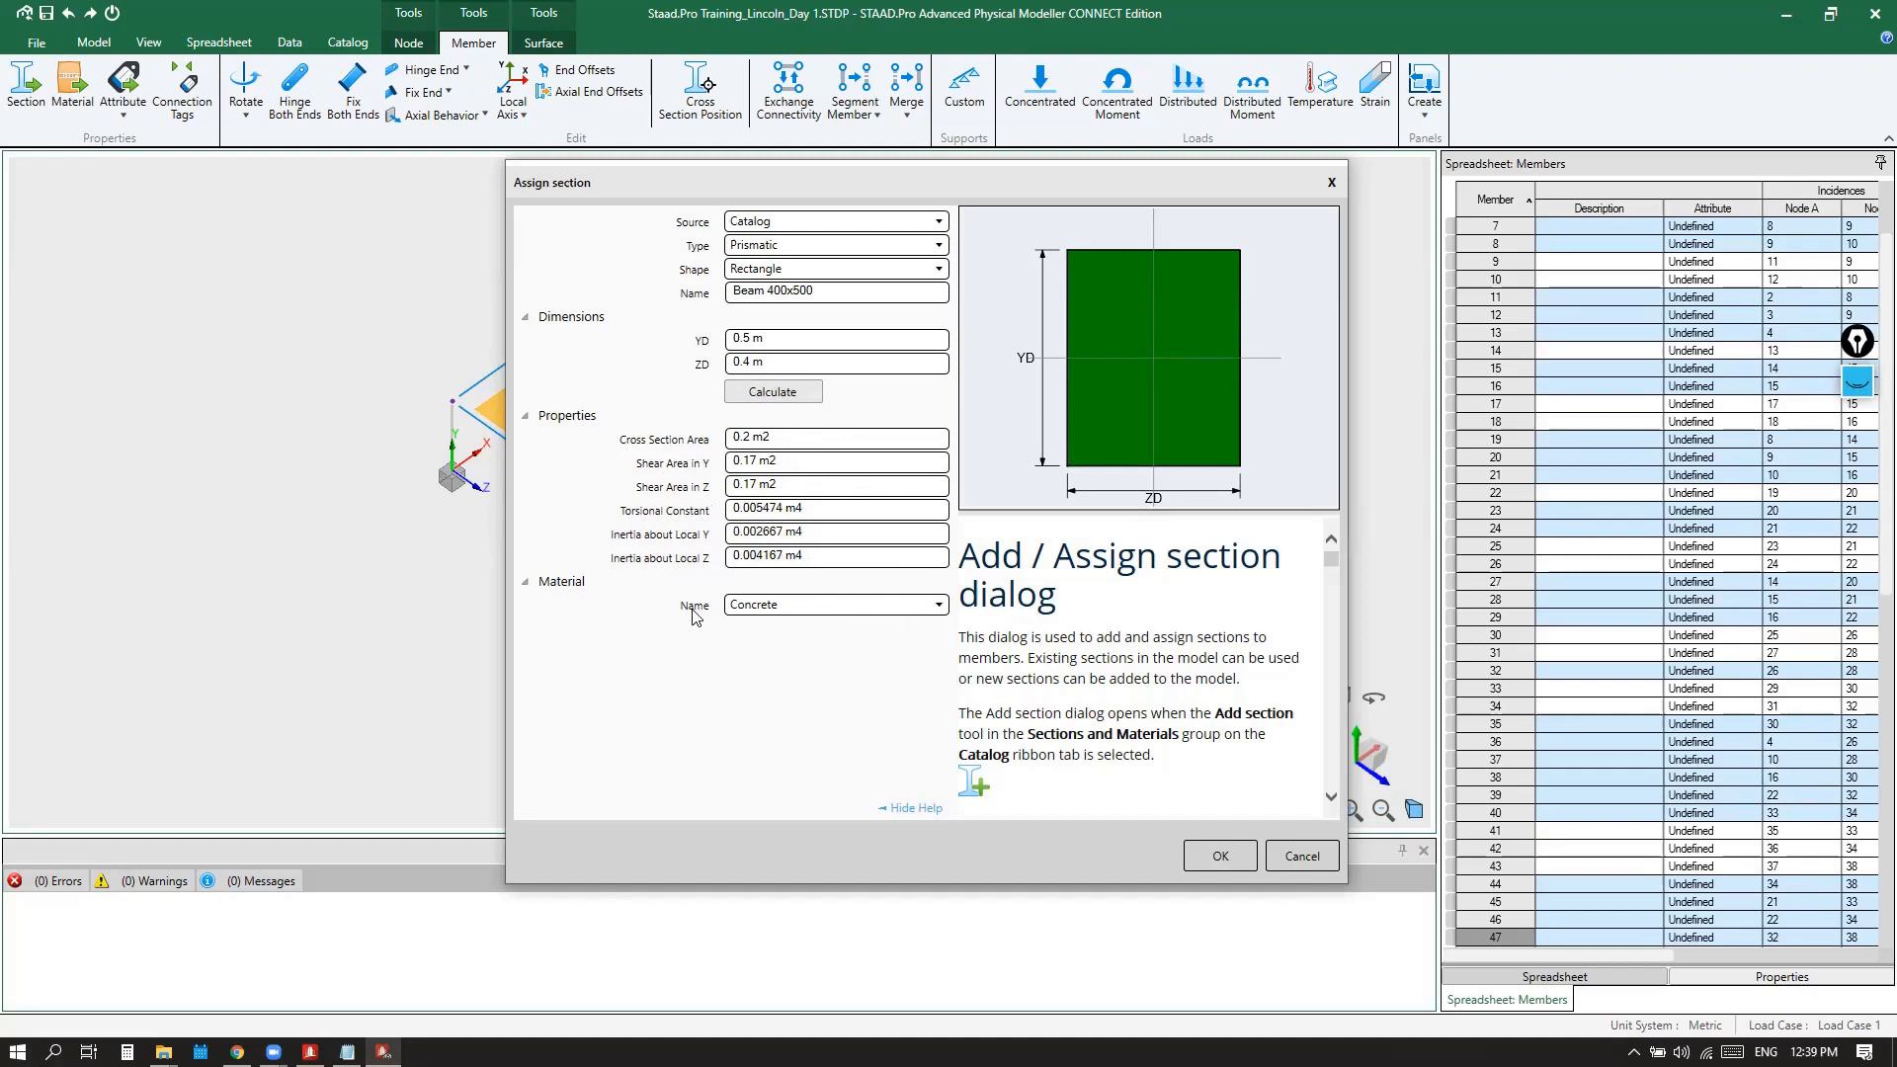
Keep Concrete as the section material and assign Beam 400x500 to the selected beams
click(767, 612)
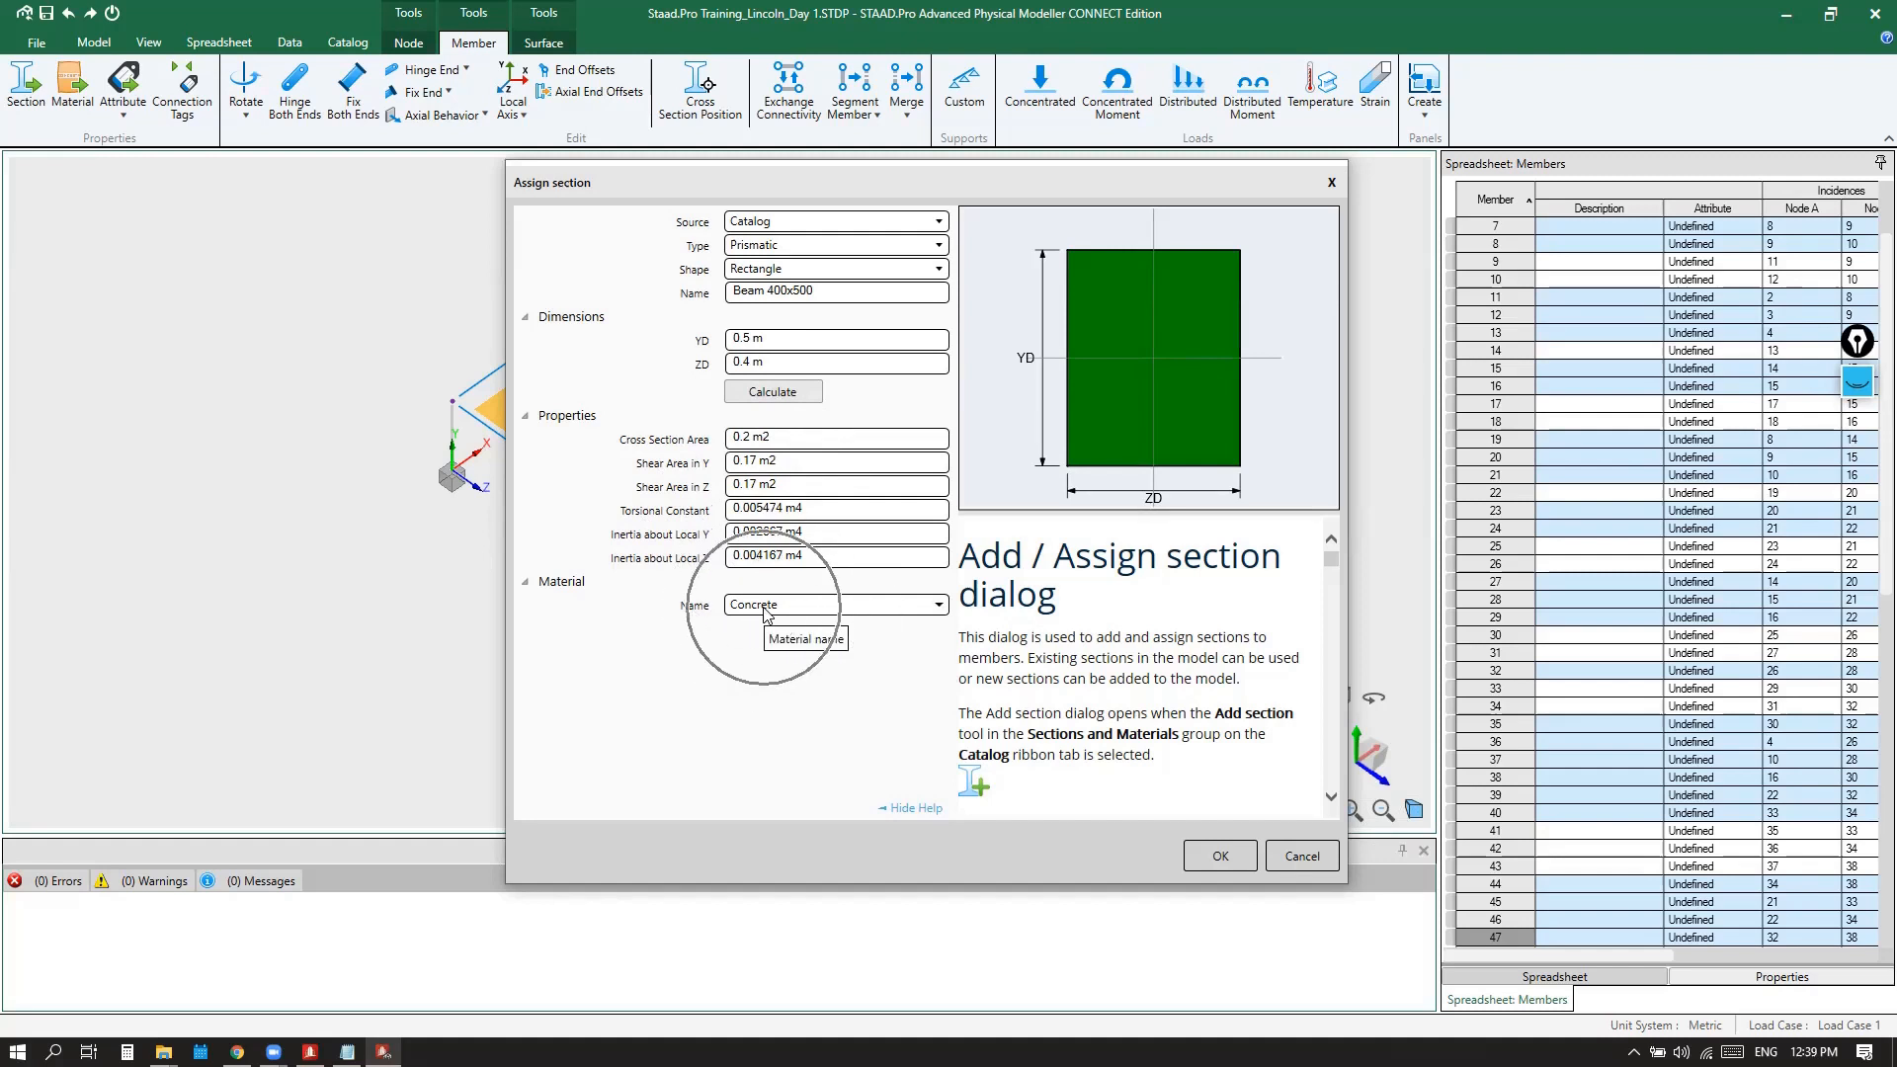
key(ctrl)
key(ctrl)
key(ctrl)
key(ctrl)
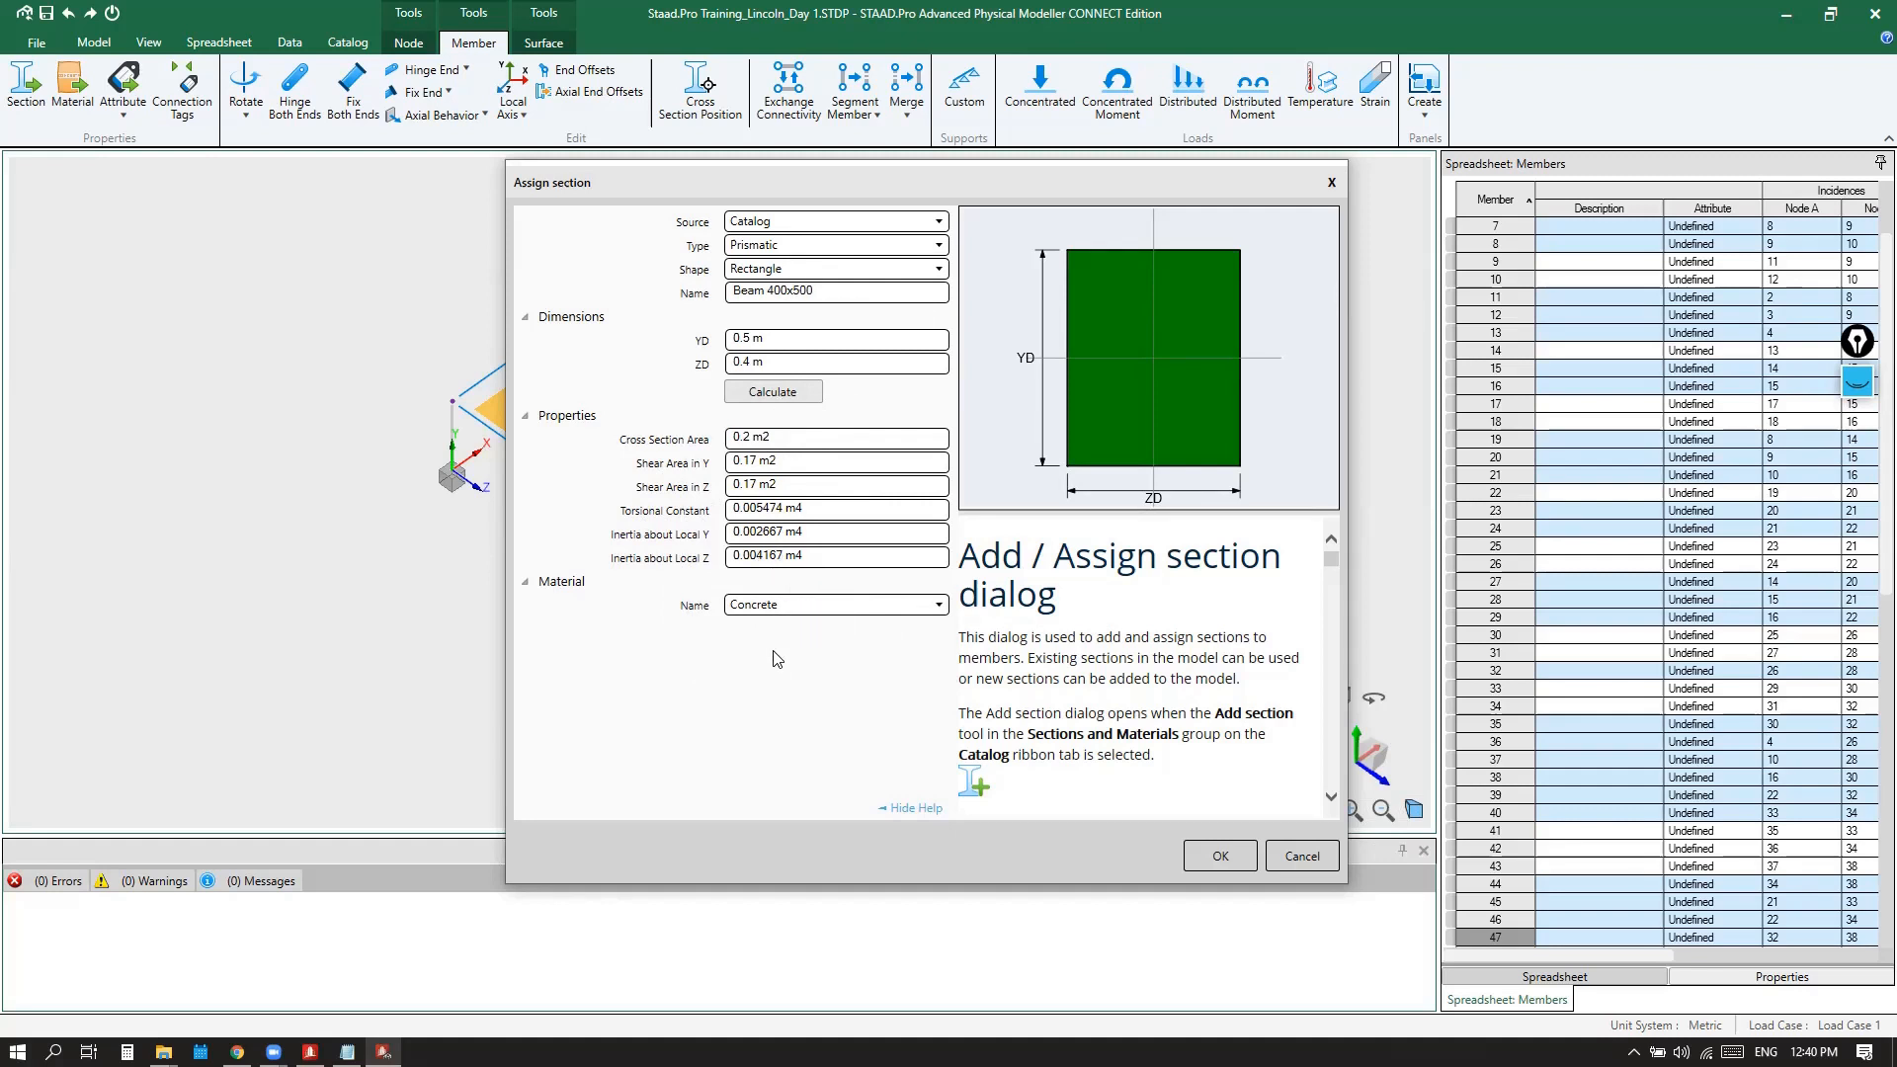
click(1217, 856)
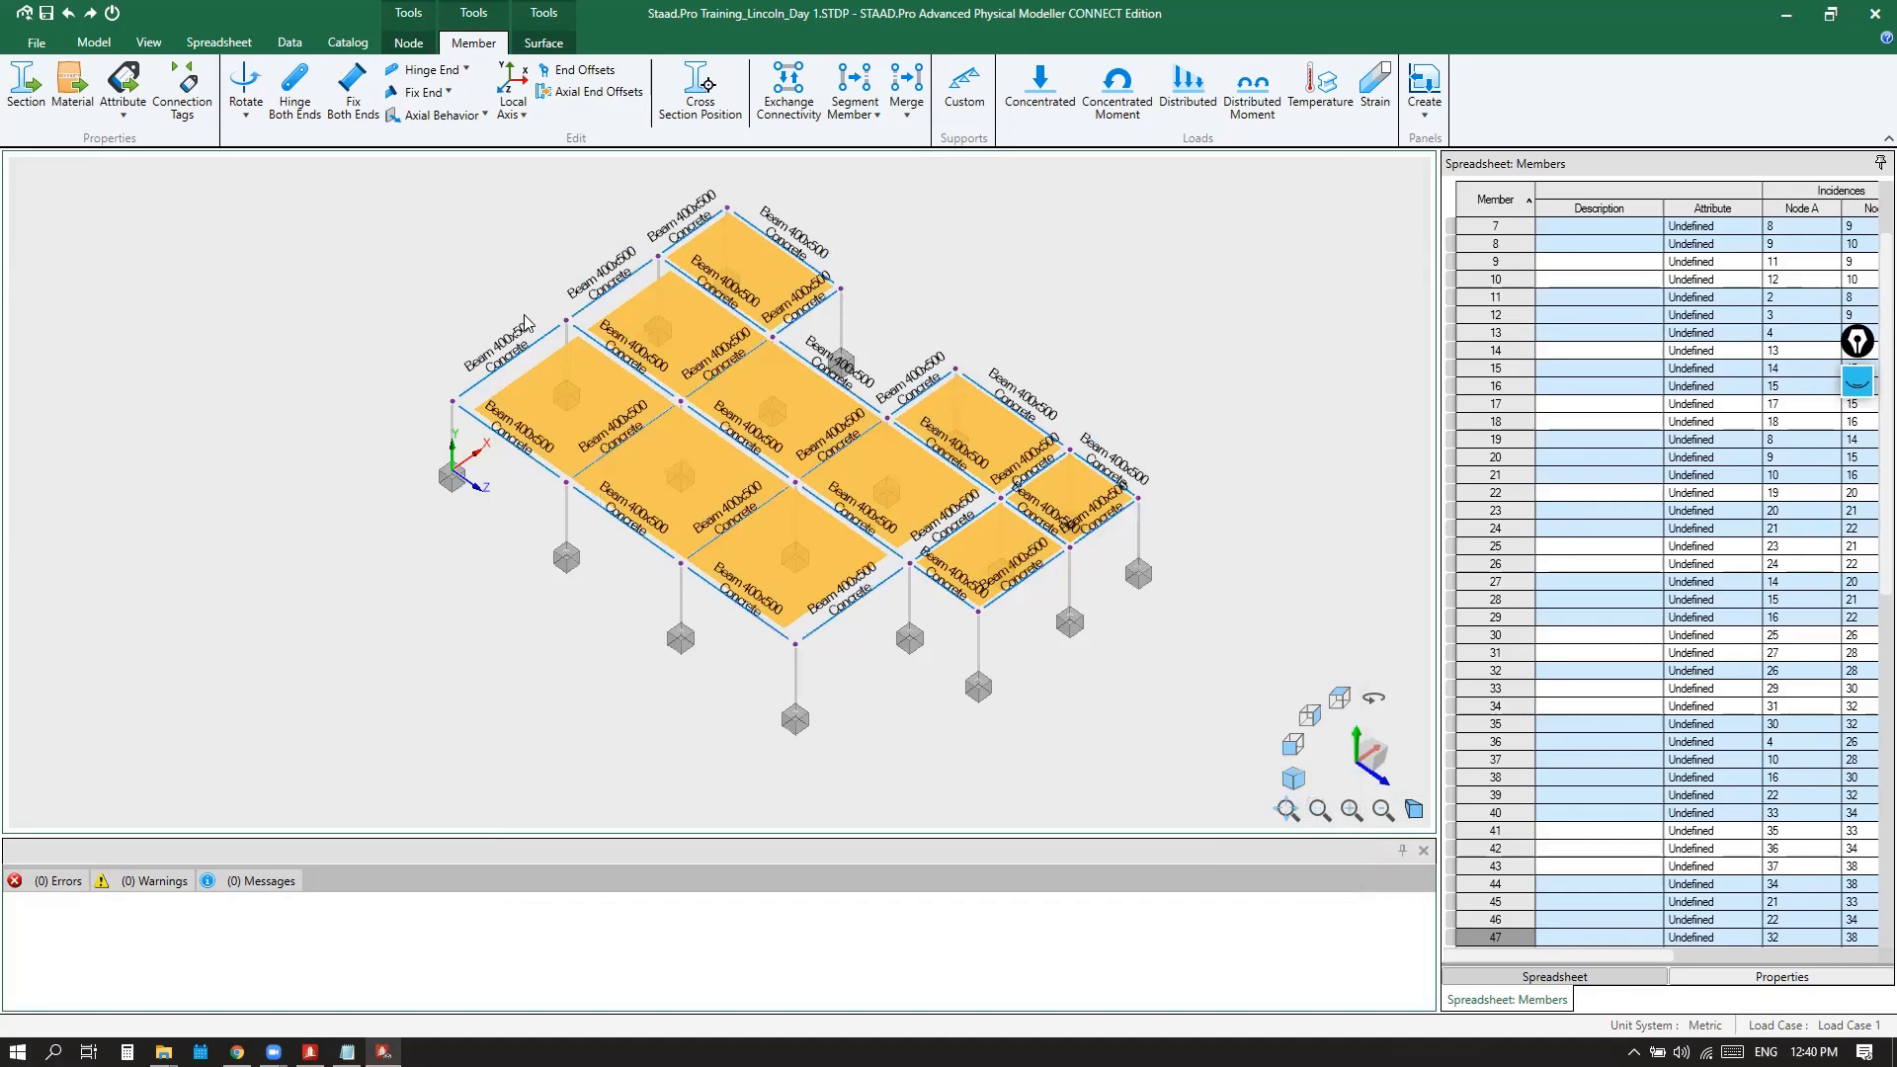
Examine the section and material labels on the beams across the frame, and clear the selection
scroll(531, 323, up, 5)
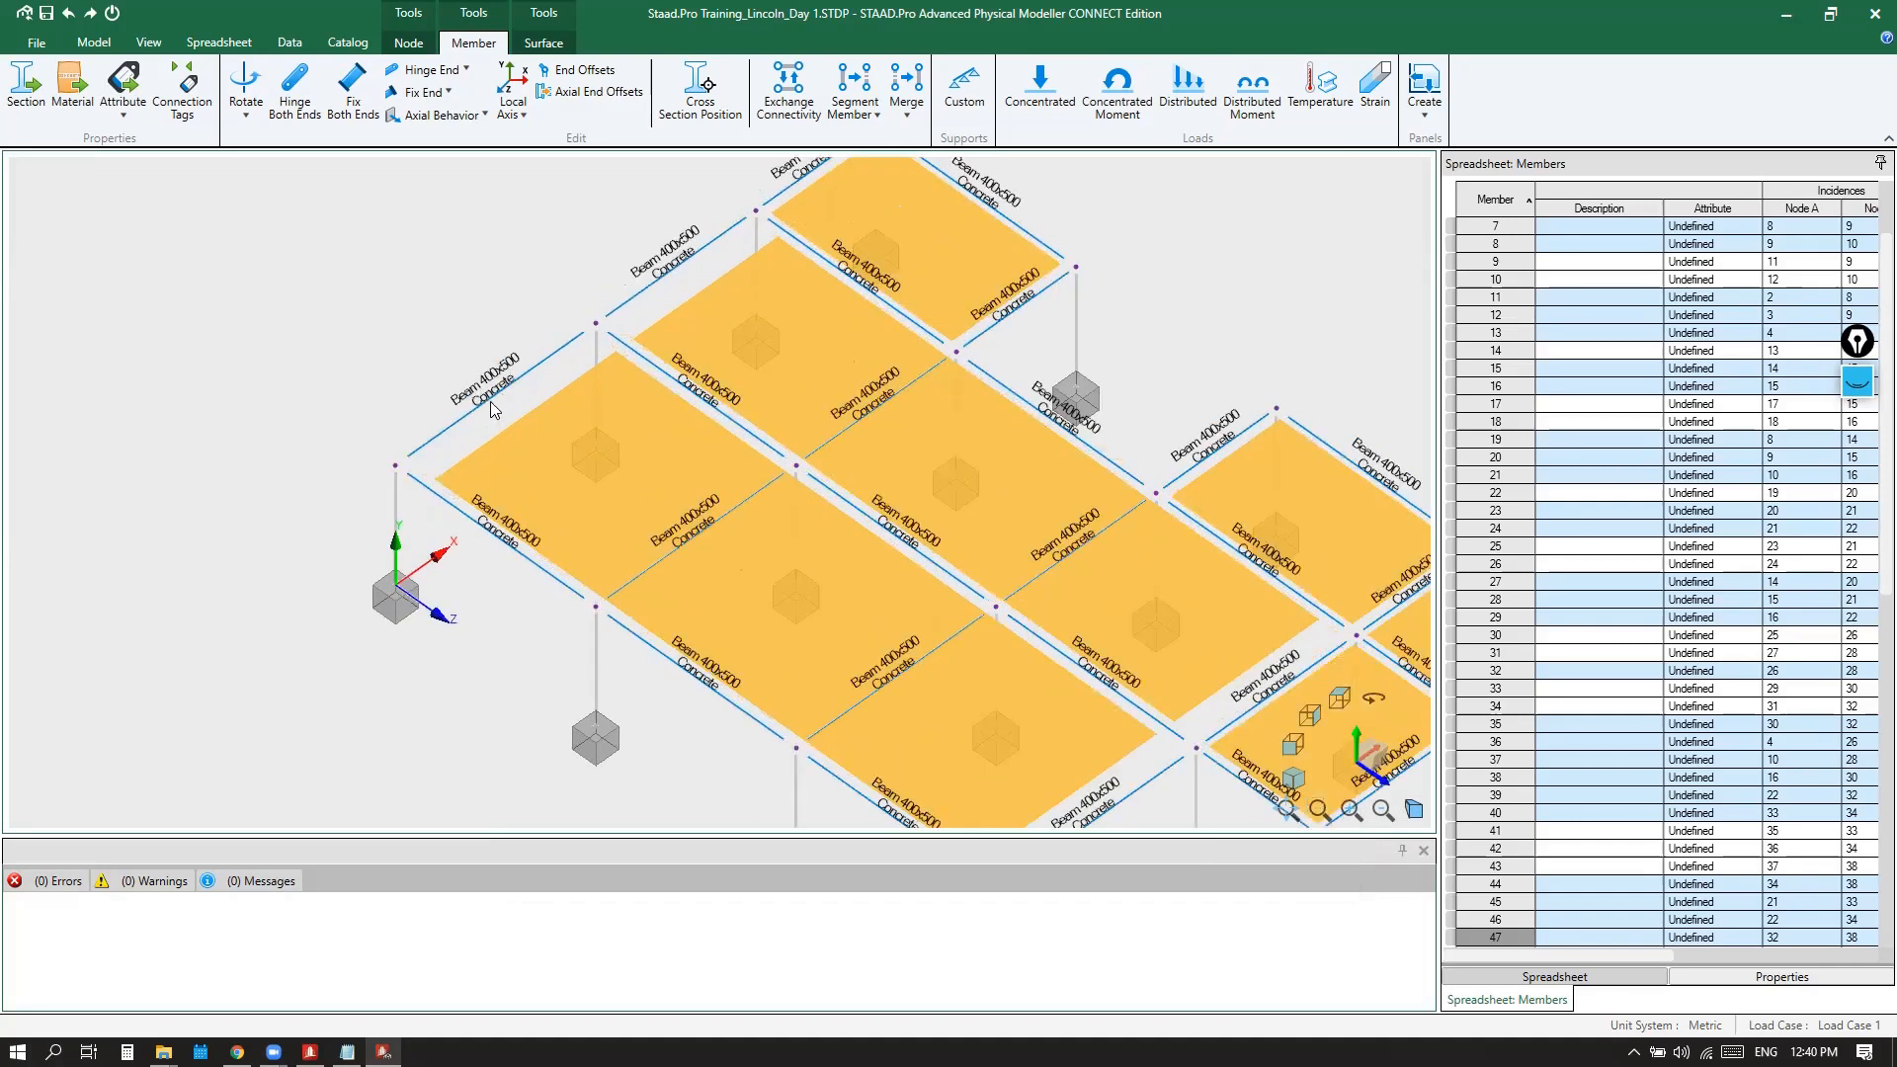
scroll(493, 405, down, 4)
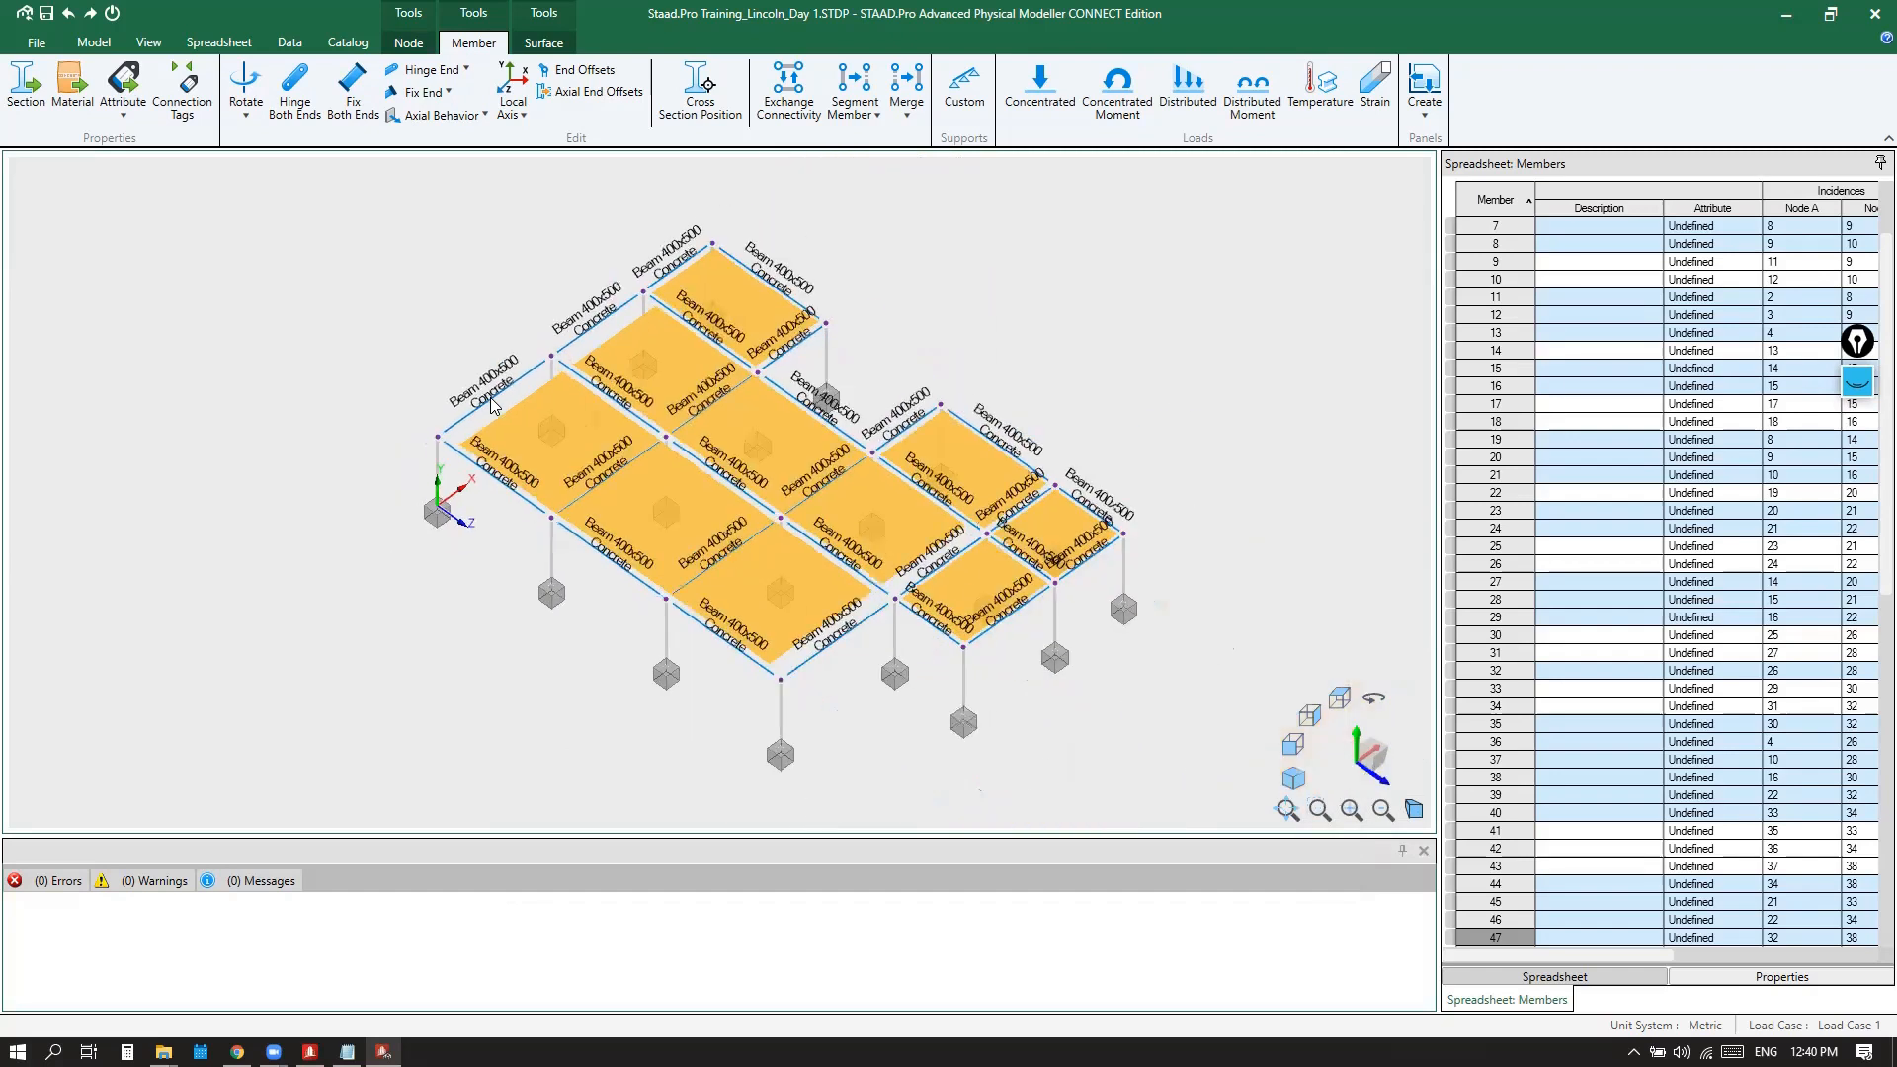
scroll(847, 346, down, 2)
scroll(741, 417, up, 2)
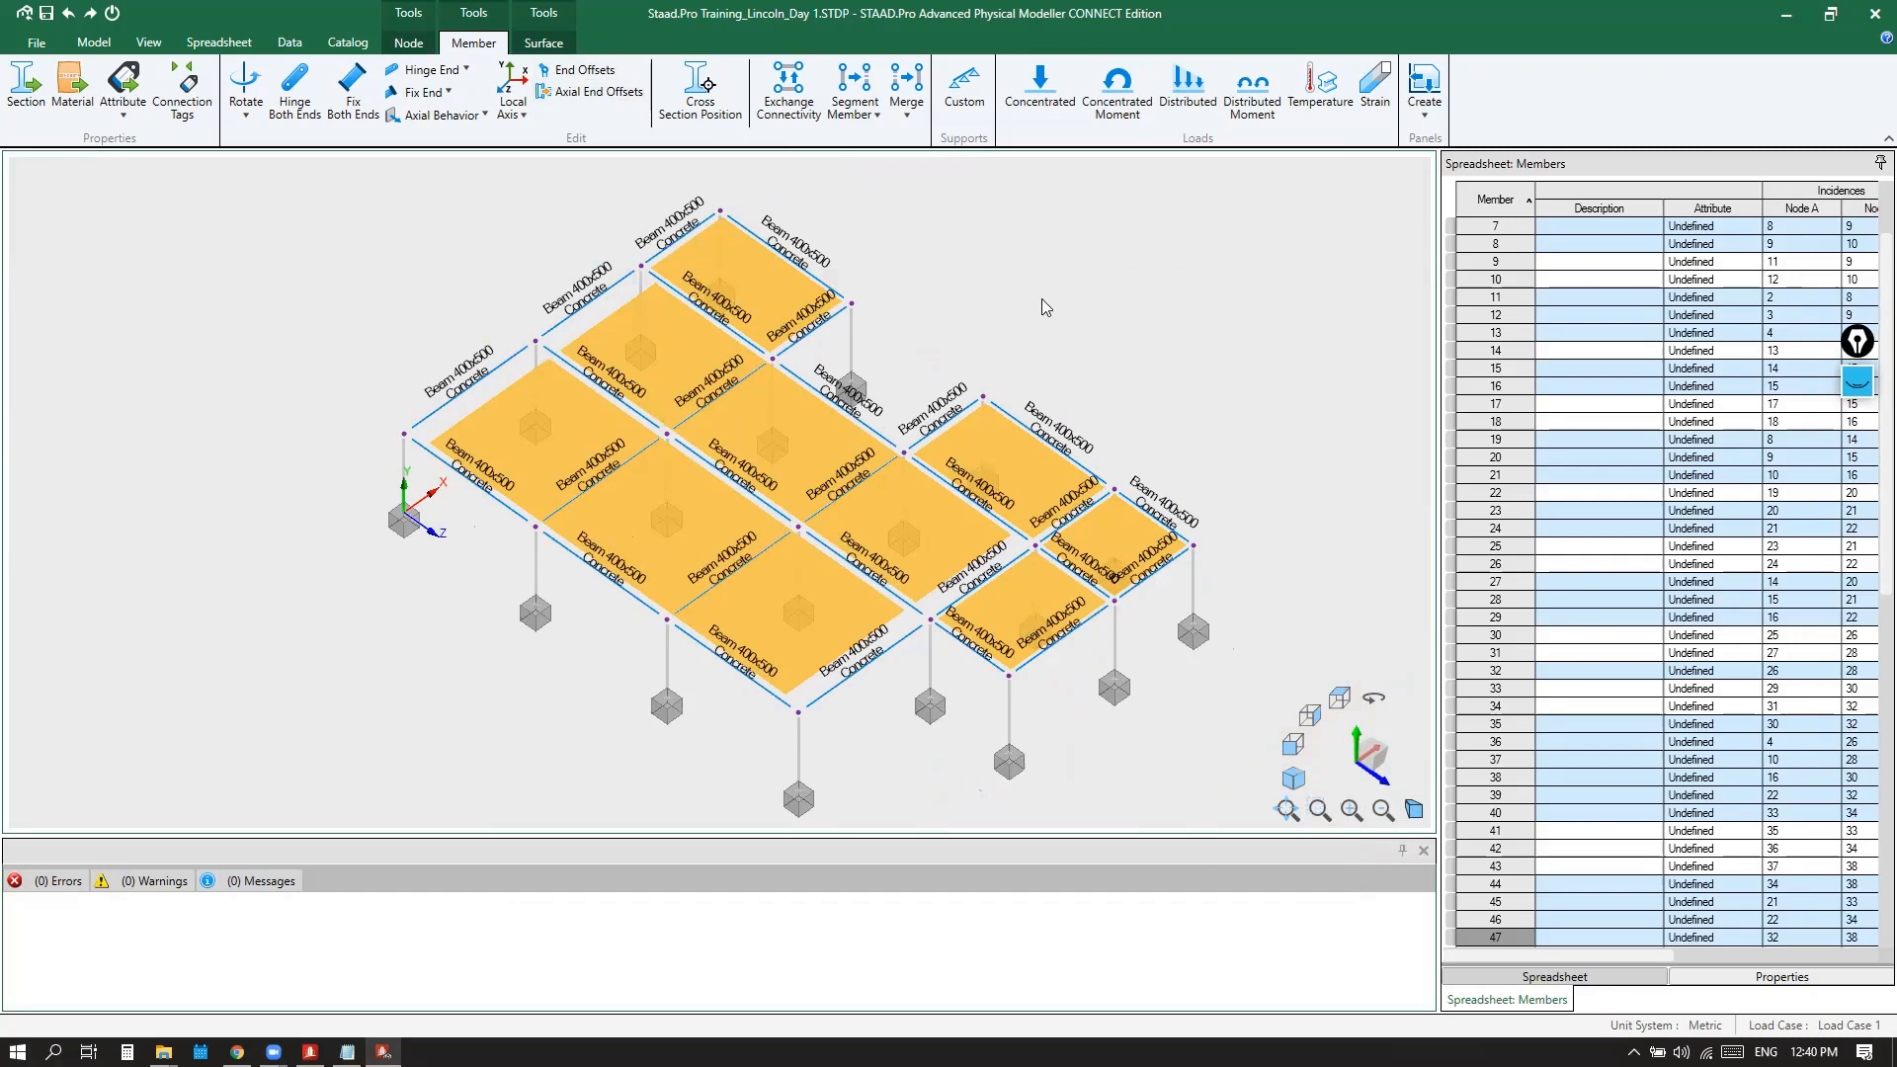
click(544, 43)
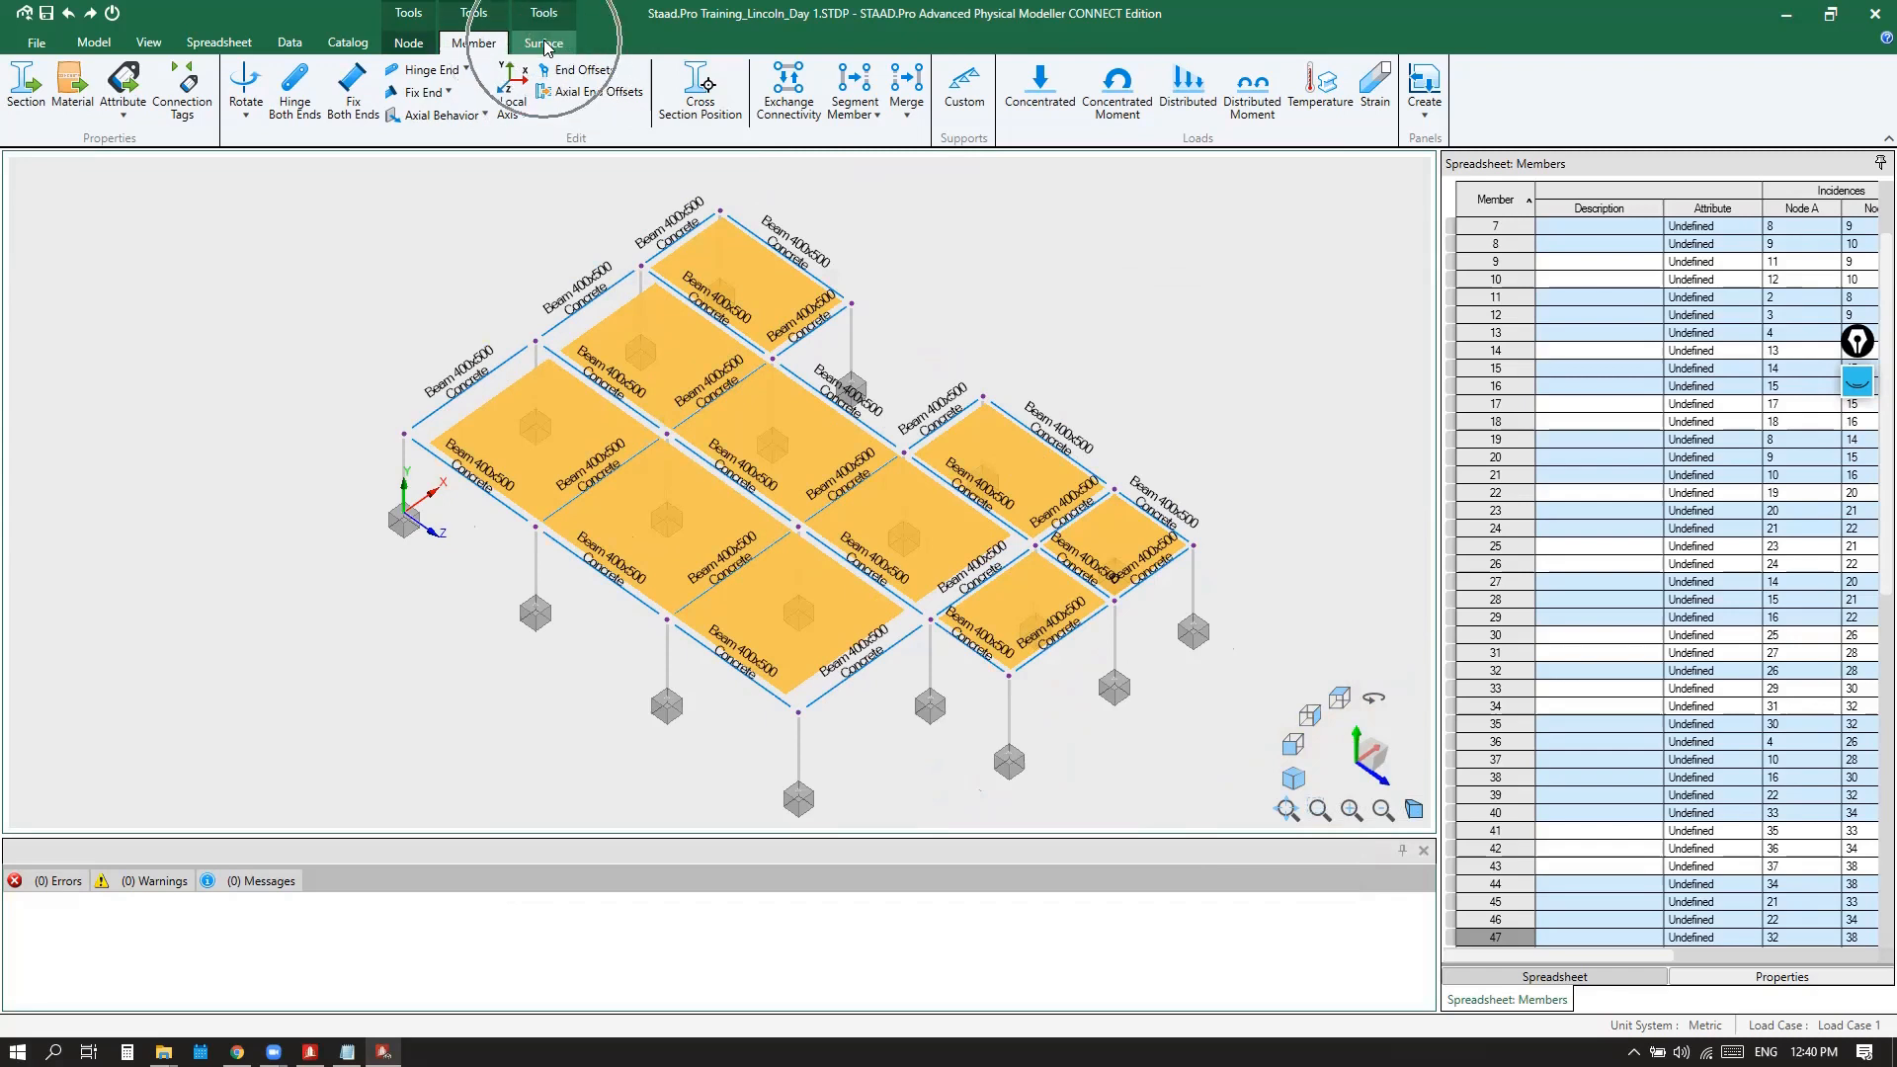
click(1123, 262)
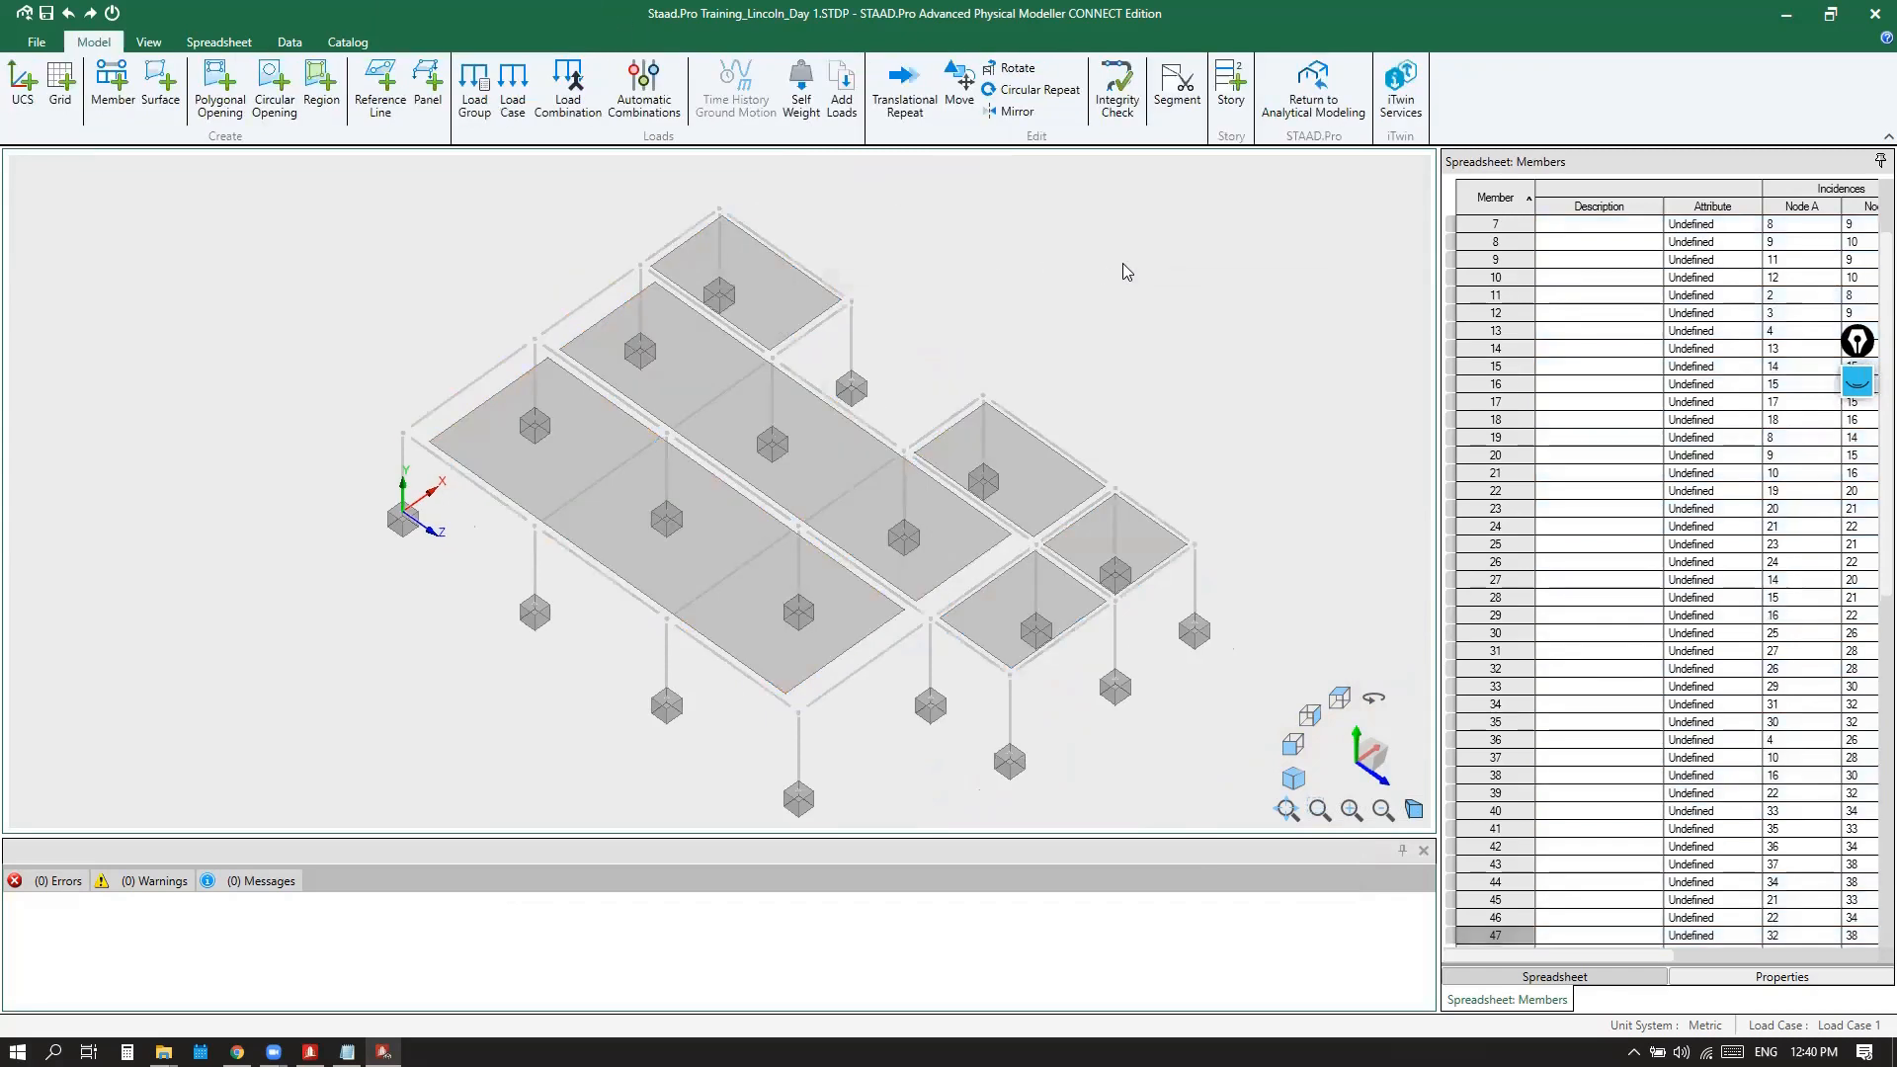
Select the entire frame in the isometric view, including all slab surfaces
click(391, 46)
click(771, 282)
key(ctrl)
key(ctrl)
key(ctrl)
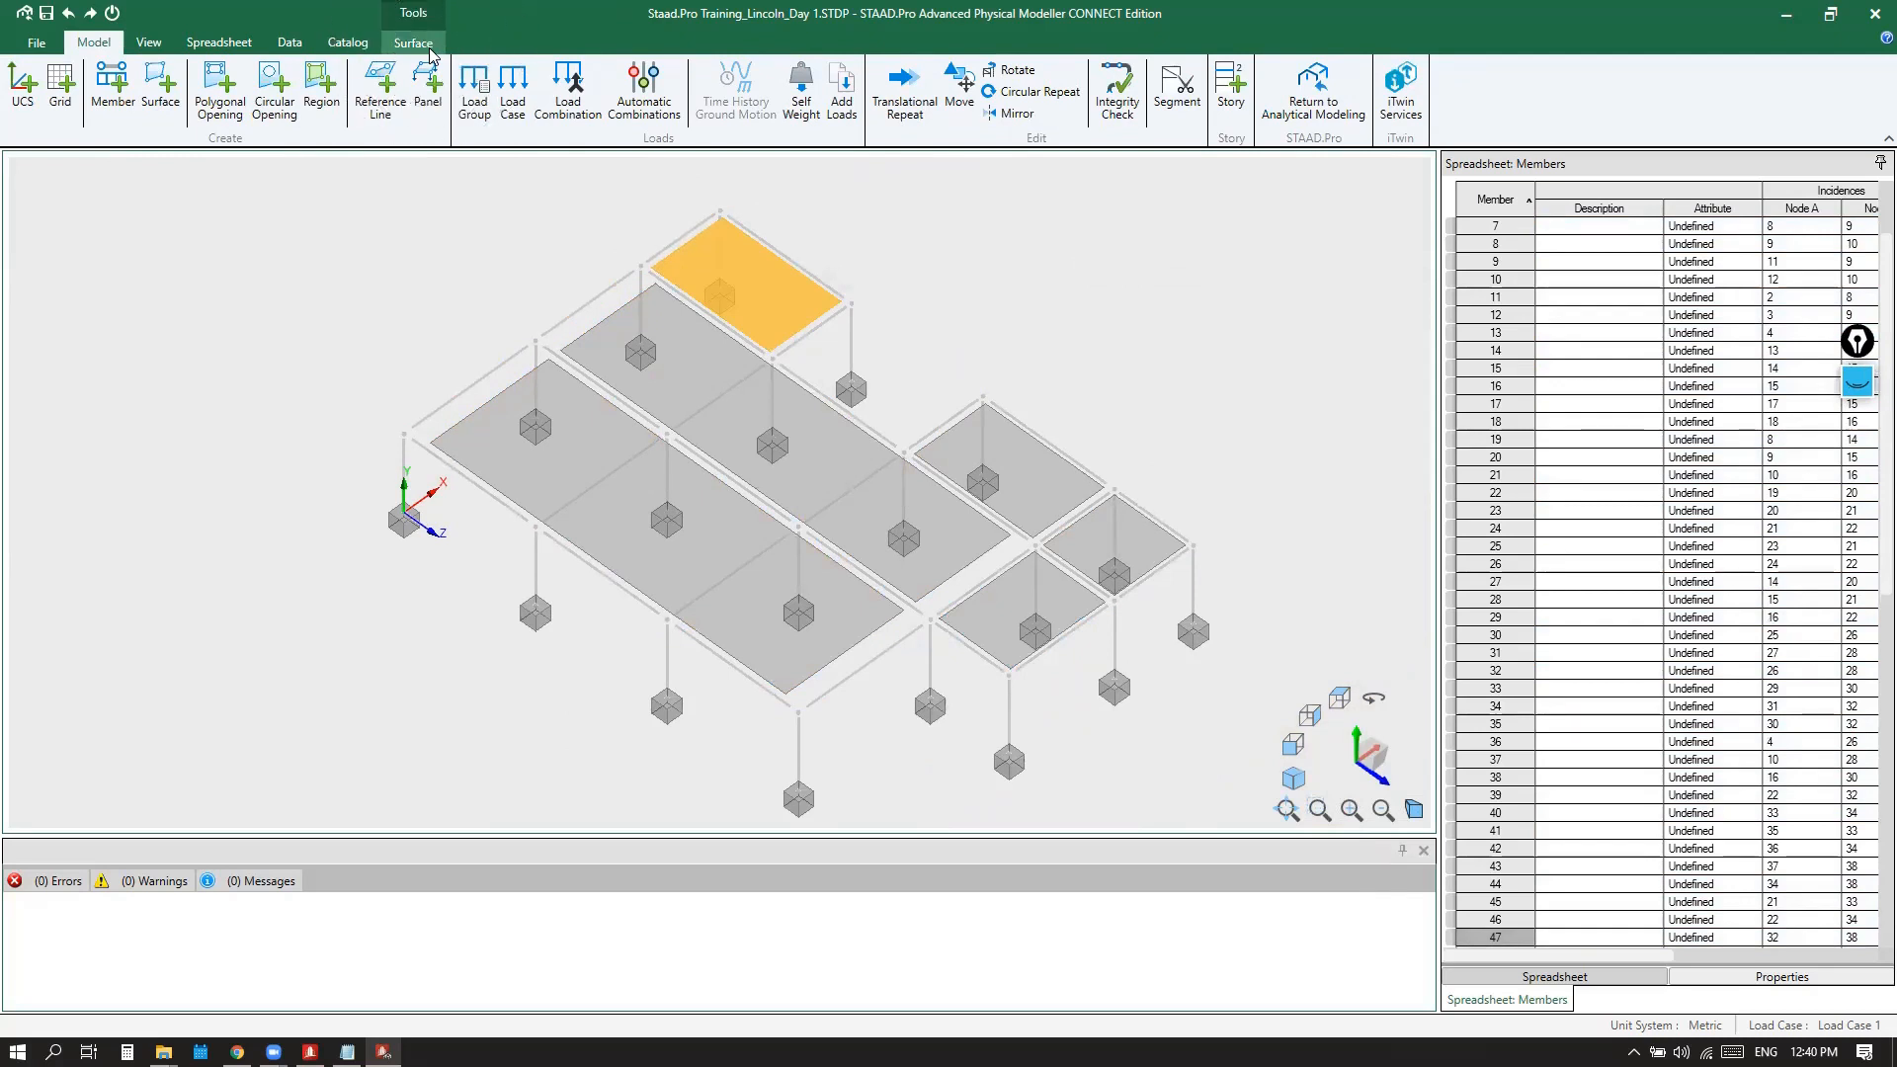
scroll(966, 281, down, 3)
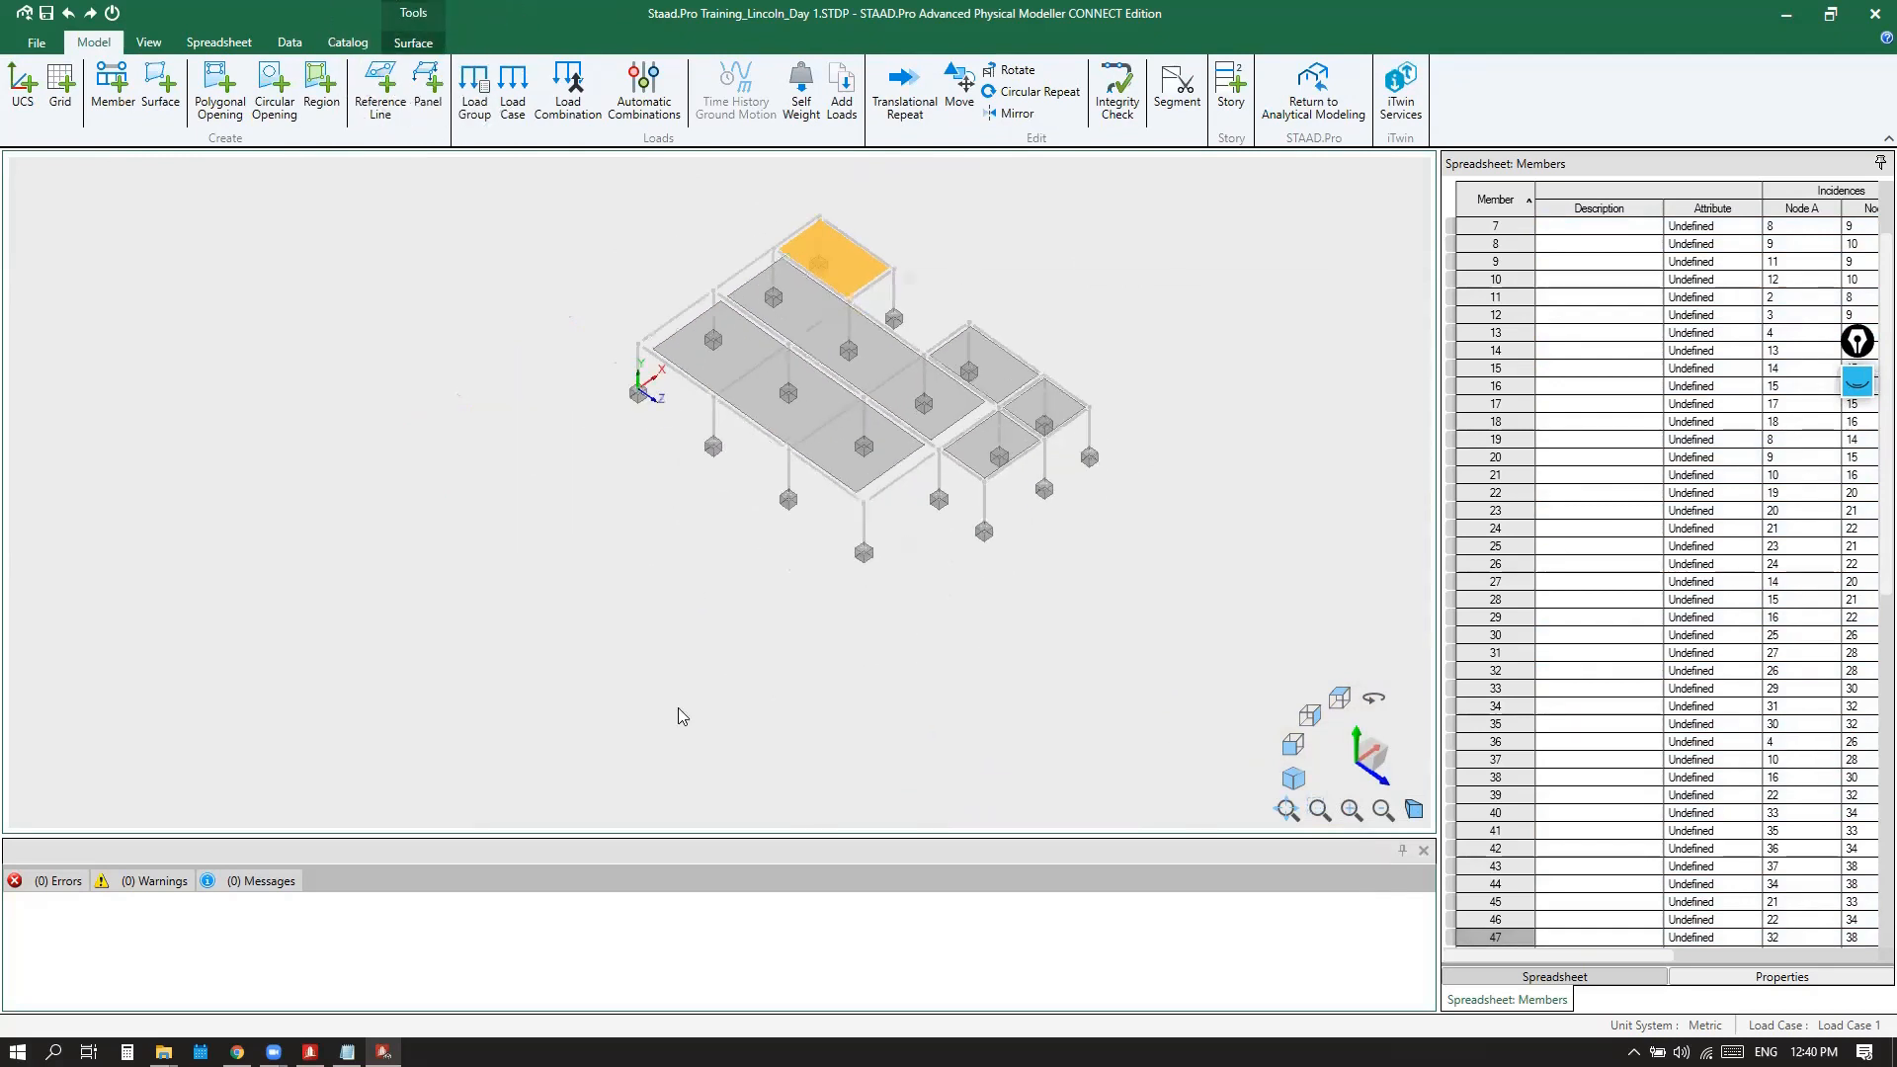
drag(578, 219, 1216, 691)
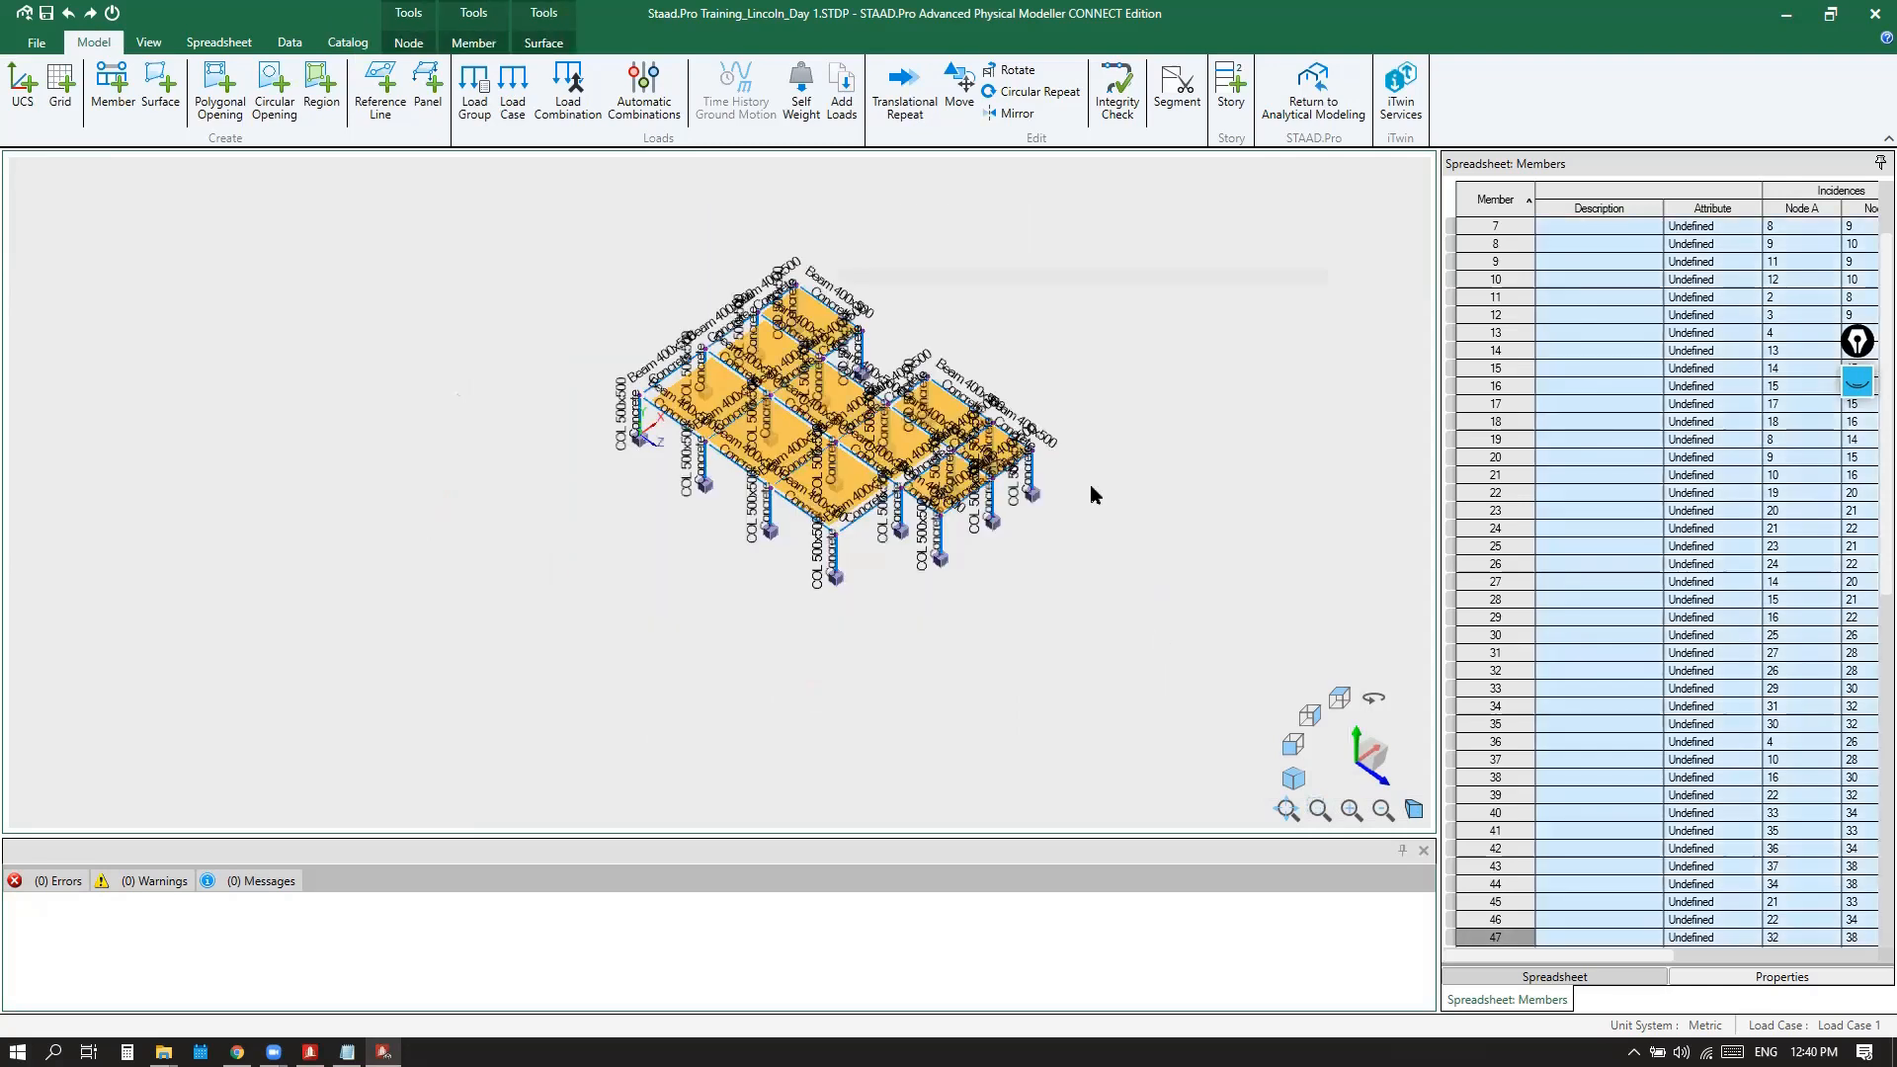
scroll(914, 297, up, 2)
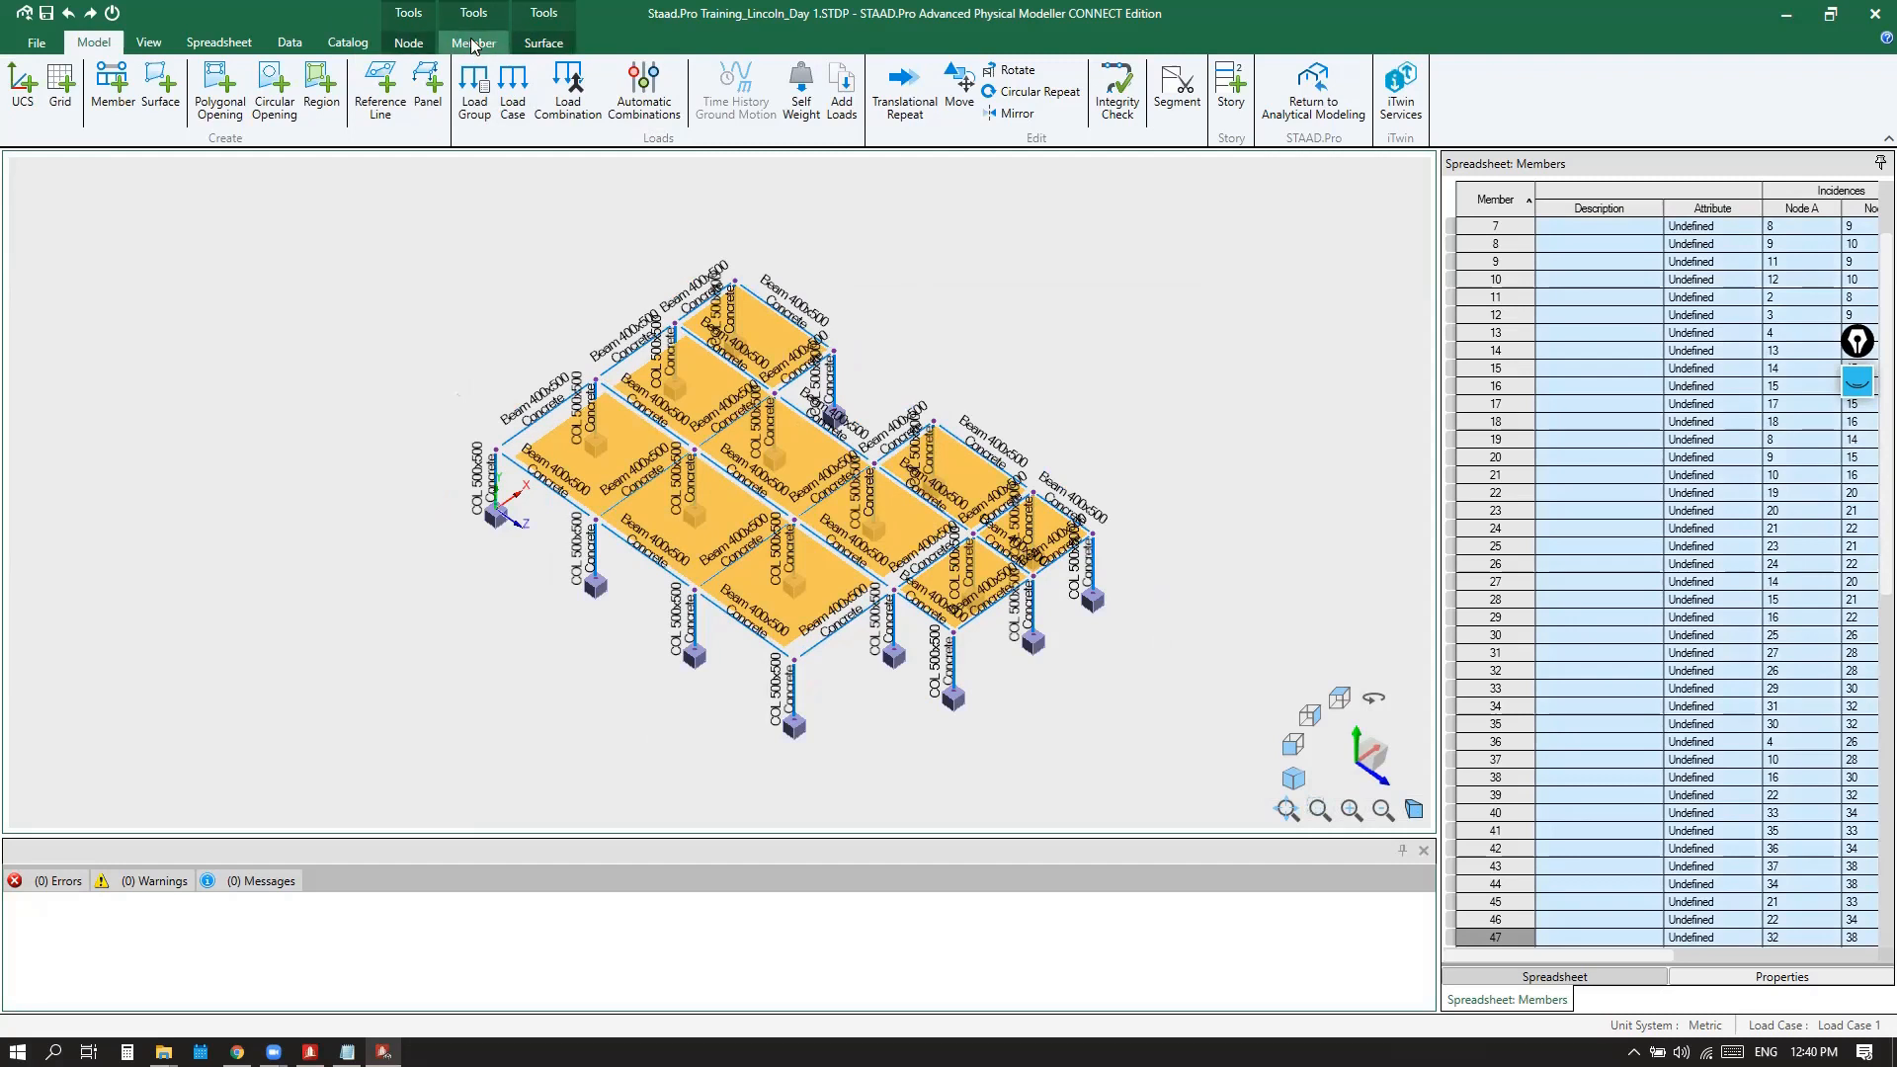
Try to assign the Standard Concrete material from the Catalog source to the selected slab surfaces
click(546, 45)
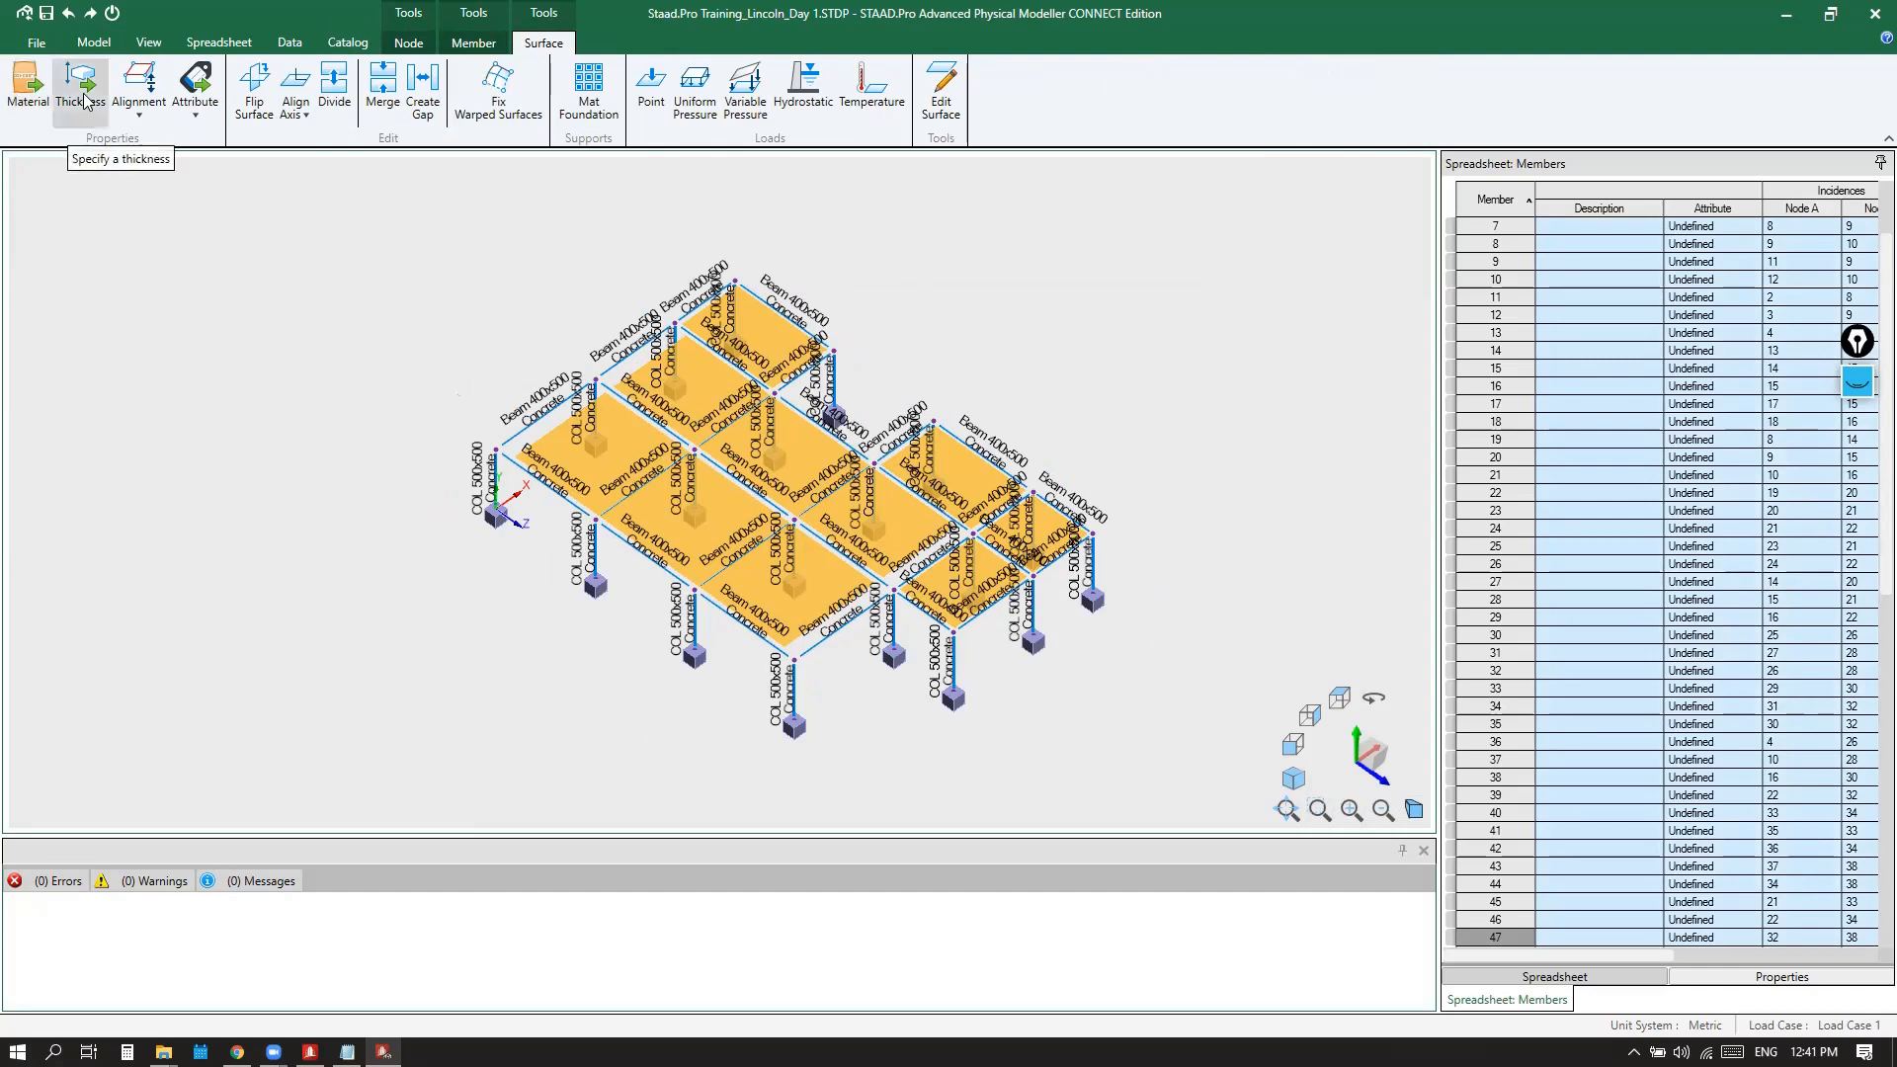
click(25, 107)
drag(955, 298, 1181, 209)
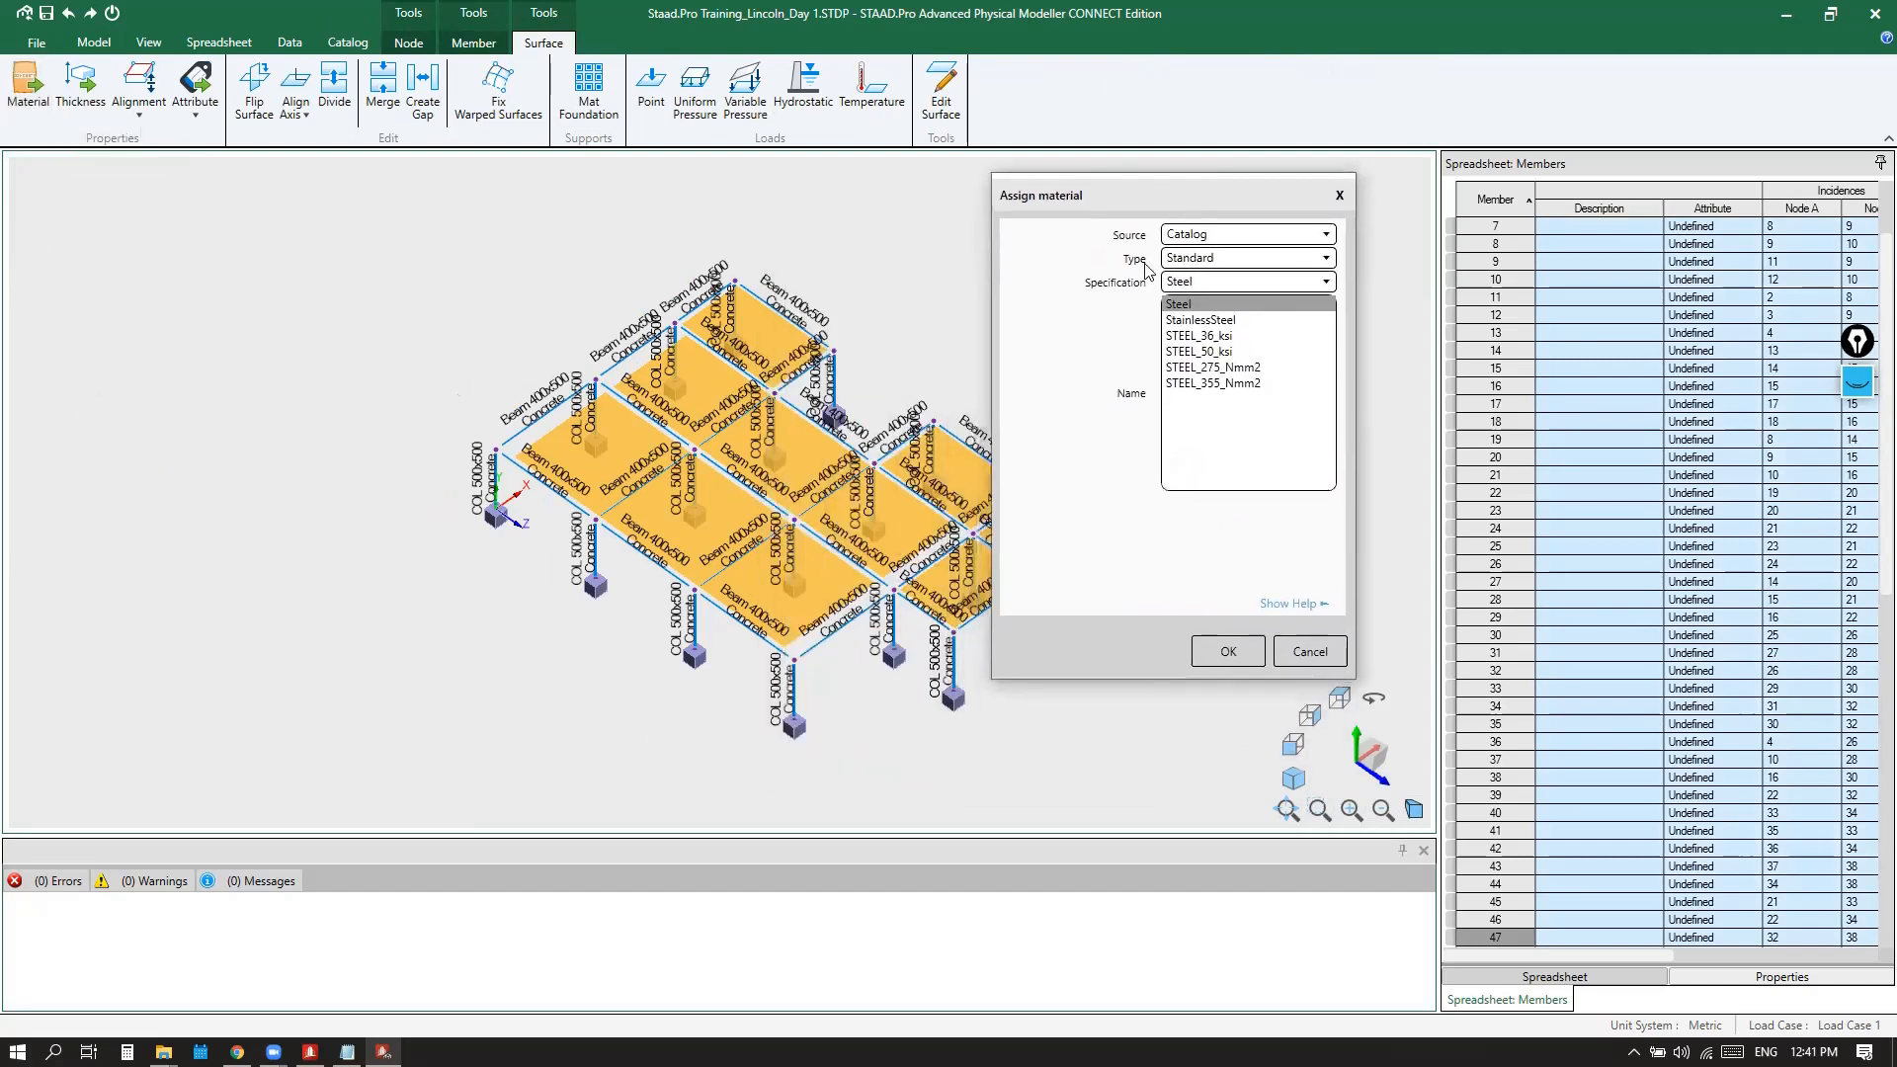
click(1264, 284)
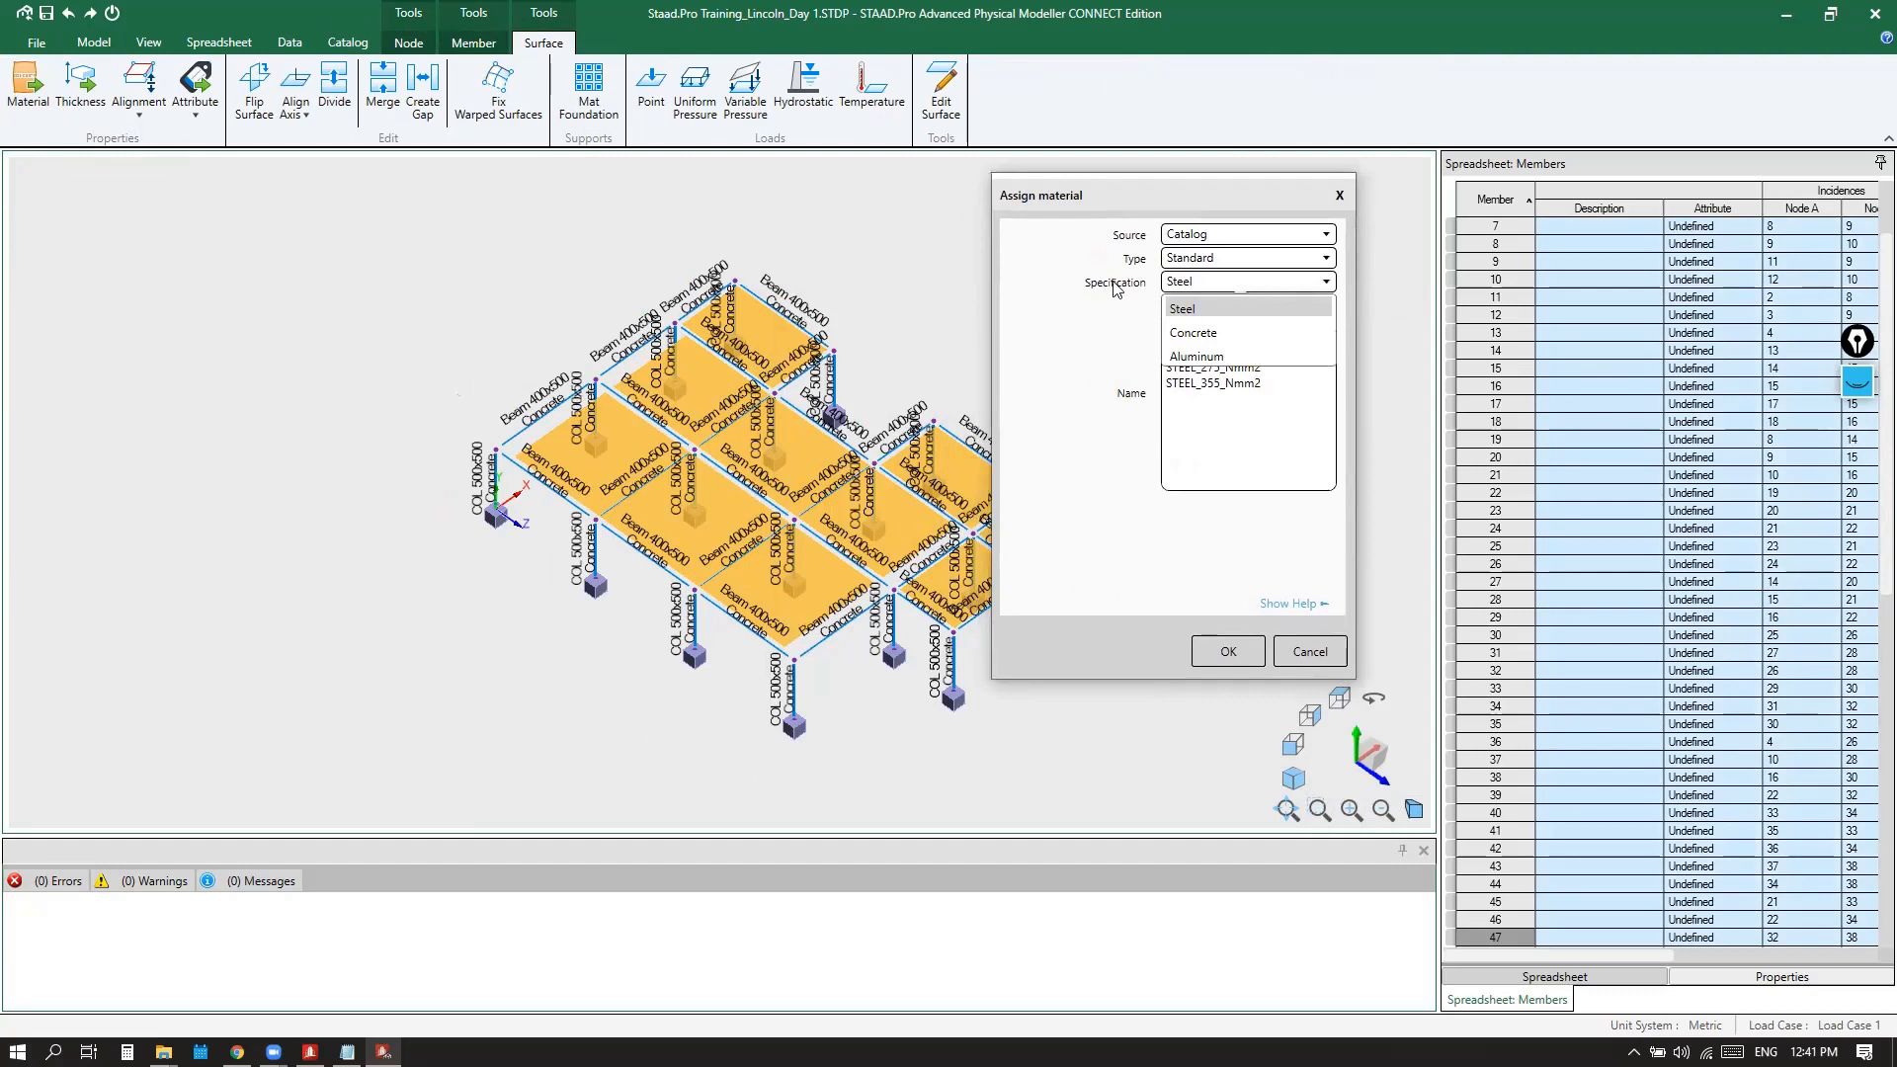
click(1194, 333)
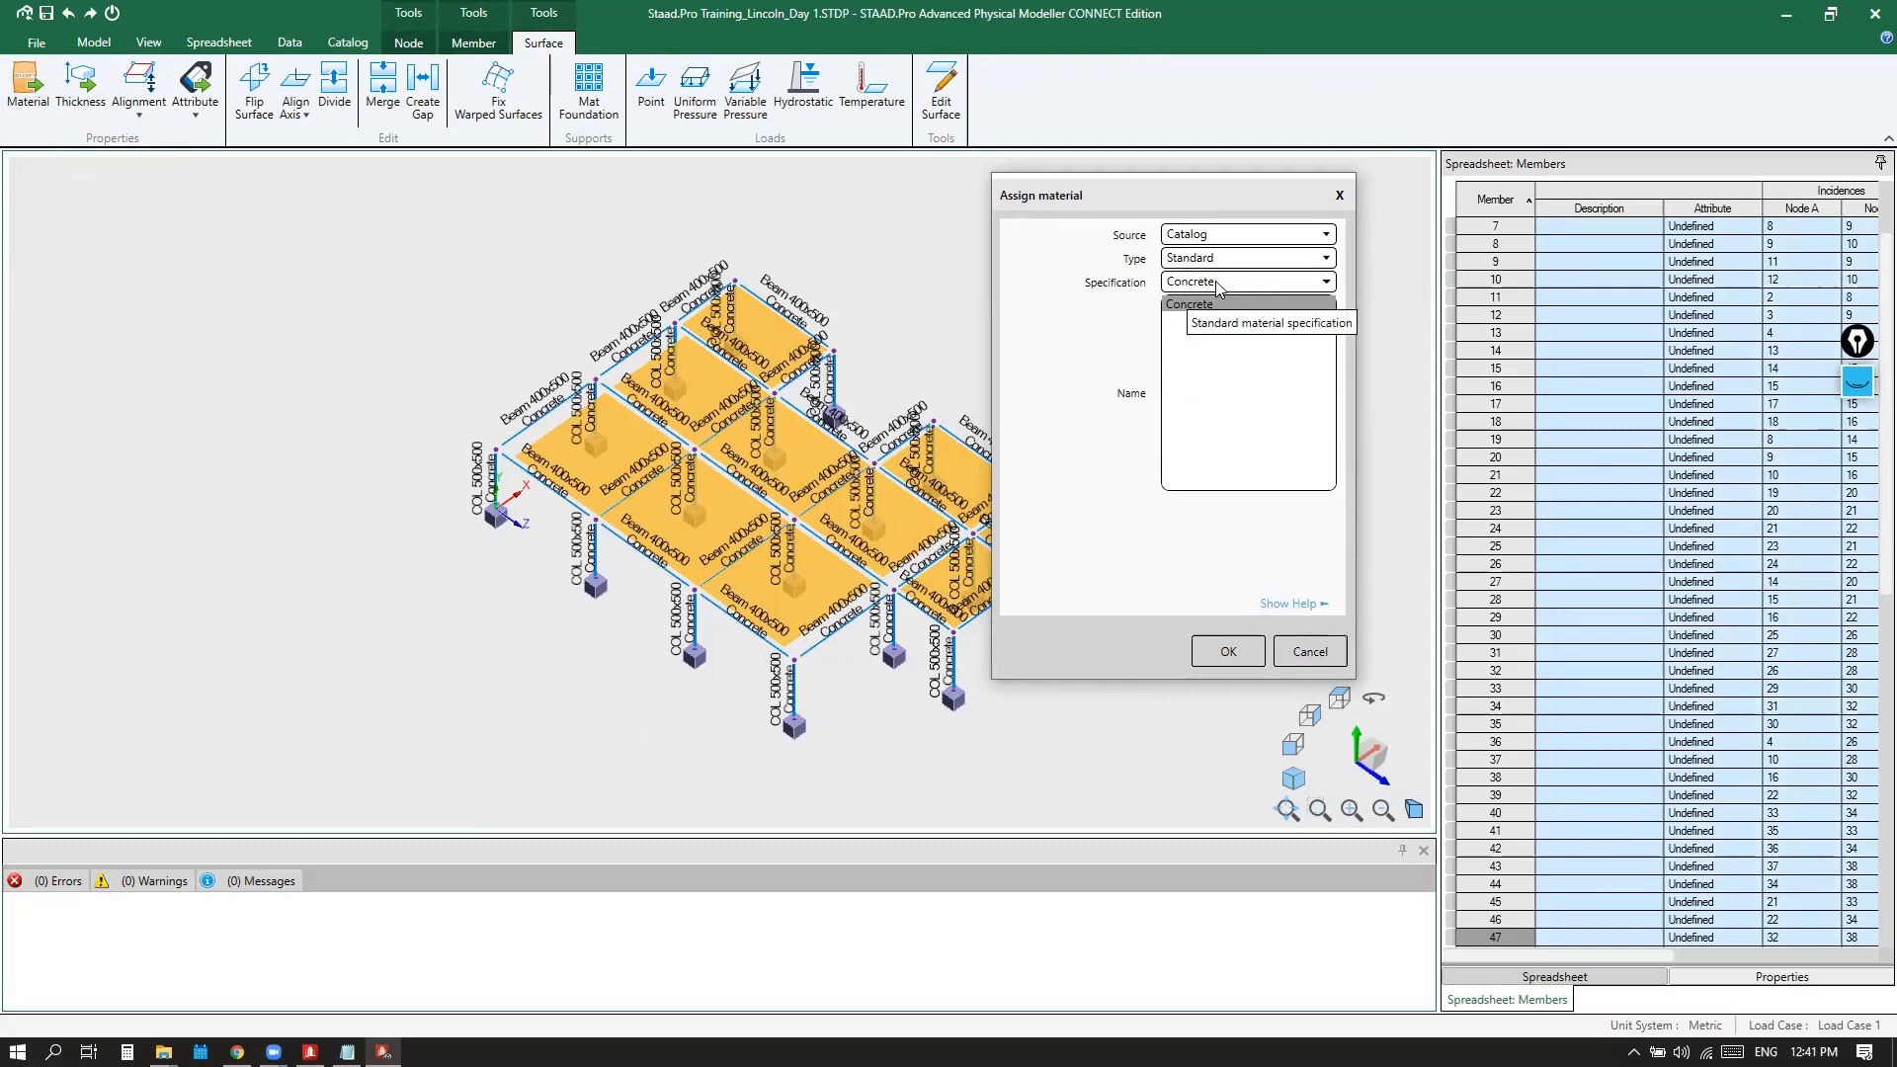
mouse_move(1205, 202)
mouse_down()
mouse_move(1243, 200)
mouse_move(1225, 184)
mouse_up()
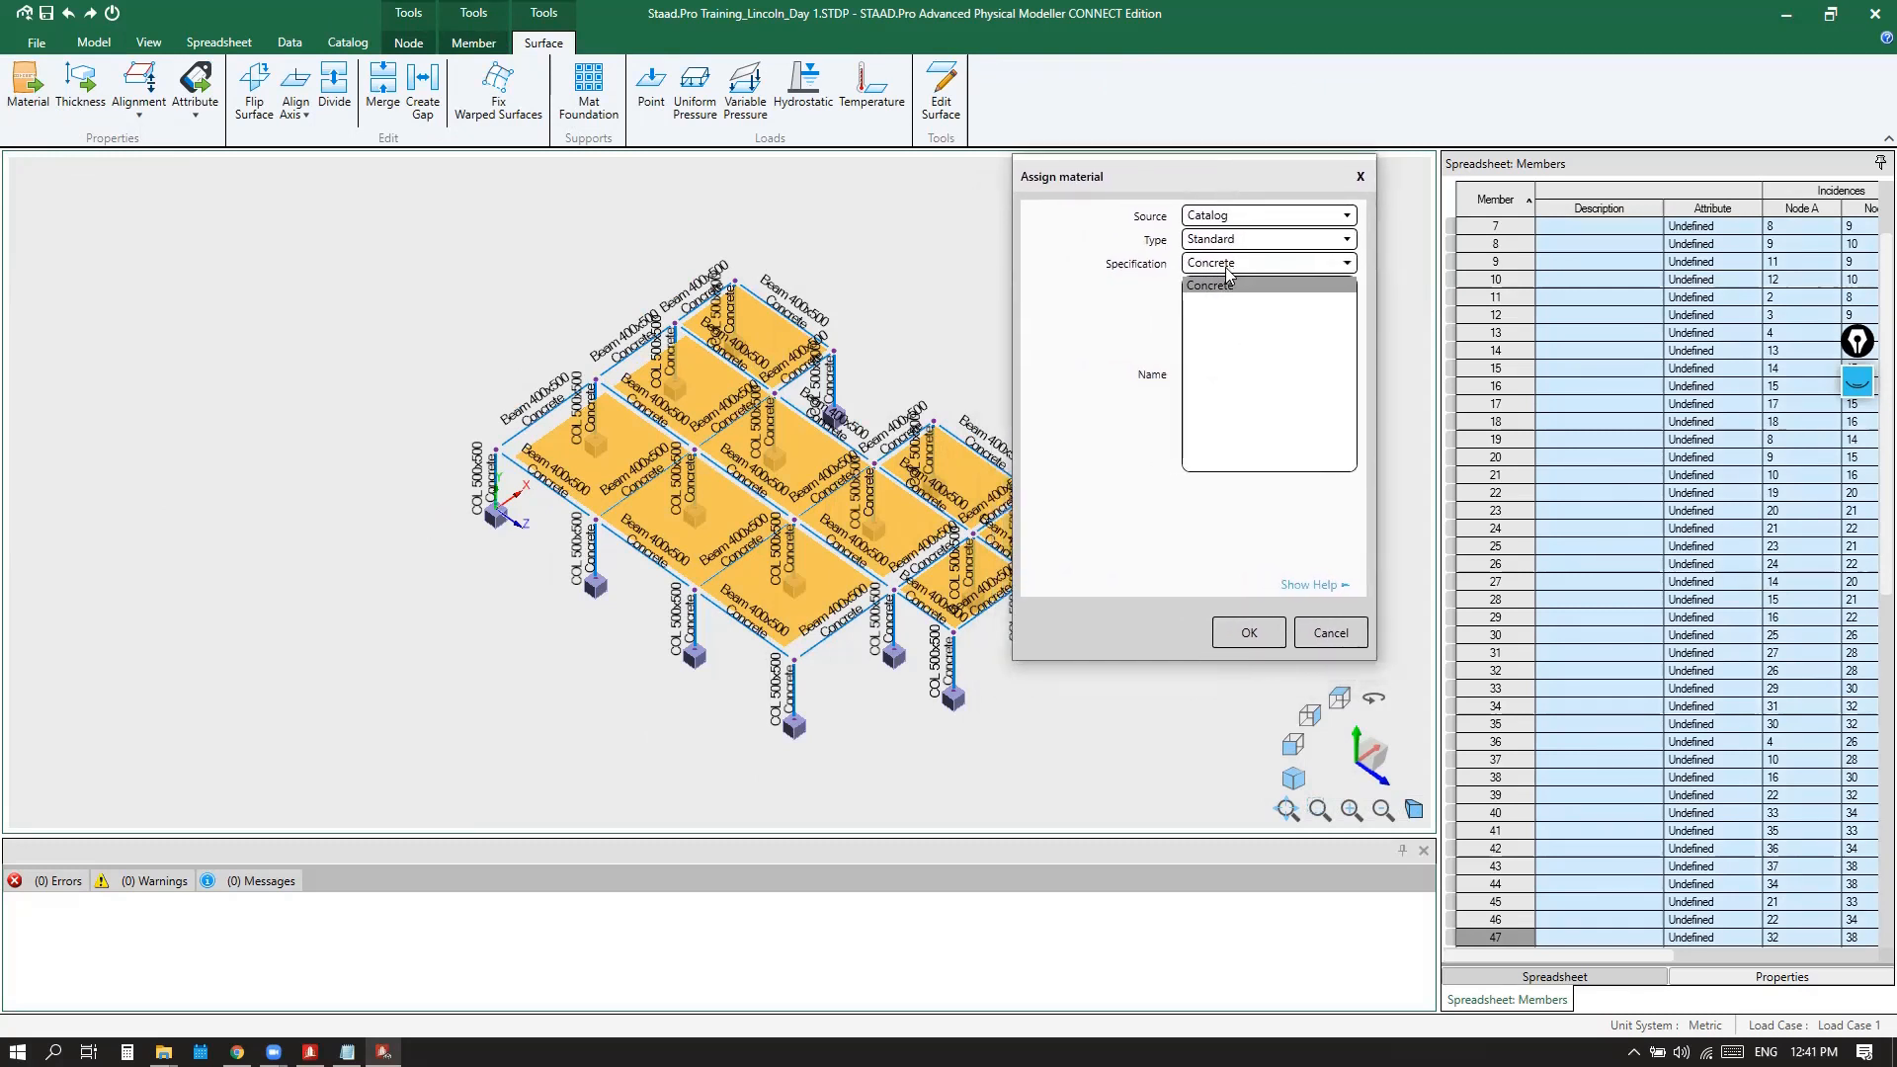
click(1247, 635)
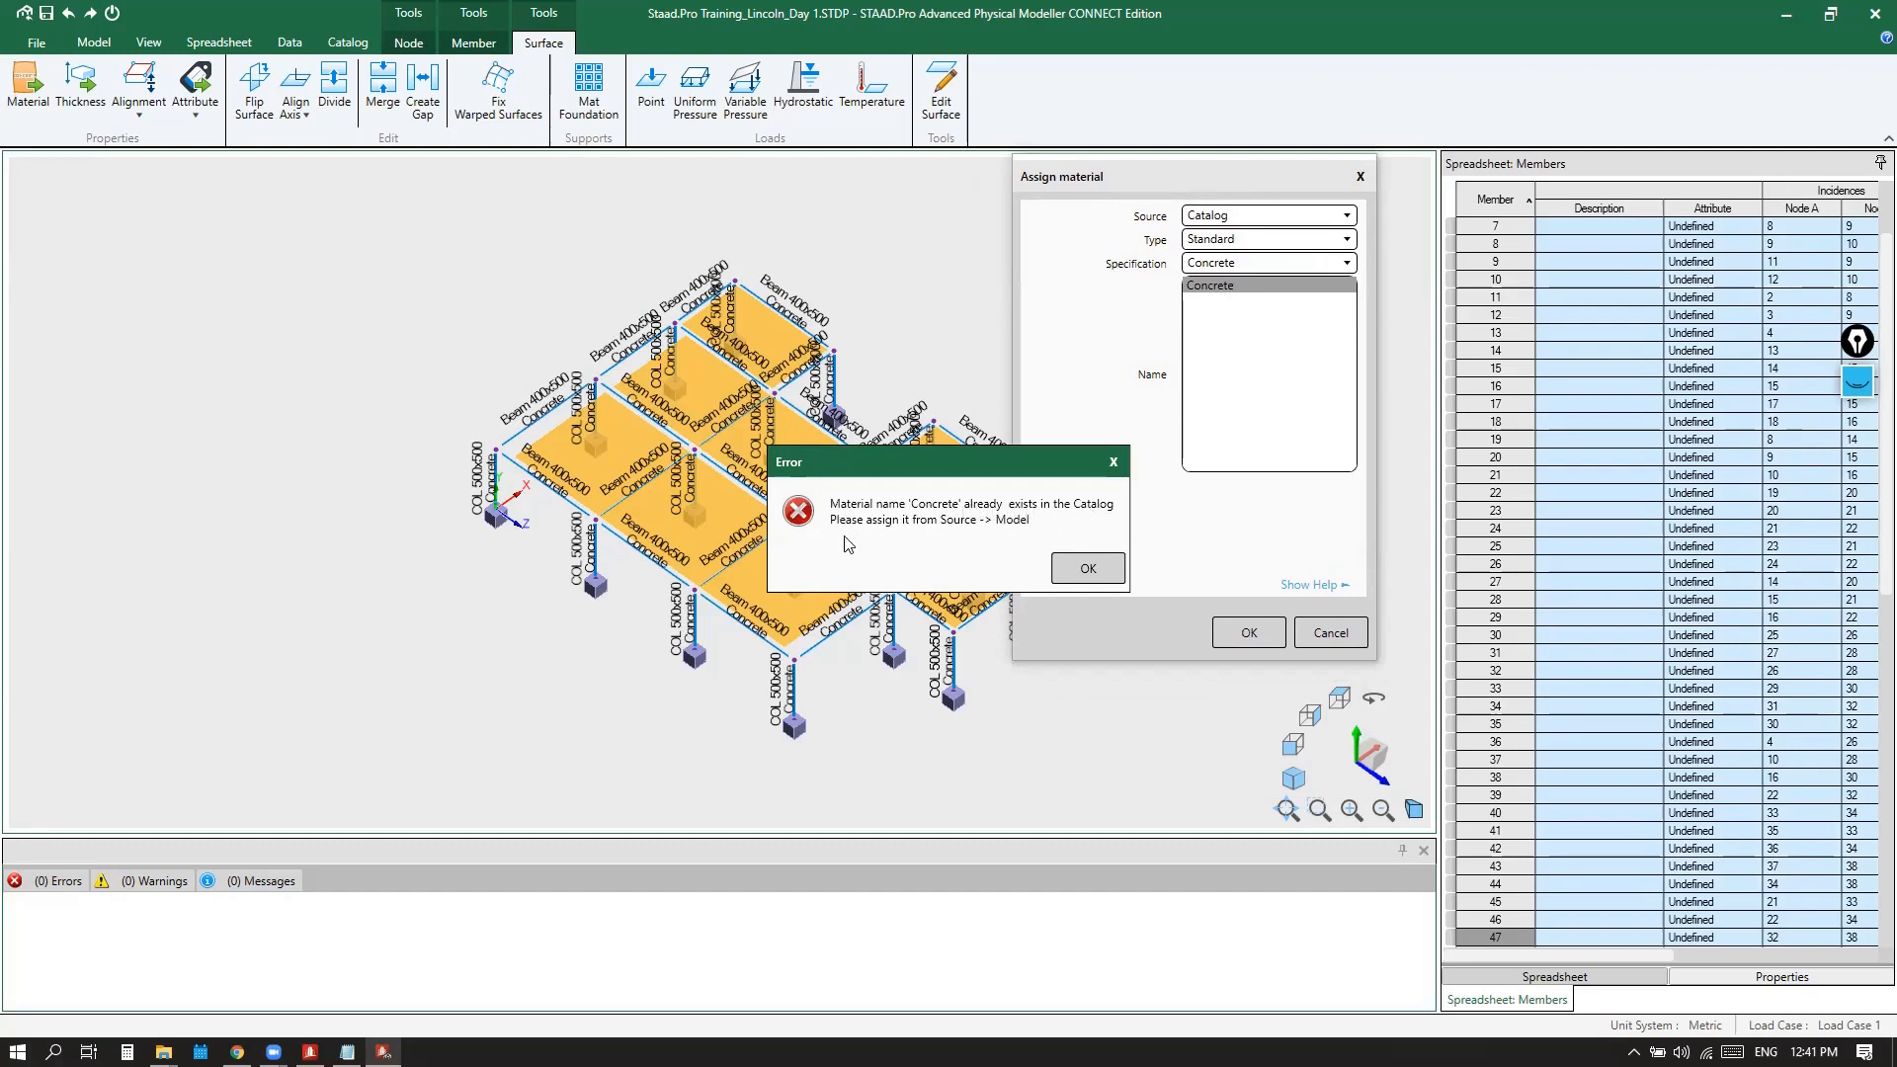
click(1114, 461)
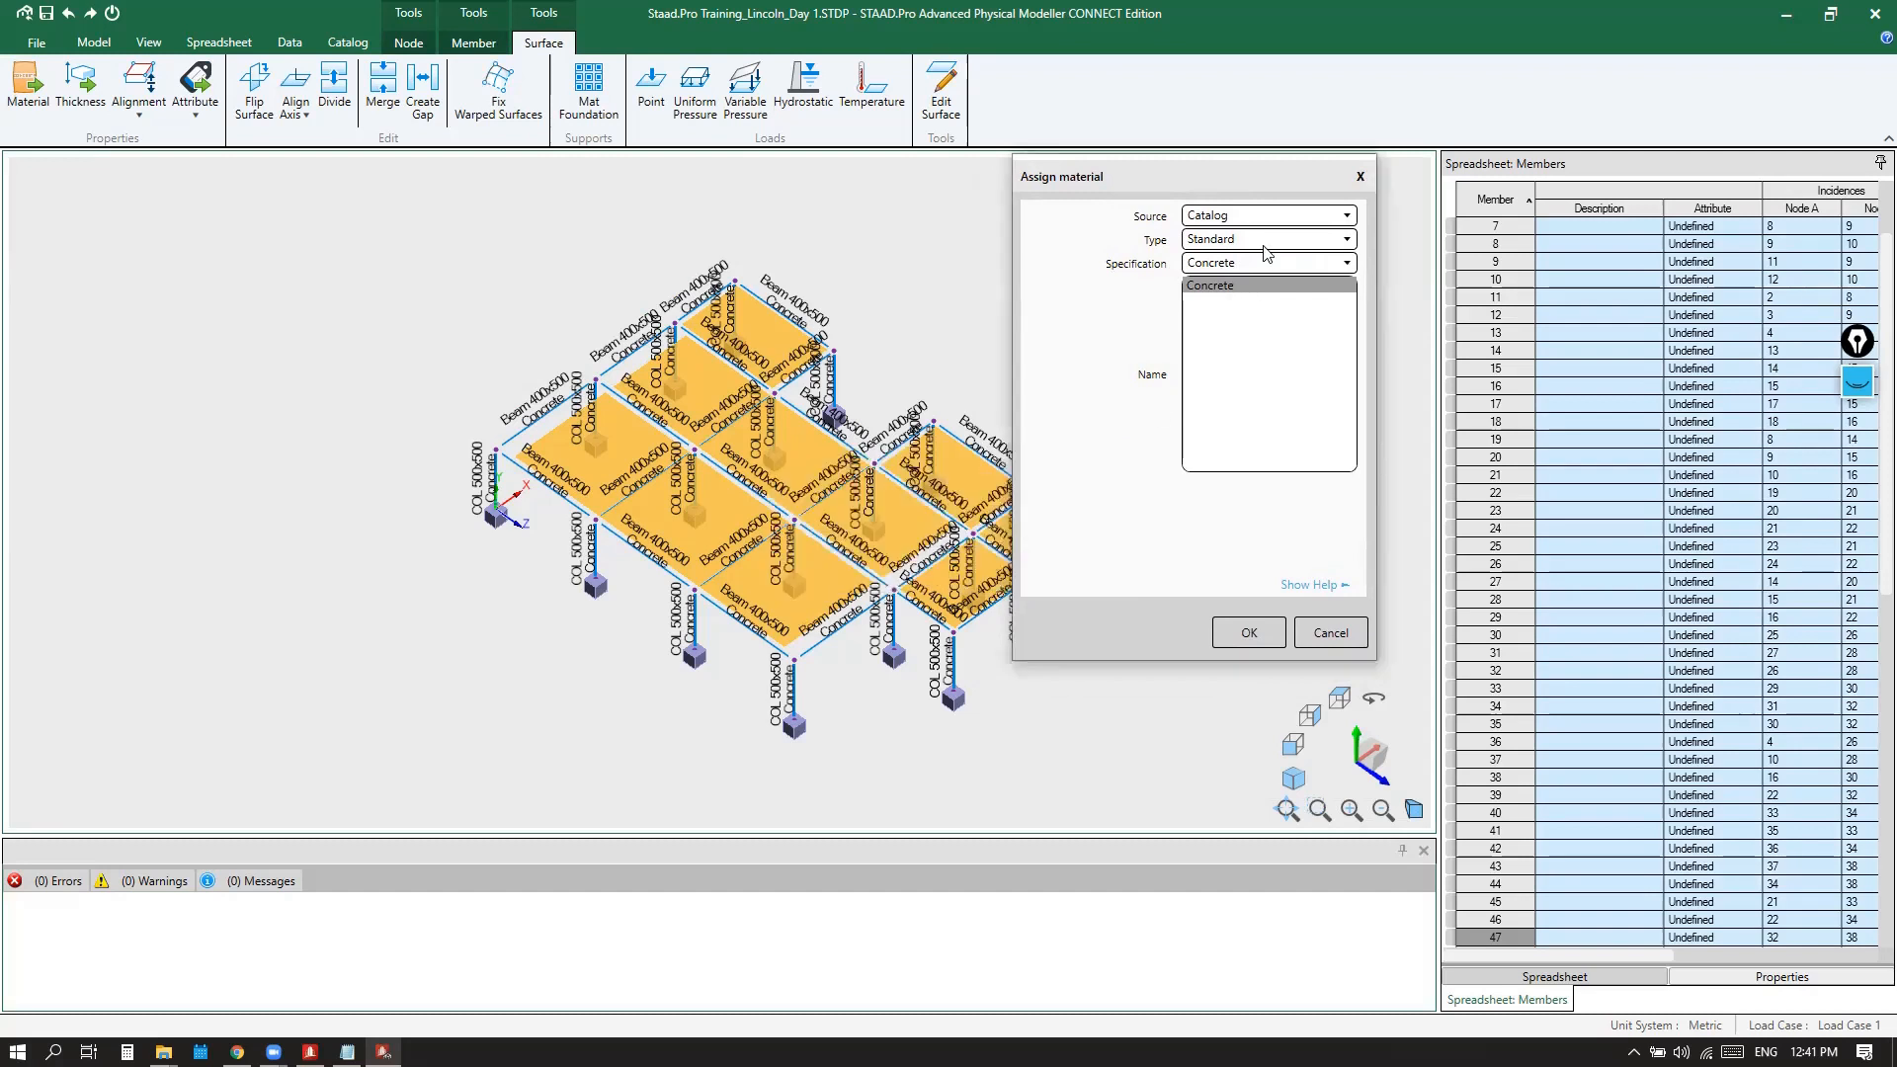
Assign the existing Concrete material from the Model source to the selected slab surfaces
click(1232, 219)
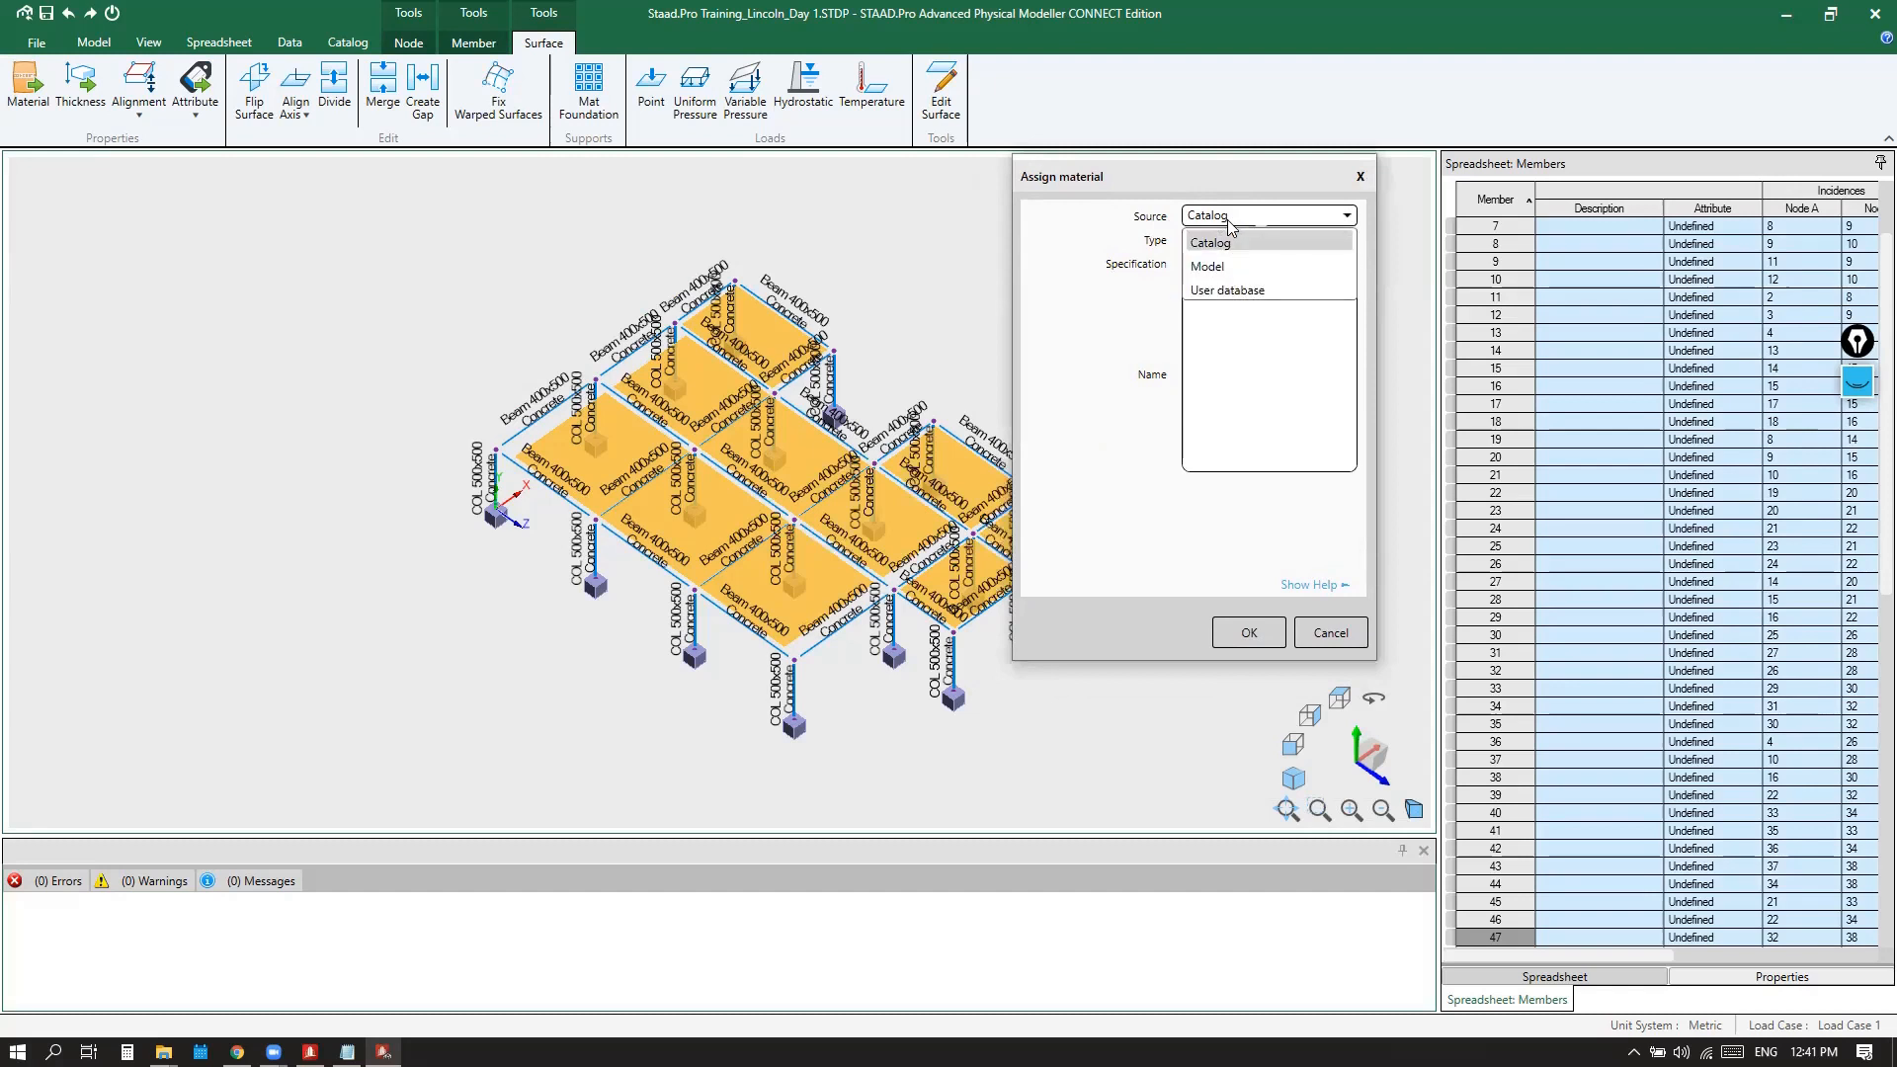
click(1216, 263)
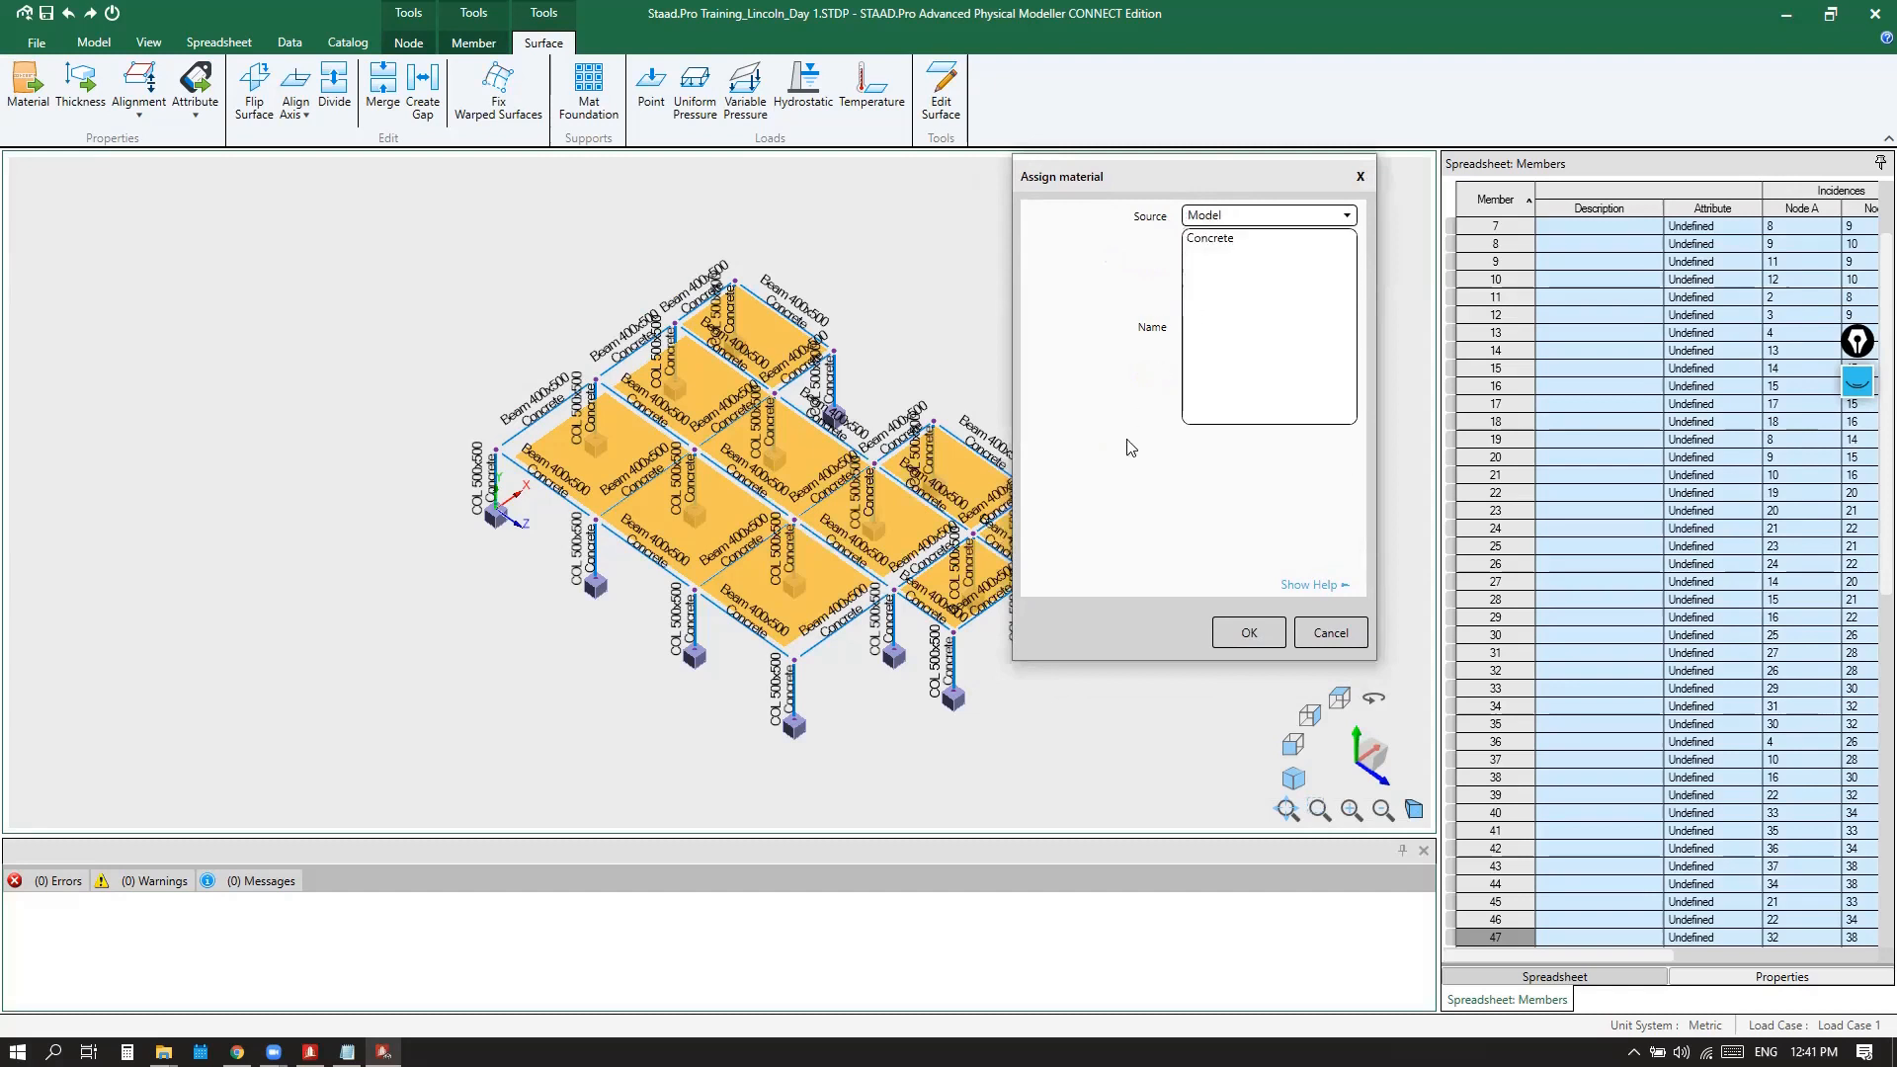
click(1200, 239)
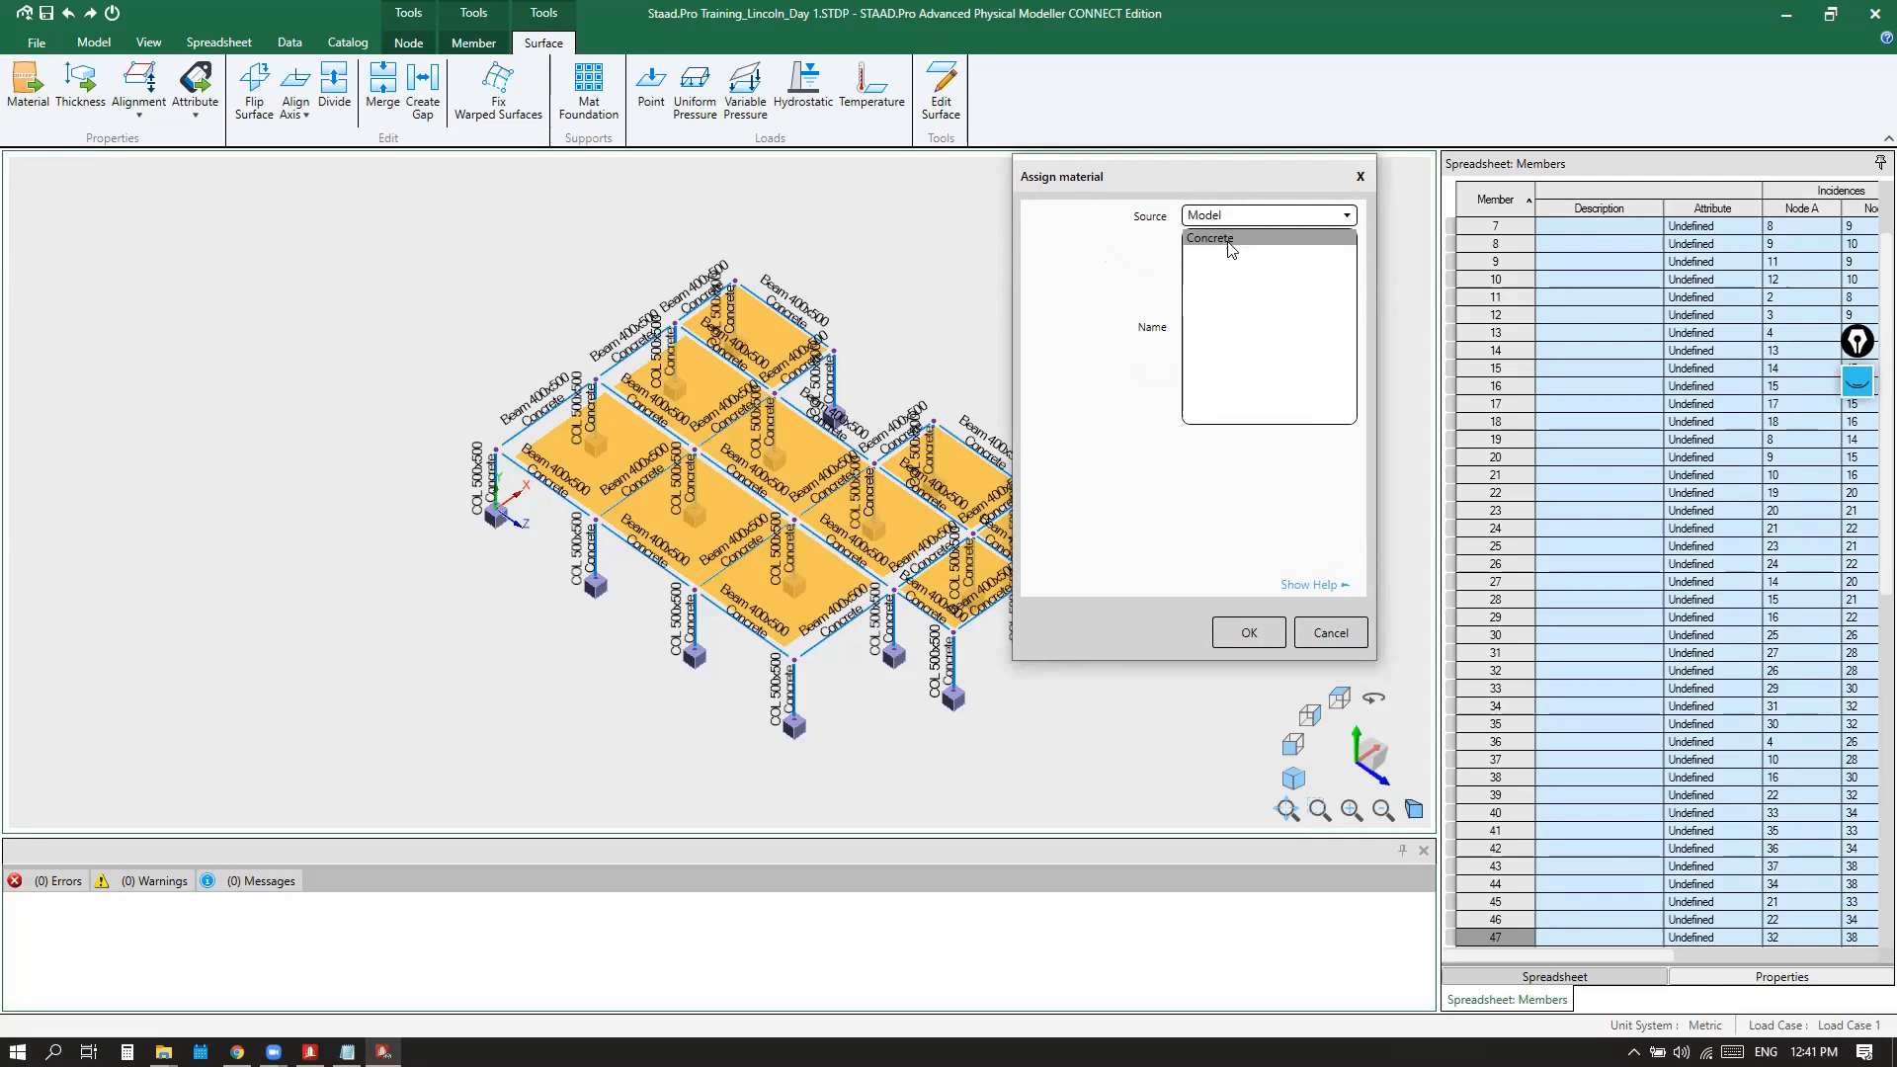
click(1246, 633)
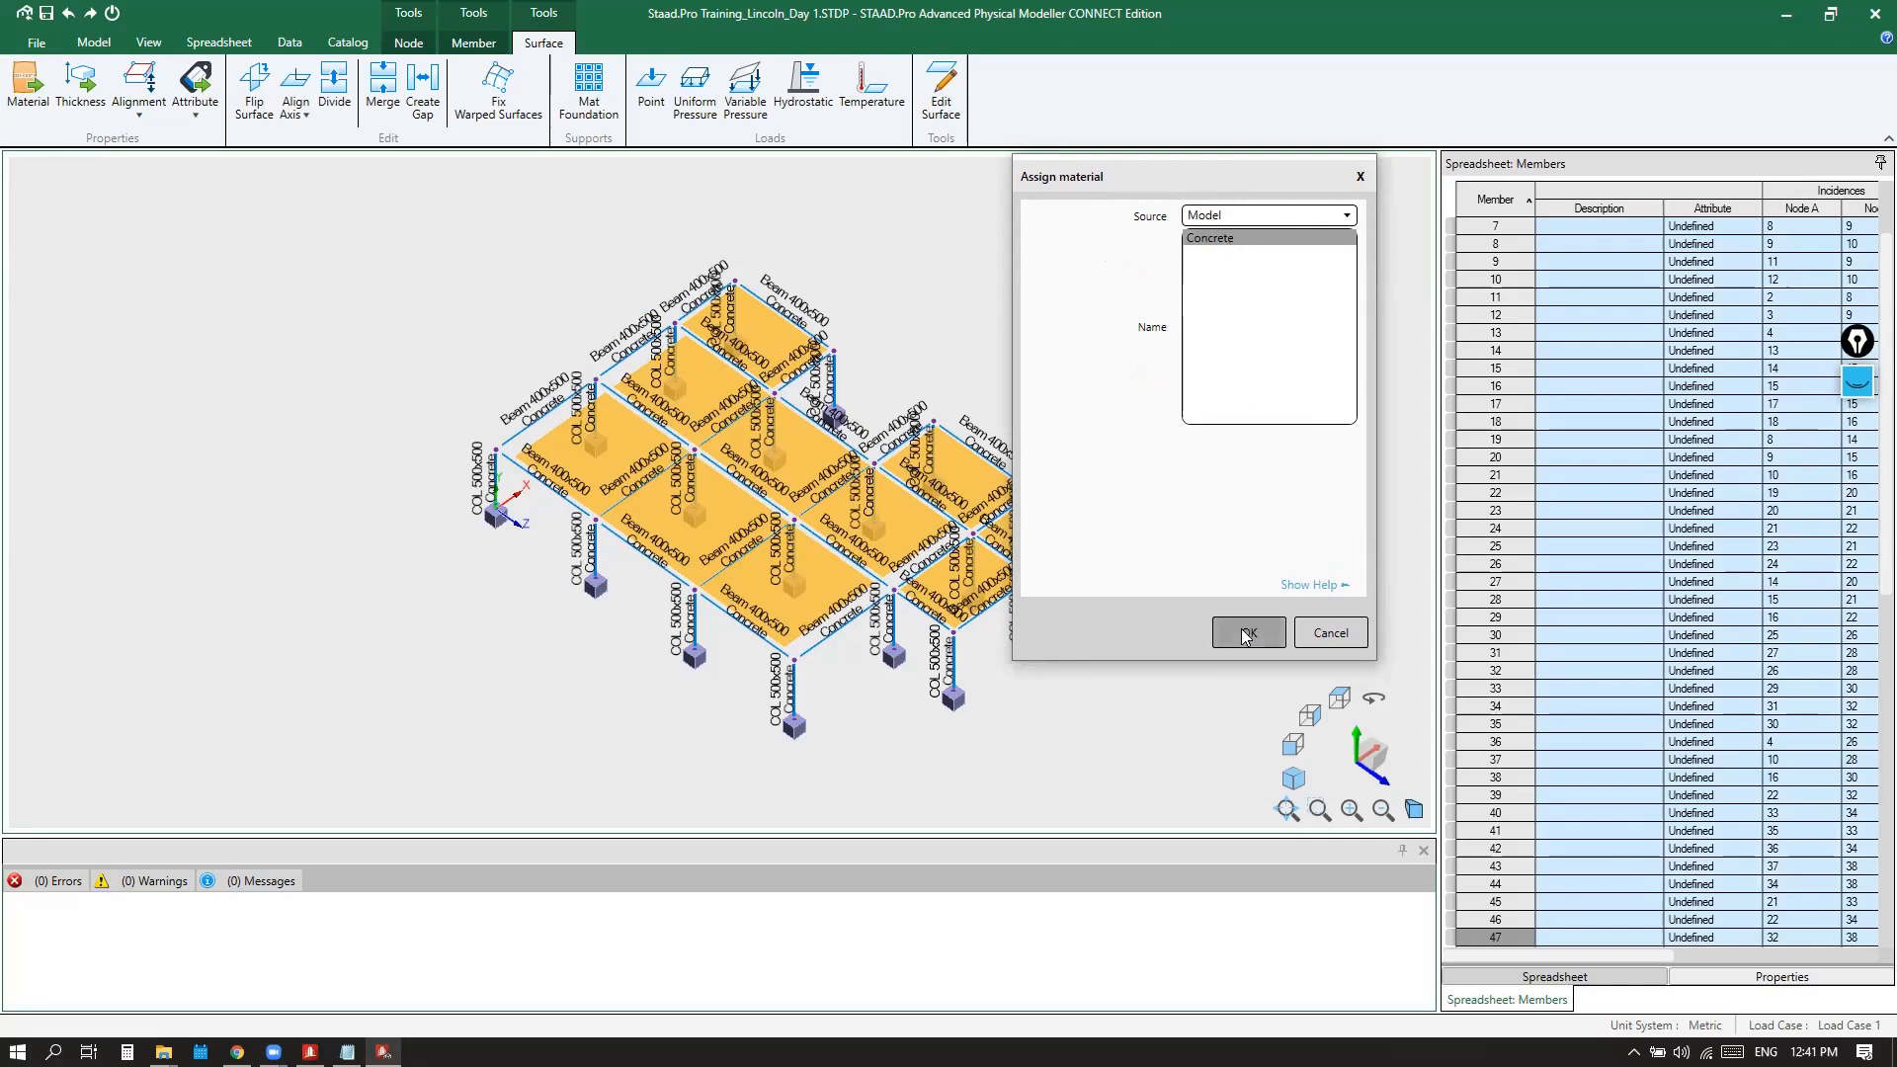
Circle the Concrete labels on two slab surfaces with the screen annotation pen, and erase the markings
scroll(870, 541, up, 5)
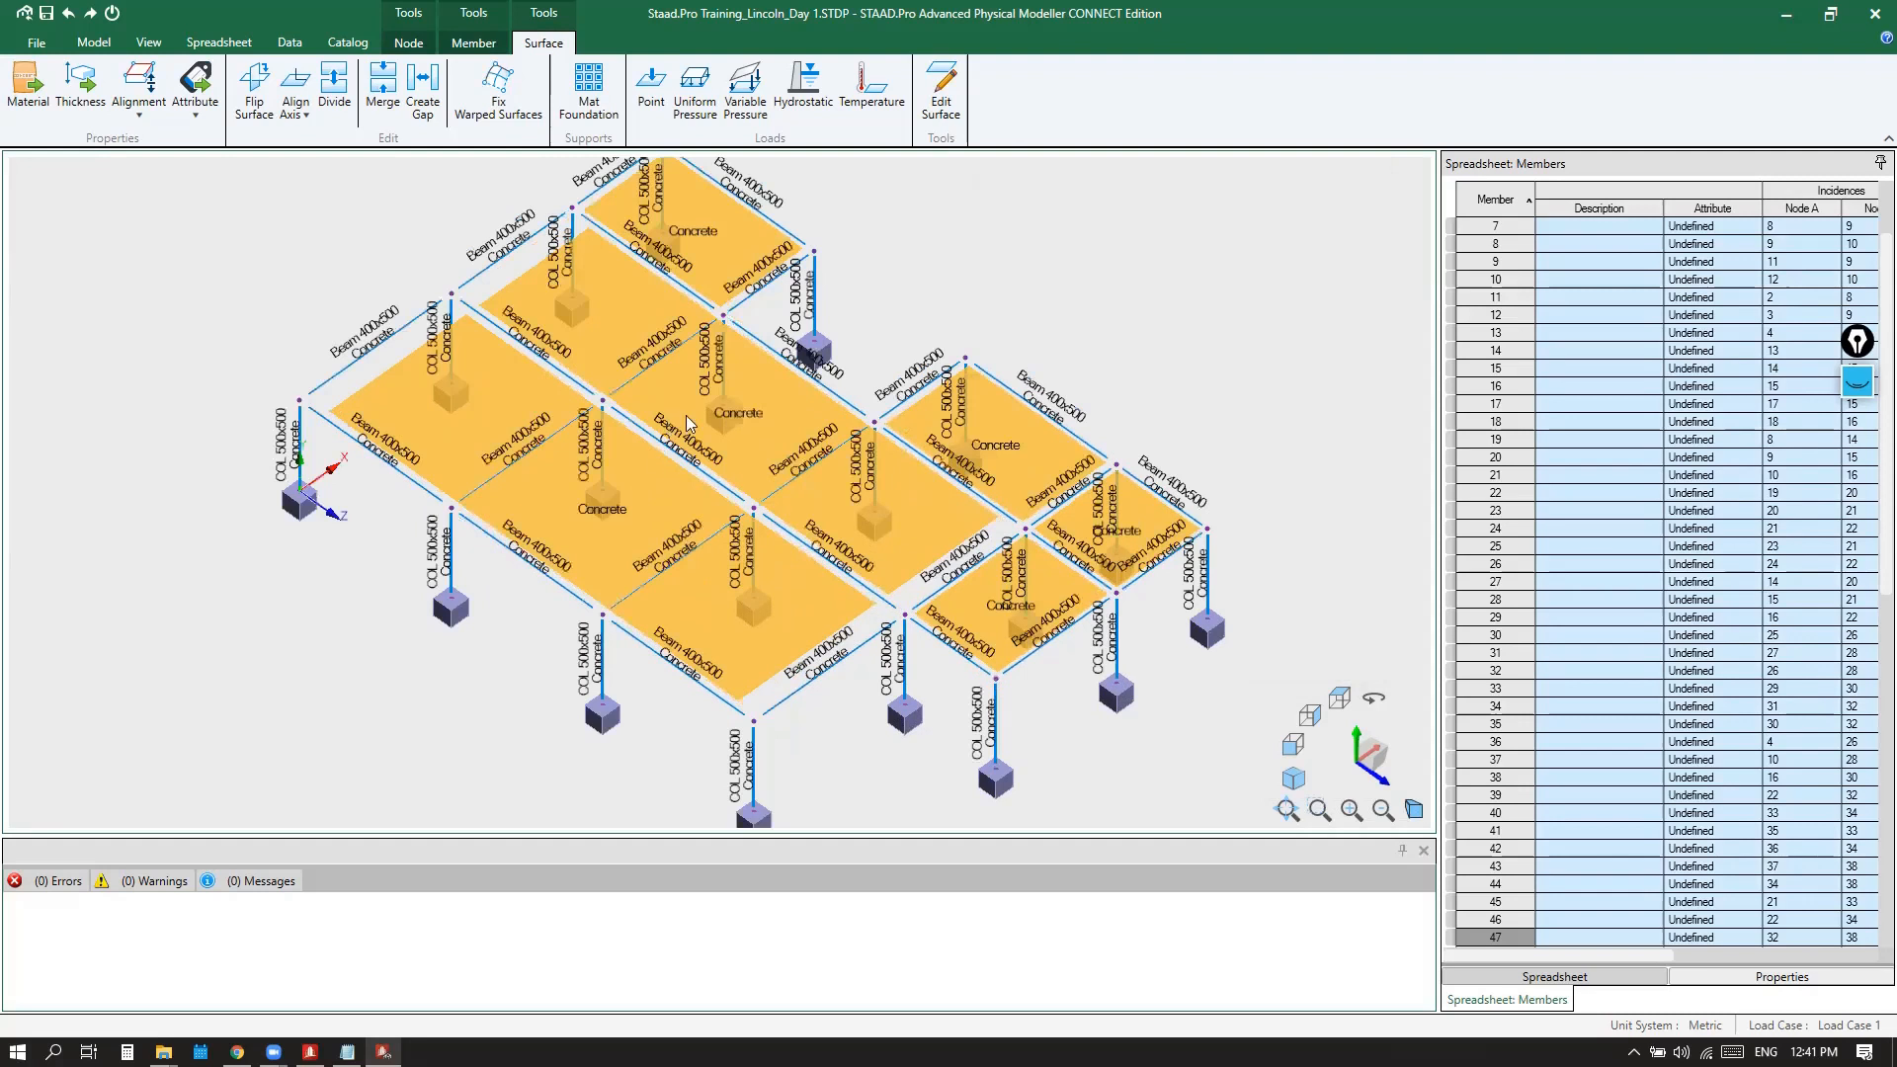
scroll(742, 415, up, 2)
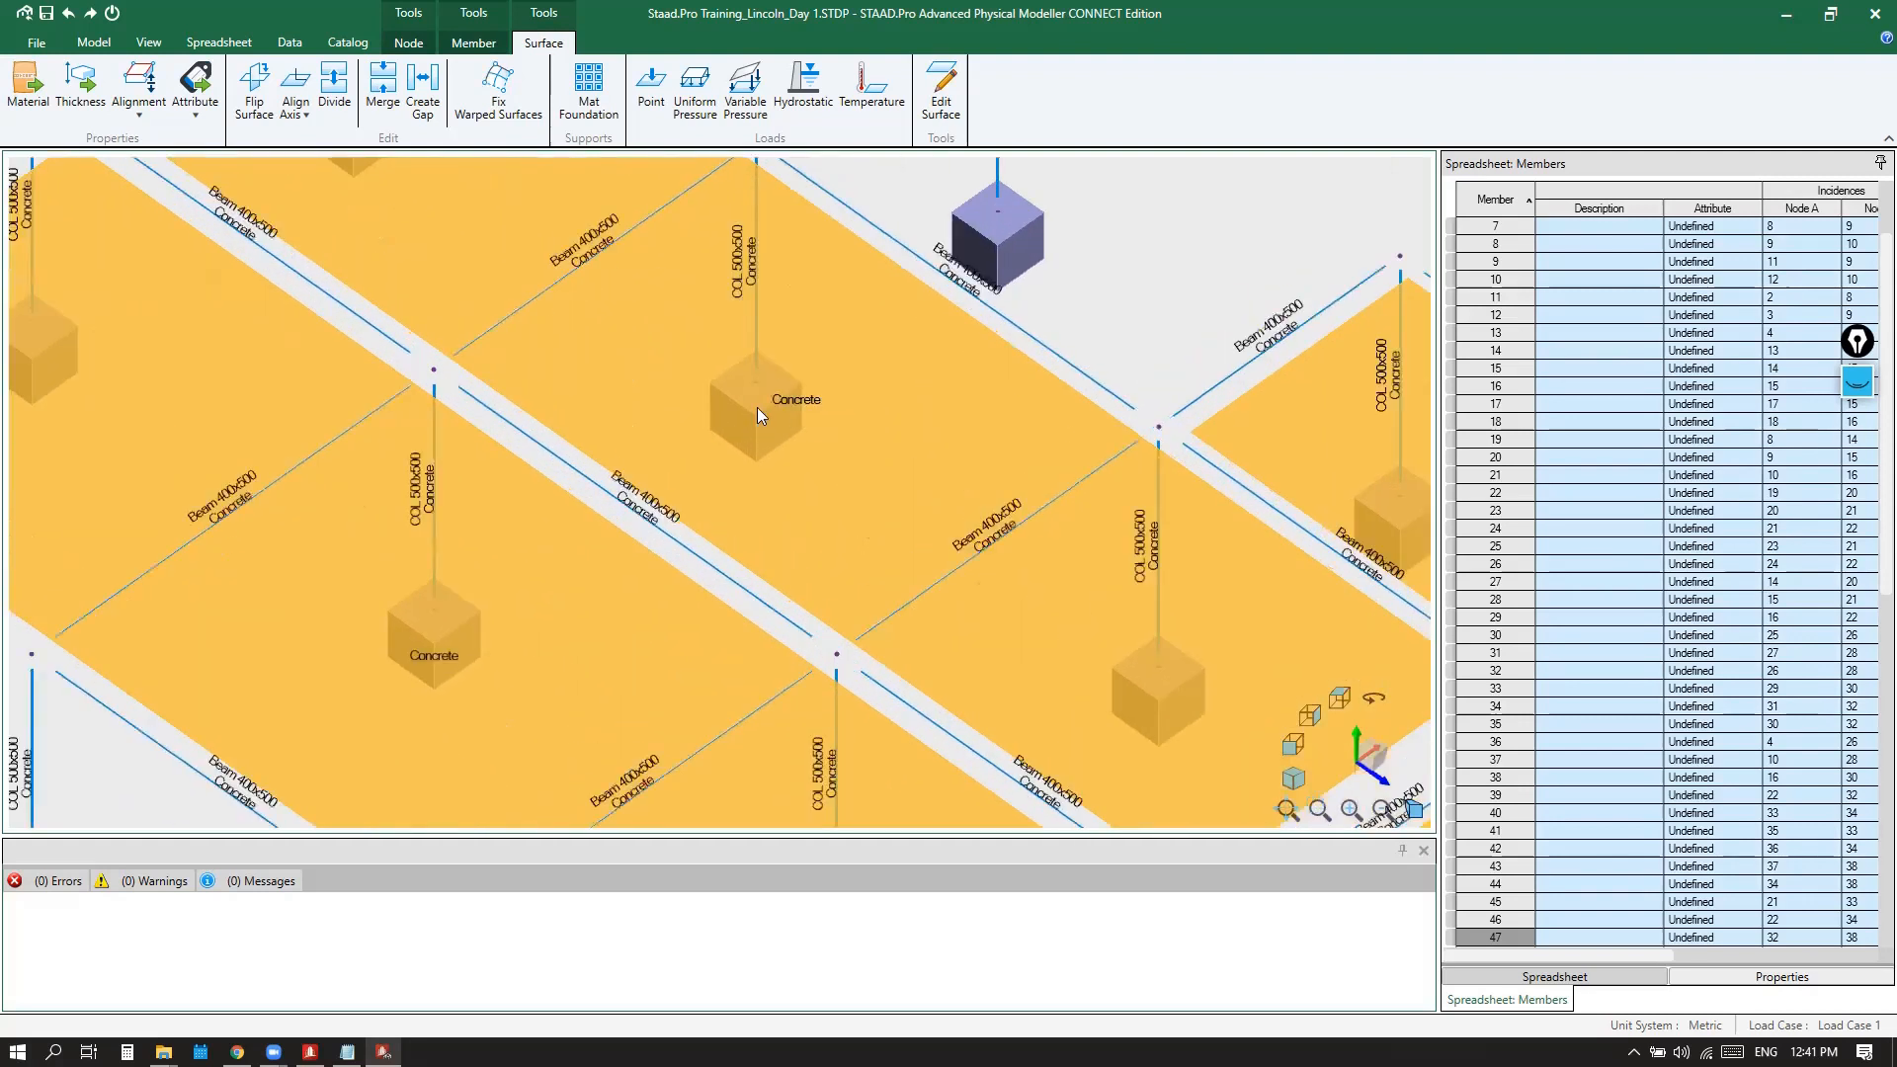
click(1858, 383)
click(1858, 441)
mouse_move(868, 436)
mouse_down()
mouse_move(791, 373)
mouse_move(869, 428)
mouse_up()
mouse_move(497, 663)
mouse_down()
mouse_move(422, 611)
mouse_move(499, 664)
mouse_up()
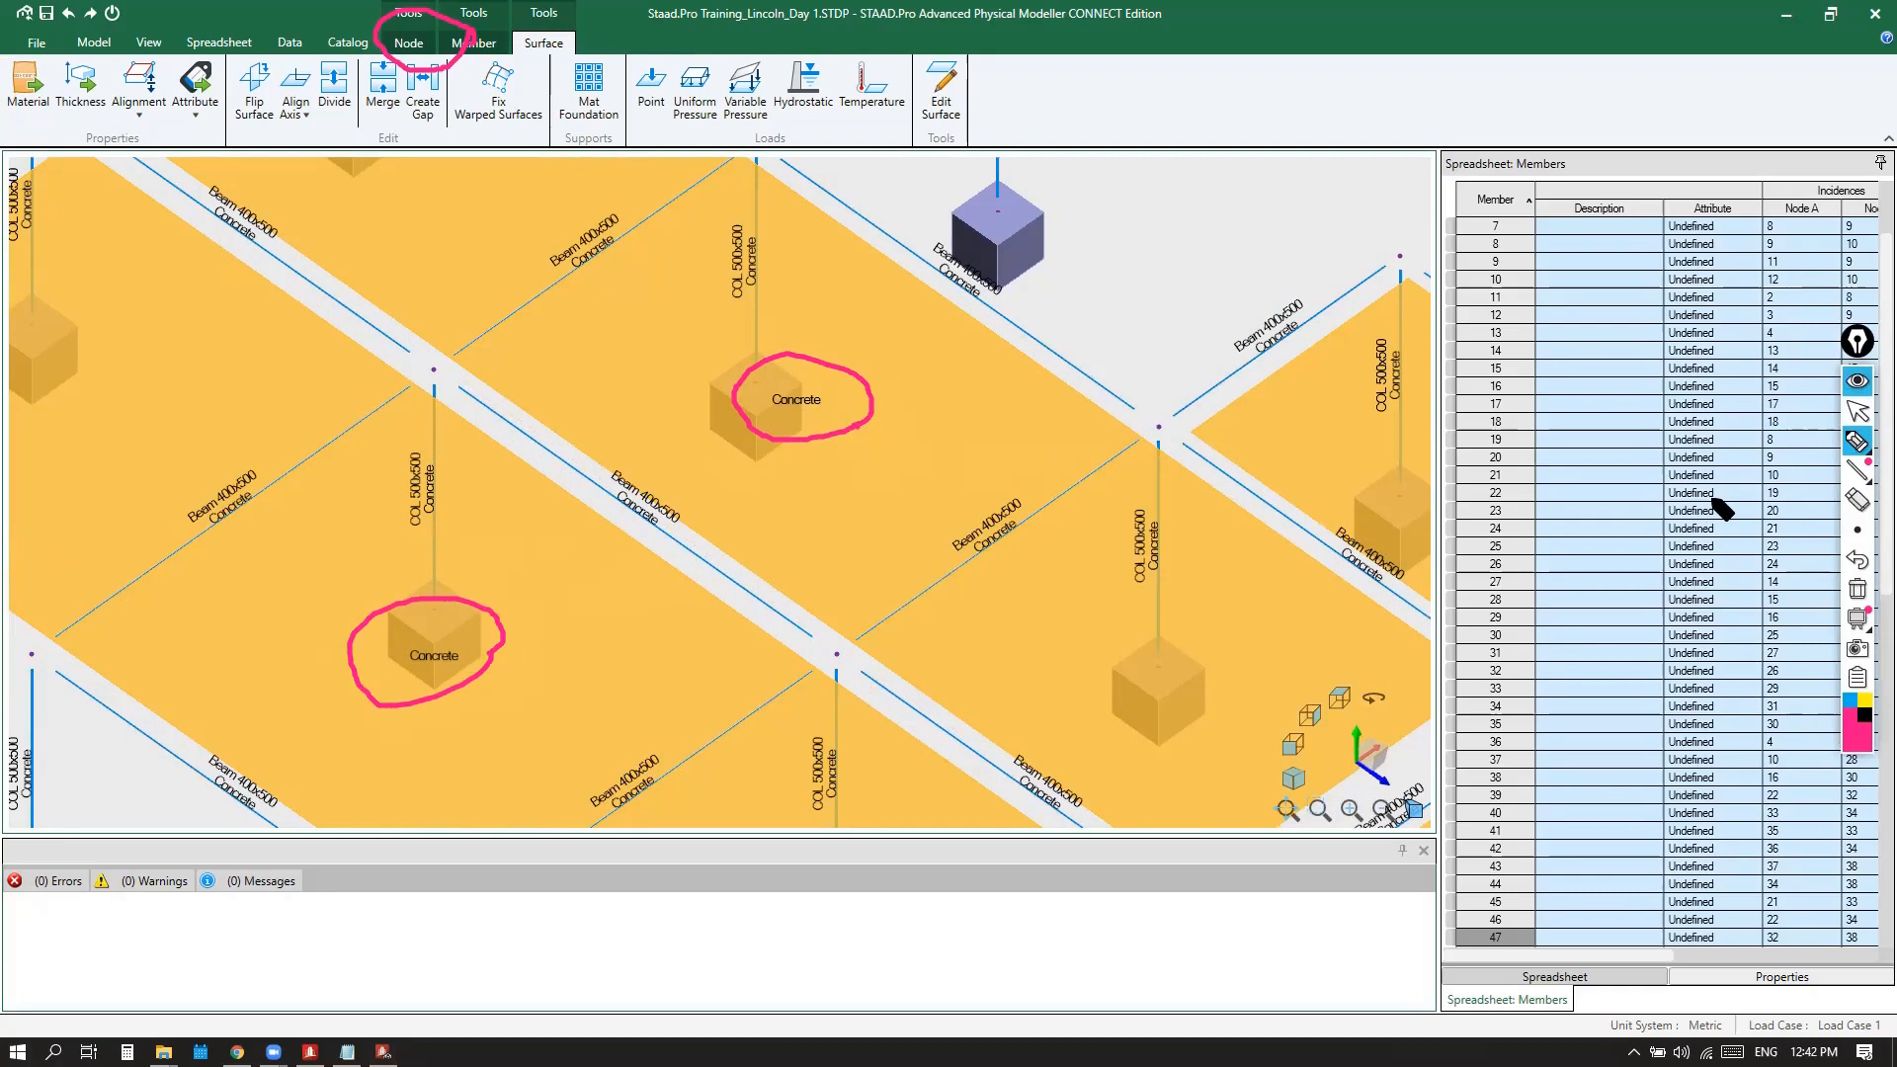
click(1857, 589)
click(1858, 411)
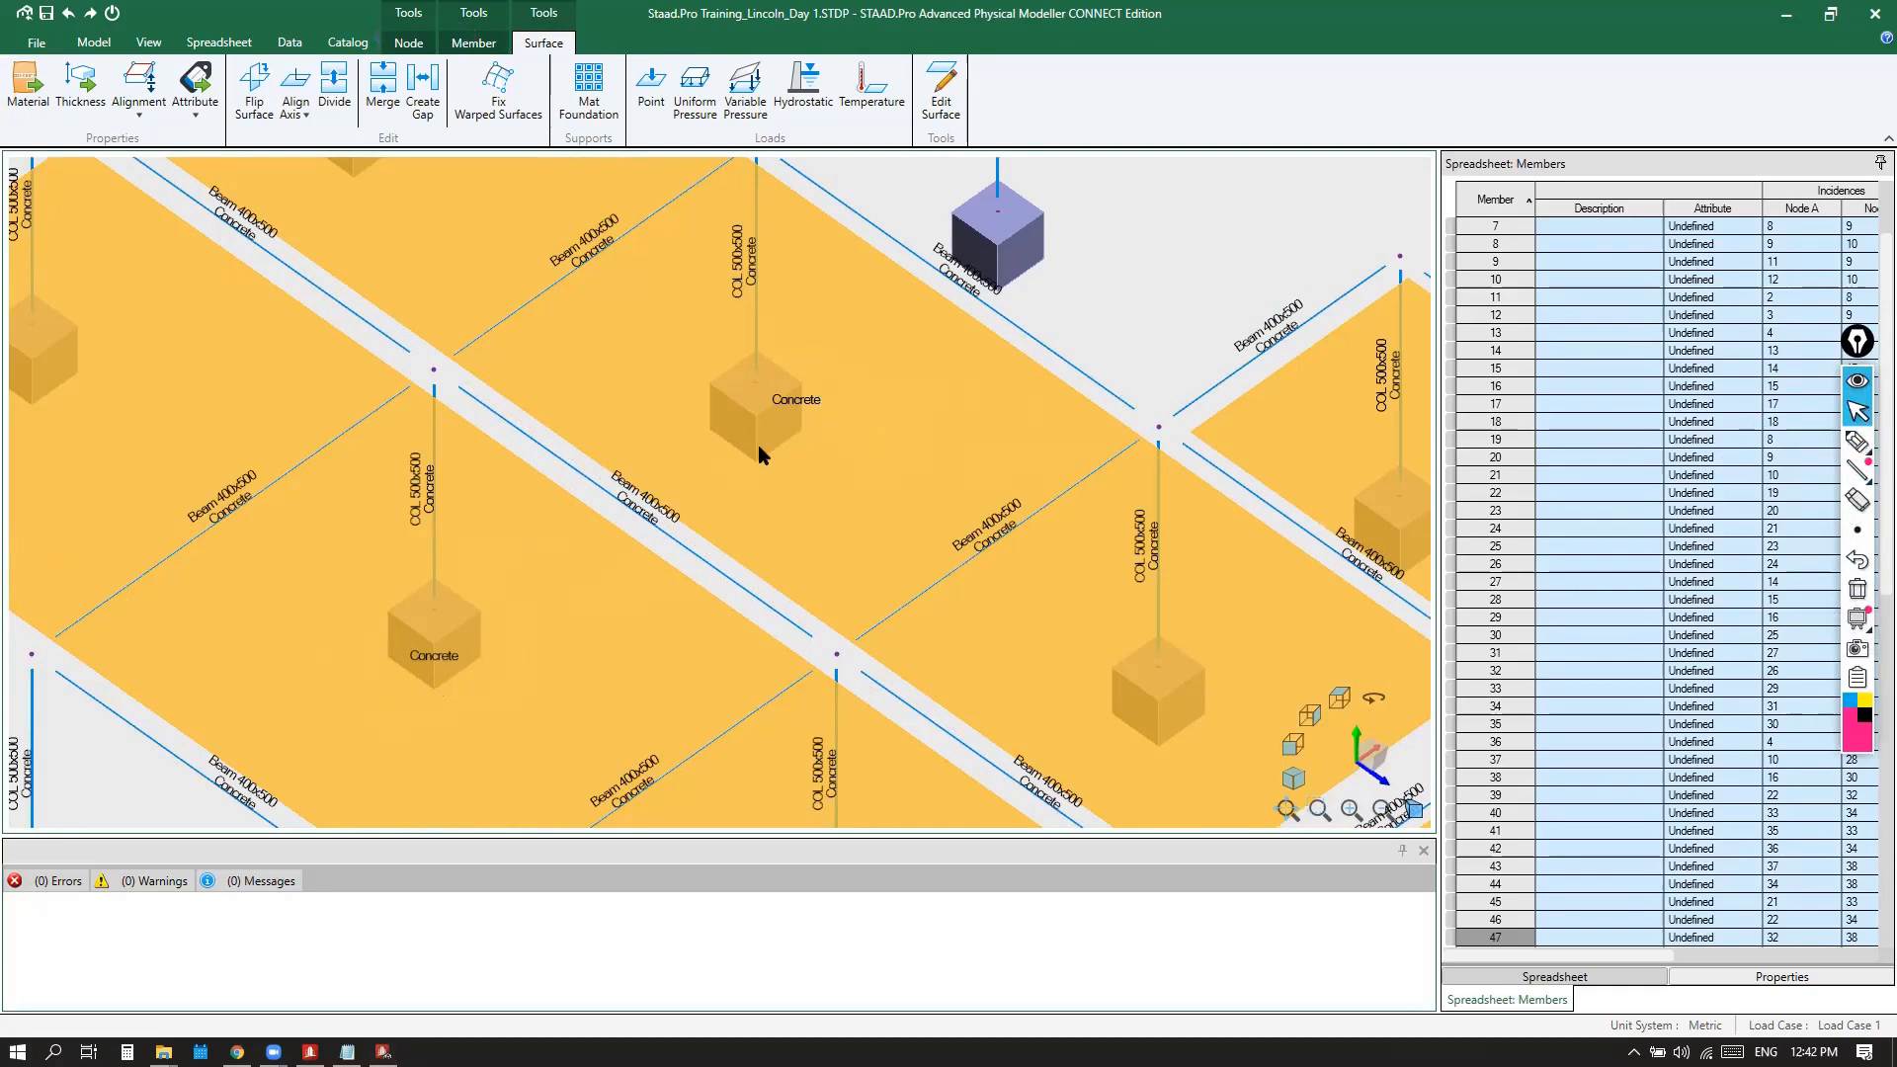
Assign a surface thickness of 0.2 m to all the selected slab surfaces
scroll(757, 447, down, 8)
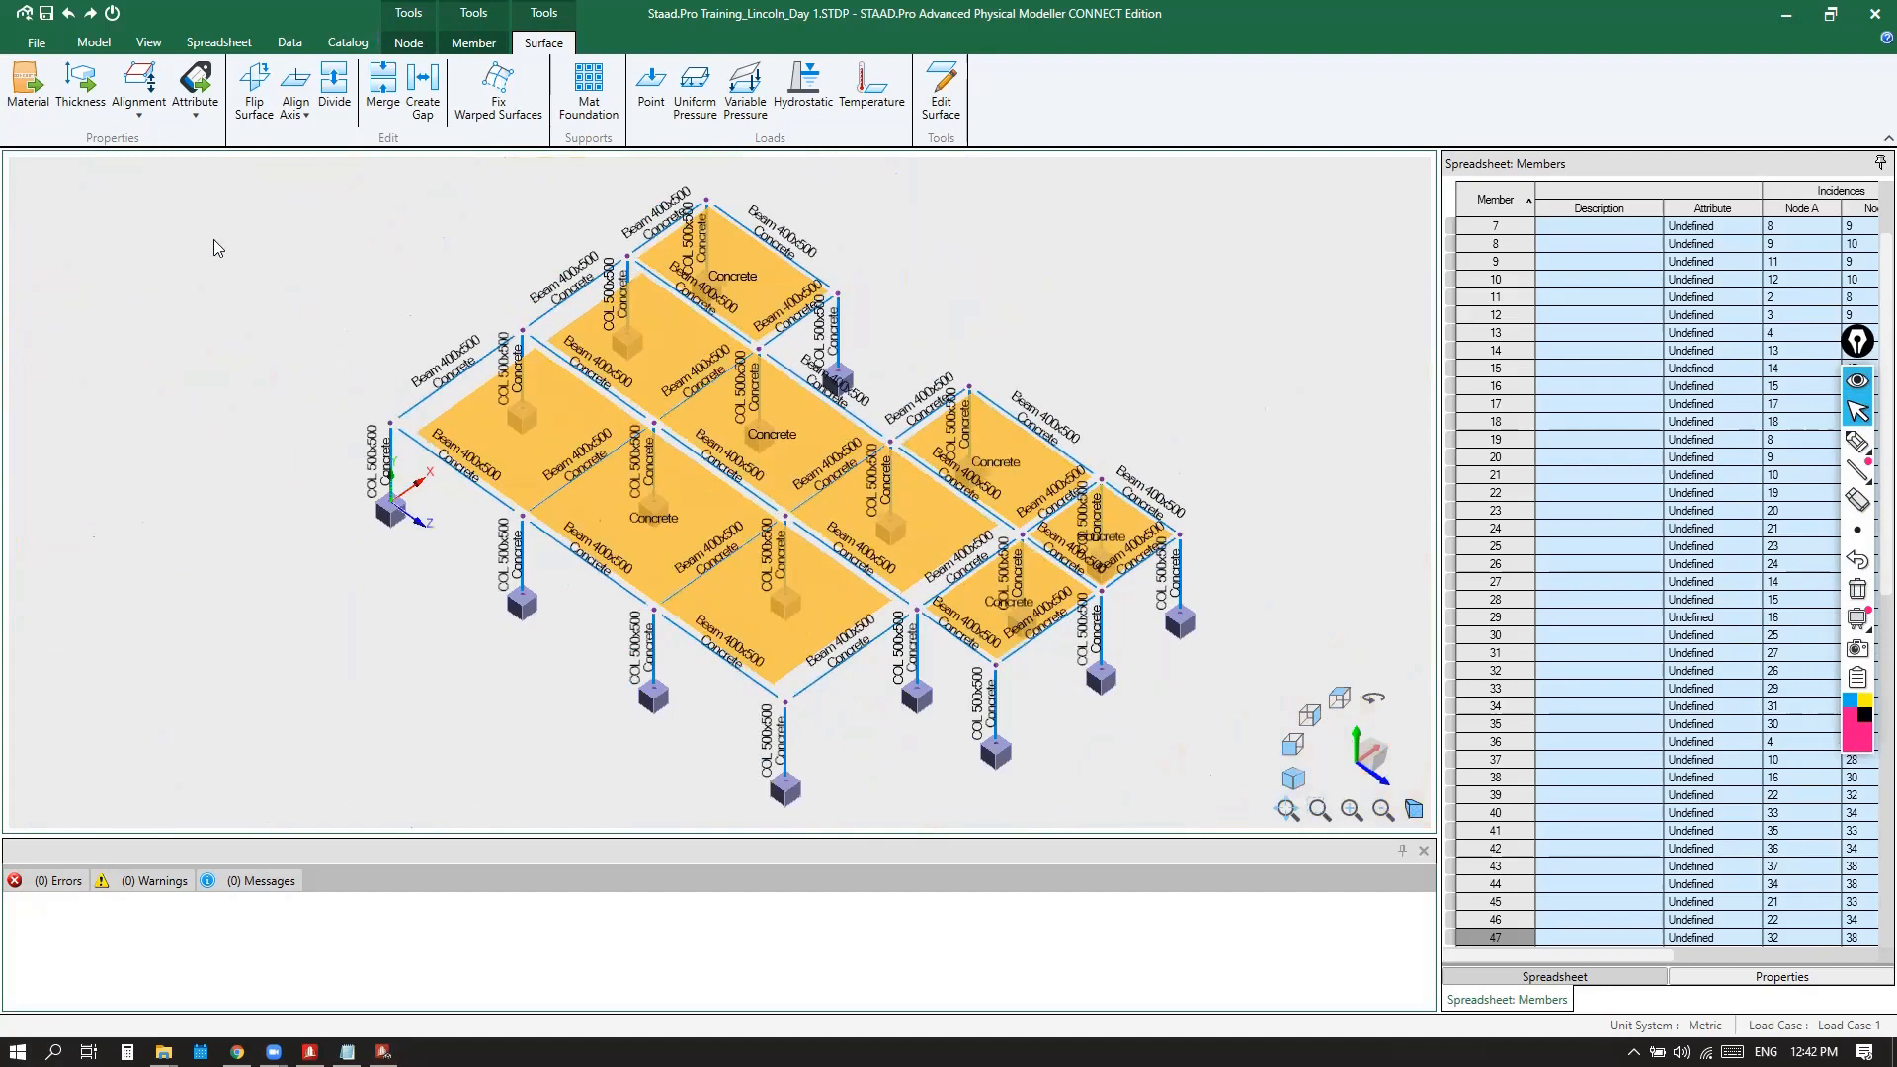
click(84, 96)
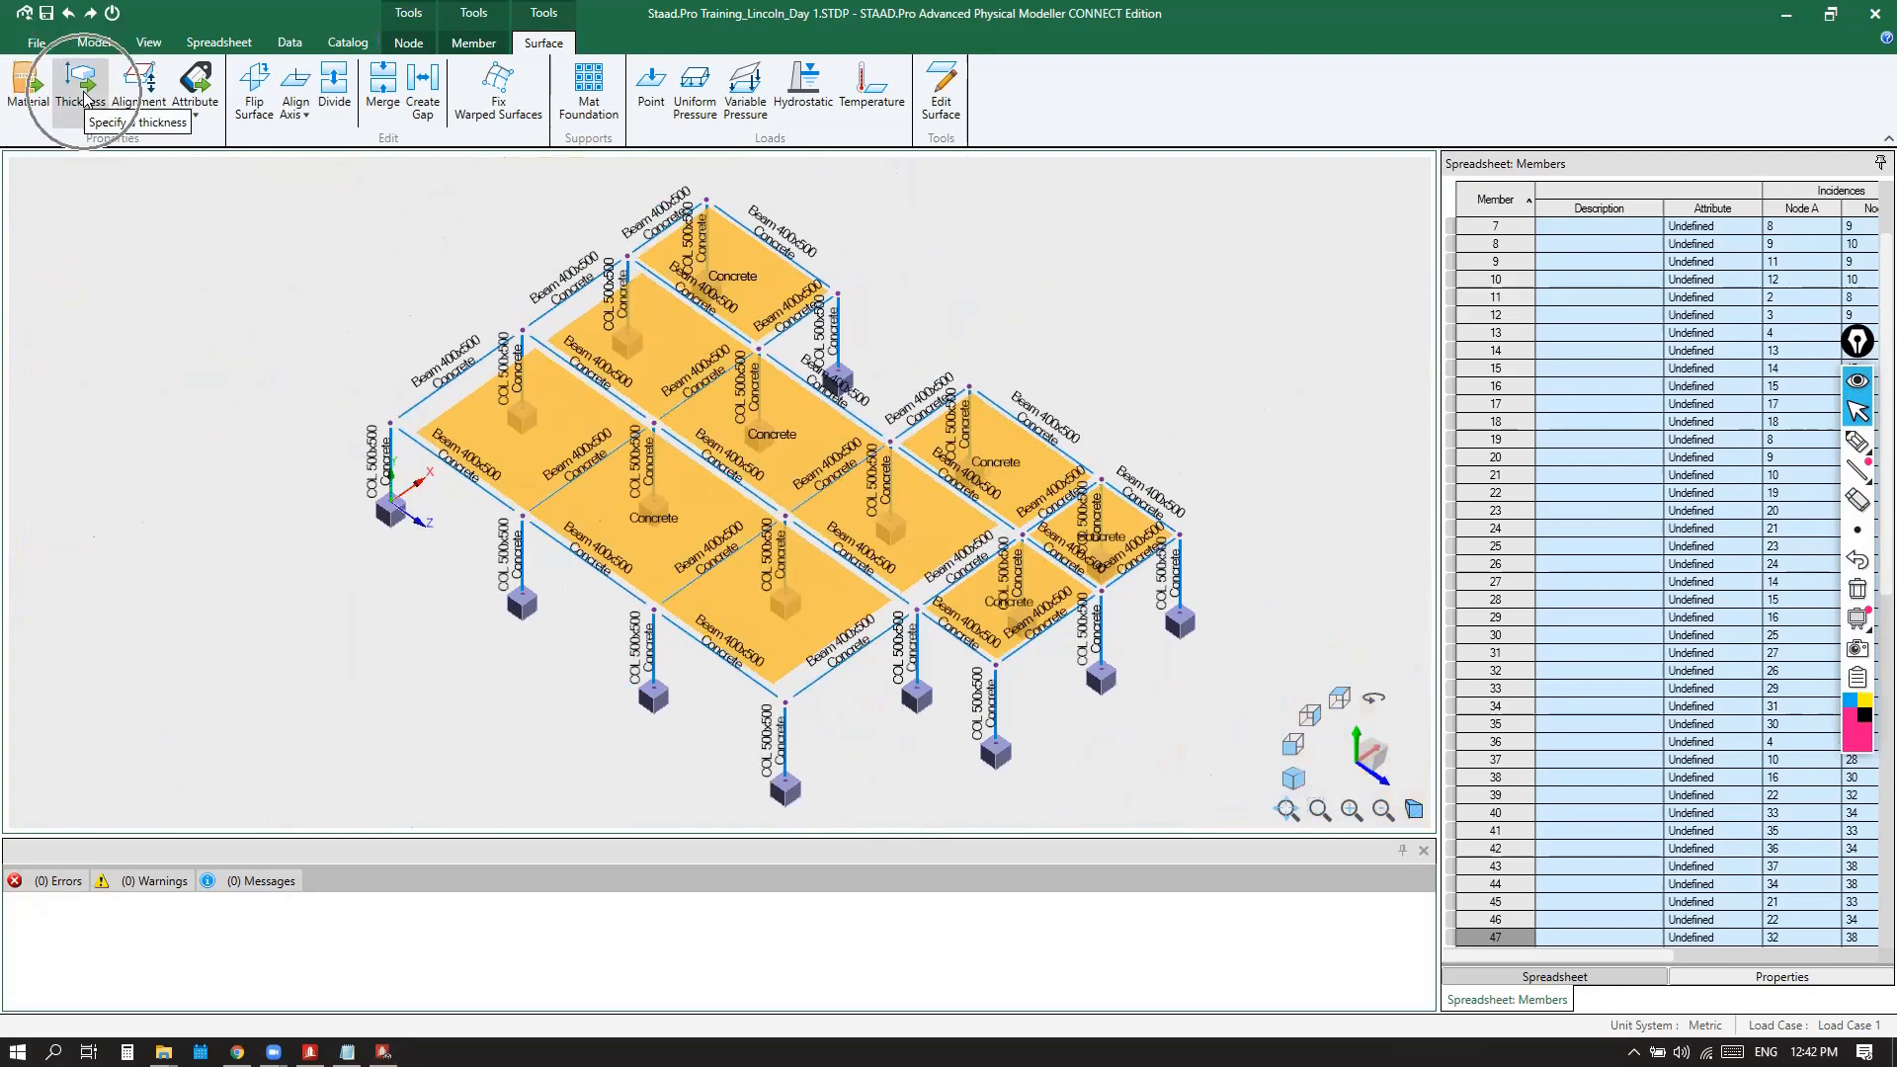
drag(969, 419, 1226, 265)
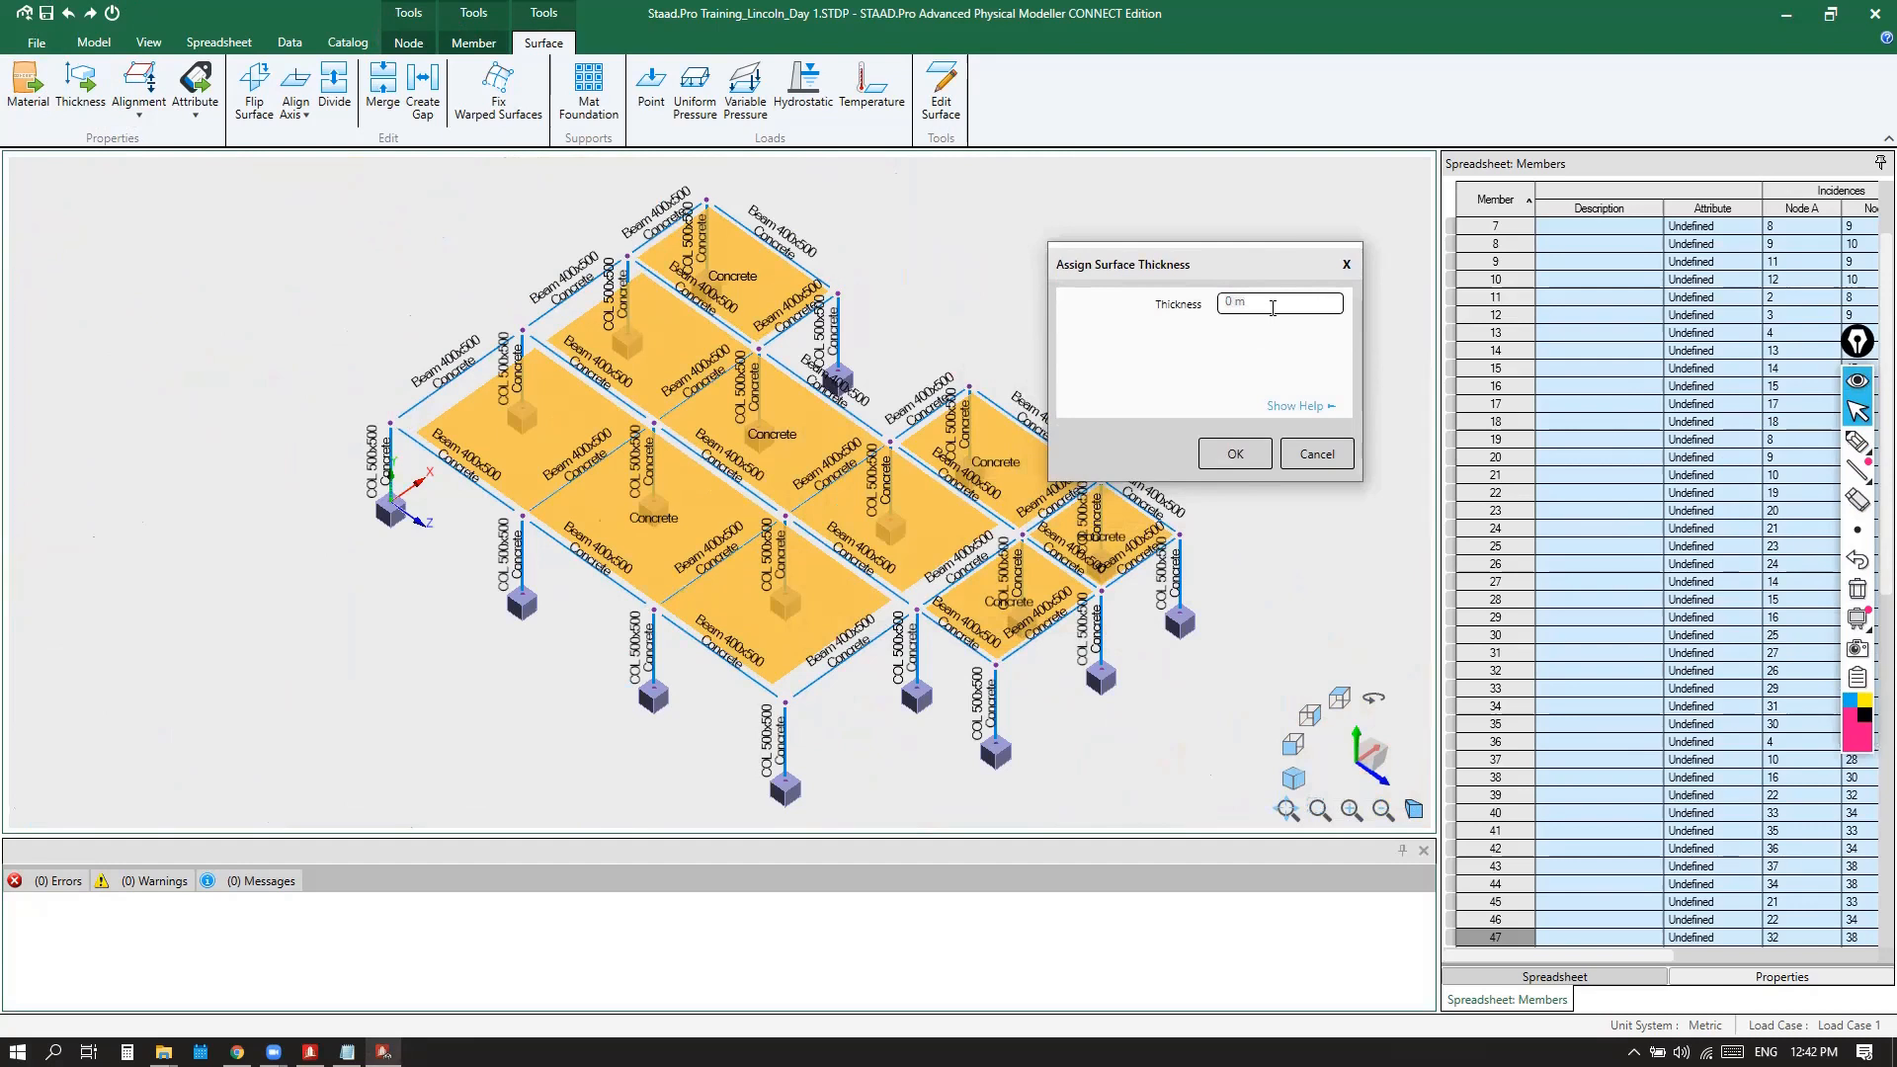
click(1273, 307)
click(1236, 461)
click(1235, 455)
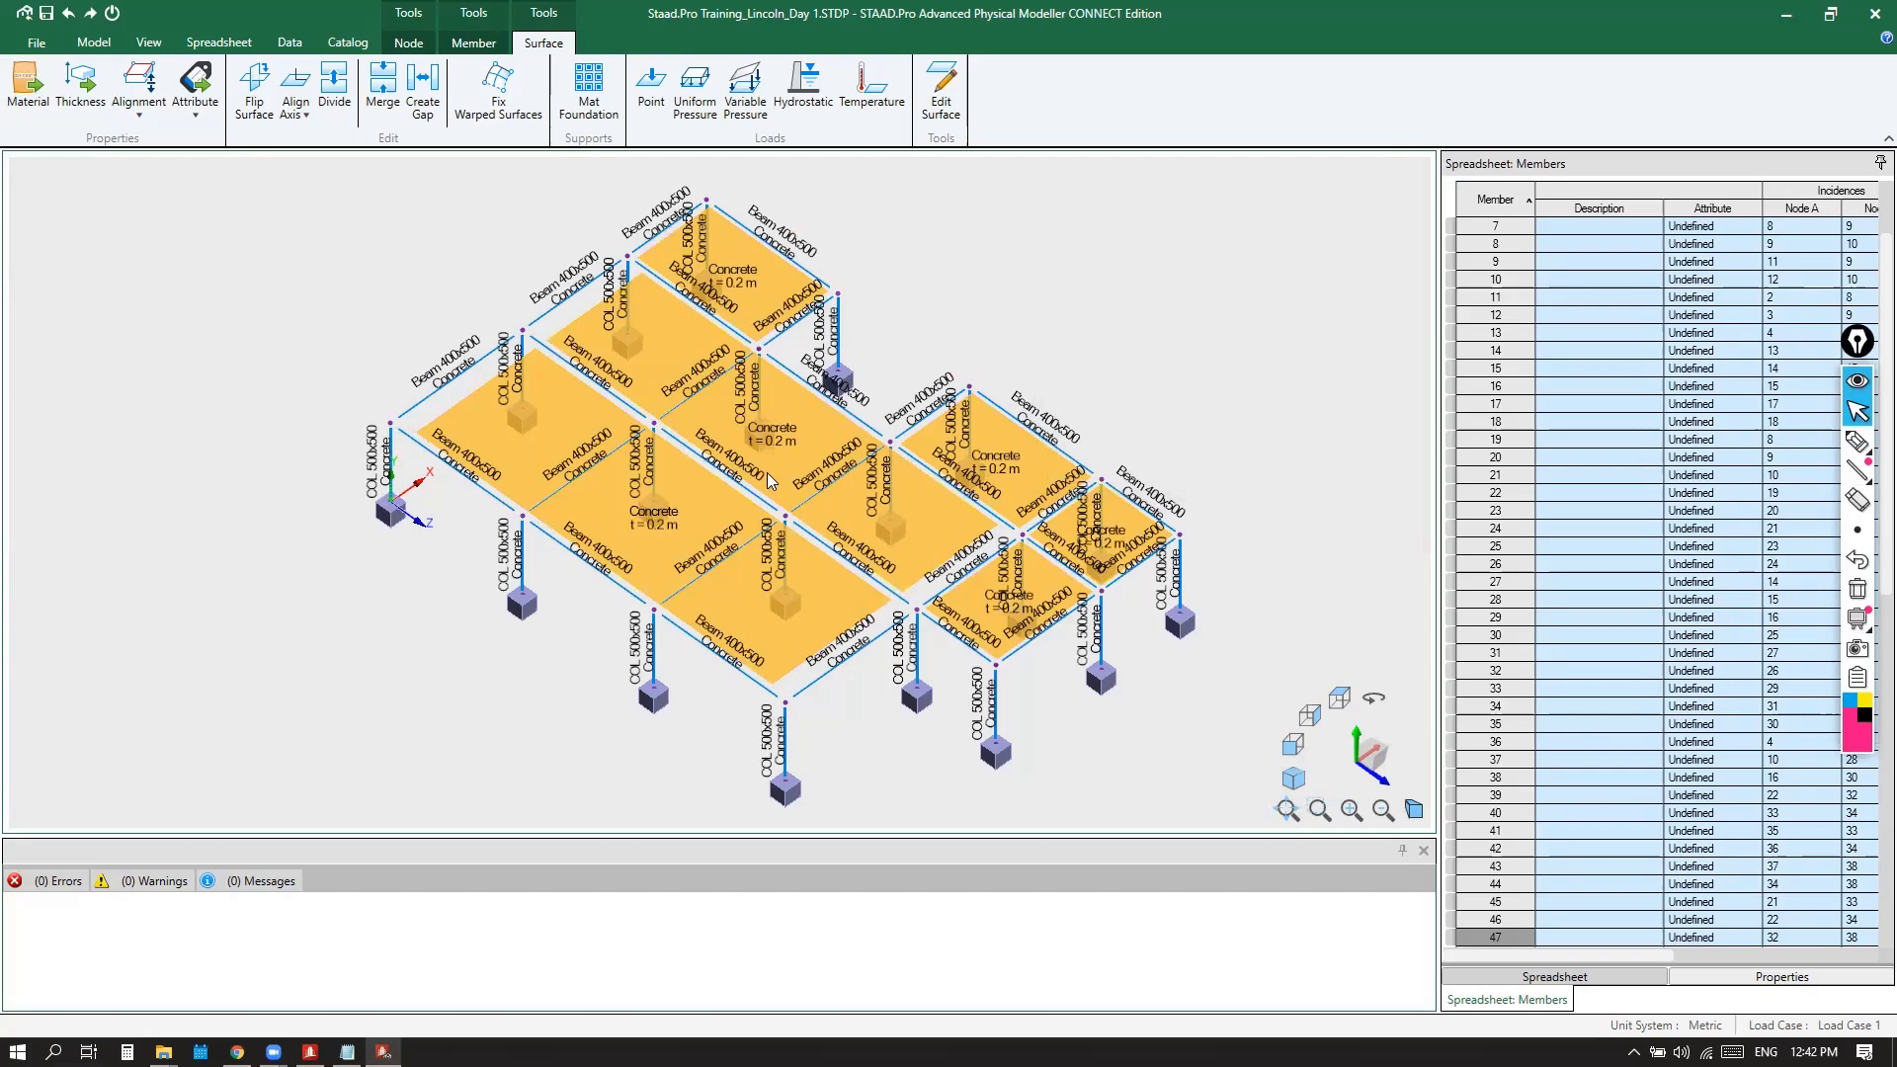
Circle the material and thickness labels on two slab surfaces with the annotation pen, erase the markings, and collapse the annotation tools
scroll(768, 472, up, 1)
scroll(767, 468, up, 1)
click(1858, 442)
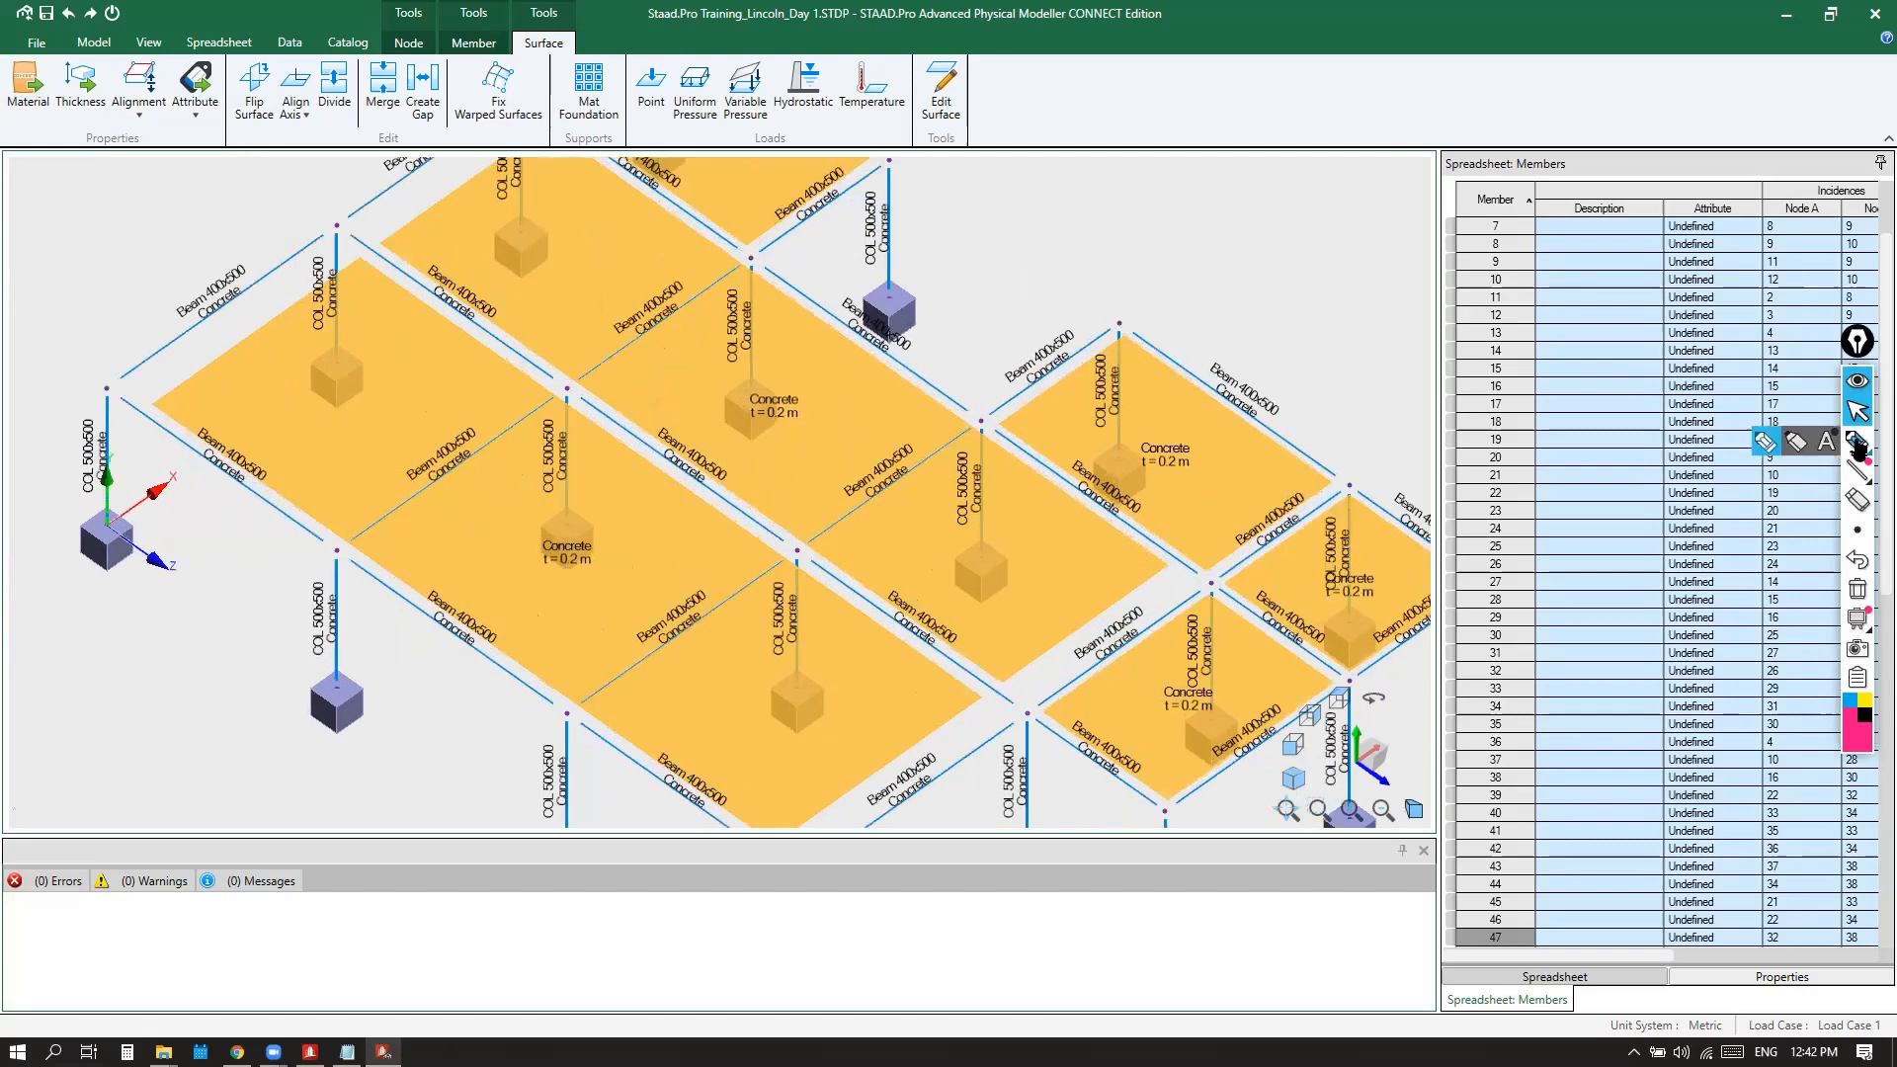
mouse_move(821, 419)
mouse_down()
mouse_move(736, 415)
mouse_move(828, 383)
mouse_move(819, 420)
mouse_up()
mouse_move(593, 578)
mouse_down()
mouse_move(534, 593)
mouse_move(596, 544)
mouse_up()
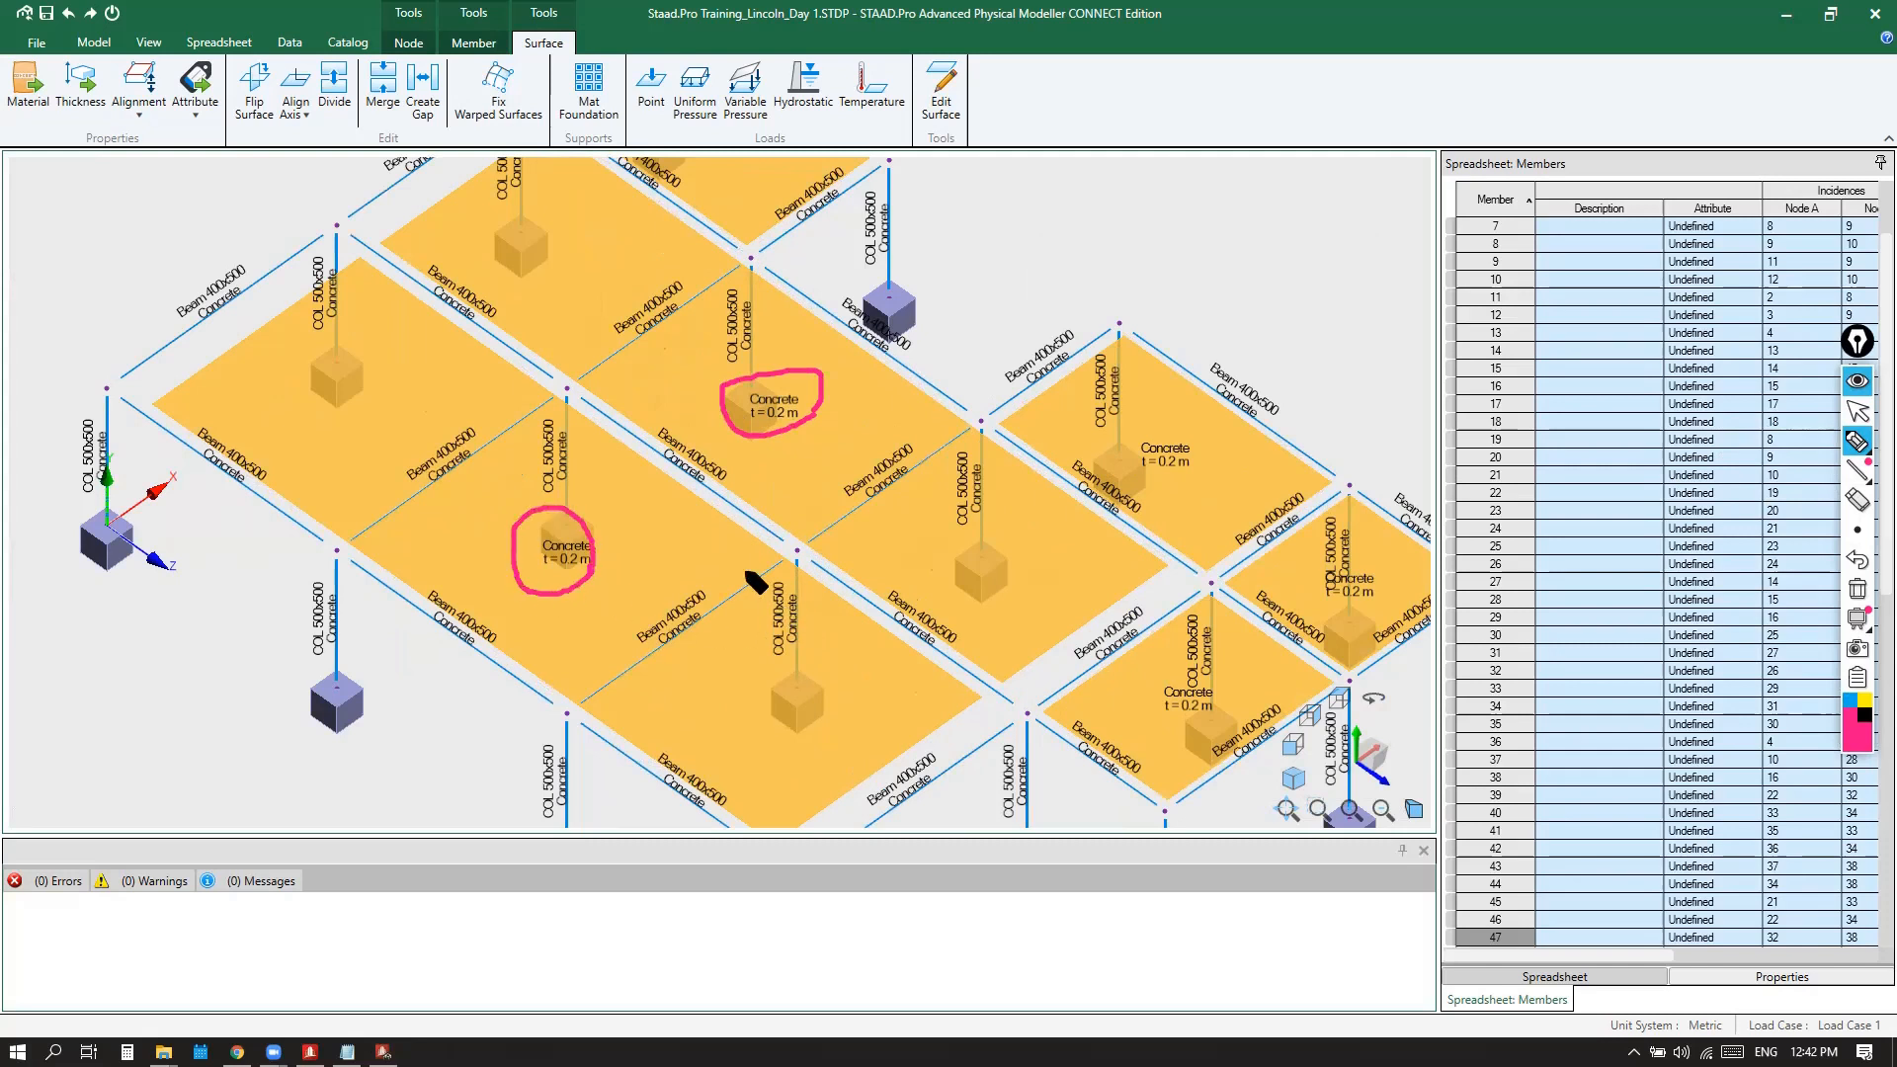
click(1858, 590)
click(1858, 412)
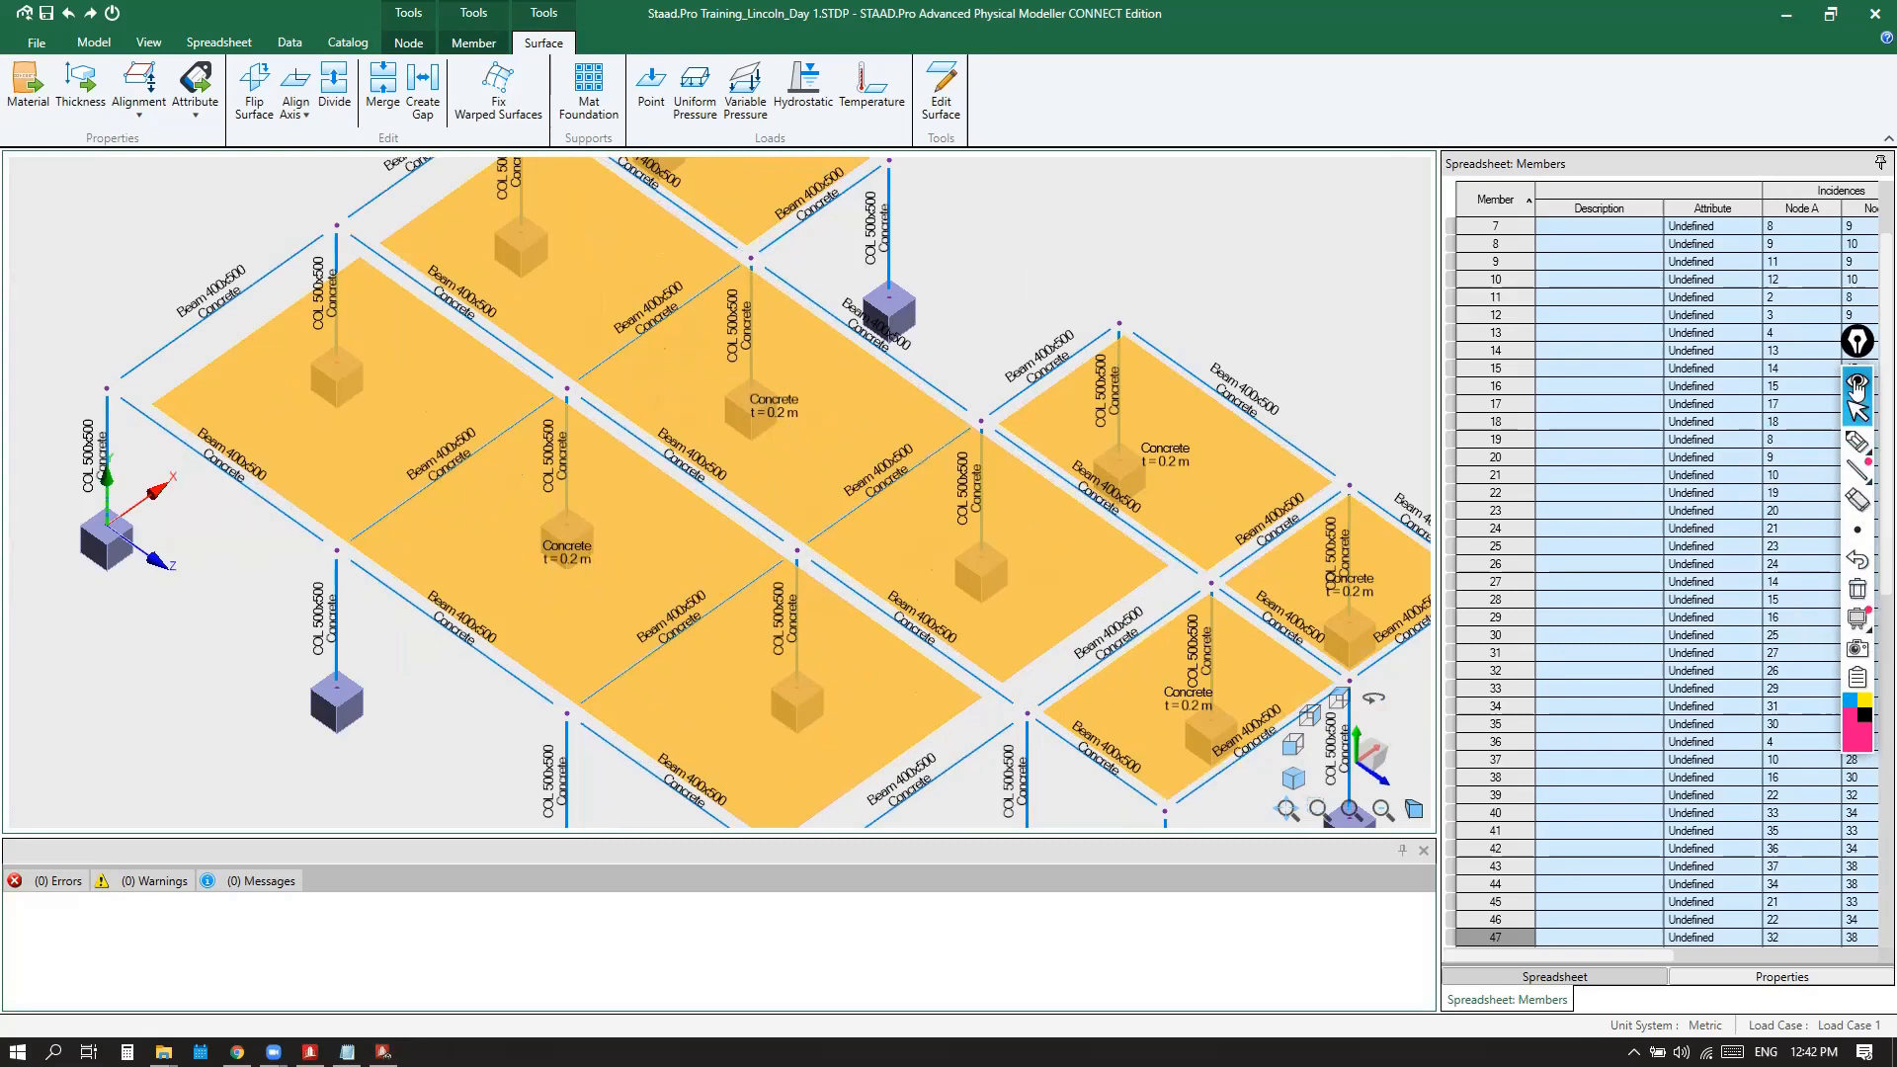
click(1858, 382)
Hide the section, material and dimension labels across the whole frame
scroll(601, 464, down, 4)
scroll(601, 464, down, 2)
drag(1144, 258, 318, 746)
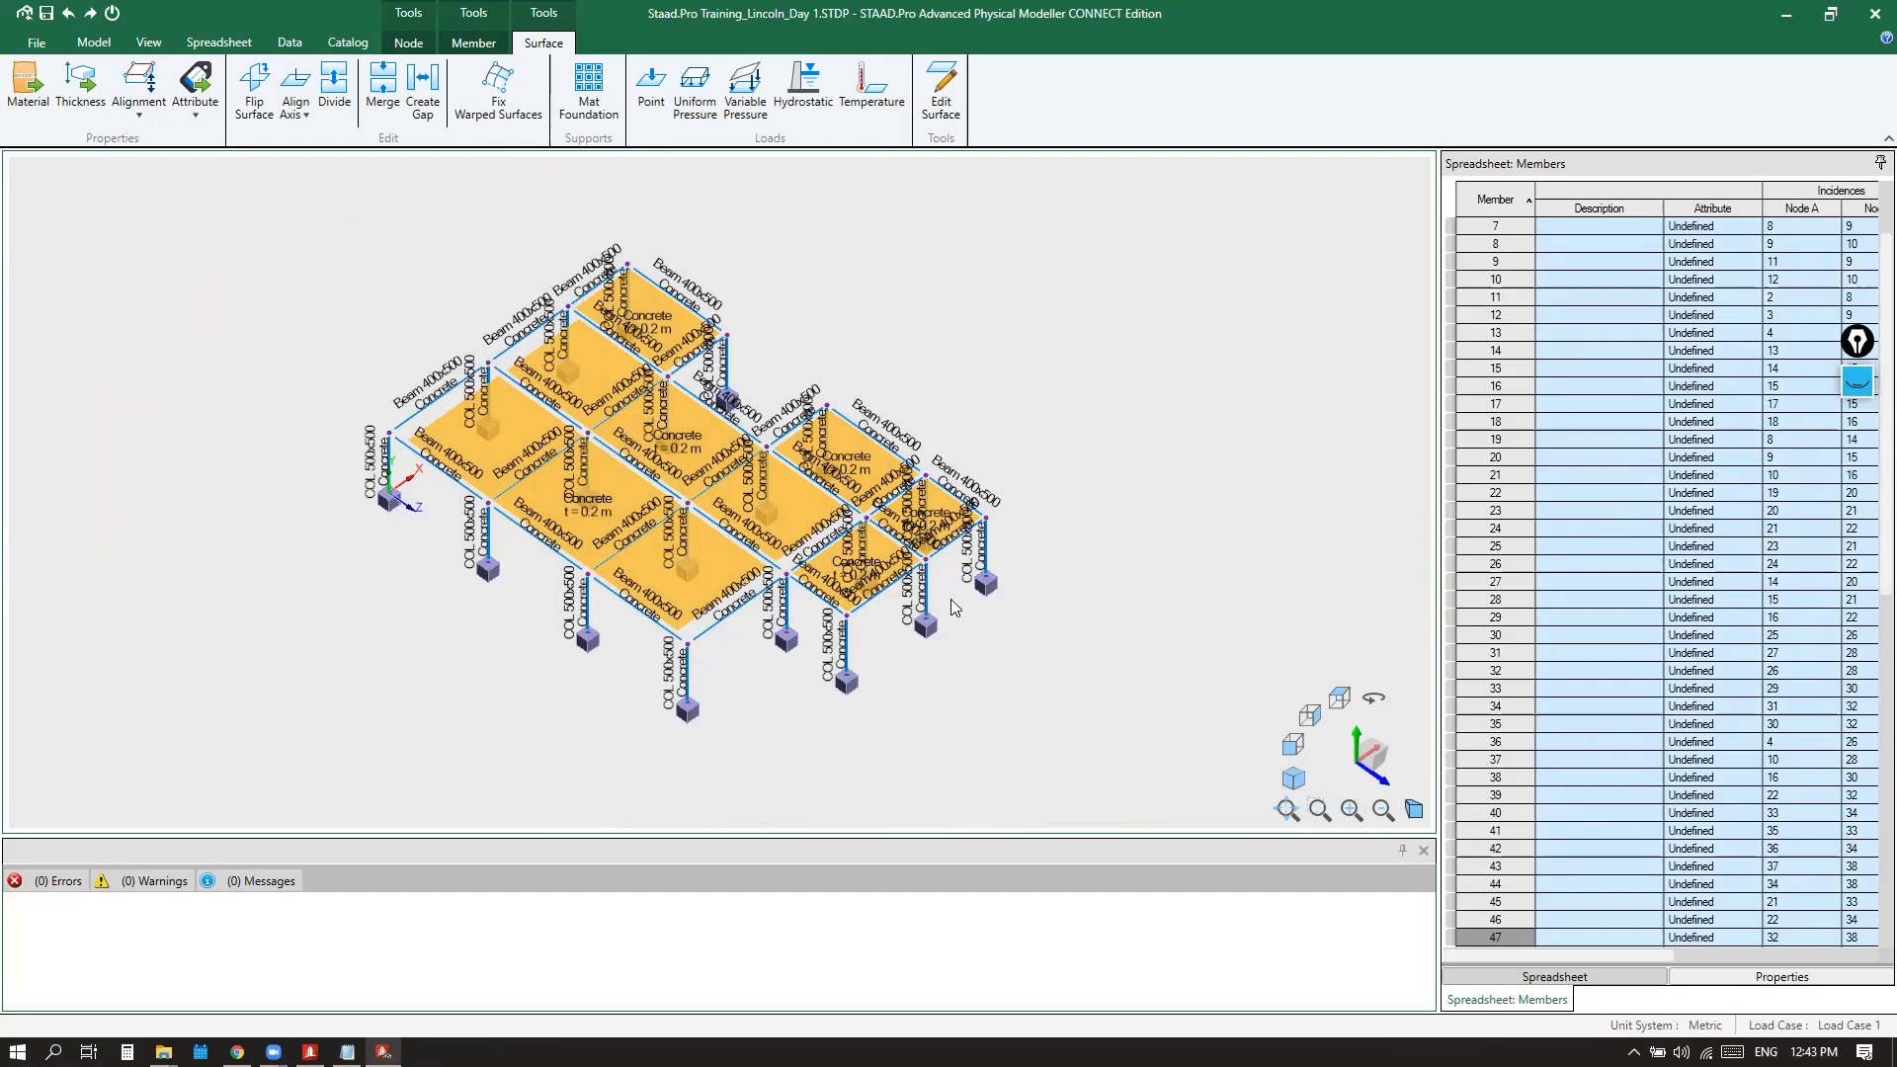
click(150, 42)
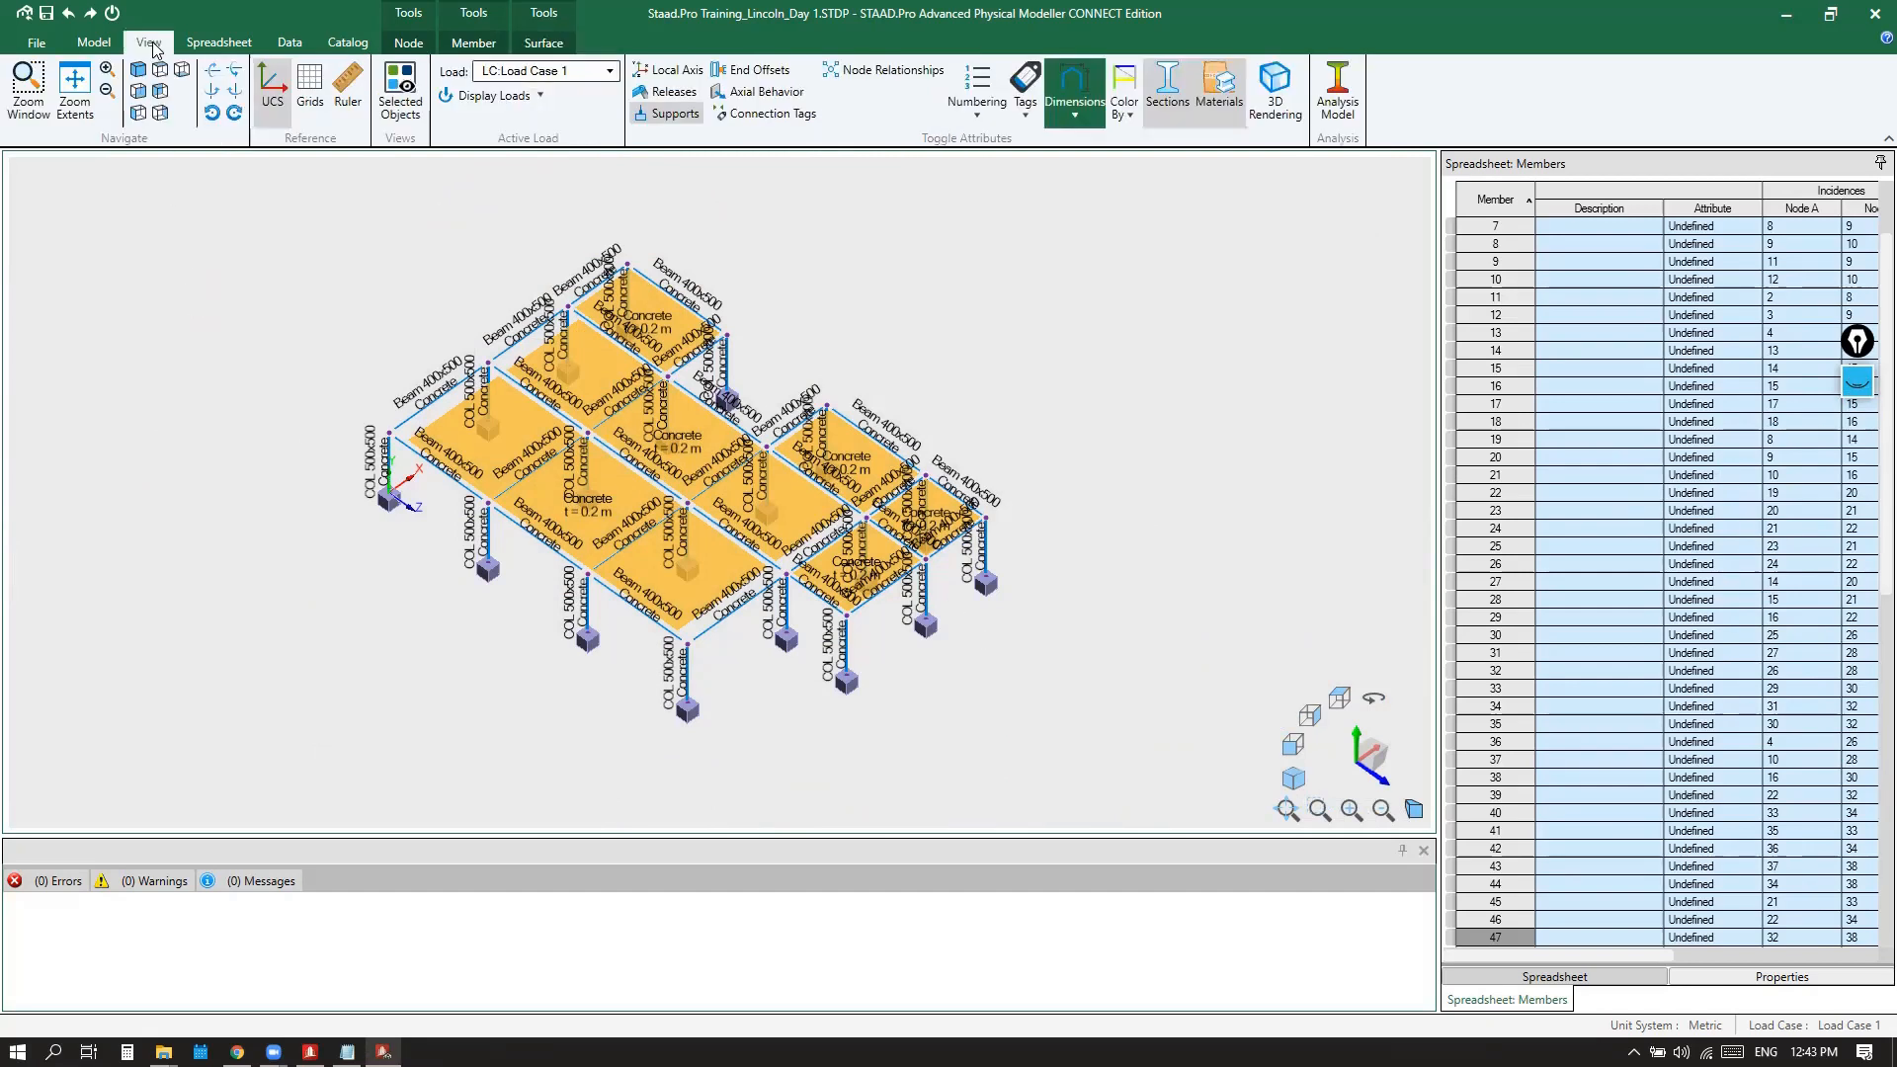
click(1167, 93)
click(1218, 94)
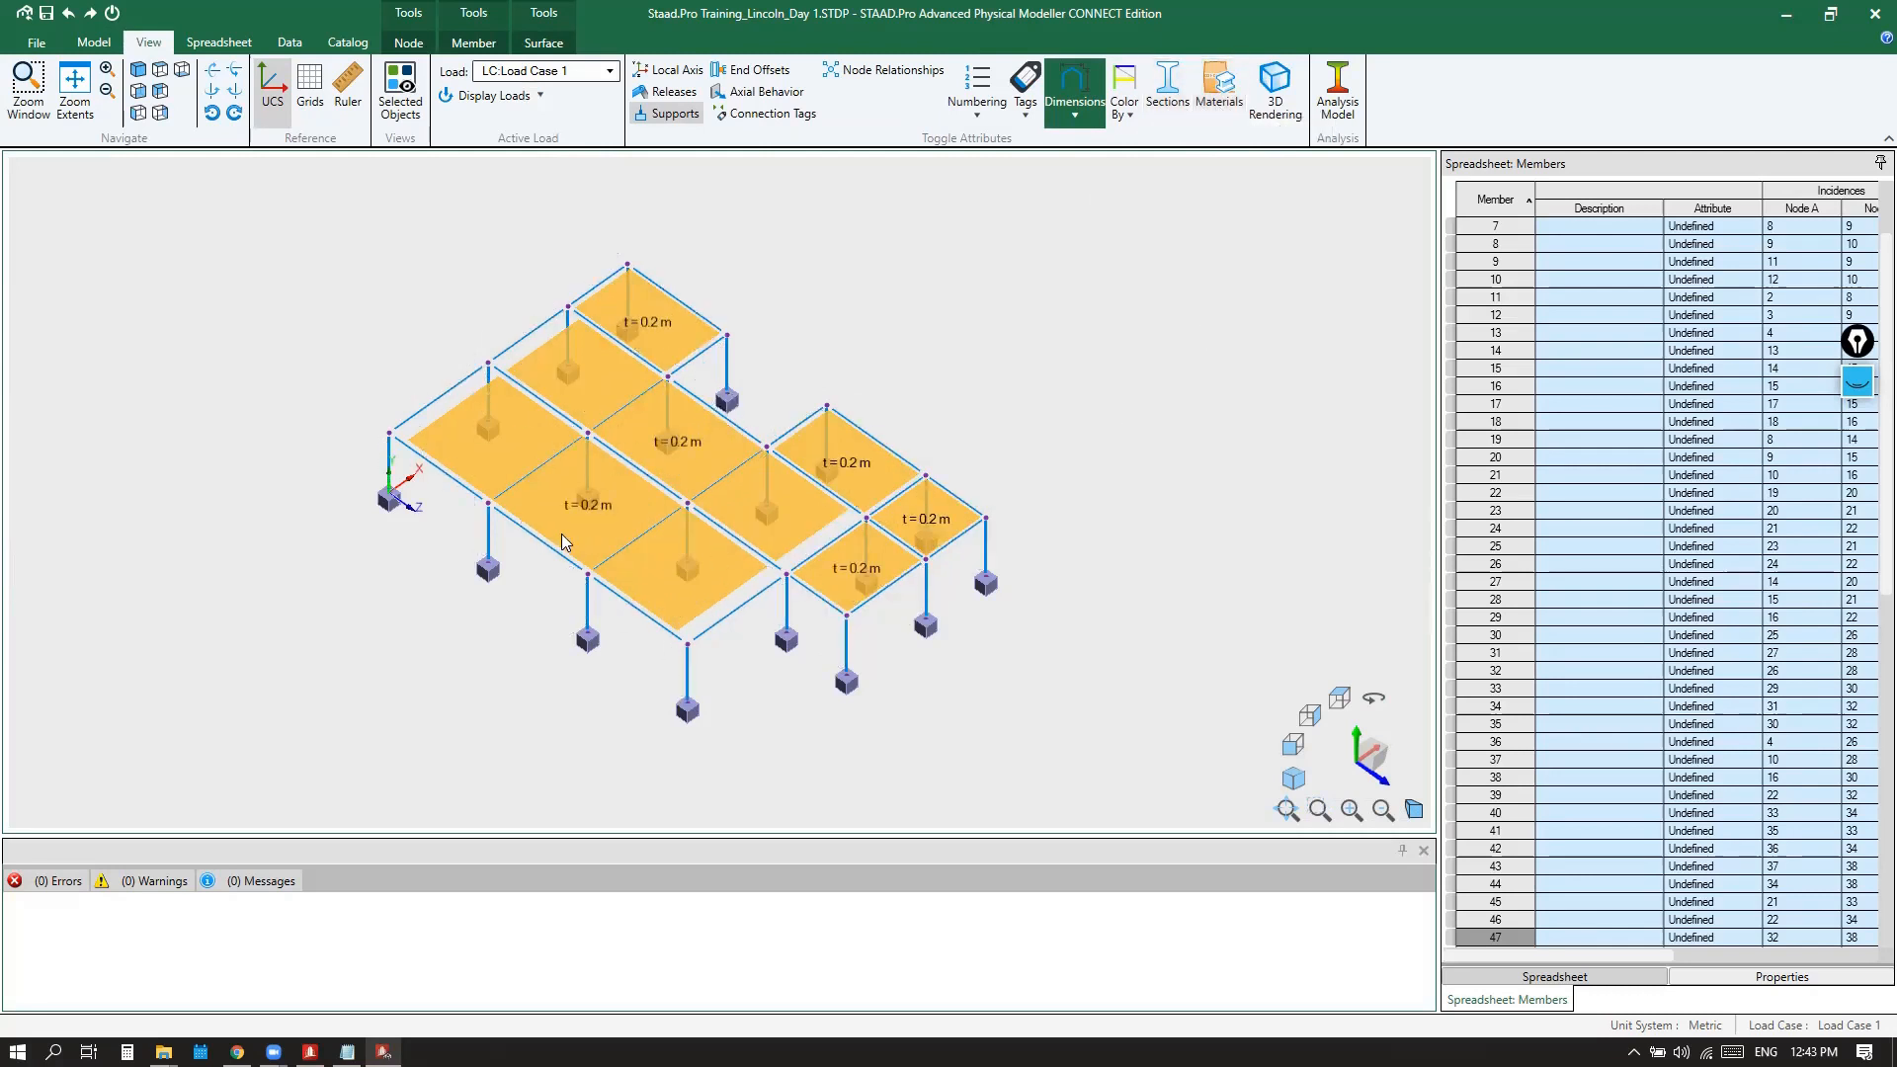
scroll(575, 518, up, 2)
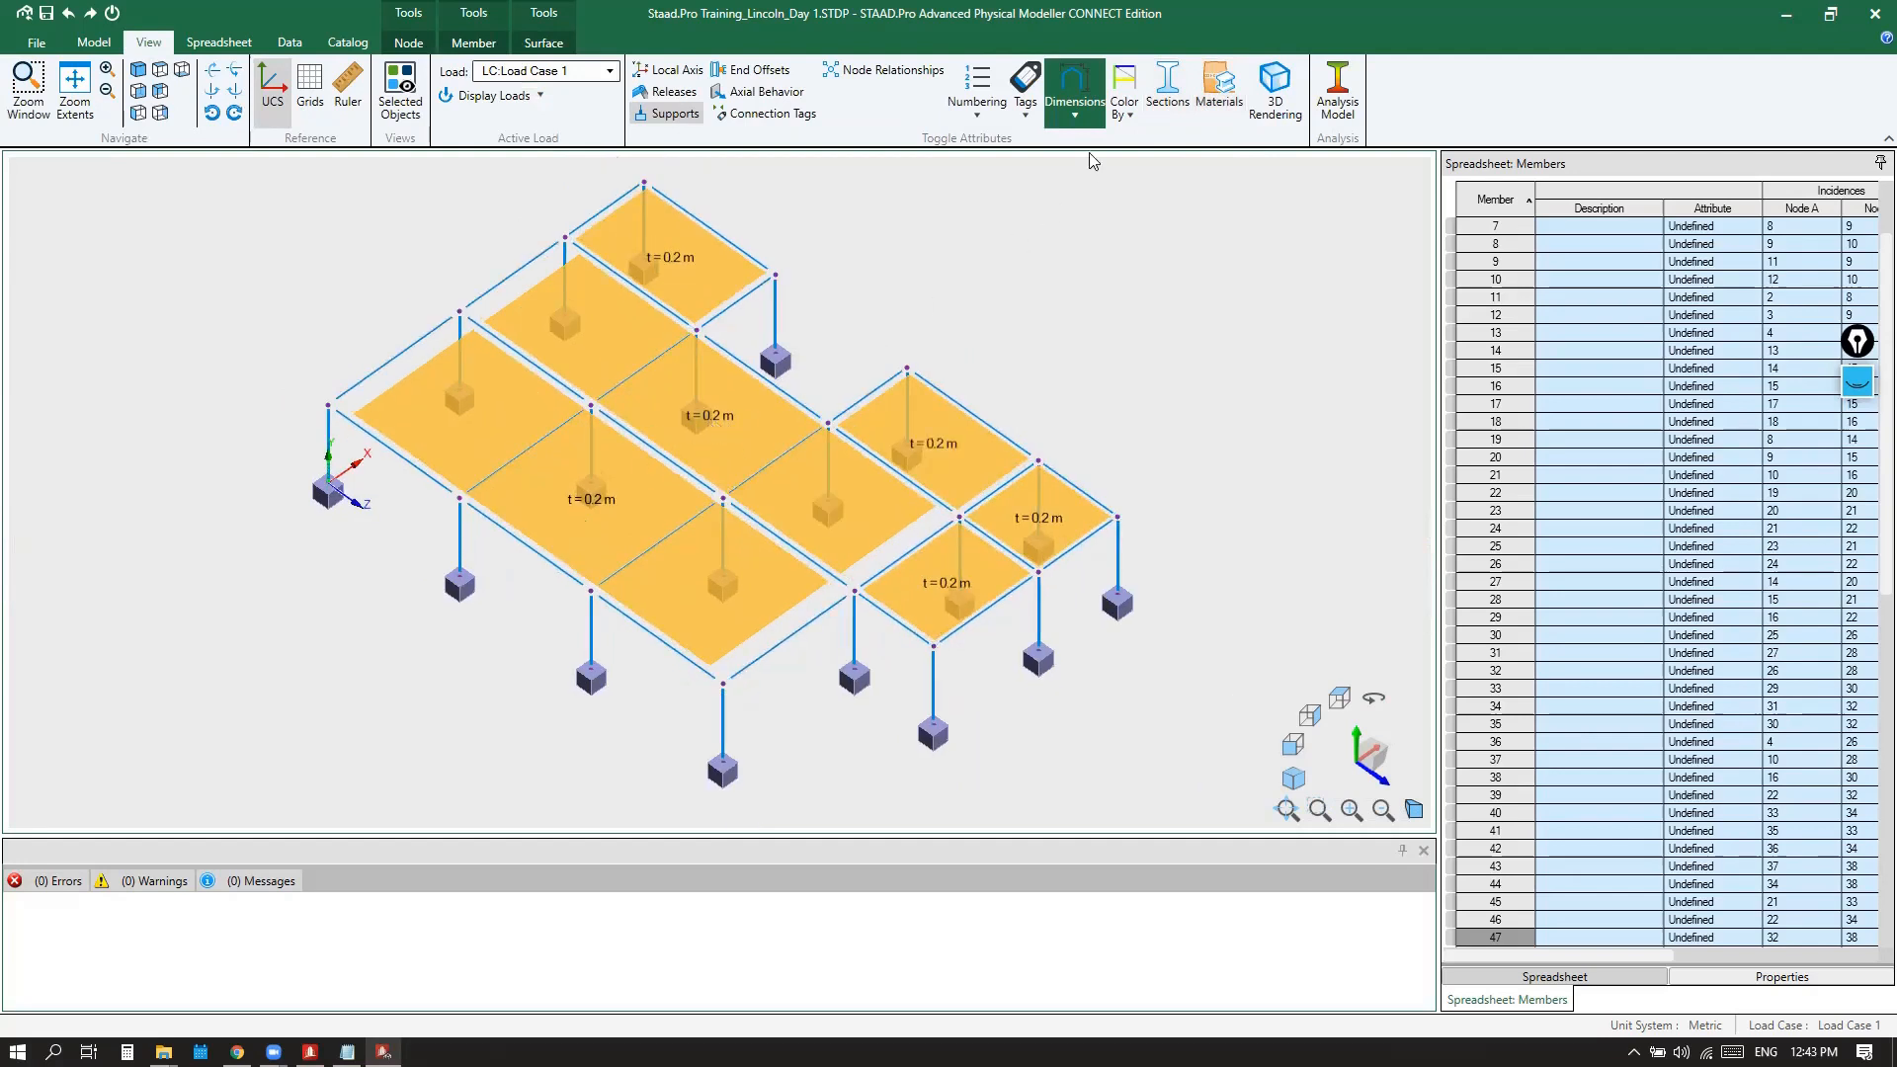
click(1078, 84)
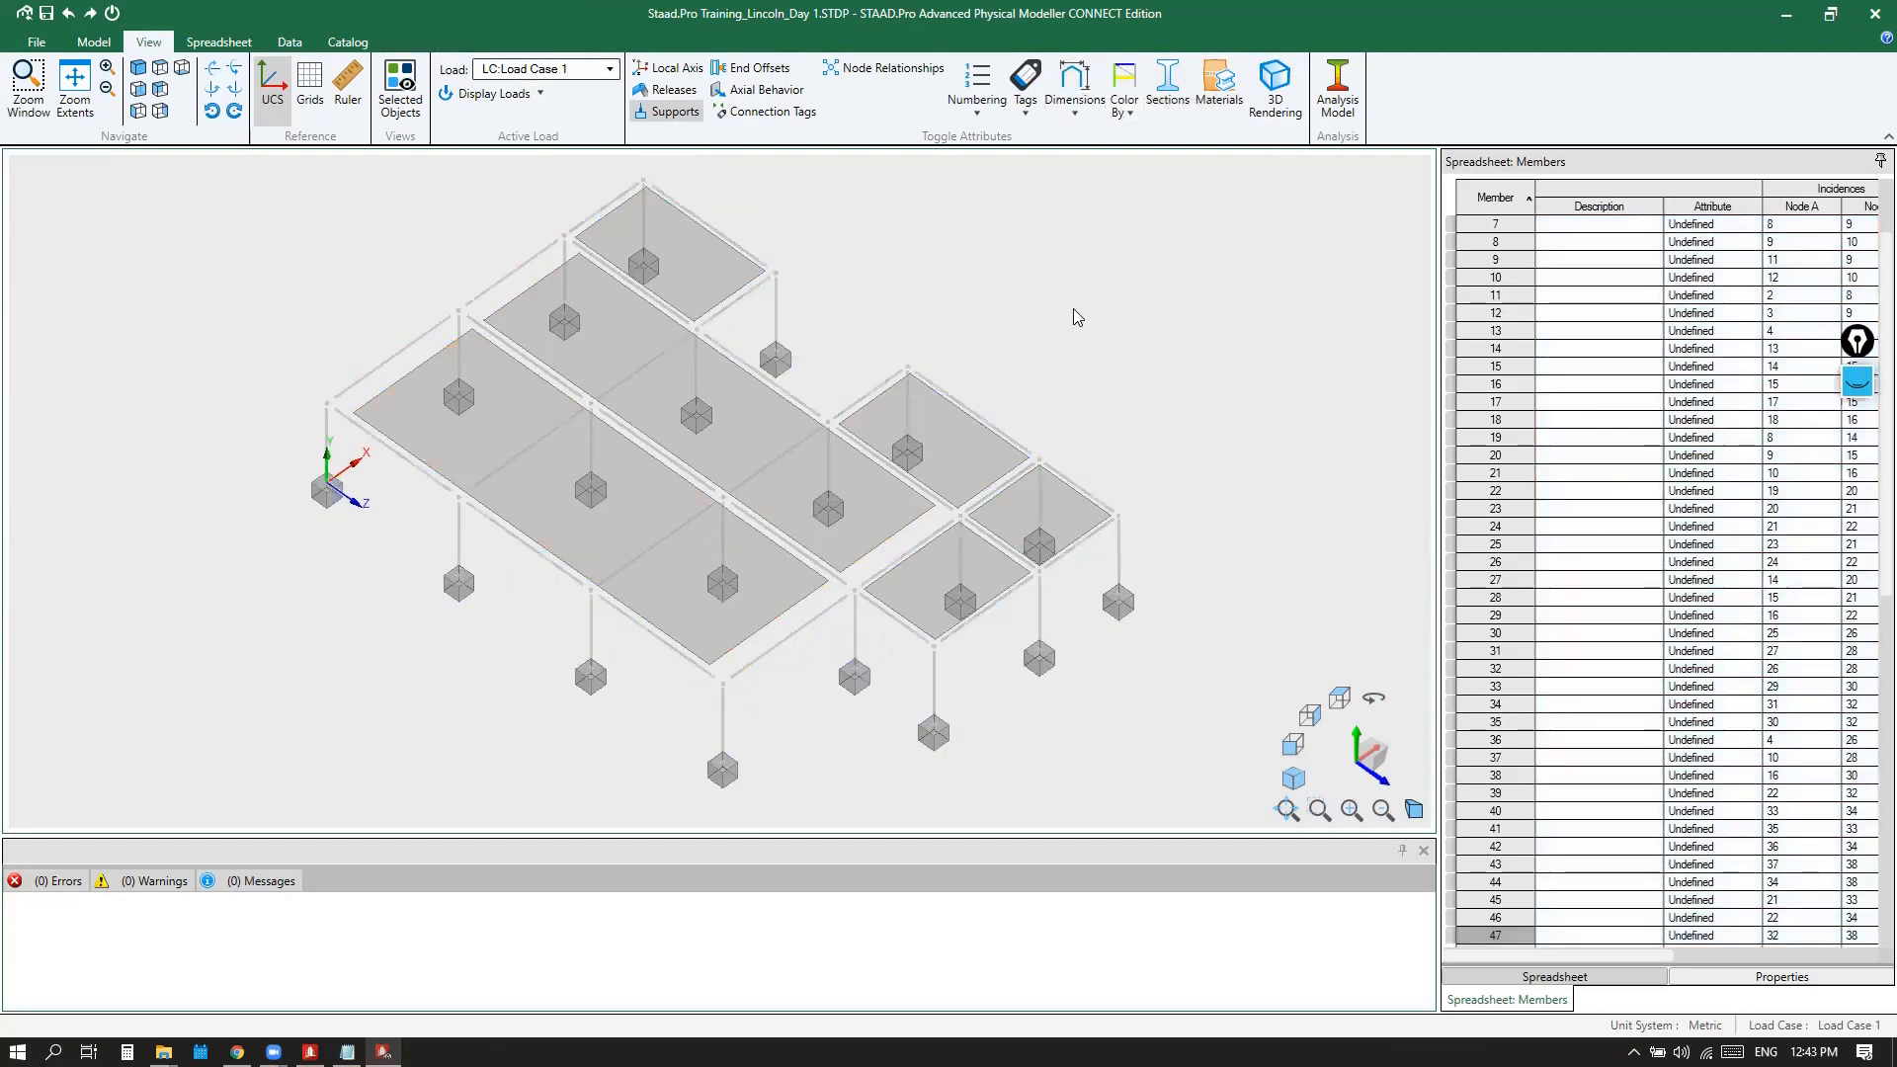
Select the entire frame in the isometric view, including the columns, beams, supports and slab surfaces
scroll(1056, 322, down, 2)
scroll(1056, 321, up, 2)
scroll(1057, 328, down, 1)
scroll(1121, 341, down, 1)
drag(1275, 220, 488, 669)
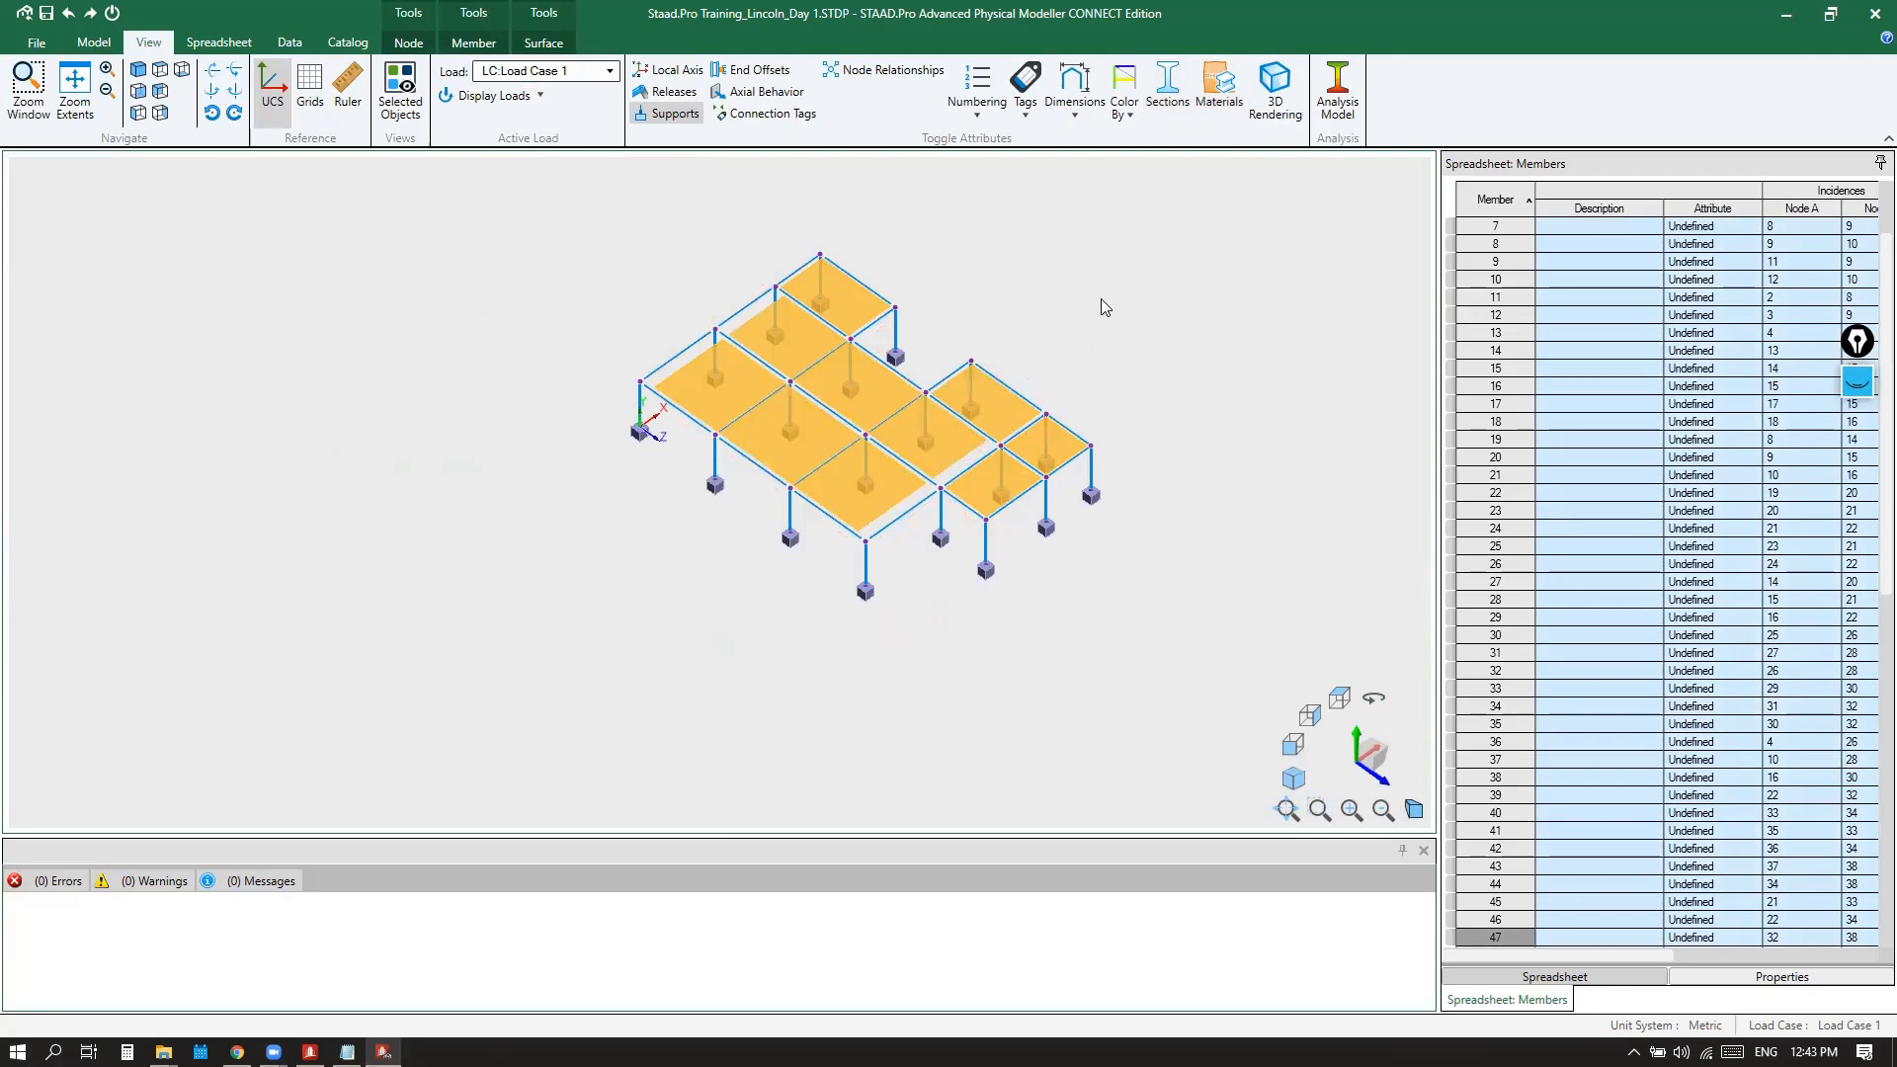
scroll(1104, 306, up, 1)
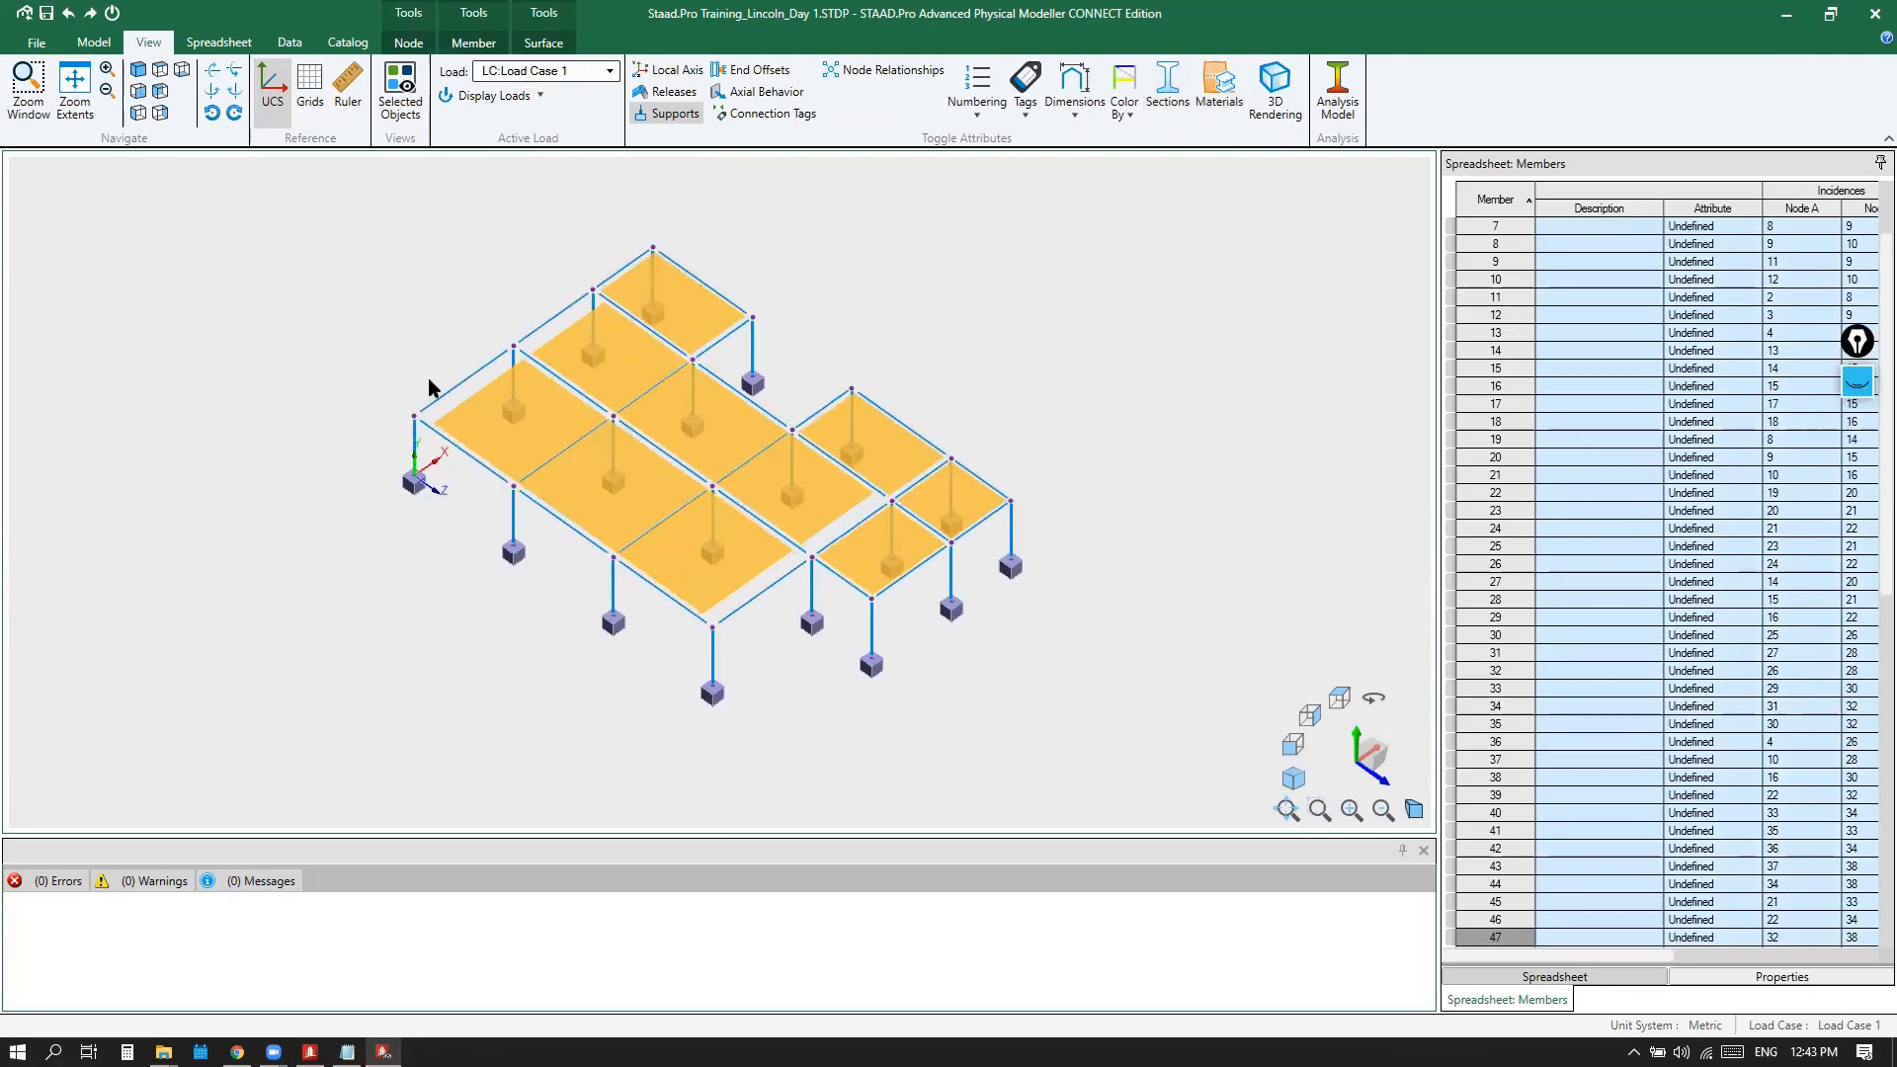
Turn on 3D rendering to display the frame's members and slabs as solid elements
click(1280, 106)
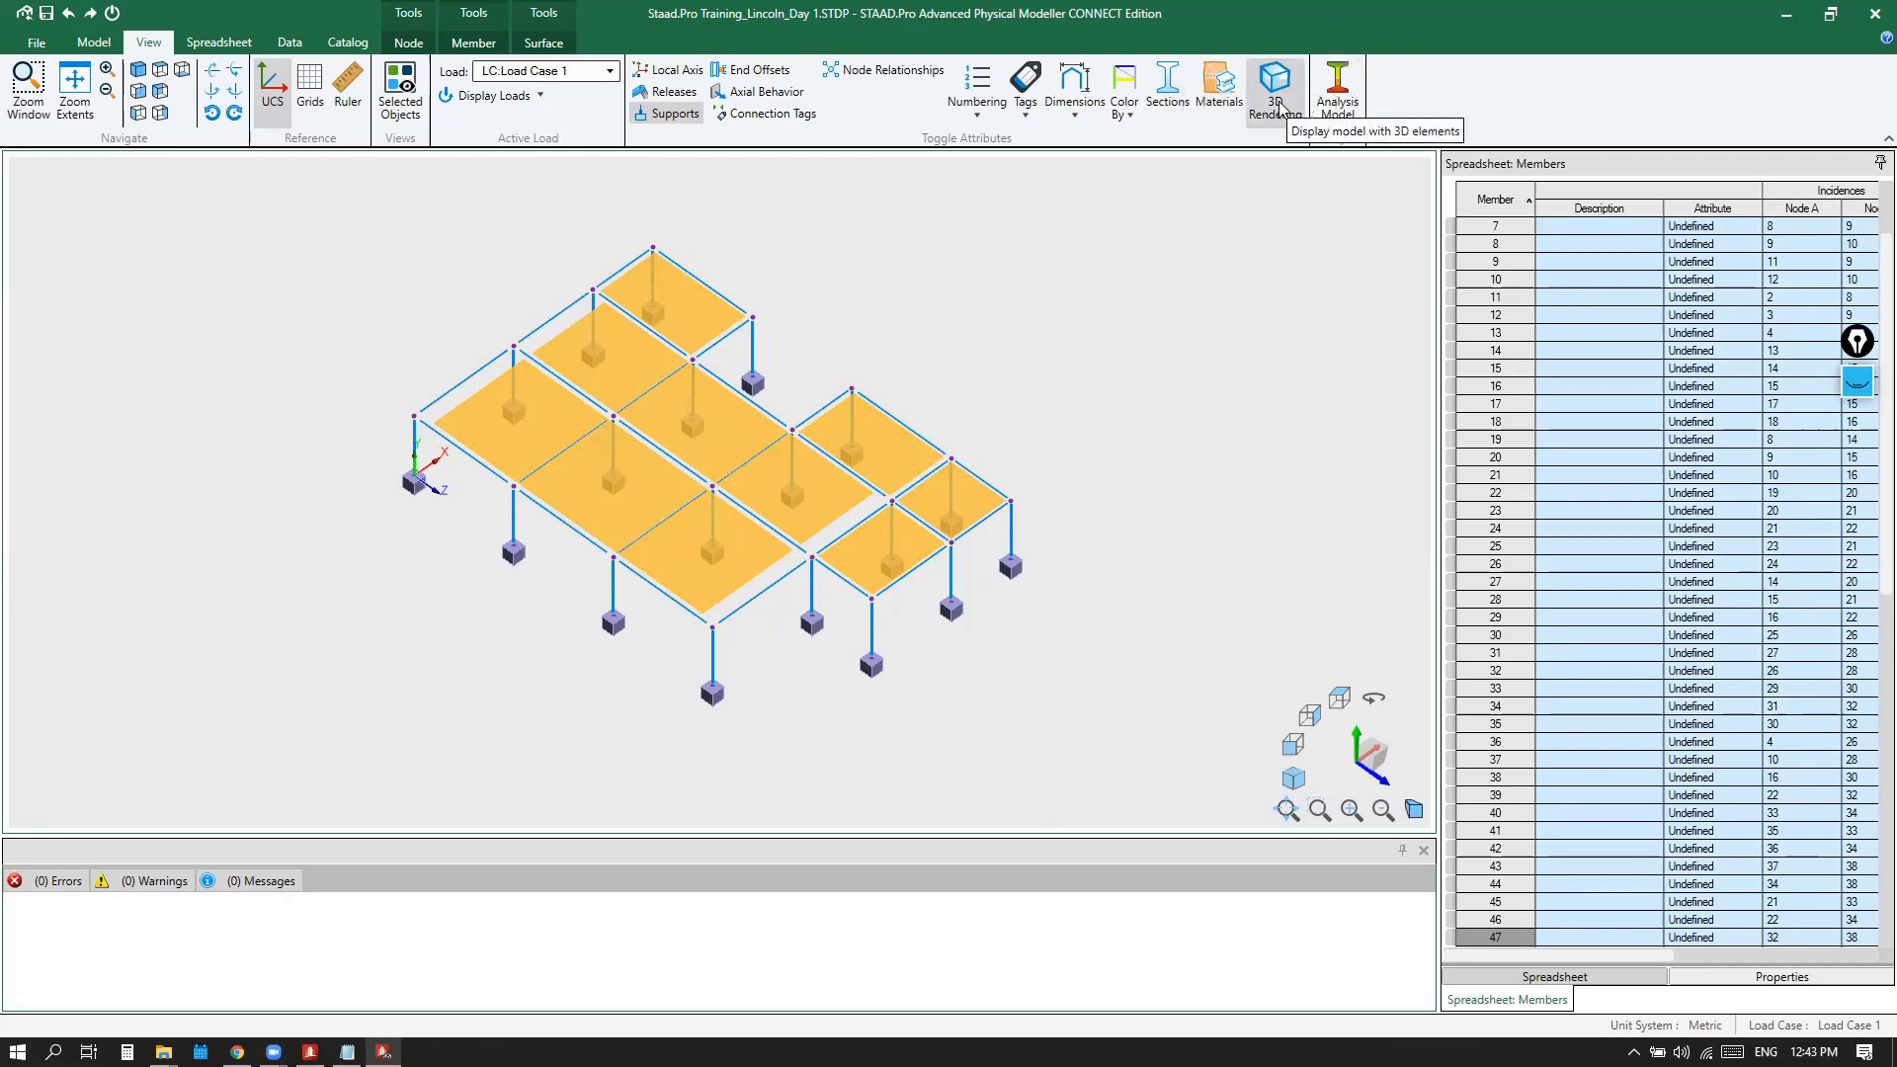
click(158, 43)
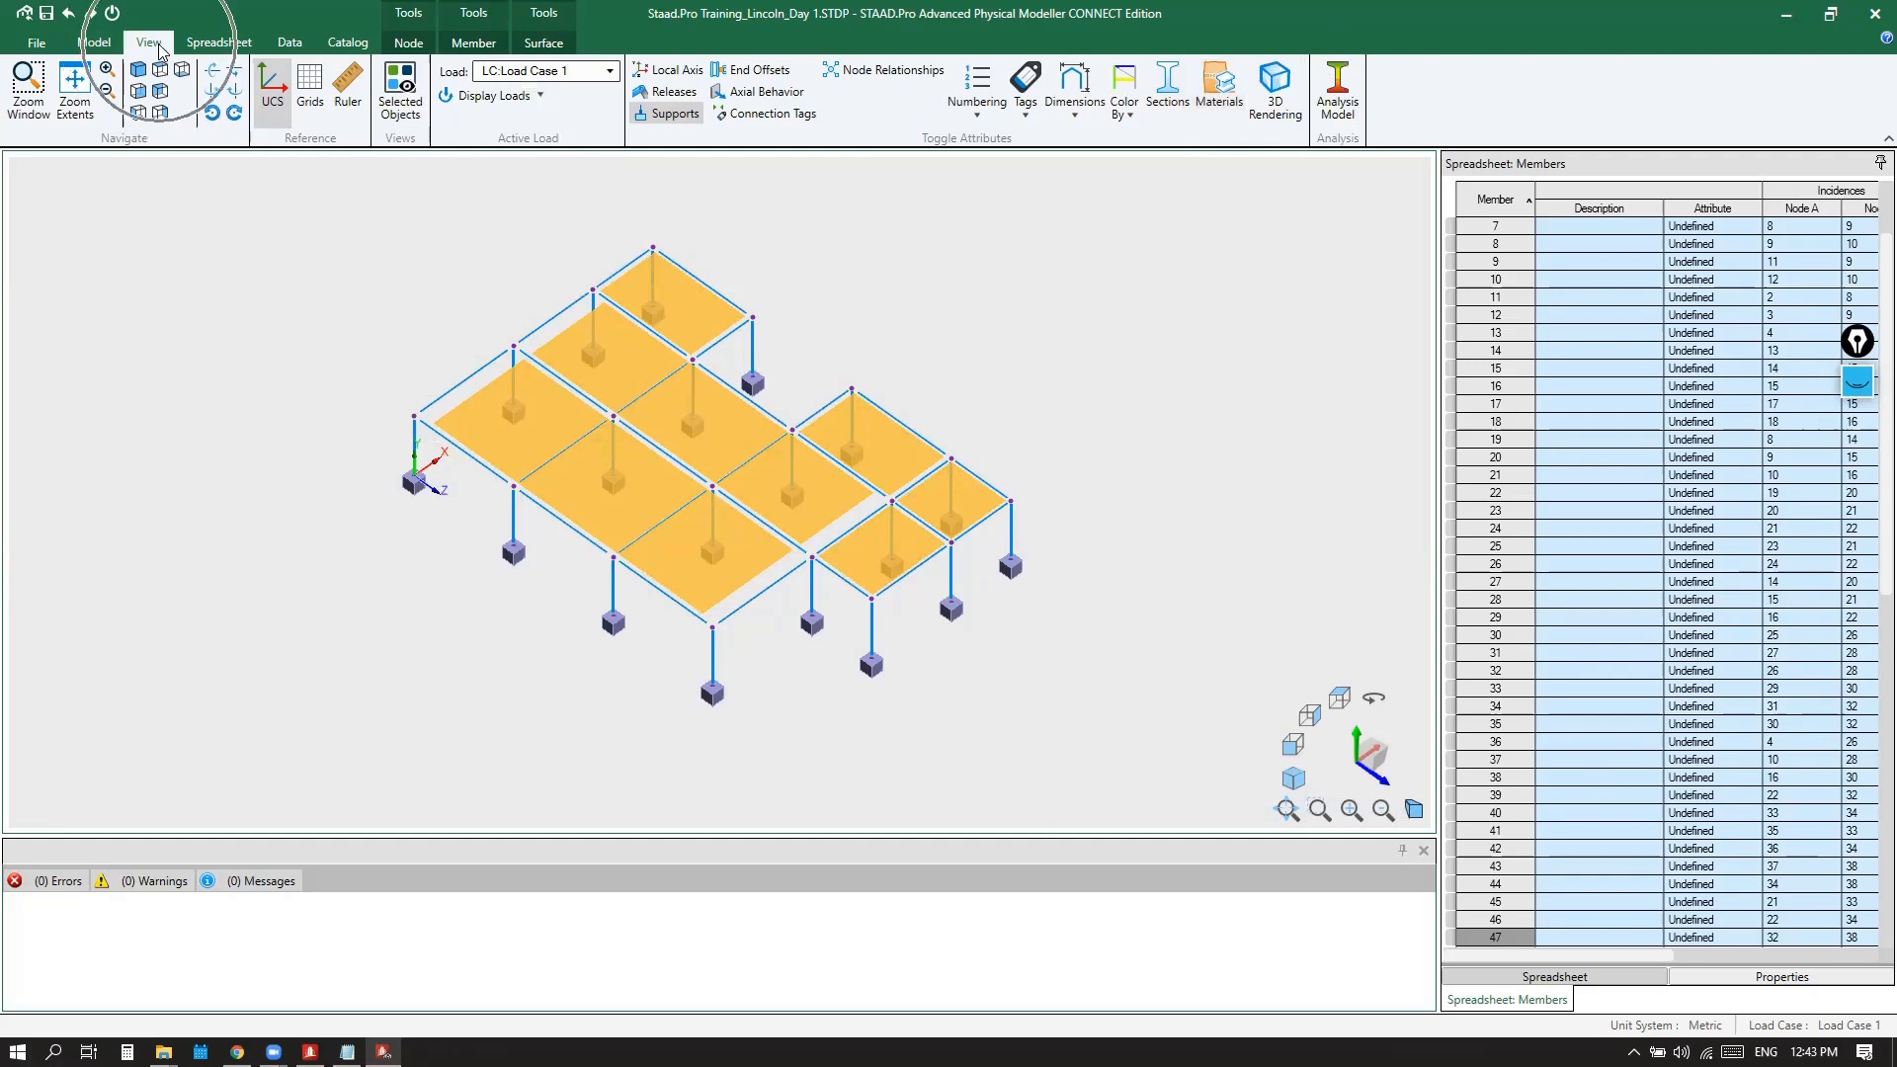
key(ctrl)
key(ctrl)
key(ctrl)
key(ctrl)
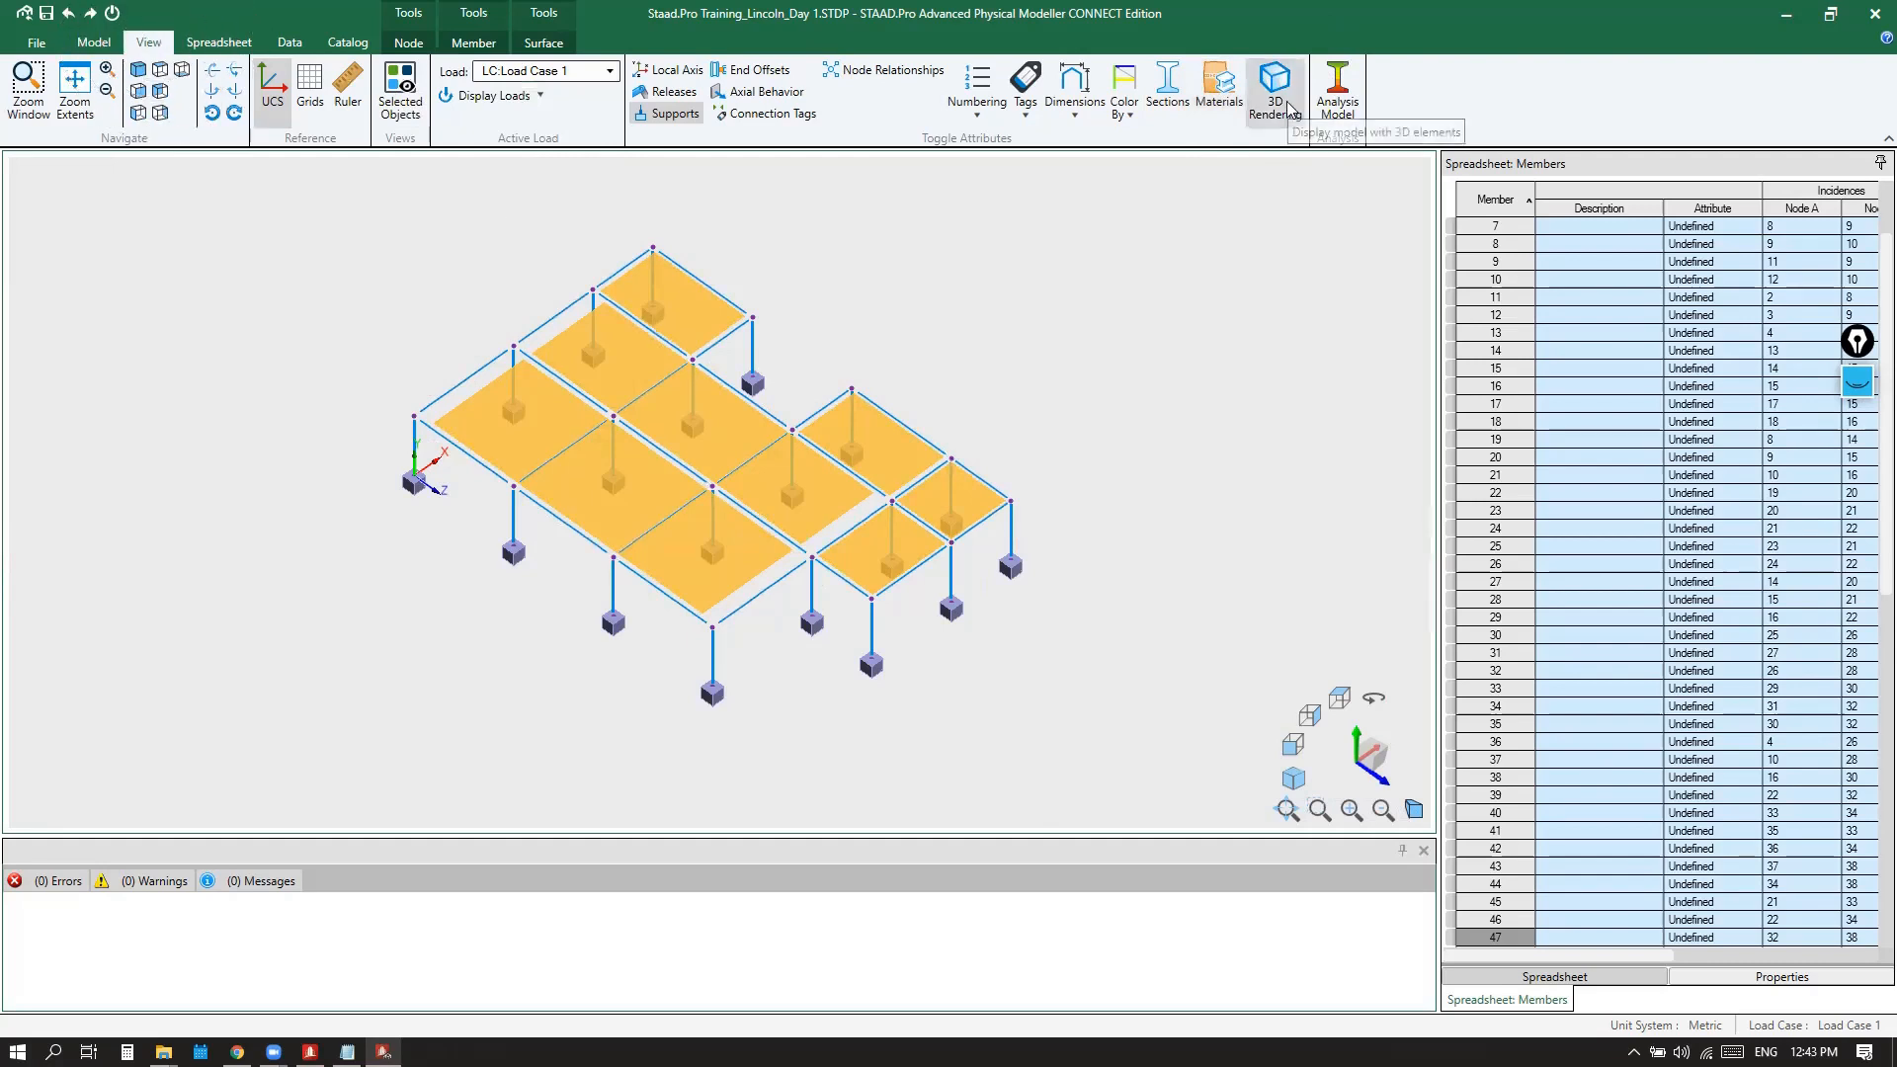
key(ctrl)
key(ctrl)
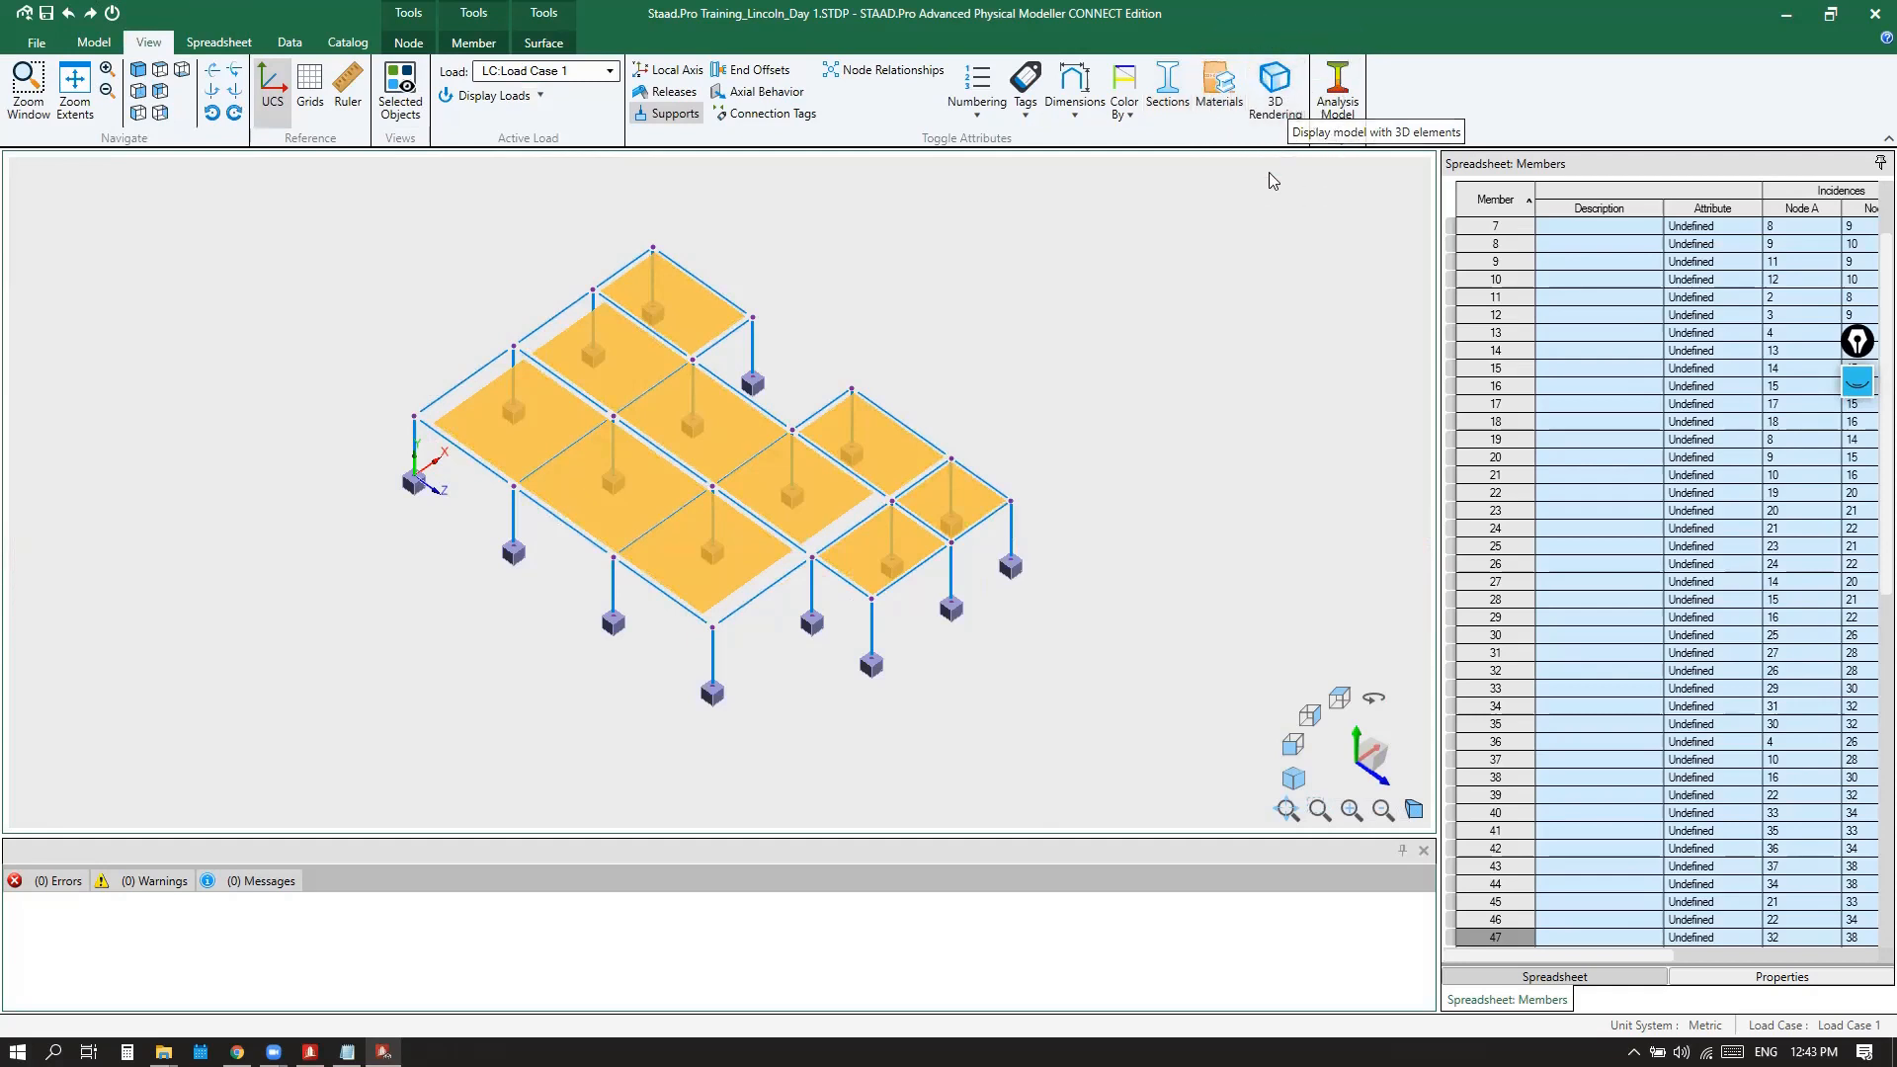
key(ctrl)
click(1274, 99)
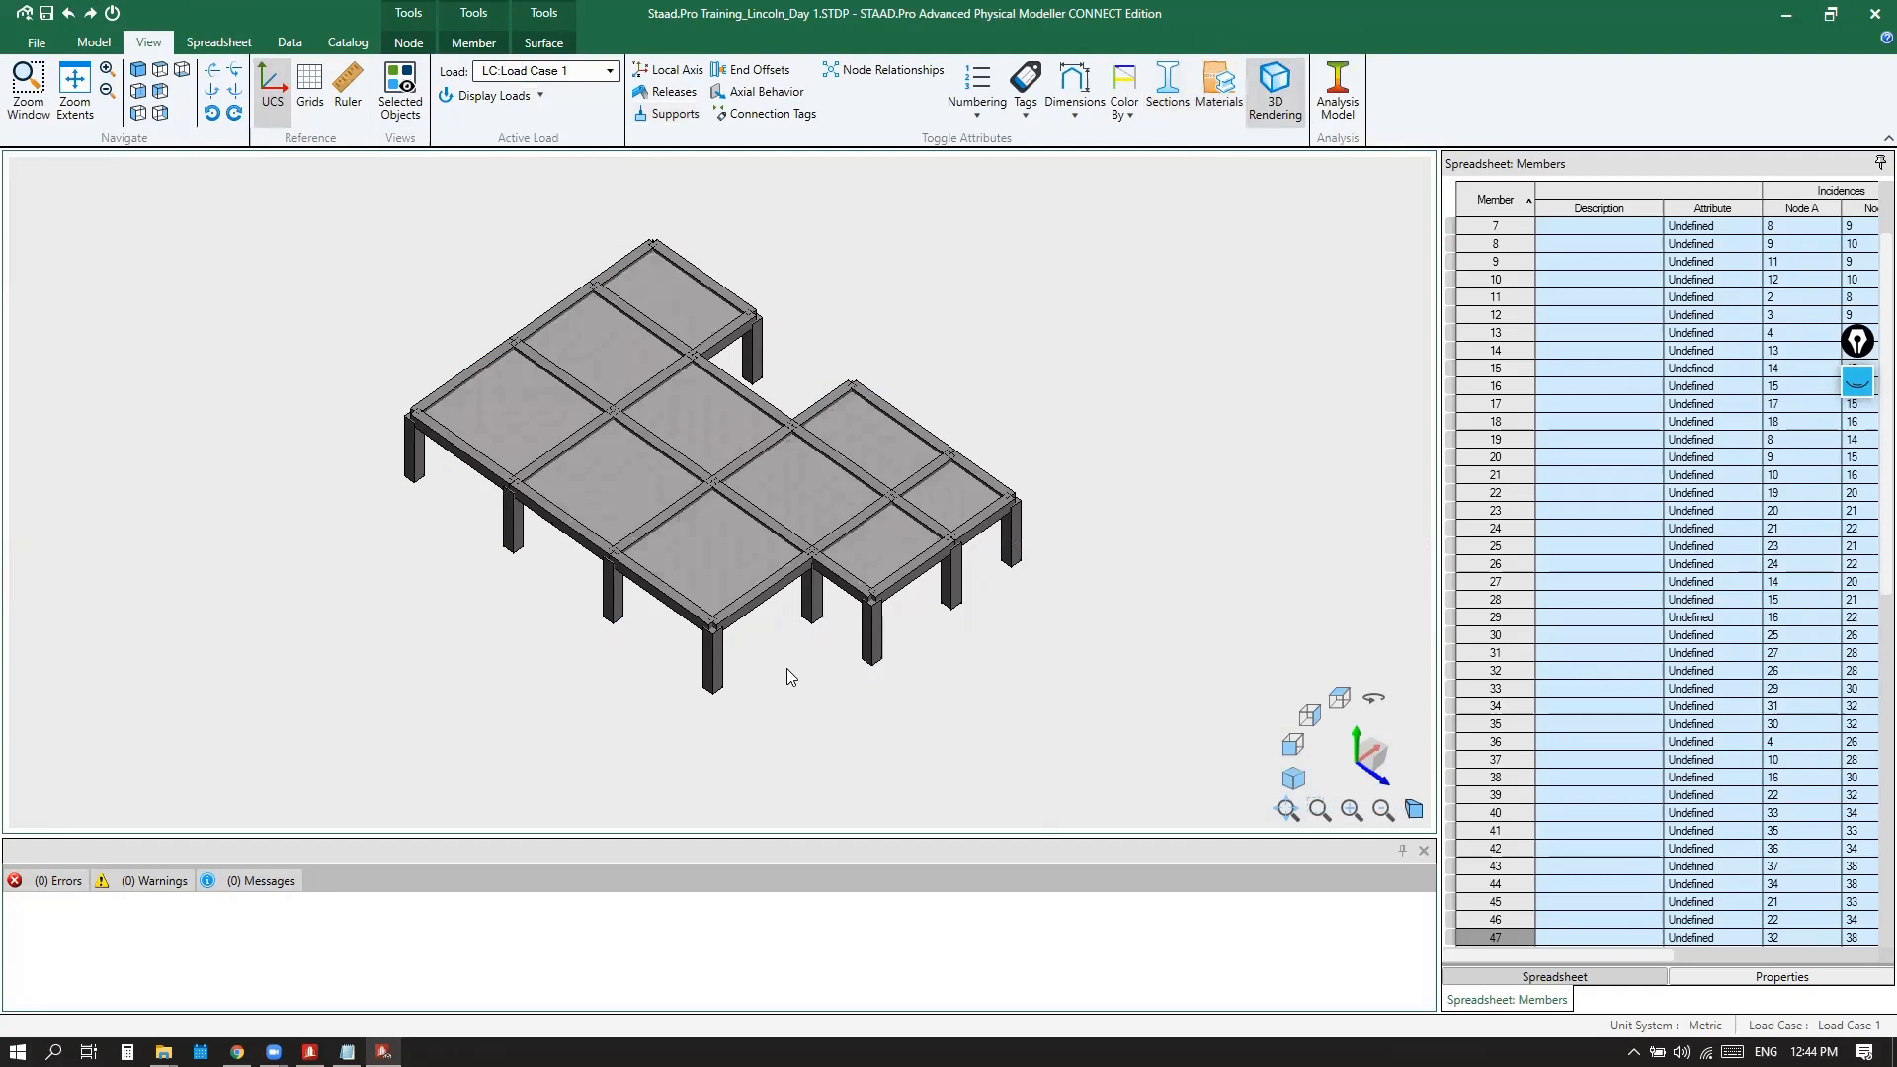
Examine the rendered frame from several angles, compare it with the unrendered line model, and inspect the corner beam-to-column joint
shift+middle_drag(810, 678, 774, 627)
scroll(915, 464, up, 3)
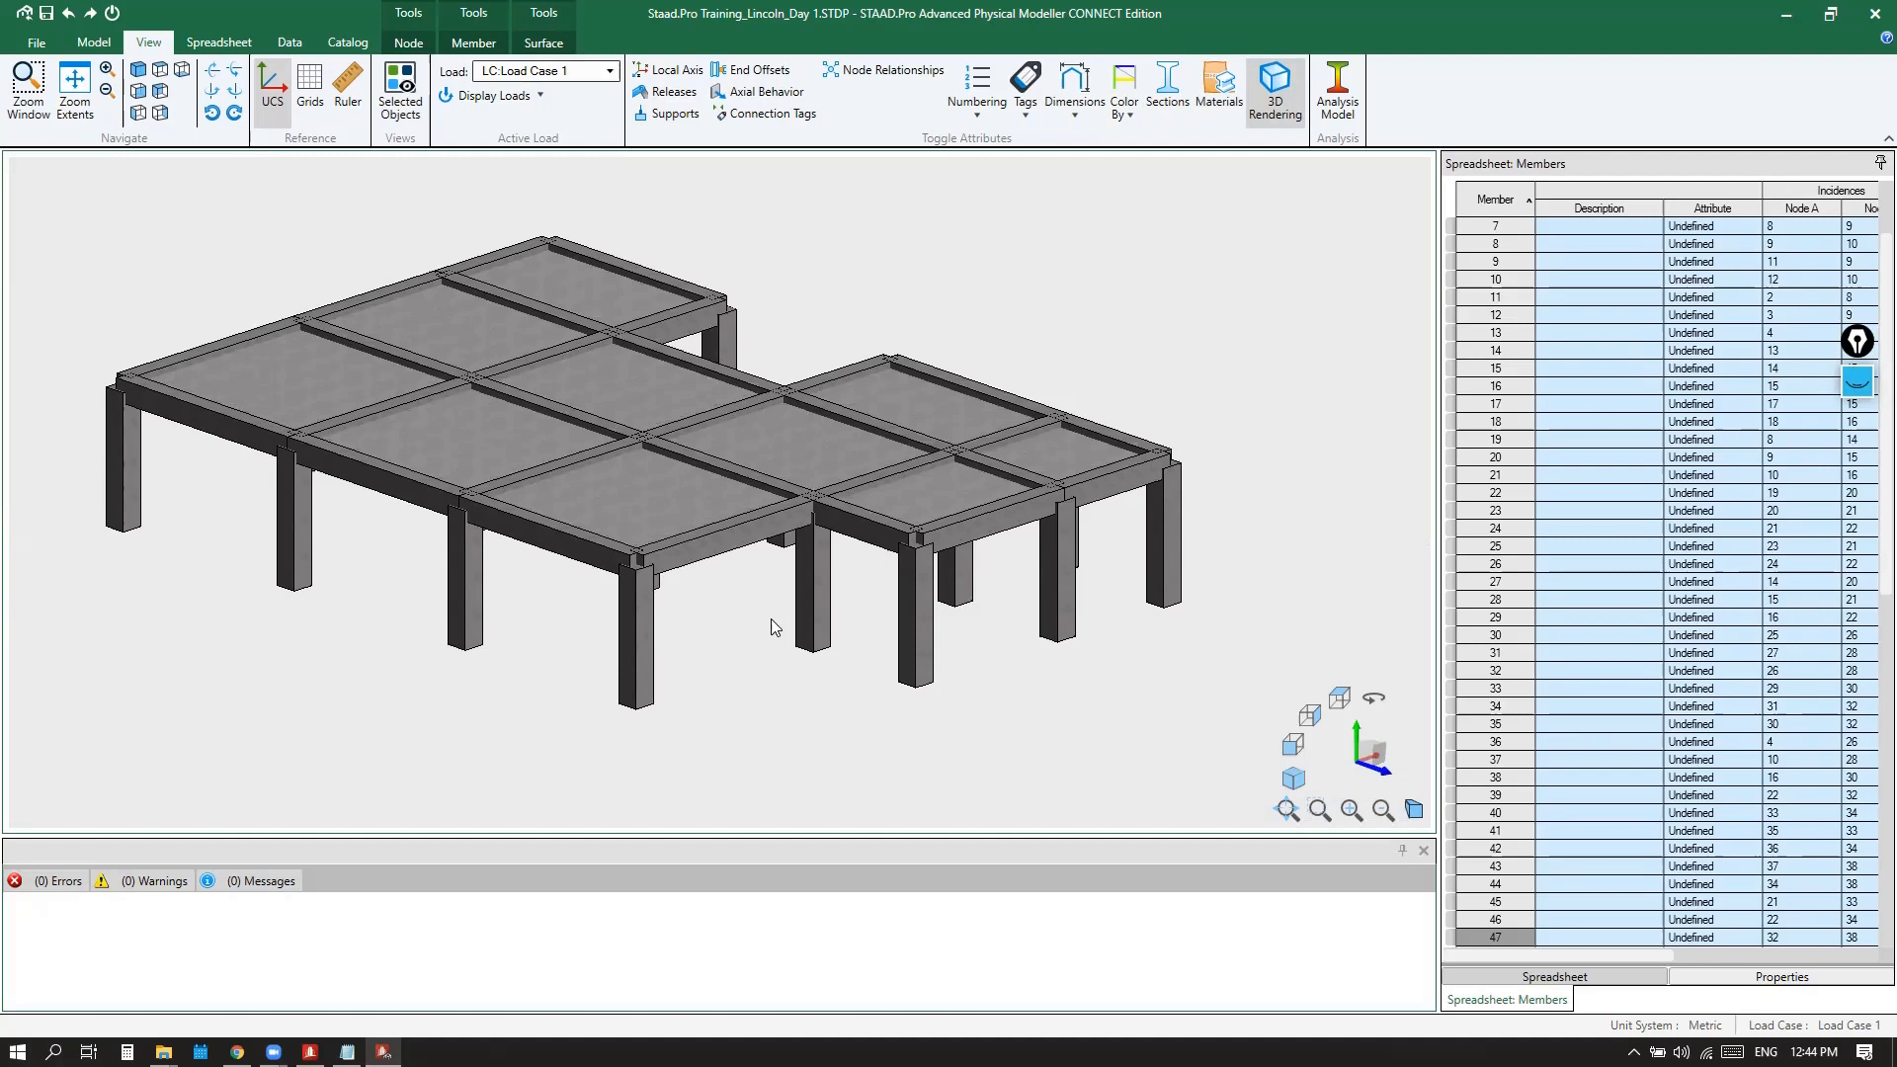
scroll(1008, 388, down, 2)
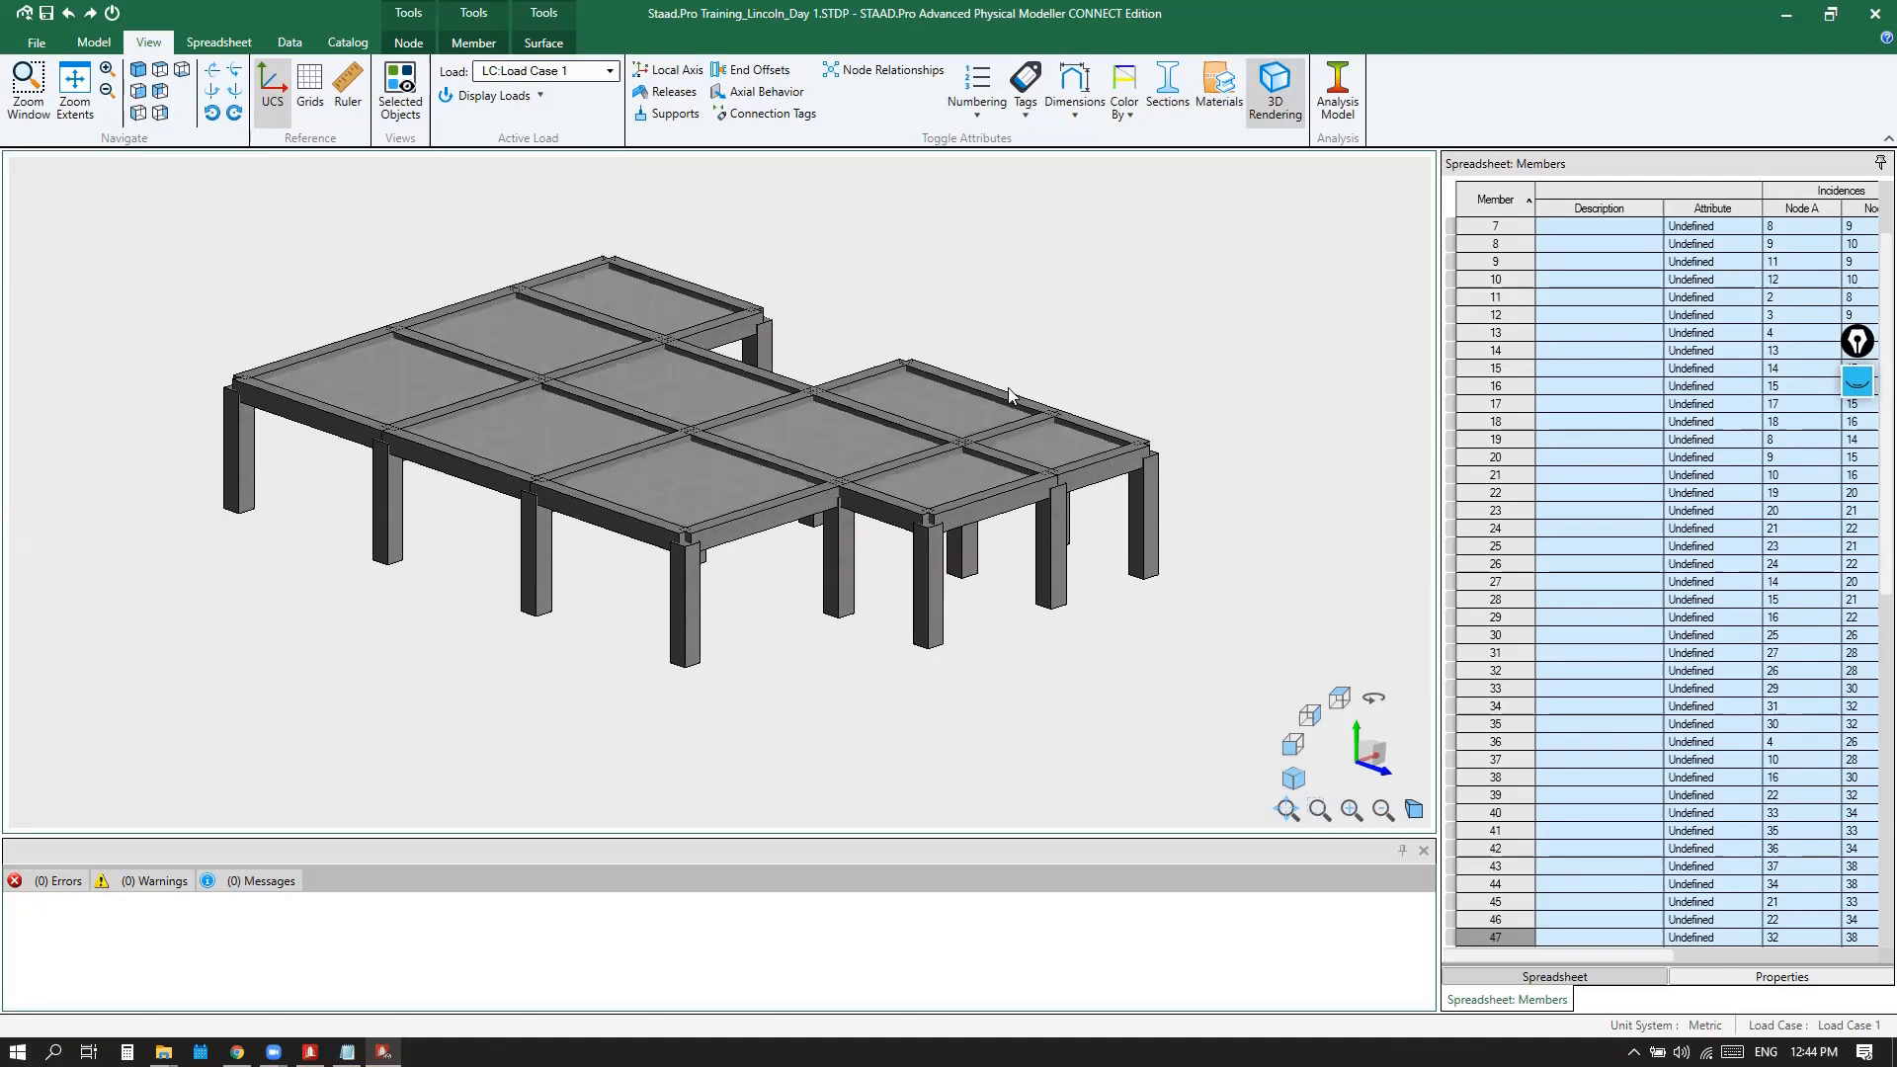
click(1274, 104)
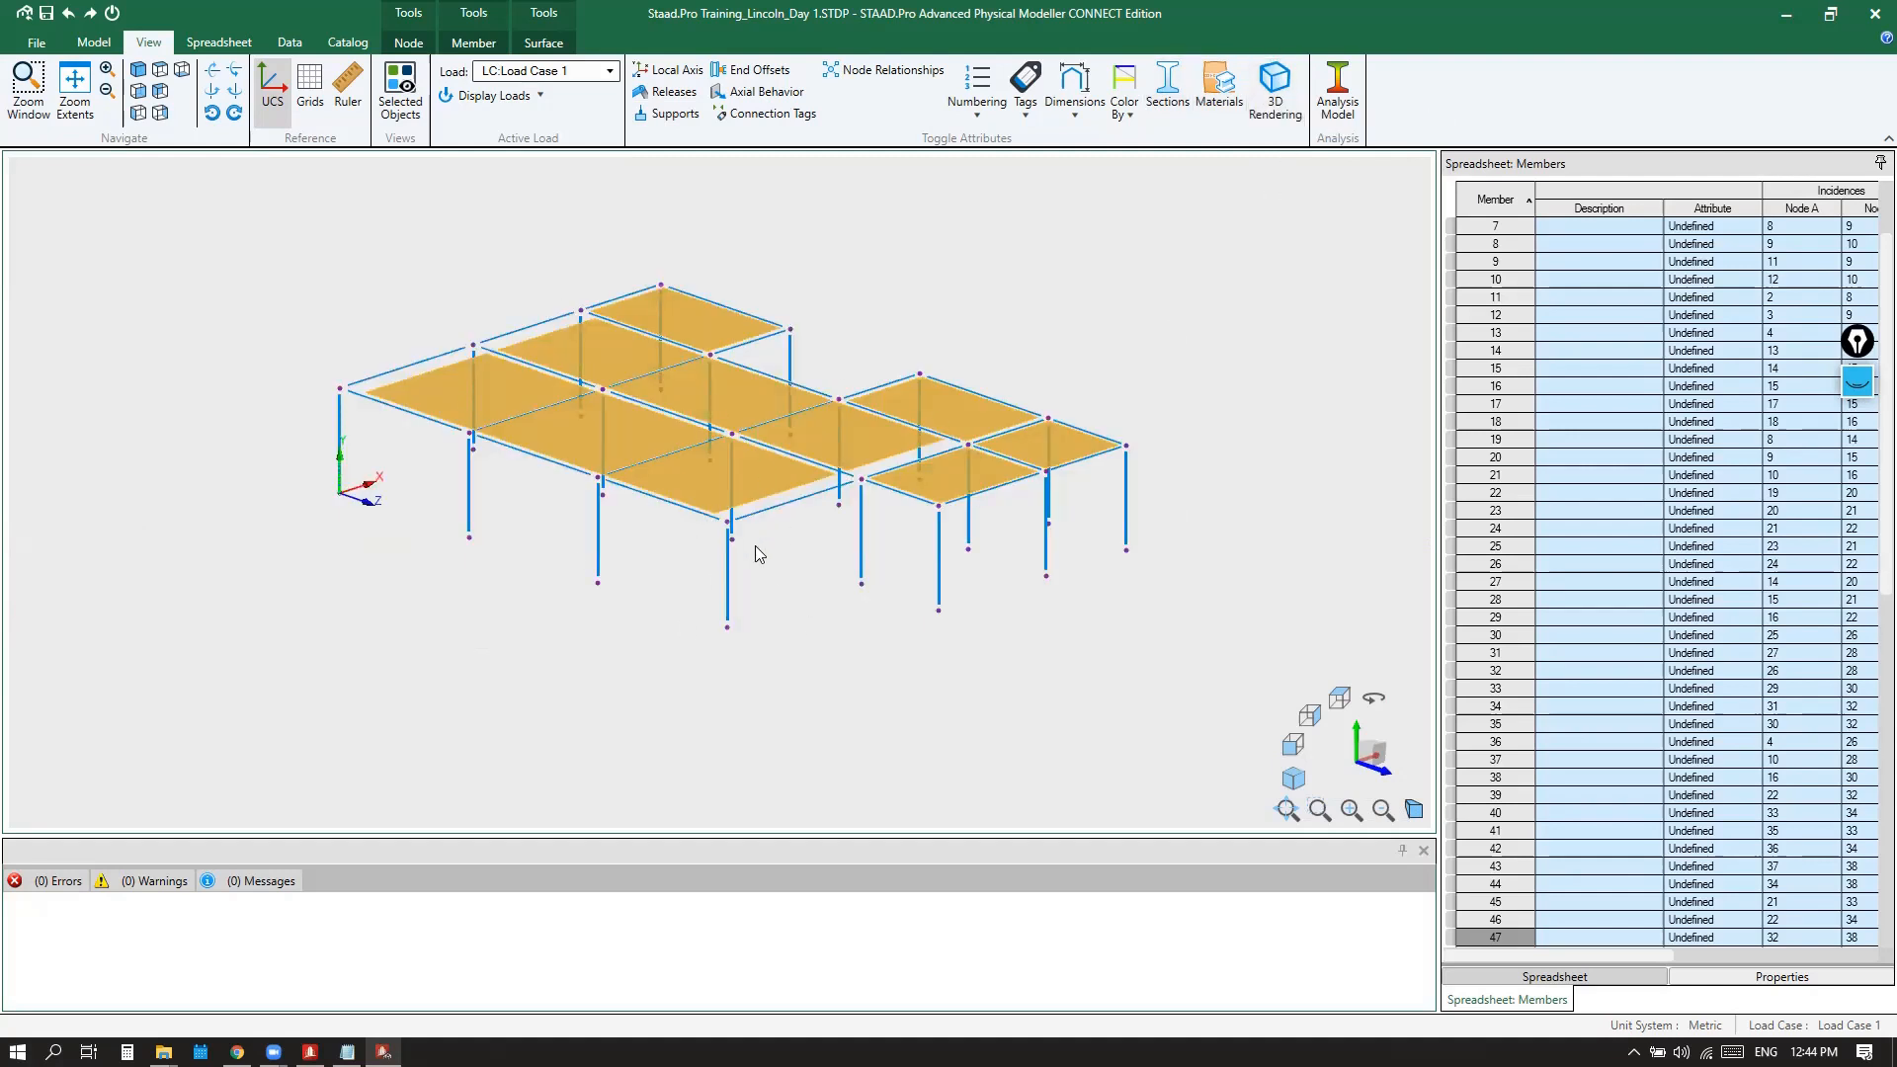
click(1278, 96)
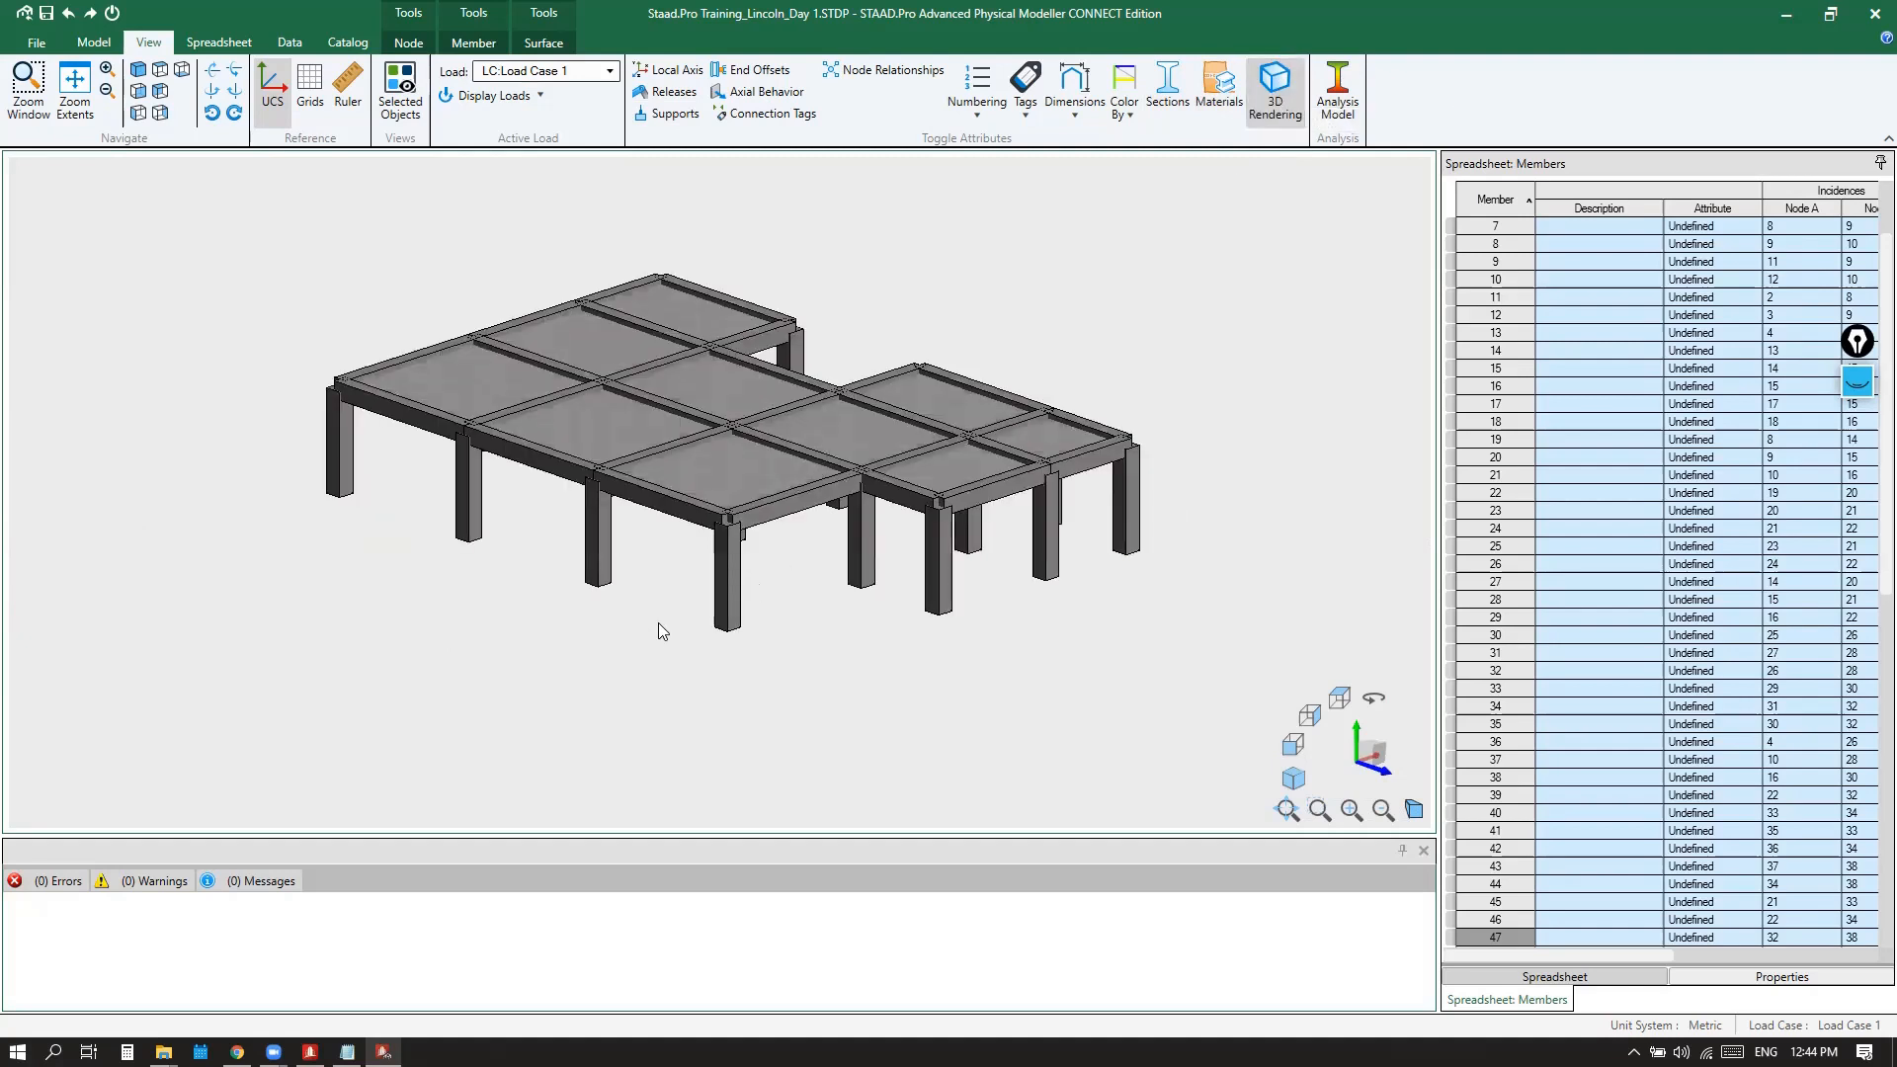
click(1295, 748)
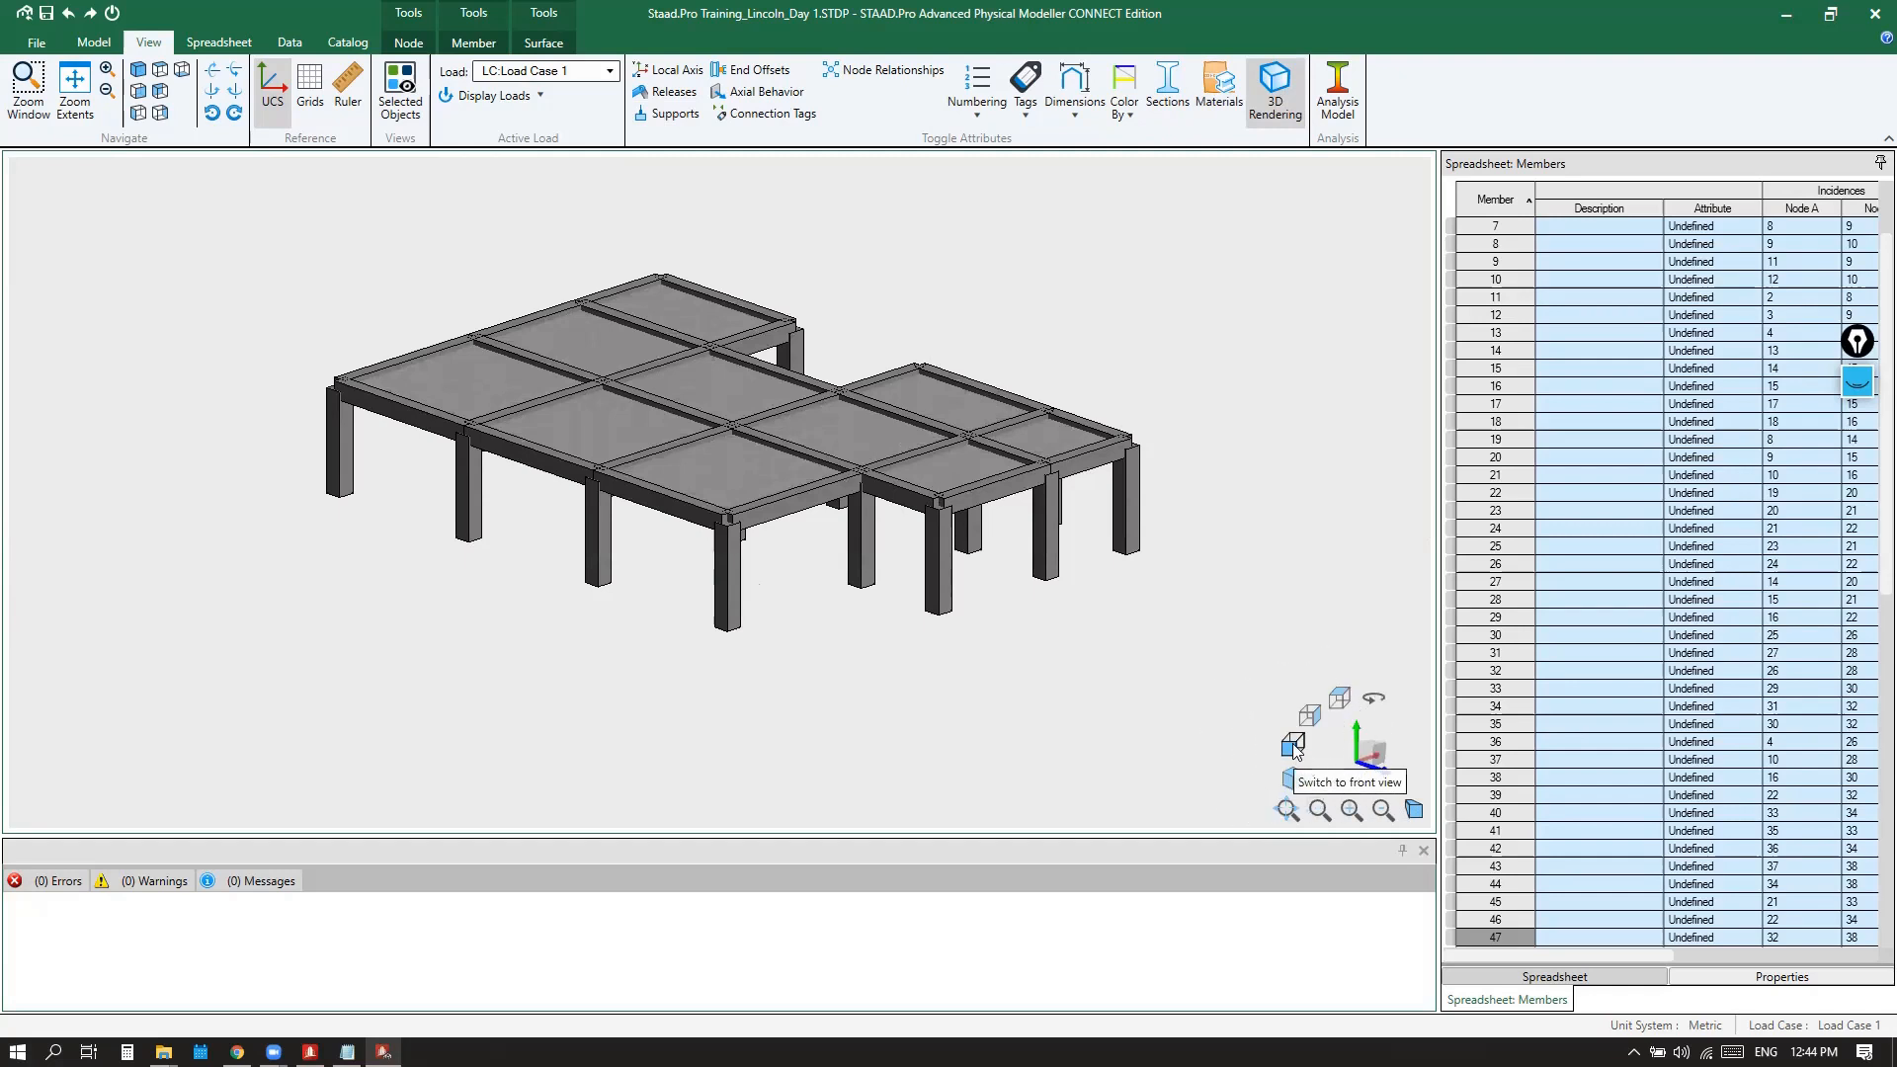
drag(1110, 310, 453, 482)
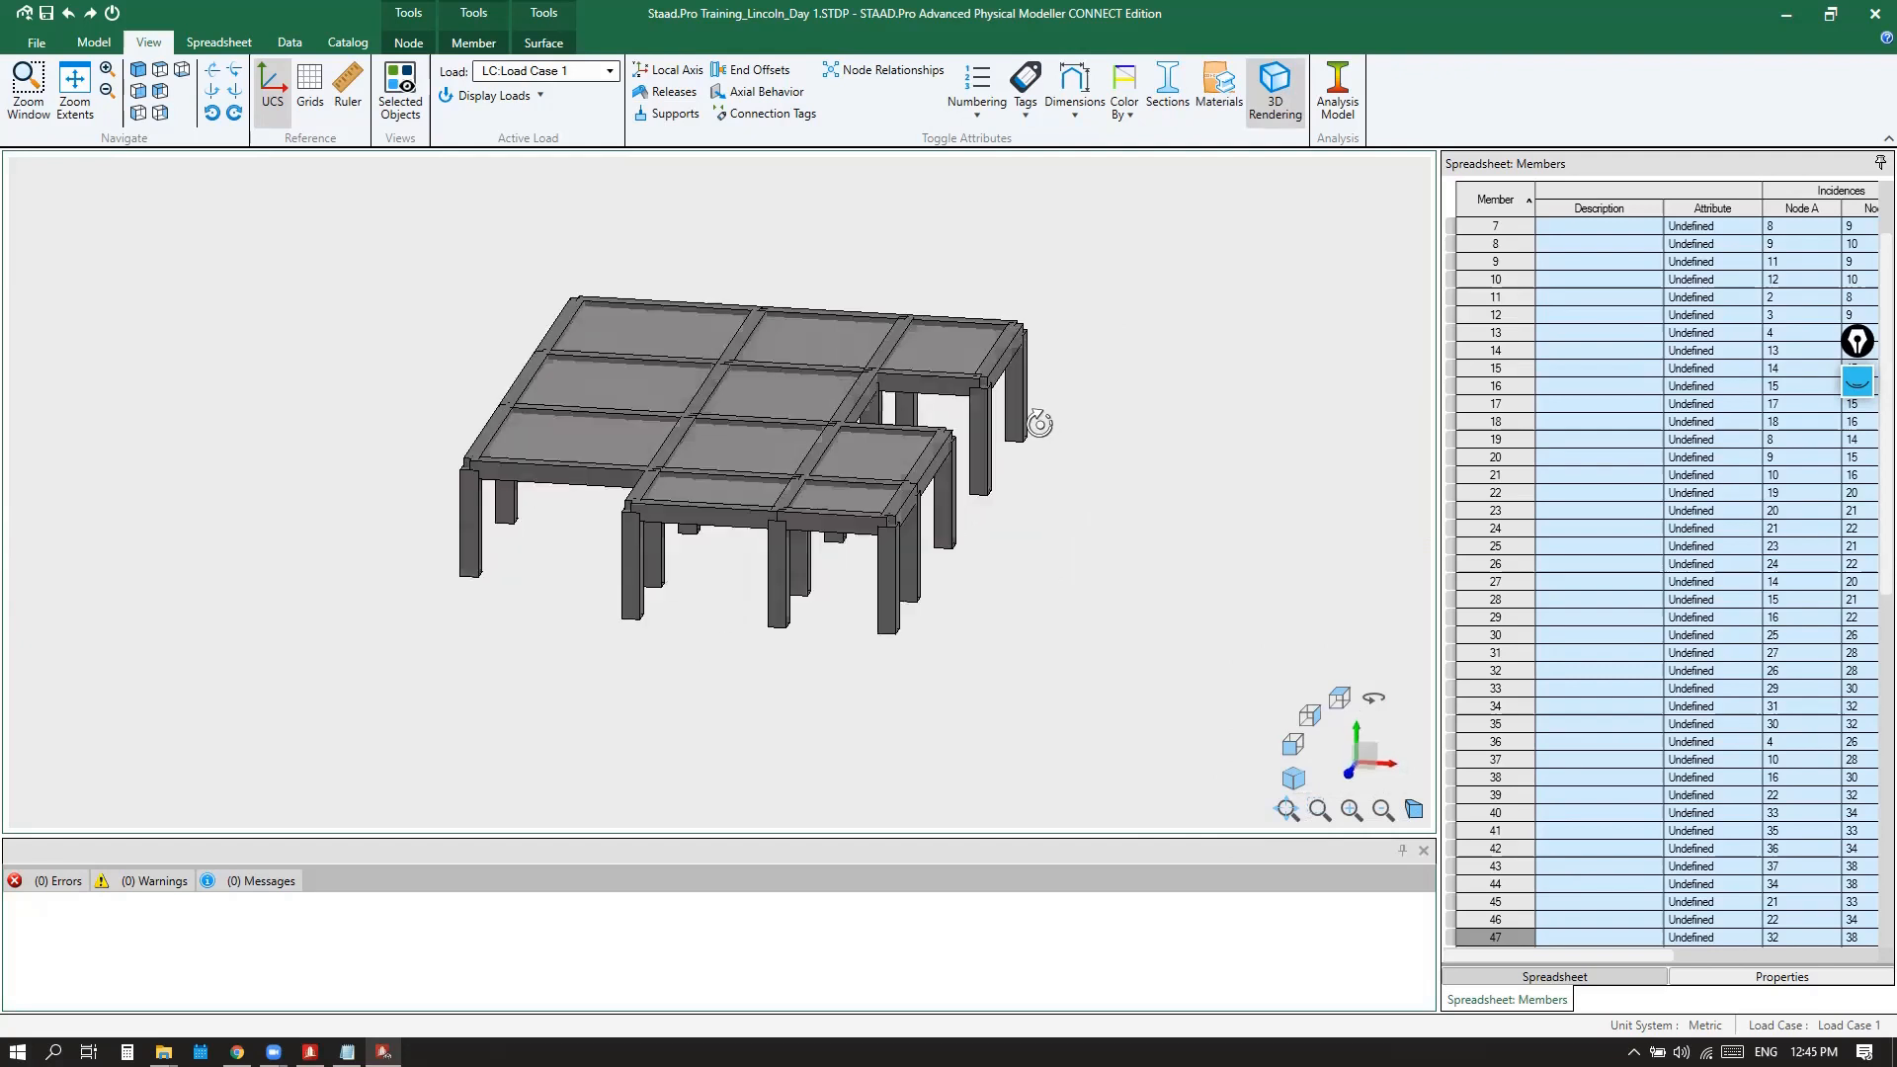
scroll(481, 539, up, 5)
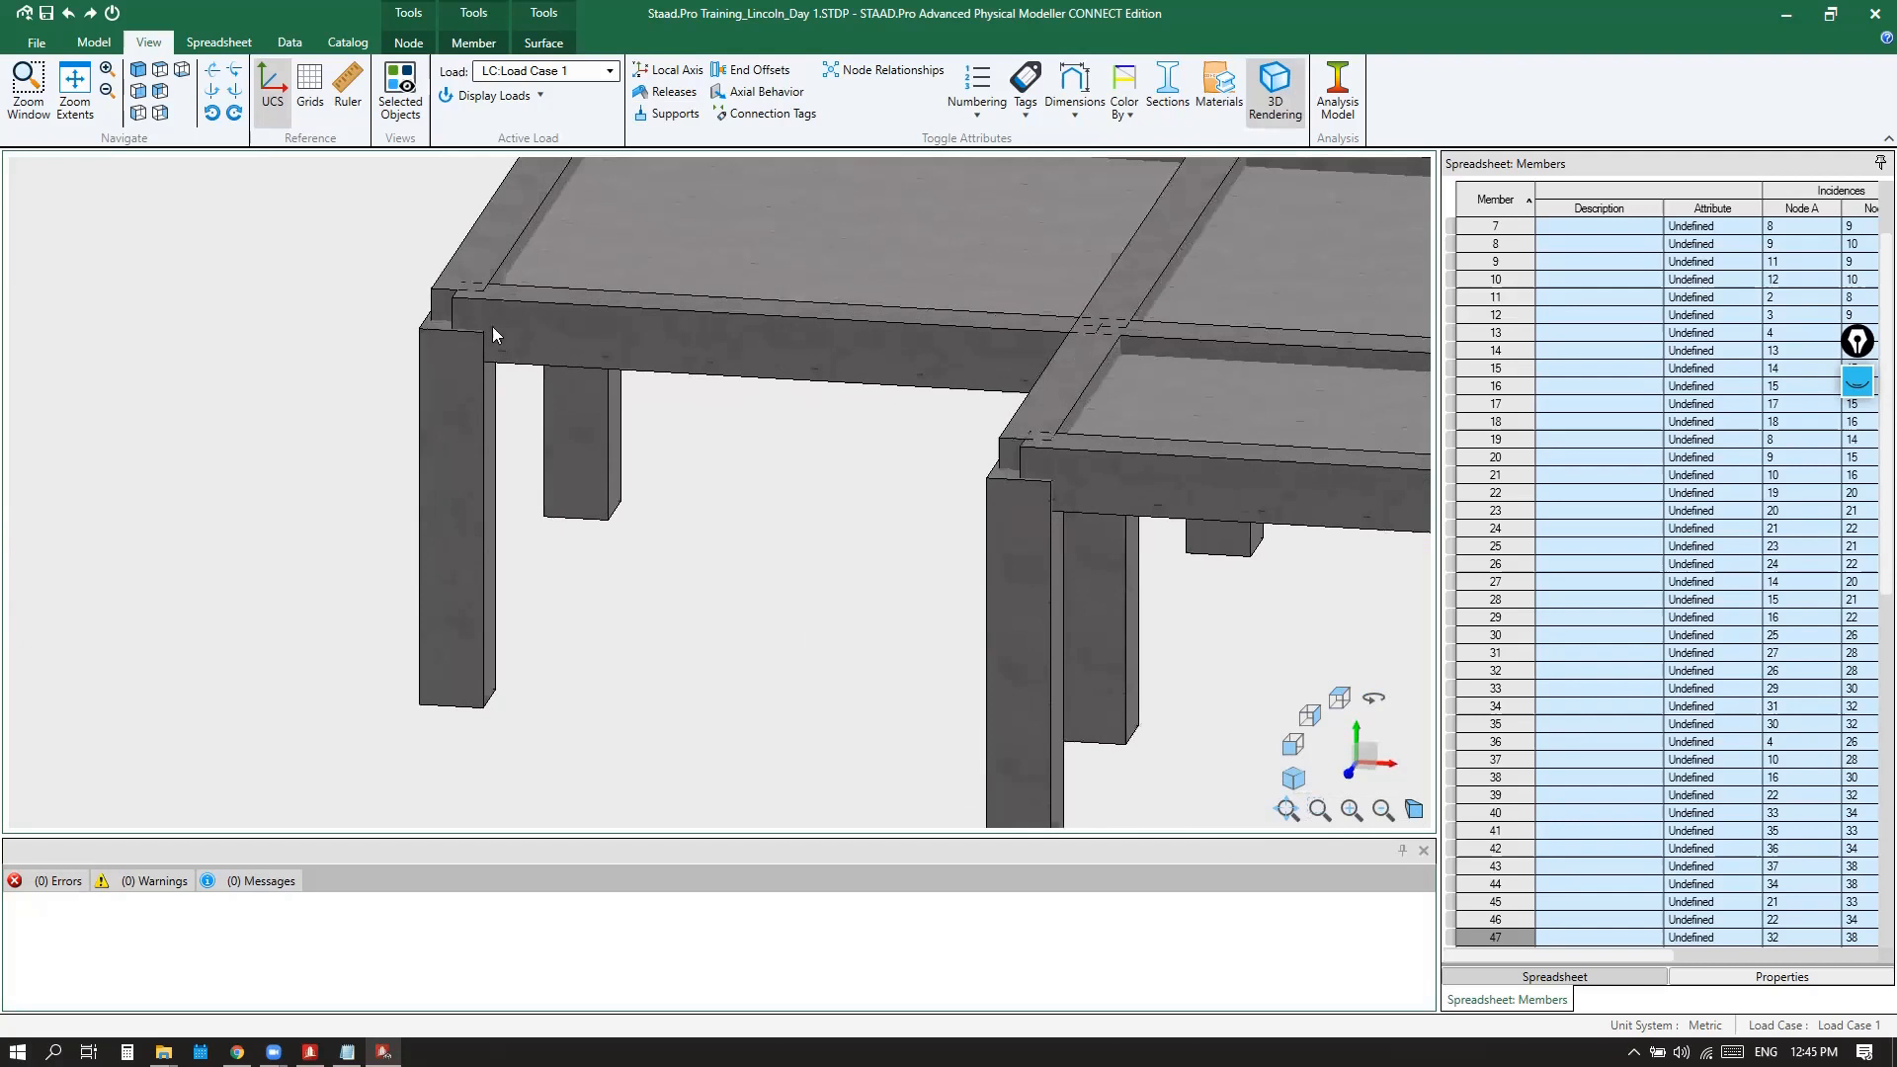
scroll(481, 326, up, 2)
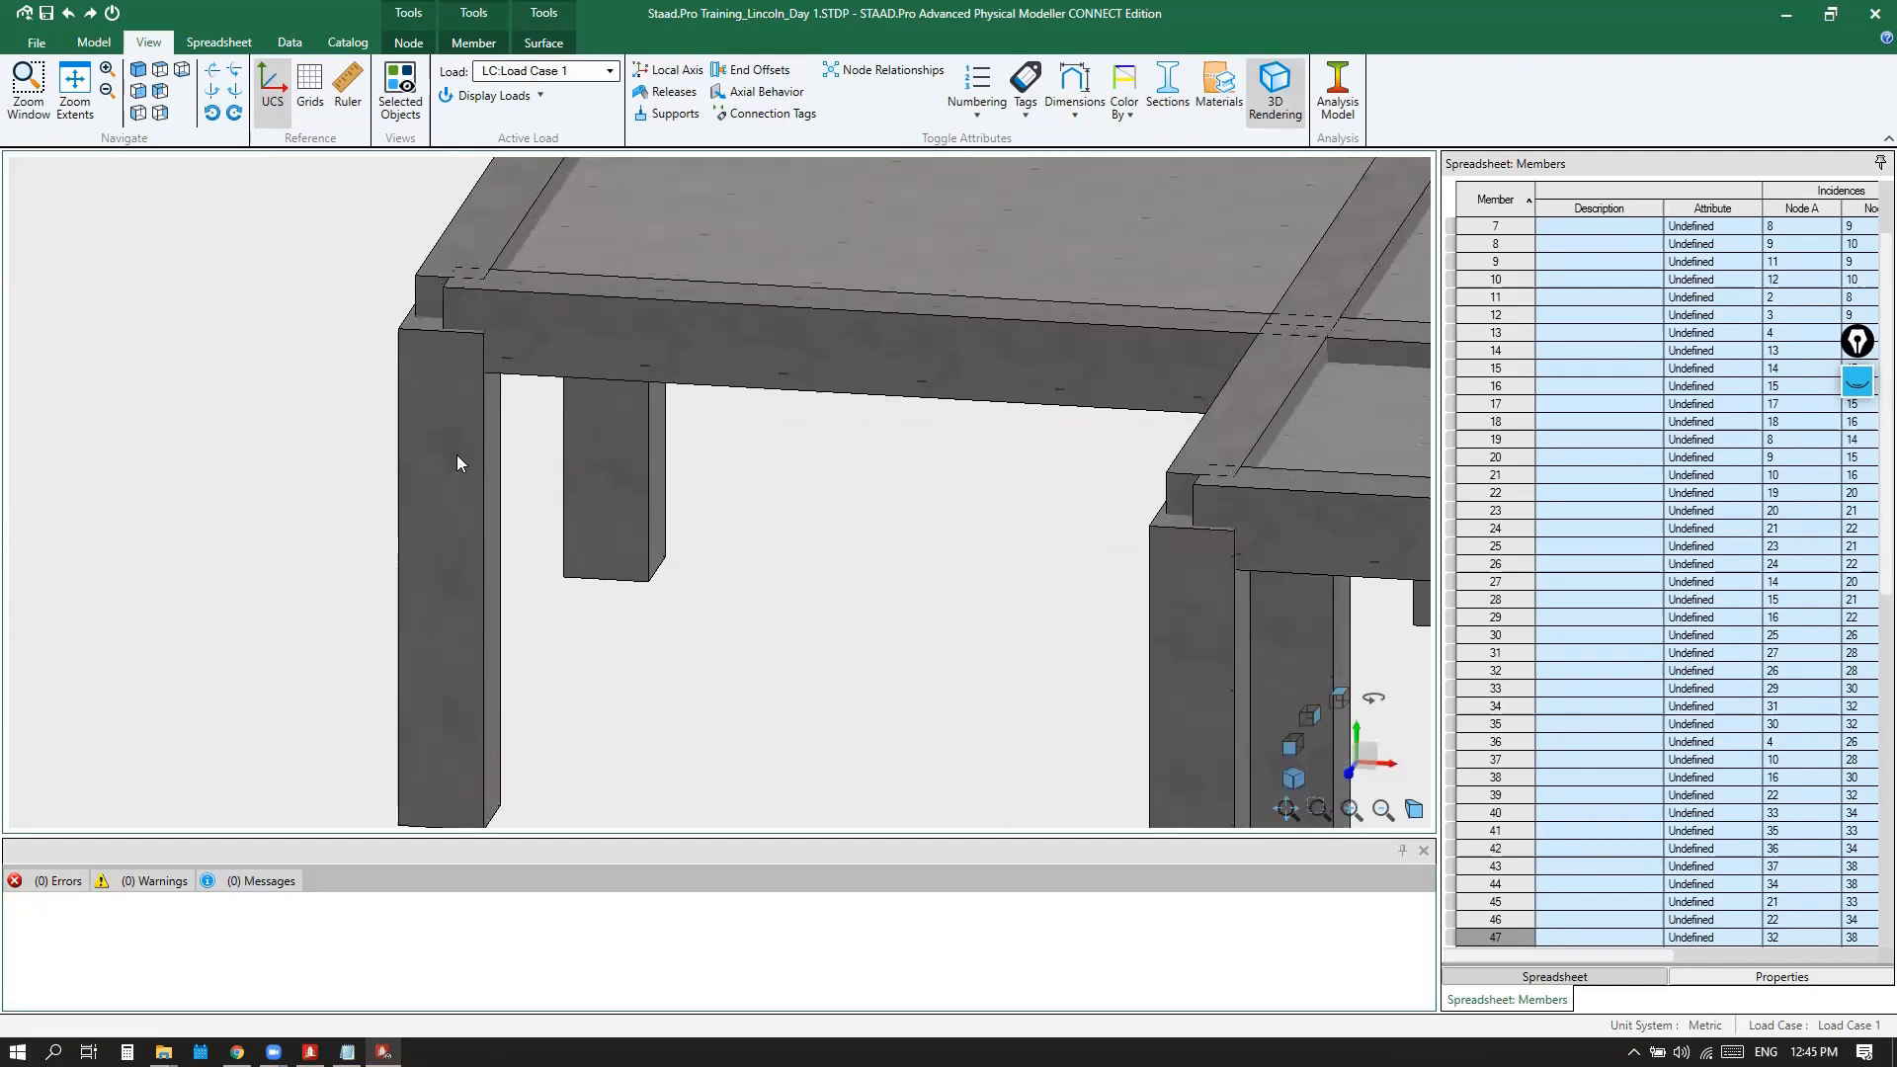
scroll(457, 463, down, 8)
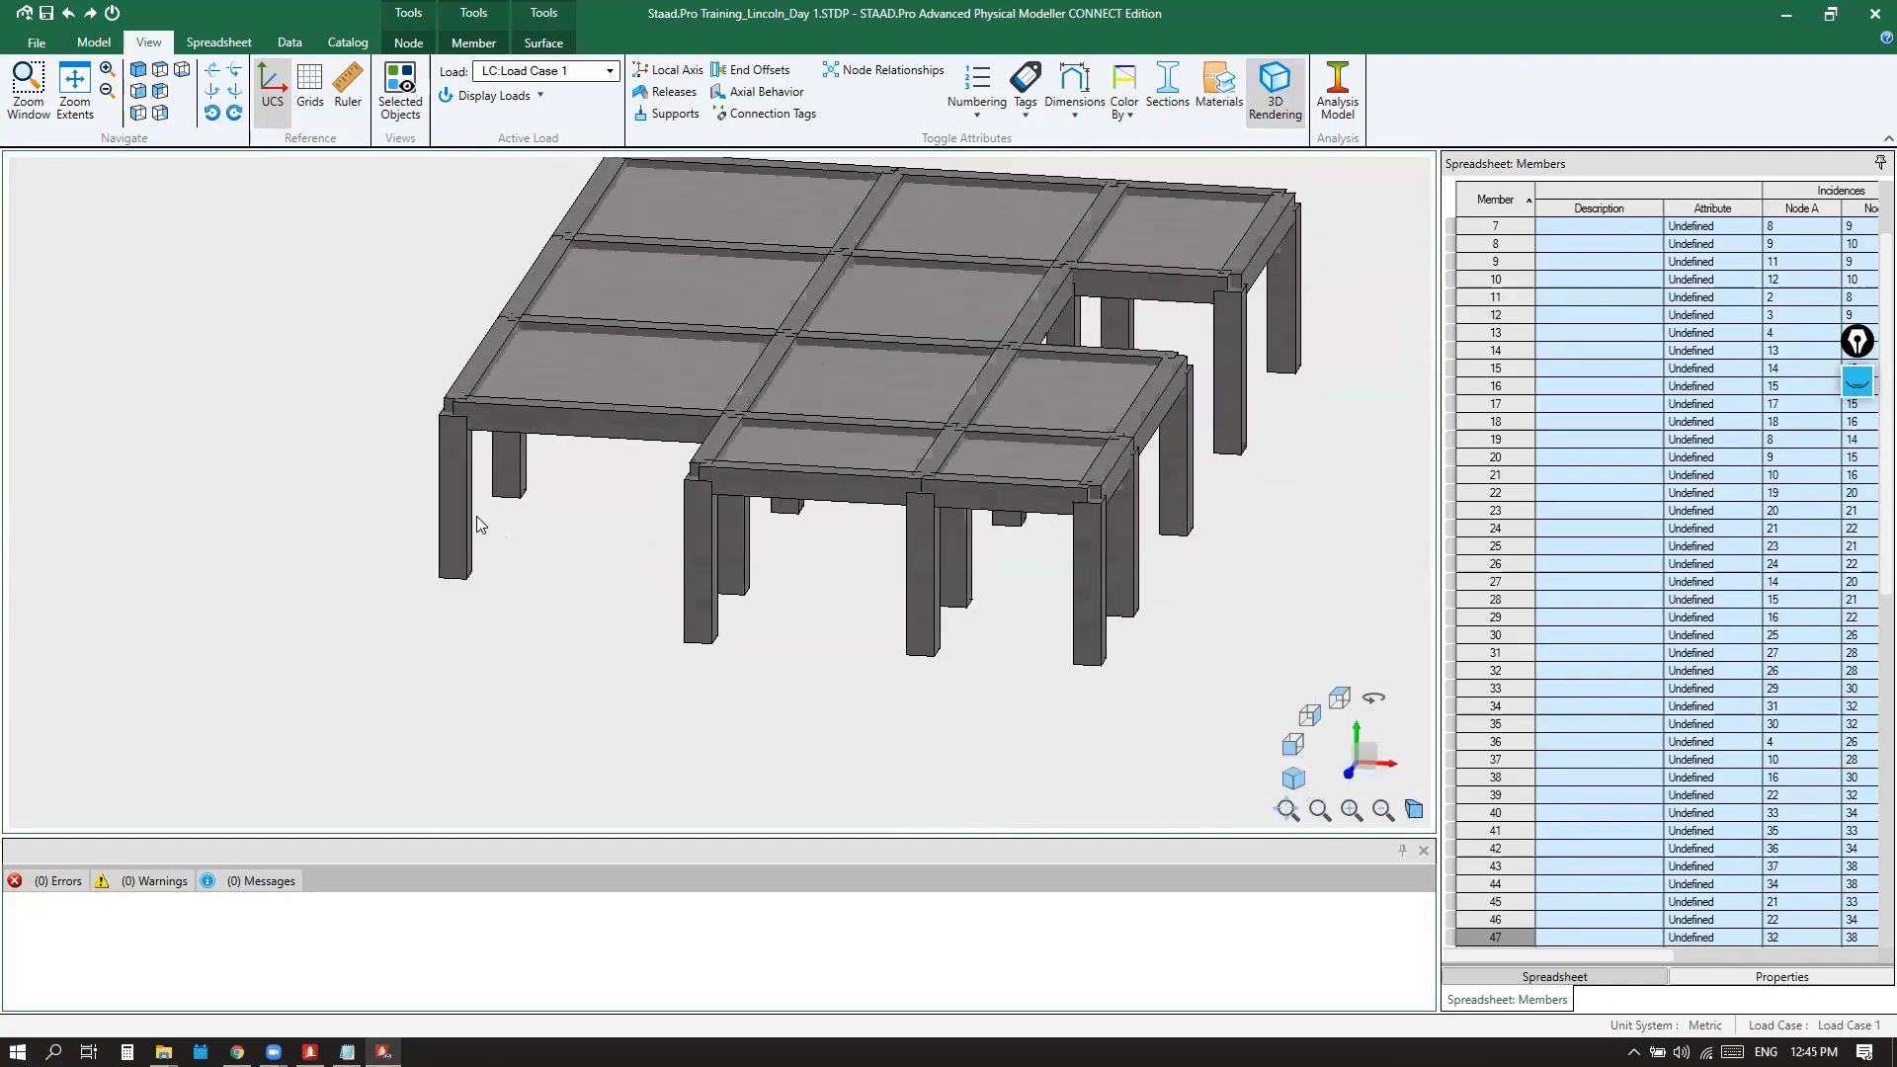
Select the rendered corner column at the end of the frame's outer beam and examine its solid section up close
click(458, 490)
scroll(517, 694, down, 1)
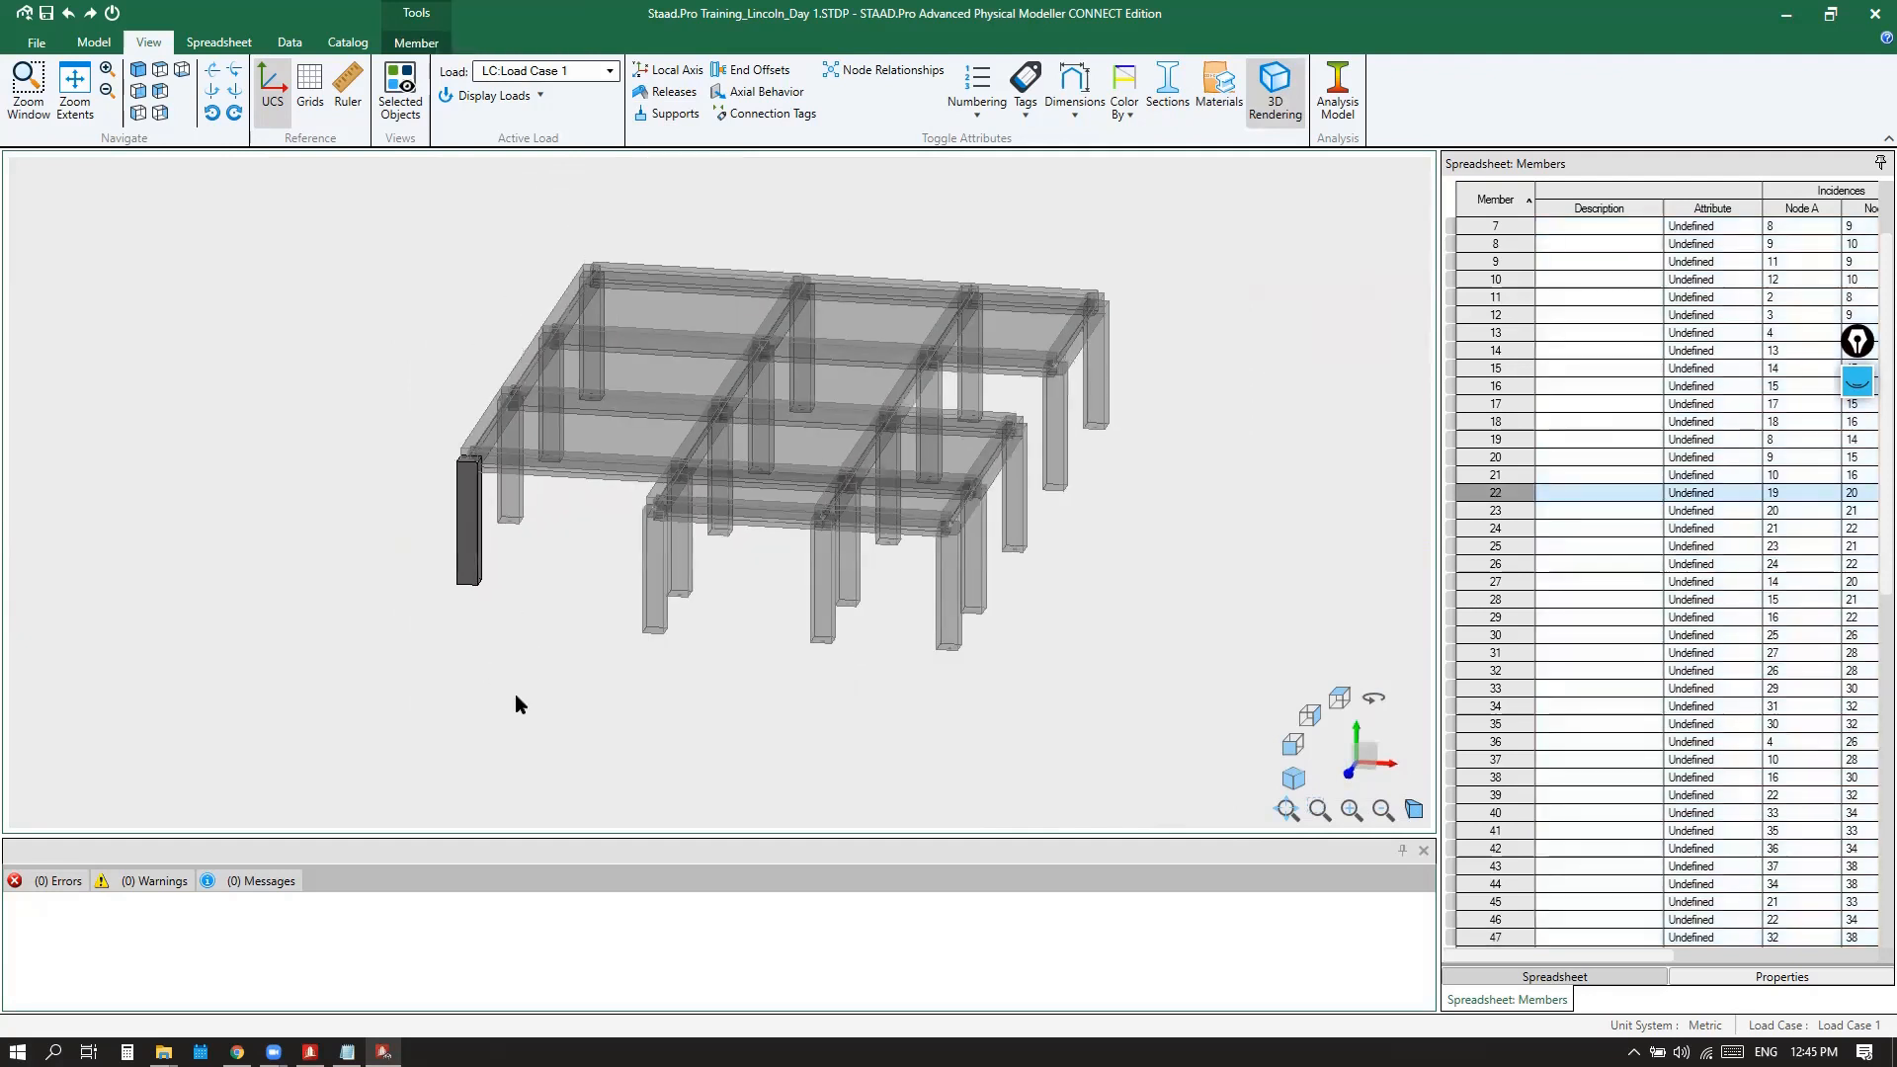
middle_drag(601, 664, 632, 615)
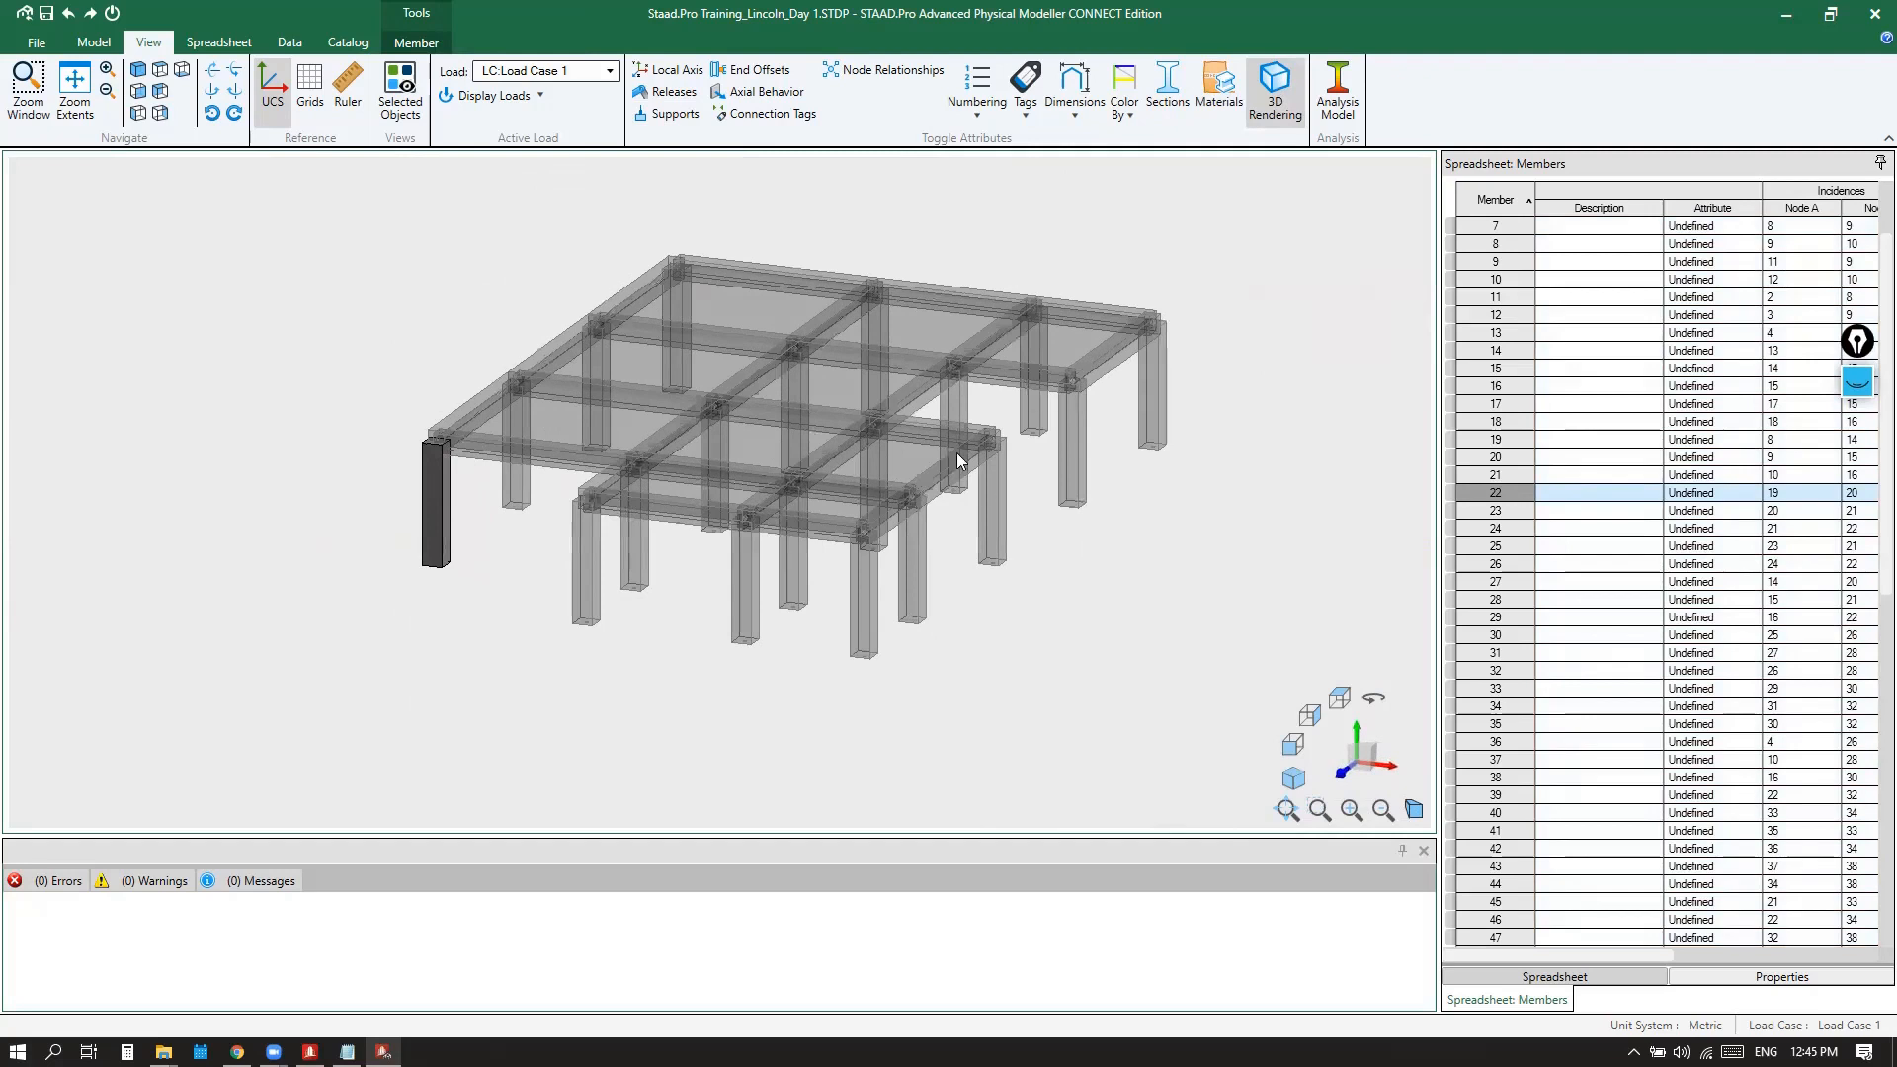
scroll(988, 460, up, 3)
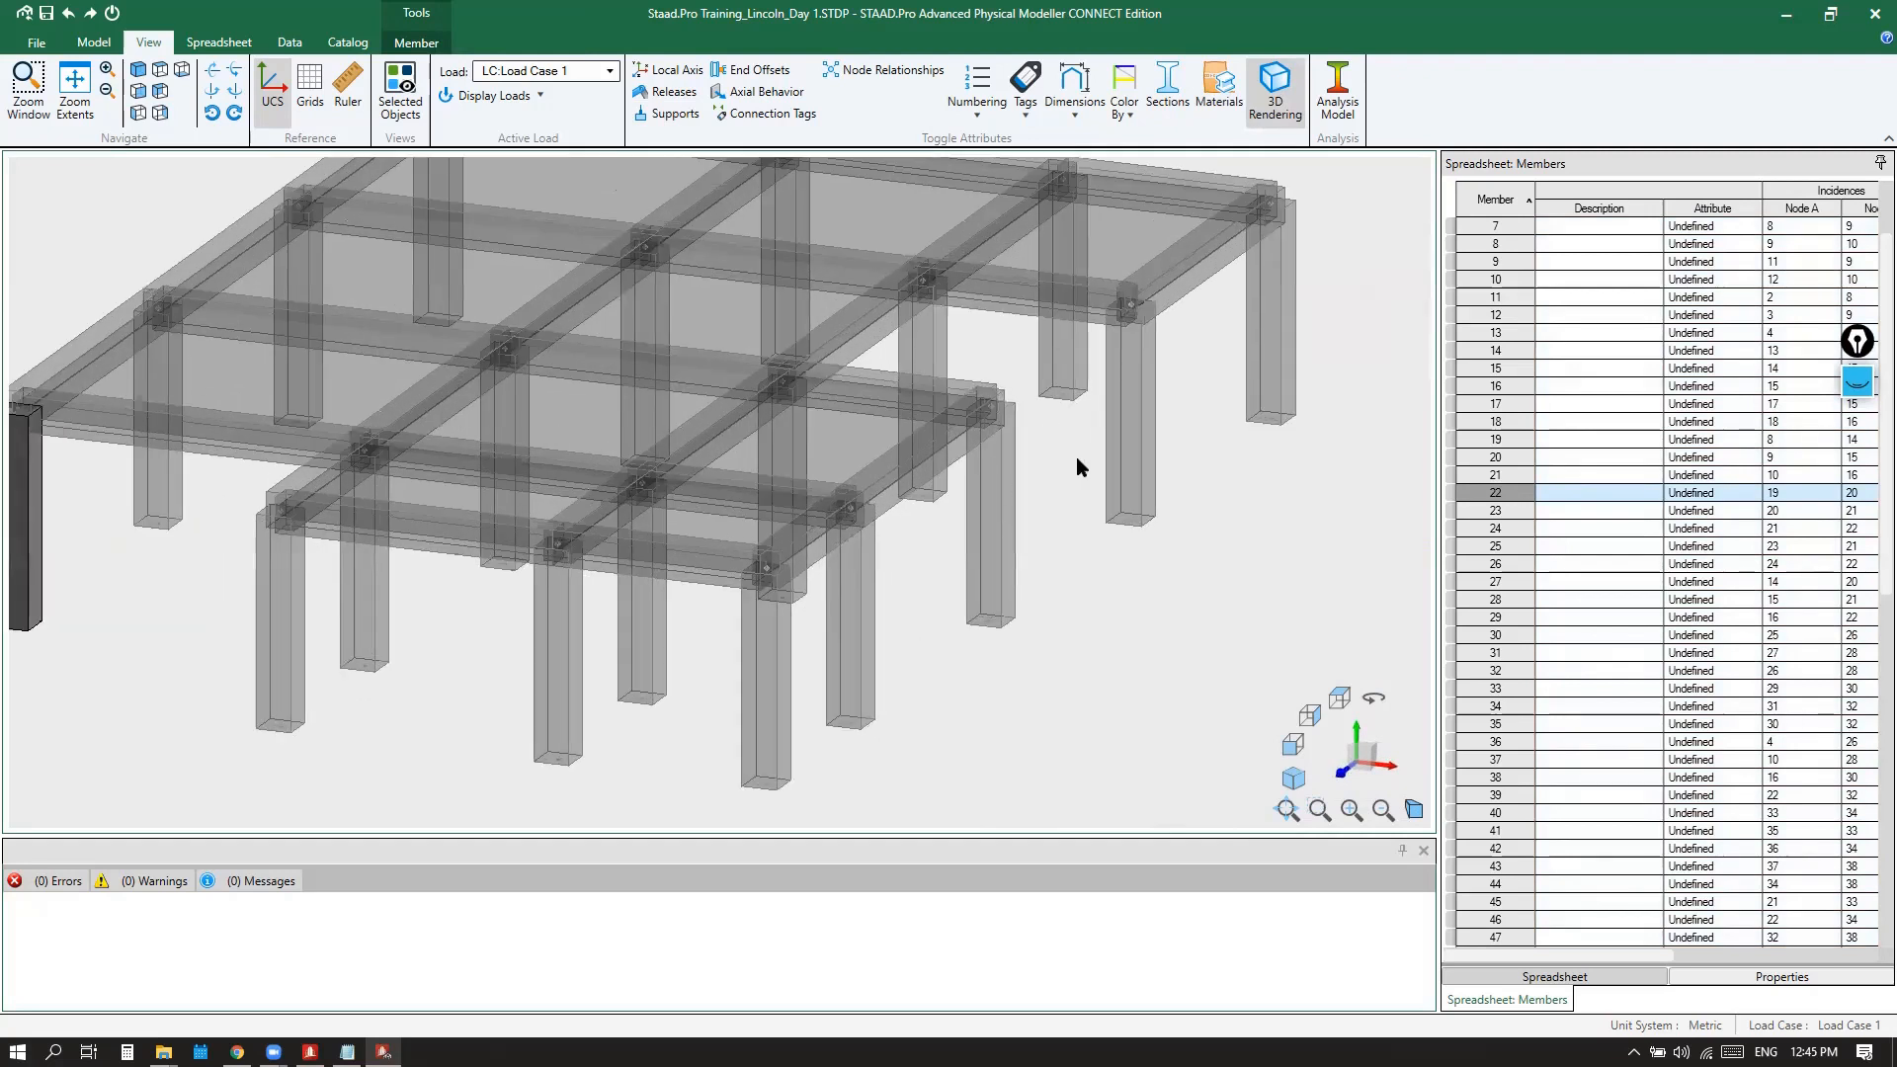
scroll(1077, 459, down, 3)
scroll(328, 482, up, 4)
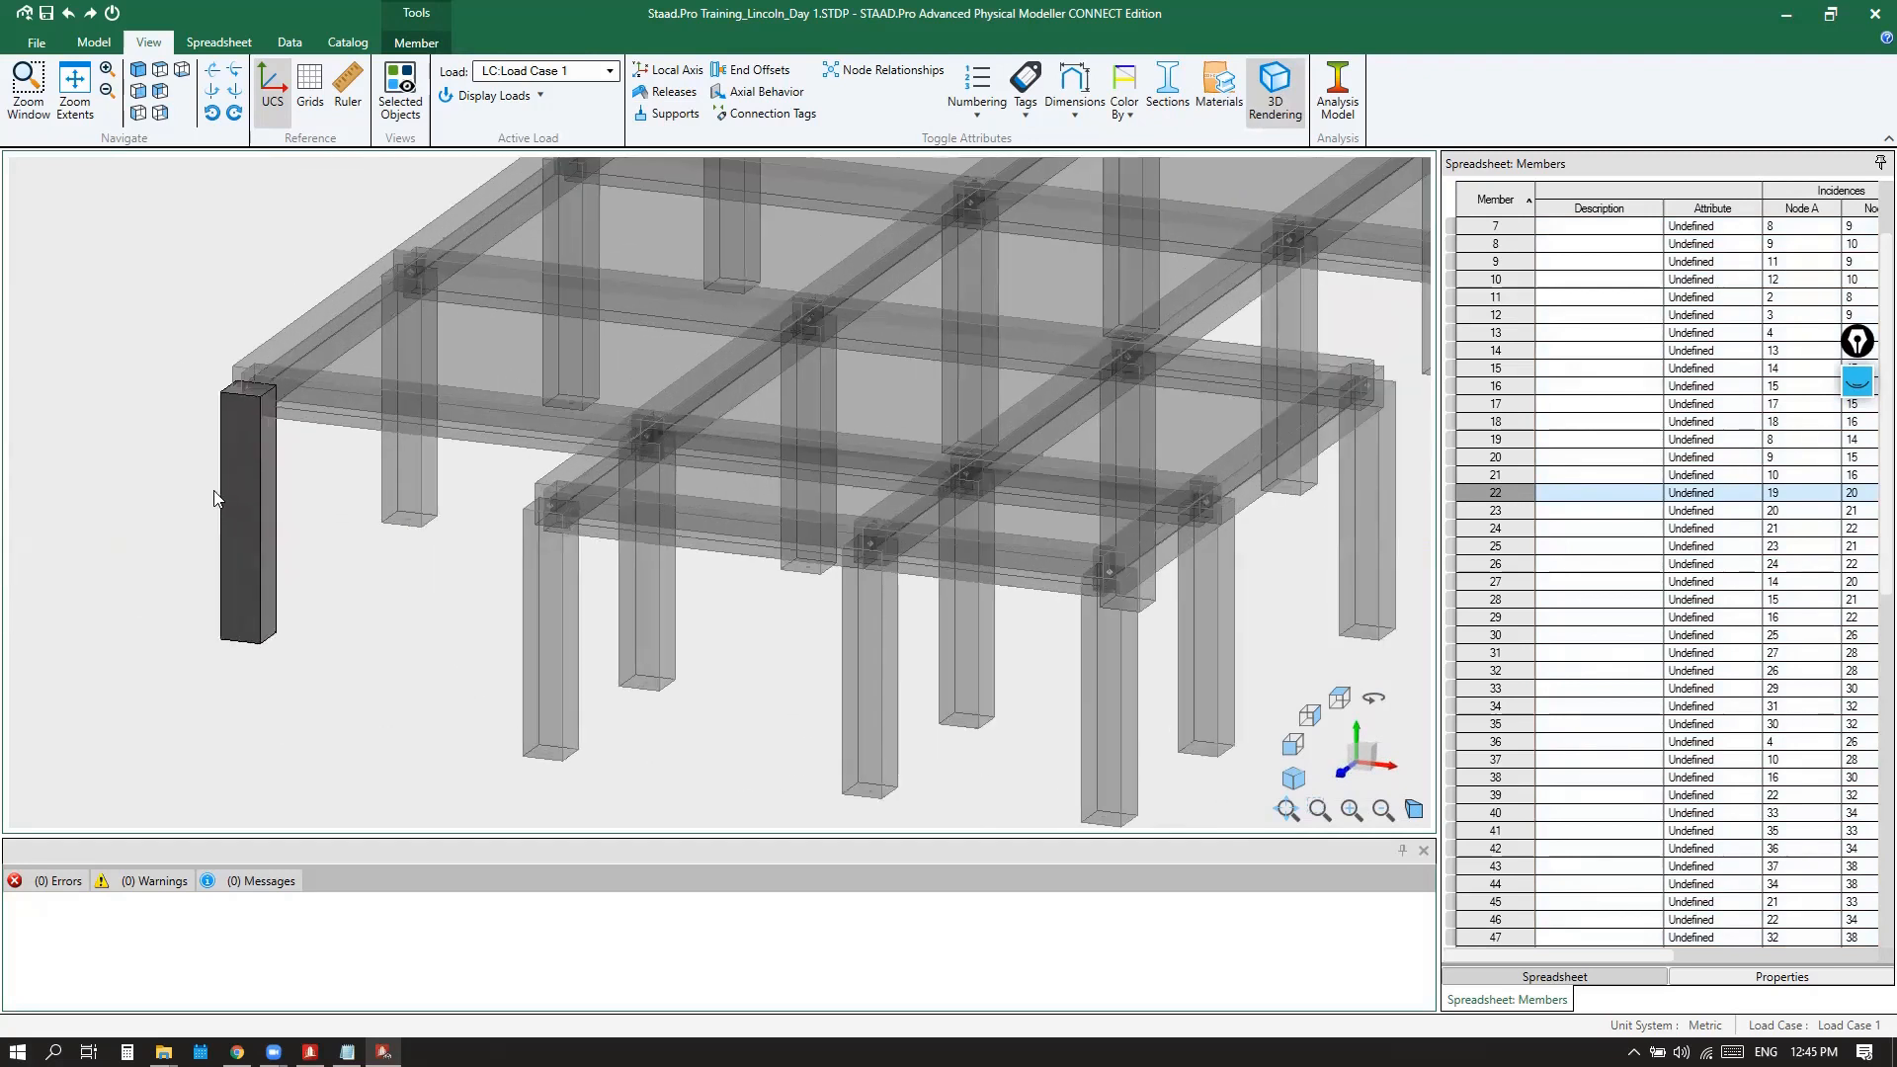
scroll(214, 490, up, 6)
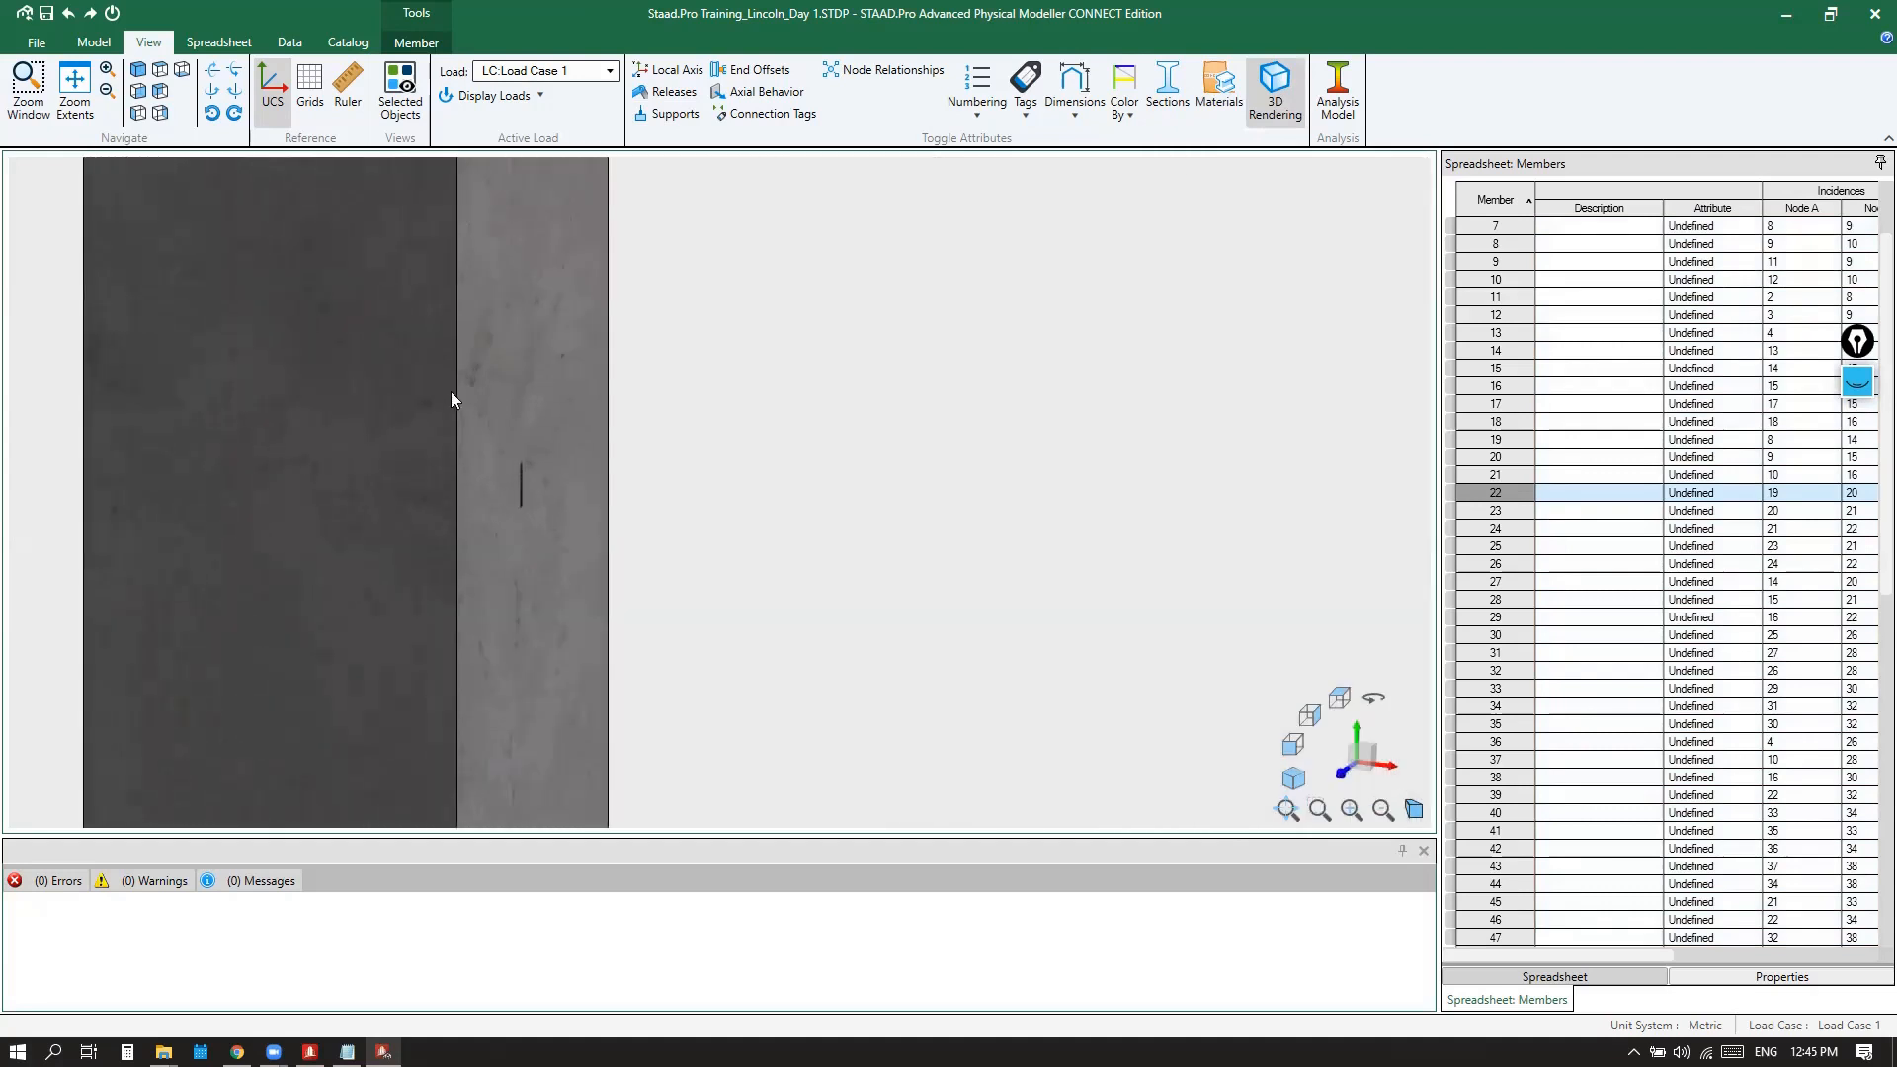
scroll(386, 593, down, 3)
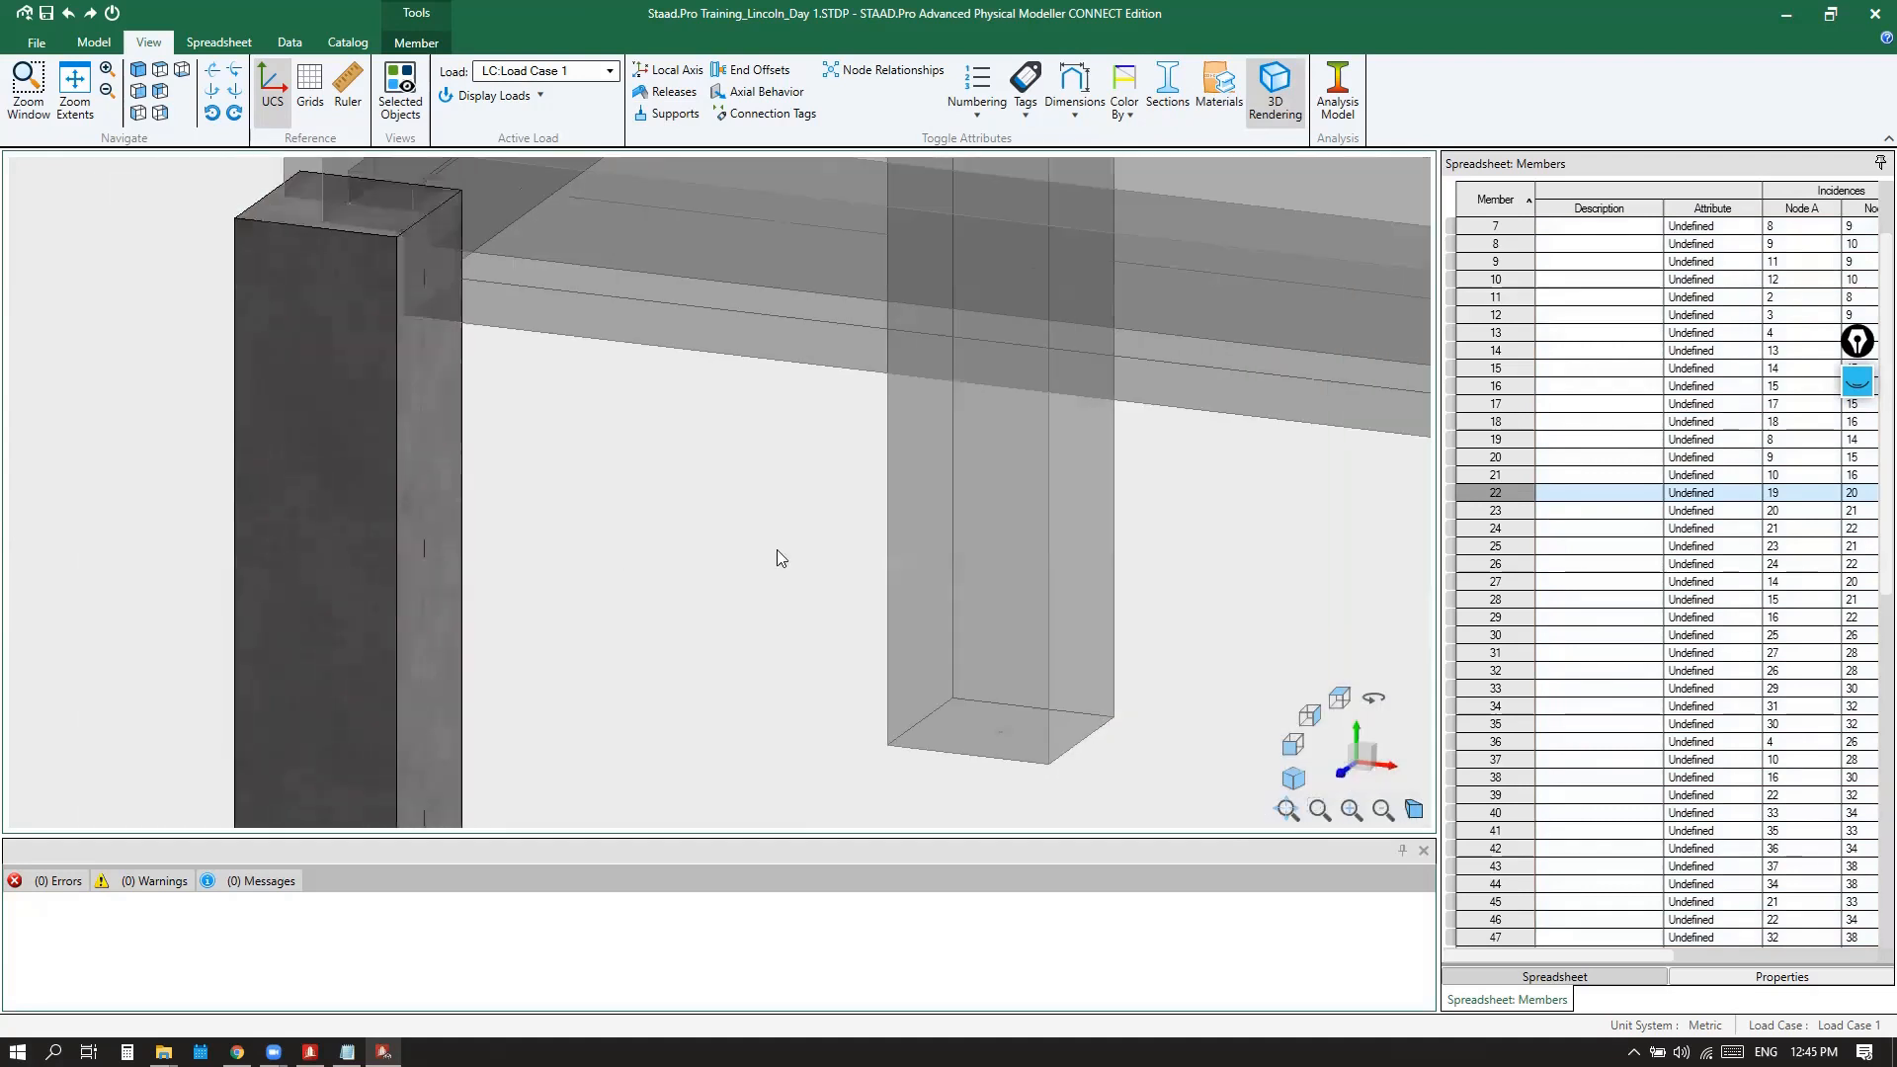
scroll(975, 542, up, 5)
scroll(916, 486, down, 5)
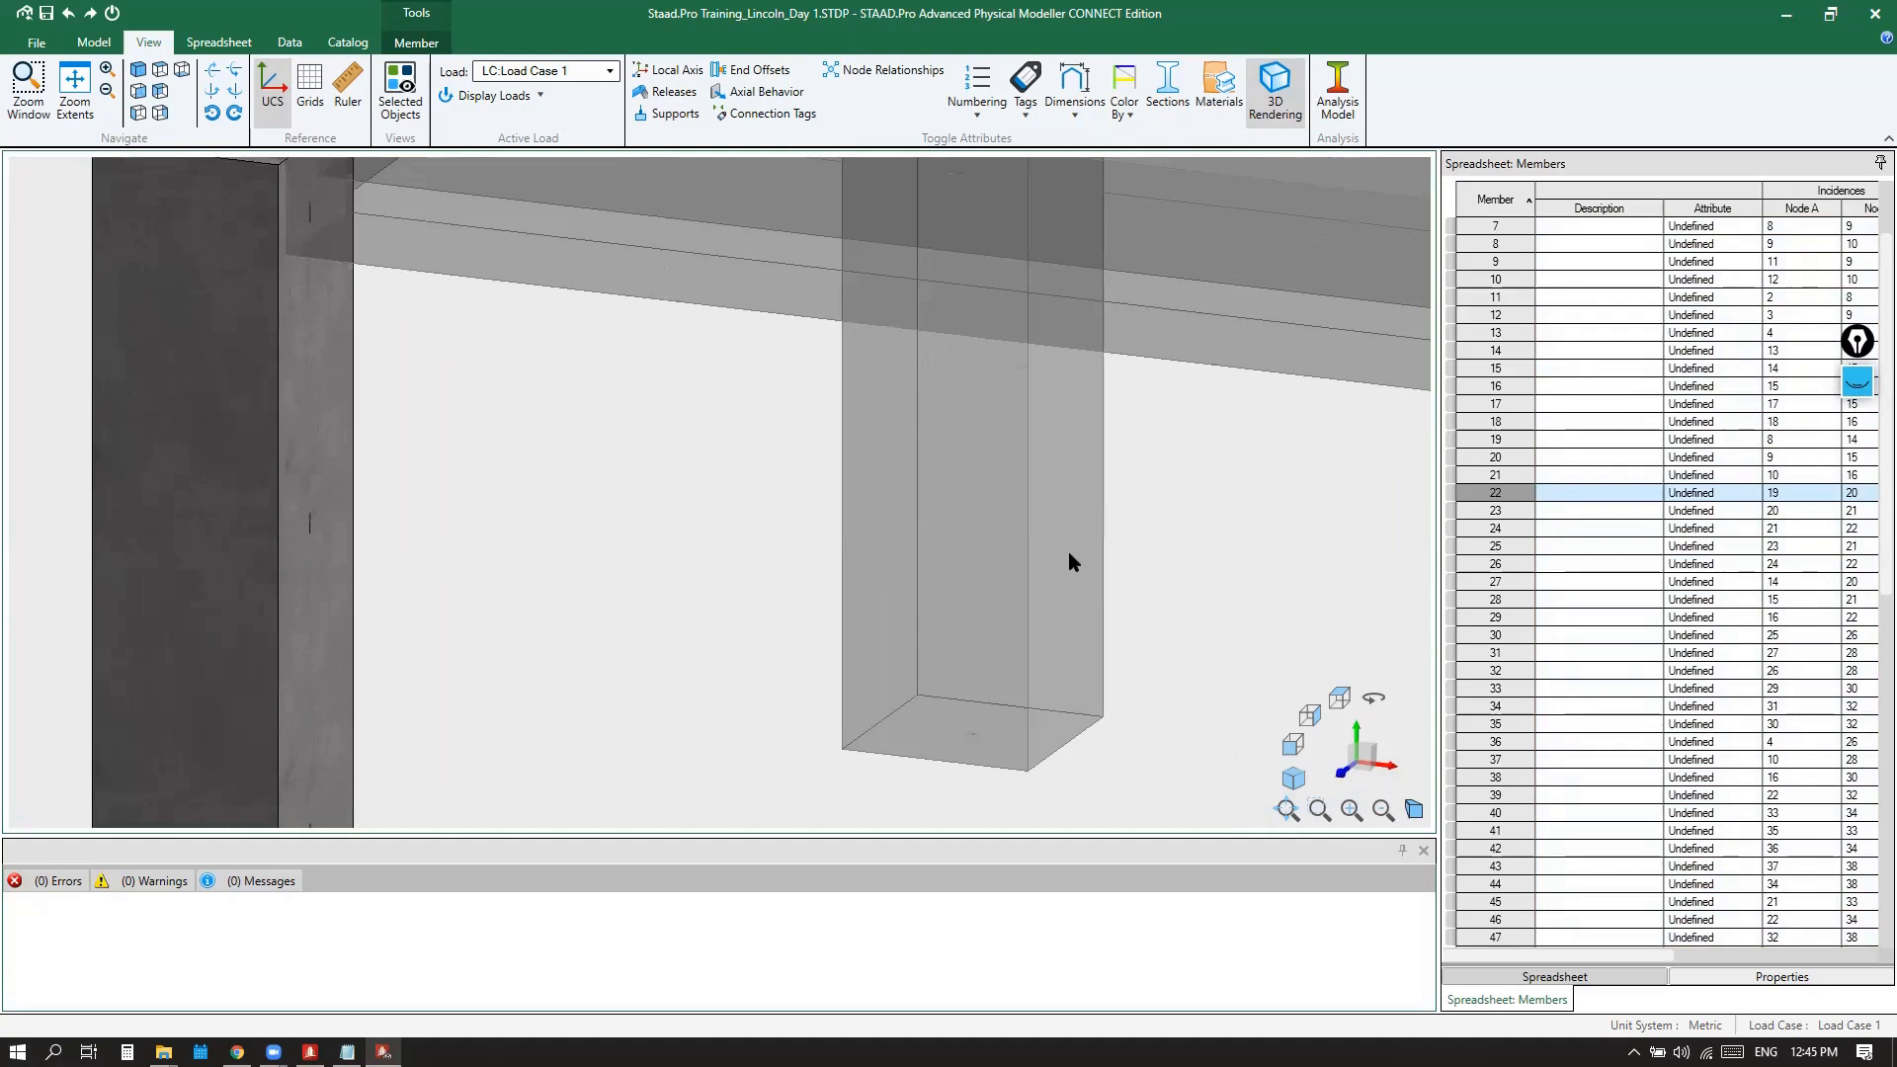
Examine the rendered corner column and whole frame, select part of the building to inspect it, and clear the selection
scroll(1069, 552, up, 4)
scroll(955, 556, down, 3)
scroll(955, 564, down, 4)
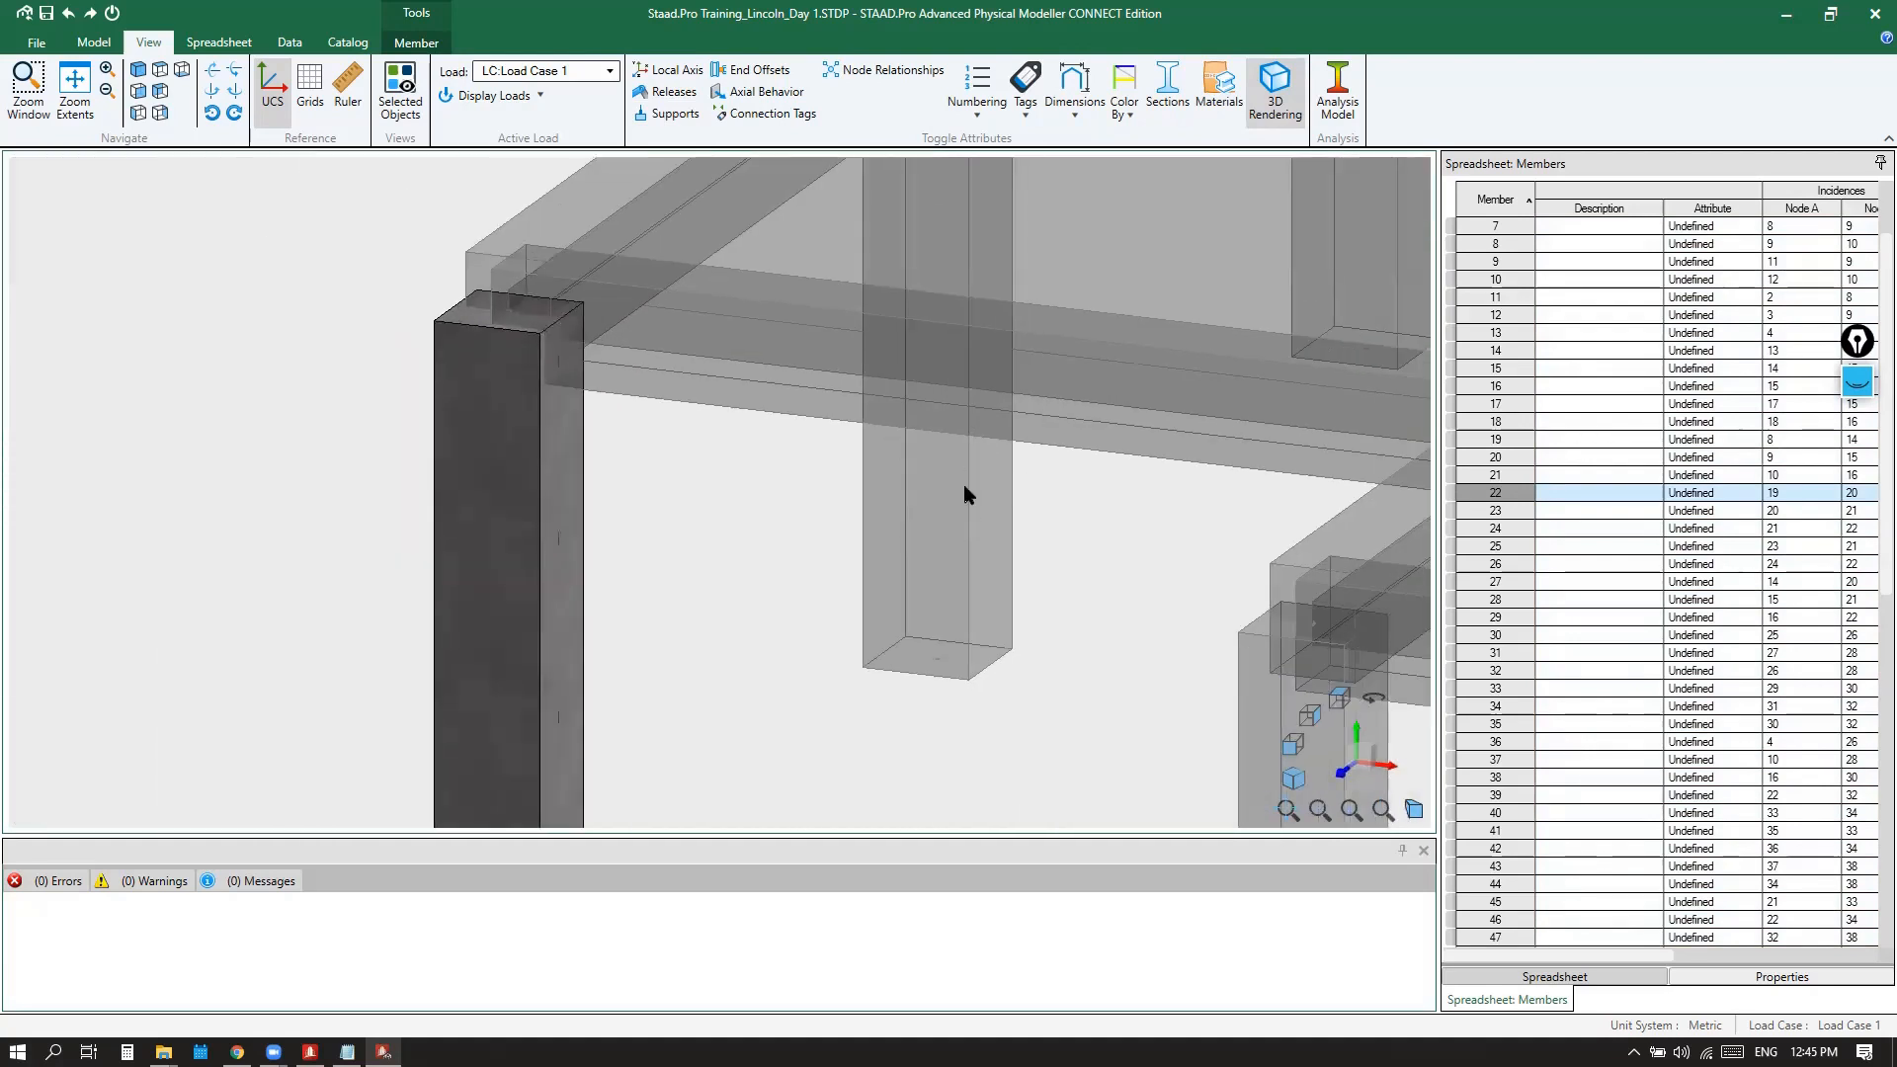
scroll(542, 373, down, 5)
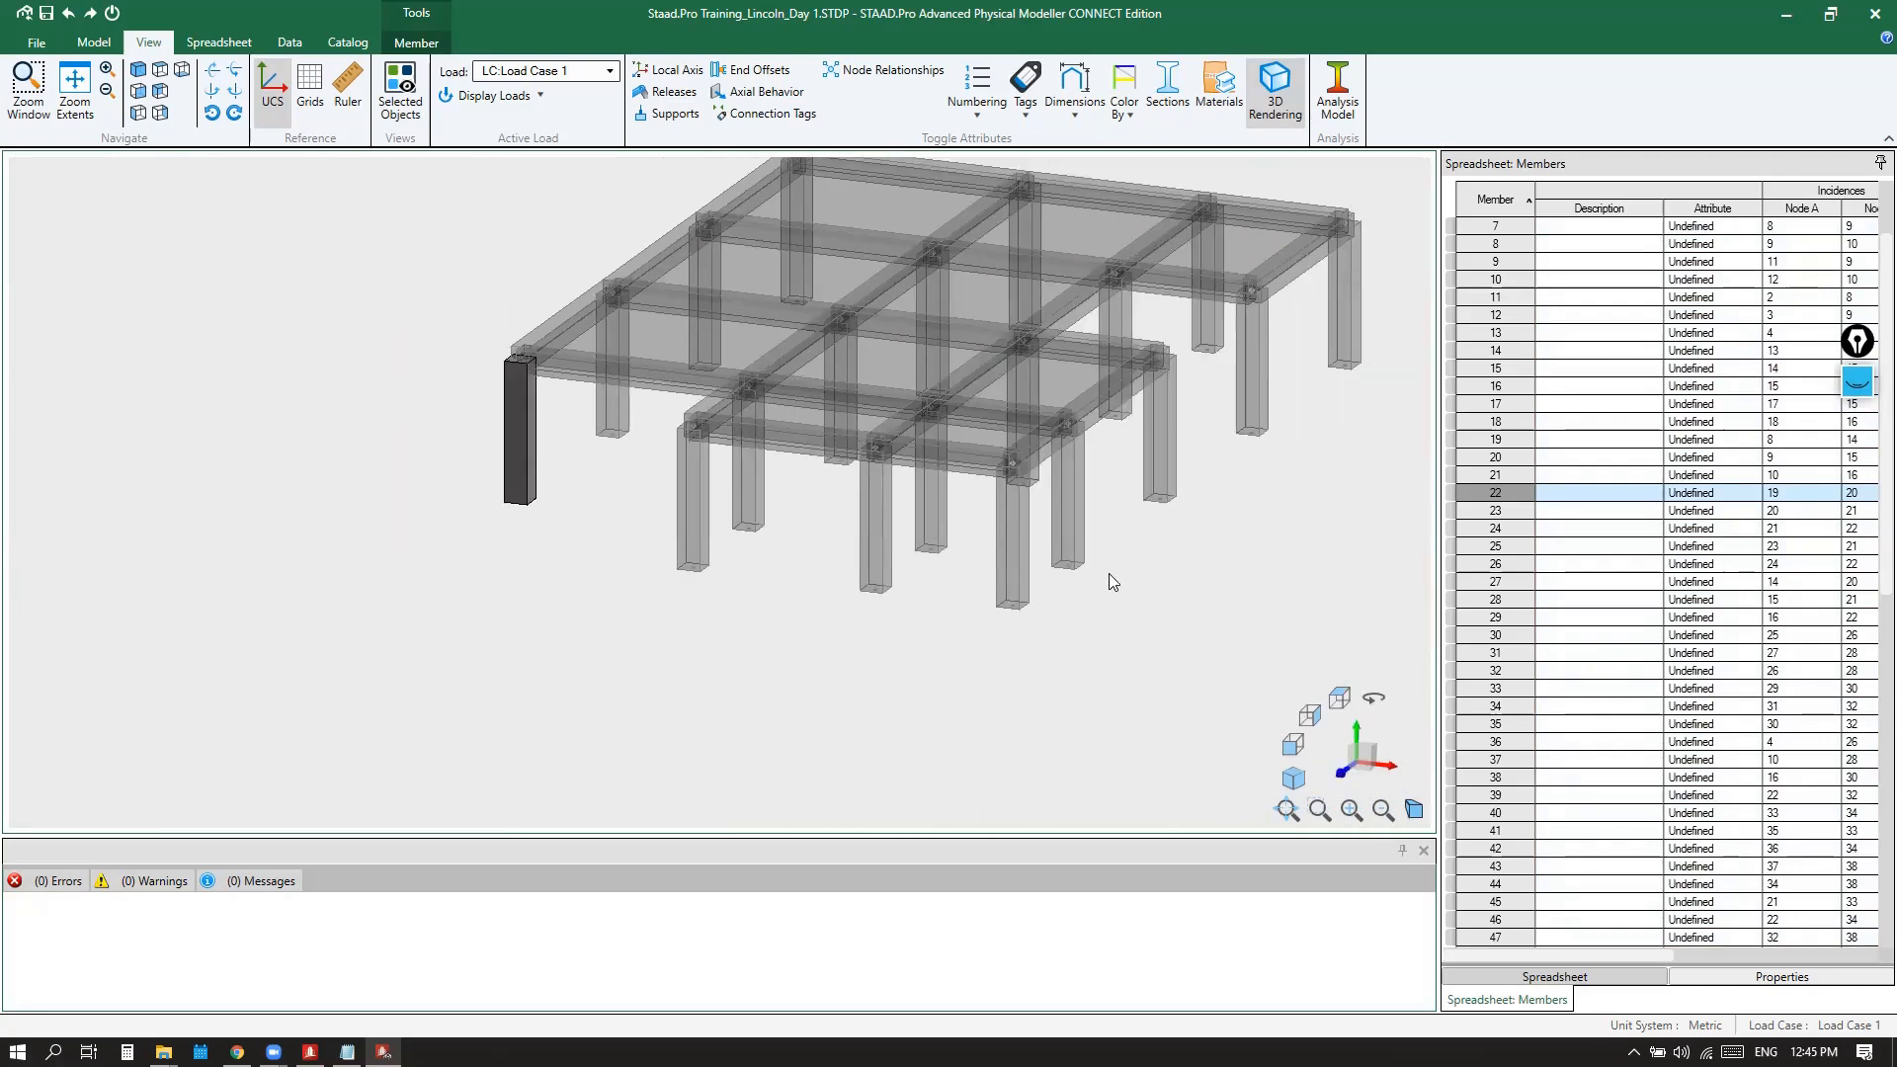
drag(1291, 386, 460, 763)
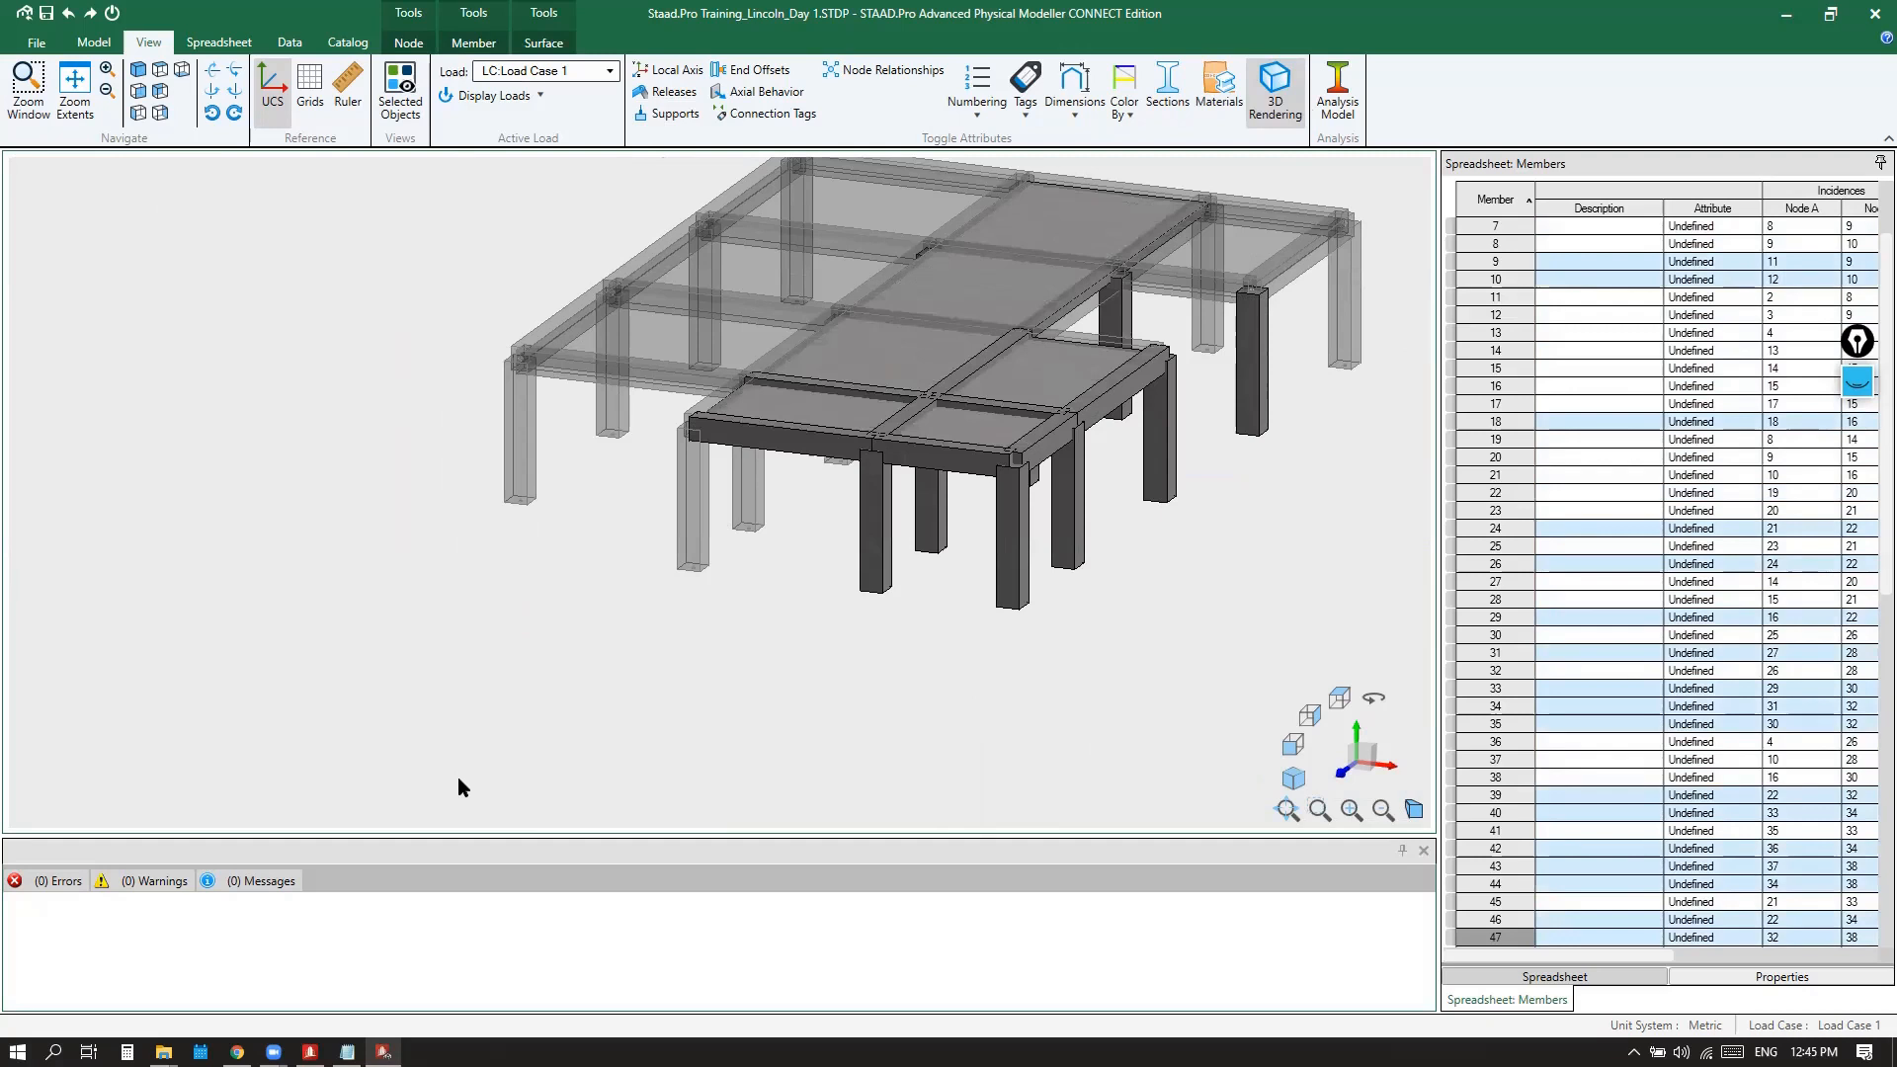
click(1251, 742)
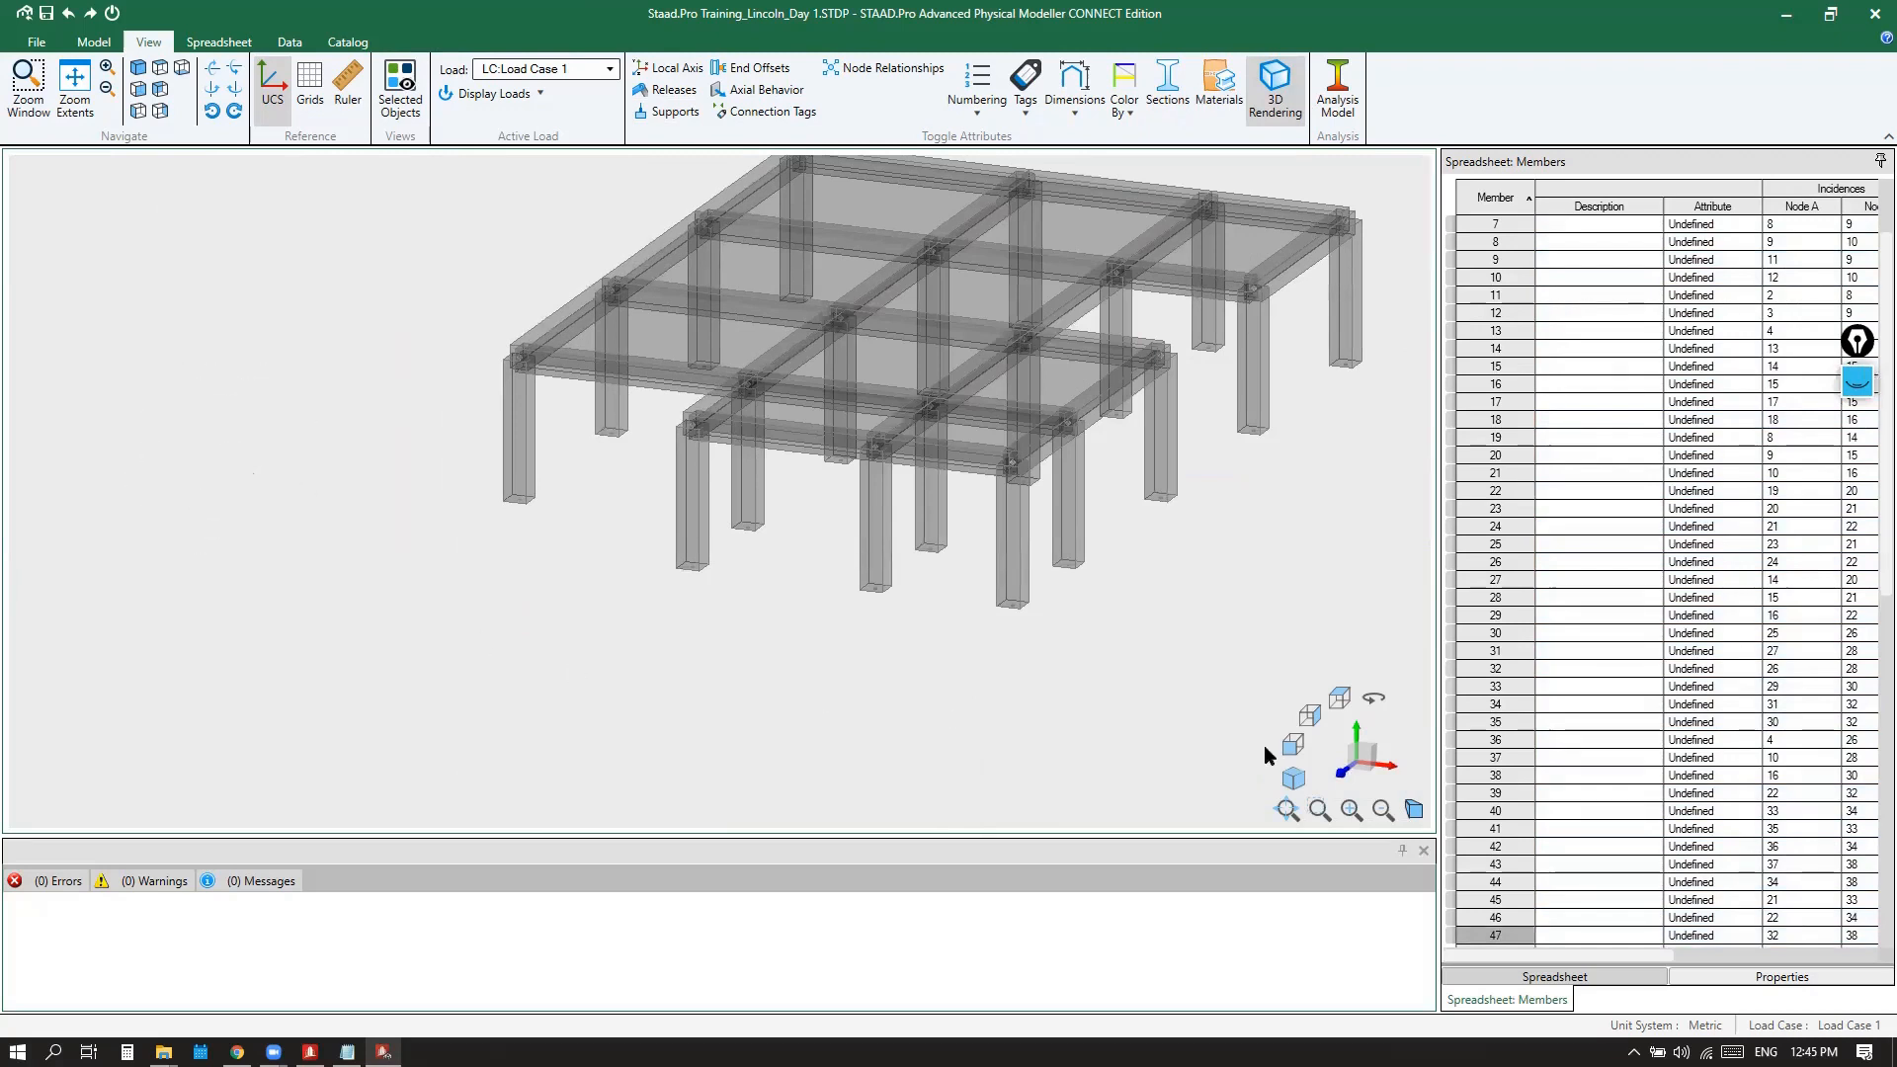
Select the whole rendered frame, including columns, beams and slabs, in the front view
click(1293, 744)
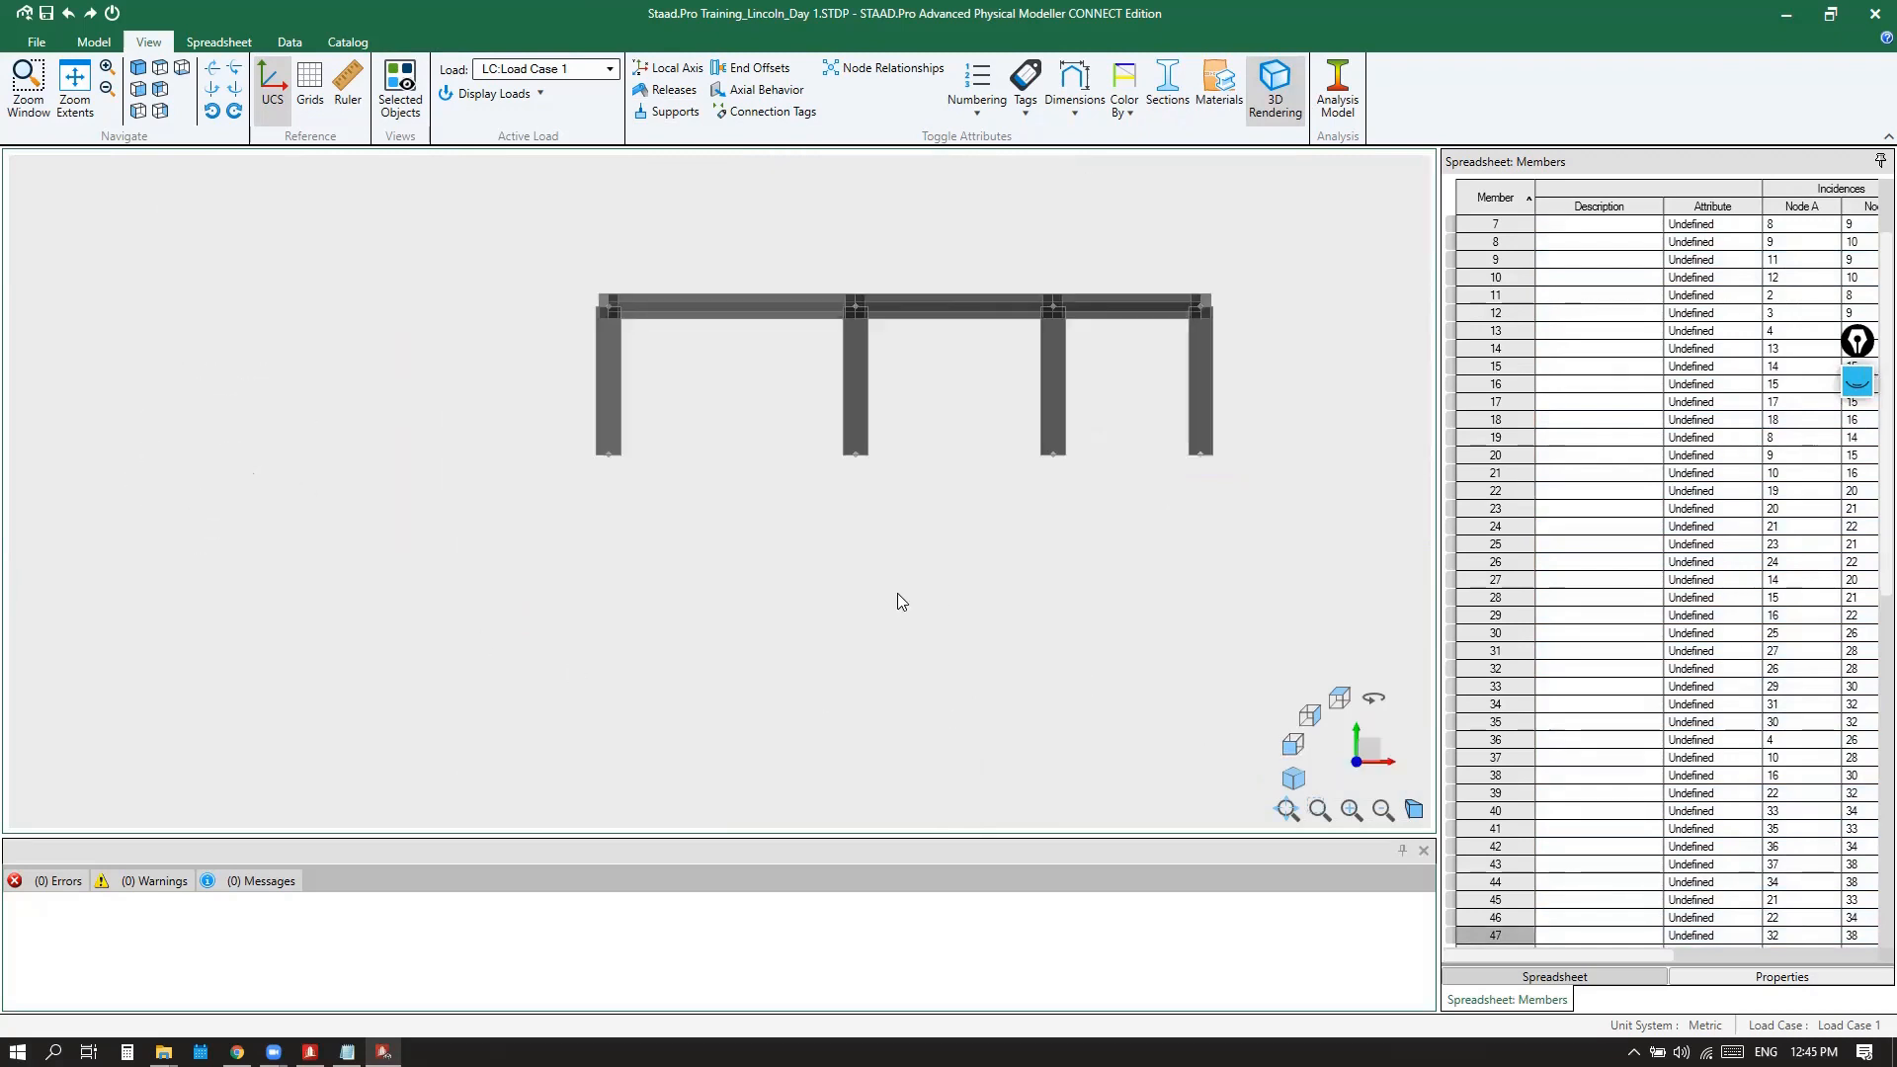
drag(1336, 261, 562, 401)
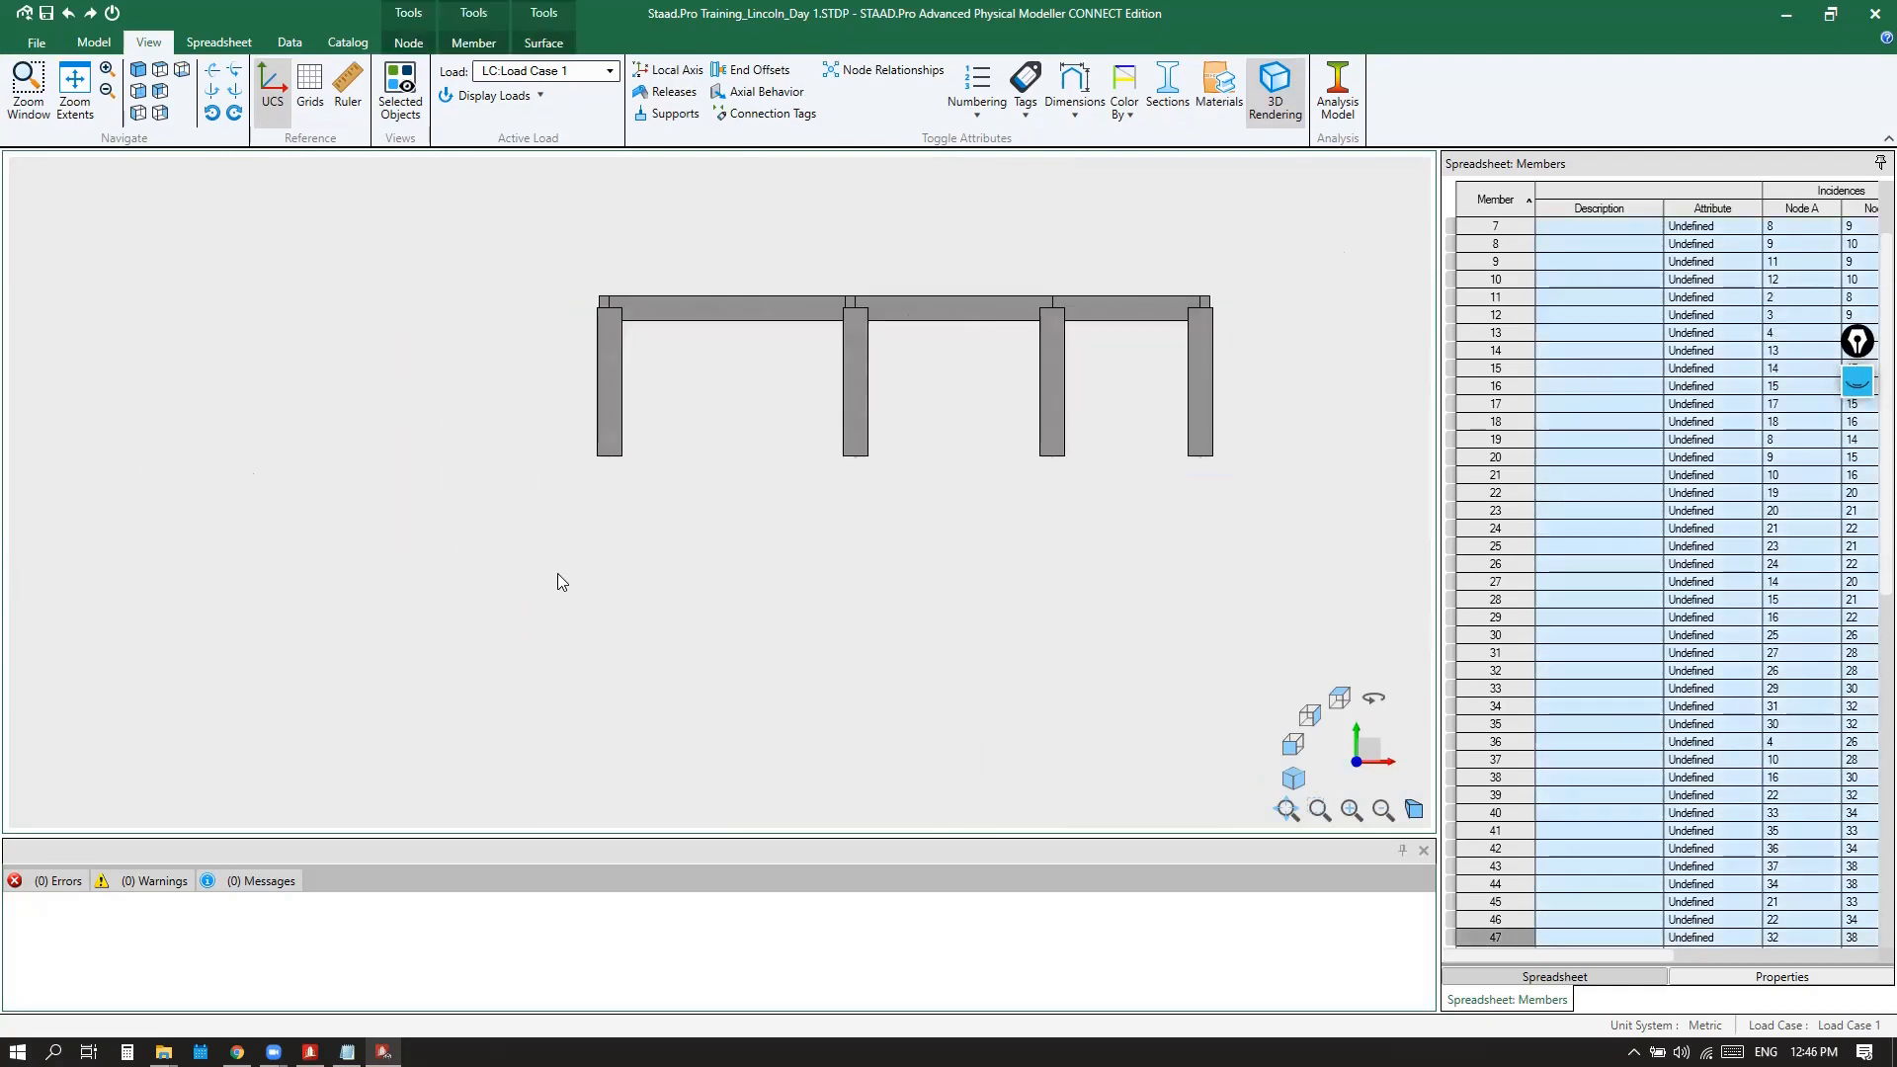
drag(1230, 314, 520, 423)
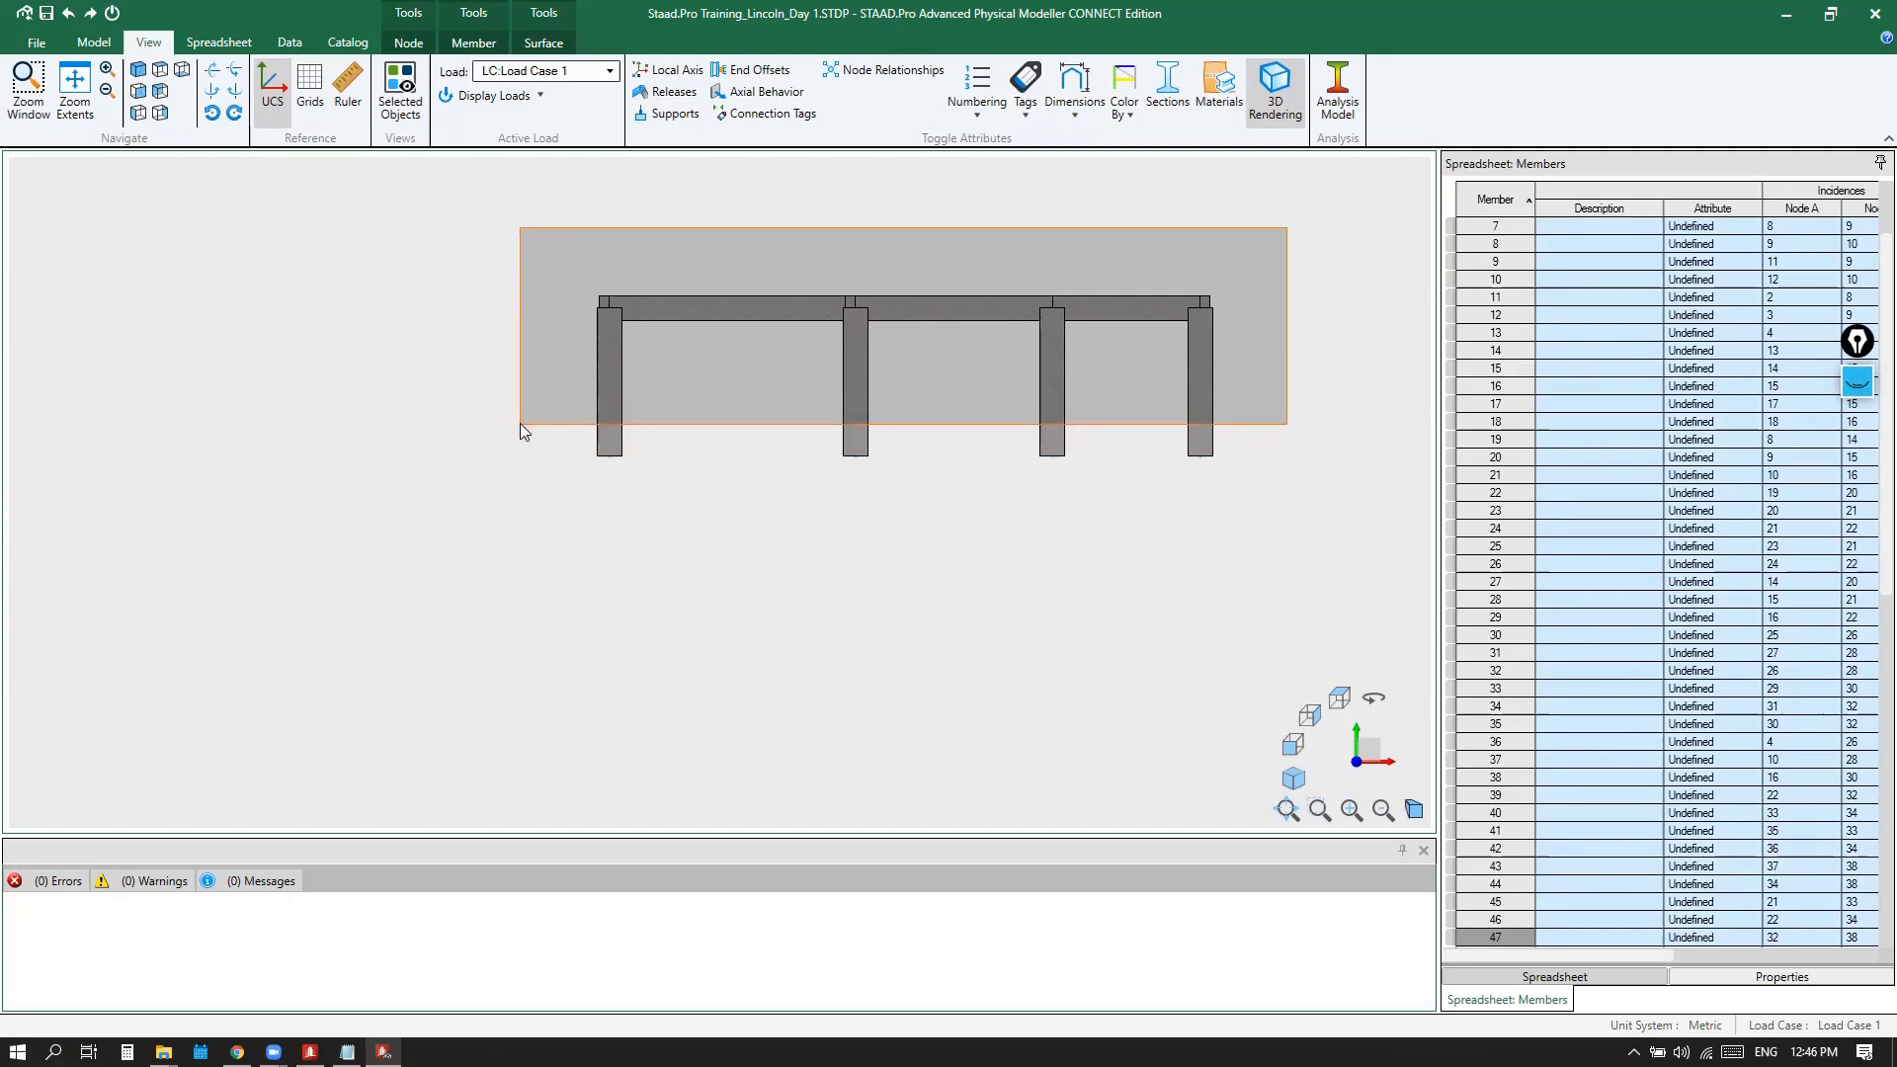
mouse_move(520, 423)
mouse_down()
mouse_move(520, 388)
mouse_move(523, 403)
mouse_up()
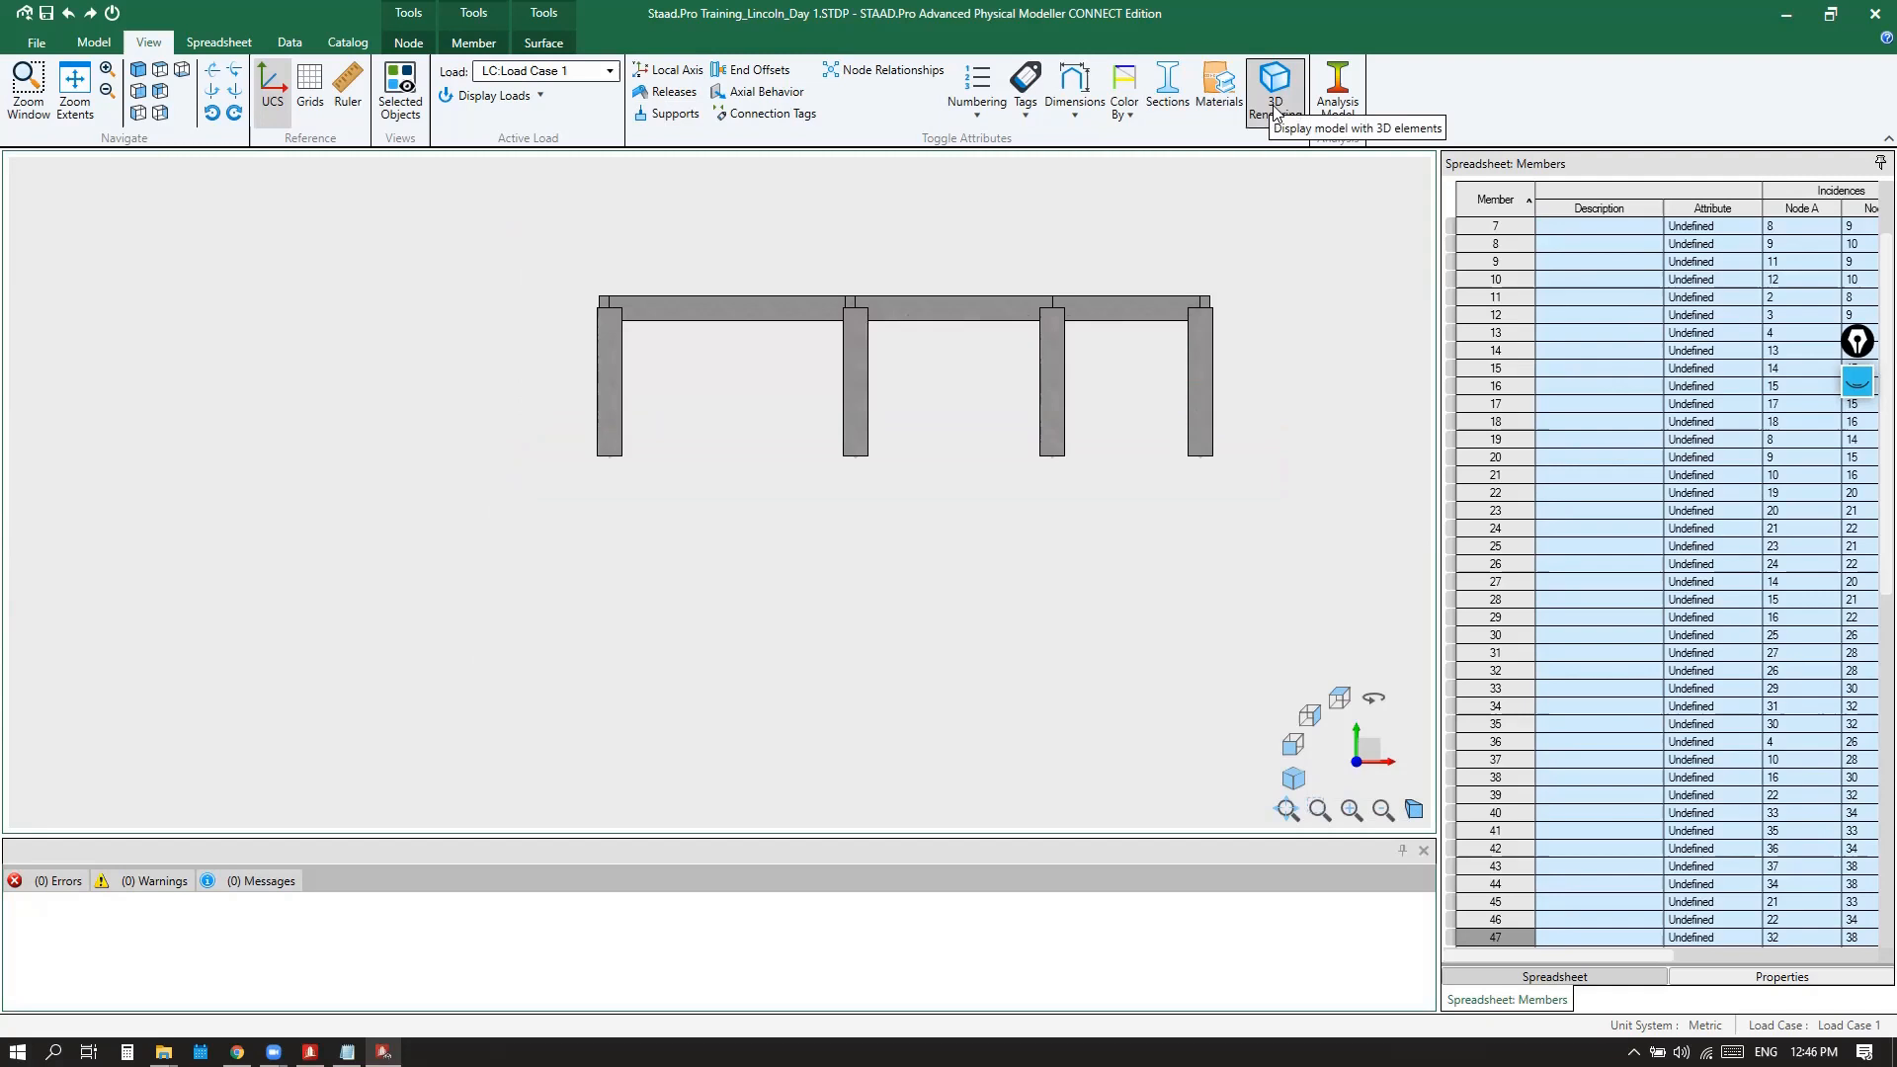
Set up a Translational Repeat of the selected frame along the Y axis with 2 copies at 3 m spacing
click(95, 43)
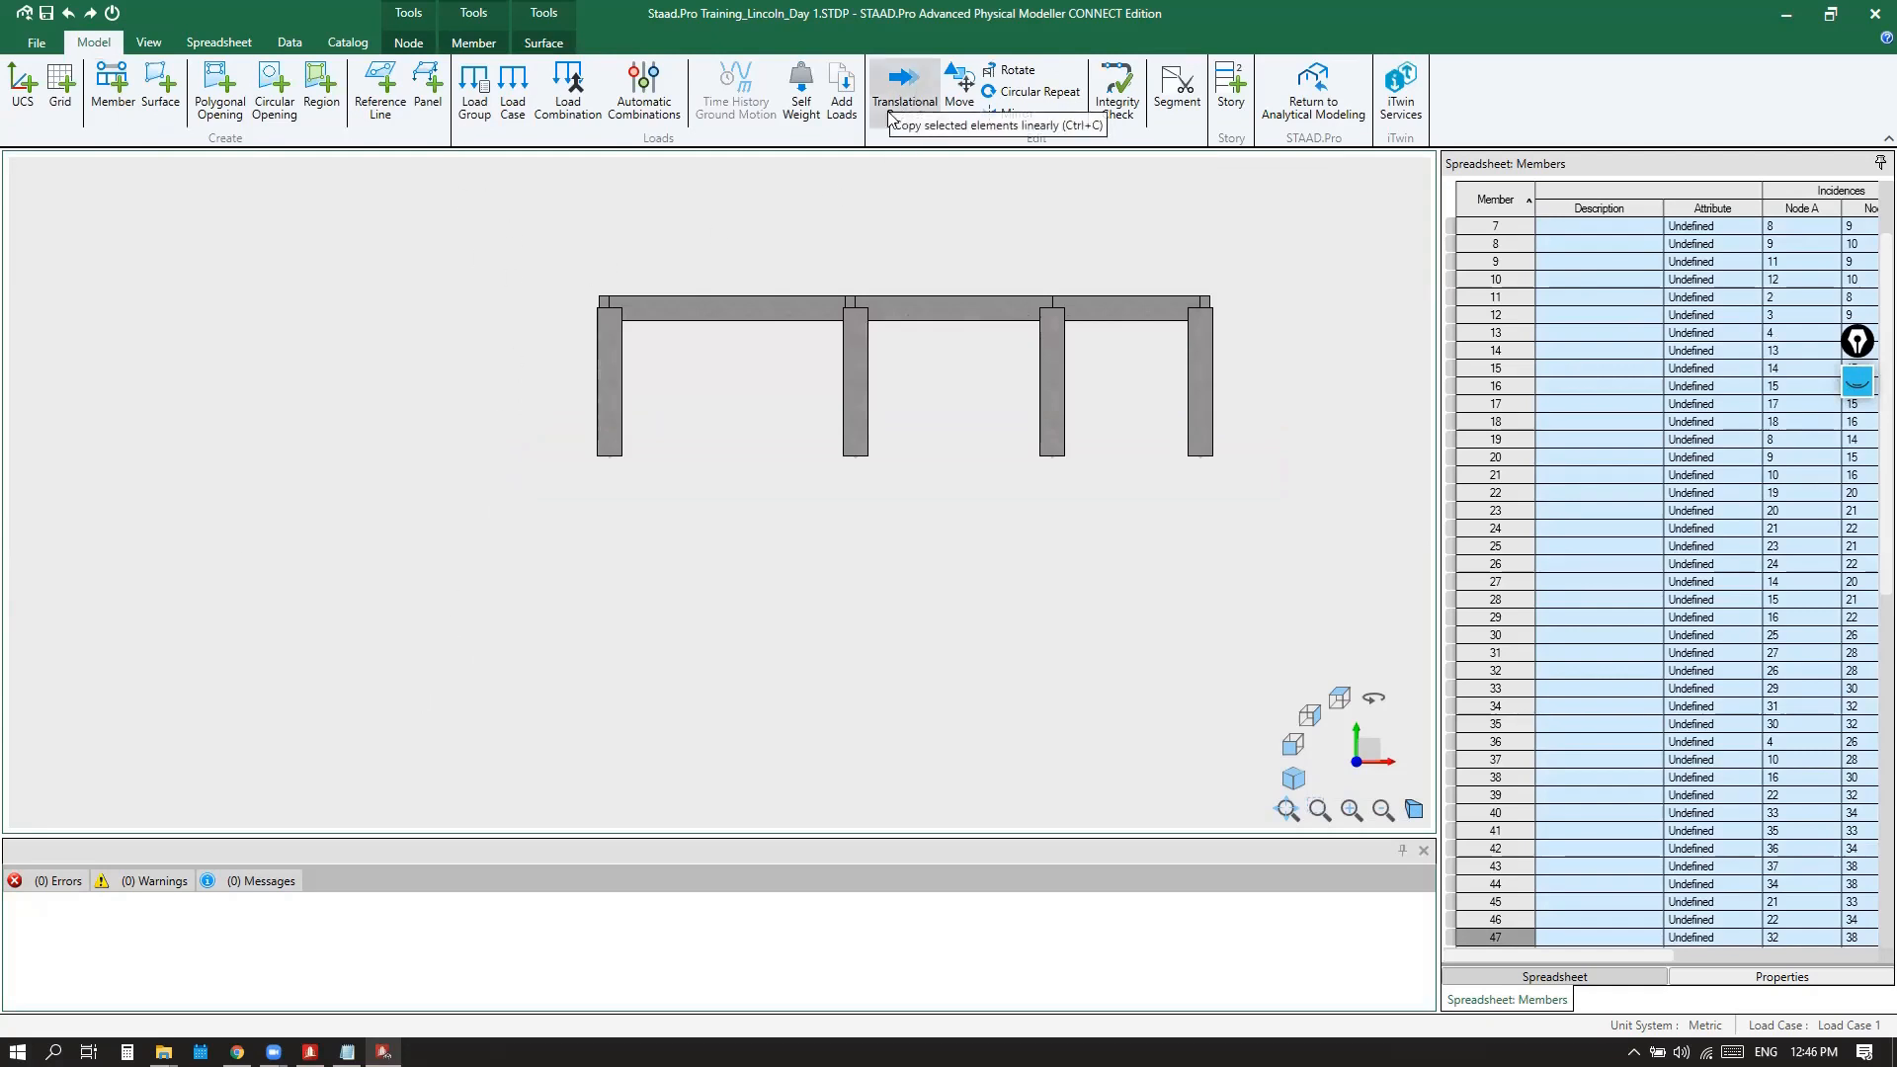
key(ctrl)
key(ctrl)
key(ctrl)
key(ctrl)
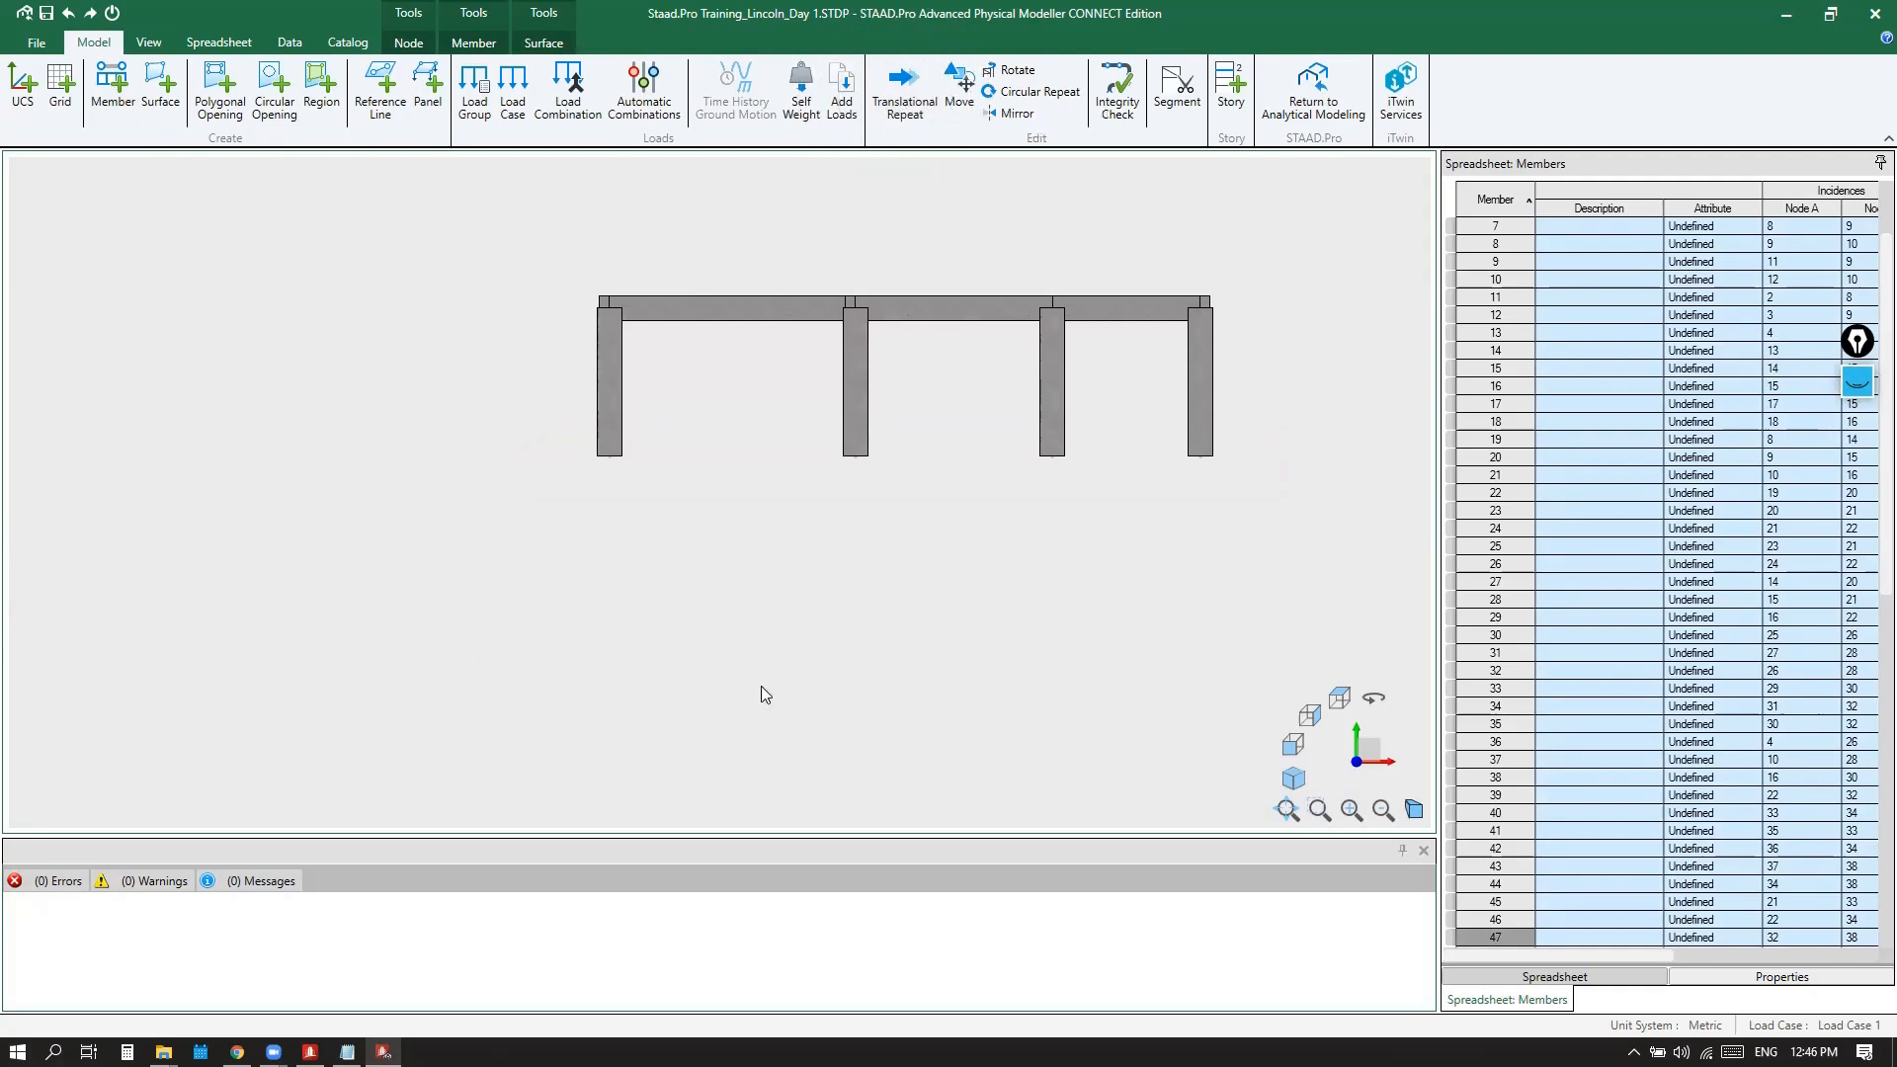
scroll(761, 690, down, 2)
scroll(1049, 300, up, 3)
scroll(761, 782, down, 1)
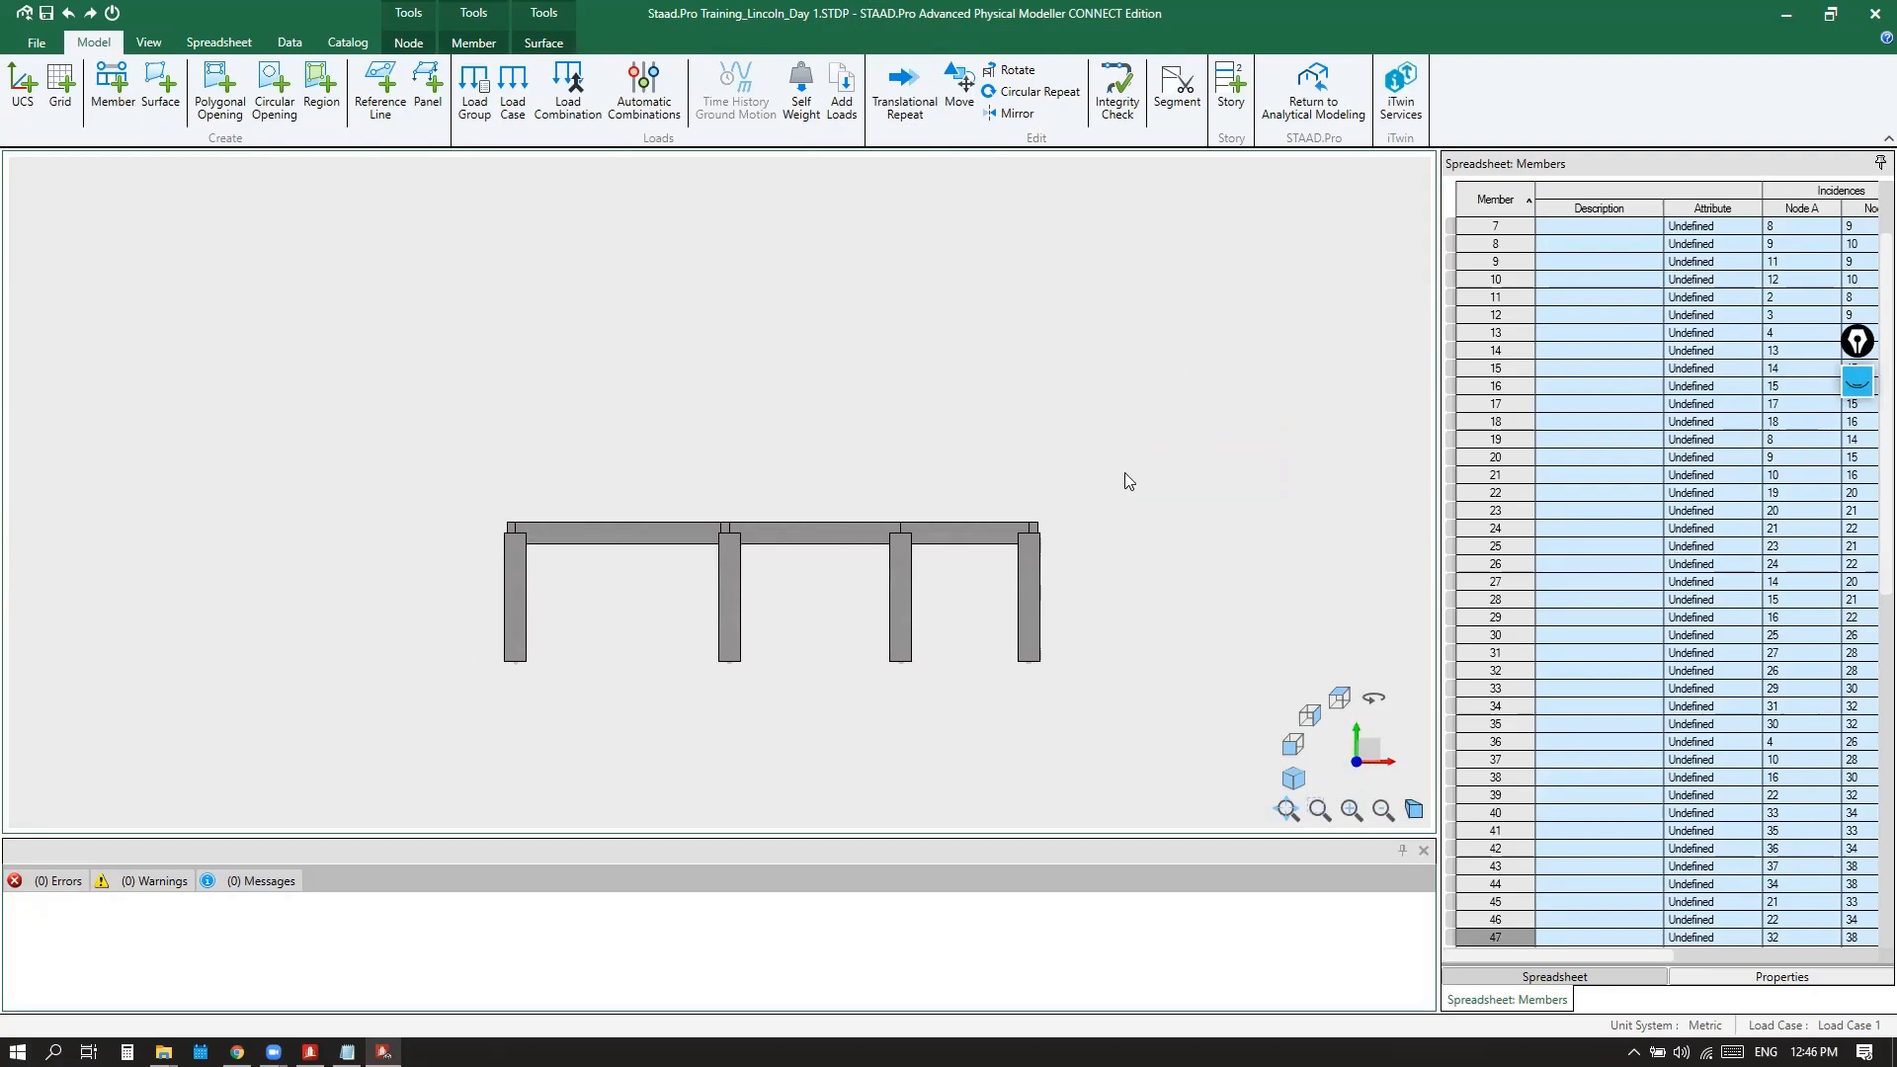
click(904, 94)
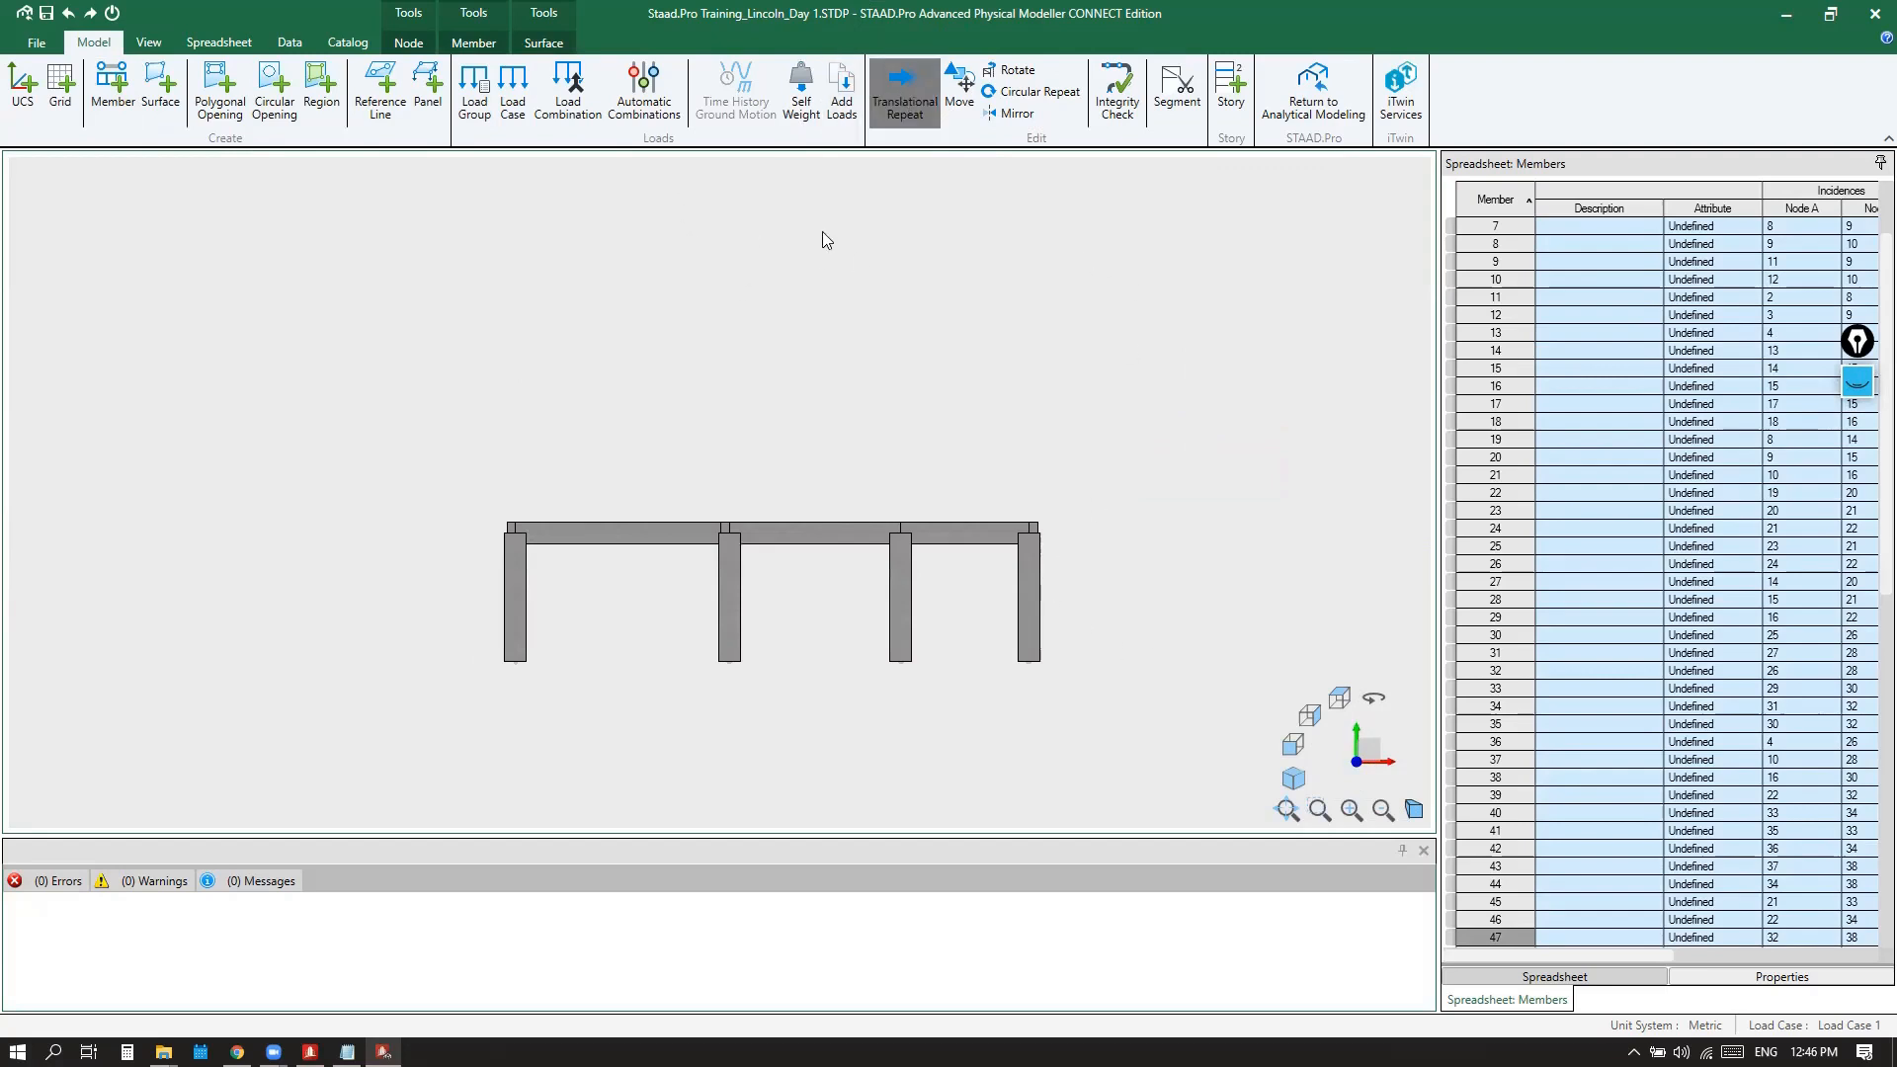
drag(923, 357, 244, 245)
click(317, 310)
click(296, 358)
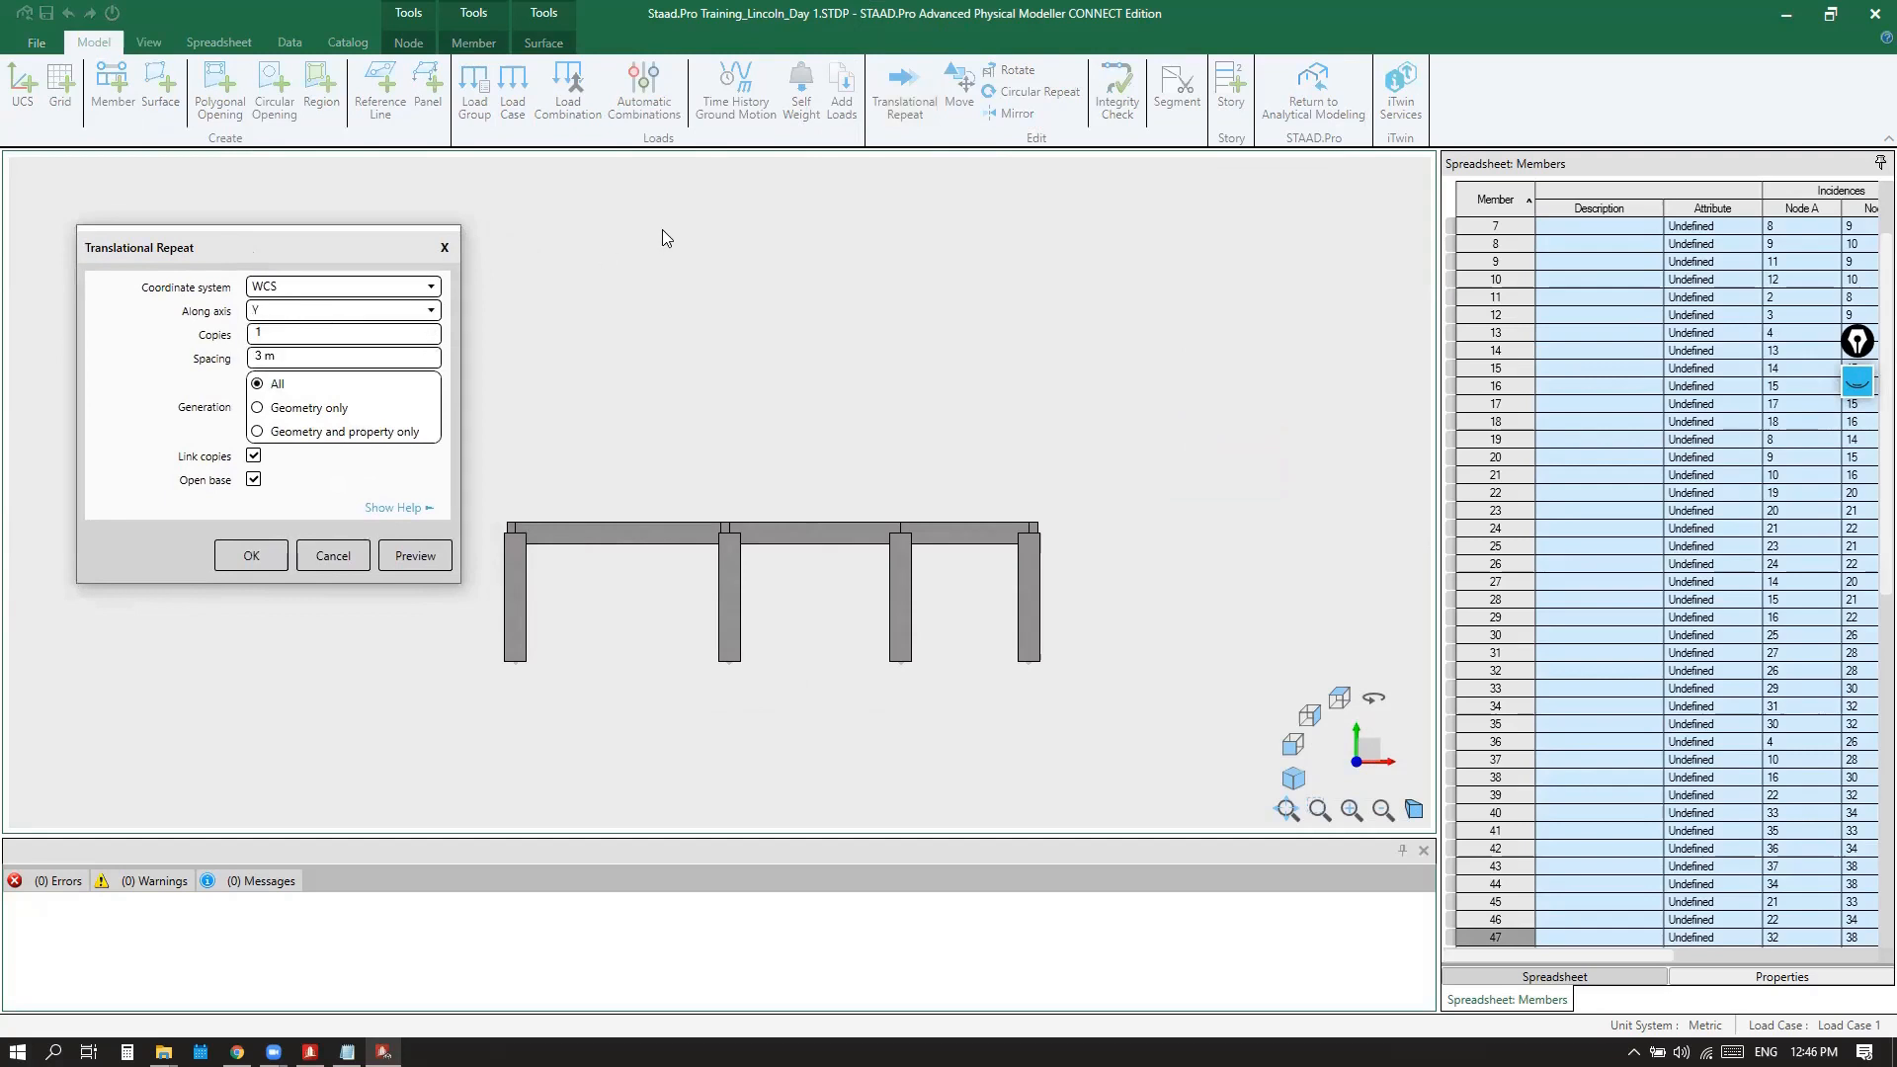
double_click(259, 333)
text(2)
Mark the storey height as 3 beside the frame's end column with the annotation pen, and remove the marking
click(1863, 388)
click(1858, 442)
mouse_move(1048, 528)
mouse_down()
mouse_move(1070, 644)
mouse_move(1087, 642)
mouse_up()
mouse_move(1077, 561)
mouse_down()
mouse_move(1099, 583)
mouse_move(1079, 620)
mouse_up()
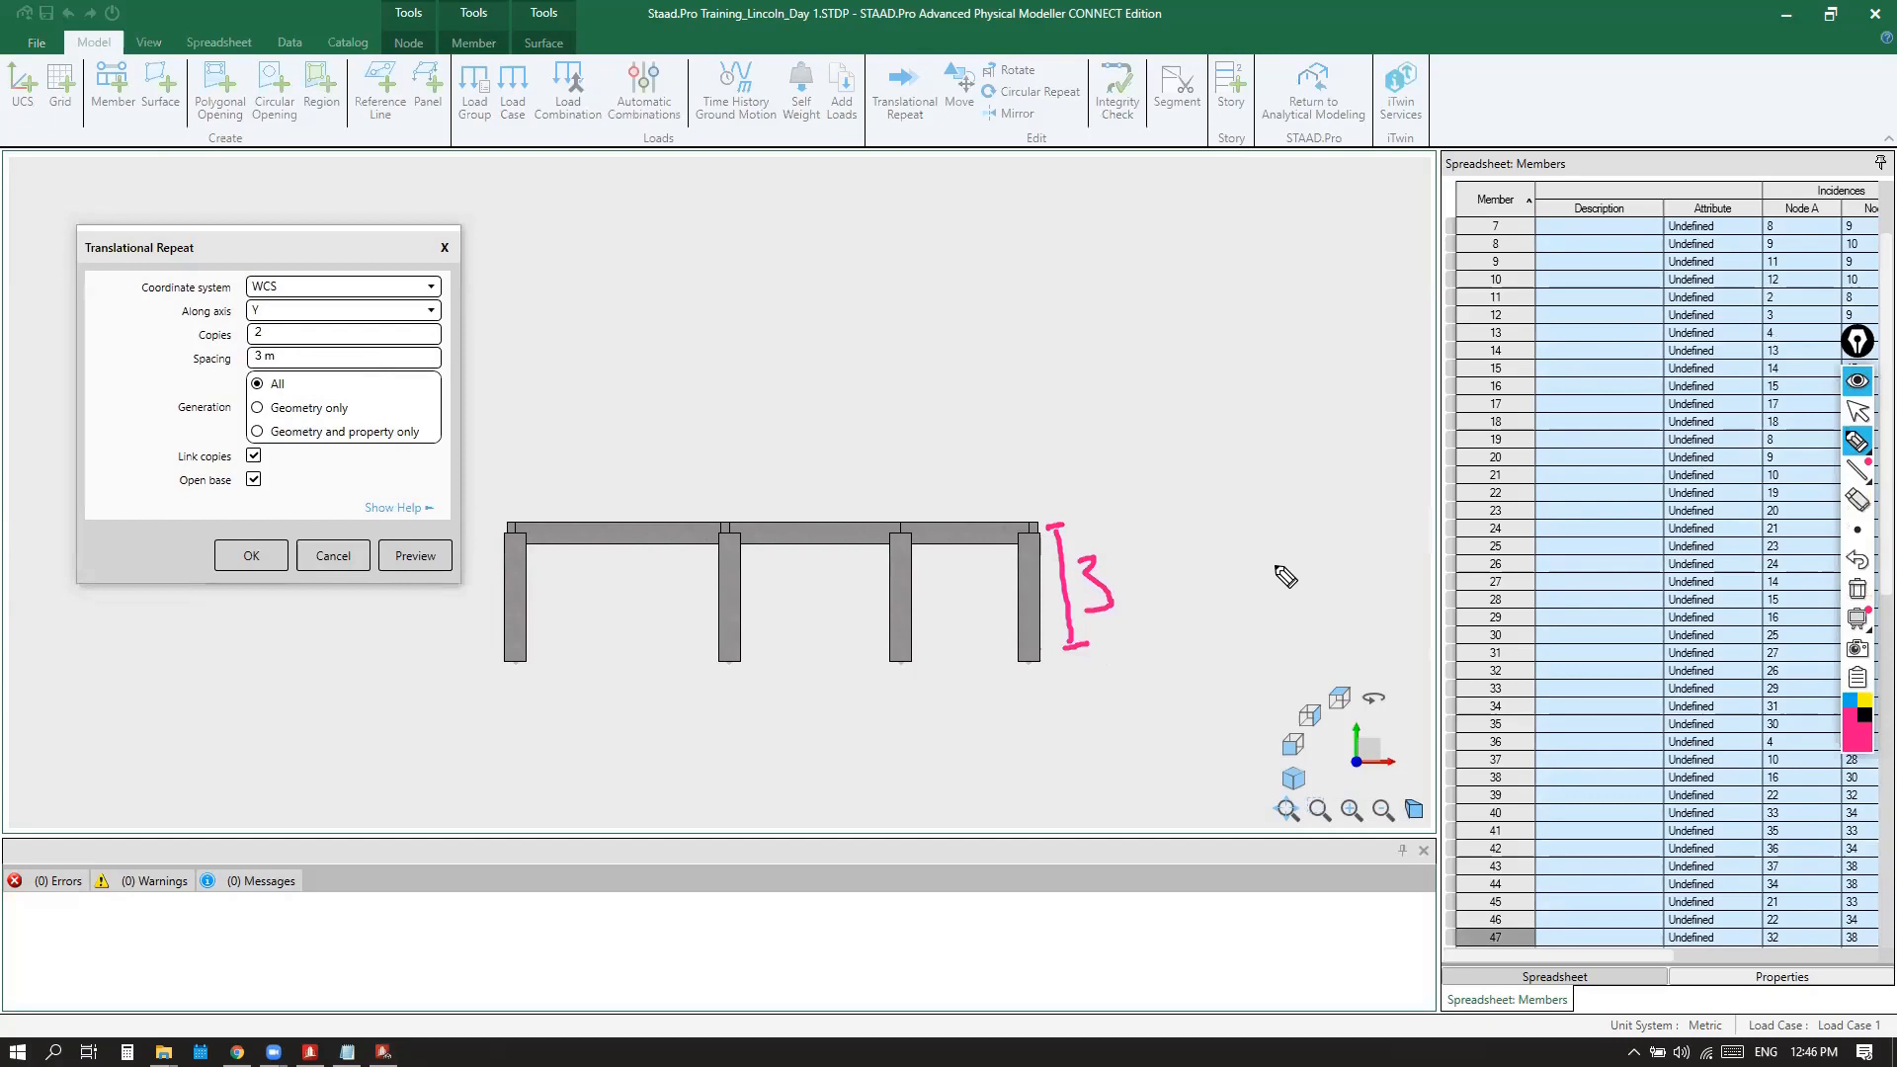
click(1860, 406)
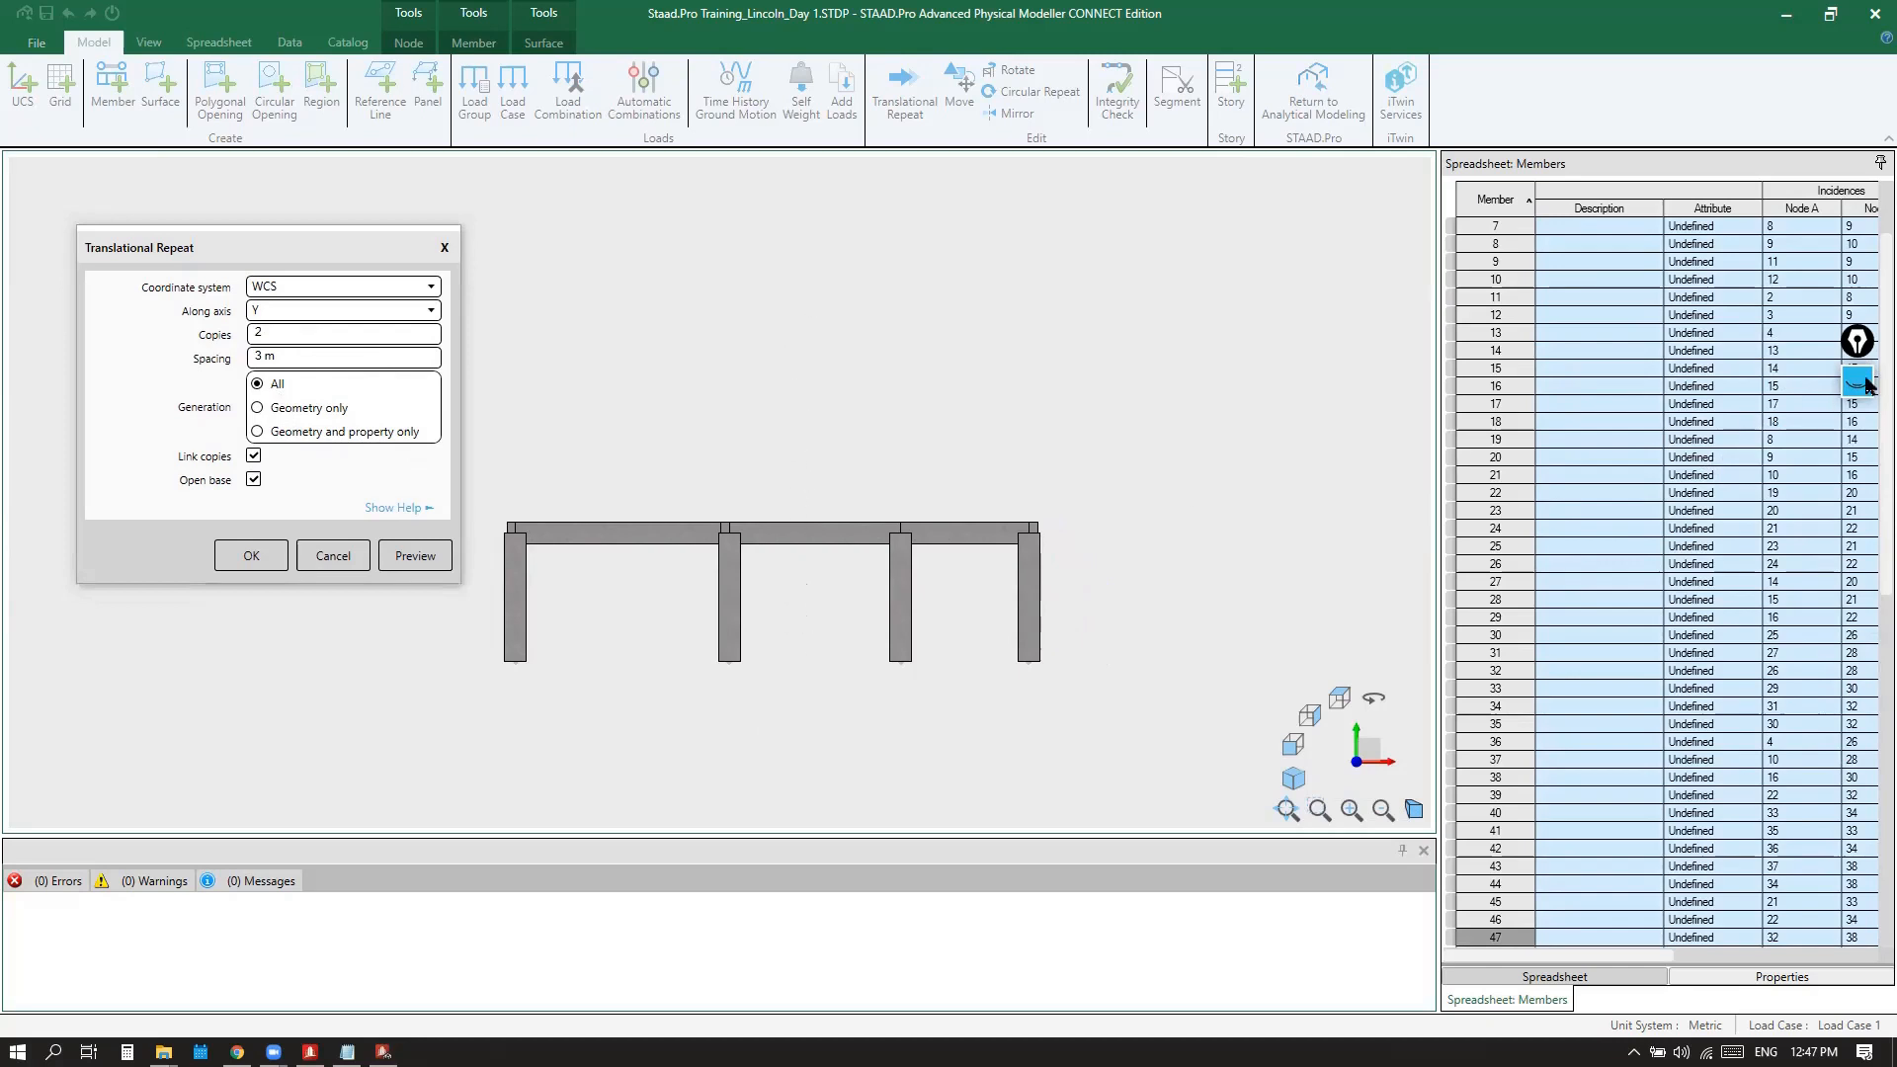
Turn off linking of the copies and generate the two repeated storeys above the frame
click(257, 458)
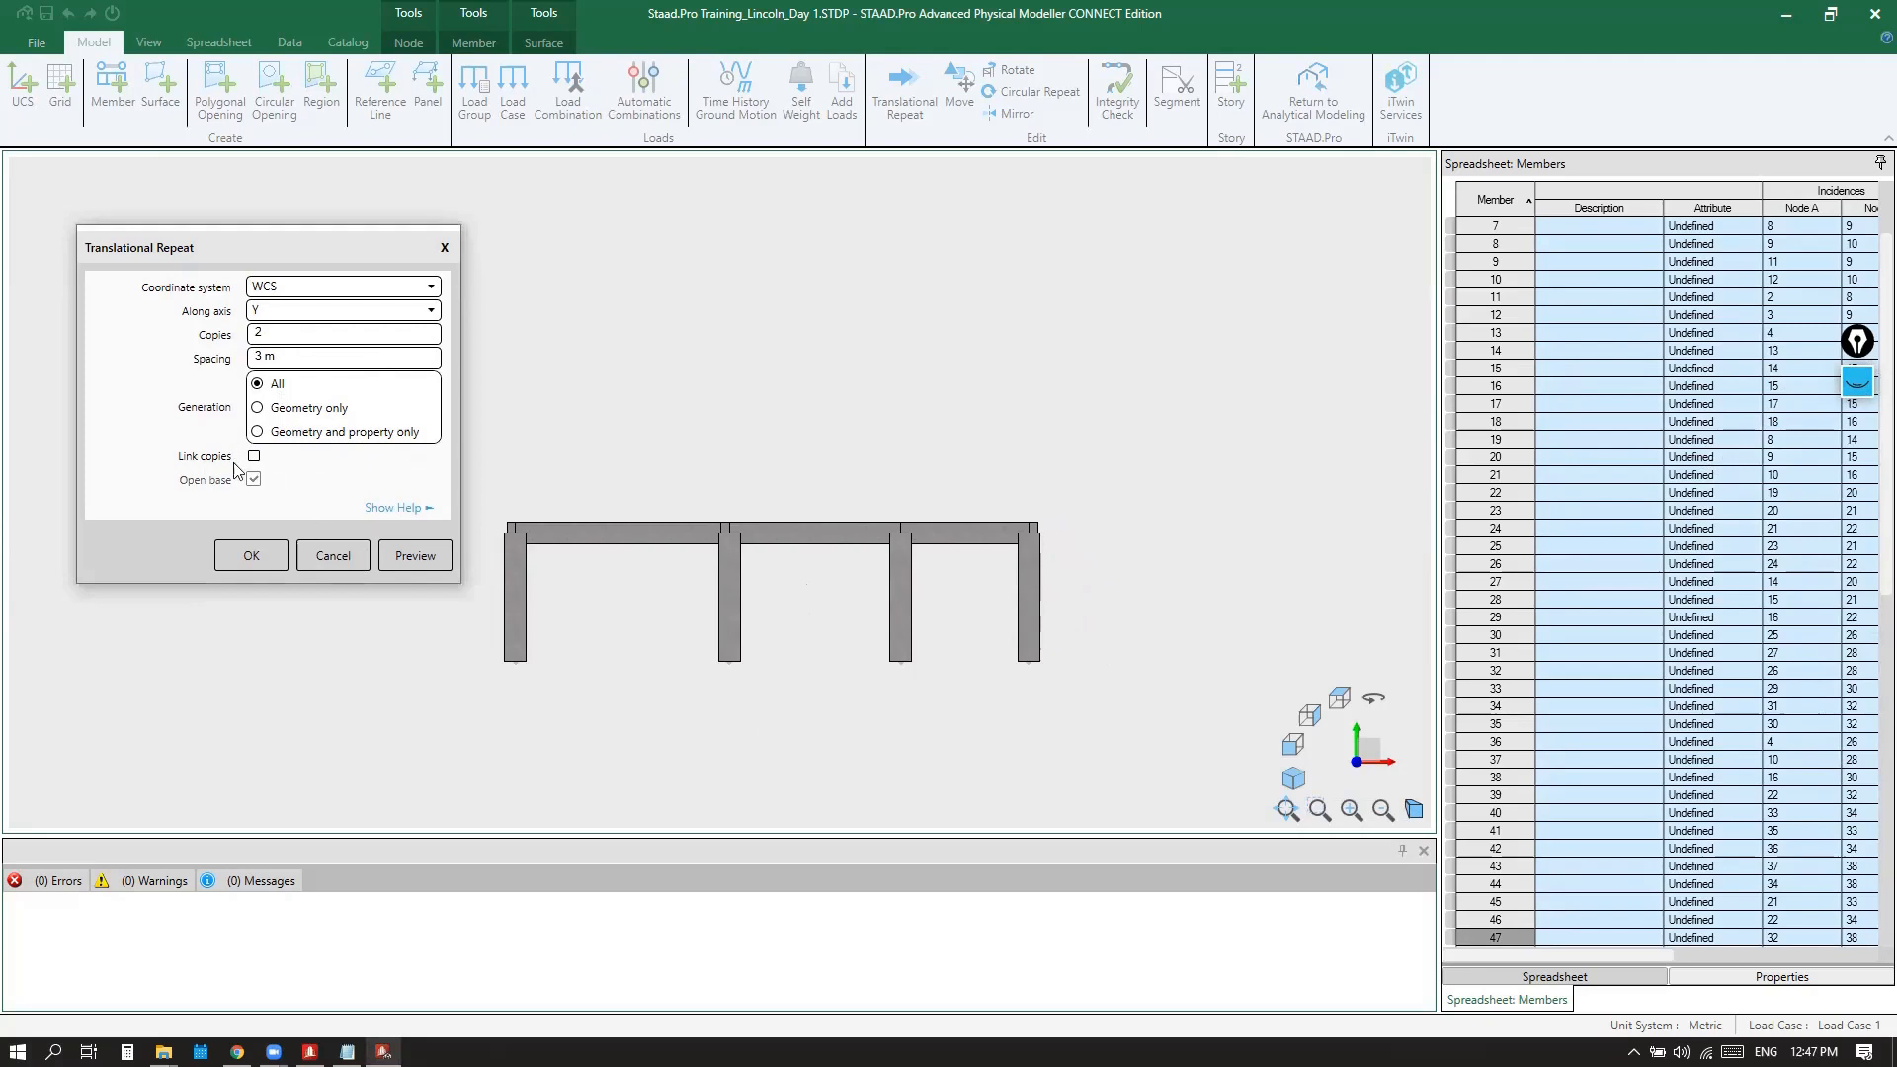
click(1858, 380)
click(1857, 442)
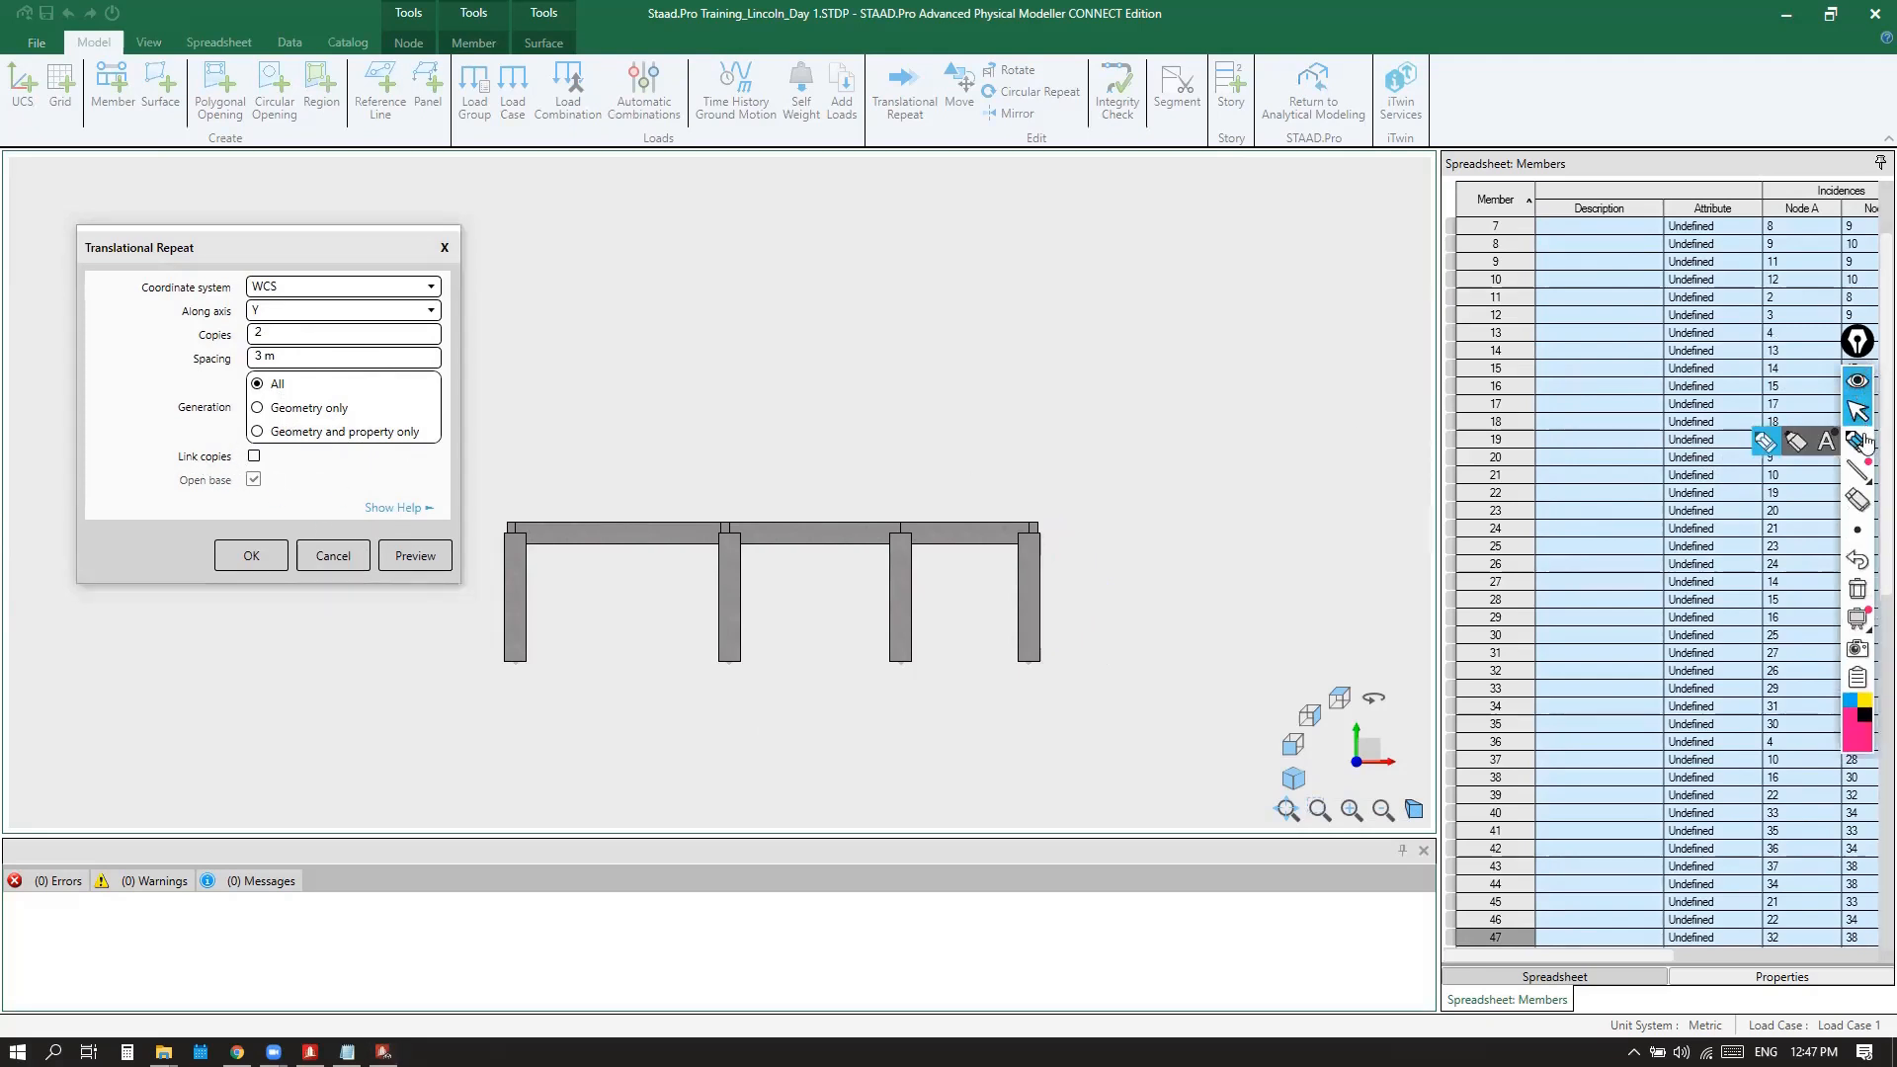
mouse_move(1029, 551)
mouse_down()
mouse_move(1025, 657)
mouse_move(1028, 379)
mouse_move(1032, 517)
mouse_move(1028, 400)
mouse_move(1037, 507)
mouse_move(1029, 423)
mouse_up()
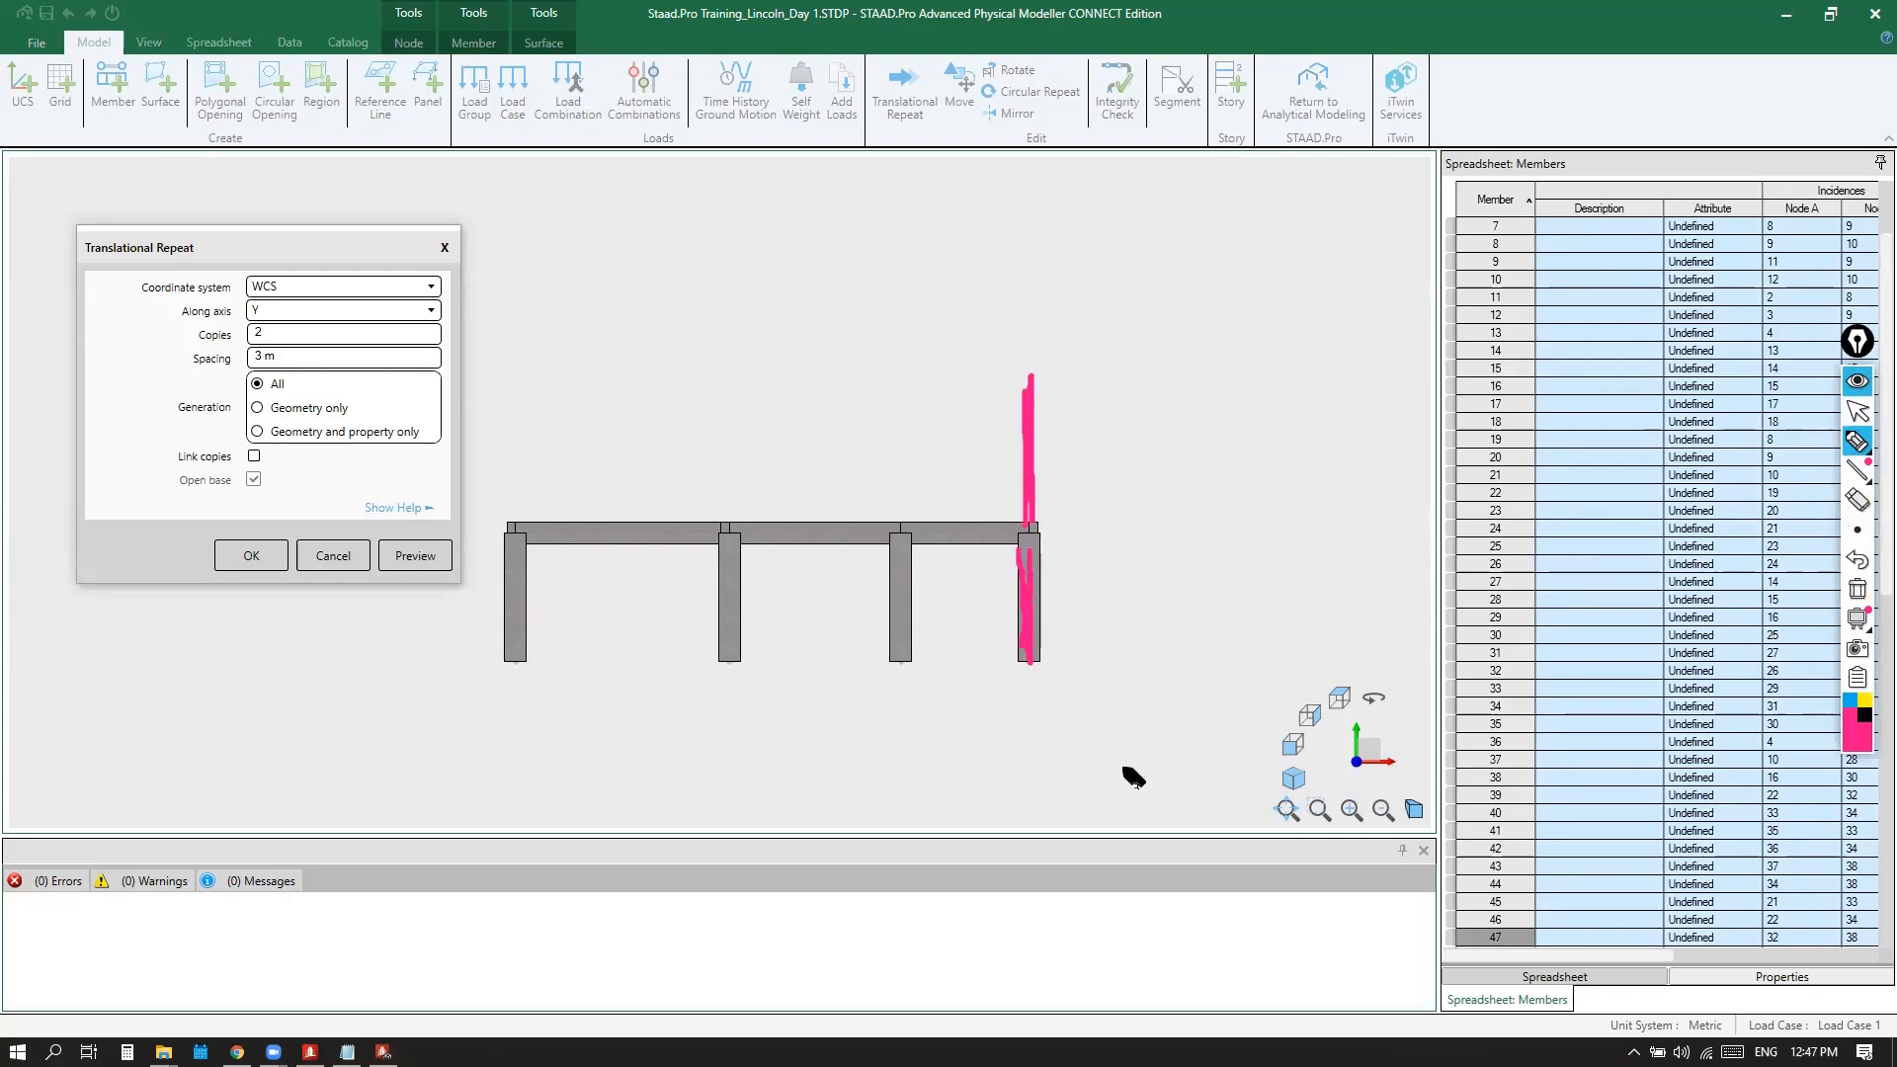
click(1858, 589)
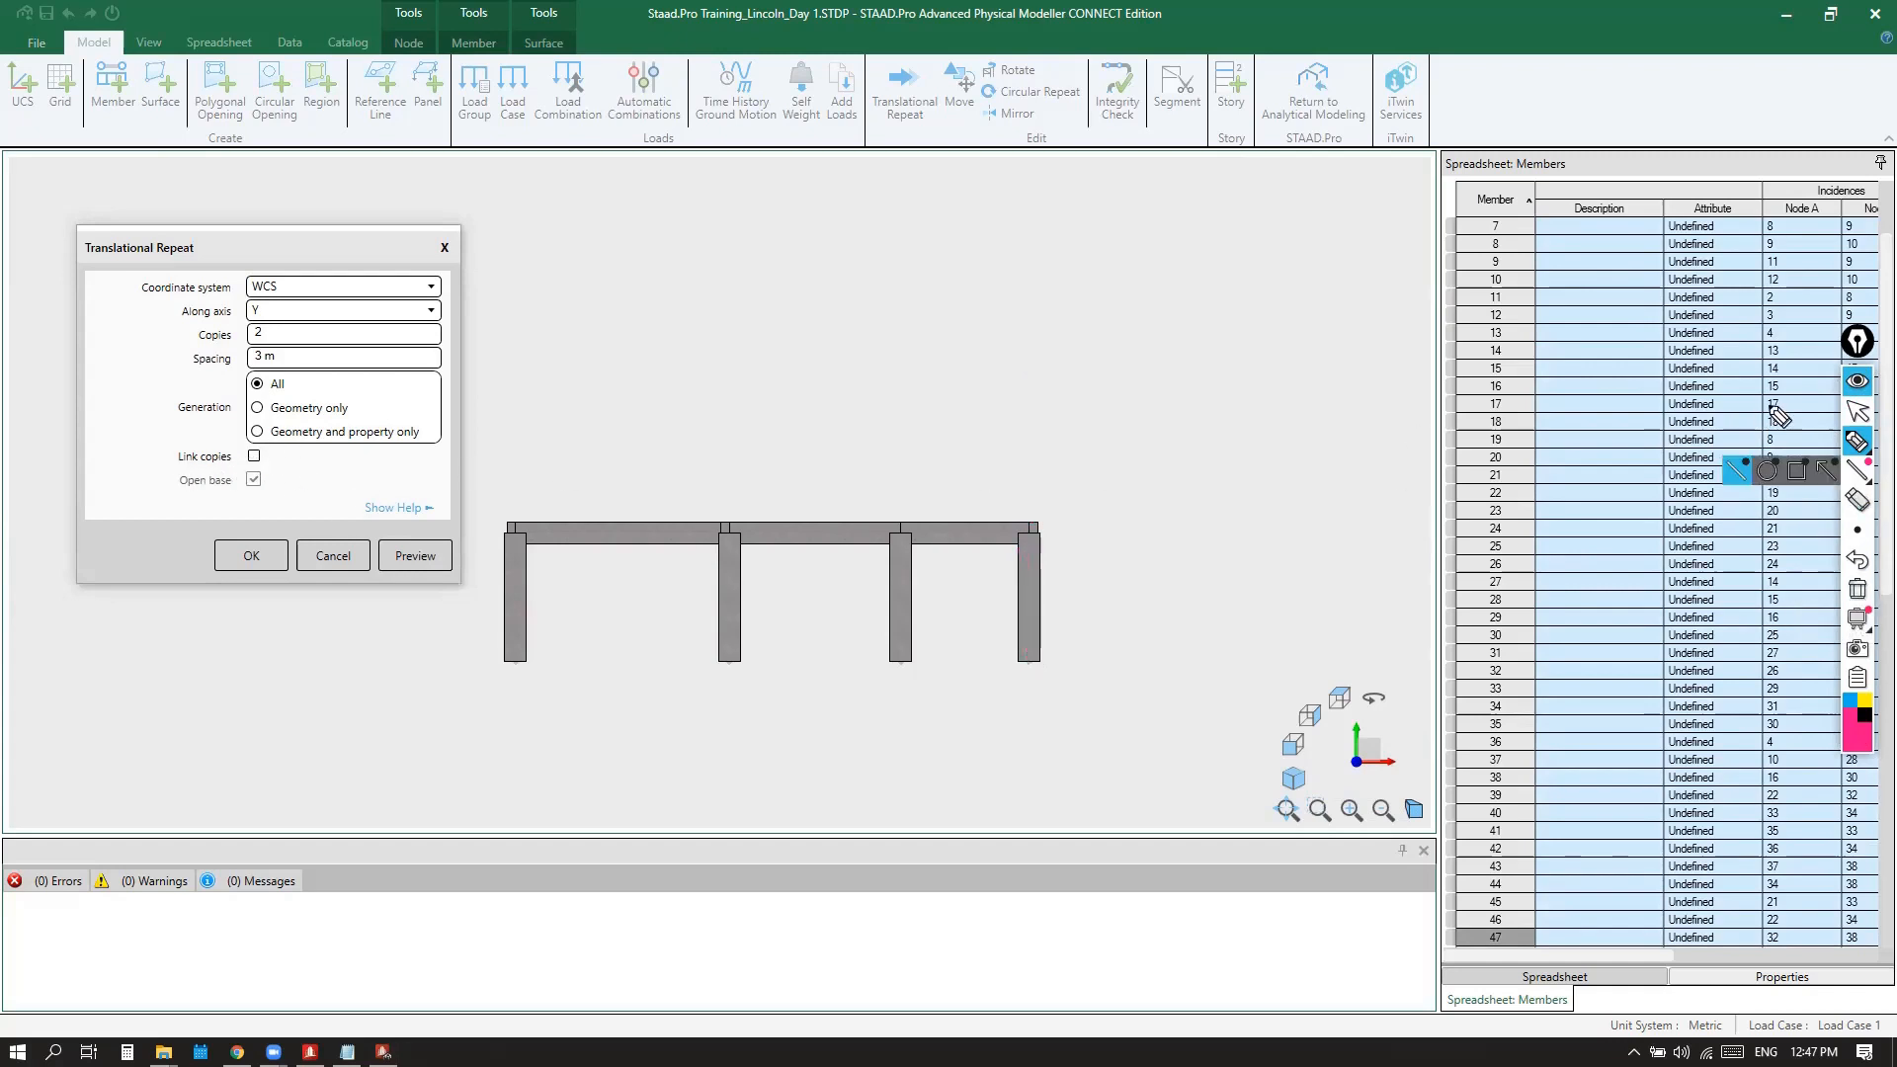
click(1865, 415)
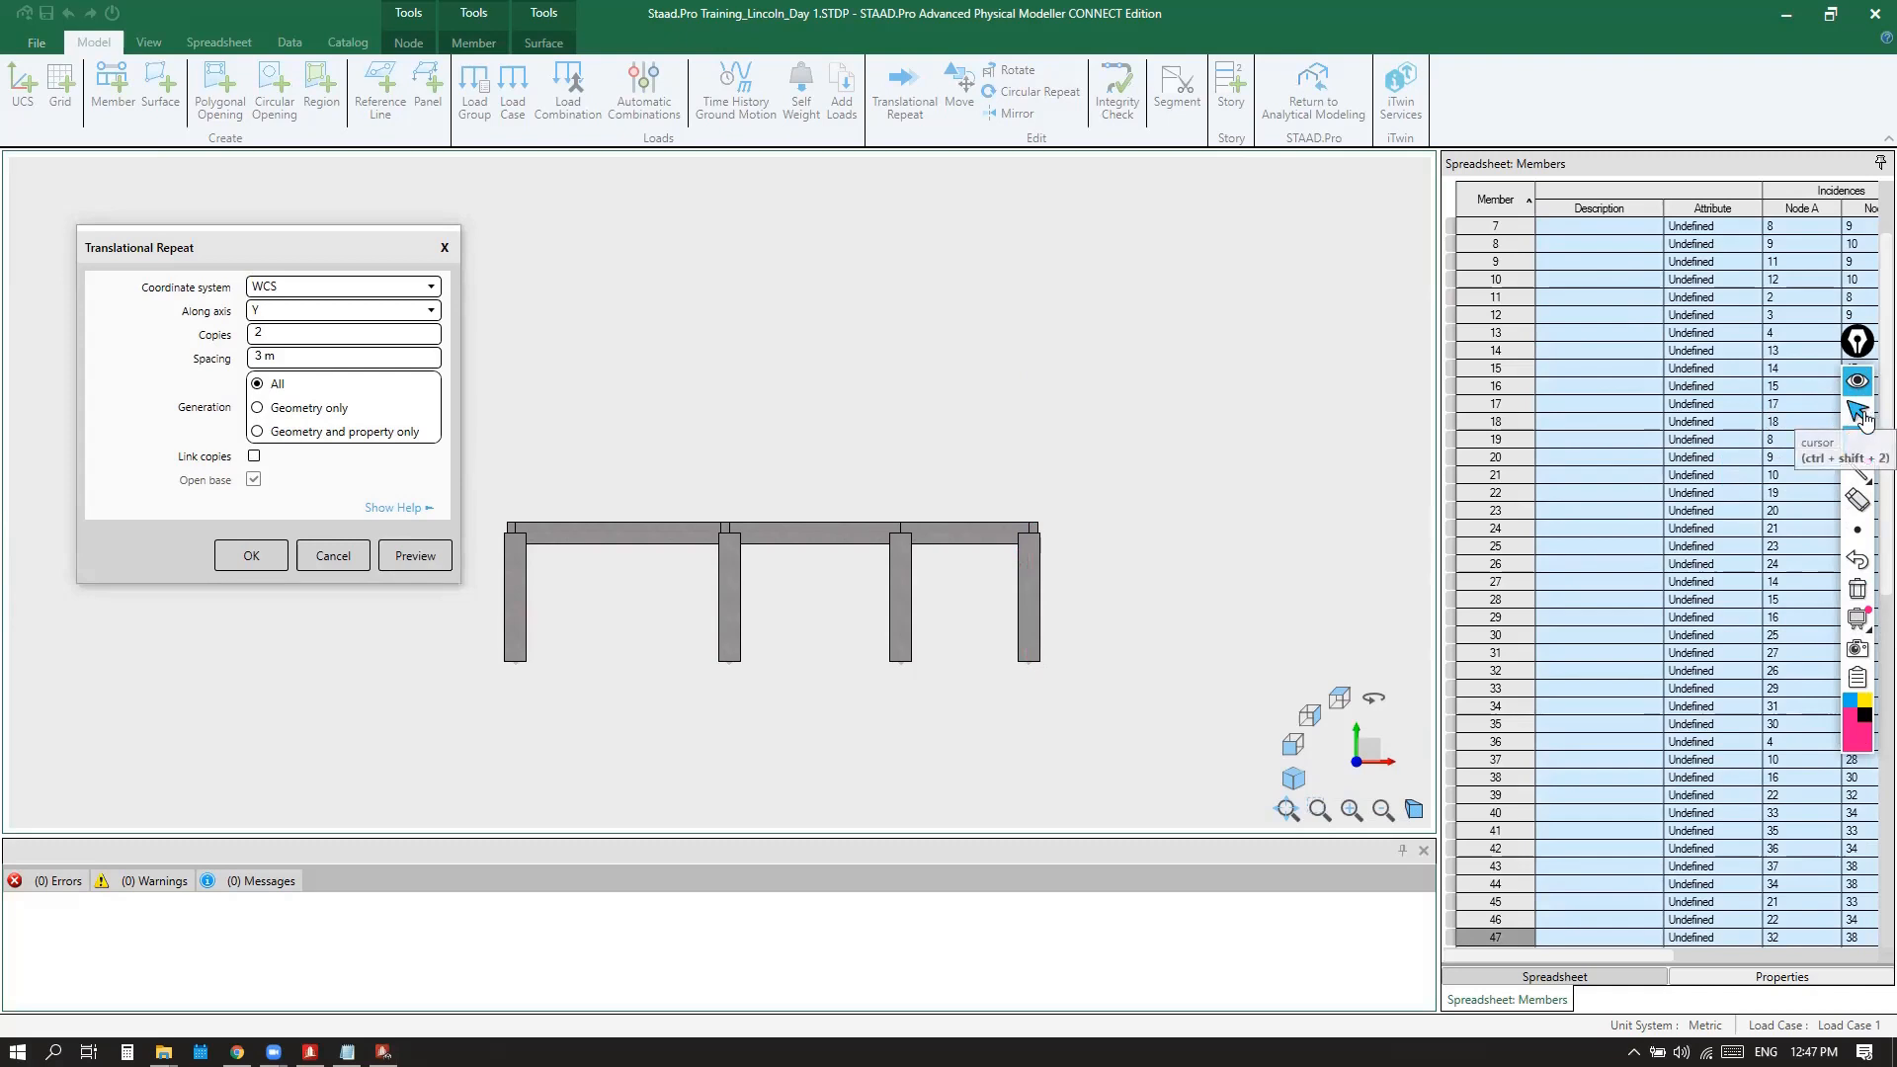
click(269, 560)
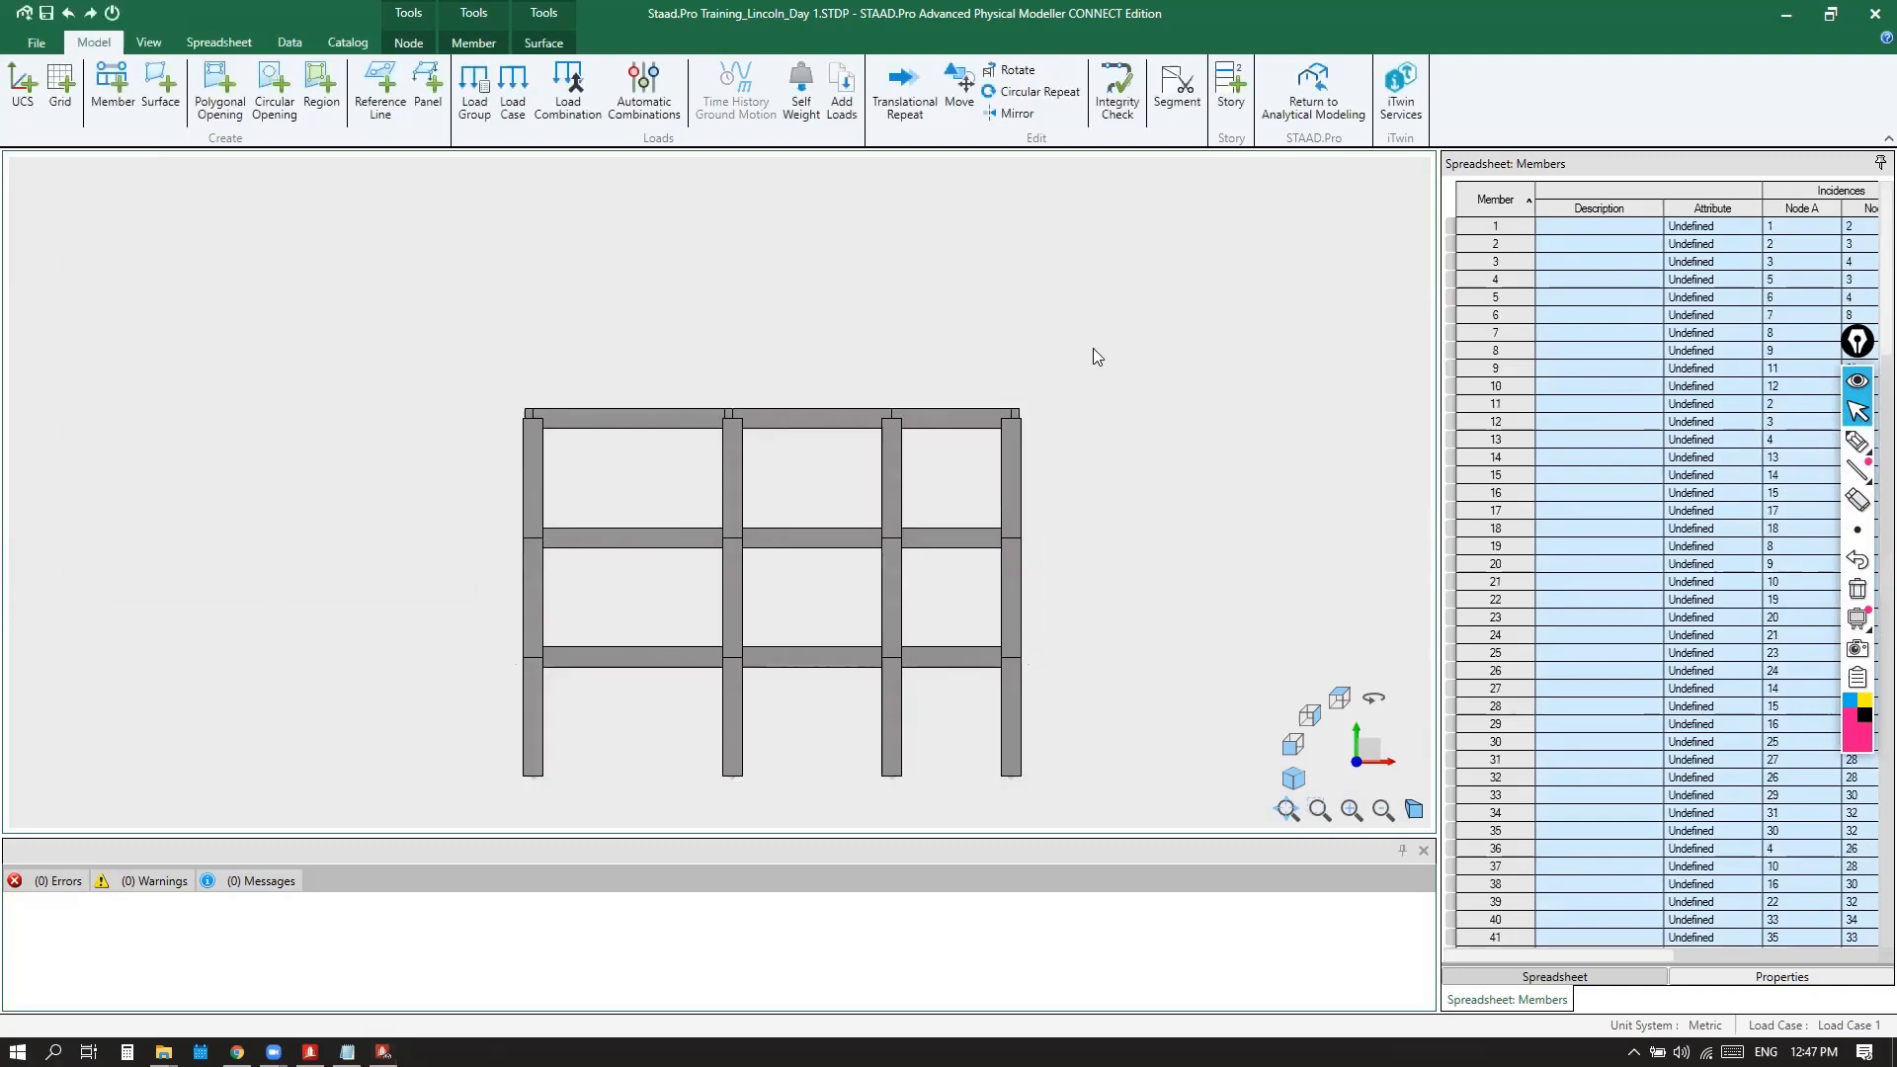
Turn off 3D rendering of the repeated three-storey frame and display the supports at its nodes
scroll(868, 407, up, 4)
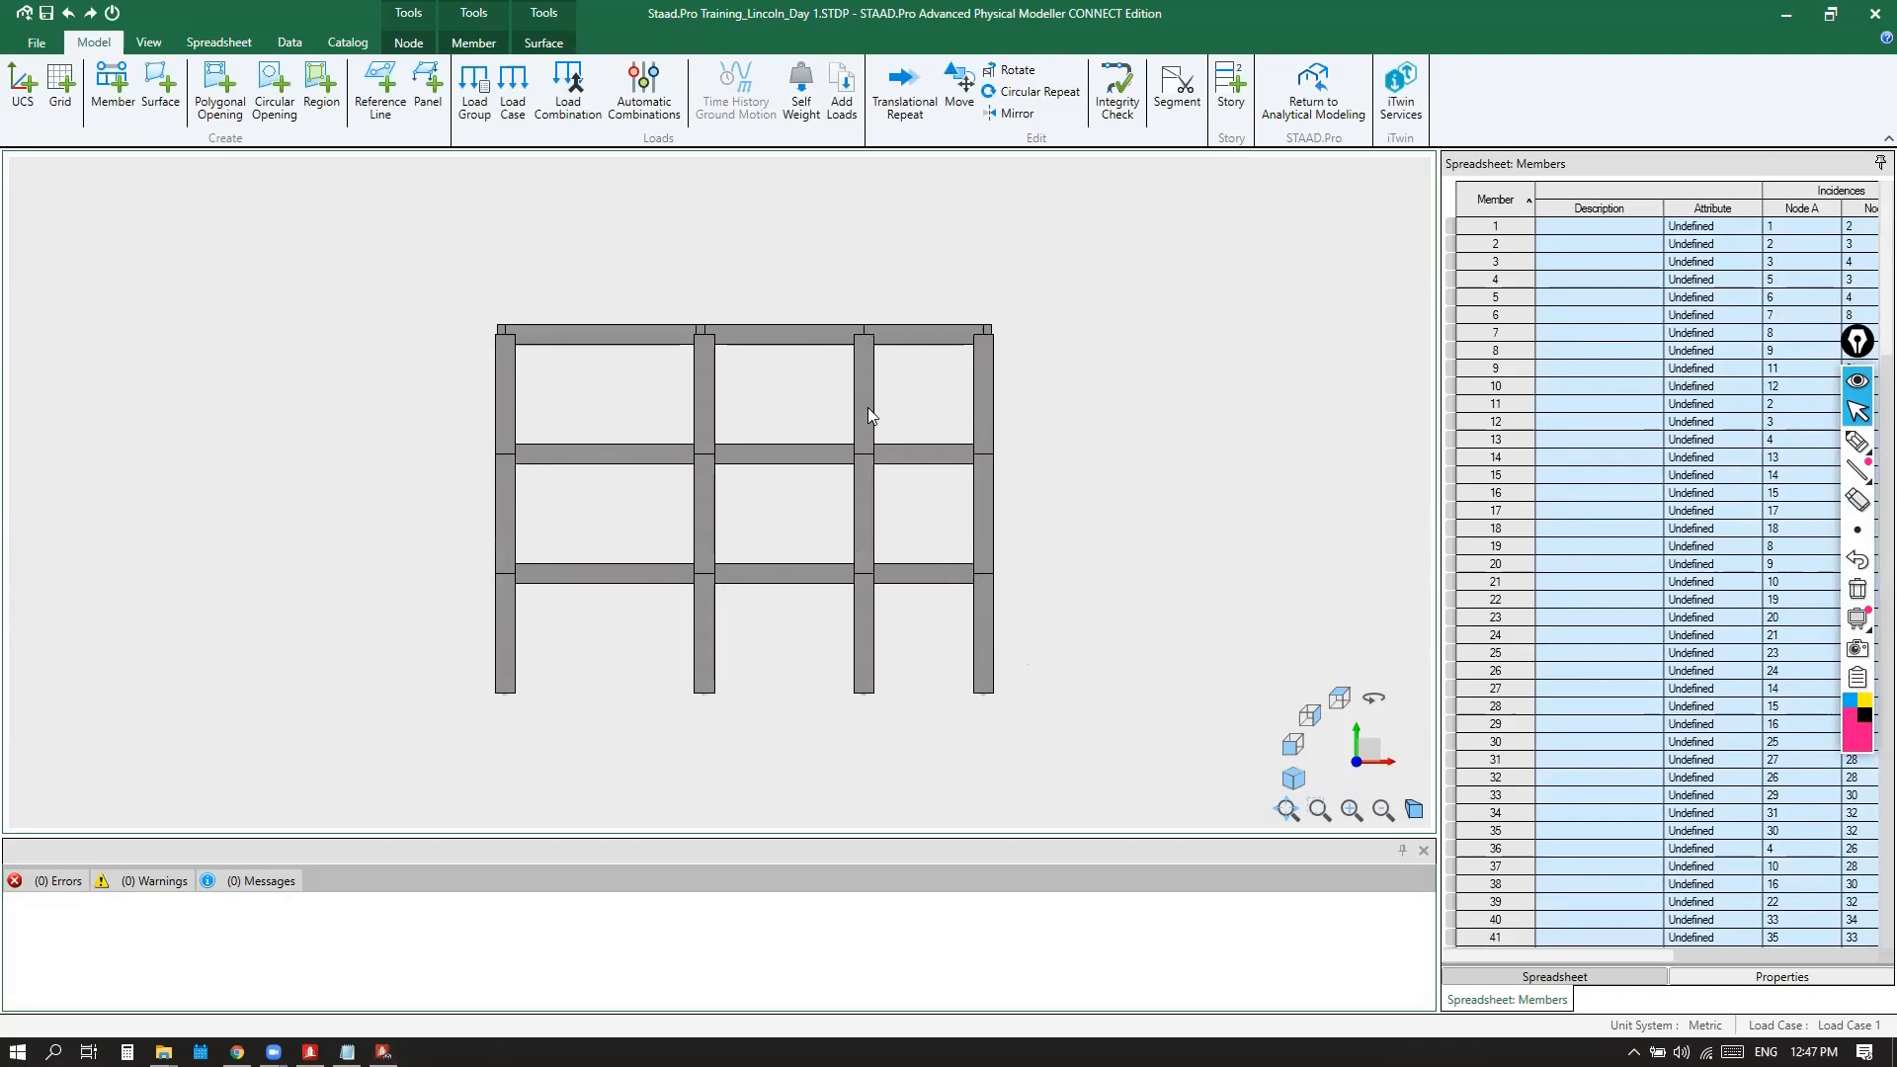
middle_drag(1118, 426, 1063, 445)
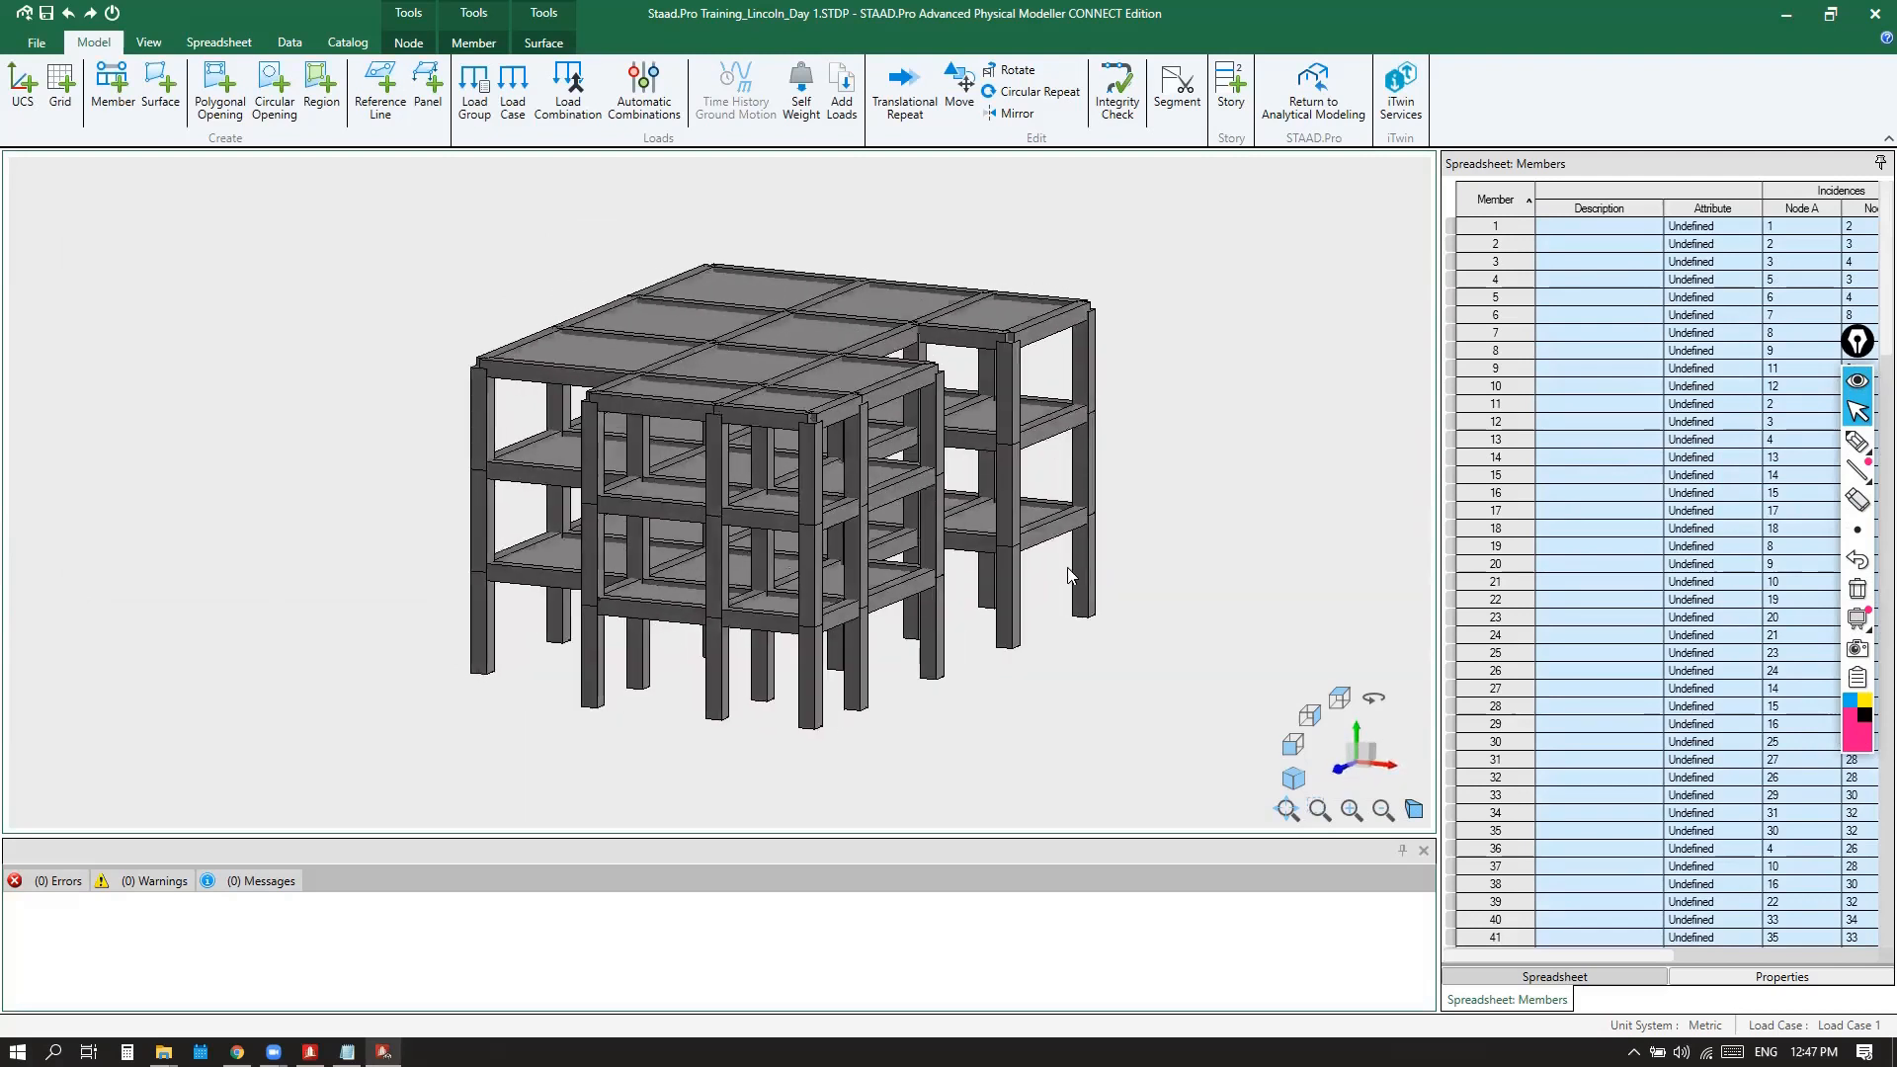
click(151, 49)
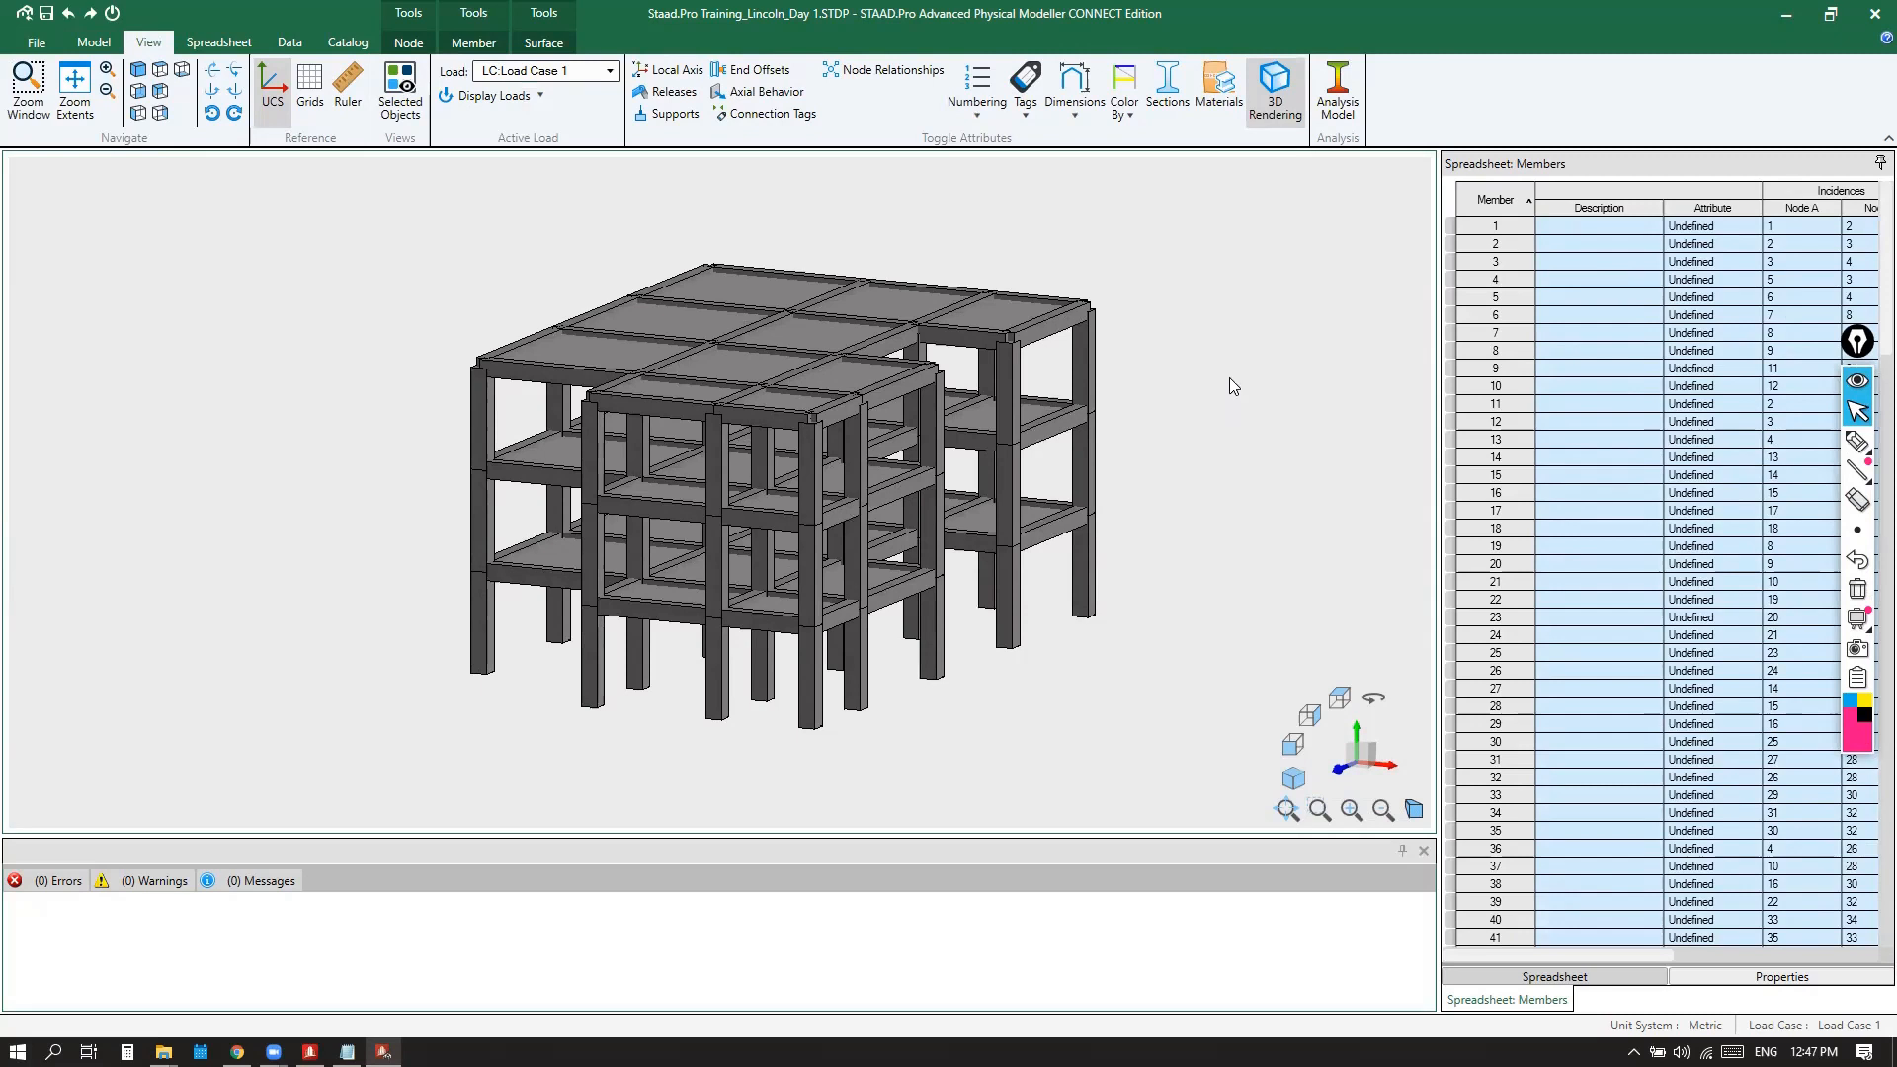
click(1275, 103)
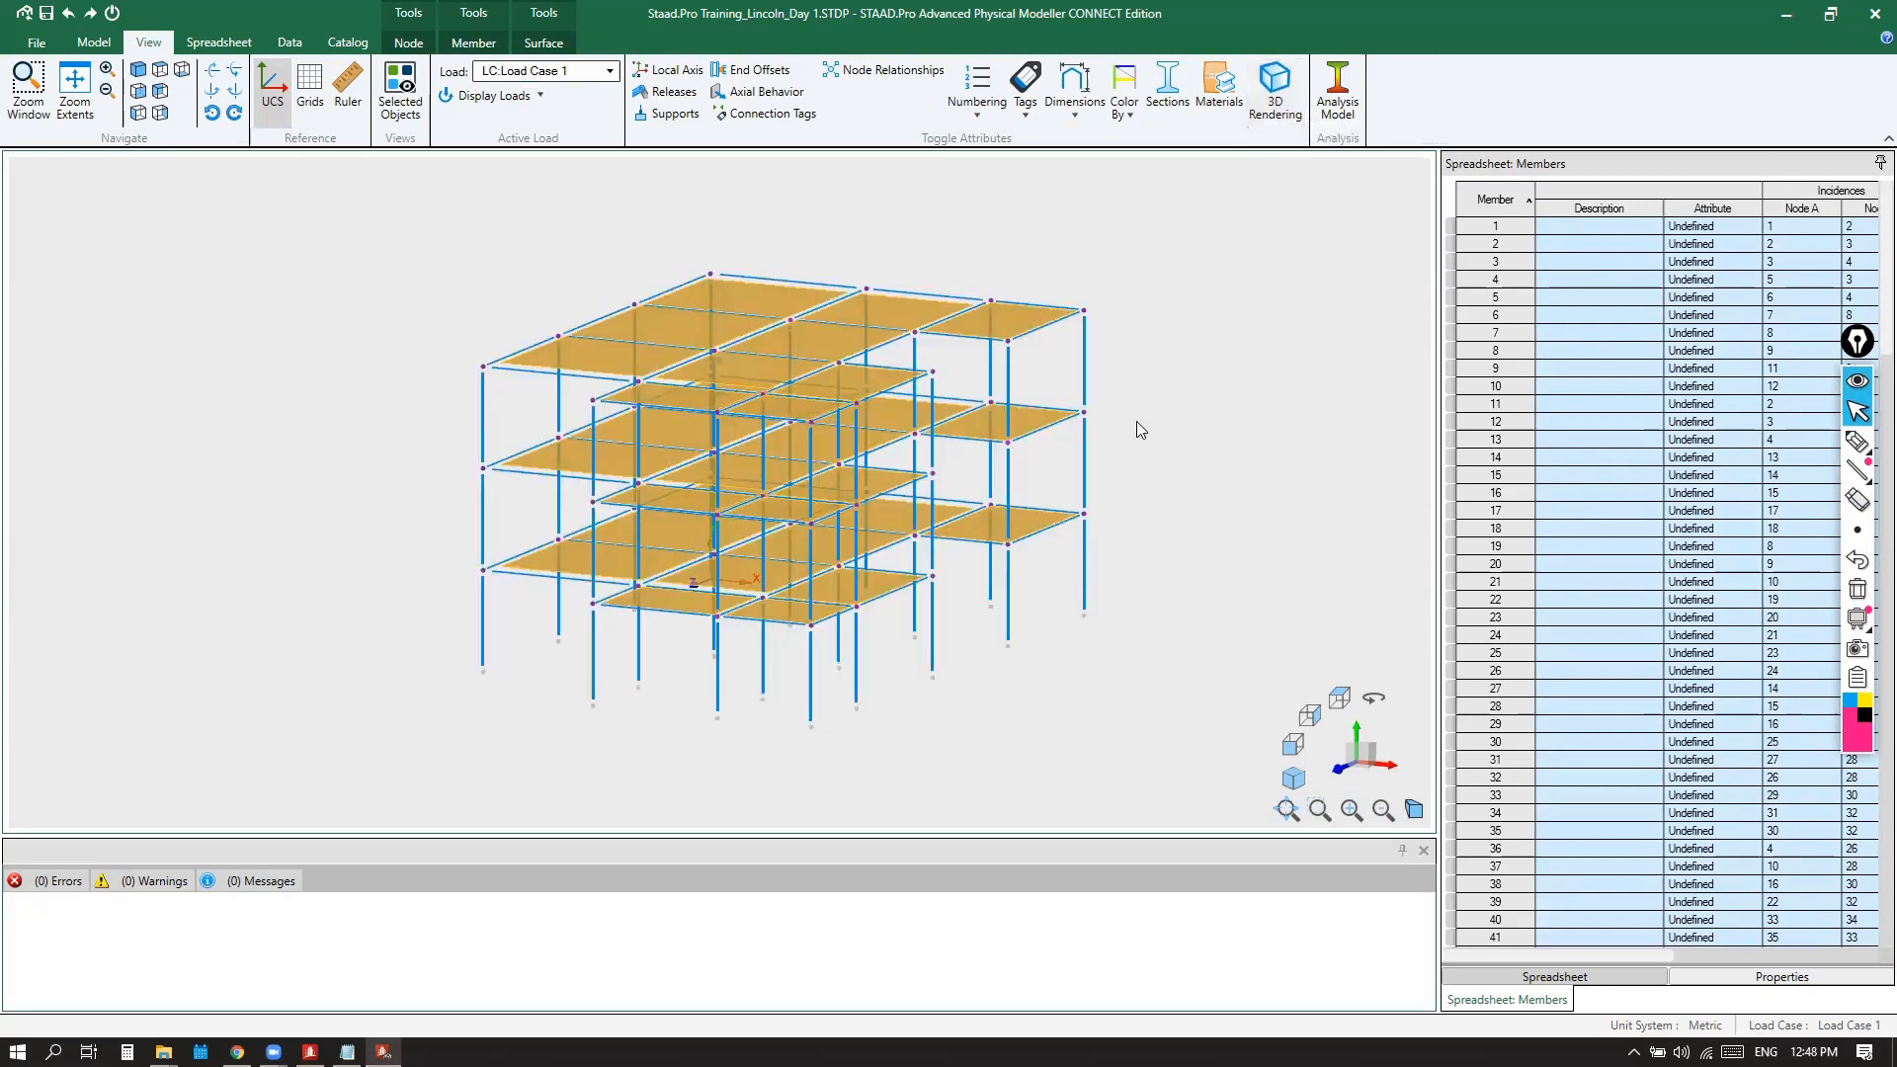
drag(434, 215, 1225, 740)
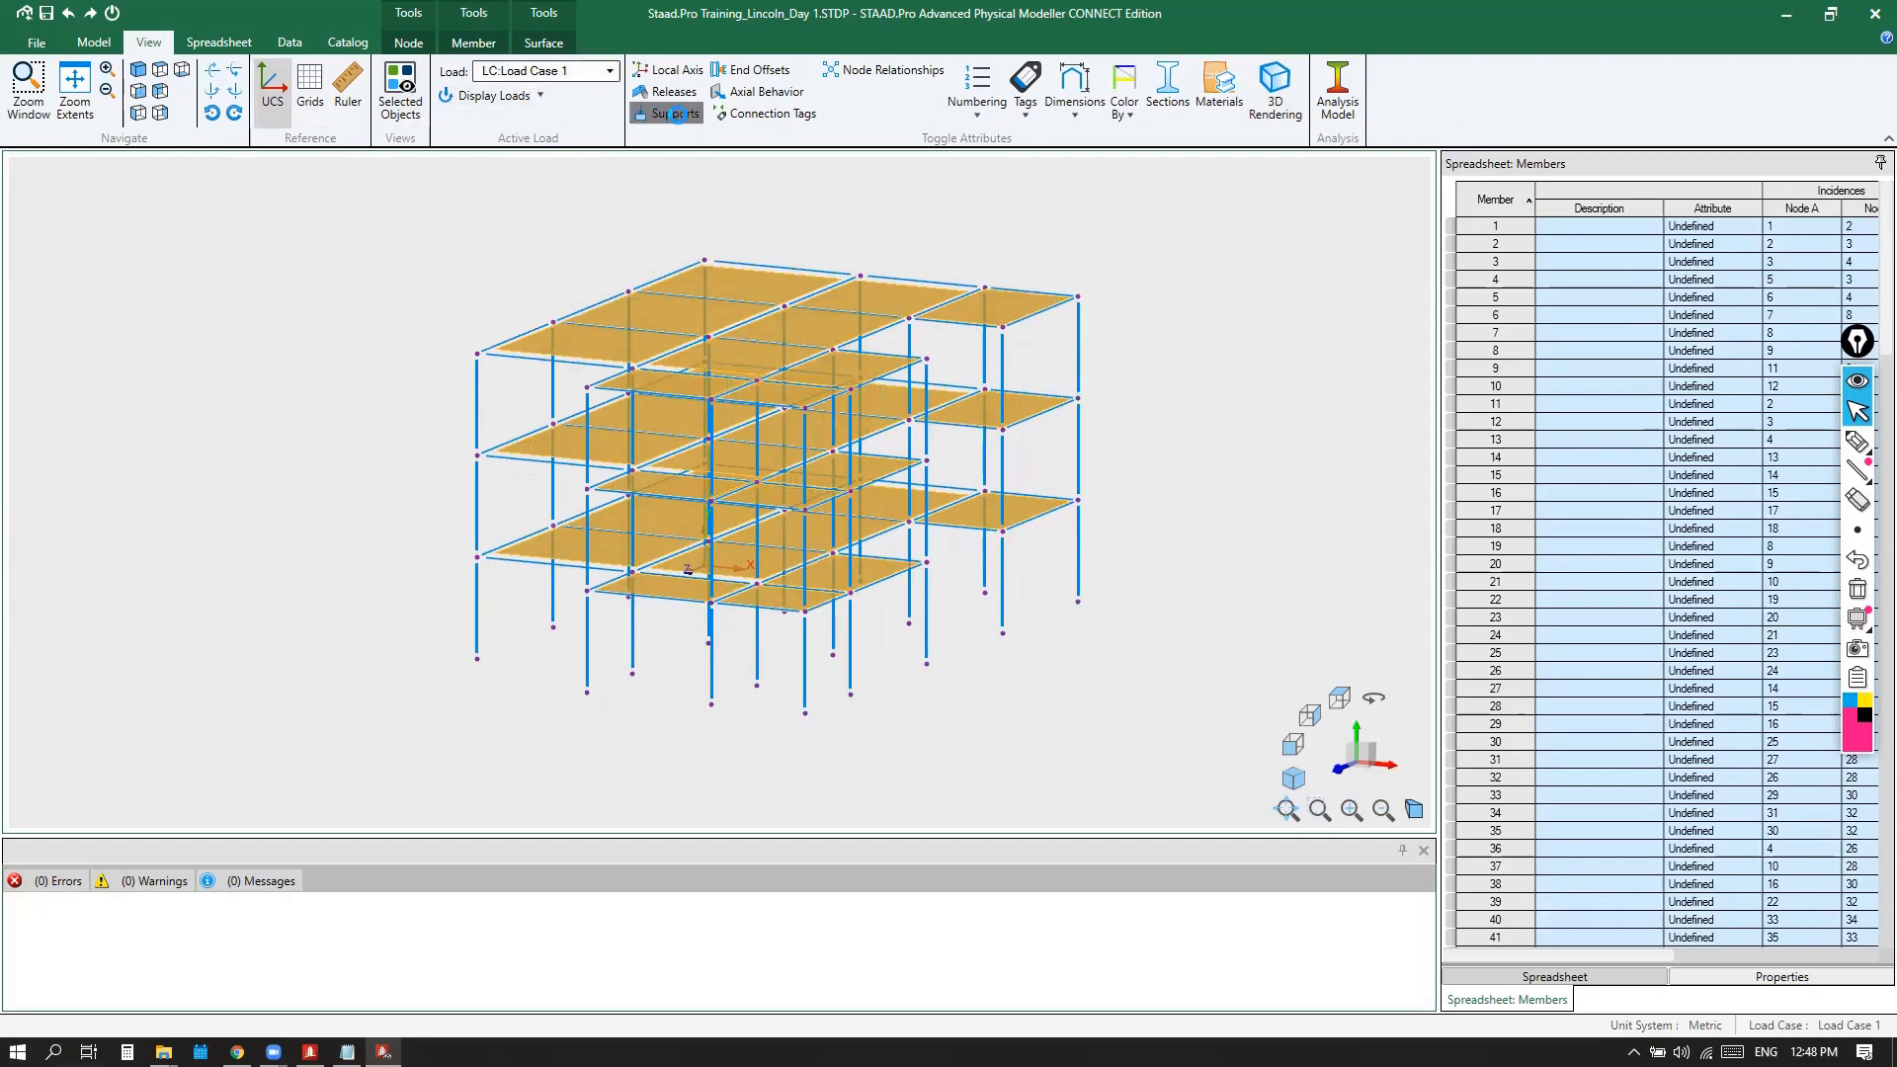
click(675, 113)
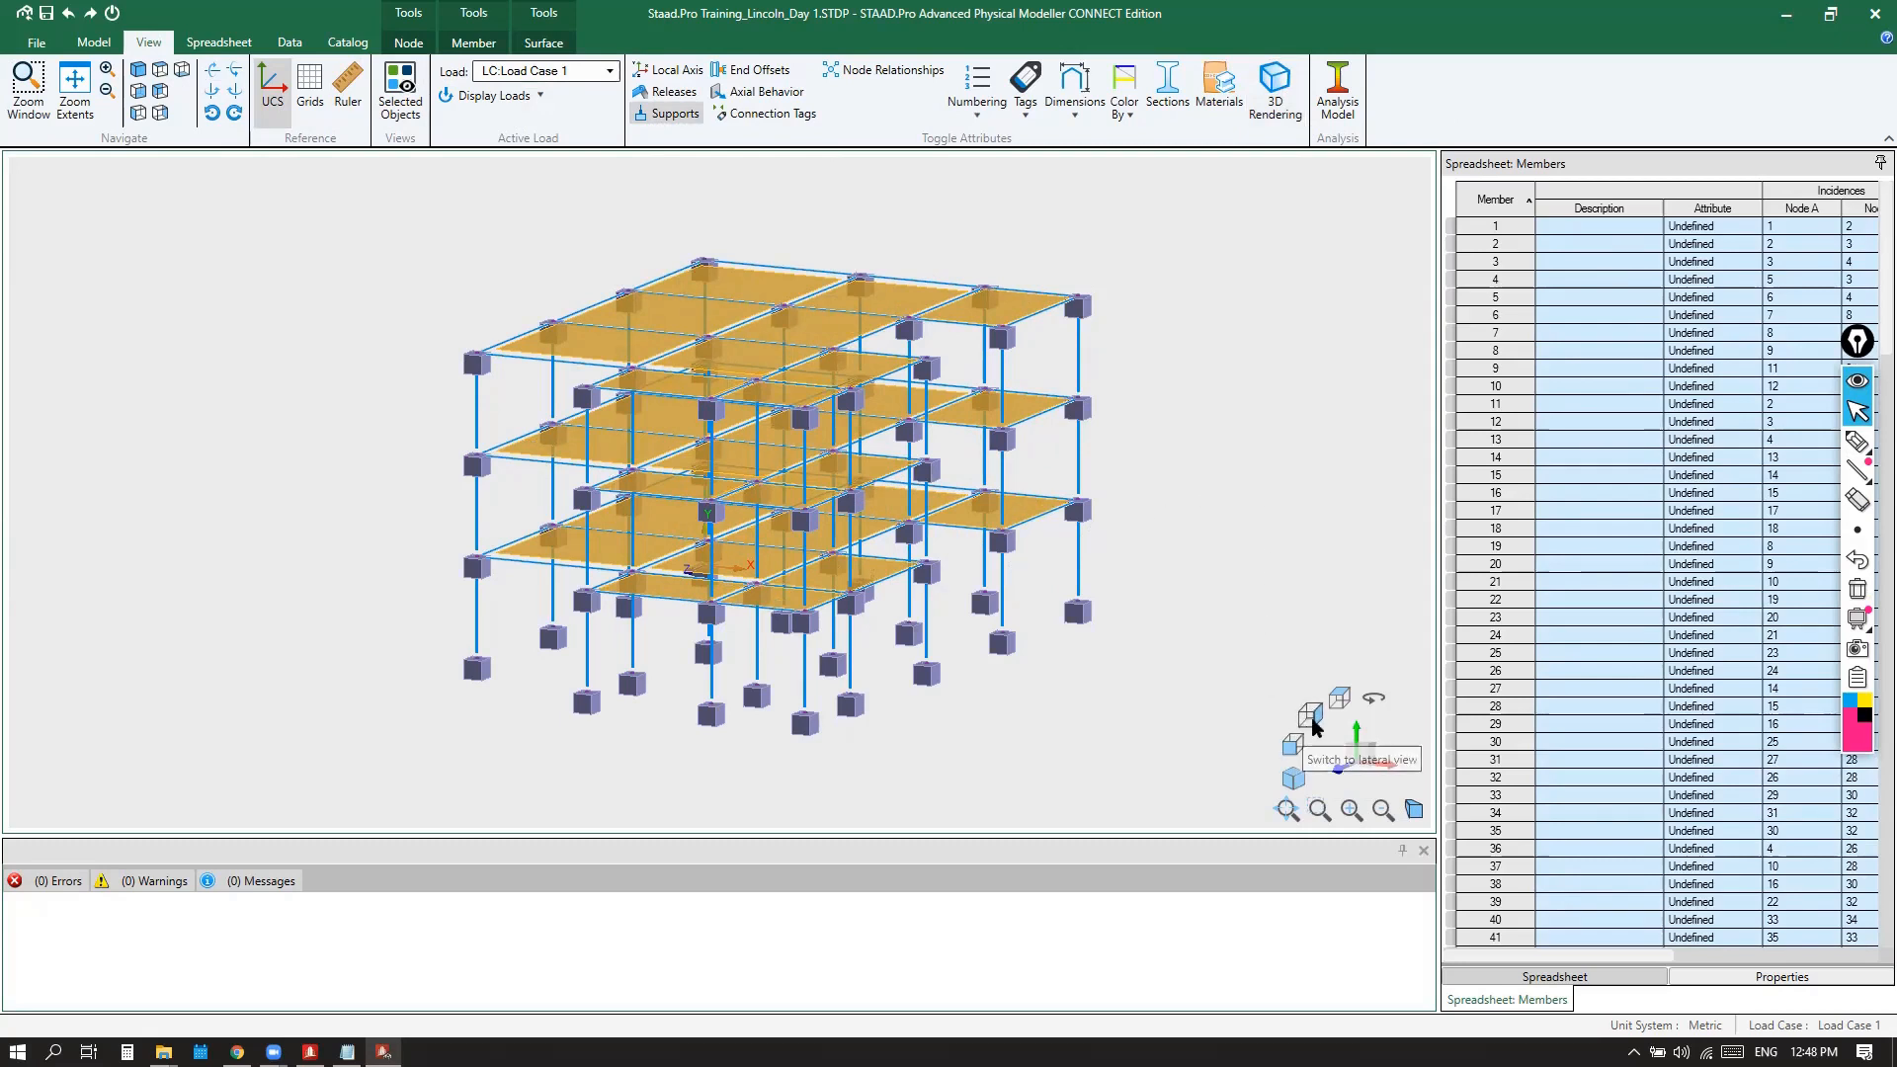
Select the nodes of the three upper levels in the front view, leaving out the base supports
click(1293, 744)
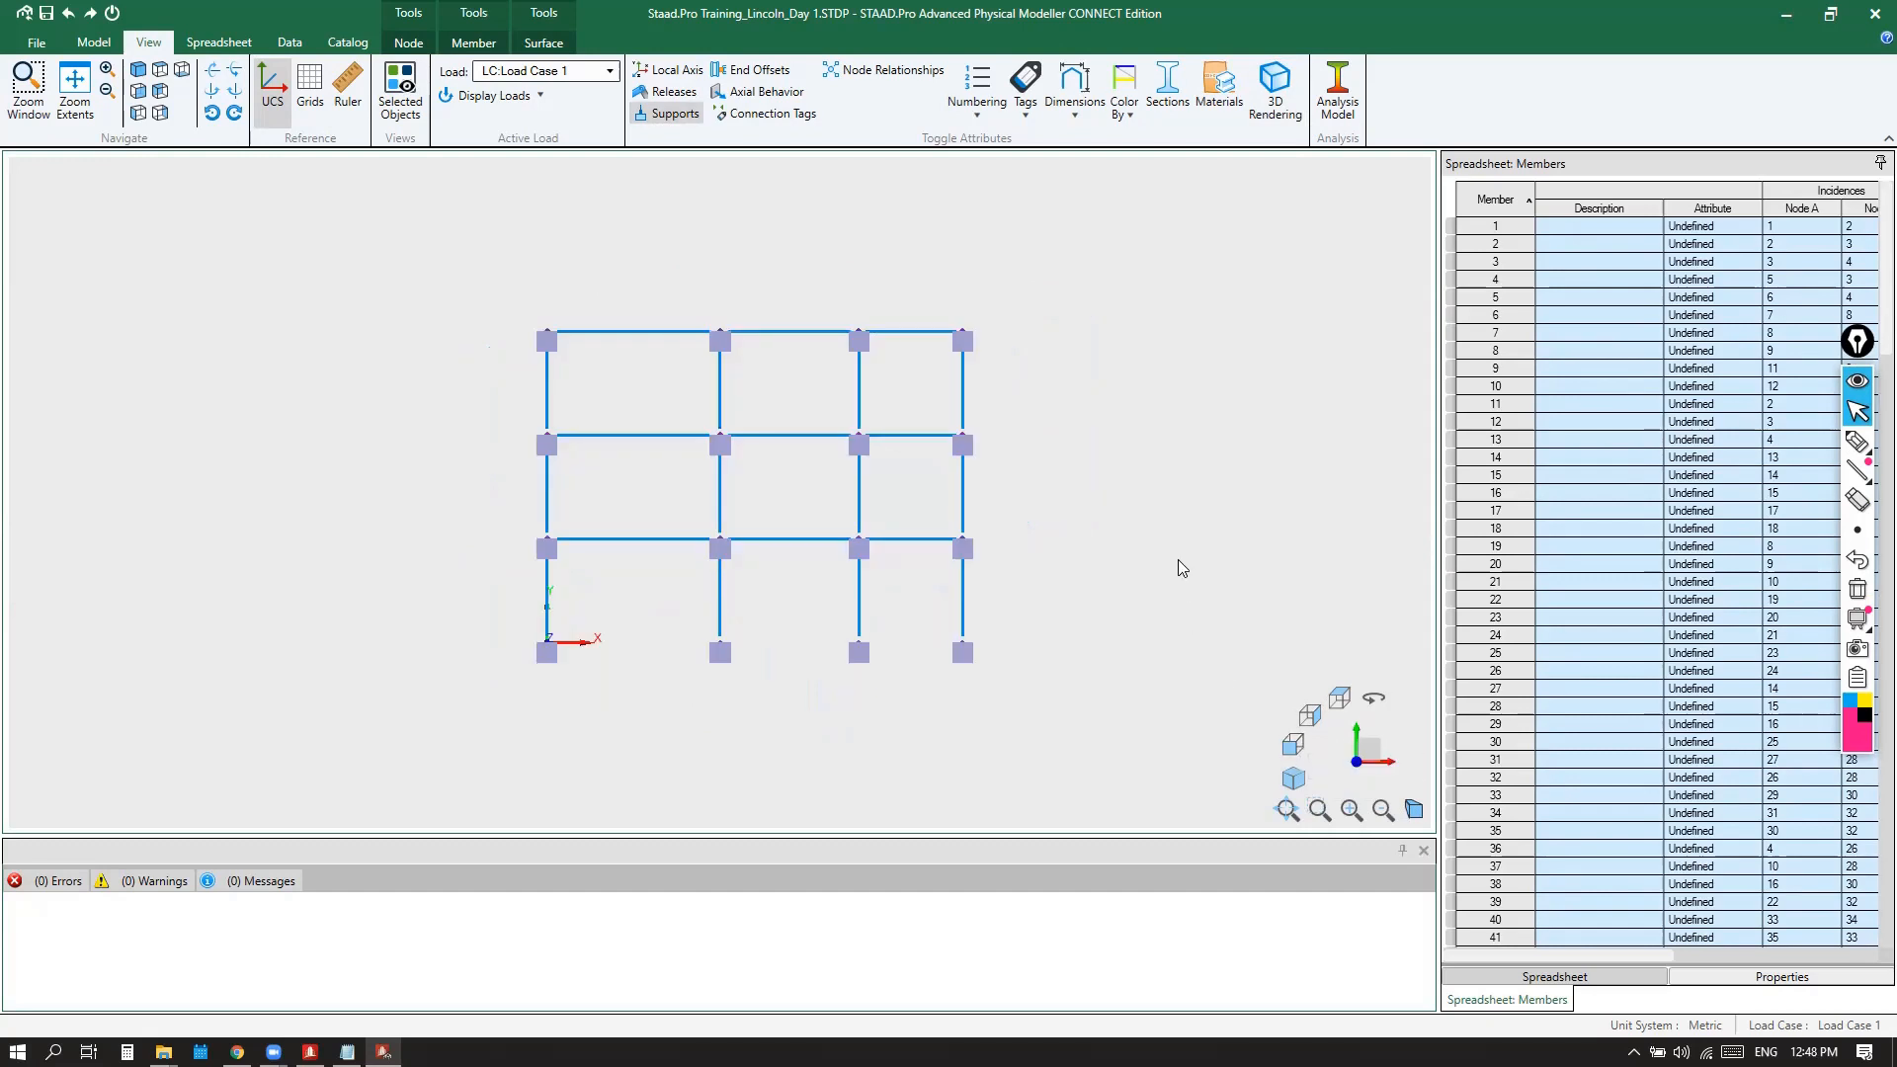
drag(496, 276, 1063, 582)
drag(1107, 279, 394, 584)
drag(1076, 275, 491, 559)
drag(502, 268, 1051, 595)
drag(1073, 303, 453, 573)
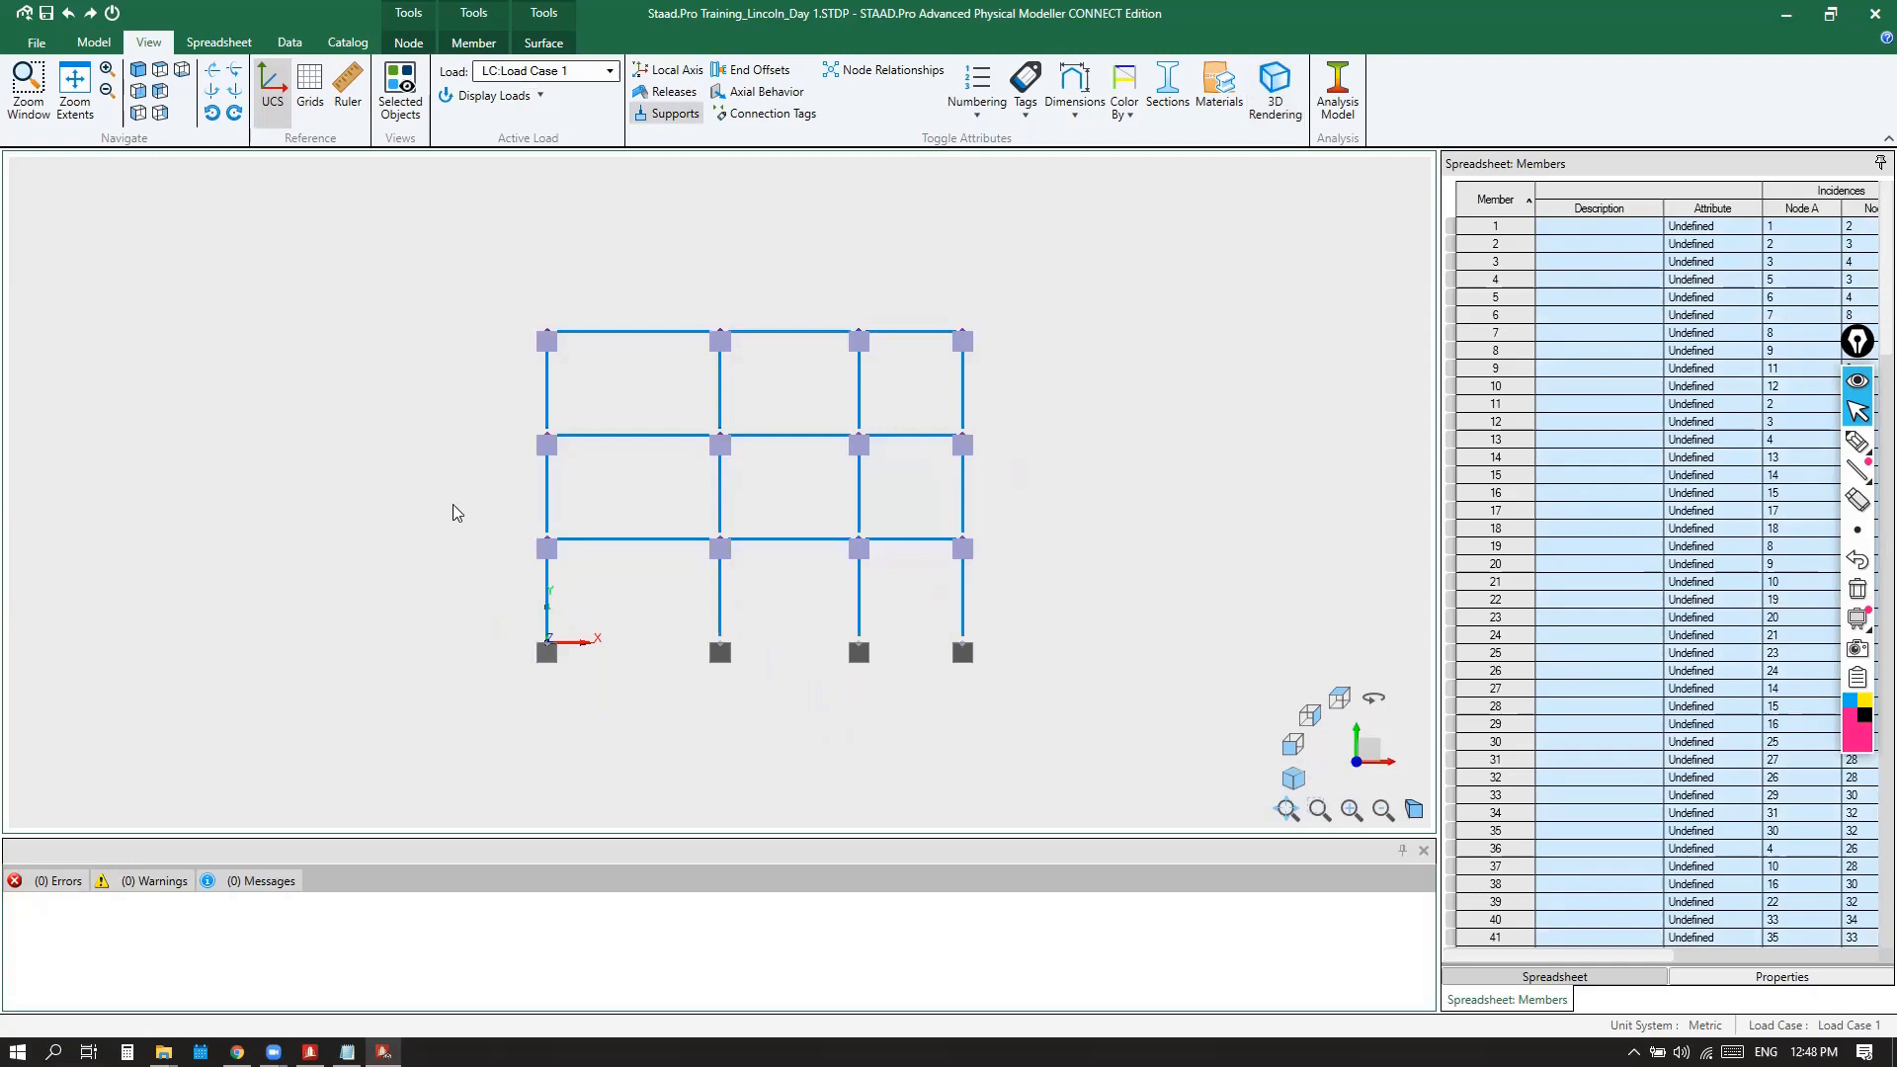
Remove the upper-level supports by assigning the selected nodes a custom Restraints support with all translations and rotations unchecked
click(413, 46)
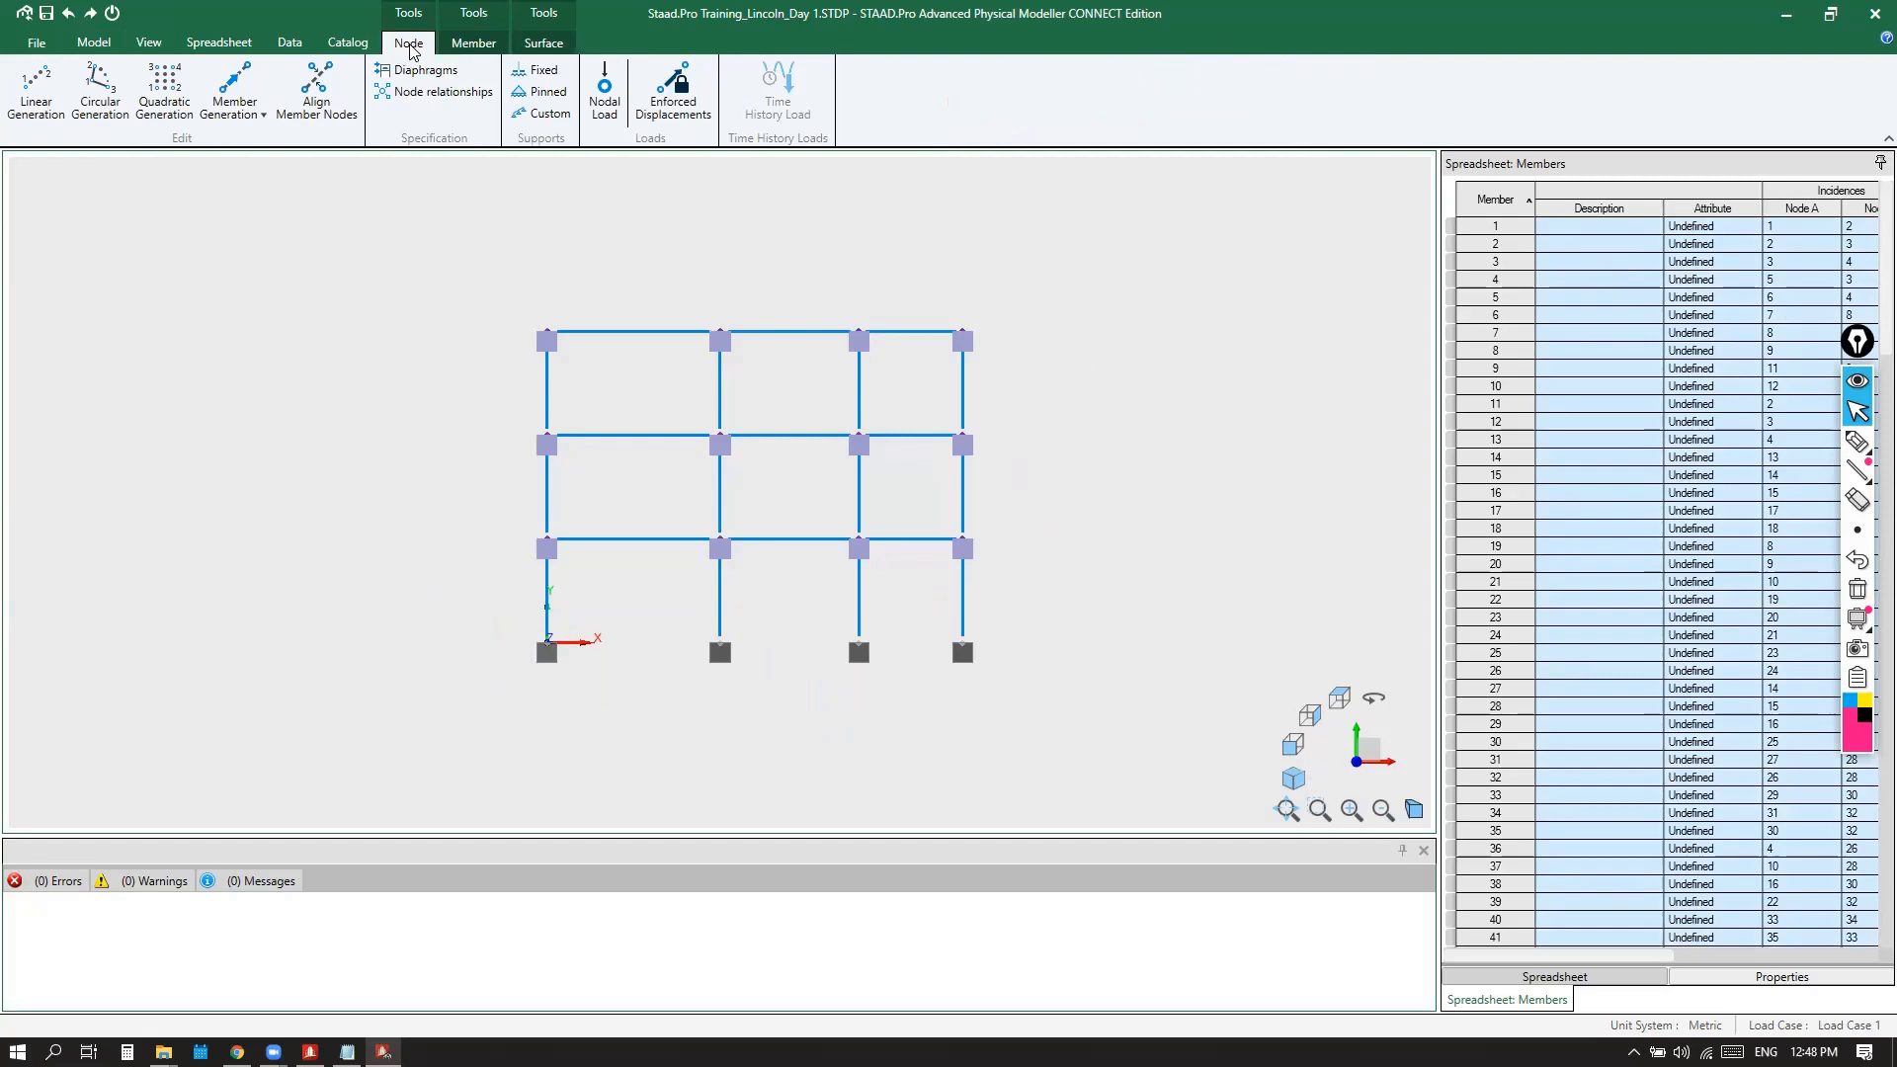
click(549, 115)
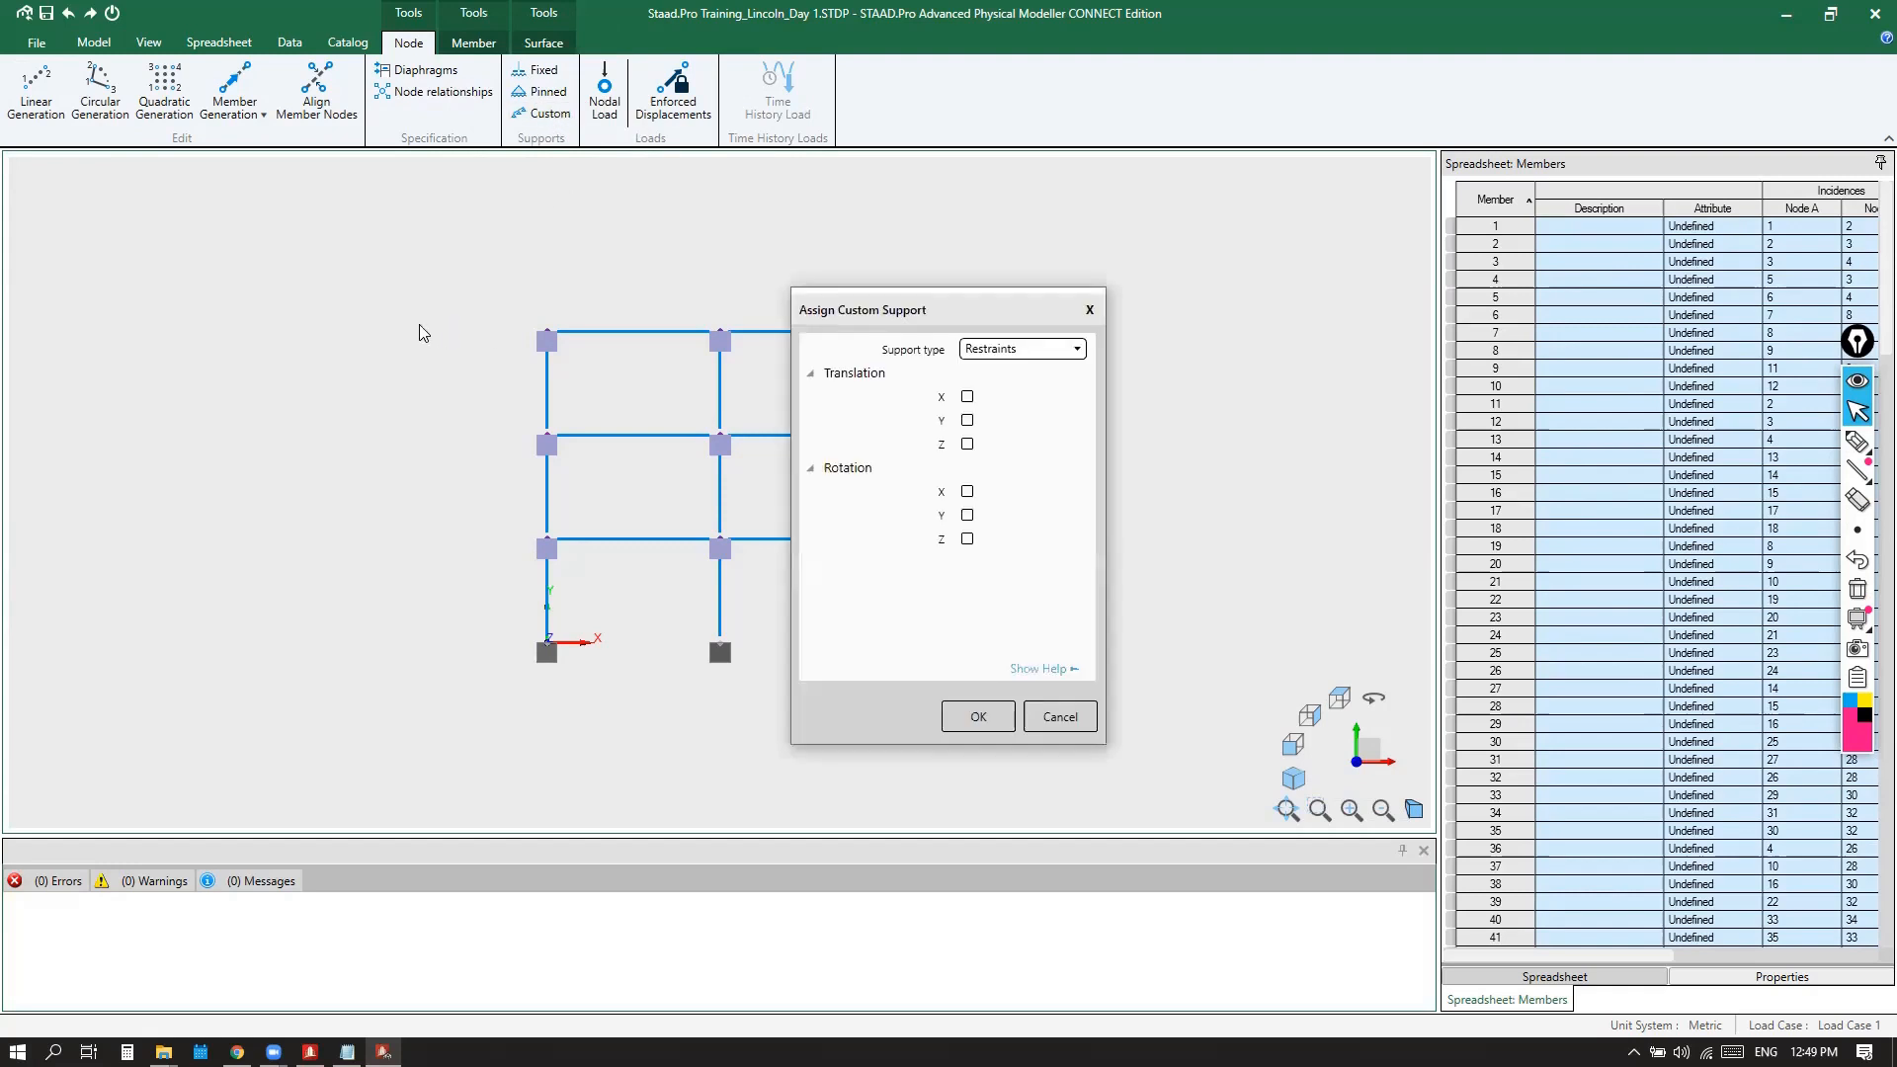
drag(984, 308, 335, 247)
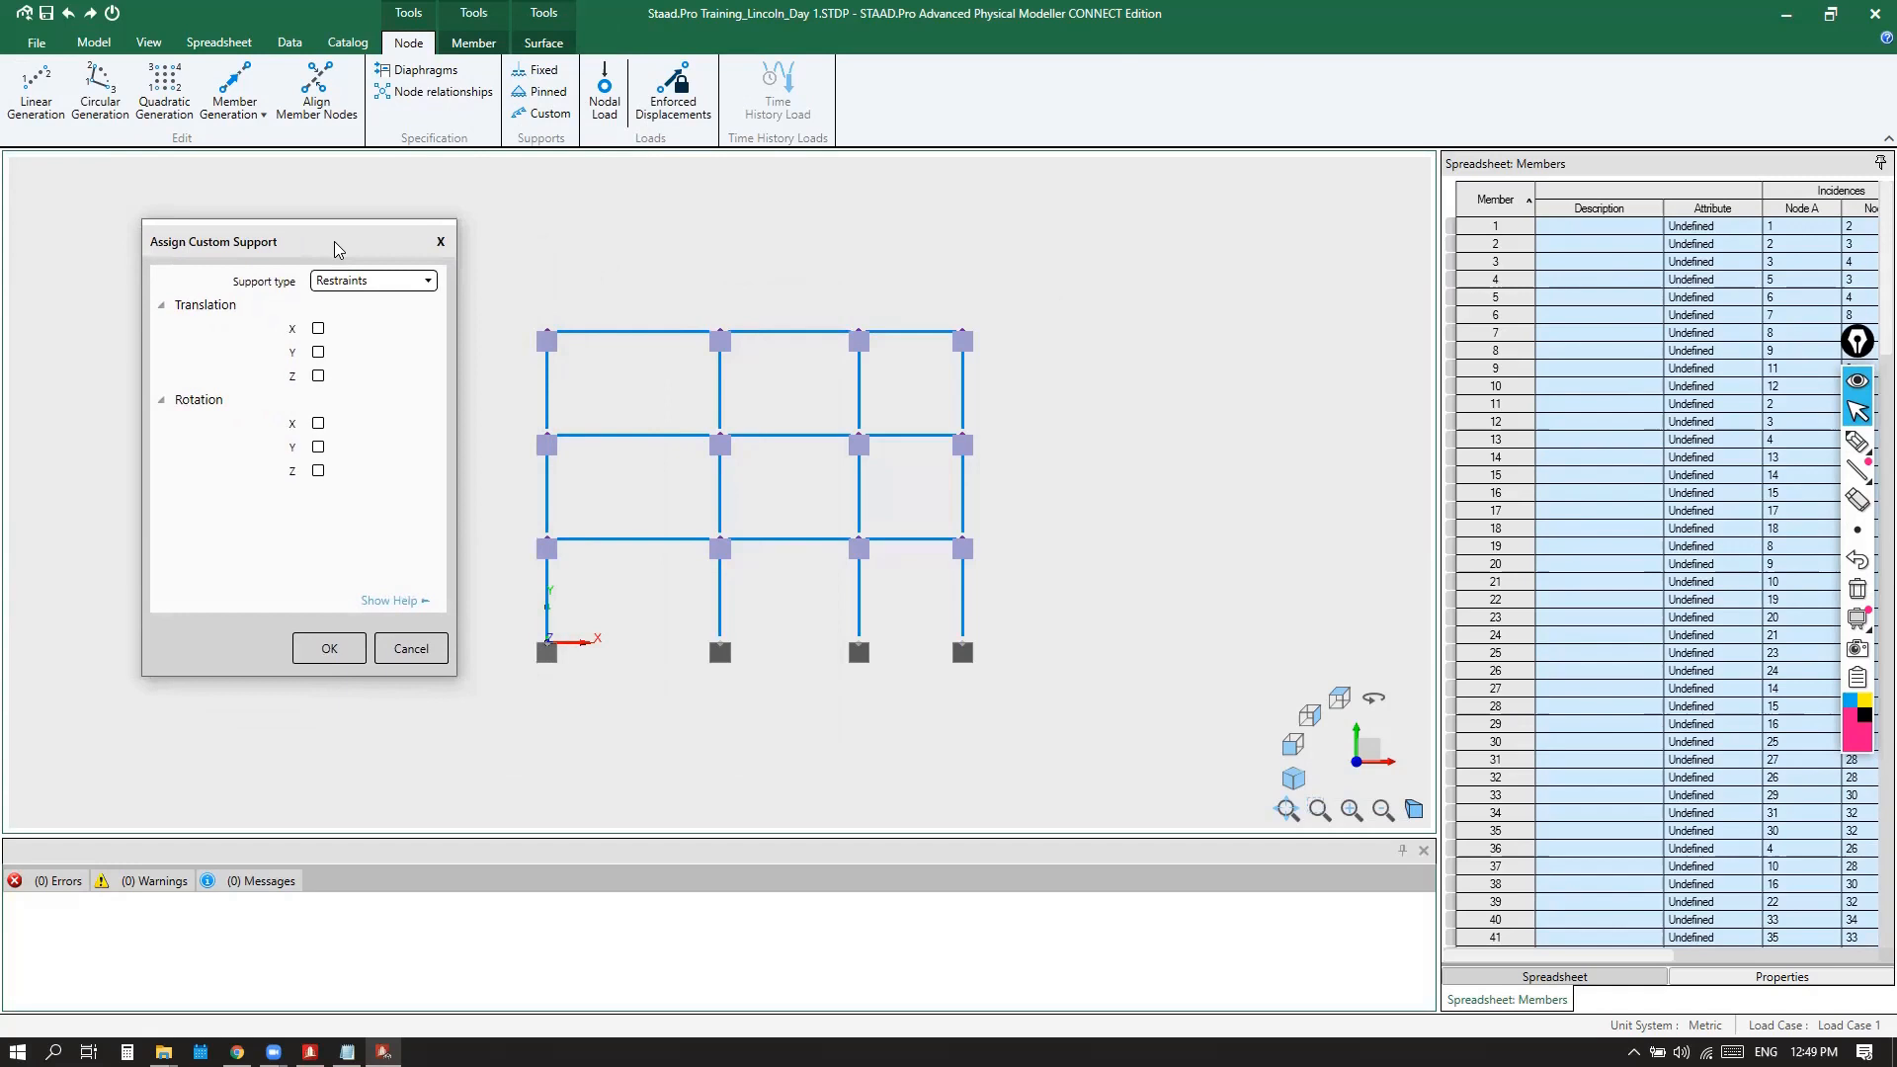
mouse_move(334, 247)
mouse_down()
mouse_move(361, 241)
mouse_move(303, 229)
mouse_up()
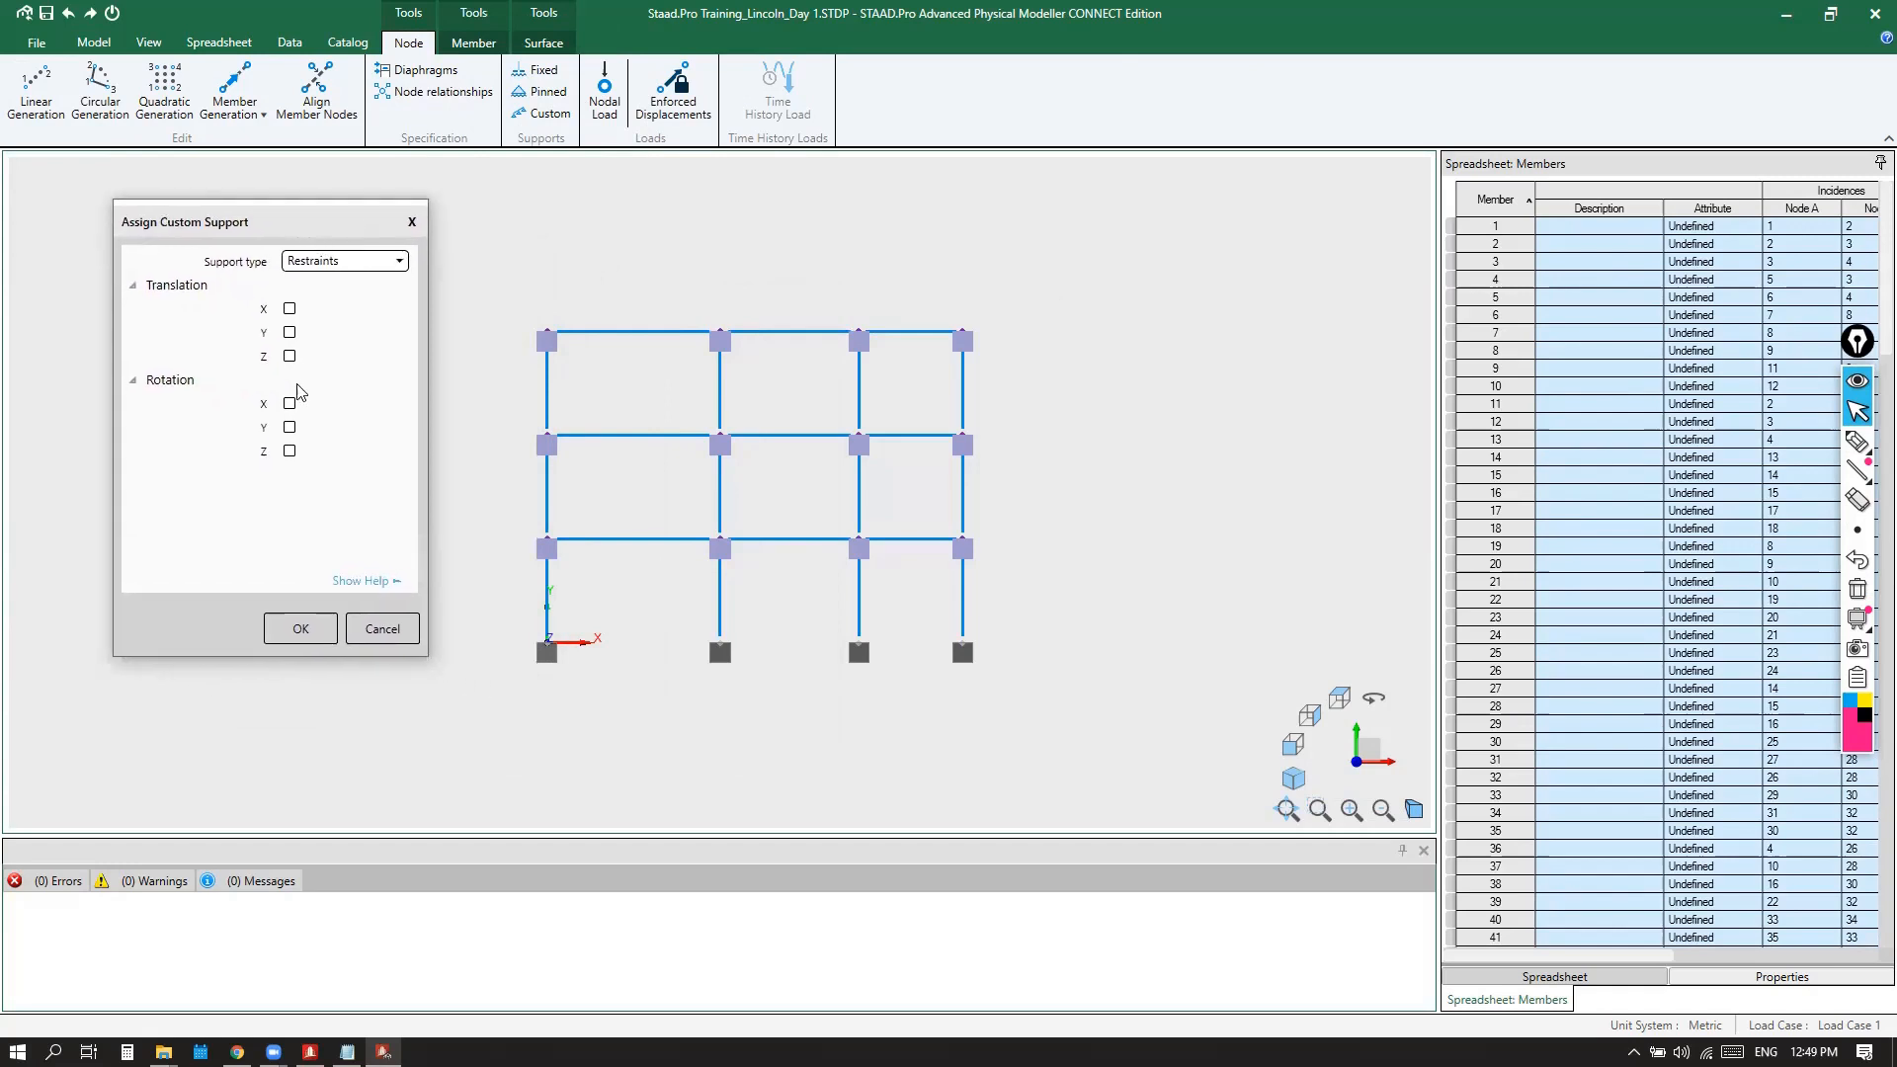
click(290, 309)
click(290, 309)
click(275, 632)
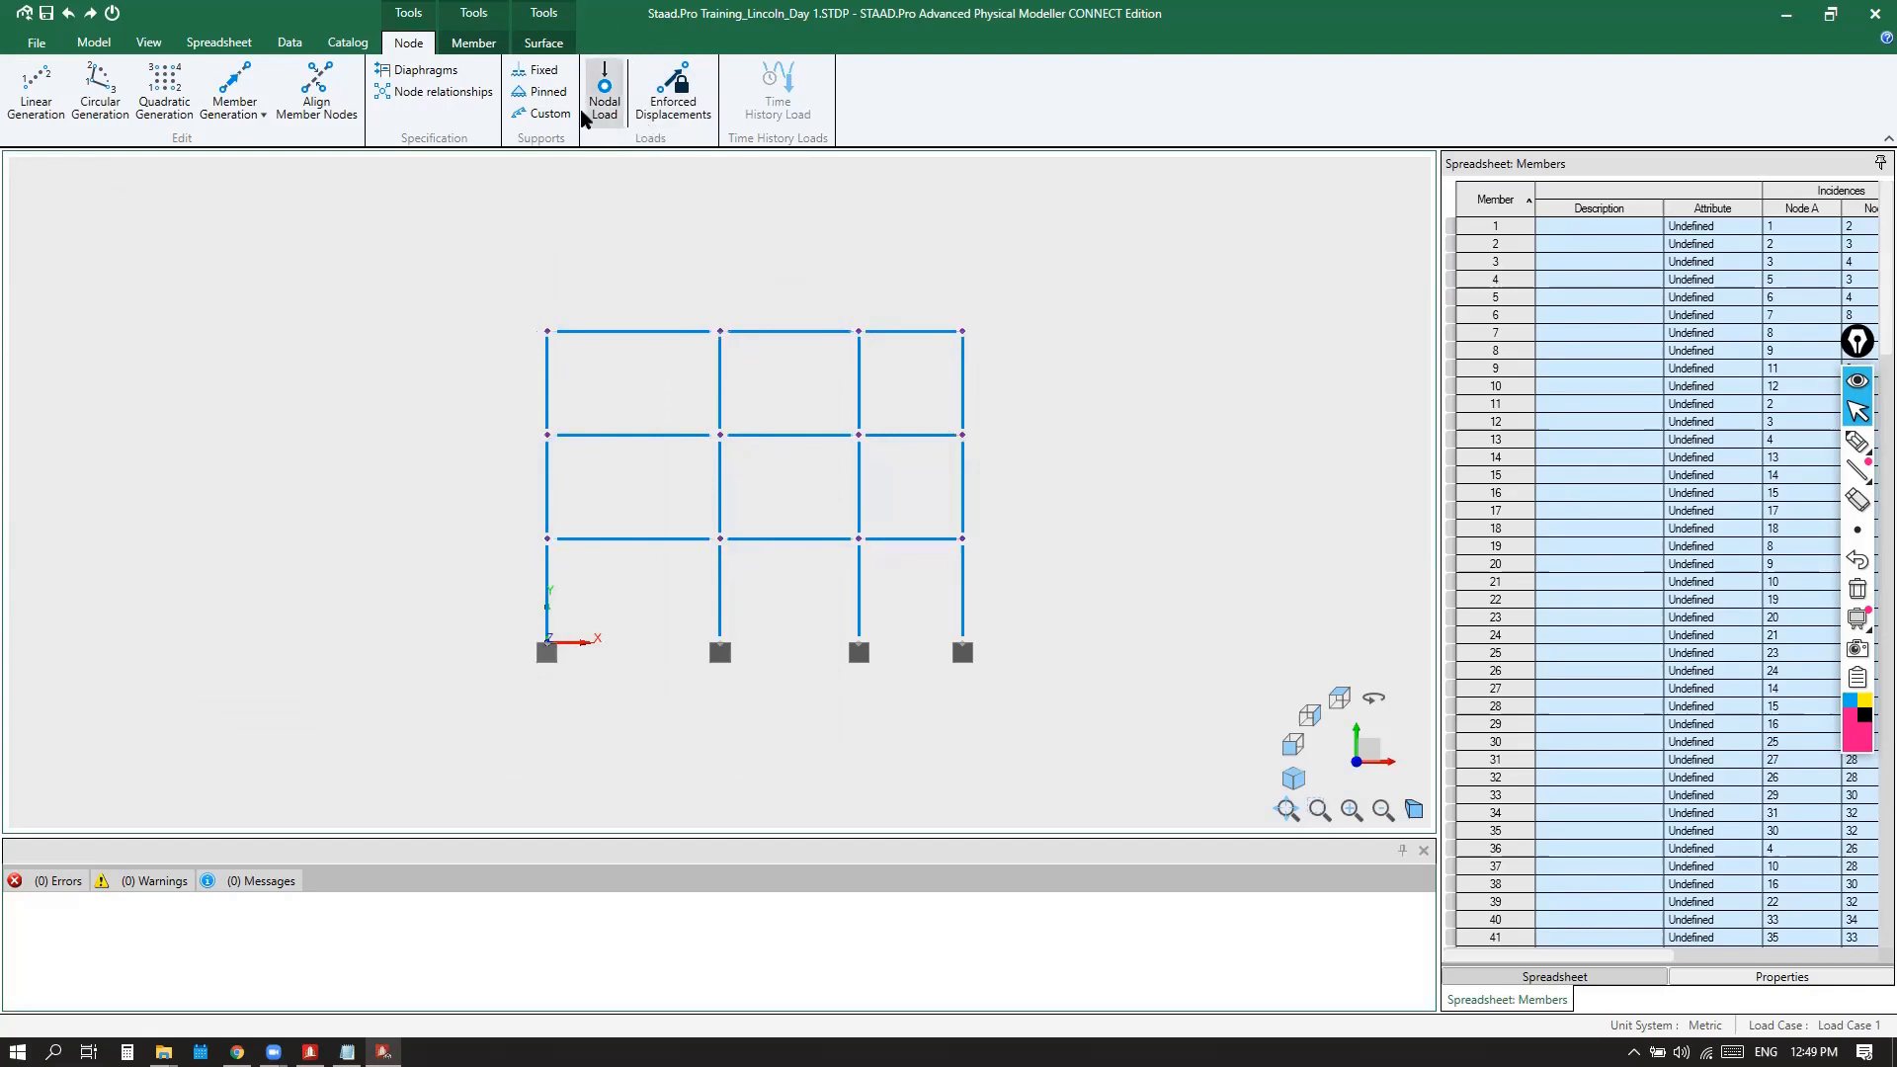
Check the support type options for a custom node support, close the dialog and clear the node selection
click(545, 114)
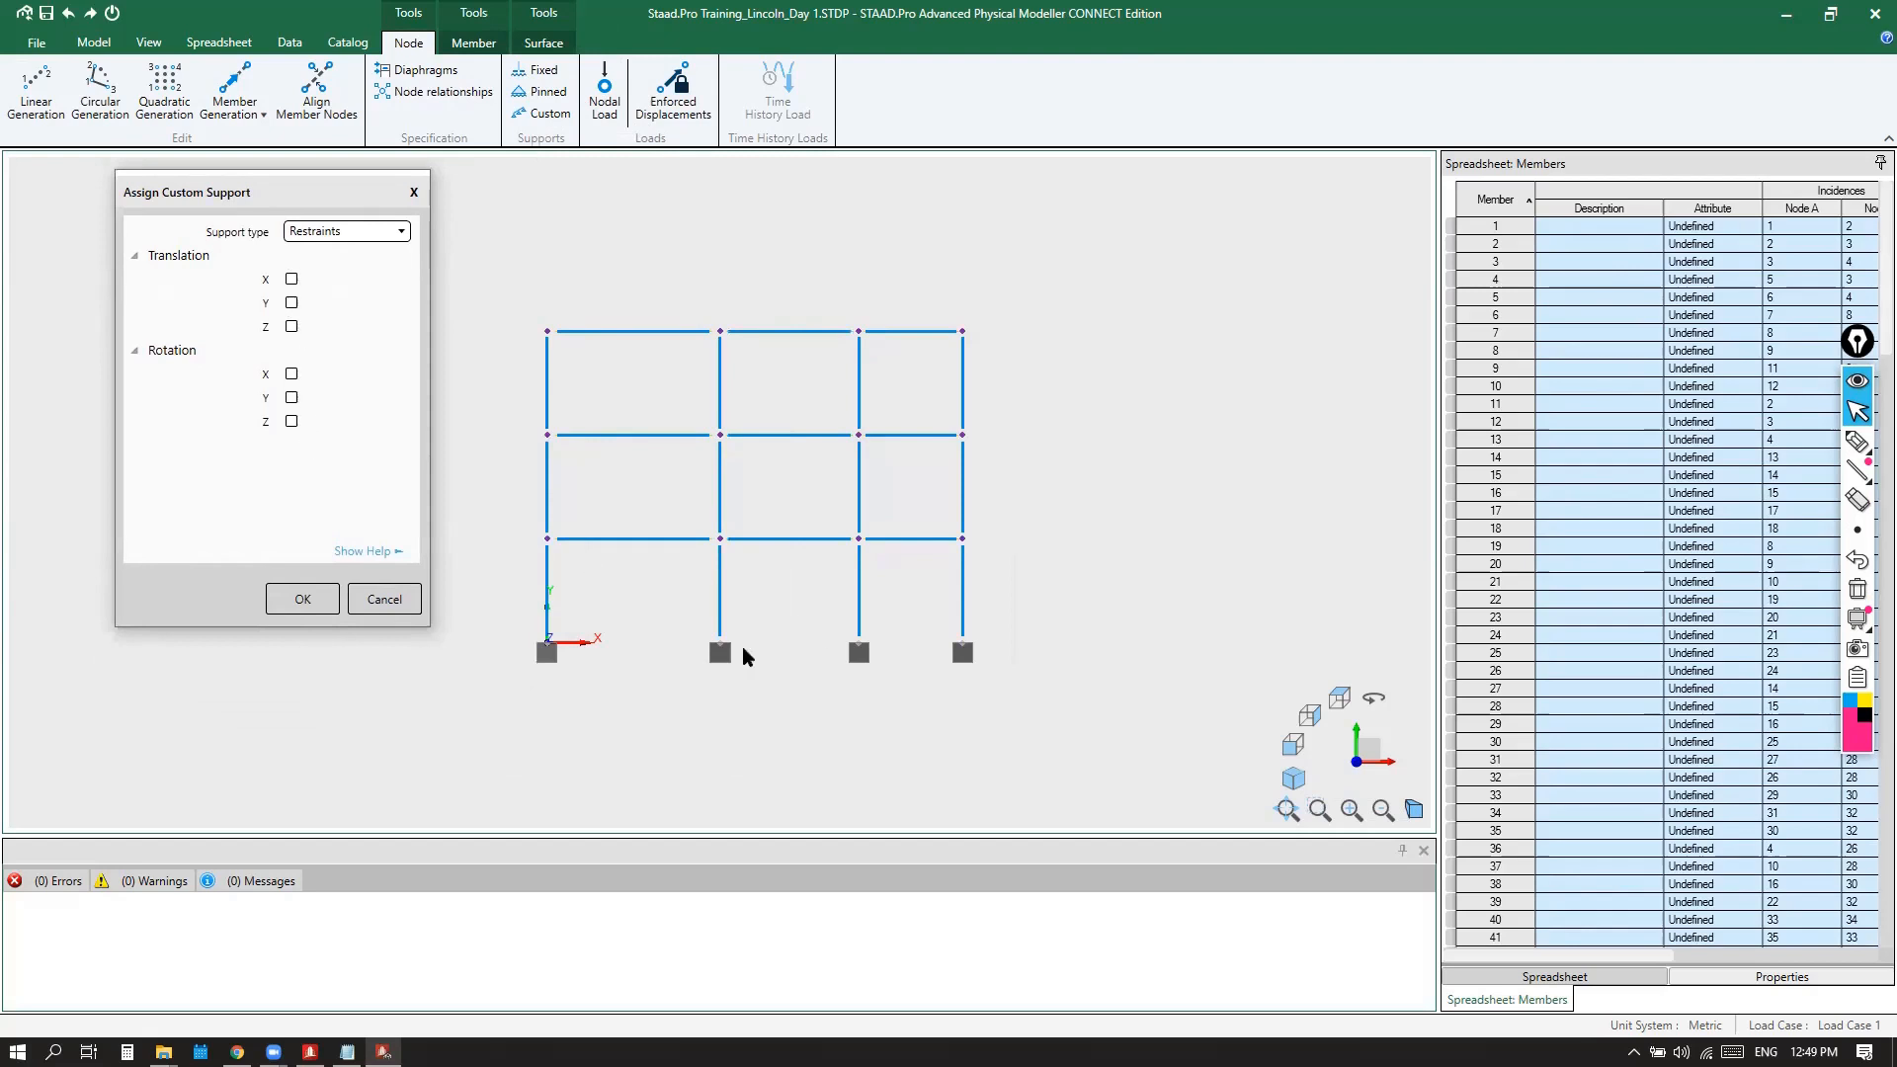
click(402, 231)
click(401, 232)
click(414, 193)
click(1212, 407)
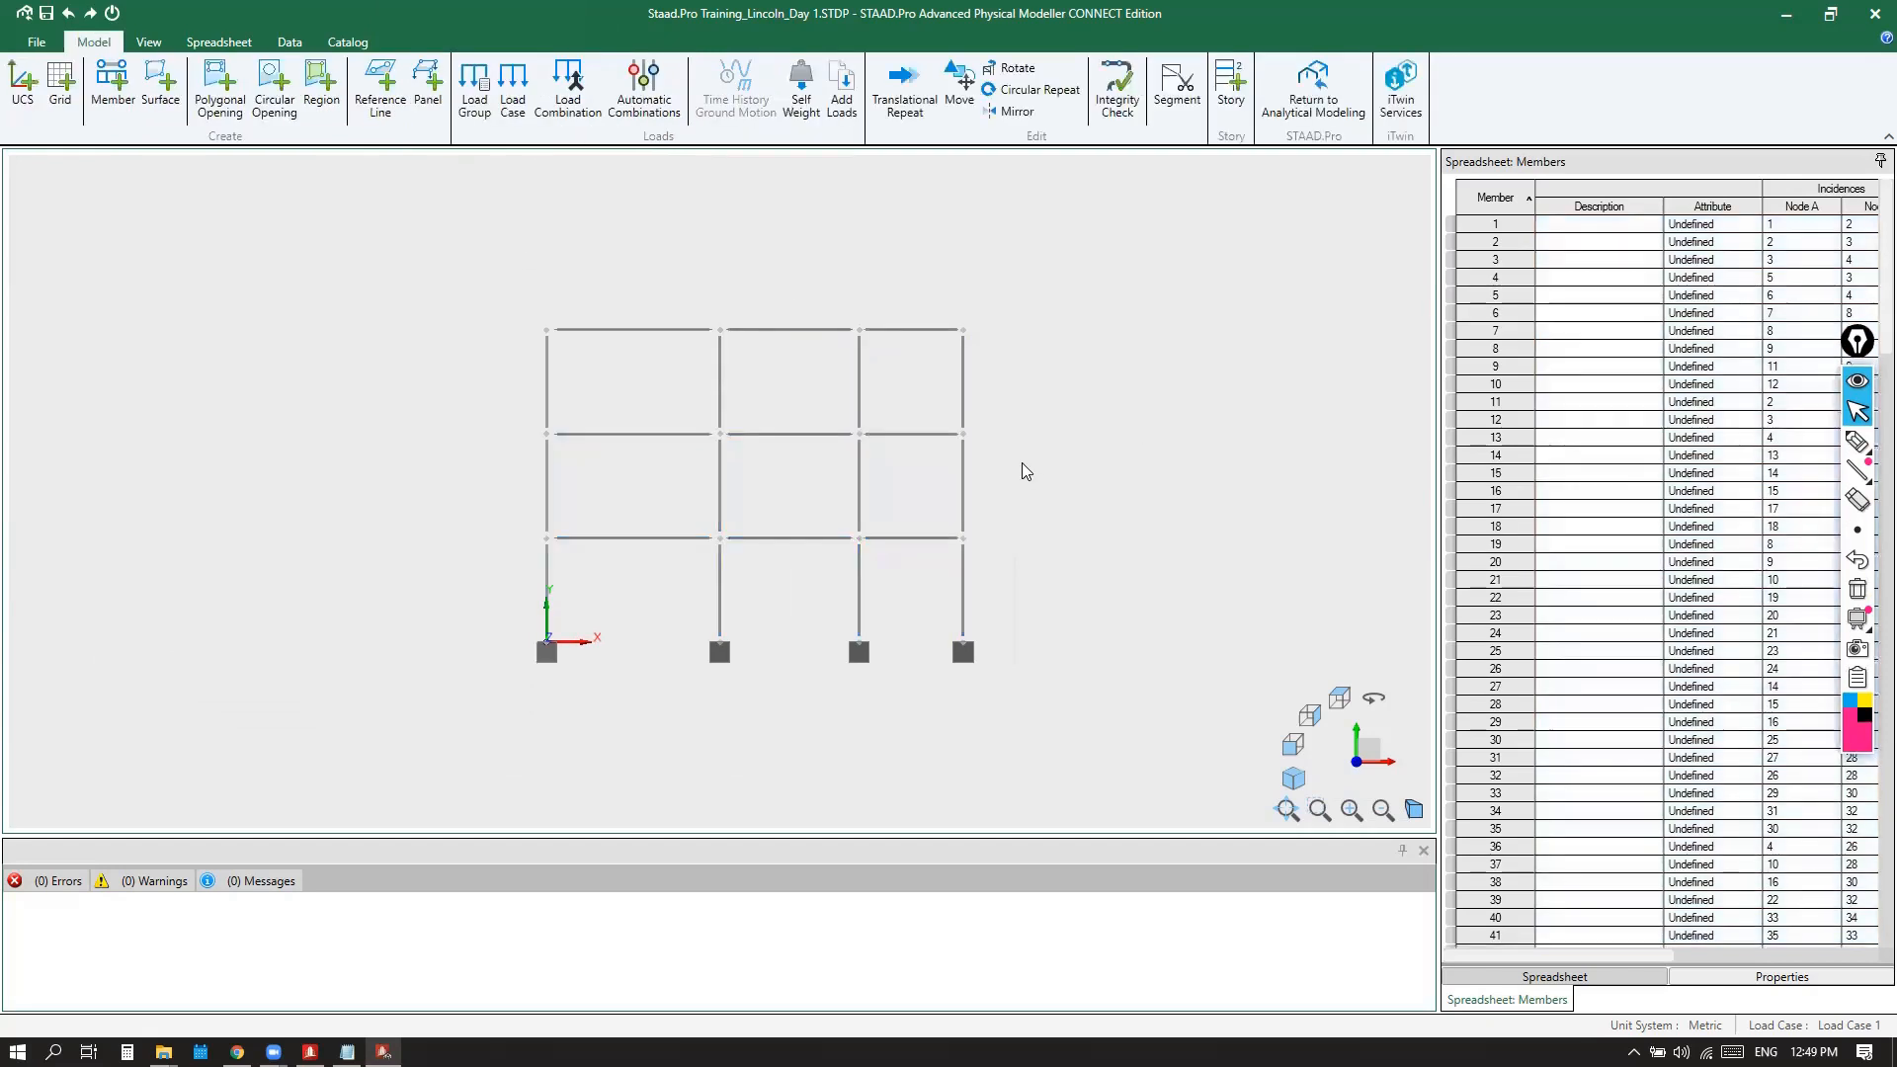
Examine the three-storey frame in a 3D view to check that supports remain only at the column bases
middle_drag(1055, 425, 1005, 425)
scroll(940, 415, down, 2)
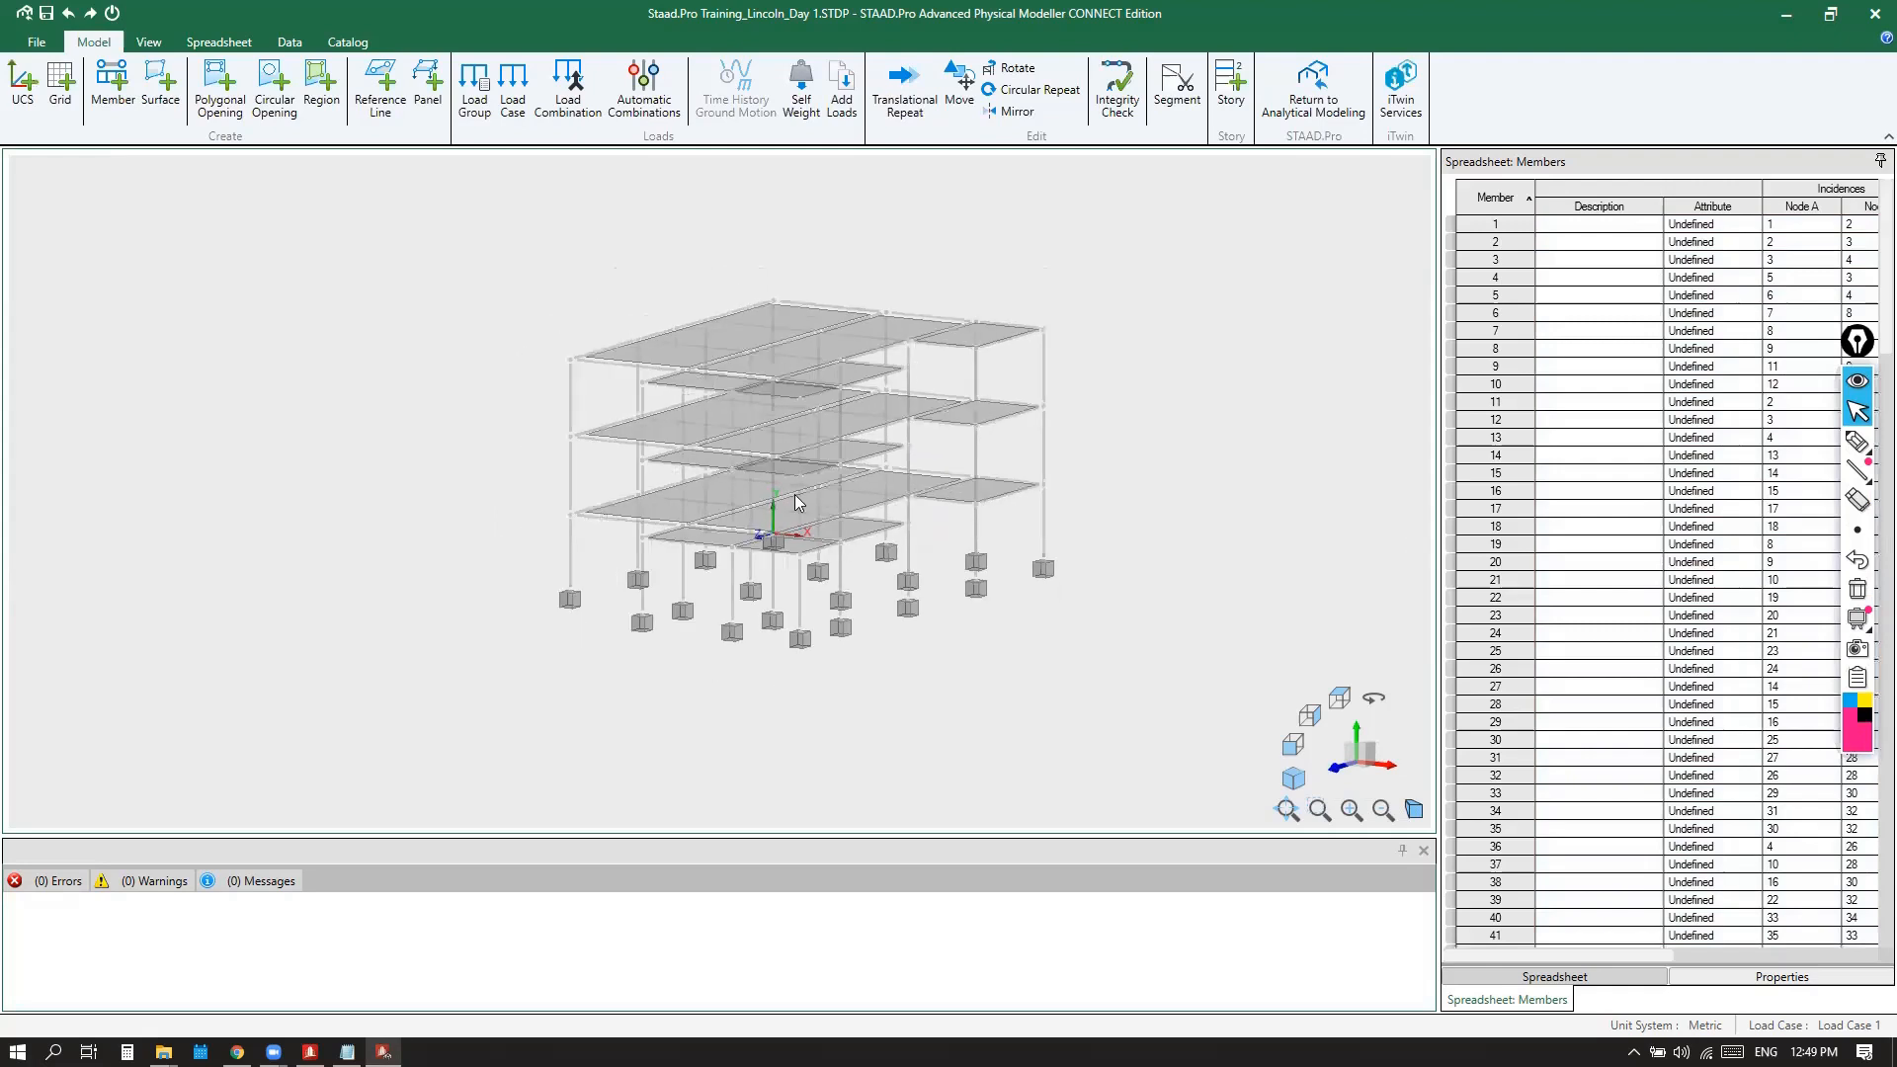
middle_drag(757, 480, 801, 554)
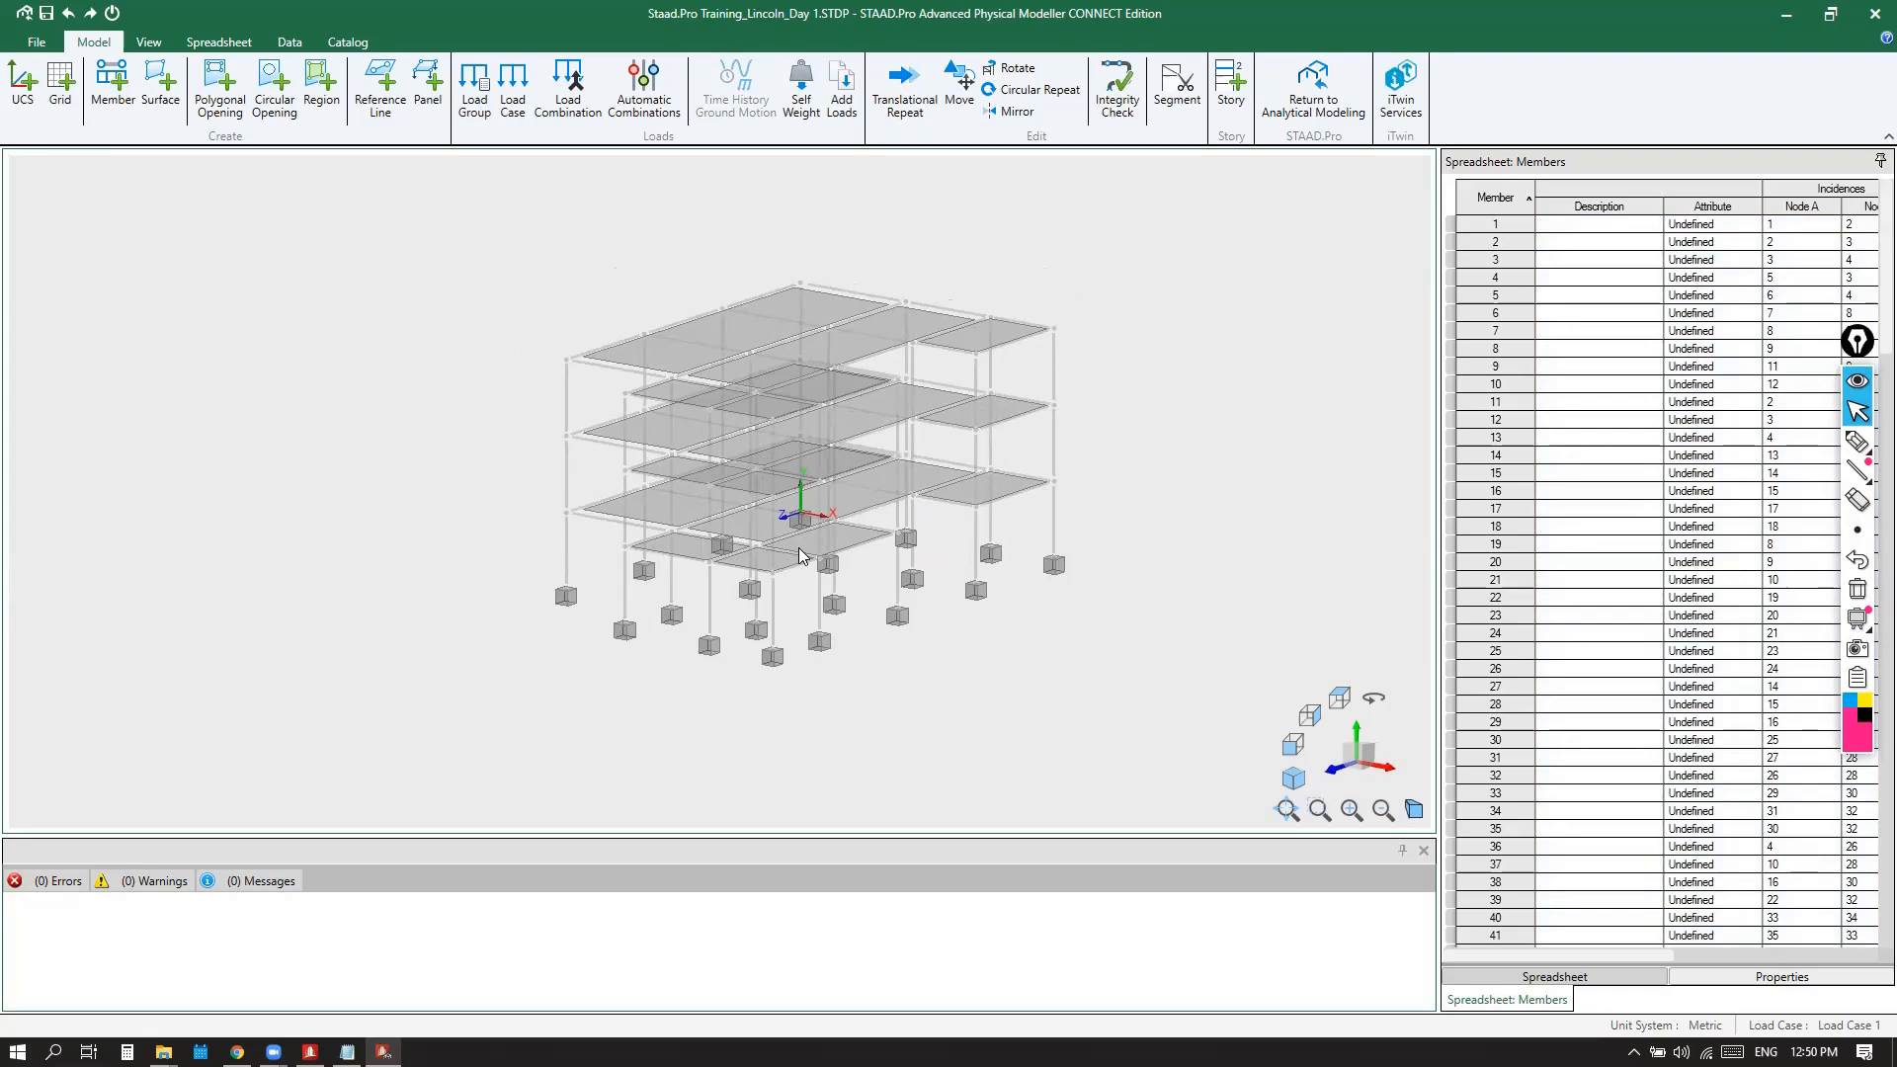
click(959, 84)
scroll(787, 462, down, 3)
scroll(904, 378, up, 4)
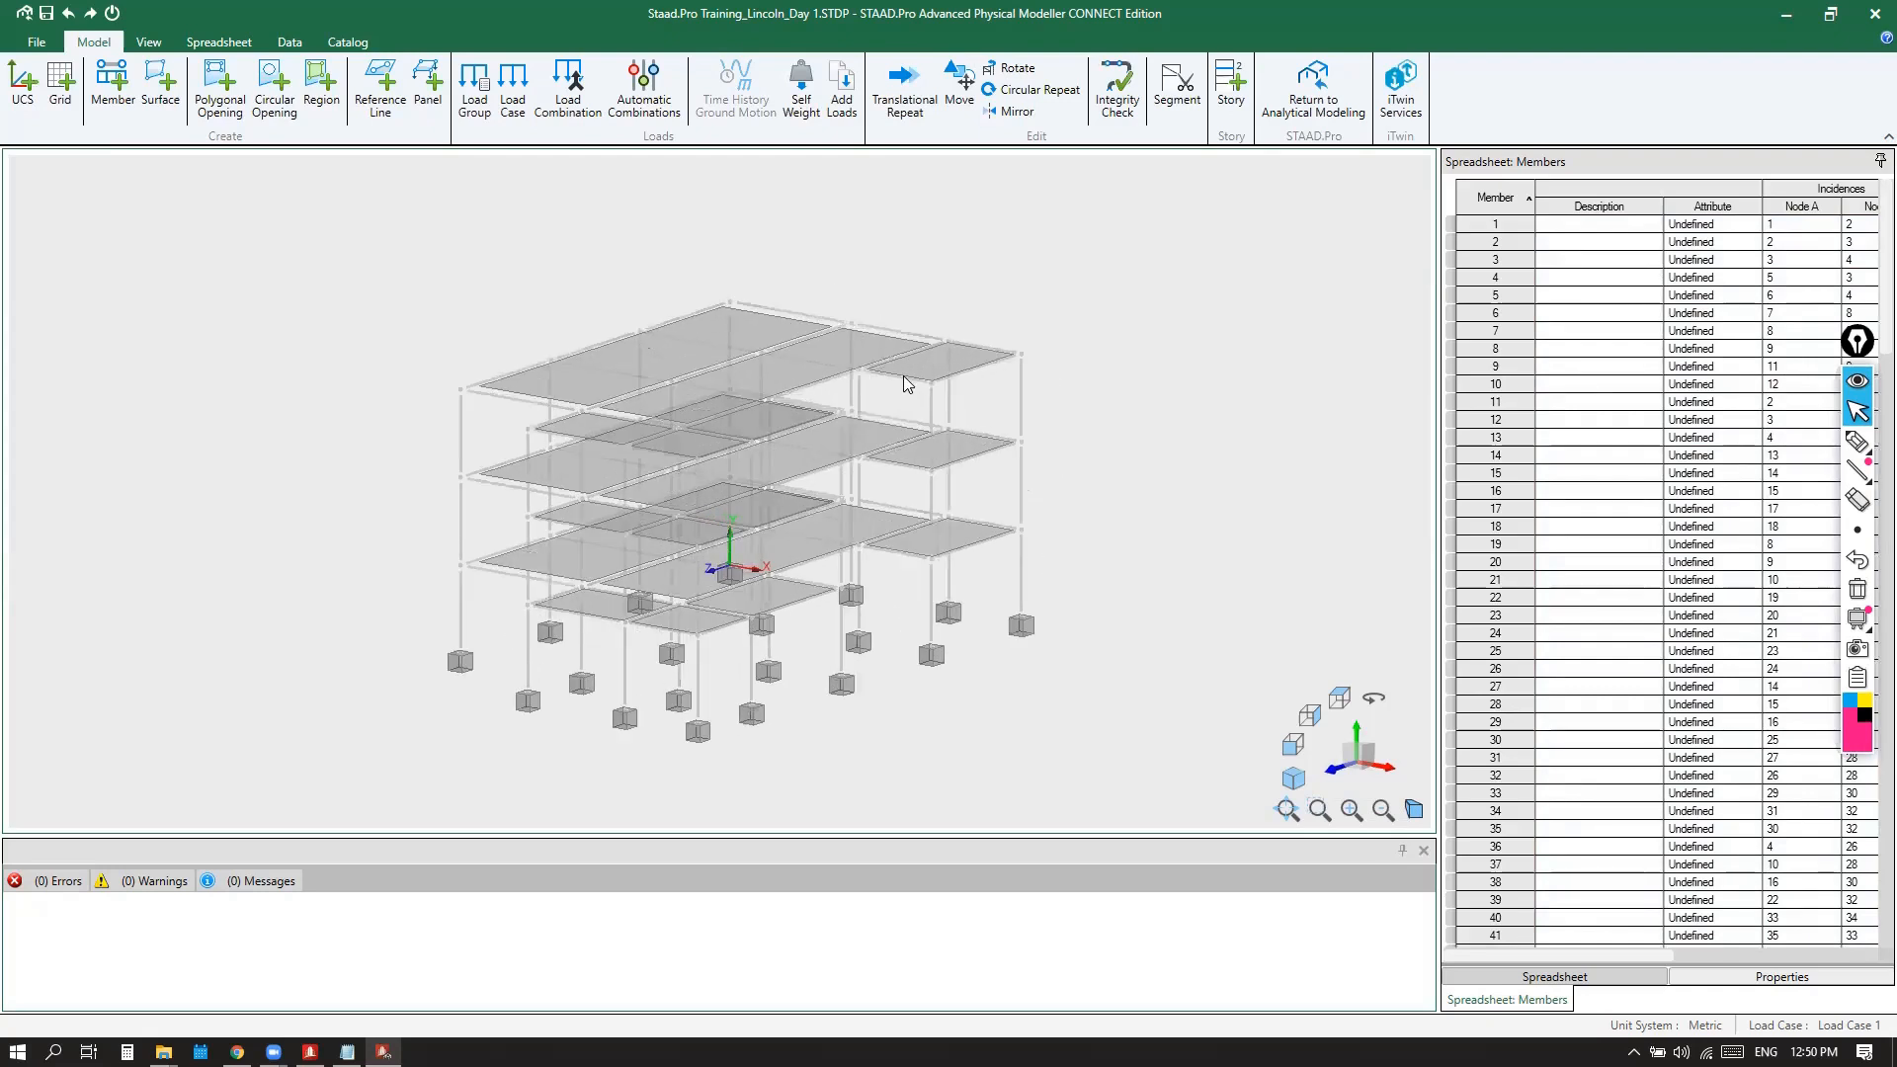
scroll(918, 383, down, 1)
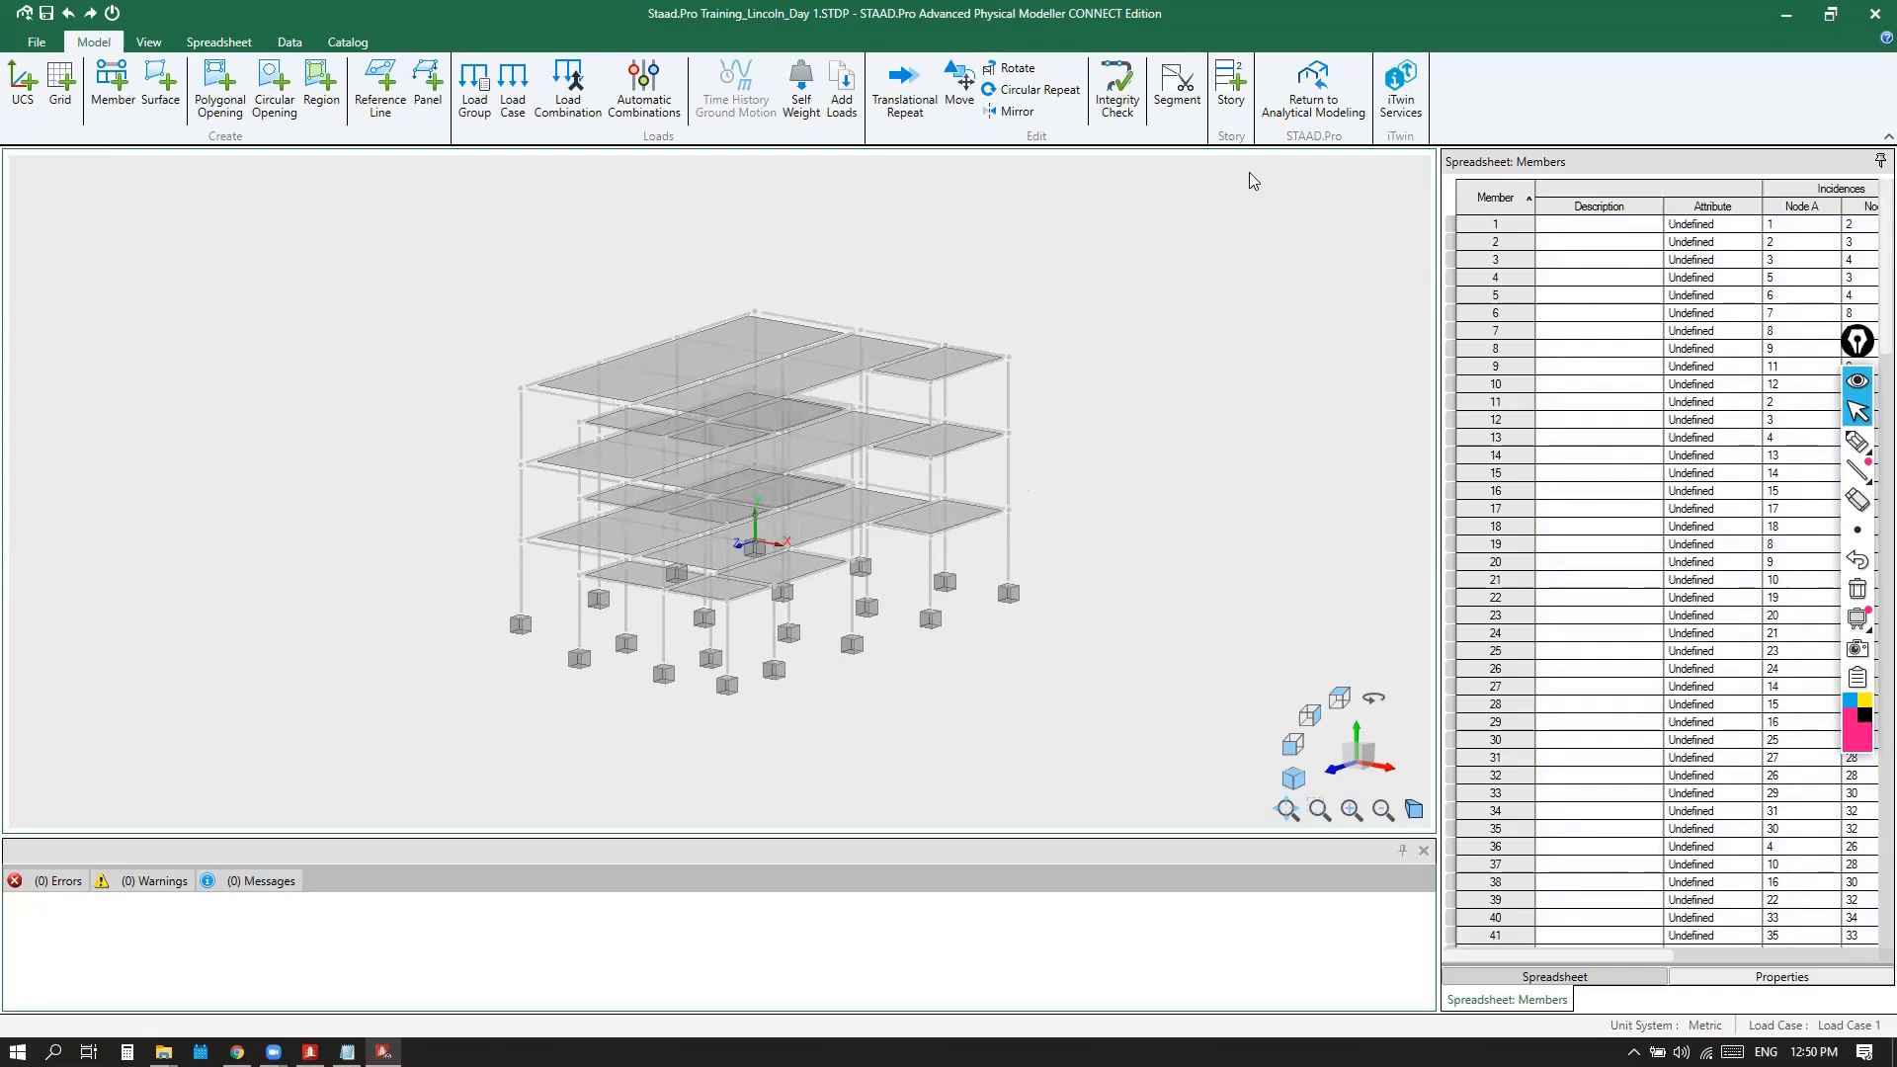
Turn on 3D rendering of the three-storey frame and select the whole model with a selection window
click(149, 42)
click(1275, 87)
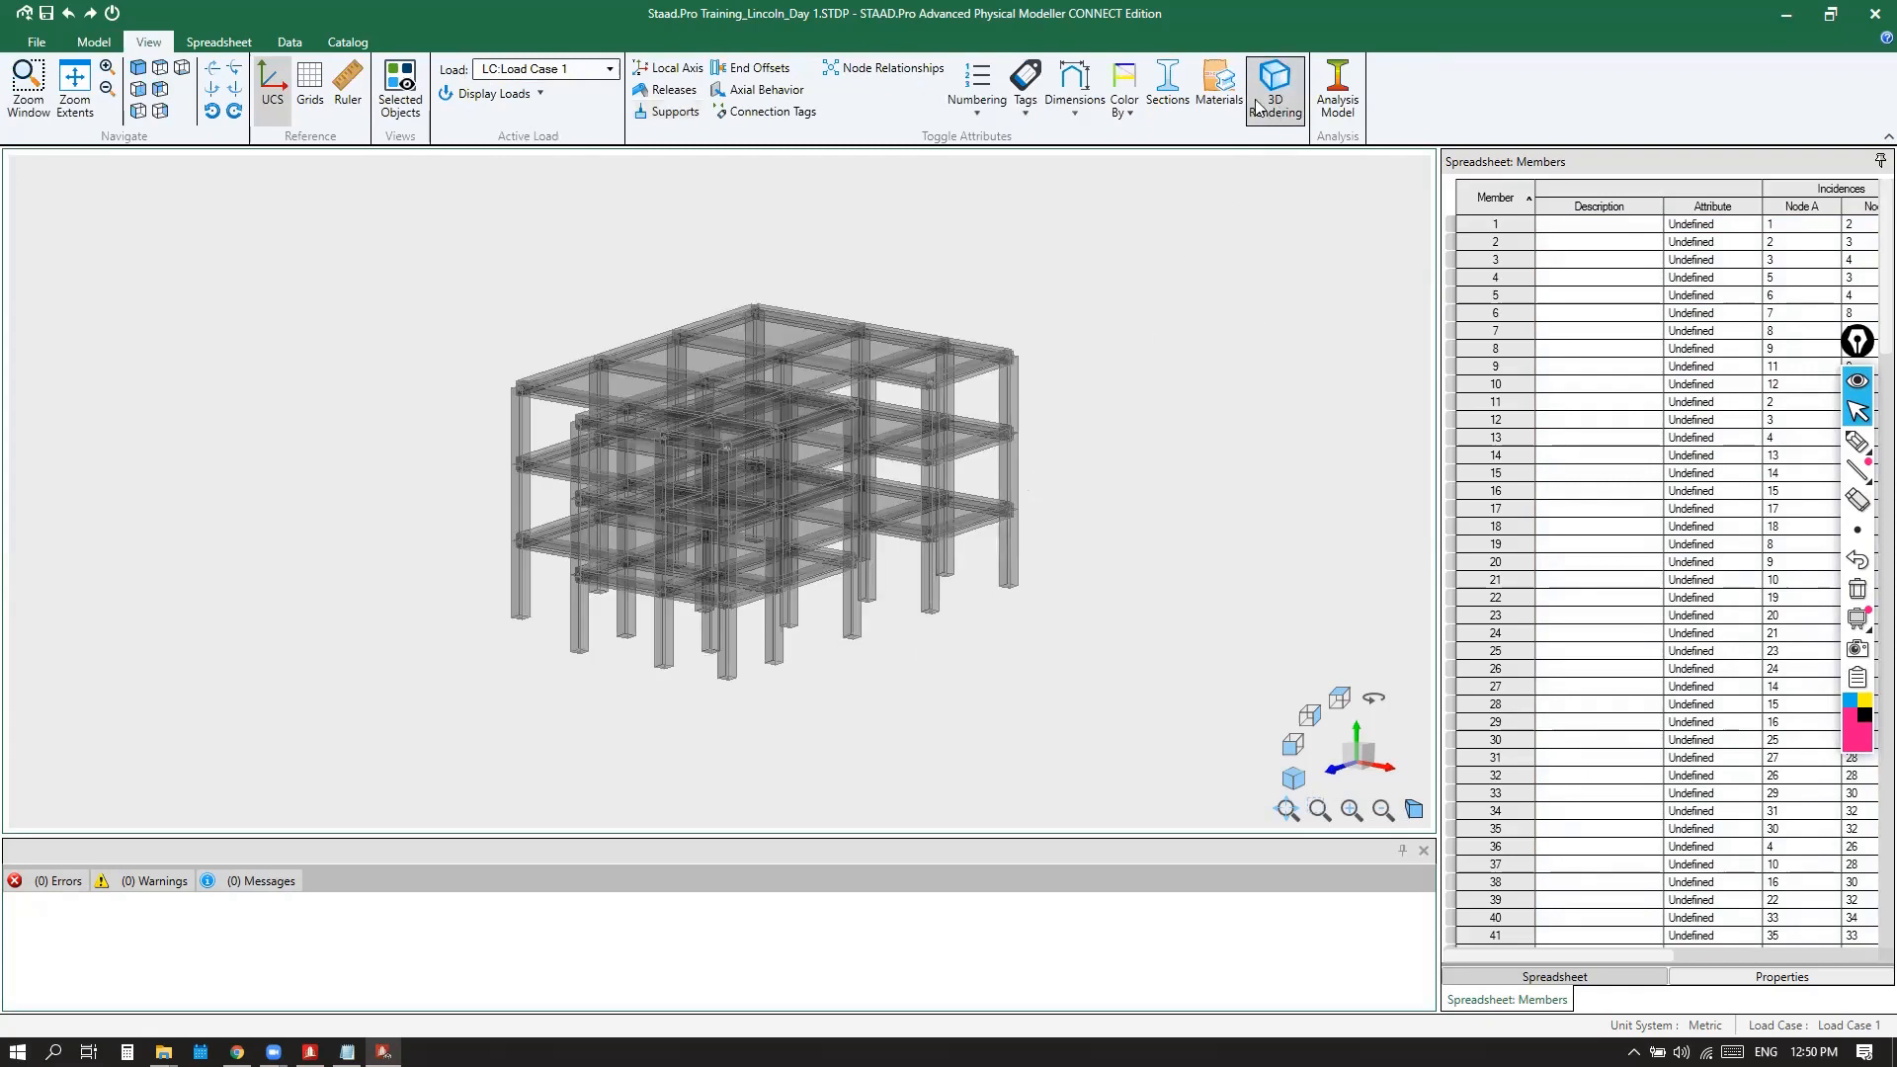
mouse_move(1248, 204)
mouse_down()
mouse_move(309, 678)
mouse_move(398, 703)
mouse_up()
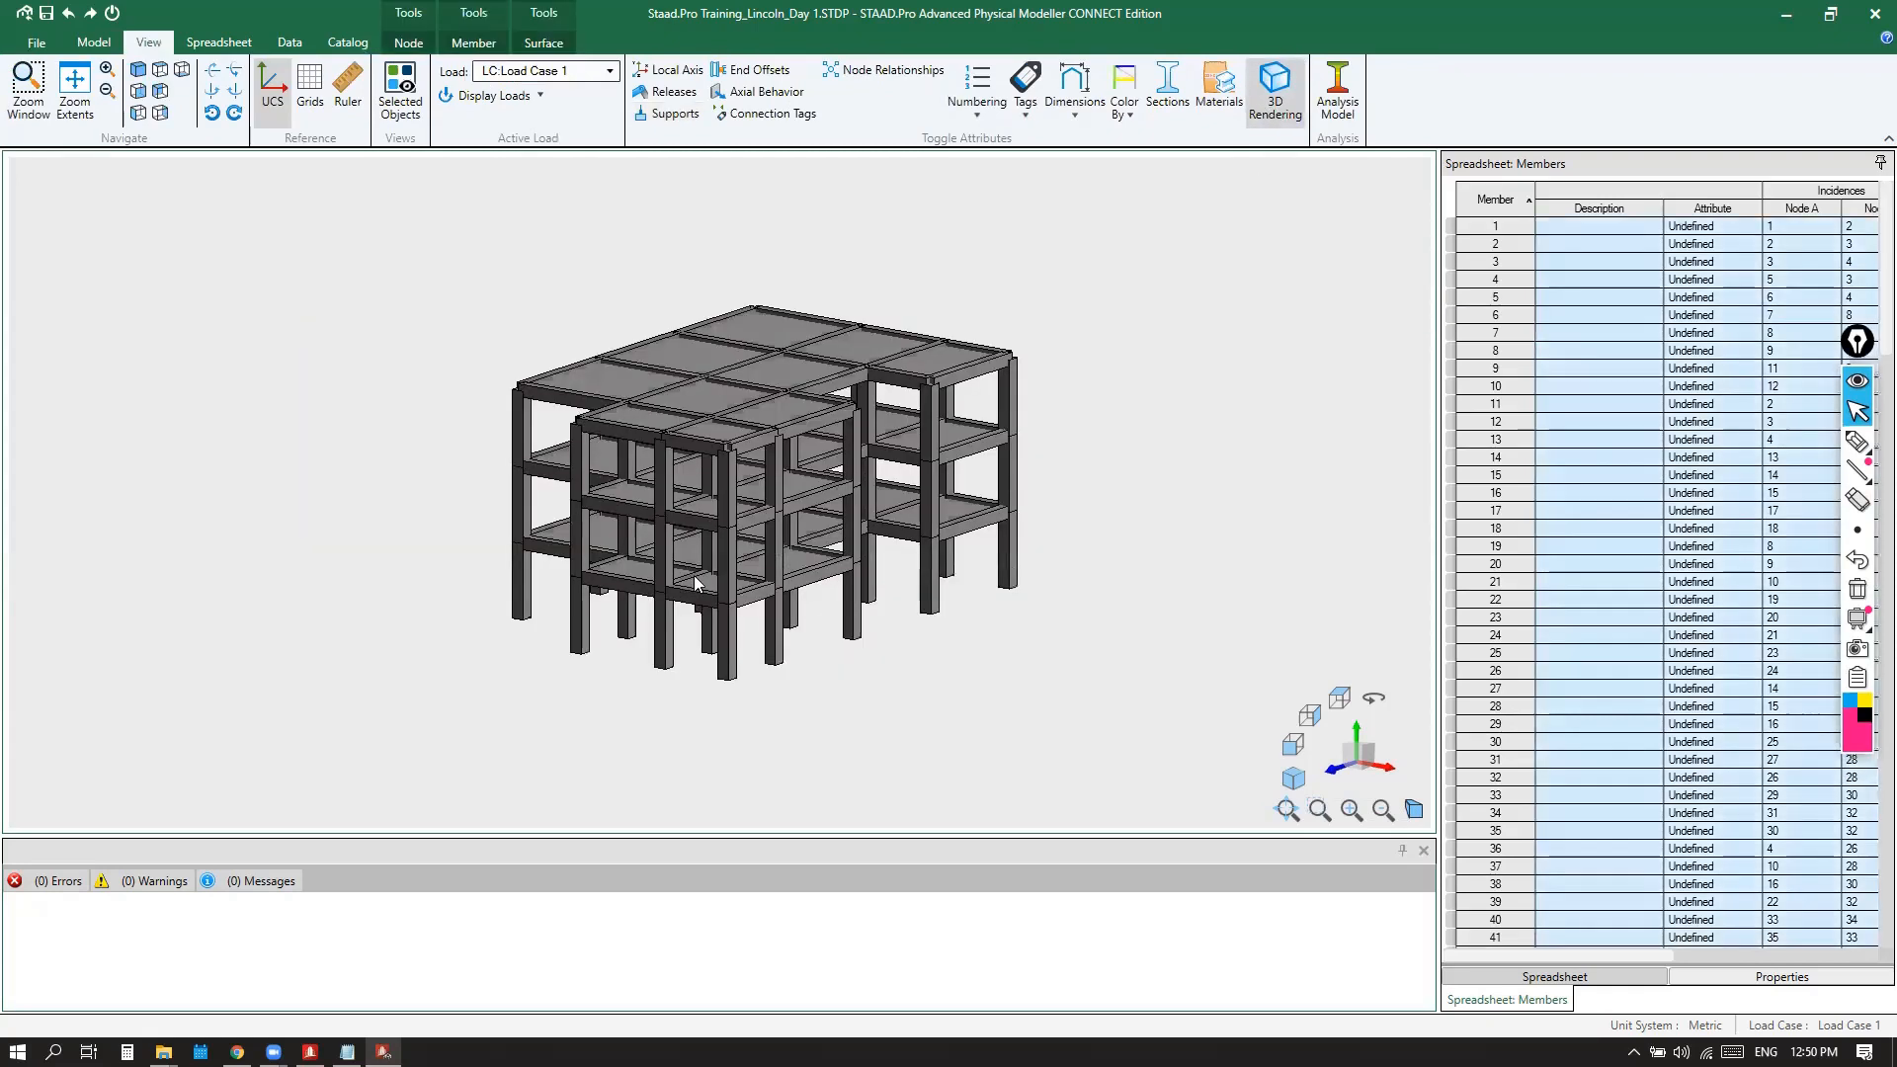
scroll(858, 447, up, 3)
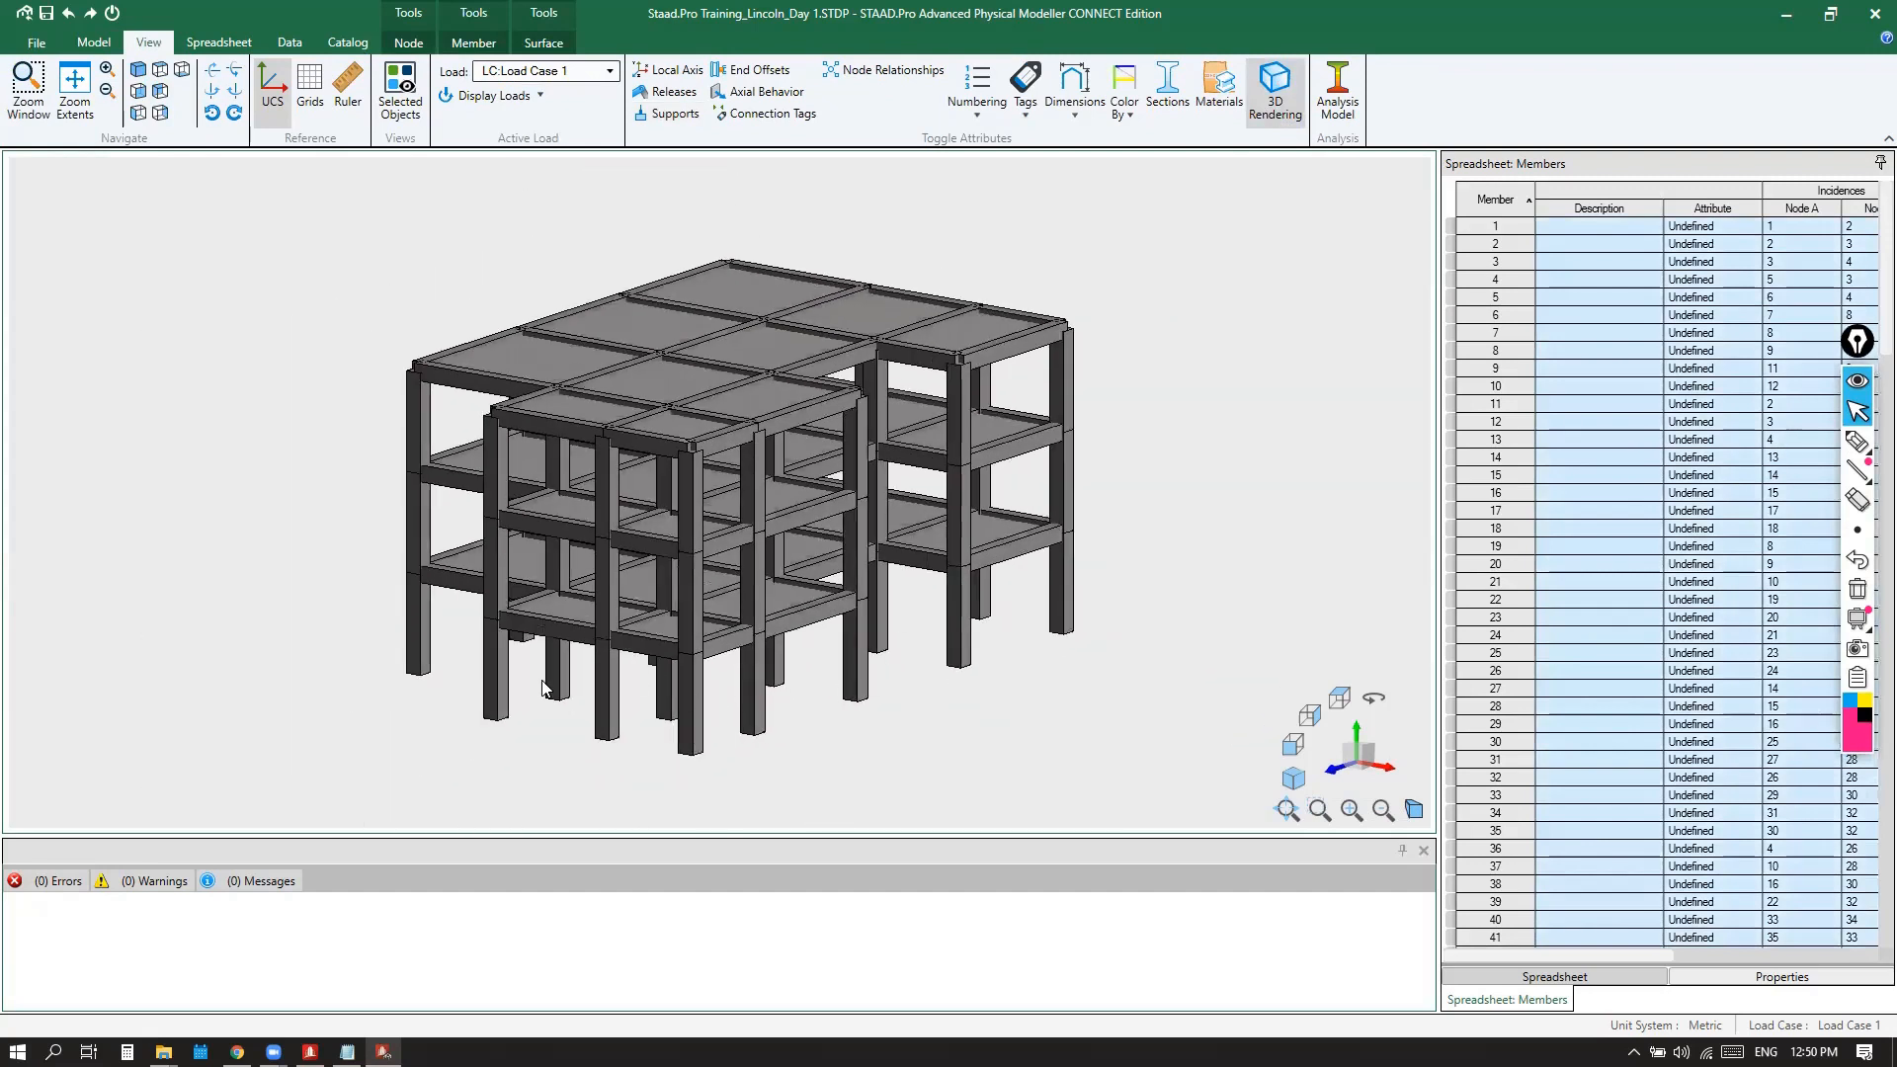
mouse_move(490, 657)
middle_down()
mouse_move(638, 639)
mouse_move(457, 650)
middle_up()
middle_drag(1130, 567, 1109, 447)
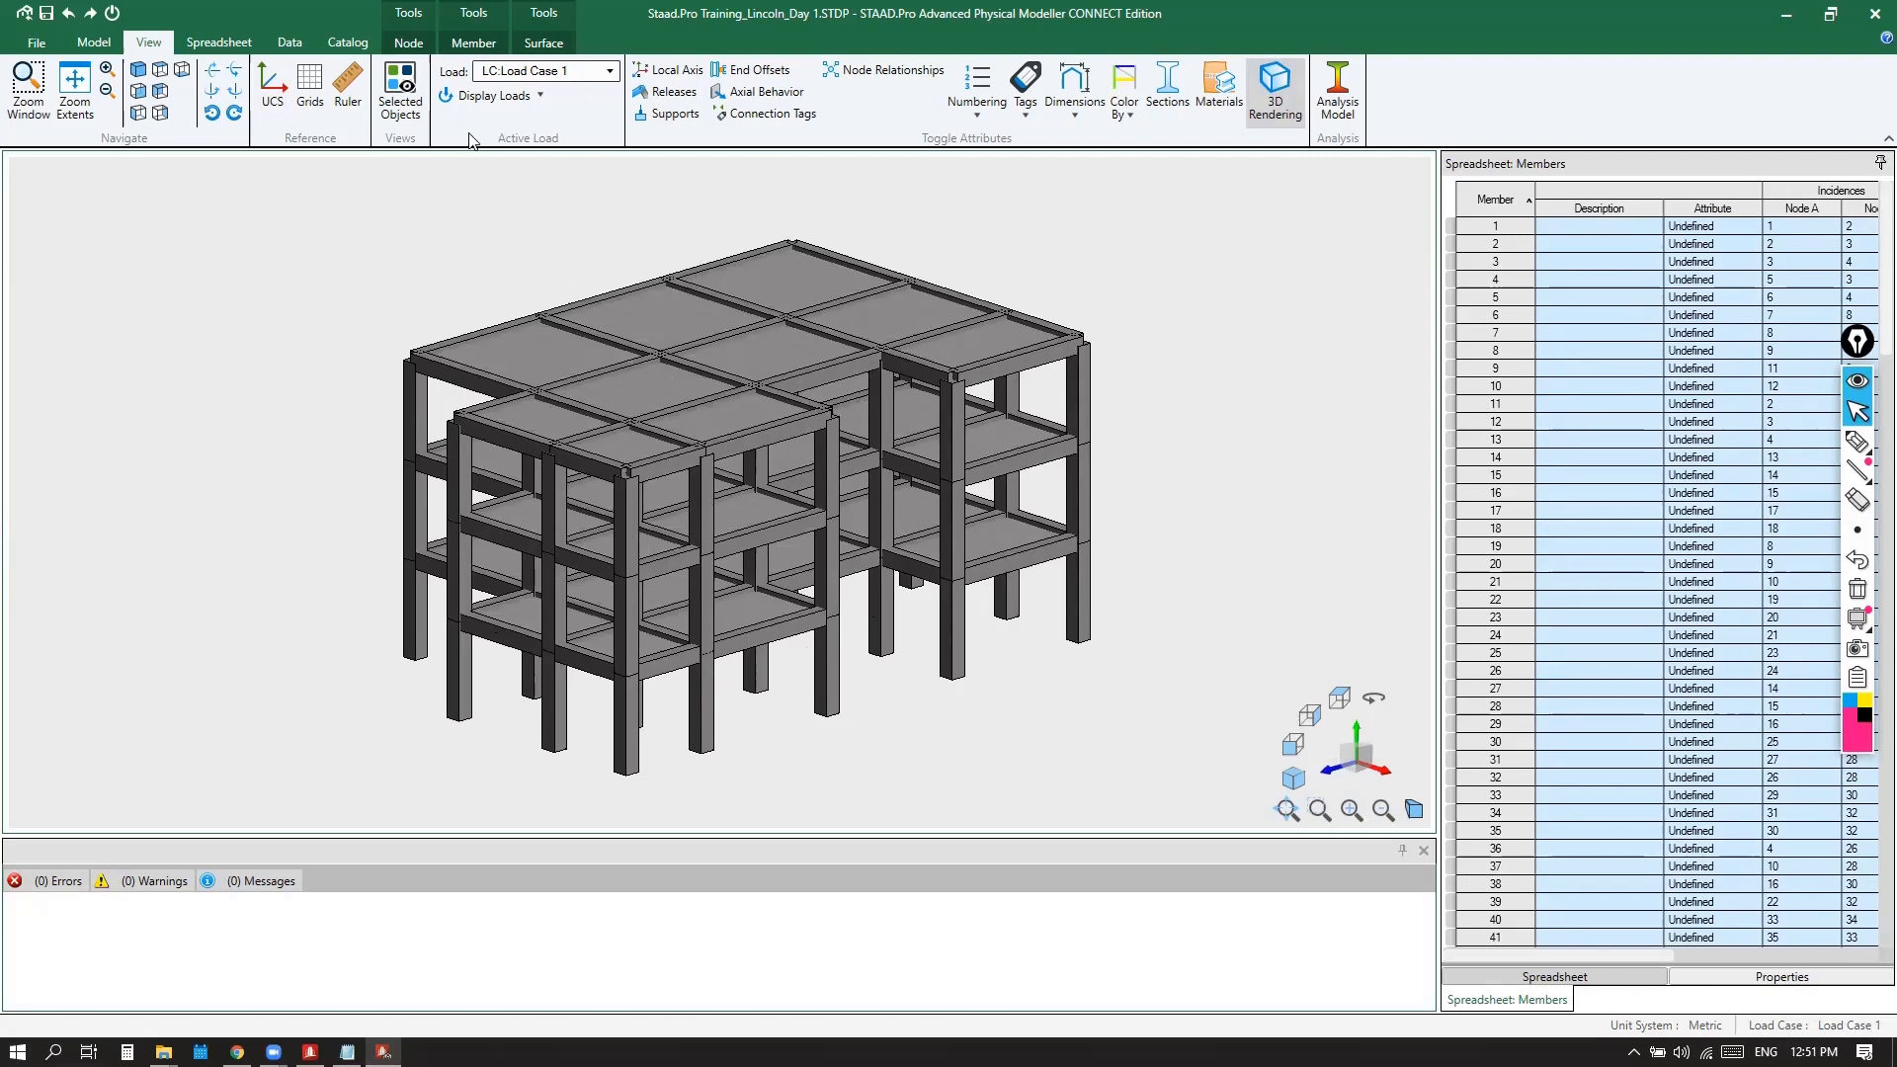
click(95, 43)
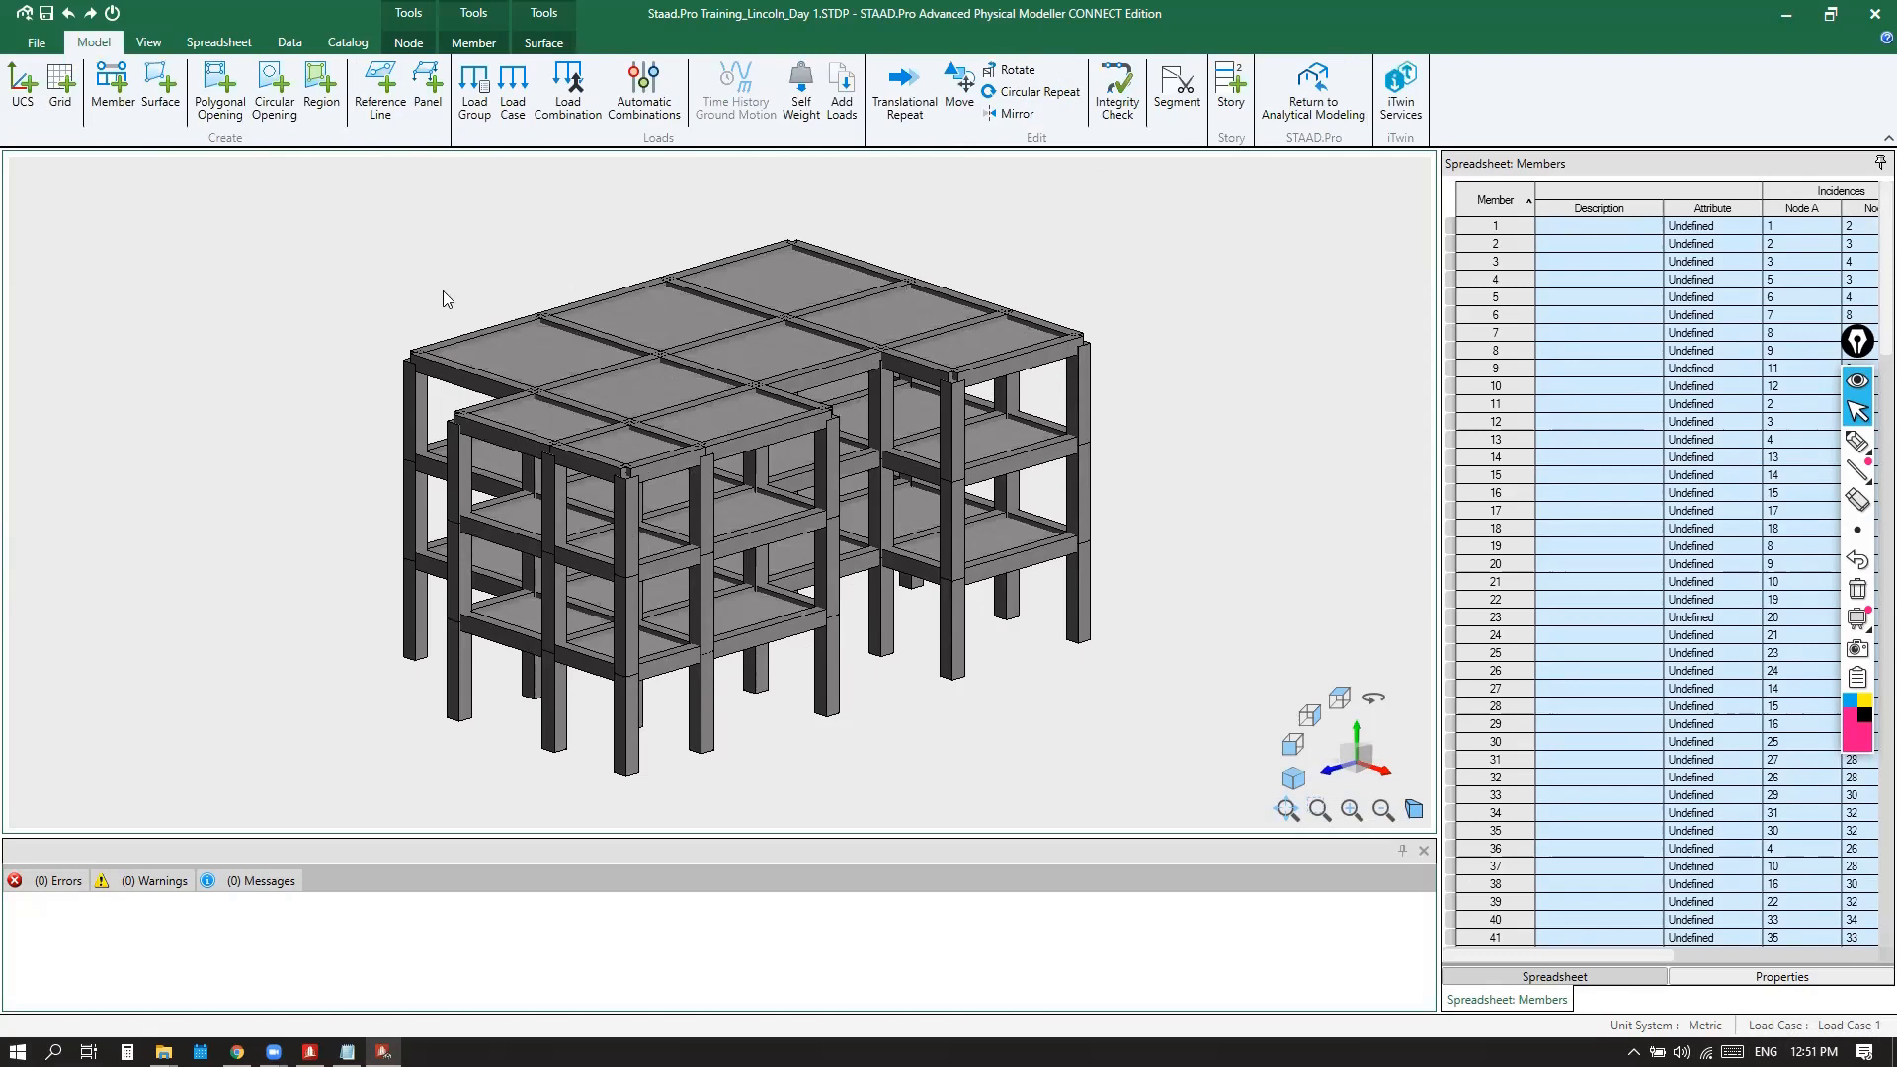
click(1330, 103)
key(ctrl)
key(ctrl)
key(ctrl)
key(ctrl)
key(ctrl)
key(ctrl)
key(ctrl)
key(ctrl)
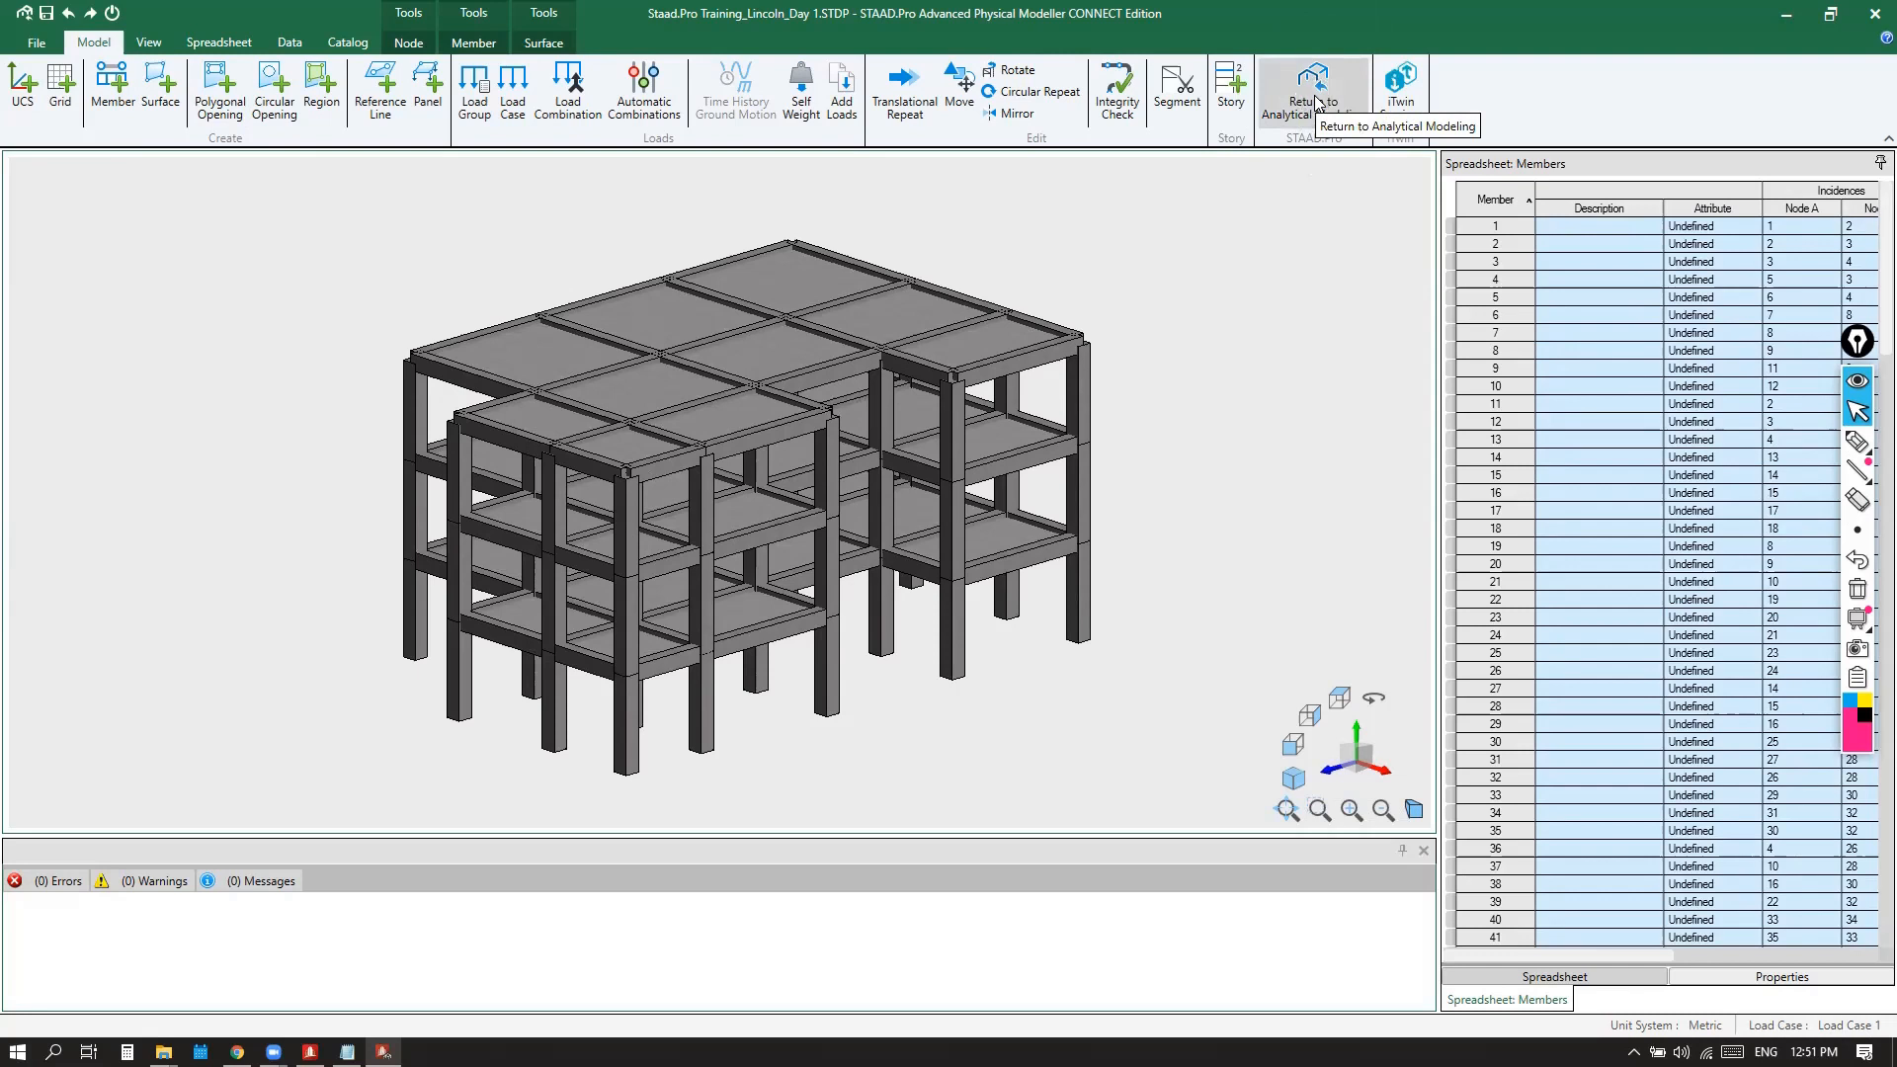
key(ctrl)
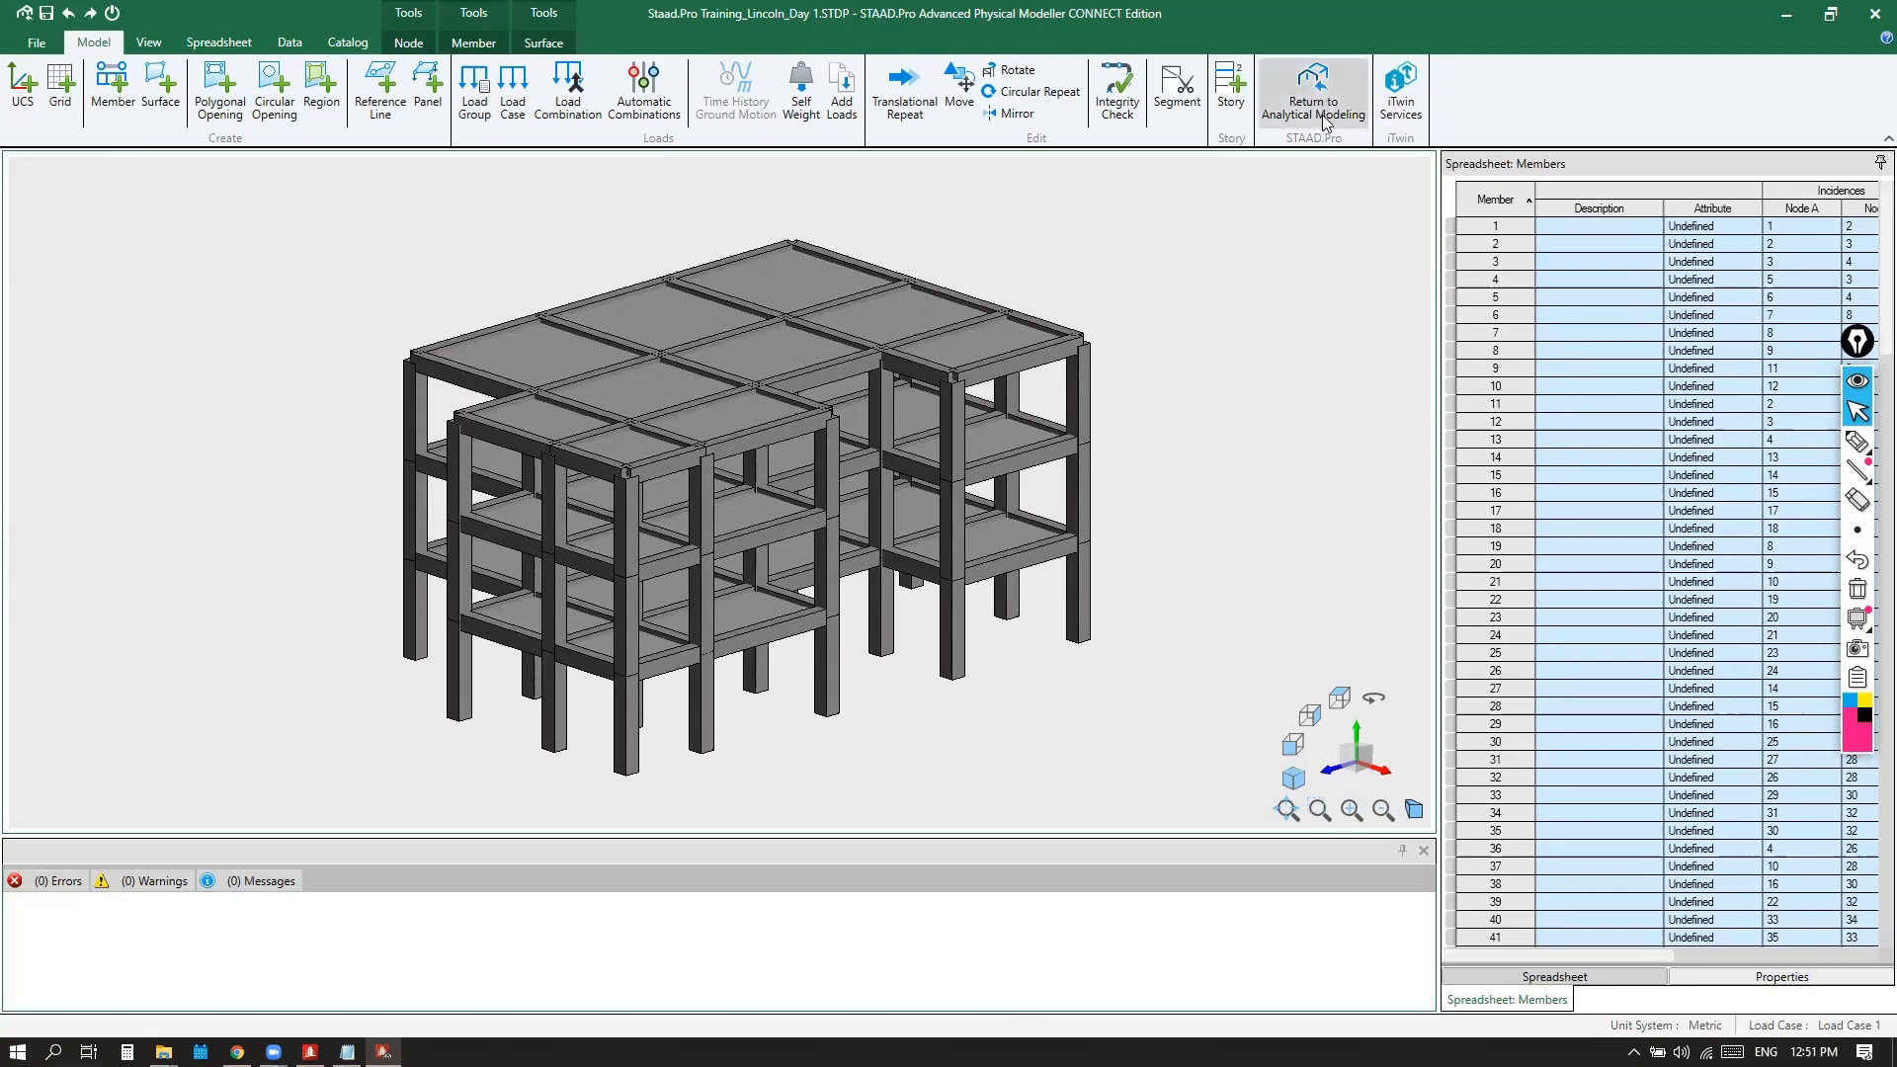
key(ctrl)
key(ctrl)
key(ctrl)
key(ctrl)
key(ctrl)
key(ctrl)
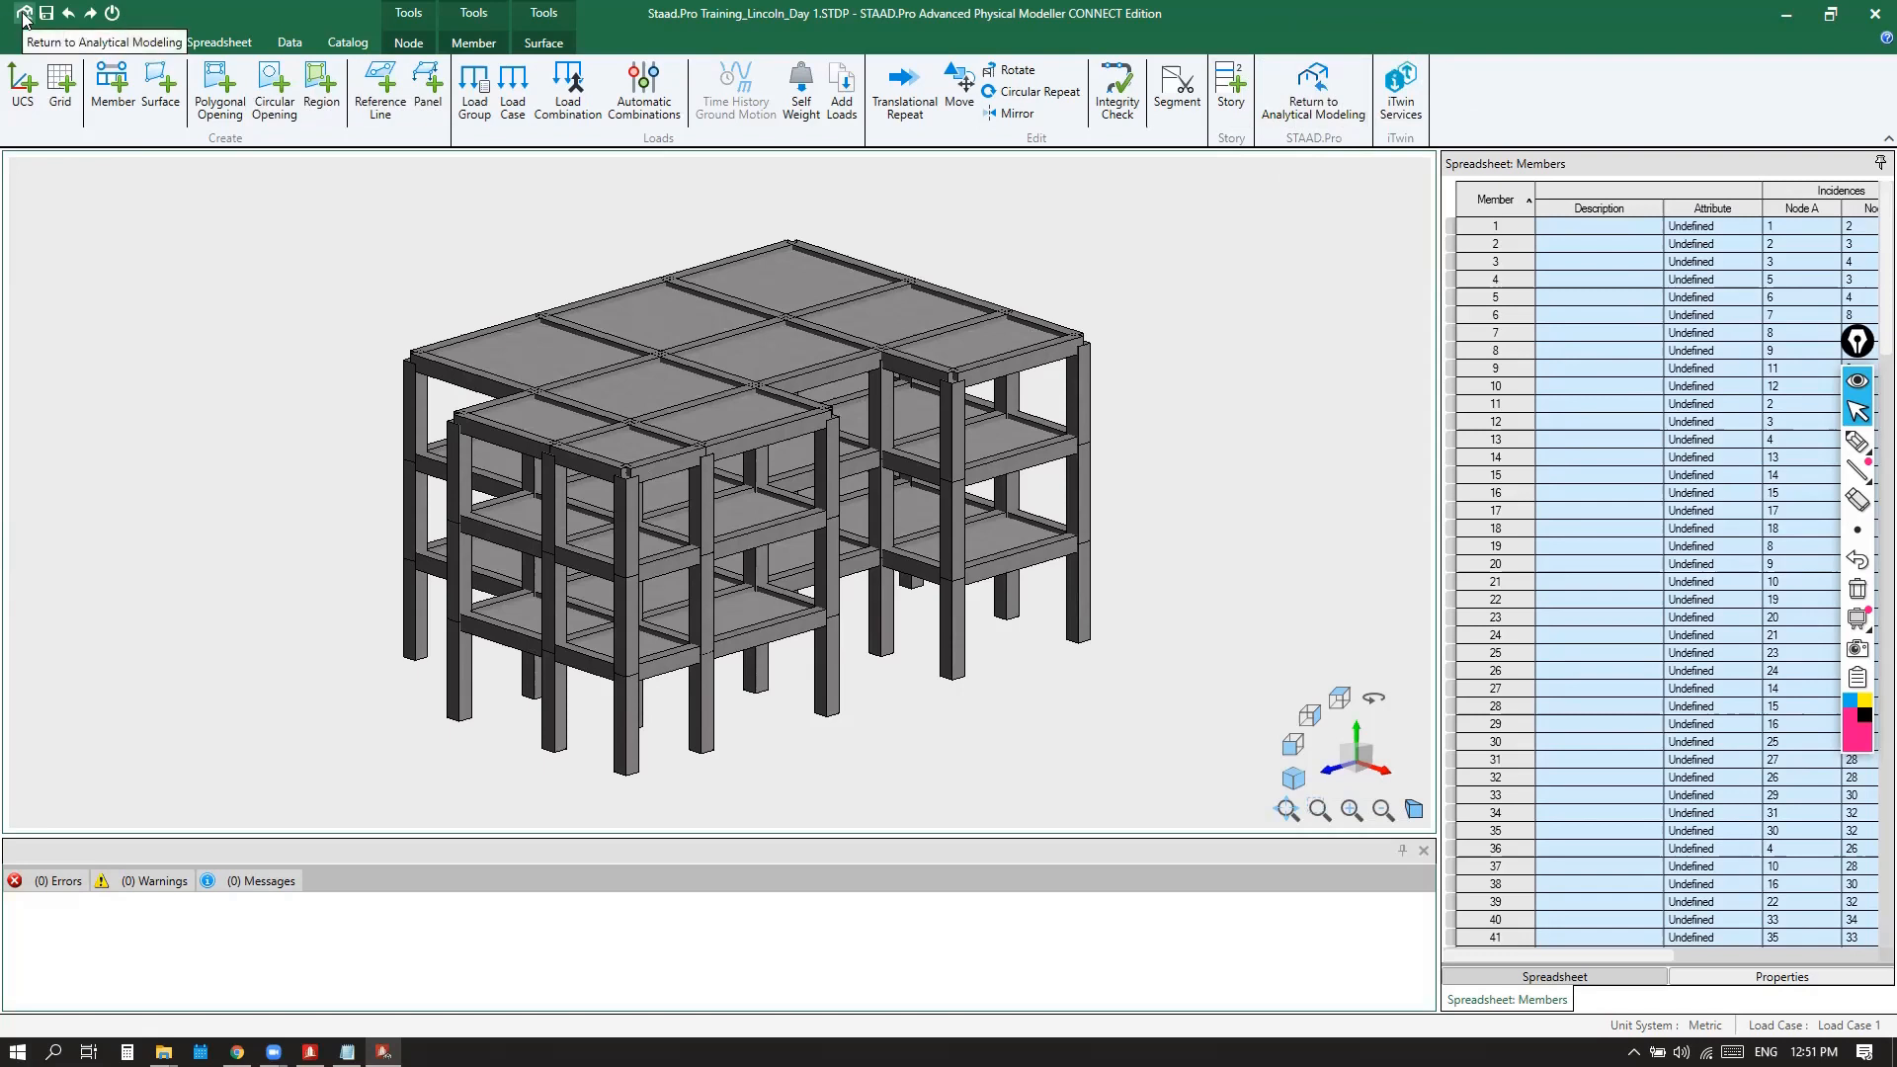
click(1858, 441)
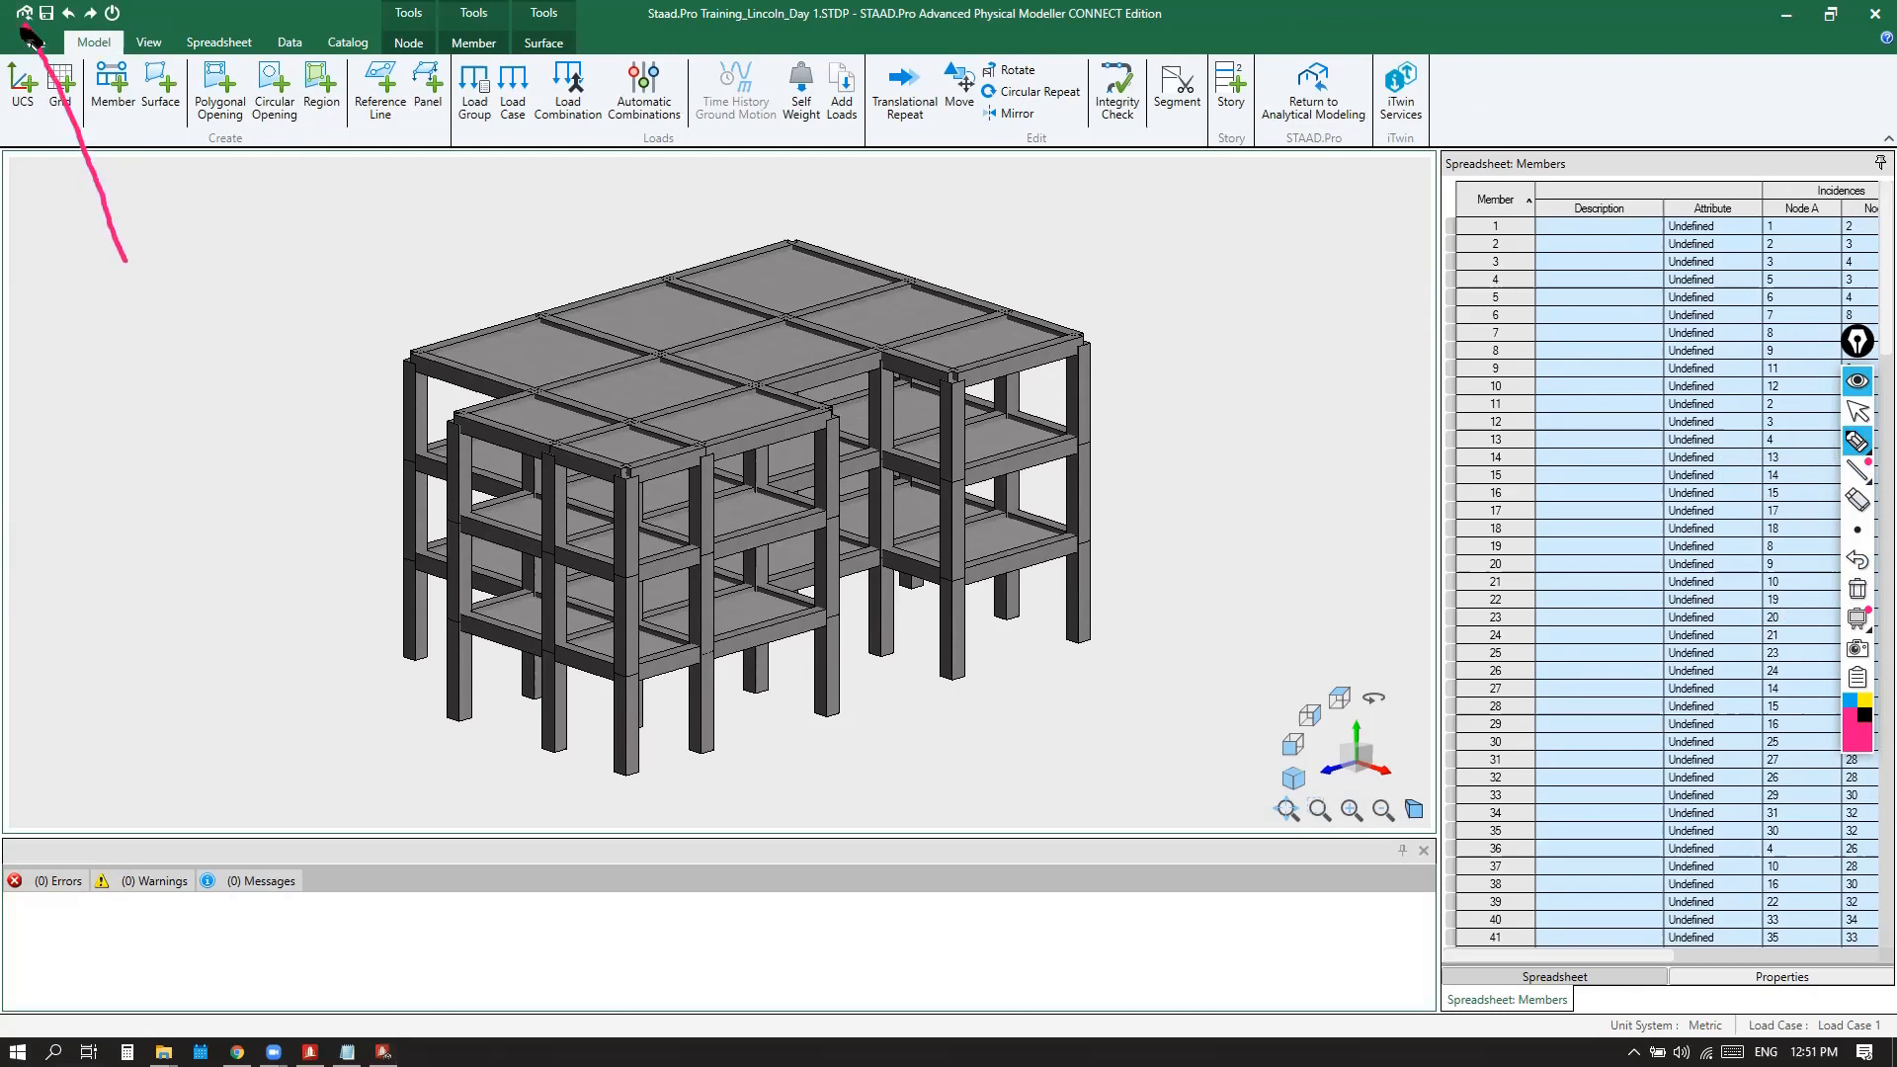
mouse_move(19, 45)
mouse_down()
mouse_move(18, 21)
mouse_move(46, 24)
mouse_up()
click(1857, 414)
click(1858, 590)
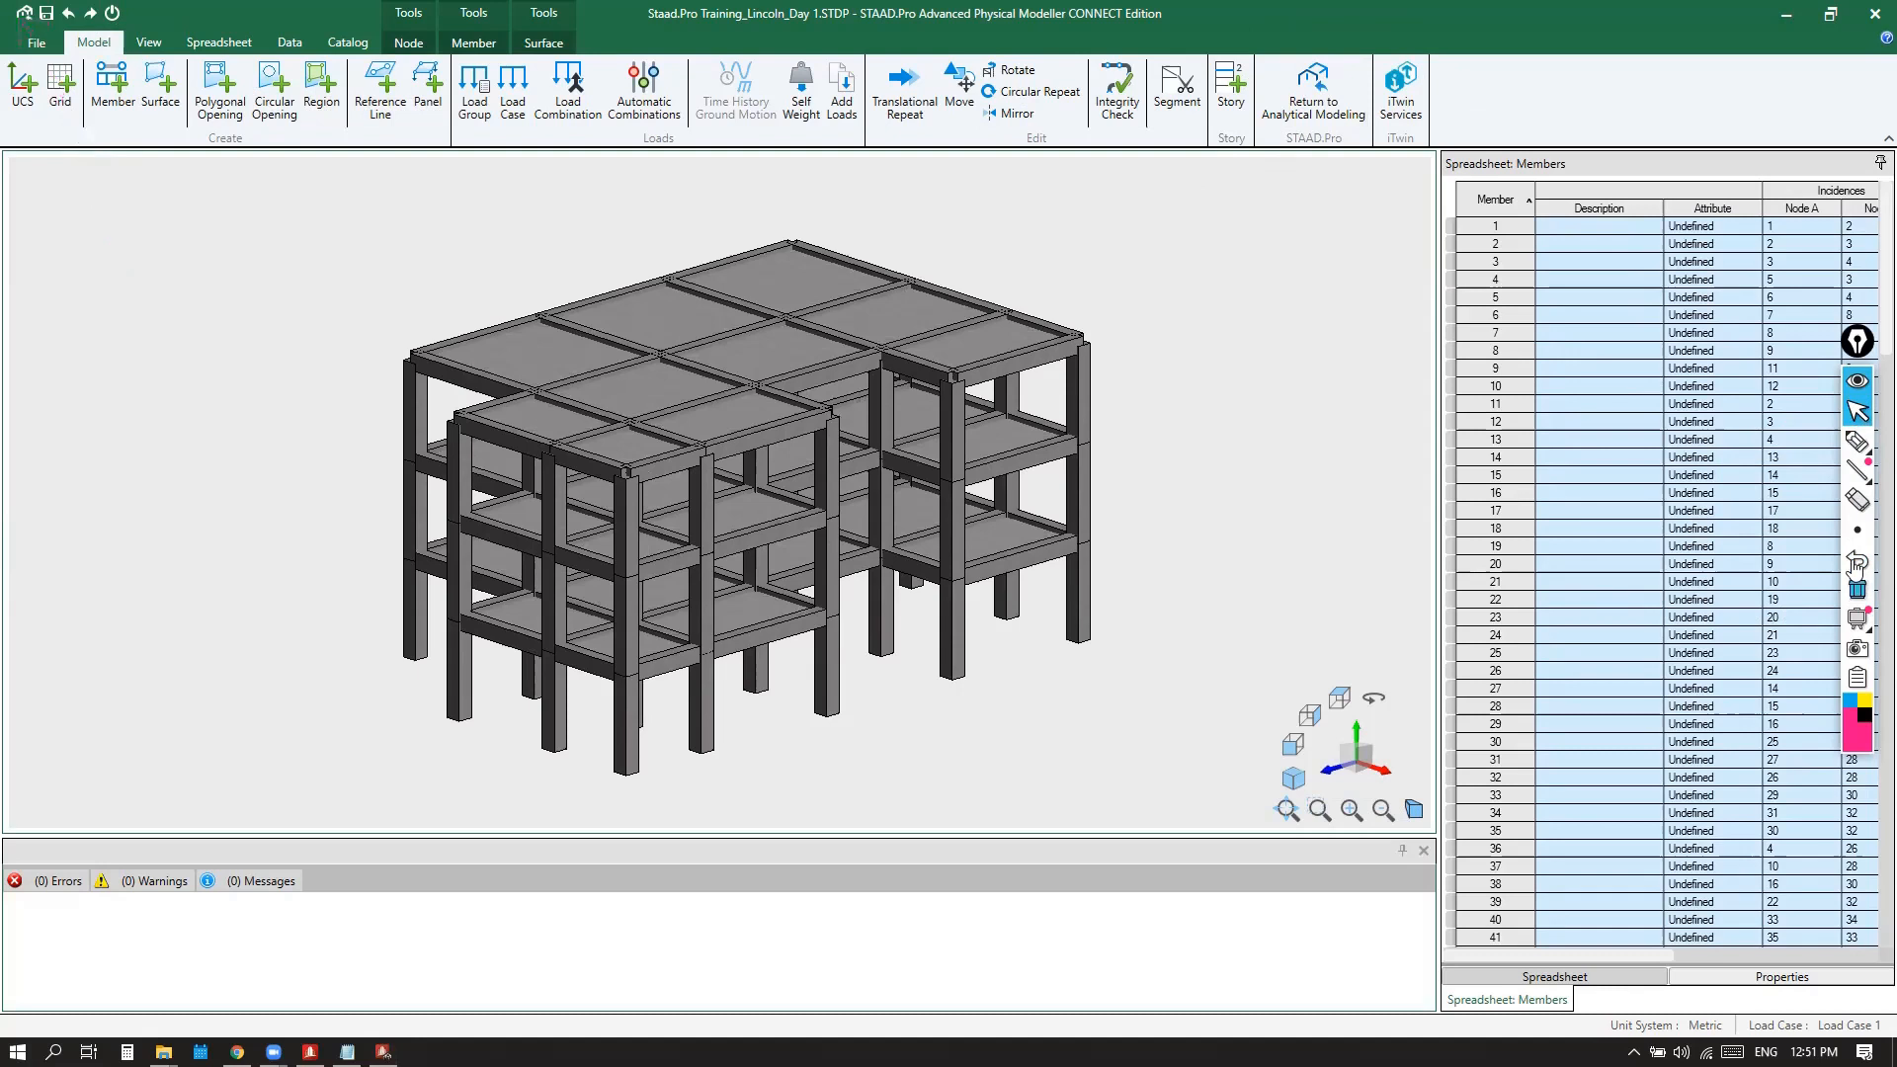
mouse_move(1869, 460)
click(1857, 381)
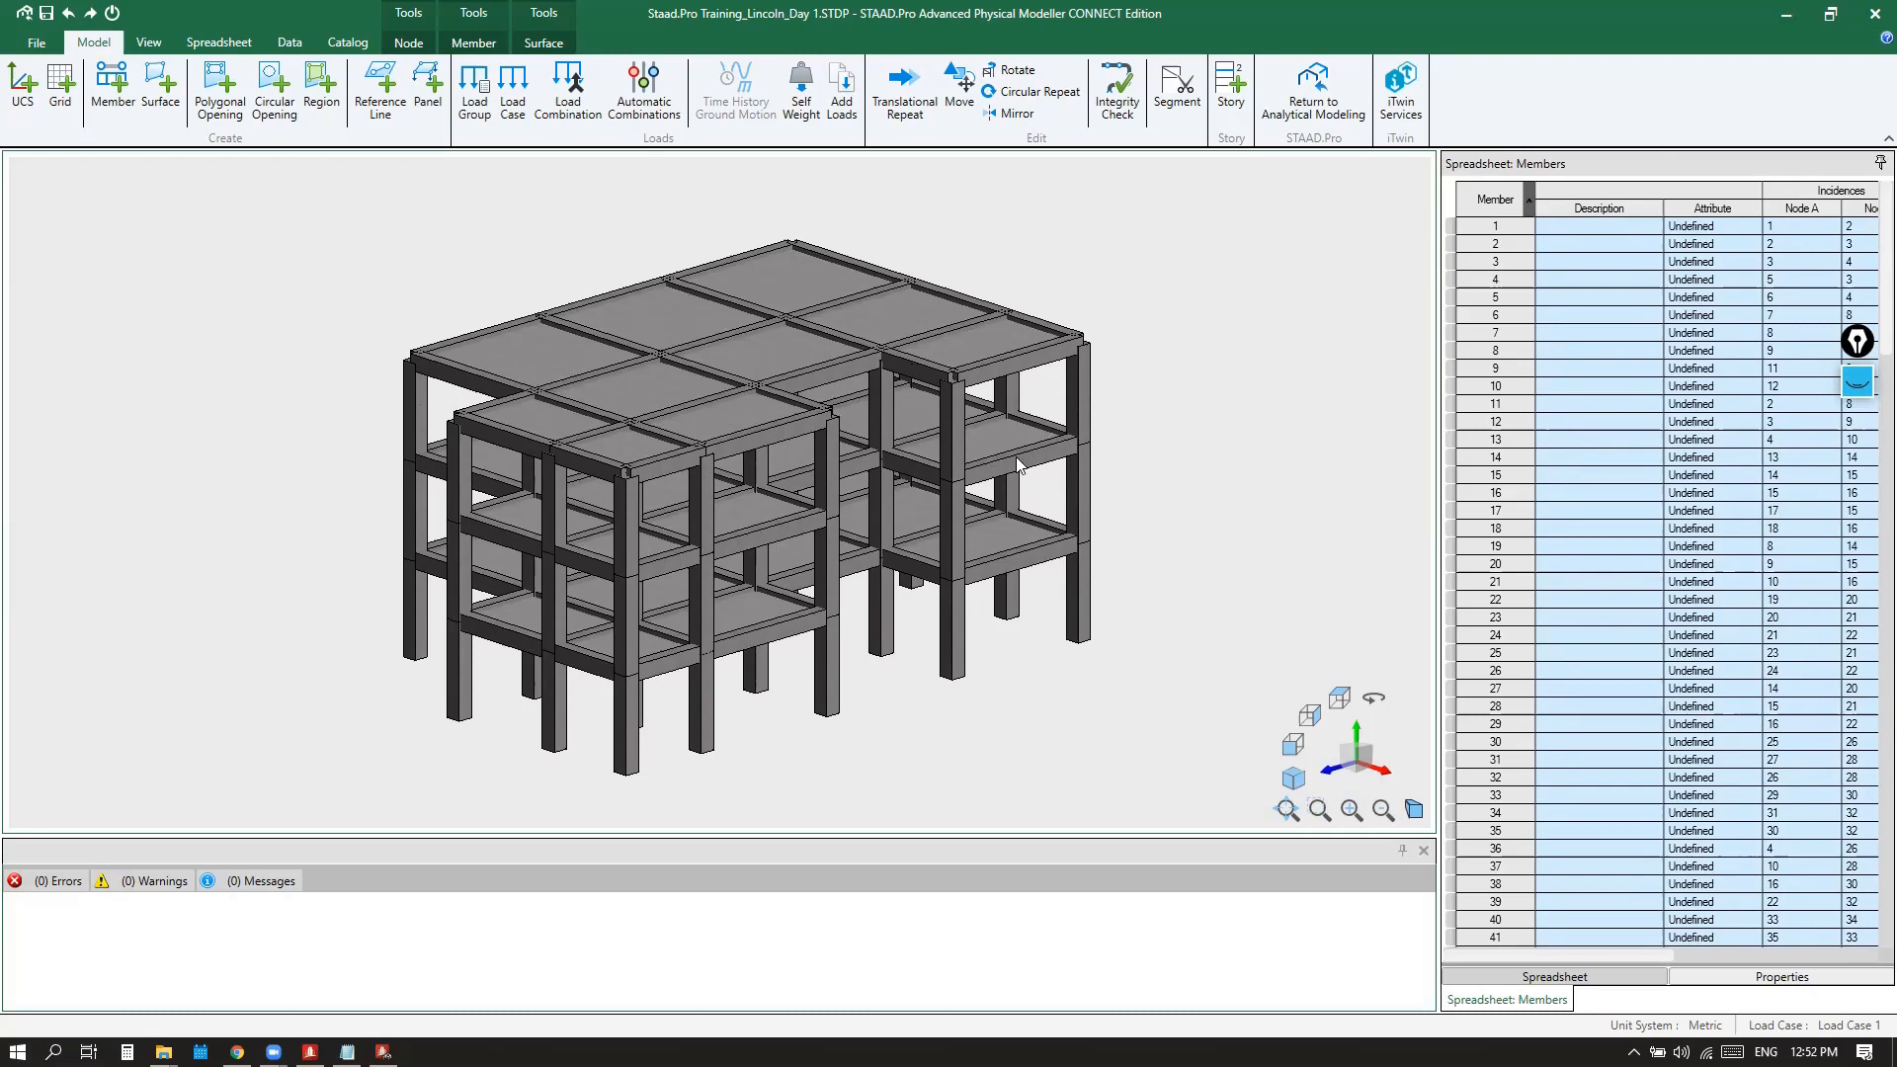
click(1313, 89)
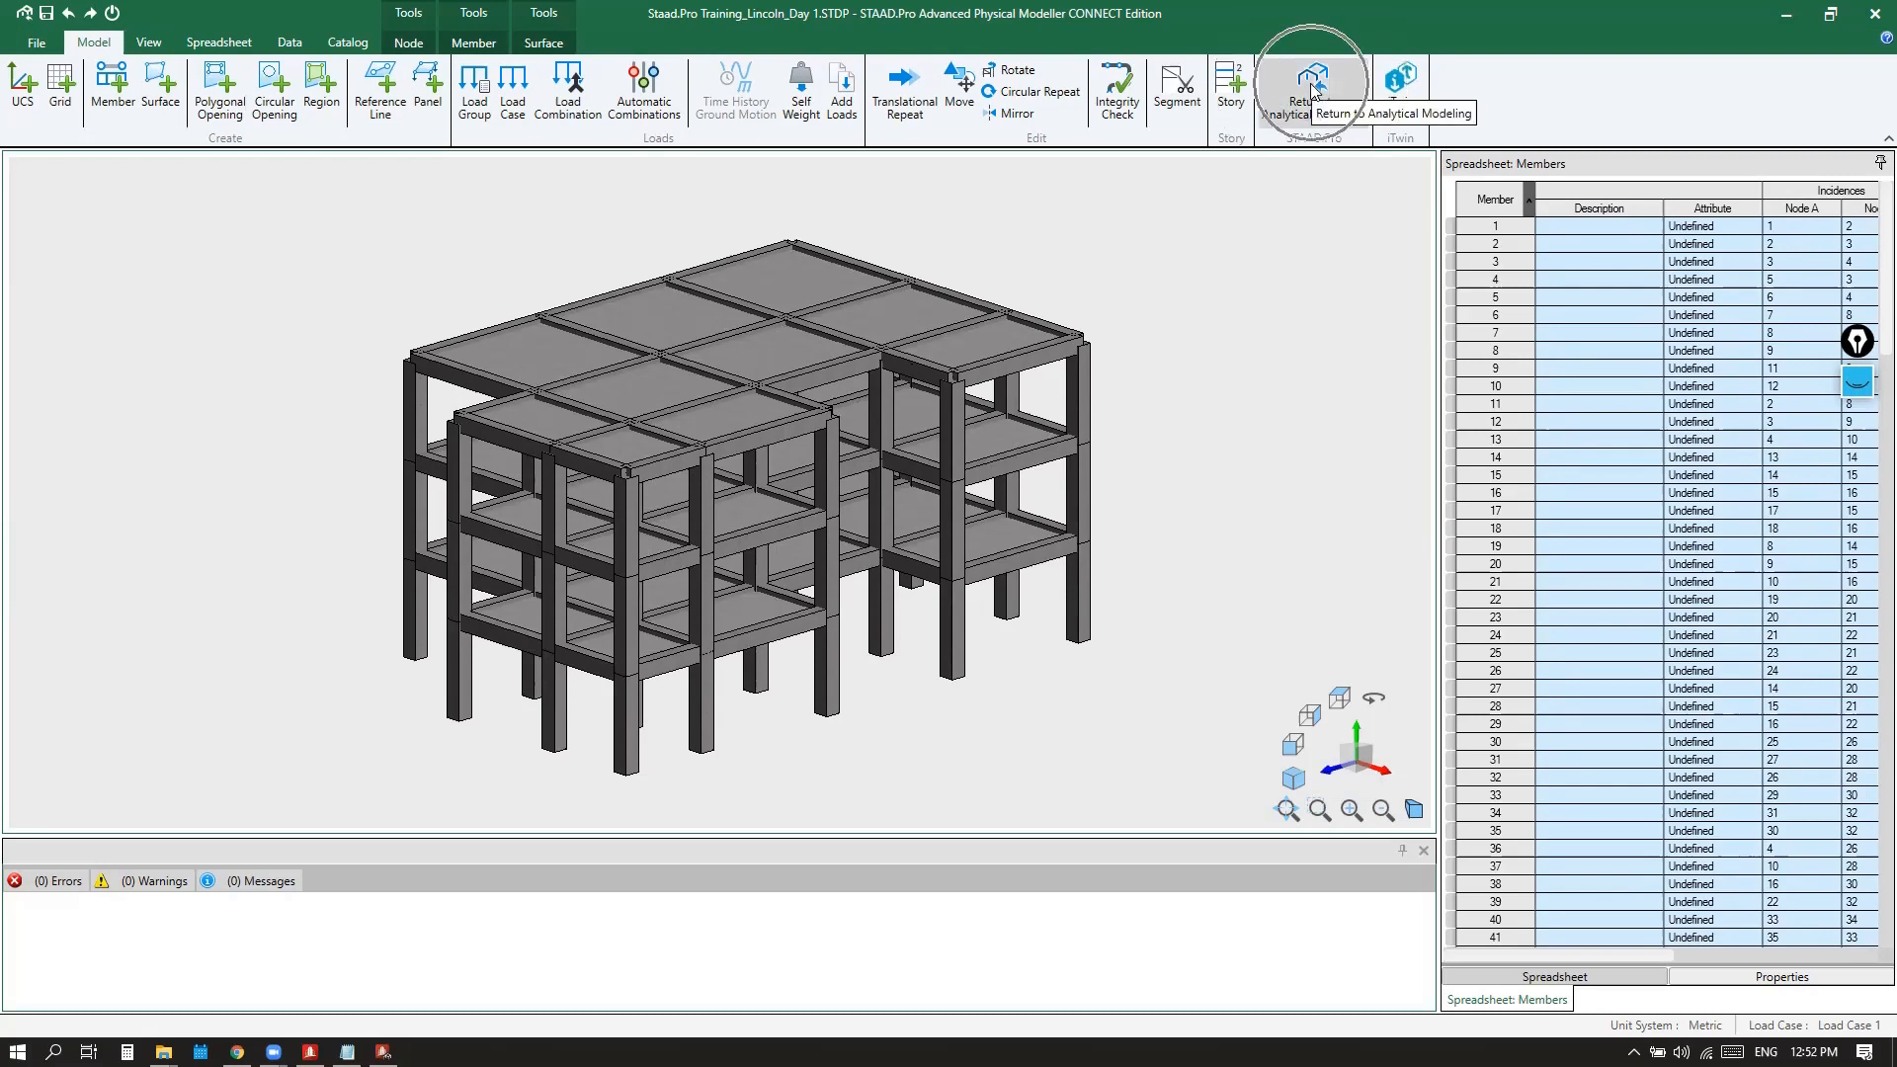
click(21, 17)
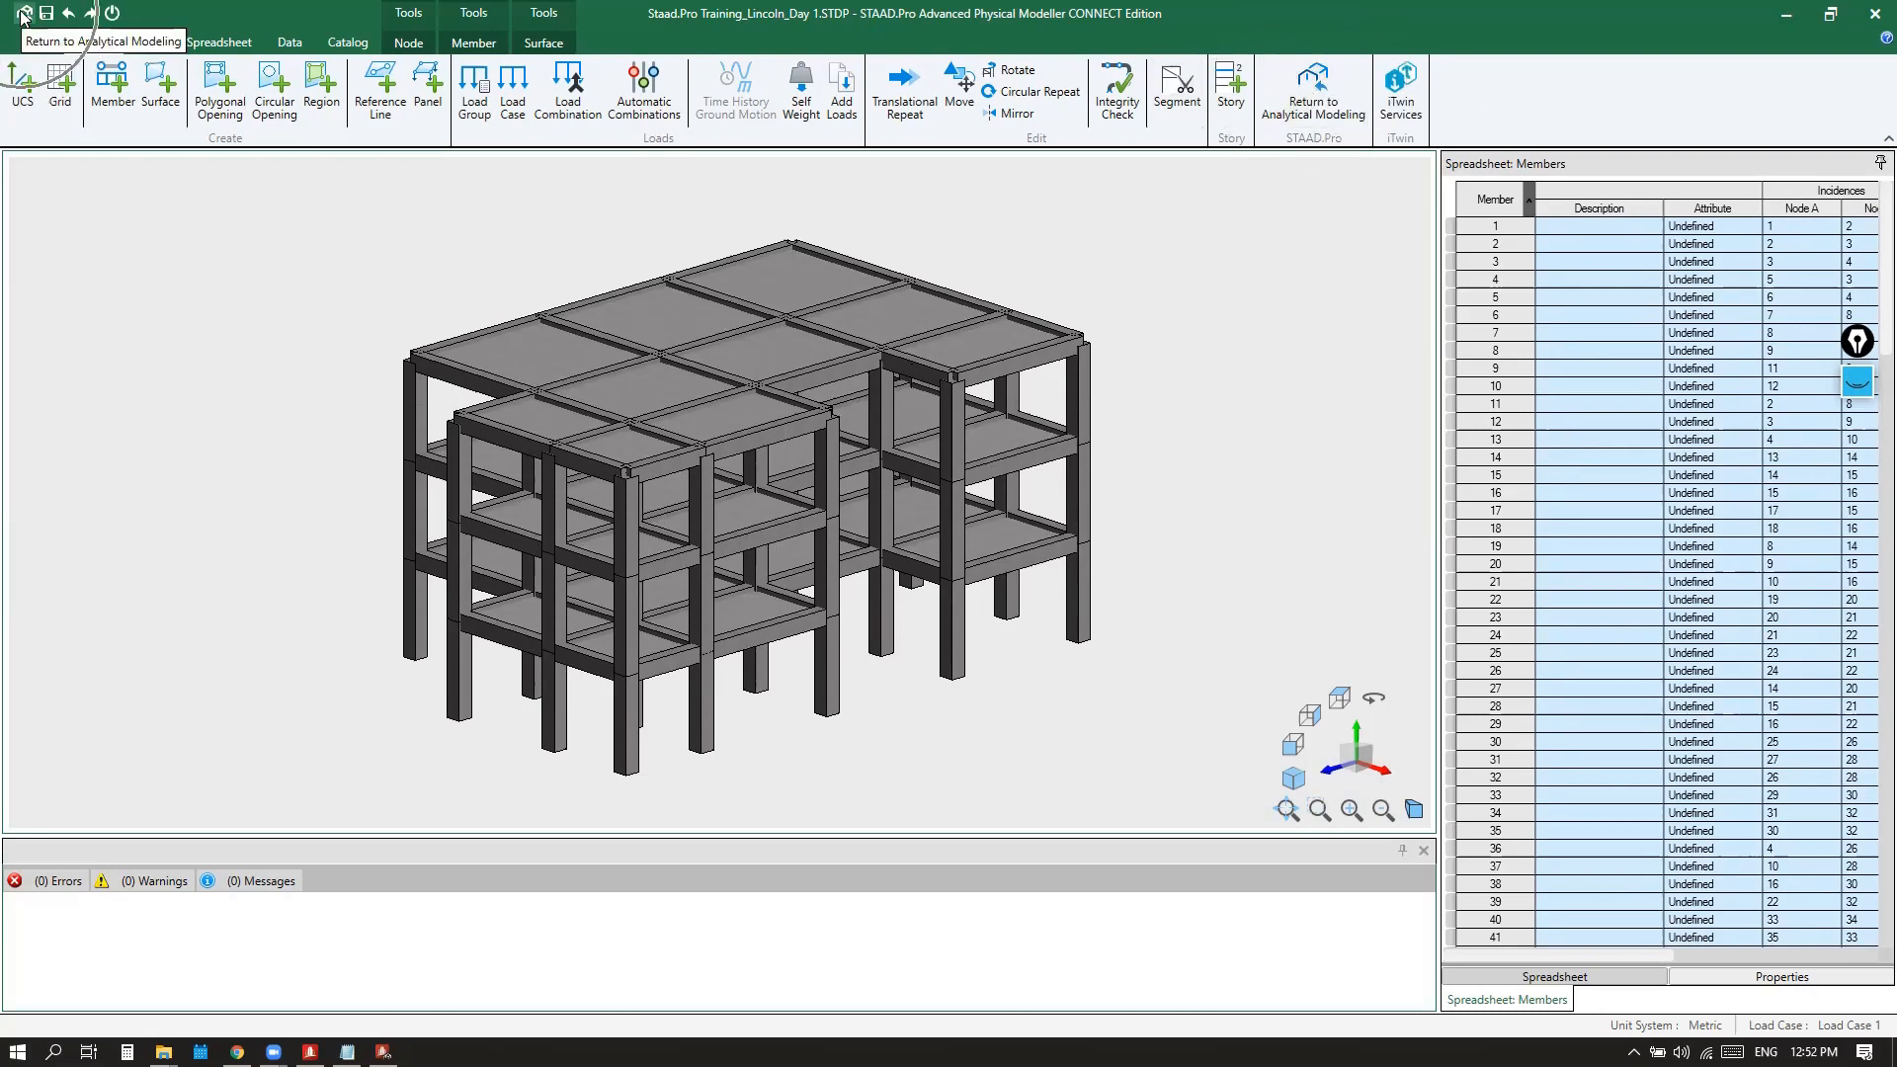
click(1856, 29)
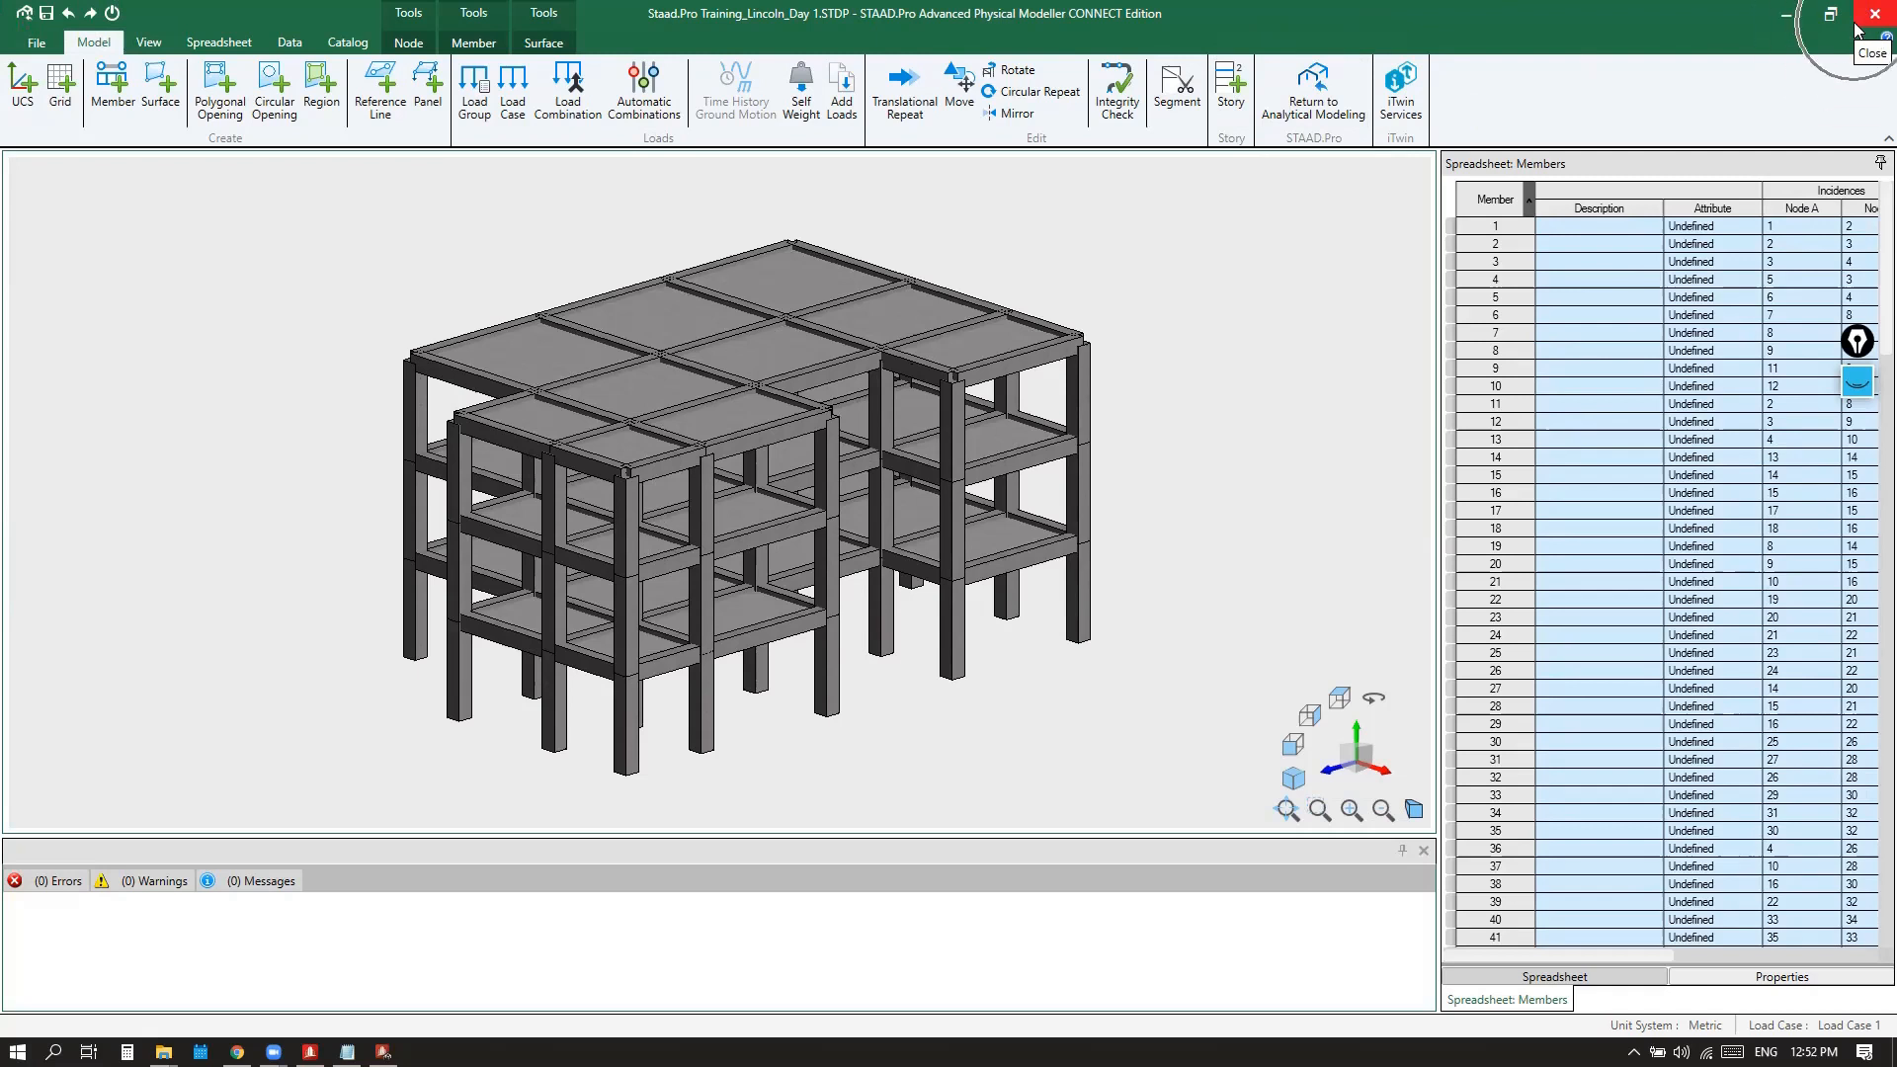
Clear the frame selection and open the model integrity check, placing its dialog beside the frame
click(1224, 334)
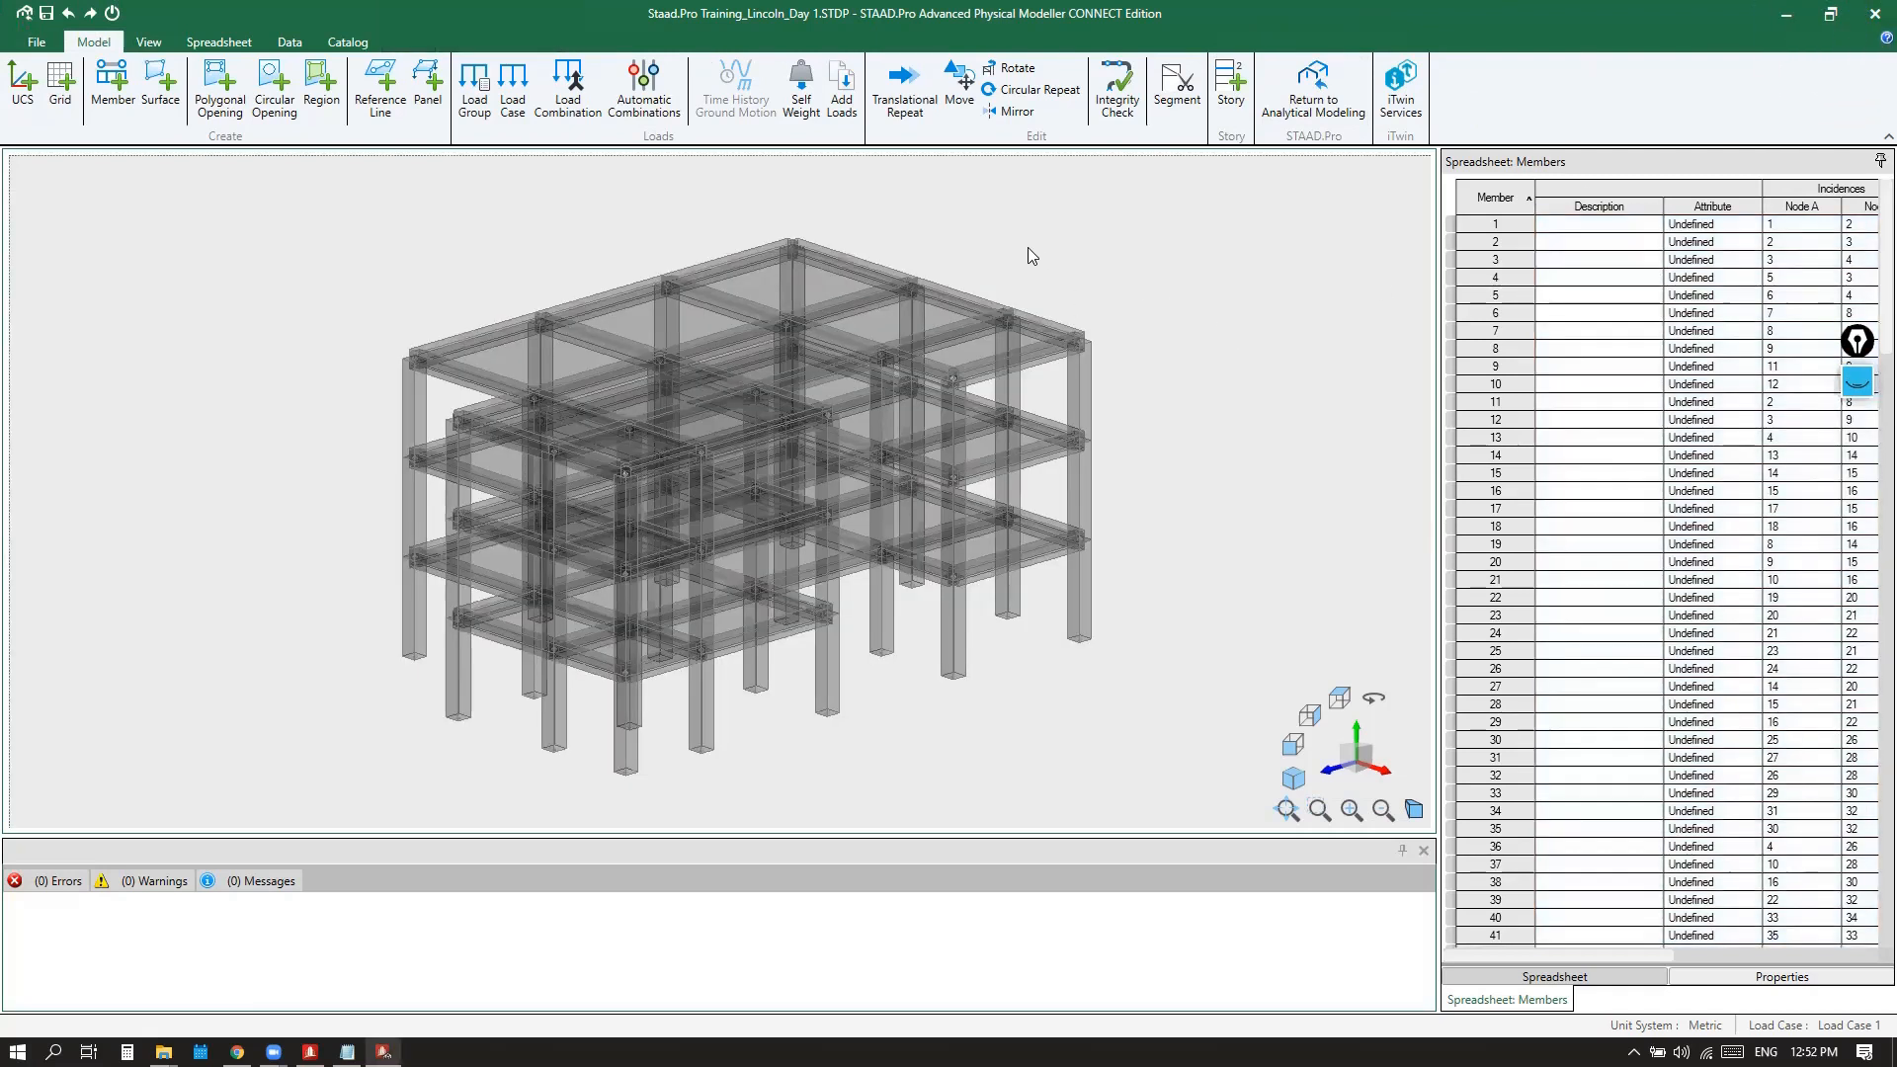
click(1123, 115)
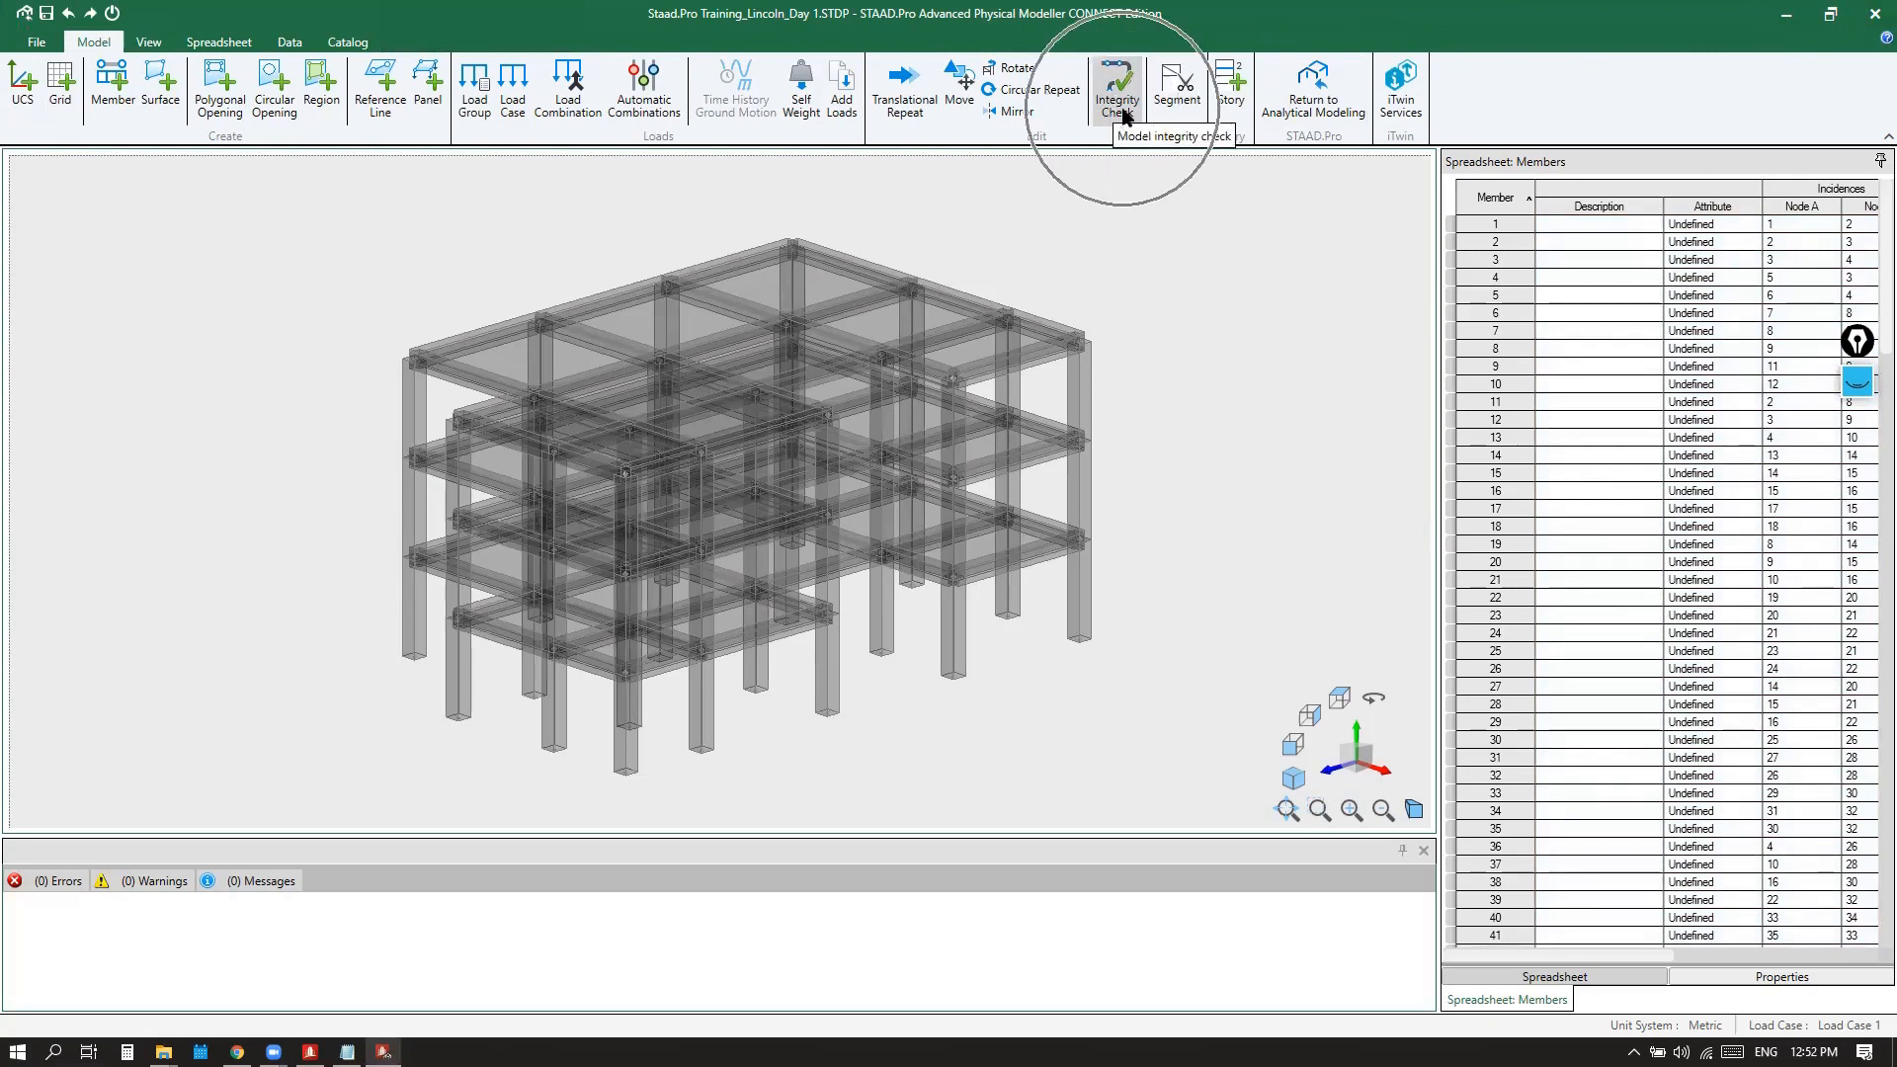
click(1124, 116)
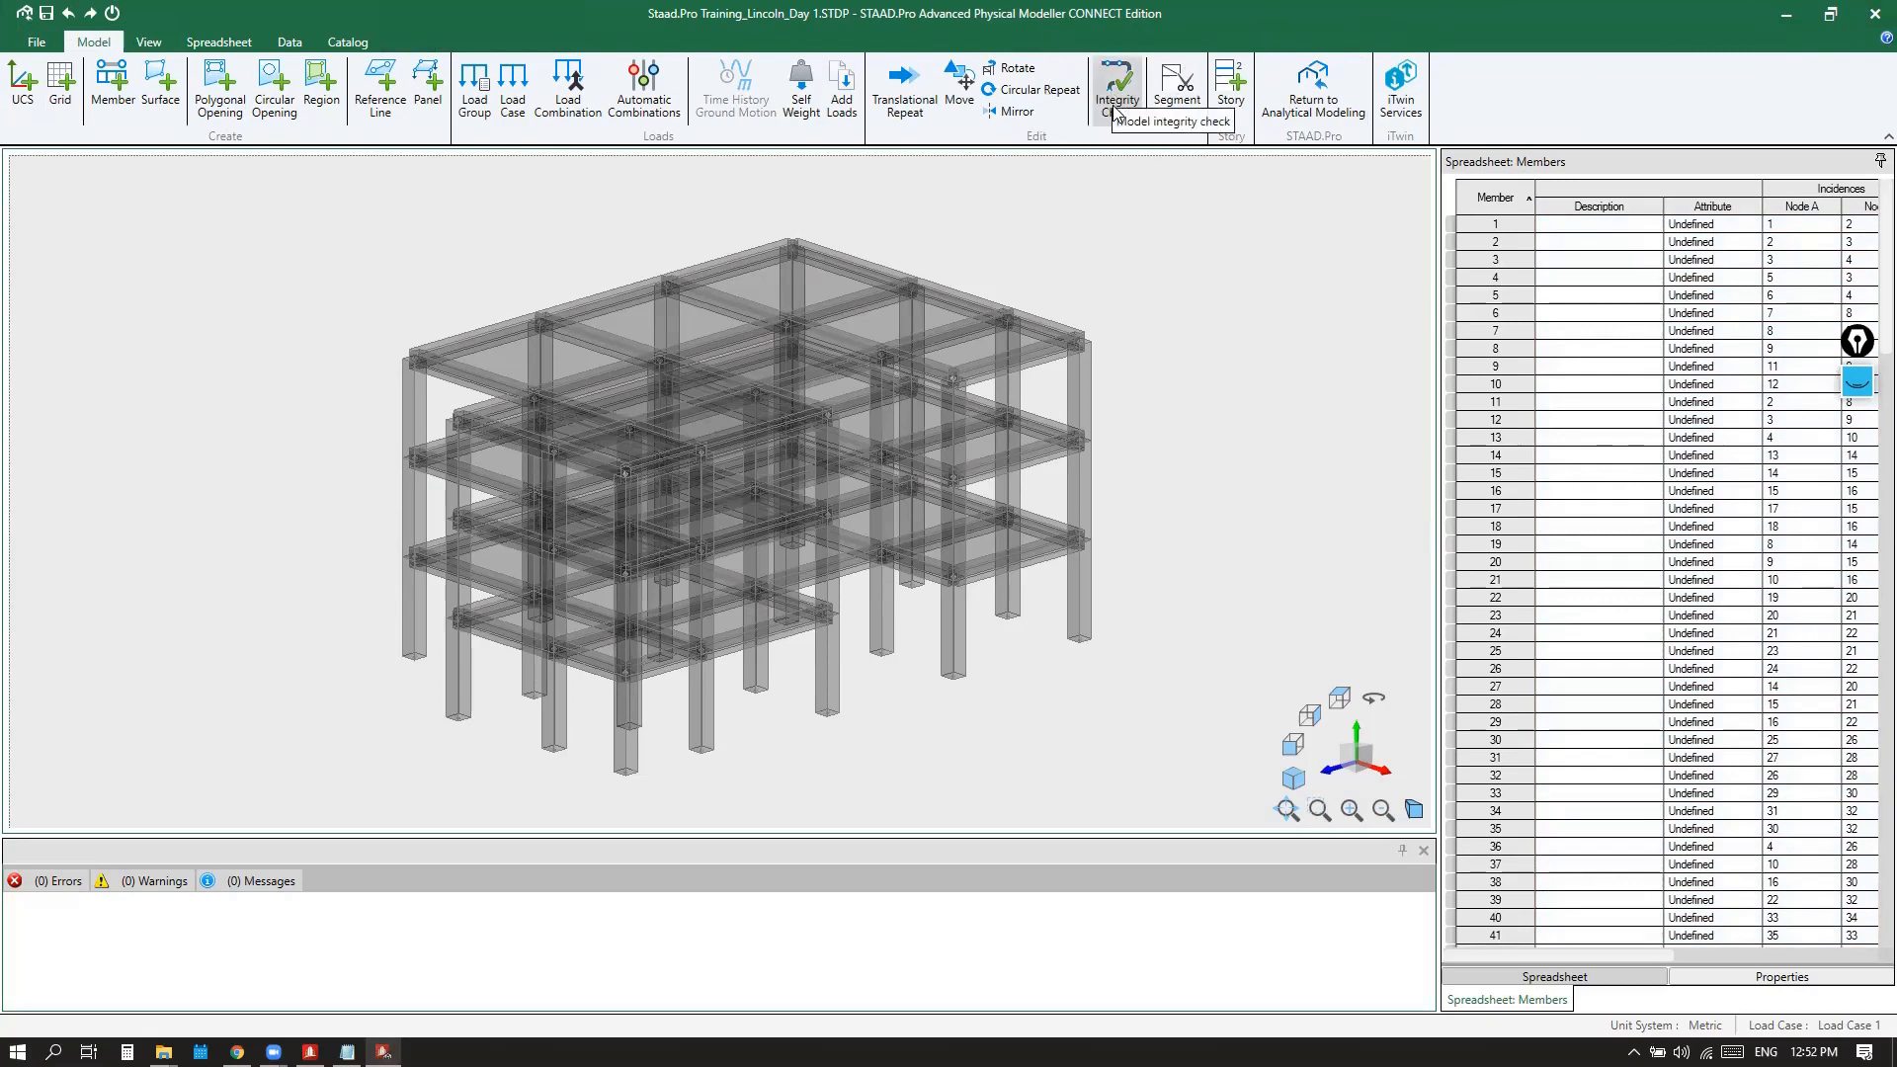
click(1135, 121)
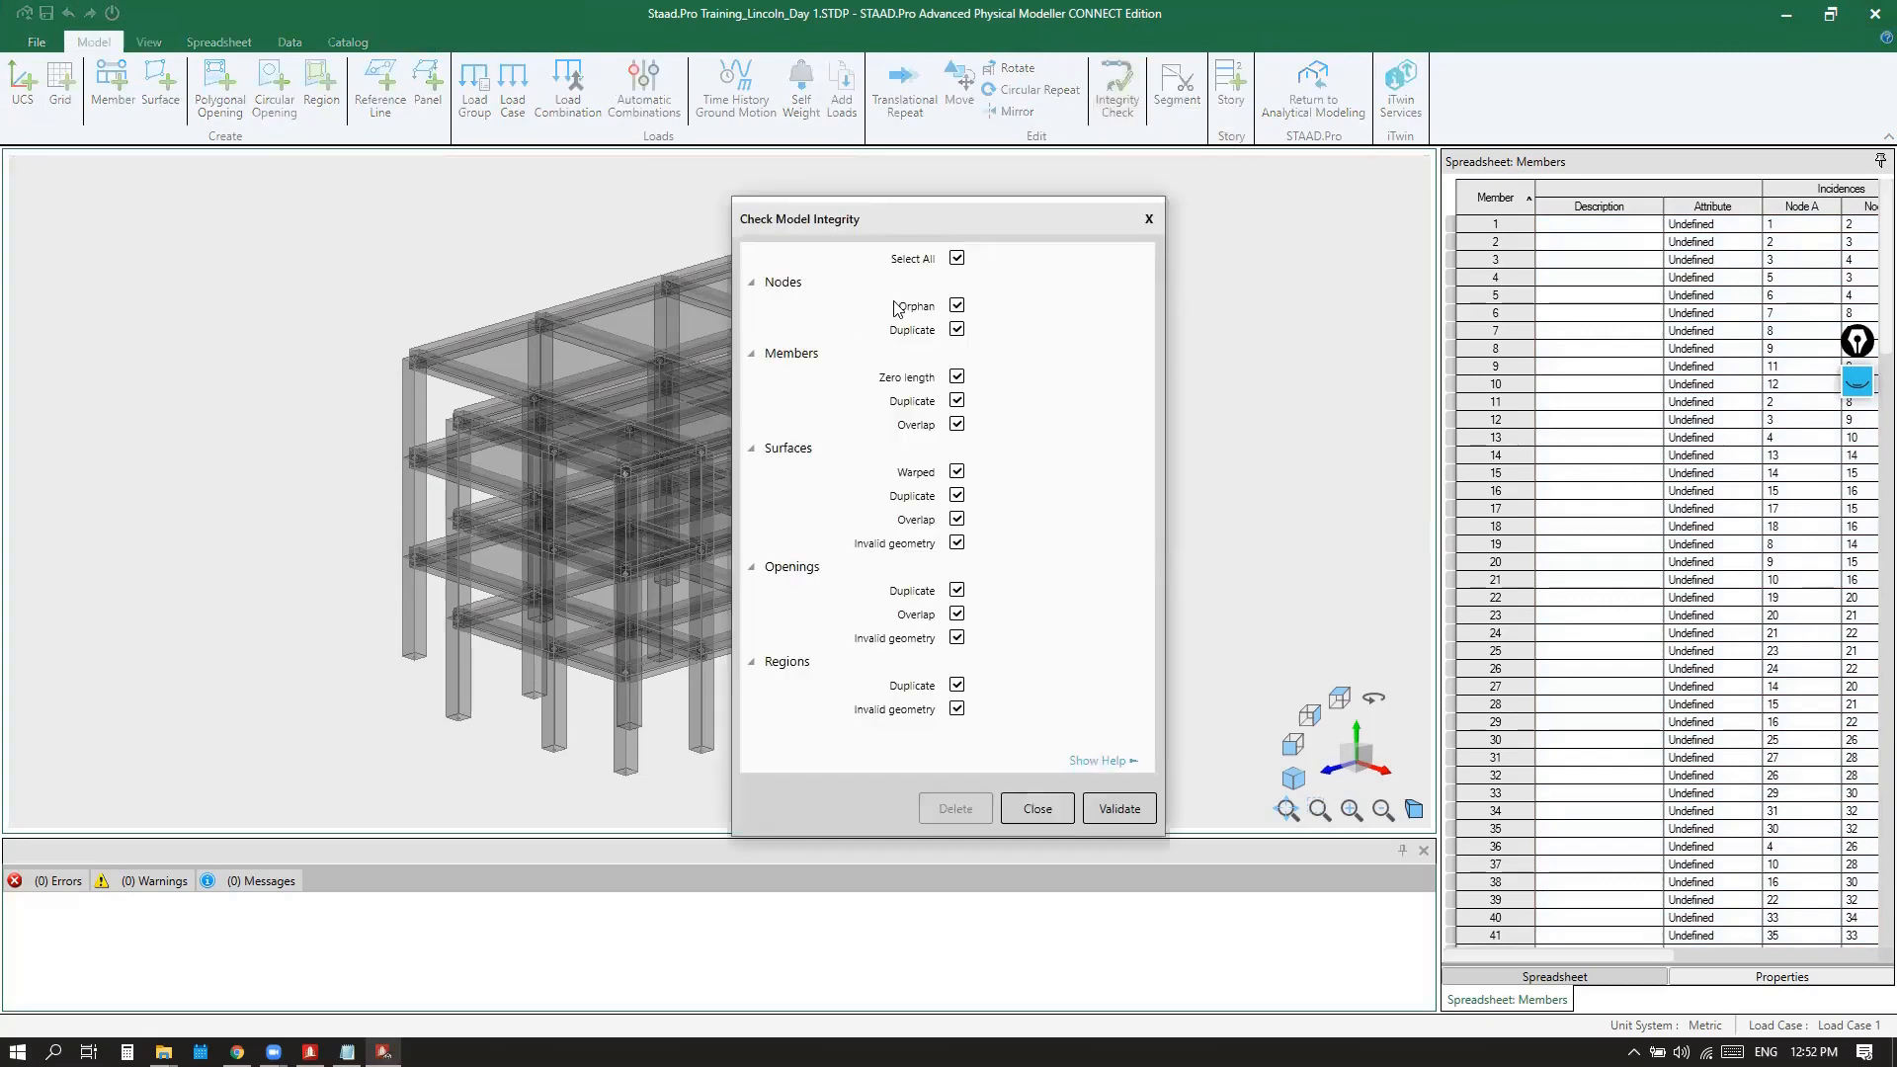
drag(965, 225, 307, 200)
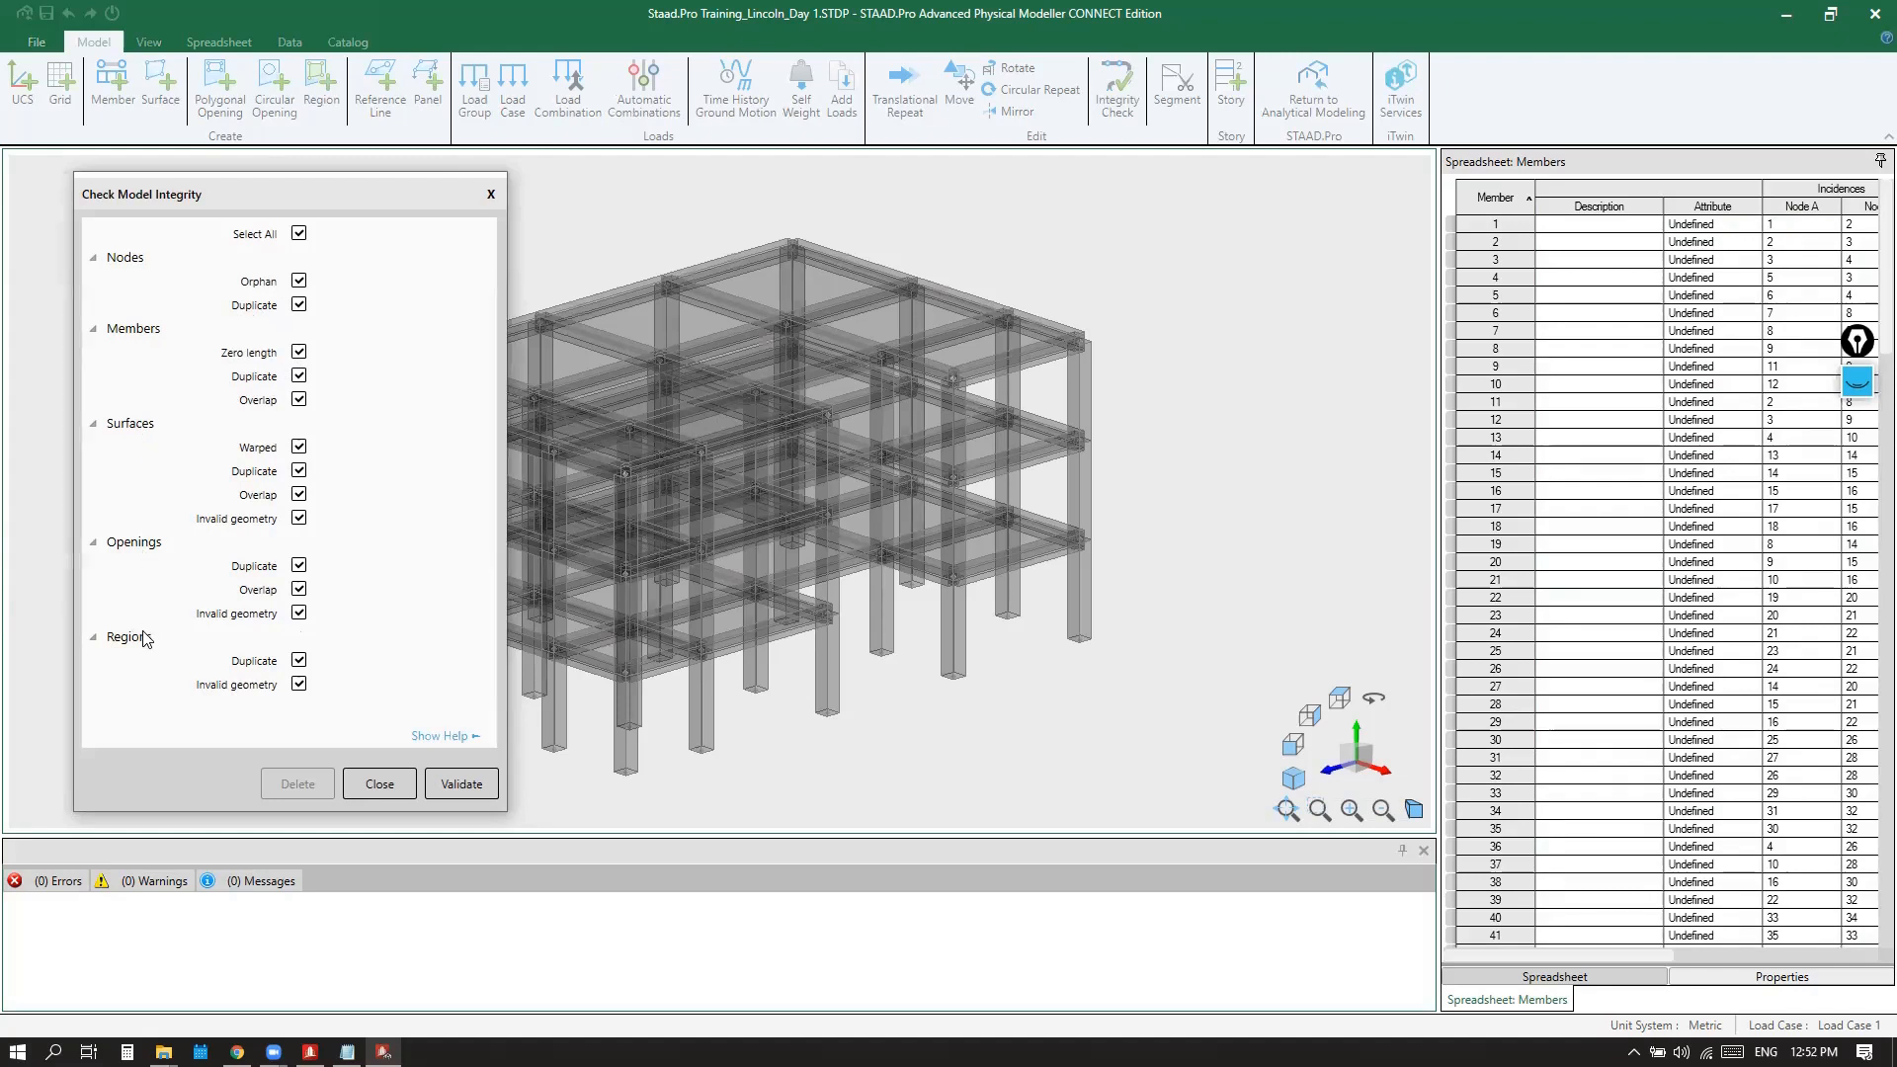
drag(353, 188, 306, 180)
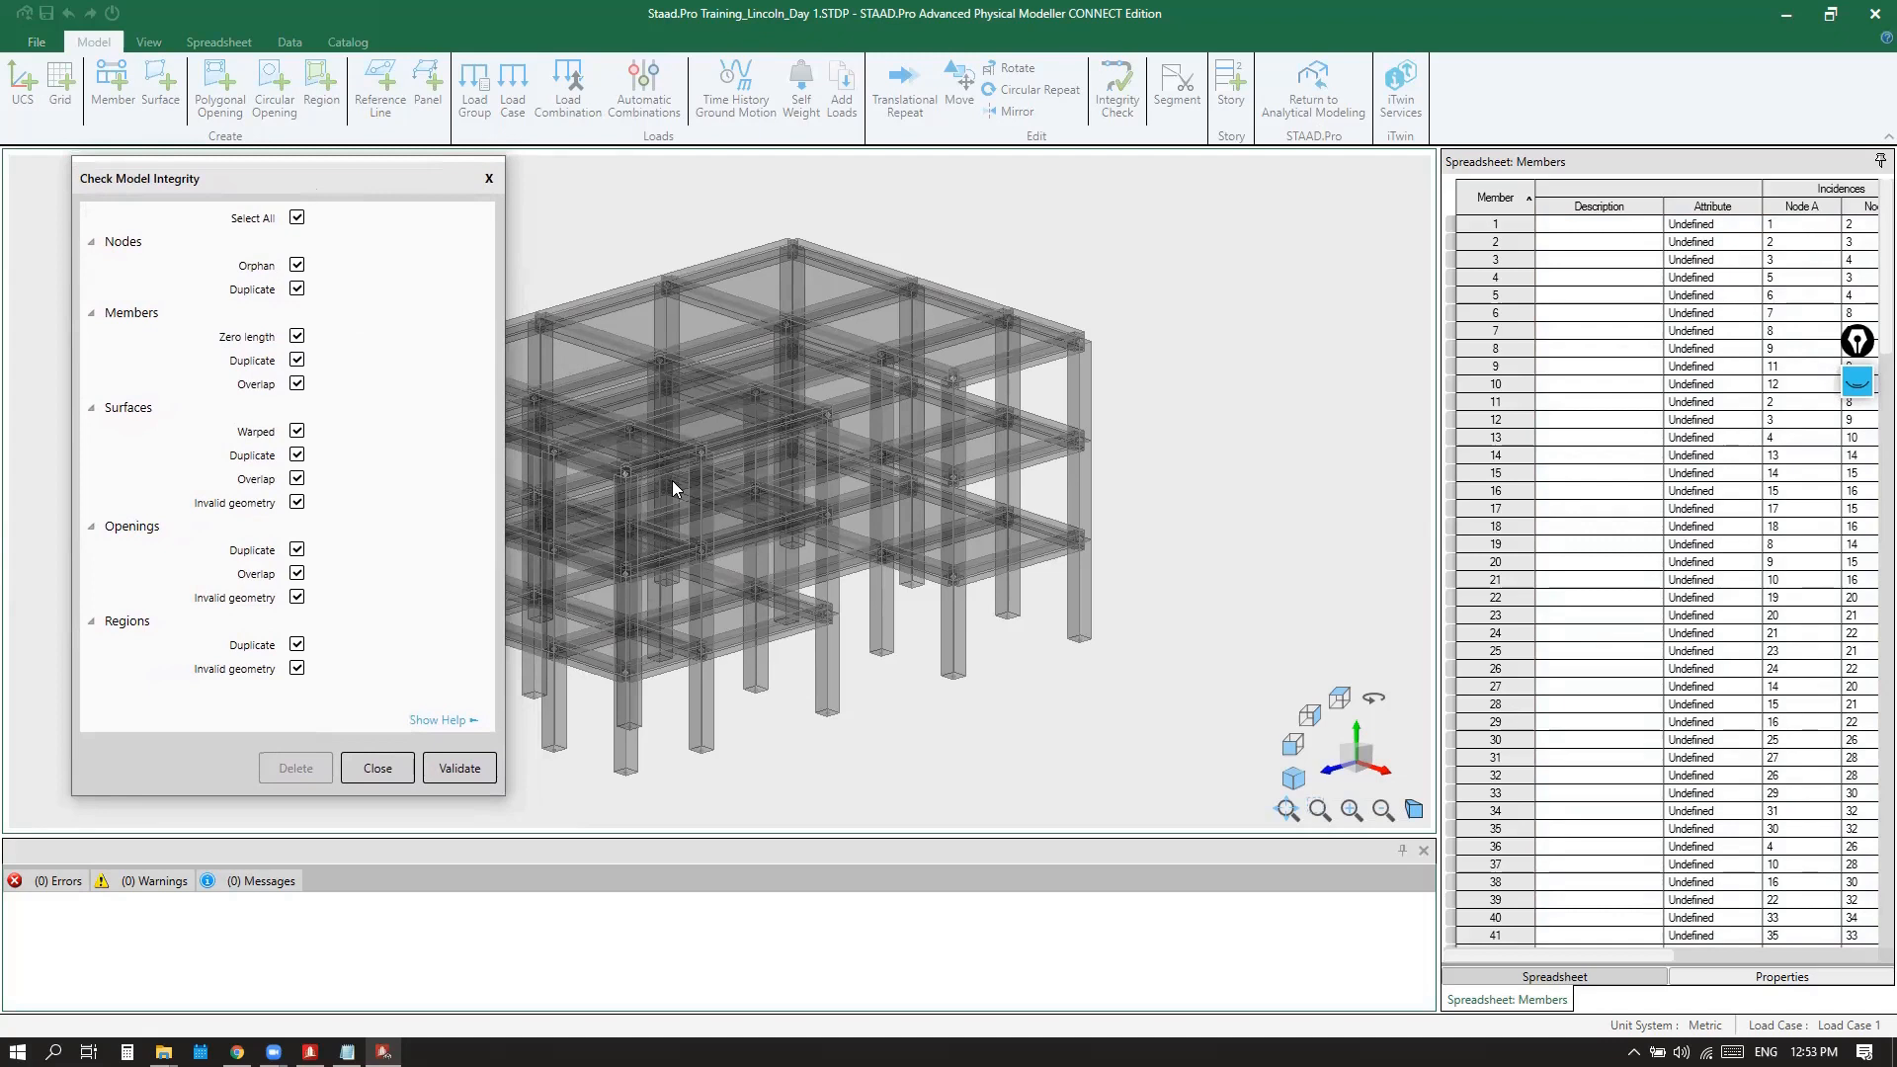
drag(297, 192, 545, 162)
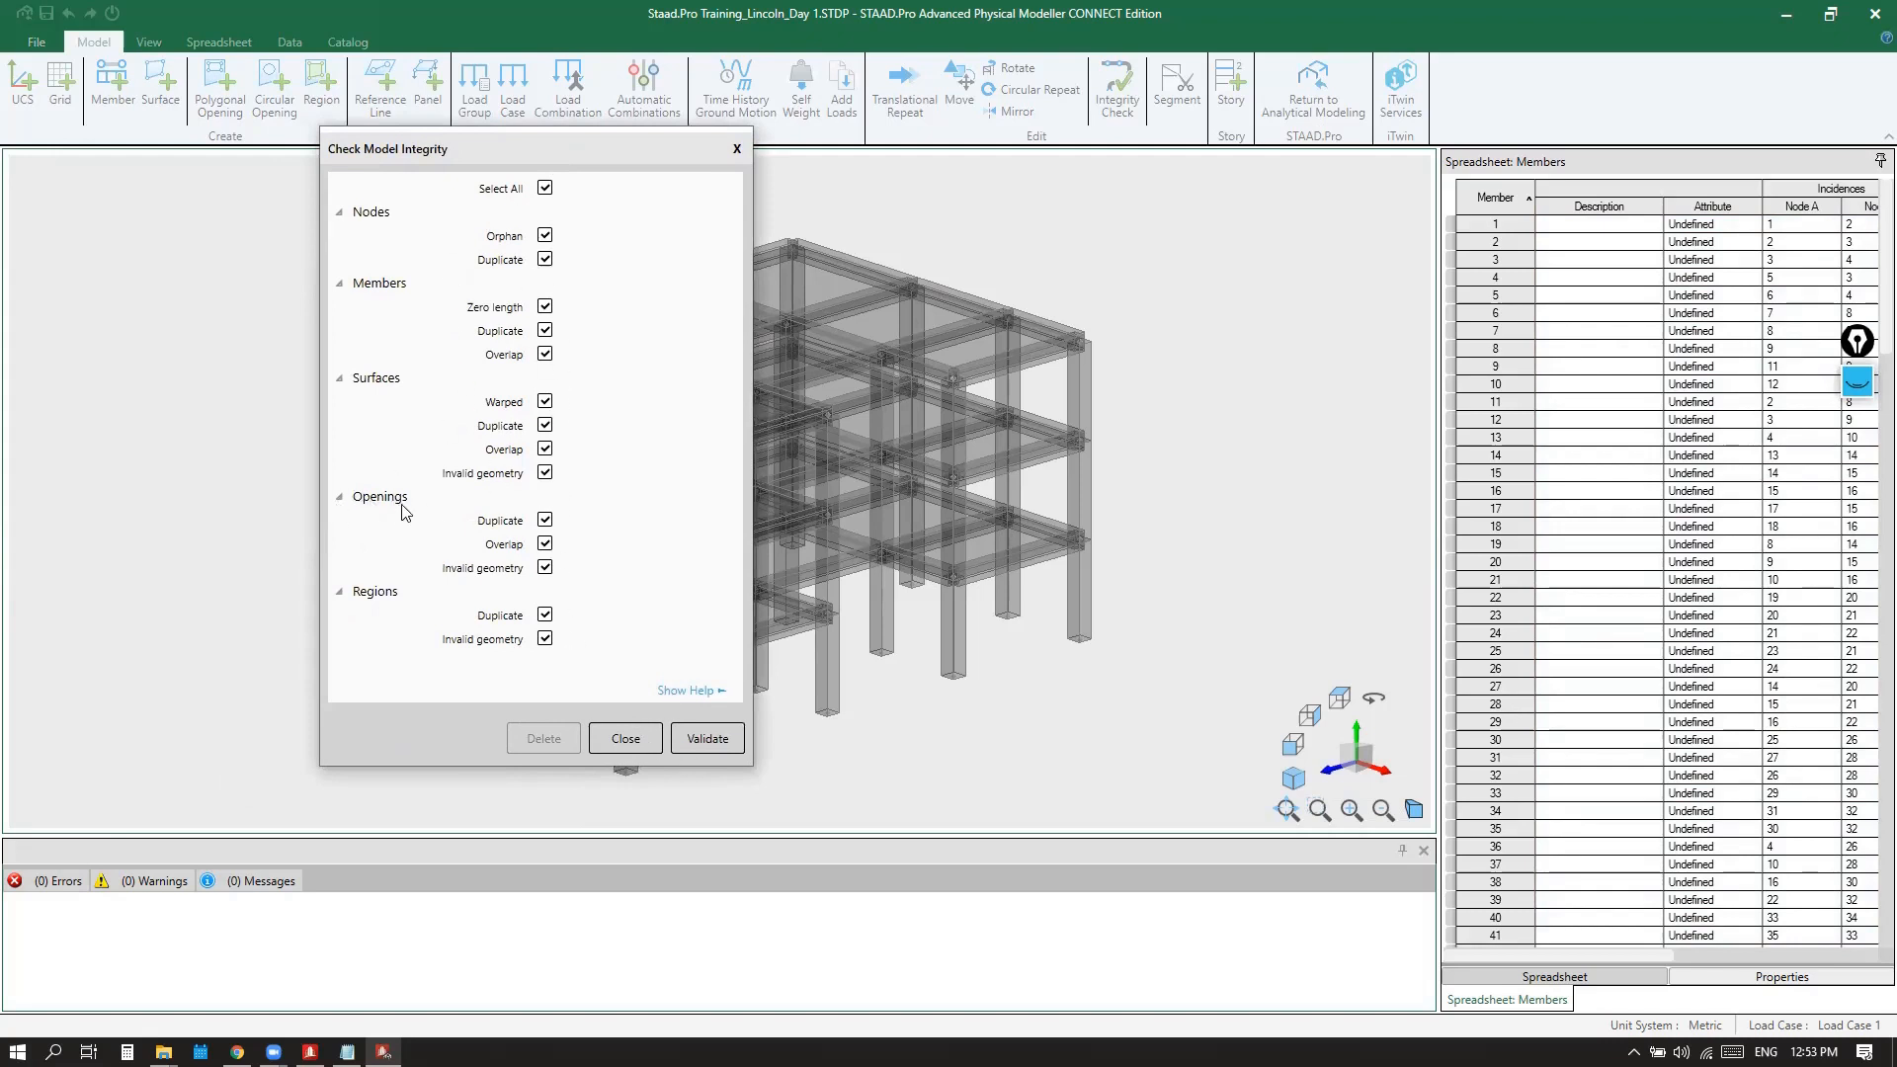
Validate the model with all node, member, surface, opening and region checks enabled, and close the integrity check
click(544, 543)
click(545, 520)
click(545, 520)
click(697, 743)
click(697, 743)
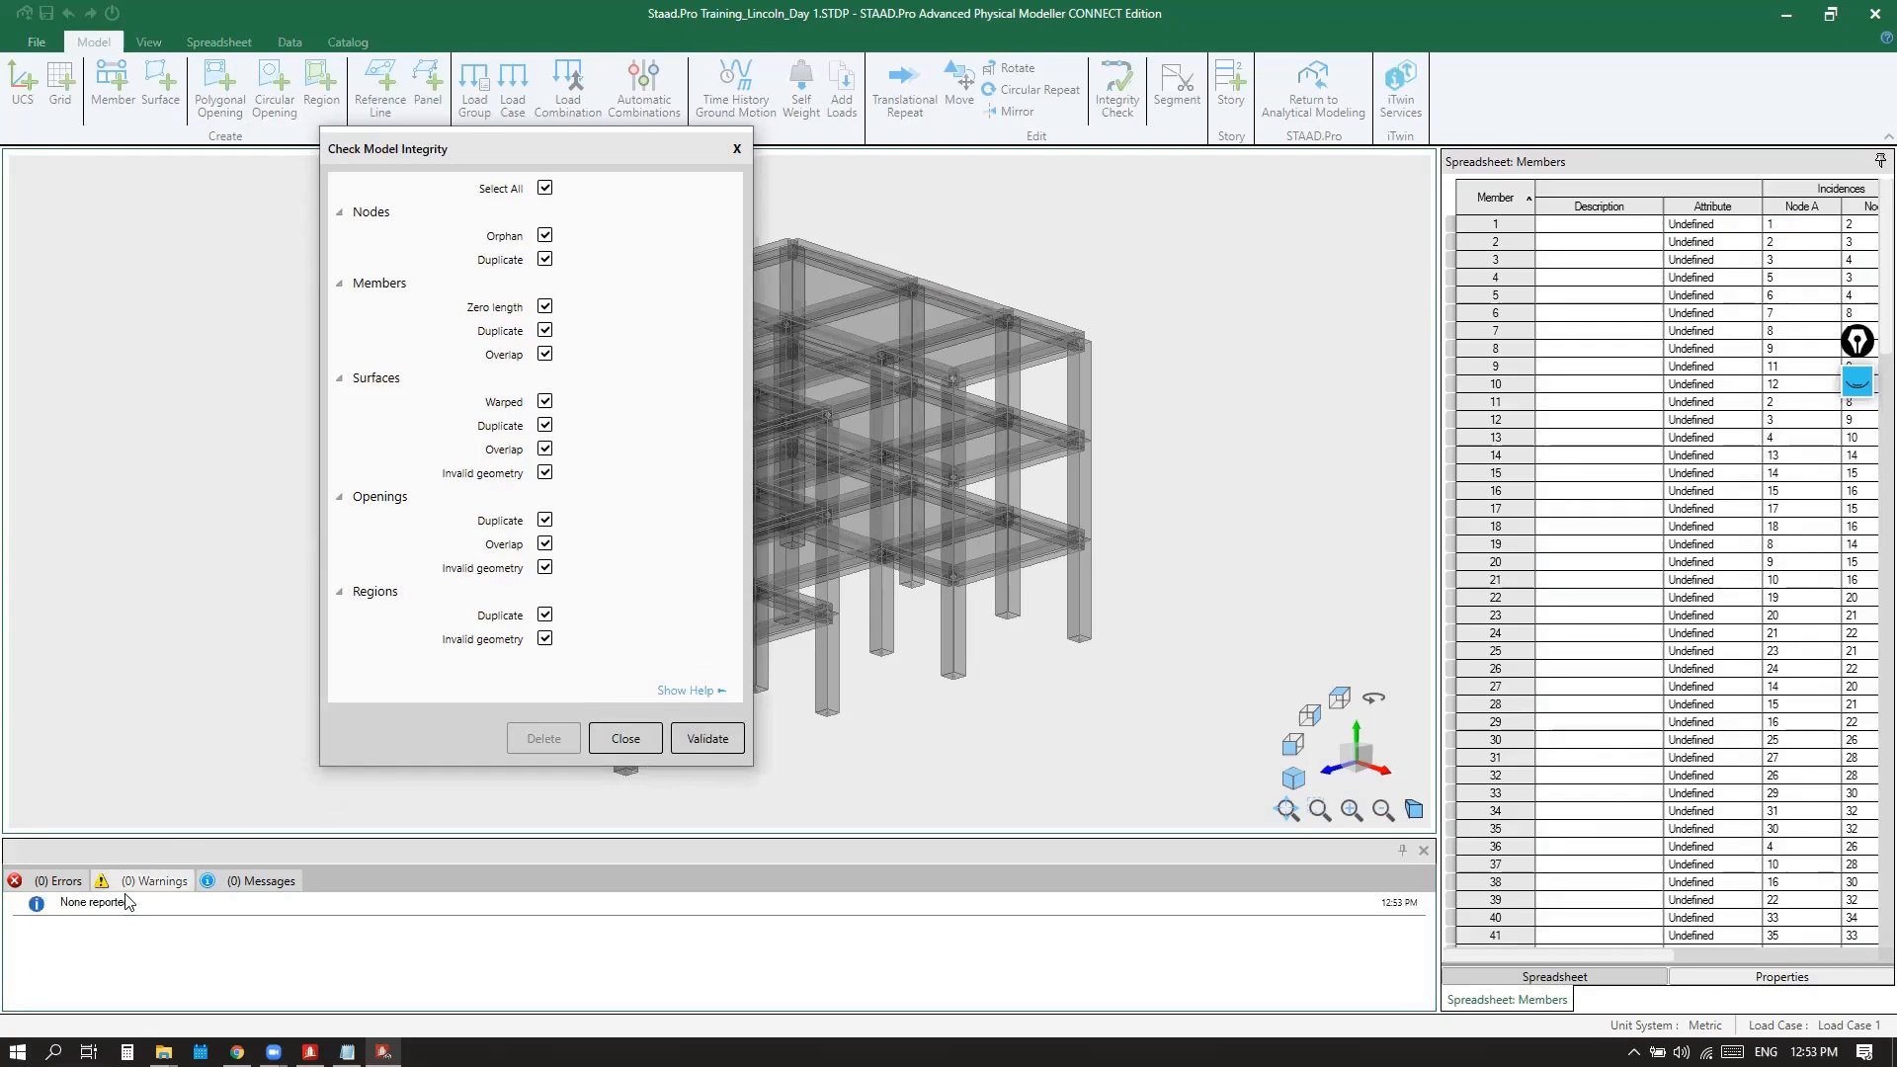
click(736, 150)
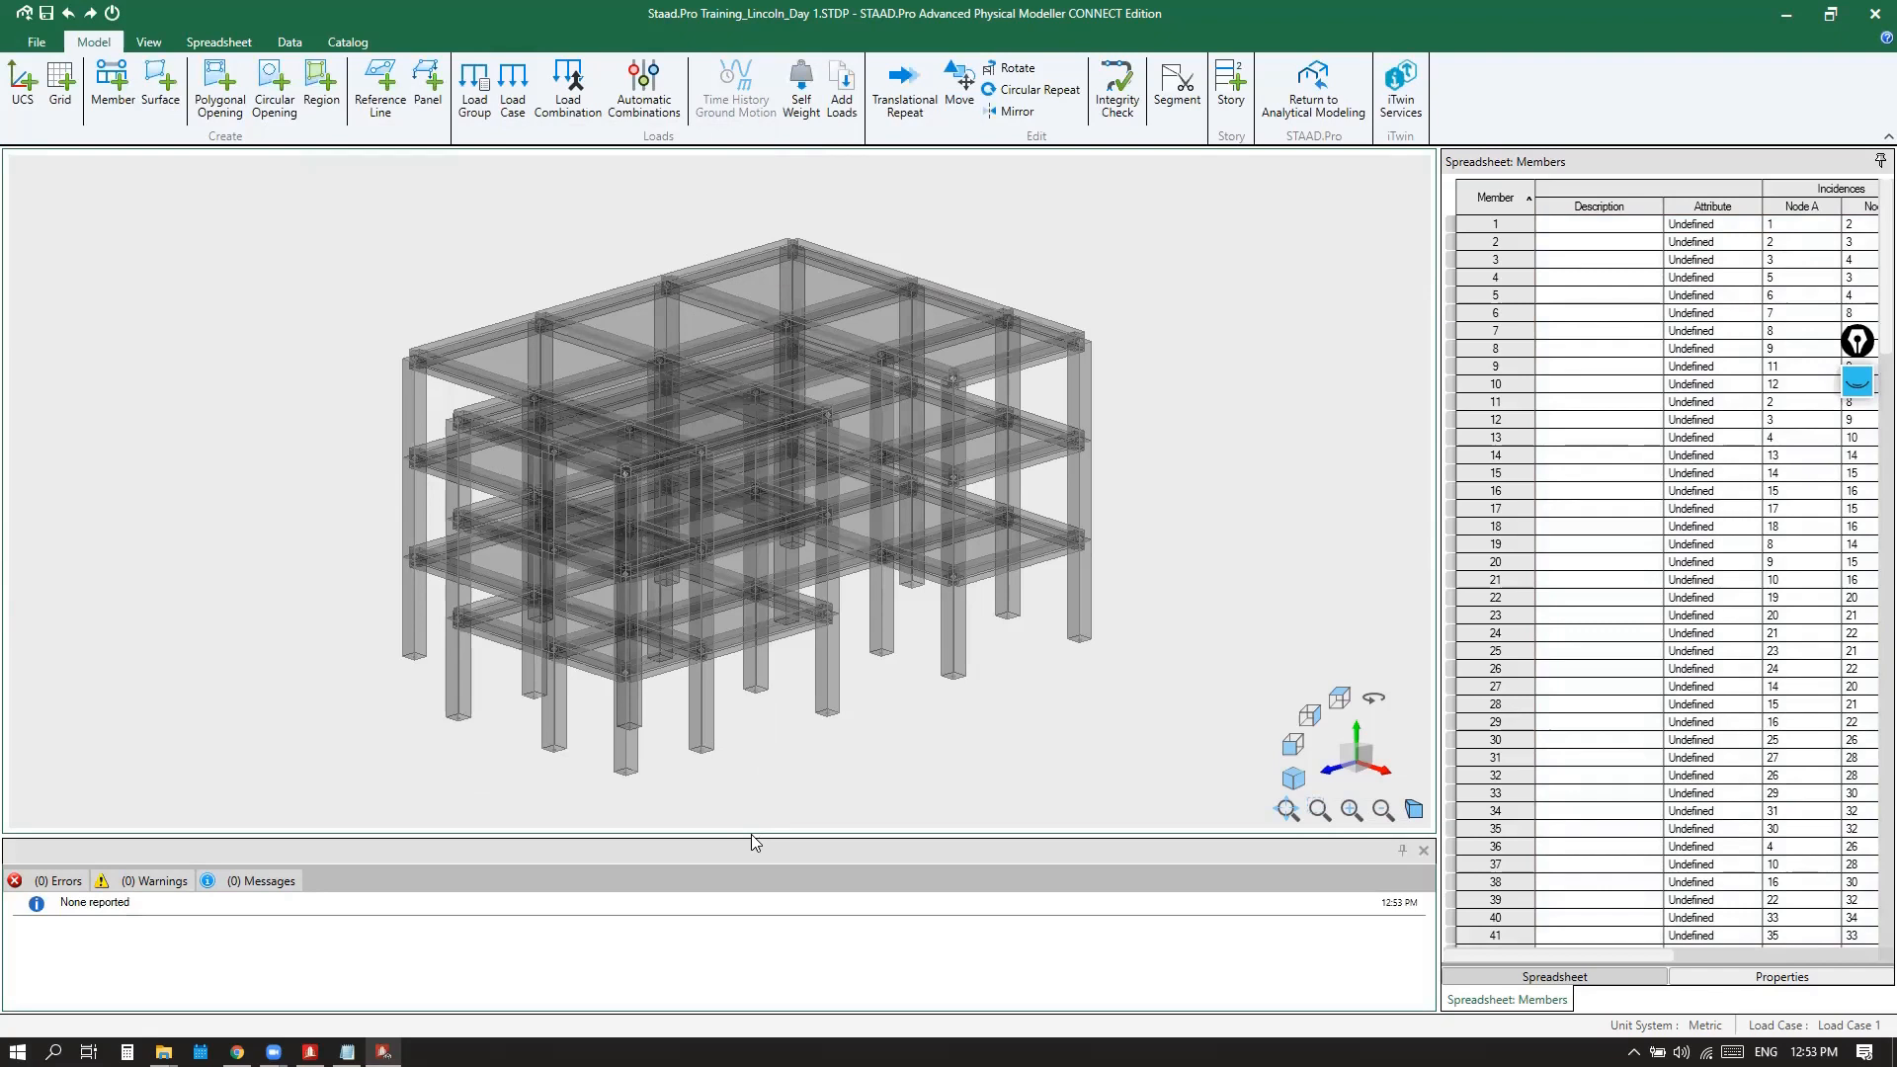
Examine the integrity check report in an enlarged message area, and shrink the area again
drag(754, 836, 732, 539)
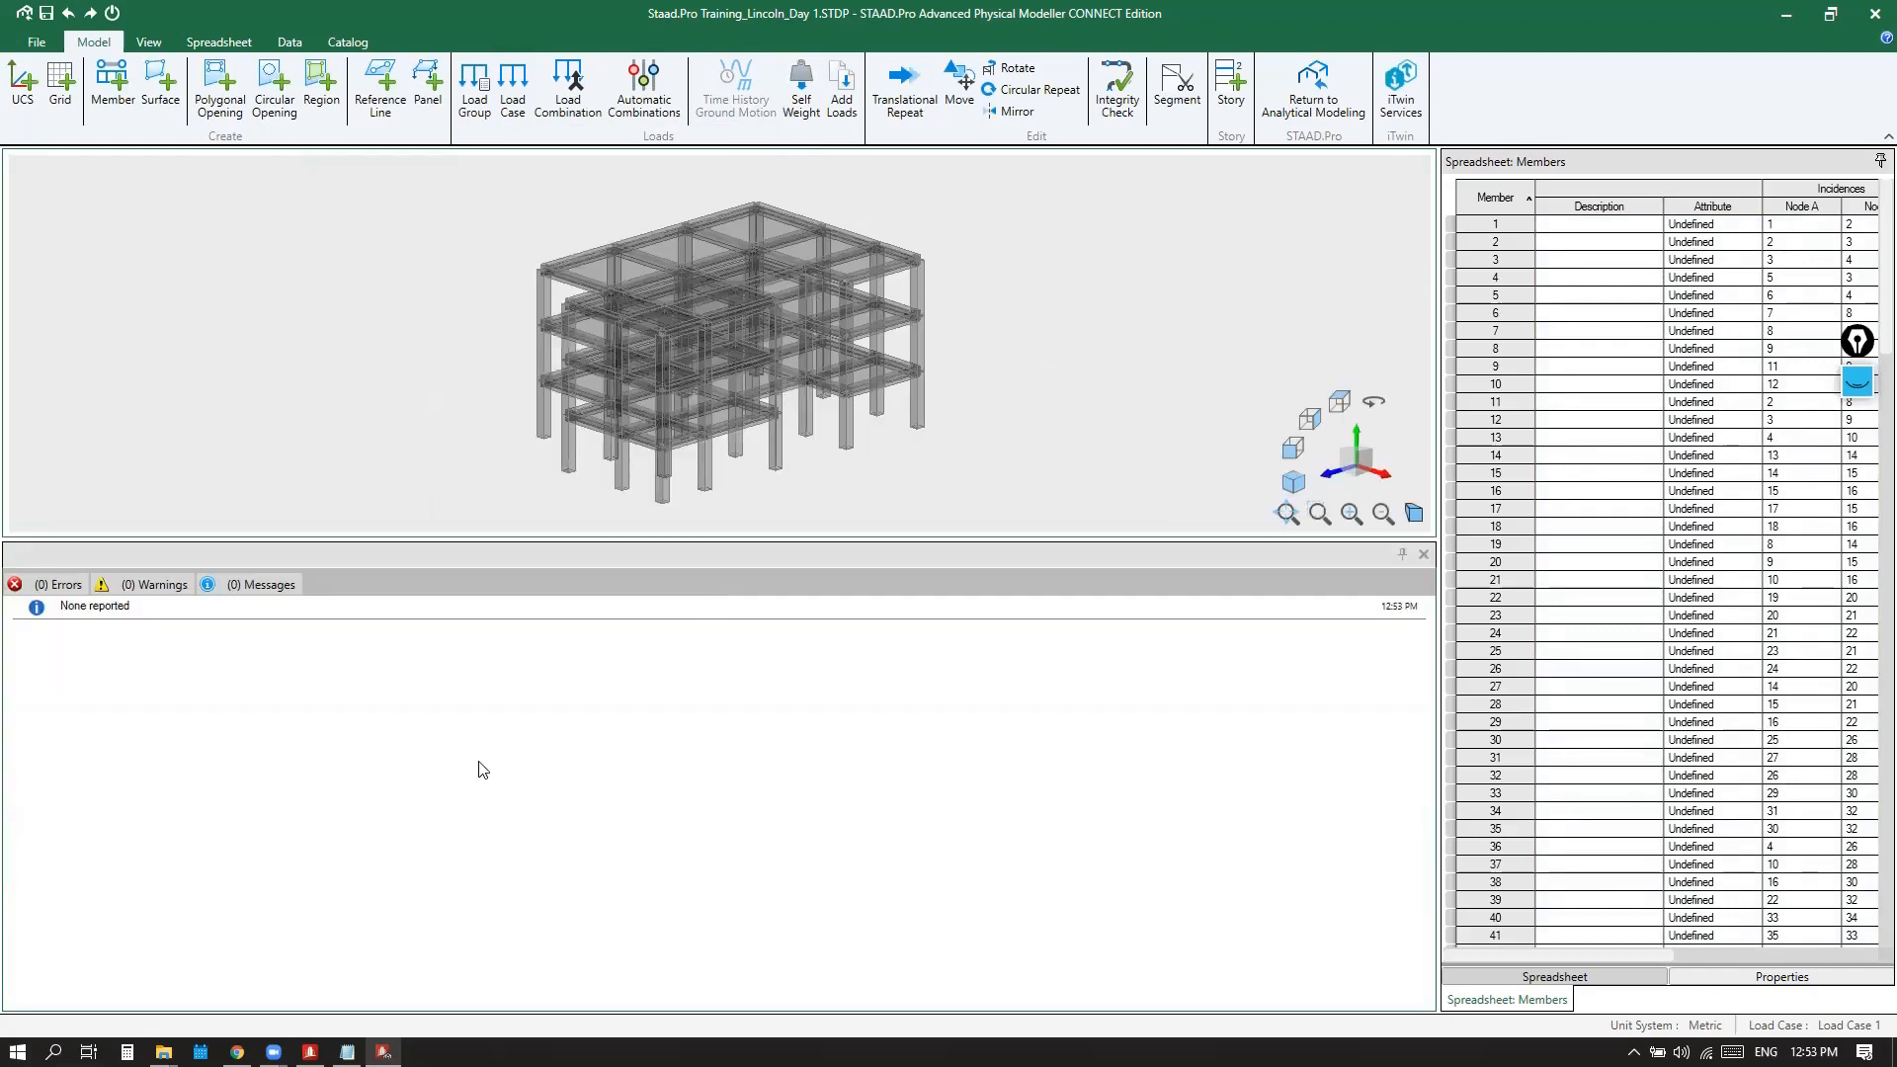
click(1858, 384)
click(1859, 440)
mouse_move(145, 622)
mouse_down()
mouse_move(19, 588)
mouse_move(144, 609)
mouse_move(213, 747)
mouse_up()
mouse_move(128, 668)
mouse_down()
mouse_move(129, 622)
mouse_move(194, 652)
mouse_up()
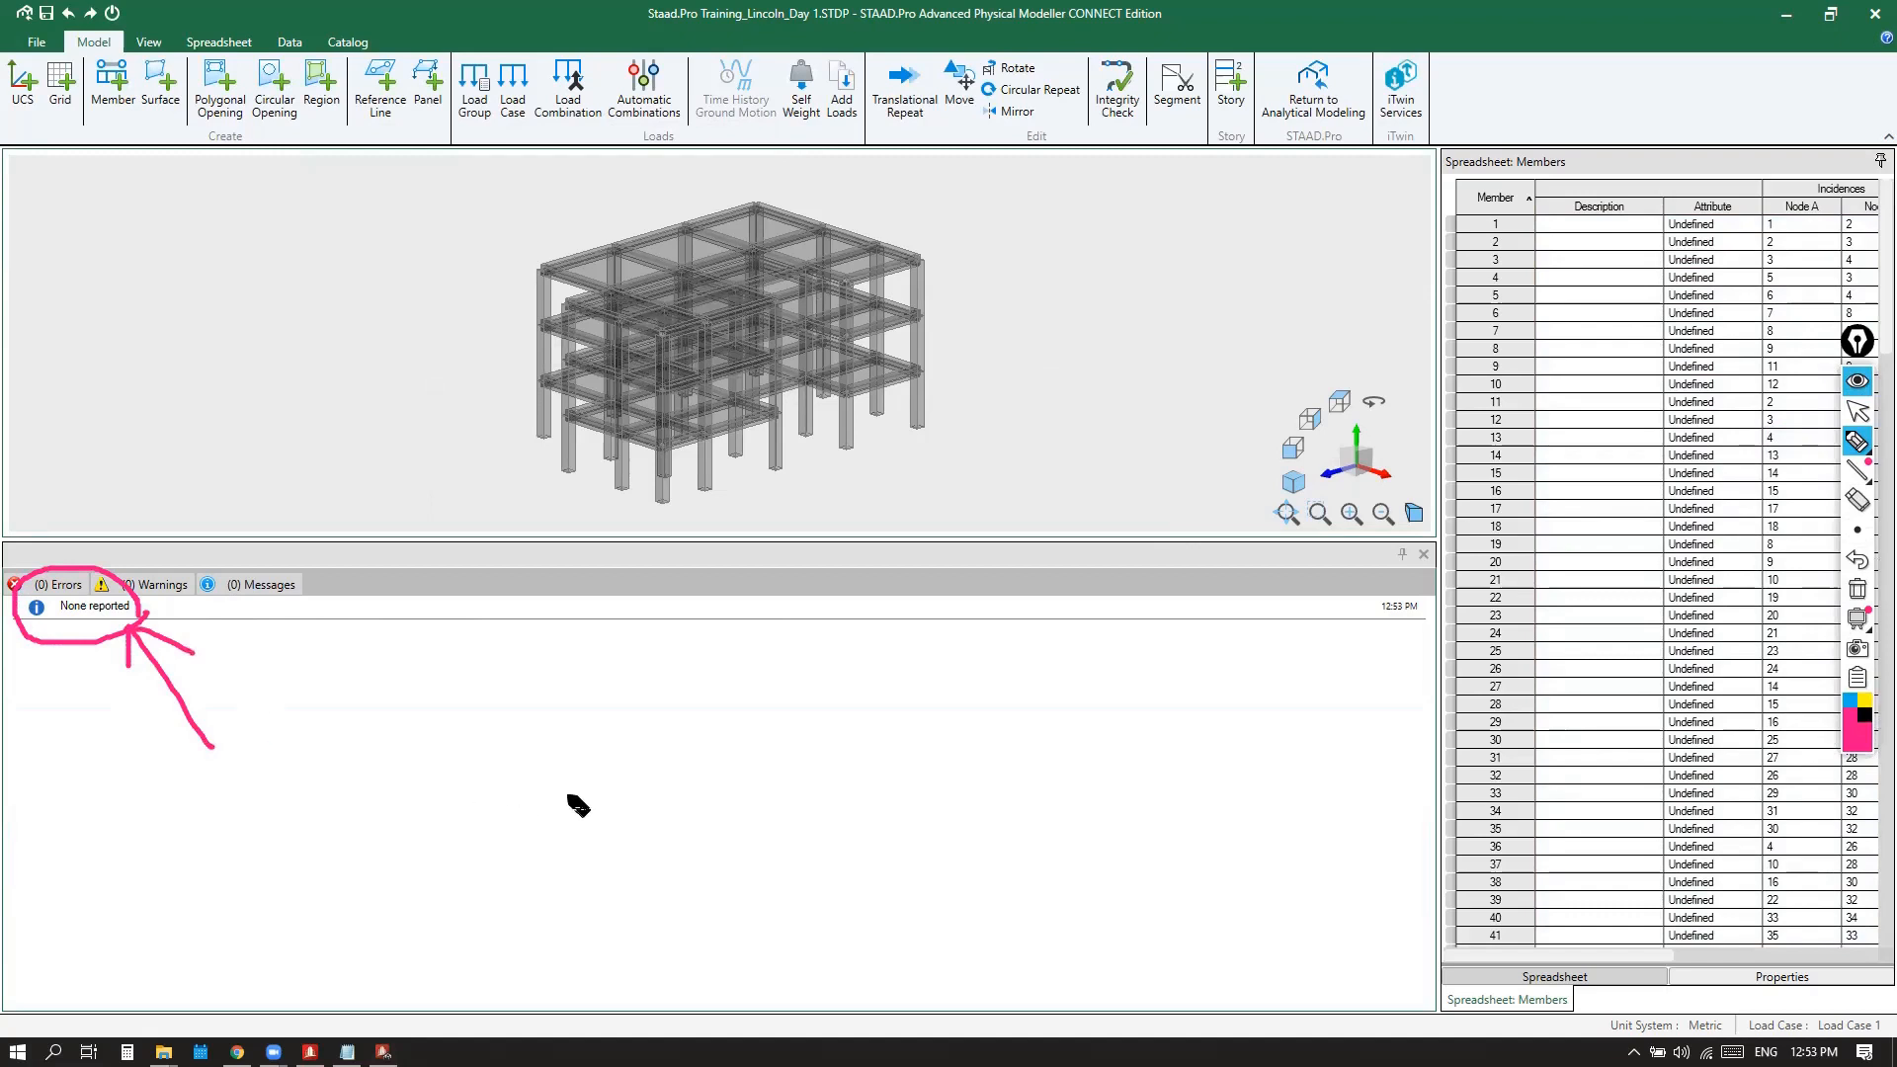
click(1858, 588)
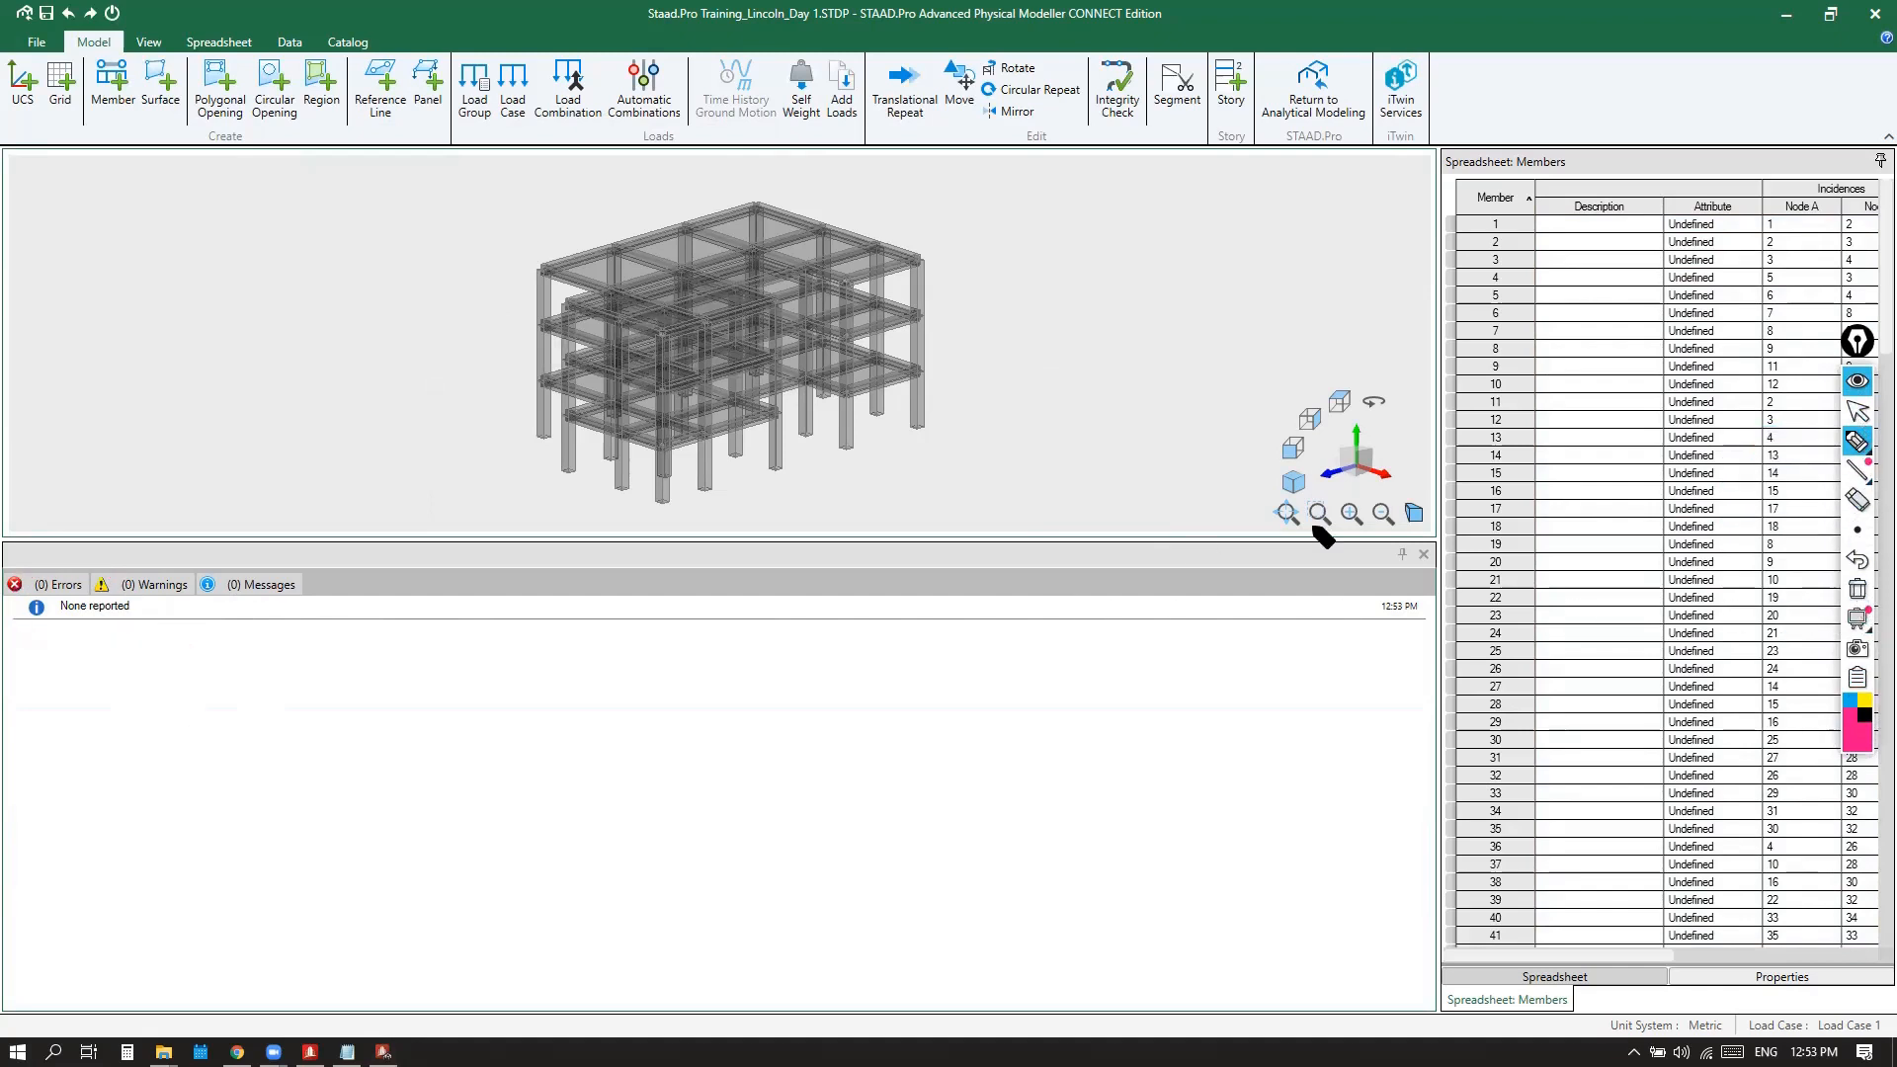
click(1858, 411)
drag(967, 538, 969, 782)
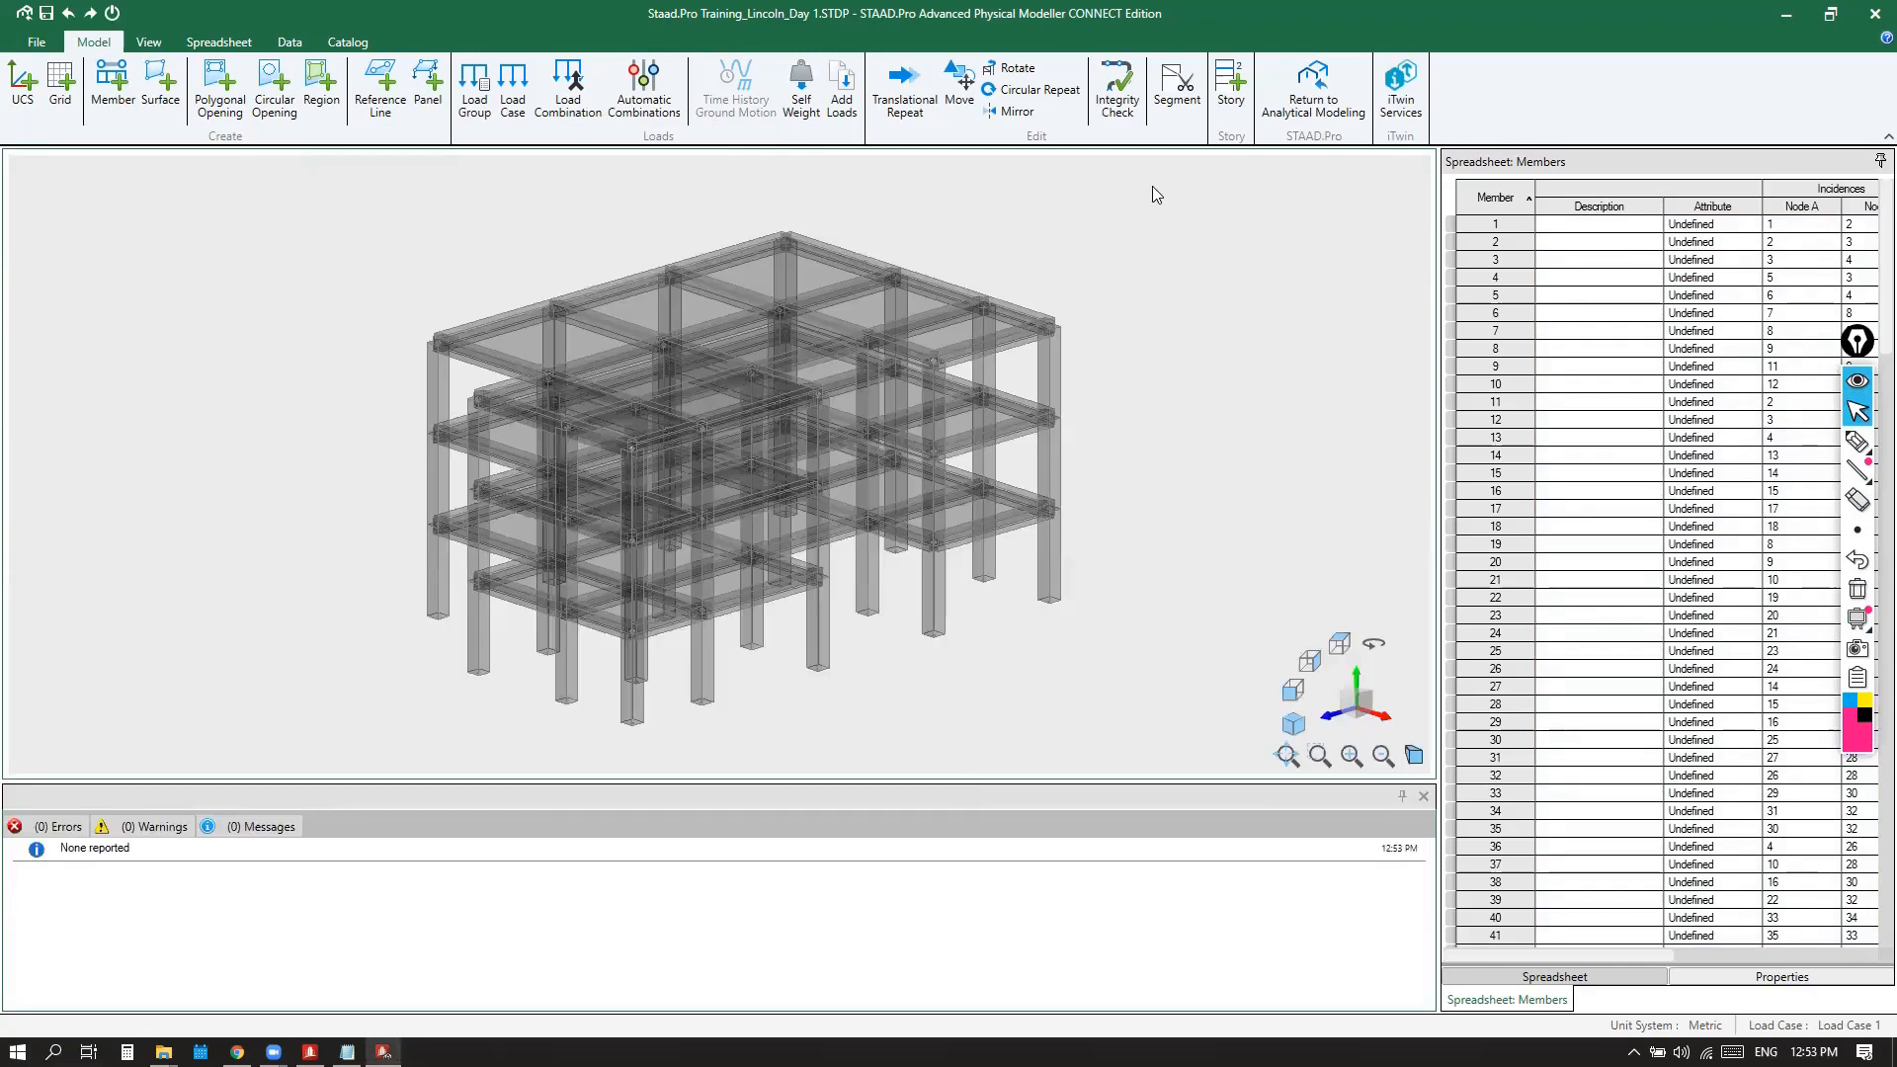
Return the physical model to analytical modelling, saving the model changes and closing the conversion report
click(1314, 96)
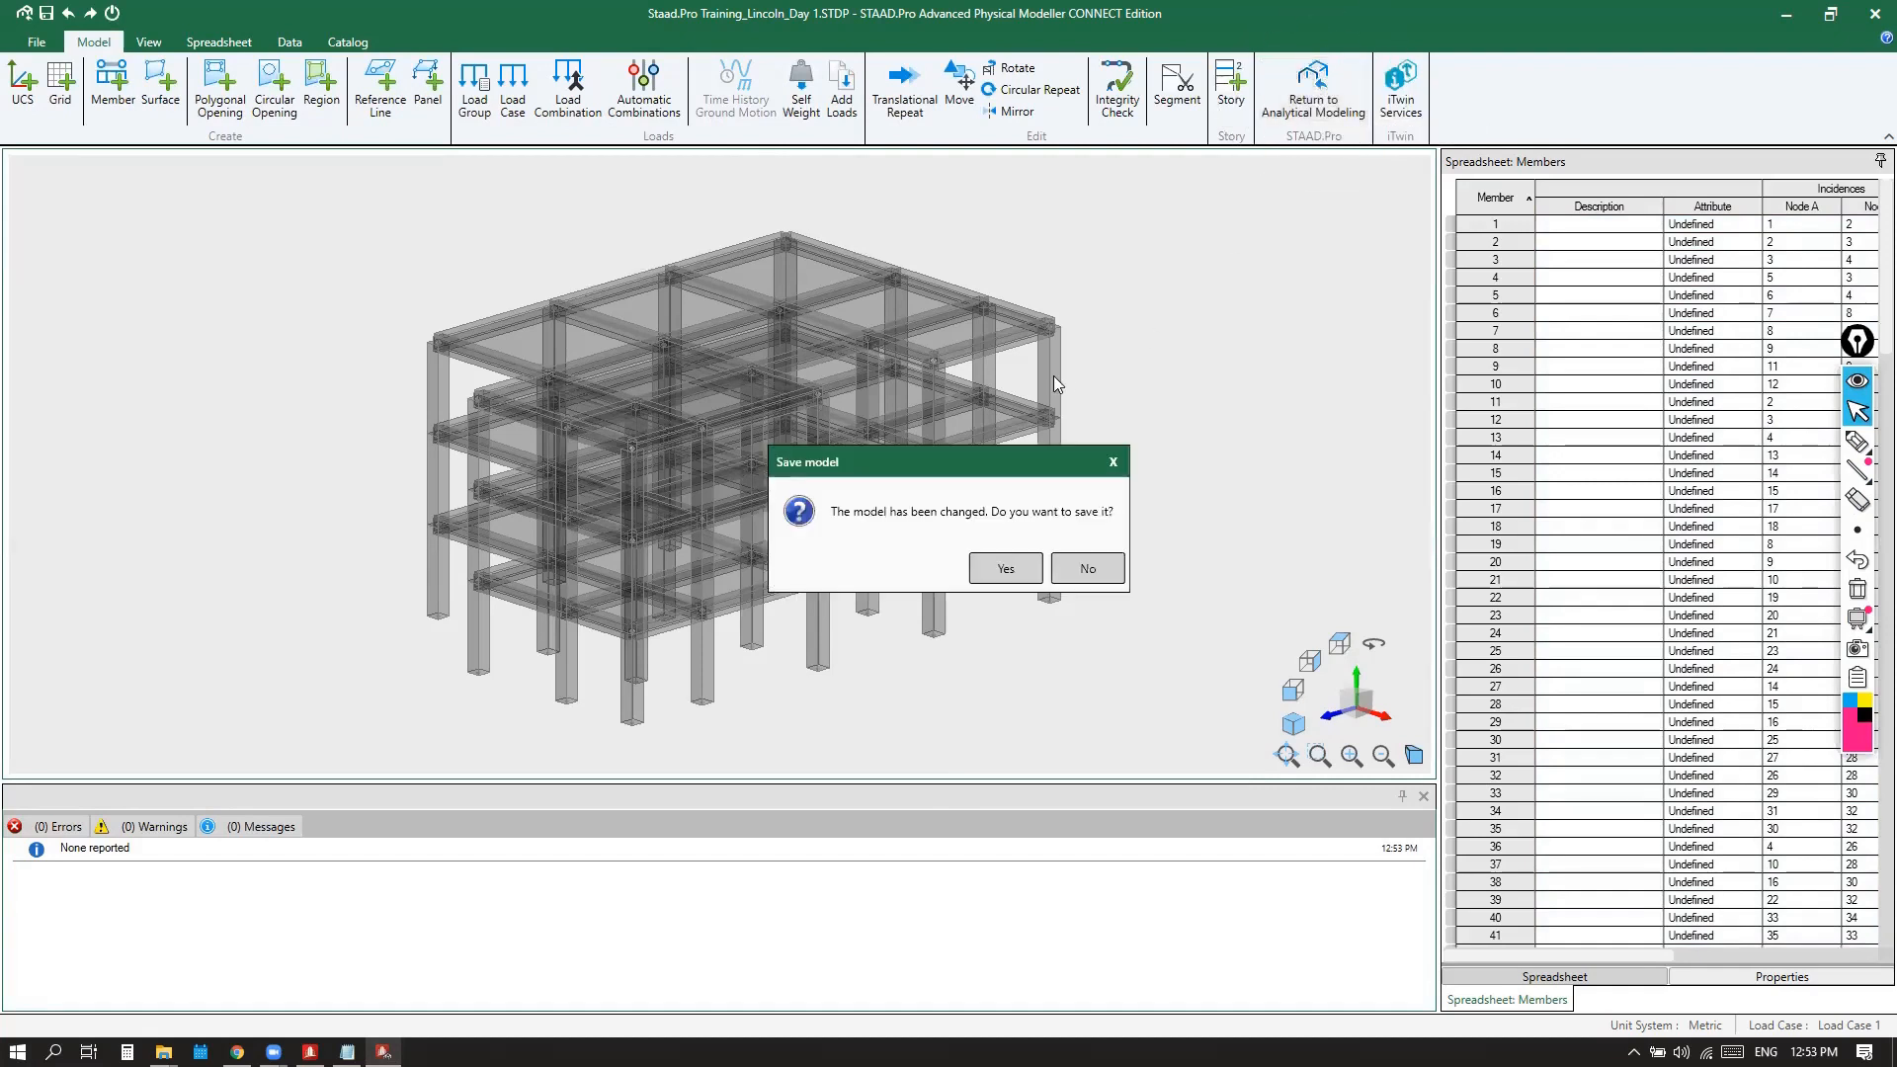
drag(1008, 464, 1088, 232)
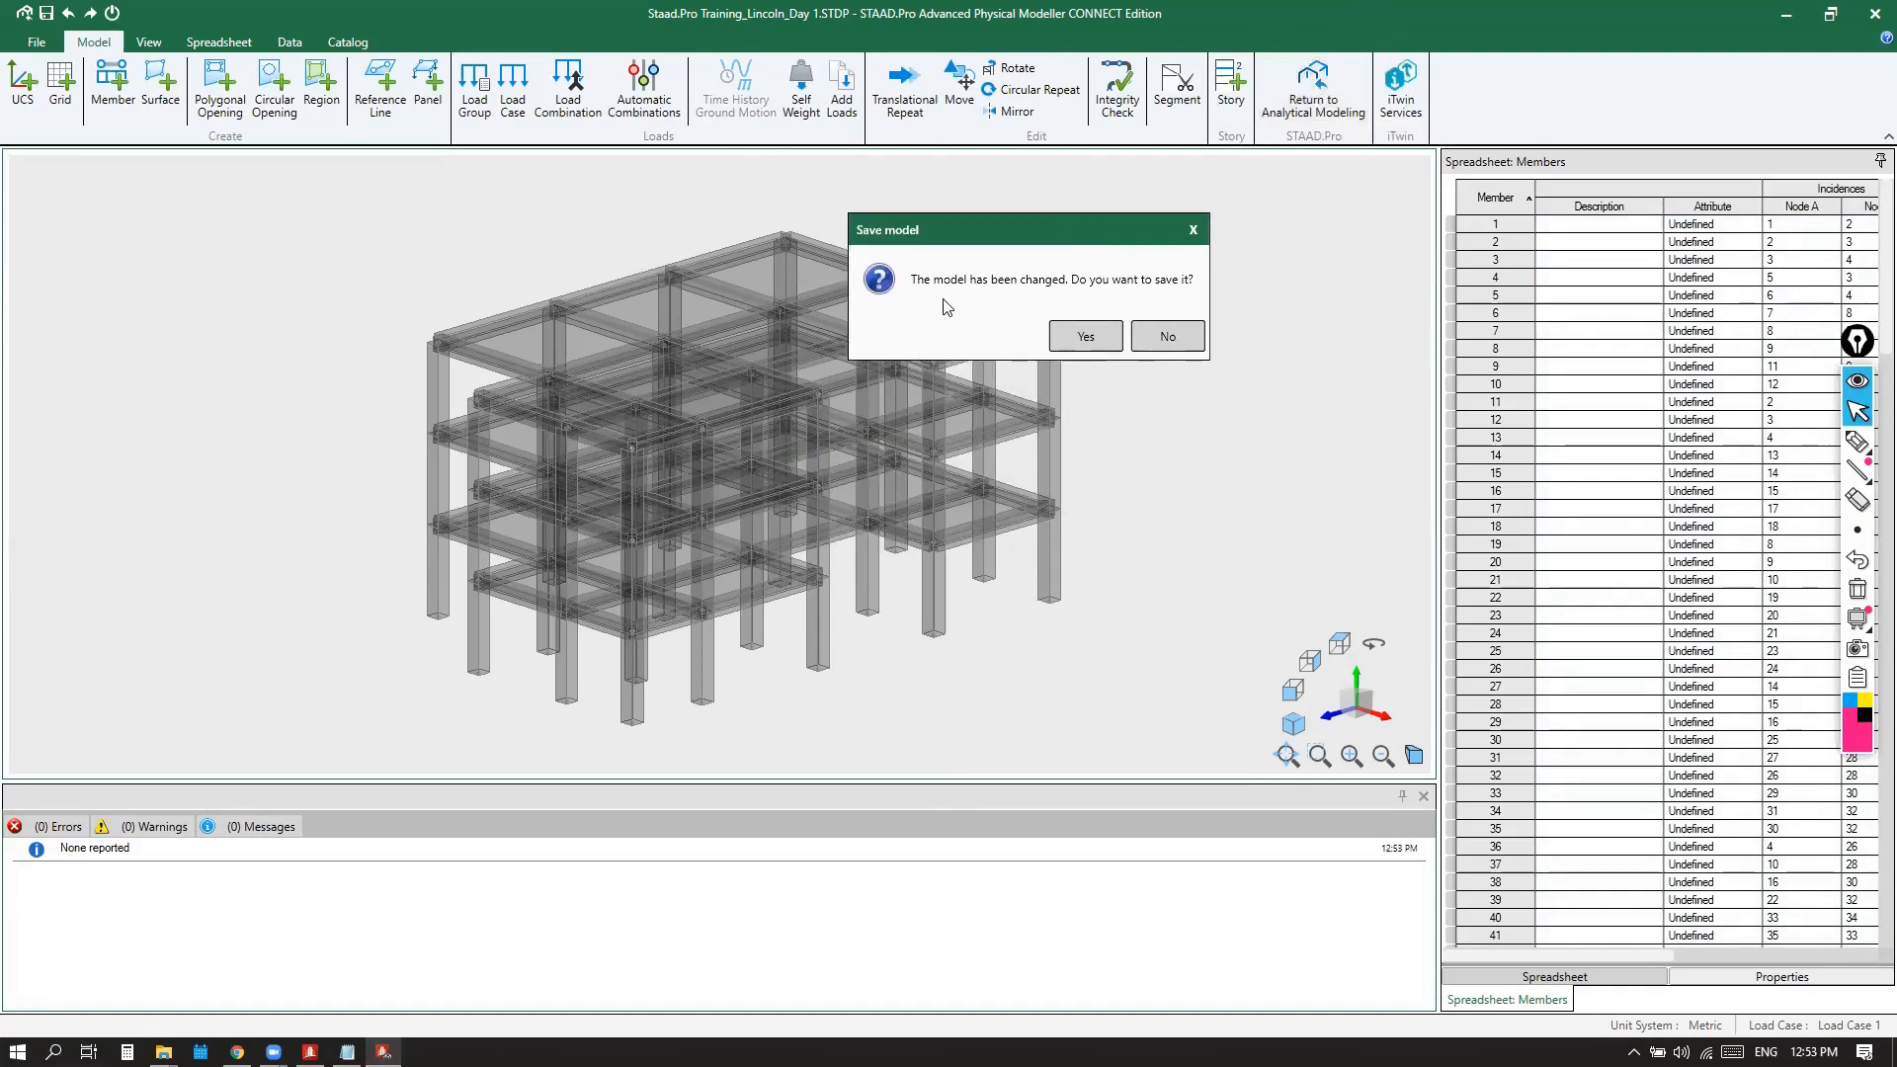
click(1100, 342)
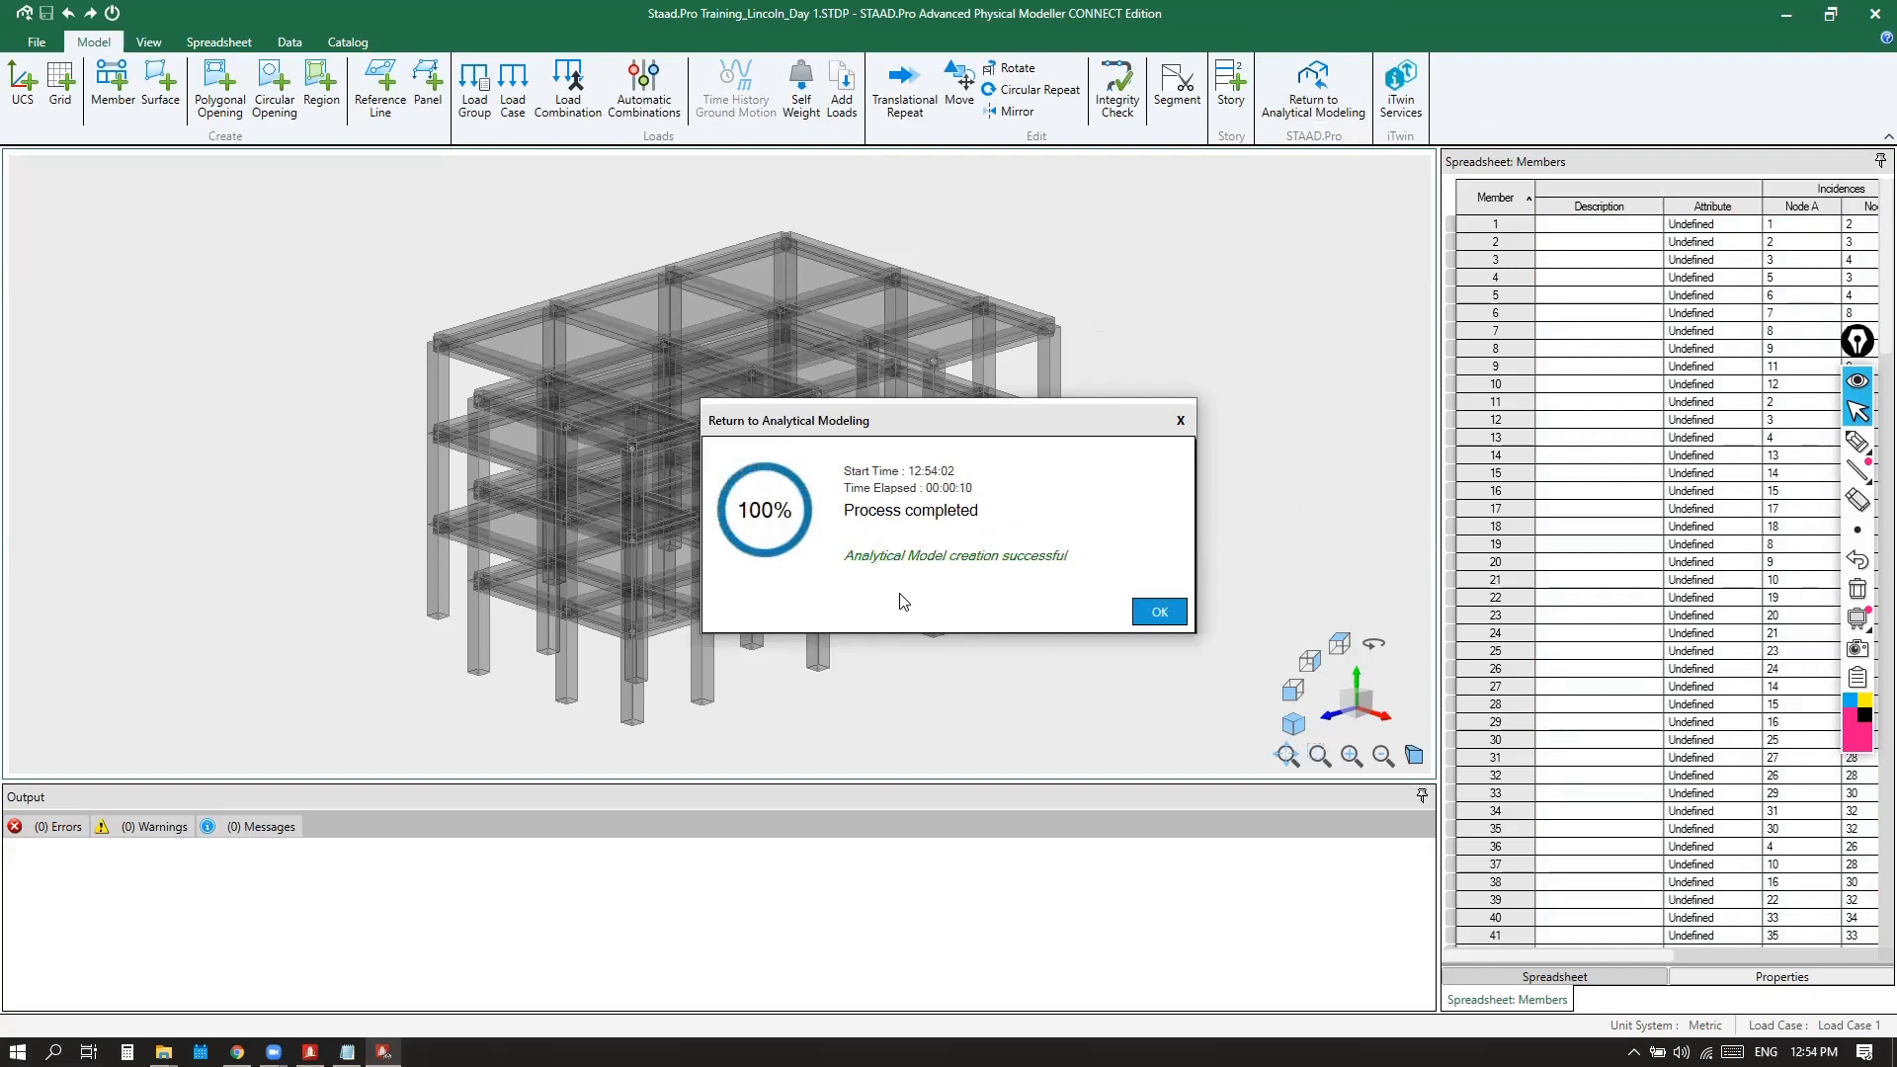
click(1160, 614)
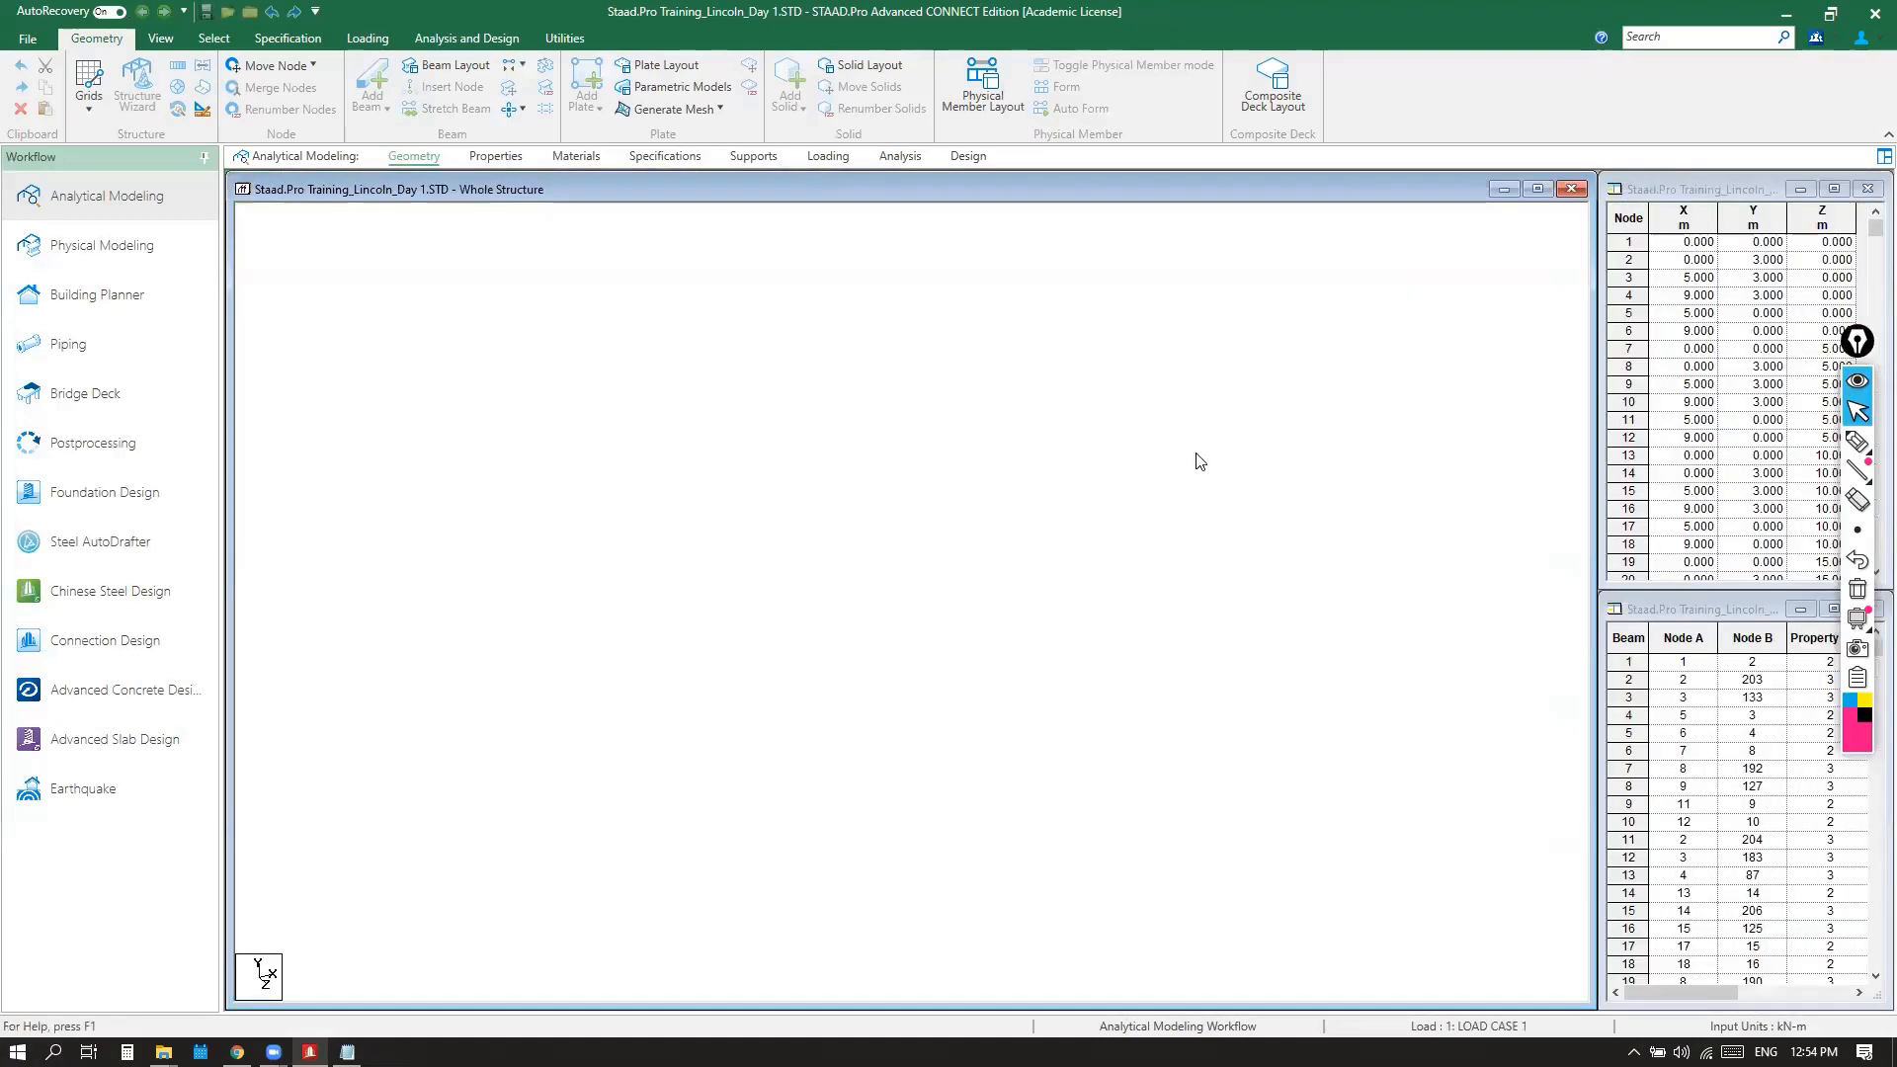
scroll(821, 444, down, 5)
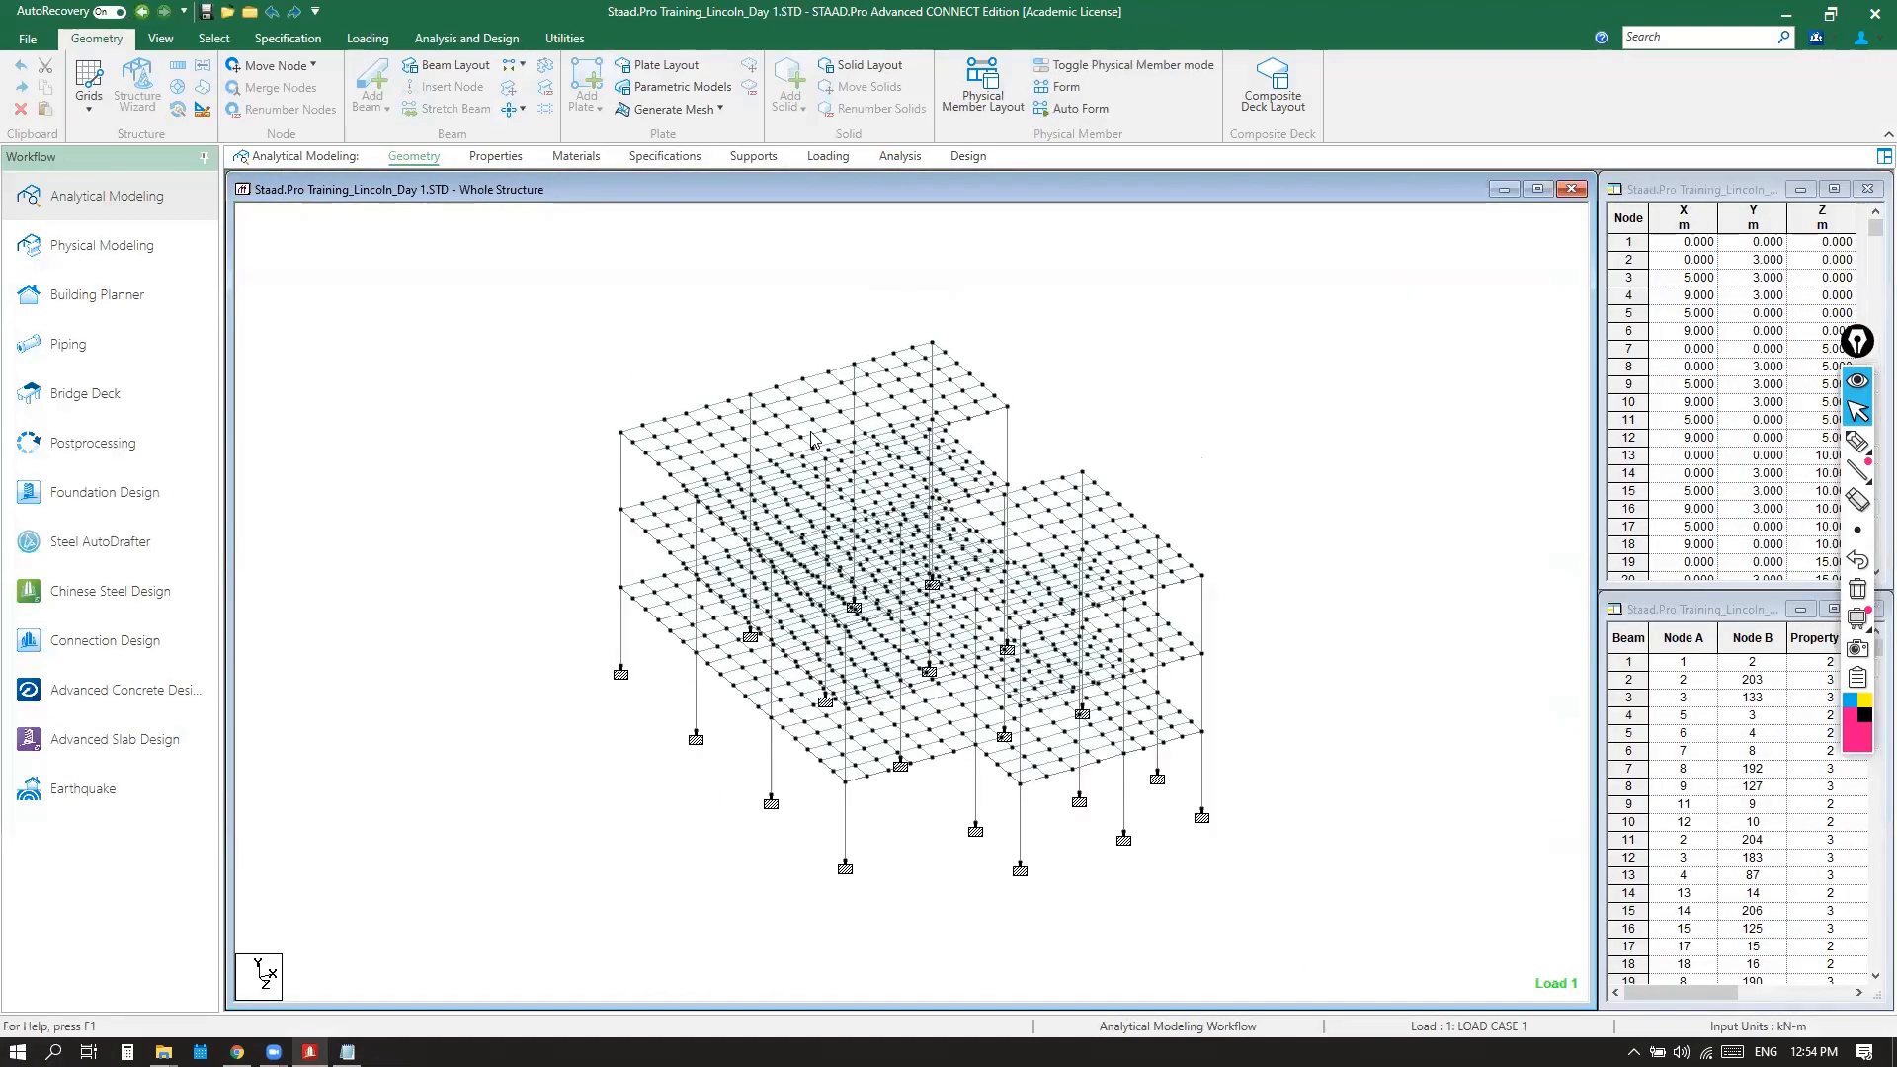
scroll(859, 539, up, 2)
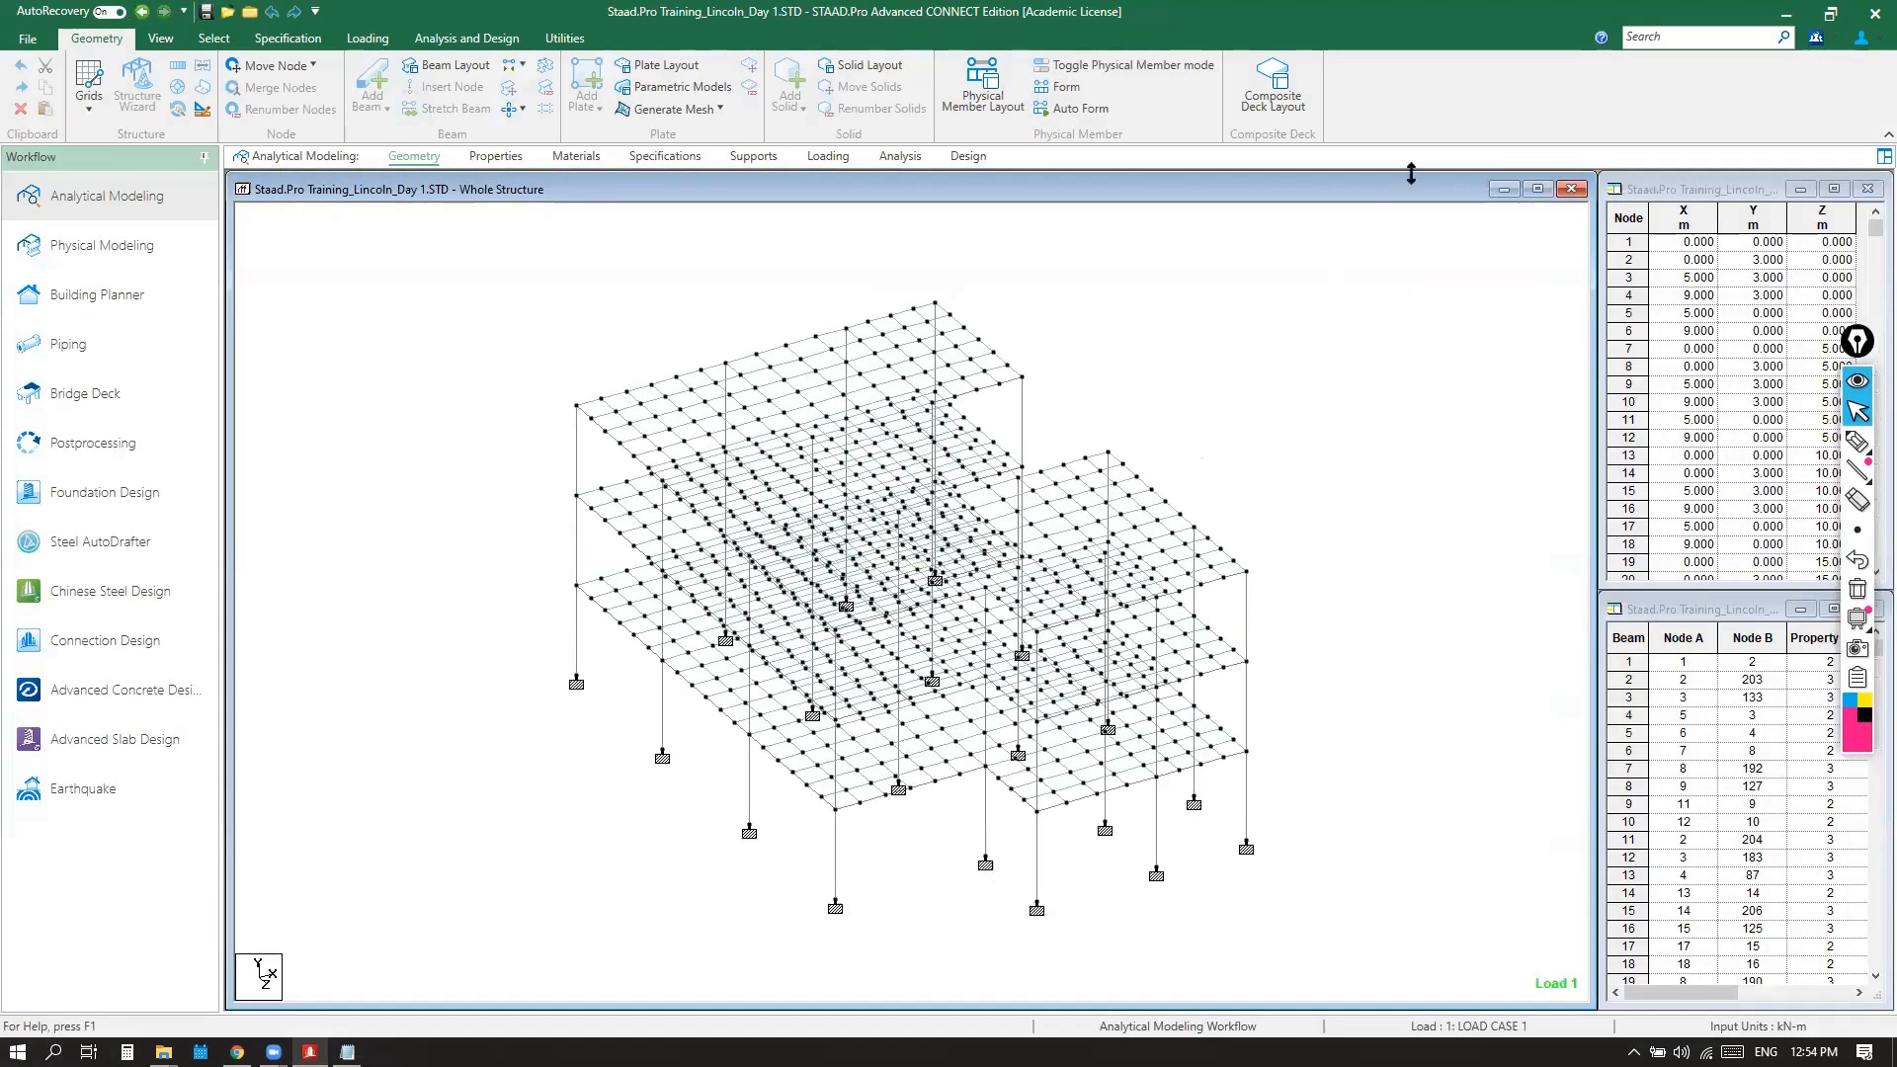
click(235, 39)
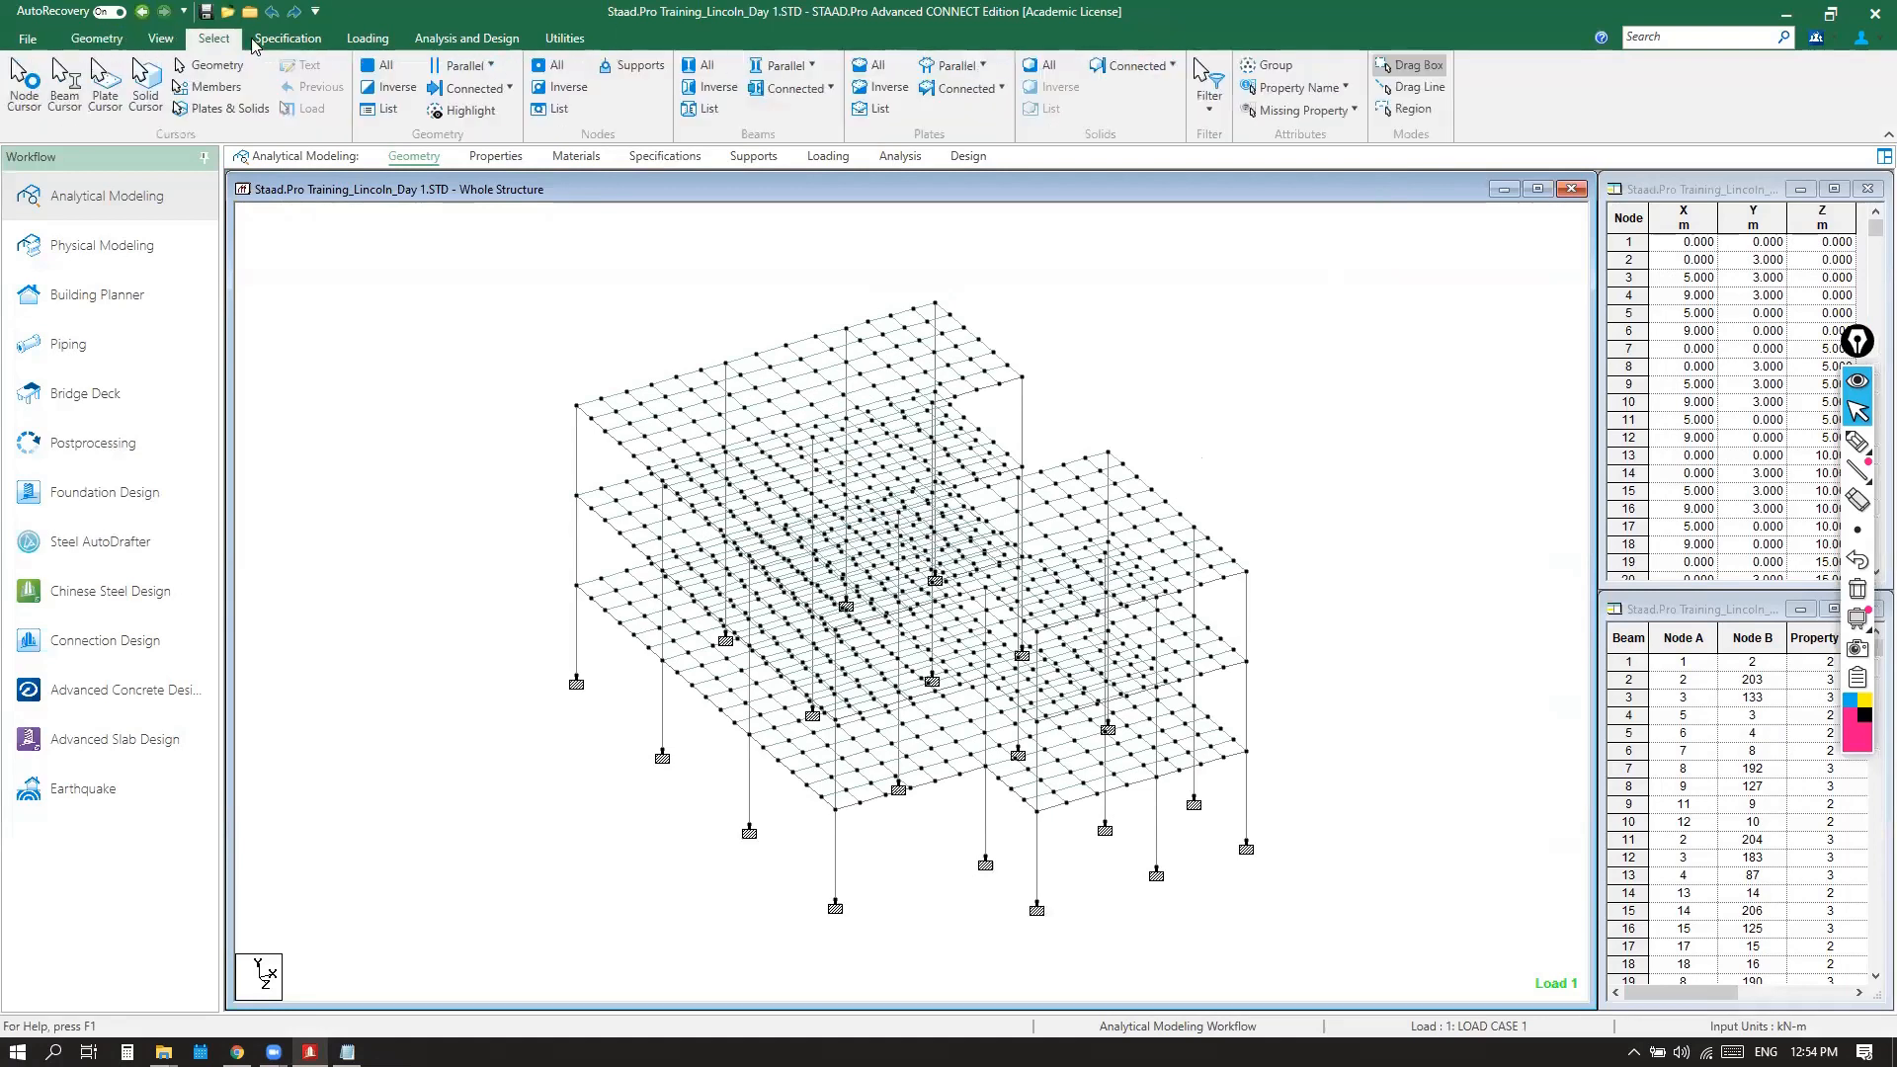
scroll(286, 40, down, 3)
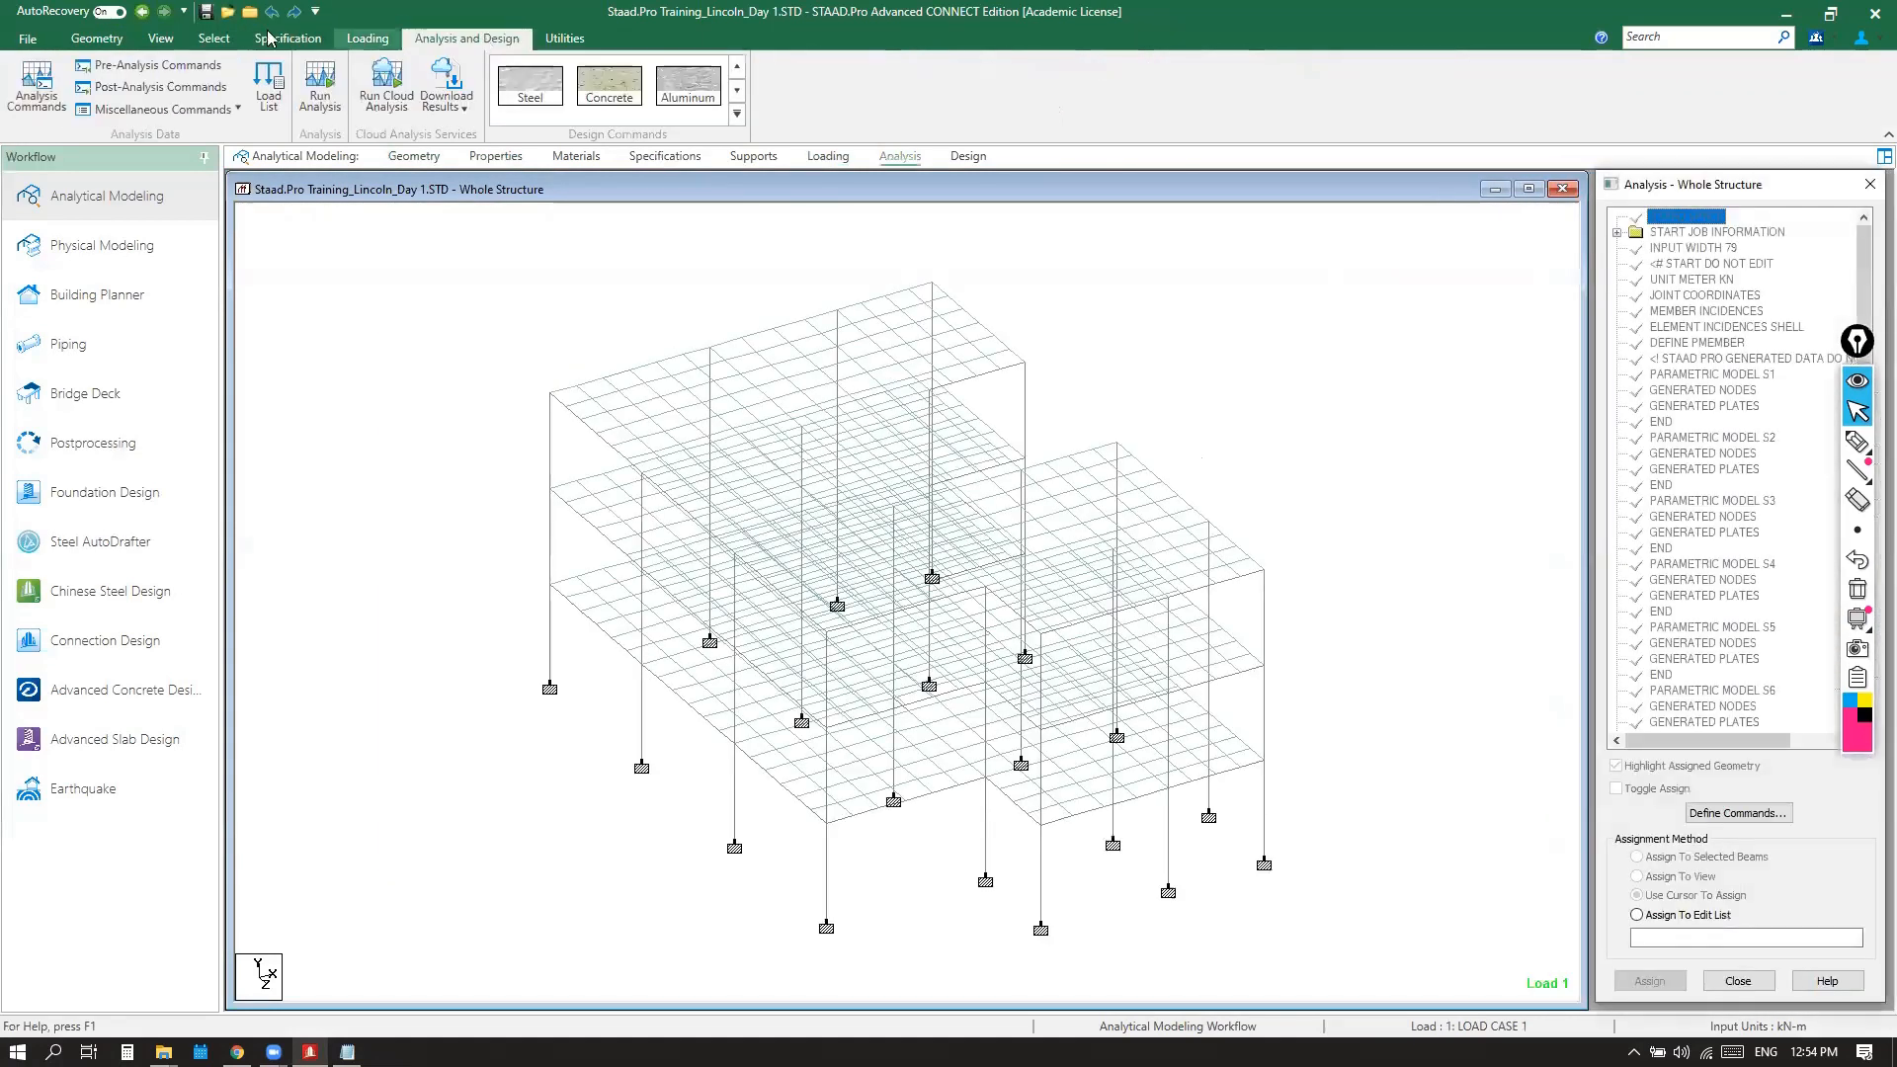
scroll(292, 41, up, 3)
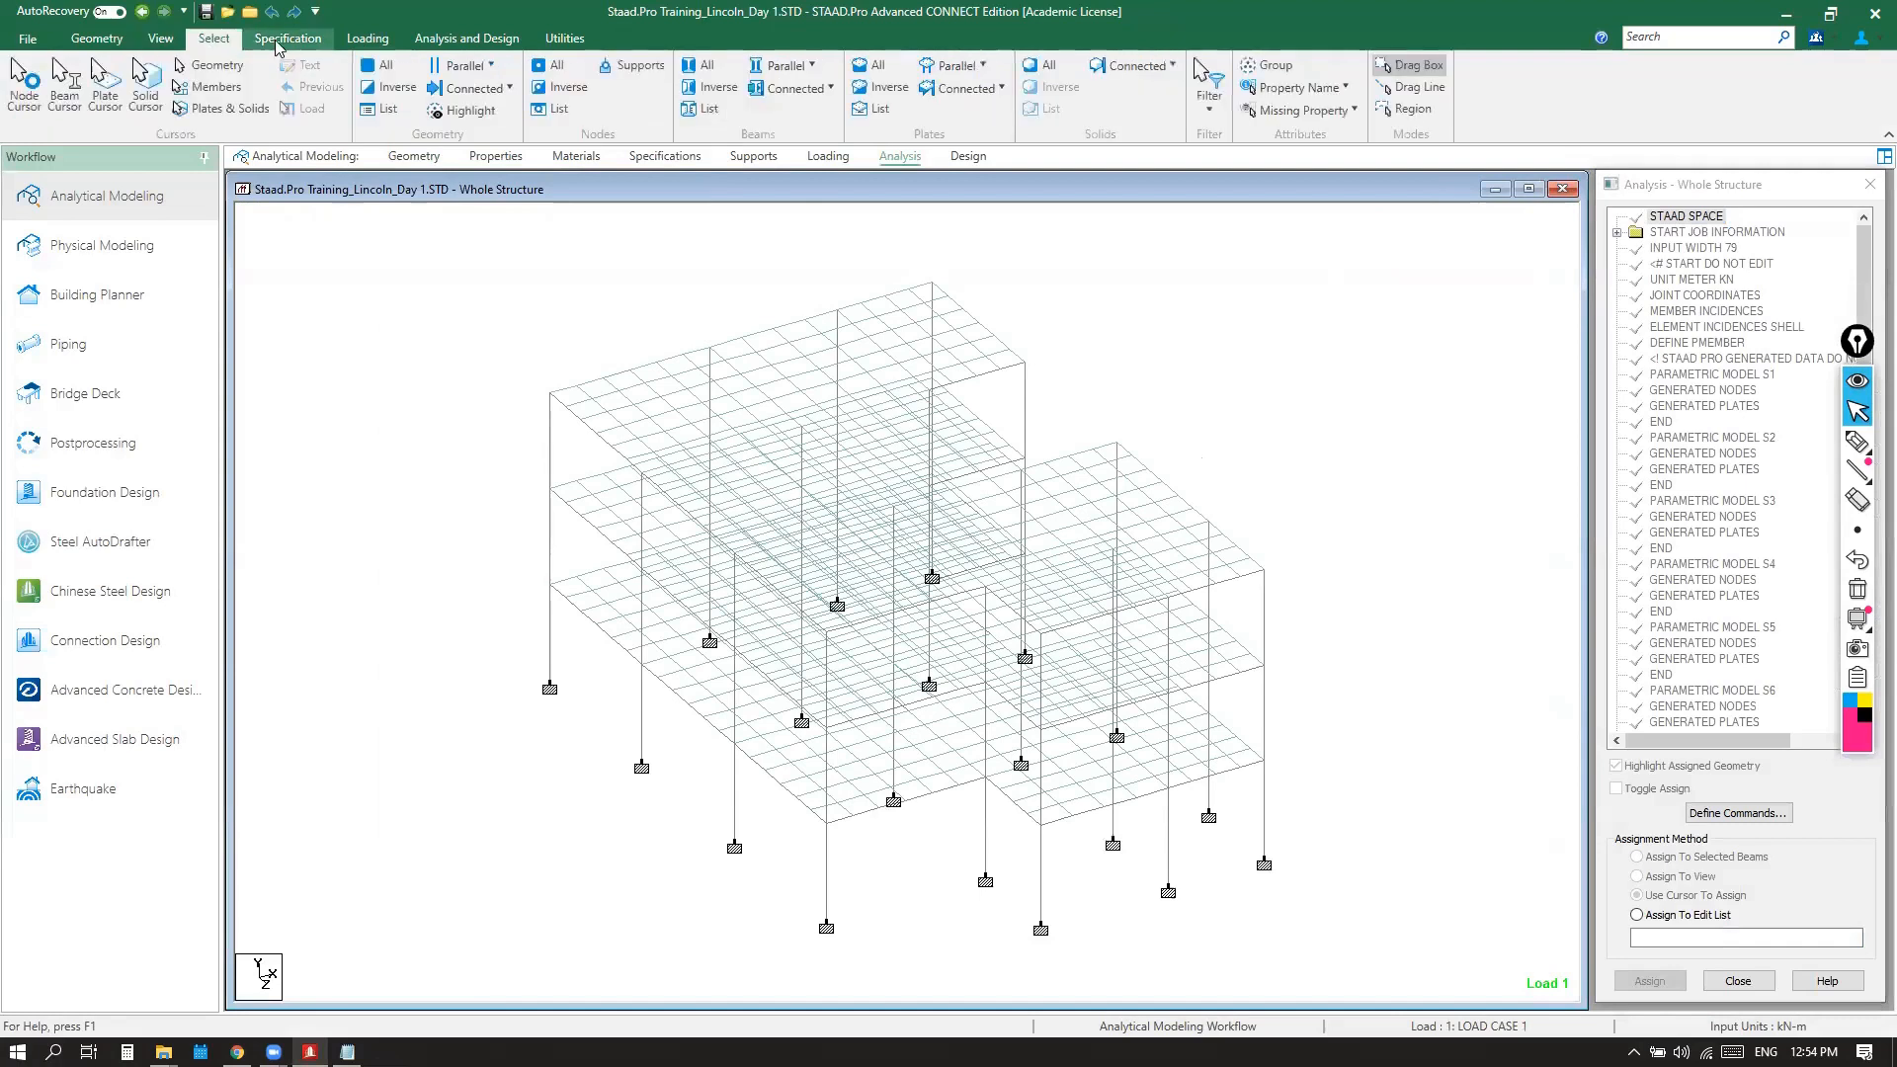
scroll(281, 41, down, 3)
click(555, 41)
click(120, 43)
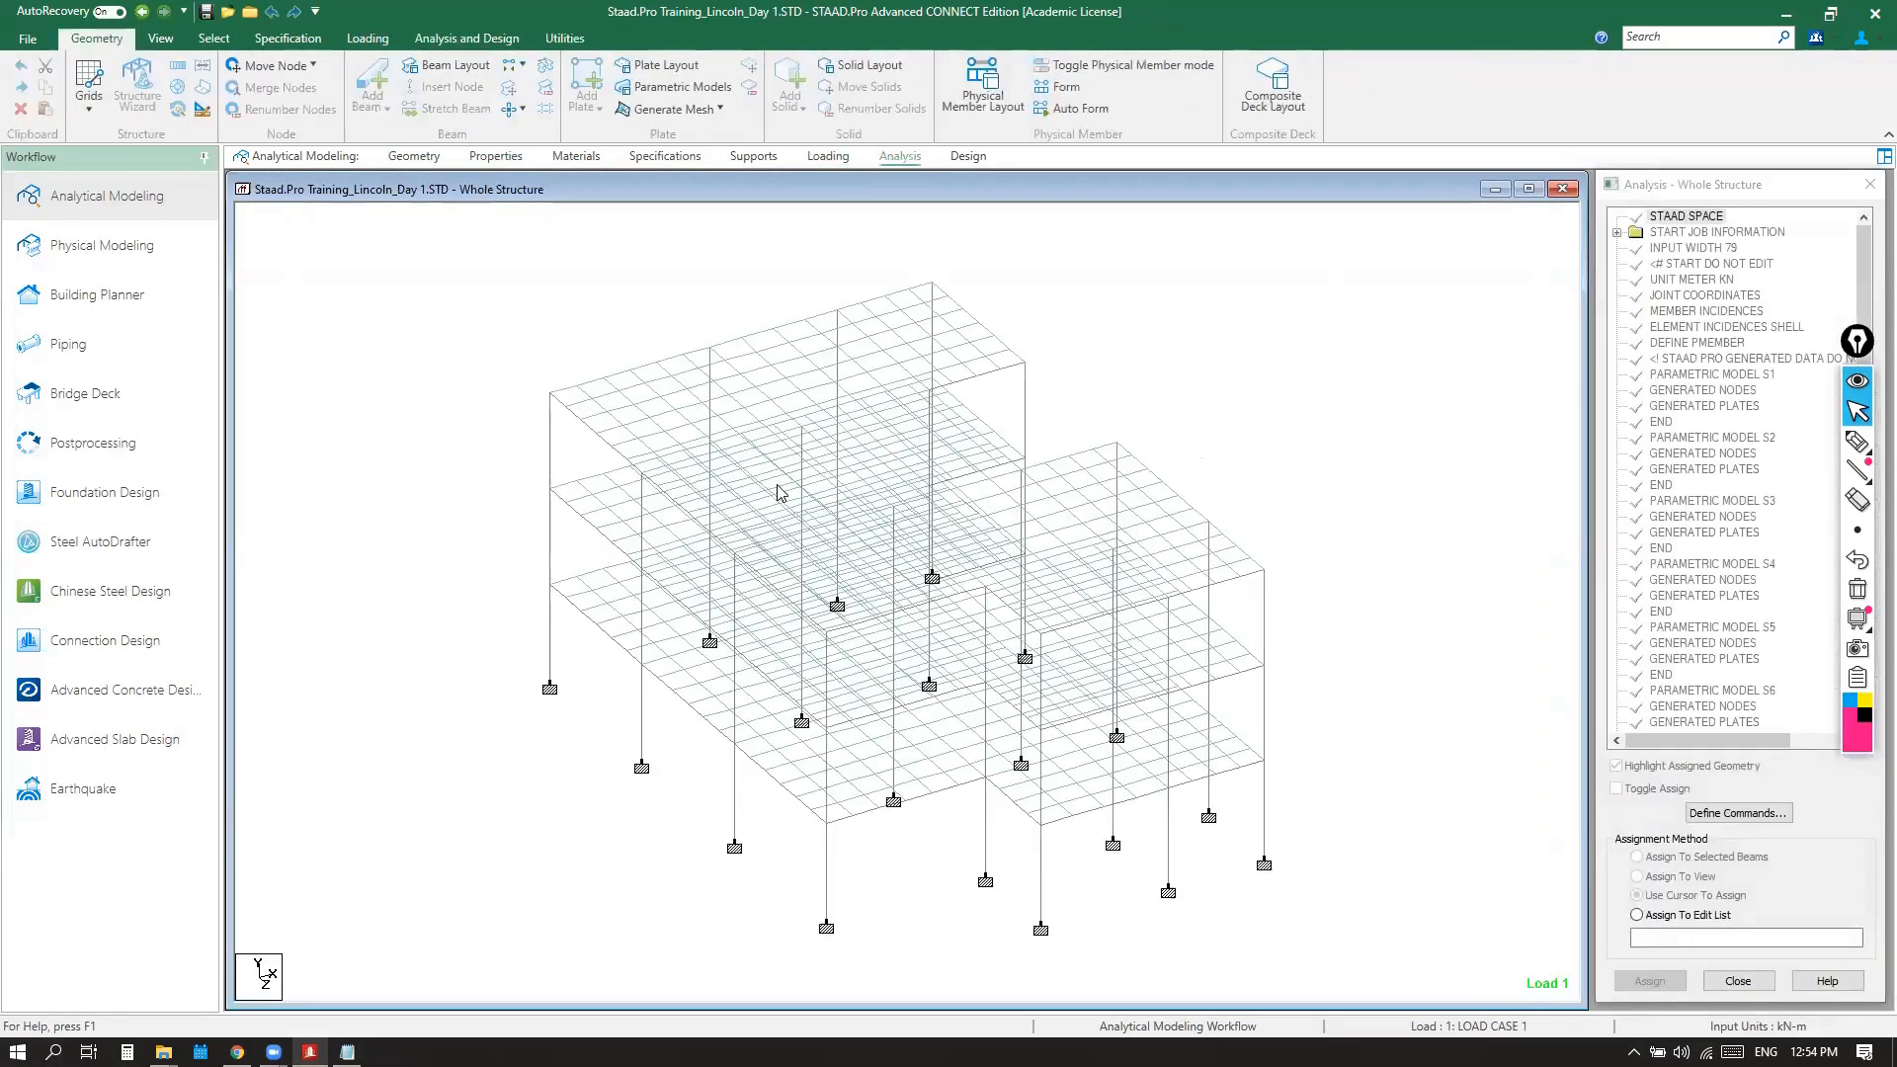
scroll(770, 542, down, 2)
scroll(1057, 551, up, 1)
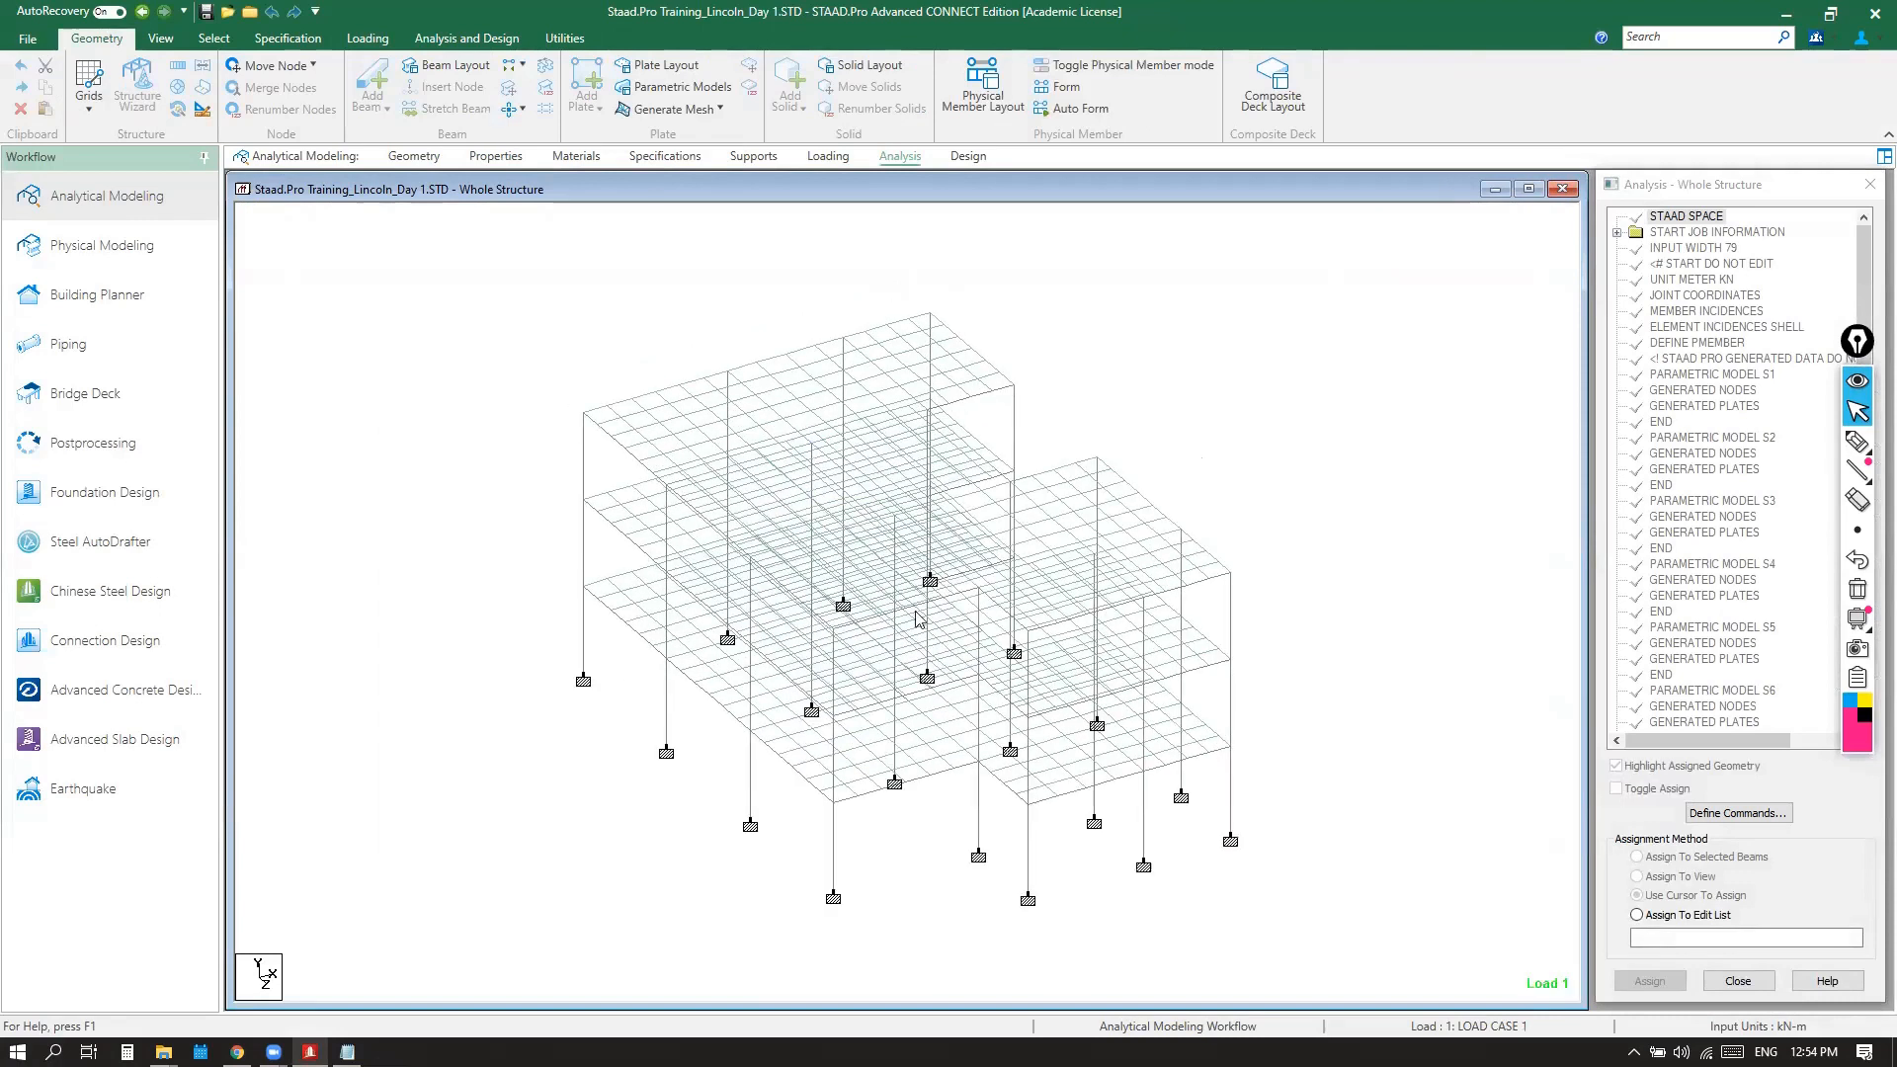
Open a 3D rendered view of the whole analytical structure
click(161, 39)
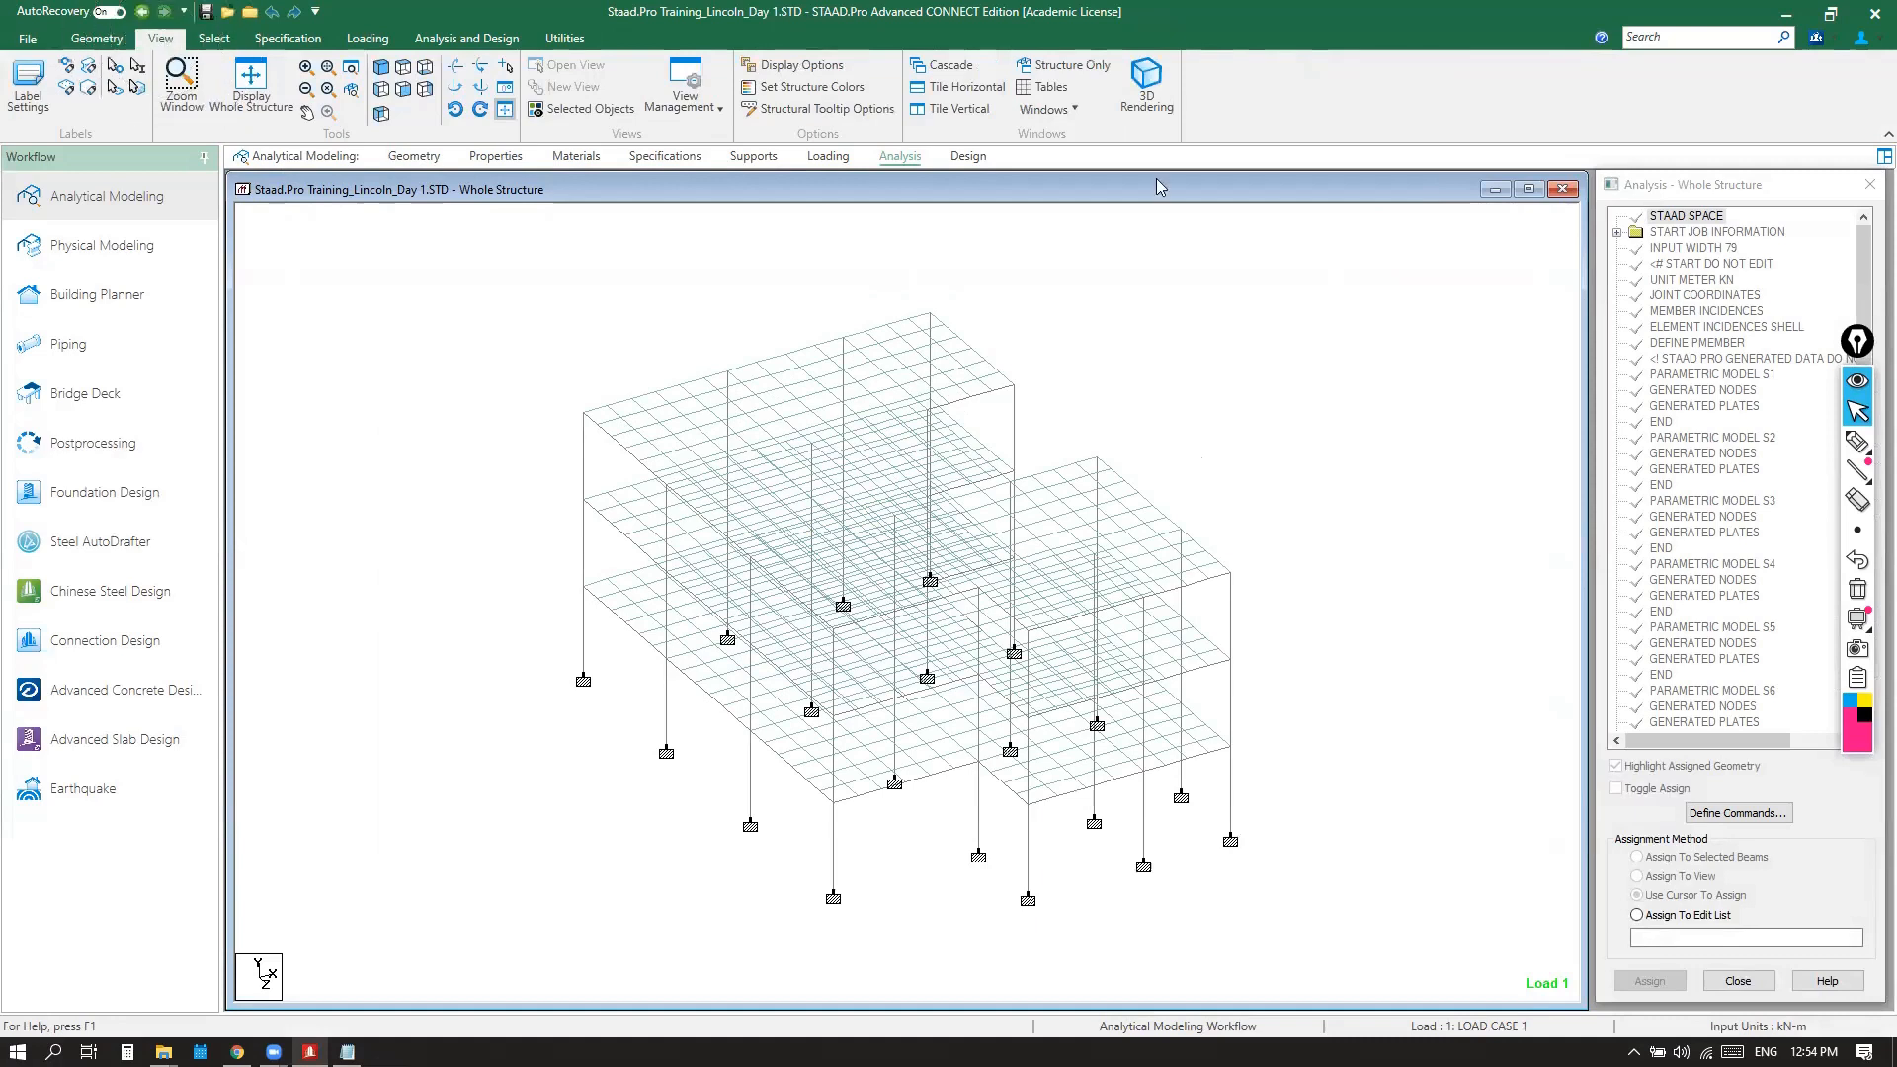
key(ctrl)
key(ctrl)
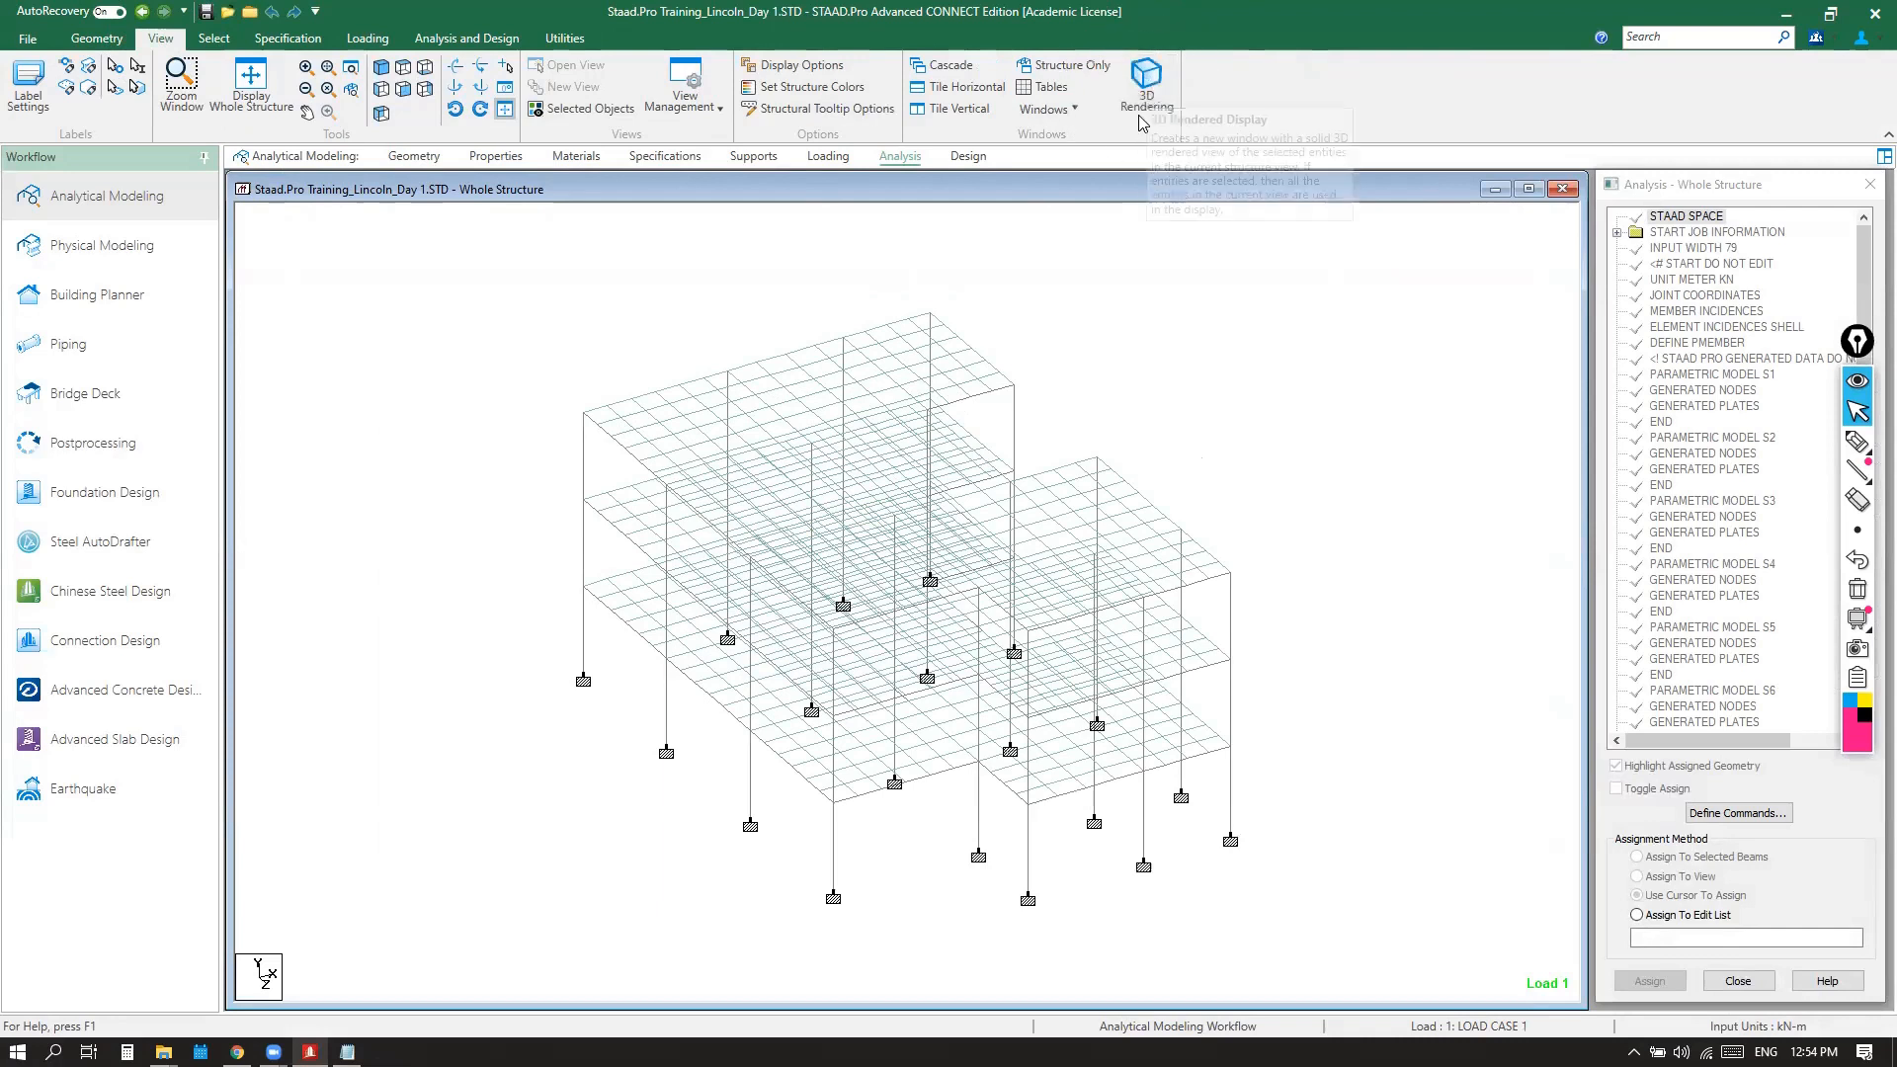
click(1147, 106)
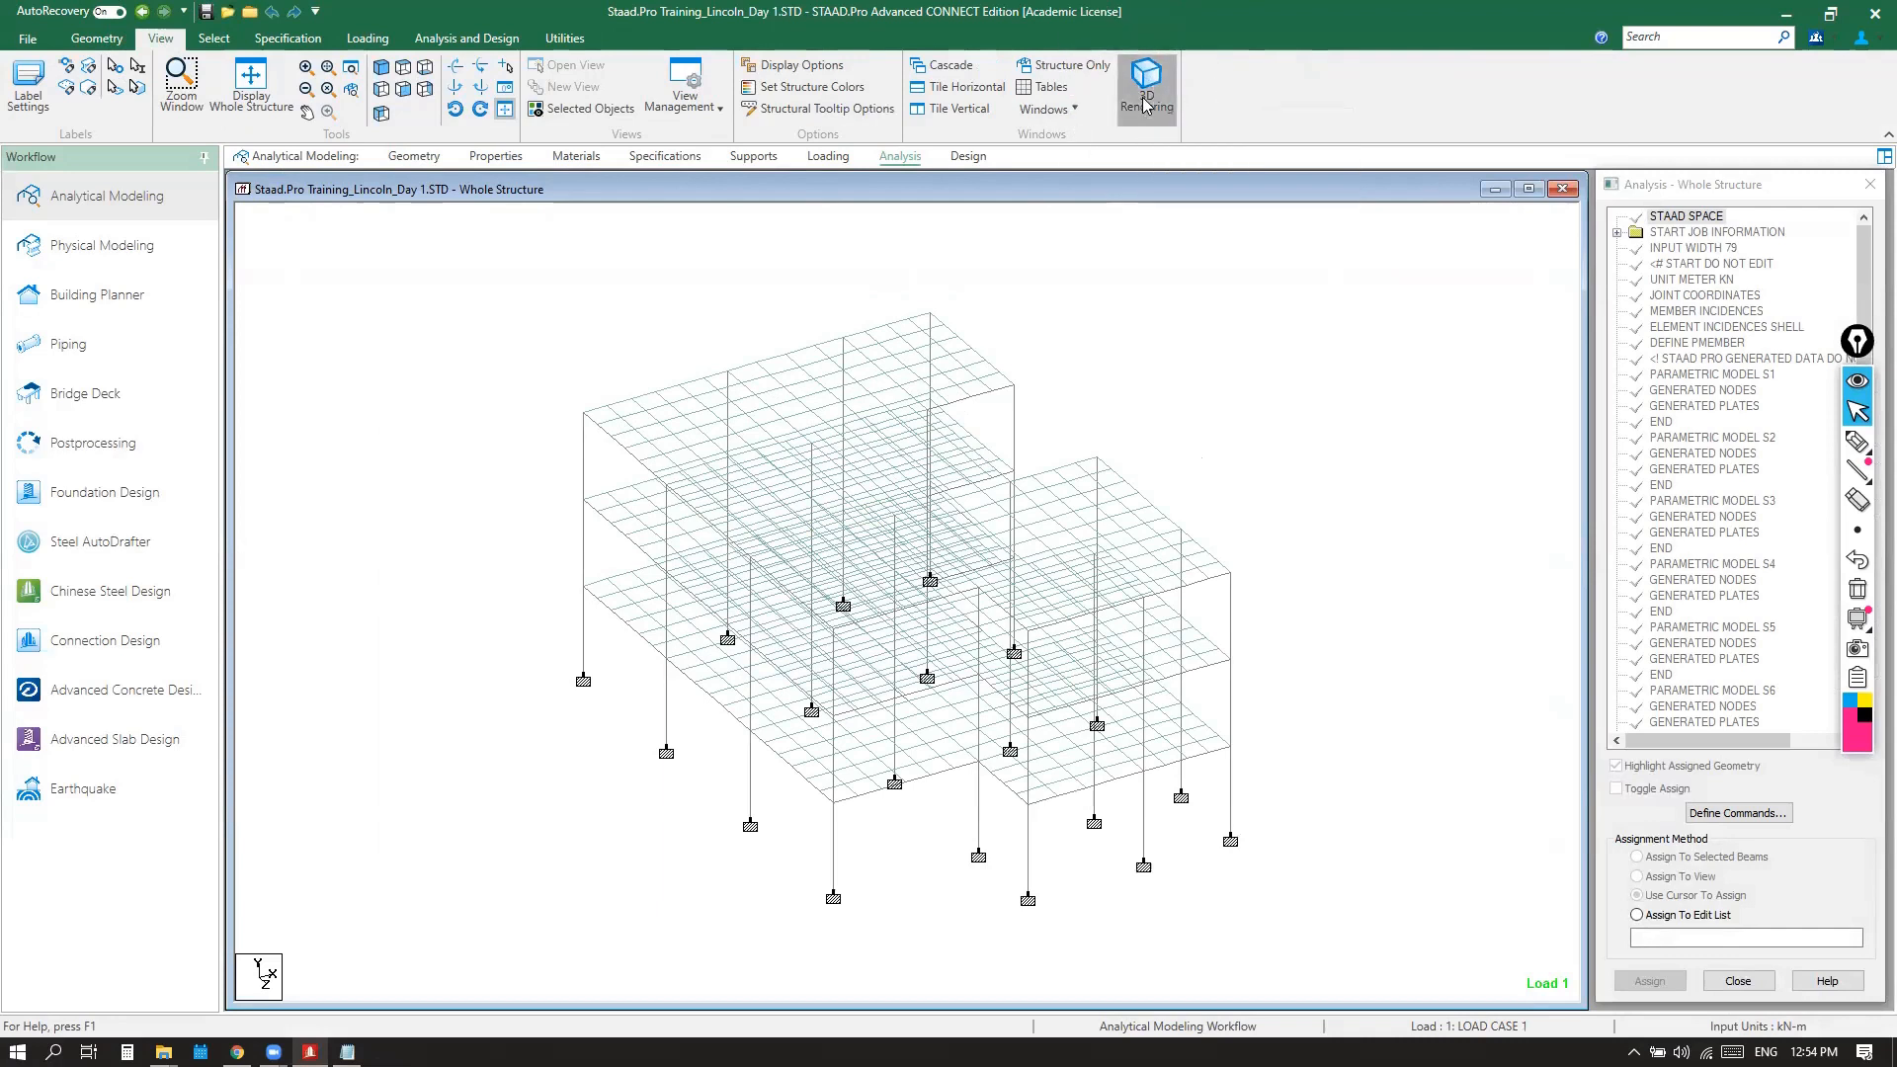
drag(1376, 395, 1080, 325)
click(1483, 326)
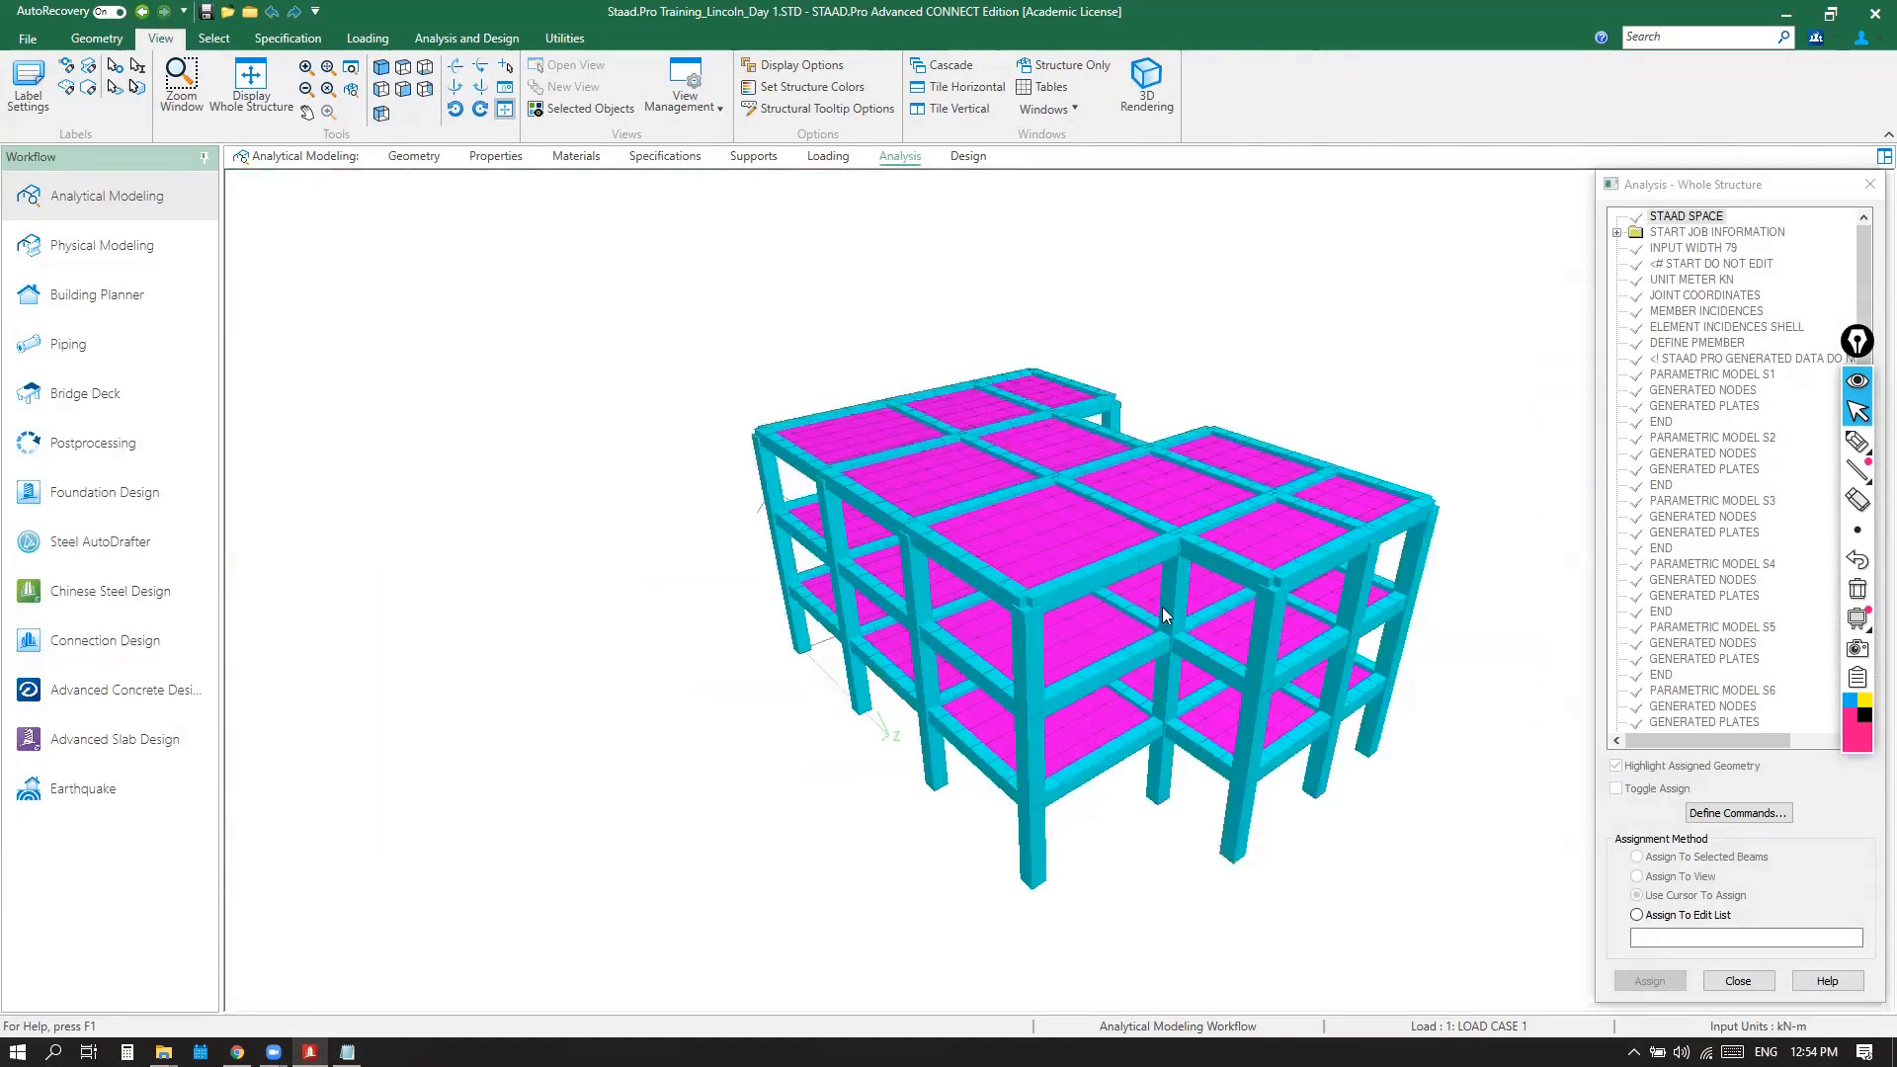
Examine the beams and plate mesh of the roof slabs up close in the 3D rendering
middle_drag(1127, 628, 785, 480)
right_click(810, 576)
click(862, 536)
drag(862, 535, 1120, 564)
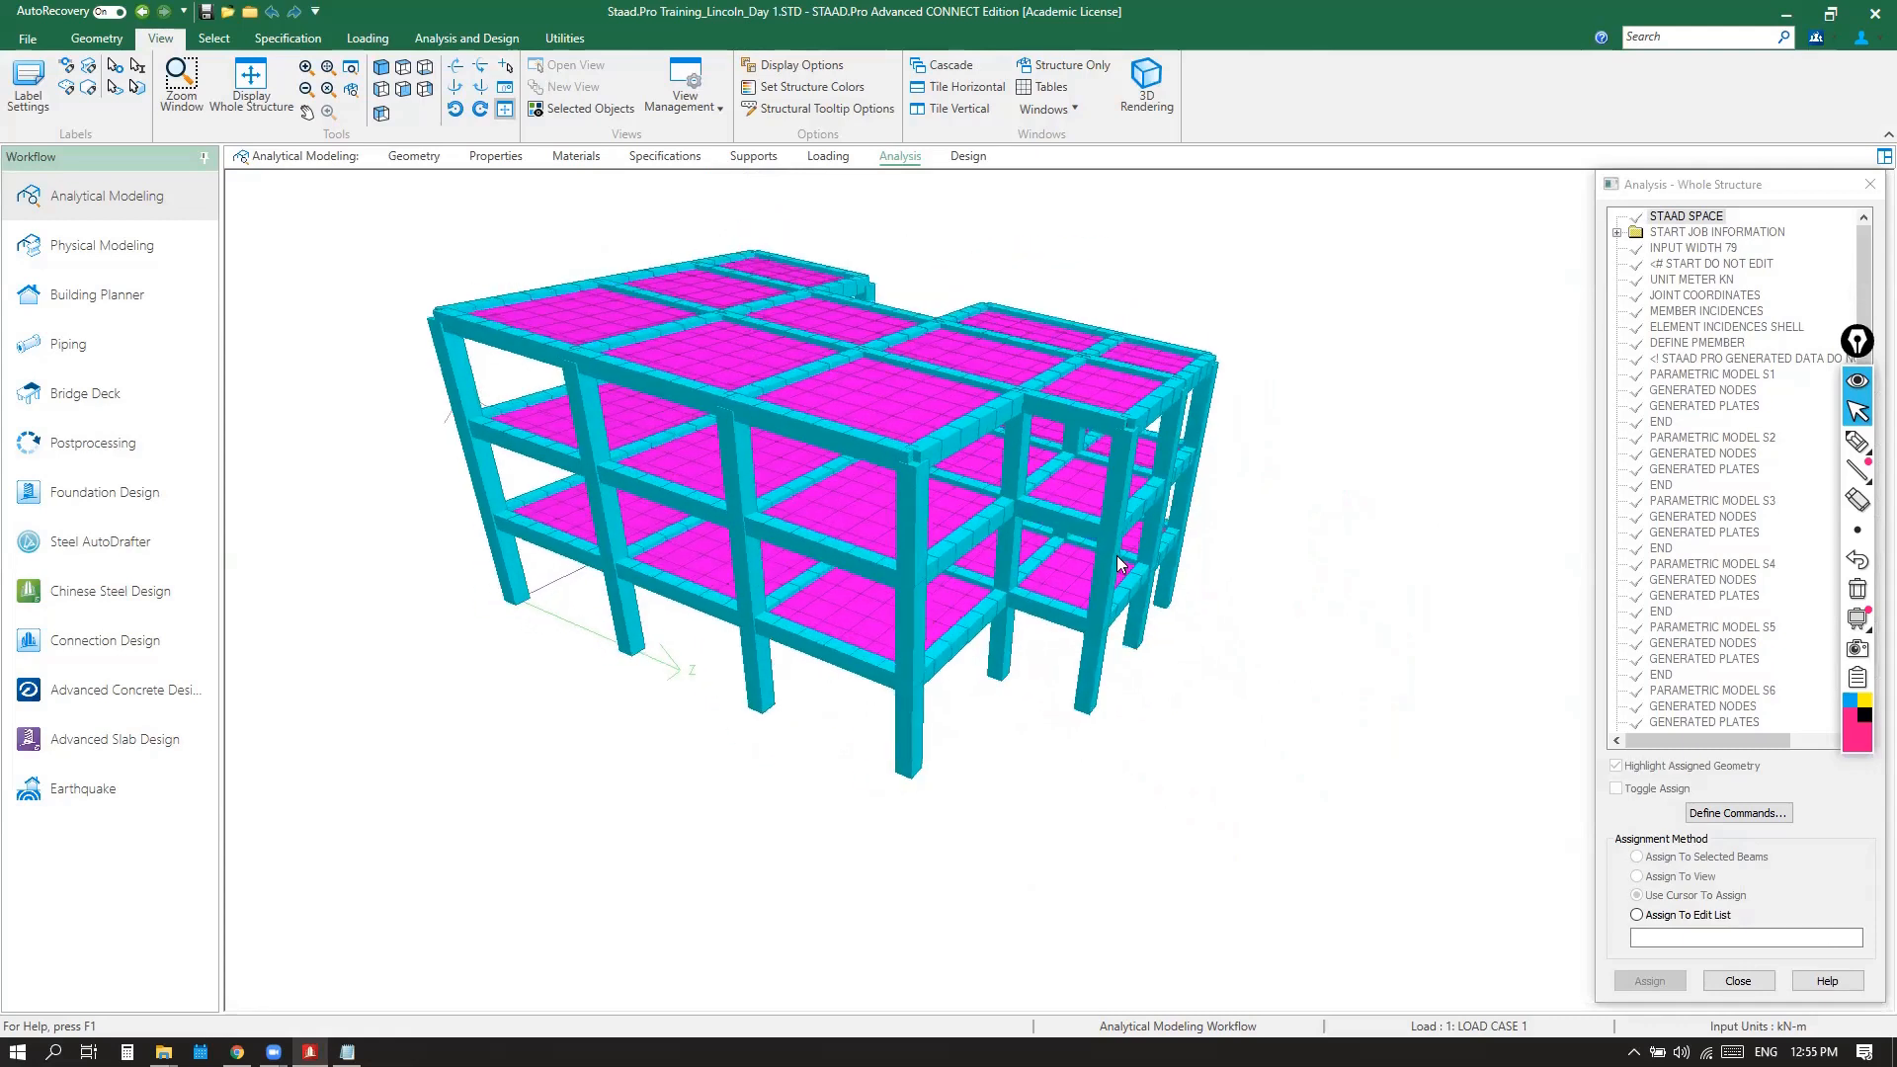
scroll(862, 393, up, 5)
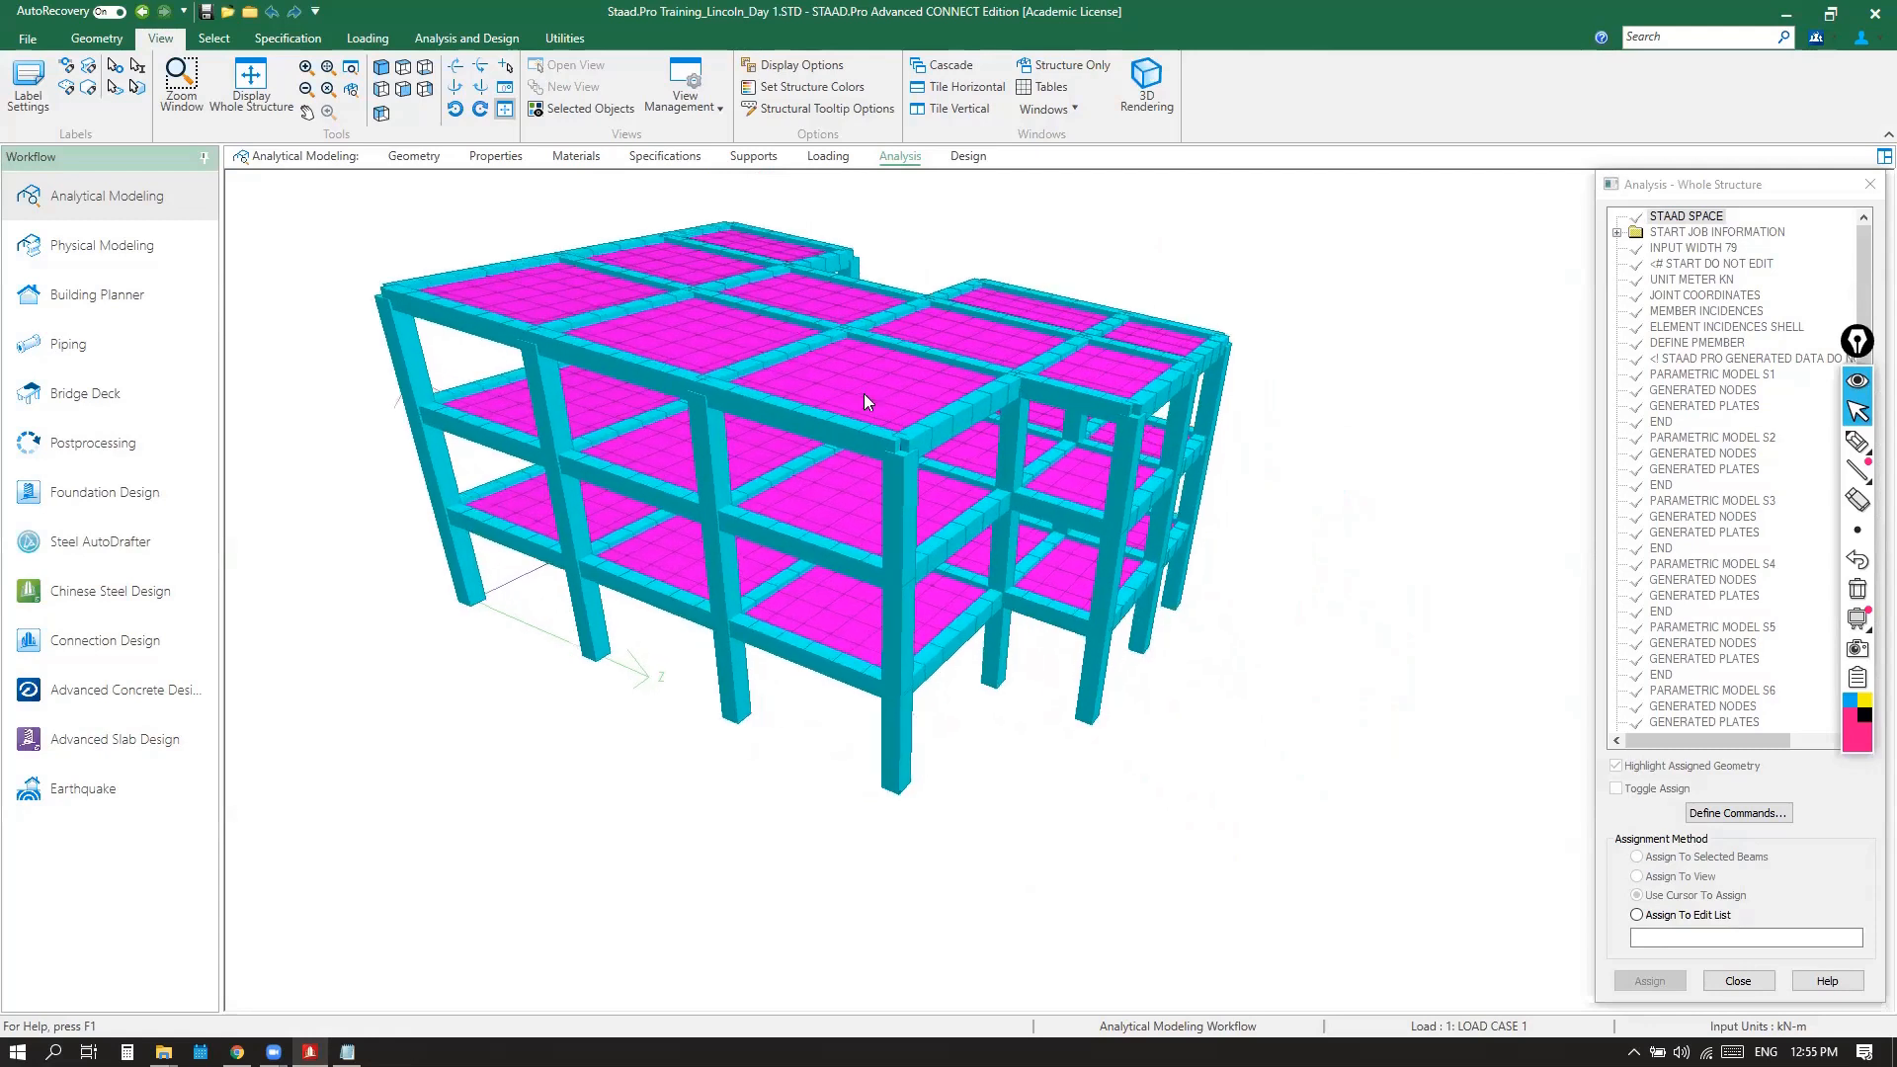
scroll(879, 431, up, 5)
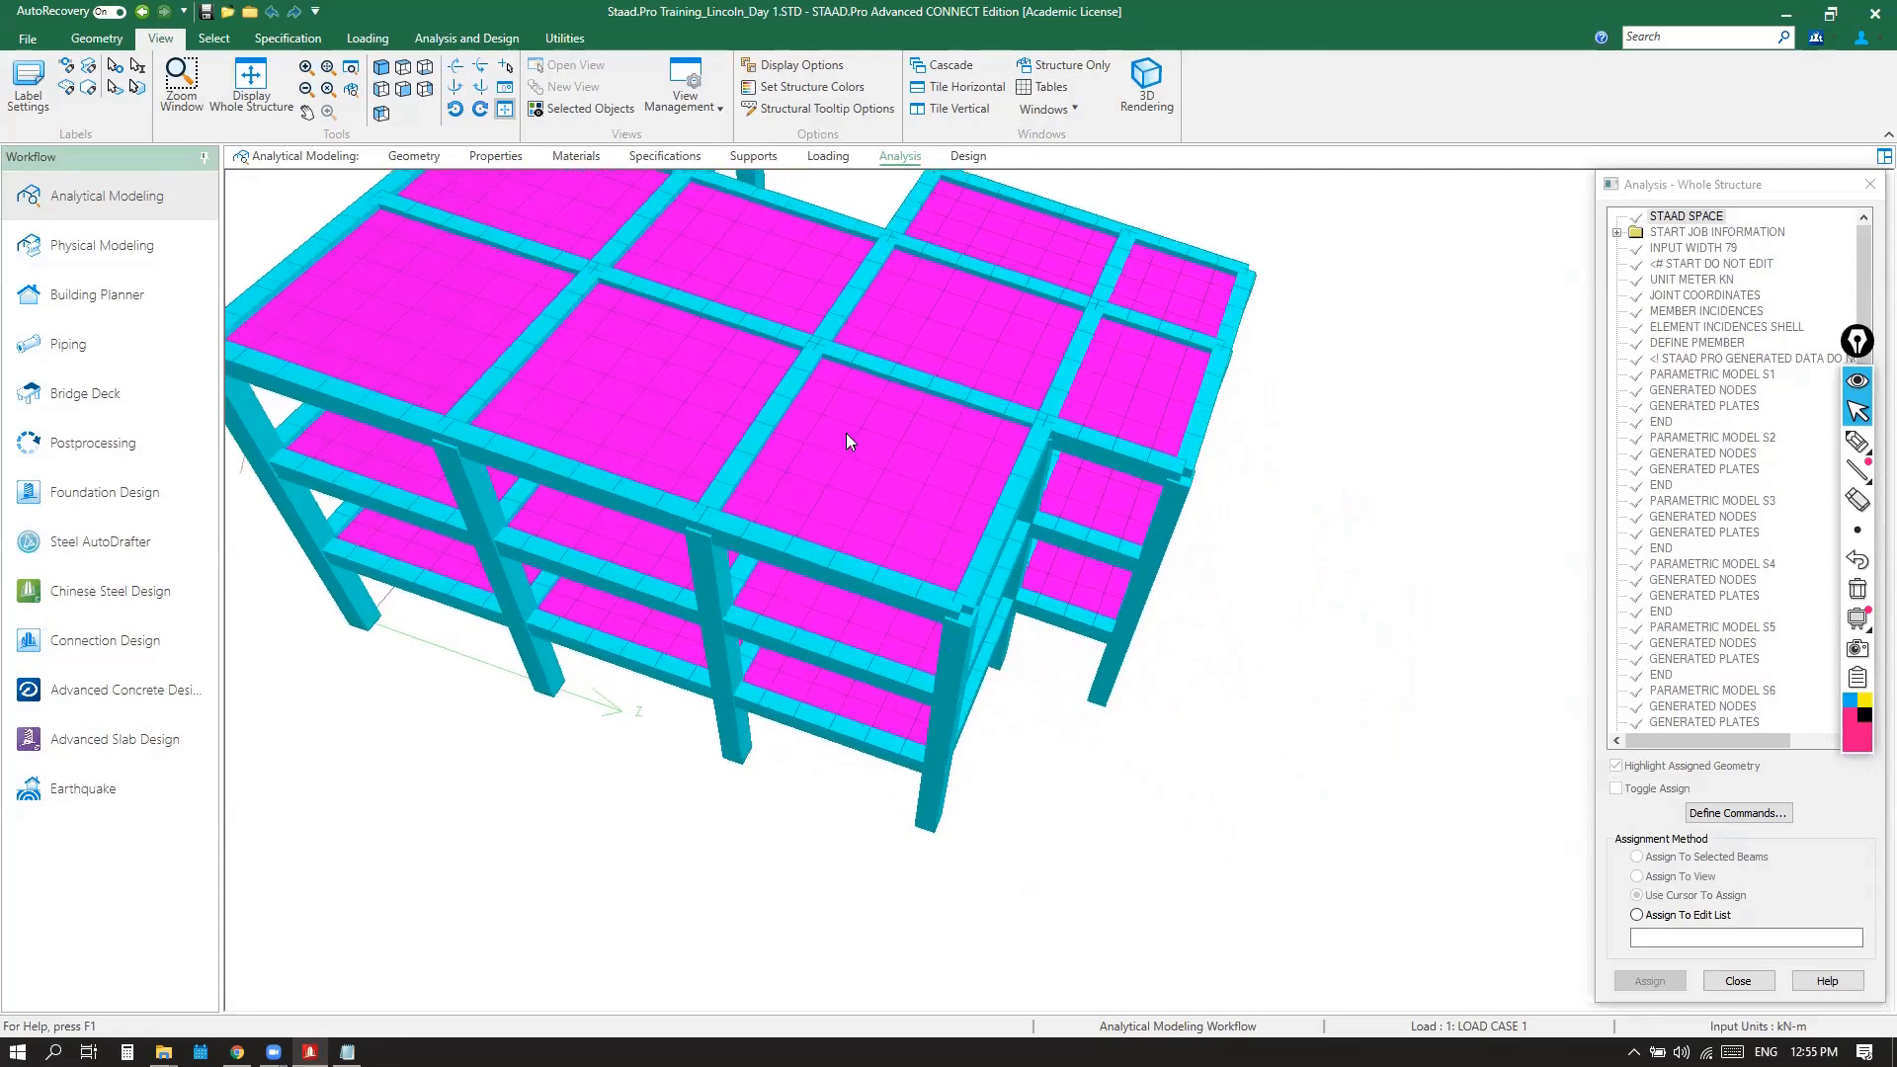
scroll(877, 427, up, 1)
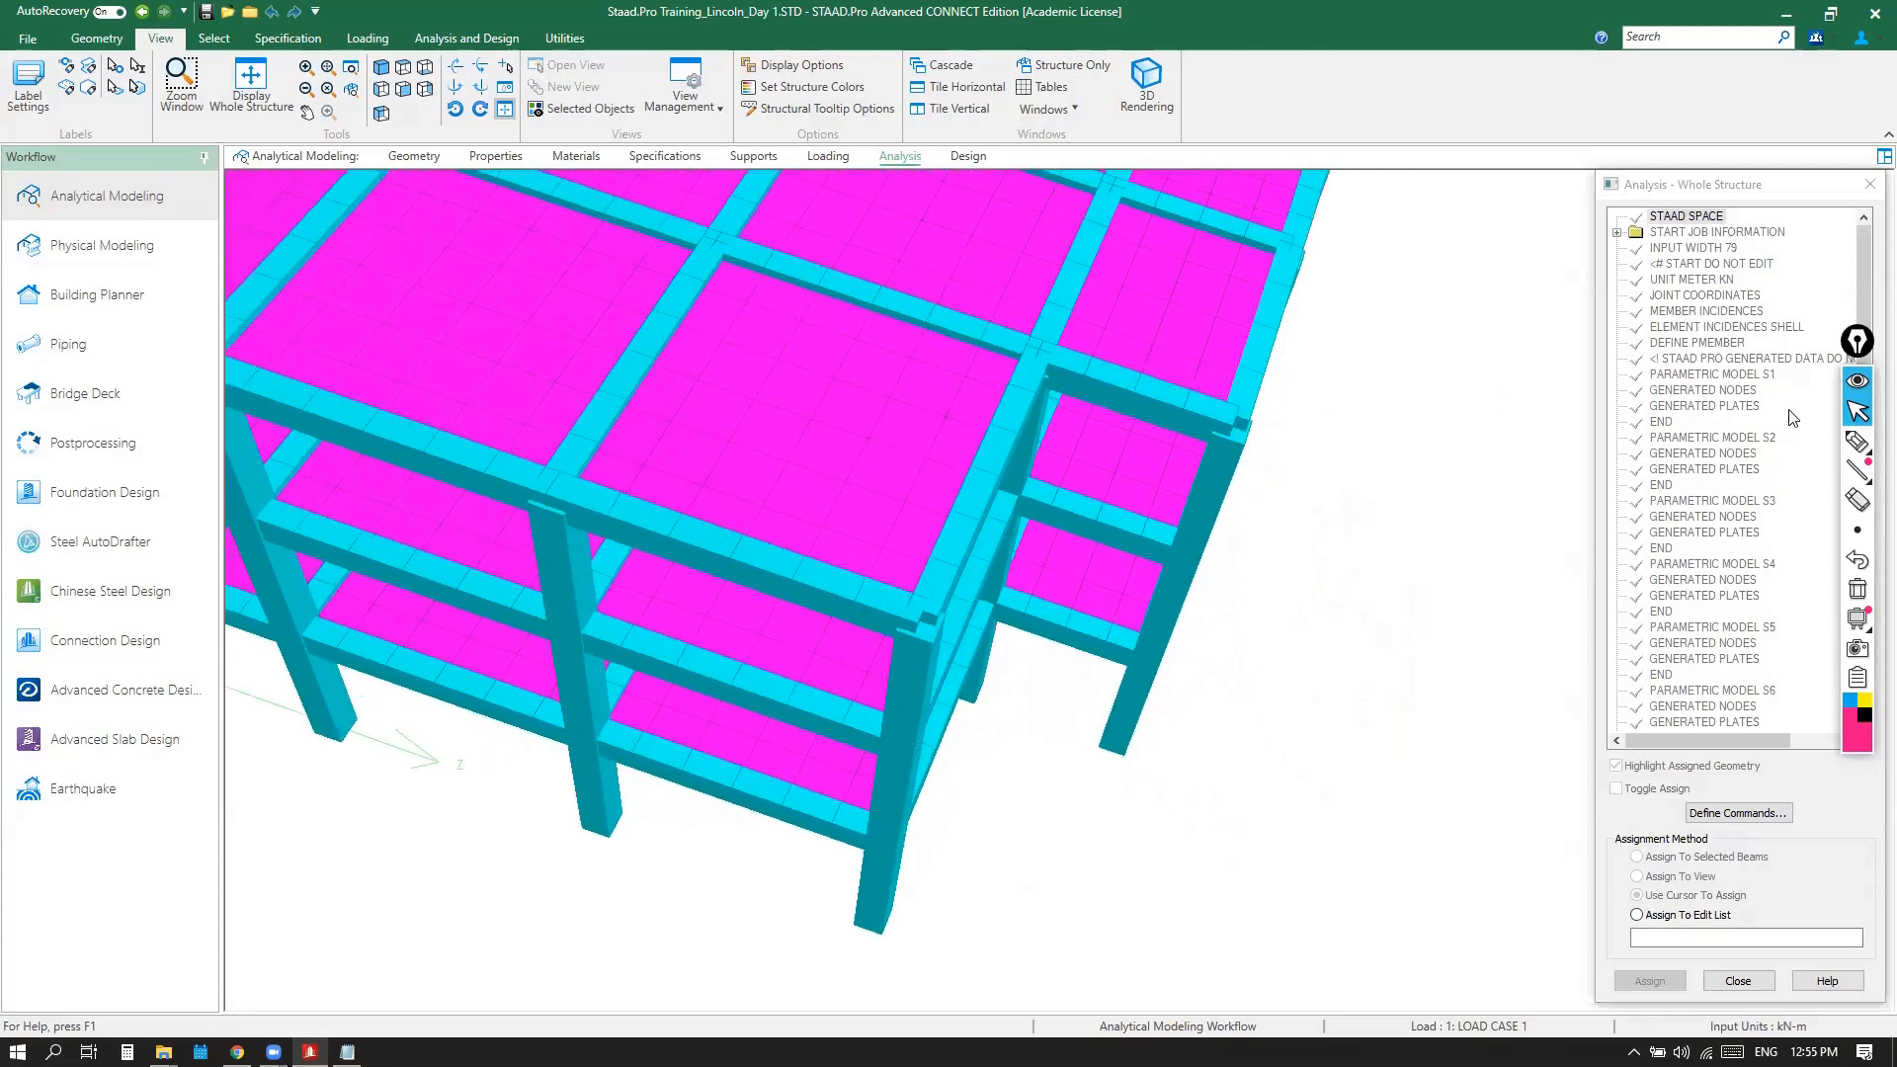
Trace the plate mesh of the roof's front corner bay with red freehand pen lines, and mark divisions along one edge beam
click(1858, 442)
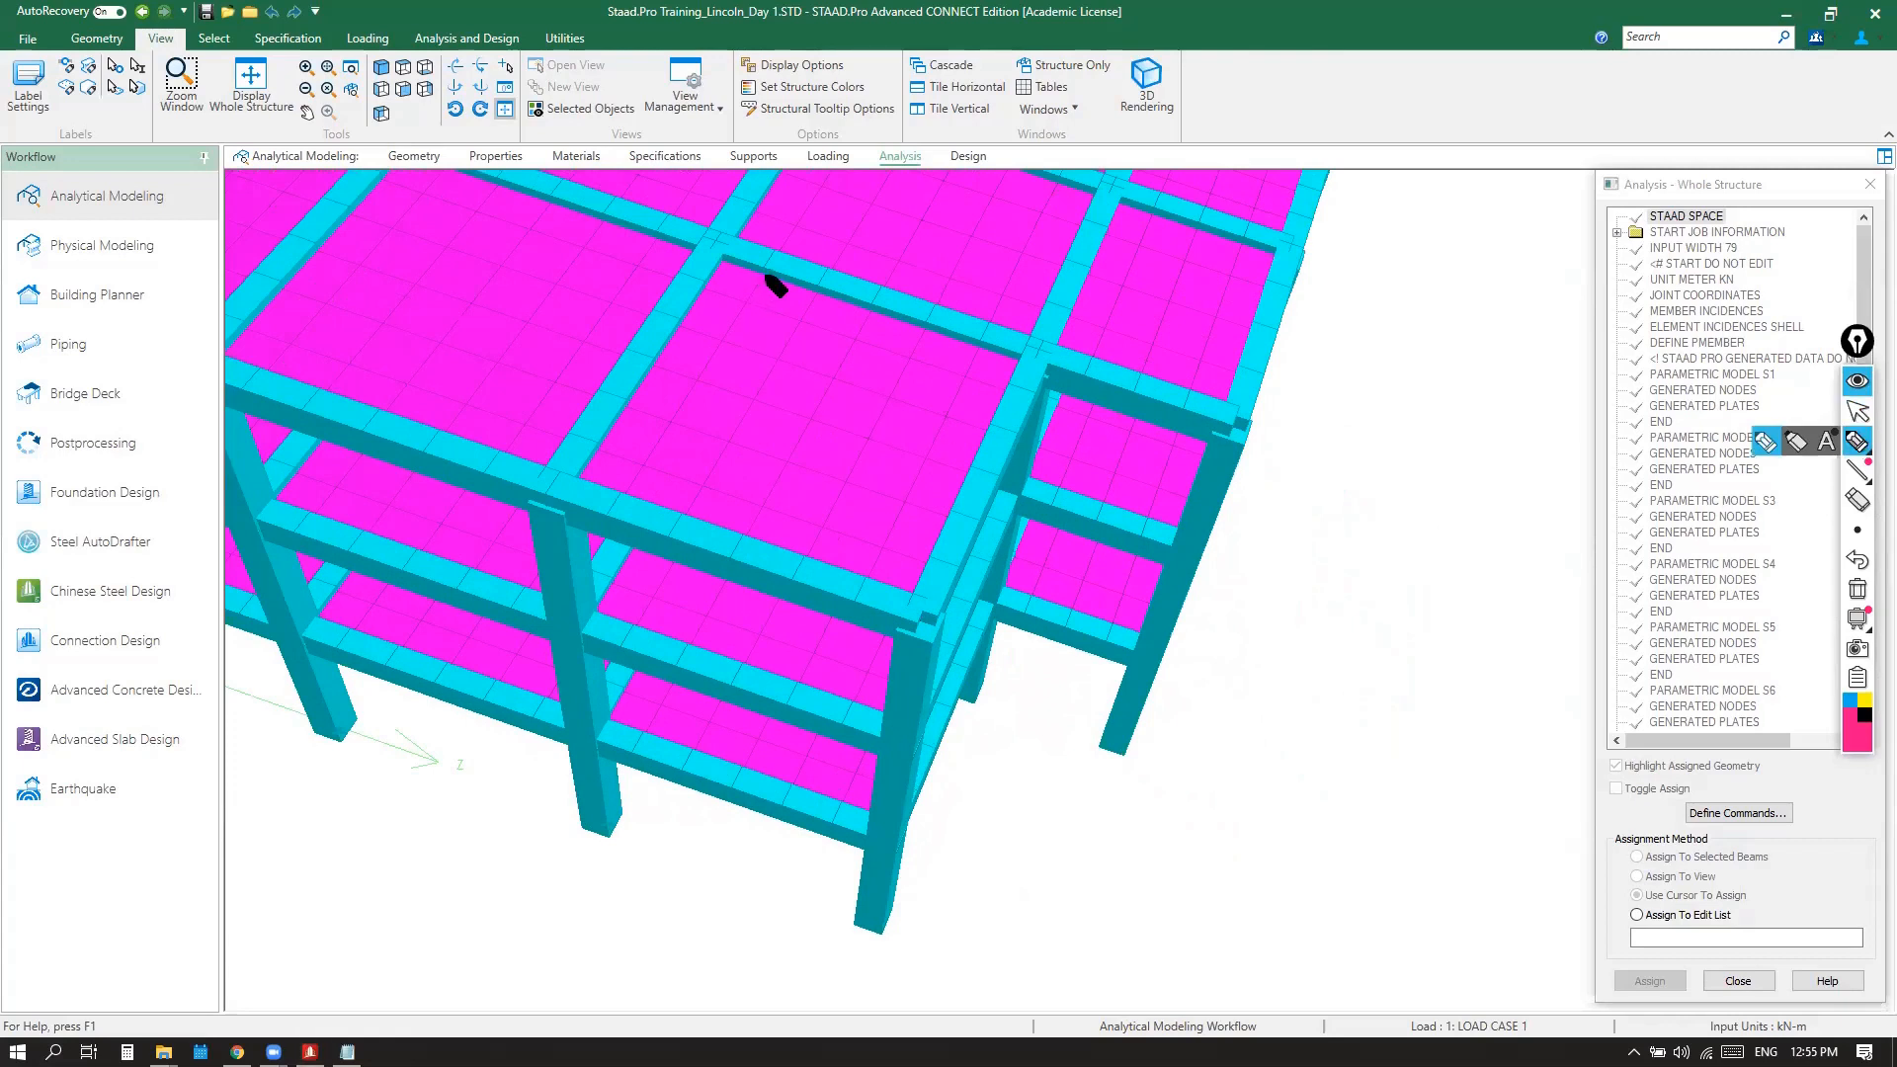
drag(743, 335, 635, 482)
drag(823, 286, 702, 505)
mouse_move(884, 305)
mouse_down()
mouse_move(765, 540)
mouse_move(840, 506)
mouse_move(826, 552)
mouse_up()
drag(998, 341, 874, 587)
drag(704, 287, 1004, 390)
drag(684, 327, 967, 423)
mouse_move(649, 372)
mouse_down()
mouse_move(954, 472)
mouse_move(928, 510)
mouse_up()
drag(607, 453, 820, 526)
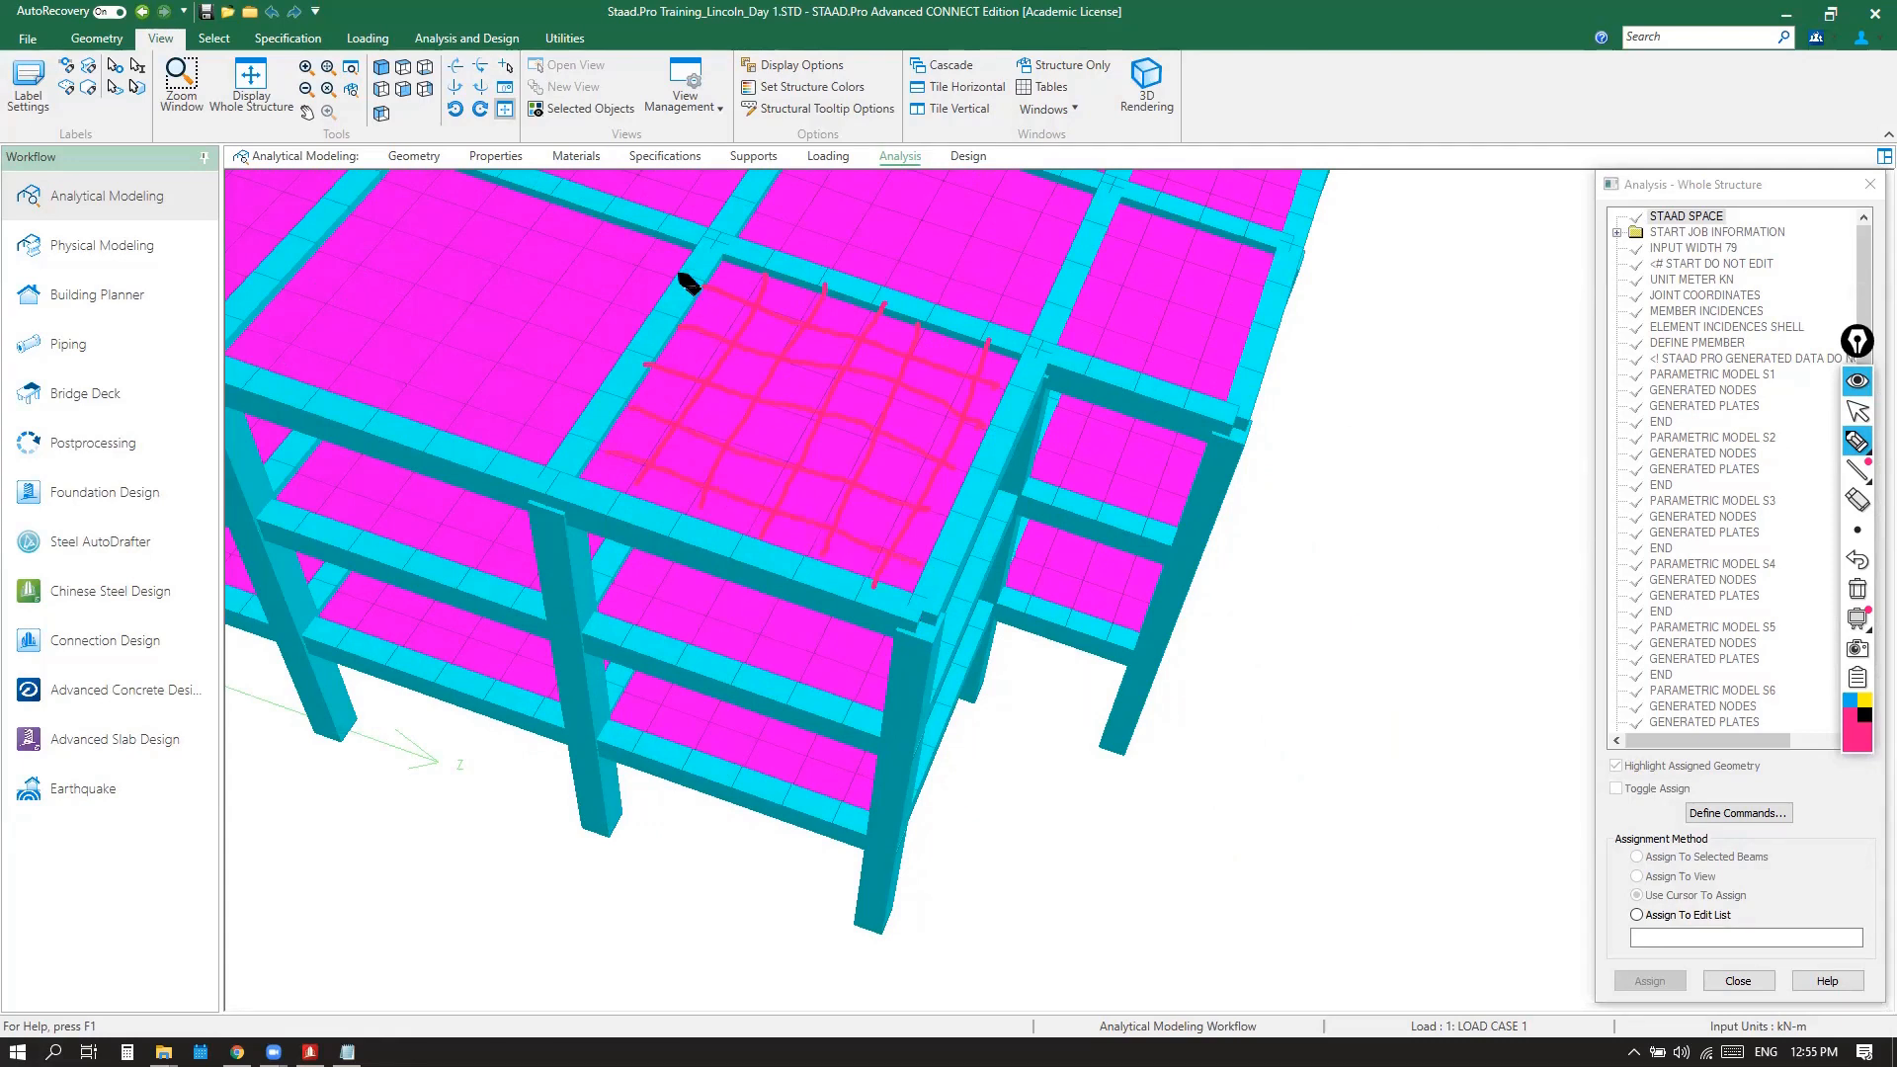
mouse_move(701, 279)
mouse_down()
mouse_move(680, 272)
mouse_move(572, 430)
mouse_up()
click(1859, 411)
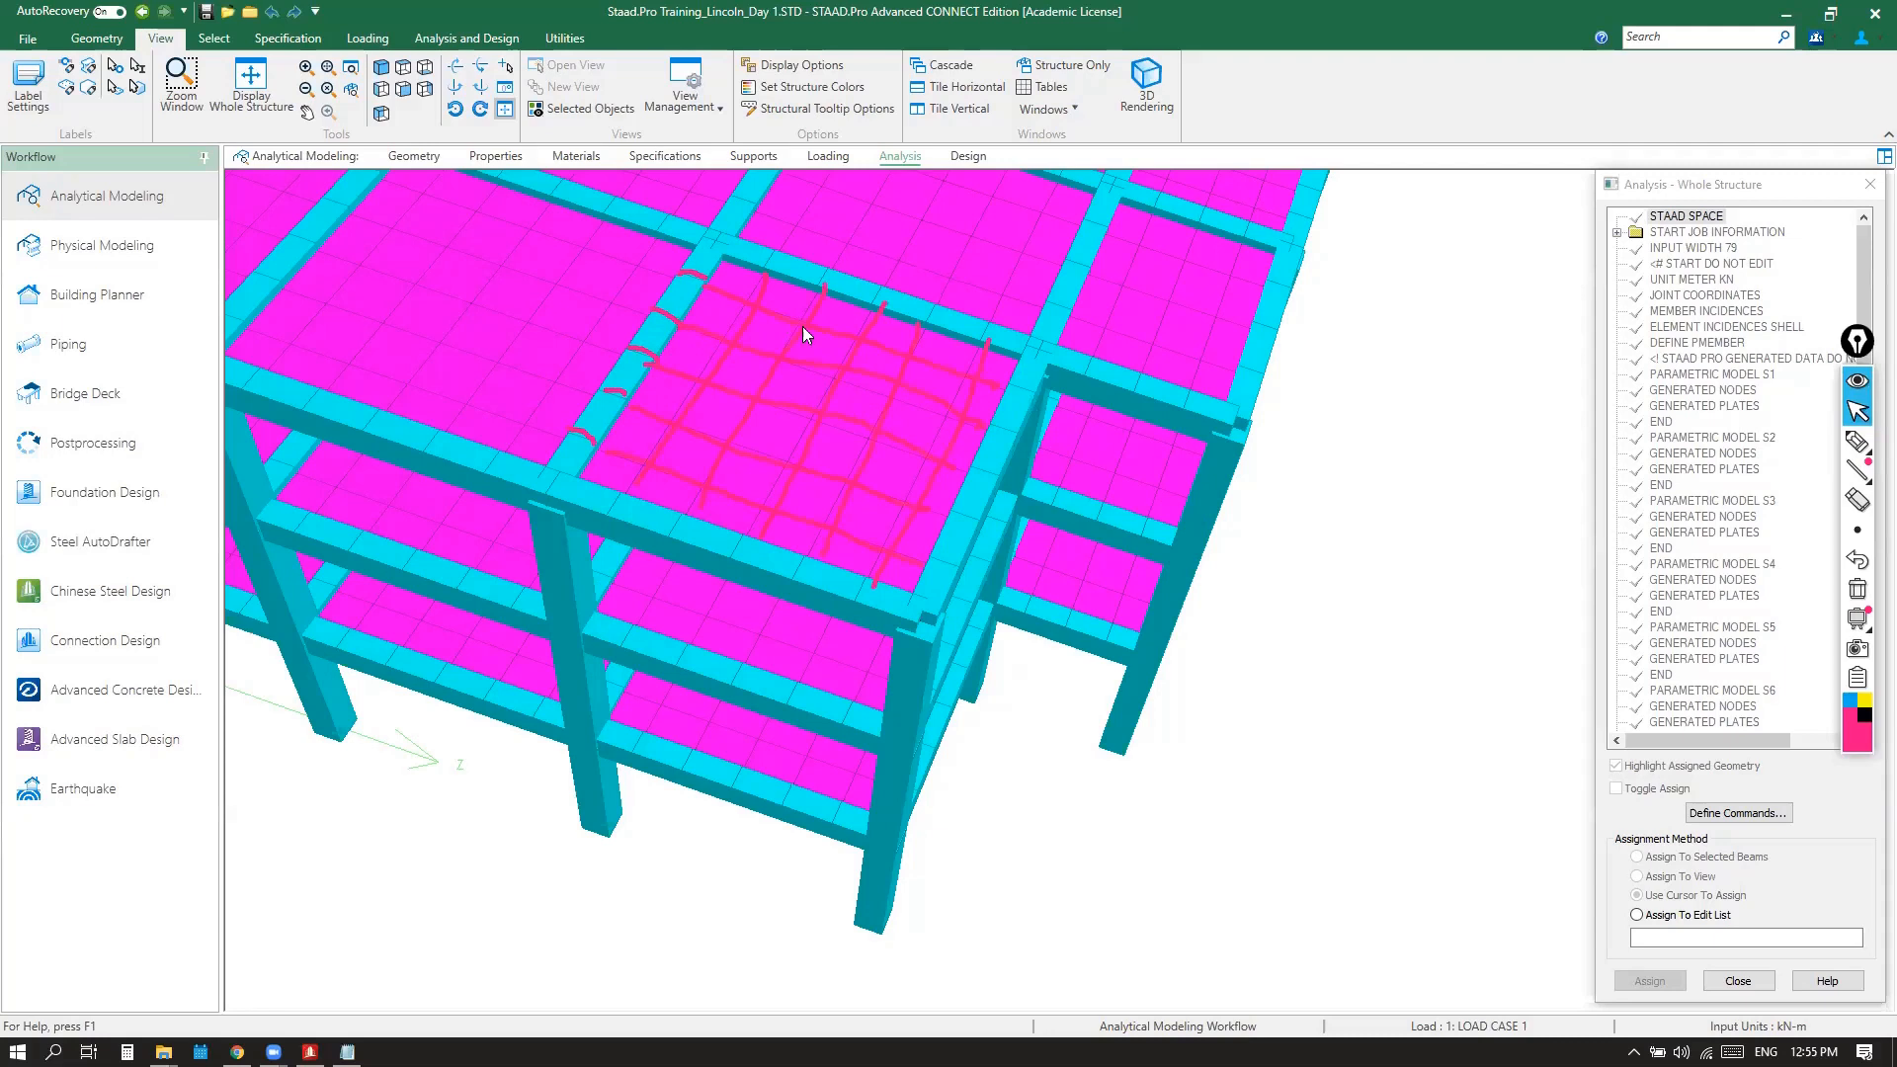
Mark mesh divisions along the remaining edge beams of the roof bay in red, and clear all pen annotations
click(1858, 441)
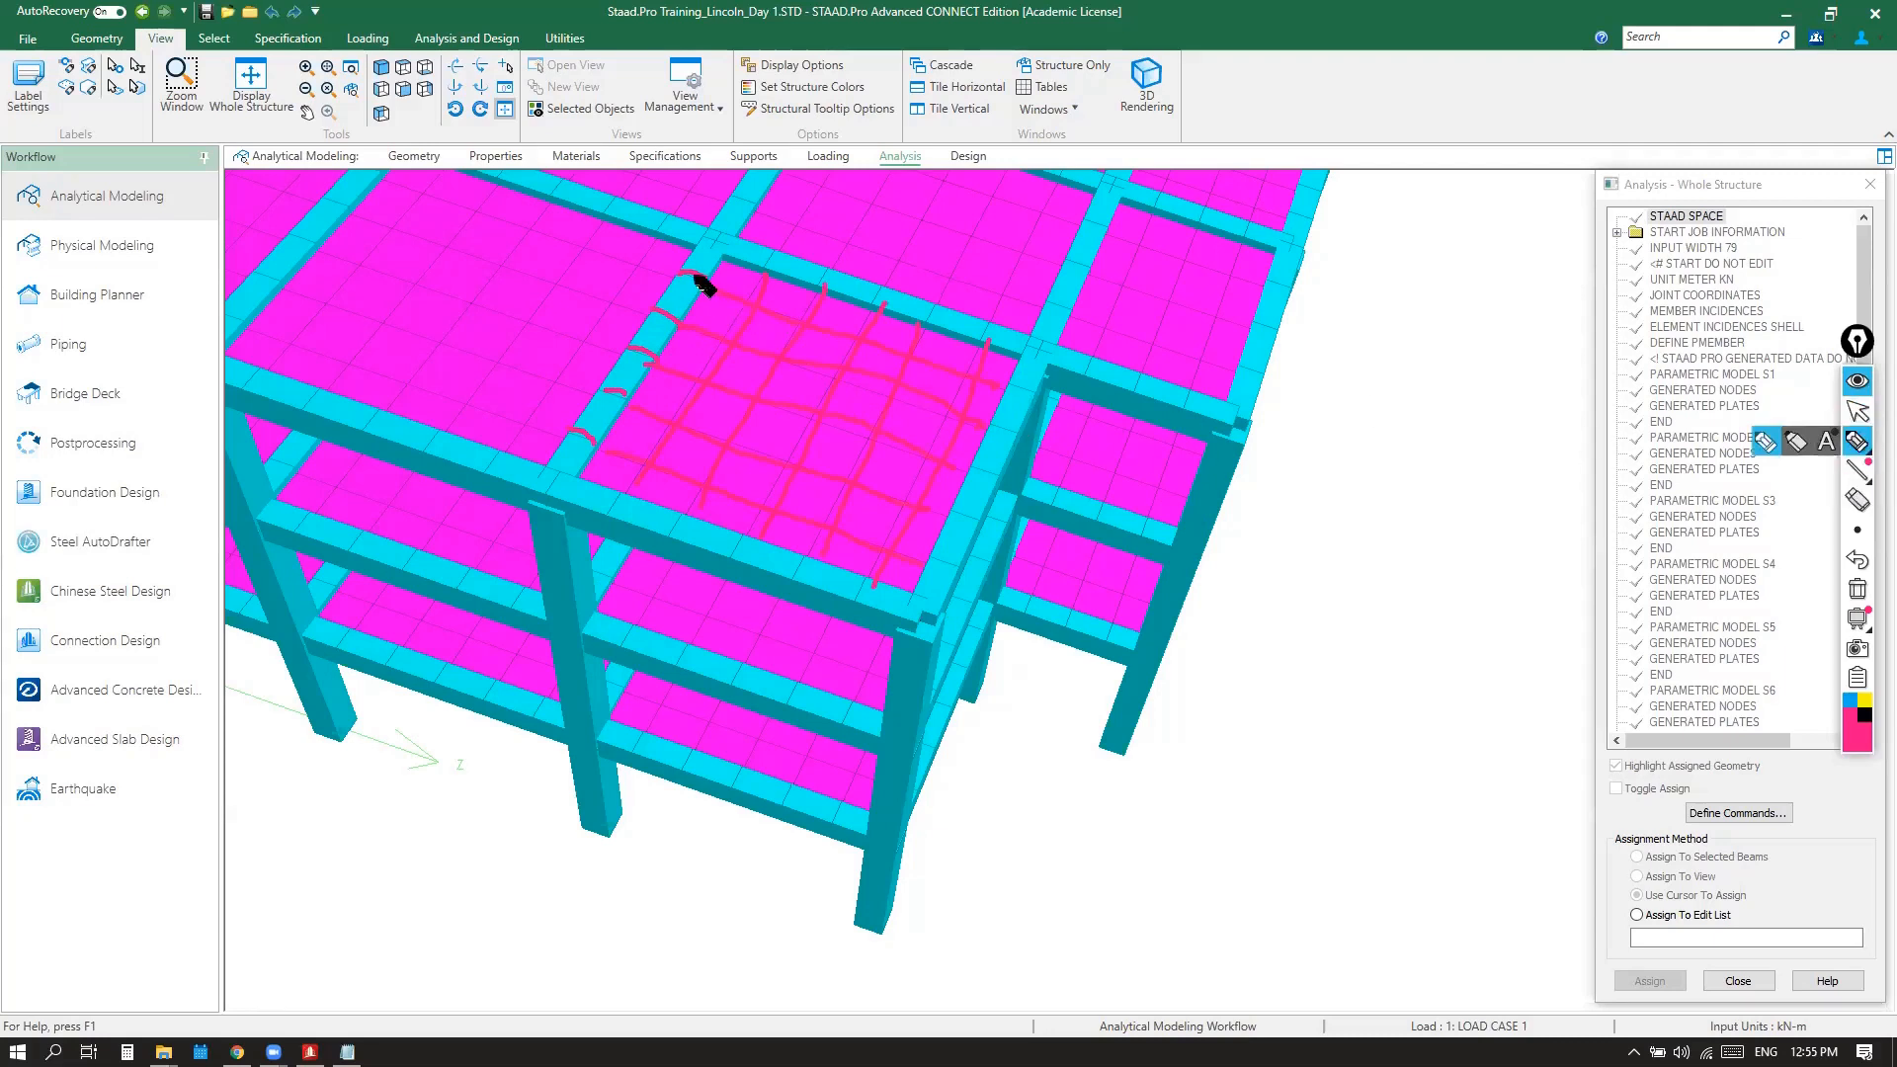
mouse_move(624, 349)
mouse_down()
mouse_move(656, 367)
mouse_move(600, 442)
mouse_move(613, 522)
mouse_move(875, 587)
mouse_move(856, 612)
mouse_up()
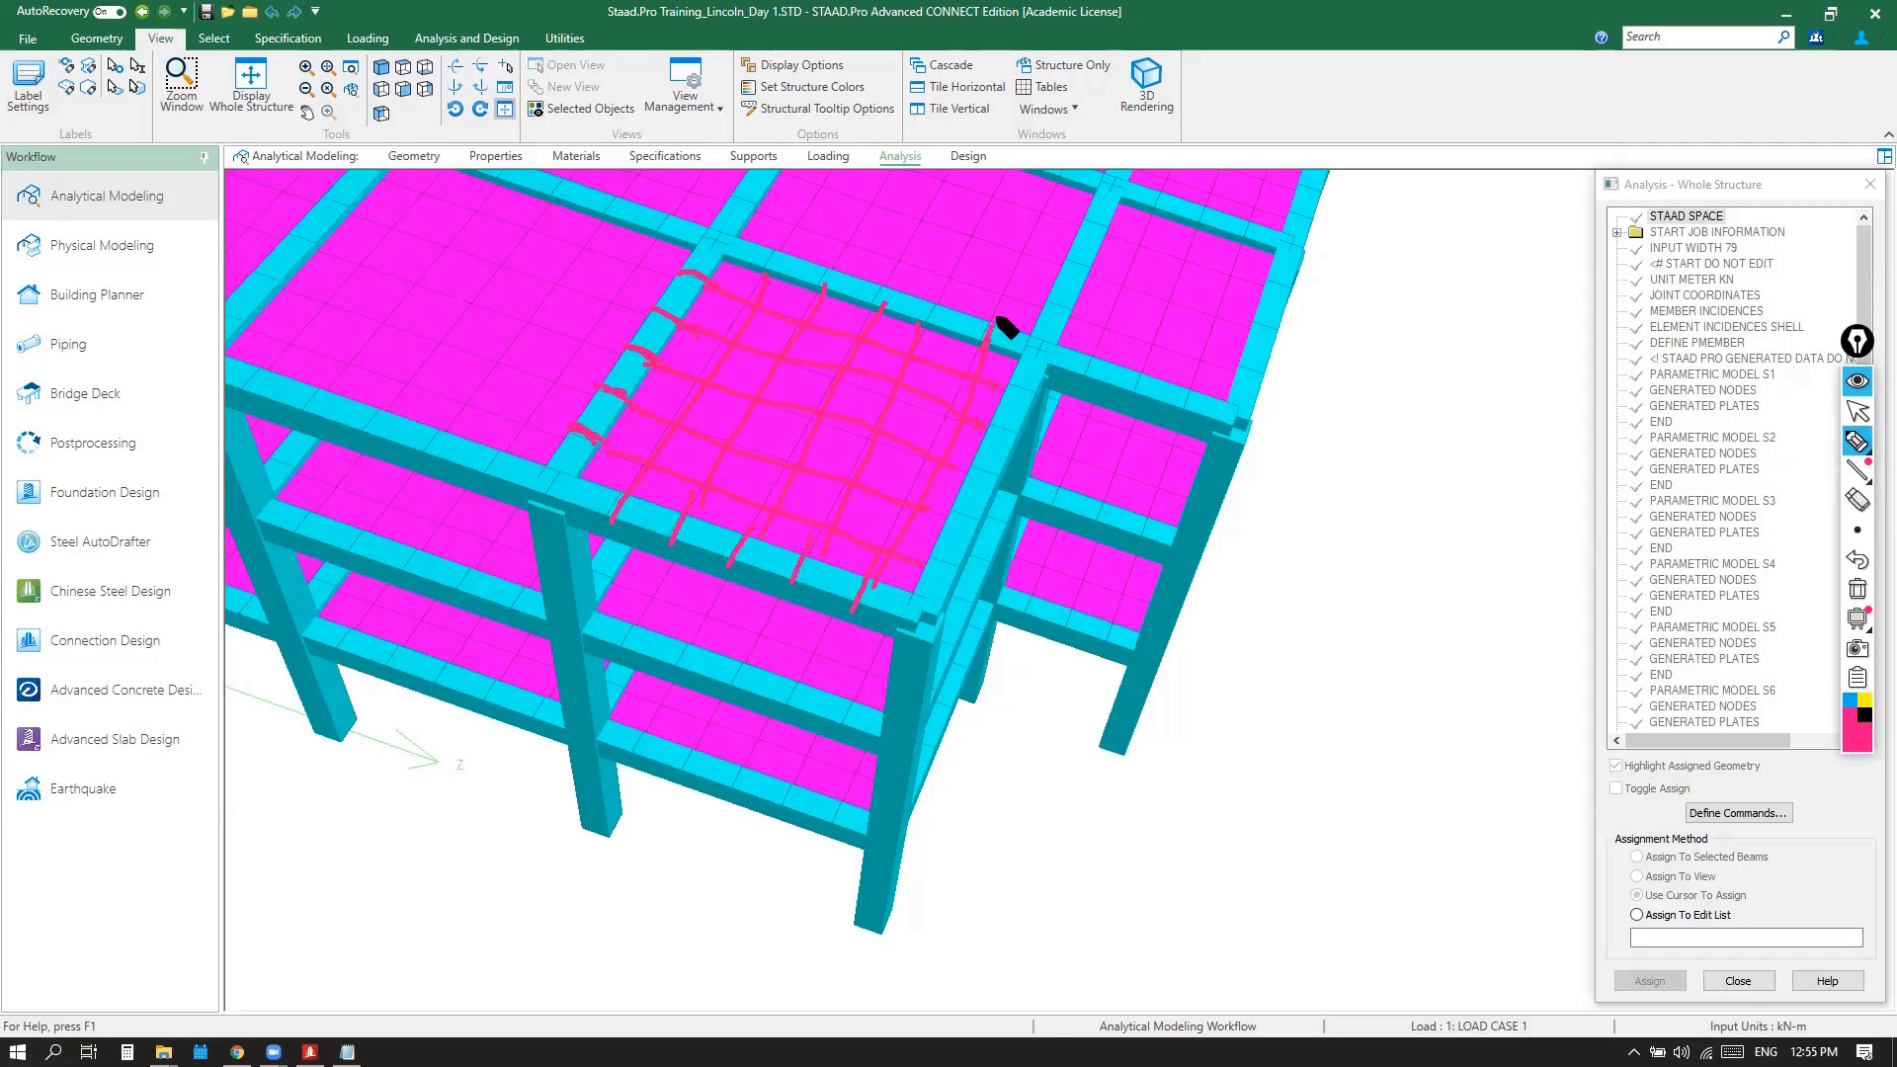
drag(940, 297, 927, 330)
click(1857, 589)
scroll(840, 517, up, 5)
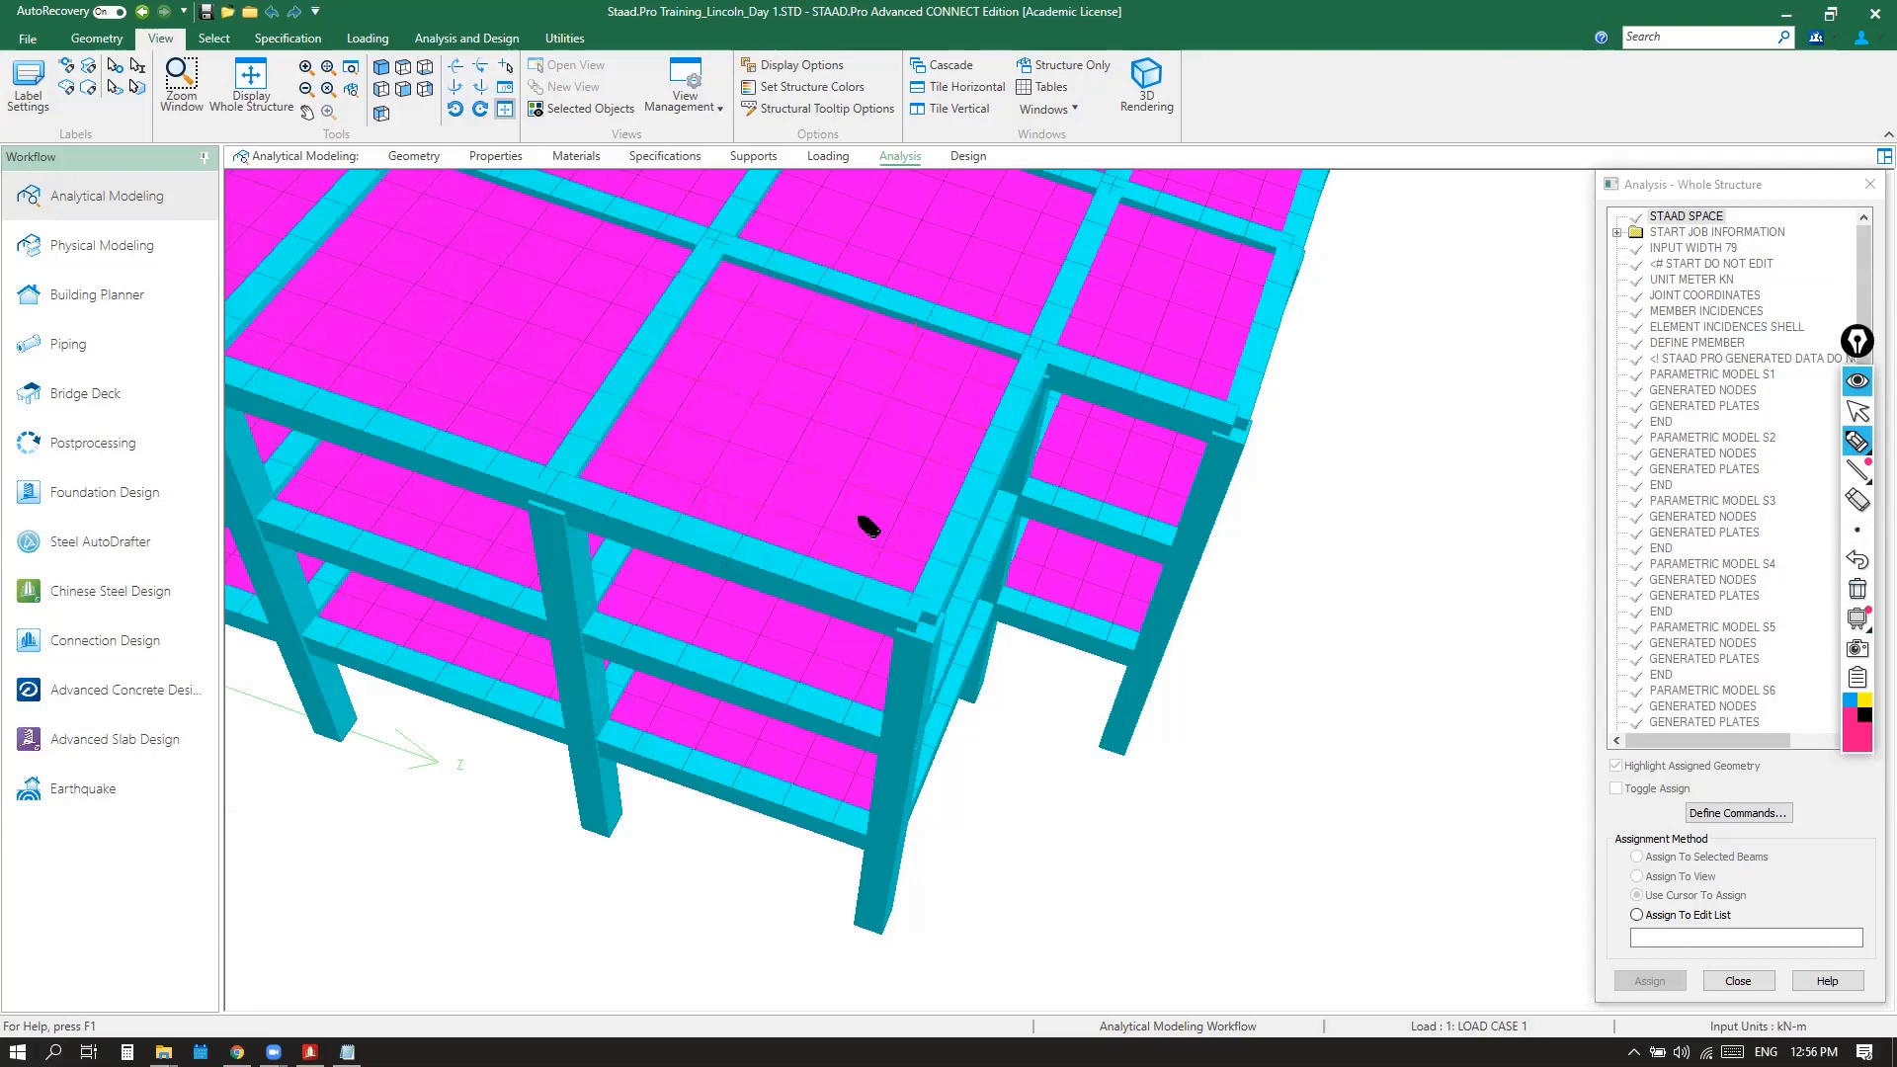
click(1858, 411)
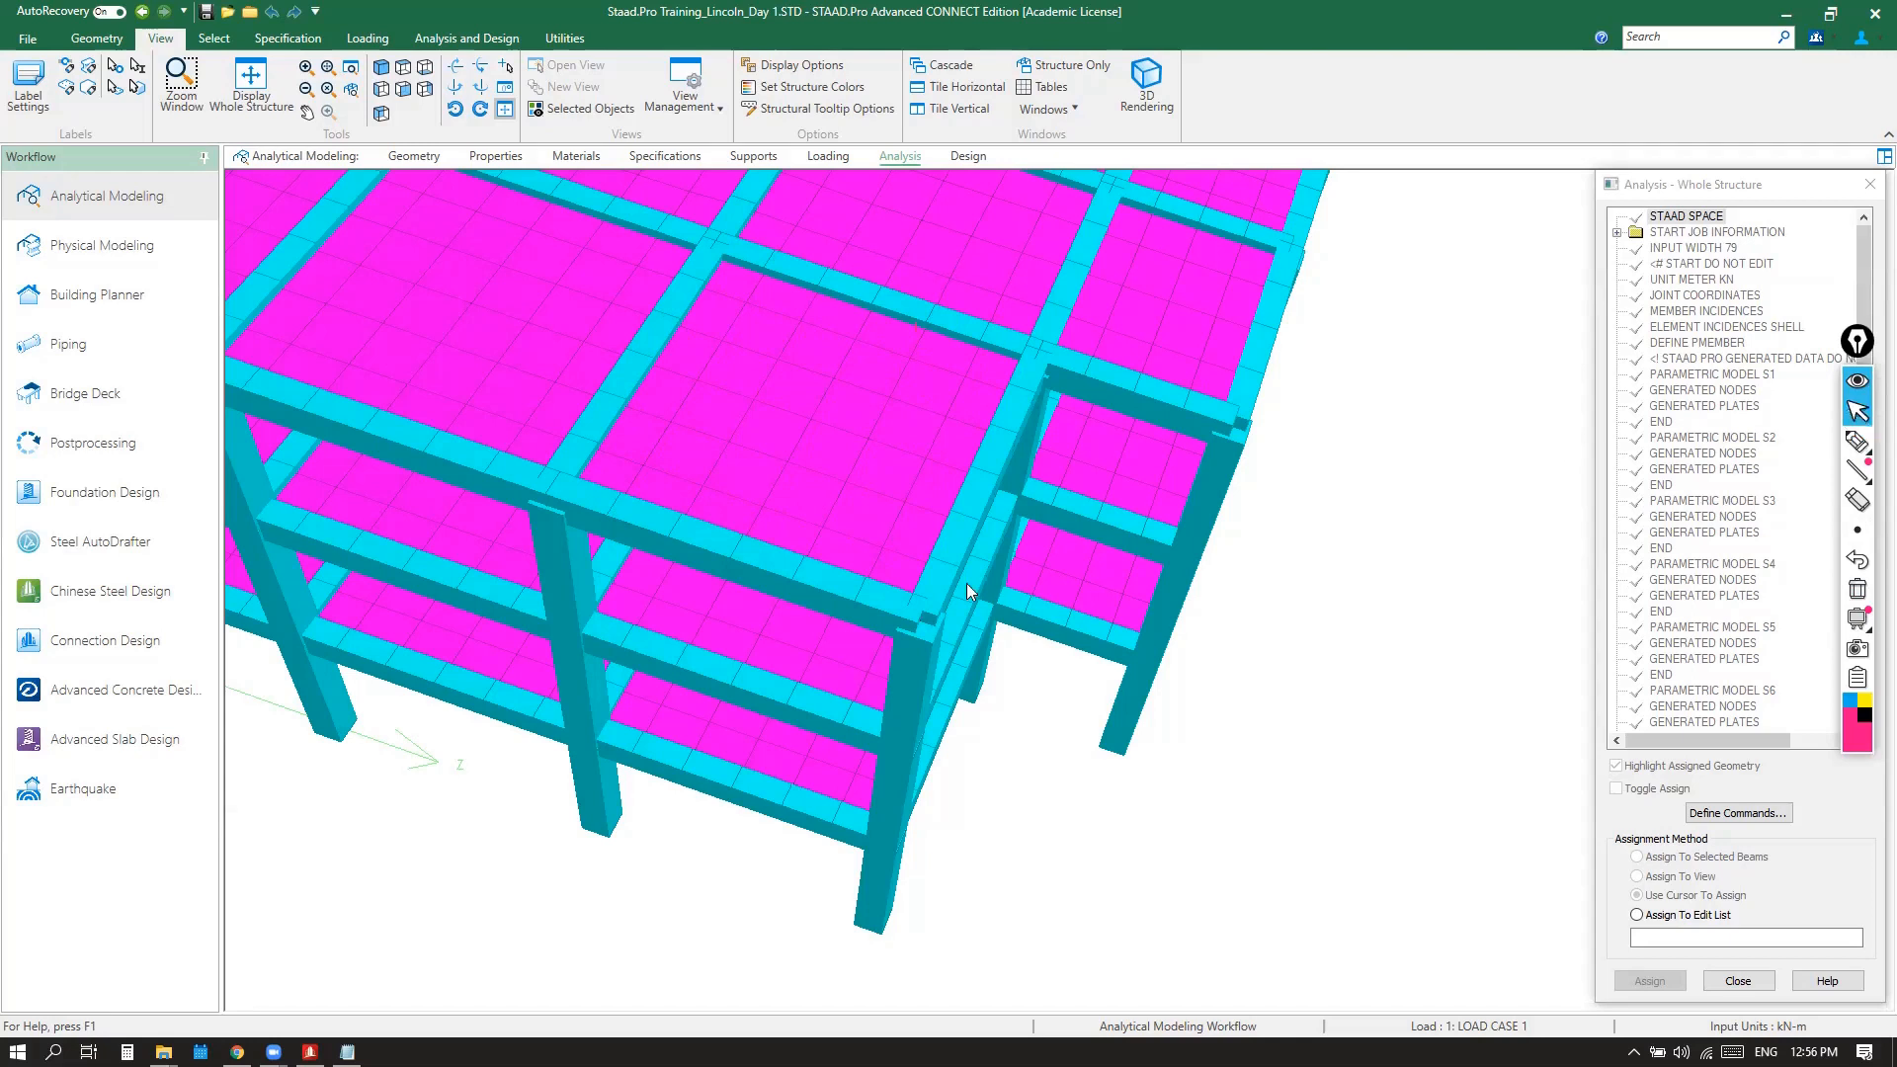
Leave the 3D rendering and return to the Geometry page with its node and beam tables
scroll(988, 563, down, 2)
scroll(1028, 544, down, 2)
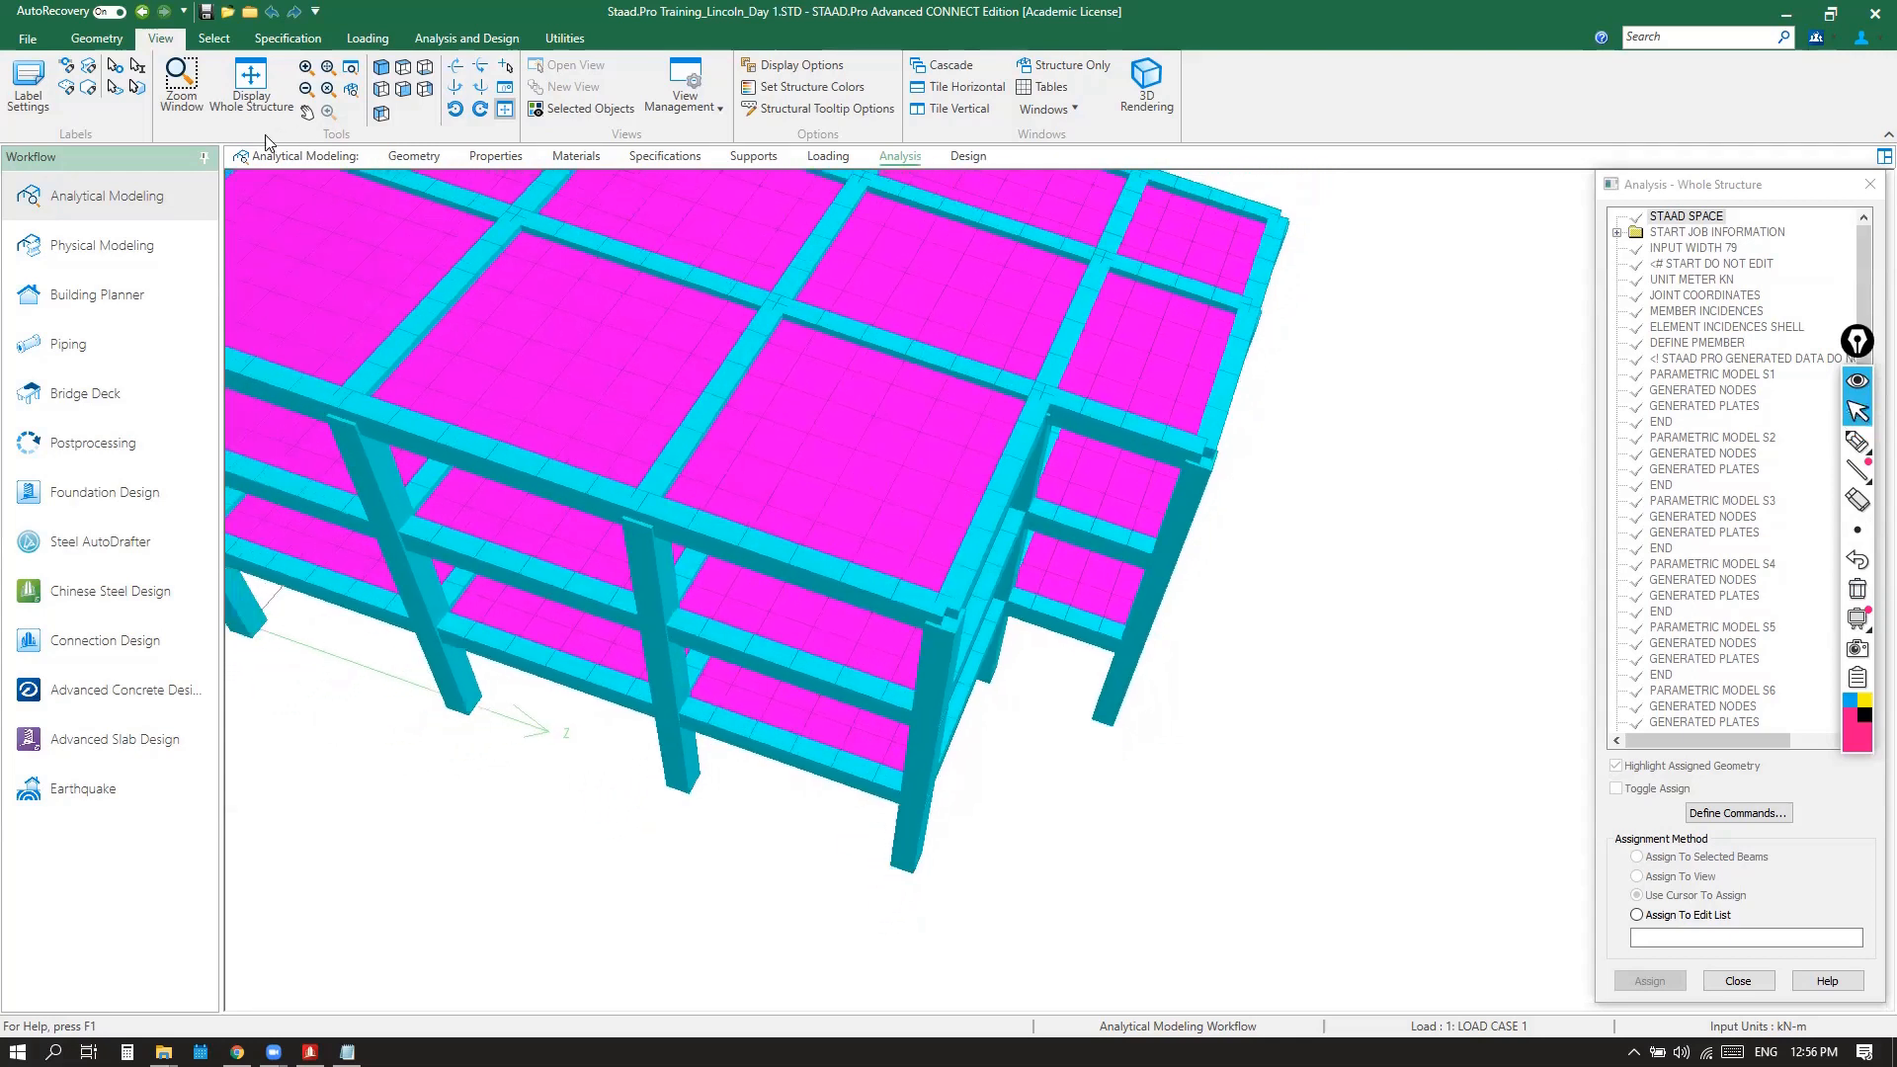
click(99, 39)
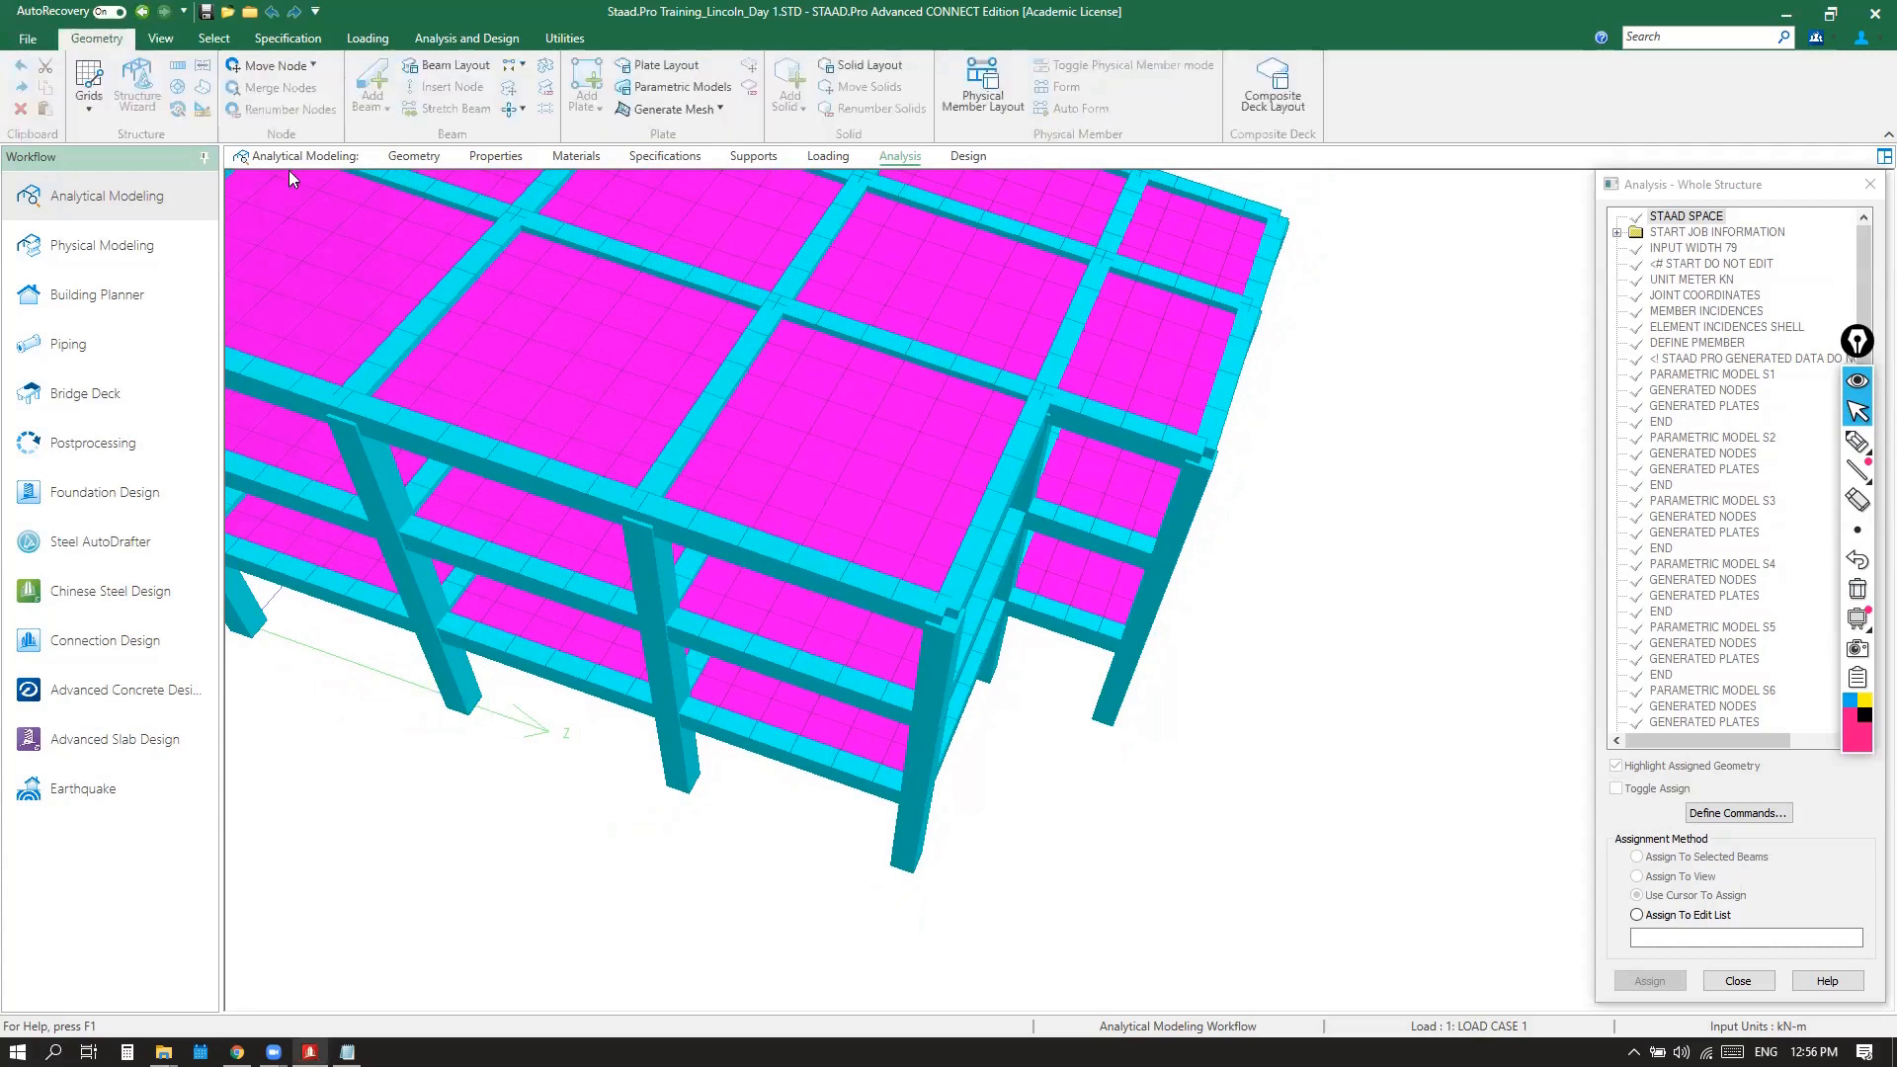
click(420, 161)
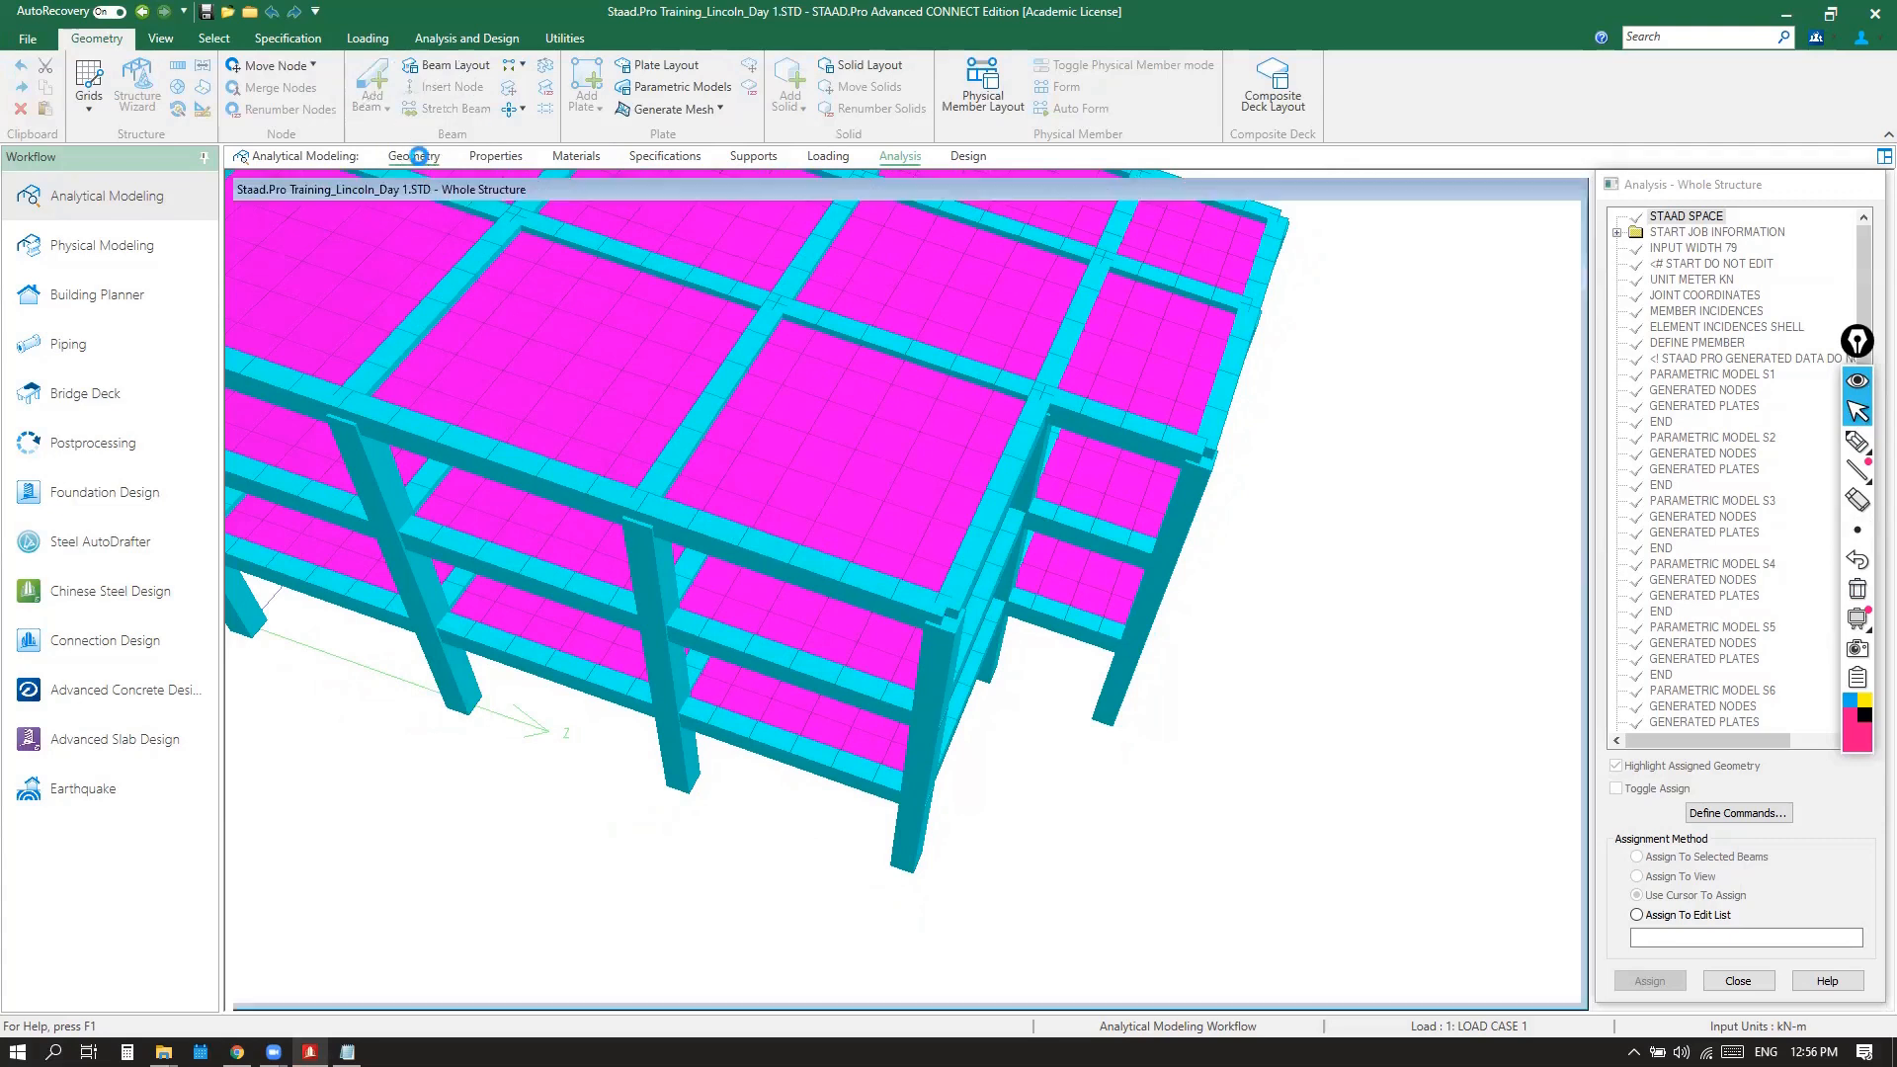
scroll(878, 388, down, 2)
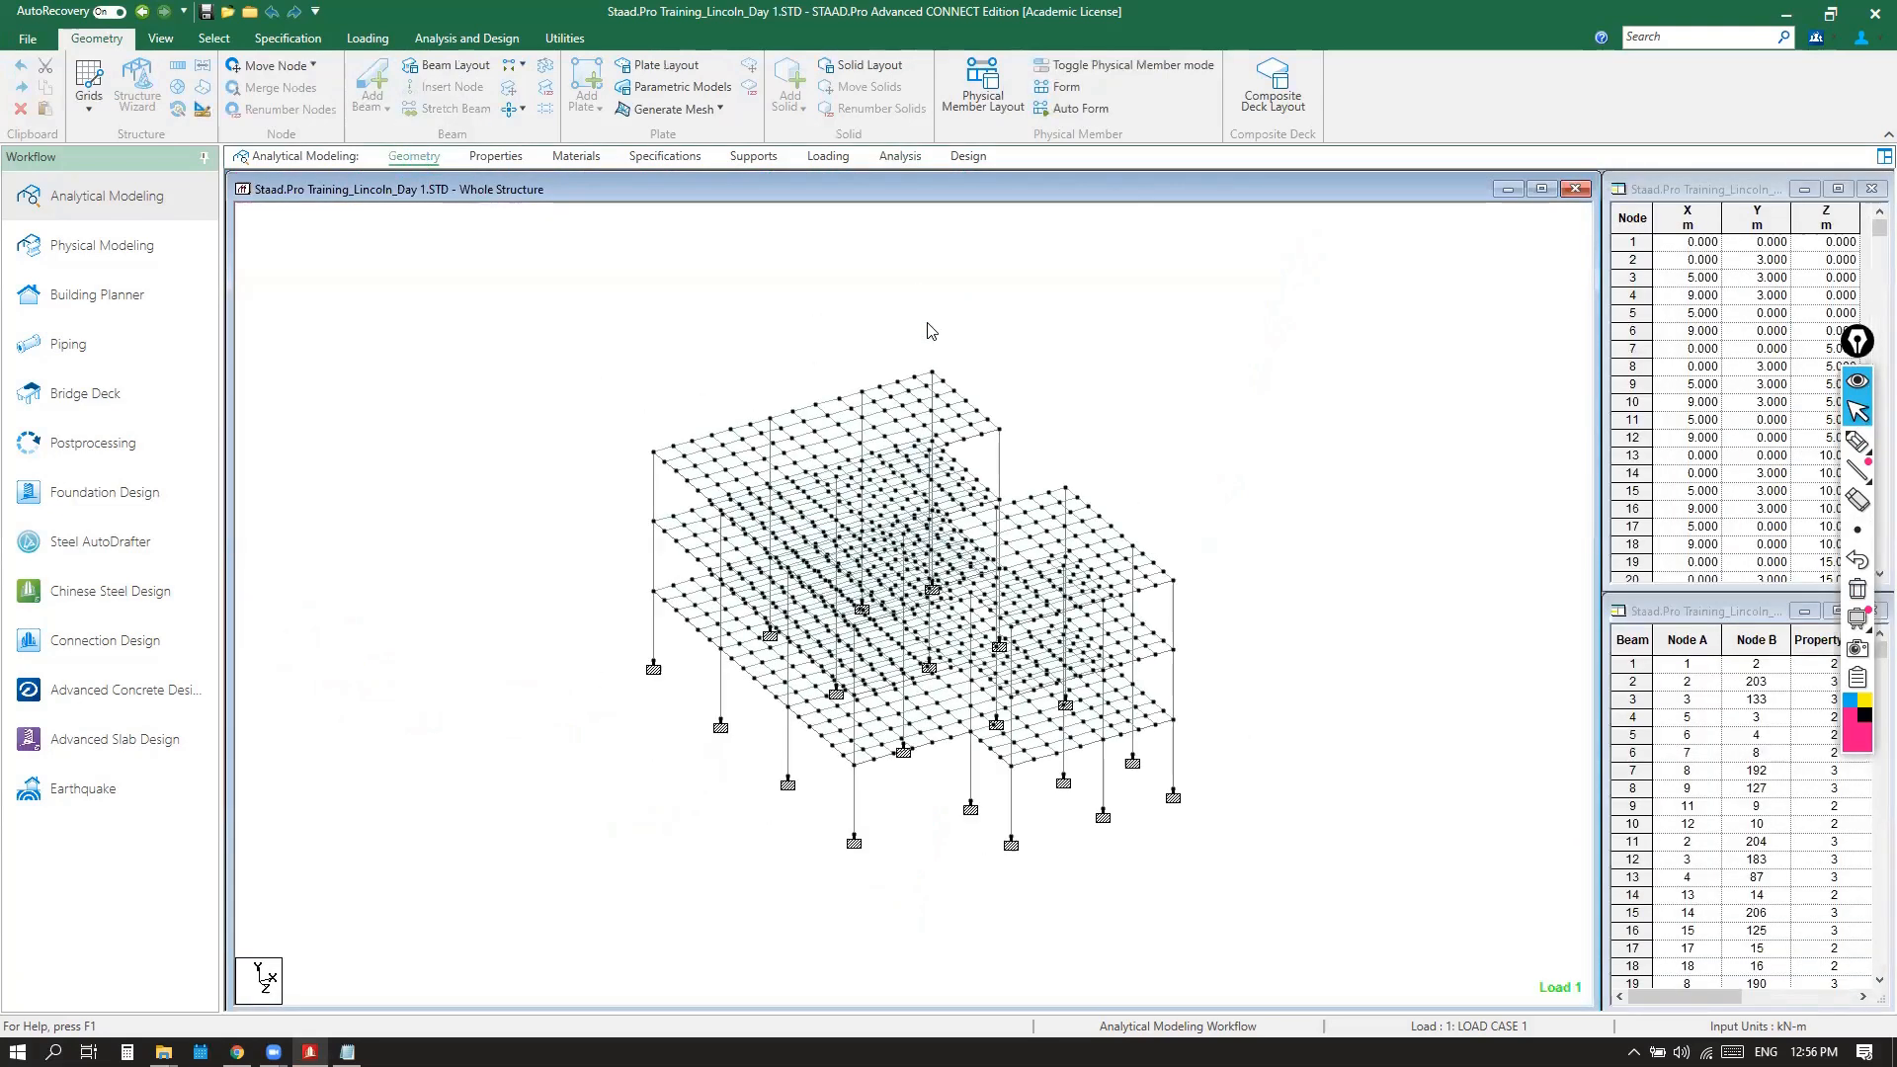
Select all beams of the analytical frame with a selection window, clear the selection, and inspect the meshed floors
middle_drag(1112, 485, 1098, 332)
middle_drag(949, 442, 935, 532)
drag(511, 255, 1275, 864)
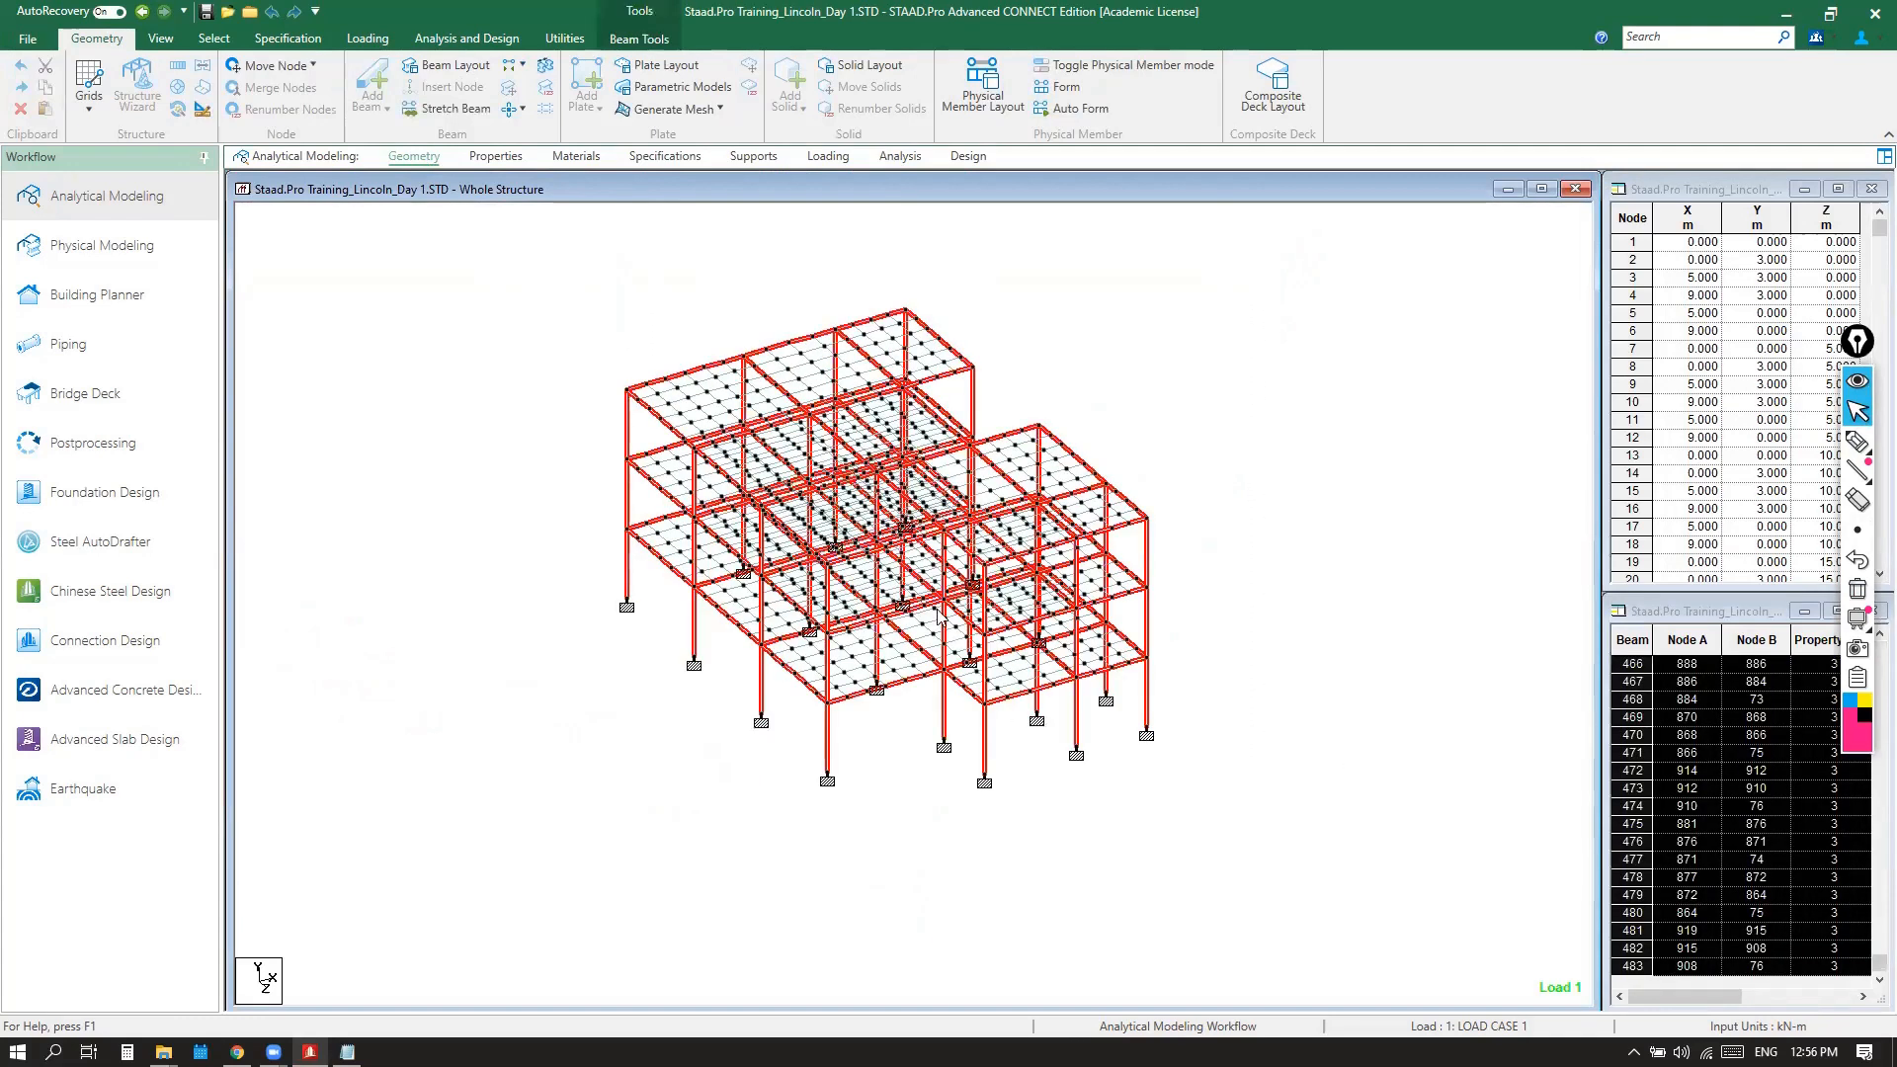
click(1302, 476)
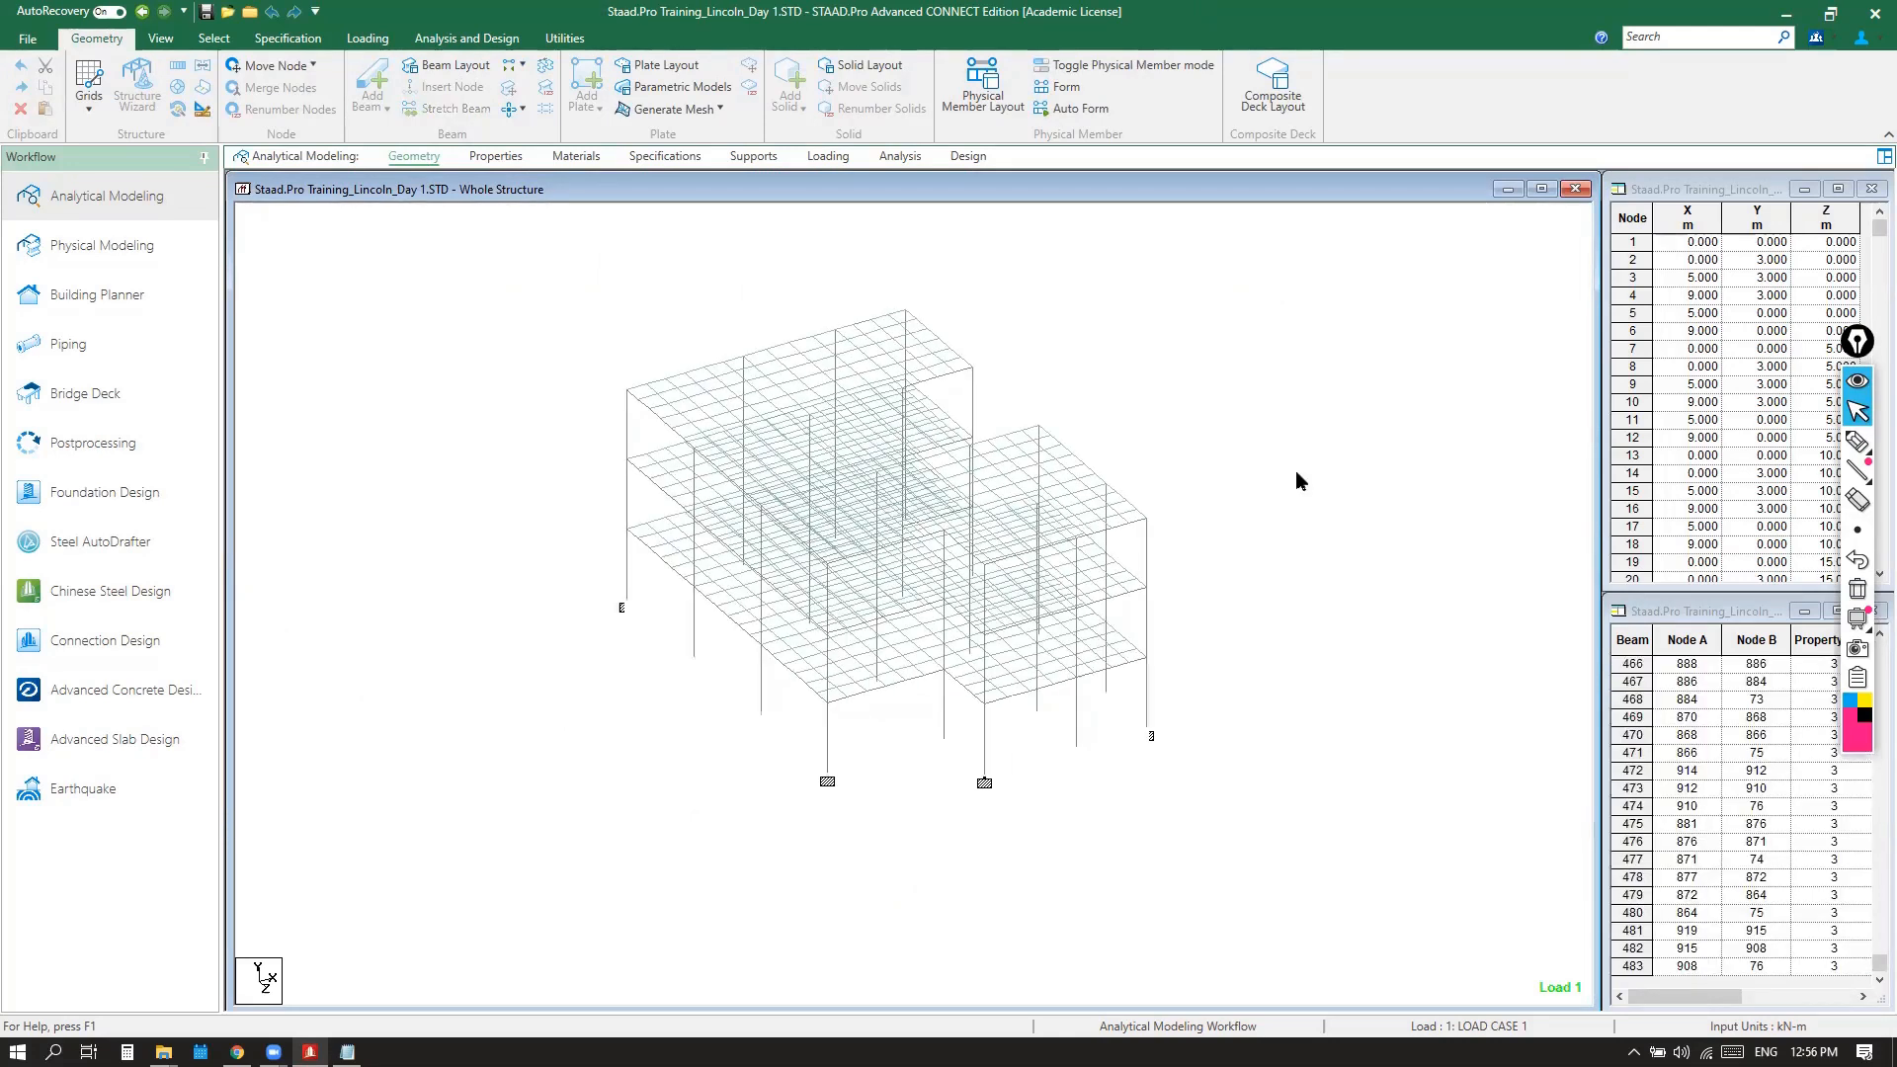
scroll(869, 533, up, 2)
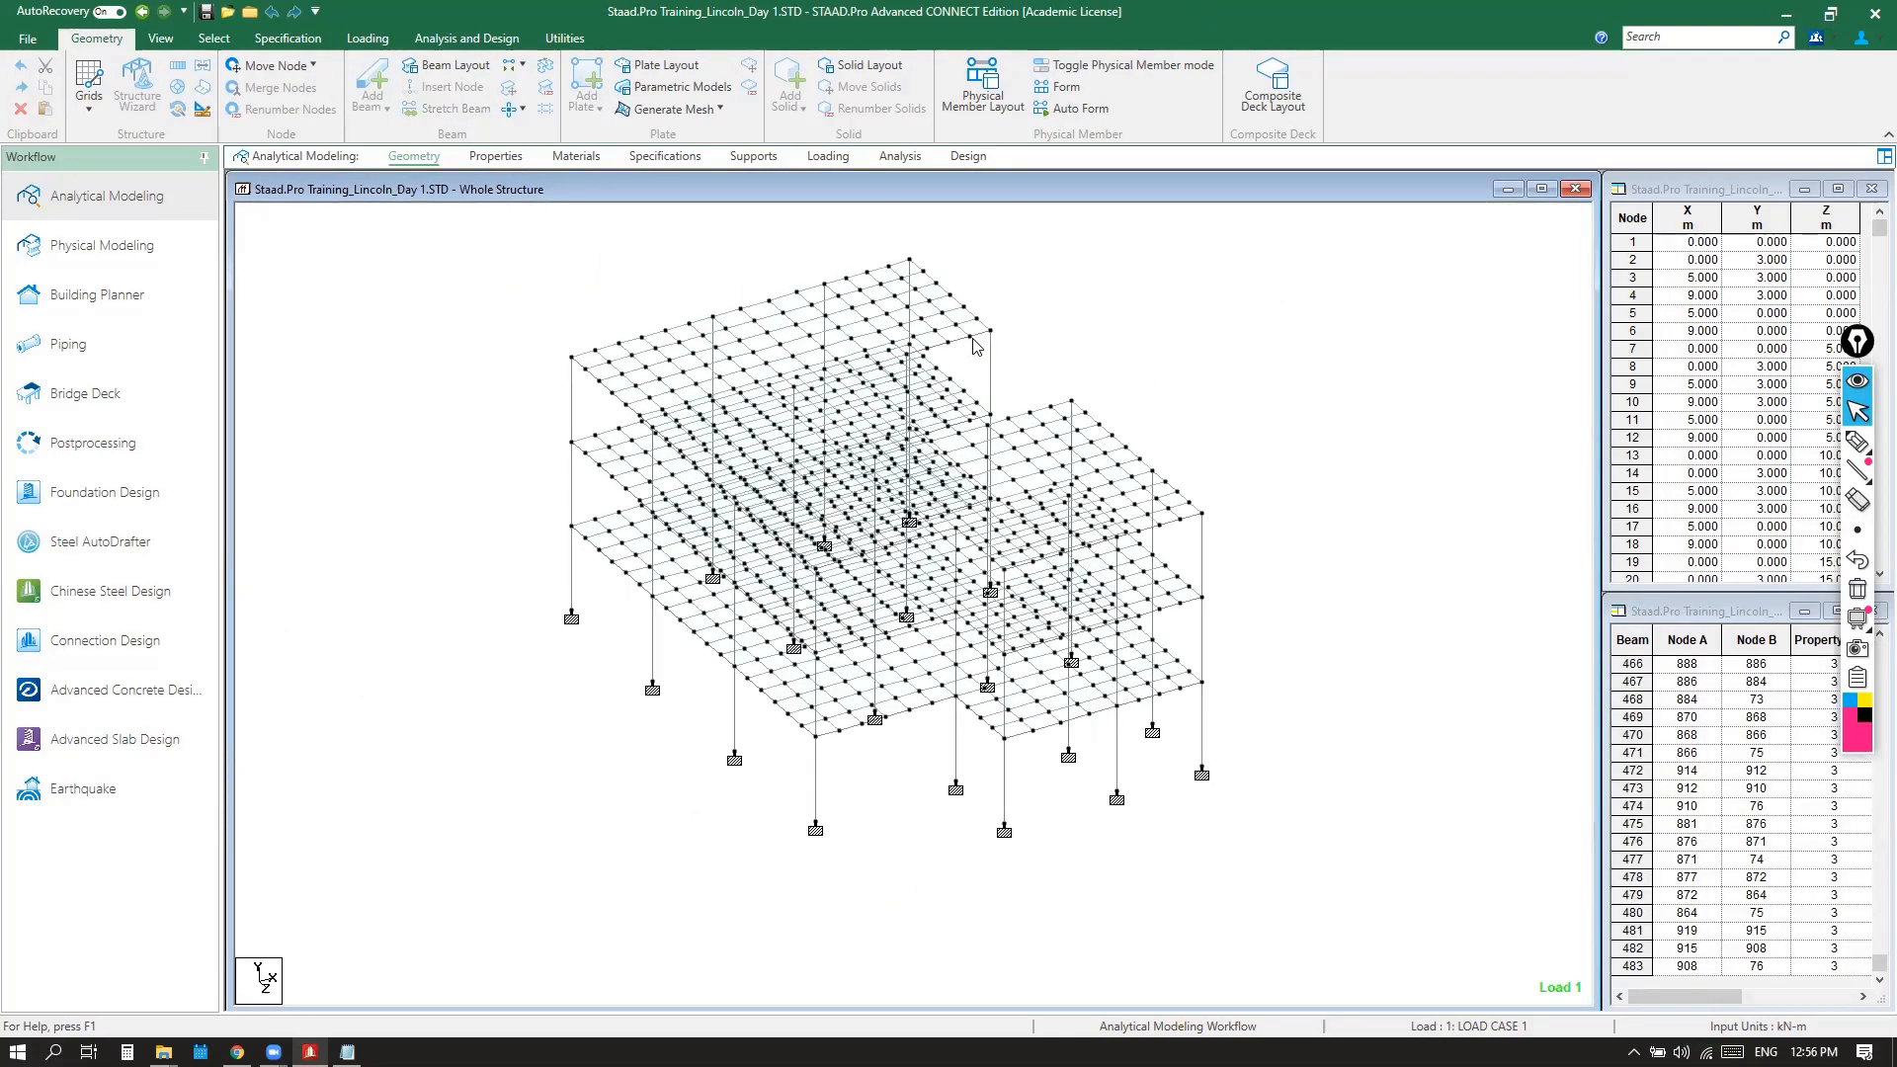
scroll(565, 550, up, 1)
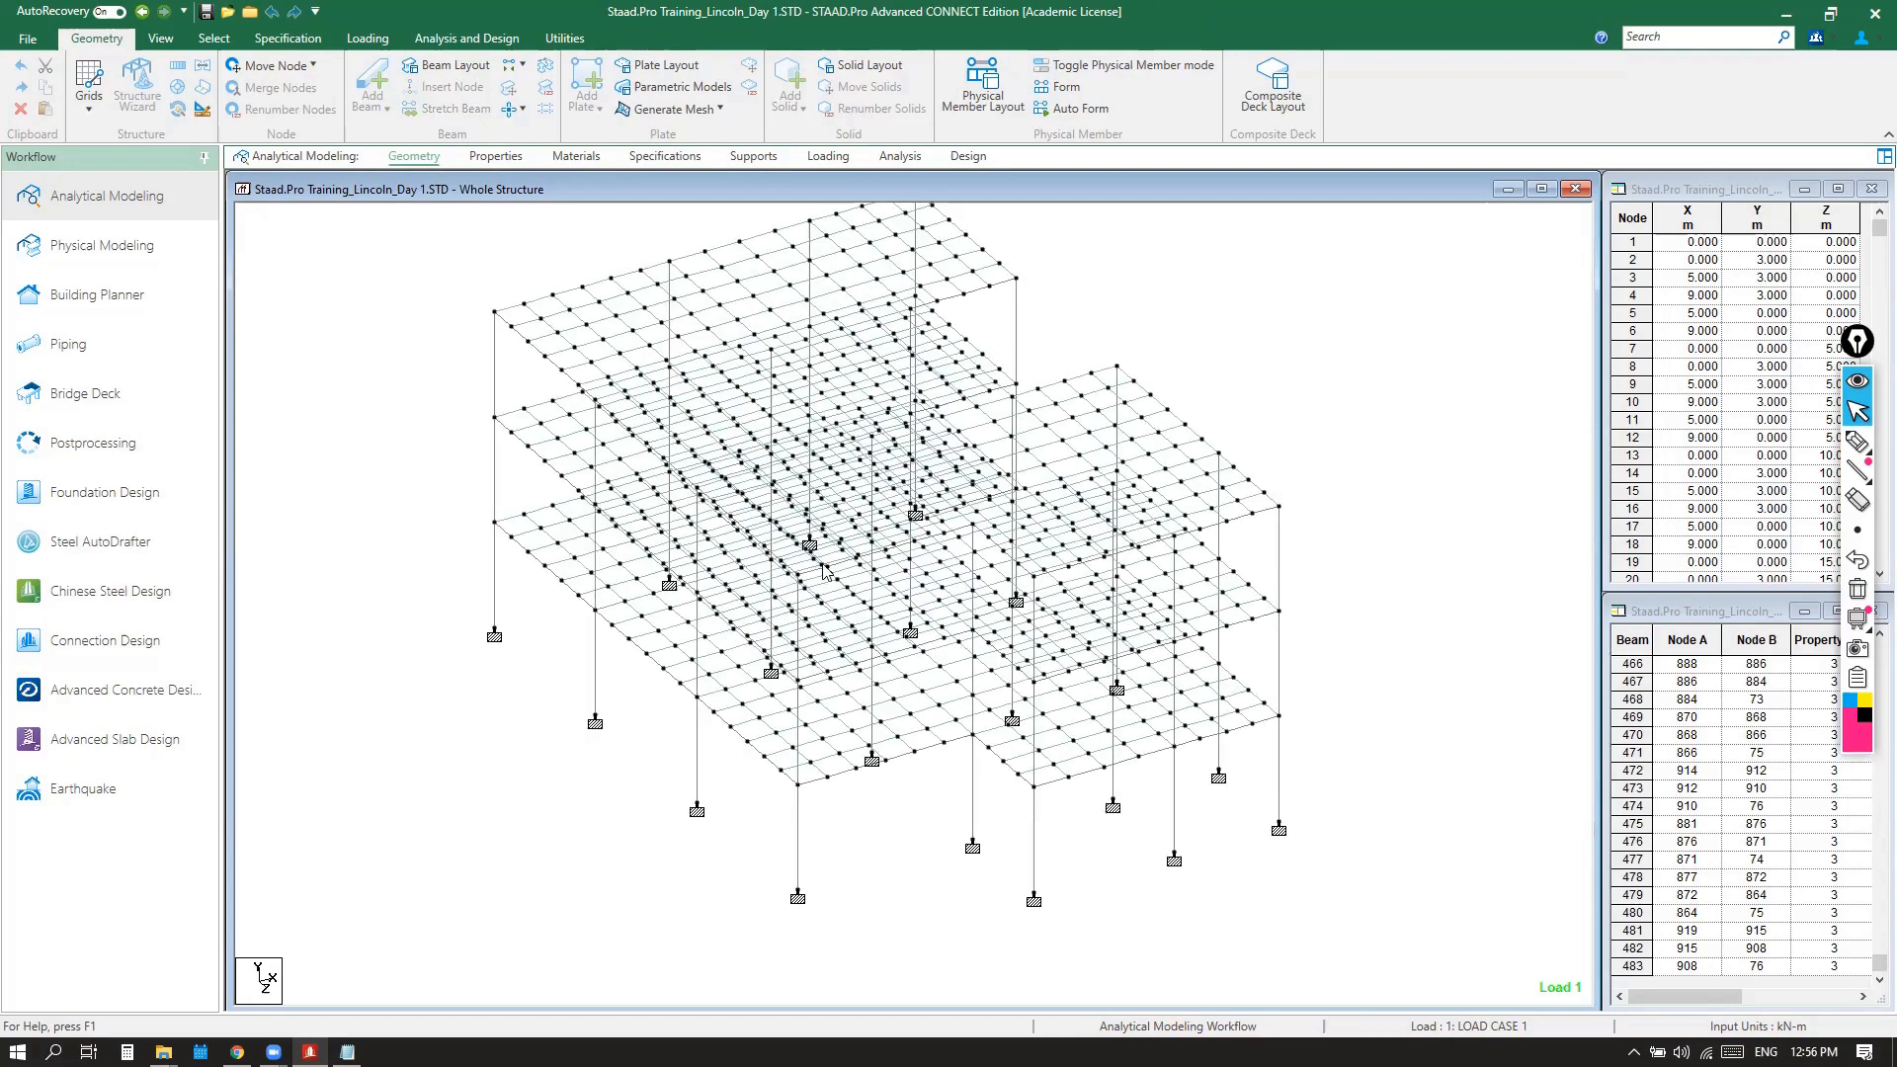
middle_drag(827, 519, 884, 574)
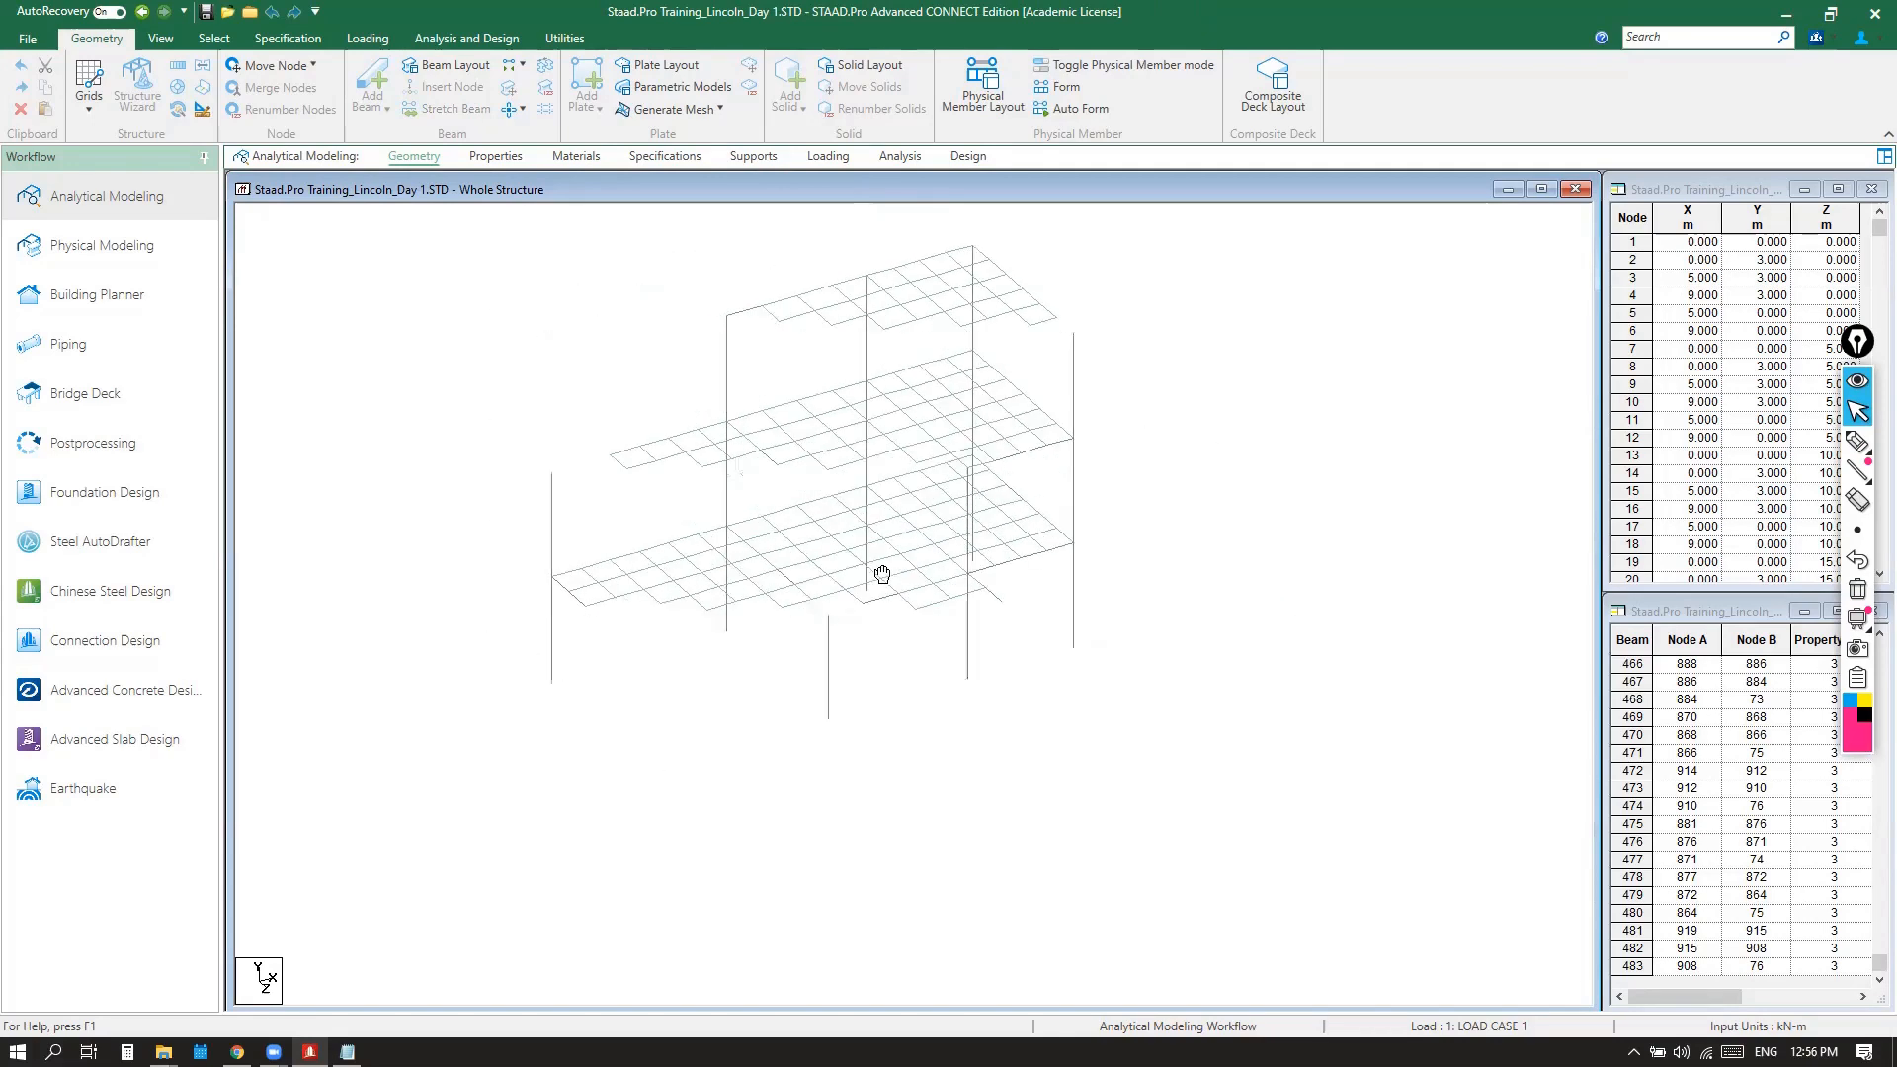
Select the consecutive mesh segments of the roof's edge beam in the outer corner bay, starting from the corner column
scroll(613, 376, up, 1)
scroll(593, 424, up, 1)
click(466, 346)
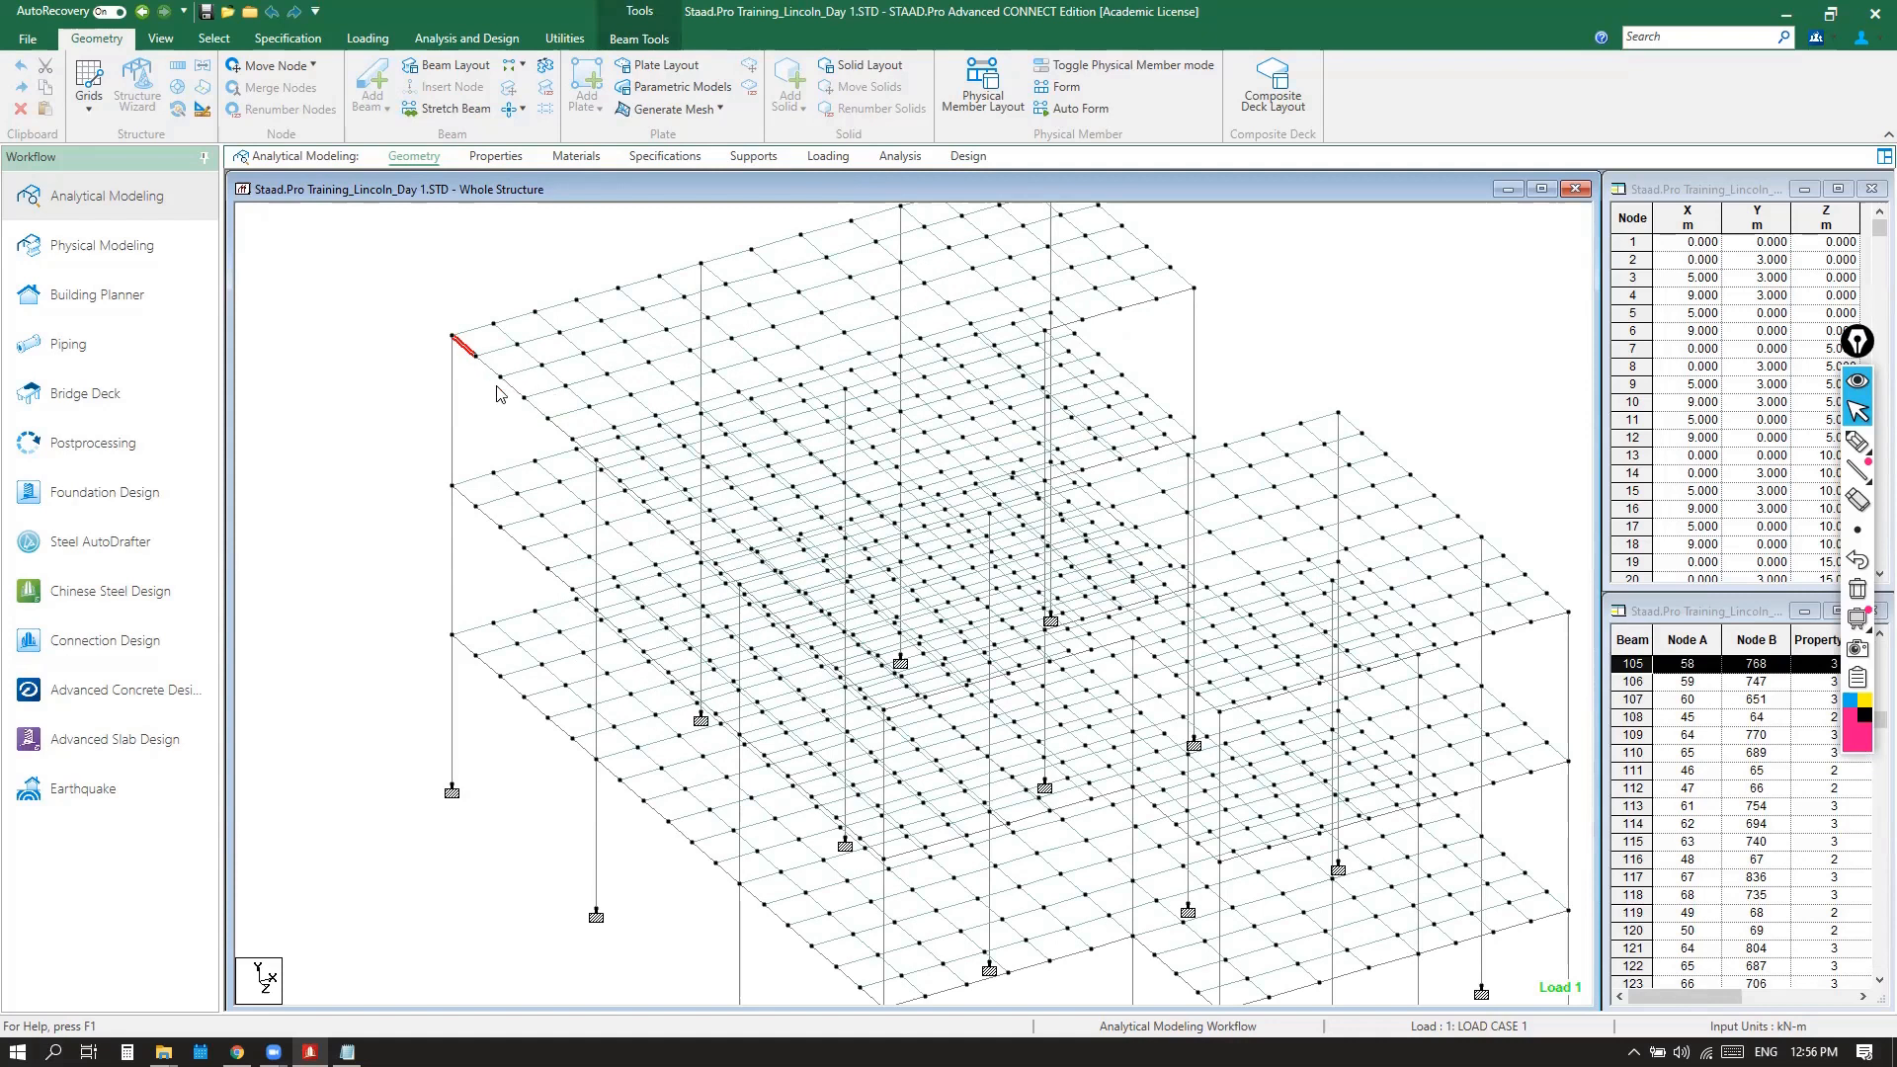
click(492, 372)
ctrl+click(514, 389)
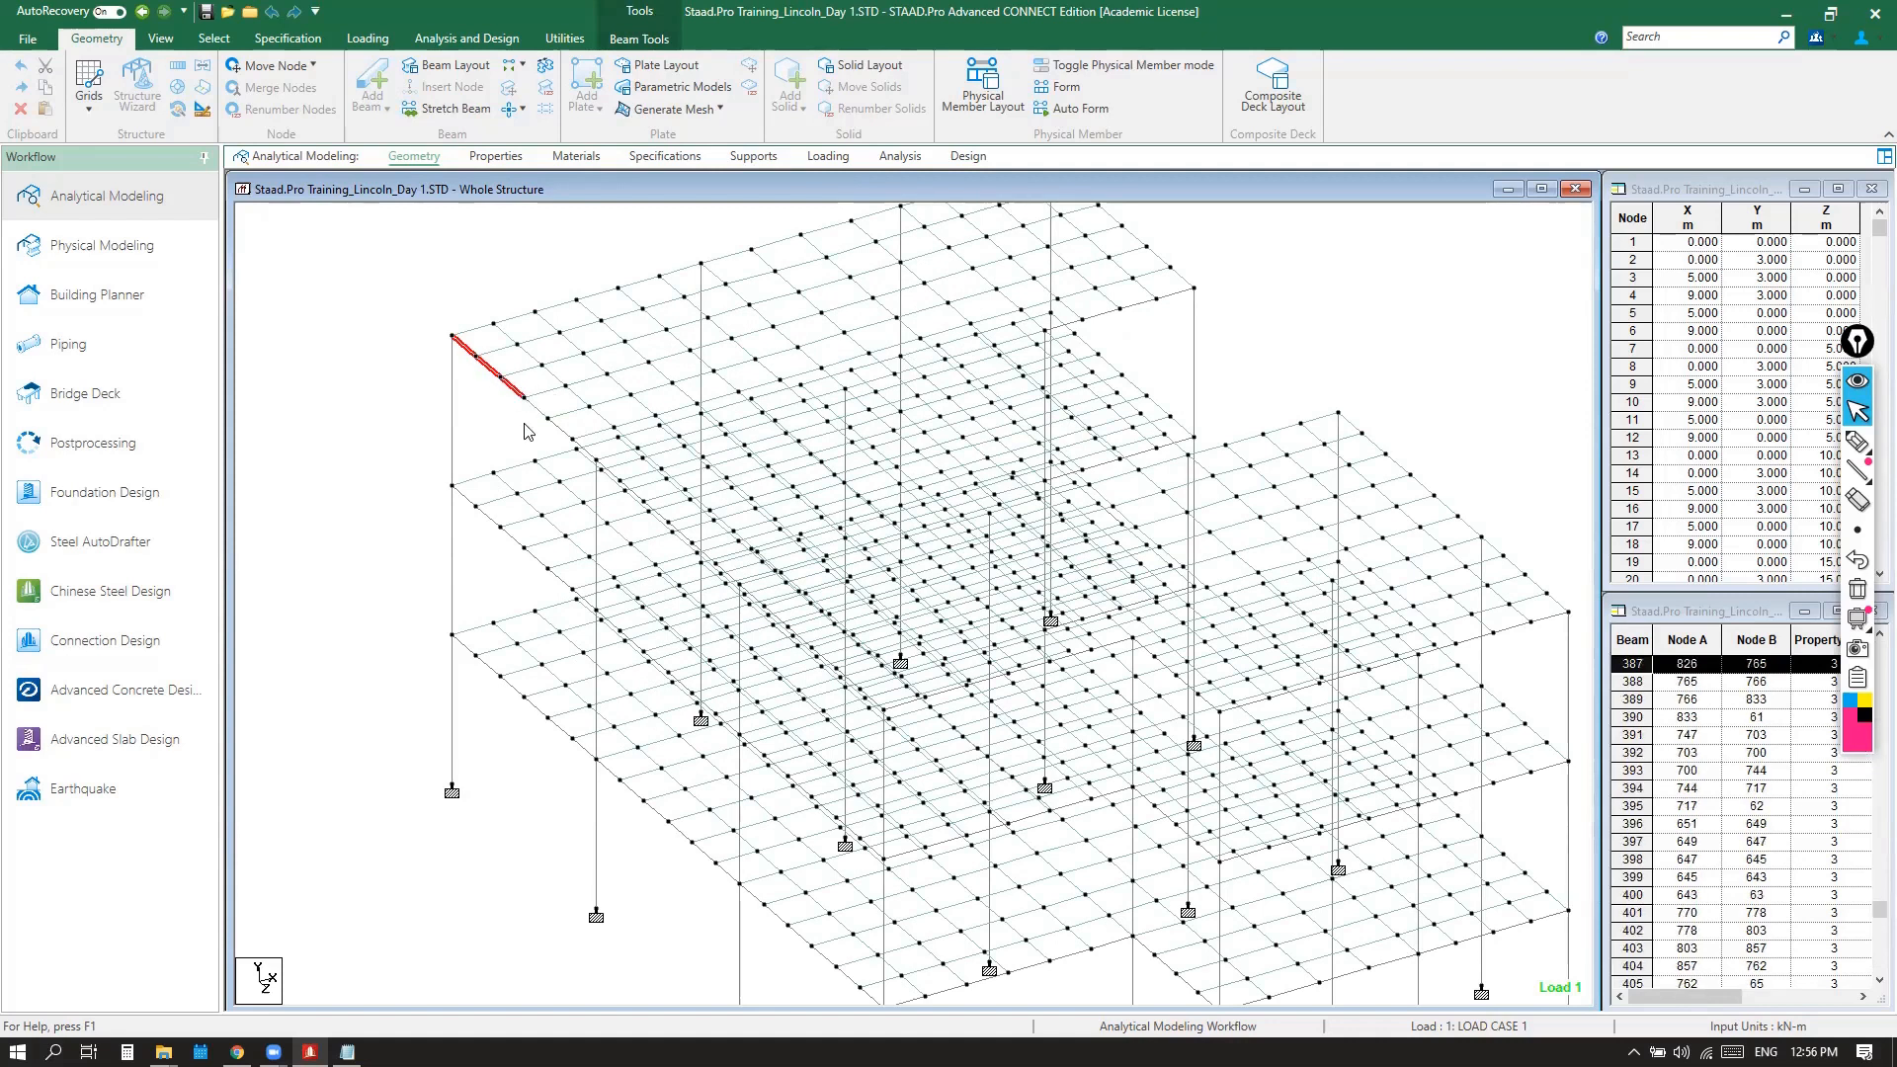
ctrl+click(536, 414)
ctrl+click(561, 431)
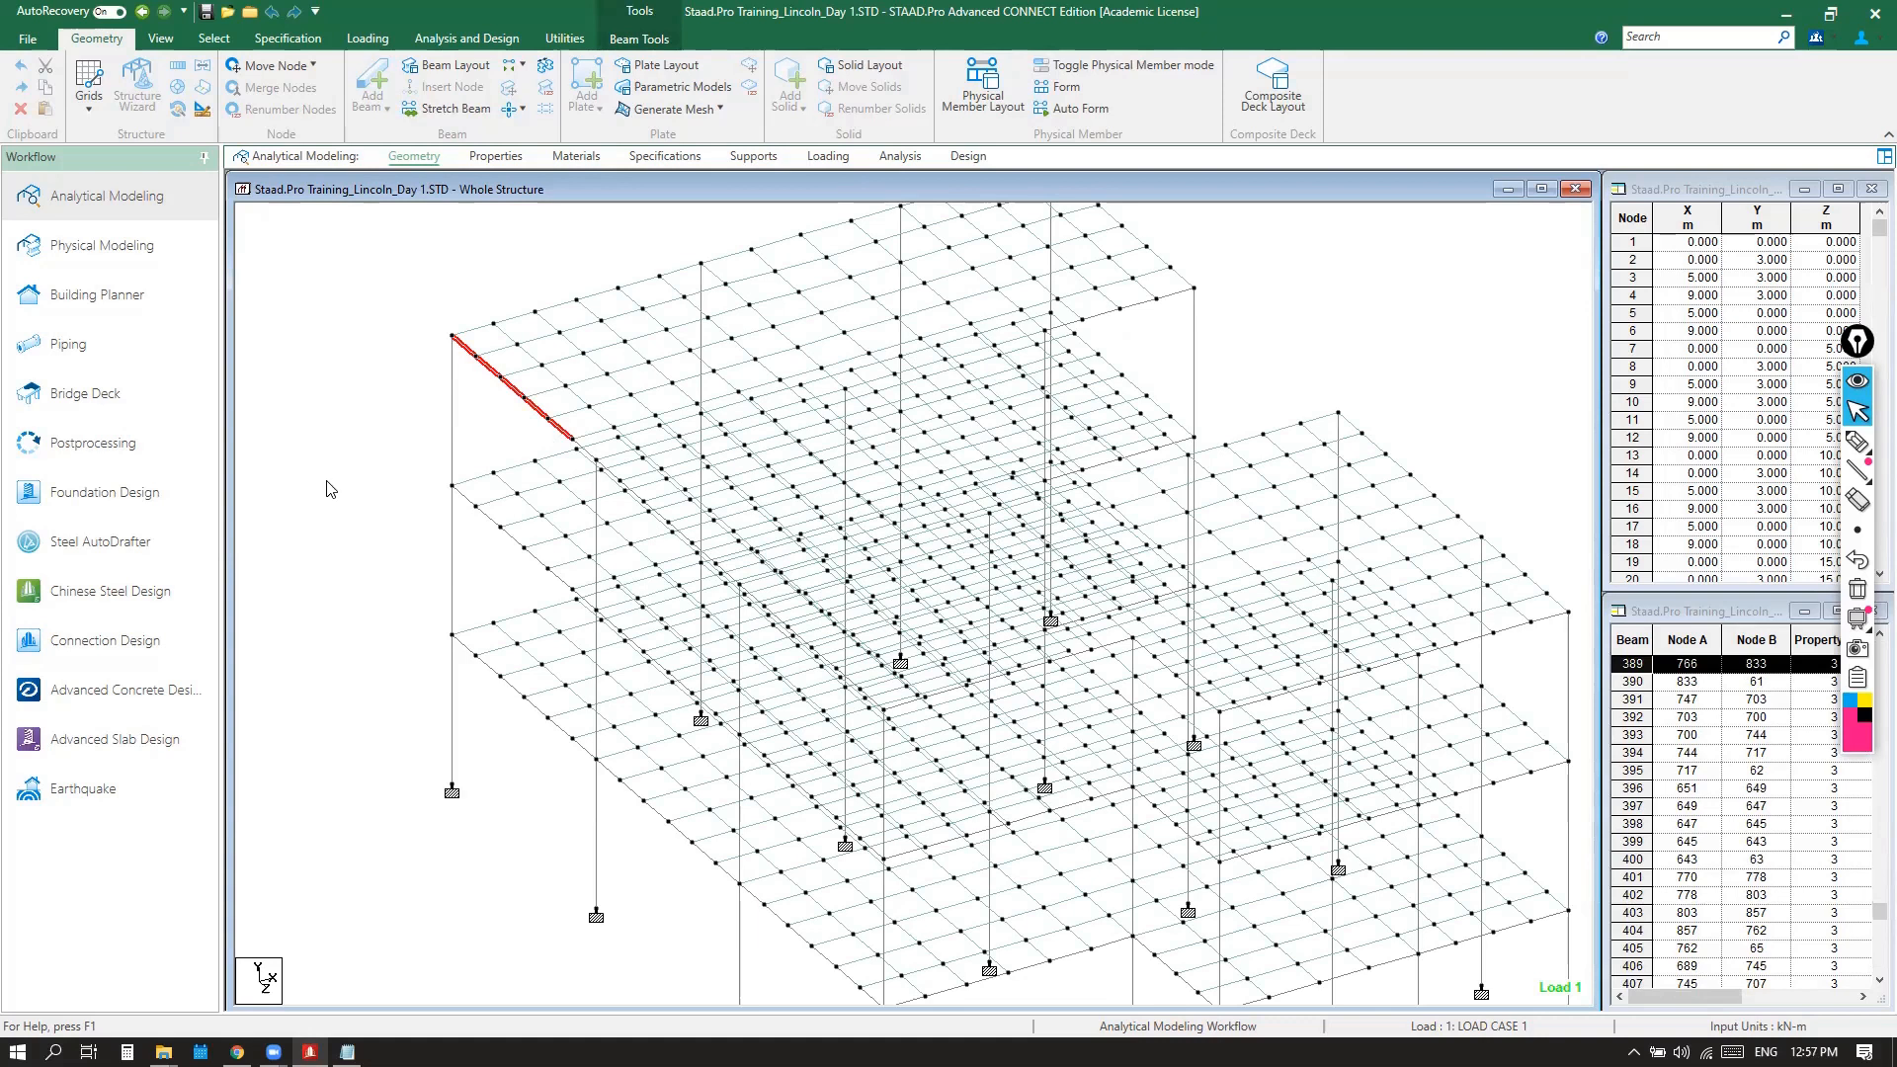
Select the consecutive mesh segments of the lowest floor's edge beam between the corner column and the neighbouring column
click(460, 645)
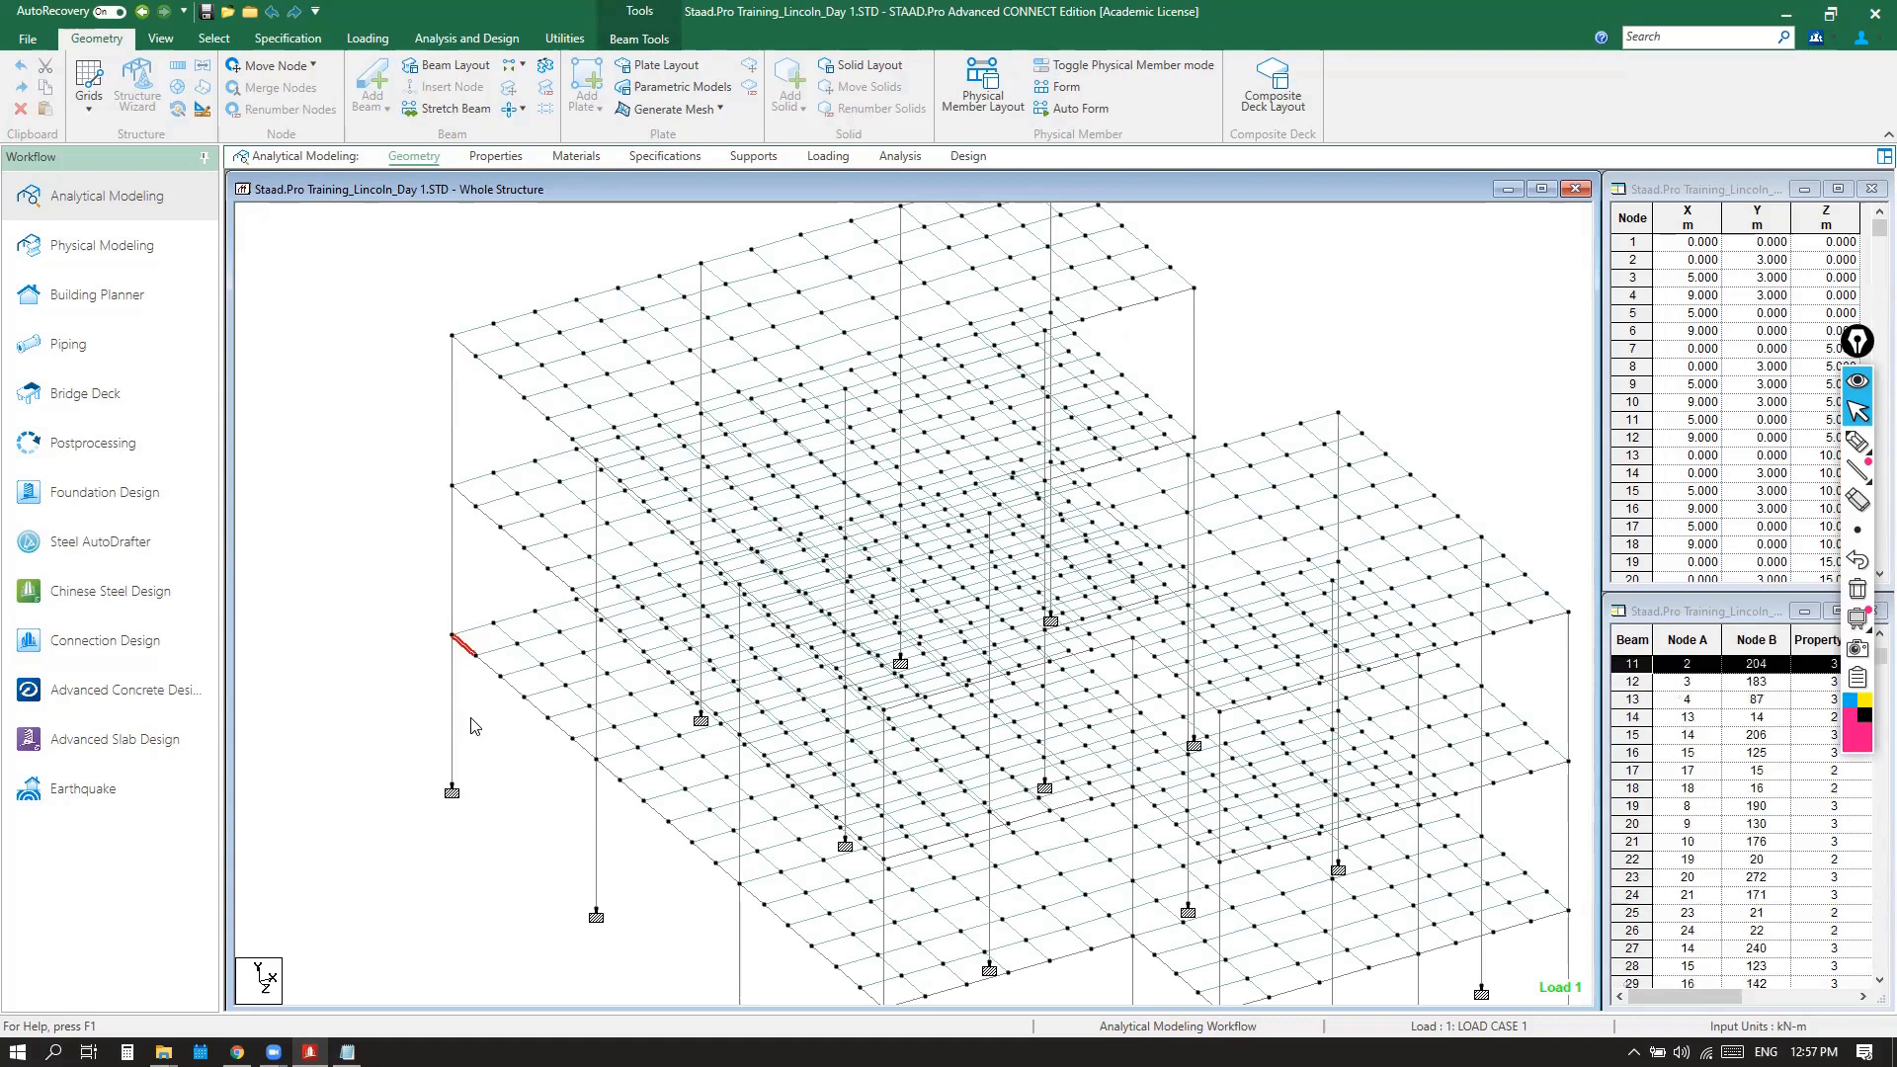
ctrl+click(488, 665)
ctrl+click(512, 686)
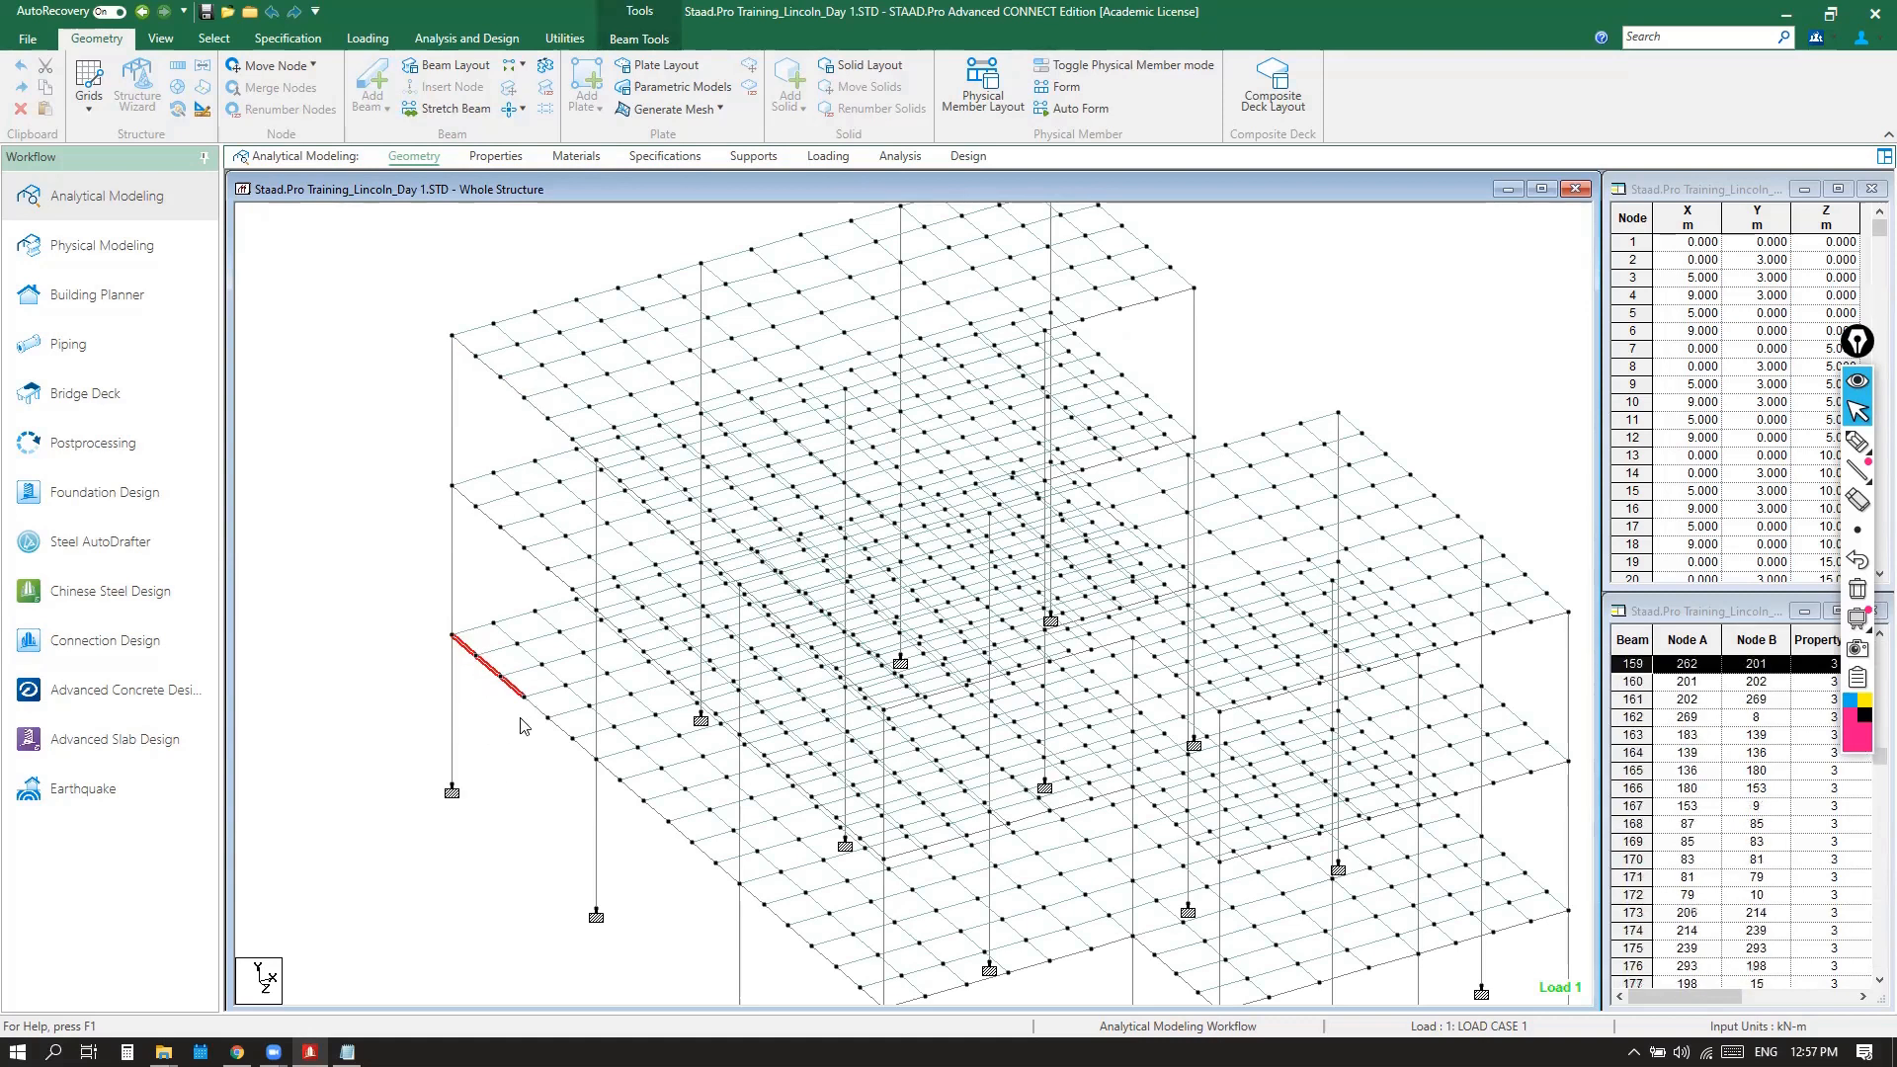
ctrl+click(536, 707)
ctrl+click(582, 749)
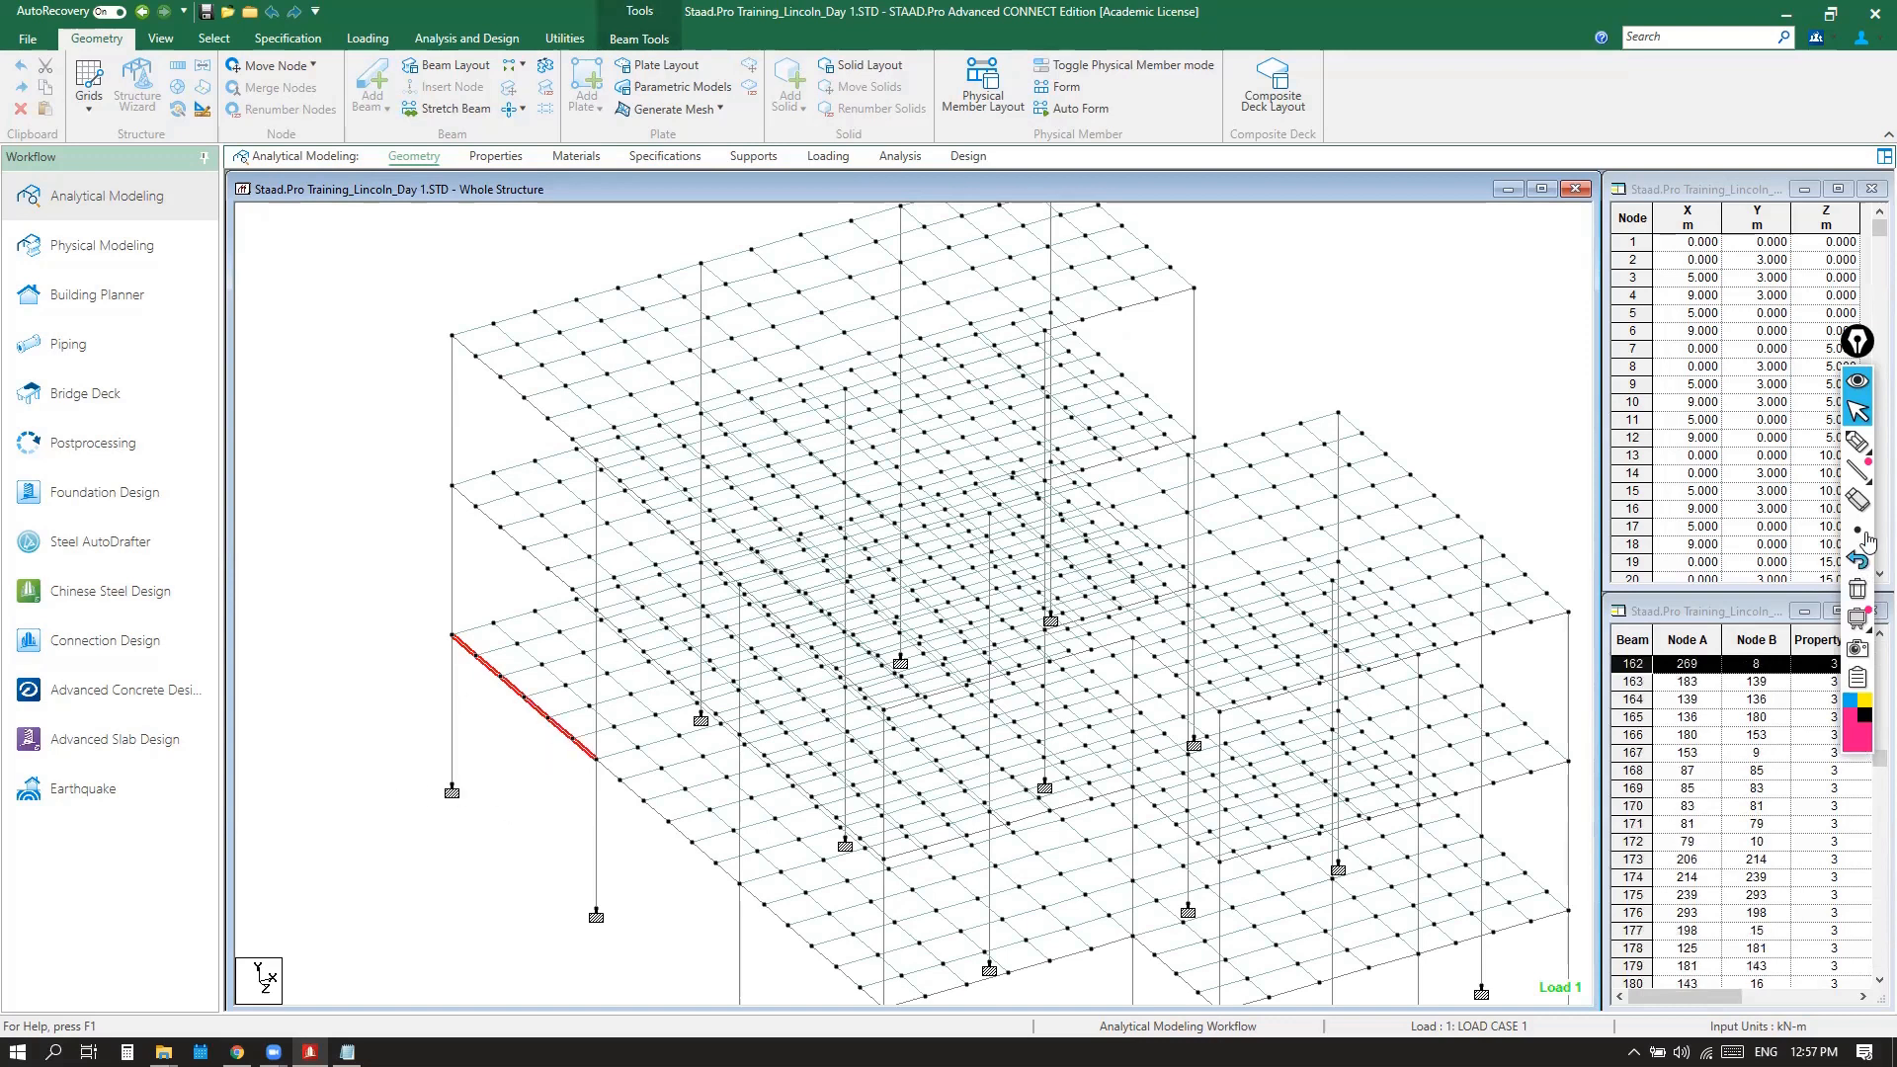
Mark the lowest floor edge beam's span, divisions and mesh lines in pink freehand pen, then clear all annotations and return to the pointer
click(1858, 444)
mouse_move(1845, 475)
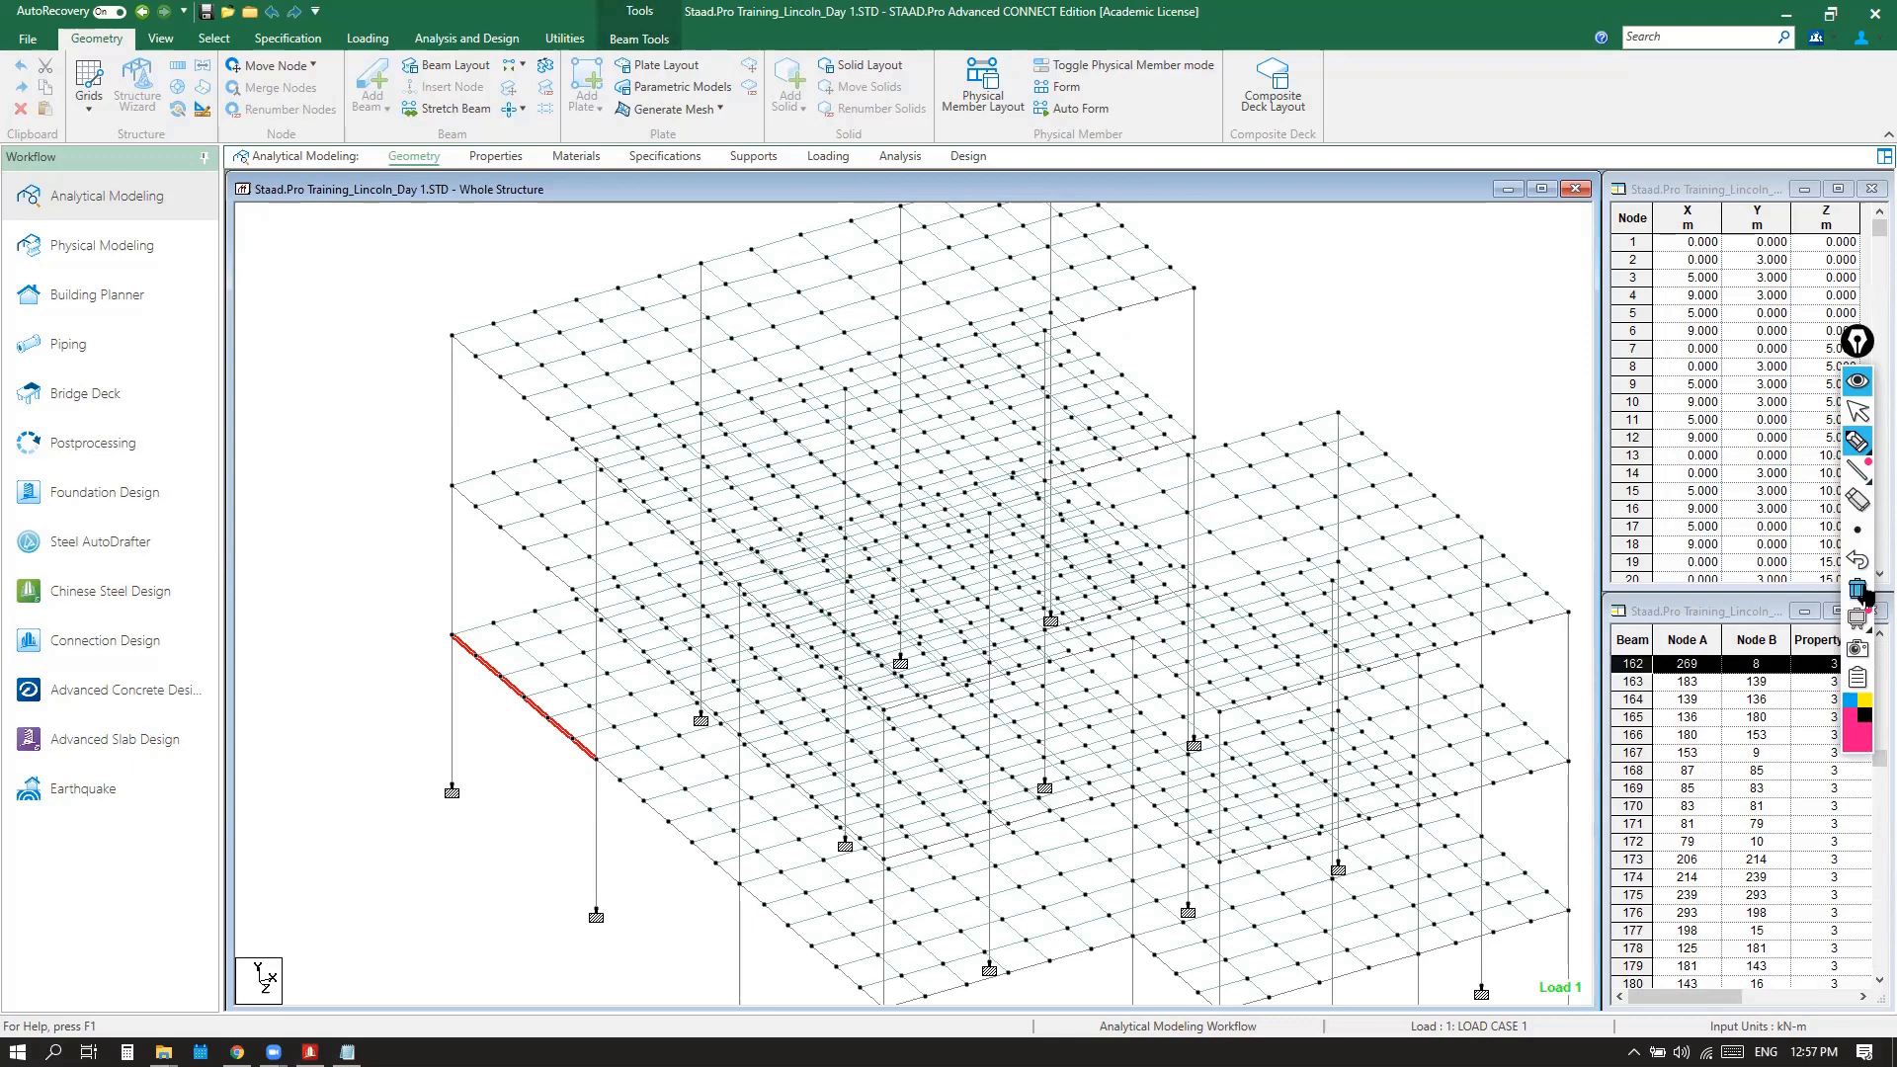
drag(436, 636, 593, 801)
drag(441, 633, 440, 653)
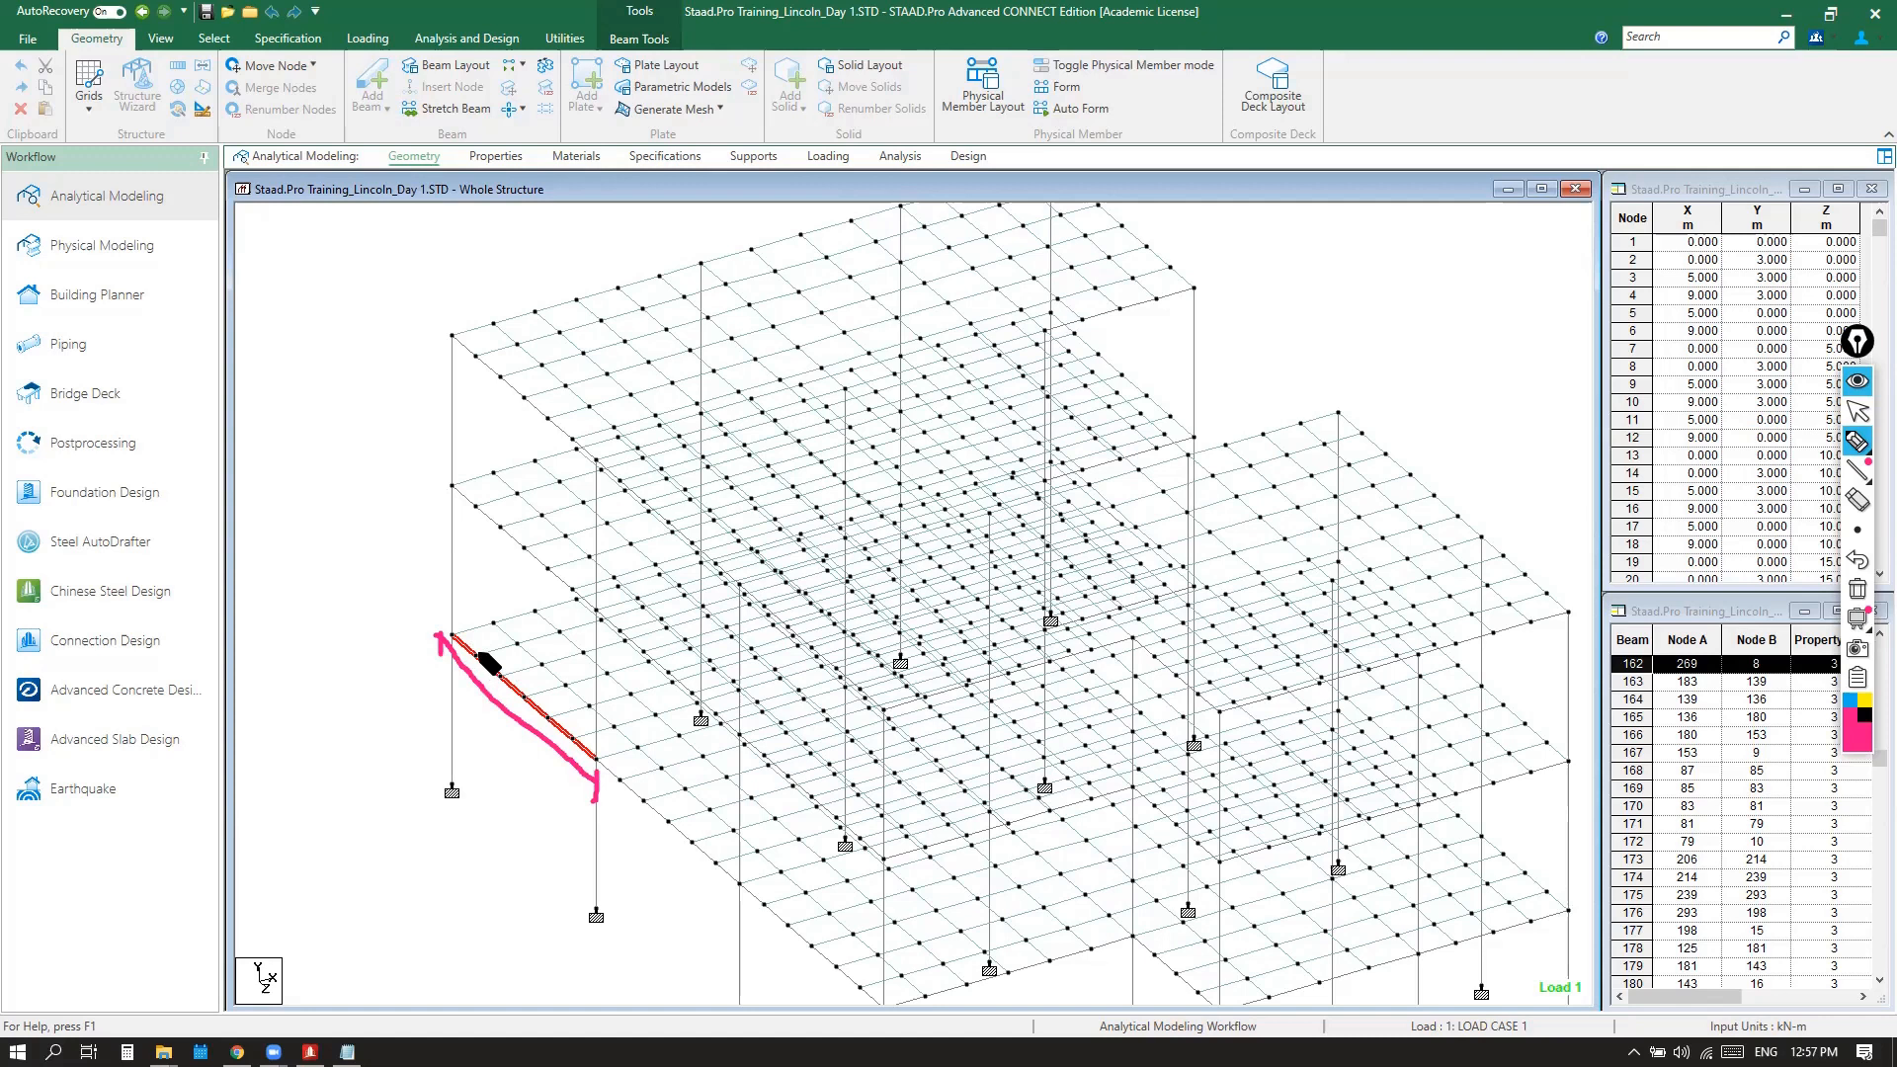
mouse_move(477, 645)
mouse_down()
mouse_move(474, 667)
mouse_move(572, 742)
mouse_up()
click(527, 686)
mouse_move(478, 649)
mouse_down()
mouse_move(540, 634)
mouse_move(624, 725)
mouse_up()
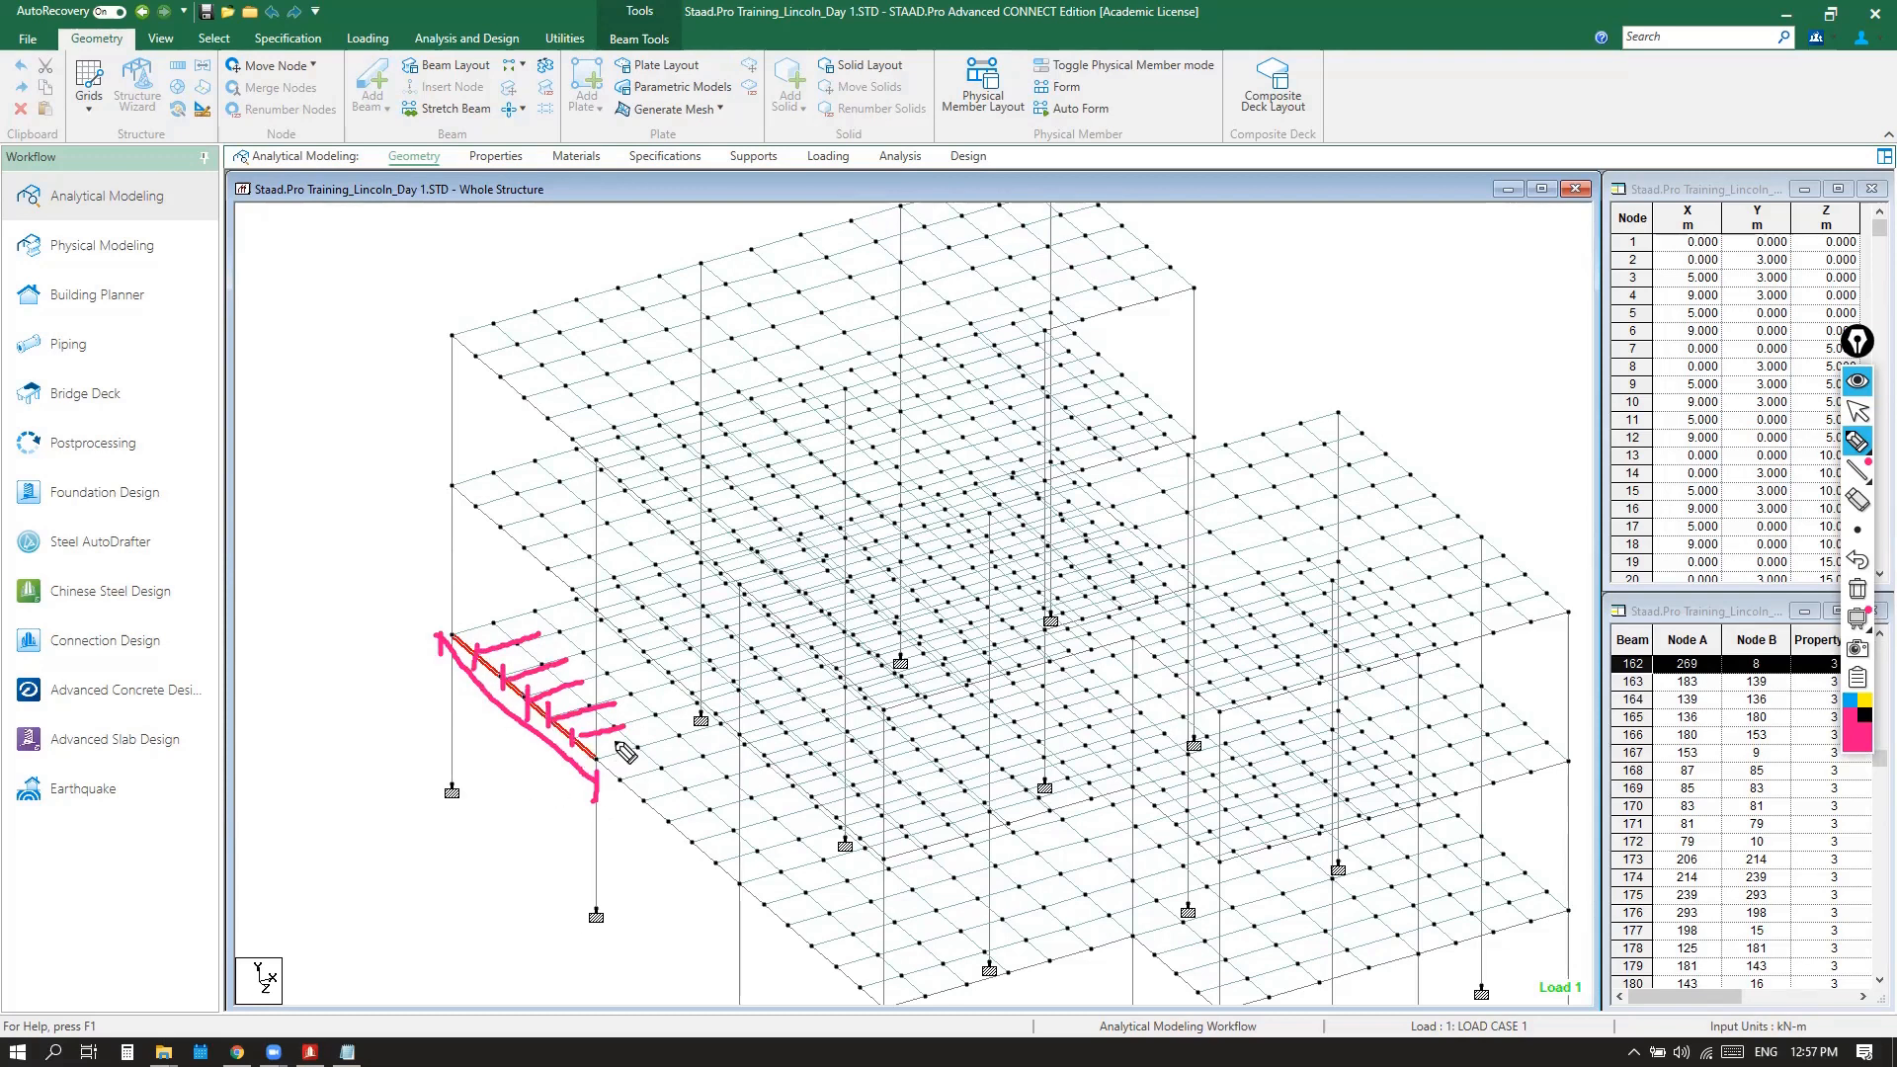
click(1858, 590)
click(1858, 411)
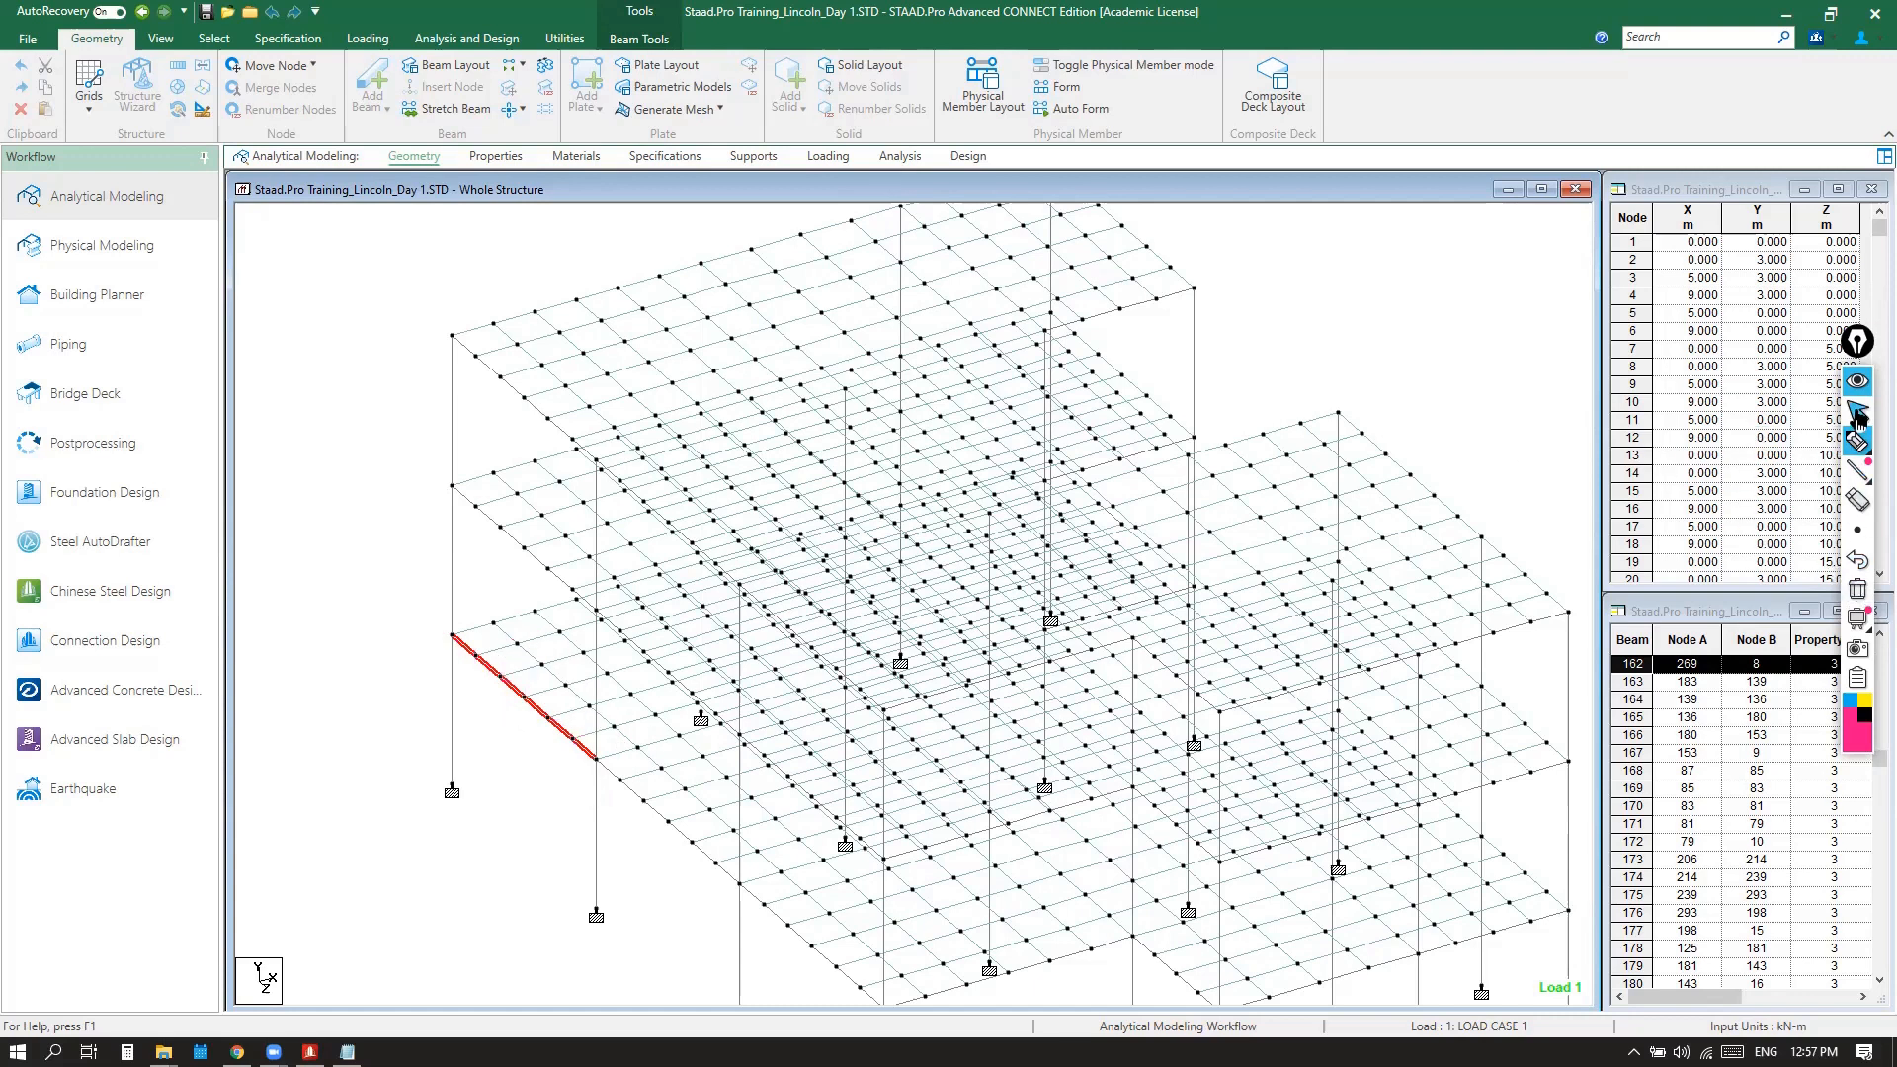
Switch to the Physical Modeller, turn off 3D rendering of the frame, and enlarge the model view by shrinking the output area
click(121, 249)
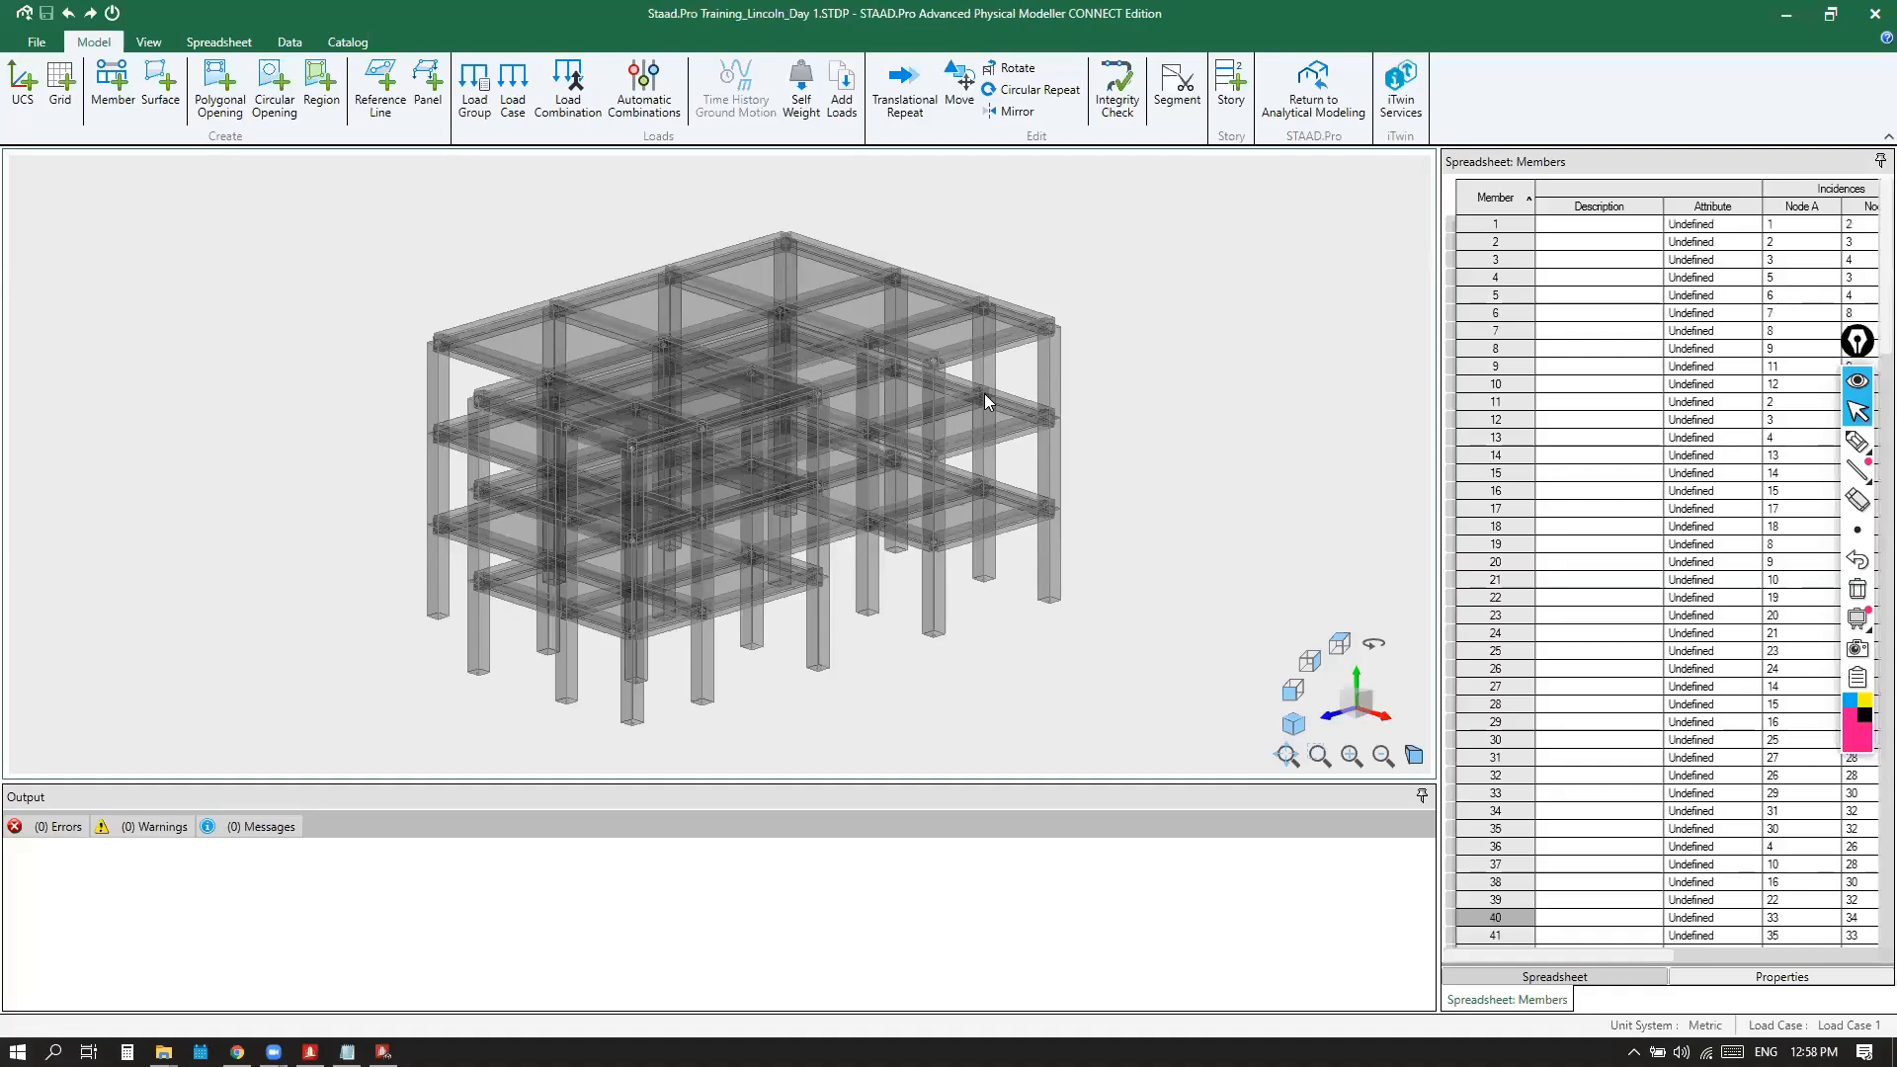
scroll(931, 633, down, 2)
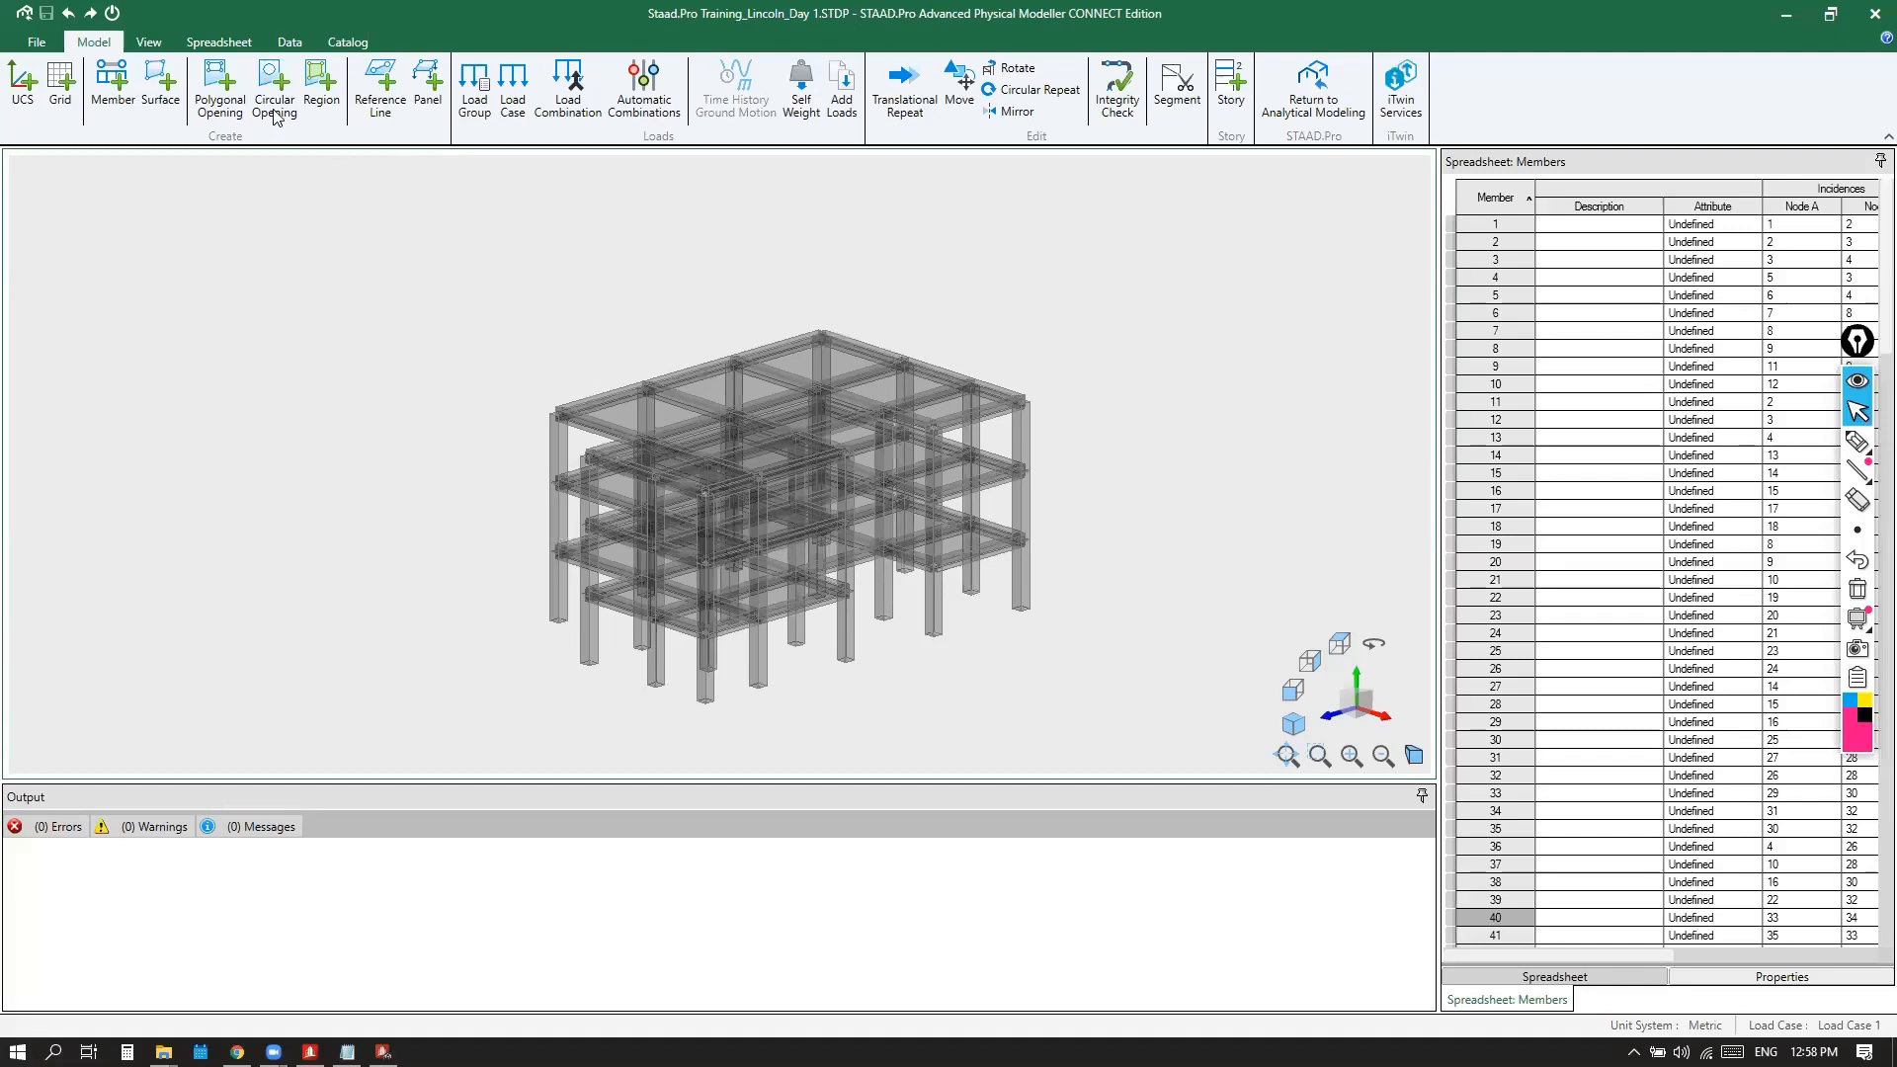
click(151, 45)
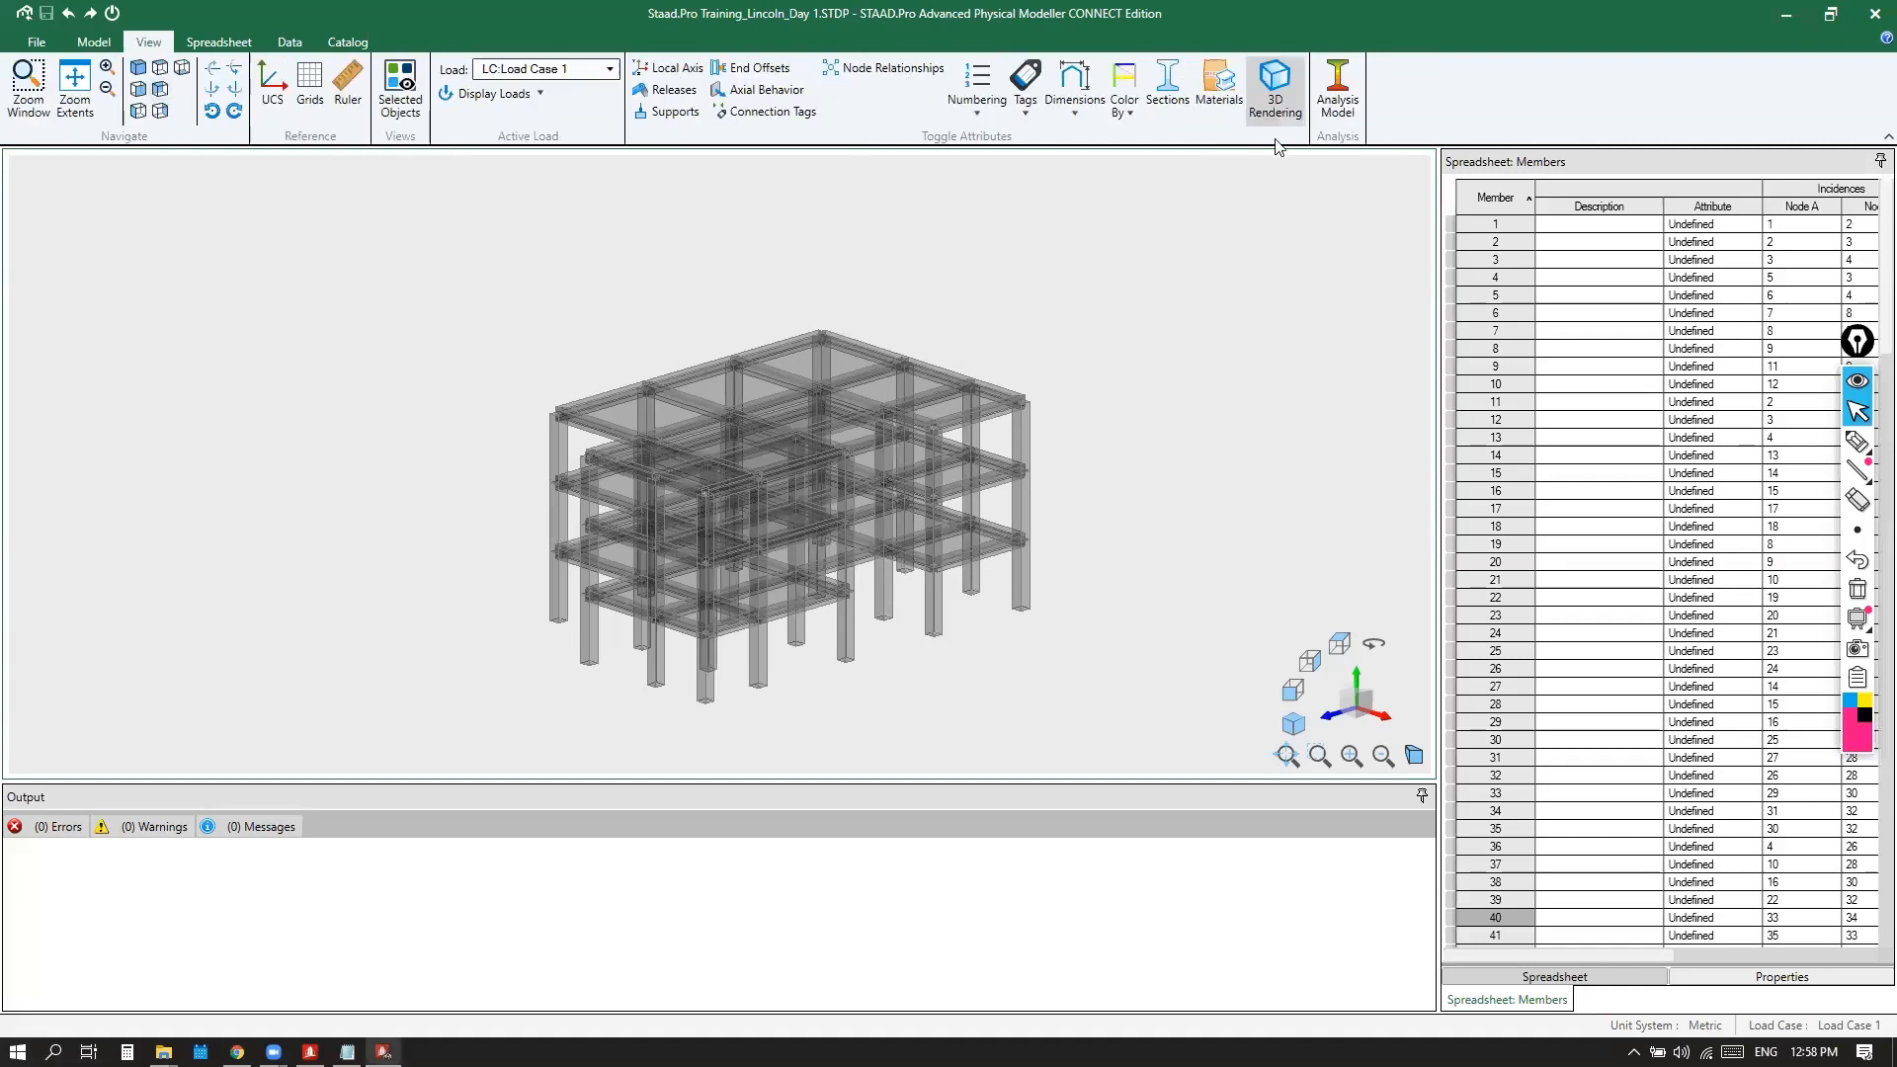
click(1277, 107)
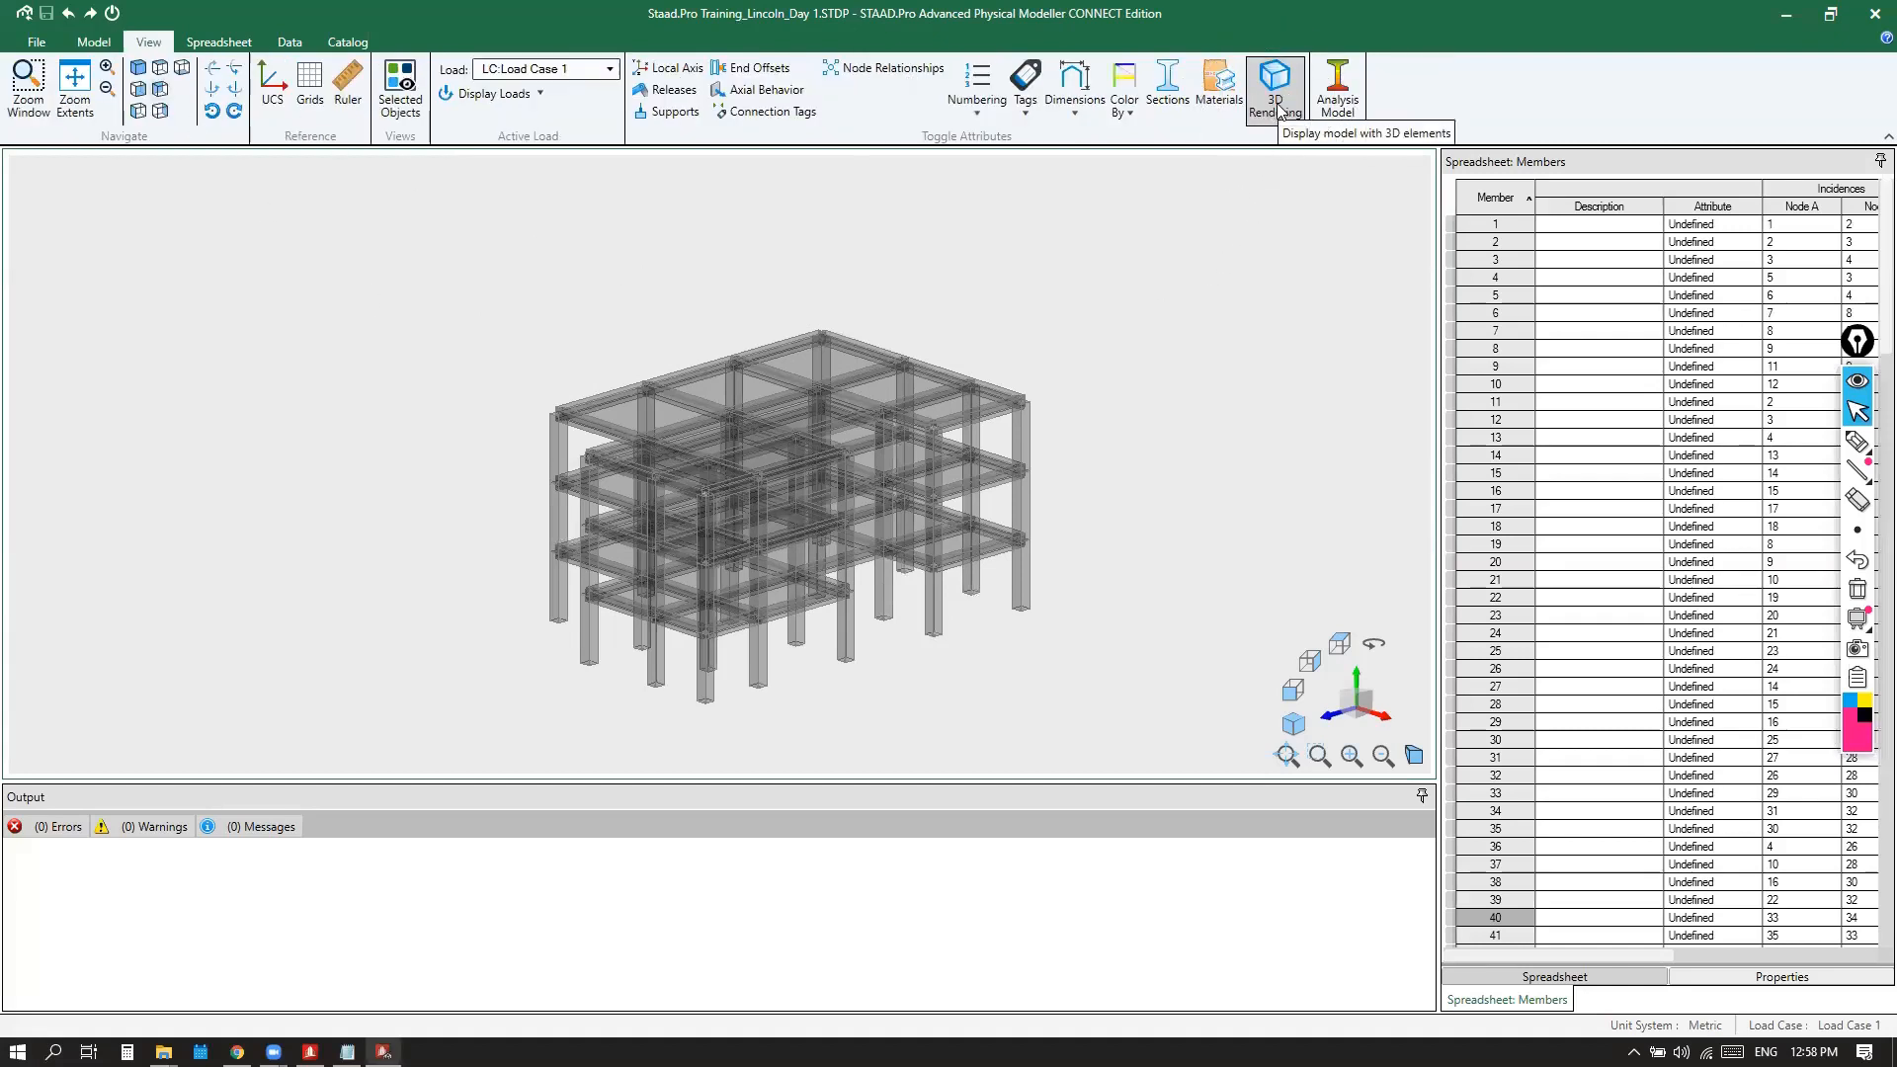
click(1278, 109)
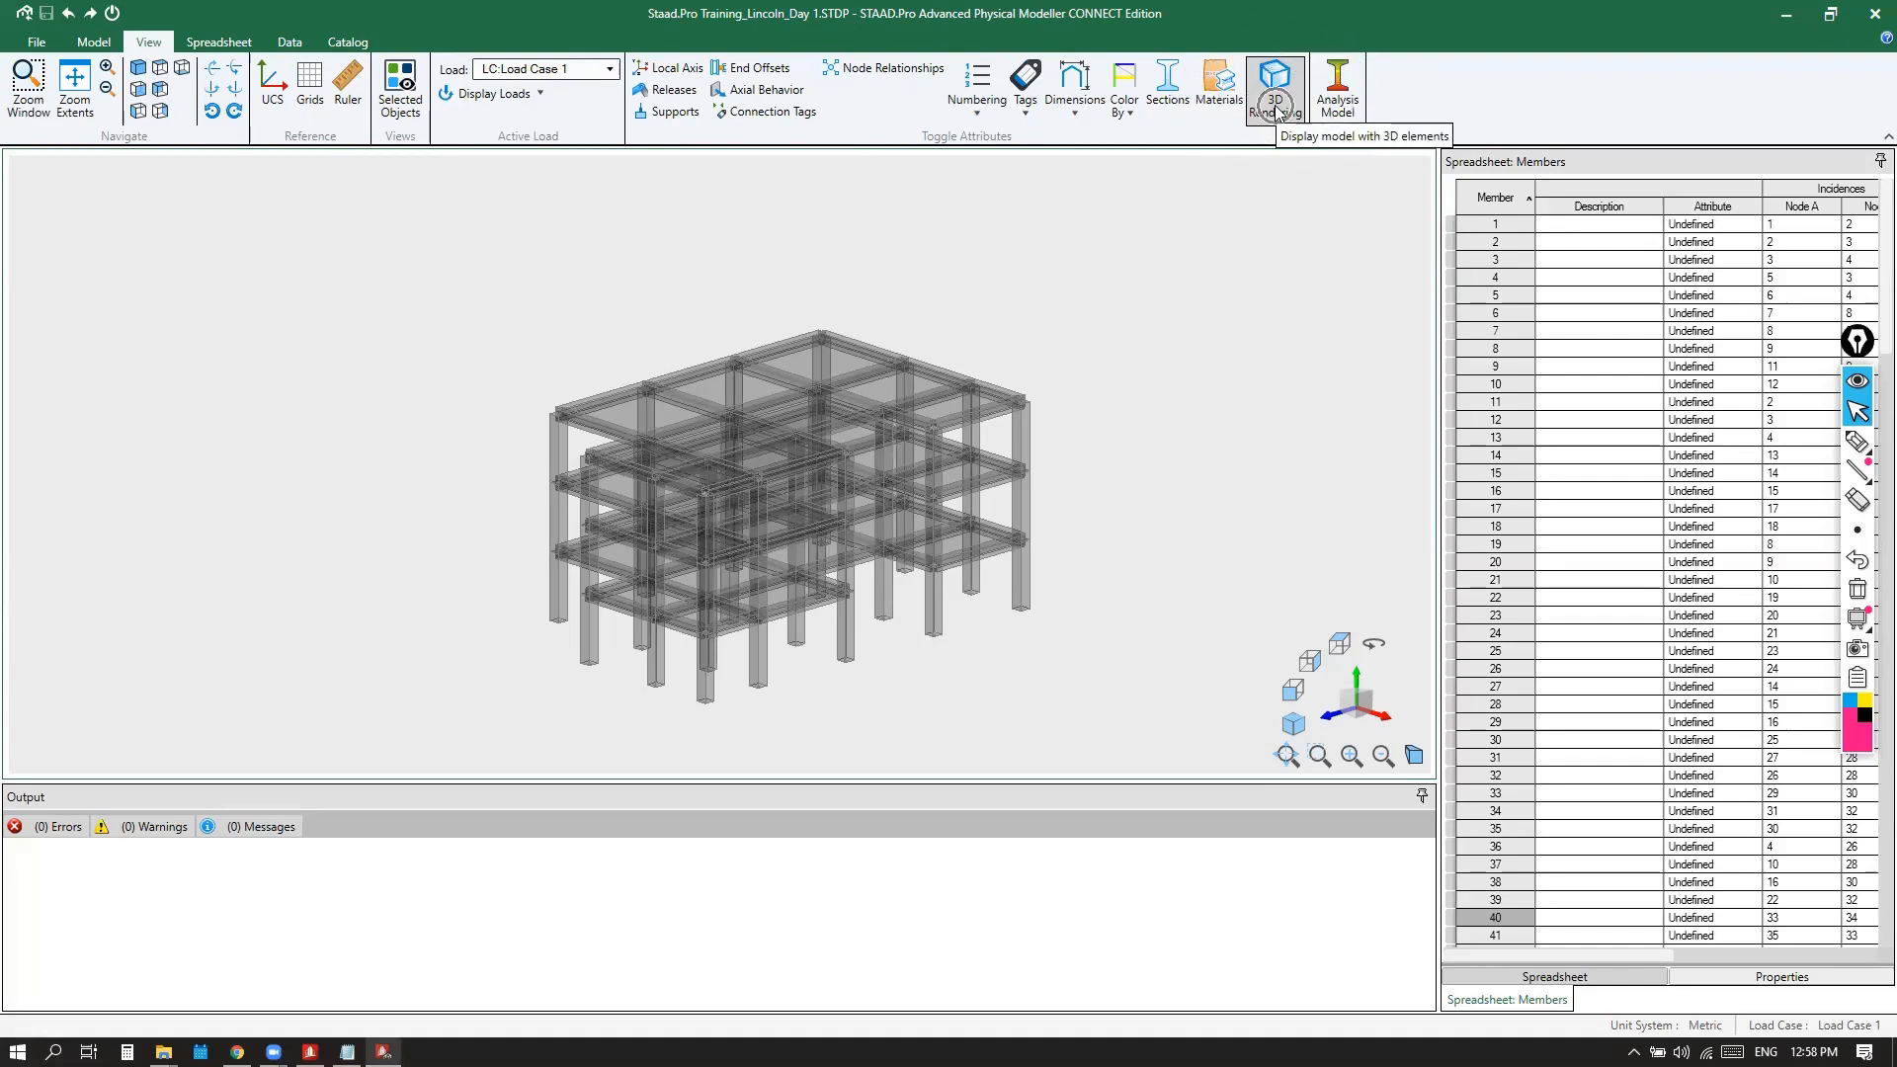
click(1276, 107)
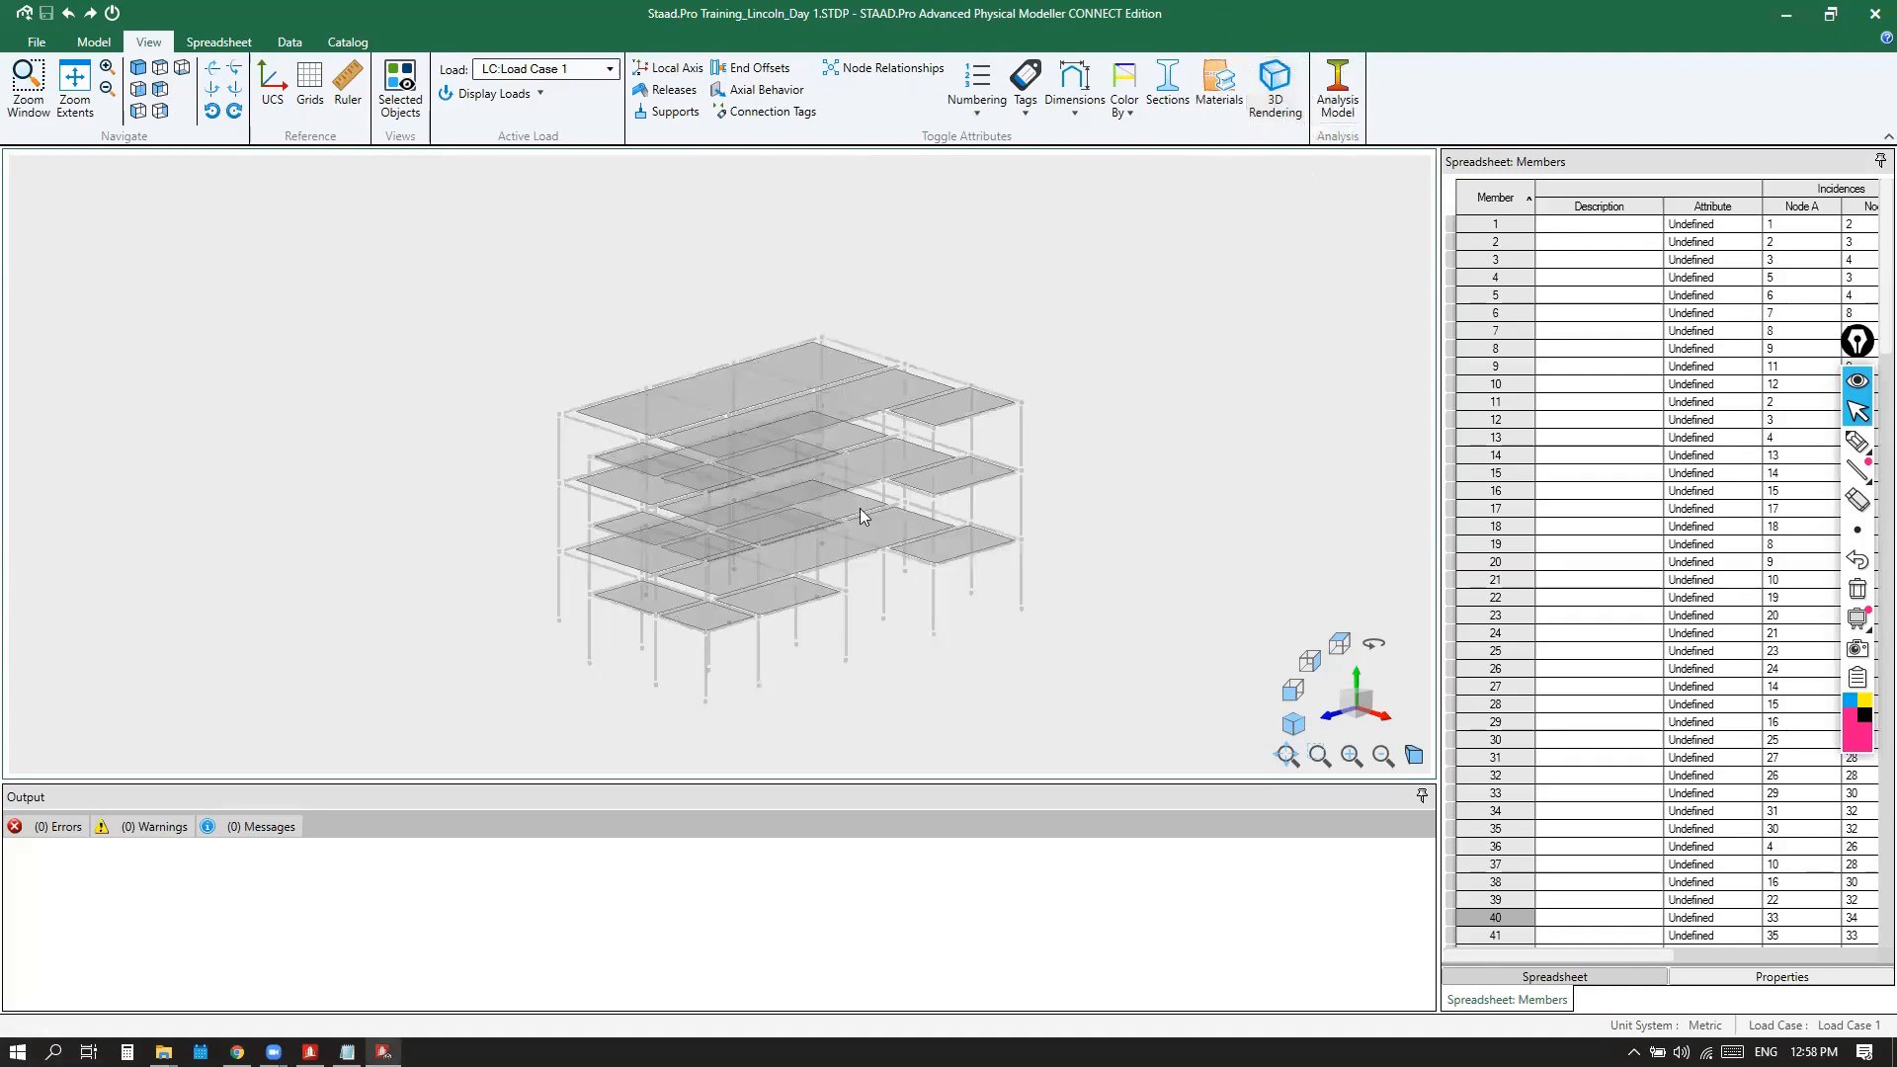
drag(1052, 780, 1054, 862)
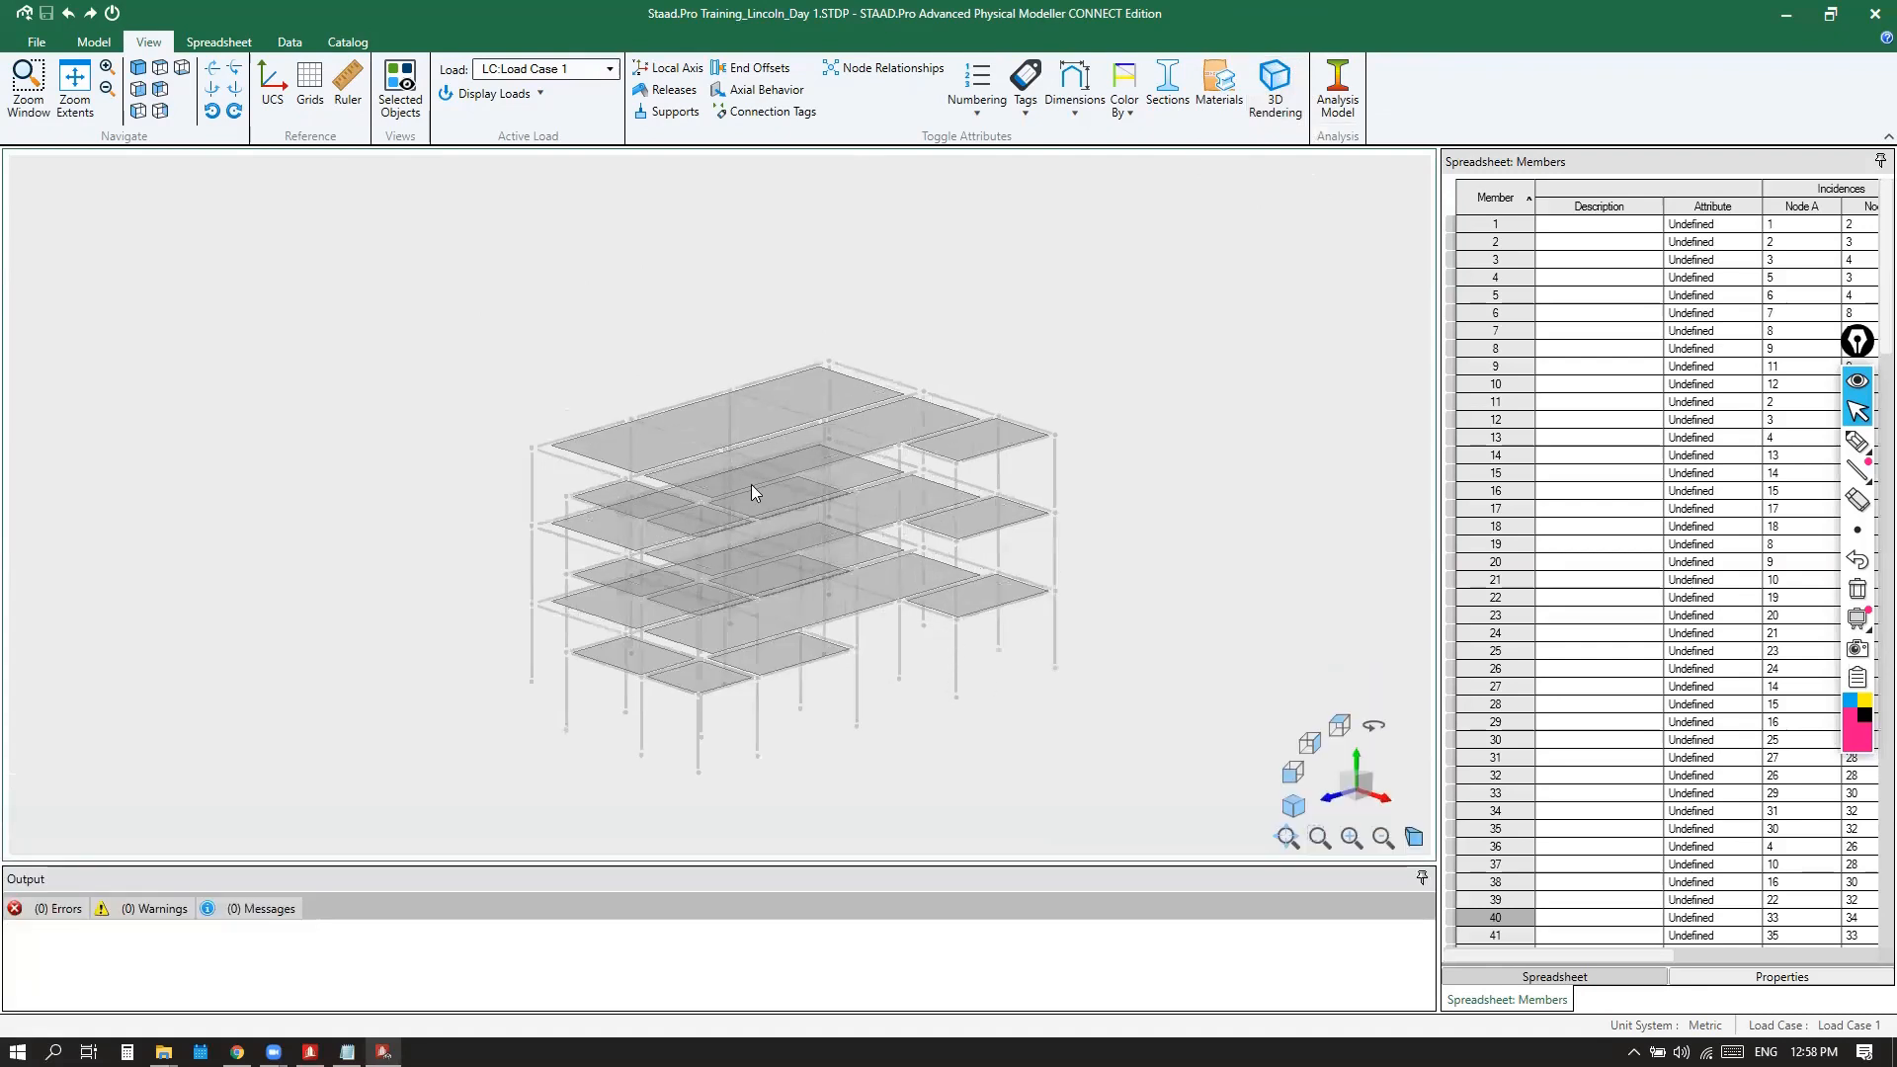
Display the analysis model and bring the meshed corner bay of the lowest floor into close view
click(1338, 94)
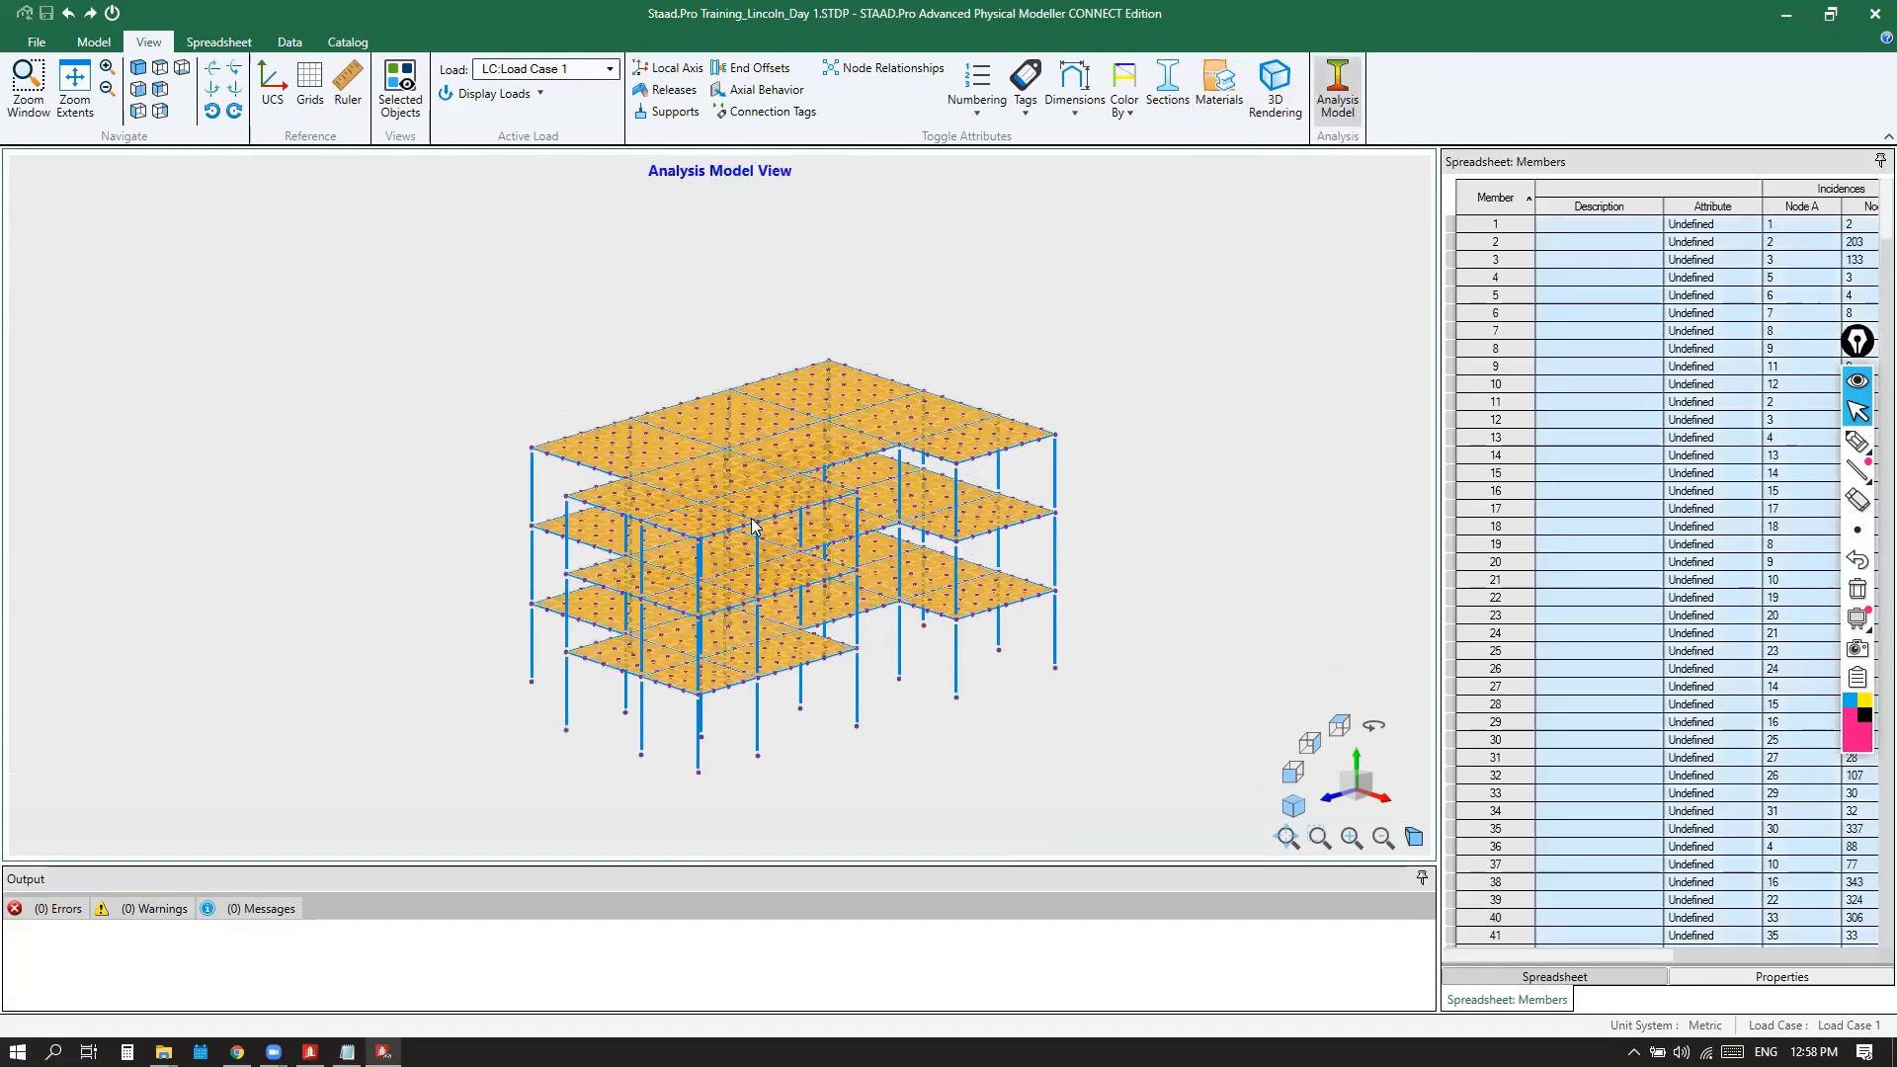
scroll(1036, 393, up, 2)
shift+middle_drag(475, 571, 692, 420)
scroll(370, 684, up, 5)
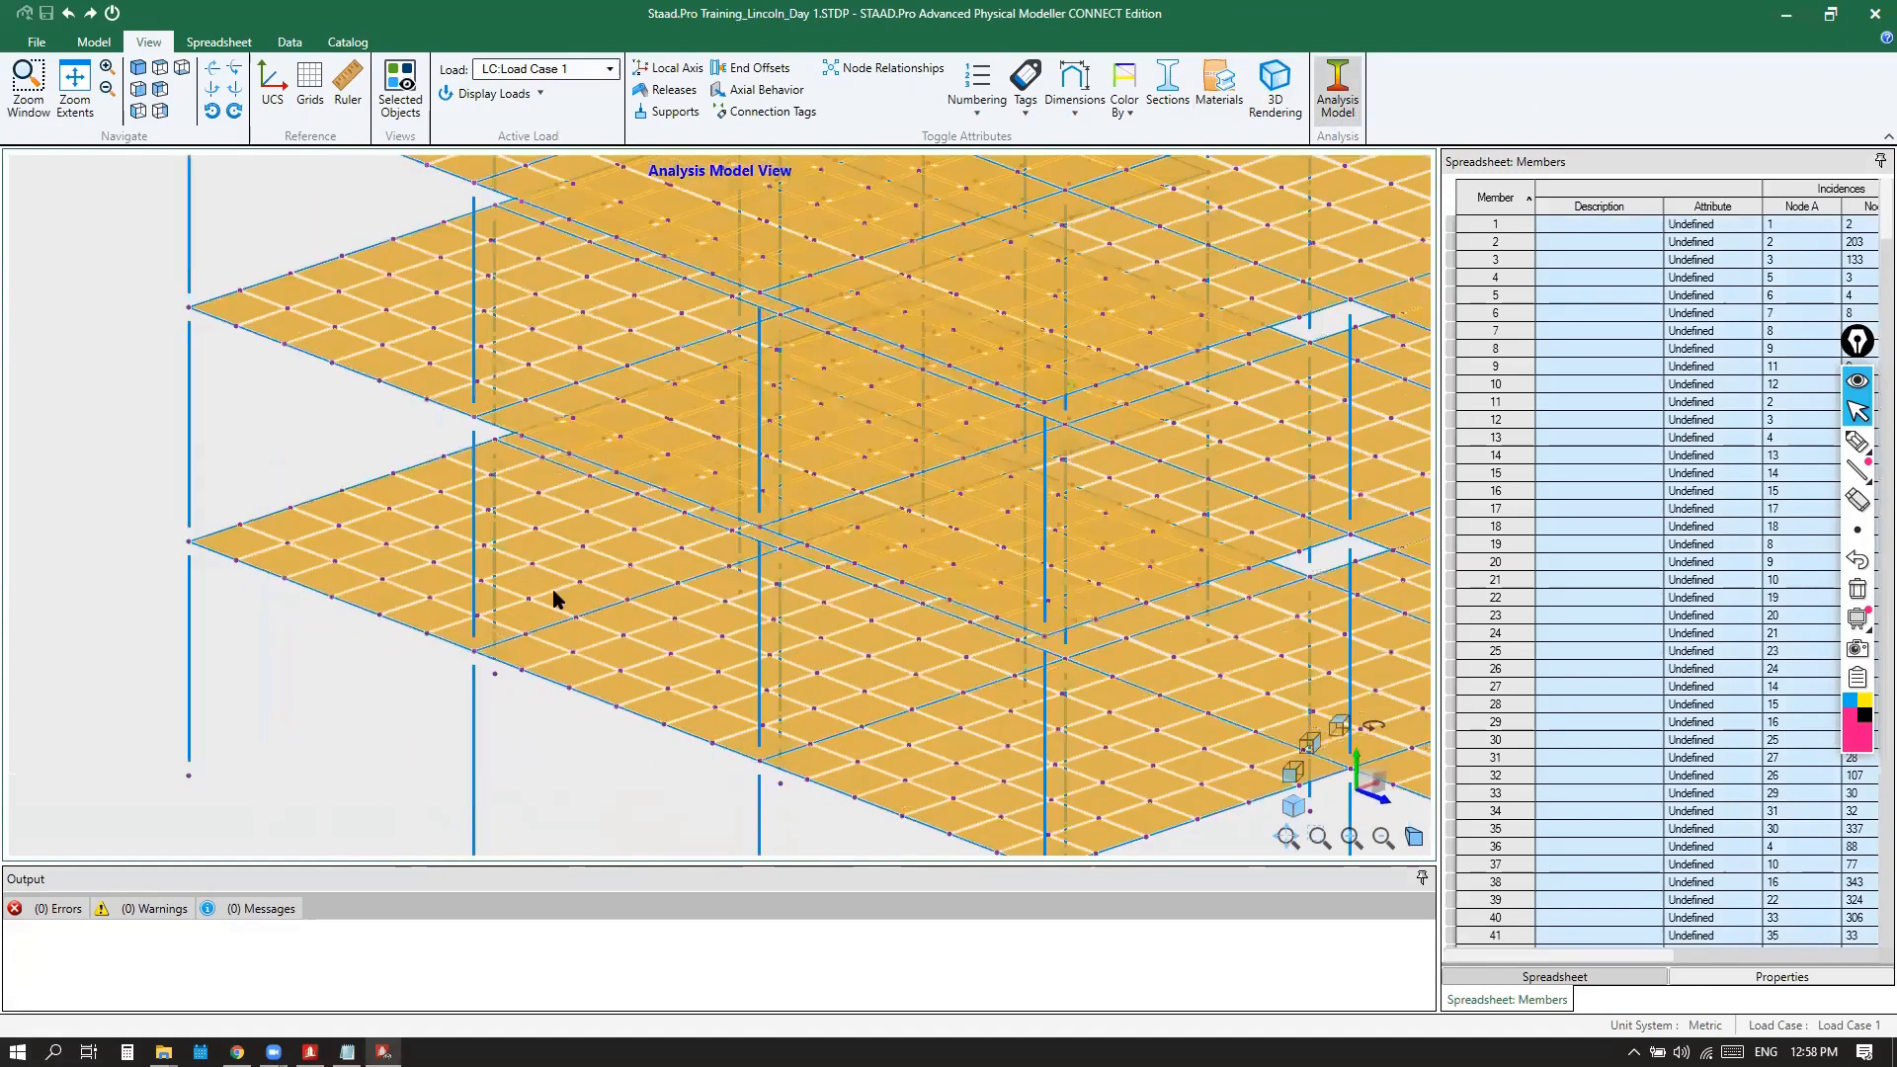
scroll(553, 598, up, 2)
middle_drag(974, 533, 1081, 448)
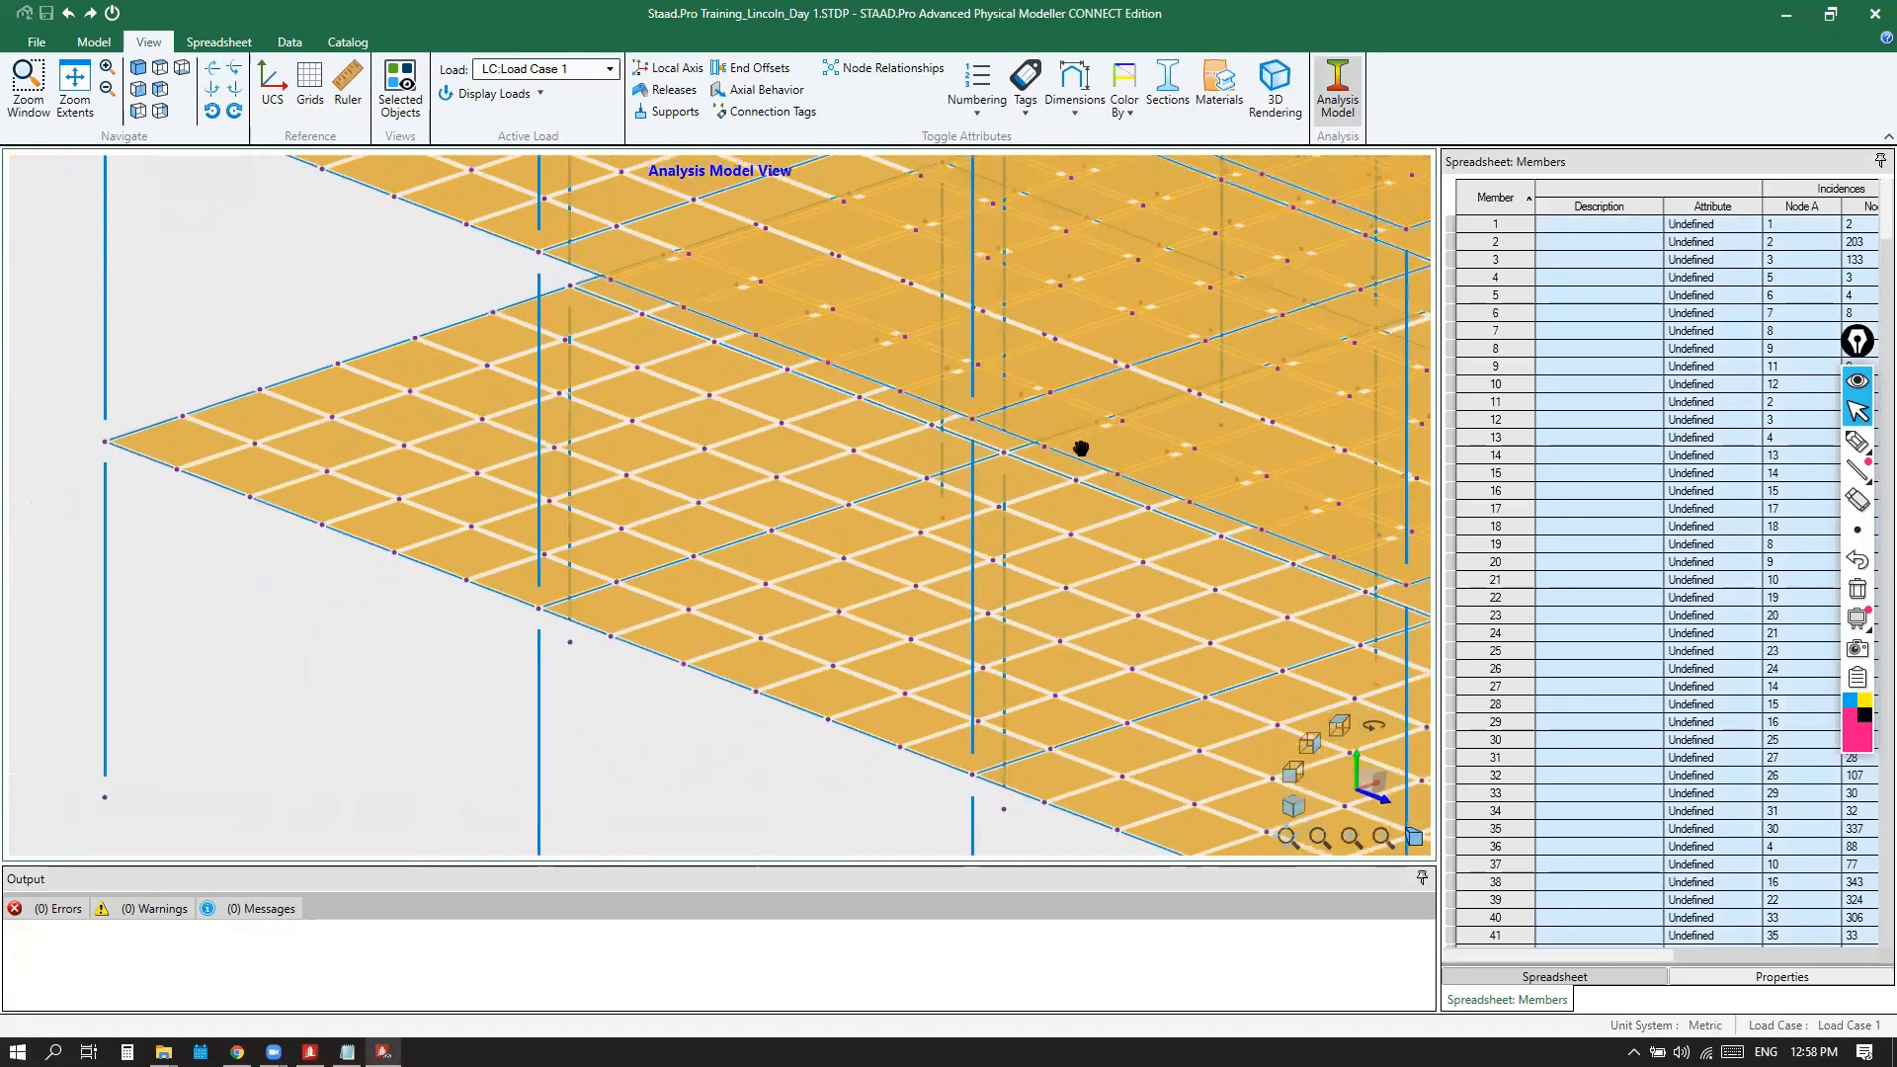
scroll(403, 565, up, 2)
scroll(437, 522, down, 1)
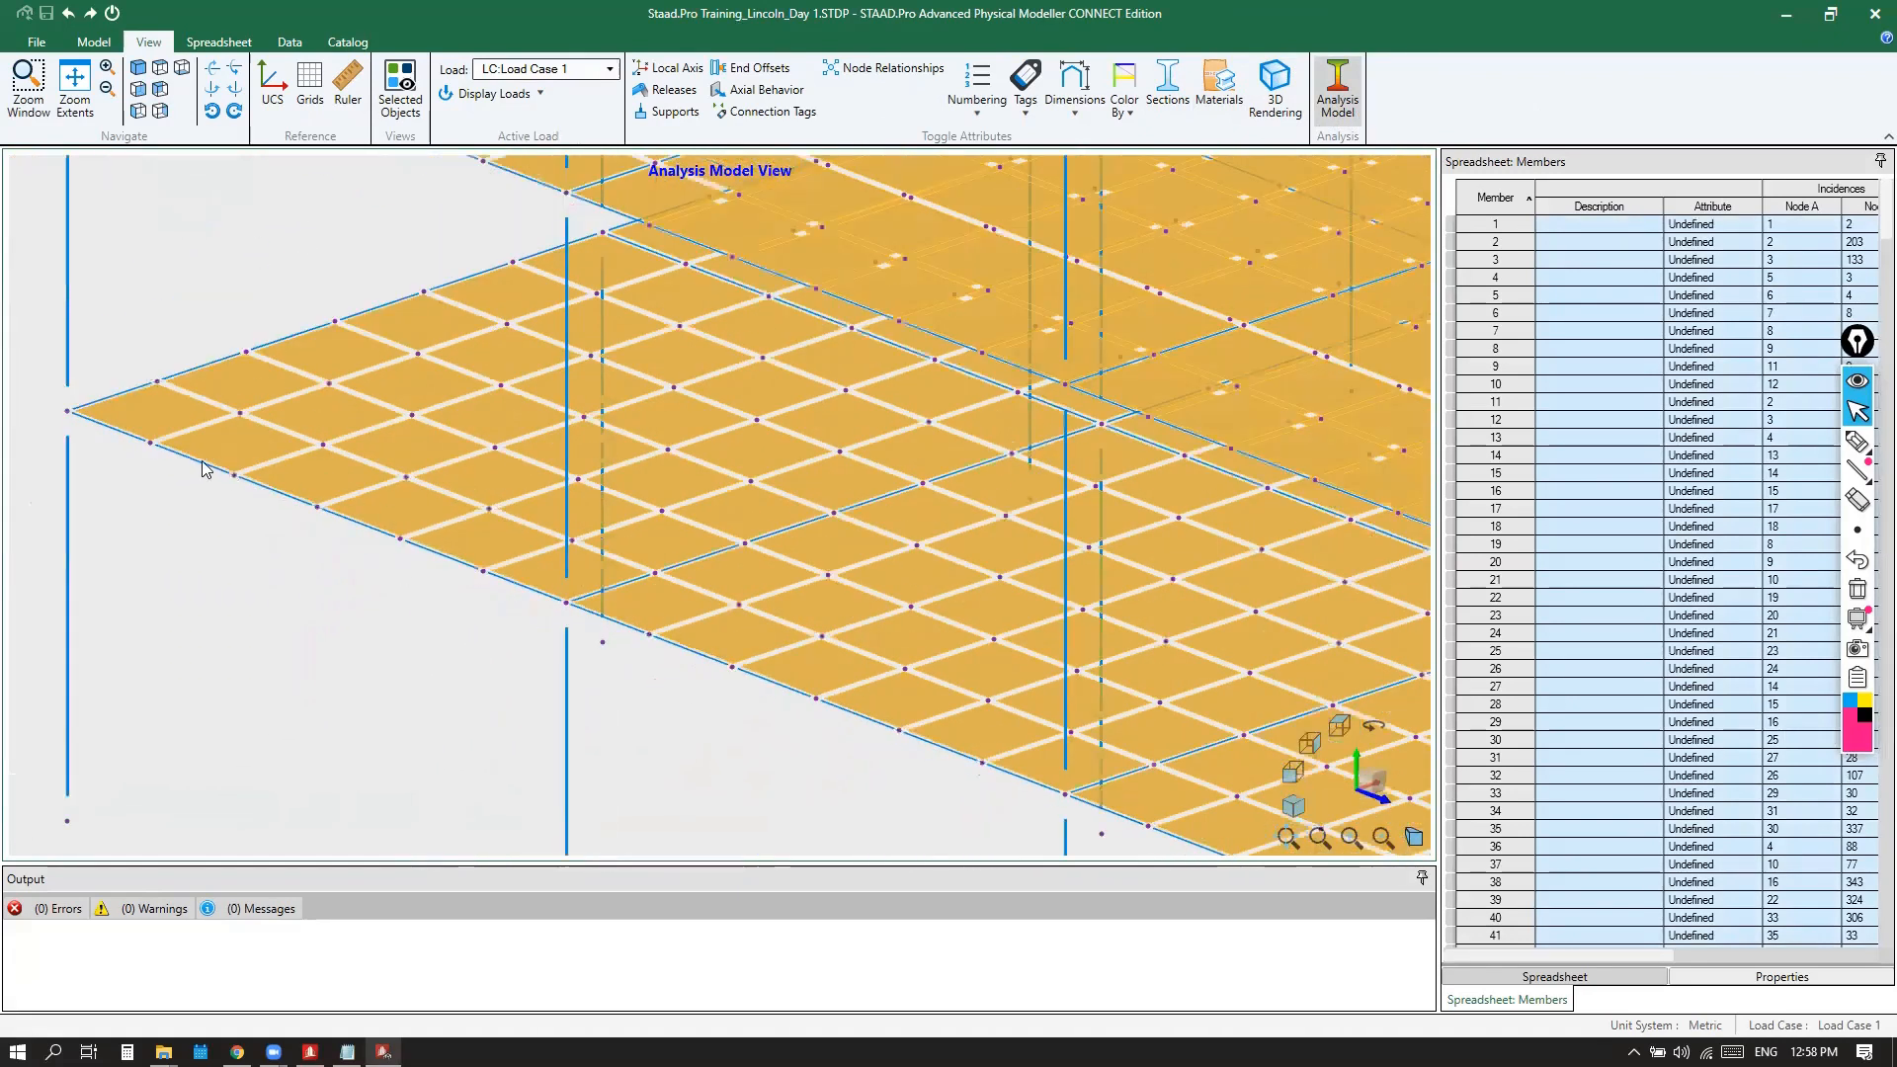
Select all the analytical segments of the lowest floor's edge beam in the corner bay, between its two columns
click(194, 462)
click(273, 491)
click(360, 523)
click(443, 554)
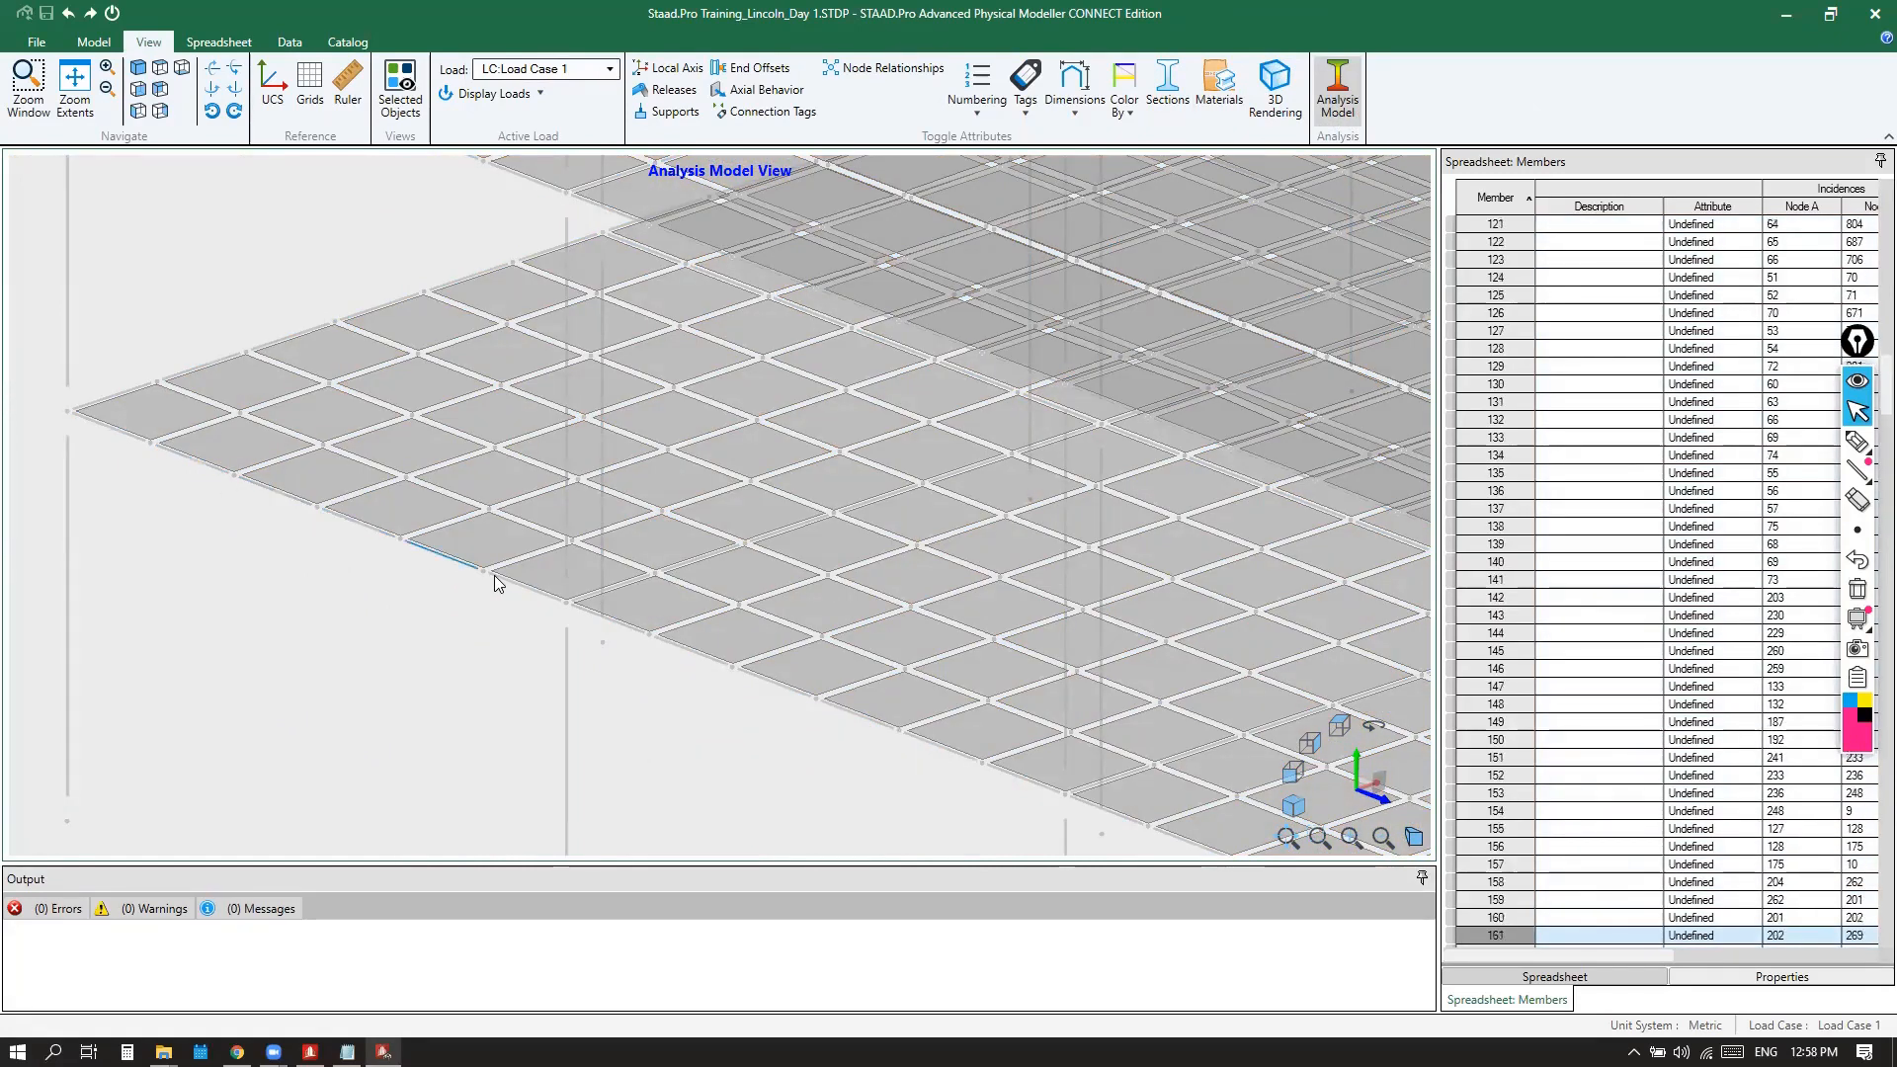
ctrl+click(119, 433)
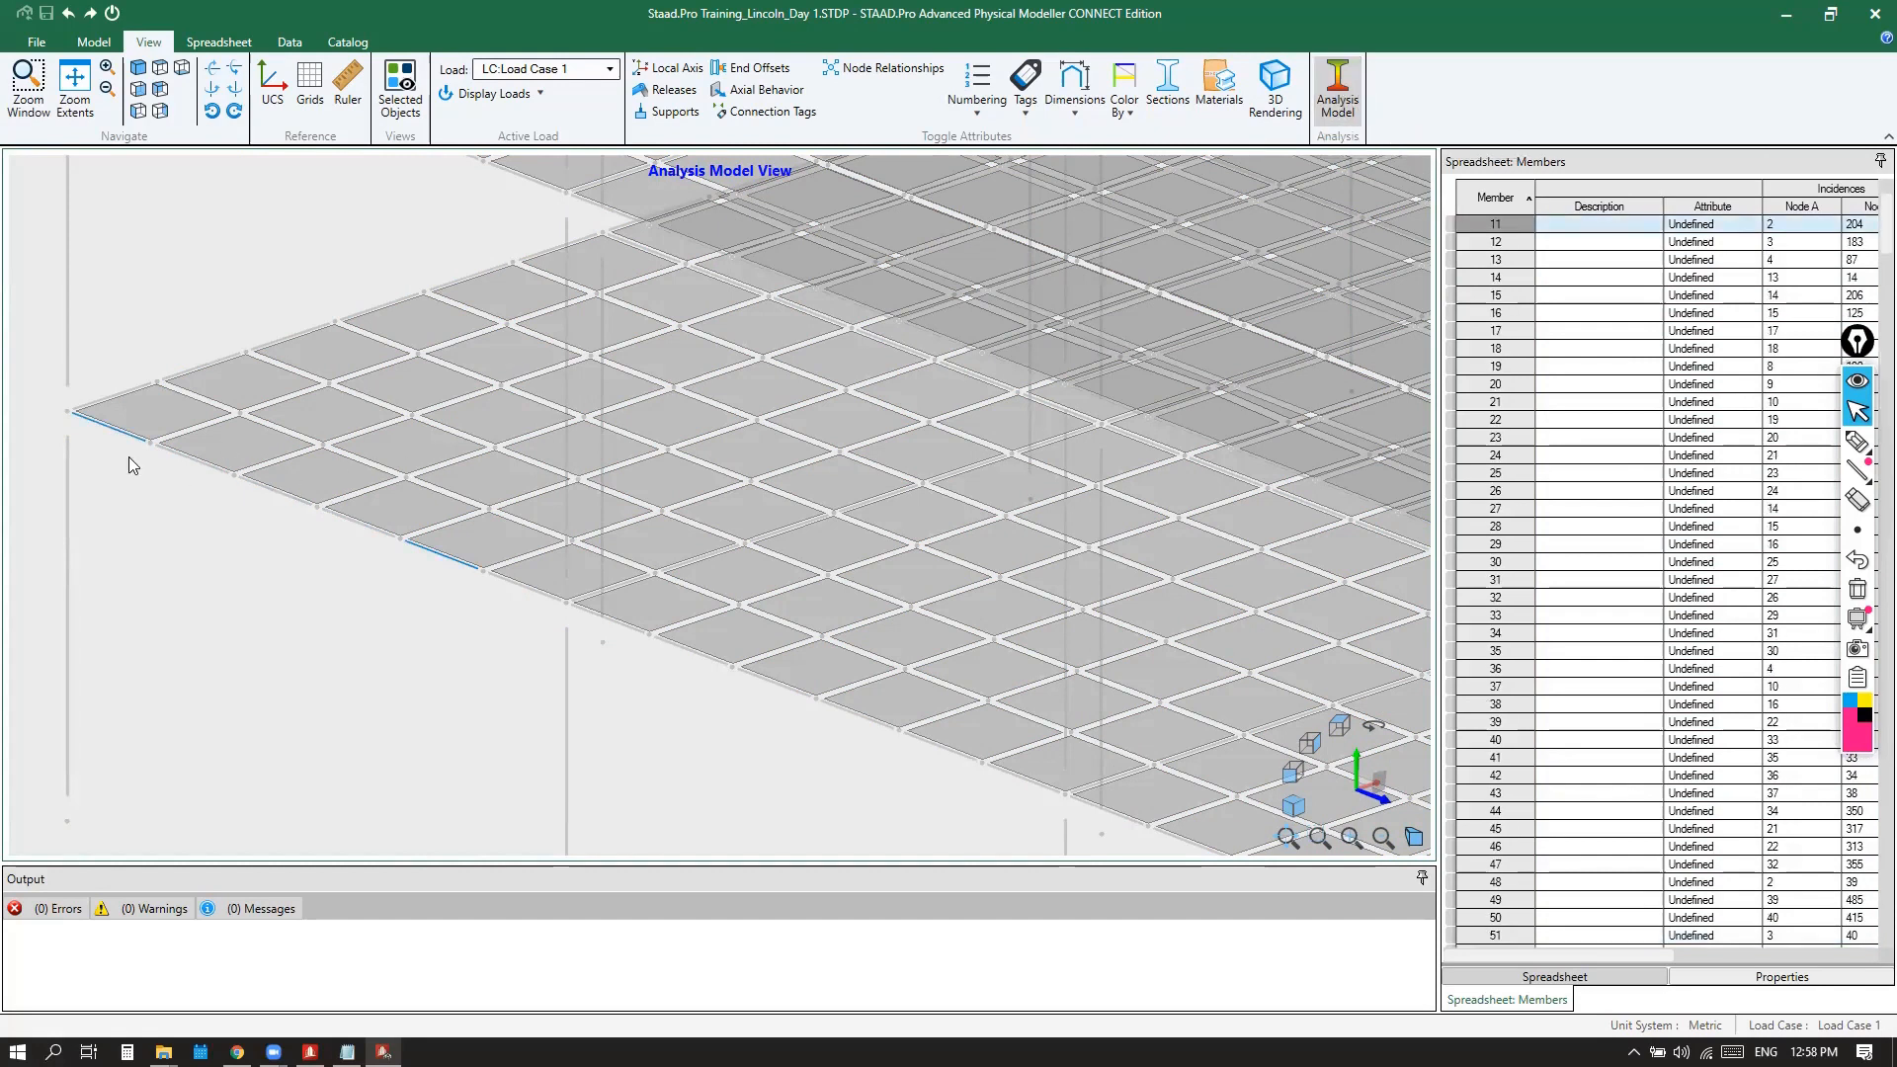
ctrl+click(191, 460)
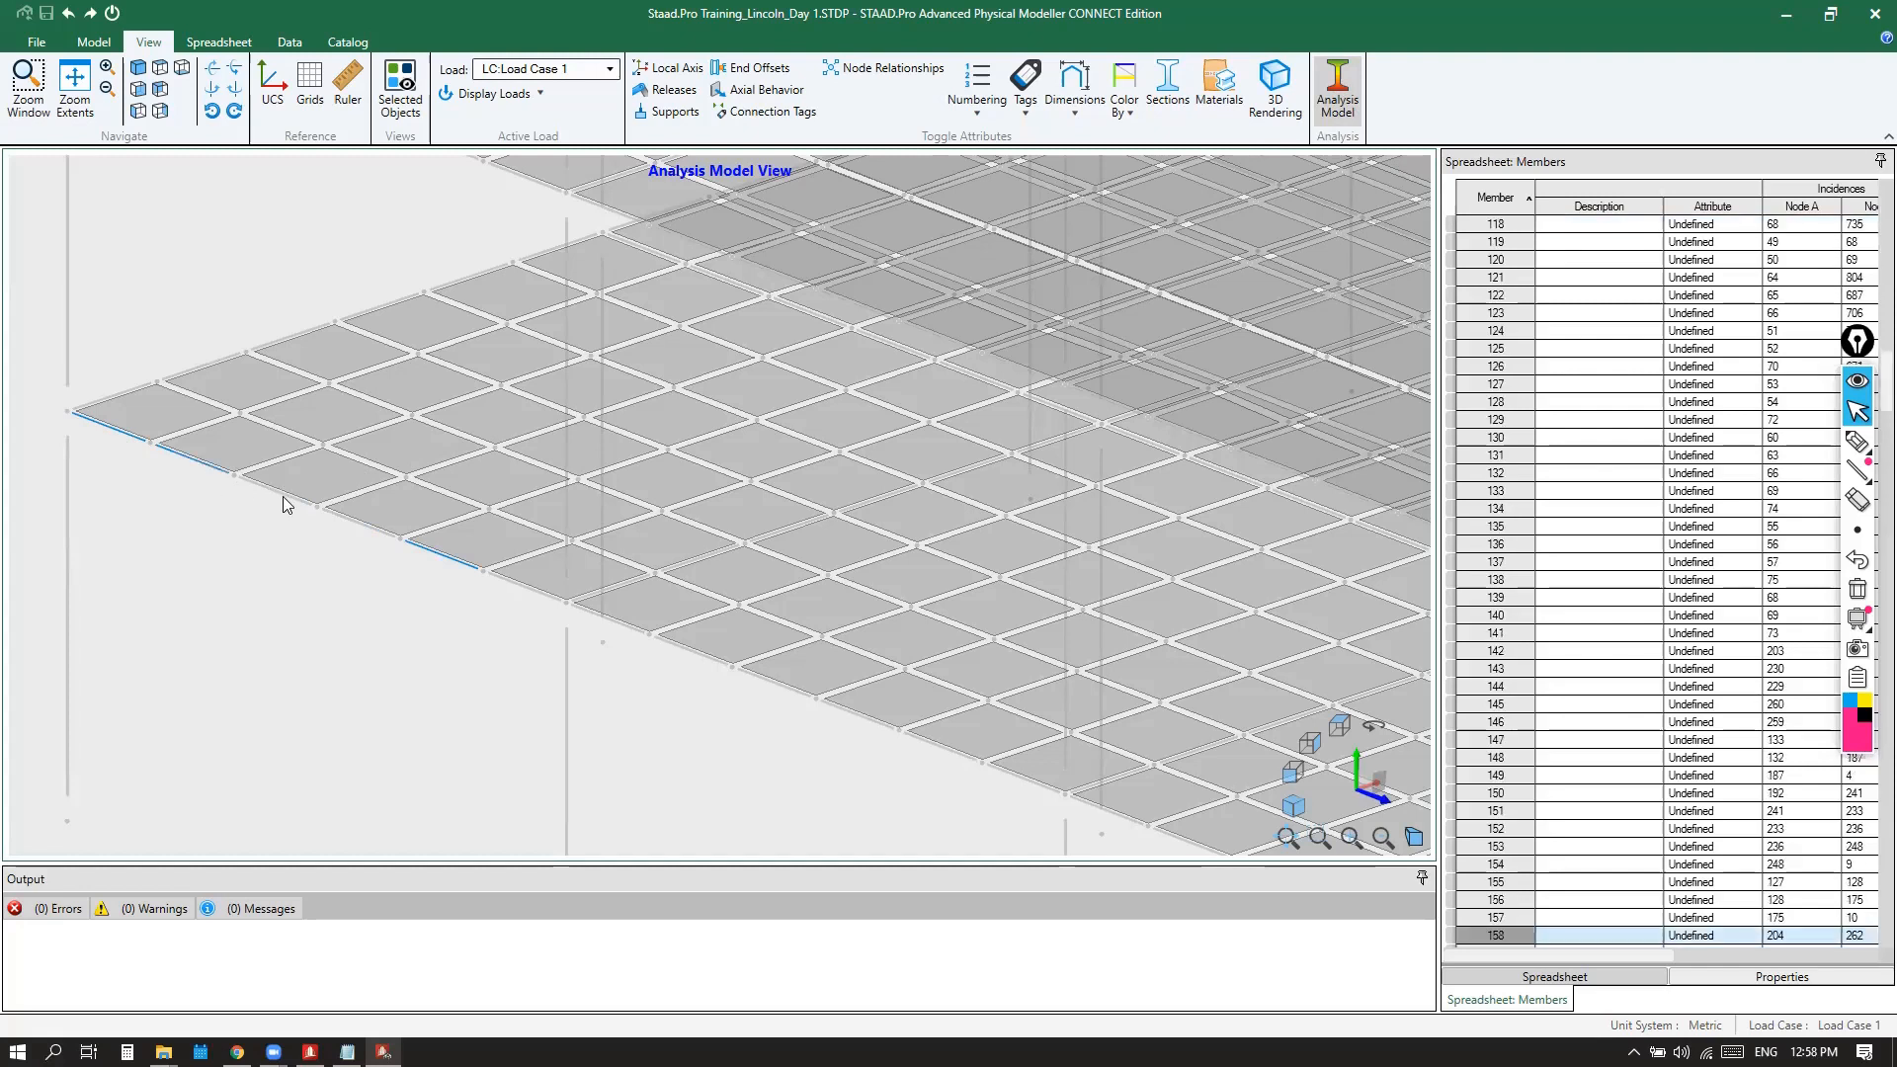
ctrl+click(285, 496)
ctrl+click(380, 534)
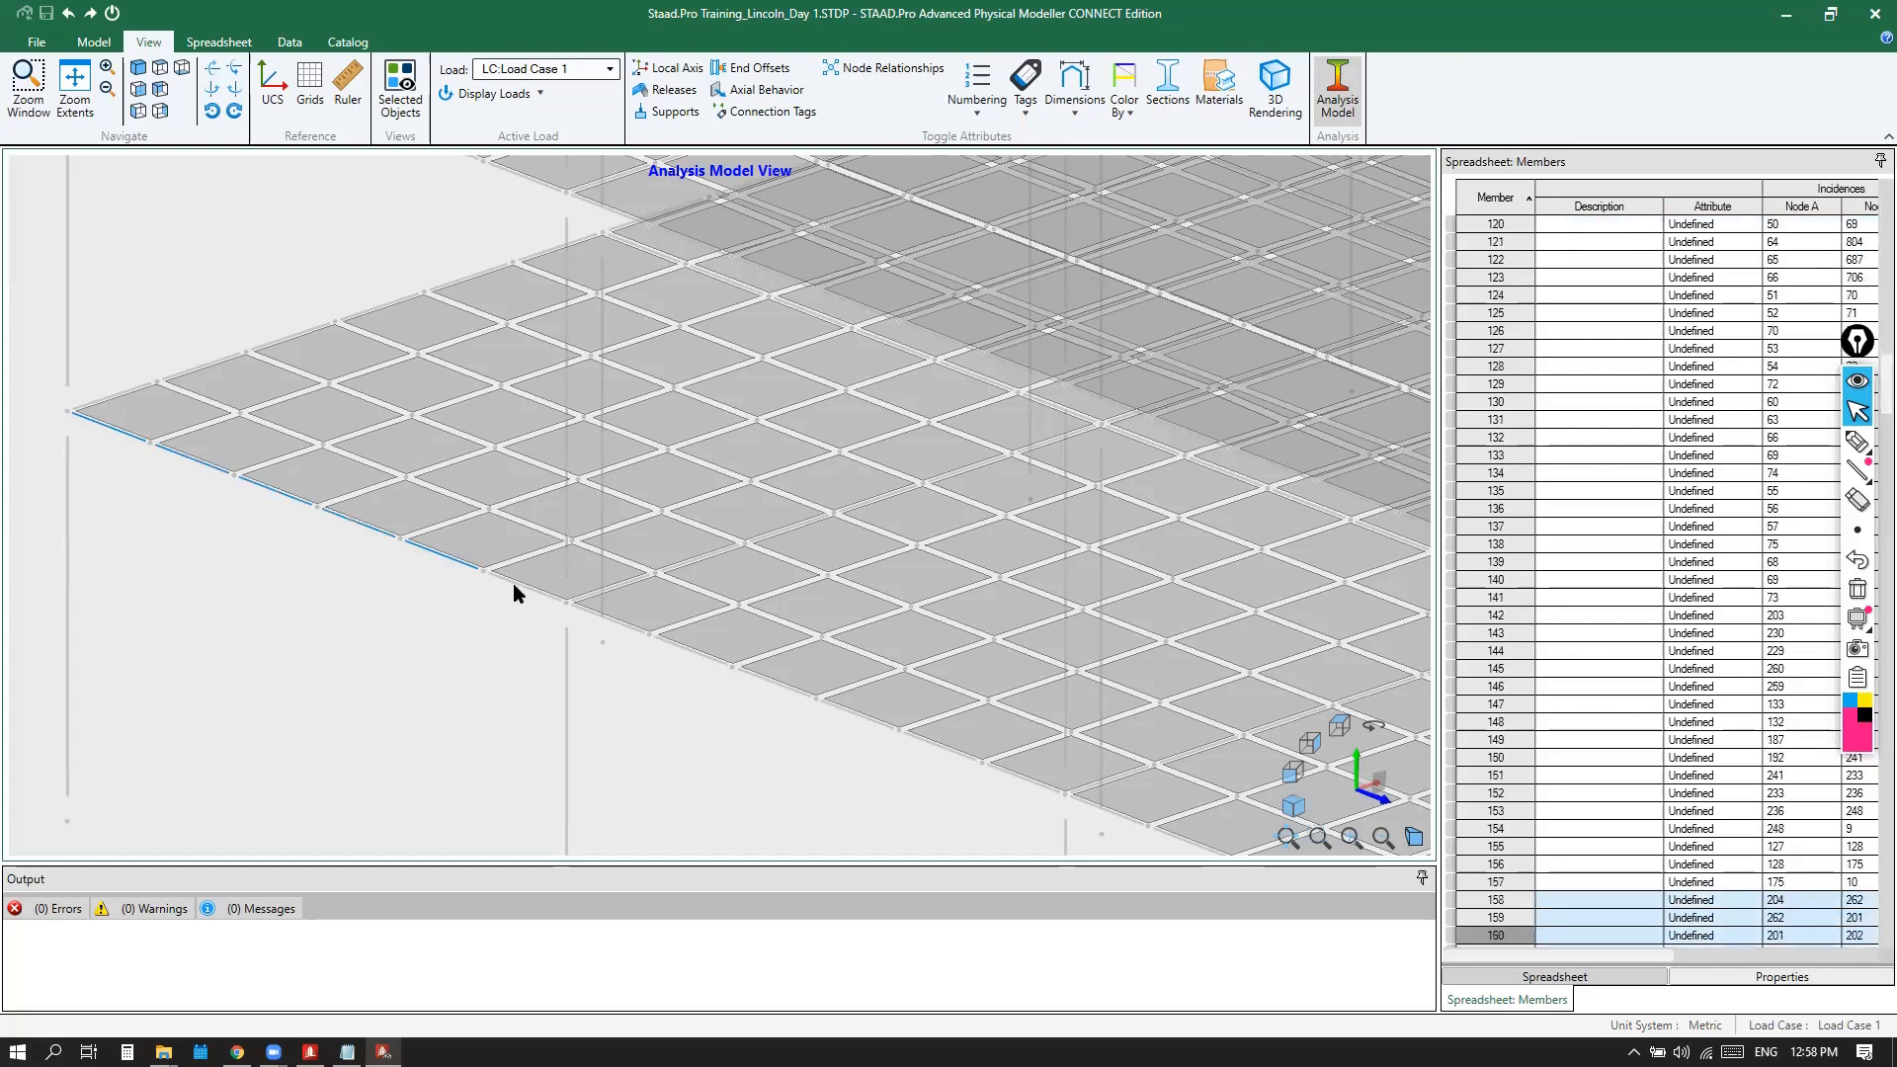
ctrl+click(513, 583)
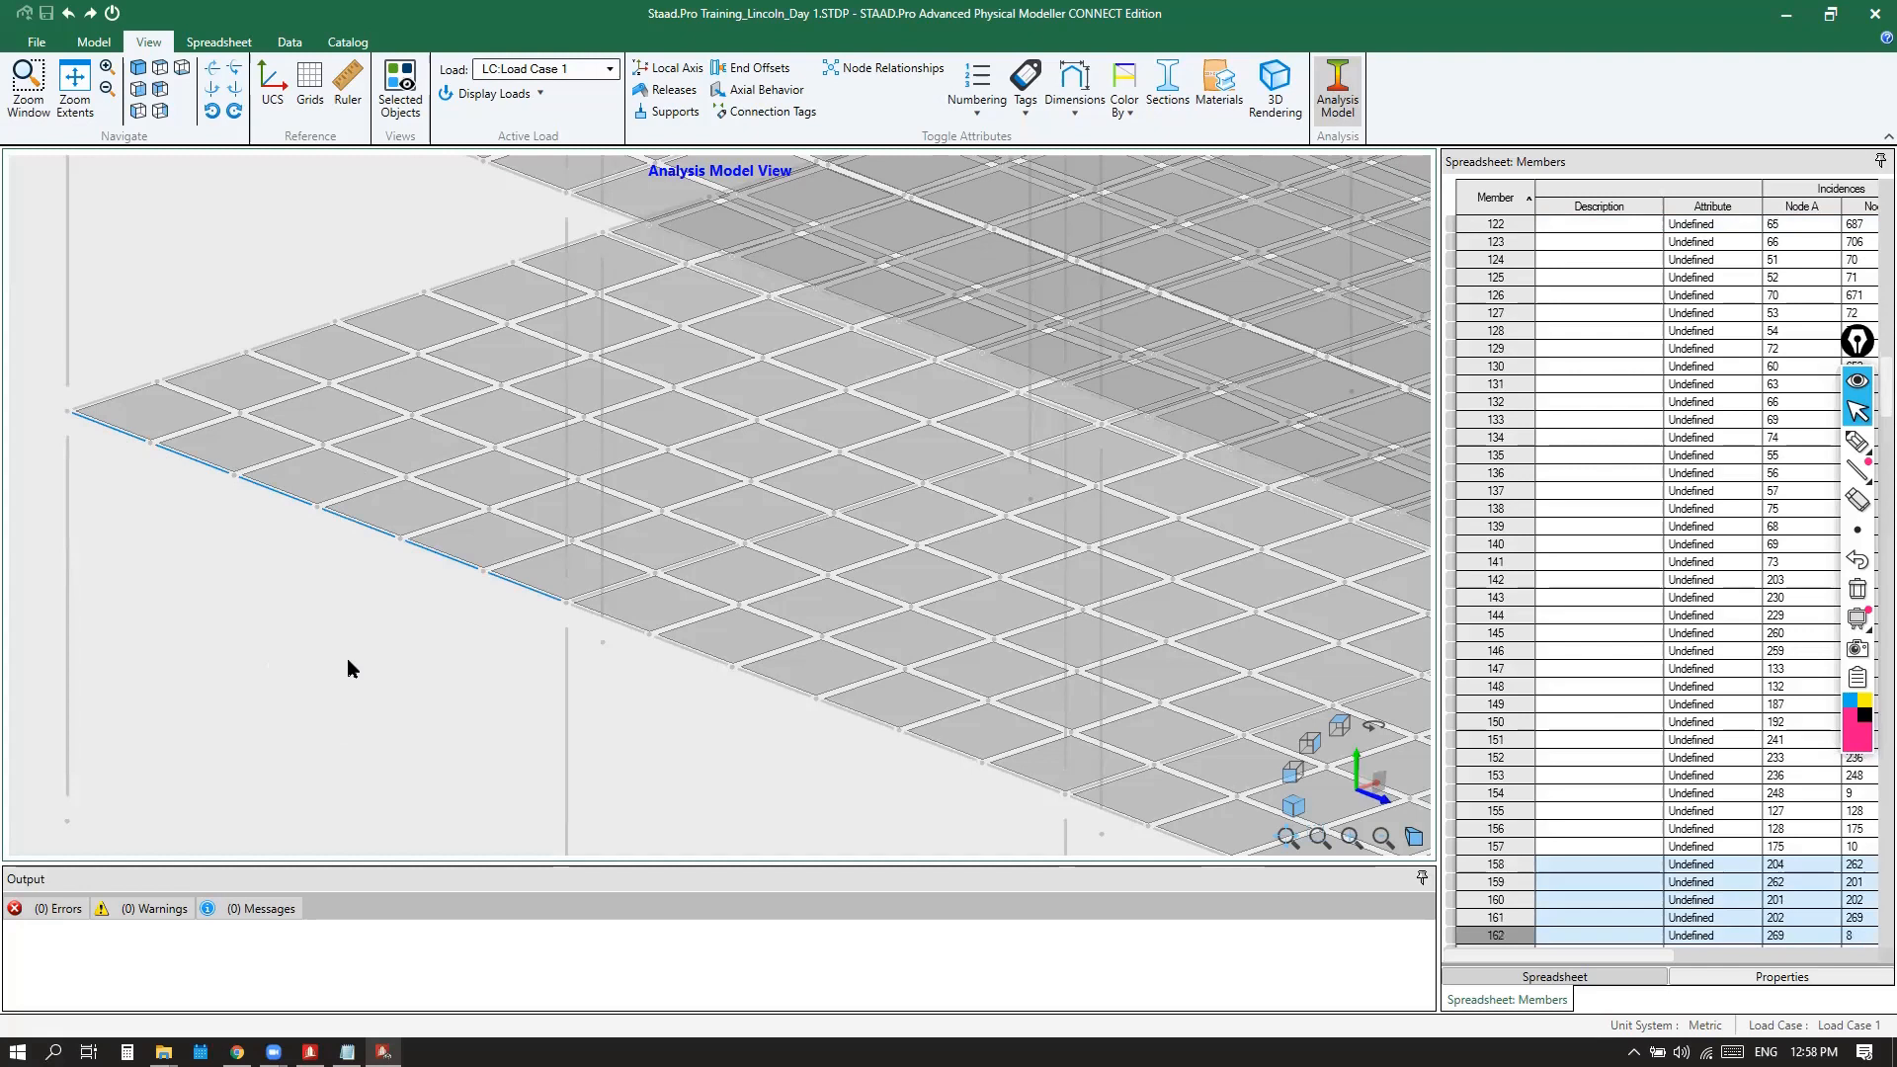
Return to the physical model display and select the same lowest floor edge beam as a single physical member
scroll(367, 622, down, 5)
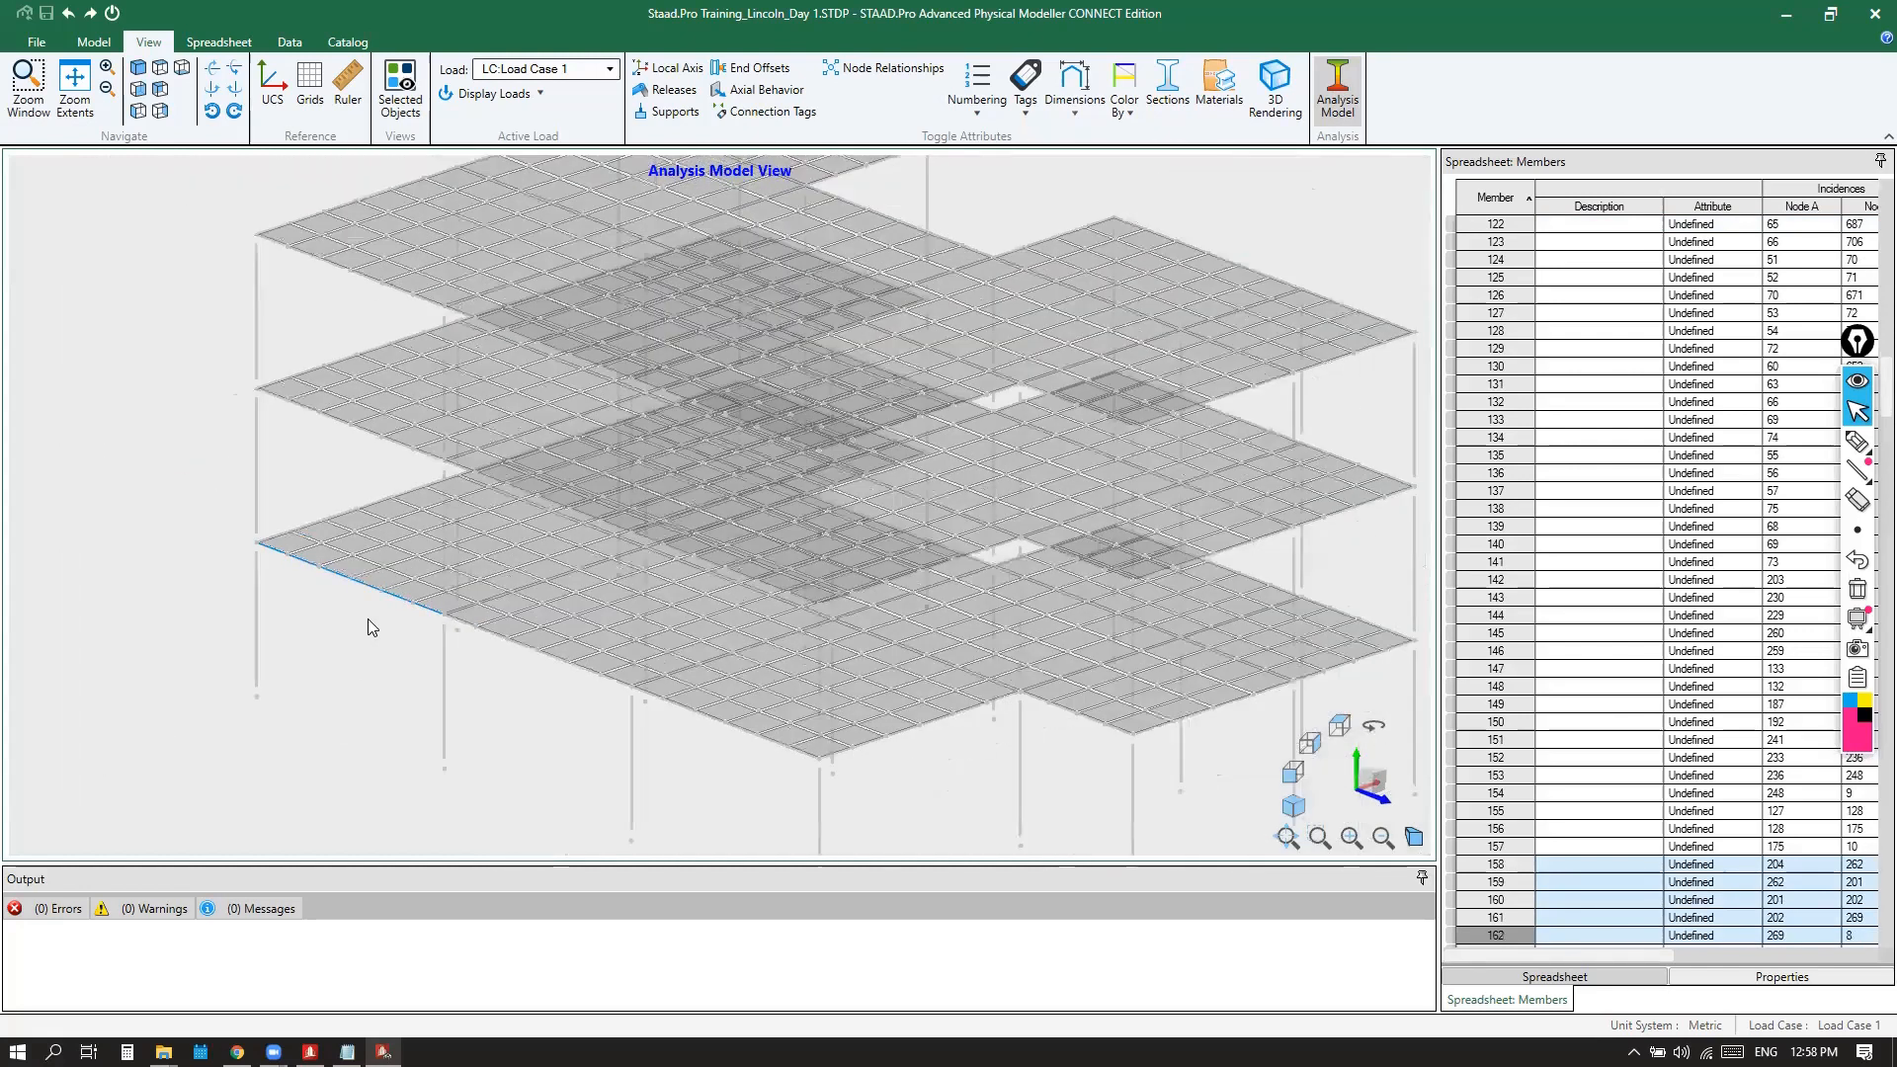
click(1336, 99)
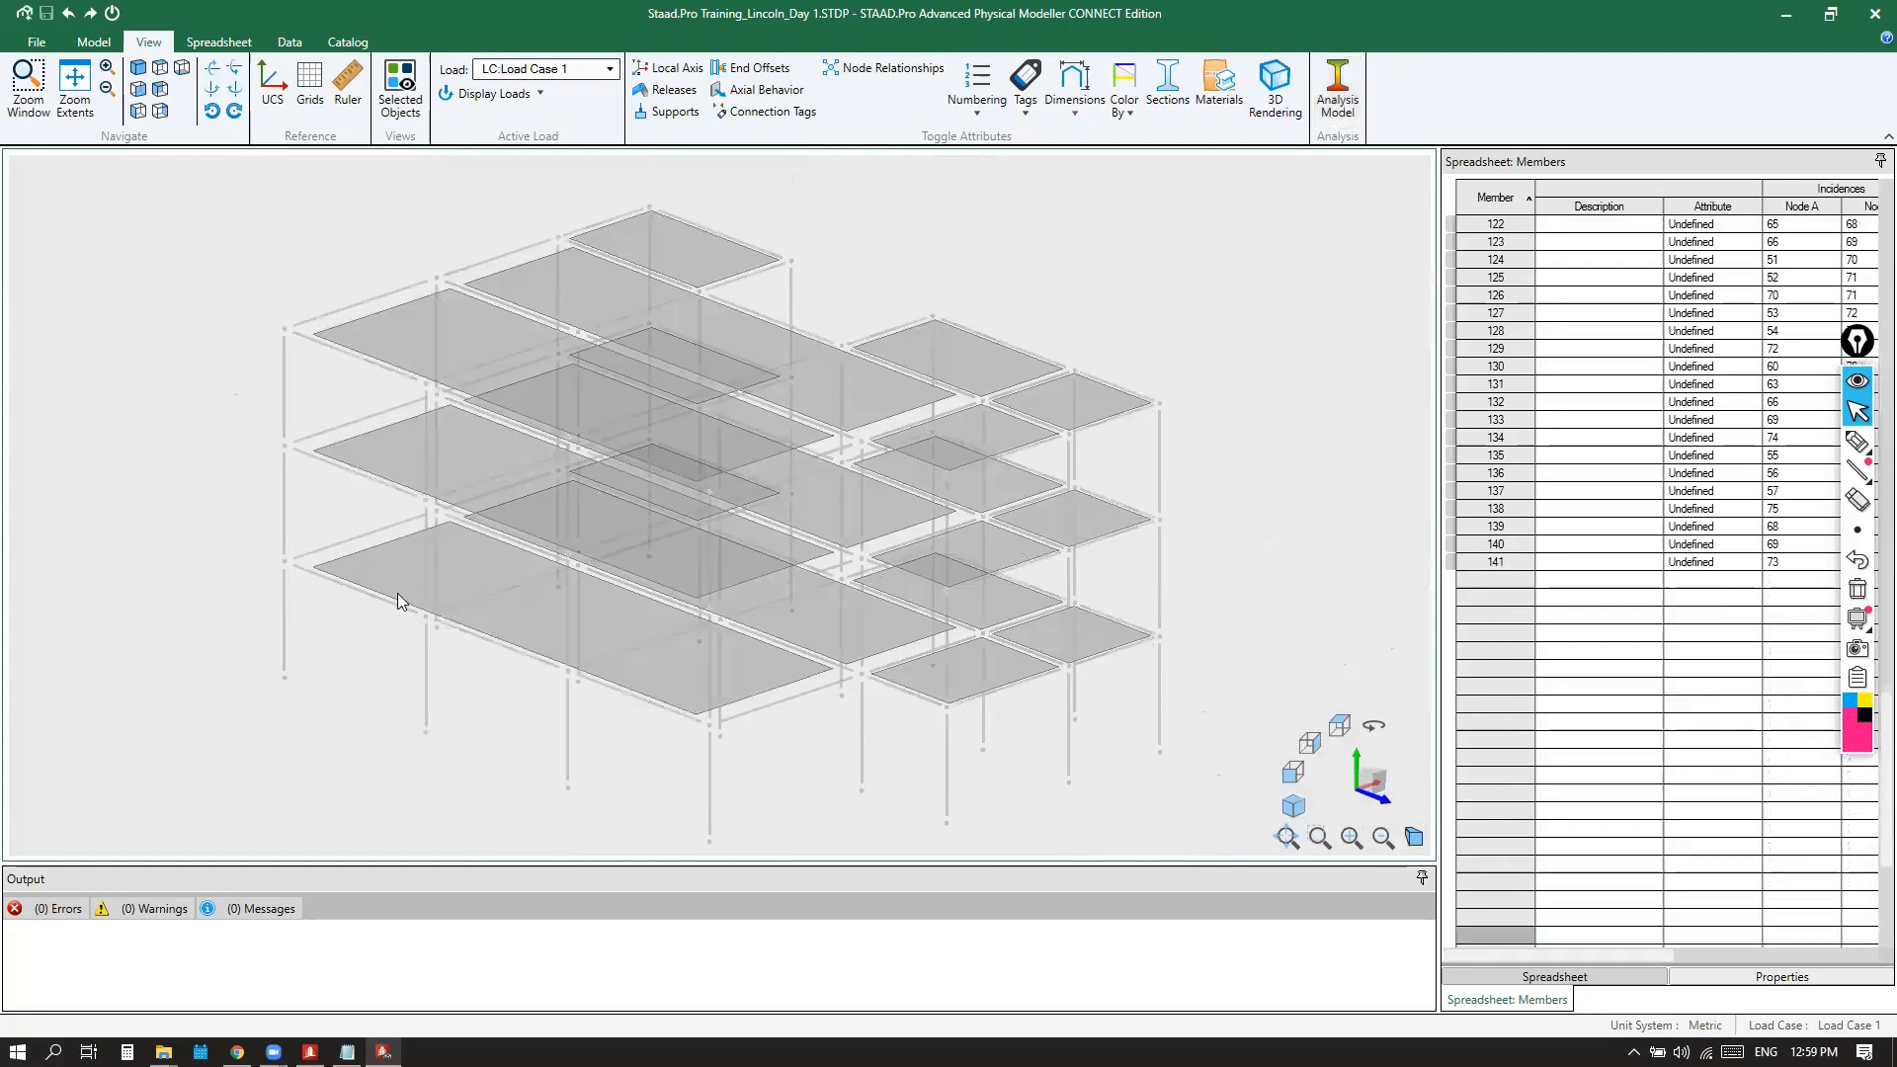
click(362, 589)
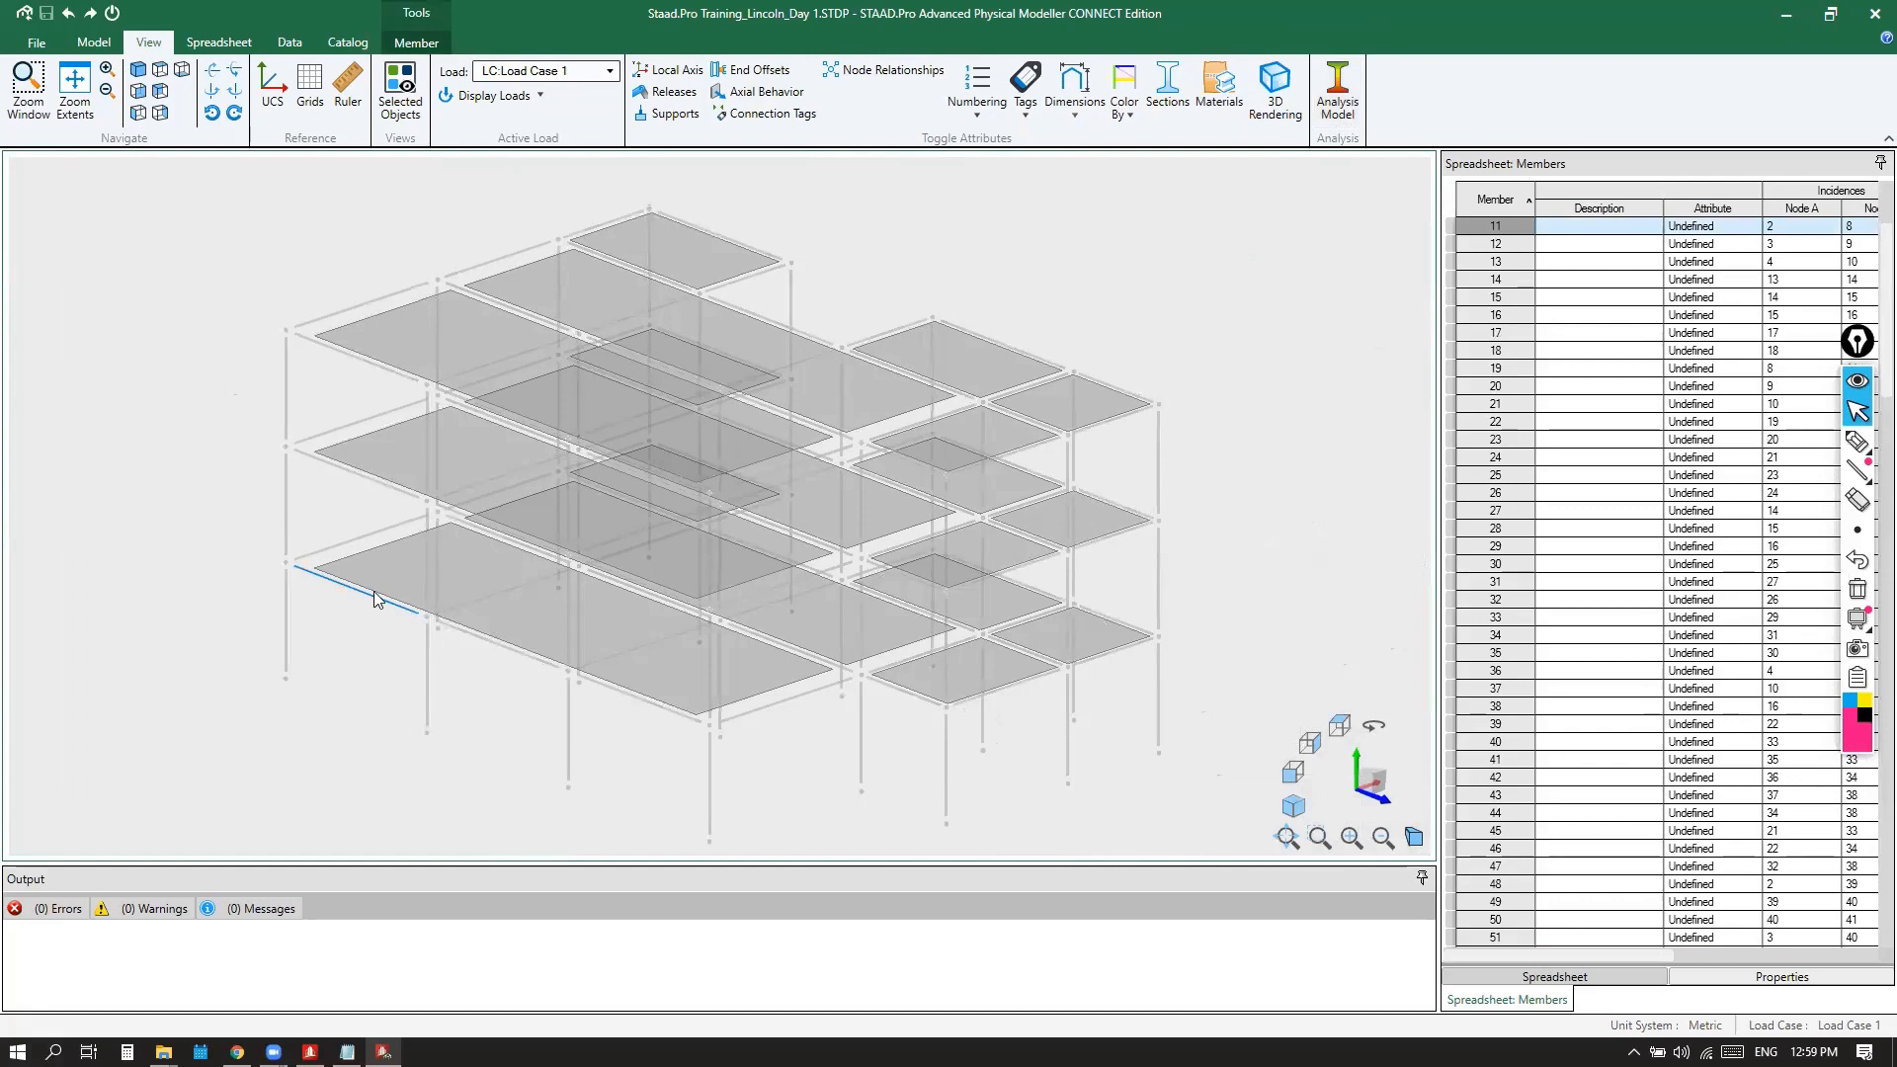
scroll(362, 589, up, 2)
scroll(361, 583, up, 1)
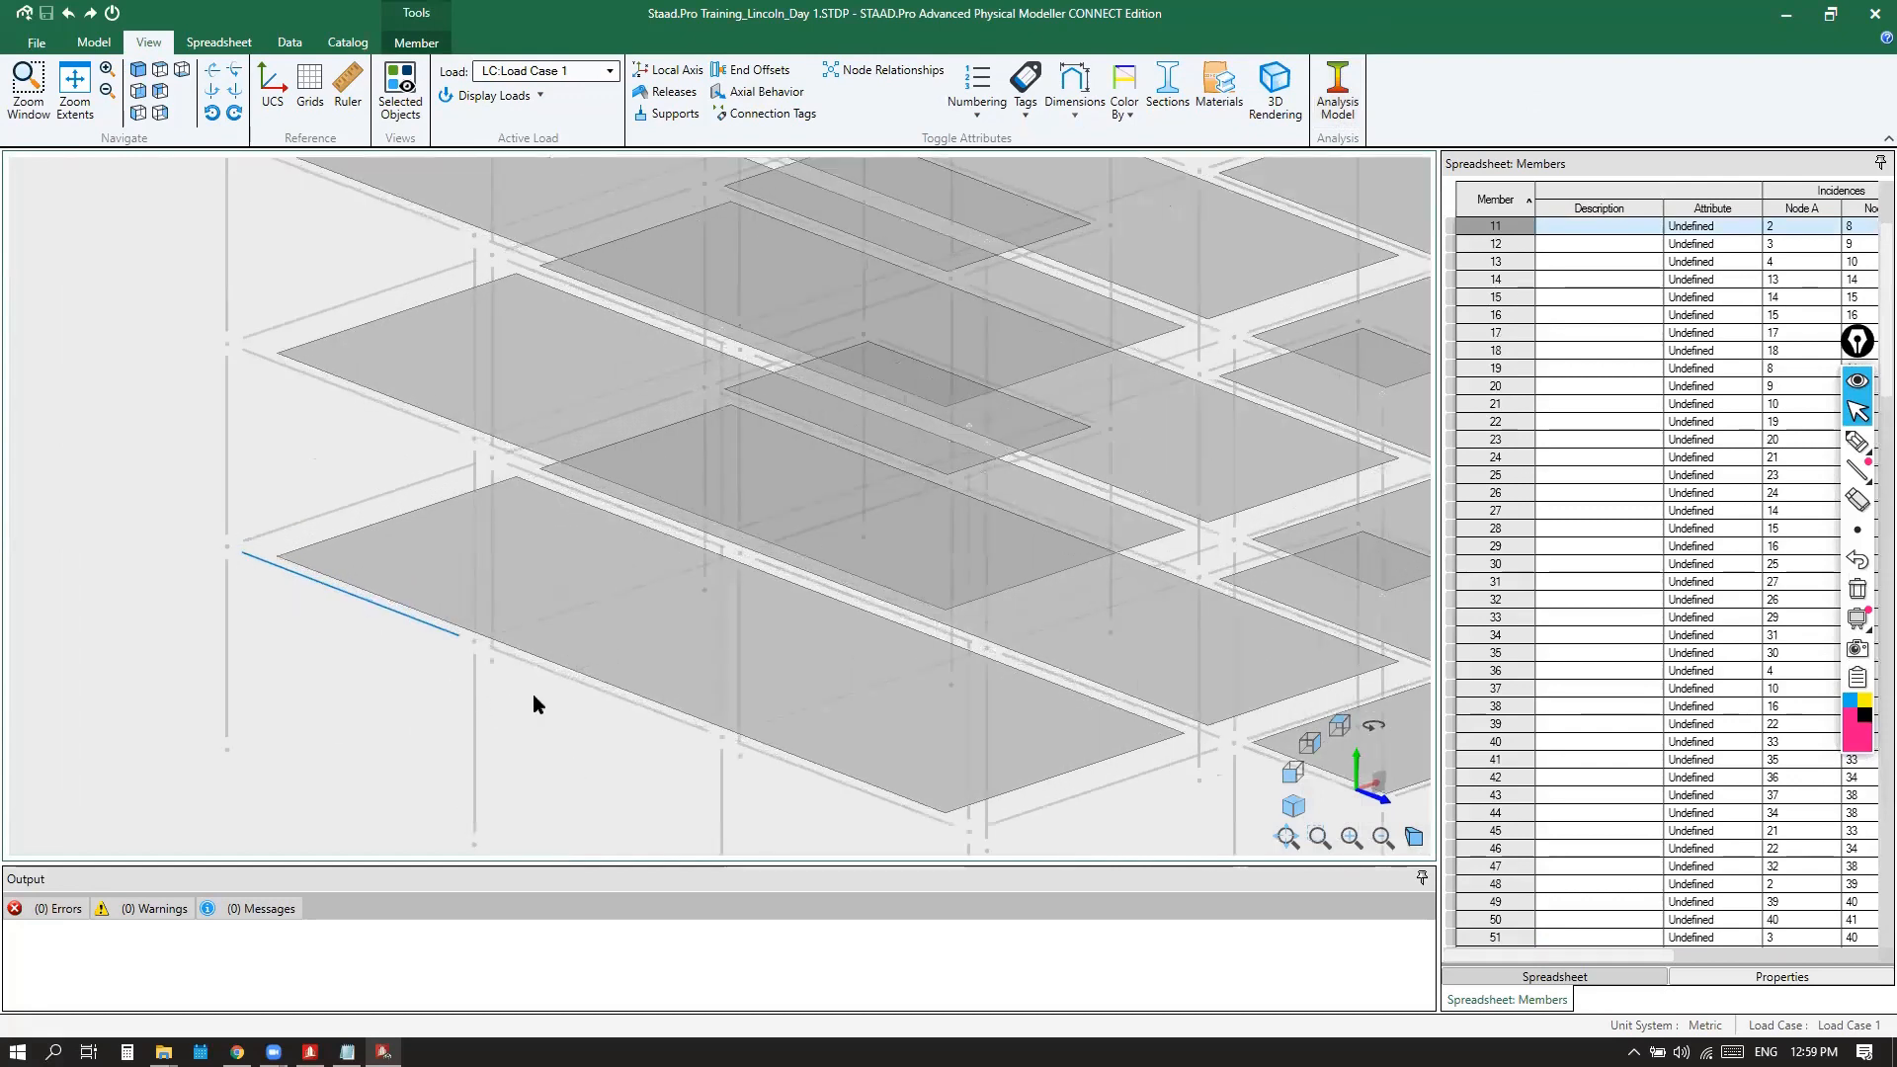
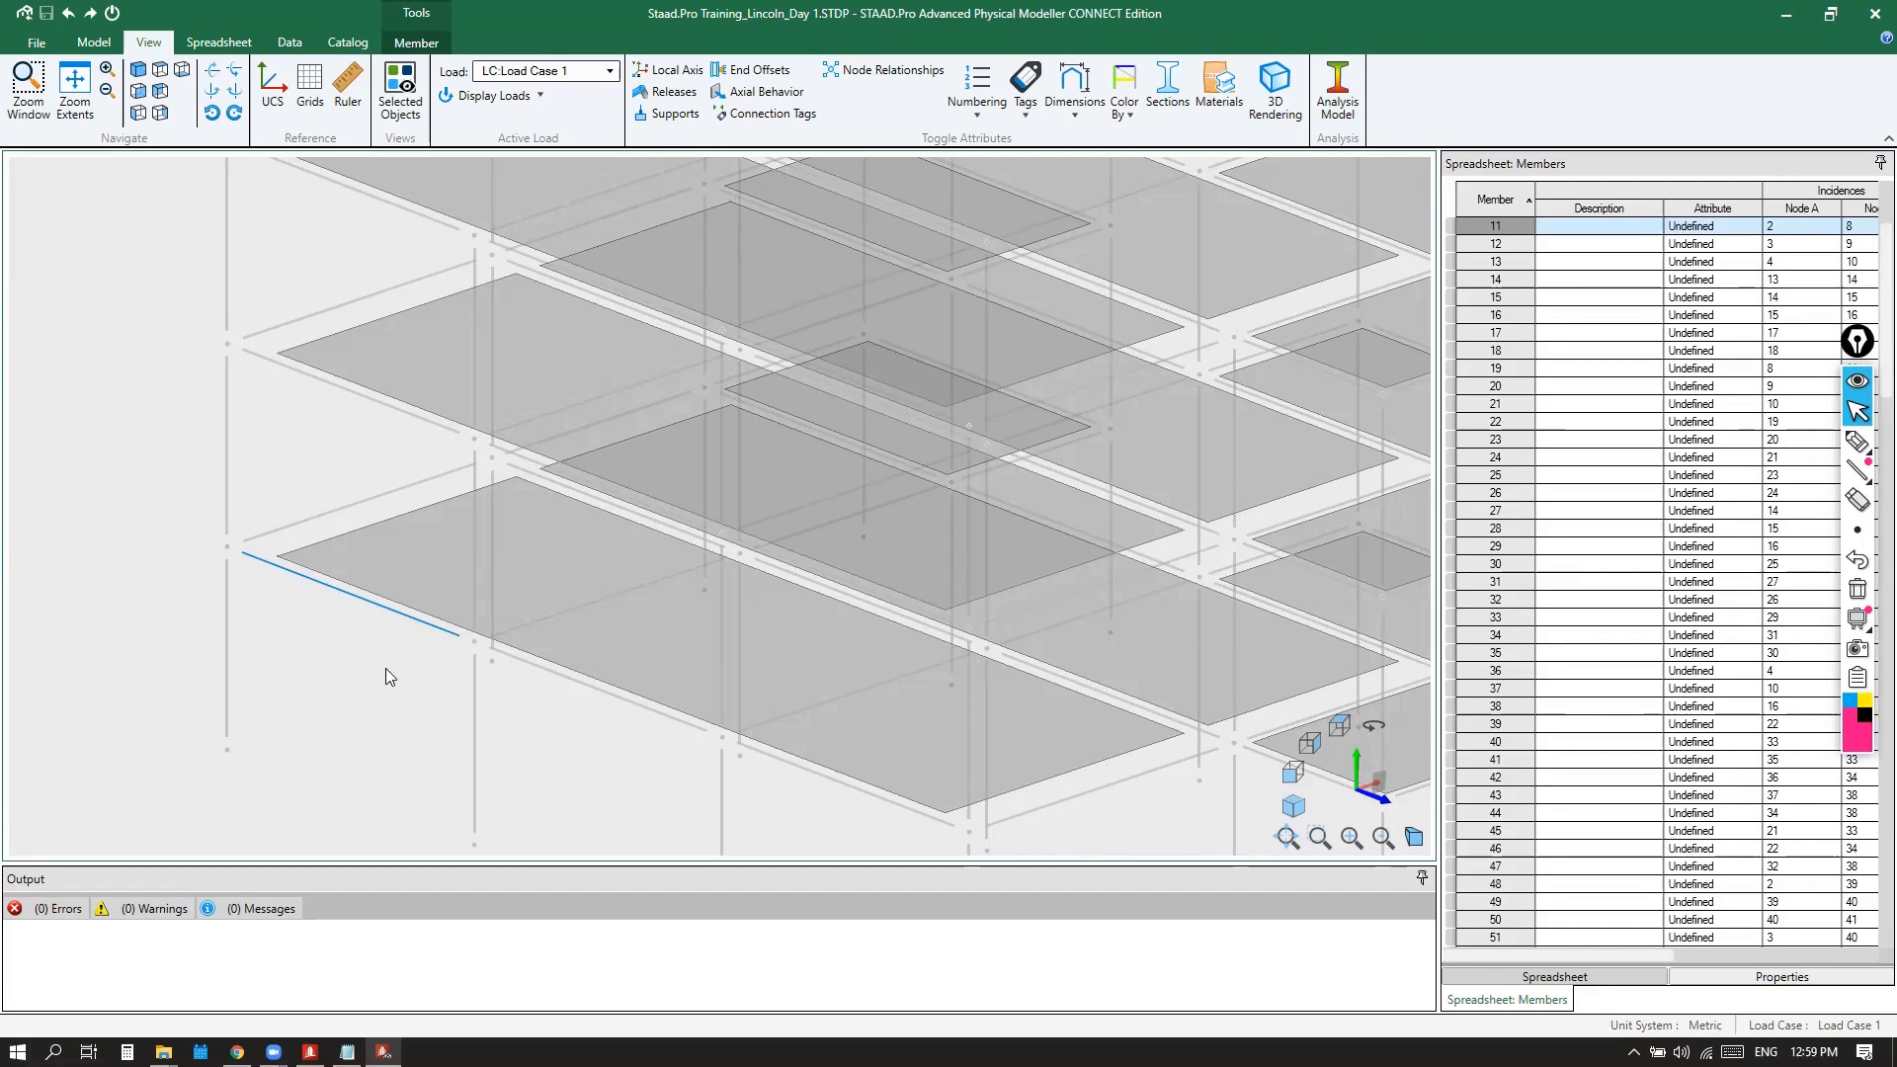
scroll(277, 599, up, 4)
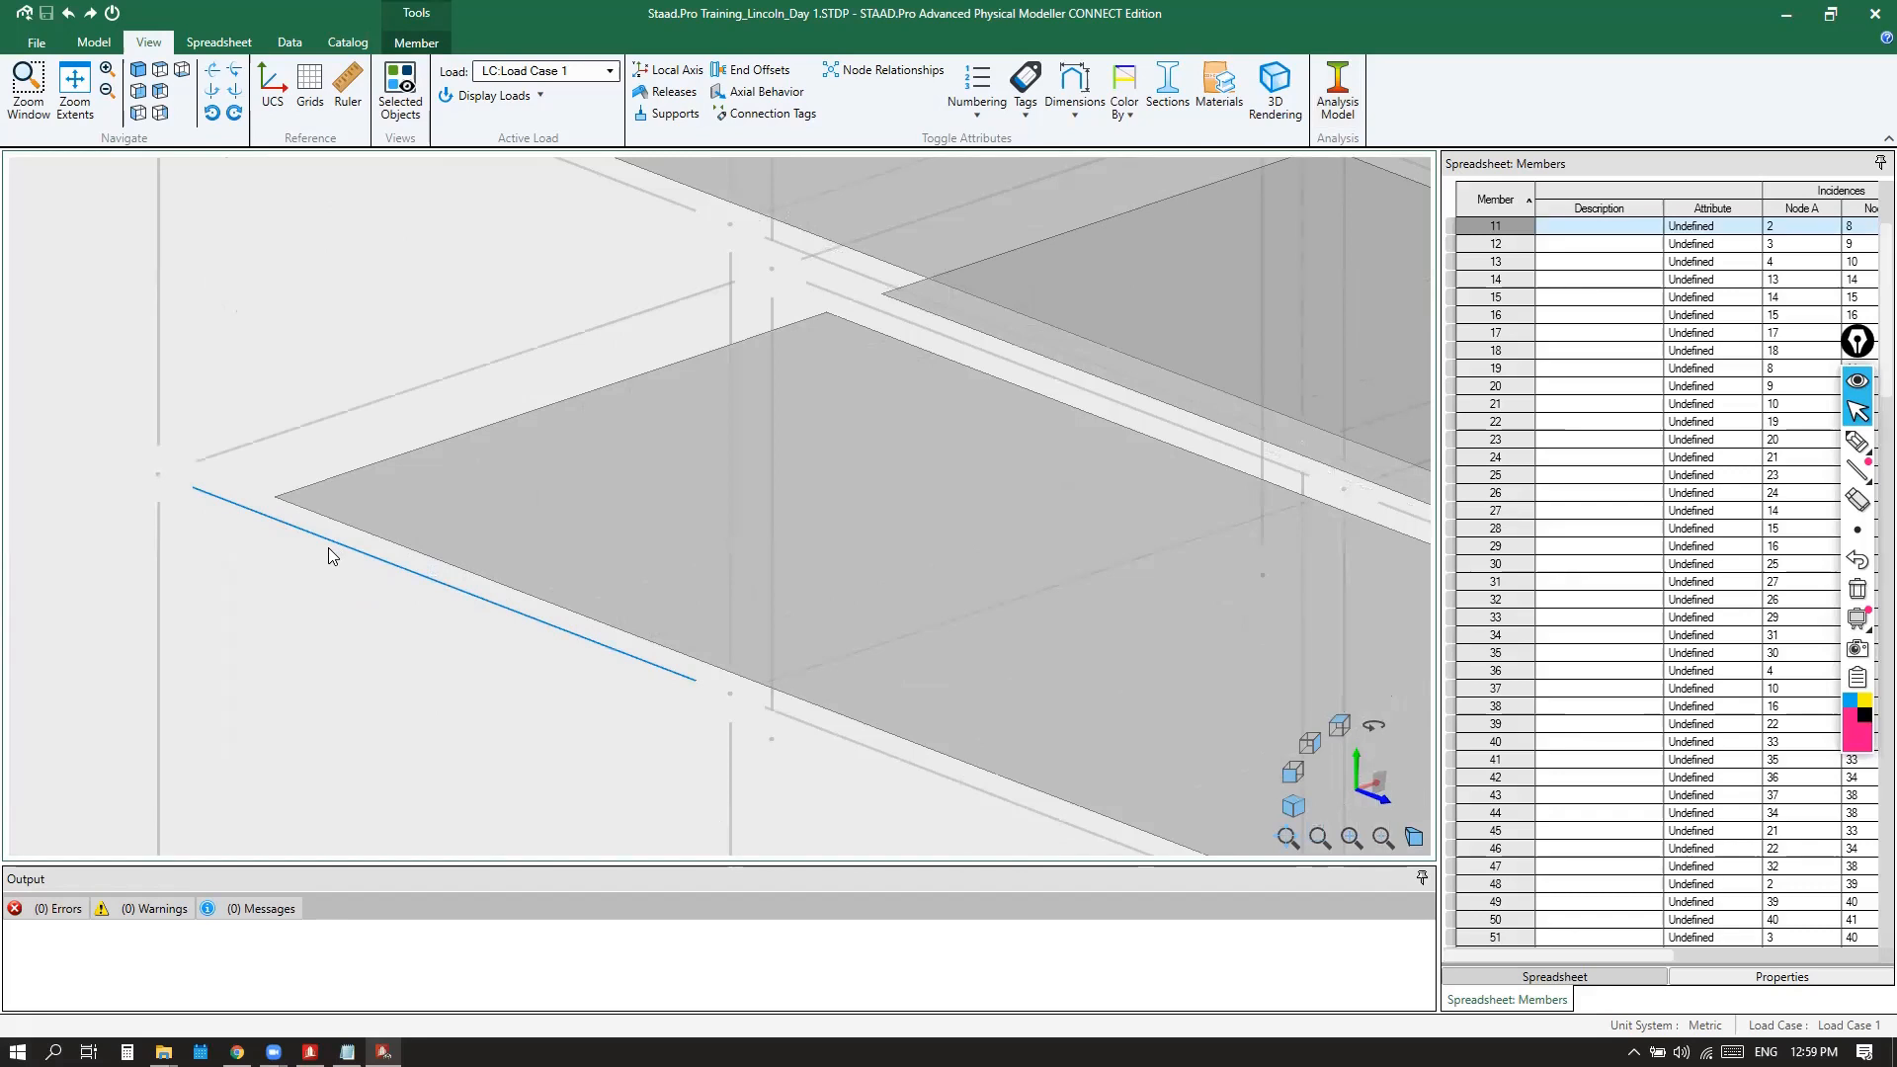
Display the analysis model again and circle the first intermediate mesh node on the lowest floor's edge beam with the pink pen
click(1344, 106)
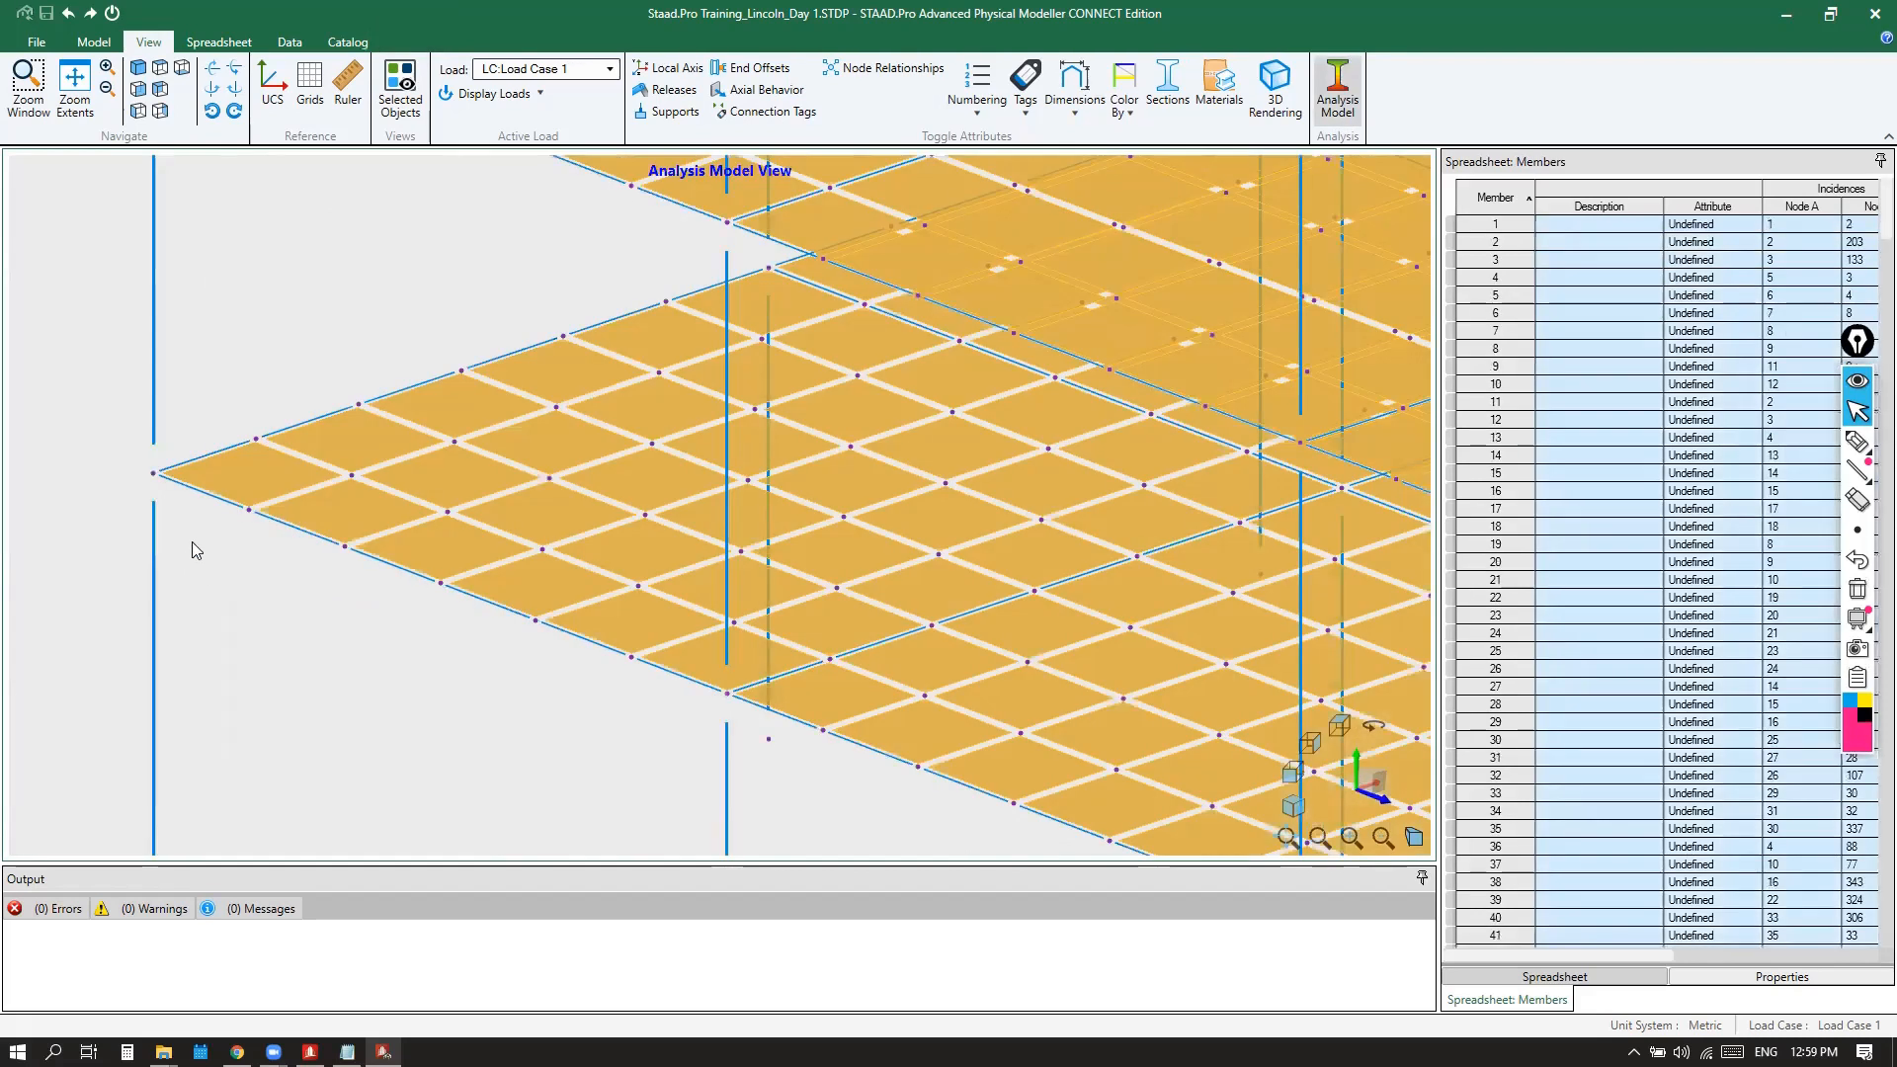
click(1858, 441)
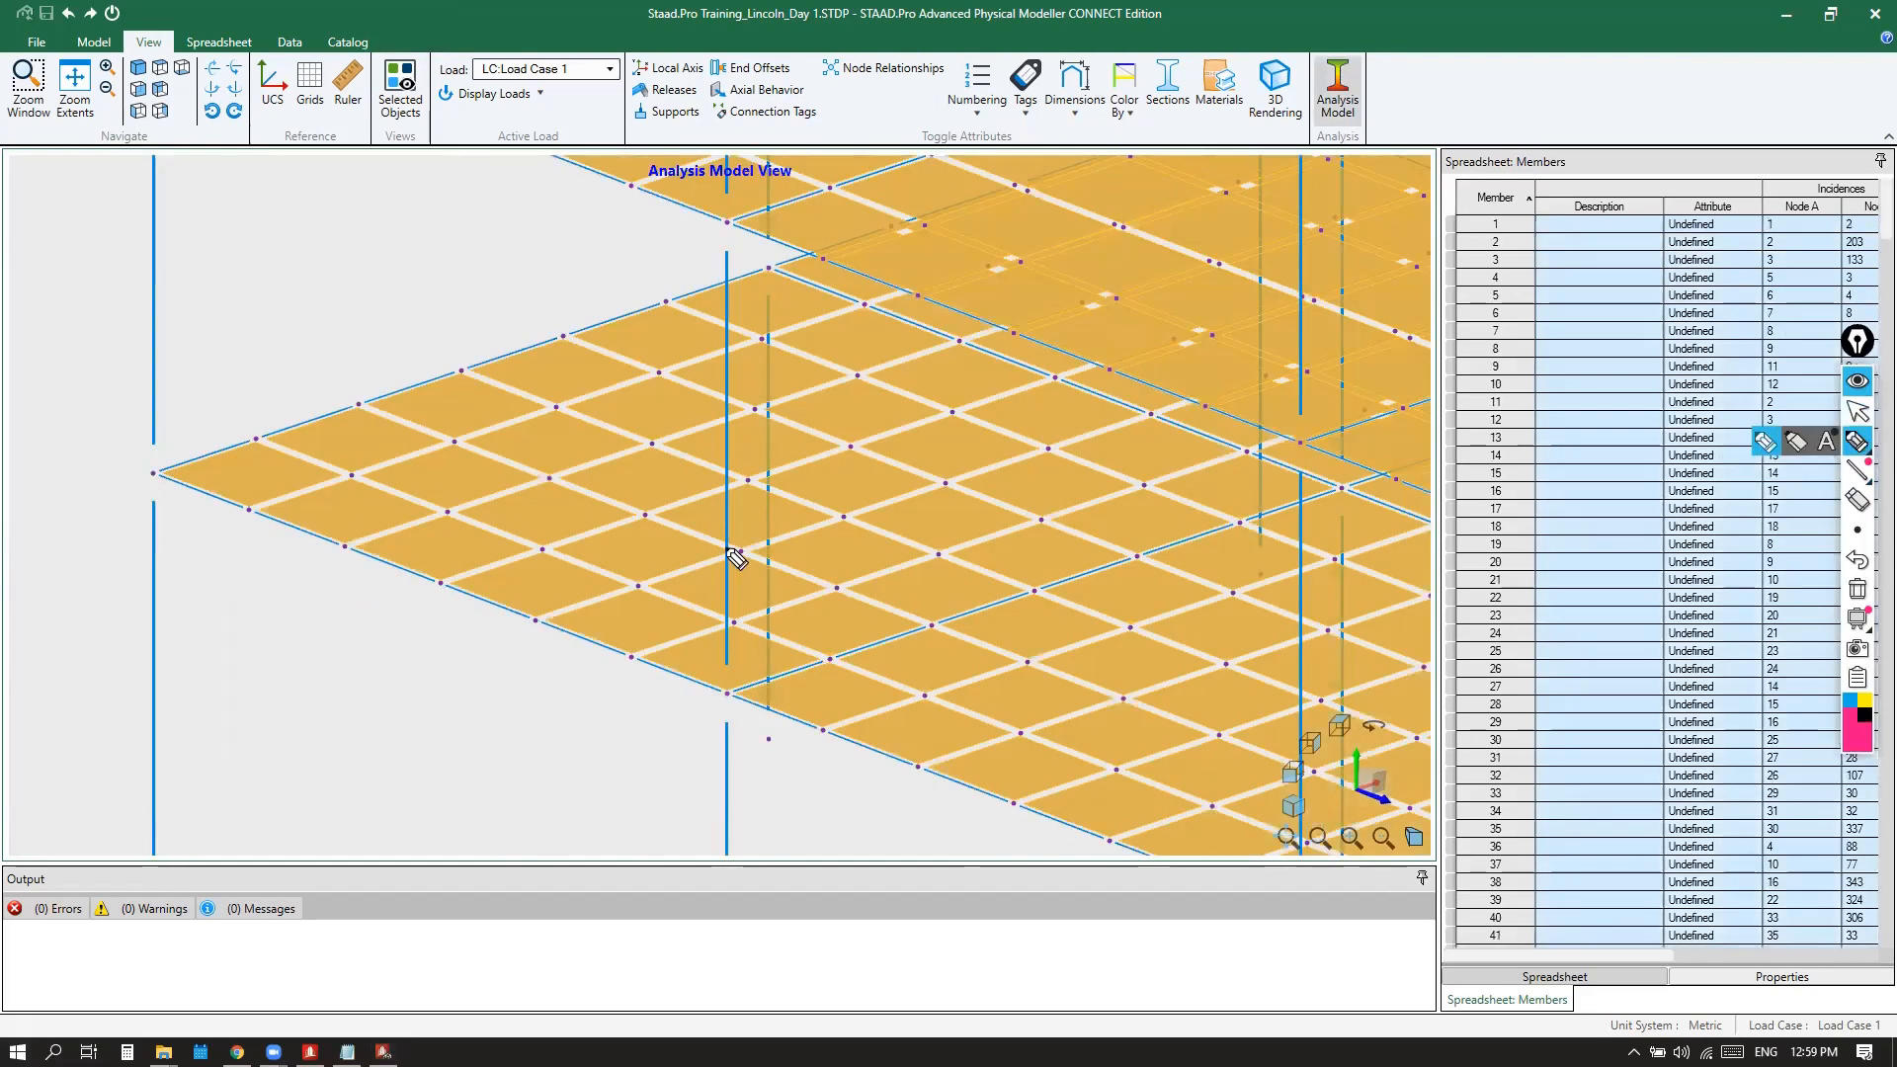
mouse_move(259, 512)
mouse_down()
mouse_move(235, 517)
mouse_move(259, 514)
mouse_up()
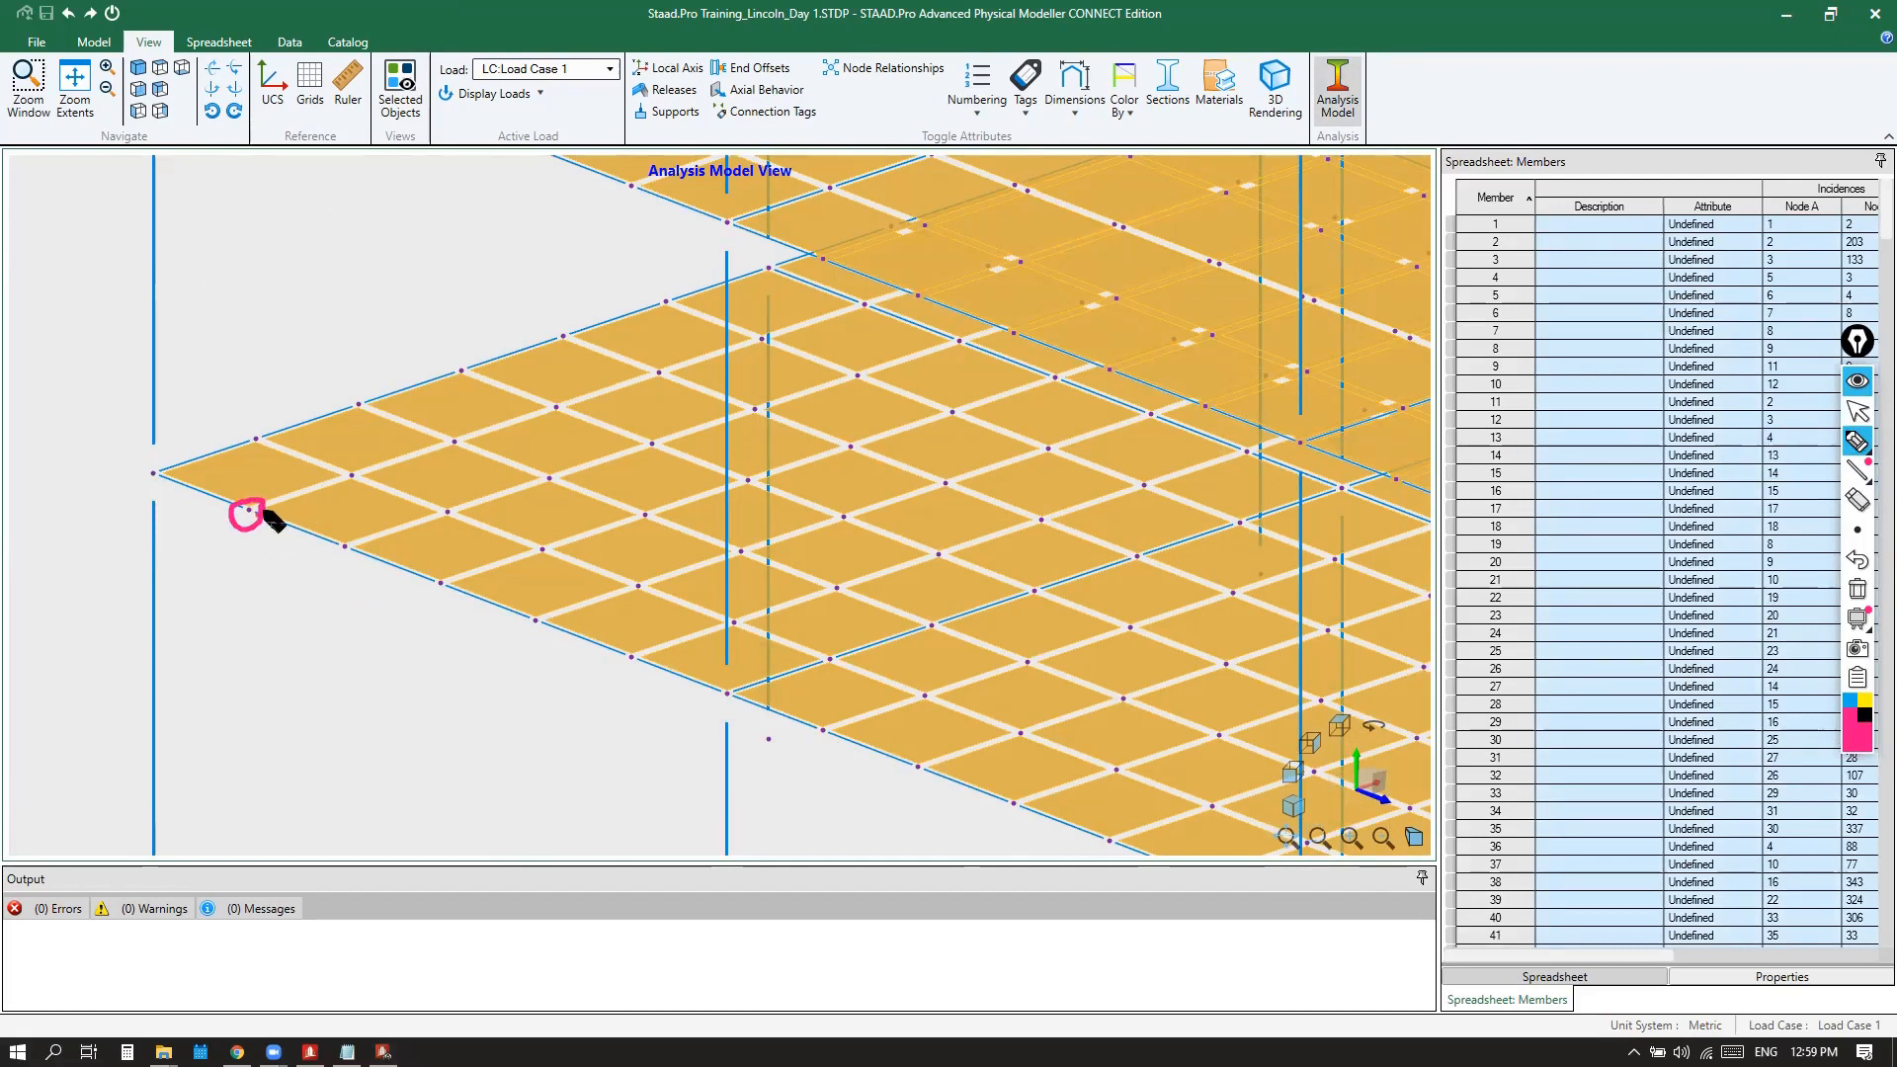
Outline the two plates adjoining the circled edge node in pink, then circle the node and tick both plates in black
mouse_move(266, 510)
mouse_down()
mouse_move(352, 481)
mouse_move(419, 522)
mouse_move(346, 543)
mouse_move(174, 484)
mouse_move(259, 449)
mouse_move(318, 462)
mouse_up()
click(328, 474)
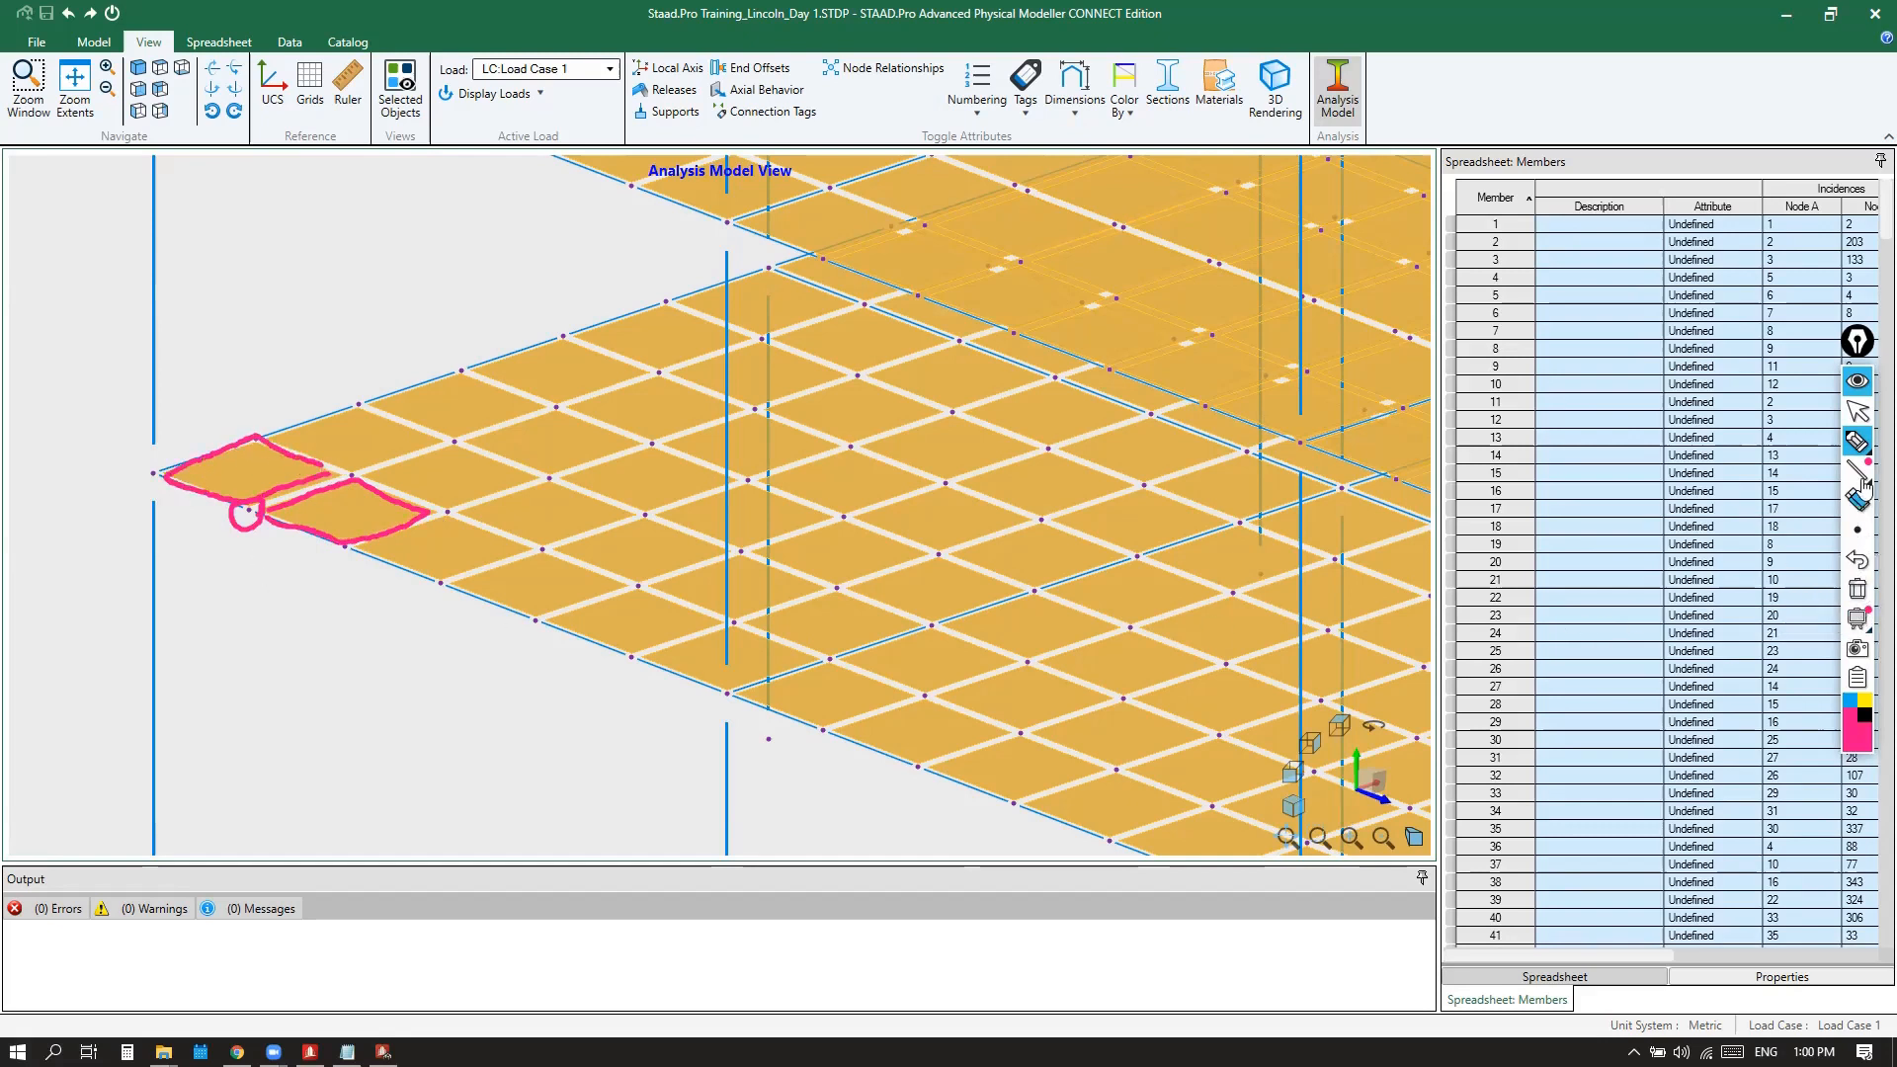
click(1867, 723)
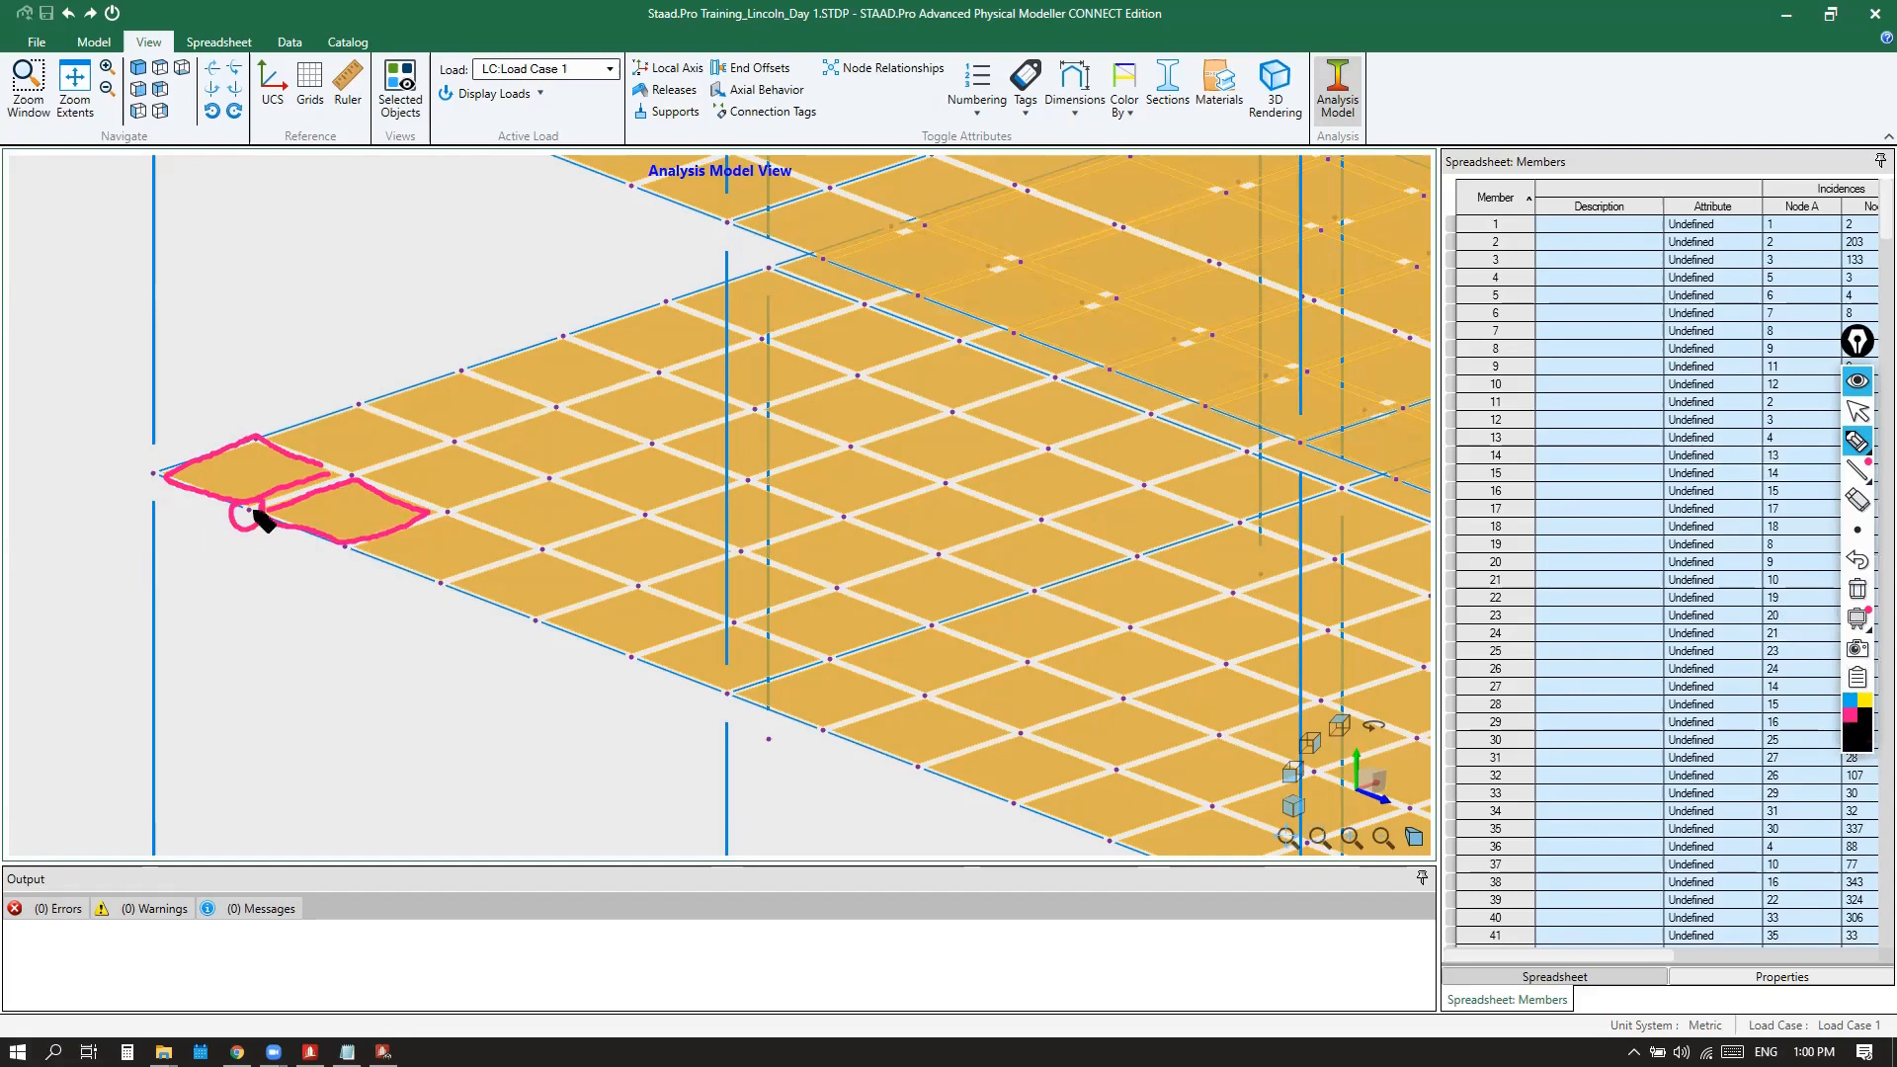
mouse_move(264, 503)
mouse_down()
mouse_move(247, 530)
mouse_move(233, 506)
mouse_move(261, 508)
mouse_move(262, 434)
mouse_up()
mouse_move(337, 499)
mouse_down()
mouse_move(350, 520)
mouse_move(376, 478)
mouse_up()
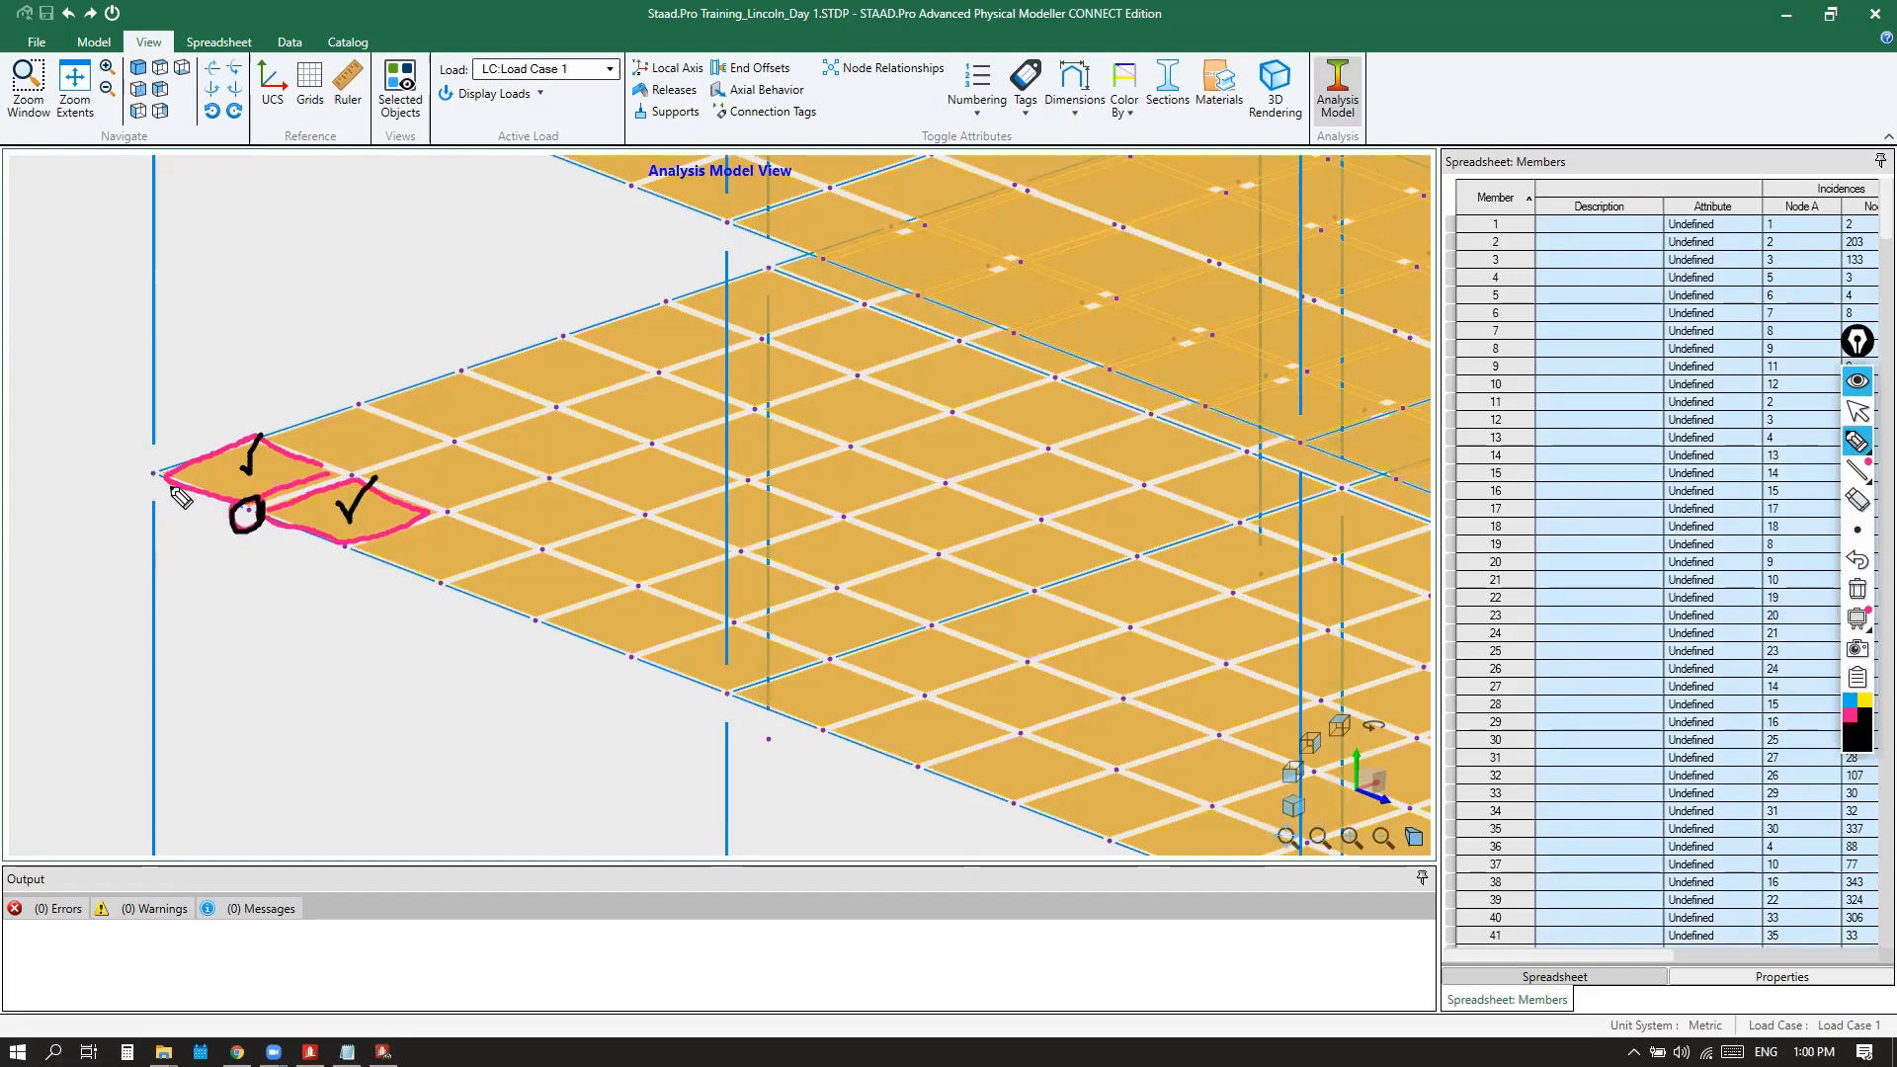
Trace the corner beam segment up to the circled mesh node in black and draw arrows on both sides of the node
drag(190, 484, 269, 522)
drag(259, 509, 253, 506)
drag(269, 502, 272, 556)
drag(226, 484, 227, 534)
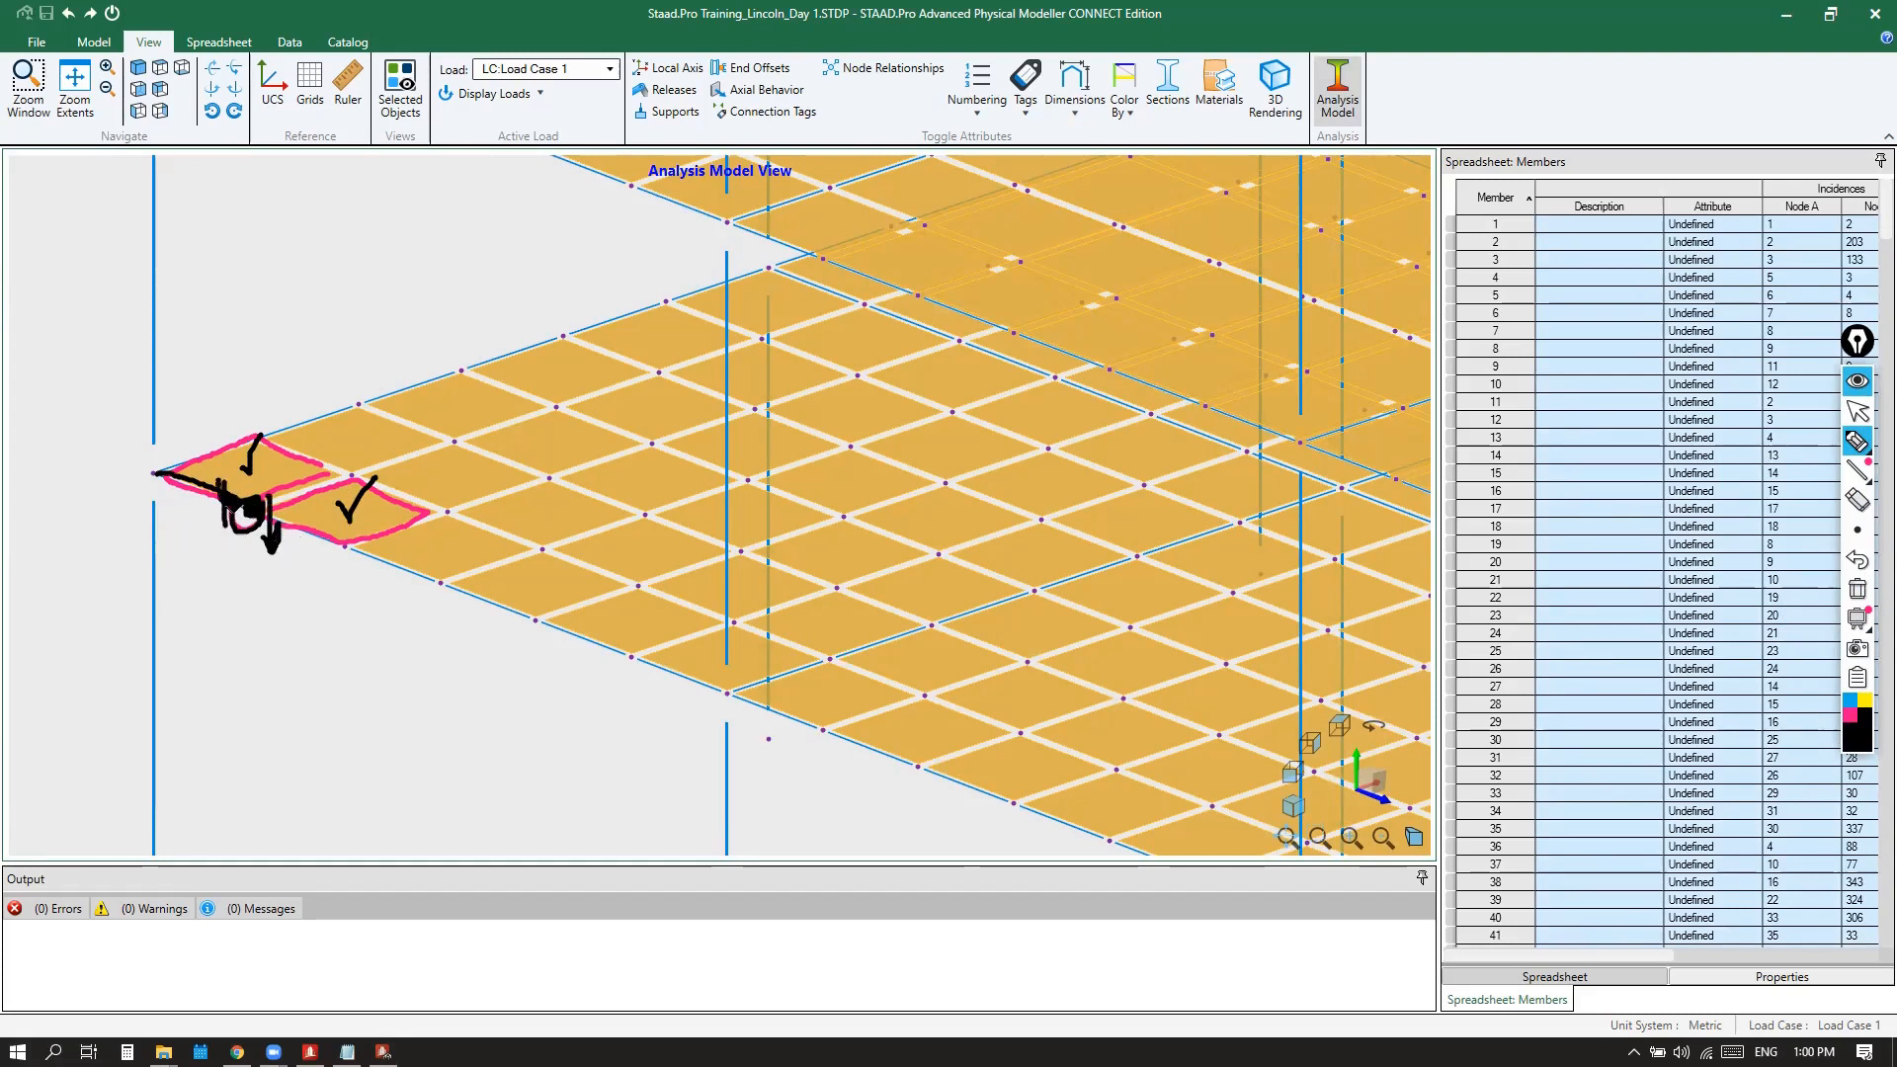
drag(290, 502, 305, 553)
drag(212, 486, 204, 532)
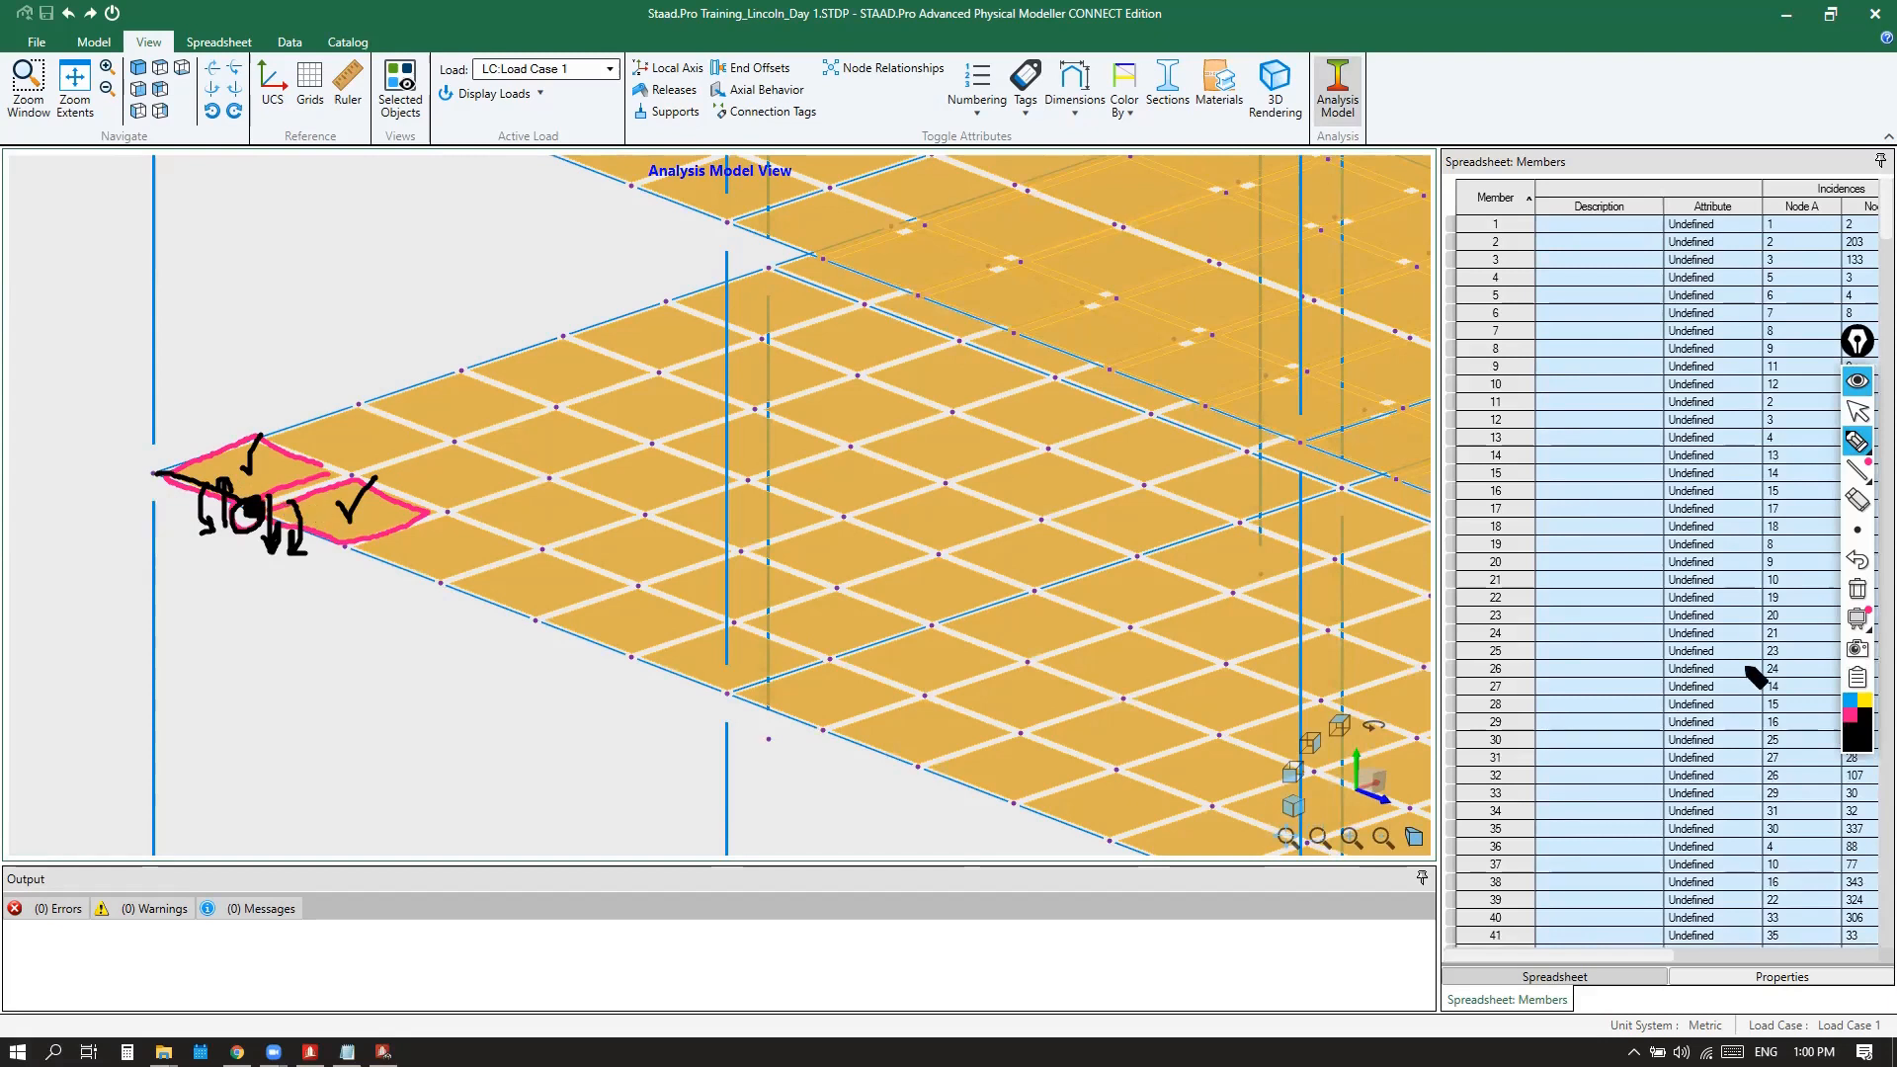
Add blue pen strokes around the circled mesh node on the lowest floor's edge beam
click(1851, 718)
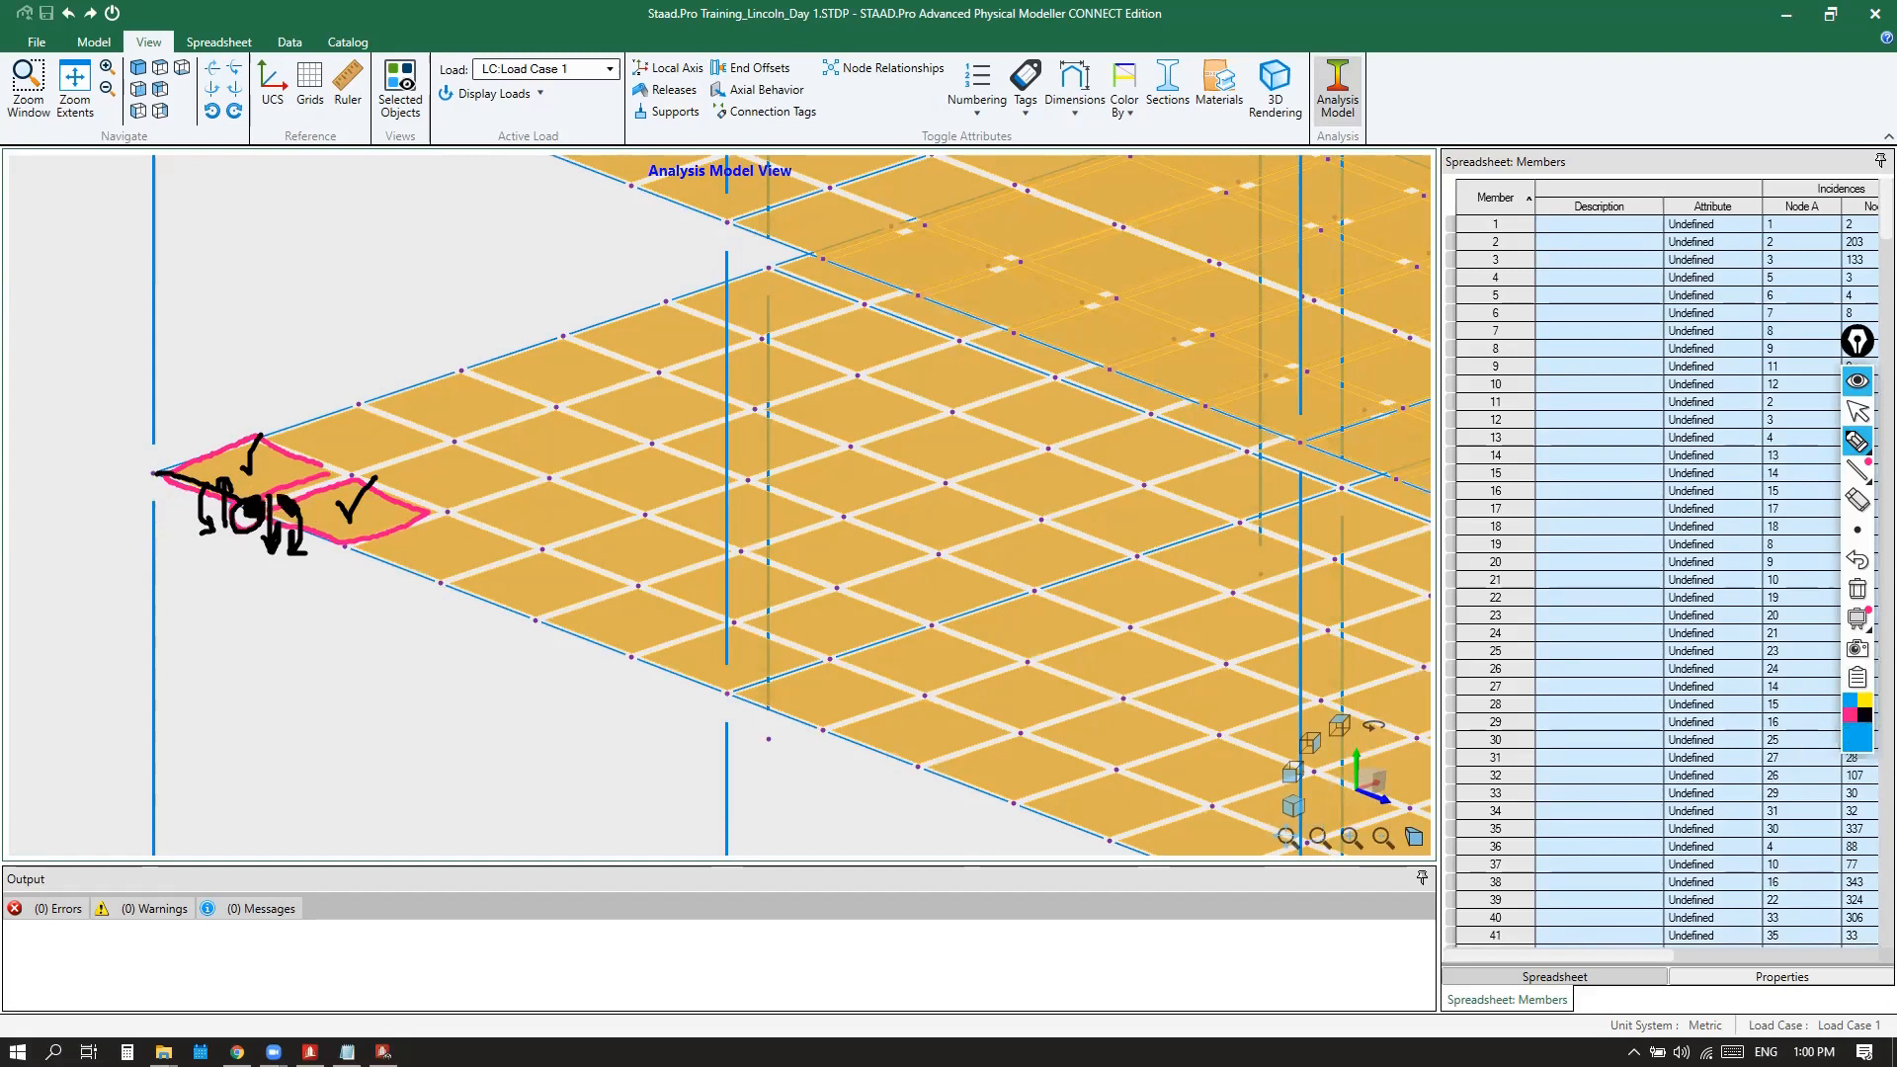
drag(272, 509, 292, 491)
mouse_move(227, 524)
mouse_down()
mouse_move(229, 506)
mouse_move(284, 499)
mouse_move(262, 494)
mouse_move(279, 521)
mouse_up()
Dot intermediate nodes along both edge beams of the corner bay and tick interior plates in blue, then clear all the pen drawings
drag(434, 585, 442, 588)
drag(634, 658, 631, 661)
drag(637, 611, 669, 571)
drag(548, 587, 581, 535)
mouse_move(460, 542)
mouse_down()
mouse_move(572, 496)
mouse_move(491, 461)
mouse_move(738, 357)
mouse_up()
drag(839, 417, 862, 401)
click(356, 405)
click(467, 367)
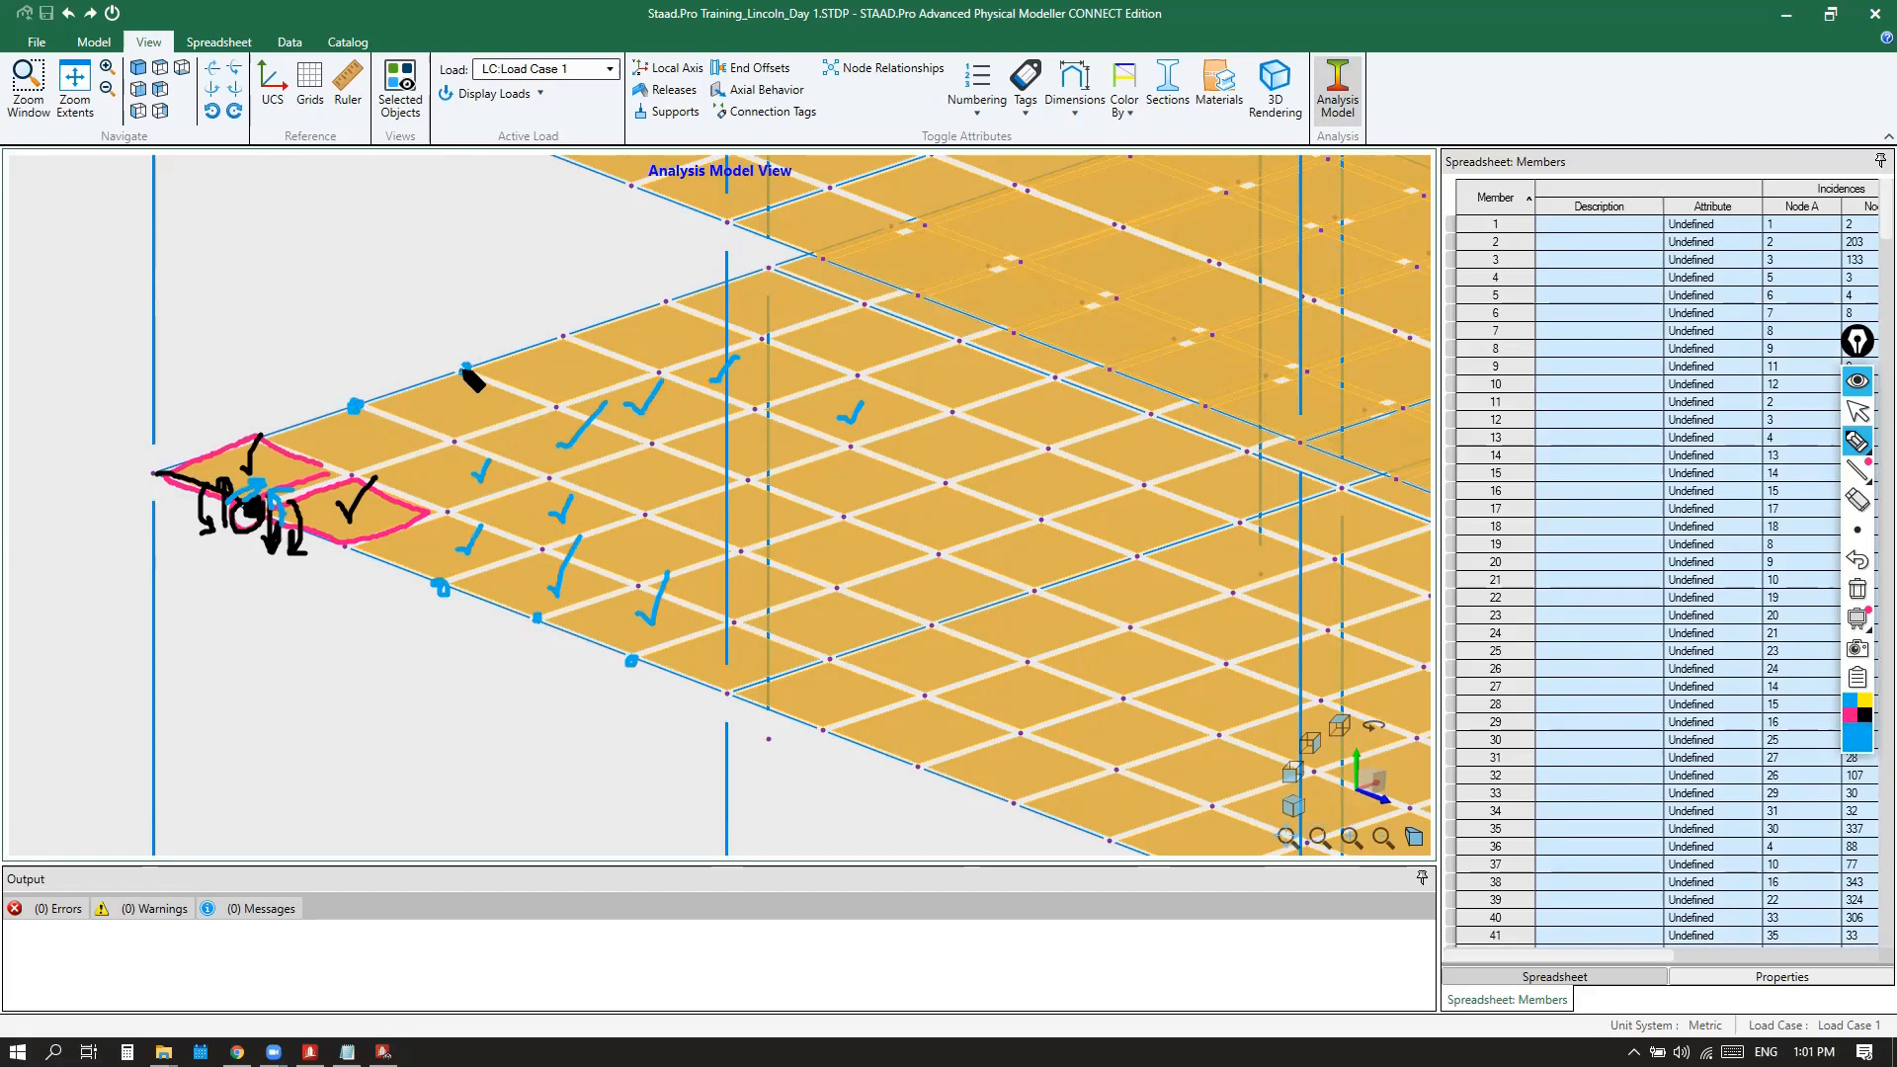
click(561, 341)
click(1858, 589)
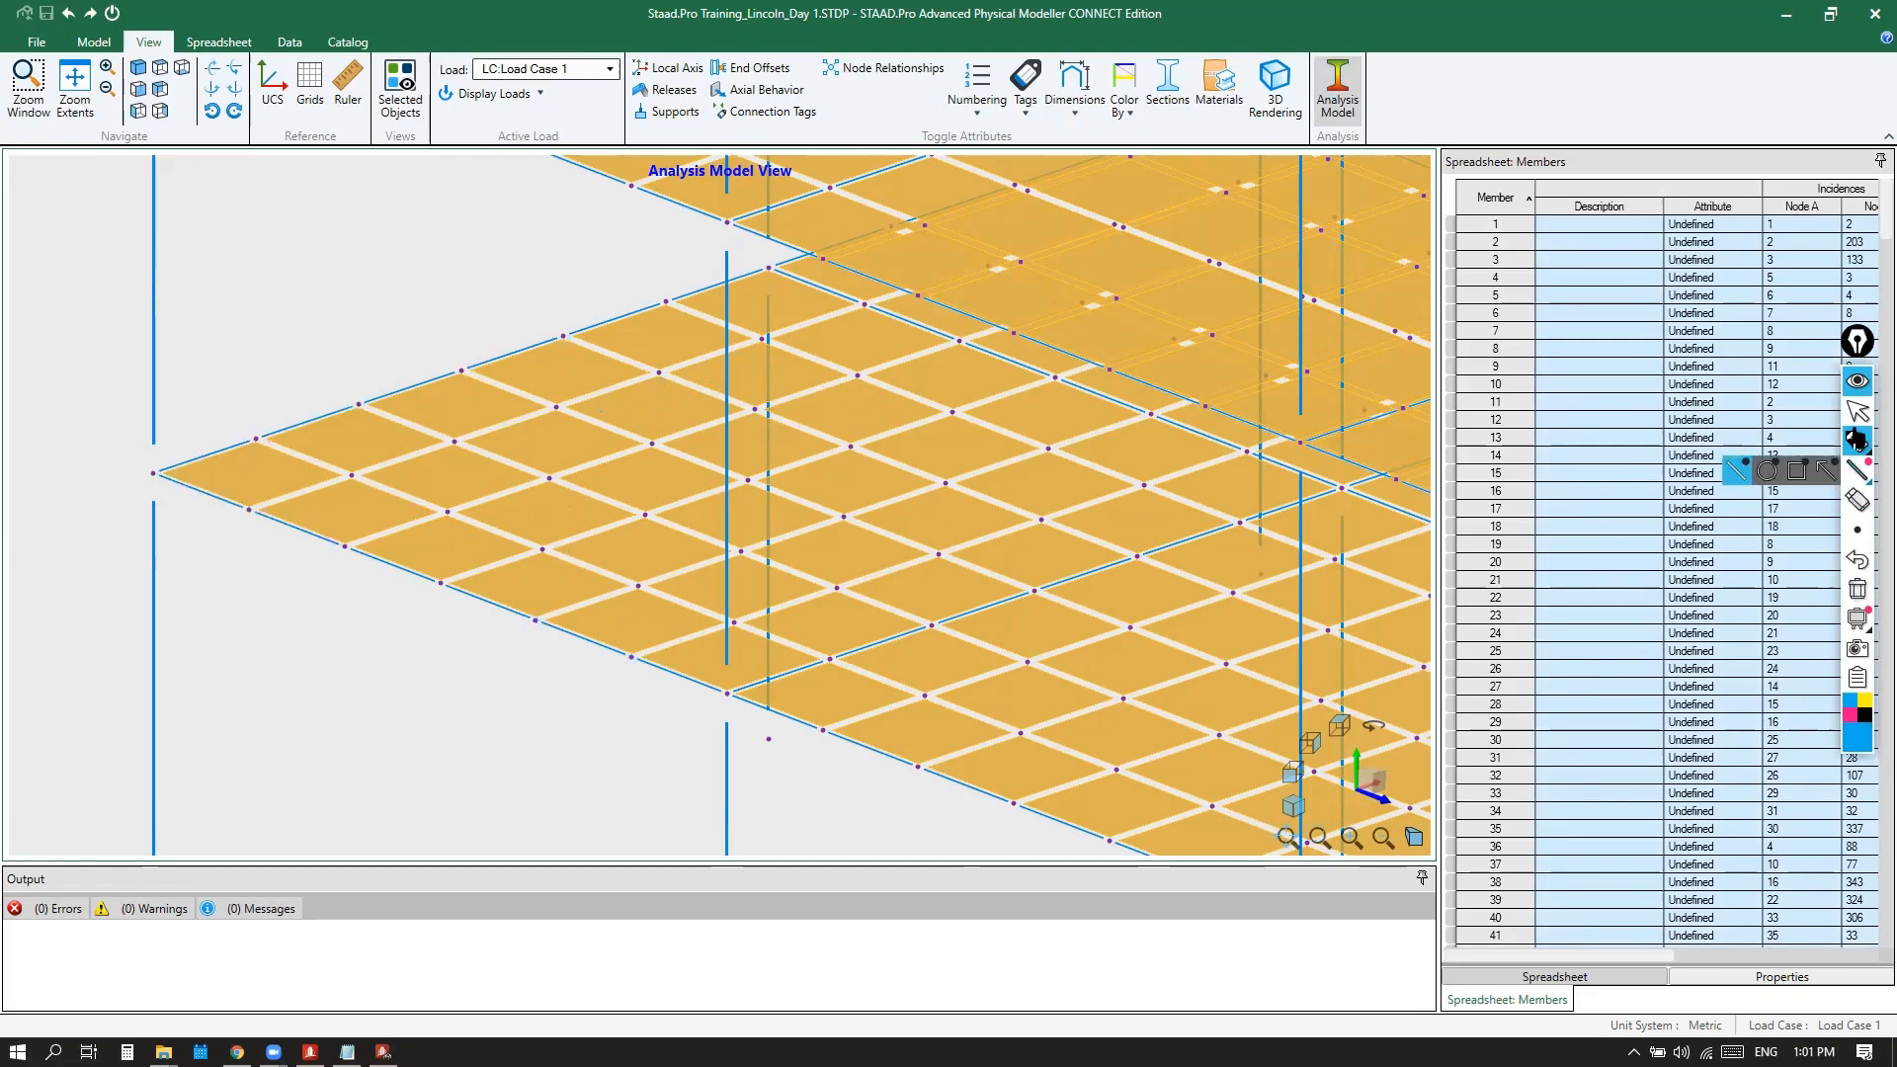
Turn off the meshed analysis model display and show the whole physical model of the building
scroll(387, 510, down, 1)
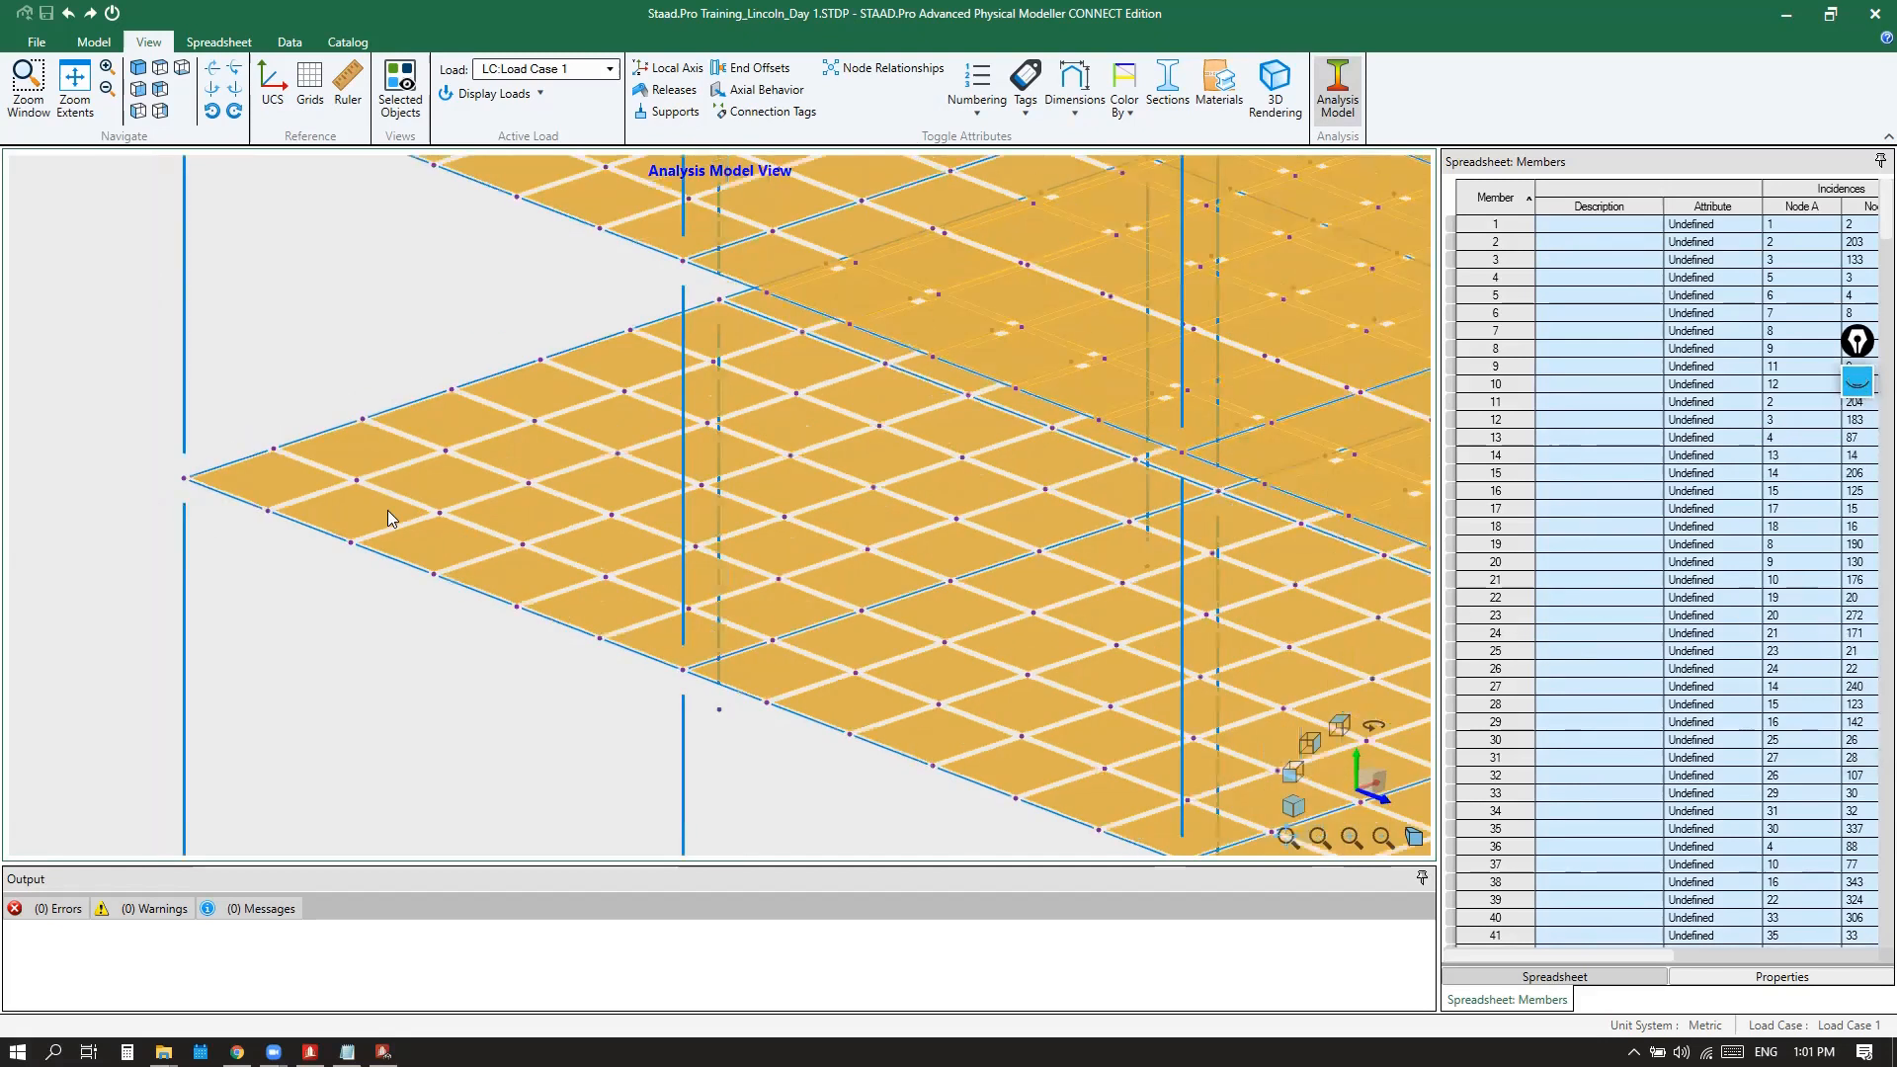
scroll(388, 510, down, 1)
key(ctrl)
key(ctrl)
key(ctrl)
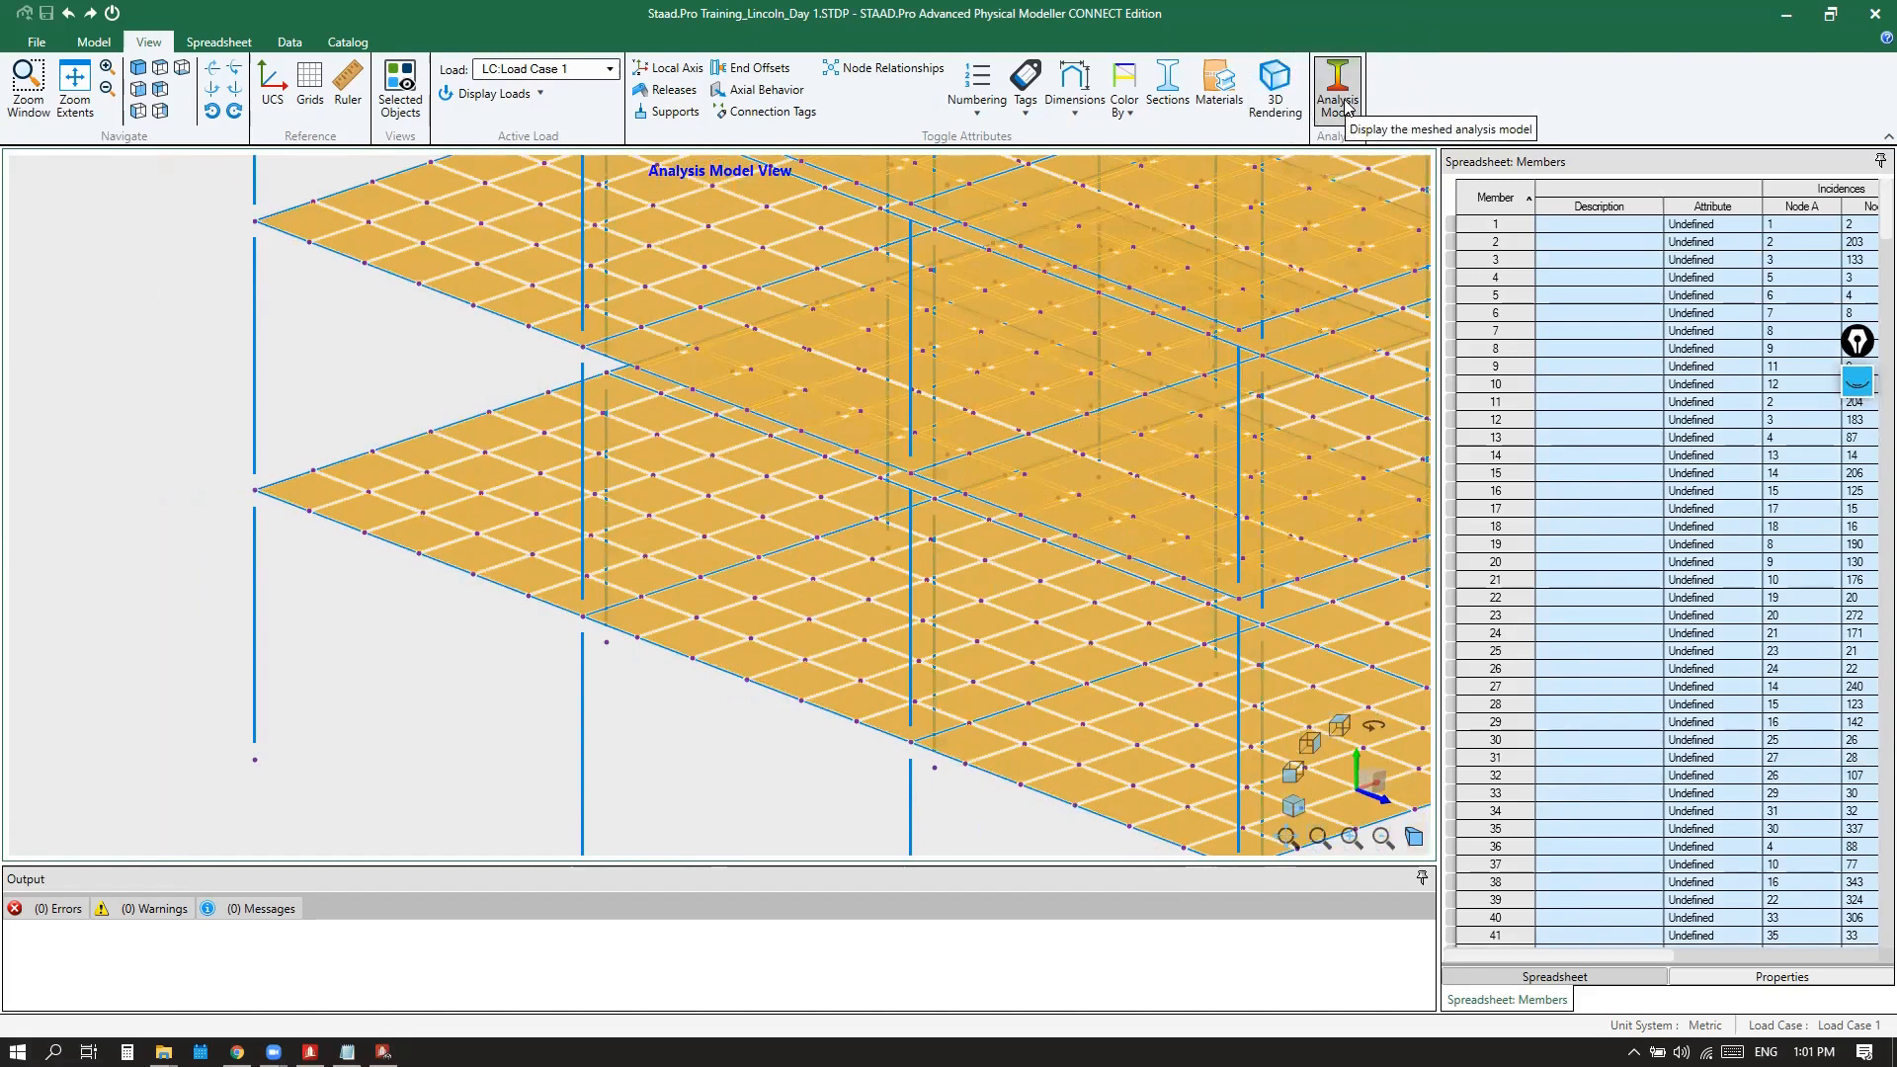
click(1346, 107)
scroll(506, 561, down, 3)
scroll(506, 561, down, 1)
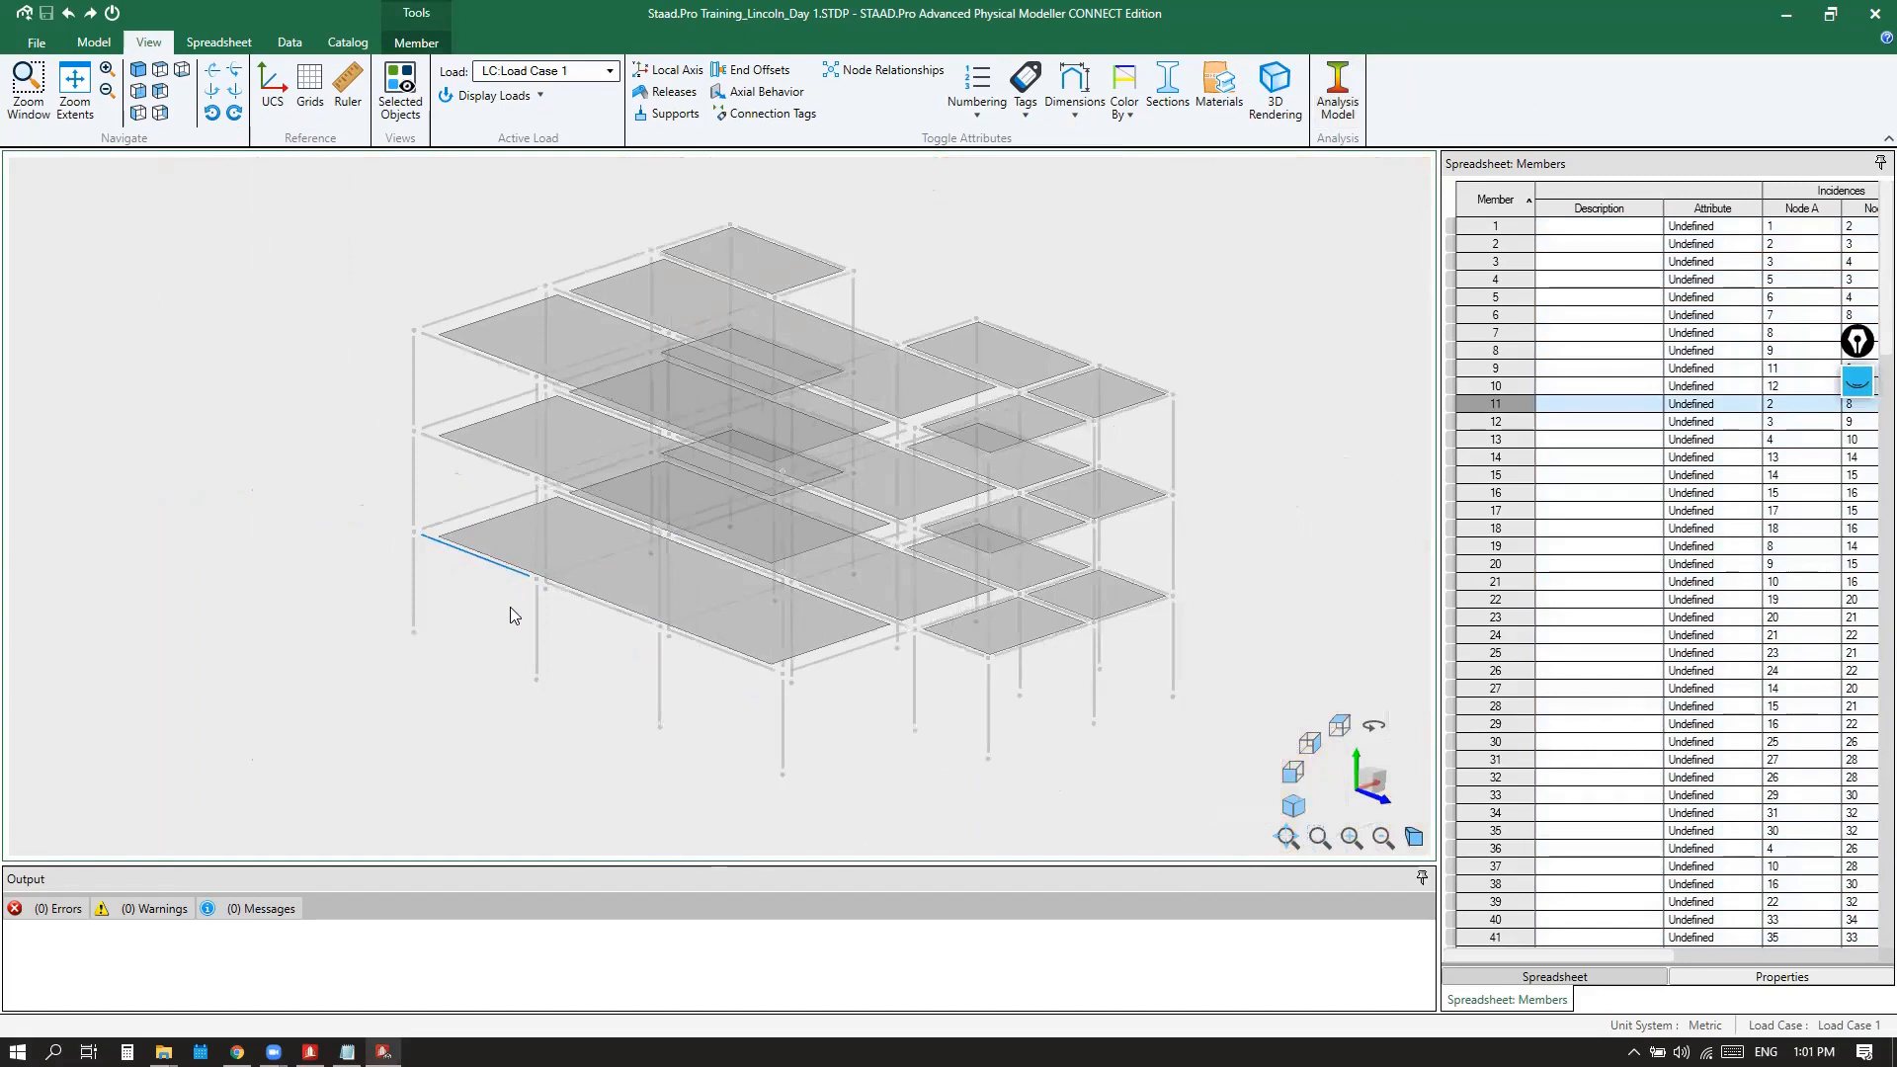
scroll(510, 607, down, 1)
scroll(562, 617, up, 1)
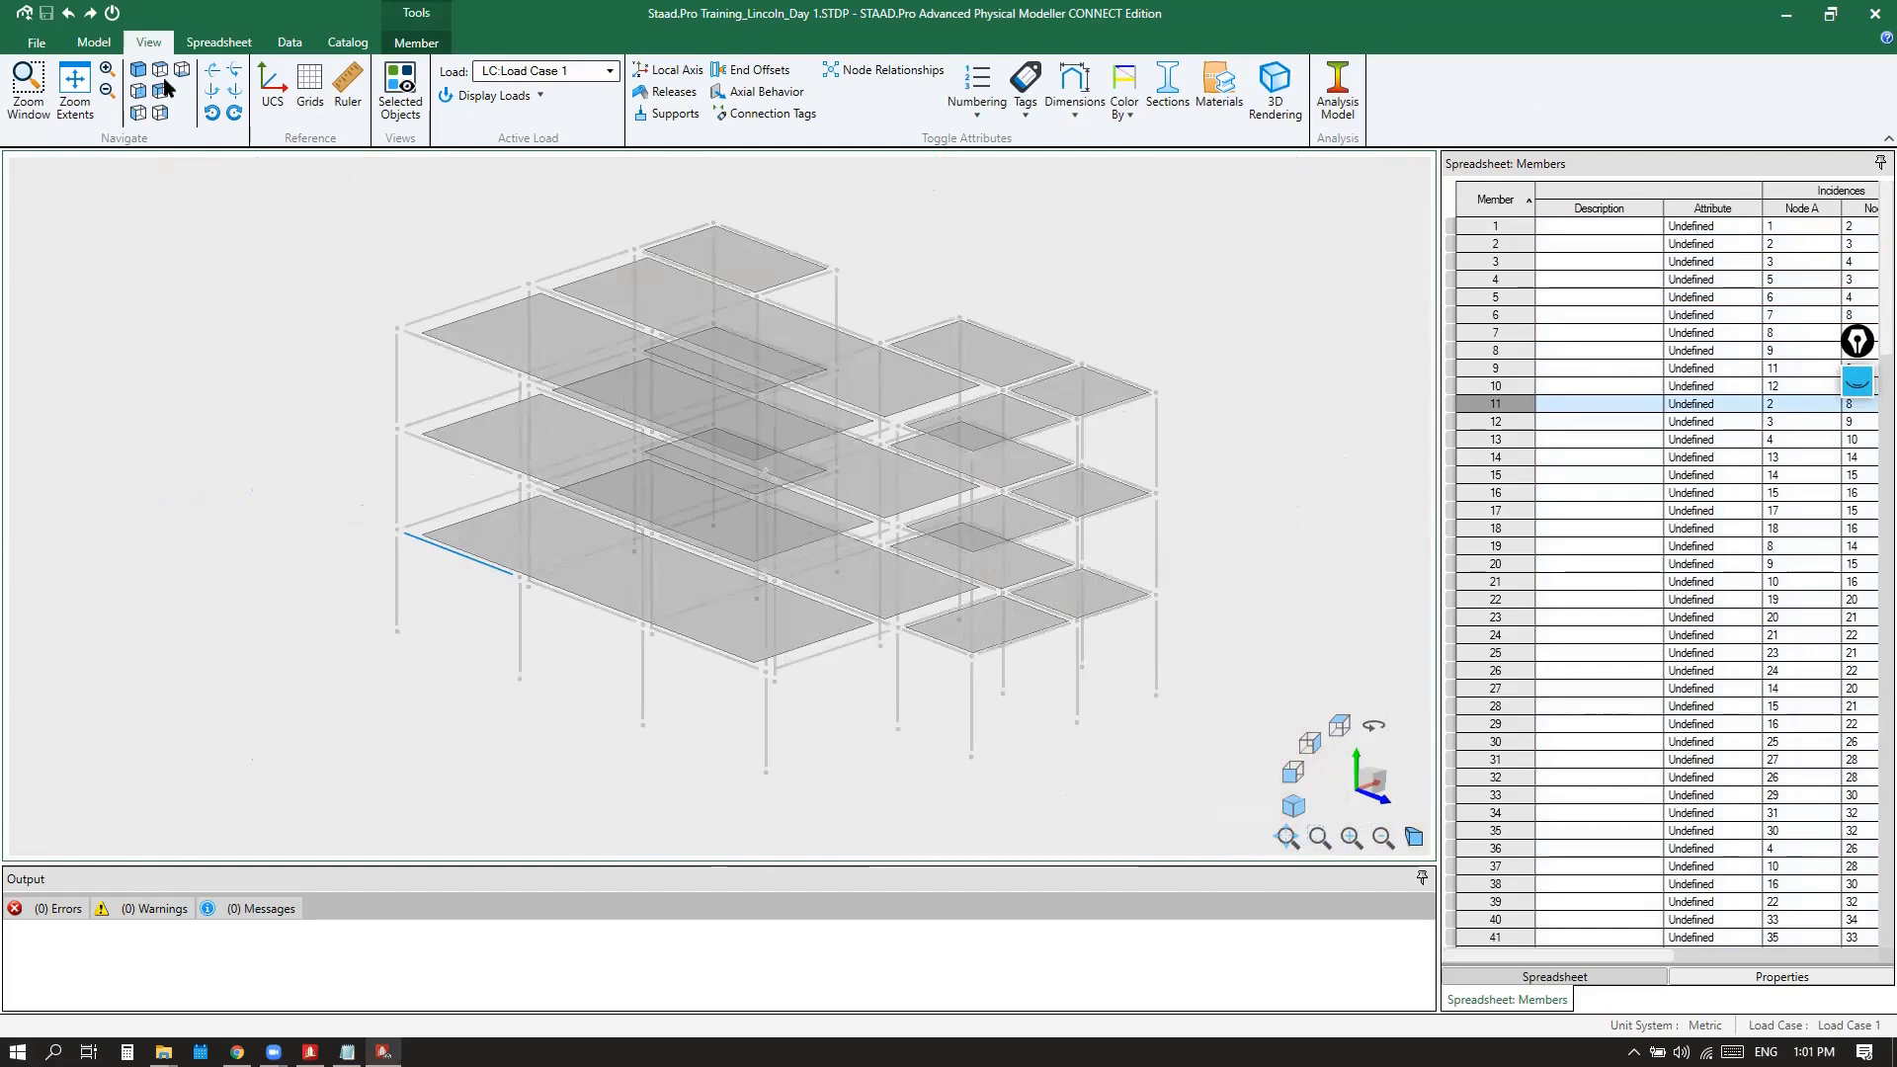
Return from the Physical Modeller to STAAD.Pro analytical modeling and clear the selection of the edge beam segments
click(94, 42)
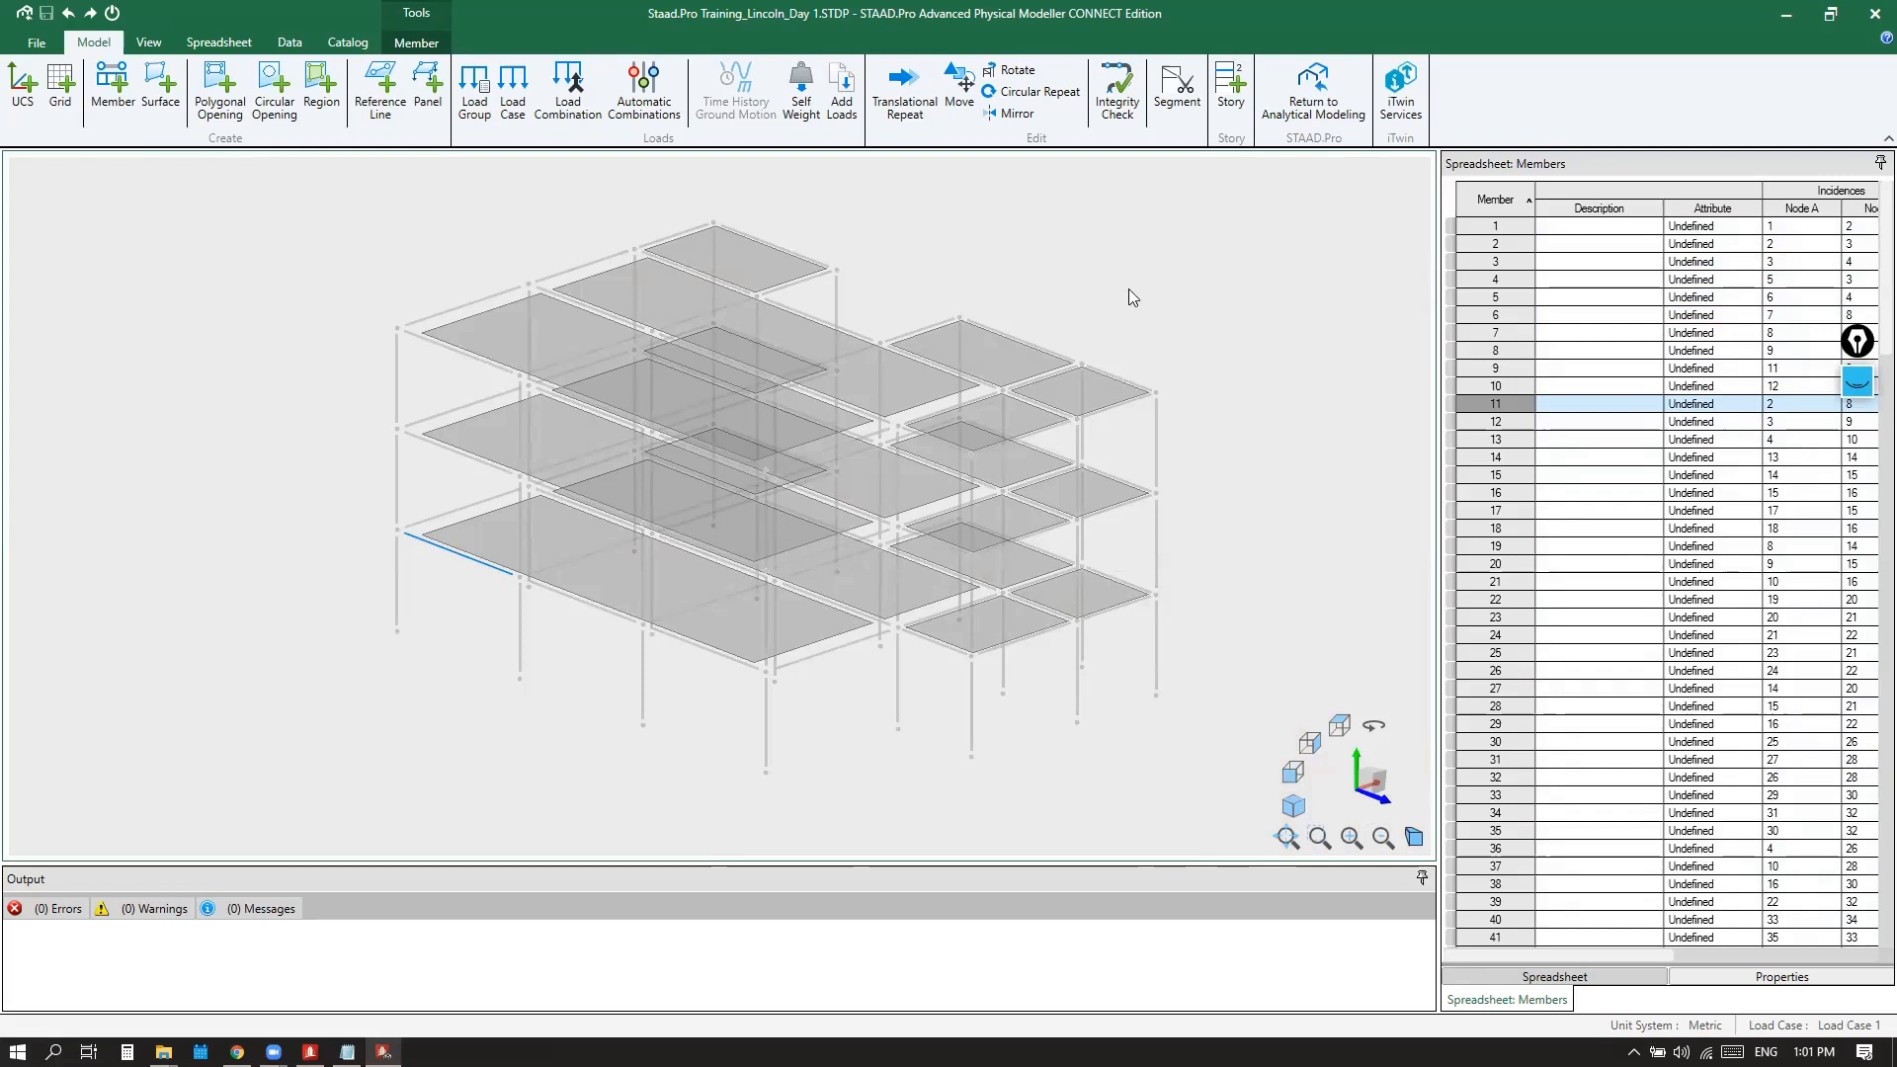
click(1312, 109)
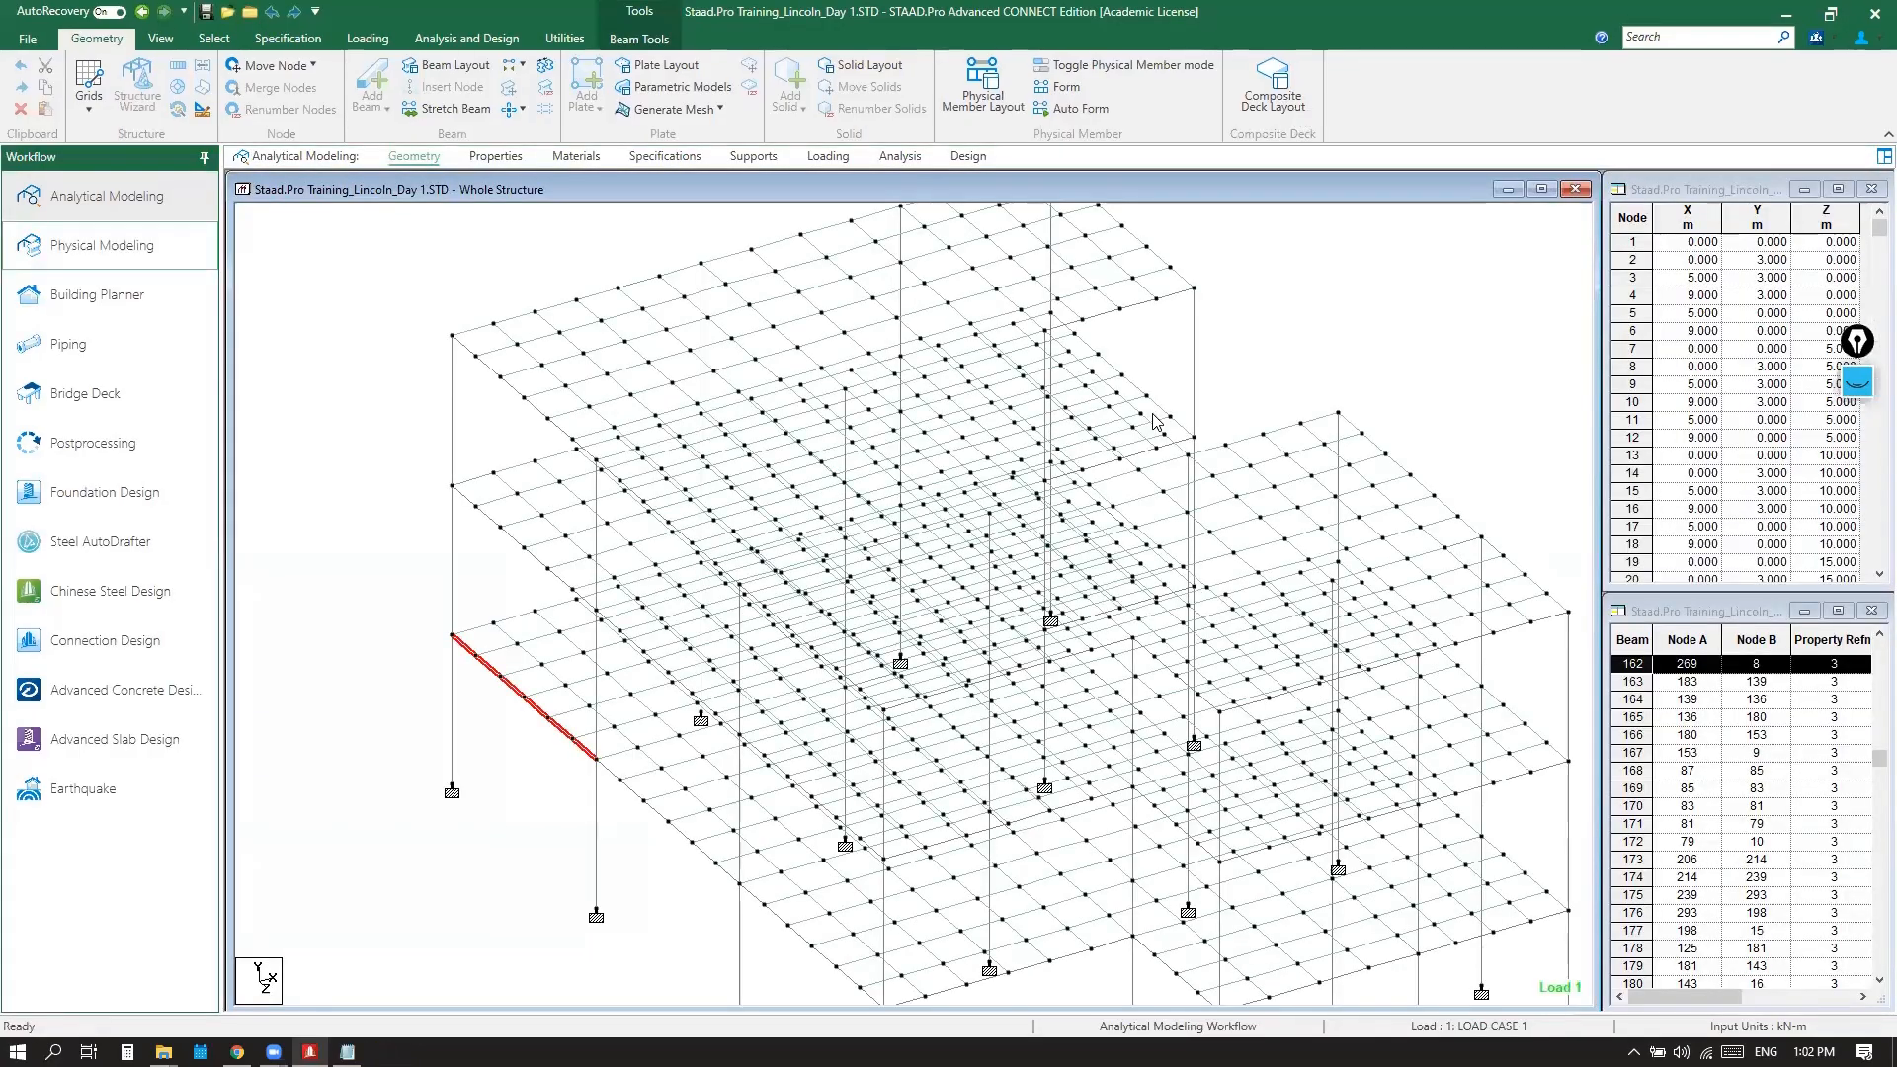
scroll(829, 583, down, 2)
click(1134, 387)
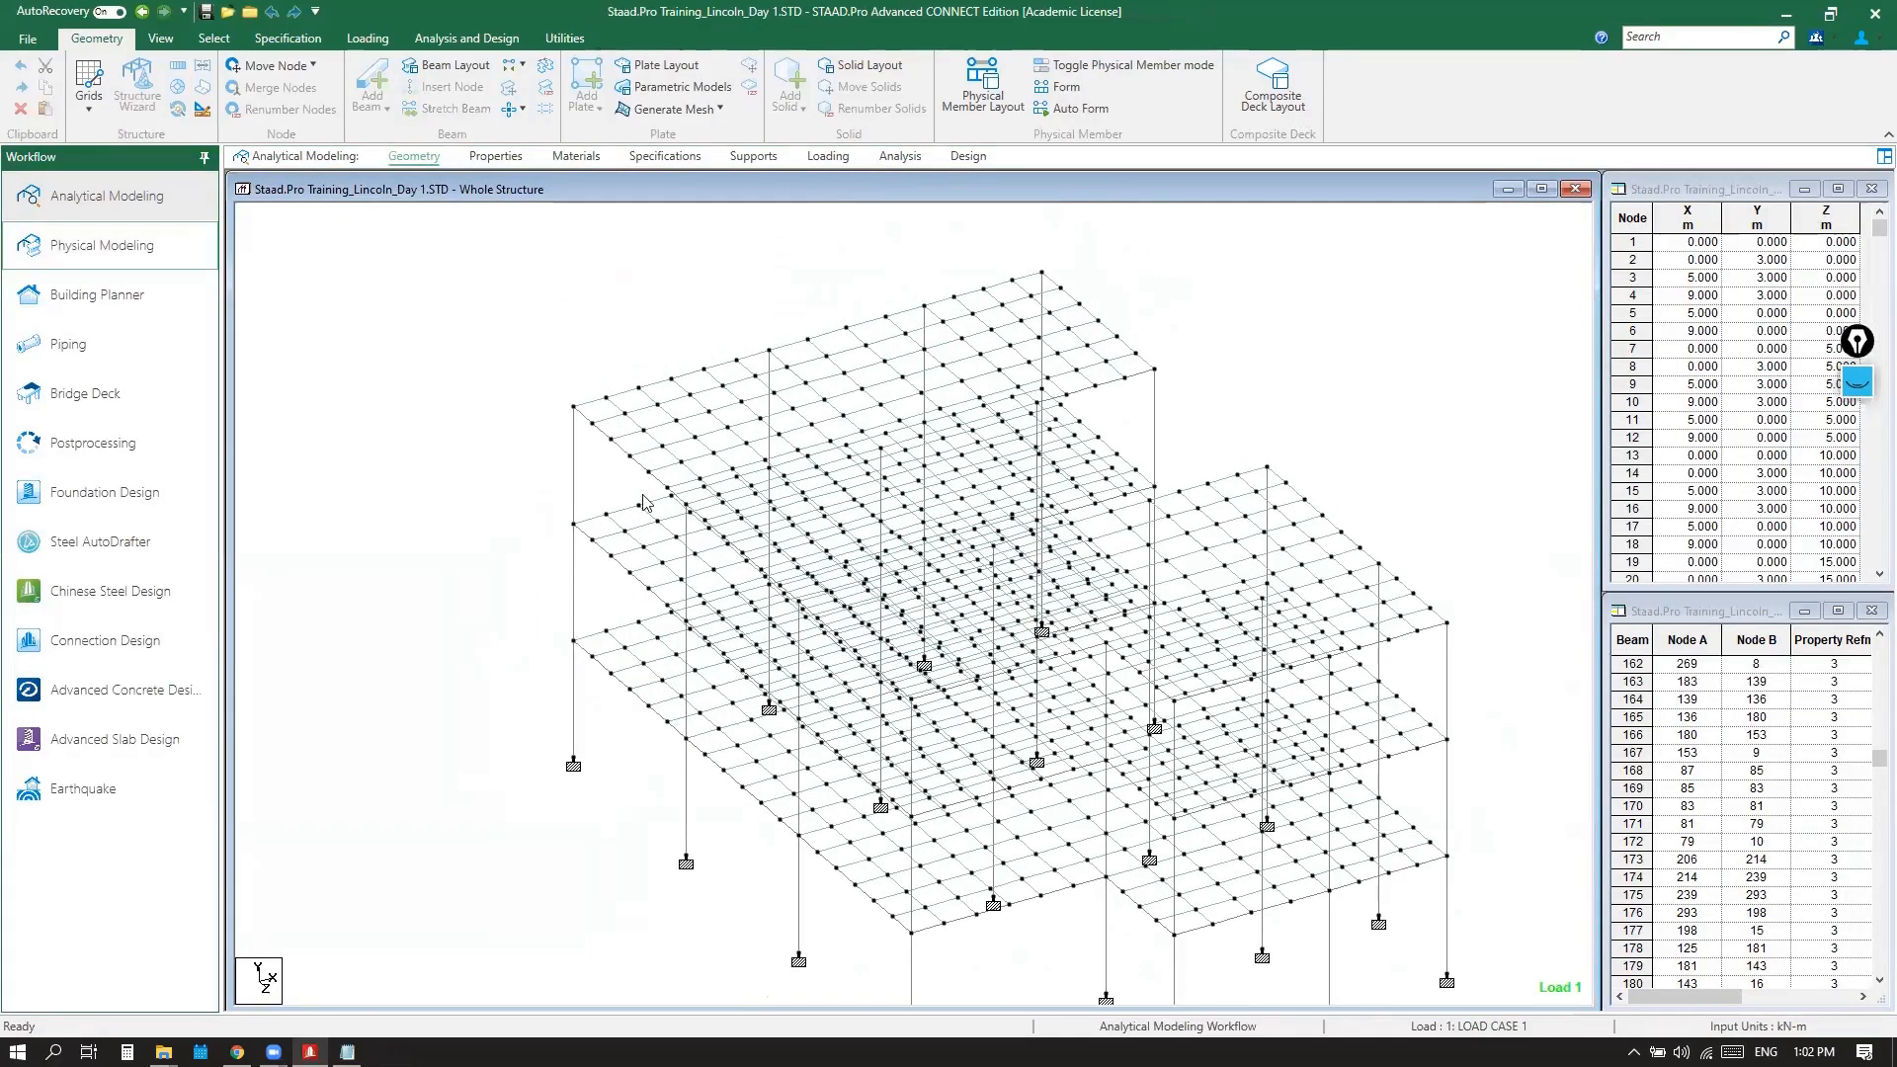
scroll(638, 502, down, 1)
middle_drag(943, 683, 835, 587)
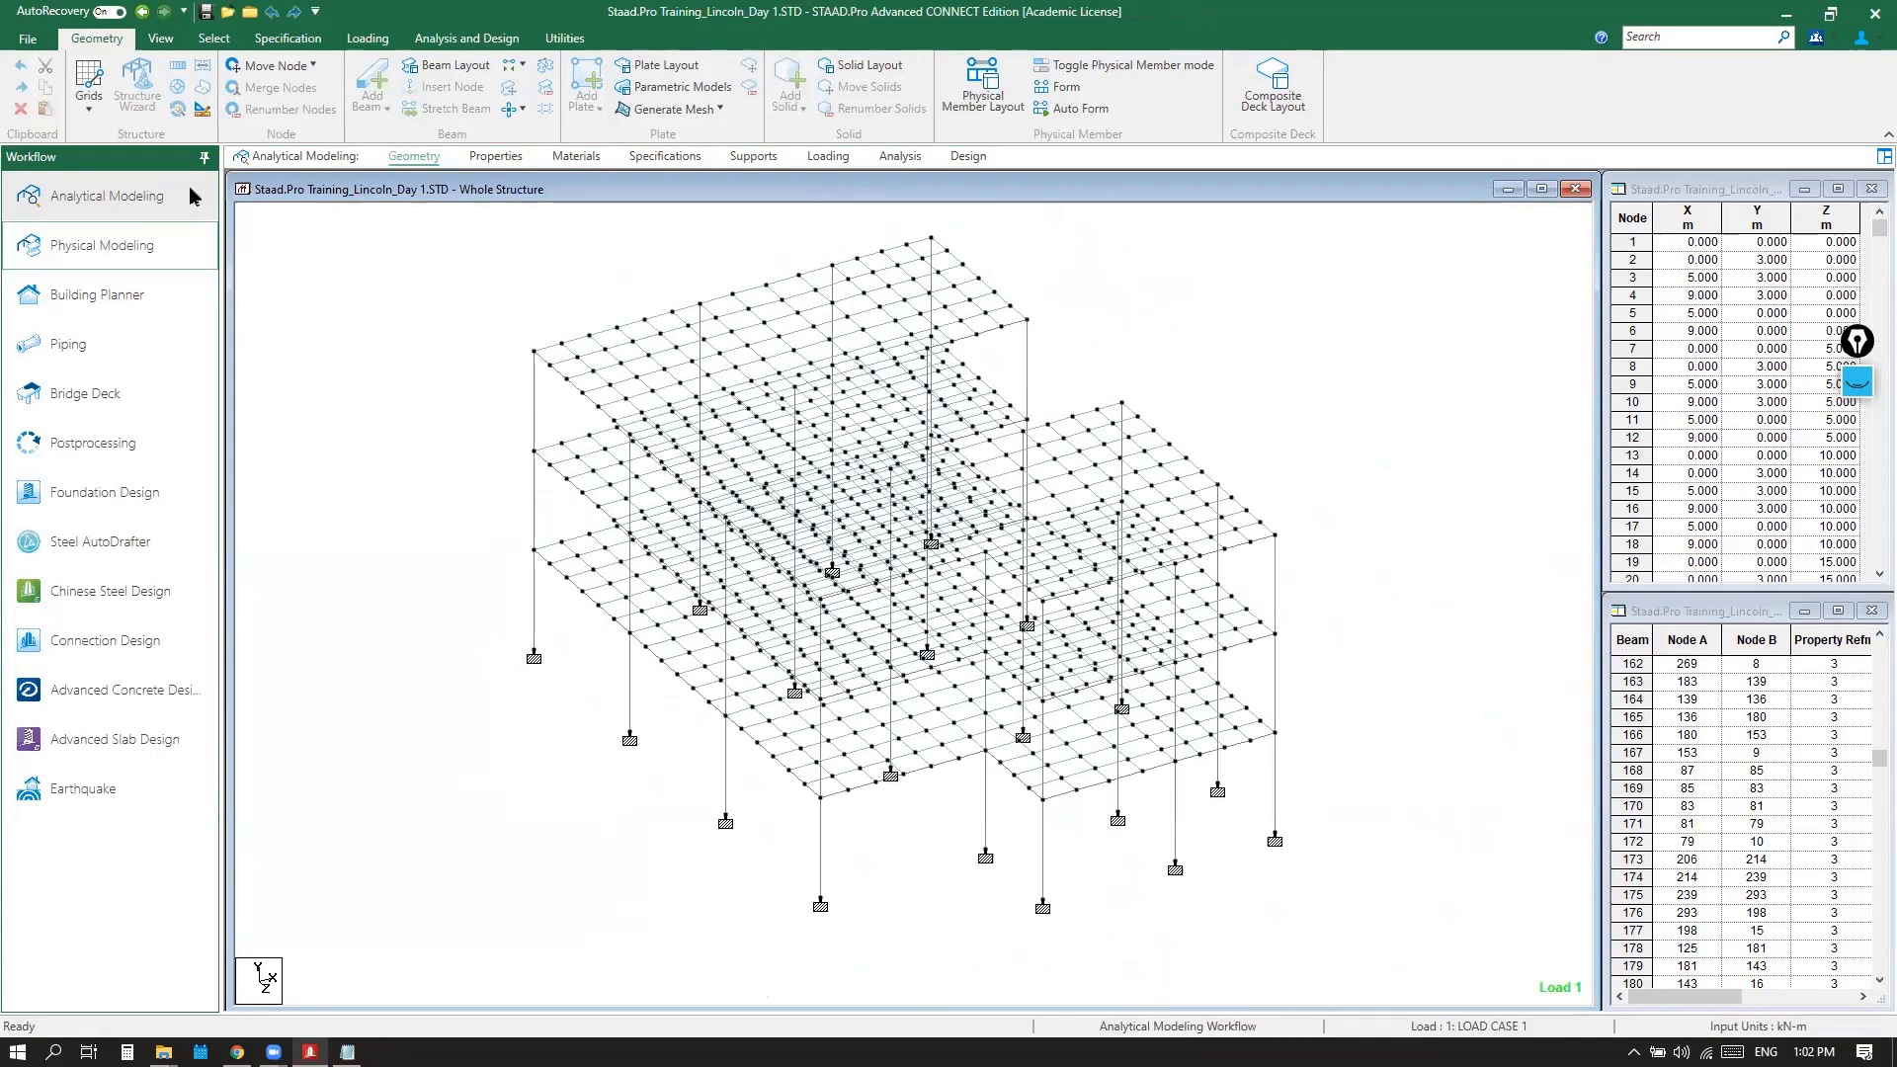